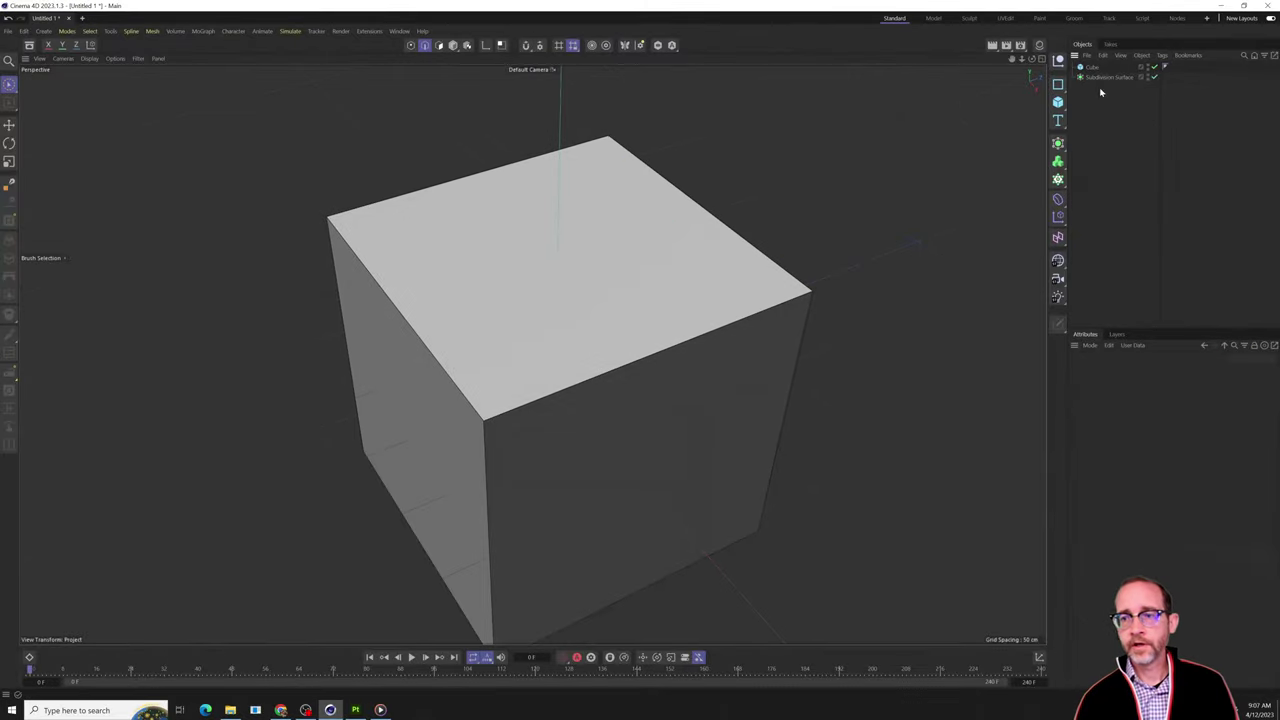
Make the cube editable and rename it low.
{"action": "left_click", "coordinate": [1091, 68]}
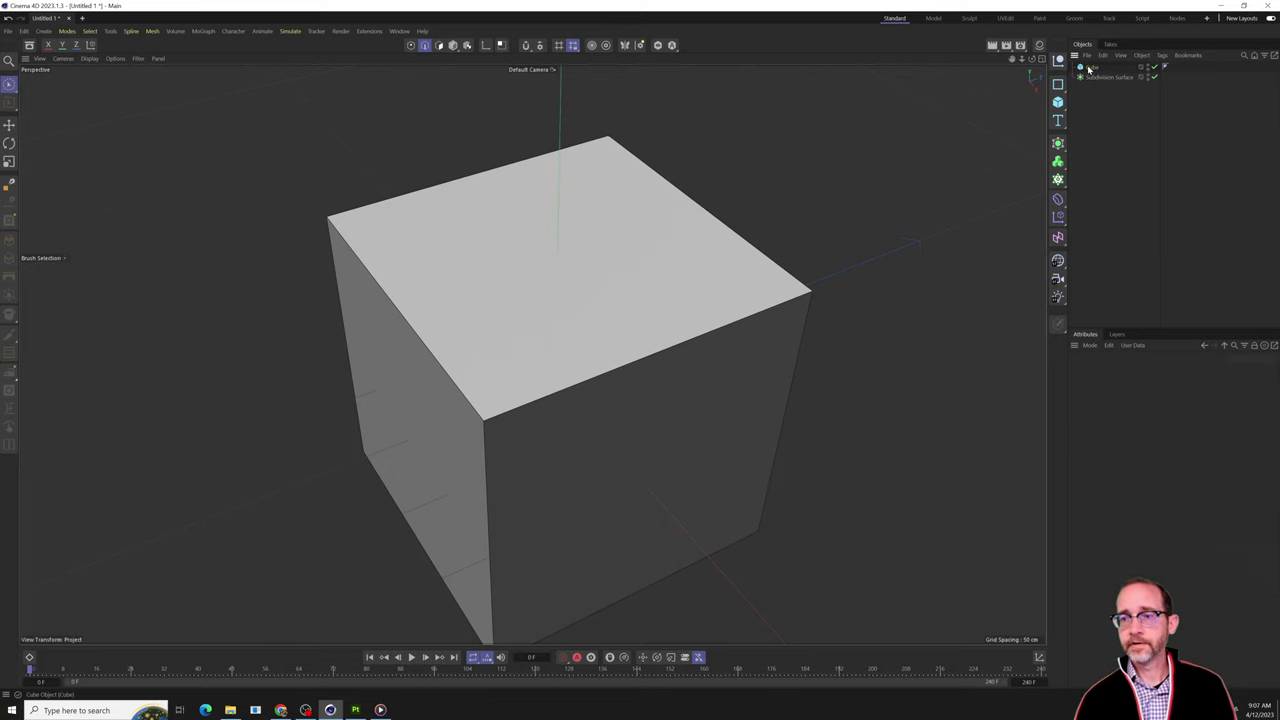
{"action": "key", "text": "c"}
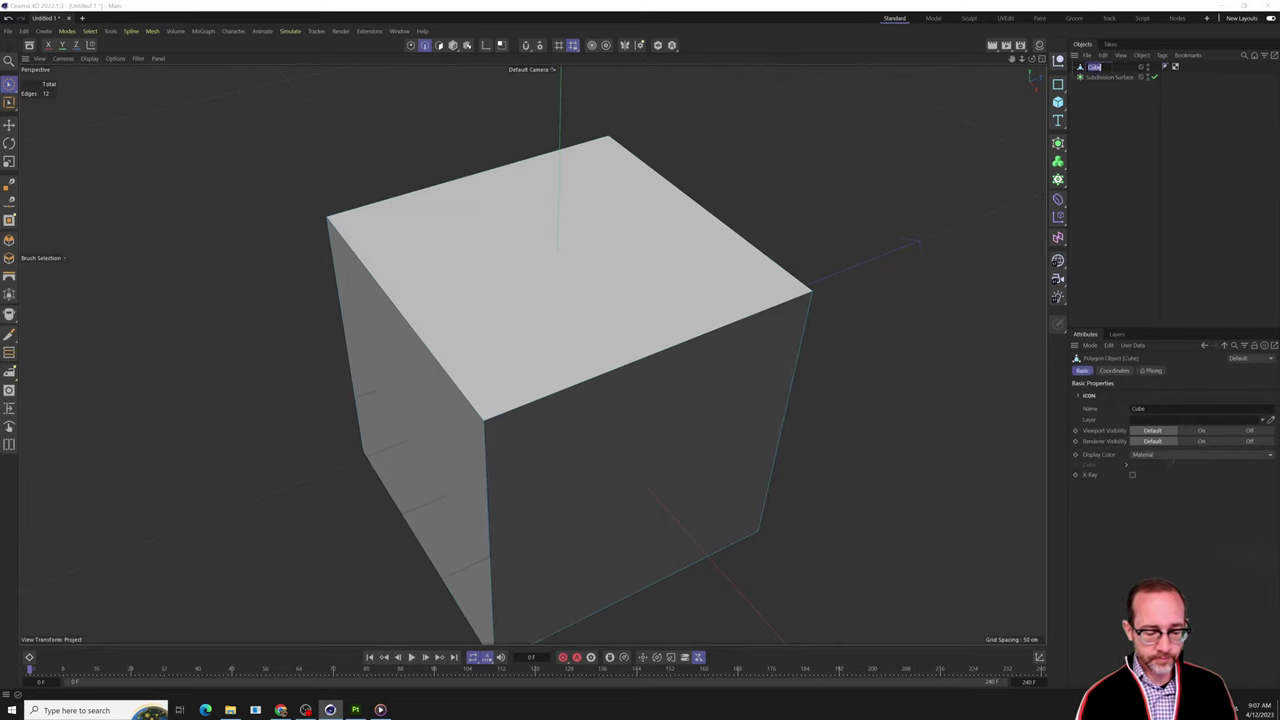
{"action": "left_click", "coordinate": [1092, 106]}
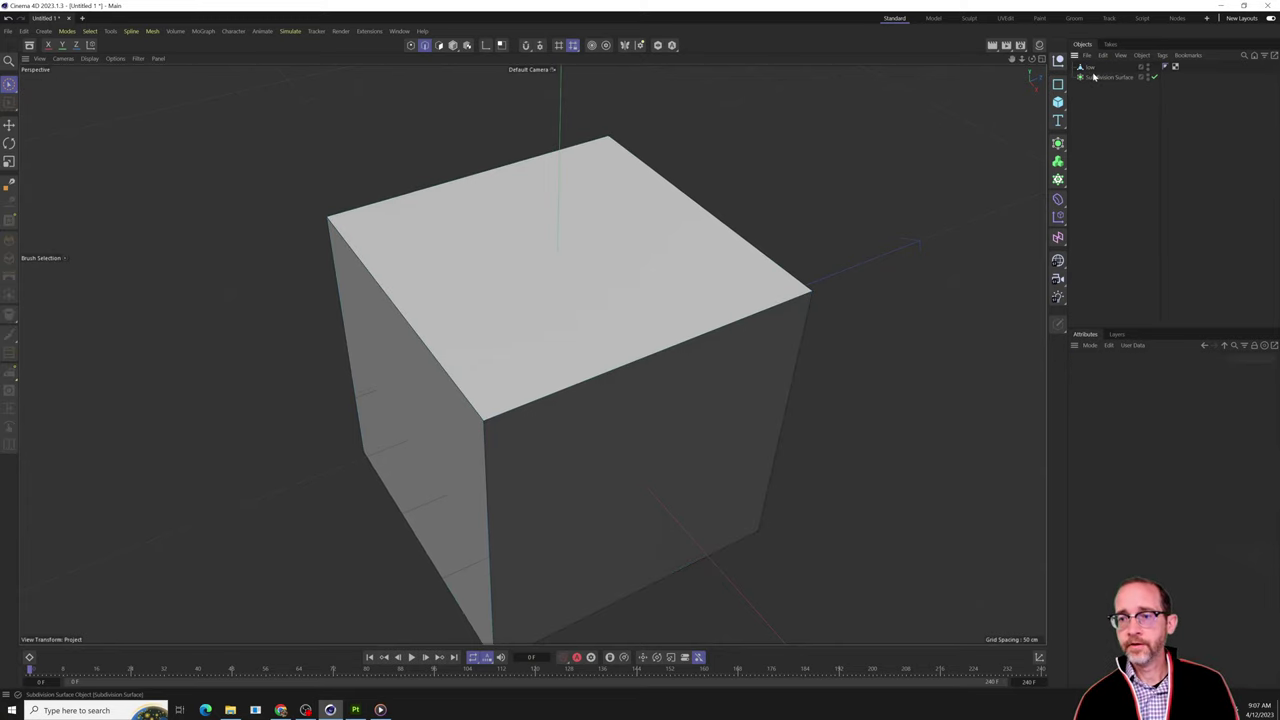
{"action": "left_click", "coordinate": [1092, 71]}
{"action": "left_click", "coordinate": [1096, 121]}
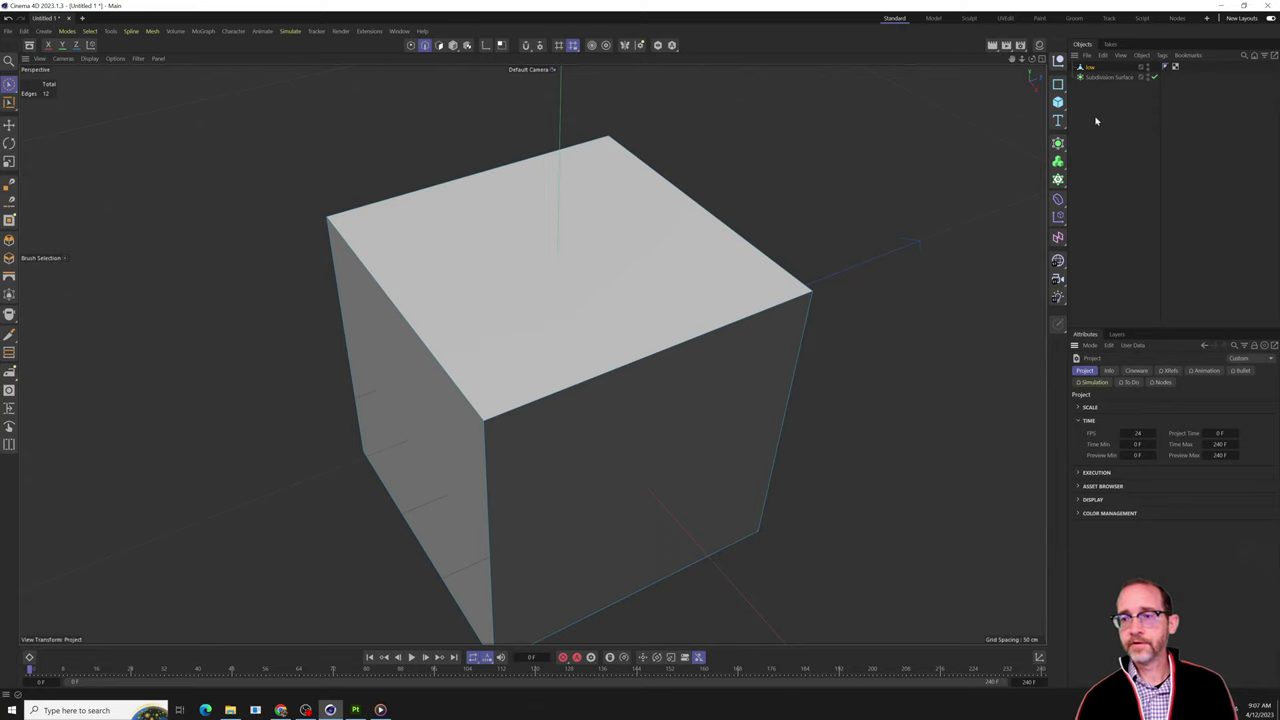
Duplicate the low cube, naming the copy hi, and nest the copy under the Subdivision Surface.
{"action": "left_click", "coordinate": [1091, 70]}
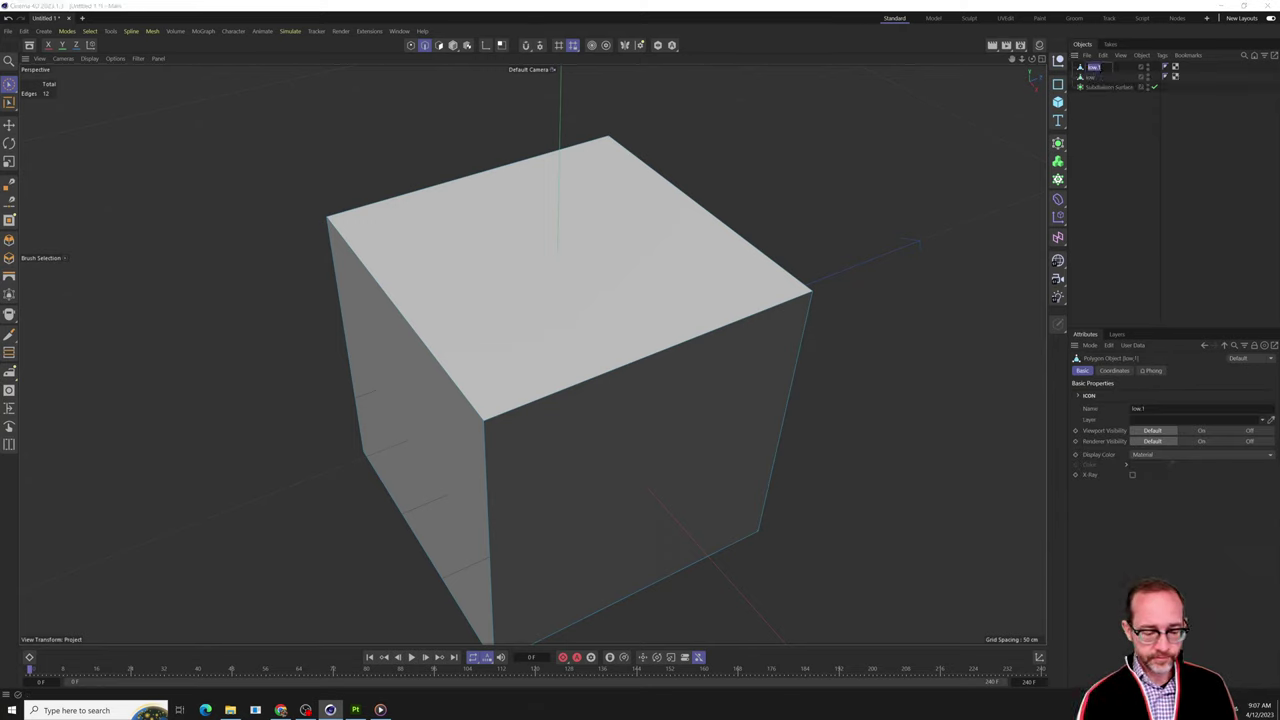
{"action": "left_click", "coordinate": [1102, 108]}
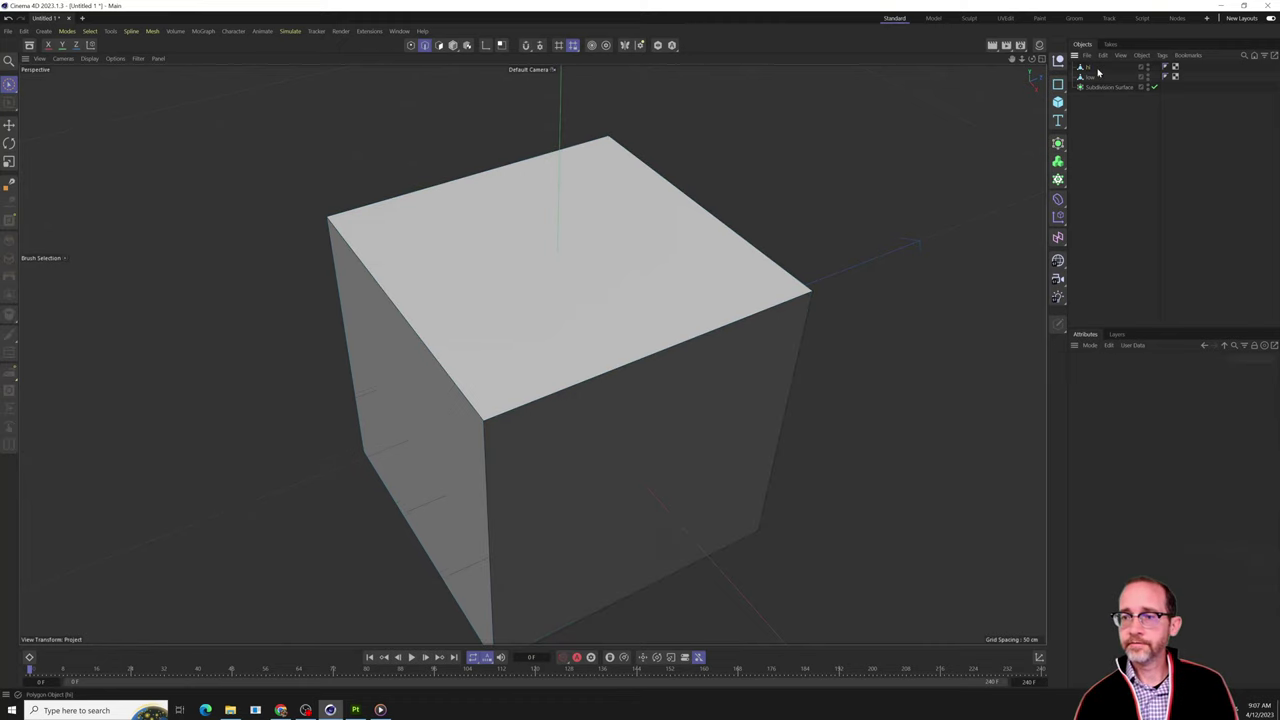
{"action": "left_click_drag", "start_coordinate": [1102, 87], "coordinate": [1100, 88]}
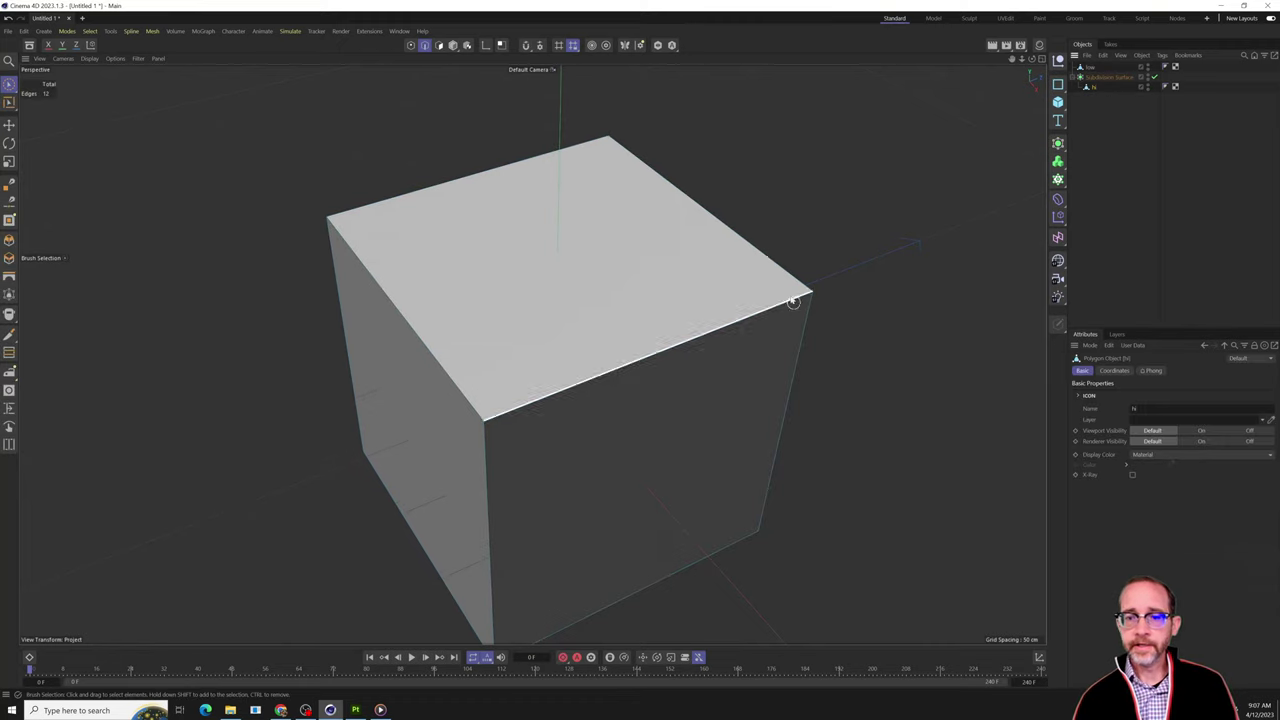
Hide the low cube in the viewport so that only the subdivided hi object is displayed.
{"action": "left_click_drag", "start_coordinate": [823, 249], "coordinate": [990, 255], "text": "alt"}
{"action": "left_click", "coordinate": [1152, 77]}
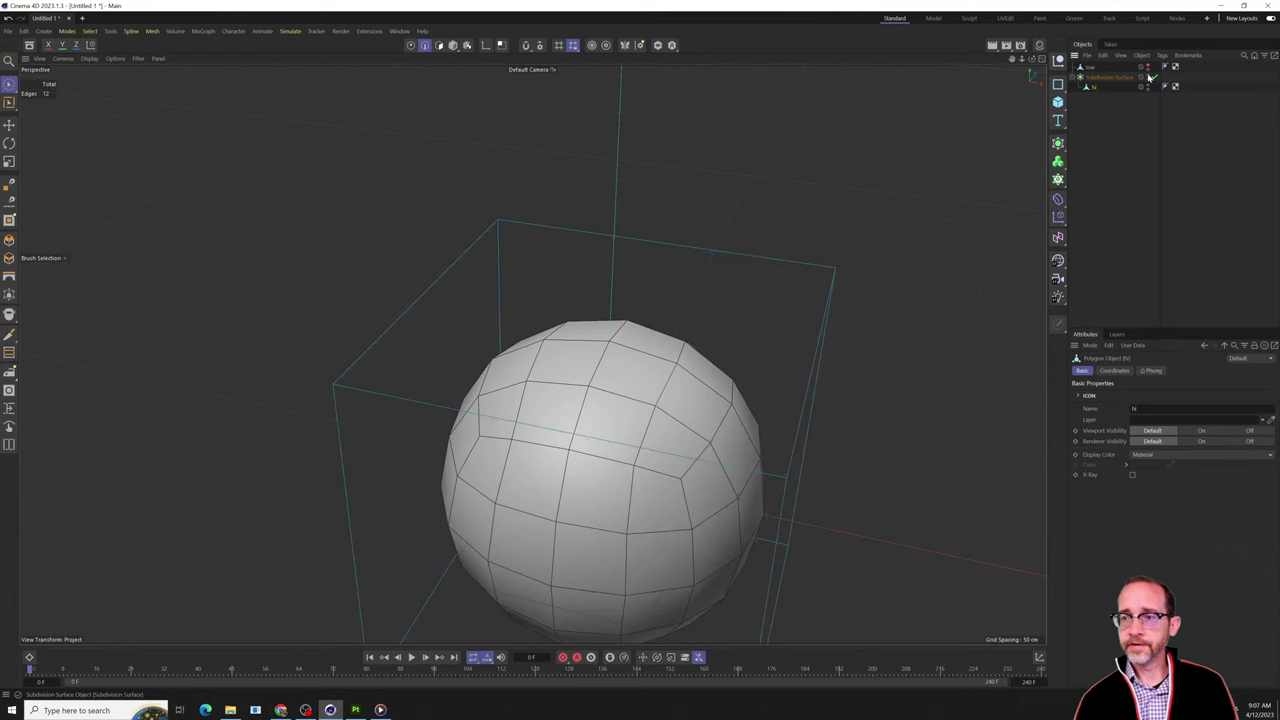
{"action": "left_click_drag", "start_coordinate": [777, 329], "coordinate": [600, 340], "text": "alt"}
{"action": "middle_click_drag", "start_coordinate": [589, 436], "coordinate": [604, 354], "text": "alt"}
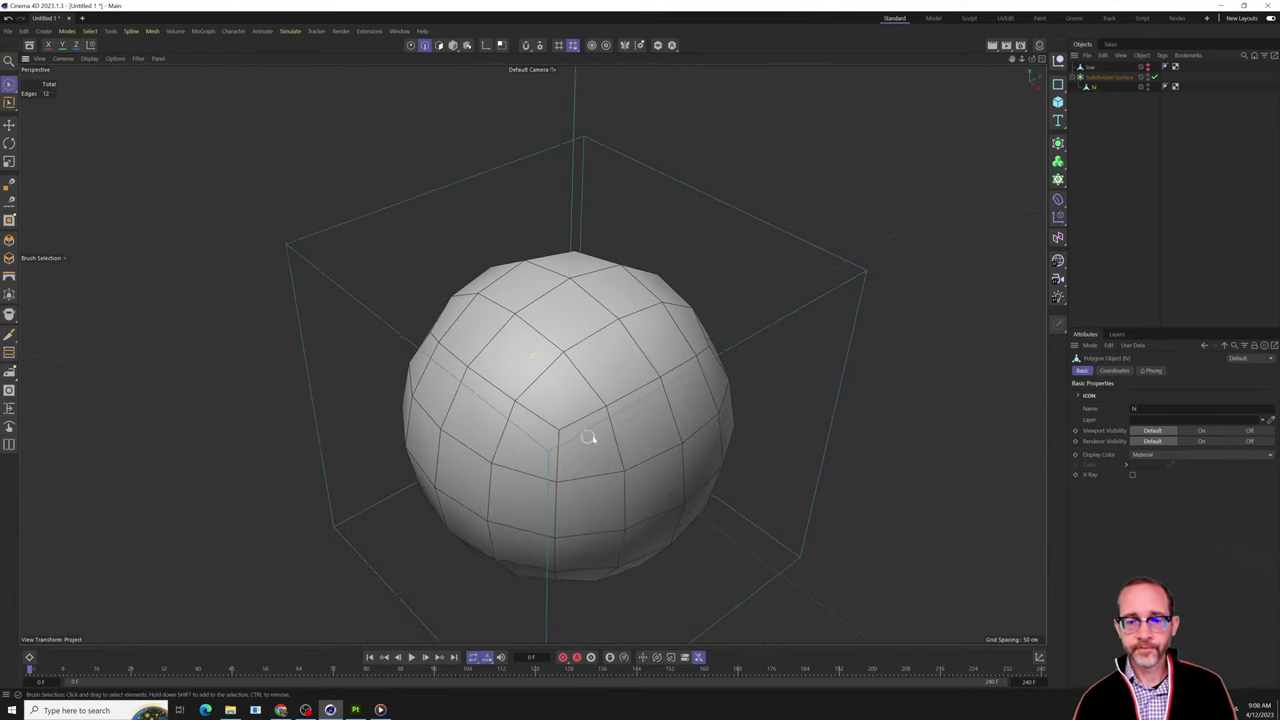
{"action": "left_click_drag", "start_coordinate": [589, 436], "coordinate": [602, 381], "text": "alt"}
{"action": "left_click_drag", "start_coordinate": [814, 289], "coordinate": [791, 314], "text": "alt"}
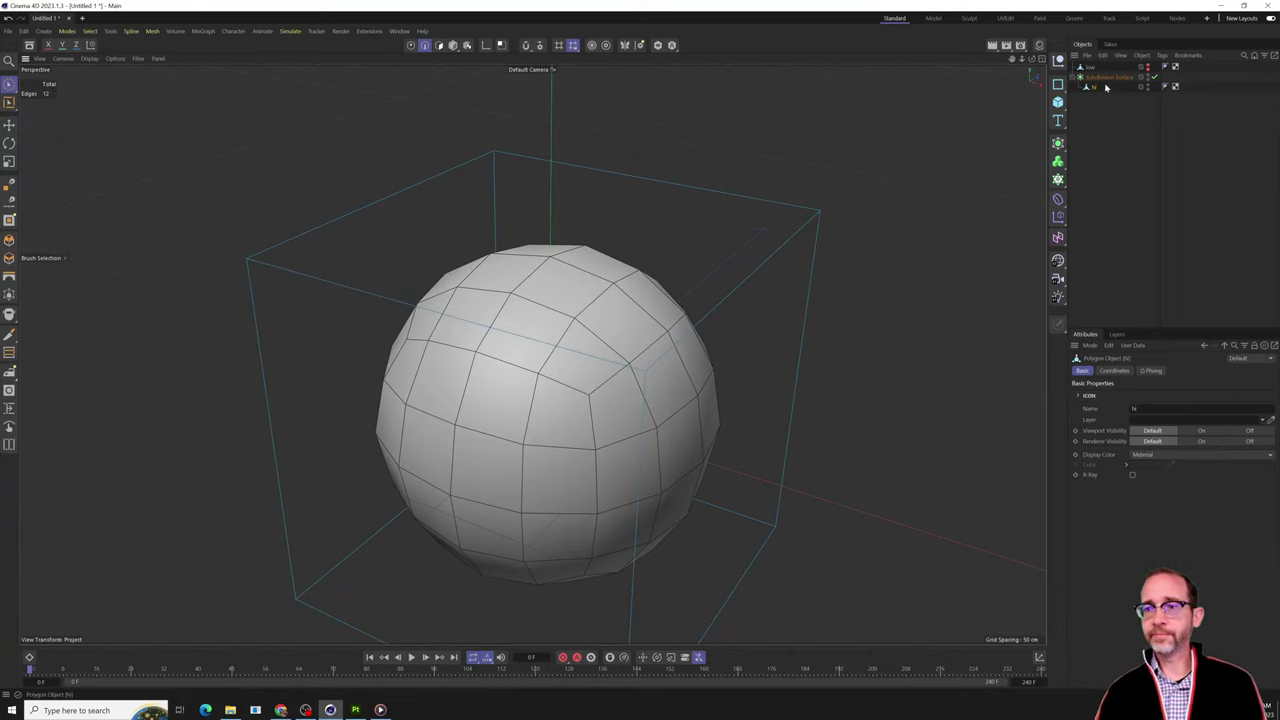
Use Loop/Path Cut on hi to add two support loops, one beside the front vertical edge and one about 96% up, below the top.
{"action": "key", "text": "k"}
{"action": "key", "text": "l"}
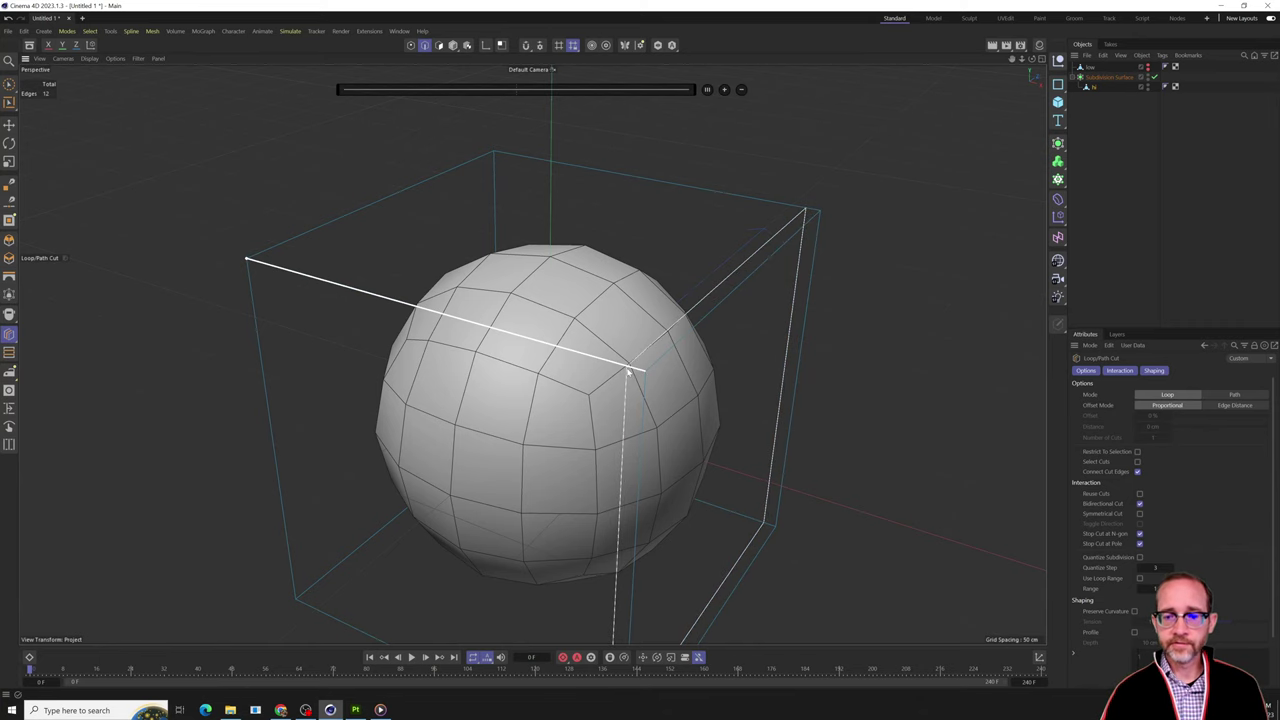
{"action": "left_click", "coordinate": [628, 371]}
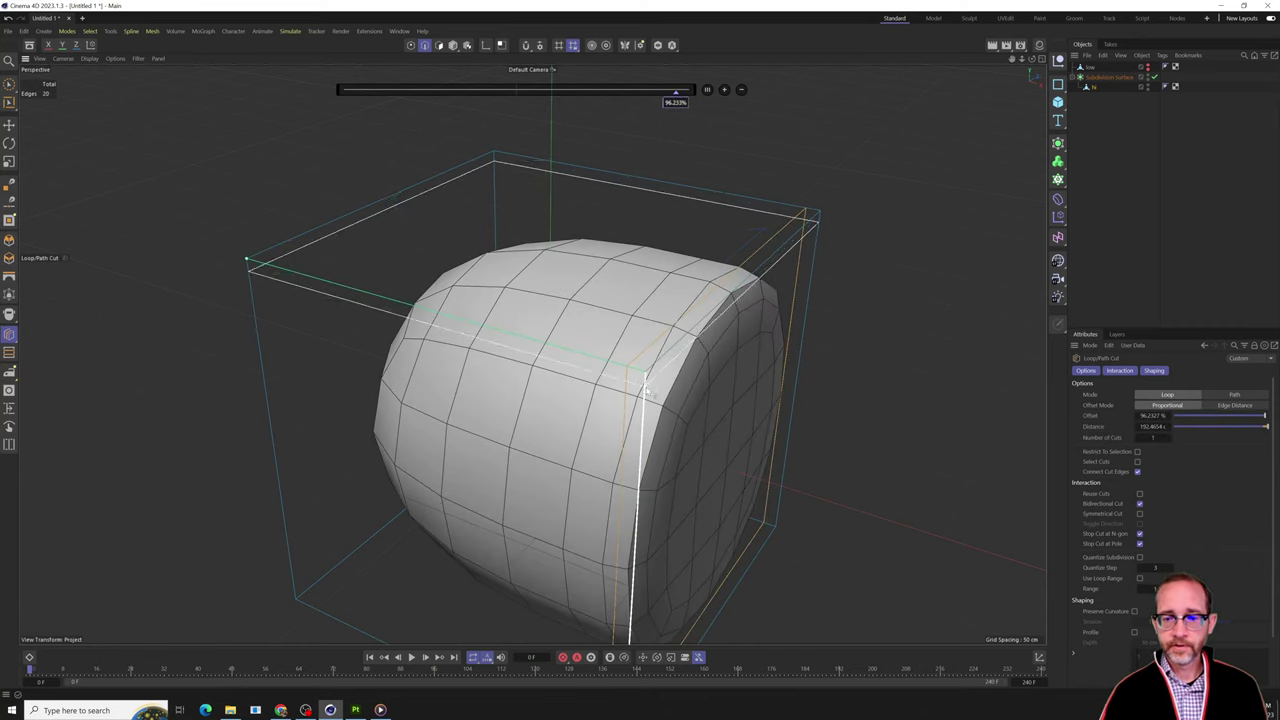
{"action": "left_click", "coordinate": [645, 387]}
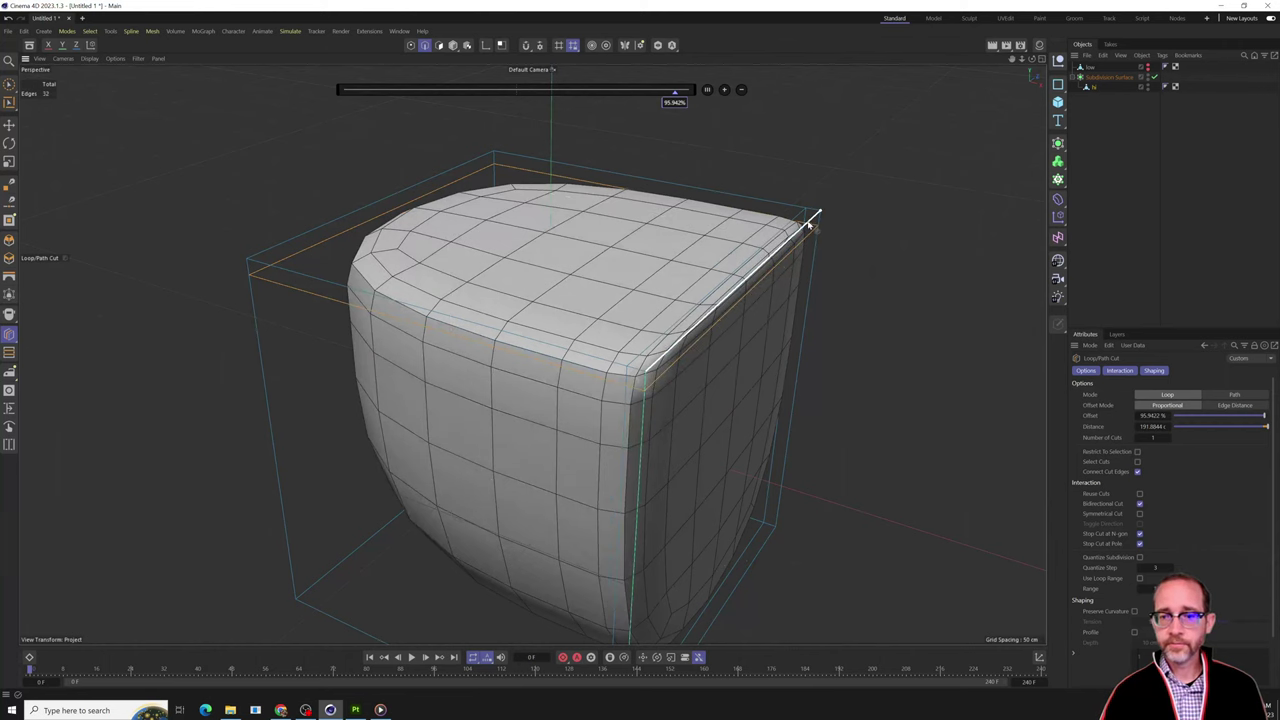
Add loop cuts close to the hi cube's next vertical edges and its bottom edge, at offsets of about 4 to 5%.
{"action": "left_click_drag", "start_coordinate": [877, 352], "coordinate": [795, 343], "text": "alt"}
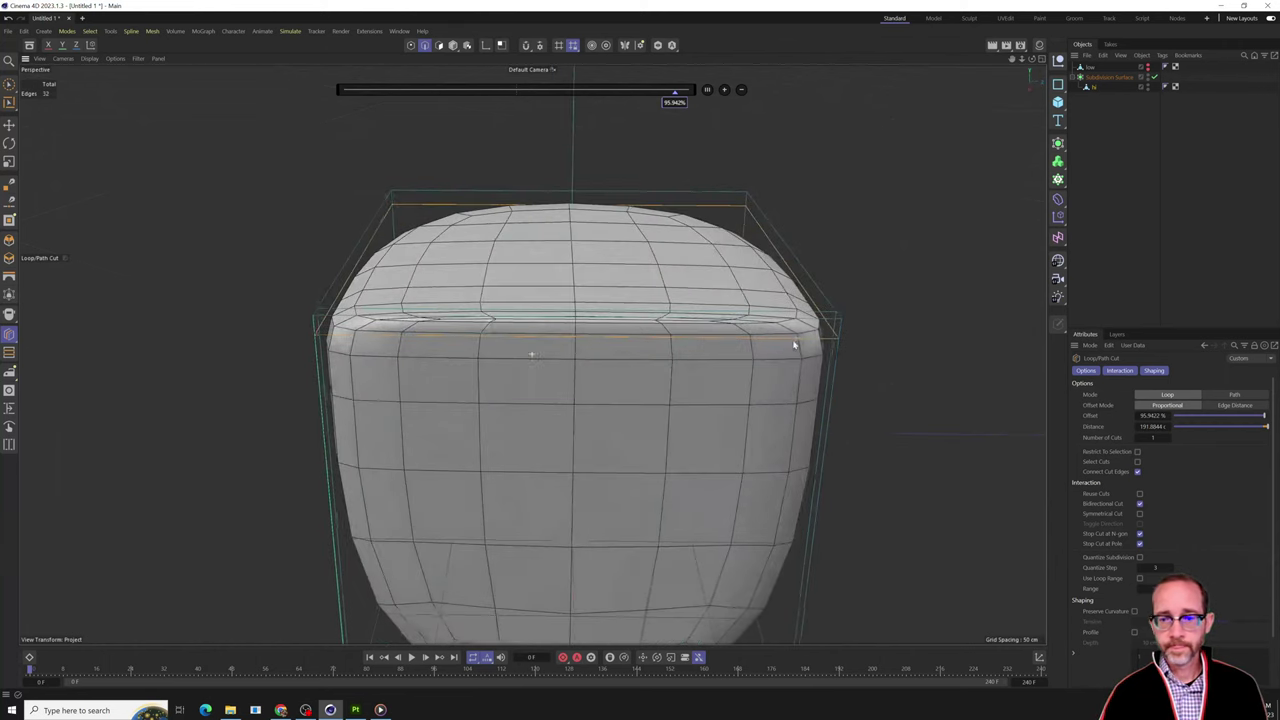
{"action": "left_click_drag", "start_coordinate": [851, 429], "coordinate": [809, 271], "text": "alt"}
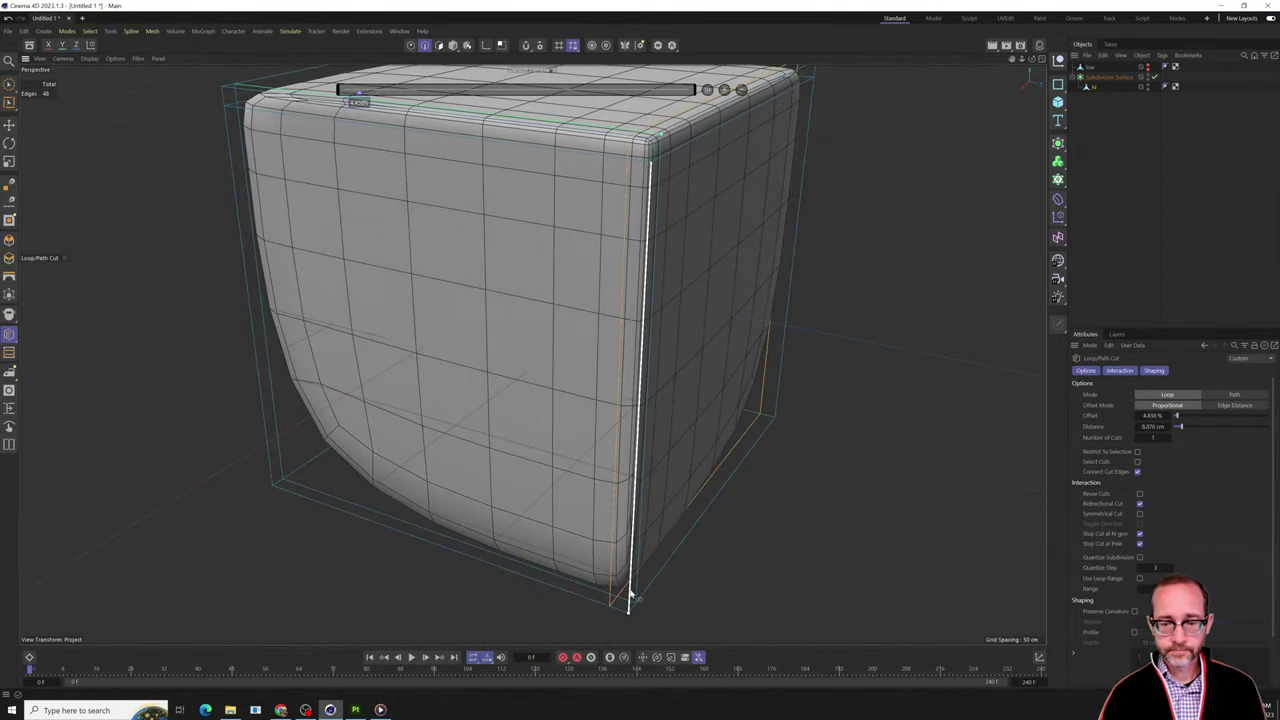
{"action": "left_click", "coordinate": [633, 596]}
{"action": "left_click_drag", "start_coordinate": [705, 606], "coordinate": [579, 297], "text": "alt"}
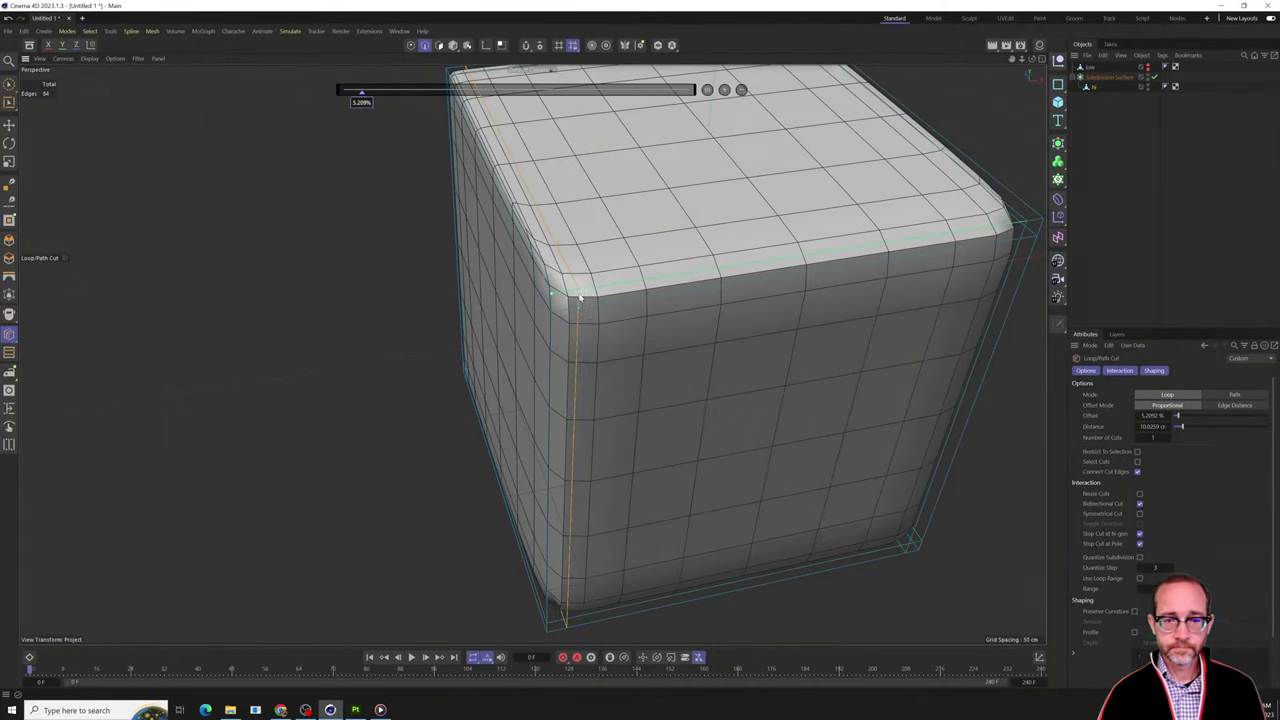
{"action": "left_click_drag", "start_coordinate": [583, 373], "coordinate": [592, 407], "text": "alt"}
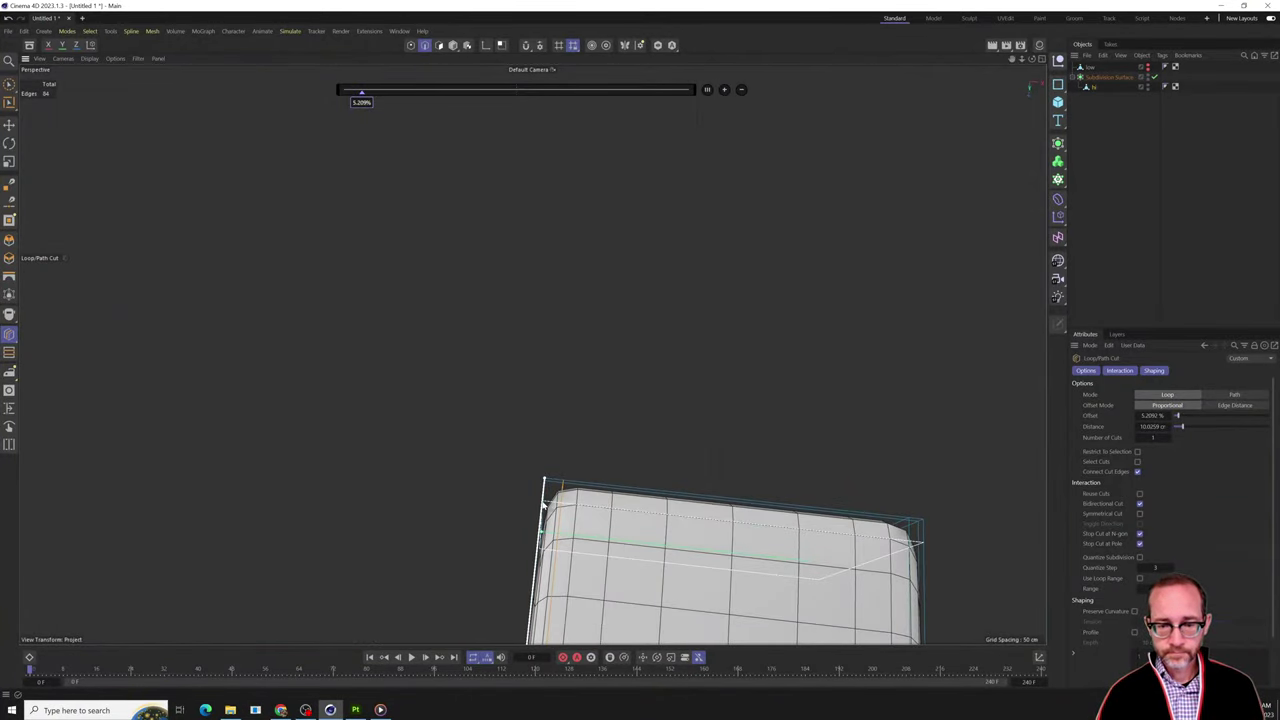
Add the last support loop near the hi cube's remaining unsupported edge at an offset of about 6.5%.
{"action": "left_click_drag", "start_coordinate": [544, 505], "coordinate": [700, 440], "text": "alt"}
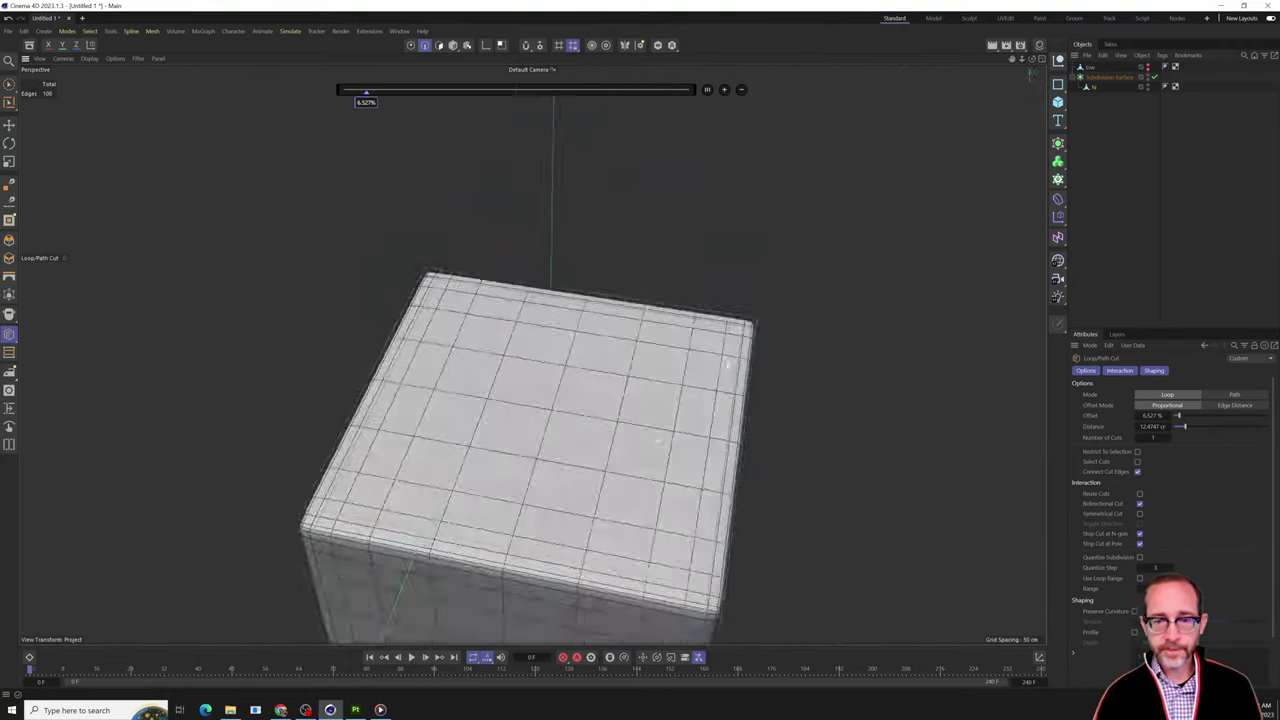
{"action": "left_click_drag", "start_coordinate": [728, 363], "coordinate": [771, 301], "text": "alt"}
{"action": "left_click_drag", "start_coordinate": [785, 236], "coordinate": [637, 378], "text": "alt"}
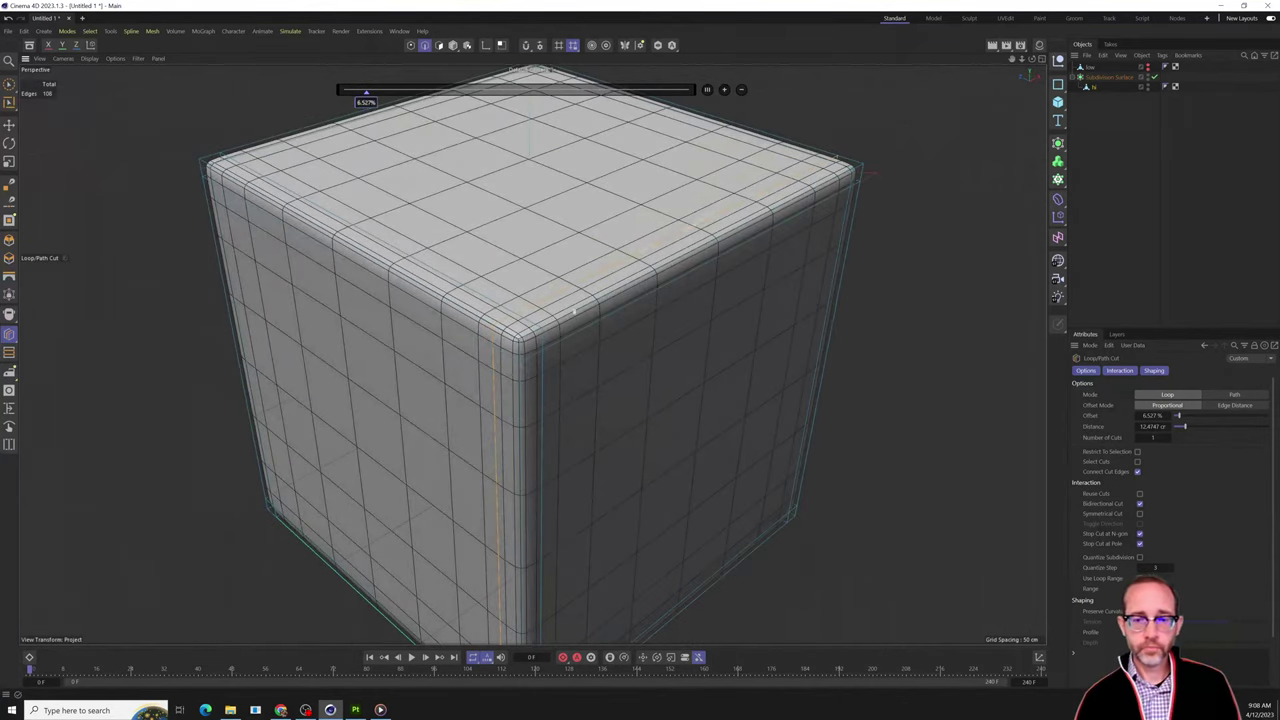
{"action": "left_click_drag", "start_coordinate": [574, 312], "coordinate": [634, 292], "text": "alt"}
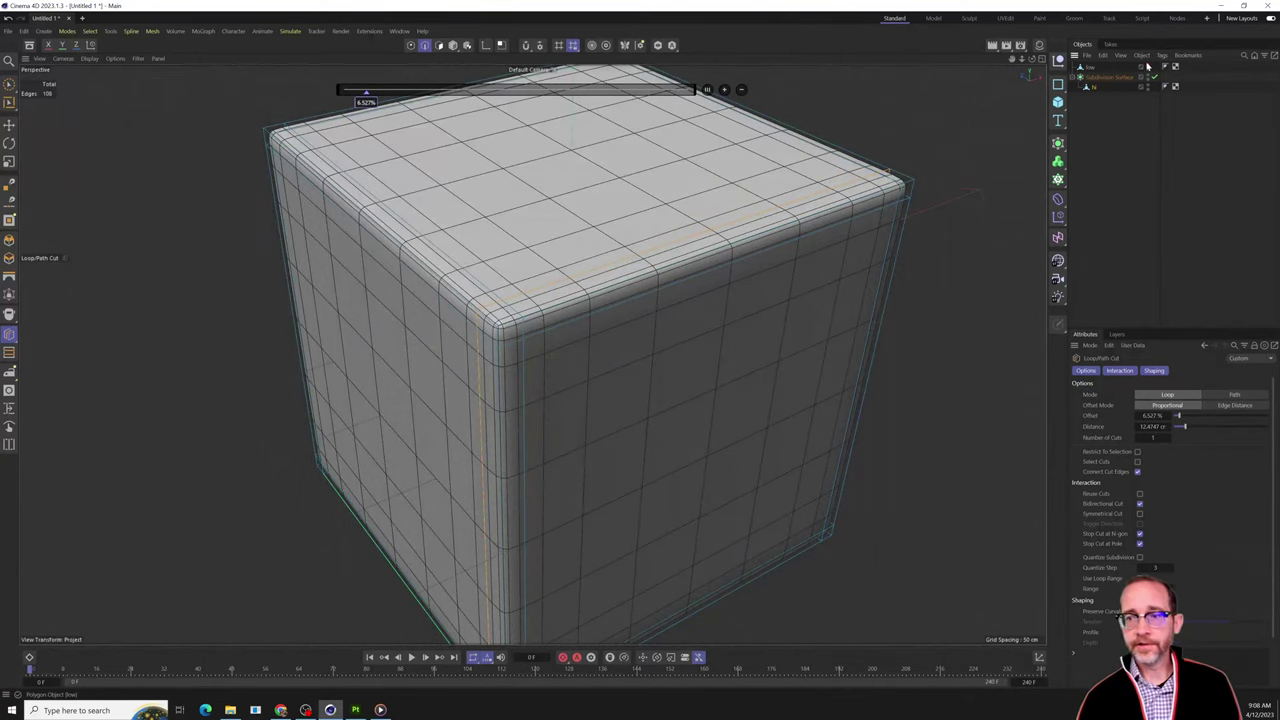
Show and hide the low cube again to compare its hard edges with the rounded hi cube.
{"action": "key", "text": "q"}
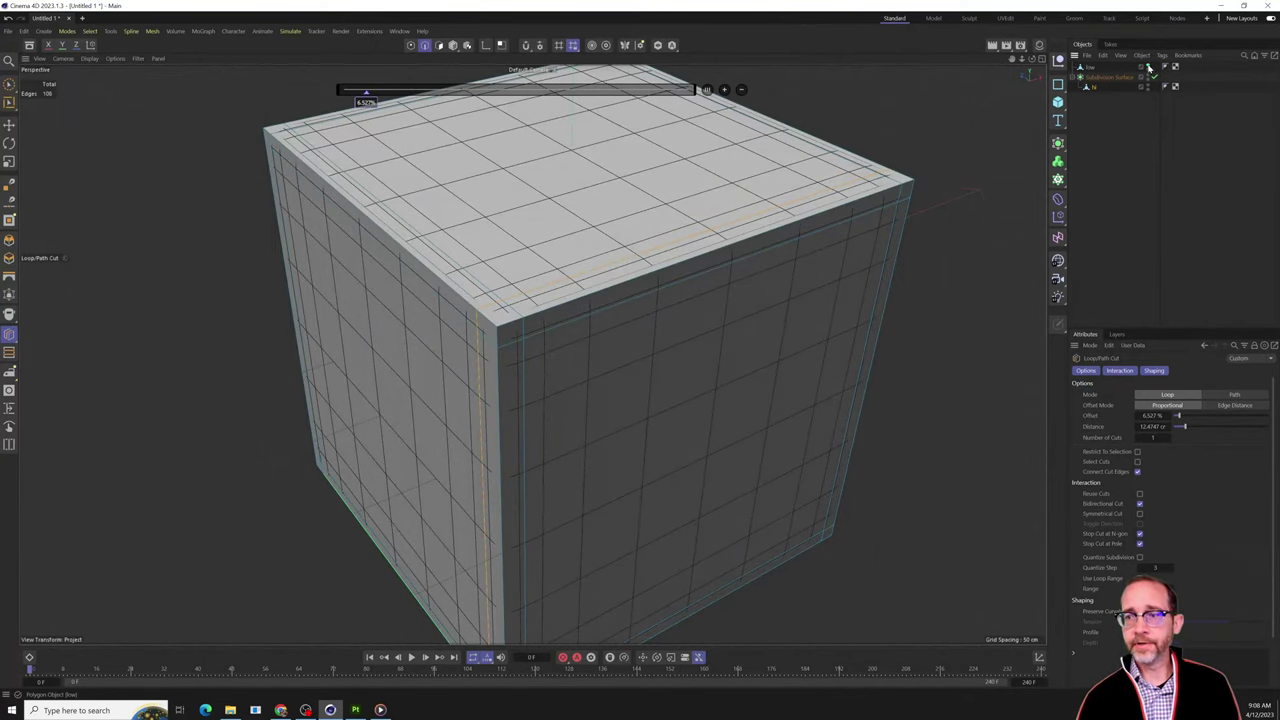
{"action": "key", "text": "q"}
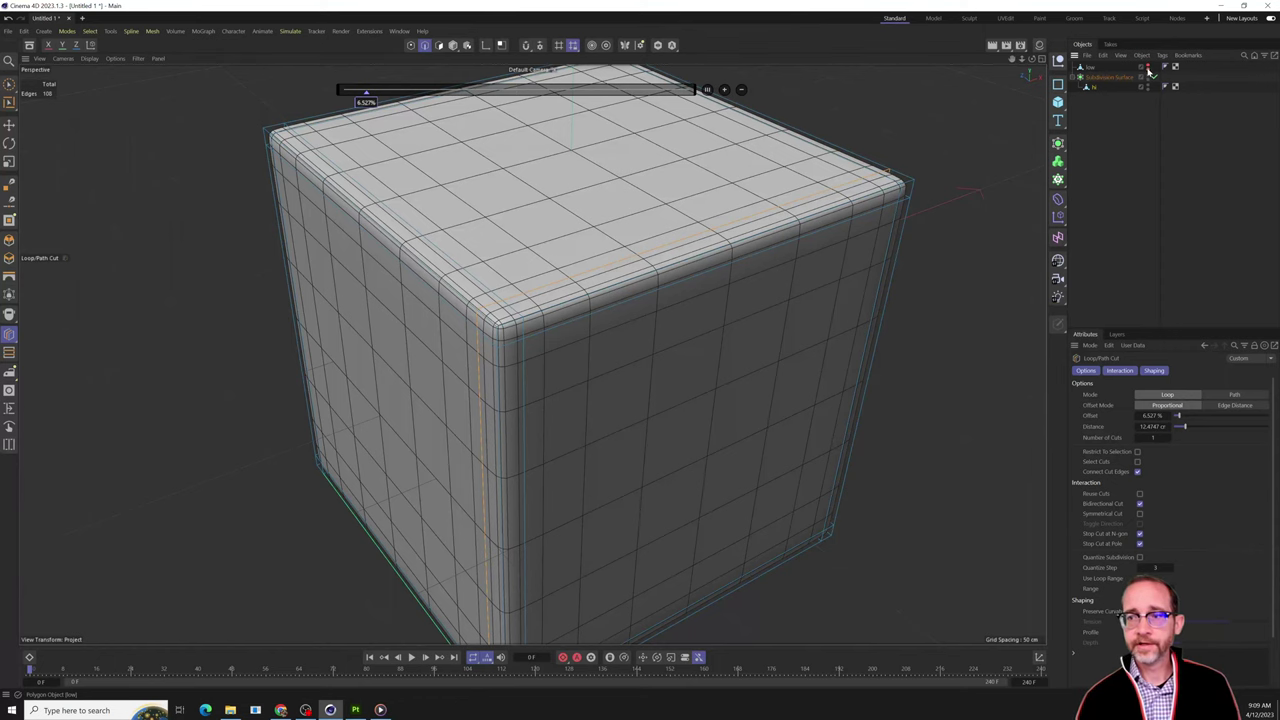
{"action": "left_click_drag", "start_coordinate": [757, 187], "coordinate": [640, 372], "text": "alt"}
{"action": "left_click_drag", "start_coordinate": [621, 312], "coordinate": [621, 304], "text": "alt"}
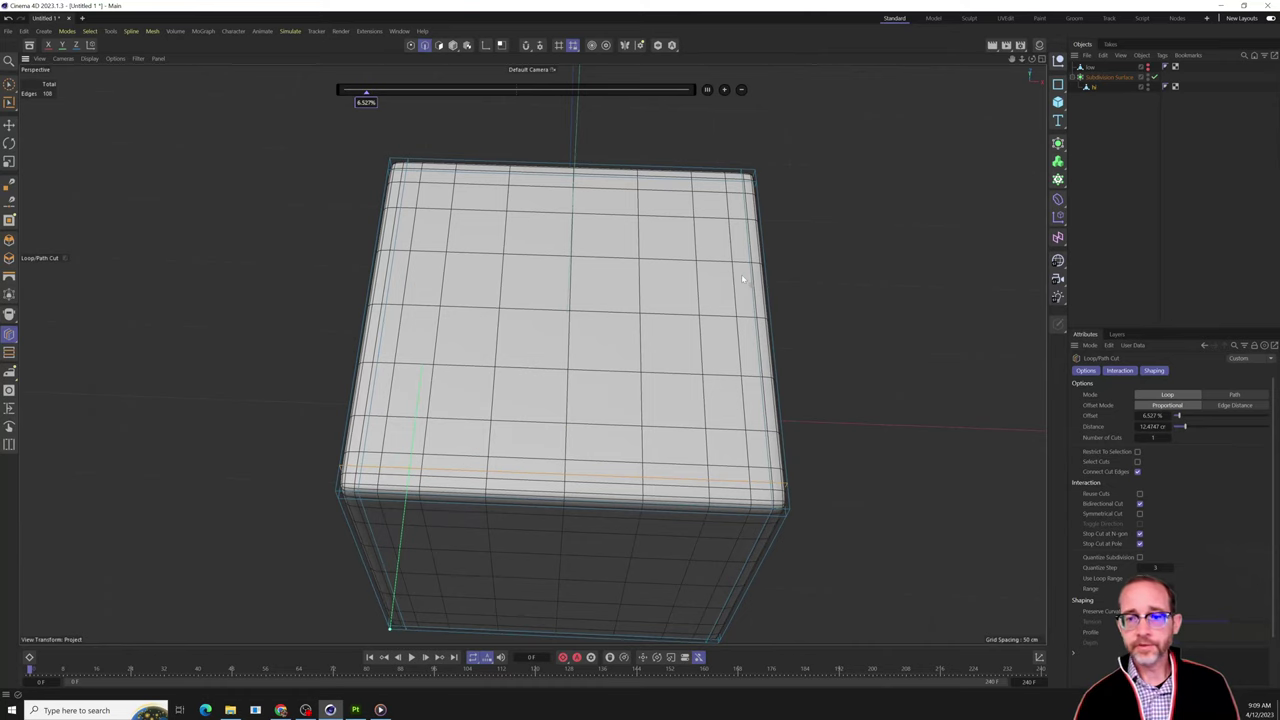
{"action": "left_click", "coordinate": [1114, 113]}
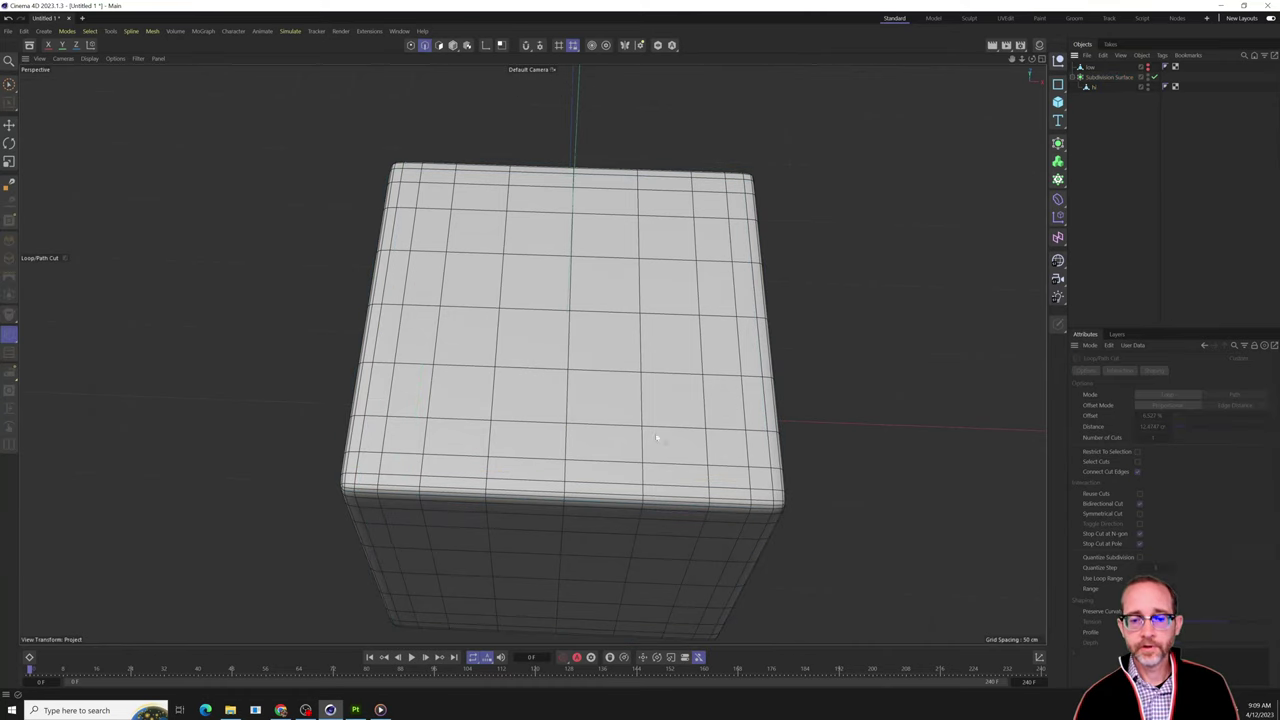
Add two parallel loop cuts across the top face of hi, placing the second at a 50% offset.
{"action": "left_click", "coordinate": [1092, 87]}
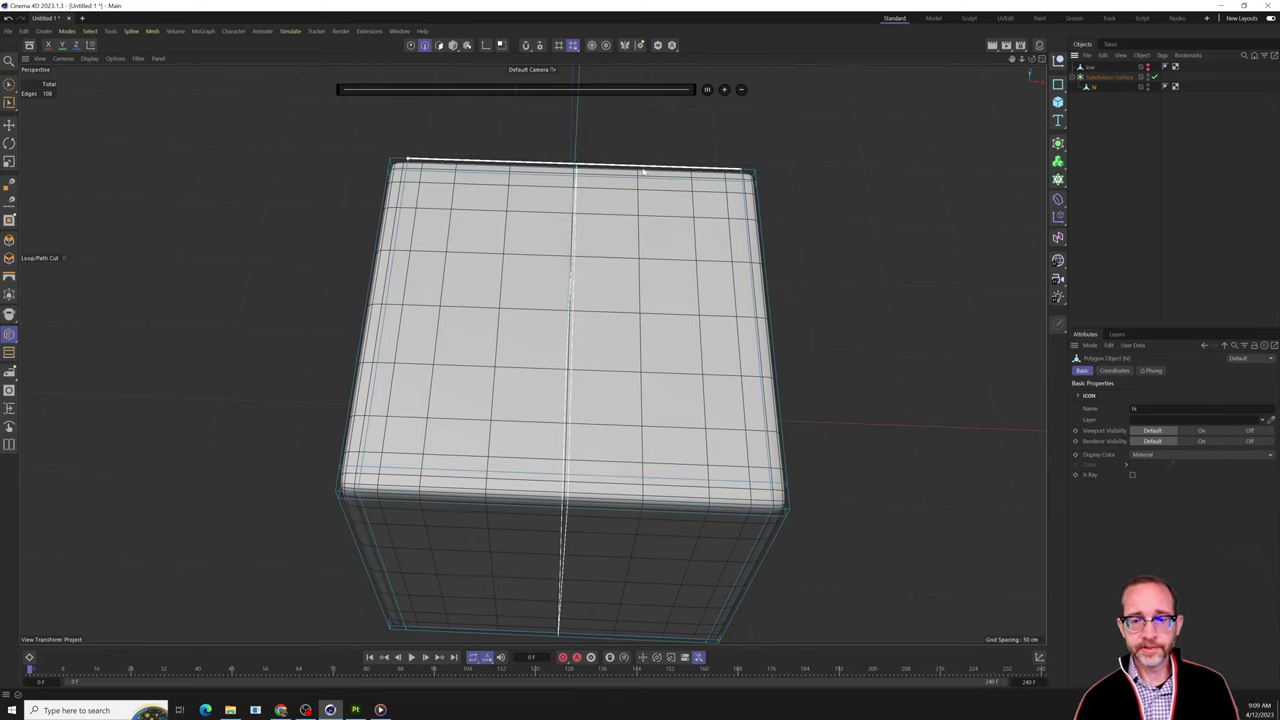
{"action": "left_click", "coordinate": [760, 244]}
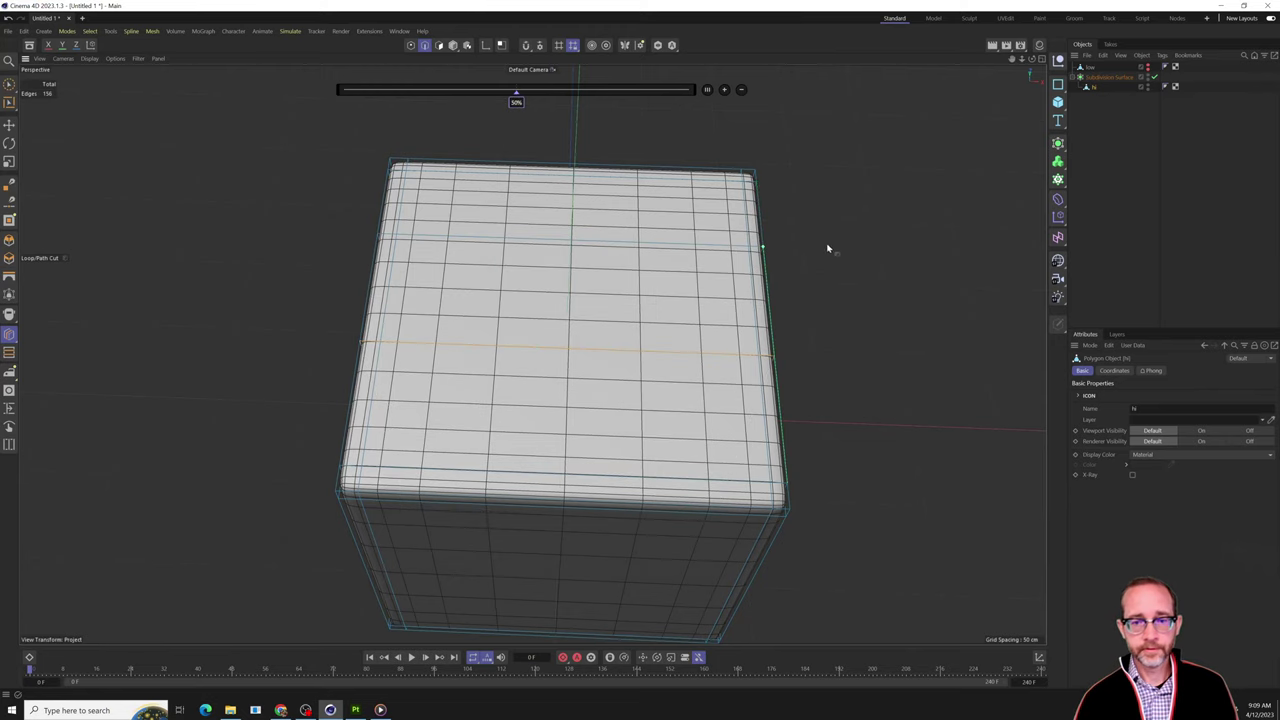
{"action": "left_click_drag", "start_coordinate": [826, 249], "coordinate": [866, 251], "text": "alt"}
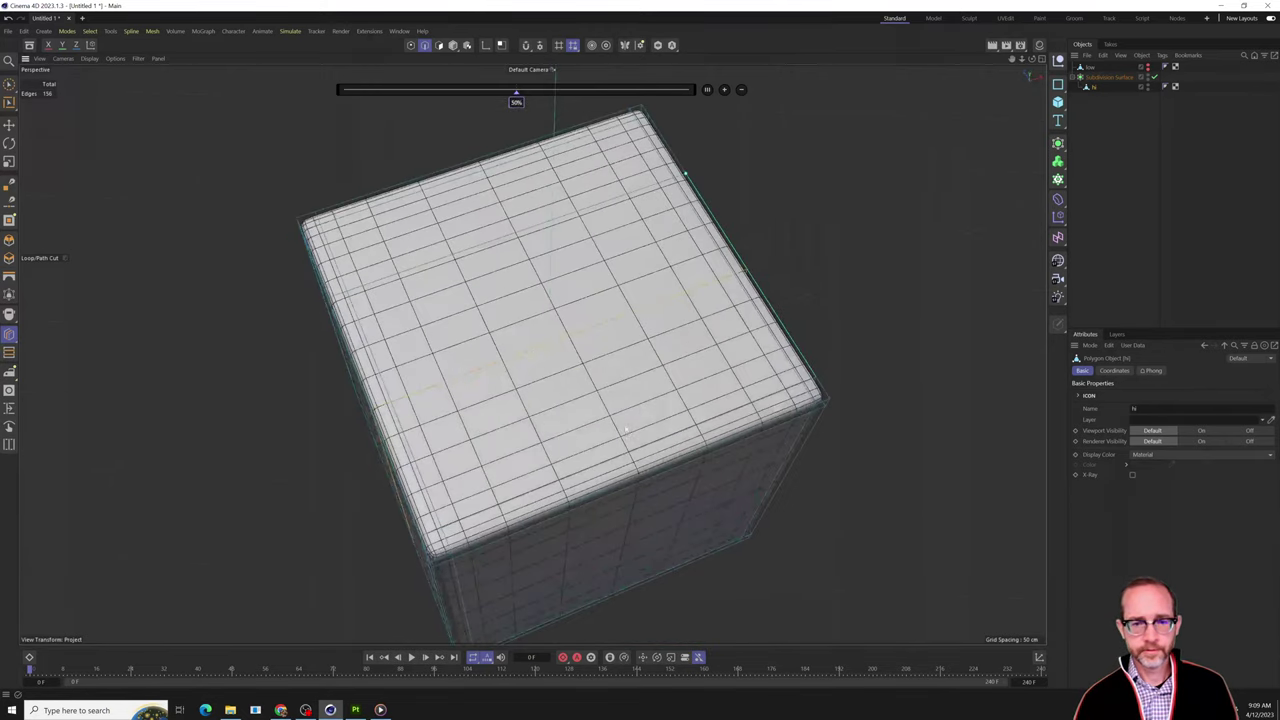
Add two loop cuts perpendicular to the previous pair, at offsets of about 76% and 25%, to divide the top face into a grid.
{"action": "left_click", "coordinate": [565, 509]}
{"action": "mouse_move", "coordinate": [786, 336]}
{"action": "left_mouse_down", "text": "alt"}
{"action": "mouse_move", "coordinate": [749, 344]}
{"action": "mouse_move", "coordinate": [786, 337]}
{"action": "mouse_move", "coordinate": [771, 343]}
{"action": "left_mouse_up", "text": "alt"}
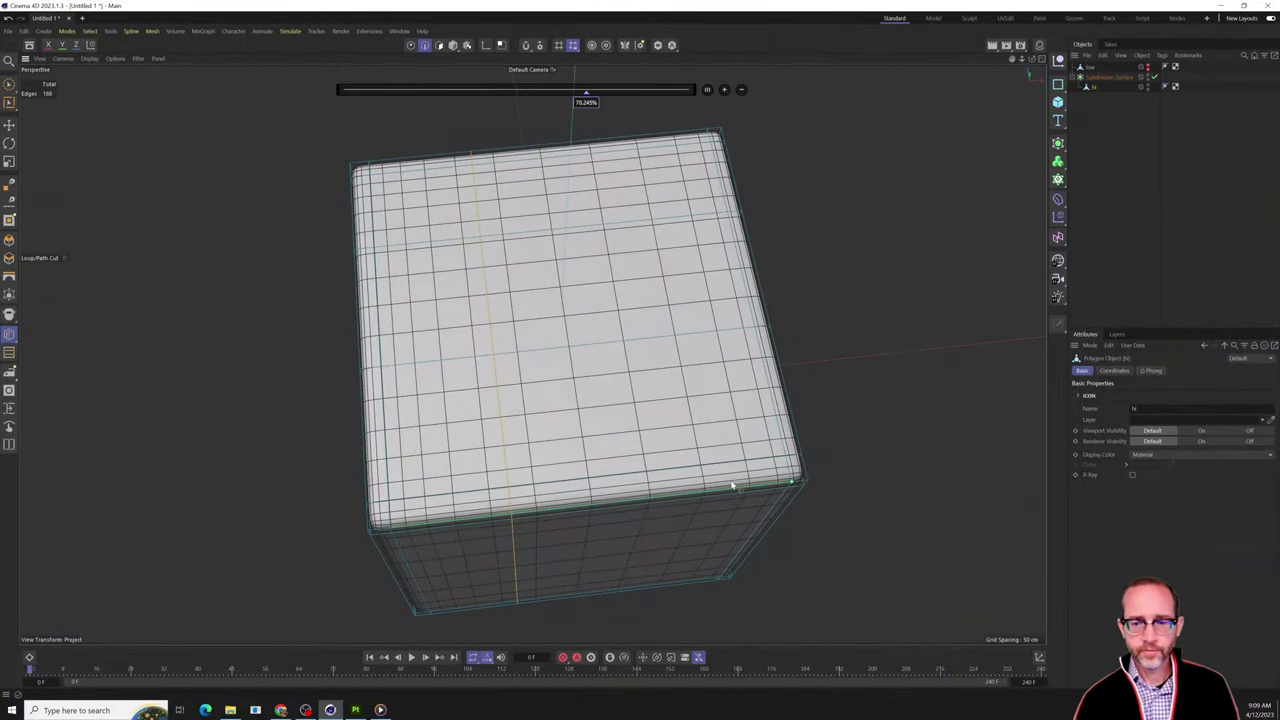
{"action": "left_click", "coordinate": [727, 490]}
{"action": "left_click_drag", "start_coordinate": [700, 330], "coordinate": [860, 345], "text": "alt"}
In point mode, select the two points at one end of the top face's central polygon and scale them closer together along Z.
{"action": "left_click", "coordinate": [9, 84]}
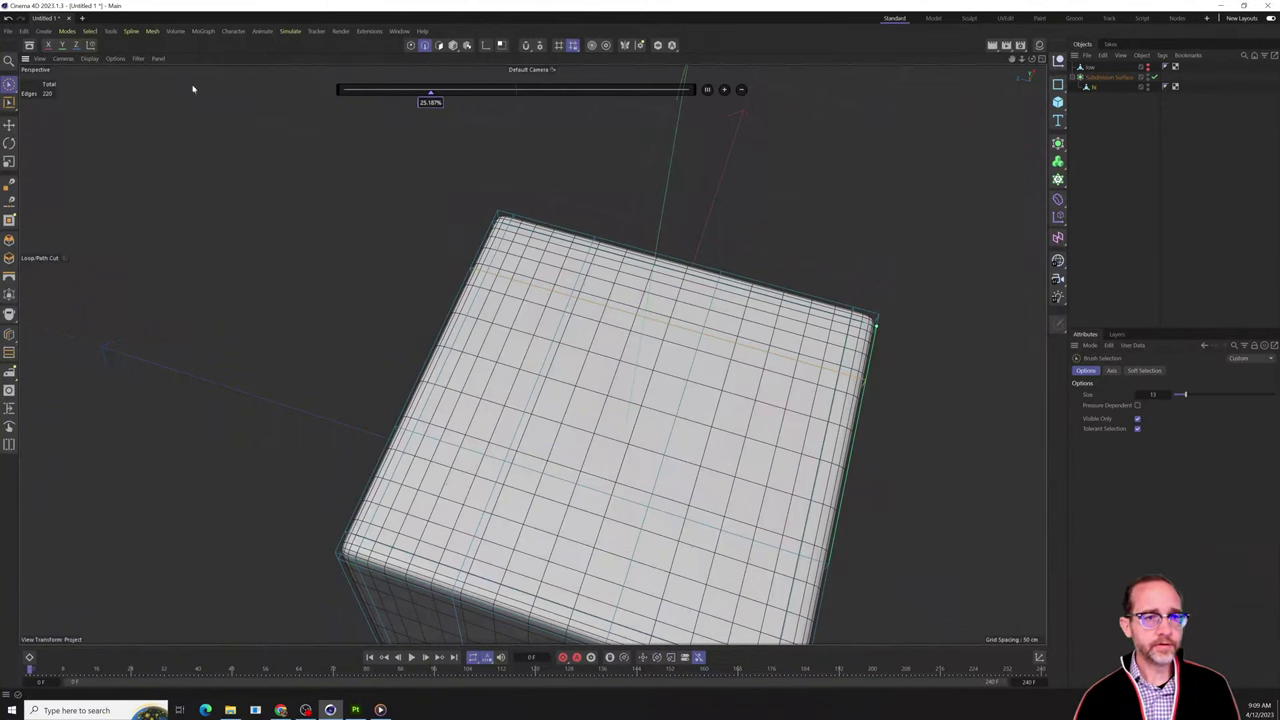
{"action": "left_click", "coordinate": [410, 45]}
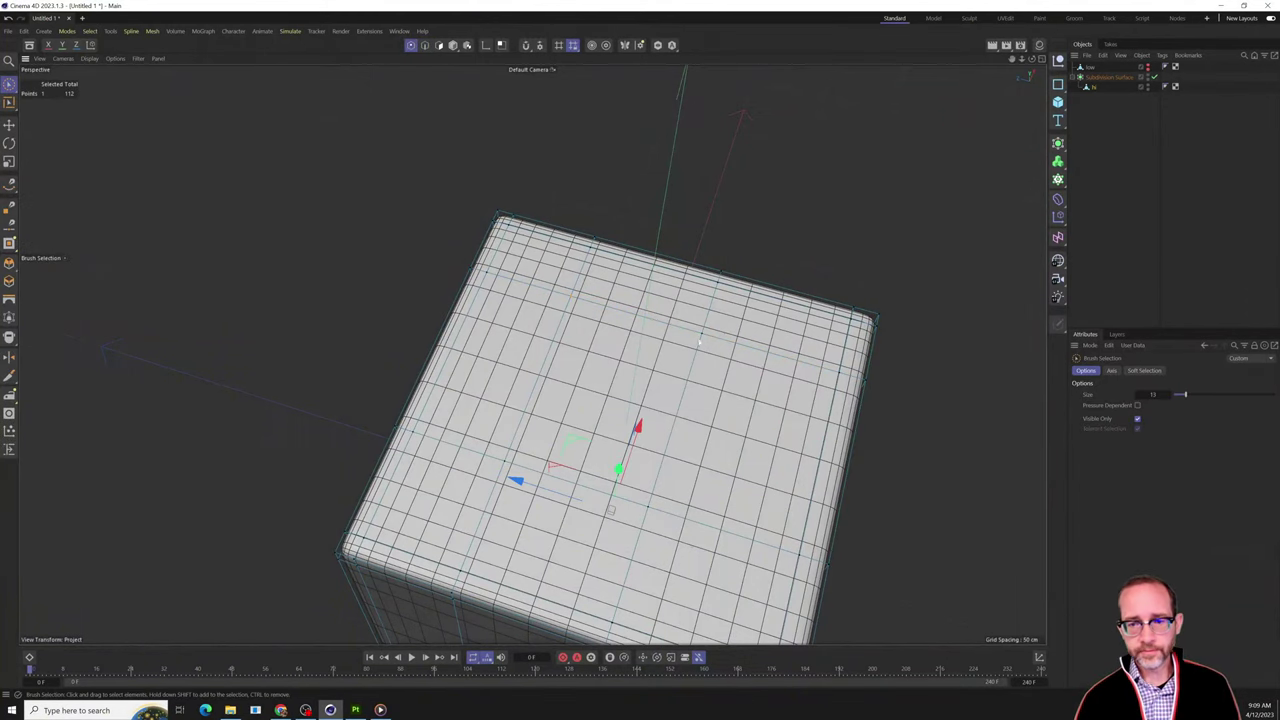
{"action": "left_click_drag", "start_coordinate": [672, 323], "coordinate": [702, 334]}
{"action": "key", "text": "t"}
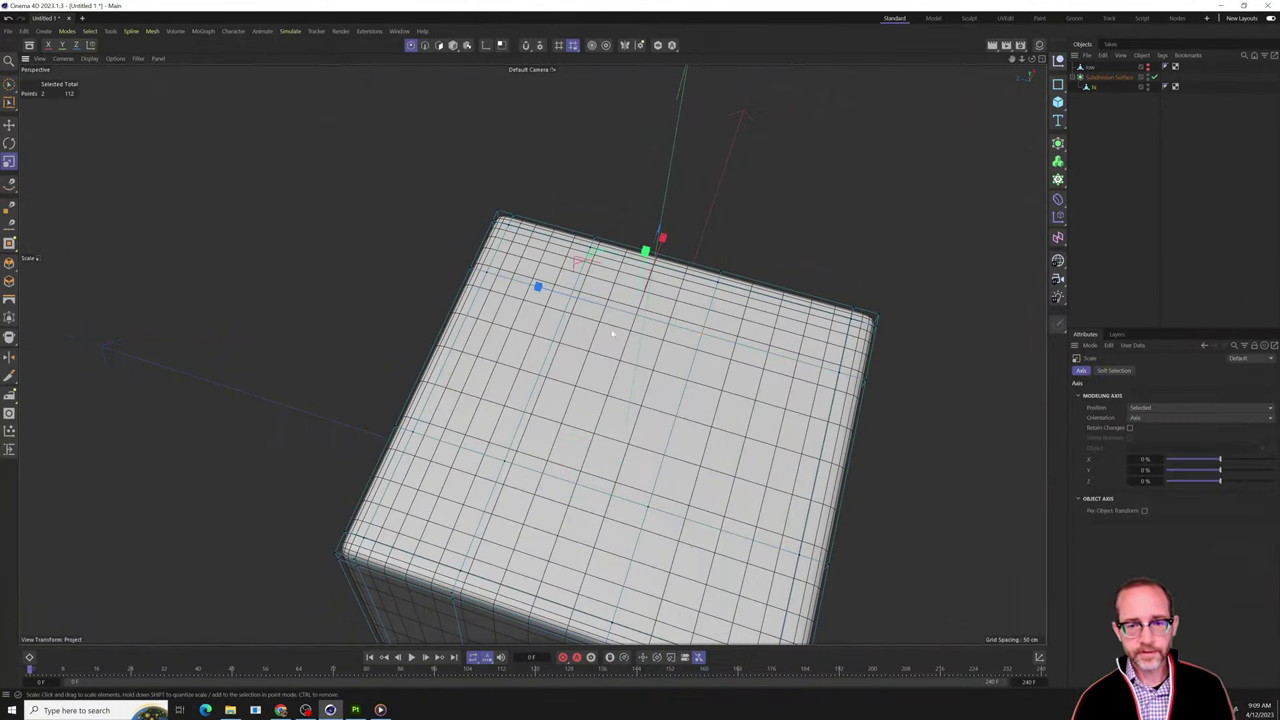
{"action": "left_click_drag", "start_coordinate": [537, 286], "coordinate": [610, 309]}
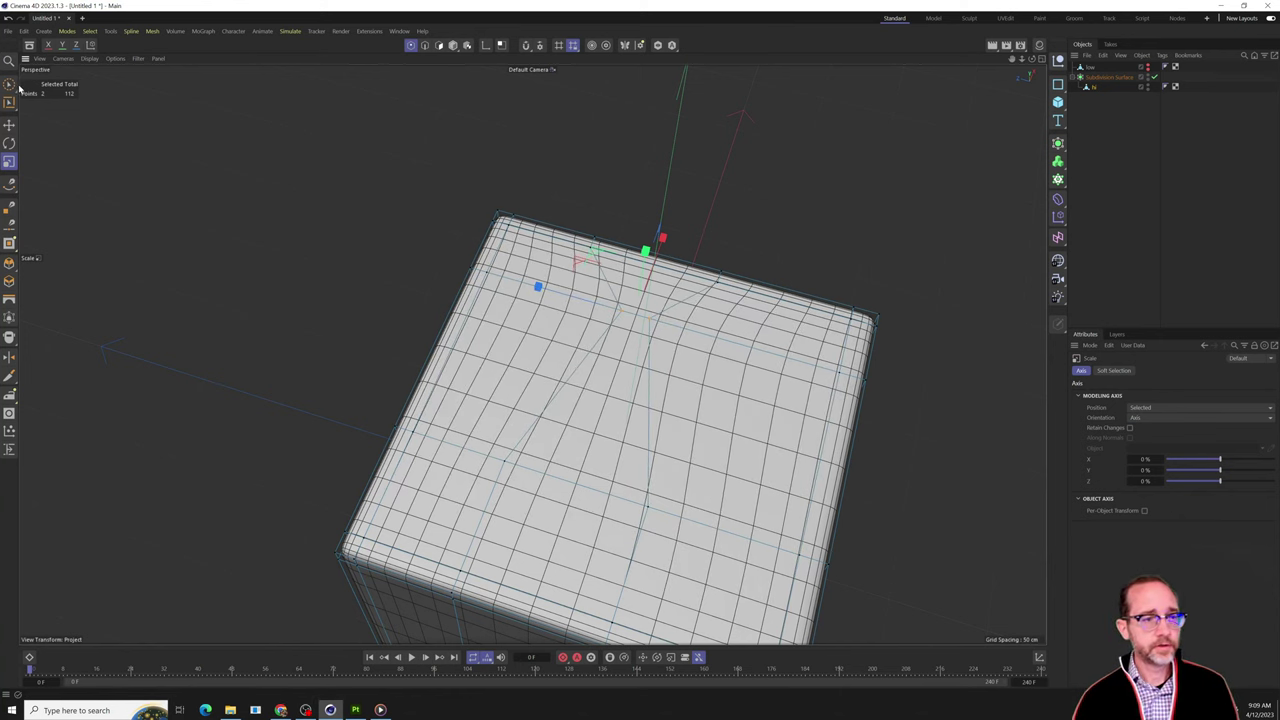
Switch to polygon mode and select the tapered polygon at the centre of the hi object's top face.
{"action": "key", "text": "space"}
{"action": "left_click", "coordinate": [438, 45]}
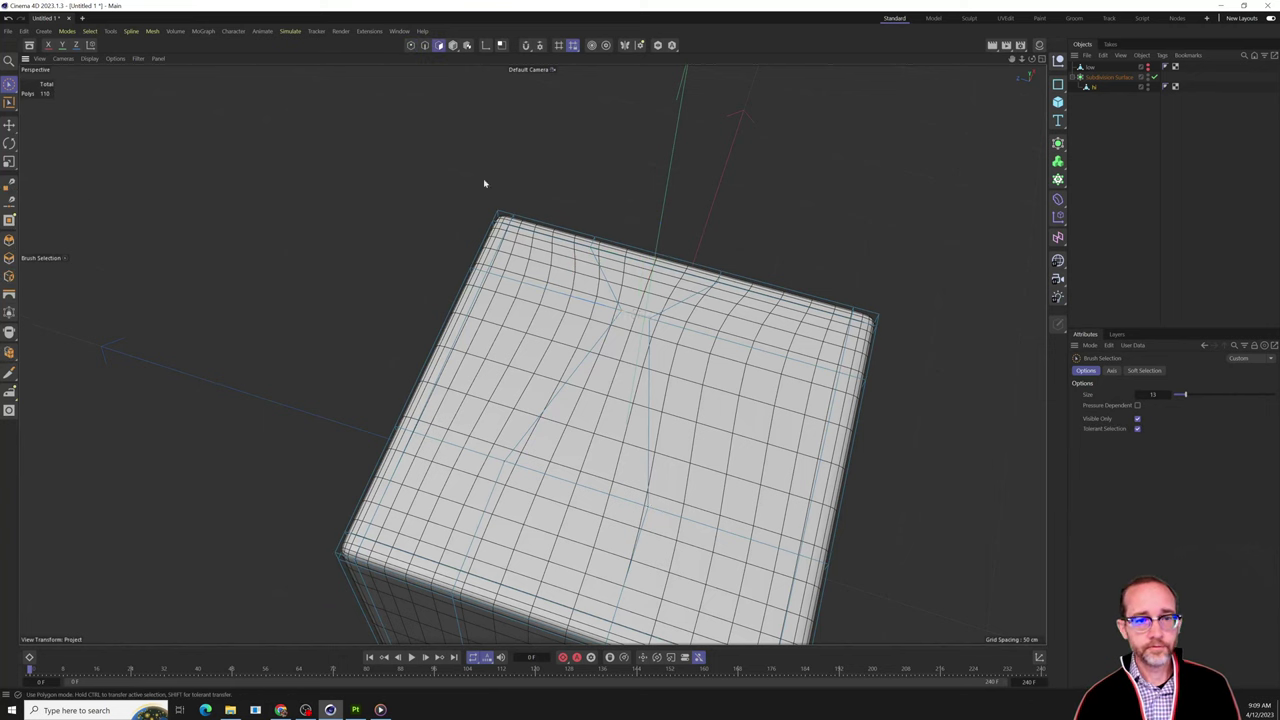
{"action": "left_click", "coordinate": [578, 422]}
{"action": "left_click_drag", "start_coordinate": [722, 400], "coordinate": [726, 362], "text": "alt"}
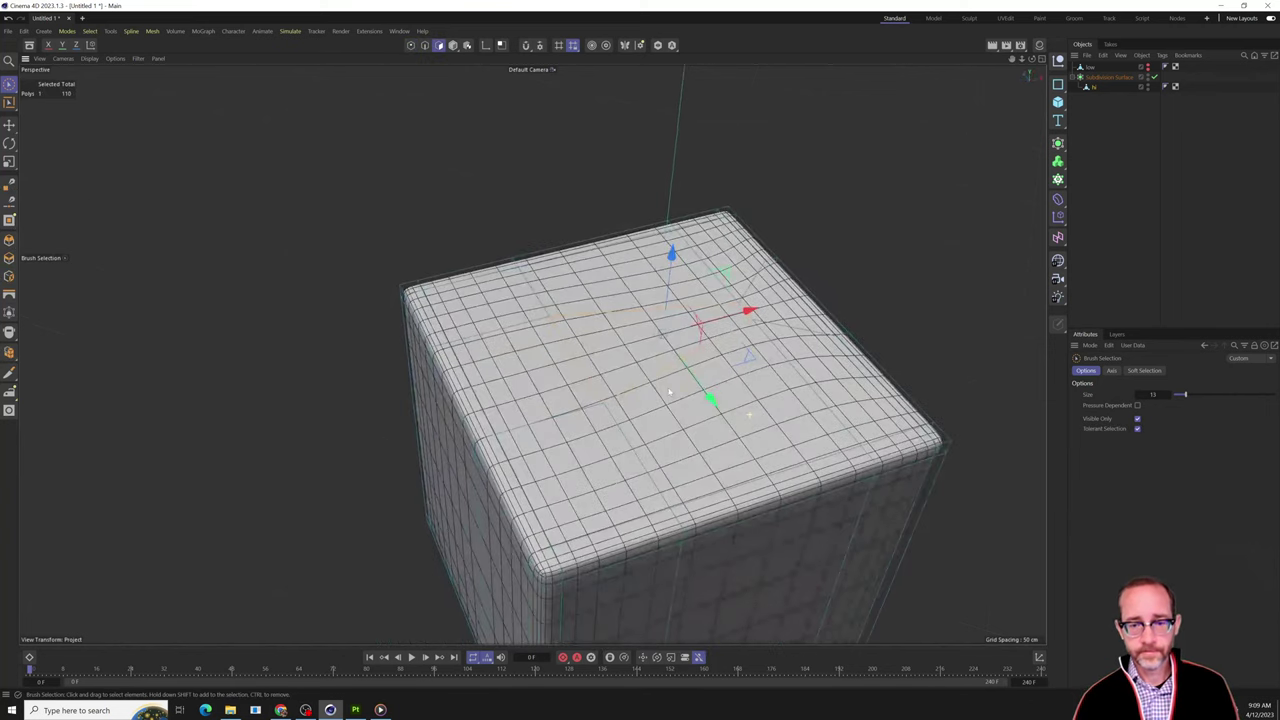
{"action": "middle_click_drag", "start_coordinate": [726, 364], "coordinate": [663, 394], "text": "alt"}
{"action": "scroll", "coordinate": [663, 394], "scroll_direction": "up", "scroll_amount": 3}
{"action": "left_click_drag", "start_coordinate": [716, 400], "coordinate": [679, 401], "text": "alt"}
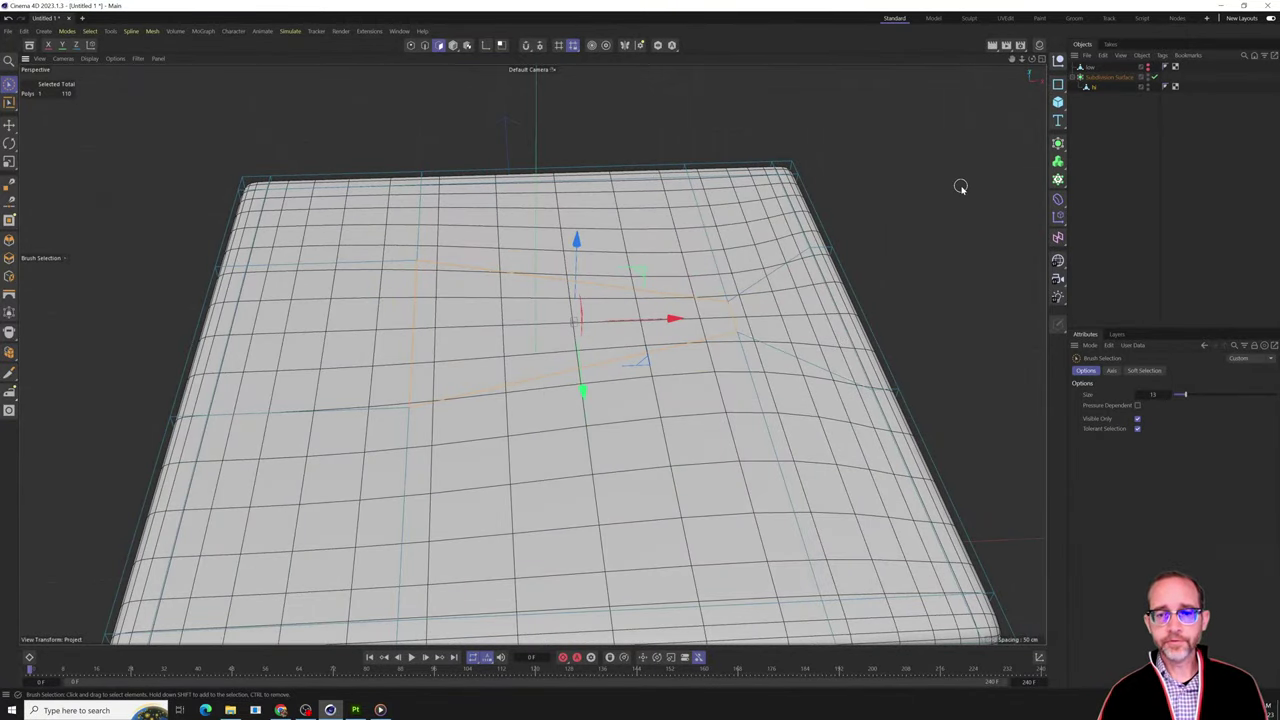
Try extruding the tapered polygon about 19.9 cm inward without an inset, and undo the extrusion.
{"action": "key", "text": "i"}
{"action": "left_click_drag", "start_coordinate": [962, 190], "coordinate": [921, 184]}
{"action": "key", "text": "ctrl+z"}
{"action": "key", "text": "d"}
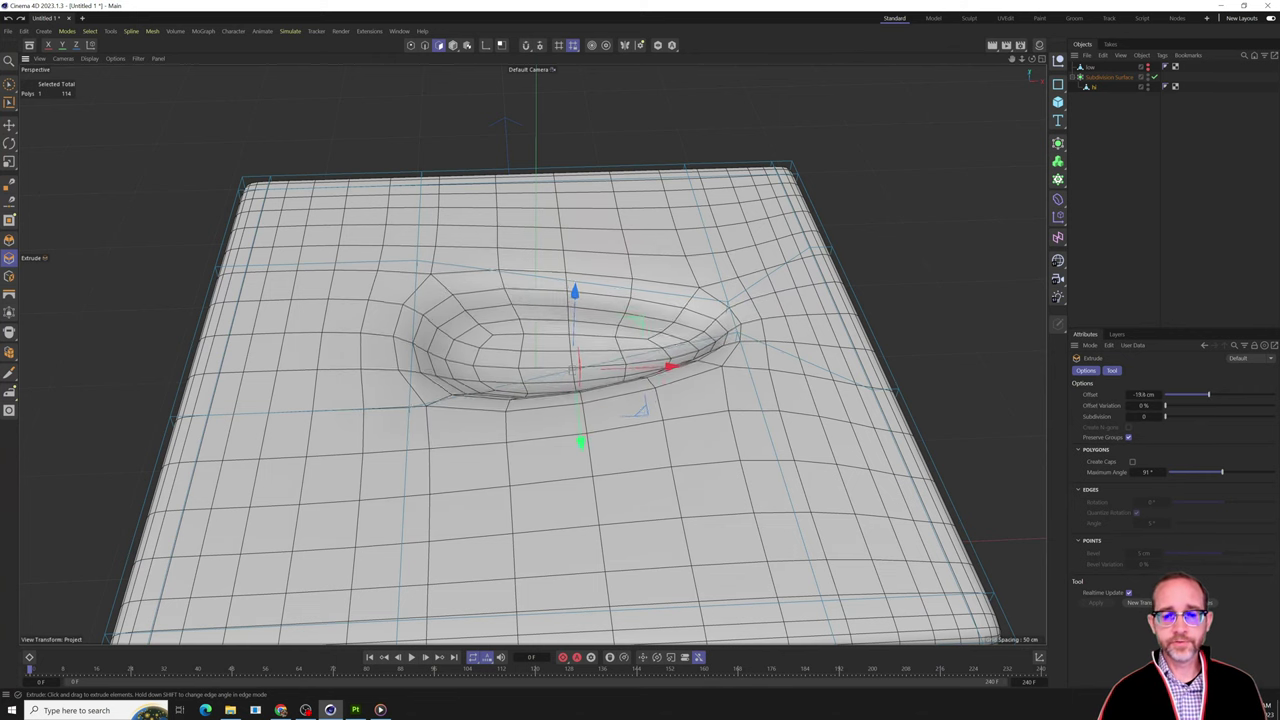
{"action": "left_click_drag", "start_coordinate": [891, 229], "coordinate": [980, 218], "text": "alt"}
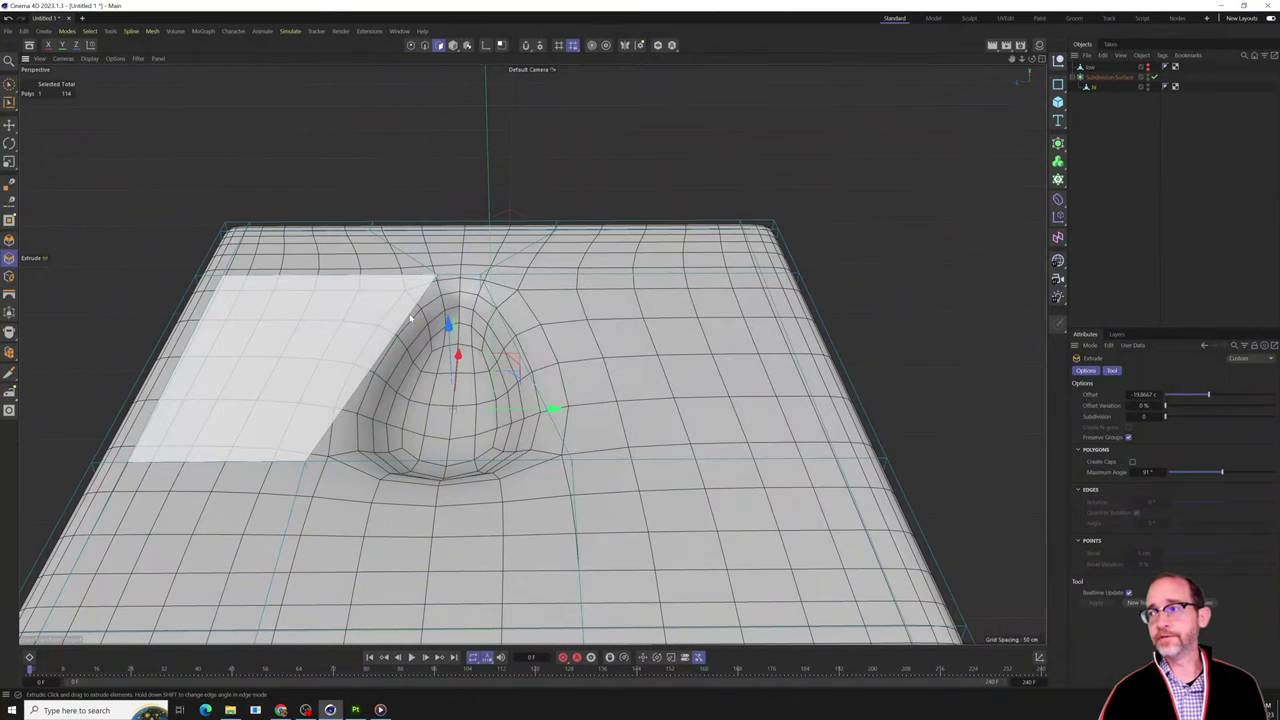
{"action": "key", "text": "ctrl+z"}
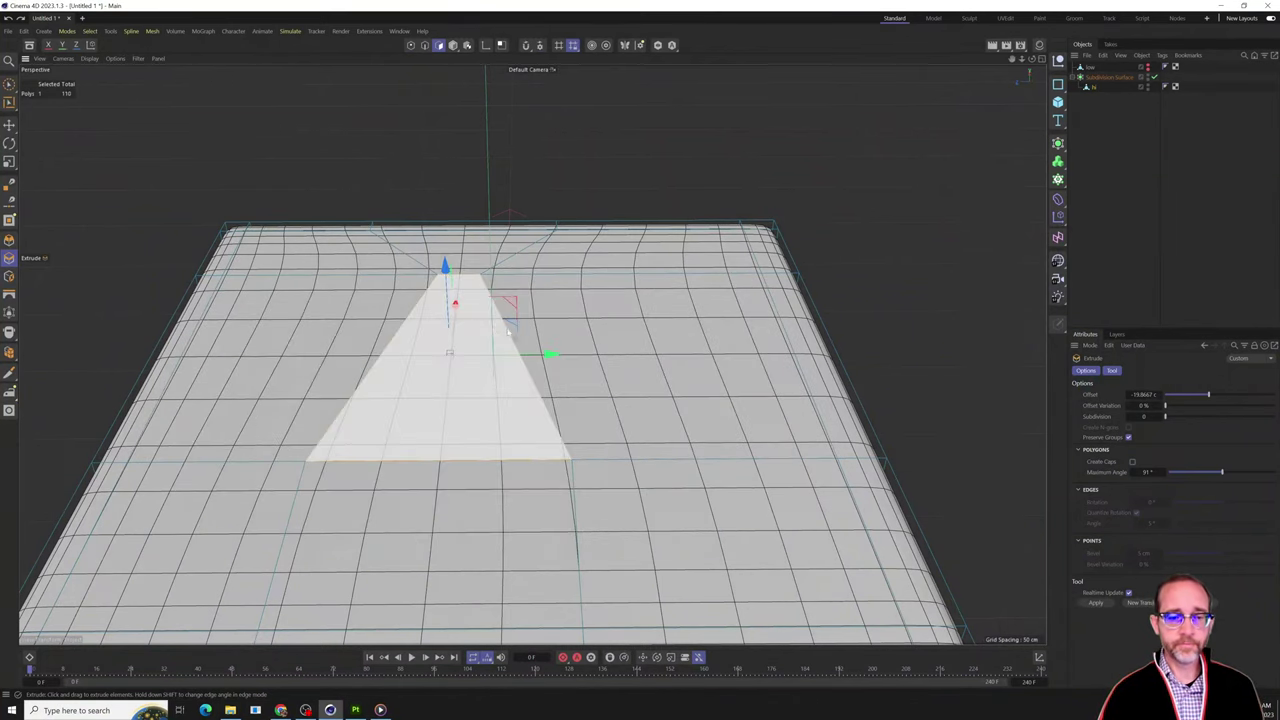
Inset the tapered polygon on the hi object's top face by about 1.07 cm.
{"action": "left_click_drag", "start_coordinate": [621, 331], "coordinate": [600, 329], "text": "alt"}
{"action": "left_click_drag", "start_coordinate": [537, 438], "coordinate": [523, 443], "text": "alt"}
{"action": "middle_click_drag", "start_coordinate": [523, 443], "coordinate": [555, 443], "text": "alt"}
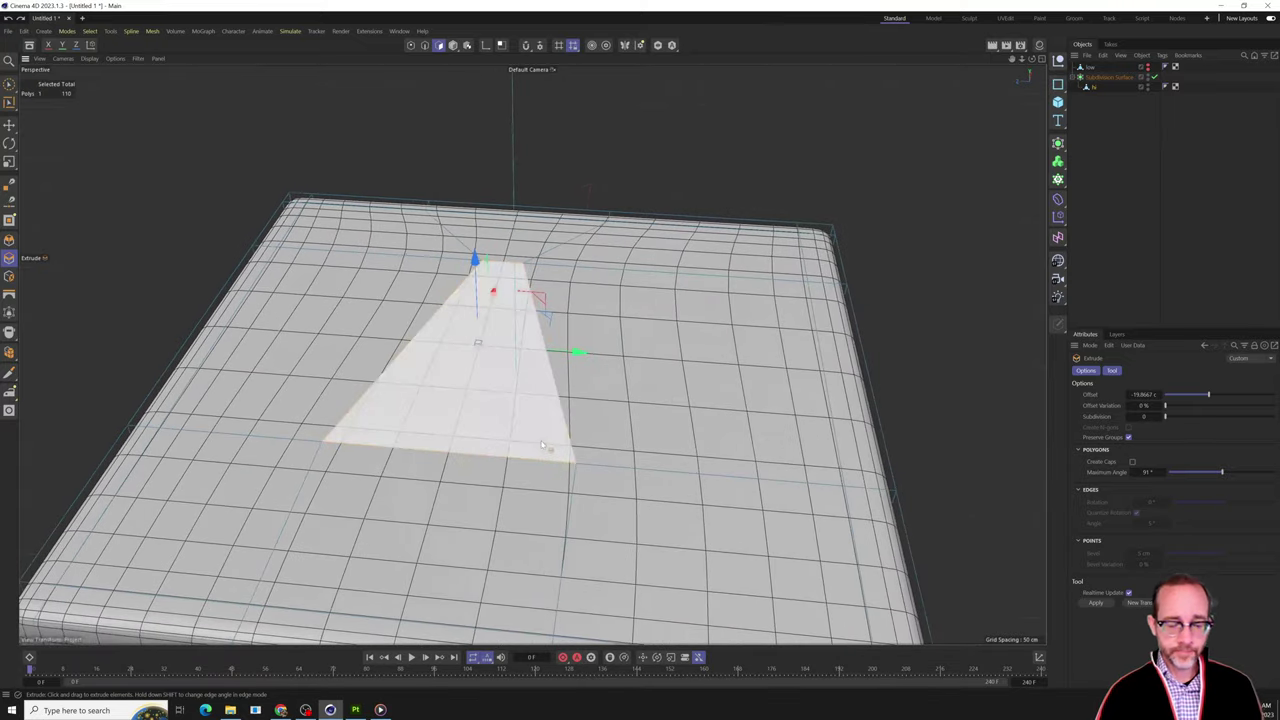
{"action": "key", "text": "i"}
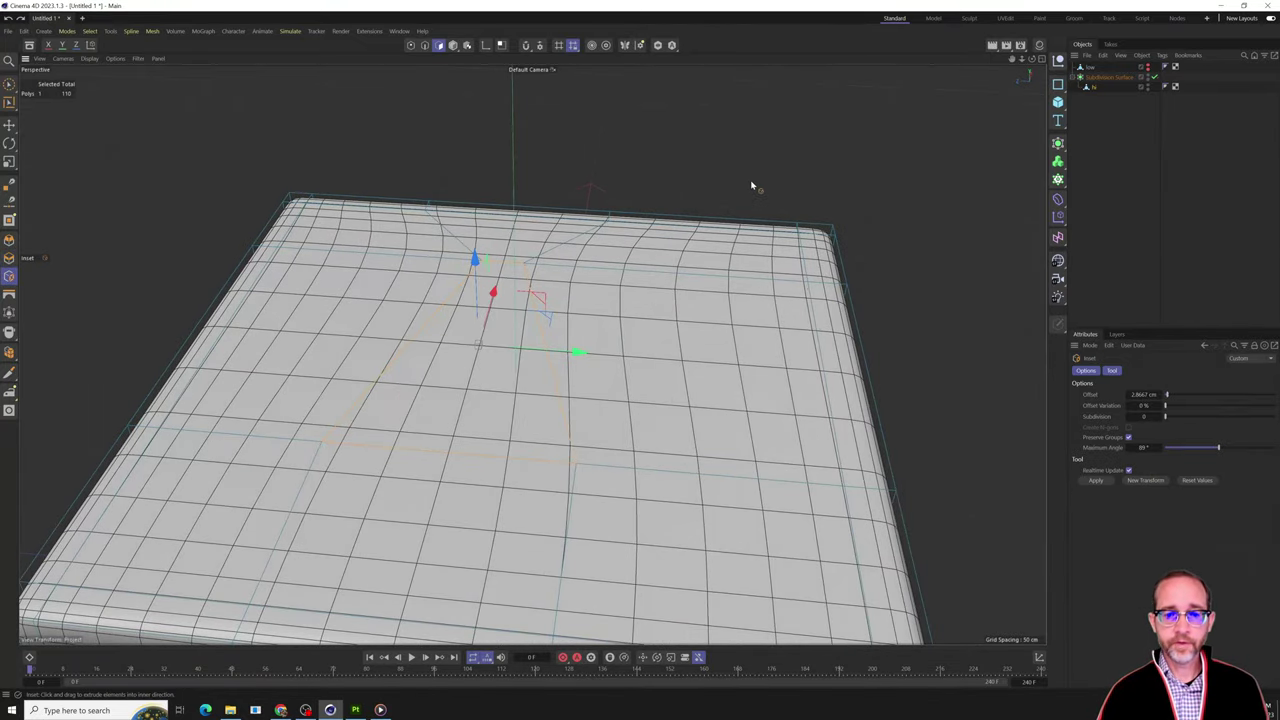
{"action": "left_click_drag", "start_coordinate": [888, 167], "coordinate": [870, 168]}
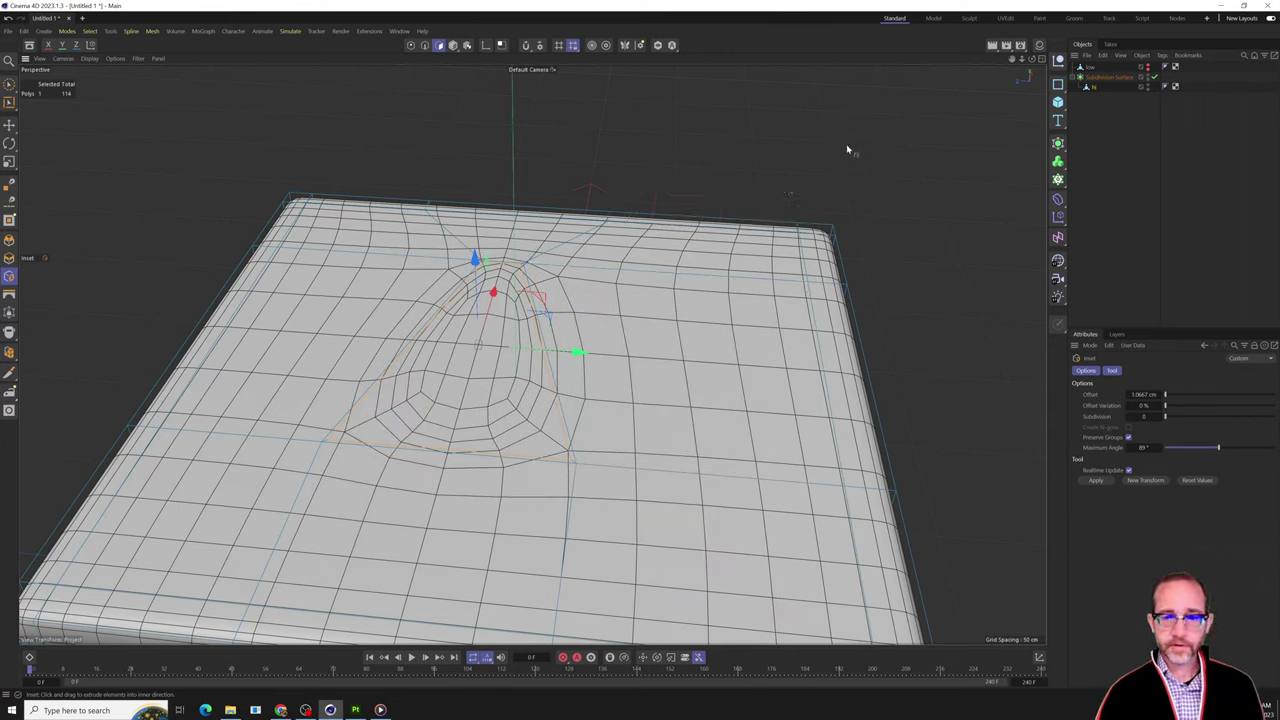
Extrude the inset polygon about 11.3 cm inward to form a recess, and inset its floor by 1.6 cm.
{"action": "key", "text": "d"}
{"action": "left_click_drag", "start_coordinate": [869, 146], "coordinate": [785, 146]}
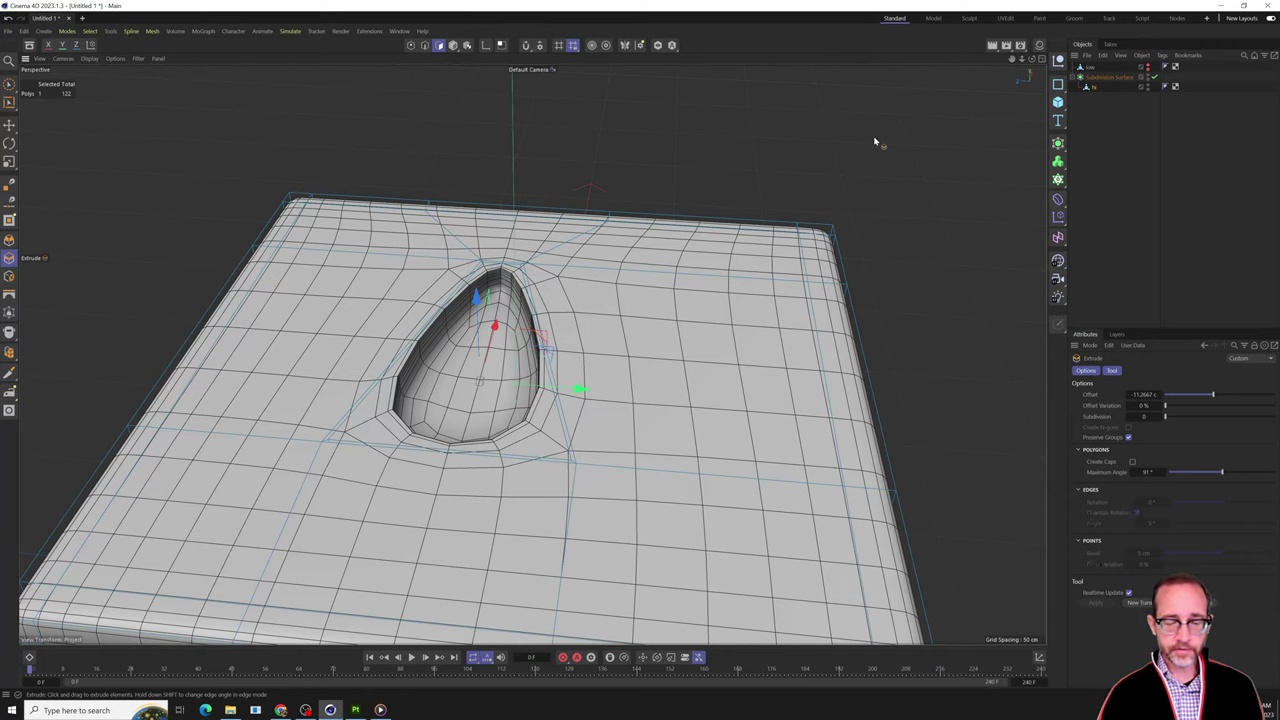
{"action": "key", "text": "i"}
{"action": "left_click_drag", "start_coordinate": [880, 135], "coordinate": [895, 137]}
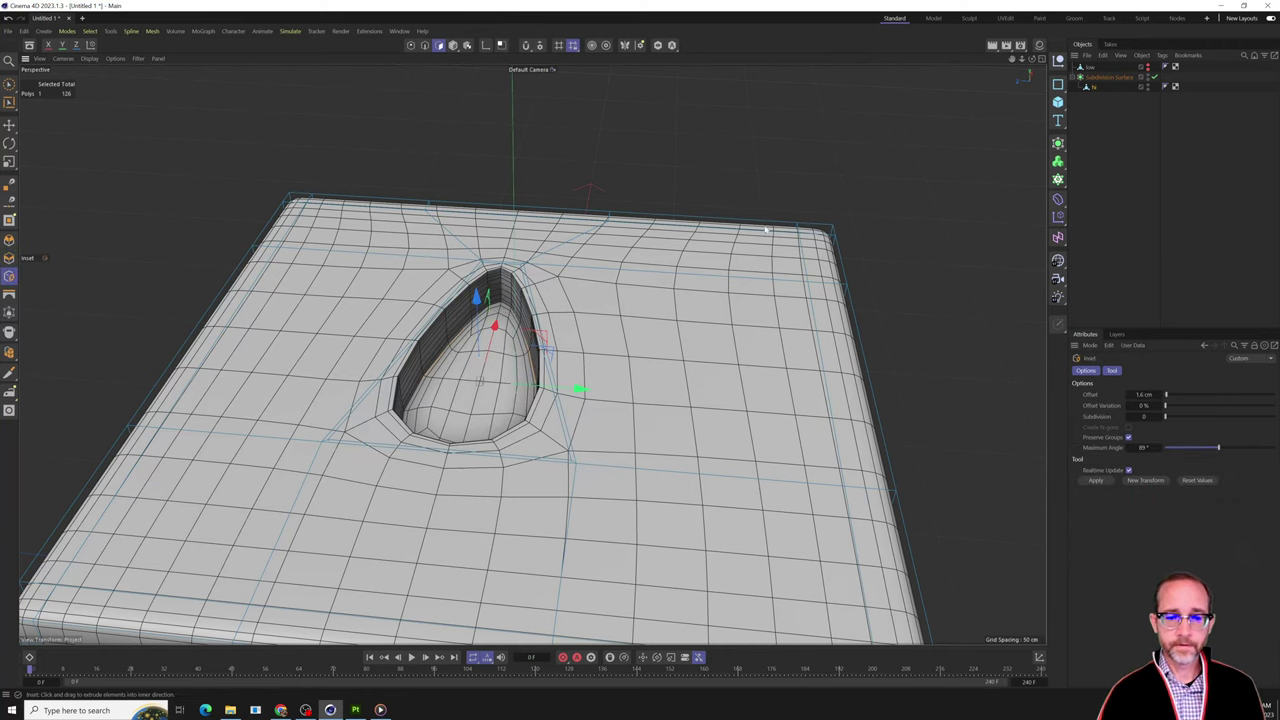
Add support loop cuts beside the recess's narrow and wide ends, at offsets of about 3.6% and 98.2%.
{"action": "left_click_drag", "start_coordinate": [706, 340], "coordinate": [480, 380], "text": "alt"}
{"action": "scroll", "coordinate": [450, 186], "scroll_direction": "up", "scroll_amount": 3}
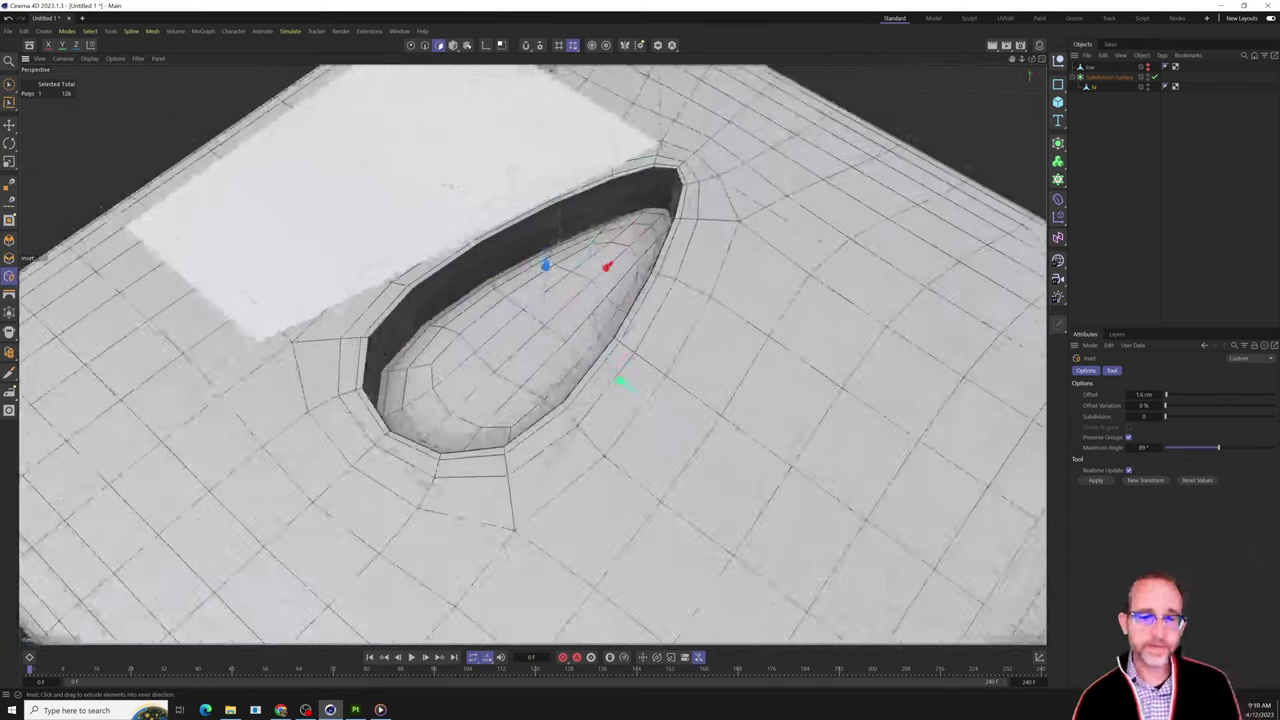
{"action": "scroll", "coordinate": [450, 186], "scroll_direction": "up", "scroll_amount": 2}
{"action": "left_click_drag", "start_coordinate": [450, 270], "coordinate": [547, 293], "text": "alt"}
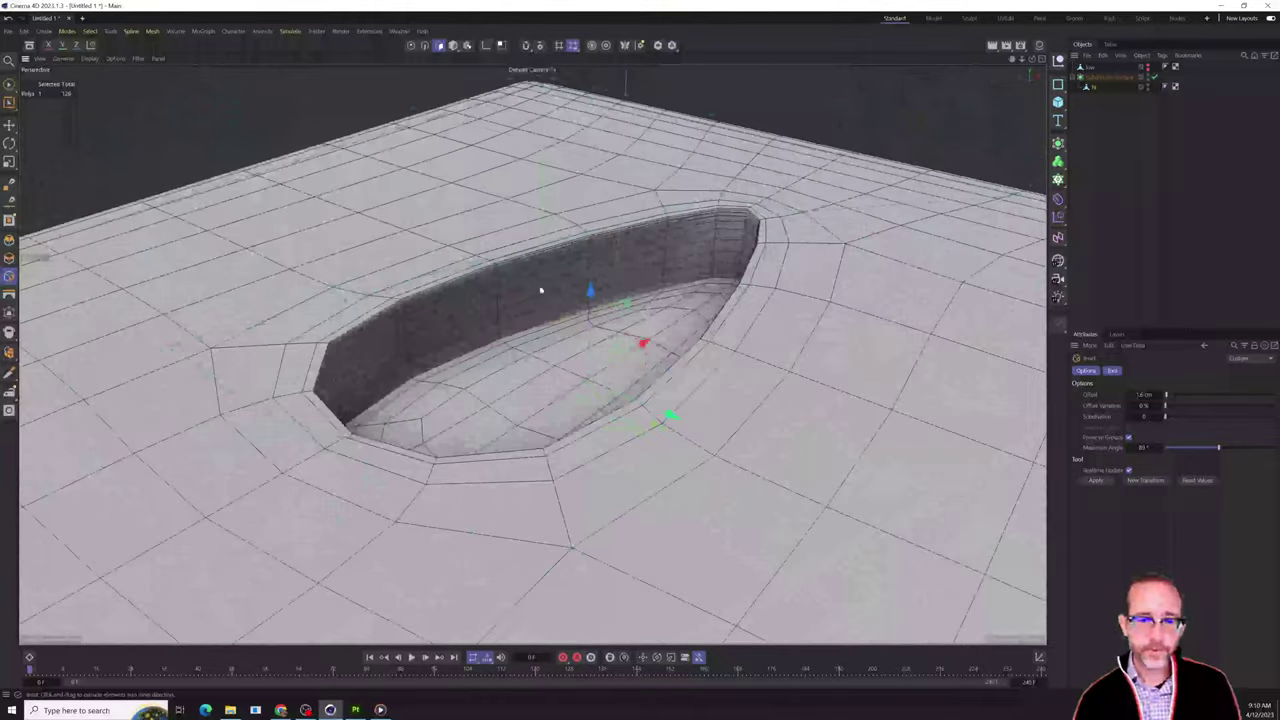
{"action": "left_click_drag", "start_coordinate": [506, 352], "coordinate": [510, 291]}
{"action": "mouse_move", "coordinate": [688, 292]}
{"action": "left_mouse_down", "text": "alt"}
{"action": "mouse_move", "coordinate": [800, 420]}
{"action": "mouse_move", "coordinate": [822, 414]}
{"action": "mouse_move", "coordinate": [682, 388]}
{"action": "mouse_move", "coordinate": [680, 486]}
{"action": "left_mouse_up", "text": "alt"}
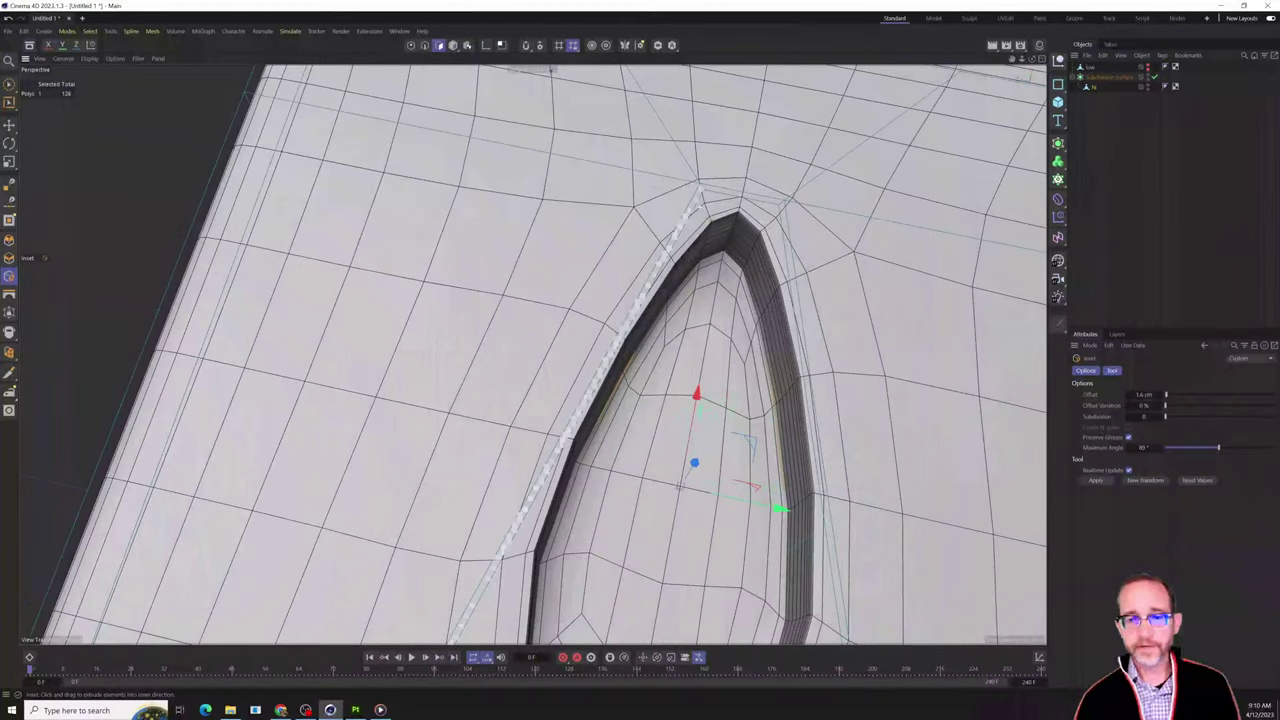
{"action": "left_click_drag", "start_coordinate": [682, 259], "coordinate": [762, 238], "text": "alt"}
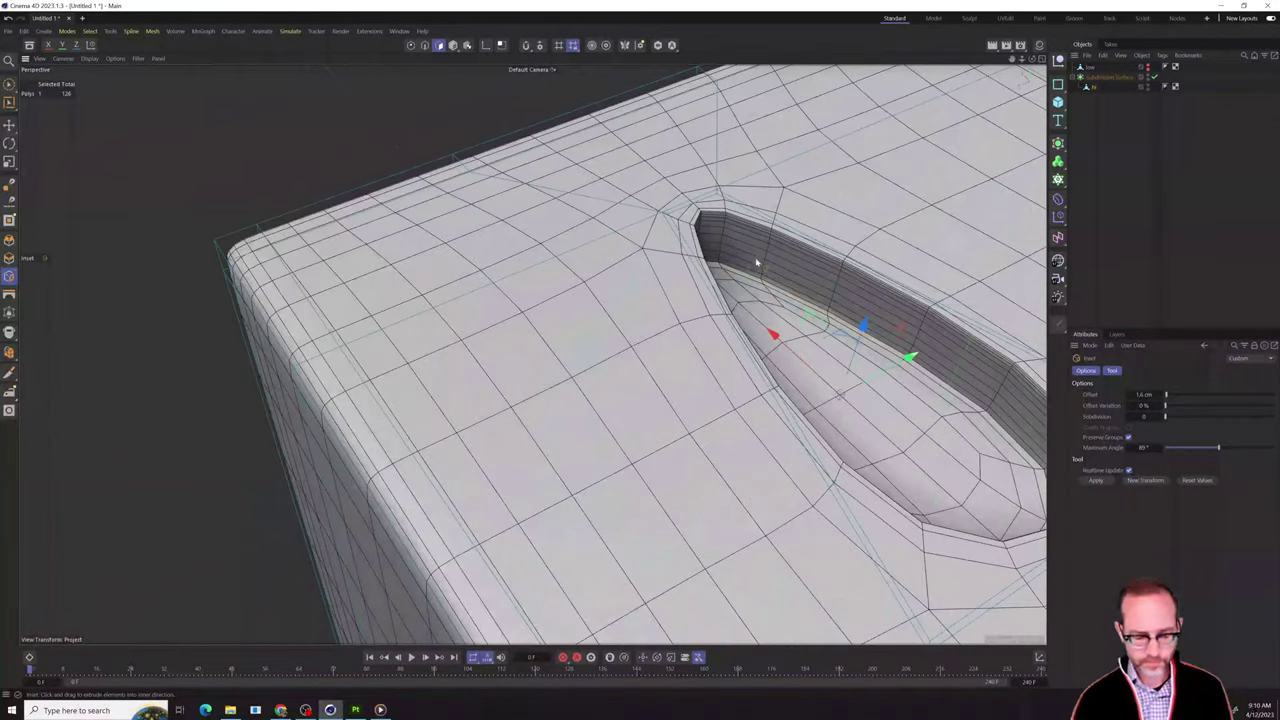
{"action": "key", "text": "k"}
{"action": "key", "text": "l"}
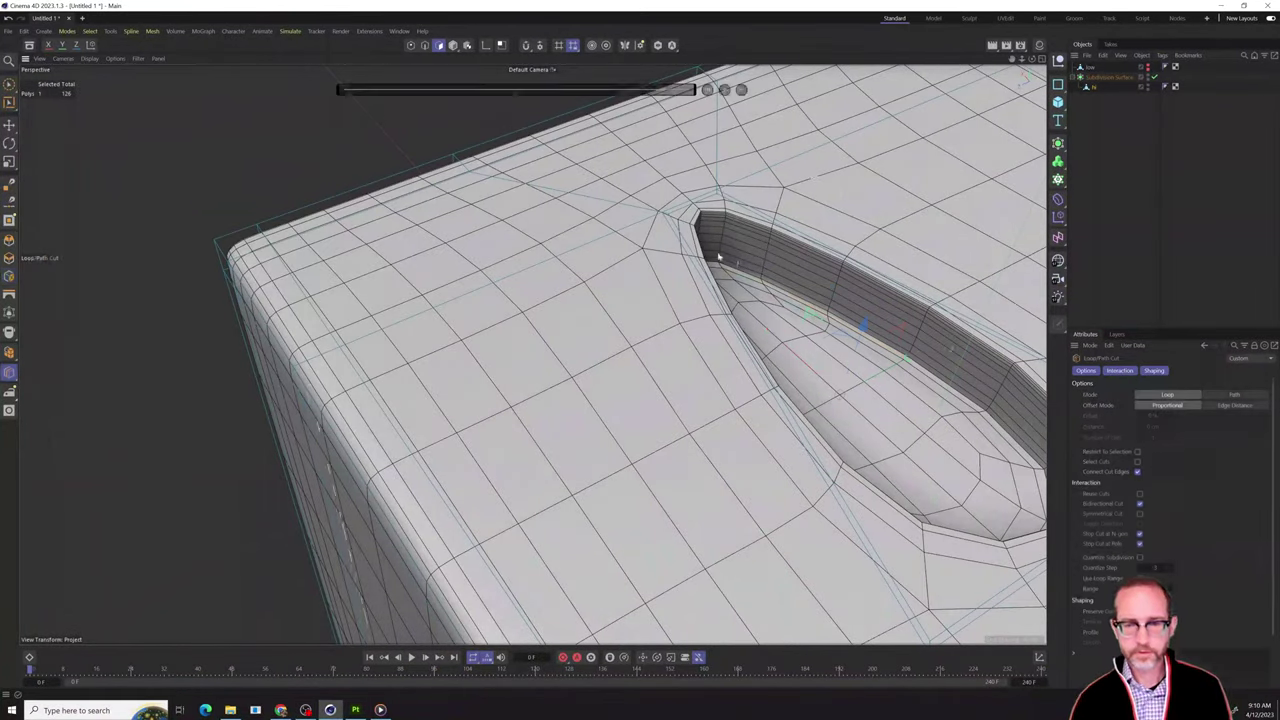
{"action": "left_click", "coordinate": [666, 229]}
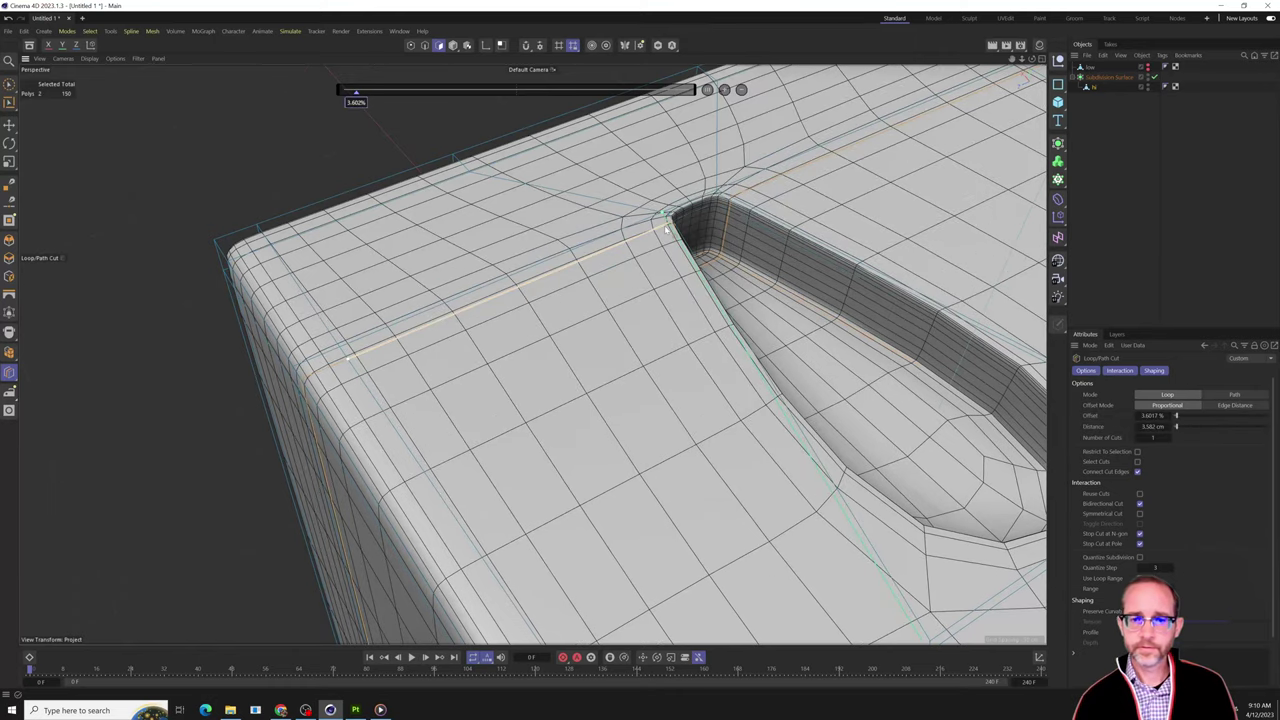
{"action": "scroll", "coordinate": [672, 228], "scroll_direction": "down", "scroll_amount": 3}
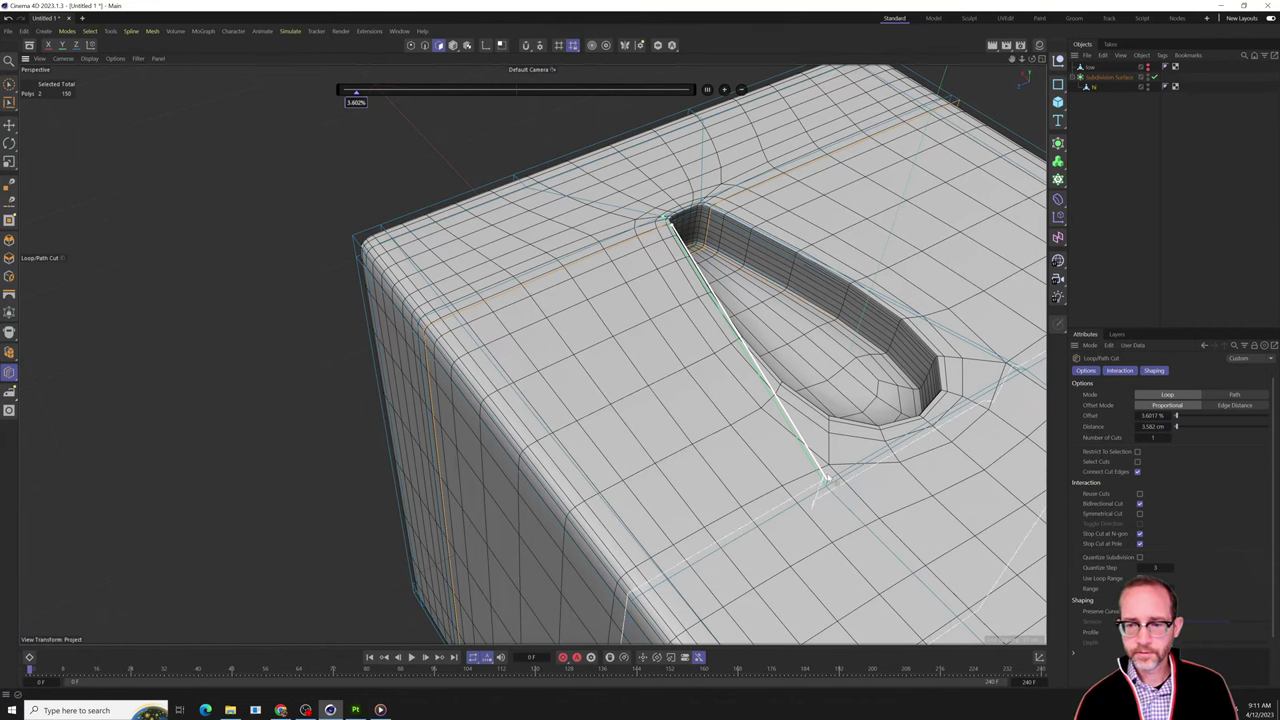
{"action": "left_click", "coordinate": [826, 480]}
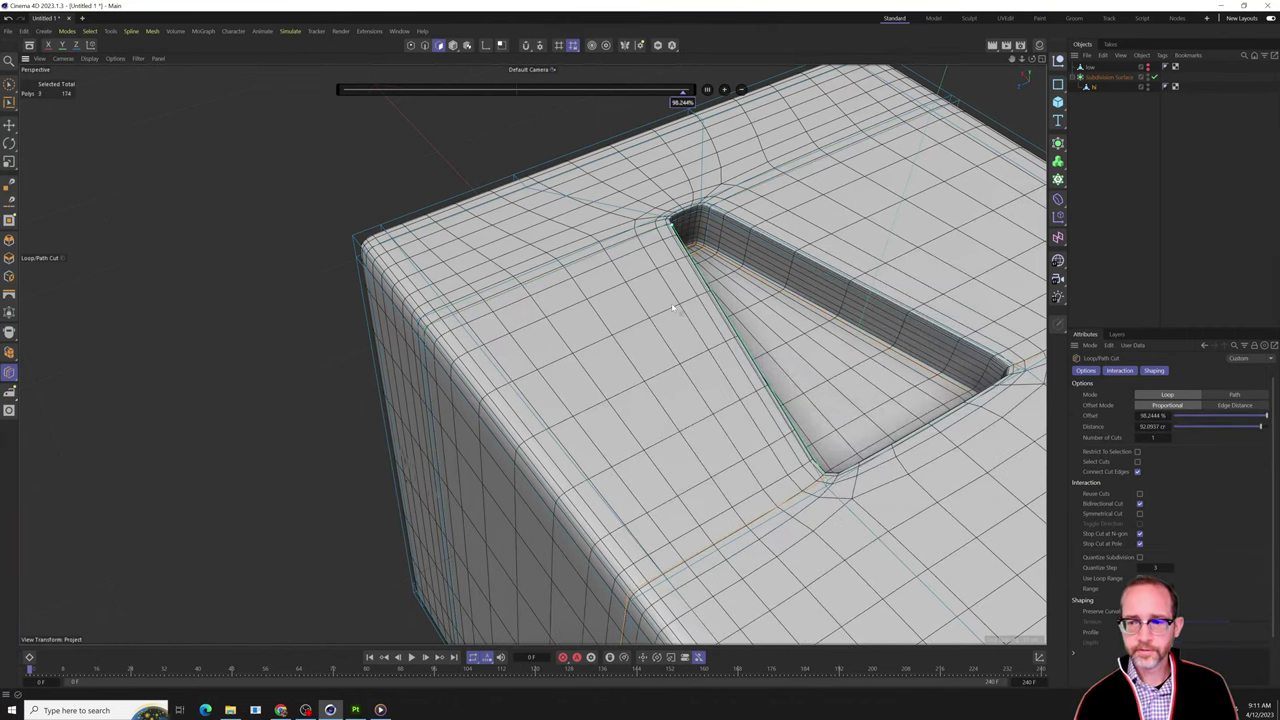
Delete the hi object from the Subdivision Surface and make the low object visible again.
{"action": "scroll", "coordinate": [673, 308], "scroll_direction": "down", "scroll_amount": 4}
{"action": "left_click_drag", "start_coordinate": [617, 294], "coordinate": [846, 352], "text": "alt"}
{"action": "scroll", "coordinate": [774, 372], "scroll_direction": "up", "scroll_amount": 3}
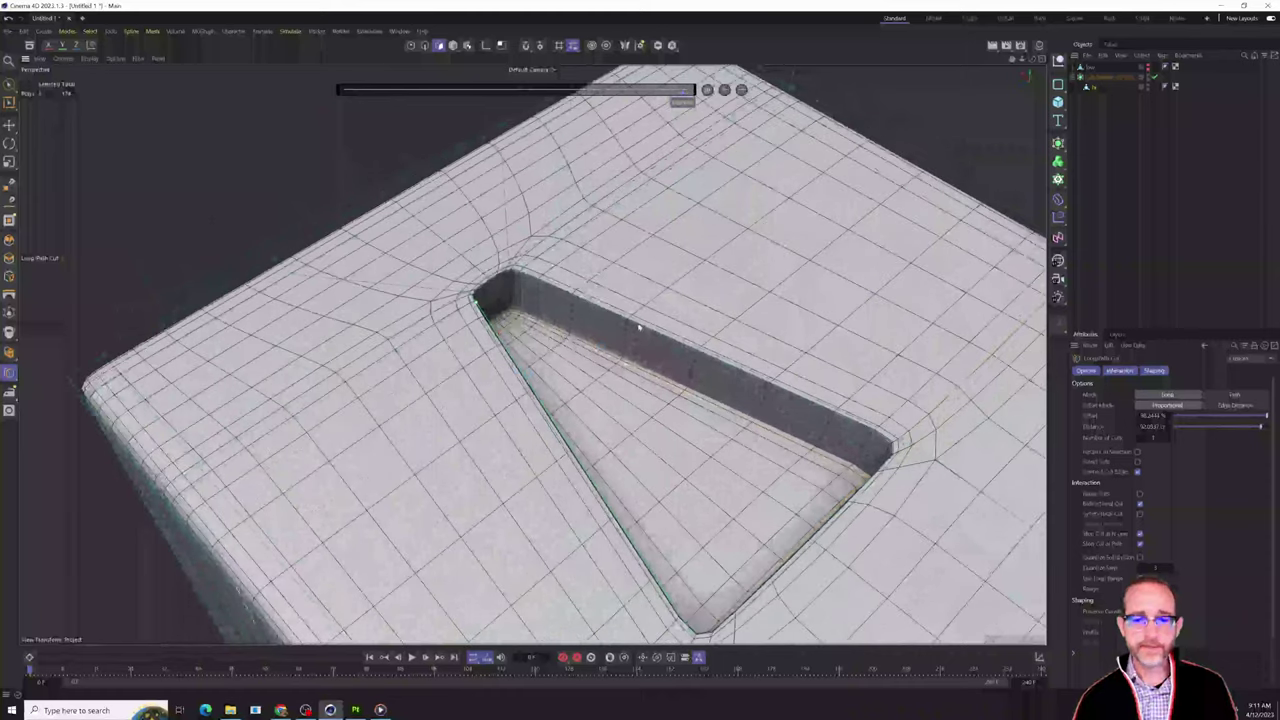
{"action": "left_click", "coordinate": [1086, 67]}
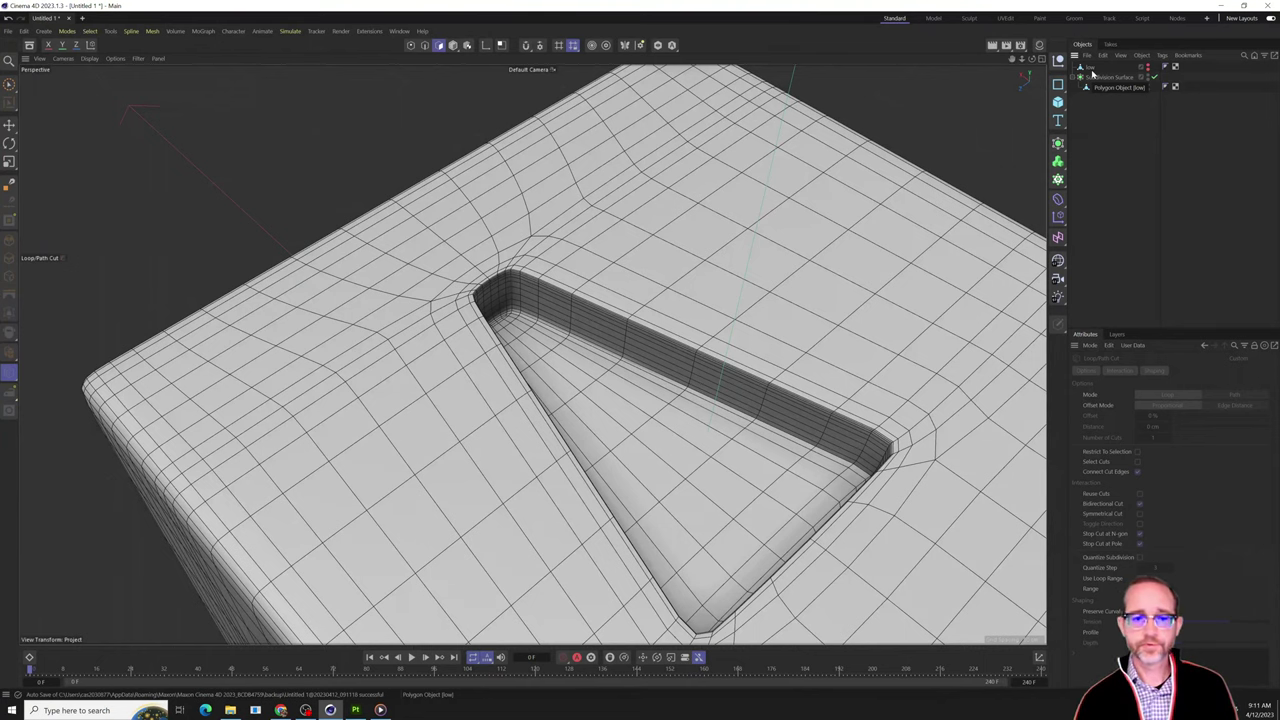
{"action": "left_click", "coordinate": [1100, 77]}
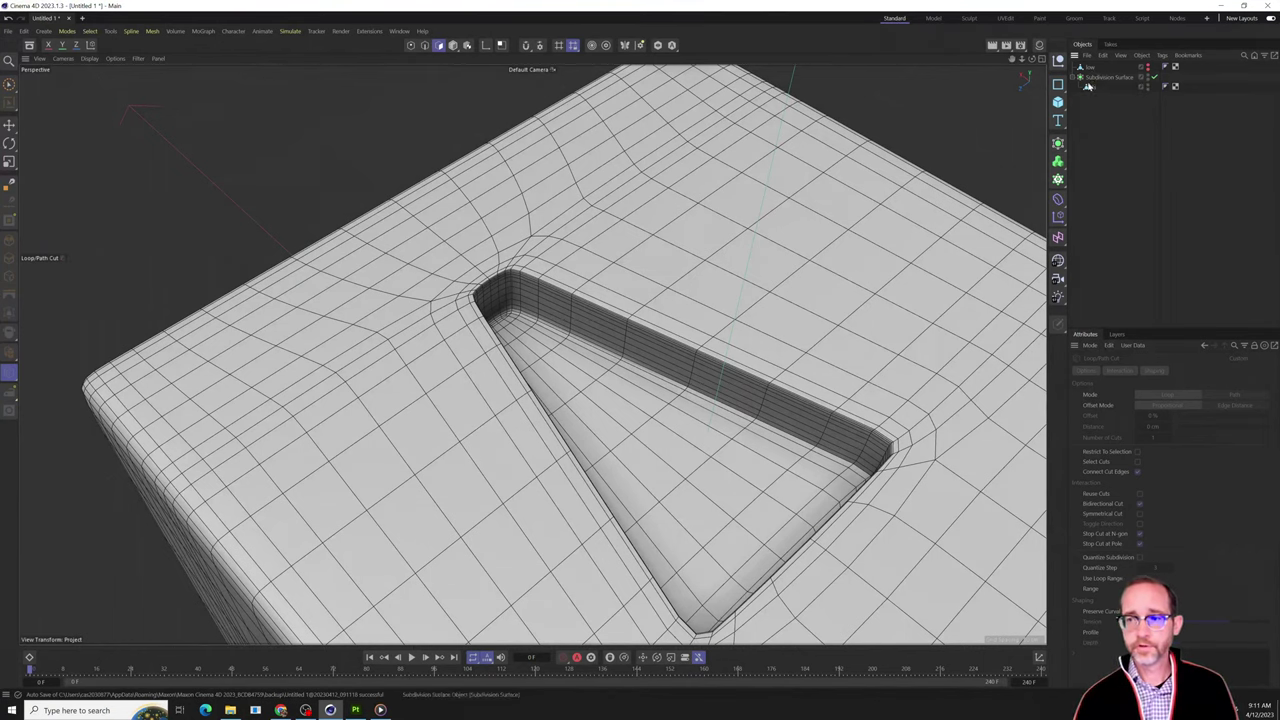
{"action": "left_click", "coordinate": [1089, 87]}
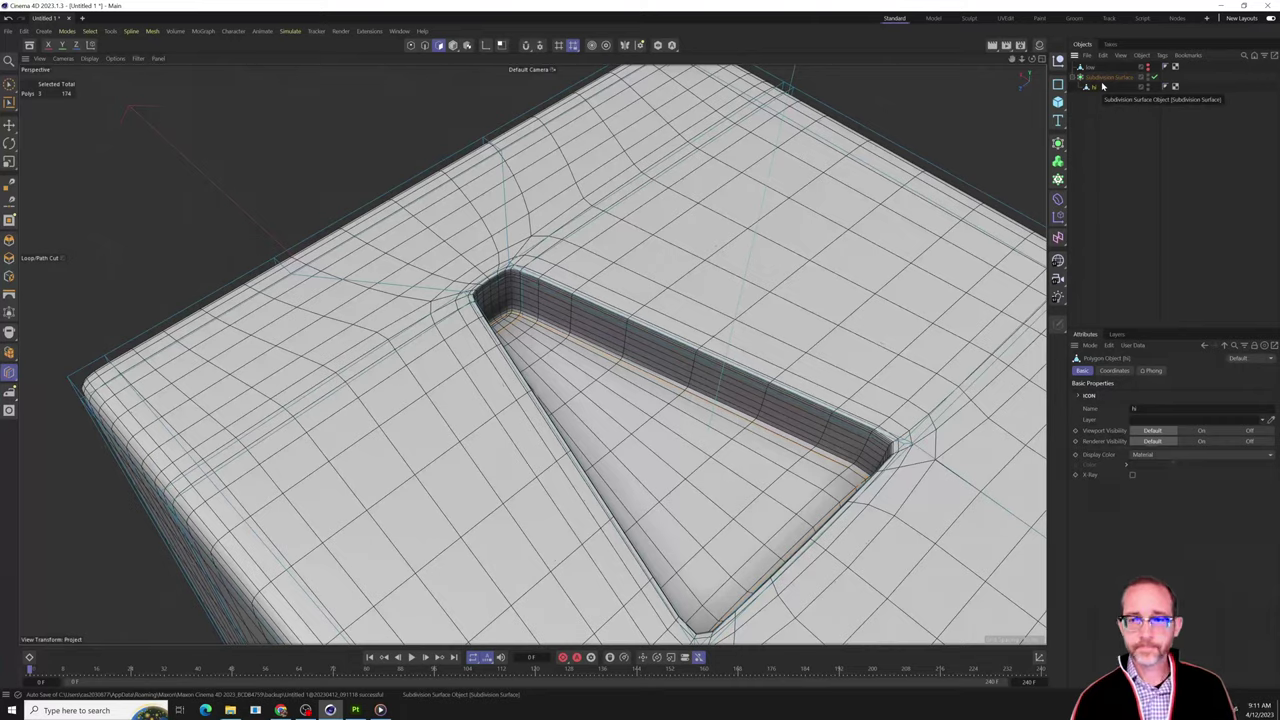
{"action": "key", "text": "Delete"}
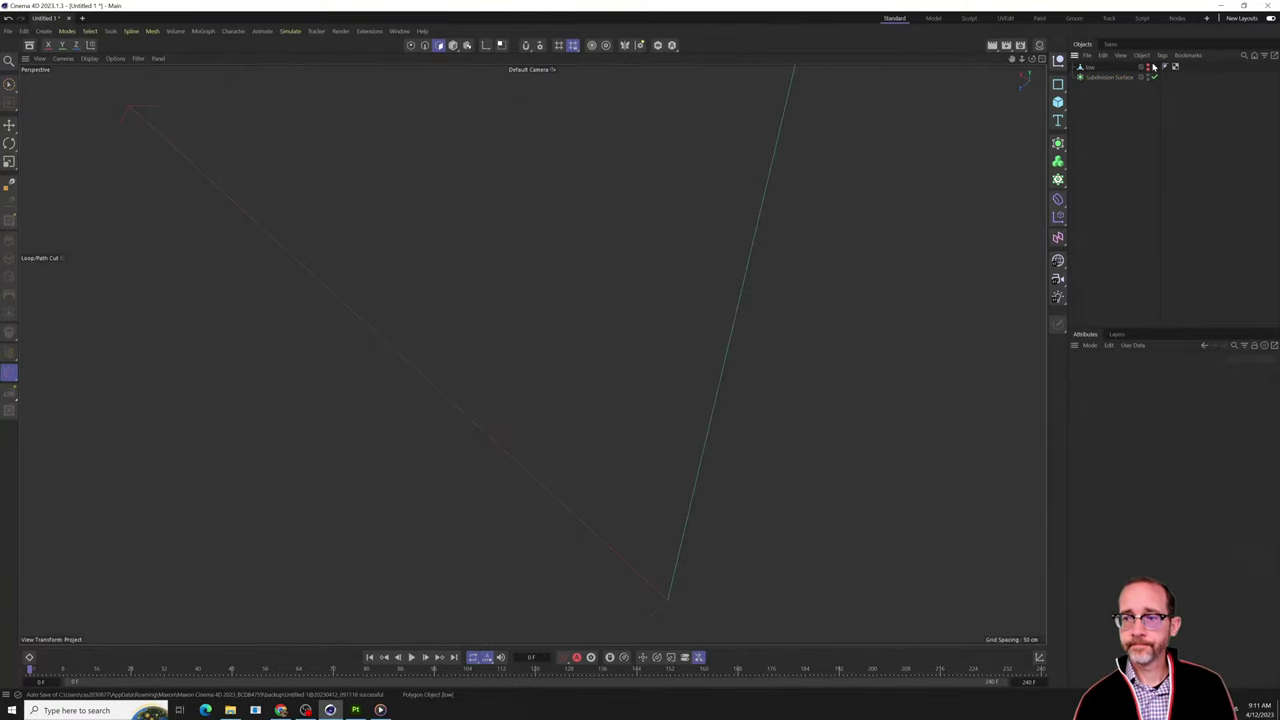
{"action": "left_click", "coordinate": [1149, 67]}
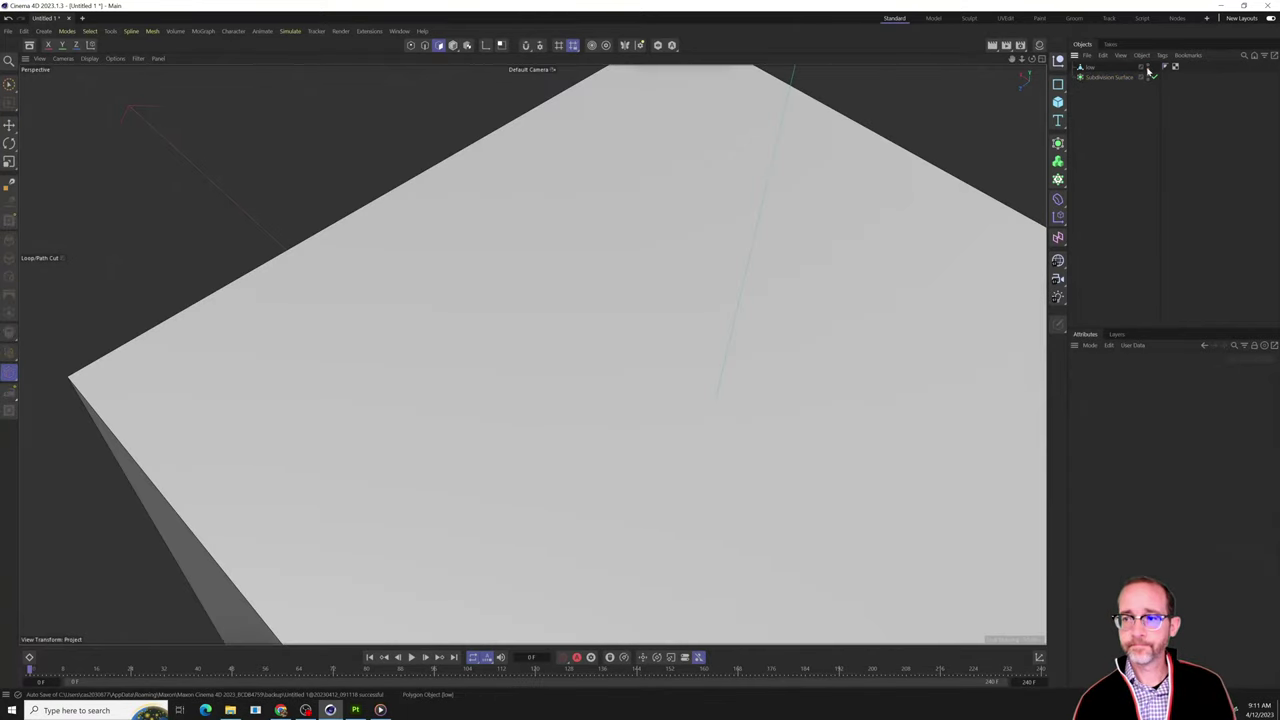
Duplicate the low object and rename the copy hi.
{"action": "left_click", "coordinate": [1090, 67]}
{"action": "key", "text": "ctrl+c"}
{"action": "key", "text": "ctrl+v"}
{"action": "left_click", "coordinate": [1094, 143]}
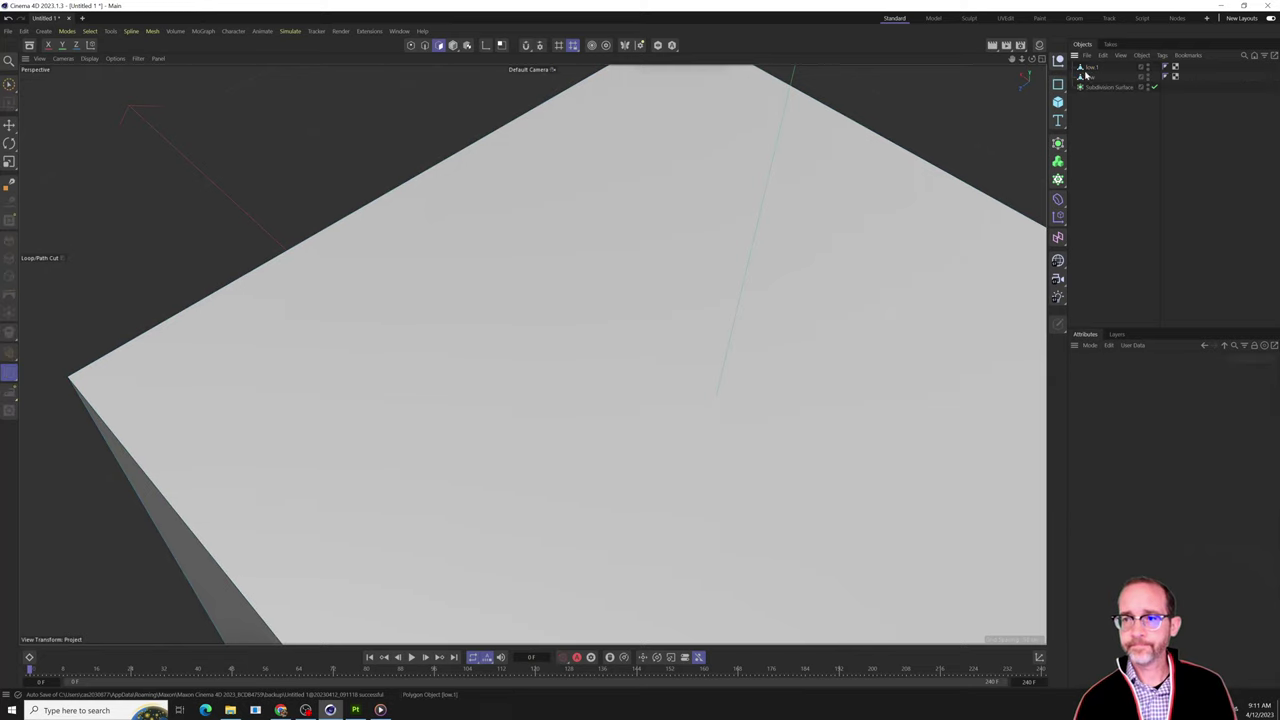
{"action": "double_click", "coordinate": [1098, 67]}
{"action": "type", "text": "h"}
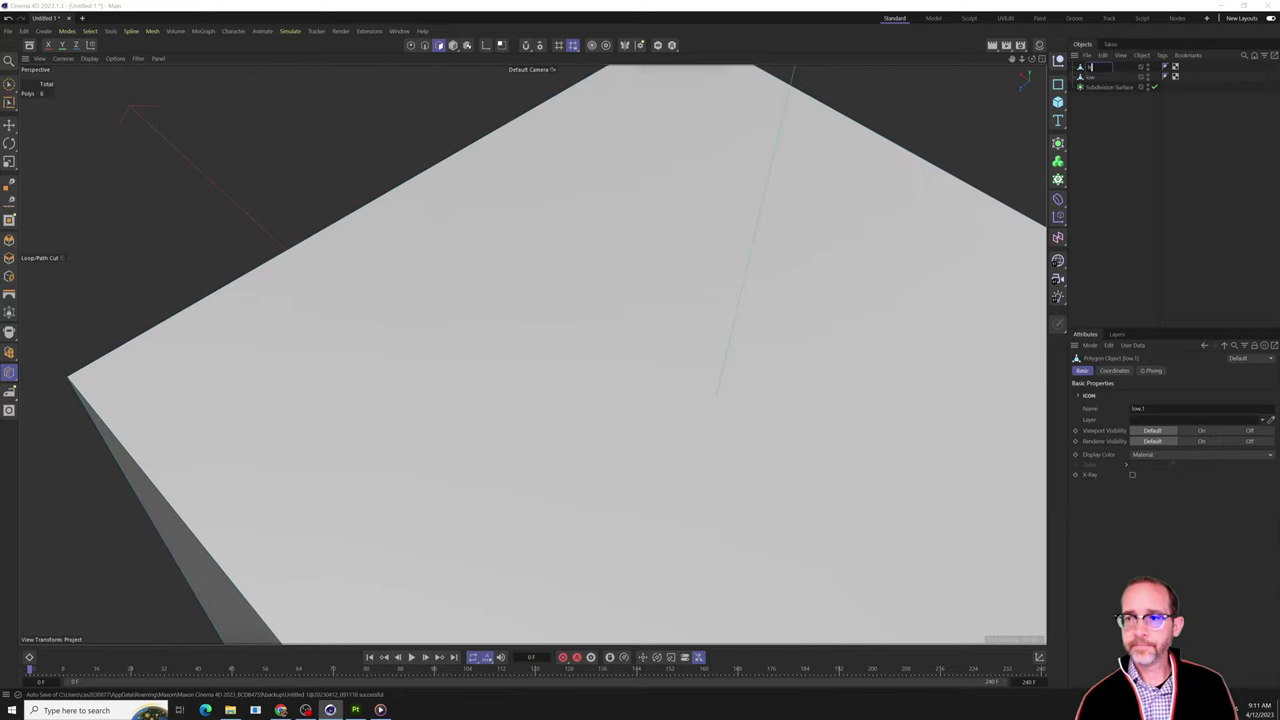
{"action": "type", "text": "i"}
{"action": "left_click", "coordinate": [1092, 106]}
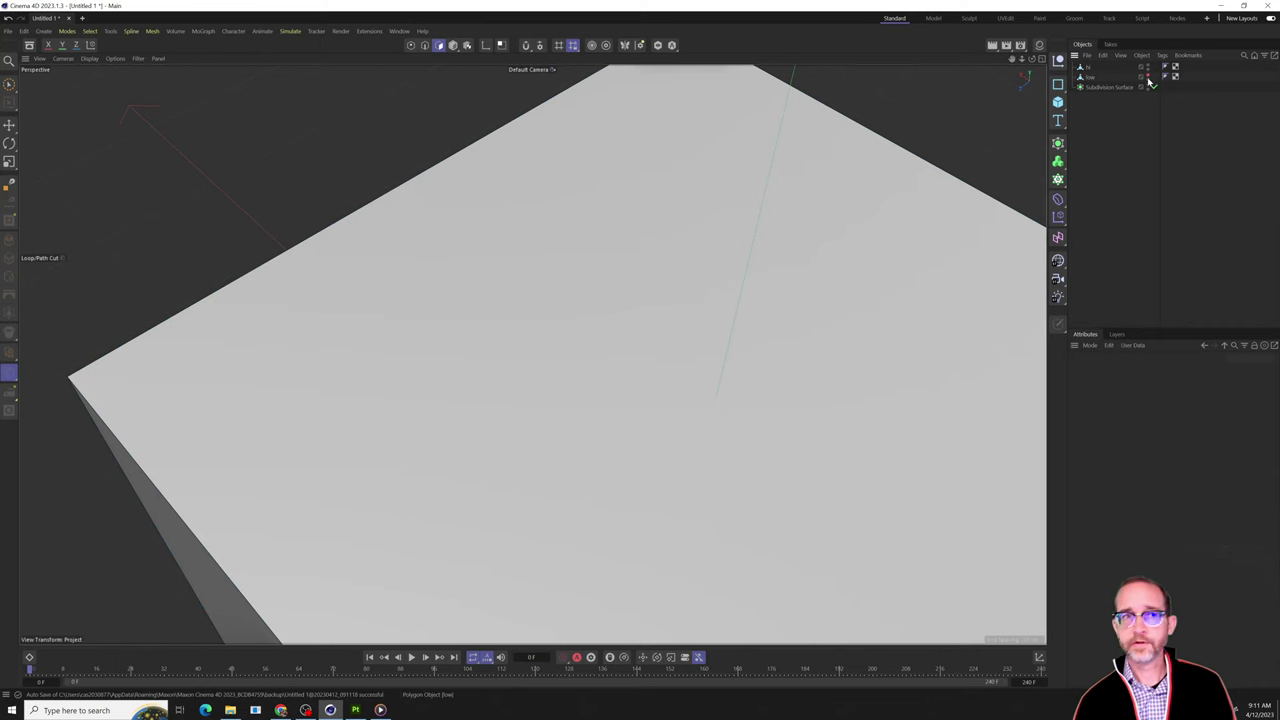
Hide the low object and place the new hi object inside the Subdivision Surface.
{"action": "left_click", "coordinate": [1091, 67]}
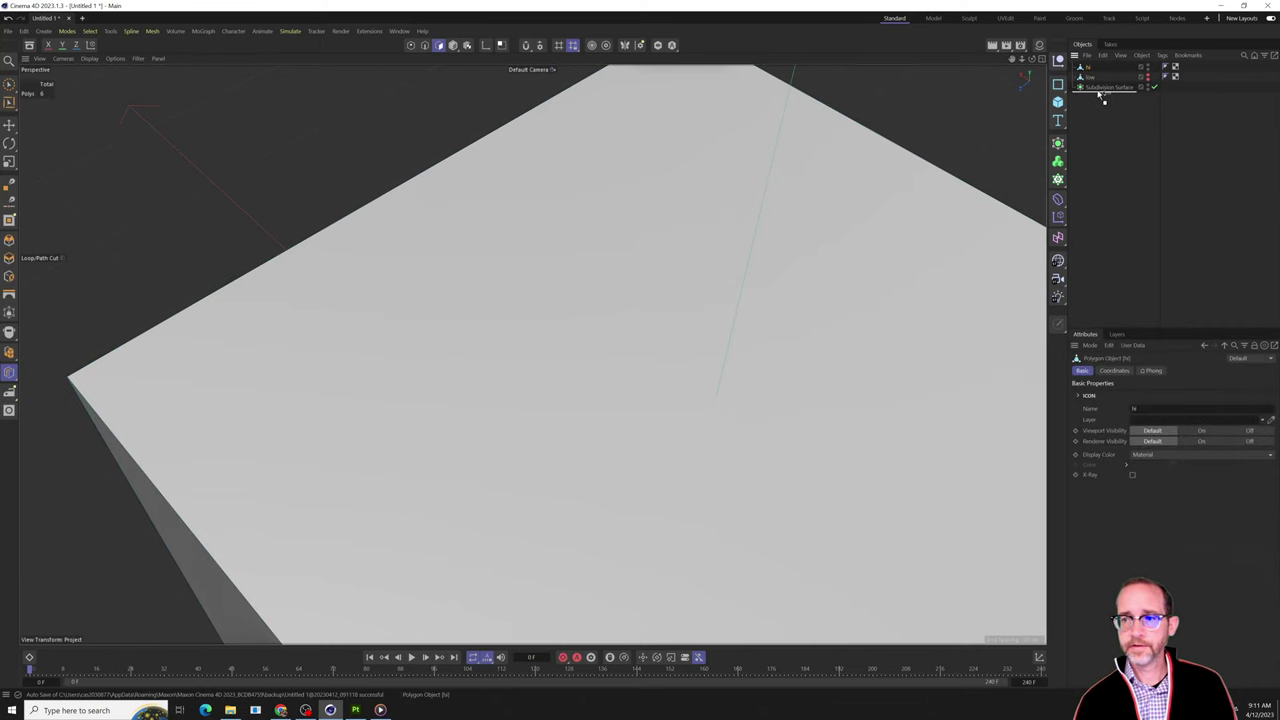
{"action": "left_click_drag", "start_coordinate": [1098, 93], "coordinate": [1104, 87]}
{"action": "scroll", "coordinate": [697, 251], "scroll_direction": "down", "scroll_amount": 2}
{"action": "middle_click_drag", "start_coordinate": [695, 250], "coordinate": [660, 170], "text": "alt"}
{"action": "left_click_drag", "start_coordinate": [660, 170], "coordinate": [738, 243], "text": "alt"}
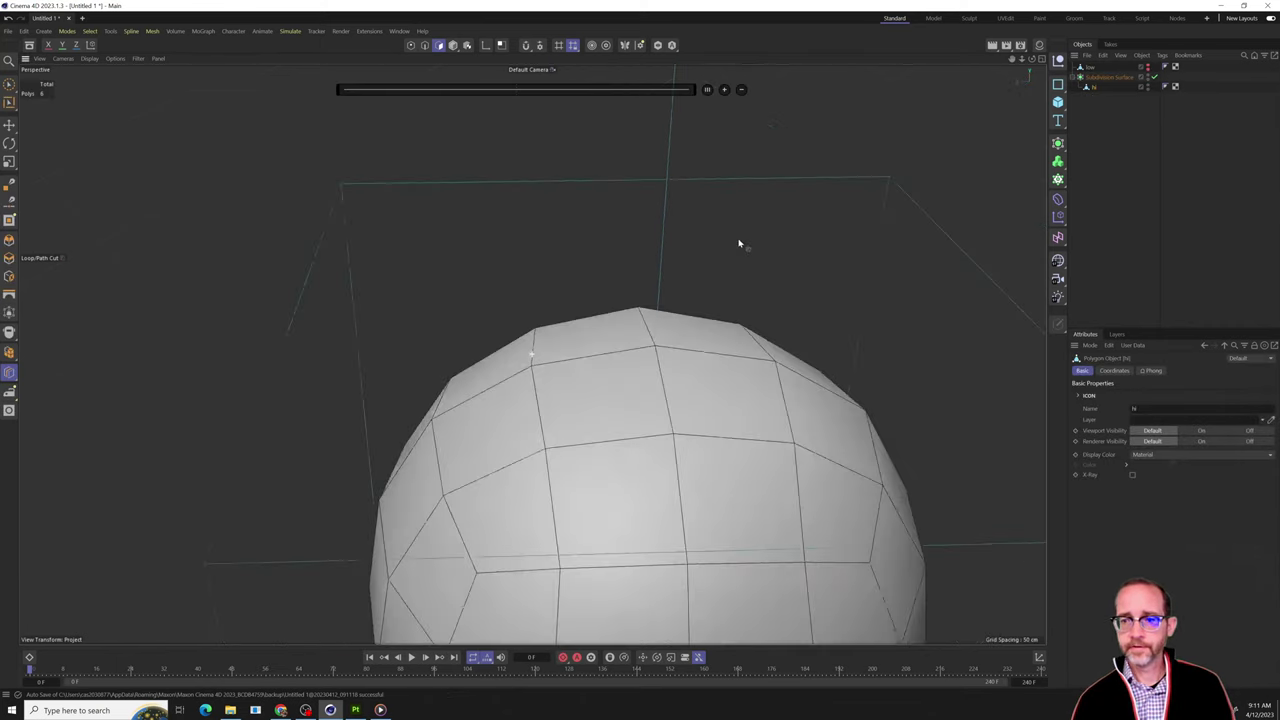
{"action": "middle_click_drag", "start_coordinate": [866, 282], "coordinate": [694, 197], "text": "alt"}
{"action": "left_click_drag", "start_coordinate": [769, 286], "coordinate": [800, 354], "text": "alt"}
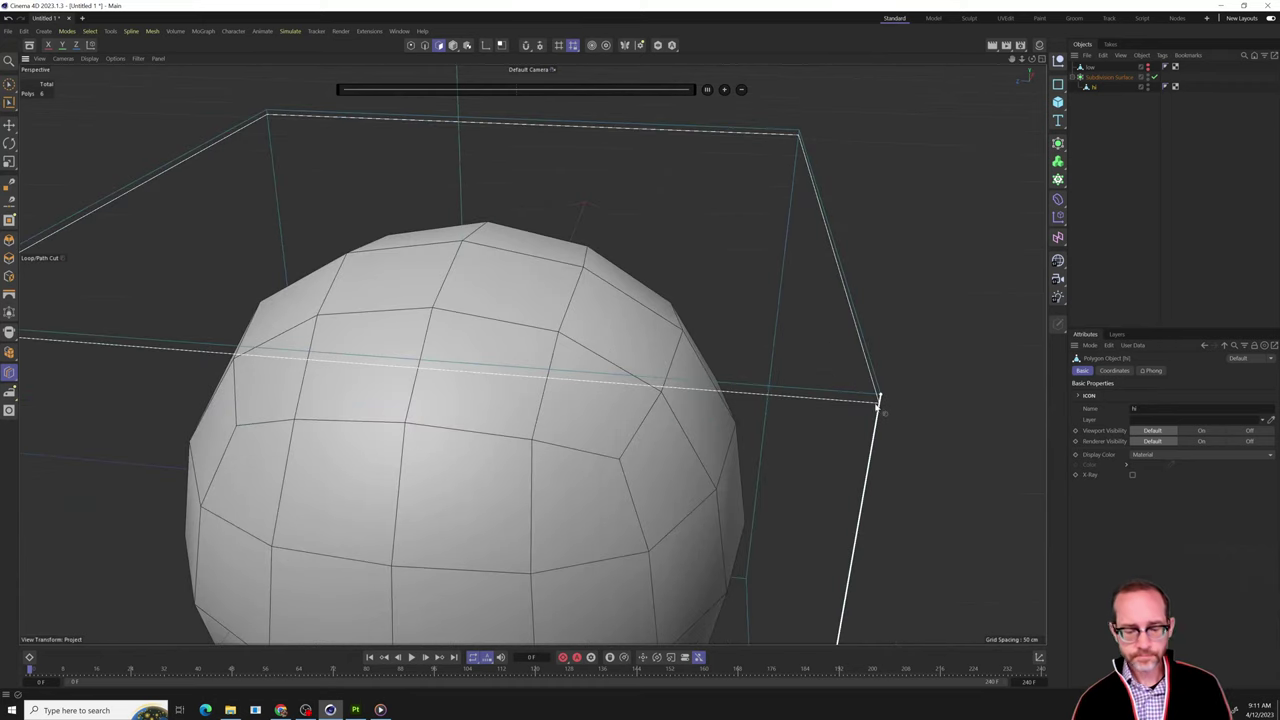
{"action": "key", "text": "k"}
{"action": "key", "text": "l"}
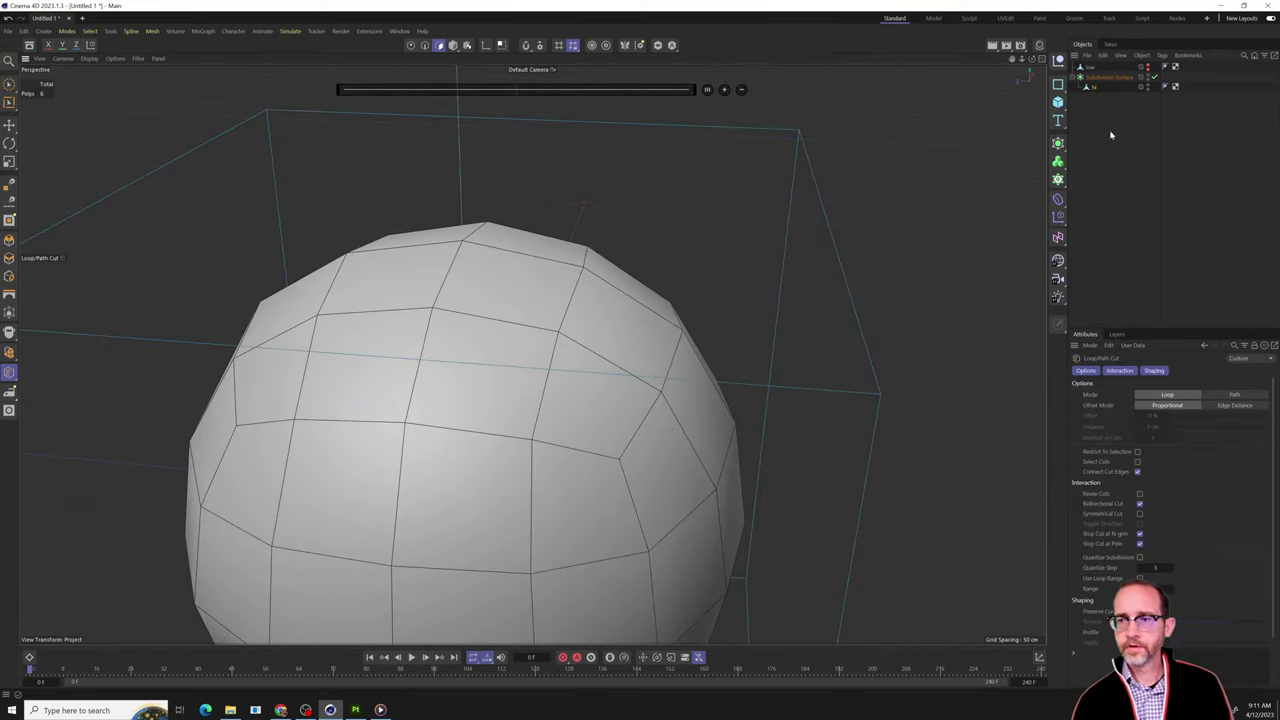
{"action": "left_click", "coordinate": [1111, 131]}
Hide the hi object and show the low object in the viewport.
{"action": "left_click", "coordinate": [1133, 87]}
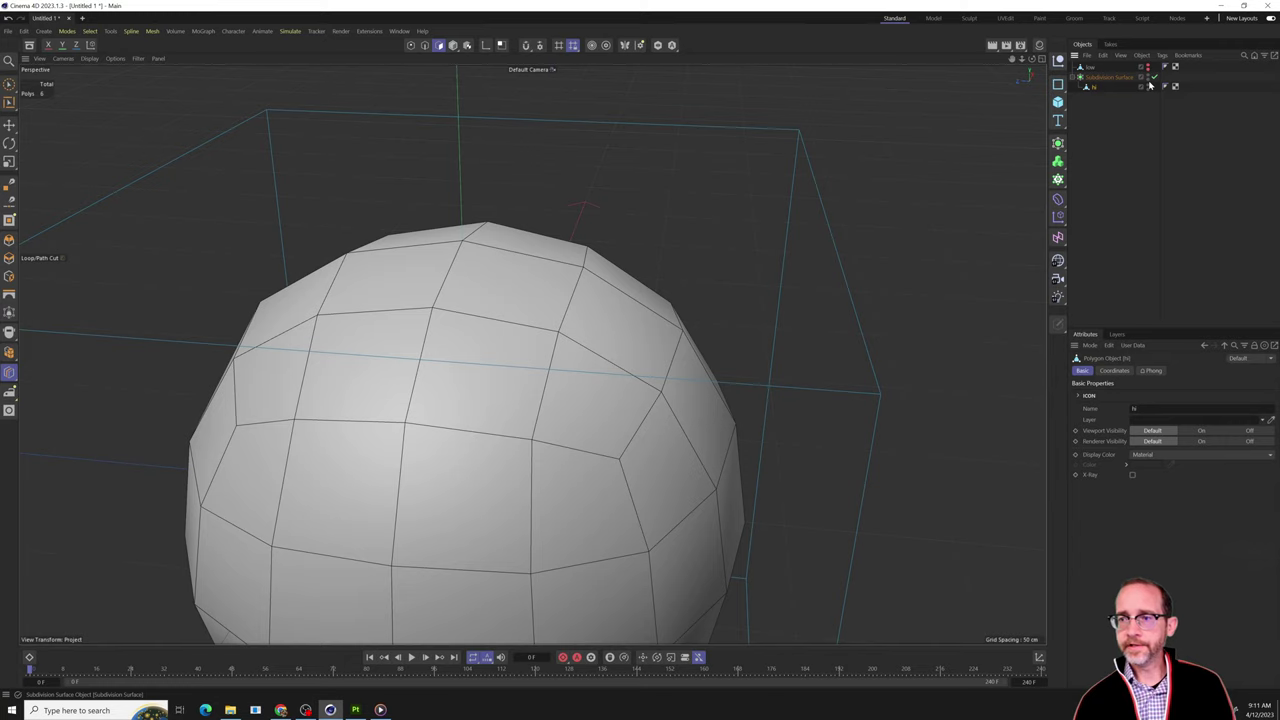
{"action": "double_click", "coordinate": [1148, 85]}
{"action": "double_click", "coordinate": [1148, 89]}
{"action": "left_click", "coordinate": [1148, 65]}
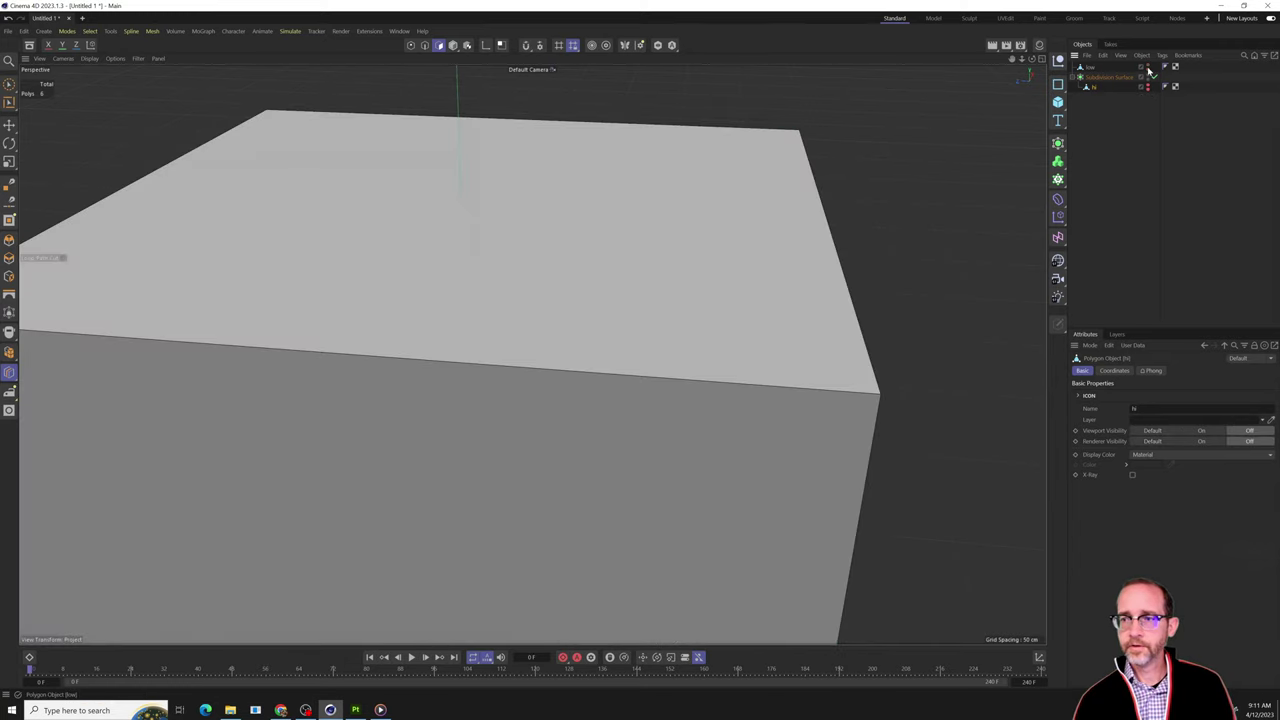
Add two loop cuts in each direction across the low object's top face to form a three-by-three grid, the last at about 64.4% offset.
{"action": "left_click_drag", "start_coordinate": [892, 209], "coordinate": [800, 284], "text": "alt"}
{"action": "left_click", "coordinate": [1094, 68]}
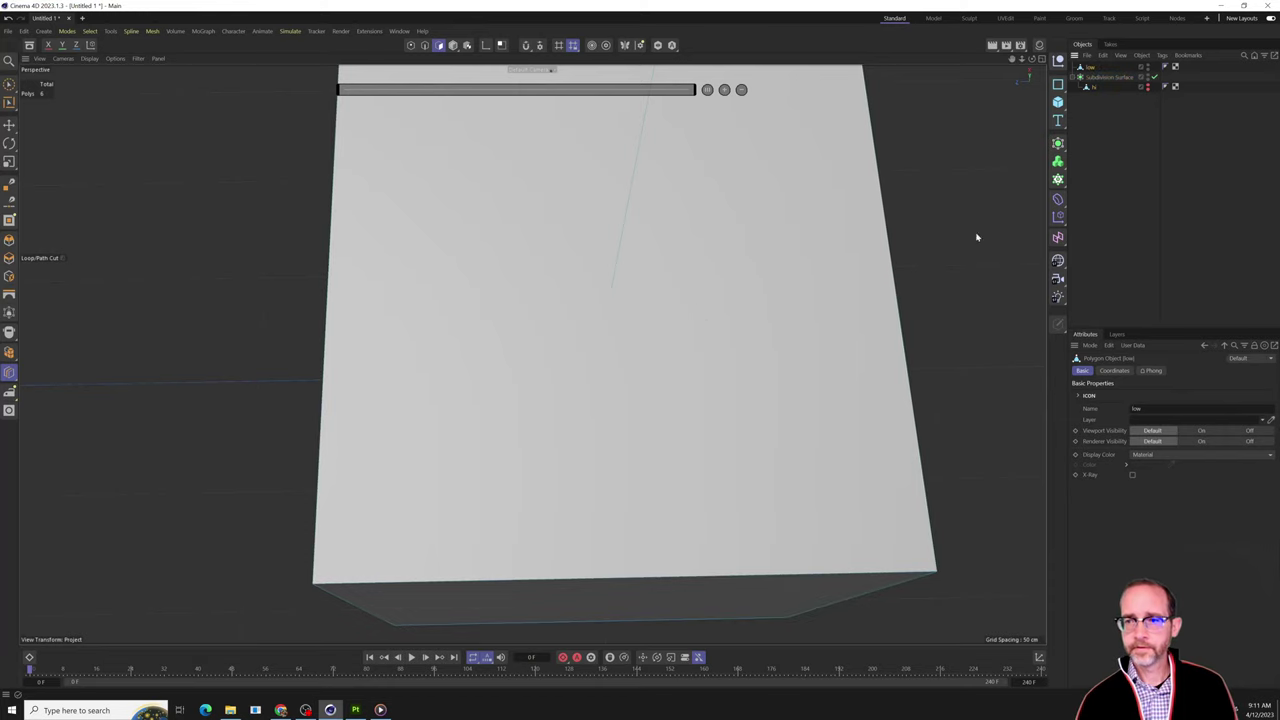
{"action": "key", "text": "k"}
{"action": "key", "text": "l"}
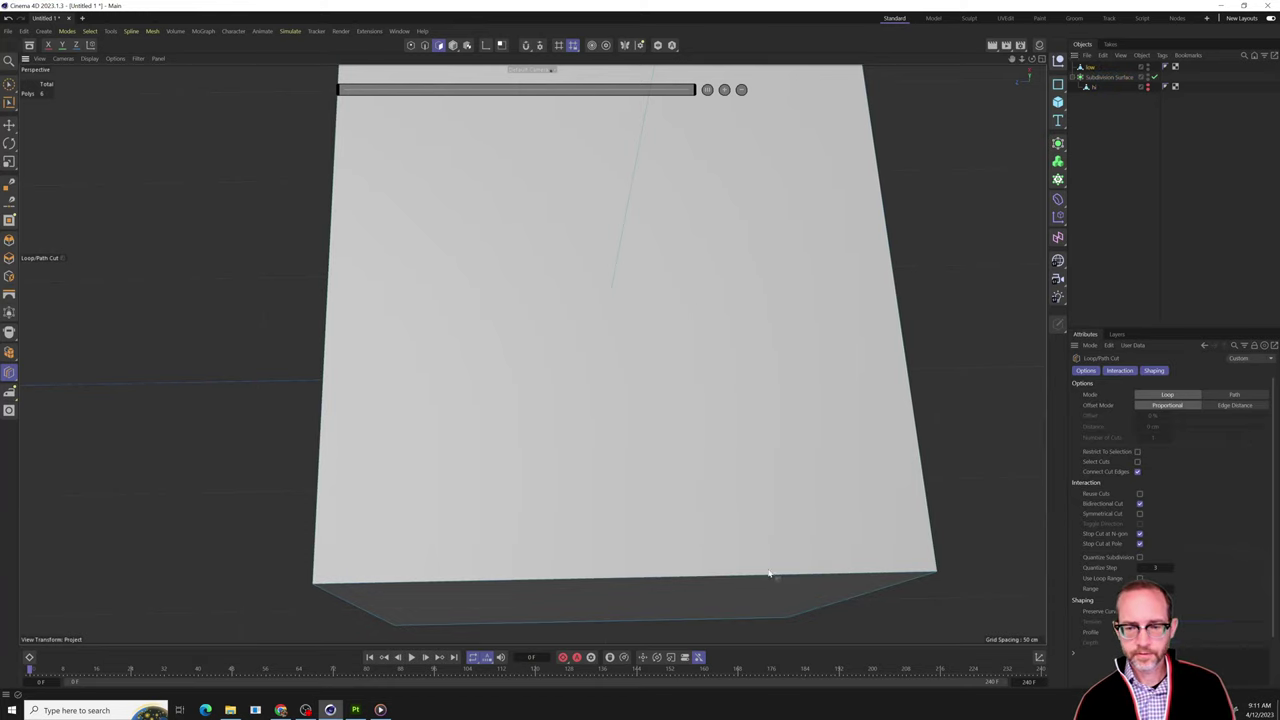
{"action": "left_click", "coordinate": [514, 584]}
{"action": "left_click_drag", "start_coordinate": [632, 379], "coordinate": [705, 330], "text": "alt"}
{"action": "left_click", "coordinate": [389, 580]}
{"action": "left_click", "coordinate": [257, 370]}
{"action": "left_click_drag", "start_coordinate": [566, 380], "coordinate": [450, 322], "text": "alt"}
Scale the middle top-face edge beyond the grid's center narrower along its length, tapering the low object's center polygon into a trapezoid.
{"action": "left_click", "coordinate": [410, 45]}
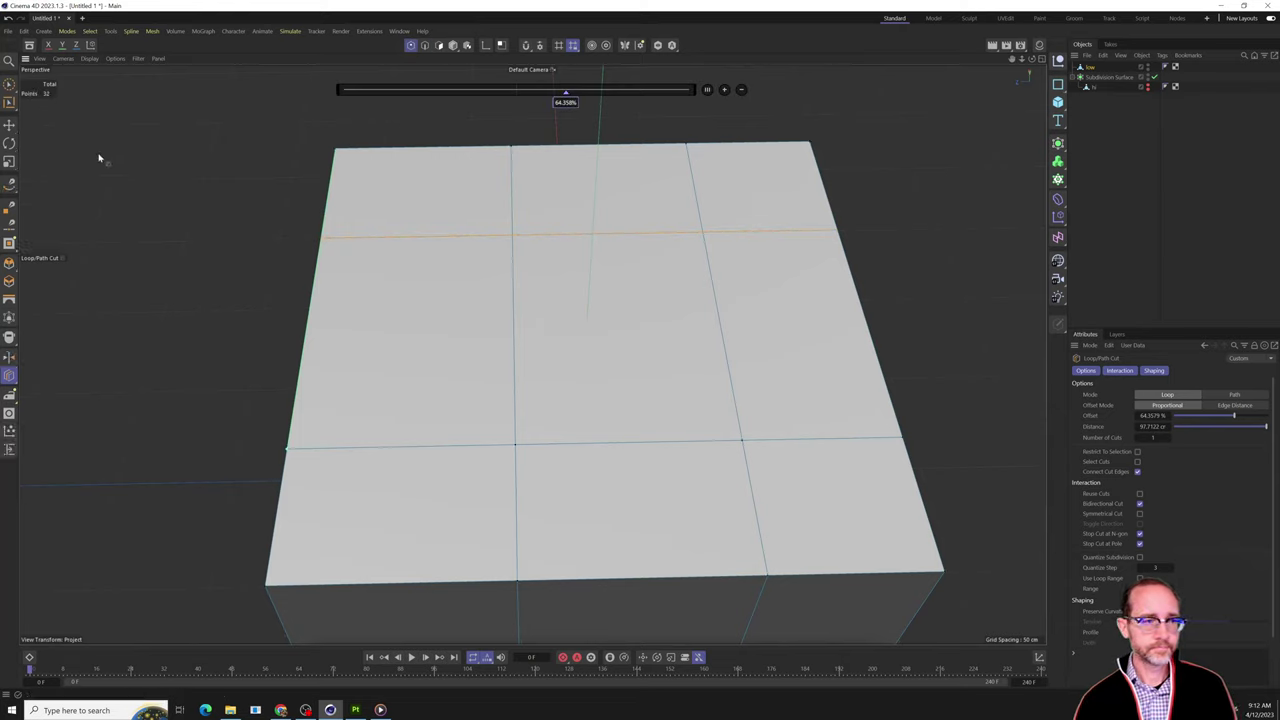
{"action": "left_click", "coordinate": [10, 86]}
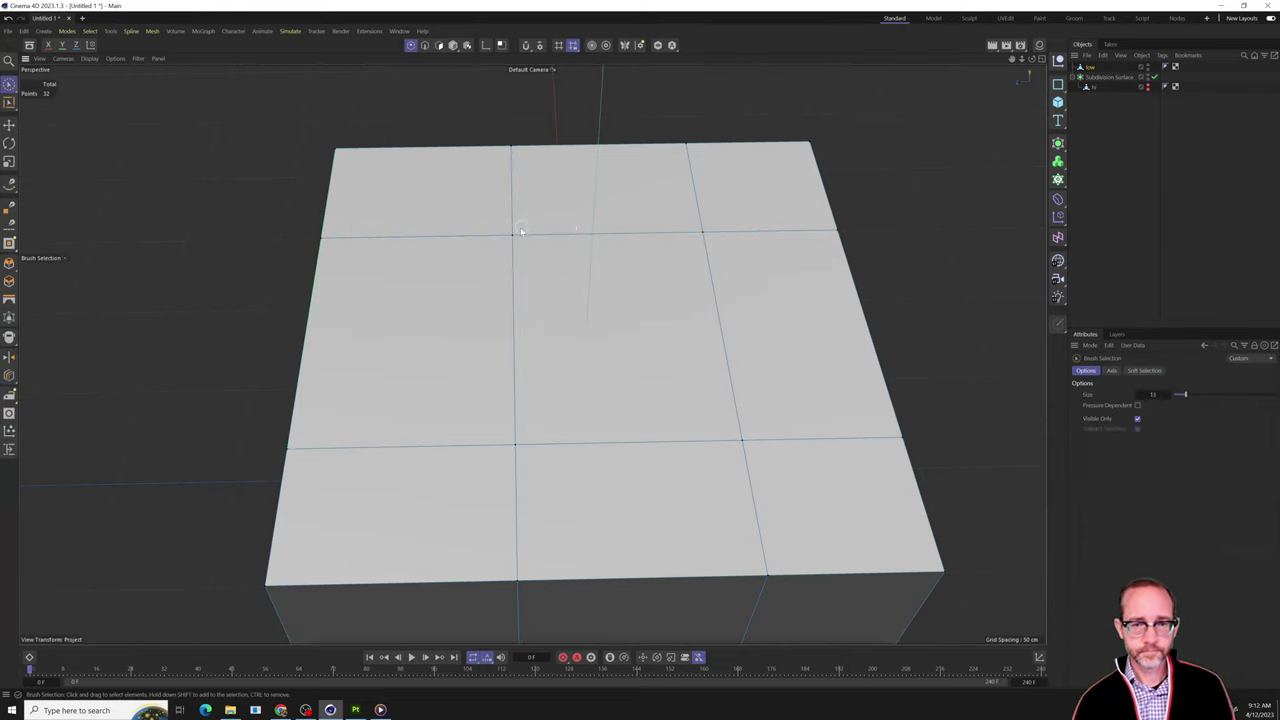
{"action": "left_click", "coordinate": [424, 45]}
{"action": "left_click", "coordinate": [625, 234]}
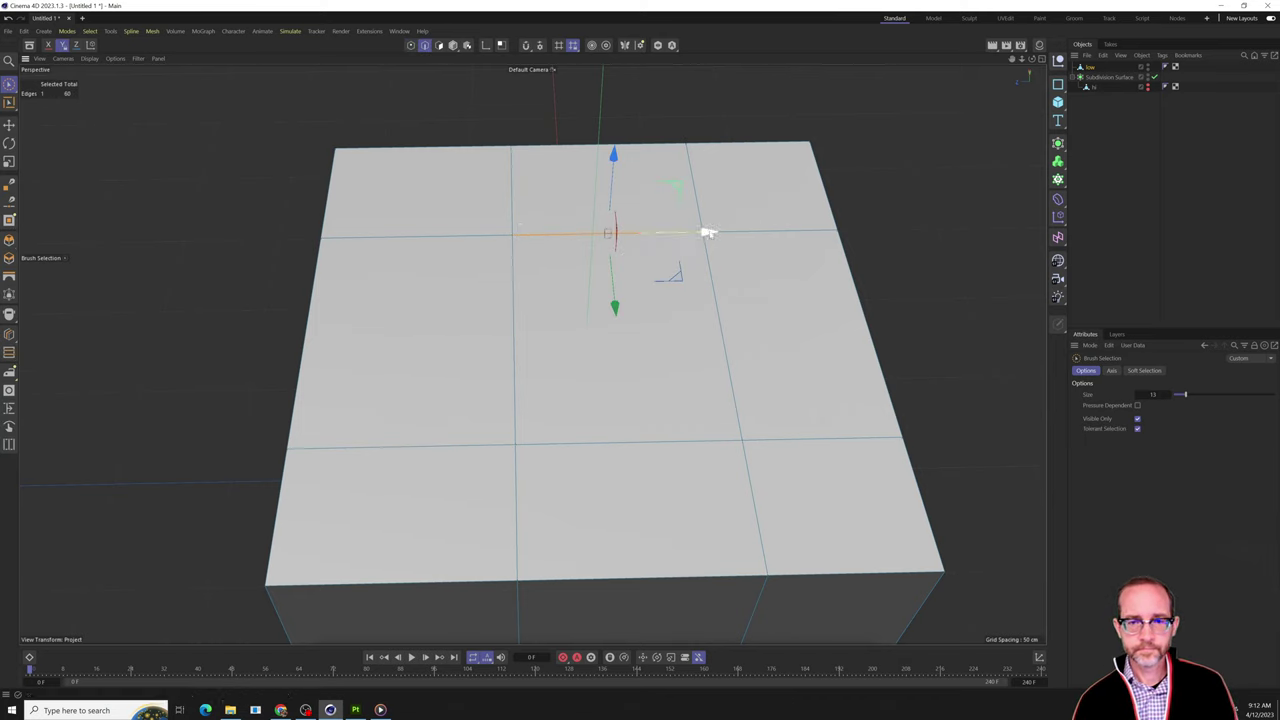
{"action": "key", "text": "t"}
{"action": "left_click_drag", "start_coordinate": [709, 233], "coordinate": [624, 230]}
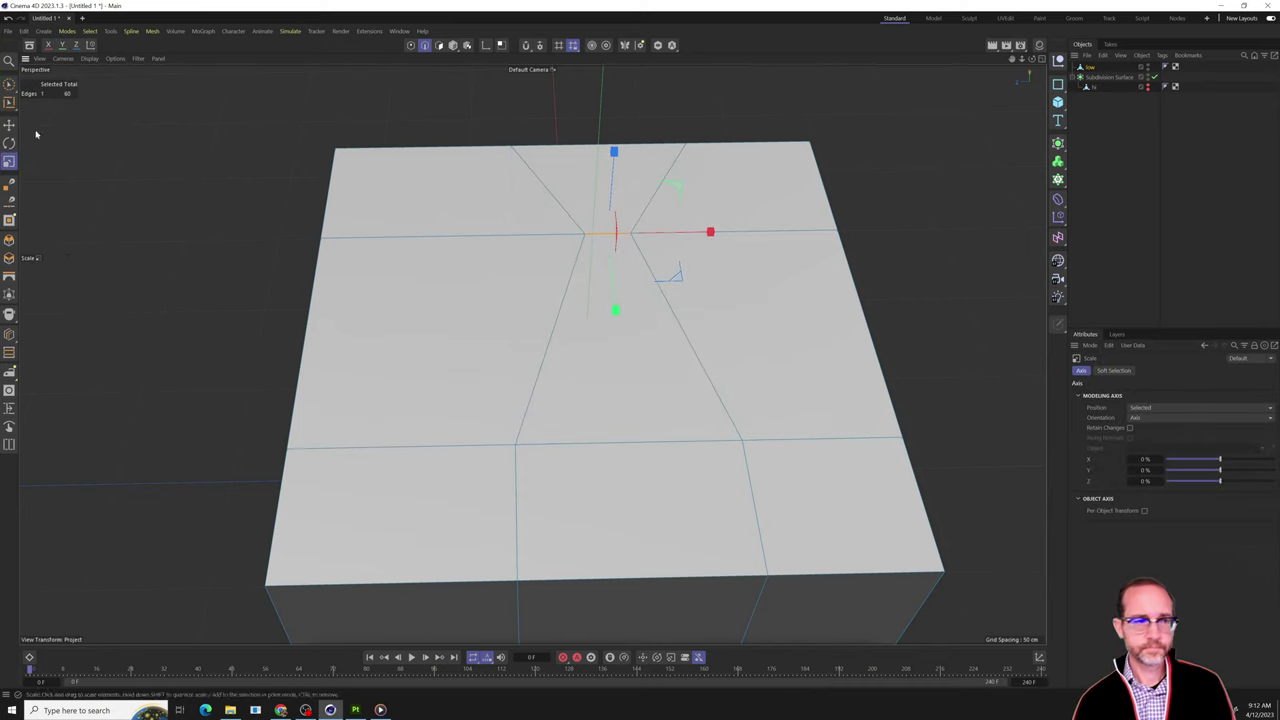
Extrude the tapered center polygon of the low object's top face inward by about 20.8 cm to form a recess.
{"action": "left_click", "coordinate": [453, 45]}
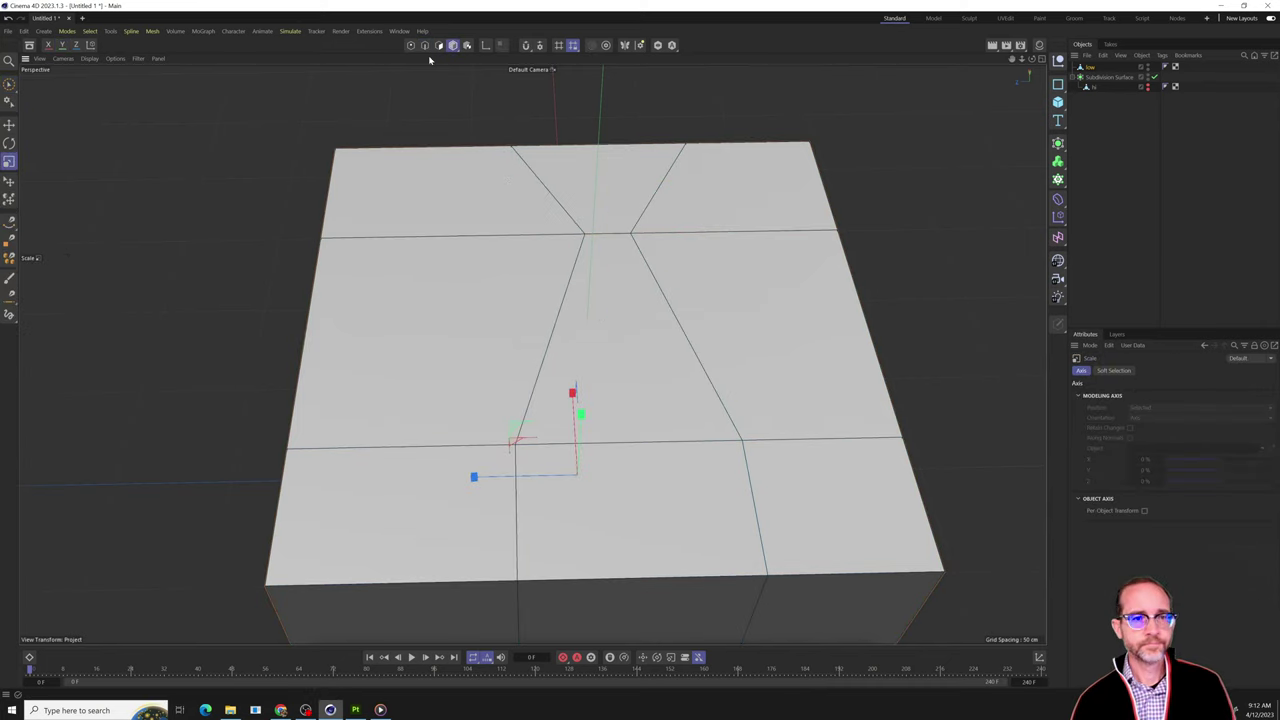
{"action": "left_click", "coordinate": [439, 45]}
{"action": "left_click", "coordinate": [588, 355]}
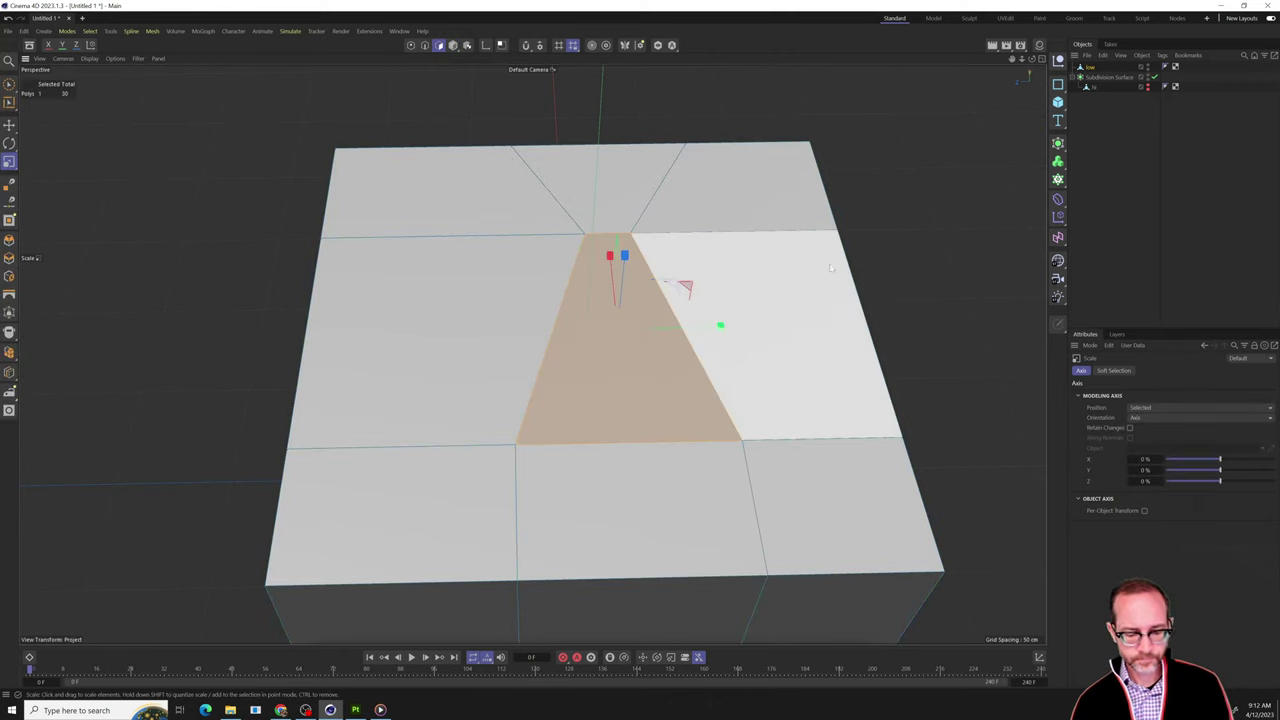
{"action": "key", "text": "i"}
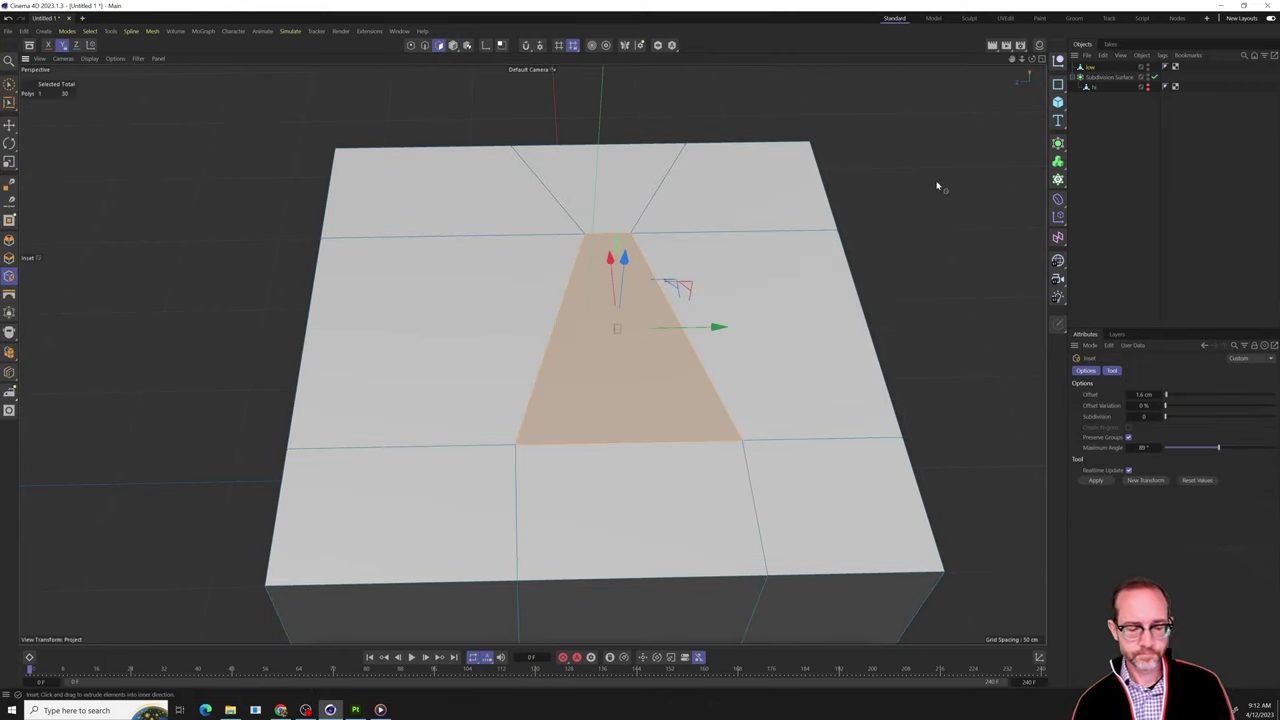
{"action": "key", "text": "d"}
{"action": "left_click_drag", "start_coordinate": [937, 186], "coordinate": [880, 188]}
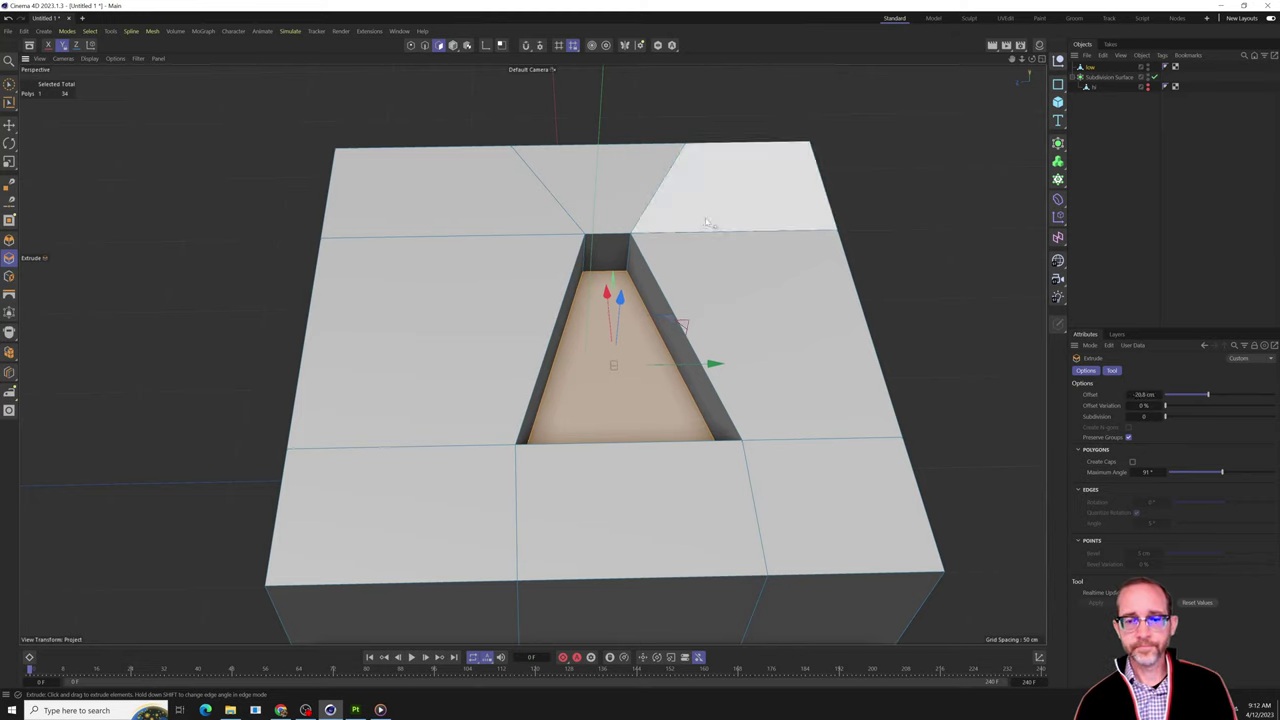
Delete the old hi object from the Subdivision Surface.
{"action": "left_click_drag", "start_coordinate": [706, 222], "coordinate": [640, 166], "text": "alt"}
{"action": "left_click", "coordinate": [1077, 103]}
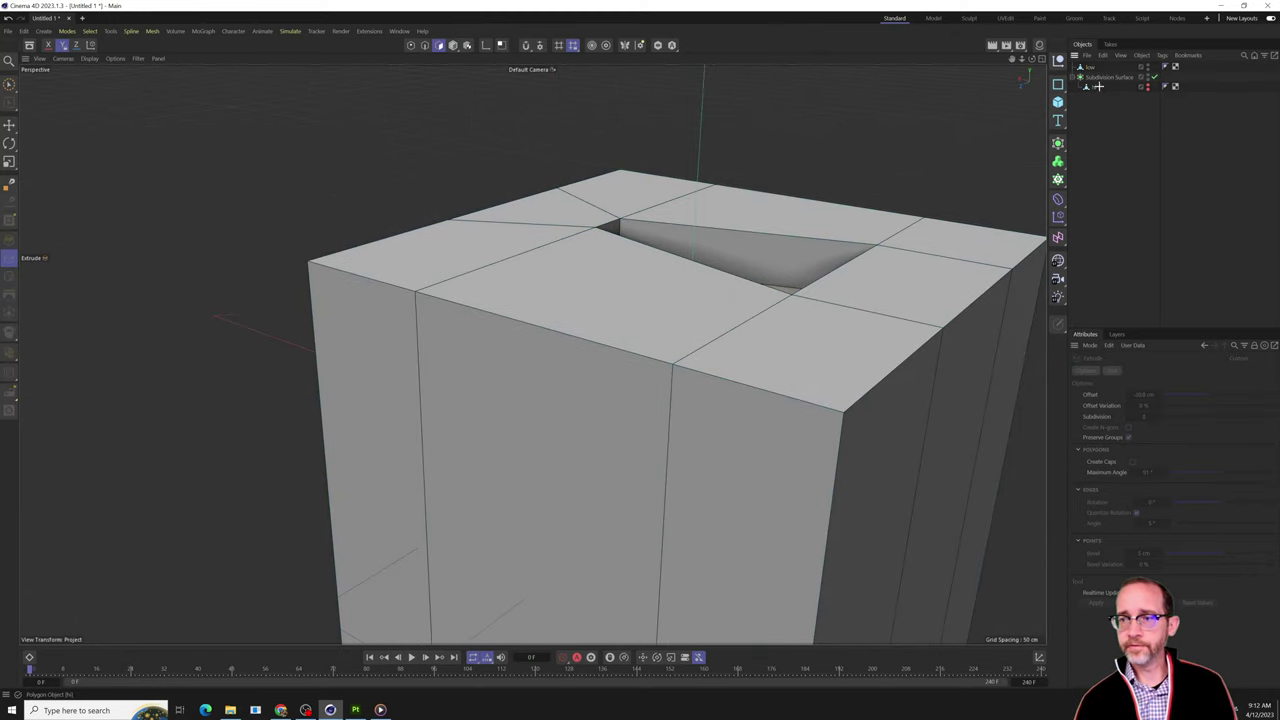
{"action": "left_click", "coordinate": [1096, 87]}
{"action": "key", "text": "Delete"}
Examine the tapered recess and the surrounding cuts on the low object from several angles.
{"action": "left_click_drag", "start_coordinate": [543, 331], "coordinate": [797, 285], "text": "alt"}
{"action": "middle_click_drag", "start_coordinate": [629, 330], "coordinate": [563, 342], "text": "alt"}
{"action": "mouse_move", "coordinate": [563, 343]}
{"action": "left_mouse_down", "text": "alt"}
{"action": "mouse_move", "coordinate": [540, 350]}
{"action": "mouse_move", "coordinate": [555, 370]}
{"action": "mouse_move", "coordinate": [565, 346]}
{"action": "left_mouse_up", "text": "alt"}
{"action": "left_click_drag", "start_coordinate": [620, 293], "coordinate": [588, 281], "text": "alt"}
{"action": "left_click_drag", "start_coordinate": [586, 201], "coordinate": [867, 385], "text": "alt"}
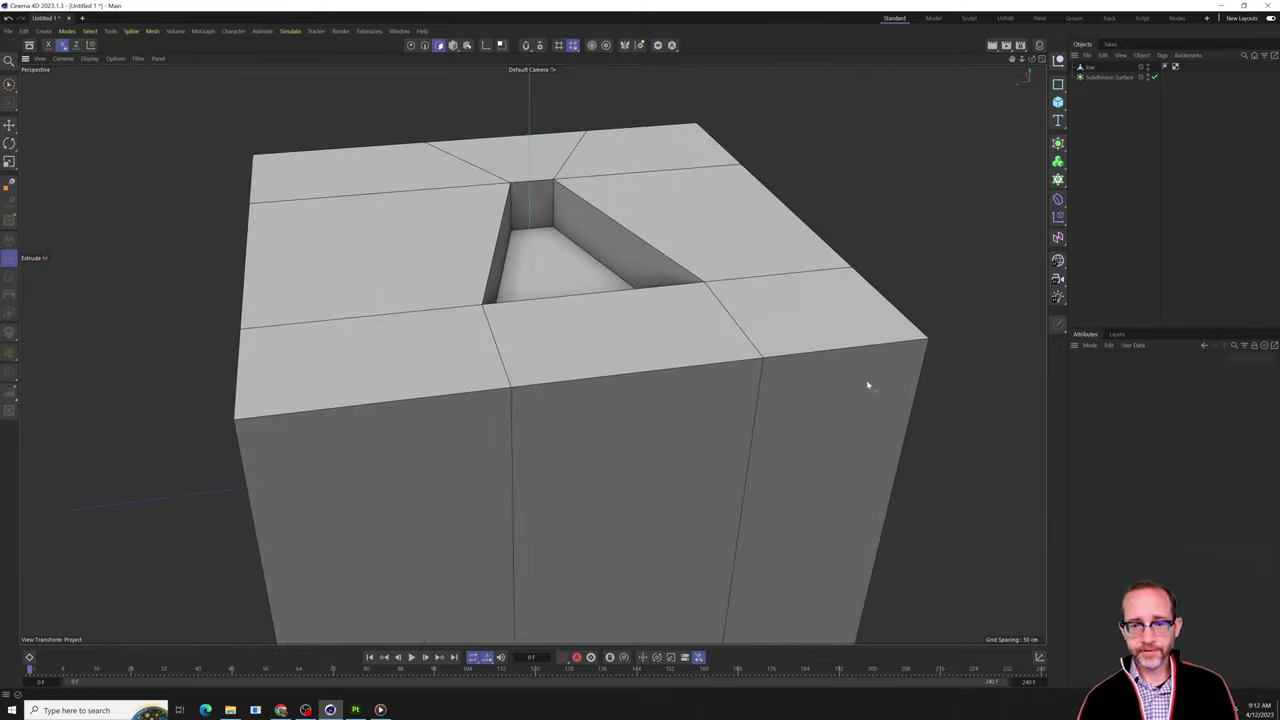
{"action": "left_click_drag", "start_coordinate": [770, 363], "coordinate": [671, 208], "text": "alt"}
{"action": "key", "text": "alt+space"}
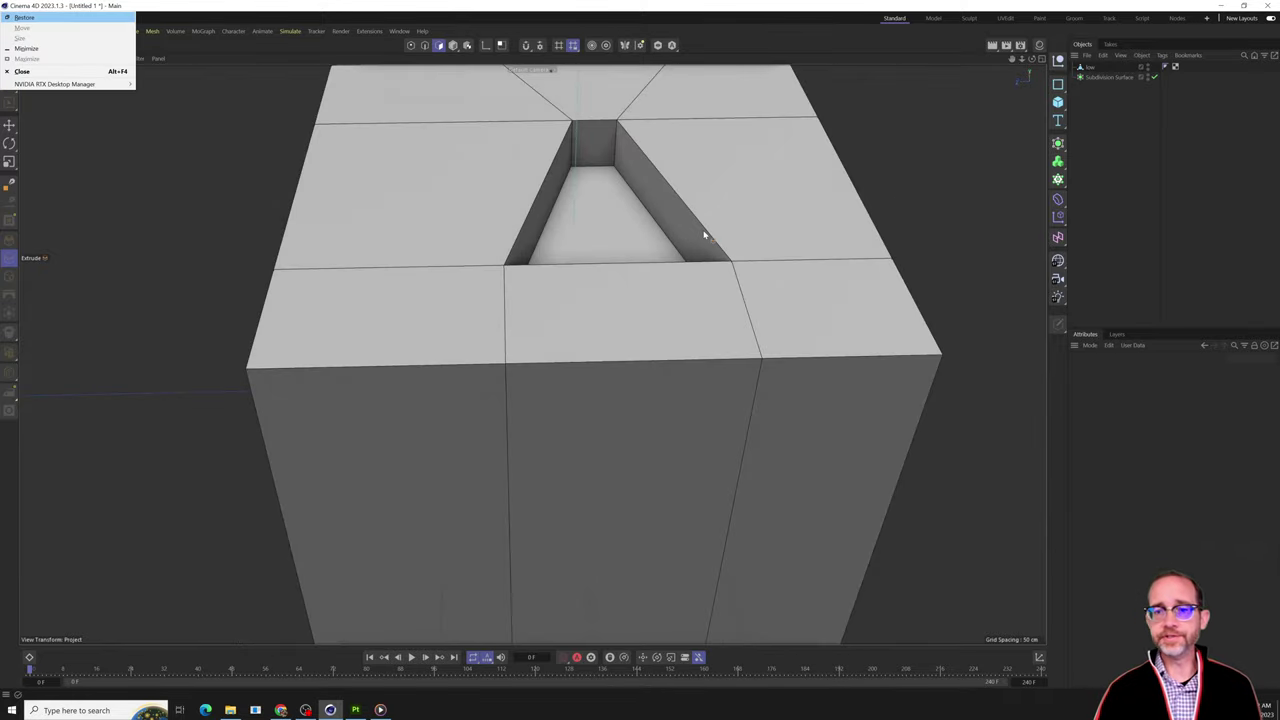
{"action": "key", "text": "Escape"}
{"action": "middle_click_drag", "start_coordinate": [751, 215], "coordinate": [722, 299], "text": "alt"}
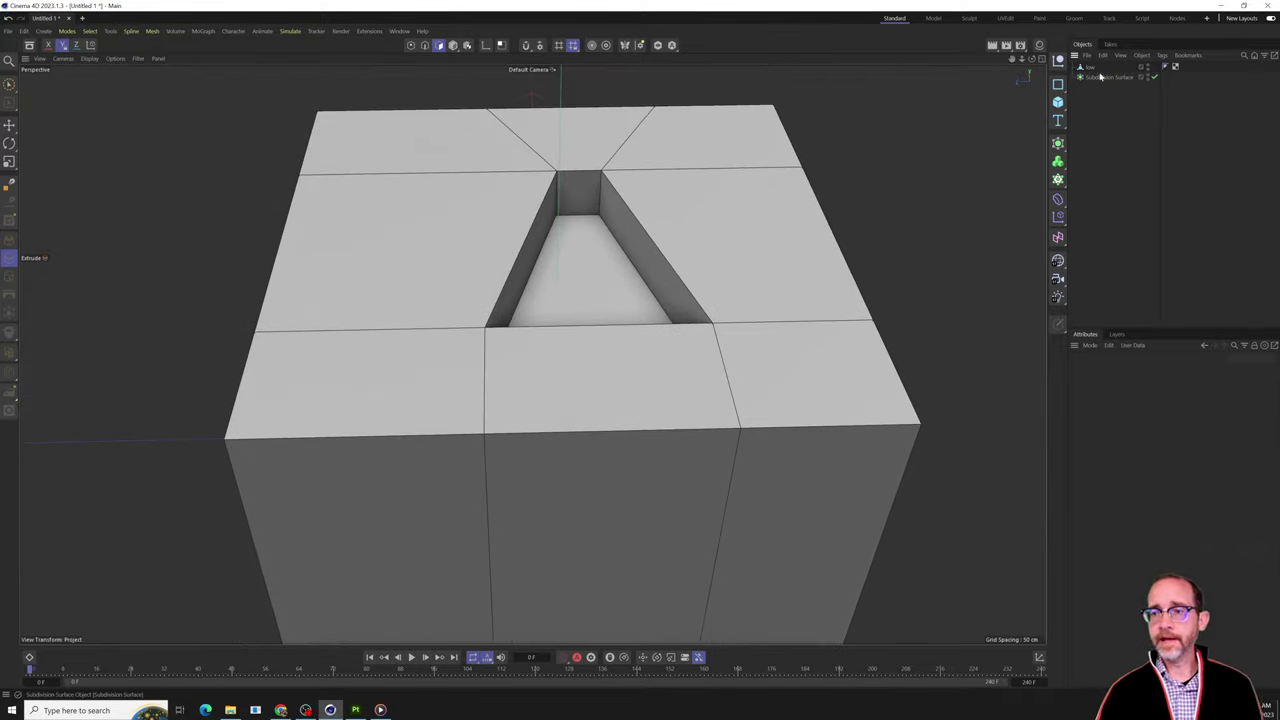
Duplicate the recessed low object and name the copy hi.
{"action": "left_click", "coordinate": [1089, 68]}
{"action": "key", "text": "ctrl+c"}
{"action": "key", "text": "ctrl+v"}
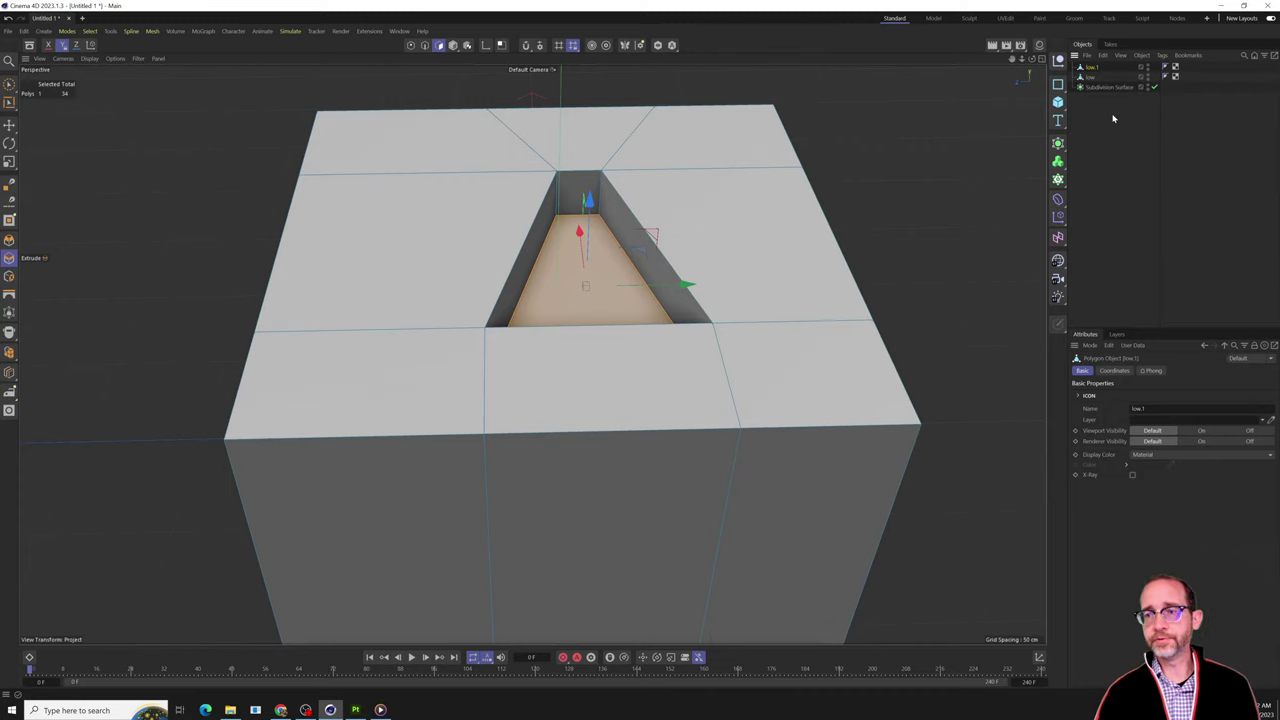
{"action": "double_click", "coordinate": [1092, 67]}
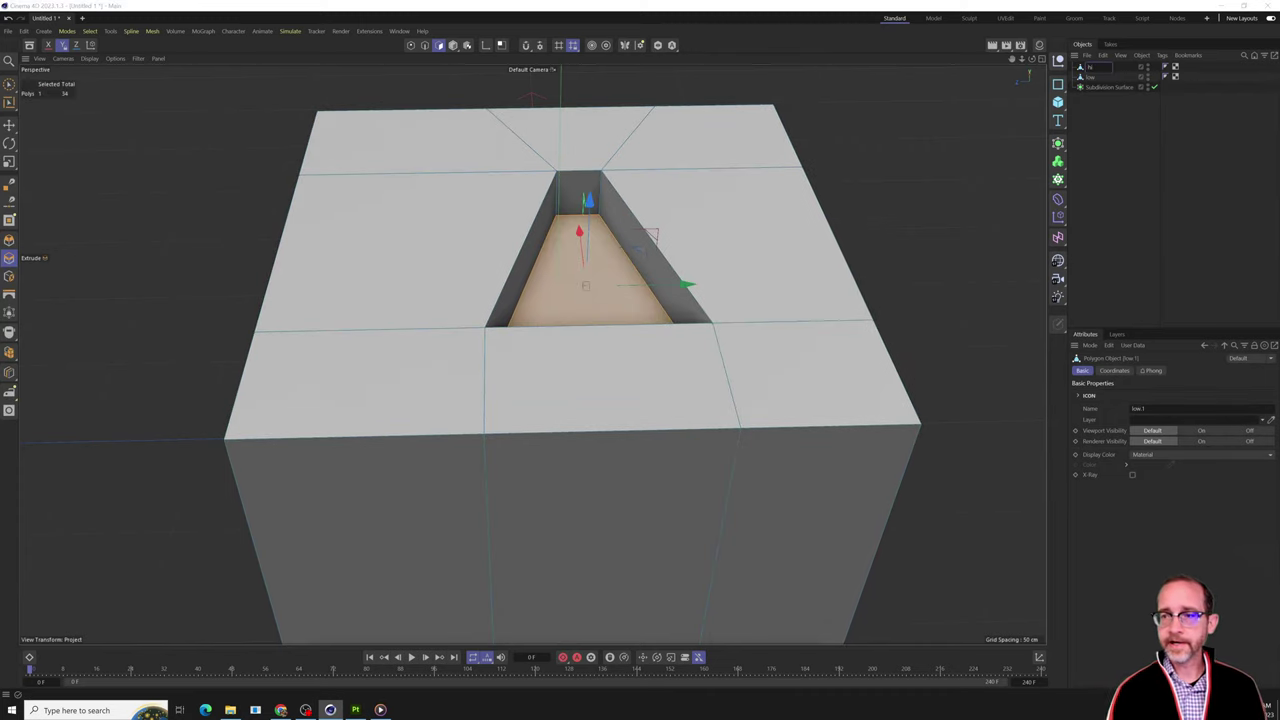
{"action": "left_click", "coordinate": [1098, 131]}
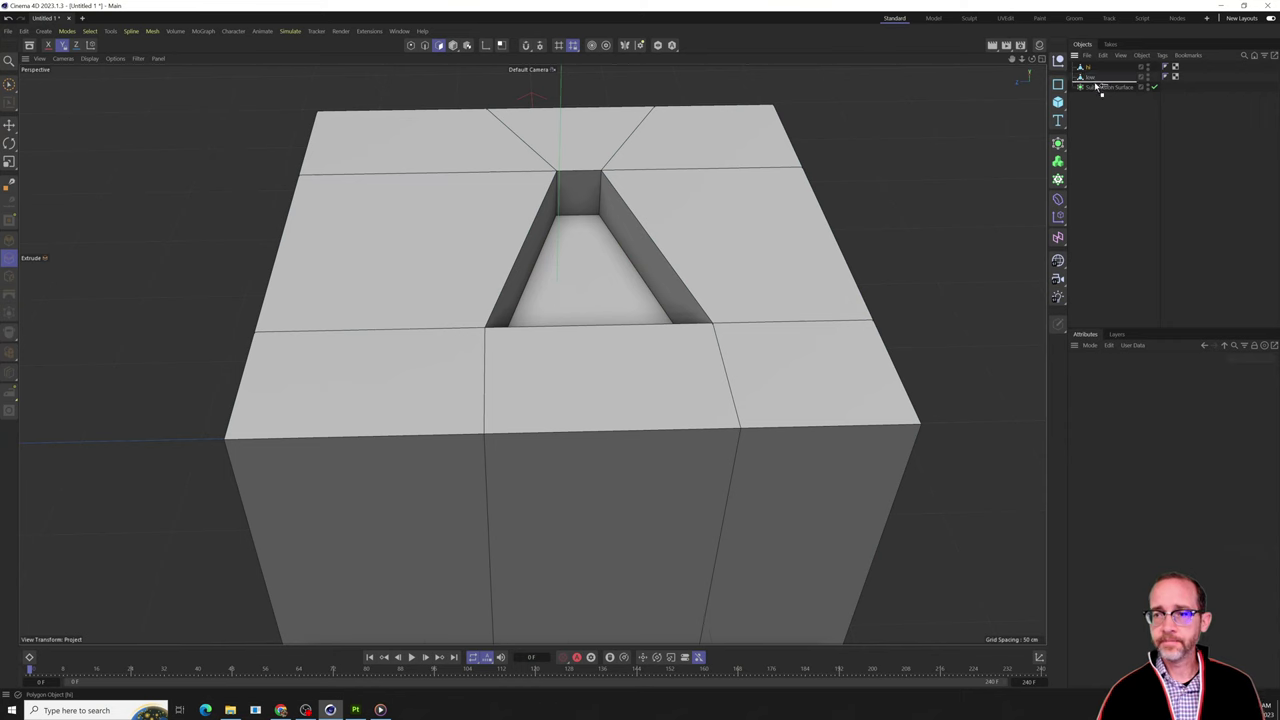
Place the recessed hi object inside the Subdivision Surface and hide the low object in the viewport.
{"action": "left_click_drag", "start_coordinate": [1098, 88], "coordinate": [1100, 90]}
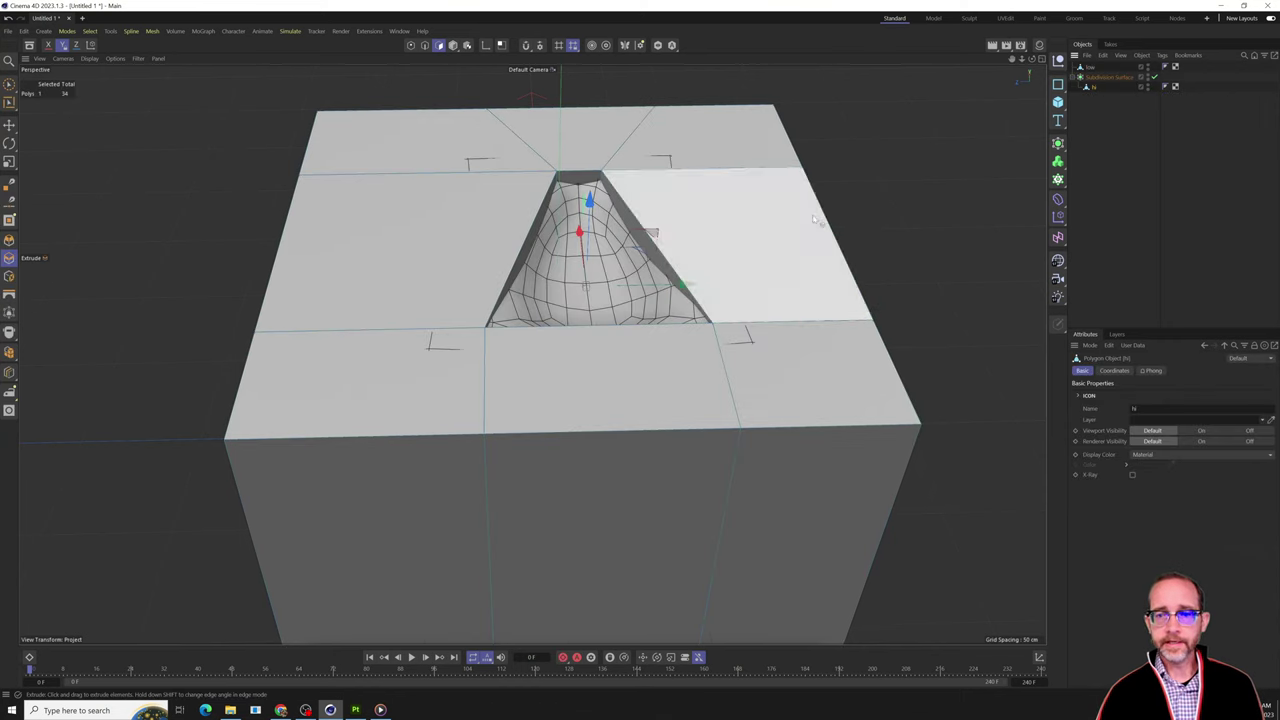
{"action": "left_click", "coordinate": [1149, 67]}
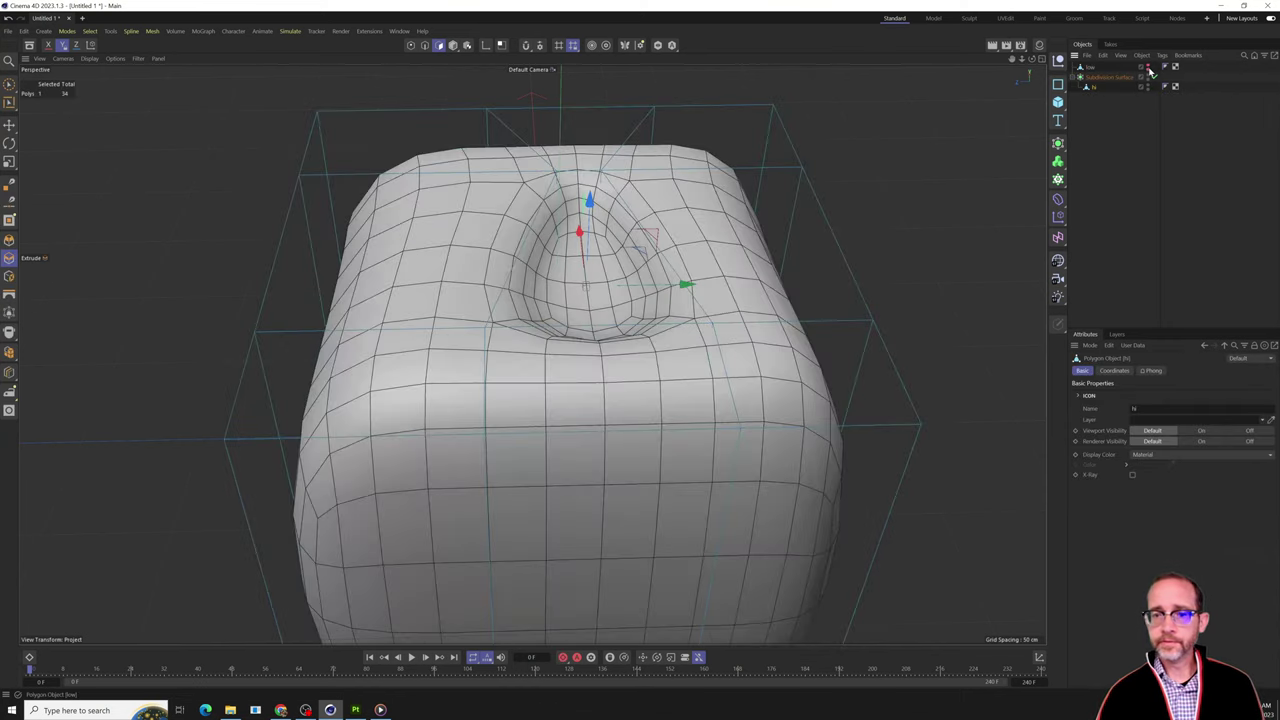
Add loop cuts to hi near one outer side at 14.2% and near the recess's wide and narrow ends at 87.6% and 4.8%.
{"action": "mouse_move", "coordinate": [700, 150]}
{"action": "left_mouse_down", "text": "alt"}
{"action": "mouse_move", "coordinate": [850, 160]}
{"action": "mouse_move", "coordinate": [690, 150]}
{"action": "left_mouse_up", "text": "alt"}
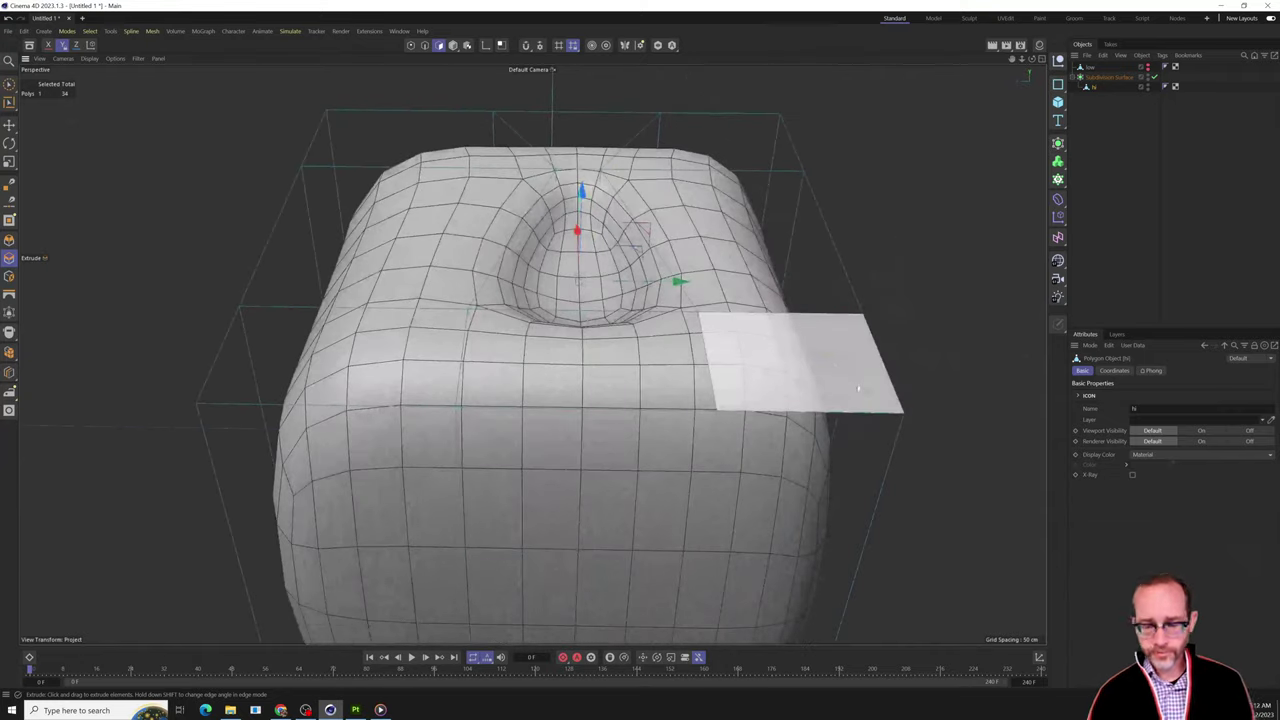
{"action": "key", "text": "k"}
{"action": "key", "text": "l"}
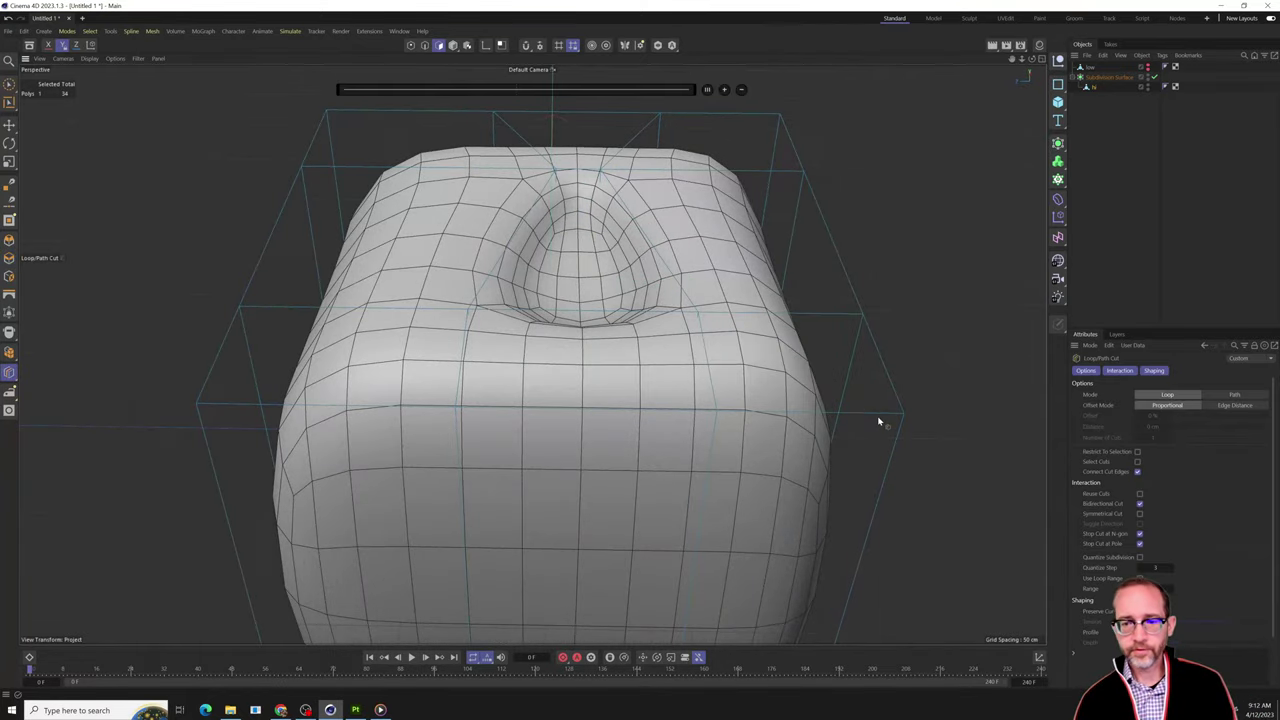
{"action": "left_click", "coordinate": [878, 418]}
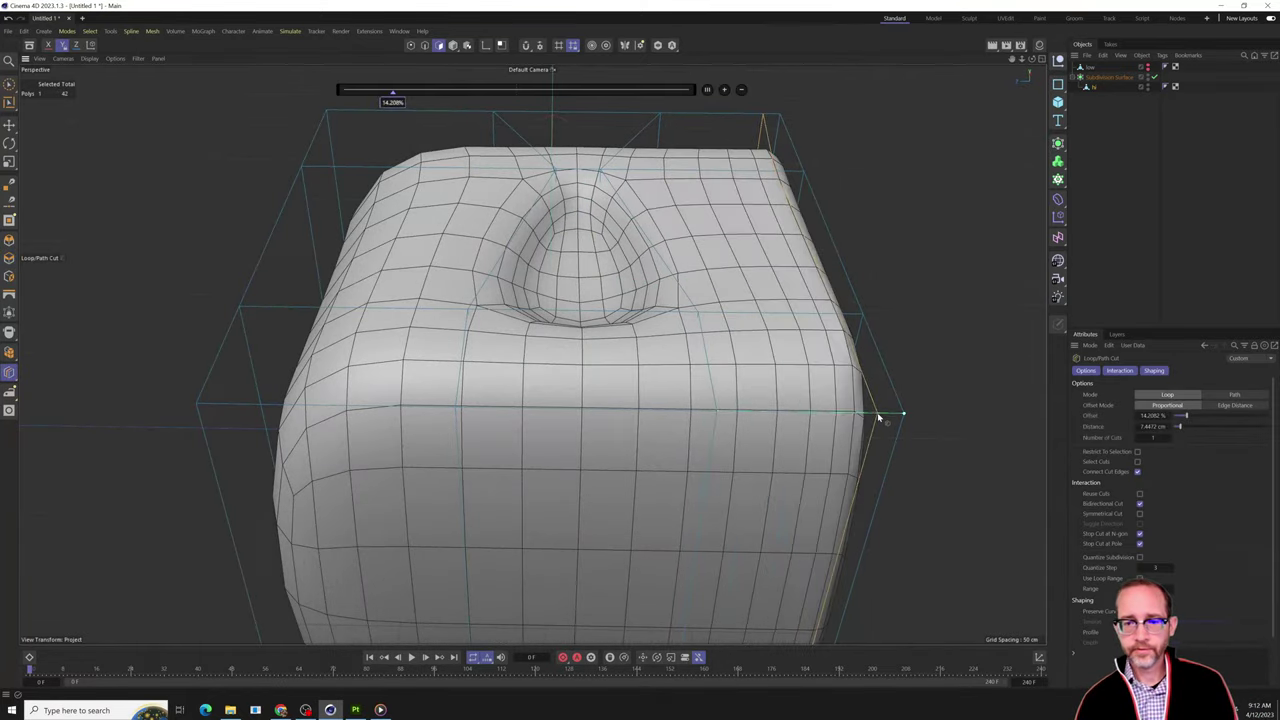
{"action": "left_click", "coordinate": [854, 296]}
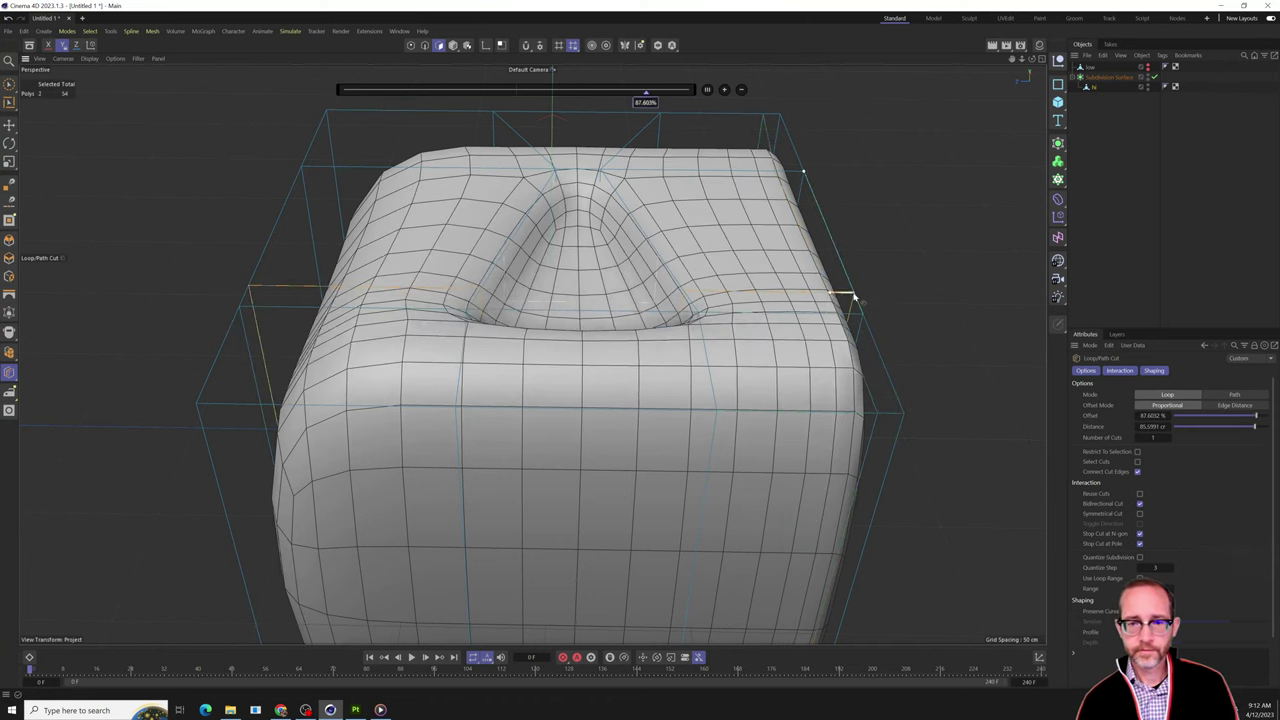
{"action": "left_click", "coordinate": [807, 177]}
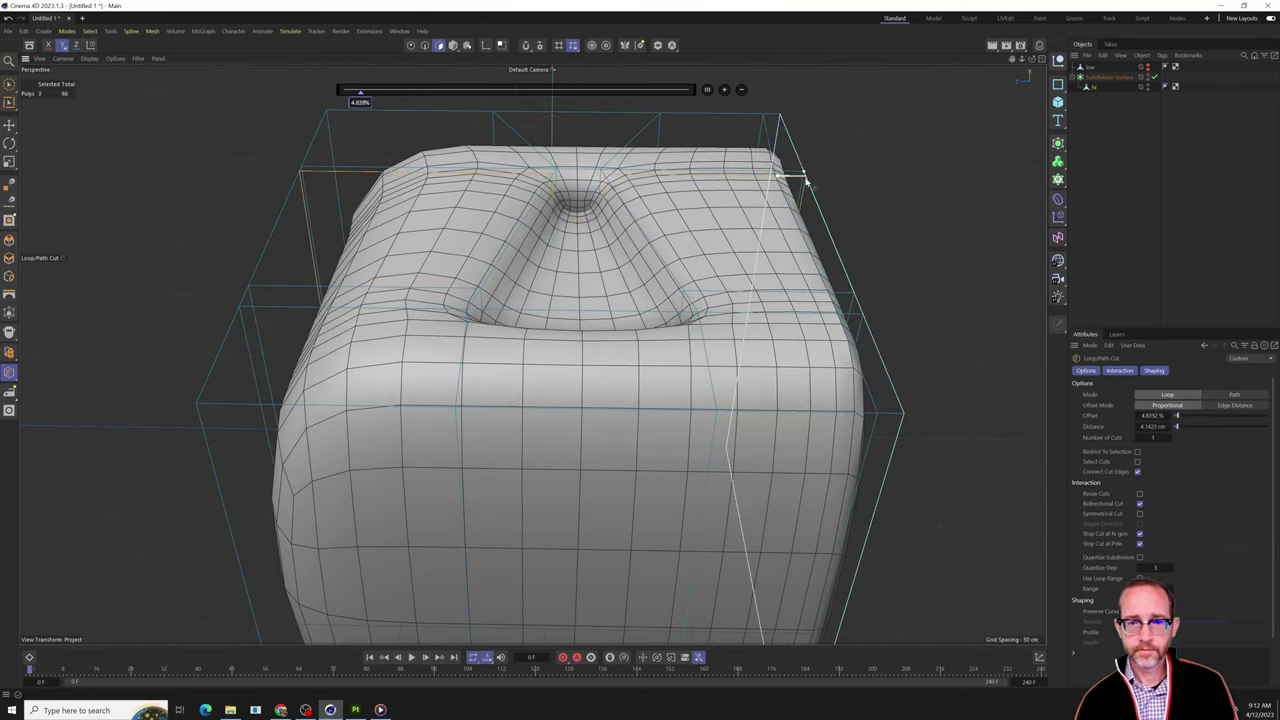
Add loop cuts along both sloping sides of hi's recess at 92.8% and 95.4%, and near the back outer edge at 87.5%.
{"action": "left_click", "coordinate": [666, 118]}
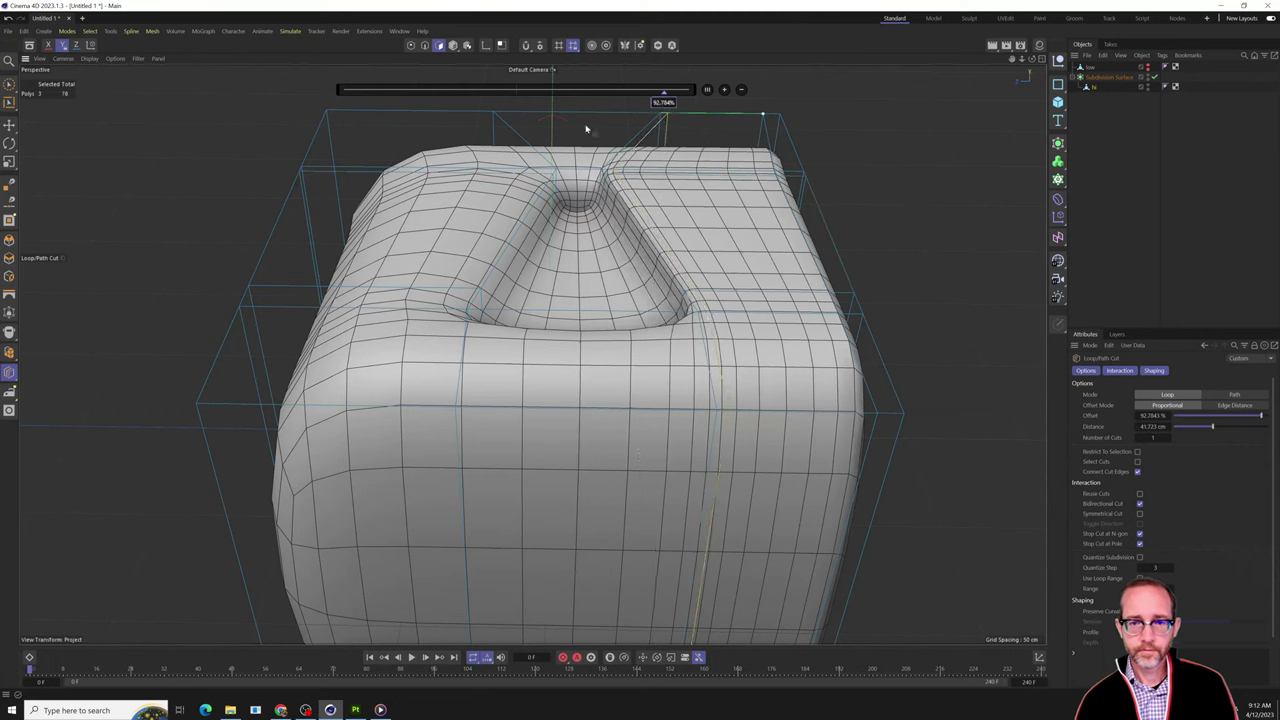
{"action": "left_click", "coordinate": [486, 115]}
{"action": "key", "text": "ctrl+z"}
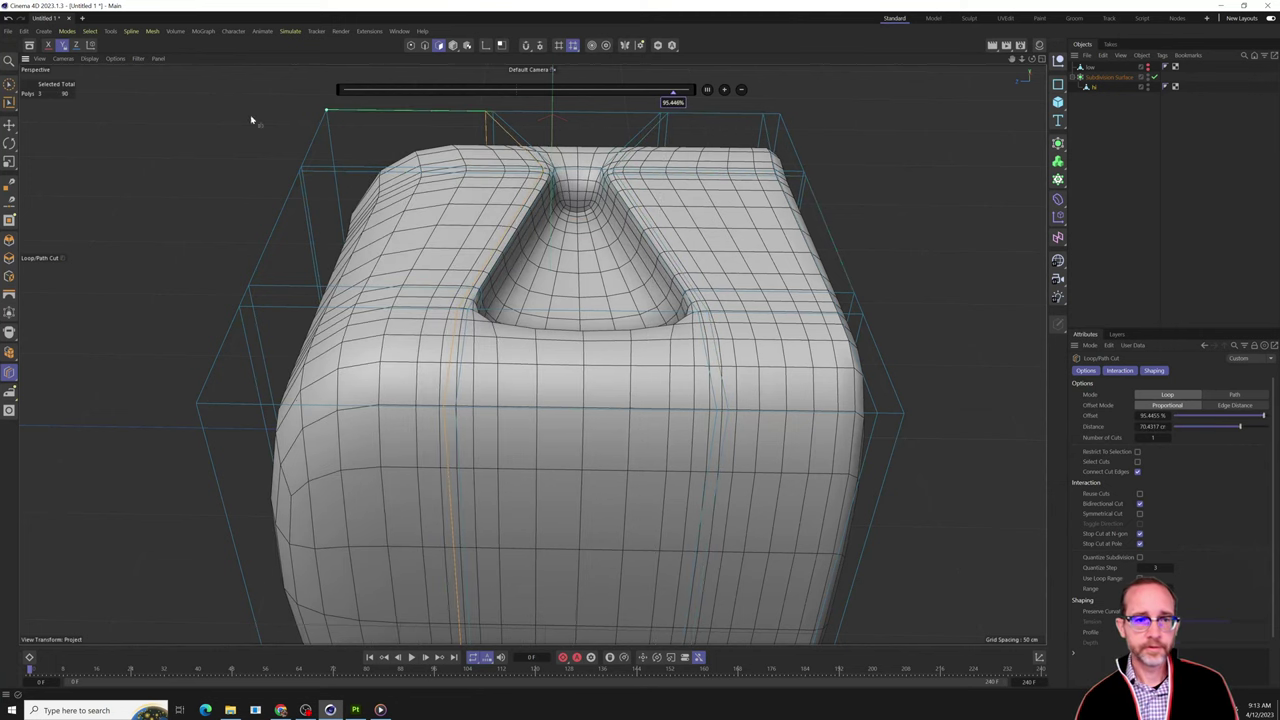
{"action": "left_click", "coordinate": [326, 119]}
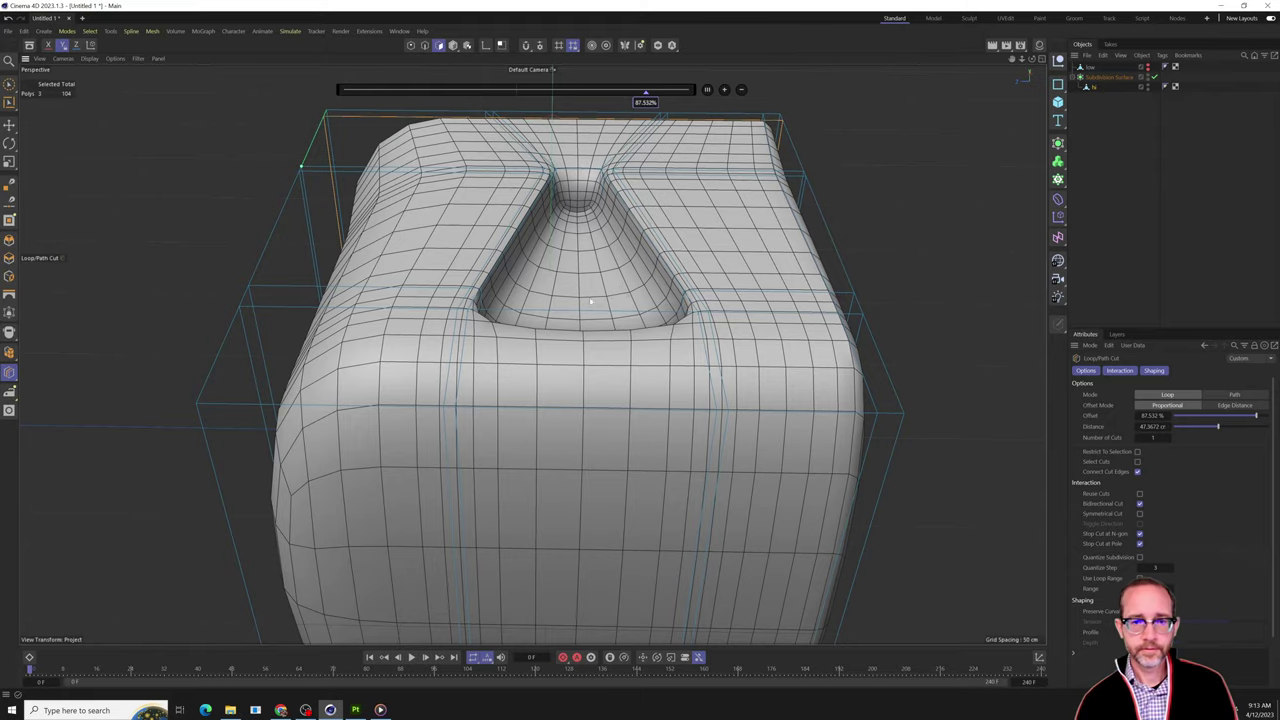
Add loop cuts to hi outside the recess's narrow end at 91.6%, near the opposite outer edge, and just below the top at 4.6%.
{"action": "left_click_drag", "start_coordinate": [590, 300], "coordinate": [635, 352], "text": "alt"}
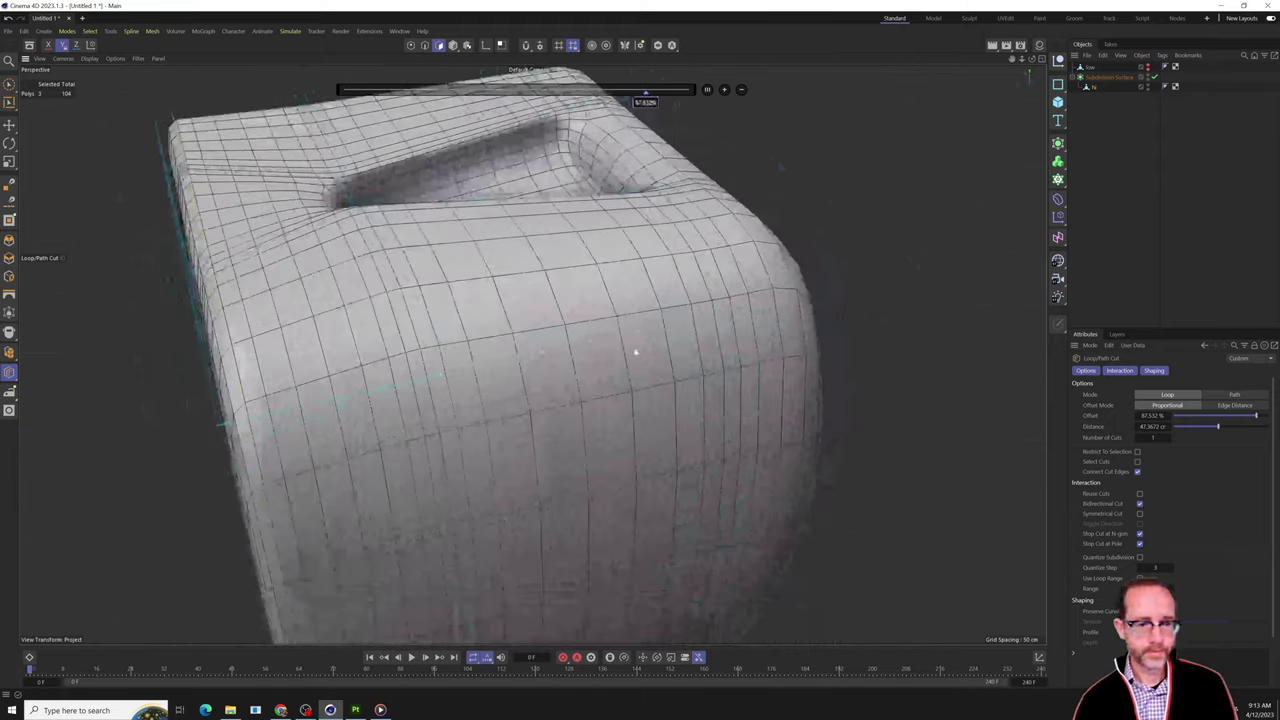
{"action": "left_click", "coordinate": [437, 372]}
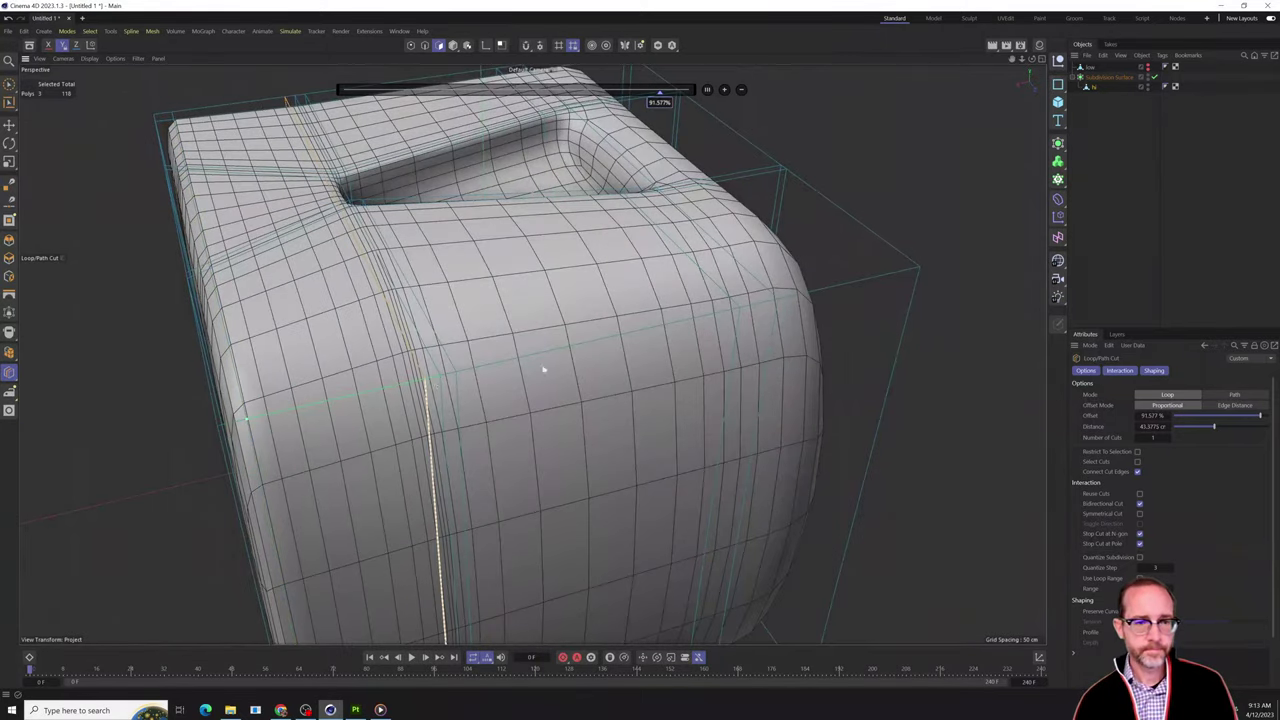
{"action": "left_click_drag", "start_coordinate": [543, 366], "coordinate": [674, 423], "text": "alt"}
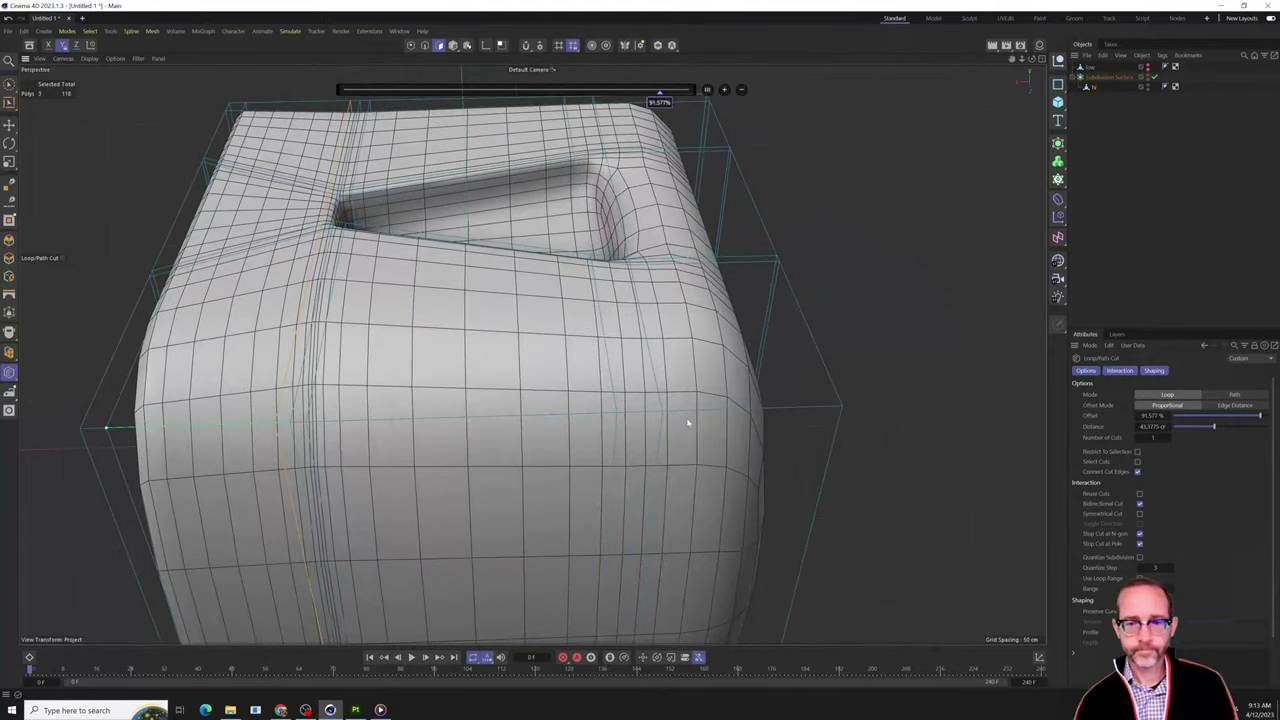
{"action": "left_click", "coordinate": [833, 408]}
{"action": "left_click", "coordinate": [838, 432]}
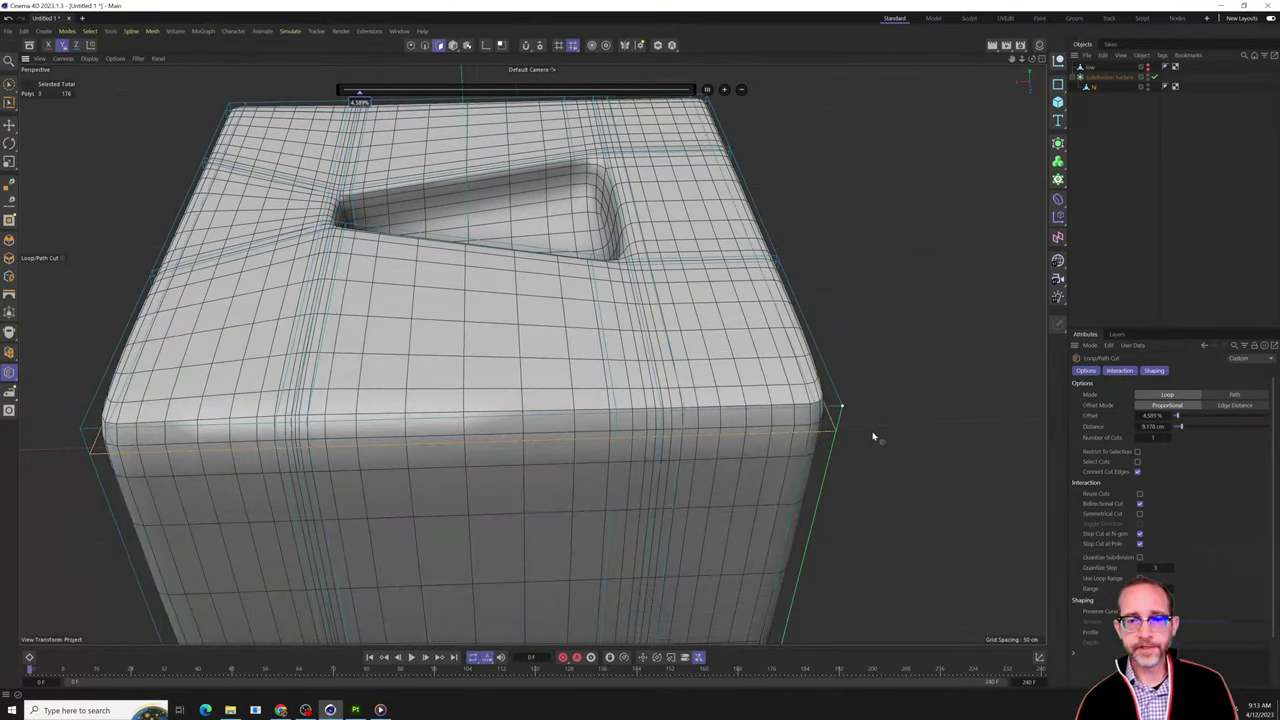
Add loop cuts to hi just above the bottom edge at 94.9% and beside the remaining outer vertical edge at about 8.6%.
{"action": "left_click_drag", "start_coordinate": [873, 437], "coordinate": [791, 326], "text": "alt"}
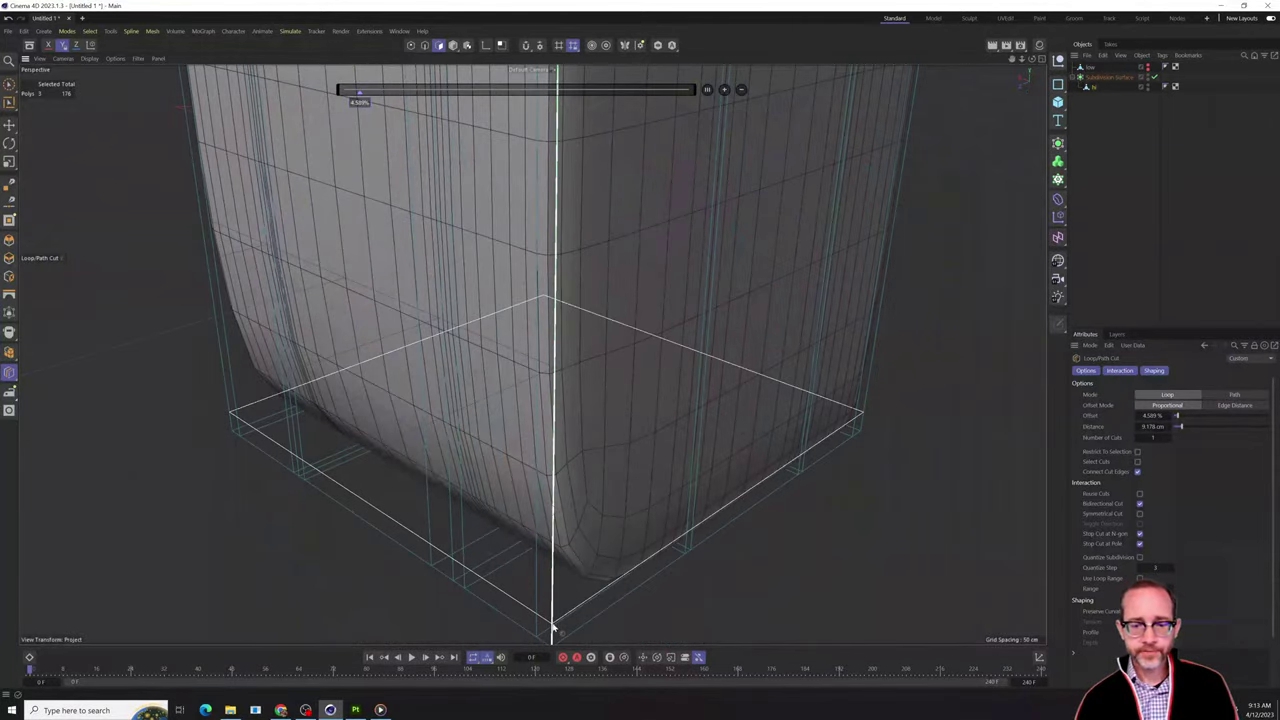
{"action": "left_click", "coordinate": [553, 628]}
{"action": "left_click_drag", "start_coordinate": [660, 630], "coordinate": [654, 588], "text": "alt"}
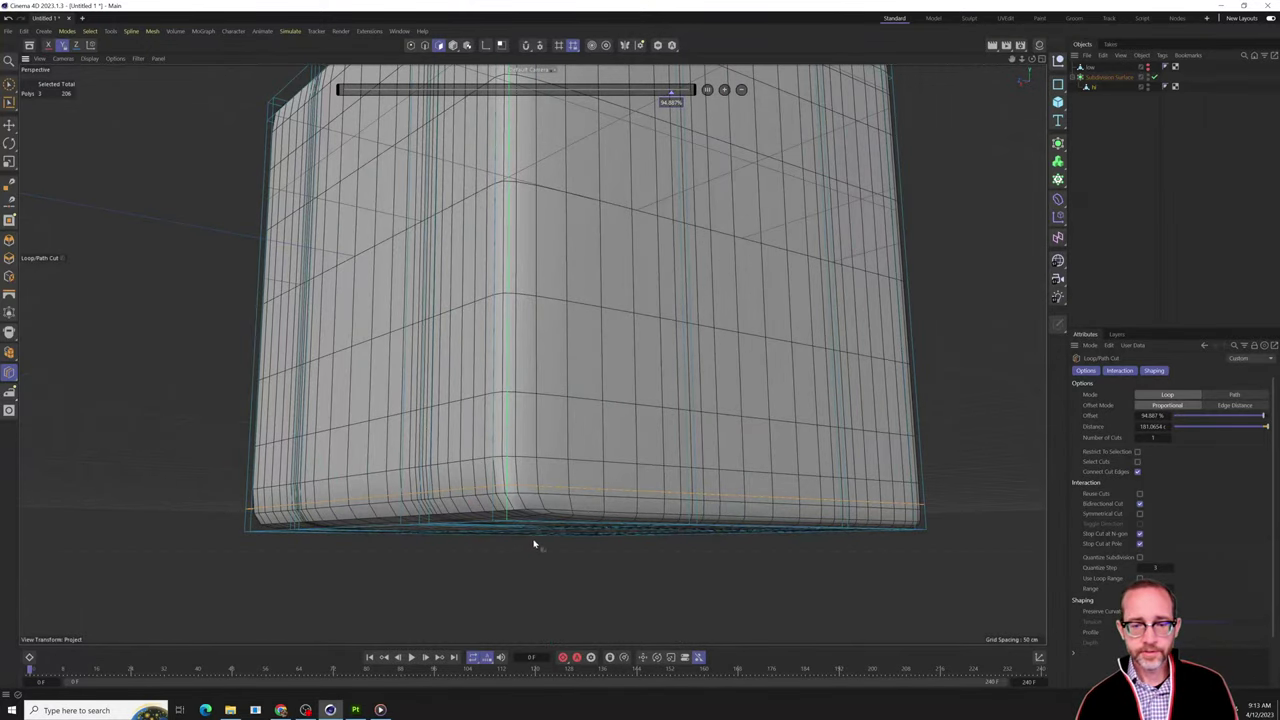
{"action": "left_click_drag", "start_coordinate": [545, 558], "coordinate": [449, 549], "text": "alt"}
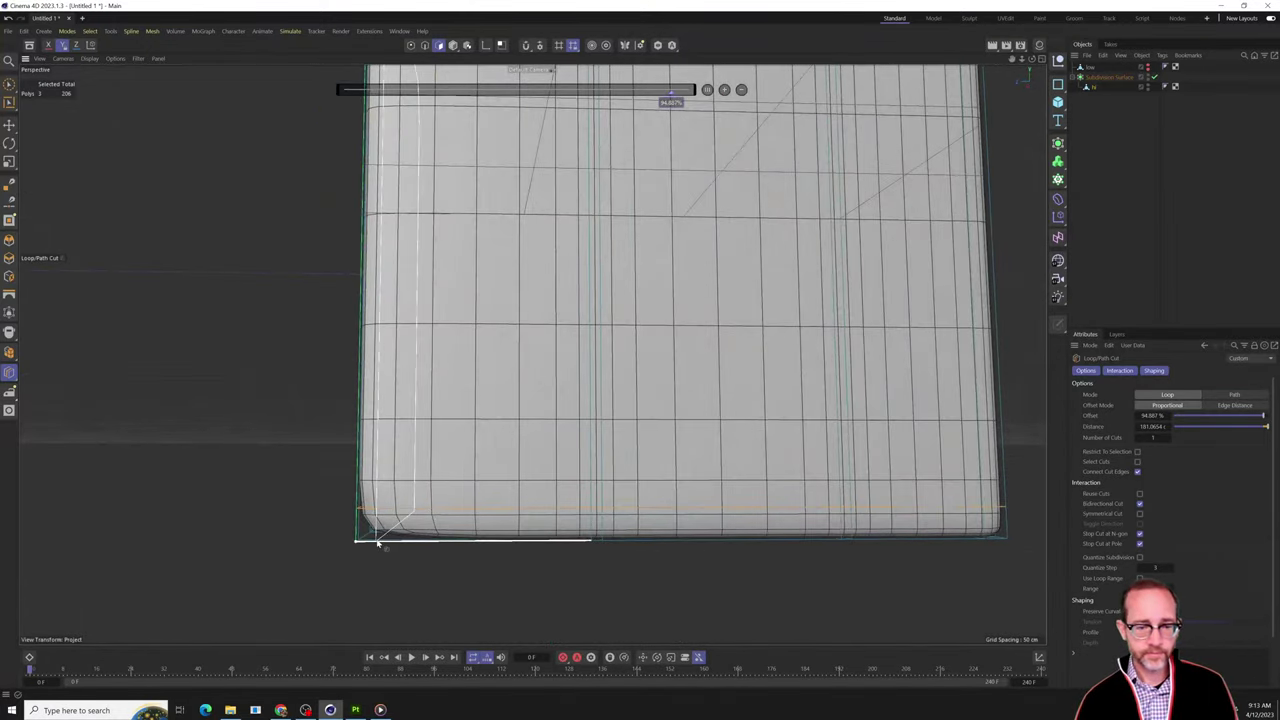
{"action": "left_click_drag", "start_coordinate": [922, 580], "coordinate": [991, 624], "text": "alt"}
Inspect the rounded rim, corners and floor of the hi object's recess up close.
{"action": "scroll", "coordinate": [991, 622], "scroll_direction": "down", "scroll_amount": 5}
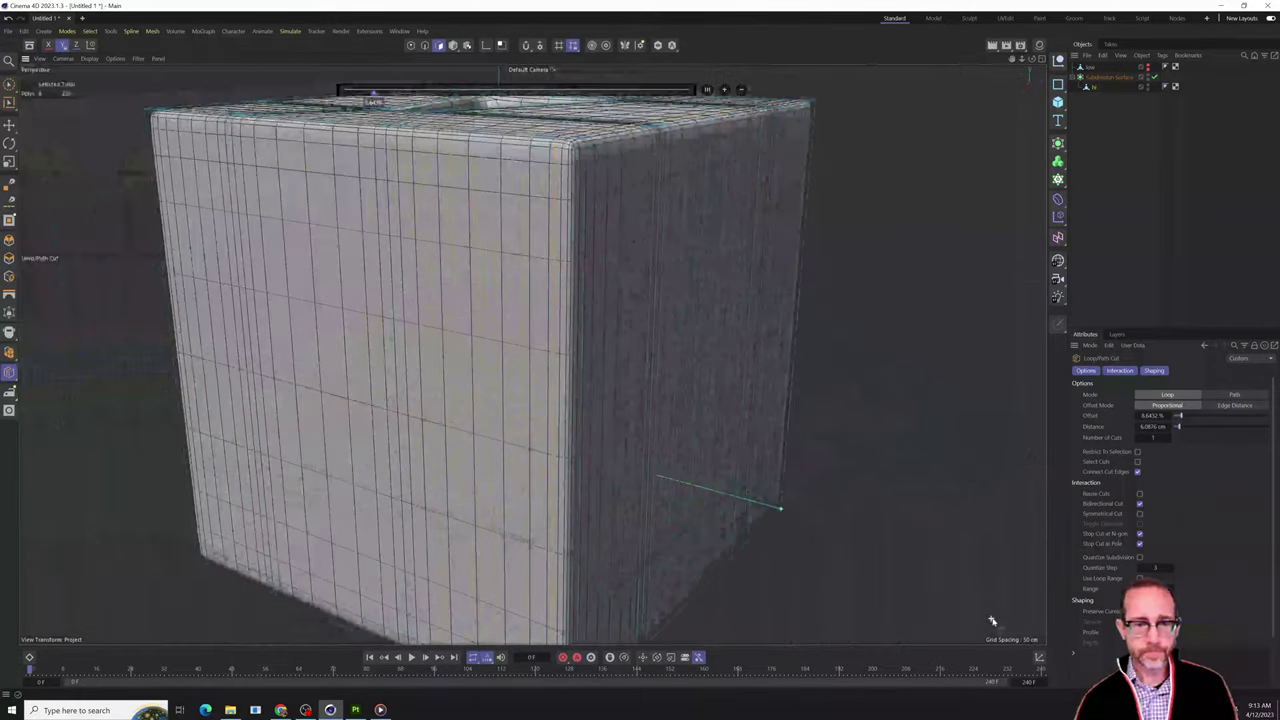
{"action": "left_click_drag", "start_coordinate": [934, 427], "coordinate": [951, 552], "text": "alt"}
{"action": "left_click_drag", "start_coordinate": [693, 374], "coordinate": [900, 545], "text": "alt"}
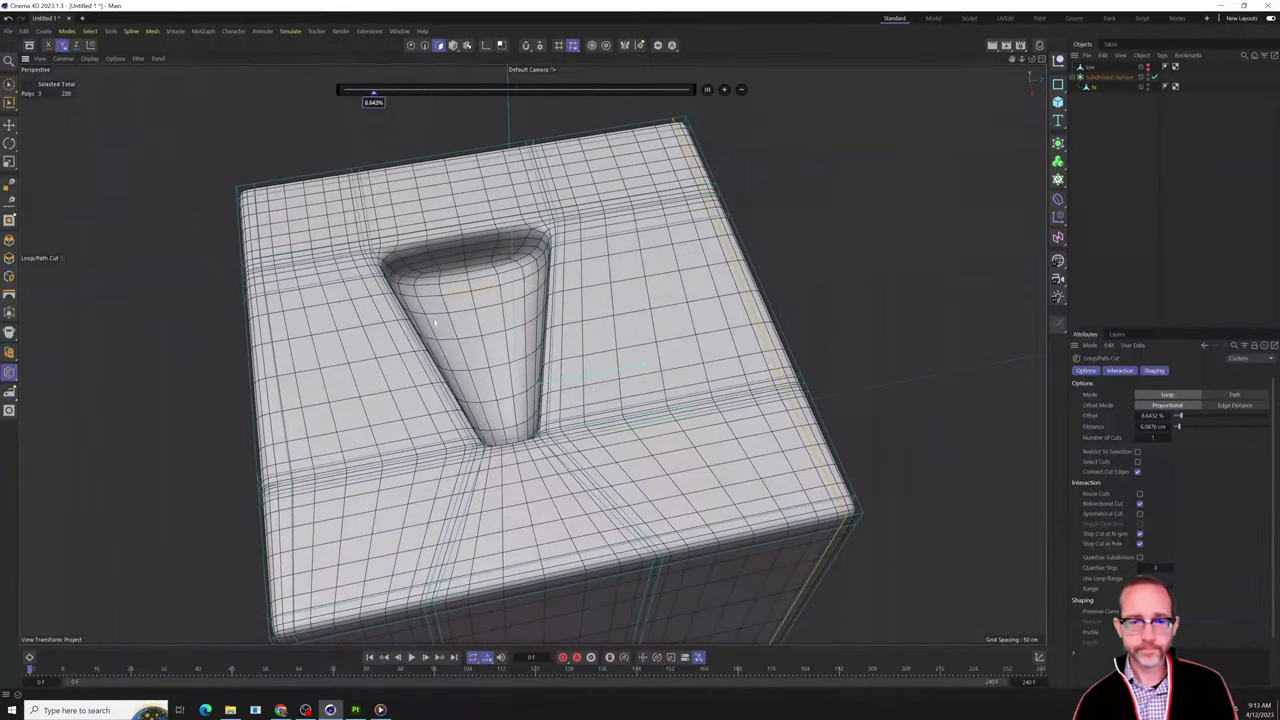
{"action": "scroll", "coordinate": [480, 263], "scroll_direction": "up", "scroll_amount": 3}
{"action": "scroll", "coordinate": [517, 283], "scroll_direction": "up", "scroll_amount": 5}
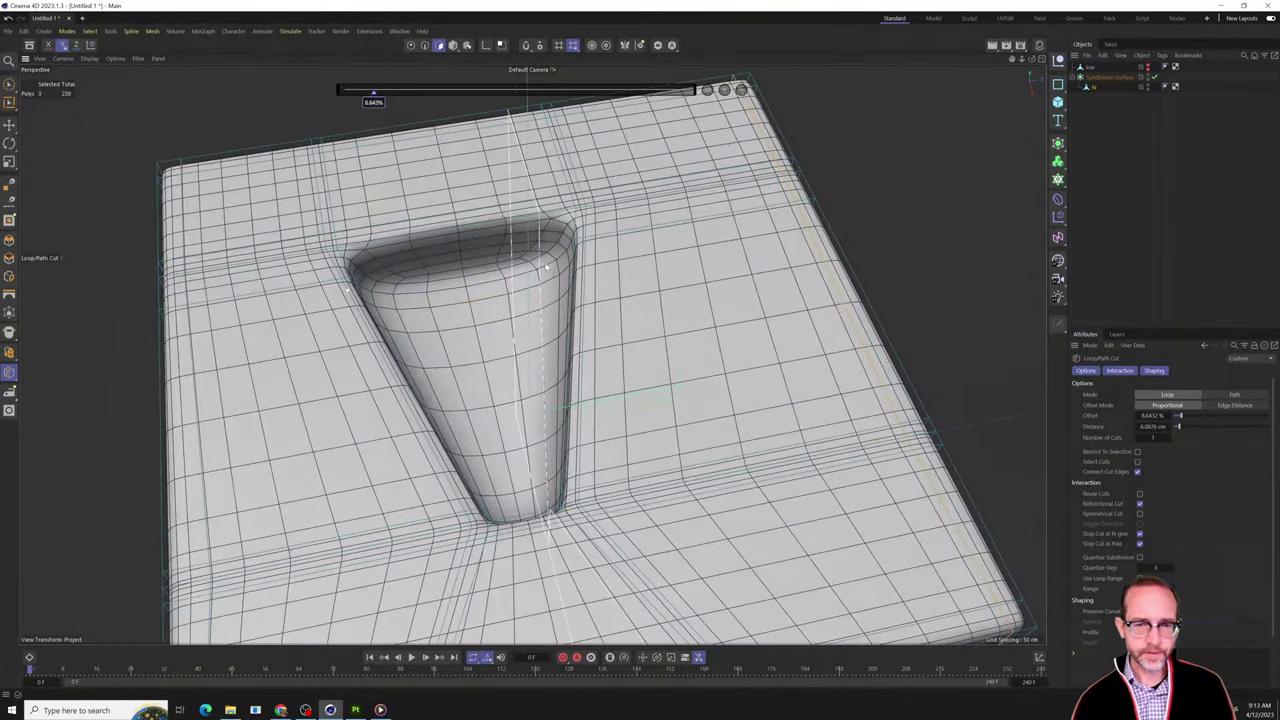
Add a loop cut to hi around the recess walls just above the floor, at about 85.6%.
{"action": "left_click_drag", "start_coordinate": [517, 283], "coordinate": [582, 263], "text": "alt"}
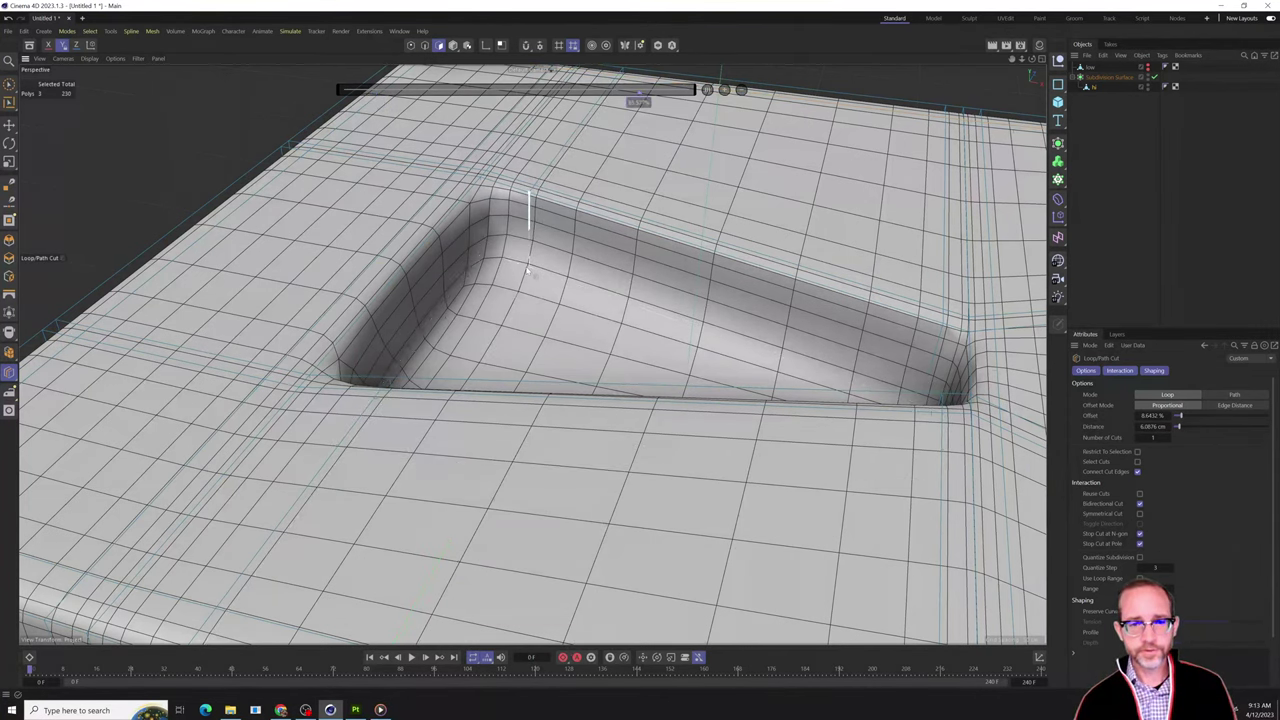
{"action": "left_click", "coordinate": [528, 271]}
{"action": "left_click_drag", "start_coordinate": [579, 287], "coordinate": [390, 385], "text": "alt"}
{"action": "middle_click_drag", "start_coordinate": [623, 291], "coordinate": [578, 476], "text": "alt"}
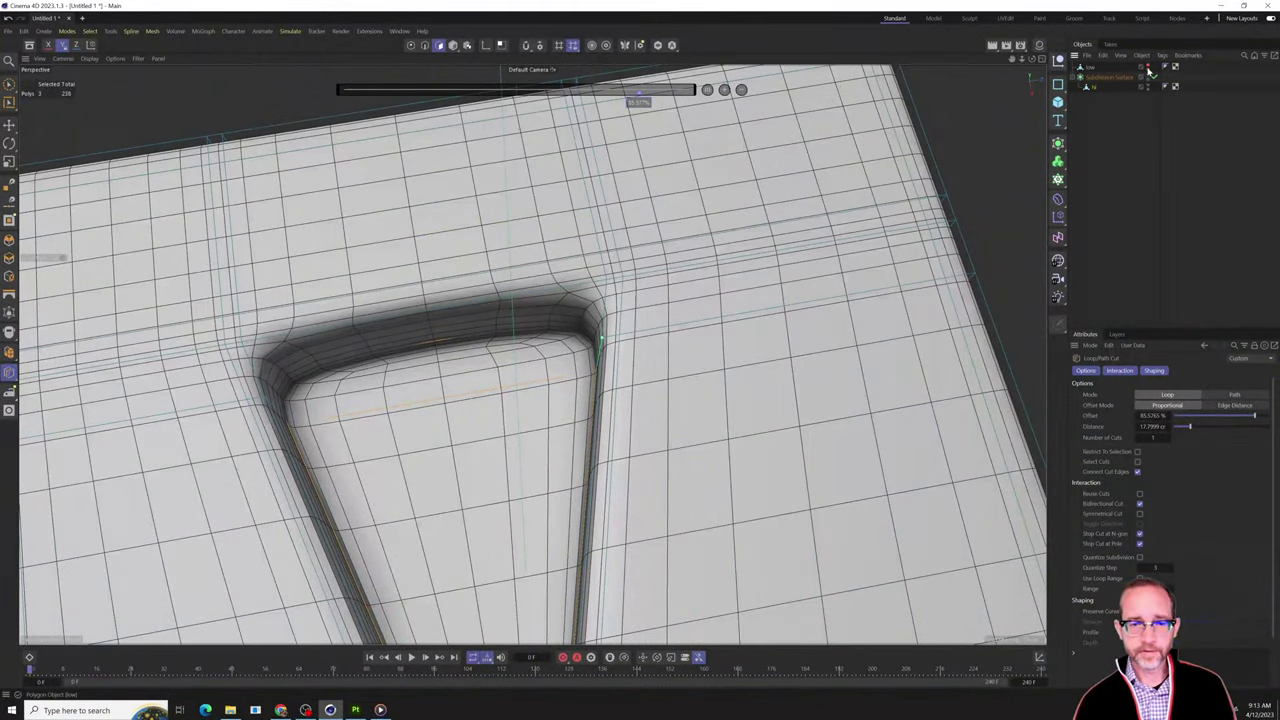
Show the low object to compare its recess rim and corner with hi, and hide it again.
{"action": "left_click", "coordinate": [1148, 65]}
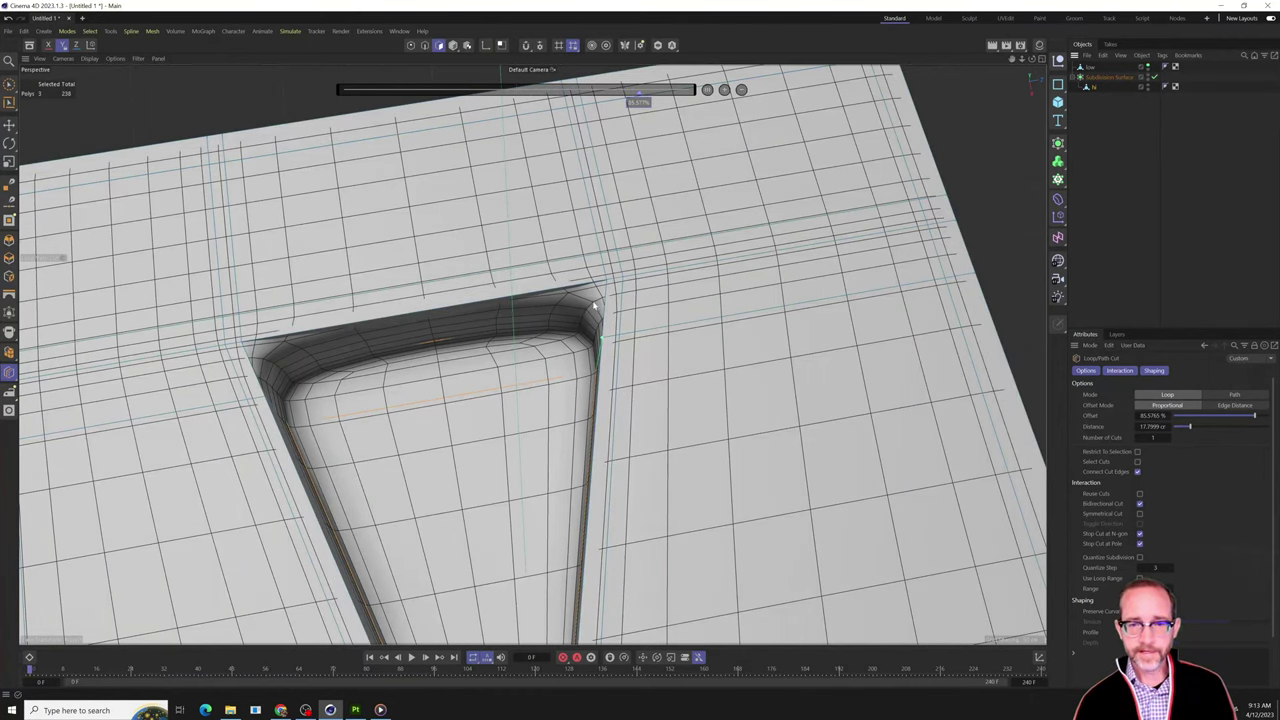
{"action": "left_click", "coordinate": [1148, 66]}
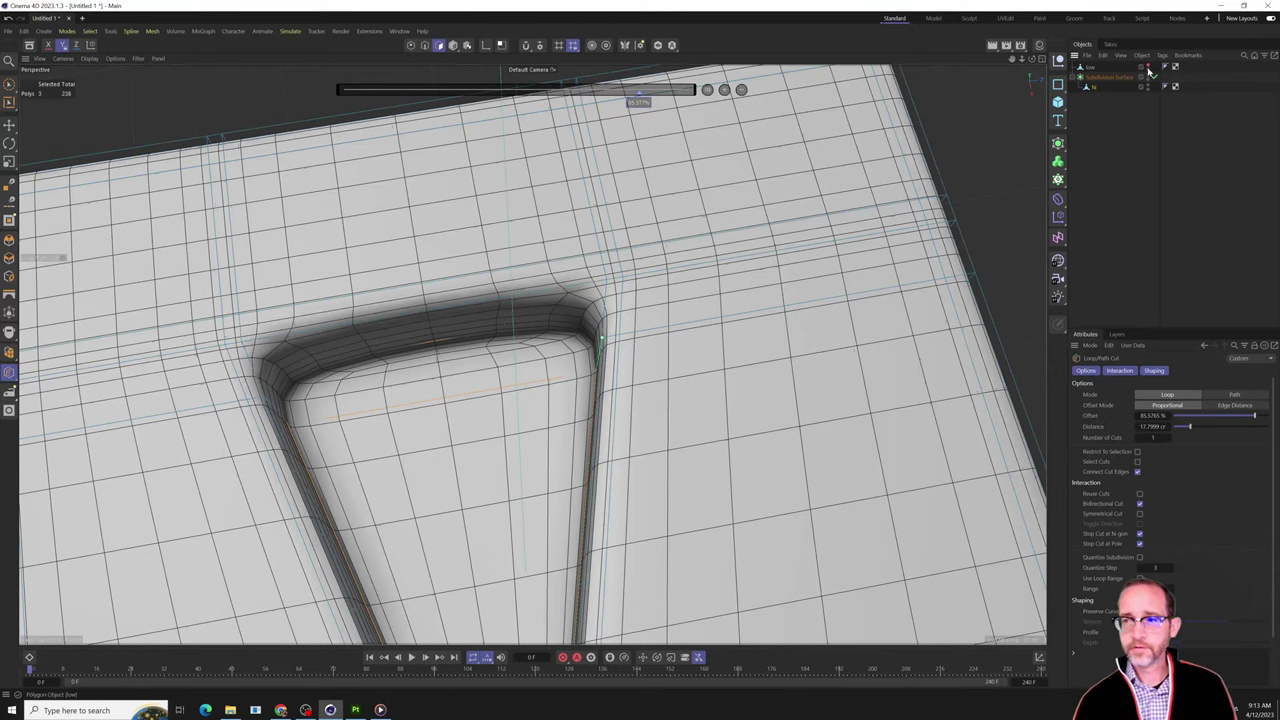
{"action": "left_click_drag", "start_coordinate": [672, 298], "coordinate": [650, 340], "text": "alt"}
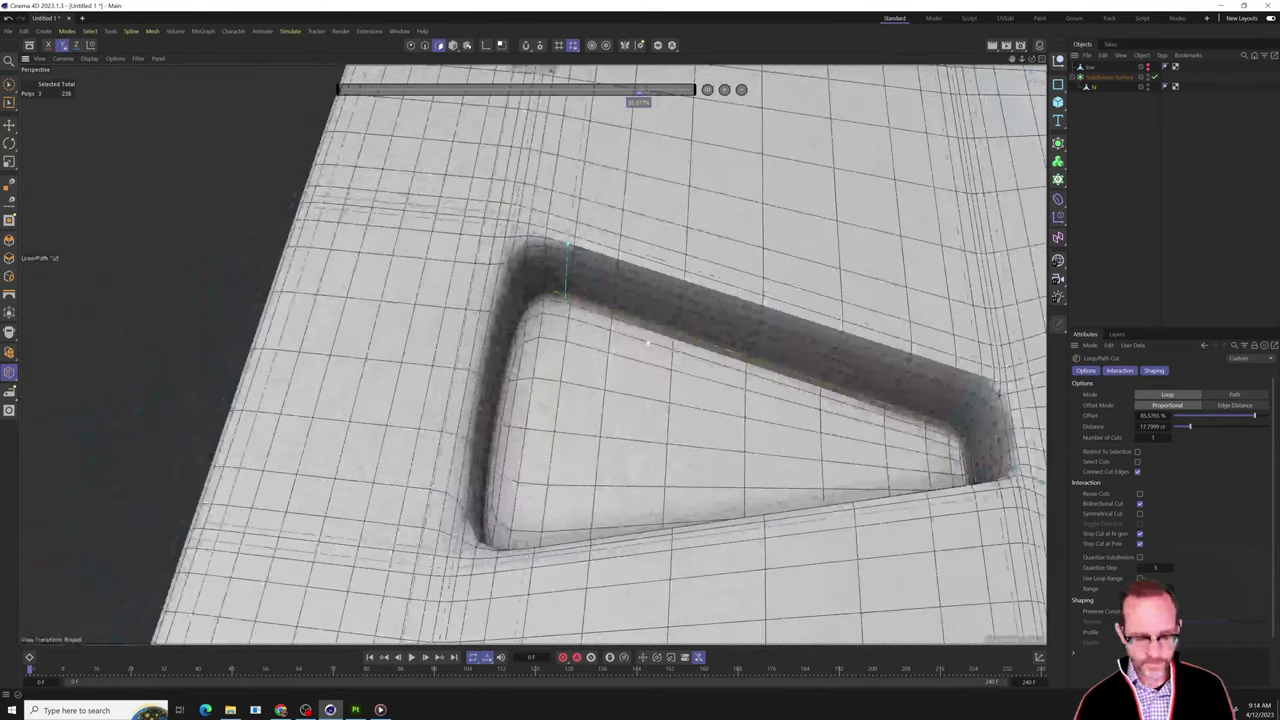
Add loop cuts to hi around the recess walls just below the rim at 81.5% and just outside the recess's wide end at 32.8%.
{"action": "left_click", "coordinate": [565, 264]}
{"action": "left_click_drag", "start_coordinate": [523, 281], "coordinate": [534, 254], "text": "alt"}
{"action": "scroll", "coordinate": [497, 229], "scroll_direction": "up", "scroll_amount": 3}
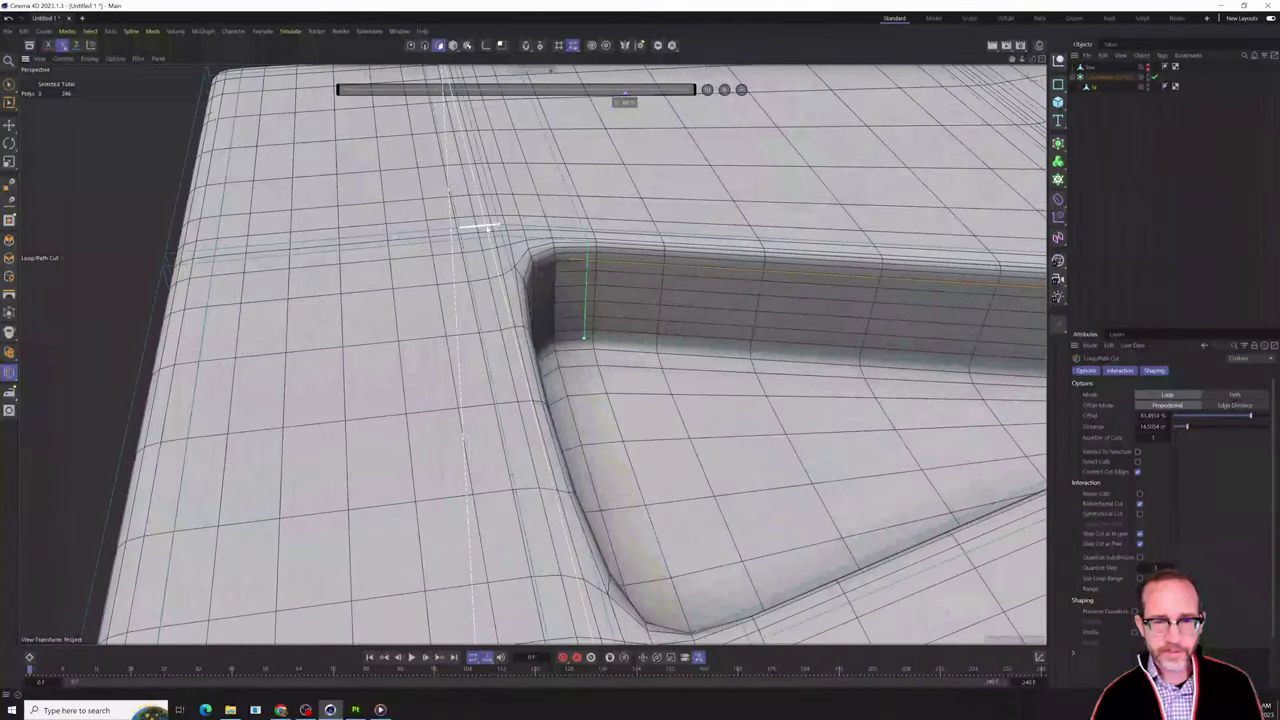
{"action": "left_click", "coordinate": [496, 226]}
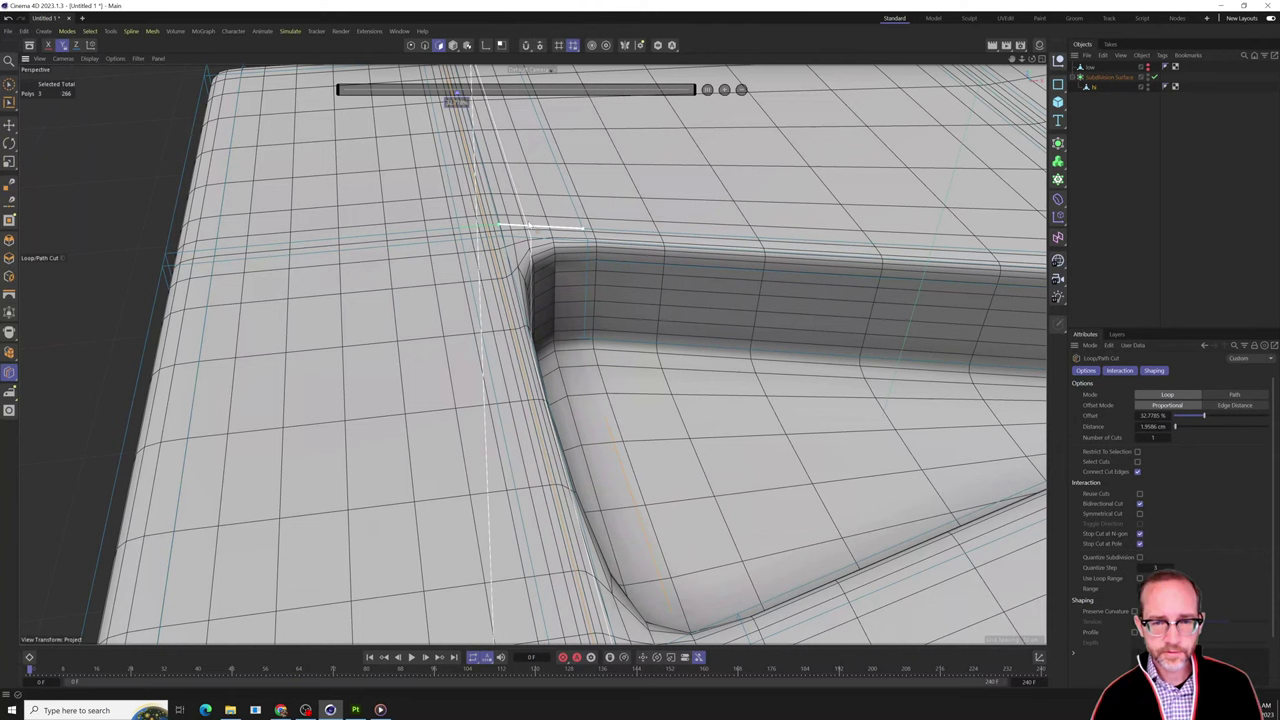
Add loop cuts to hi along the two sloping sides of the recess, one at 3.8% and the other at 97.1%.
{"action": "scroll", "coordinate": [497, 225], "scroll_direction": "up", "scroll_amount": 4}
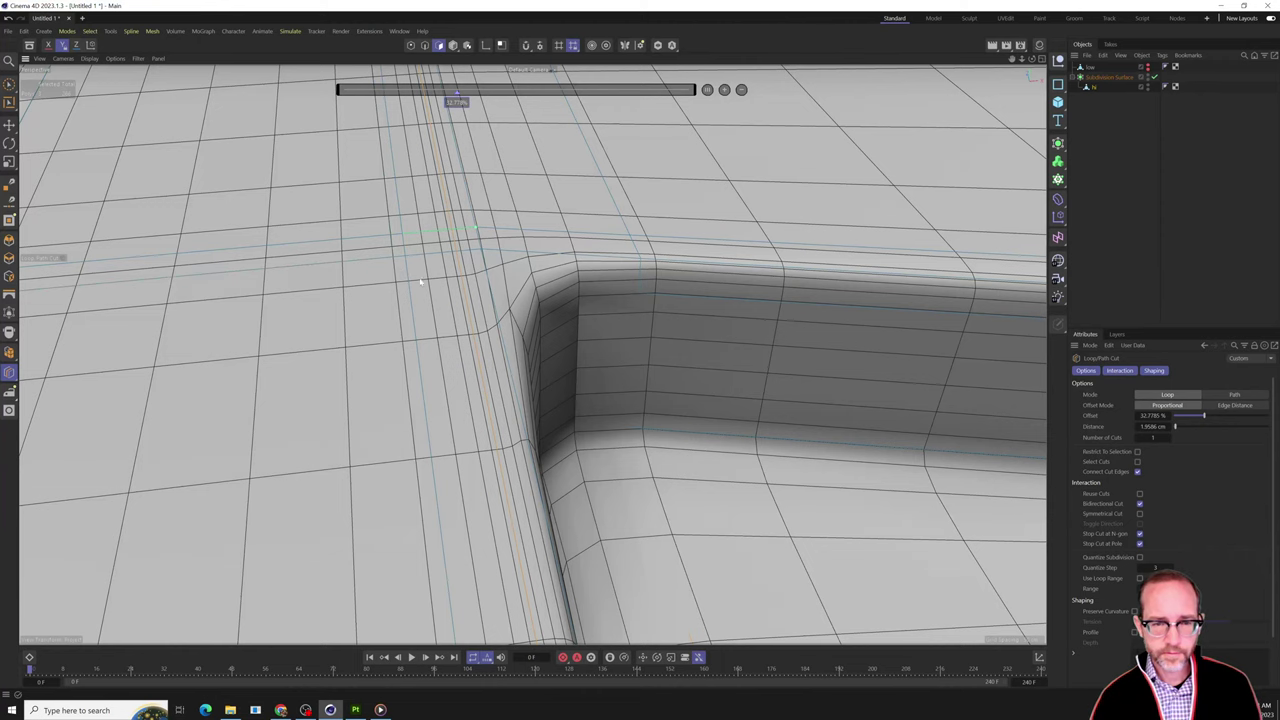
{"action": "left_click", "coordinate": [406, 261]}
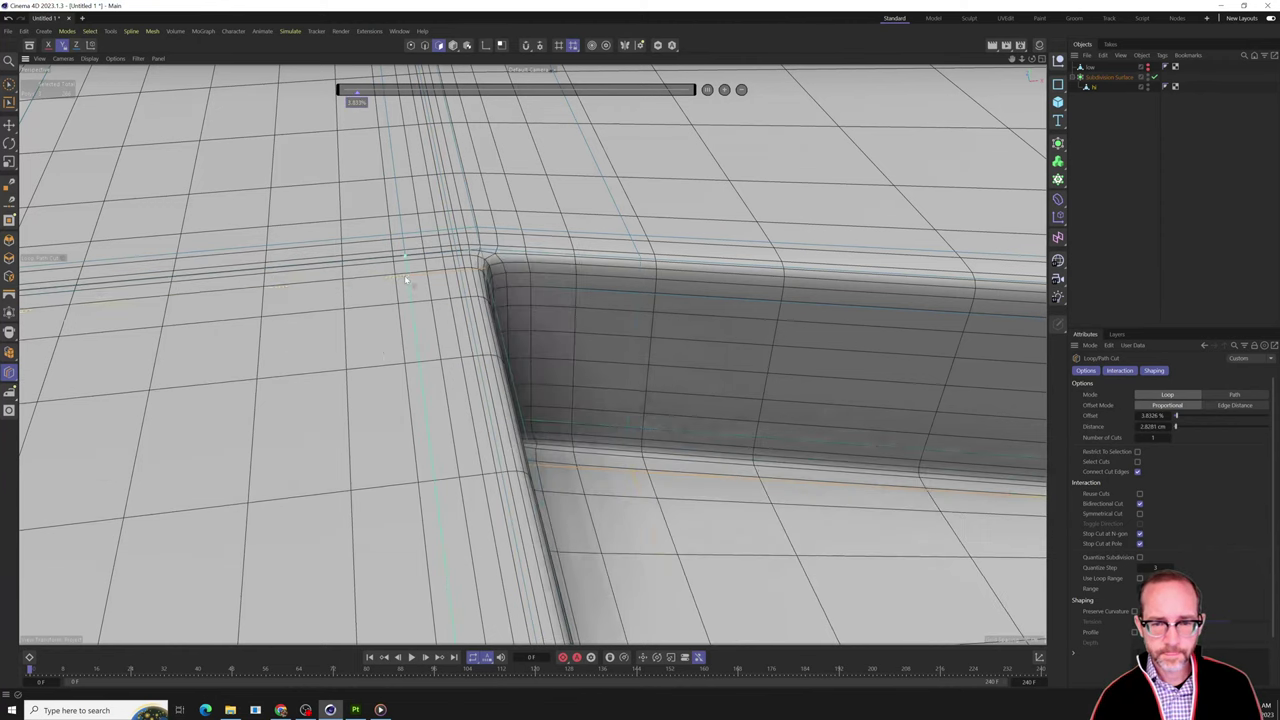
{"action": "scroll", "coordinate": [589, 321], "scroll_direction": "down", "scroll_amount": 3}
{"action": "left_click_drag", "start_coordinate": [587, 322], "coordinate": [470, 390], "text": "alt"}
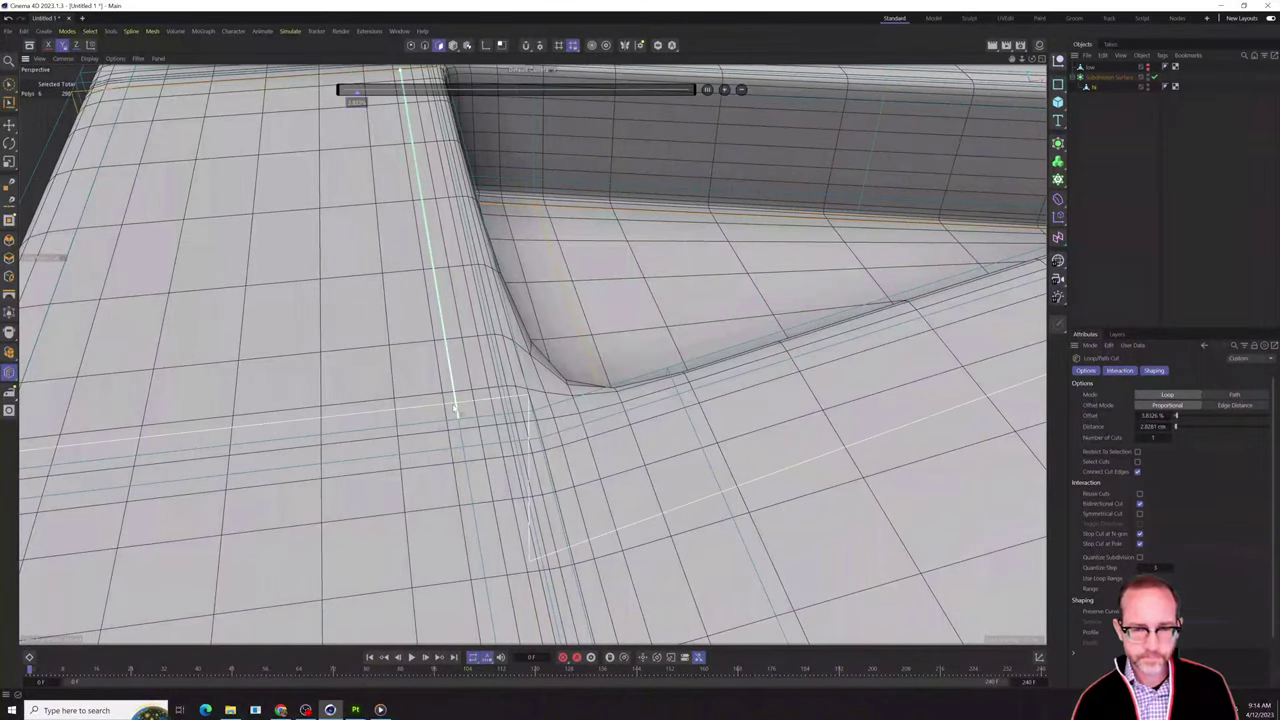
{"action": "left_click_drag", "start_coordinate": [357, 90], "coordinate": [677, 93]}
{"action": "left_click_drag", "start_coordinate": [558, 428], "coordinate": [682, 379], "text": "alt"}
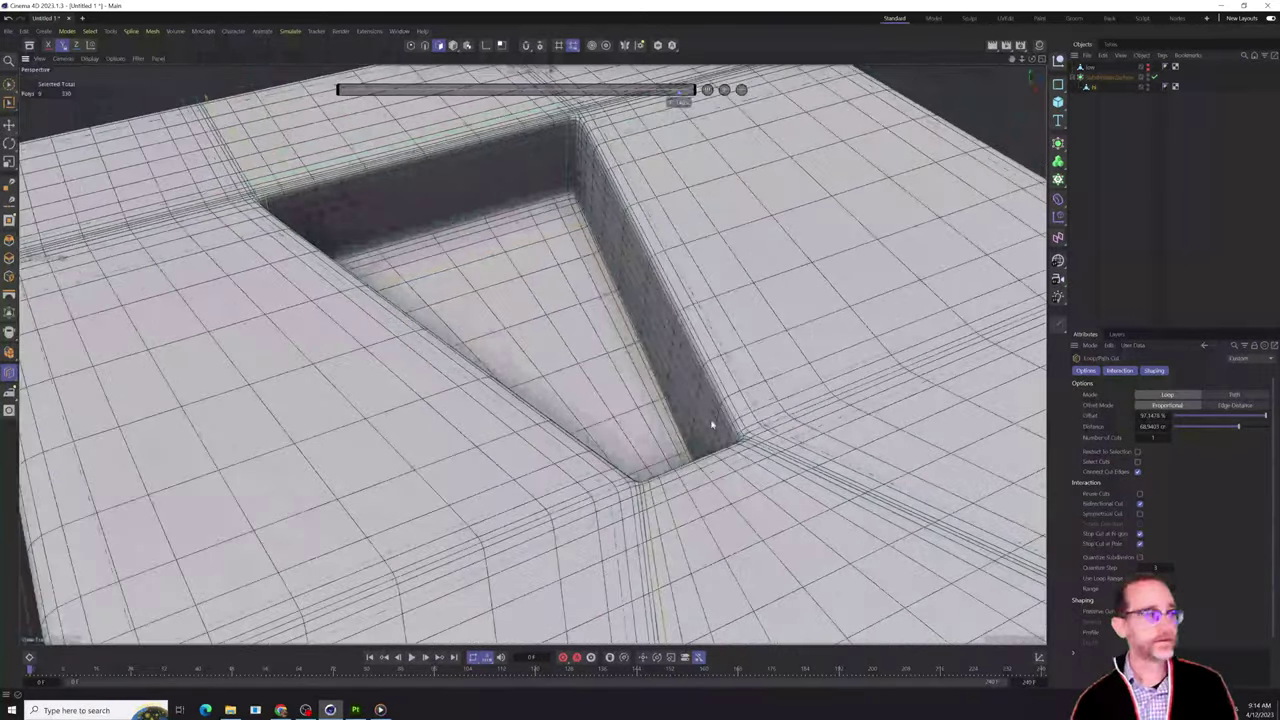
Examine hi's sharpened recess and compare it with the low object by toggling the visibility of low and hi.
{"action": "left_click_drag", "start_coordinate": [713, 421], "coordinate": [674, 423], "text": "alt"}
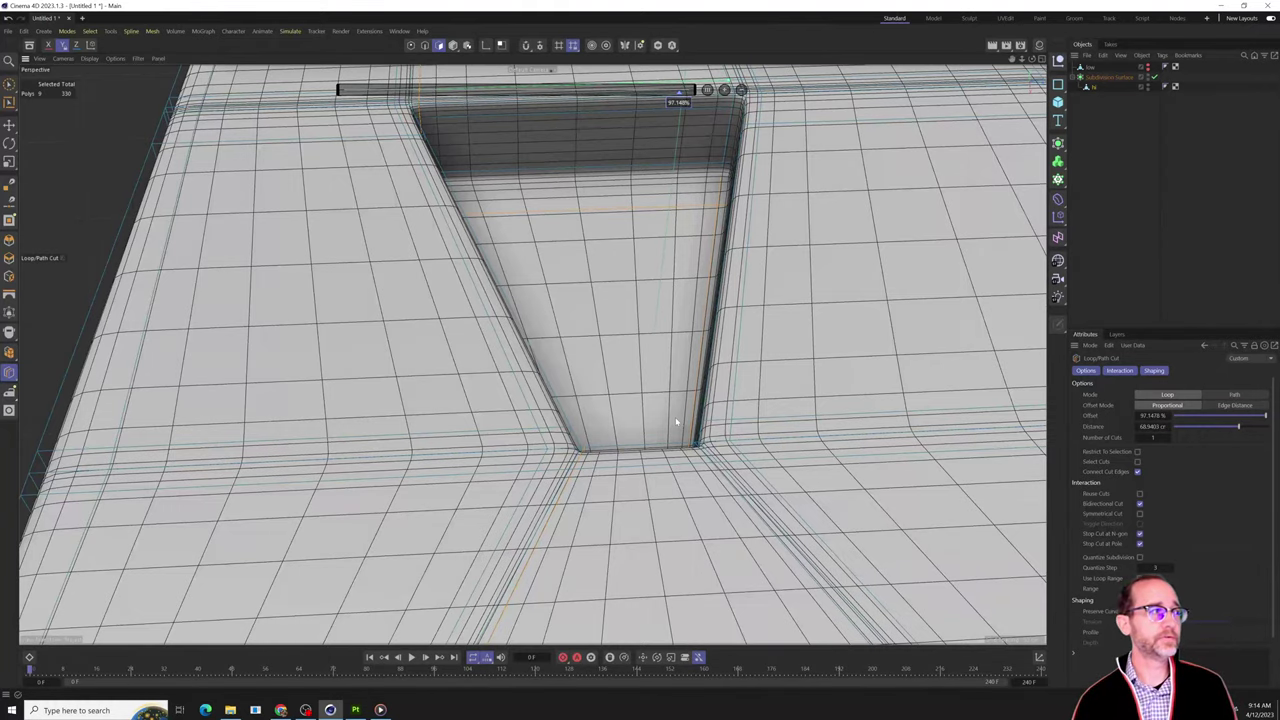
{"action": "left_click_drag", "start_coordinate": [691, 420], "coordinate": [674, 461], "text": "alt"}
{"action": "scroll", "coordinate": [692, 427], "scroll_direction": "up", "scroll_amount": 2}
{"action": "scroll", "coordinate": [686, 396], "scroll_direction": "down", "scroll_amount": 1}
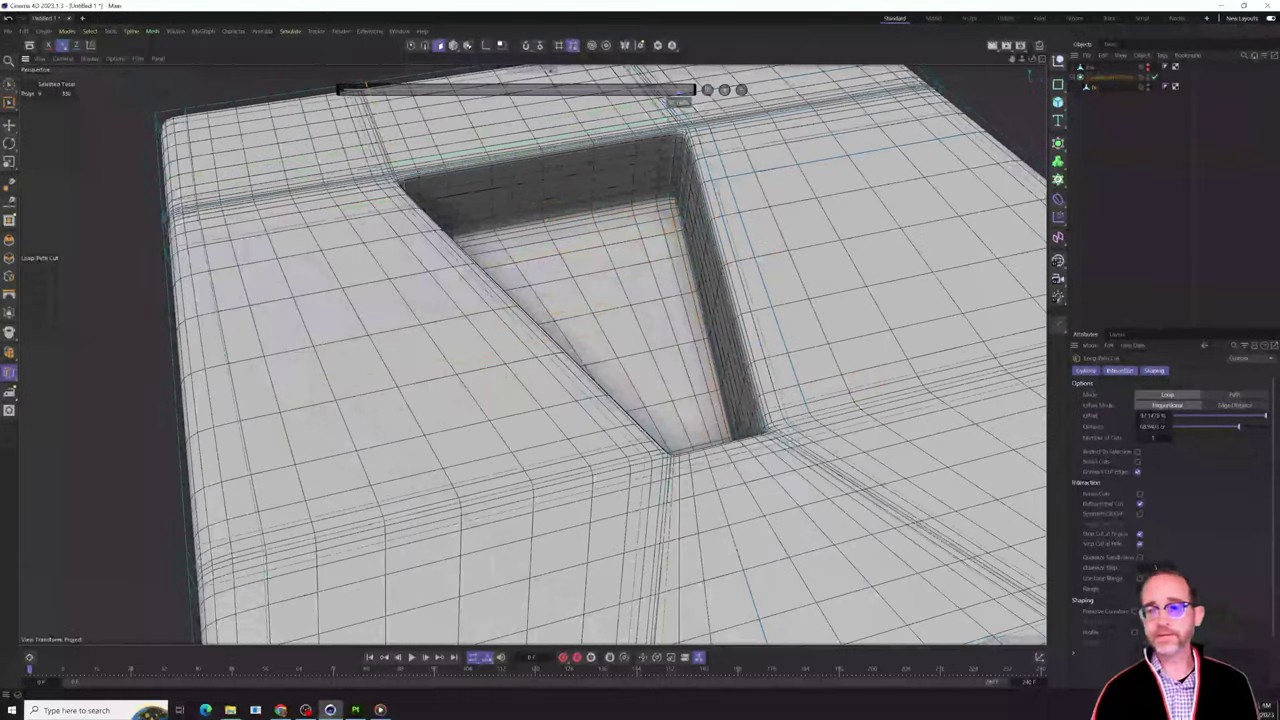
{"action": "left_click", "coordinate": [1097, 118]}
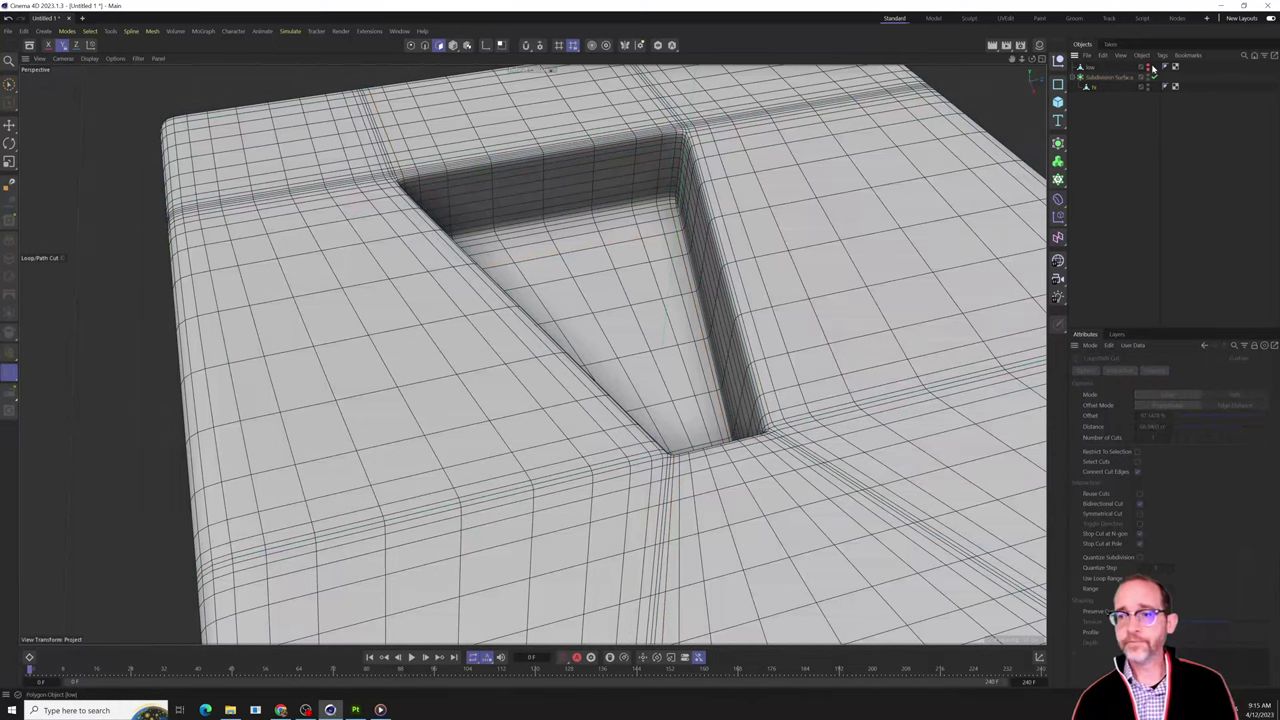
{"action": "left_click", "coordinate": [1148, 65]}
{"action": "left_click", "coordinate": [1148, 69]}
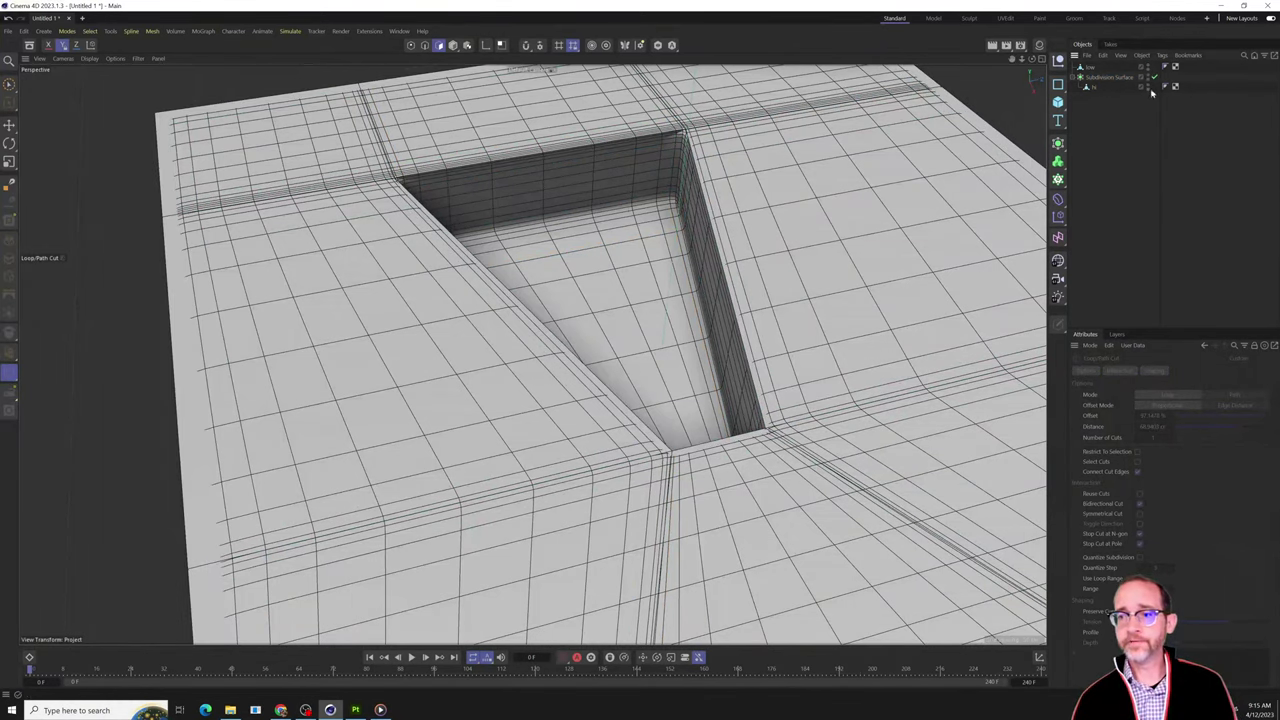
{"action": "left_click", "coordinate": [1147, 87]}
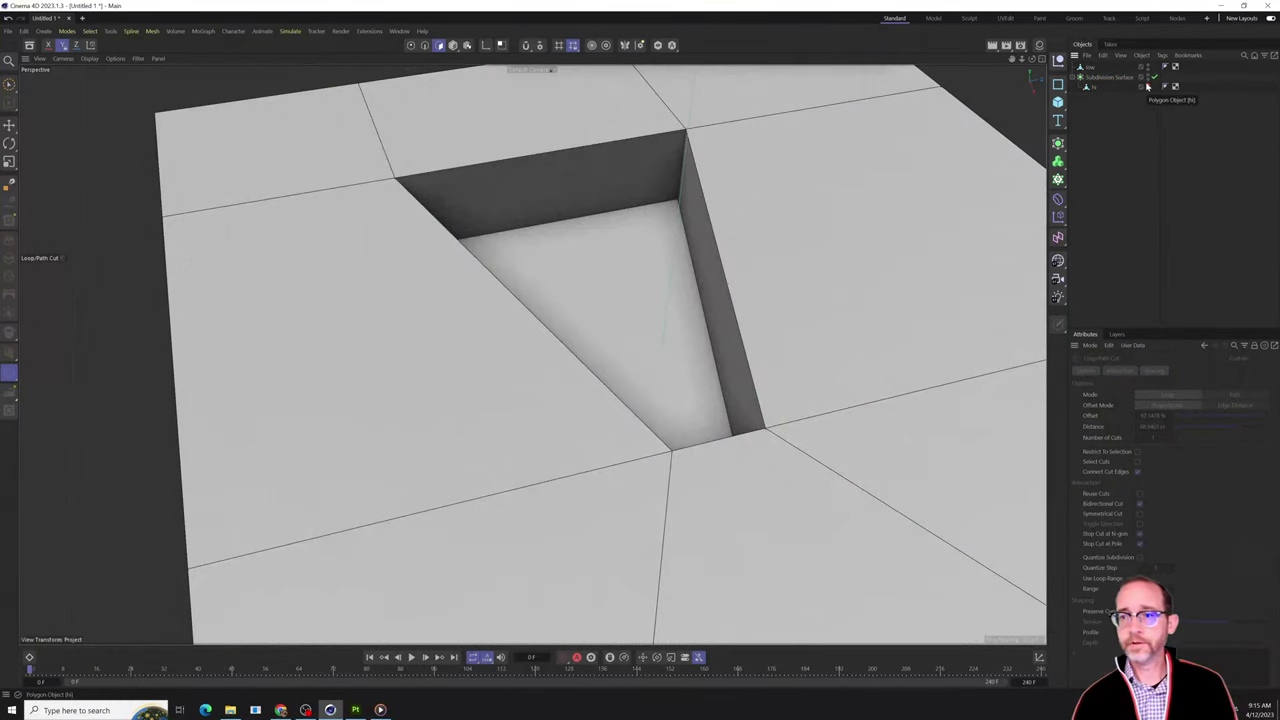
{"action": "left_click", "coordinate": [1148, 87]}
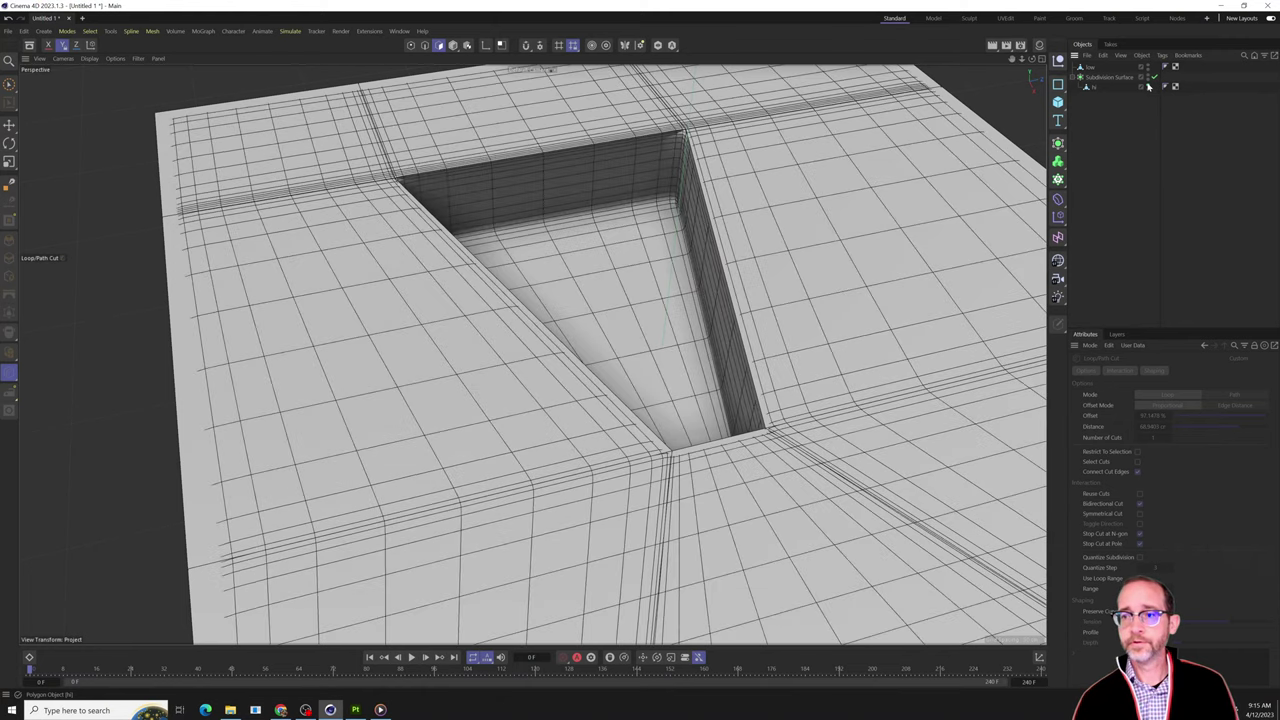
{"action": "left_click", "coordinate": [1149, 88]}
{"action": "left_click", "coordinate": [1149, 86]}
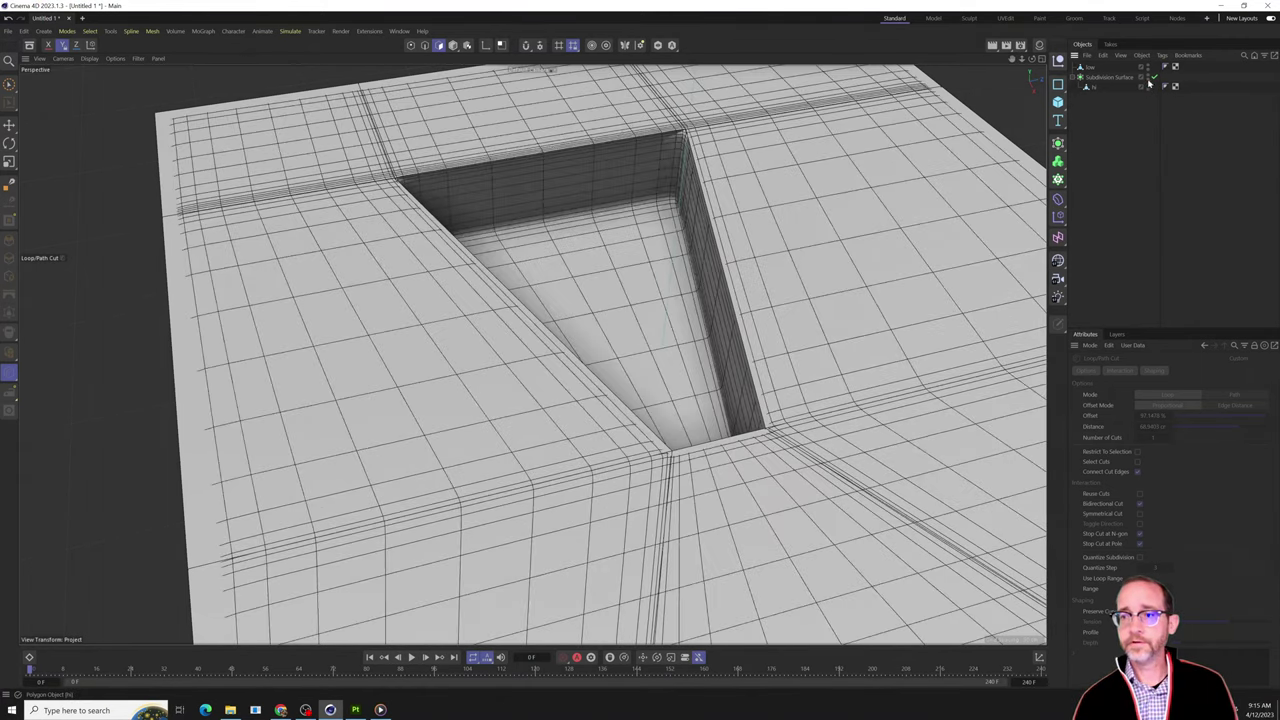
{"action": "left_click", "coordinate": [1149, 67]}
{"action": "left_click", "coordinate": [1149, 67]}
{"action": "left_click", "coordinate": [1149, 67]}
Convert the Subdivision Surface into a separate polygon object with Current State to Object.
{"action": "left_click", "coordinate": [1110, 77]}
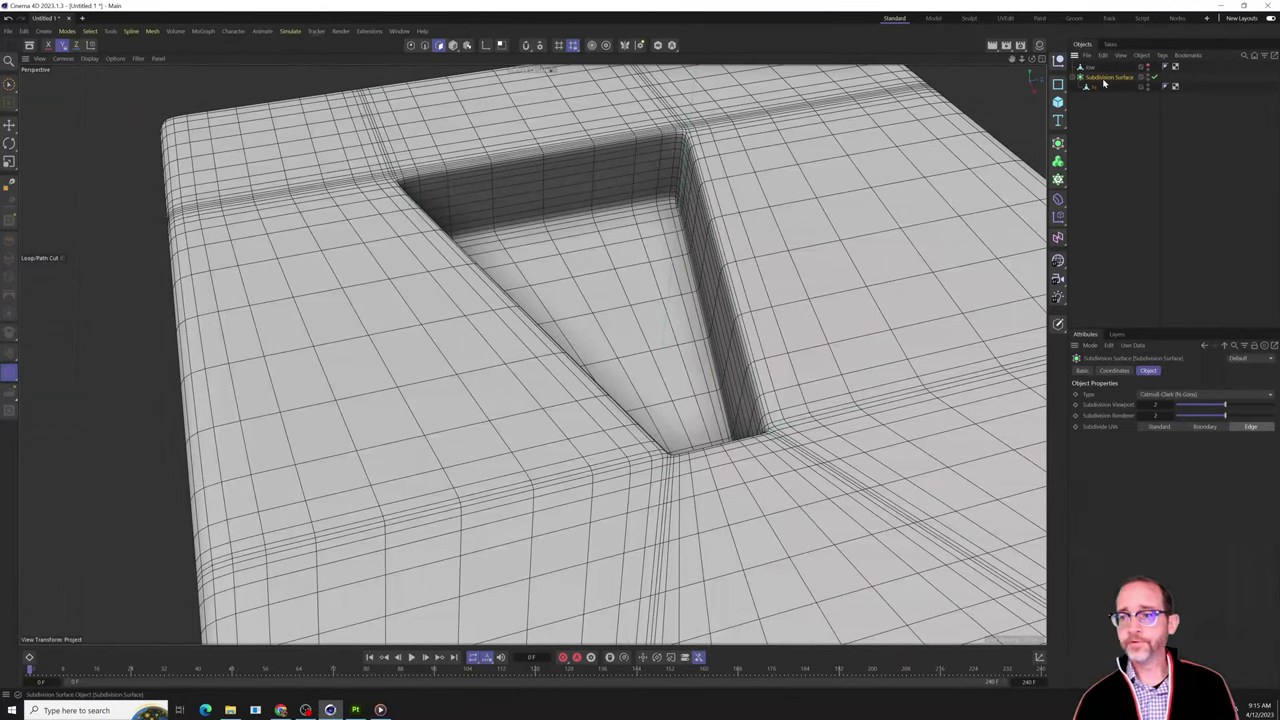
{"action": "right_click", "coordinate": [1106, 80]}
{"action": "left_click", "coordinate": [1140, 389]}
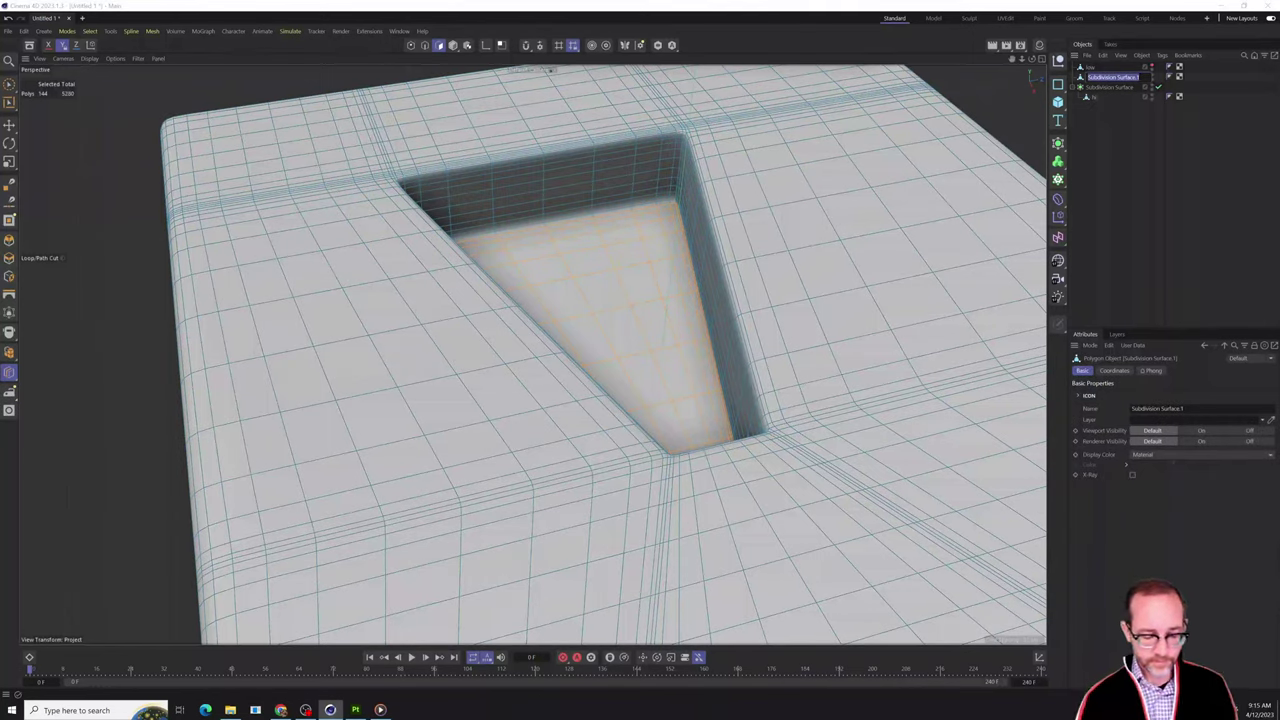
Rename the converted polygon object "hi poly question" and the low object "low poly question".
{"action": "type", "text": "hi poly question"}
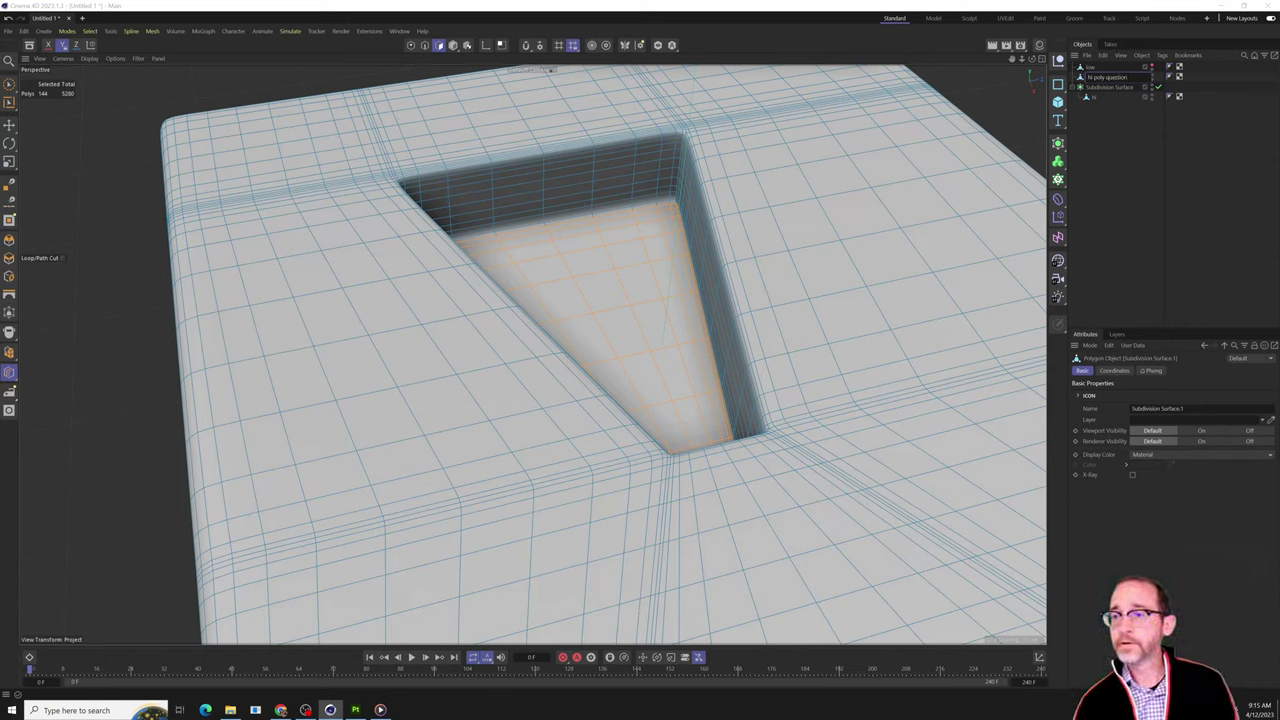
{"action": "left_click", "coordinate": [1113, 155]}
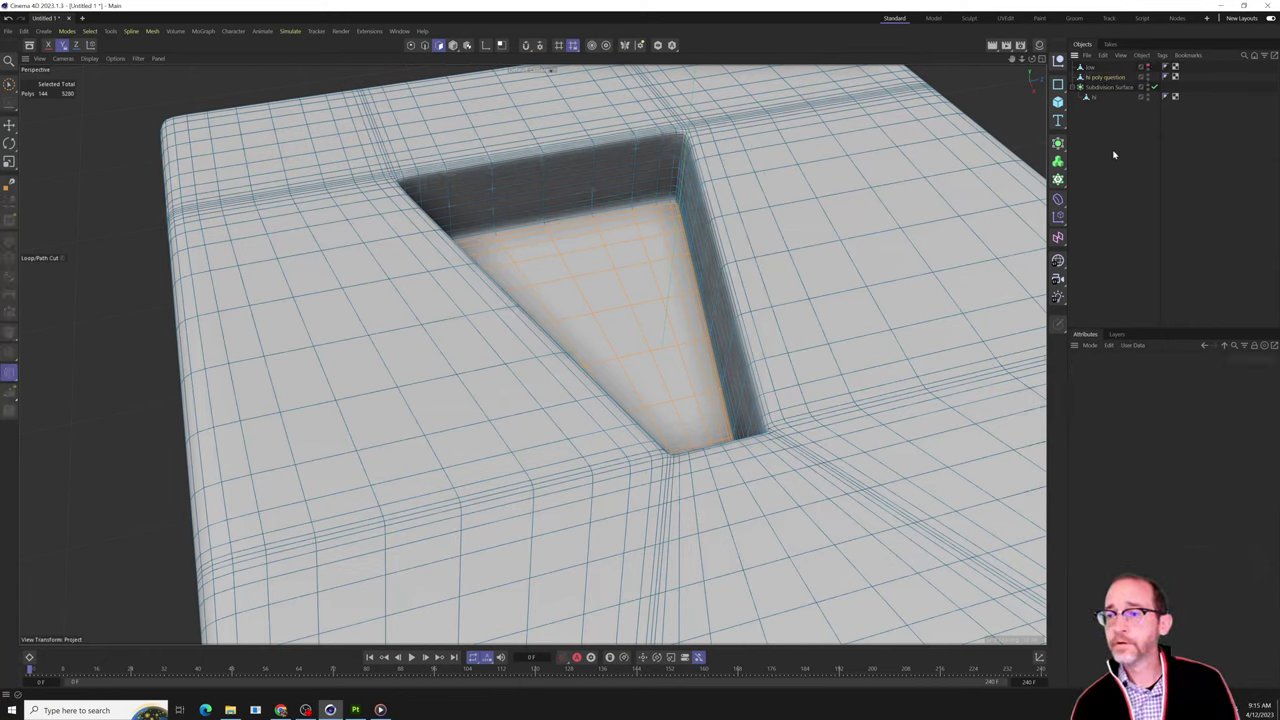
{"action": "double_click", "coordinate": [1090, 67]}
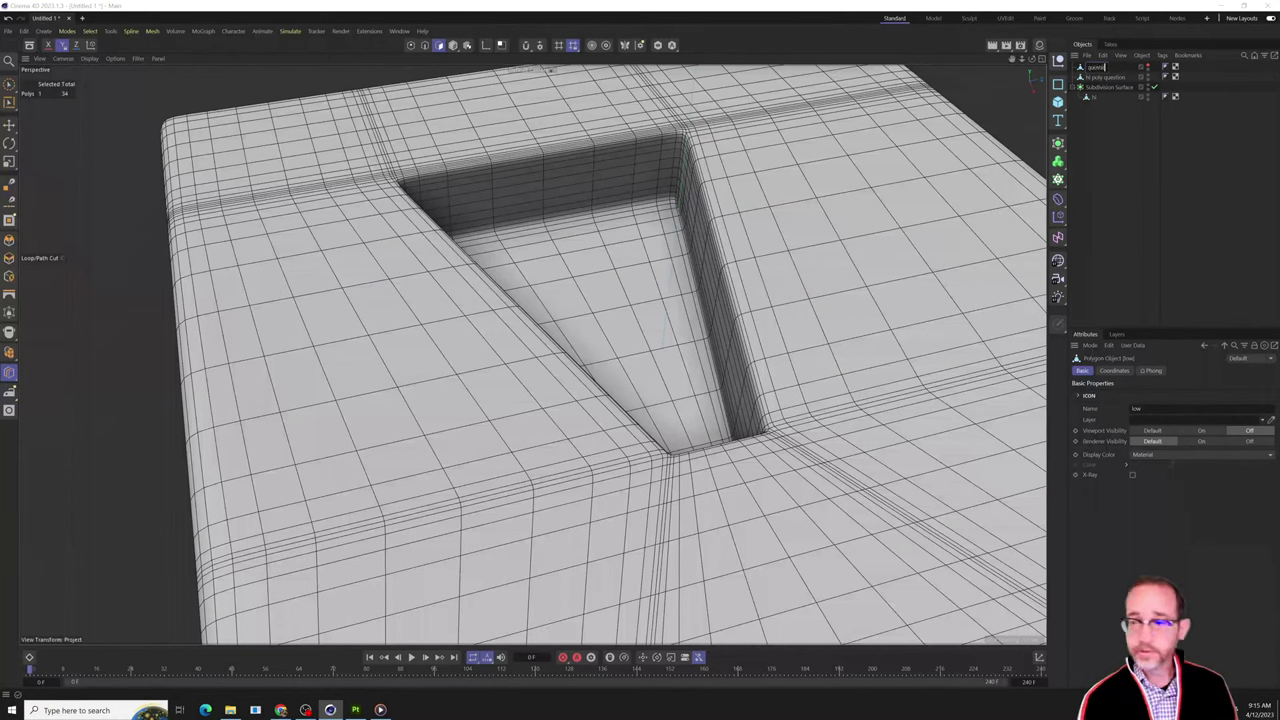
{"action": "left_click", "coordinate": [1105, 88]}
Export only the hi poly question object as an FBX file named "hi poly question" to the Data (D:) drive, keeping the current export settings.
{"action": "left_click", "coordinate": [1105, 77]}
{"action": "left_click", "coordinate": [1102, 55]}
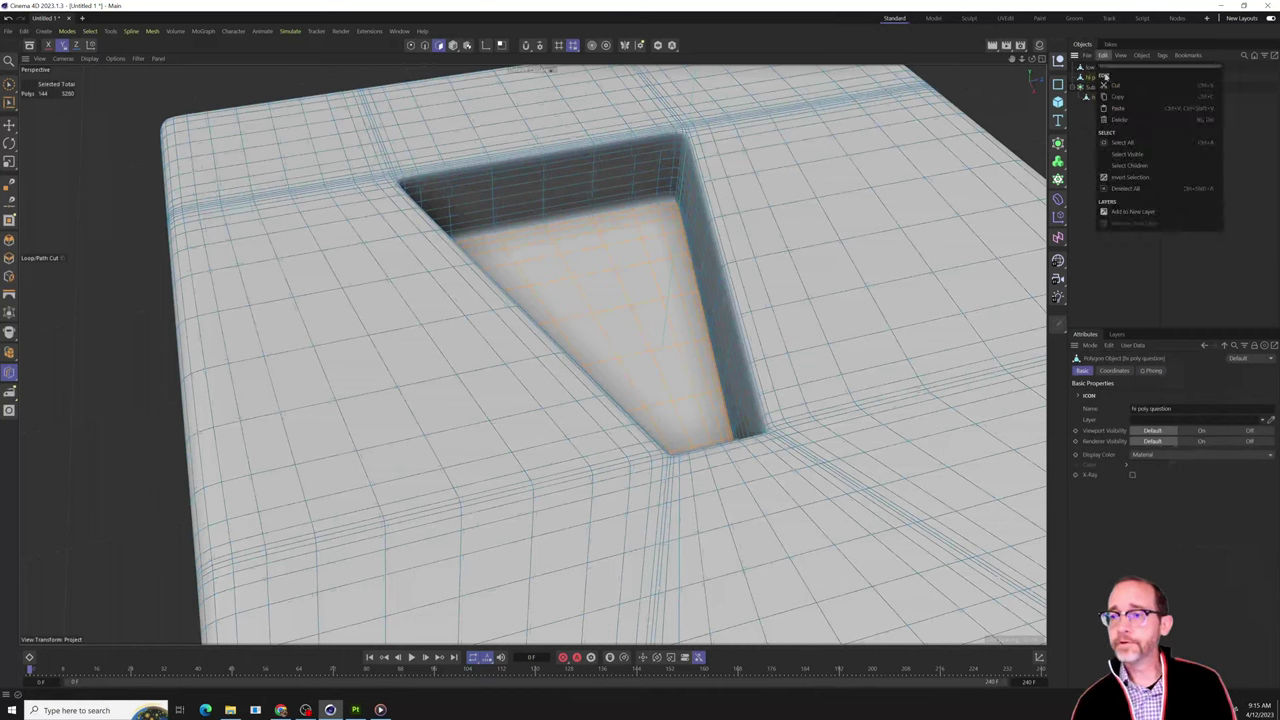
{"action": "left_click", "coordinate": [1088, 55]}
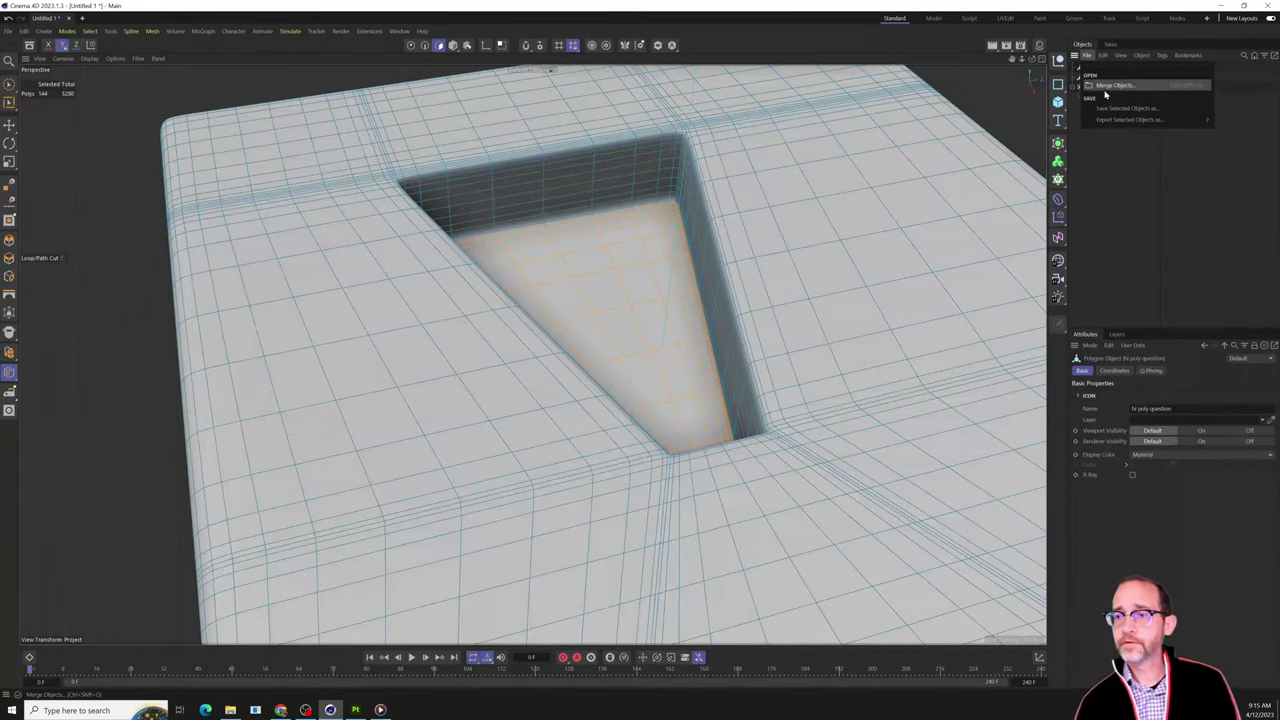
{"action": "mouse_move", "coordinate": [1107, 120]}
{"action": "left_click", "coordinate": [1230, 208]}
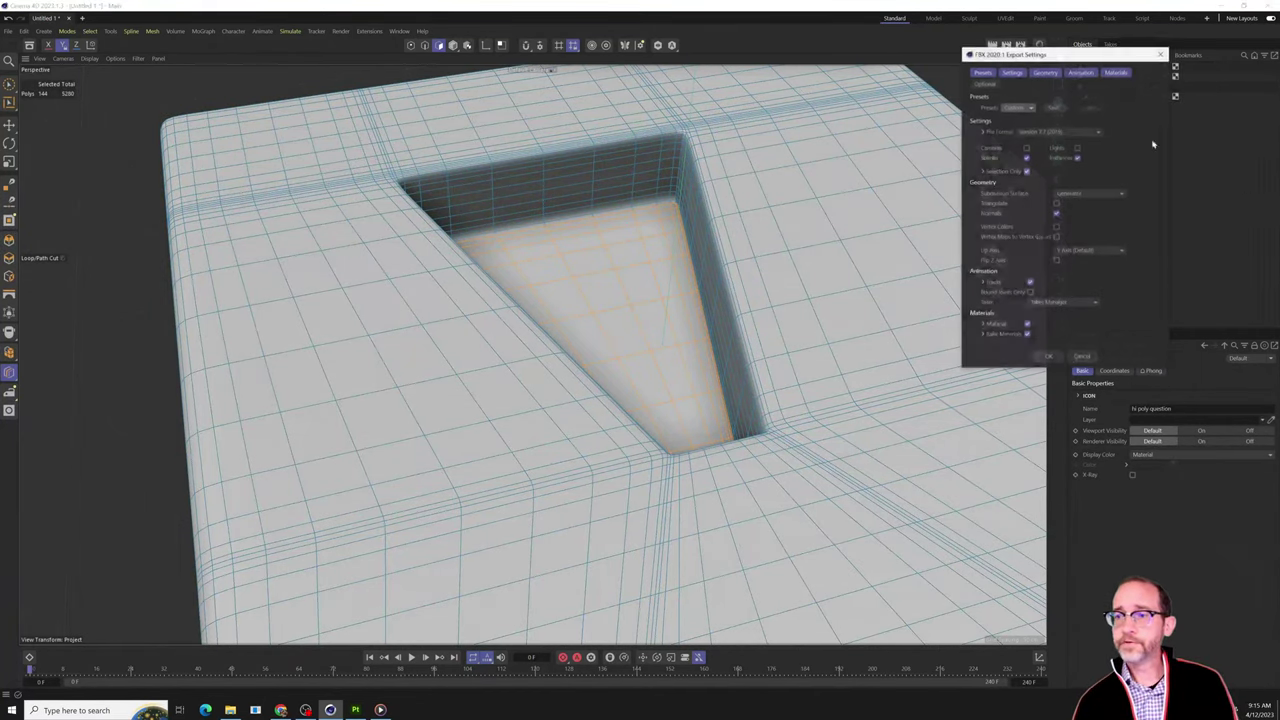
{"action": "left_click", "coordinate": [1050, 356]}
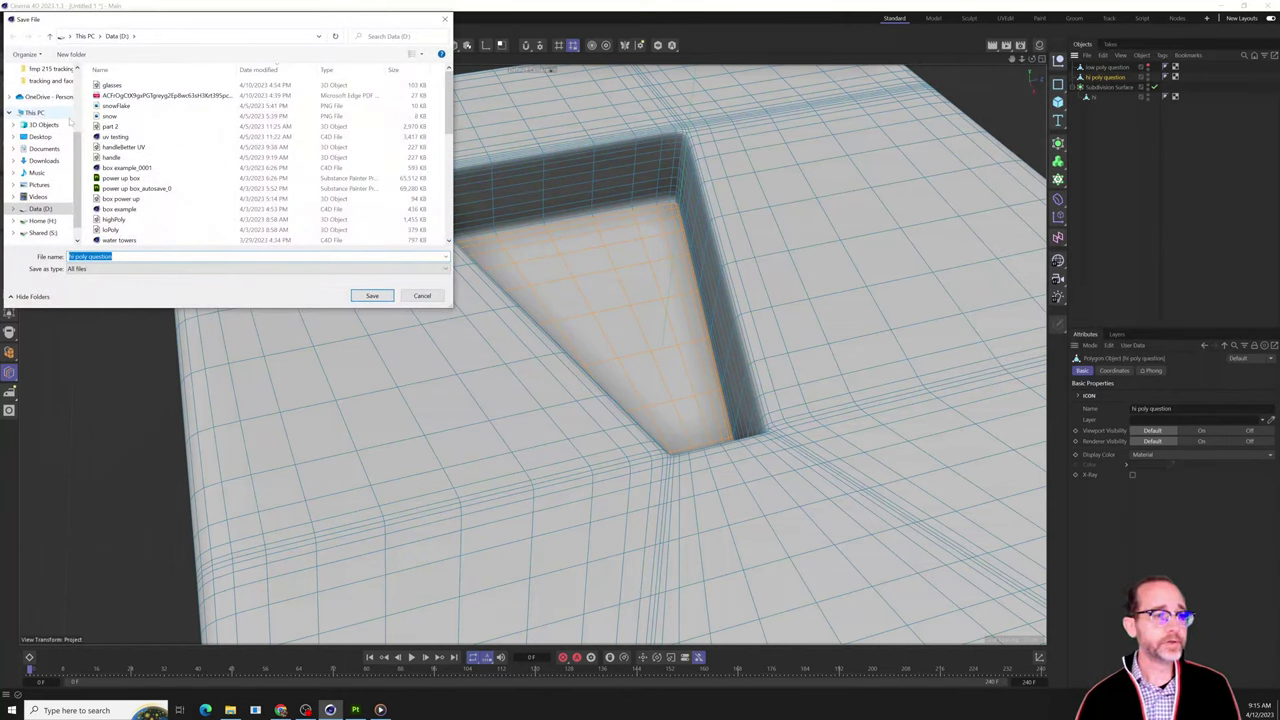
{"action": "scroll", "coordinate": [40, 190], "scroll_direction": "up", "scroll_amount": 4}
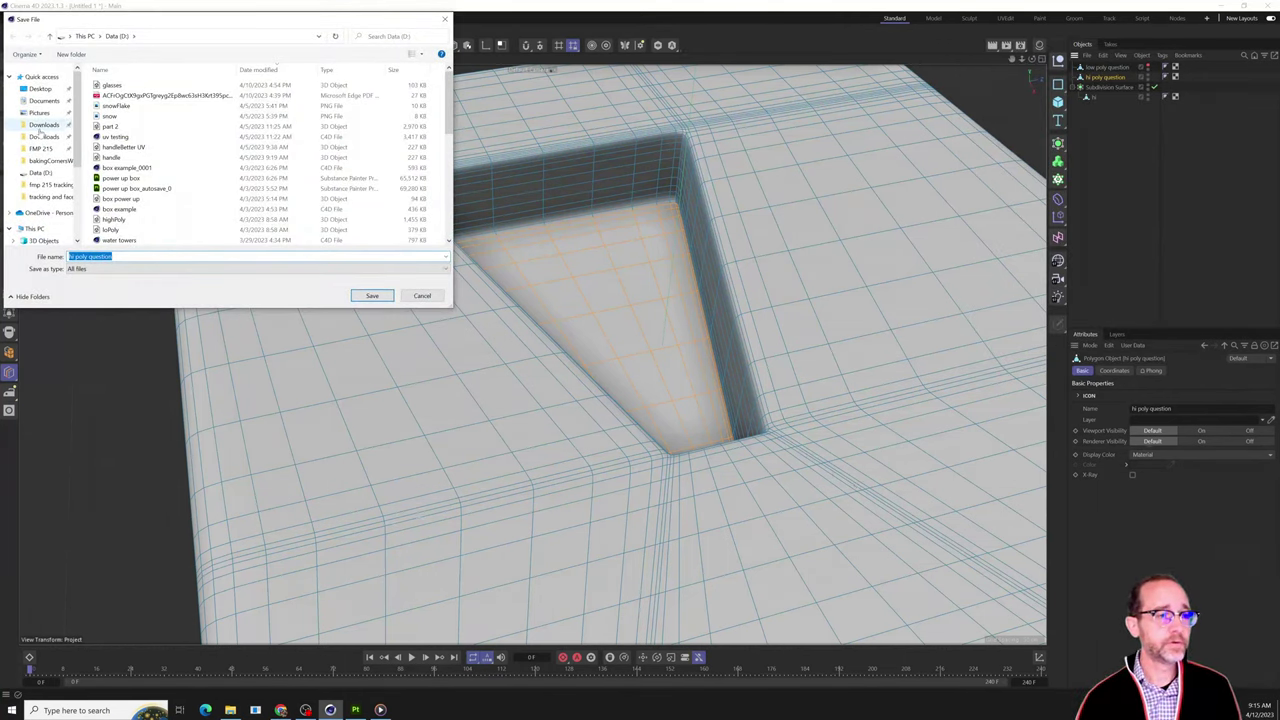
{"action": "scroll", "coordinate": [50, 150], "scroll_direction": "down", "scroll_amount": 4}
{"action": "left_click", "coordinate": [40, 197]}
{"action": "left_click", "coordinate": [371, 295]}
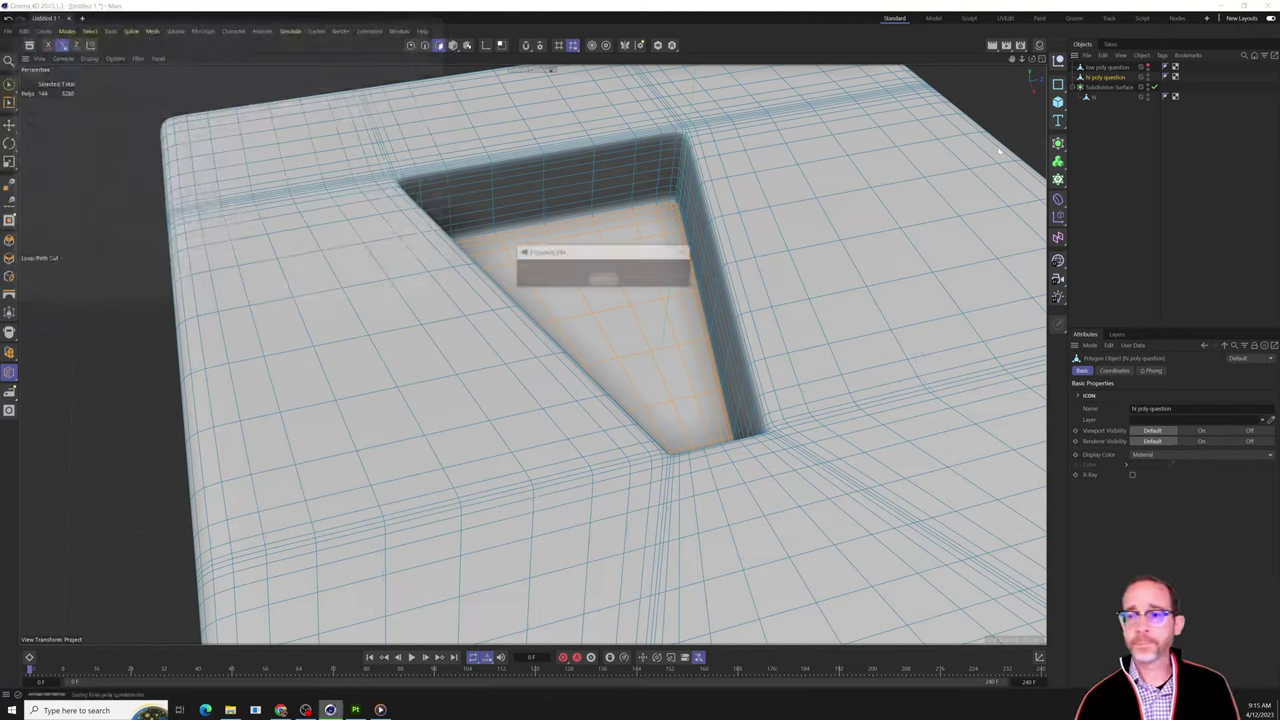
Export only the low poly question object as an FBX file named "low poly question" to the Data (D:) drive.
{"action": "left_click", "coordinate": [1106, 67]}
{"action": "left_click", "coordinate": [1088, 55]}
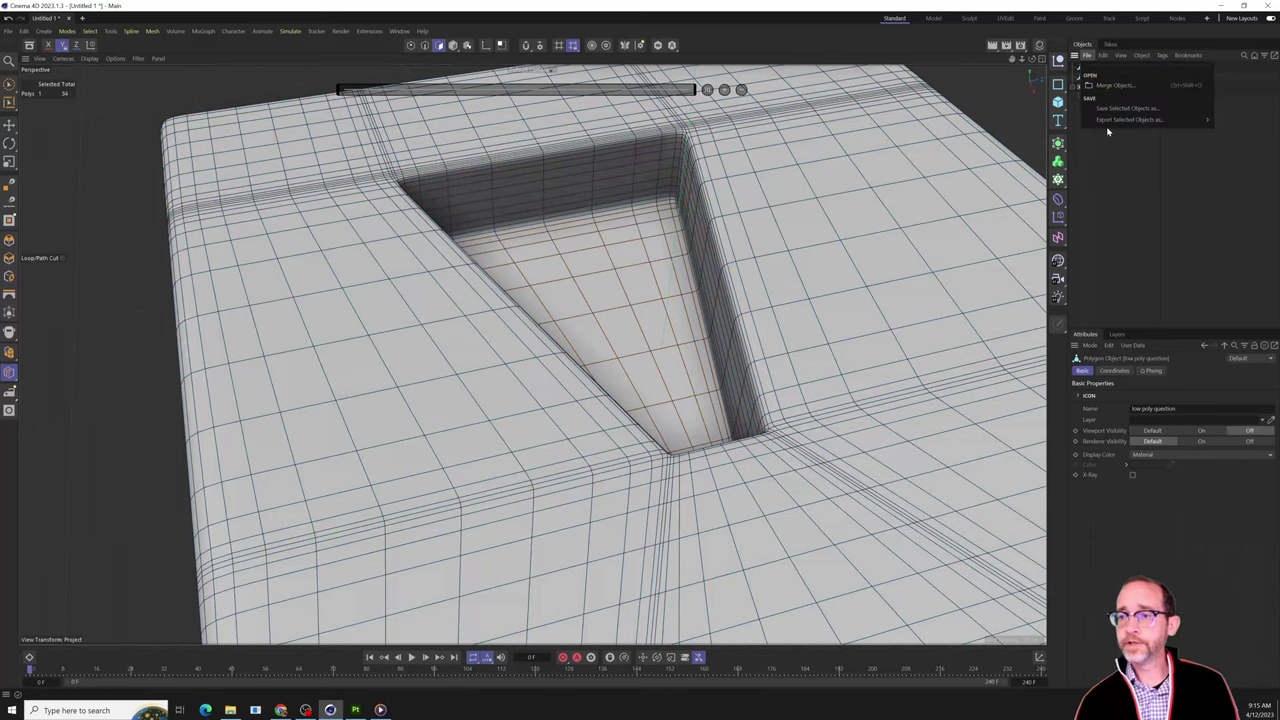
{"action": "mouse_move", "coordinate": [1107, 121]}
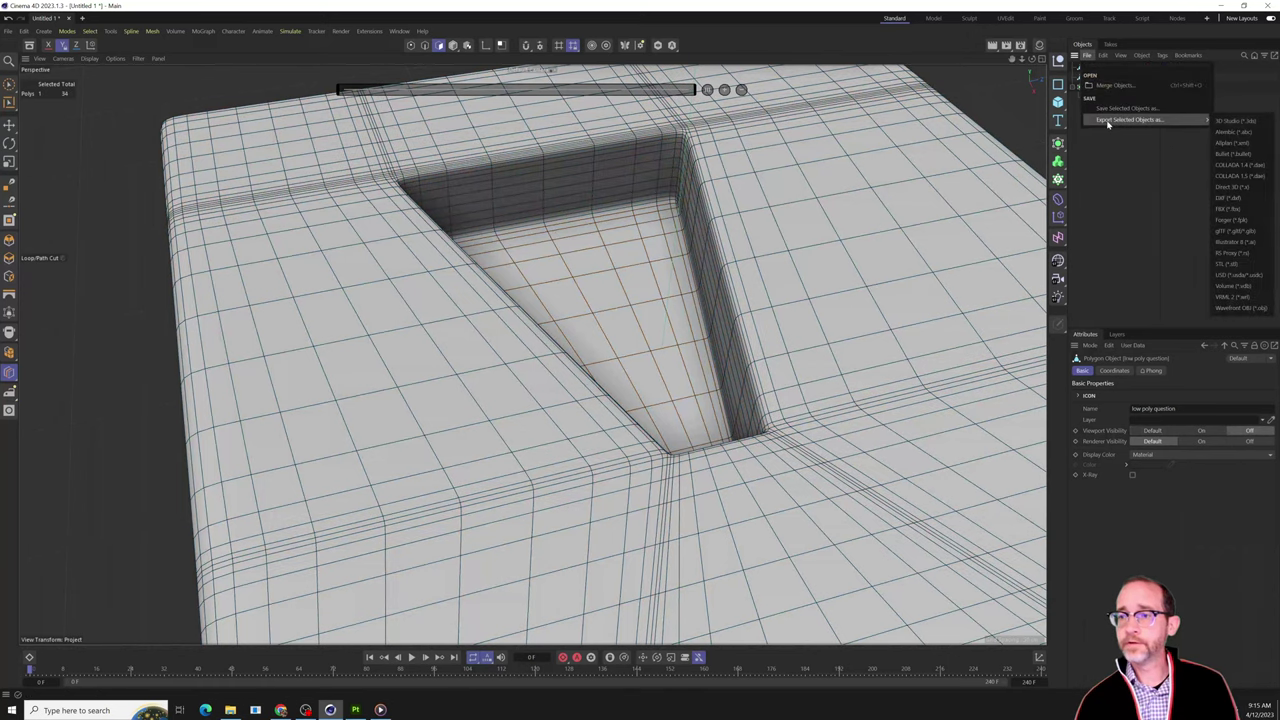
{"action": "left_click", "coordinate": [1226, 208]}
{"action": "left_click", "coordinate": [1048, 357]}
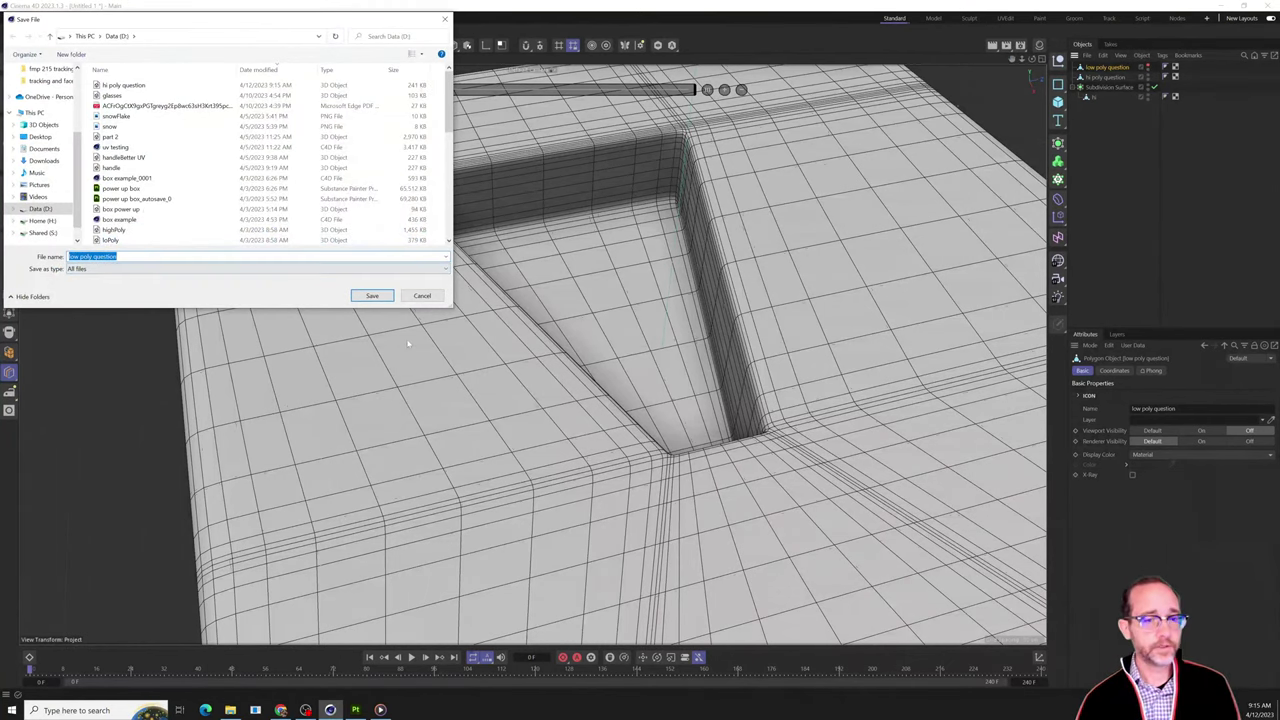
{"action": "left_click", "coordinate": [372, 296]}
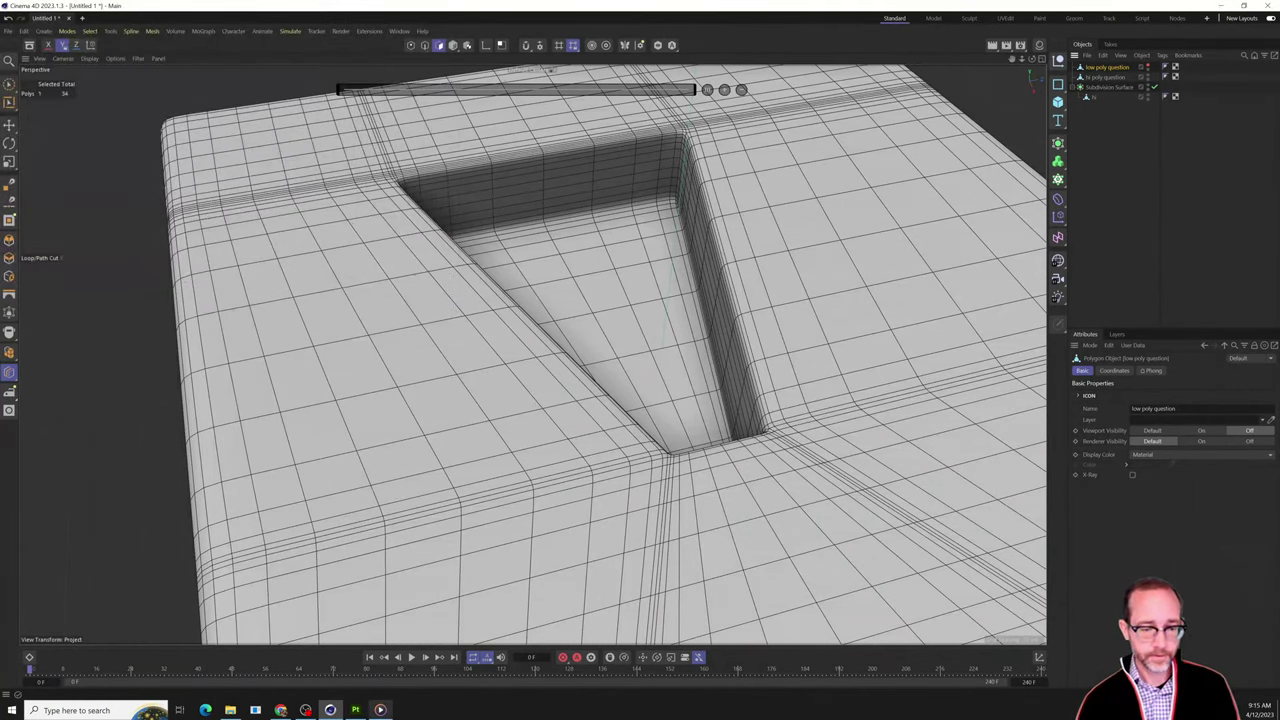
Switch to Adobe Substance 3D Painter and close its Home screen.
{"action": "left_click", "coordinate": [357, 710]}
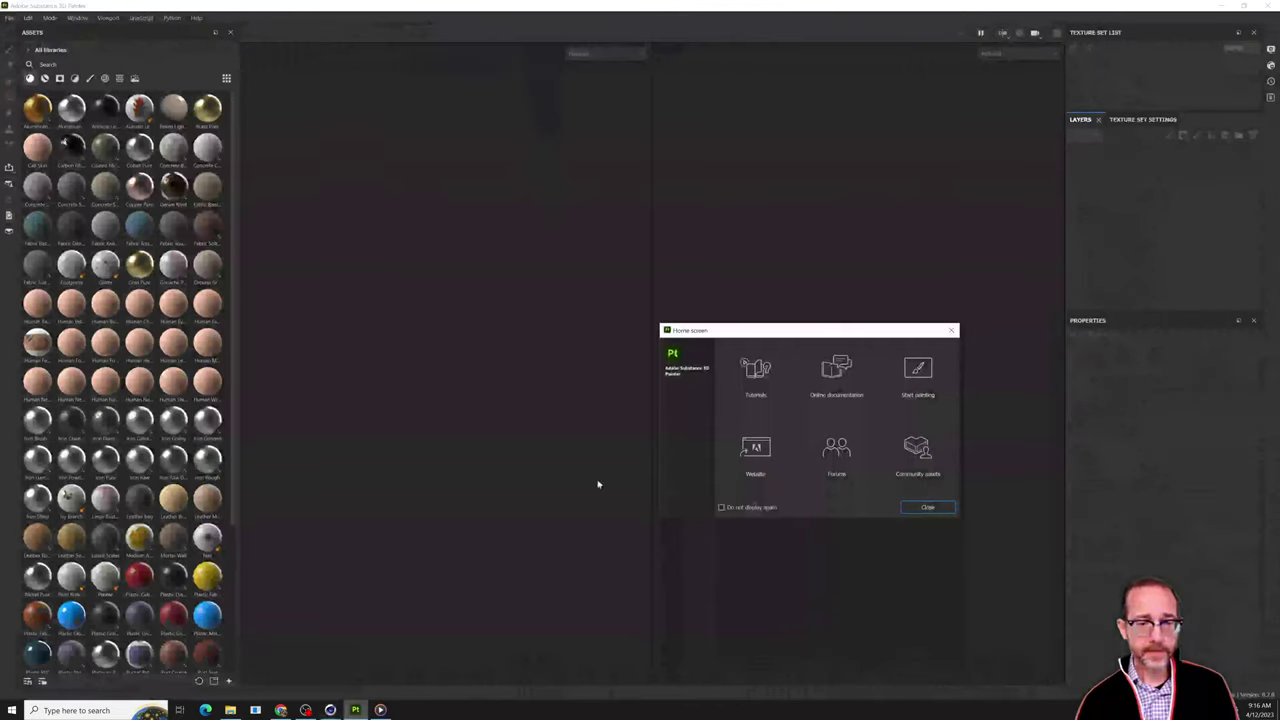
{"action": "left_click", "coordinate": [922, 511]}
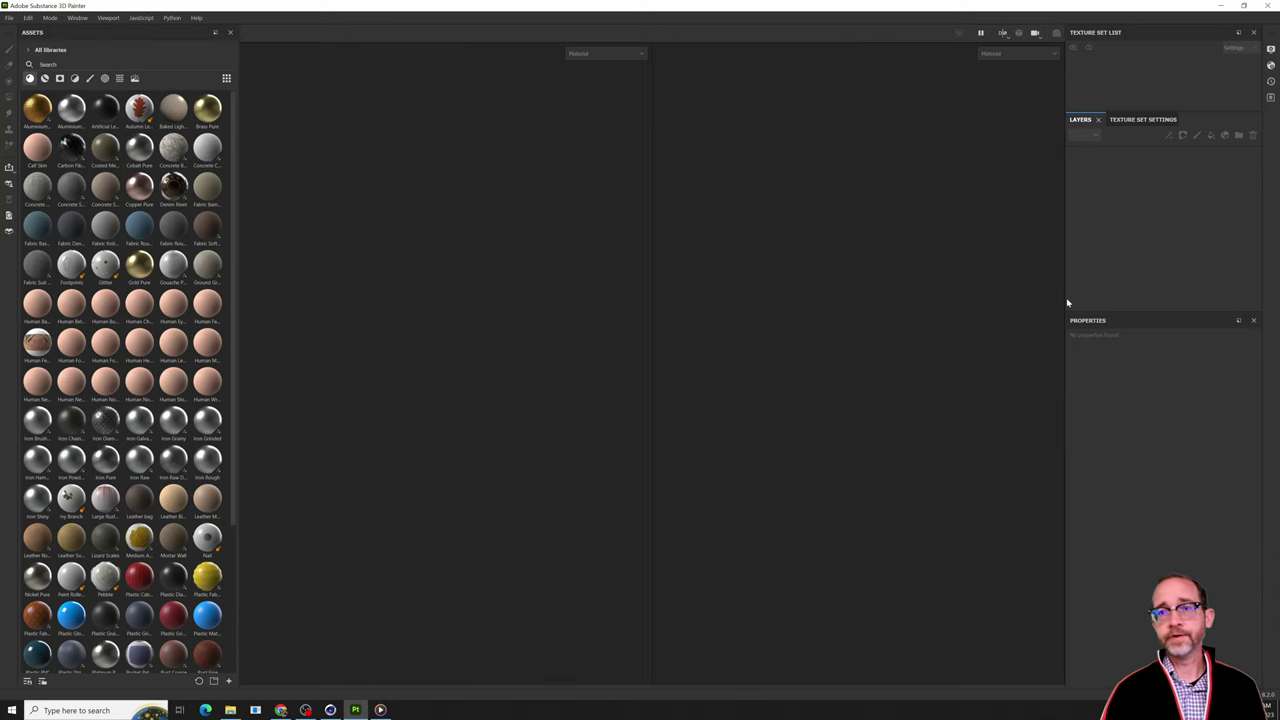
{"action": "left_click", "coordinate": [9, 18]}
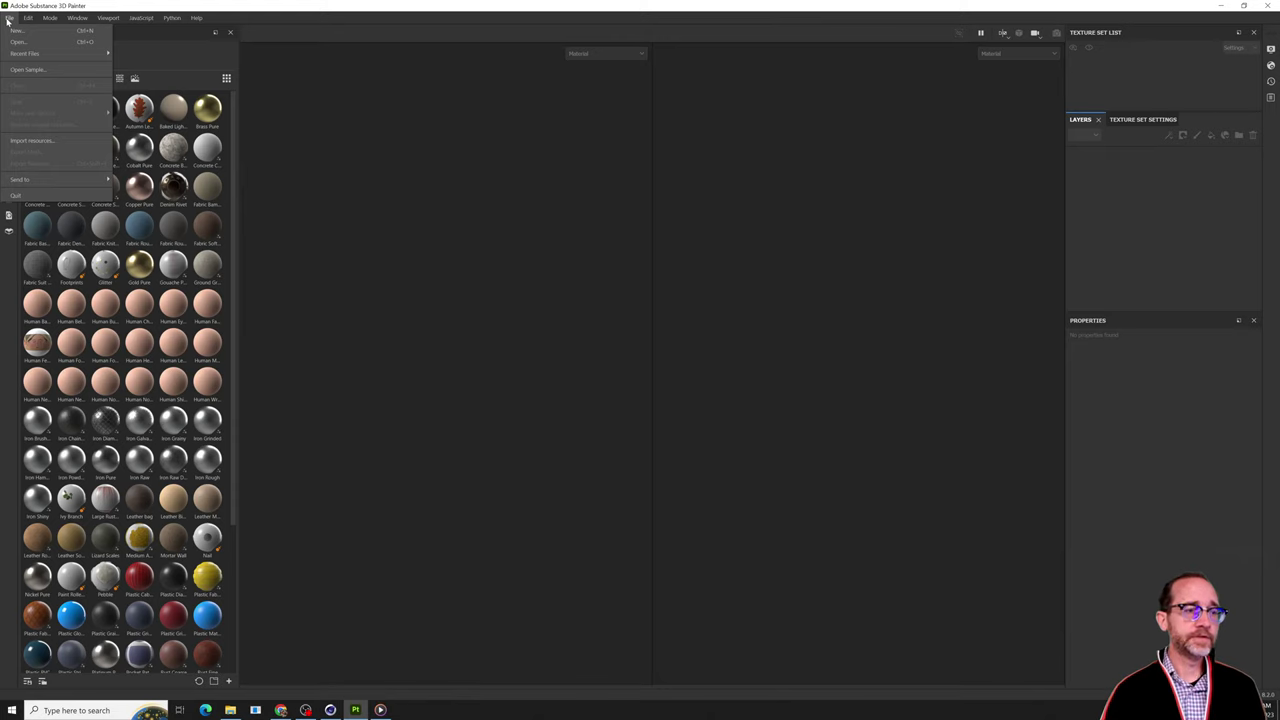
{"action": "mouse_move", "coordinate": [24, 53]}
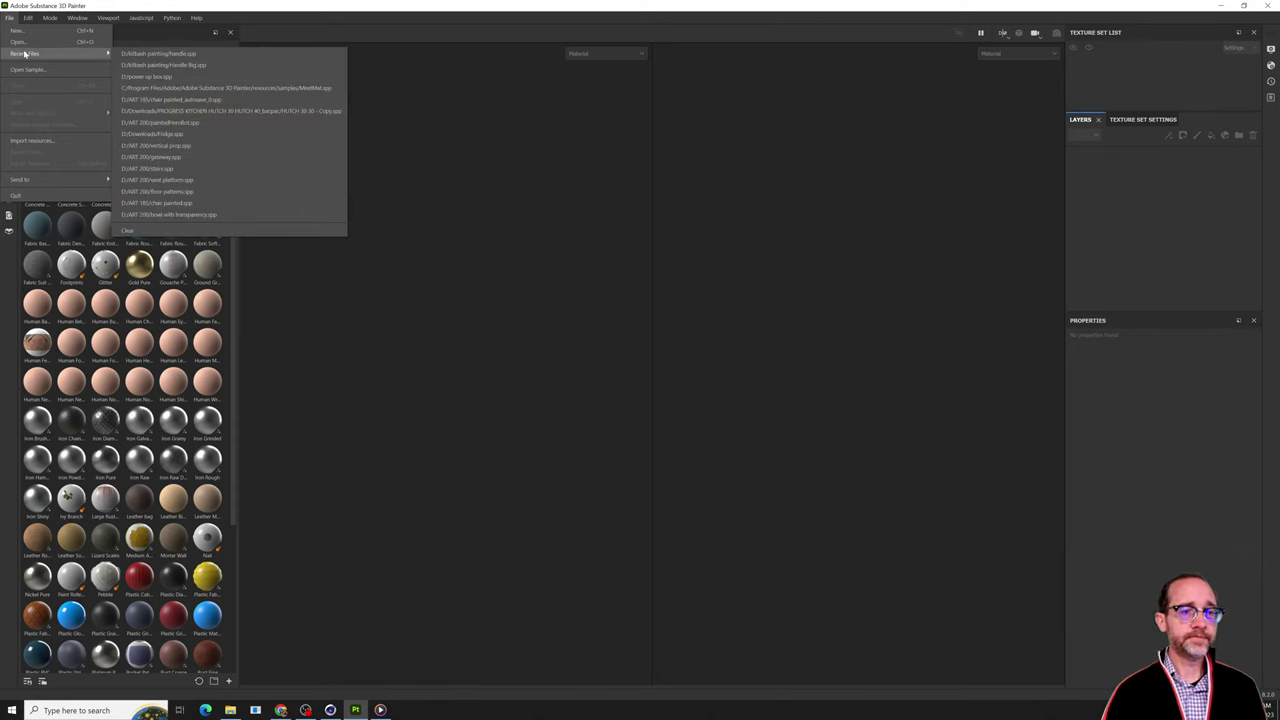
{"action": "left_click", "coordinate": [14, 31]}
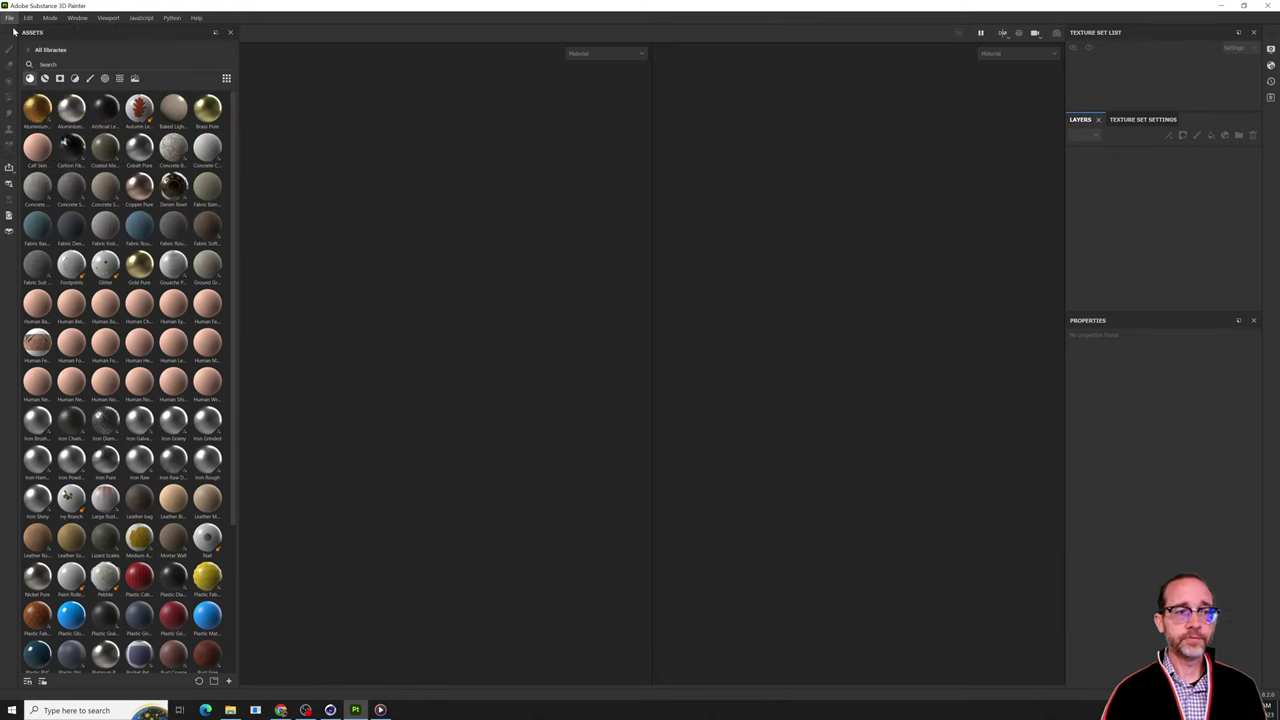
{"action": "key", "text": "ctrl+n"}
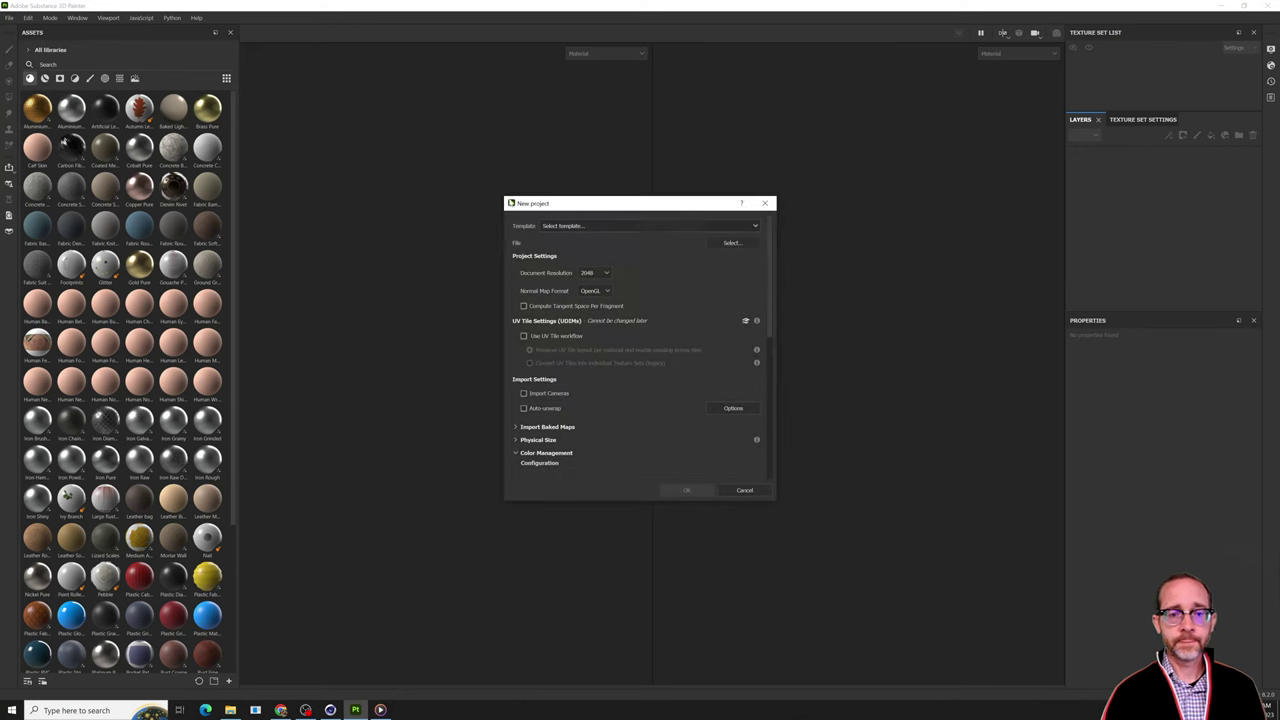
{"action": "left_click", "coordinate": [730, 242]}
{"action": "left_click", "coordinate": [628, 284]}
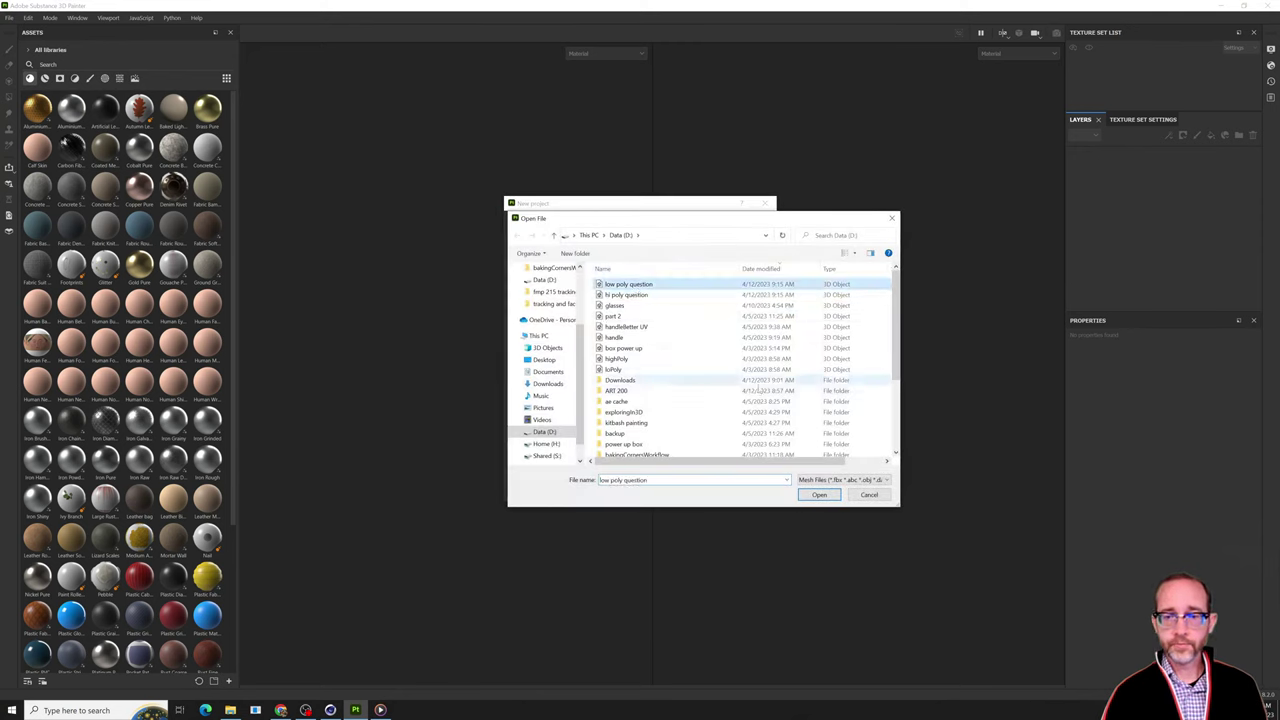
{"action": "left_click", "coordinate": [819, 495]}
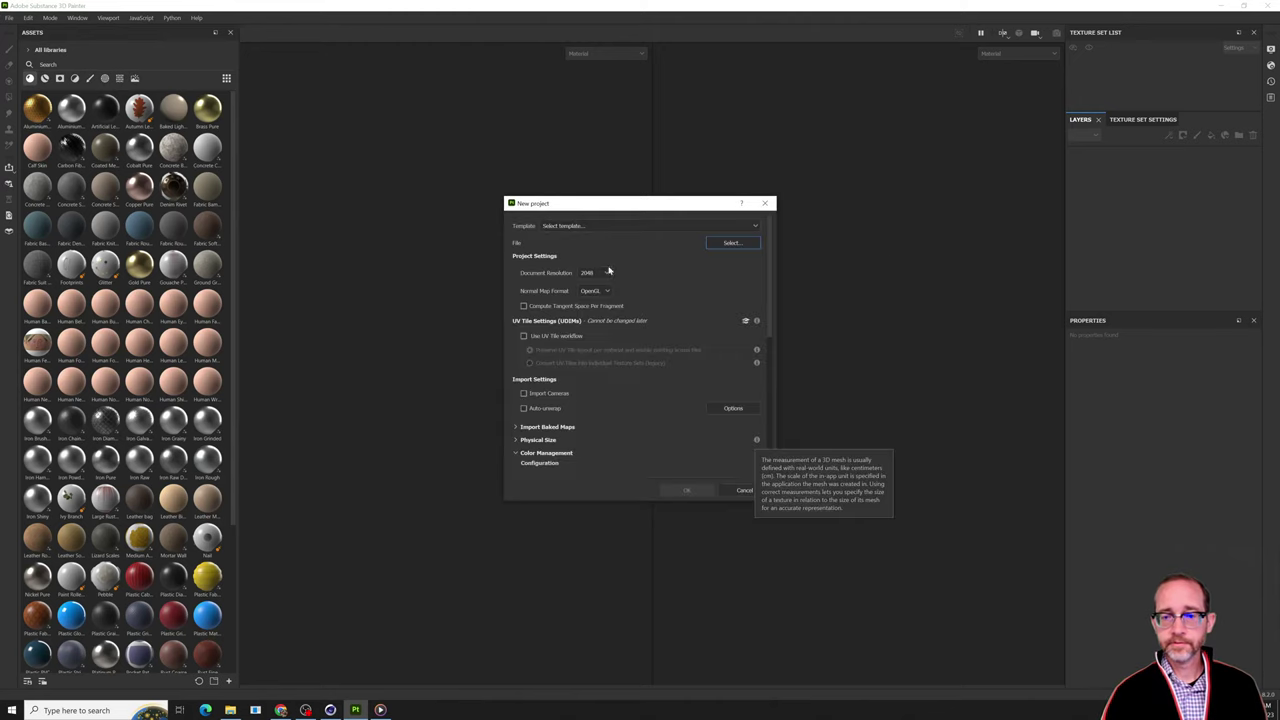
{"action": "left_click", "coordinate": [764, 204]}
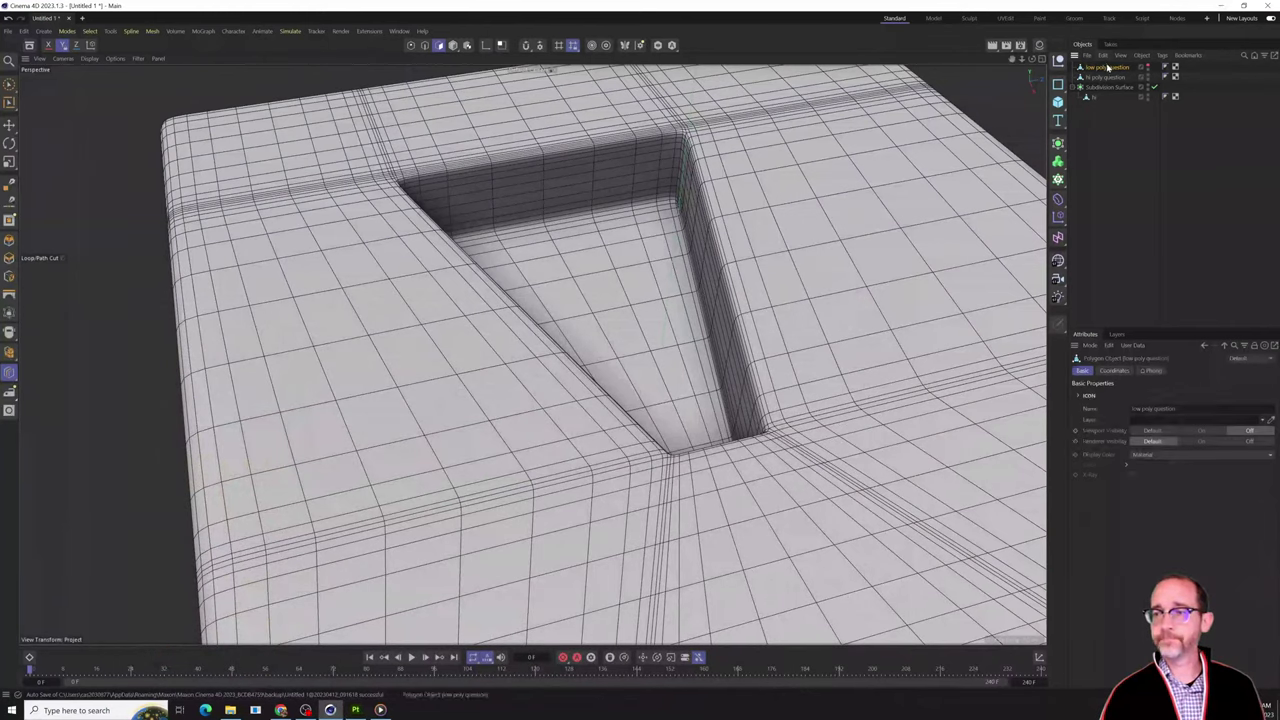
Make the low poly question object visible in Cinema 4D and display its UVs in the UVEdit layout.
{"action": "left_click", "coordinate": [1148, 67]}
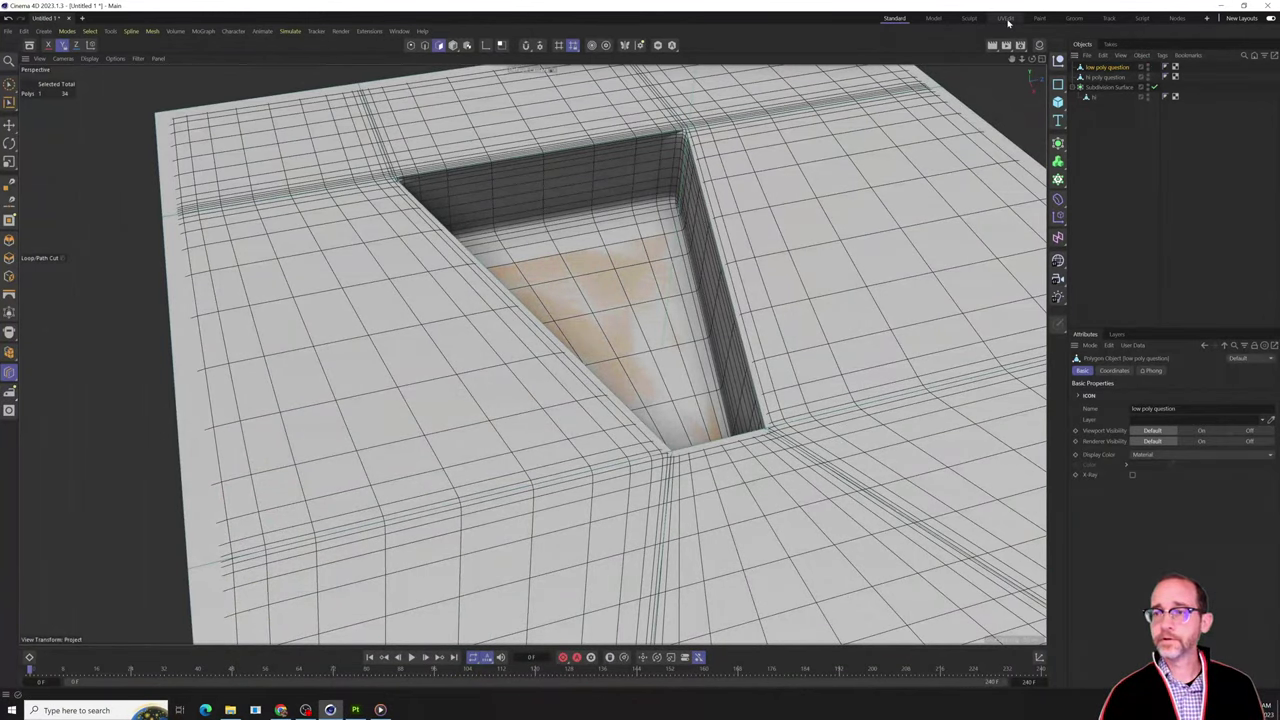
{"action": "left_click", "coordinate": [1005, 18]}
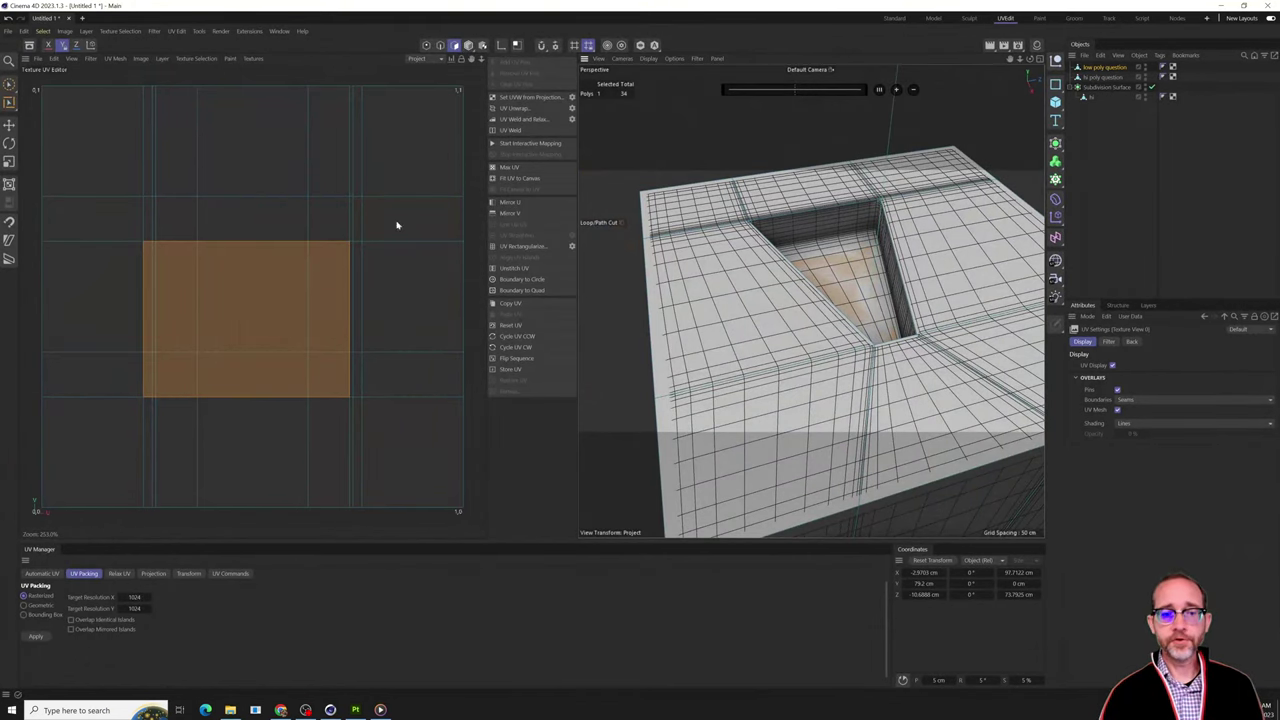
{"action": "left_click", "coordinate": [1096, 77]}
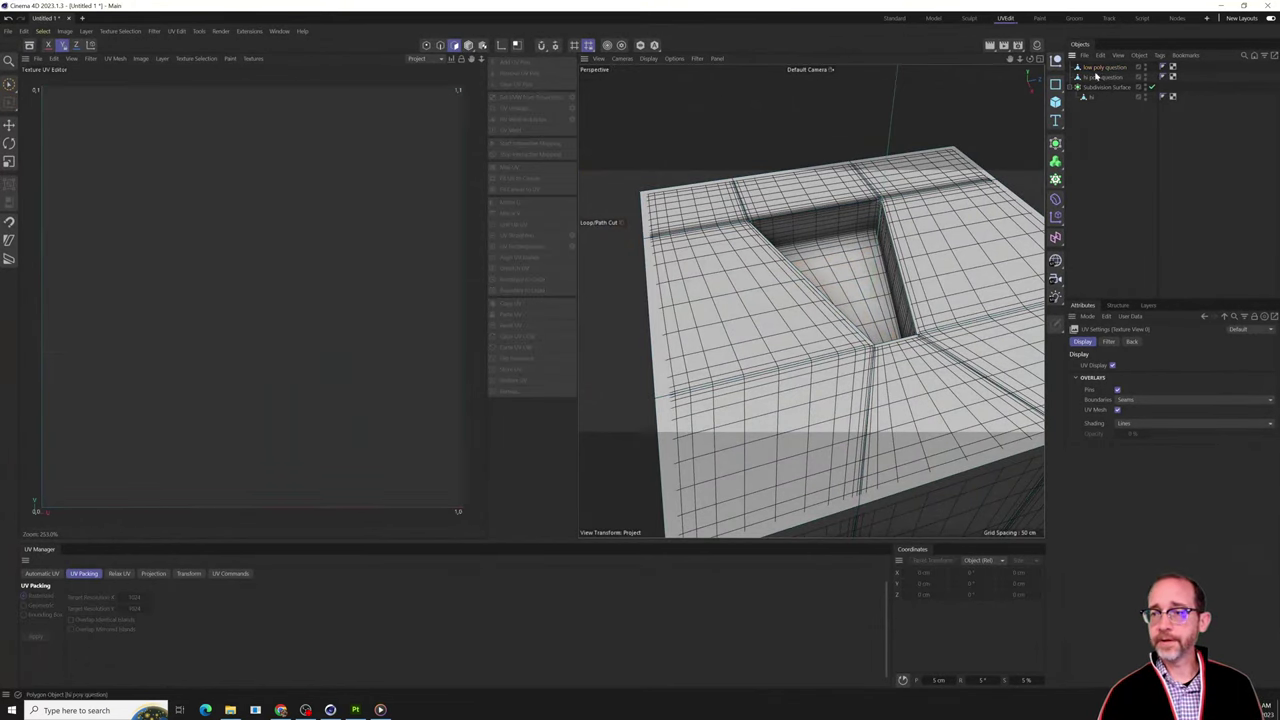
{"action": "left_click", "coordinate": [1097, 68]}
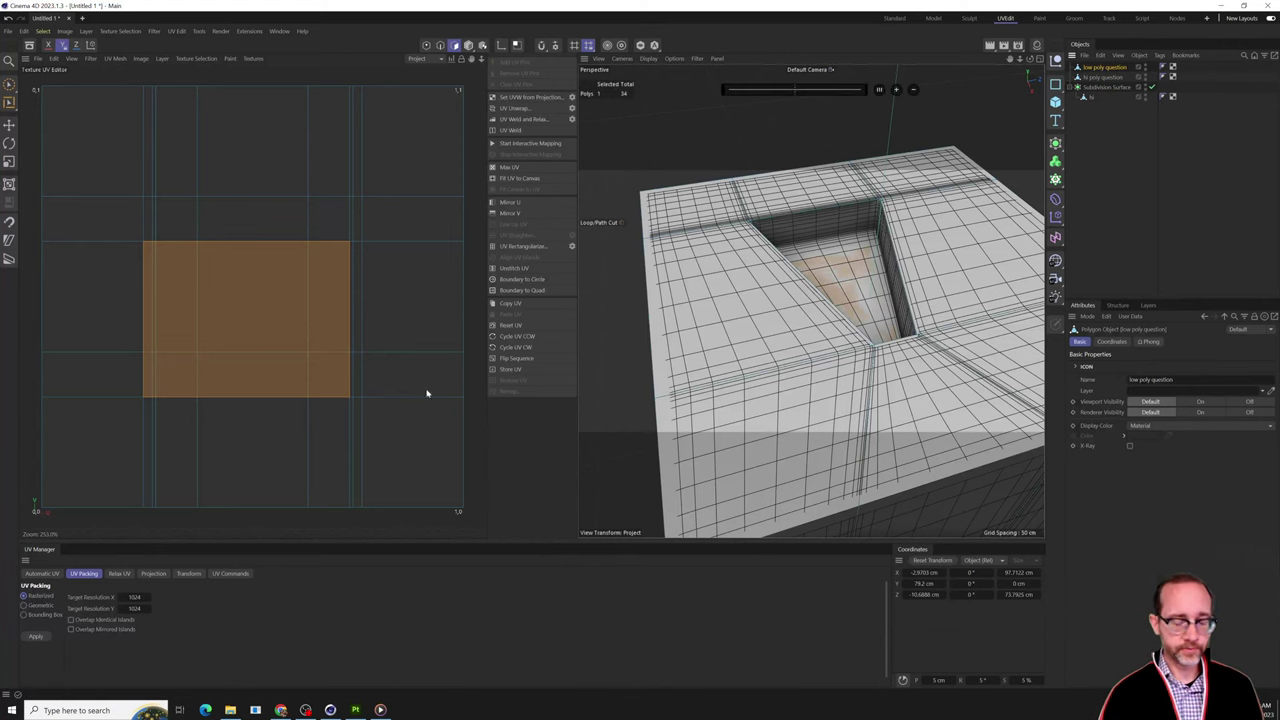
Reset the UVs of all polygons on the low poly question object and generate new ones with Packed automatic unwrapping.
{"action": "key", "text": "ctrl+a"}
{"action": "left_click", "coordinate": [515, 327]}
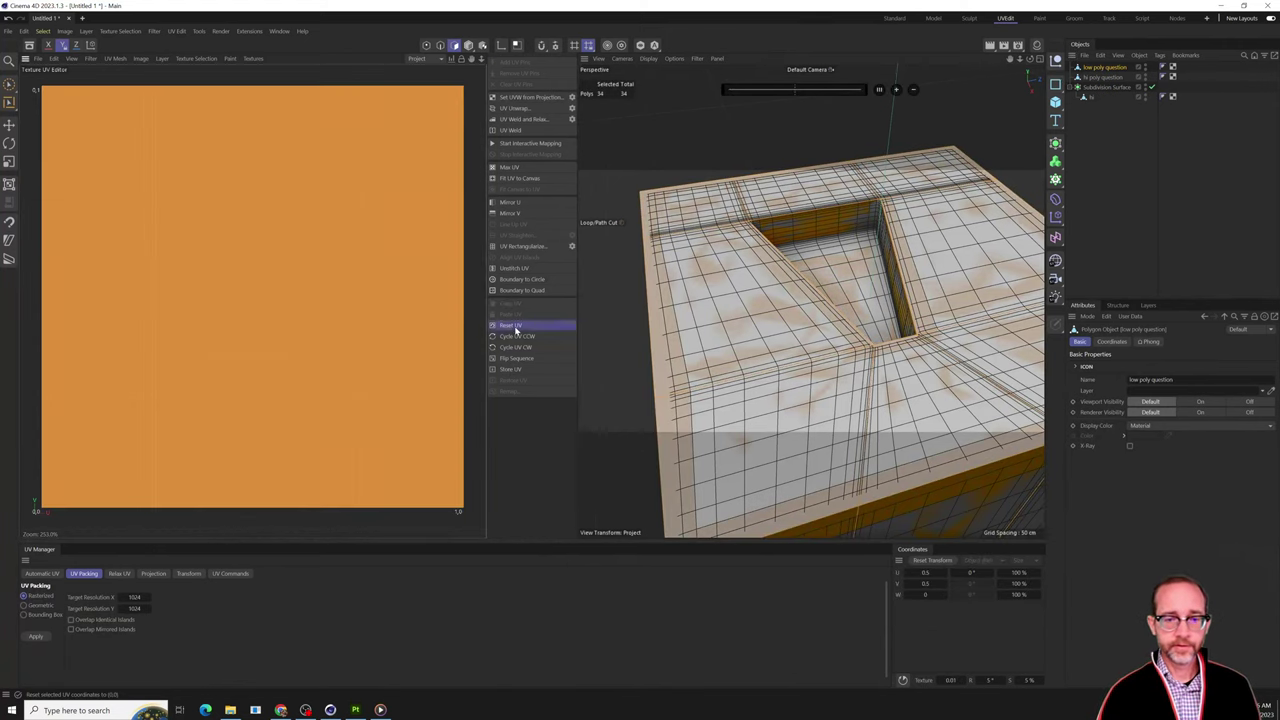
{"action": "left_click", "coordinate": [42, 573]}
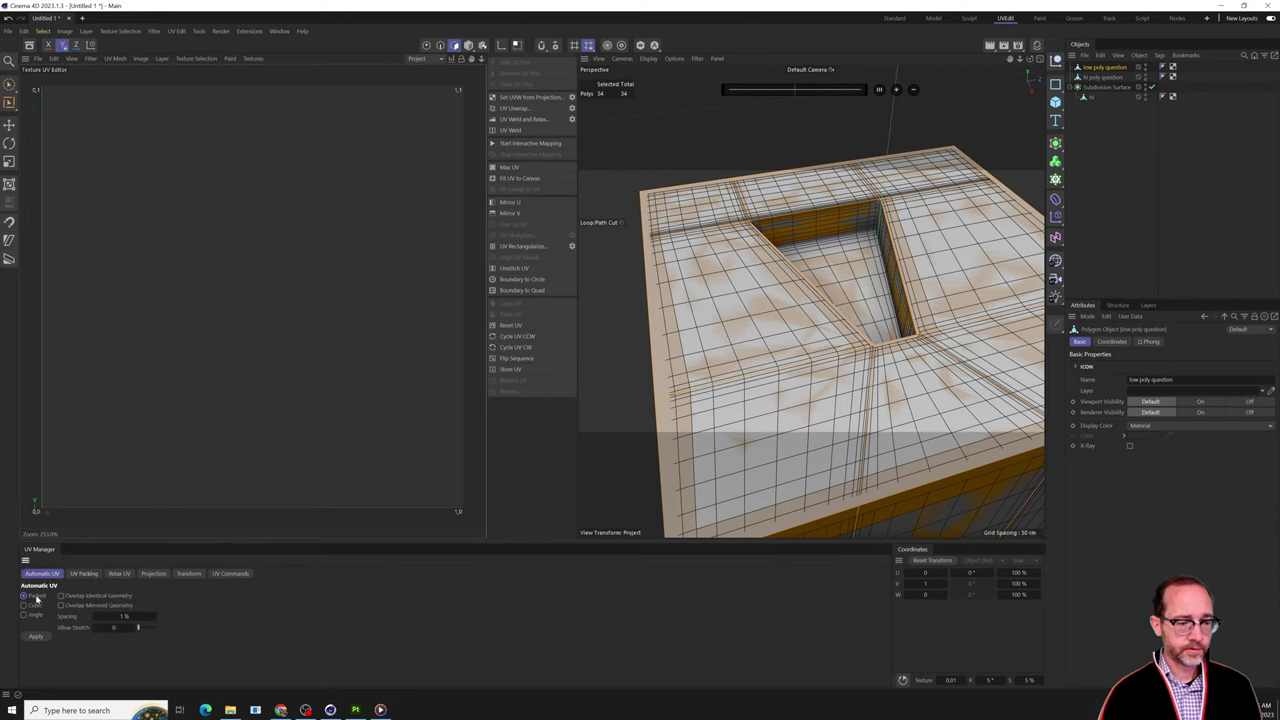
{"action": "left_click", "coordinate": [34, 636]}
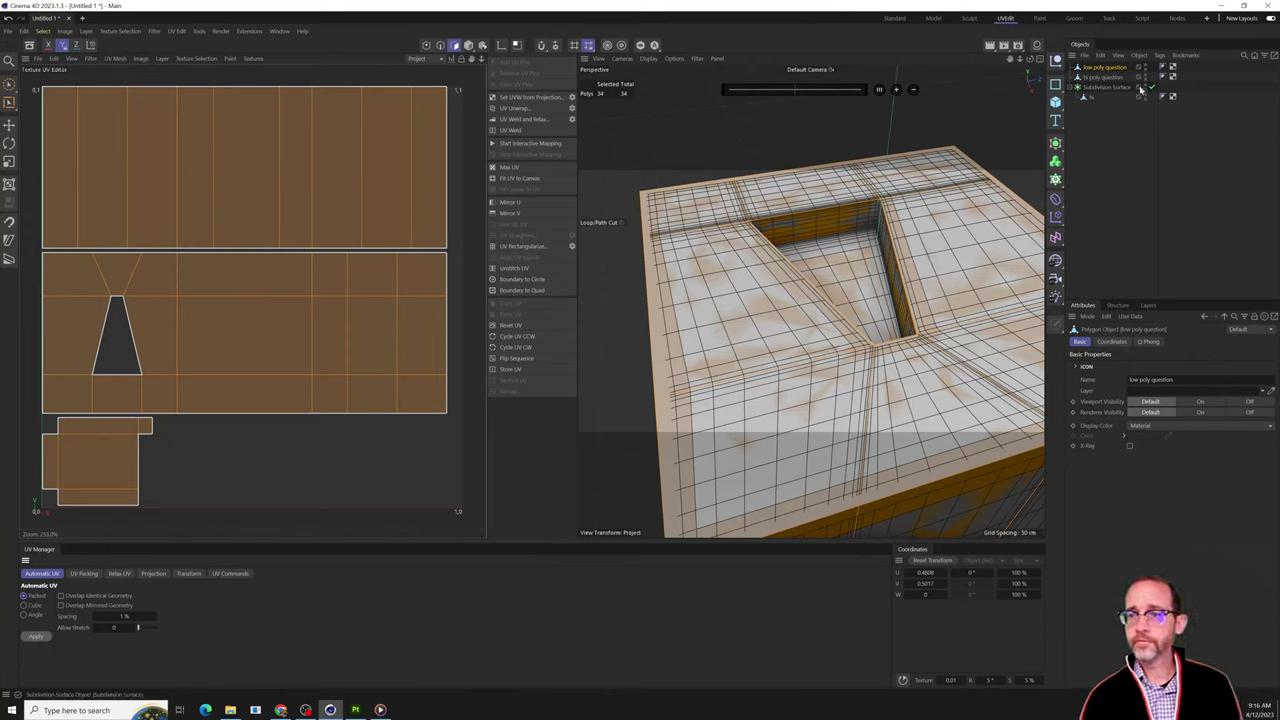
Export the unwrapped low poly question object as FBX with the current settings, overwriting "low poly question" on Data (D:).
{"action": "left_click", "coordinate": [1087, 57]}
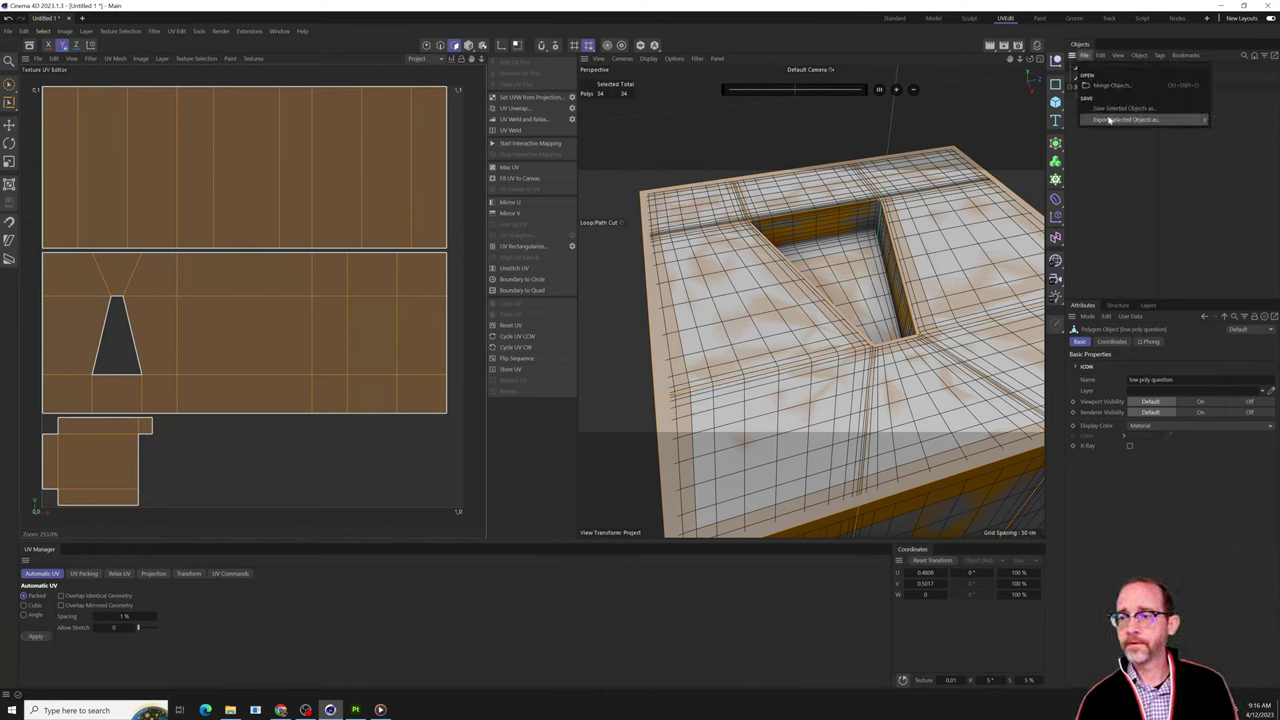
{"action": "mouse_move", "coordinate": [1160, 119]}
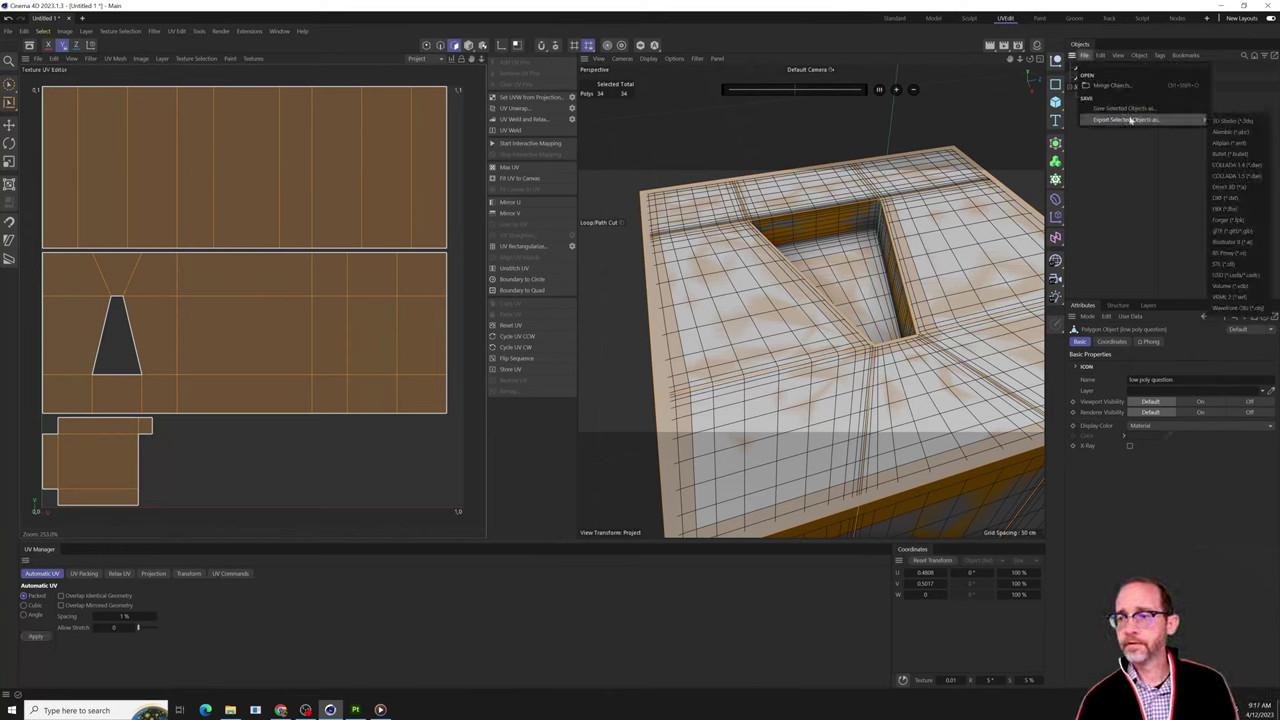
{"action": "left_click", "coordinate": [1262, 215]}
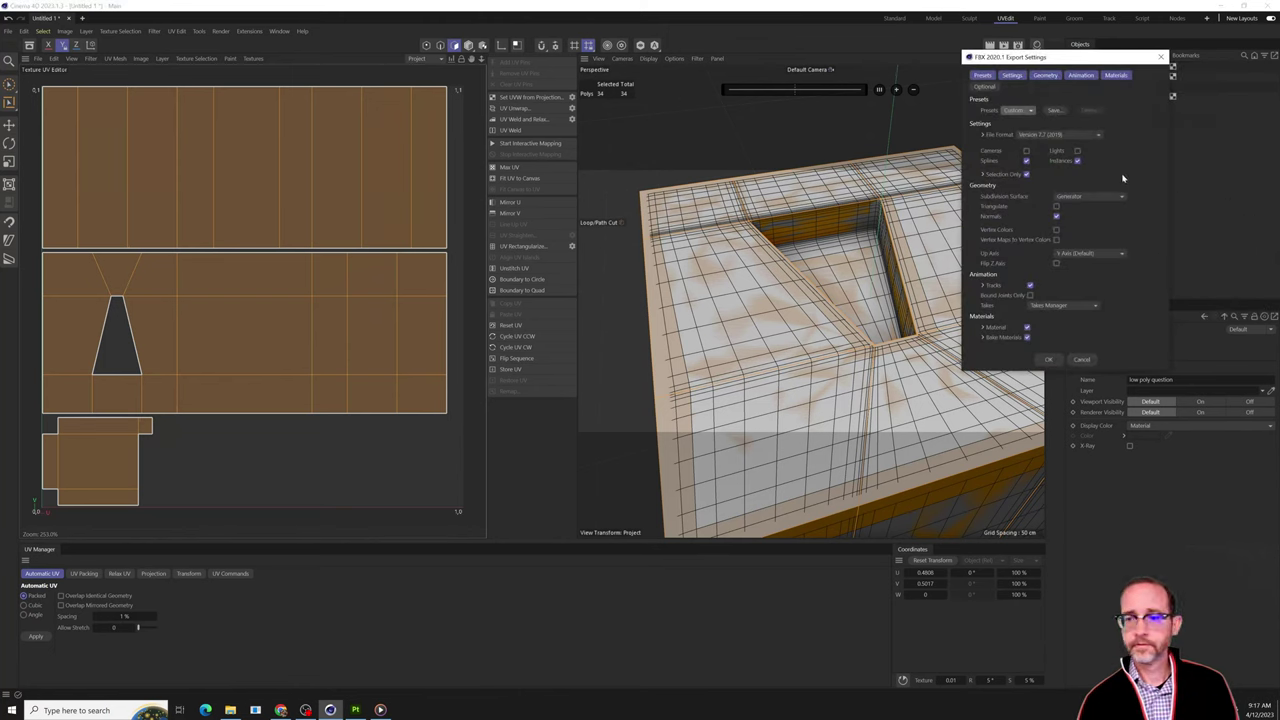
{"action": "left_click", "coordinate": [1047, 360]}
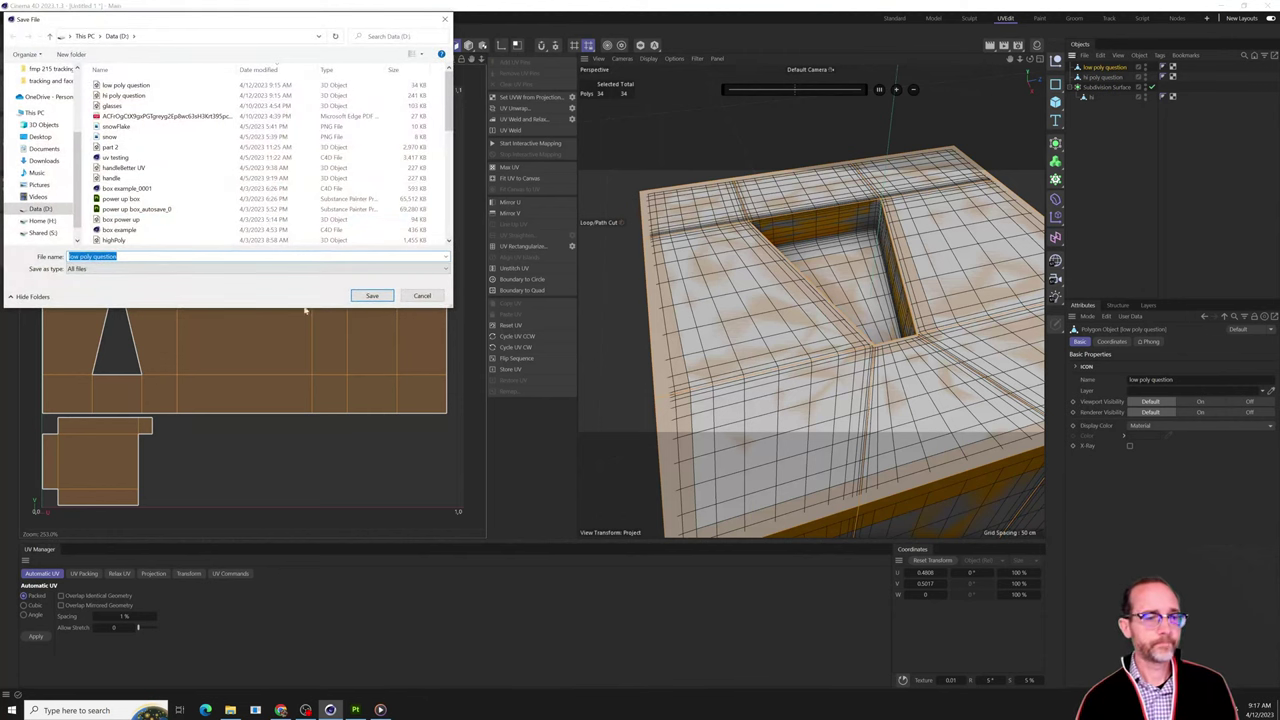
{"action": "left_click", "coordinate": [371, 296]}
{"action": "left_click", "coordinate": [664, 357]}
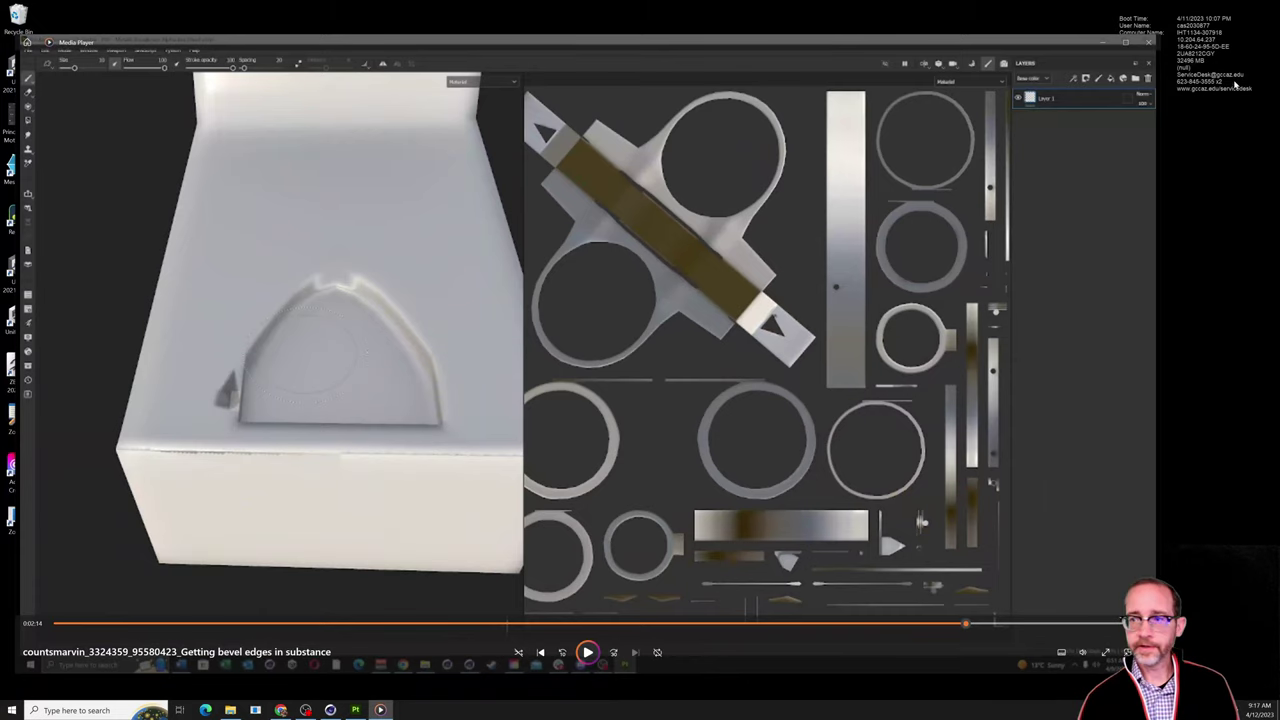
Close Media Player, switch to Adobe Substance 3D Painter and create a new project from the "low poly question" mesh on Data (D:).
{"action": "left_click", "coordinate": [1148, 42]}
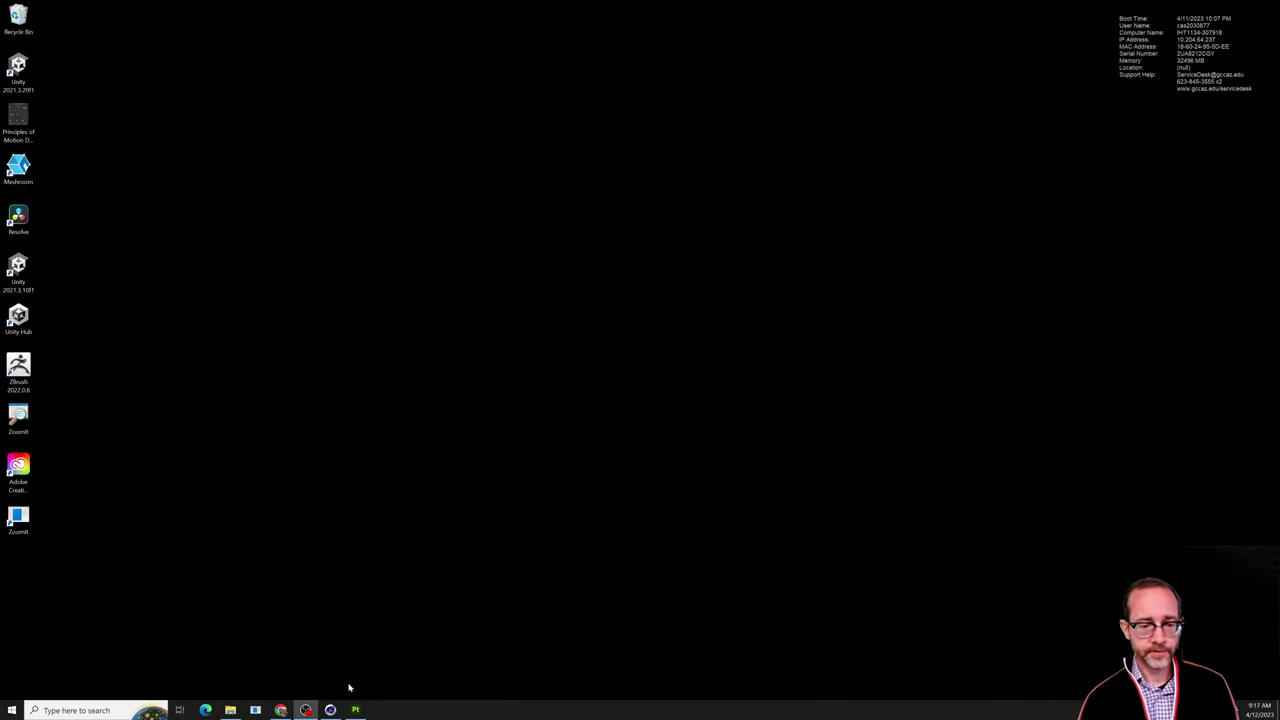
{"action": "left_click", "coordinate": [355, 710]}
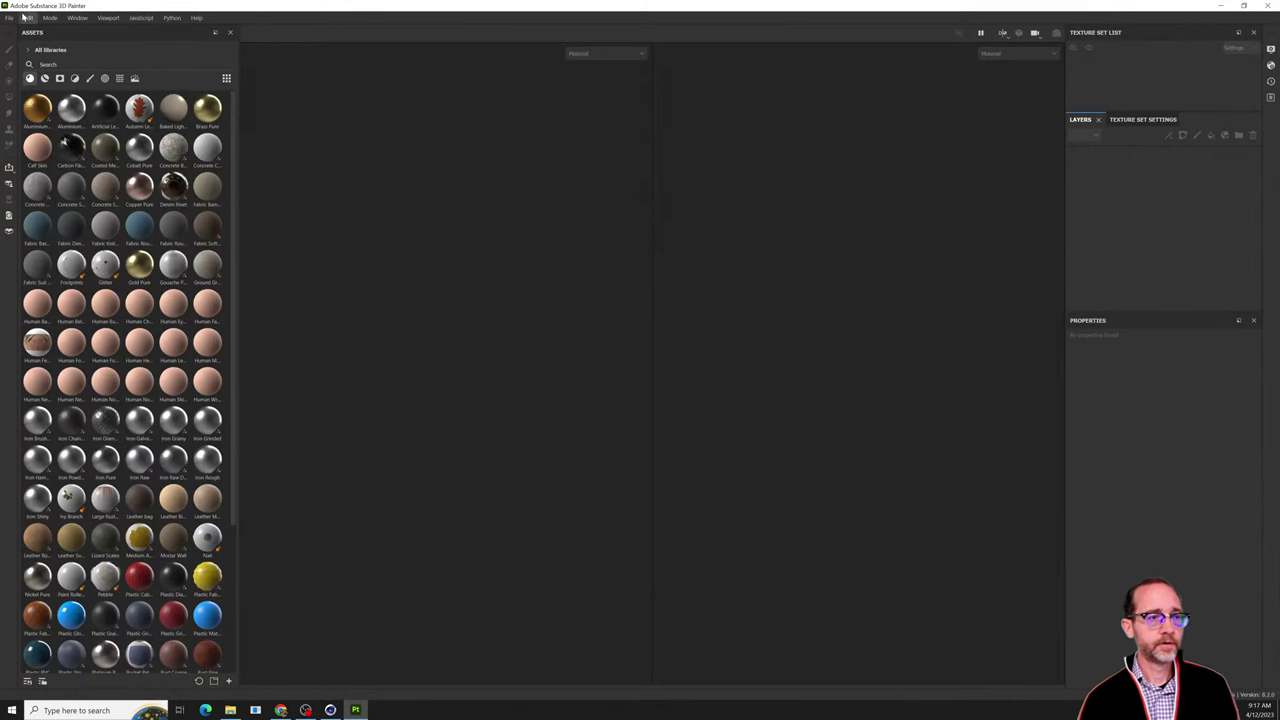
{"action": "left_click", "coordinate": [12, 18]}
{"action": "left_click", "coordinate": [15, 32]}
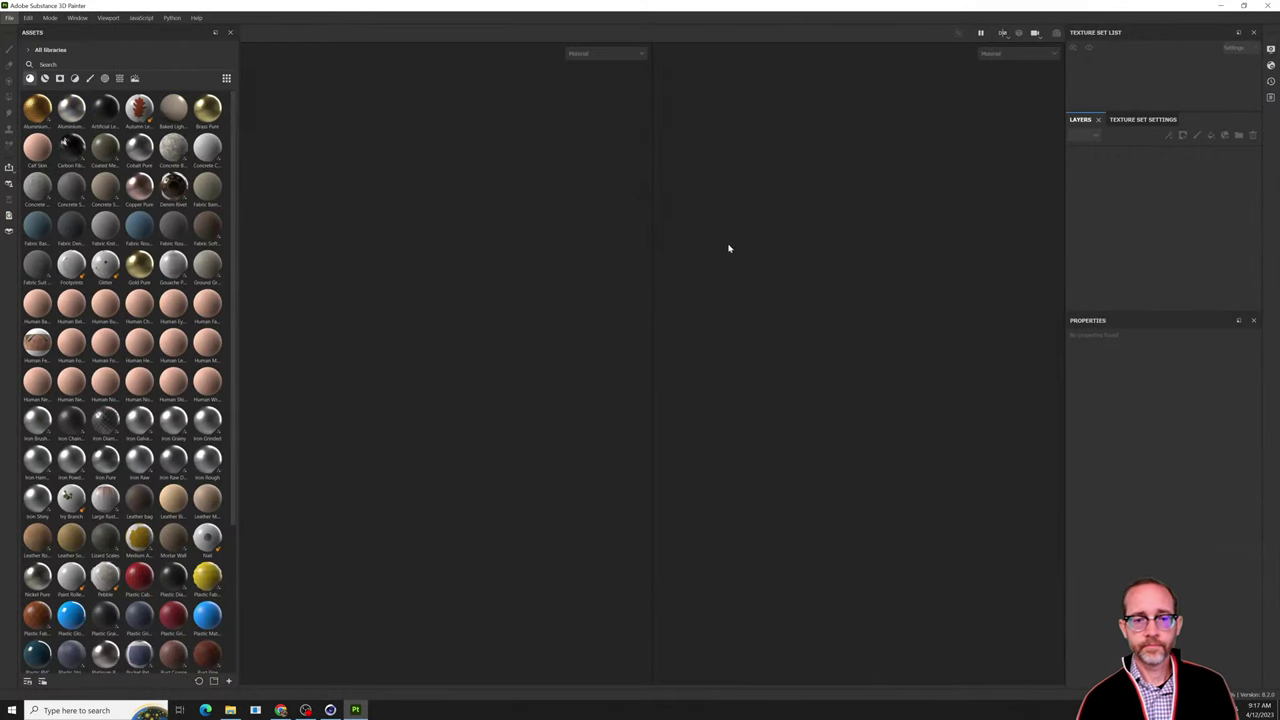
{"action": "left_click", "coordinate": [732, 243]}
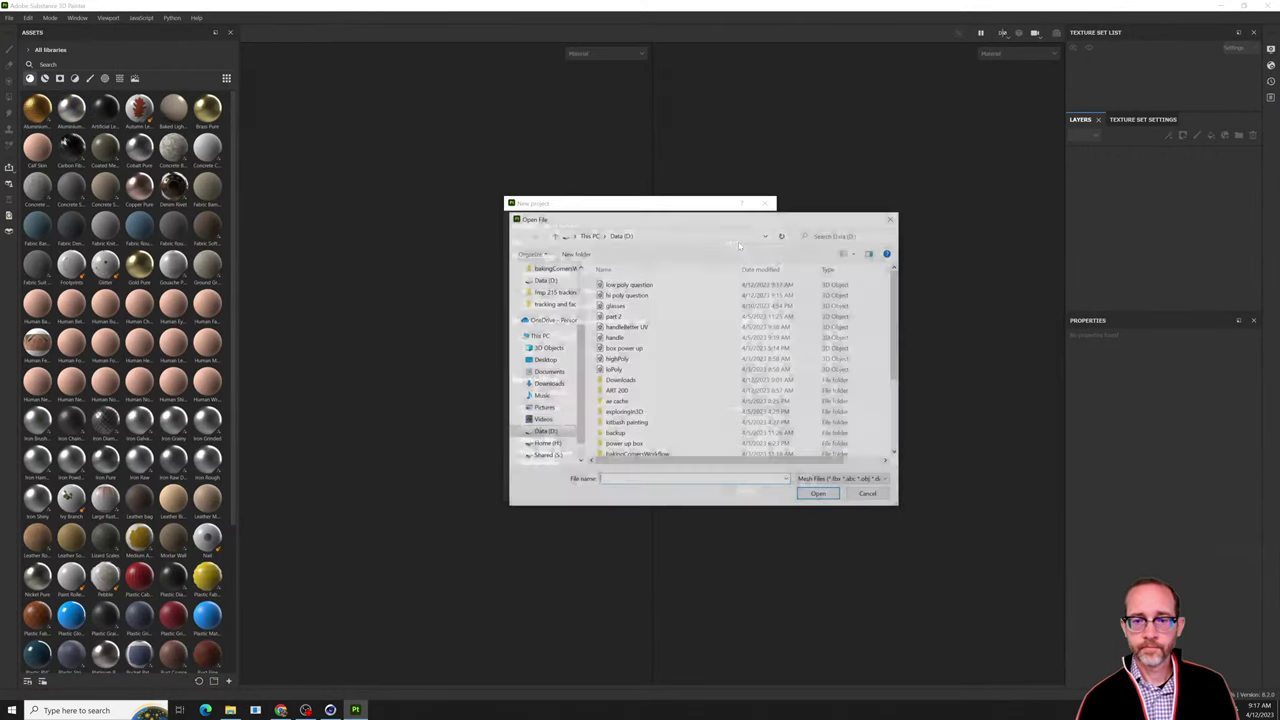
{"action": "left_click", "coordinate": [650, 285]}
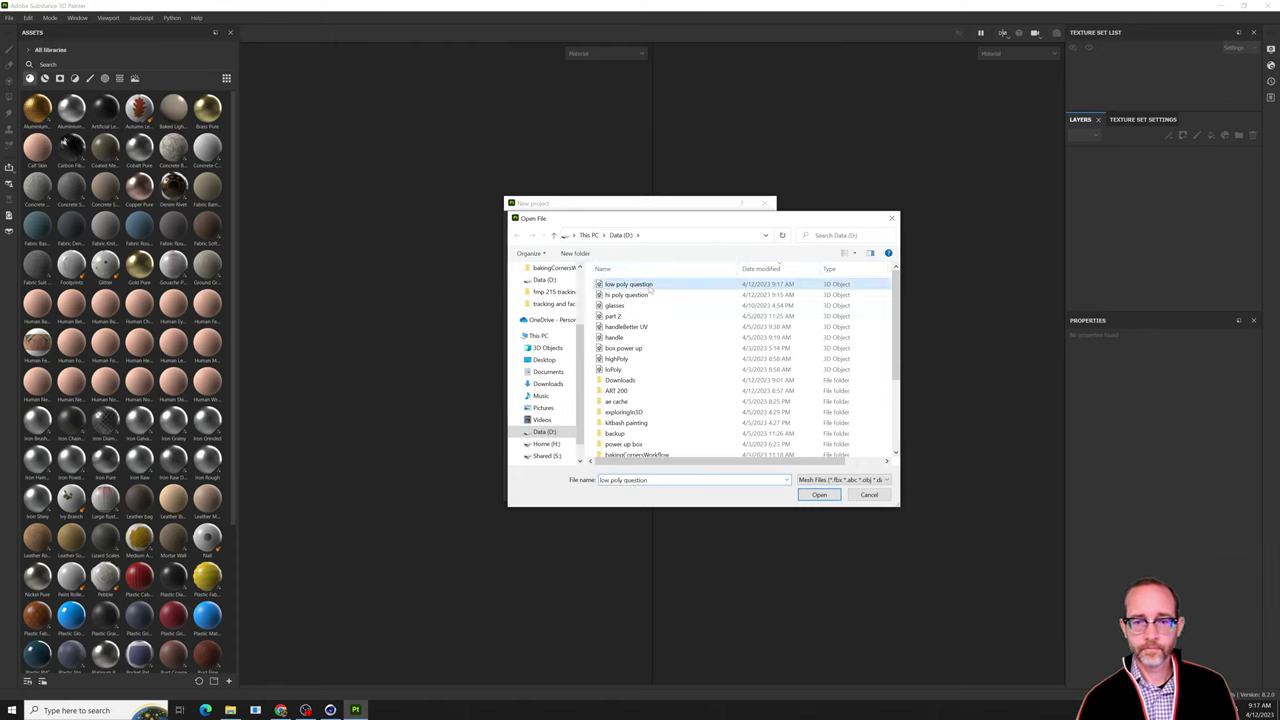
{"action": "left_click", "coordinate": [821, 495]}
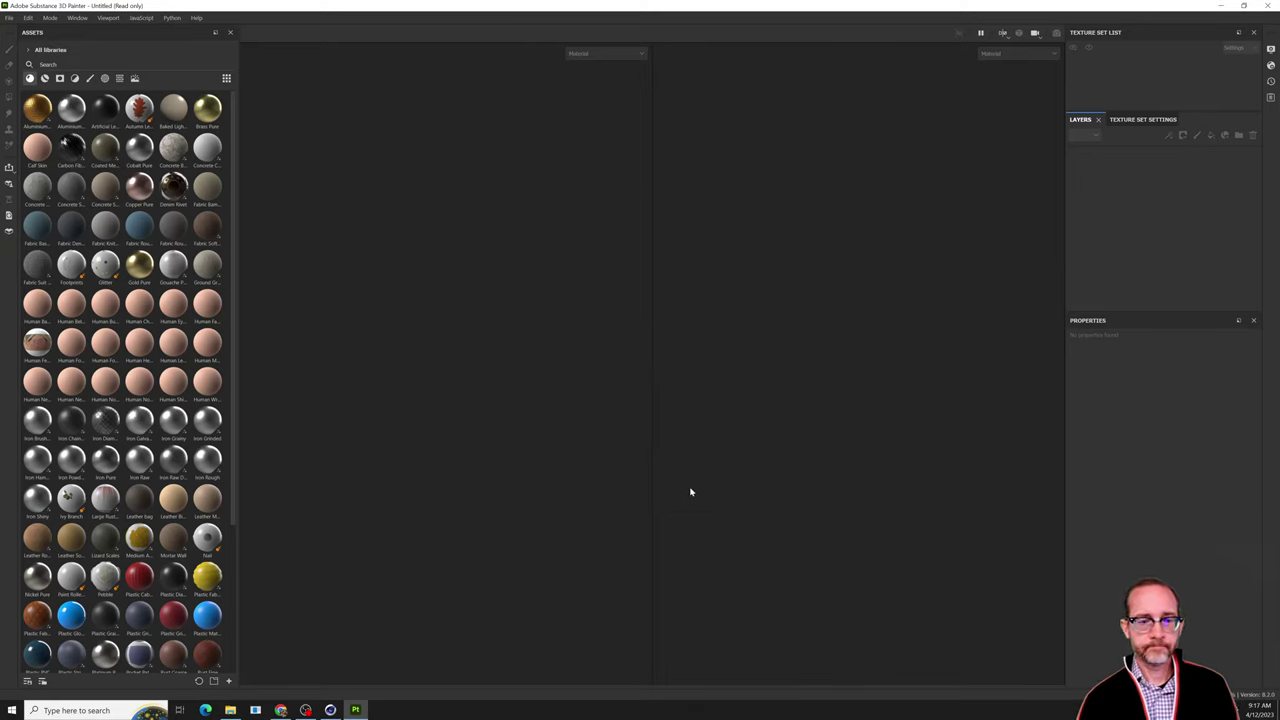
Open the mesh map baking settings for the cube's texture set and set the output size to 2048.
{"action": "scroll", "coordinate": [497, 450], "scroll_direction": "down", "scroll_amount": 2}
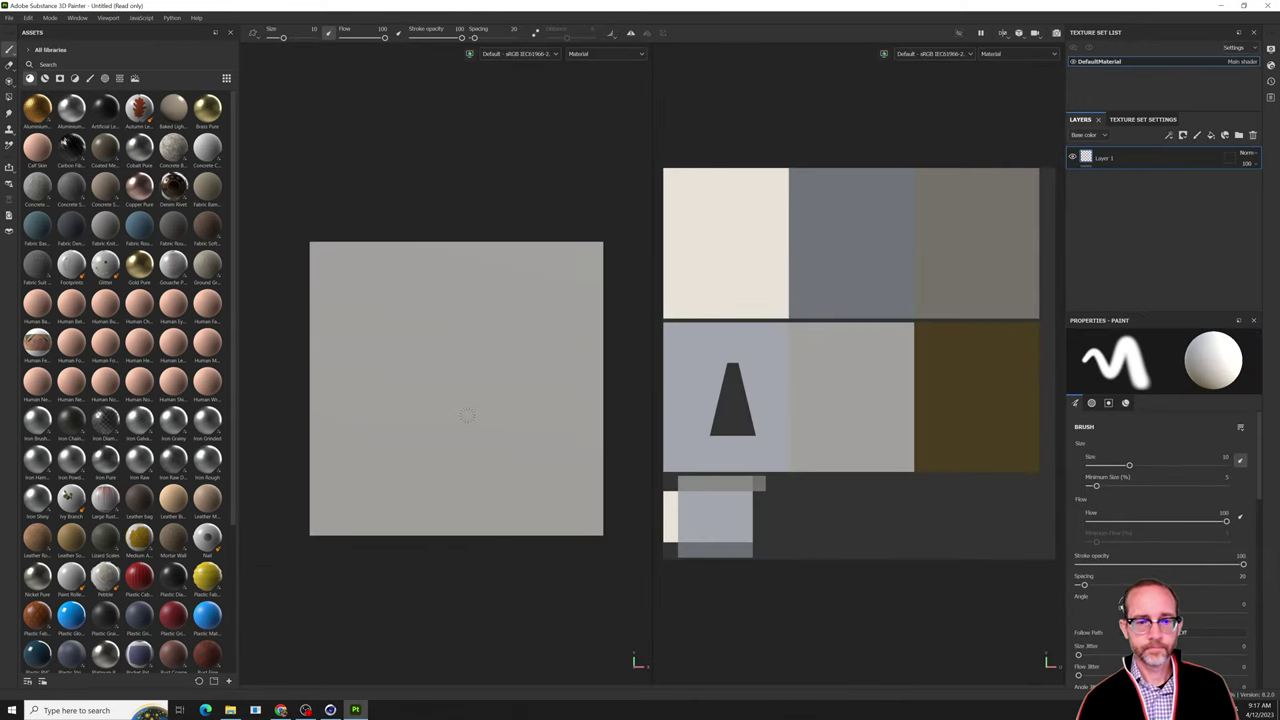
{"action": "left_click_drag", "start_coordinate": [454, 289], "coordinate": [560, 440], "text": "alt"}
{"action": "scroll", "coordinate": [397, 286], "scroll_direction": "up", "scroll_amount": 3}
{"action": "left_click_drag", "start_coordinate": [366, 369], "coordinate": [423, 375], "text": "alt"}
{"action": "middle_click_drag", "start_coordinate": [388, 393], "coordinate": [430, 368], "text": "alt"}
{"action": "right_click_drag", "start_coordinate": [431, 368], "coordinate": [516, 356], "text": "shift"}
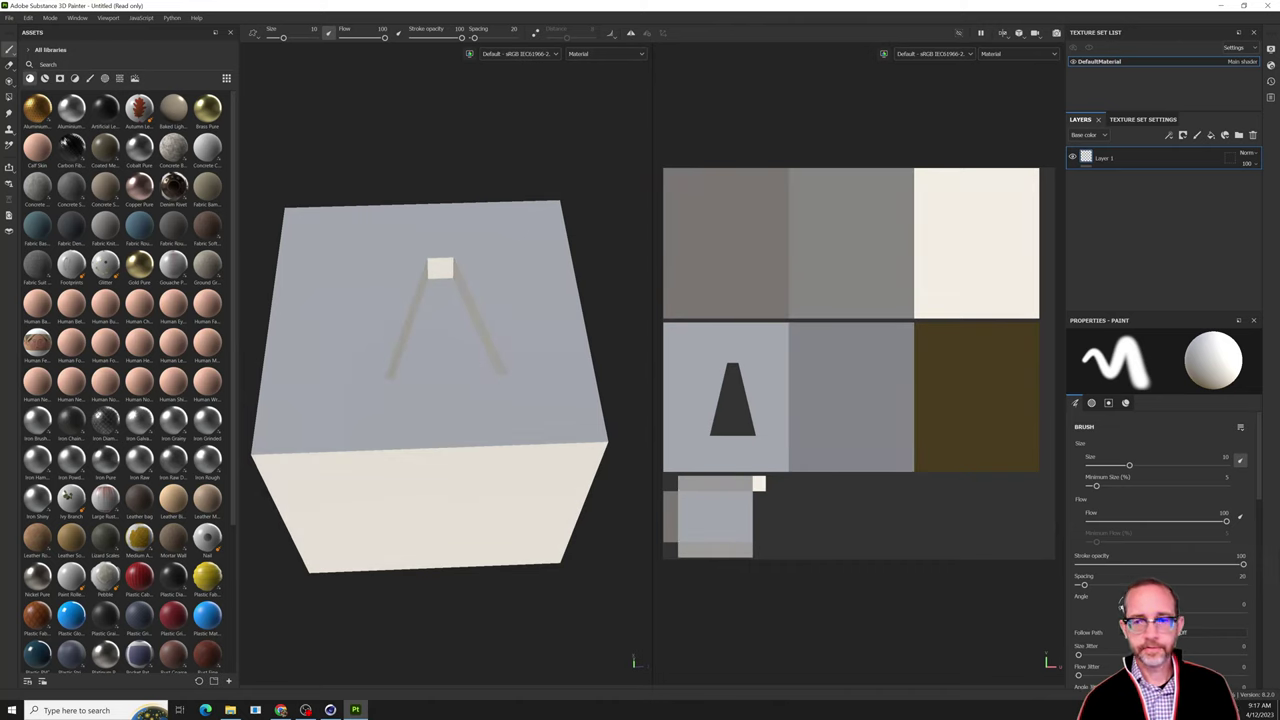
{"action": "left_click", "coordinate": [1138, 119]}
{"action": "scroll", "coordinate": [1199, 201], "scroll_direction": "down", "scroll_amount": 5}
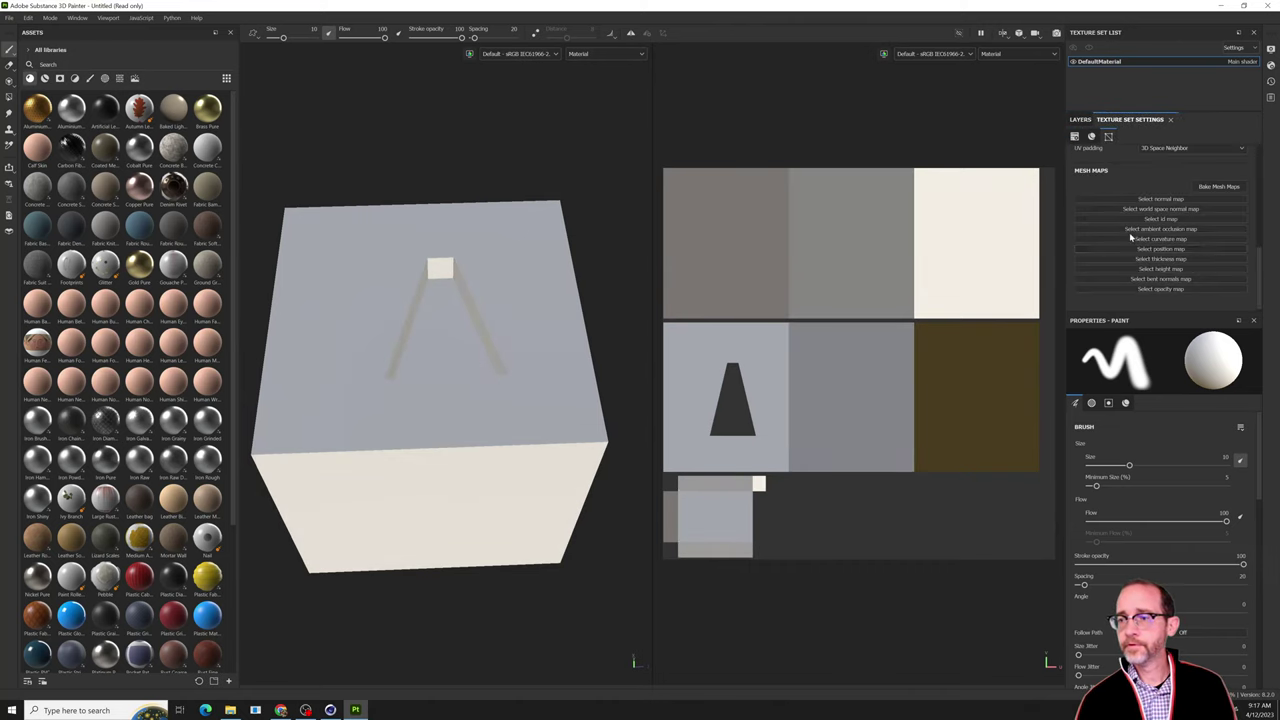
{"action": "left_click", "coordinate": [1205, 190]}
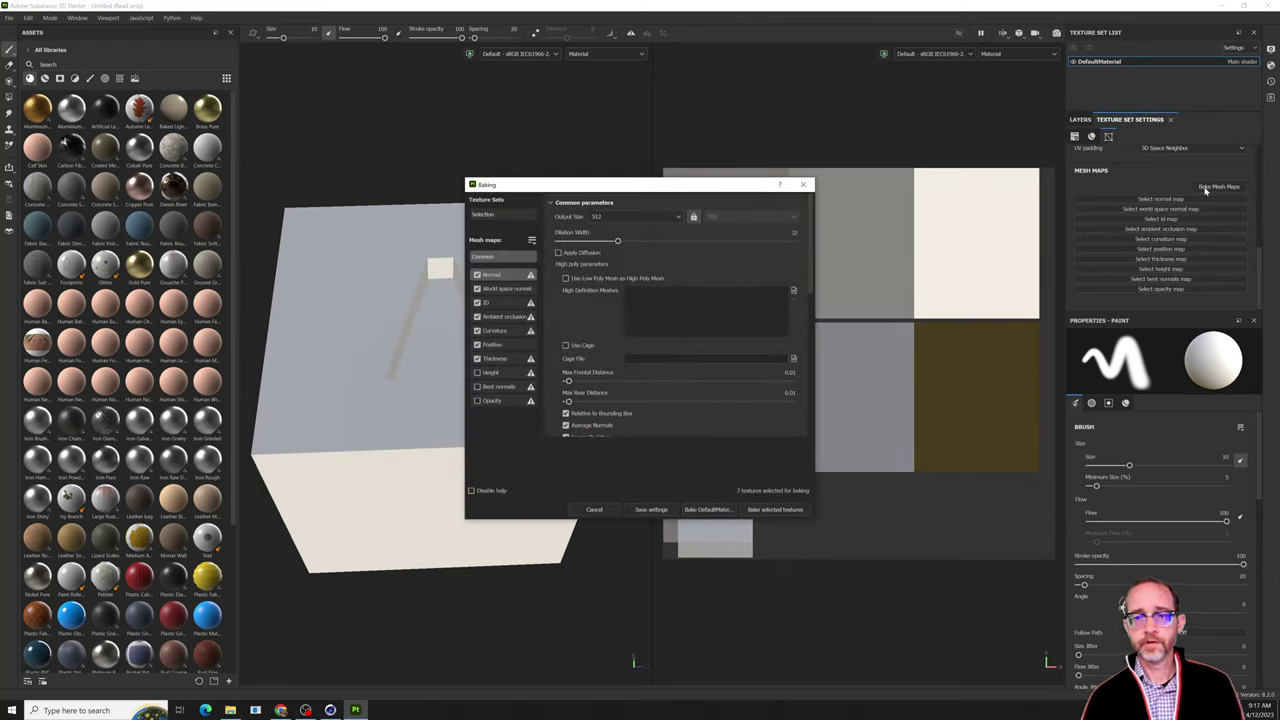
{"action": "left_click", "coordinate": [678, 216]}
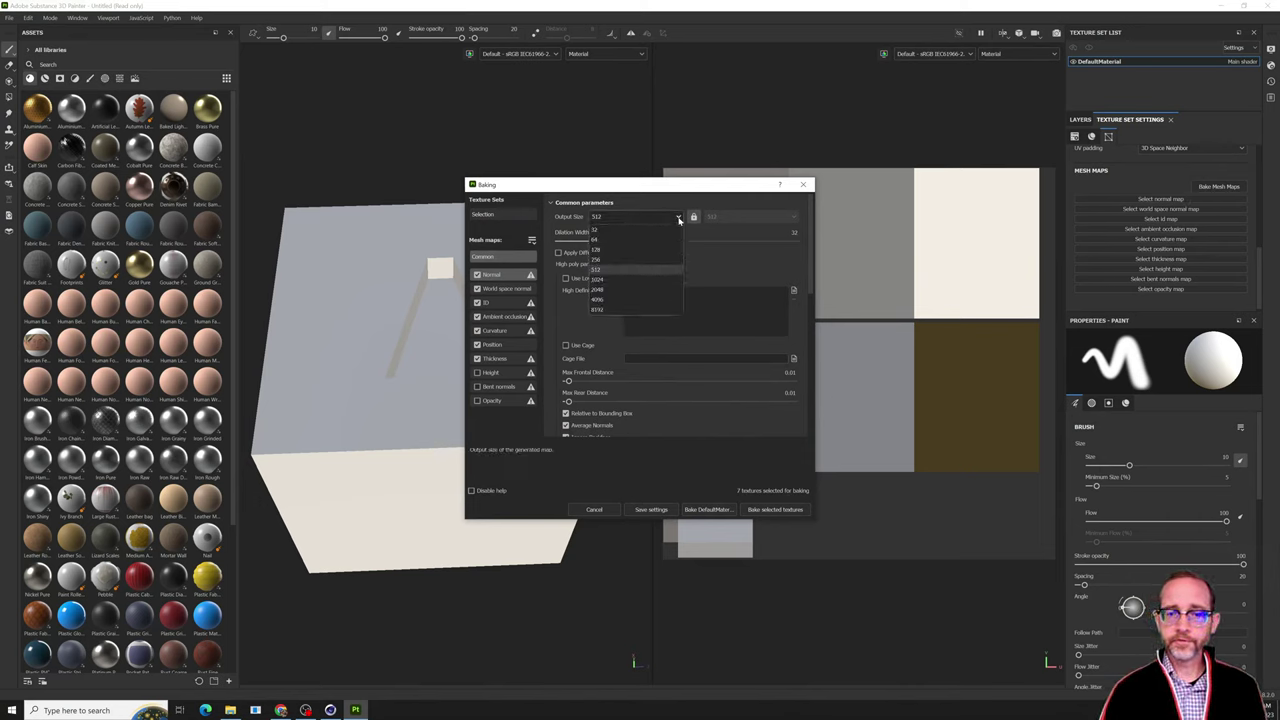
{"action": "left_click", "coordinate": [634, 289]}
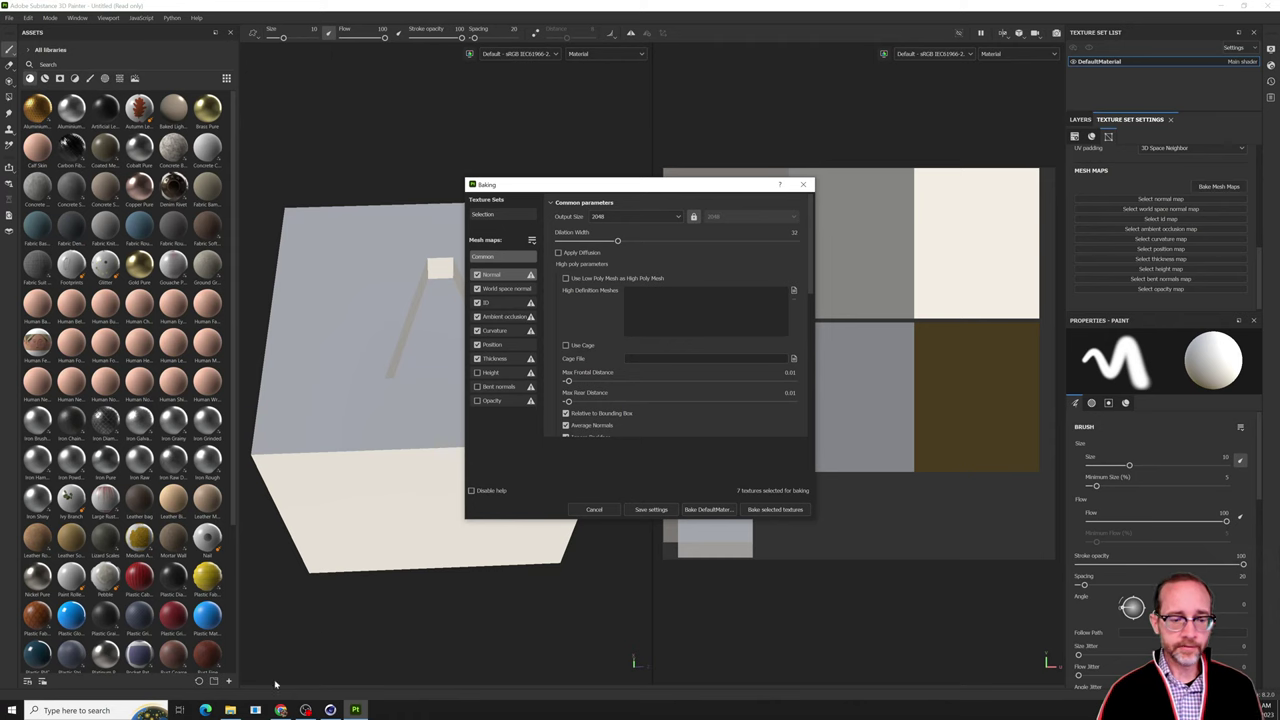
Load "hi poly question" from Data (D:) as the high definition mesh and set the dilation width to 36.
{"action": "left_click", "coordinate": [794, 291]}
{"action": "left_click", "coordinate": [604, 276]}
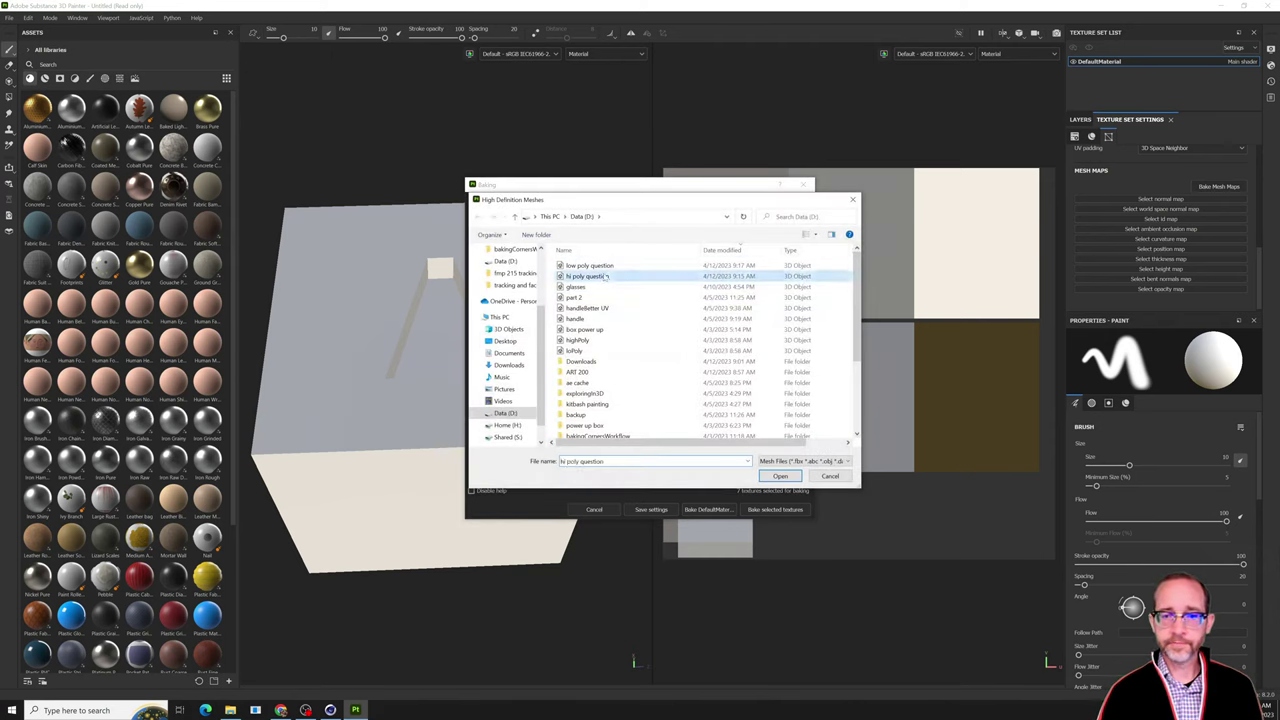
{"action": "left_click", "coordinate": [779, 476]}
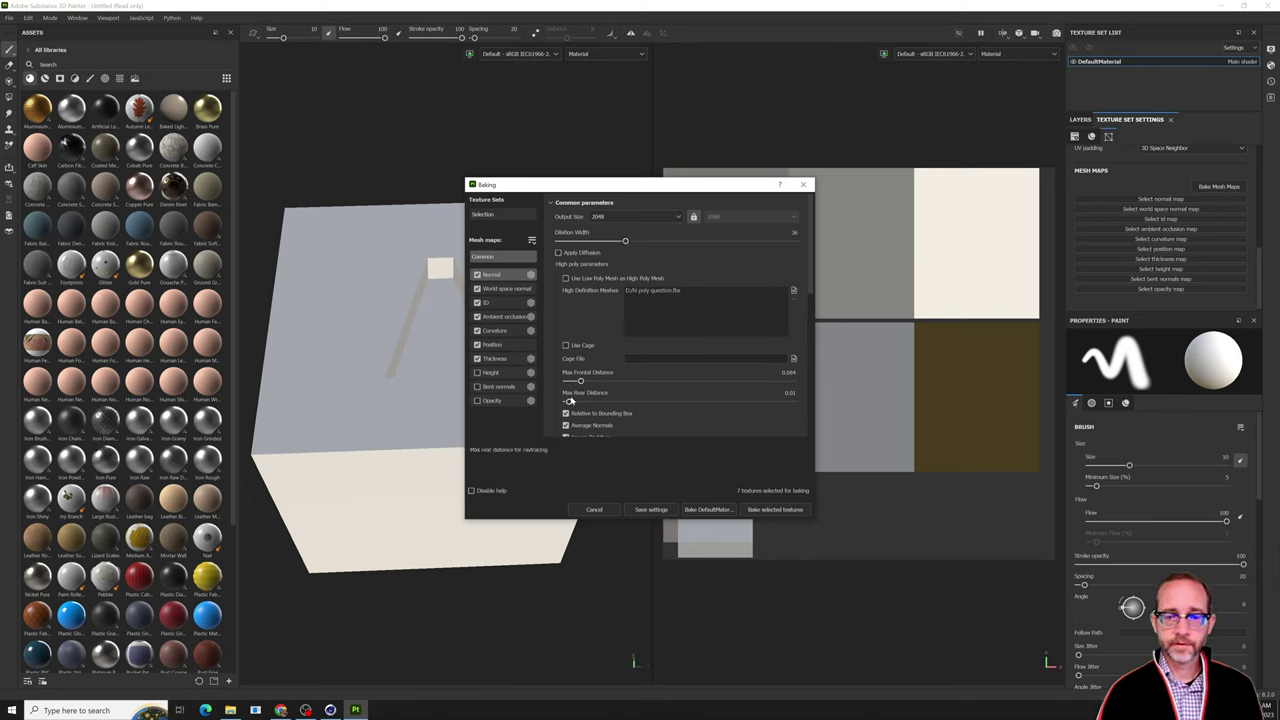
Set the max frontal distance to 0.09 and max rear distance to 0.136, and bake the selected mesh maps.
{"action": "left_click", "coordinate": [494, 330]}
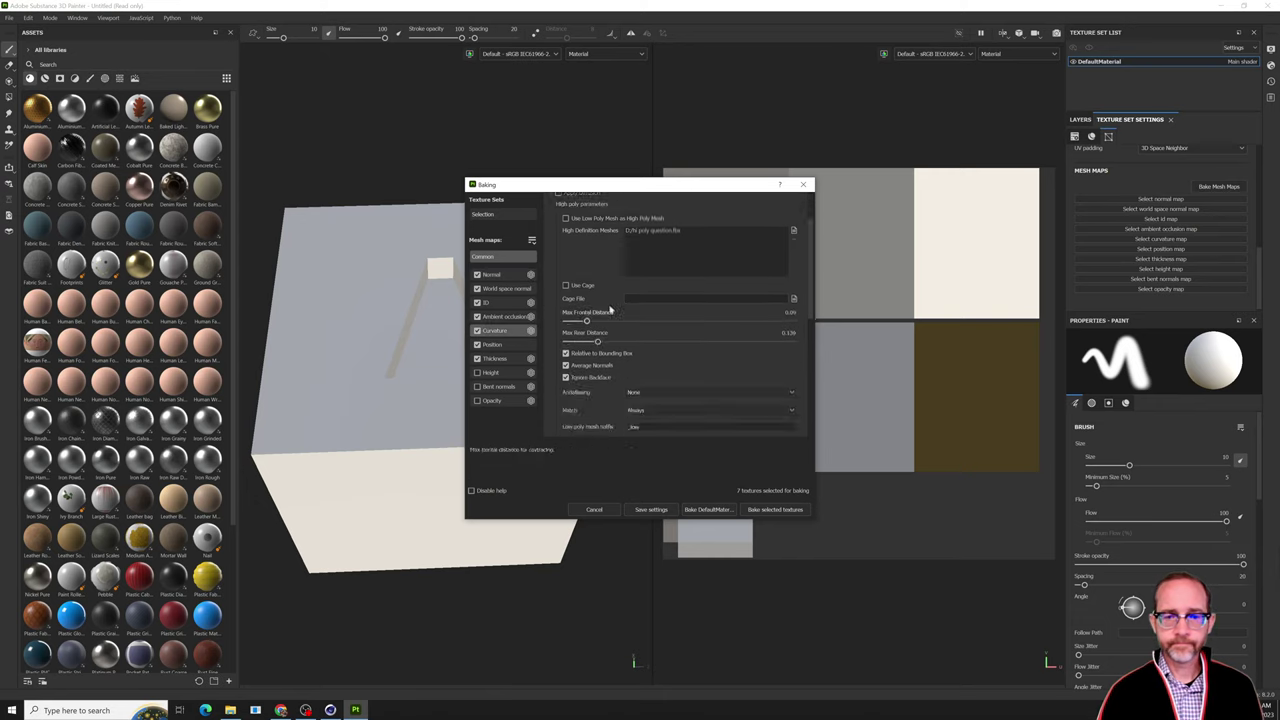
{"action": "left_click_drag", "start_coordinate": [587, 238], "coordinate": [778, 259]}
{"action": "left_click", "coordinate": [767, 511]}
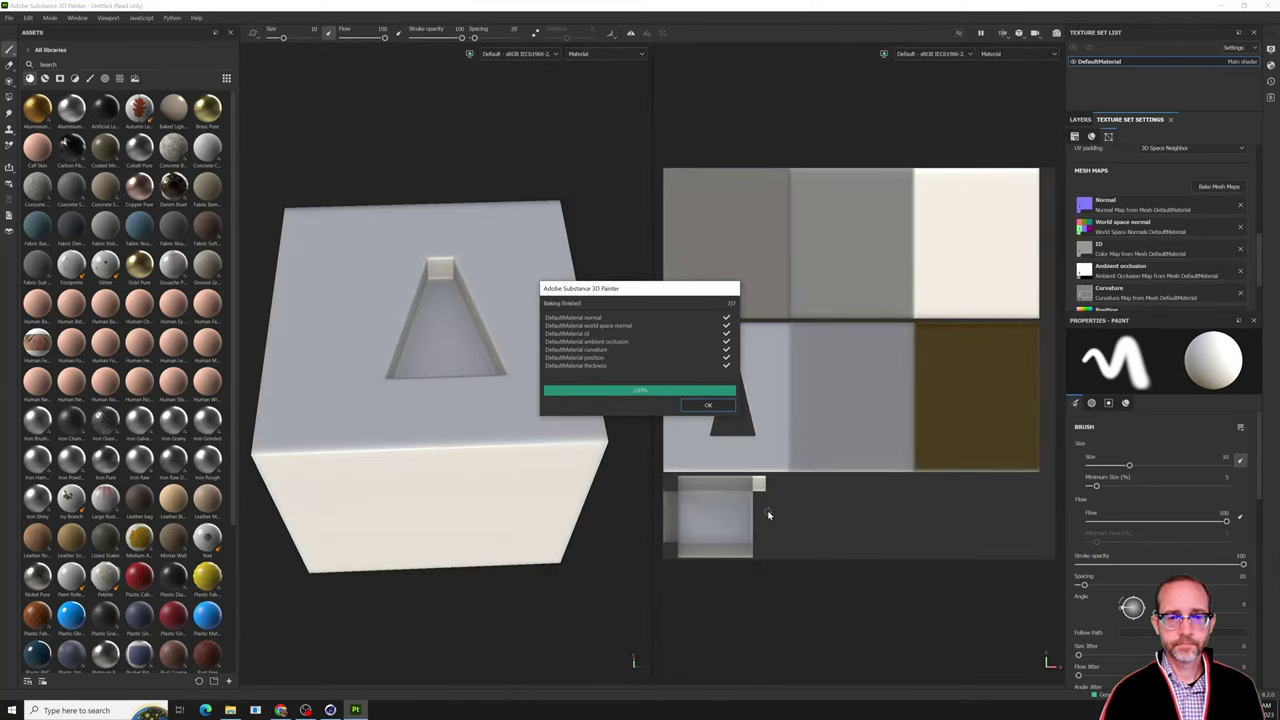
Close the finished baking report and examine the baked bevels and tapered recess on the low-poly cube from several angles.
{"action": "left_click", "coordinate": [708, 405]}
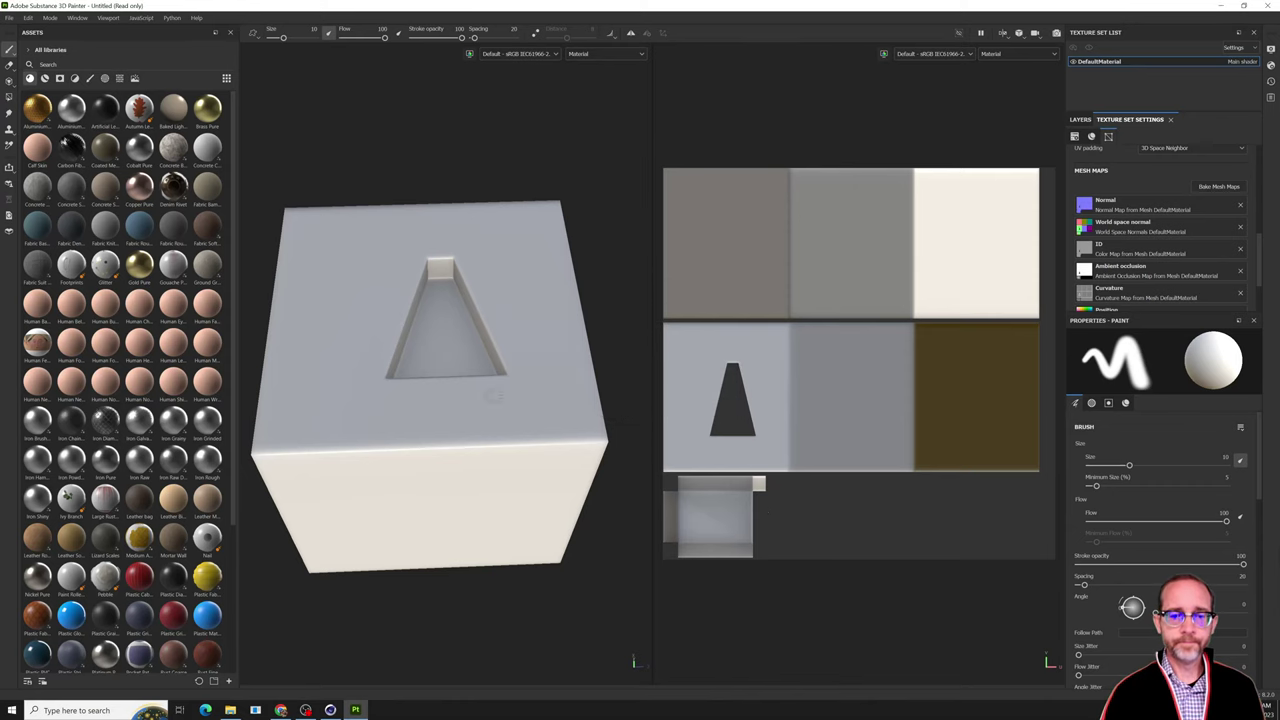
{"action": "left_click_drag", "start_coordinate": [600, 420], "coordinate": [765, 300], "text": "alt"}
{"action": "left_click_drag", "start_coordinate": [765, 300], "coordinate": [460, 300], "text": "alt"}
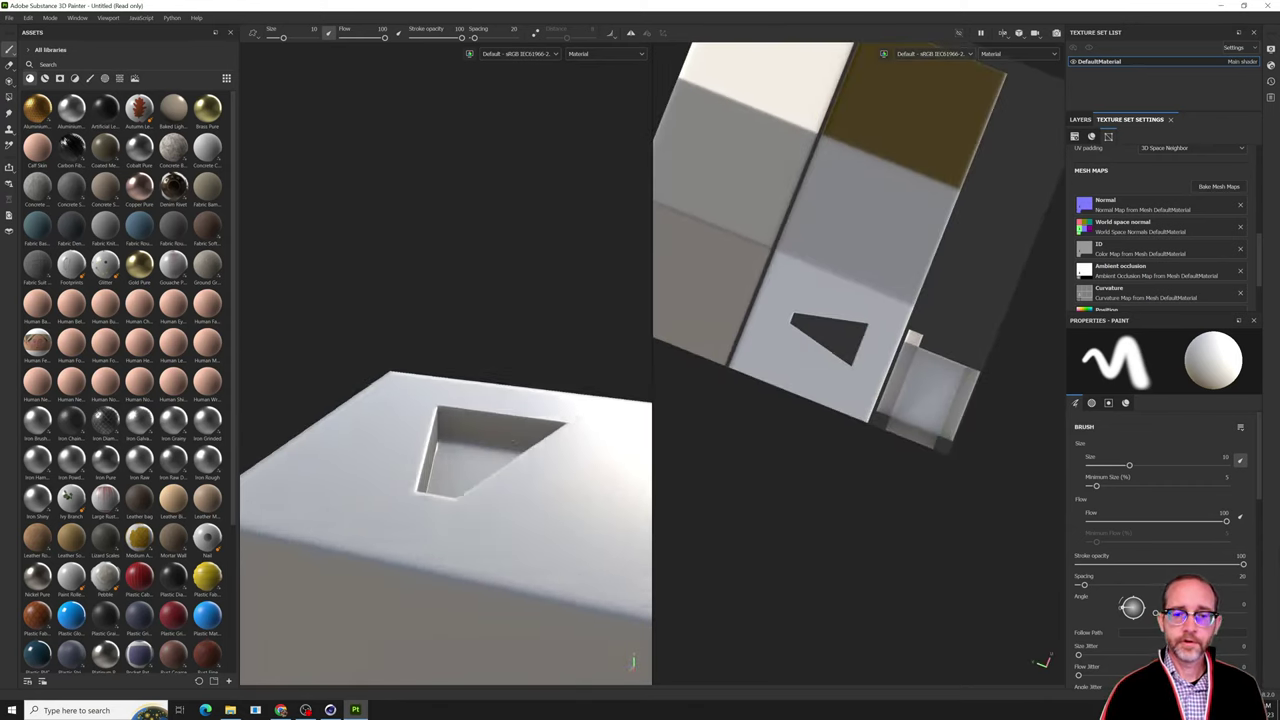
{"action": "mouse_move", "coordinate": [578, 424]}
{"action": "left_mouse_down", "text": "alt"}
{"action": "mouse_move", "coordinate": [371, 537]}
{"action": "mouse_move", "coordinate": [396, 518]}
{"action": "mouse_move", "coordinate": [529, 523]}
{"action": "mouse_move", "coordinate": [491, 499]}
{"action": "mouse_move", "coordinate": [666, 443]}
{"action": "mouse_move", "coordinate": [436, 536]}
{"action": "left_mouse_up", "text": "alt"}
{"action": "scroll", "coordinate": [396, 518], "scroll_direction": "down", "scroll_amount": 3}
{"action": "middle_click_drag", "start_coordinate": [436, 536], "coordinate": [485, 525], "text": "alt"}
{"action": "right_click_drag", "start_coordinate": [485, 525], "coordinate": [531, 466], "text": "alt"}
{"action": "left_click_drag", "start_coordinate": [531, 466], "coordinate": [431, 517], "text": "alt"}
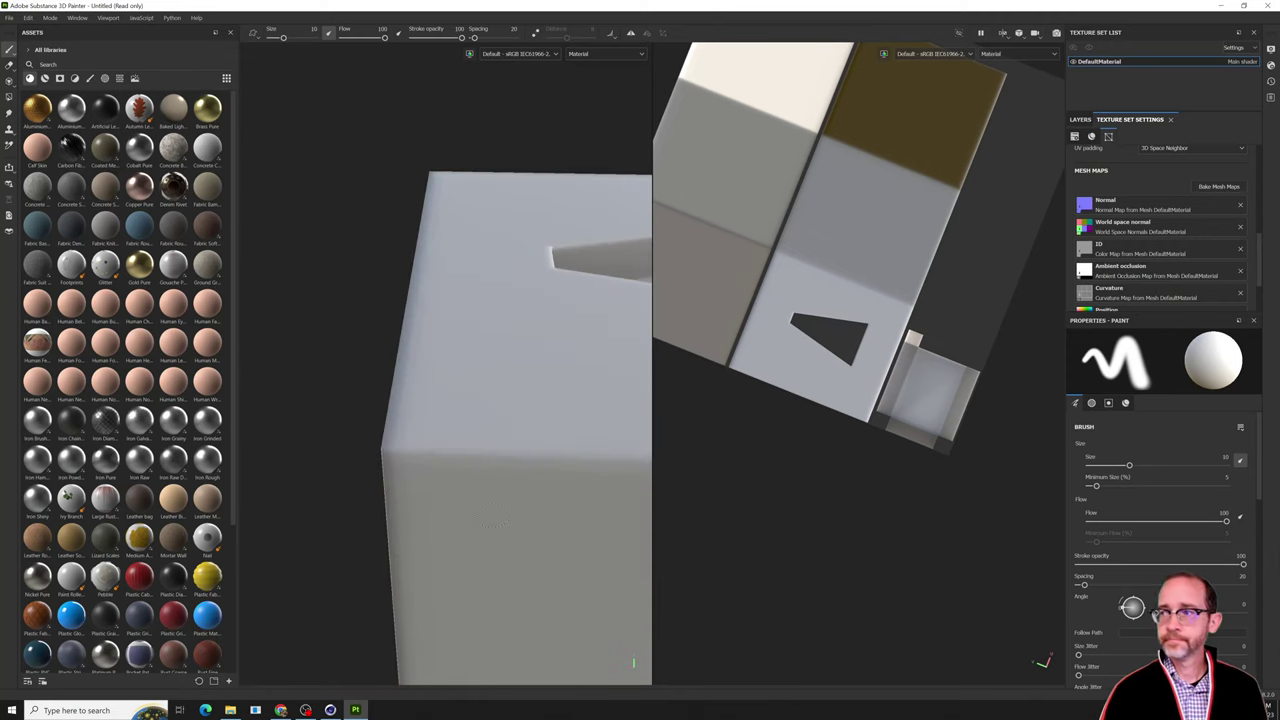
{"action": "middle_click_drag", "start_coordinate": [431, 517], "coordinate": [294, 517], "text": "alt"}
{"action": "right_click_drag", "start_coordinate": [294, 517], "coordinate": [243, 562], "text": "alt"}
{"action": "middle_click_drag", "start_coordinate": [594, 474], "coordinate": [518, 504], "text": "alt"}
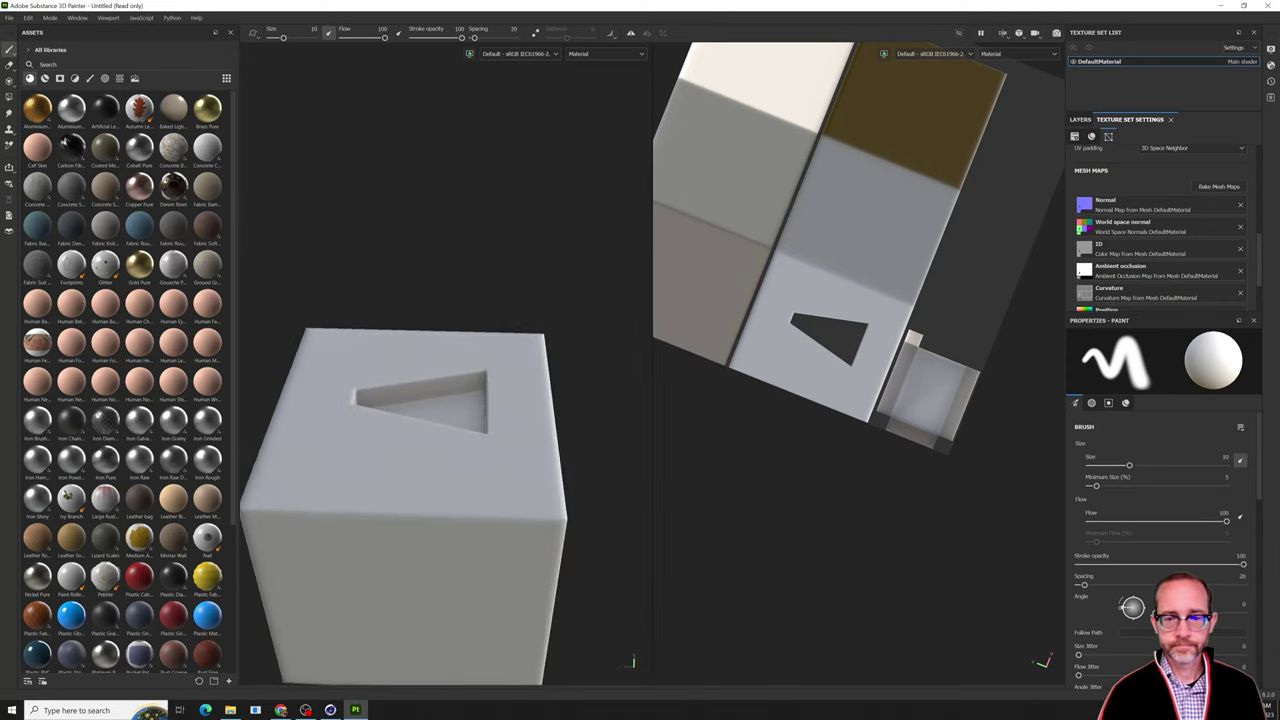
{"action": "left_click_drag", "start_coordinate": [518, 504], "coordinate": [440, 545], "text": "alt"}
{"action": "middle_click_drag", "start_coordinate": [537, 488], "coordinate": [434, 531], "text": "alt"}
{"action": "right_click_drag", "start_coordinate": [434, 531], "coordinate": [505, 460], "text": "alt"}
{"action": "left_click_drag", "start_coordinate": [505, 460], "coordinate": [405, 450], "text": "alt"}
{"action": "right_click_drag", "start_coordinate": [405, 450], "coordinate": [386, 643], "text": "alt"}
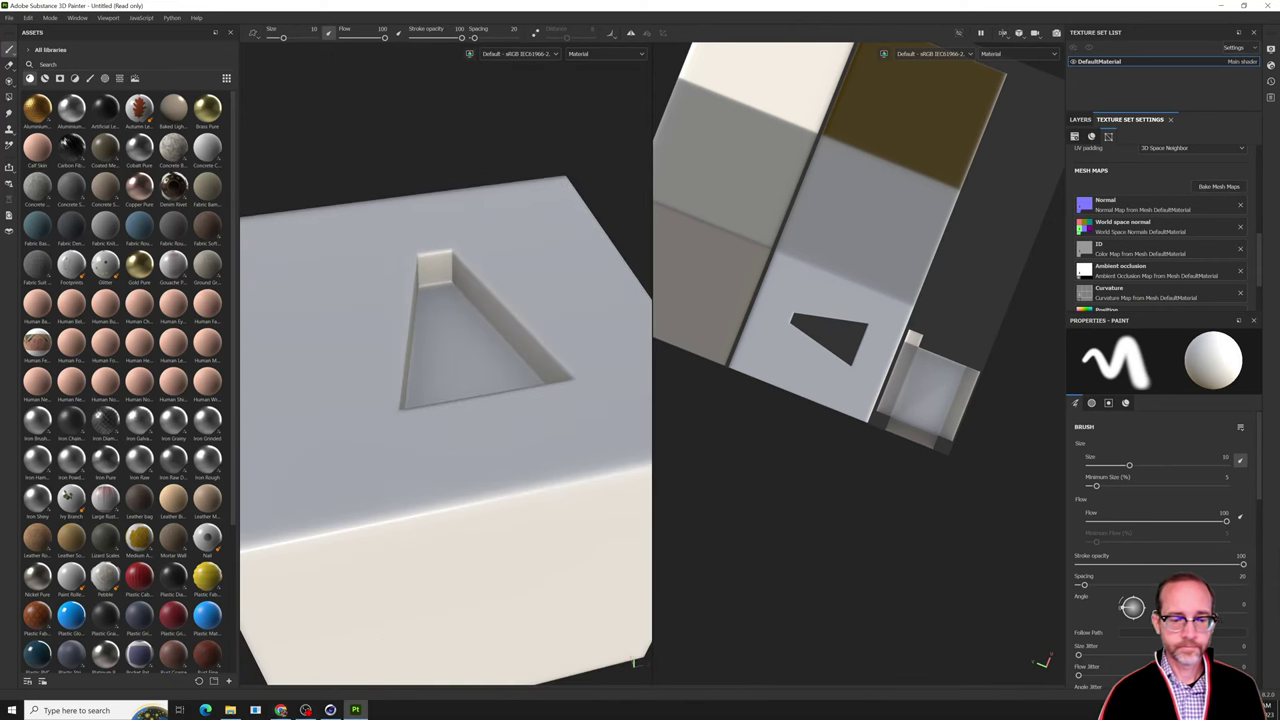
Switch to Cinema 4D, hide the "low poly question" and "hi poly question" meshes, and turn off the Subdivision Surface.
{"action": "left_click", "coordinate": [330, 710]}
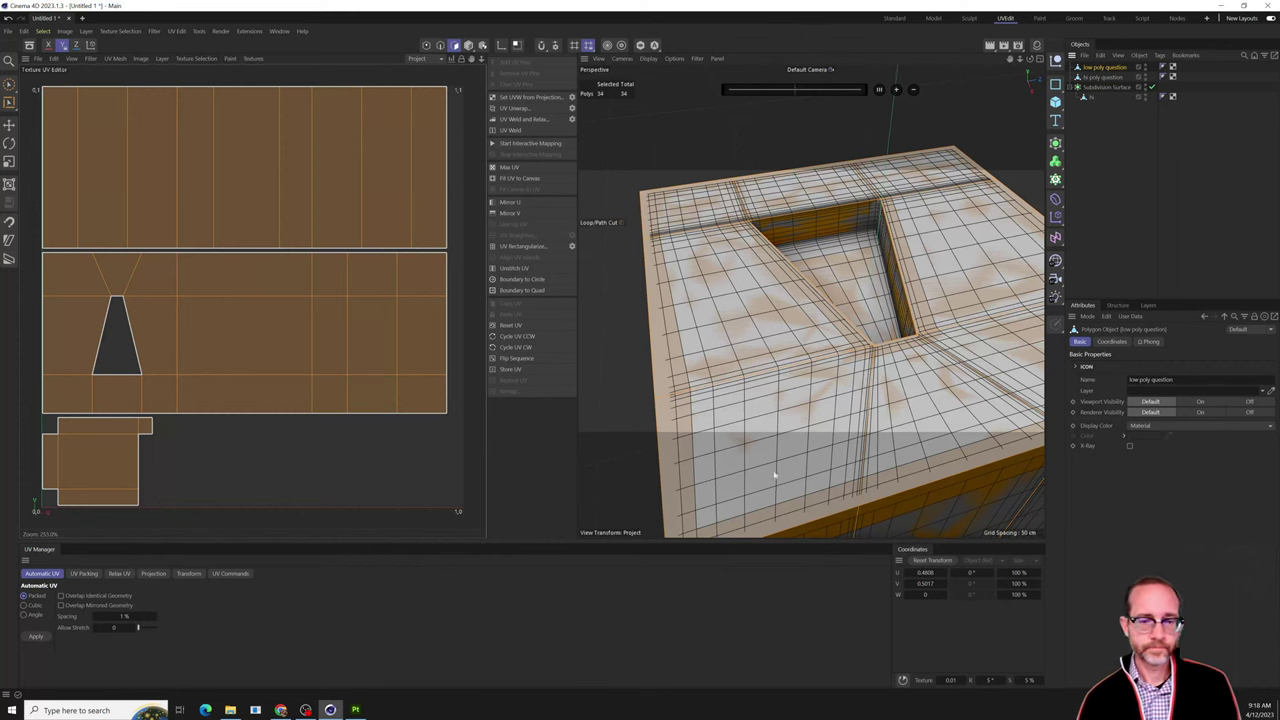
{"action": "left_click", "coordinate": [1118, 228]}
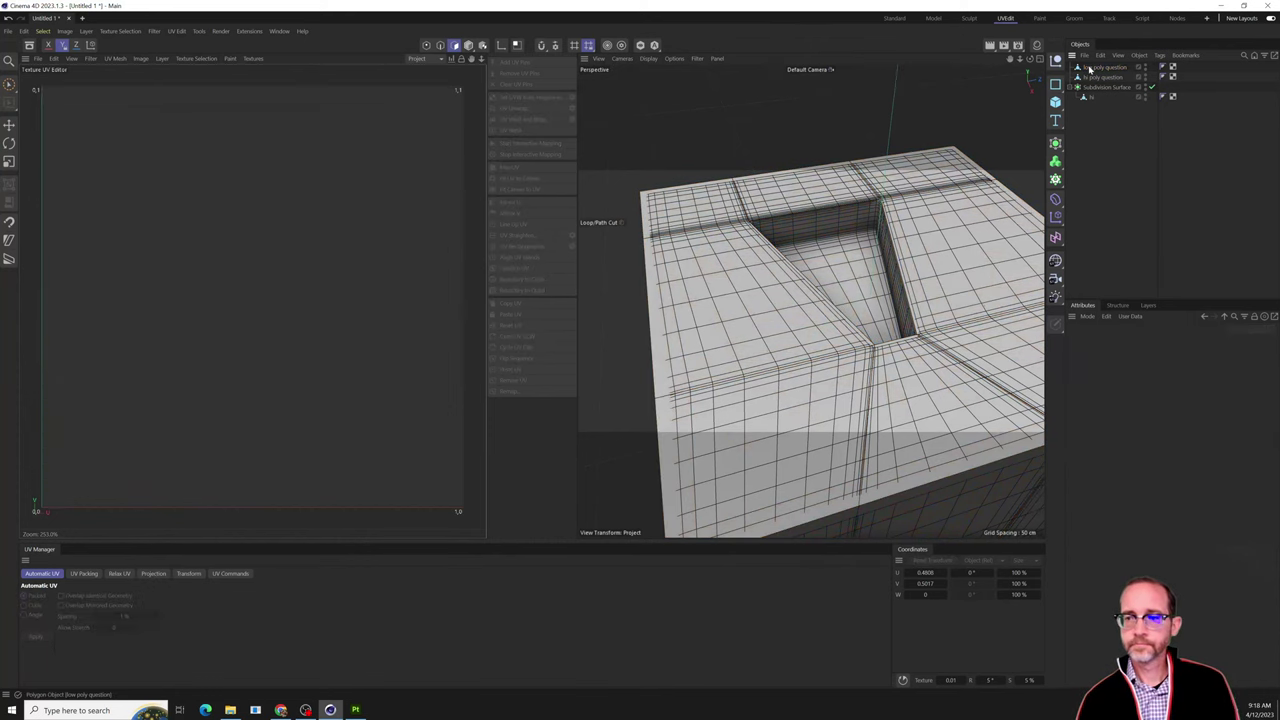
{"action": "left_click", "coordinate": [1104, 77]}
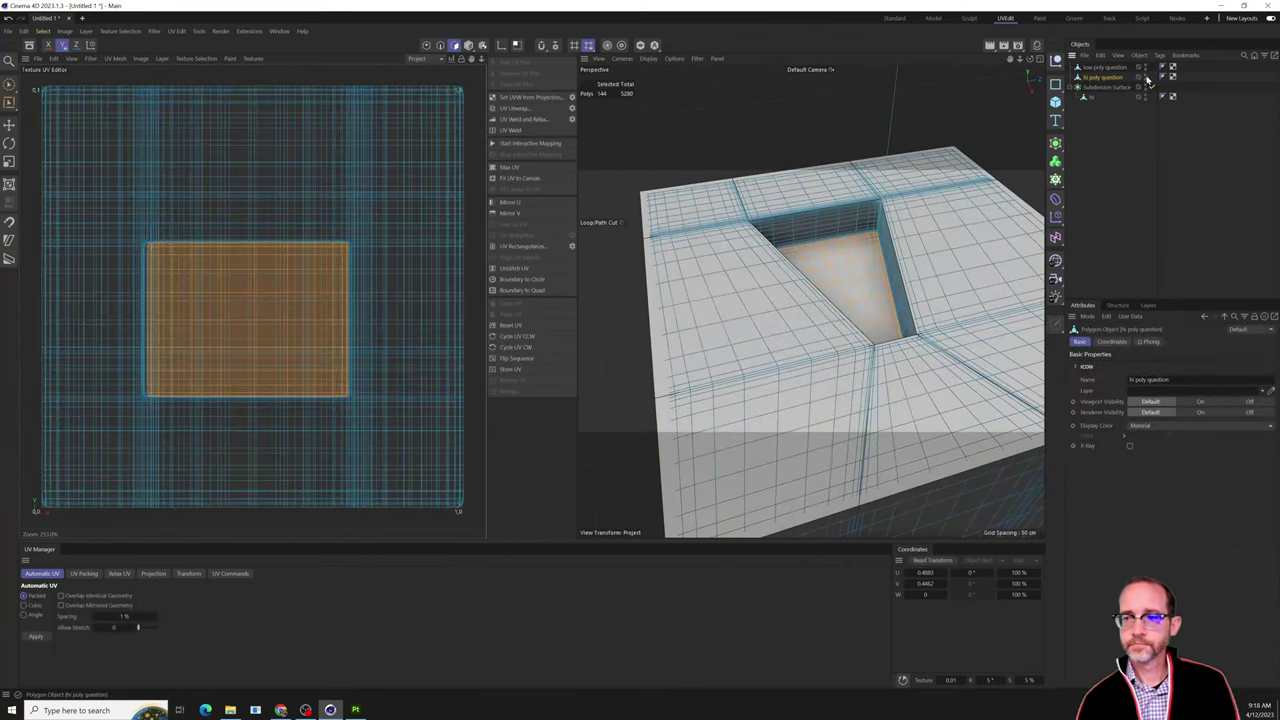
{"action": "double_click", "coordinate": [1146, 75]}
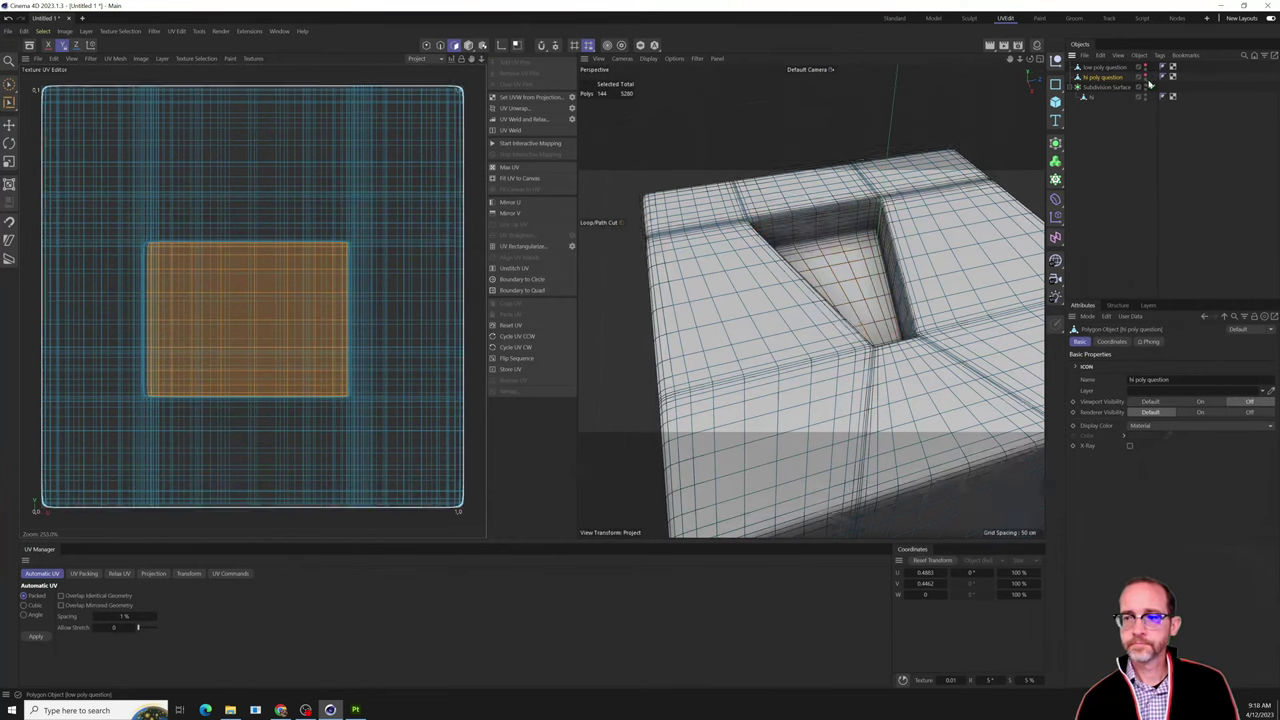
{"action": "left_click", "coordinate": [1151, 87]}
{"action": "left_click", "coordinate": [1120, 88]}
Examine the supporting edge loops around the rim, corners and floor of the tapered recess on the unsmoothed cage.
{"action": "scroll", "coordinate": [796, 260], "scroll_direction": "down", "scroll_amount": 2}
{"action": "scroll", "coordinate": [838, 263], "scroll_direction": "up", "scroll_amount": 3}
{"action": "left_click_drag", "start_coordinate": [914, 286], "coordinate": [883, 309], "text": "alt"}
{"action": "scroll", "coordinate": [886, 314], "scroll_direction": "up", "scroll_amount": 3}
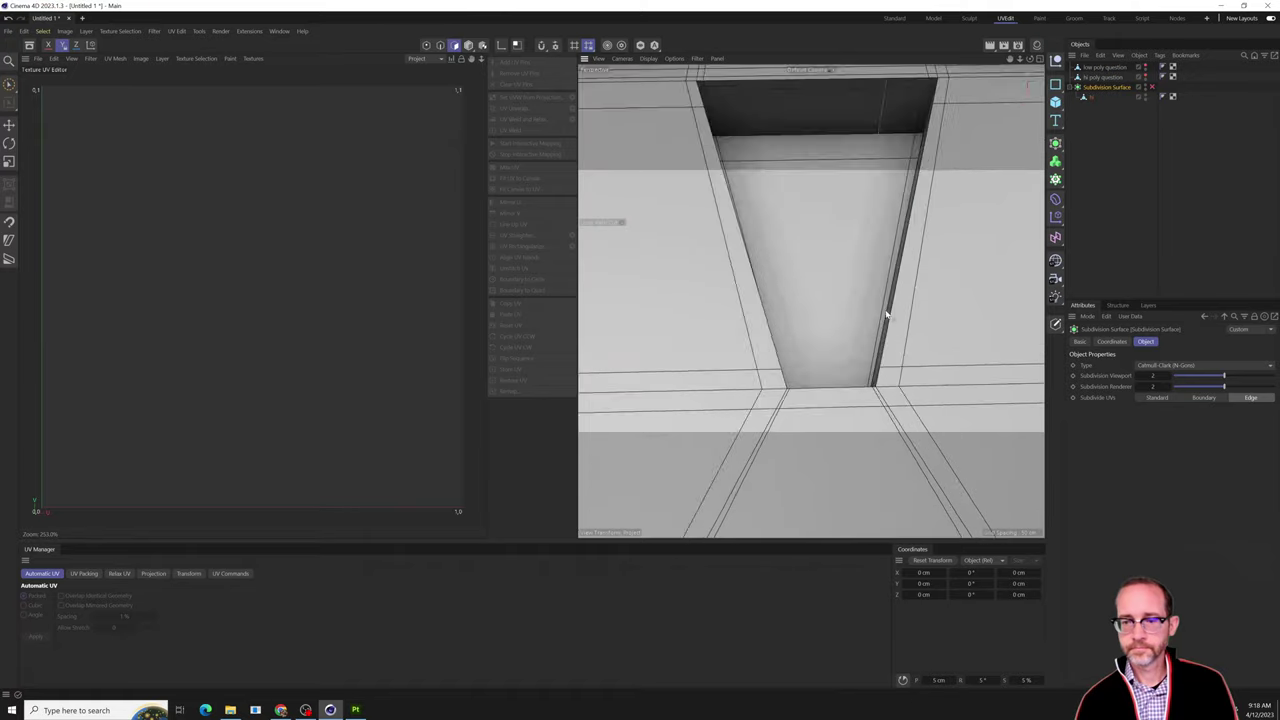
{"action": "scroll", "coordinate": [886, 314], "scroll_direction": "up", "scroll_amount": 2}
{"action": "left_click_drag", "start_coordinate": [909, 352], "coordinate": [808, 297], "text": "alt"}
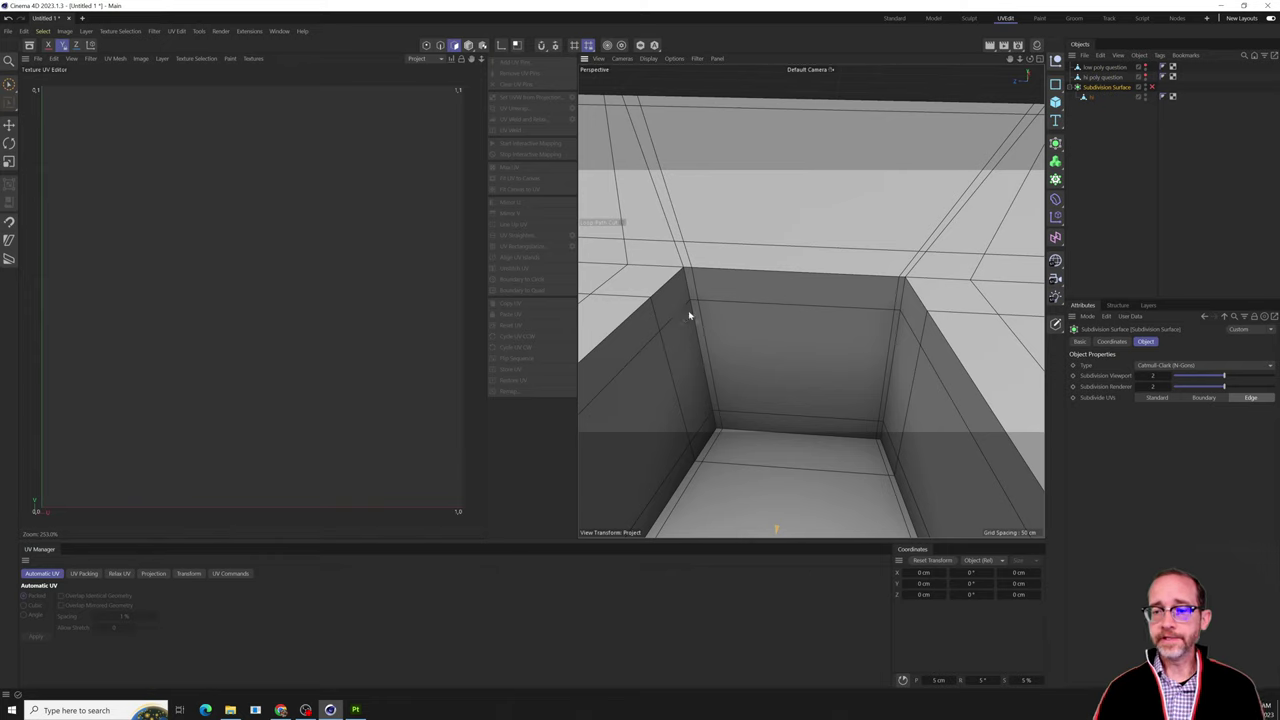
{"action": "left_click_drag", "start_coordinate": [940, 254], "coordinate": [725, 263], "text": "alt"}
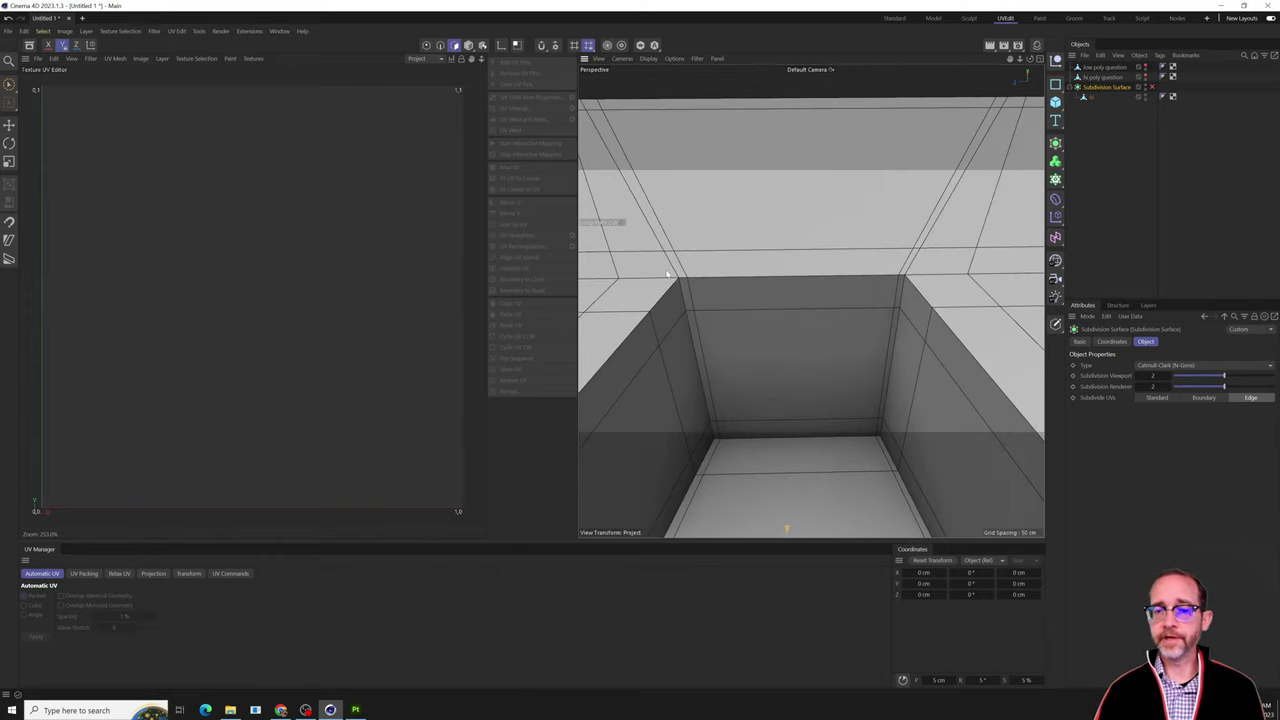
{"action": "scroll", "coordinate": [955, 316], "scroll_direction": "down", "scroll_amount": 7}
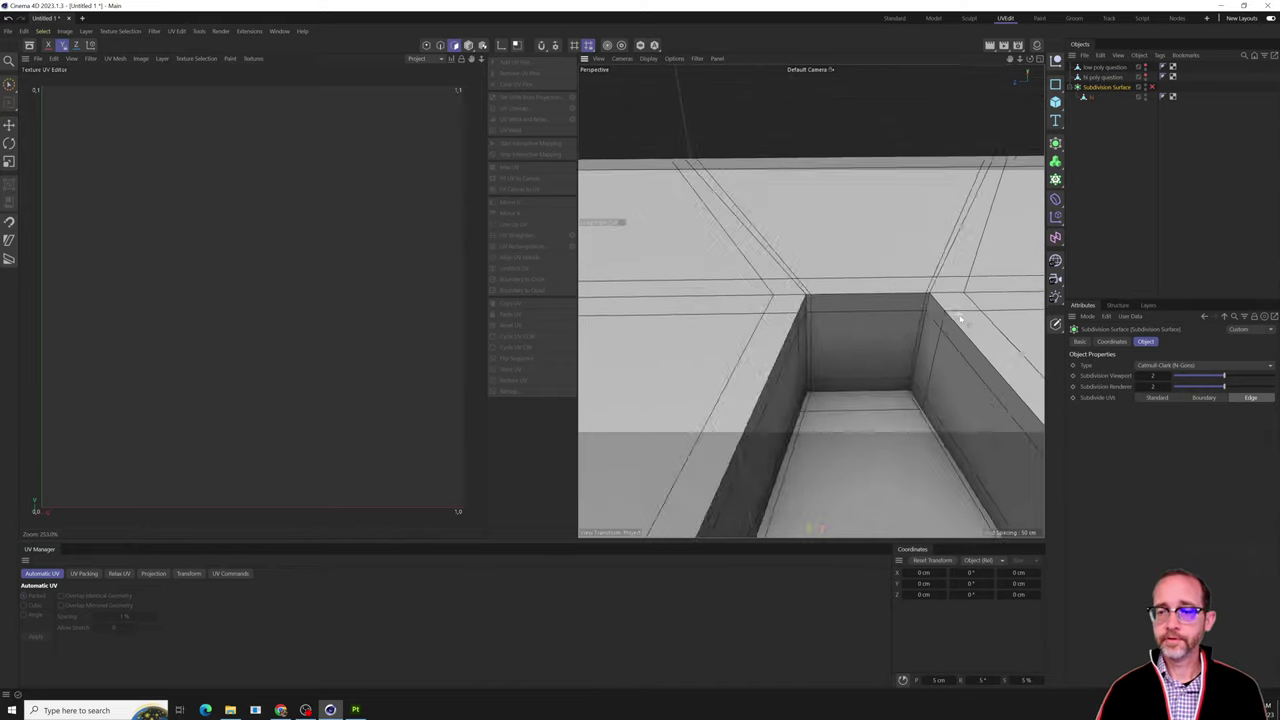
{"action": "middle_click_drag", "start_coordinate": [966, 349], "coordinate": [851, 234], "text": "alt"}
{"action": "scroll", "coordinate": [851, 240], "scroll_direction": "down", "scroll_amount": 2}
{"action": "left_click_drag", "start_coordinate": [851, 311], "coordinate": [875, 300], "text": "alt"}
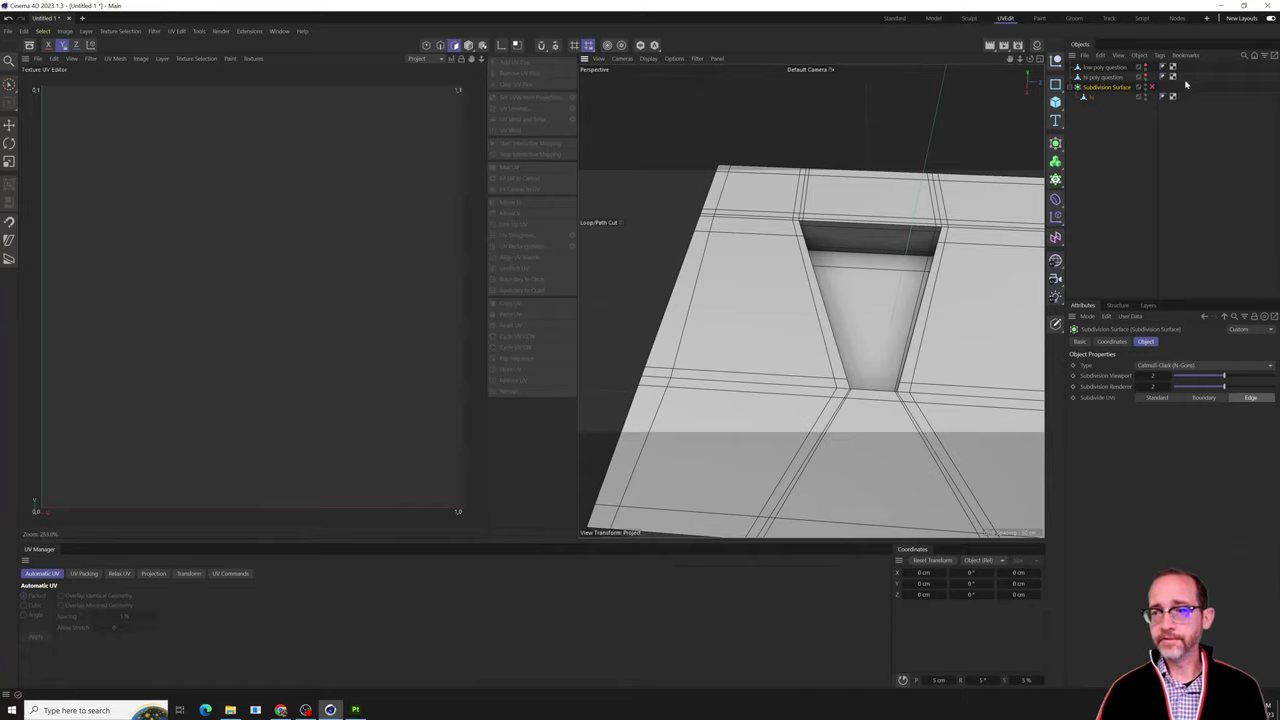
Turn the Subdivision Surface back on and inspect the smoothed edges around the recess.
{"action": "left_click", "coordinate": [1152, 87]}
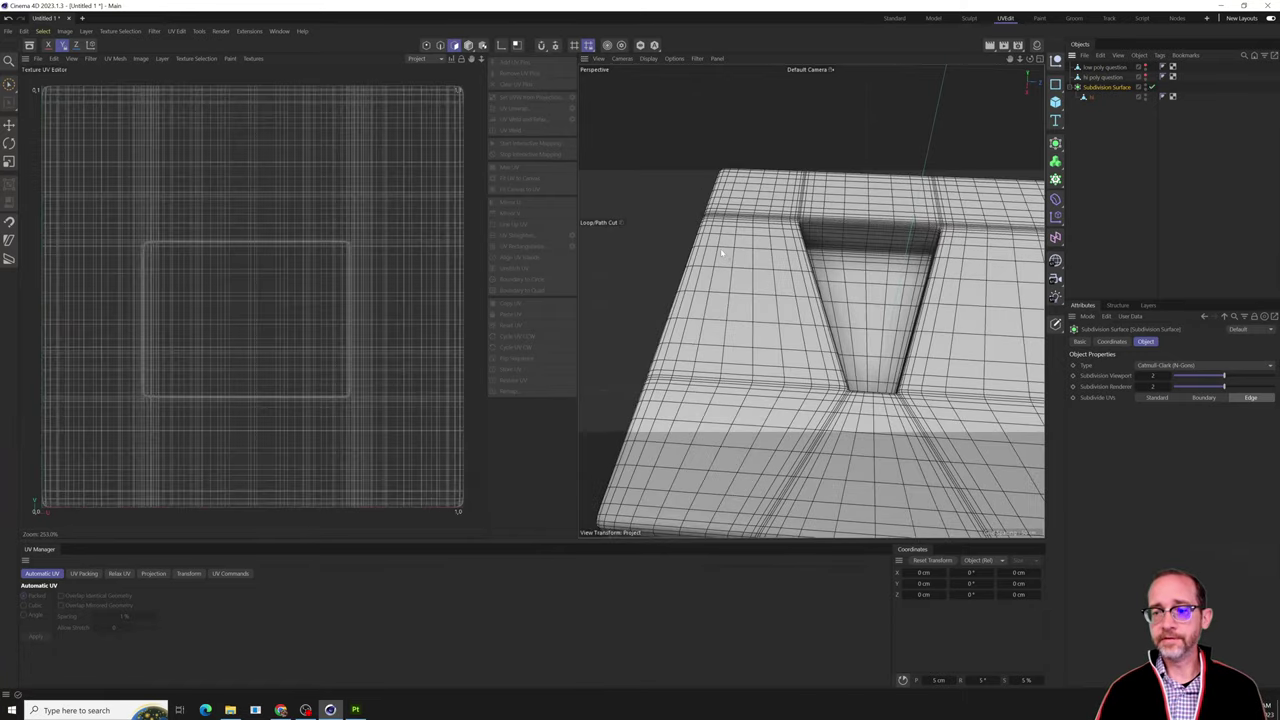
{"action": "left_click_drag", "start_coordinate": [722, 248], "coordinate": [660, 243], "text": "alt"}
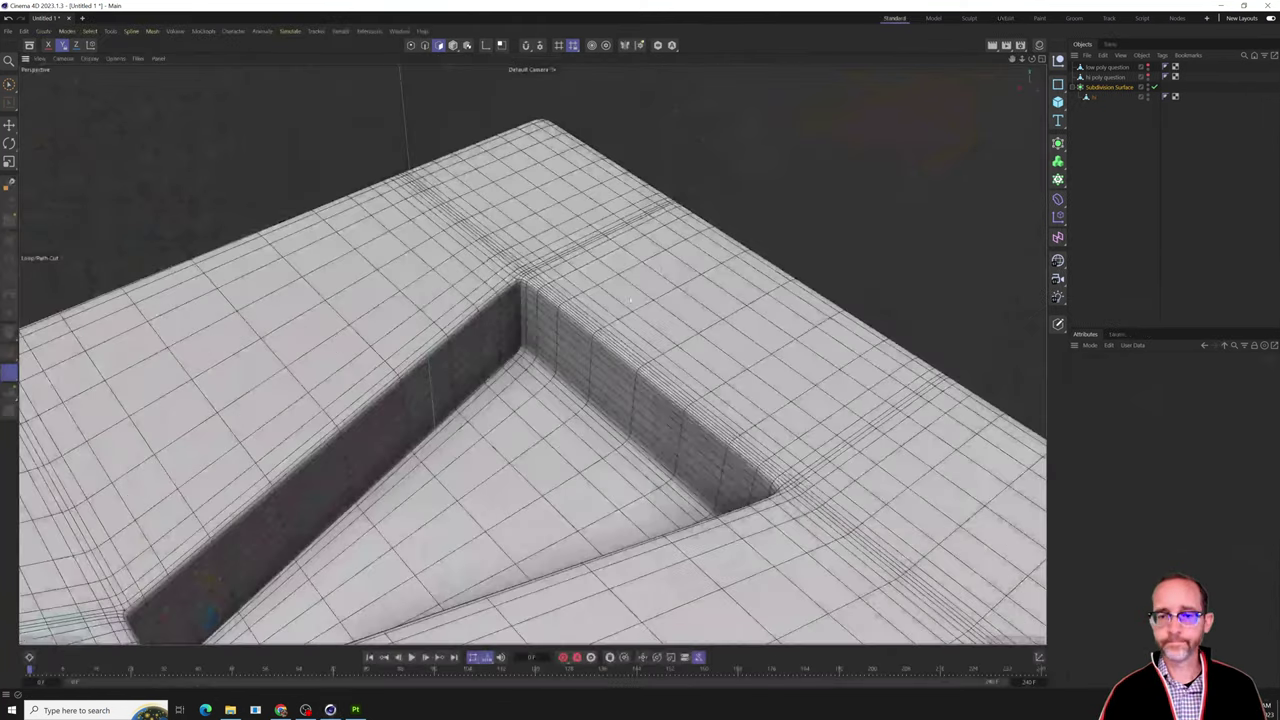
{"action": "scroll", "coordinate": [636, 293], "scroll_direction": "down", "scroll_amount": 5}
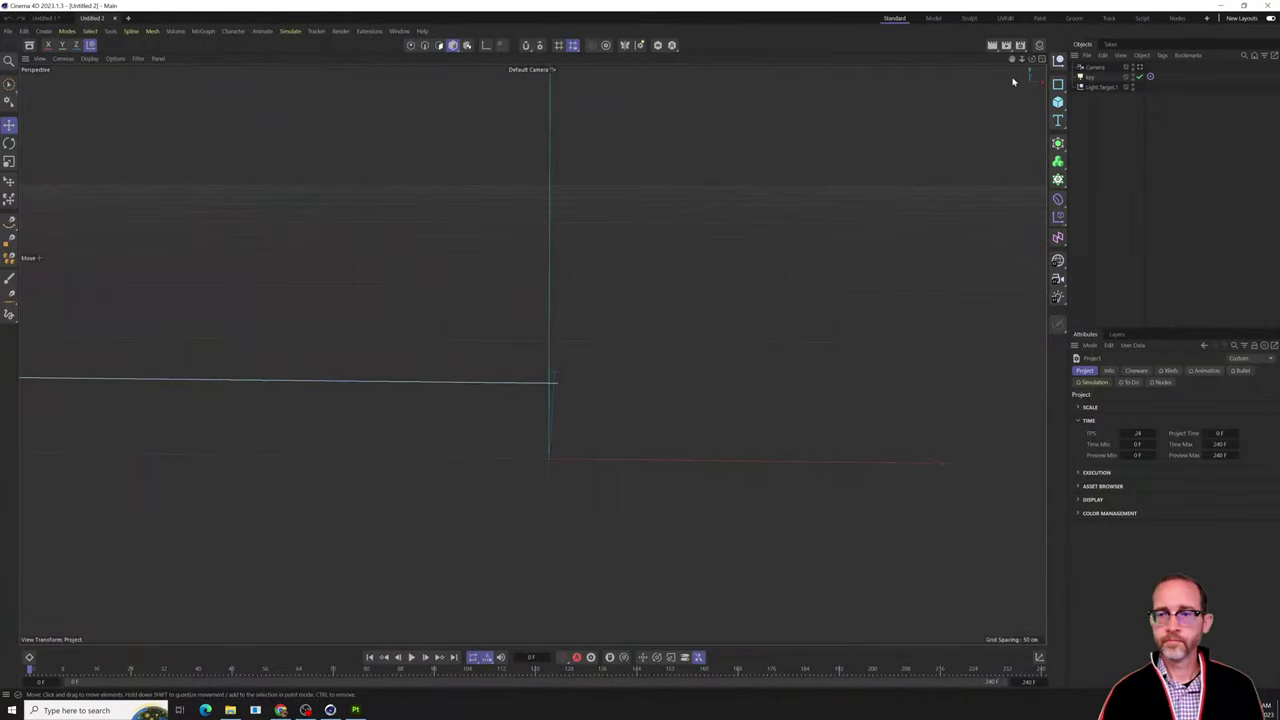
Add a cube to the new scene and delete the camera, key light and light target.
{"action": "left_click", "coordinate": [1057, 101]}
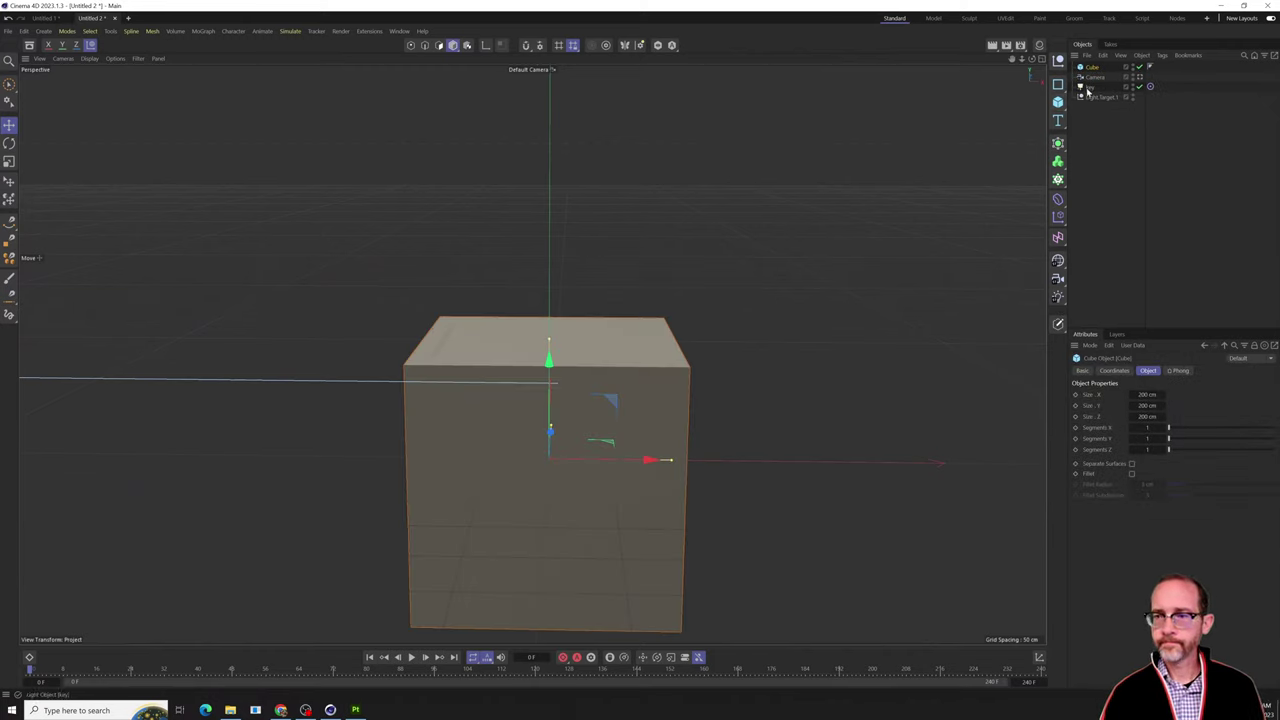
{"action": "left_click", "coordinate": [1089, 78]}
{"action": "left_click", "coordinate": [1089, 98], "text": "shift"}
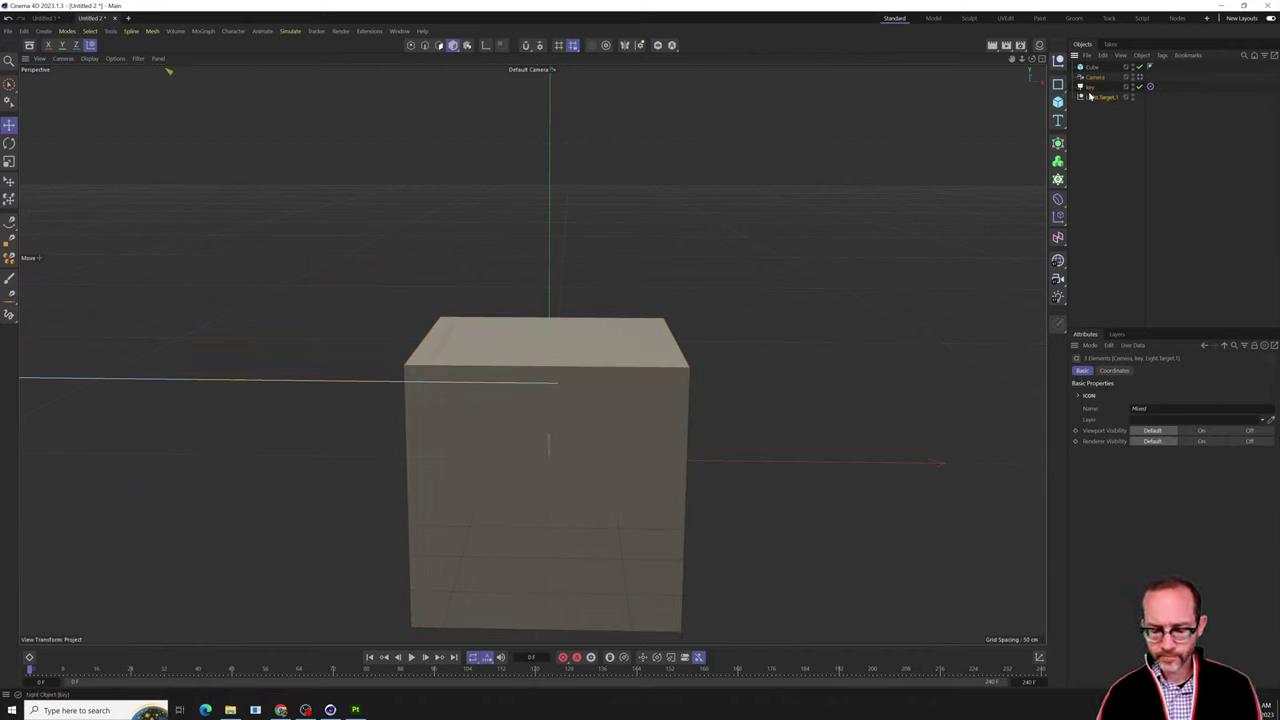
{"action": "key", "text": "Delete"}
Make the cube editable and switch to polygon mode.
{"action": "left_click_drag", "start_coordinate": [660, 312], "coordinate": [771, 334], "text": "alt"}
{"action": "left_click", "coordinate": [1091, 67]}
{"action": "key", "text": "c"}
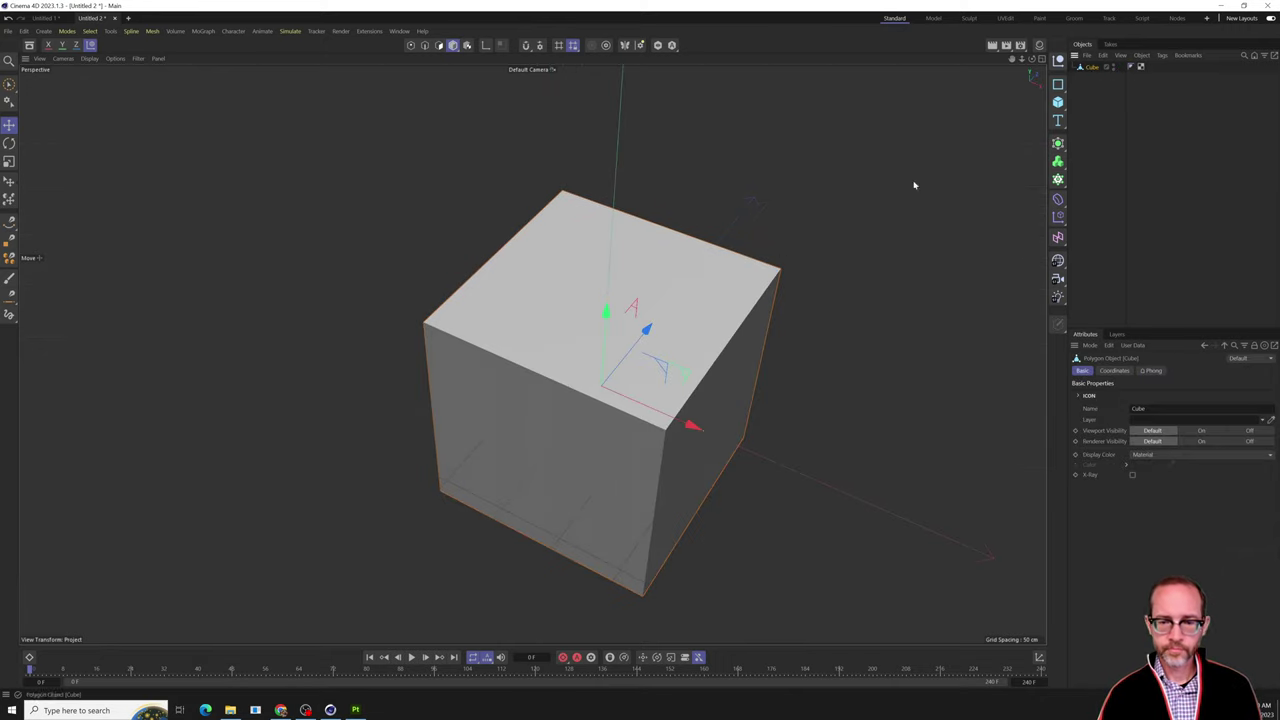
{"action": "left_click", "coordinate": [440, 46]}
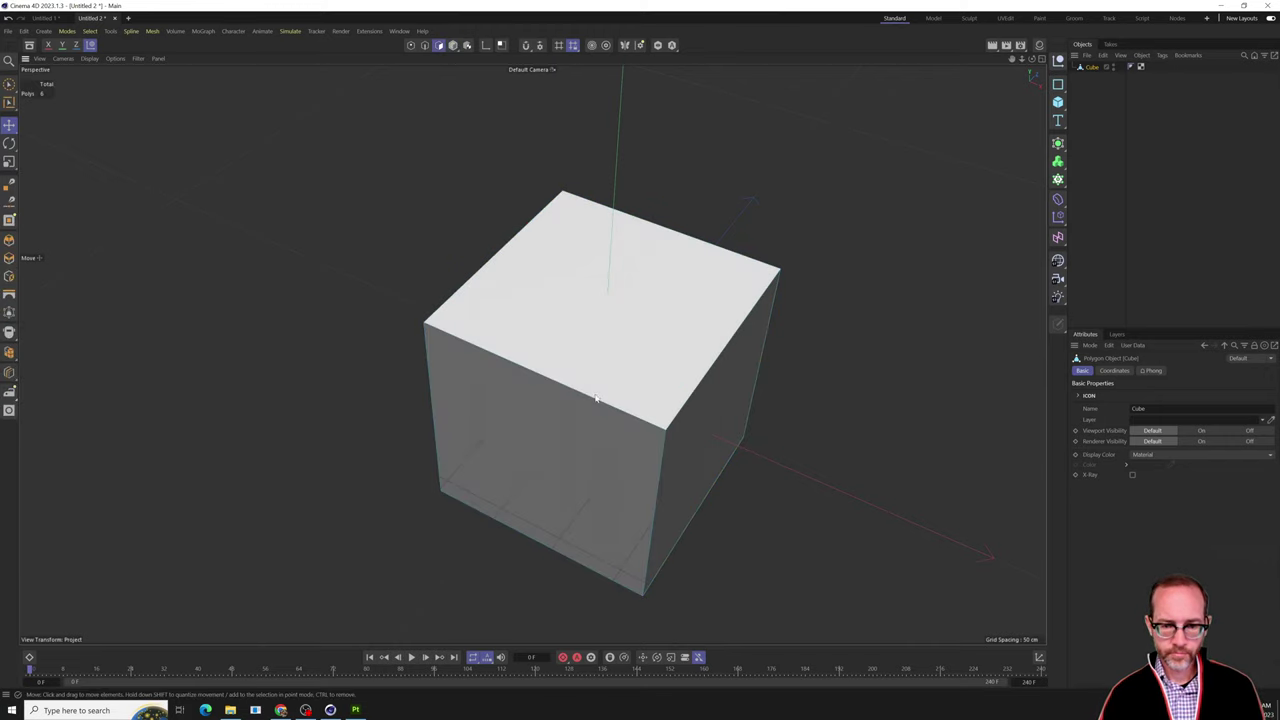
Loop-cut the cube twice in each horizontal direction, with cuts at 50 cm and a further 75 cm, forming a three-by-three grid on top.
{"action": "key", "text": "k"}
{"action": "key", "text": "j"}
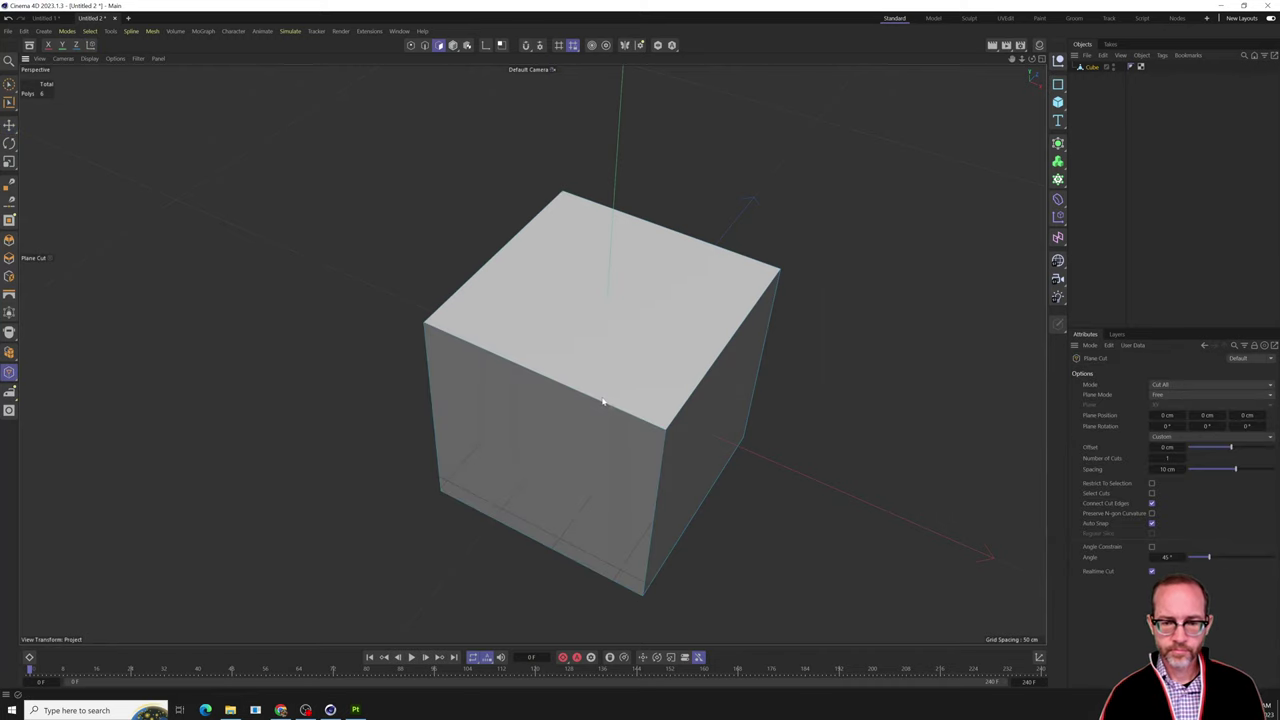
{"action": "key", "text": "k"}
{"action": "key", "text": "l"}
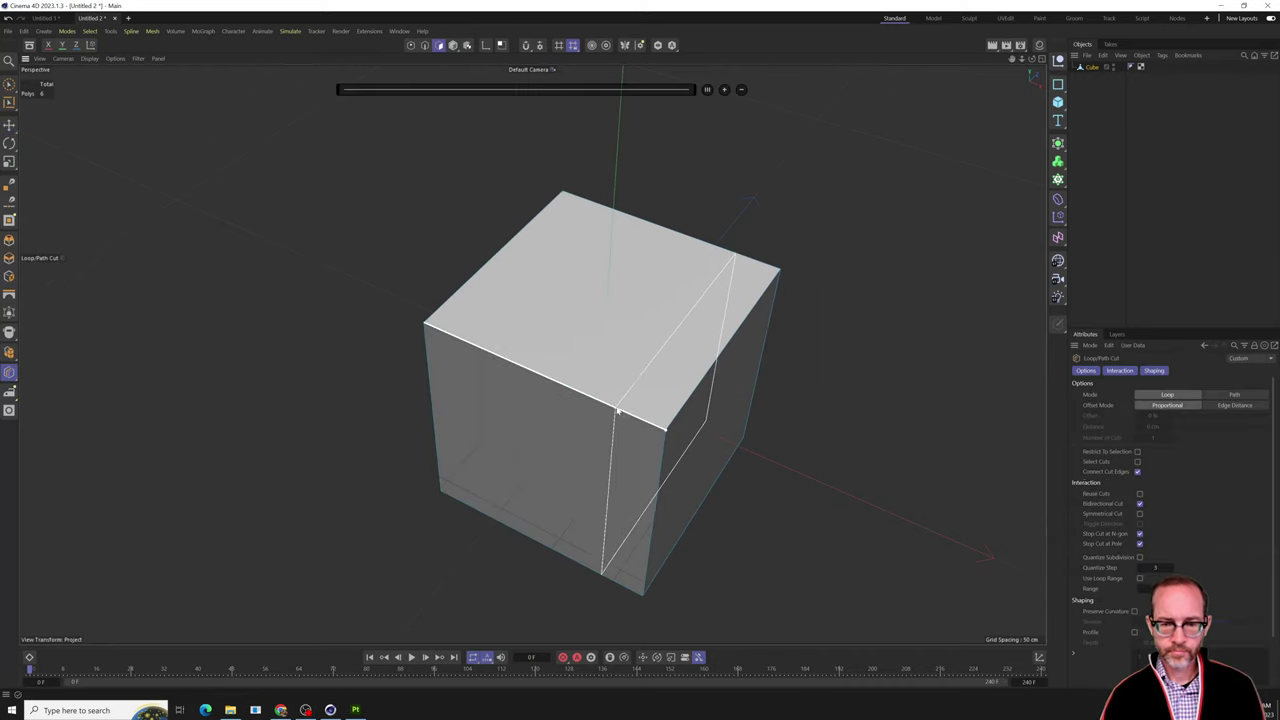
{"action": "left_click", "coordinate": [497, 366], "text": "shift"}
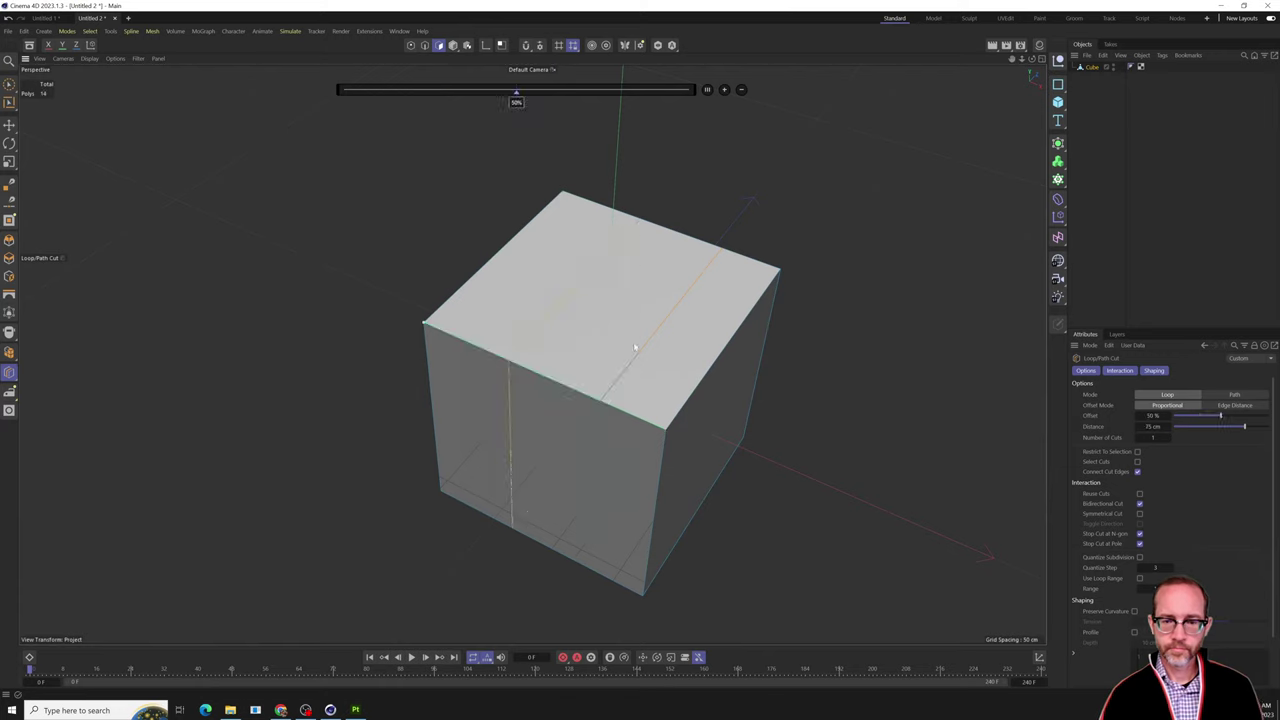
{"action": "left_click", "coordinate": [700, 380]}
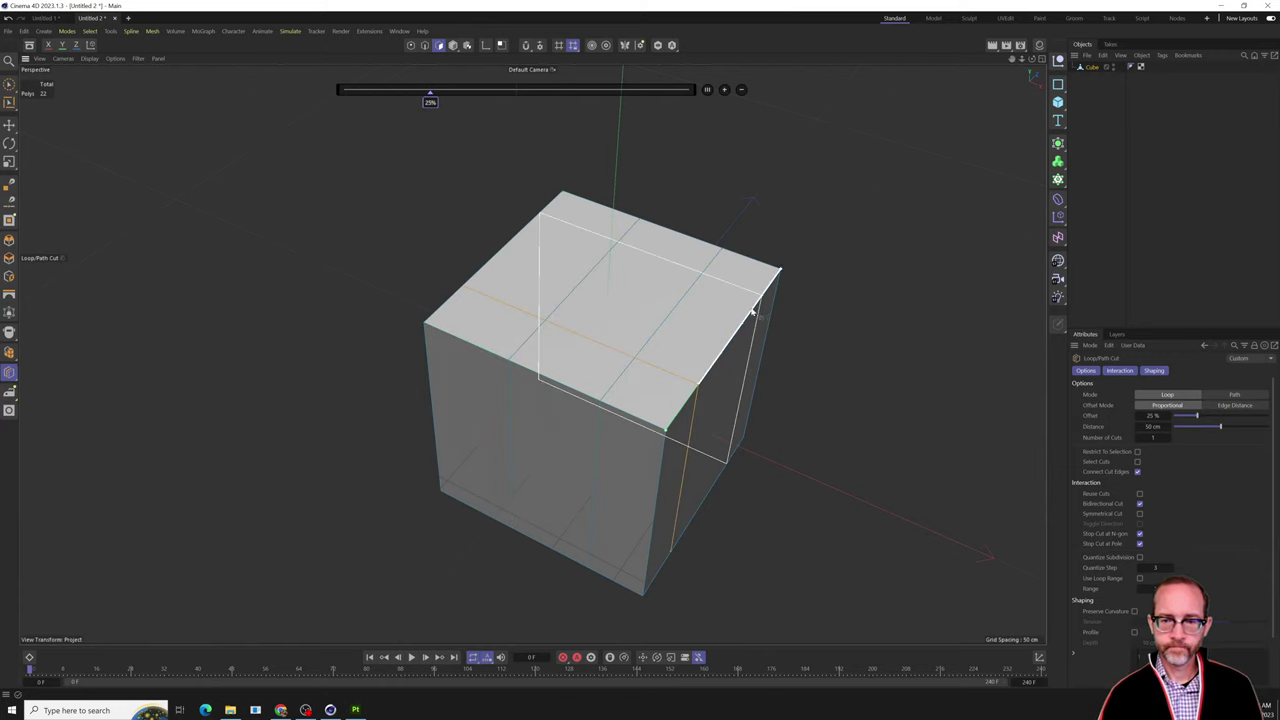
{"action": "left_click", "coordinate": [749, 314], "text": "shift"}
{"action": "left_click_drag", "start_coordinate": [877, 381], "coordinate": [740, 400], "text": "alt"}
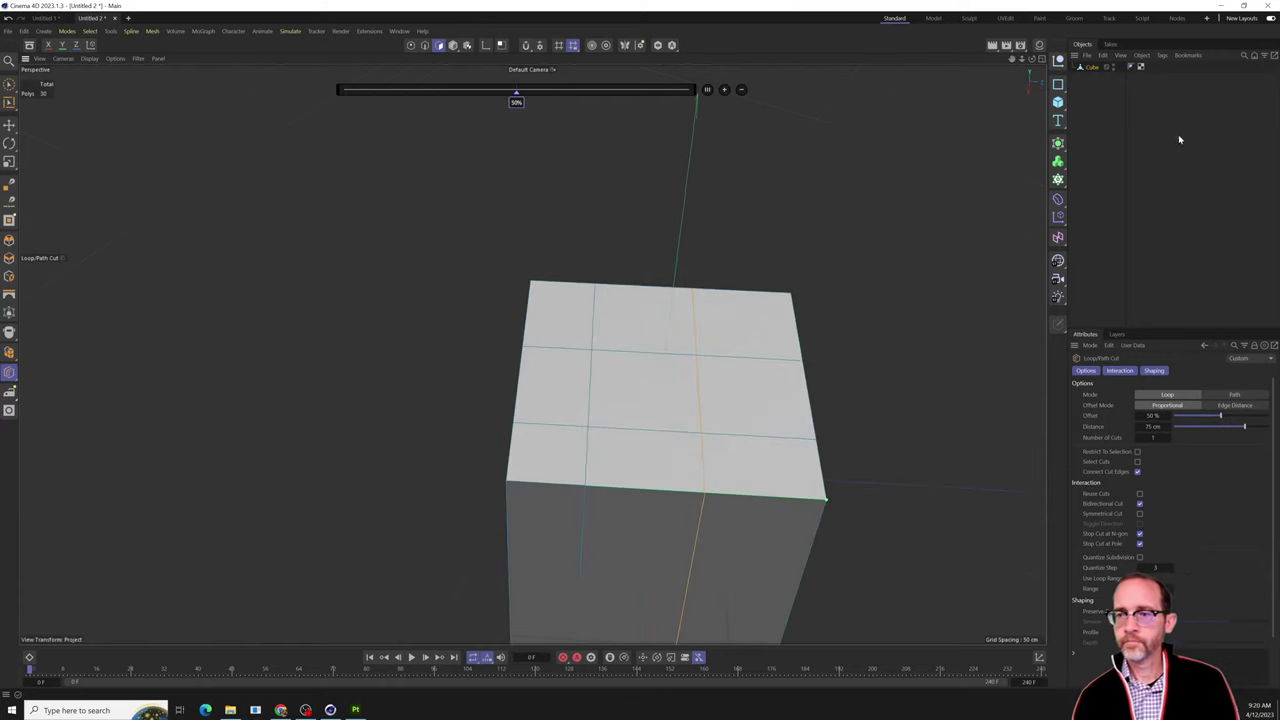
Place the cube under a Subdivision Surface to preview the rounding, and take it back out of the generator.
{"action": "left_click", "coordinate": [1058, 143]}
{"action": "left_click", "coordinate": [1085, 162]}
{"action": "left_click_drag", "start_coordinate": [1097, 77], "coordinate": [1105, 67]}
{"action": "left_click_drag", "start_coordinate": [976, 167], "coordinate": [808, 262], "text": "alt"}
{"action": "left_click", "coordinate": [1110, 80]}
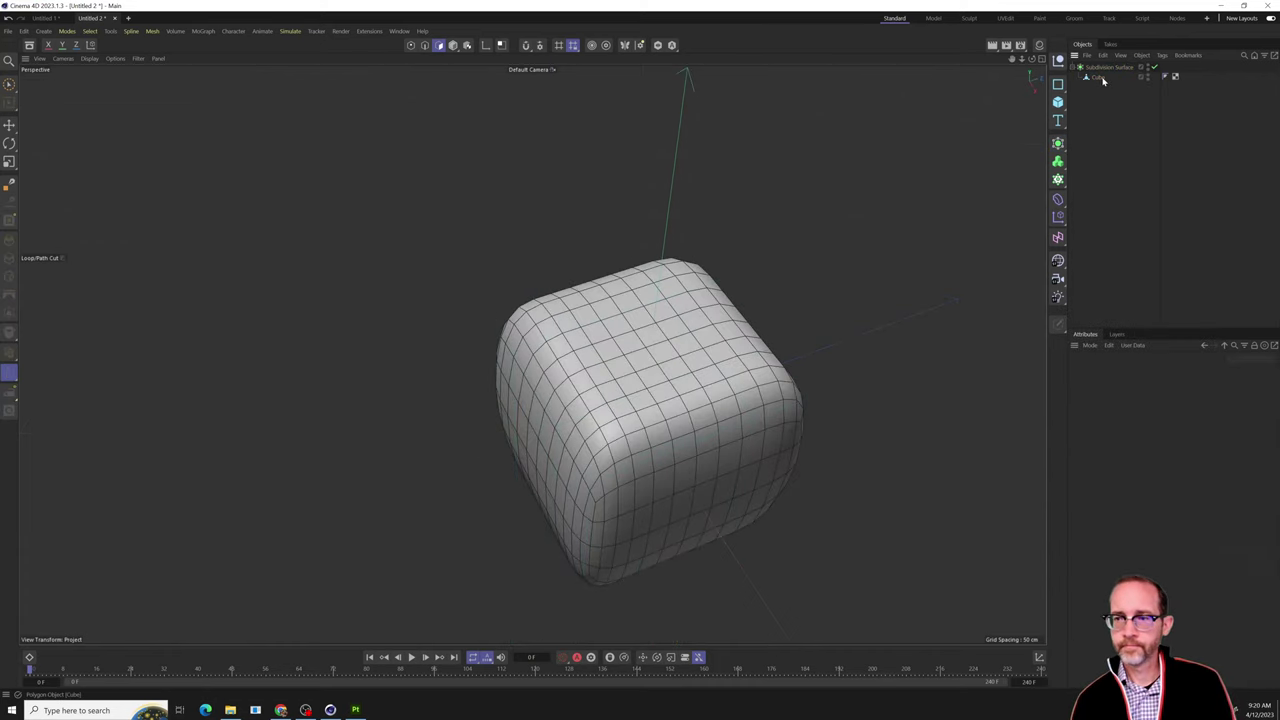
{"action": "left_click_drag", "start_coordinate": [1098, 77], "coordinate": [1103, 110]}
{"action": "middle_click_drag", "start_coordinate": [736, 340], "coordinate": [650, 327], "text": "alt"}
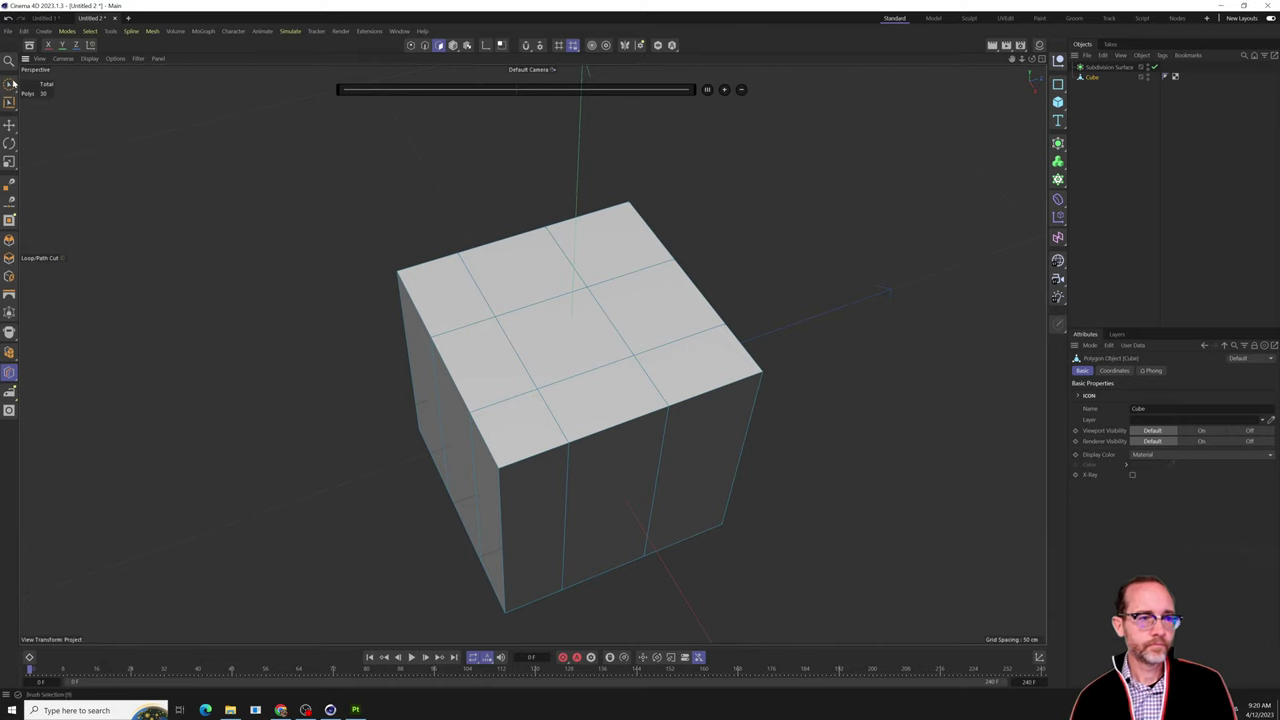
Select the rear edge of the top face's centre polygon and scale it to about 34% along its length.
{"action": "left_click", "coordinate": [9, 85]}
{"action": "left_click", "coordinate": [566, 337]}
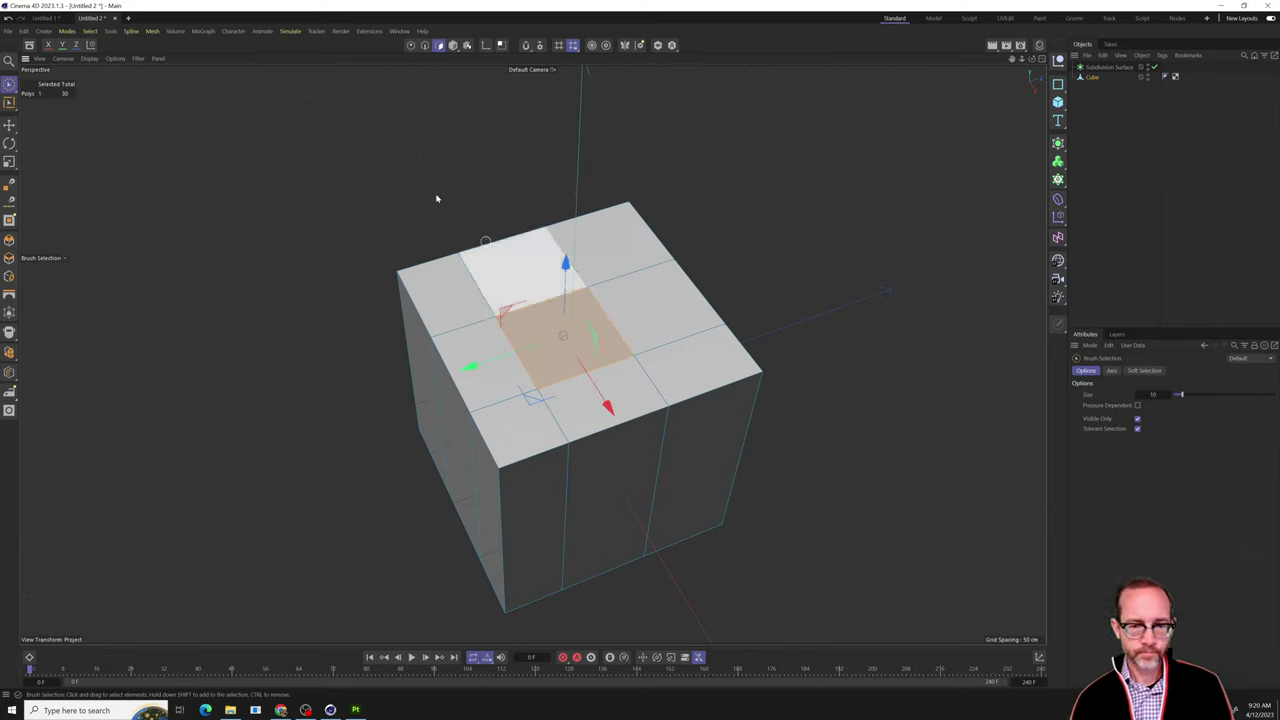
{"action": "left_click", "coordinate": [425, 45]}
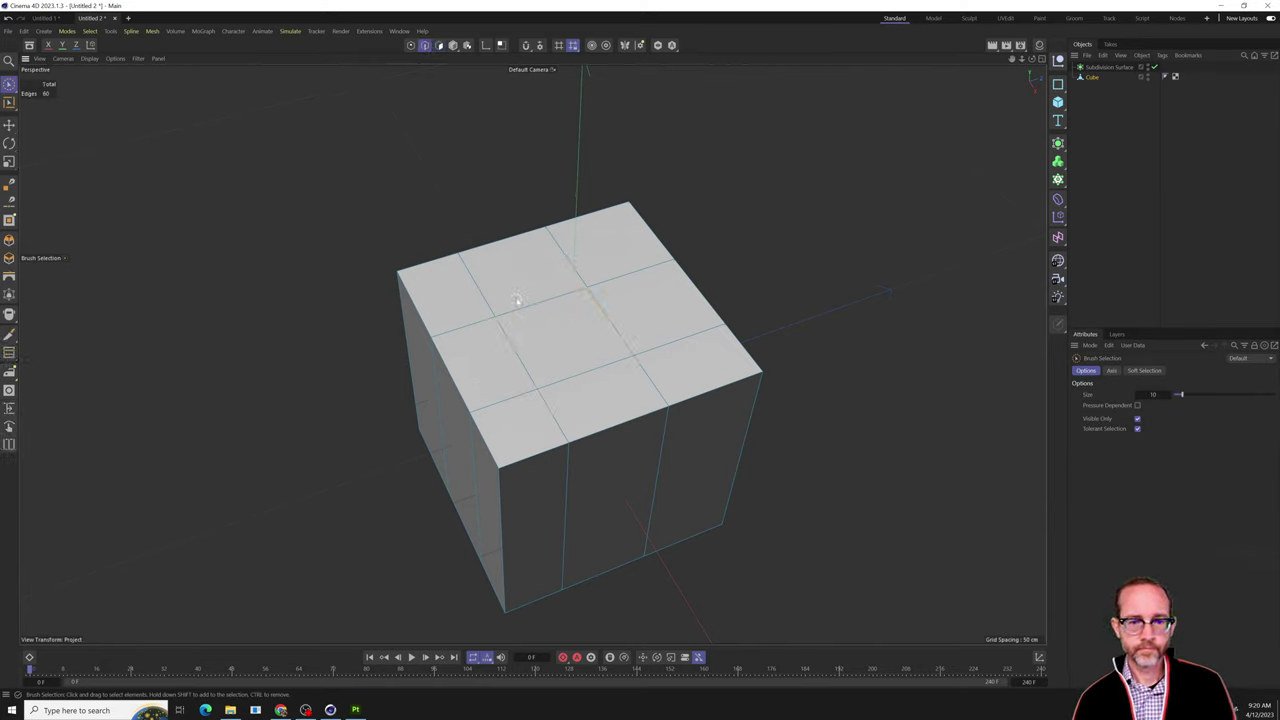
{"action": "left_click", "coordinate": [517, 300]}
{"action": "key", "text": "t"}
{"action": "left_click_drag", "start_coordinate": [474, 328], "coordinate": [511, 306]}
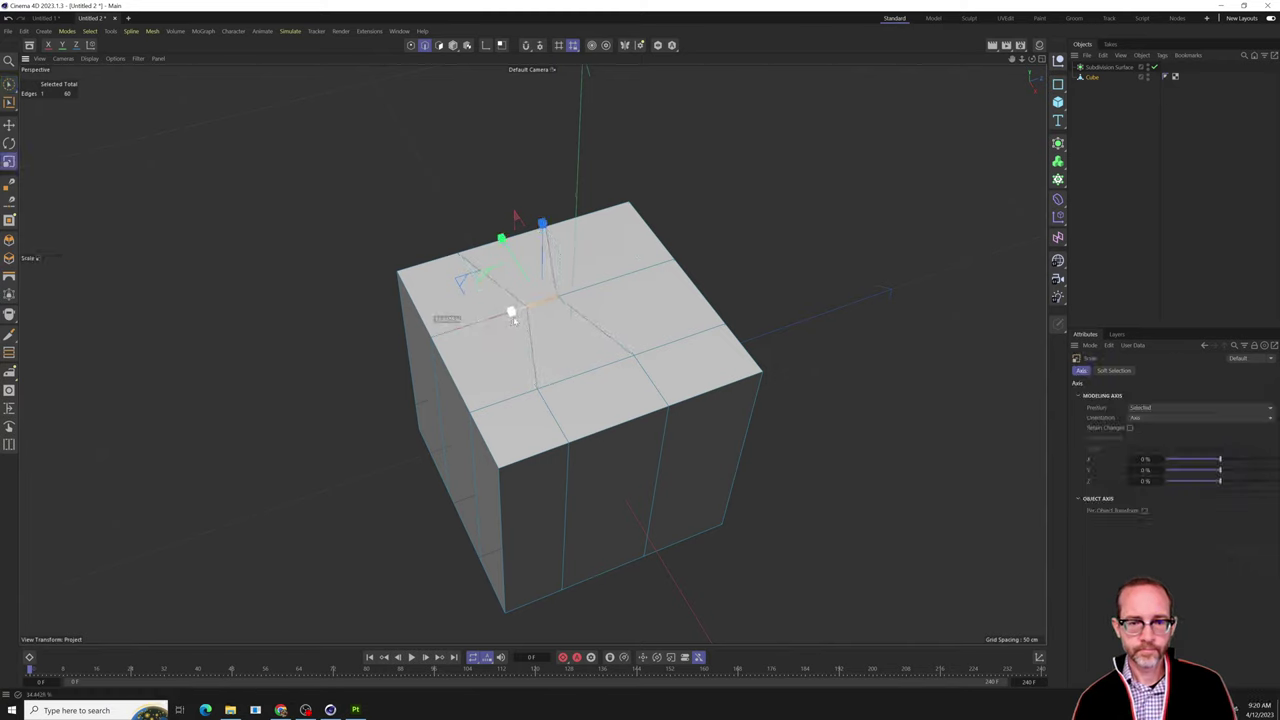
Extrude the tapered centre polygon inward to form a recess, undoing the trial inset.
{"action": "left_click", "coordinate": [7, 92]}
{"action": "left_click", "coordinate": [439, 45]}
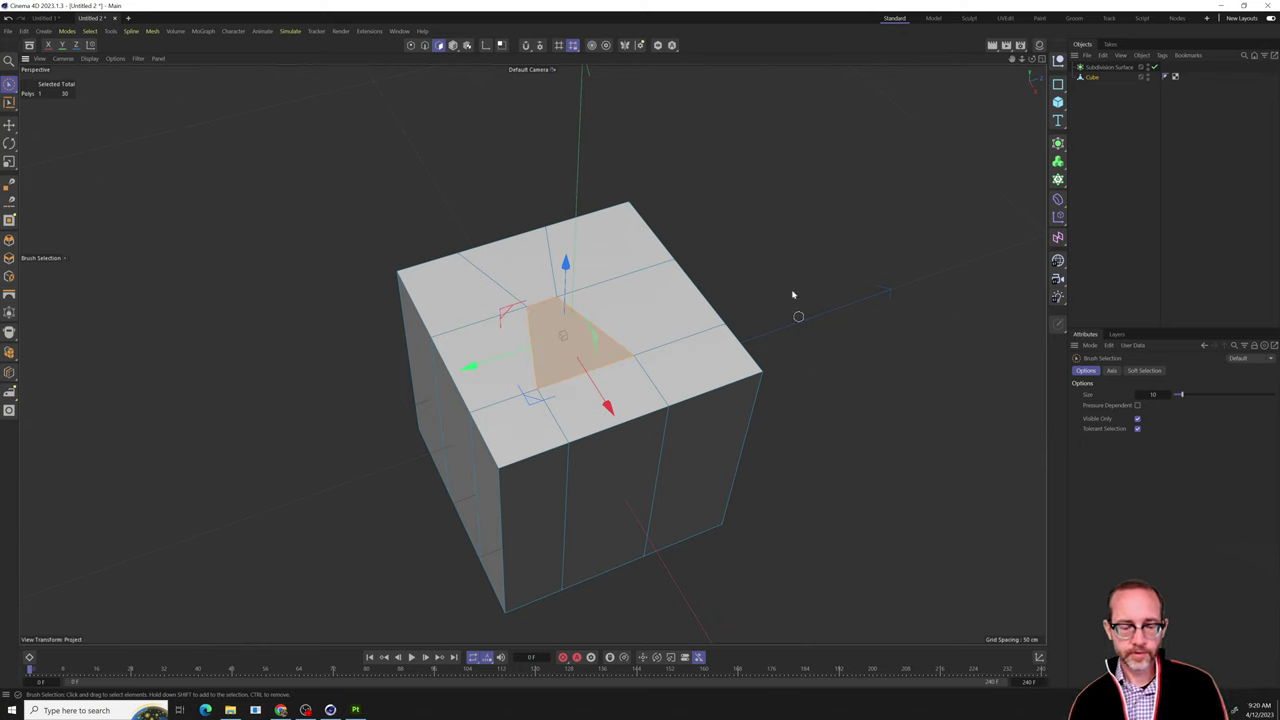
{"action": "key", "text": "i"}
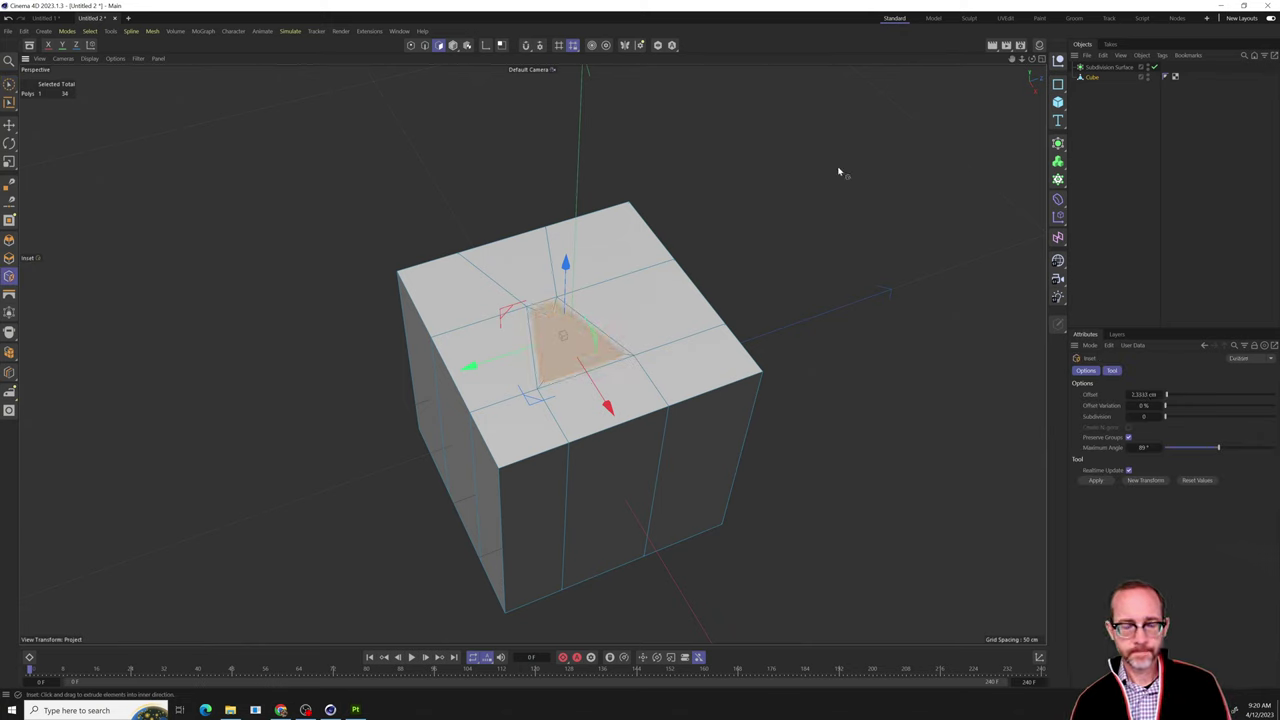
{"action": "key", "text": "ctrl+z"}
{"action": "key", "text": "d"}
{"action": "left_click_drag", "start_coordinate": [837, 171], "coordinate": [783, 171]}
Add a new Subdivision Surface and make the recessed cube its child.
{"action": "left_click", "coordinate": [1058, 142]}
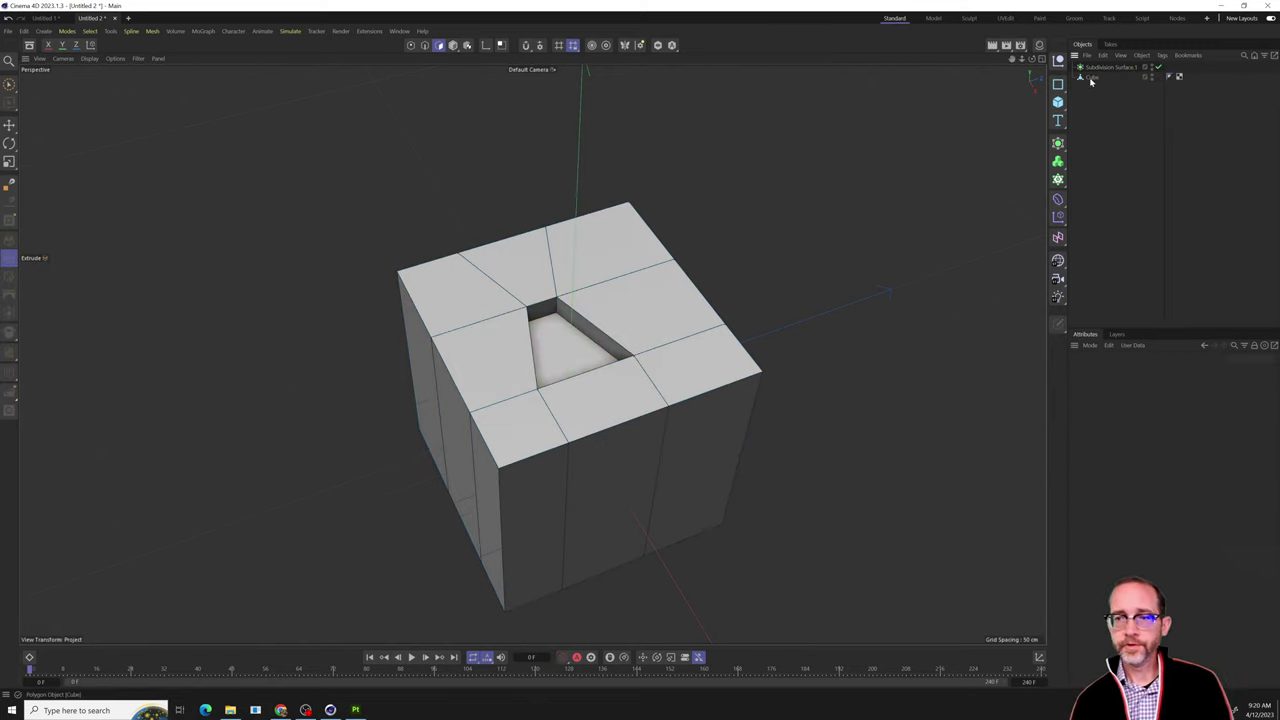
{"action": "left_click_drag", "start_coordinate": [1092, 80], "coordinate": [1097, 68]}
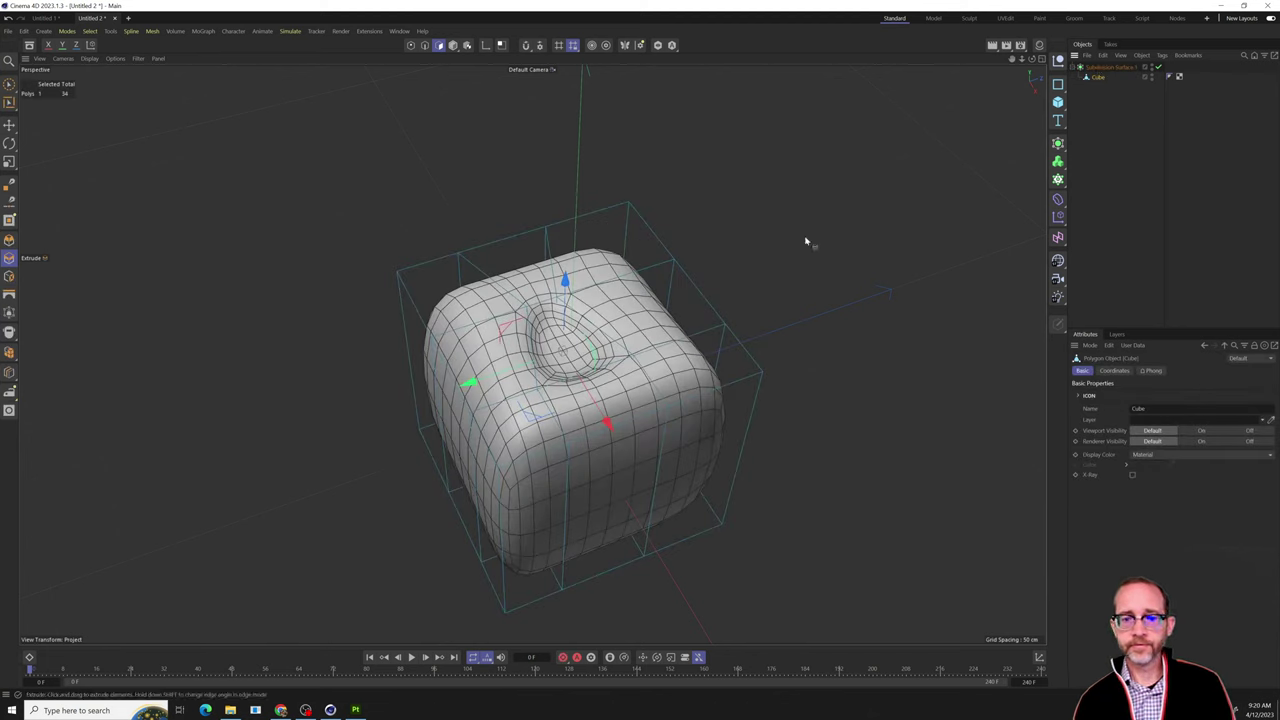
Loop-cut the recess walls all the way around, once near the rim at about 85% and once near the floor.
{"action": "scroll", "coordinate": [557, 332], "scroll_direction": "up", "scroll_amount": 6}
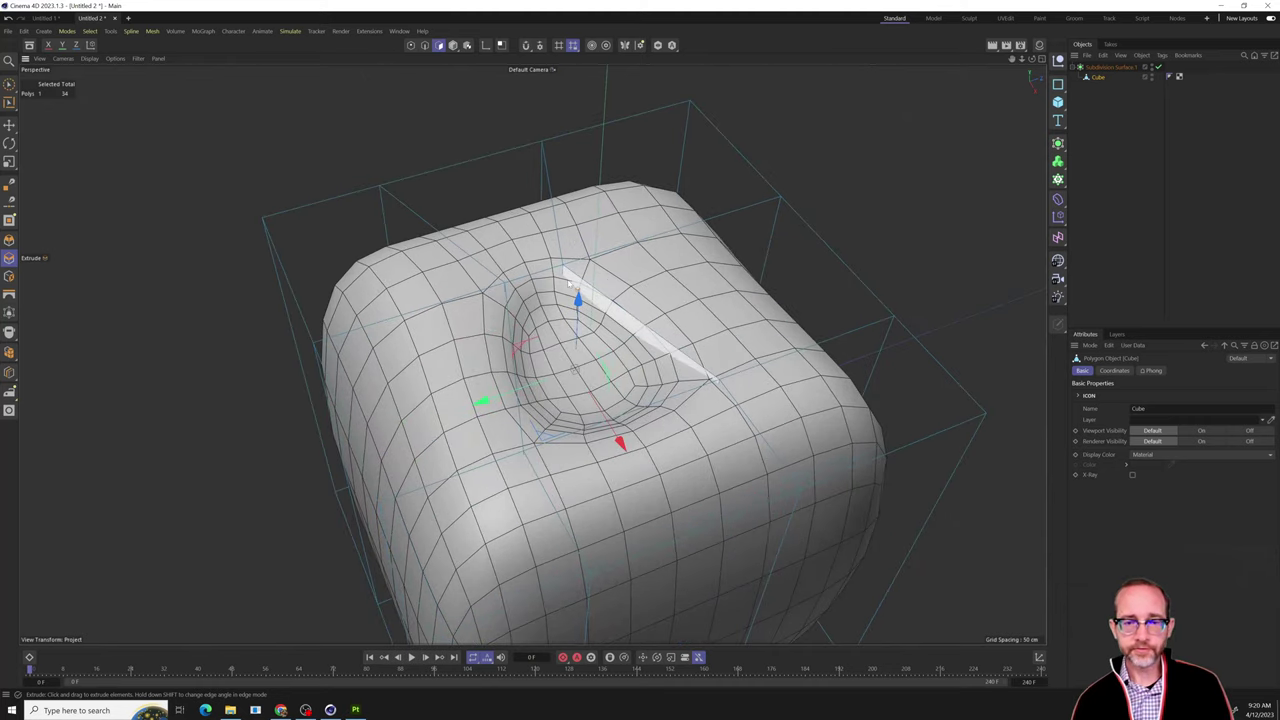
{"action": "key", "text": "k"}
{"action": "key", "text": "l"}
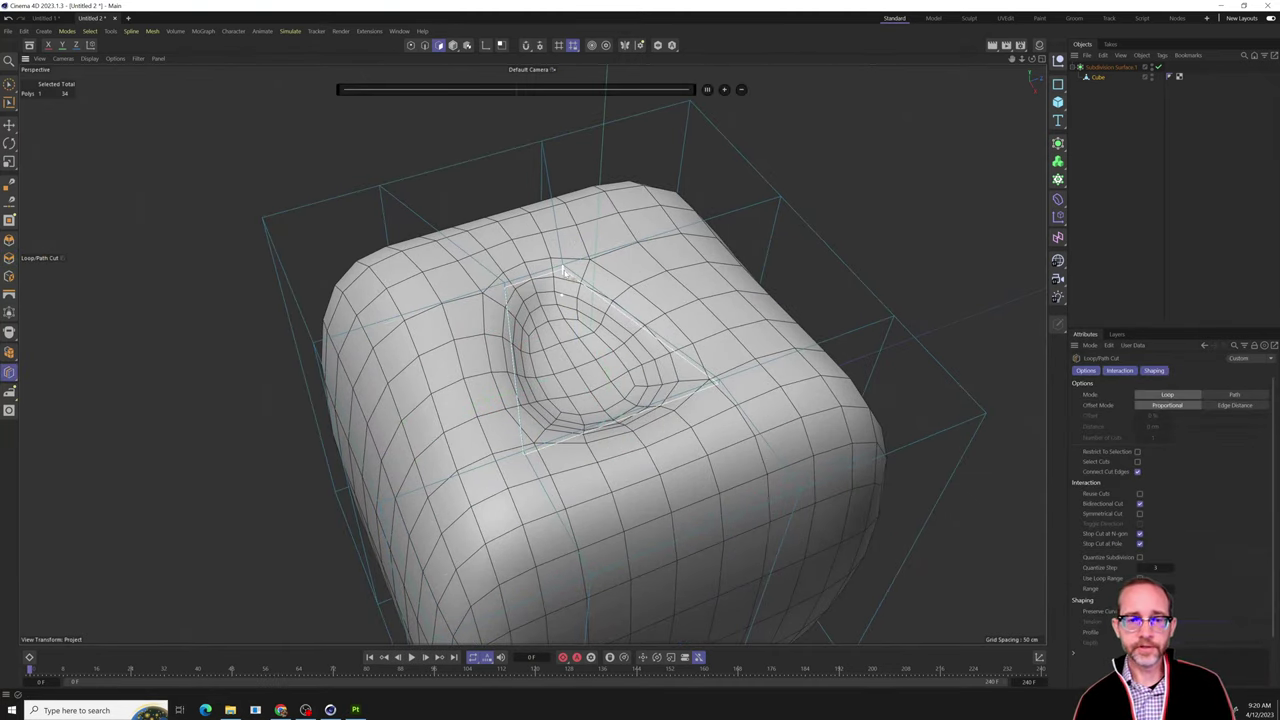
{"action": "left_click", "coordinate": [563, 271]}
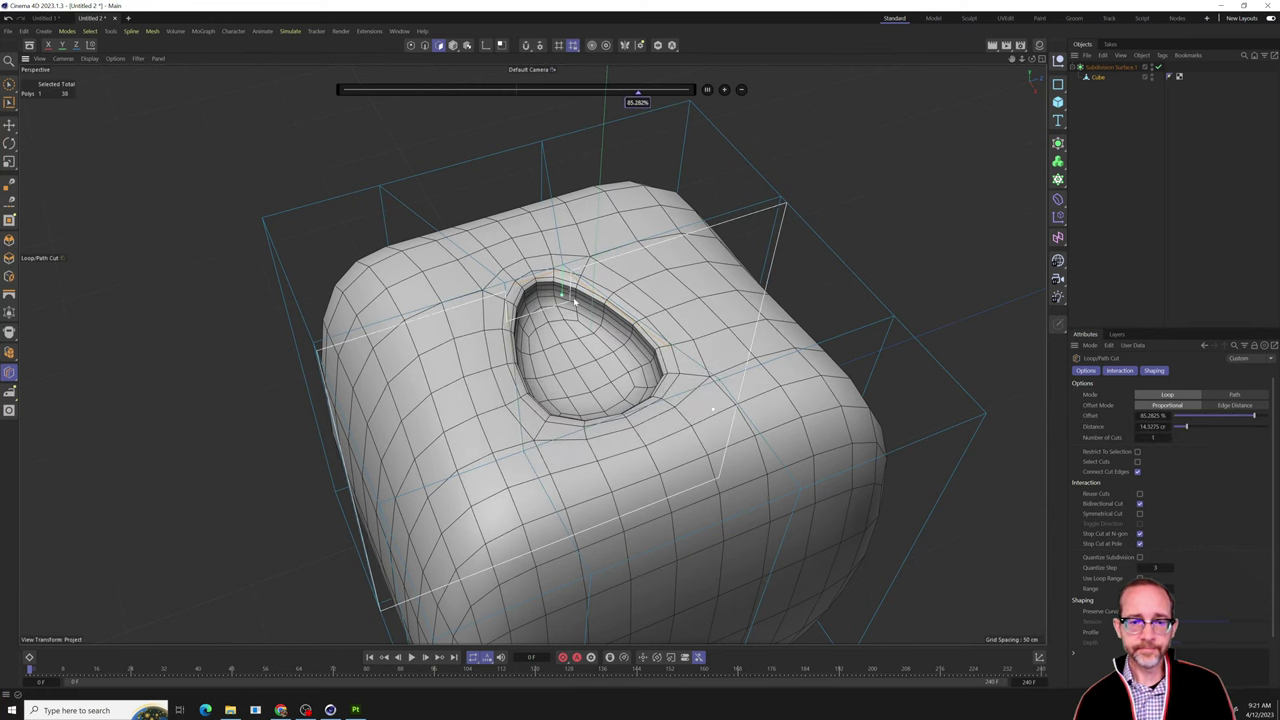
{"action": "scroll", "coordinate": [565, 298], "scroll_direction": "up", "scroll_amount": 2}
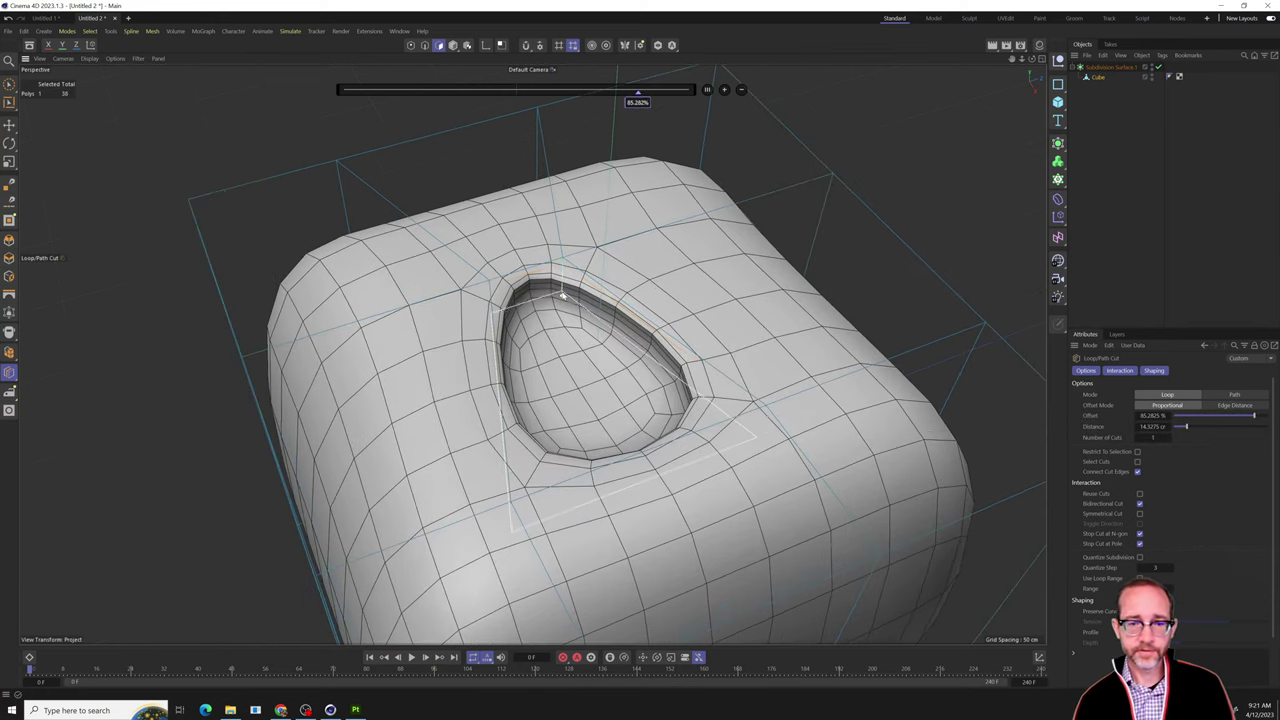
{"action": "left_click", "coordinate": [563, 295]}
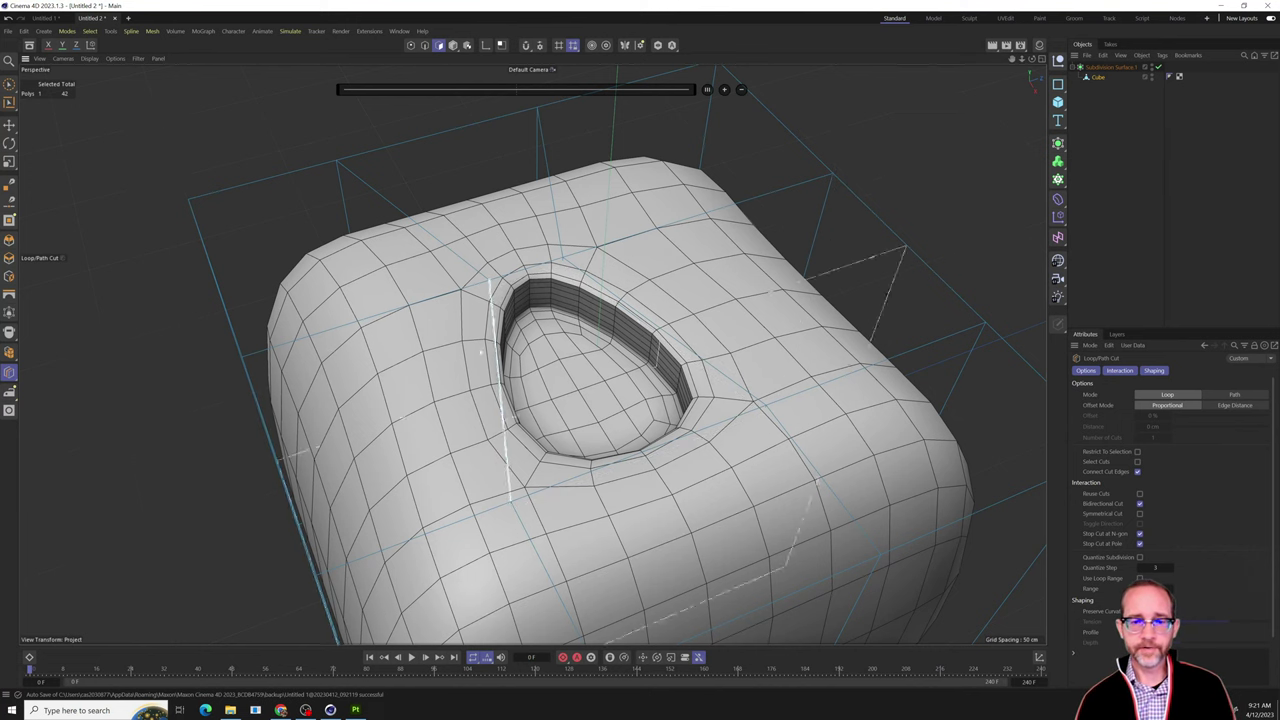
Add support loops either side of the recess's rear edge at about 6.7% and 8%, and inside its front edge at about 95.5%.
{"action": "left_click", "coordinate": [492, 296]}
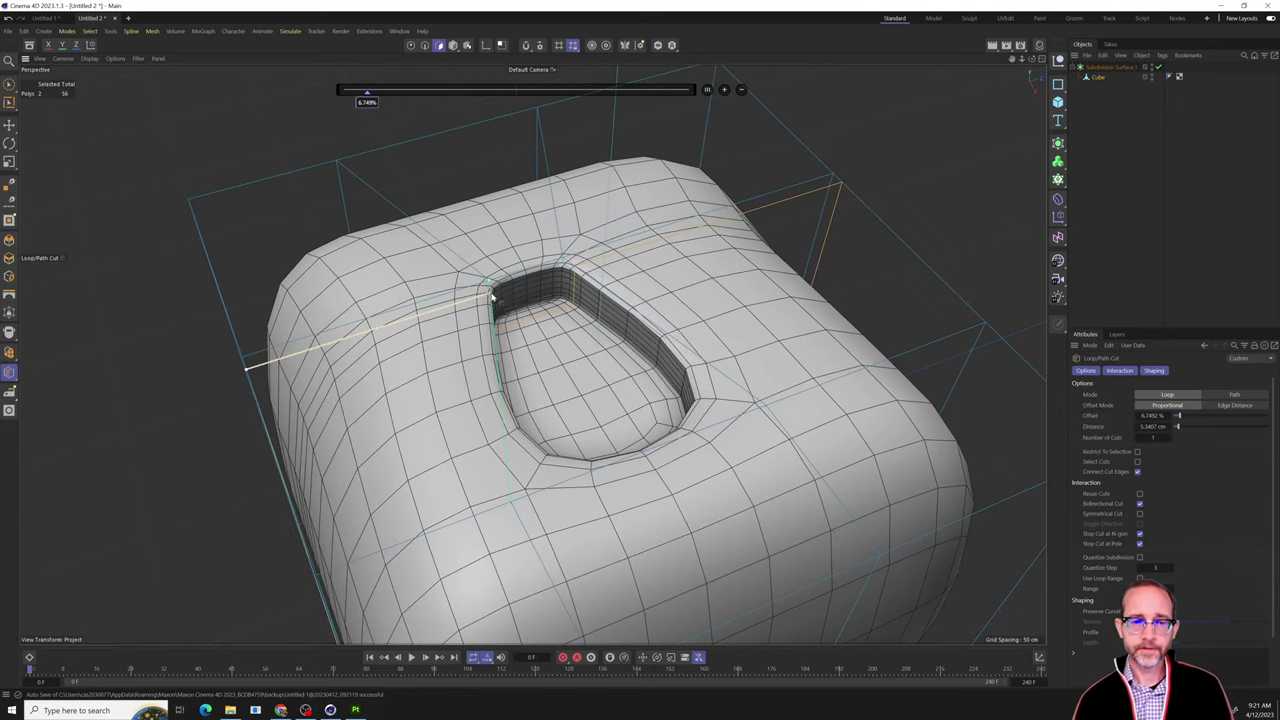
{"action": "left_click", "coordinate": [480, 276]}
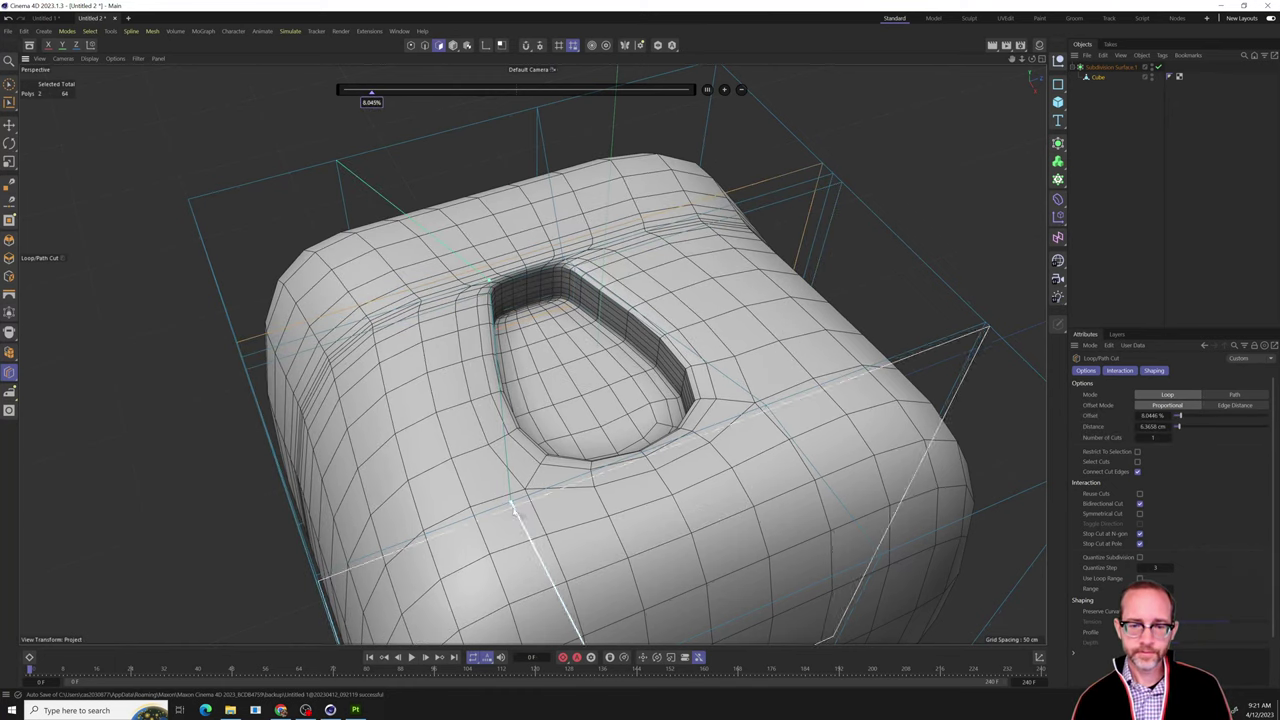
{"action": "left_click", "coordinate": [511, 511]}
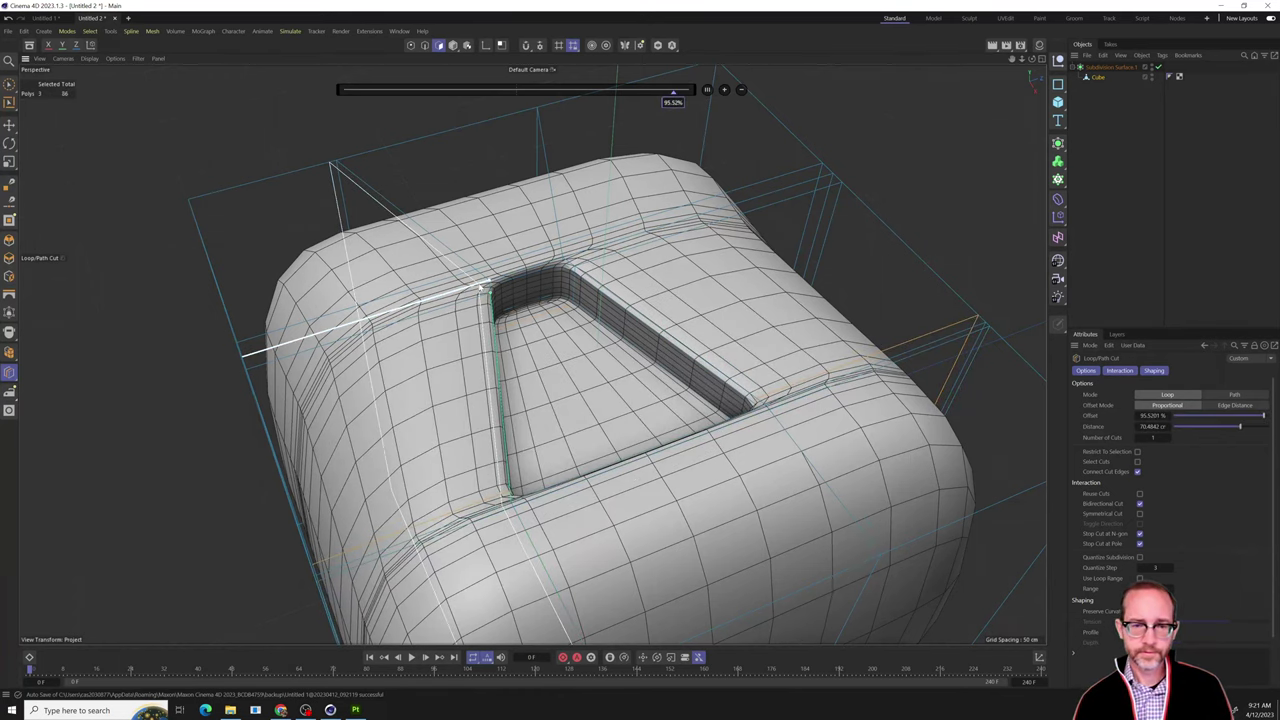
Add support loops along both slanted sides of the recess, outside and inside its edges, with offsets of about 4.6%, 13.3% and 93.2%.
{"action": "left_click", "coordinate": [481, 287]}
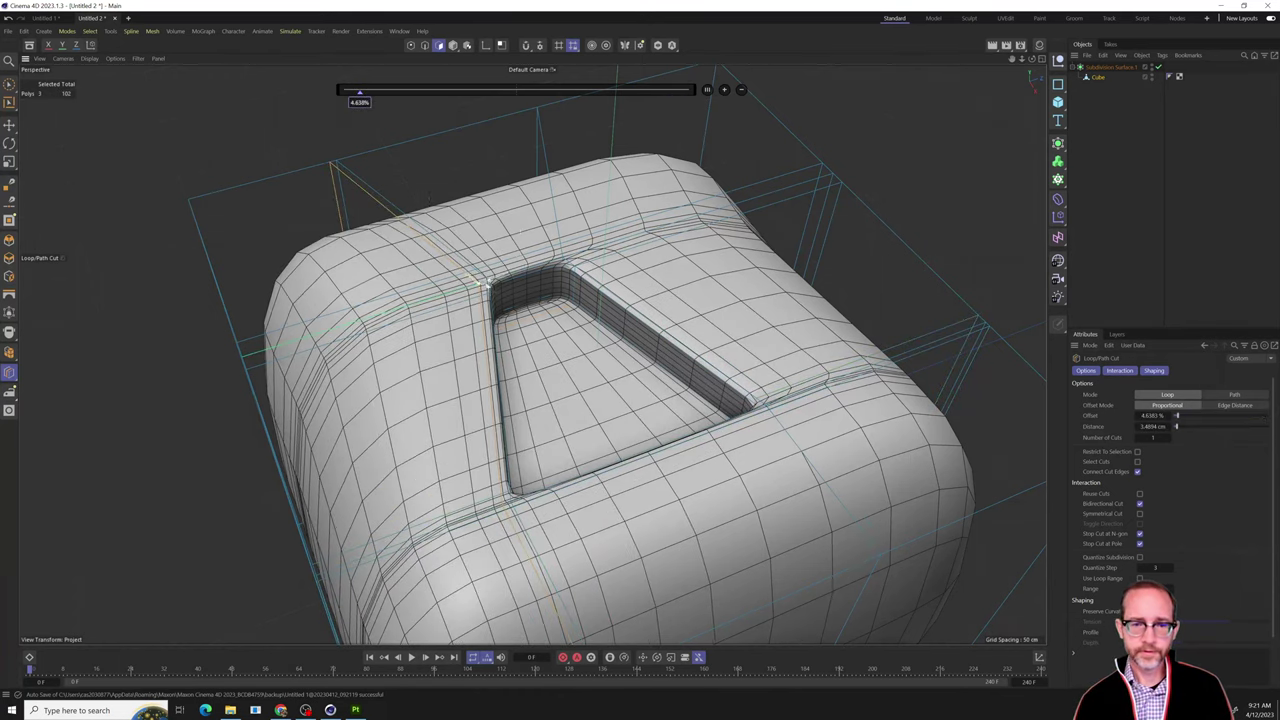
{"action": "left_click", "coordinate": [556, 262]}
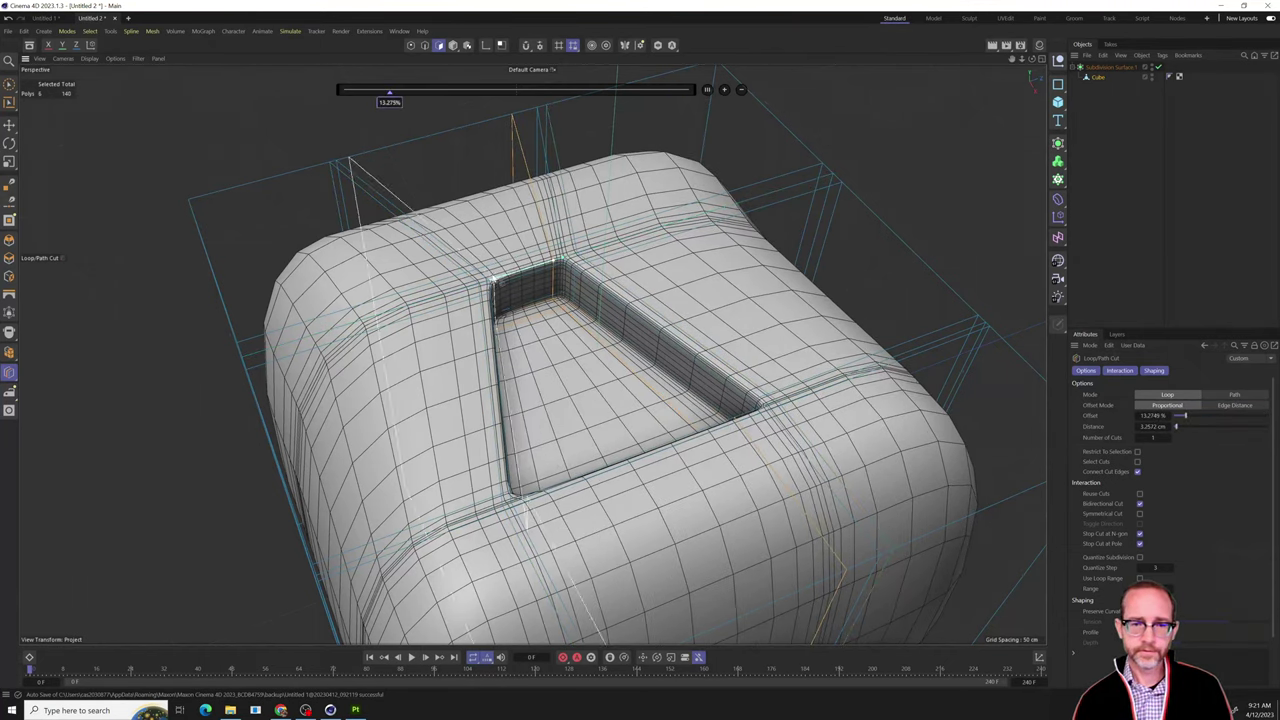
{"action": "left_click", "coordinate": [494, 281]}
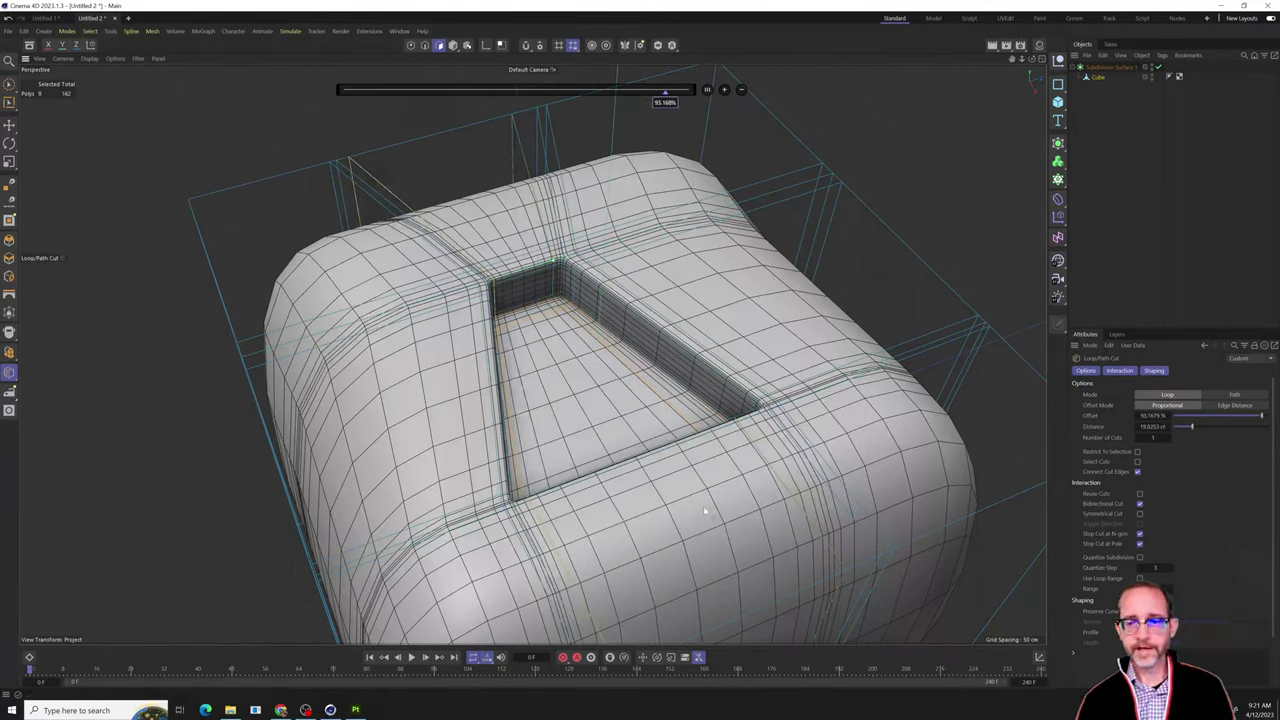
{"action": "mouse_move", "coordinate": [704, 510]}
{"action": "left_mouse_down", "text": "alt"}
{"action": "mouse_move", "coordinate": [728, 506]}
{"action": "mouse_move", "coordinate": [705, 515]}
{"action": "left_mouse_up", "text": "alt"}
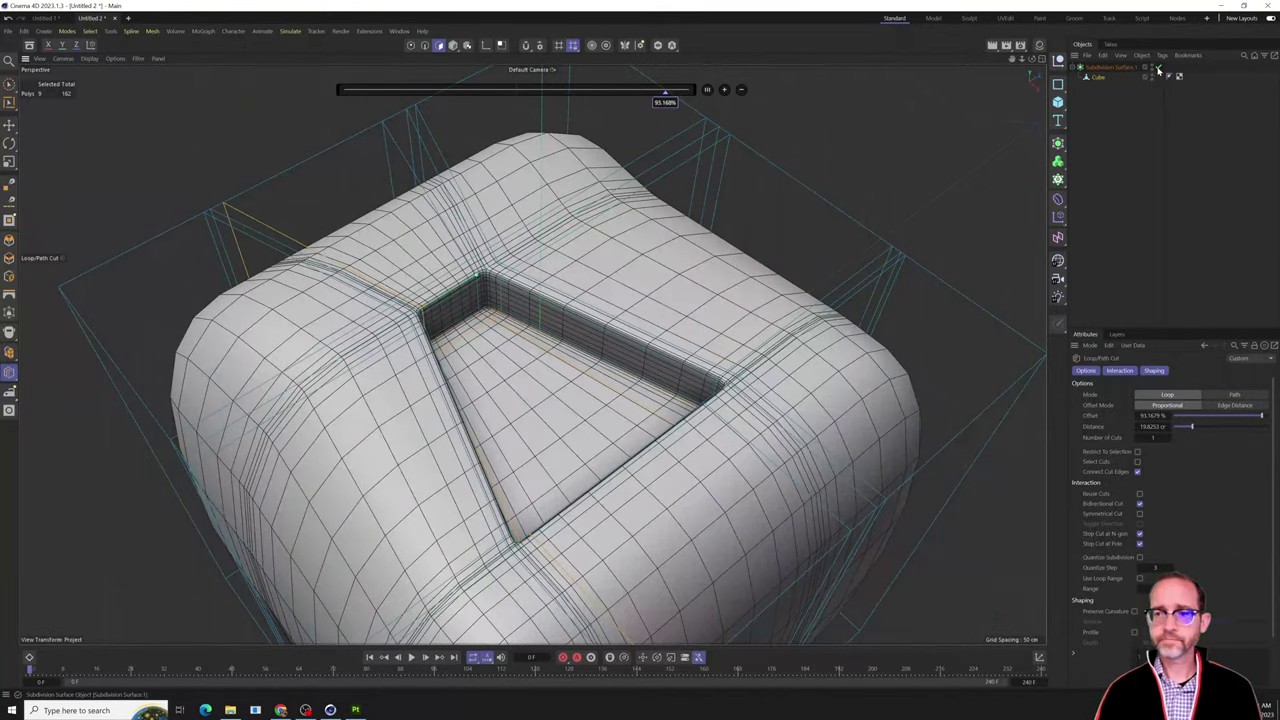
Toggle the Subdivision Surface off and on repeatedly to compare the smoothed cube with its low-poly cage.
{"action": "left_click", "coordinate": [1158, 68]}
{"action": "left_click", "coordinate": [1158, 68]}
{"action": "left_click", "coordinate": [1158, 68]}
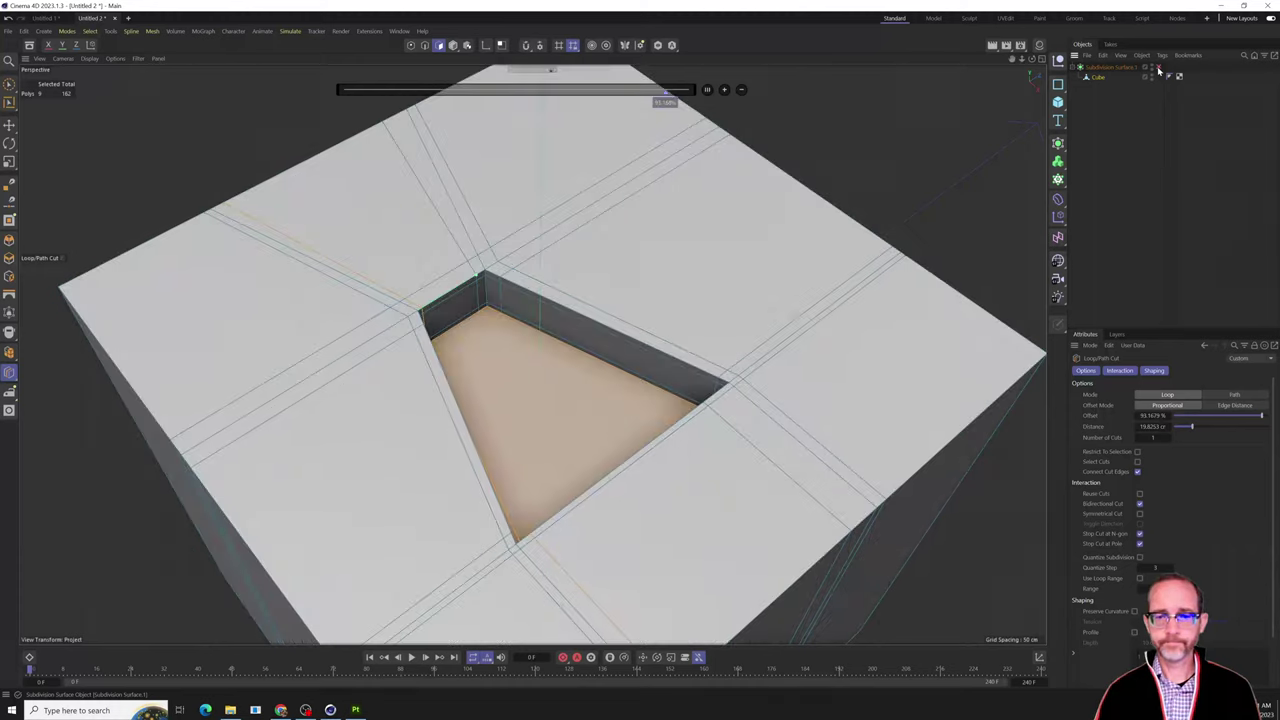
{"action": "left_click", "coordinate": [1158, 68]}
{"action": "left_click", "coordinate": [1158, 68]}
{"action": "left_click", "coordinate": [1158, 68]}
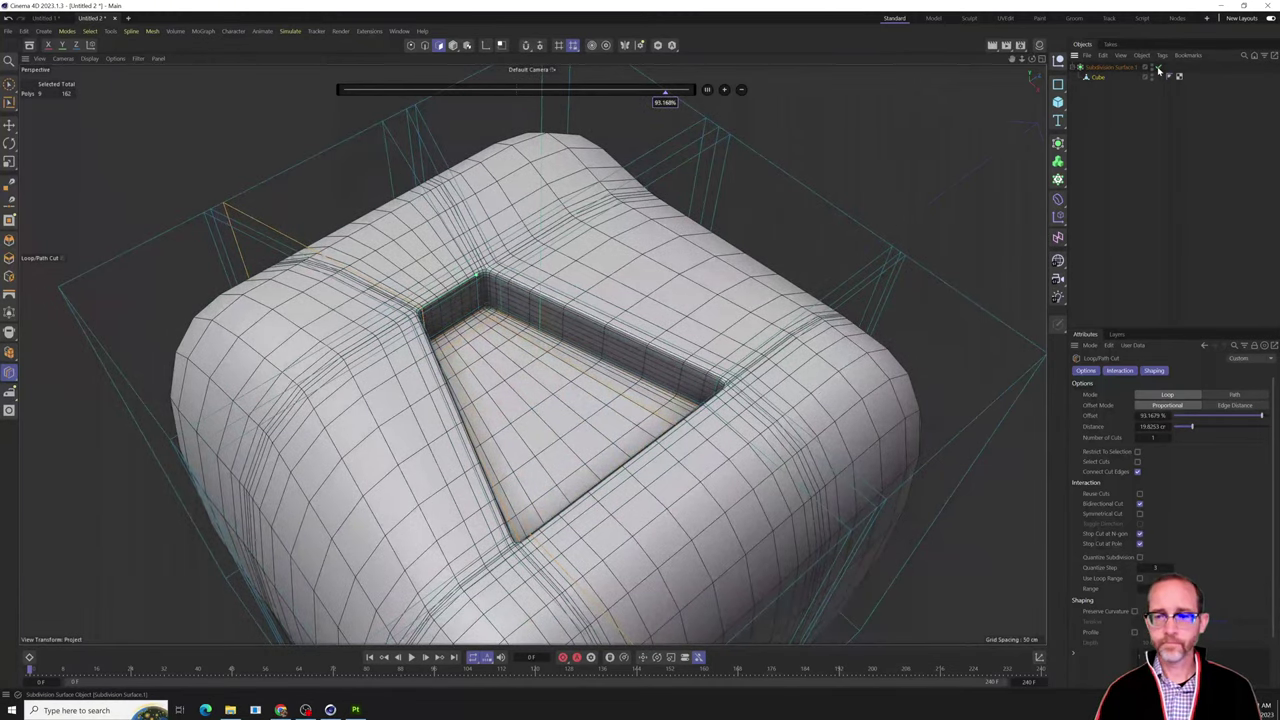
{"action": "left_click", "coordinate": [1158, 68]}
{"action": "left_click", "coordinate": [1158, 68]}
{"action": "left_click", "coordinate": [1158, 68]}
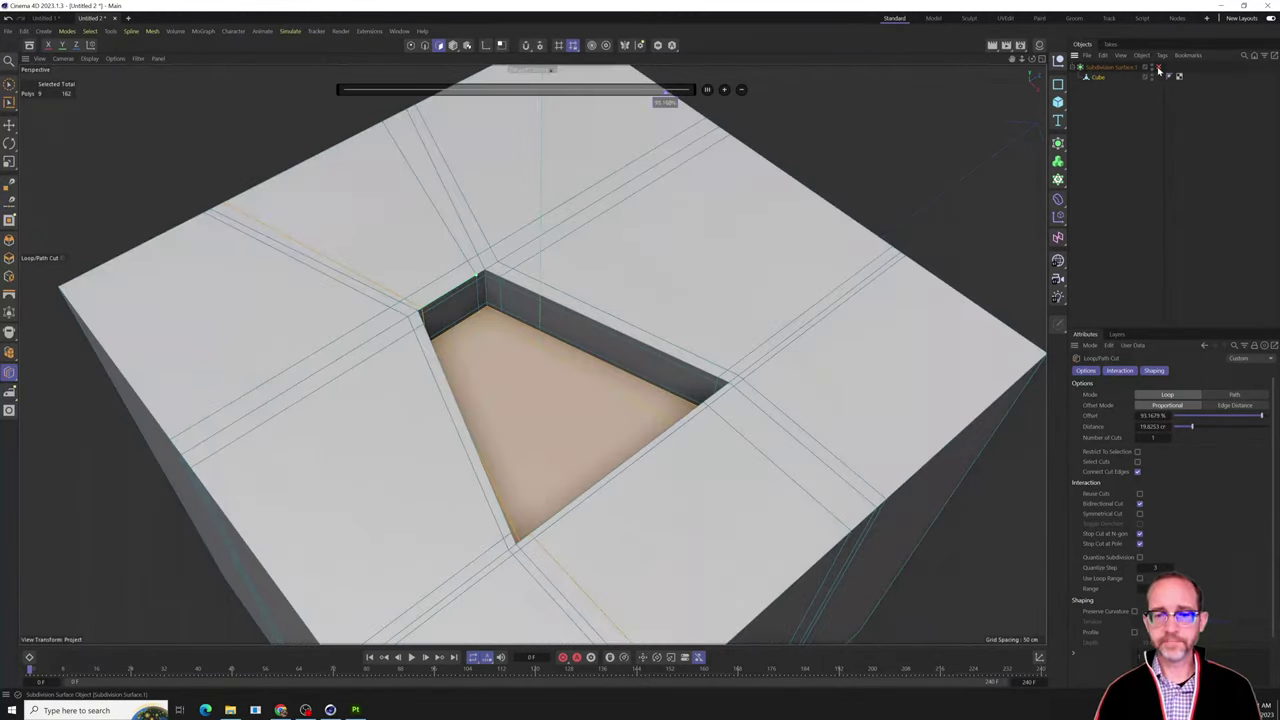
{"action": "left_click", "coordinate": [1158, 68]}
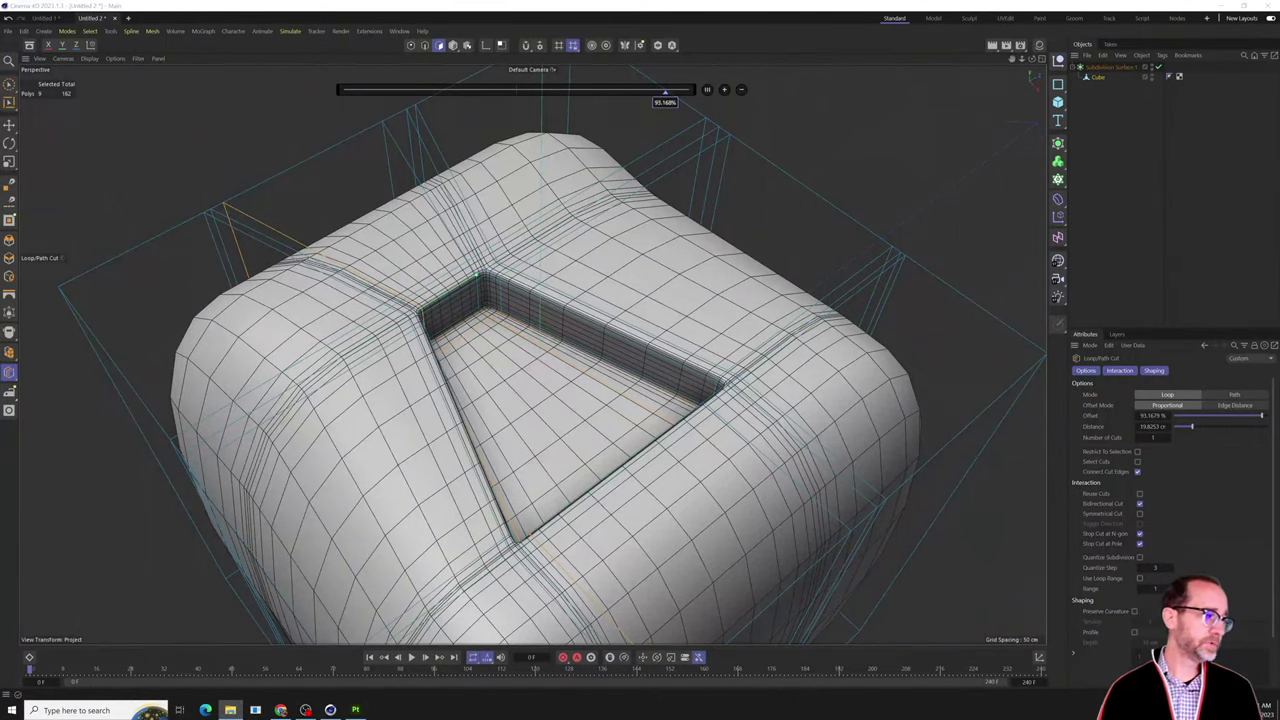
{"action": "left_click", "coordinate": [230, 710]}
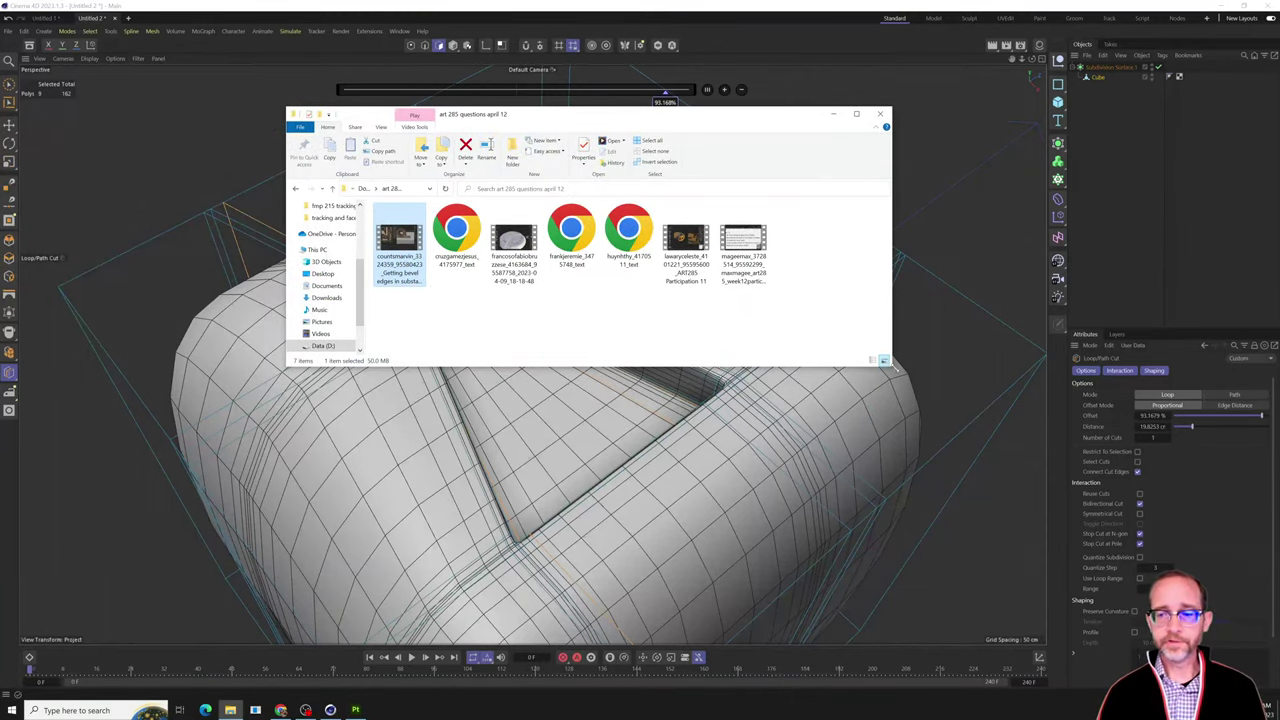
{"action": "left_click_drag", "start_coordinate": [890, 366], "coordinate": [1020, 492]}
{"action": "left_click", "coordinate": [964, 113]}
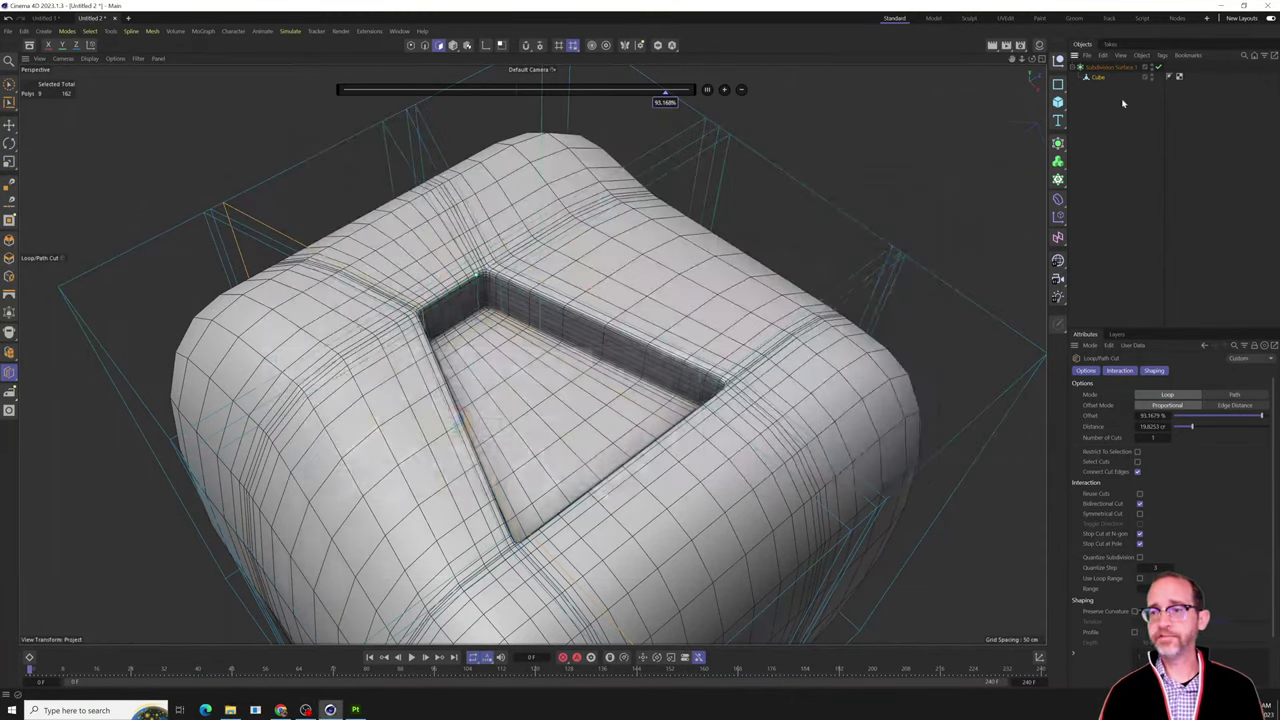
Take the cube out of the Subdivision Surface and add a Bevel deformer as the cube's child.
{"action": "left_click", "coordinate": [1108, 67]}
{"action": "left_click", "coordinate": [1100, 79]}
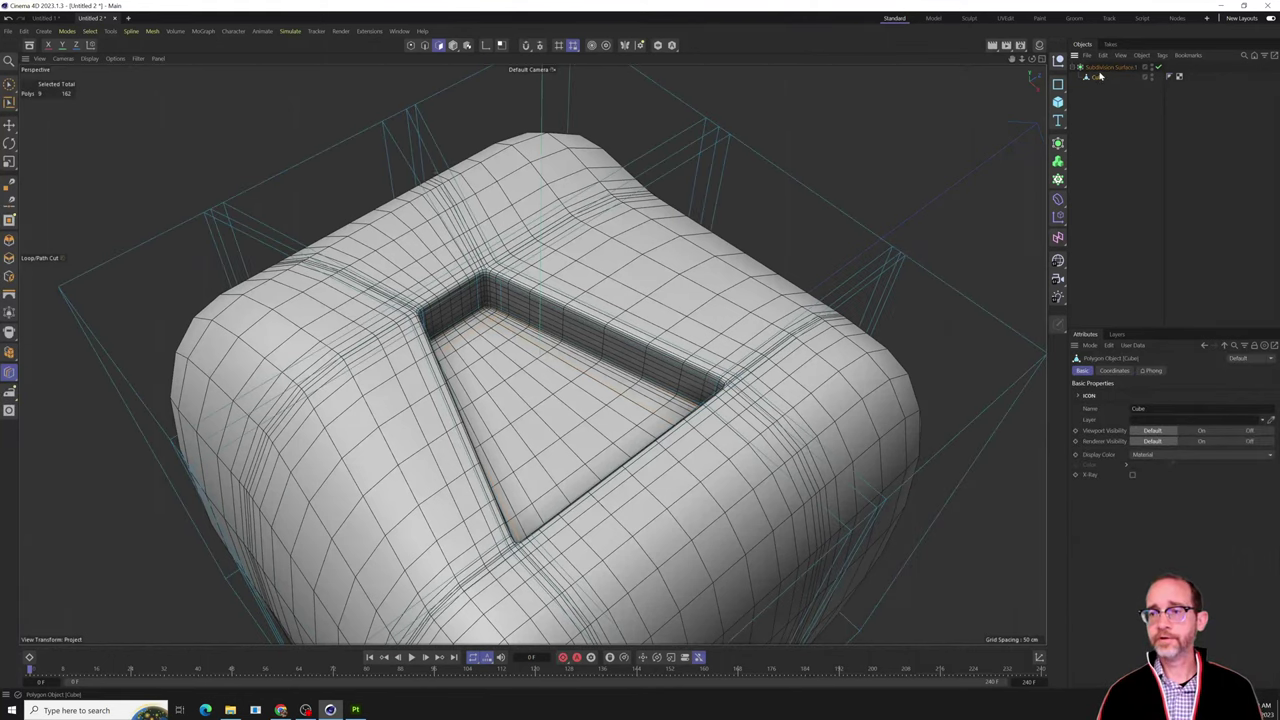
{"action": "key", "text": "q"}
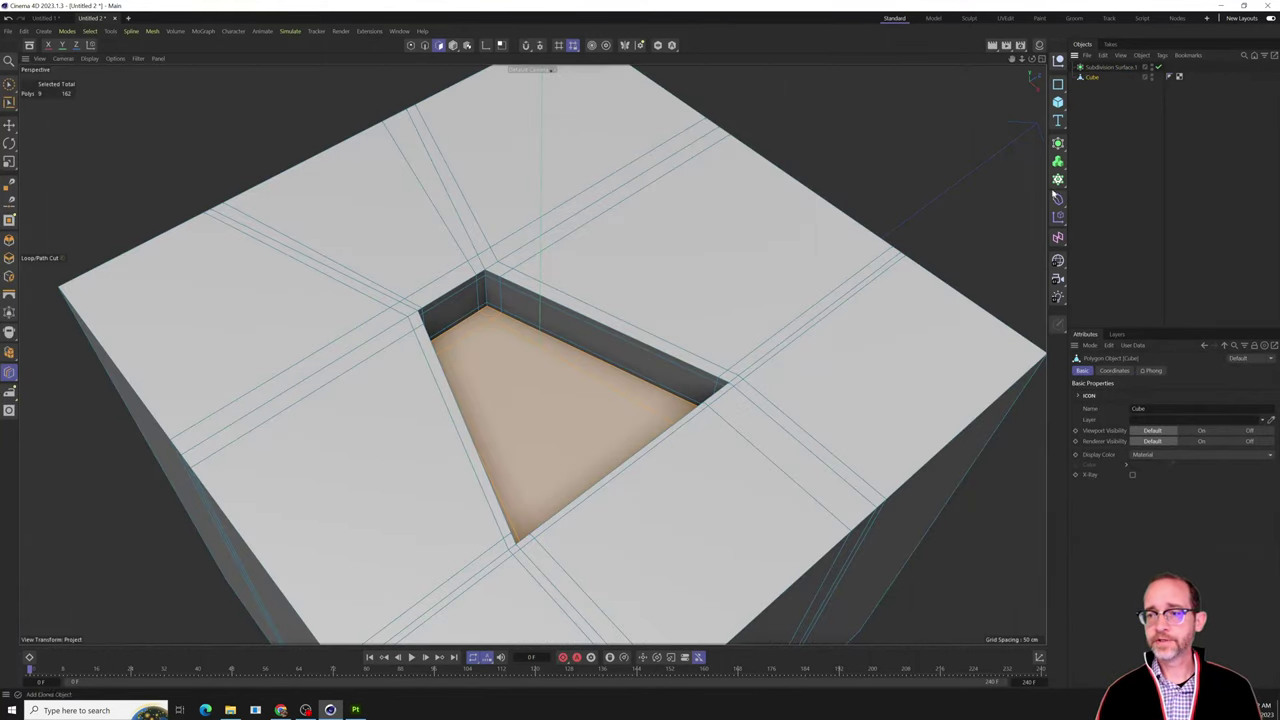
{"action": "left_click", "coordinate": [1058, 200]}
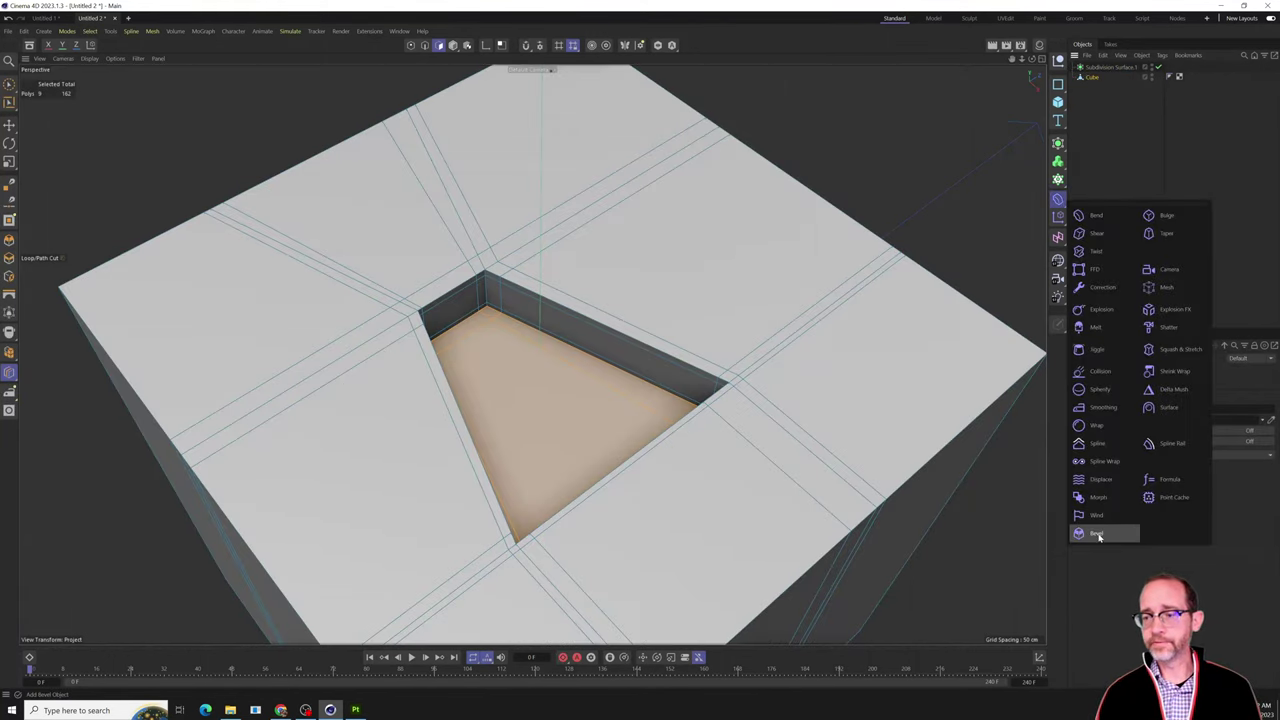
{"action": "left_click", "coordinate": [1098, 538]}
{"action": "mouse_move", "coordinate": [1092, 87]}
{"action": "left_mouse_down"}
{"action": "mouse_move", "coordinate": [1096, 68]}
{"action": "mouse_move", "coordinate": [1104, 98]}
{"action": "mouse_move", "coordinate": [1095, 89]}
{"action": "left_mouse_up"}
{"action": "left_click", "coordinate": [1098, 68]}
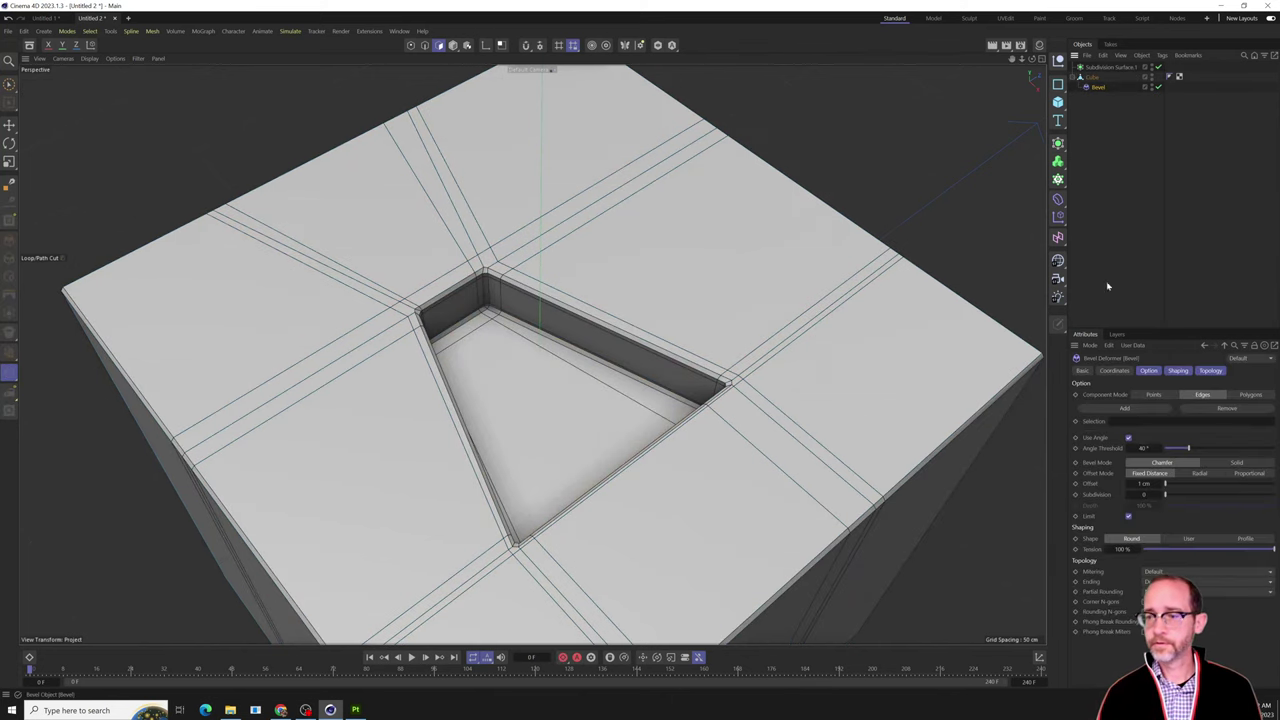
Set the Bevel deformer's subdivision to 2 and render the view to check the rounded recess edges up close.
{"action": "left_click", "coordinate": [1161, 495]}
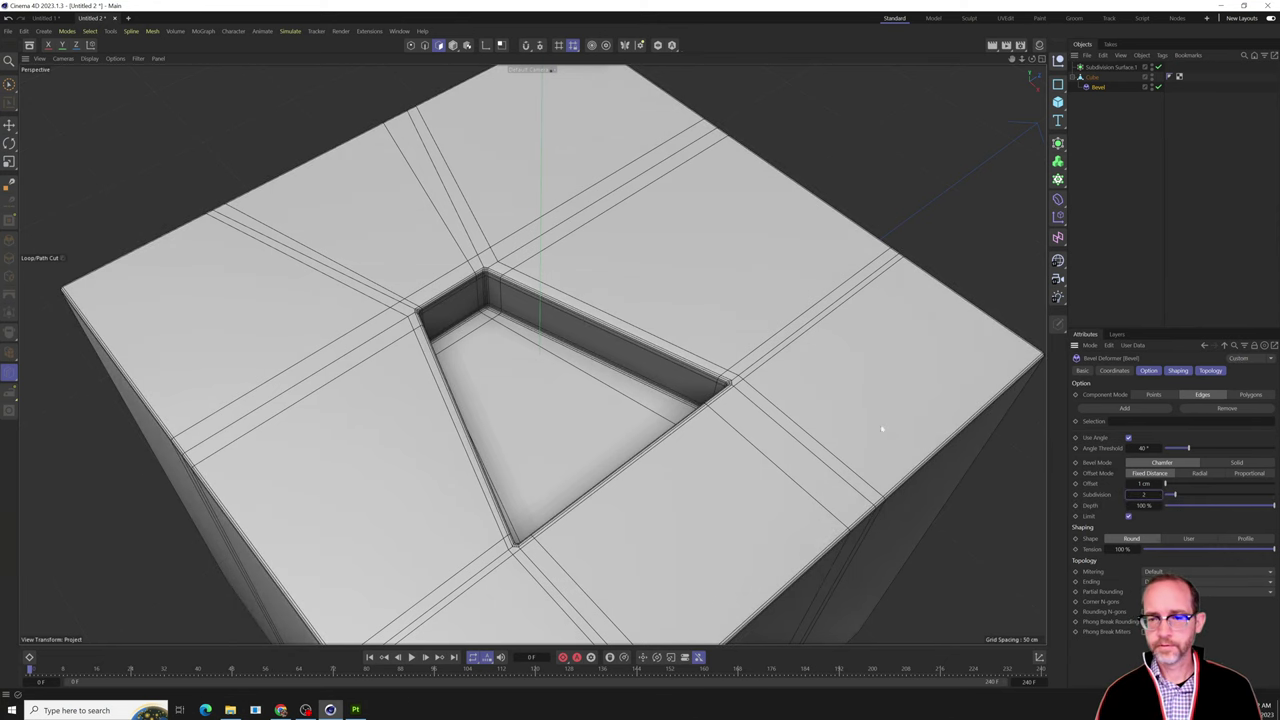
{"action": "scroll", "coordinate": [697, 403], "scroll_direction": "up", "scroll_amount": 3}
{"action": "left_click_drag", "start_coordinate": [694, 403], "coordinate": [617, 400], "text": "alt"}
{"action": "key", "text": "ctrl+r"}
{"action": "key", "text": "ctrl+r"}
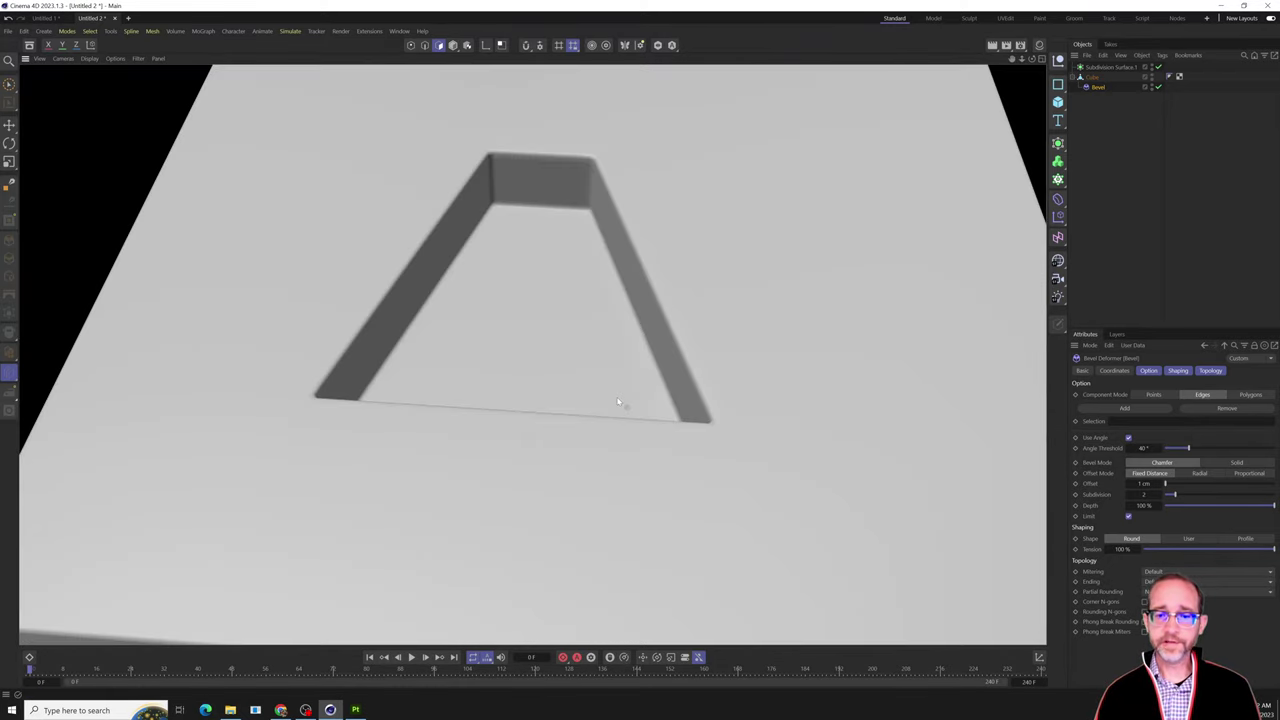
{"action": "left_click_drag", "start_coordinate": [514, 392], "coordinate": [613, 318], "text": "alt"}
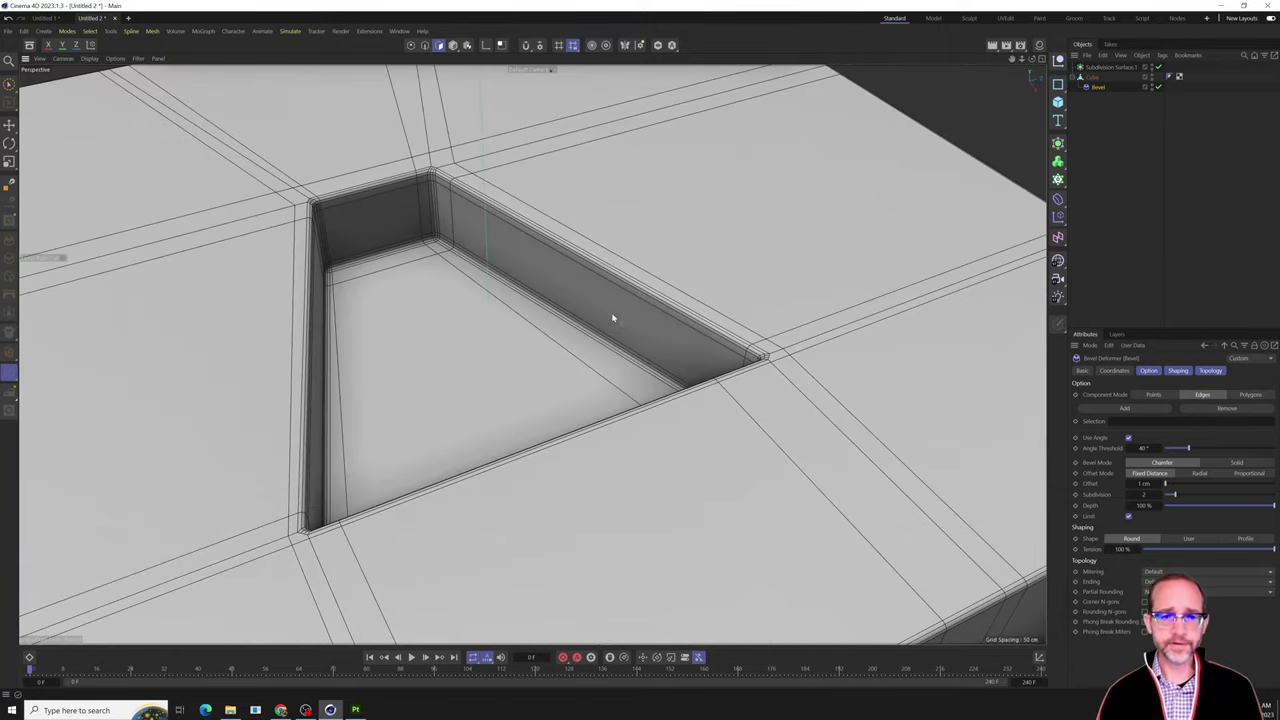
Move the Bevel deformer out from under the cube, then undo the entire Bevel setup.
{"action": "left_click", "coordinate": [1112, 111]}
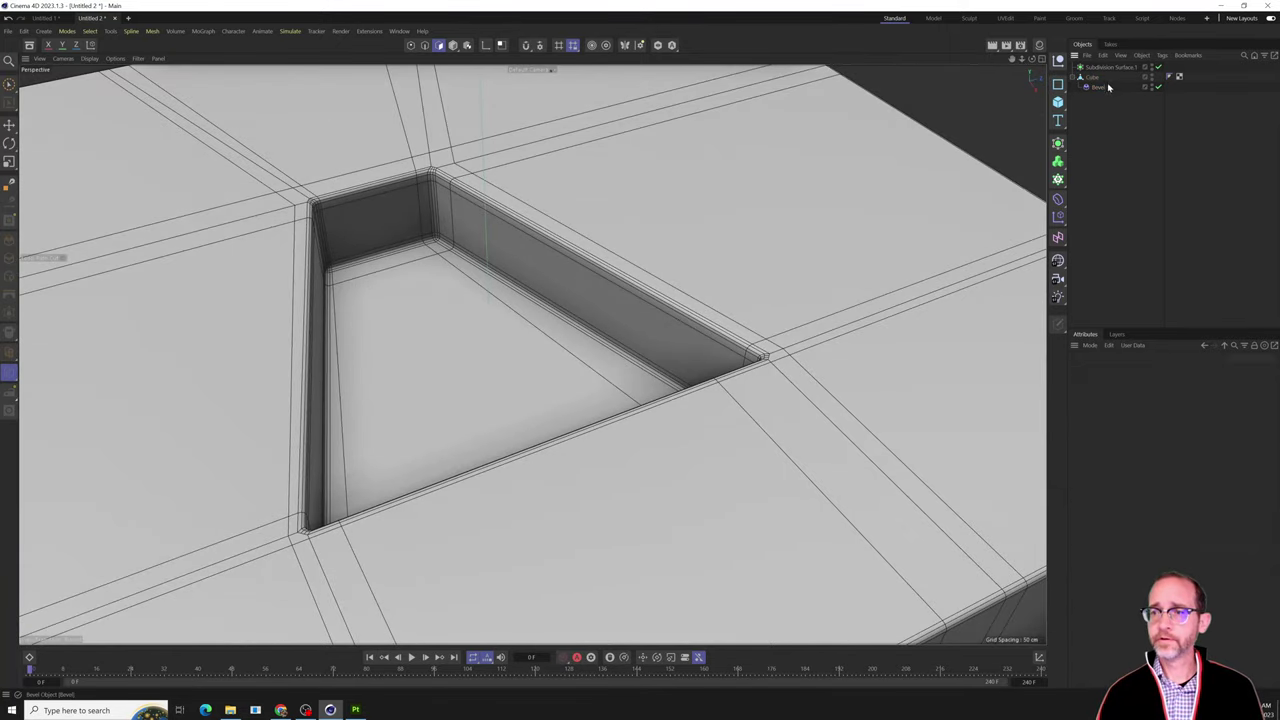
{"action": "left_click_drag", "start_coordinate": [1104, 89], "coordinate": [1090, 112]}
{"action": "left_click", "coordinate": [1092, 78]}
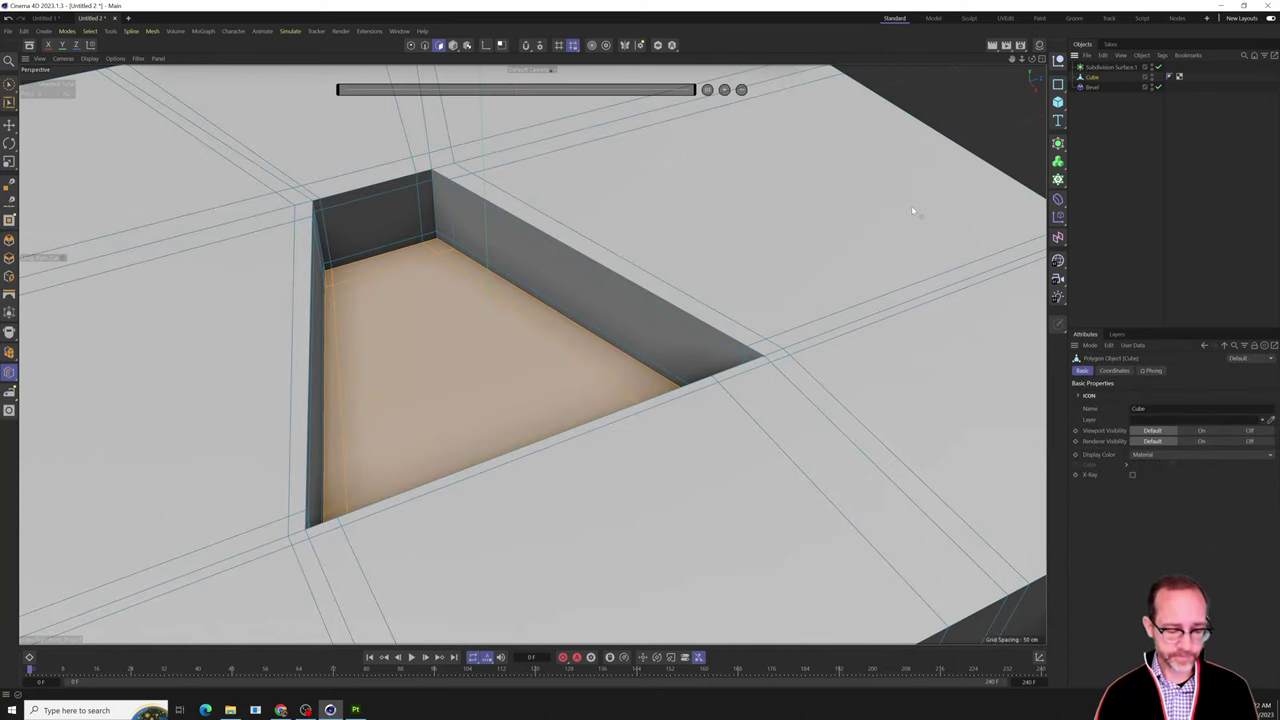
{"action": "key", "text": "ctrl+z"}
{"action": "key", "text": "ctrl+z"}
{"action": "key", "text": "ctrl+z"}
{"action": "key", "text": "ctrl+z"}
{"action": "key", "text": "ctrl+z"}
{"action": "key", "text": "ctrl+z"}
{"action": "key", "text": "ctrl+z"}
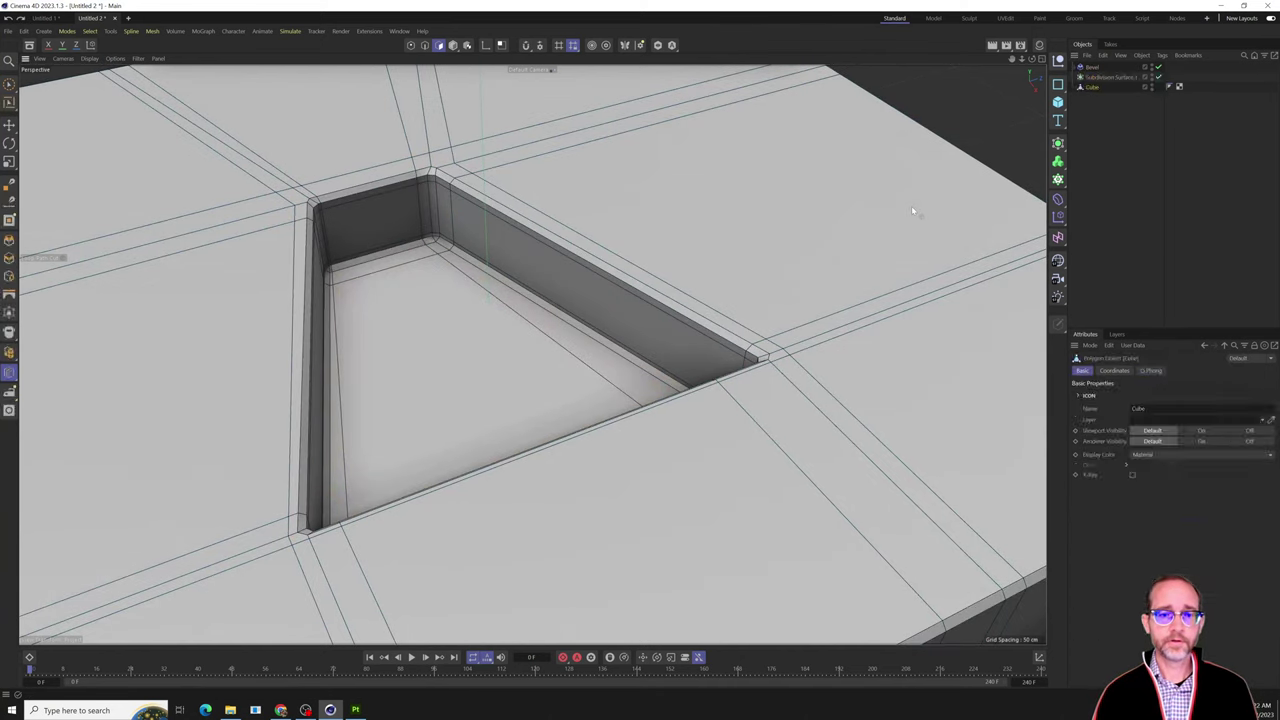
{"action": "key", "text": "ctrl+z"}
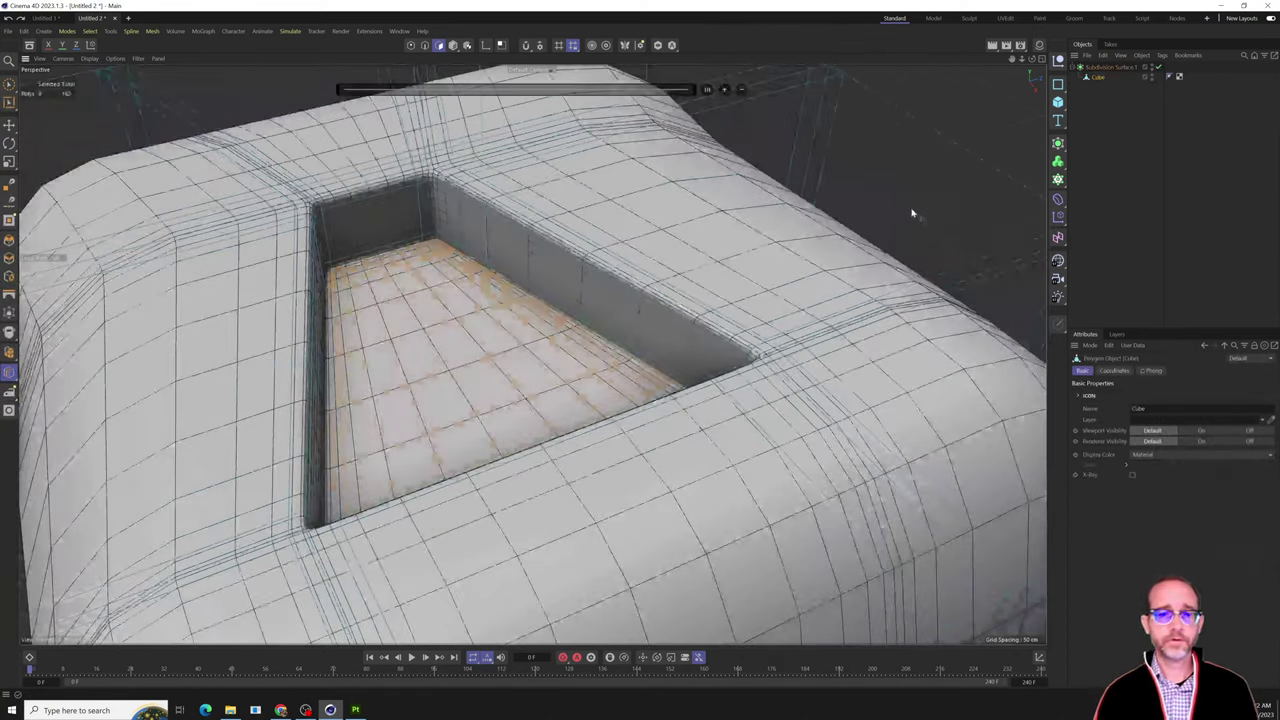
Undo all the loop cuts on the recessed cube and its placement under the Subdivision Surface.
{"action": "key", "text": "ctrl+z"}
{"action": "key", "text": "ctrl+z"}
{"action": "key", "text": "ctrl+z"}
{"action": "key", "text": "ctrl+z"}
{"action": "key", "text": "ctrl+z"}
{"action": "key", "text": "ctrl+z"}
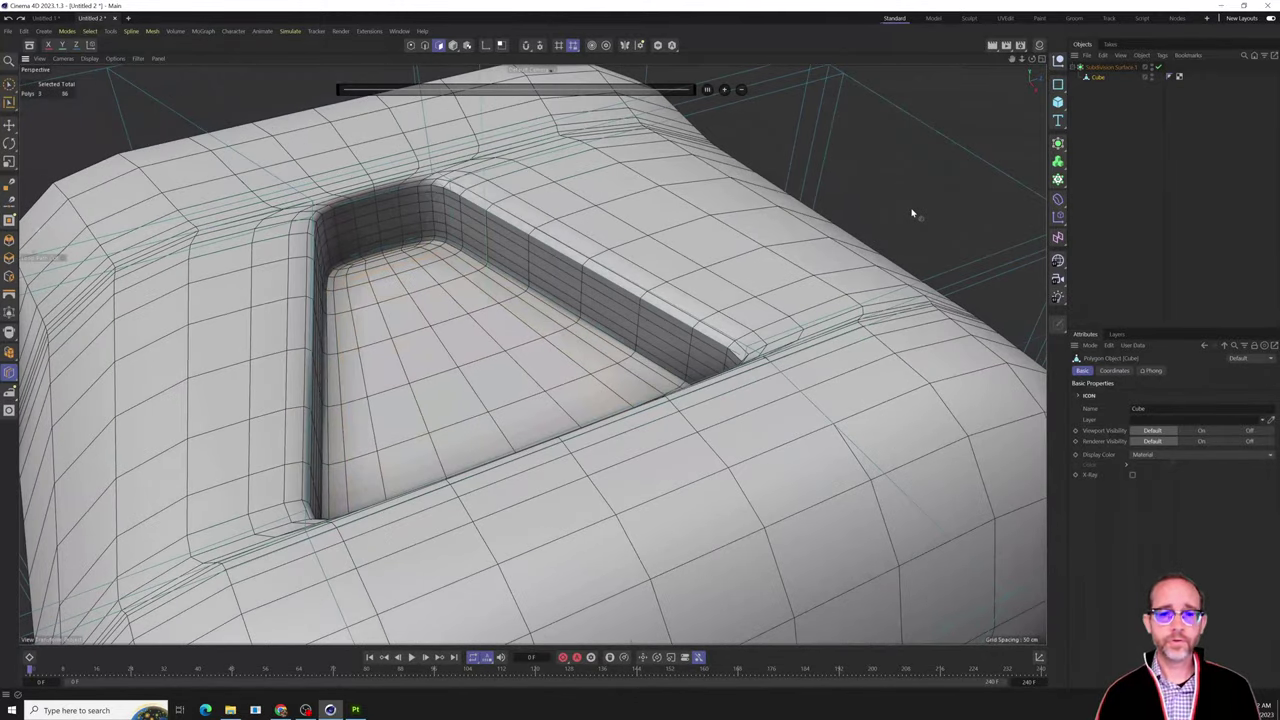
{"action": "key", "text": "ctrl+z"}
{"action": "key", "text": "ctrl+z"}
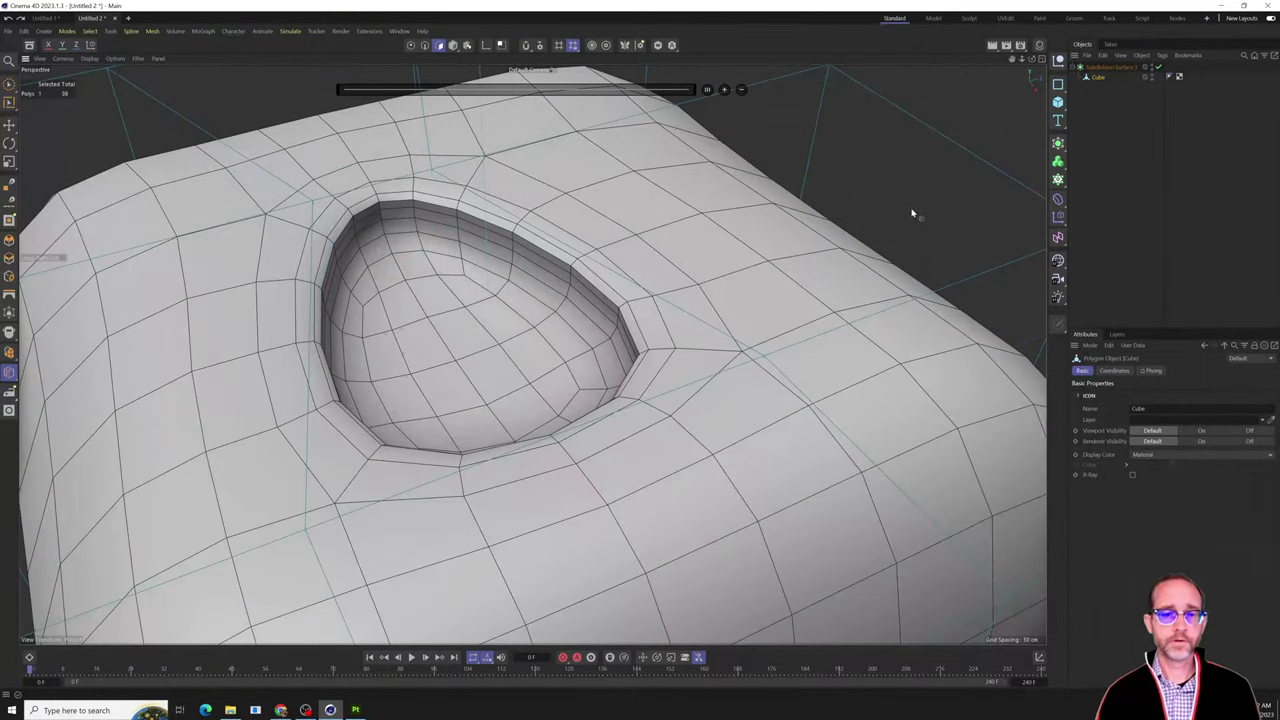
{"action": "key", "text": "ctrl+z"}
{"action": "key", "text": "ctrl+z"}
{"action": "key", "text": "ctrl+z"}
{"action": "key", "text": "ctrl+z"}
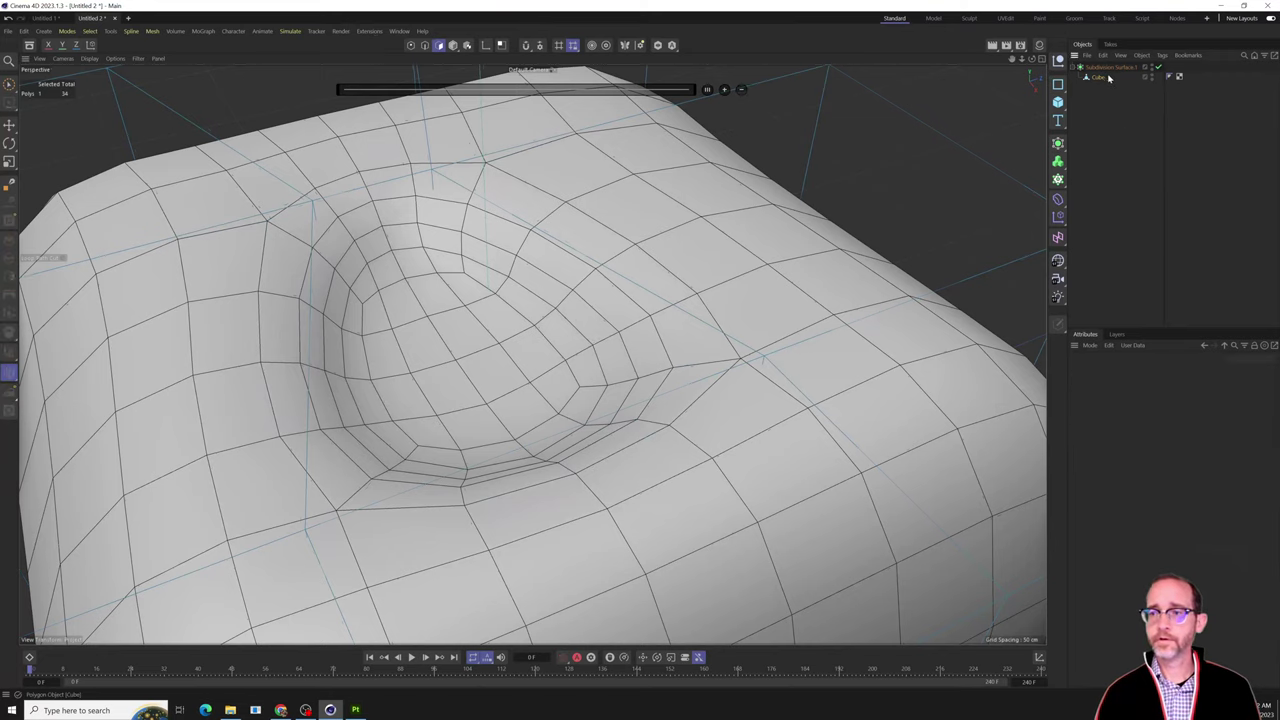
{"action": "key", "text": "ctrl+z"}
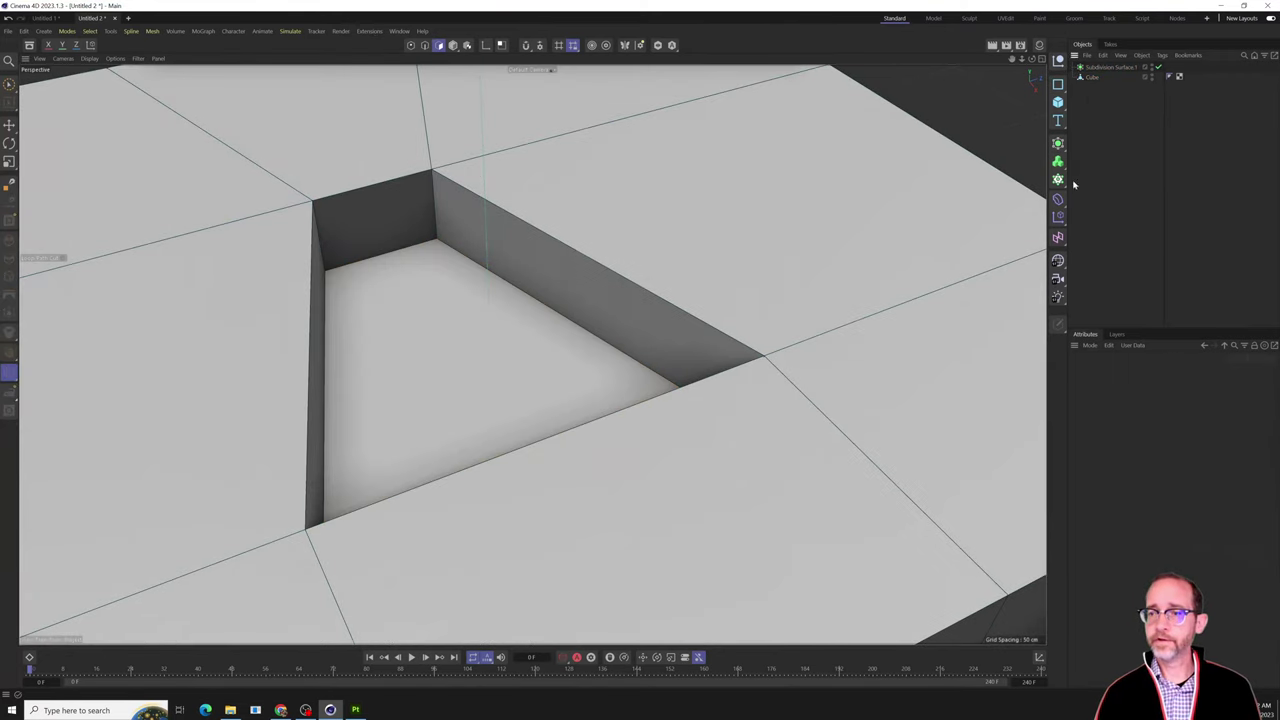
{"action": "left_click", "coordinate": [1058, 198]}
{"action": "left_click", "coordinate": [1060, 201]}
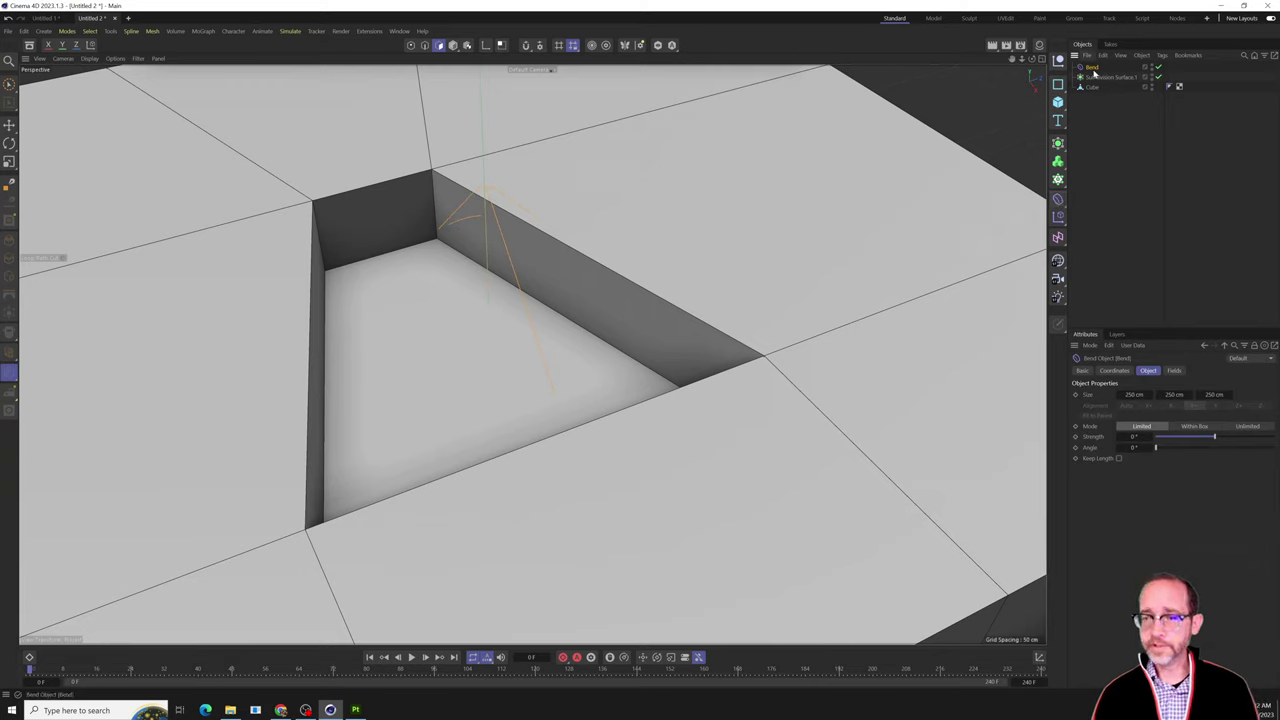
{"action": "key", "text": "Delete"}
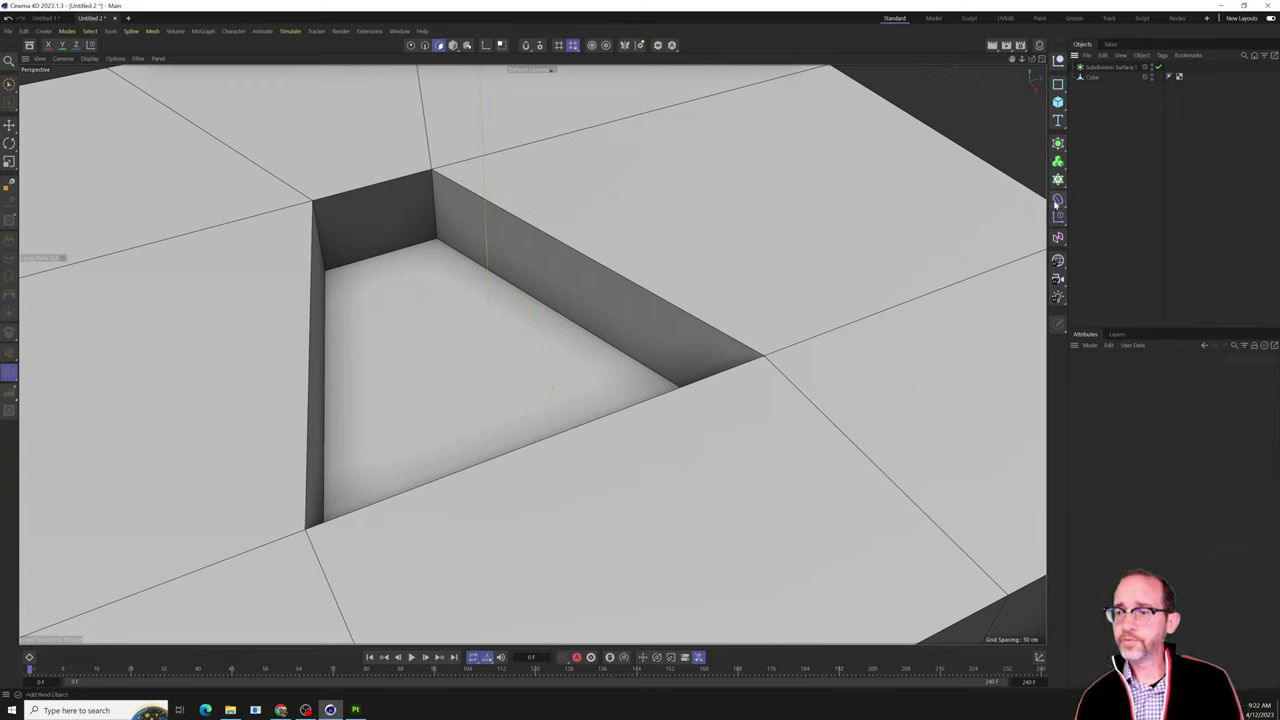
Add a Bevel deformer as the cube's child, with a 2 cm offset and a subdivision of 3.
{"action": "left_click", "coordinate": [1058, 199]}
{"action": "left_click", "coordinate": [1096, 532]}
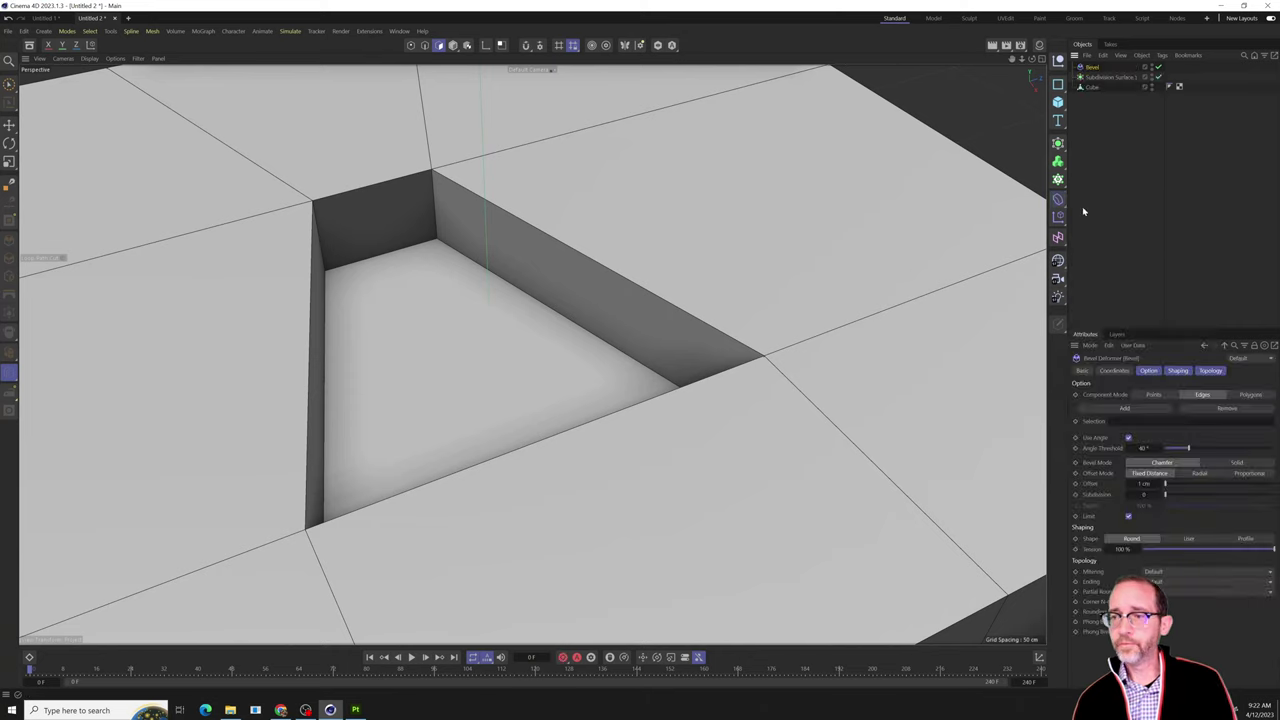
{"action": "left_click_drag", "start_coordinate": [1092, 67], "coordinate": [1096, 89]}
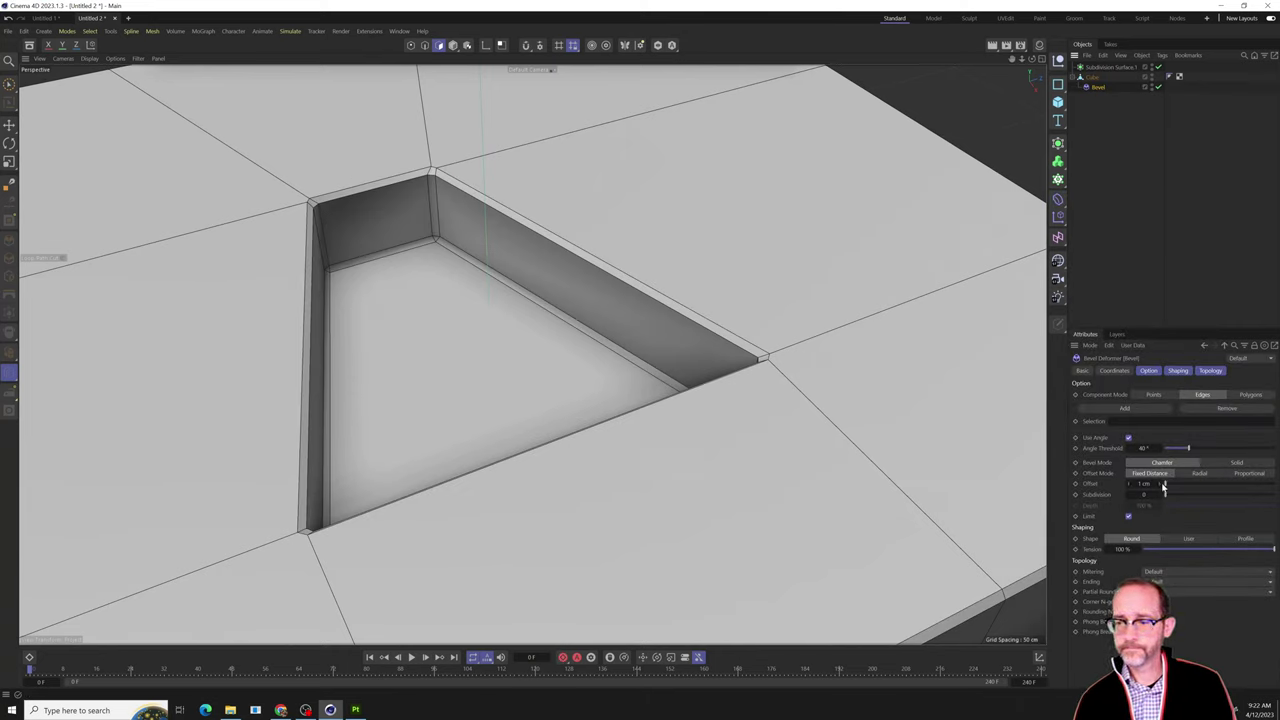
{"action": "left_click", "coordinate": [1275, 359]}
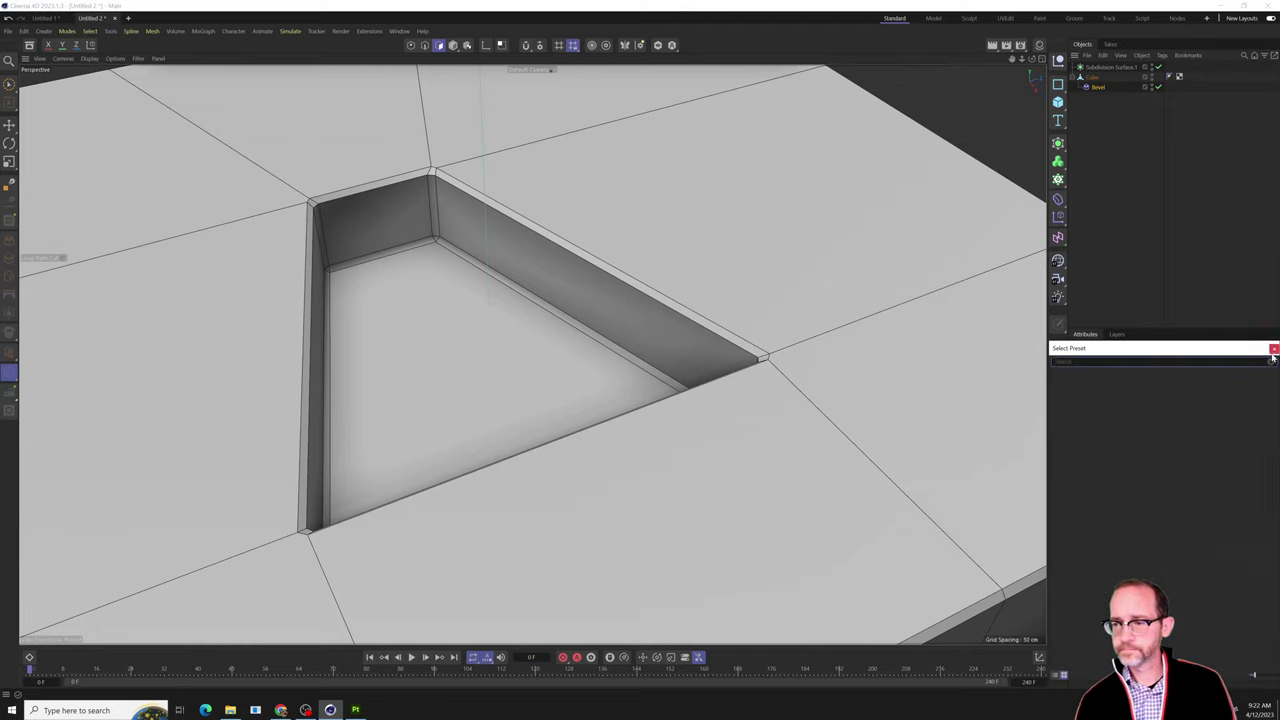
{"action": "left_click", "coordinate": [1274, 351]}
{"action": "left_click", "coordinate": [1270, 359]}
{"action": "left_click", "coordinate": [1247, 371]}
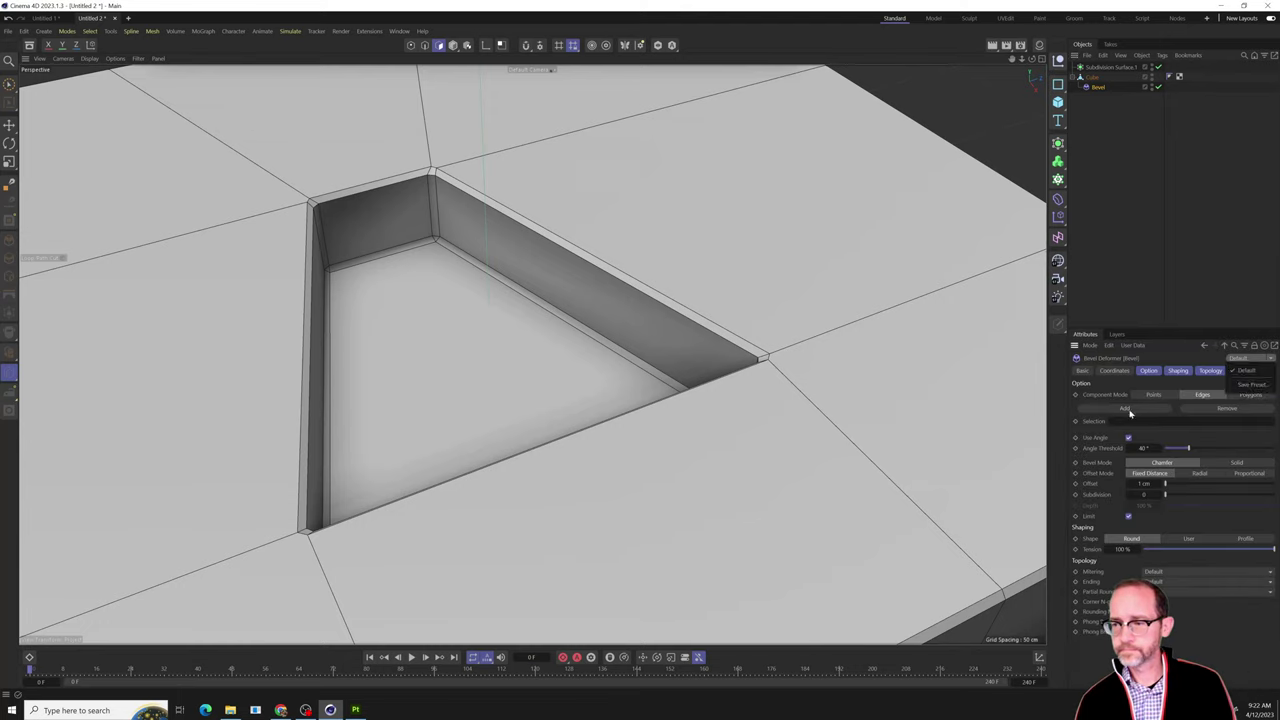
{"action": "left_click", "coordinate": [1162, 482]}
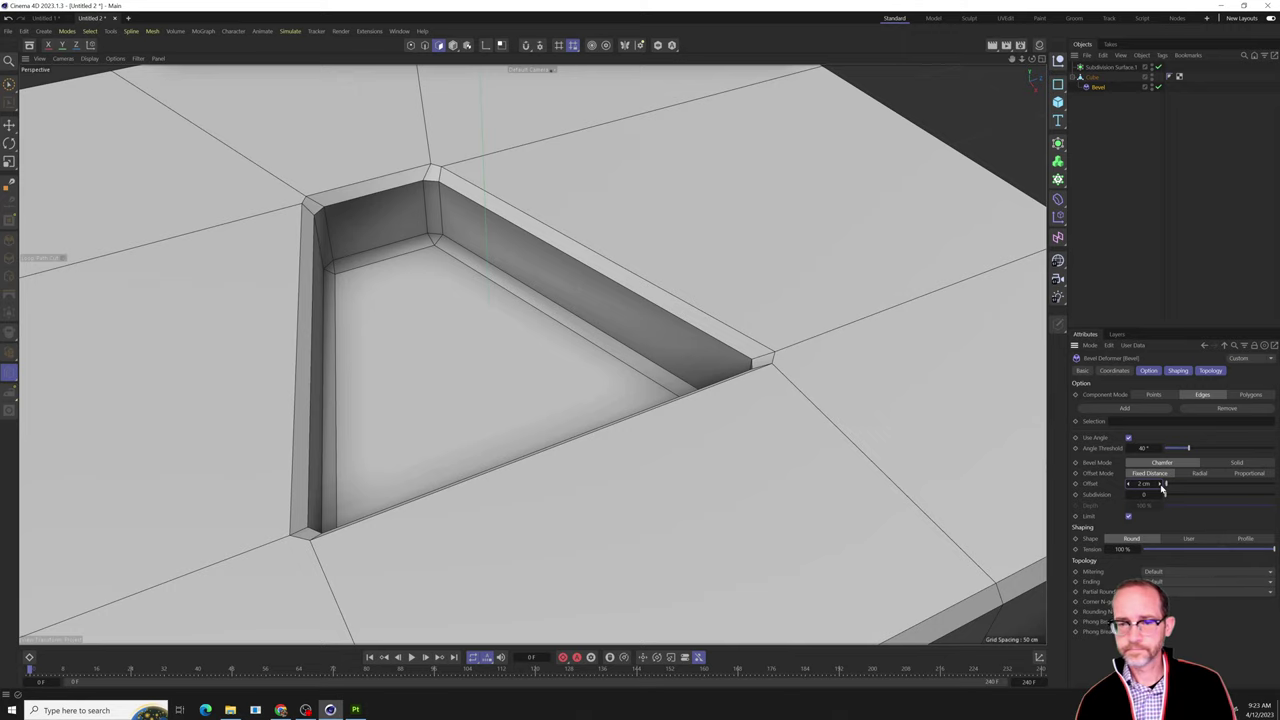
{"action": "left_click", "coordinate": [1161, 496]}
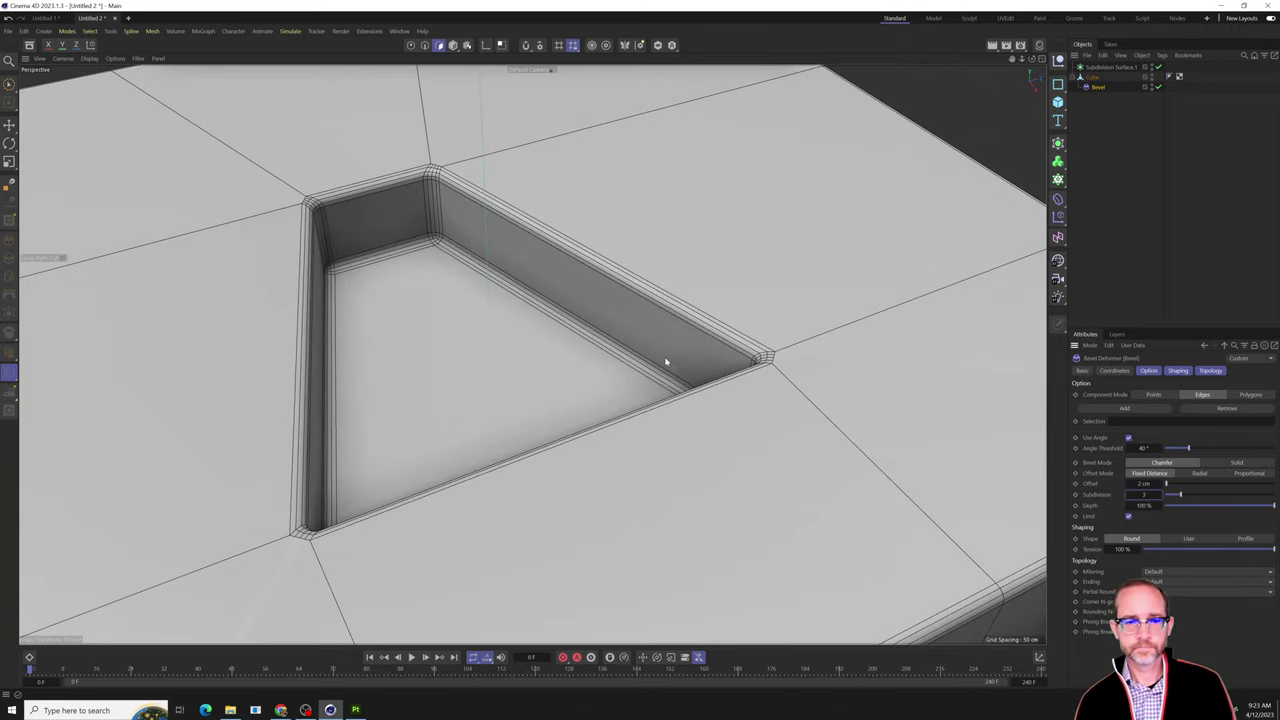
Inspect the beveled recess corners and the cube's outer edges up close, and delete the Bevel deformer.
{"action": "left_click_drag", "start_coordinate": [665, 361], "coordinate": [590, 400], "text": "alt"}
{"action": "scroll", "coordinate": [617, 380], "scroll_direction": "down", "scroll_amount": 5}
{"action": "left_click_drag", "start_coordinate": [473, 460], "coordinate": [530, 472], "text": "alt"}
{"action": "middle_click_drag", "start_coordinate": [530, 472], "coordinate": [696, 415], "text": "alt"}
{"action": "scroll", "coordinate": [529, 455], "scroll_direction": "up", "scroll_amount": 4}
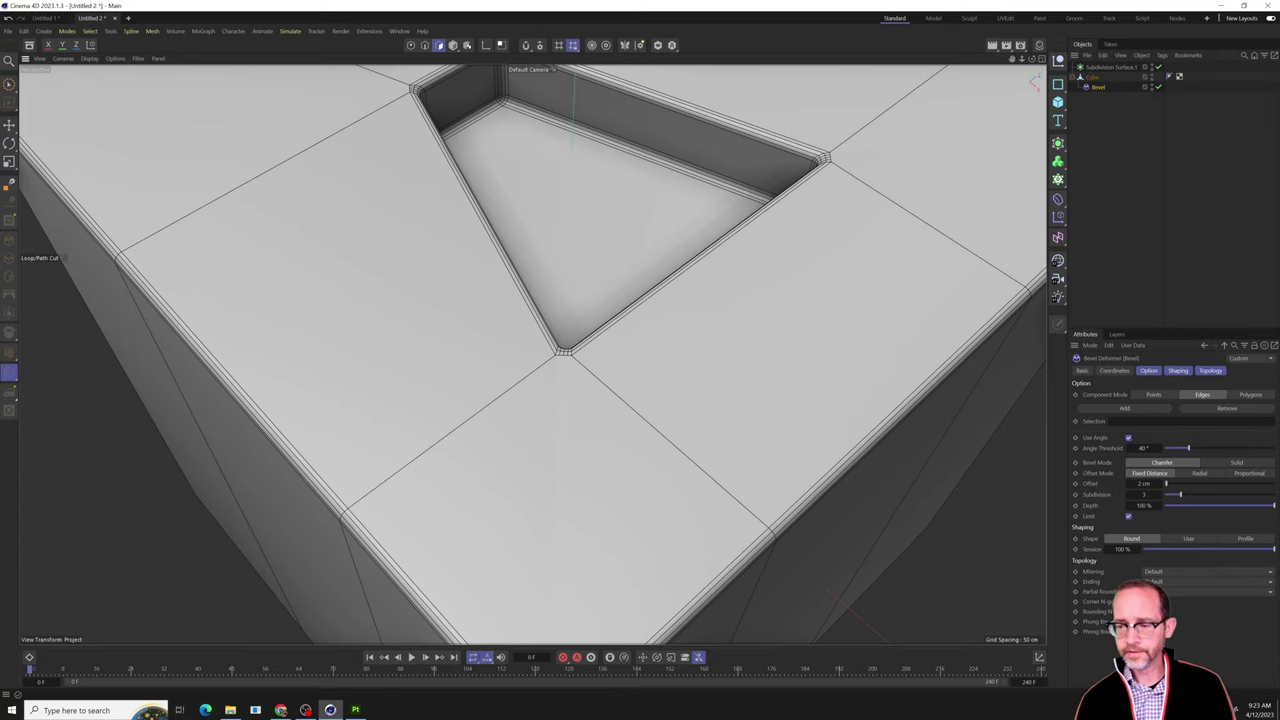
{"action": "left_click_drag", "start_coordinate": [817, 429], "coordinate": [766, 417], "text": "alt"}
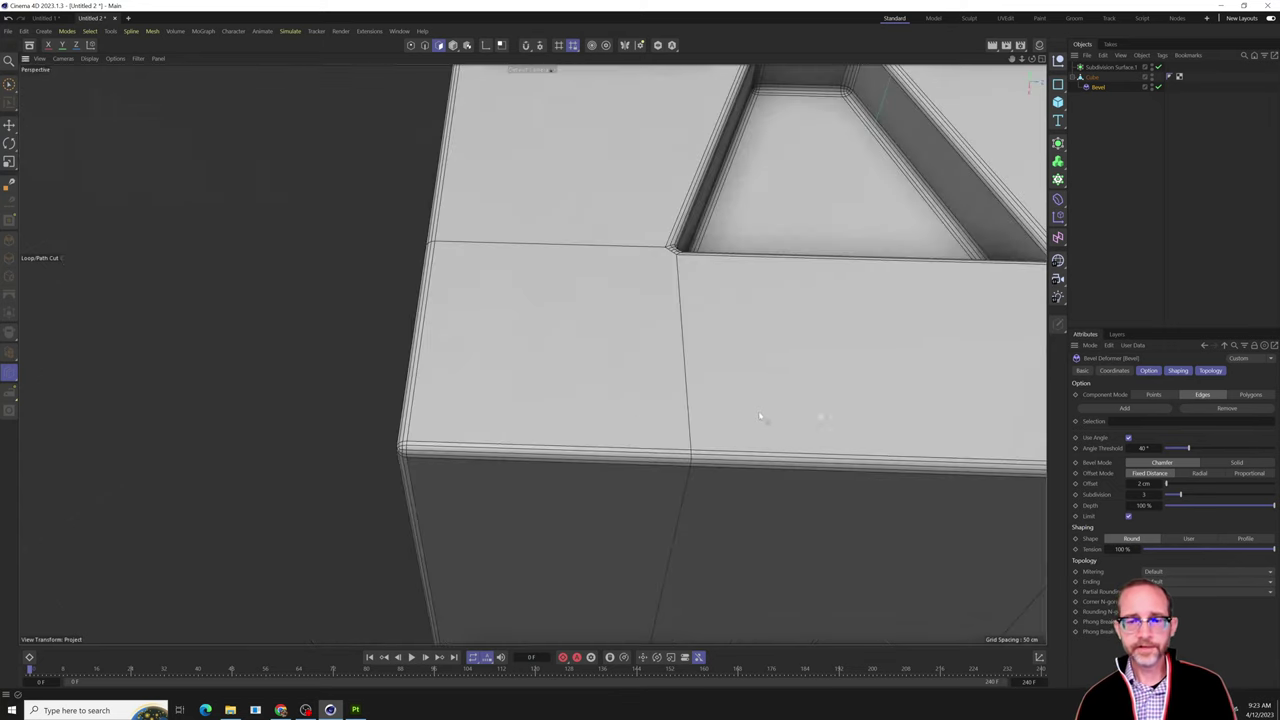
{"action": "scroll", "coordinate": [766, 417], "scroll_direction": "down", "scroll_amount": 2}
{"action": "middle_click_drag", "start_coordinate": [889, 377], "coordinate": [720, 492], "text": "alt"}
{"action": "left_click_drag", "start_coordinate": [720, 493], "coordinate": [863, 143], "text": "alt"}
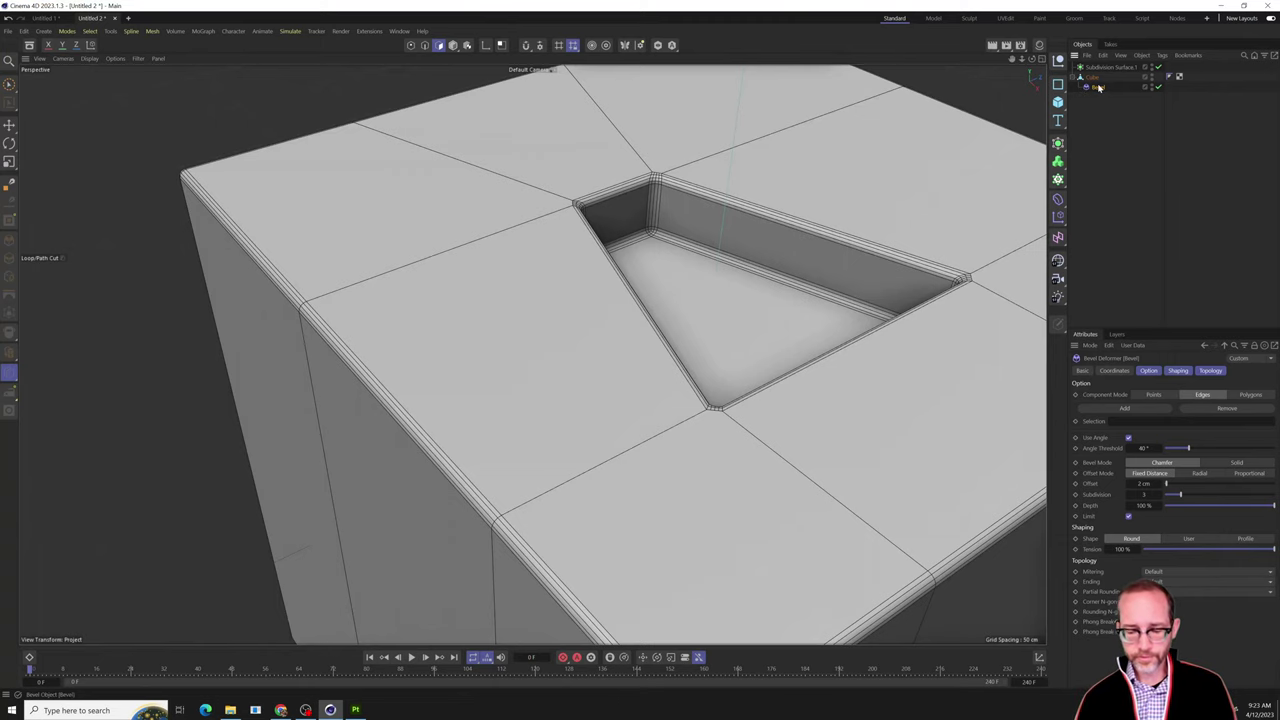
{"action": "key", "text": "Delete"}
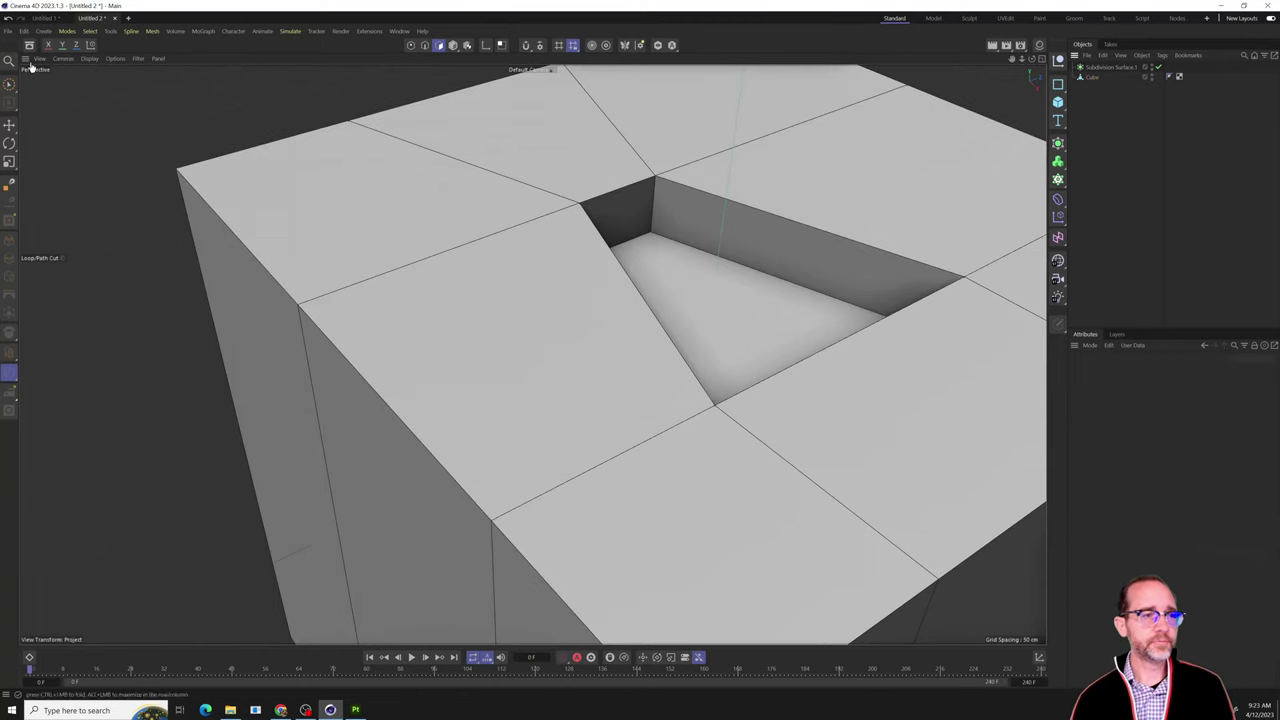
Open the Asset Browser, search it for "clean", and clear the search.
{"action": "left_click", "coordinate": [29, 45]}
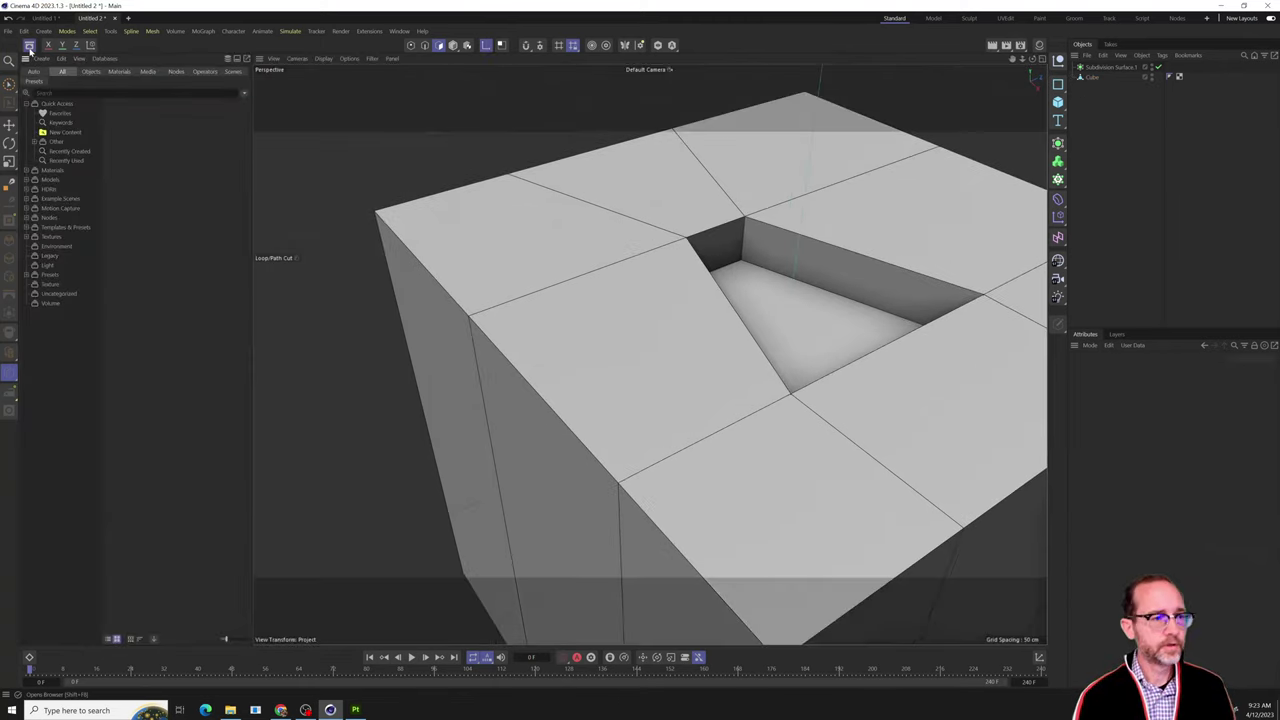
{"action": "type", "text": "clean"}
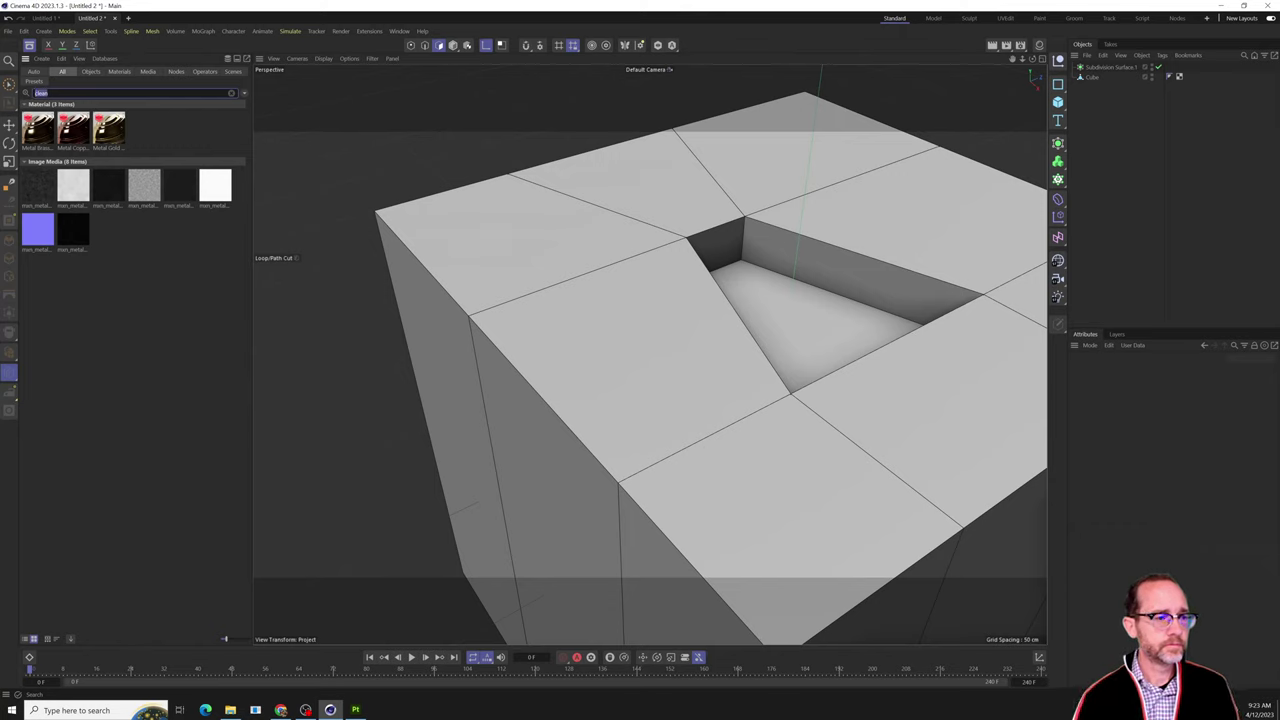
{"action": "key", "text": "BackSpace"}
{"action": "left_click", "coordinate": [1099, 94]}
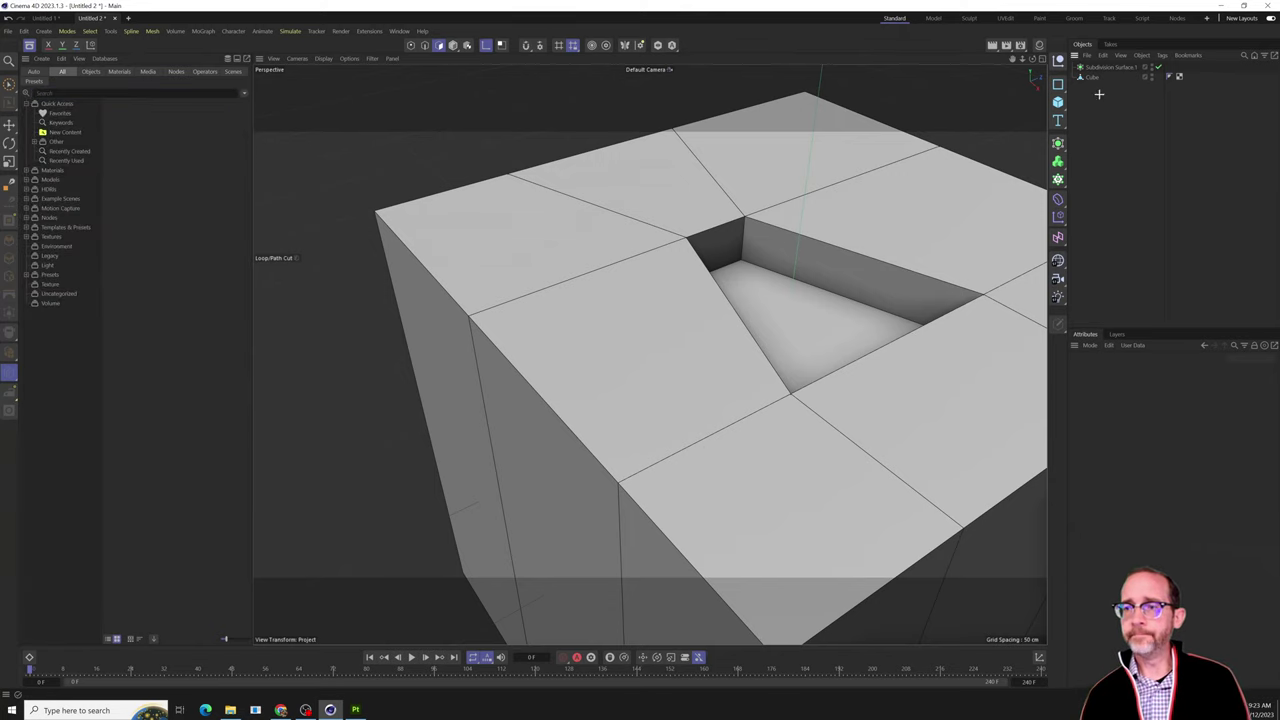
Add a new Bevel deformer as the cube's child and set its offset to 3 cm and subdivision to 5.
{"action": "left_click", "coordinate": [1058, 199]}
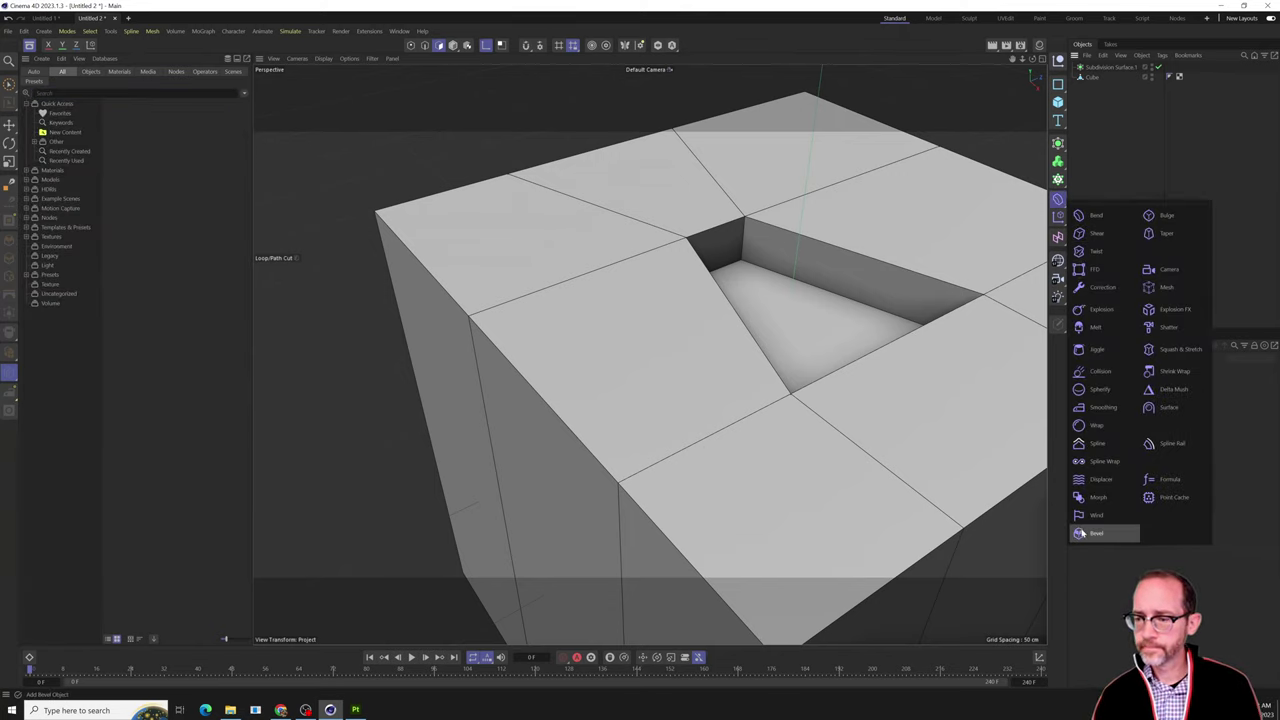
{"action": "left_click", "coordinate": [1095, 528]}
{"action": "mouse_move", "coordinate": [1092, 67]}
{"action": "left_mouse_down"}
{"action": "mouse_move", "coordinate": [1086, 86]}
{"action": "mouse_move", "coordinate": [1098, 90]}
{"action": "left_mouse_up"}
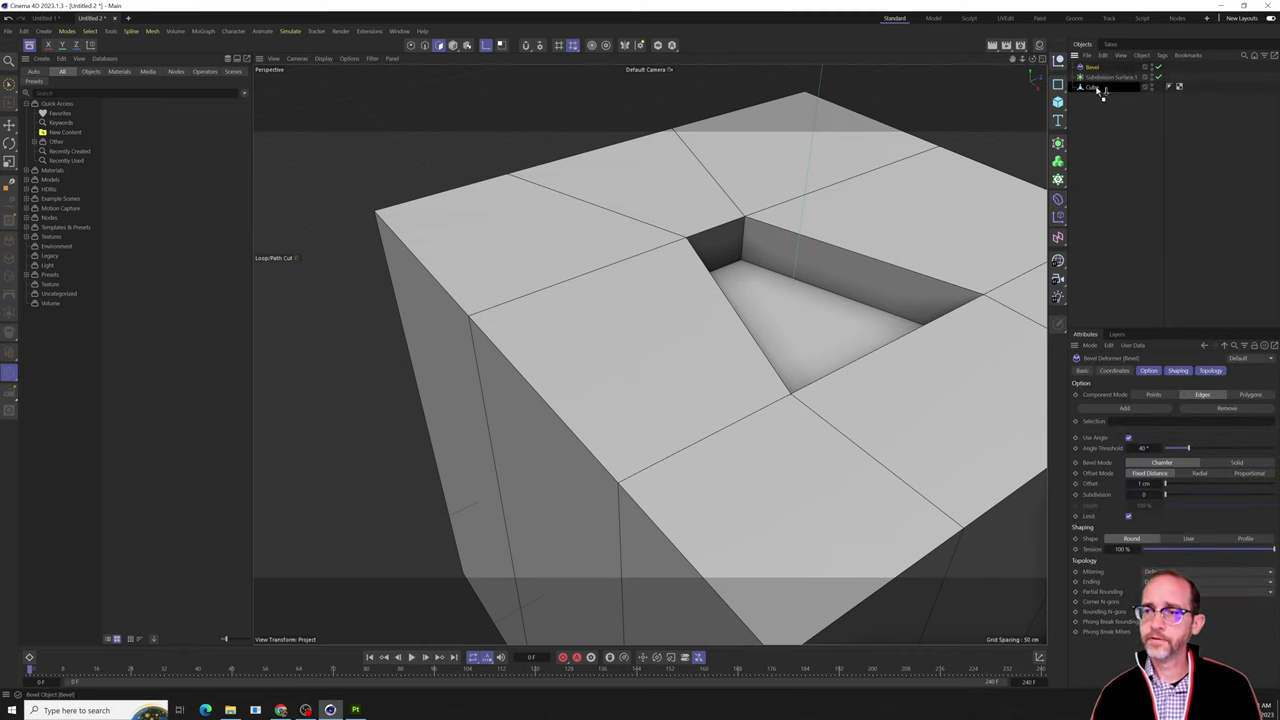
{"action": "left_click", "coordinate": [1104, 116]}
{"action": "left_click", "coordinate": [1097, 86]}
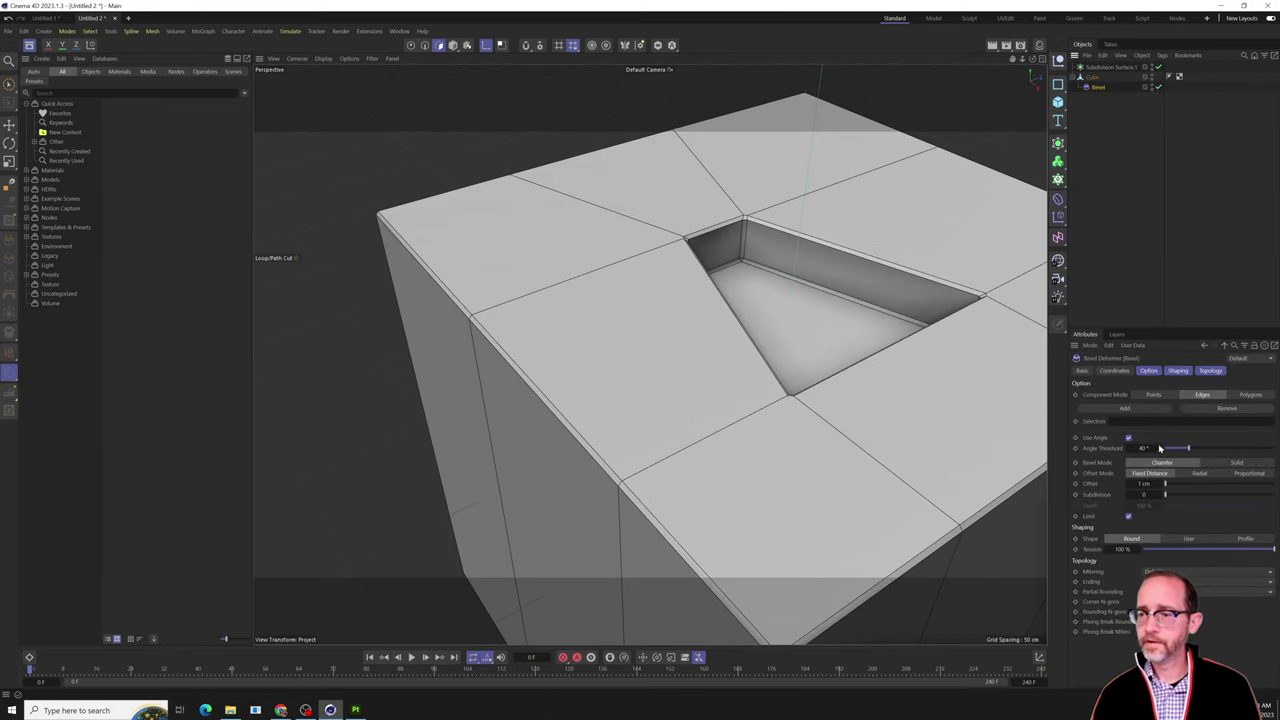
{"action": "left_click_drag", "start_coordinate": [1160, 487], "coordinate": [1191, 495]}
View the beveled cube from several angles and render the view to check the rounded edges.
{"action": "left_click_drag", "start_coordinate": [852, 408], "coordinate": [1000, 368], "text": "alt"}
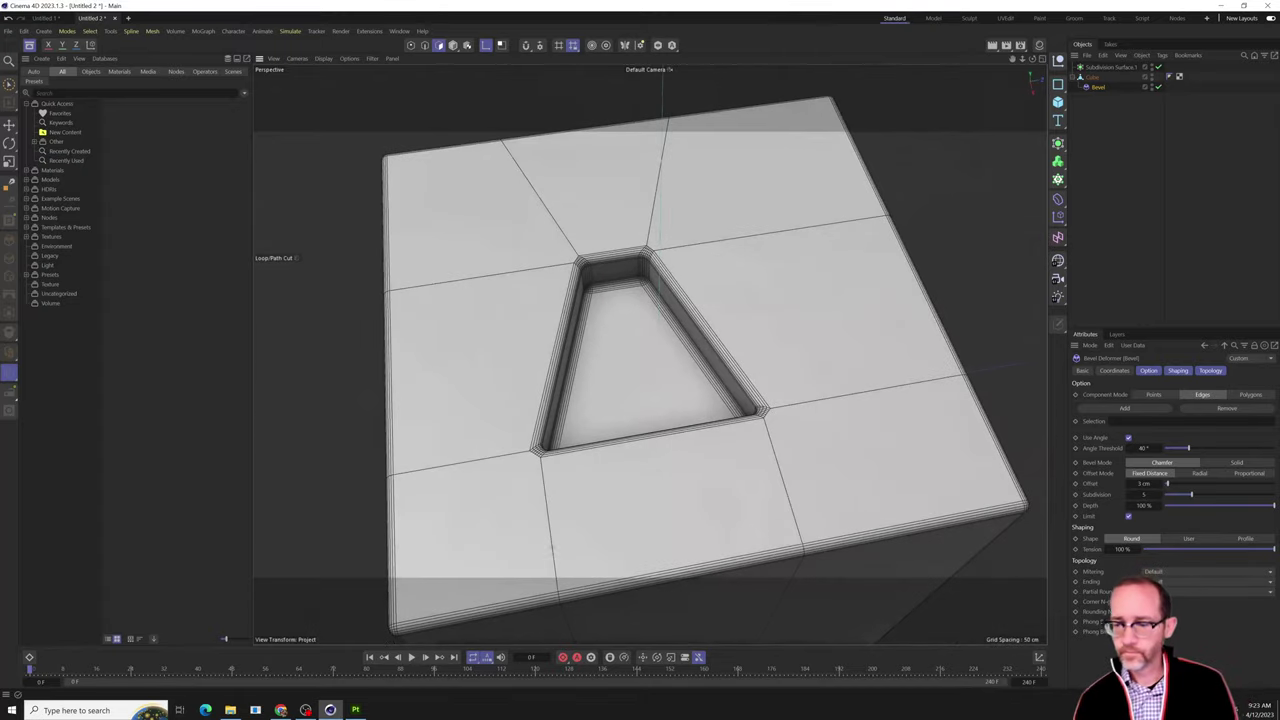
{"action": "left_click_drag", "start_coordinate": [693, 363], "coordinate": [790, 446], "text": "alt"}
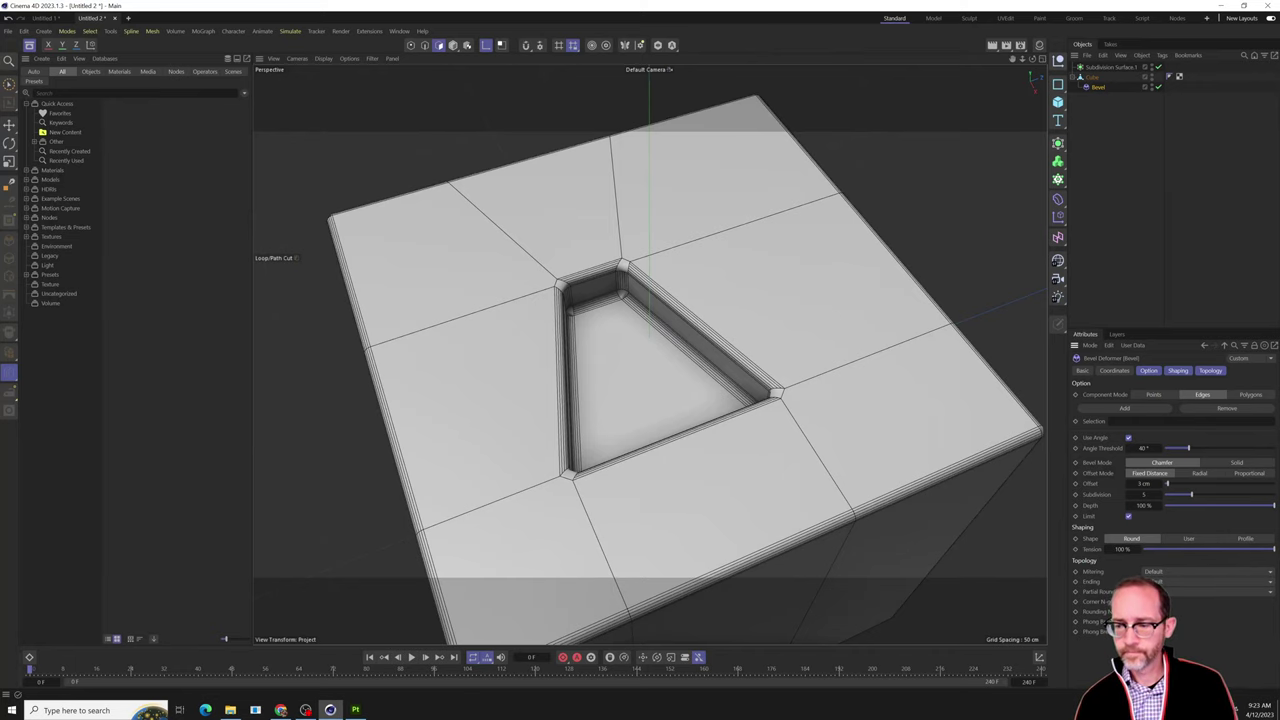
{"action": "left_click_drag", "start_coordinate": [732, 450], "coordinate": [746, 311], "text": "alt"}
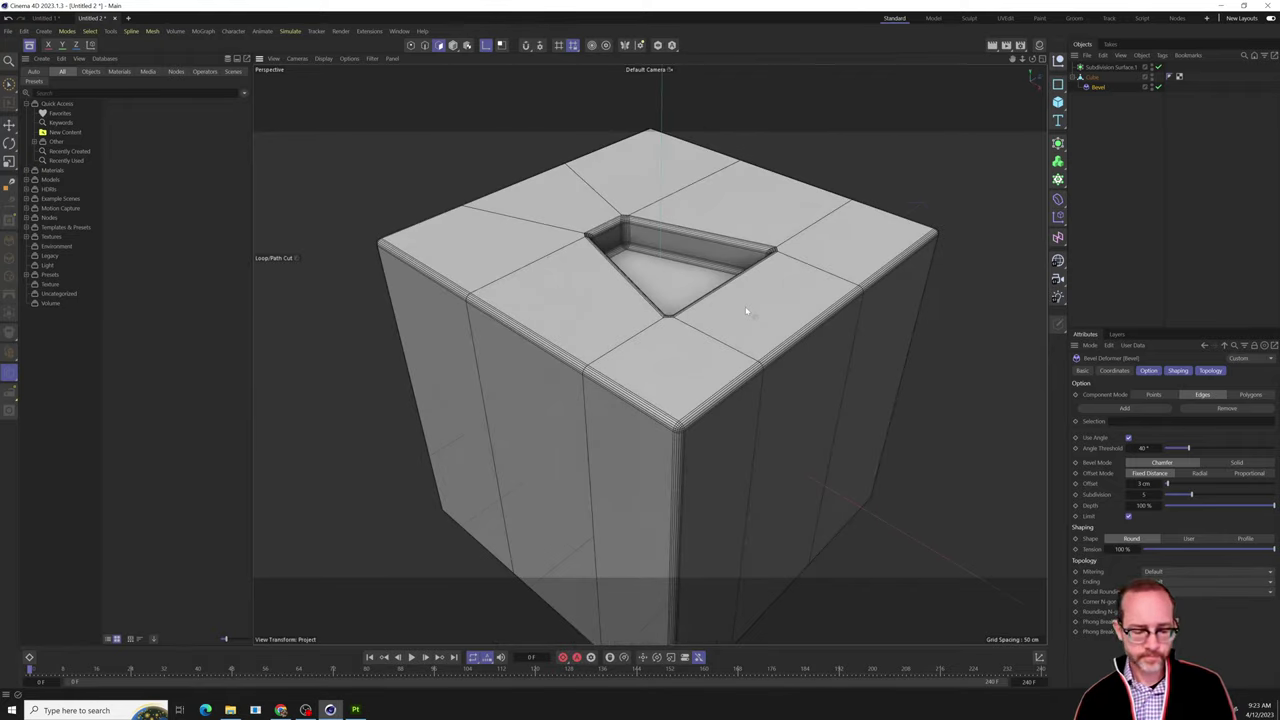
{"action": "key", "text": "ctrl+r"}
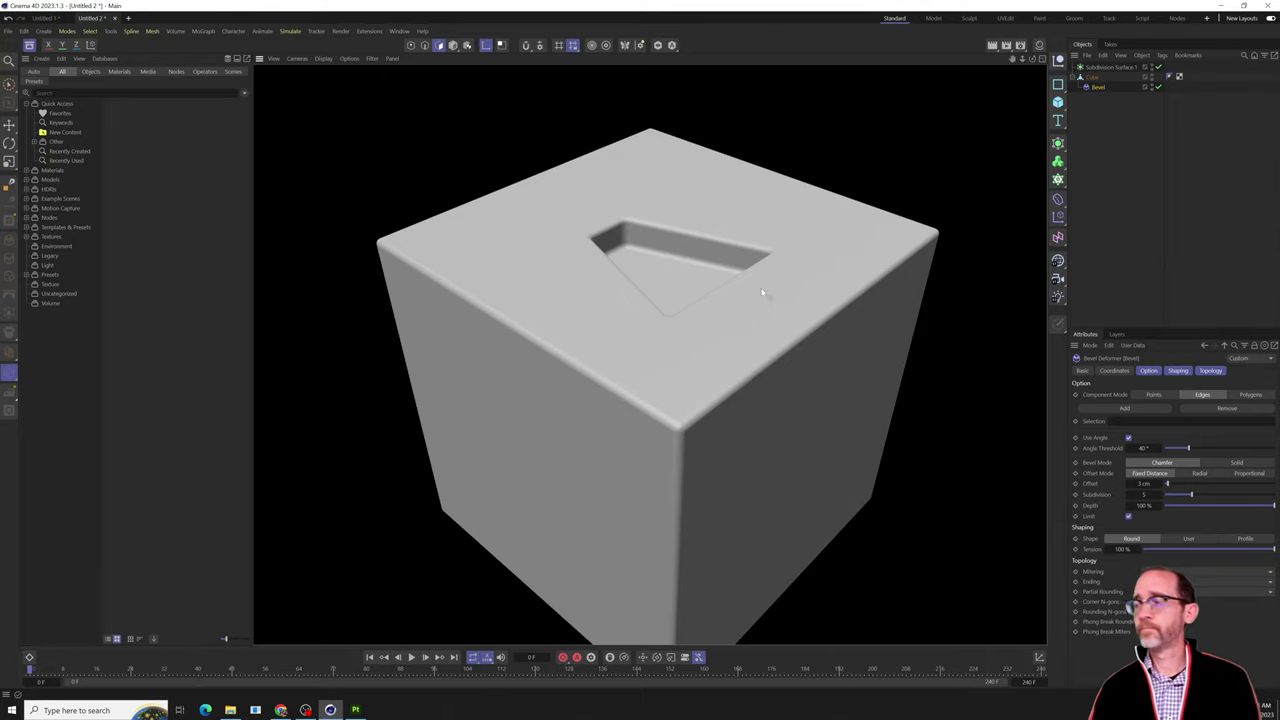
{"action": "mouse_move", "coordinate": [762, 292]}
{"action": "left_mouse_down", "text": "alt"}
{"action": "mouse_move", "coordinate": [749, 283]}
{"action": "mouse_move", "coordinate": [820, 209]}
{"action": "mouse_move", "coordinate": [790, 250]}
{"action": "mouse_move", "coordinate": [769, 374]}
{"action": "mouse_move", "coordinate": [563, 263]}
{"action": "mouse_move", "coordinate": [609, 303]}
{"action": "mouse_move", "coordinate": [766, 371]}
{"action": "mouse_move", "coordinate": [727, 347]}
{"action": "mouse_move", "coordinate": [738, 356]}
{"action": "left_mouse_up", "text": "alt"}
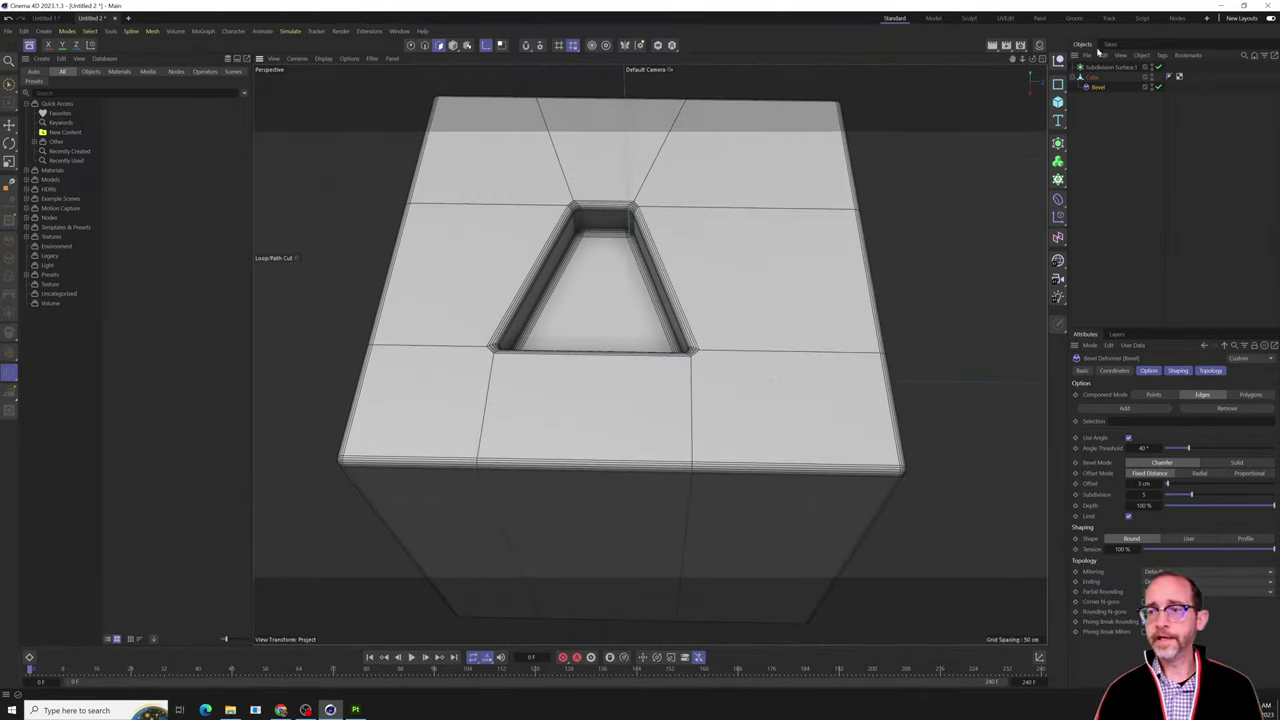
Toggle the Bevel deformer off and on repeatedly to compare the hard-edged and beveled cube, and examine the recess up close.
{"action": "left_click", "coordinate": [1158, 88]}
{"action": "left_click", "coordinate": [1158, 88]}
{"action": "left_click", "coordinate": [1158, 88]}
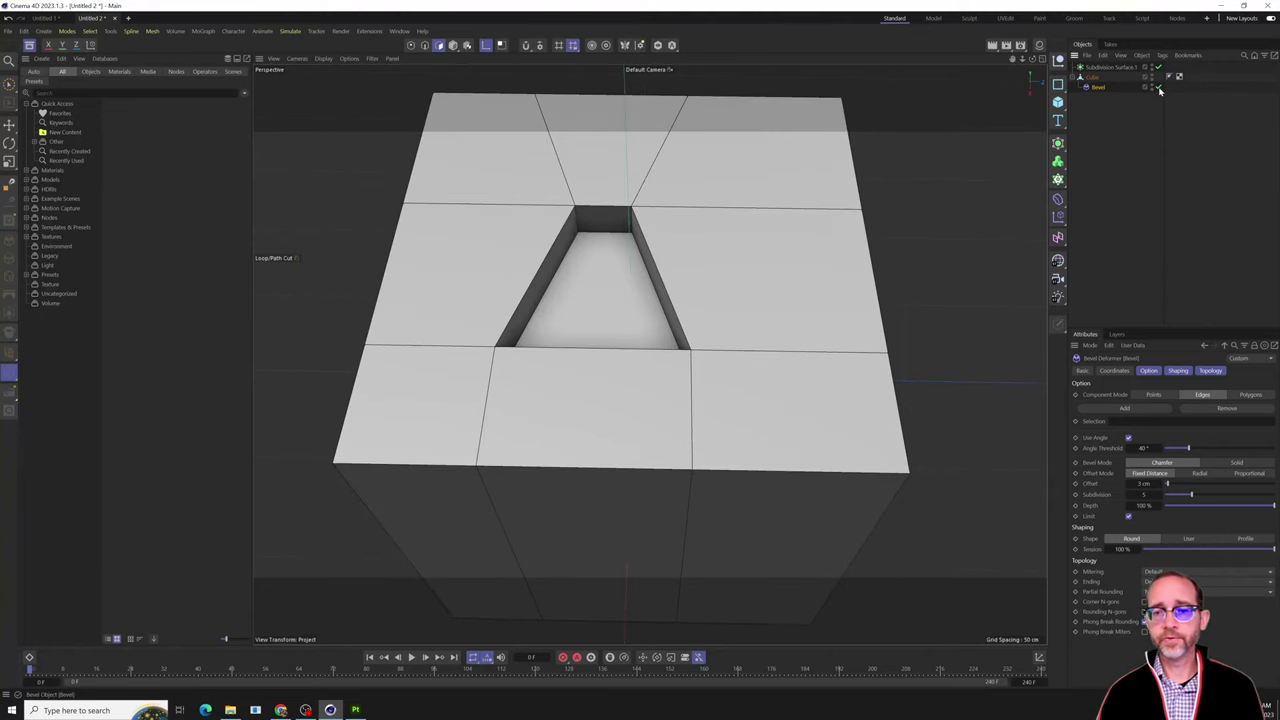
{"action": "left_click", "coordinate": [1158, 88]}
{"action": "left_click", "coordinate": [1158, 88]}
{"action": "left_click", "coordinate": [1158, 88]}
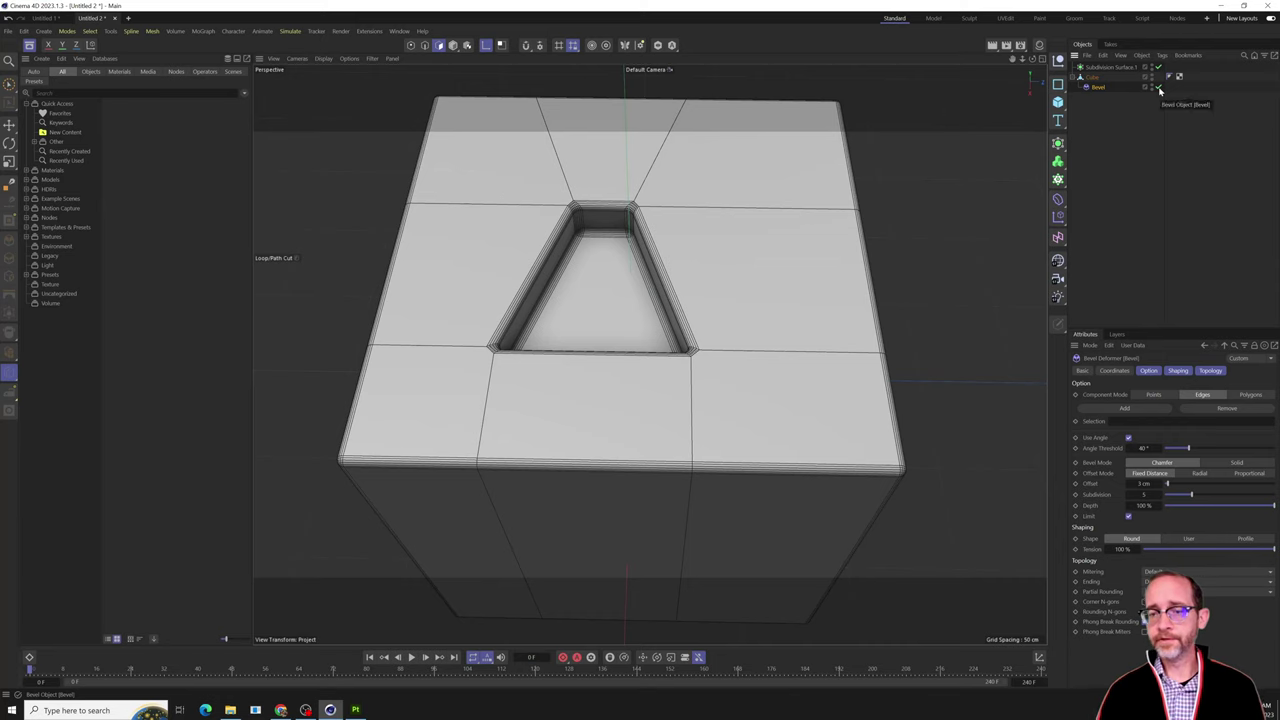
{"action": "left_click", "coordinate": [1158, 88]}
{"action": "left_click", "coordinate": [1158, 88]}
{"action": "left_click", "coordinate": [1158, 88]}
{"action": "left_click_drag", "start_coordinate": [720, 371], "coordinate": [581, 500], "text": "alt"}
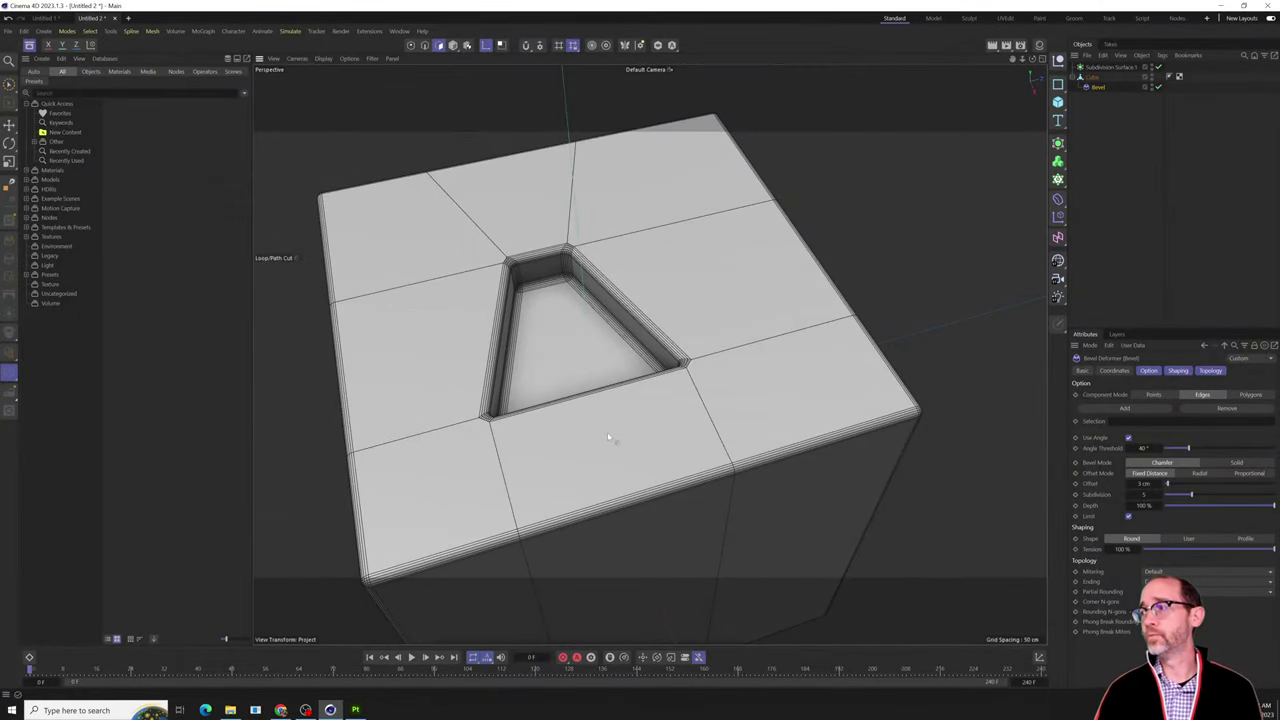
{"action": "left_click_drag", "start_coordinate": [500, 391], "coordinate": [481, 362], "text": "alt"}
{"action": "scroll", "coordinate": [571, 343], "scroll_direction": "up", "scroll_amount": 5}
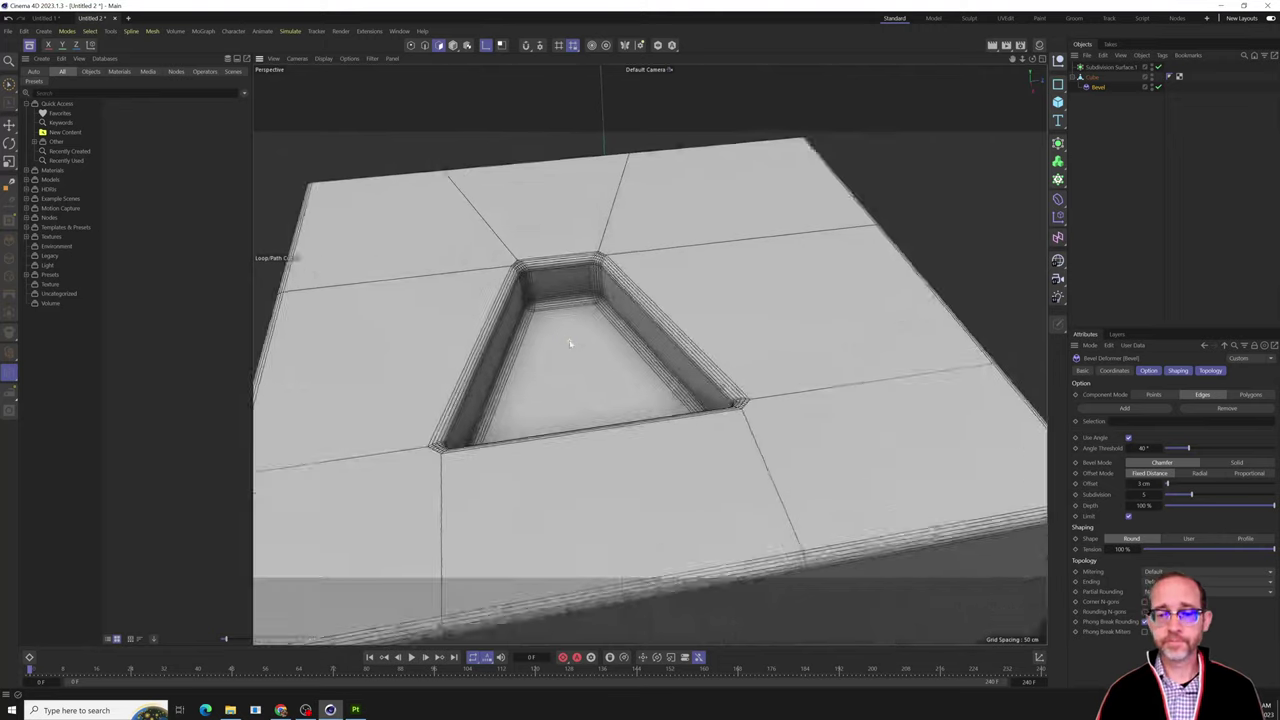
{"action": "left_click_drag", "start_coordinate": [609, 360], "coordinate": [653, 393], "text": "alt"}
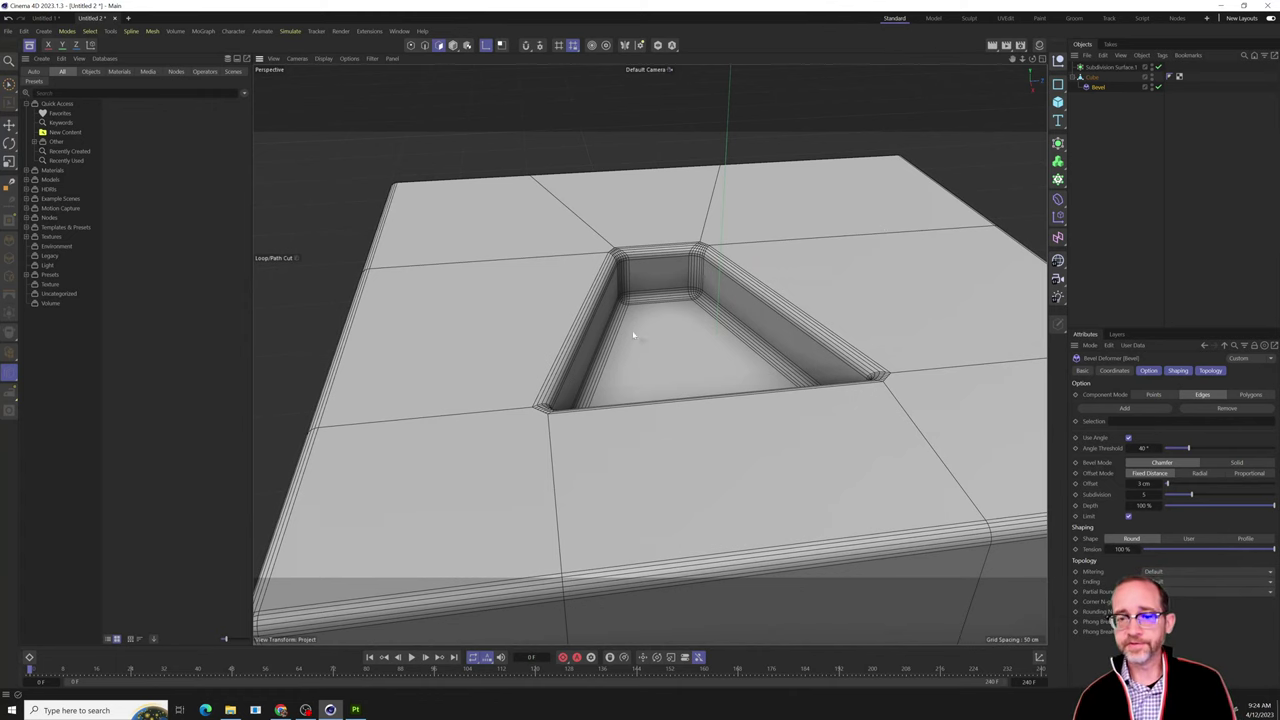
Play the third student video in the "art 285 questions april 12" folder and pause it near its end.
{"action": "left_click", "coordinate": [230, 710]}
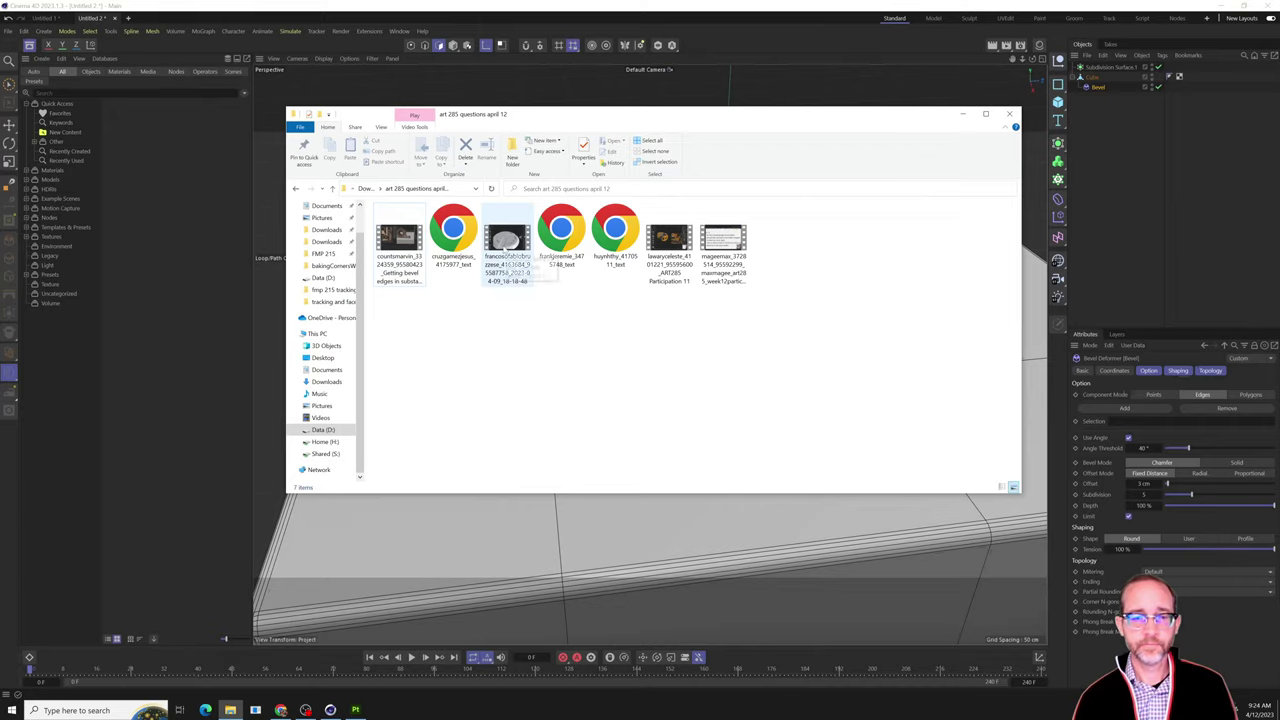
{"action": "double_click", "coordinate": [506, 242]}
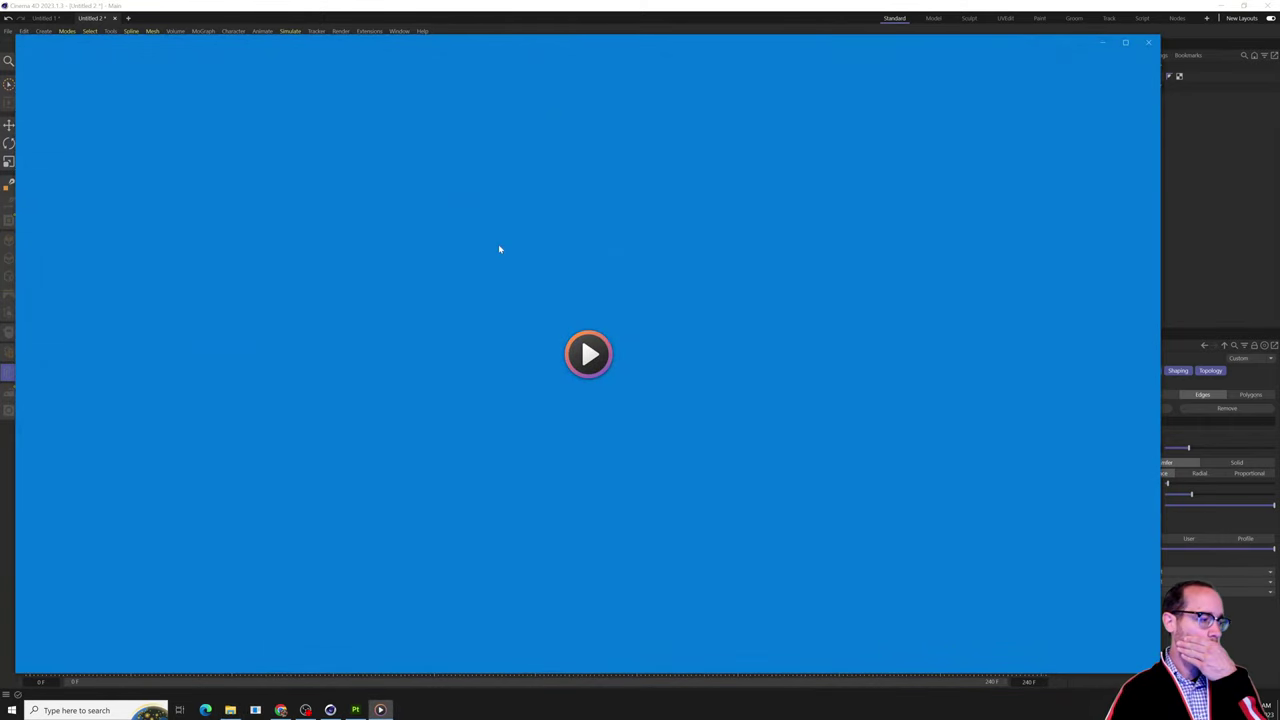
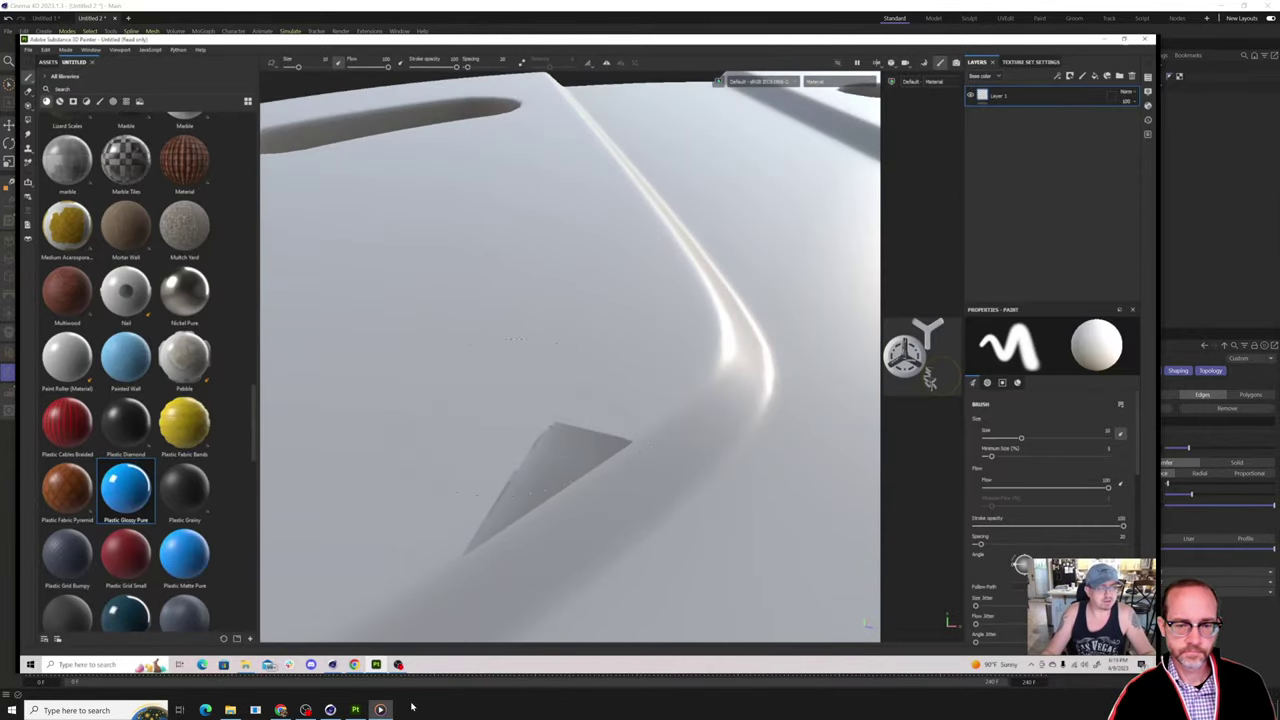
{"action": "mouse_move", "coordinate": [587, 651]}
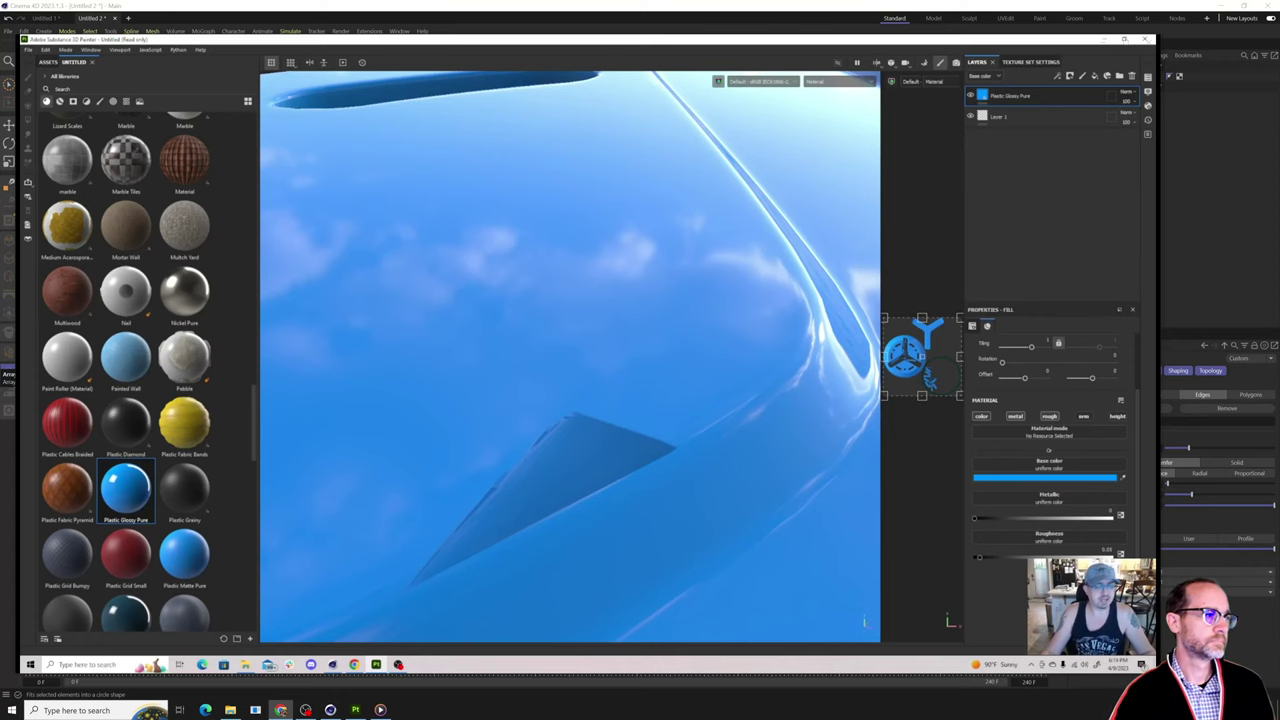
{"action": "mouse_move", "coordinate": [865, 622]}
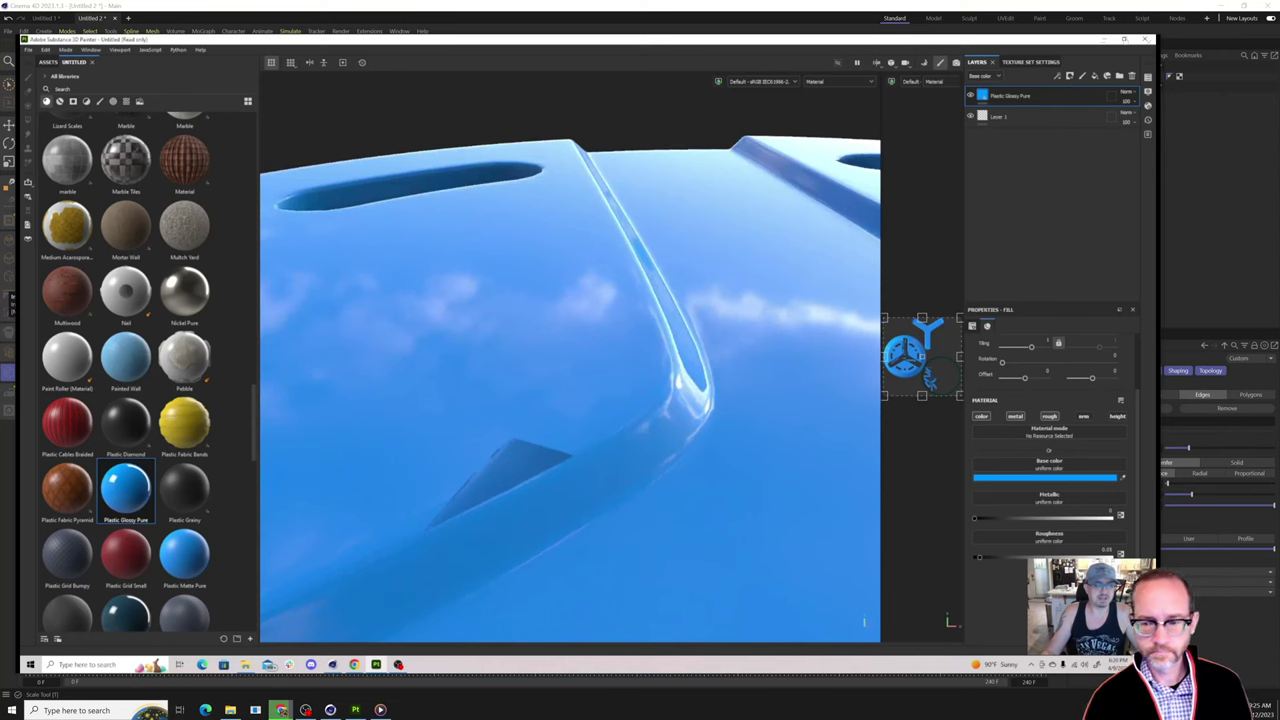
{"action": "mouse_move", "coordinate": [832, 426]}
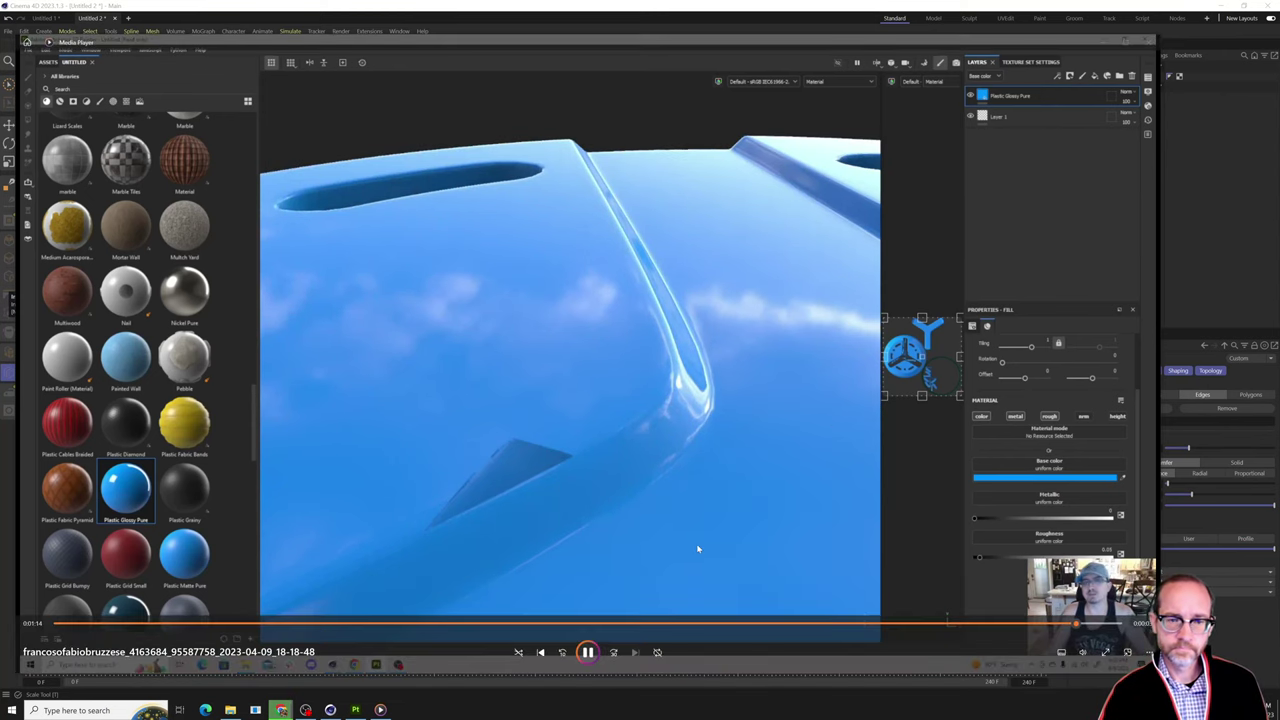
{"action": "left_click", "coordinate": [589, 654]}
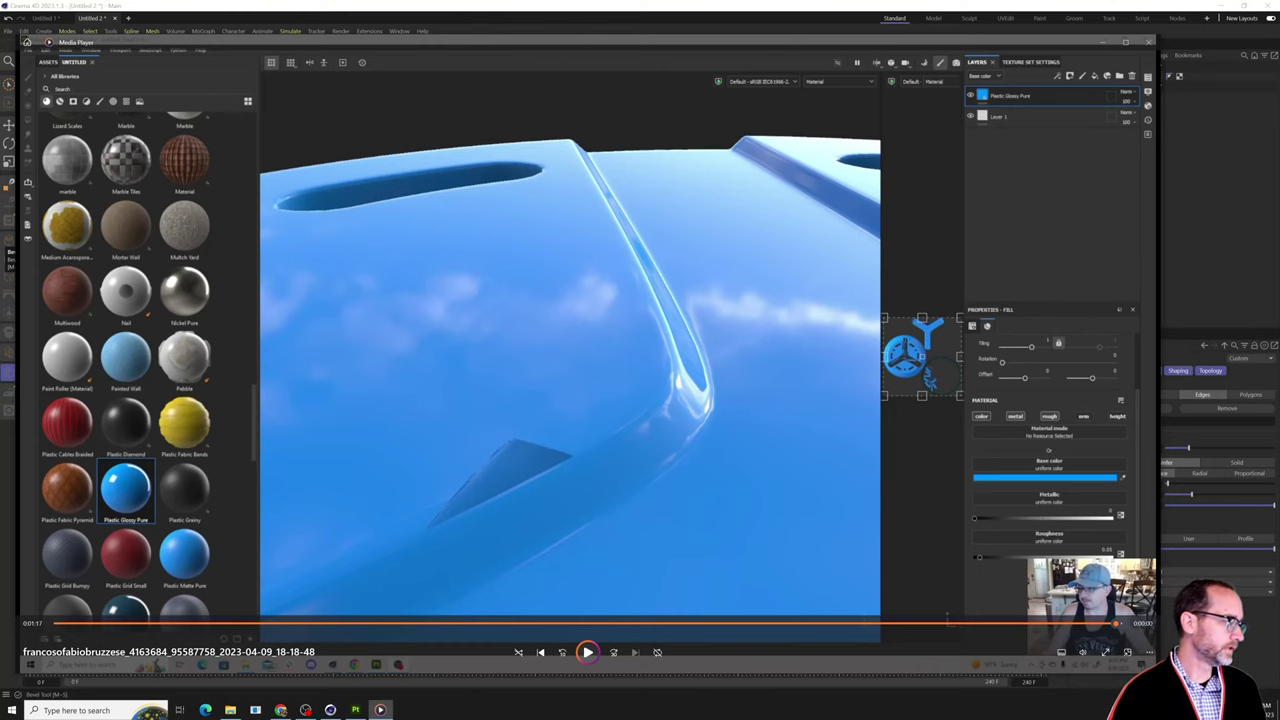
Switch to Substance 3D Painter and set the curvature bake's secondary rays to 13 and sampling radius to about 0.001.
{"action": "left_click", "coordinate": [330, 709]}
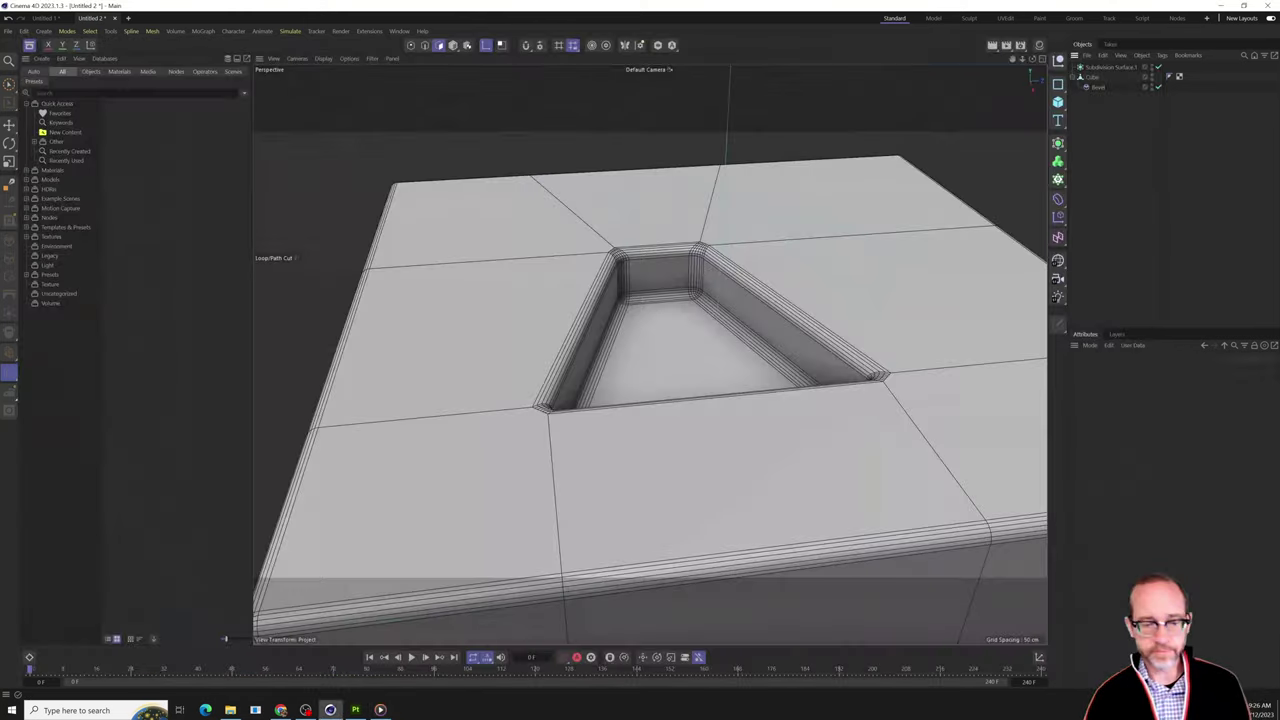
{"action": "left_click", "coordinate": [354, 709]}
{"action": "scroll", "coordinate": [490, 347], "scroll_direction": "up", "scroll_amount": 3}
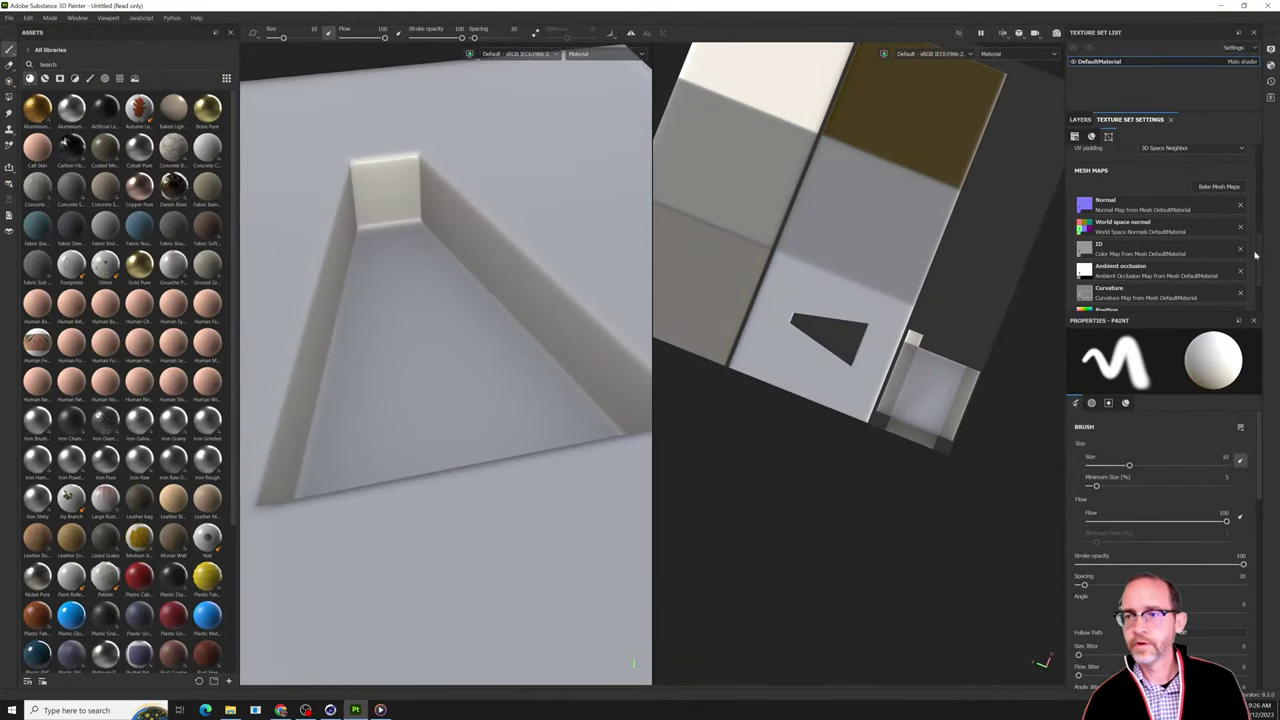
{"action": "scroll", "coordinate": [1162, 257], "scroll_direction": "down", "scroll_amount": 3}
{"action": "scroll", "coordinate": [1162, 257], "scroll_direction": "up", "scroll_amount": 3}
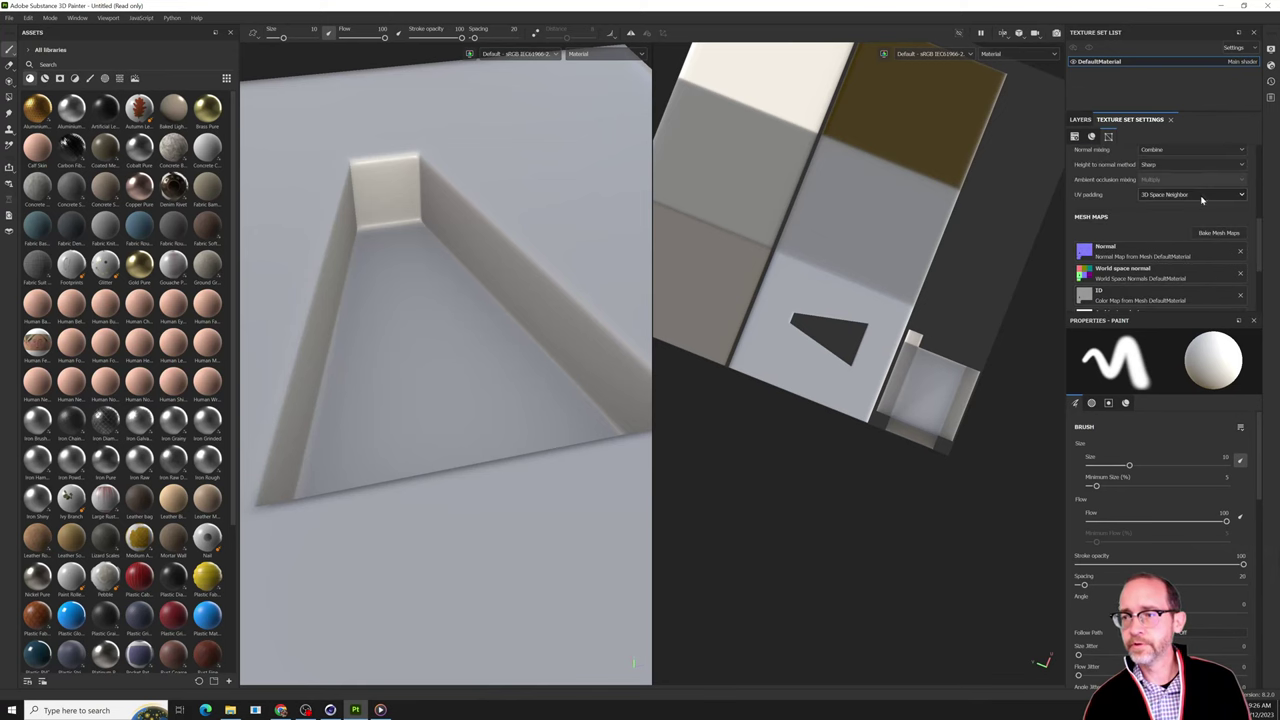
{"action": "left_click", "coordinate": [1219, 232]}
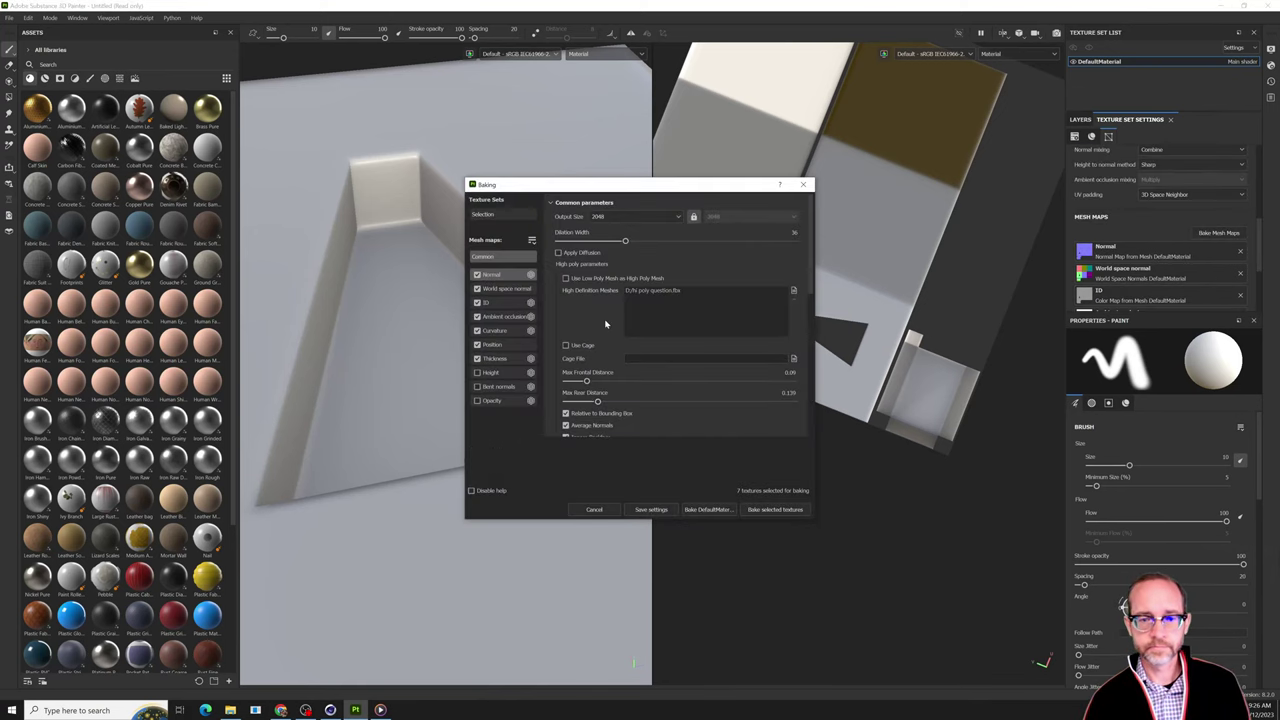
{"action": "left_click", "coordinate": [495, 330]}
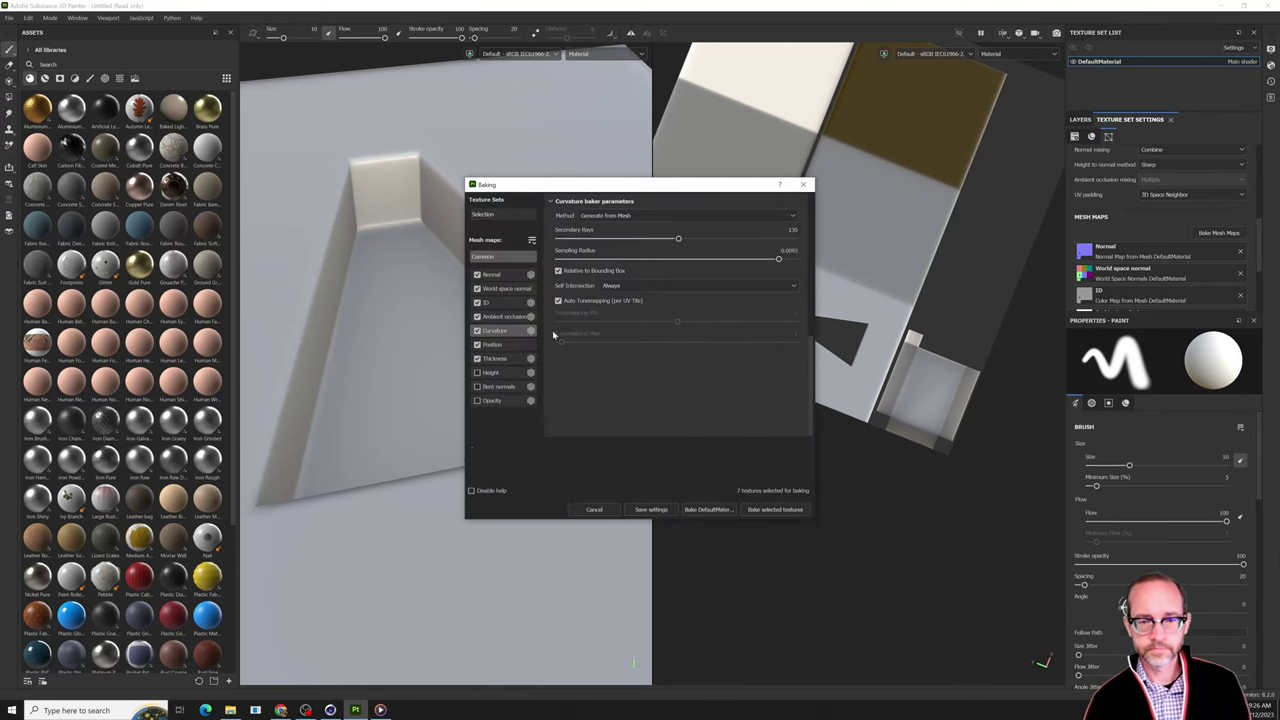
{"action": "left_click_drag", "start_coordinate": [678, 238], "coordinate": [587, 259]}
{"action": "left_click", "coordinate": [591, 259]}
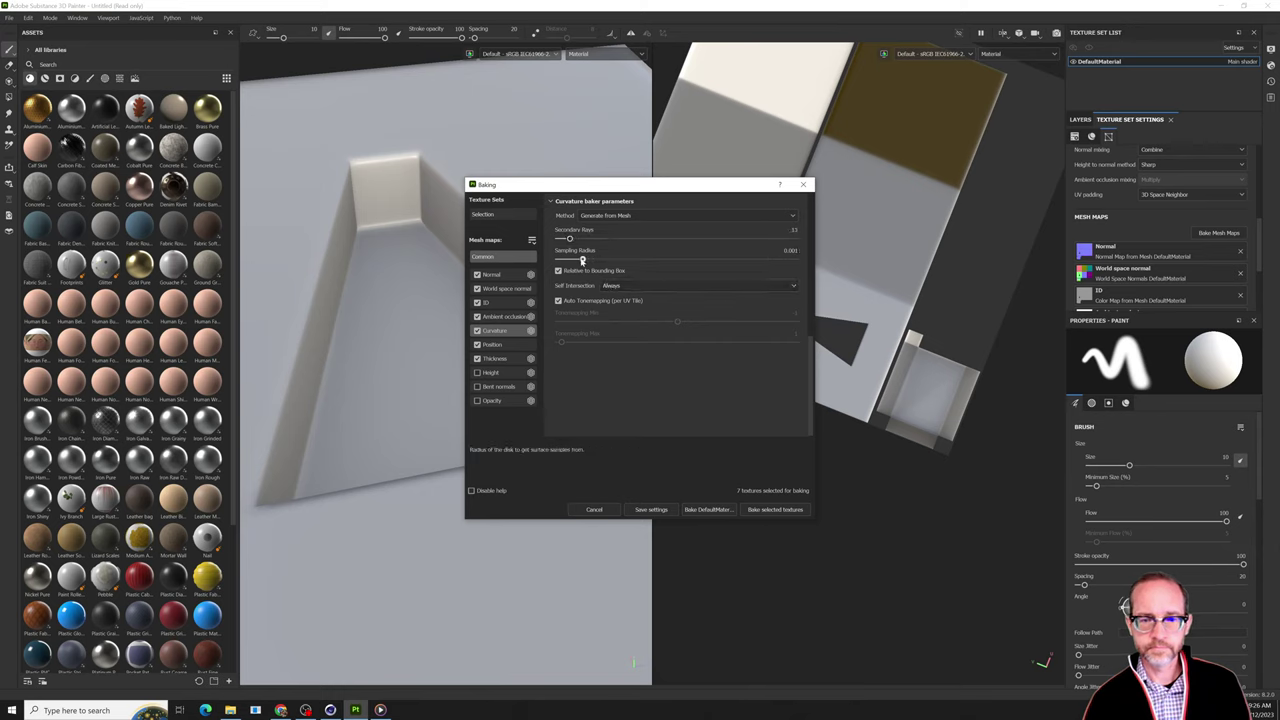
Set the common max frontal distance to 0.018 and max rear distance to 0.051, and bake the selected mesh maps.
{"action": "left_click", "coordinate": [501, 258]}
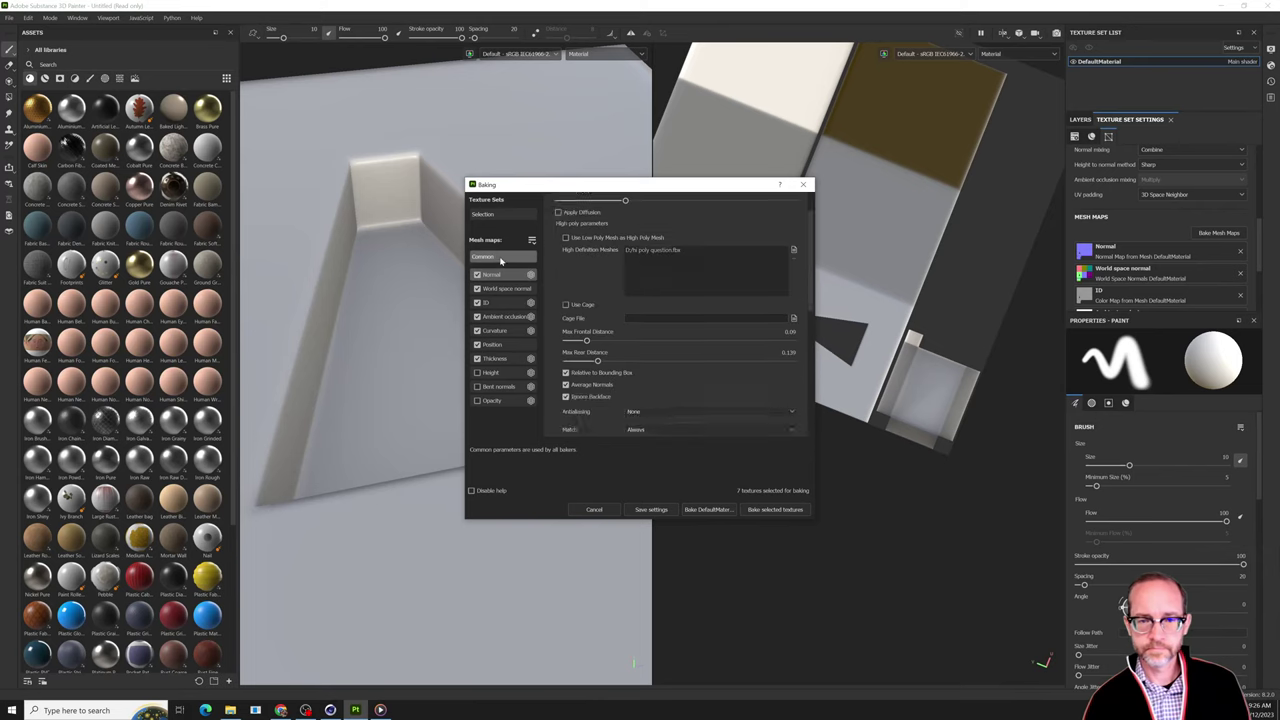
{"action": "scroll", "coordinate": [597, 308], "scroll_direction": "up", "scroll_amount": 2}
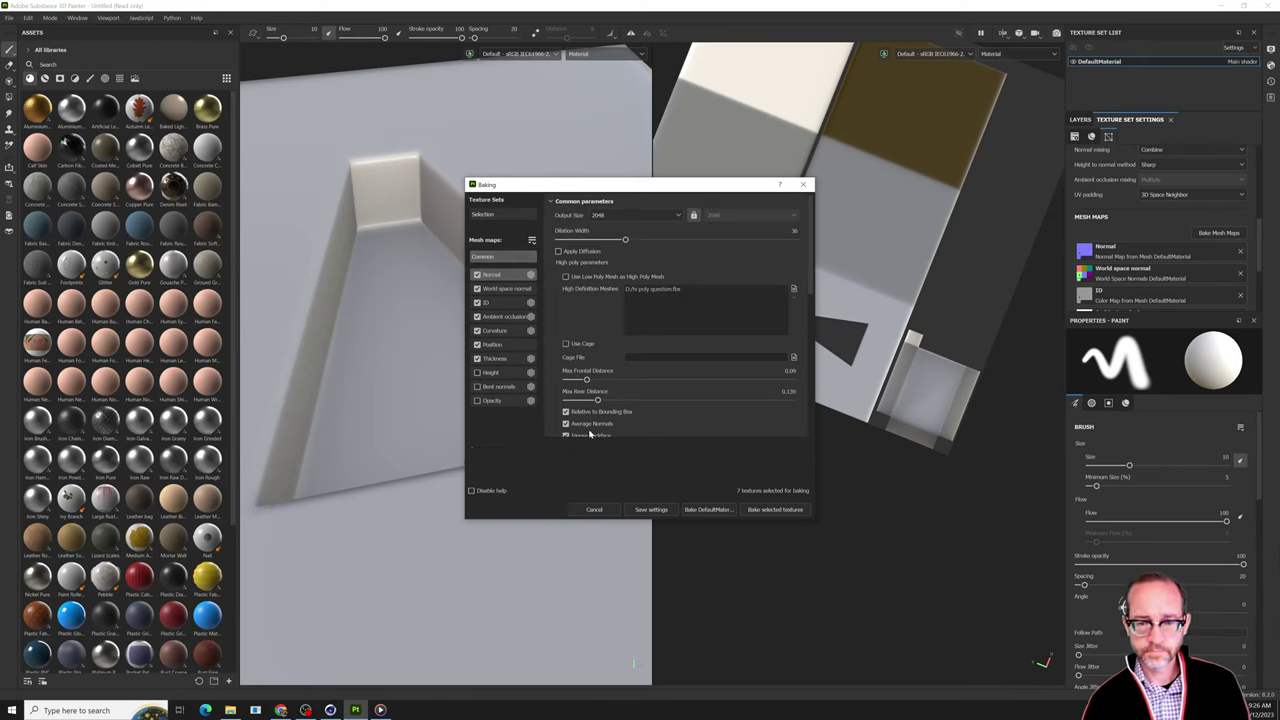
{"action": "mouse_move", "coordinate": [586, 380]}
{"action": "left_mouse_down"}
{"action": "mouse_move", "coordinate": [573, 380]}
{"action": "mouse_move", "coordinate": [583, 400]}
{"action": "mouse_move", "coordinate": [569, 380]}
{"action": "left_mouse_up"}
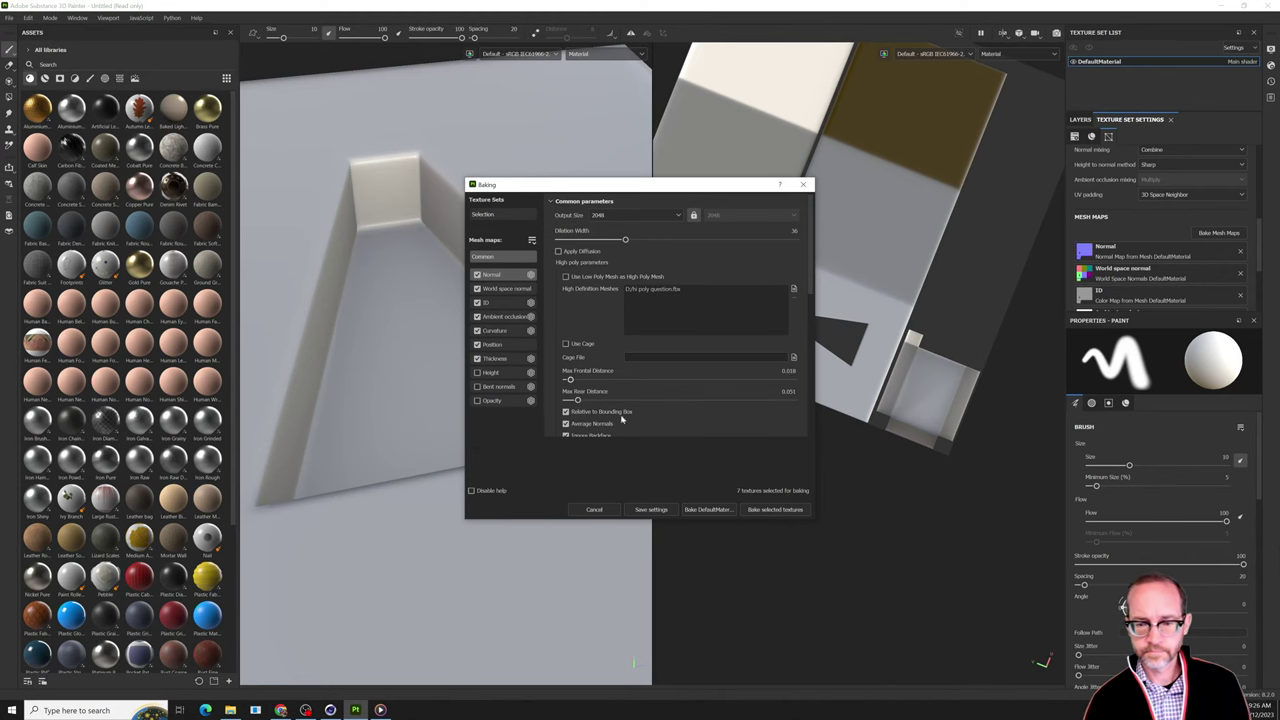
{"action": "left_click", "coordinate": [771, 511]}
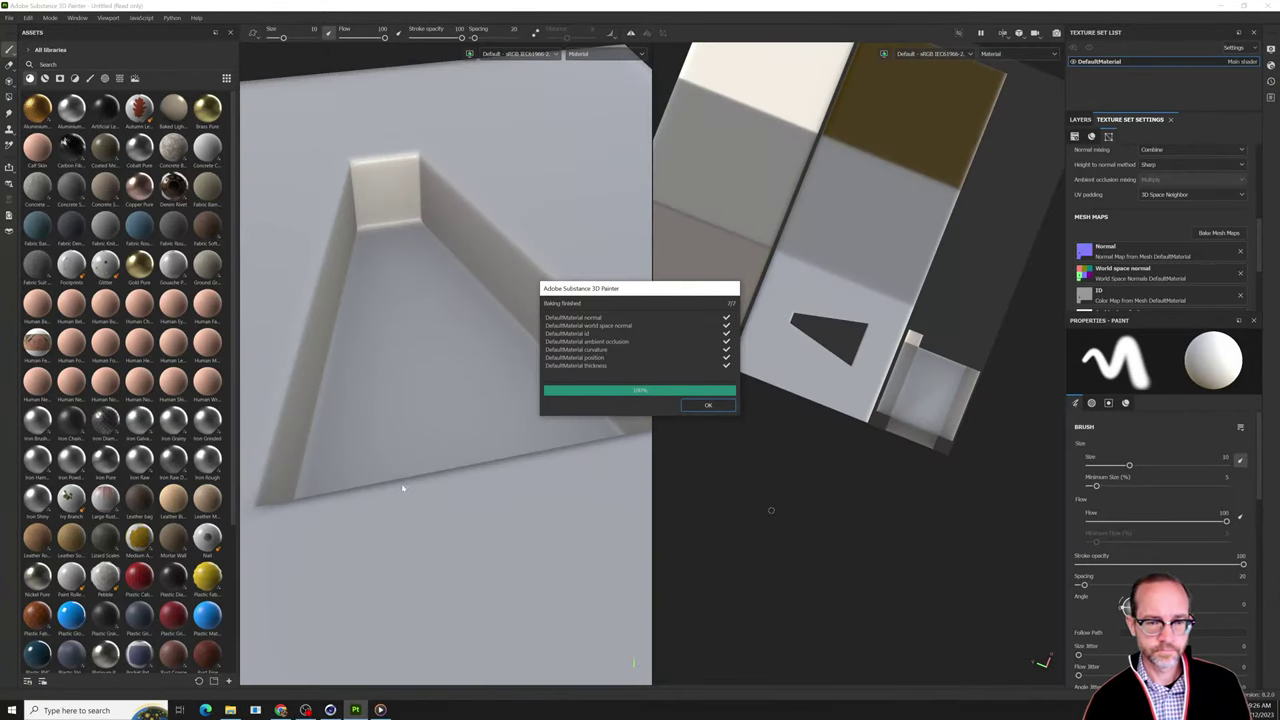
{"action": "left_click", "coordinate": [708, 405]}
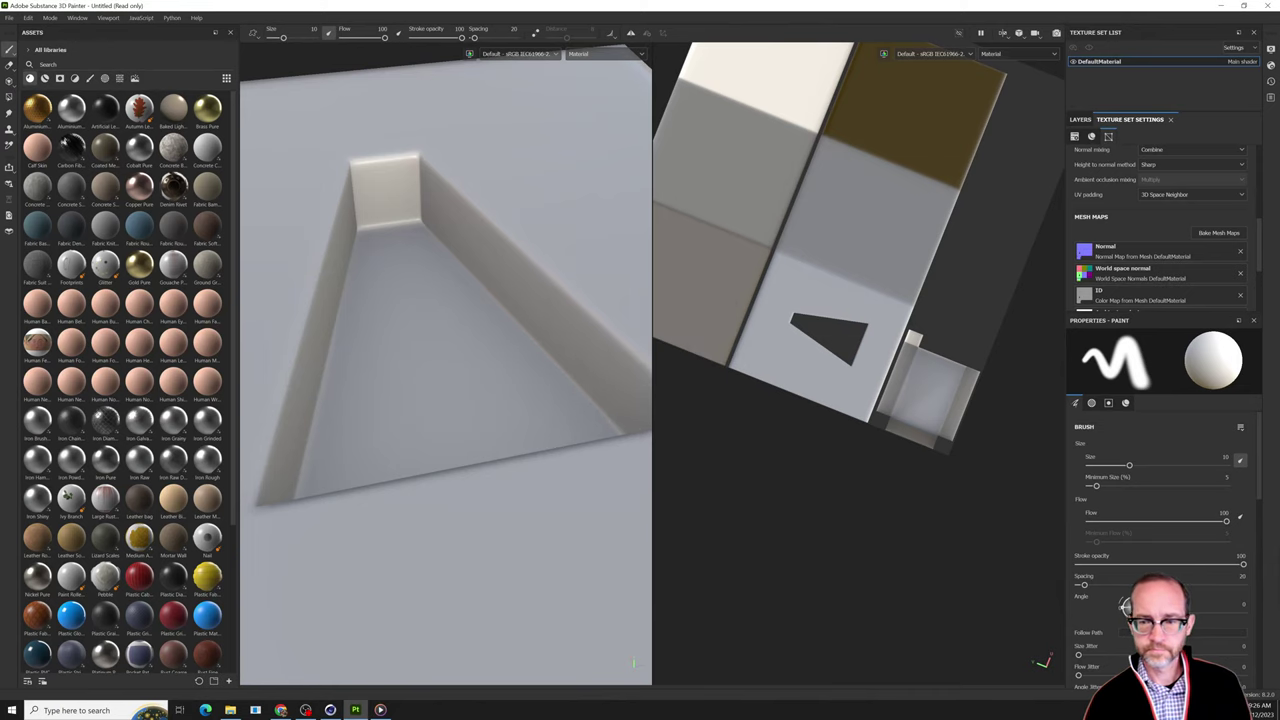
Examine the baked cube's outer edges and the inner corners of the recess from several angles.
{"action": "left_click_drag", "start_coordinate": [708, 405], "coordinate": [652, 410], "text": "alt"}
{"action": "scroll", "coordinate": [625, 455], "scroll_direction": "down", "scroll_amount": 3}
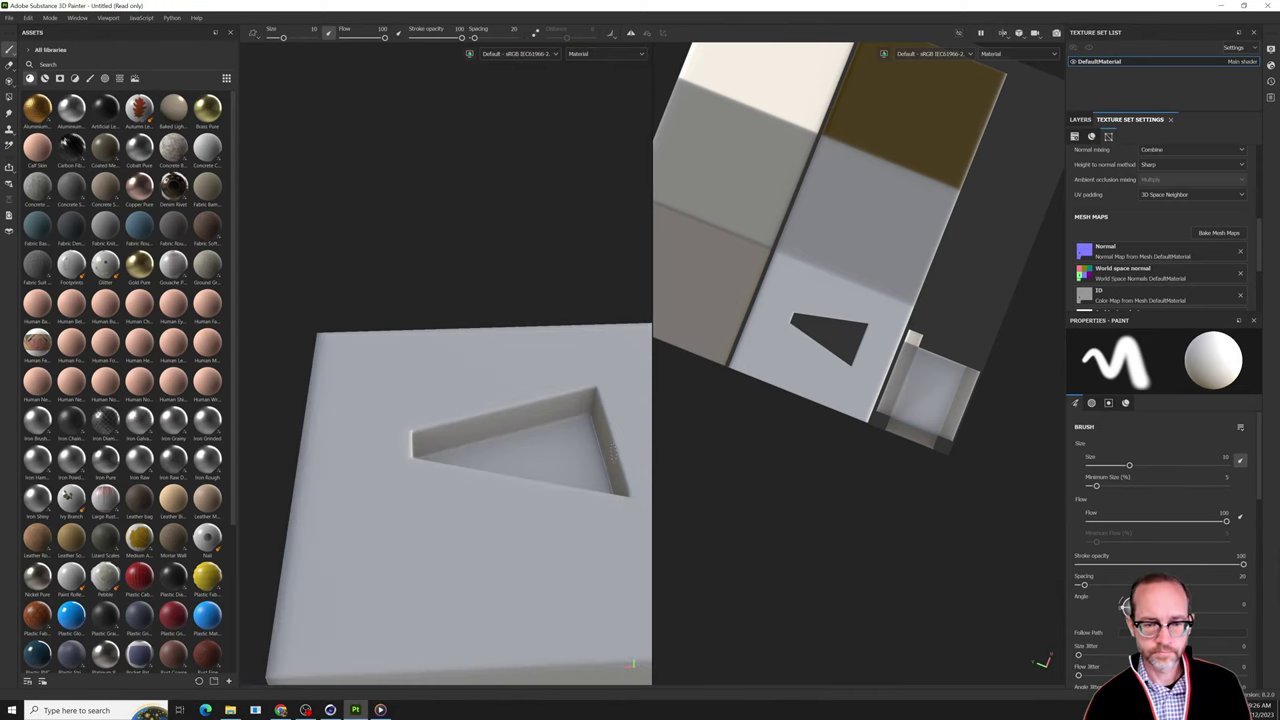
{"action": "left_click_drag", "start_coordinate": [625, 455], "coordinate": [400, 440], "text": "alt"}
{"action": "scroll", "coordinate": [449, 496], "scroll_direction": "down", "scroll_amount": 3}
{"action": "left_click_drag", "start_coordinate": [396, 376], "coordinate": [316, 369], "text": "alt"}
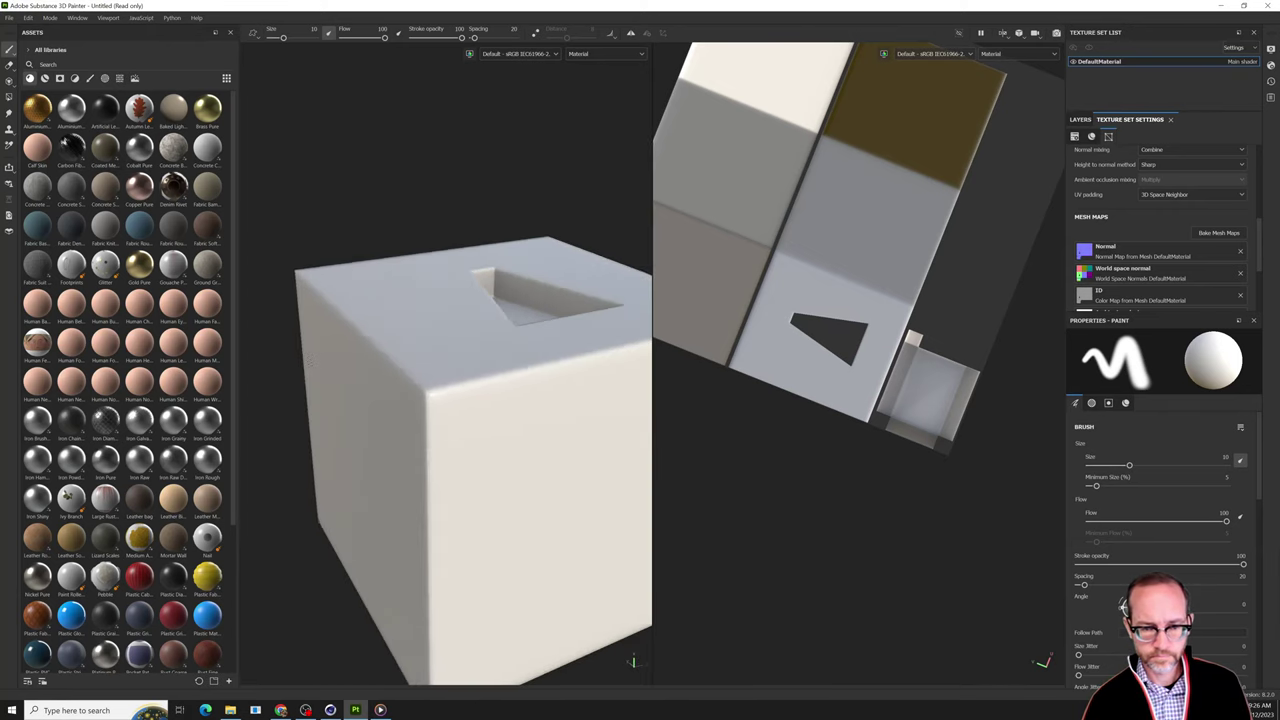
{"action": "right_click_drag", "start_coordinate": [316, 369], "coordinate": [463, 405], "text": "alt"}
{"action": "left_click_drag", "start_coordinate": [463, 405], "coordinate": [462, 512], "text": "alt"}
{"action": "middle_click_drag", "start_coordinate": [465, 513], "coordinate": [777, 681], "text": "alt"}
{"action": "scroll", "coordinate": [505, 314], "scroll_direction": "up", "scroll_amount": 4}
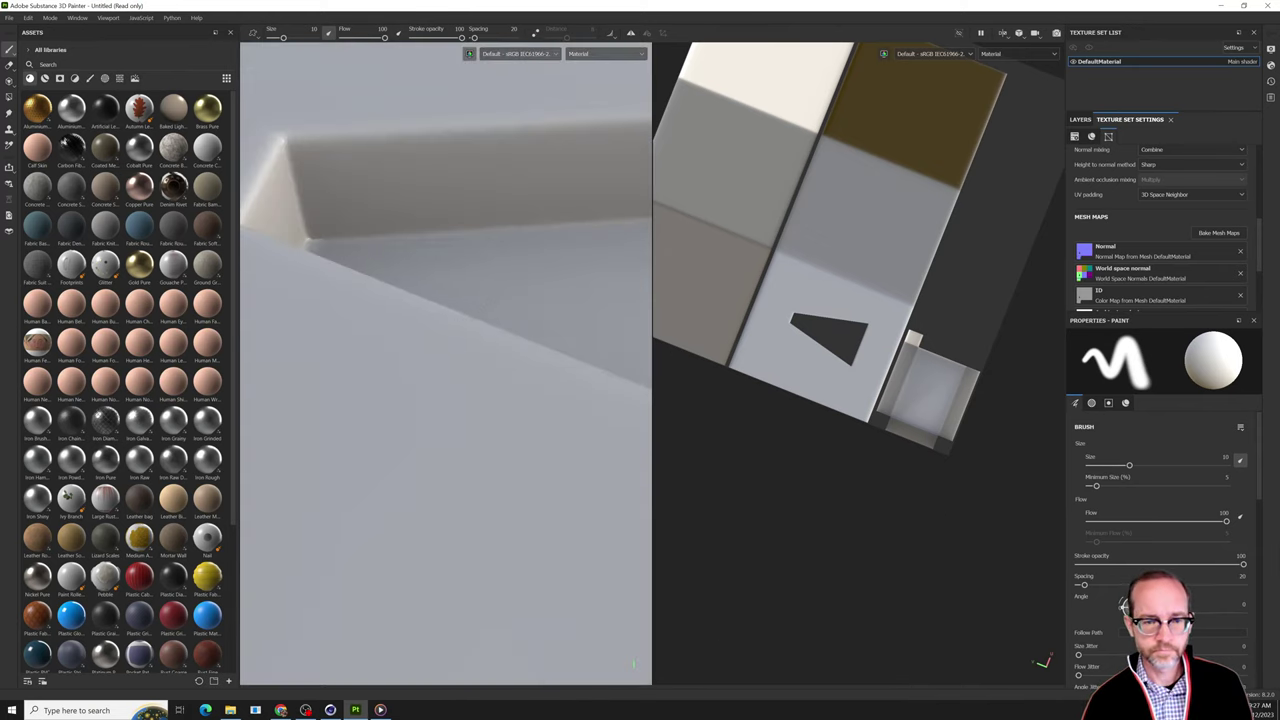
{"action": "middle_click_drag", "start_coordinate": [470, 310], "coordinate": [480, 419], "text": "alt"}
{"action": "mouse_move", "coordinate": [479, 419]}
{"action": "left_mouse_down", "text": "alt"}
{"action": "mouse_move", "coordinate": [491, 466]}
{"action": "mouse_move", "coordinate": [418, 438]}
{"action": "mouse_move", "coordinate": [443, 466]}
{"action": "mouse_move", "coordinate": [410, 477]}
{"action": "left_mouse_up", "text": "alt"}
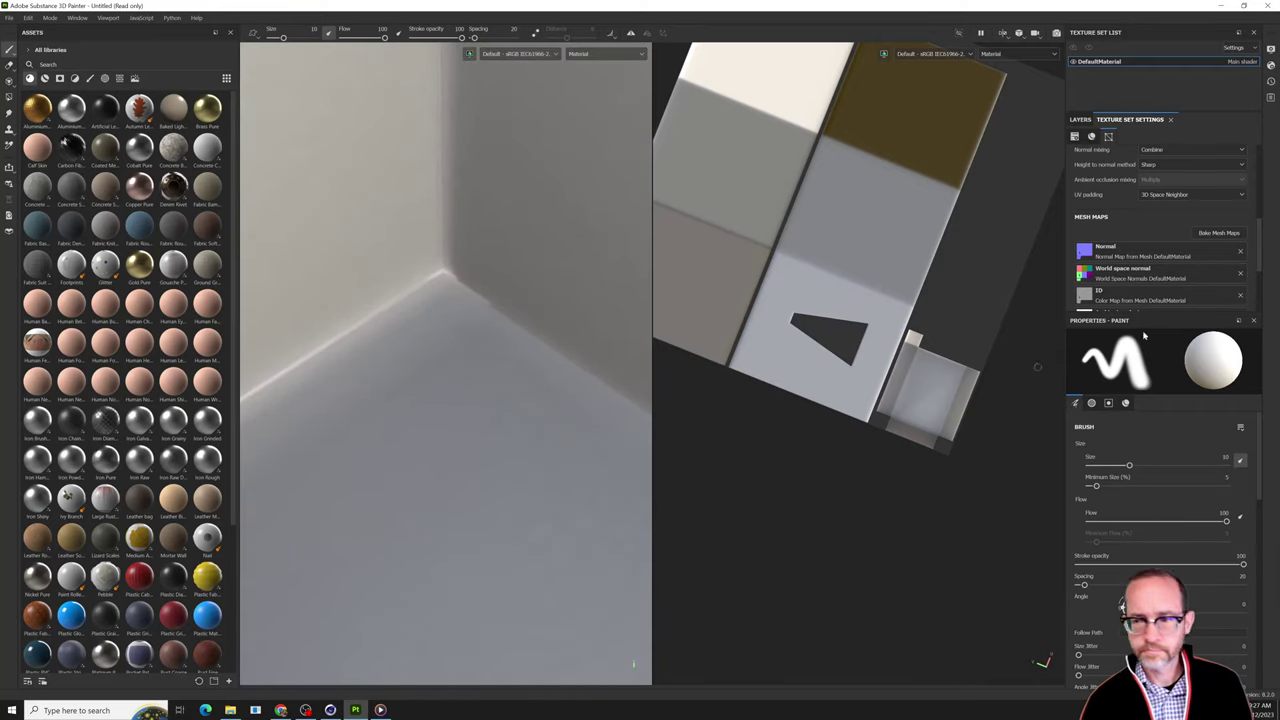
Apply the Plastic Glossy Pure material to the cube beneath Layer 1 and inspect the edge highlights at the outer corner.
{"action": "left_click", "coordinate": [1081, 119]}
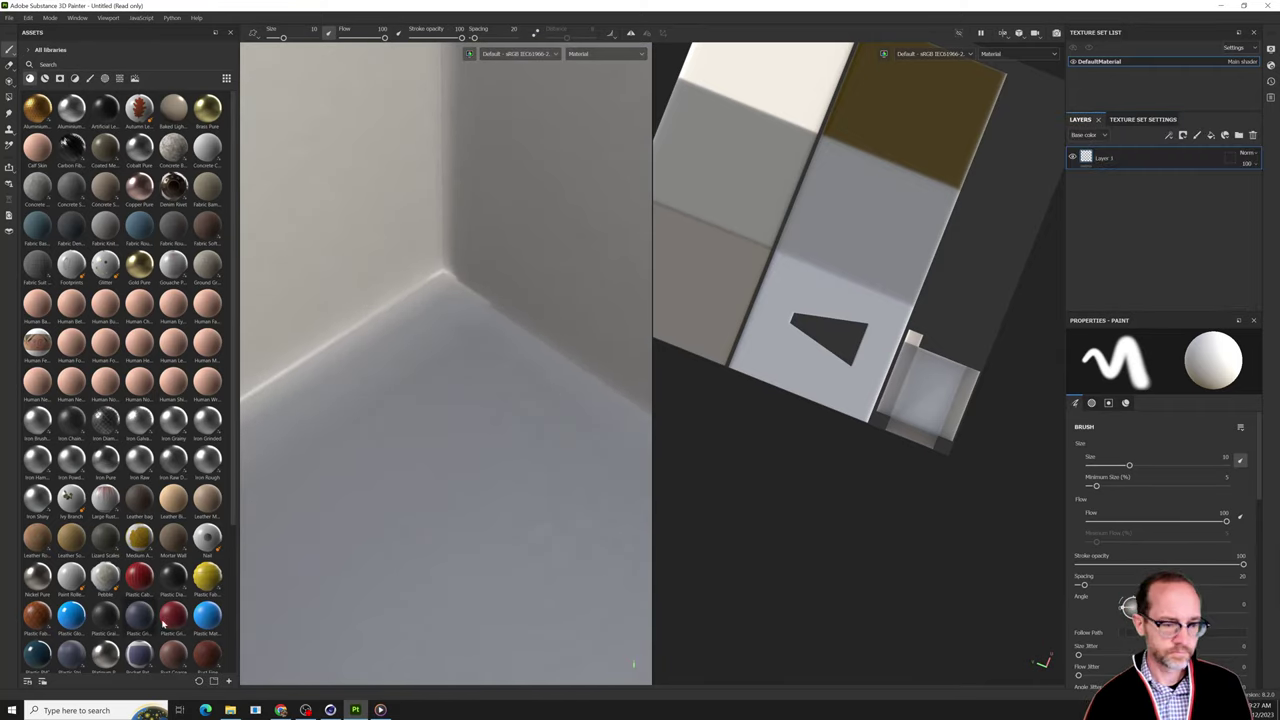
{"action": "left_click_drag", "start_coordinate": [71, 615], "coordinate": [812, 392]}
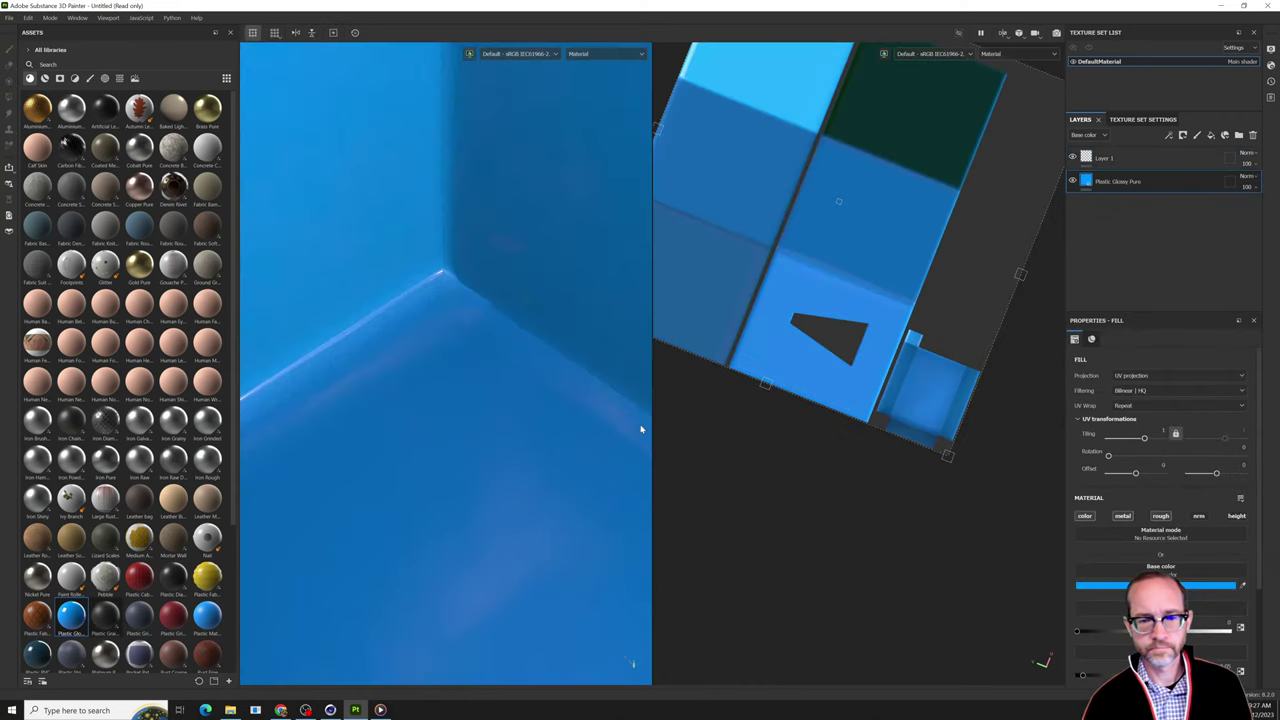
{"action": "left_click_drag", "start_coordinate": [462, 298], "coordinate": [491, 285], "text": "alt"}
{"action": "scroll", "coordinate": [491, 285], "scroll_direction": "down", "scroll_amount": 3}
{"action": "left_click_drag", "start_coordinate": [466, 163], "coordinate": [553, 415], "text": "alt"}
{"action": "left_click_drag", "start_coordinate": [491, 412], "coordinate": [533, 405], "text": "alt"}
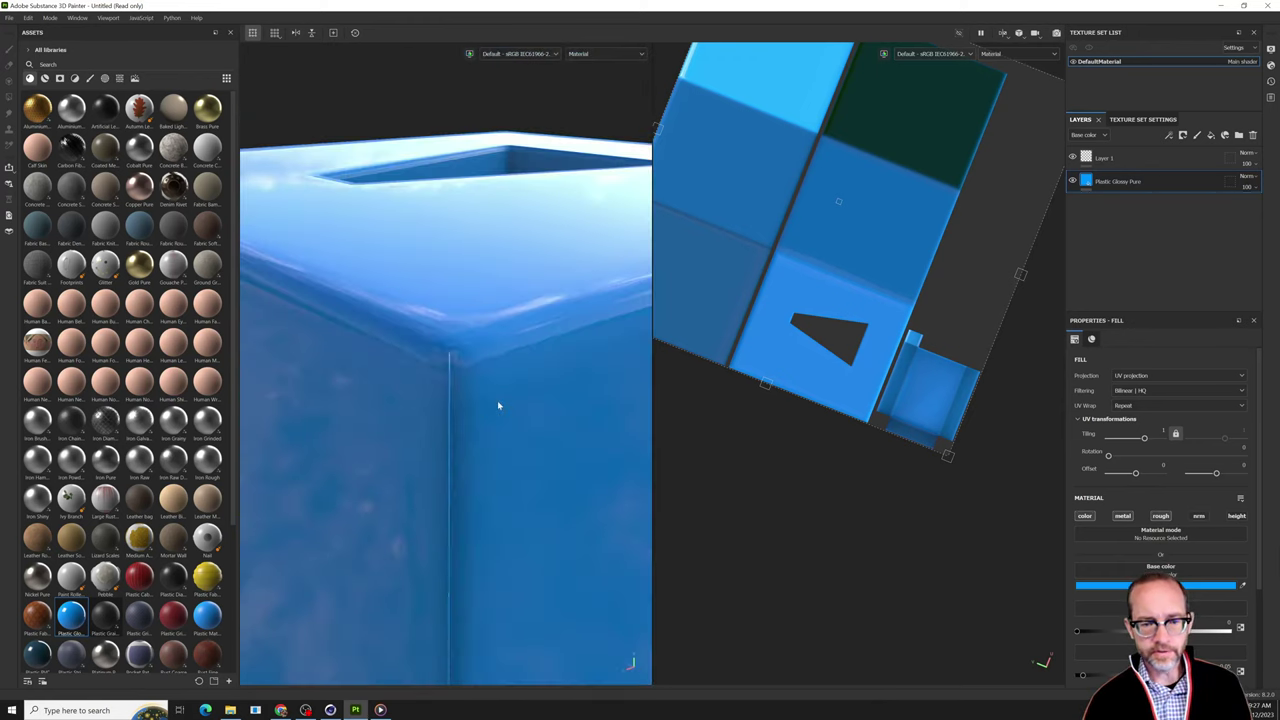
{"action": "left_click_drag", "start_coordinate": [412, 410], "coordinate": [490, 400], "text": "alt"}
{"action": "left_click", "coordinate": [1143, 119]}
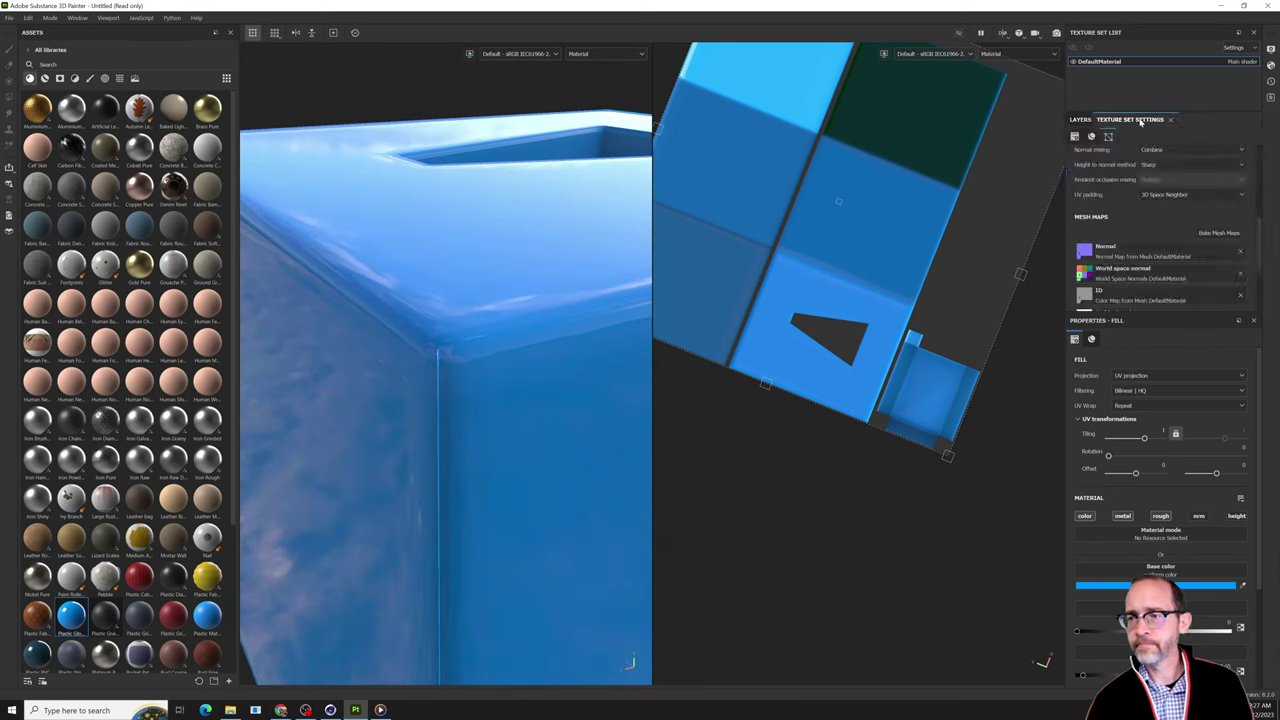
{"action": "left_click", "coordinate": [1219, 232]}
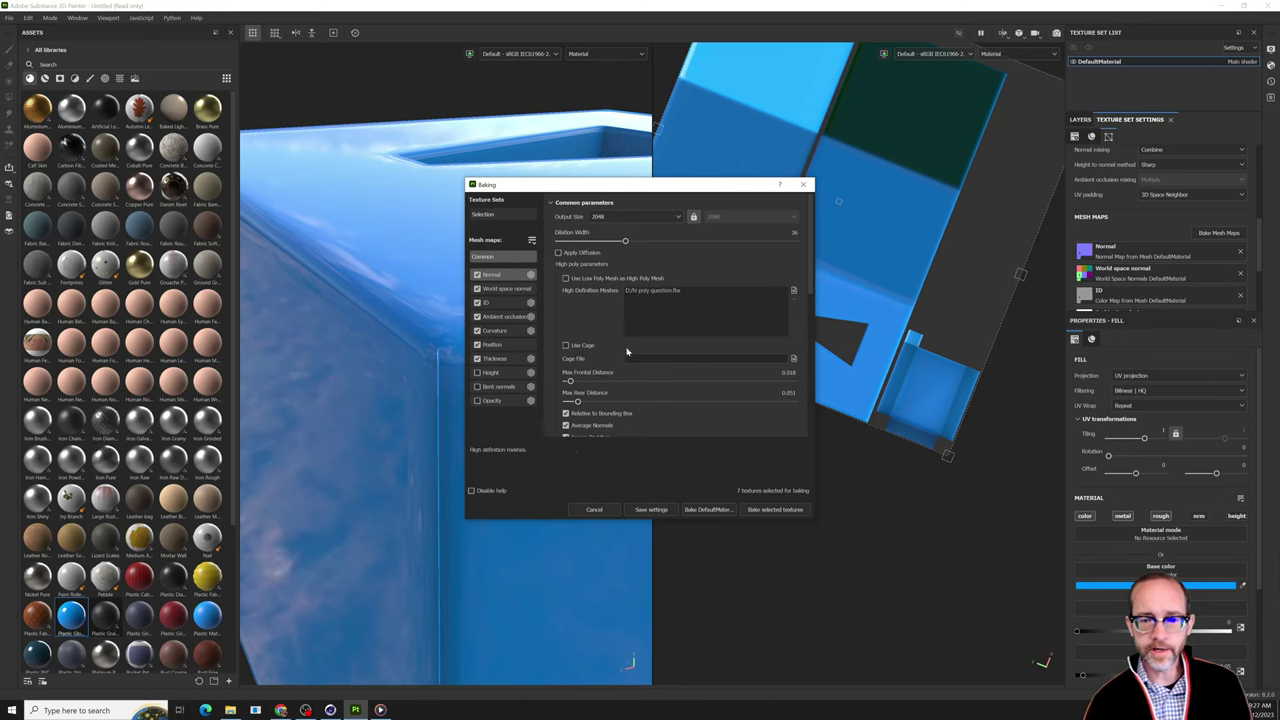
{"action": "left_click_drag", "start_coordinate": [569, 381], "coordinate": [603, 401]}
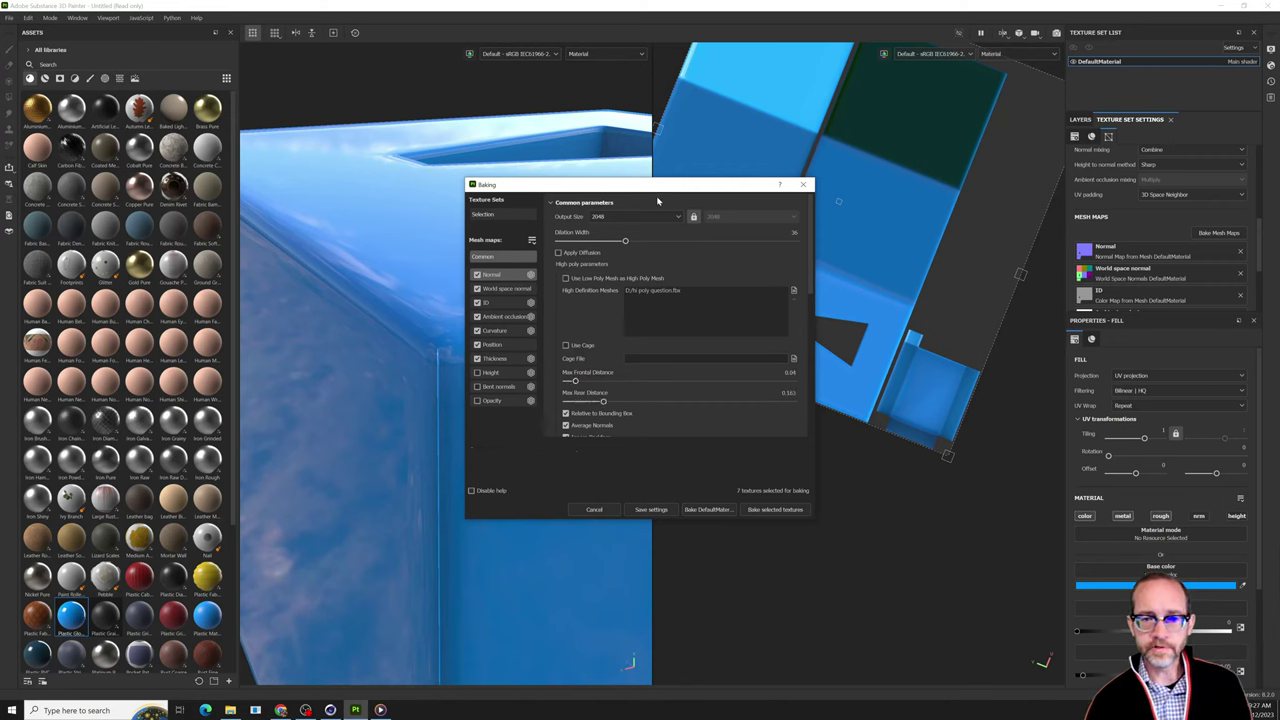
{"action": "left_click_drag", "start_coordinate": [660, 186], "coordinate": [691, 186]}
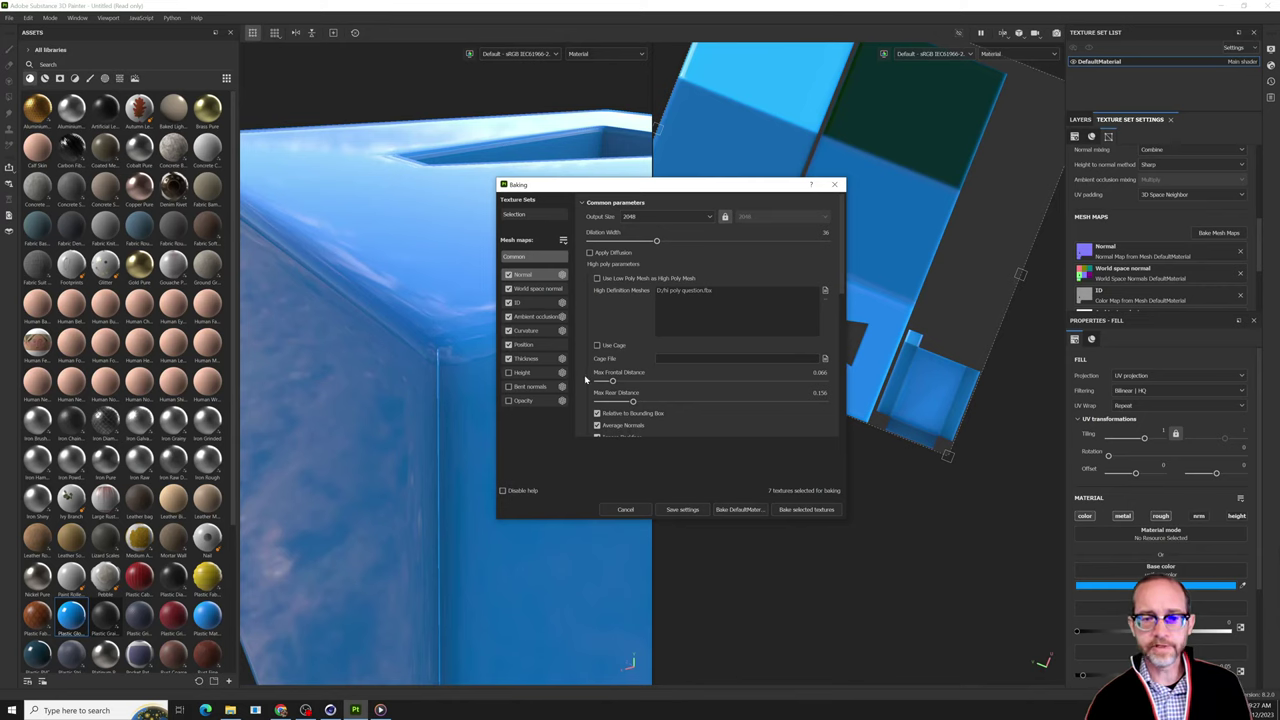
{"action": "left_click", "coordinate": [527, 333]}
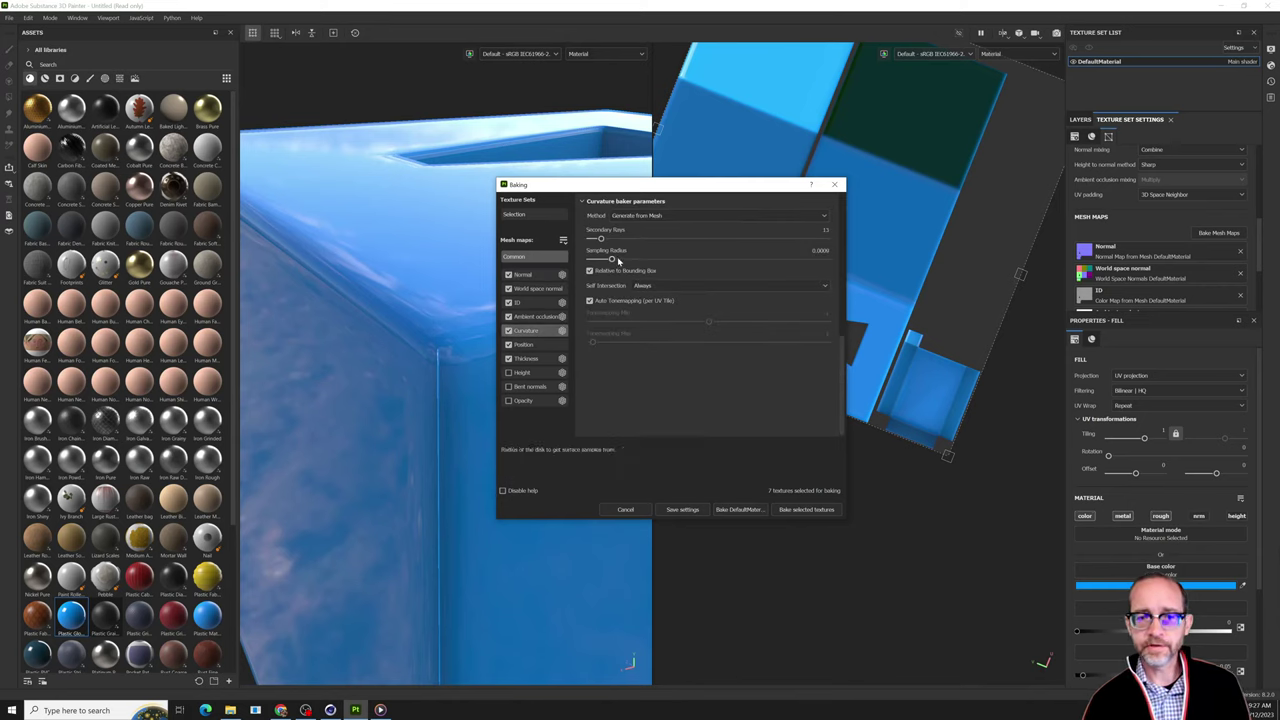
{"action": "left_click_drag", "start_coordinate": [601, 239], "coordinate": [817, 258]}
{"action": "left_click_drag", "start_coordinate": [685, 240], "coordinate": [774, 240]}
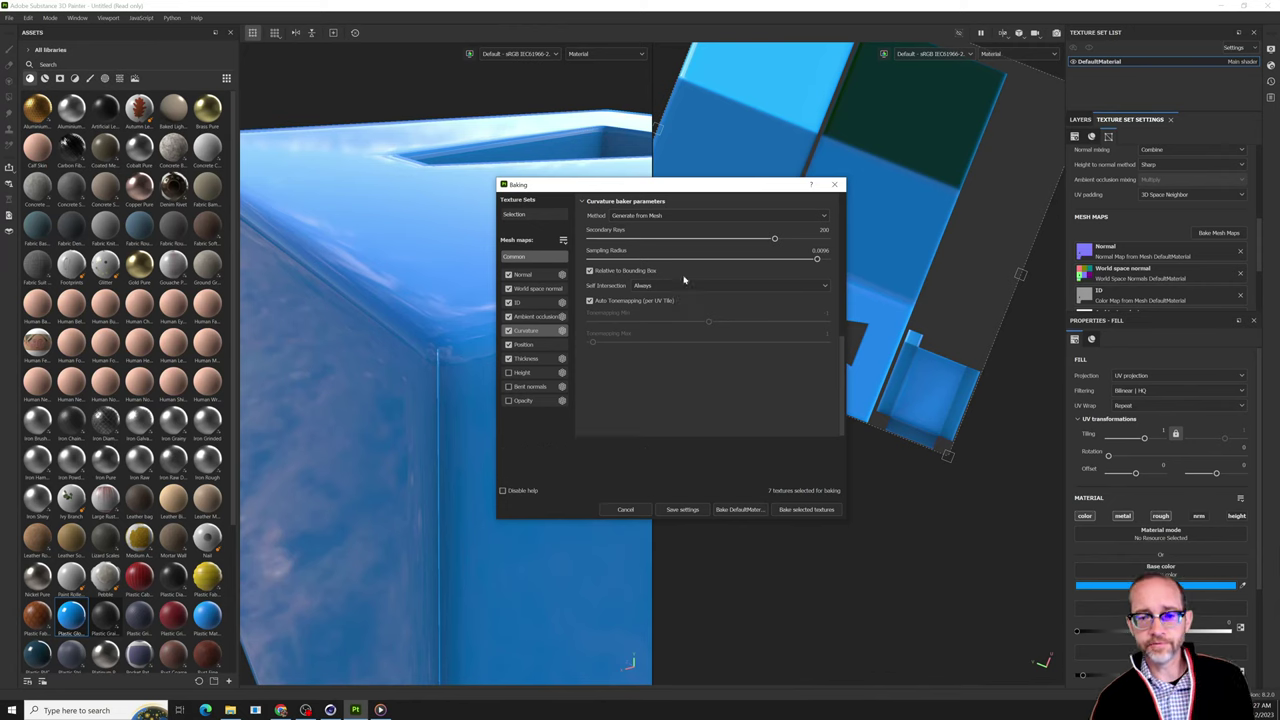
{"action": "left_click_drag", "start_coordinate": [774, 240], "coordinate": [786, 240]}
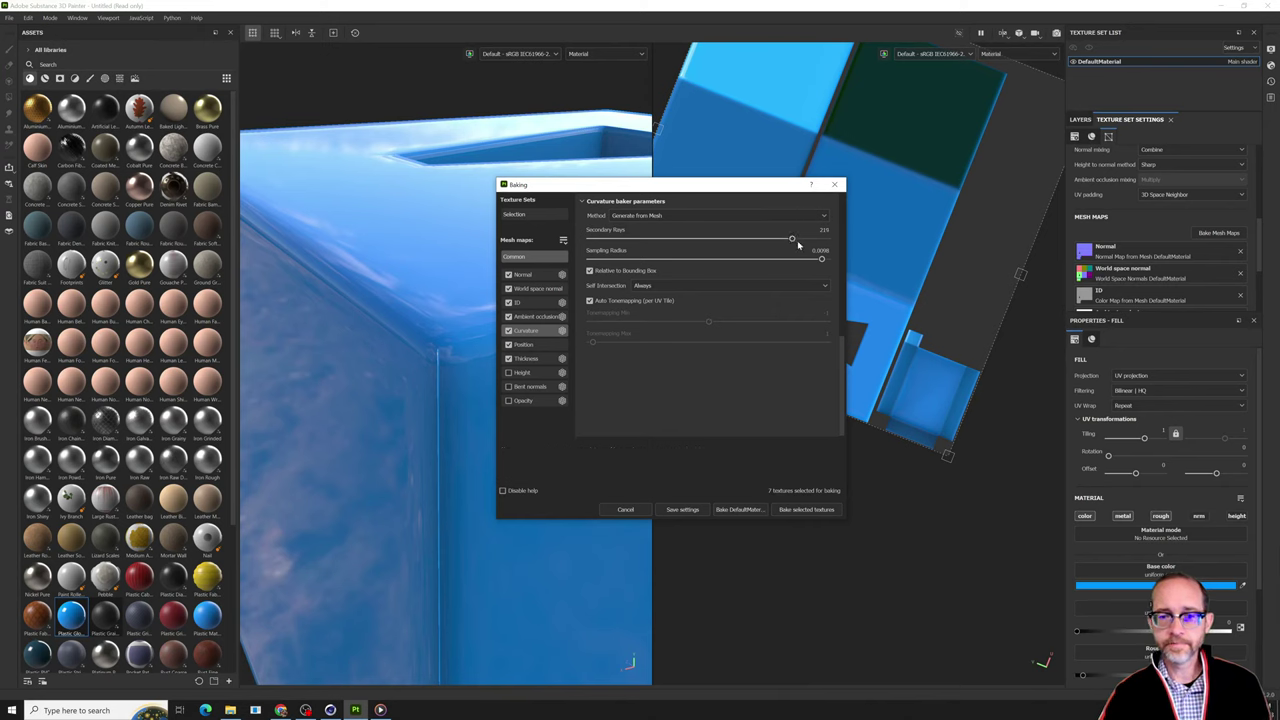
{"action": "left_click_drag", "start_coordinate": [792, 240], "coordinate": [601, 239]}
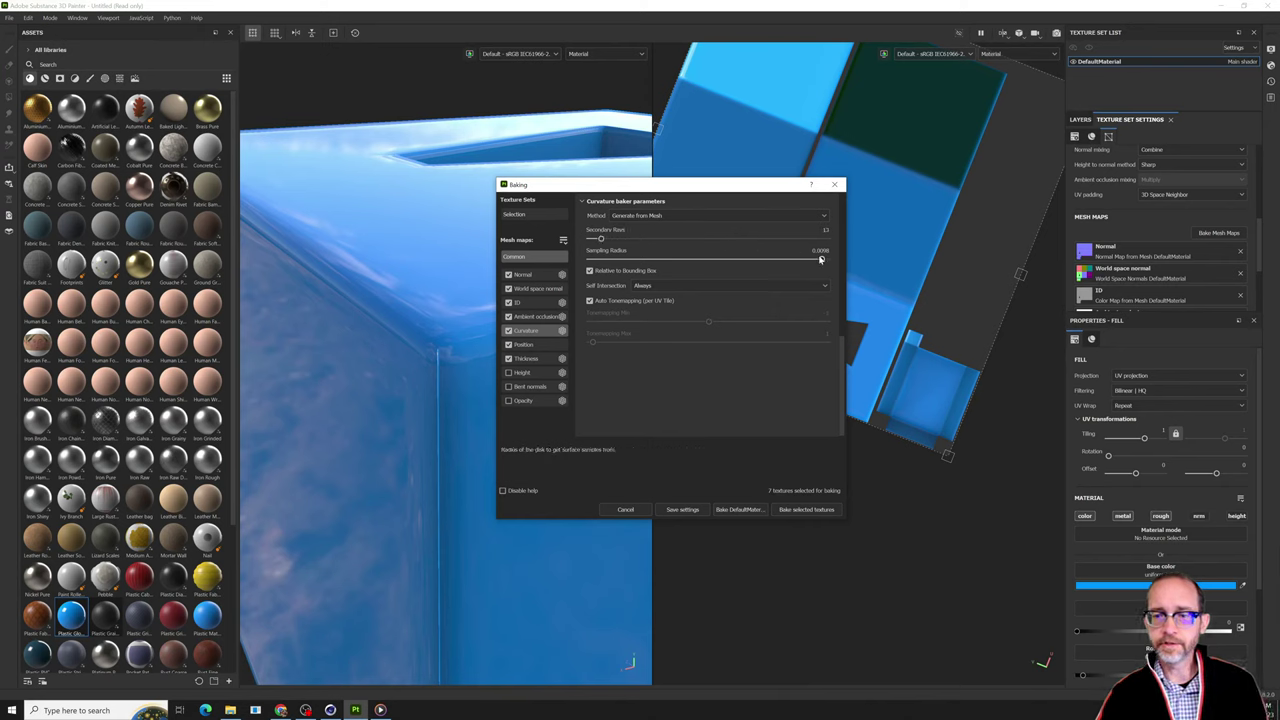
{"action": "left_click_drag", "start_coordinate": [820, 259], "coordinate": [624, 259]}
{"action": "left_click", "coordinate": [834, 184]}
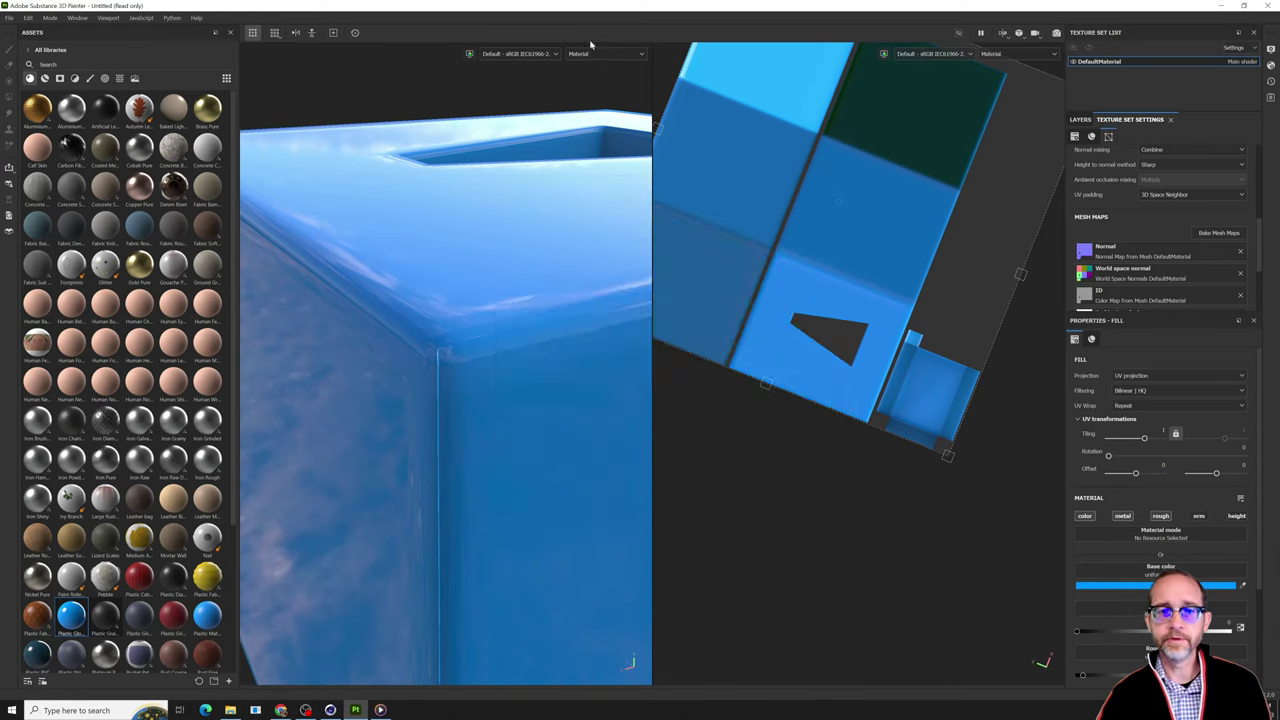
Display the Curvature and World space normal mesh maps on the cube, and return the view to Material.
{"action": "left_click", "coordinate": [603, 53]}
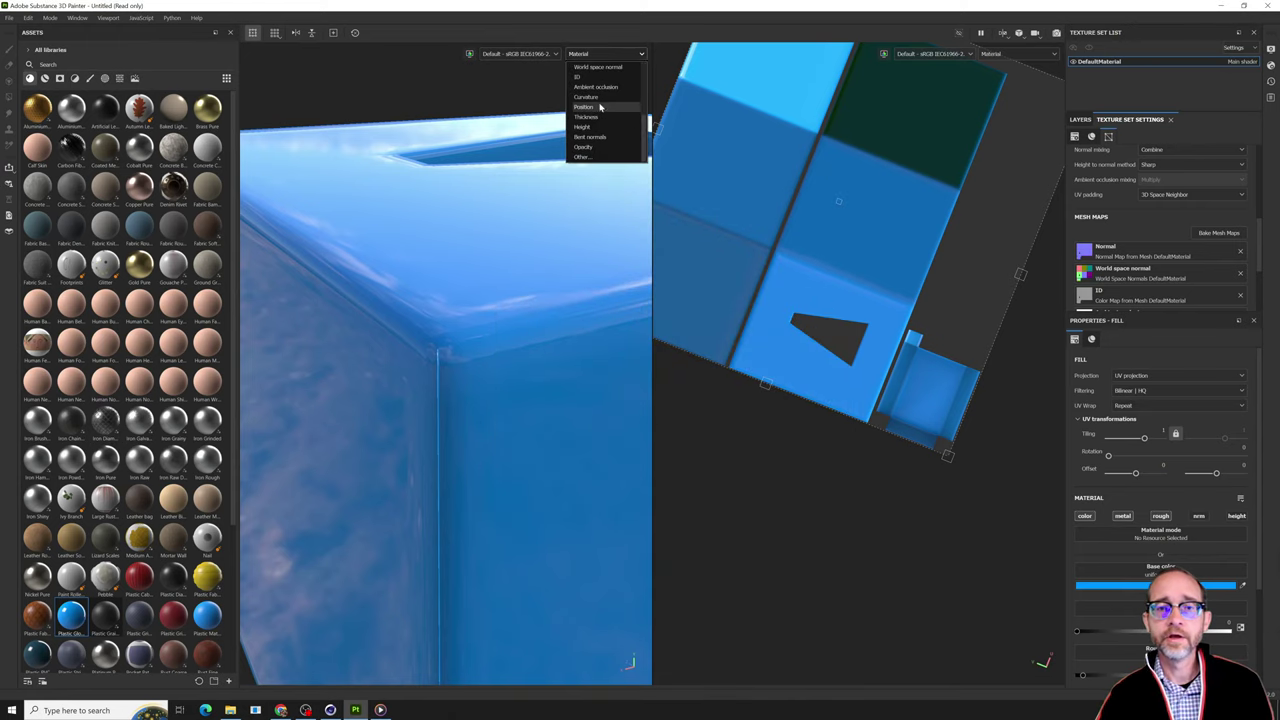
{"action": "left_click", "coordinate": [588, 96]}
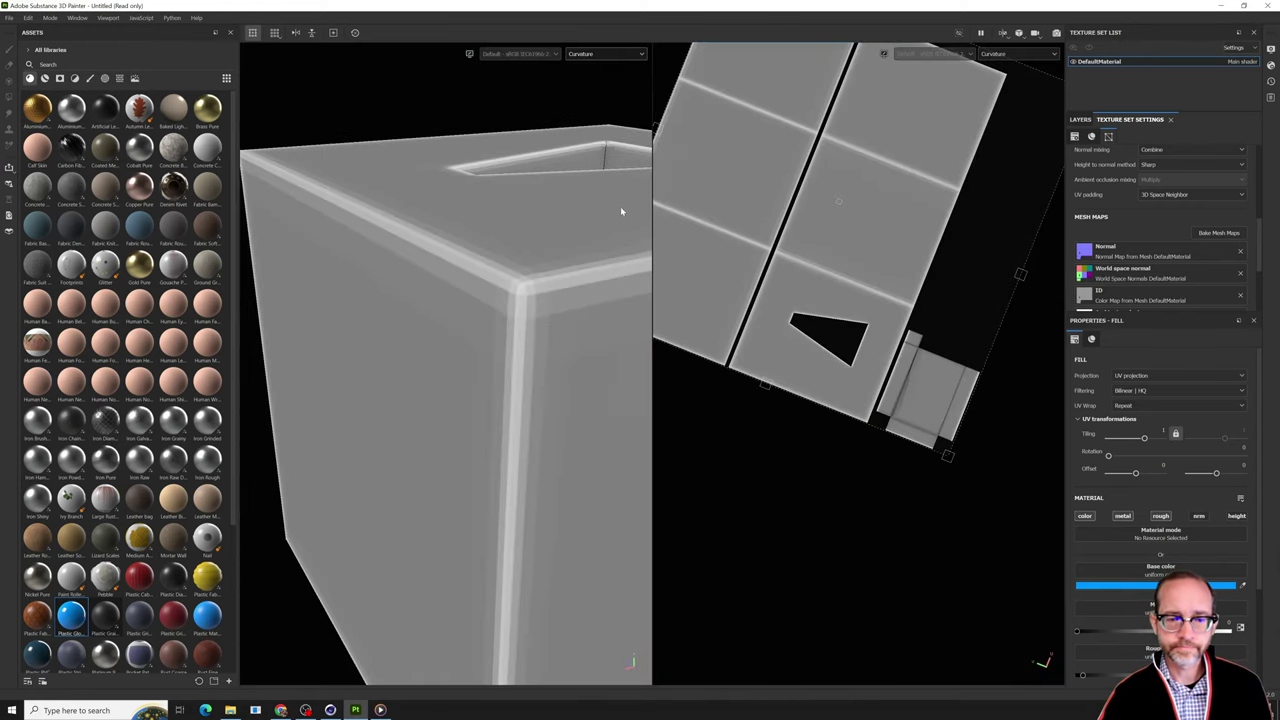
{"action": "scroll", "coordinate": [620, 210], "scroll_direction": "up", "scroll_amount": 2}
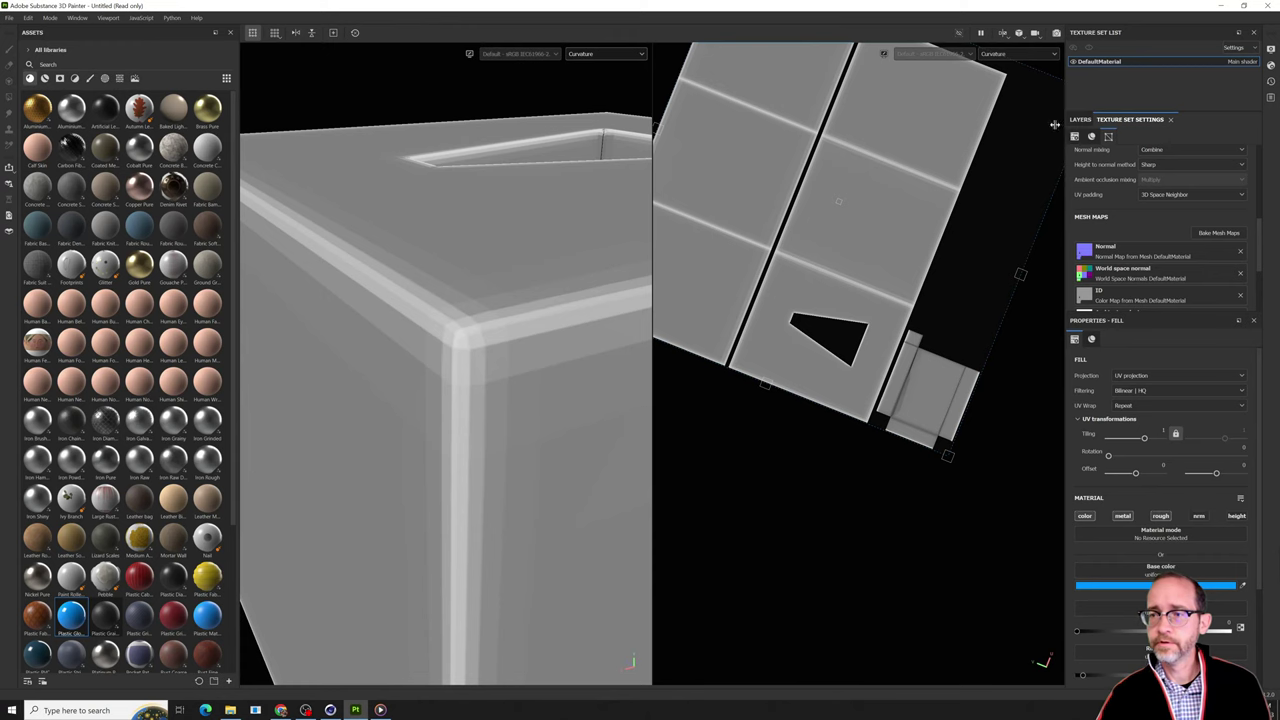
{"action": "left_click", "coordinate": [603, 55]}
{"action": "left_click", "coordinate": [603, 73]}
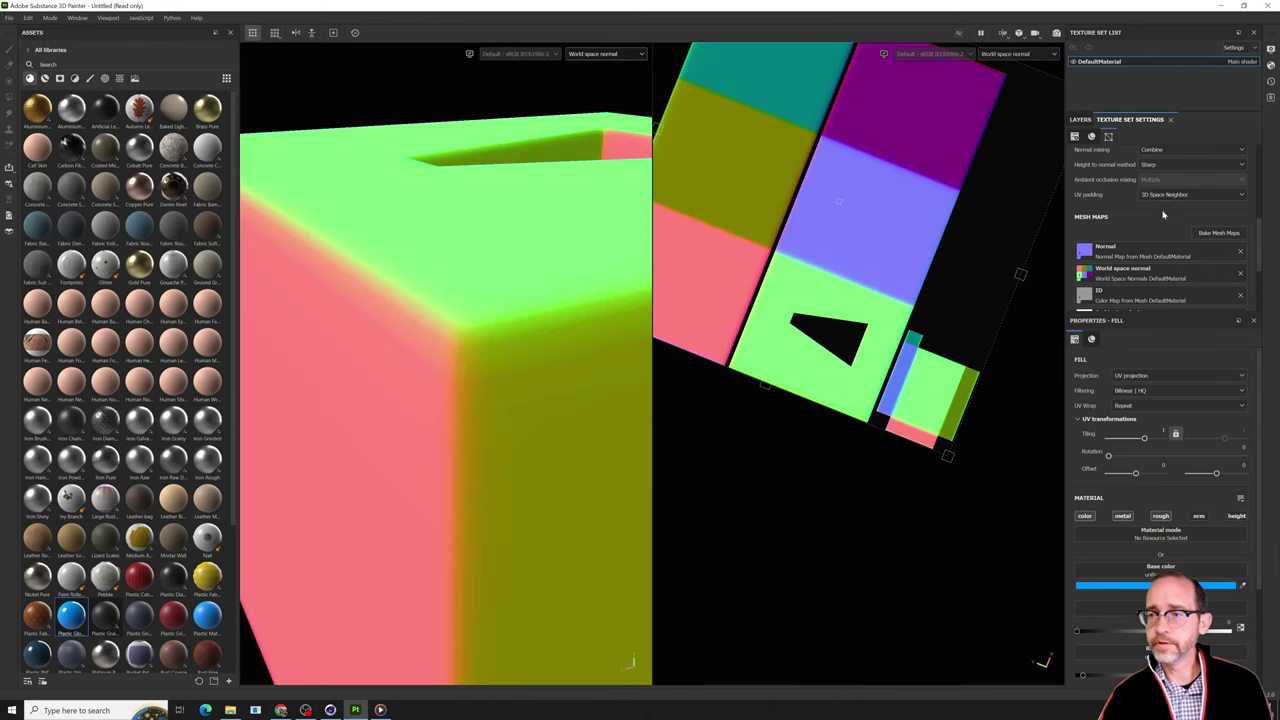
{"action": "left_click", "coordinate": [603, 54]}
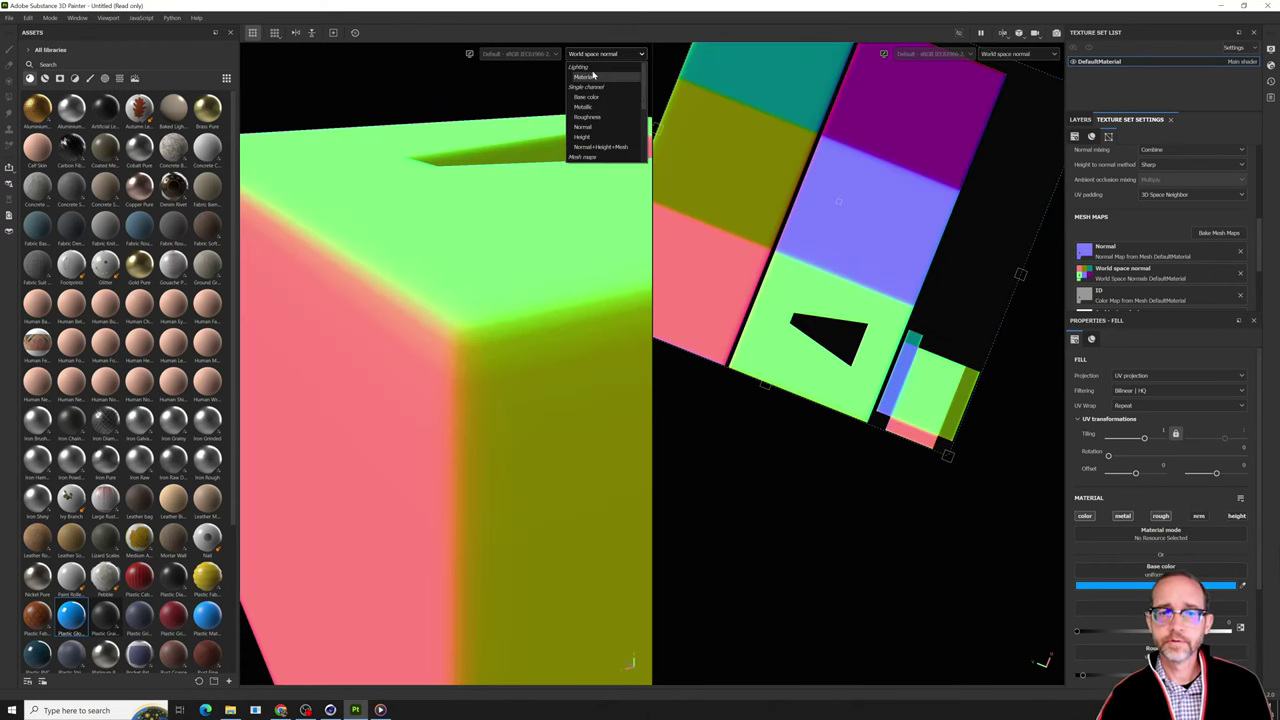
{"action": "left_click", "coordinate": [592, 74]}
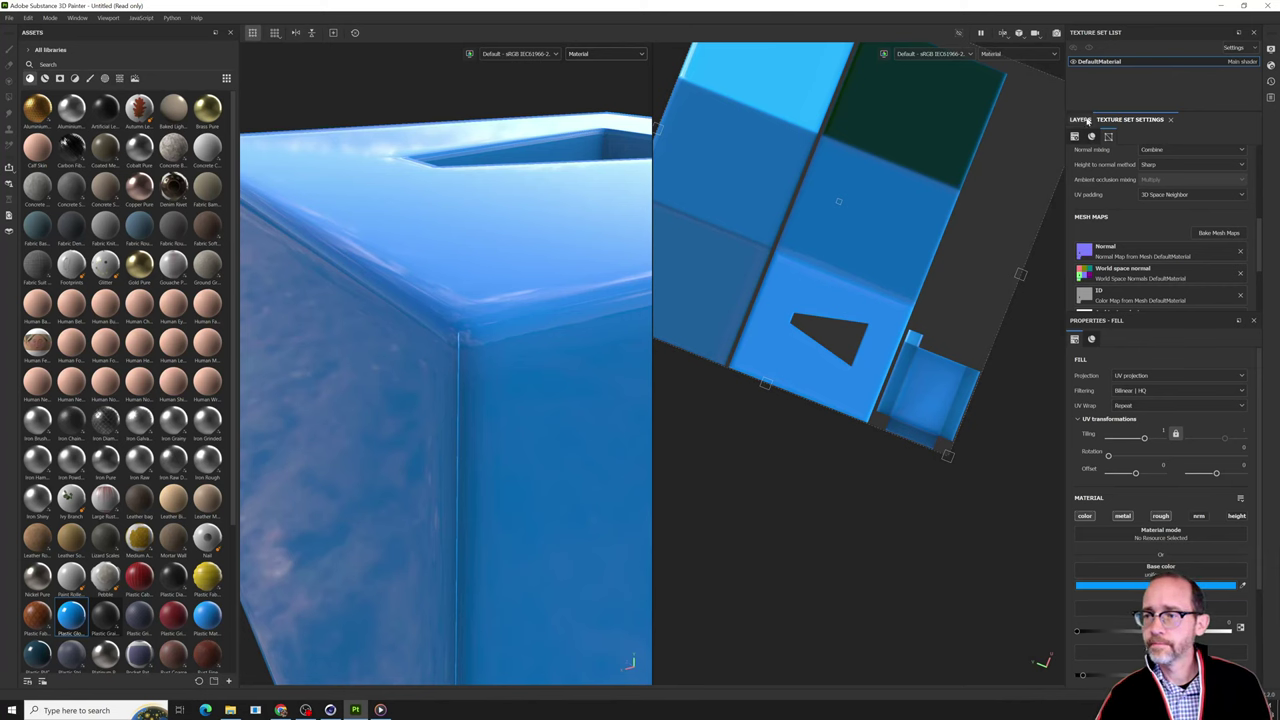
Set the Curvature baker's secondary rays to 184 and sampling radius to about 0.009 in the mesh map baking settings.
{"action": "scroll", "coordinate": [1200, 289], "scroll_direction": "down", "scroll_amount": 3}
{"action": "scroll", "coordinate": [1227, 224], "scroll_direction": "up", "scroll_amount": 3}
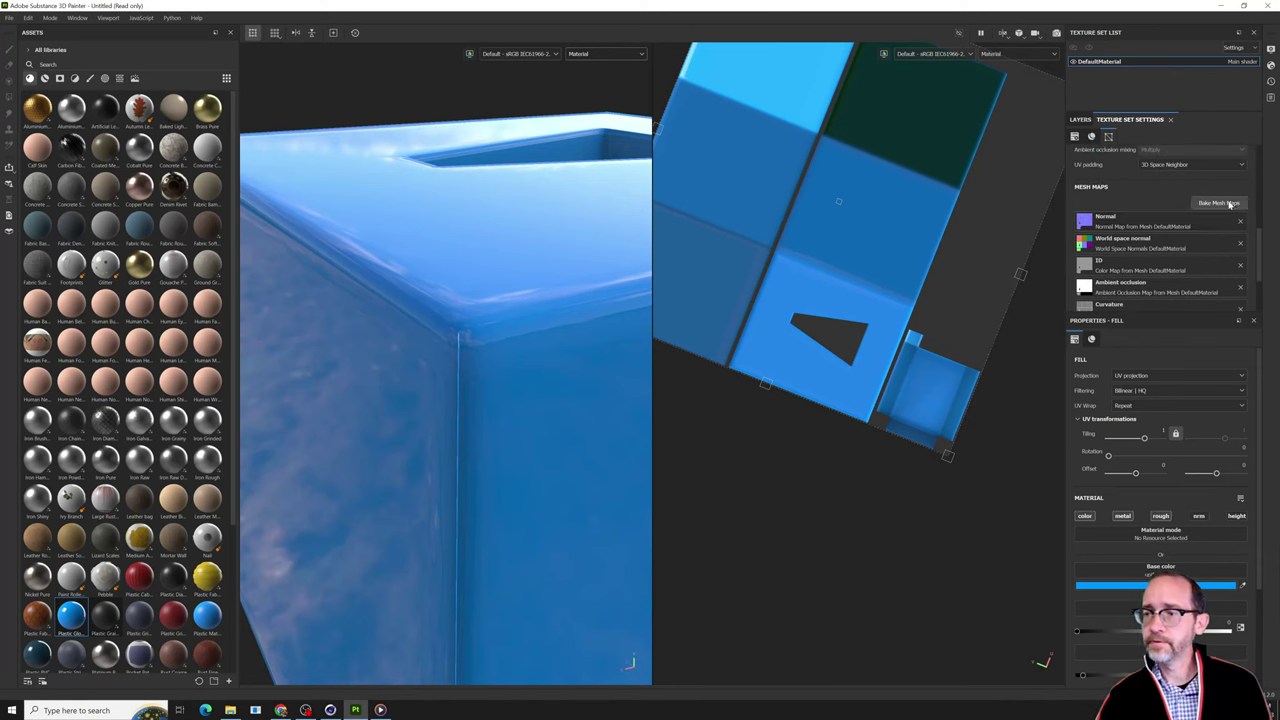
{"action": "left_click", "coordinate": [1218, 203]}
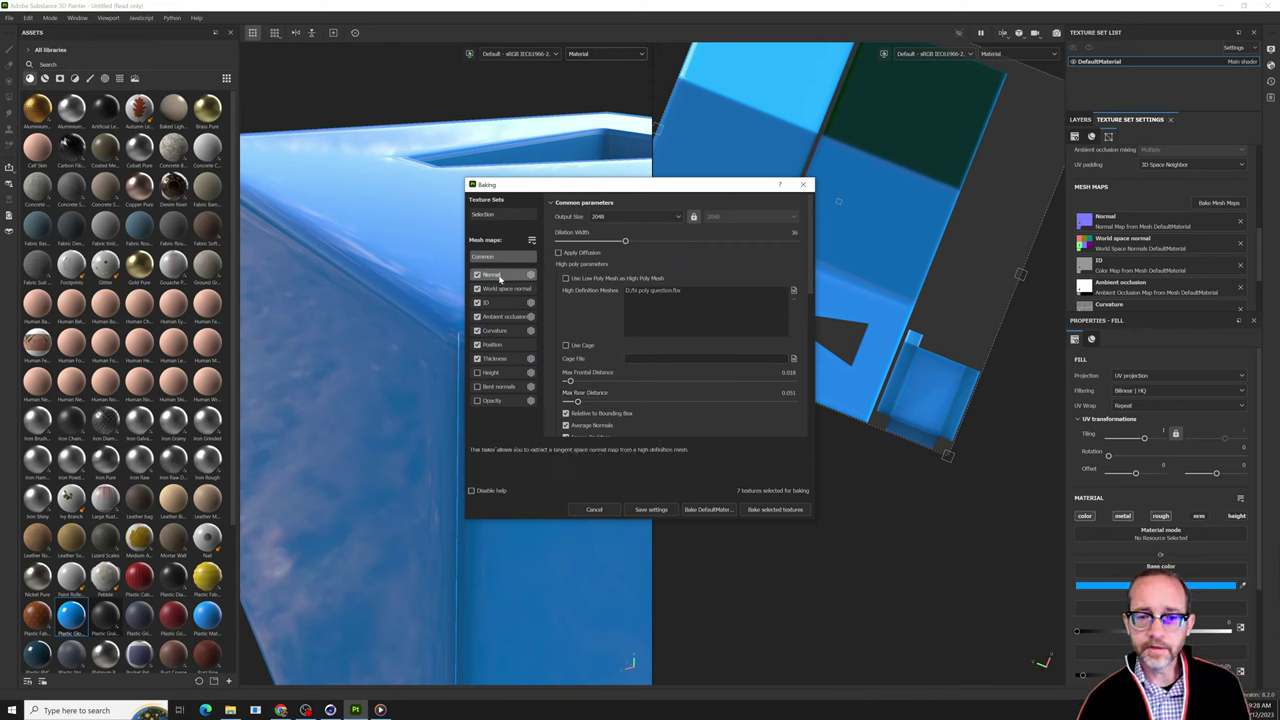
{"action": "left_click", "coordinate": [504, 333]}
{"action": "left_click", "coordinate": [729, 239]}
{"action": "mouse_move", "coordinate": [779, 259]}
{"action": "left_mouse_down"}
{"action": "mouse_move", "coordinate": [796, 259]}
{"action": "mouse_move", "coordinate": [778, 259]}
{"action": "left_mouse_up"}
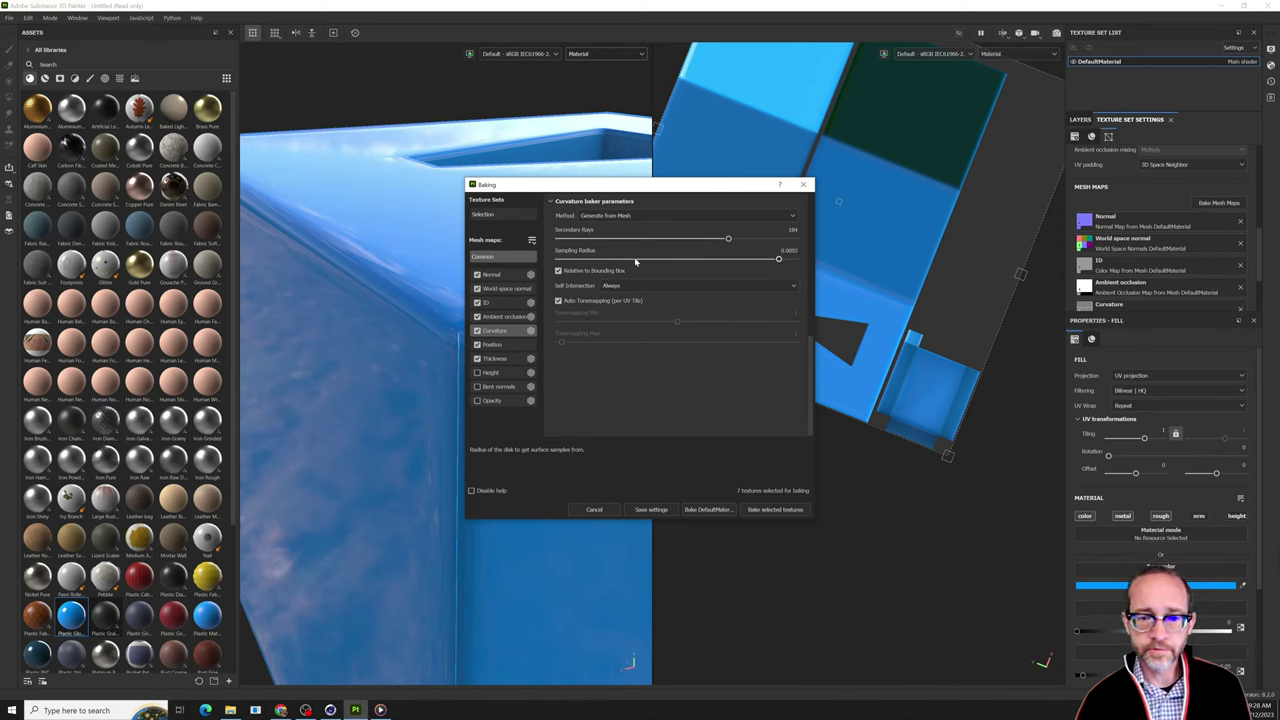
Set the common max frontal distance to 0.181 and max rear distance to about 0.222 for baking.
{"action": "left_click", "coordinate": [502, 281]}
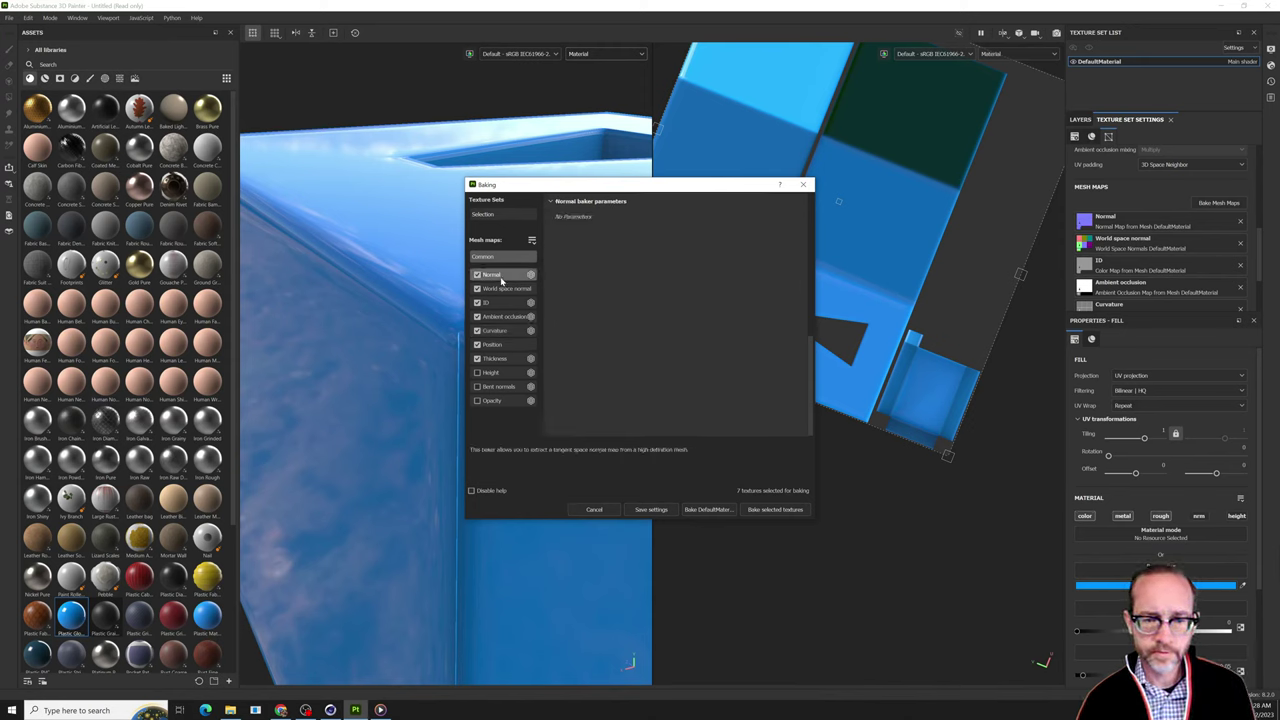
{"action": "left_click", "coordinate": [497, 257]}
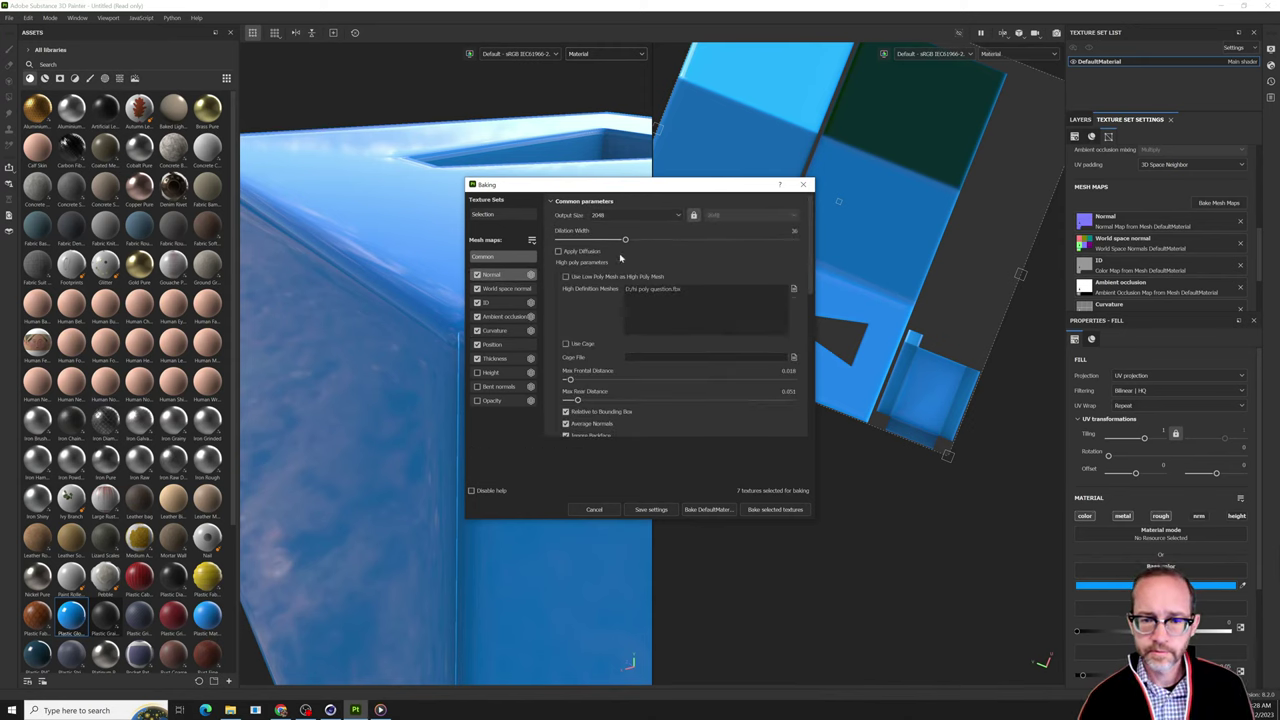
{"action": "scroll", "coordinate": [610, 280], "scroll_direction": "down", "scroll_amount": 3}
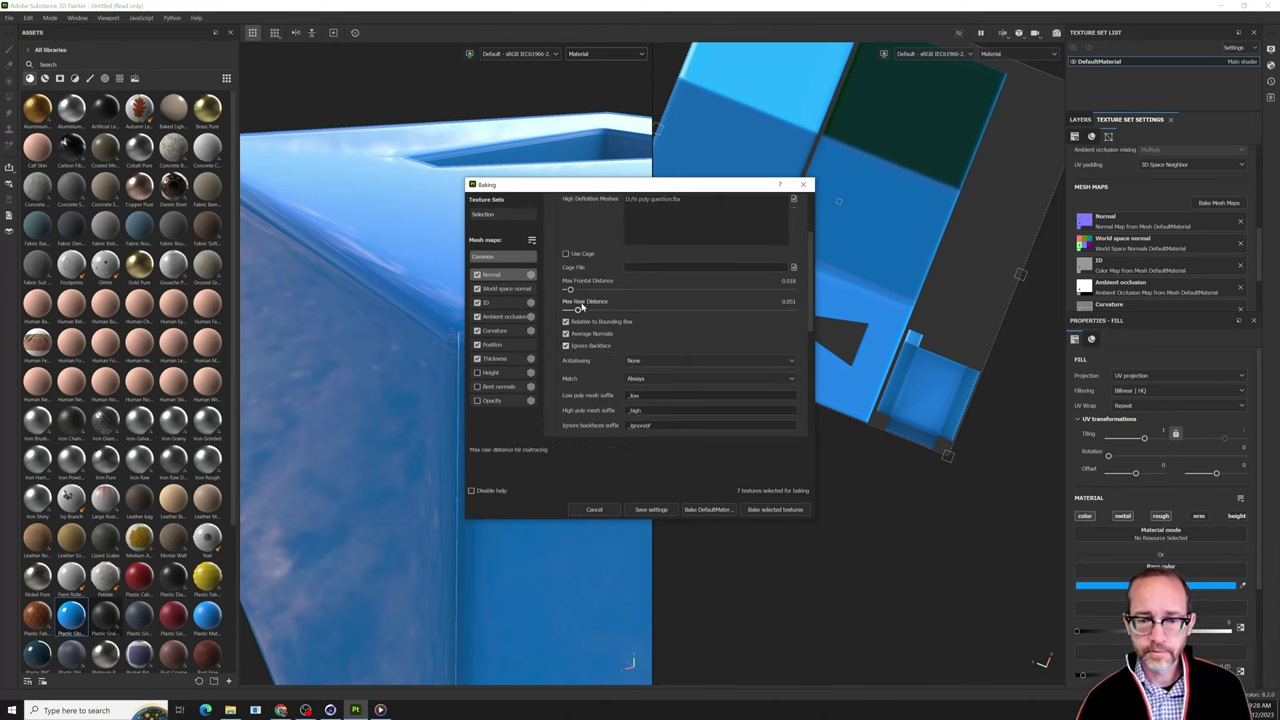
{"action": "left_click_drag", "start_coordinate": [580, 309], "coordinate": [607, 291]}
{"action": "scroll", "coordinate": [591, 313], "scroll_direction": "up", "scroll_amount": 3}
{"action": "scroll", "coordinate": [591, 313], "scroll_direction": "down", "scroll_amount": 4}
Set the baking antialiasing to Subsampling 2x2 and bake the selected mesh maps.
{"action": "left_click", "coordinate": [688, 332]}
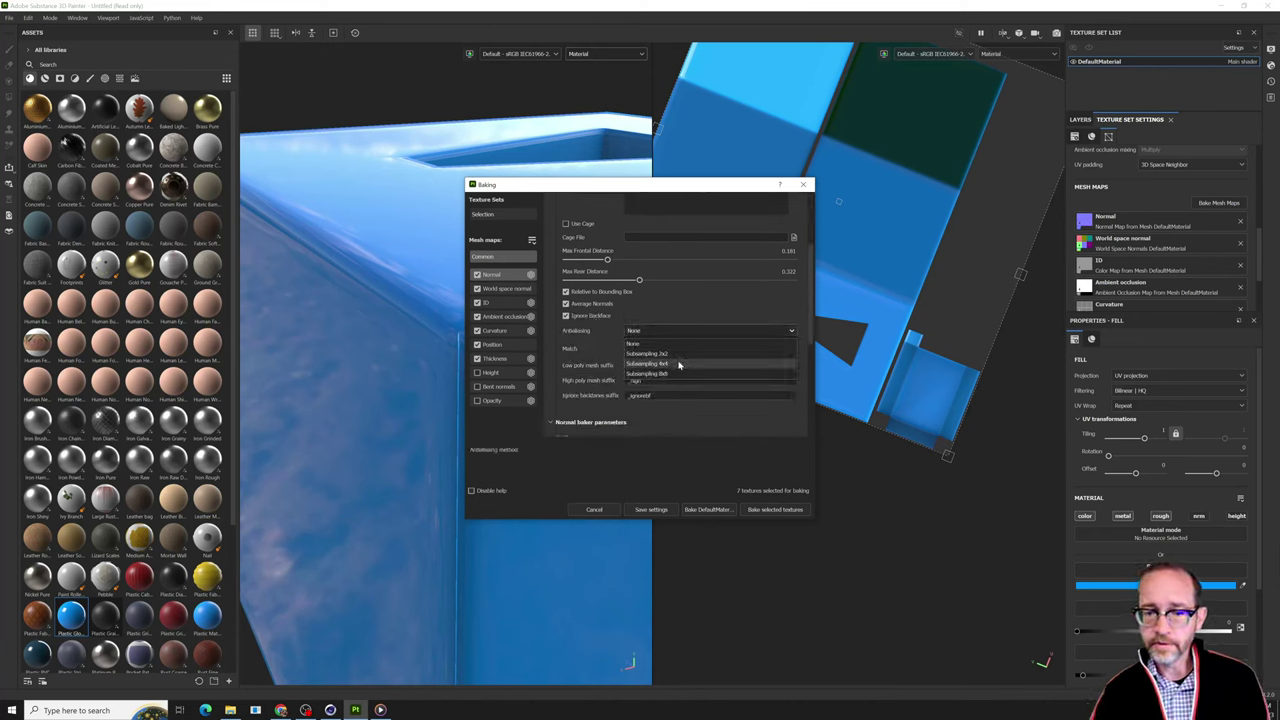
{"action": "left_click", "coordinate": [670, 353]}
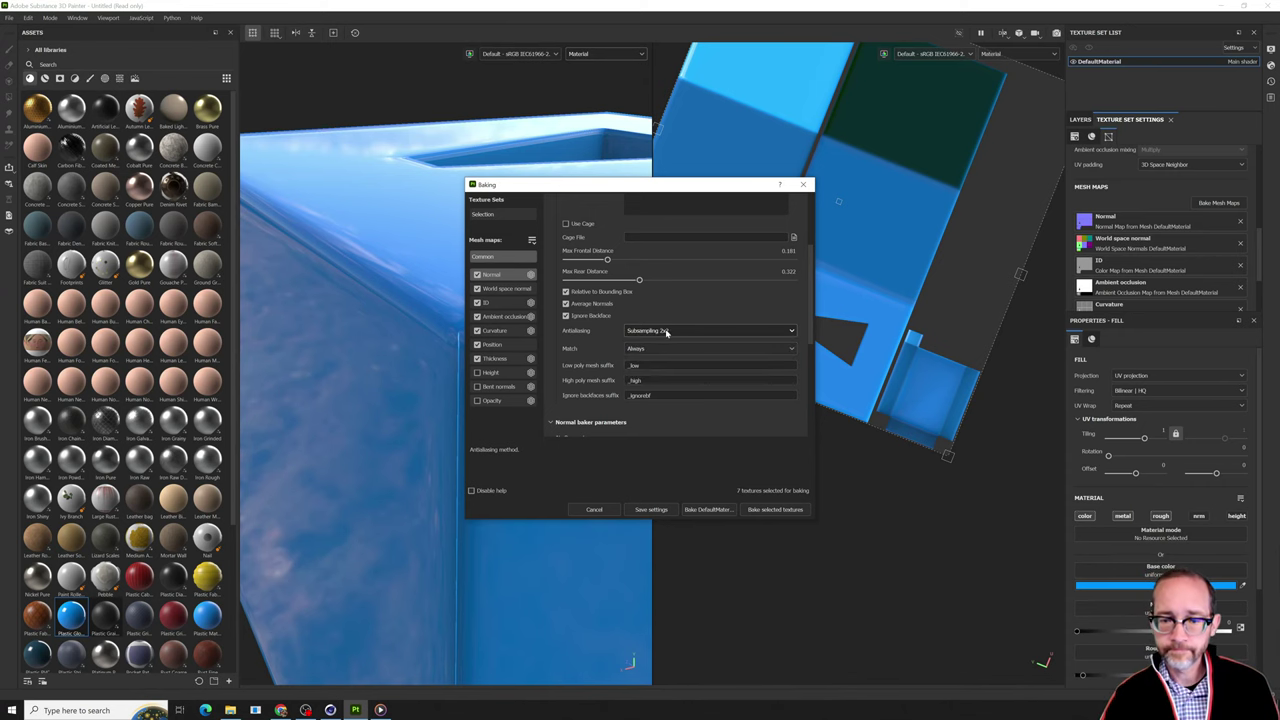
{"action": "scroll", "coordinate": [604, 336], "scroll_direction": "down", "scroll_amount": 3}
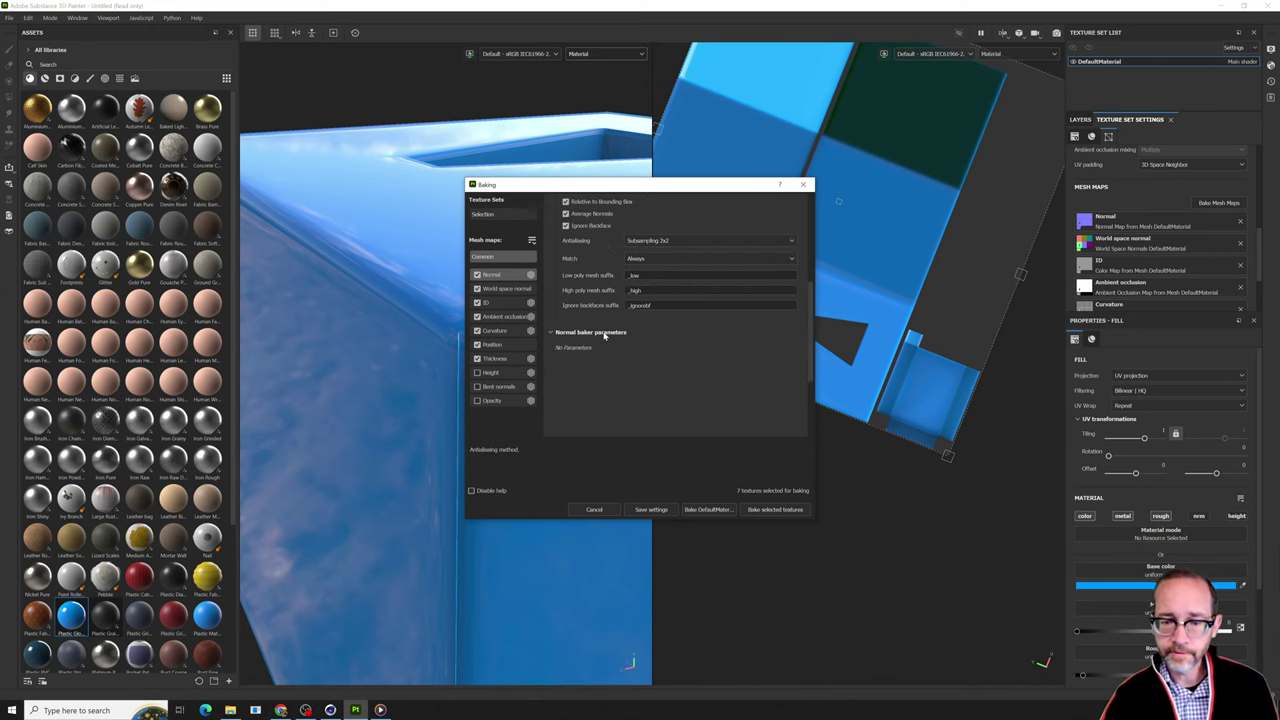
{"action": "left_click", "coordinate": [775, 510]}
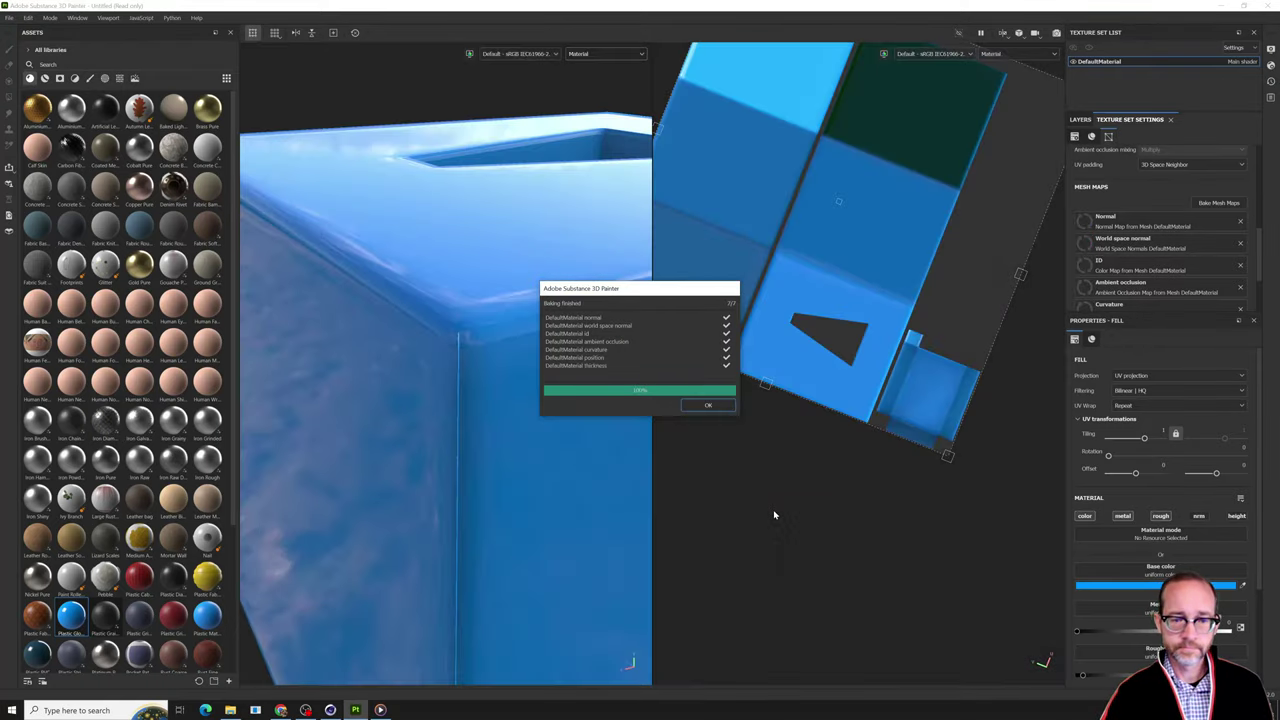
{"action": "left_click", "coordinate": [708, 406]}
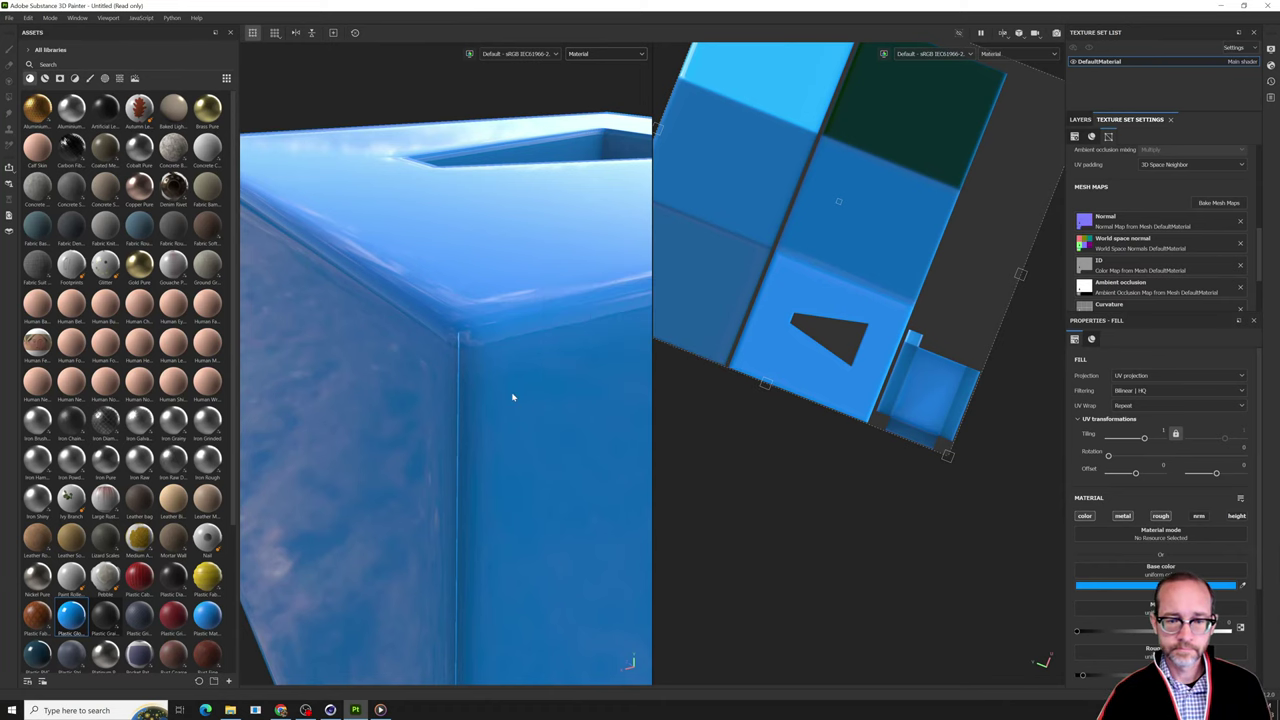
Inspect the edge highlights and seam at the rebaked cube's outer top corner.
{"action": "scroll", "coordinate": [508, 389], "scroll_direction": "up", "scroll_amount": 1}
{"action": "scroll", "coordinate": [508, 389], "scroll_direction": "down", "scroll_amount": 3}
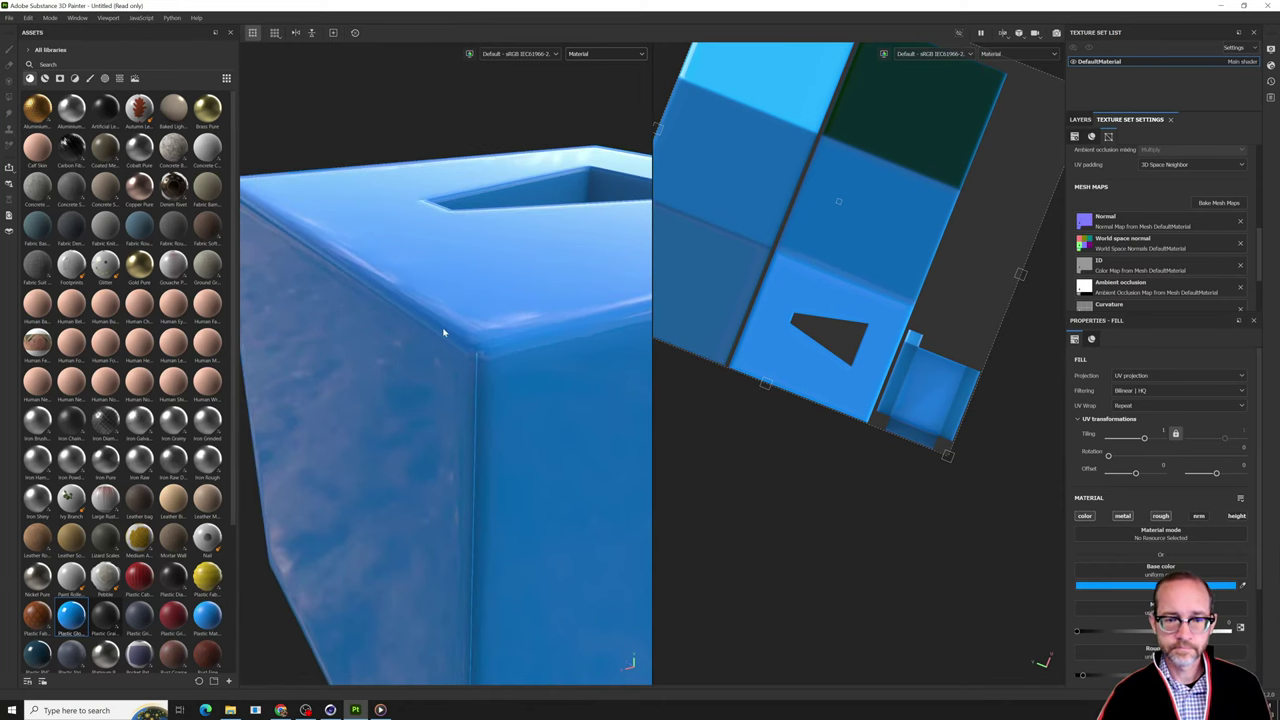
{"action": "scroll", "coordinate": [460, 323], "scroll_direction": "up", "scroll_amount": 3}
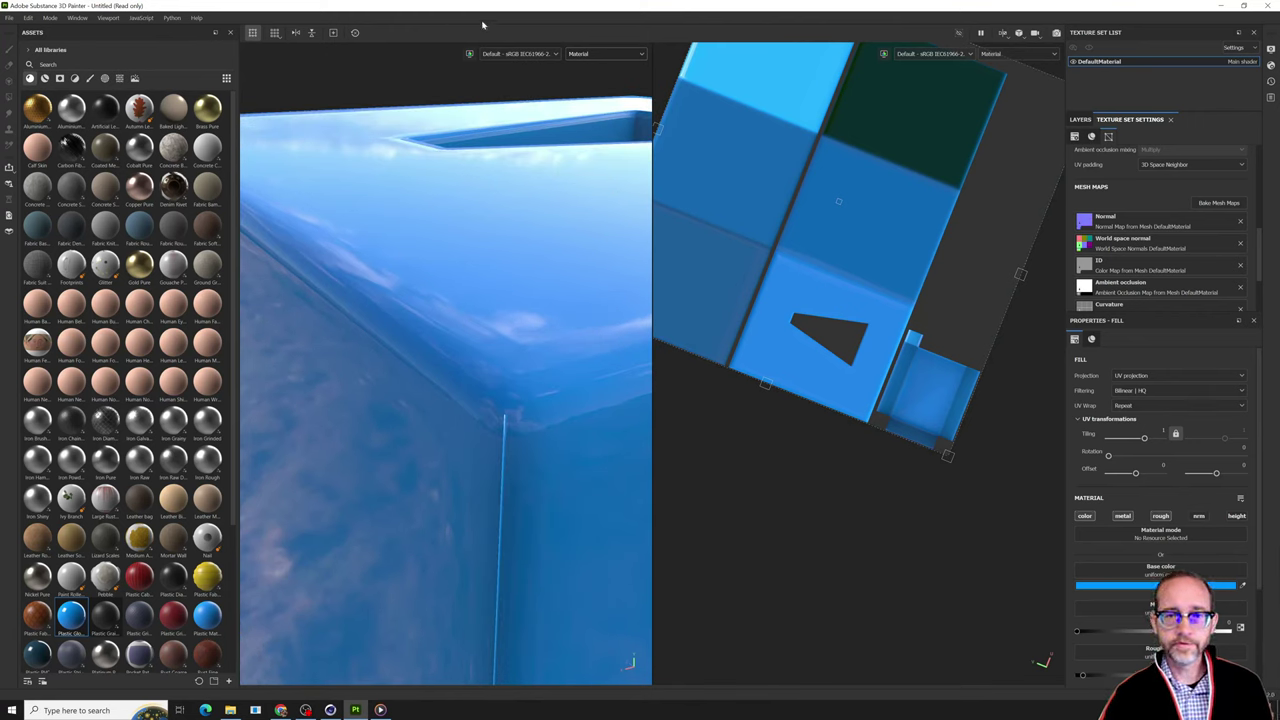
Display the Curvature mesh map on the cube, examine the outer corner edges, and return the view to Material.
{"action": "left_click", "coordinate": [580, 53]}
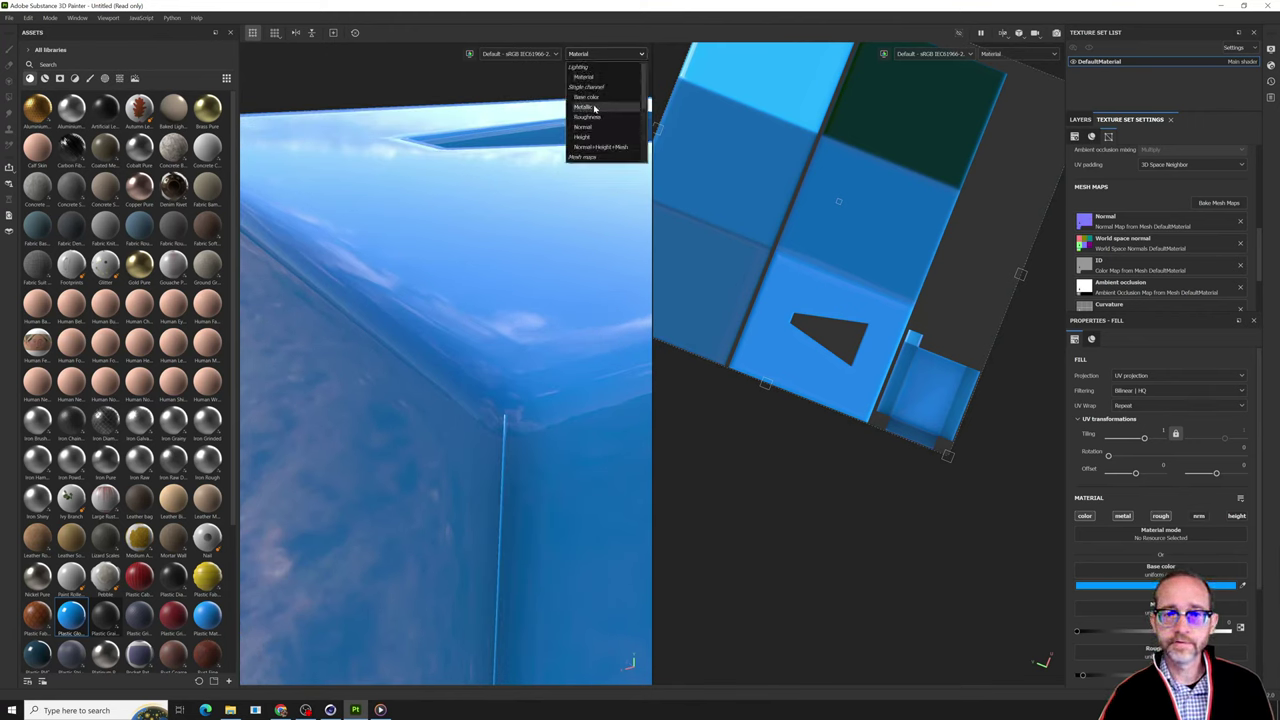
{"action": "scroll", "coordinate": [594, 110], "scroll_direction": "down", "scroll_amount": 5}
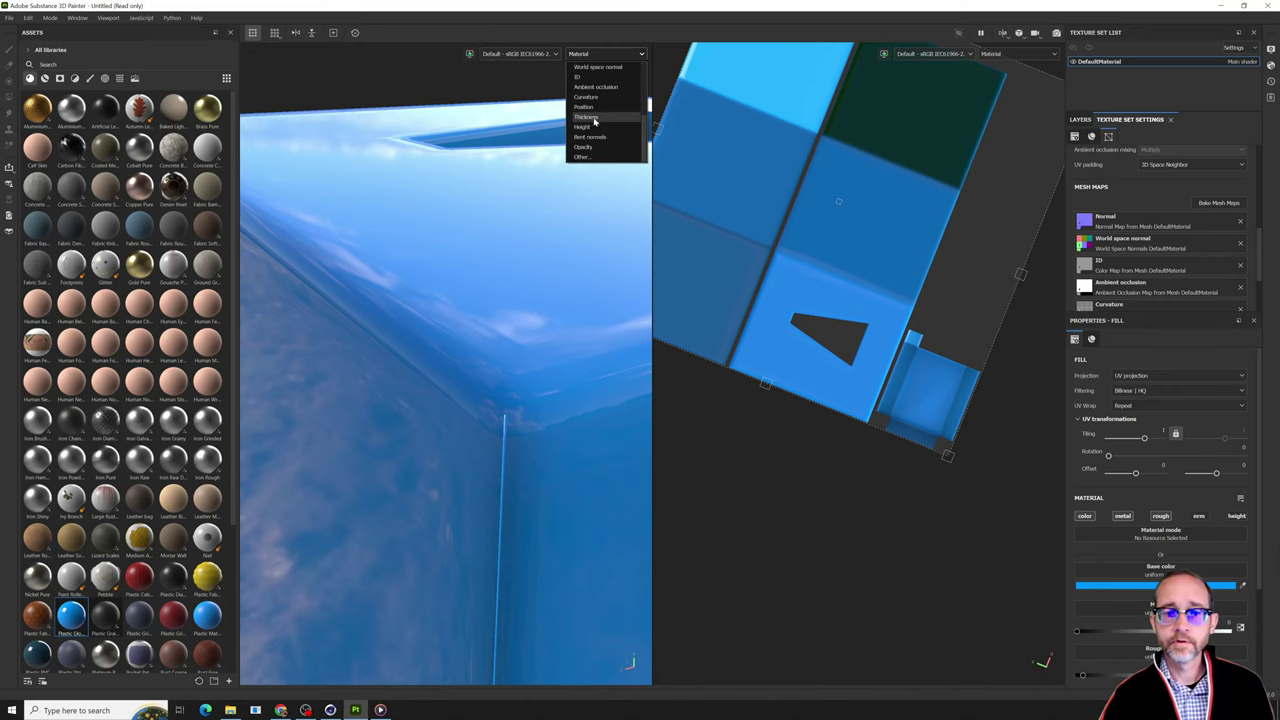
{"action": "left_click", "coordinate": [590, 98]}
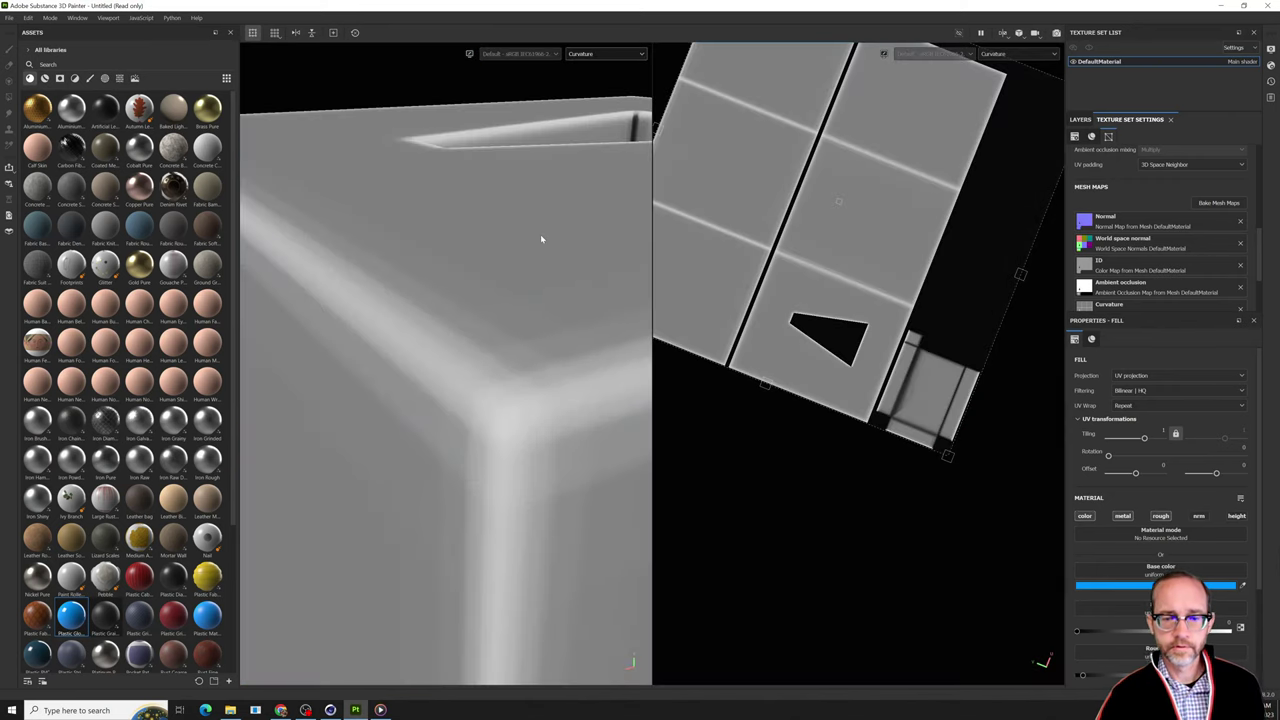
{"action": "scroll", "coordinate": [541, 239], "scroll_direction": "down", "scroll_amount": 4}
{"action": "scroll", "coordinate": [557, 406], "scroll_direction": "up", "scroll_amount": 4}
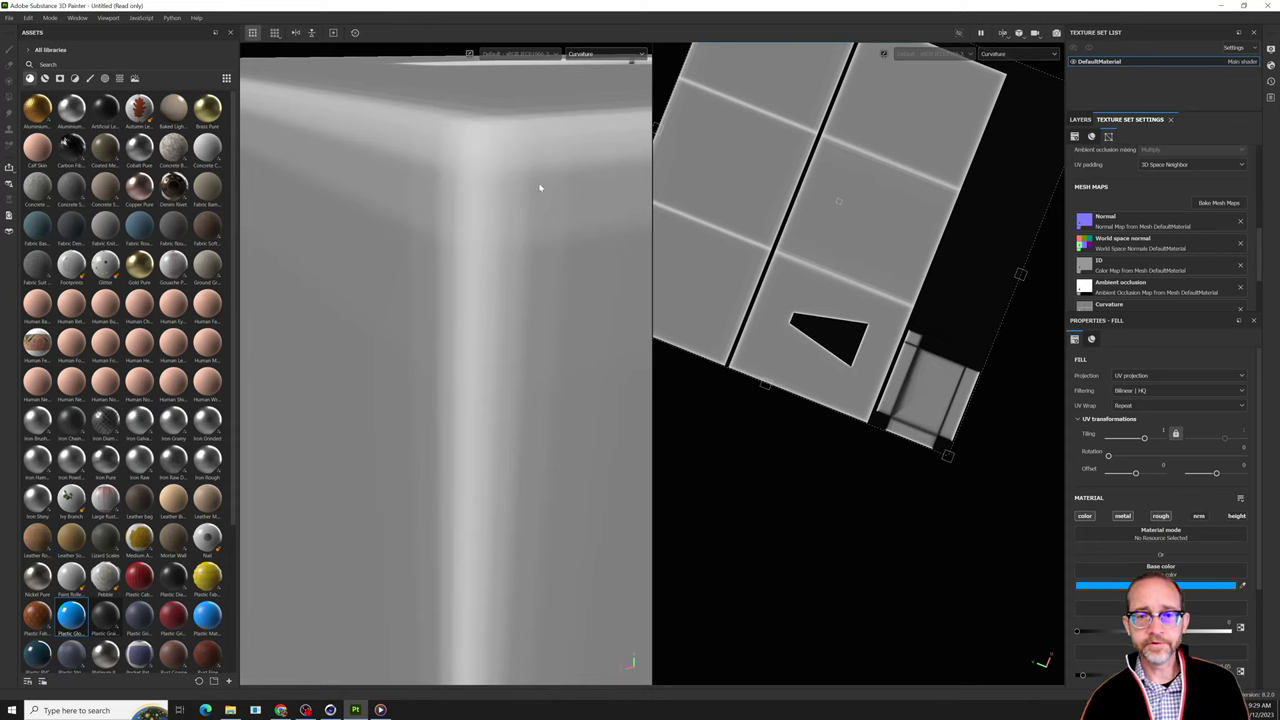
{"action": "scroll", "coordinate": [530, 240], "scroll_direction": "down", "scroll_amount": 3}
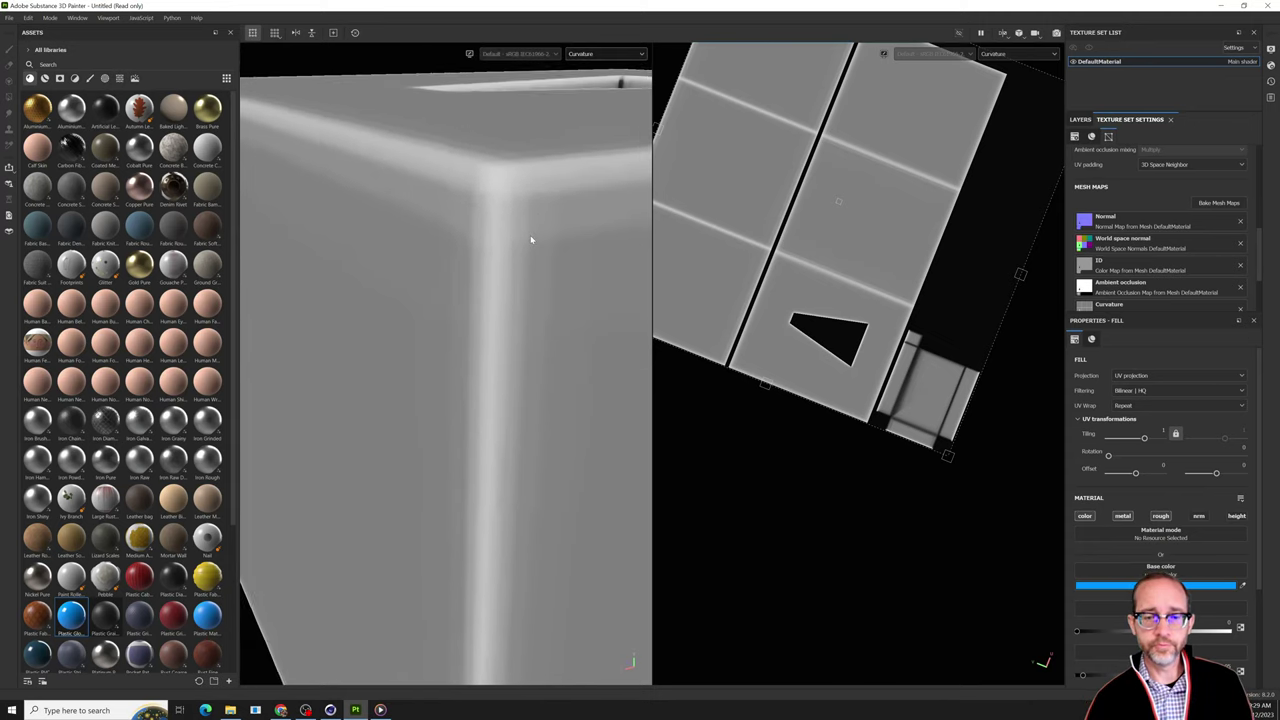
{"action": "scroll", "coordinate": [525, 210], "scroll_direction": "up", "scroll_amount": 2}
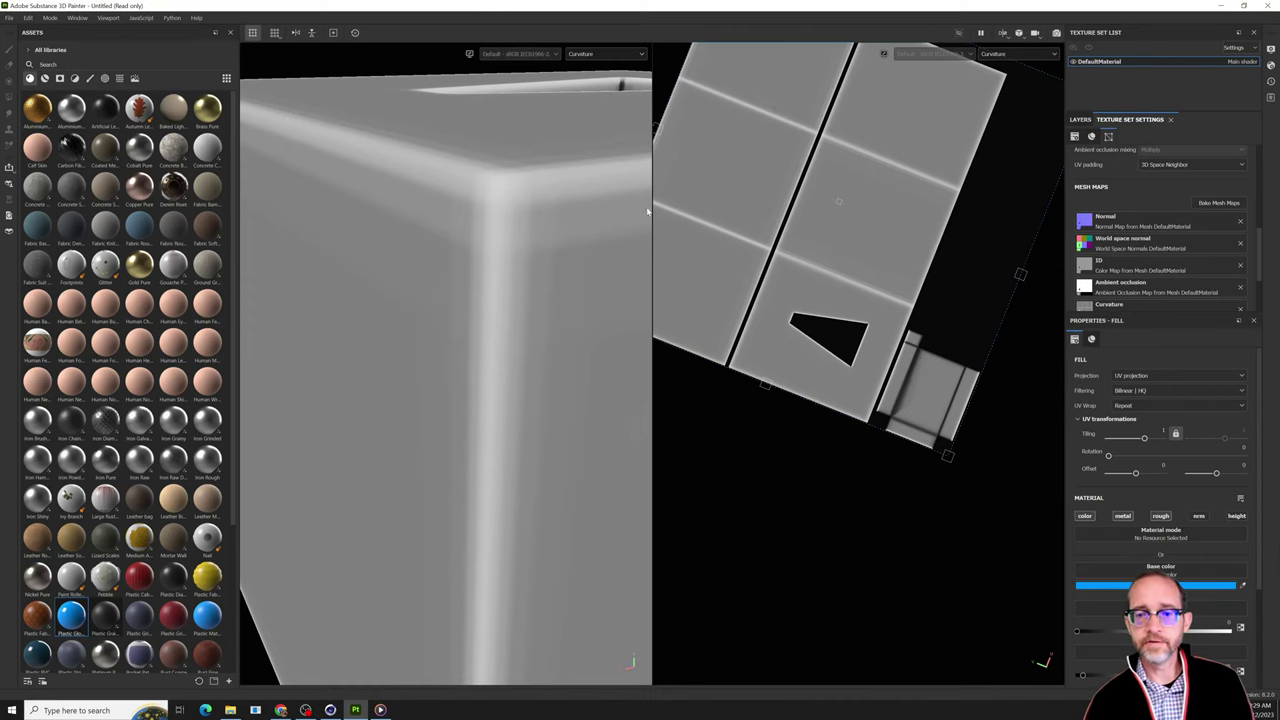
{"action": "left_click", "coordinate": [606, 53]}
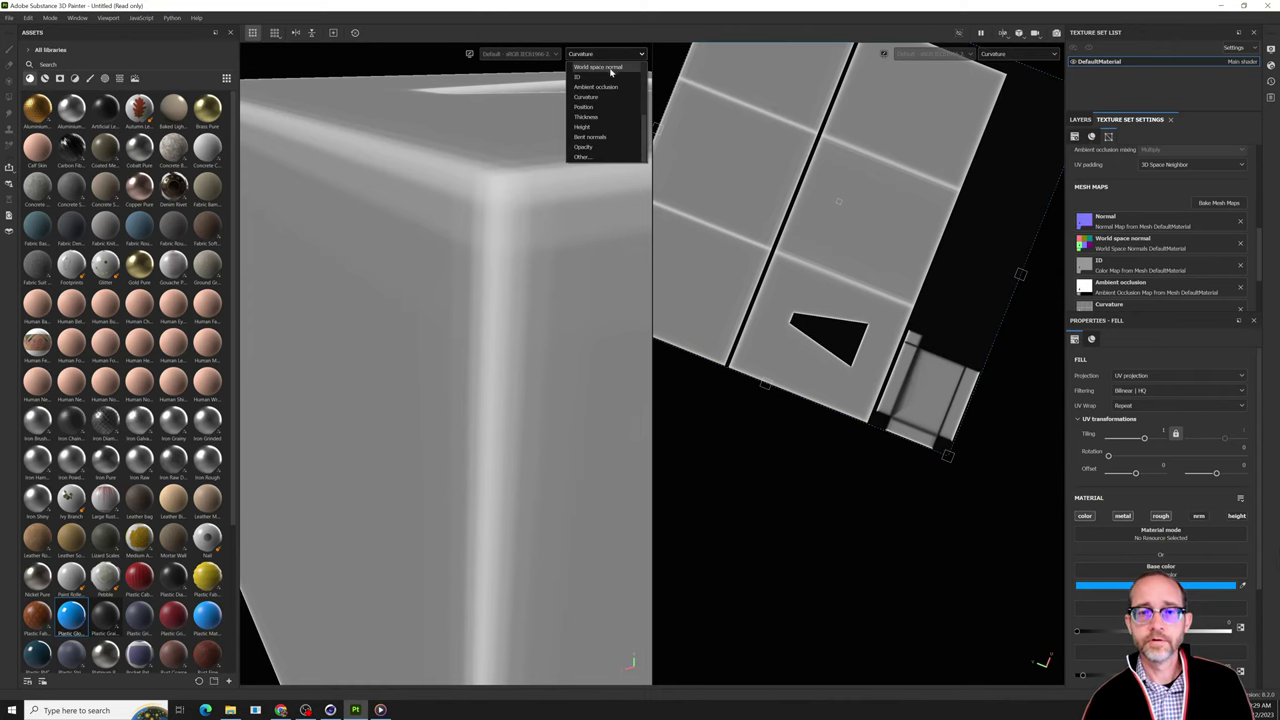
{"action": "scroll", "coordinate": [605, 75], "scroll_direction": "up", "scroll_amount": 2}
{"action": "left_click", "coordinate": [584, 77]}
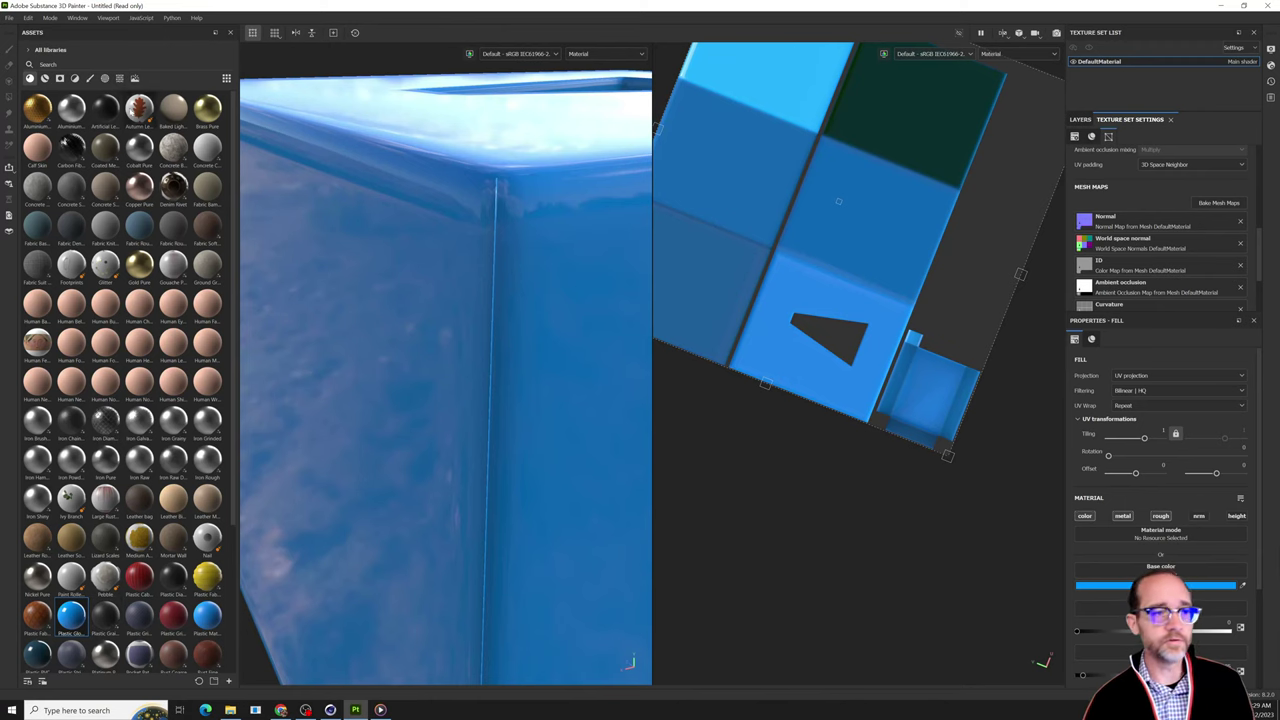
Show the layer stack with Plastic Glossy Pure selected and examine the whole cube alongside its UV layout.
{"action": "left_click", "coordinate": [1080, 119]}
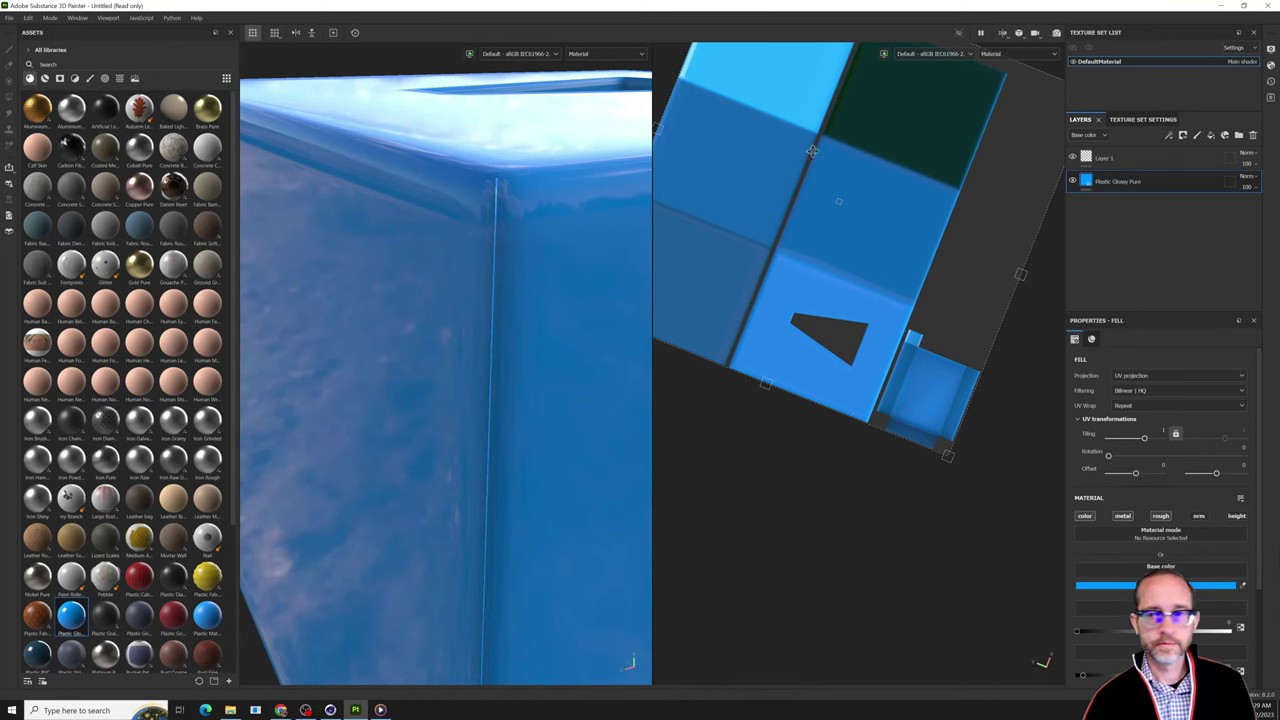
{"action": "left_click", "coordinate": [1108, 160]}
{"action": "left_click", "coordinate": [1117, 183]}
{"action": "scroll", "coordinate": [386, 400], "scroll_direction": "down", "scroll_amount": 5}
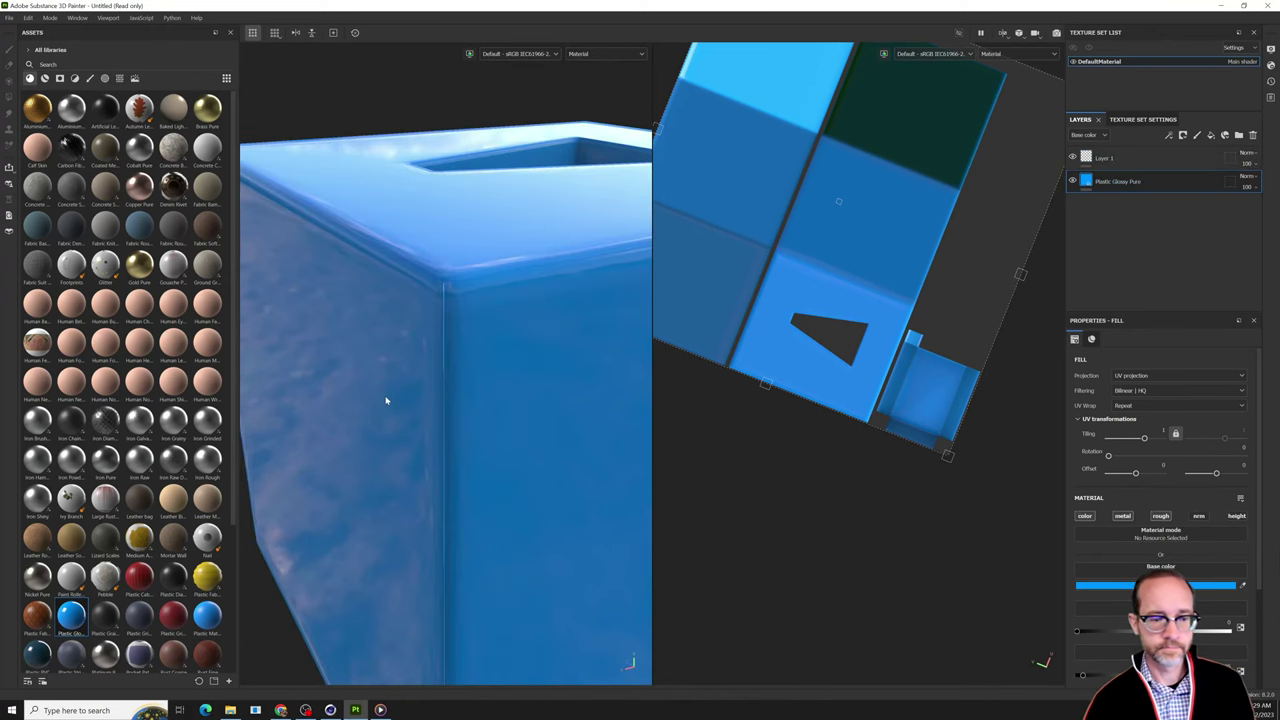
{"action": "left_click_drag", "start_coordinate": [434, 323], "coordinate": [525, 332], "text": "alt"}
{"action": "scroll", "coordinate": [926, 237], "scroll_direction": "up", "scroll_amount": 3}
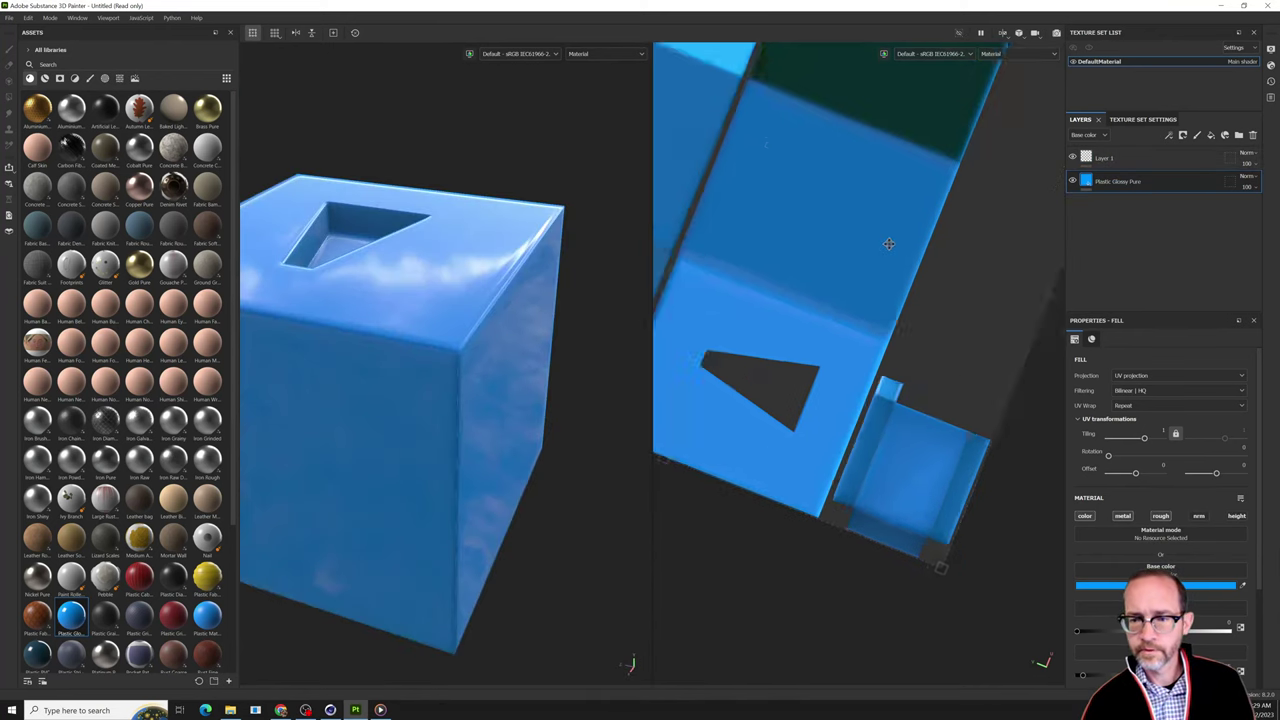
{"action": "scroll", "coordinate": [888, 243], "scroll_direction": "down", "scroll_amount": 3}
{"action": "middle_click_drag", "start_coordinate": [888, 243], "coordinate": [979, 374], "text": "alt"}
{"action": "left_click_drag", "start_coordinate": [490, 400], "coordinate": [449, 388], "text": "alt"}
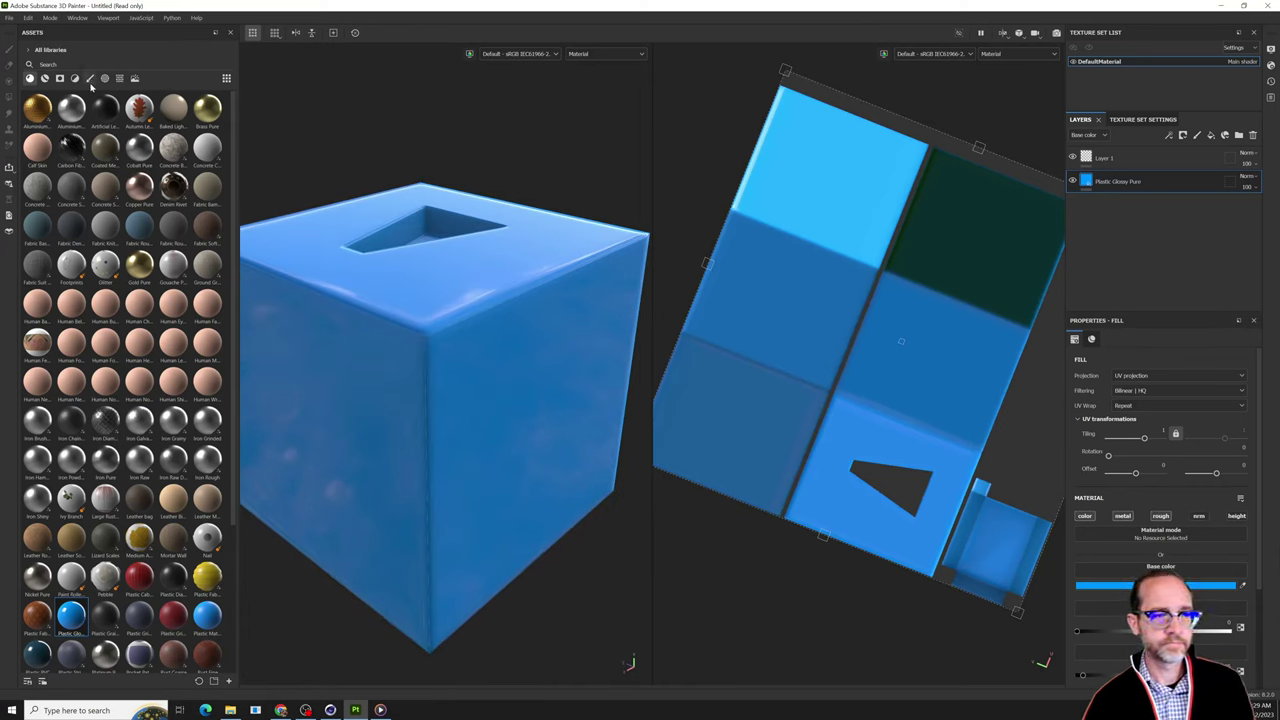
Try a Gold Pure brush stroke across the cube's front vertical edge on a new paint layer, and undo it.
{"action": "left_click", "coordinate": [1197, 135]}
{"action": "left_click", "coordinate": [140, 266]}
{"action": "left_click_drag", "start_coordinate": [428, 418], "coordinate": [415, 448]}
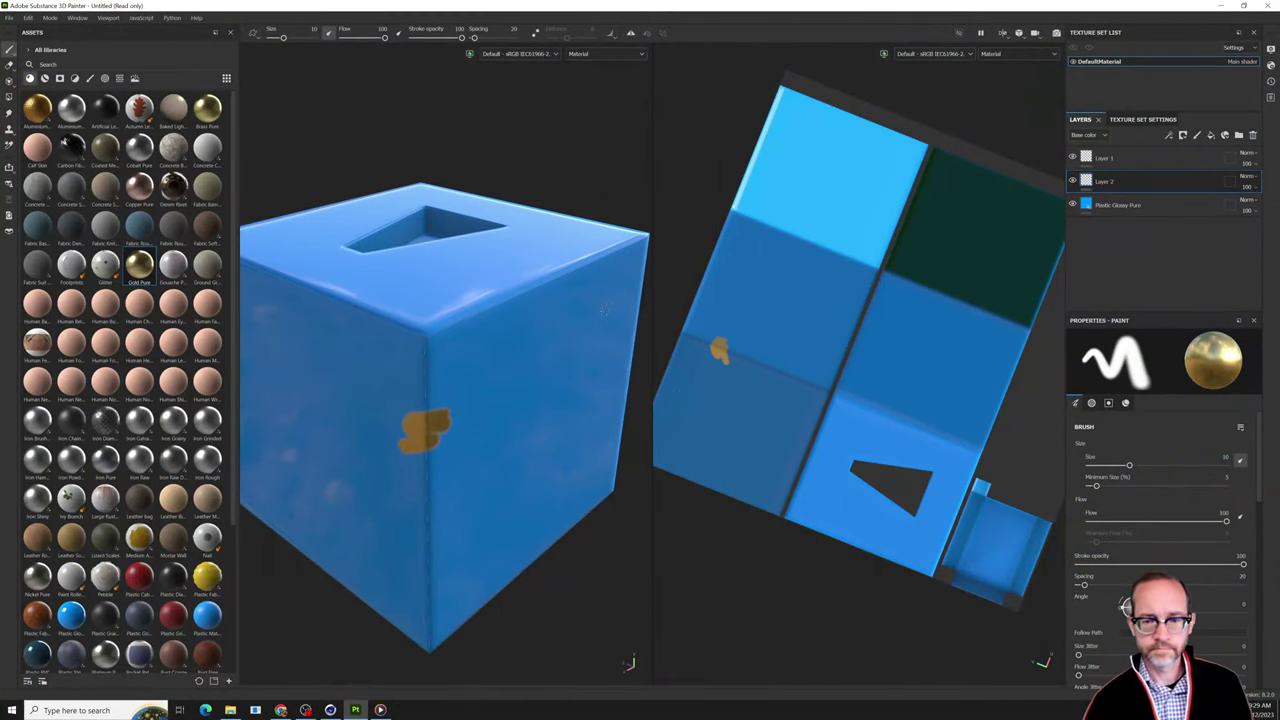
{"action": "key", "text": "ctrl+z"}
{"action": "key", "text": "ctrl+z"}
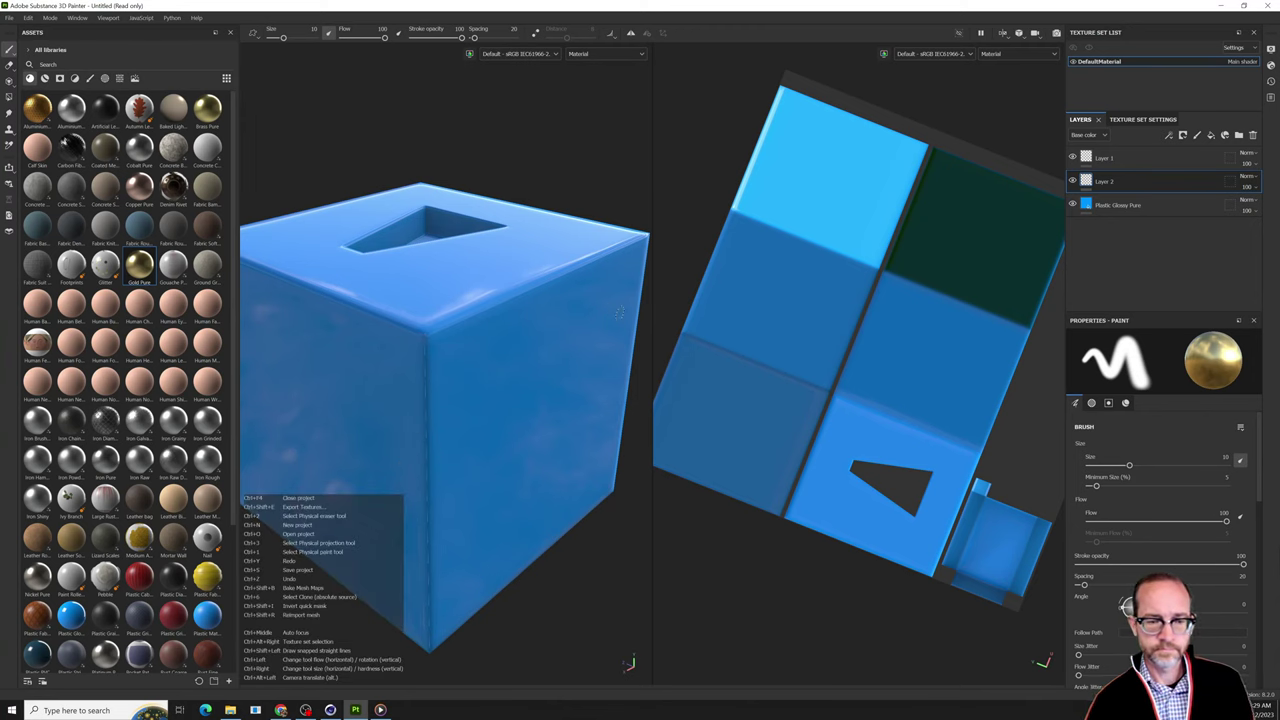
Set the baking dilation width to 117, enable Apply Diffusion, and bake the selected mesh maps.
{"action": "left_click", "coordinate": [1142, 119]}
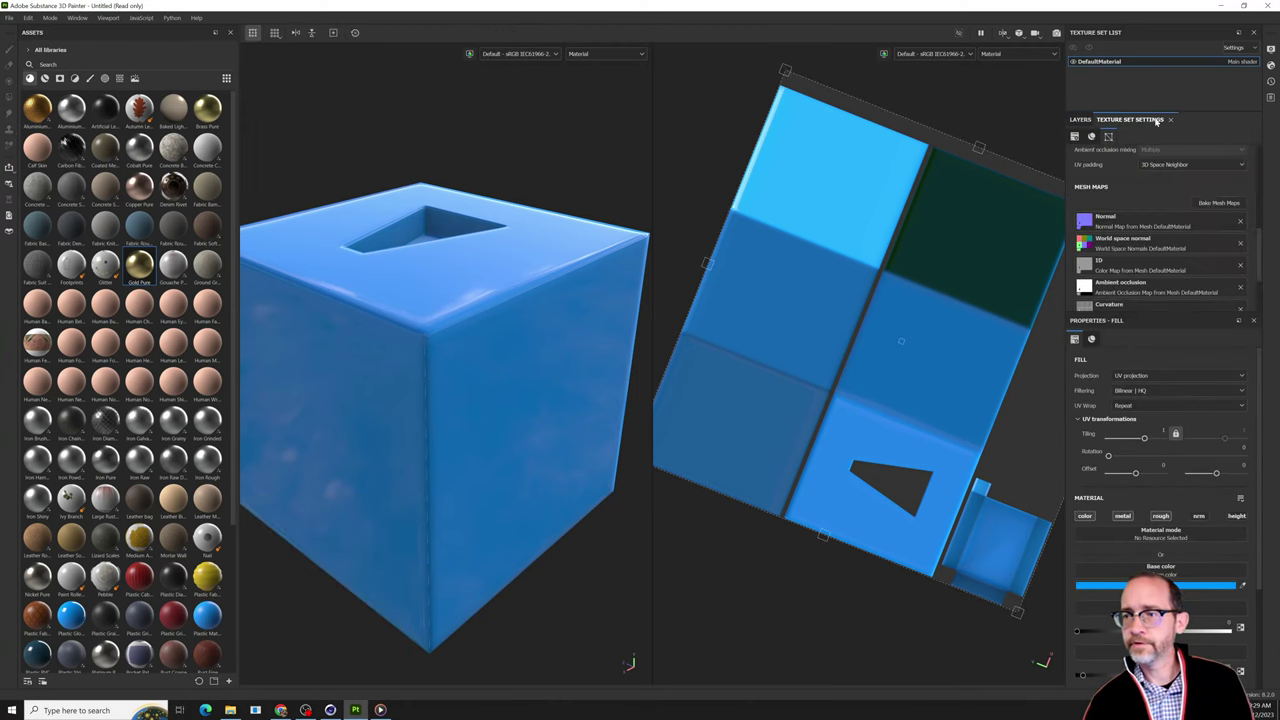
{"action": "left_click", "coordinate": [1222, 204]}
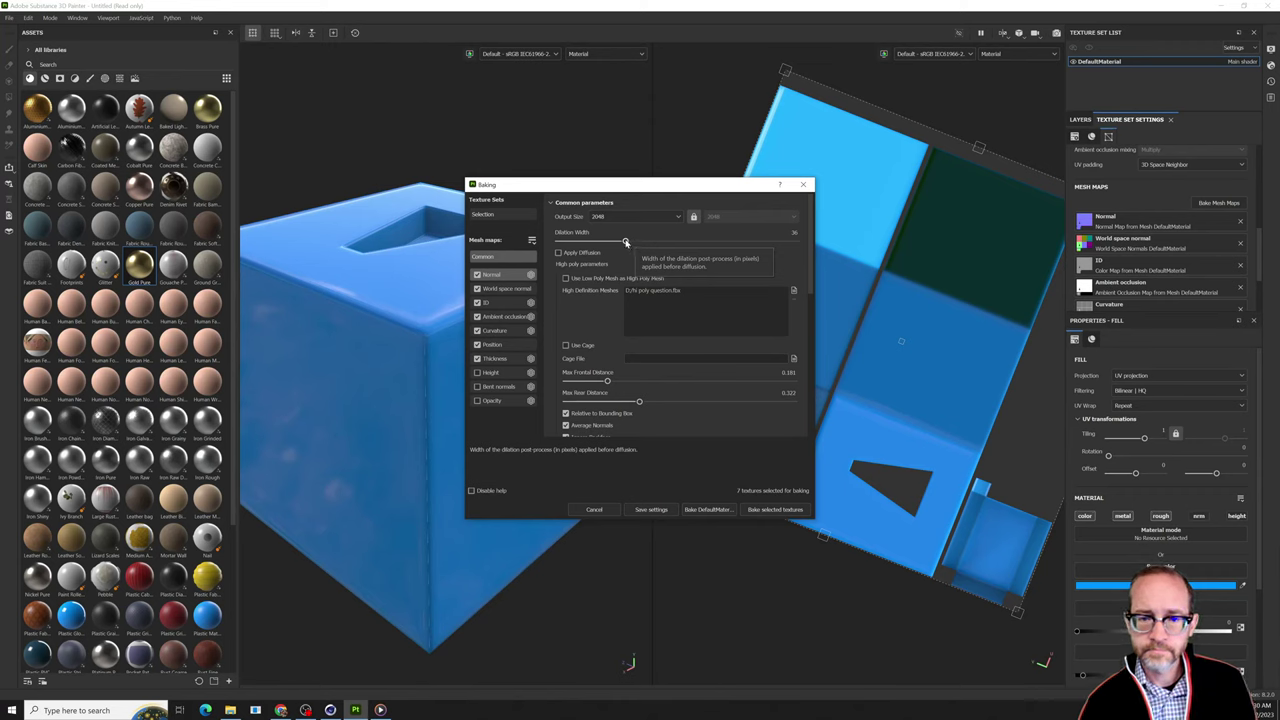
{"action": "left_click_drag", "start_coordinate": [625, 242], "coordinate": [758, 242]}
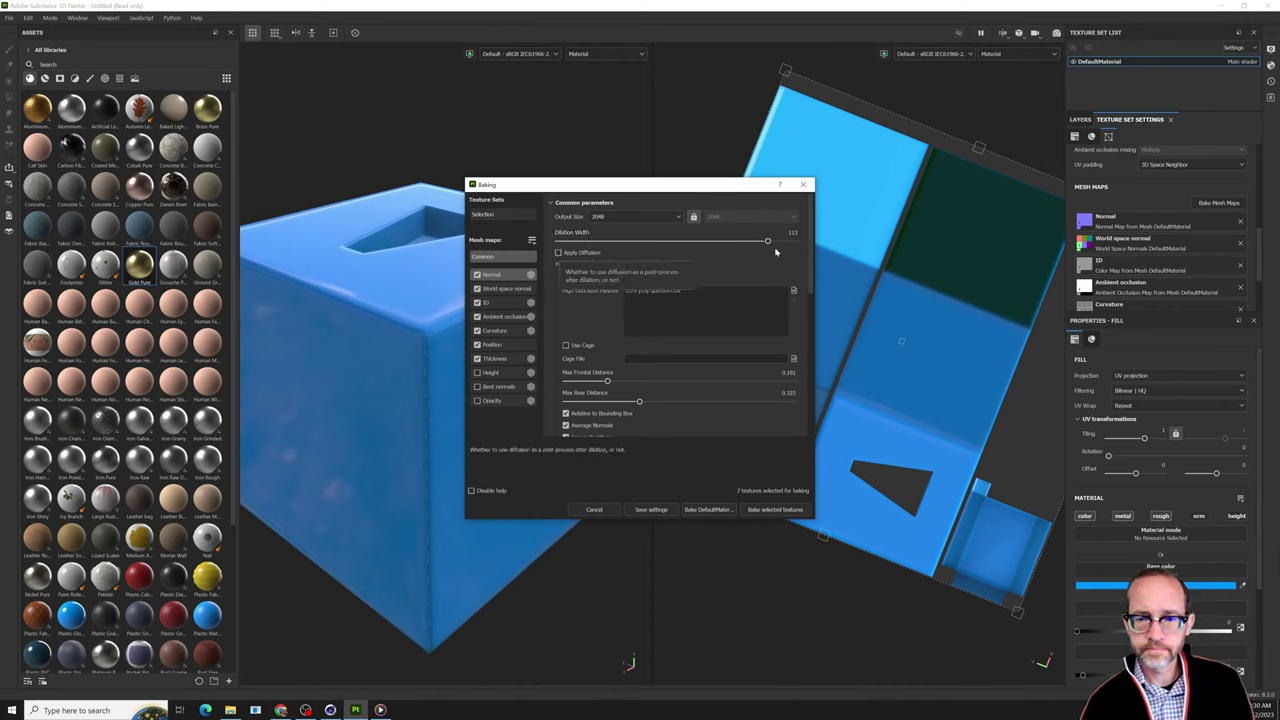
{"action": "left_click", "coordinate": [558, 252]}
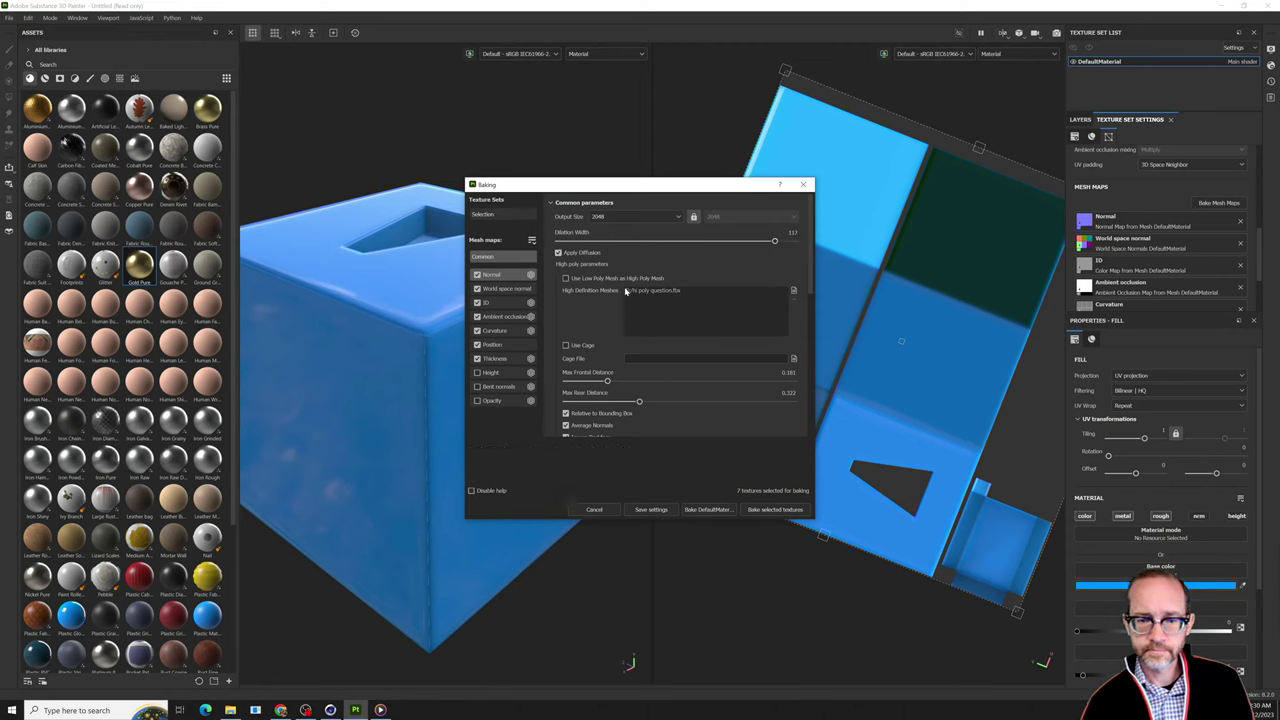
{"action": "left_click", "coordinate": [782, 512]}
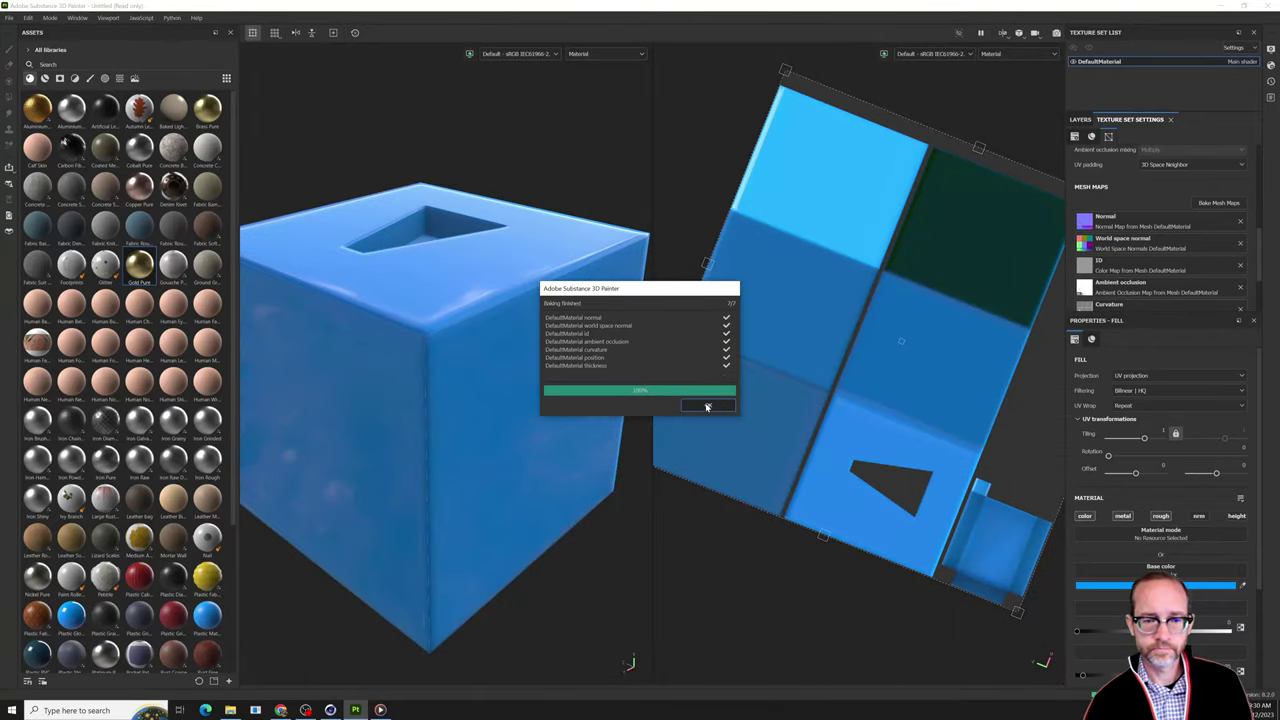
{"action": "left_click", "coordinate": [707, 407]}
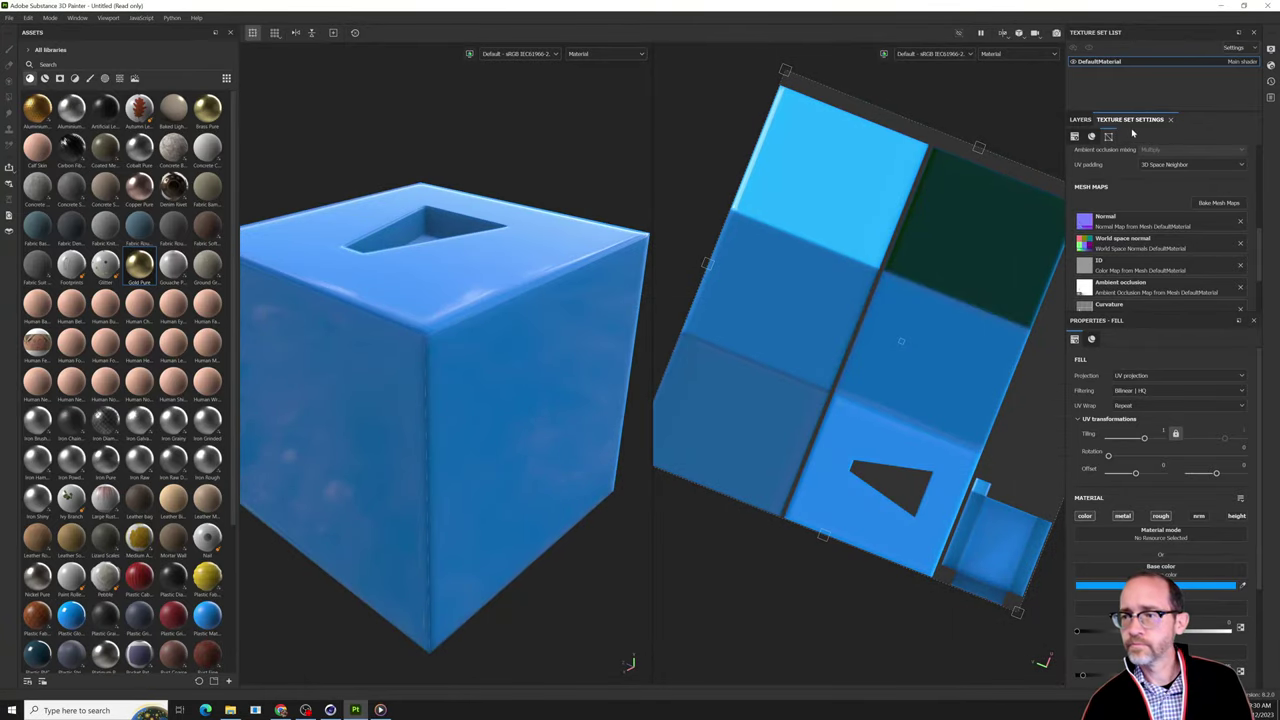
Rebake the selected mesh maps with Max Frontal Distance 0.262 and Max Rear Distance 0.59.
{"action": "left_click", "coordinate": [1222, 202]}
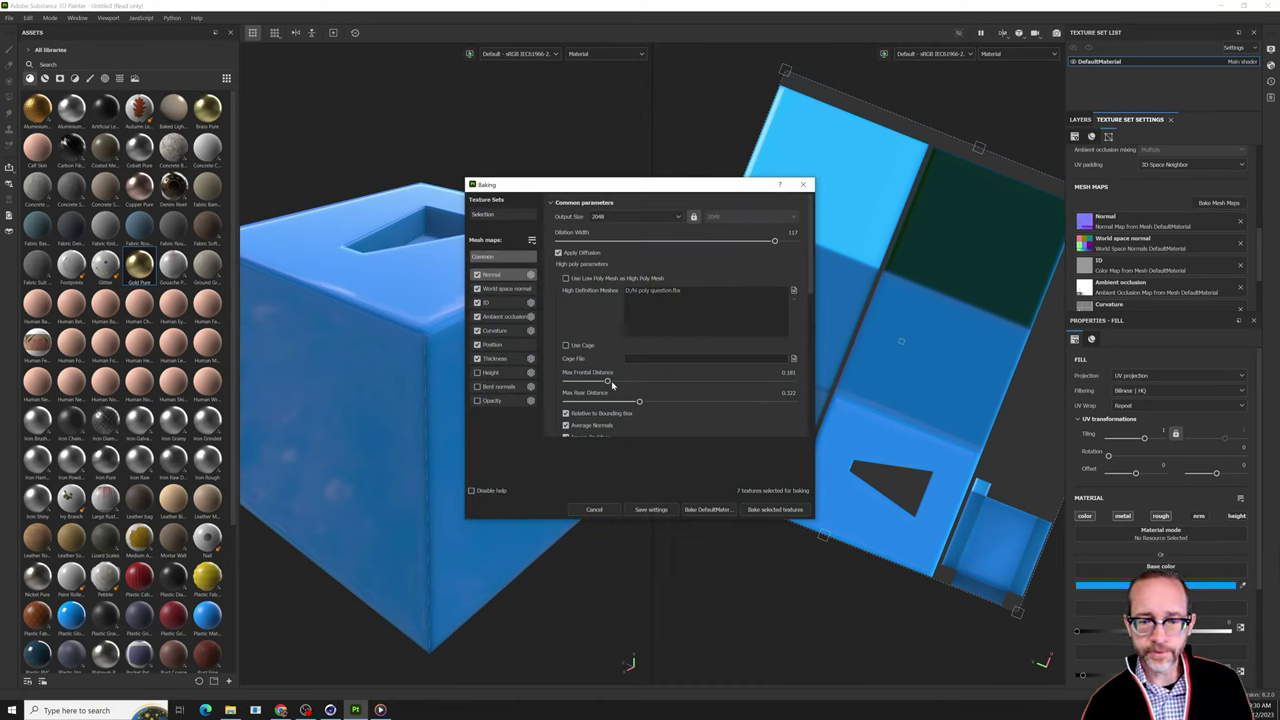
{"action": "left_click_drag", "start_coordinate": [608, 383], "coordinate": [701, 404]}
{"action": "scroll", "coordinate": [640, 385], "scroll_direction": "down", "scroll_amount": 3}
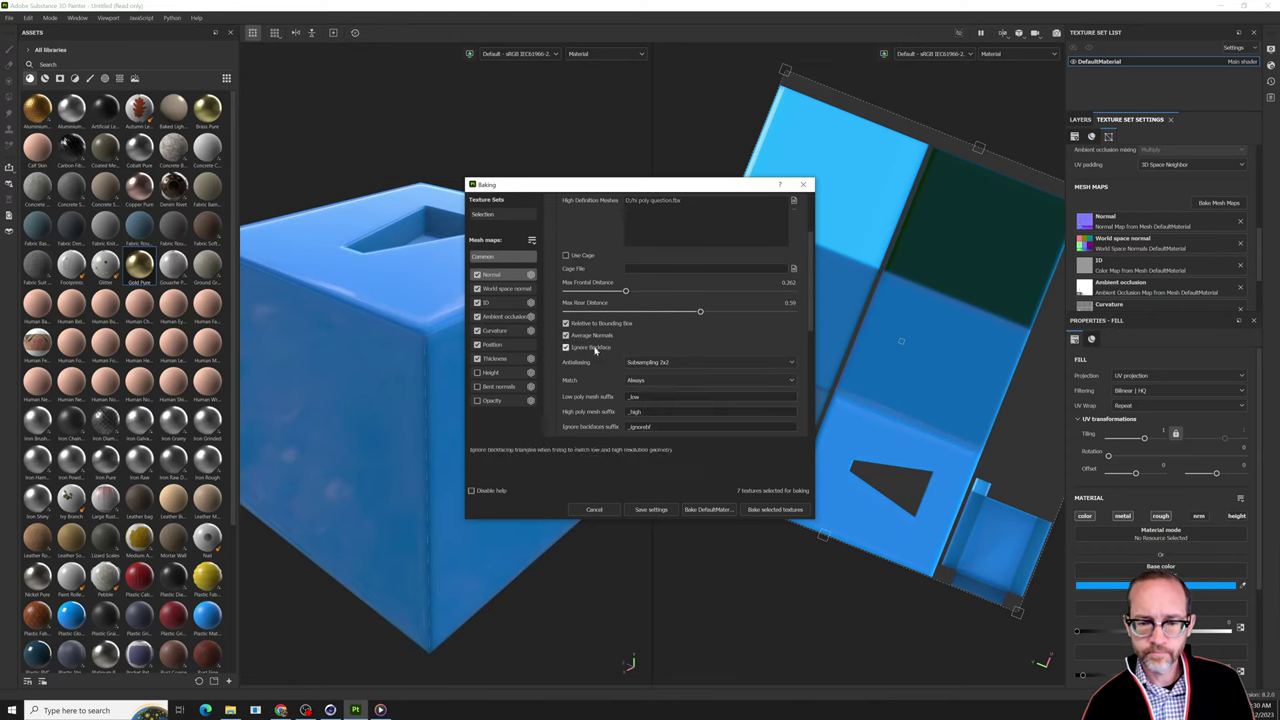
{"action": "scroll", "coordinate": [600, 365], "scroll_direction": "down", "scroll_amount": 1}
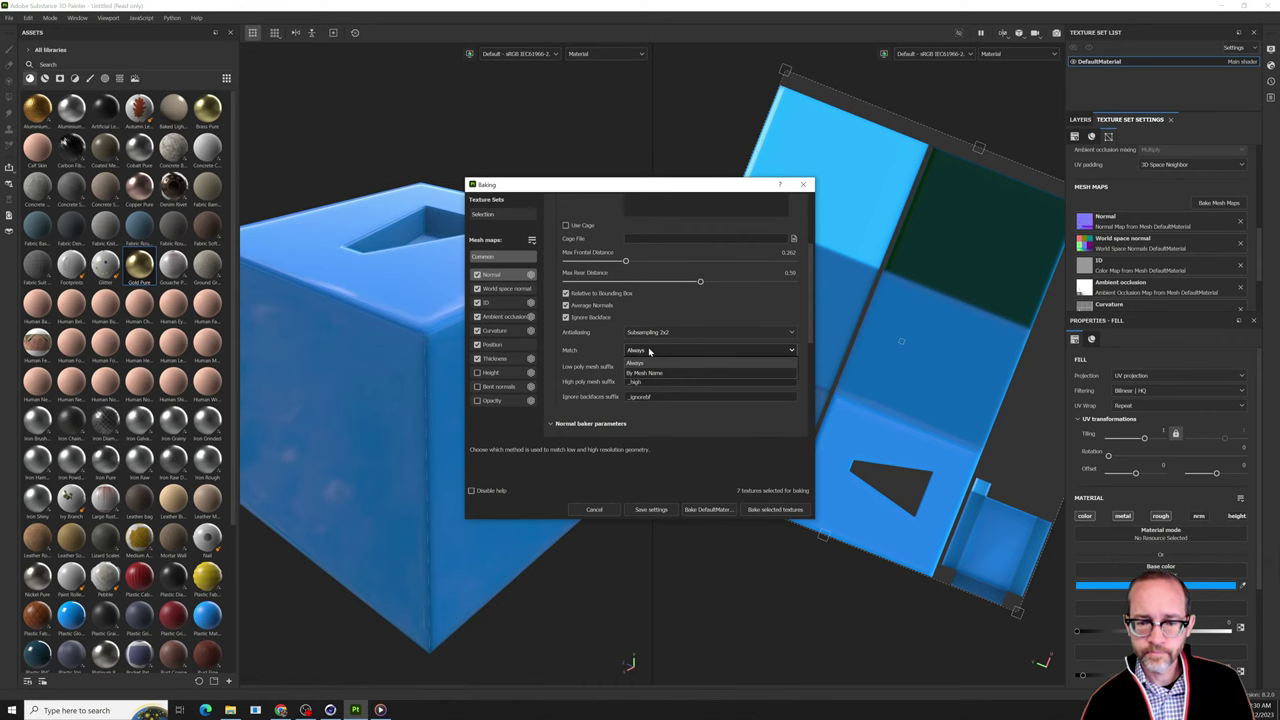
{"action": "left_click", "coordinate": [776, 509]}
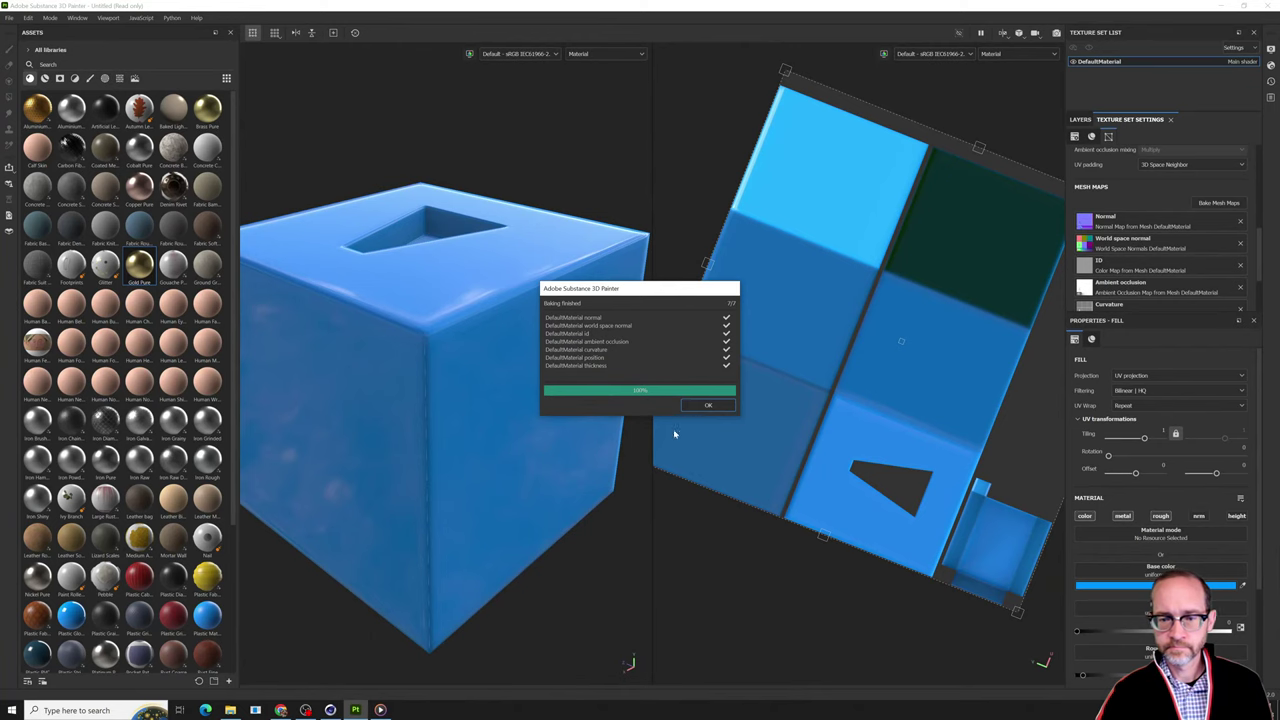
{"action": "left_click", "coordinate": [706, 406]}
Examine the rebaked cube's sides and outer edges from all around.
{"action": "left_click_drag", "start_coordinate": [534, 361], "coordinate": [443, 441], "text": "alt"}
{"action": "scroll", "coordinate": [549, 380], "scroll_direction": "down", "scroll_amount": 3}
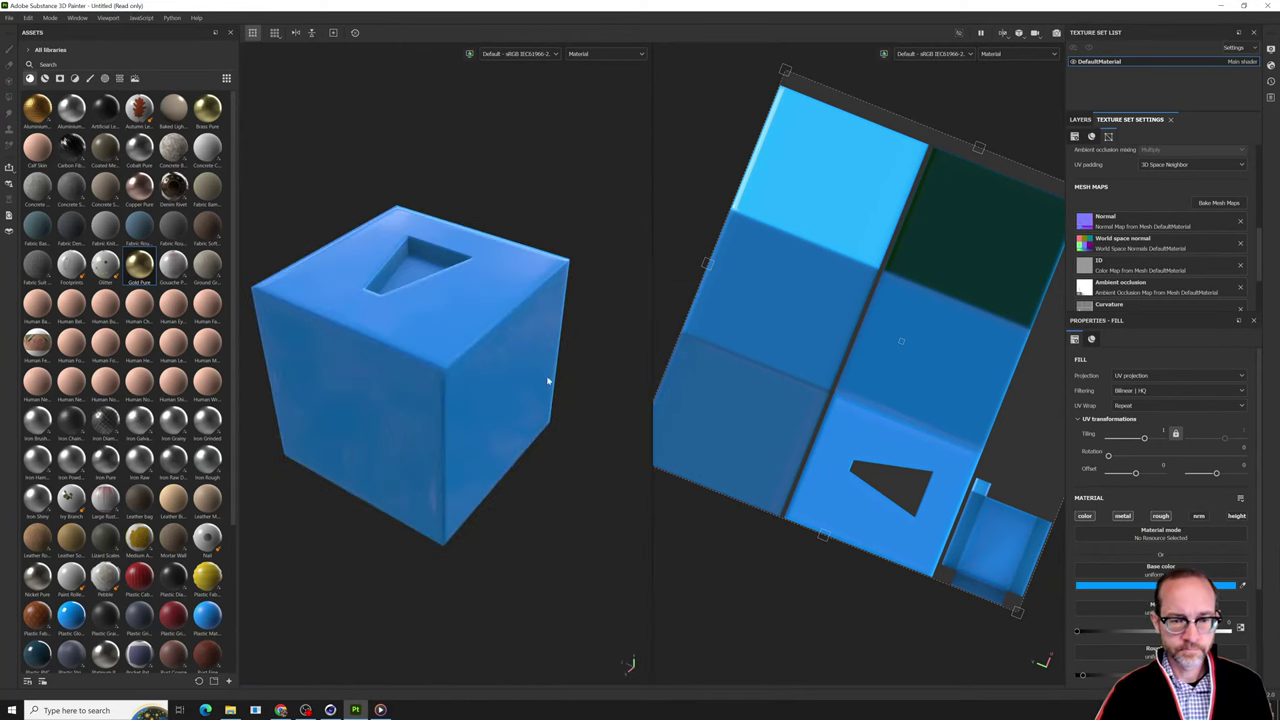
{"action": "middle_click_drag", "start_coordinate": [549, 380], "coordinate": [420, 420], "text": "alt"}
{"action": "scroll", "coordinate": [420, 420], "scroll_direction": "down", "scroll_amount": 2}
{"action": "left_click_drag", "start_coordinate": [420, 420], "coordinate": [271, 364], "text": "alt"}
{"action": "scroll", "coordinate": [488, 290], "scroll_direction": "up", "scroll_amount": 3}
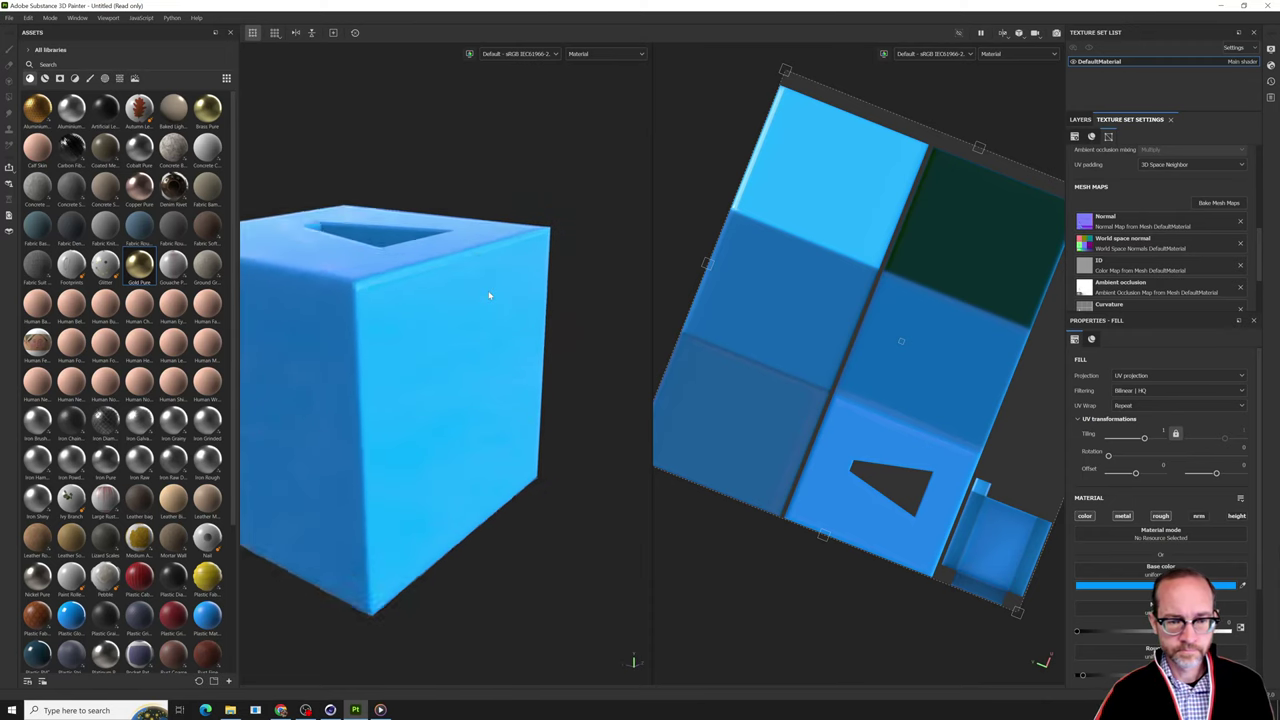
{"action": "left_click_drag", "start_coordinate": [488, 290], "coordinate": [249, 346], "text": "alt"}
{"action": "left_click_drag", "start_coordinate": [575, 377], "coordinate": [215, 395], "text": "alt"}
{"action": "middle_click_drag", "start_coordinate": [442, 376], "coordinate": [411, 360], "text": "alt"}
Inspect the inner corners, walls and rim of the cube's triangular recess up close.
{"action": "scroll", "coordinate": [410, 340], "scroll_direction": "up", "scroll_amount": 8}
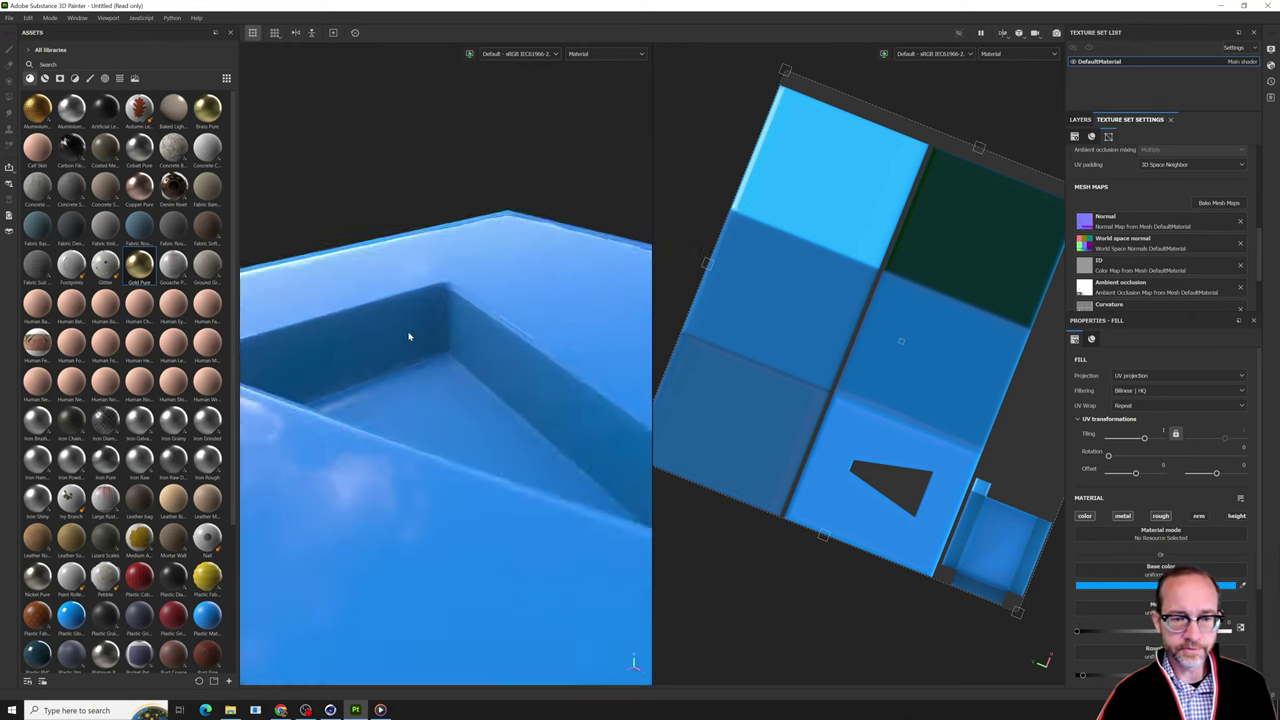
{"action": "mouse_move", "coordinate": [500, 380]}
{"action": "left_mouse_down", "text": "alt"}
{"action": "mouse_move", "coordinate": [473, 421]}
{"action": "mouse_move", "coordinate": [517, 498]}
{"action": "mouse_move", "coordinate": [556, 456]}
{"action": "mouse_move", "coordinate": [500, 420]}
{"action": "mouse_move", "coordinate": [477, 443]}
{"action": "mouse_move", "coordinate": [360, 457]}
{"action": "mouse_move", "coordinate": [557, 485]}
{"action": "mouse_move", "coordinate": [418, 478]}
{"action": "mouse_move", "coordinate": [429, 551]}
{"action": "mouse_move", "coordinate": [472, 517]}
{"action": "mouse_move", "coordinate": [506, 420]}
{"action": "mouse_move", "coordinate": [481, 378]}
{"action": "left_mouse_up", "text": "alt"}
{"action": "scroll", "coordinate": [482, 378], "scroll_direction": "down", "scroll_amount": 3}
{"action": "middle_click_drag", "start_coordinate": [486, 530], "coordinate": [434, 377], "text": "alt"}
{"action": "scroll", "coordinate": [434, 377], "scroll_direction": "down", "scroll_amount": 1}
{"action": "left_click_drag", "start_coordinate": [393, 390], "coordinate": [434, 399], "text": "alt"}
{"action": "scroll", "coordinate": [474, 466], "scroll_direction": "up", "scroll_amount": 4}
{"action": "scroll", "coordinate": [434, 342], "scroll_direction": "up", "scroll_amount": 5}
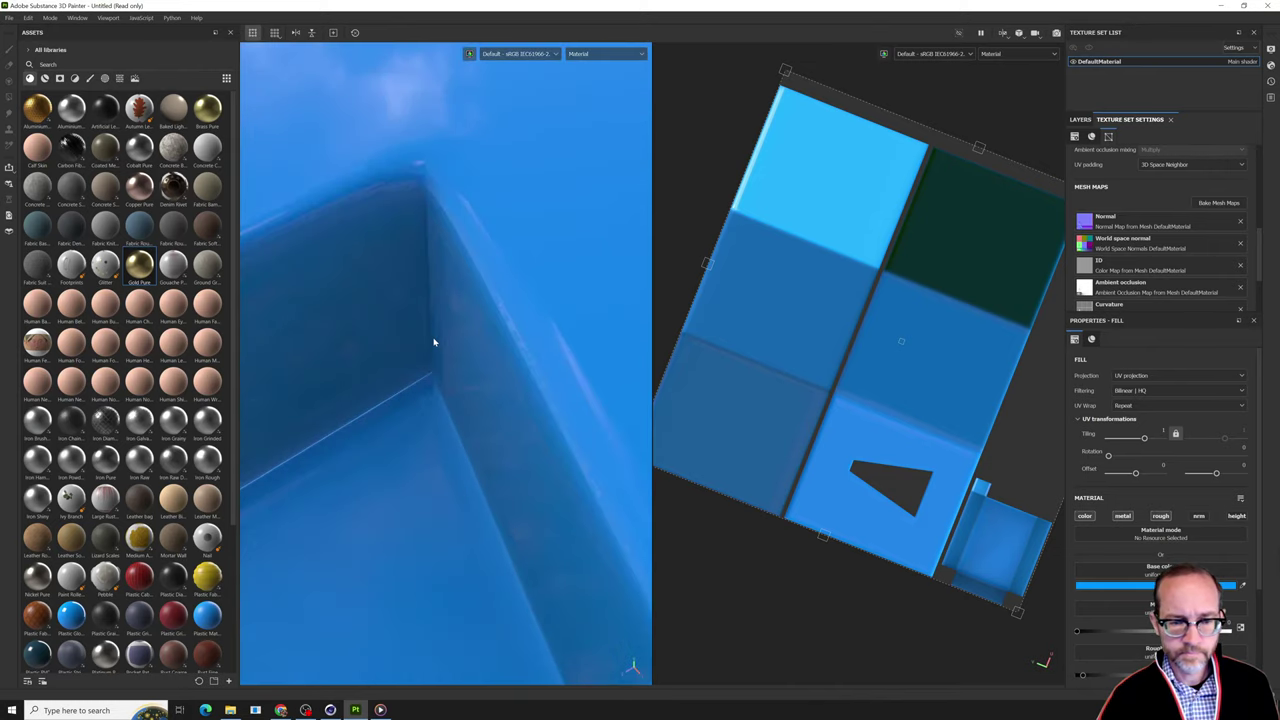
{"action": "left_click_drag", "start_coordinate": [434, 342], "coordinate": [458, 401], "text": "alt"}
{"action": "scroll", "coordinate": [459, 400], "scroll_direction": "down", "scroll_amount": 5}
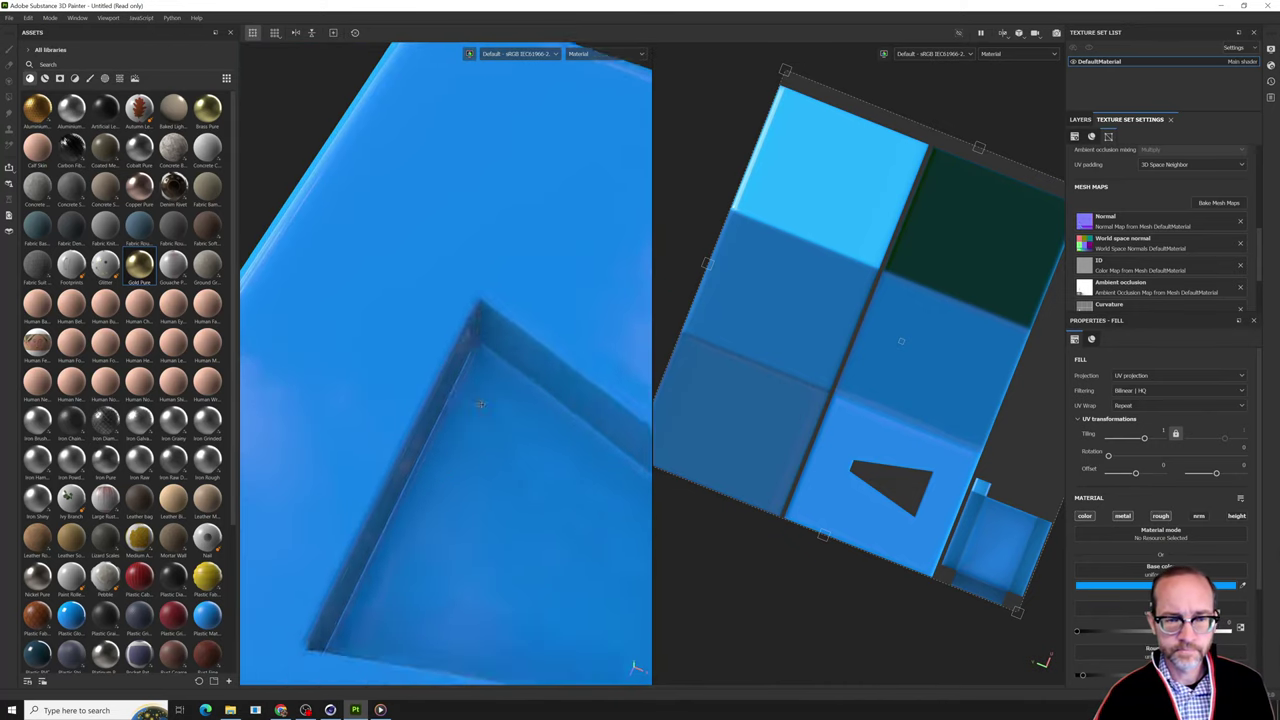
Display the Curvature map in the viewport and examine the cube's vertical edge and corner.
{"action": "middle_click_drag", "start_coordinate": [446, 464], "coordinate": [611, 220], "text": "alt"}
{"action": "scroll", "coordinate": [611, 220], "scroll_direction": "down", "scroll_amount": 4}
{"action": "left_click_drag", "start_coordinate": [500, 354], "coordinate": [610, 91], "text": "alt"}
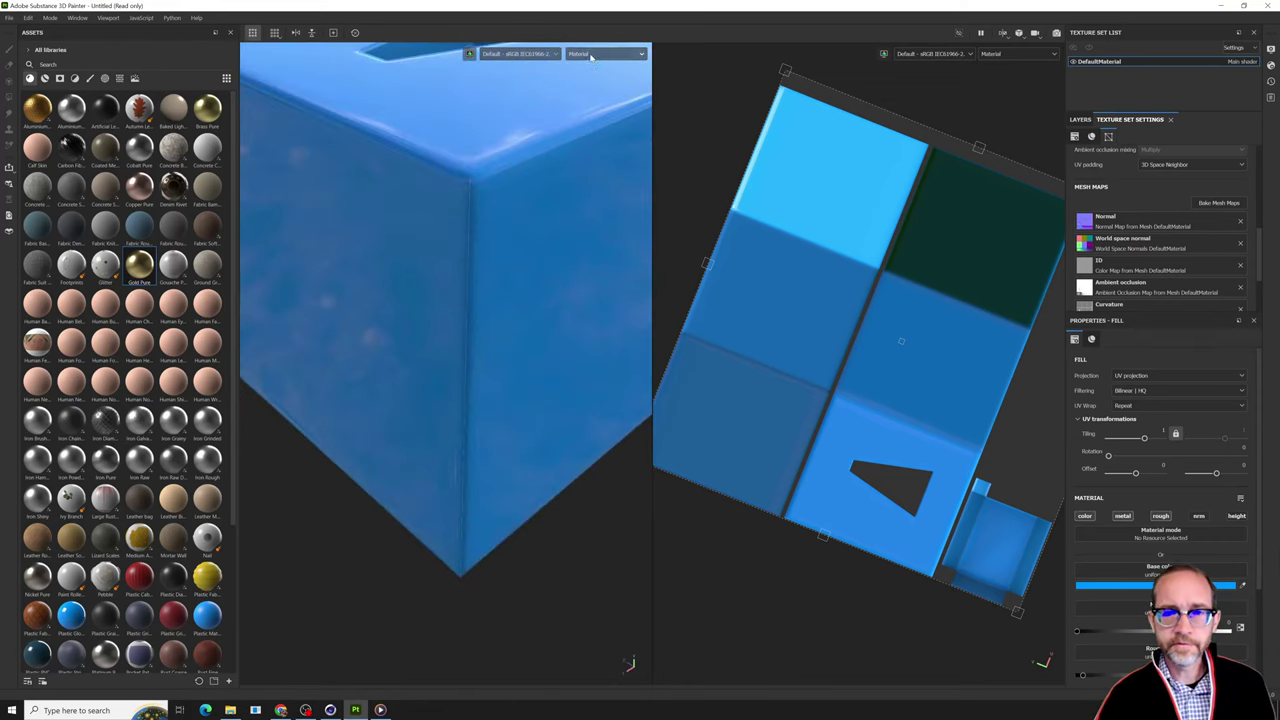
{"action": "left_click", "coordinate": [591, 54]}
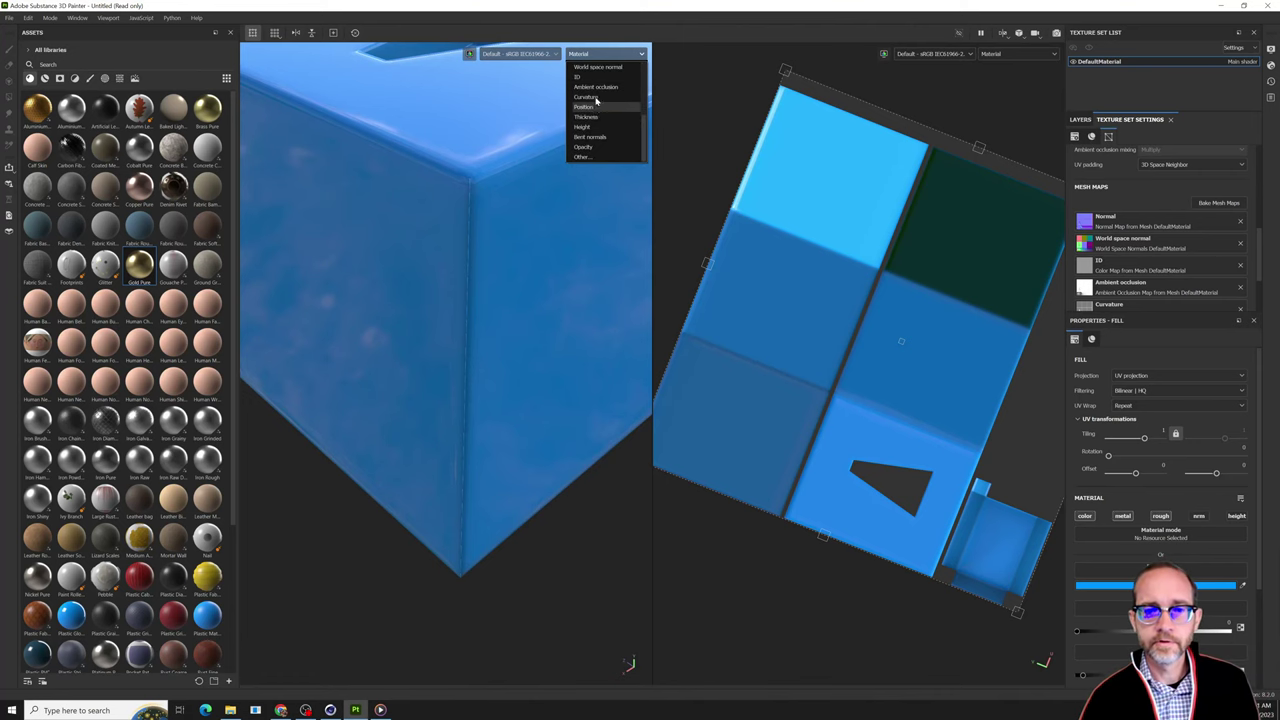
{"action": "left_click", "coordinate": [590, 97]}
{"action": "mouse_move", "coordinate": [557, 242]}
{"action": "left_mouse_down", "text": "alt"}
{"action": "mouse_move", "coordinate": [543, 231]}
{"action": "mouse_move", "coordinate": [589, 229]}
{"action": "mouse_move", "coordinate": [572, 232]}
{"action": "left_mouse_up", "text": "alt"}
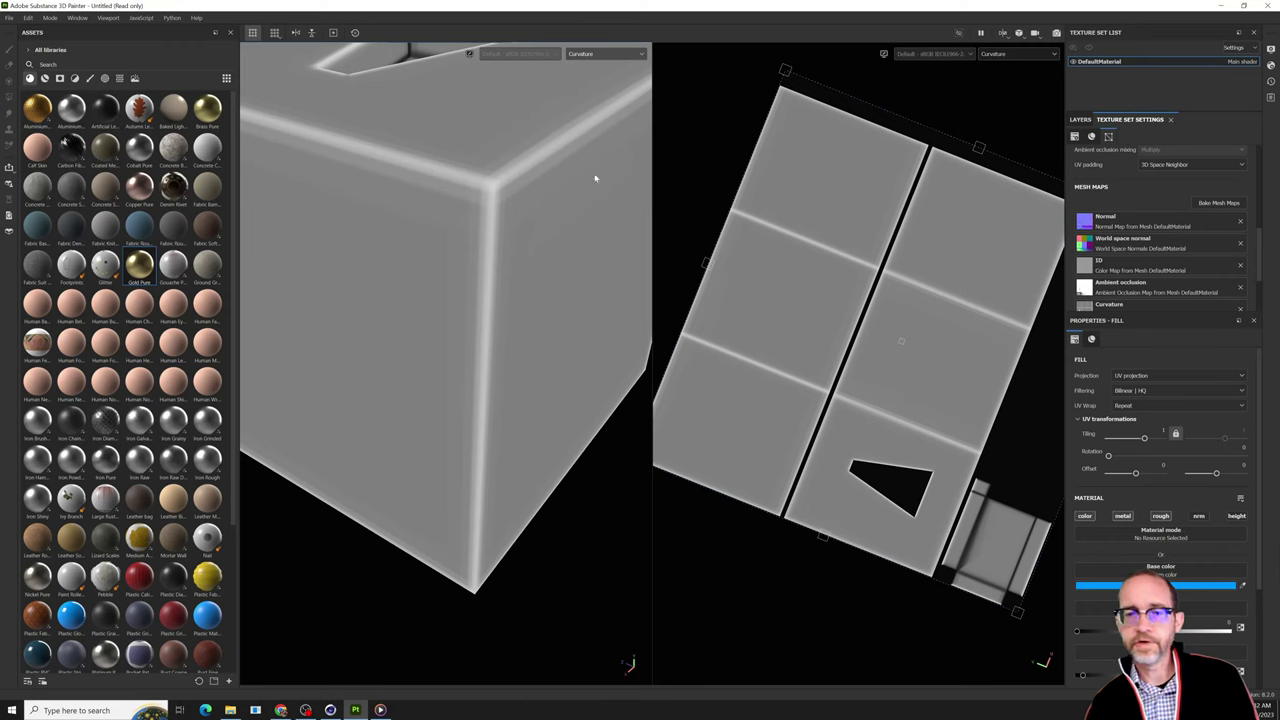
Activate Temporal Anti-Aliasing in the display's camera settings and raise its Accumulations value.
{"action": "left_click", "coordinate": [1271, 68]}
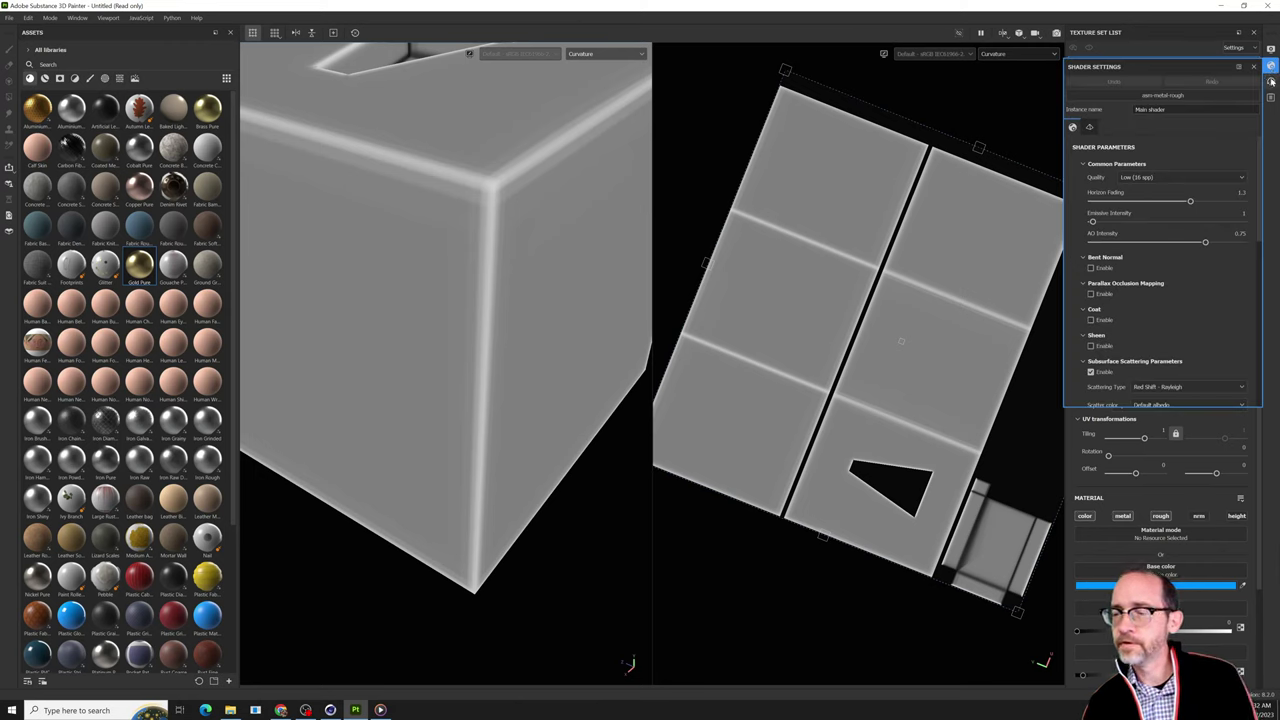
{"action": "scroll", "coordinate": [1087, 187], "scroll_direction": "down", "scroll_amount": 6}
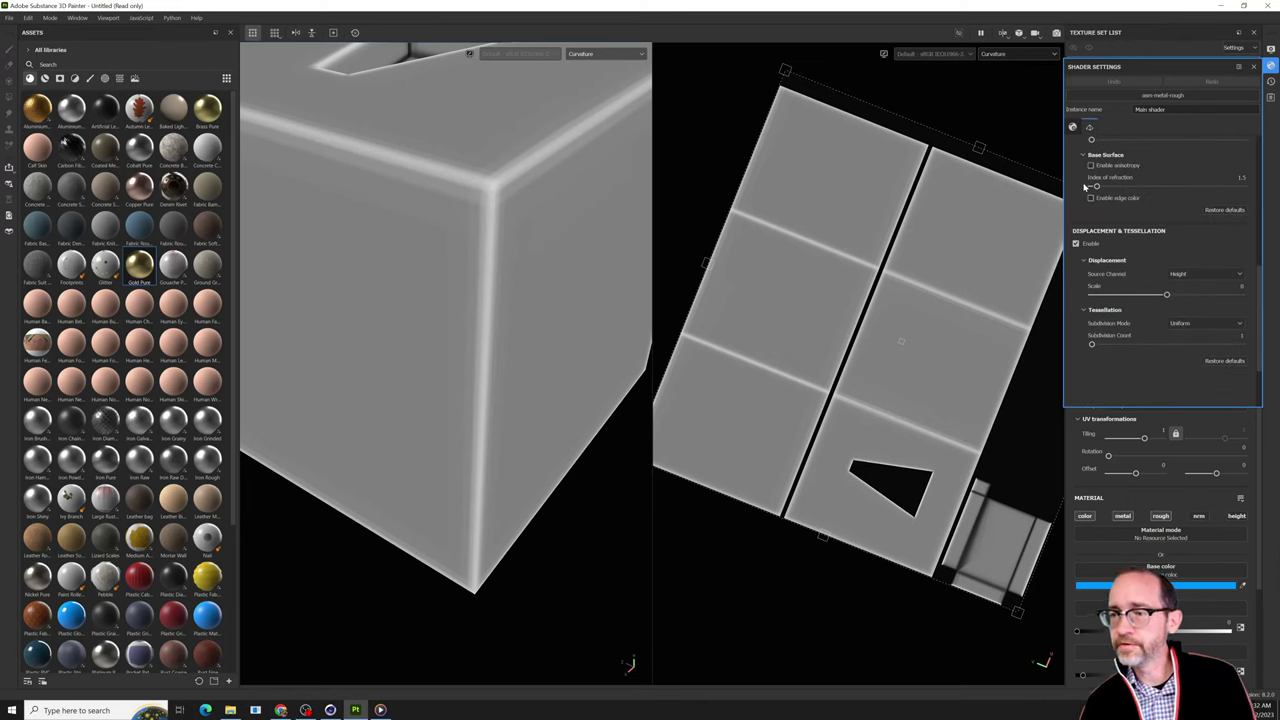
{"action": "scroll", "coordinate": [1158, 136], "scroll_direction": "up", "scroll_amount": 3}
{"action": "left_click", "coordinate": [1271, 49]}
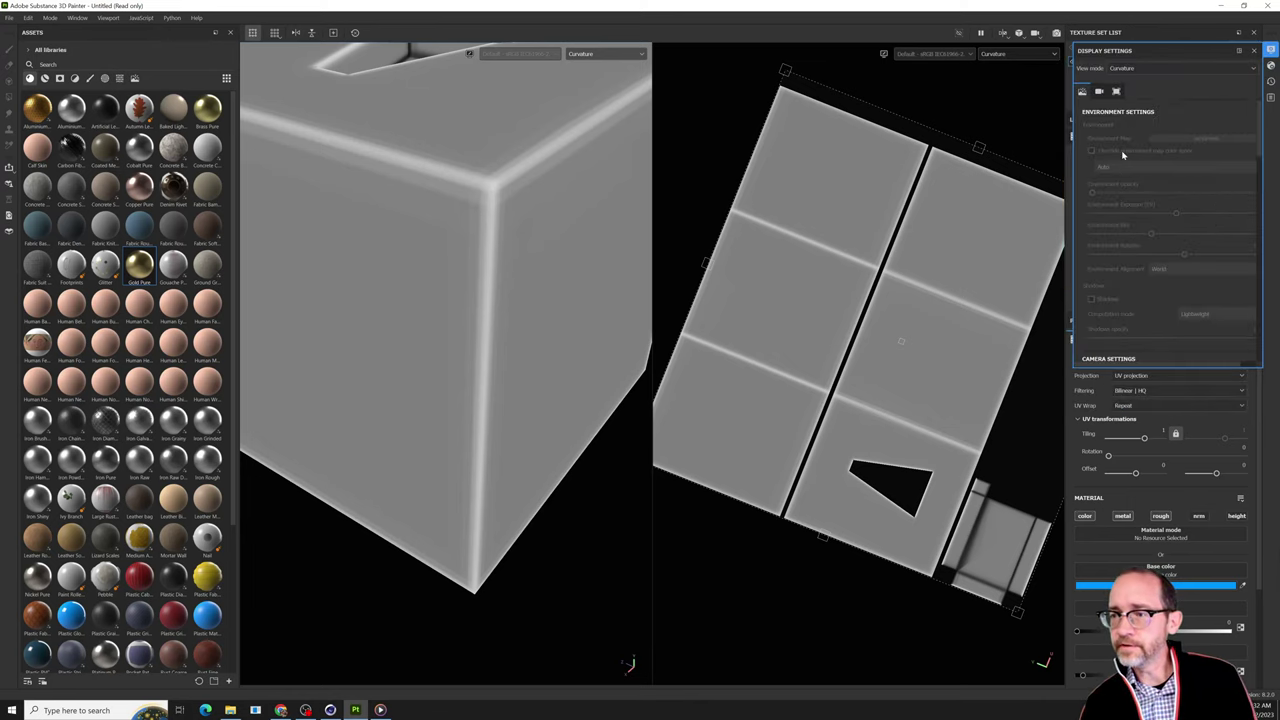
{"action": "scroll", "coordinate": [1122, 155], "scroll_direction": "down", "scroll_amount": 5}
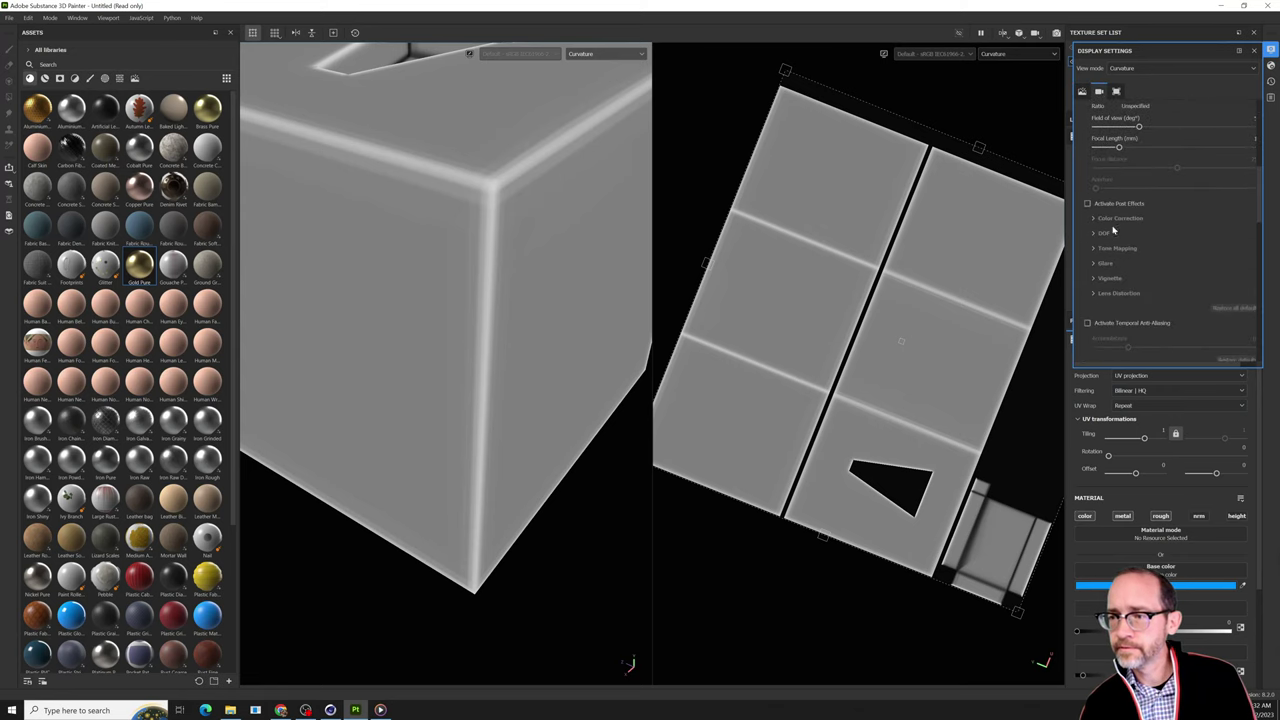
{"action": "scroll", "coordinate": [1110, 240], "scroll_direction": "down", "scroll_amount": 2}
{"action": "left_click", "coordinate": [1088, 264]}
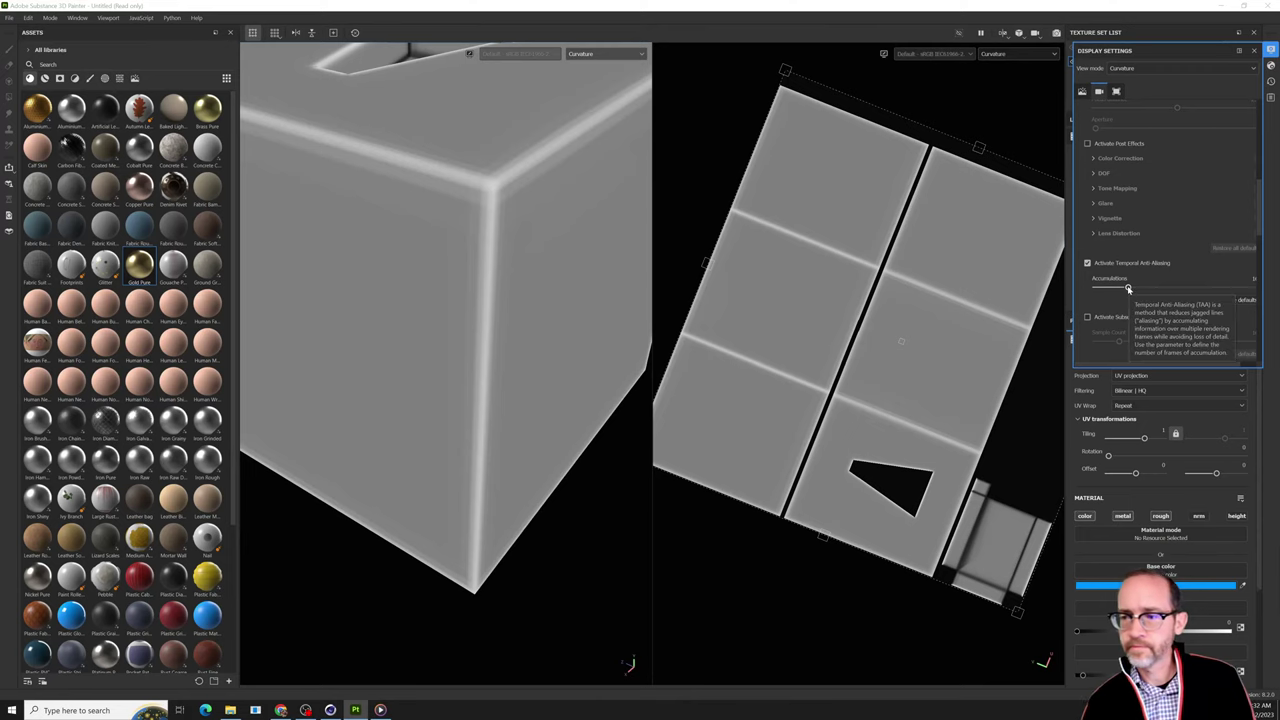
{"action": "left_click_drag", "start_coordinate": [1128, 288], "coordinate": [1131, 288]}
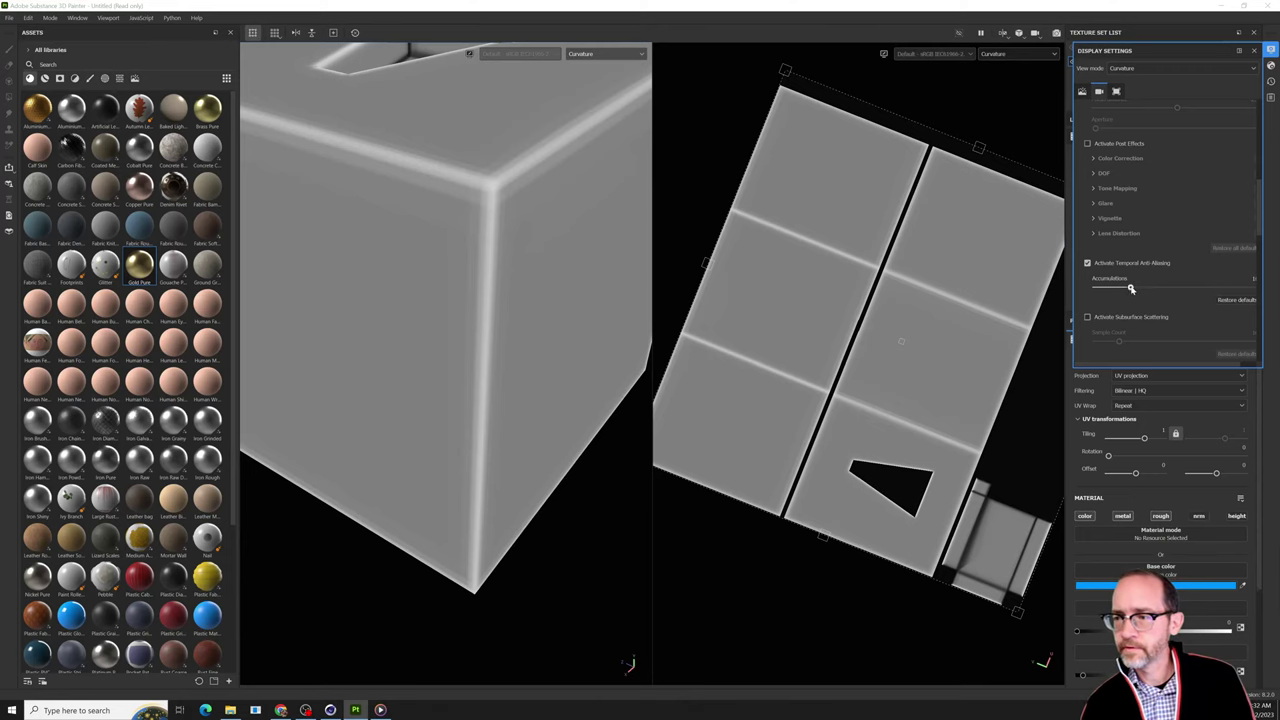
Switch the viewport back to Material view, check the cube's edges from several angles and close the display settings.
{"action": "left_click", "coordinate": [597, 55]}
{"action": "left_click", "coordinate": [597, 77]}
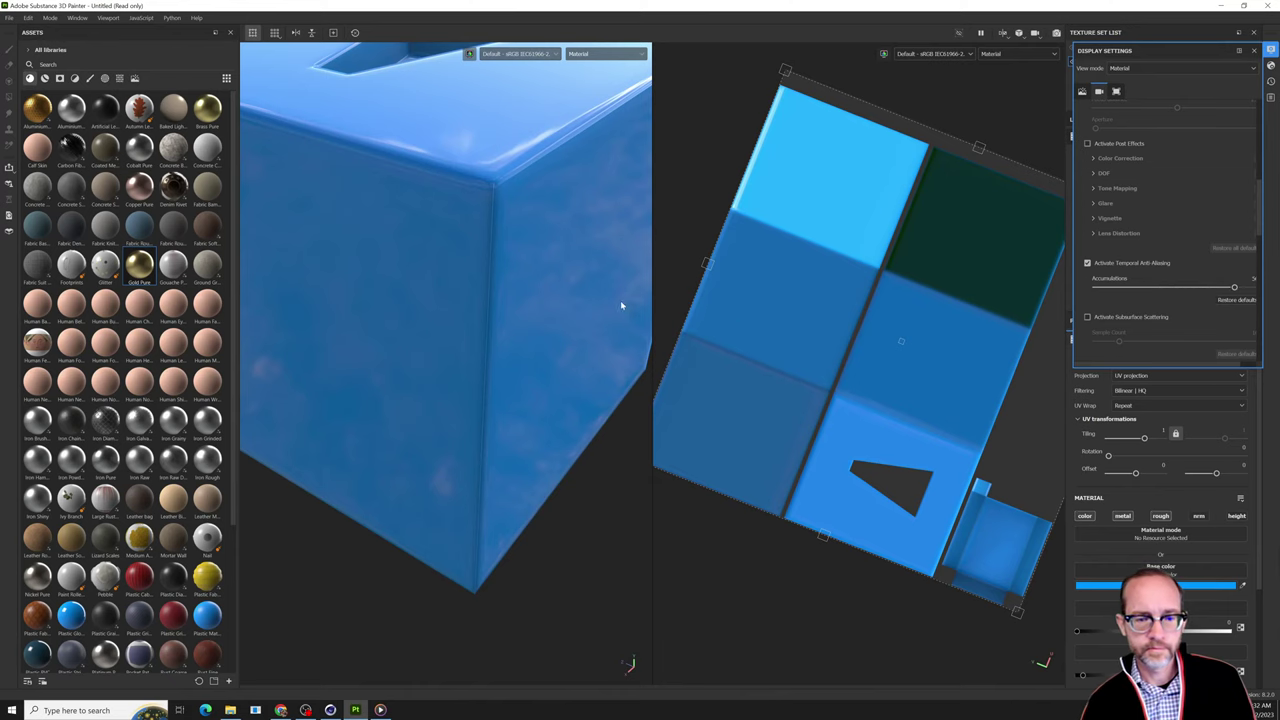
{"action": "left_click_drag", "start_coordinate": [621, 305], "coordinate": [603, 264], "text": "alt"}
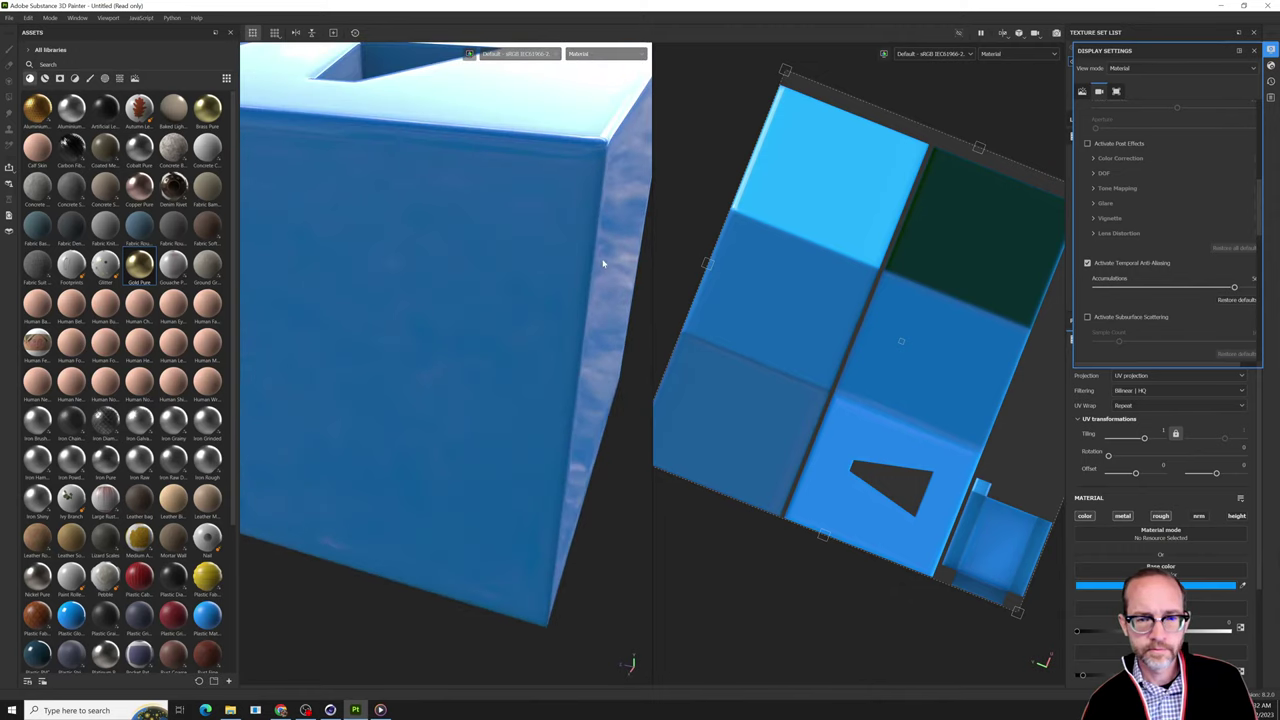
{"action": "scroll", "coordinate": [603, 264], "scroll_direction": "down", "scroll_amount": 3}
{"action": "left_click_drag", "start_coordinate": [514, 234], "coordinate": [240, 262], "text": "alt"}
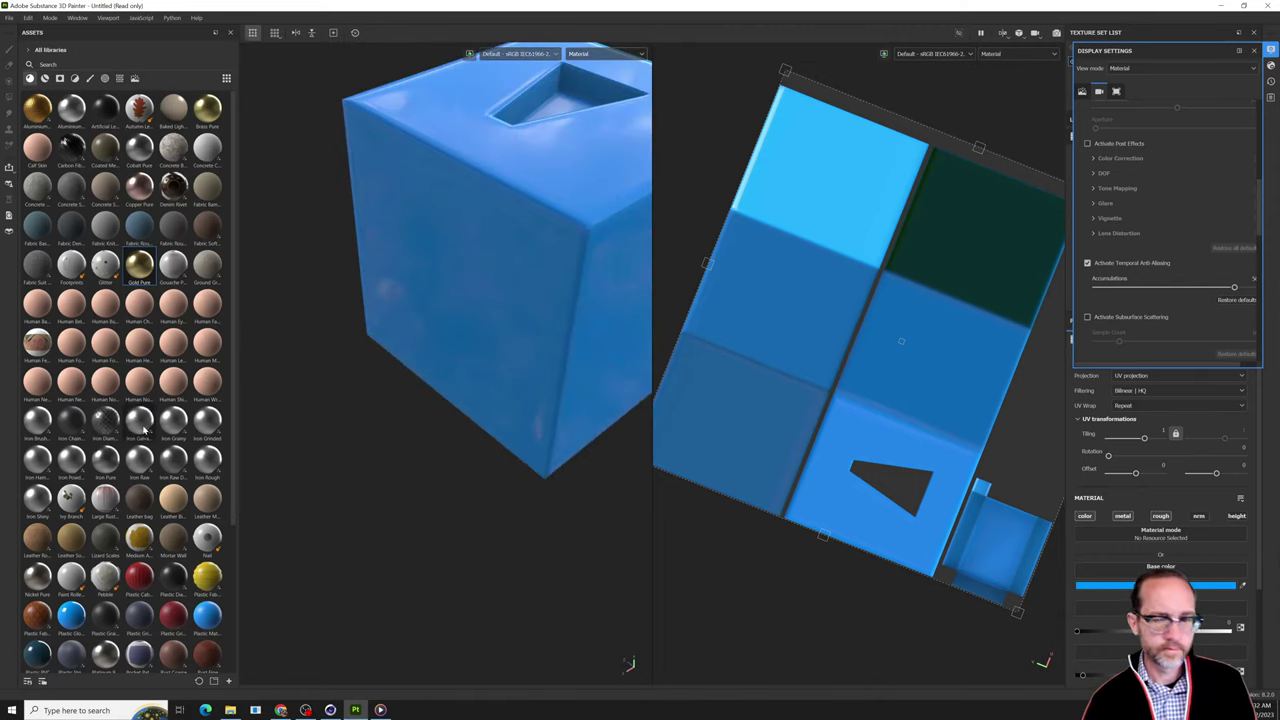
{"action": "left_click", "coordinate": [1250, 51]}
Add the Iron Galvanized material as a new layer above Layer 1 and check it on the cube.
{"action": "left_click", "coordinate": [1082, 119]}
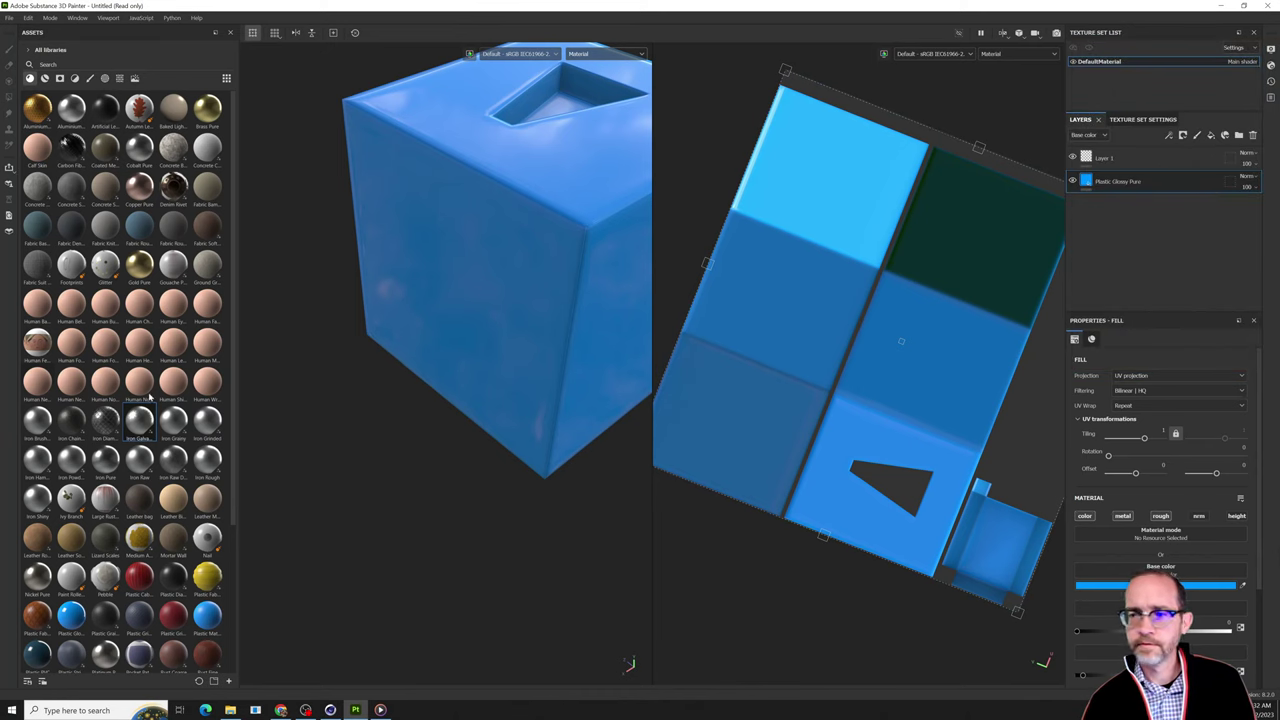
{"action": "left_click_drag", "start_coordinate": [290, 394], "coordinate": [1135, 158]}
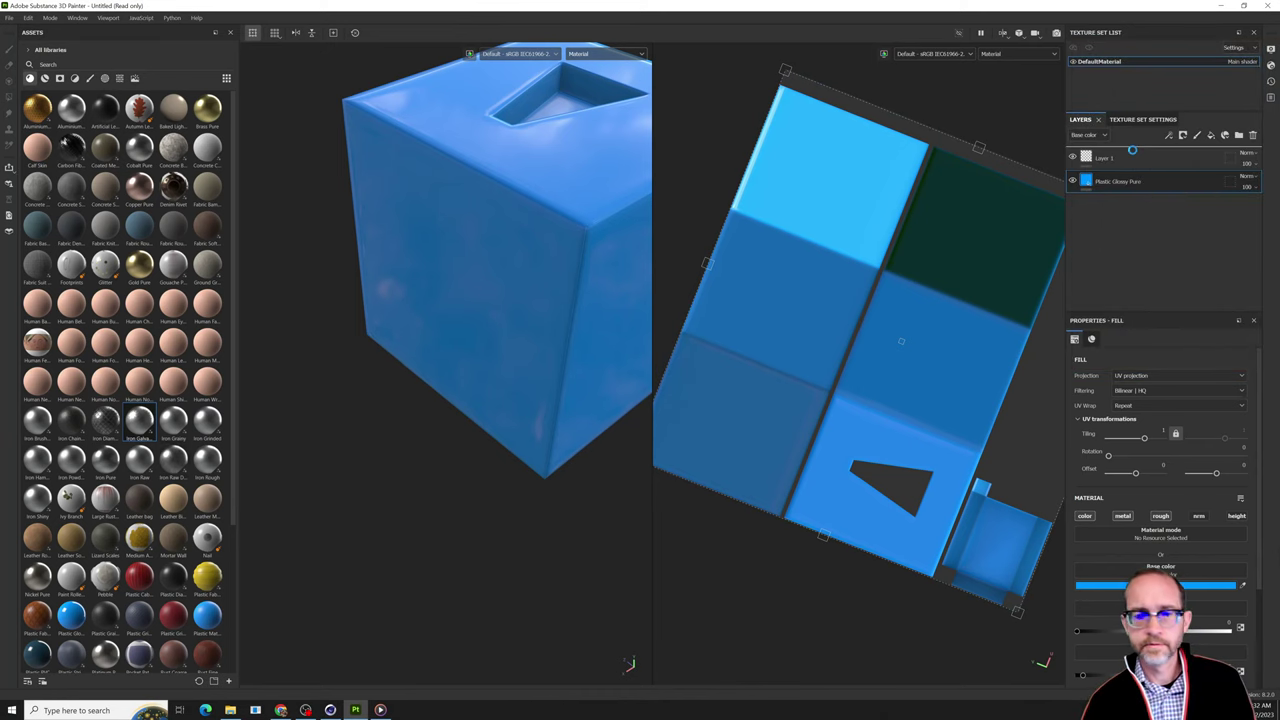
{"action": "left_click_drag", "start_coordinate": [571, 296], "coordinate": [573, 301]}
{"action": "left_click_drag", "start_coordinate": [493, 297], "coordinate": [537, 412], "text": "alt"}
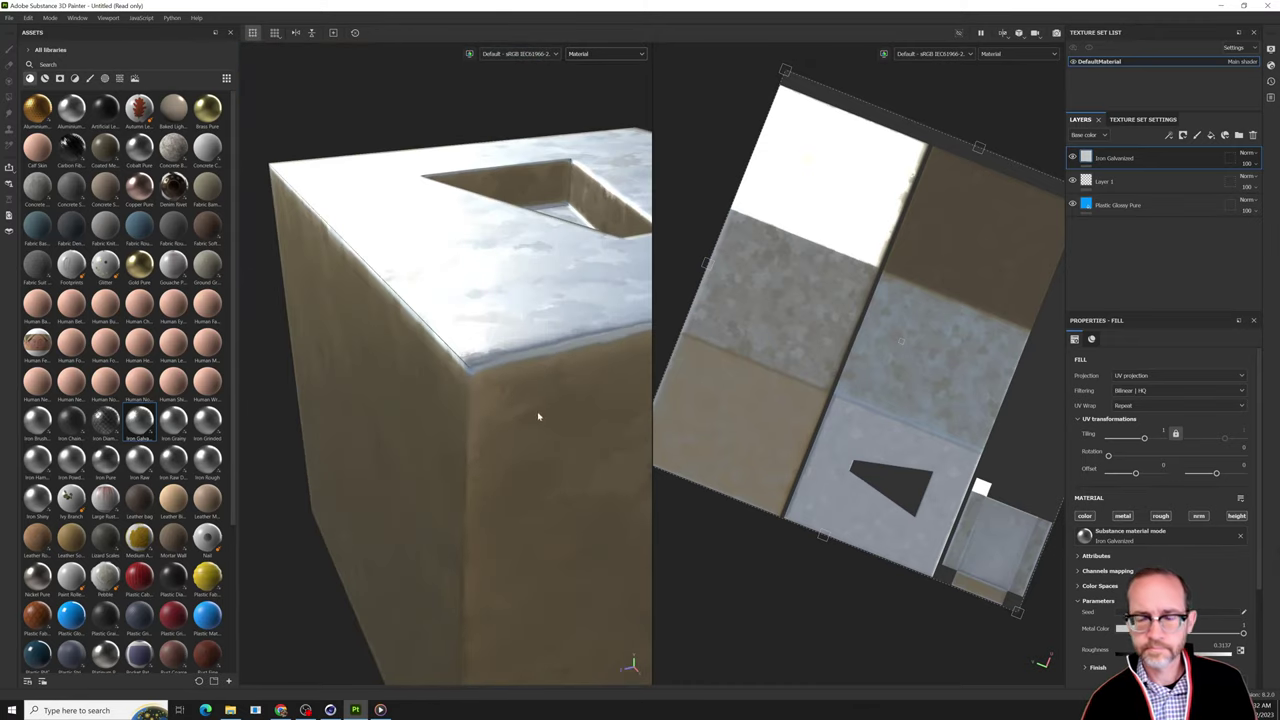
{"action": "middle_click_drag", "start_coordinate": [537, 412], "coordinate": [505, 340], "text": "alt"}
Open the mesh map baking settings and review the Curvature, Position, Thickness, ID and World space normal parameters.
{"action": "left_click", "coordinate": [1137, 120]}
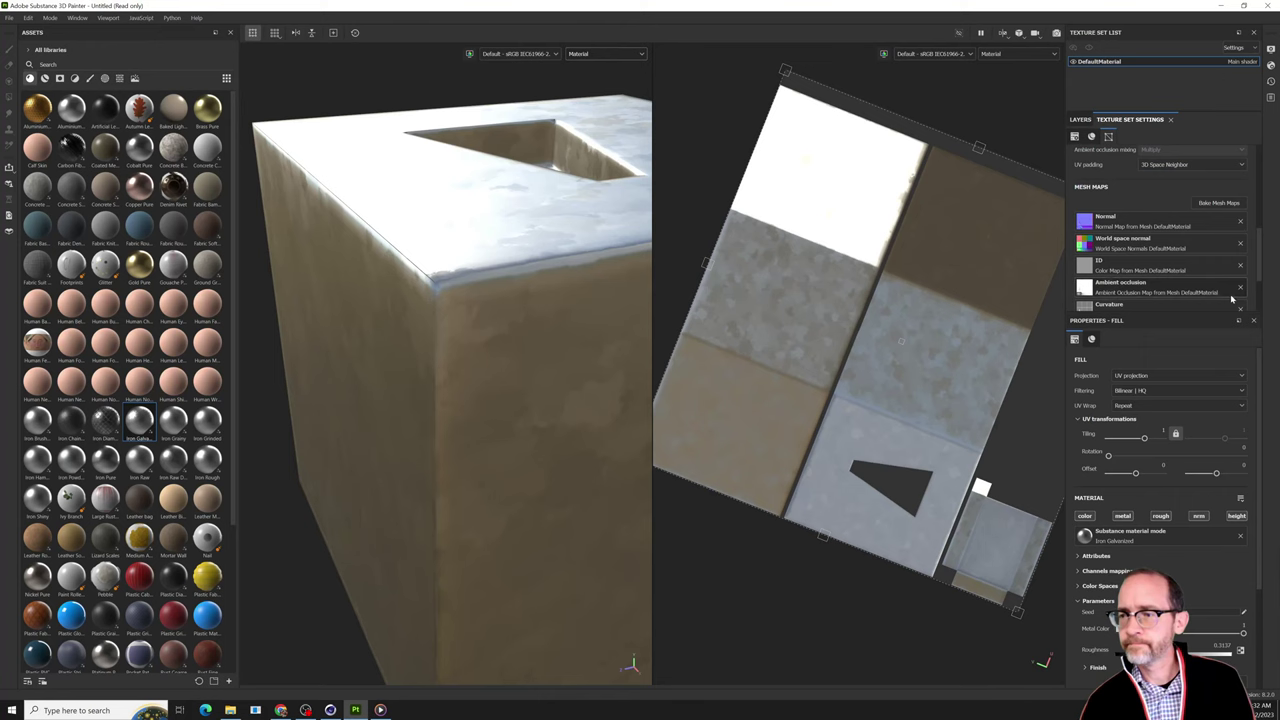
{"action": "left_click", "coordinate": [1219, 202]}
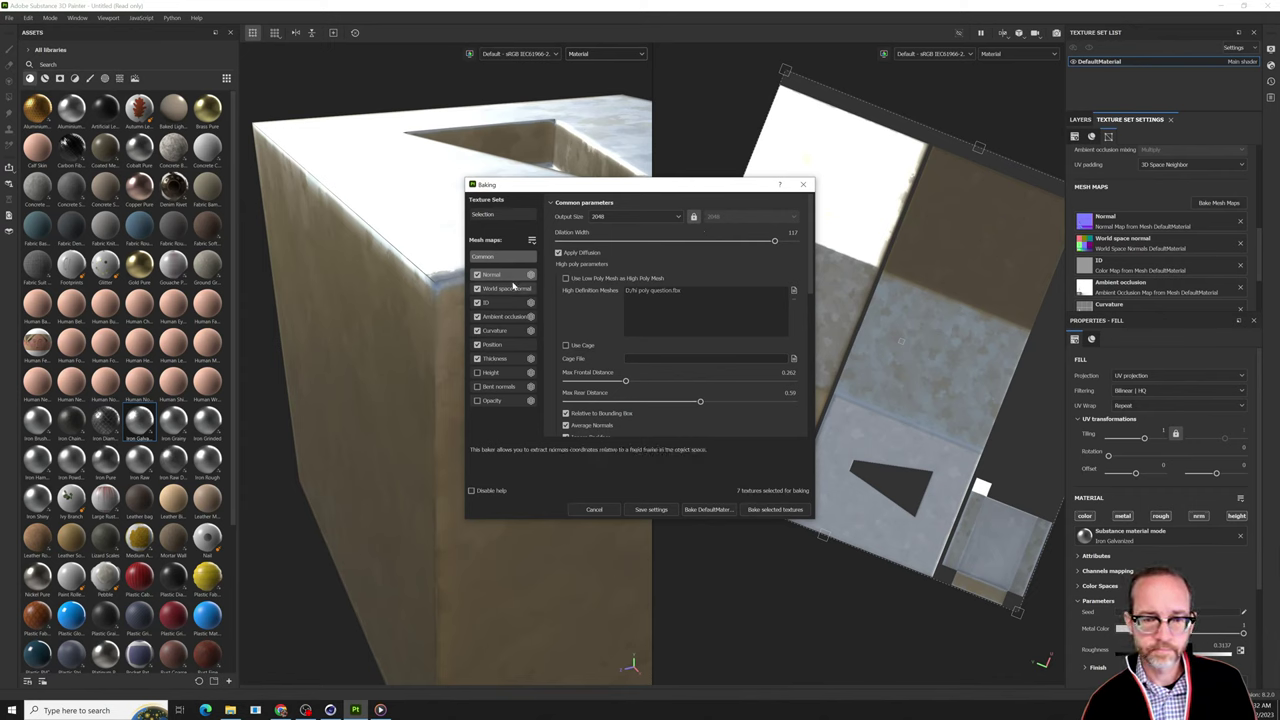
{"action": "left_click", "coordinate": [502, 333]}
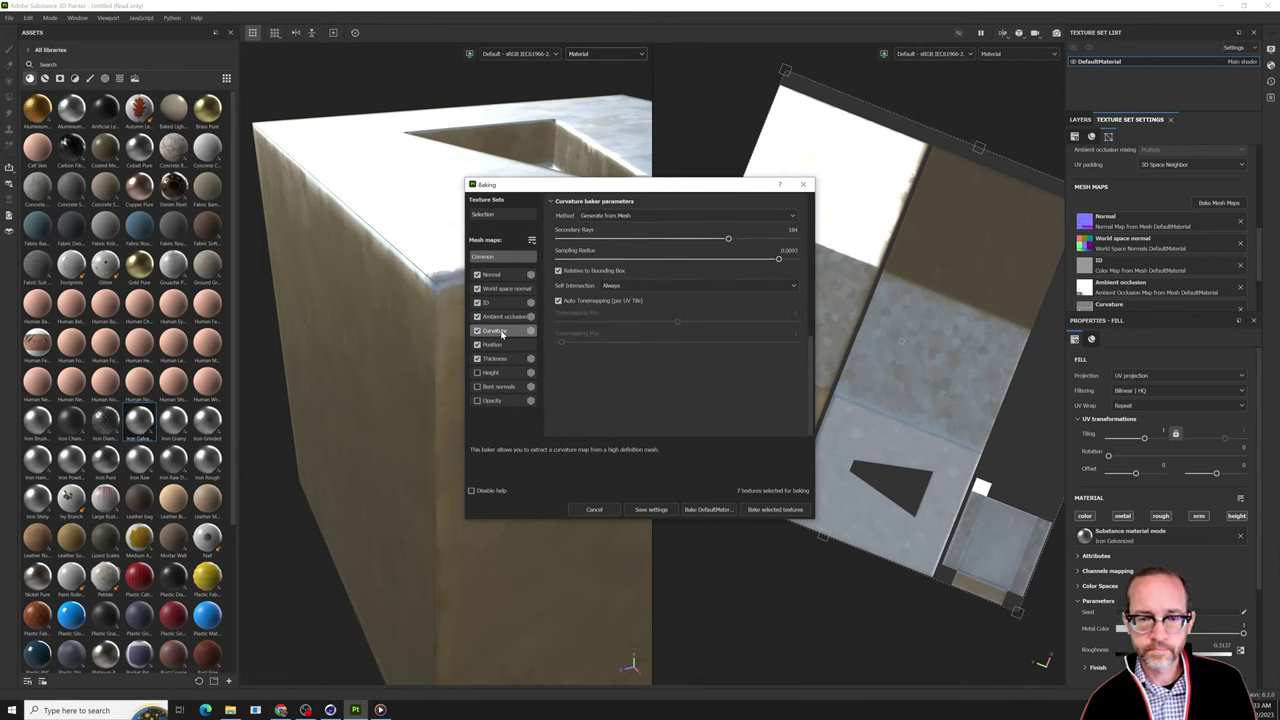
{"action": "left_click", "coordinate": [502, 345]}
{"action": "left_click", "coordinate": [503, 360]}
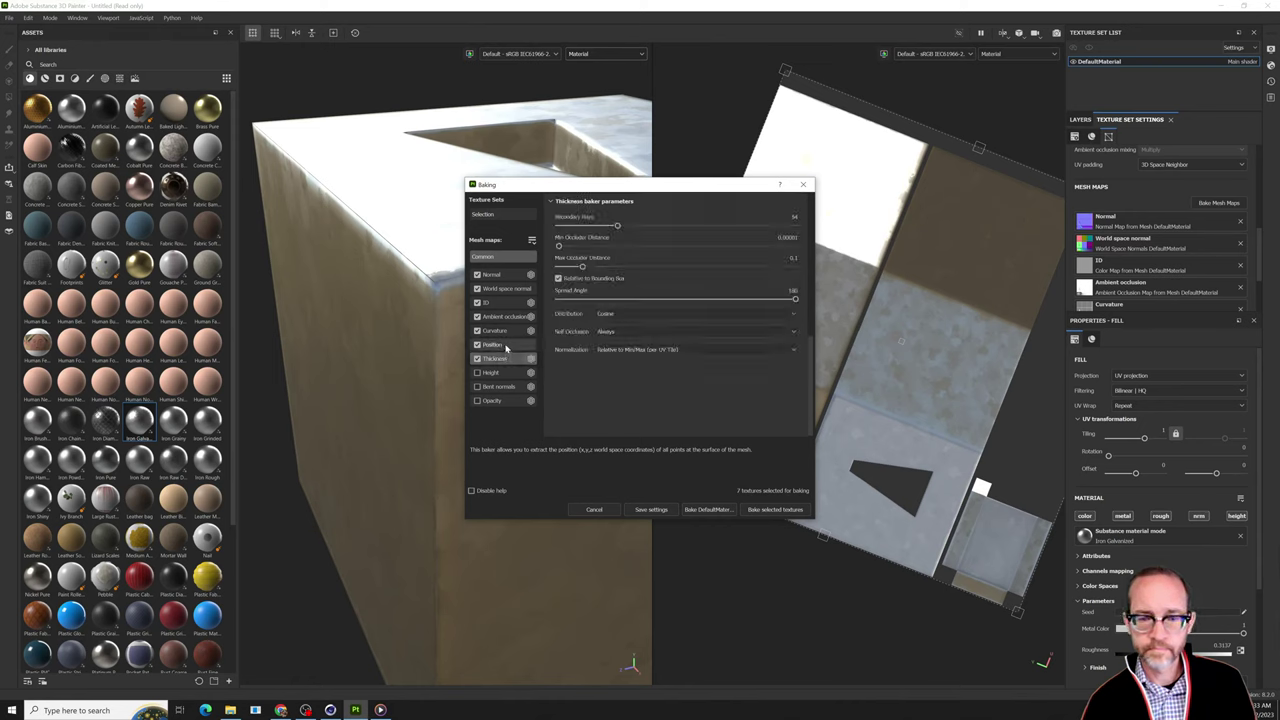
{"action": "left_click", "coordinate": [502, 303]}
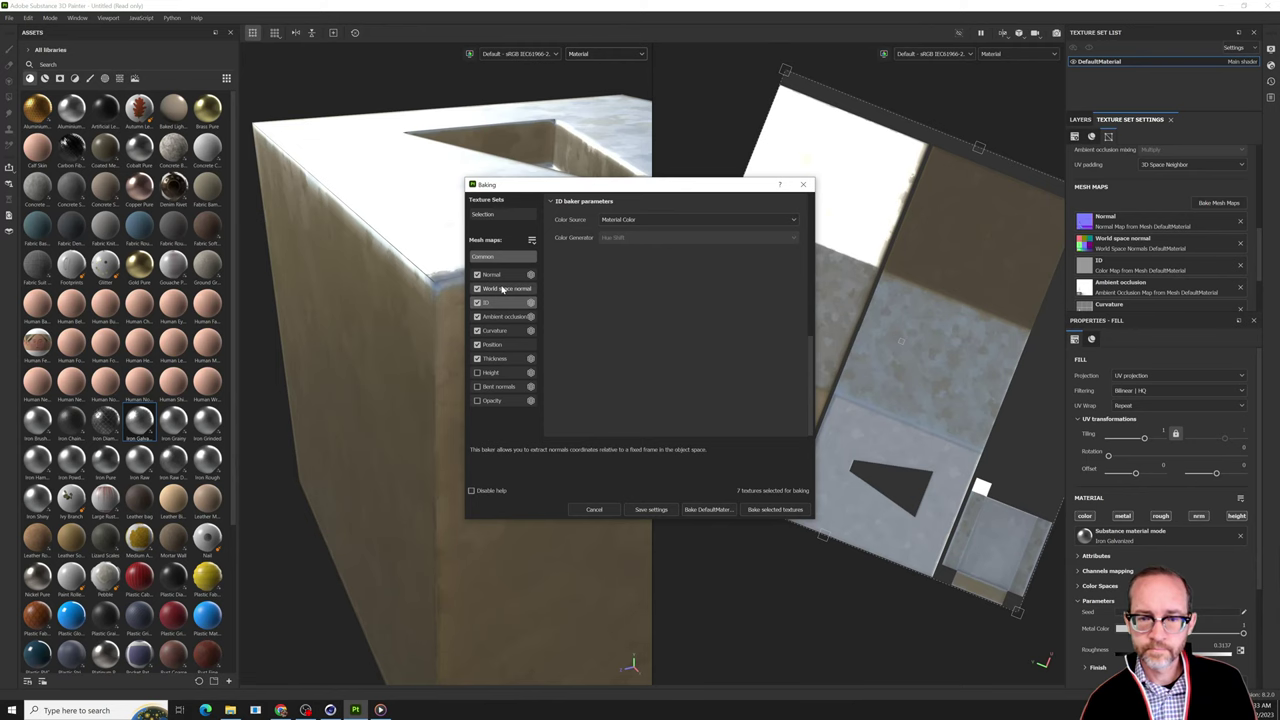
{"action": "left_click", "coordinate": [502, 289]}
{"action": "left_click", "coordinate": [503, 259]}
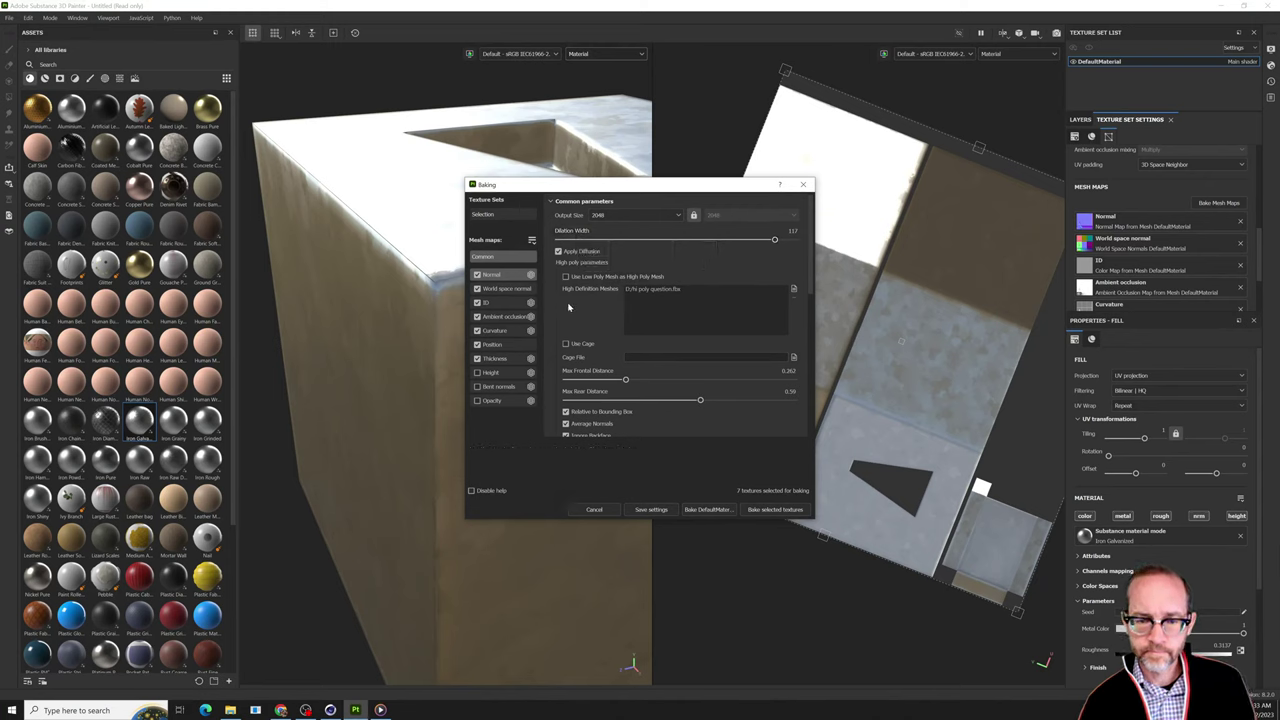
Bake the selected maps with Dilation Width 128, Max Frontal Distance 0.414 and Max Rear Distance 0.782.
{"action": "scroll", "coordinate": [597, 303], "scroll_direction": "down", "scroll_amount": 2}
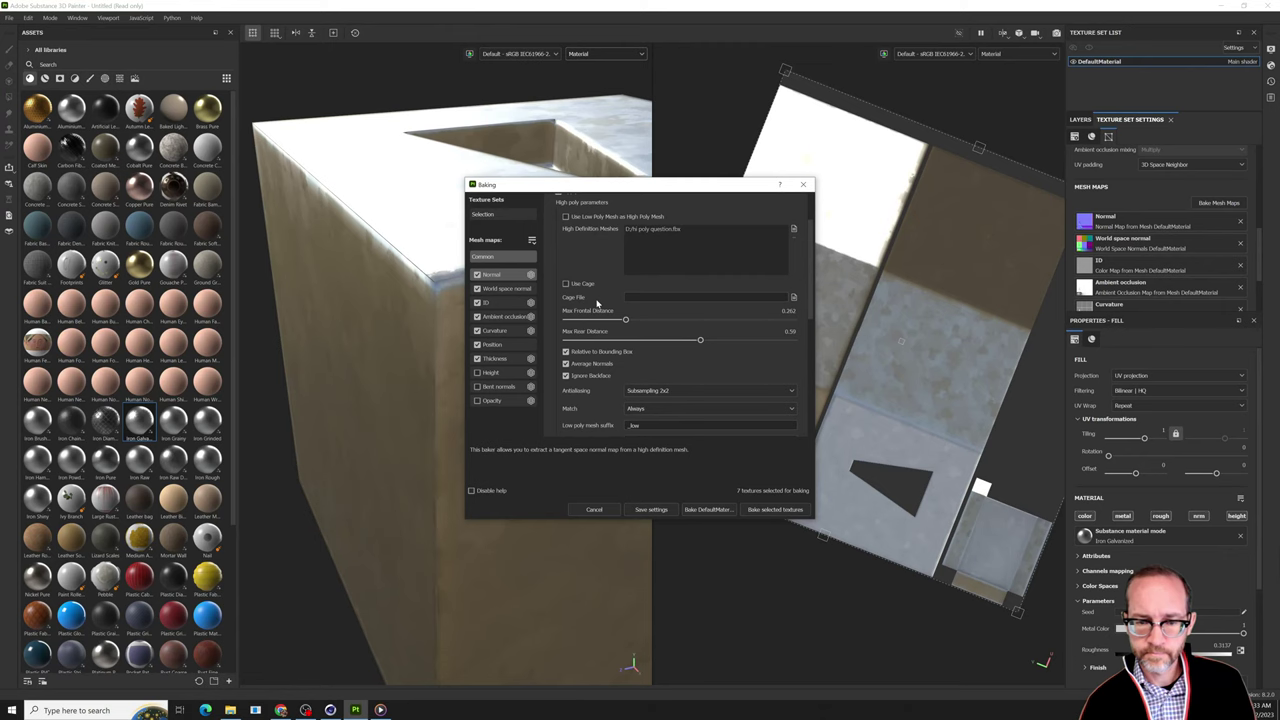
{"action": "scroll", "coordinate": [597, 303], "scroll_direction": "down", "scroll_amount": 1}
{"action": "scroll", "coordinate": [597, 303], "scroll_direction": "down", "scroll_amount": 1}
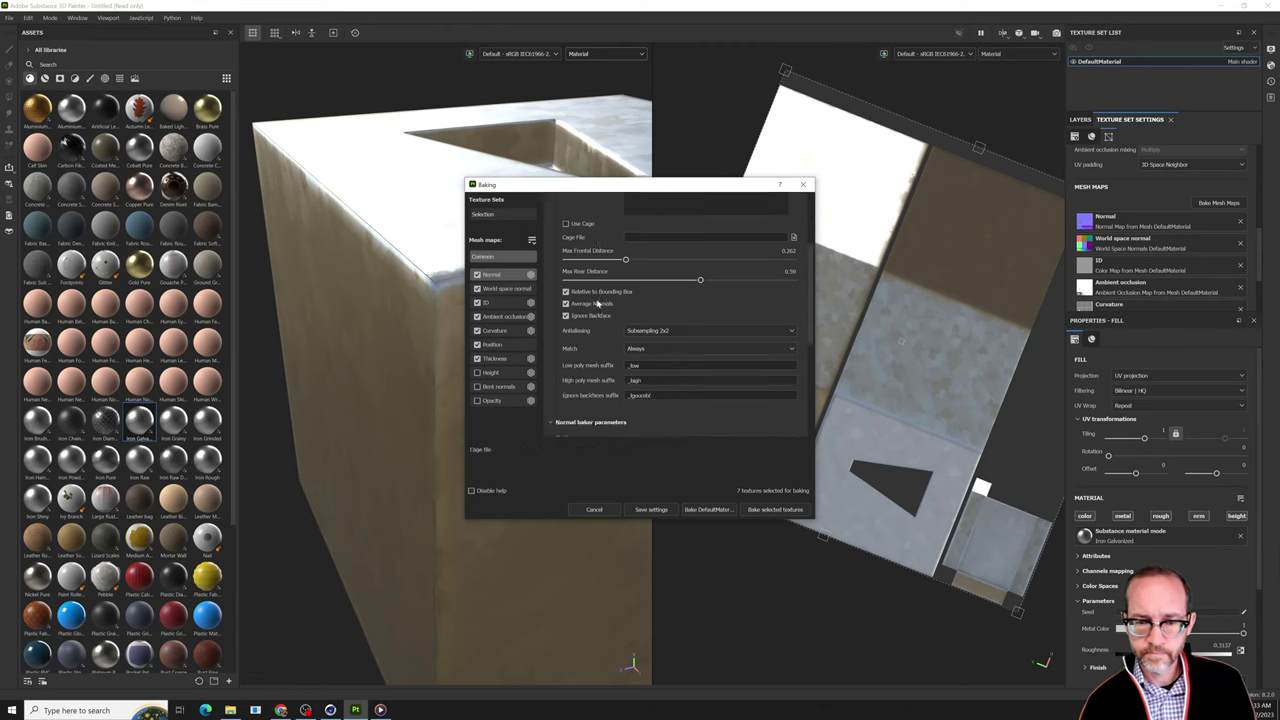
{"action": "scroll", "coordinate": [597, 303], "scroll_direction": "down", "scroll_amount": 3}
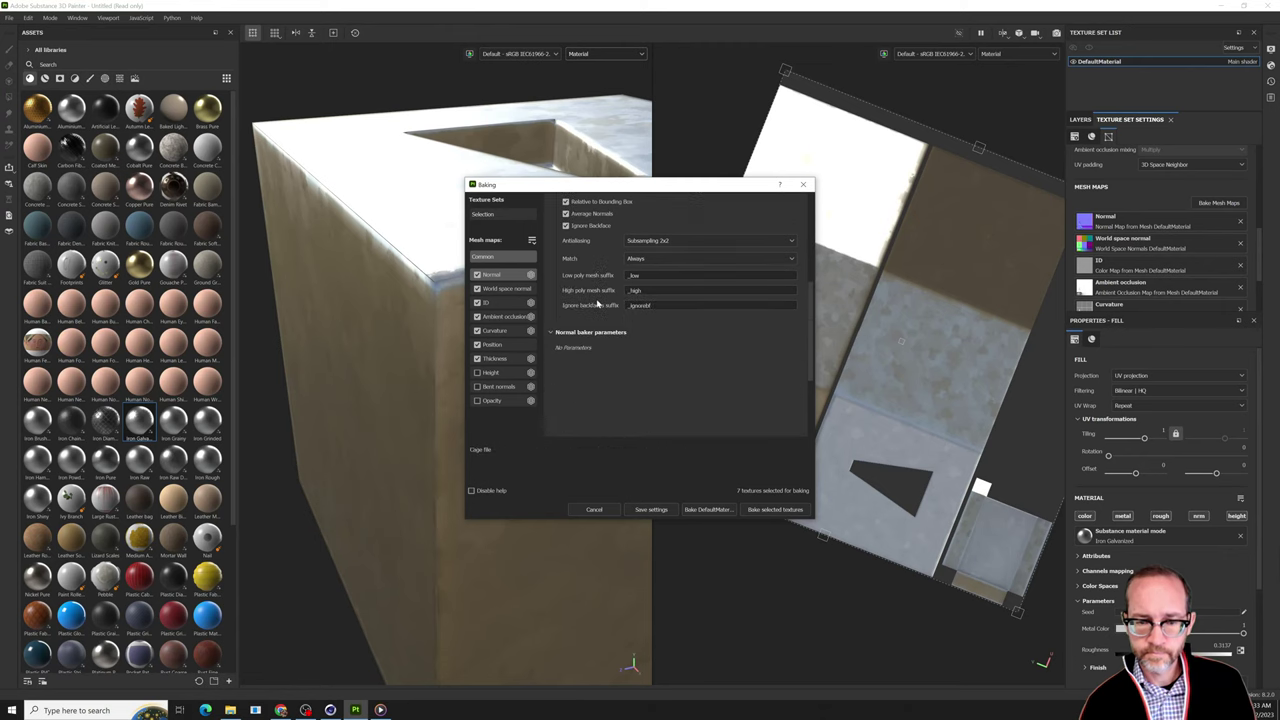
{"action": "scroll", "coordinate": [597, 303], "scroll_direction": "up", "scroll_amount": 6}
{"action": "scroll", "coordinate": [597, 303], "scroll_direction": "up", "scroll_amount": 1}
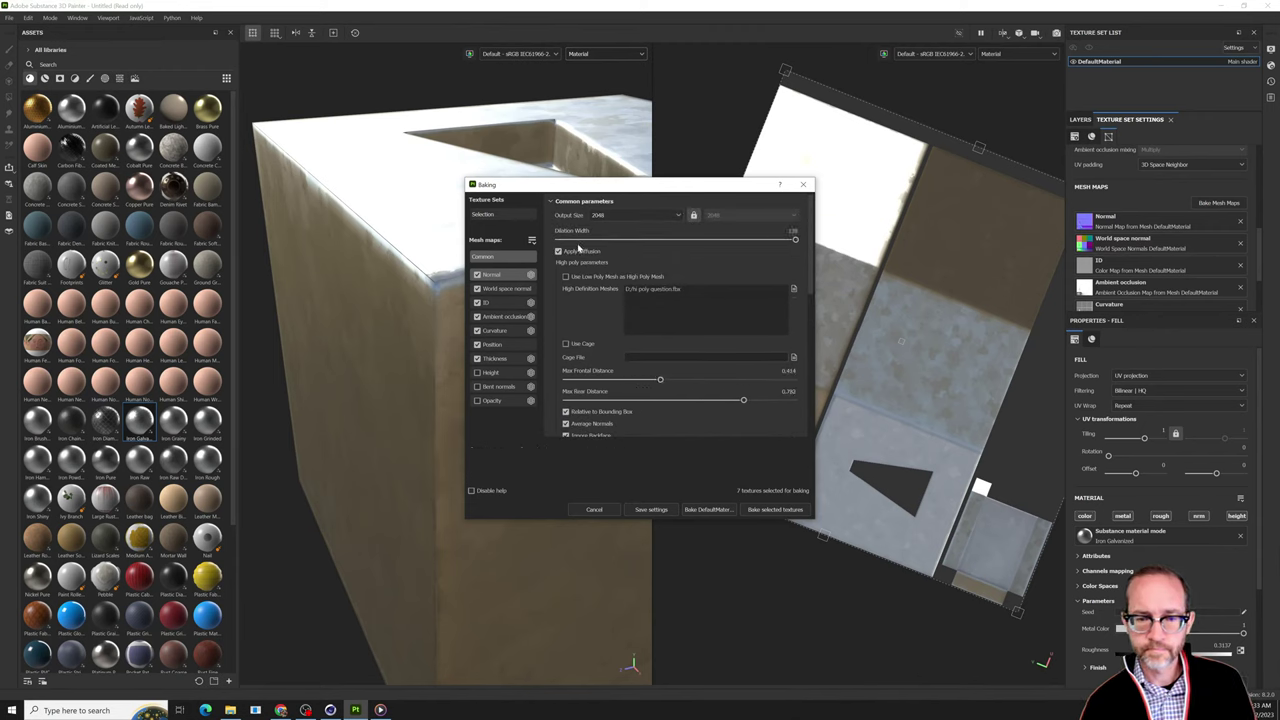
{"action": "left_click", "coordinate": [772, 510]}
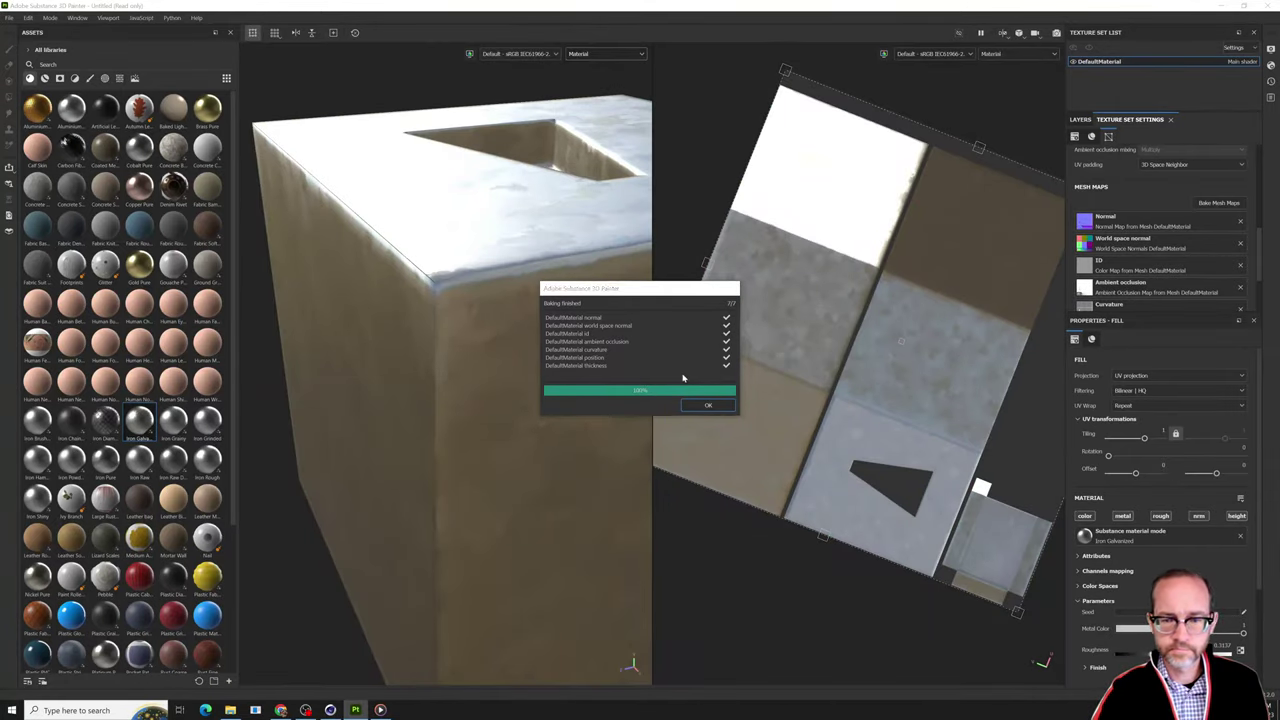
Close the finished bake report, select Layer 1 and load the Brass Pure material for painting.
{"action": "left_click", "coordinate": [708, 406]}
{"action": "left_click_drag", "start_coordinate": [560, 300], "coordinate": [461, 237], "text": "alt"}
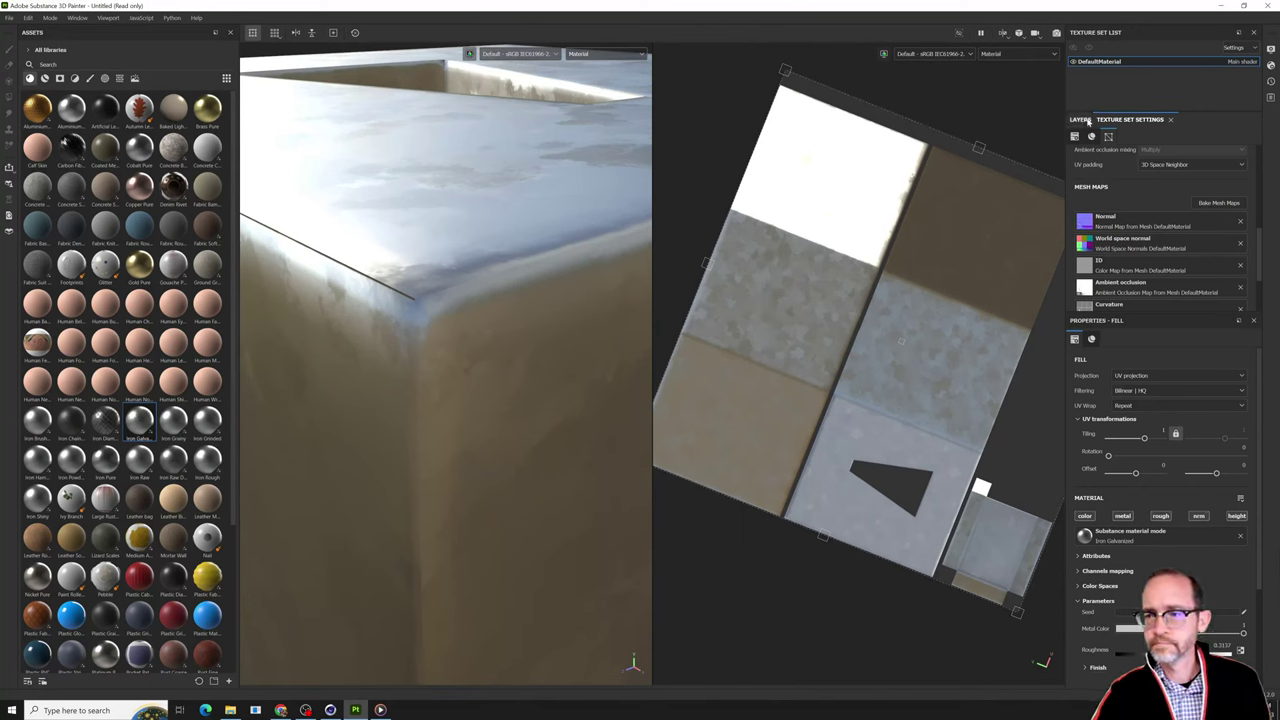
{"action": "left_click", "coordinate": [1077, 120]}
{"action": "left_click", "coordinate": [1119, 205]}
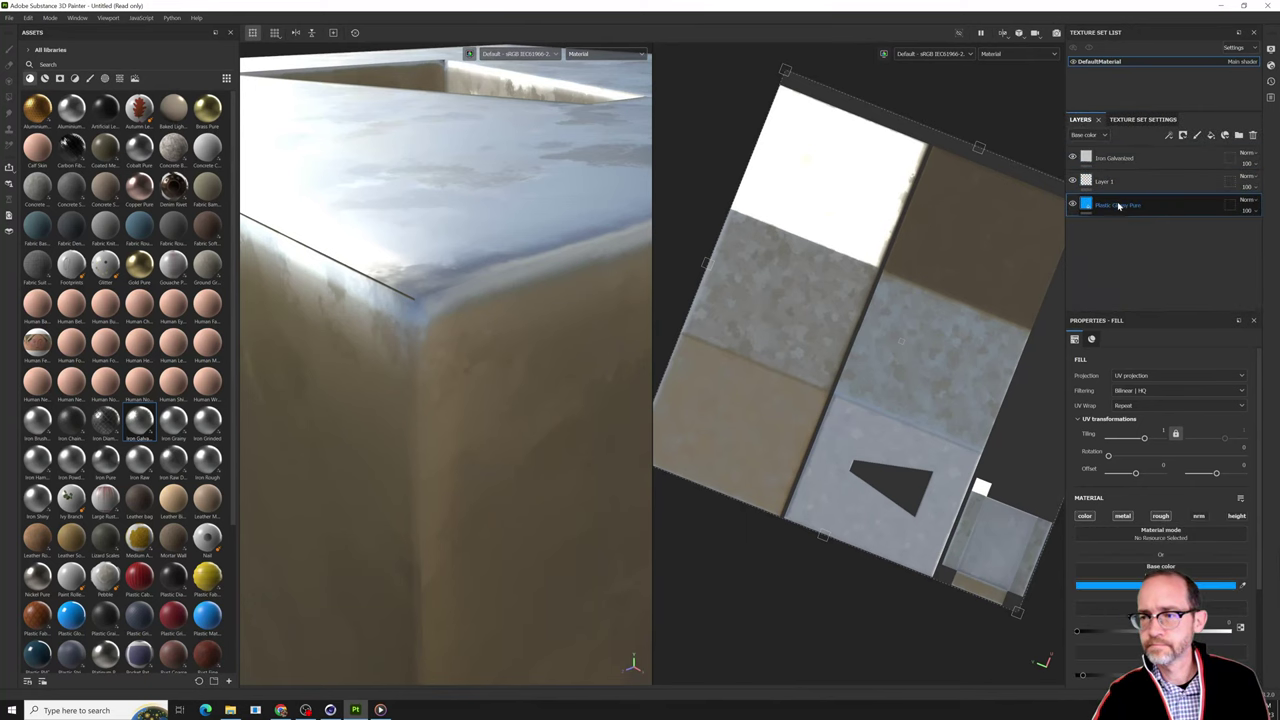
{"action": "left_click", "coordinate": [1104, 181]}
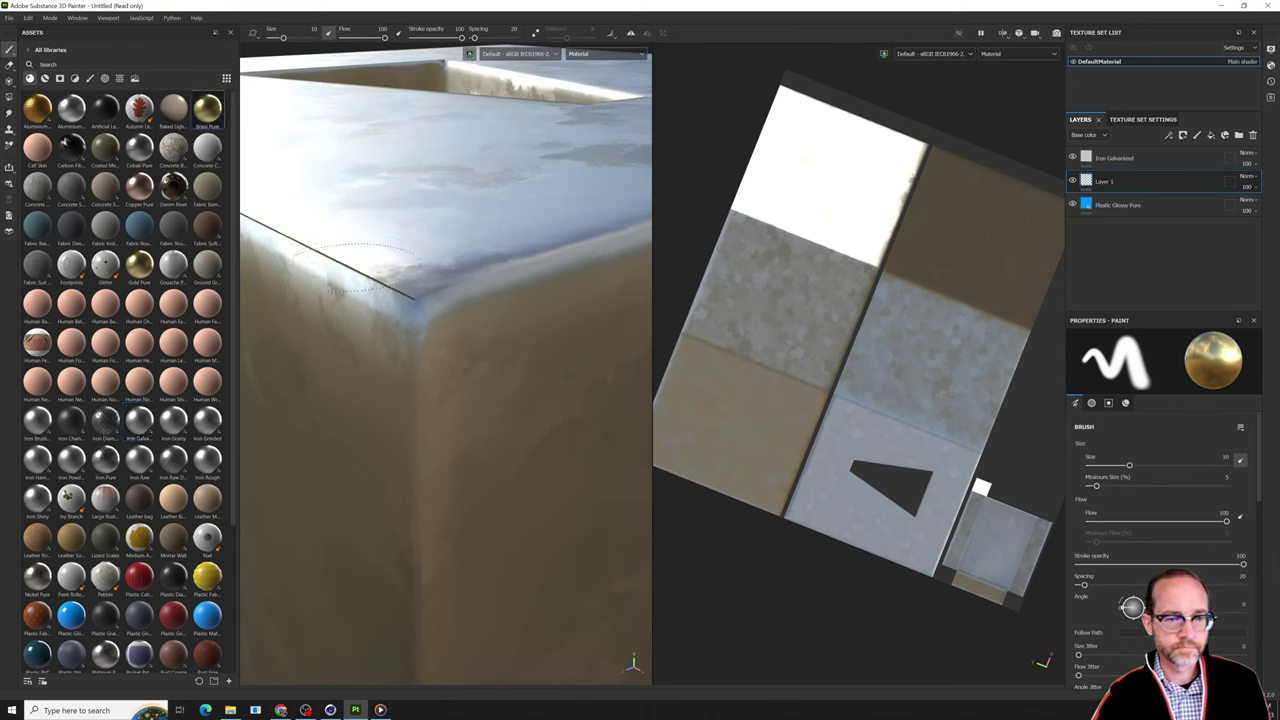
{"action": "scroll", "coordinate": [480, 257], "scroll_direction": "down", "scroll_amount": 3}
{"action": "left_click_drag", "start_coordinate": [480, 257], "coordinate": [515, 320], "text": "alt"}
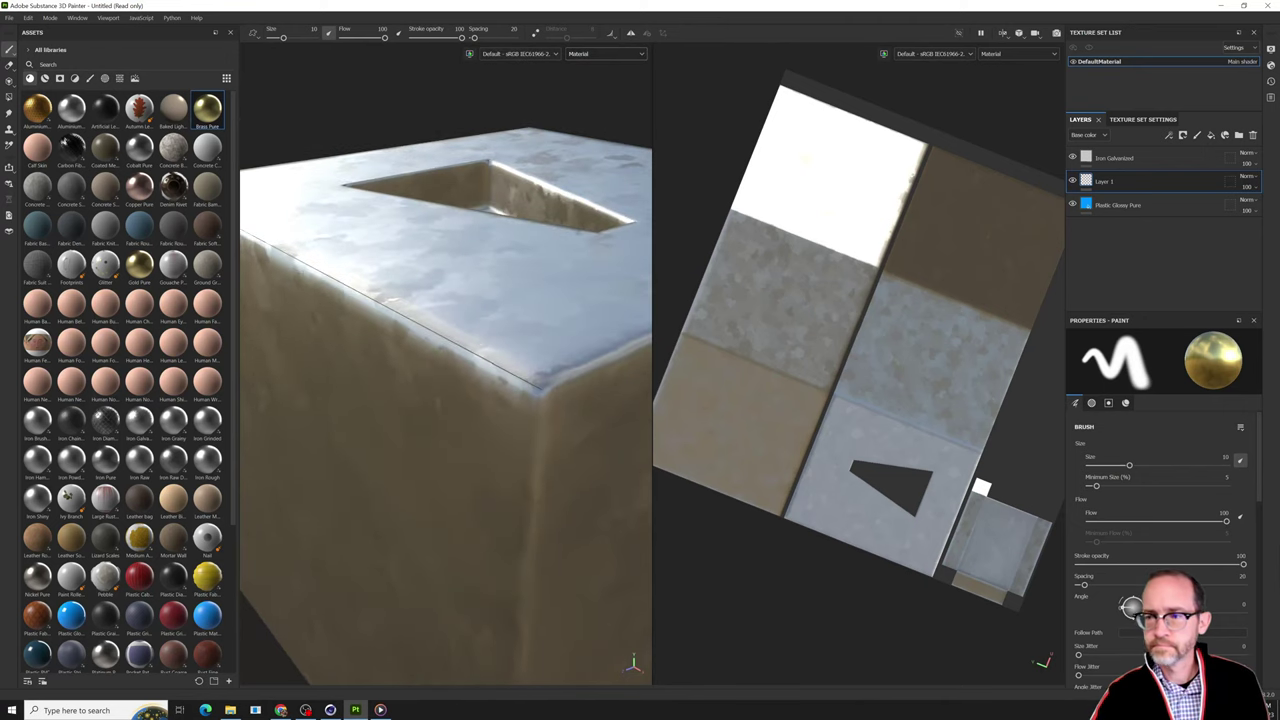
Move the Iron Galvanized layer beneath Plastic Glossy Pure and paint Brass Pure across the cube's top edge near the corner on Layer 1.
{"action": "left_click_drag", "start_coordinate": [1112, 160], "coordinate": [1135, 248]}
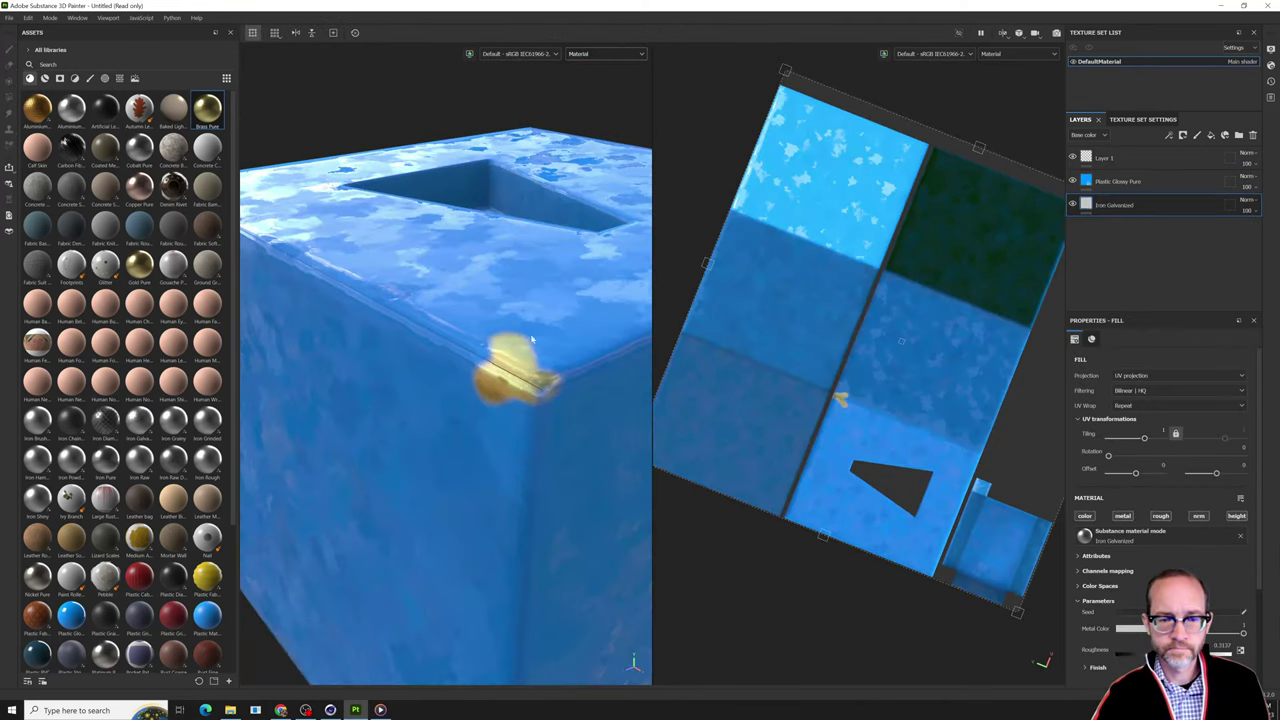
{"action": "mouse_move", "coordinate": [531, 341]}
{"action": "left_mouse_down", "text": "alt"}
{"action": "mouse_move", "coordinate": [465, 330]}
{"action": "mouse_move", "coordinate": [449, 351]}
{"action": "mouse_move", "coordinate": [477, 337]}
{"action": "mouse_move", "coordinate": [437, 327]}
{"action": "mouse_move", "coordinate": [465, 280]}
{"action": "mouse_move", "coordinate": [580, 274]}
{"action": "mouse_move", "coordinate": [368, 411]}
{"action": "left_mouse_up", "text": "alt"}
{"action": "scroll", "coordinate": [485, 354], "scroll_direction": "up", "scroll_amount": 5}
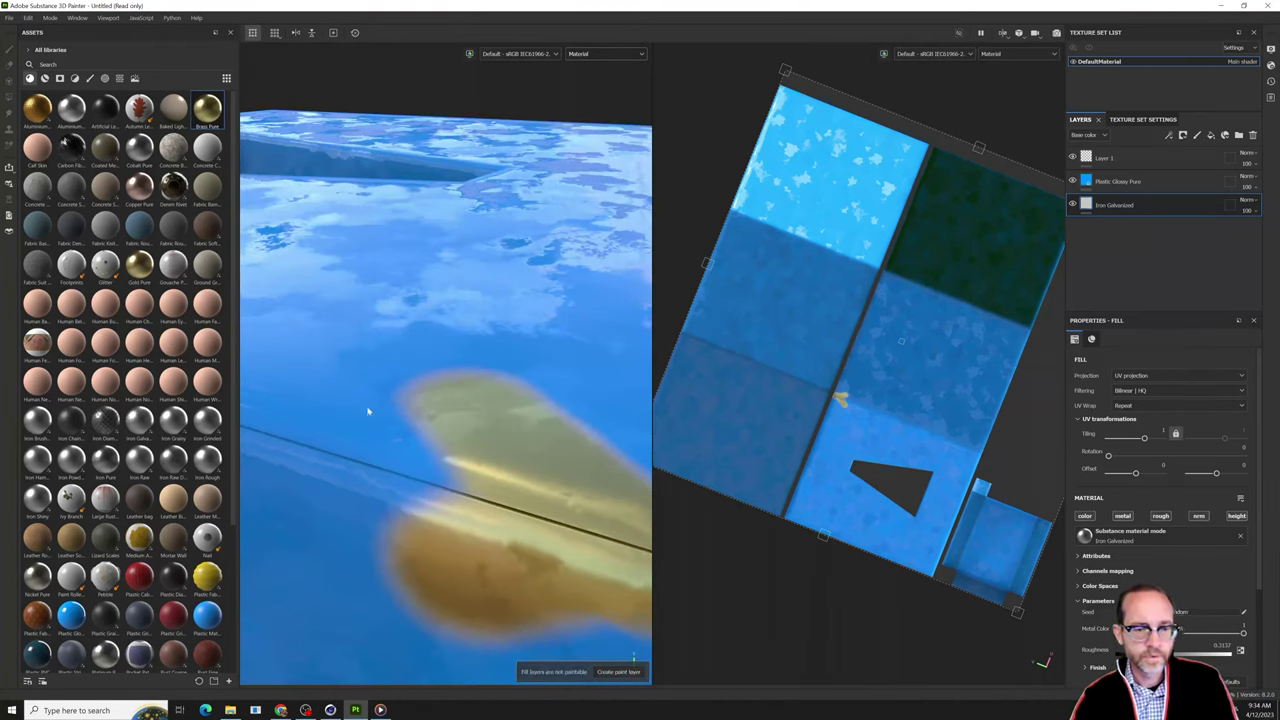
{"action": "left_click", "coordinate": [1122, 182]}
{"action": "mouse_move", "coordinate": [470, 470]}
{"action": "left_mouse_down"}
{"action": "mouse_move", "coordinate": [372, 470]}
{"action": "mouse_move", "coordinate": [378, 445]}
{"action": "left_mouse_up"}
Examine how the painted seam and neighbouring UV islands line up in the 3D and 2D views.
{"action": "left_click", "coordinate": [1143, 119]}
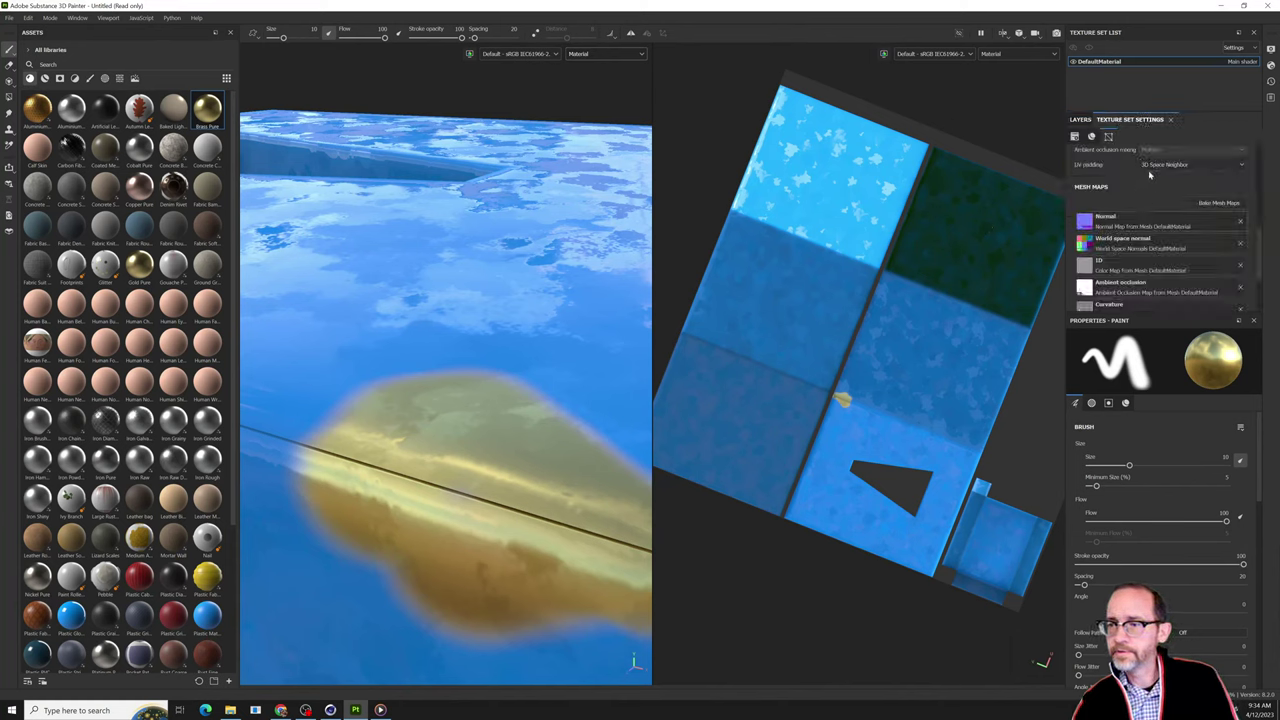
{"action": "left_click", "coordinate": [1082, 120]}
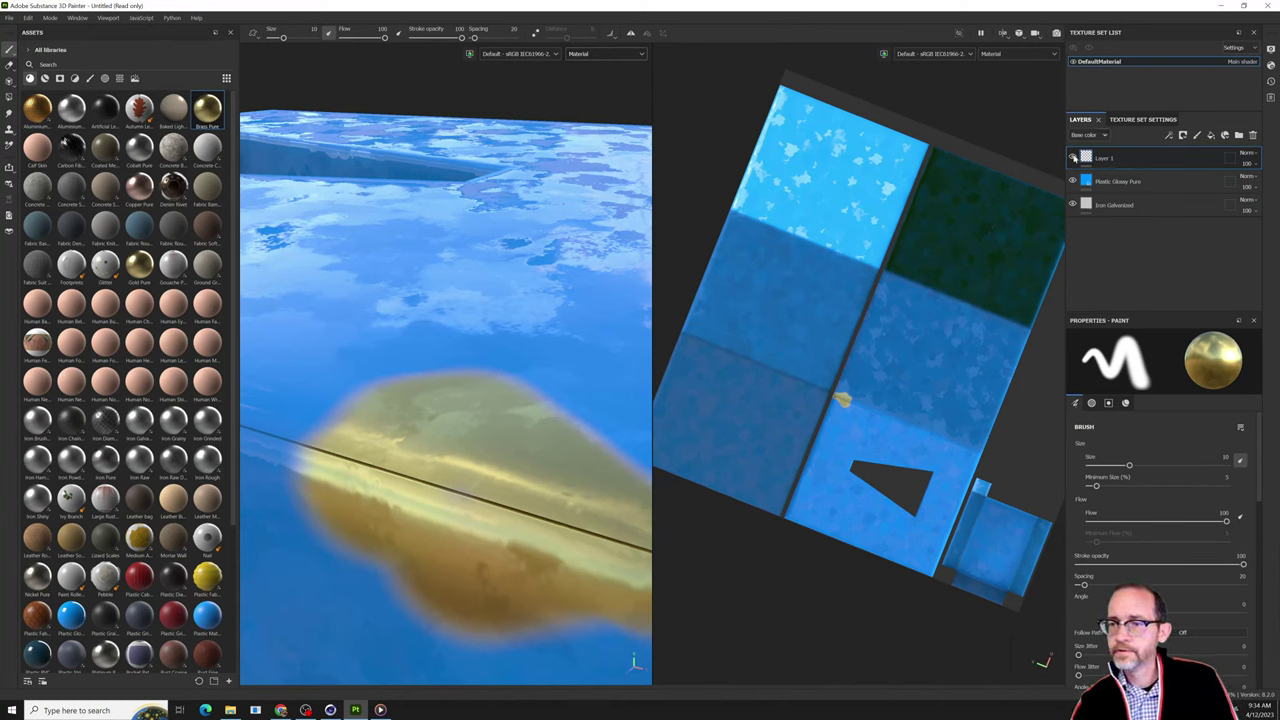
{"action": "scroll", "coordinate": [903, 460], "scroll_direction": "up", "scroll_amount": 2}
{"action": "scroll", "coordinate": [911, 458], "scroll_direction": "up", "scroll_amount": 3}
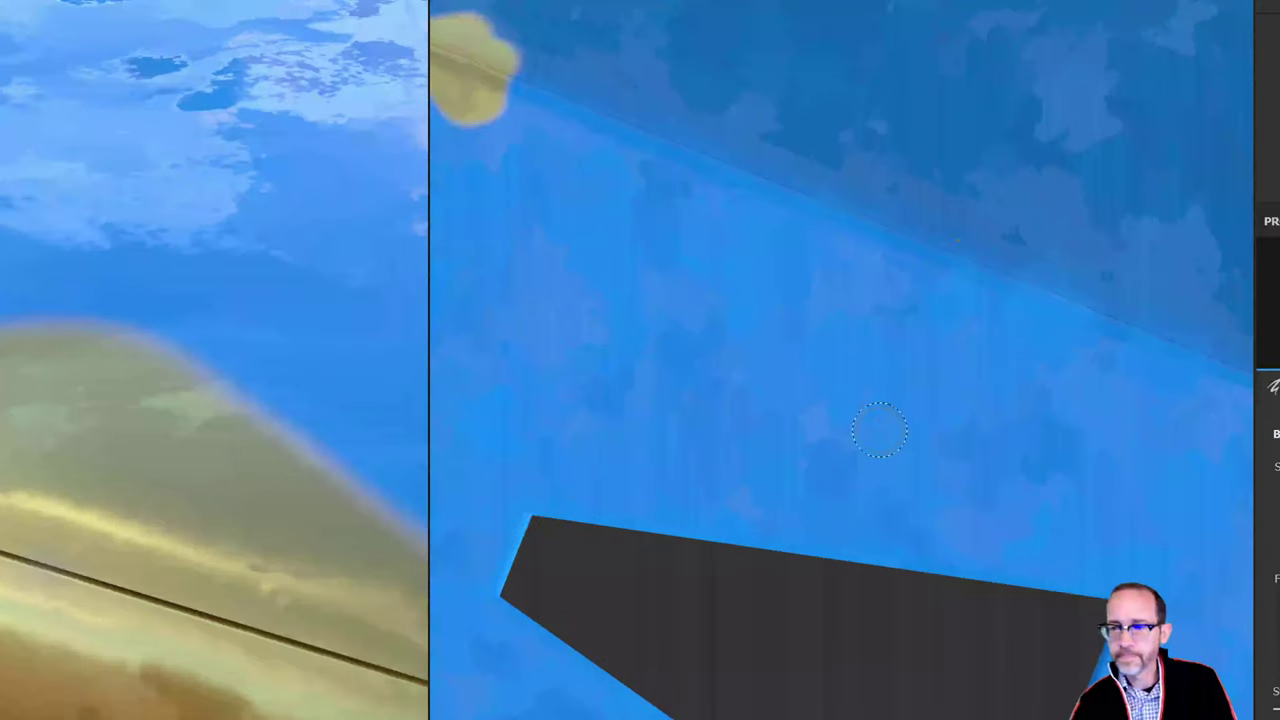
{"action": "mouse_move", "coordinate": [918, 370]}
{"action": "left_mouse_down"}
{"action": "mouse_move", "coordinate": [922, 310]}
{"action": "mouse_move", "coordinate": [937, 354]}
{"action": "left_mouse_up"}
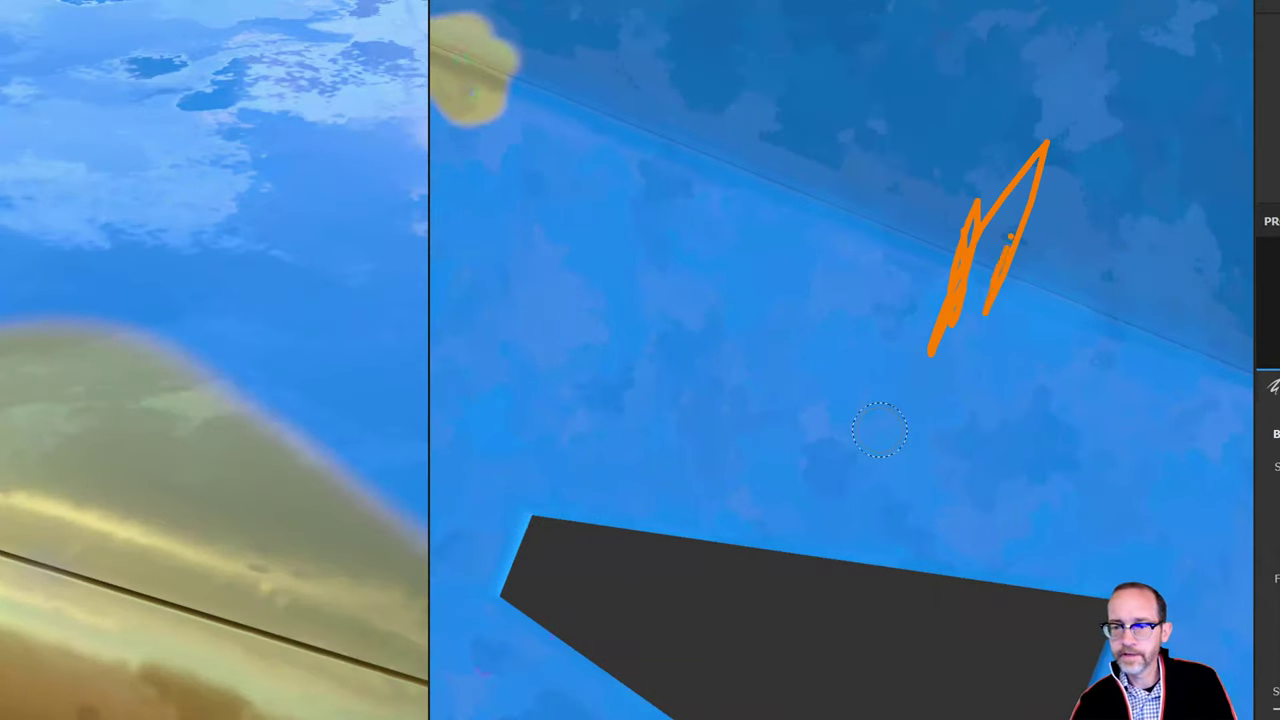
{"action": "key", "text": "ctrl+z"}
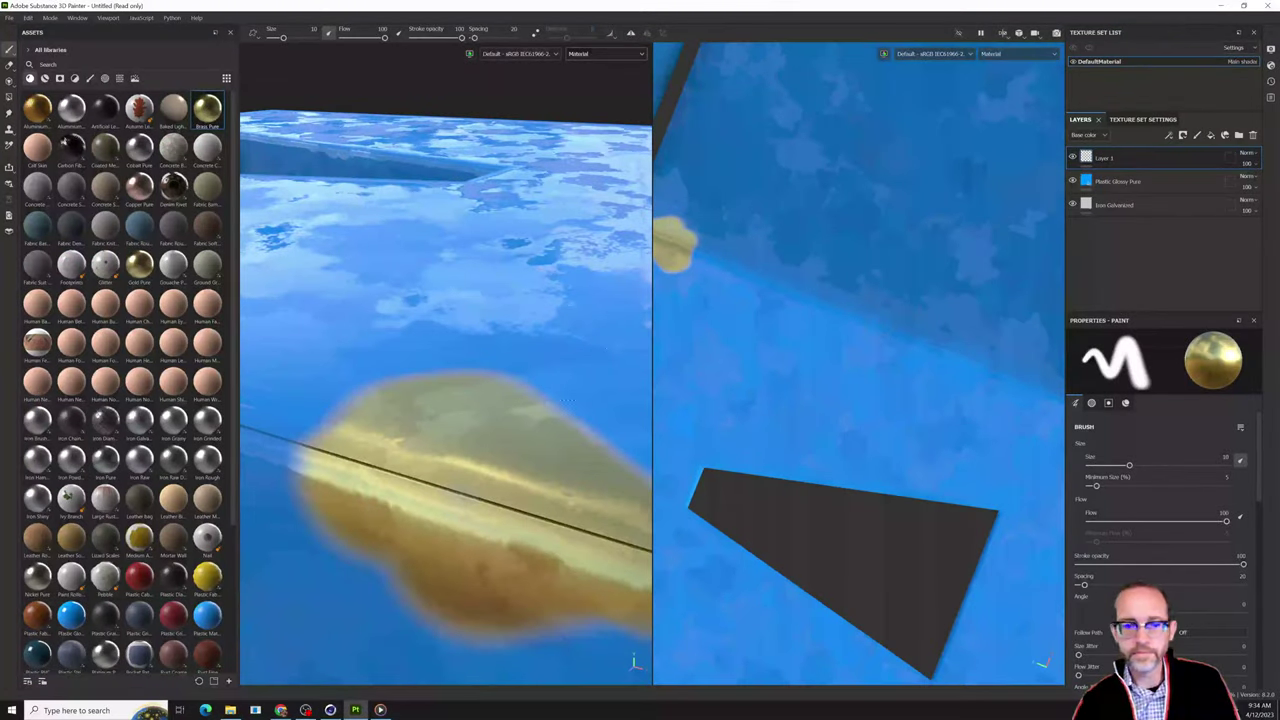
{"action": "scroll", "coordinate": [565, 400], "scroll_direction": "down", "scroll_amount": 5}
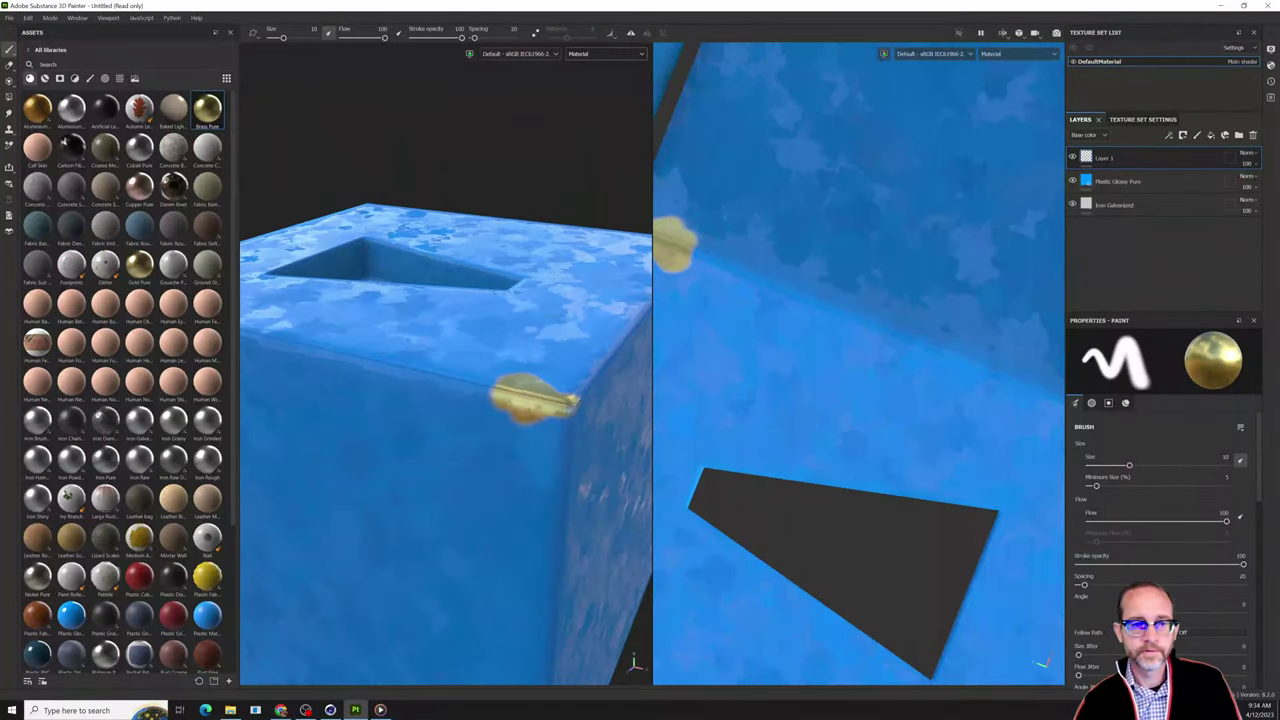
{"action": "left_click_drag", "start_coordinate": [565, 400], "coordinate": [470, 450], "text": "alt"}
Rebake the selected mesh maps with Dilation Width 0 and check the painted edge up close.
{"action": "left_click", "coordinate": [1163, 121]}
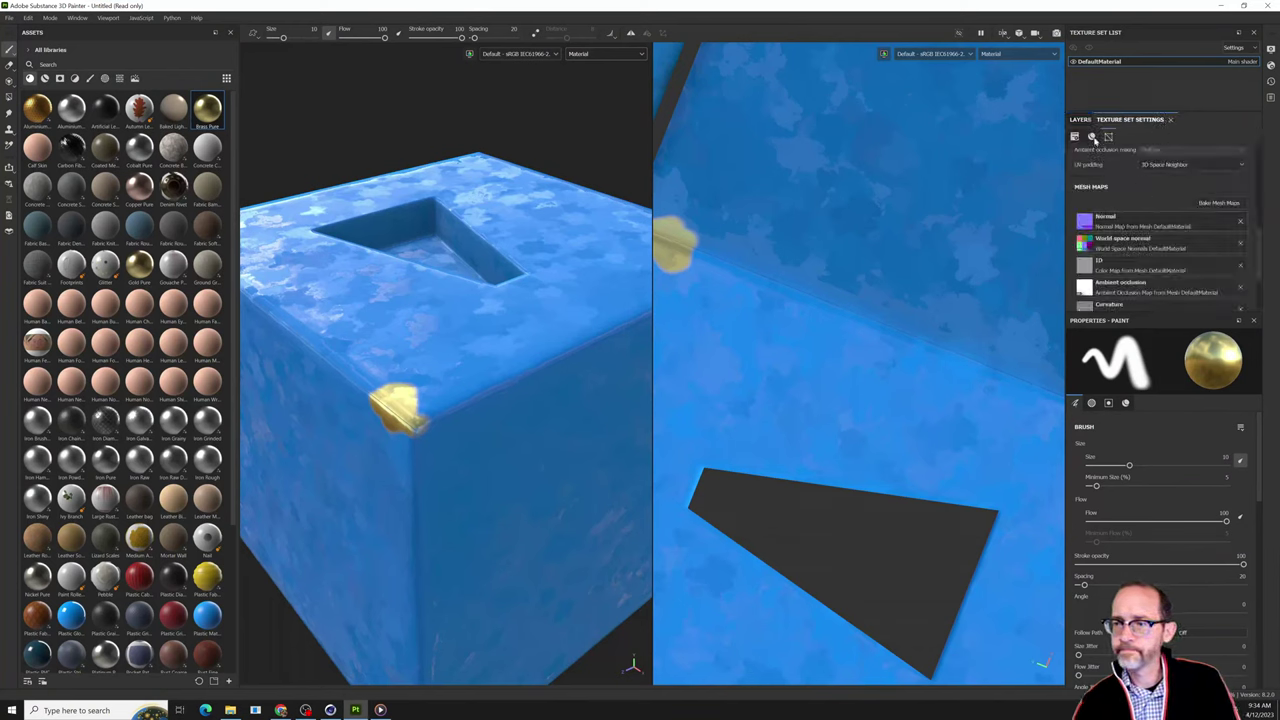
{"action": "scroll", "coordinate": [1190, 224], "scroll_direction": "up", "scroll_amount": 2}
{"action": "left_click", "coordinate": [1219, 262]}
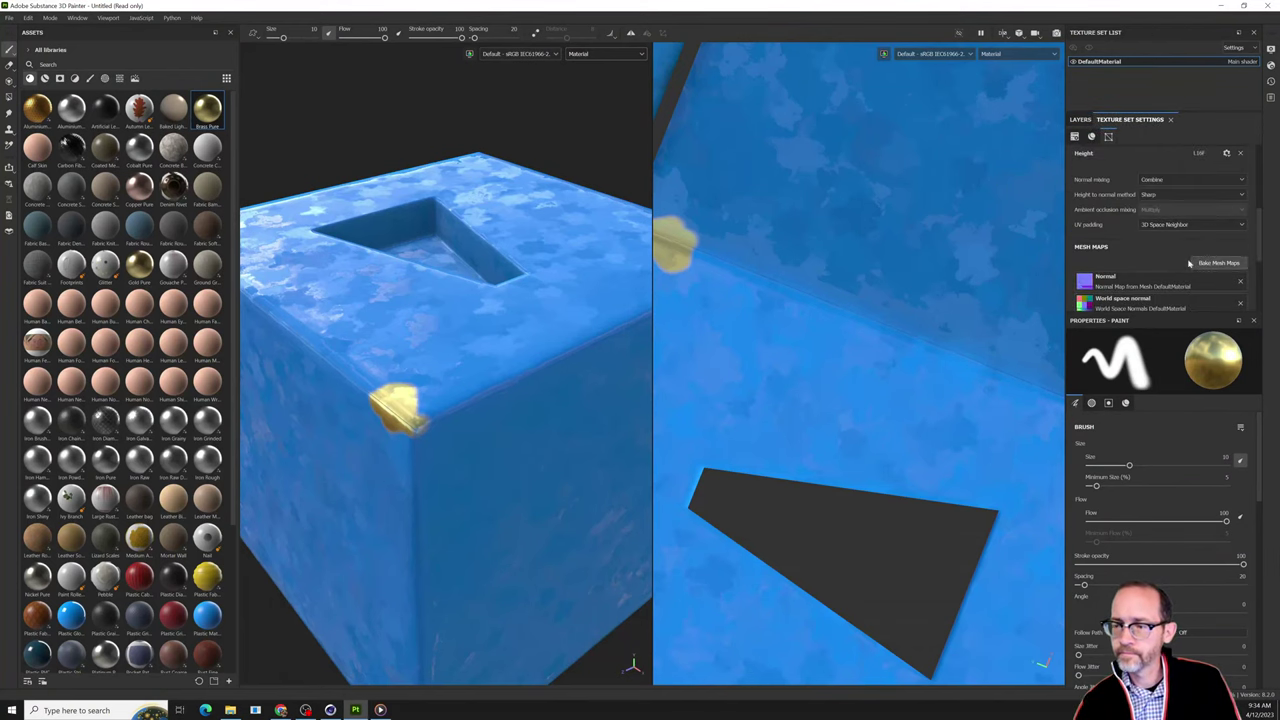
{"action": "left_click_drag", "start_coordinate": [768, 243], "coordinate": [519, 244]}
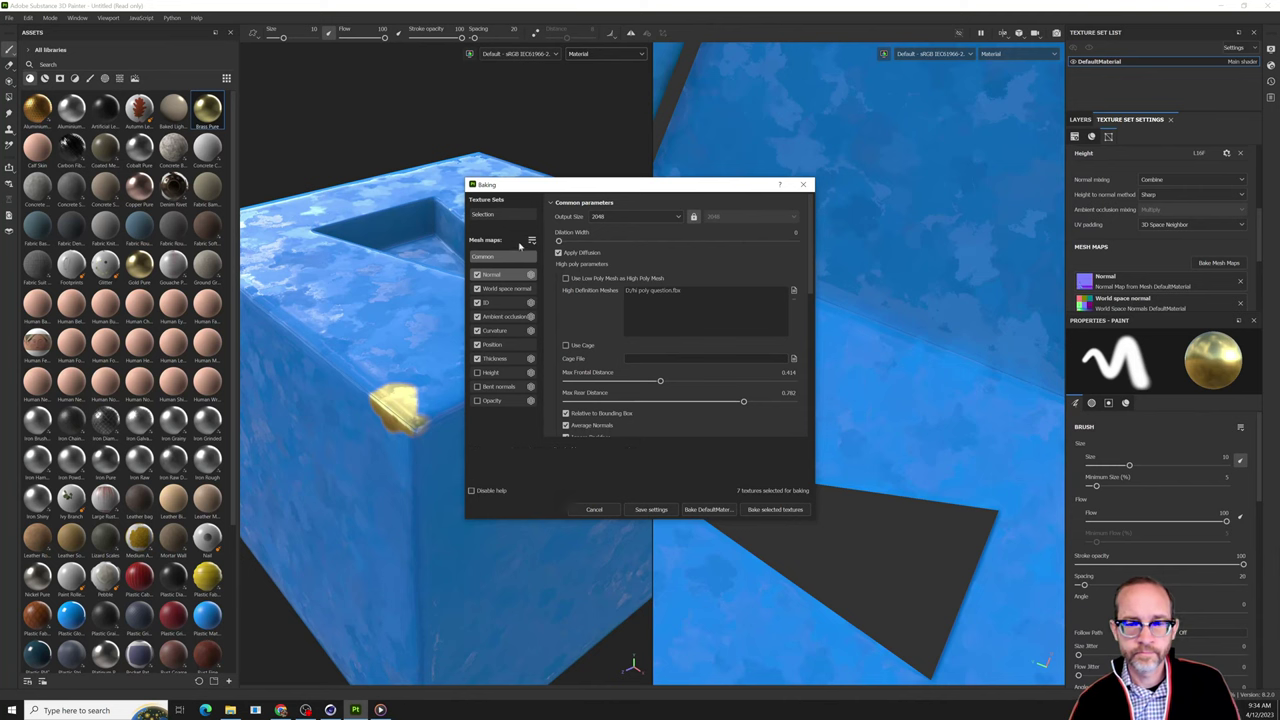
{"action": "left_click", "coordinate": [774, 510]}
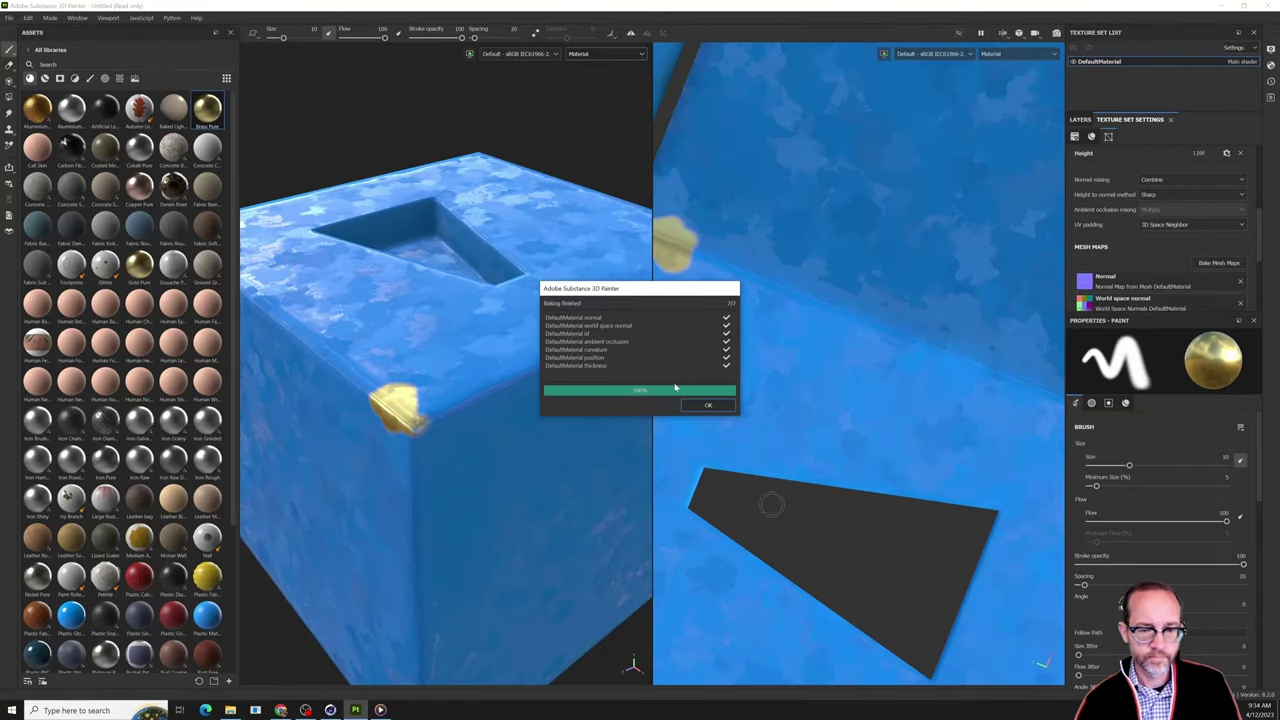
{"action": "left_click", "coordinate": [697, 410]}
{"action": "scroll", "coordinate": [480, 390], "scroll_direction": "up", "scroll_amount": 4}
{"action": "left_click_drag", "start_coordinate": [590, 370], "coordinate": [600, 345], "text": "alt"}
Reopen the mesh map baking settings, turn off Apply Diffusion and review the remaining common parameters.
{"action": "left_click", "coordinate": [1229, 263]}
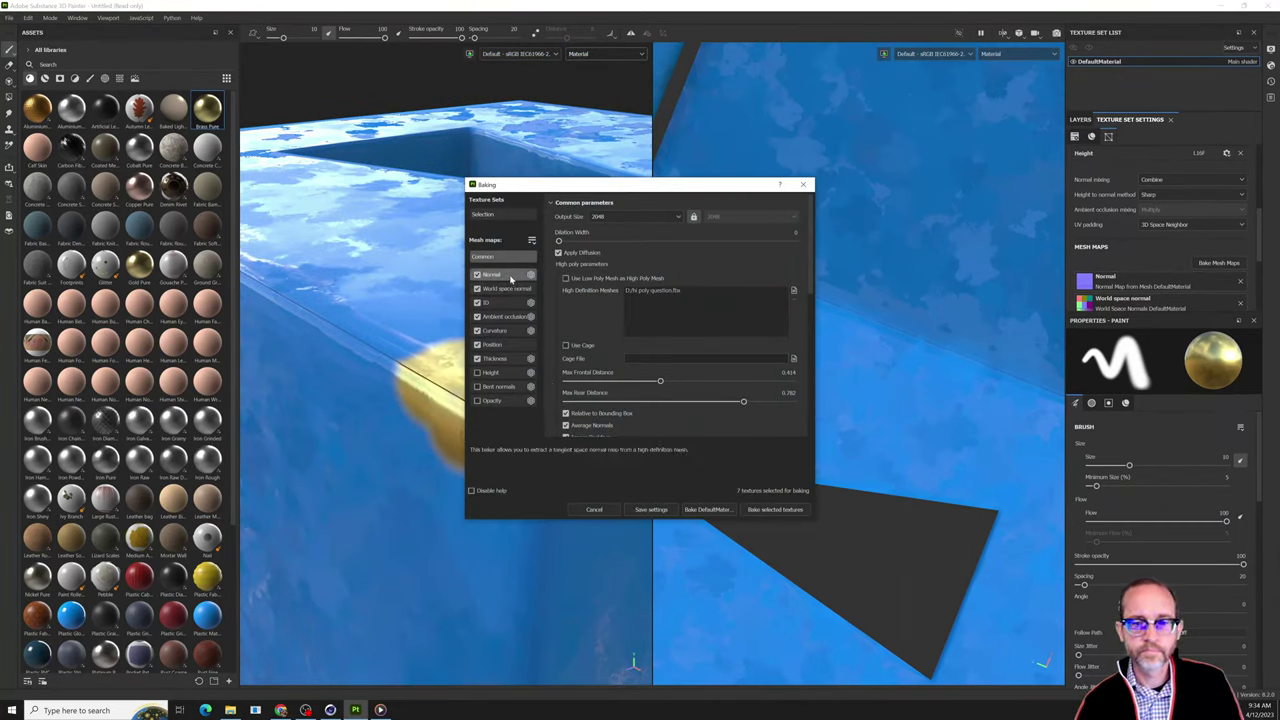
{"action": "left_click", "coordinate": [502, 338]}
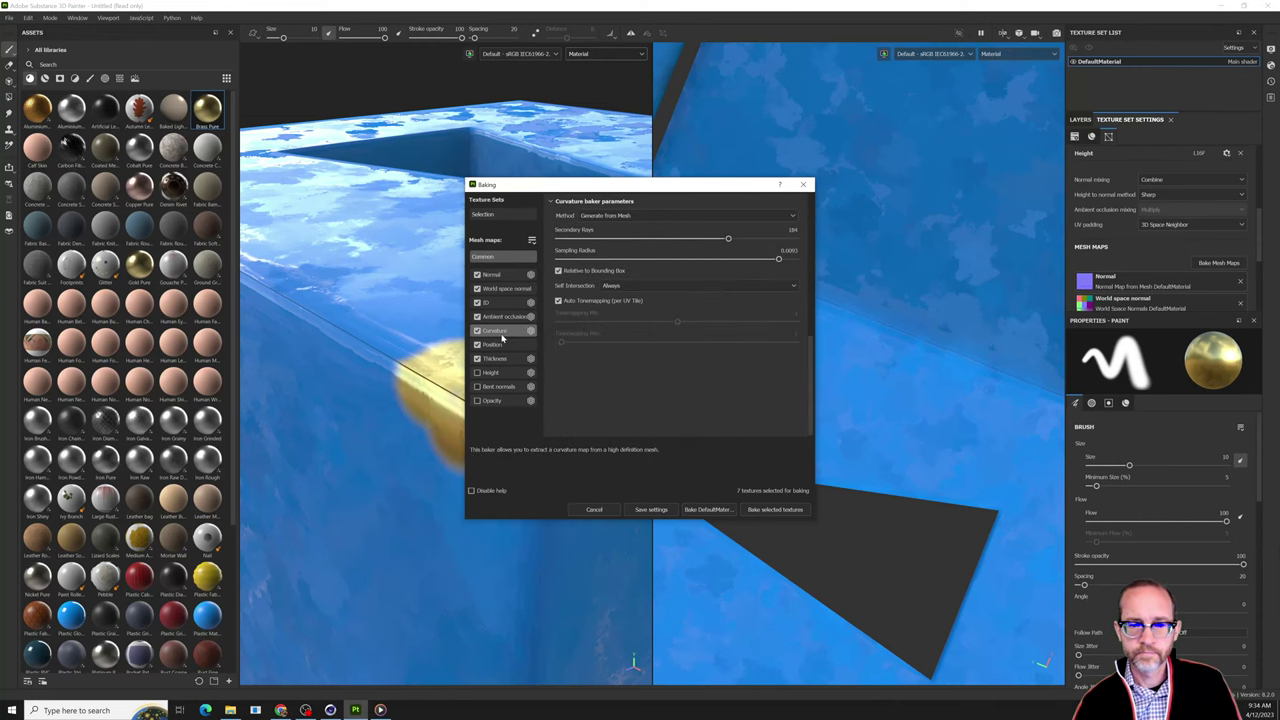
{"action": "left_click", "coordinate": [500, 274]}
{"action": "left_click", "coordinate": [510, 258]}
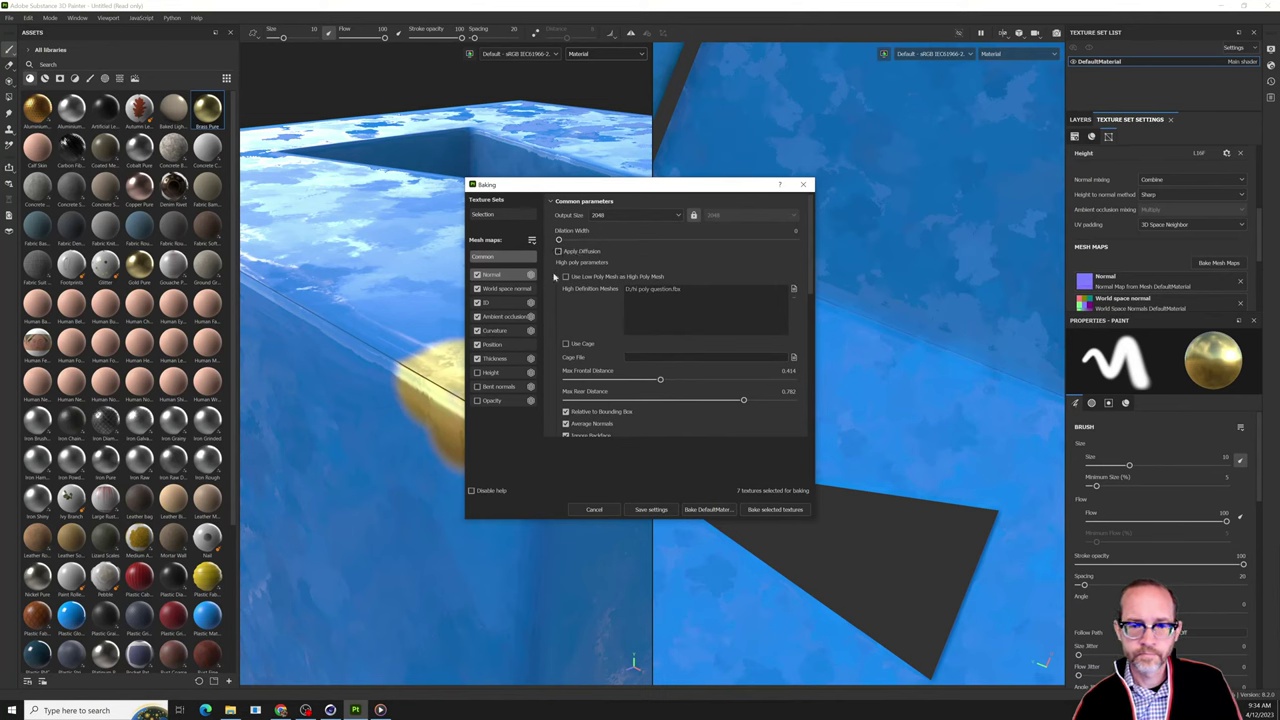
{"action": "scroll", "coordinate": [588, 366], "scroll_direction": "down", "scroll_amount": 1}
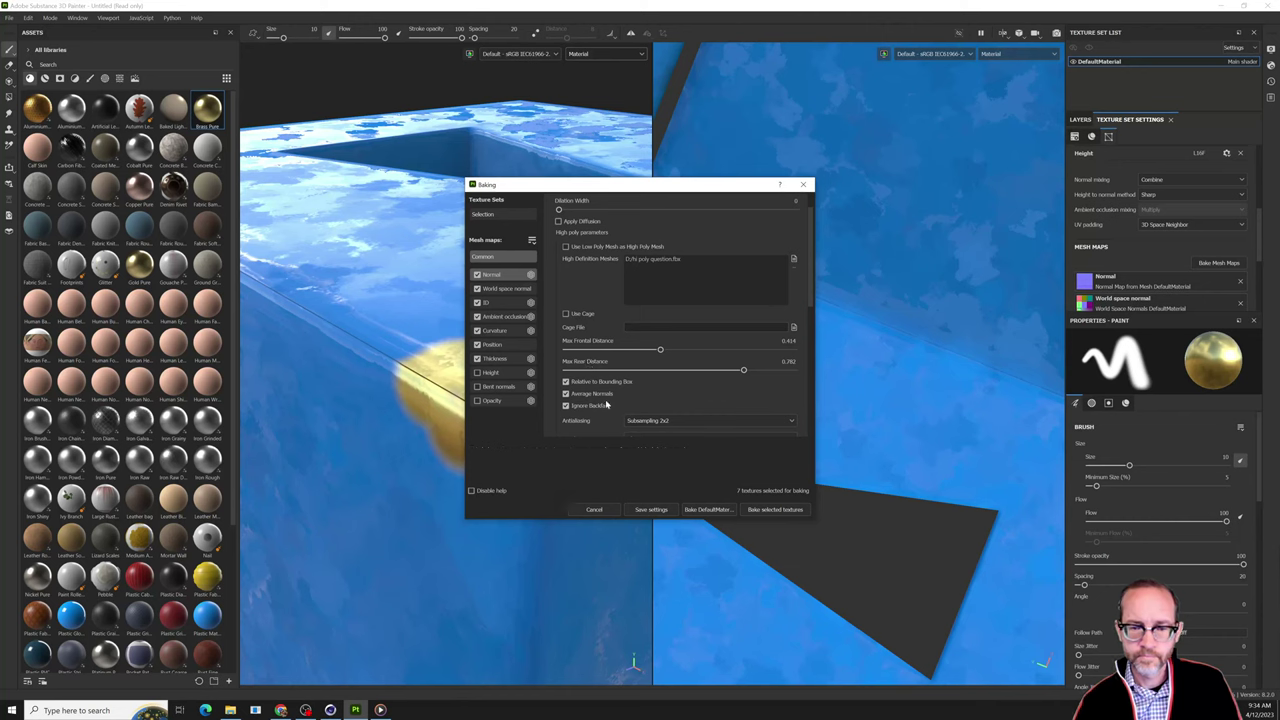
{"action": "scroll", "coordinate": [600, 396], "scroll_direction": "down", "scroll_amount": 1}
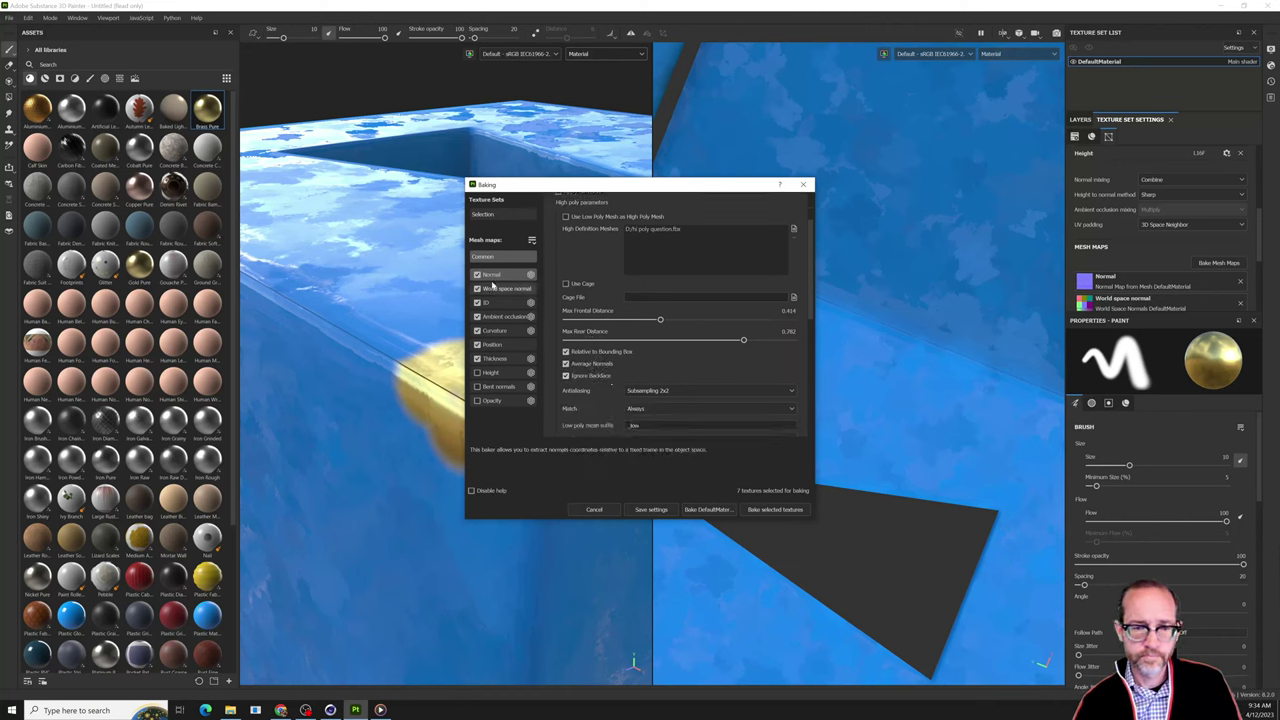
Set the Curvature baker's Secondary Rays to 256 and Sampling Radius to 0.01, and bake the selected maps.
{"action": "left_click", "coordinate": [493, 331]}
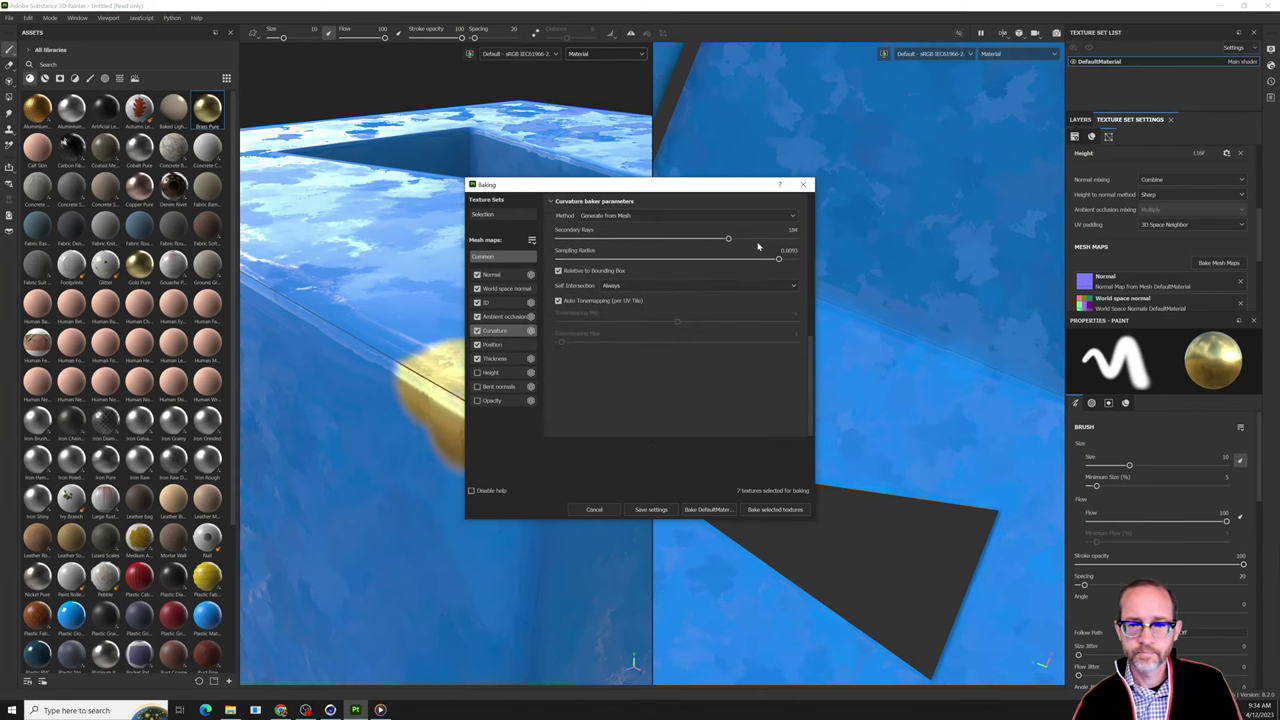
{"action": "left_click_drag", "start_coordinate": [758, 244], "coordinate": [831, 243]}
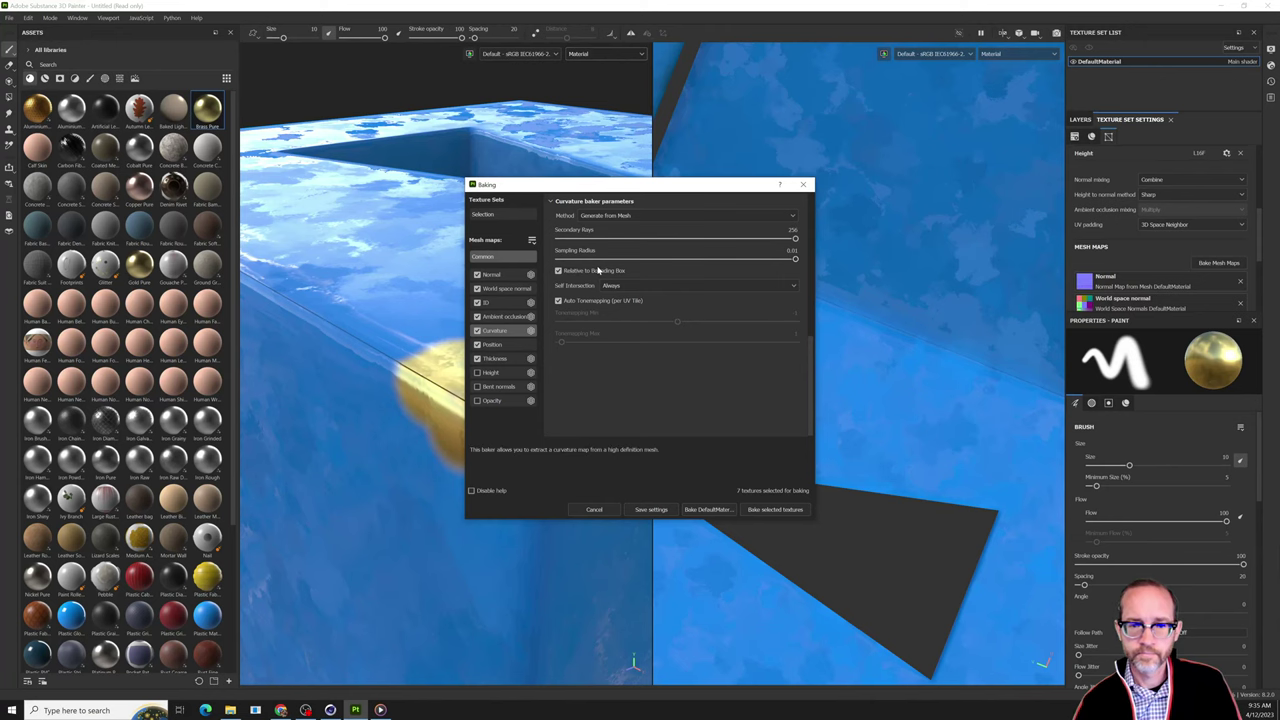
{"action": "left_click", "coordinate": [786, 512]}
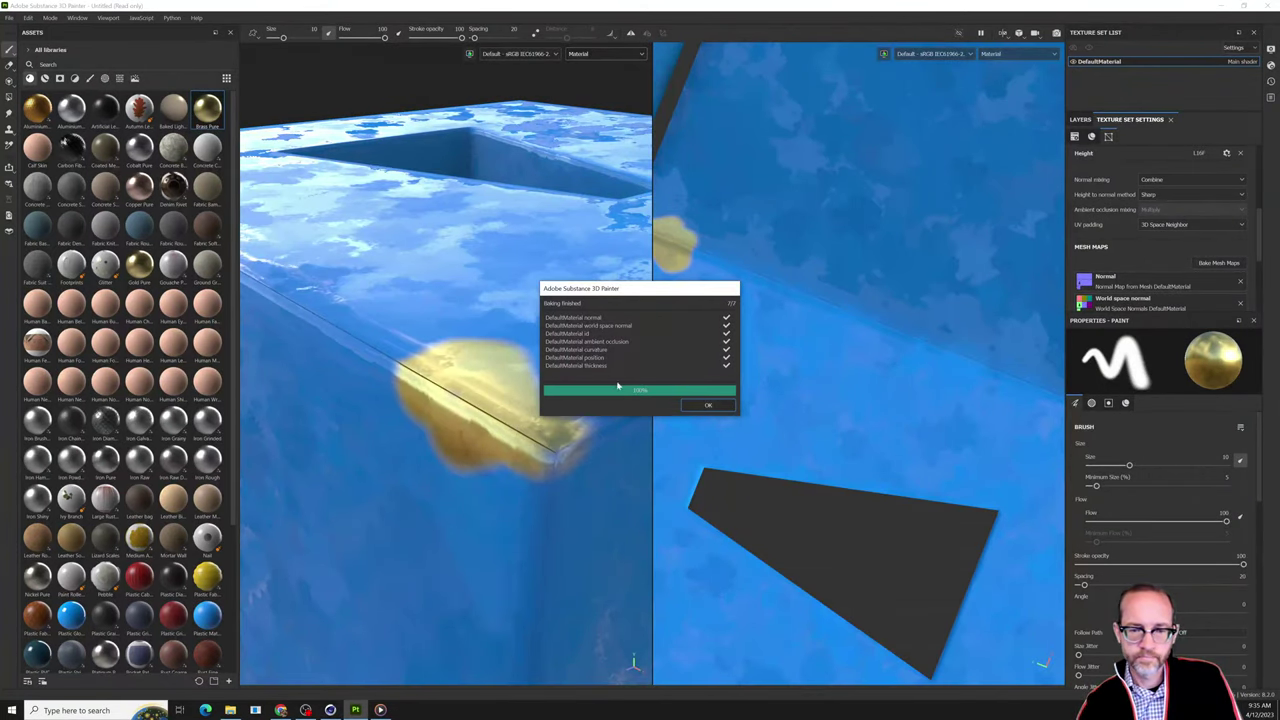
{"action": "left_click", "coordinate": [707, 404]}
{"action": "left_click_drag", "start_coordinate": [580, 420], "coordinate": [612, 487], "text": "alt"}
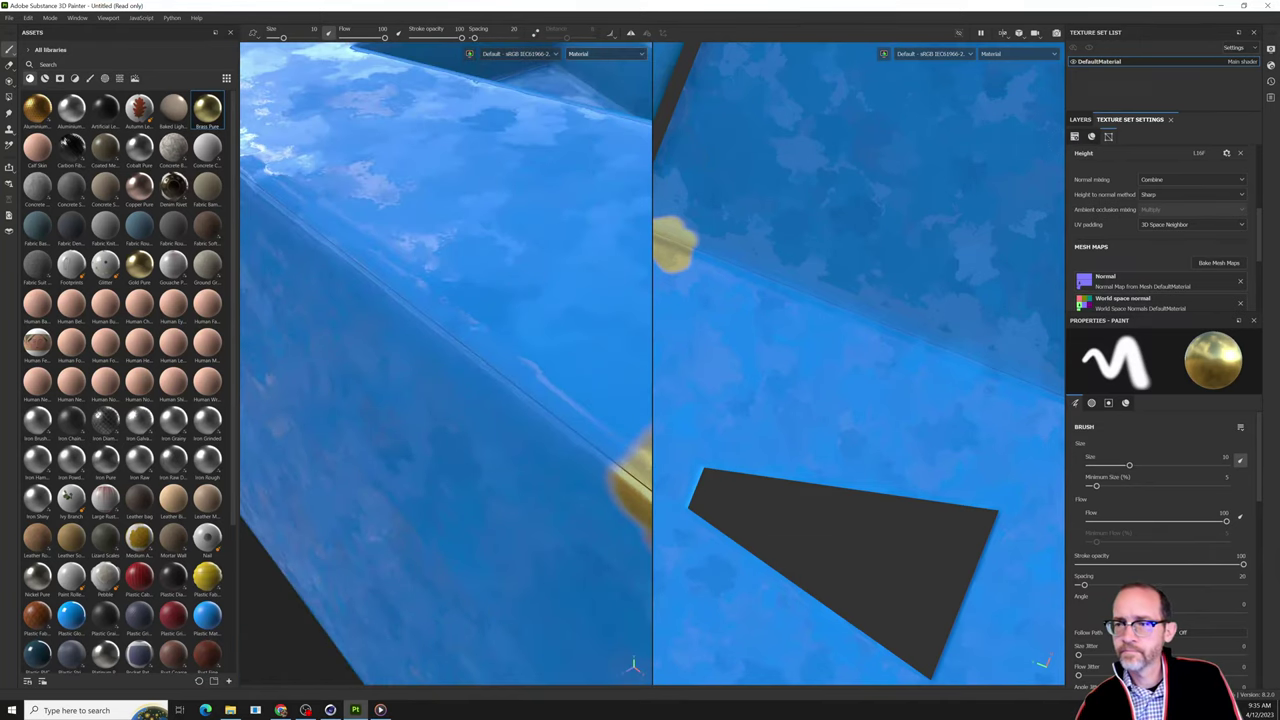
Hide Layer 1, Plastic Glossy Pure and Iron Galvanized to check the bake on the bare cube.
{"action": "left_click", "coordinate": [1079, 121]}
{"action": "left_click_drag", "start_coordinate": [1075, 197], "coordinate": [1080, 232]}
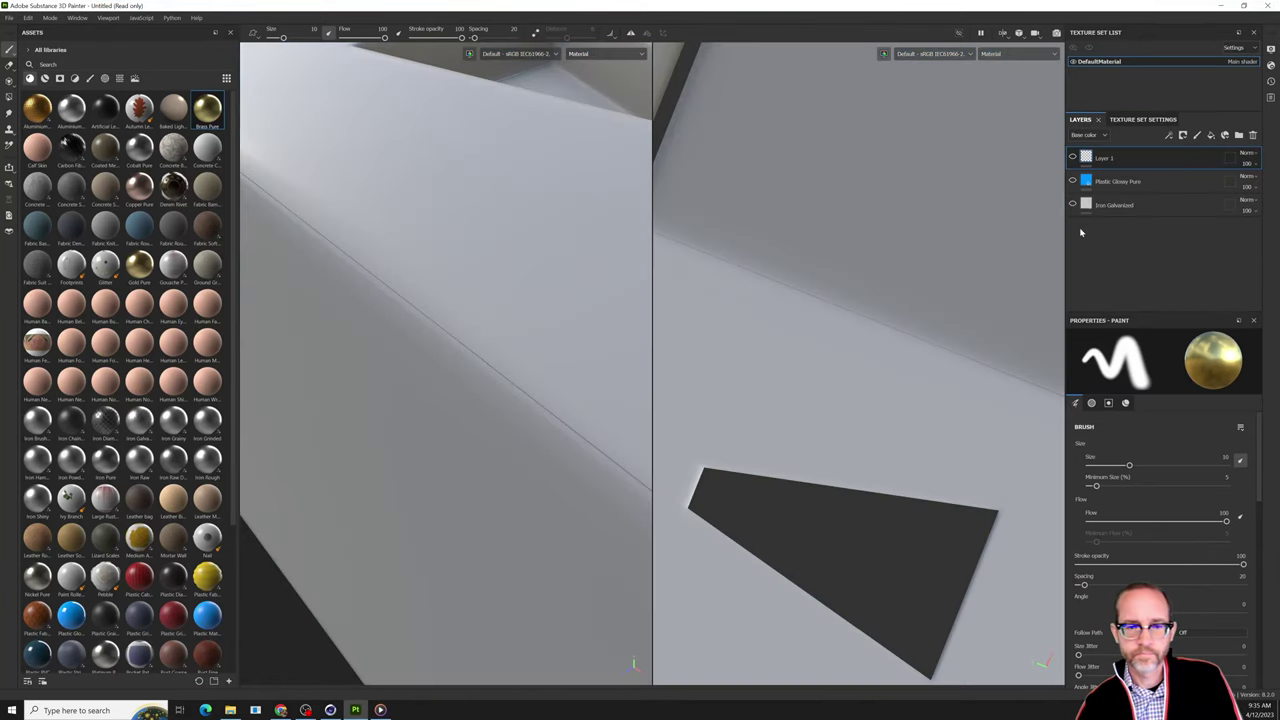
{"action": "left_click_drag", "start_coordinate": [578, 367], "coordinate": [443, 357], "text": "alt"}
{"action": "scroll", "coordinate": [416, 360], "scroll_direction": "up", "scroll_amount": 3}
{"action": "scroll", "coordinate": [458, 392], "scroll_direction": "down", "scroll_amount": 6}
{"action": "scroll", "coordinate": [446, 352], "scroll_direction": "down", "scroll_amount": 6}
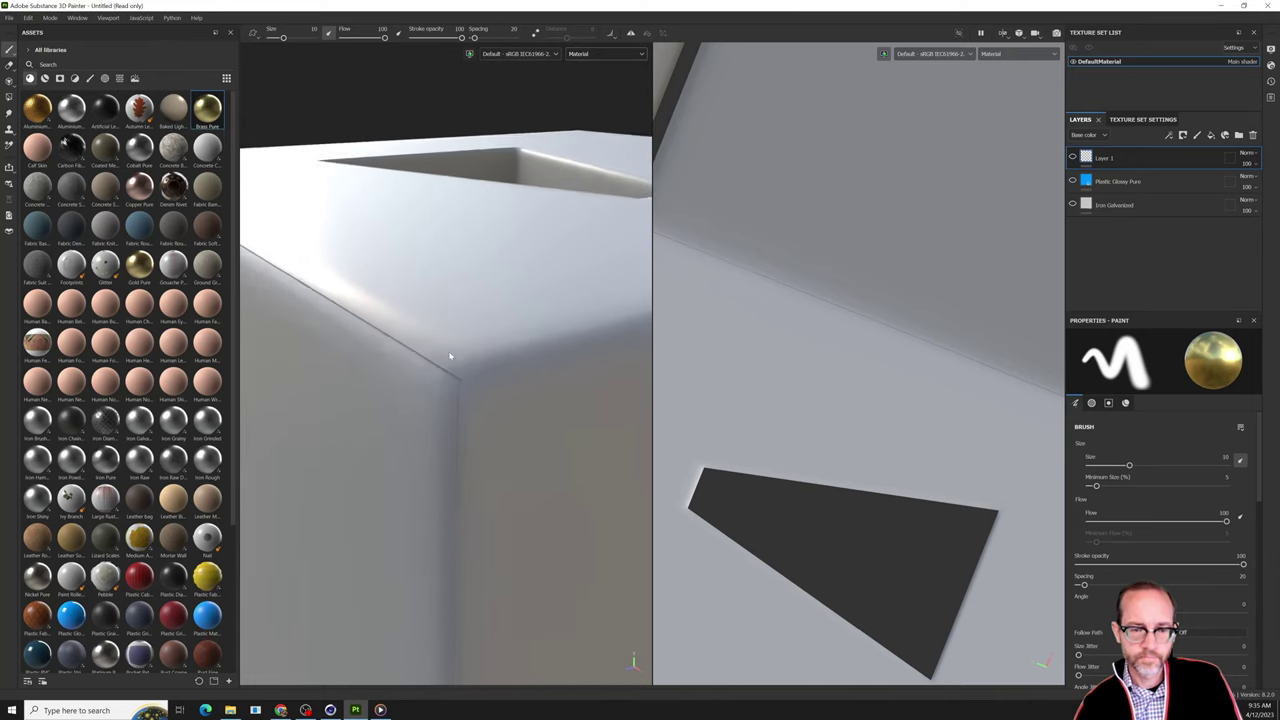
Inspect the bare cube's top edge and front corner from several distances and angles.
{"action": "scroll", "coordinate": [443, 418], "scroll_direction": "down", "scroll_amount": 4}
{"action": "left_click_drag", "start_coordinate": [443, 423], "coordinate": [450, 394], "text": "alt"}
{"action": "scroll", "coordinate": [450, 394], "scroll_direction": "up", "scroll_amount": 3}
{"action": "left_click", "coordinate": [1140, 120]}
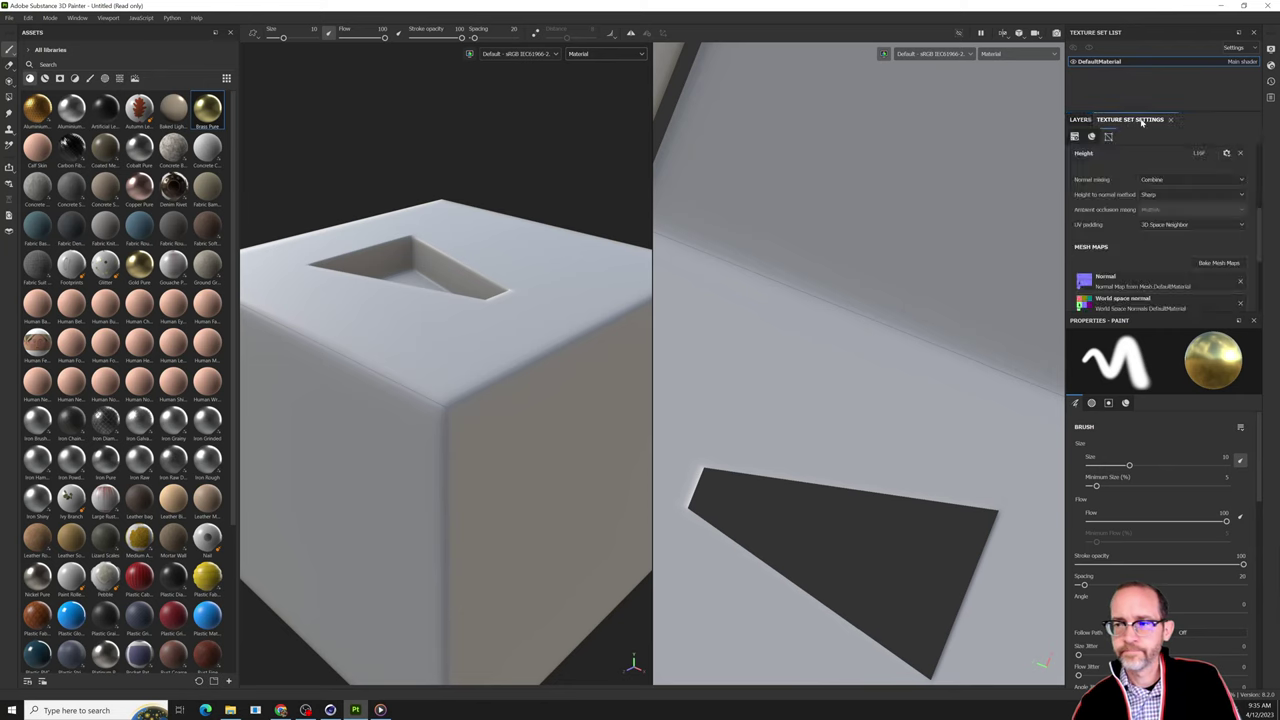
{"action": "scroll", "coordinate": [389, 400], "scroll_direction": "up", "scroll_amount": 4}
{"action": "mouse_move", "coordinate": [417, 398]}
{"action": "left_mouse_down", "text": "alt"}
{"action": "mouse_move", "coordinate": [393, 387]}
{"action": "mouse_move", "coordinate": [402, 393]}
{"action": "left_mouse_up", "text": "alt"}
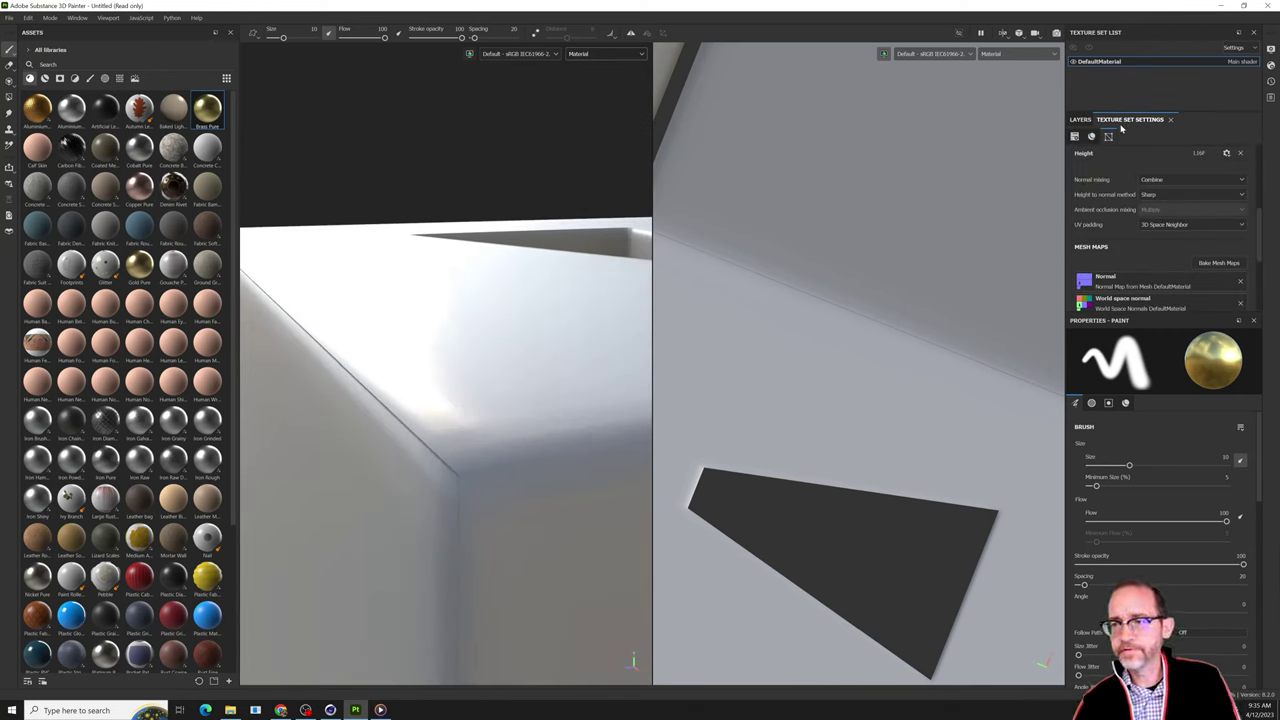
{"action": "left_click", "coordinate": [1081, 120]}
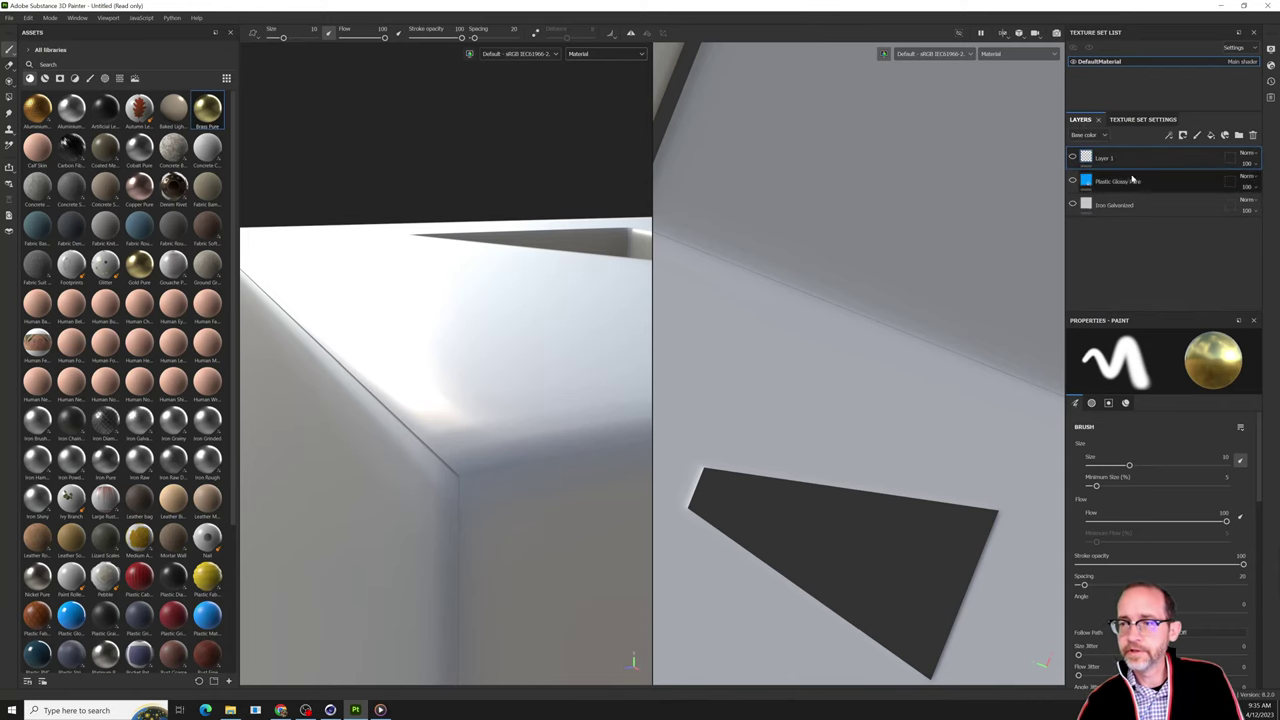
{"action": "left_click", "coordinate": [1143, 120]}
{"action": "mouse_move", "coordinate": [321, 485]}
{"action": "left_mouse_down", "text": "alt"}
{"action": "mouse_move", "coordinate": [477, 434]}
{"action": "mouse_move", "coordinate": [517, 466]}
{"action": "mouse_move", "coordinate": [563, 429]}
{"action": "left_mouse_up", "text": "alt"}
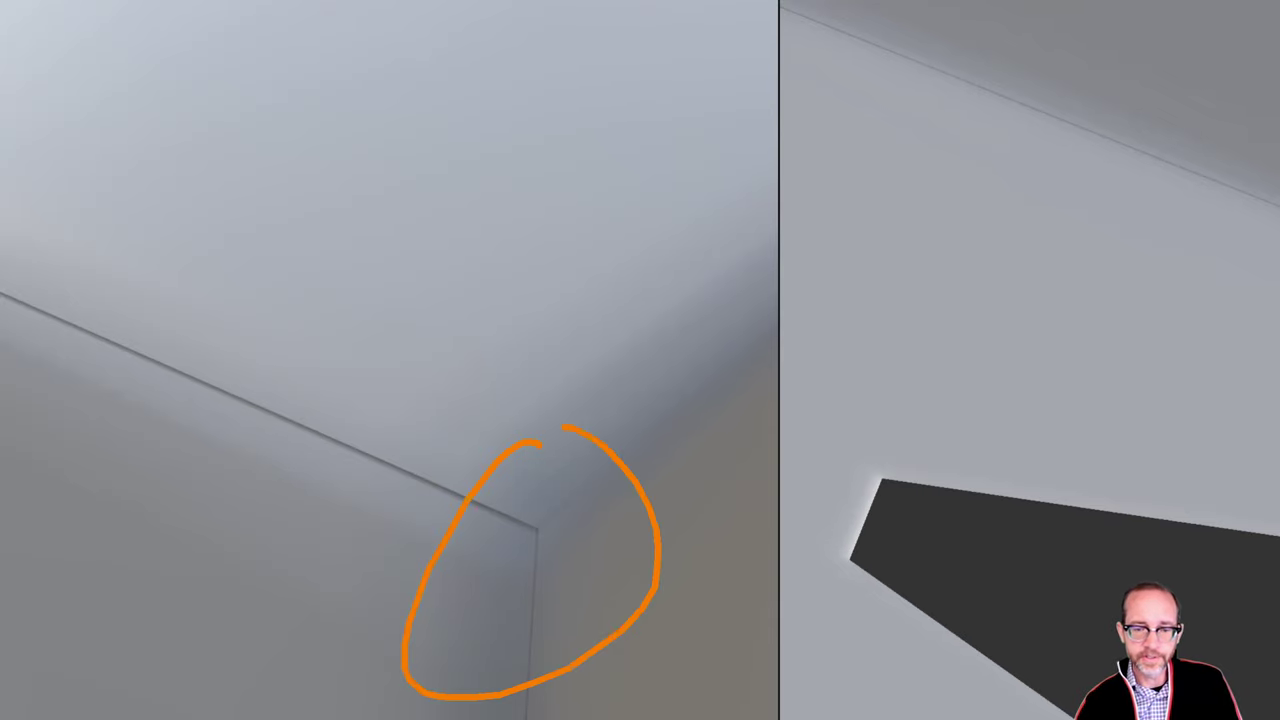
{"action": "key", "text": "Escape"}
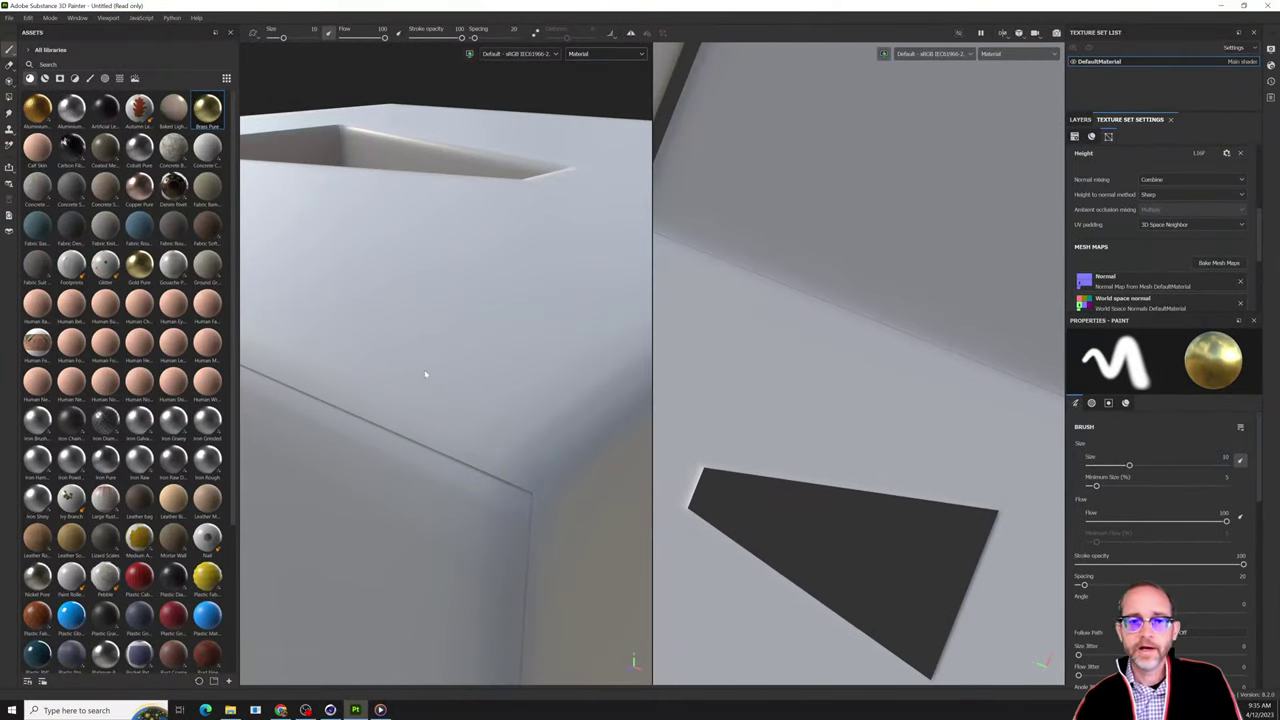
{"action": "key", "text": "f"}
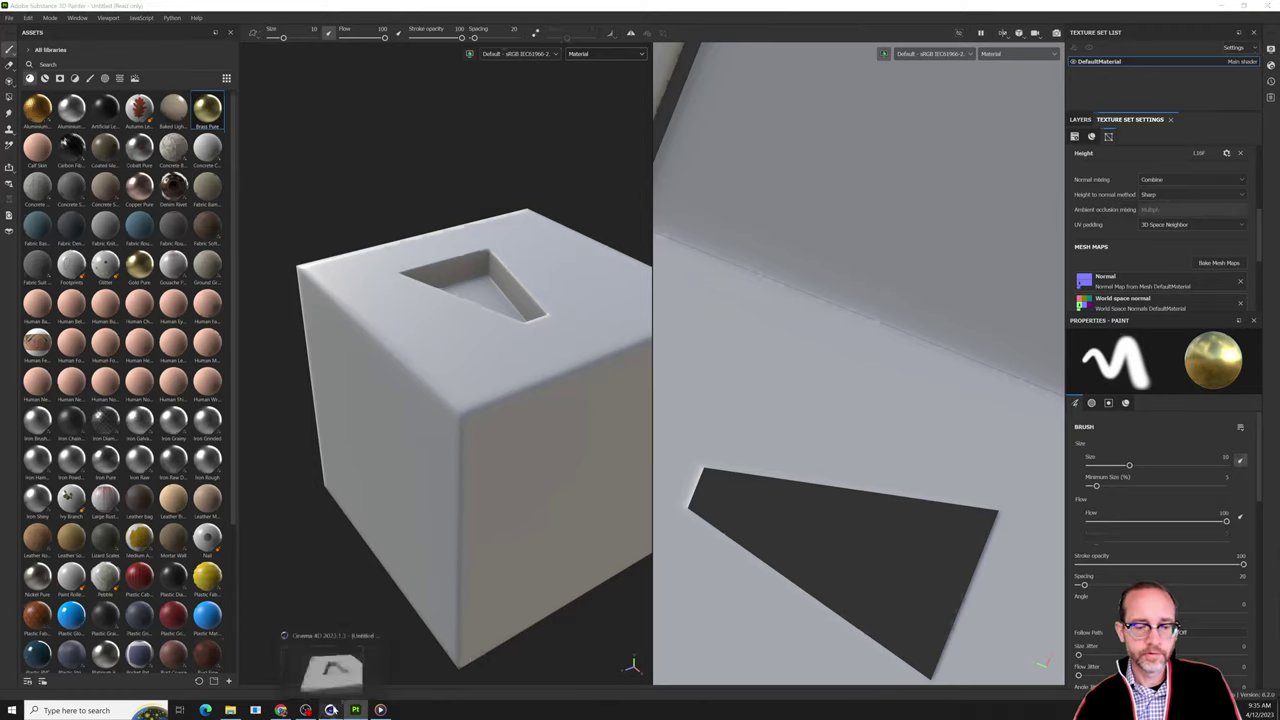
Switch to Cinema 4D and open the Untitled 1 project containing the low and hi poly question objects.
{"action": "left_click", "coordinate": [330, 709]}
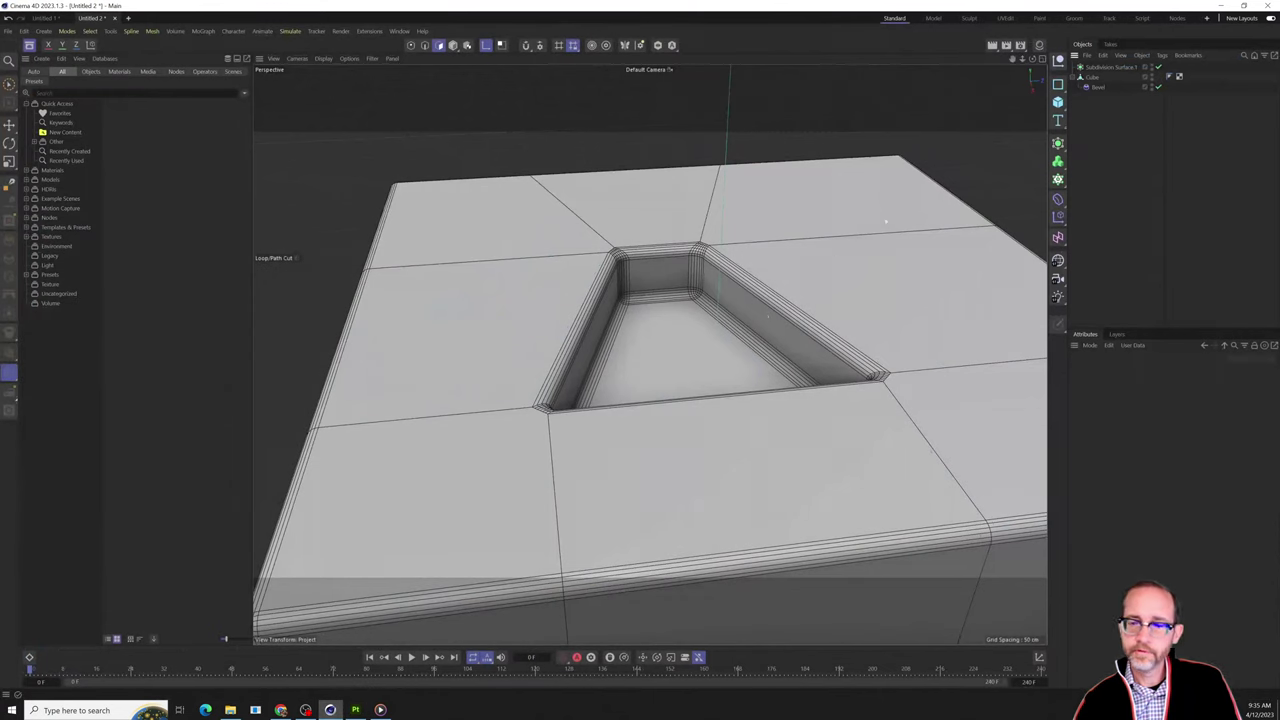
{"action": "left_click", "coordinate": [1095, 80]}
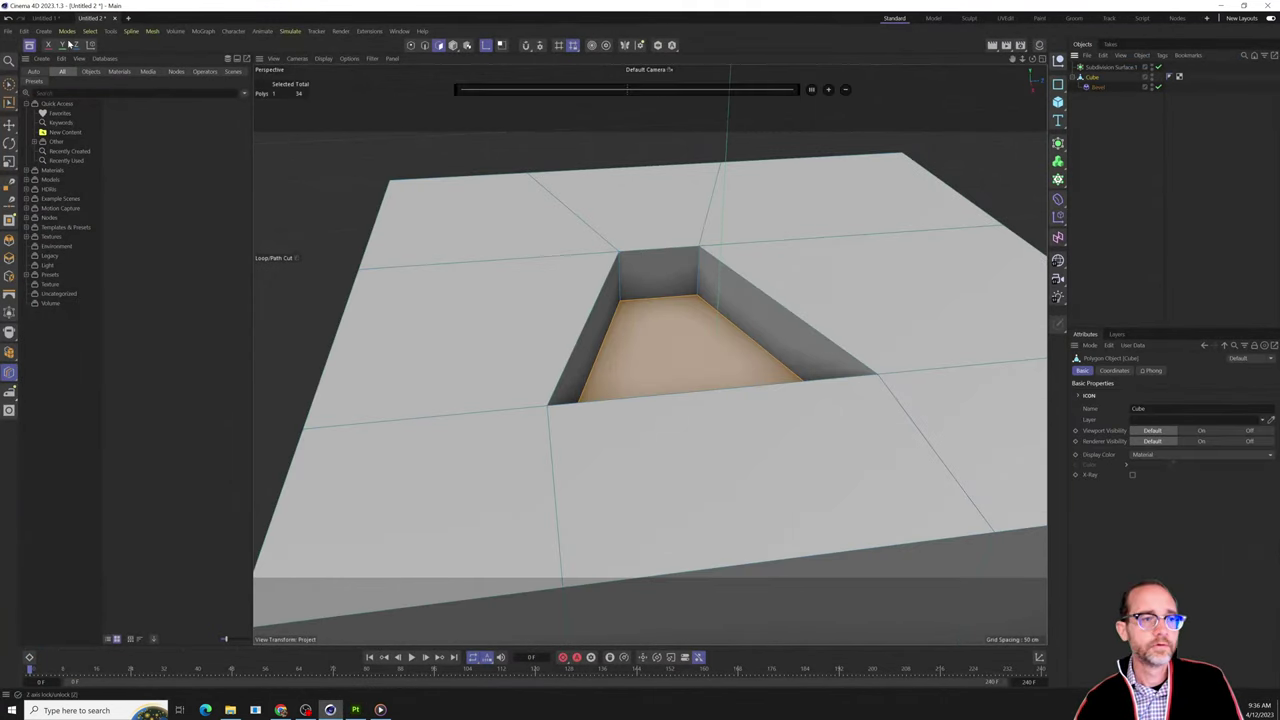
{"action": "left_click", "coordinate": [47, 19]}
{"action": "left_click", "coordinate": [1132, 77]}
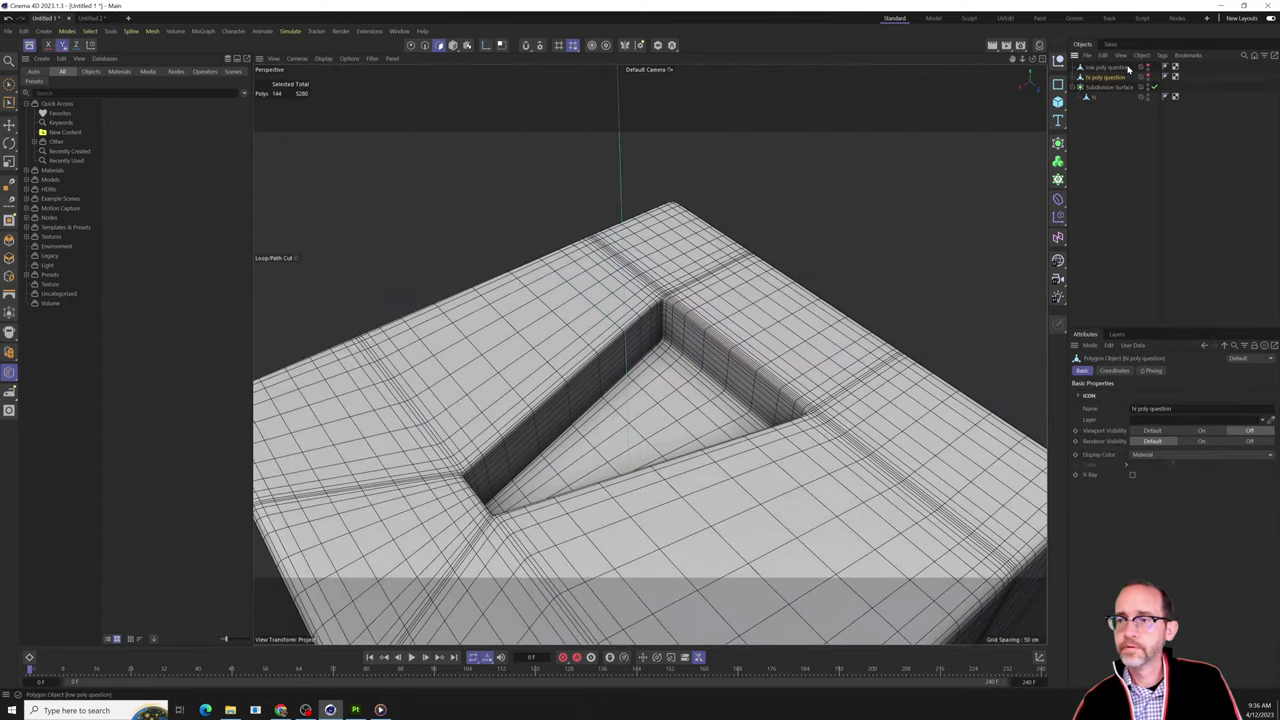
Show the low poly question object in the viewport and hide the hi poly question object and the Subdivision Surface.
{"action": "left_click", "coordinate": [1158, 67]}
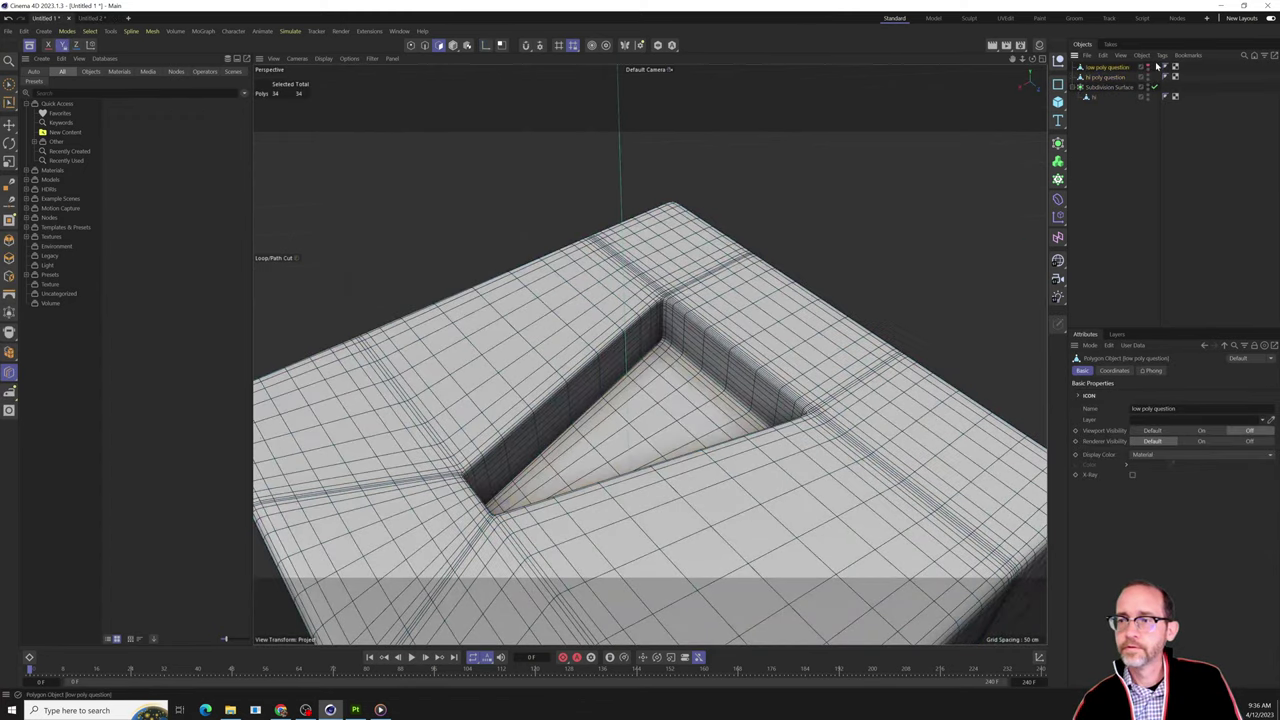
{"action": "left_click", "coordinate": [1148, 66]}
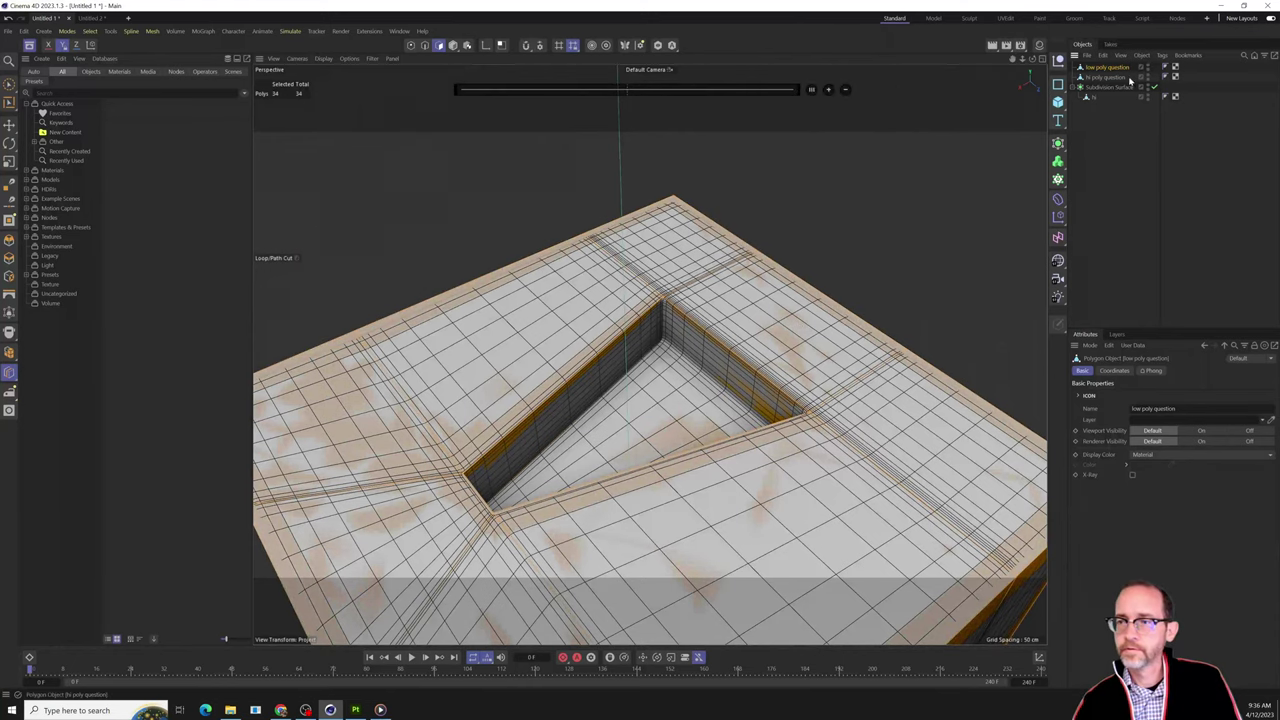
{"action": "left_click", "coordinate": [1129, 79]}
{"action": "left_click", "coordinate": [1148, 76]}
{"action": "left_click", "coordinate": [1148, 76]}
{"action": "left_click", "coordinate": [1148, 79]}
{"action": "left_click", "coordinate": [1148, 79]}
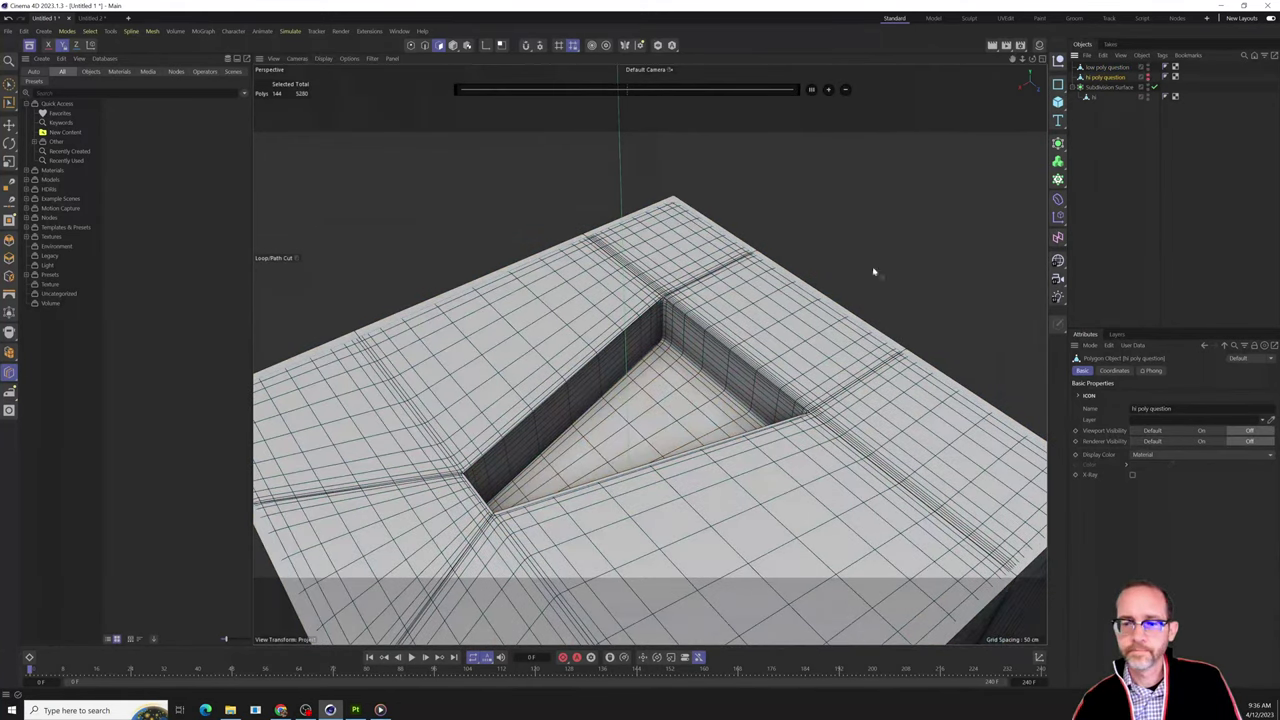
{"action": "left_click", "coordinate": [1142, 66]}
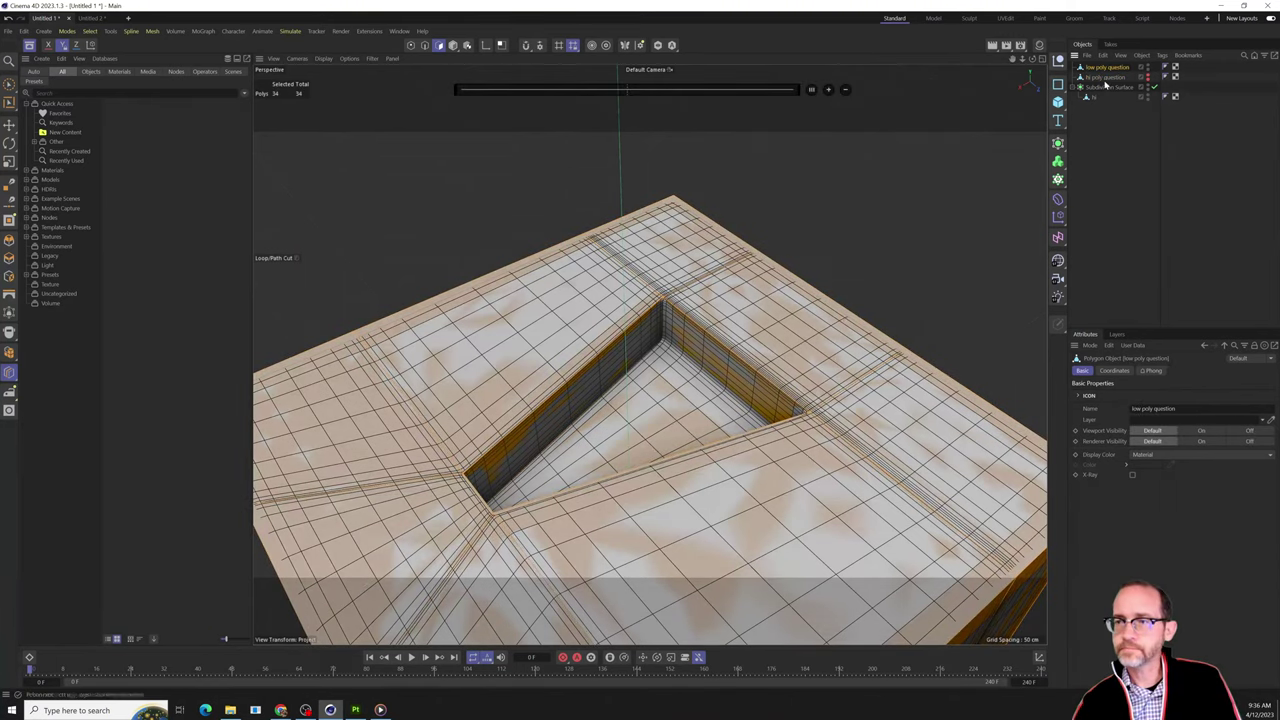
{"action": "left_click", "coordinate": [1152, 87]}
Add a Bevel deformer and make it a child of the low poly question object.
{"action": "left_click_drag", "start_coordinate": [766, 363], "coordinate": [1079, 200], "text": "alt"}
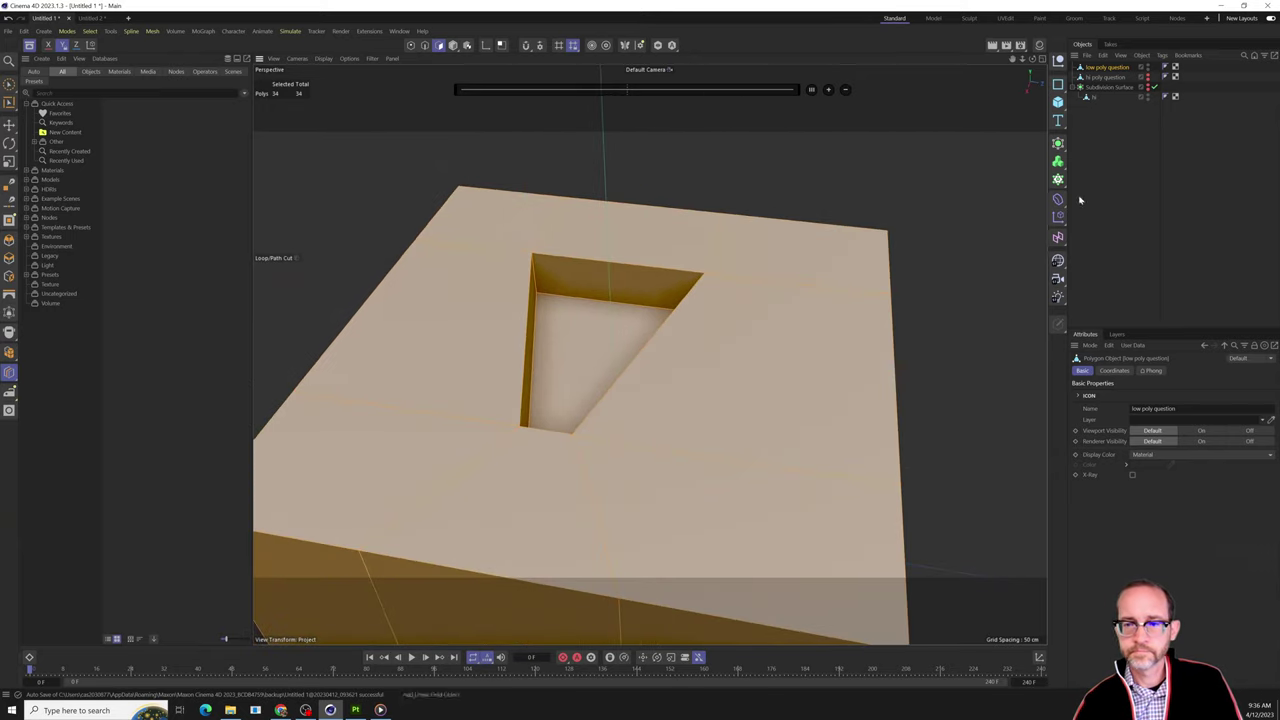
{"action": "left_click", "coordinate": [1109, 151]}
{"action": "scroll", "coordinate": [845, 216], "scroll_direction": "up", "scroll_amount": 6}
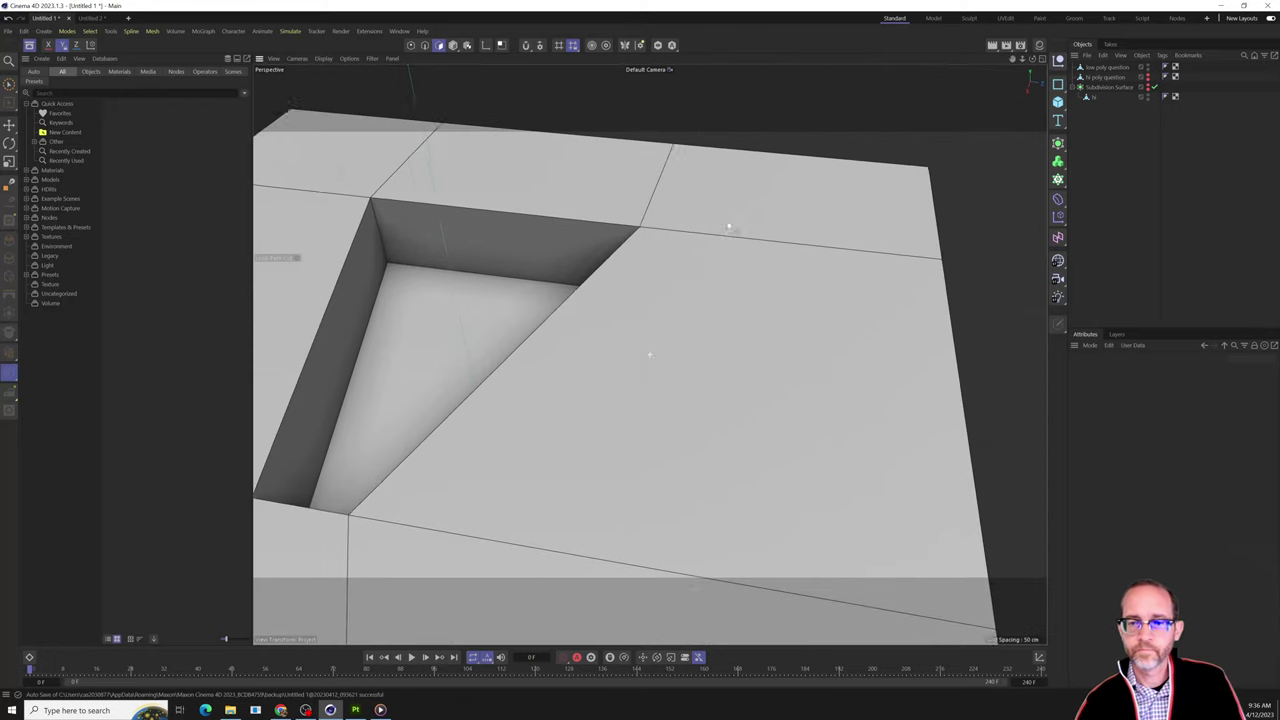
{"action": "scroll", "coordinate": [729, 226], "scroll_direction": "down", "scroll_amount": 3}
{"action": "left_click_drag", "start_coordinate": [745, 207], "coordinate": [780, 140], "text": "alt"}
{"action": "left_click", "coordinate": [1107, 67]}
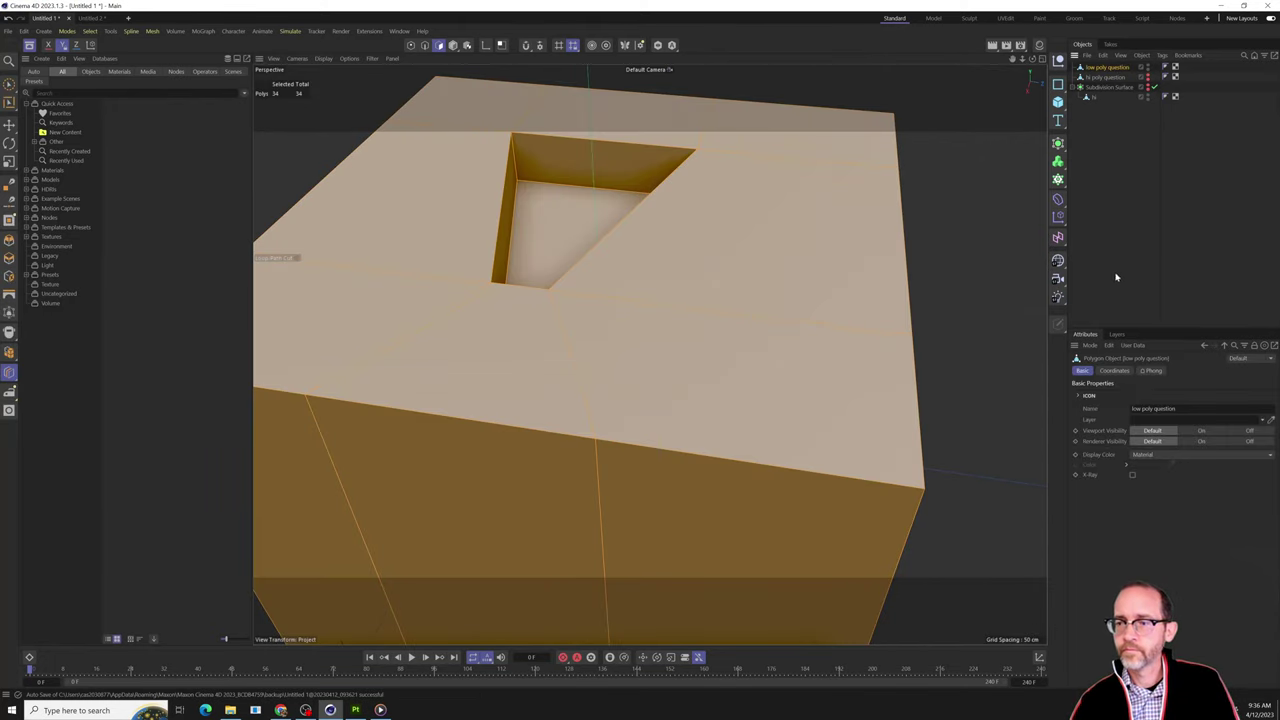
{"action": "left_click", "coordinate": [1124, 126]}
{"action": "left_click", "coordinate": [1058, 200]}
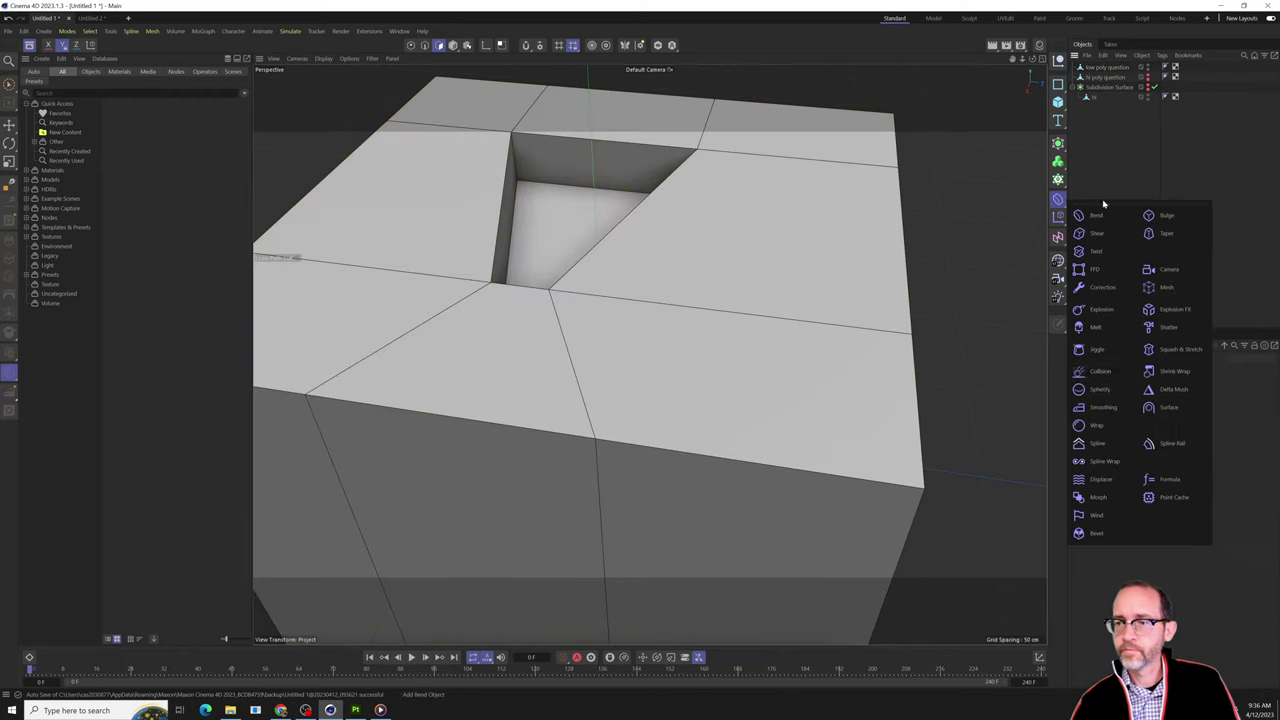
{"action": "left_click", "coordinate": [1096, 533]}
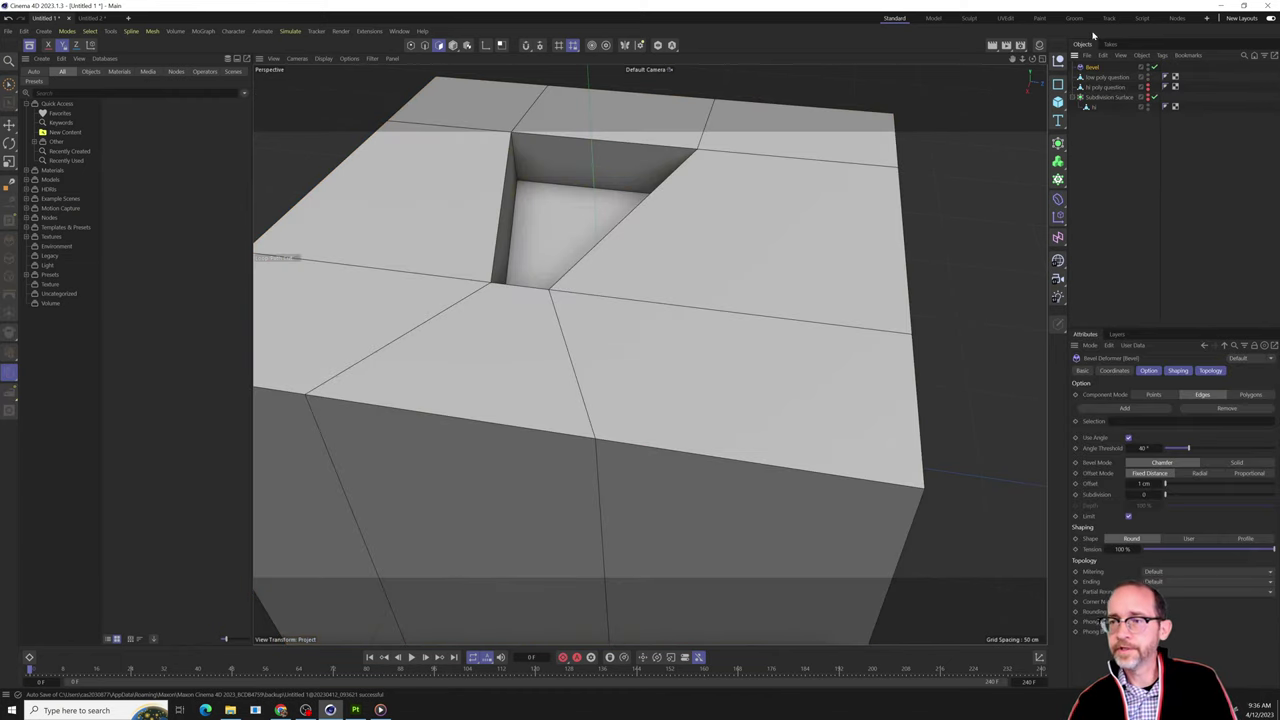
{"action": "left_click_drag", "start_coordinate": [1094, 73], "coordinate": [1102, 80]}
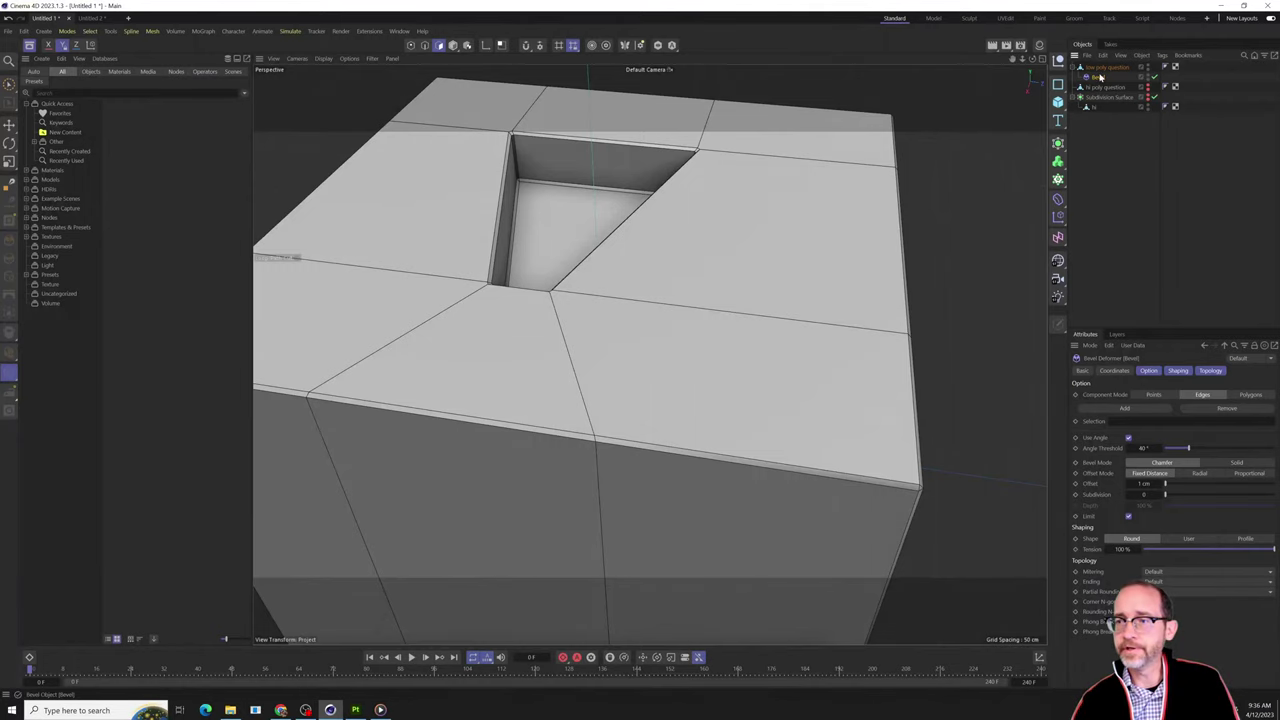
Set the Phong Angle of the low poly question object to 105°.
{"action": "left_click", "coordinate": [1166, 67]}
{"action": "left_click_drag", "start_coordinate": [1184, 404], "coordinate": [1230, 405]}
{"action": "left_click_drag", "start_coordinate": [760, 340], "coordinate": [780, 430], "text": "alt"}
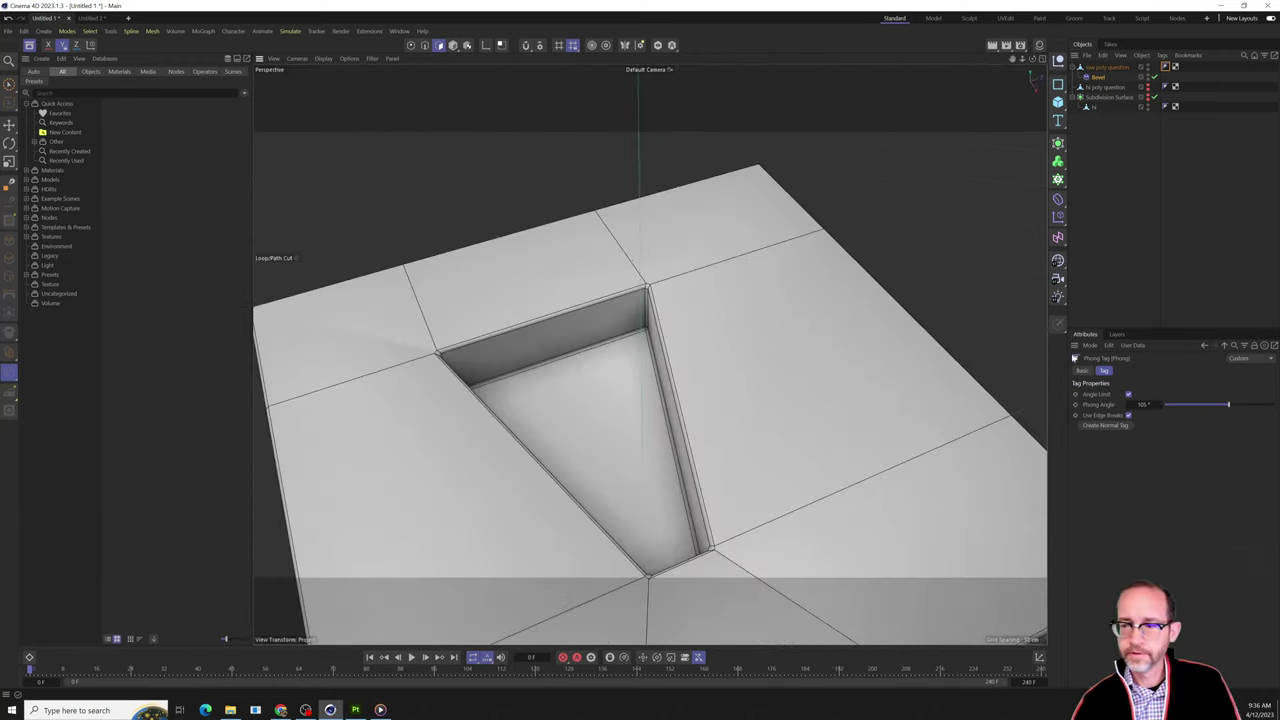
Compare the low poly question object's shading and edges around the triangular recess with and without the Bevel deformer applied.
{"action": "left_click", "coordinate": [1098, 68]}
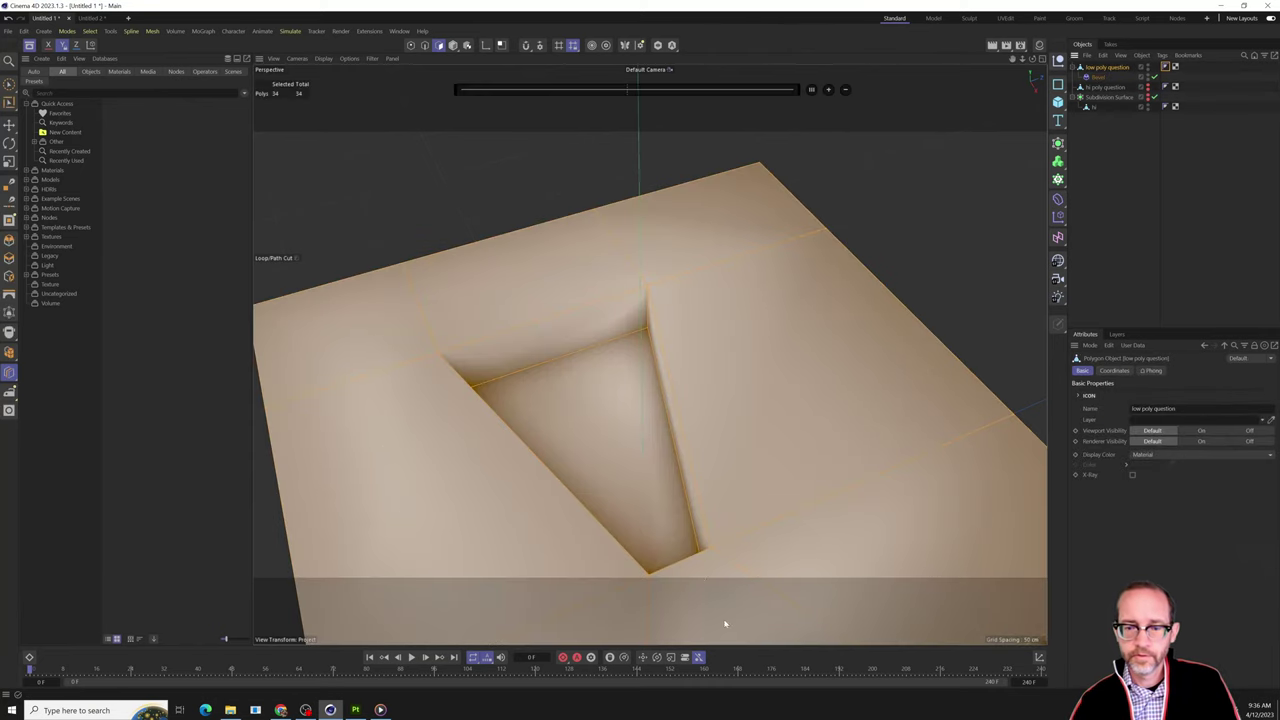
{"action": "left_click", "coordinate": [1098, 77]}
{"action": "left_click", "coordinate": [1100, 68]}
{"action": "left_click", "coordinate": [1099, 77]}
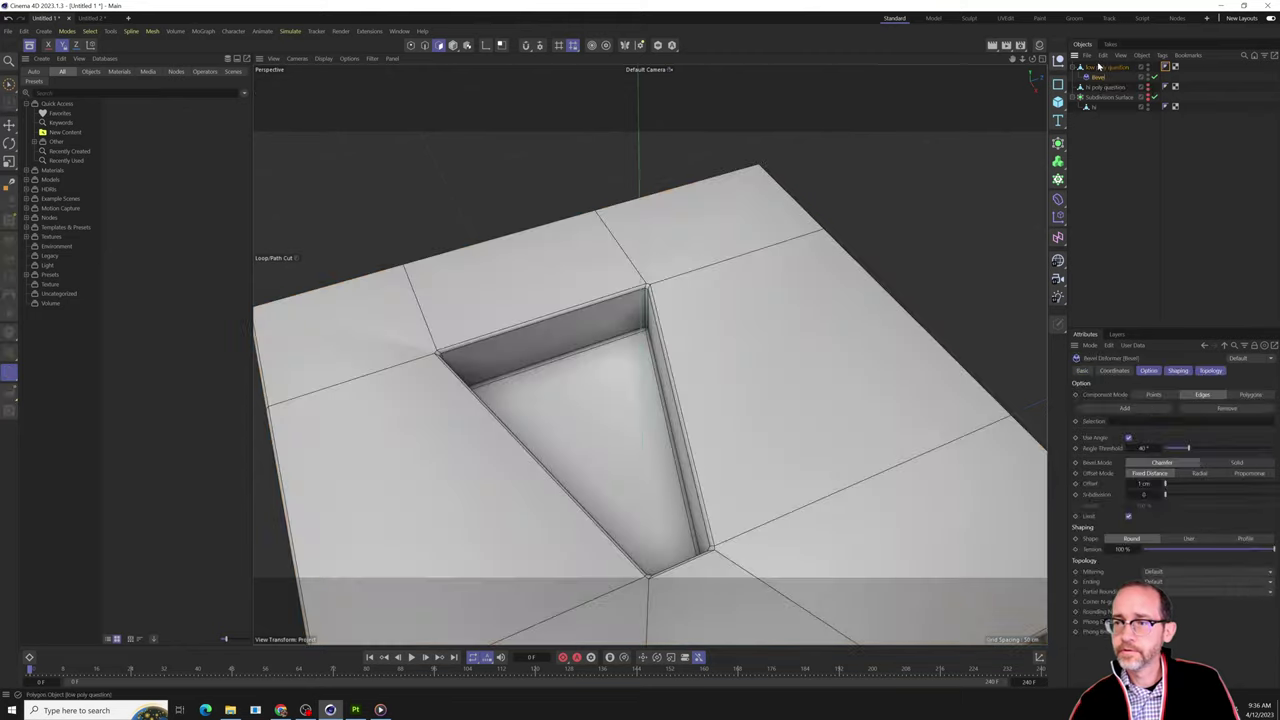
{"action": "left_click", "coordinate": [1098, 68]}
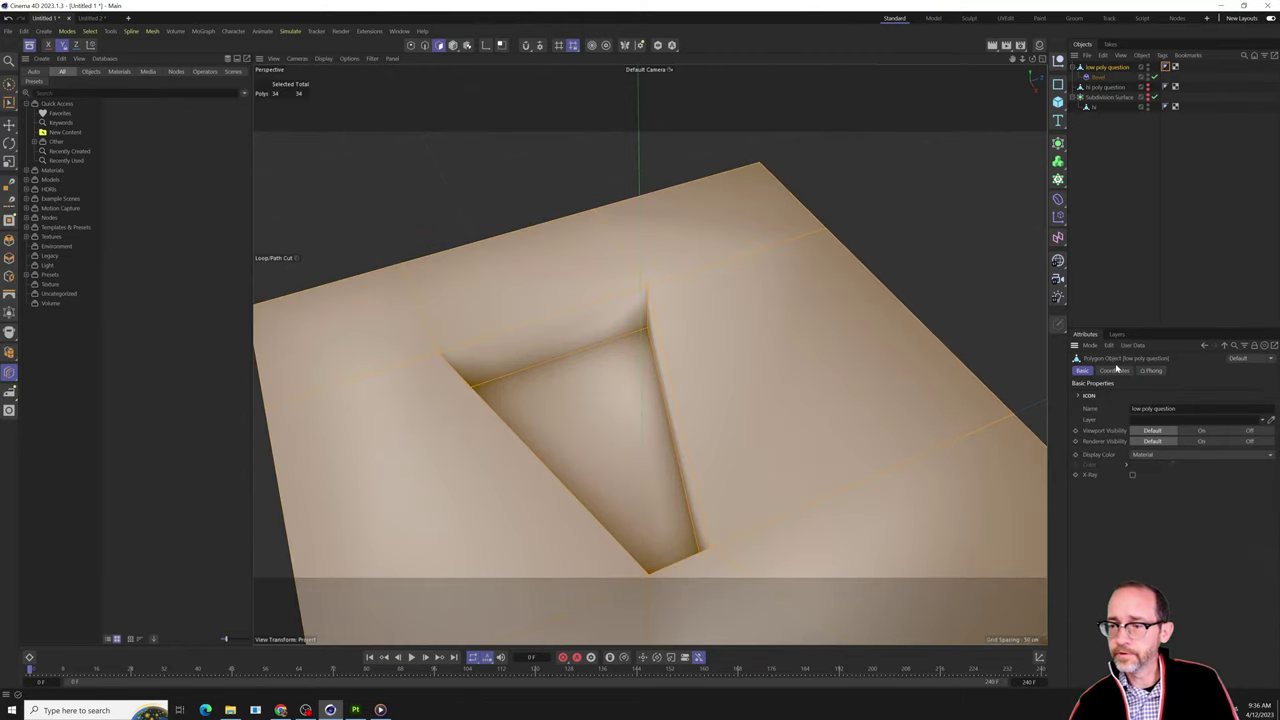
{"action": "left_click", "coordinate": [1117, 371]}
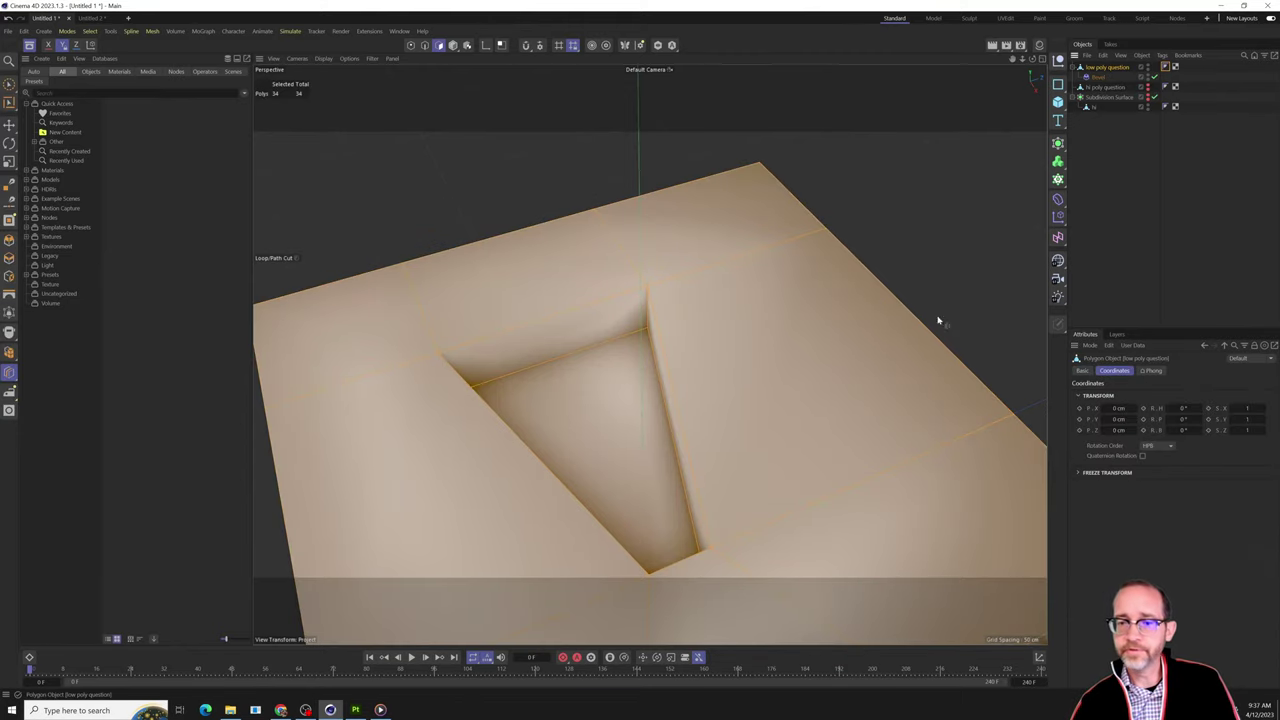
{"action": "left_click_drag", "start_coordinate": [704, 383], "coordinate": [815, 368], "text": "alt"}
{"action": "left_click", "coordinate": [1111, 157]}
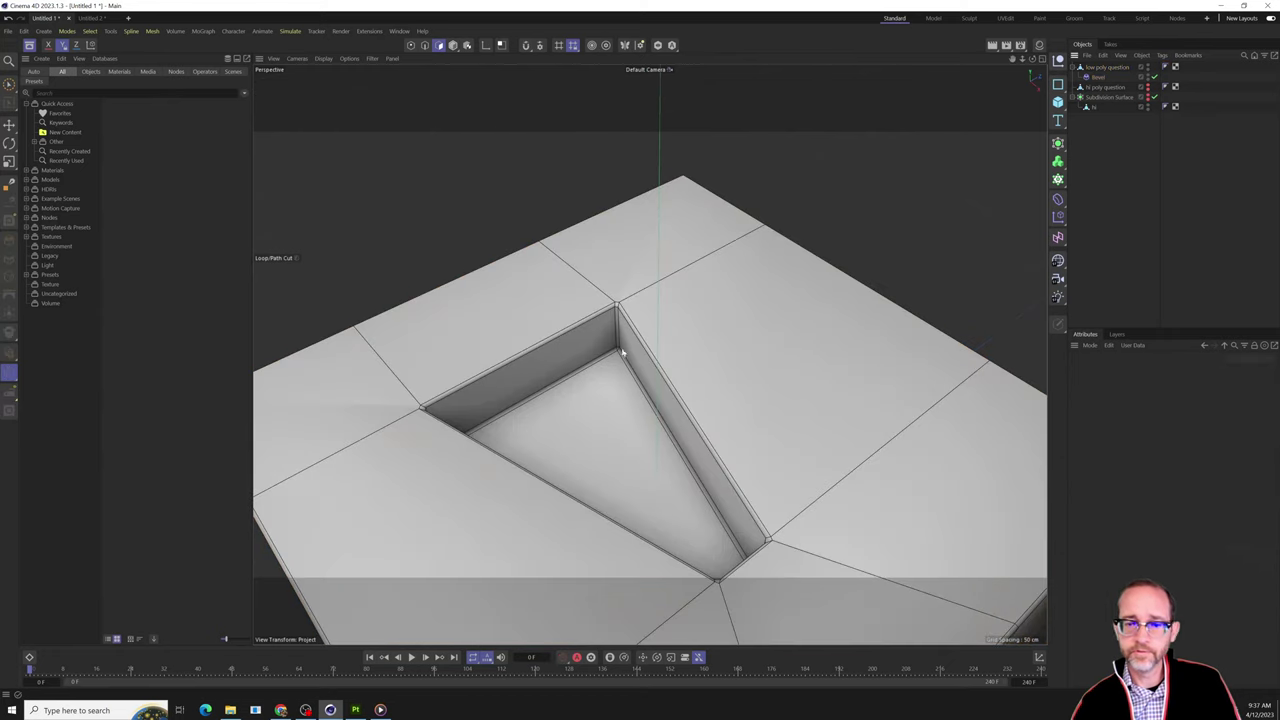
{"action": "scroll", "coordinate": [618, 327], "scroll_direction": "up", "scroll_amount": 5}
{"action": "left_click", "coordinate": [934, 432]}
{"action": "scroll", "coordinate": [823, 426], "scroll_direction": "down", "scroll_amount": 4}
{"action": "middle_click_drag", "start_coordinate": [860, 414], "coordinate": [800, 326], "text": "alt"}
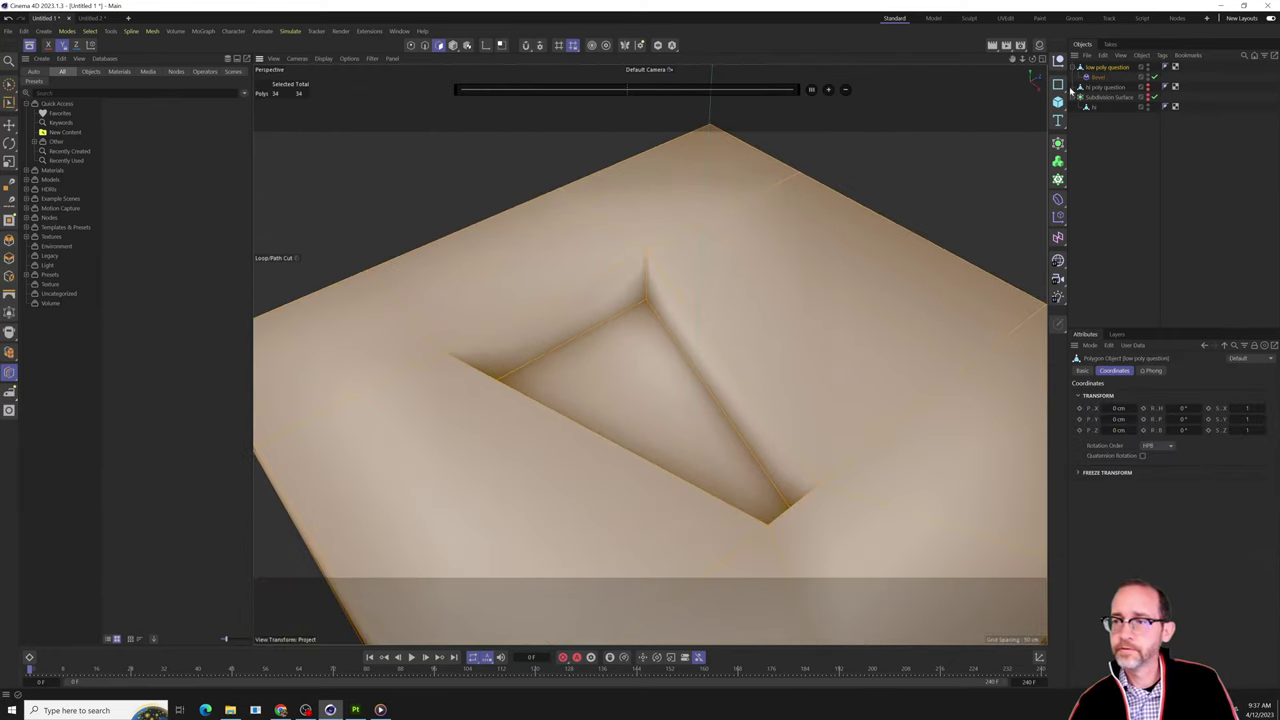
Raise the low poly question object's Phong Angle further for smoother shading across its edges.
{"action": "left_click", "coordinate": [1165, 67]}
{"action": "left_click_drag", "start_coordinate": [1239, 411], "coordinate": [1243, 408]}
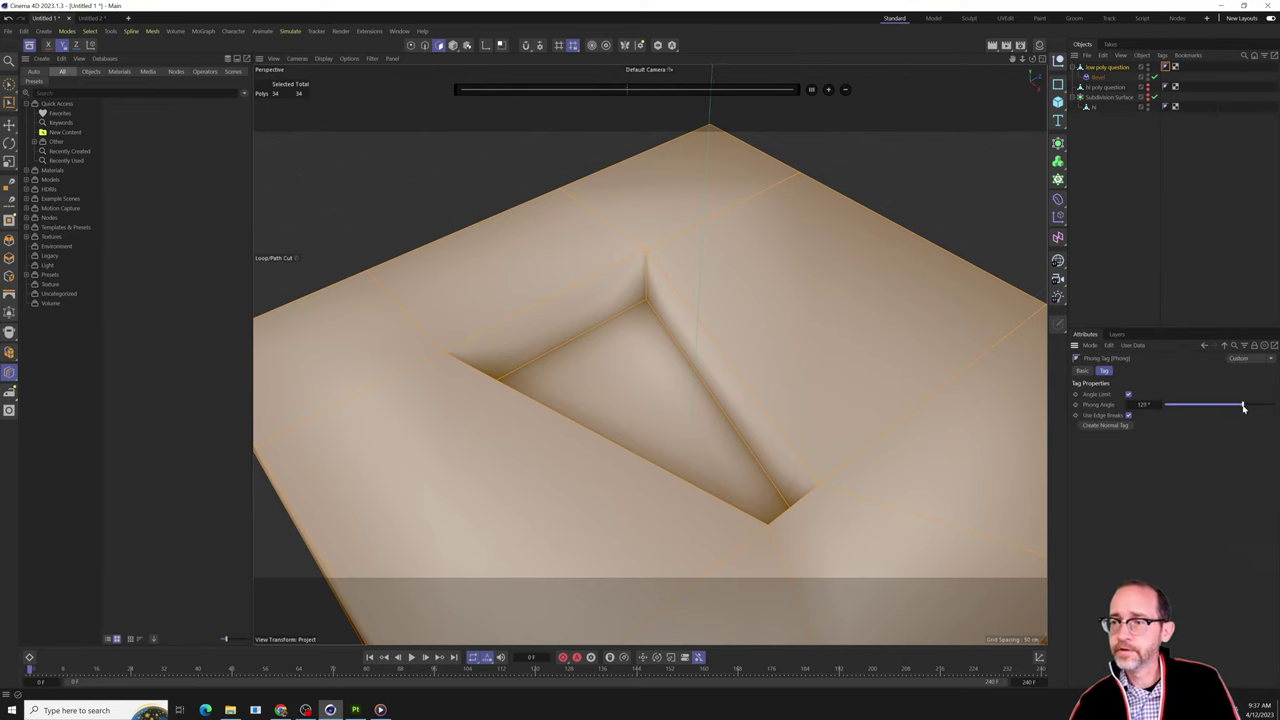
Review the Bevel deformer's settings and turn on Phong Break Rounding in its topology options.
{"action": "left_click", "coordinate": [1099, 77]}
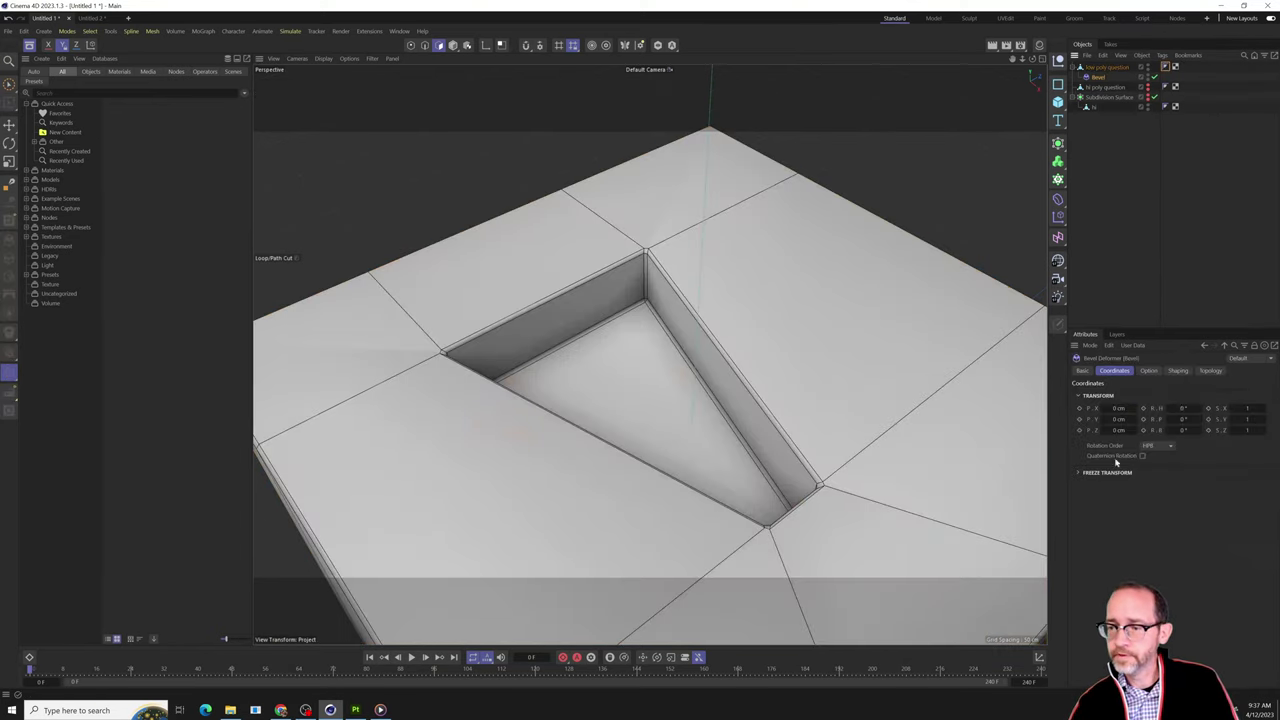
{"action": "left_click", "coordinate": [1149, 371]}
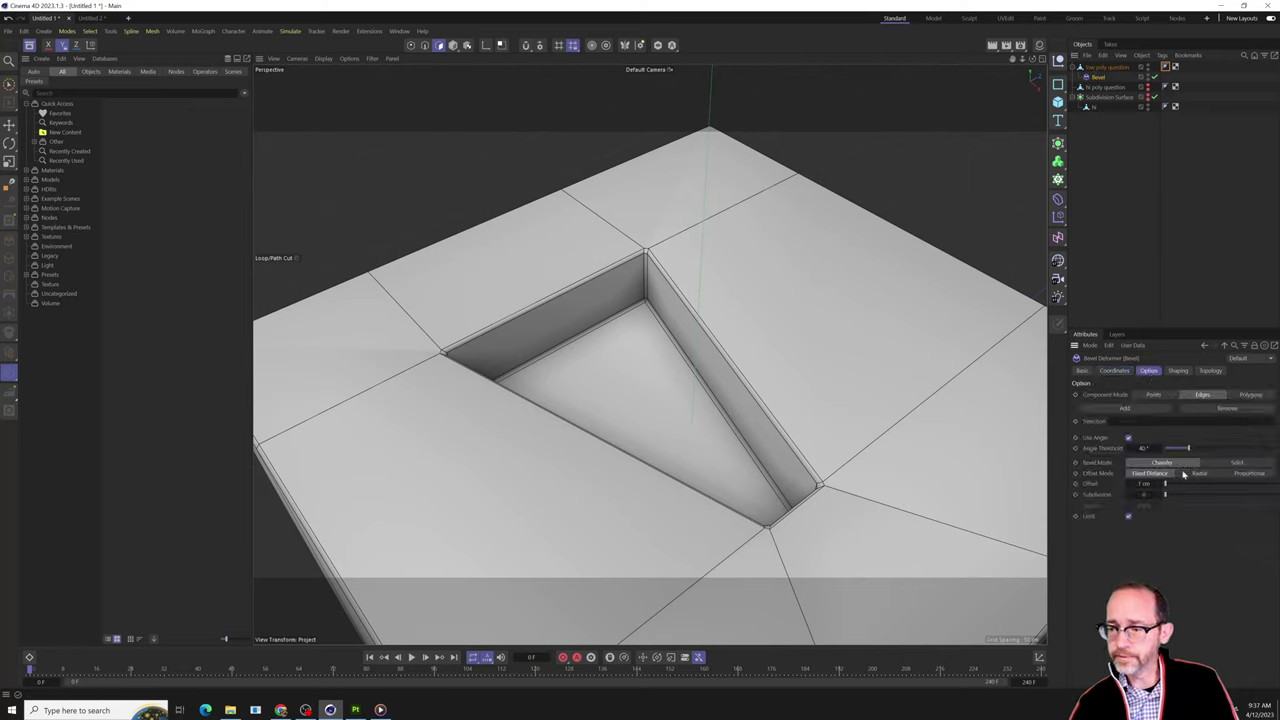
{"action": "left_click", "coordinate": [1119, 371]}
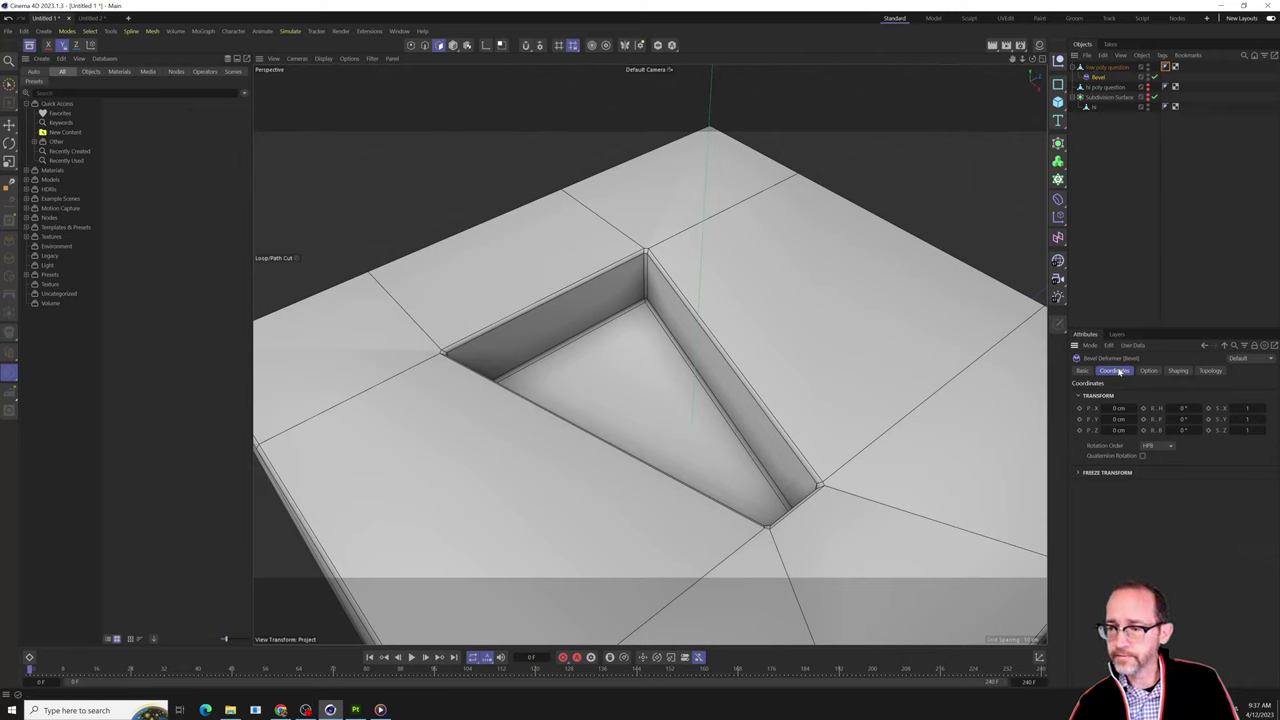
{"action": "left_click", "coordinate": [1150, 371]}
{"action": "left_click", "coordinate": [1180, 371]}
{"action": "left_click", "coordinate": [1146, 372]}
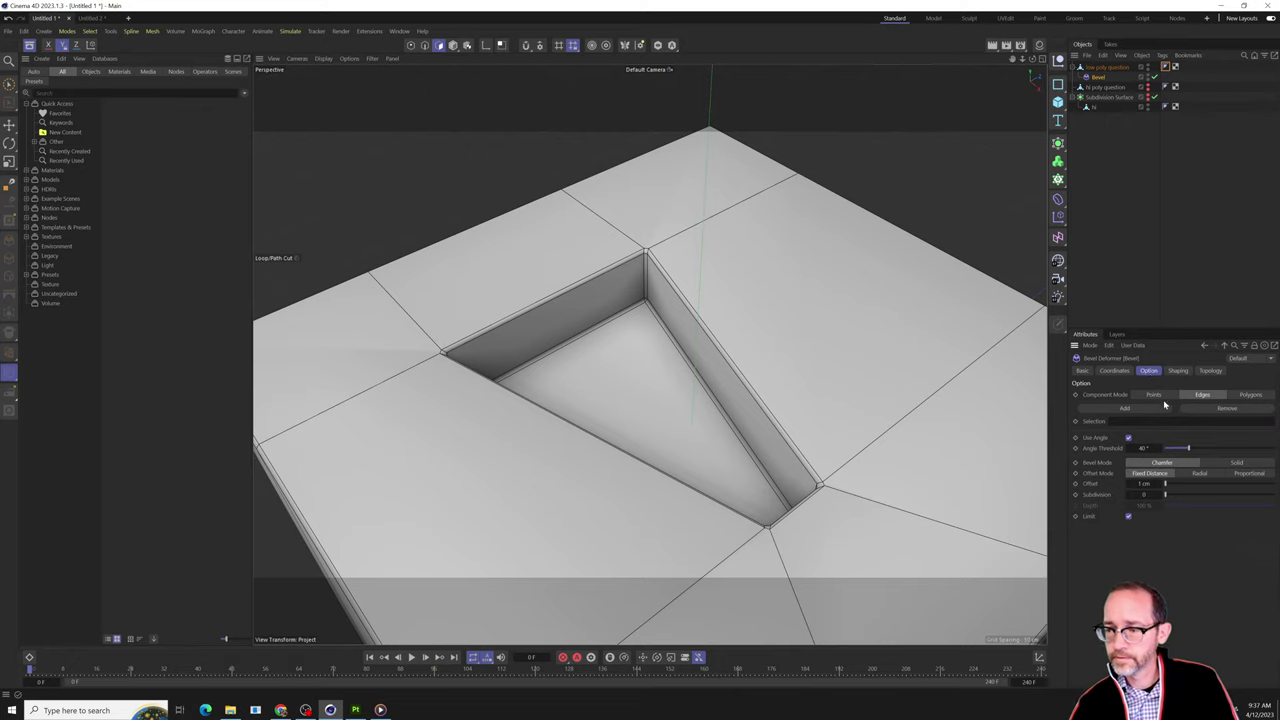
{"action": "left_click", "coordinate": [1114, 371]}
{"action": "left_click", "coordinate": [1149, 371]}
{"action": "left_click", "coordinate": [1179, 371]}
{"action": "left_click", "coordinate": [1209, 371]}
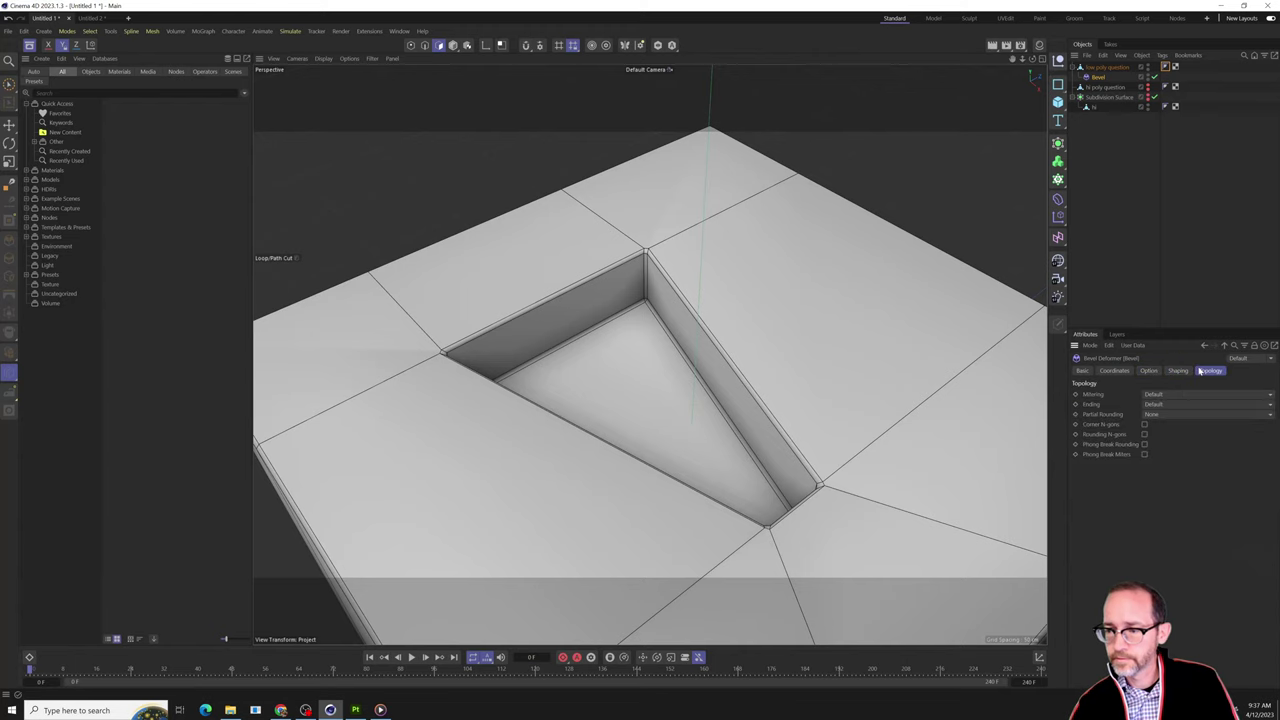
{"action": "left_click", "coordinate": [1144, 444]}
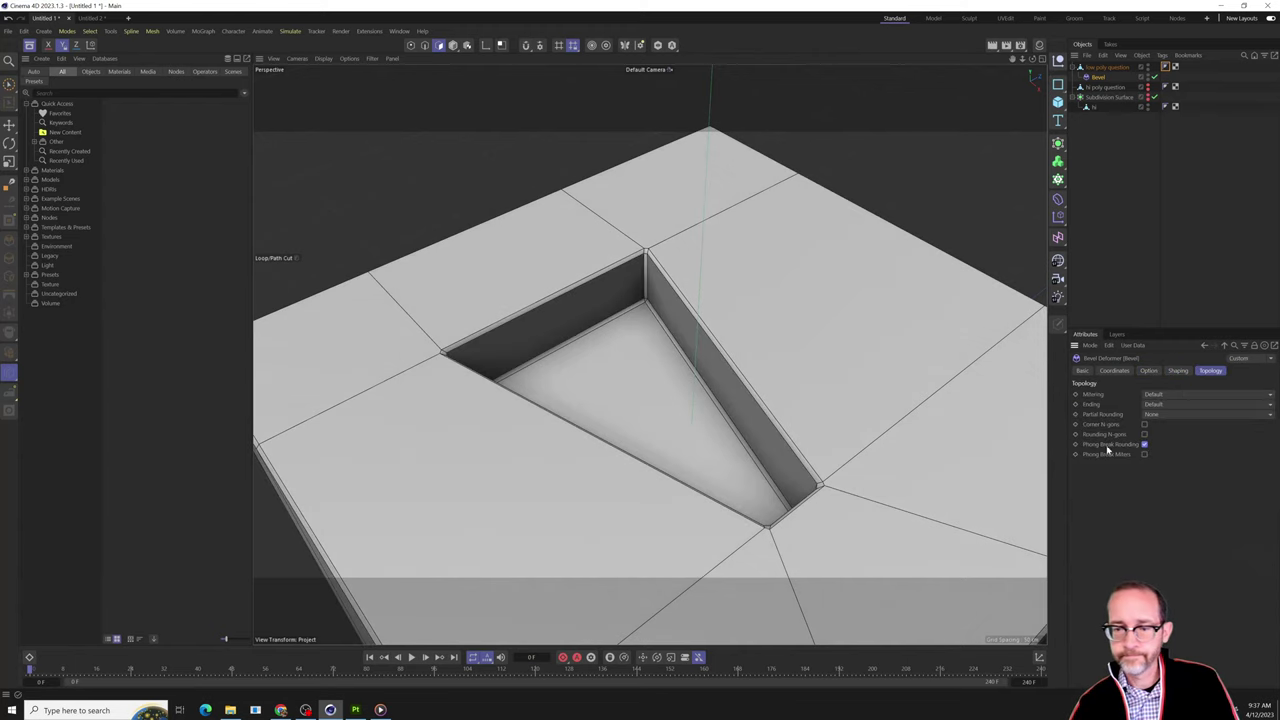
{"action": "left_click_drag", "start_coordinate": [940, 378], "coordinate": [890, 388], "text": "alt"}
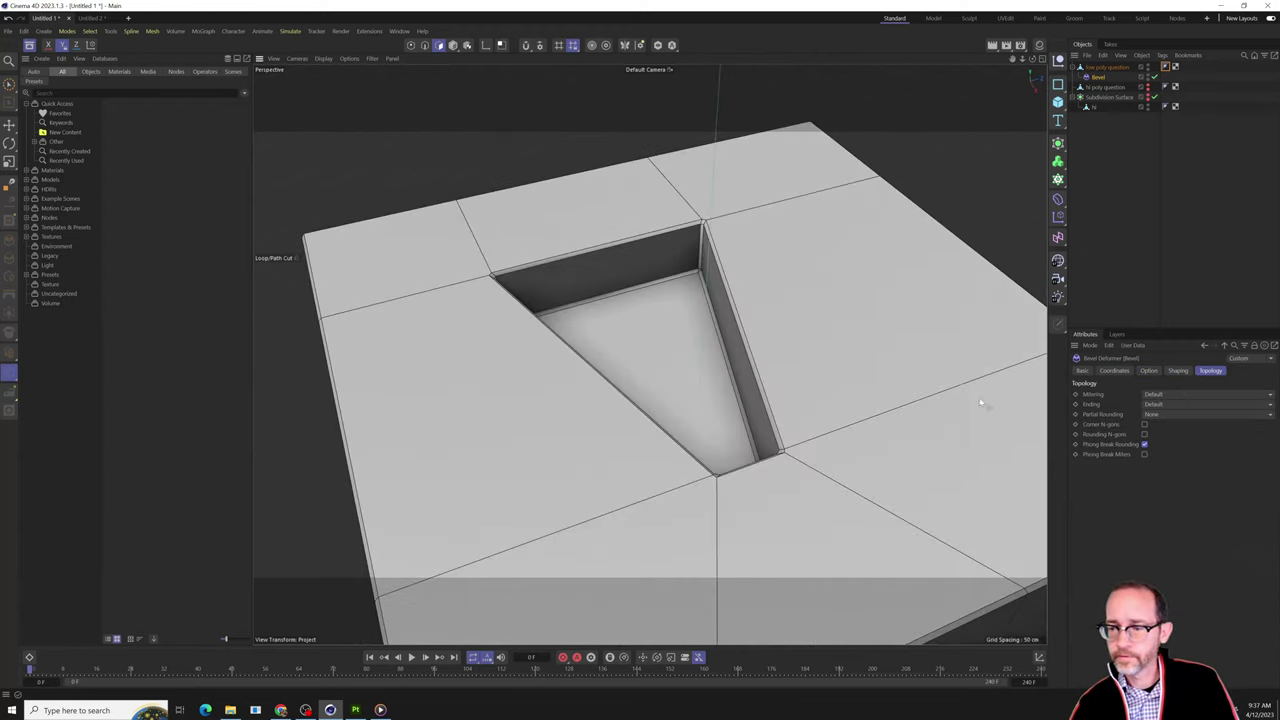
{"action": "left_click_drag", "start_coordinate": [980, 403], "coordinate": [979, 395], "text": "alt"}
{"action": "mouse_move", "coordinate": [827, 425]}
{"action": "left_mouse_down", "text": "alt"}
{"action": "mouse_move", "coordinate": [943, 429]}
{"action": "mouse_move", "coordinate": [843, 440]}
{"action": "mouse_move", "coordinate": [857, 420]}
{"action": "mouse_move", "coordinate": [934, 397]}
{"action": "mouse_move", "coordinate": [900, 277]}
{"action": "mouse_move", "coordinate": [913, 291]}
{"action": "left_mouse_up", "text": "alt"}
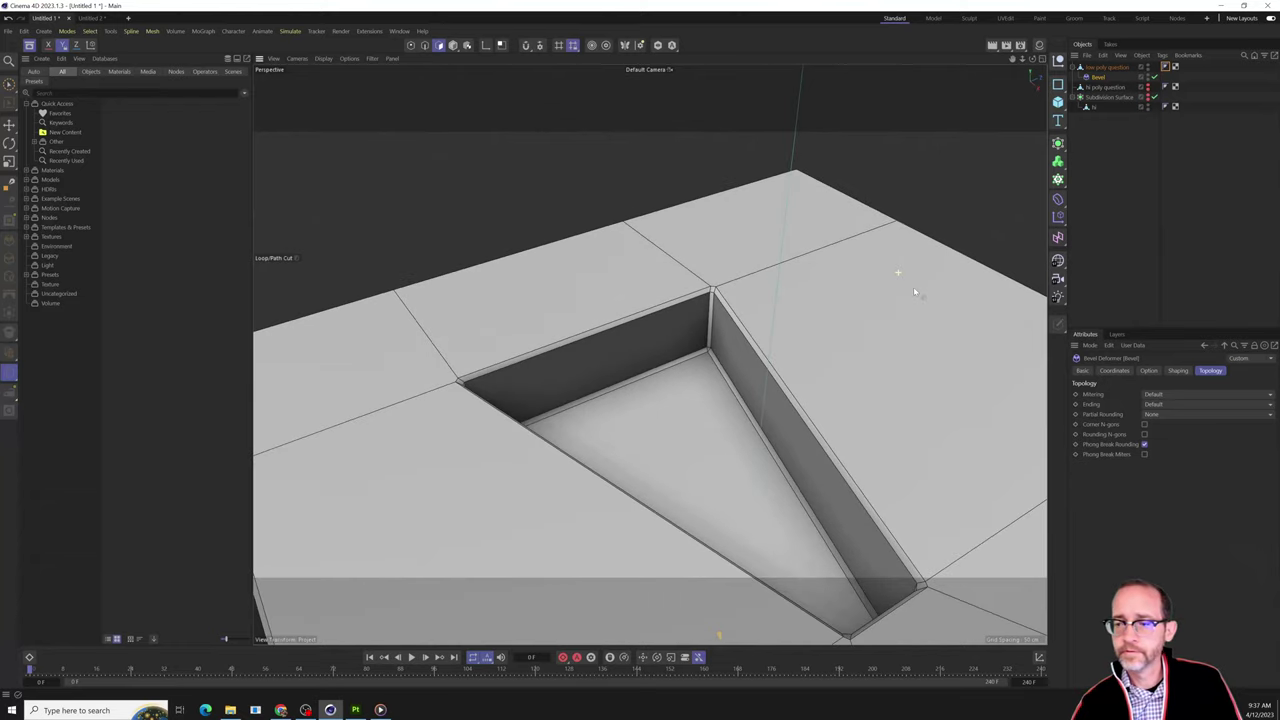
{"action": "scroll", "coordinate": [898, 330], "scroll_direction": "down", "scroll_amount": 3}
Export the low poly question object with its bevel as an FBX file named "low poly question two".
{"action": "left_click", "coordinate": [1090, 130]}
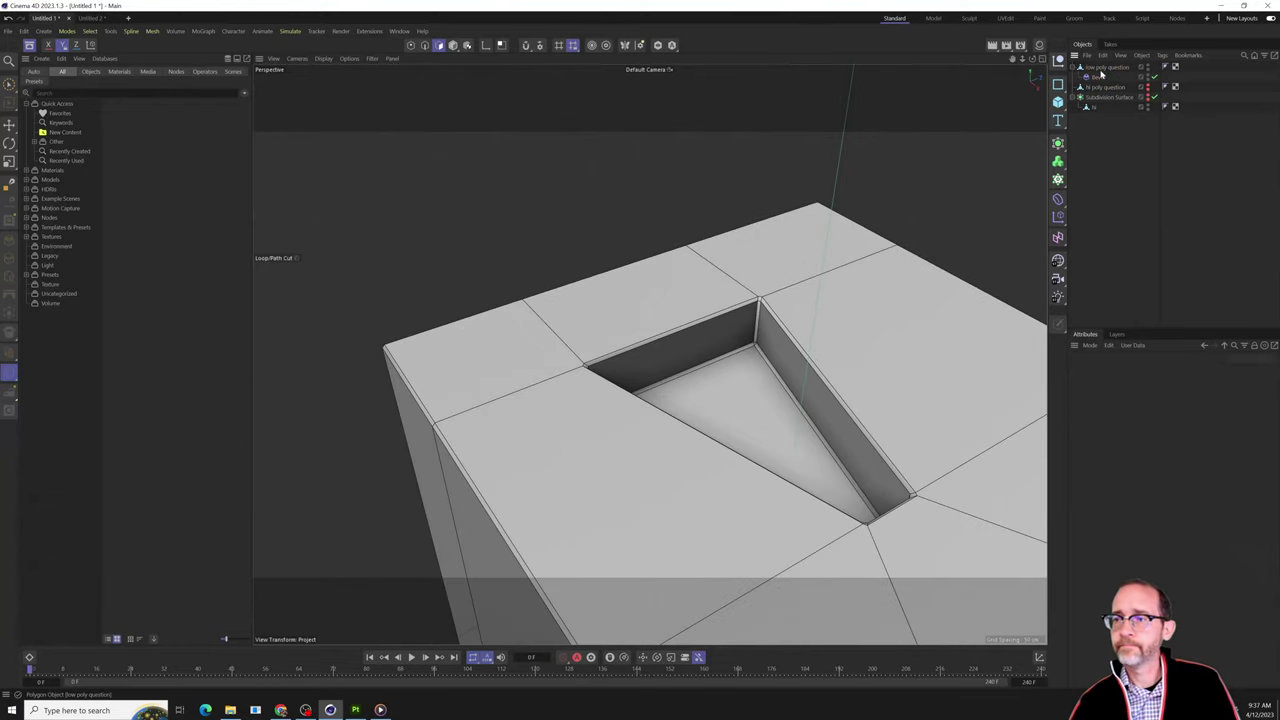
{"action": "left_click", "coordinate": [1099, 67]}
{"action": "left_click", "coordinate": [1087, 55]}
{"action": "mouse_move", "coordinate": [1130, 119]}
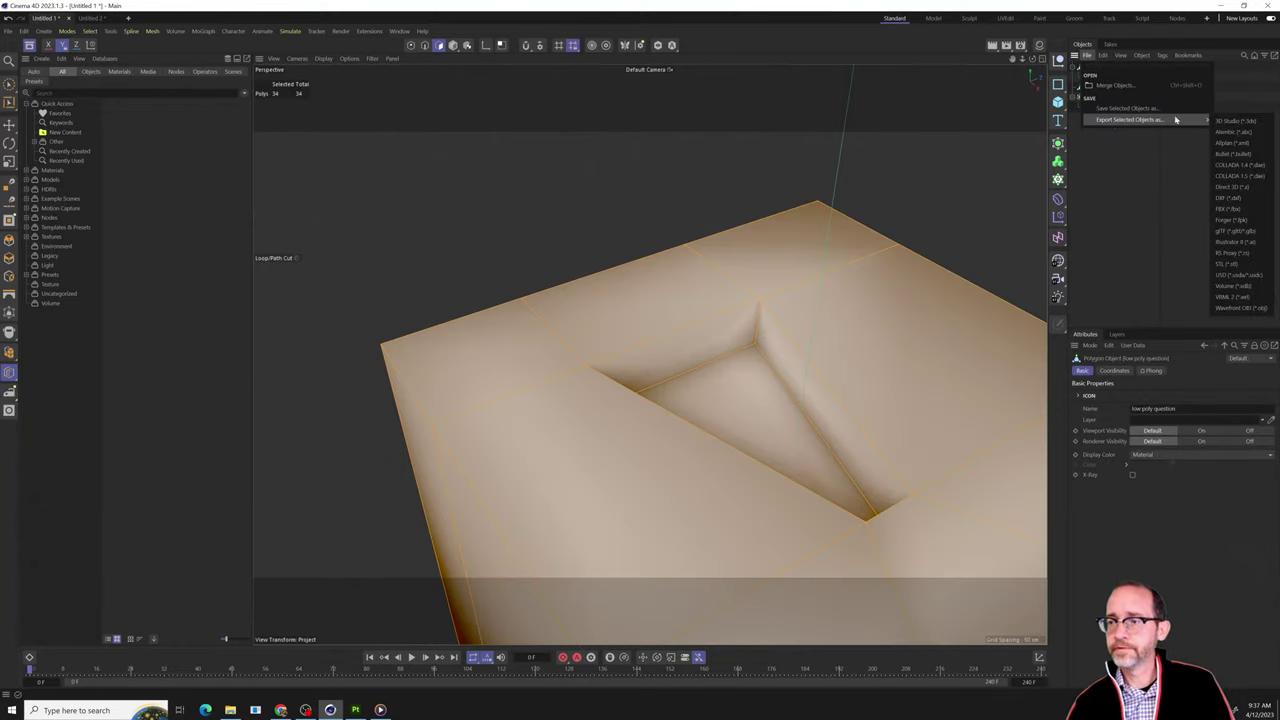
{"action": "left_click", "coordinate": [1243, 213]}
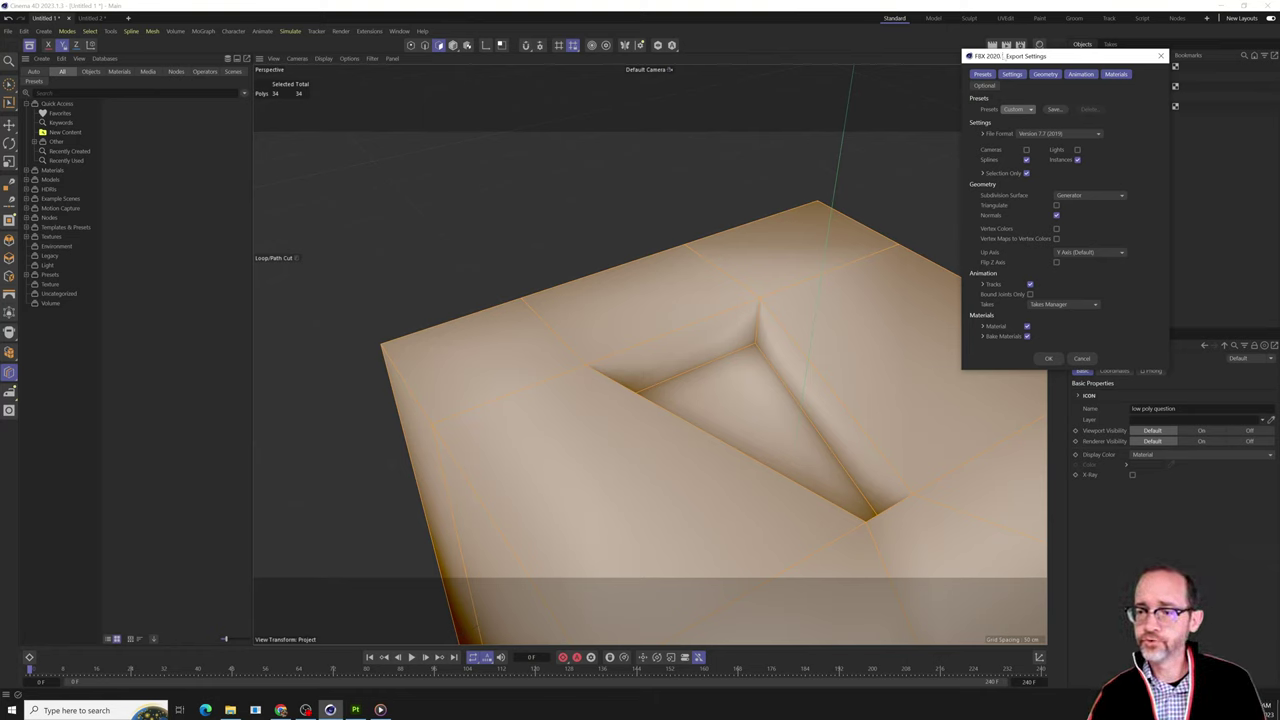
{"action": "left_click", "coordinate": [1048, 360]}
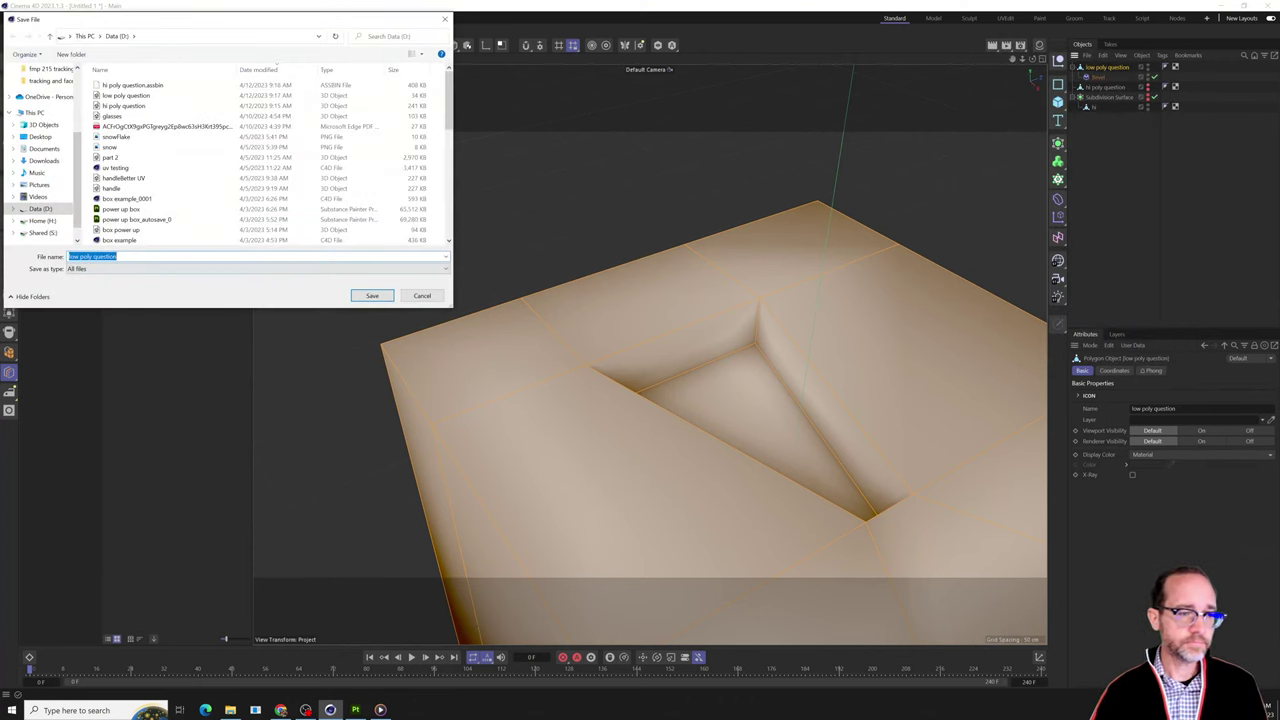
{"action": "left_click", "coordinate": [117, 256]}
{"action": "type", "text": "tw"}
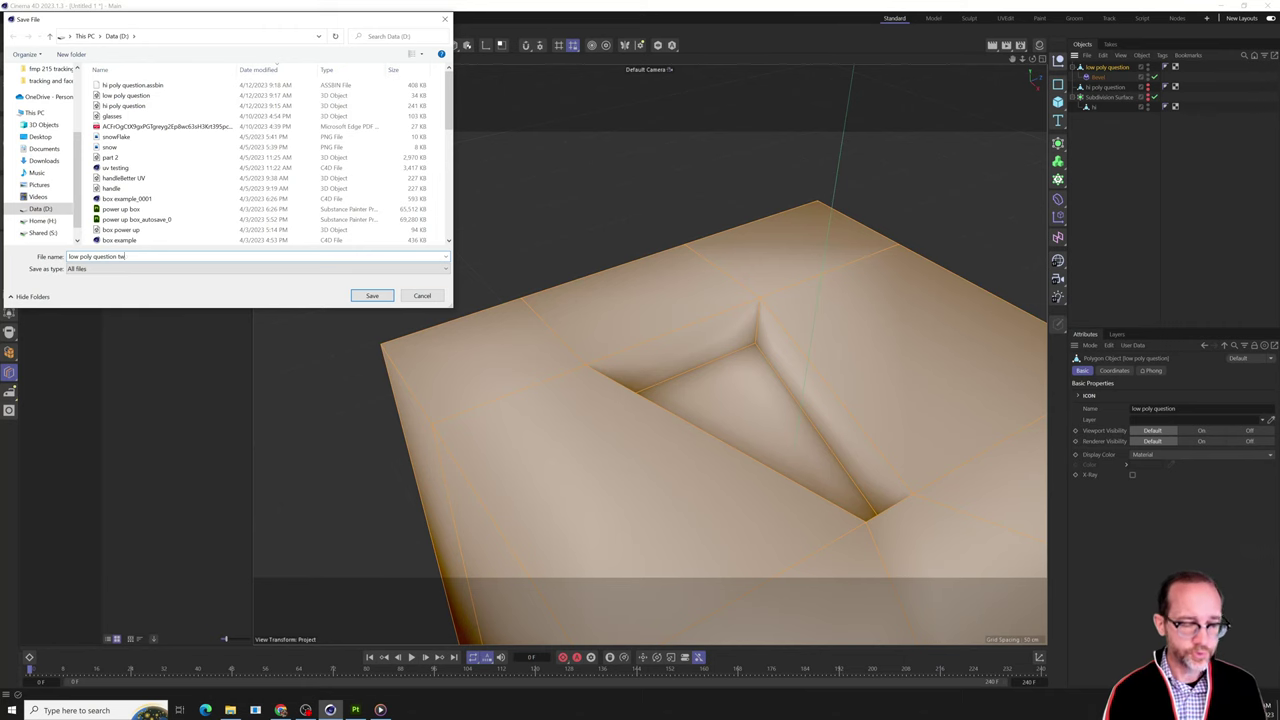
{"action": "type", "text": "o"}
{"action": "key", "text": "Return"}
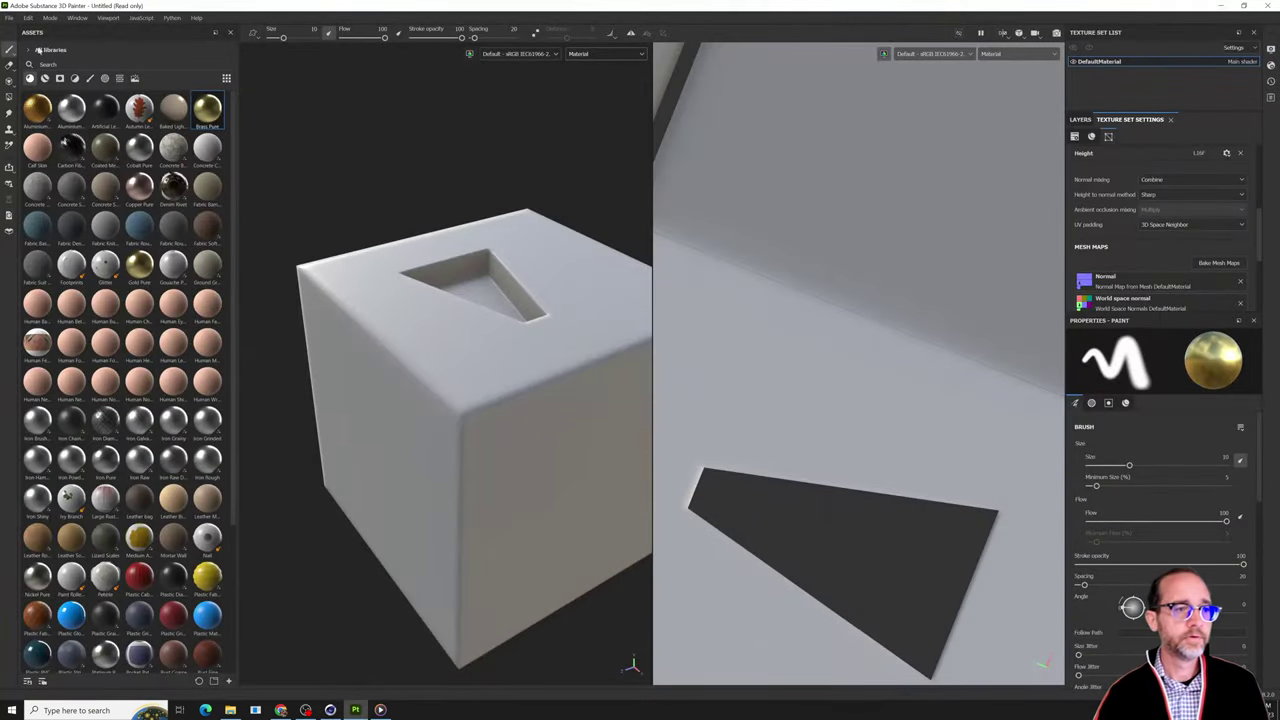
Replace the project's mesh with the file "low poly question two" in the project configuration, keeping Preserve strokes positions on mesh enabled.
{"action": "left_click", "coordinate": [9, 18]}
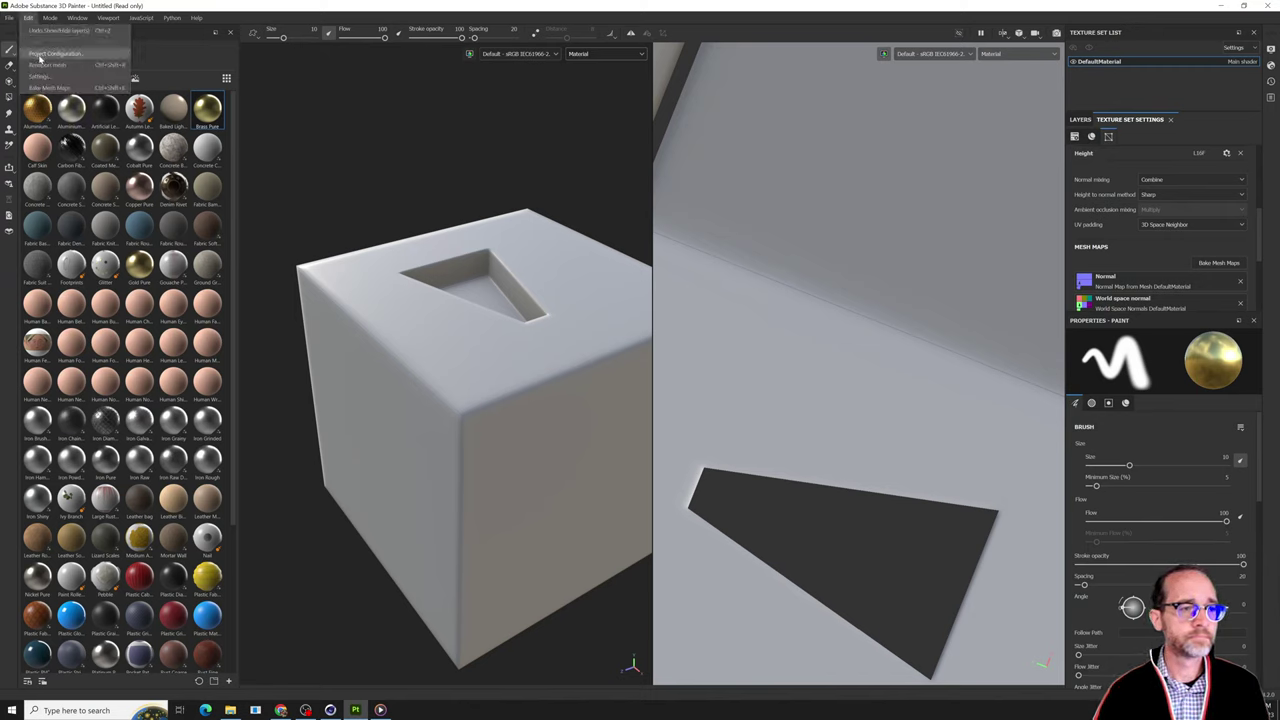
{"action": "left_click", "coordinate": [55, 53]}
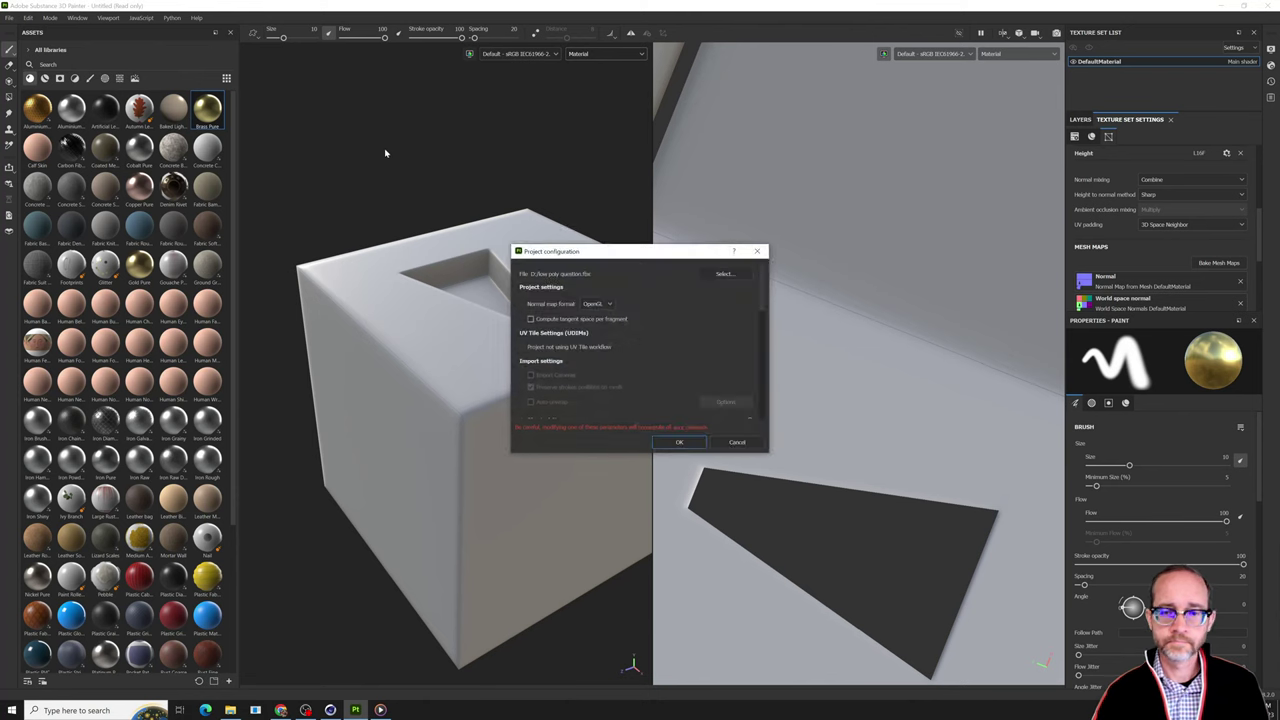
{"action": "left_click", "coordinate": [723, 274]}
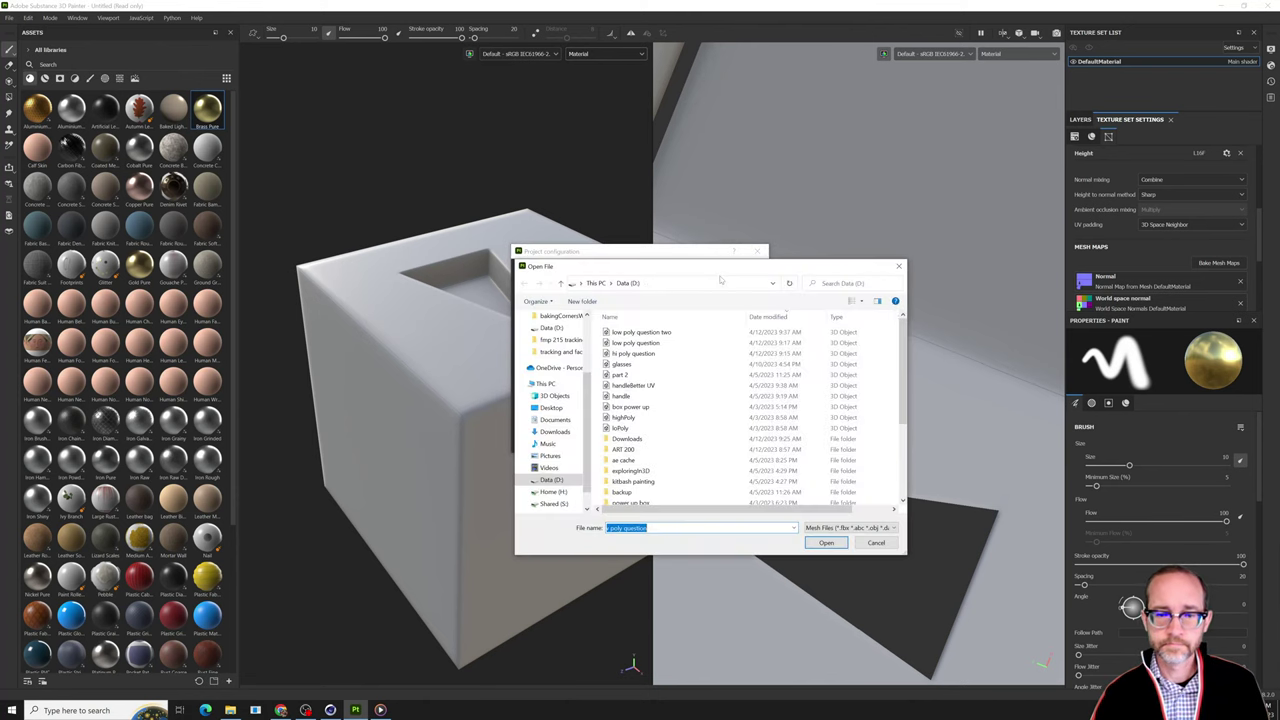
{"action": "left_click", "coordinate": [660, 332]}
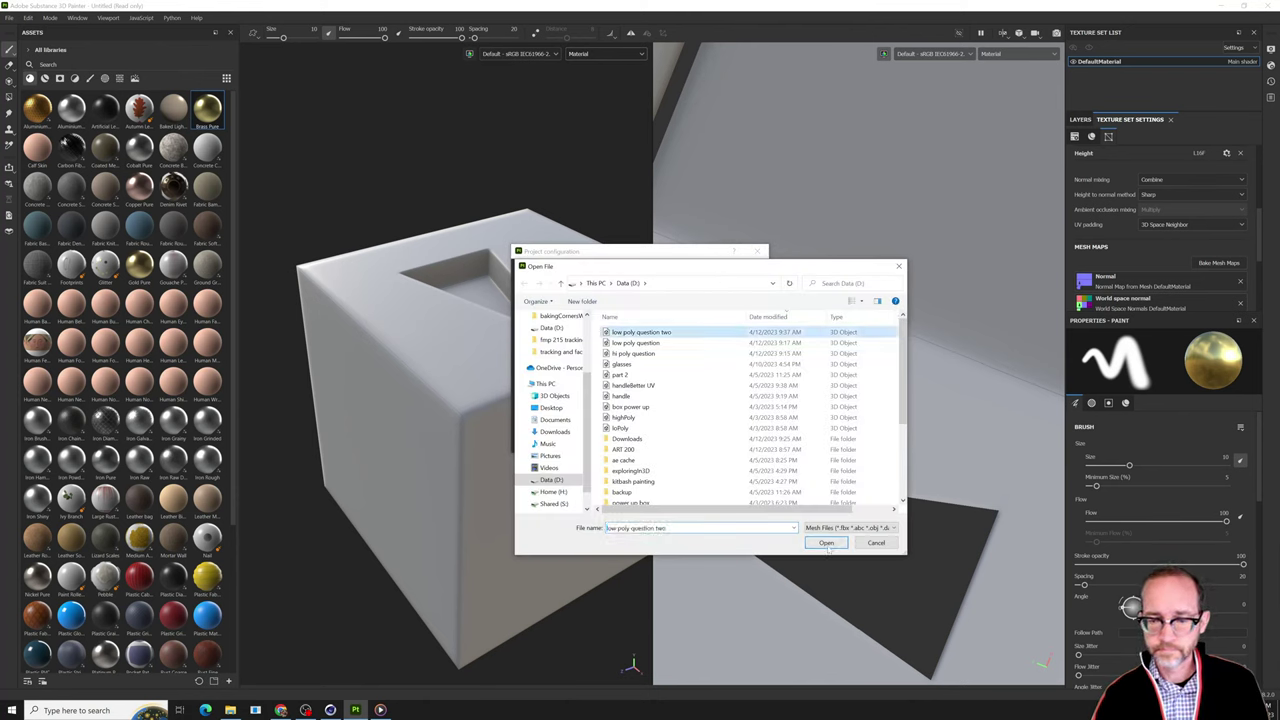
{"action": "left_click", "coordinate": [827, 544]}
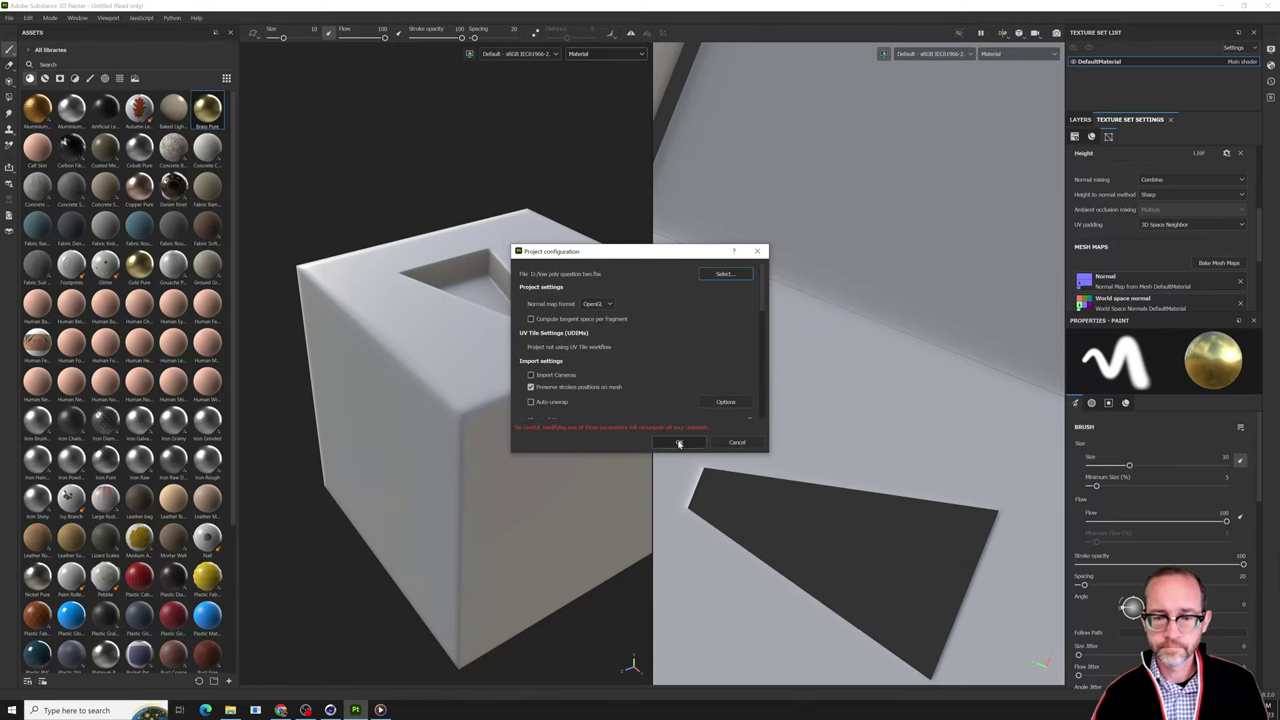
{"action": "left_click", "coordinate": [679, 443]}
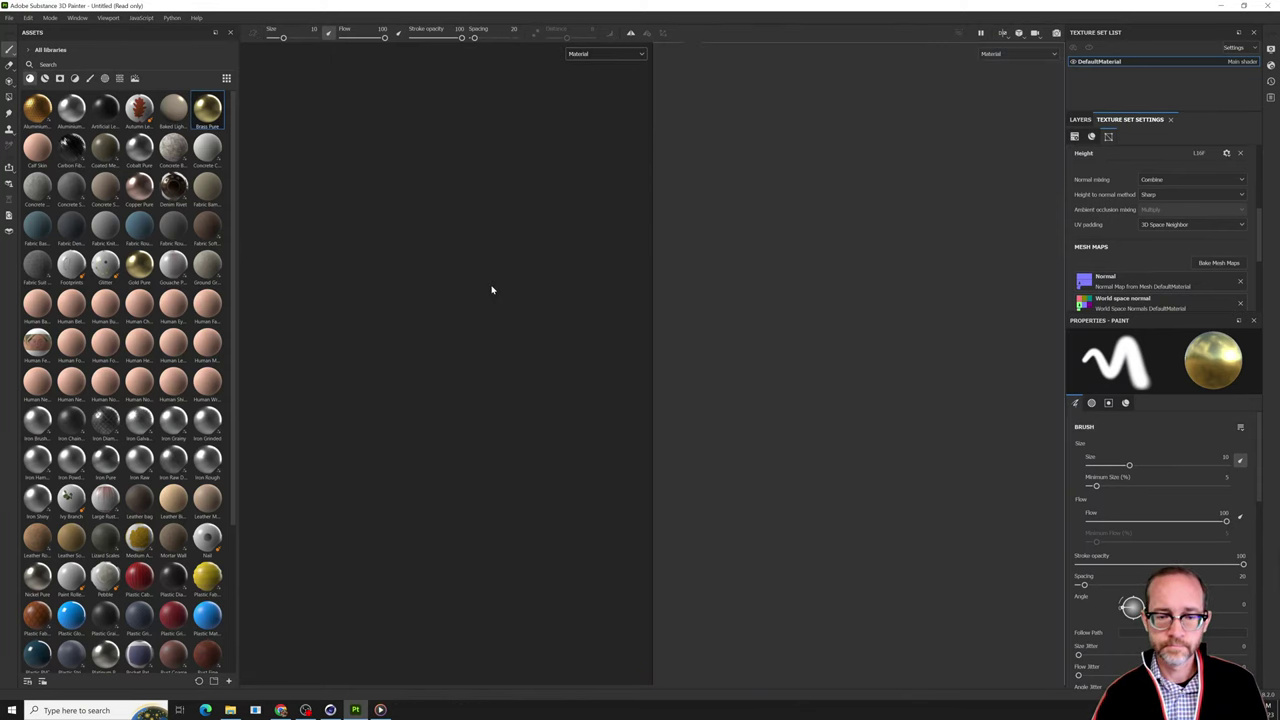
Raise the Sampling Radius of the Curvature baker in the mesh map baking settings.
{"action": "scroll", "coordinate": [497, 196], "scroll_direction": "up", "scroll_amount": 3}
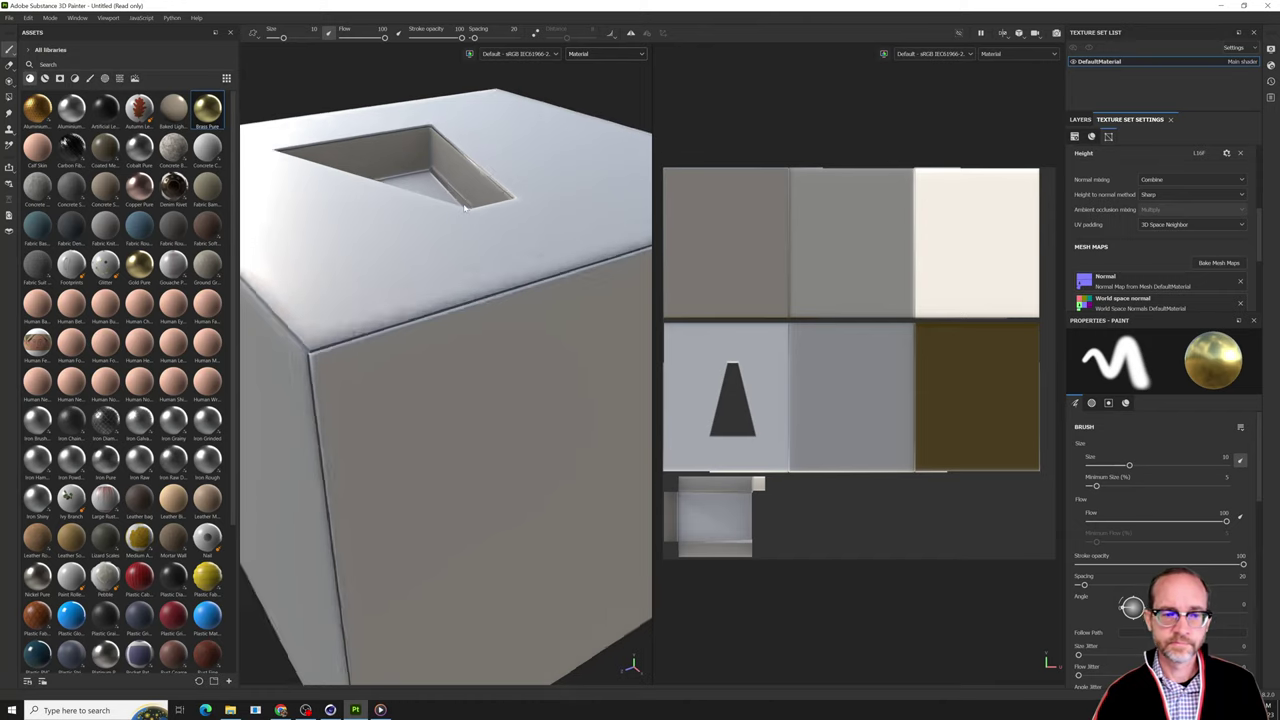
{"action": "left_click_drag", "start_coordinate": [497, 196], "coordinate": [554, 374], "text": "alt"}
{"action": "scroll", "coordinate": [548, 372], "scroll_direction": "up", "scroll_amount": 2}
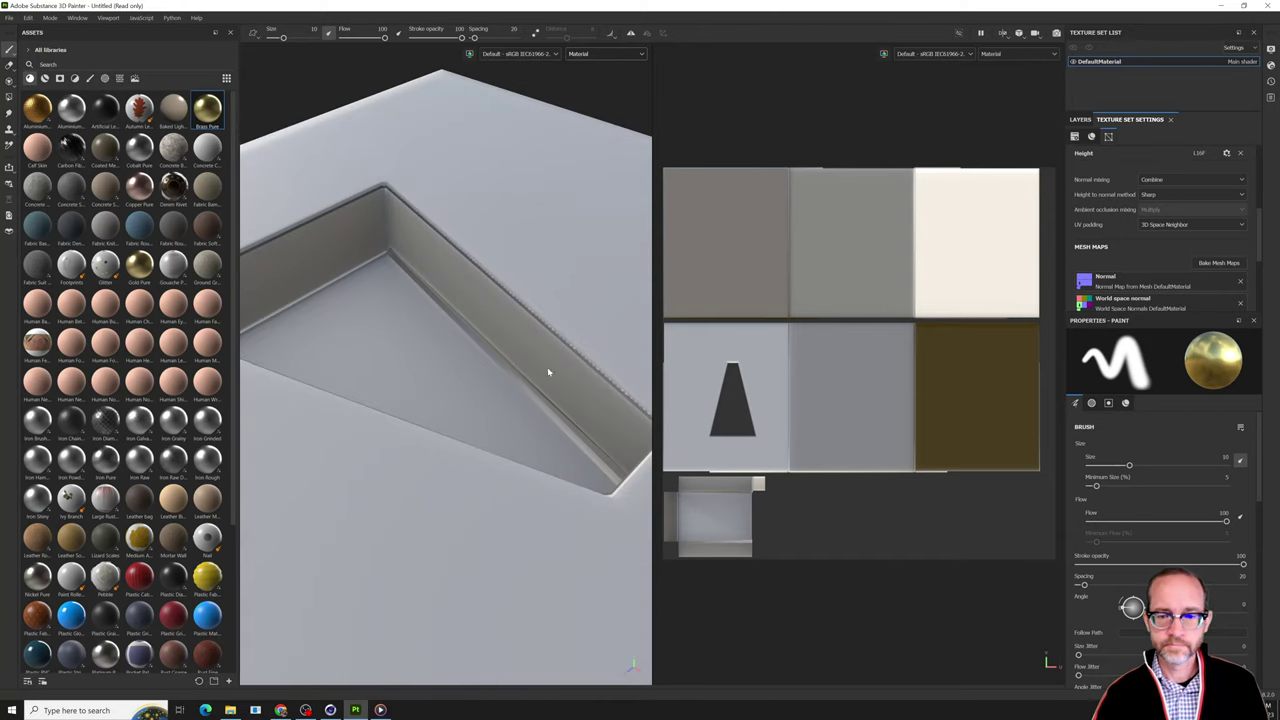
{"action": "left_click", "coordinate": [1080, 119]}
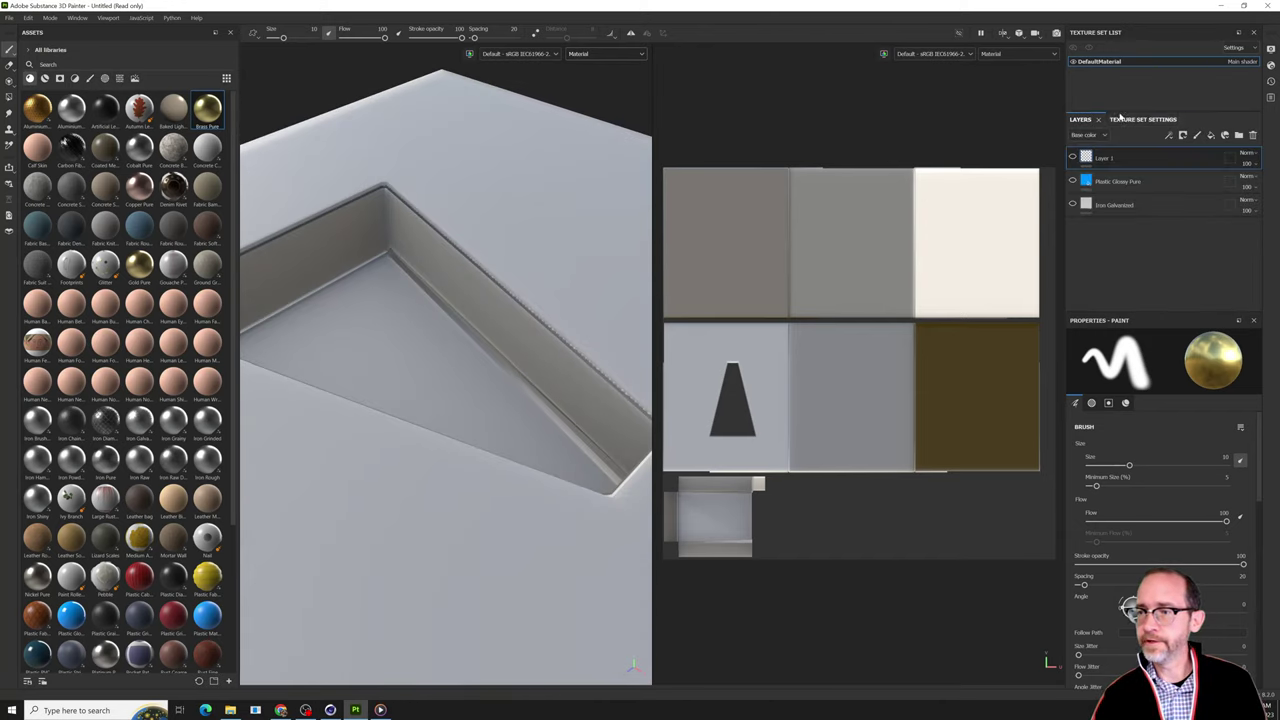
{"action": "left_click", "coordinate": [1135, 120]}
{"action": "left_click", "coordinate": [1214, 263]}
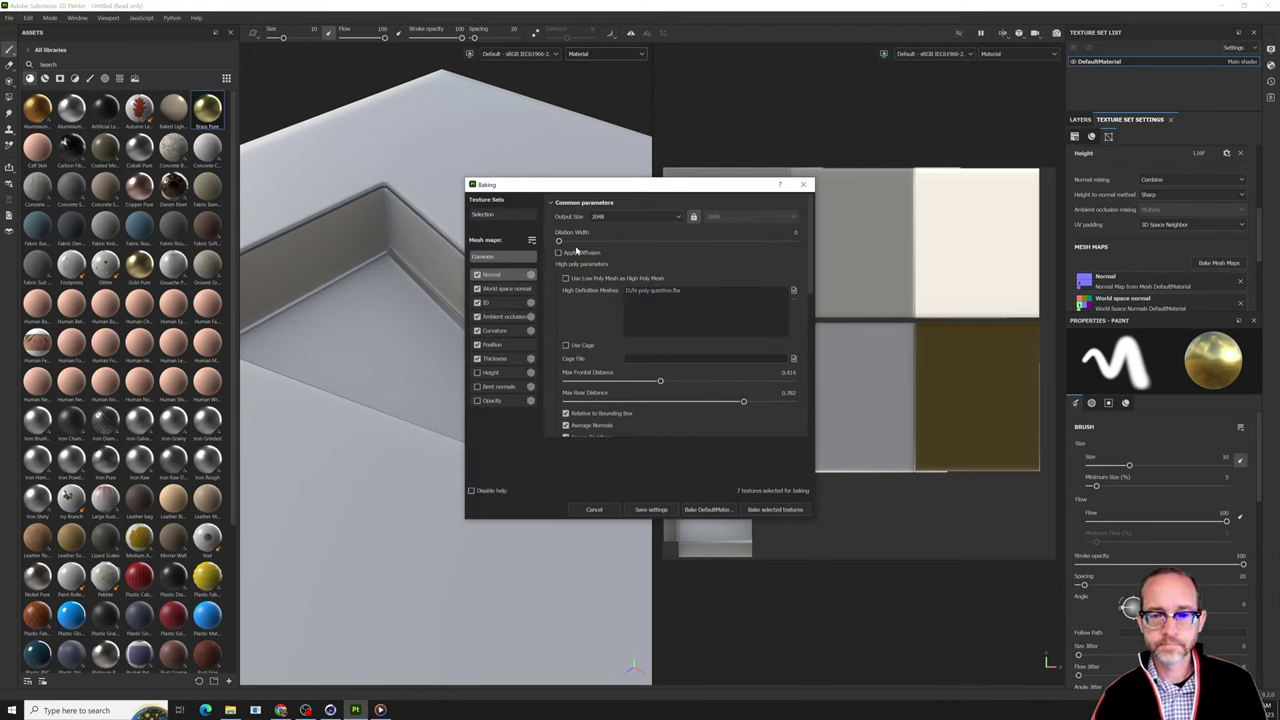
{"action": "left_click", "coordinate": [495, 330]}
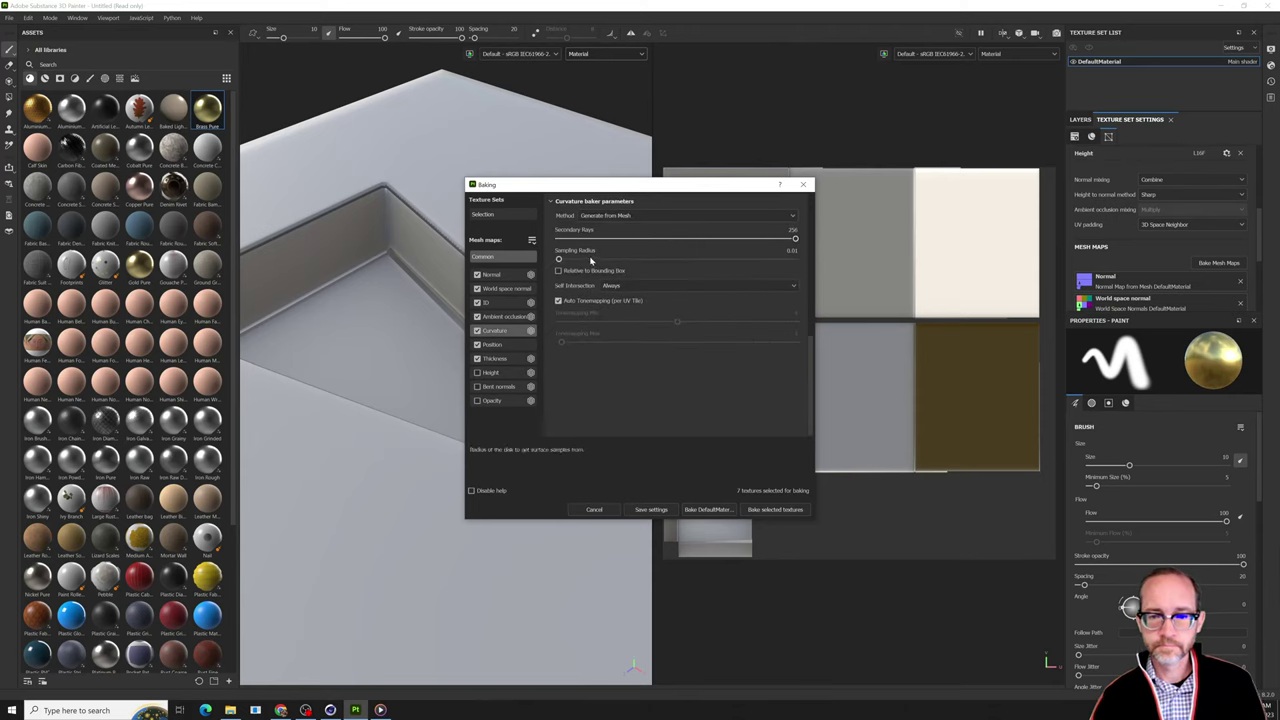
{"action": "left_click_drag", "start_coordinate": [590, 260], "coordinate": [785, 260]}
Bake the selected mesh maps and inspect the cube's outer edges and triangular recess.
{"action": "left_click", "coordinate": [776, 509]}
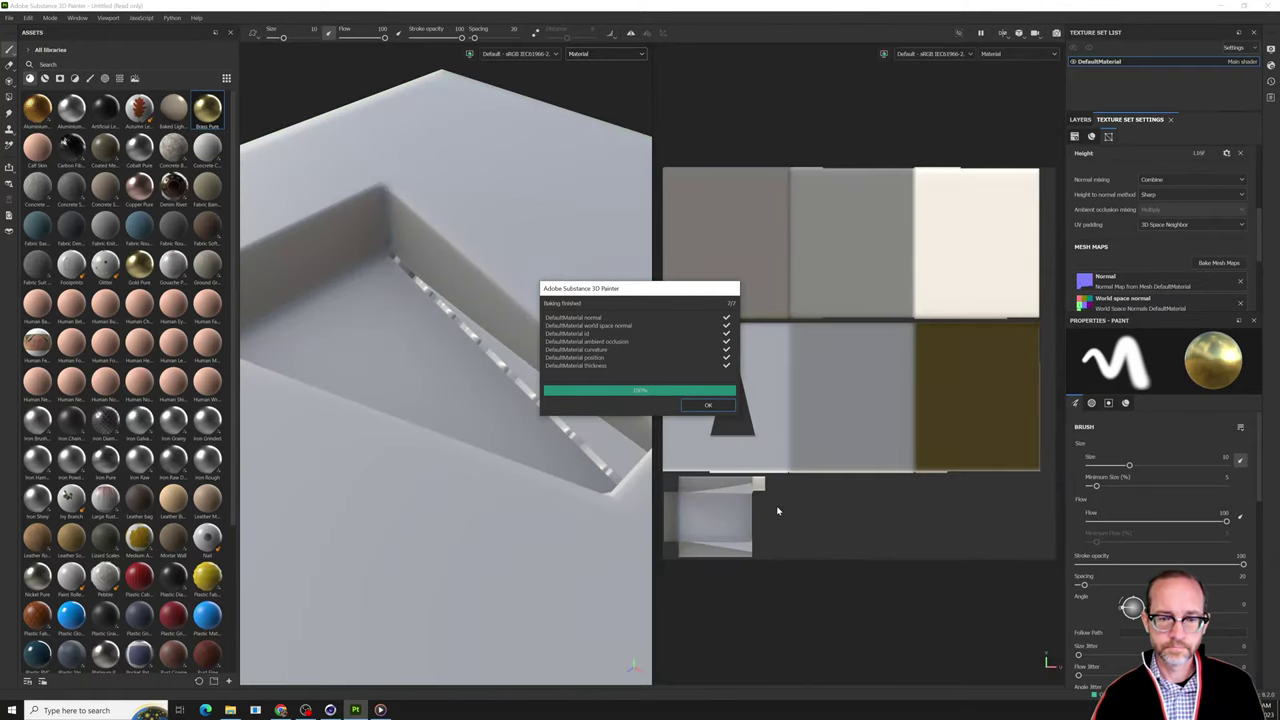
{"action": "left_click", "coordinate": [709, 407]}
{"action": "left_click_drag", "start_coordinate": [637, 420], "coordinate": [534, 443], "text": "alt"}
{"action": "scroll", "coordinate": [534, 448], "scroll_direction": "down", "scroll_amount": 4}
{"action": "left_click_drag", "start_coordinate": [555, 491], "coordinate": [510, 503], "text": "alt"}
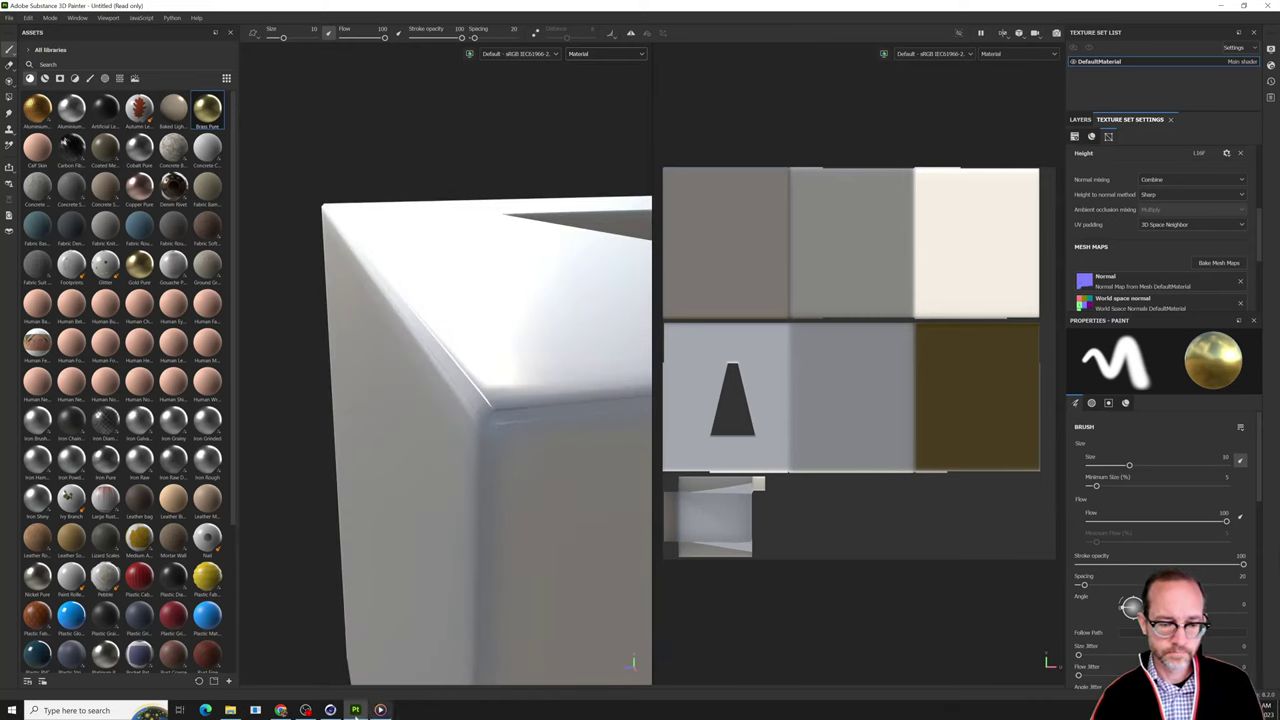
{"action": "left_click_drag", "start_coordinate": [506, 372], "coordinate": [310, 668], "text": "alt"}
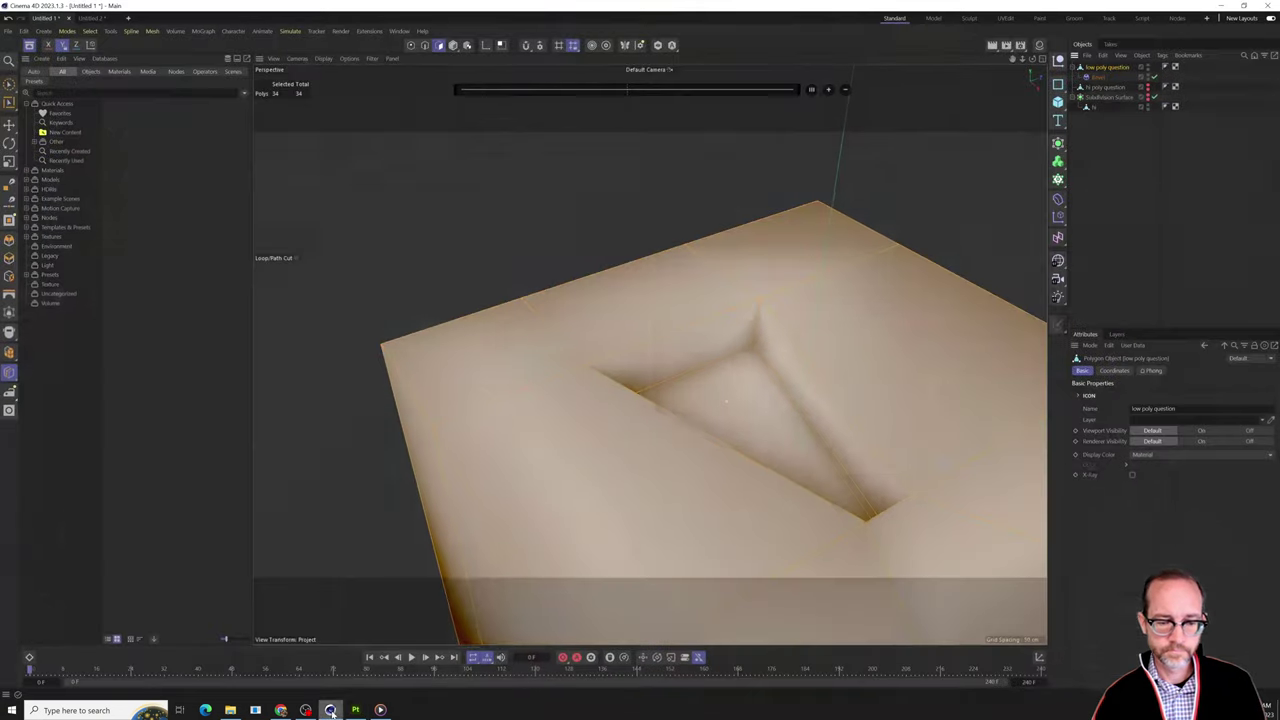
Switch to Cinema 4D and make a merged copy of the low poly question object and its Bevel with Connect Objects.
{"action": "left_click", "coordinate": [330, 710]}
{"action": "left_click", "coordinate": [1100, 78]}
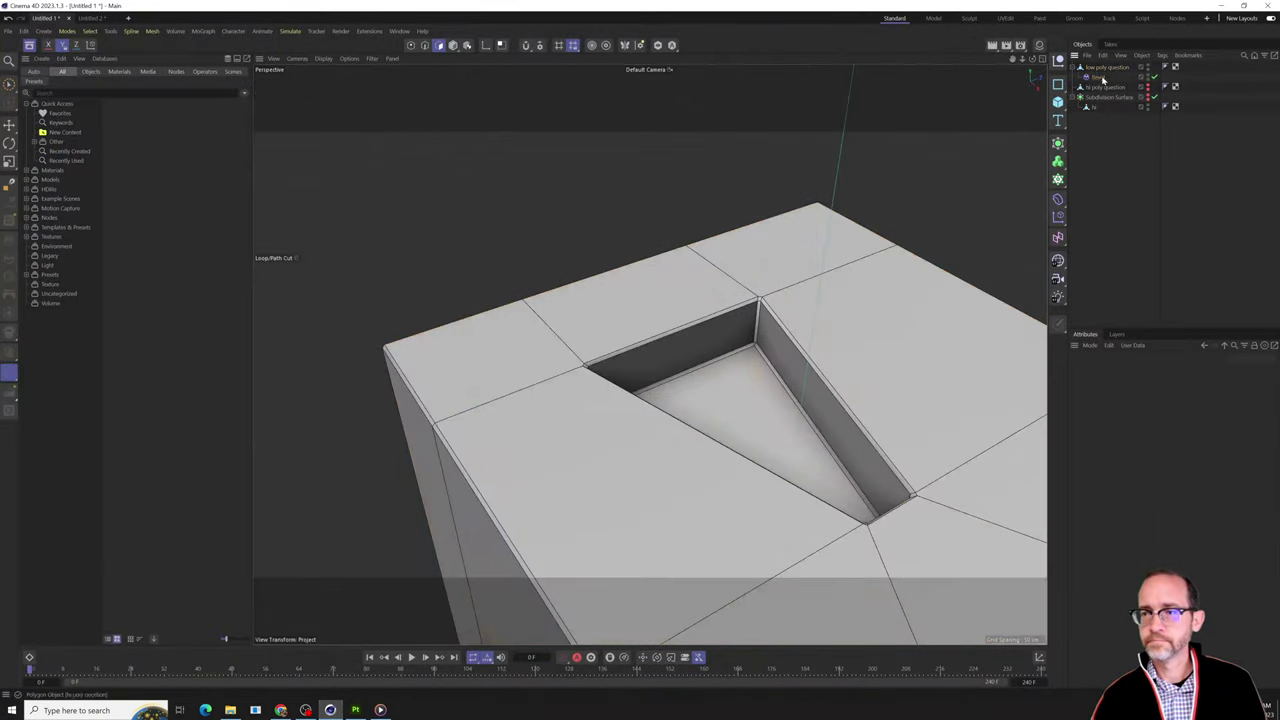
{"action": "left_click", "coordinate": [1101, 70]}
{"action": "right_click", "coordinate": [1101, 69]}
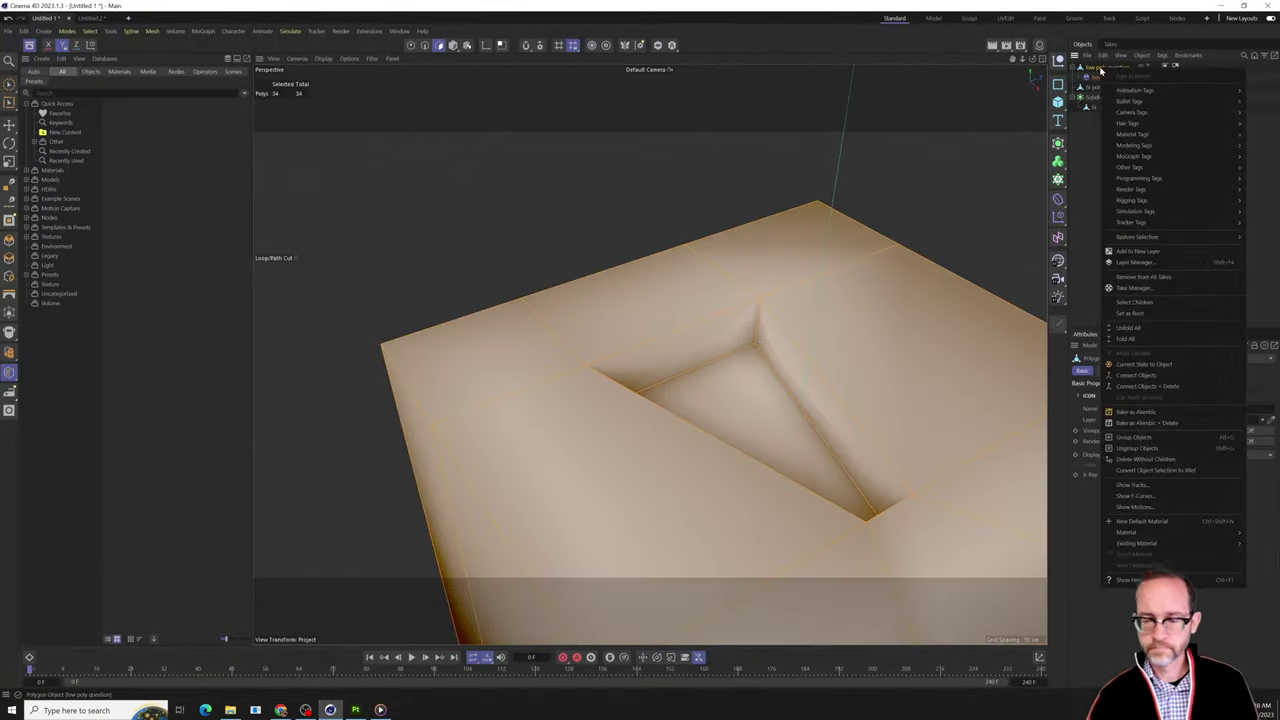
{"action": "left_click", "coordinate": [1126, 380]}
Hide the original low poly question object in the viewport and renderer, and select the merged copy.
{"action": "left_click", "coordinate": [1126, 78]}
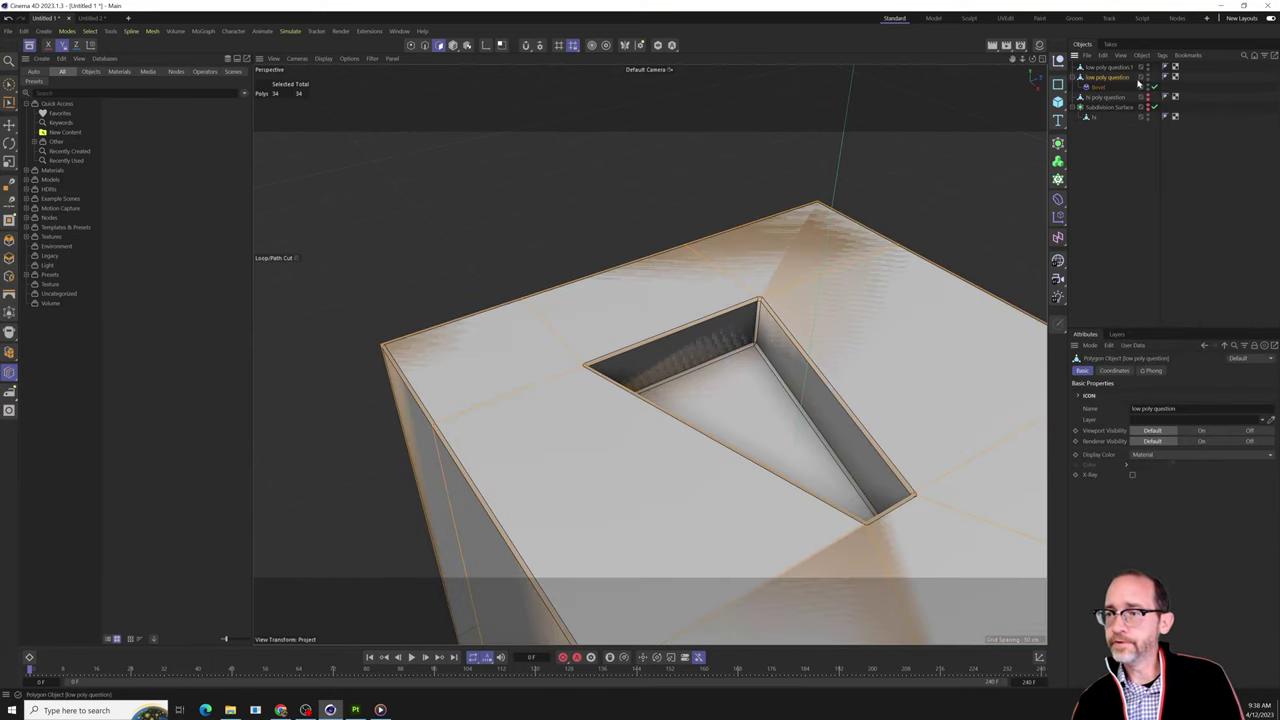
{"action": "left_click", "coordinate": [1147, 76]}
{"action": "left_click", "coordinate": [1147, 76]}
{"action": "left_click", "coordinate": [1147, 76]}
{"action": "left_click", "coordinate": [1147, 76]}
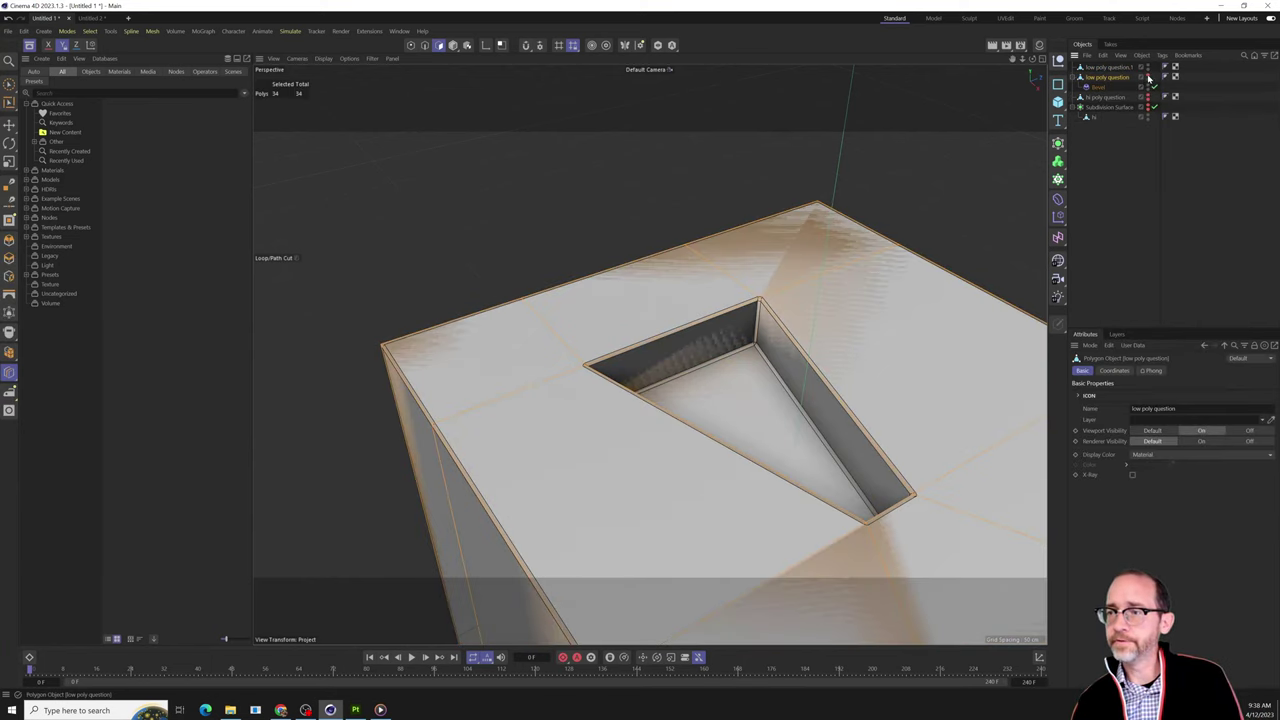
{"action": "left_click", "coordinate": [1147, 76]}
{"action": "left_click", "coordinate": [1147, 79]}
{"action": "left_click", "coordinate": [1147, 79]}
{"action": "left_click", "coordinate": [1100, 68]}
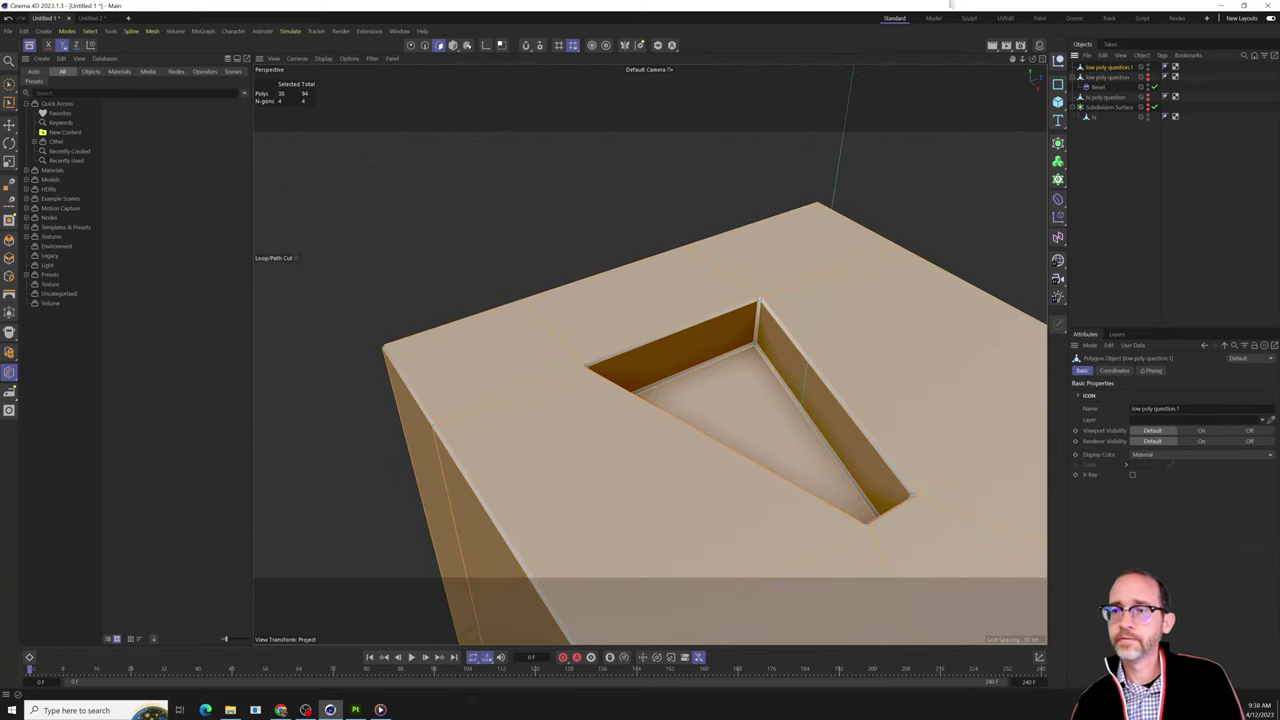
Reset the merged copy's UVs in the UV editing layout and unwrap it with Automatic UV in Cubic mode, 2% spacing.
{"action": "left_click", "coordinate": [1005, 18]}
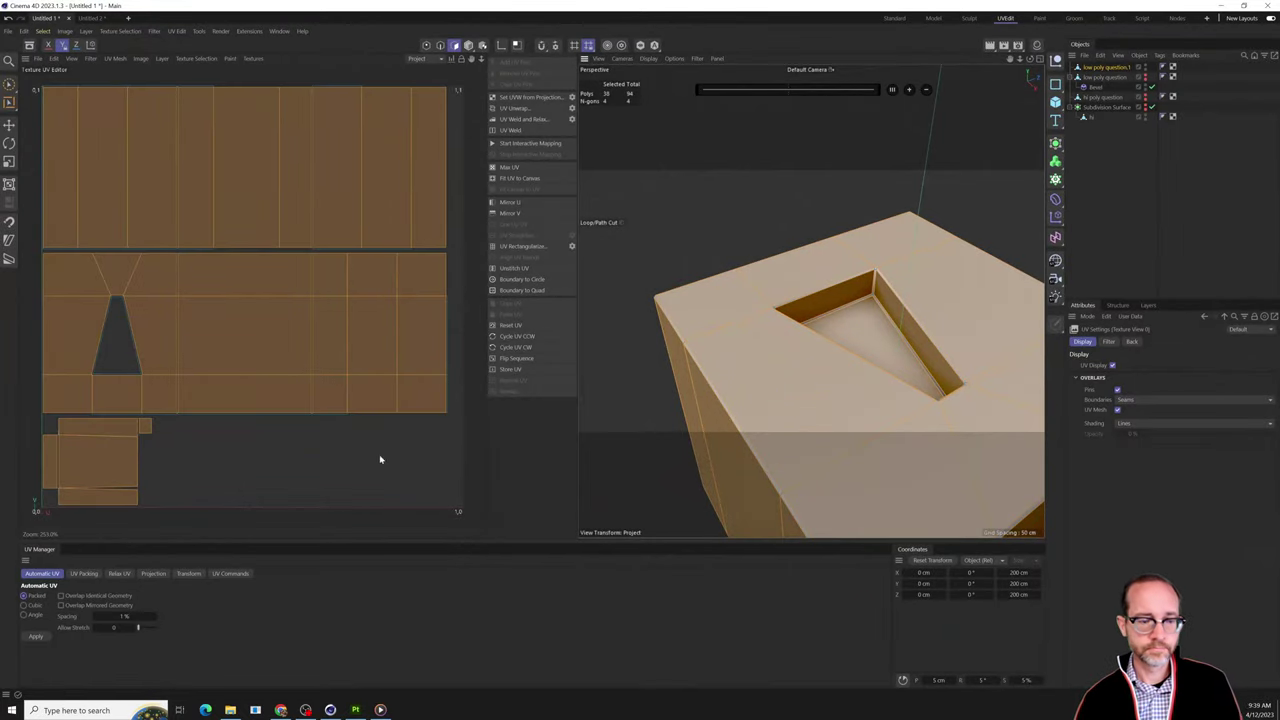
{"action": "left_click", "coordinate": [508, 326]}
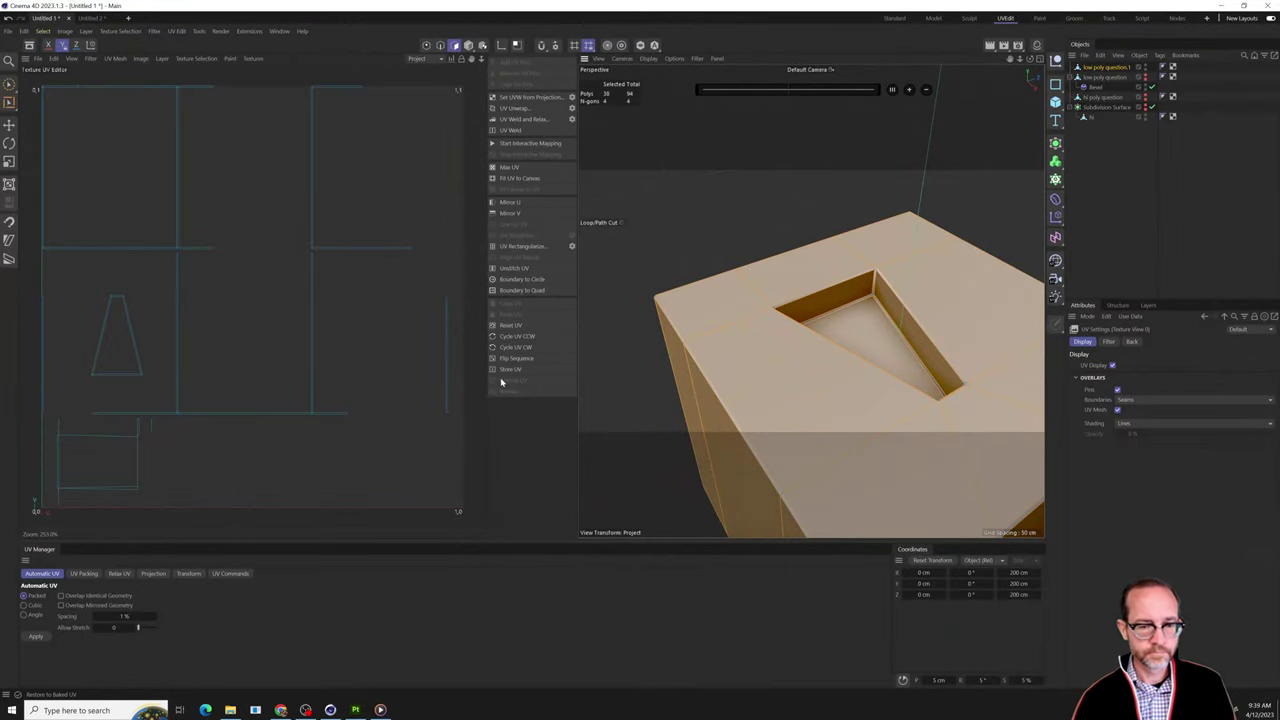
{"action": "left_click", "coordinate": [508, 327]}
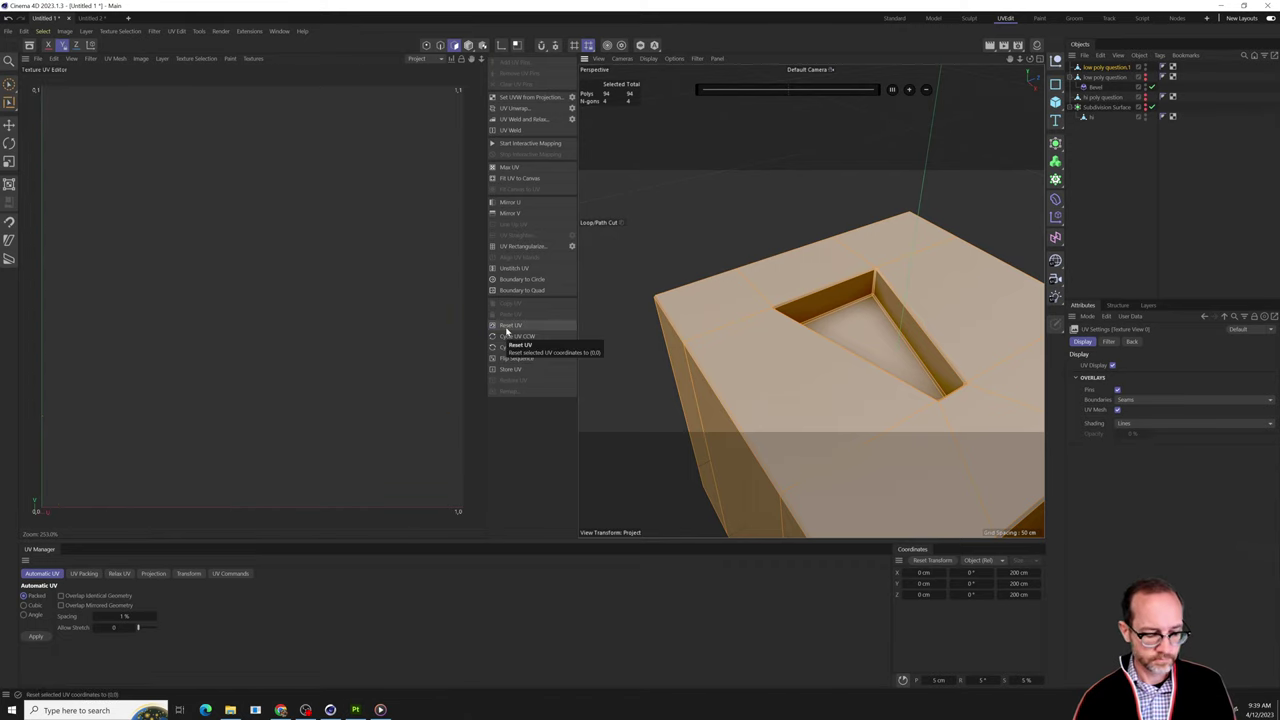
{"action": "left_click", "coordinate": [34, 637]}
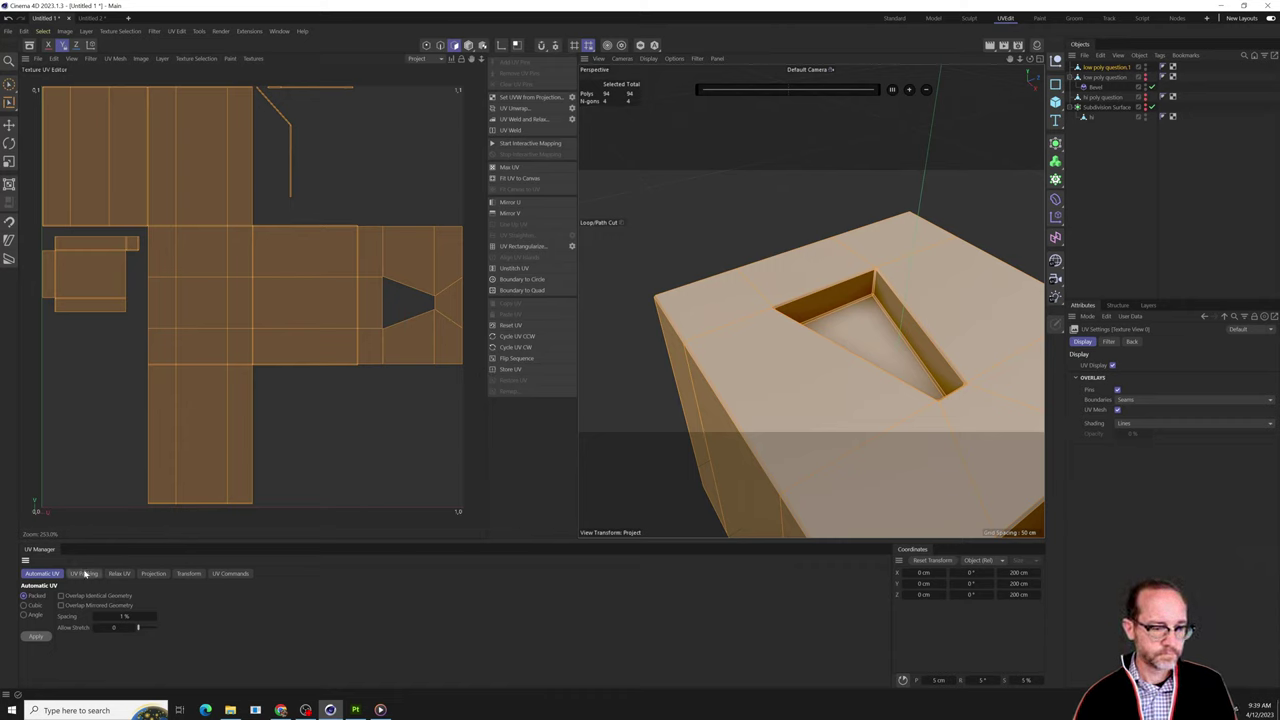
{"action": "left_click", "coordinate": [33, 606]}
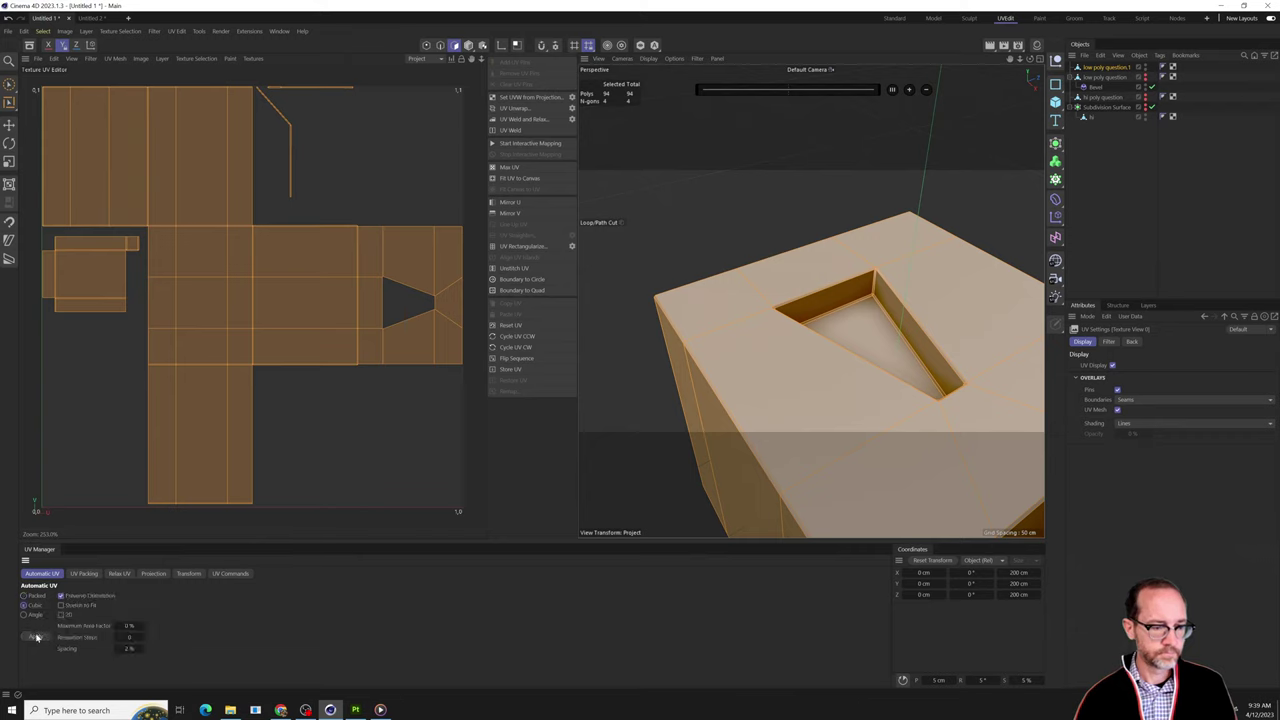
{"action": "left_click", "coordinate": [35, 638]}
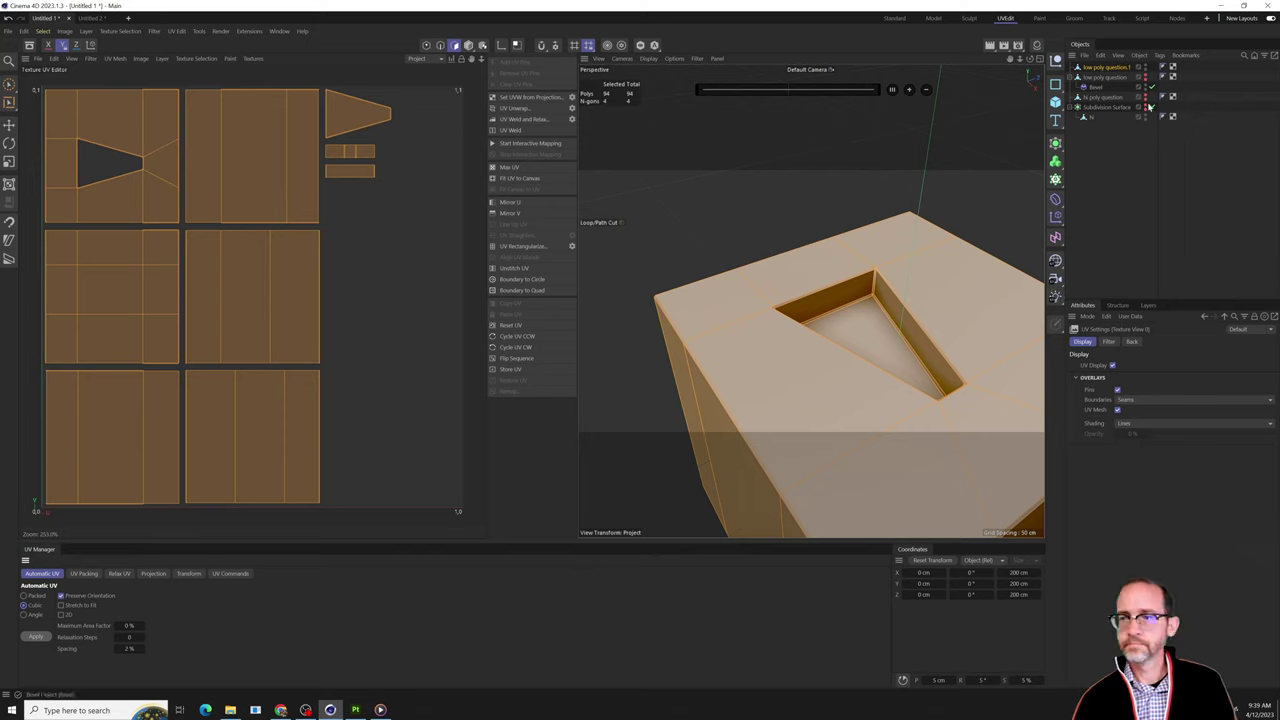
Export the merged, unwrapped low poly object as an FBX file named "low poly question three".
{"action": "left_click", "coordinate": [1085, 56]}
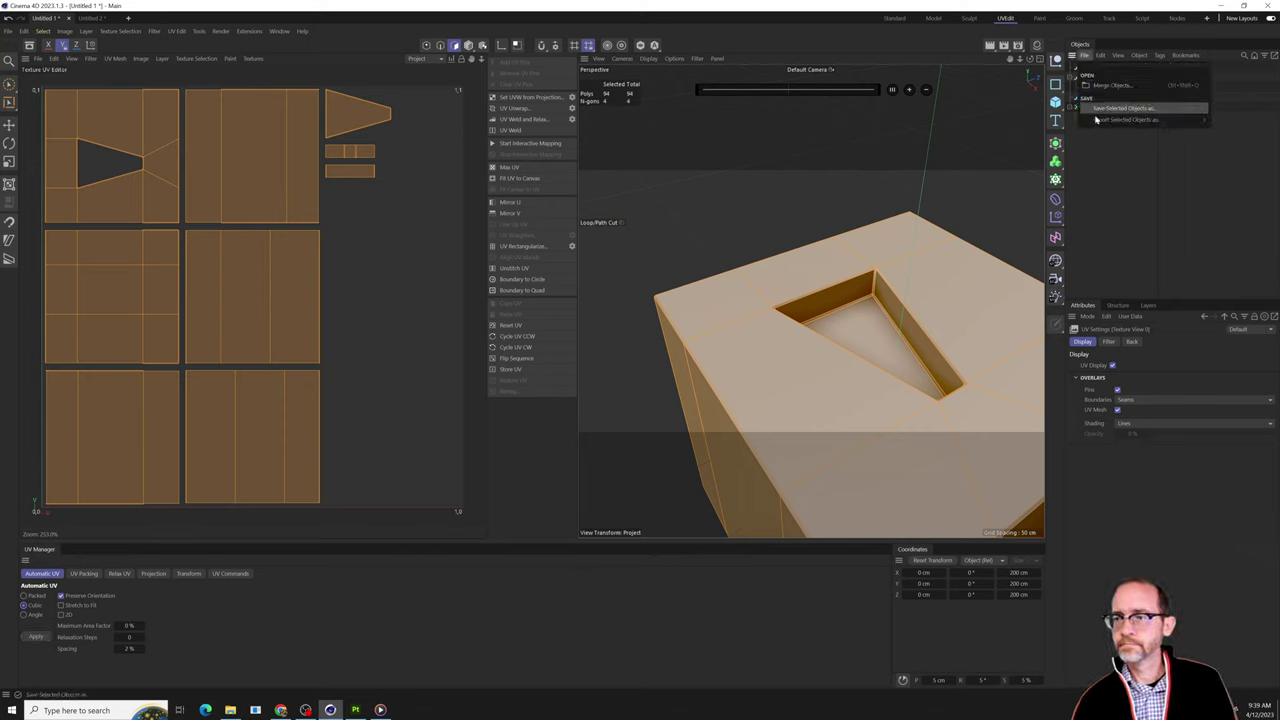
{"action": "mouse_move", "coordinate": [1100, 120]}
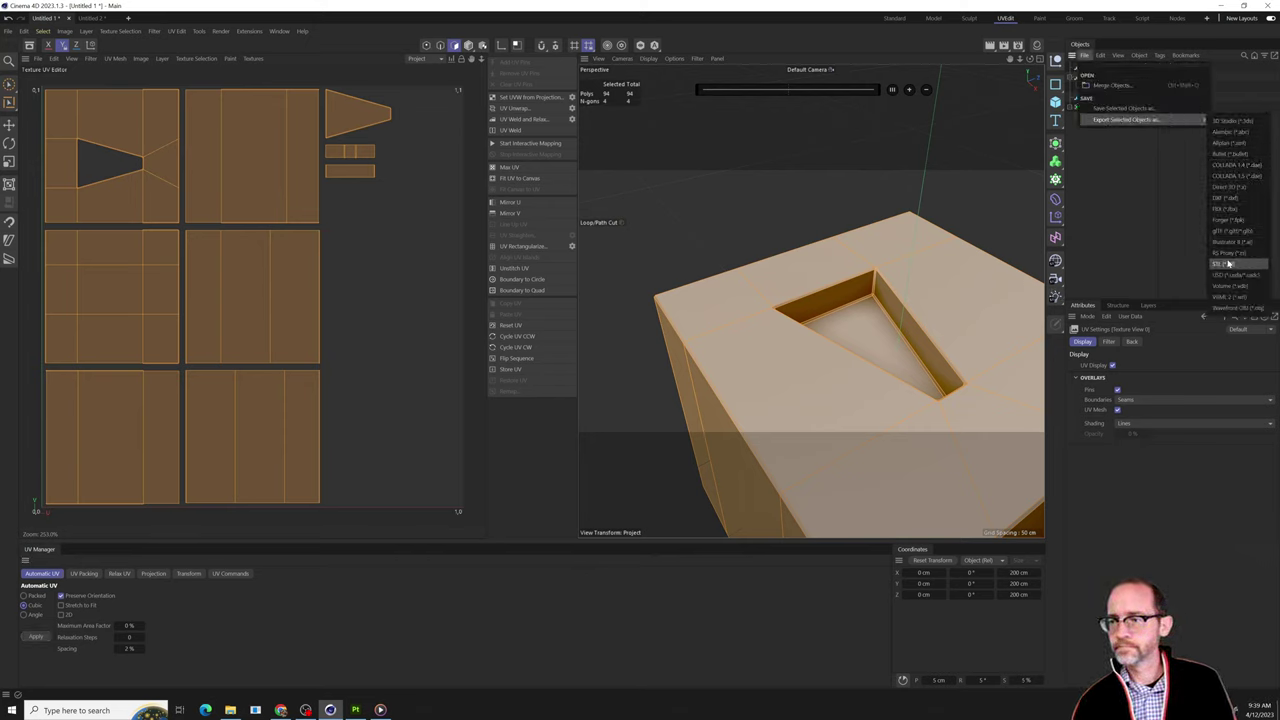
{"action": "left_click", "coordinate": [1225, 209]}
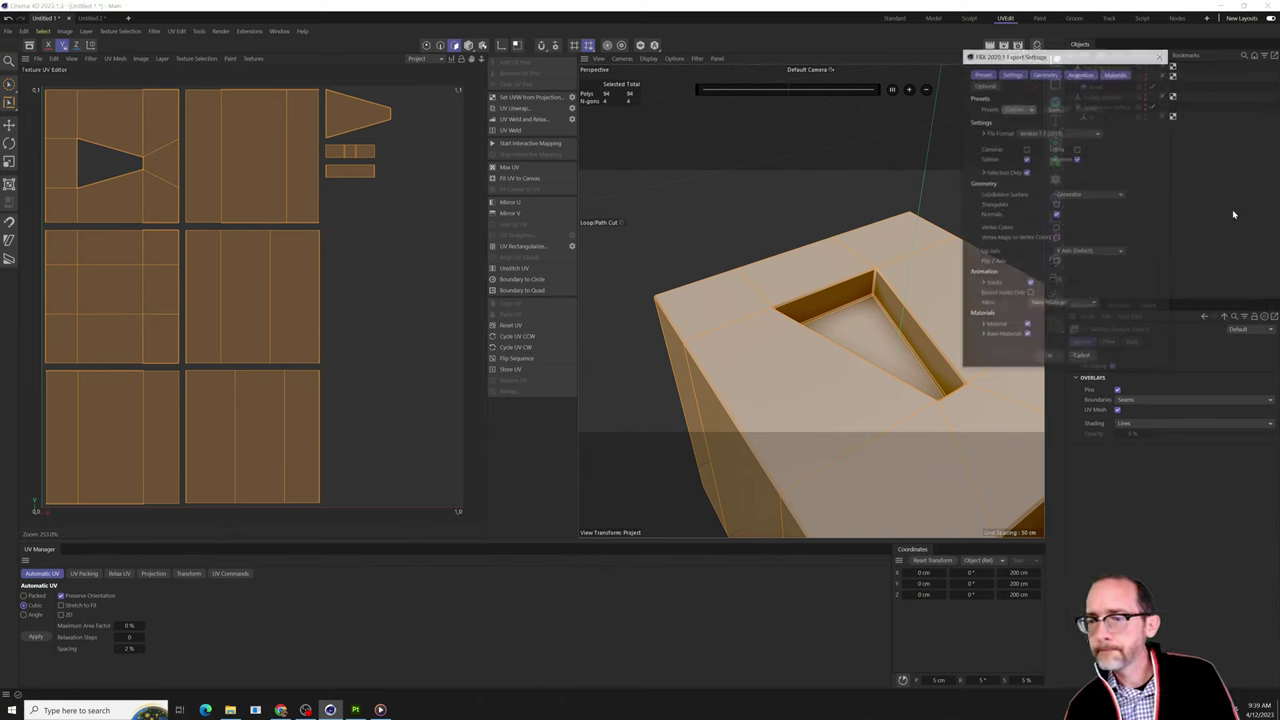
{"action": "left_click", "coordinate": [1048, 357]}
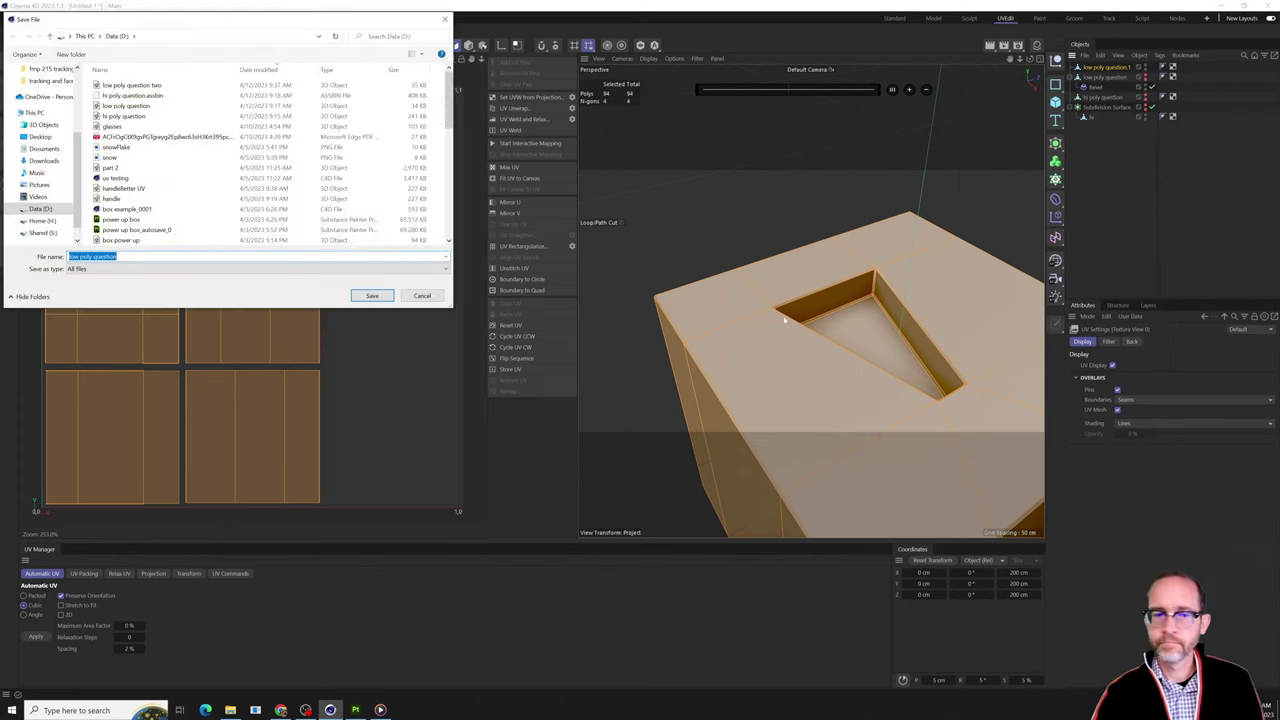
{"action": "left_click", "coordinate": [372, 297]}
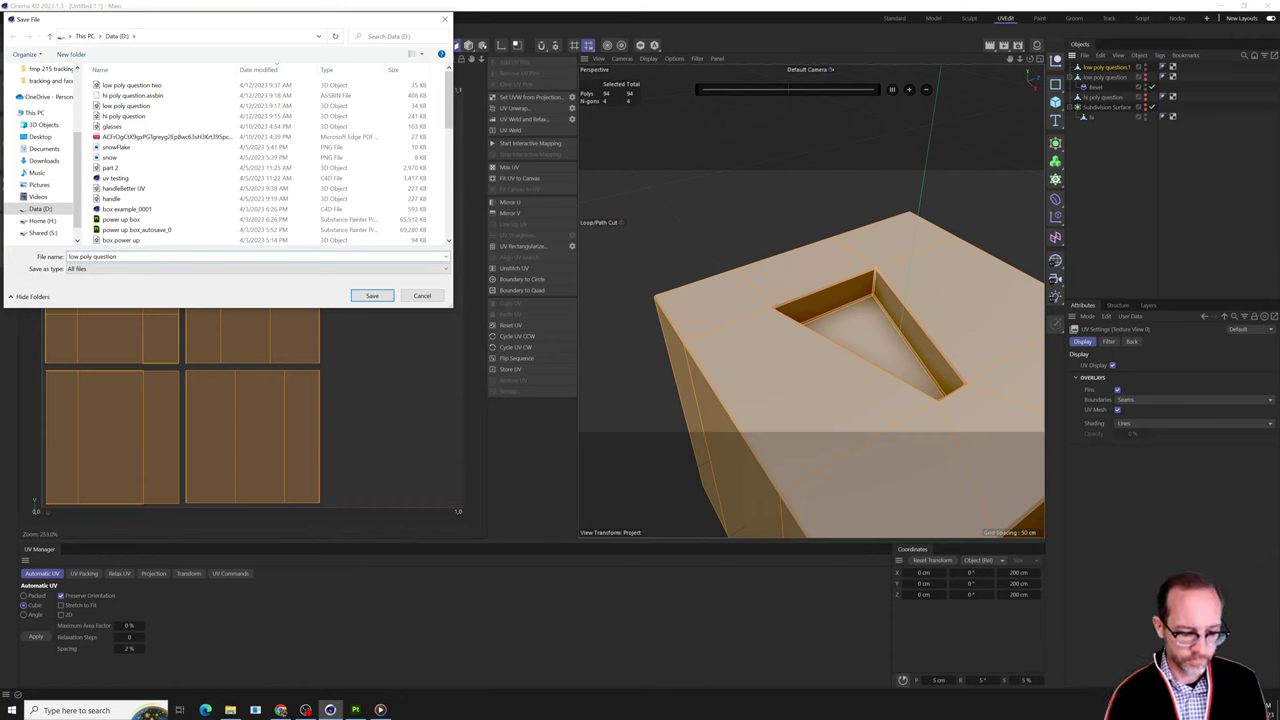
{"action": "type", "text": "three"}
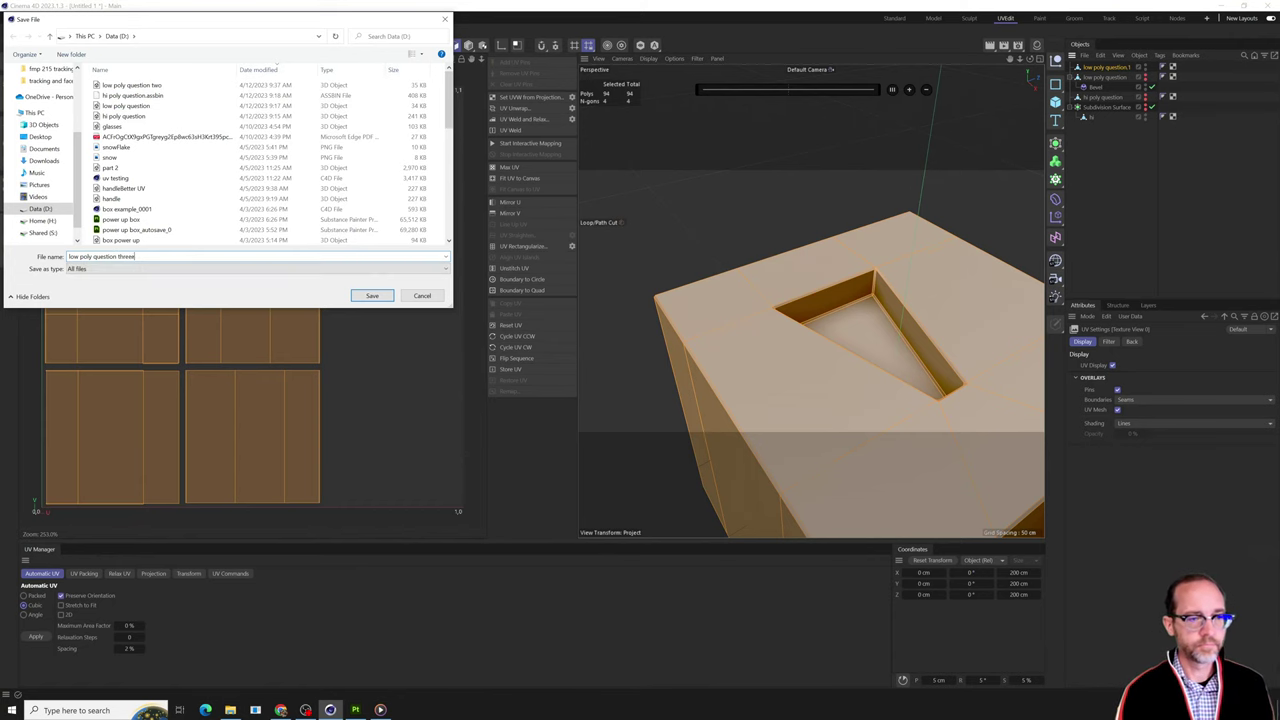
{"action": "key", "text": "Return"}
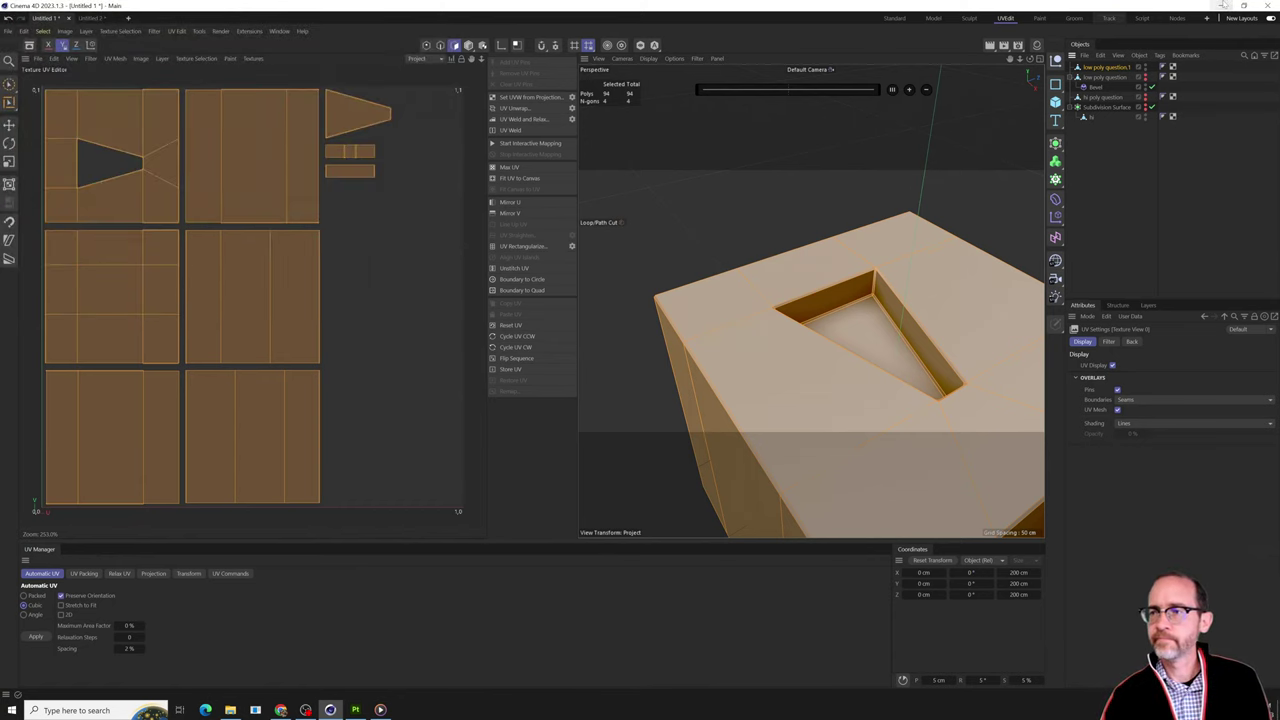
Switch to Substance 3D Painter and replace the project's mesh with the file "low poly question threee".
{"action": "left_click", "coordinate": [1221, 5]}
{"action": "mouse_move", "coordinate": [412, 350]}
{"action": "left_mouse_down", "text": "alt"}
{"action": "mouse_move", "coordinate": [427, 299]}
{"action": "mouse_move", "coordinate": [405, 262]}
{"action": "left_mouse_up", "text": "alt"}
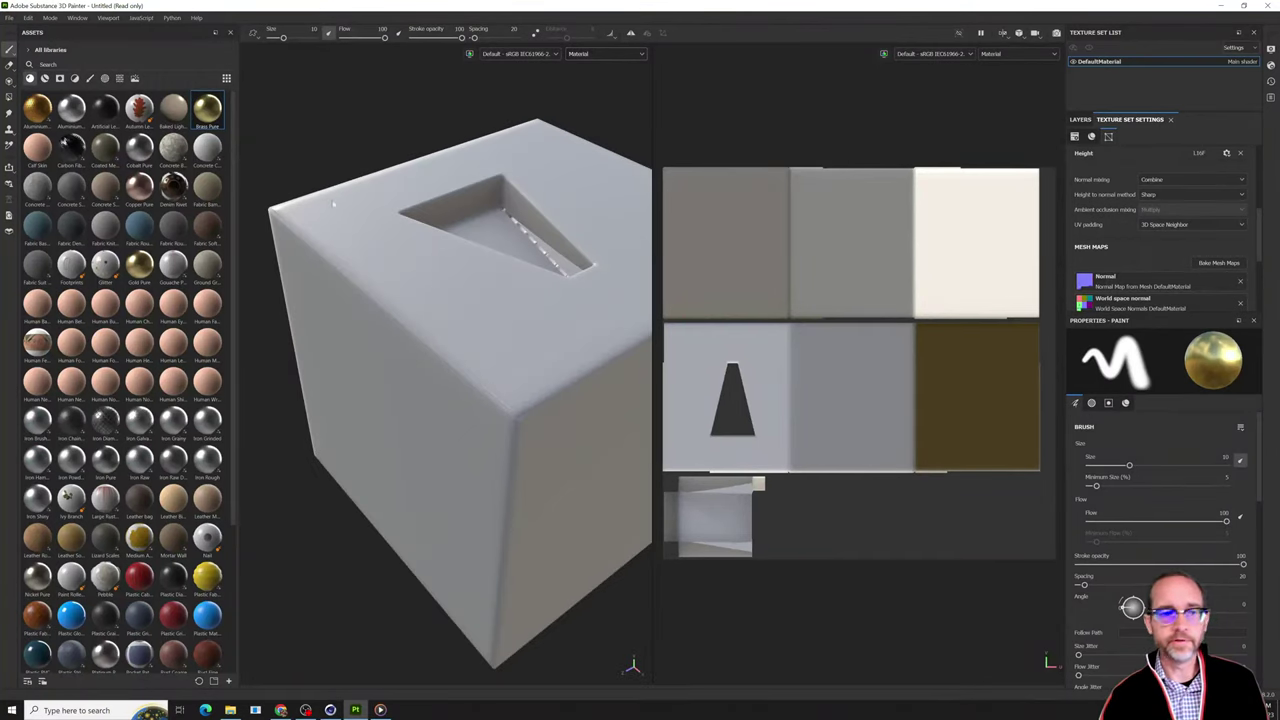
{"action": "left_click", "coordinate": [28, 20]}
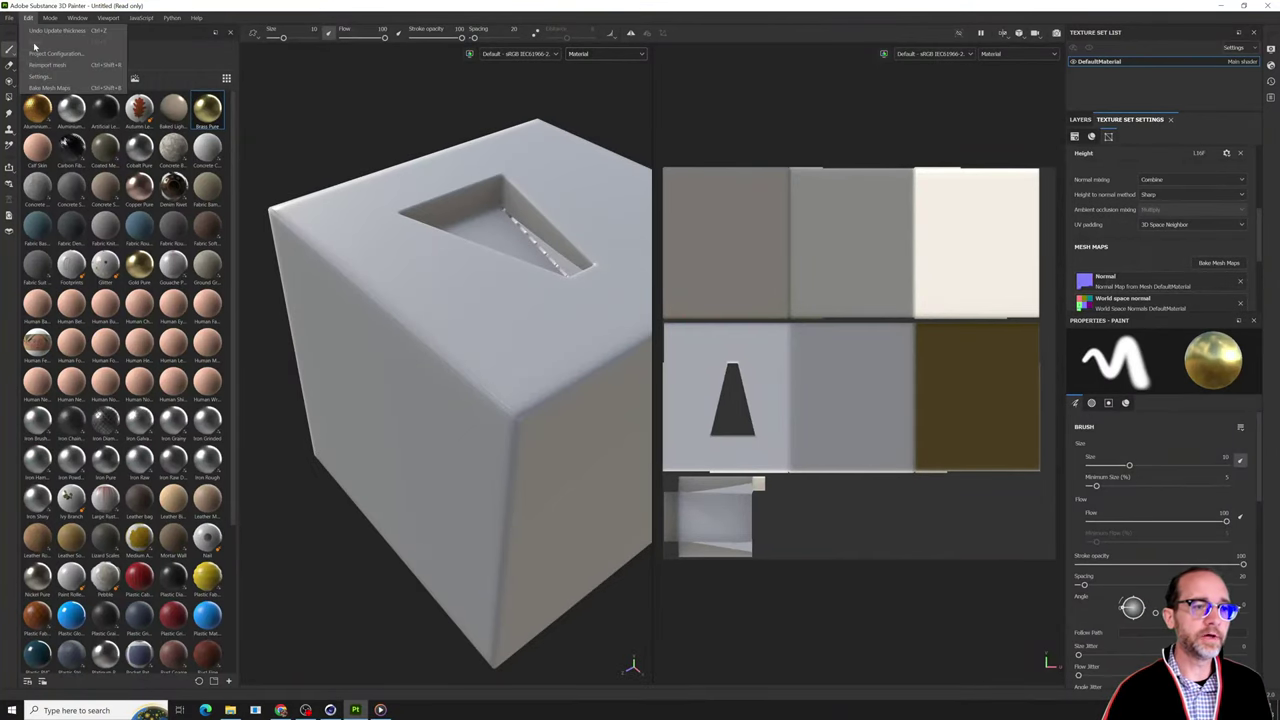
{"action": "left_click", "coordinate": [52, 53]}
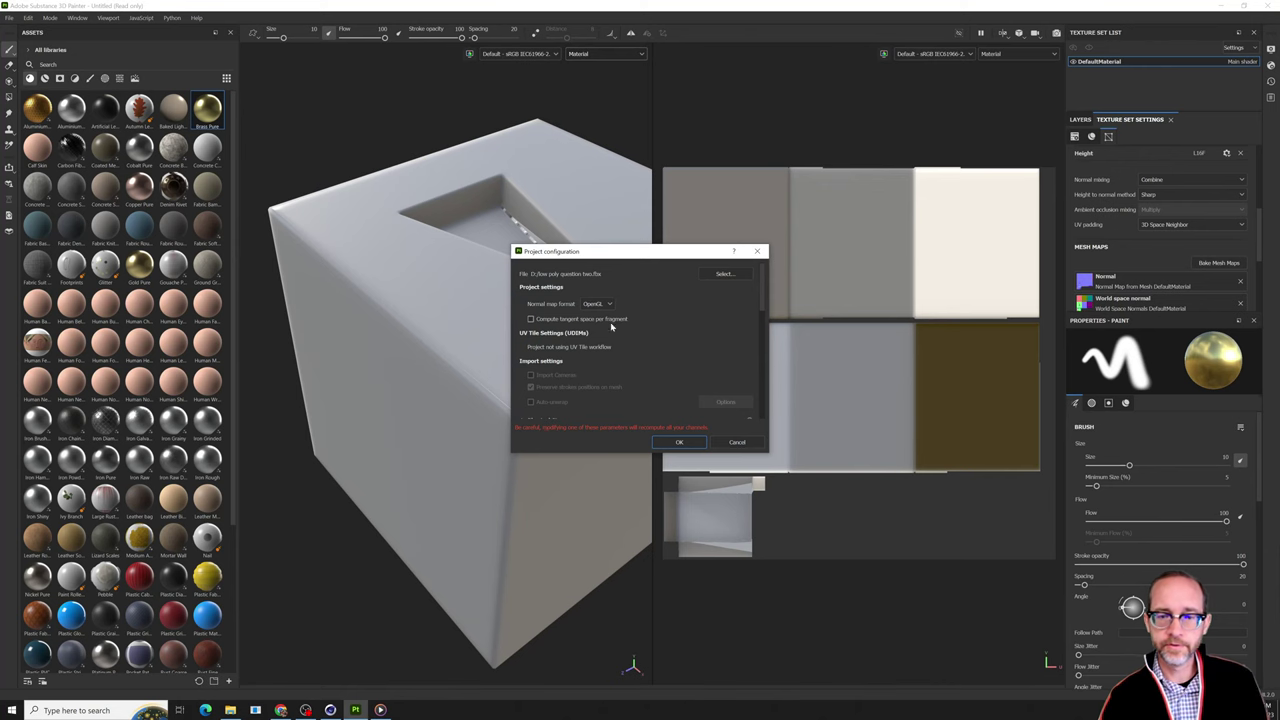
{"action": "left_click", "coordinate": [722, 273]}
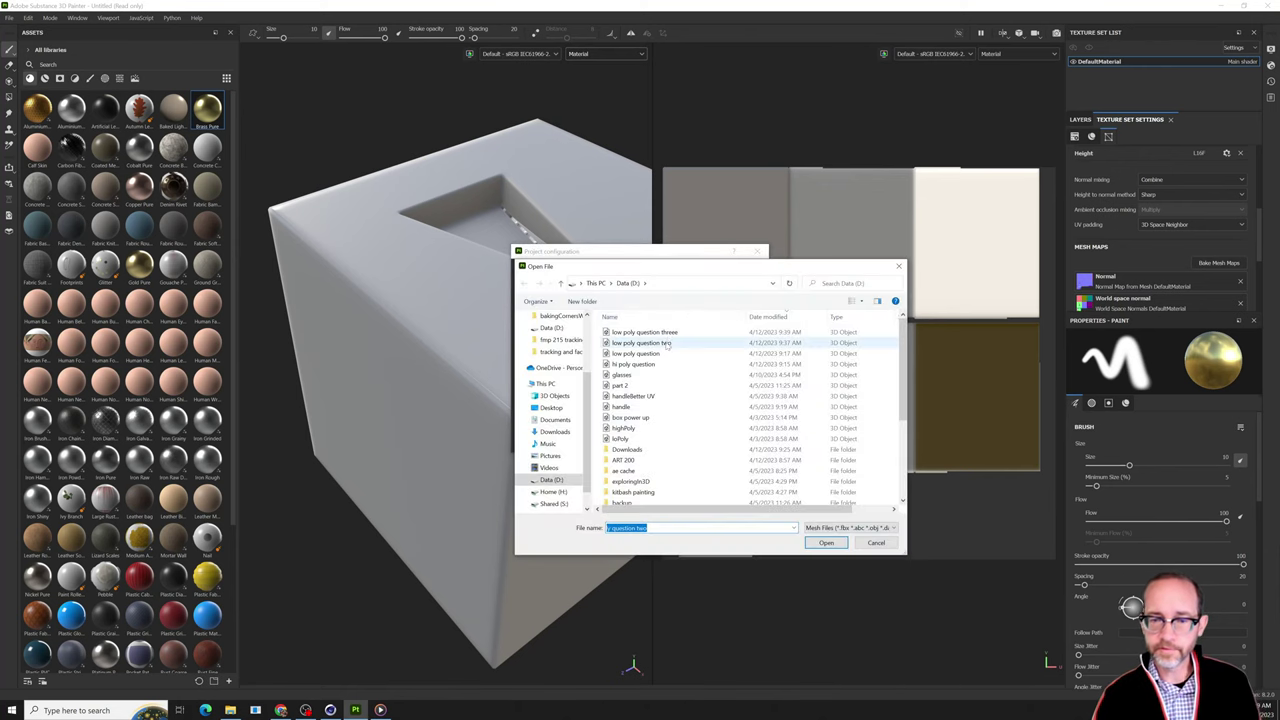
{"action": "left_click", "coordinate": [665, 333]}
{"action": "left_click", "coordinate": [822, 546]}
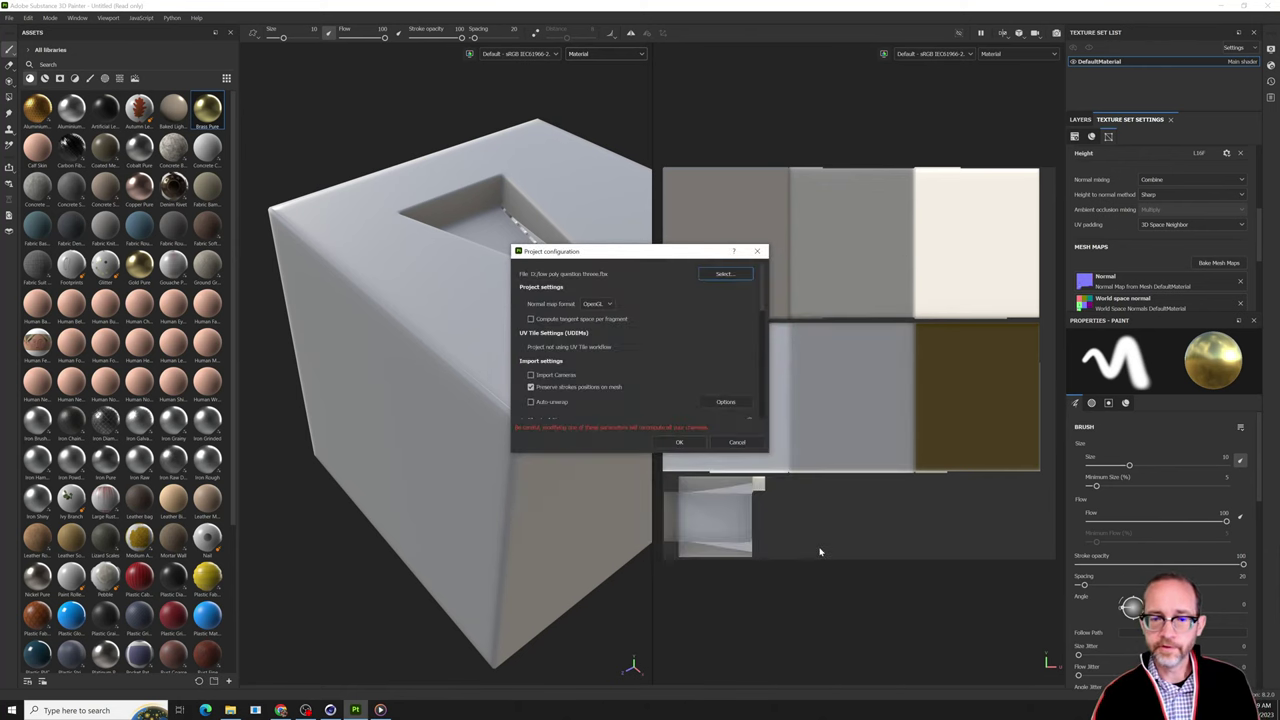
{"action": "left_click", "coordinate": [681, 443]}
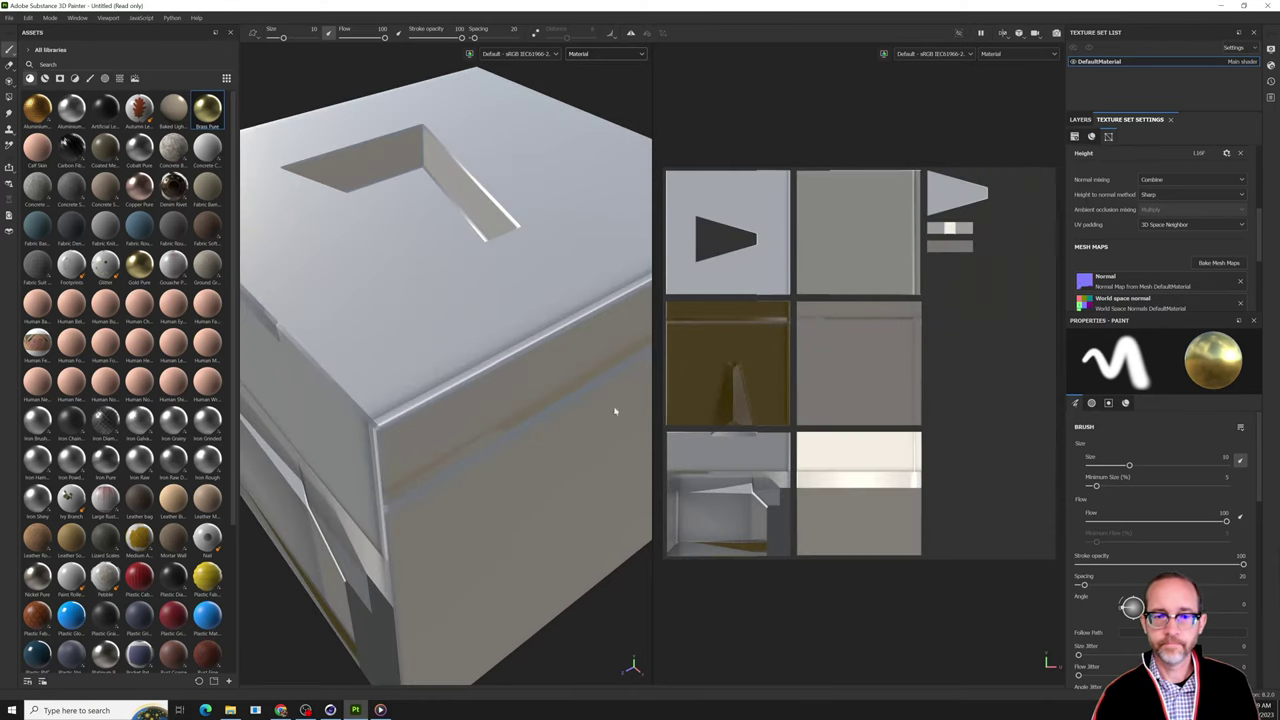
Rebake the selected mesh maps onto the replaced mesh with the existing 2048 bake settings and high-poly mesh.
{"action": "right_click_drag", "start_coordinate": [615, 411], "coordinate": [498, 327], "text": "alt"}
{"action": "middle_click_drag", "start_coordinate": [498, 327], "coordinate": [512, 381], "text": "alt"}
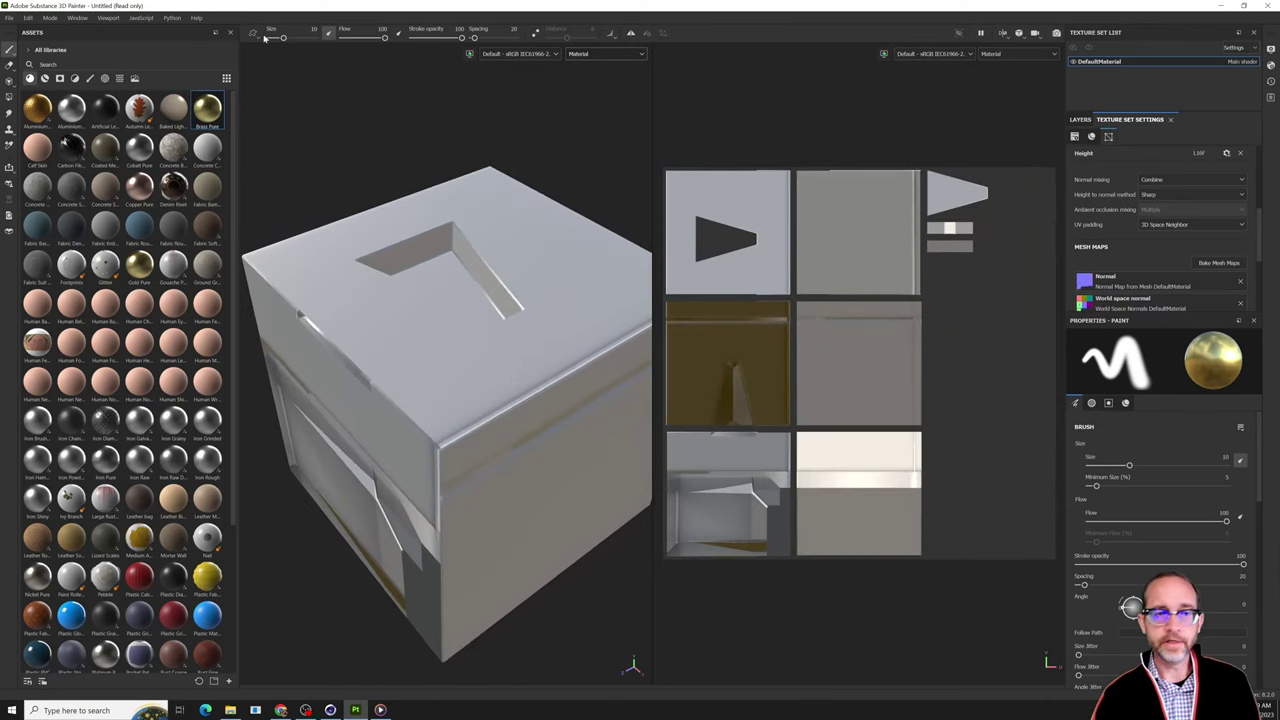
{"action": "left_click", "coordinate": [1219, 263]}
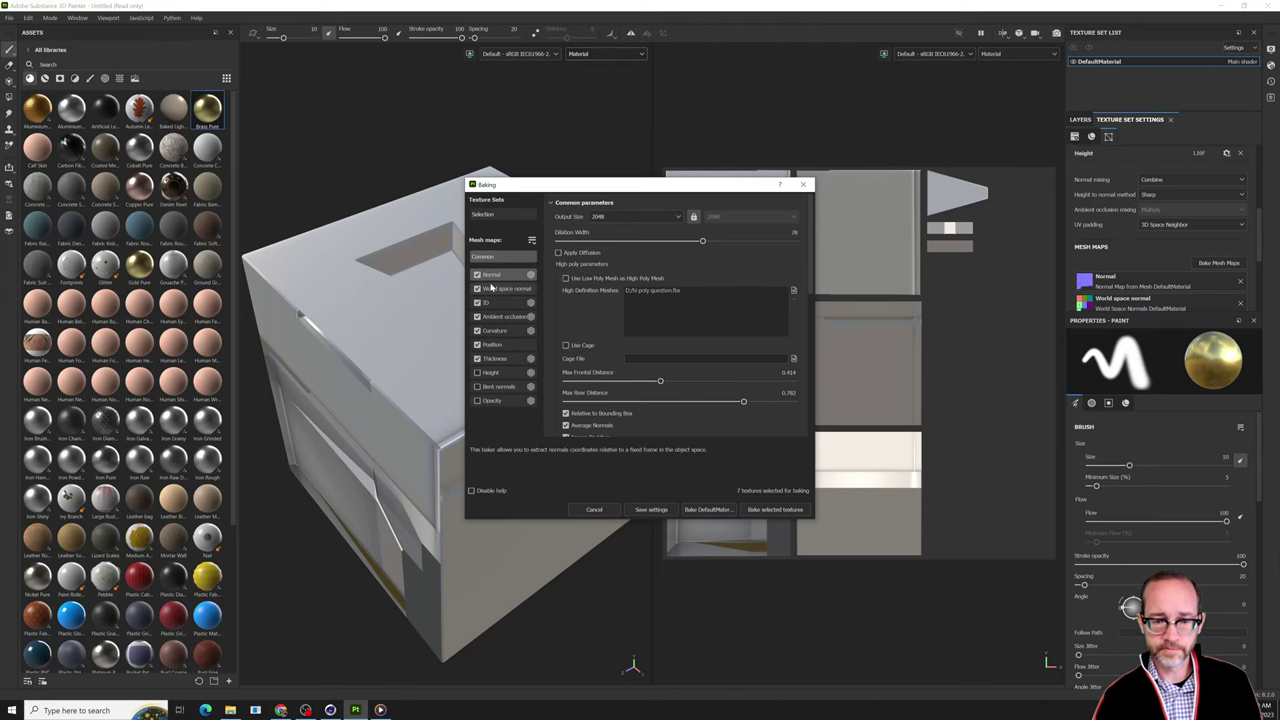
{"action": "left_click", "coordinate": [751, 510]}
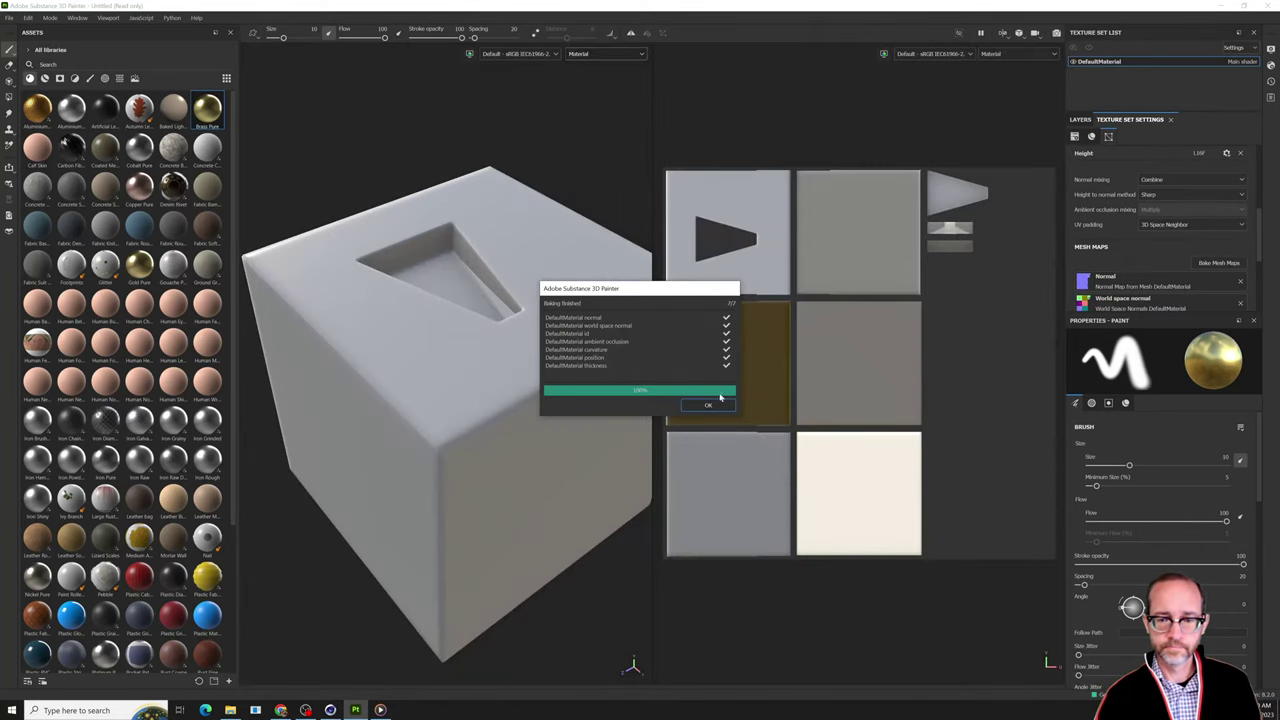
{"action": "left_click", "coordinate": [708, 406]}
Examine the baked shading inside the wedge-shaped recess, especially along its walls and narrow end.
{"action": "scroll", "coordinate": [466, 286], "scroll_direction": "up", "scroll_amount": 10}
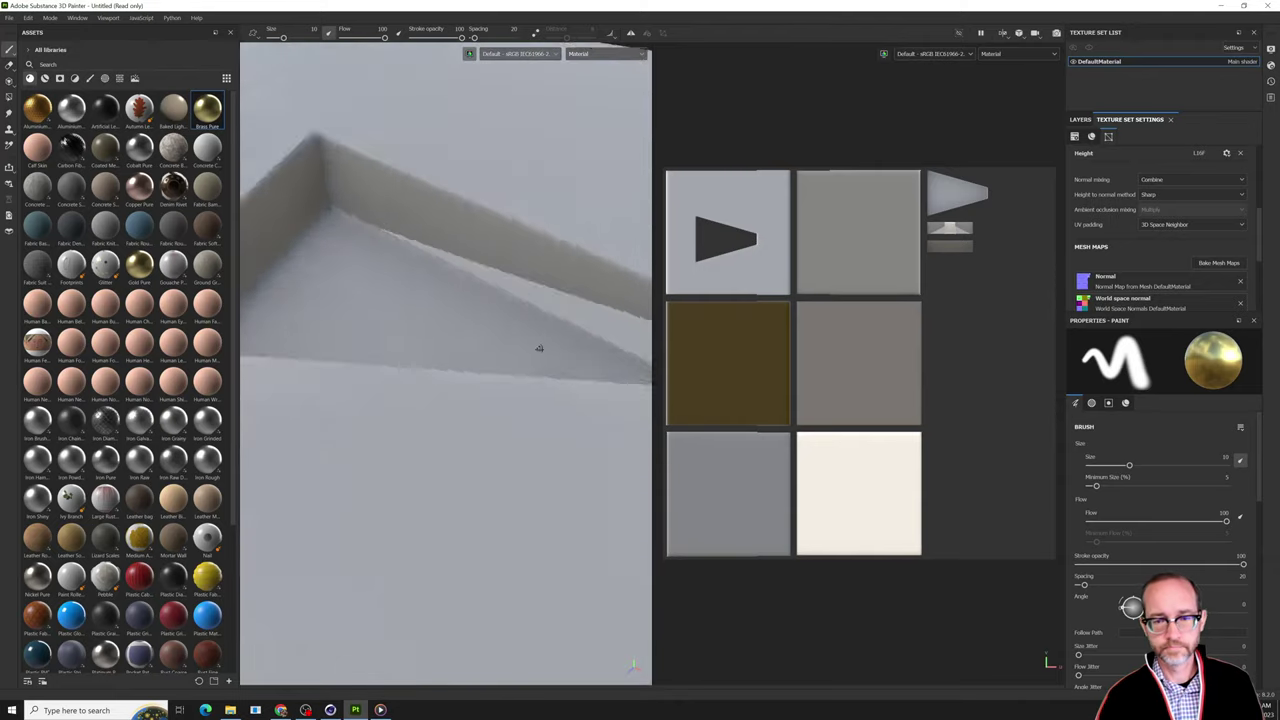
{"action": "mouse_move", "coordinate": [615, 309]}
{"action": "left_mouse_down", "text": "alt"}
{"action": "mouse_move", "coordinate": [663, 303]}
{"action": "mouse_move", "coordinate": [603, 317]}
{"action": "left_mouse_up", "text": "alt"}
{"action": "scroll", "coordinate": [601, 311], "scroll_direction": "up", "scroll_amount": 4}
{"action": "middle_click_drag", "start_coordinate": [601, 311], "coordinate": [558, 333], "text": "alt"}
{"action": "left_click_drag", "start_coordinate": [558, 333], "coordinate": [340, 391], "text": "alt"}
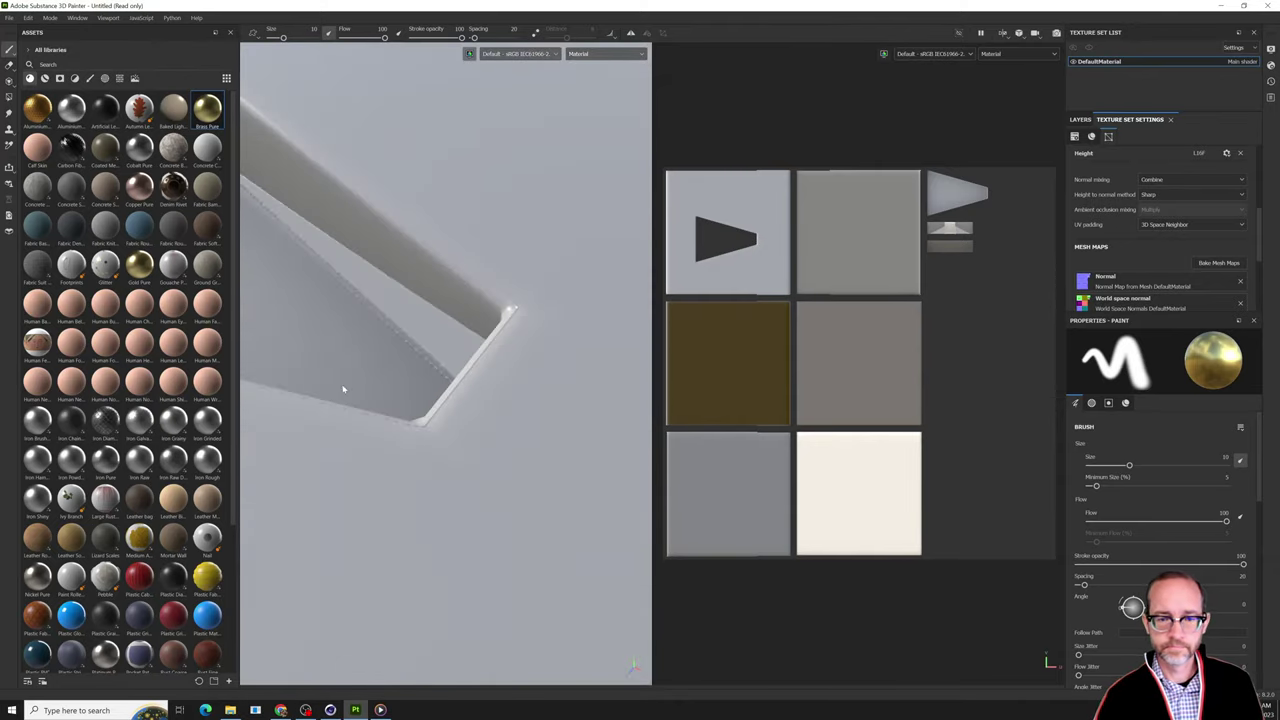
{"action": "middle_click_drag", "start_coordinate": [465, 330], "coordinate": [499, 440], "text": "alt"}
{"action": "left_click_drag", "start_coordinate": [499, 439], "coordinate": [645, 300], "text": "alt"}
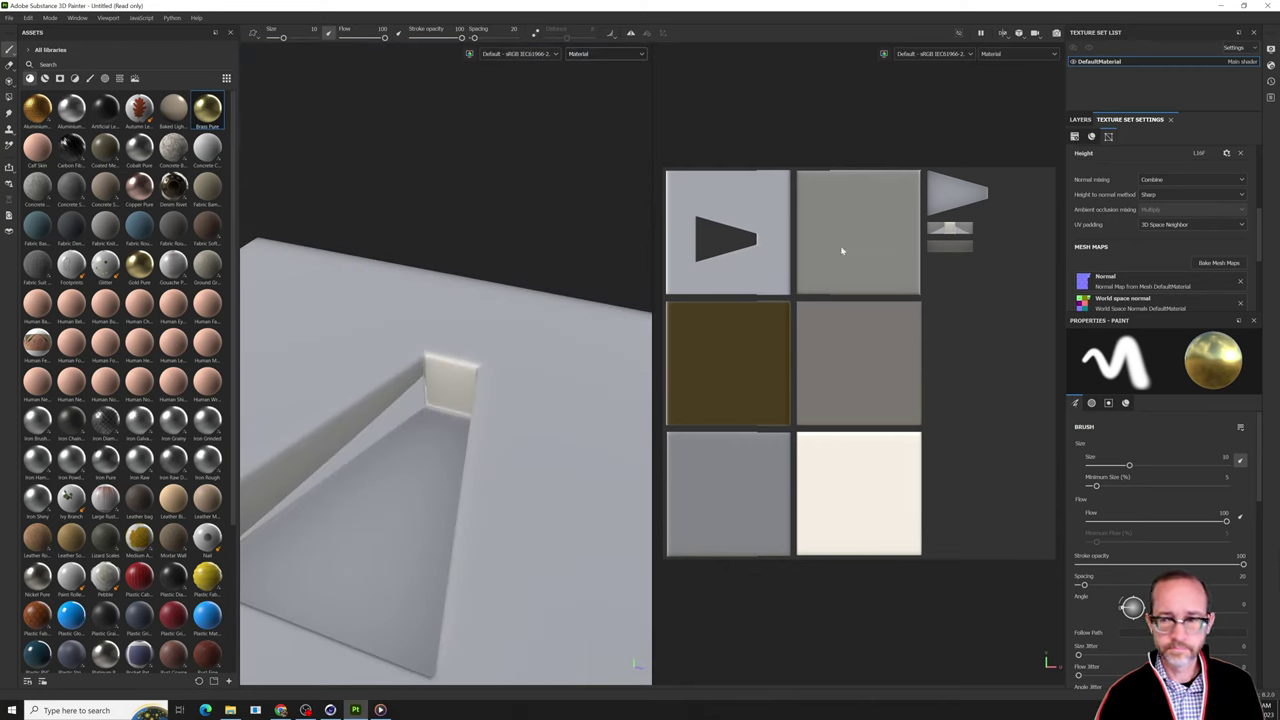
Display the baked Normal mesh map and examine it in the recess and along the cube's edges.
{"action": "left_click", "coordinate": [601, 53]}
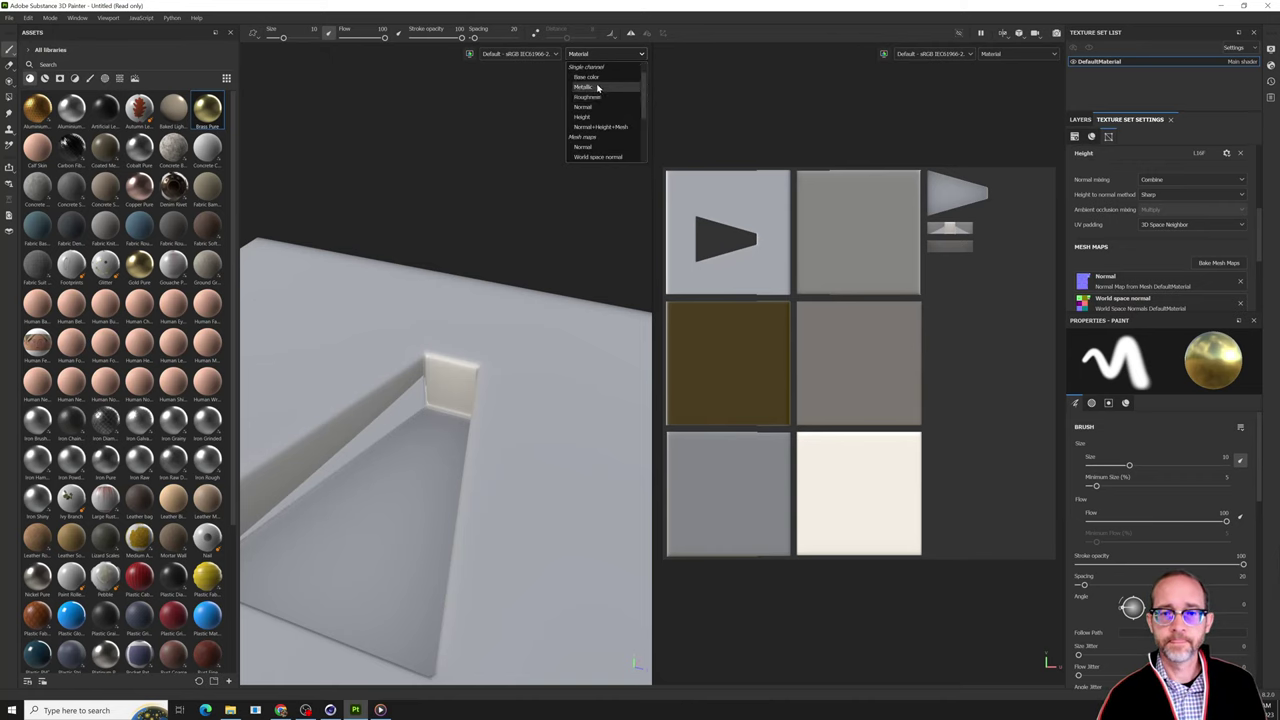
{"action": "left_click", "coordinate": [595, 149]}
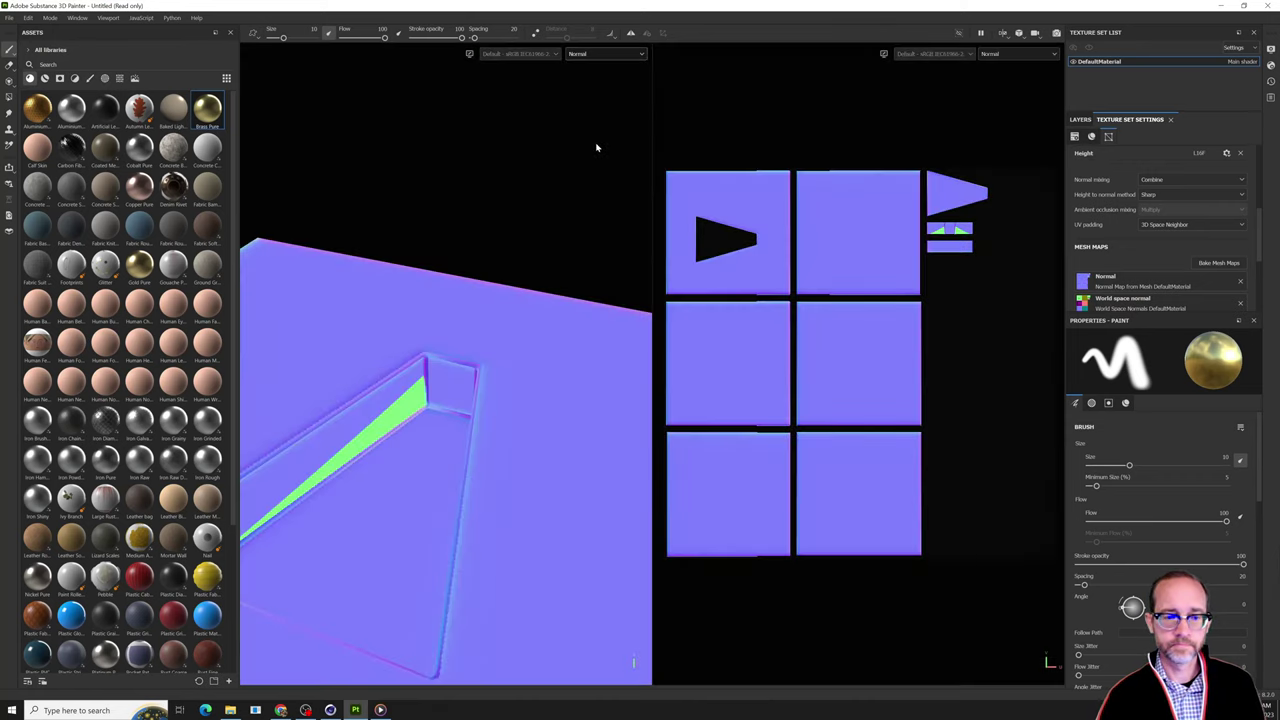
{"action": "left_click_drag", "start_coordinate": [571, 161], "coordinate": [459, 314], "text": "alt"}
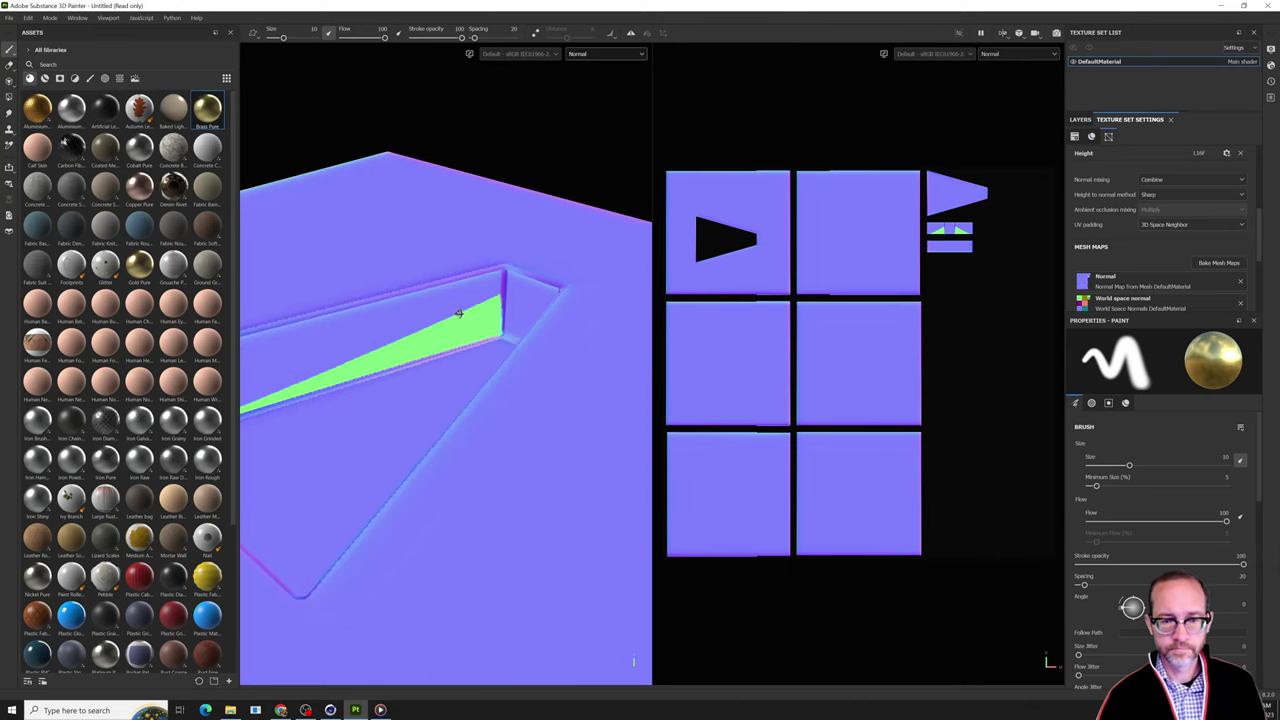
{"action": "left_click", "coordinate": [612, 55]}
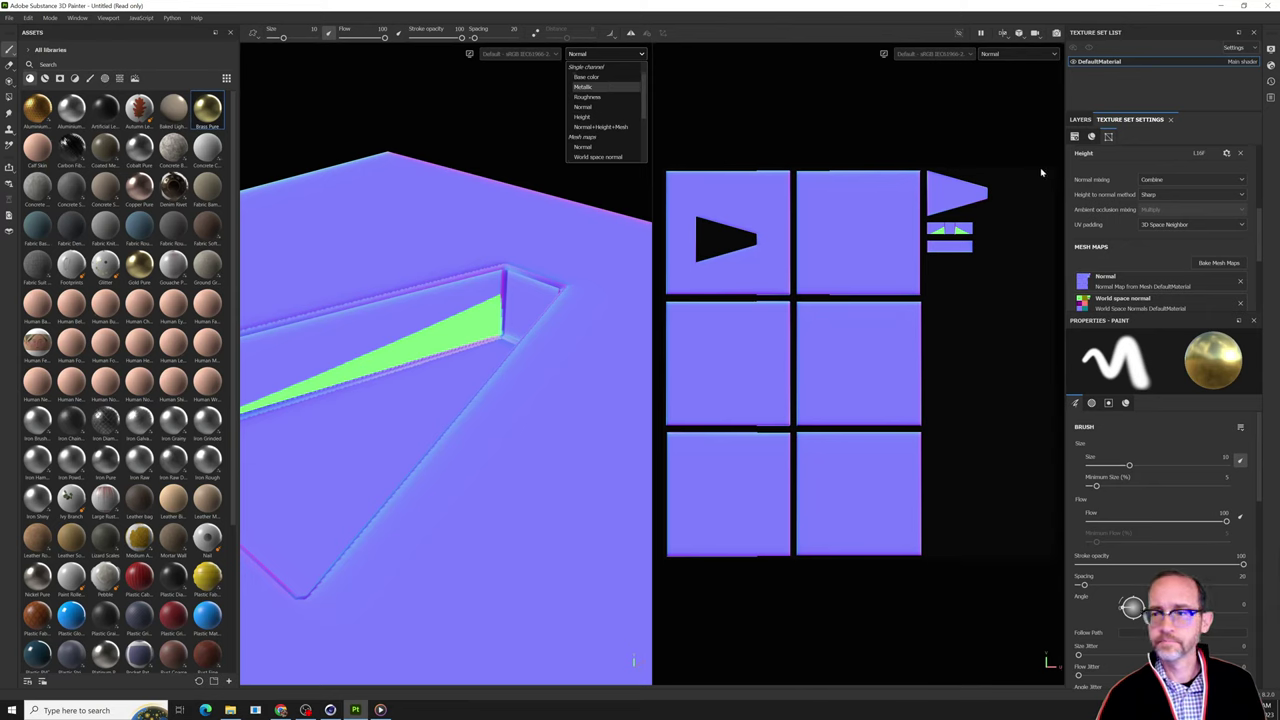
{"action": "left_click", "coordinate": [1135, 147]}
{"action": "scroll", "coordinate": [600, 280], "scroll_direction": "down", "scroll_amount": 5}
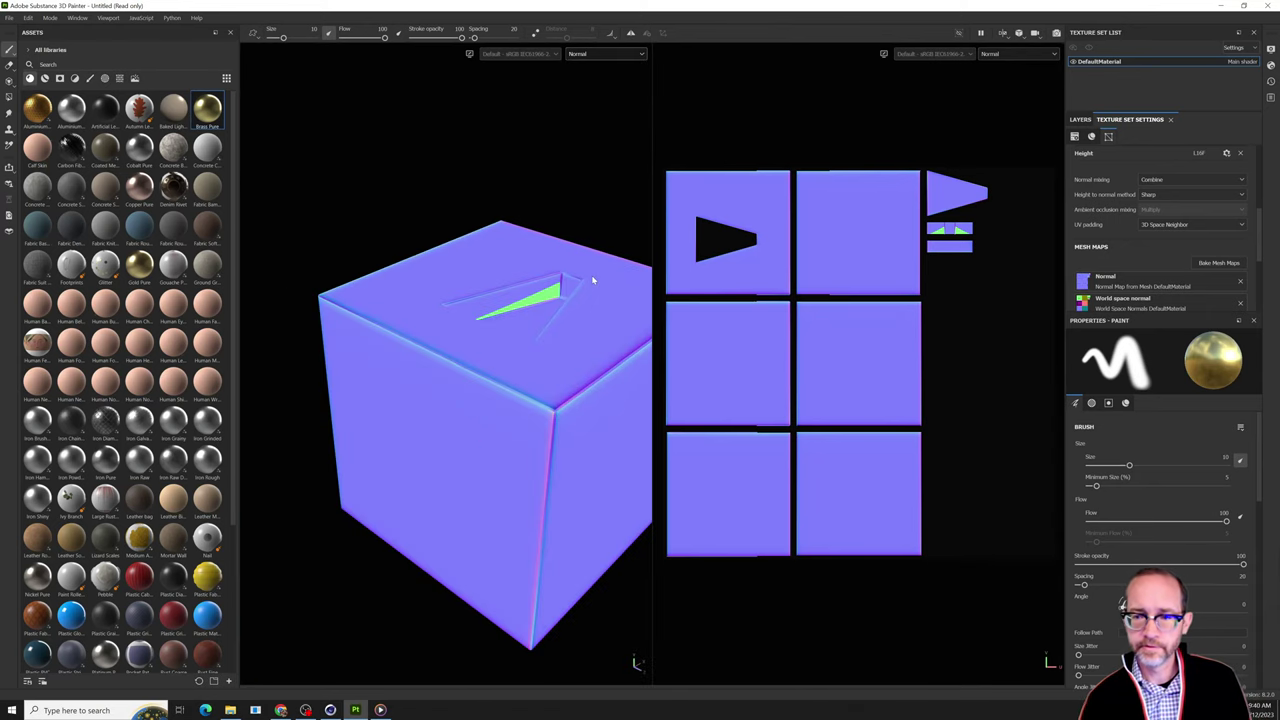
{"action": "left_click_drag", "start_coordinate": [594, 281], "coordinate": [490, 330], "text": "alt"}
{"action": "middle_click_drag", "start_coordinate": [600, 257], "coordinate": [446, 320], "text": "alt"}
{"action": "scroll", "coordinate": [446, 320], "scroll_direction": "up", "scroll_amount": 2}
{"action": "left_click_drag", "start_coordinate": [446, 320], "coordinate": [396, 365], "text": "alt"}
{"action": "scroll", "coordinate": [402, 350], "scroll_direction": "up", "scroll_amount": 3}
{"action": "scroll", "coordinate": [402, 347], "scroll_direction": "down", "scroll_amount": 3}
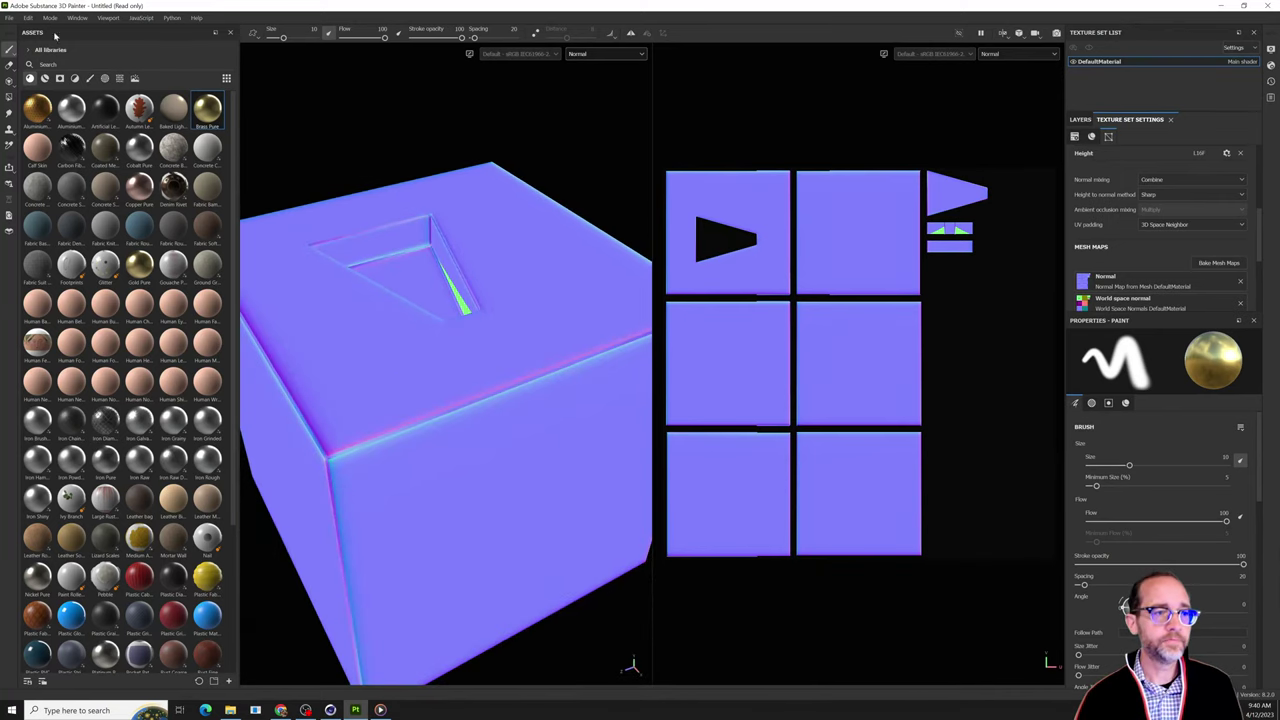
Create a new project from the mesh "low poly question threee", discarding the open project's changes.
{"action": "left_click", "coordinate": [12, 19]}
{"action": "left_click", "coordinate": [23, 32]}
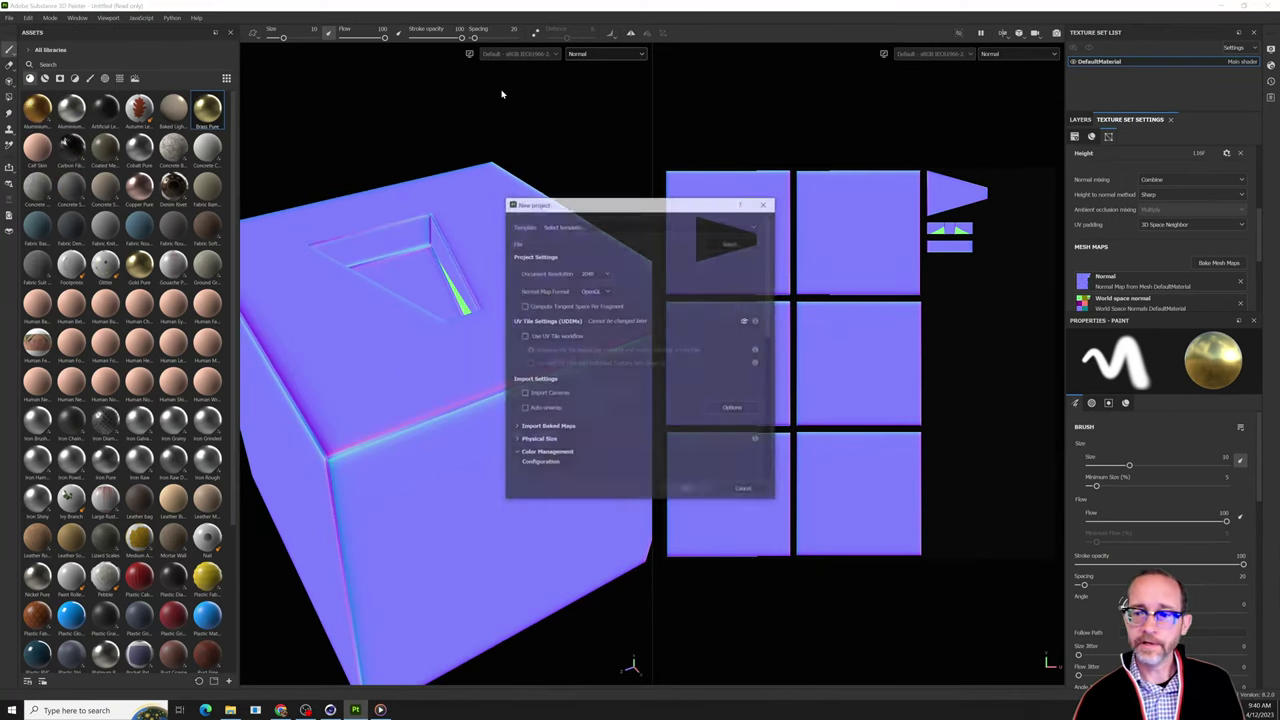
{"action": "left_click", "coordinate": [725, 228]}
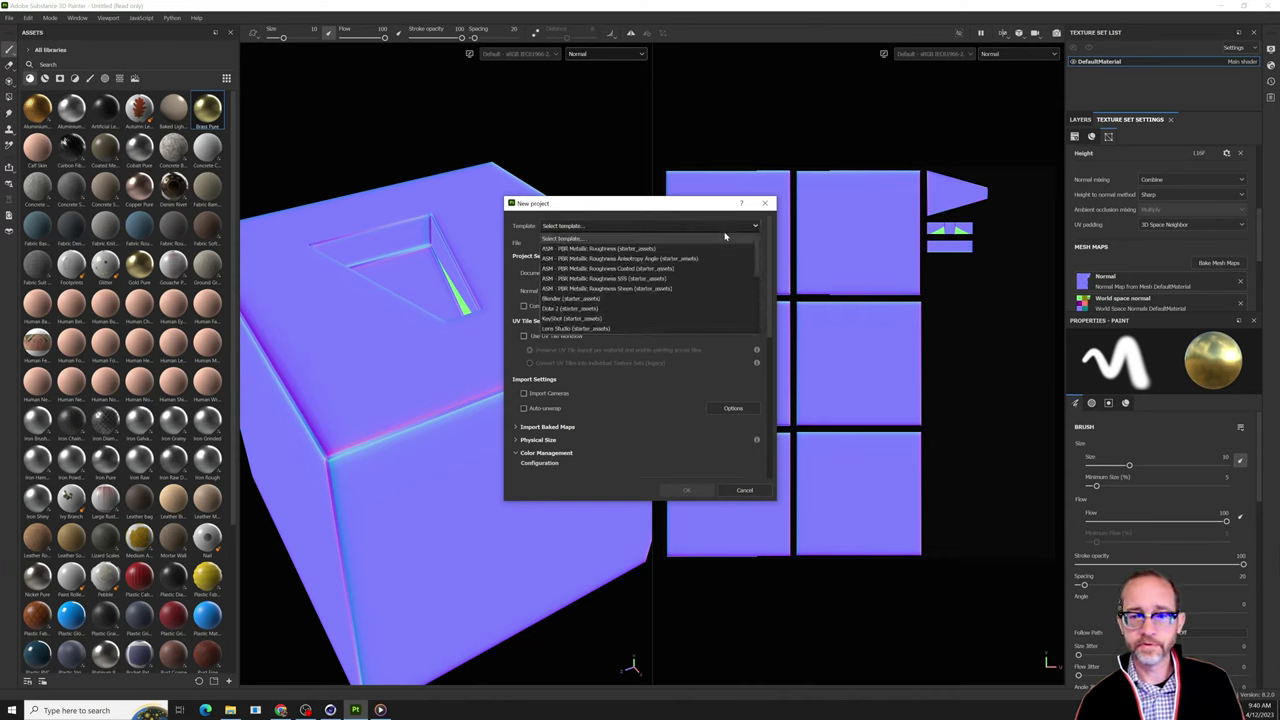
{"action": "left_click", "coordinate": [725, 227]}
{"action": "left_click", "coordinate": [727, 243]}
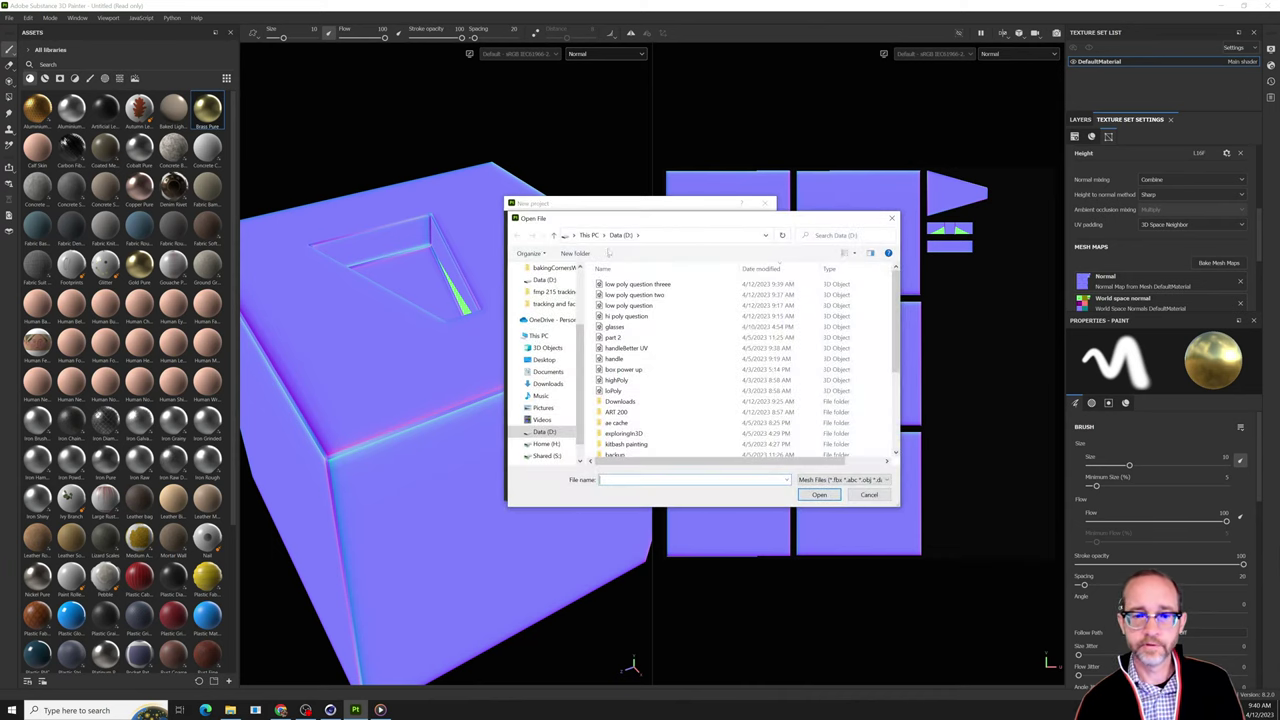
{"action": "left_click", "coordinate": [632, 285]}
{"action": "left_click", "coordinate": [819, 494]}
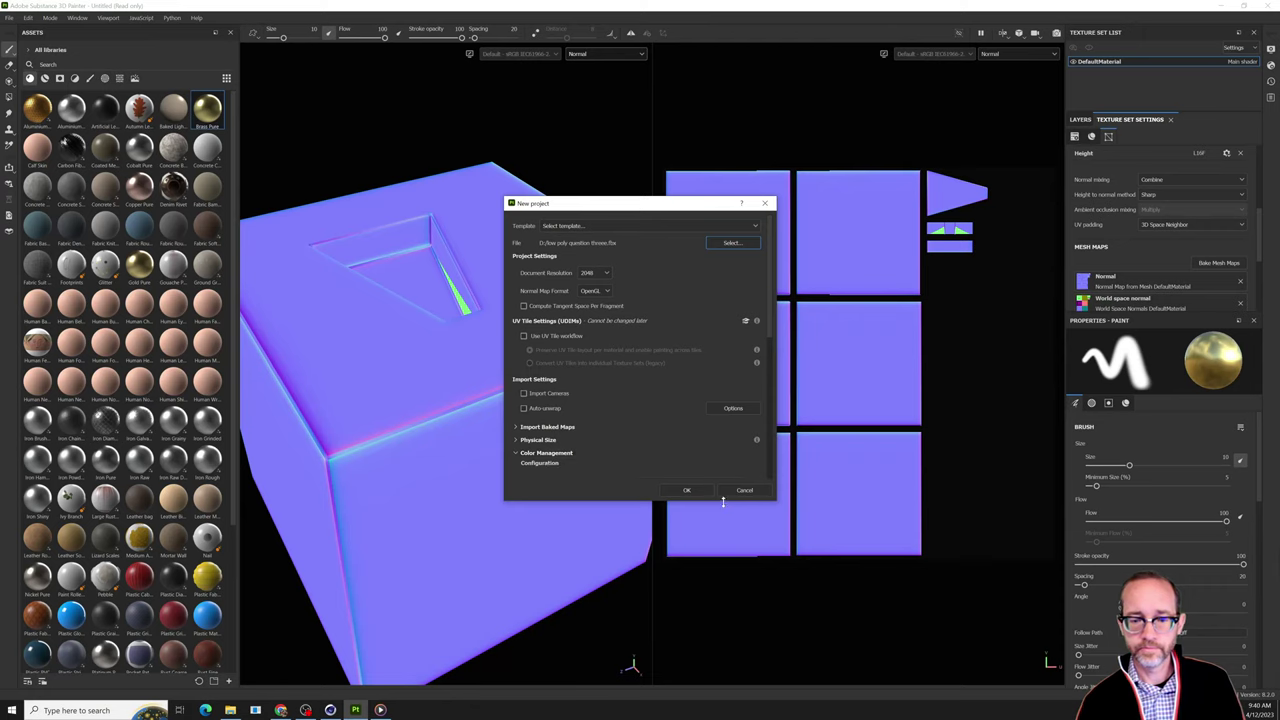
{"action": "left_click", "coordinate": [690, 491]}
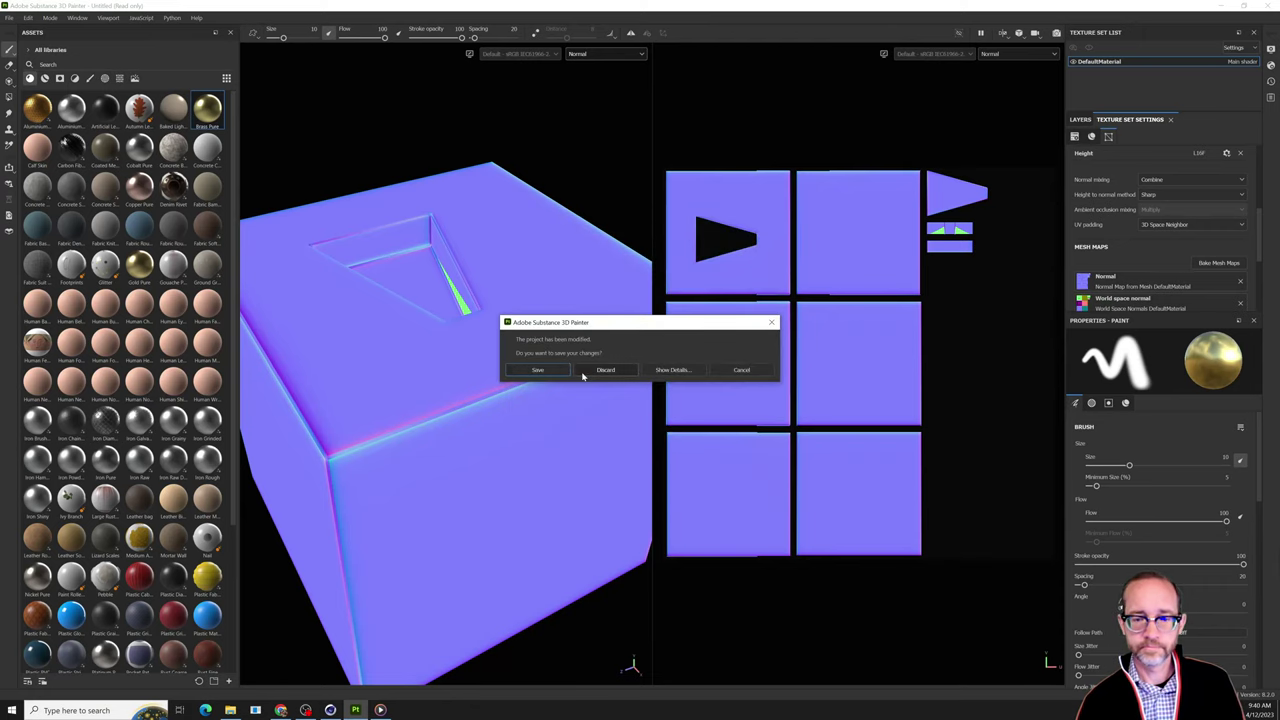
{"action": "left_click", "coordinate": [603, 372]}
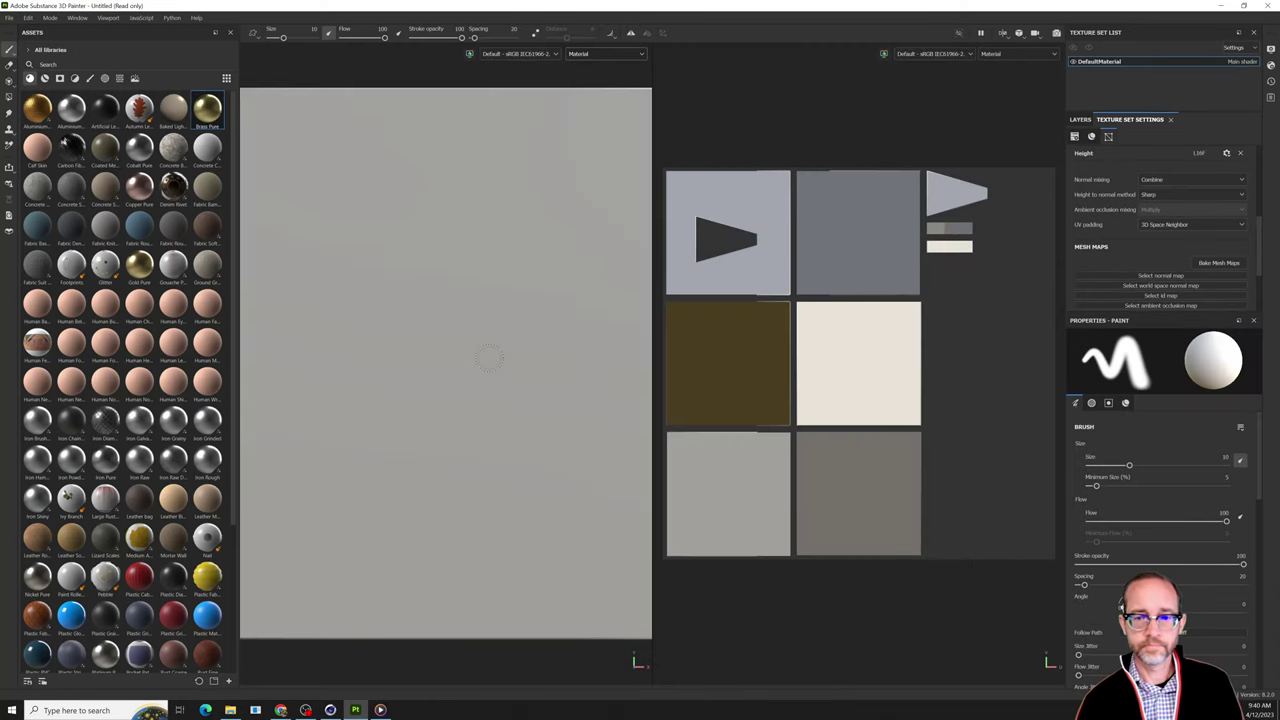
Open the mesh map bake settings for the new project and set the output size to 2048.
{"action": "scroll", "coordinate": [489, 358], "scroll_direction": "down", "scroll_amount": 5}
{"action": "scroll", "coordinate": [494, 357], "scroll_direction": "up", "scroll_amount": 3}
{"action": "left_click_drag", "start_coordinate": [494, 350], "coordinate": [450, 400], "text": "alt"}
{"action": "middle_click_drag", "start_coordinate": [450, 400], "coordinate": [320, 560], "text": "alt"}
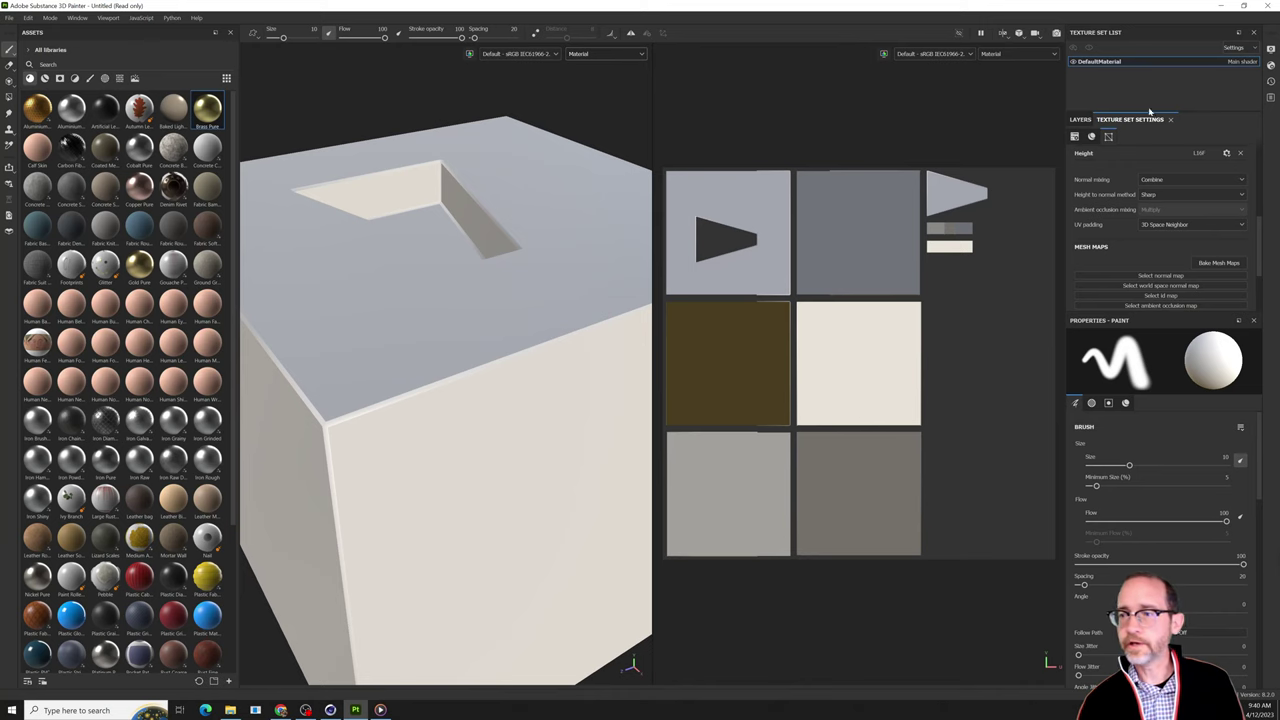
{"action": "left_click", "coordinate": [1087, 119]}
{"action": "left_click", "coordinate": [1114, 120]}
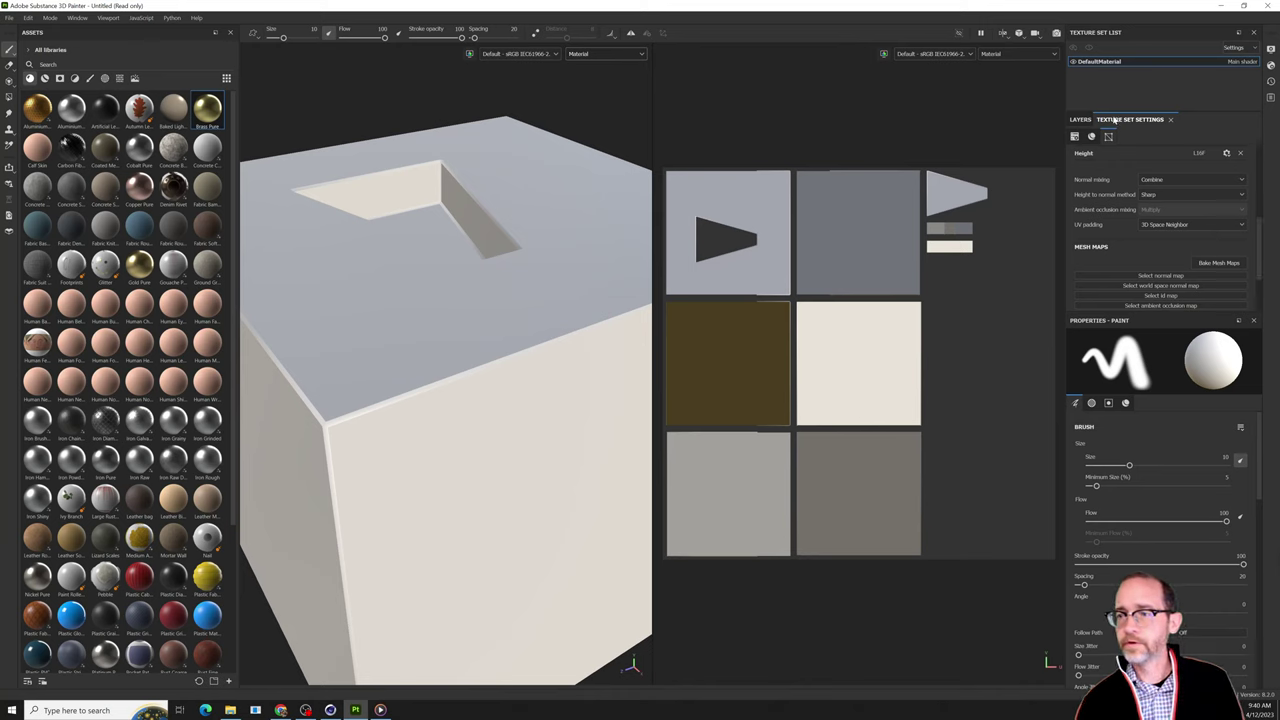
{"action": "left_click", "coordinate": [1217, 262]}
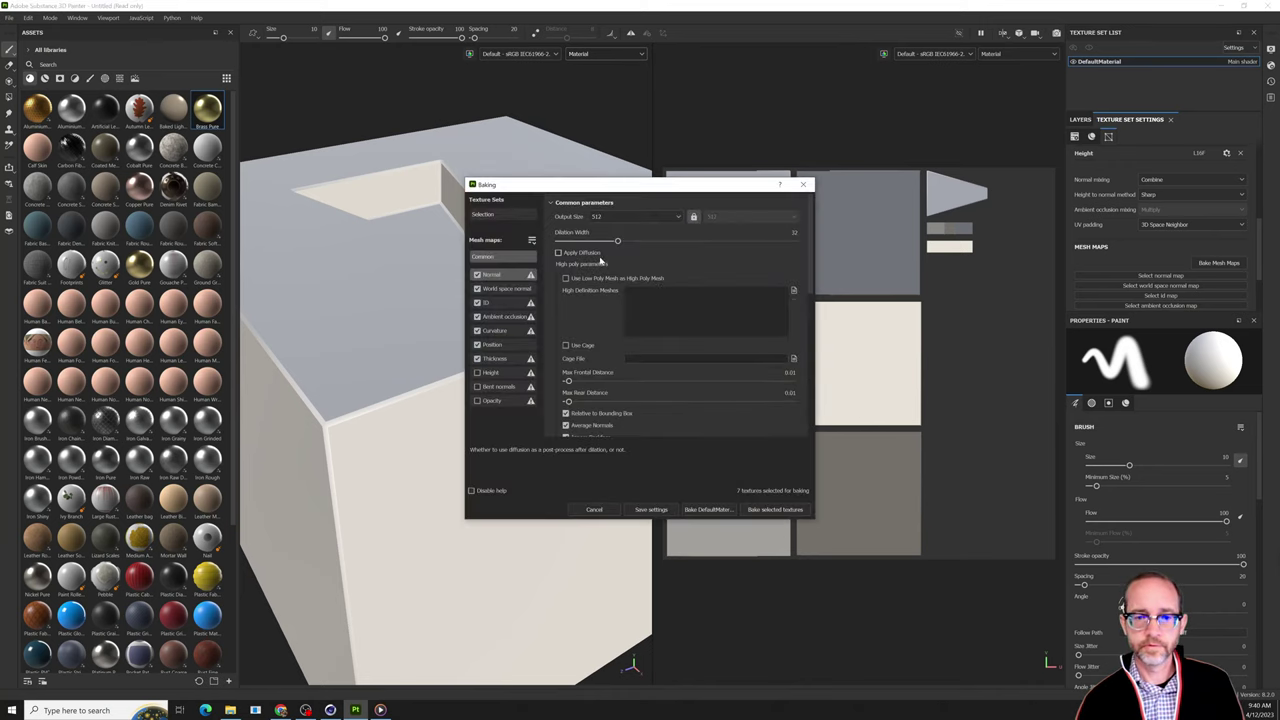
{"action": "left_click", "coordinate": [663, 218]}
{"action": "left_click", "coordinate": [627, 293]}
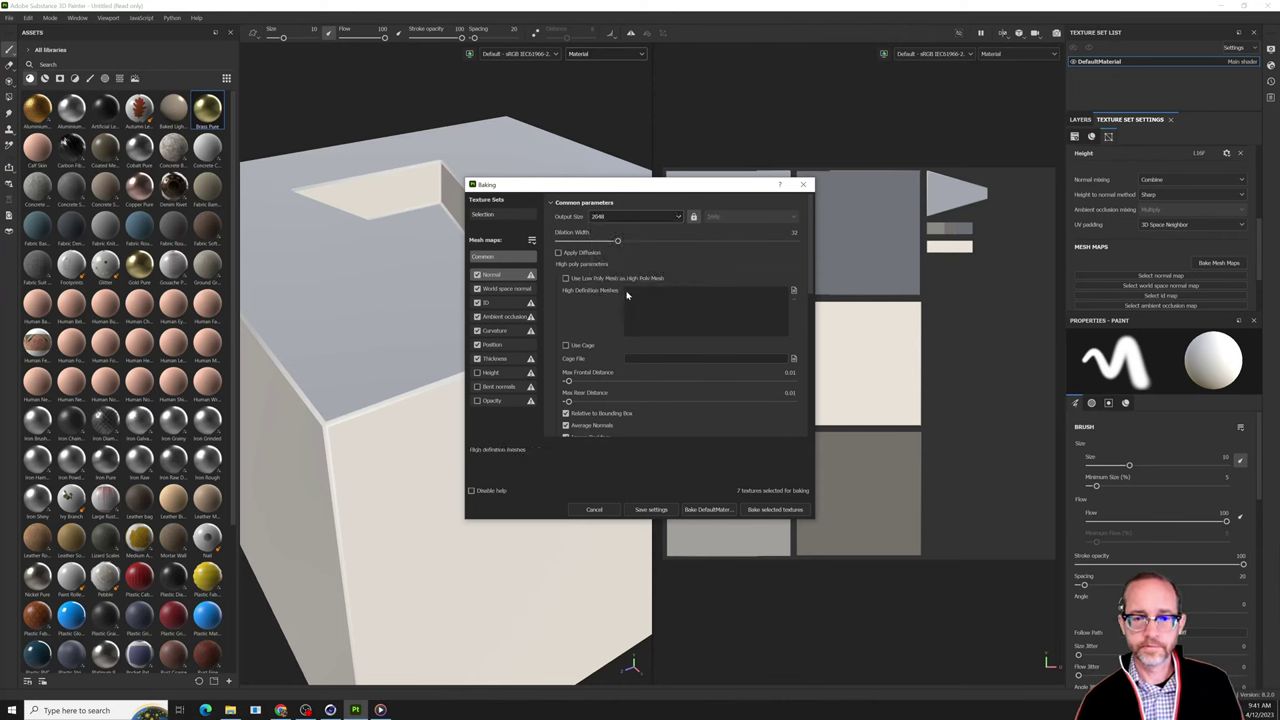
Add "hi poly question" as the high definition mesh and bake the selected textures.
{"action": "left_click", "coordinate": [794, 291]}
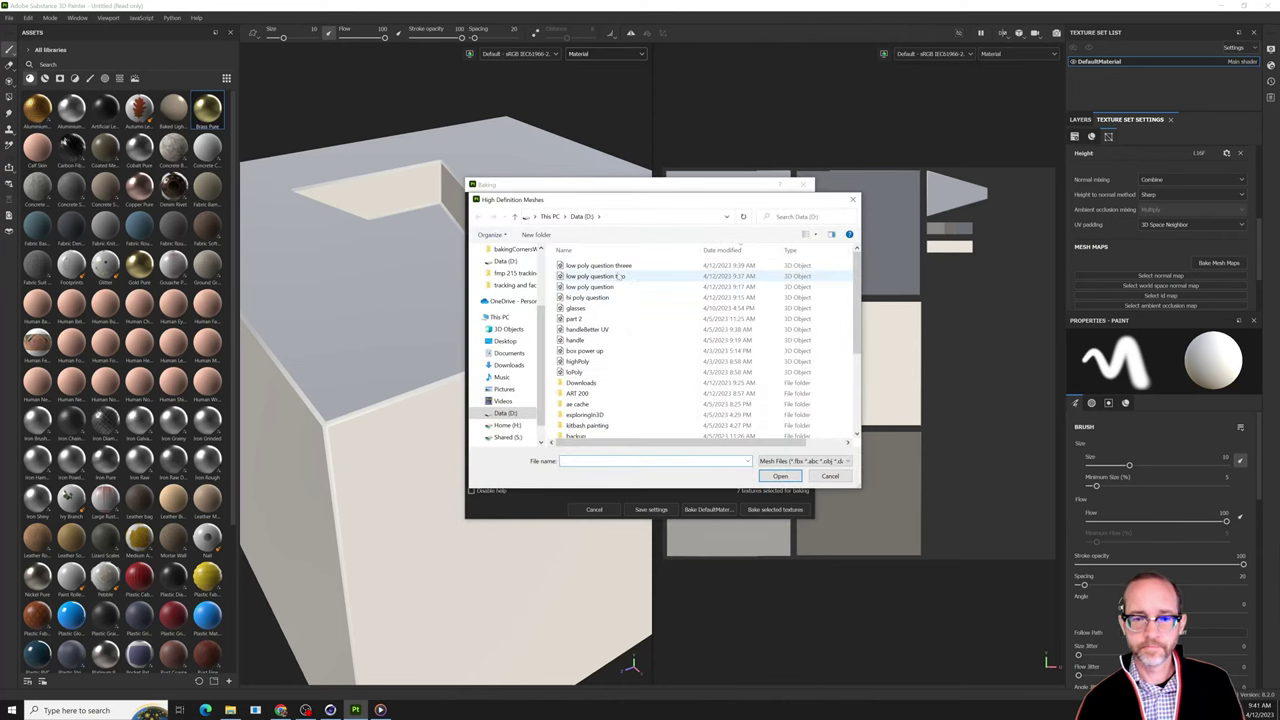
{"action": "left_click", "coordinate": [614, 300]}
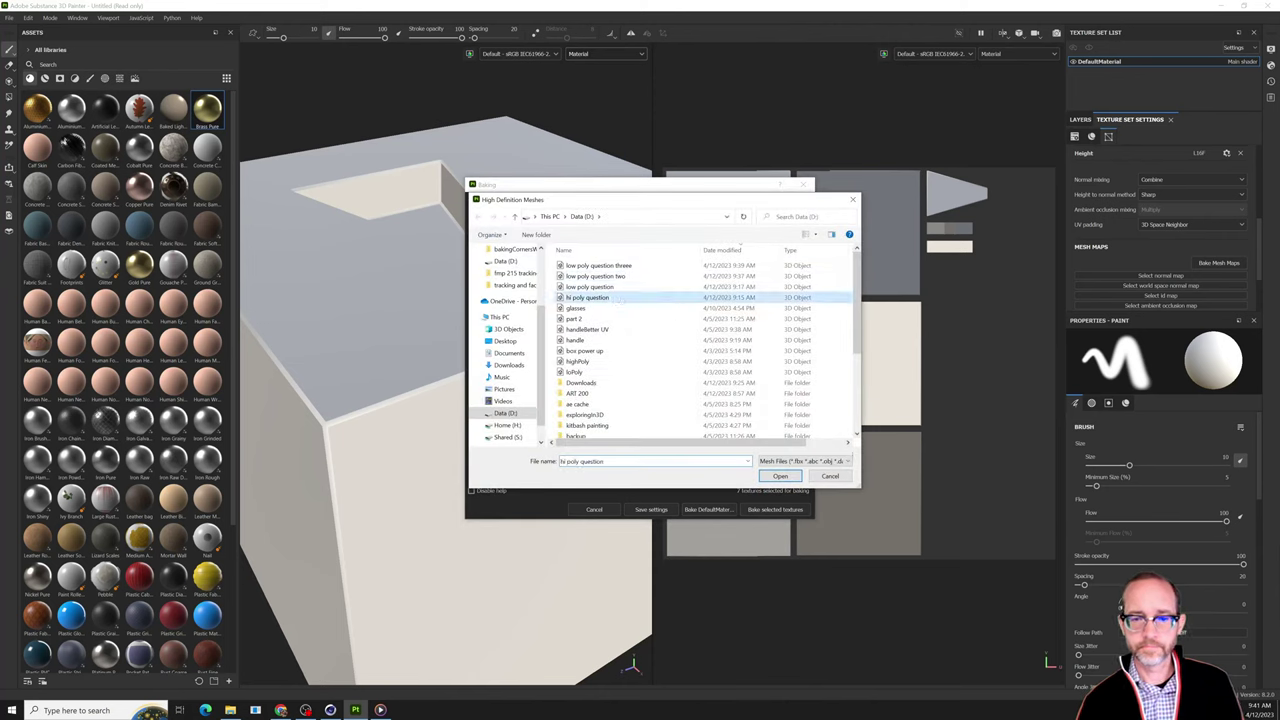
{"action": "left_click", "coordinate": [772, 476]}
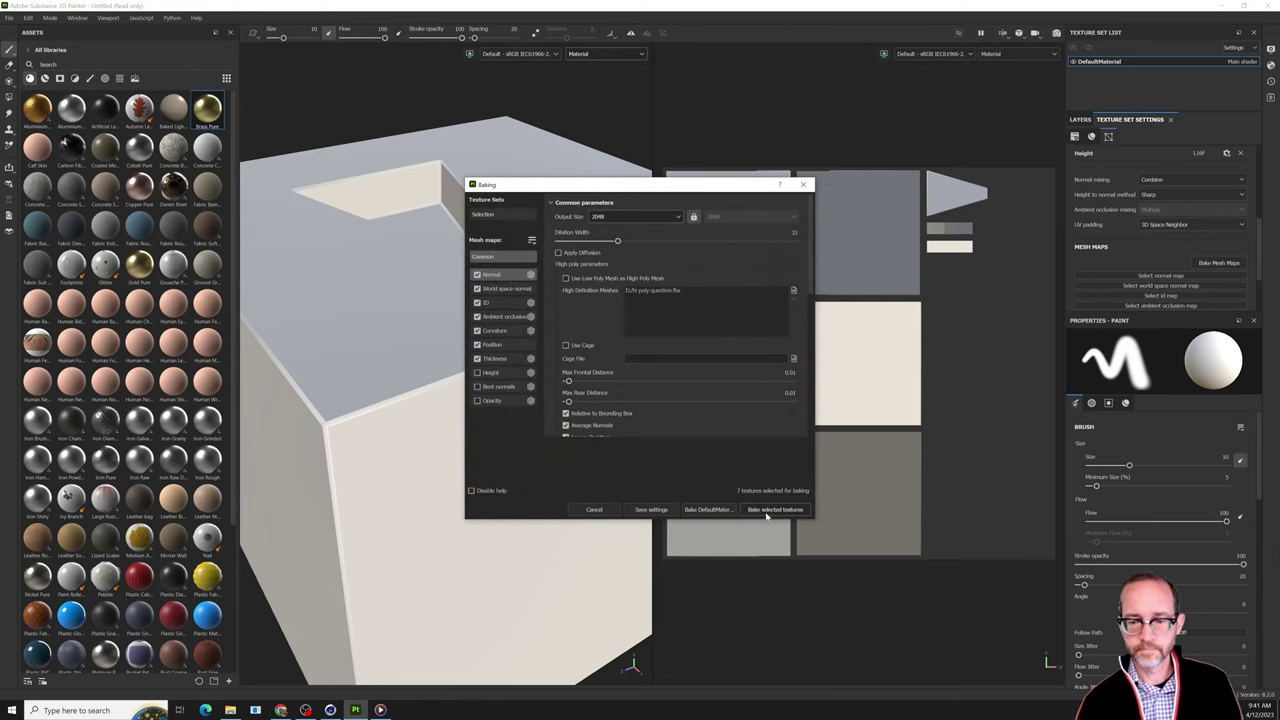
{"action": "left_click", "coordinate": [764, 510]}
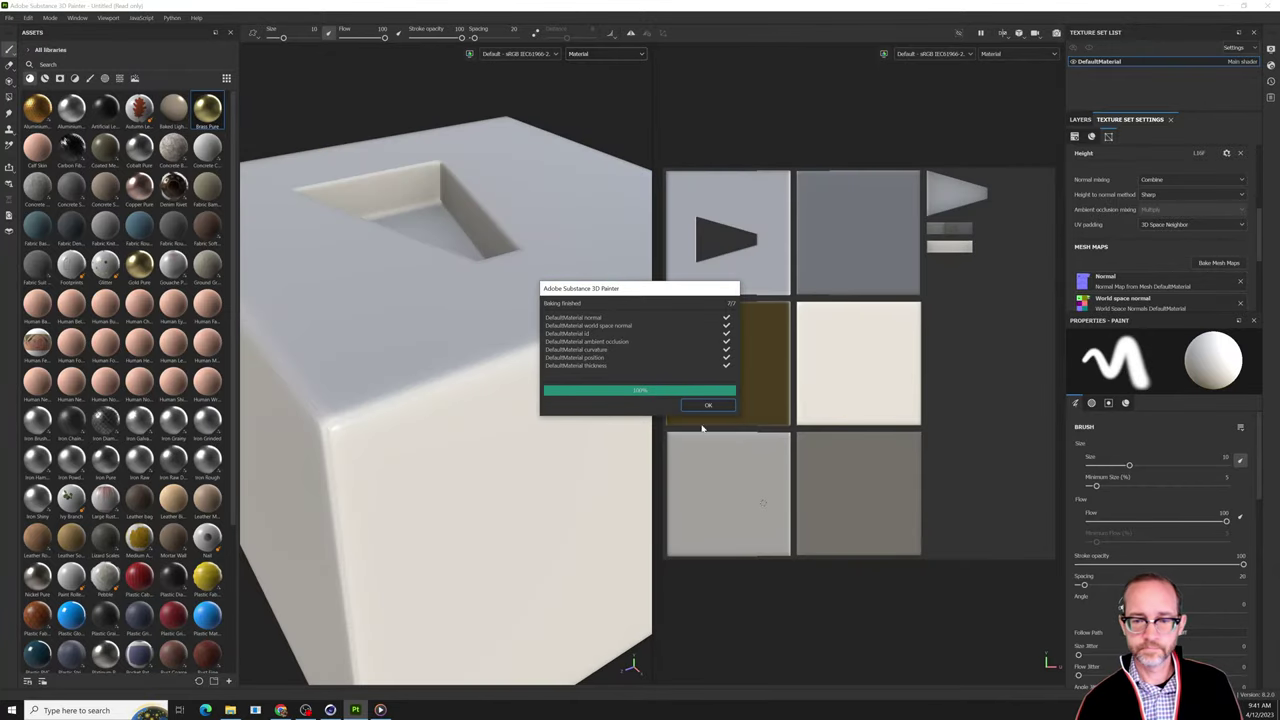
{"action": "left_click", "coordinate": [708, 405]}
Examine the new bake on the cube's beveled edges and inside the recess from several angles.
{"action": "scroll", "coordinate": [440, 283], "scroll_direction": "up", "scroll_amount": 3}
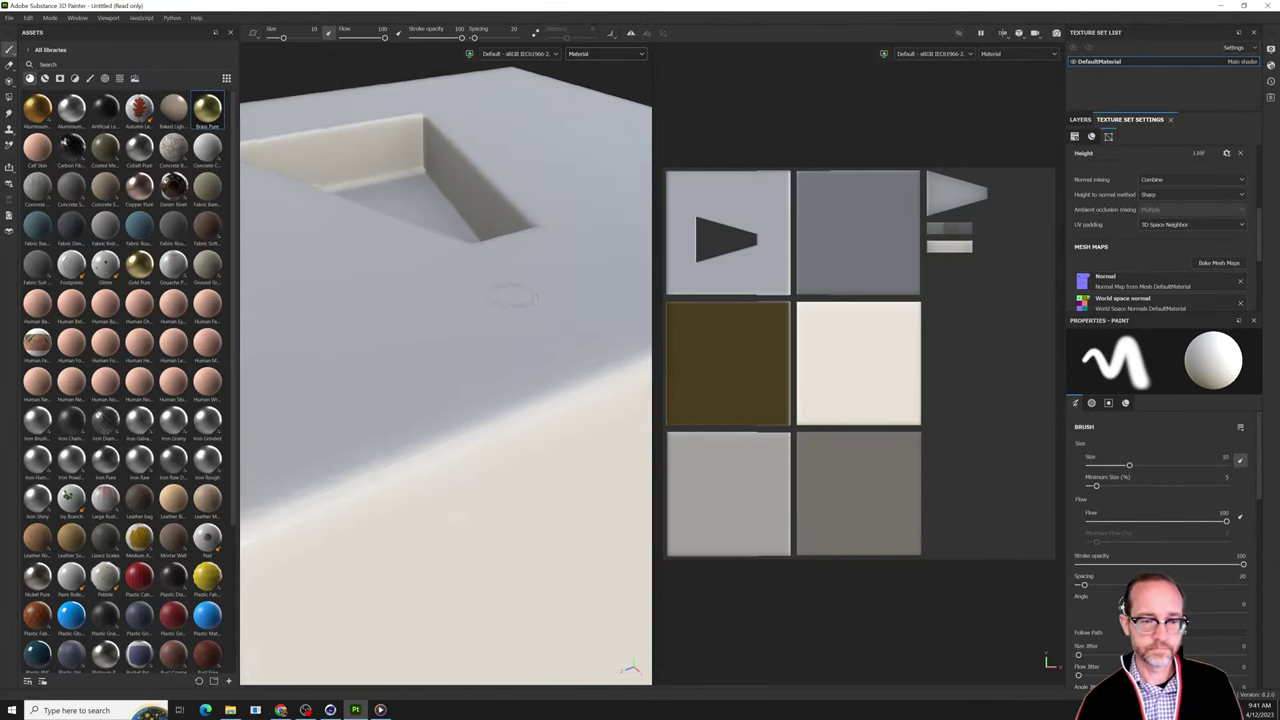
{"action": "scroll", "coordinate": [530, 310], "scroll_direction": "down", "scroll_amount": 3}
{"action": "left_click_drag", "start_coordinate": [566, 344], "coordinate": [620, 450], "text": "alt"}
{"action": "left_click_drag", "start_coordinate": [590, 315], "coordinate": [449, 349], "text": "alt"}
{"action": "scroll", "coordinate": [388, 402], "scroll_direction": "up", "scroll_amount": 2}
{"action": "left_click_drag", "start_coordinate": [392, 405], "coordinate": [520, 300], "text": "alt"}
{"action": "scroll", "coordinate": [523, 209], "scroll_direction": "down", "scroll_amount": 3}
{"action": "left_click_drag", "start_coordinate": [523, 209], "coordinate": [470, 410], "text": "alt"}
{"action": "left_click_drag", "start_coordinate": [509, 349], "coordinate": [450, 390], "text": "alt"}
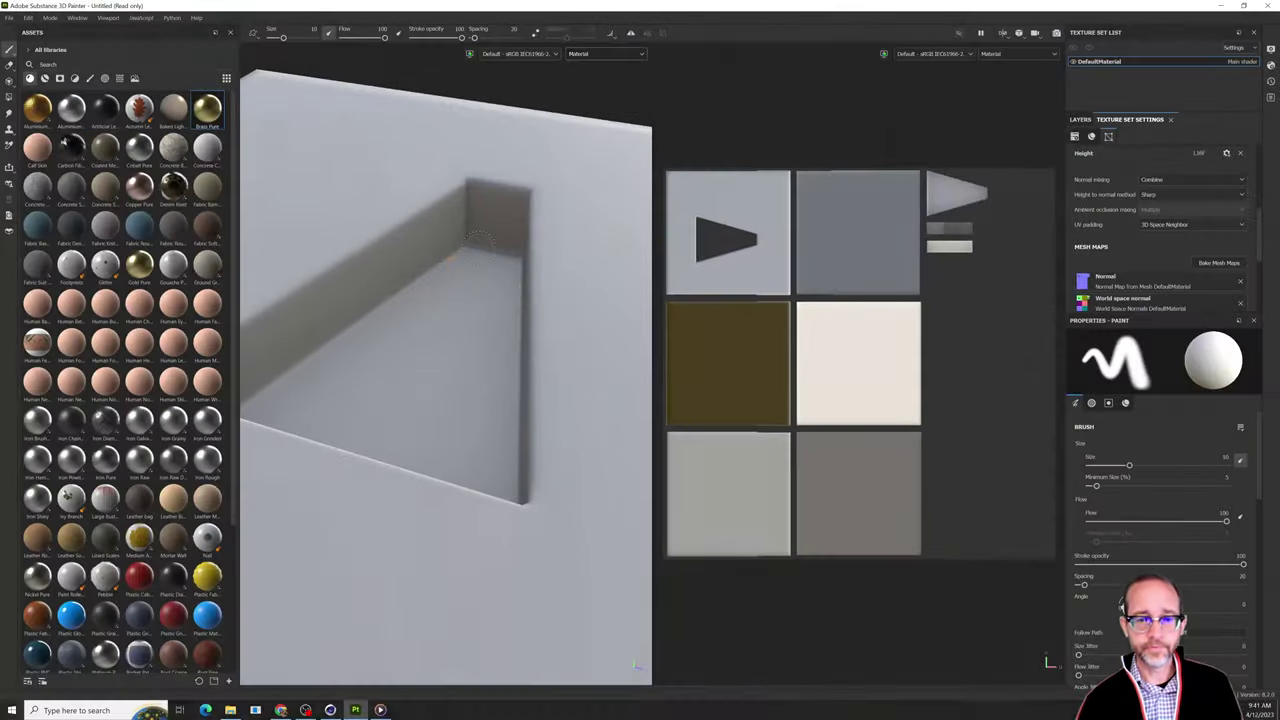
{"action": "left_click_drag", "start_coordinate": [483, 233], "coordinate": [440, 262], "text": "alt"}
{"action": "scroll", "coordinate": [500, 295], "scroll_direction": "down", "scroll_amount": 4}
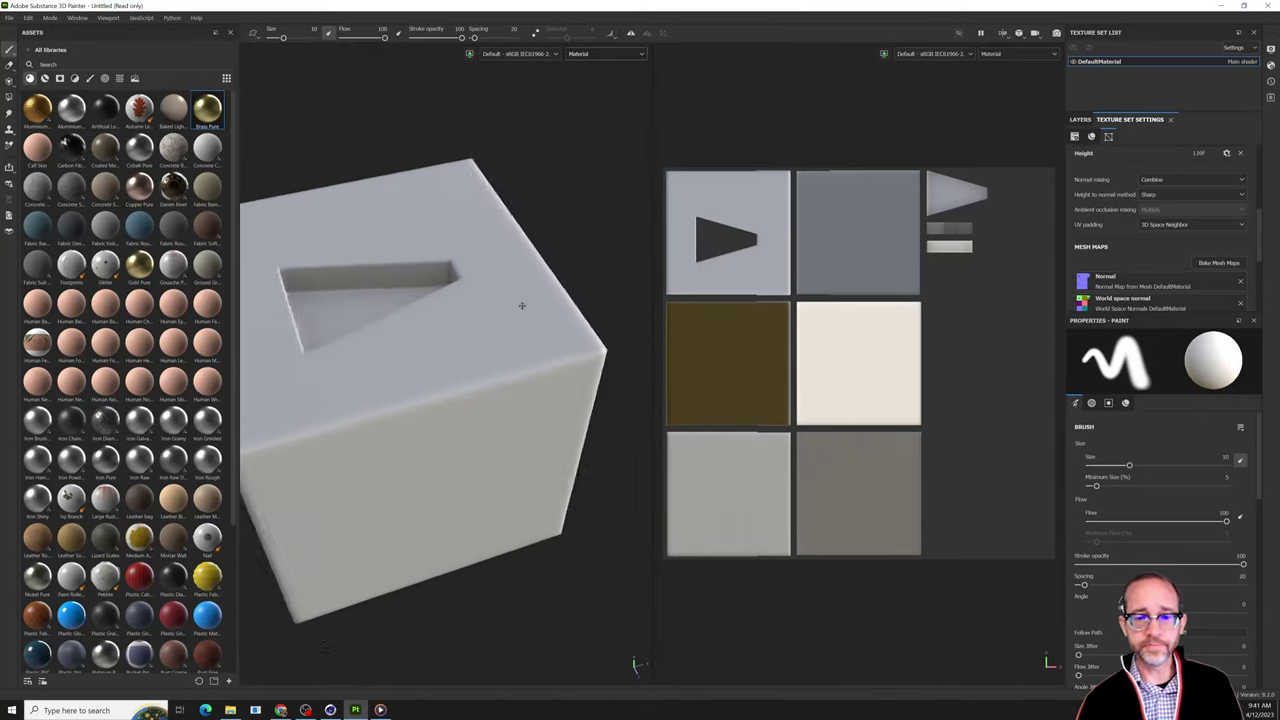
In the mesh map bake settings, raise the curvature baker's Secondary Rays to about 100 and set its Sampling Radius to 0.01.
{"action": "left_click_drag", "start_coordinate": [520, 303], "coordinate": [420, 349], "text": "alt"}
{"action": "left_click_drag", "start_coordinate": [583, 236], "coordinate": [625, 212], "text": "alt"}
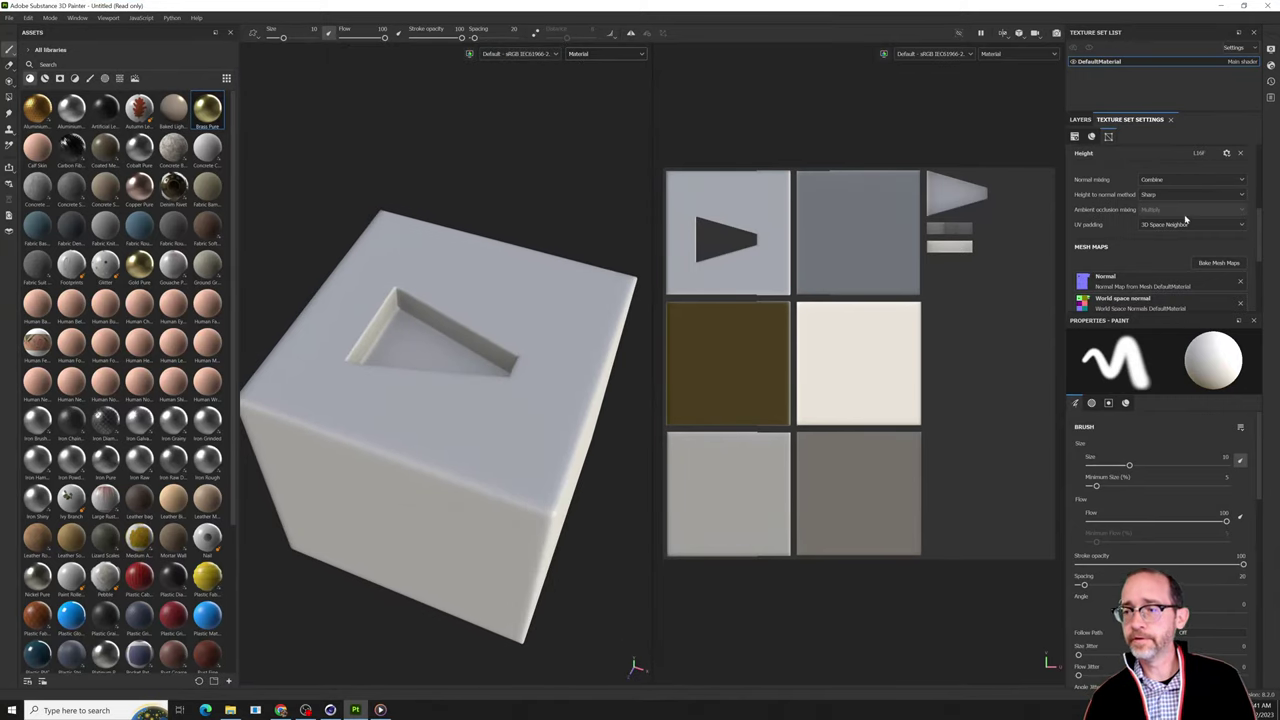
{"action": "scroll", "coordinate": [1180, 232], "scroll_direction": "down", "scroll_amount": 2}
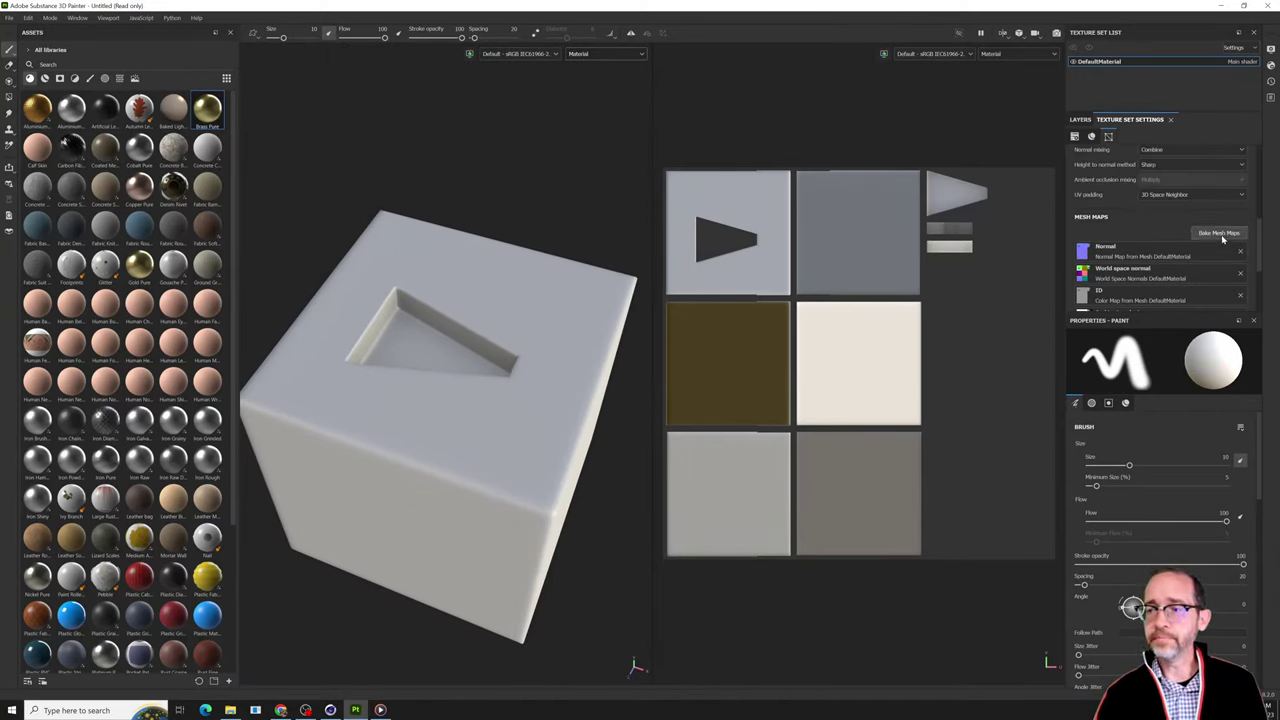
{"action": "left_click", "coordinate": [1221, 236]}
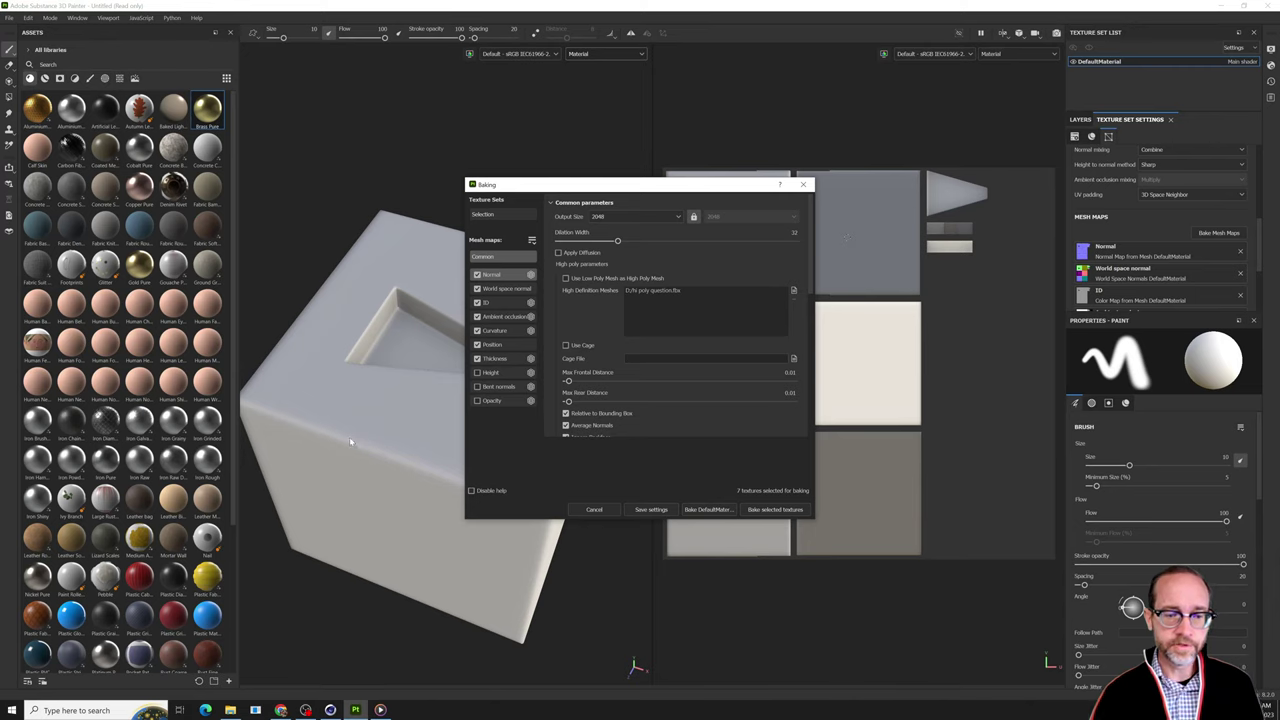
{"action": "left_click", "coordinate": [493, 330]}
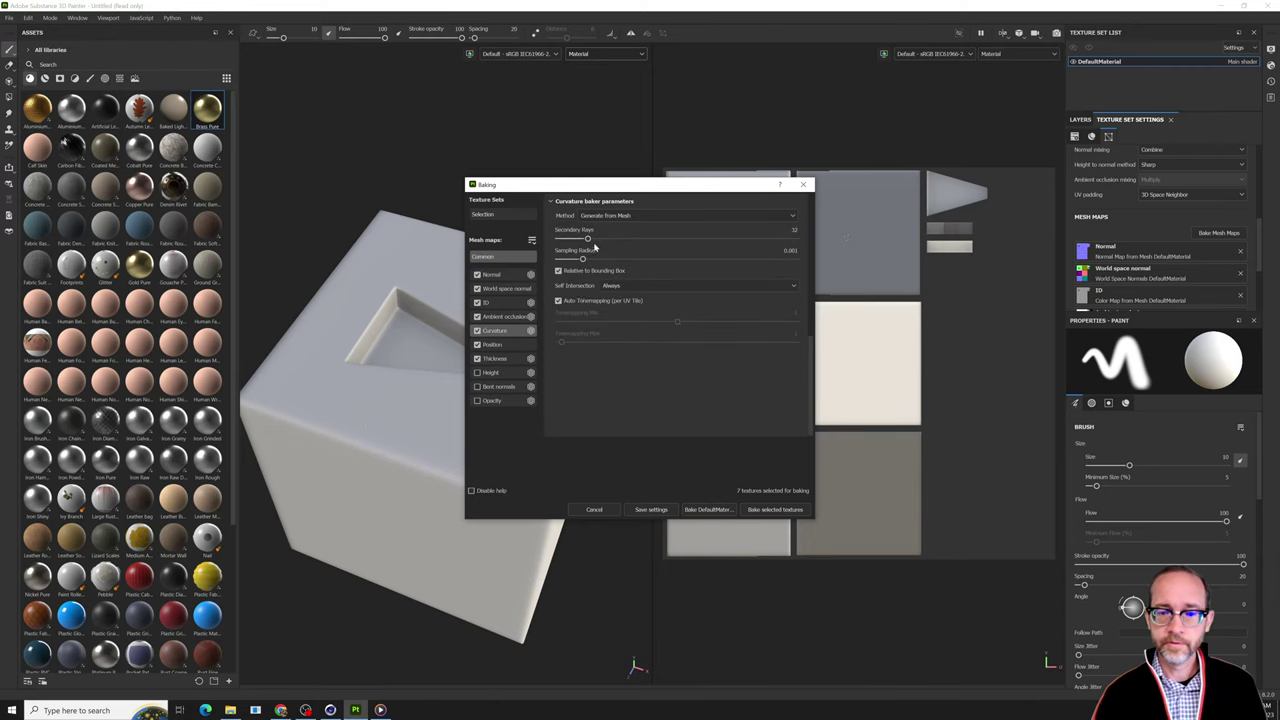
{"action": "left_click_drag", "start_coordinate": [589, 239], "coordinate": [657, 239]}
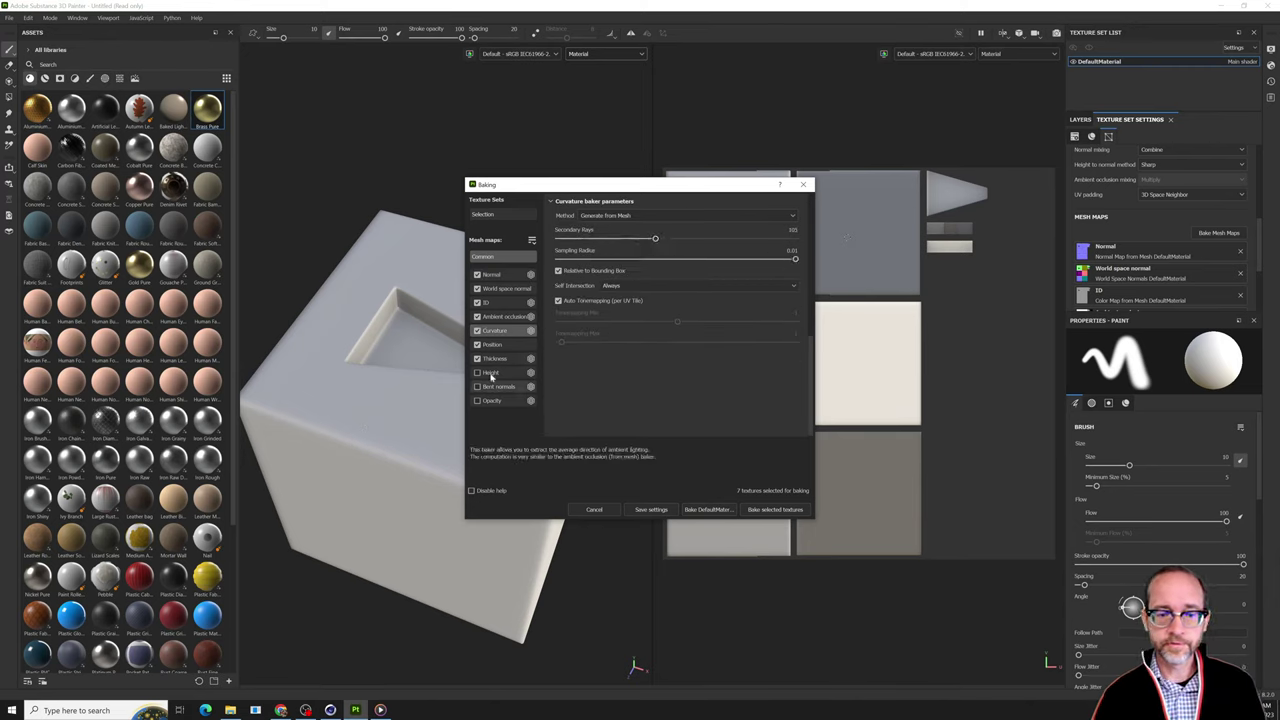
Set the common antialiasing to Subsampling 2x2 and bake the selected textures.
{"action": "left_click", "coordinate": [500, 257]}
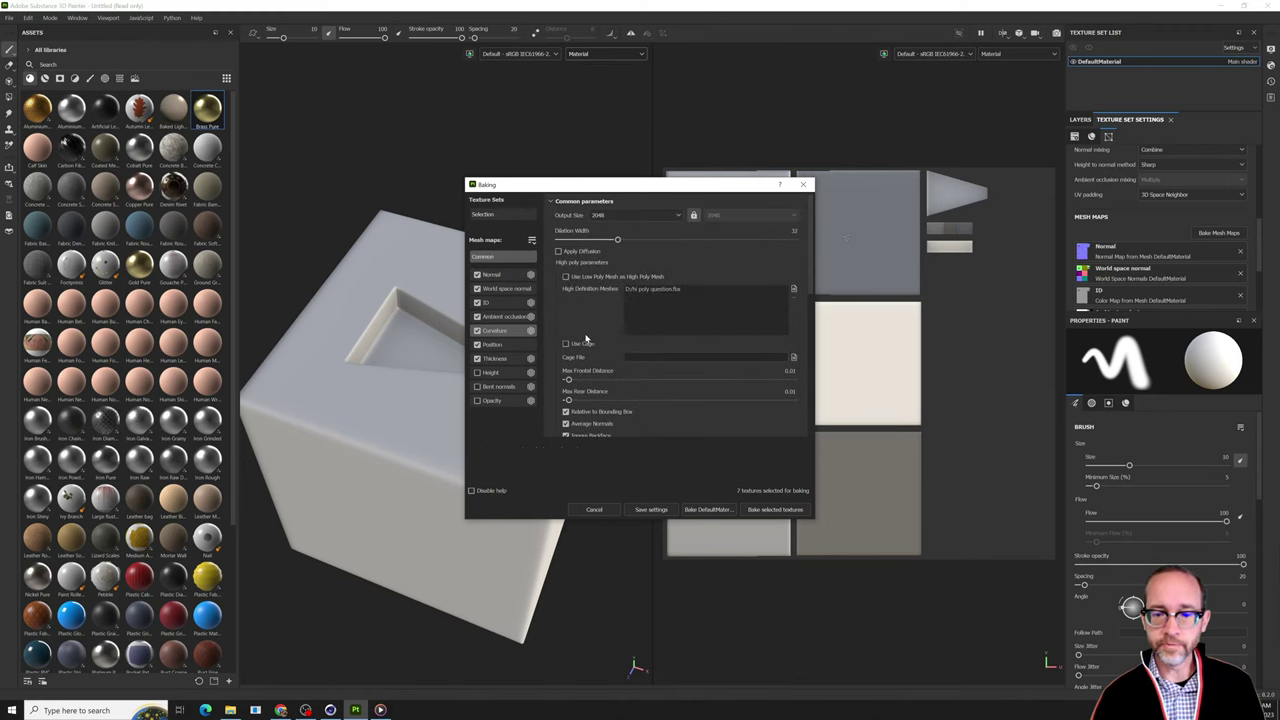
{"action": "scroll", "coordinate": [586, 334], "scroll_direction": "down", "scroll_amount": 2}
{"action": "left_click", "coordinate": [645, 362]}
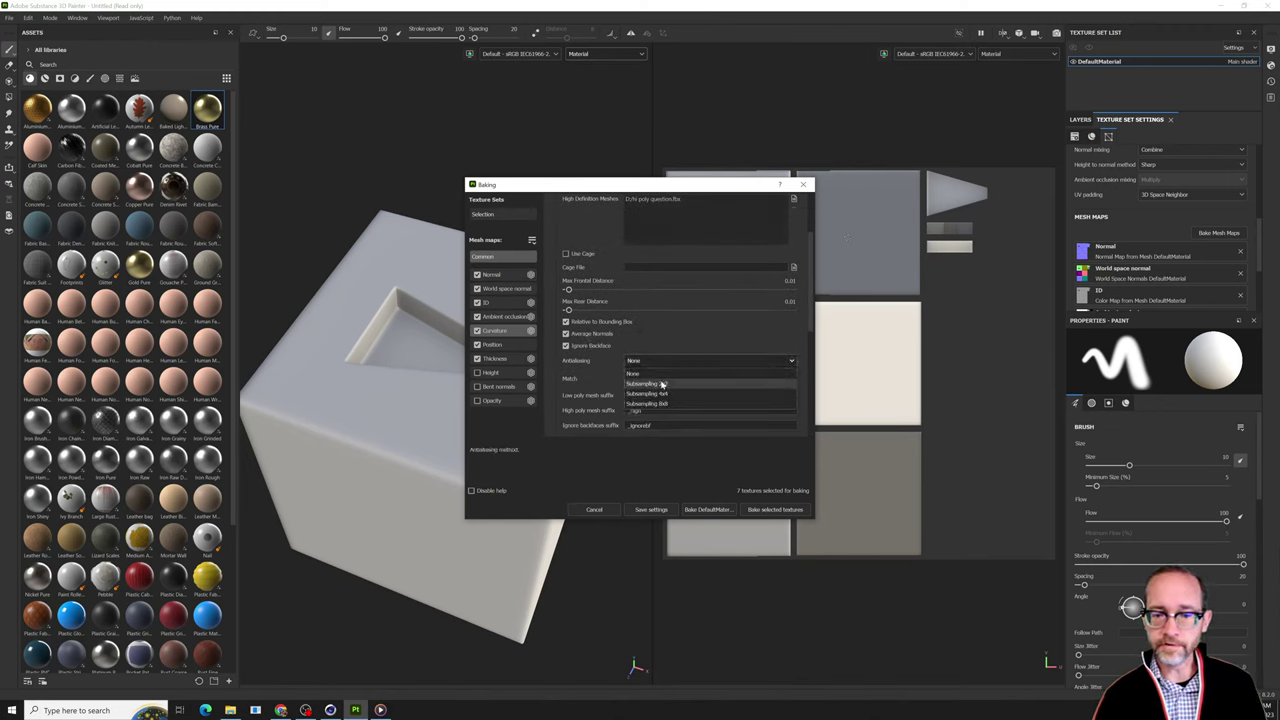
{"action": "left_click", "coordinate": [661, 384]}
{"action": "left_click", "coordinate": [777, 510]}
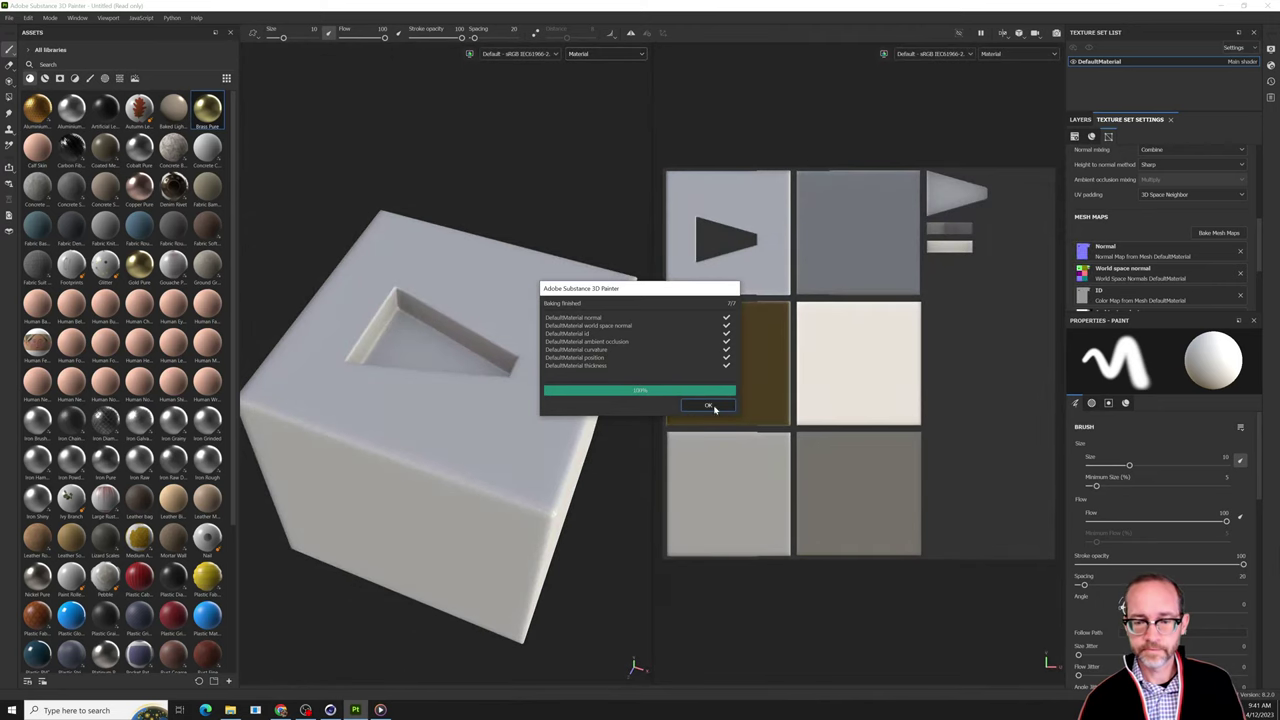
{"action": "left_click", "coordinate": [708, 406]}
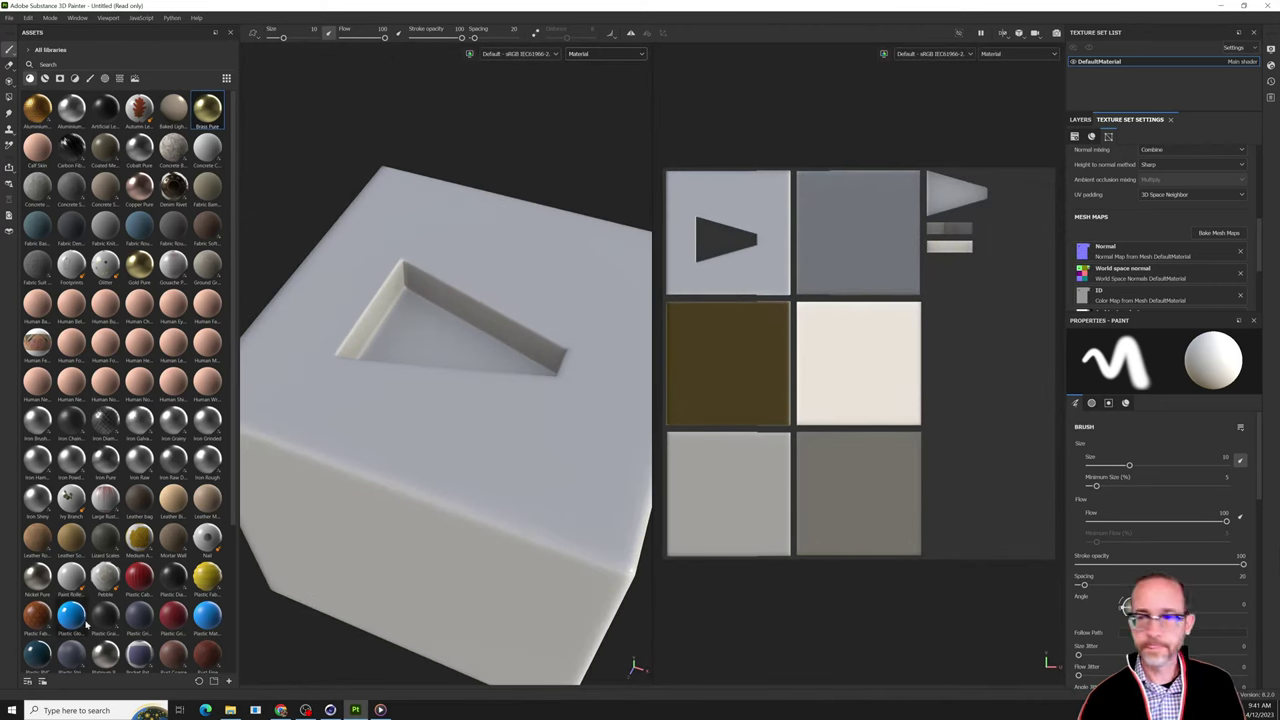
Add the Plastic Glossy Pure material as a layer above Layer 1 and inspect the cube's recess and beveled edges.
{"action": "left_click_drag", "start_coordinate": [86, 623], "coordinate": [1120, 160]}
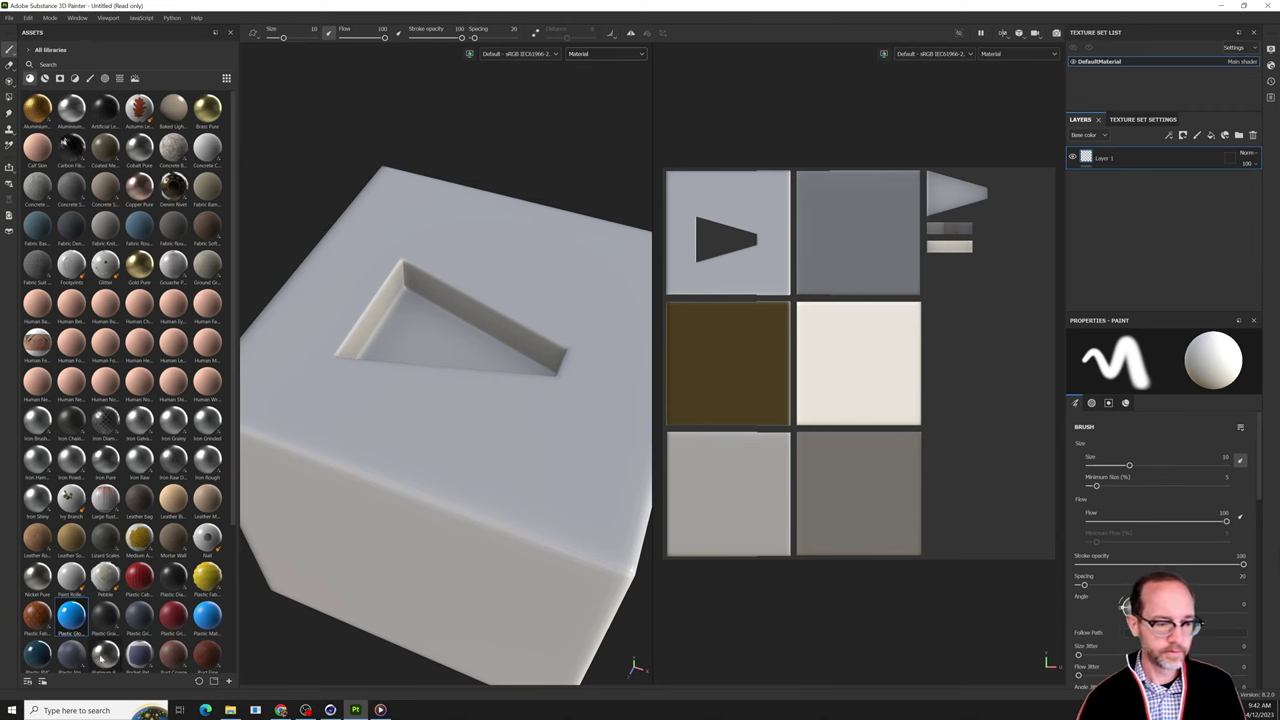
{"action": "left_click_drag", "start_coordinate": [75, 620], "coordinate": [1125, 155]}
{"action": "left_click_drag", "start_coordinate": [552, 417], "coordinate": [574, 336], "text": "alt"}
{"action": "key", "text": "alt+Tab"}
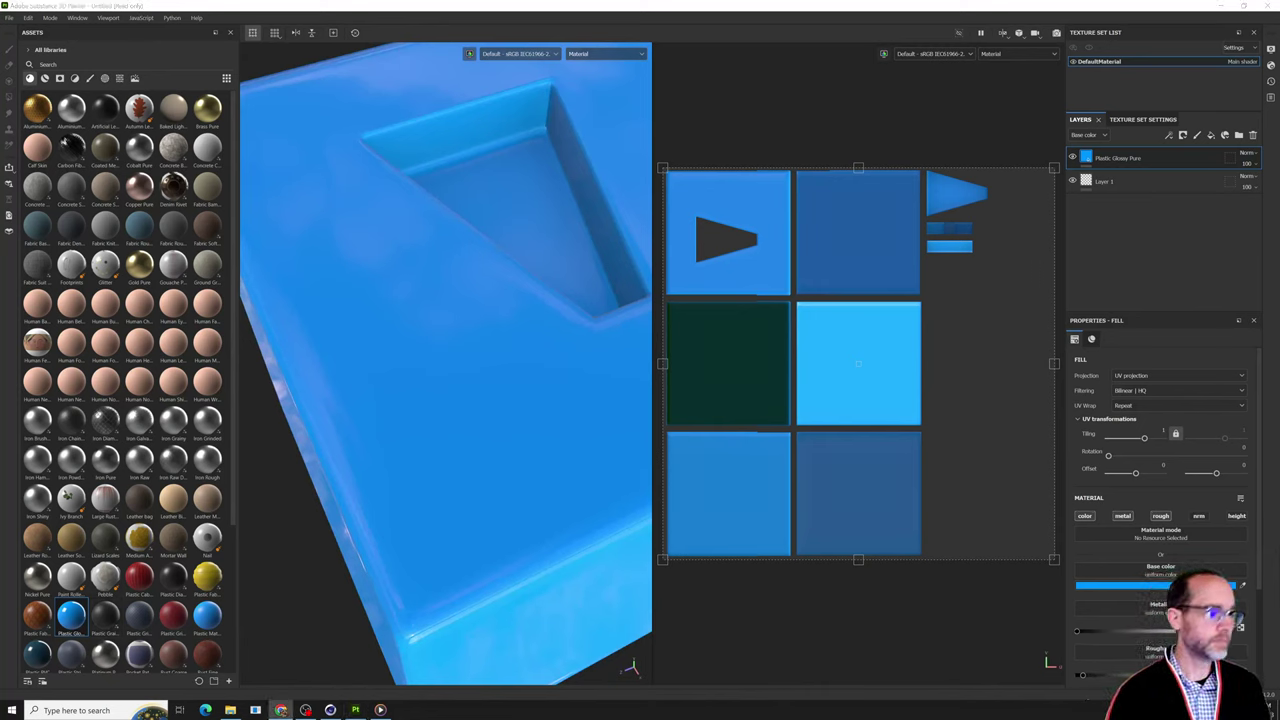
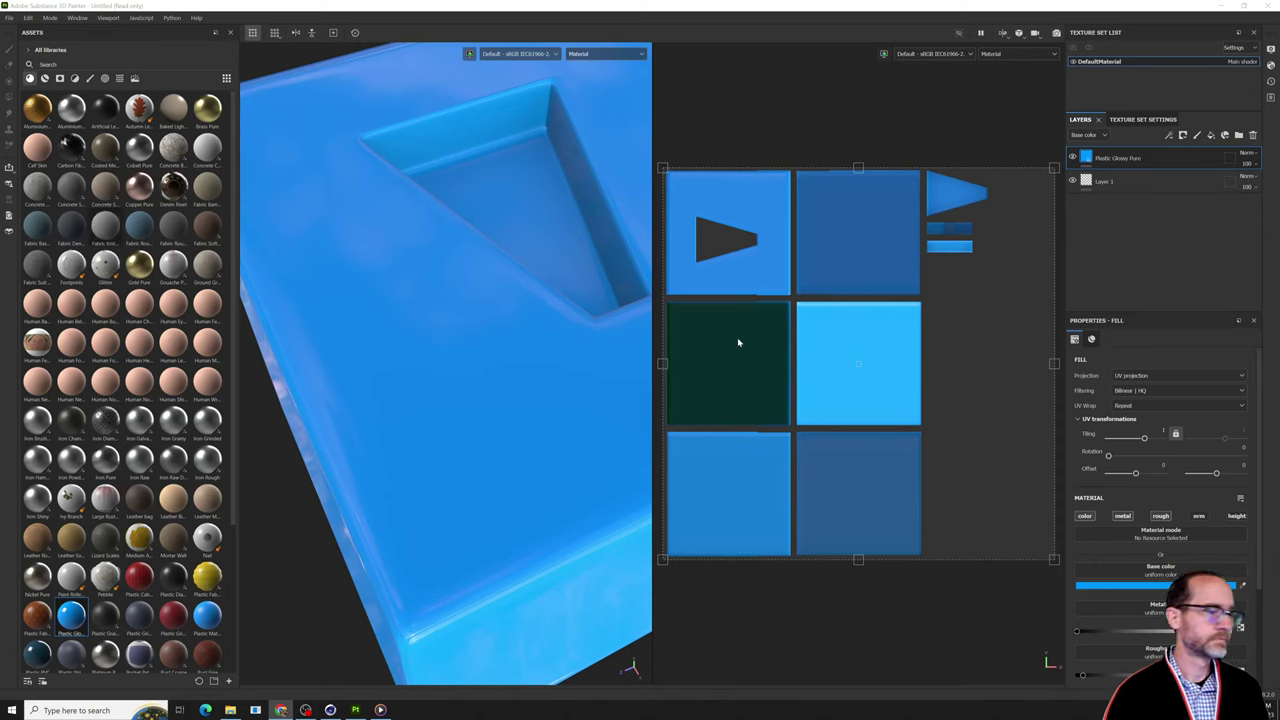
{"action": "left_click", "coordinate": [491, 357]}
{"action": "mouse_move", "coordinate": [491, 357]}
{"action": "left_mouse_down", "text": "alt"}
{"action": "mouse_move", "coordinate": [514, 320]}
{"action": "mouse_move", "coordinate": [501, 353]}
{"action": "mouse_move", "coordinate": [526, 423]}
{"action": "mouse_move", "coordinate": [449, 331]}
{"action": "mouse_move", "coordinate": [425, 415]}
{"action": "mouse_move", "coordinate": [351, 491]}
{"action": "mouse_move", "coordinate": [449, 466]}
{"action": "mouse_move", "coordinate": [551, 403]}
{"action": "mouse_move", "coordinate": [406, 403]}
{"action": "mouse_move", "coordinate": [440, 400]}
{"action": "mouse_move", "coordinate": [478, 428]}
{"action": "mouse_move", "coordinate": [466, 531]}
{"action": "mouse_move", "coordinate": [344, 550]}
{"action": "mouse_move", "coordinate": [471, 563]}
{"action": "mouse_move", "coordinate": [391, 540]}
{"action": "mouse_move", "coordinate": [511, 529]}
{"action": "mouse_move", "coordinate": [460, 483]}
{"action": "mouse_move", "coordinate": [409, 494]}
{"action": "mouse_move", "coordinate": [357, 529]}
{"action": "mouse_move", "coordinate": [343, 572]}
{"action": "mouse_move", "coordinate": [383, 554]}
{"action": "mouse_move", "coordinate": [403, 511]}
{"action": "mouse_move", "coordinate": [358, 515]}
{"action": "mouse_move", "coordinate": [471, 520]}
{"action": "mouse_move", "coordinate": [474, 477]}
{"action": "mouse_move", "coordinate": [517, 443]}
{"action": "mouse_move", "coordinate": [558, 441]}
{"action": "mouse_move", "coordinate": [523, 491]}
{"action": "mouse_move", "coordinate": [477, 389]}
{"action": "mouse_move", "coordinate": [523, 540]}
{"action": "mouse_move", "coordinate": [580, 531]}
{"action": "mouse_move", "coordinate": [429, 514]}
{"action": "mouse_move", "coordinate": [591, 466]}
{"action": "mouse_move", "coordinate": [547, 508]}
{"action": "mouse_move", "coordinate": [491, 517]}
{"action": "mouse_move", "coordinate": [527, 393]}
{"action": "left_mouse_up", "text": "alt"}
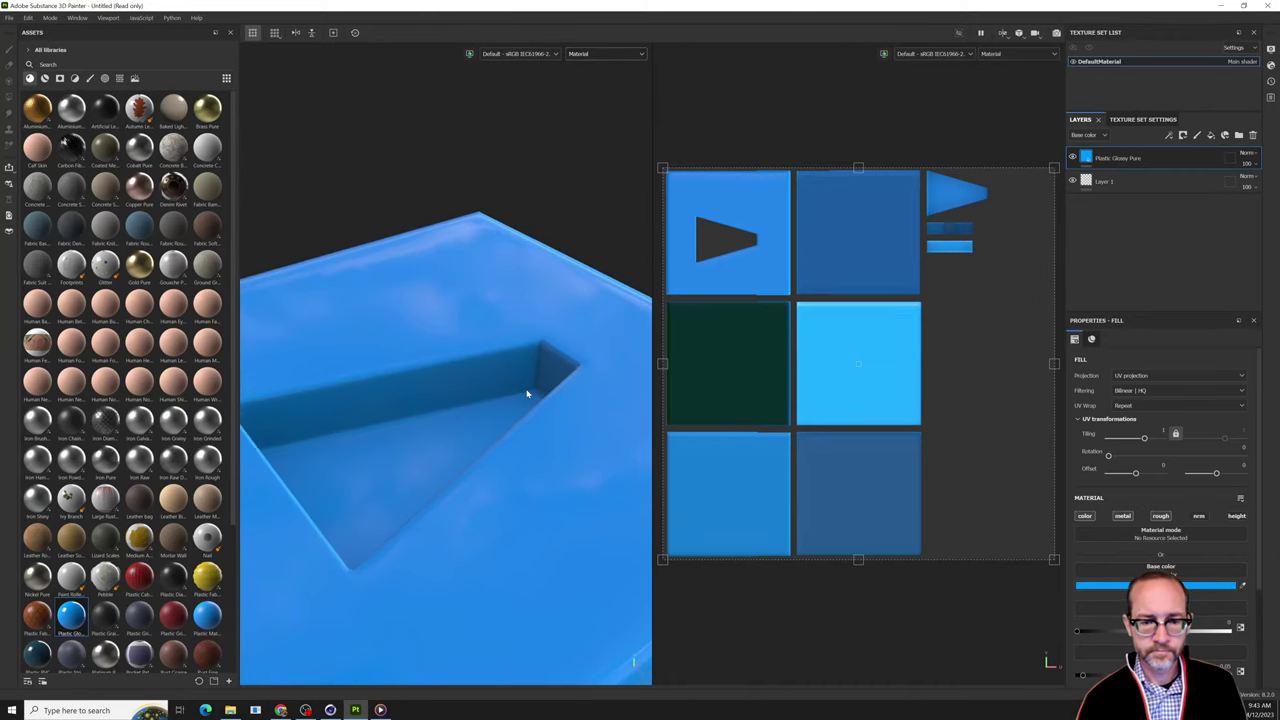
Set the bake's Dilation Width to 127 and bake the selected textures.
{"action": "left_click", "coordinate": [1138, 120]}
{"action": "left_click", "coordinate": [1218, 232]}
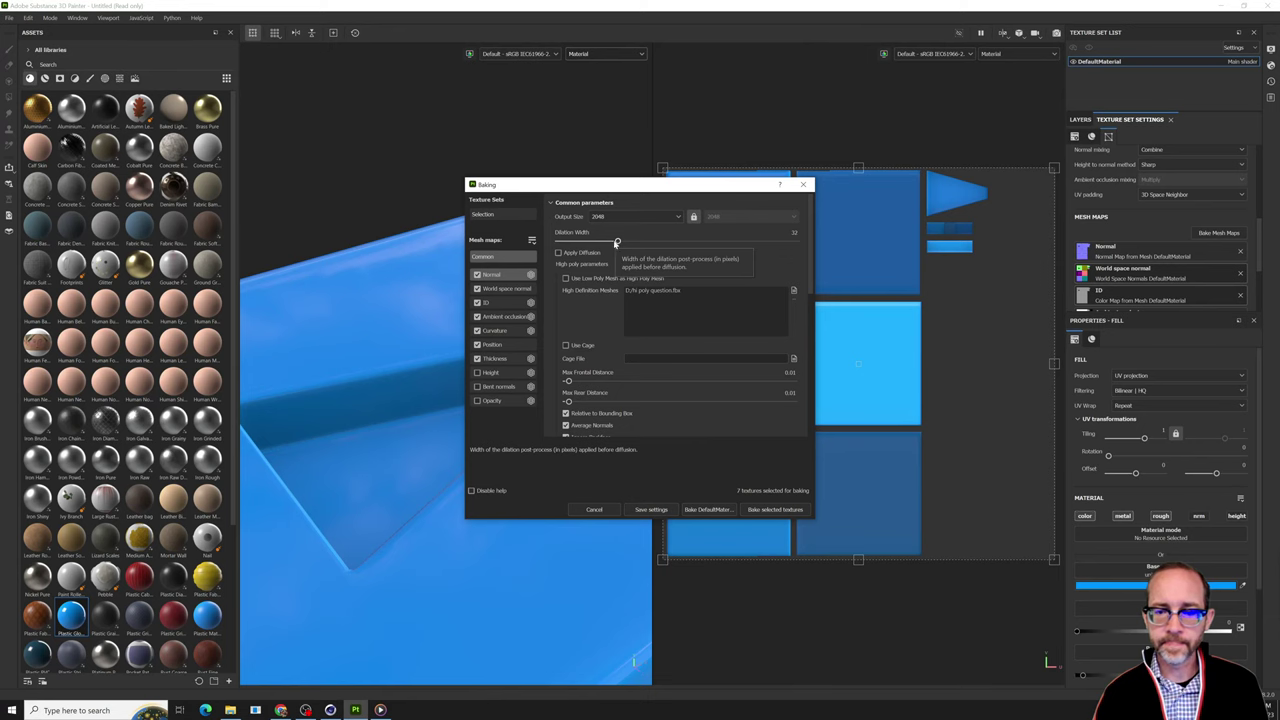
{"action": "left_click_drag", "start_coordinate": [616, 242], "coordinate": [645, 242]}
{"action": "left_click_drag", "start_coordinate": [792, 247], "coordinate": [794, 247]}
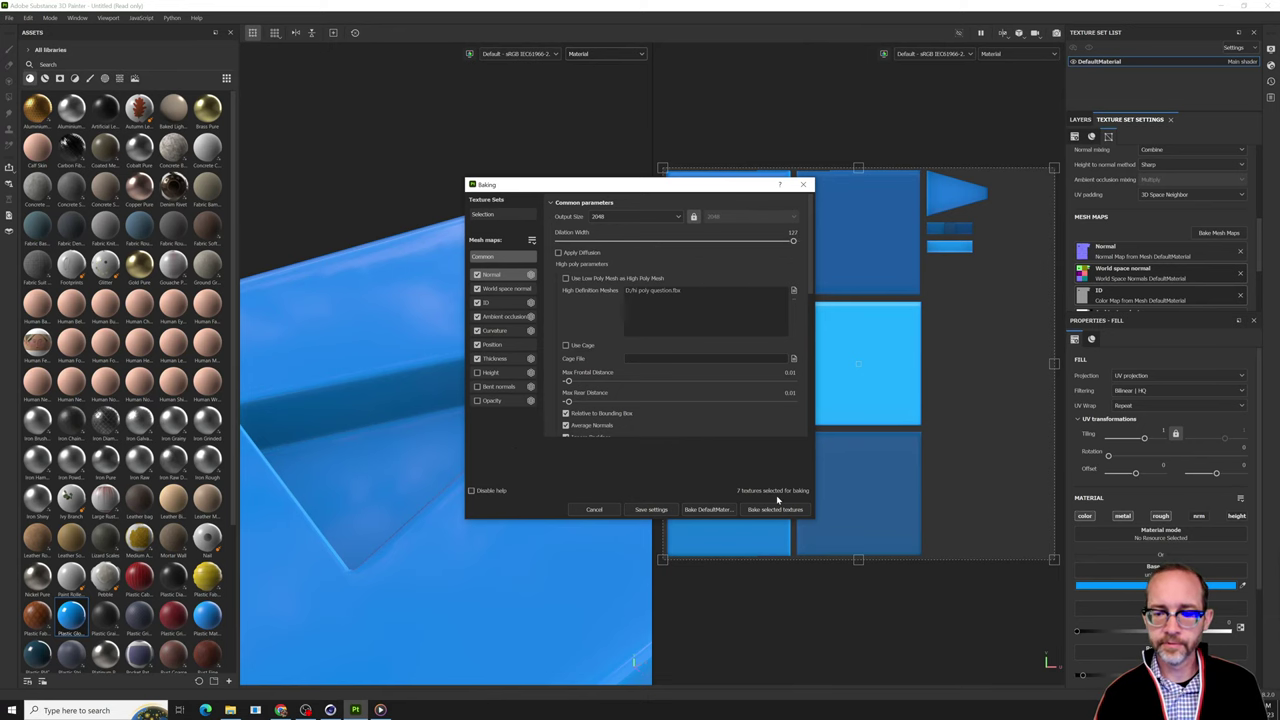
{"action": "left_click", "coordinate": [777, 512]}
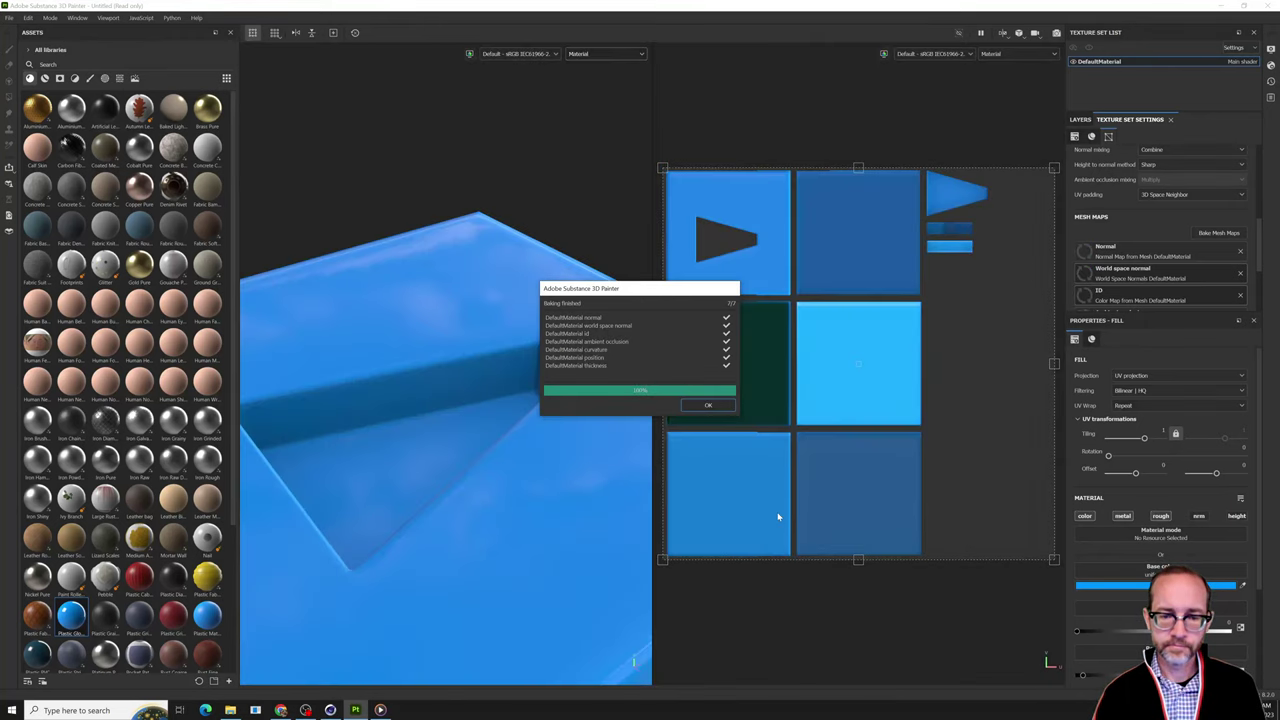
{"action": "left_click", "coordinate": [709, 406]}
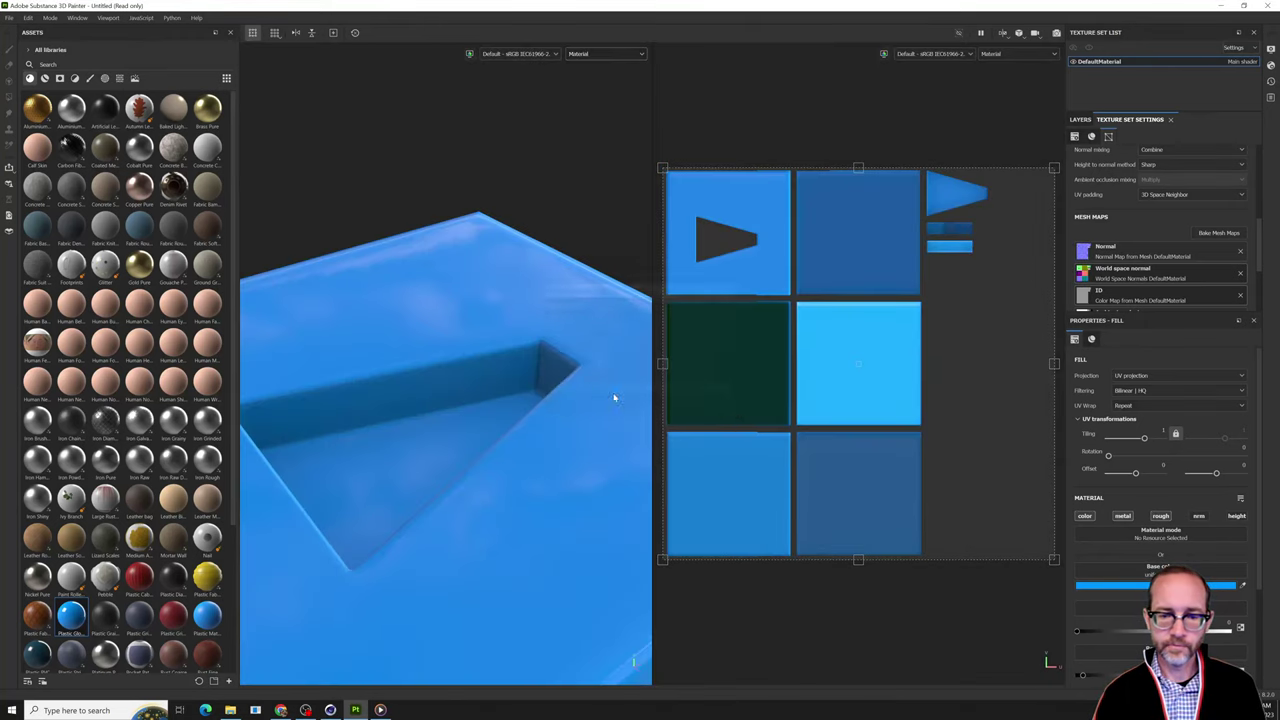
Enable Apply Diffusion in the common bake parameters and bake the selected textures.
{"action": "left_click", "coordinate": [1220, 233]}
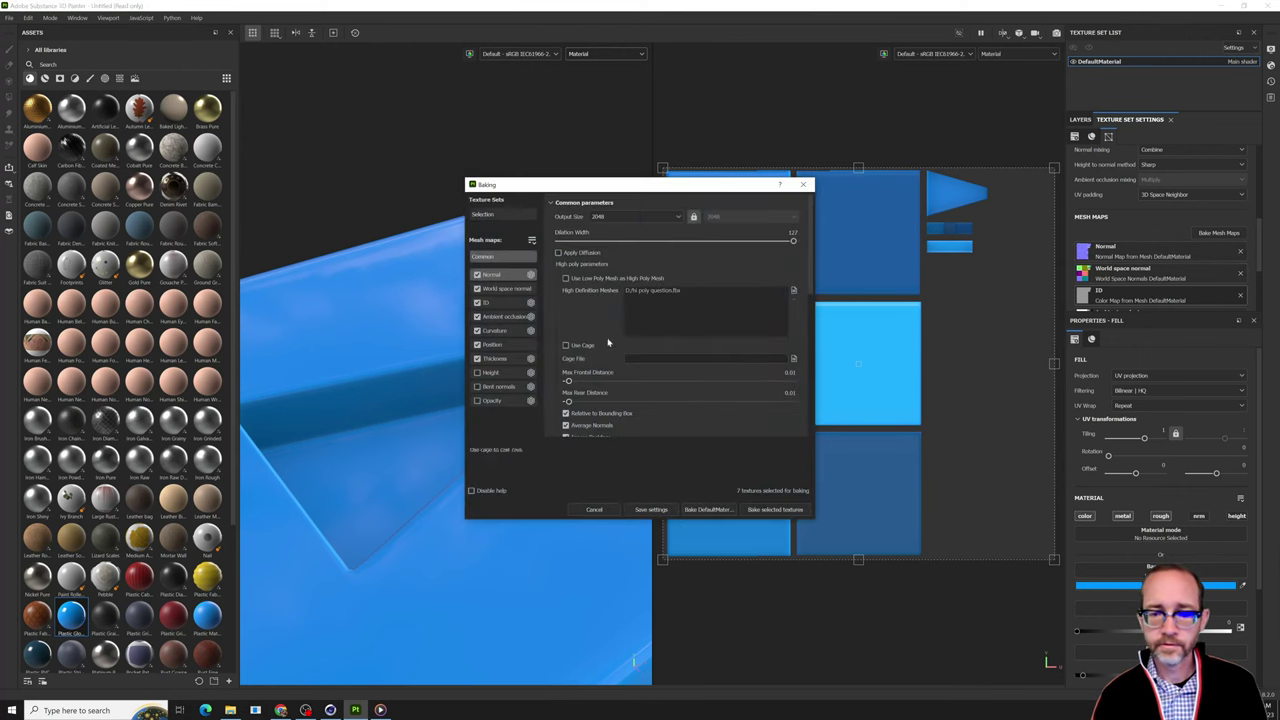
{"action": "left_click", "coordinate": [558, 253]}
{"action": "left_click", "coordinate": [764, 510]}
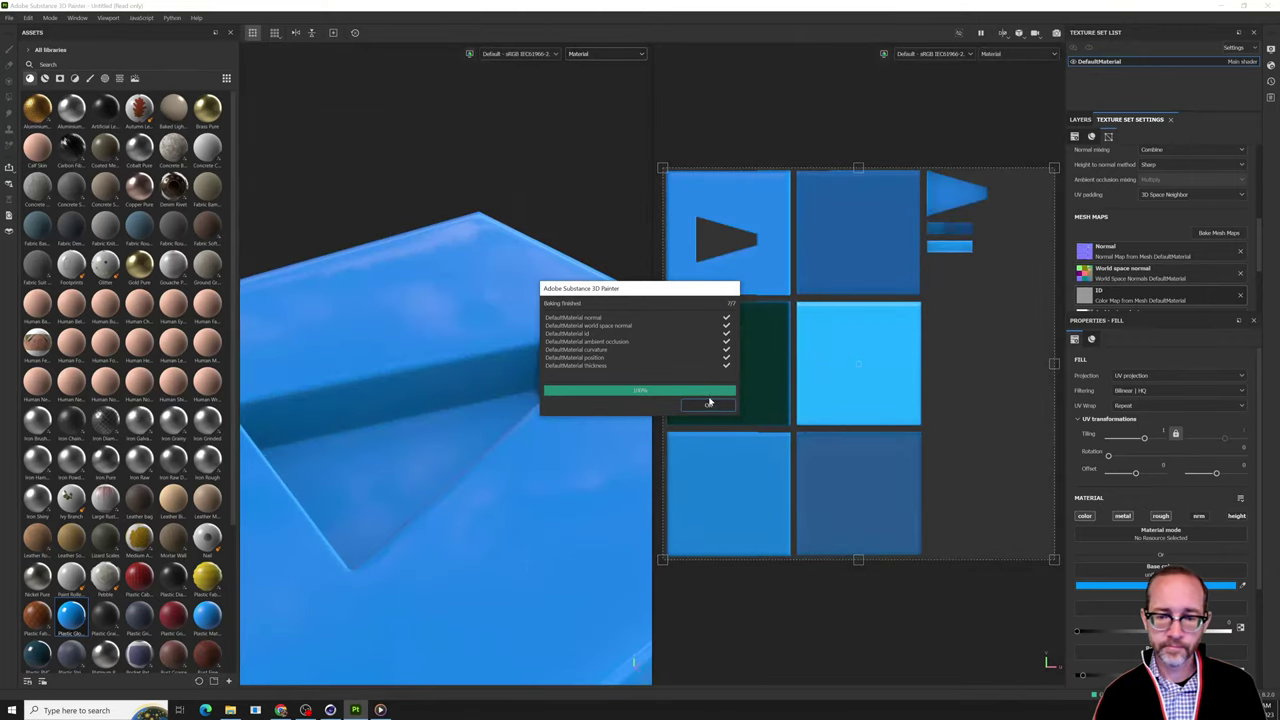
{"action": "left_click", "coordinate": [709, 403]}
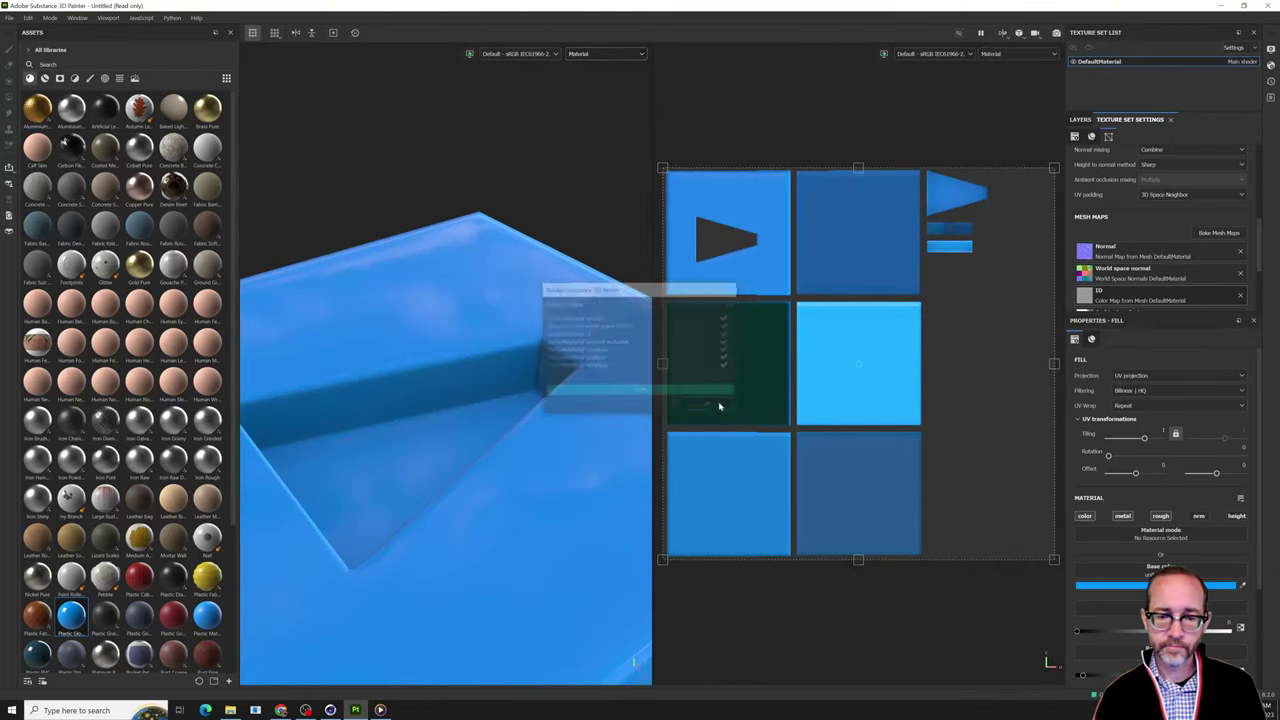
Review the baker parameters for the curvature, position, normal, world space normal, ID and ambient occlusion maps.
{"action": "left_click", "coordinate": [1218, 233]}
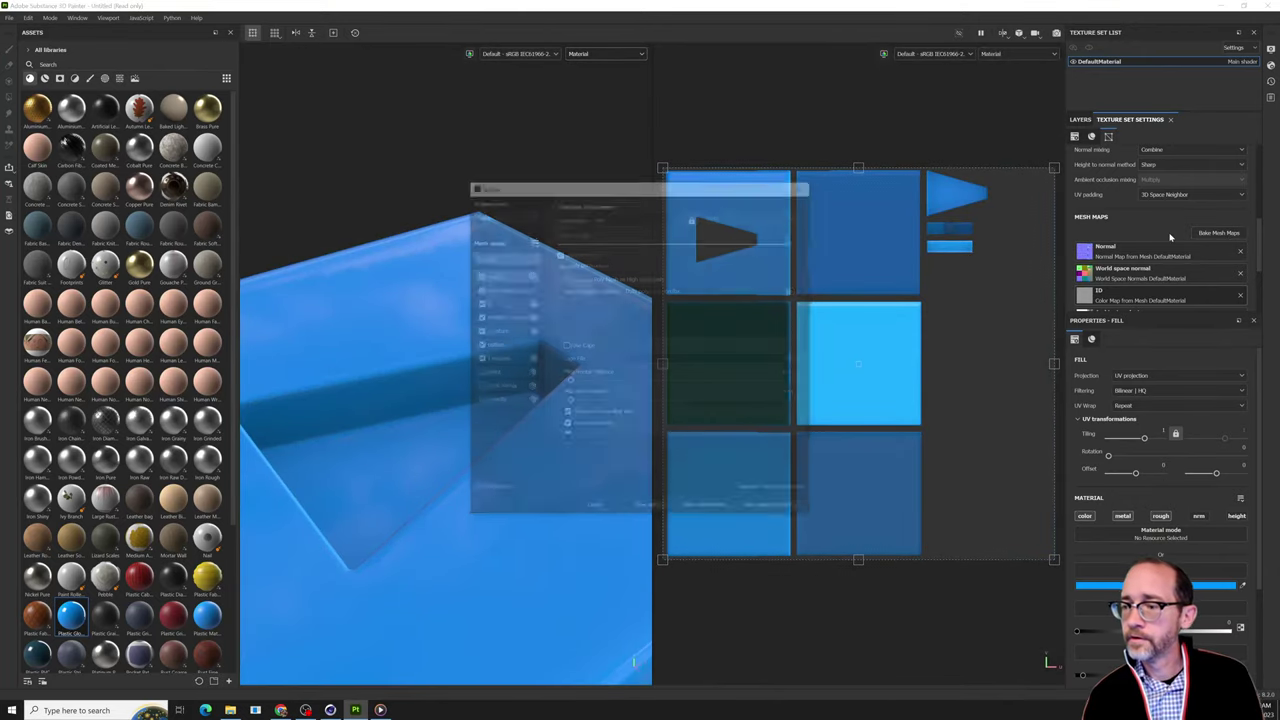
{"action": "left_click", "coordinate": [507, 331]}
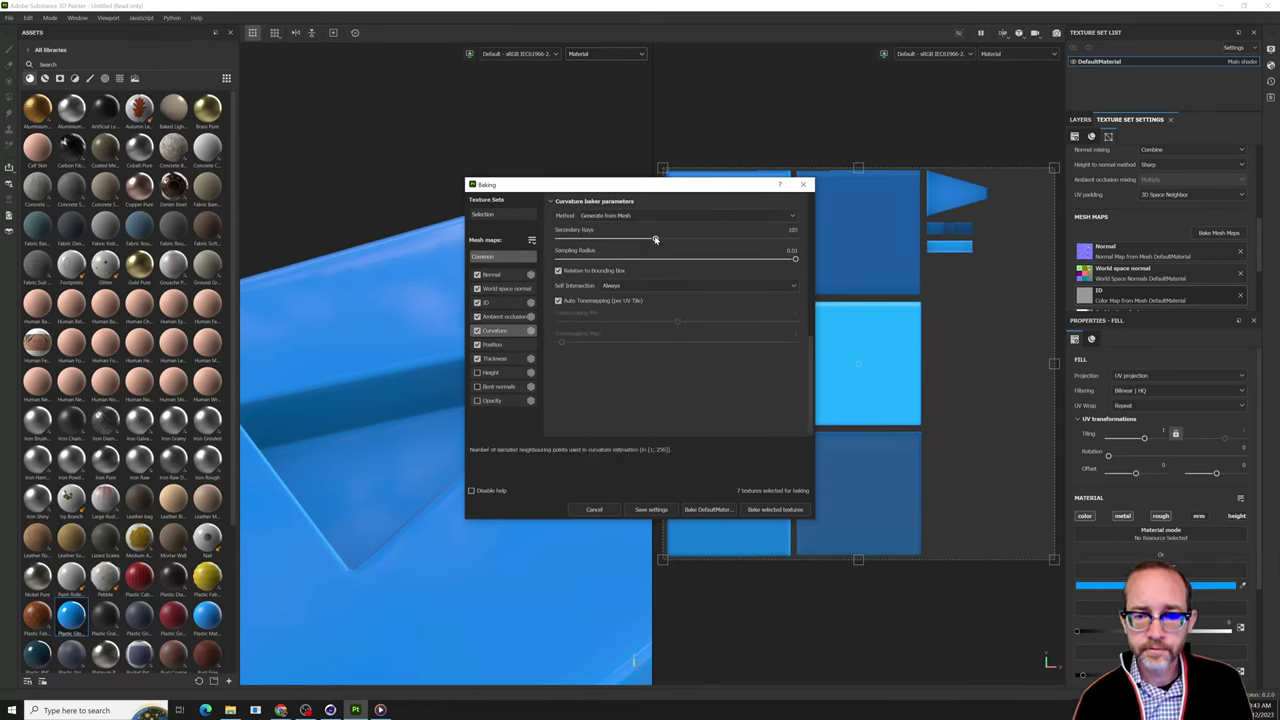
{"action": "left_click", "coordinate": [504, 345]}
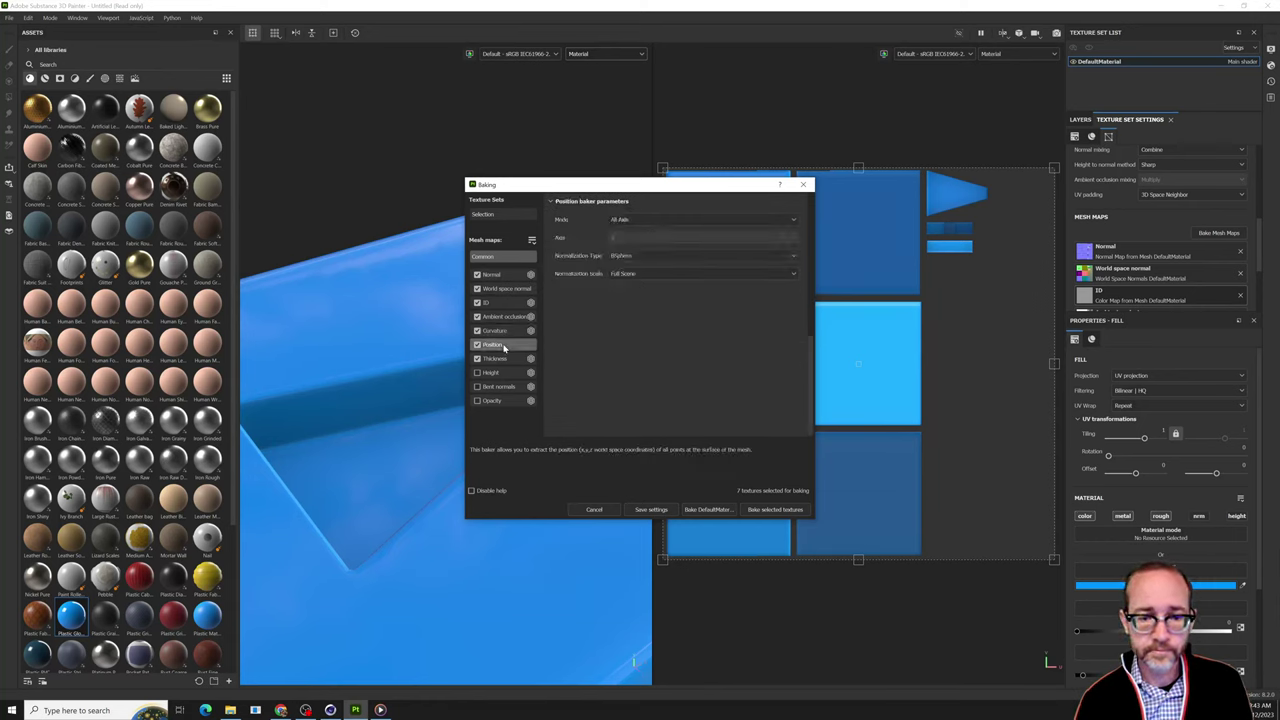
{"action": "left_click", "coordinate": [495, 275]}
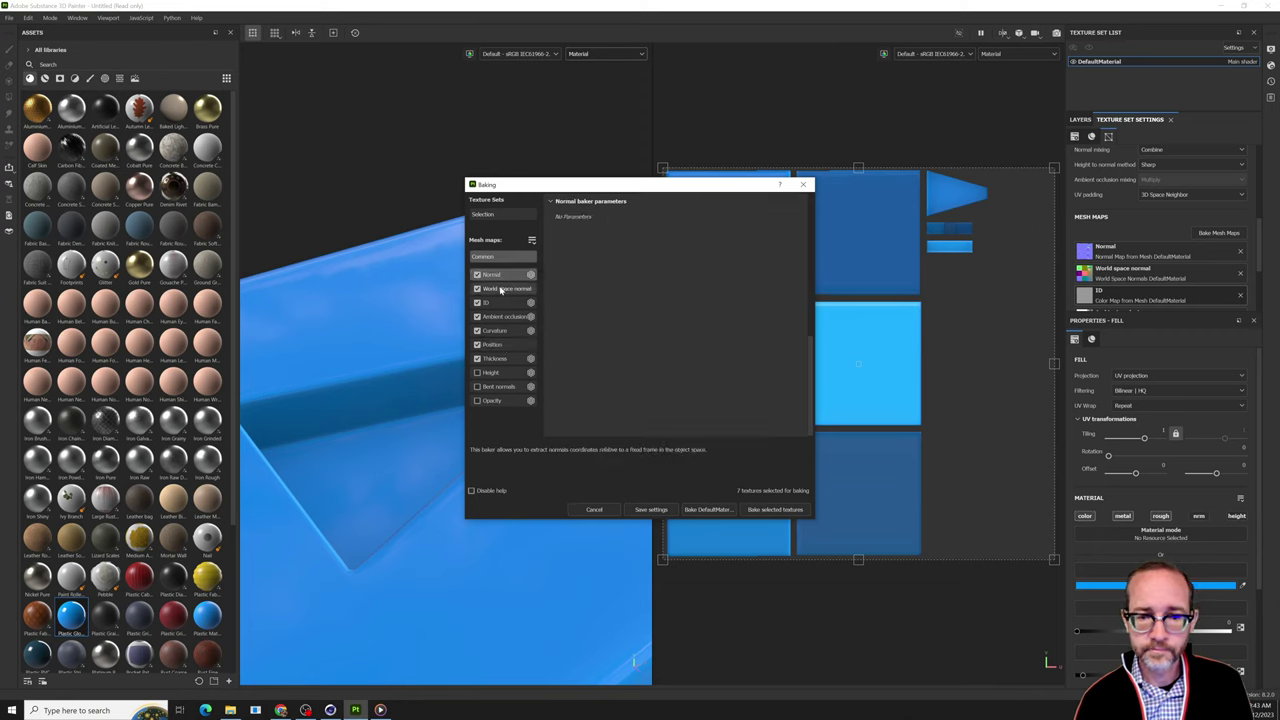
{"action": "left_click", "coordinate": [502, 289]}
{"action": "left_click", "coordinate": [502, 302]}
{"action": "left_click", "coordinate": [504, 317]}
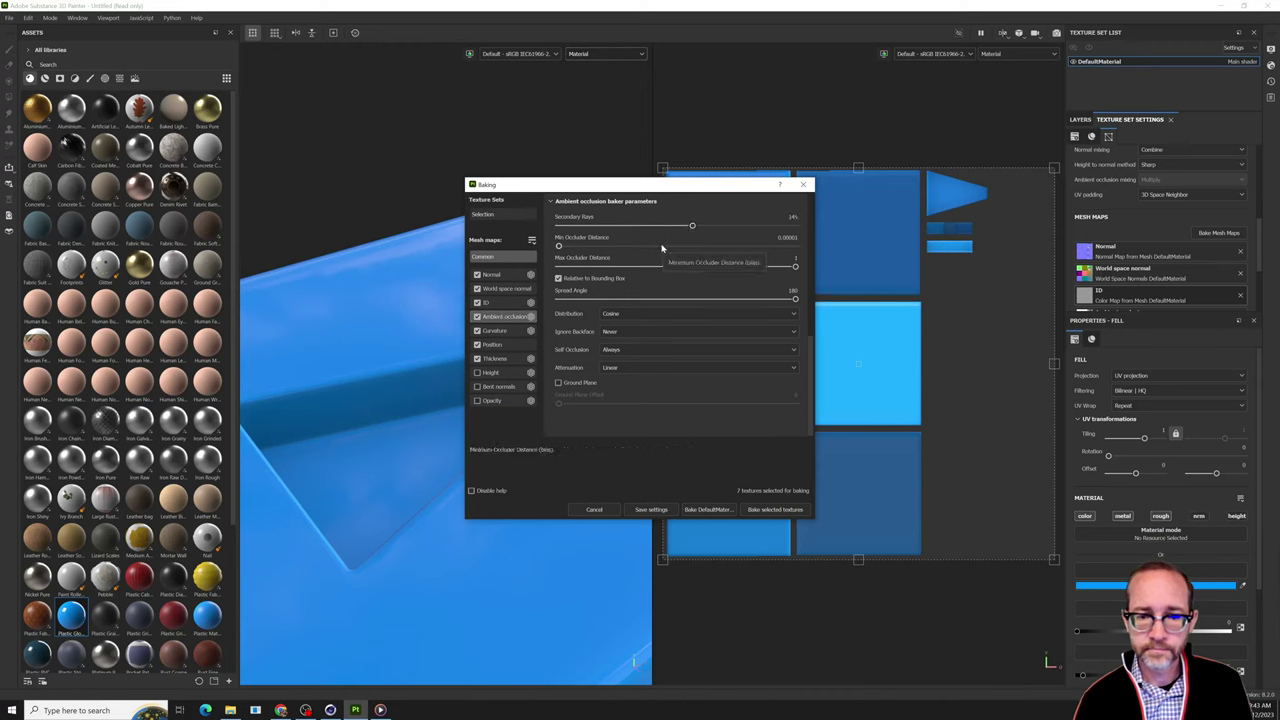
Raise the common Max Frontal Distance and Max Rear Distance to their maximums and bake the selected textures.
{"action": "left_click", "coordinate": [502, 274]}
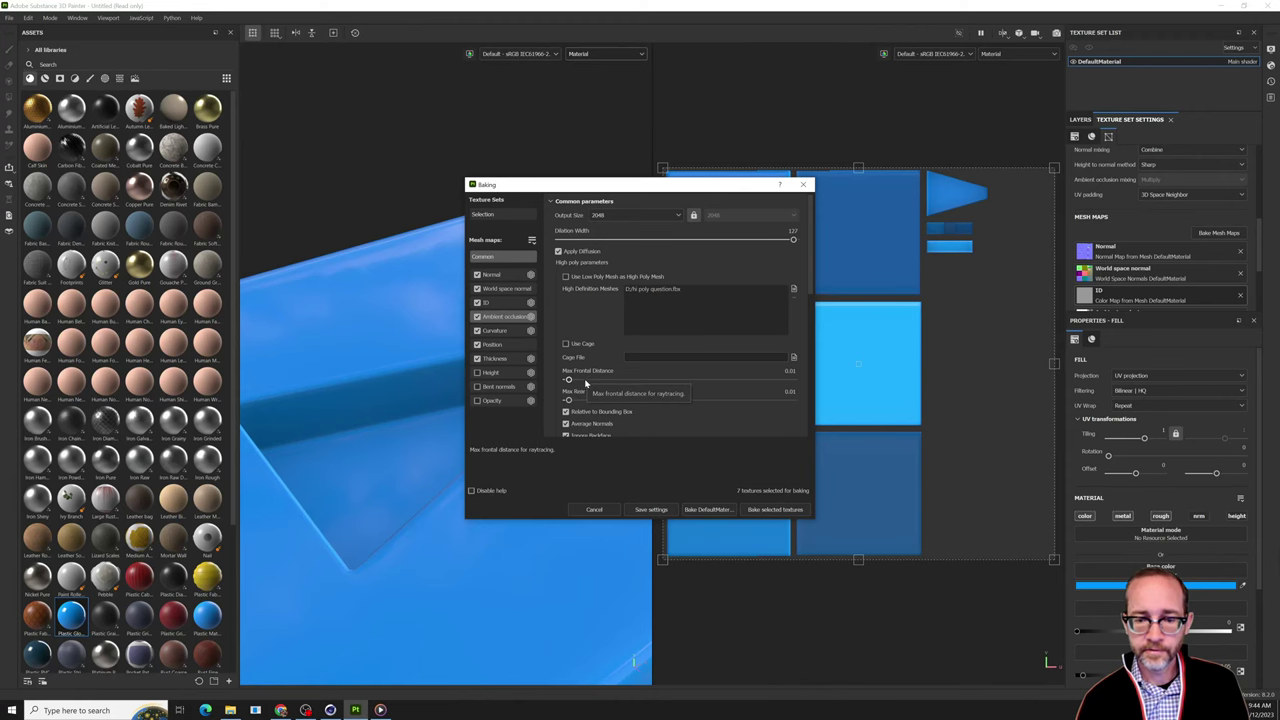
{"action": "left_click_drag", "start_coordinate": [585, 380], "coordinate": [794, 380]}
{"action": "left_click", "coordinate": [792, 400]}
{"action": "left_click", "coordinate": [766, 509]}
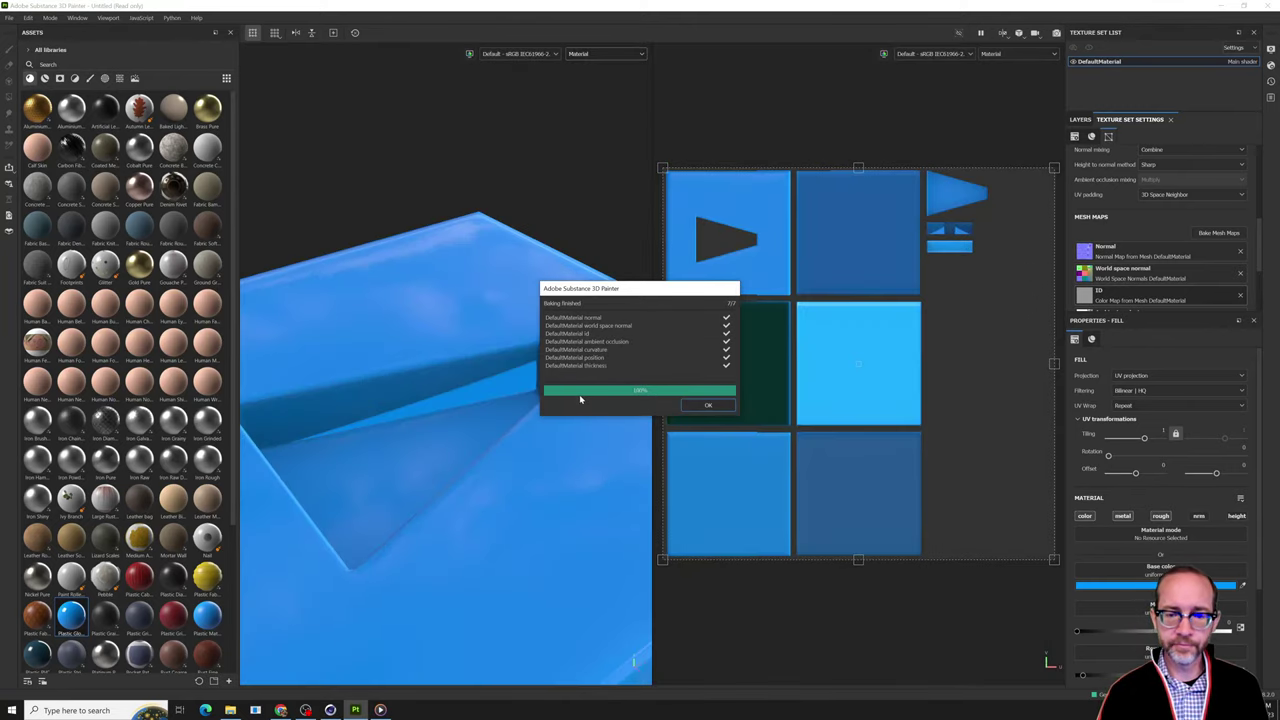
Switch to Media Player, review the unpainted gray bake near the start of the open recording, and close the player.
{"action": "left_click", "coordinate": [380, 710]}
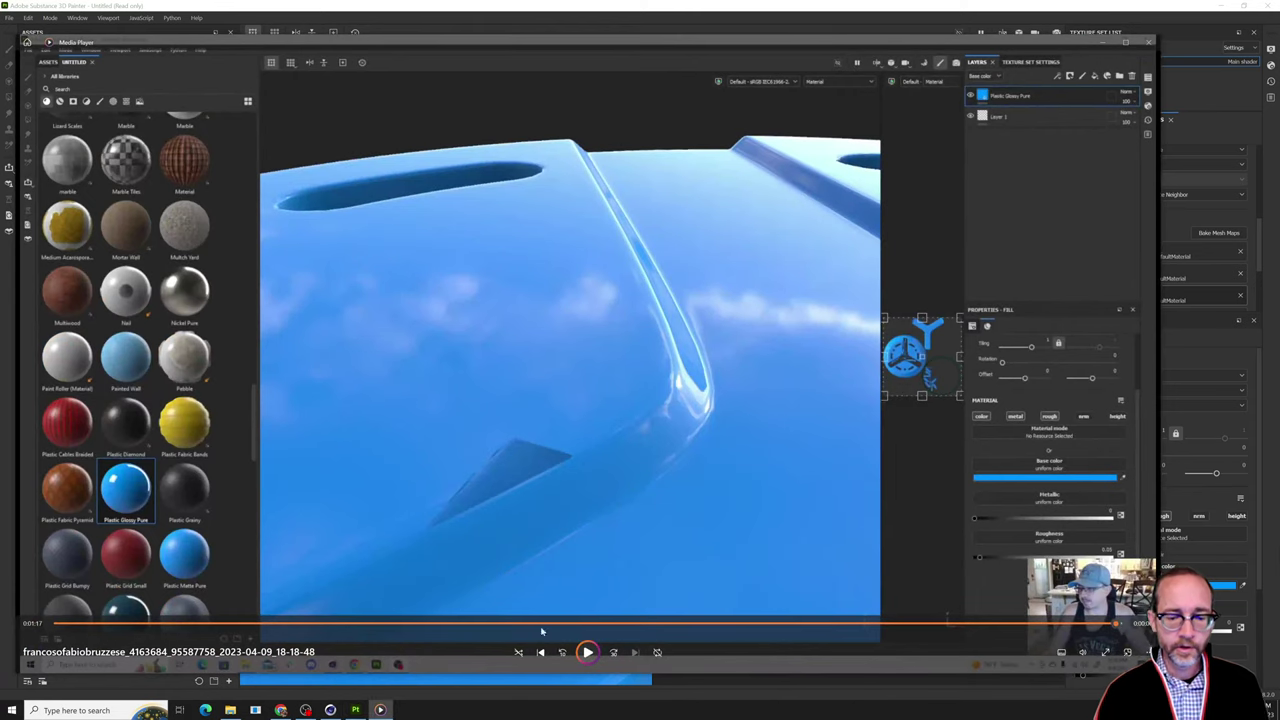
{"action": "left_click_drag", "start_coordinate": [620, 626], "coordinate": [122, 627]}
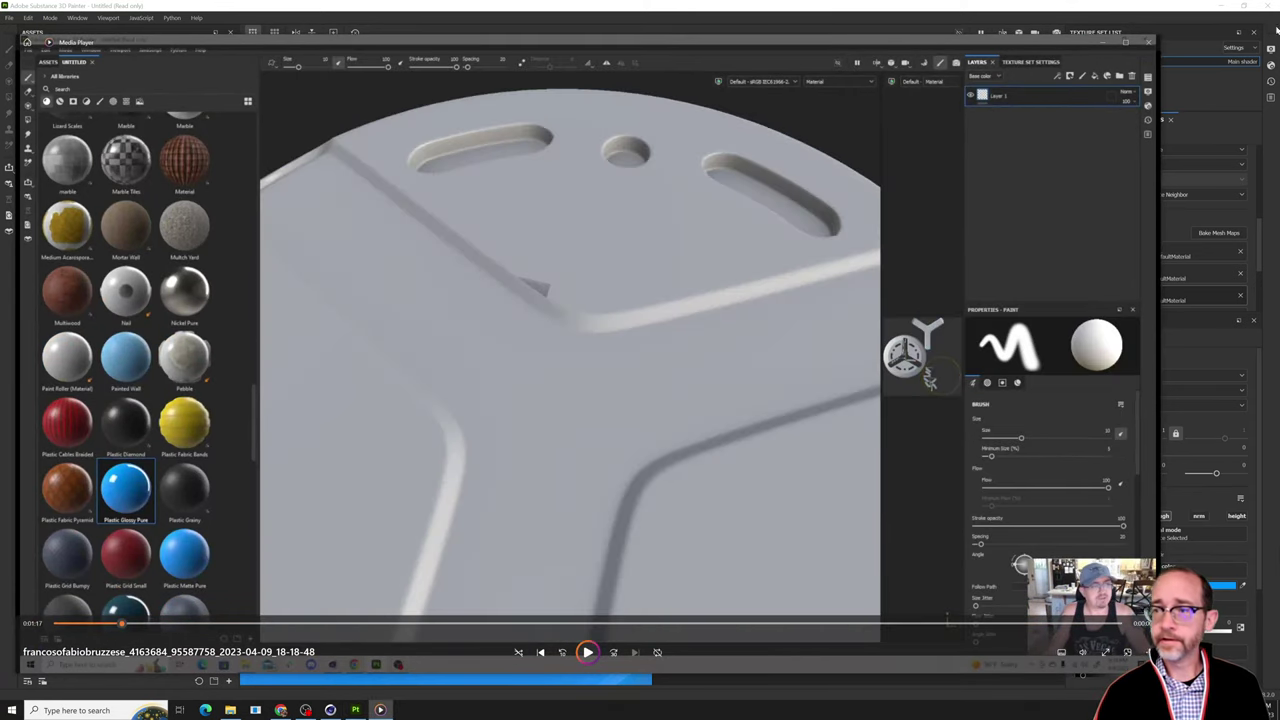
{"action": "left_click", "coordinate": [1141, 43]}
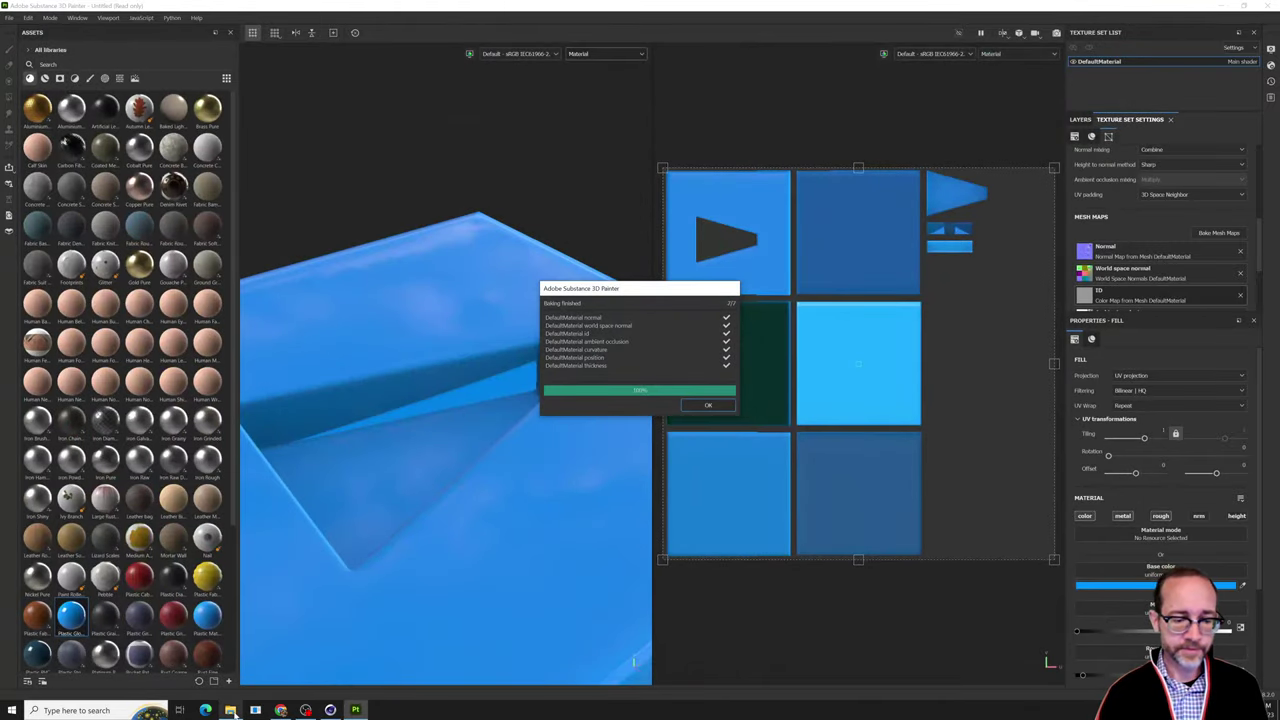
Open the "Getting bevel edges in substance" video from the "art 285 questions april 12" folder, examine its bake settings midway, and return to Substance 3D Painter.
{"action": "left_click", "coordinate": [231, 711]}
{"action": "left_click", "coordinate": [405, 248]}
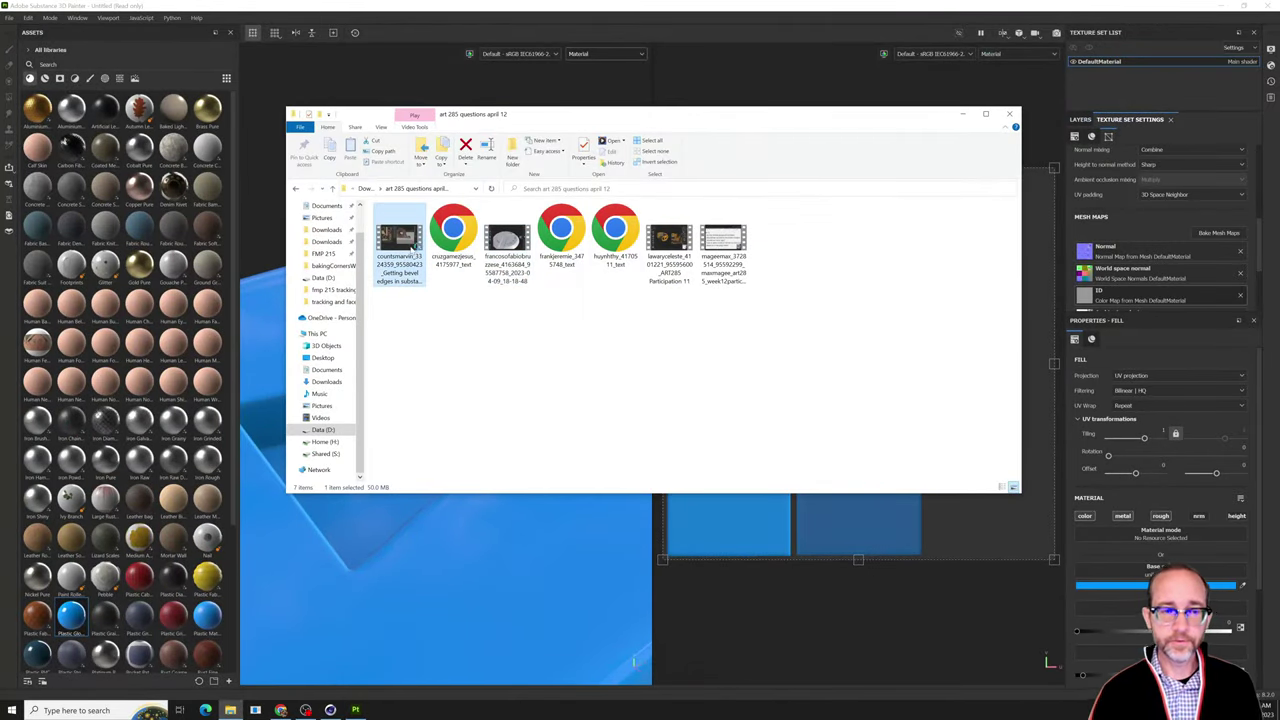
{"action": "double_click", "coordinate": [409, 250]}
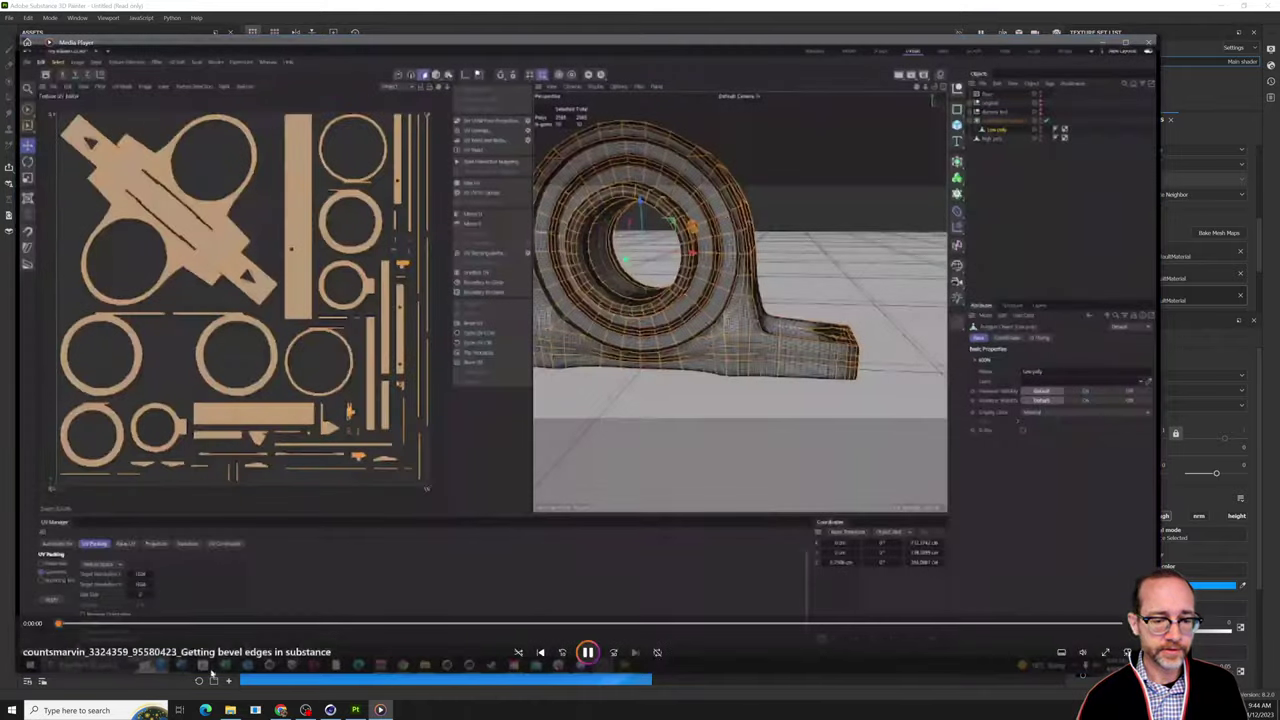
{"action": "left_click_drag", "start_coordinate": [131, 623], "coordinate": [616, 638]}
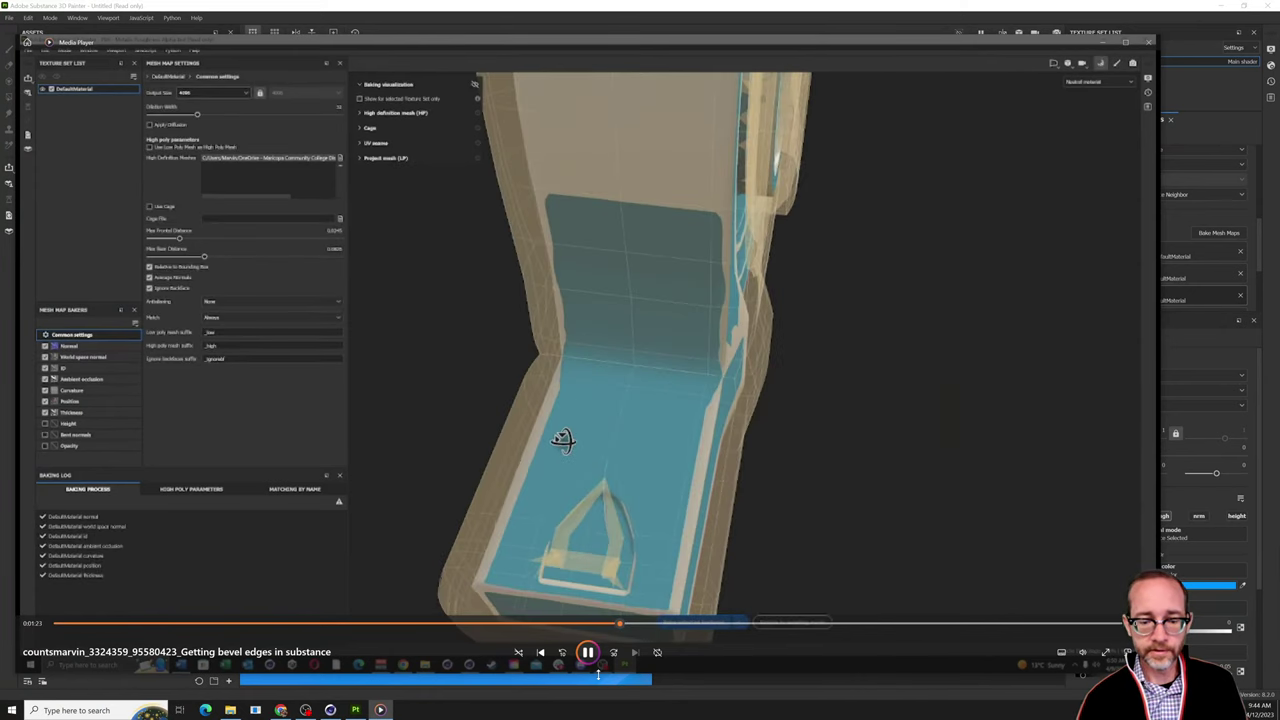
{"action": "left_click", "coordinate": [588, 652]}
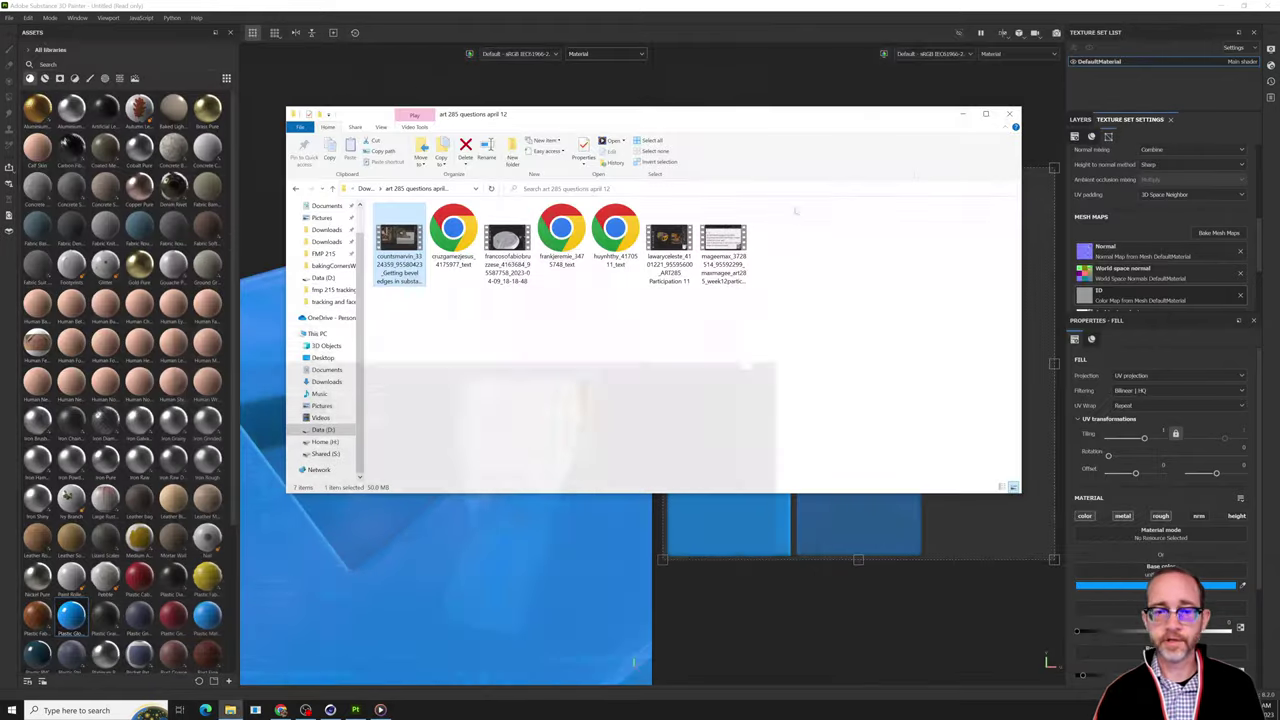
{"action": "left_click", "coordinate": [1148, 41]}
{"action": "left_click", "coordinate": [560, 540]}
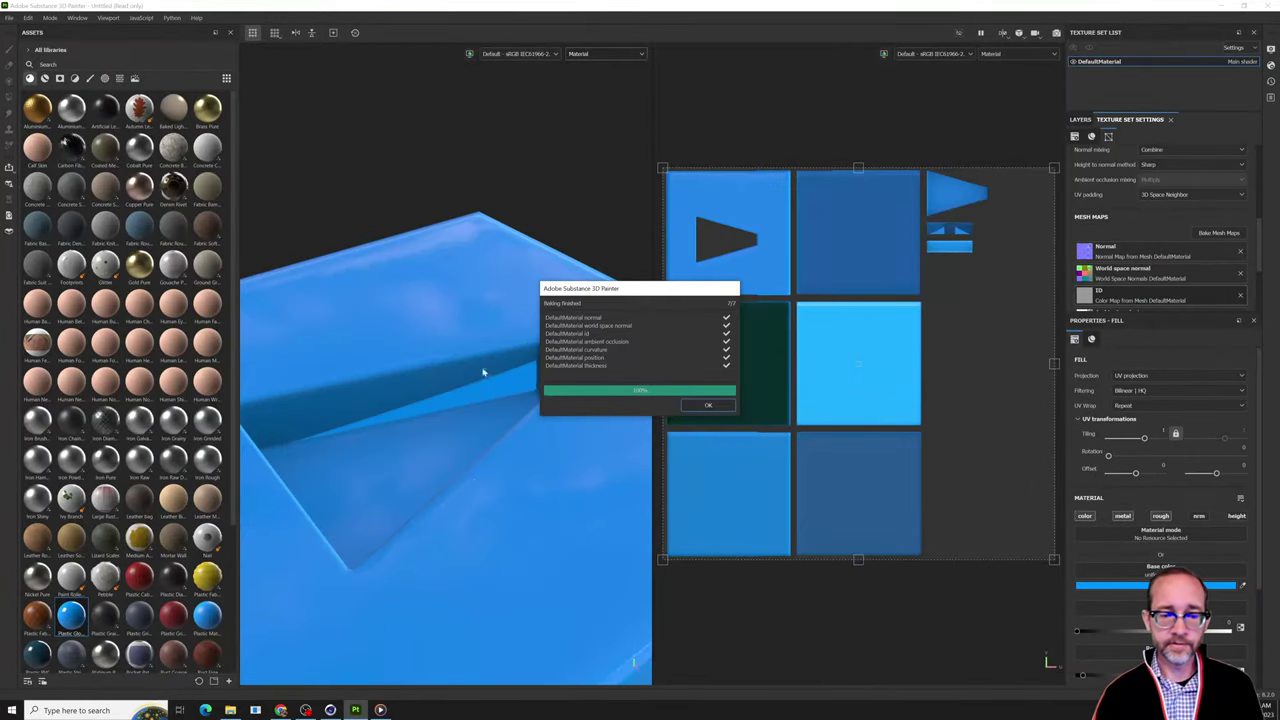
Lower the Max Frontal Distance to 0.112 and the Max Rear Distance to 0.148, and bake the selected textures again.
{"action": "left_click", "coordinate": [707, 406]}
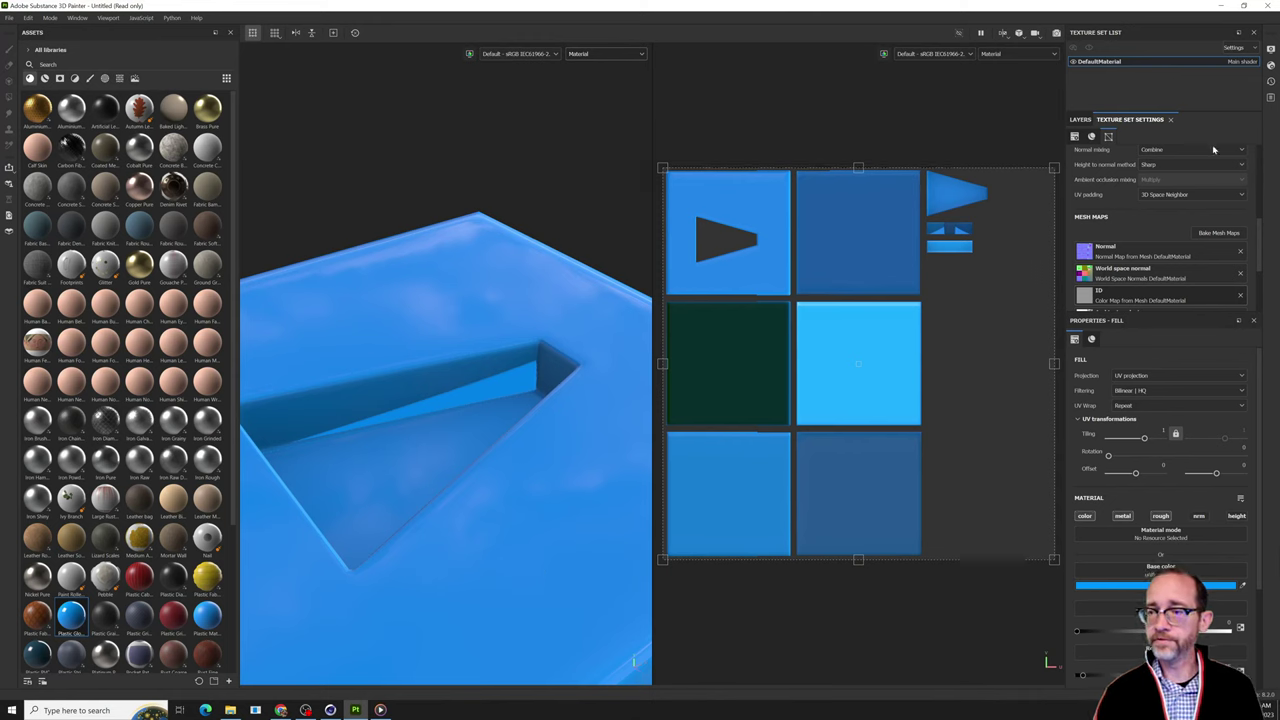
{"action": "left_click", "coordinate": [1080, 119]}
{"action": "left_click", "coordinate": [1140, 120]}
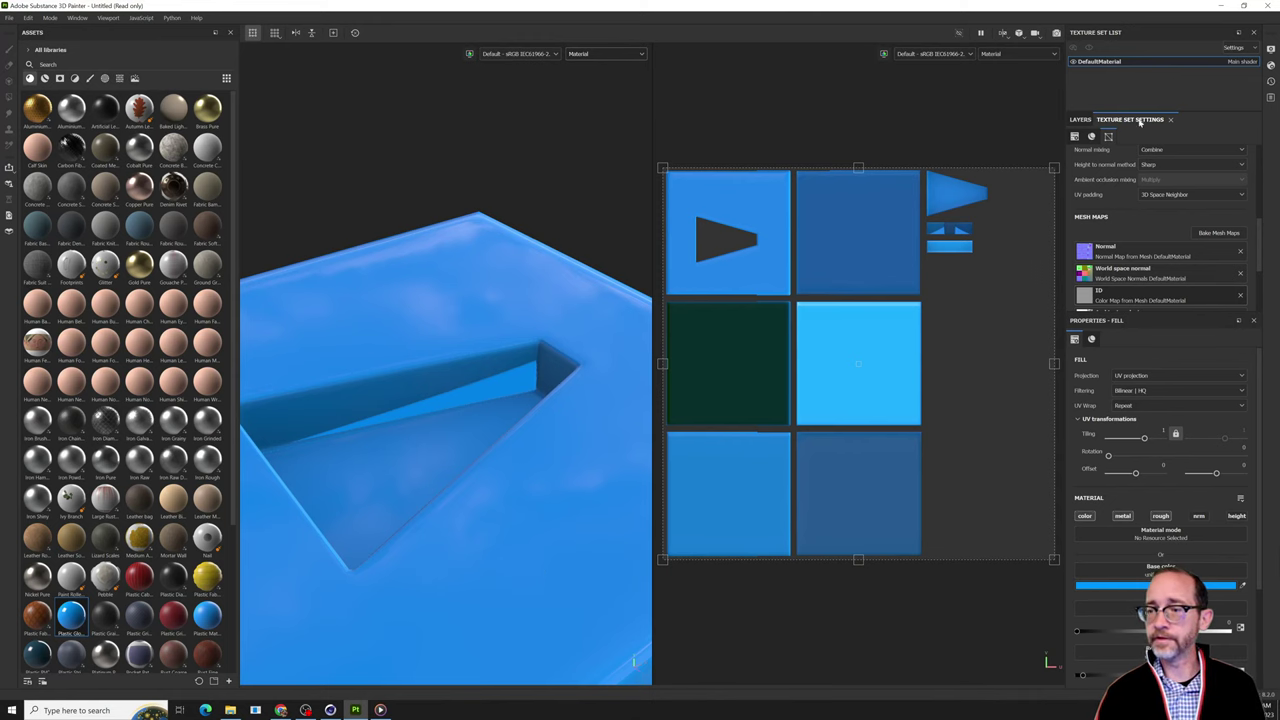
{"action": "left_click", "coordinate": [1214, 232]}
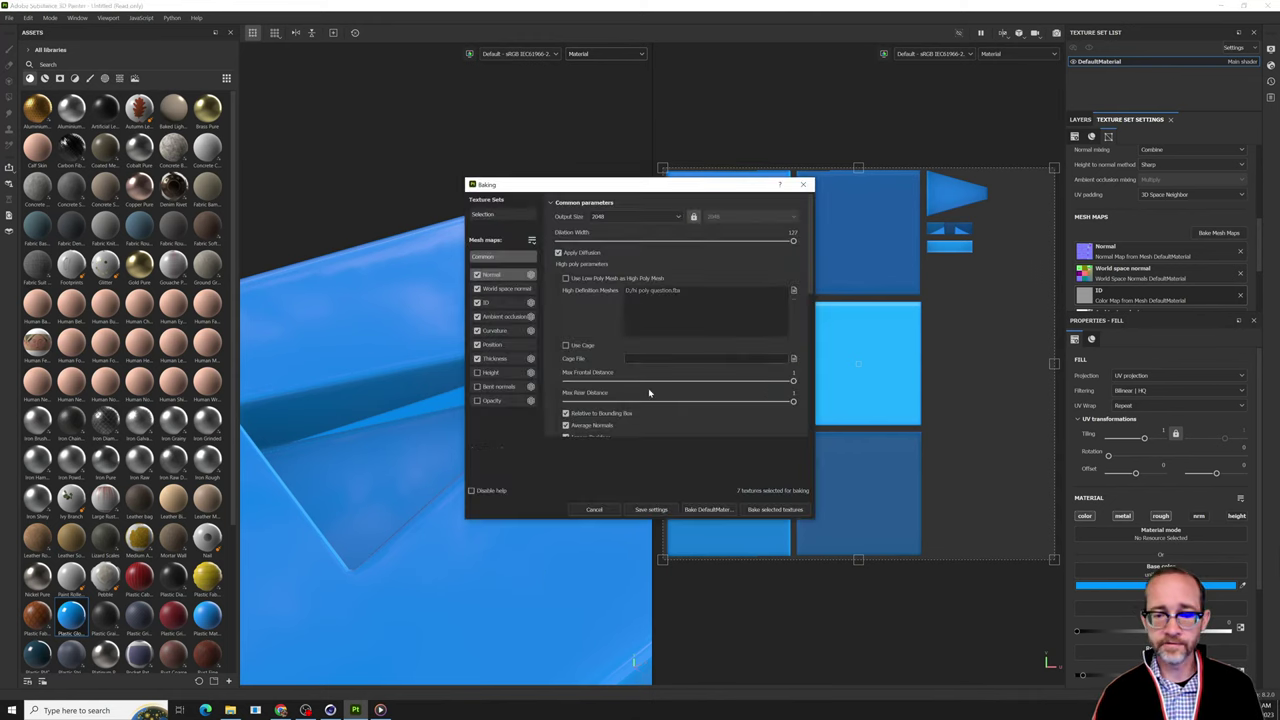
{"action": "left_click", "coordinate": [580, 380]}
{"action": "left_click", "coordinate": [600, 401]}
{"action": "left_click_drag", "start_coordinate": [581, 381], "coordinate": [592, 381]}
{"action": "left_click", "coordinate": [767, 509]}
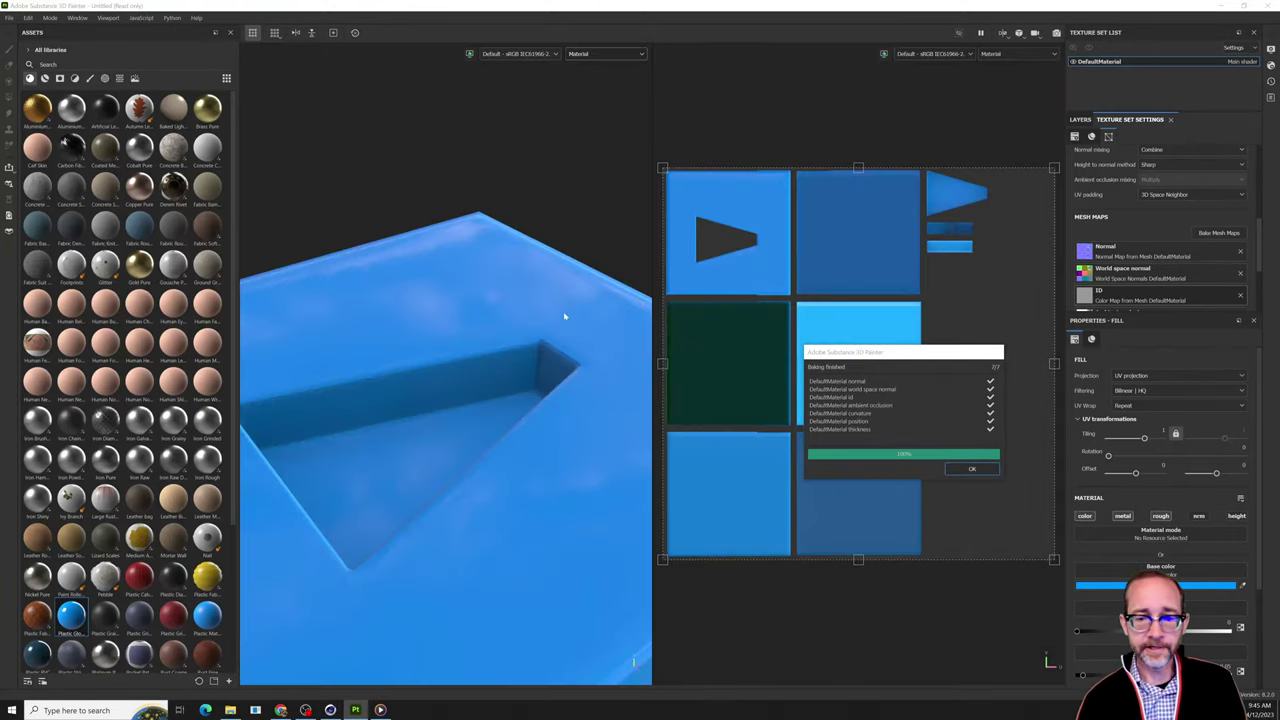
{"action": "left_click", "coordinate": [971, 469]}
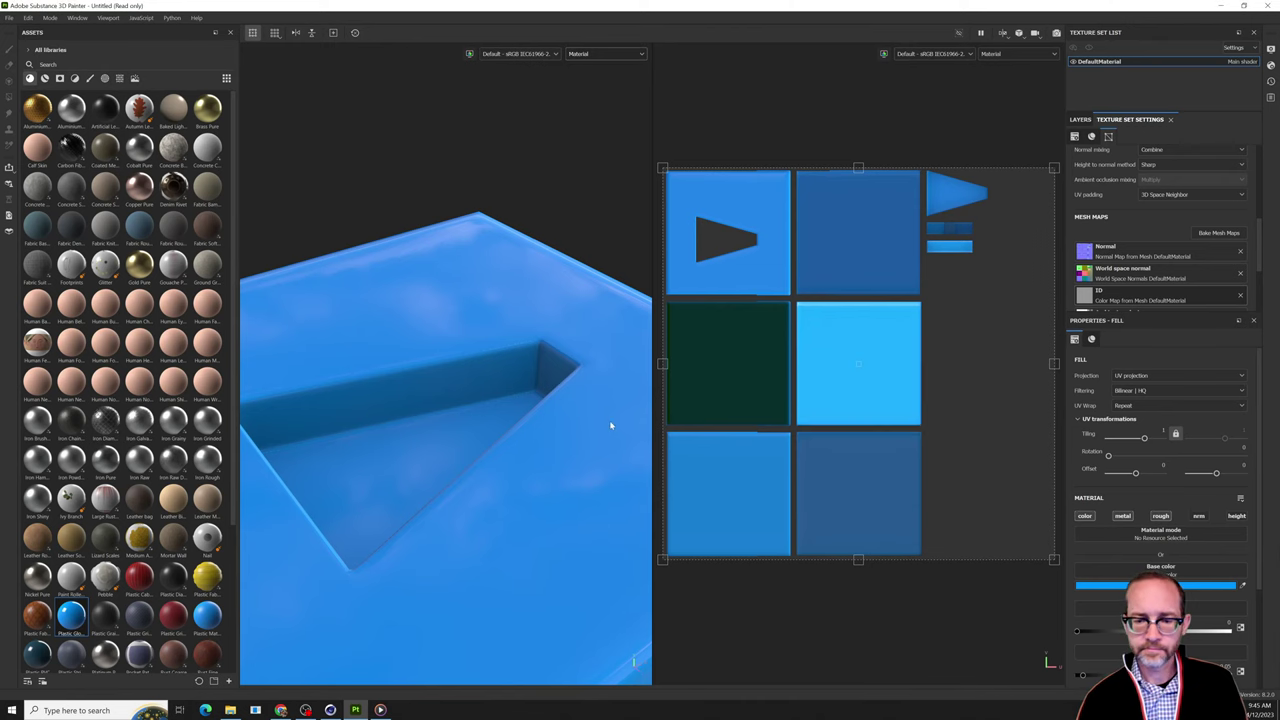
Inspect the baked cube up close, switch to Cinema 4D, and select the Phong tag of the low poly question.1 object.
{"action": "left_click_drag", "start_coordinate": [609, 423], "coordinate": [295, 290], "text": "alt"}
{"action": "scroll", "coordinate": [466, 411], "scroll_direction": "up", "scroll_amount": 4}
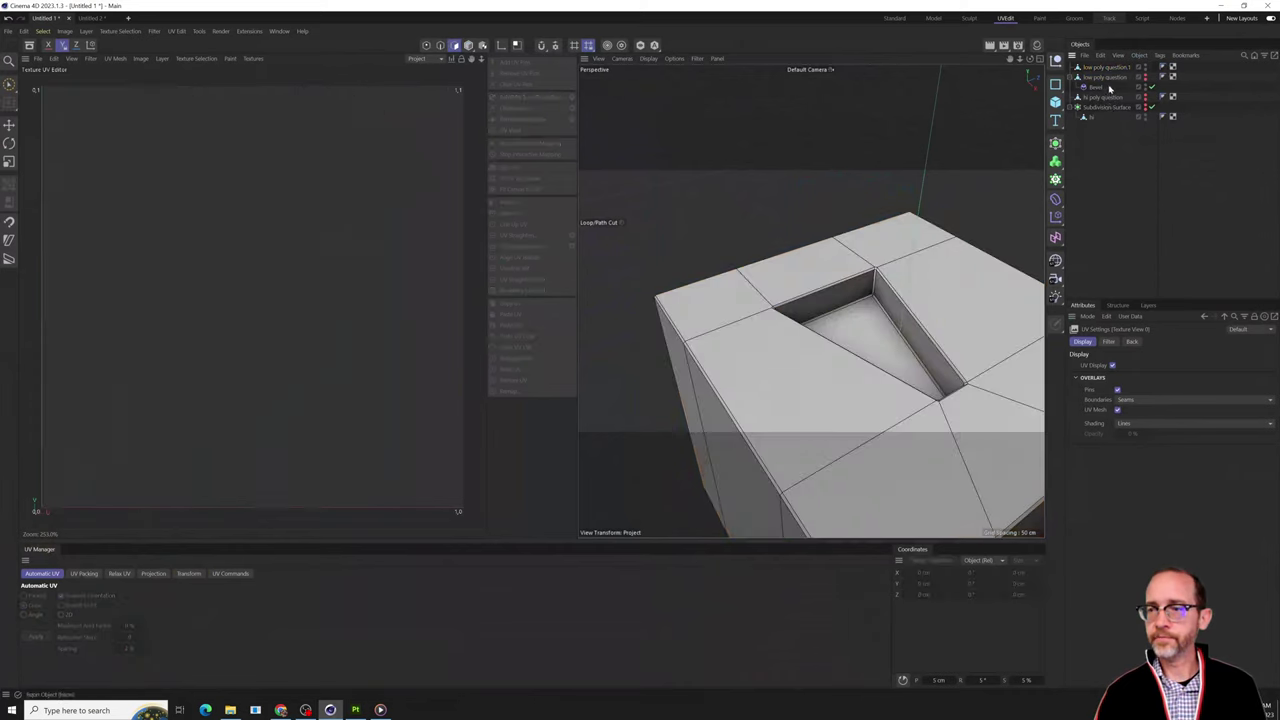
{"action": "left_click", "coordinate": [1115, 77]}
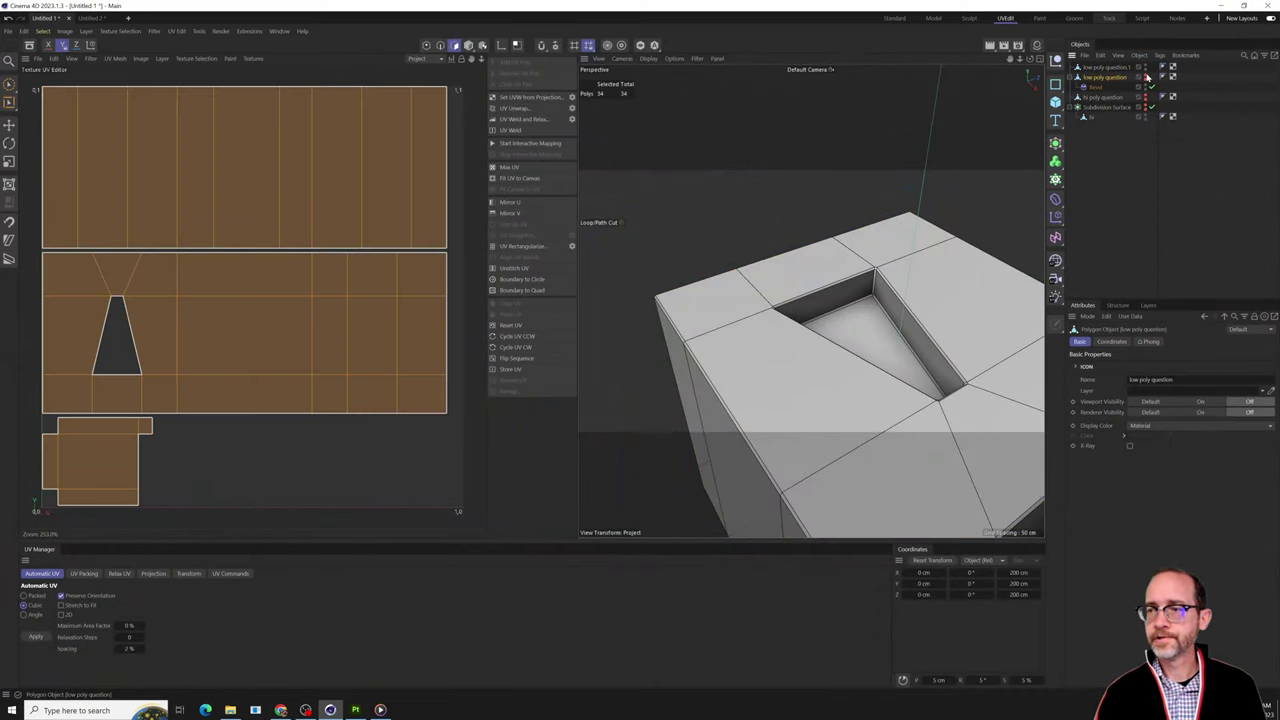
{"action": "left_click", "coordinate": [1146, 75]}
{"action": "left_click", "coordinate": [1146, 79]}
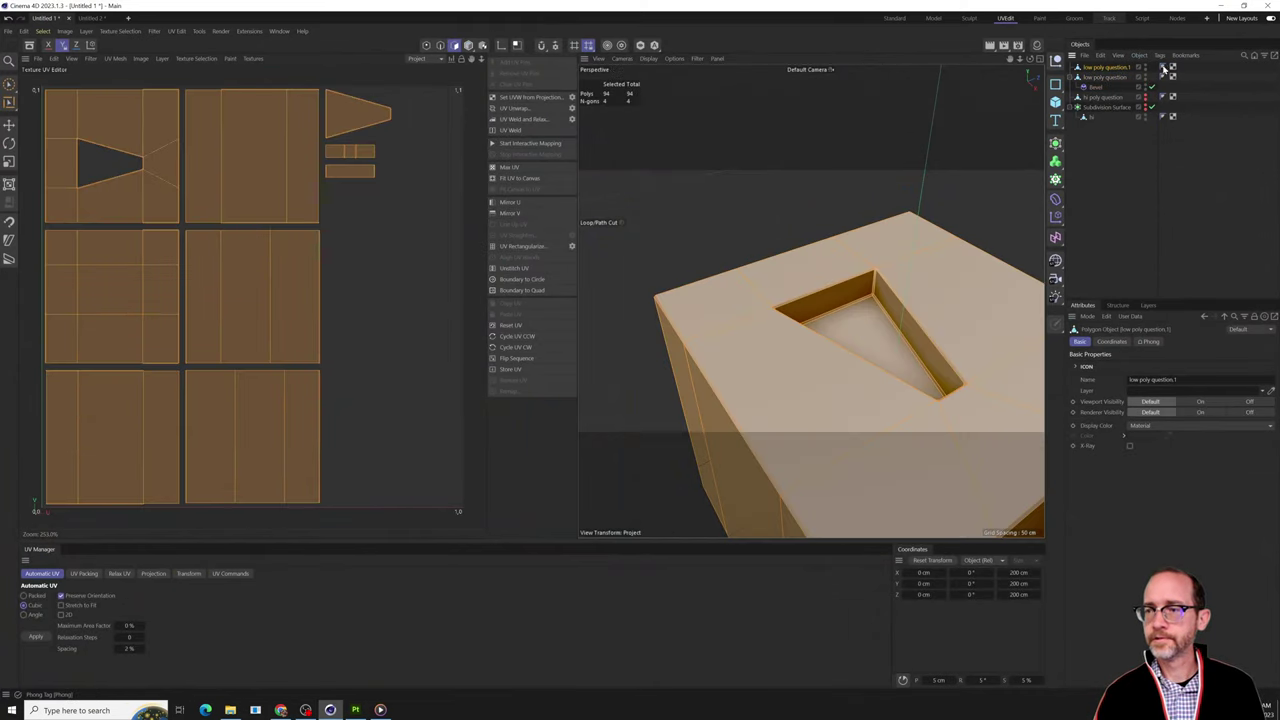
{"action": "left_click", "coordinate": [1163, 67]}
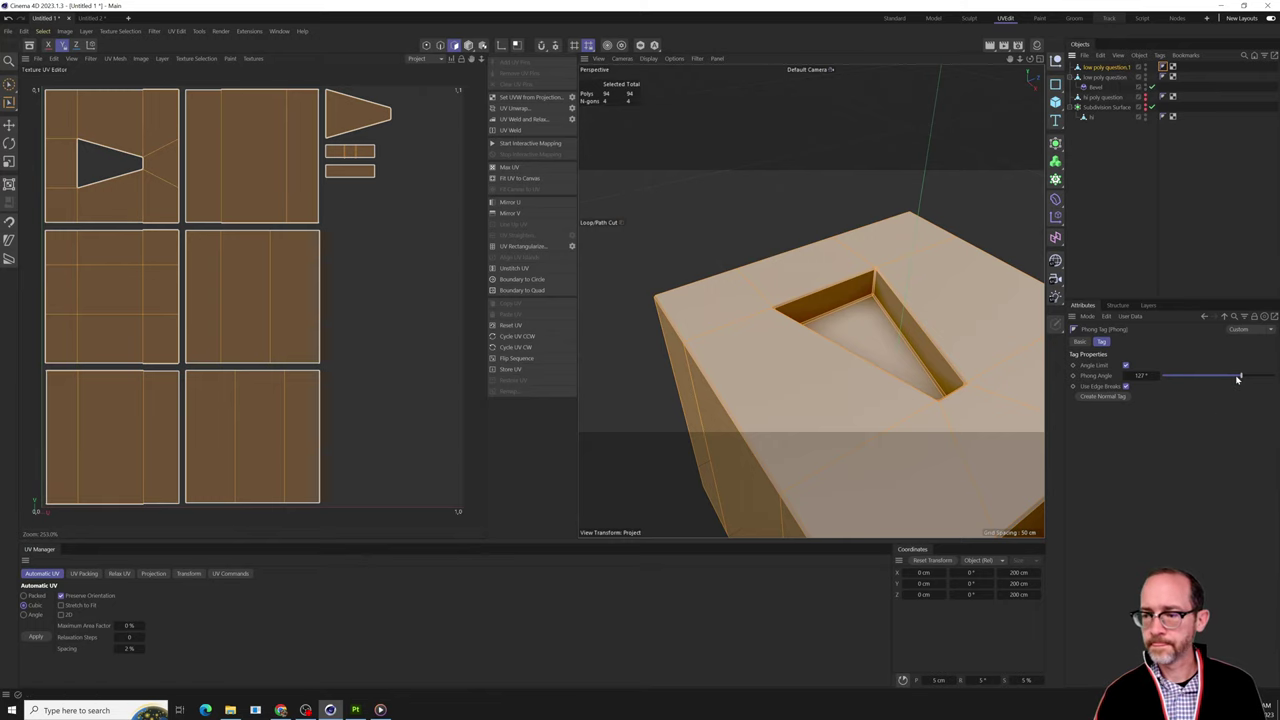
Turn off Use Edge Breaks in the Phong tag, check the shading at the cube's corner, and set the Phong Angle to 107°.
{"action": "mouse_move", "coordinate": [1241, 375]}
{"action": "left_mouse_down"}
{"action": "mouse_move", "coordinate": [1267, 372]}
{"action": "mouse_move", "coordinate": [1194, 373]}
{"action": "left_mouse_up"}
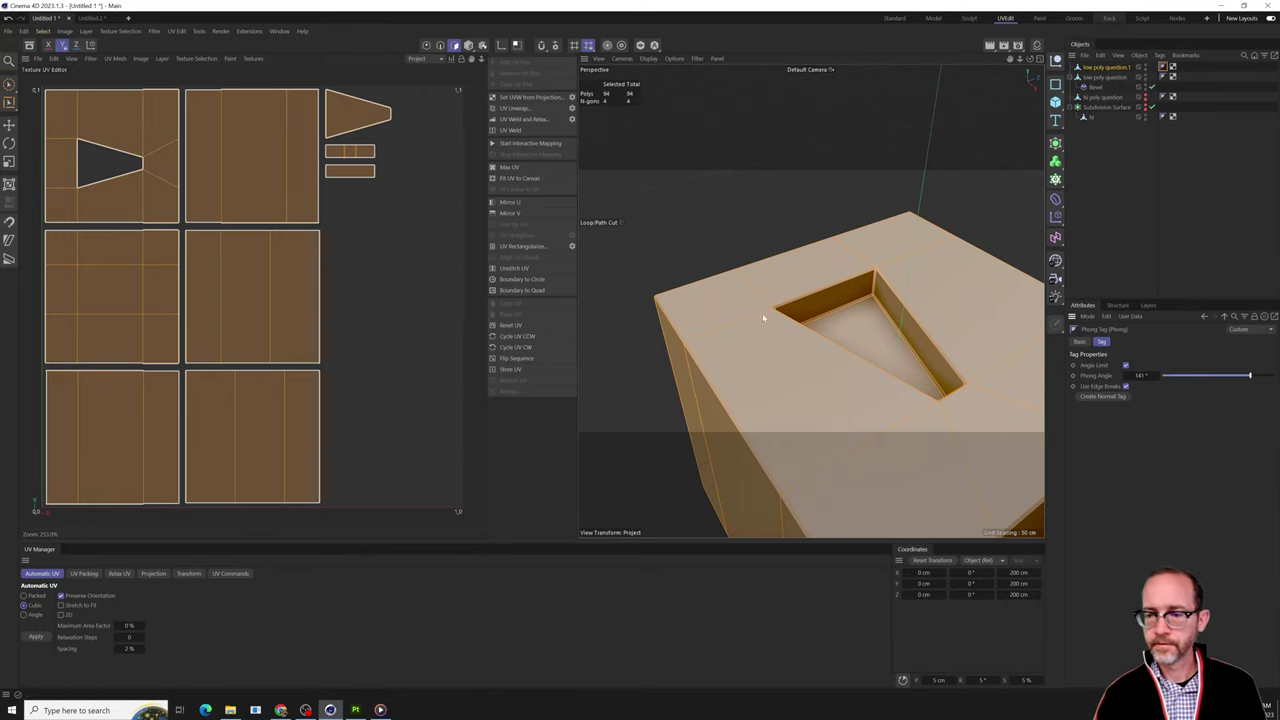
{"action": "scroll", "coordinate": [763, 318], "scroll_direction": "down", "scroll_amount": 2}
{"action": "left_click_drag", "start_coordinate": [811, 300], "coordinate": [754, 291], "text": "alt"}
{"action": "scroll", "coordinate": [754, 291], "scroll_direction": "up", "scroll_amount": 3}
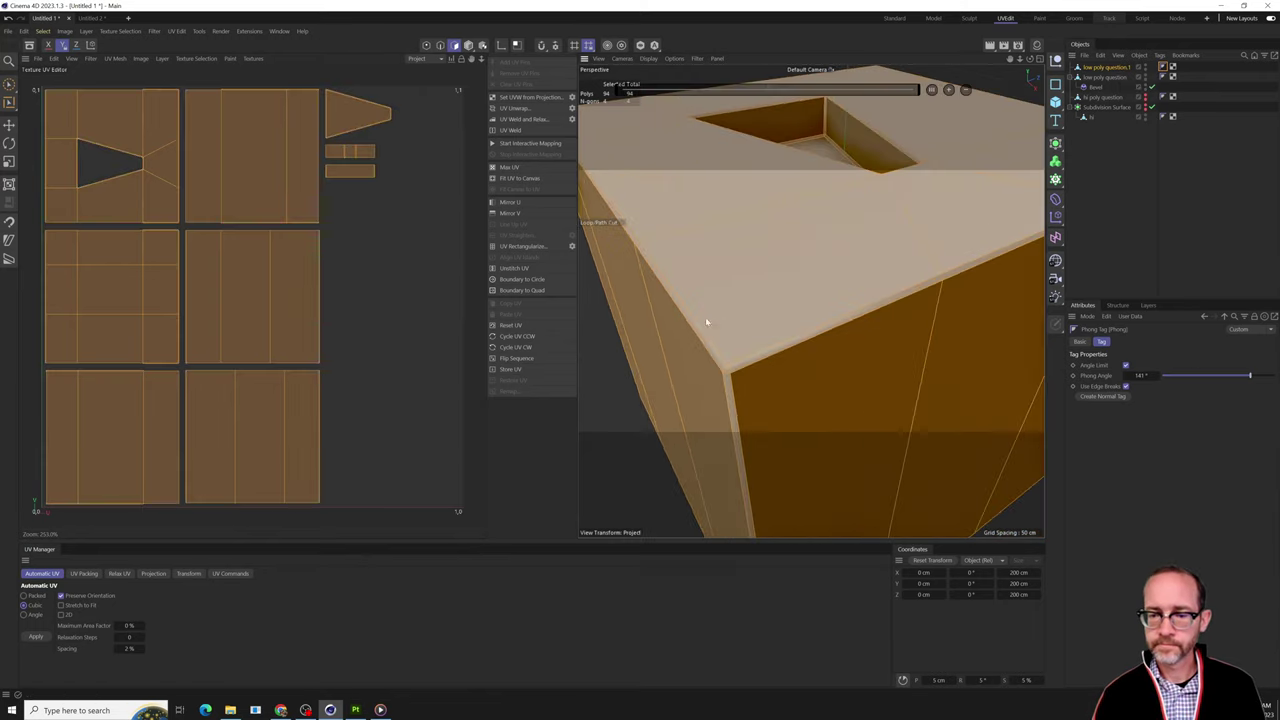
{"action": "middle_click_drag", "start_coordinate": [706, 320], "coordinate": [728, 310], "text": "alt"}
{"action": "left_click_drag", "start_coordinate": [1238, 378], "coordinate": [1219, 381]}
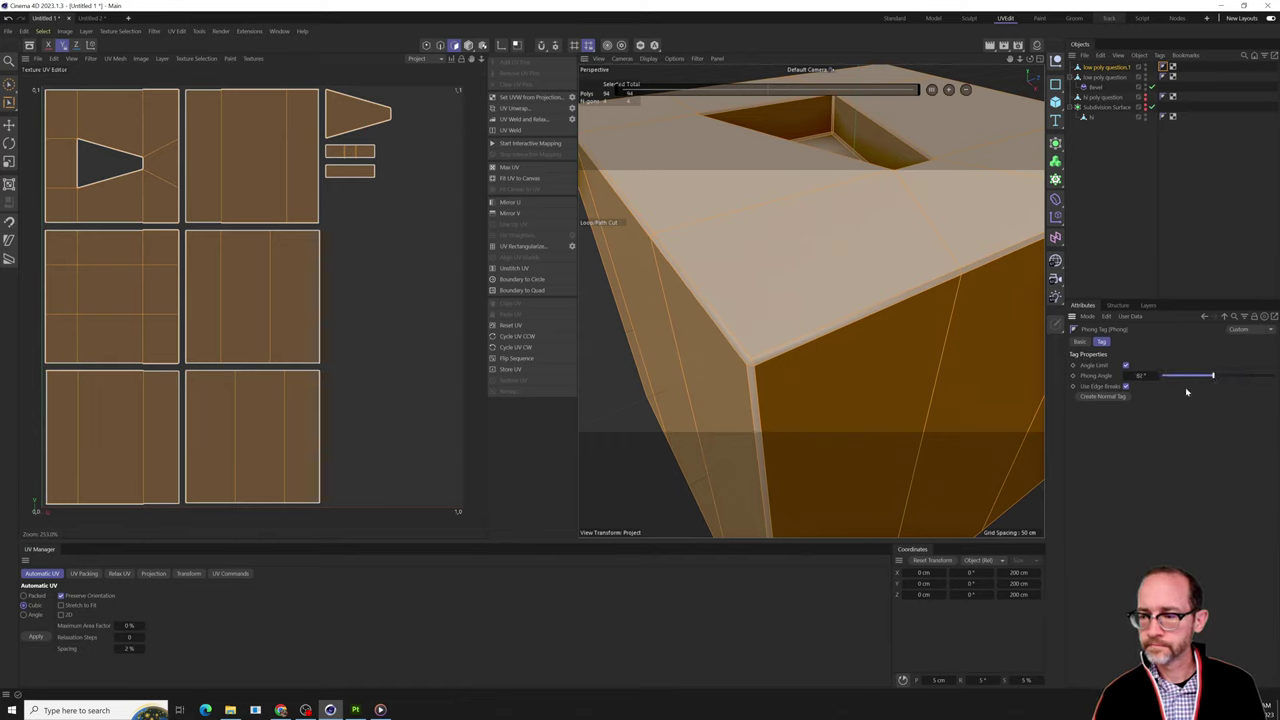
{"action": "left_click", "coordinate": [1126, 387]}
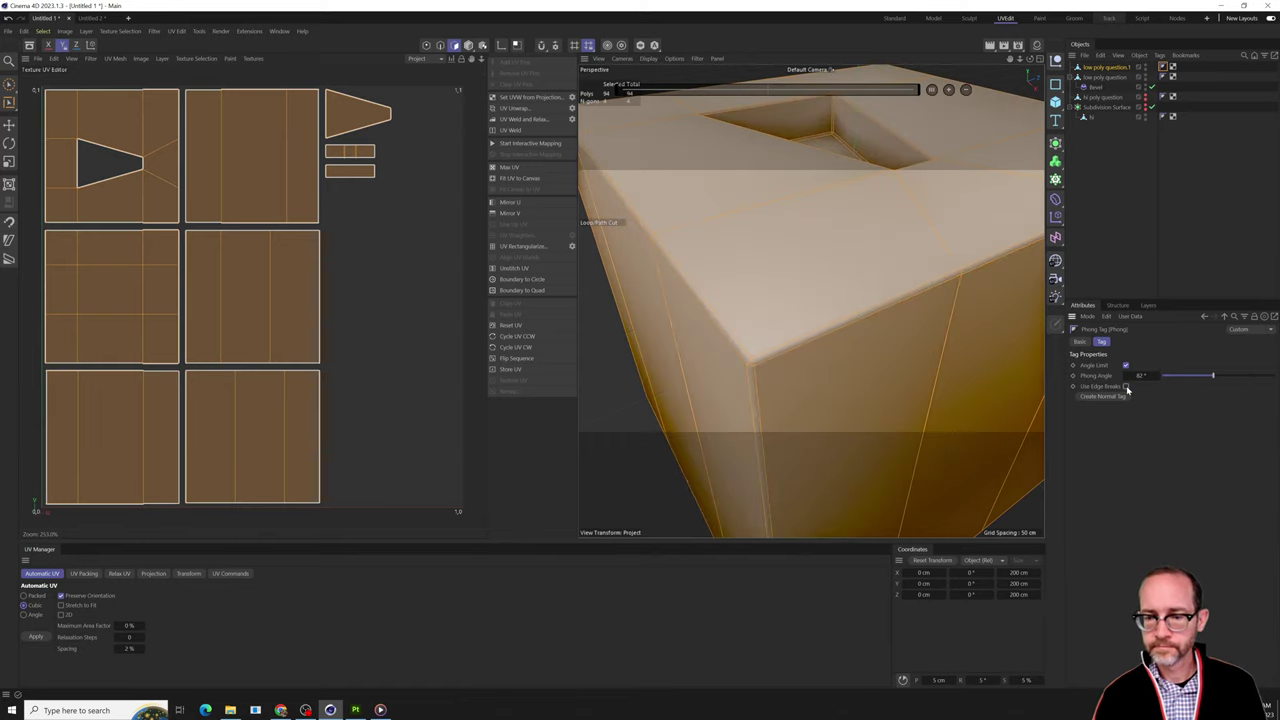
{"action": "left_click_drag", "start_coordinate": [791, 274], "coordinate": [894, 357], "text": "alt"}
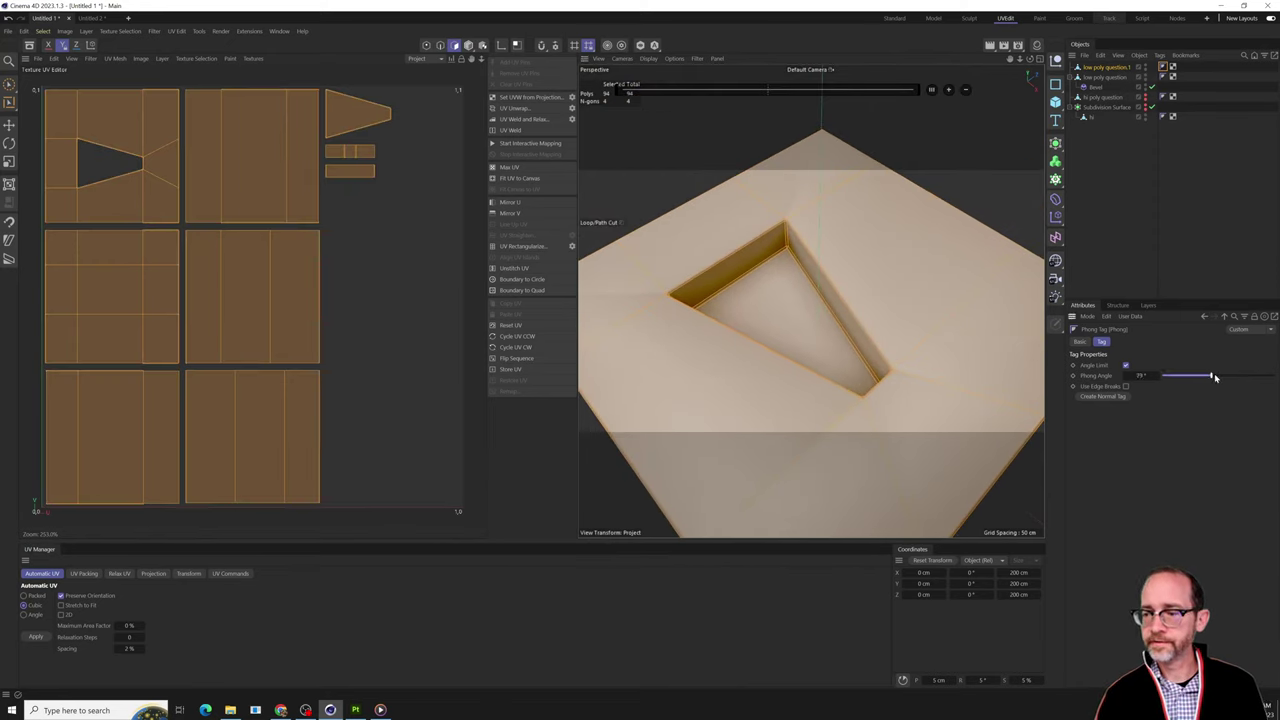
Export the selected low-poly cube in FBX format as "low poly question four" and return to Substance 3D Painter.
{"action": "left_click", "coordinate": [1086, 55]}
{"action": "mouse_move", "coordinate": [1171, 120]}
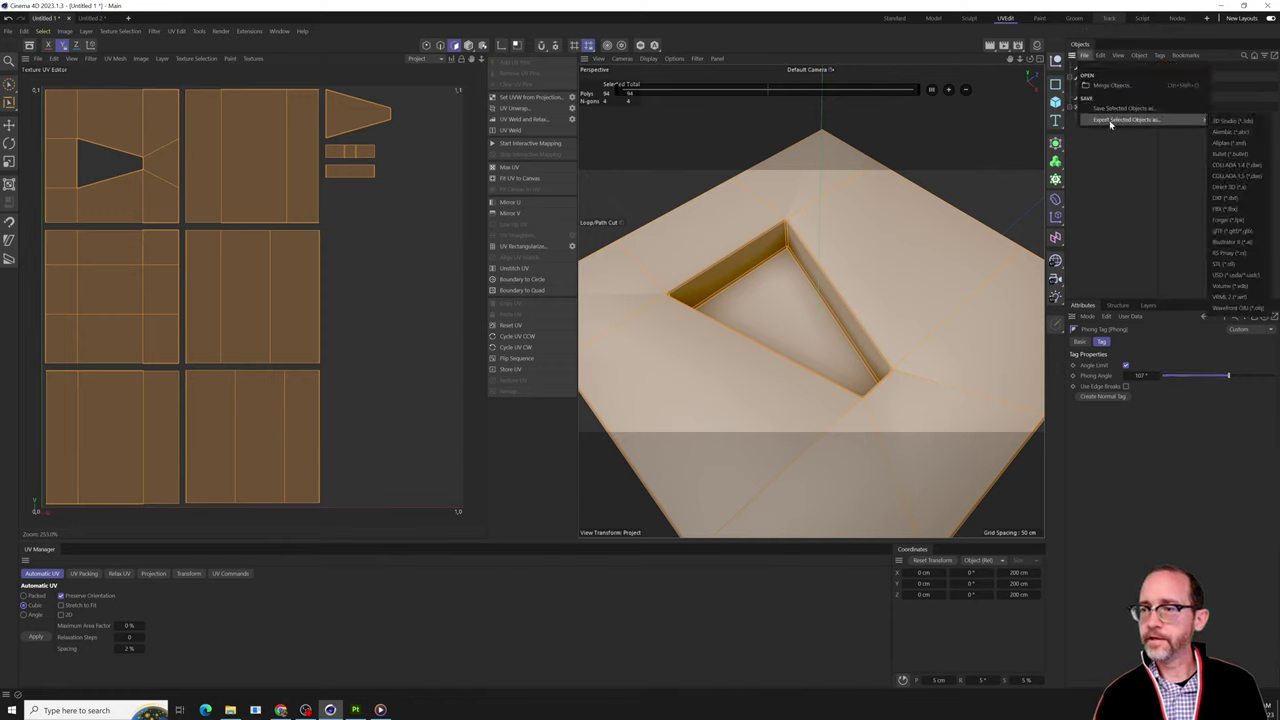
{"action": "left_click", "coordinate": [1229, 208]}
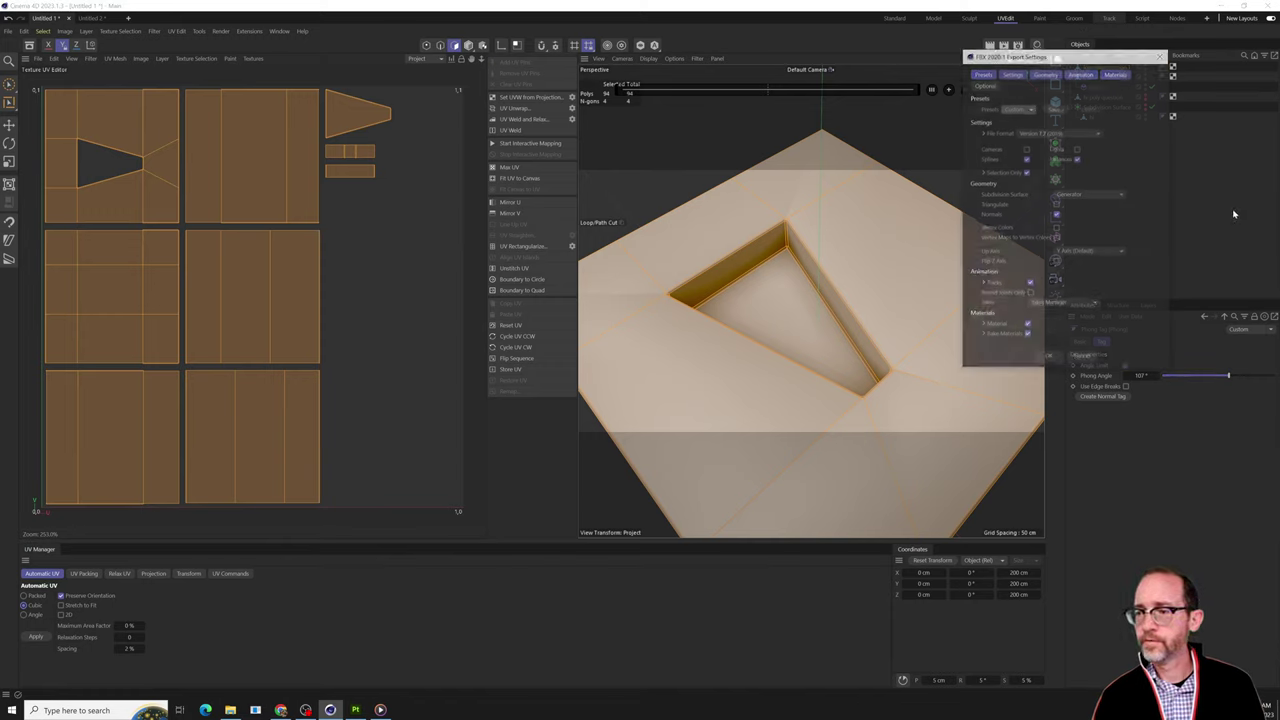
{"action": "left_click", "coordinate": [1049, 358]}
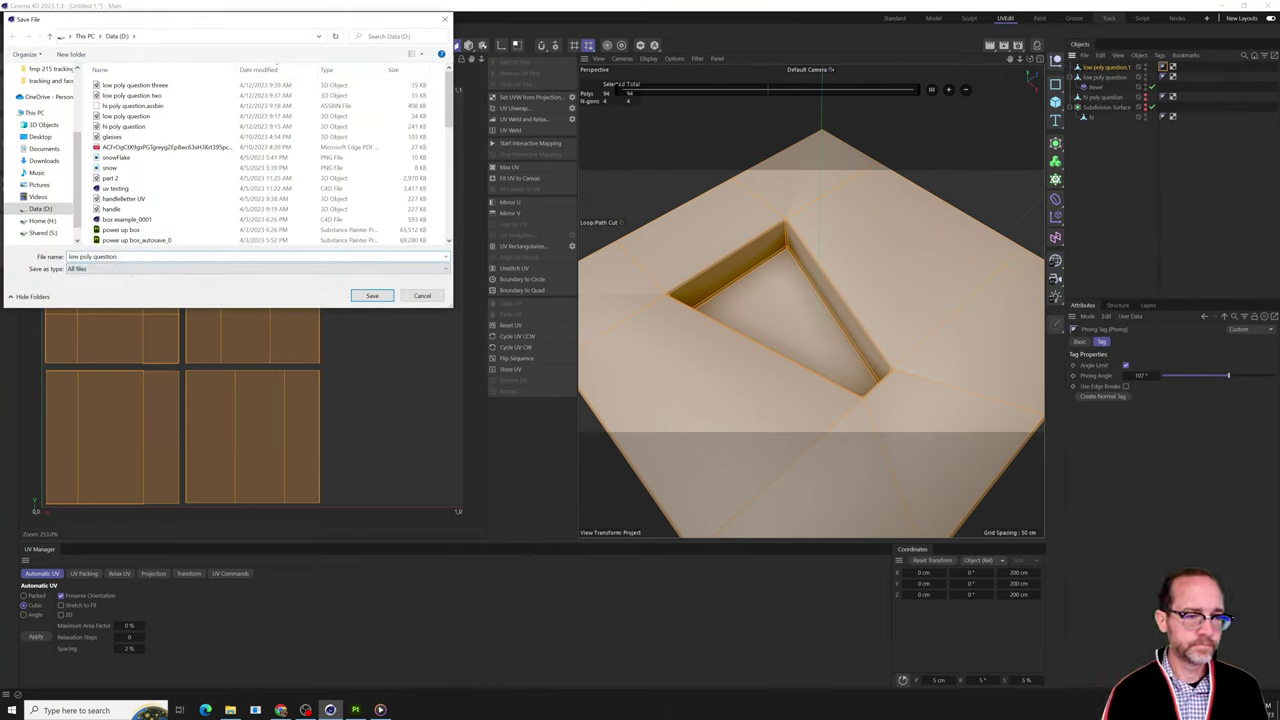
{"action": "type", "text": "four"}
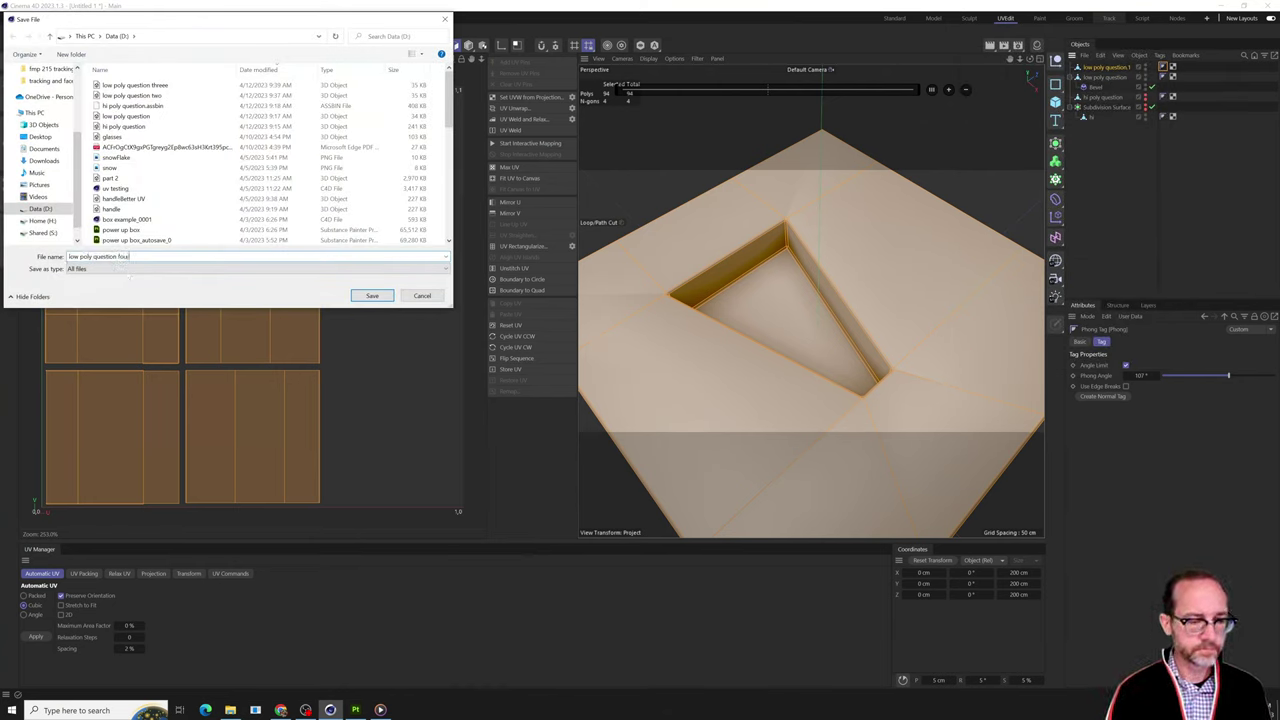
{"action": "key", "text": "Return"}
{"action": "left_click", "coordinate": [1228, 10]}
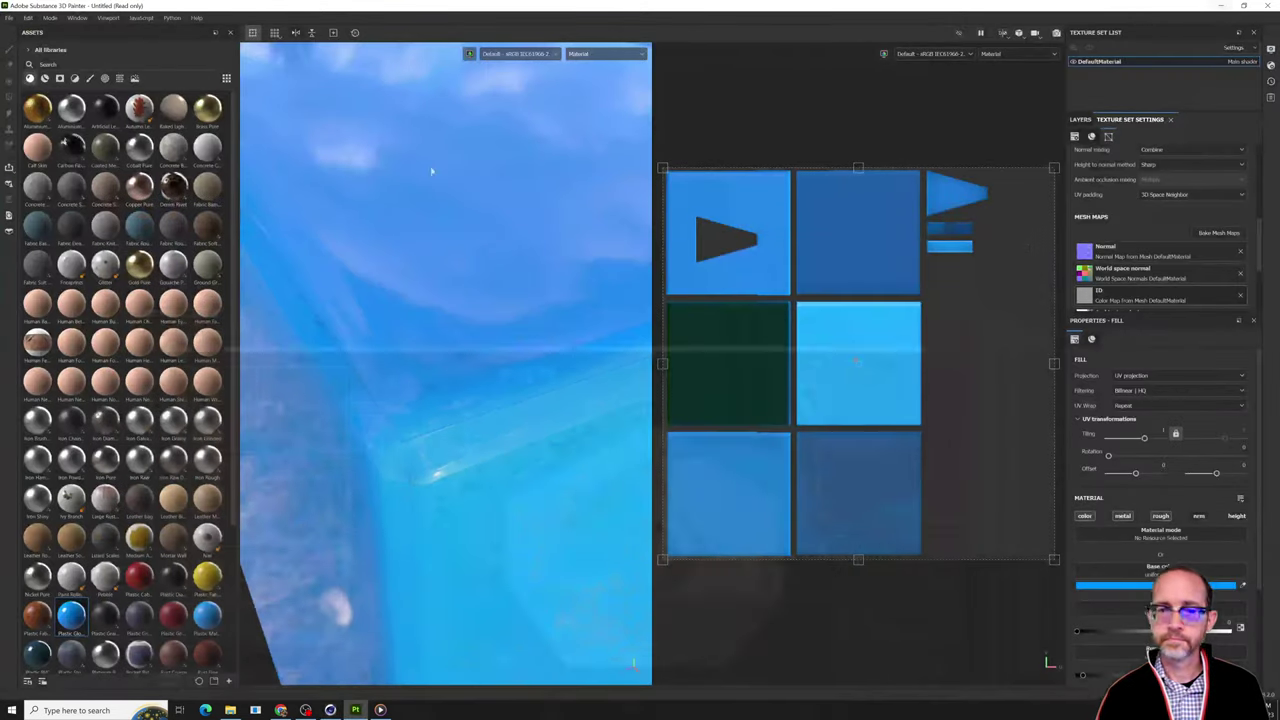
Replace the project's mesh with low poly question four.fbx, keeping the other project settings.
{"action": "left_click", "coordinate": [28, 18]}
{"action": "left_click", "coordinate": [45, 53]}
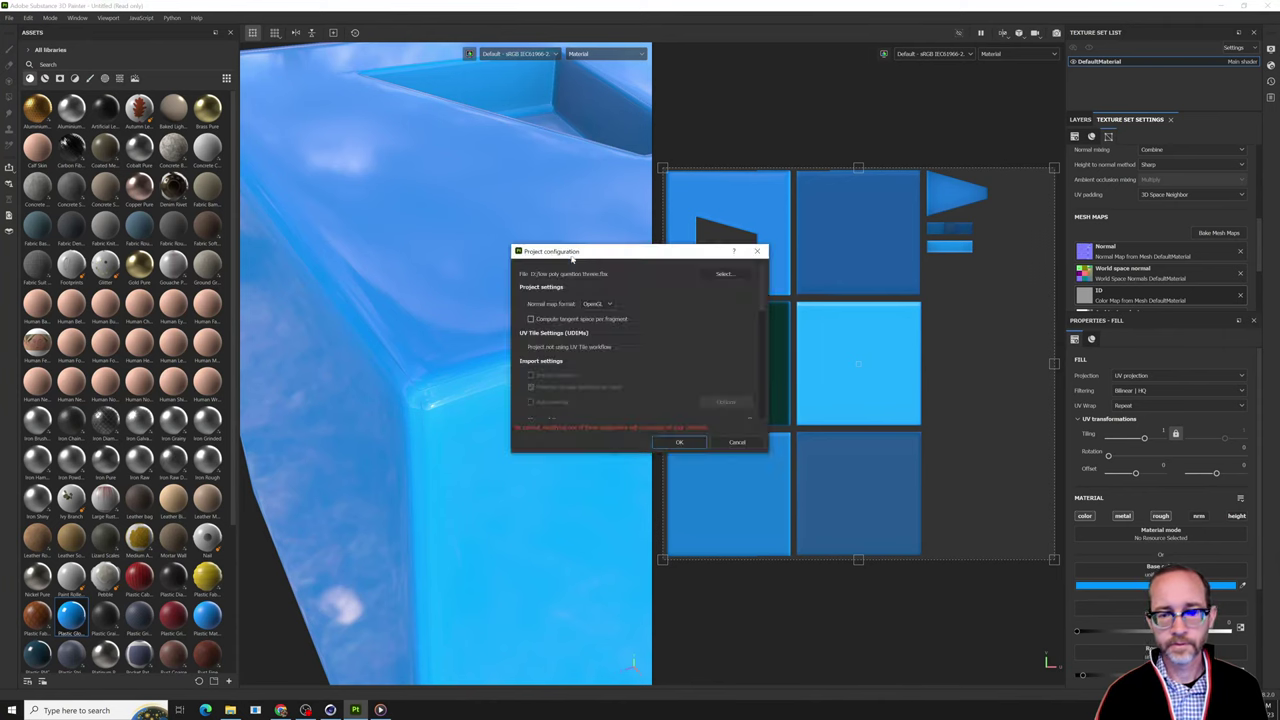
{"action": "left_click", "coordinate": [724, 274]}
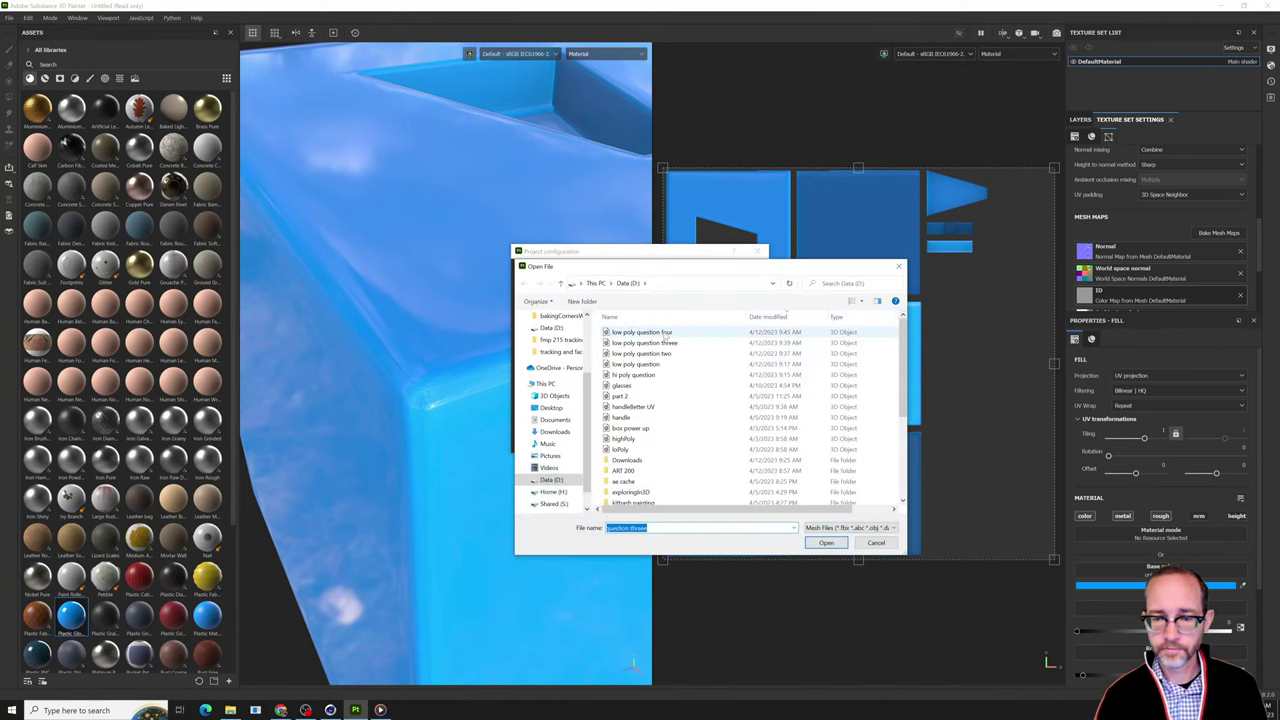
{"action": "left_click", "coordinate": [818, 540]}
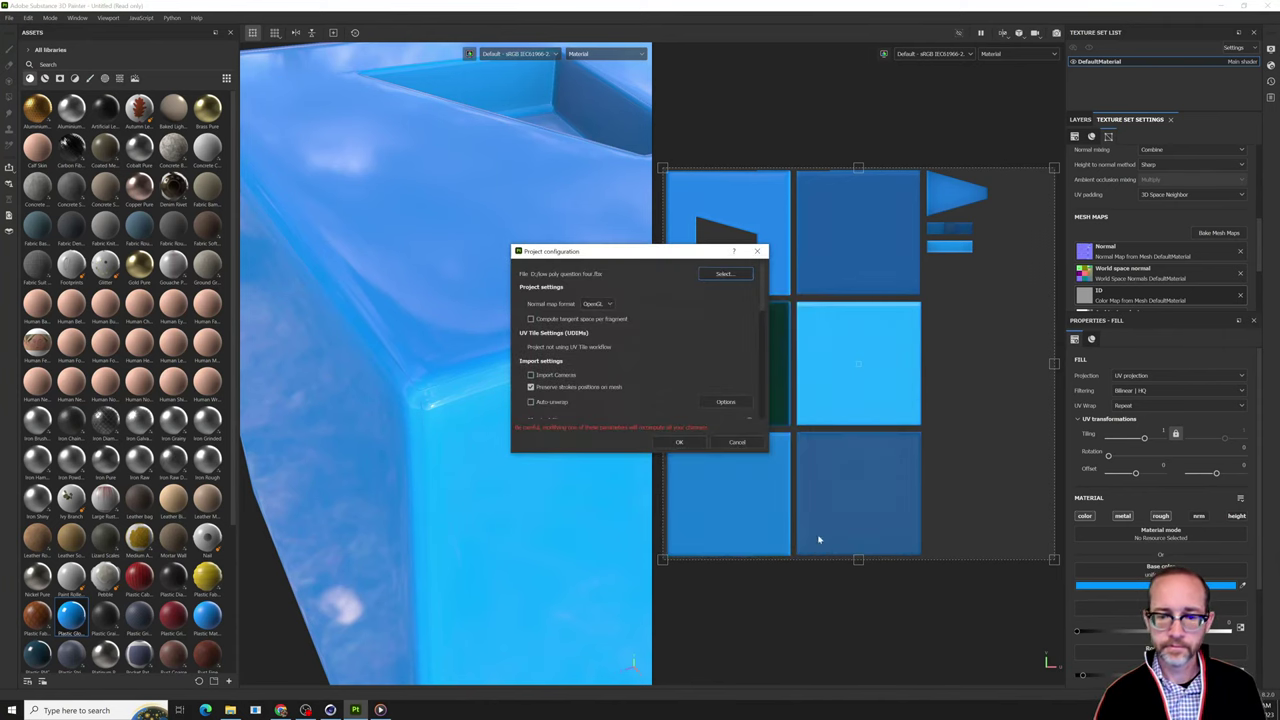
{"action": "left_click", "coordinate": [679, 443]}
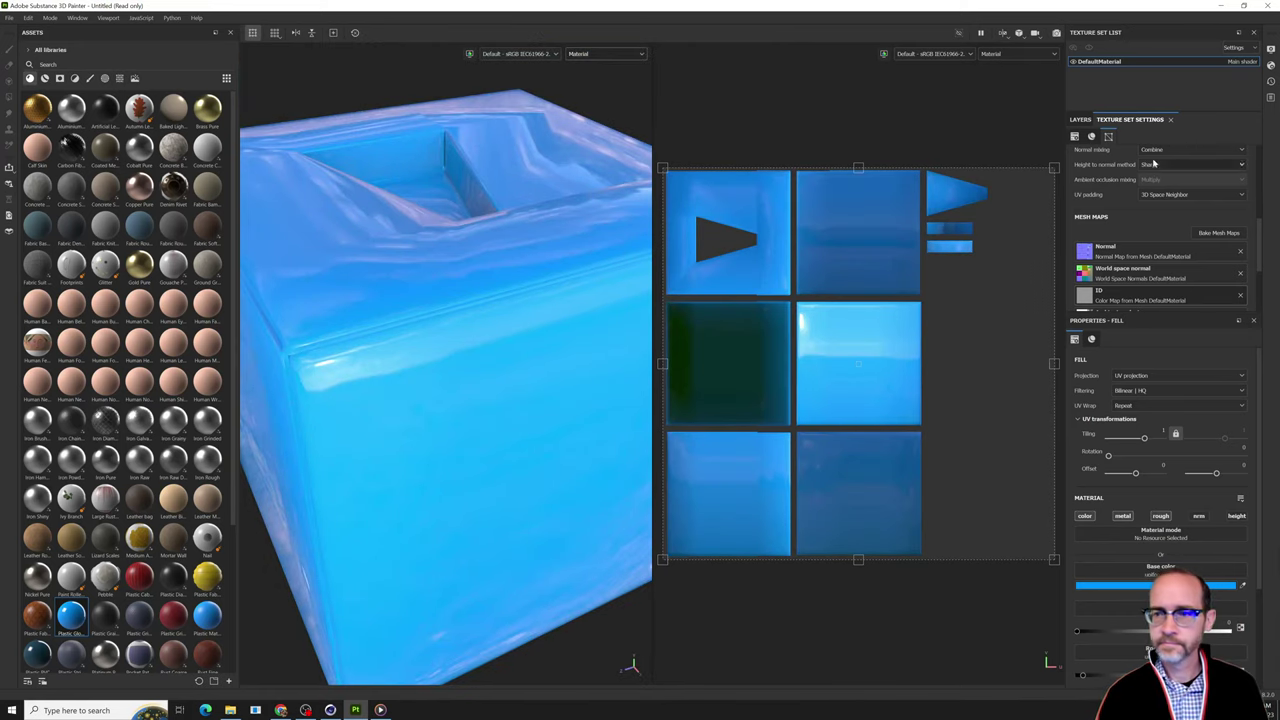
Bake the selected mesh maps for the new low-poly mesh with the current settings and inspect the cube.
{"action": "left_click", "coordinate": [1220, 233]}
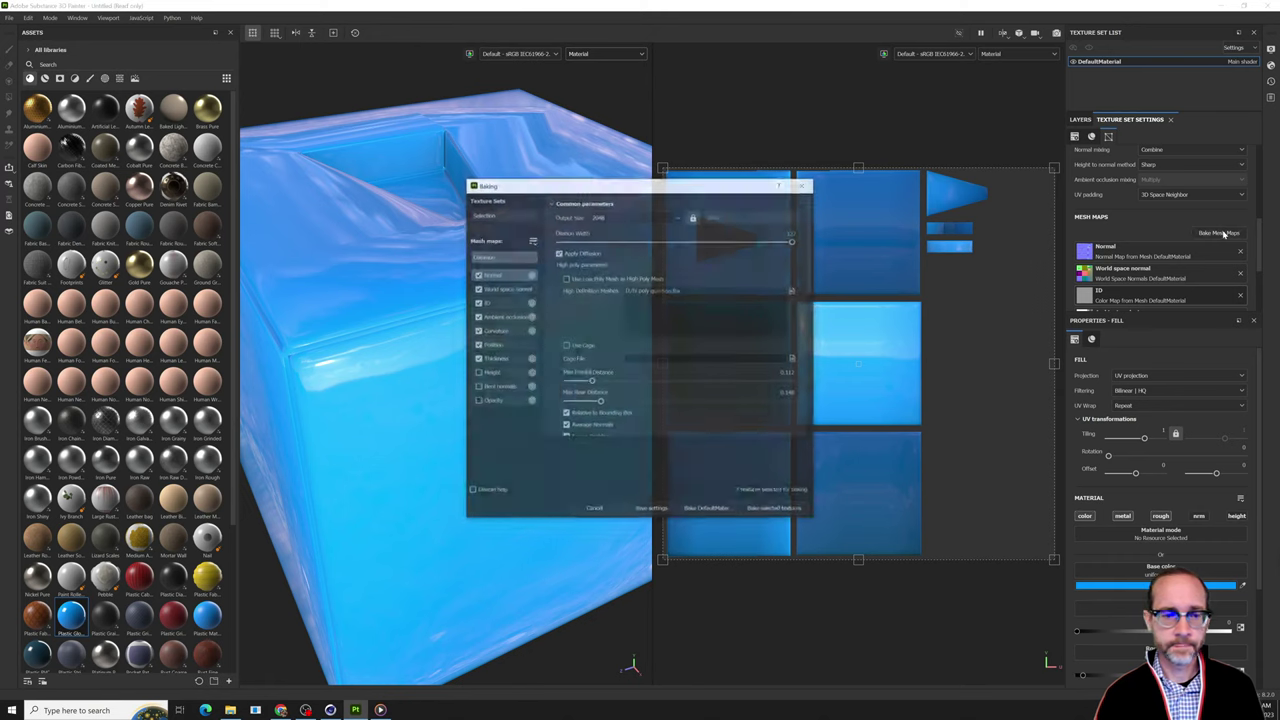
{"action": "left_click", "coordinate": [772, 510]}
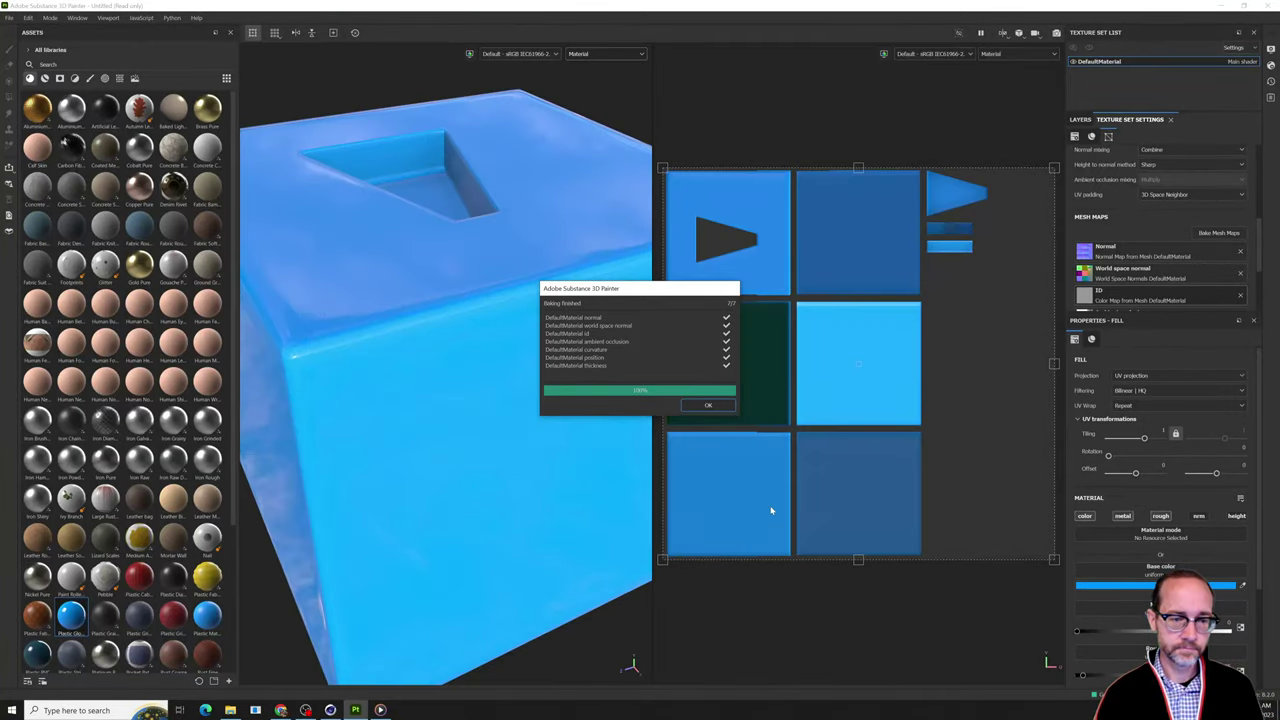
{"action": "left_click", "coordinate": [708, 405]}
{"action": "left_click_drag", "start_coordinate": [603, 434], "coordinate": [543, 447], "text": "alt"}
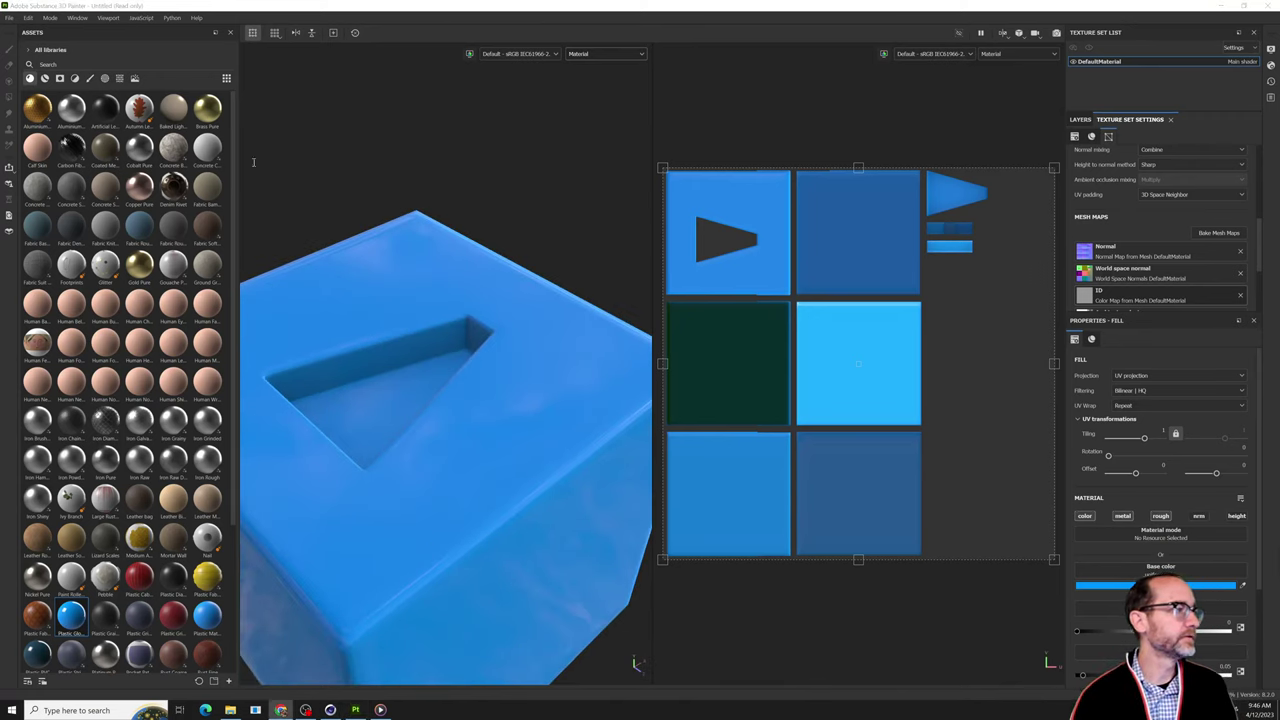
Review the infinite padding generation example in the browser's Substance 3D Painter documentation, mark the gaps between UV islands, and minimize the browser.
{"action": "left_click_drag", "start_coordinate": [254, 162], "coordinate": [866, 32]}
{"action": "scroll", "coordinate": [923, 400], "scroll_direction": "down", "scroll_amount": 2}
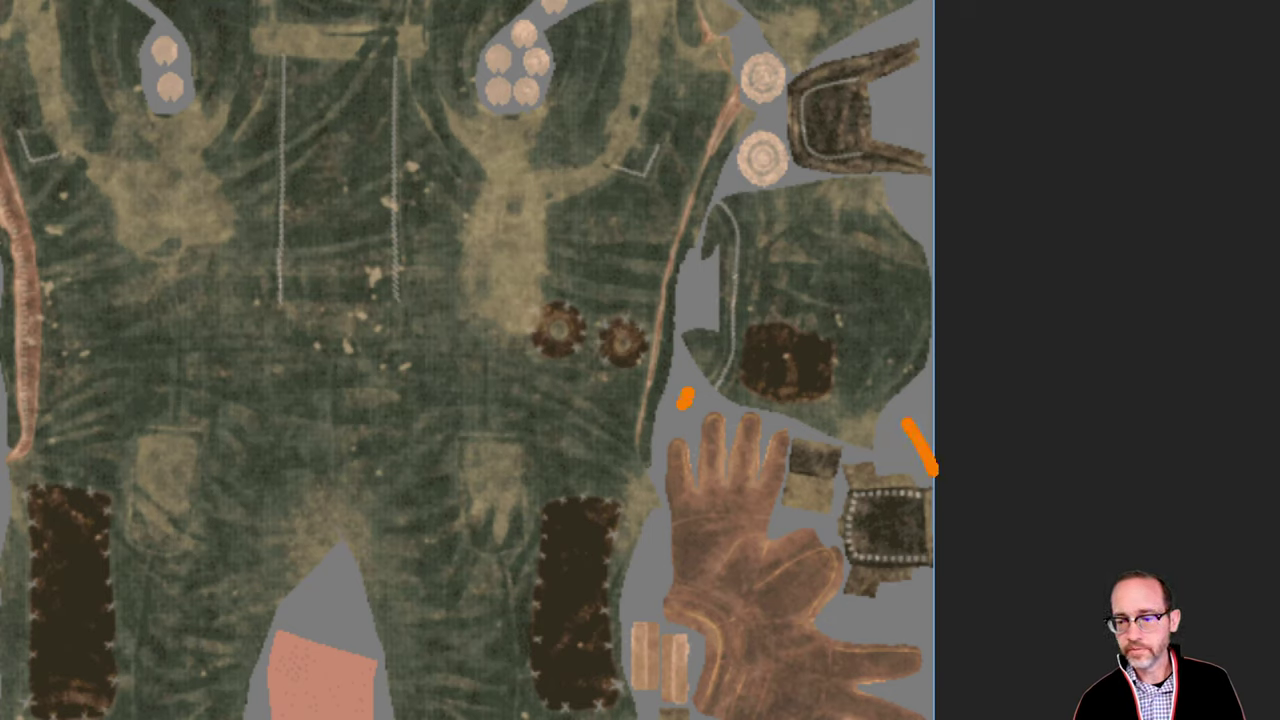
{"action": "left_click_drag", "start_coordinate": [912, 605], "coordinate": [838, 617]}
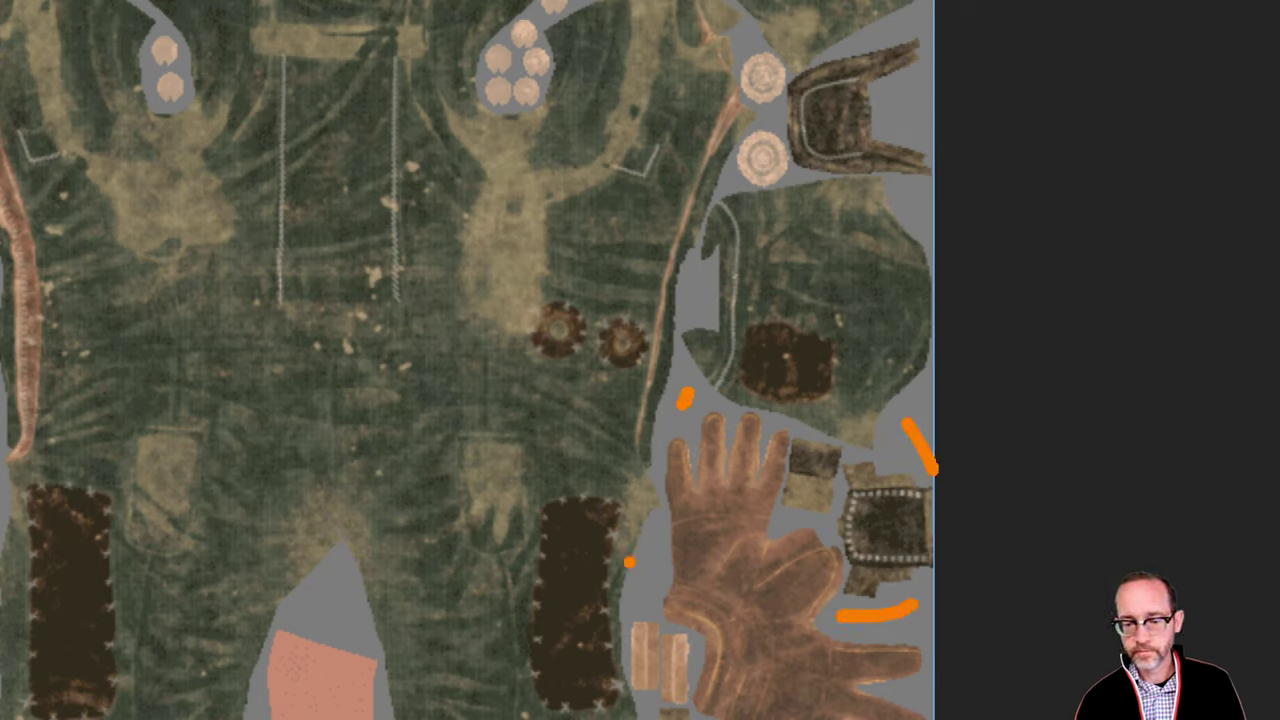
{"action": "left_click_drag", "start_coordinate": [657, 552], "coordinate": [648, 618]}
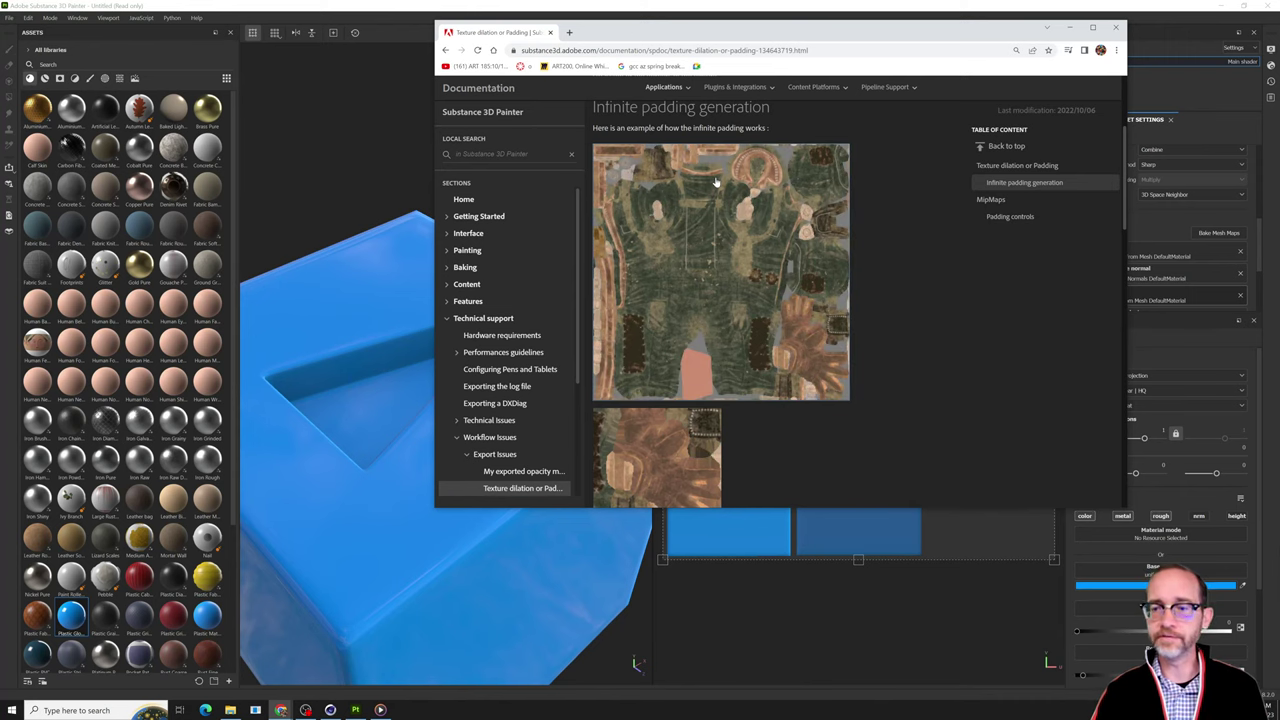
{"action": "left_click", "coordinate": [1069, 27]}
Examine the rebaked cube's edges and corners and the wedge-shaped recess from several angles, marking the beveled edge.
{"action": "scroll", "coordinate": [557, 426], "scroll_direction": "down", "scroll_amount": 5}
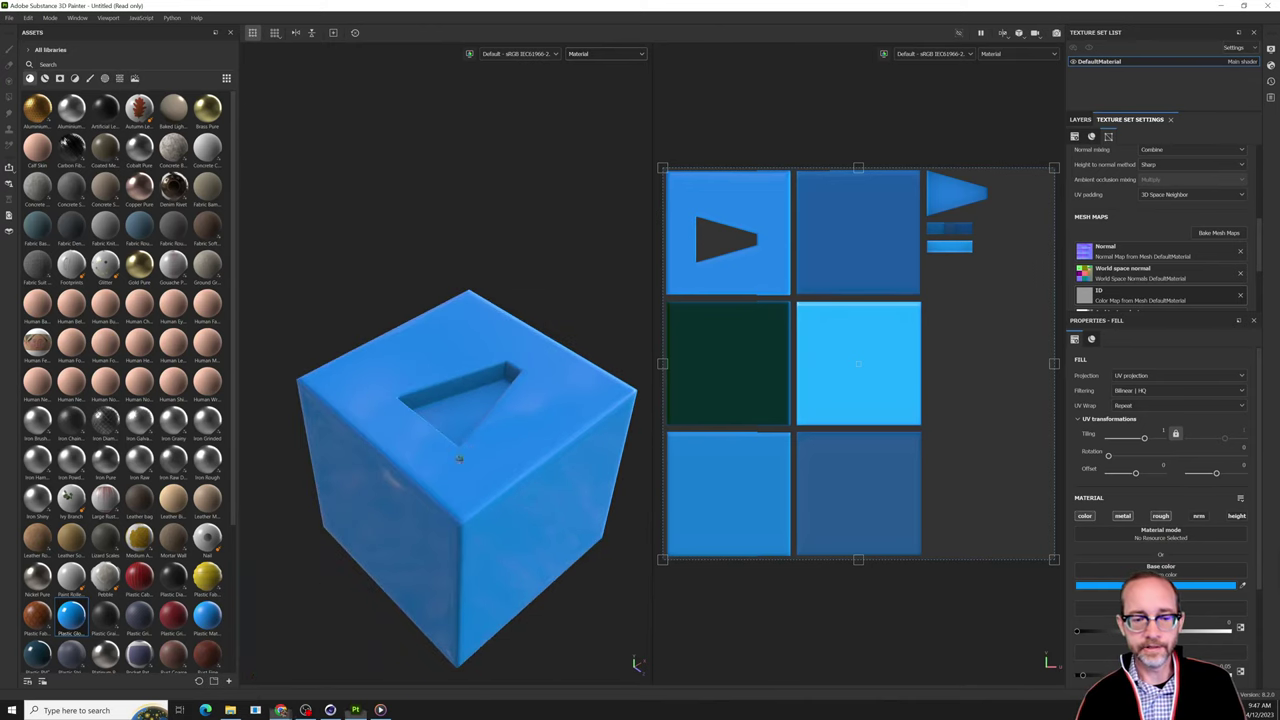
{"action": "left_click_drag", "start_coordinate": [457, 457], "coordinate": [400, 514], "text": "alt"}
{"action": "scroll", "coordinate": [494, 410], "scroll_direction": "up", "scroll_amount": 4}
{"action": "left_click_drag", "start_coordinate": [494, 410], "coordinate": [423, 531], "text": "alt"}
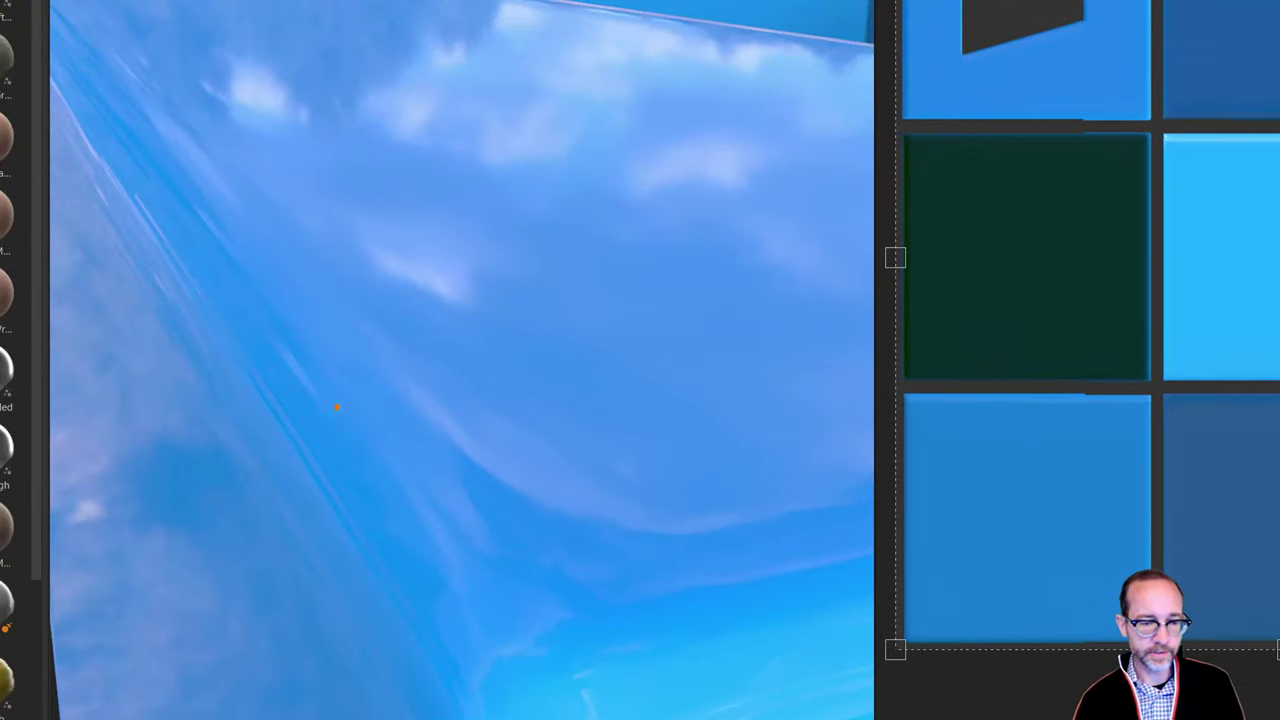
{"action": "mouse_move", "coordinate": [337, 407]}
{"action": "left_mouse_down"}
{"action": "mouse_move", "coordinate": [271, 394]}
{"action": "mouse_move", "coordinate": [130, 510]}
{"action": "left_mouse_up"}
{"action": "key", "text": "Escape"}
{"action": "mouse_move", "coordinate": [296, 445]}
{"action": "left_mouse_down", "text": "alt"}
{"action": "mouse_move", "coordinate": [358, 411]}
{"action": "mouse_move", "coordinate": [734, 329]}
{"action": "left_mouse_up", "text": "alt"}
{"action": "left_click_drag", "start_coordinate": [582, 399], "coordinate": [590, 435], "text": "alt"}
Review the mesh maps list, open the baking settings, and mark the Max Frontal Distance and Max Rear Distance settings.
{"action": "scroll", "coordinate": [1088, 287], "scroll_direction": "down", "scroll_amount": 5}
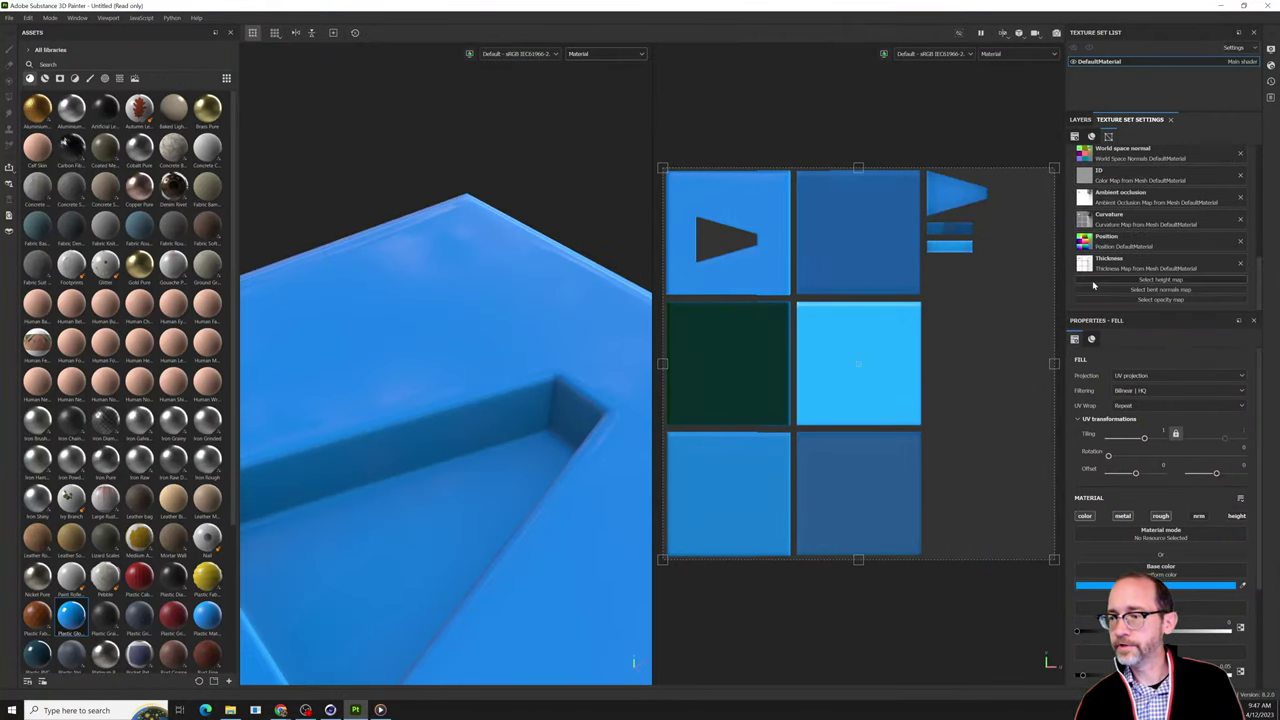
{"action": "scroll", "coordinate": [1178, 284], "scroll_direction": "up", "scroll_amount": 3}
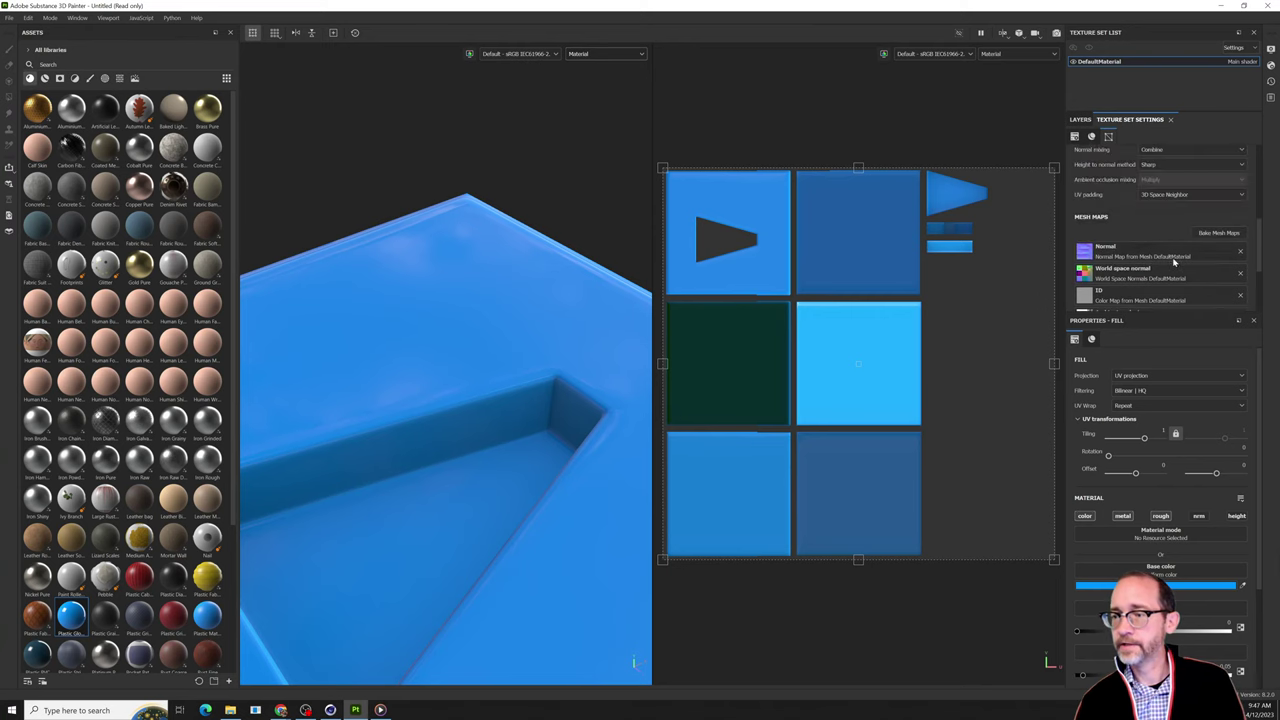
{"action": "left_click", "coordinate": [1218, 232]}
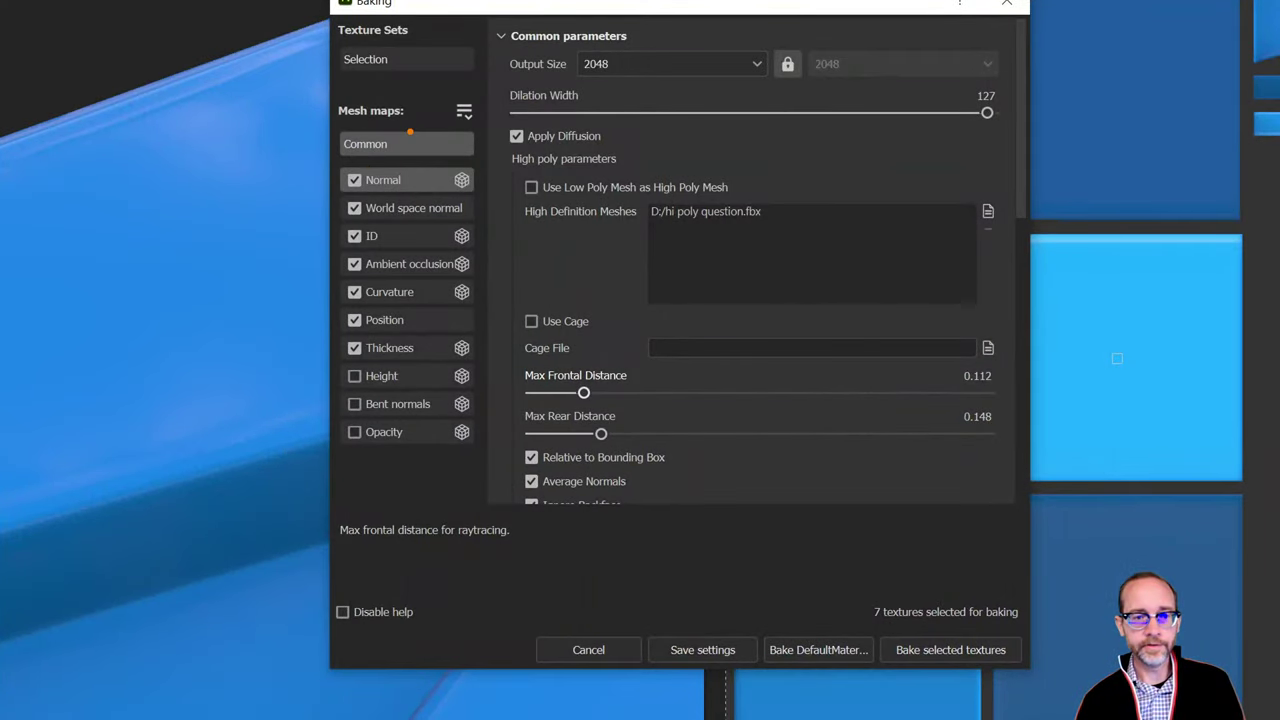
{"action": "mouse_move", "coordinate": [665, 355]}
{"action": "left_mouse_down"}
{"action": "mouse_move", "coordinate": [545, 480]}
{"action": "mouse_move", "coordinate": [558, 380]}
{"action": "left_mouse_up"}
{"action": "left_click_drag", "start_coordinate": [484, 421], "coordinate": [878, 421]}
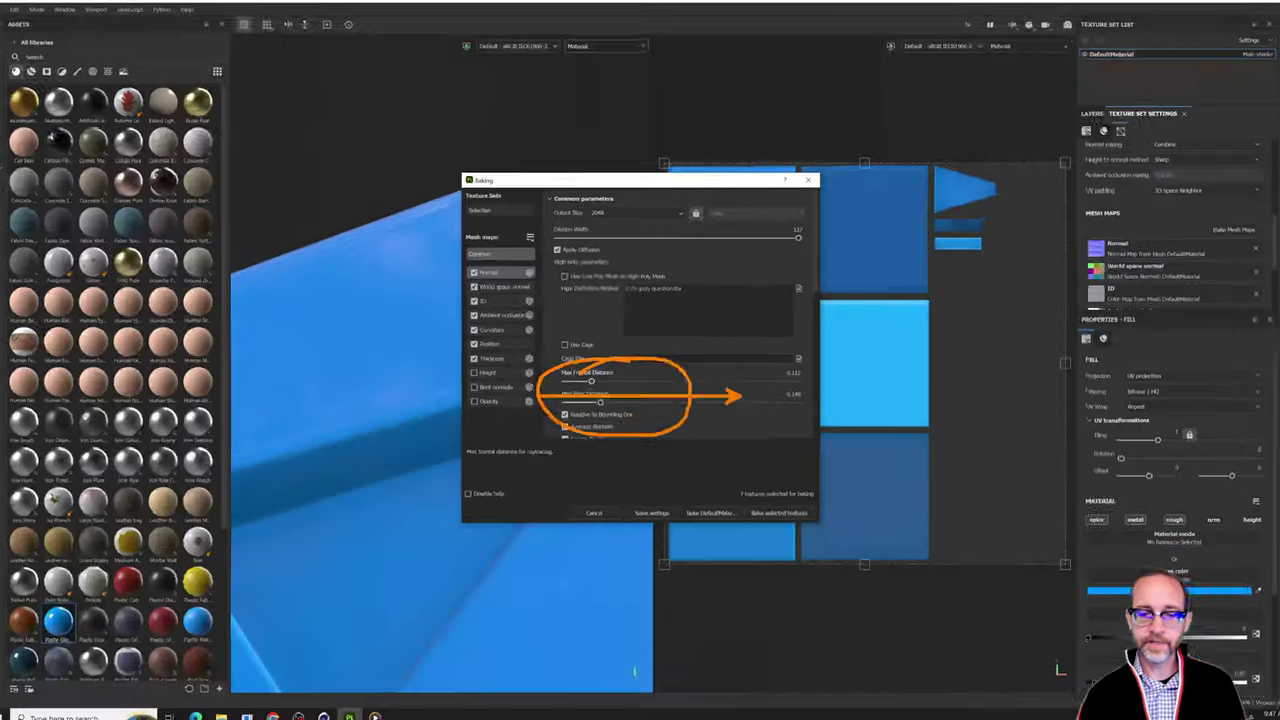
Clear the annotation and review the common baking parameters from the ray distances down to the low poly mesh suffix.
{"action": "key", "text": "Escape"}
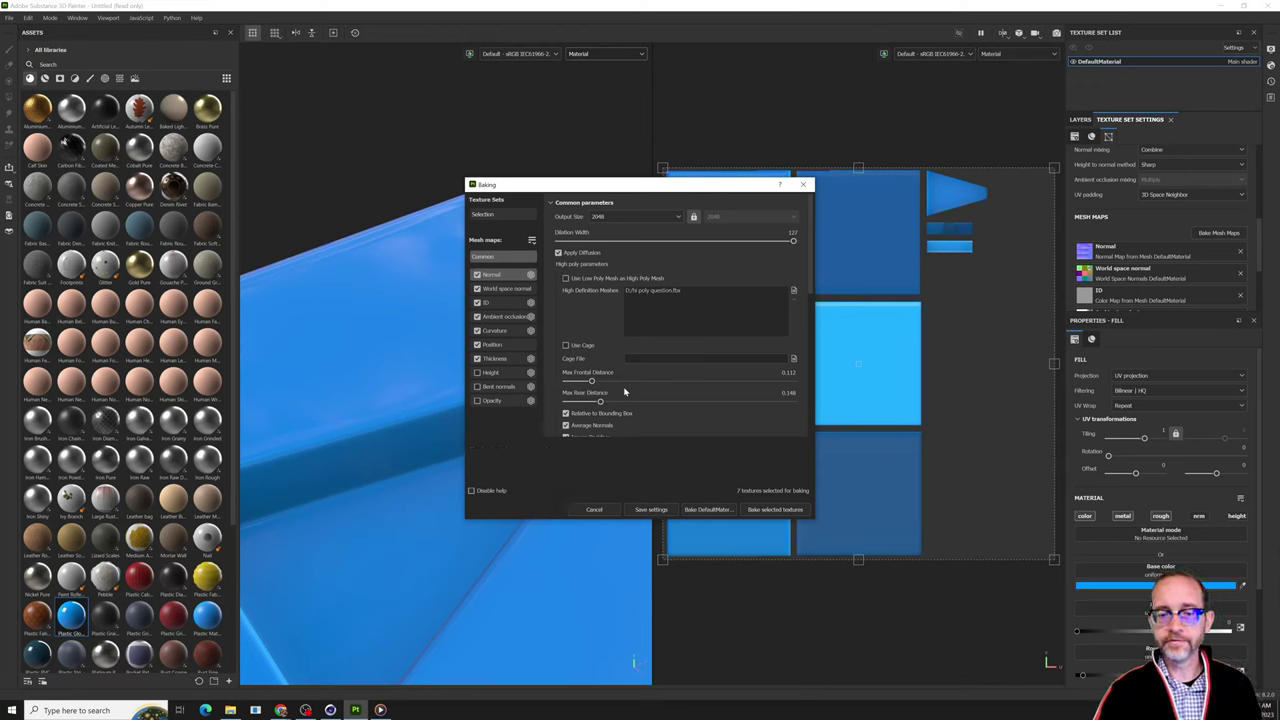
{"action": "scroll", "coordinate": [628, 388], "scroll_direction": "down", "scroll_amount": 1}
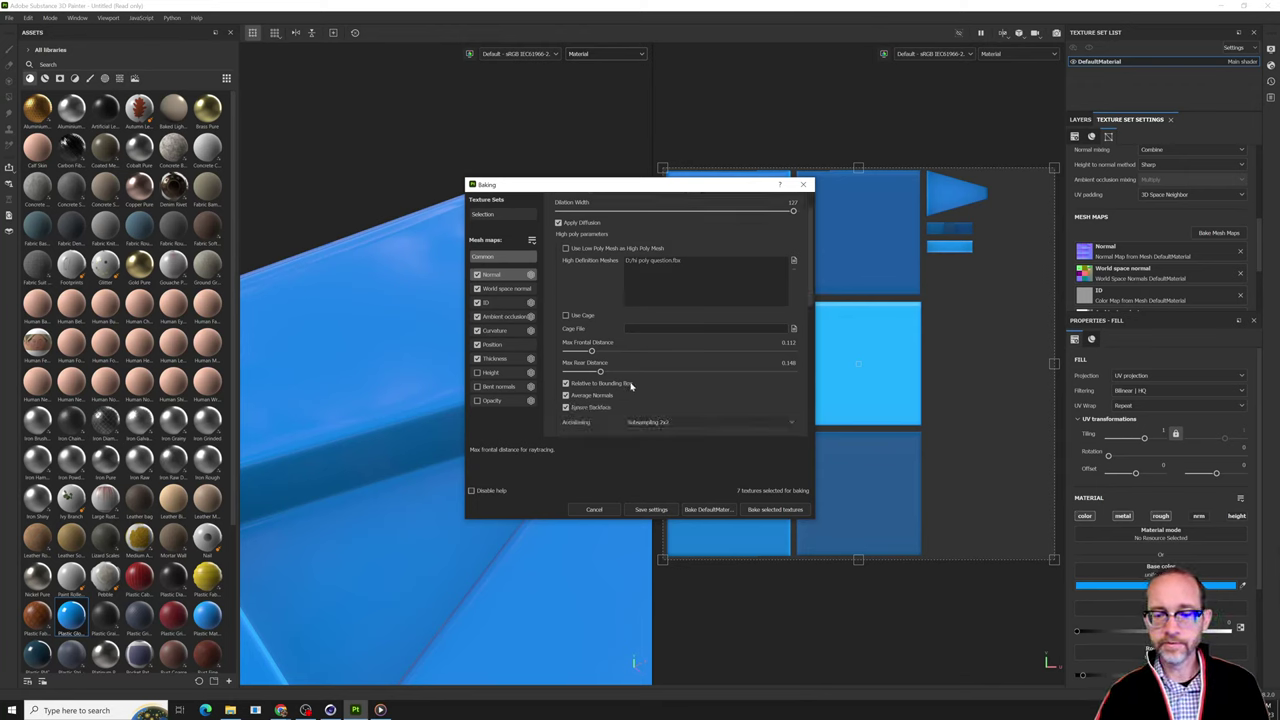
{"action": "scroll", "coordinate": [631, 385], "scroll_direction": "down", "scroll_amount": 1}
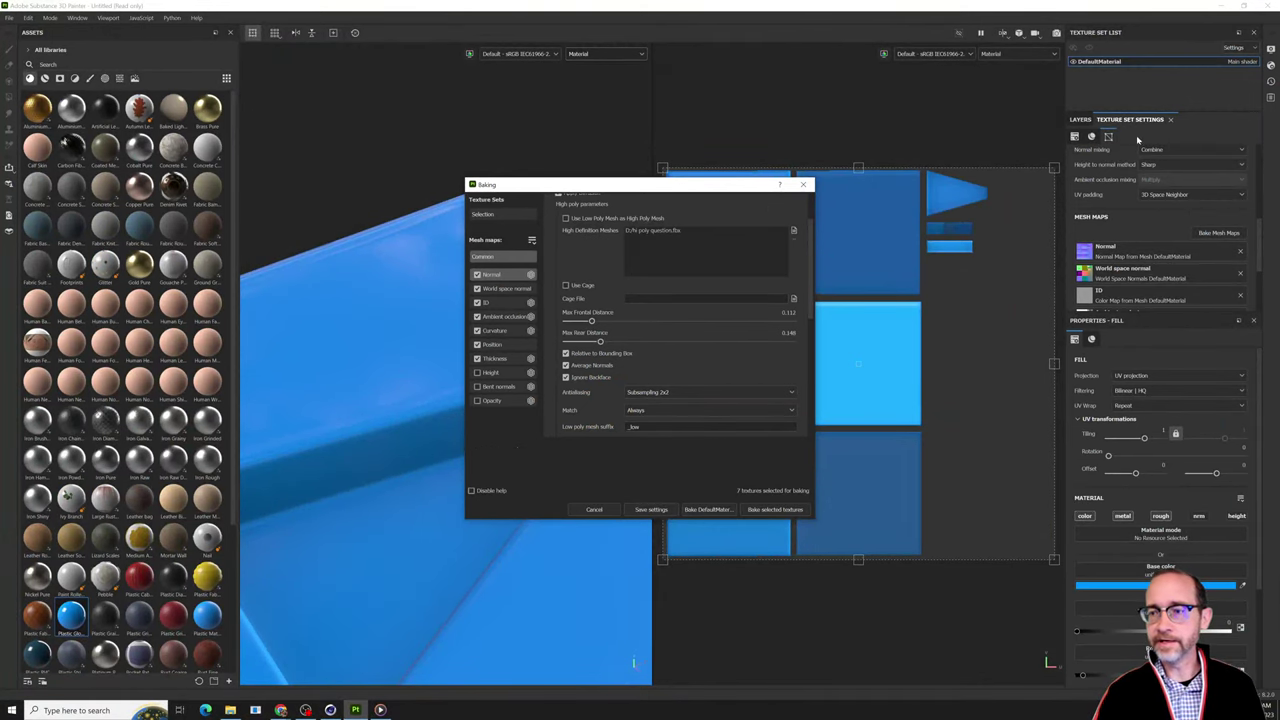
Play the ART285 Participation 11 video from the art 285 questions april 12 folder, check its volume, and bring it back to the front.
{"action": "left_click", "coordinate": [330, 710]}
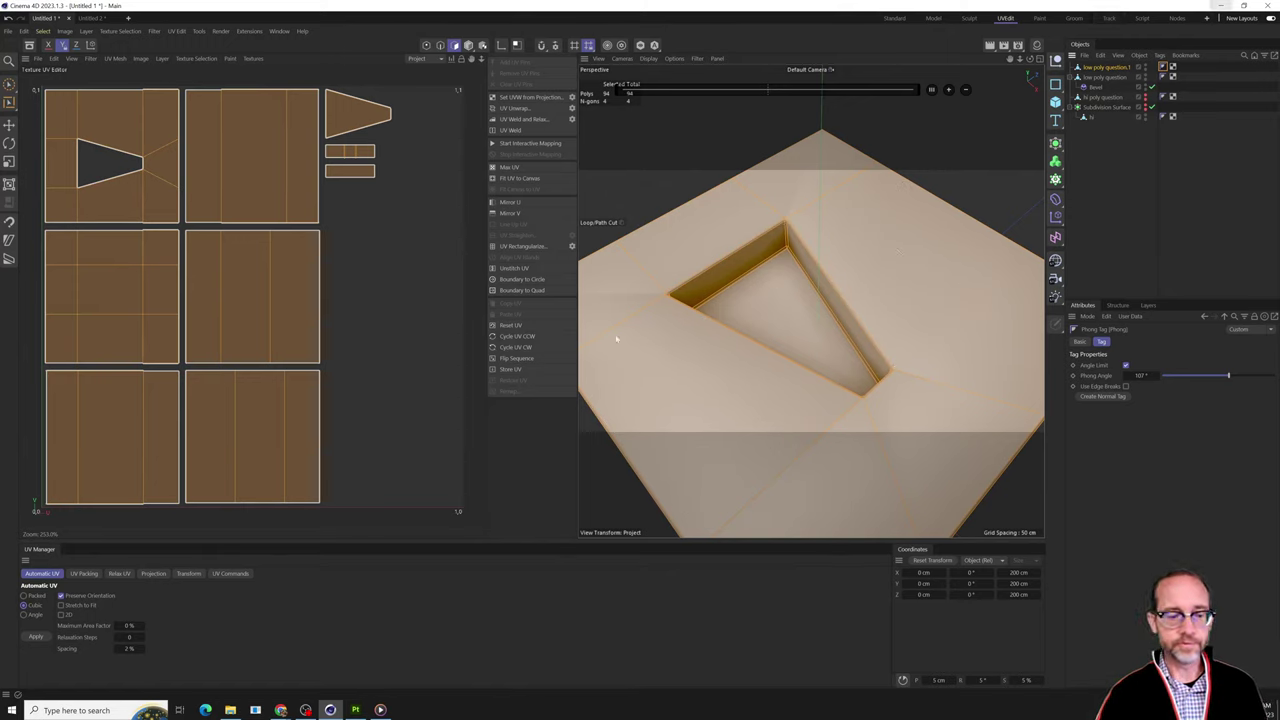
{"action": "left_click", "coordinate": [230, 709]}
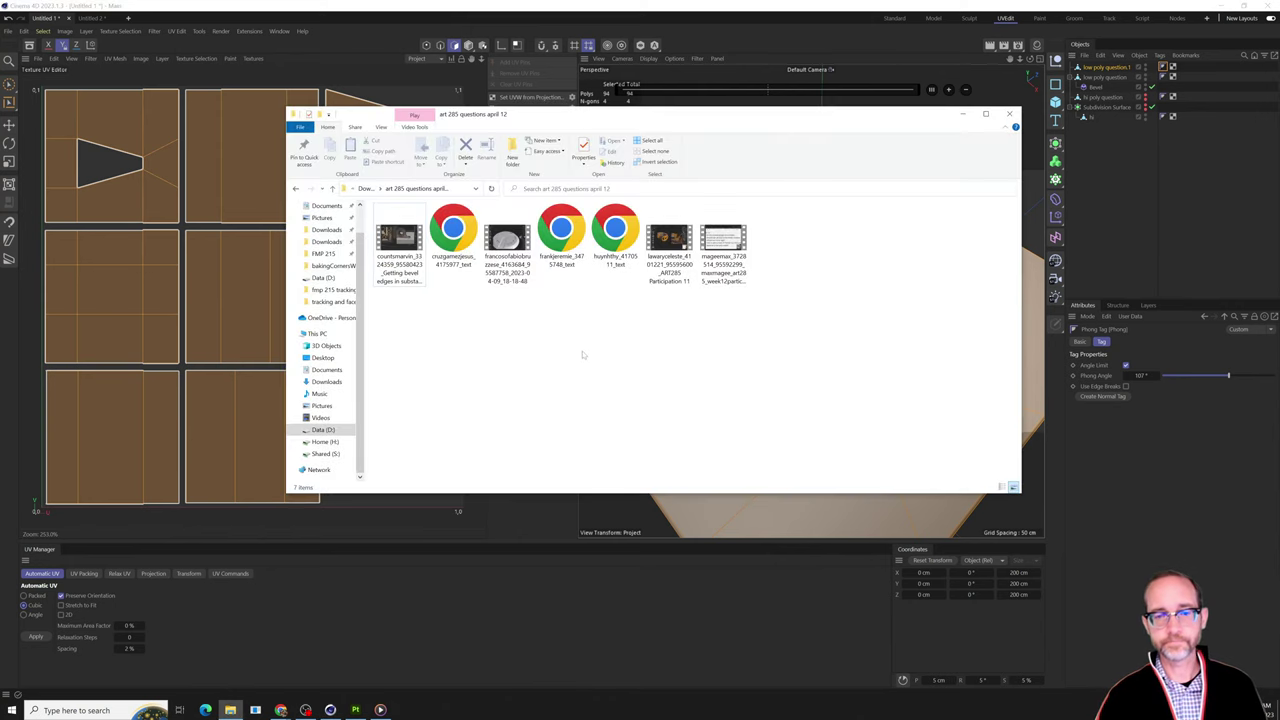
{"action": "double_click", "coordinate": [668, 242]}
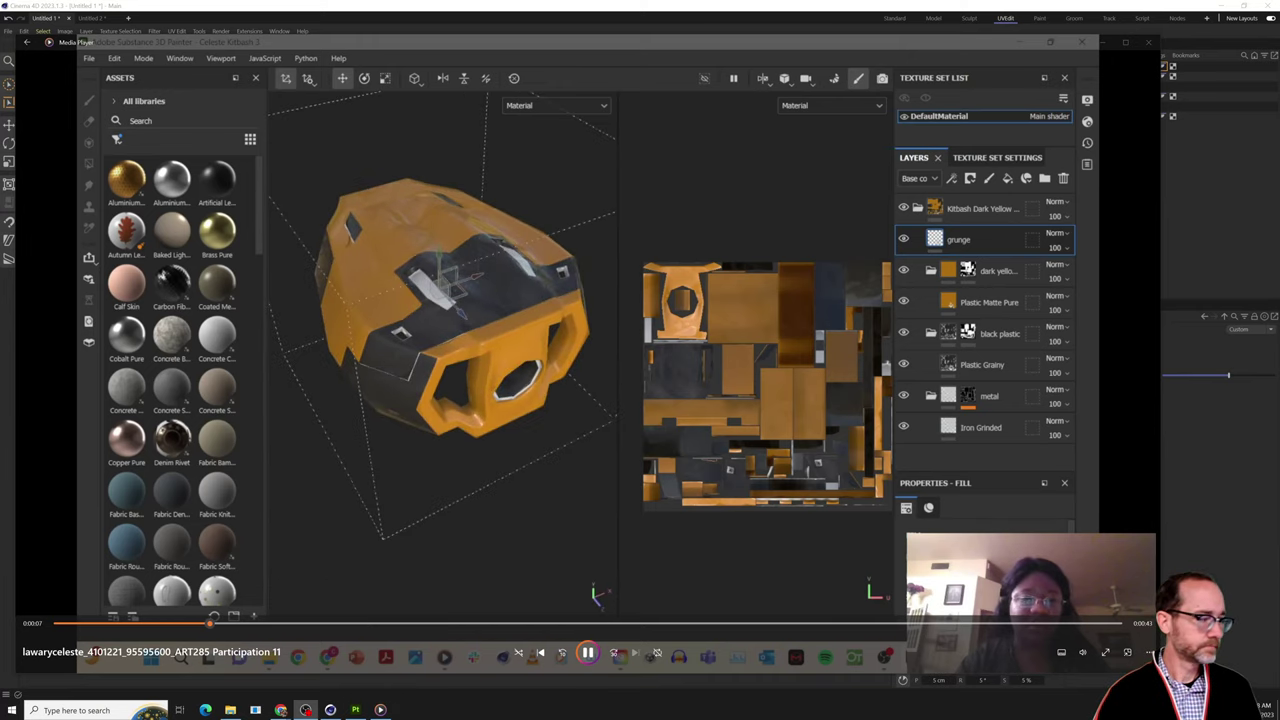
{"action": "mouse_move", "coordinate": [1103, 655]}
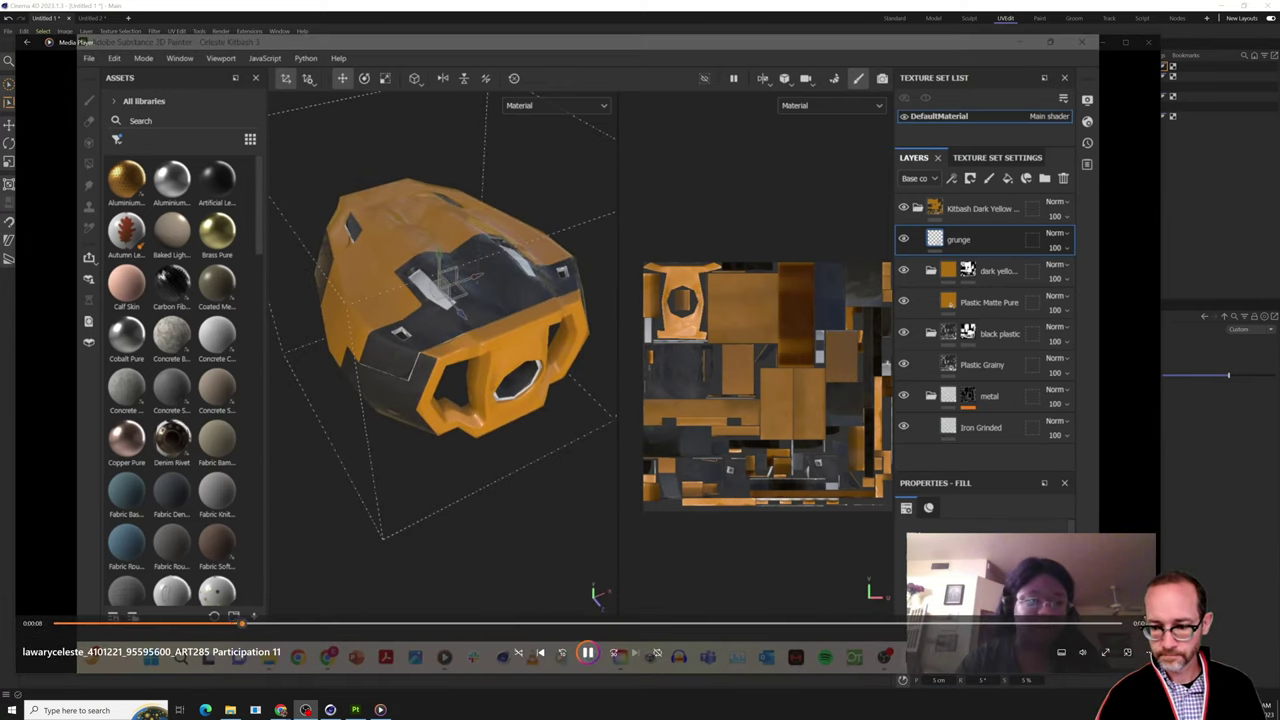
{"action": "left_click", "coordinate": [1082, 652]}
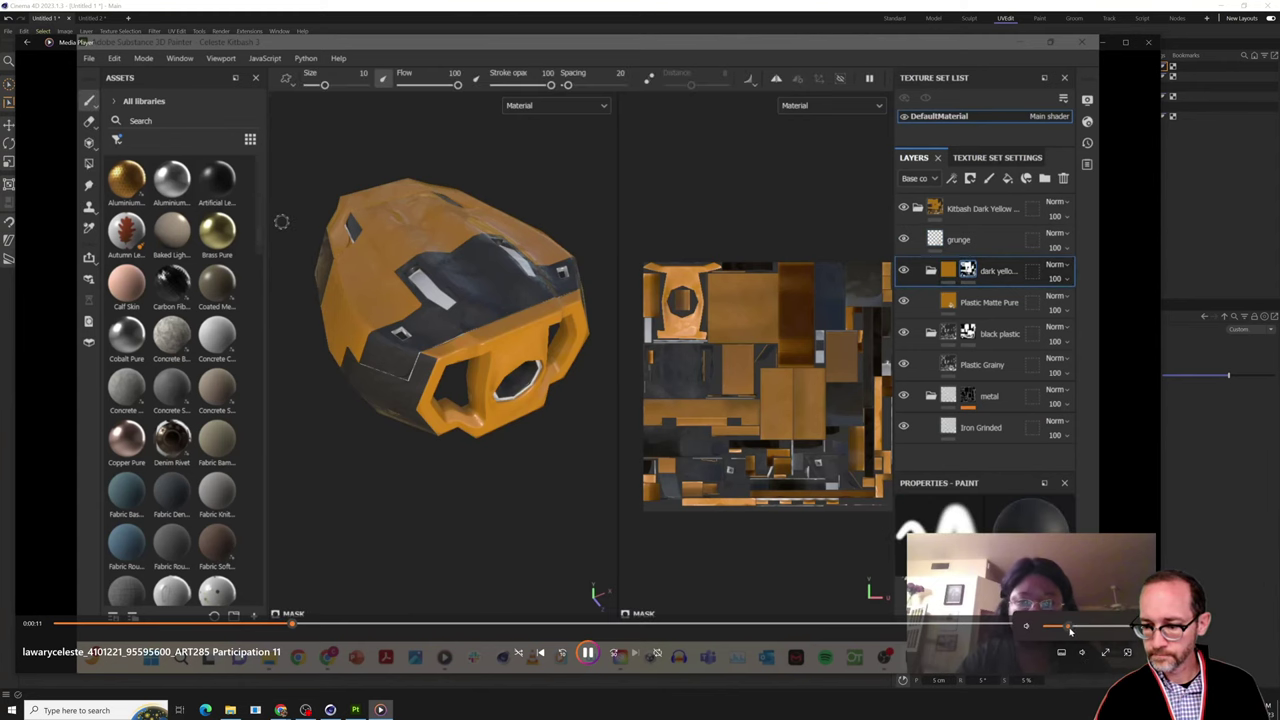
{"action": "left_click", "coordinate": [1211, 573]}
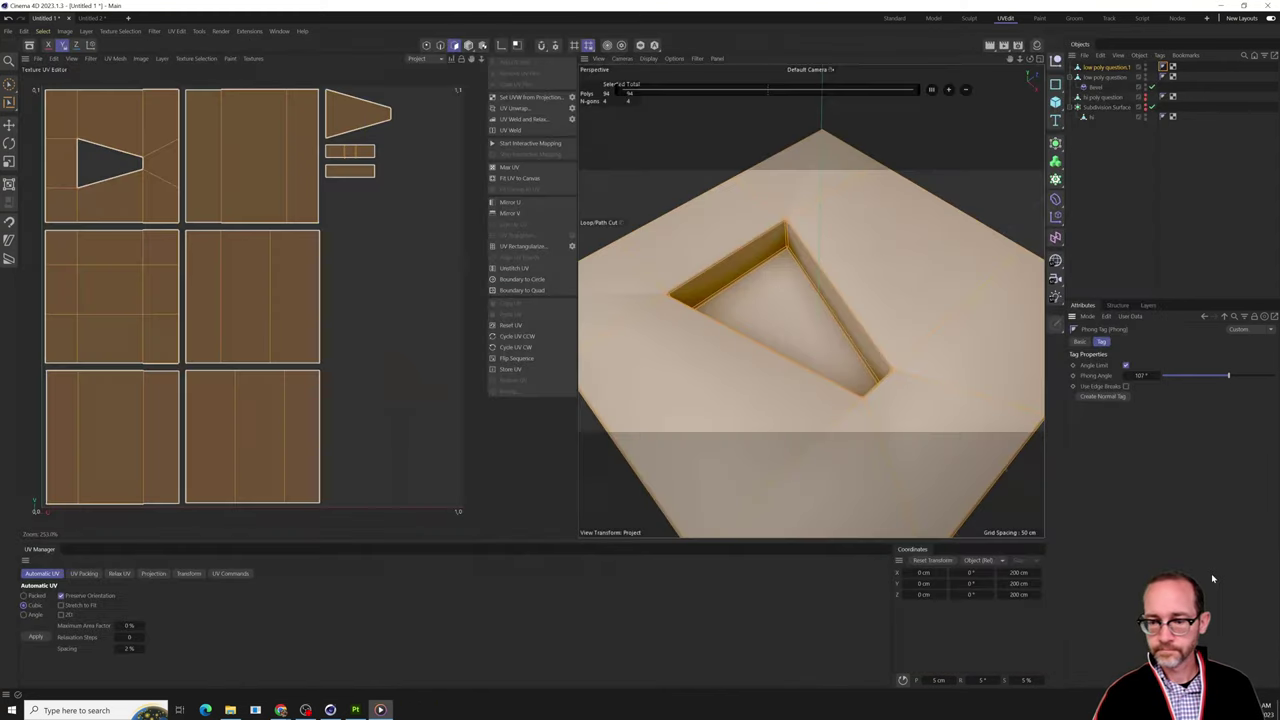
{"action": "key", "text": "alt+Tab"}
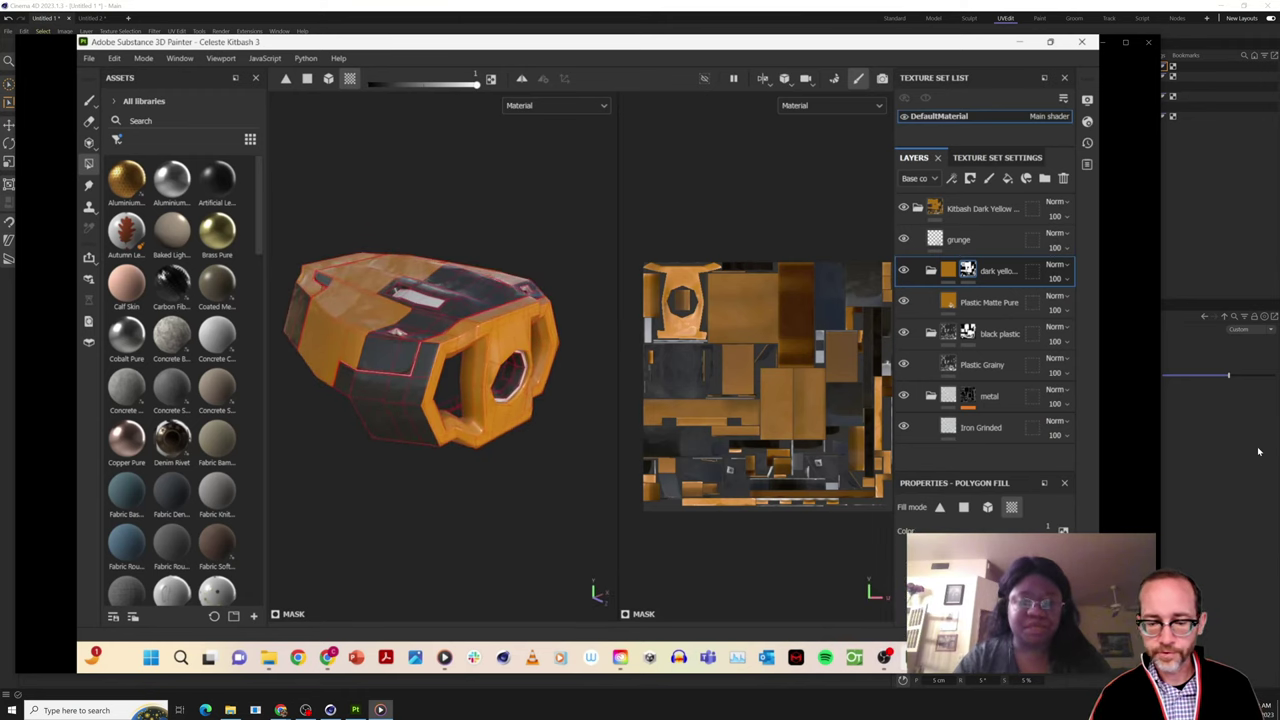
Seek through the question video to review the part where polygon fill is used on the layer mask.
{"action": "mouse_move", "coordinate": [657, 627]}
{"action": "left_click", "coordinate": [430, 624]}
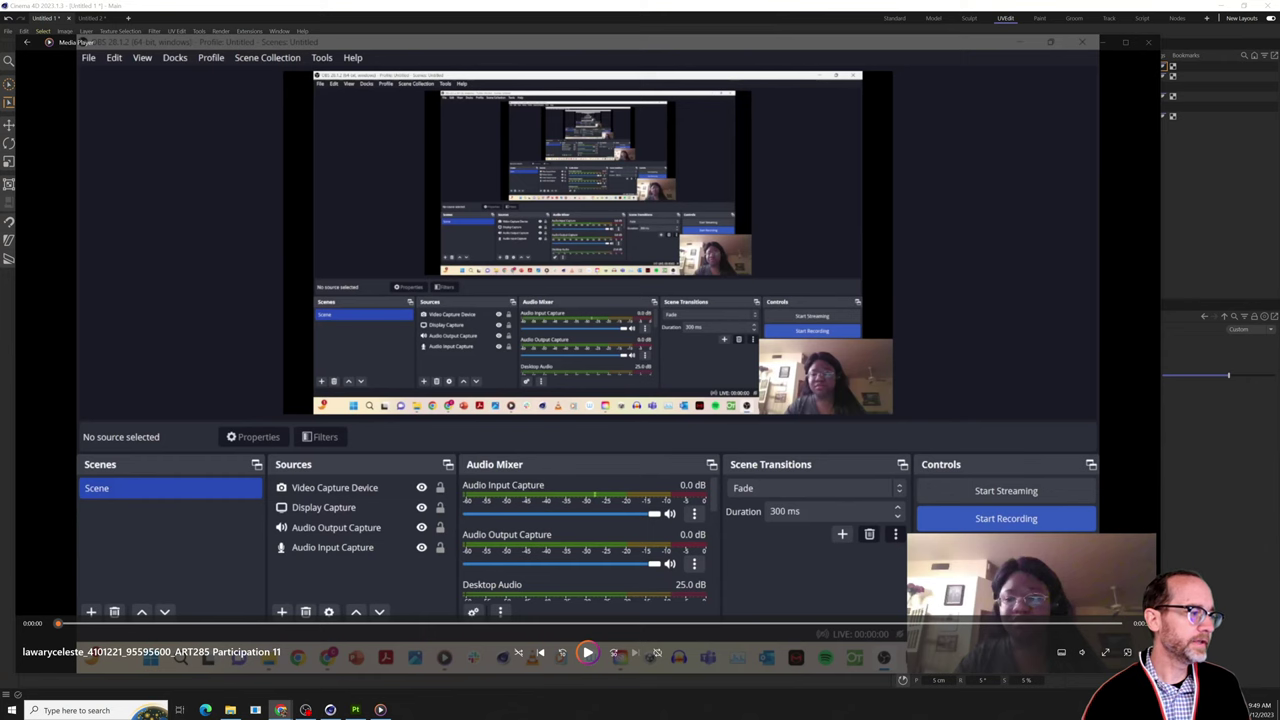
{"action": "mouse_move", "coordinate": [651, 626]}
{"action": "left_mouse_down"}
{"action": "mouse_move", "coordinate": [340, 622]}
{"action": "mouse_move", "coordinate": [494, 622]}
{"action": "mouse_move", "coordinate": [588, 602]}
{"action": "mouse_move", "coordinate": [286, 608]}
{"action": "mouse_move", "coordinate": [511, 597]}
{"action": "mouse_move", "coordinate": [410, 598]}
{"action": "mouse_move", "coordinate": [498, 597]}
{"action": "left_mouse_up"}
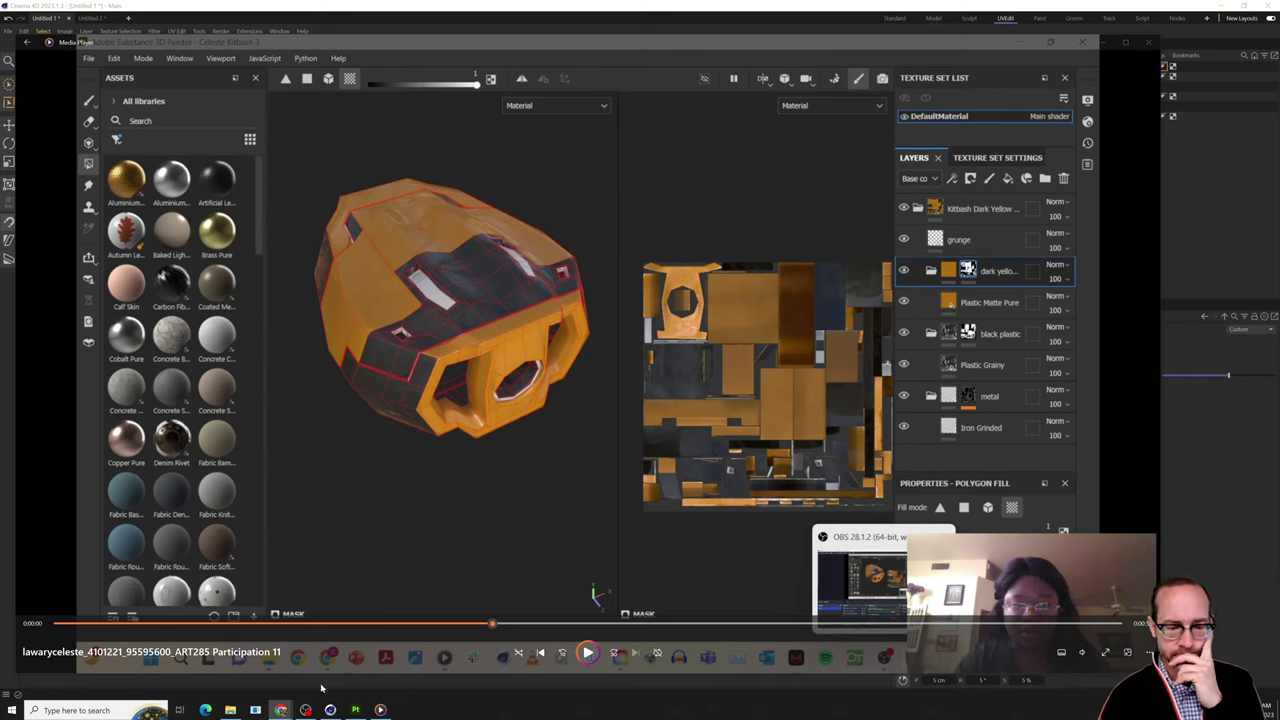
Switch to Substance 3D Painter, close the baking settings, and frame the cube with its wedge-shaped recess.
{"action": "left_click", "coordinate": [365, 710]}
{"action": "left_click", "coordinate": [803, 184]}
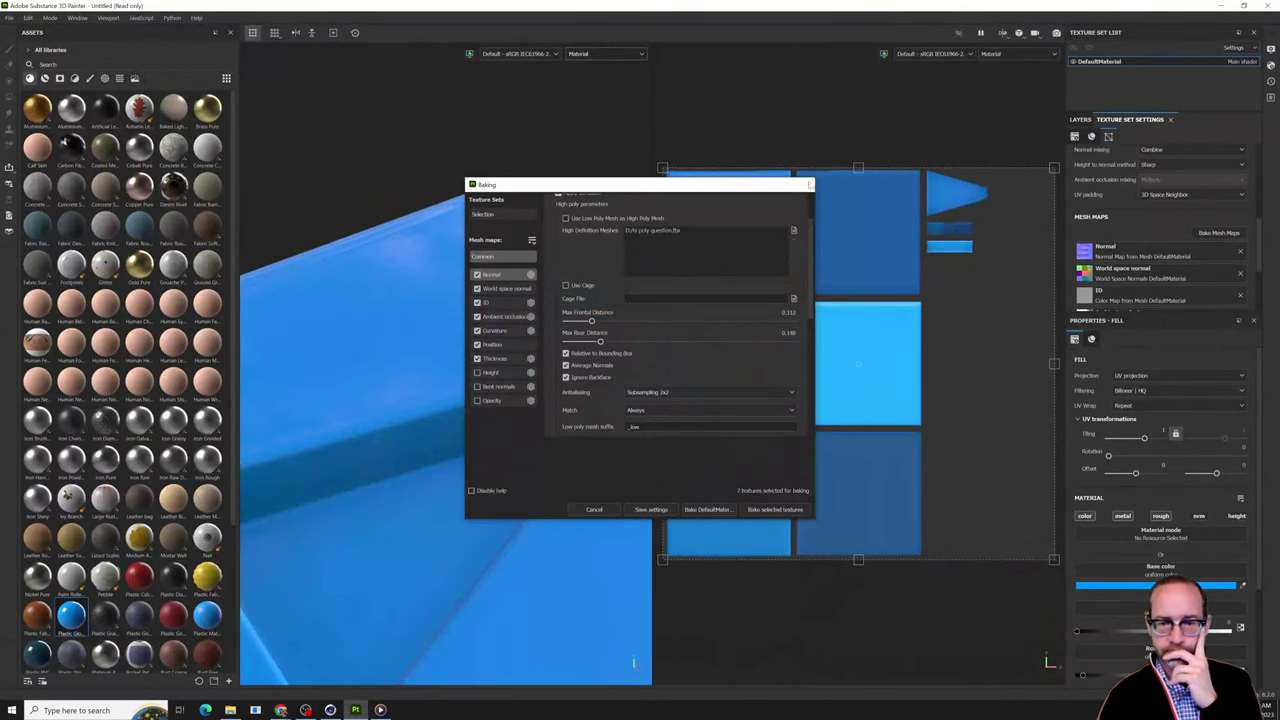
{"action": "scroll", "coordinate": [482, 451], "scroll_direction": "down", "scroll_amount": 5}
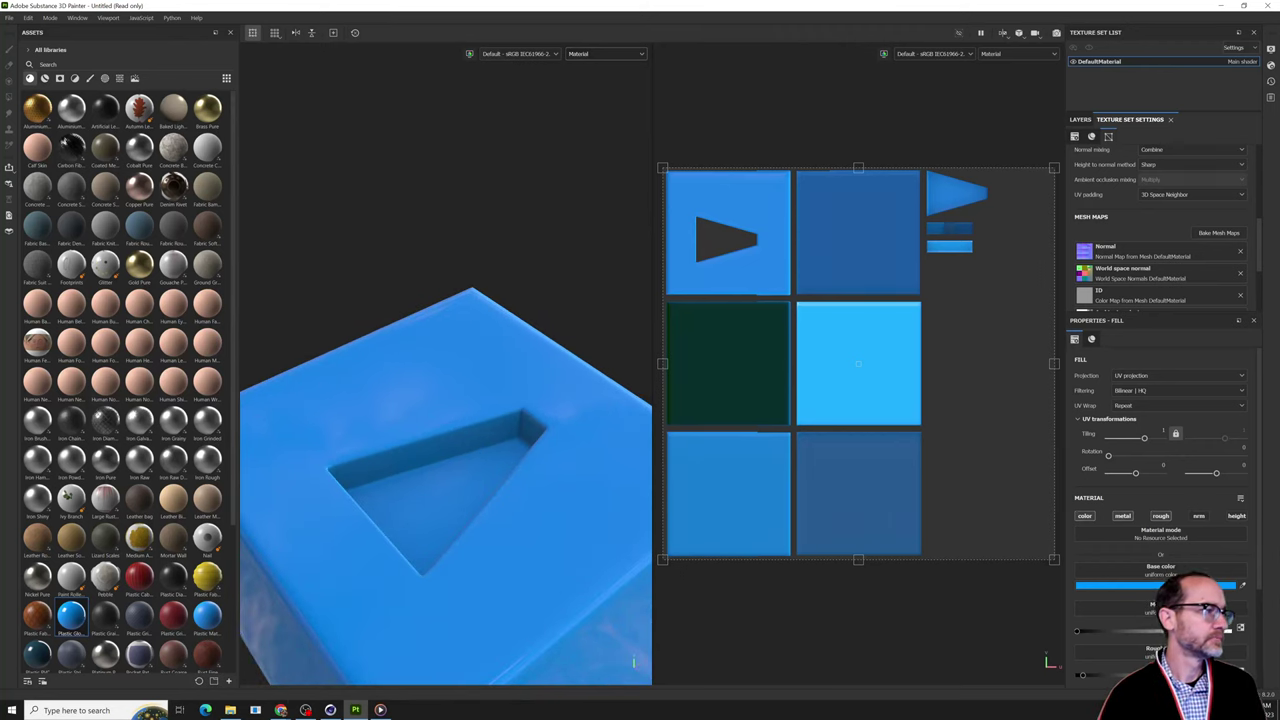
{"action": "key", "text": "alt+Tab"}
{"action": "mouse_move", "coordinate": [587, 412]}
{"action": "left_mouse_down", "text": "alt"}
{"action": "mouse_move", "coordinate": [530, 448]}
{"action": "mouse_move", "coordinate": [536, 292]}
{"action": "mouse_move", "coordinate": [433, 311]}
{"action": "left_mouse_up", "text": "alt"}
{"action": "scroll", "coordinate": [433, 311], "scroll_direction": "up", "scroll_amount": 3}
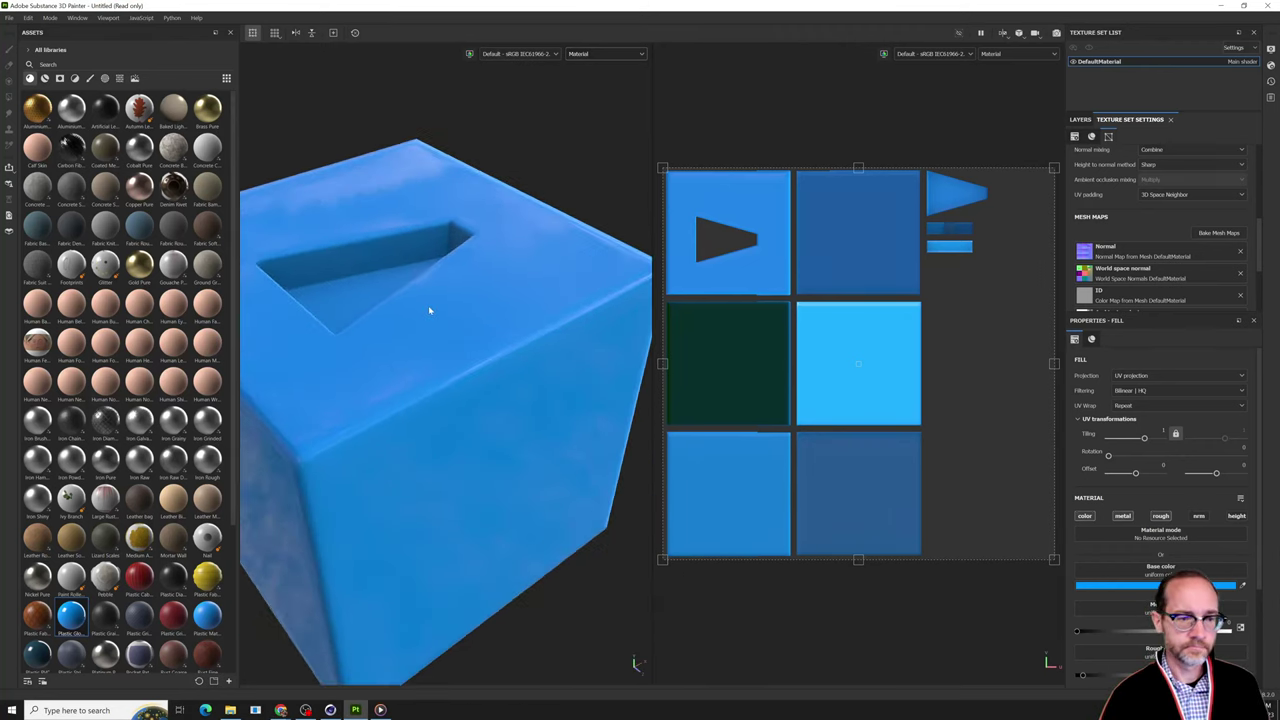
Move Layer 1 above the Plastic Glossy Pure layer, pick the Brass Pure material, and activate the Polygon Fill tool.
{"action": "left_click", "coordinate": [1081, 120]}
{"action": "left_click_drag", "start_coordinate": [357, 297], "coordinate": [522, 345], "text": "alt"}
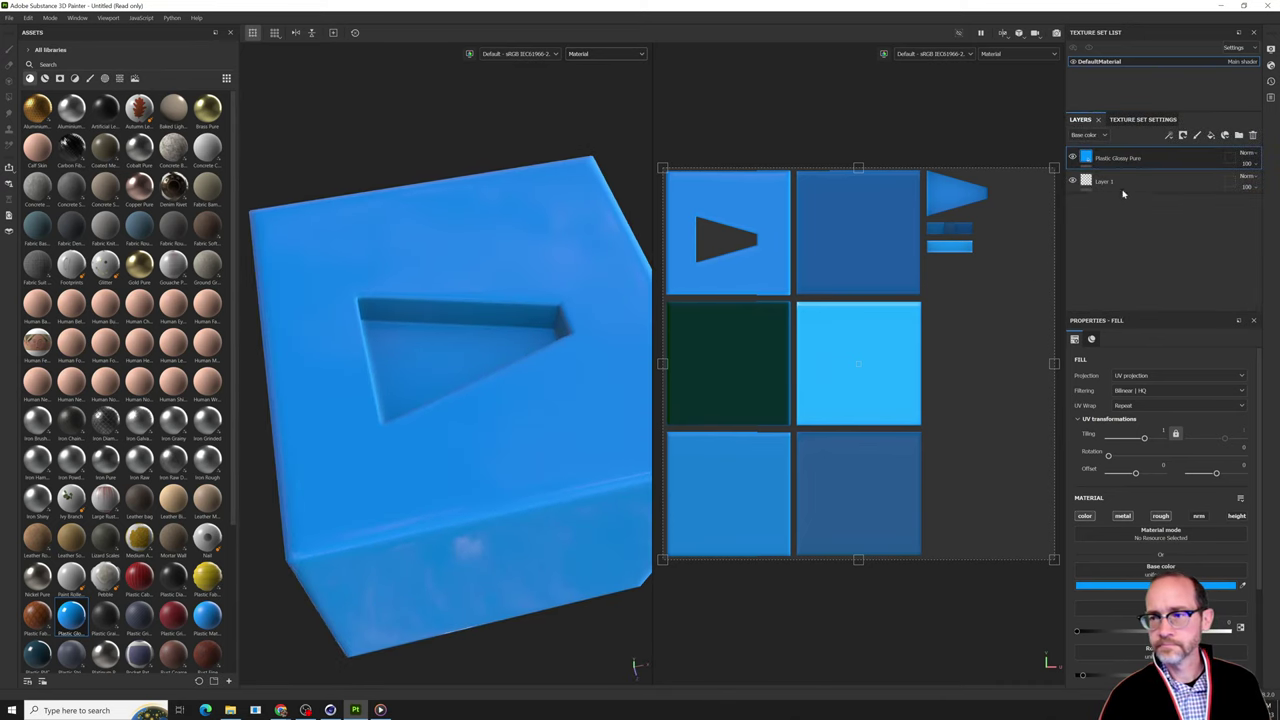
{"action": "mouse_move", "coordinate": [1121, 181]}
{"action": "left_mouse_down"}
{"action": "mouse_move", "coordinate": [1127, 151]}
{"action": "mouse_move", "coordinate": [1108, 166]}
{"action": "mouse_move", "coordinate": [1110, 152]}
{"action": "left_mouse_up"}
{"action": "left_click", "coordinate": [204, 120]}
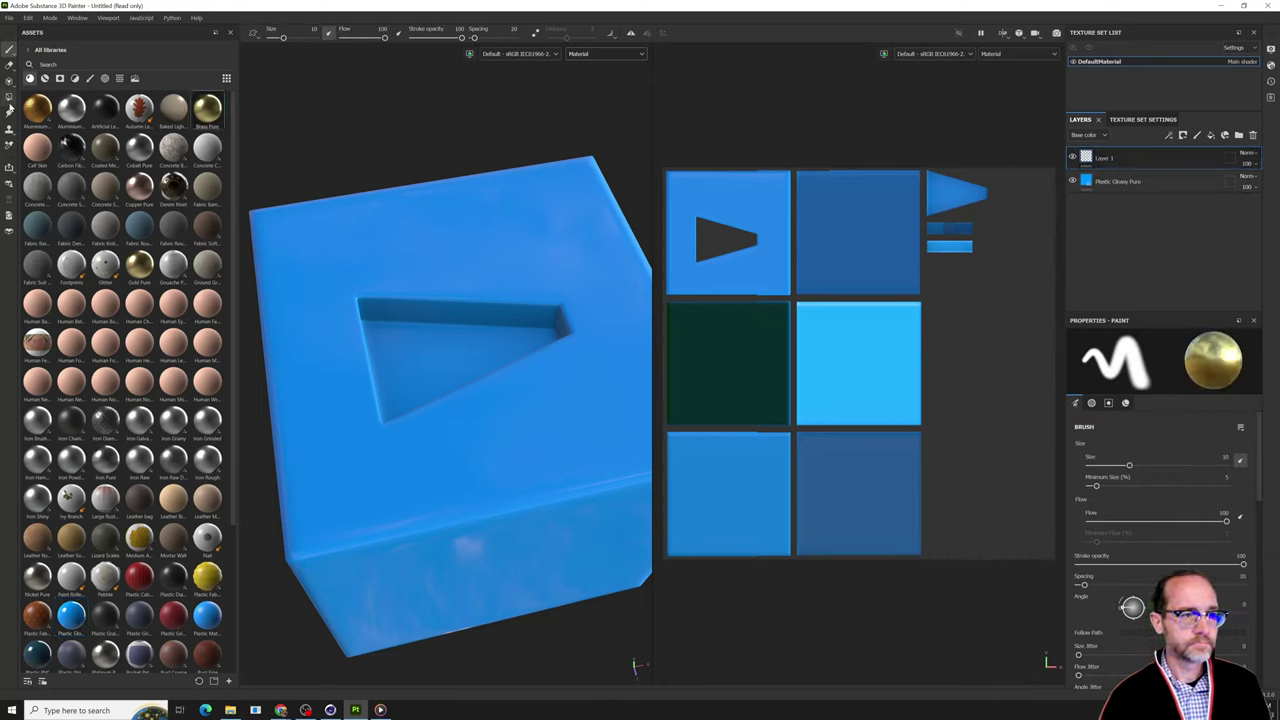
{"action": "left_click", "coordinate": [9, 97]}
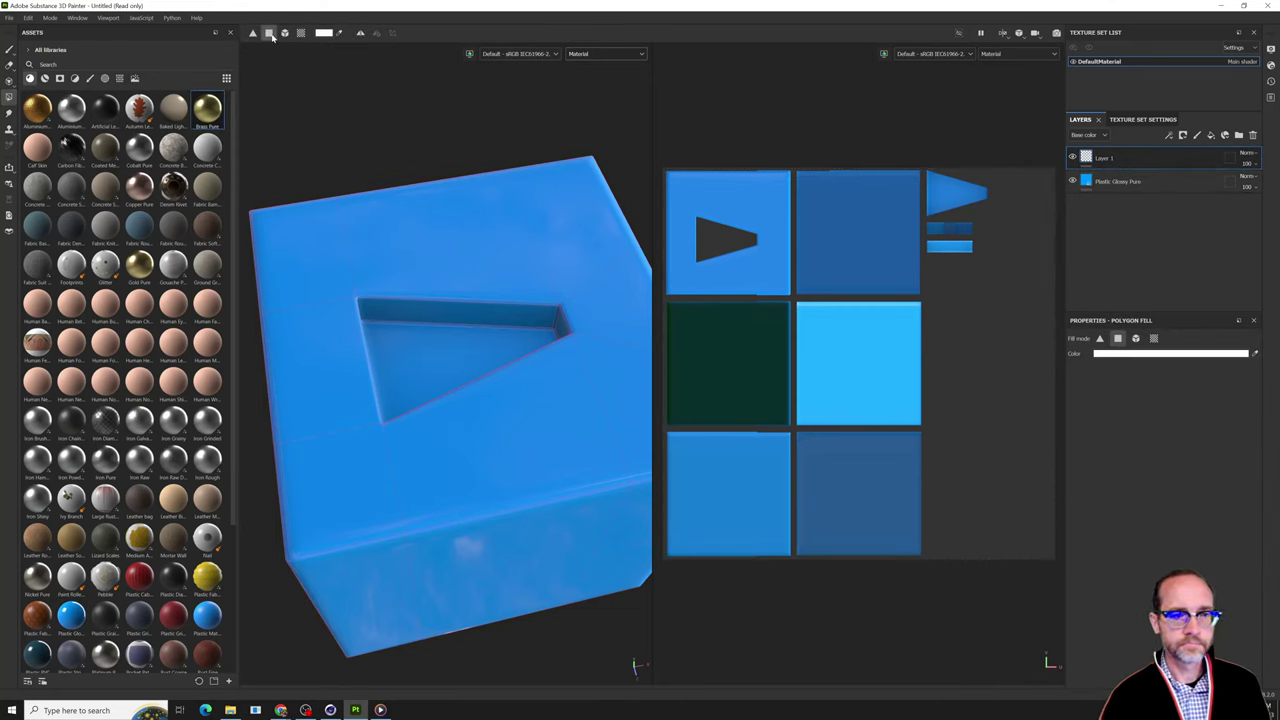
Fill the polygons beside the wedge recess on the cube's top face and the middle strip of one side face with white.
{"action": "left_click", "coordinate": [392, 270]}
{"action": "left_click_drag", "start_coordinate": [400, 346], "coordinate": [300, 300], "text": "alt"}
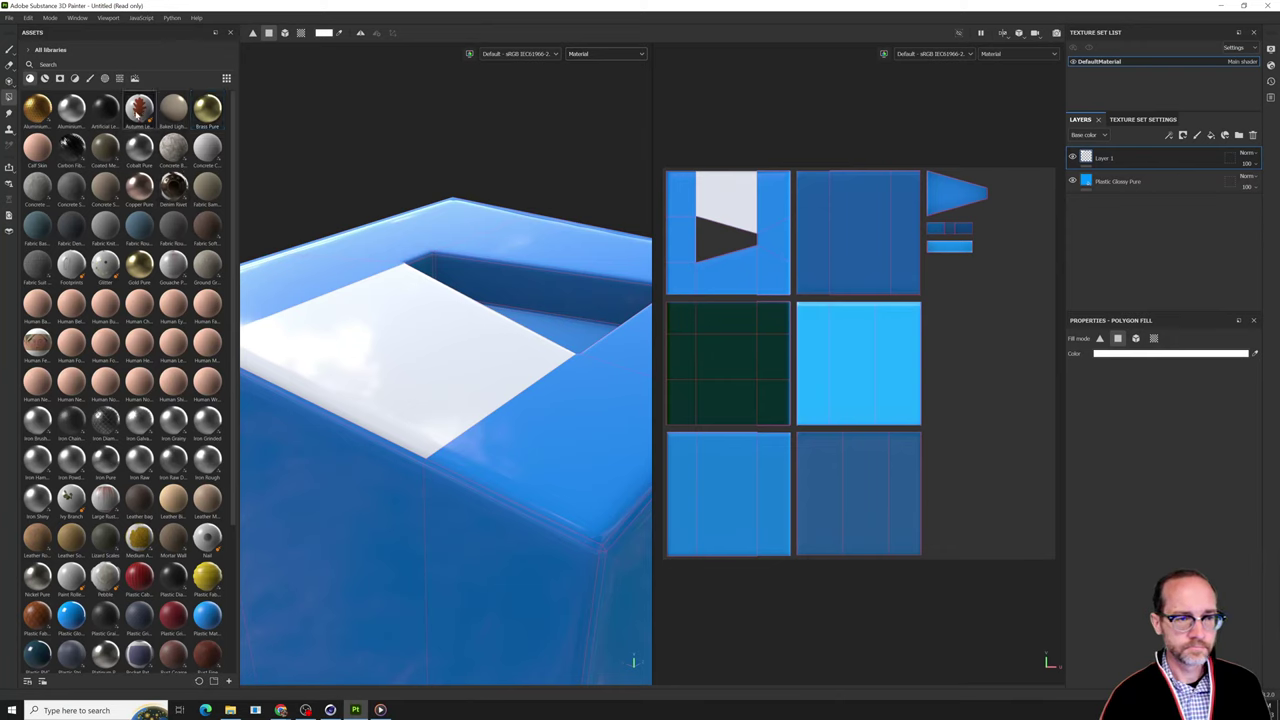
{"action": "left_click", "coordinate": [531, 453]}
{"action": "left_click_drag", "start_coordinate": [461, 465], "coordinate": [574, 326], "text": "alt"}
{"action": "right_click_drag", "start_coordinate": [574, 326], "coordinate": [510, 428], "text": "alt"}
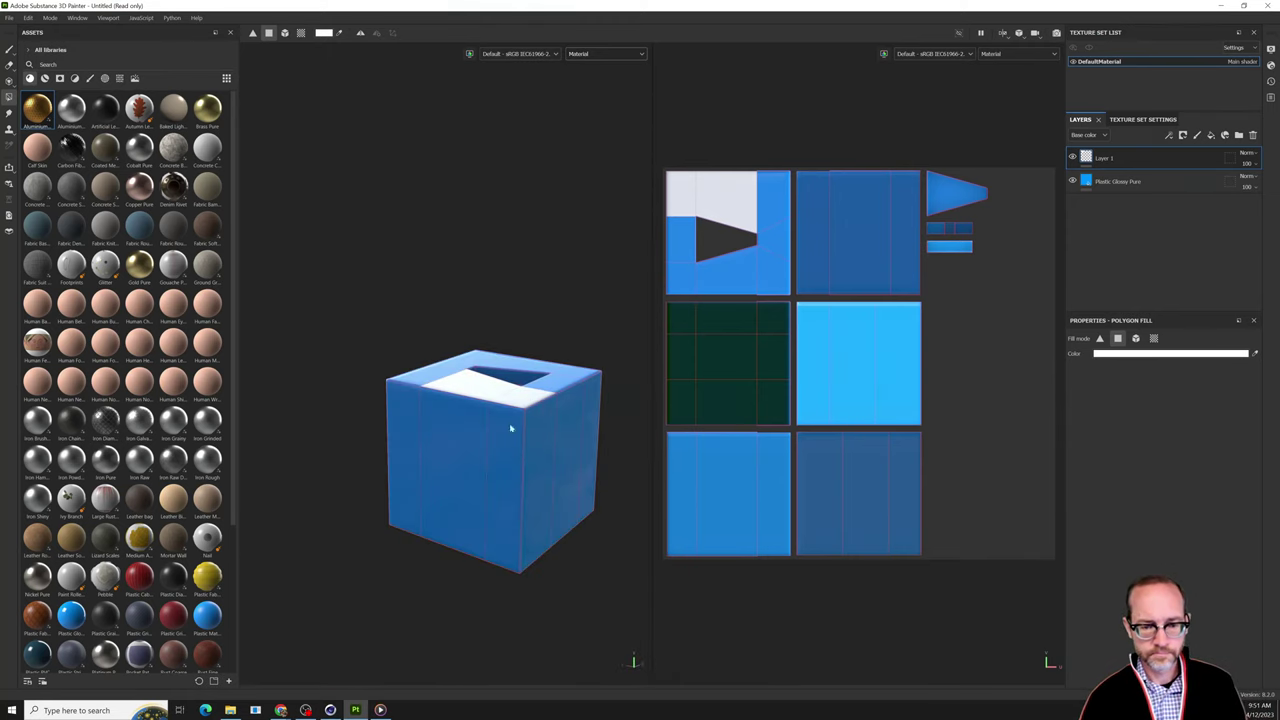
{"action": "left_click_drag", "start_coordinate": [510, 428], "coordinate": [482, 476], "text": "alt"}
{"action": "left_click", "coordinate": [436, 458]}
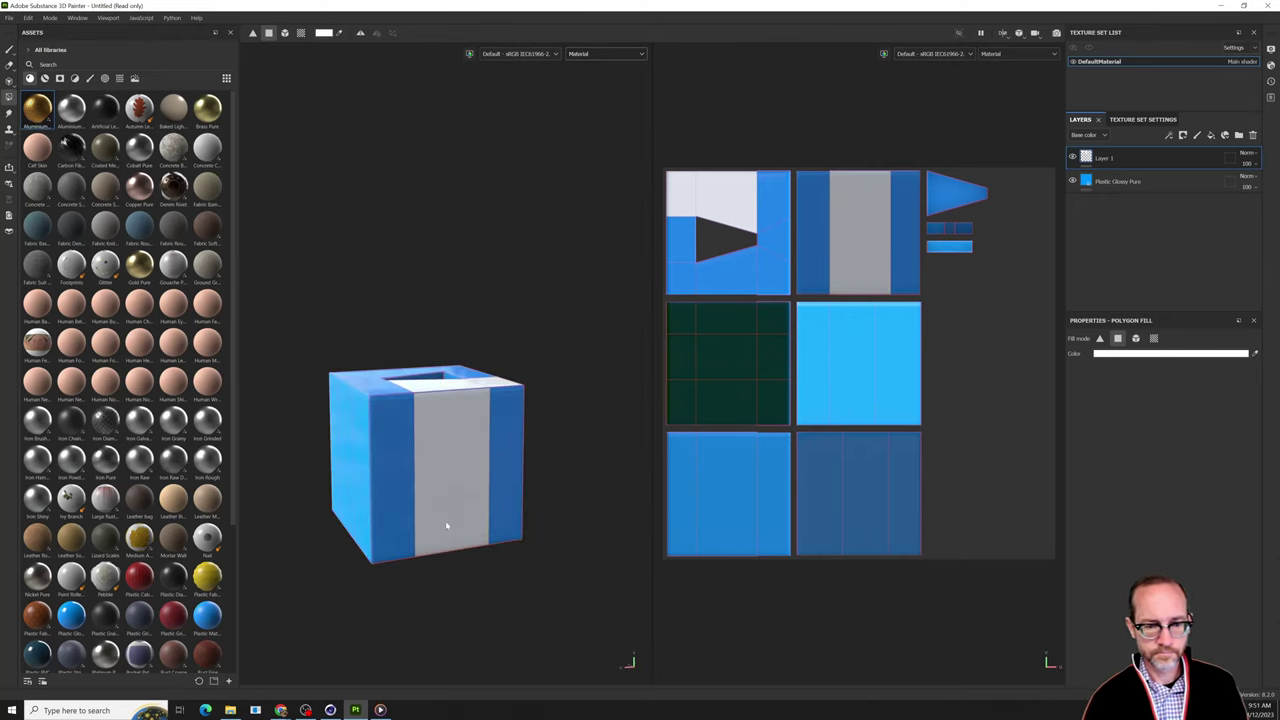
Check the UV chunk fill mode, return to polygon fill, and fill the middle strip of the bright blue side face white.
{"action": "middle_click_drag", "start_coordinate": [445, 520], "coordinate": [540, 525], "text": "alt"}
{"action": "left_click_drag", "start_coordinate": [510, 496], "coordinate": [434, 474]}
{"action": "left_click_drag", "start_coordinate": [287, 563], "coordinate": [410, 502], "text": "alt"}
{"action": "left_click", "coordinate": [450, 539]}
{"action": "left_click_drag", "start_coordinate": [369, 606], "coordinate": [474, 547], "text": "alt"}
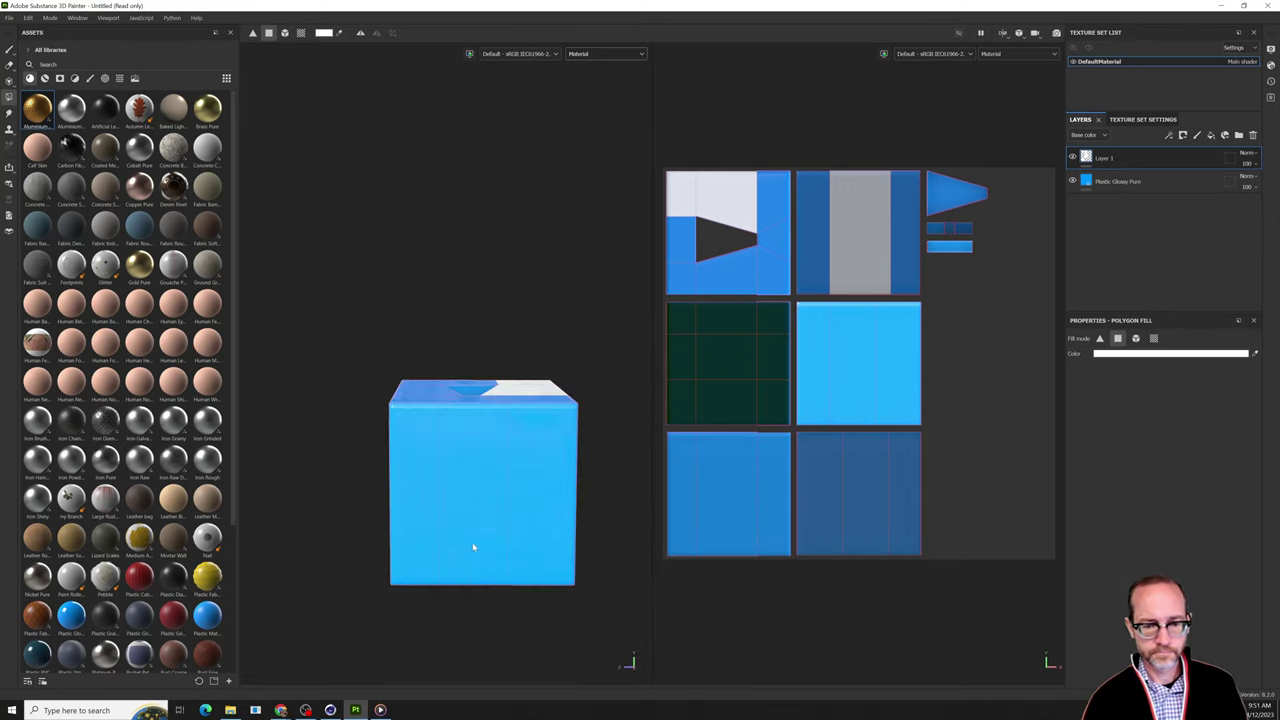
{"action": "left_click", "coordinate": [1153, 338]}
{"action": "left_click", "coordinate": [1117, 339]}
{"action": "left_click_drag", "start_coordinate": [413, 461], "coordinate": [450, 468], "text": "alt"}
{"action": "left_click", "coordinate": [467, 457]}
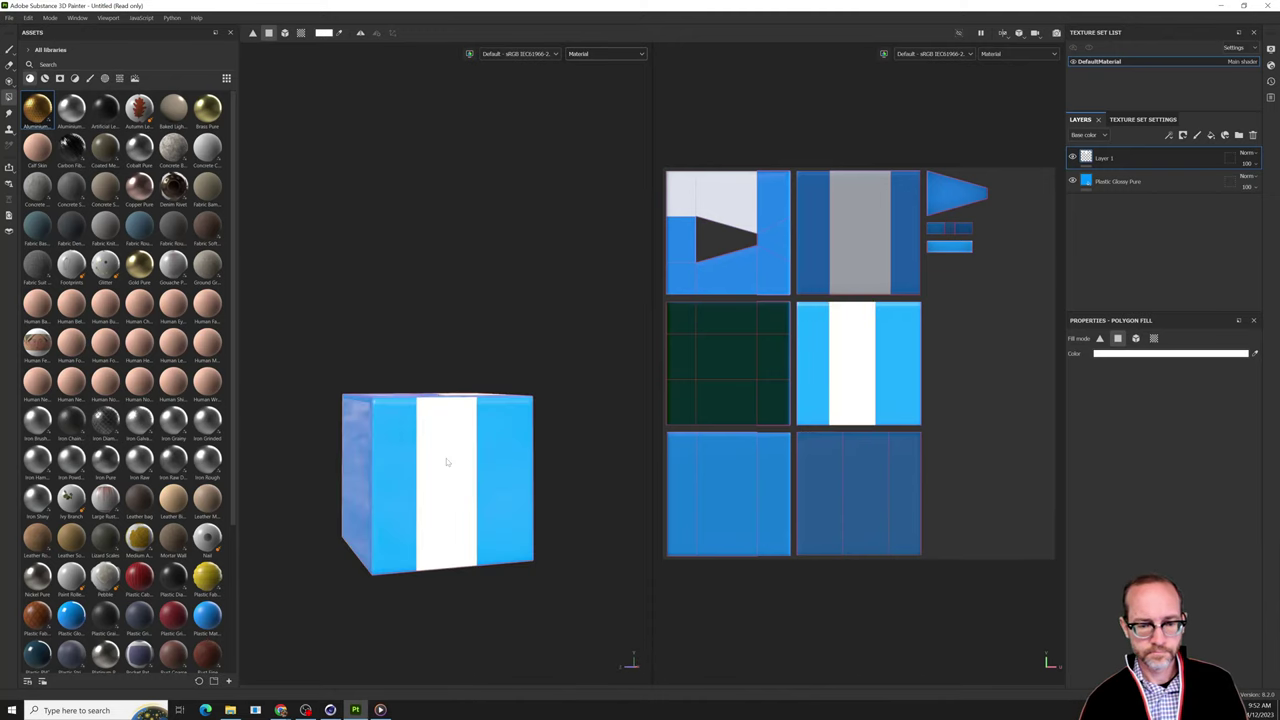
Try white polygon fills on the remaining side faces of the cube and undo them.
{"action": "left_click", "coordinate": [450, 468]}
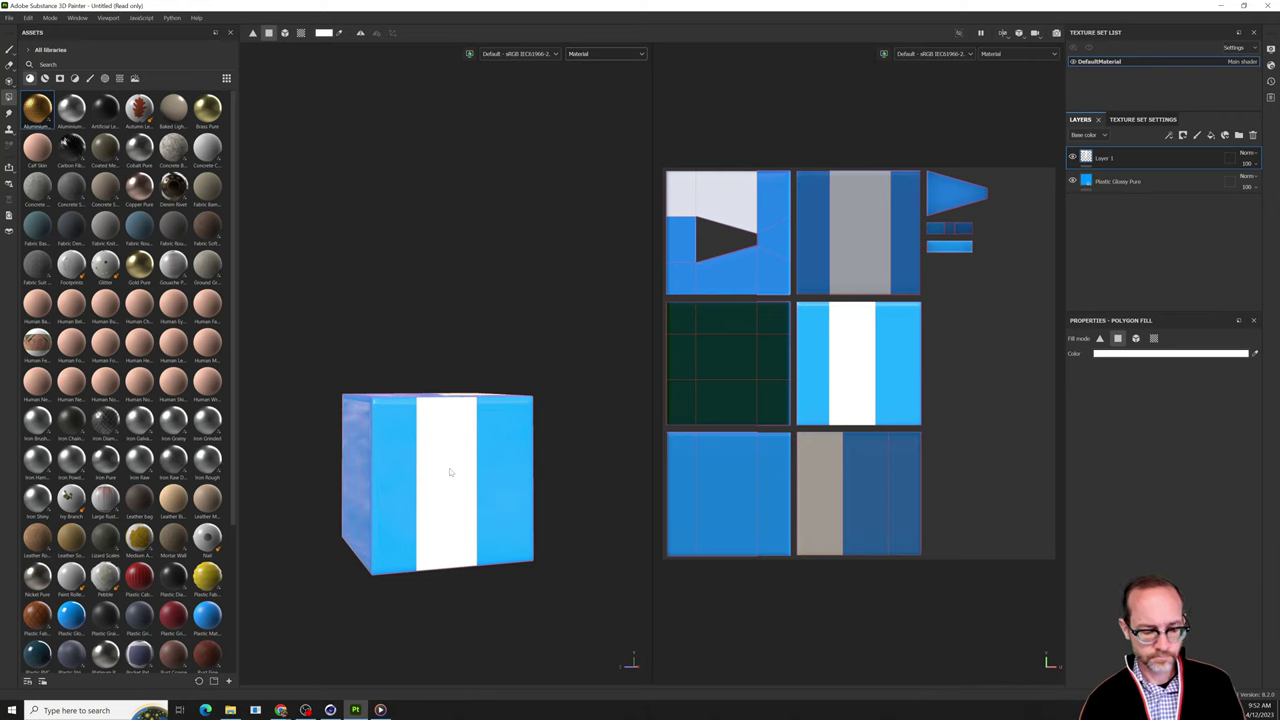
{"action": "key", "text": "ctrl+z"}
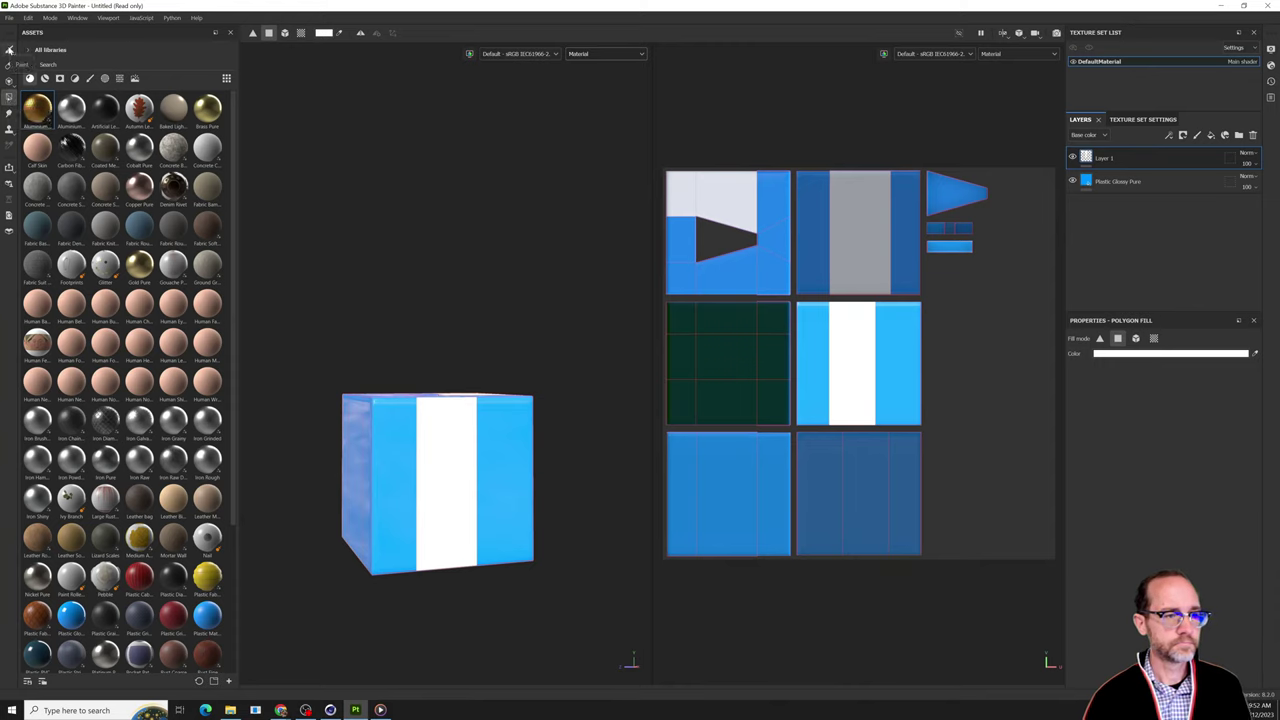
{"action": "left_click_drag", "start_coordinate": [843, 490], "coordinate": [928, 491]}
{"action": "left_click_drag", "start_coordinate": [526, 469], "coordinate": [795, 458], "text": "alt"}
{"action": "key", "text": "ctrl+z"}
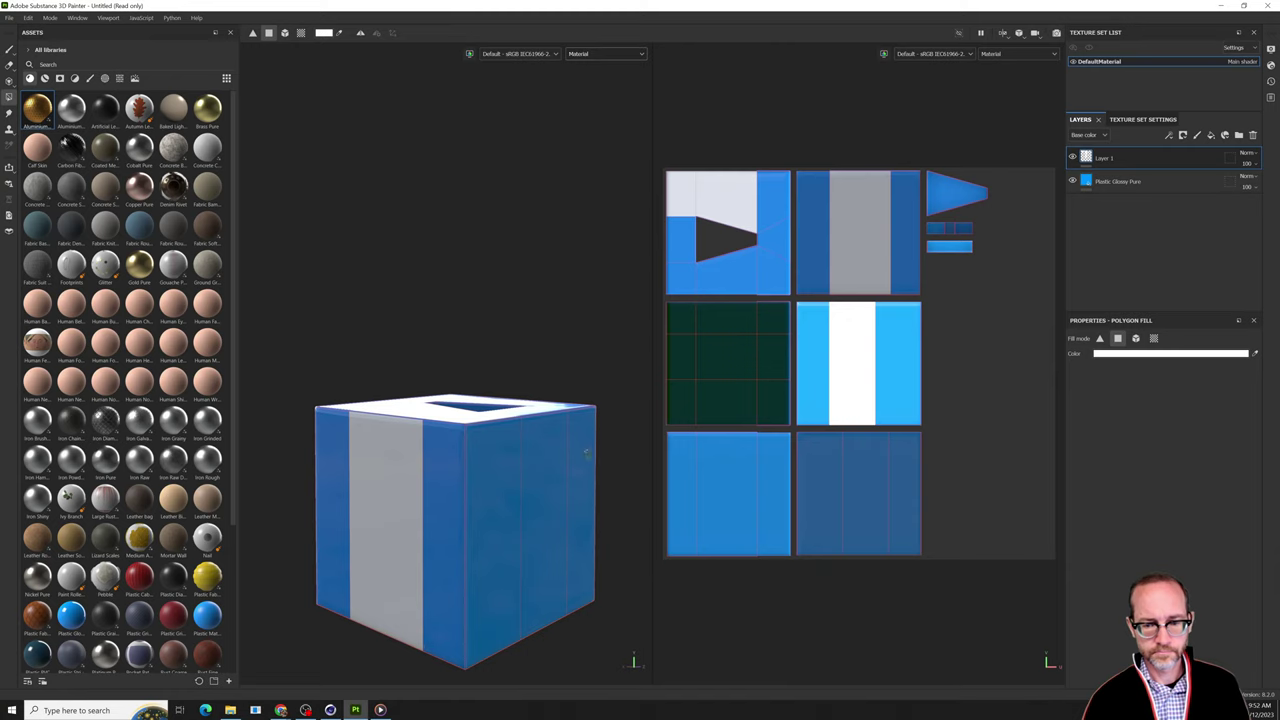
{"action": "left_click_drag", "start_coordinate": [643, 461], "coordinate": [363, 454], "text": "alt"}
{"action": "middle_click_drag", "start_coordinate": [626, 462], "coordinate": [498, 465], "text": "alt"}
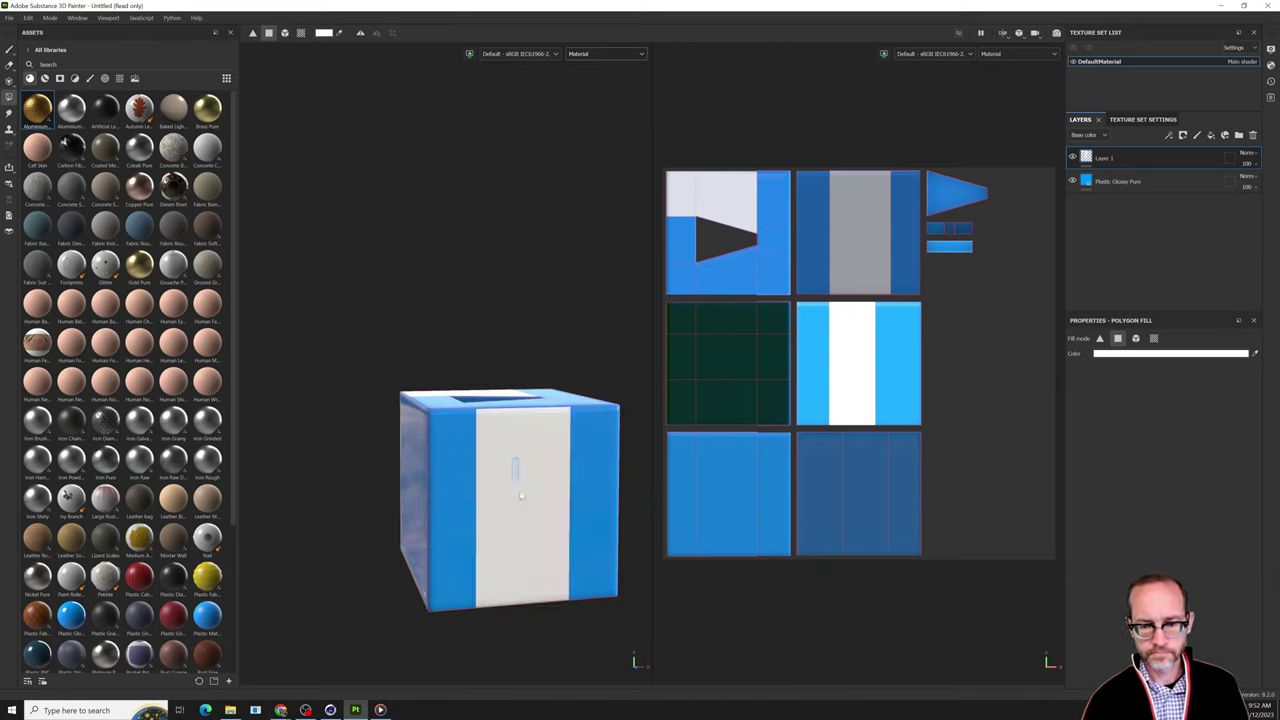
Check the general preferences for interface, layer stack and camera options, and leave them without changes.
{"action": "left_click", "coordinate": [11, 86]}
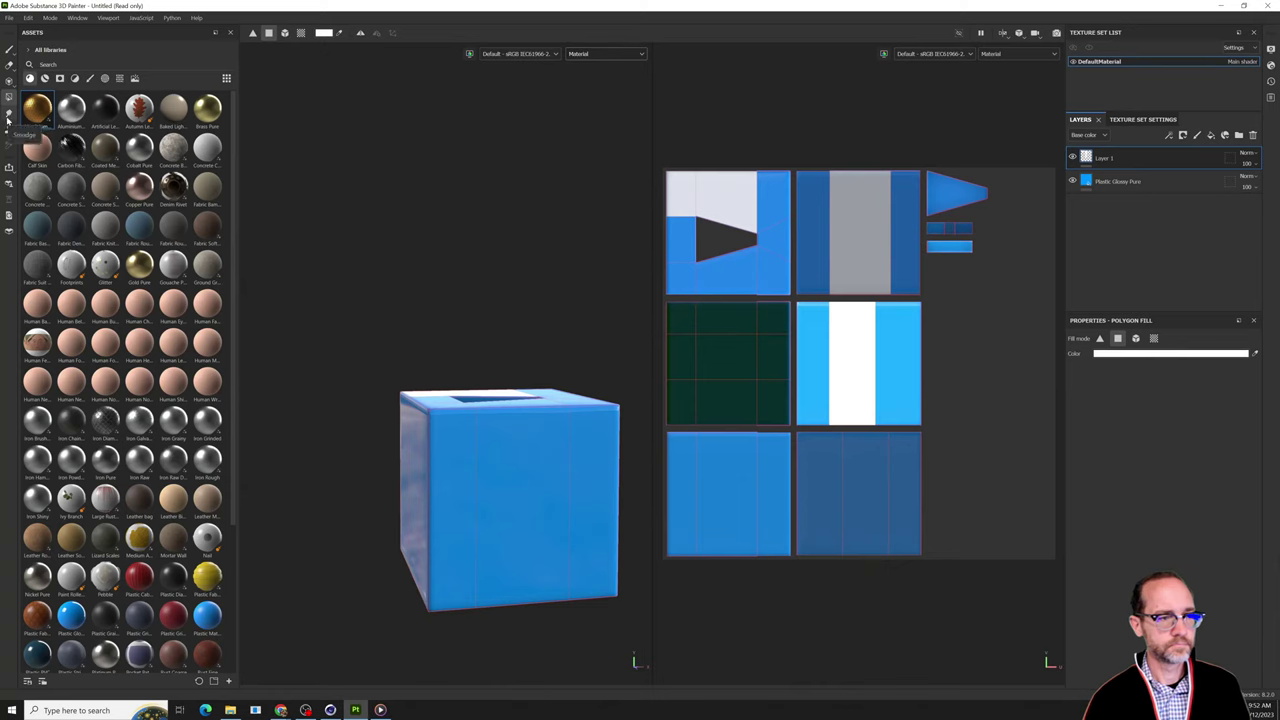
{"action": "left_click", "coordinate": [30, 18]}
{"action": "left_click", "coordinate": [42, 76]}
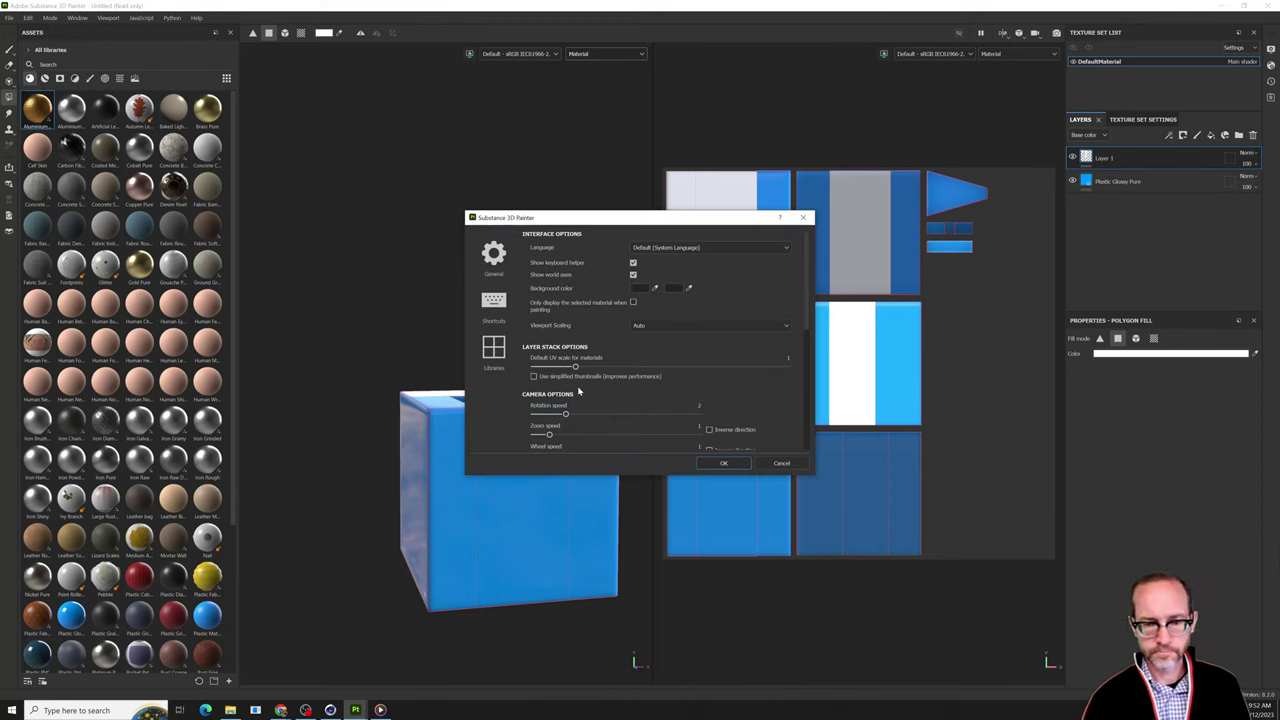
{"action": "left_click", "coordinate": [781, 463]}
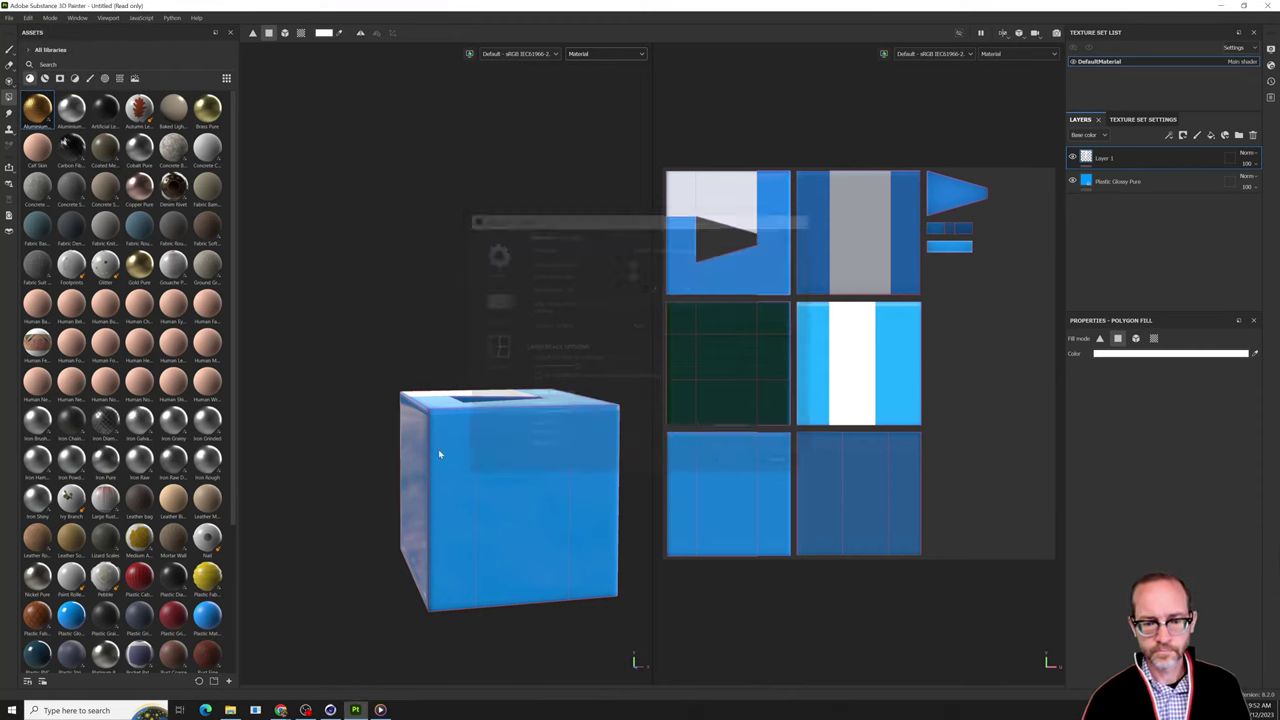
Try filling the cube's adjacent side faces white directly on the 3D model, and undo the fill.
{"action": "left_click_drag", "start_coordinate": [438, 449], "coordinate": [465, 419], "text": "alt"}
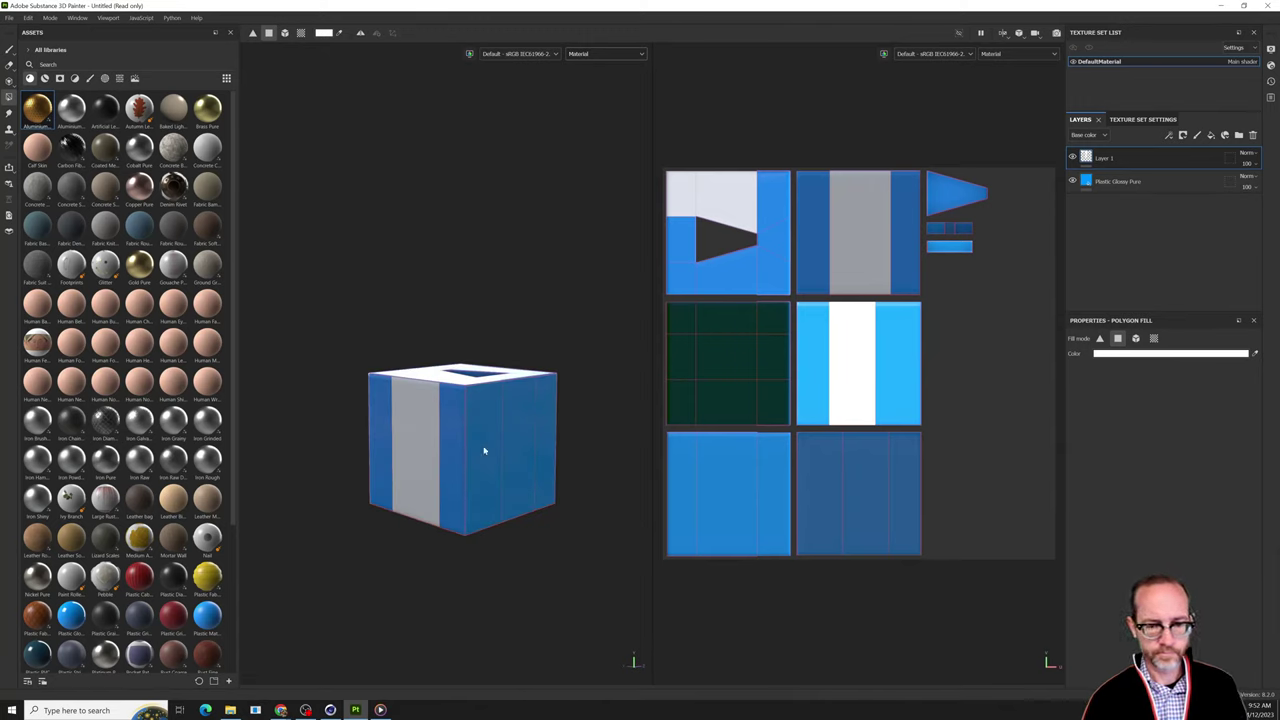
{"action": "left_click", "coordinate": [490, 462]}
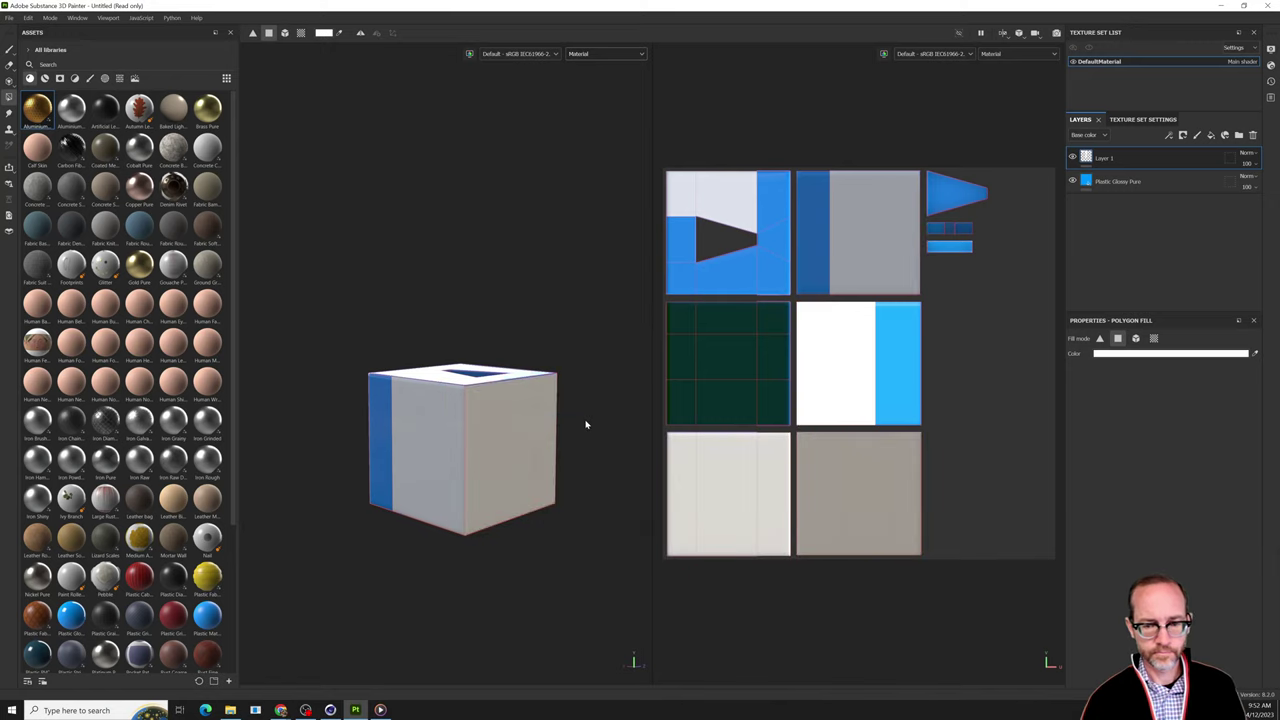
{"action": "key", "text": "ctrl+z"}
{"action": "left_click_drag", "start_coordinate": [532, 311], "coordinate": [582, 446], "text": "alt"}
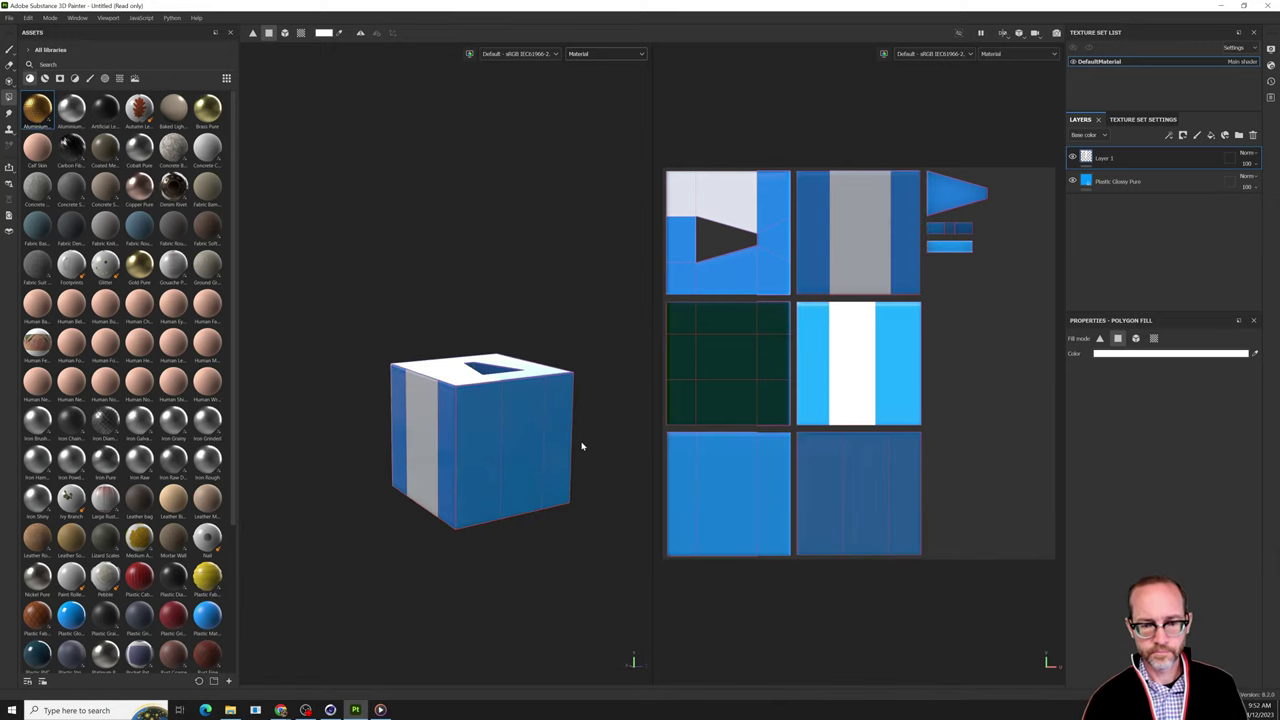
Undo another fill spread across the side faces and fill the lower-right UV island white in the 2D view.
{"action": "left_click", "coordinate": [475, 438]}
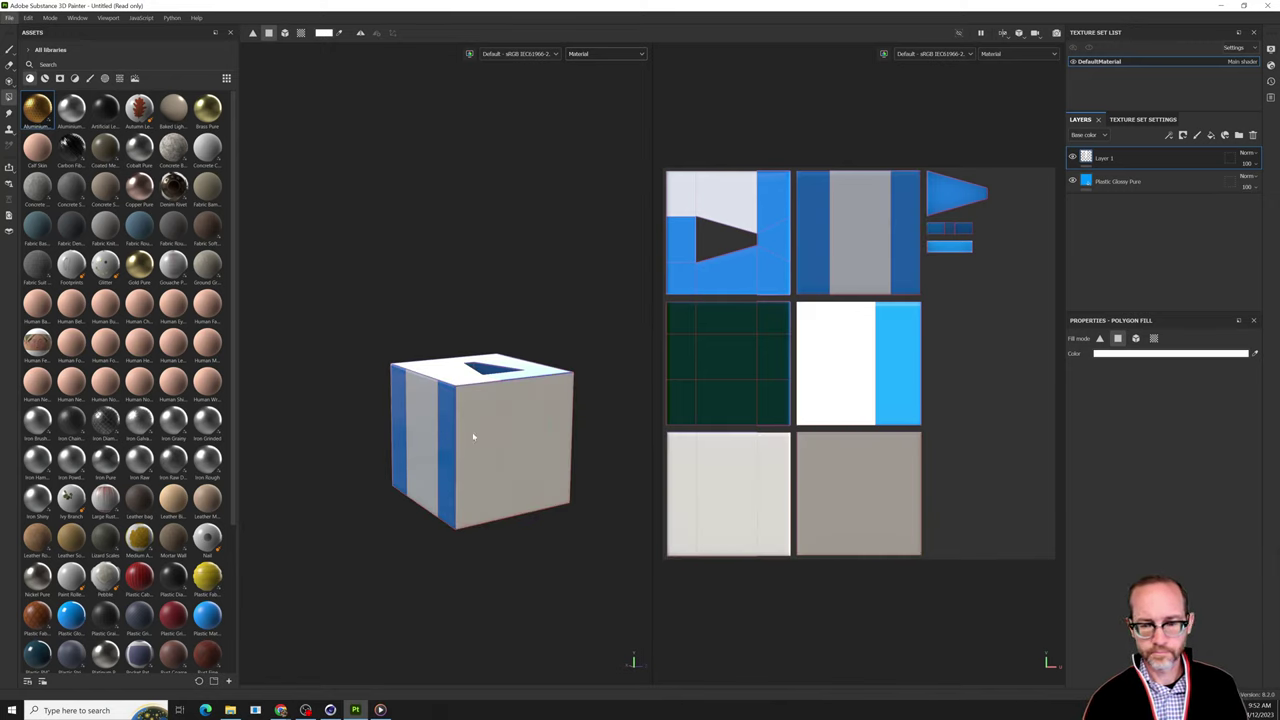
{"action": "left_click_drag", "start_coordinate": [446, 286], "coordinate": [700, 400], "text": "alt"}
{"action": "key", "text": "ctrl+z"}
{"action": "left_click", "coordinate": [820, 510]}
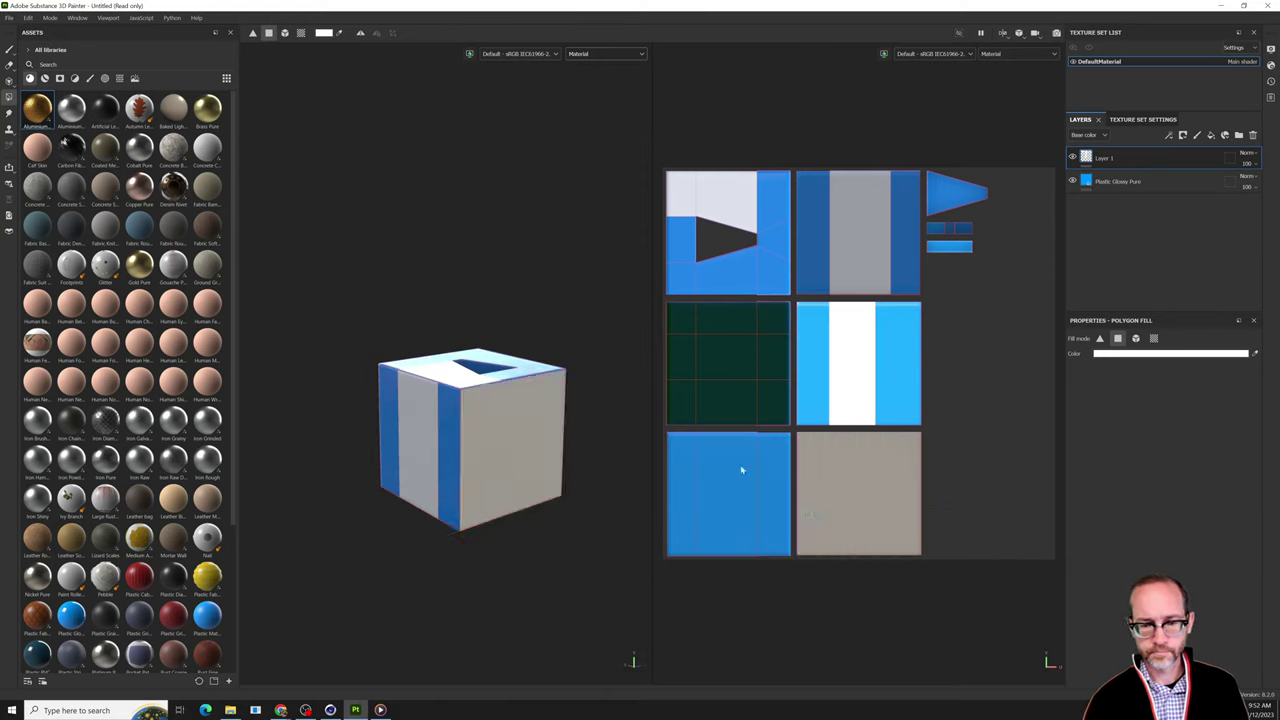
Undo the last fill and refill the lower-right UV island white in the 2D view.
{"action": "left_click_drag", "start_coordinate": [446, 338], "coordinate": [560, 450], "text": "alt"}
{"action": "key", "text": "ctrl+z"}
{"action": "left_click", "coordinate": [837, 497]}
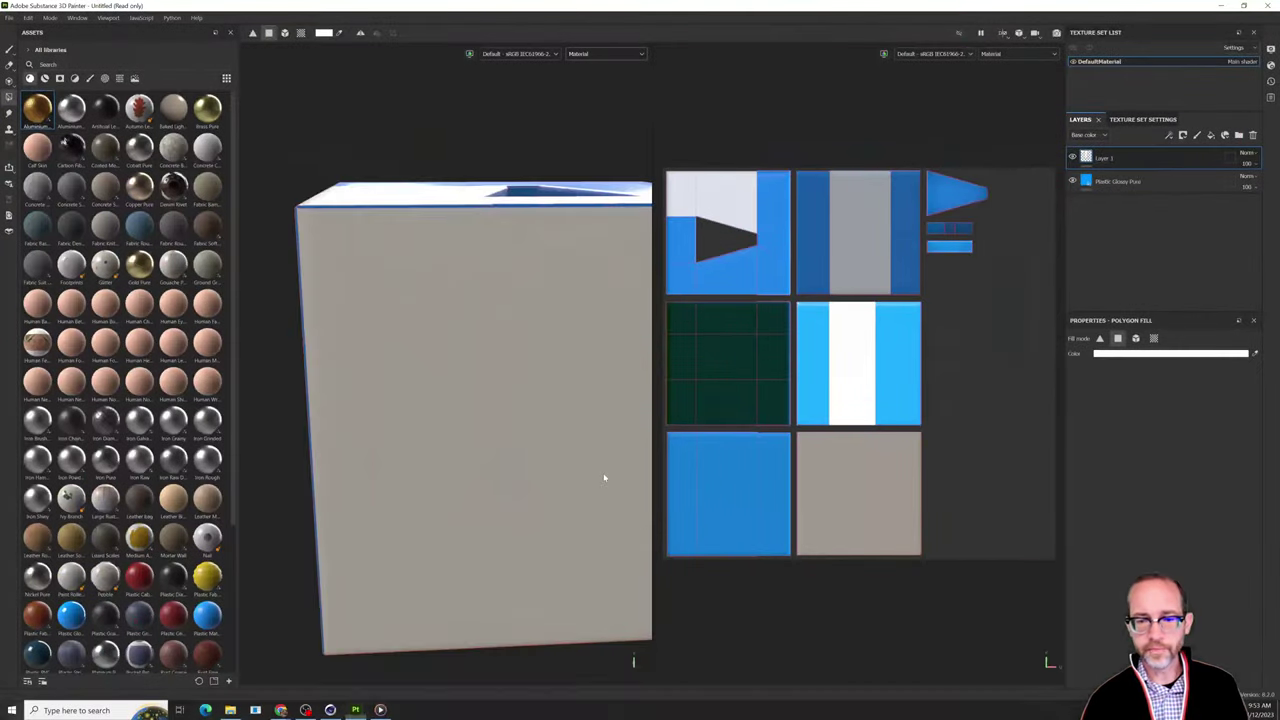
{"action": "scroll", "coordinate": [605, 474], "scroll_direction": "down", "scroll_amount": 5}
{"action": "left_click_drag", "start_coordinate": [508, 457], "coordinate": [817, 447], "text": "alt"}
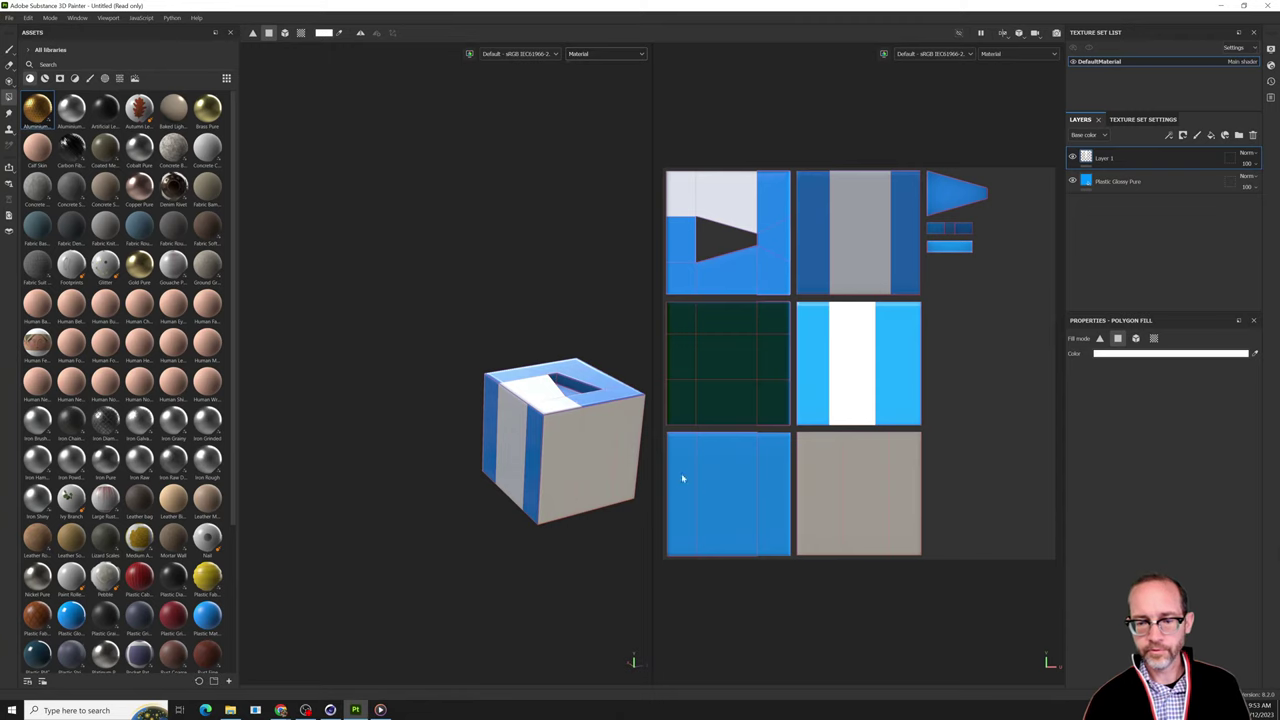
Fill the whole lower-left UV island white in the 2D view and widen the 3D view slightly.
{"action": "scroll", "coordinate": [803, 457], "scroll_direction": "down", "scroll_amount": 2}
{"action": "scroll", "coordinate": [811, 463], "scroll_direction": "up", "scroll_amount": 2}
{"action": "middle_click_drag", "start_coordinate": [811, 463], "coordinate": [954, 457]}
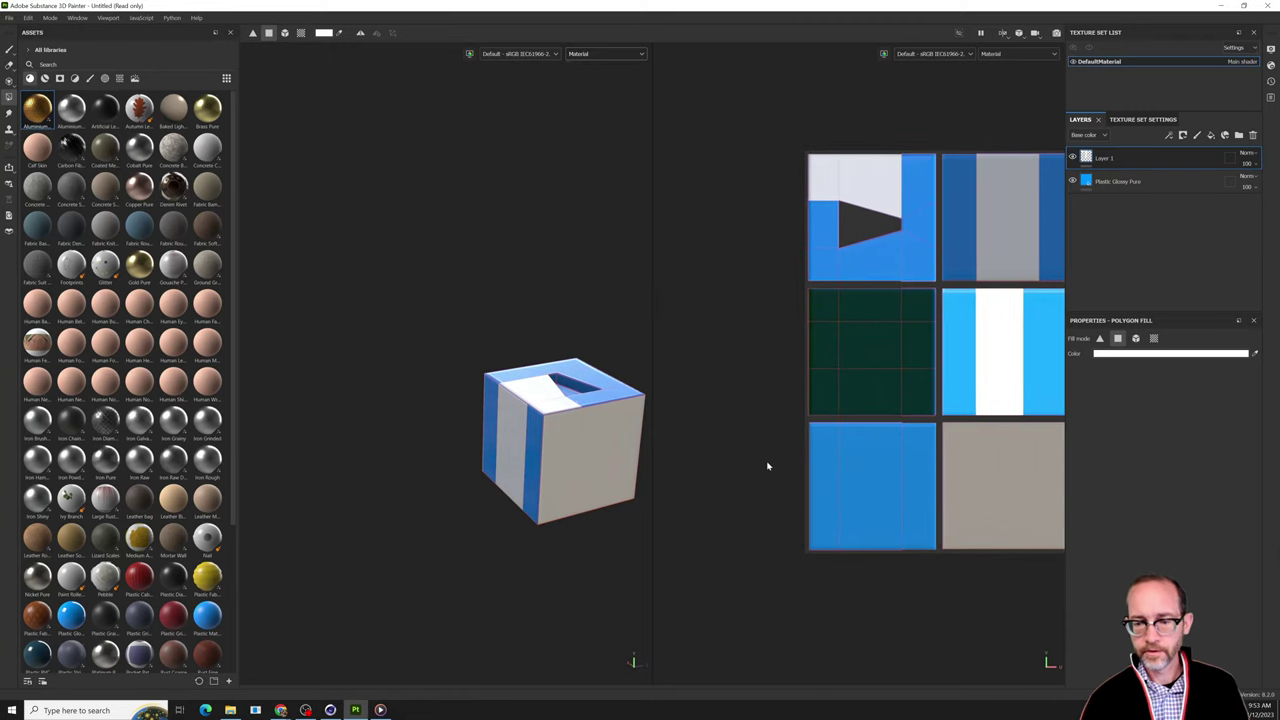
{"action": "left_click_drag", "start_coordinate": [846, 474], "coordinate": [926, 515]}
{"action": "left_click_drag", "start_coordinate": [708, 462], "coordinate": [927, 528]}
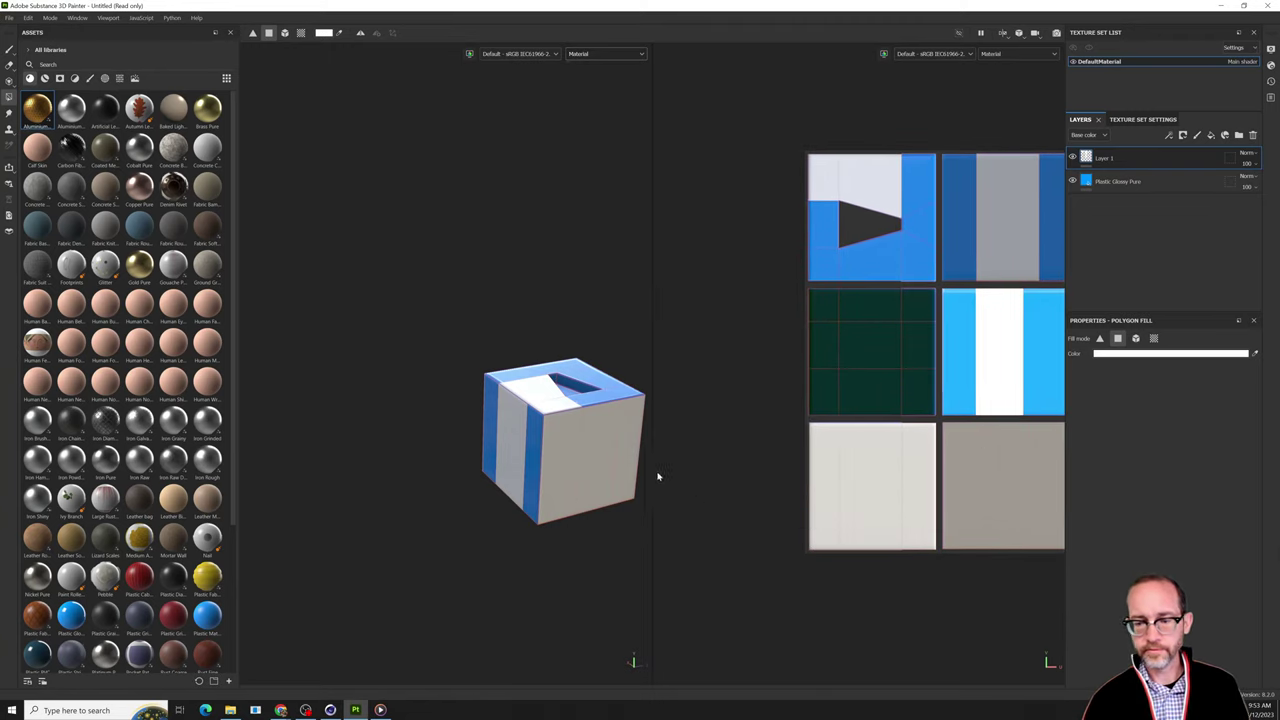
{"action": "left_click_drag", "start_coordinate": [653, 475], "coordinate": [685, 466]}
Undo the recent white fills on the side-face UV islands.
{"action": "scroll", "coordinate": [594, 469], "scroll_direction": "up", "scroll_amount": 3}
{"action": "middle_click_drag", "start_coordinate": [594, 469], "coordinate": [486, 506], "text": "alt"}
{"action": "left_click_drag", "start_coordinate": [486, 506], "coordinate": [610, 428], "text": "alt"}
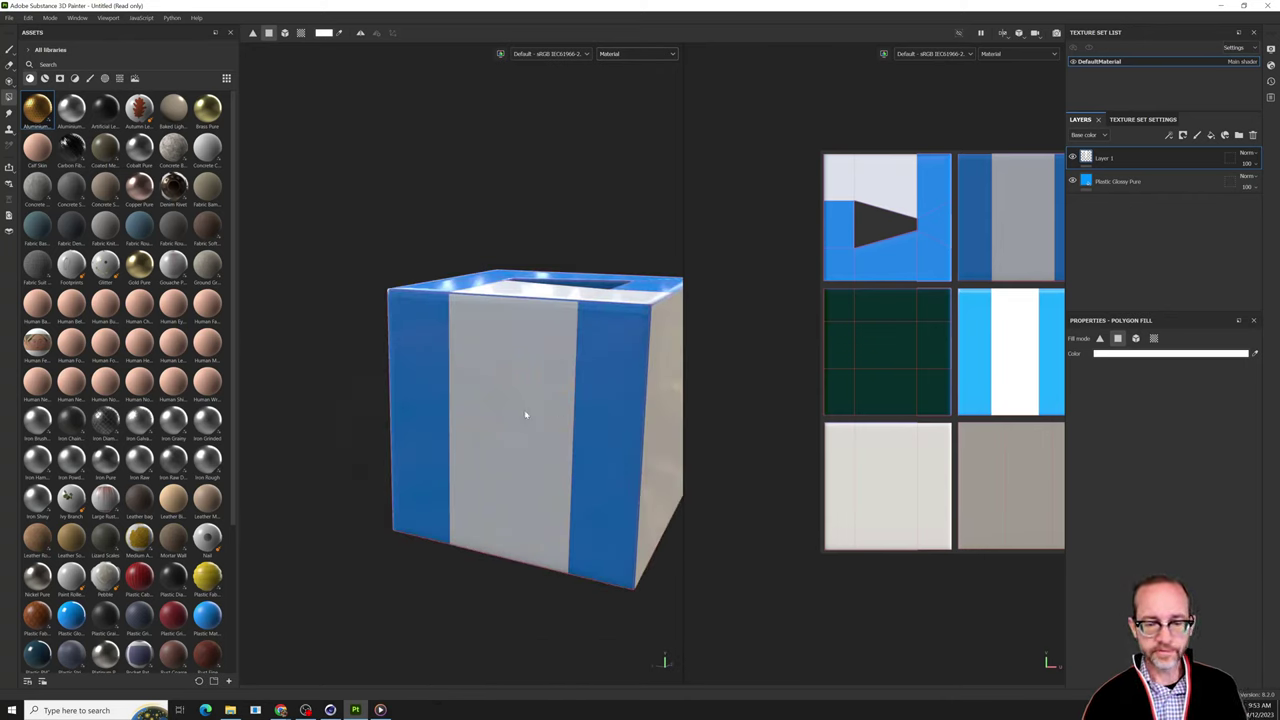
{"action": "key", "text": "ctrl+z"}
{"action": "key", "text": "ctrl+z"}
{"action": "key", "text": "ctrl+z"}
{"action": "key", "text": "ctrl+z"}
{"action": "key", "text": "ctrl+z"}
{"action": "key", "text": "ctrl+z"}
Try filling the cube's side faces white in one sweep across the 3D model, and undo the fill.
{"action": "left_click_drag", "start_coordinate": [380, 383], "coordinate": [674, 499]}
{"action": "left_click_drag", "start_coordinate": [481, 538], "coordinate": [471, 500], "text": "alt"}
{"action": "key", "text": "ctrl+z"}
{"action": "key", "text": "ctrl+z"}
{"action": "key", "text": "ctrl+z"}
Try filling individual side-face strips white on the 3D model, and undo the remaining white fills.
{"action": "left_click_drag", "start_coordinate": [582, 500], "coordinate": [409, 540], "text": "alt"}
{"action": "left_click", "coordinate": [417, 520]}
{"action": "left_click", "coordinate": [475, 507]}
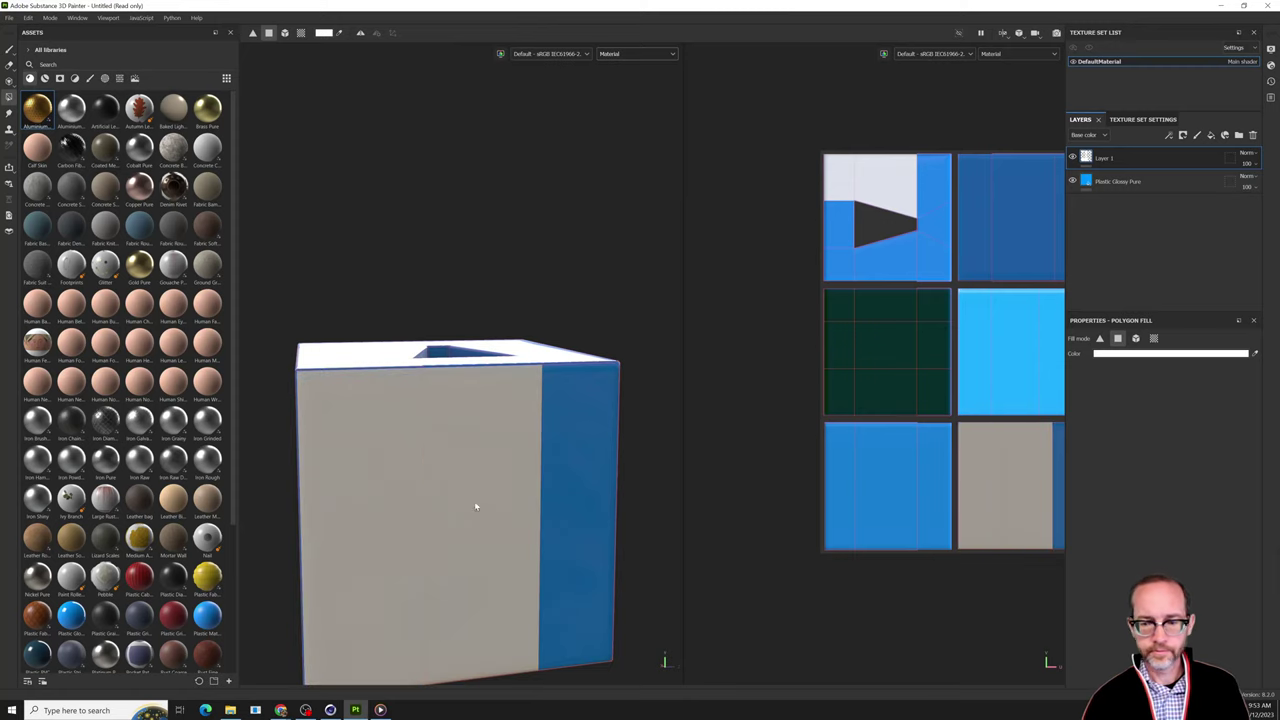
{"action": "left_click", "coordinate": [591, 510]}
{"action": "mouse_move", "coordinate": [600, 508]}
{"action": "left_mouse_down", "text": "alt"}
{"action": "mouse_move", "coordinate": [503, 514]}
{"action": "mouse_move", "coordinate": [661, 446]}
{"action": "mouse_move", "coordinate": [467, 485]}
{"action": "mouse_move", "coordinate": [577, 469]}
{"action": "mouse_move", "coordinate": [618, 492]}
{"action": "mouse_move", "coordinate": [660, 471]}
{"action": "mouse_move", "coordinate": [649, 500]}
{"action": "mouse_move", "coordinate": [580, 497]}
{"action": "left_mouse_up", "text": "alt"}
{"action": "key", "text": "ctrl+z"}
{"action": "key", "text": "ctrl+z"}
{"action": "key", "text": "ctrl+z"}
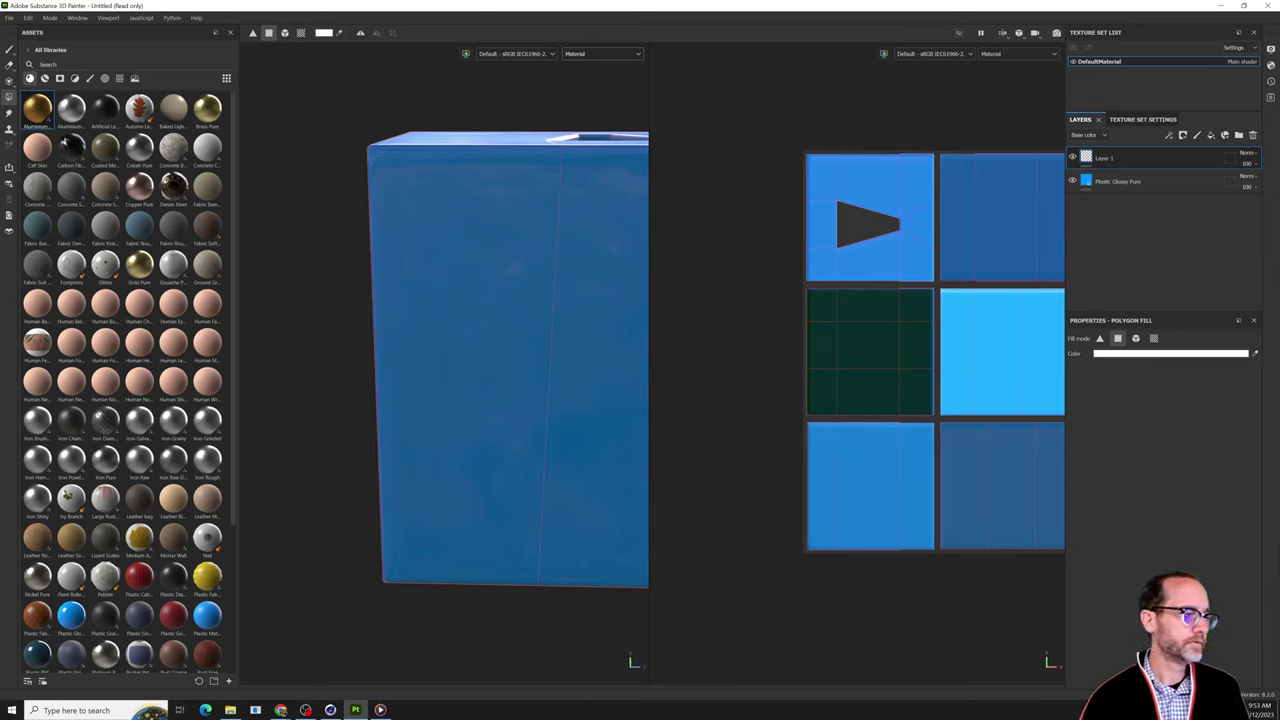
Switch the fill mode to UV chunk fill and try filling one side face of the 3D cube white.
{"action": "left_click", "coordinate": [301, 33]}
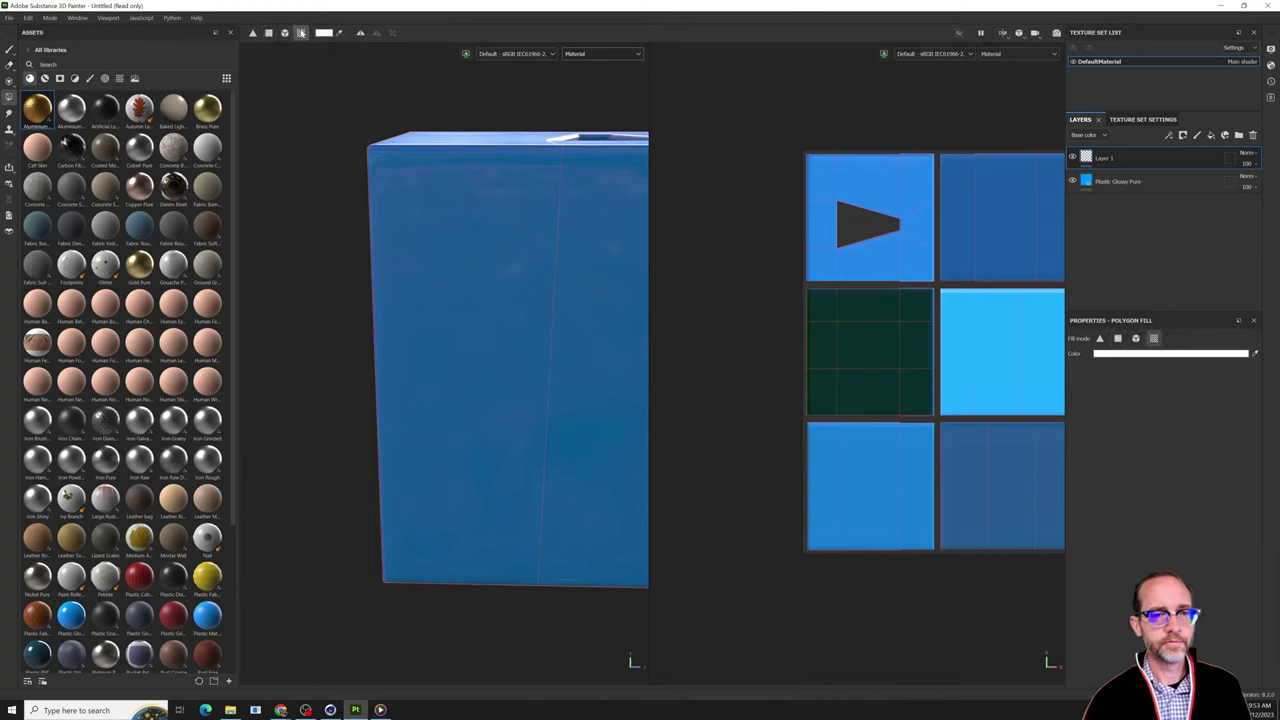
{"action": "mouse_move", "coordinate": [535, 294]}
{"action": "left_mouse_down", "text": "alt"}
{"action": "mouse_move", "coordinate": [554, 294]}
{"action": "mouse_move", "coordinate": [534, 311]}
{"action": "left_mouse_up", "text": "alt"}
{"action": "left_click", "coordinate": [531, 311]}
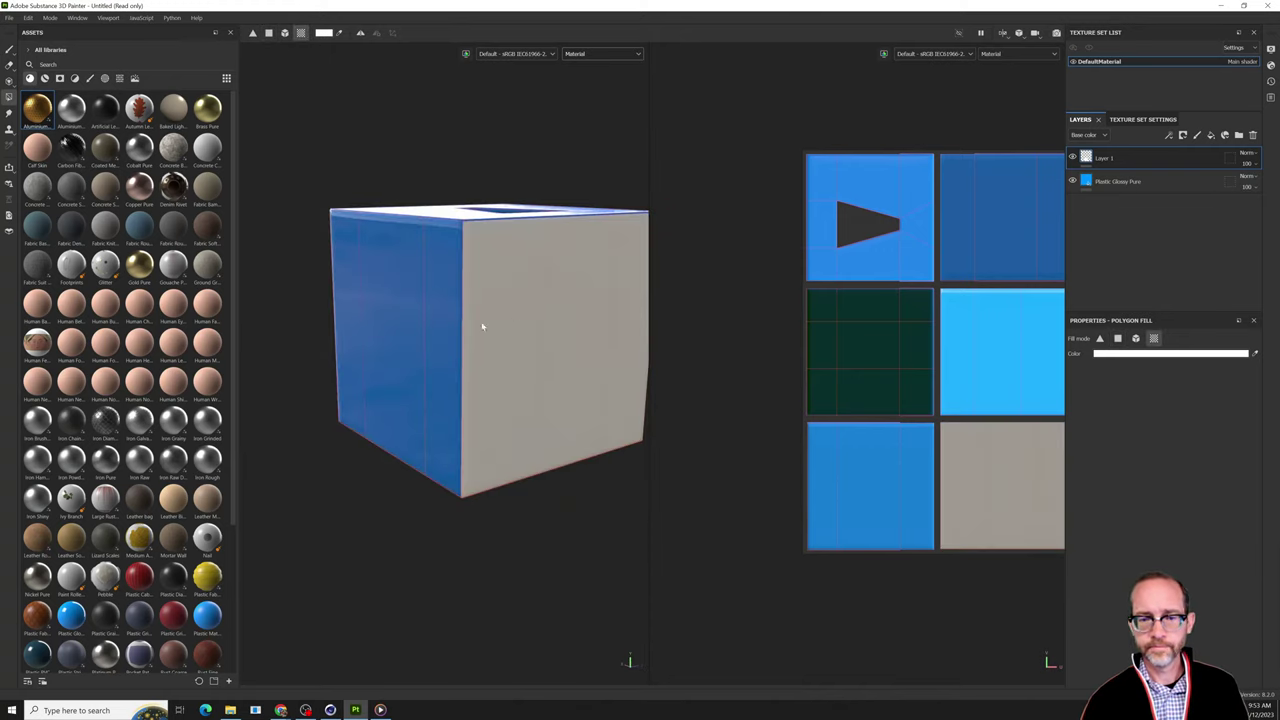
{"action": "left_click_drag", "start_coordinate": [589, 330], "coordinate": [477, 391], "text": "alt"}
{"action": "left_click", "coordinate": [477, 391]}
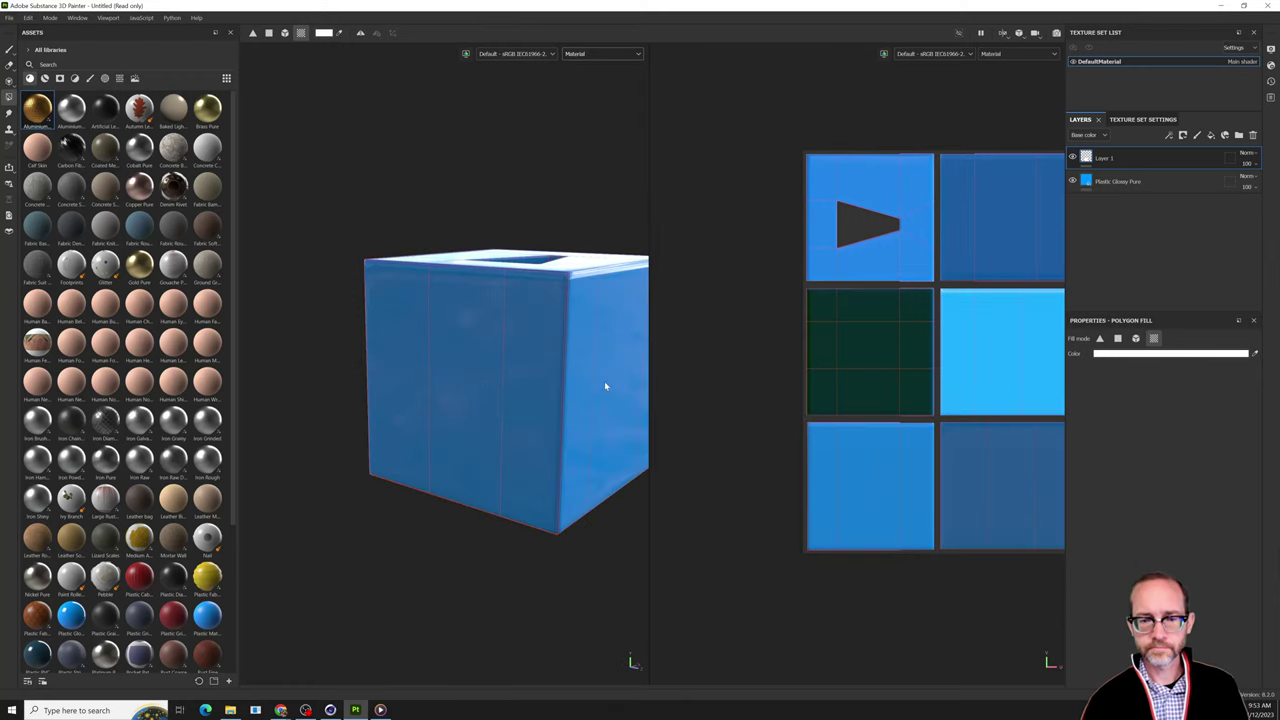
Try UV chunk fills on the adjacent side faces of the 3D cube and undo them.
{"action": "left_click_drag", "start_coordinate": [604, 385], "coordinate": [537, 394], "text": "alt"}
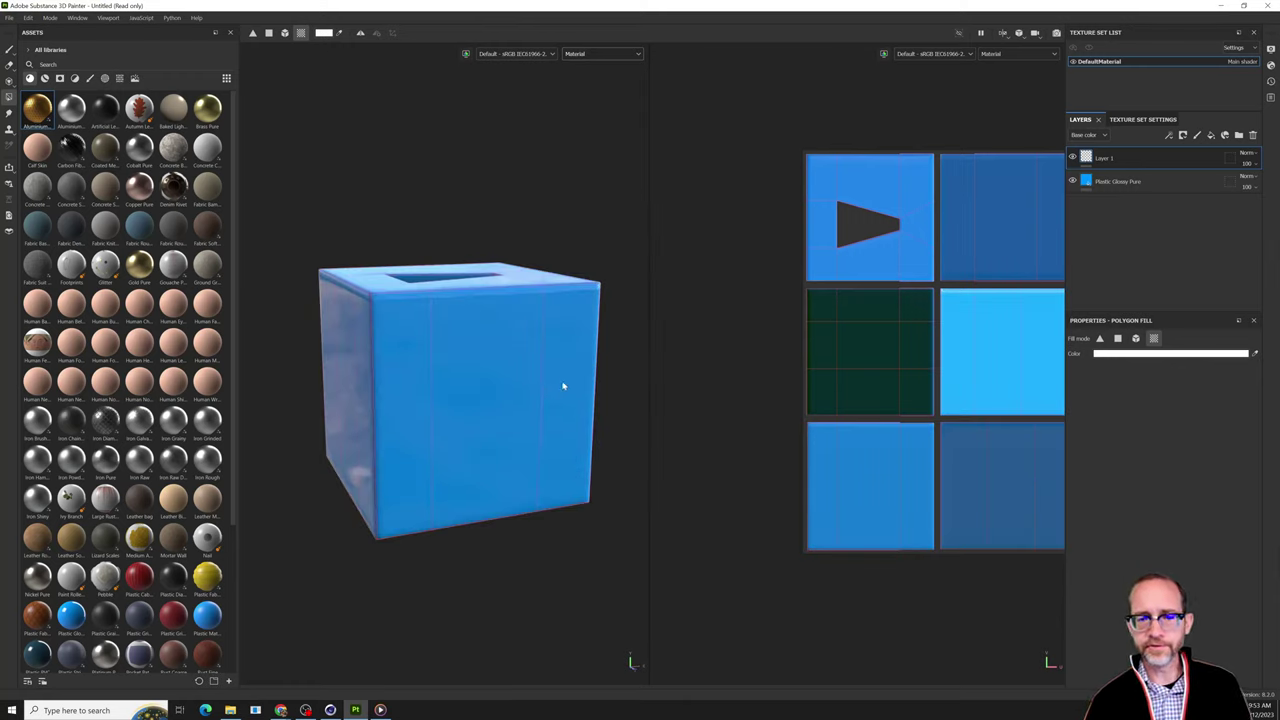
{"action": "left_click", "coordinate": [557, 376]}
{"action": "key", "text": "ctrl+z"}
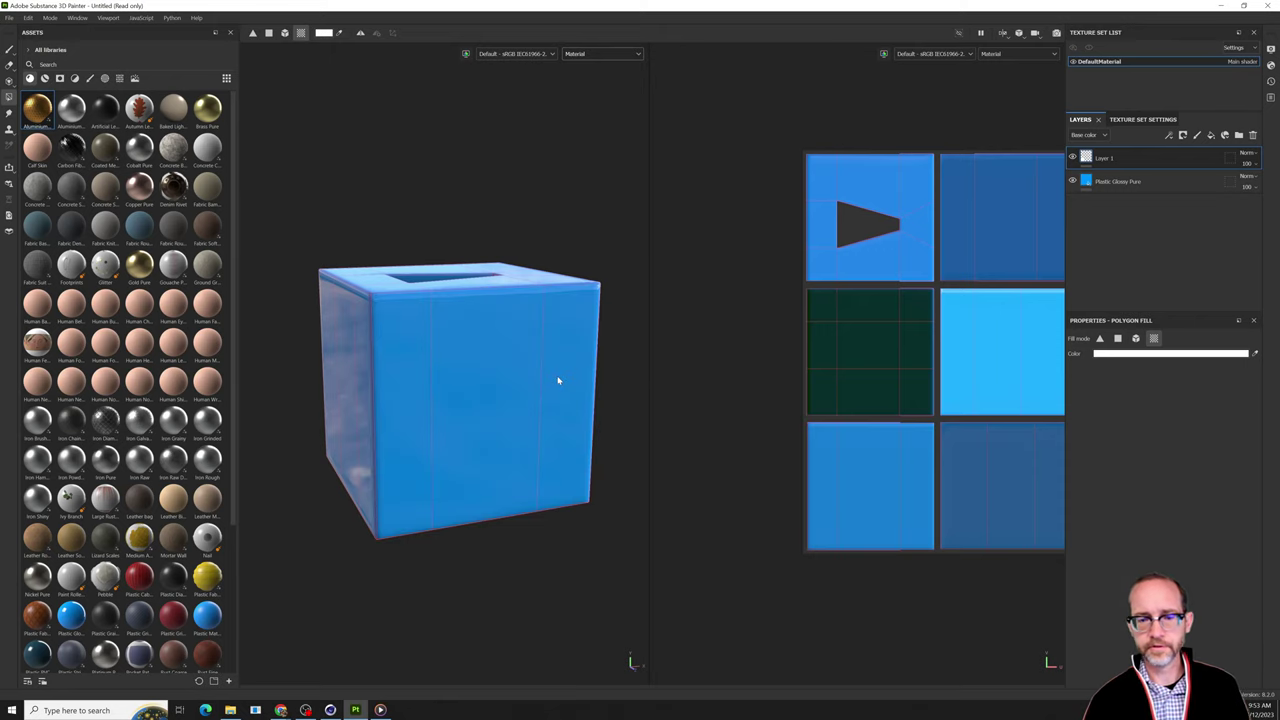
{"action": "left_click_drag", "start_coordinate": [565, 371], "coordinate": [458, 399]}
{"action": "left_click_drag", "start_coordinate": [548, 371], "coordinate": [589, 366], "text": "alt"}
{"action": "key", "text": "ctrl+z"}
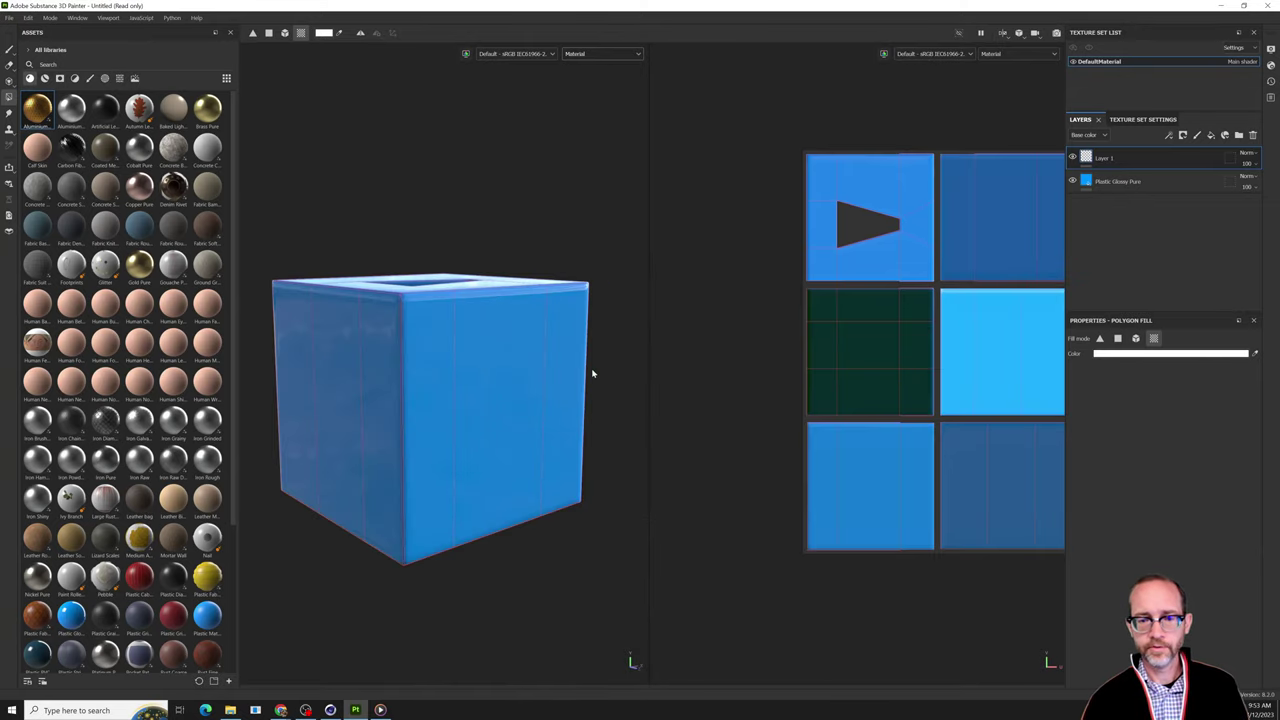
{"action": "scroll", "coordinate": [591, 371], "scroll_direction": "down", "scroll_amount": 3}
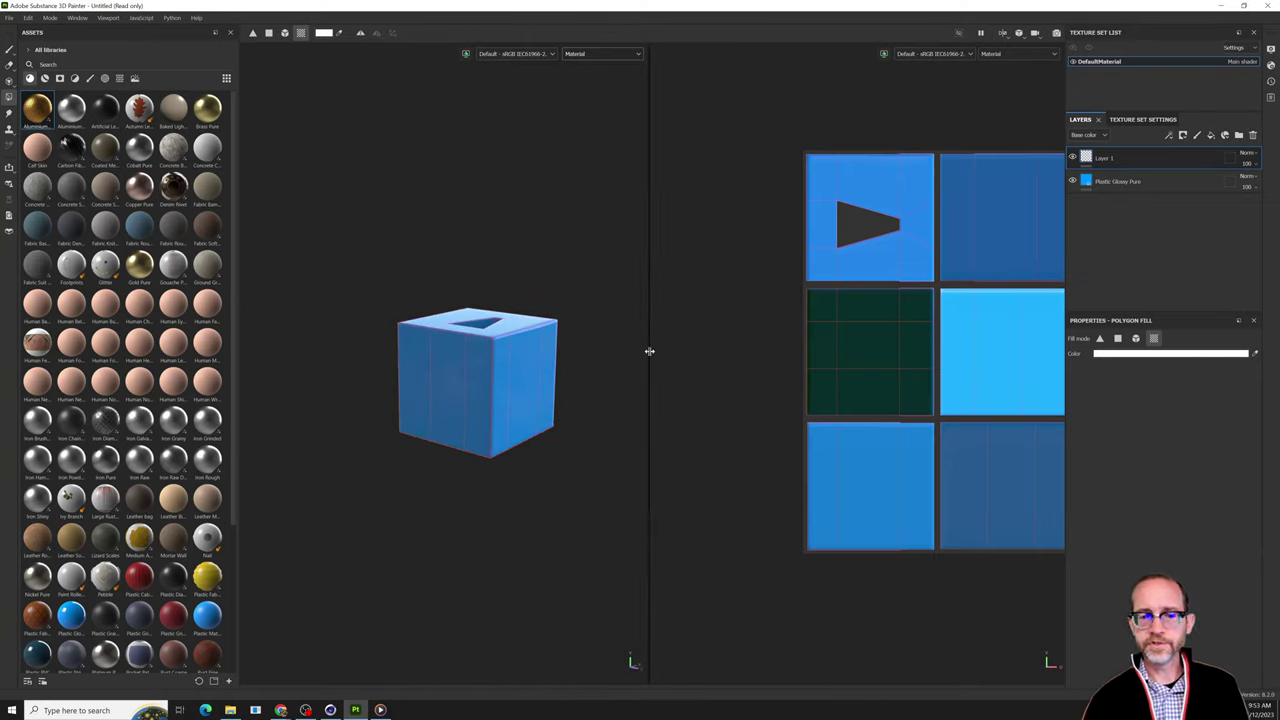
Widen the 2D view and fill the upper-right, middle-right and lower-left UV islands white.
{"action": "left_click_drag", "start_coordinate": [649, 351], "coordinate": [543, 352]}
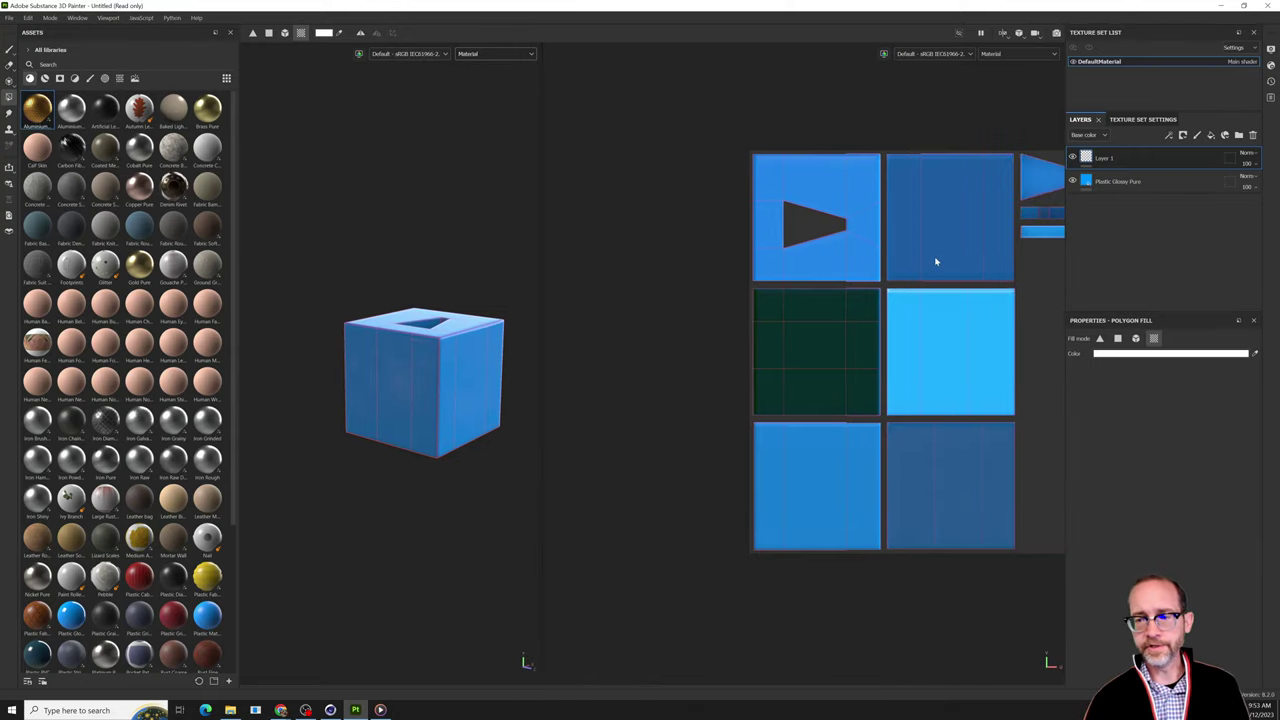
{"action": "left_click", "coordinate": [925, 228]}
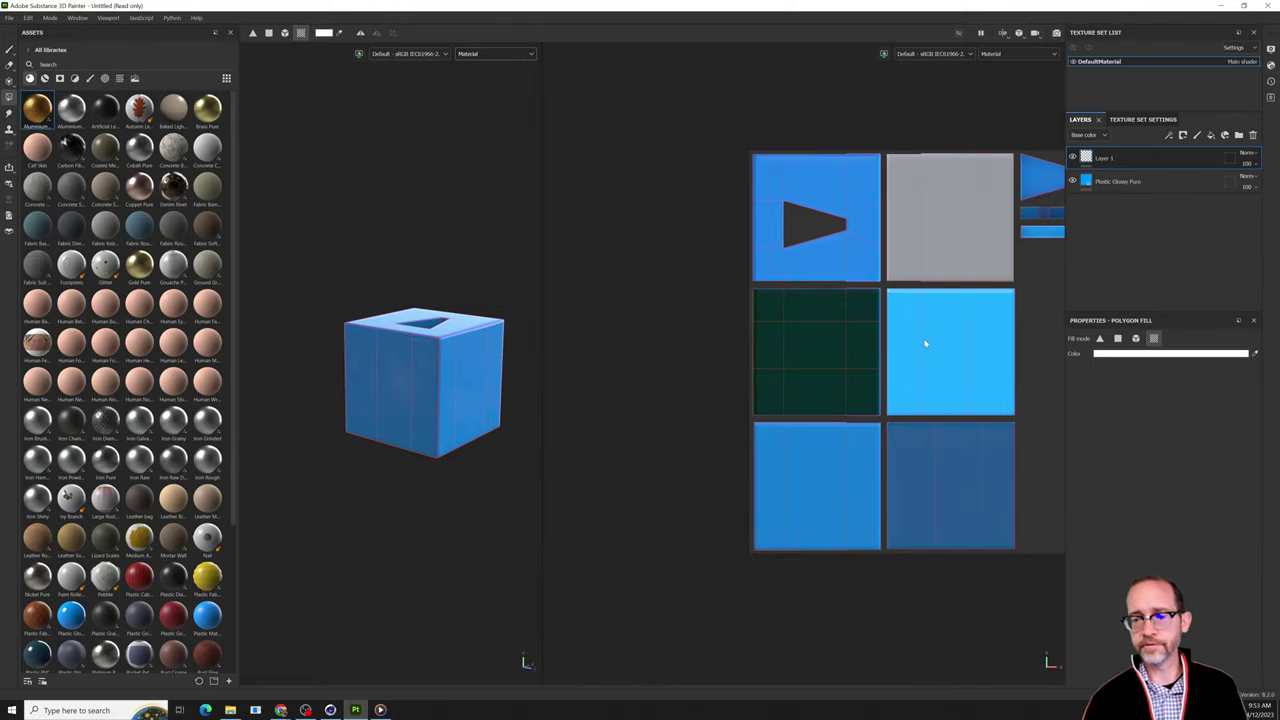
{"action": "left_click", "coordinate": [948, 396]}
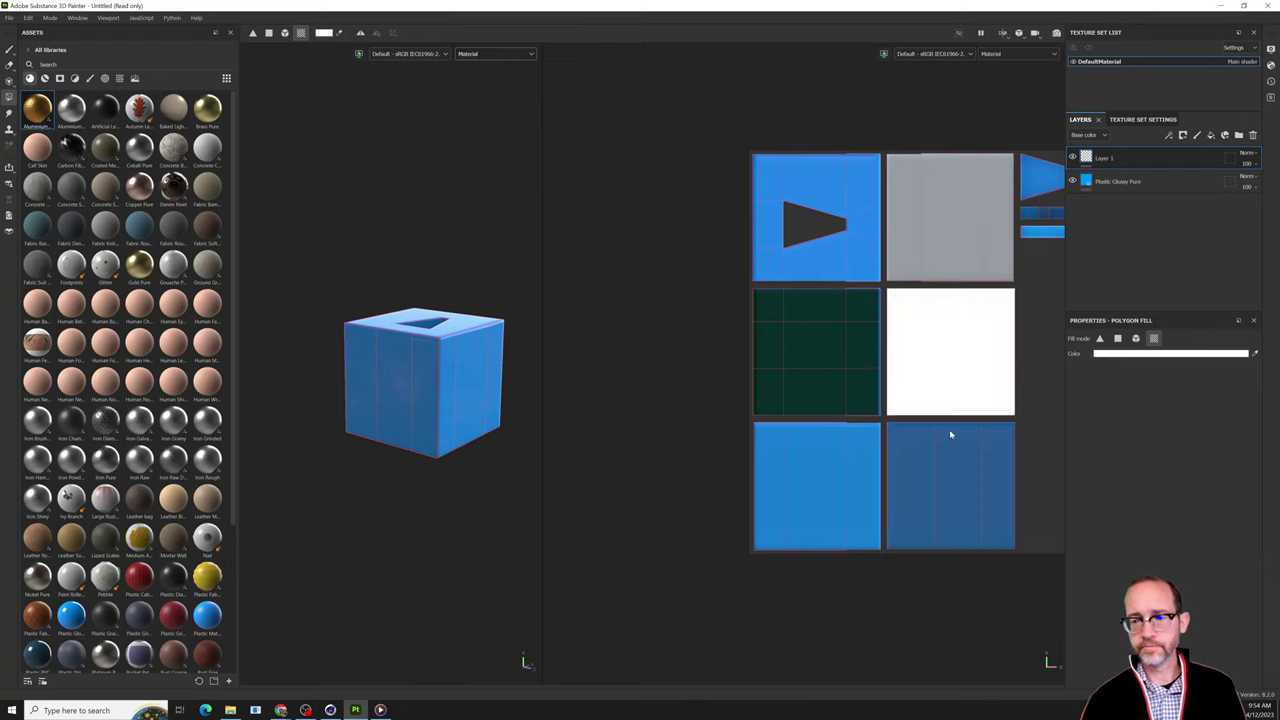
{"action": "left_click", "coordinate": [842, 504]}
Undo the fills on the lower-left and middle-right UV islands.
{"action": "left_click_drag", "start_coordinate": [475, 303], "coordinate": [420, 240], "text": "alt"}
{"action": "key", "text": "ctrl+z"}
{"action": "key", "text": "ctrl+z"}
Switch to polygon fill mode and try white fills on the lower-left island's centre strip and the lower-right island.
{"action": "left_click", "coordinate": [268, 33]}
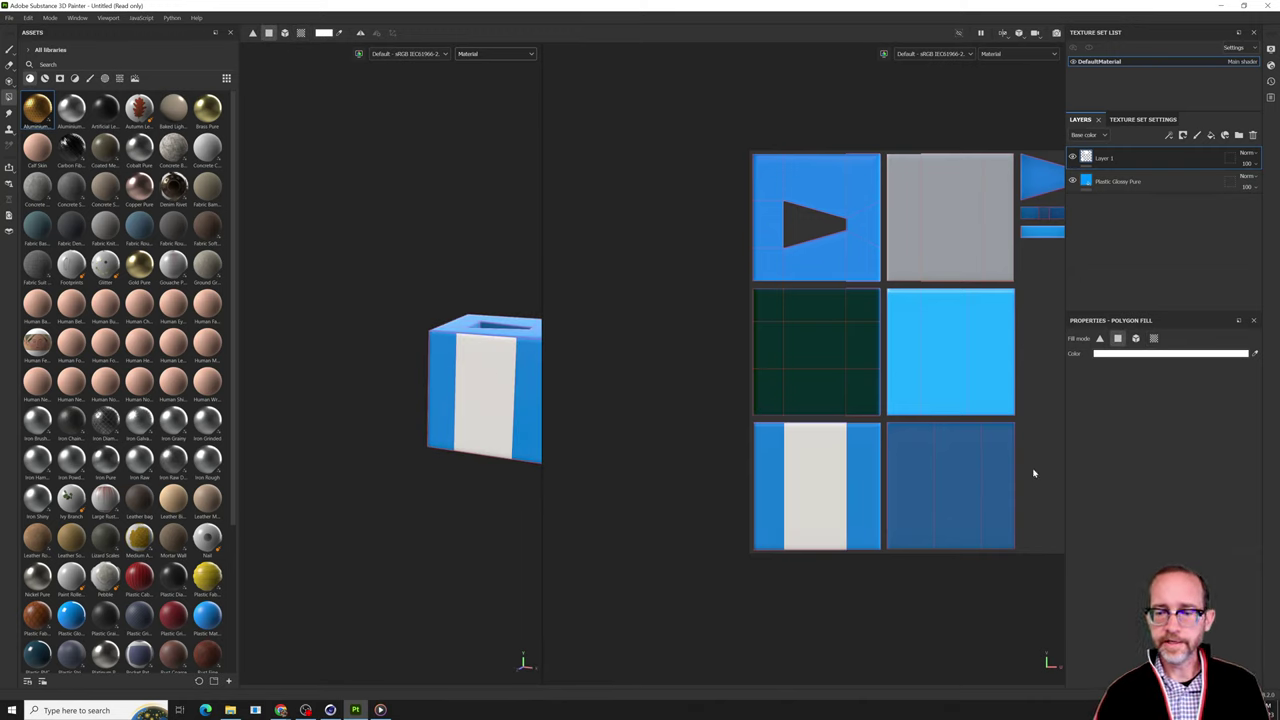
{"action": "left_click", "coordinate": [895, 474]}
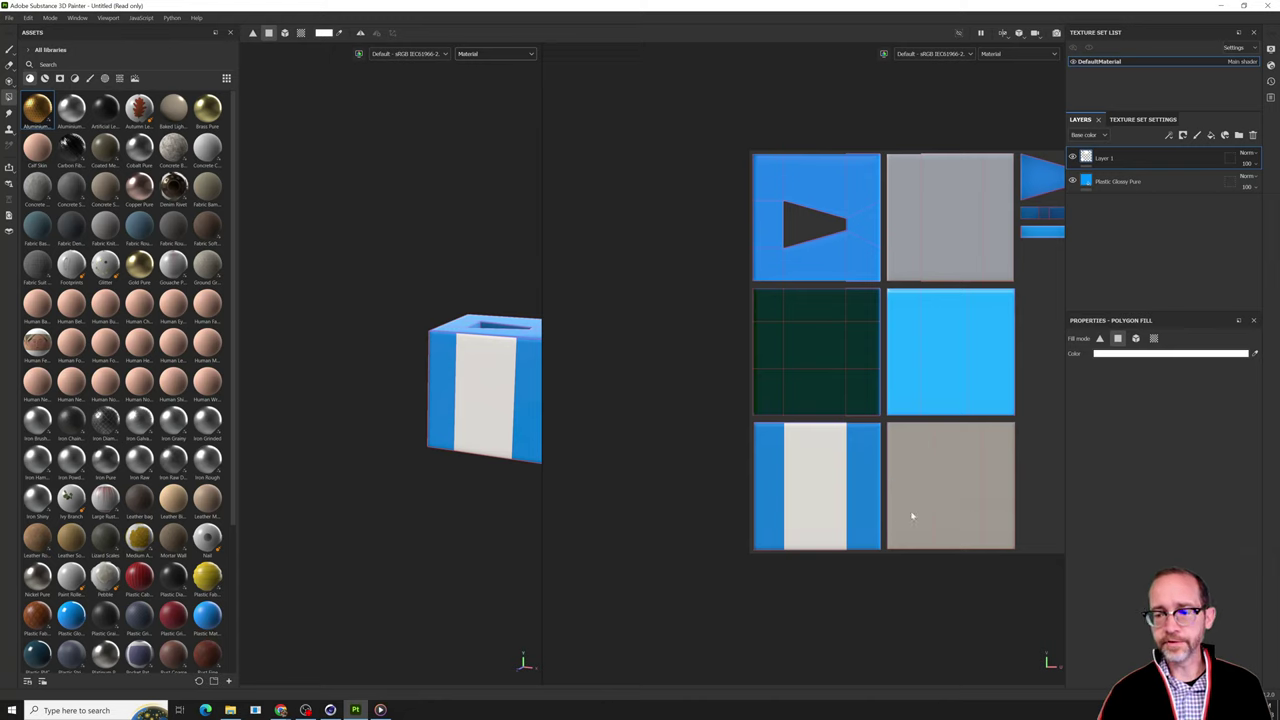
{"action": "left_click_drag", "start_coordinate": [509, 408], "coordinate": [623, 431], "text": "alt"}
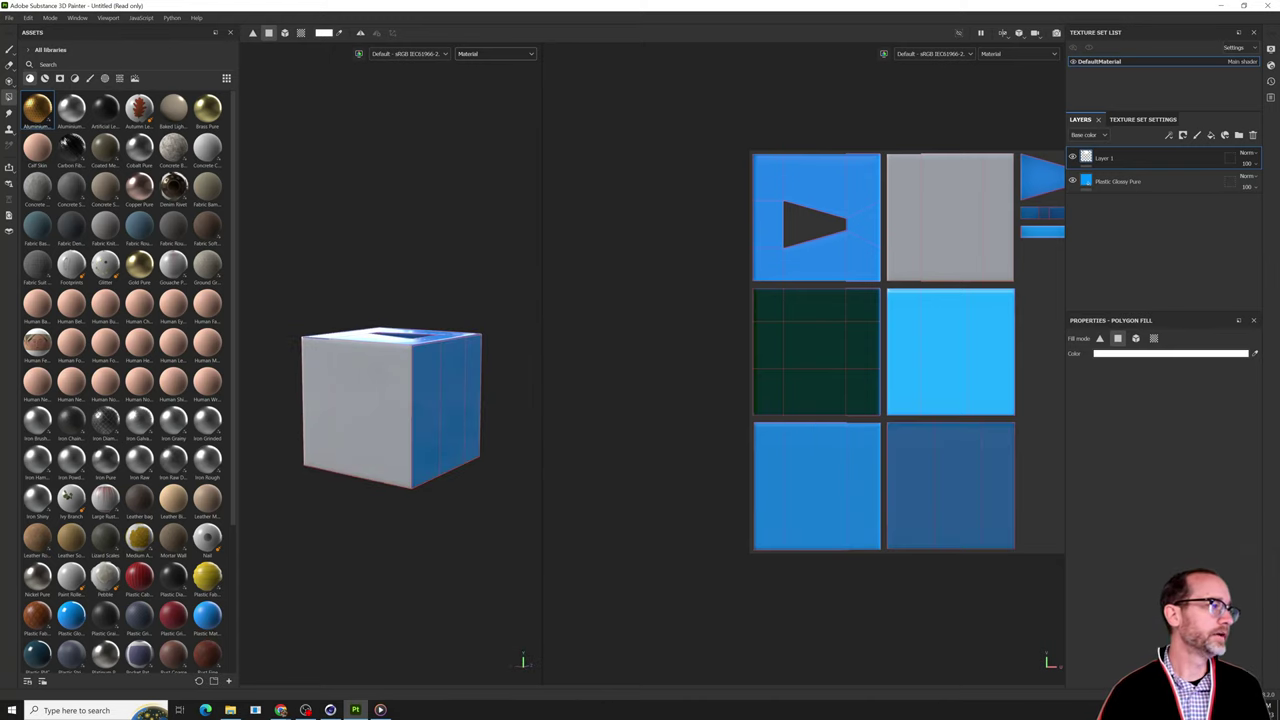
{"action": "key", "text": "alt+Tab"}
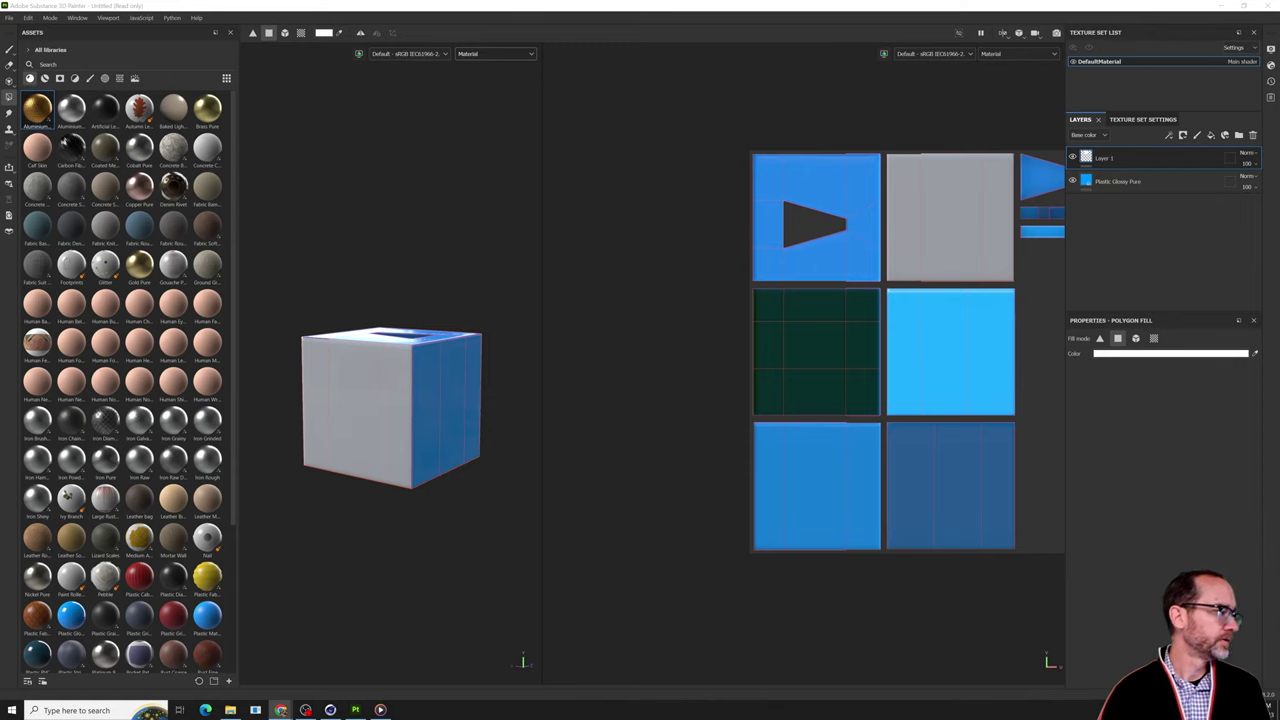
{"action": "mouse_move", "coordinate": [311, 339]}
{"action": "left_mouse_down", "text": "alt"}
{"action": "mouse_move", "coordinate": [434, 383]}
{"action": "mouse_move", "coordinate": [291, 377]}
{"action": "mouse_move", "coordinate": [398, 391]}
{"action": "left_mouse_up", "text": "alt"}
{"action": "scroll", "coordinate": [434, 383], "scroll_direction": "up", "scroll_amount": 3}
{"action": "scroll", "coordinate": [461, 398], "scroll_direction": "down", "scroll_amount": 3}
{"action": "middle_click_drag", "start_coordinate": [398, 391], "coordinate": [565, 410], "text": "alt"}
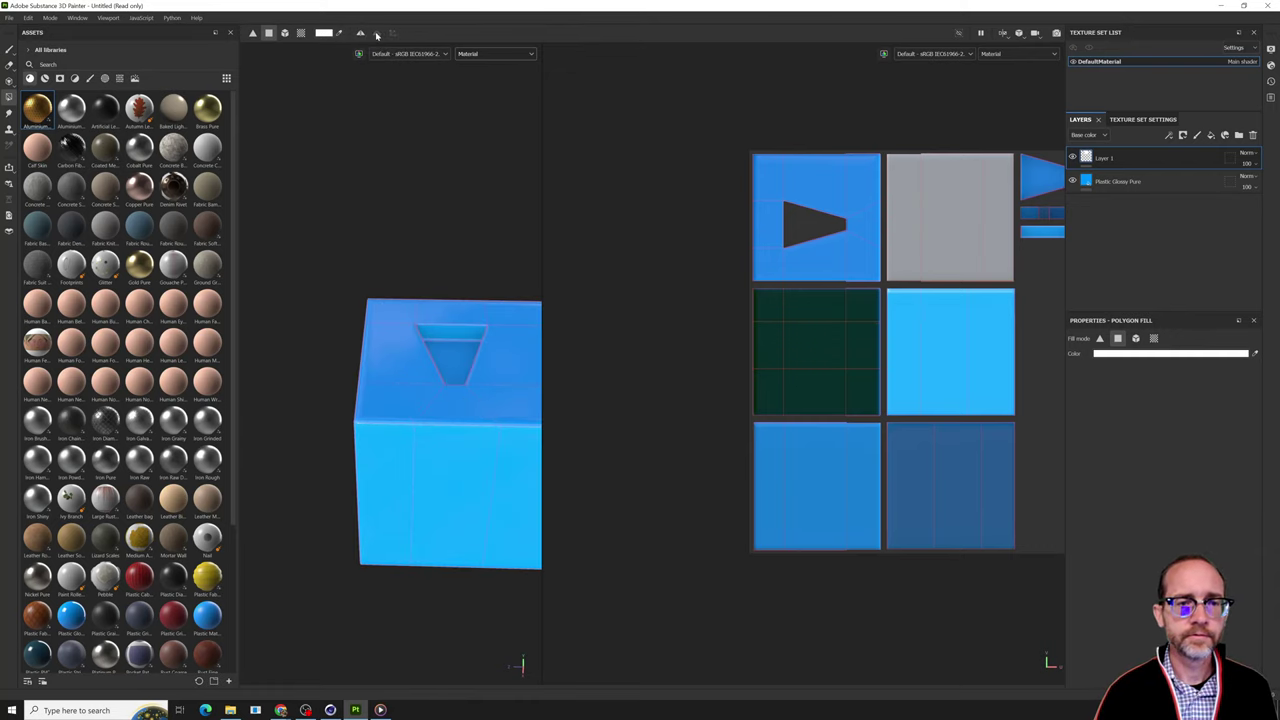
{"action": "left_click", "coordinate": [360, 33]}
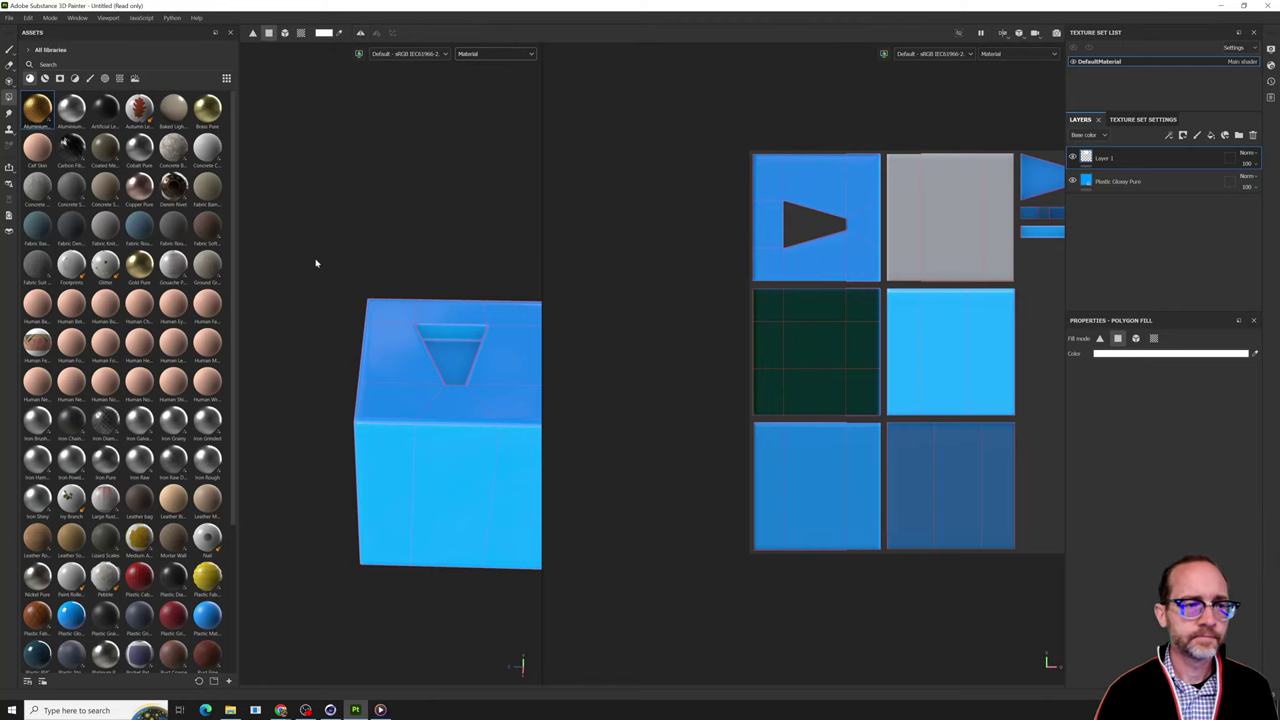
Try filling the edge strip of a cube side face white on the 3D model, and undo the fill.
{"action": "left_click_drag", "start_coordinate": [315, 263], "coordinate": [337, 194], "text": "alt"}
{"action": "left_click", "coordinate": [400, 503]}
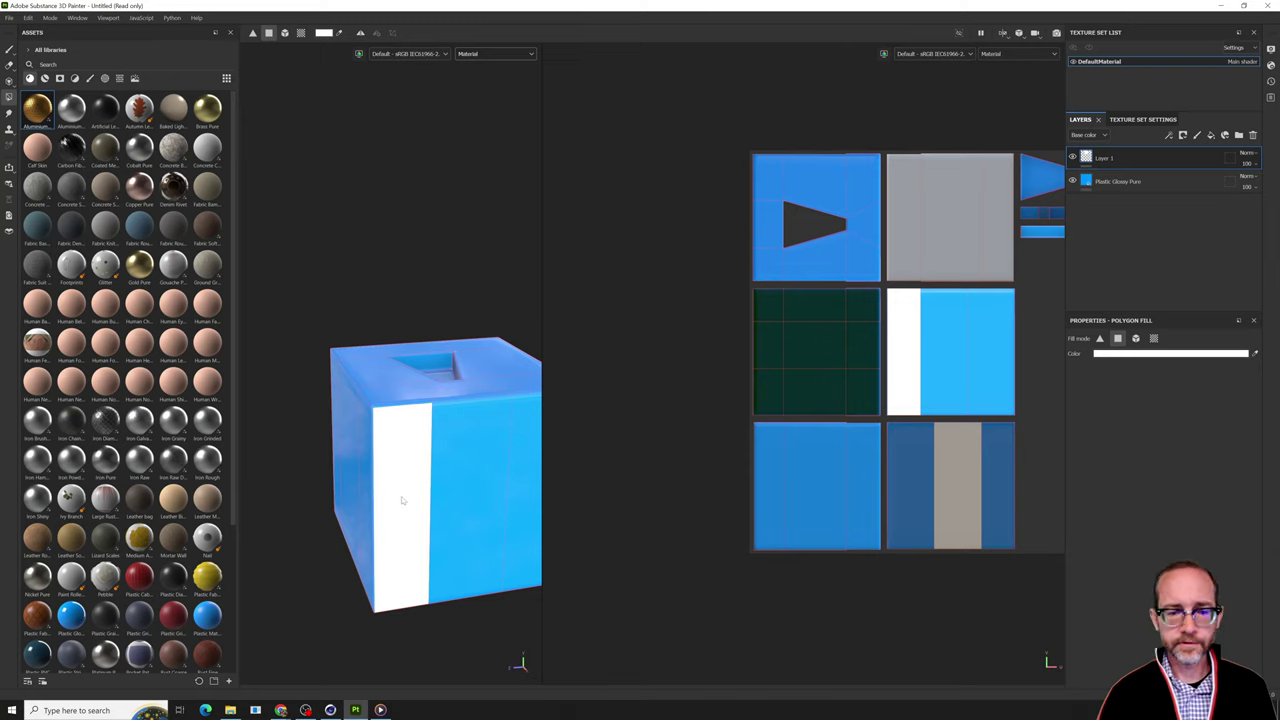
{"action": "key", "text": "ctrl+z"}
{"action": "key", "text": "ctrl+z"}
Fill the two side-face strips meeting at a vertical edge of the cube white on the 3D model.
{"action": "left_click", "coordinate": [403, 500]}
{"action": "left_click_drag", "start_coordinate": [330, 283], "coordinate": [449, 400], "text": "alt"}
{"action": "left_click", "coordinate": [449, 400]}
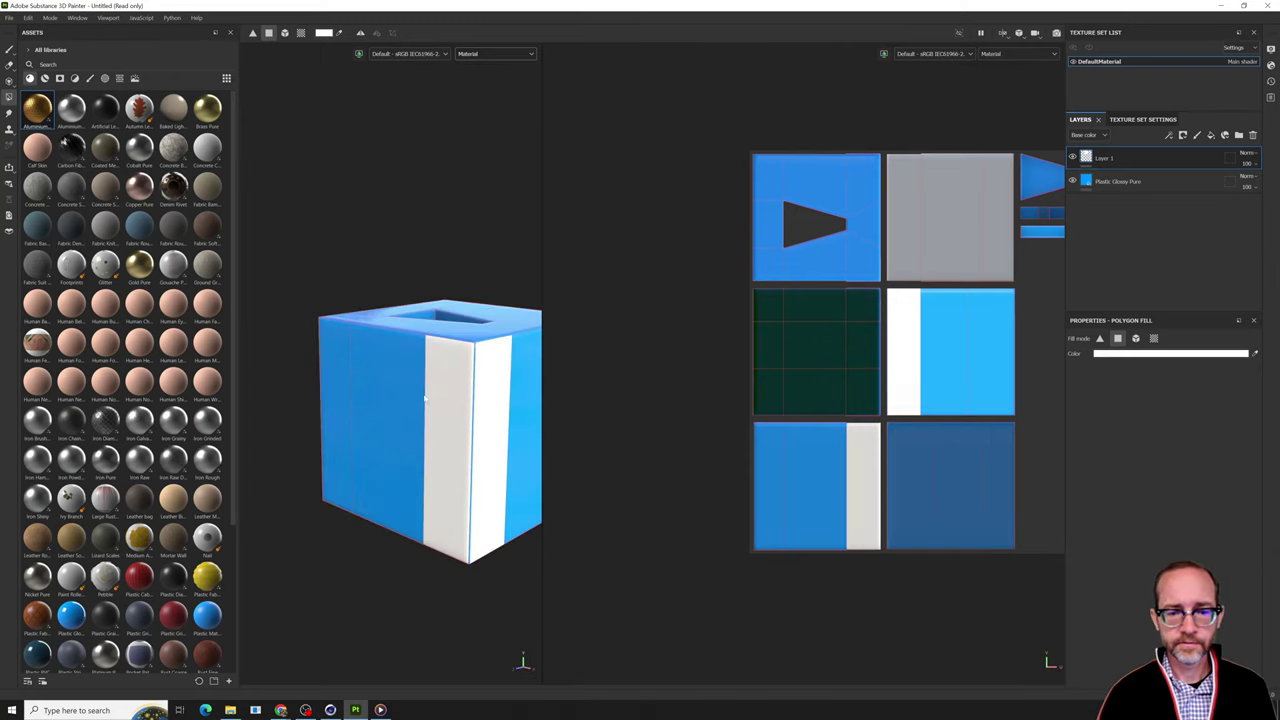
{"action": "scroll", "coordinate": [439, 406], "scroll_direction": "up", "scroll_amount": 5}
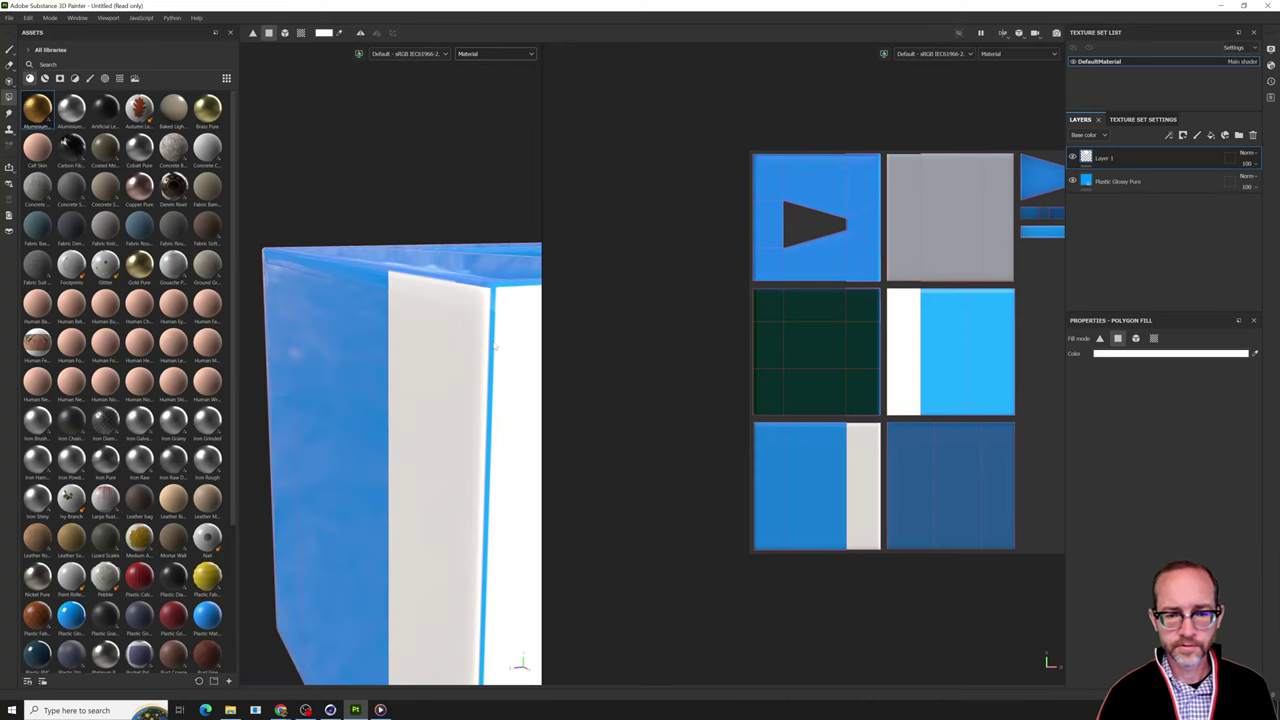
{"action": "left_click", "coordinate": [490, 346]}
{"action": "left_click_drag", "start_coordinate": [437, 350], "coordinate": [498, 339], "text": "alt"}
{"action": "scroll", "coordinate": [484, 420], "scroll_direction": "down", "scroll_amount": 5}
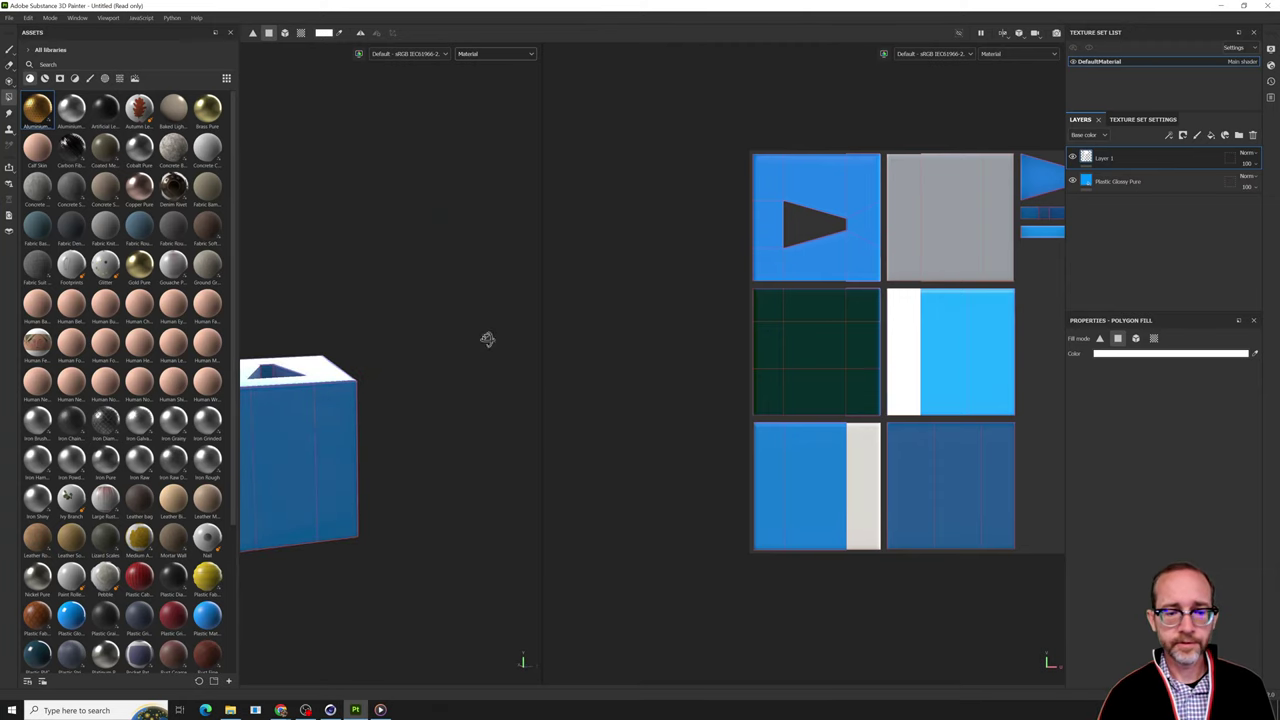
Frame the cube in the view and undo all of its white fills.
{"action": "key", "text": "f"}
{"action": "key", "text": "ctrl+z"}
{"action": "key", "text": "ctrl+z"}
{"action": "key", "text": "ctrl+z"}
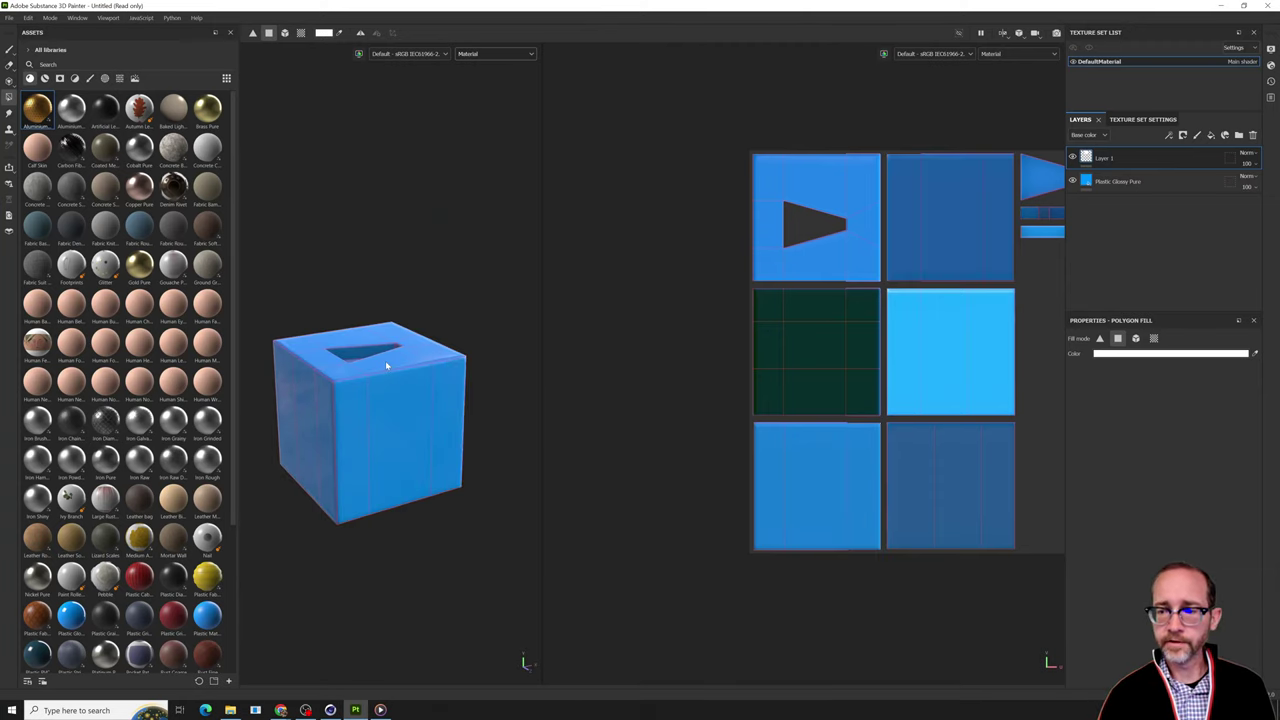
Fill the strips on both sides of one vertical cube edge white and inspect the neighbouring faces.
{"action": "left_click_drag", "start_coordinate": [374, 389], "coordinate": [457, 406], "text": "alt"}
{"action": "scroll", "coordinate": [462, 411], "scroll_direction": "up", "scroll_amount": 4}
{"action": "left_click", "coordinate": [497, 406]}
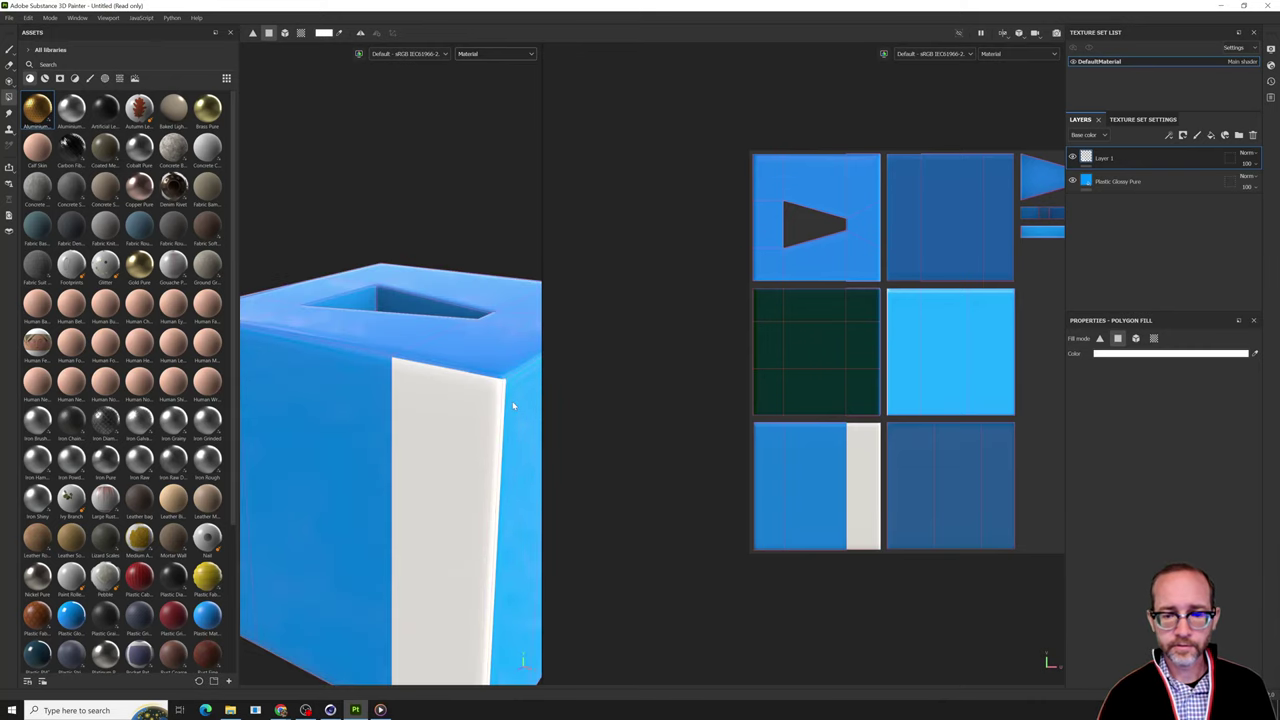
{"action": "left_click", "coordinate": [513, 405]}
{"action": "scroll", "coordinate": [413, 290], "scroll_direction": "down", "scroll_amount": 6}
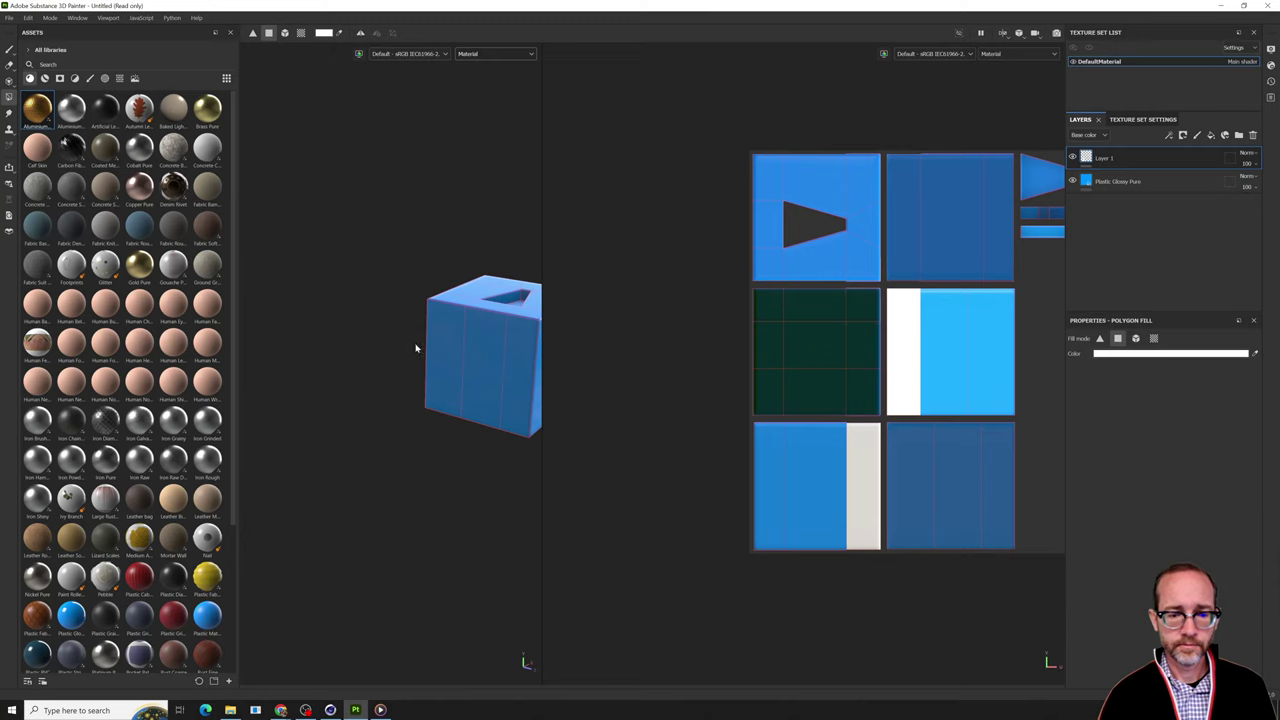
{"action": "left_click_drag", "start_coordinate": [414, 349], "coordinate": [400, 317], "text": "alt"}
{"action": "scroll", "coordinate": [508, 306], "scroll_direction": "up", "scroll_amount": 3}
{"action": "scroll", "coordinate": [417, 362], "scroll_direction": "up", "scroll_amount": 3}
{"action": "scroll", "coordinate": [399, 362], "scroll_direction": "down", "scroll_amount": 4}
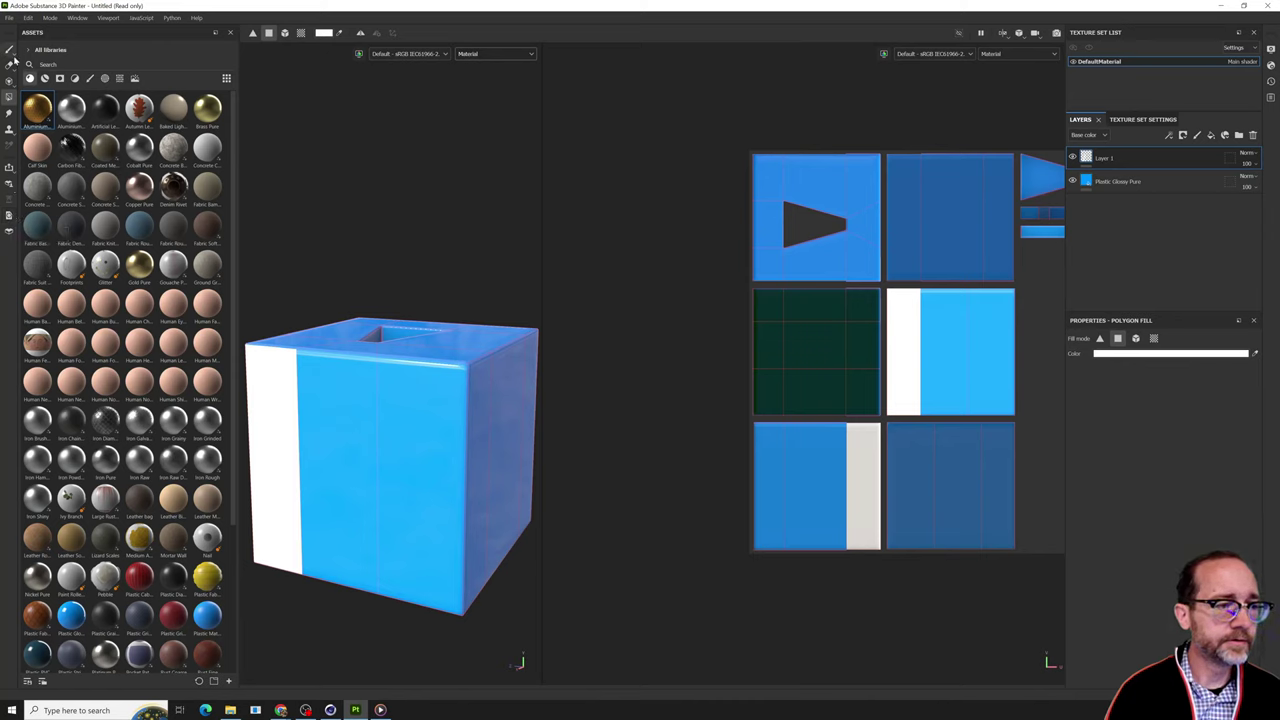
Check the general interface, layer stack and camera settings and close them without changes.
{"action": "left_click", "coordinate": [30, 19]}
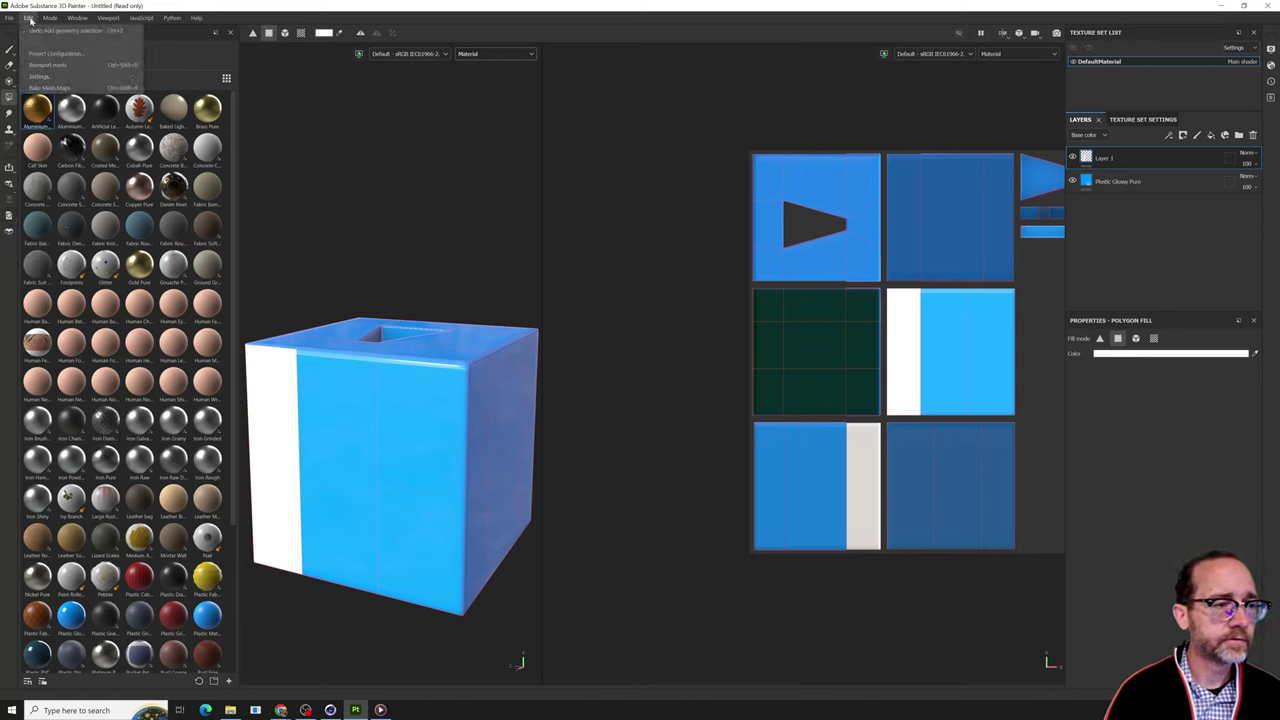
{"action": "left_click", "coordinate": [42, 77]}
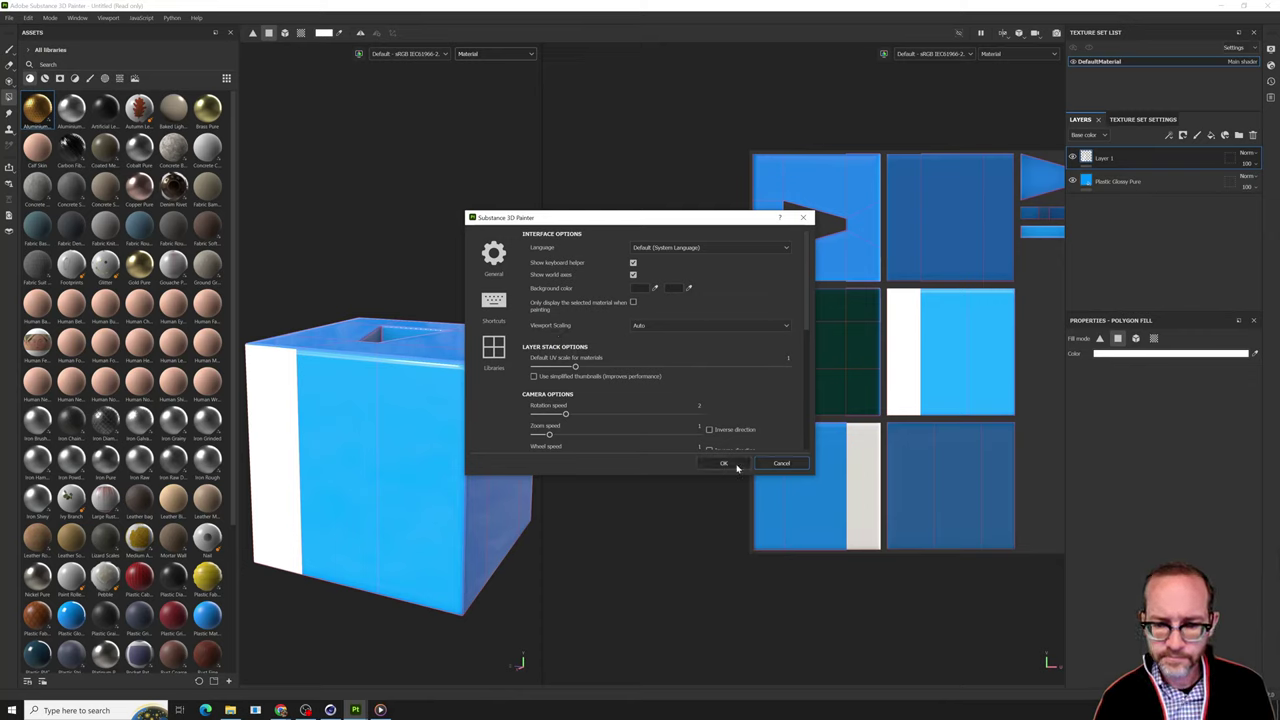
{"action": "left_click", "coordinate": [772, 464]}
Fill the top-face polygon at the corner above the two white strips white.
{"action": "scroll", "coordinate": [445, 395], "scroll_direction": "down", "scroll_amount": 2}
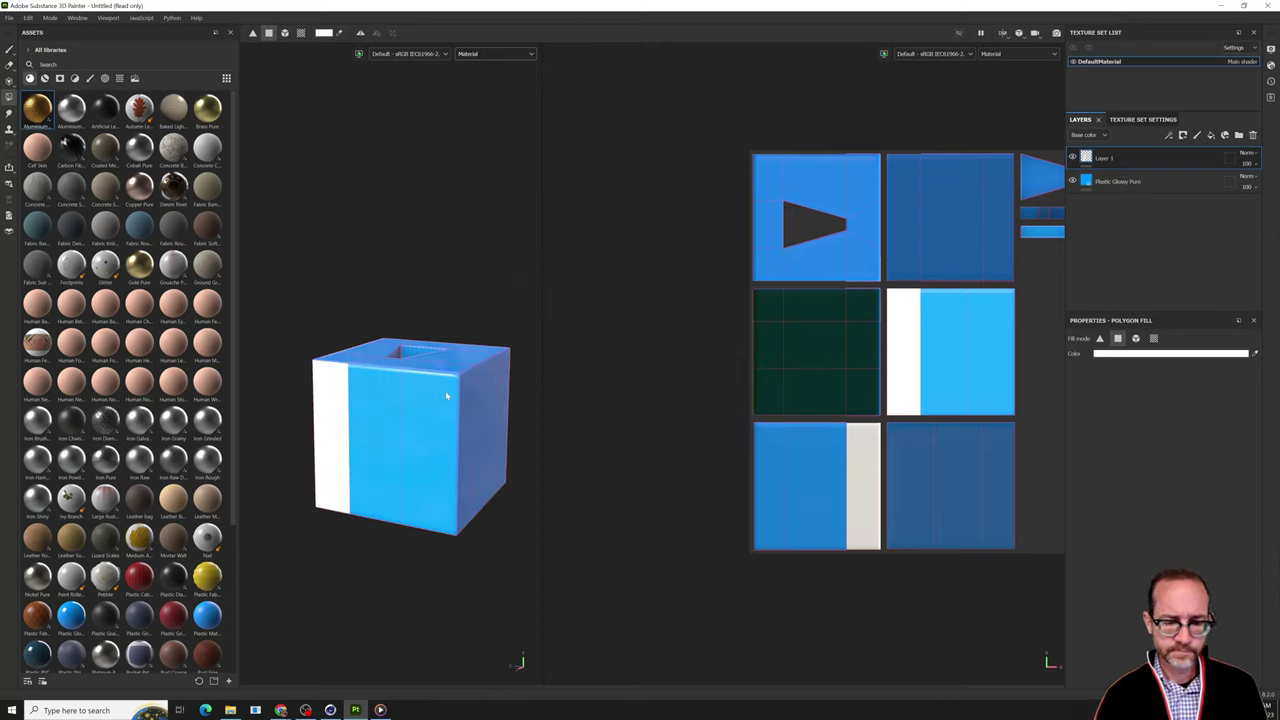
{"action": "left_click_drag", "start_coordinate": [343, 443], "coordinate": [400, 517], "text": "alt"}
{"action": "left_click", "coordinate": [379, 416]}
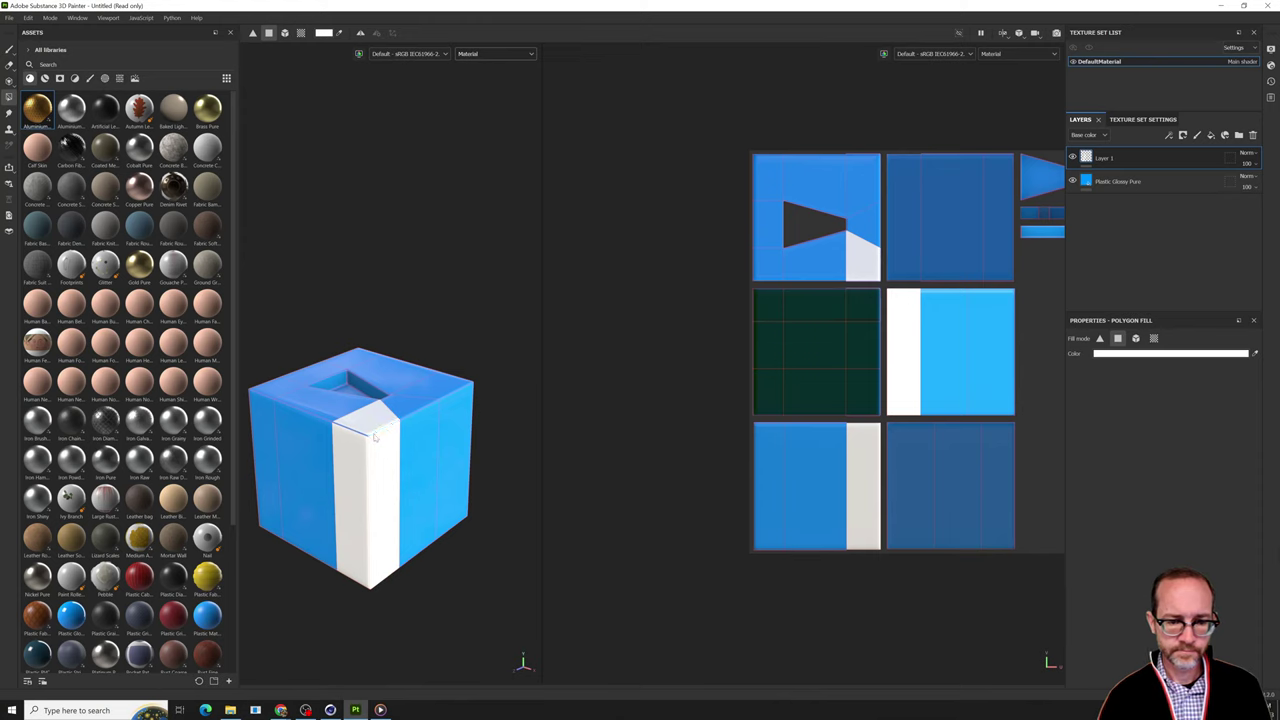
Undo all the white fills around the cube's corner.
{"action": "left_click", "coordinate": [365, 438]}
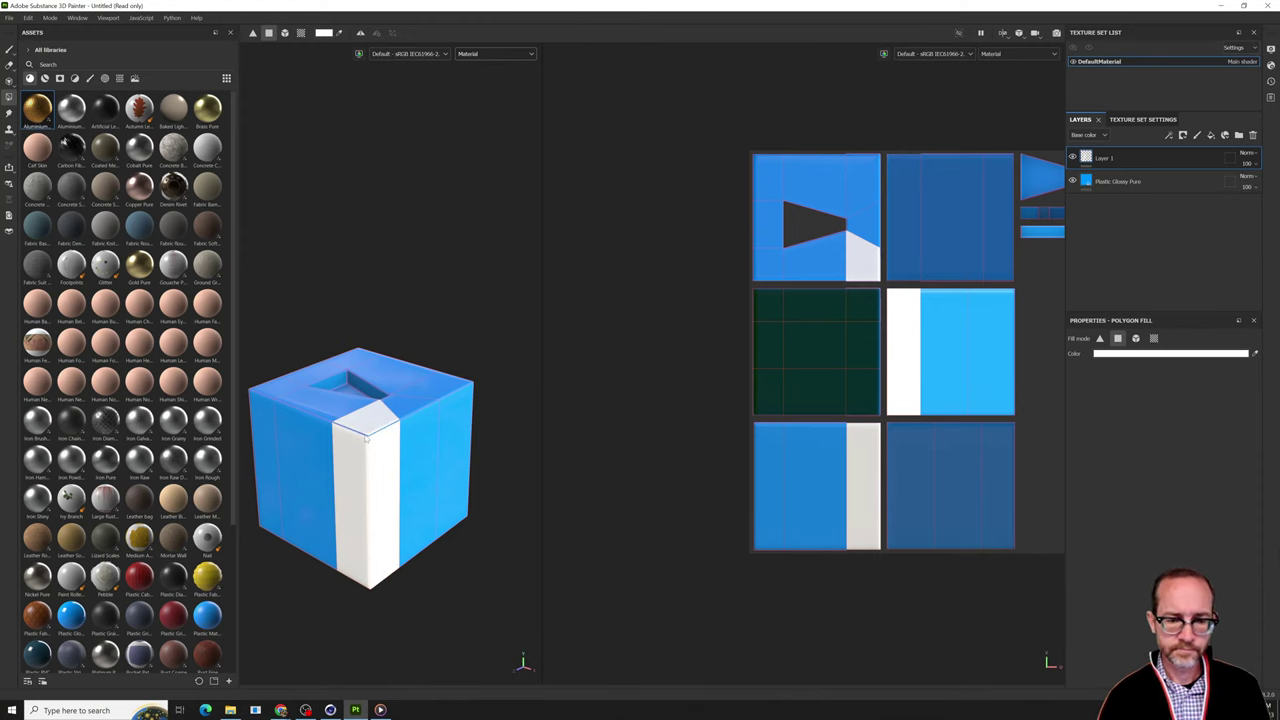
{"action": "key", "text": "ctrl+z"}
{"action": "key", "text": "ctrl+z"}
{"action": "key", "text": "ctrl+z"}
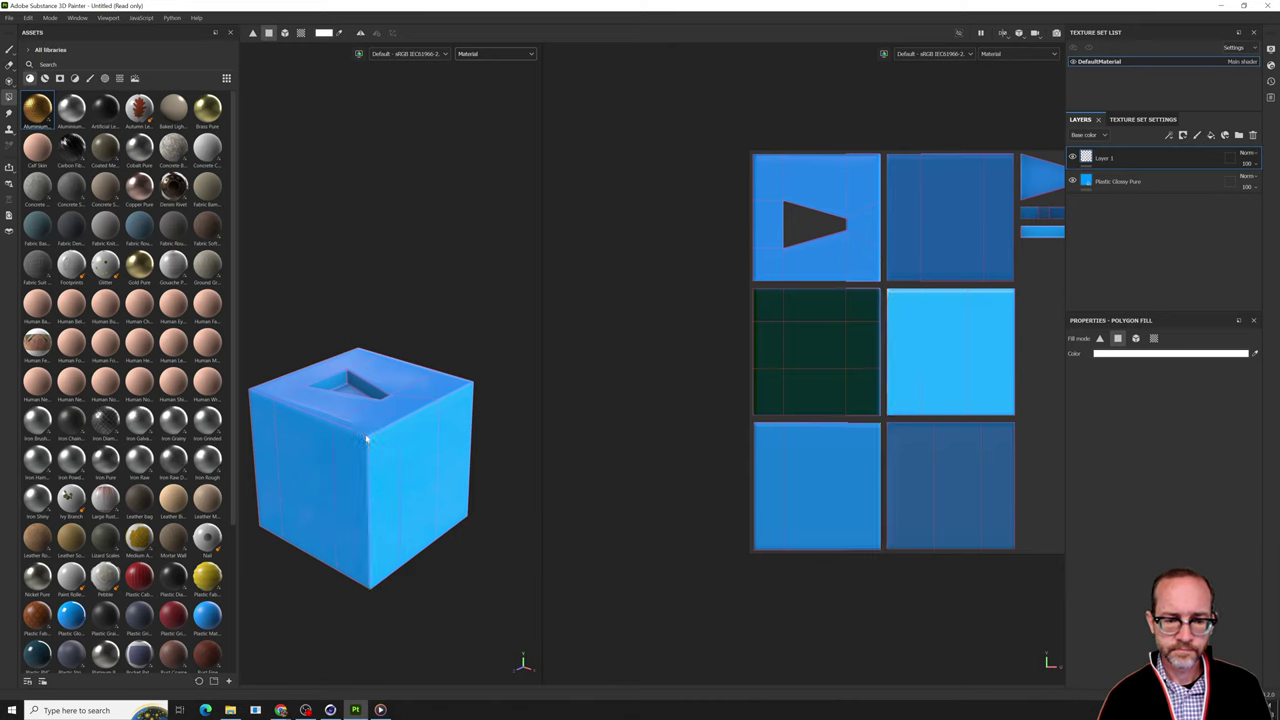
{"action": "left_click_drag", "start_coordinate": [401, 445], "coordinate": [494, 476], "text": "alt"}
{"action": "left_click_drag", "start_coordinate": [410, 490], "coordinate": [457, 526], "text": "alt"}
{"action": "scroll", "coordinate": [457, 526], "scroll_direction": "down", "scroll_amount": 3}
{"action": "middle_click_drag", "start_coordinate": [315, 565], "coordinate": [340, 527], "text": "alt"}
{"action": "left_click_drag", "start_coordinate": [340, 527], "coordinate": [420, 514], "text": "alt"}
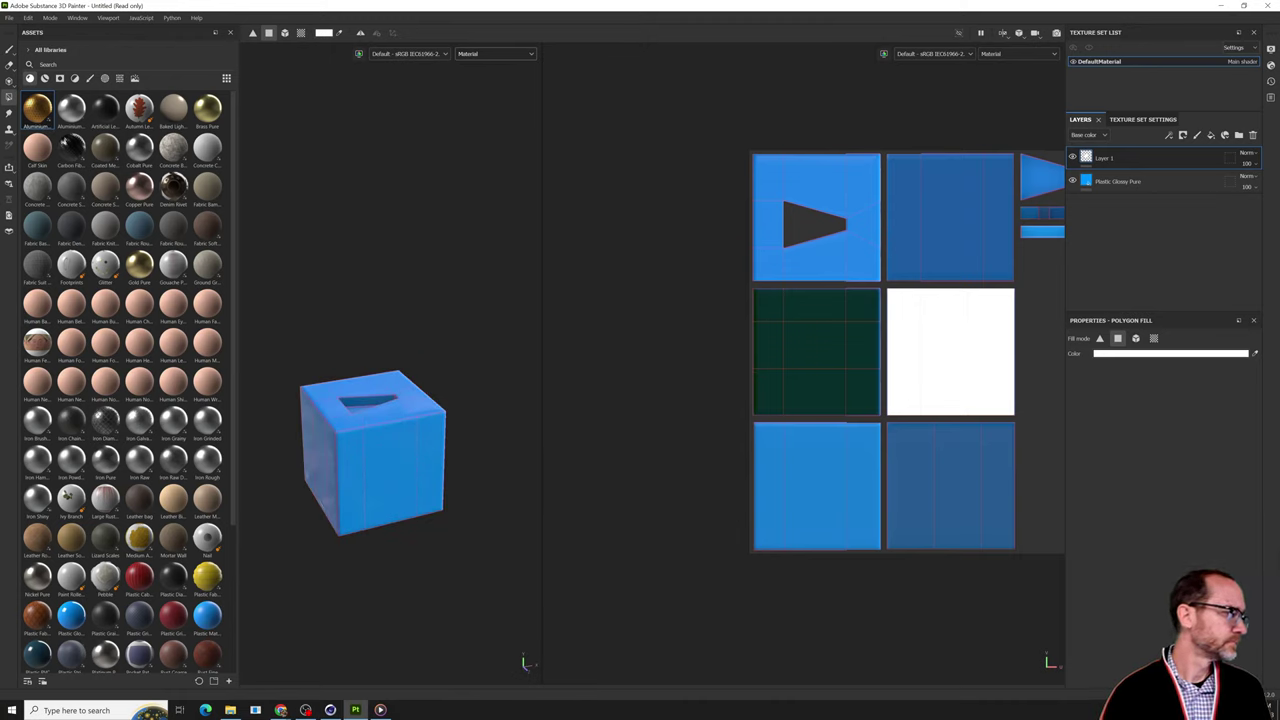
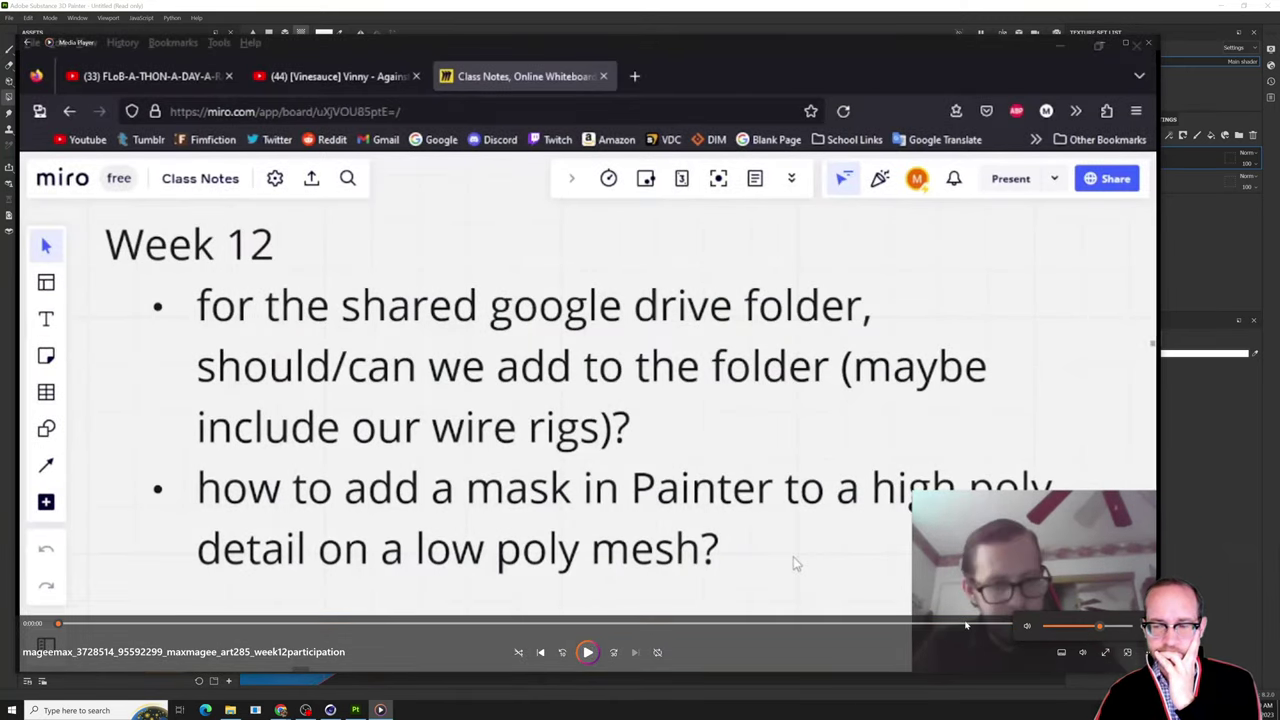
Scrub through the student's recording in Media Player to review the question about masking a high-poly detail on a low-poly mesh.
{"action": "left_click", "coordinate": [784, 625]}
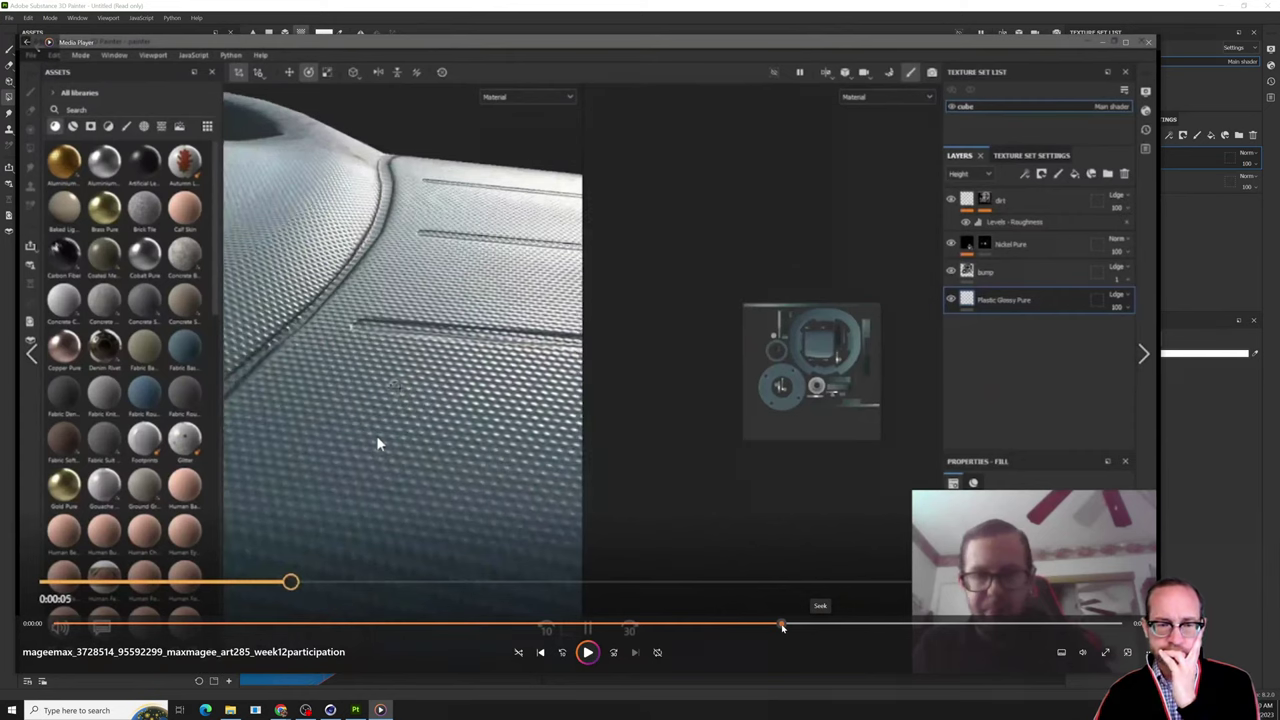
{"action": "mouse_move", "coordinate": [782, 624]}
{"action": "left_mouse_down"}
{"action": "mouse_move", "coordinate": [571, 624]}
{"action": "mouse_move", "coordinate": [890, 624]}
{"action": "left_mouse_up"}
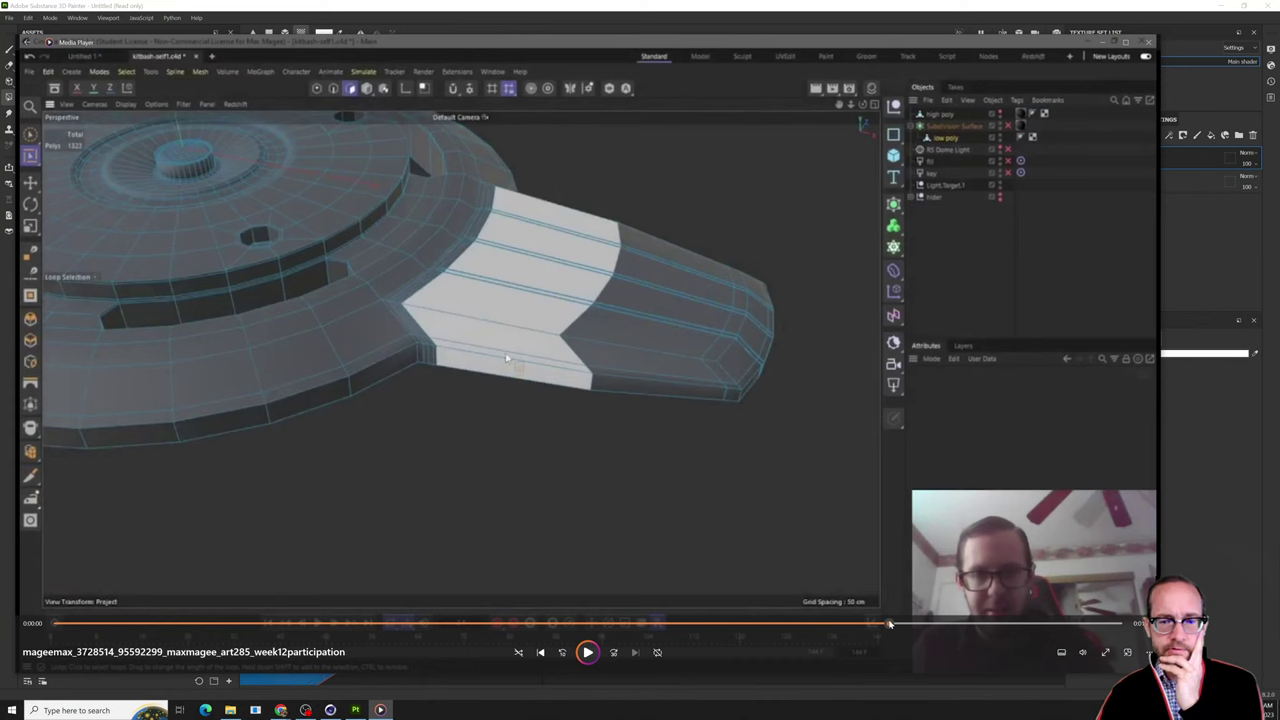
{"action": "left_click_drag", "start_coordinate": [890, 624], "coordinate": [952, 624]}
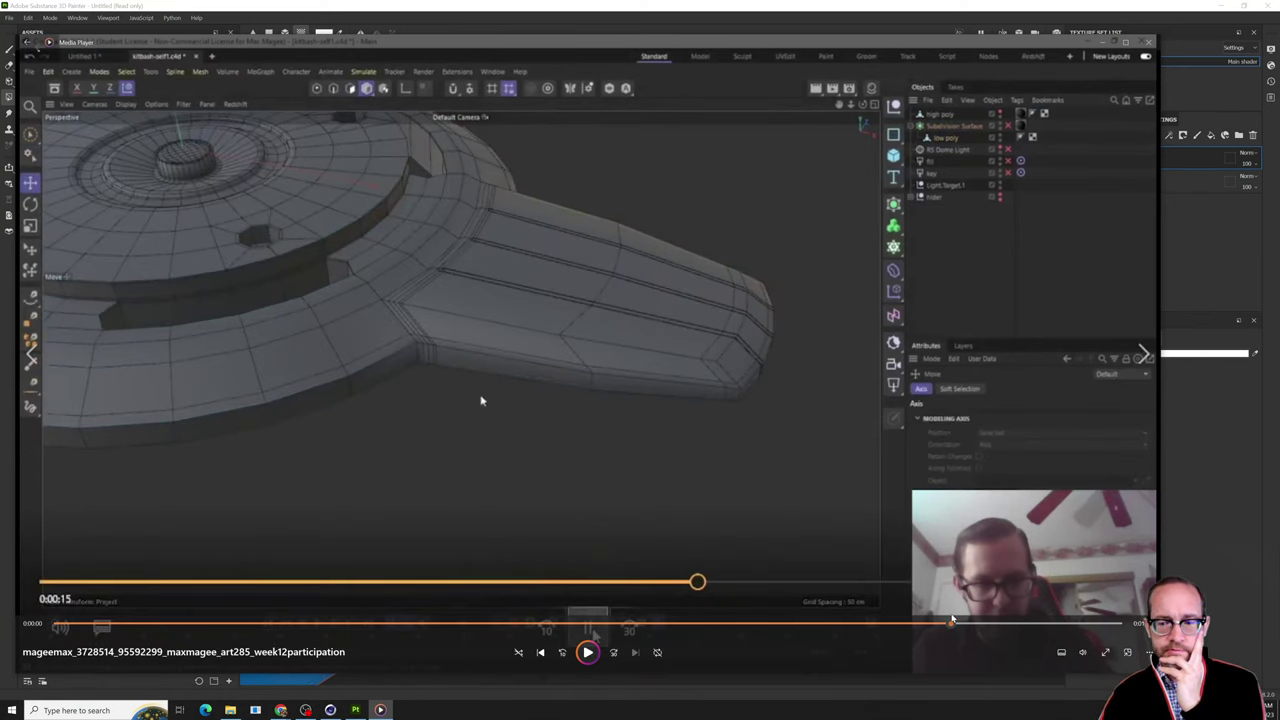
{"action": "mouse_move", "coordinate": [952, 621]}
{"action": "left_mouse_down"}
{"action": "mouse_move", "coordinate": [1100, 618]}
{"action": "mouse_move", "coordinate": [846, 624]}
{"action": "mouse_move", "coordinate": [1119, 616]}
{"action": "mouse_move", "coordinate": [966, 623]}
{"action": "mouse_move", "coordinate": [948, 637]}
{"action": "left_mouse_up"}
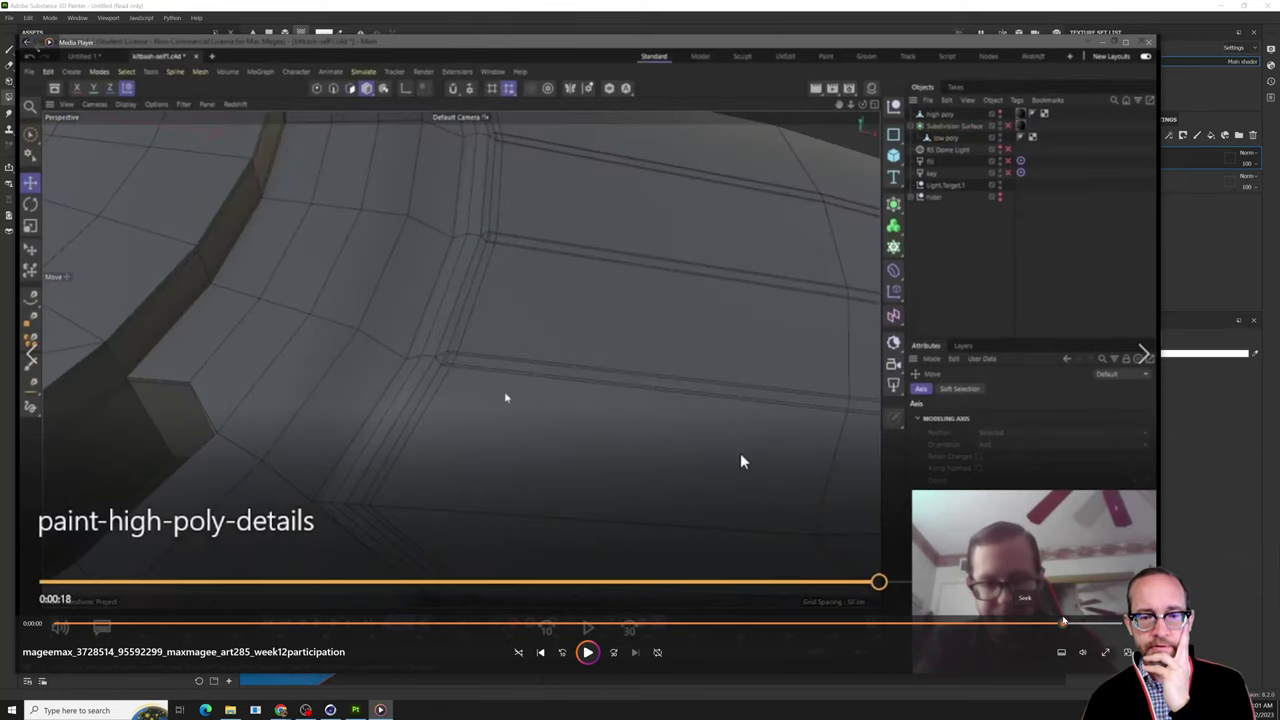
{"action": "left_click", "coordinate": [1097, 623]}
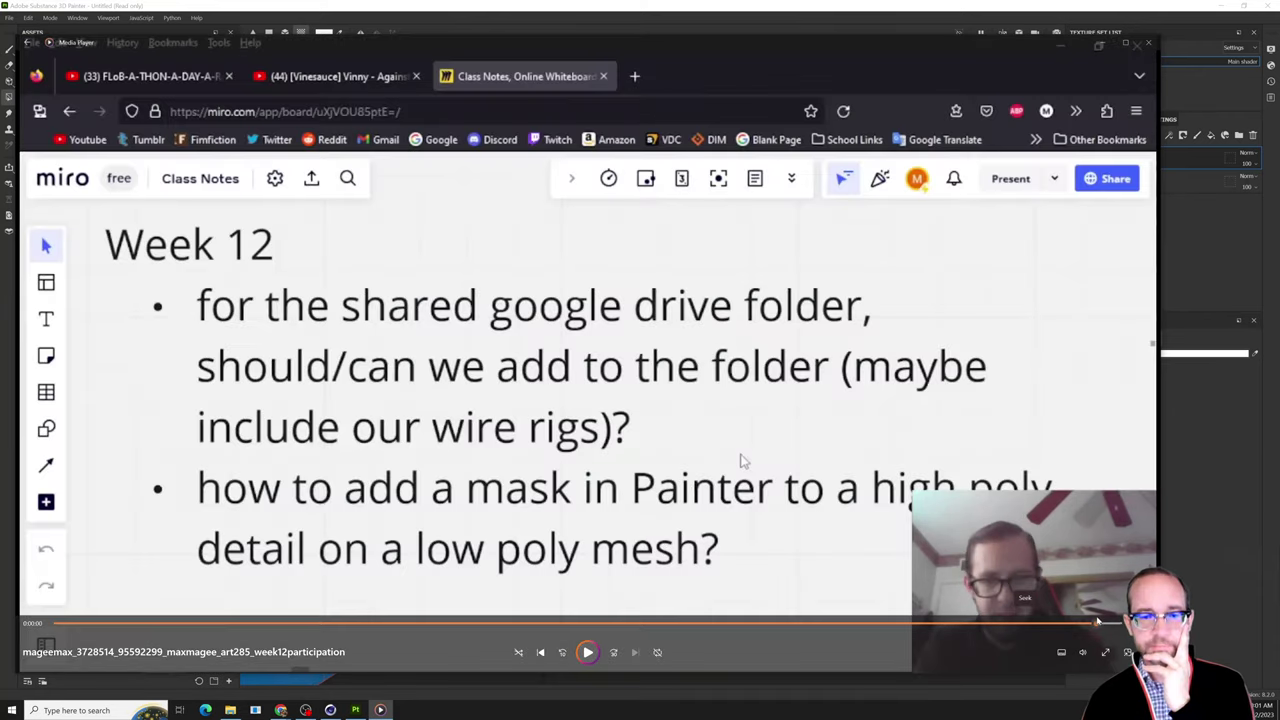
{"action": "left_click_drag", "start_coordinate": [1097, 622], "coordinate": [682, 623]}
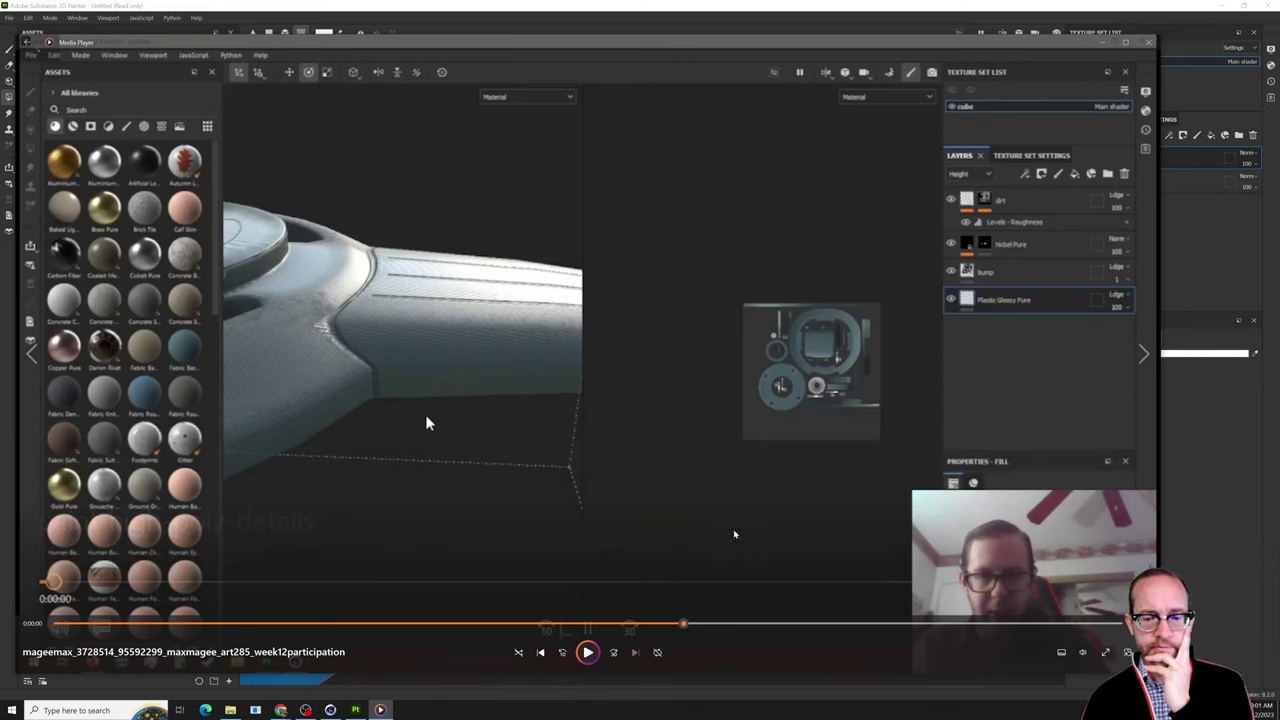
{"action": "mouse_move", "coordinate": [686, 623]}
{"action": "left_mouse_down"}
{"action": "mouse_move", "coordinate": [748, 635]}
{"action": "mouse_move", "coordinate": [603, 636]}
{"action": "mouse_move", "coordinate": [710, 624]}
{"action": "mouse_move", "coordinate": [842, 651]}
{"action": "mouse_move", "coordinate": [804, 628]}
{"action": "mouse_move", "coordinate": [962, 621]}
{"action": "mouse_move", "coordinate": [972, 606]}
{"action": "mouse_move", "coordinate": [777, 613]}
{"action": "mouse_move", "coordinate": [873, 605]}
{"action": "left_mouse_up"}
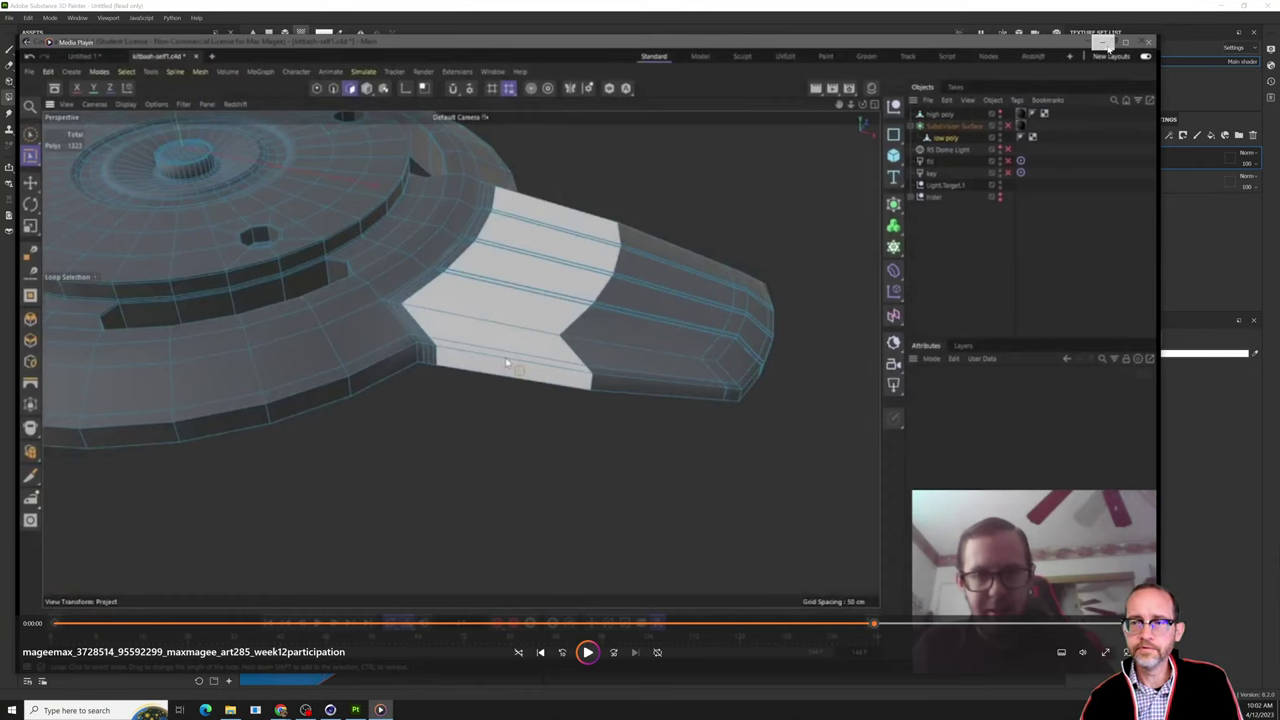
Switch back to Substance 3D Painter and widen the 3D viewport to work on one side face of the cube.
{"action": "left_click", "coordinate": [1102, 42]}
{"action": "left_click", "coordinate": [939, 12]}
{"action": "scroll", "coordinate": [646, 243], "scroll_direction": "down", "scroll_amount": 5}
{"action": "scroll", "coordinate": [331, 391], "scroll_direction": "down", "scroll_amount": 5}
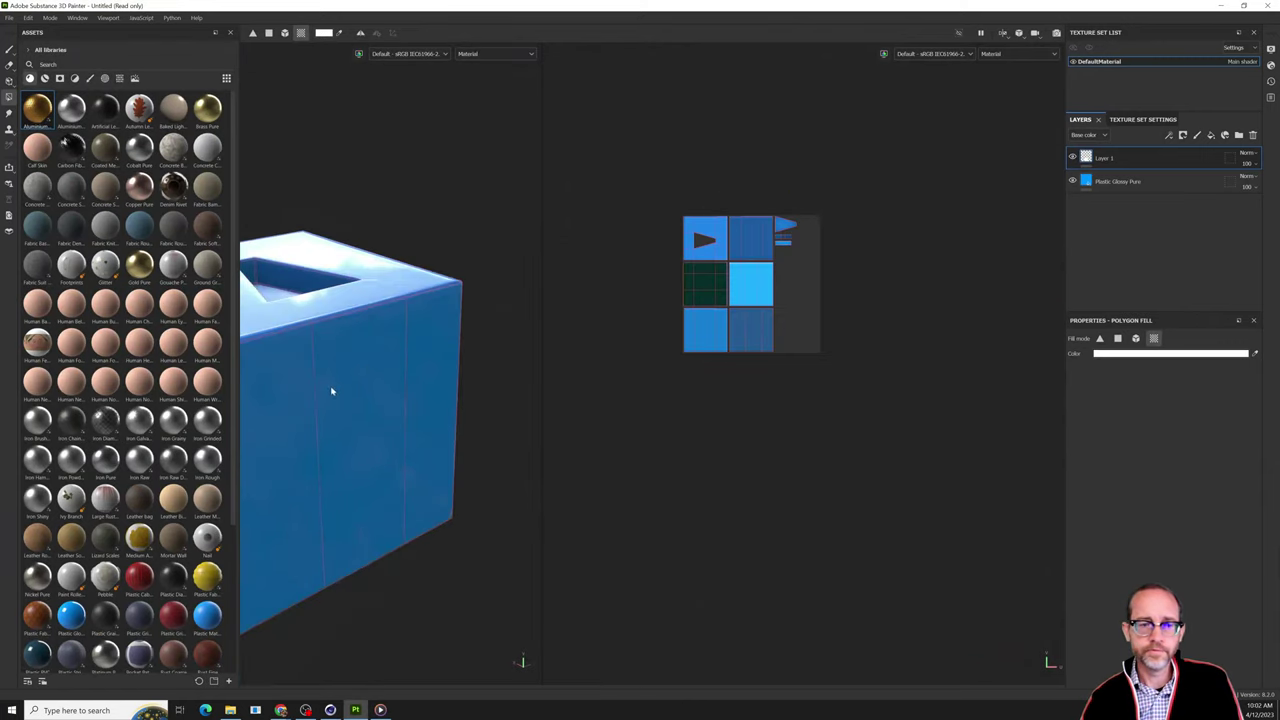
{"action": "left_click_drag", "start_coordinate": [538, 255], "coordinate": [792, 240]}
{"action": "scroll", "coordinate": [463, 357], "scroll_direction": "up", "scroll_amount": 5}
{"action": "left_click_drag", "start_coordinate": [507, 348], "coordinate": [580, 300], "text": "alt"}
Add a new fill layer above Layer 1.
{"action": "left_click", "coordinate": [1137, 160]}
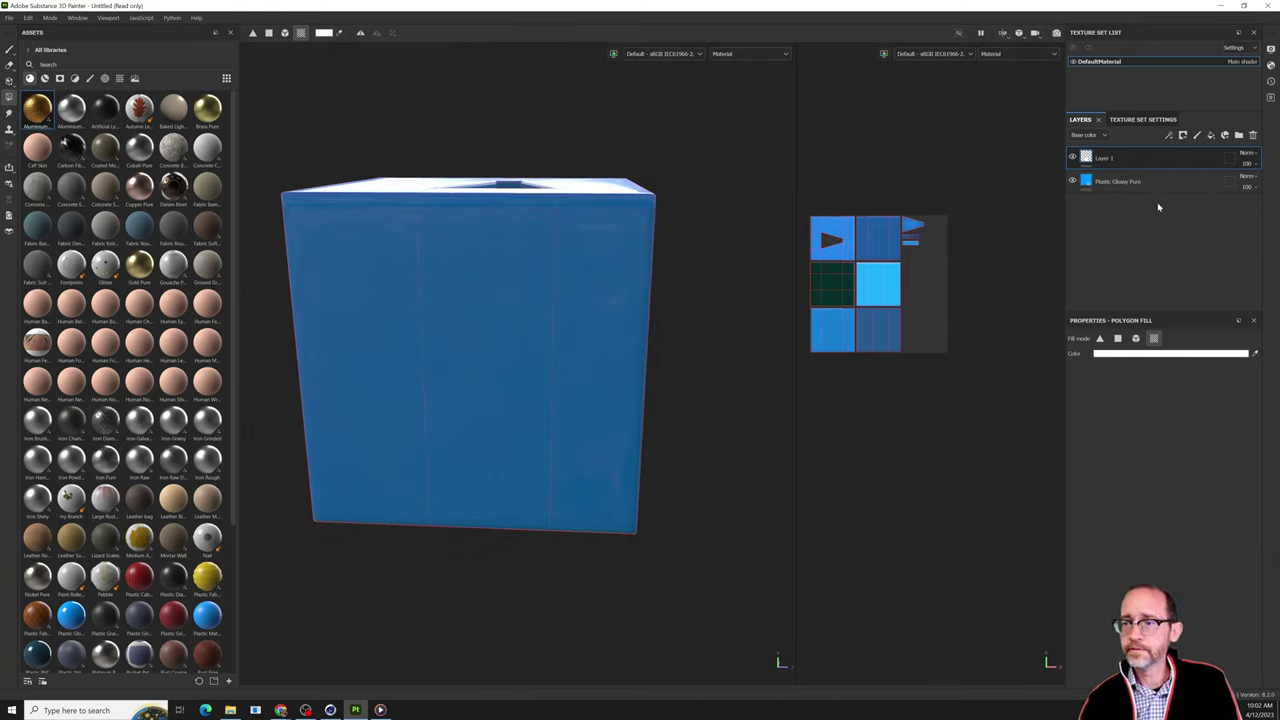
{"action": "right_click", "coordinate": [1133, 218]}
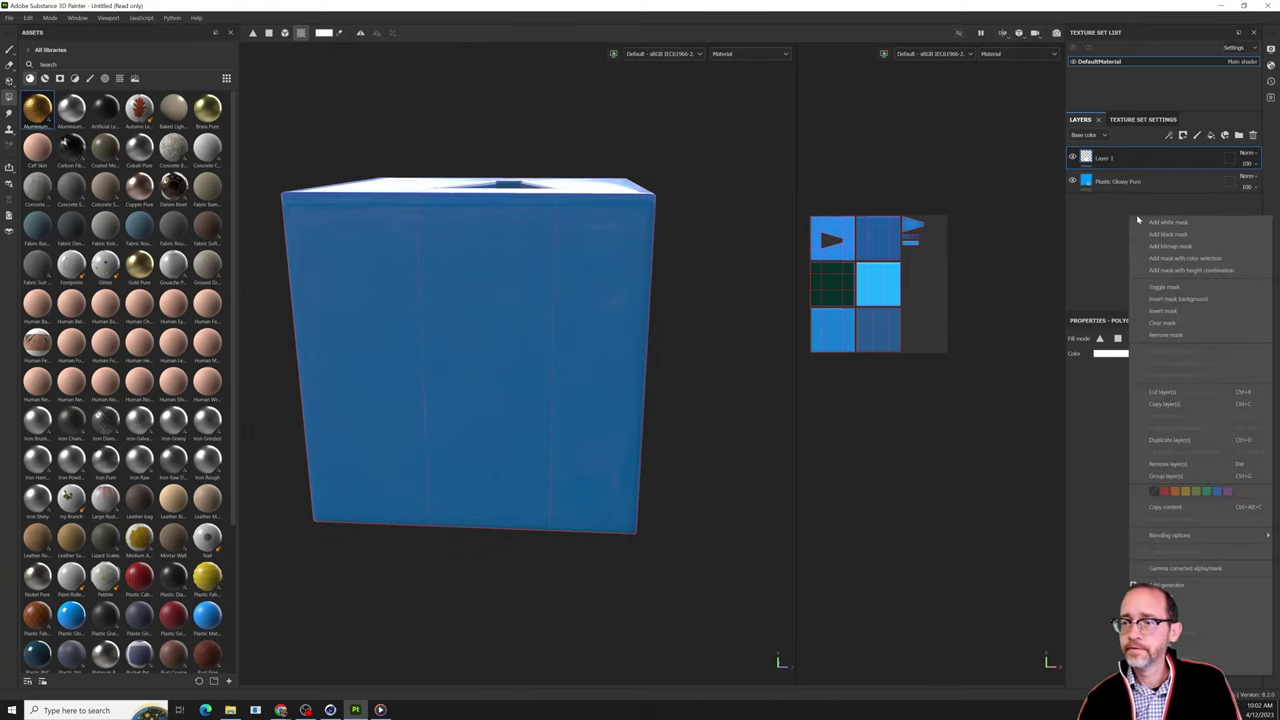
{"action": "left_click", "coordinate": [1096, 284]}
{"action": "left_click", "coordinate": [1212, 137]}
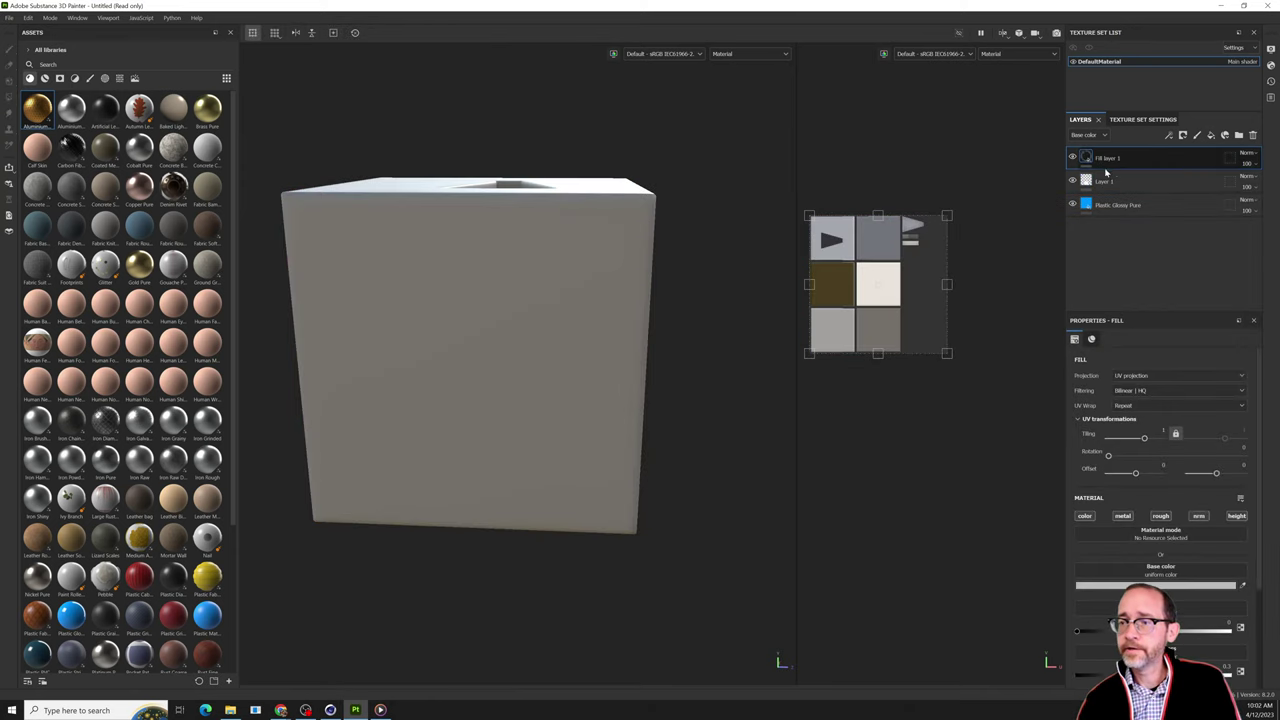
{"action": "left_click", "coordinate": [1086, 161]}
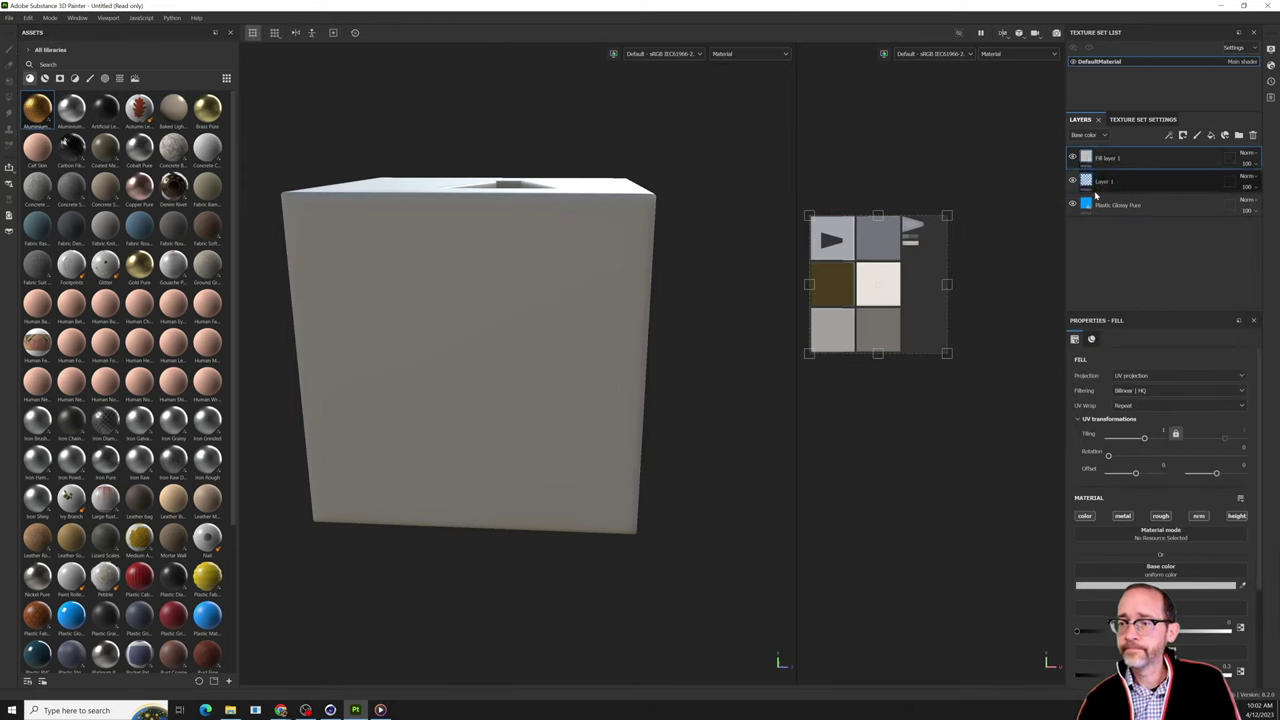
Turn off the fill layer's color, metal, rough and nrm channels, keep only height, and lower the height below zero.
{"action": "left_click", "coordinate": [1203, 516]}
{"action": "left_click", "coordinate": [1163, 517]}
{"action": "left_click", "coordinate": [1120, 517]}
{"action": "left_click", "coordinate": [1086, 517]}
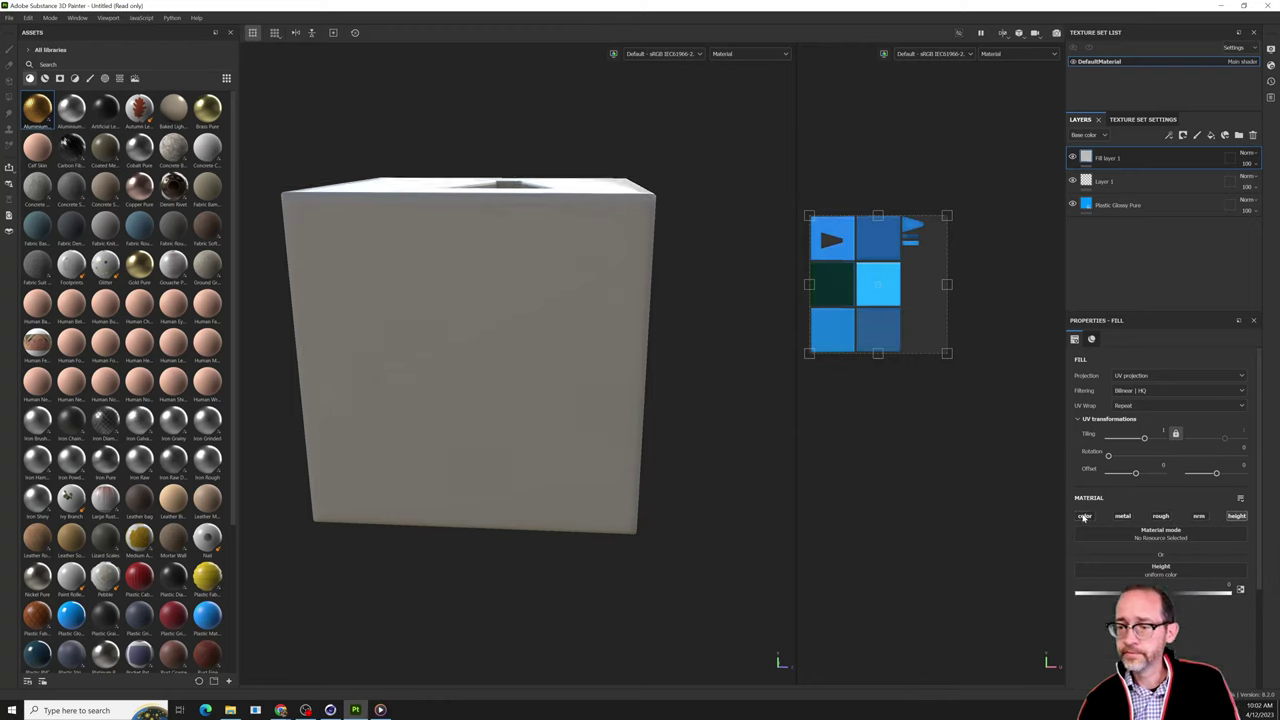
{"action": "left_click_drag", "start_coordinate": [572, 328], "coordinate": [587, 279], "text": "alt"}
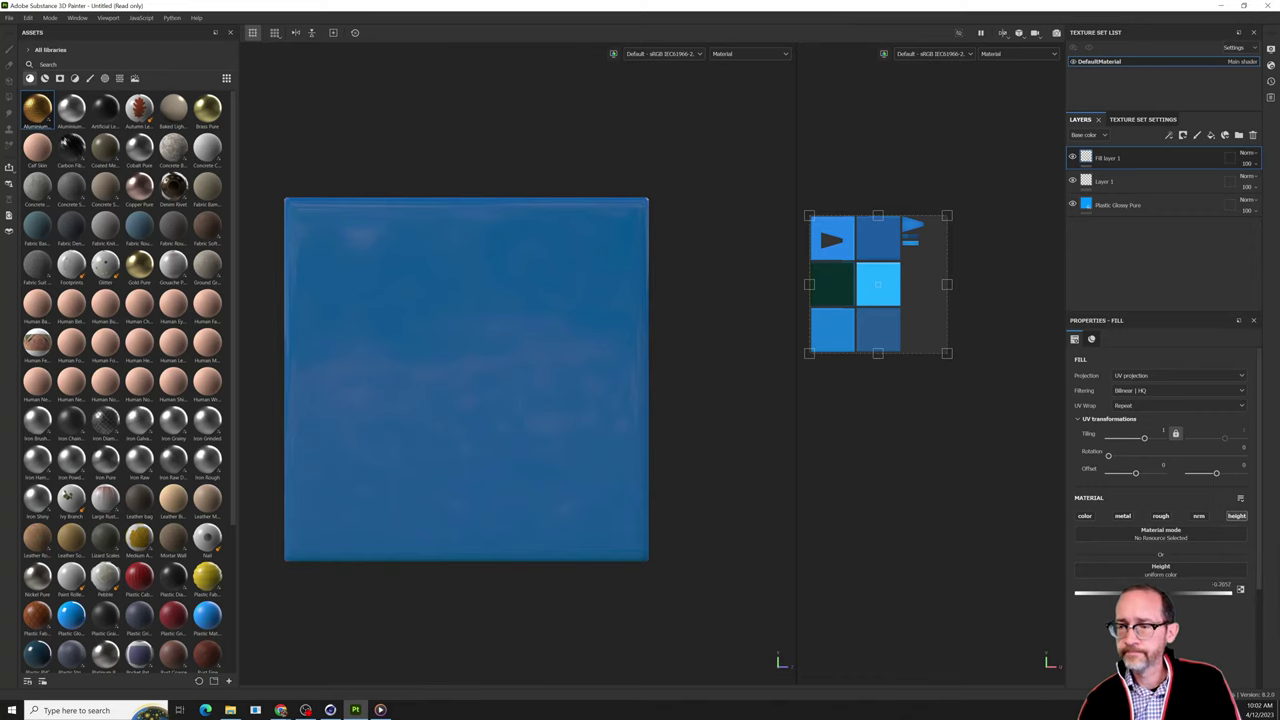
Add a black mask to the fill layer and choose the Basic Hard brush for painting it.
{"action": "right_click", "coordinate": [1086, 161]}
{"action": "left_click", "coordinate": [1108, 166]}
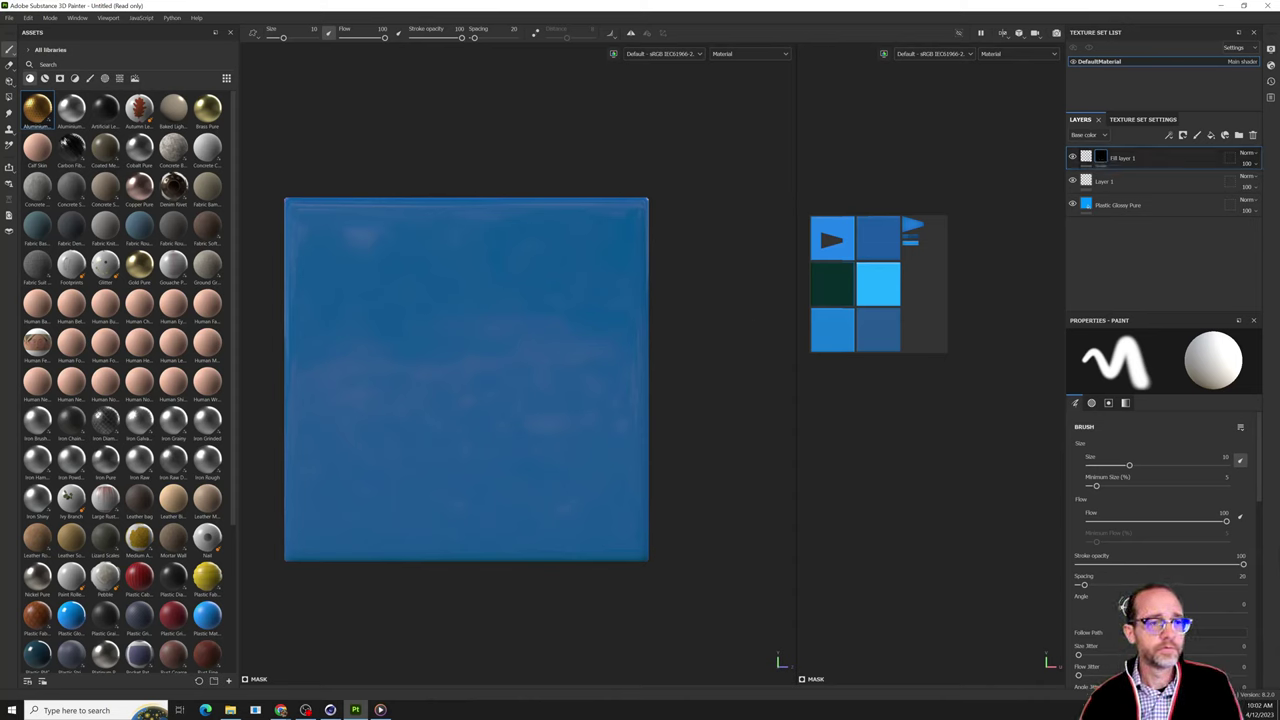
{"action": "left_click", "coordinate": [89, 78]}
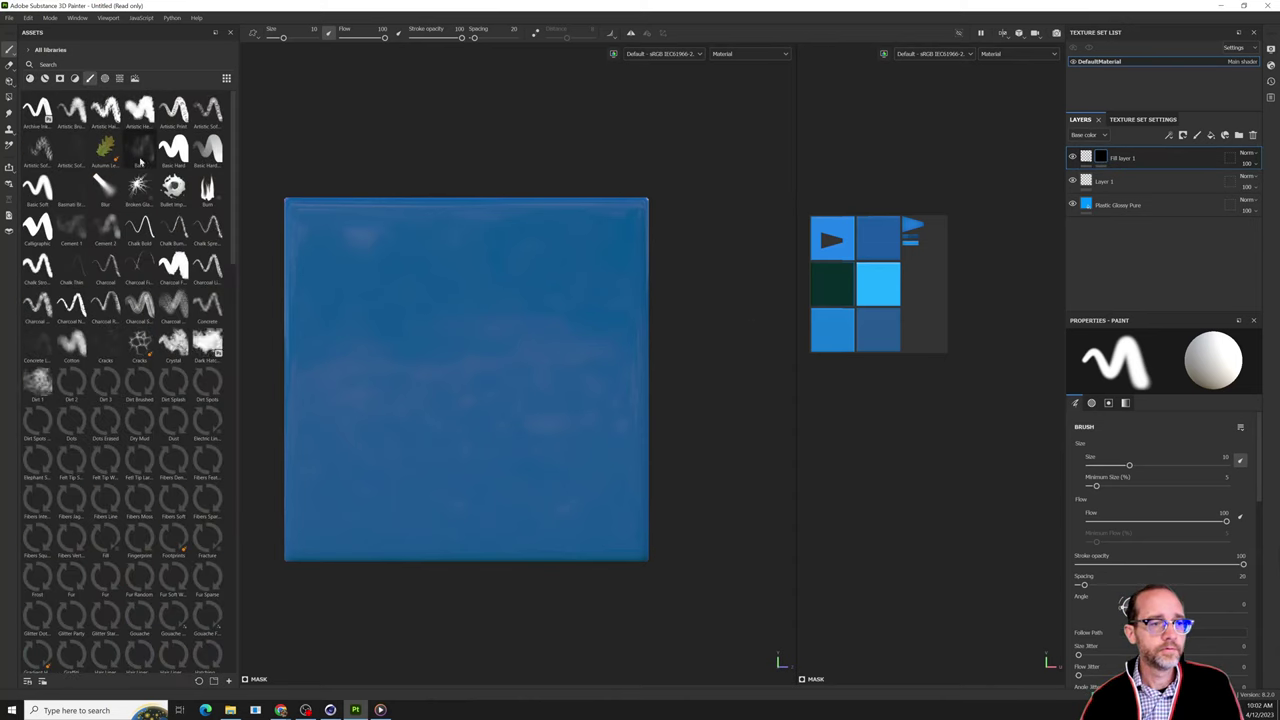
{"action": "left_click", "coordinate": [173, 150]}
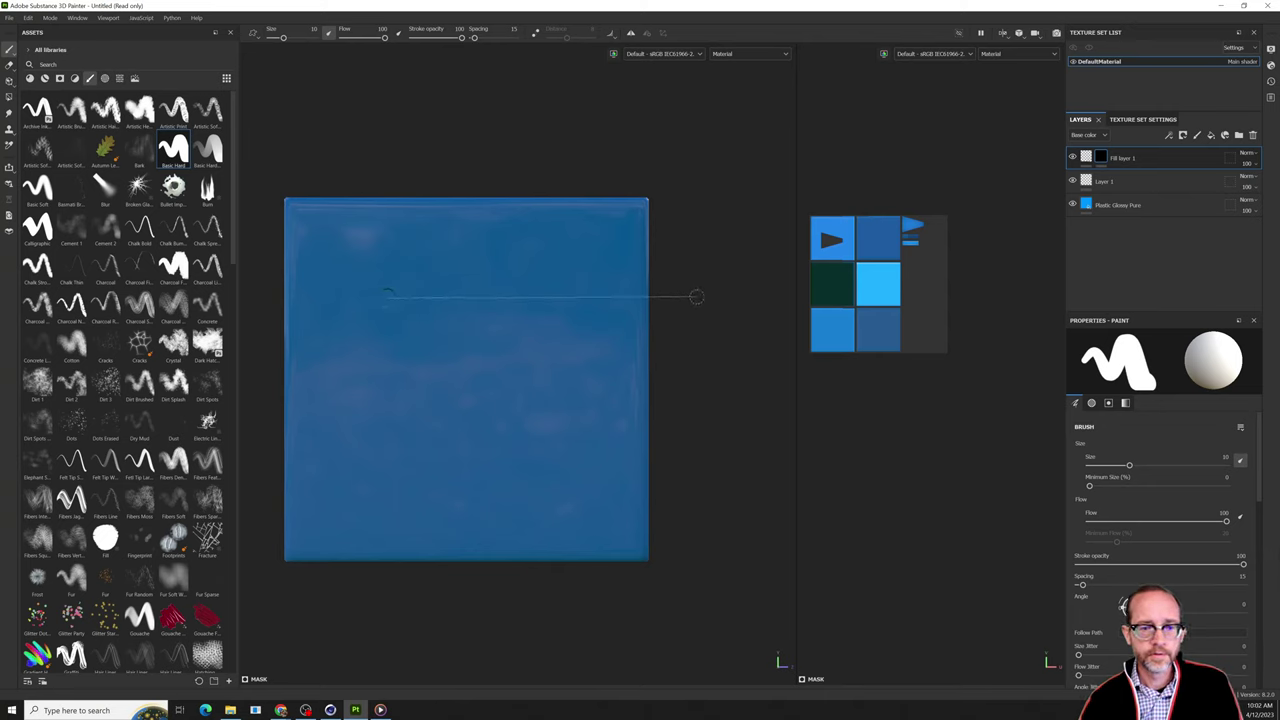
Paint three parallel straight horizontal grooves in the mask, each running from inside the side face past its vertical edge.
{"action": "left_click", "coordinate": [697, 297], "text": "shift"}
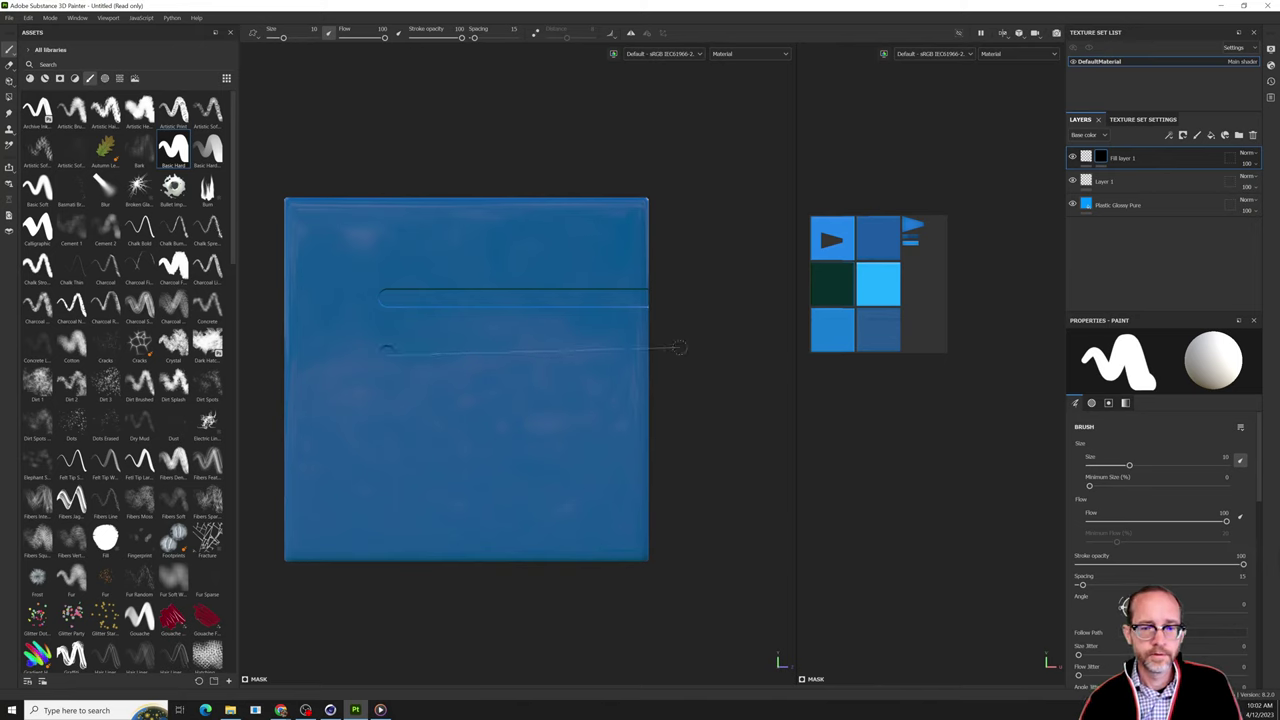
{"action": "left_click", "coordinate": [684, 355], "text": "shift"}
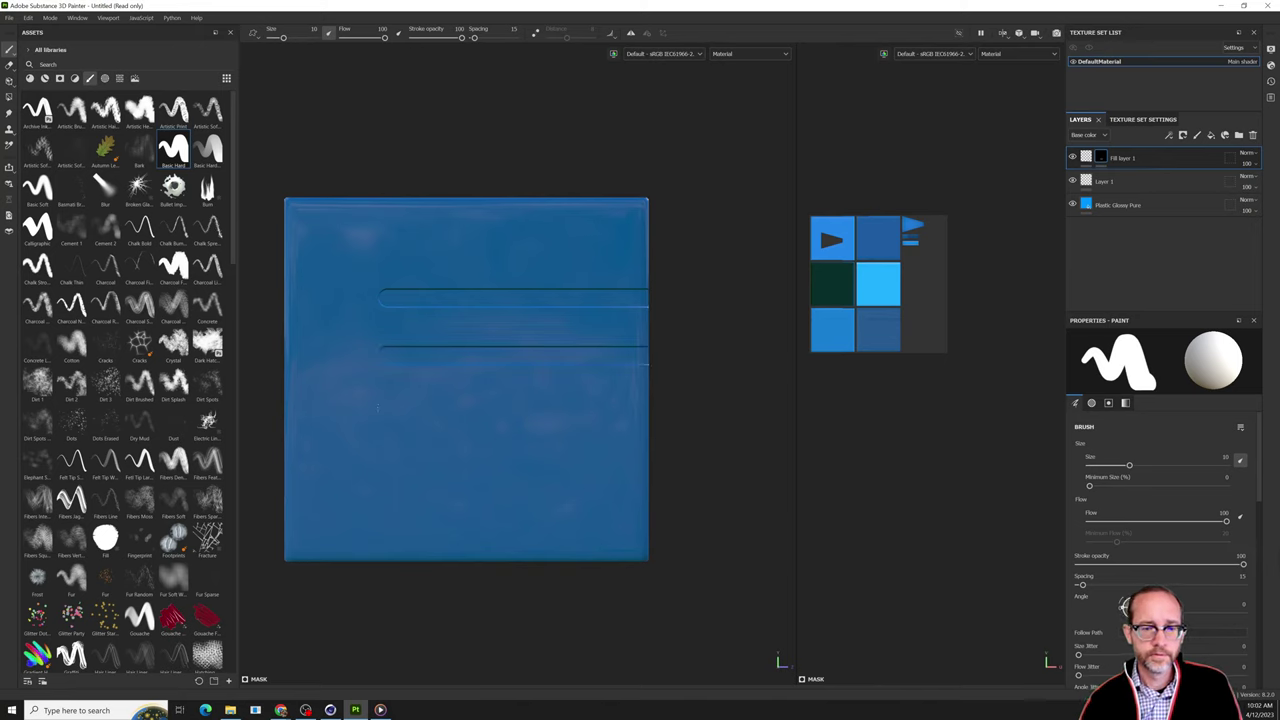
{"action": "left_click", "coordinate": [705, 413], "text": "shift"}
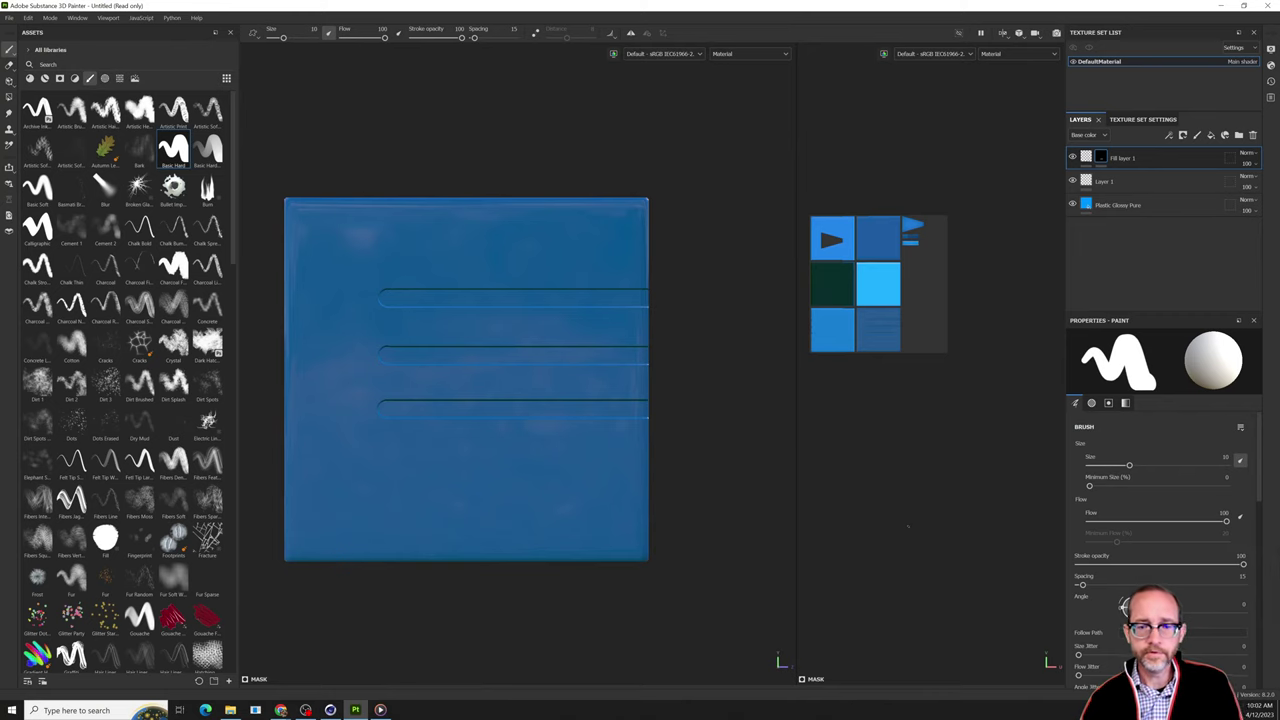
{"action": "scroll", "coordinate": [700, 328], "scroll_direction": "up", "scroll_amount": 2}
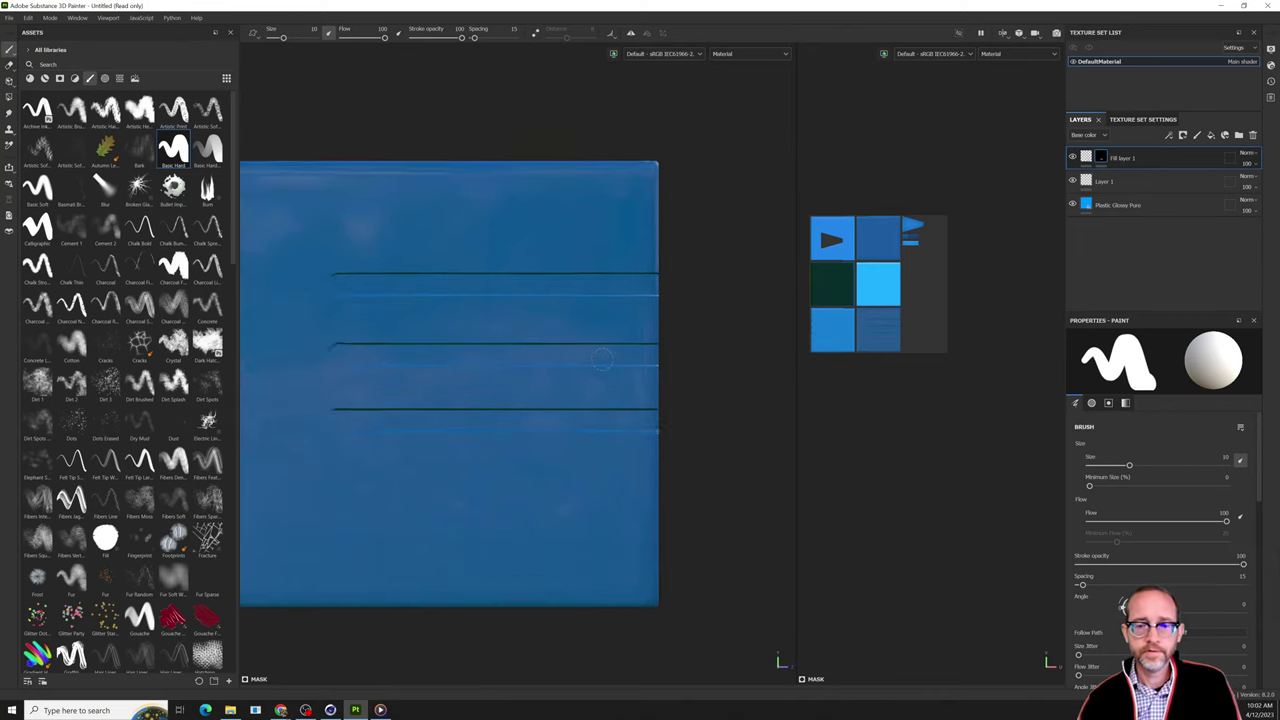
{"action": "left_click_drag", "start_coordinate": [700, 328], "coordinate": [608, 350], "text": "alt"}
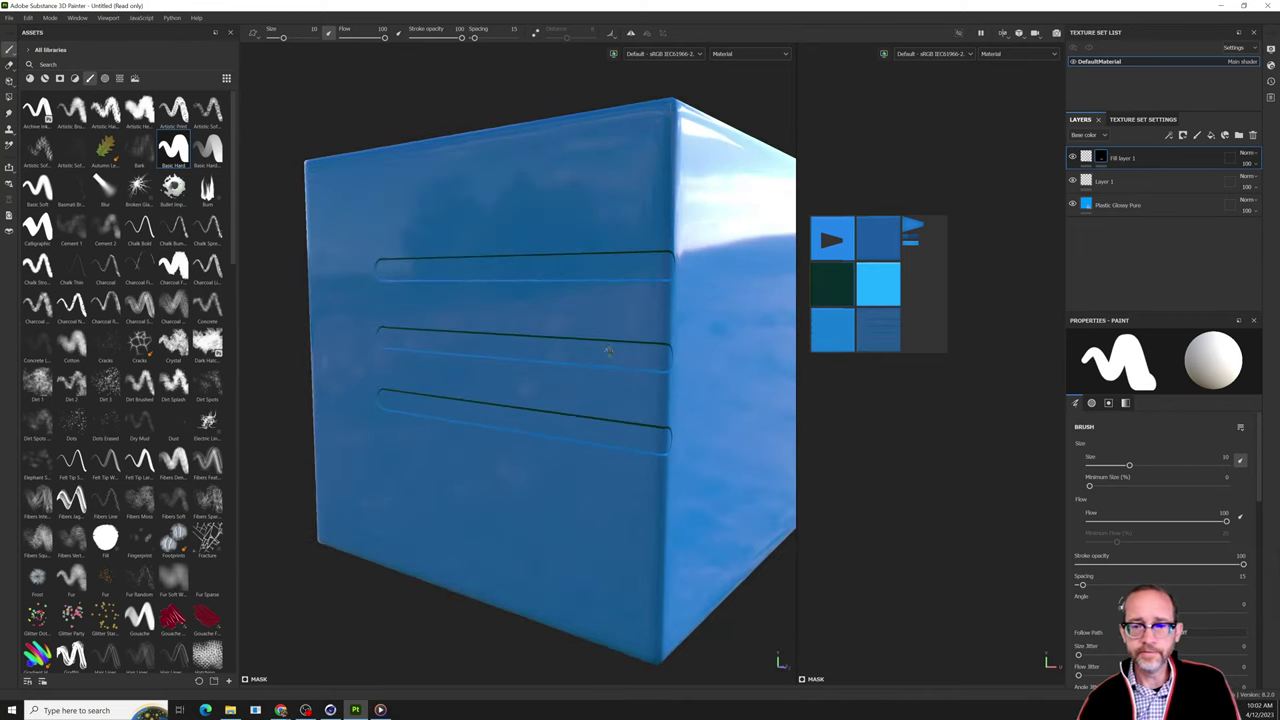
Deepen the grooves by setting the fill layer's height to about -0.444.
{"action": "left_click", "coordinate": [1087, 158]}
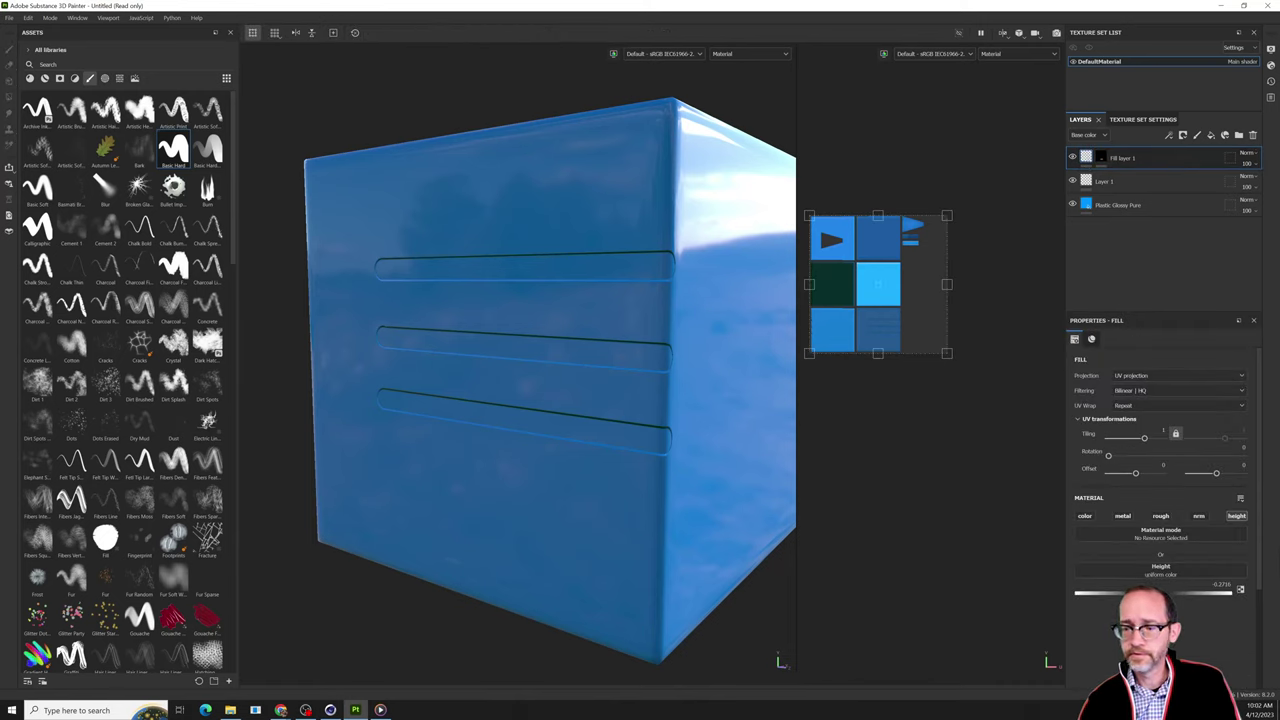
{"action": "mouse_move", "coordinate": [1131, 593]}
{"action": "left_mouse_down"}
{"action": "mouse_move", "coordinate": [1180, 593]}
{"action": "mouse_move", "coordinate": [1103, 590]}
{"action": "mouse_move", "coordinate": [1186, 586]}
{"action": "mouse_move", "coordinate": [1117, 589]}
{"action": "mouse_move", "coordinate": [1199, 601]}
{"action": "mouse_move", "coordinate": [1118, 598]}
{"action": "left_mouse_up"}
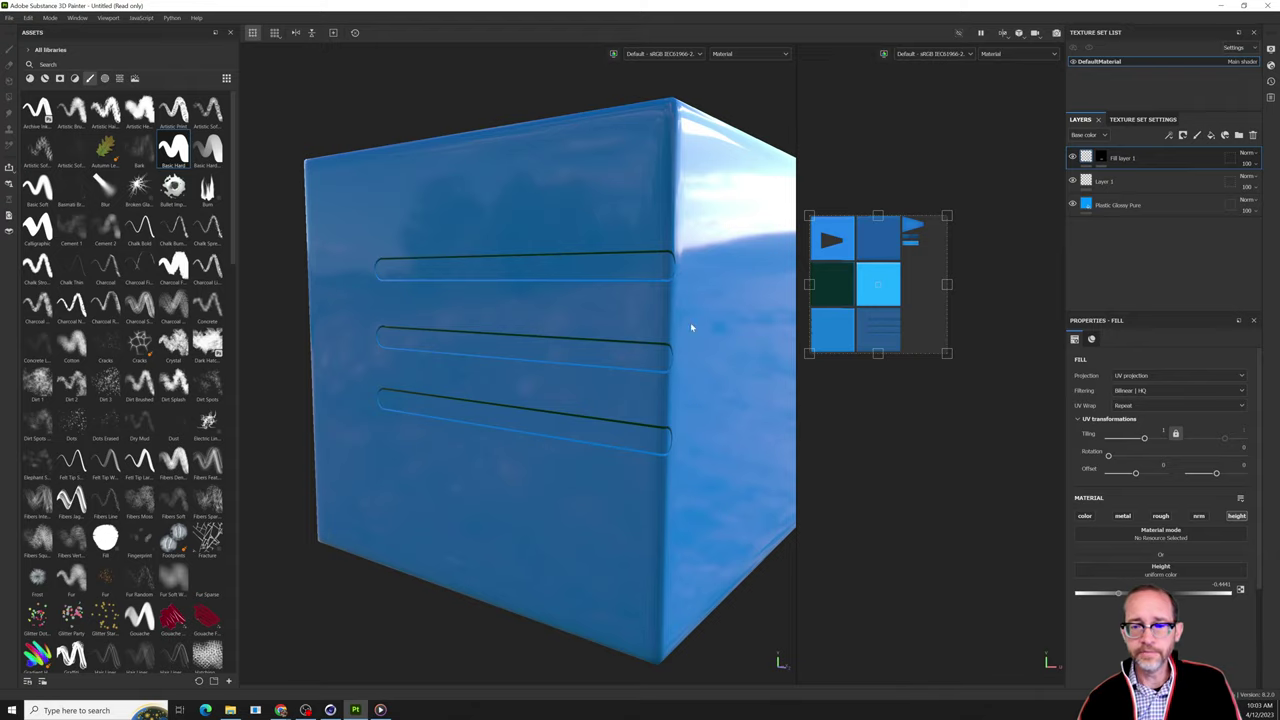
{"action": "left_click_drag", "start_coordinate": [691, 328], "coordinate": [800, 315], "text": "alt"}
{"action": "middle_click_drag", "start_coordinate": [603, 436], "coordinate": [669, 434], "text": "alt"}
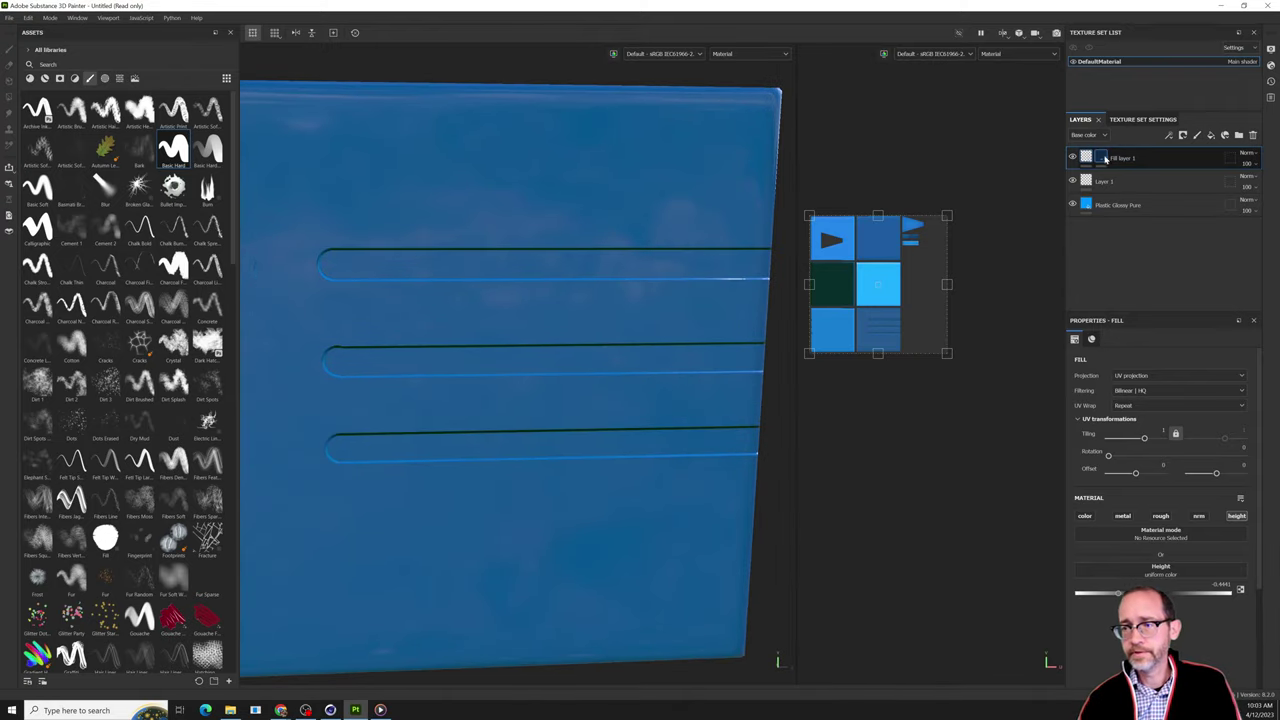
{"action": "mouse_move", "coordinate": [470, 229]}
{"action": "left_mouse_down", "text": "alt"}
{"action": "mouse_move", "coordinate": [530, 228]}
{"action": "mouse_move", "coordinate": [488, 227]}
{"action": "left_mouse_up", "text": "alt"}
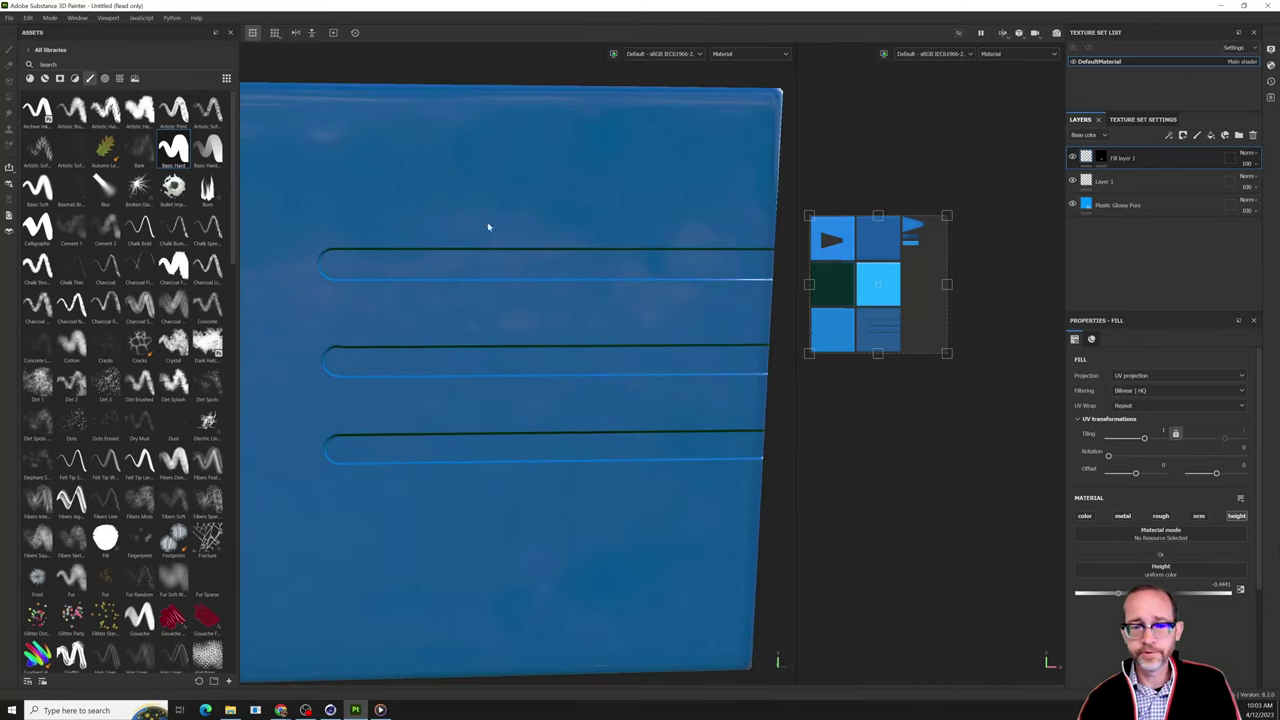
{"action": "scroll", "coordinate": [529, 394], "scroll_direction": "down", "scroll_amount": 5}
{"action": "left_click_drag", "start_coordinate": [529, 394], "coordinate": [563, 346], "text": "alt"}
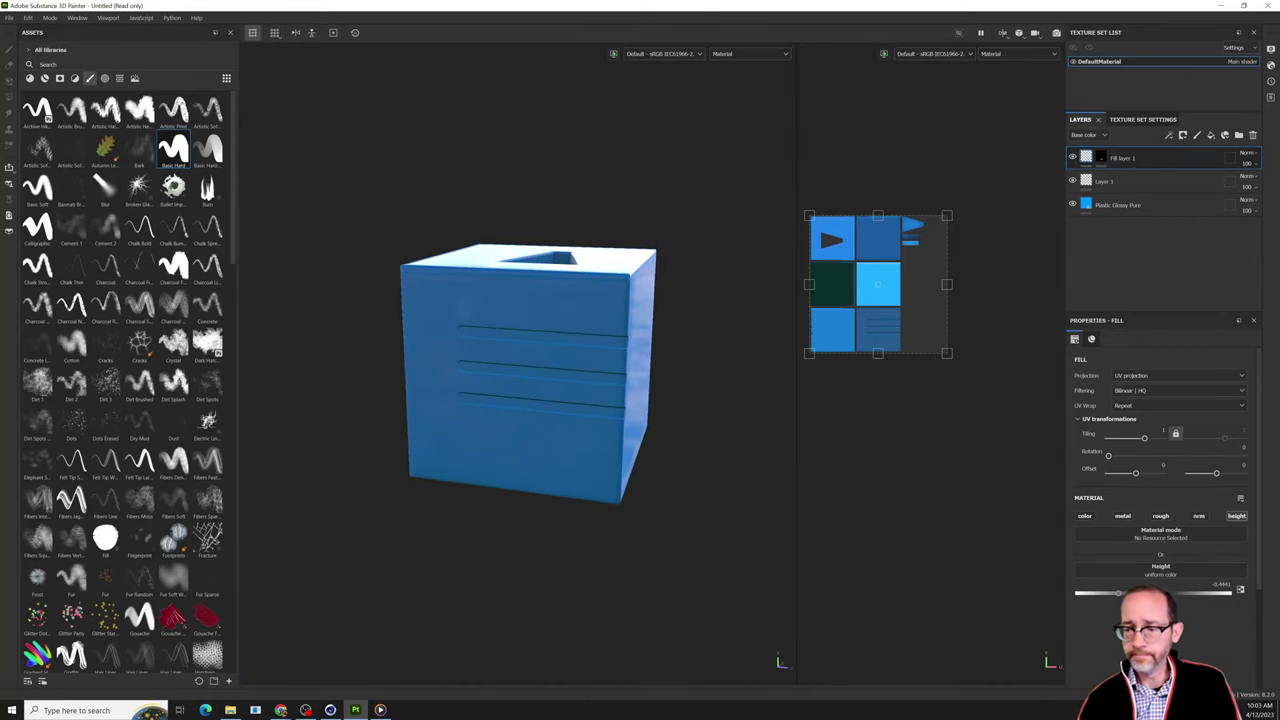
Turn on the fill layer's color channel to give the three grooves a grey base color.
{"action": "left_click", "coordinate": [1095, 516]}
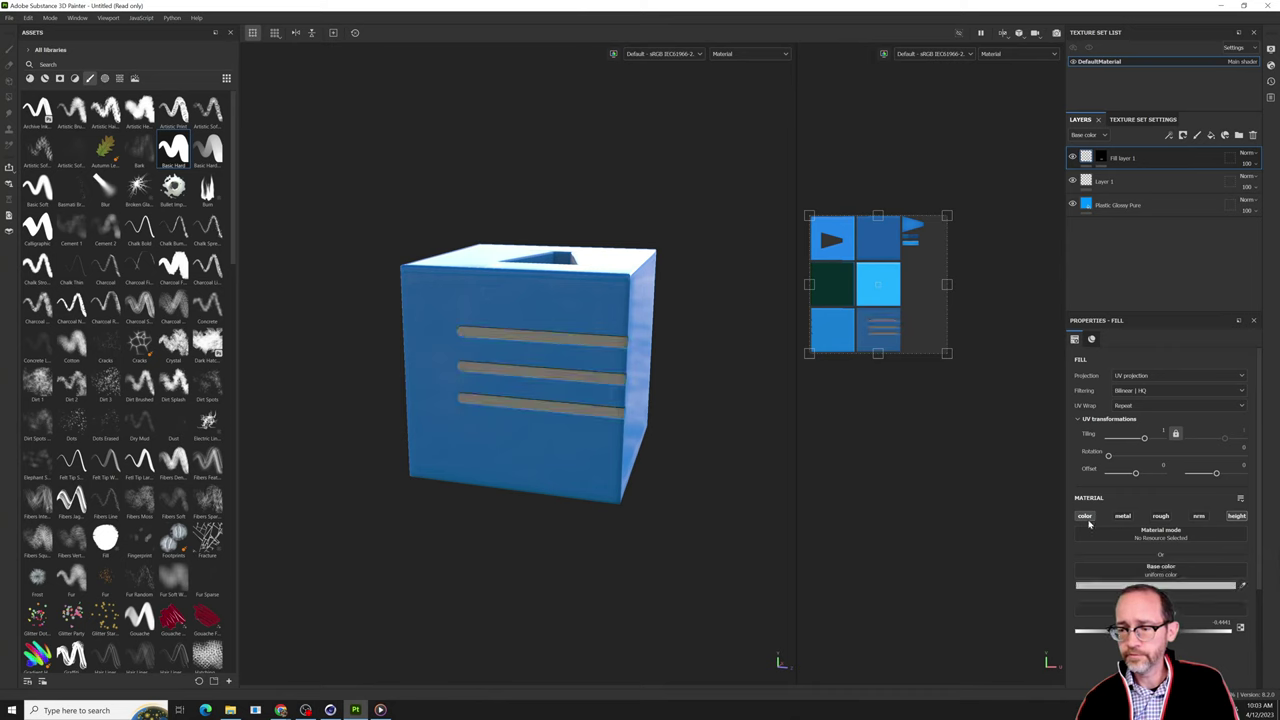
{"action": "scroll", "coordinate": [605, 436], "scroll_direction": "up", "scroll_amount": 4}
{"action": "left_click_drag", "start_coordinate": [606, 411], "coordinate": [728, 329], "text": "alt"}
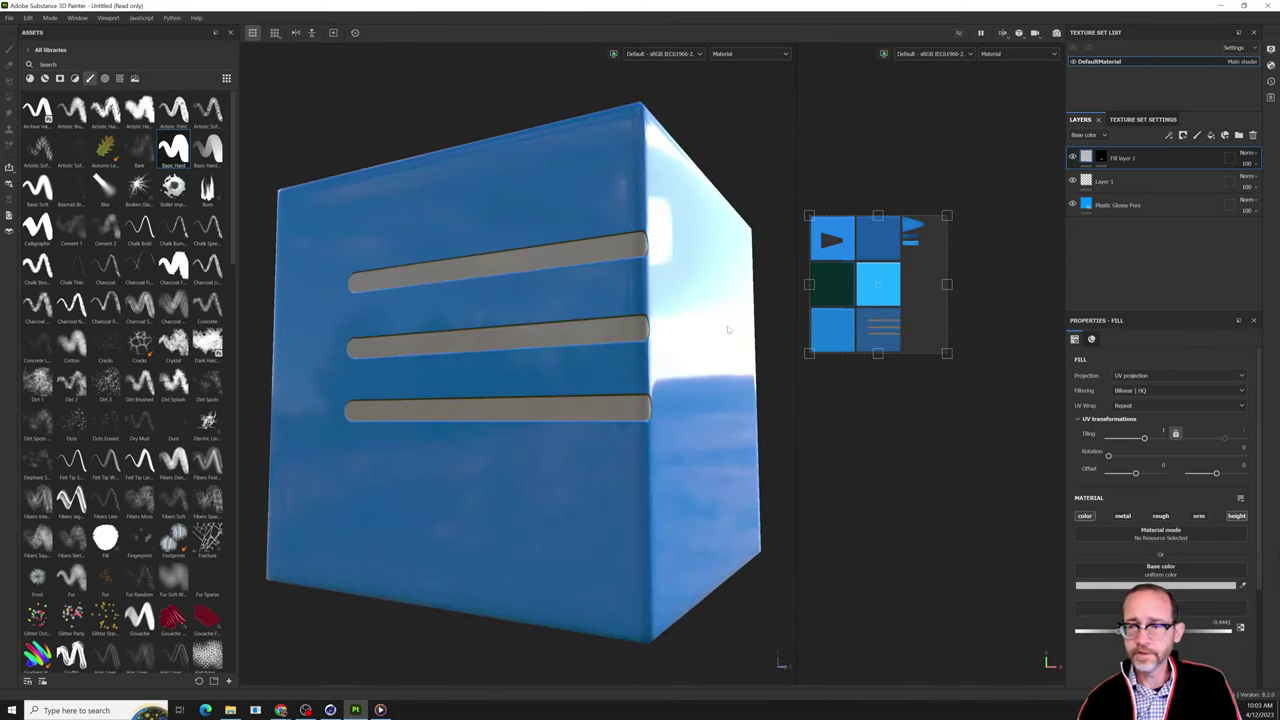
Enable the metal channel on the top fill layer that colours the three slots.
{"action": "left_click", "coordinate": [1122, 516]}
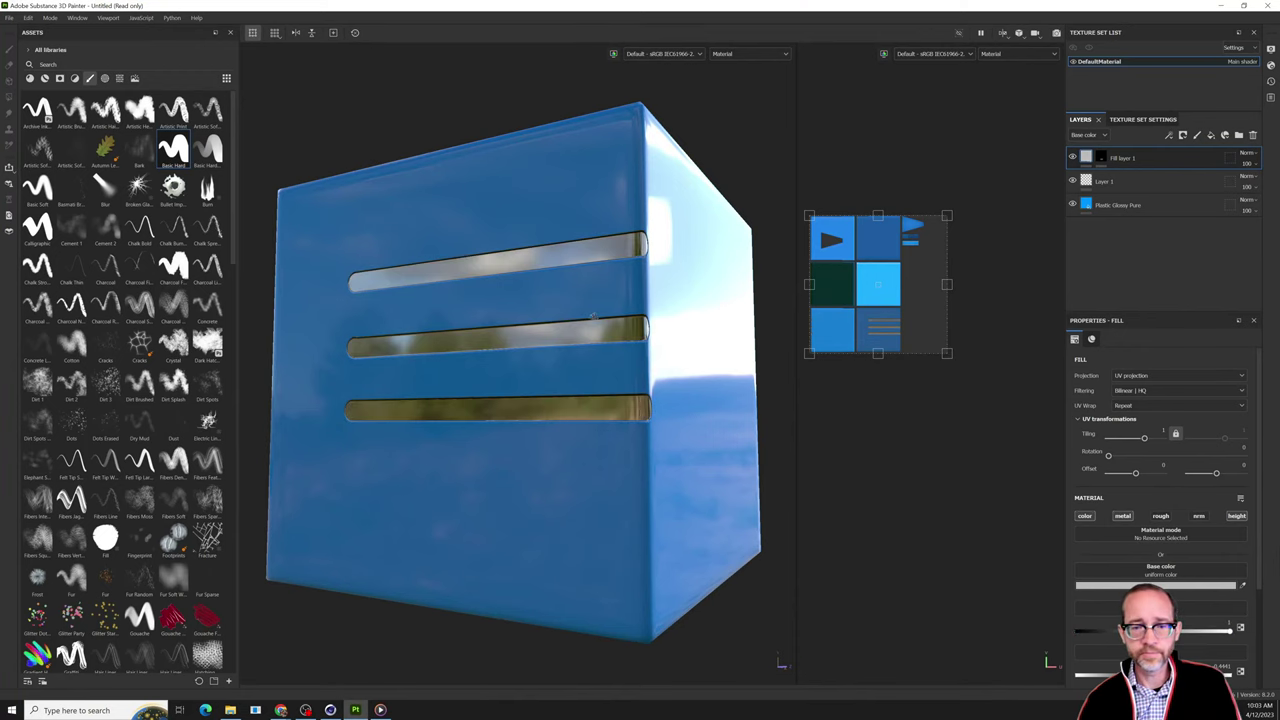
{"action": "left_click_drag", "start_coordinate": [592, 314], "coordinate": [612, 410], "text": "alt"}
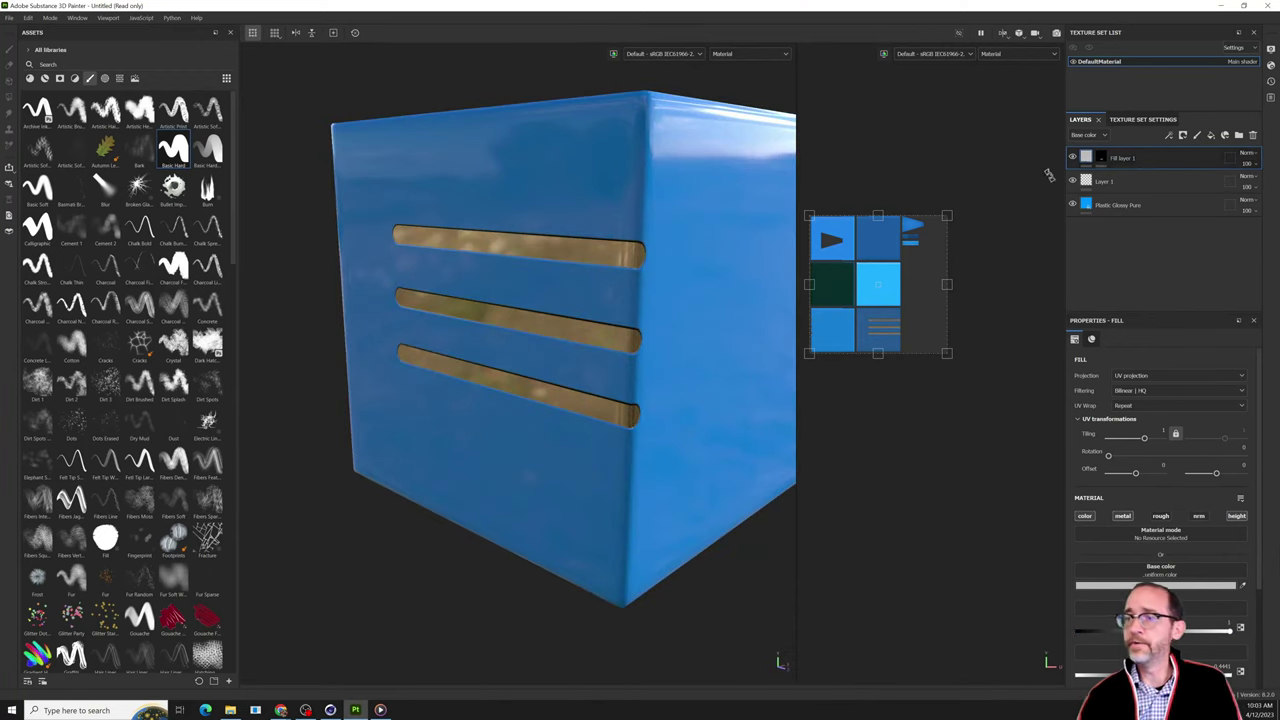
On the fill layer's mask, set the brush size to 3.24 and paint two thin straight lines between the three slots, running off the edge.
{"action": "left_click", "coordinate": [1101, 157]}
{"action": "left_click_drag", "start_coordinate": [510, 220], "coordinate": [610, 260], "text": "alt"}
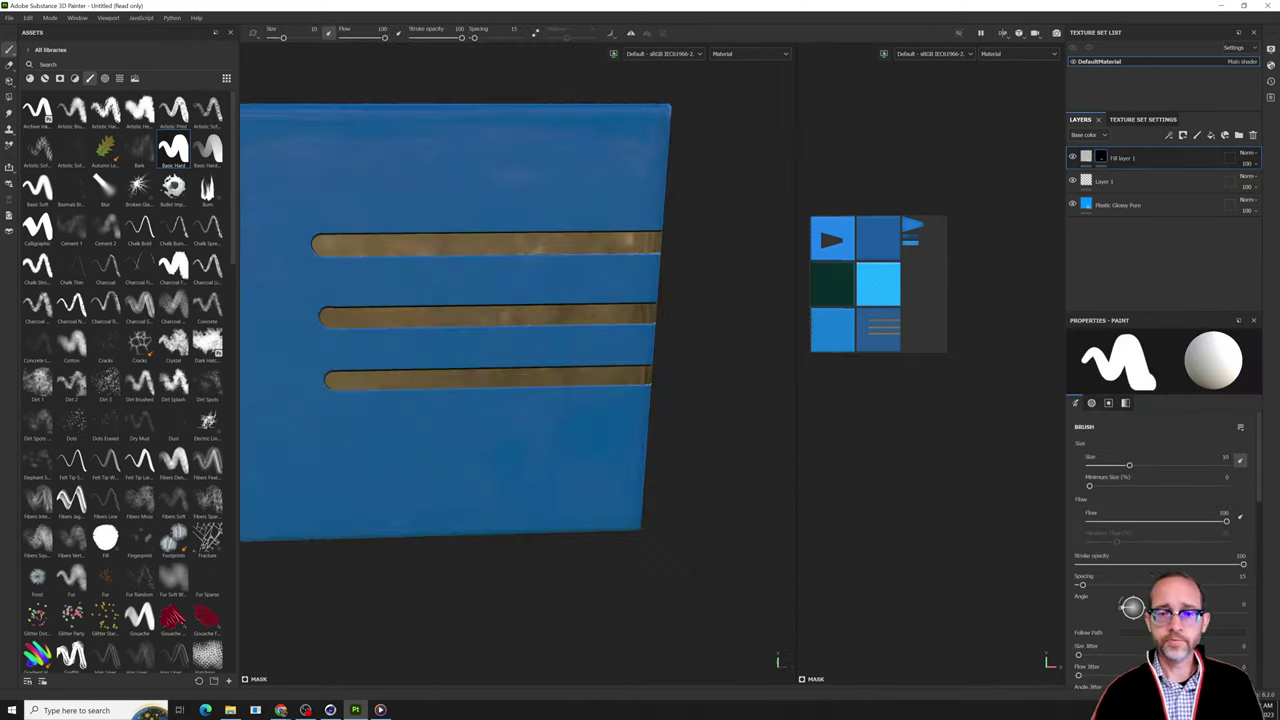
{"action": "scroll", "coordinate": [620, 325], "scroll_direction": "down", "scroll_amount": 3}
{"action": "scroll", "coordinate": [620, 325], "scroll_direction": "up", "scroll_amount": 4}
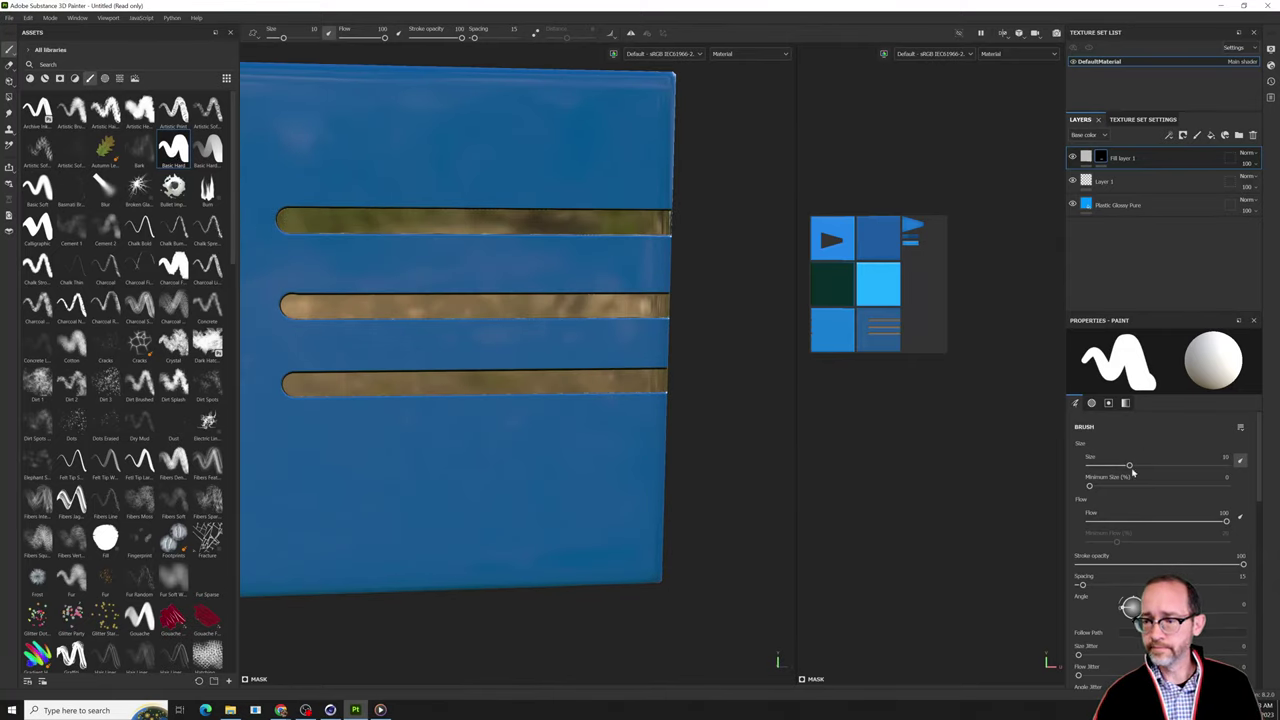
{"action": "left_click_drag", "start_coordinate": [1120, 467], "coordinate": [1110, 466]}
{"action": "mouse_move", "coordinate": [600, 370]}
{"action": "left_mouse_down", "text": "alt+shift"}
{"action": "mouse_move", "coordinate": [579, 355]}
{"action": "mouse_move", "coordinate": [645, 457]}
{"action": "left_mouse_up", "text": "alt+shift"}
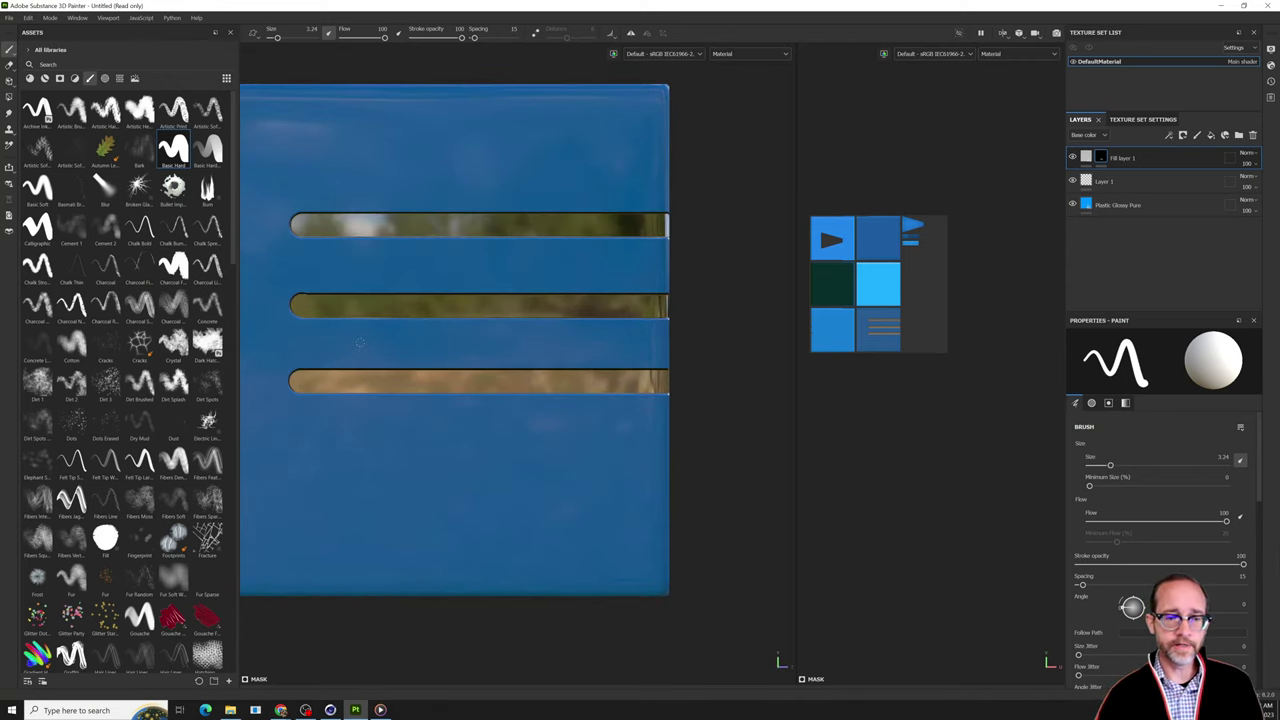
{"action": "left_click", "coordinate": [693, 340], "text": "shift"}
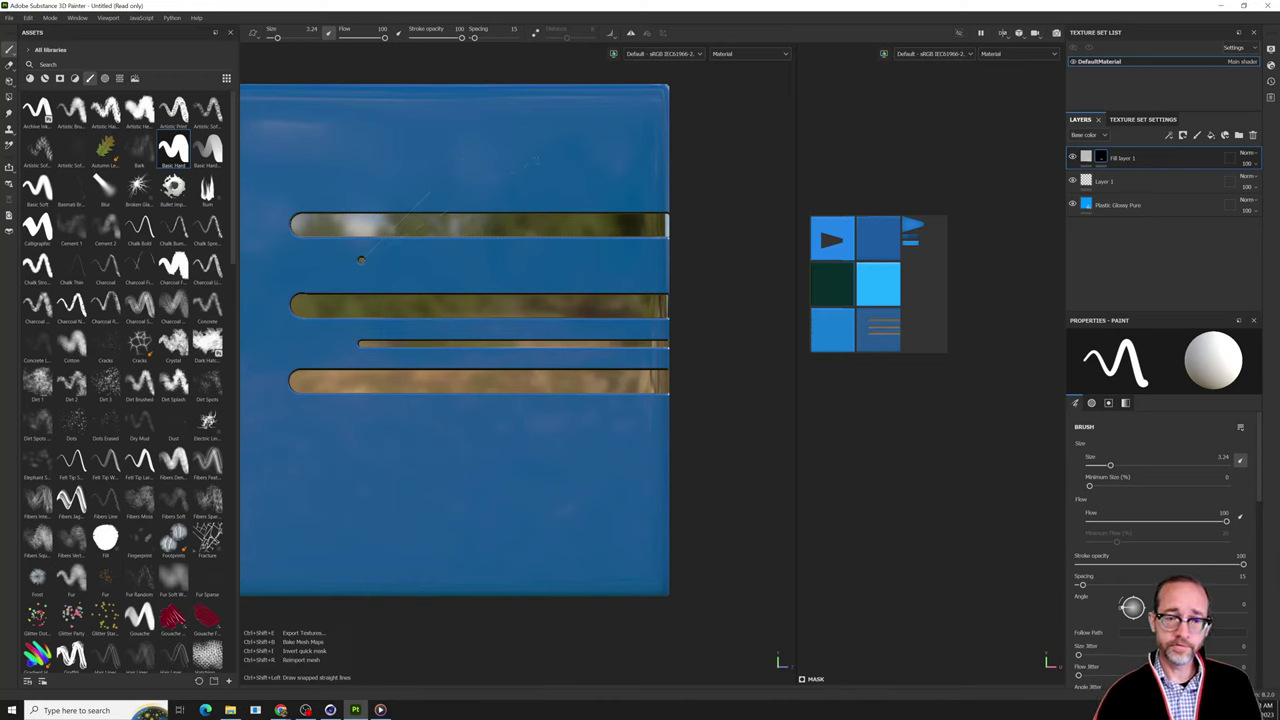
{"action": "left_click", "coordinate": [362, 260], "text": "shift"}
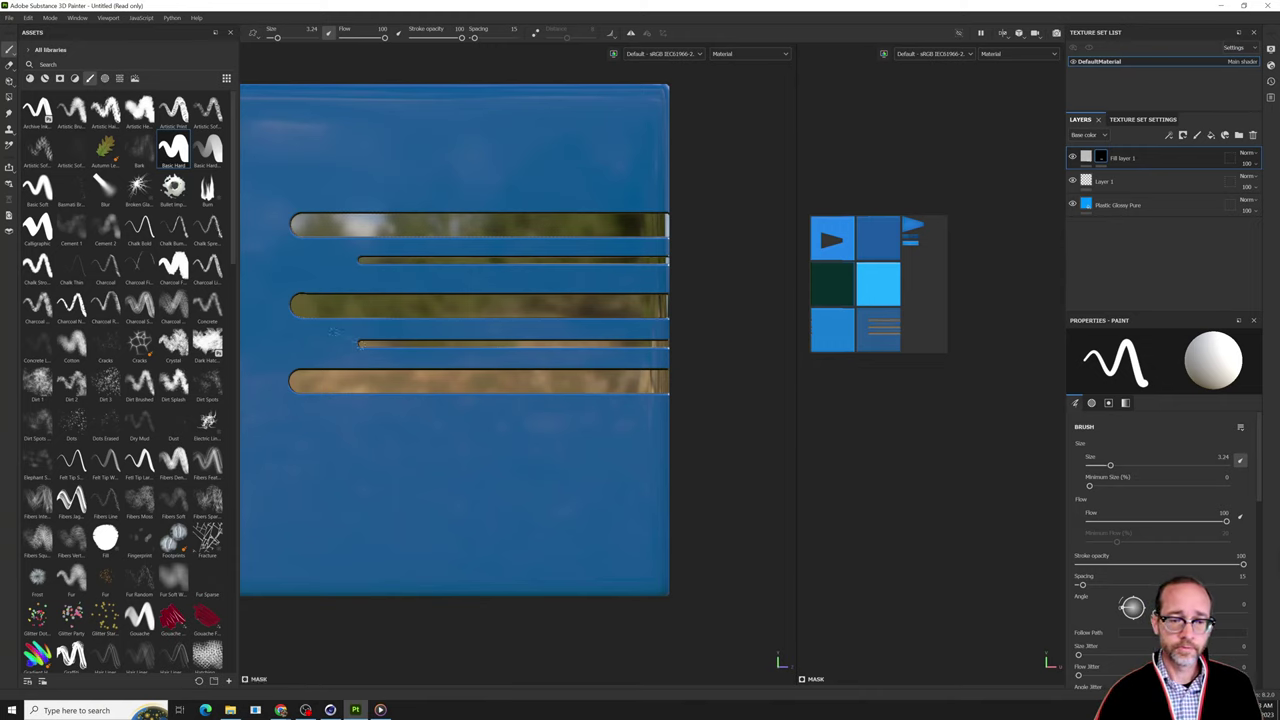
Extend the lower thin line on the mask with snapped straight segments, looping around the lowest slot, down and back off the cube's edge.
{"action": "key", "text": "ctrl+shift"}
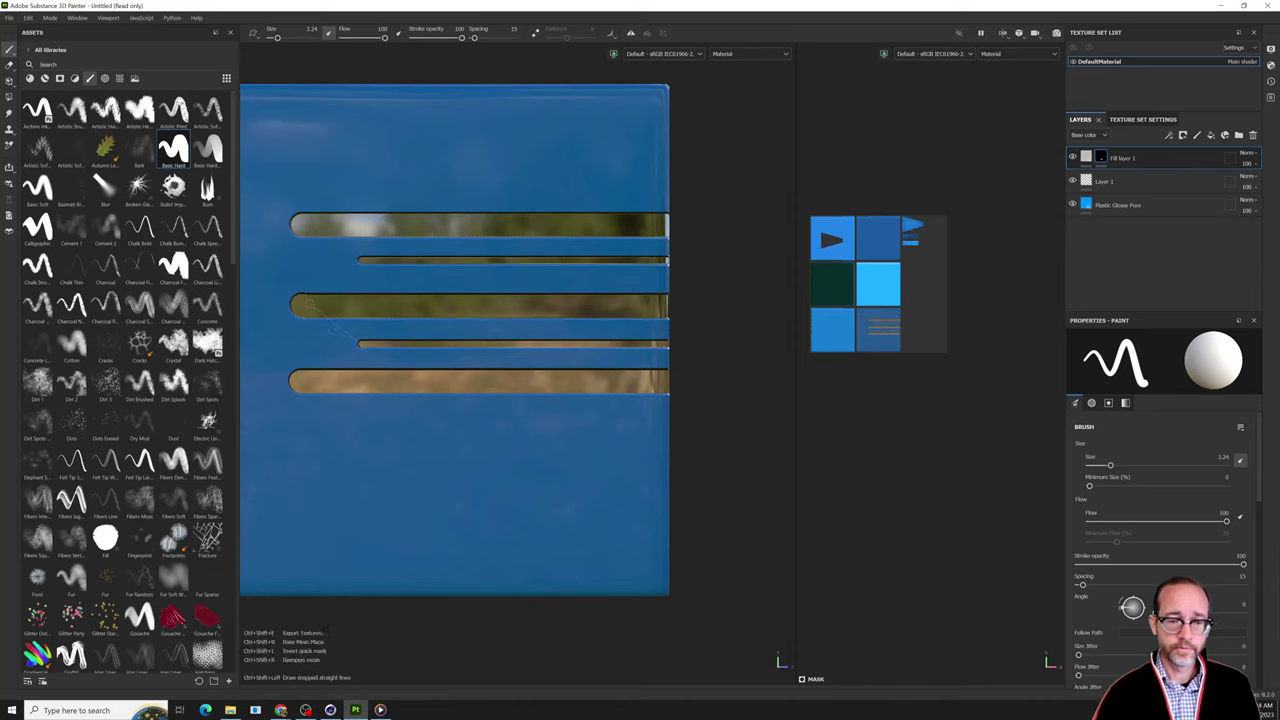
{"action": "left_click", "coordinate": [333, 328], "text": "ctrl+shift"}
{"action": "left_click", "coordinate": [267, 327], "text": "ctrl+shift"}
{"action": "left_click", "coordinate": [268, 428], "text": "ctrl+shift"}
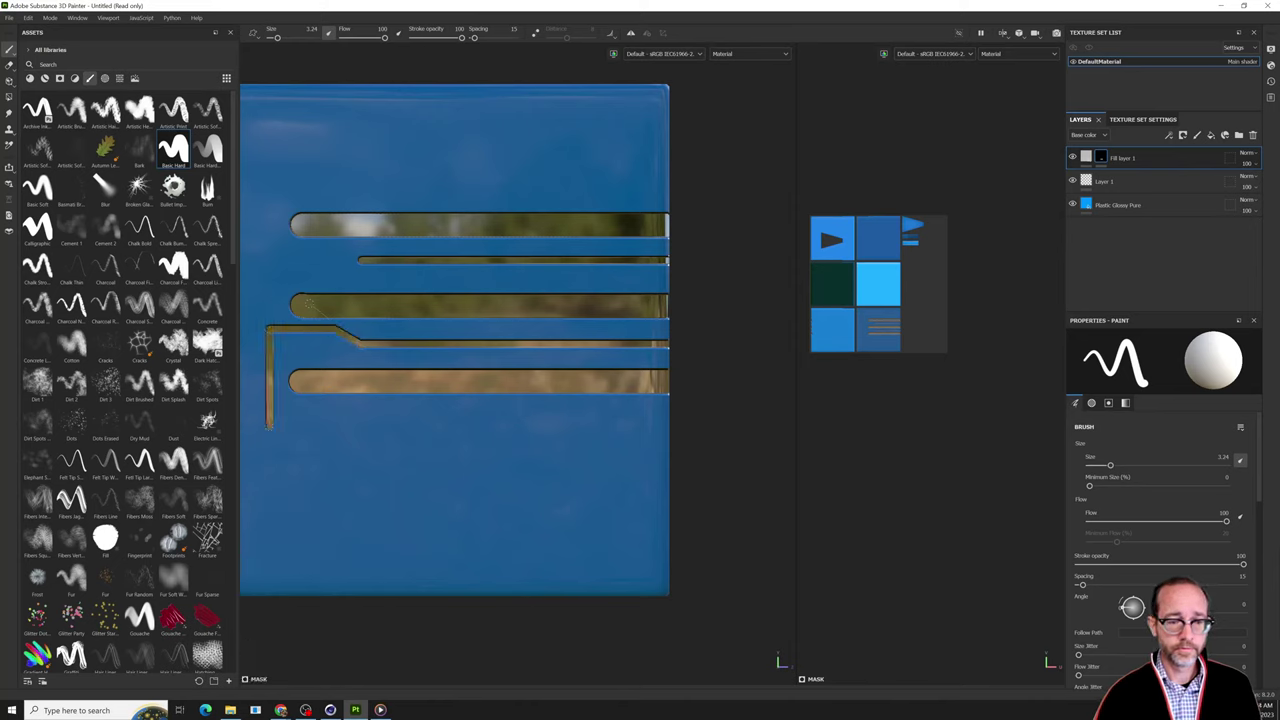
{"action": "left_click", "coordinate": [340, 425], "text": "ctrl+shift"}
{"action": "left_click", "coordinate": [374, 462], "text": "ctrl+shift"}
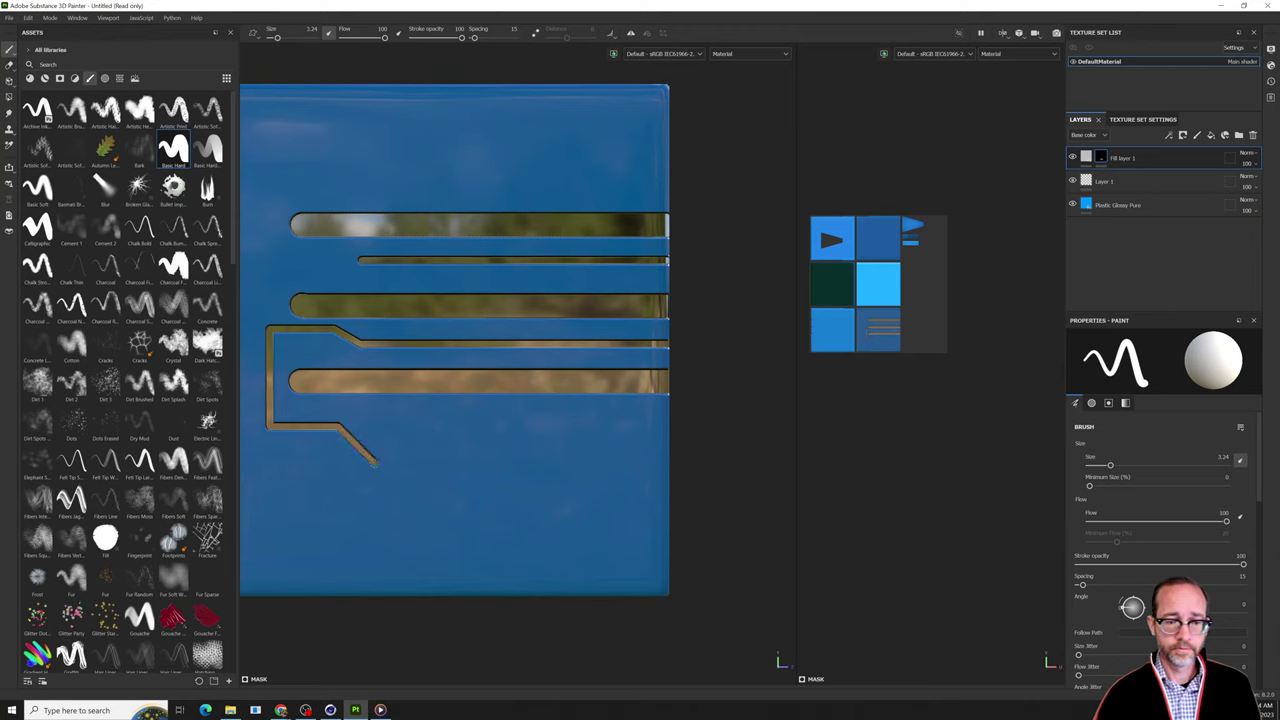
{"action": "left_click", "coordinate": [375, 545], "text": "ctrl+shift"}
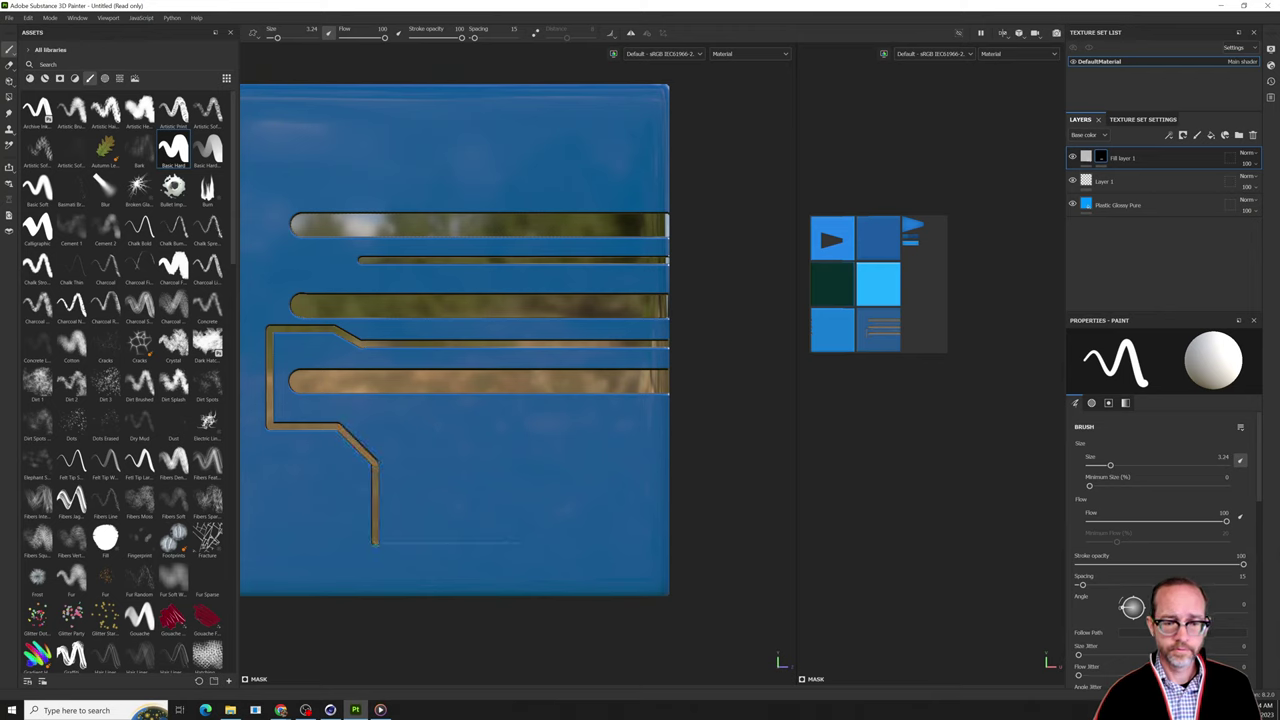
{"action": "left_click", "coordinate": [541, 545], "text": "ctrl+shift"}
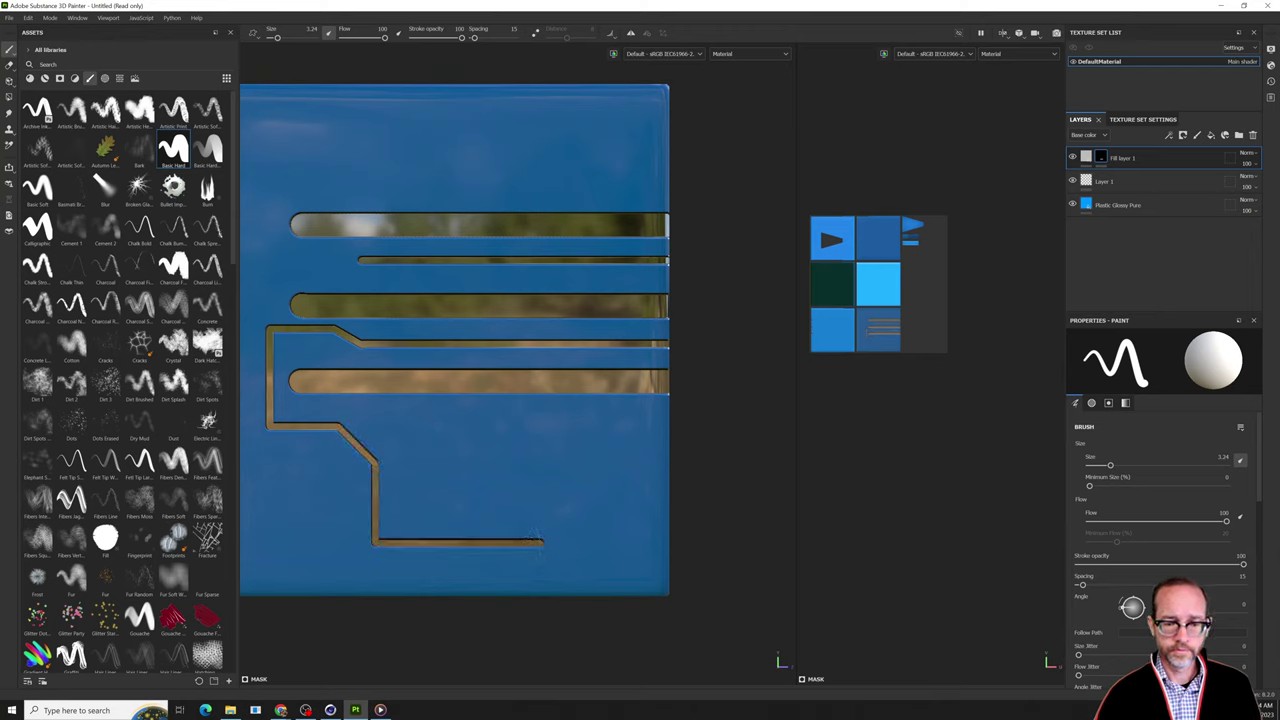
{"action": "left_click", "coordinate": [540, 518], "text": "ctrl+shift"}
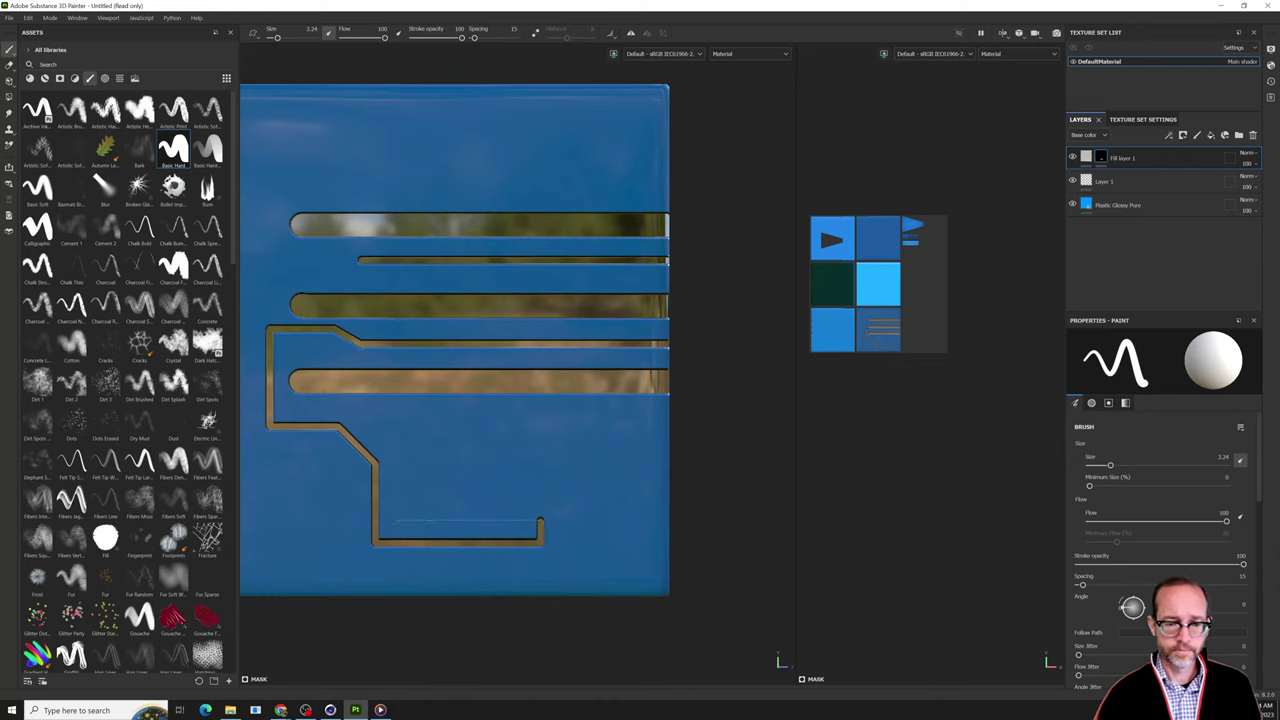
{"action": "left_click", "coordinate": [395, 520], "text": "ctrl+shift"}
{"action": "left_click", "coordinate": [396, 410], "text": "ctrl+shift"}
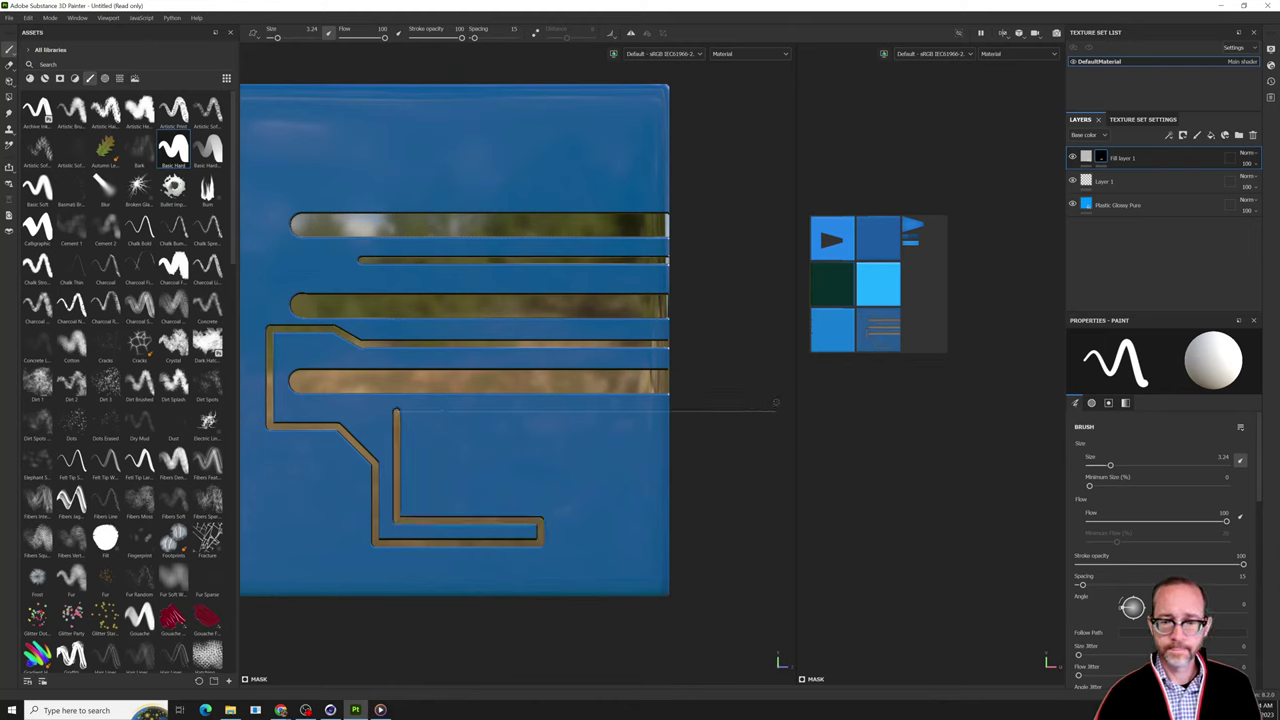
{"action": "left_click", "coordinate": [726, 410], "text": "ctrl+shift"}
Select the fill layer's material content and add an Emissive channel to the texture set.
{"action": "left_click_drag", "start_coordinate": [789, 466], "coordinate": [697, 368], "text": "alt"}
{"action": "left_click", "coordinate": [1100, 166]}
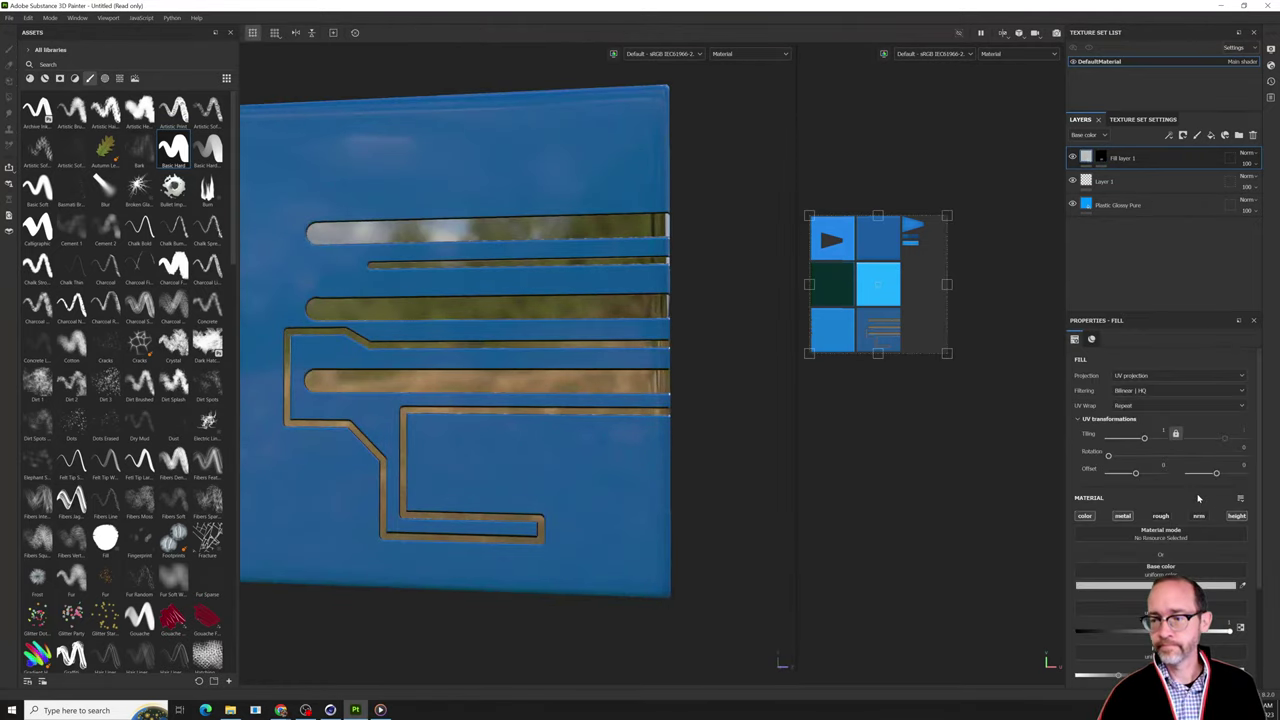
{"action": "left_click_drag", "start_coordinate": [866, 450], "coordinate": [480, 345], "text": "alt"}
{"action": "scroll", "coordinate": [472, 348], "scroll_direction": "down", "scroll_amount": 2}
{"action": "scroll", "coordinate": [475, 348], "scroll_direction": "up", "scroll_amount": 2}
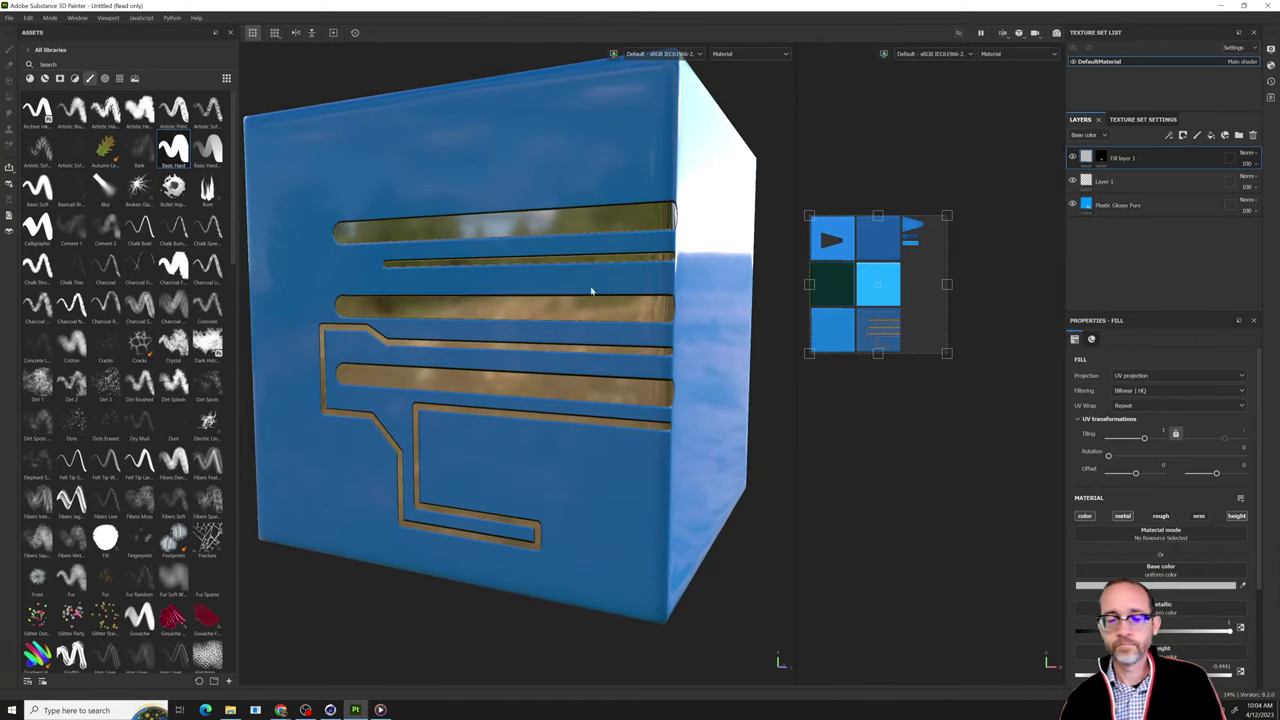
{"action": "left_click_drag", "start_coordinate": [591, 289], "coordinate": [614, 394], "text": "alt"}
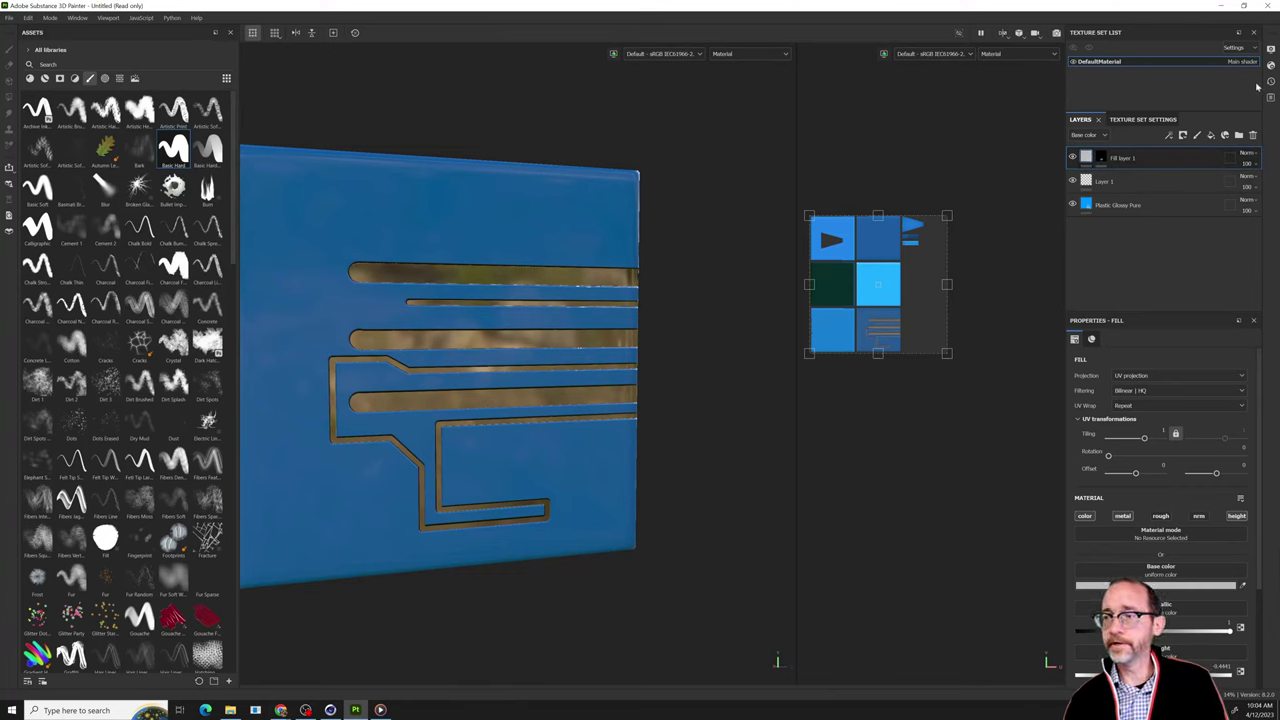
{"action": "left_click", "coordinate": [1143, 119]}
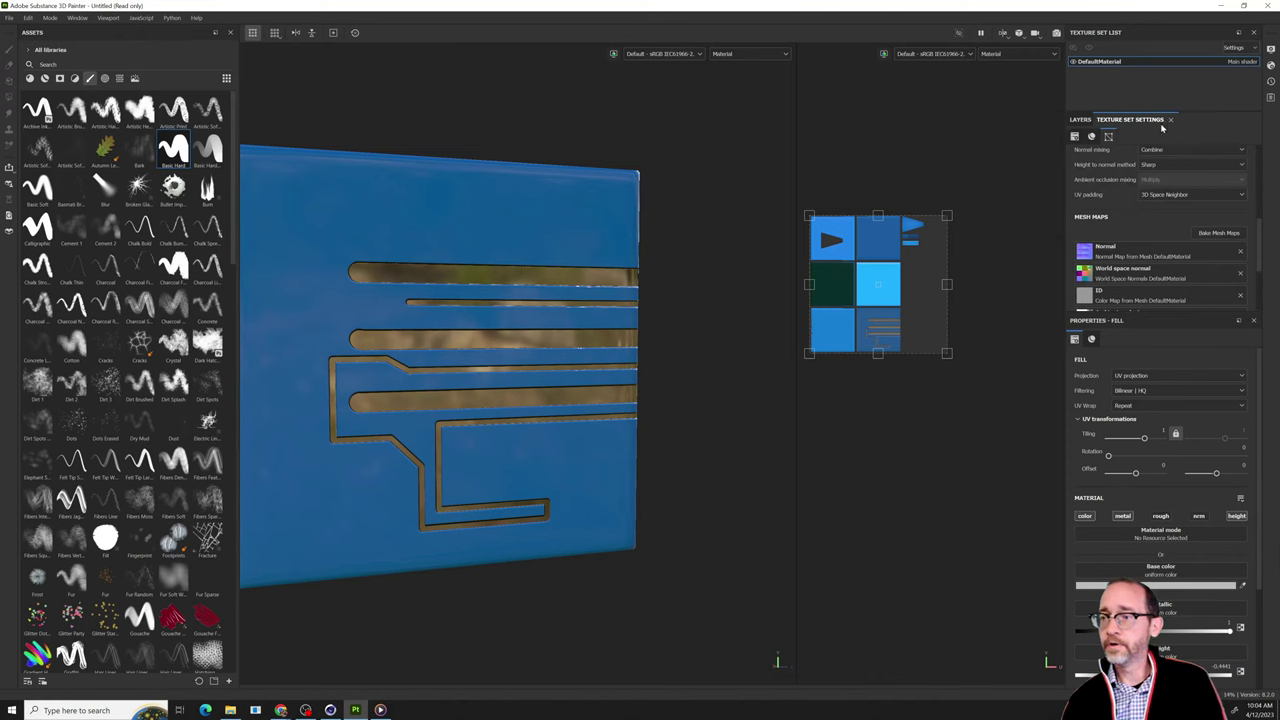
{"action": "scroll", "coordinate": [1203, 266], "scroll_direction": "up", "scroll_amount": 5}
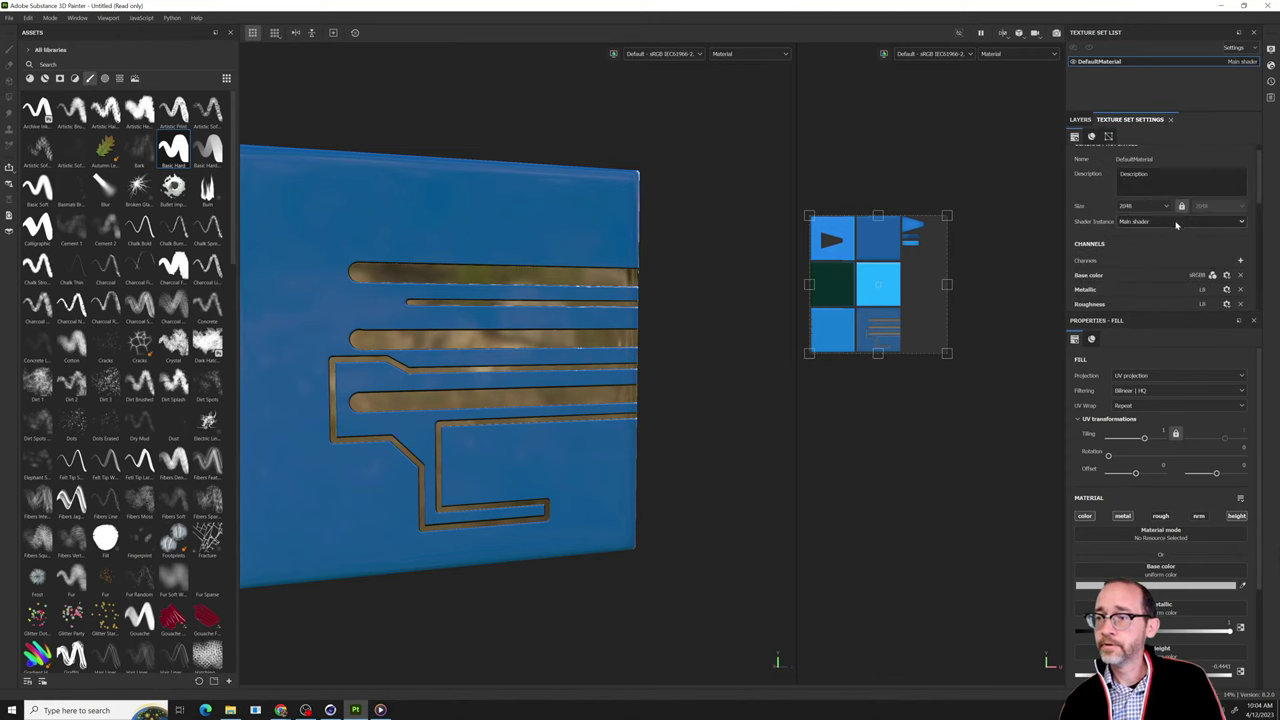
{"action": "left_click", "coordinate": [1240, 231]}
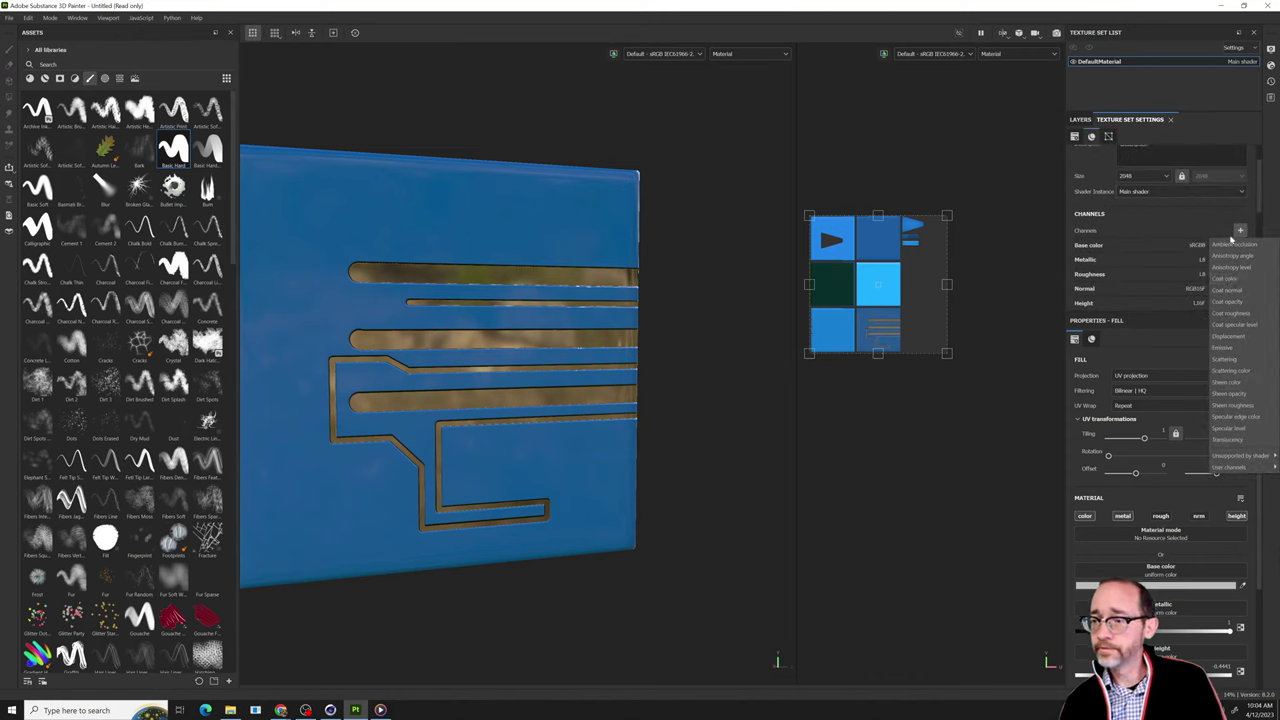
{"action": "left_click", "coordinate": [1226, 347]}
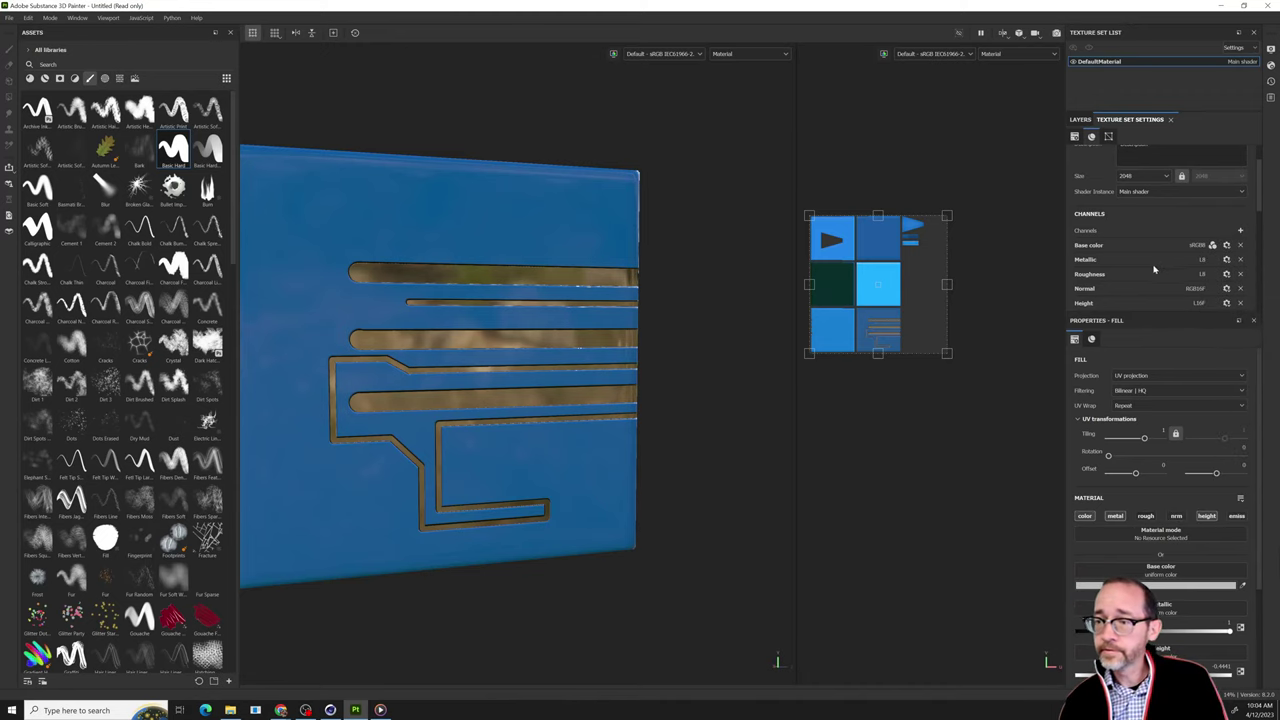
Disable the fill layer's metal and color channels, enable the emissive channel, and set the height to 0.5911.
{"action": "left_click", "coordinate": [1115, 516]}
{"action": "left_click", "coordinate": [1084, 516]}
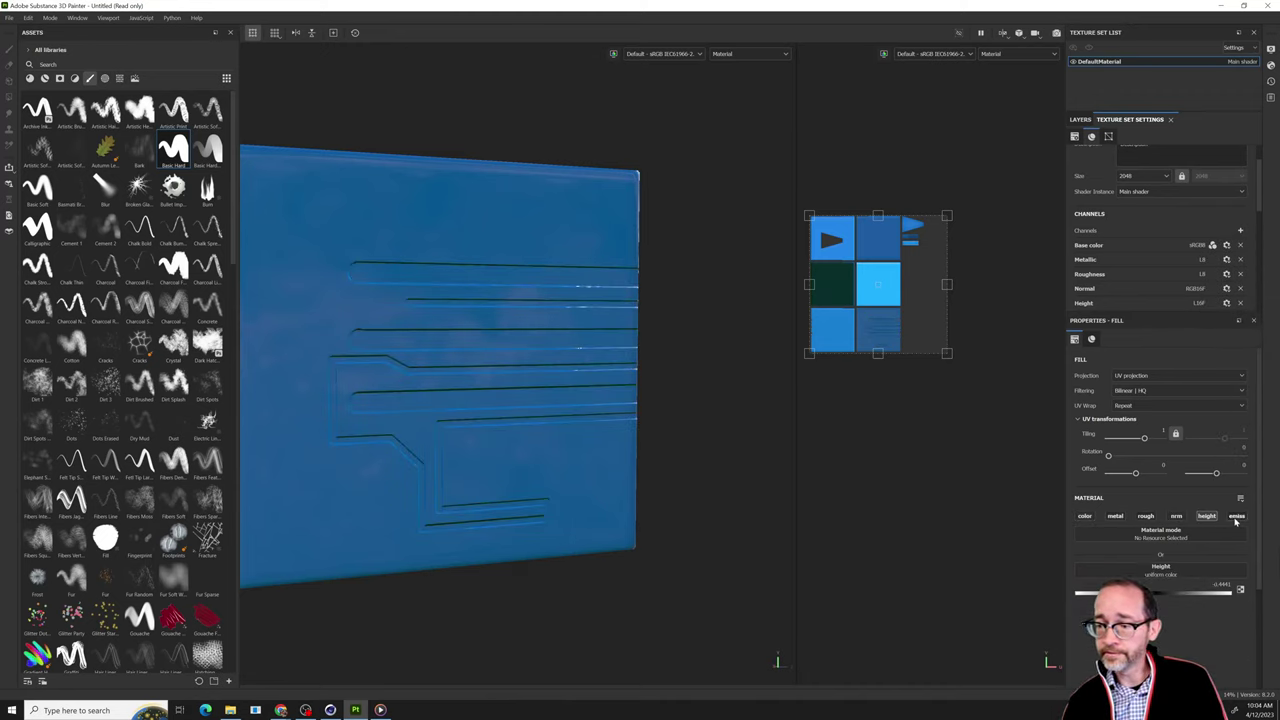
{"action": "left_click", "coordinate": [1236, 516]}
{"action": "left_click_drag", "start_coordinate": [1119, 594], "coordinate": [1197, 594]}
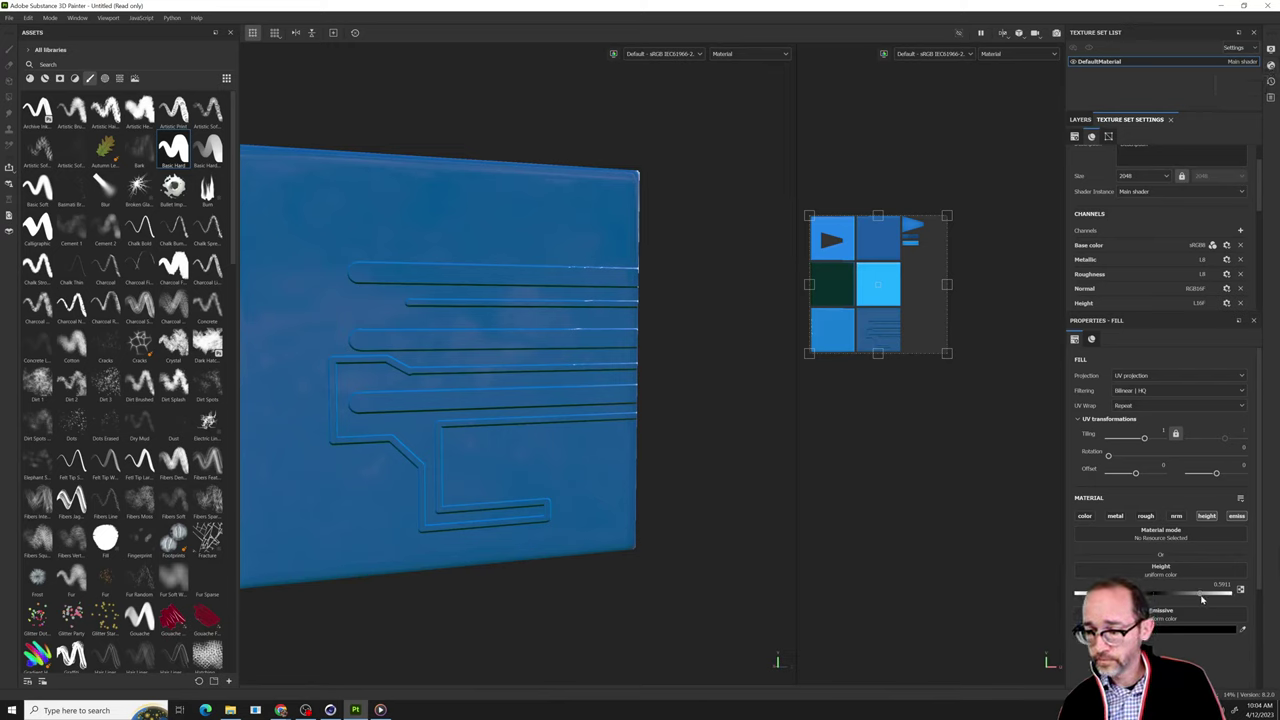
Set the fill layer's emissive color to white, FFFFFF.
{"action": "left_click", "coordinate": [1180, 629]}
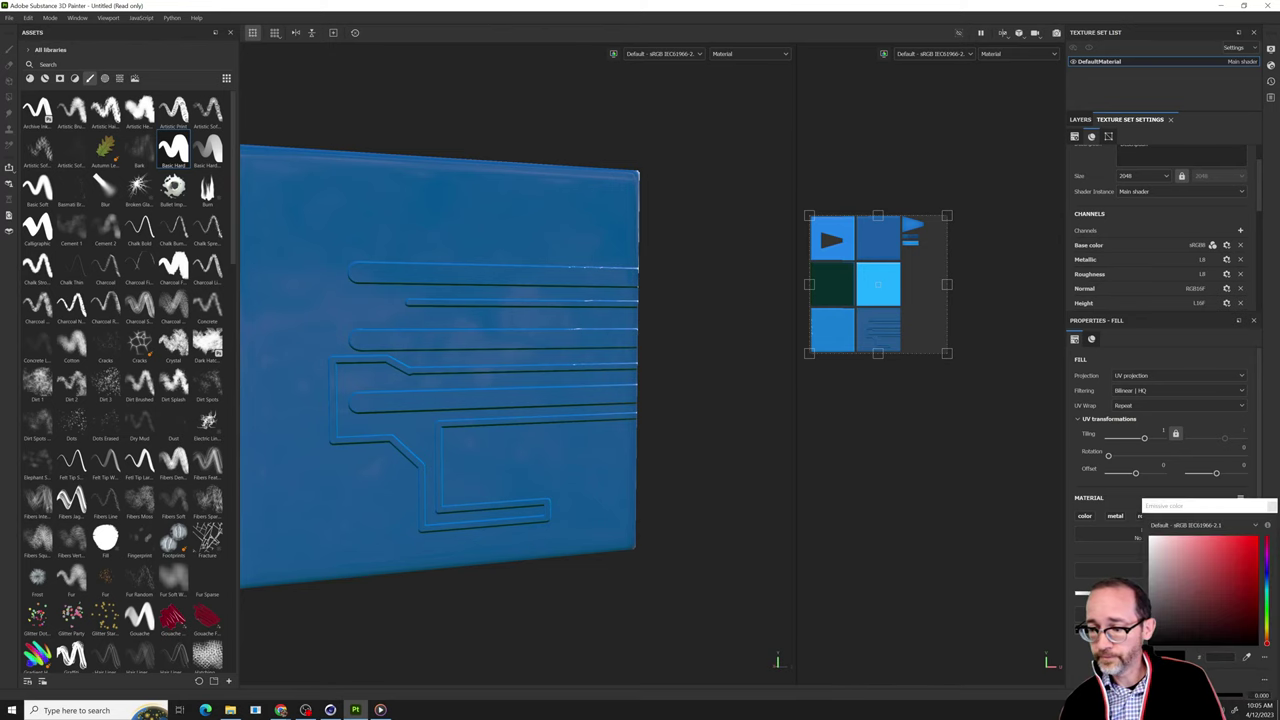
{"action": "left_click_drag", "start_coordinate": [1180, 590], "coordinate": [1140, 537]}
{"action": "left_click", "coordinate": [1138, 538]}
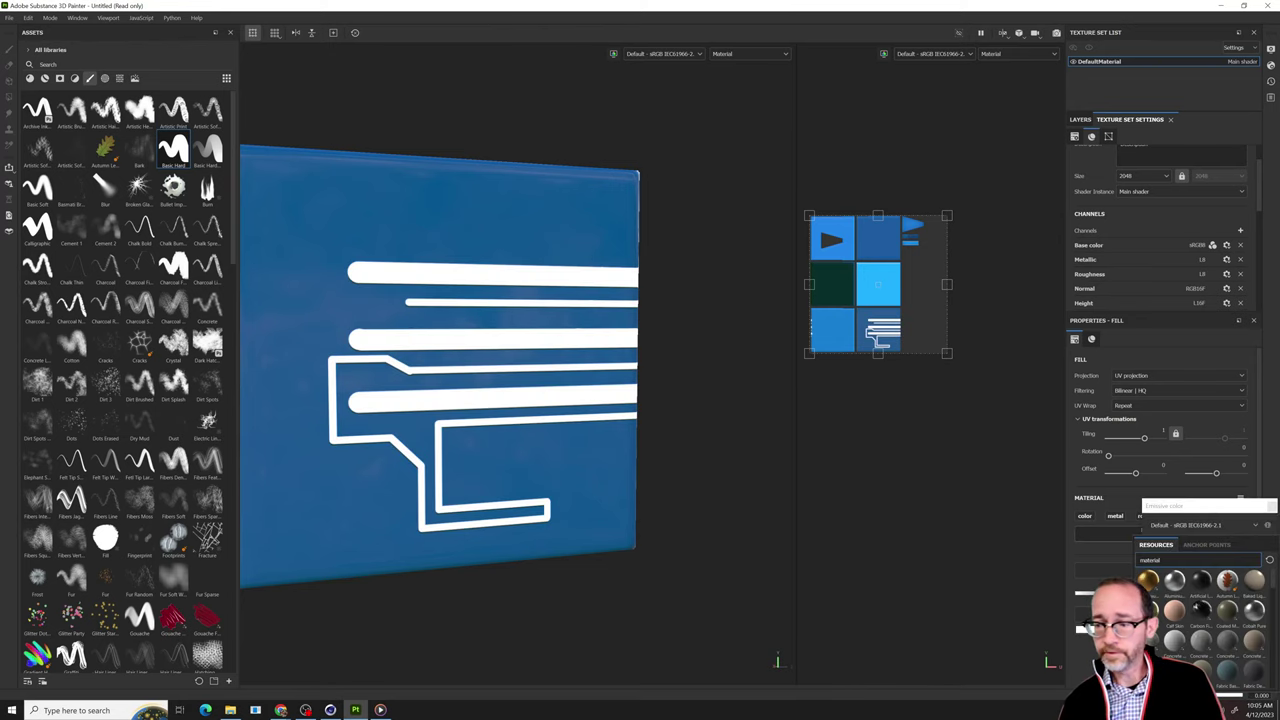
{"action": "left_click", "coordinate": [1269, 510]}
Look through the camera and viewport display settings for the option that makes the emissive lines glow.
{"action": "left_click_drag", "start_coordinate": [620, 400], "coordinate": [510, 390], "text": "alt"}
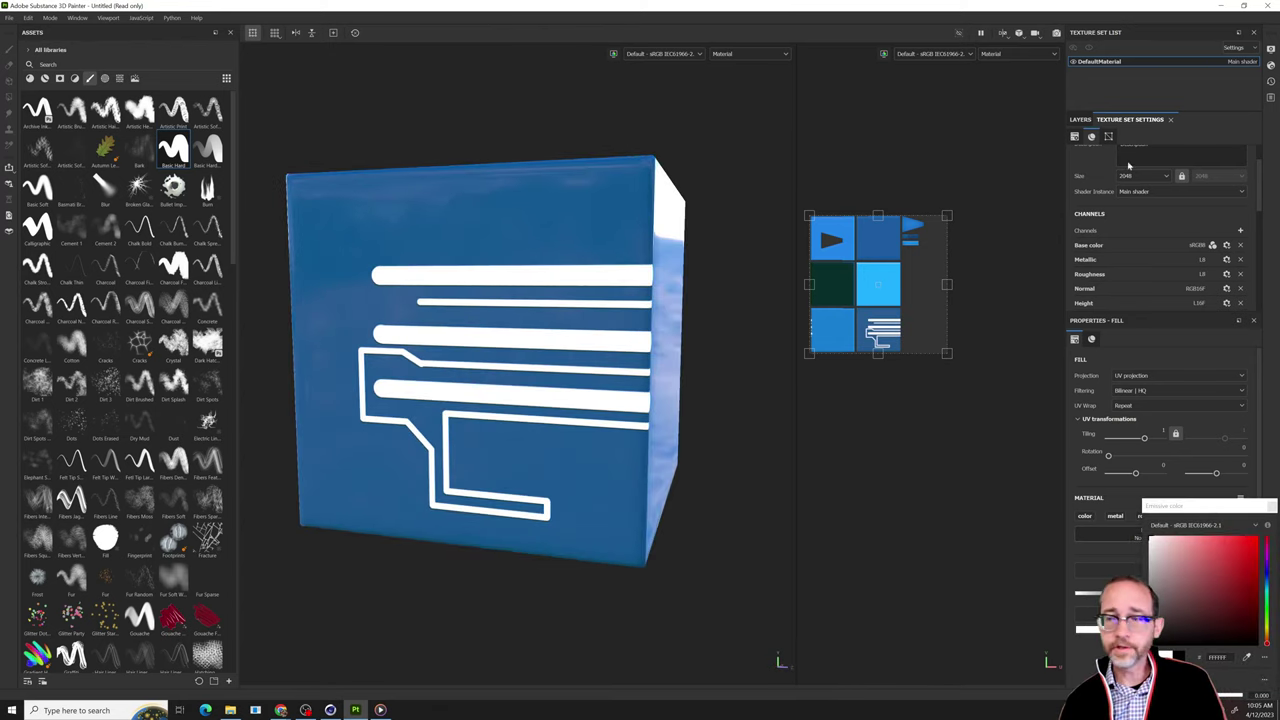
{"action": "left_click", "coordinate": [1271, 54]}
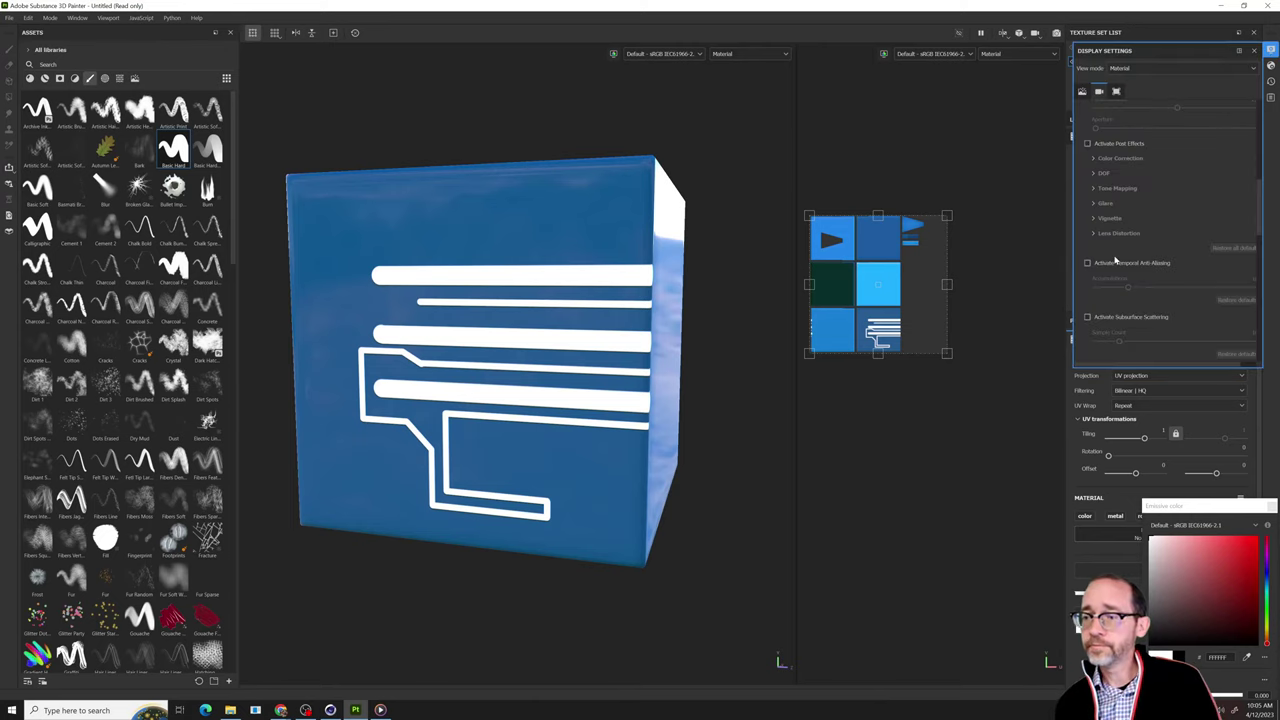
{"action": "scroll", "coordinate": [1115, 259], "scroll_direction": "down", "scroll_amount": 6}
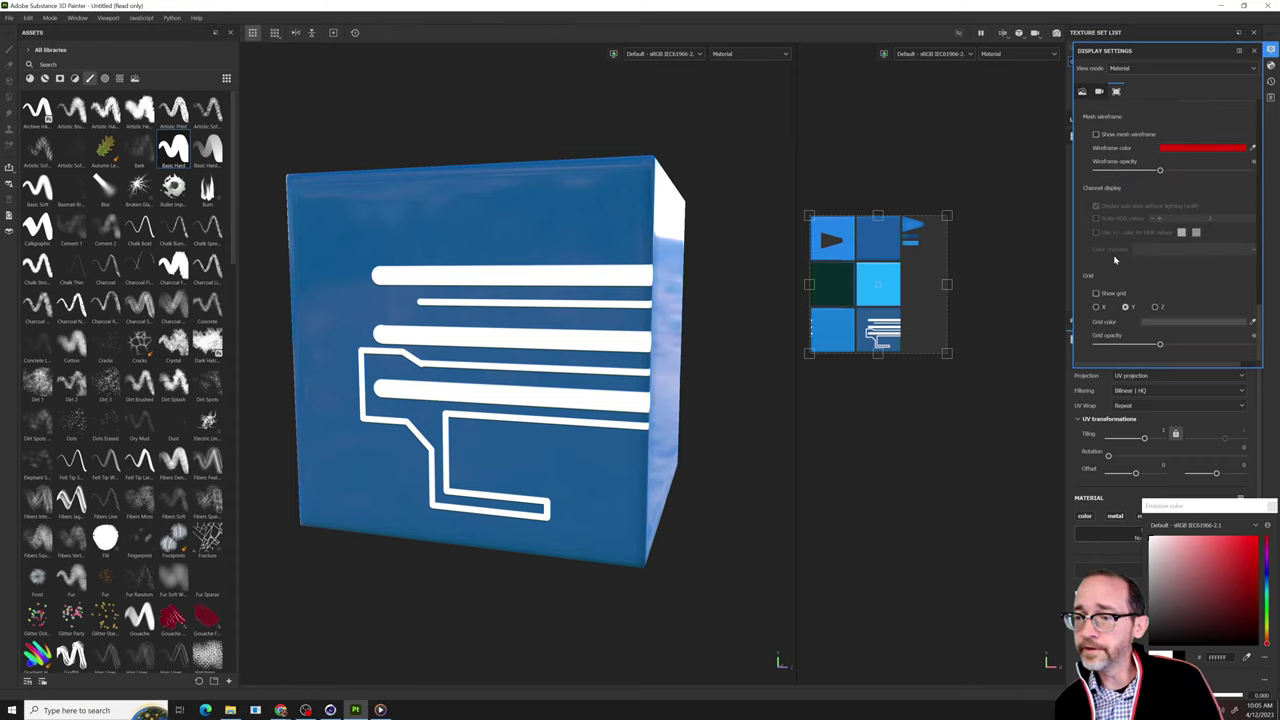
{"action": "left_click", "coordinate": [1271, 65]}
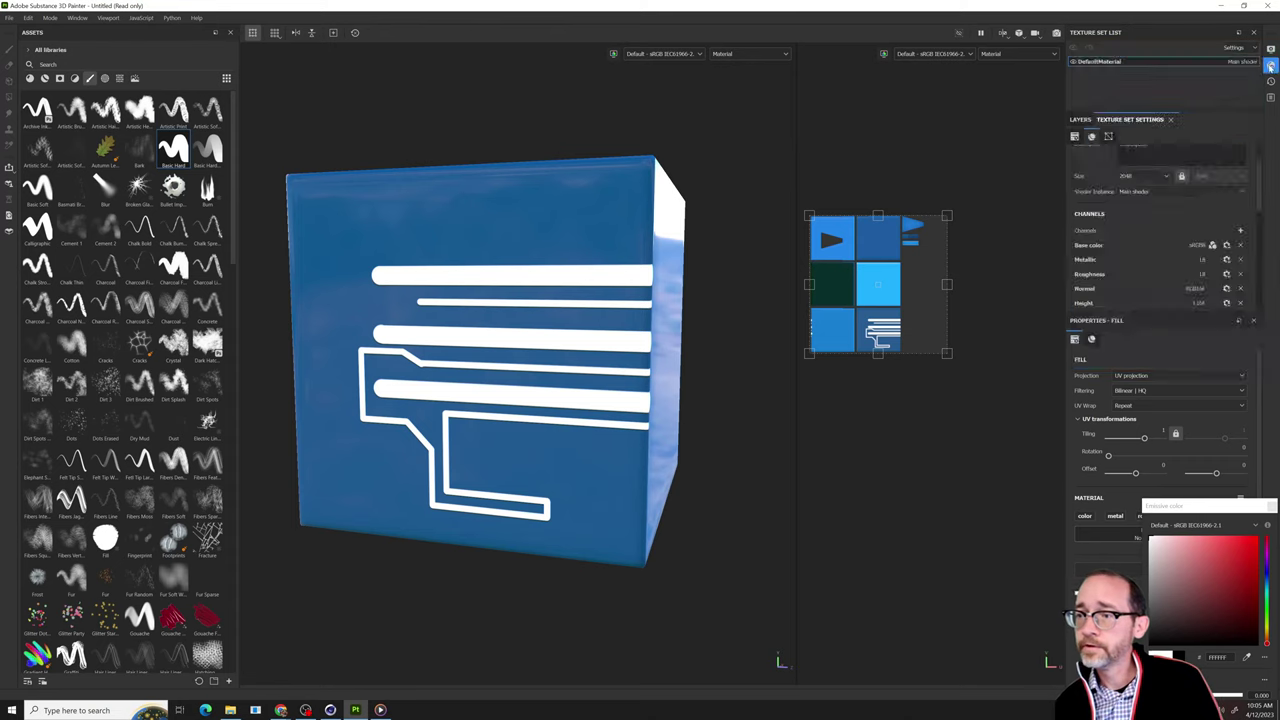
{"action": "left_click", "coordinate": [1270, 50]}
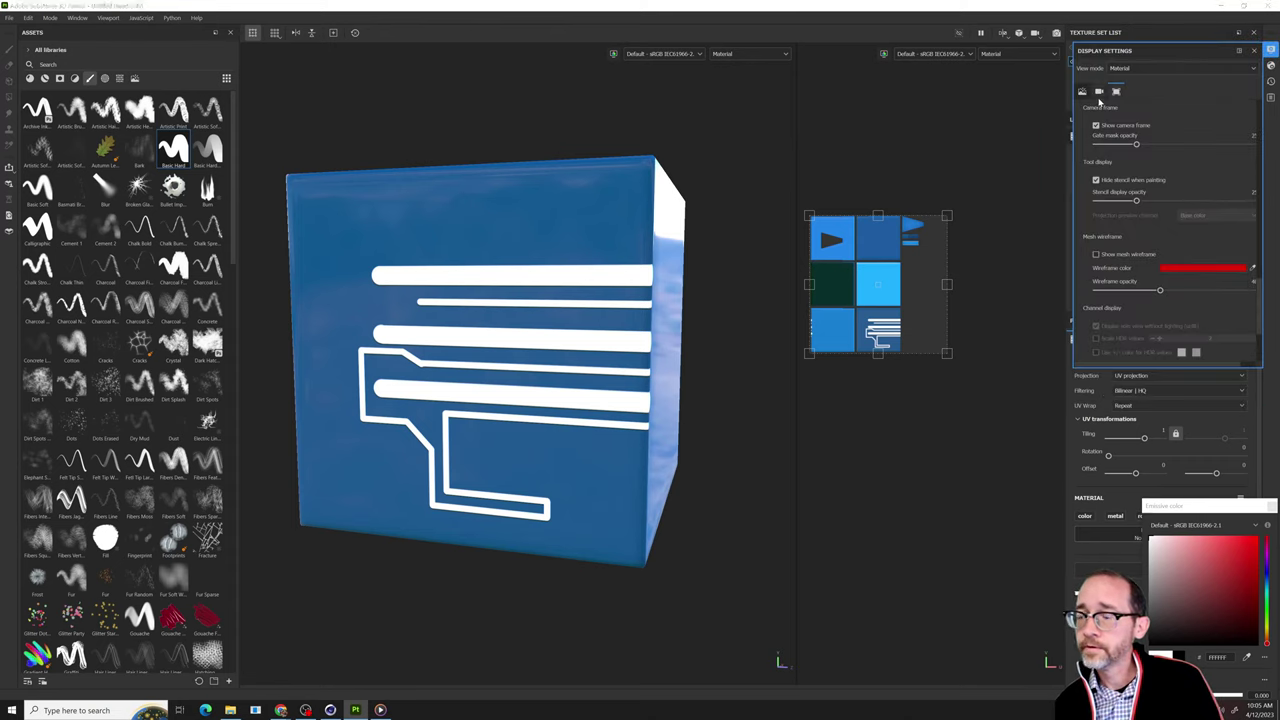
{"action": "left_click", "coordinate": [1099, 92]}
{"action": "scroll", "coordinate": [1090, 185], "scroll_direction": "down", "scroll_amount": 4}
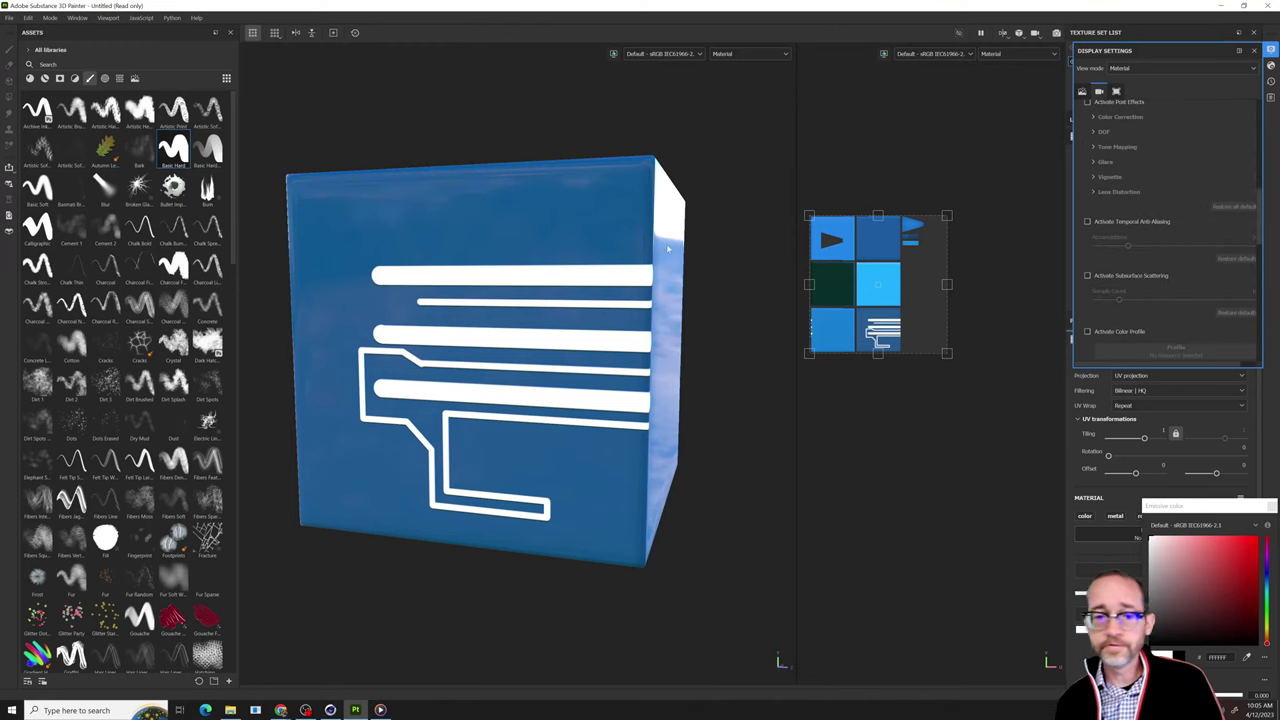
{"action": "mouse_move", "coordinate": [717, 261]}
{"action": "left_mouse_down", "text": "alt"}
{"action": "mouse_move", "coordinate": [669, 250]}
{"action": "mouse_move", "coordinate": [705, 252]}
{"action": "left_mouse_up", "text": "alt"}
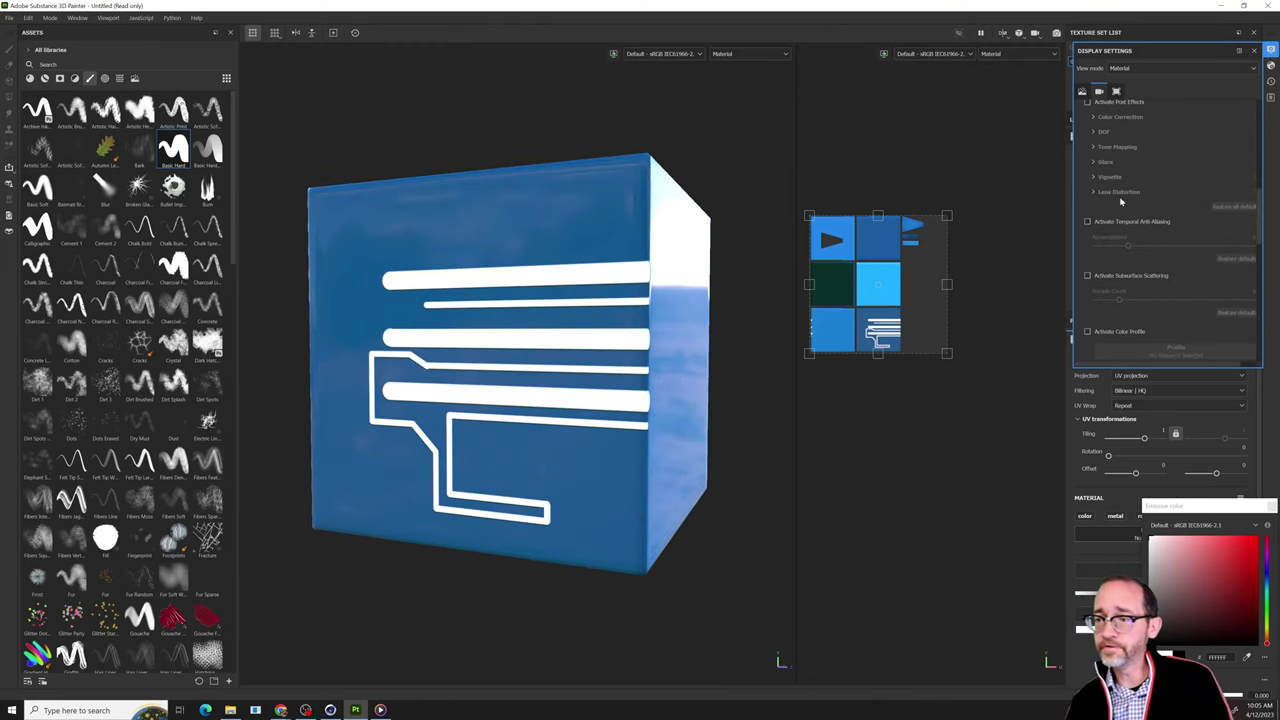
{"action": "scroll", "coordinate": [1121, 202], "scroll_direction": "down", "scroll_amount": 2}
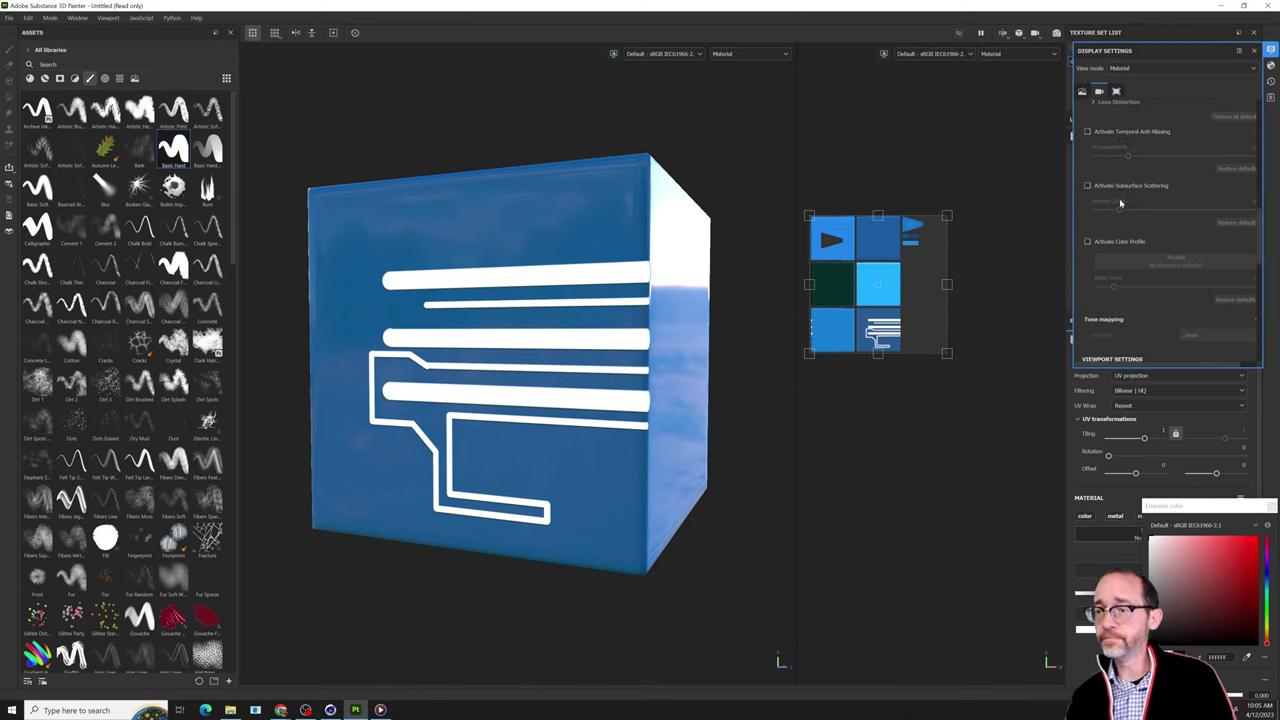
{"action": "scroll", "coordinate": [1121, 202], "scroll_direction": "down", "scroll_amount": 3}
{"action": "scroll", "coordinate": [1121, 208], "scroll_direction": "down", "scroll_amount": 6}
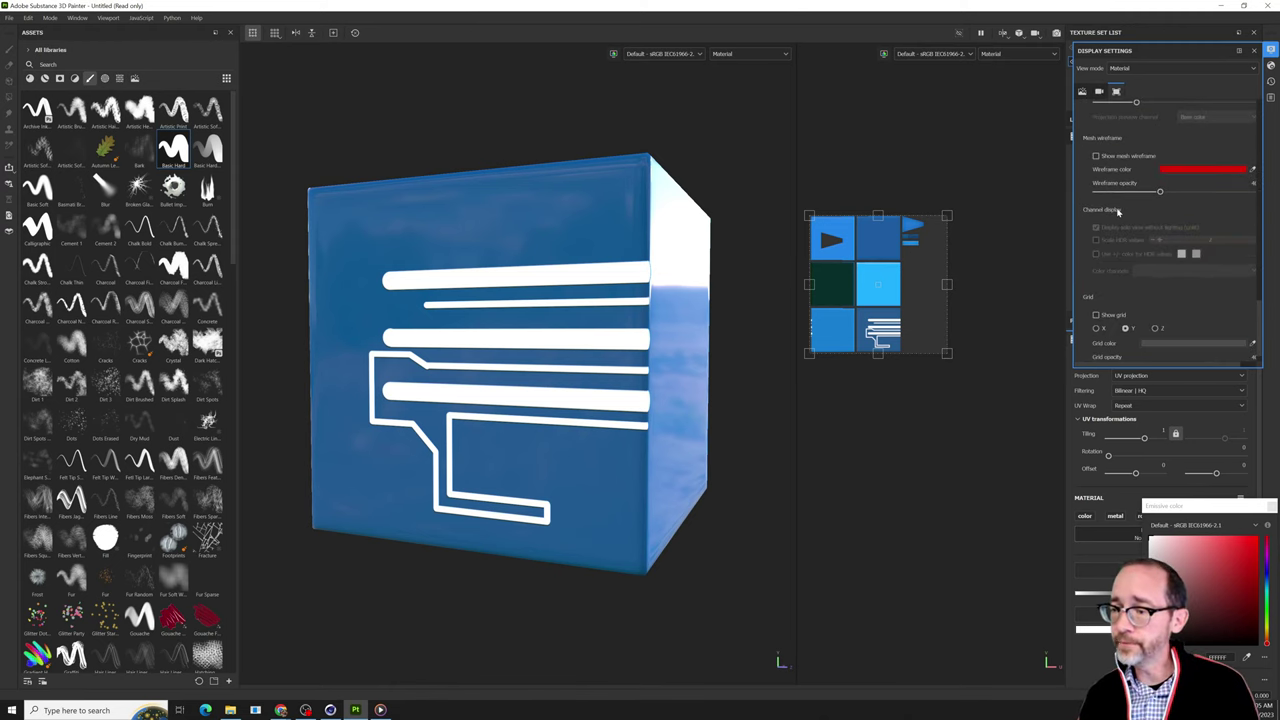
{"action": "scroll", "coordinate": [1109, 238], "scroll_direction": "up", "scroll_amount": 3}
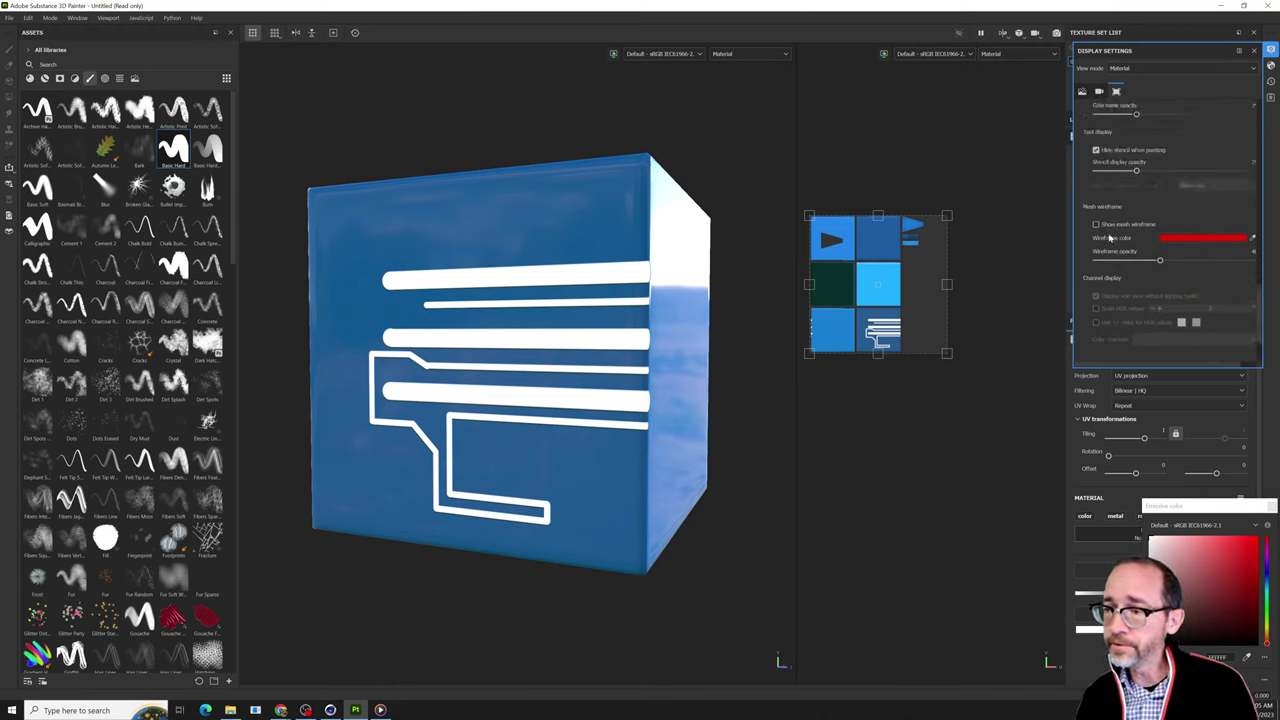
{"action": "scroll", "coordinate": [1109, 240], "scroll_direction": "up", "scroll_amount": 1}
{"action": "scroll", "coordinate": [1109, 243], "scroll_direction": "up", "scroll_amount": 4}
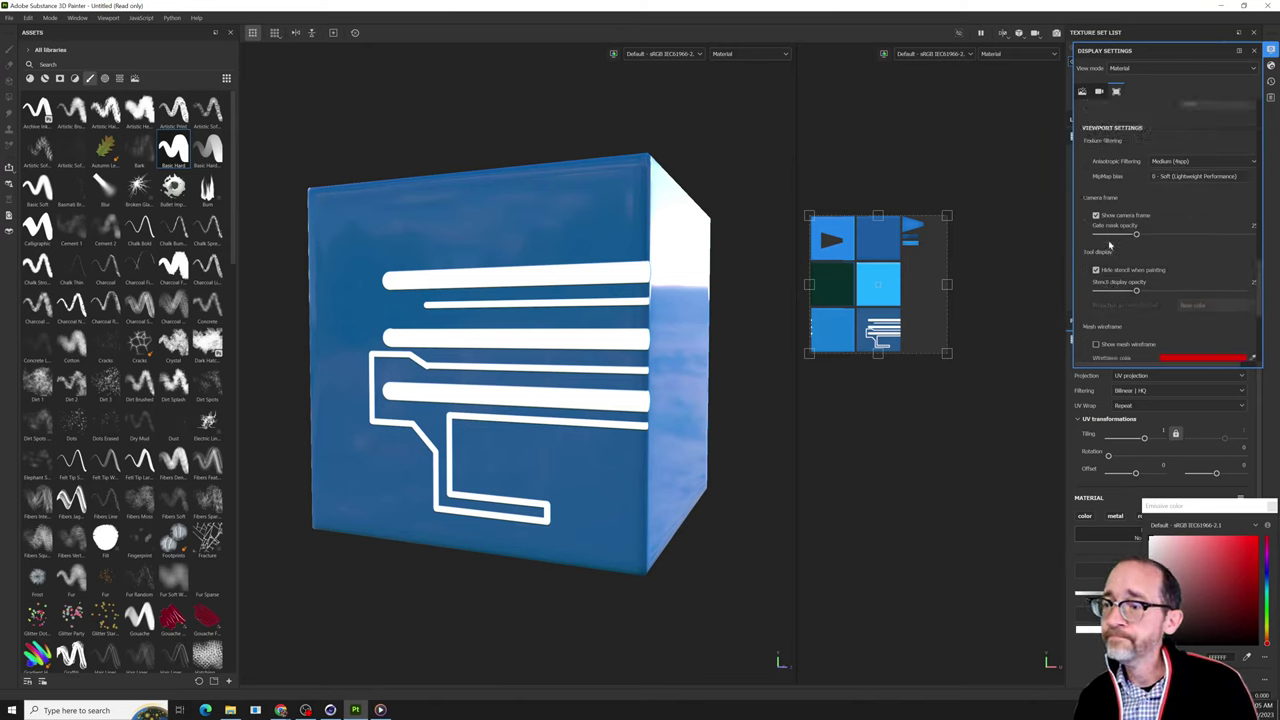
Activate the camera's post effects and enable Glare, toggling it off and on to compare the effect on the cube.
{"action": "left_click", "coordinate": [1099, 92]}
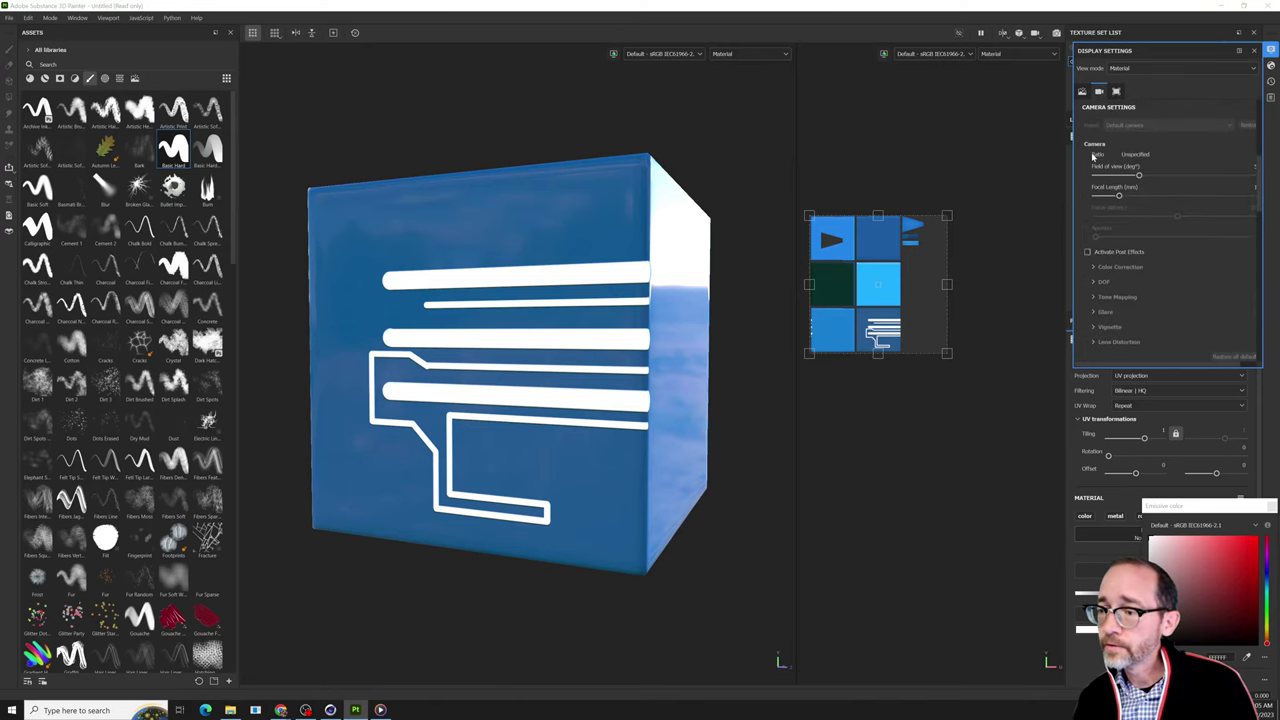
{"action": "left_click", "coordinate": [1088, 252]}
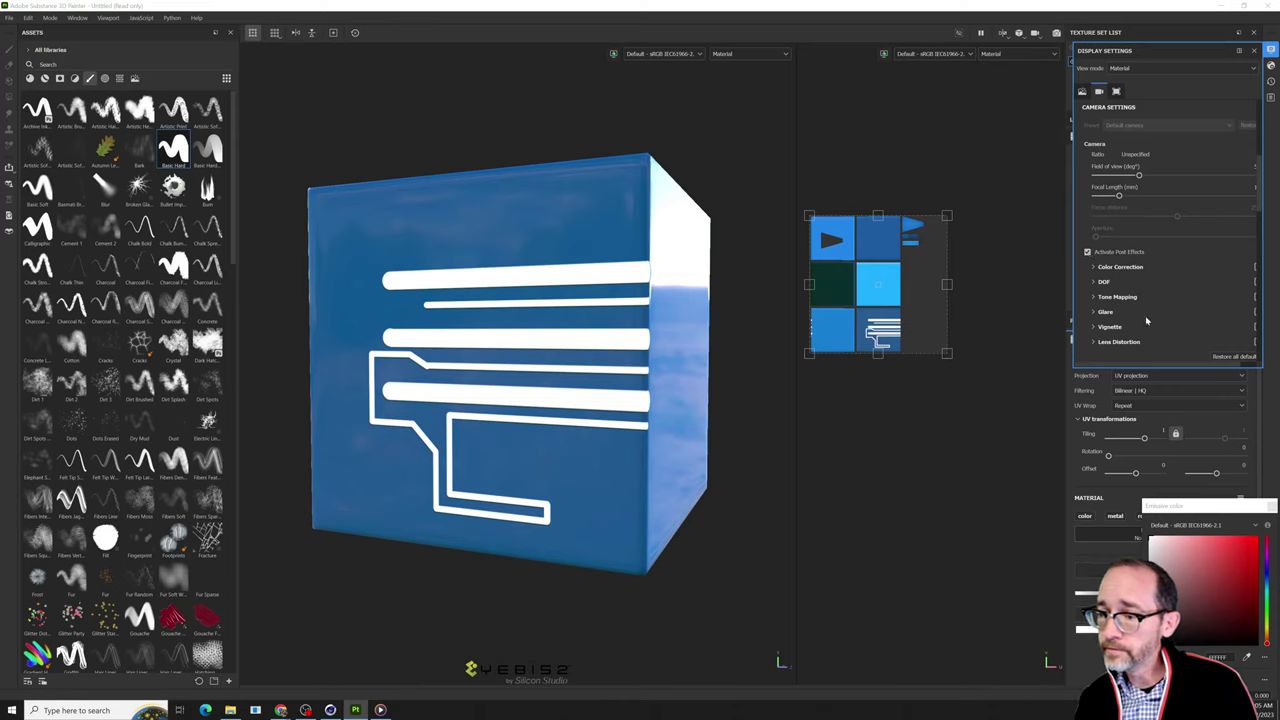
{"action": "scroll", "coordinate": [1147, 321], "scroll_direction": "down", "scroll_amount": 1}
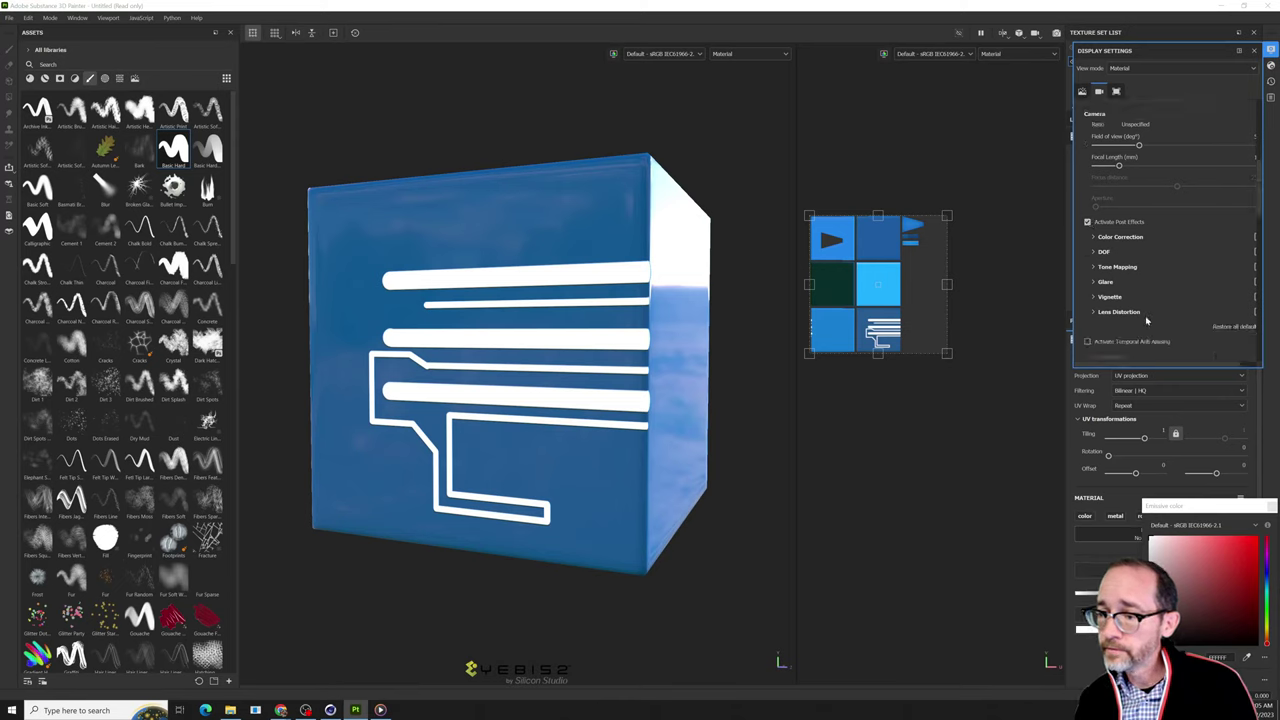
{"action": "left_click", "coordinate": [1094, 282]}
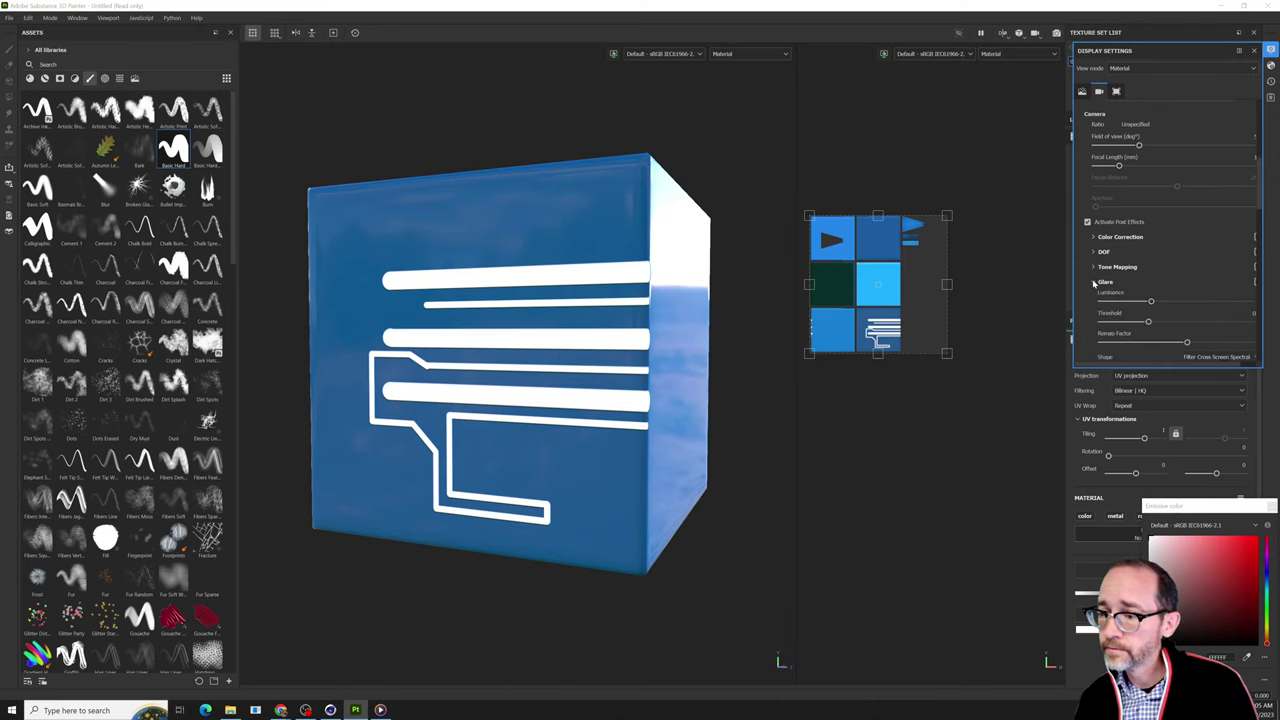
{"action": "left_click", "coordinate": [1255, 282]}
{"action": "mouse_move", "coordinate": [692, 326]}
{"action": "left_mouse_down", "text": "alt"}
{"action": "mouse_move", "coordinate": [763, 308]}
{"action": "mouse_move", "coordinate": [761, 326]}
{"action": "mouse_move", "coordinate": [726, 334]}
{"action": "left_mouse_up", "text": "alt"}
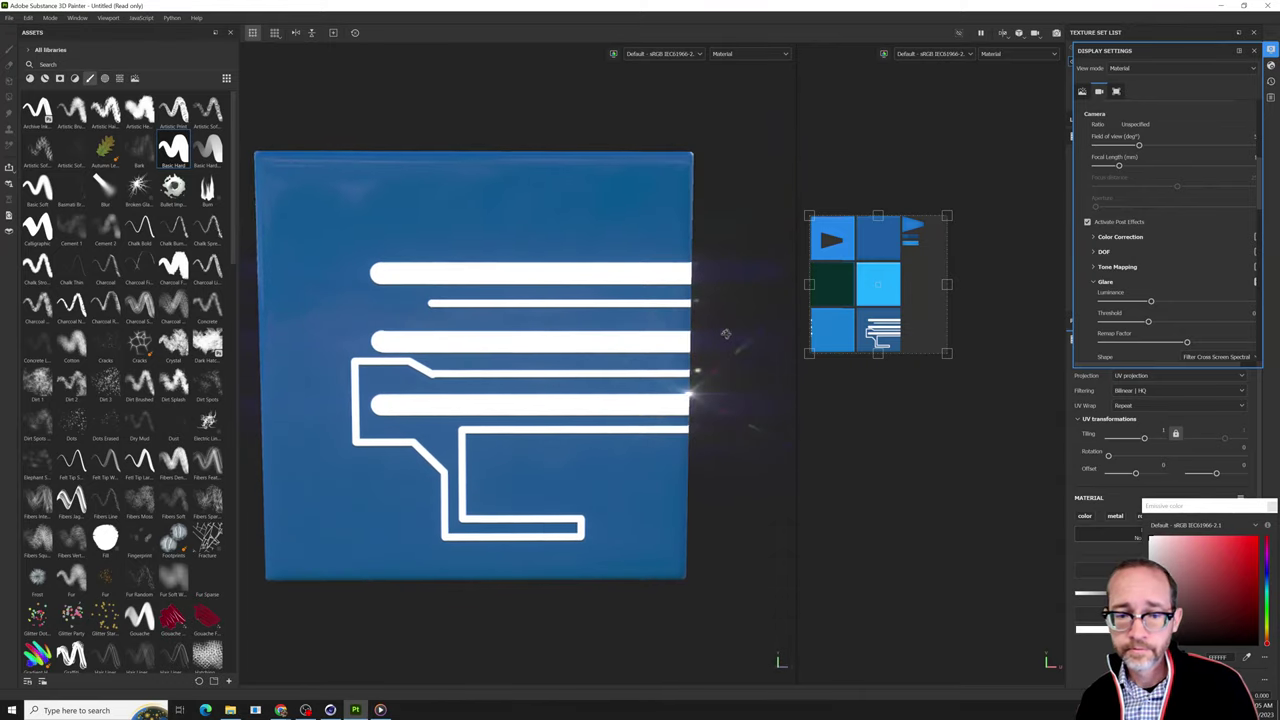
{"action": "left_click", "coordinate": [1256, 283]}
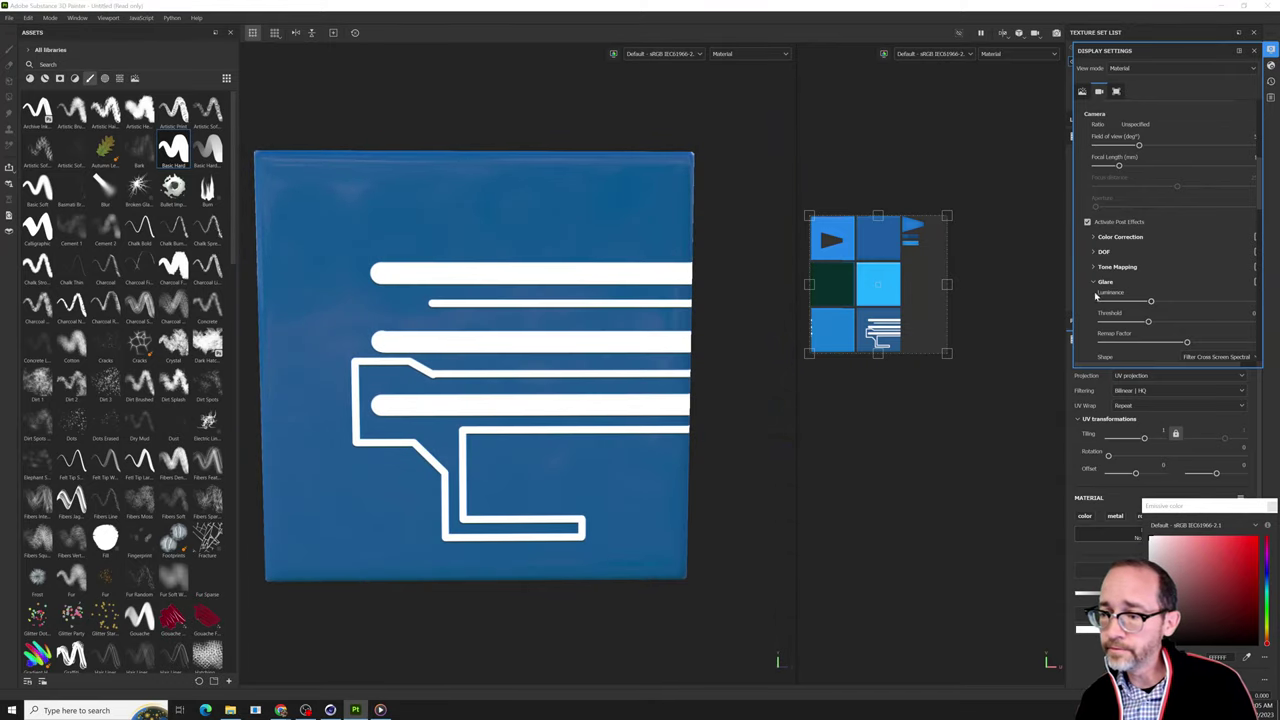
{"action": "left_click", "coordinate": [1256, 283]}
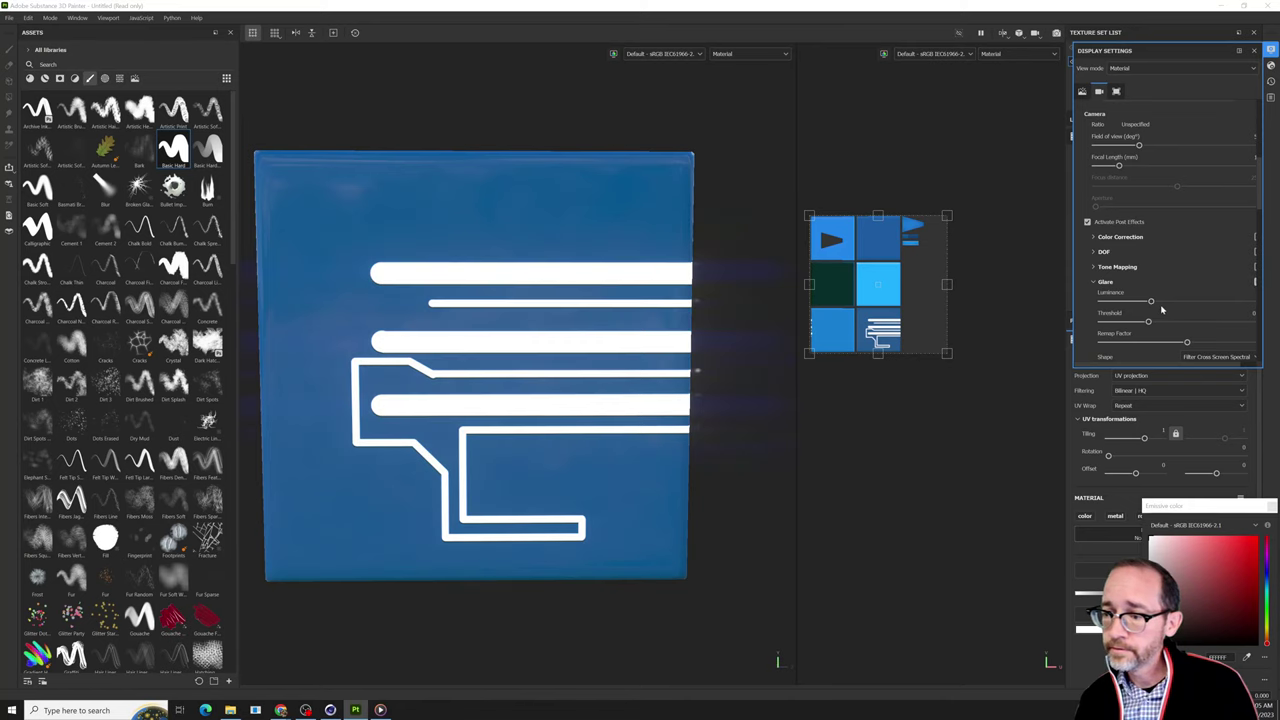
Raise the glare luminance to about 5.4 and widen the display settings window.
{"action": "mouse_move", "coordinate": [1153, 302]}
{"action": "left_mouse_down"}
{"action": "mouse_move", "coordinate": [1229, 301]}
{"action": "mouse_move", "coordinate": [1159, 302]}
{"action": "mouse_move", "coordinate": [1217, 301]}
{"action": "left_mouse_up"}
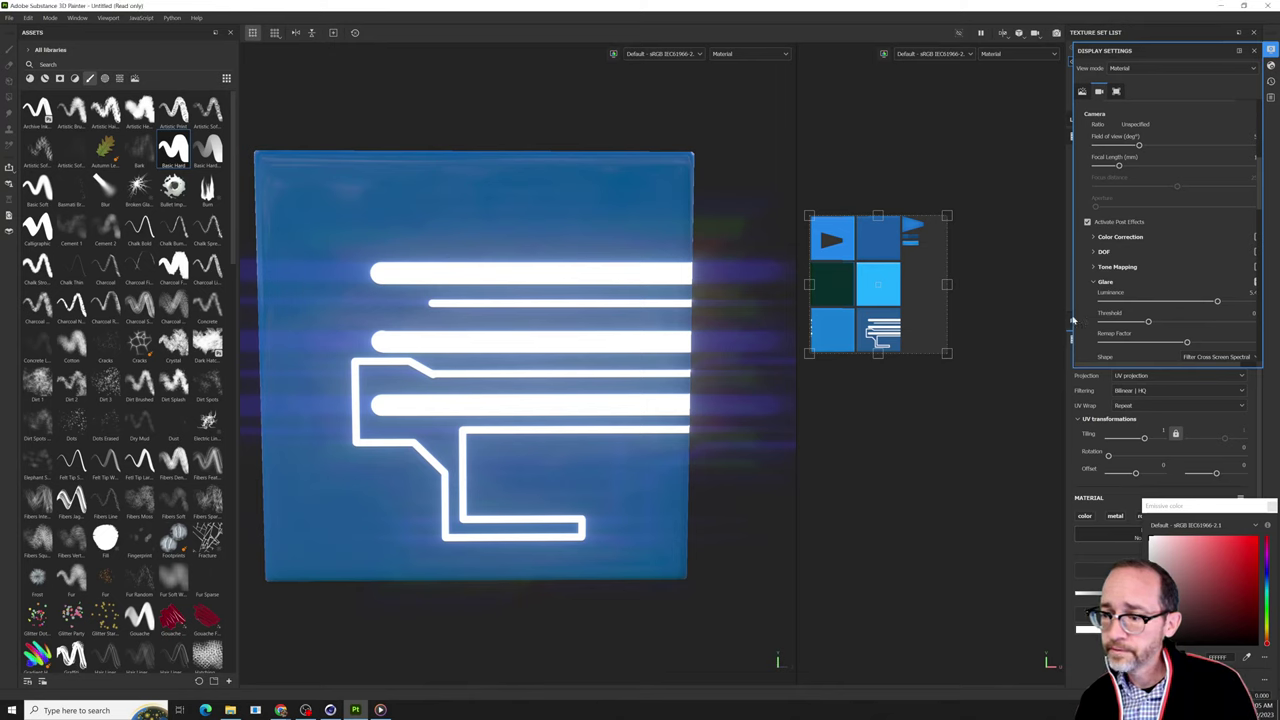
{"action": "left_click_drag", "start_coordinate": [1071, 317], "coordinate": [1004, 318]}
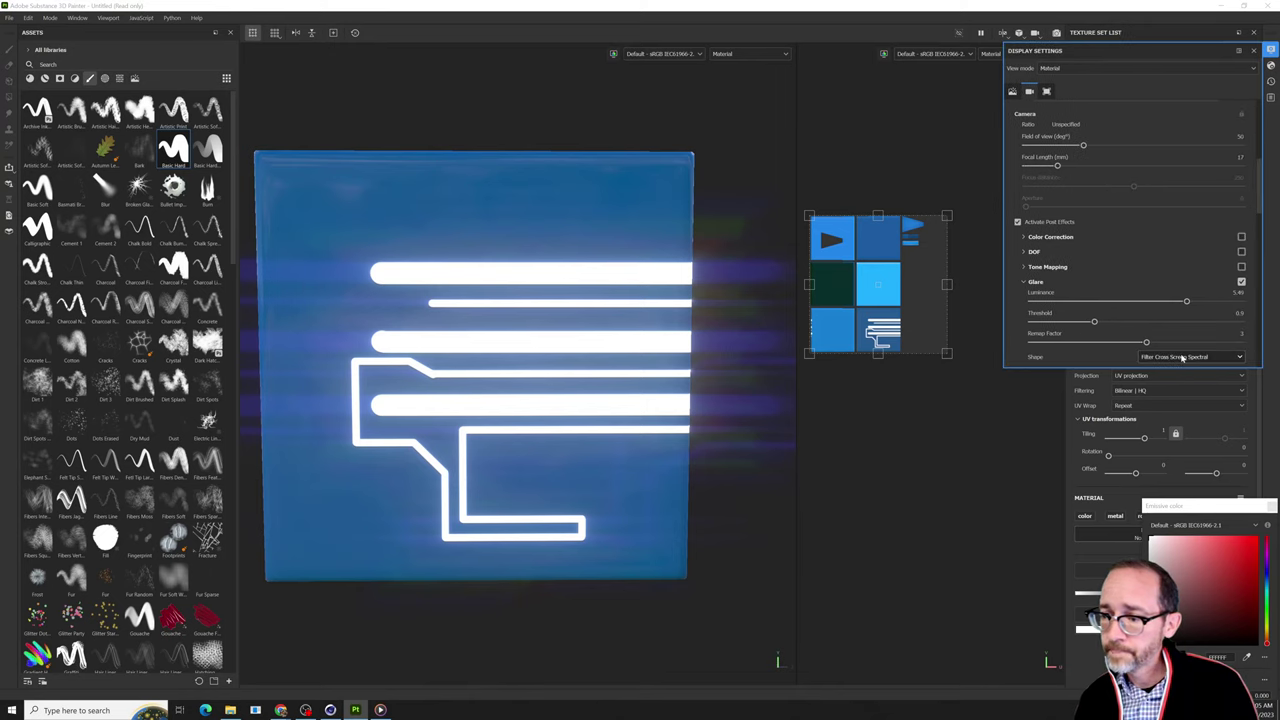
Try the Standard and Filter Snow Cross shapes for the glare.
{"action": "left_click", "coordinate": [1182, 357]}
{"action": "left_click", "coordinate": [1171, 391]}
{"action": "left_click", "coordinate": [1160, 359]}
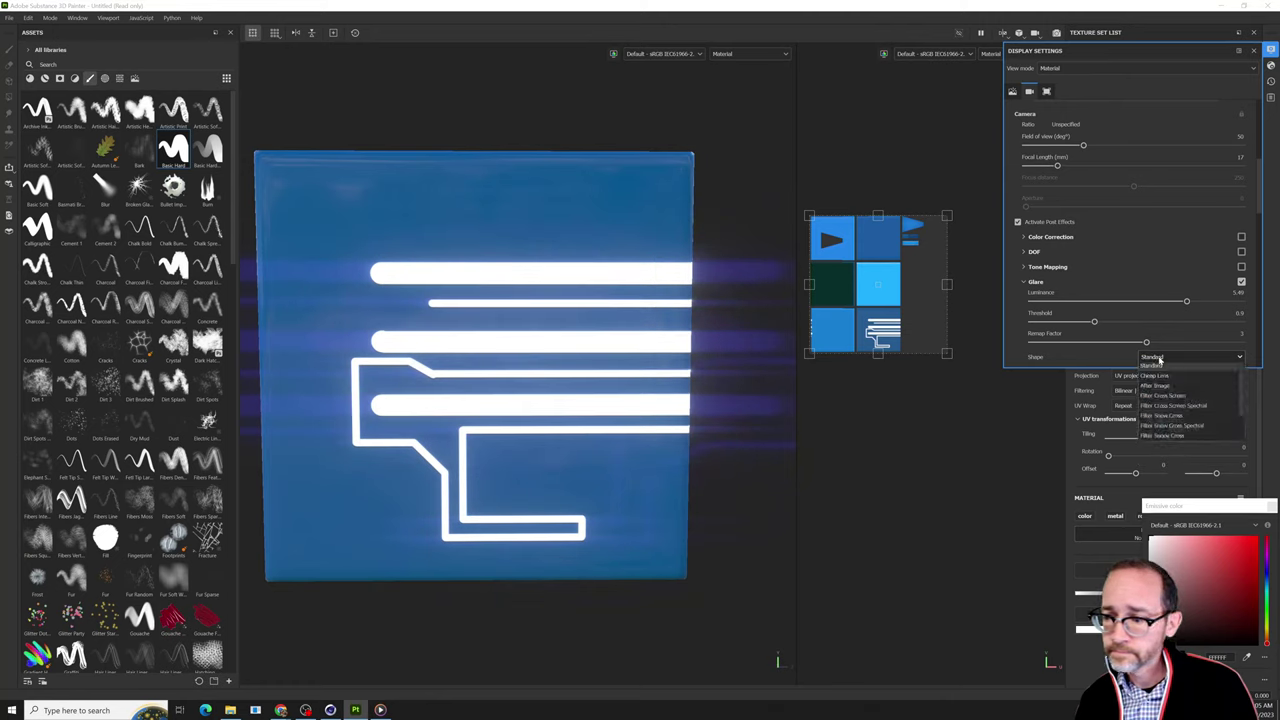
{"action": "left_click", "coordinate": [1163, 425]}
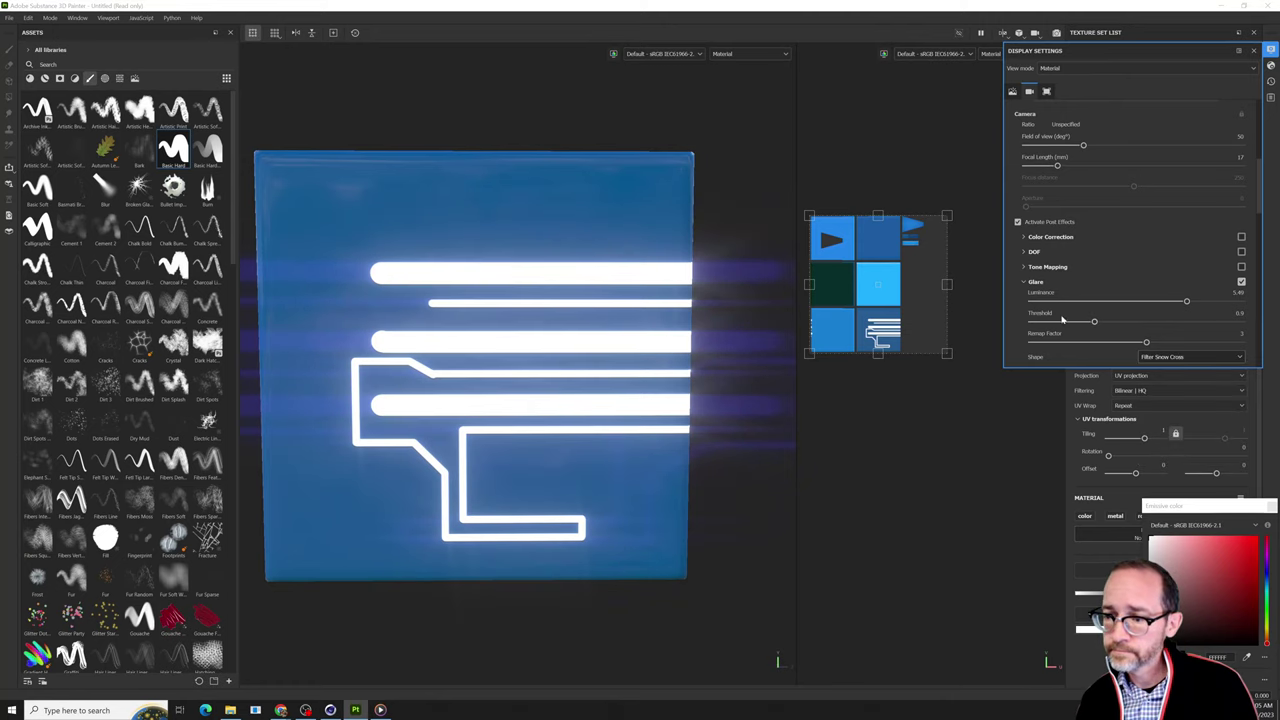
Set the glare's remap factor to 3.97 and its shape to Bloom.
{"action": "left_click_drag", "start_coordinate": [1146, 343], "coordinate": [1163, 343]}
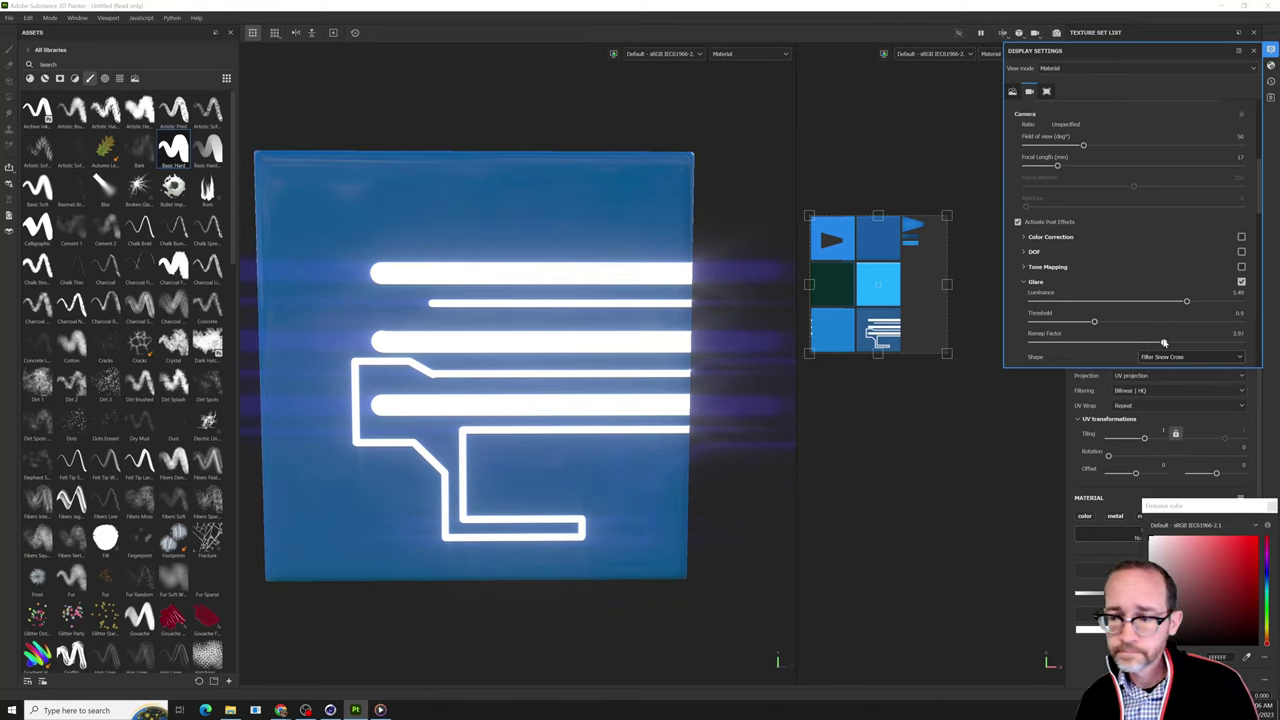
{"action": "left_click", "coordinate": [1224, 358]}
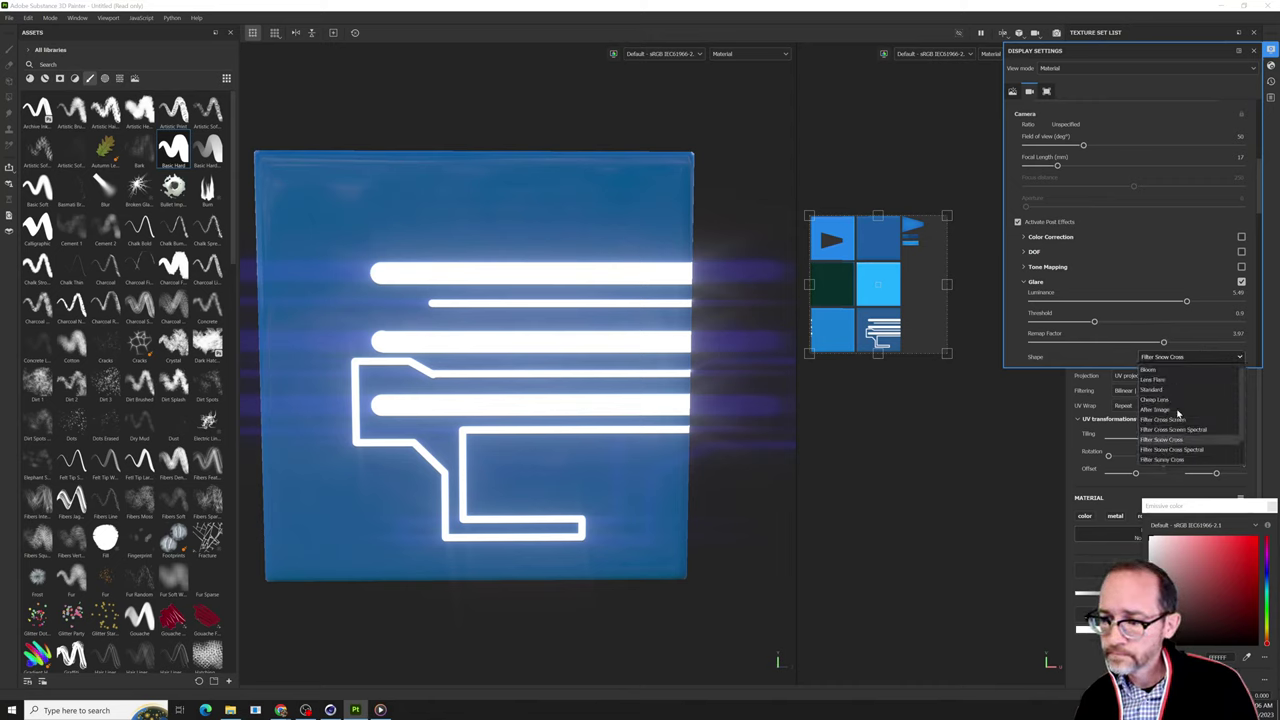
{"action": "left_click", "coordinate": [1164, 372]}
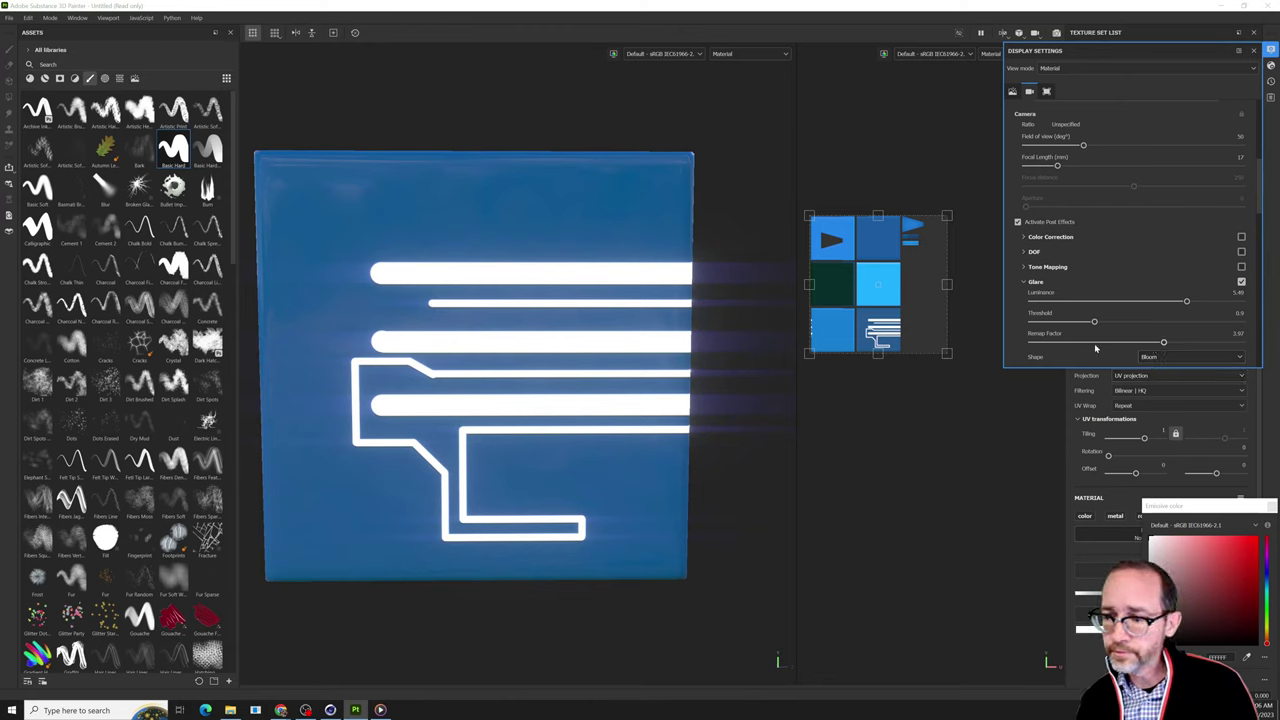
Lower the glare threshold to 0.37, view the glow from another angle, and close the display settings.
{"action": "scroll", "coordinate": [1081, 355], "scroll_direction": "down", "scroll_amount": 1}
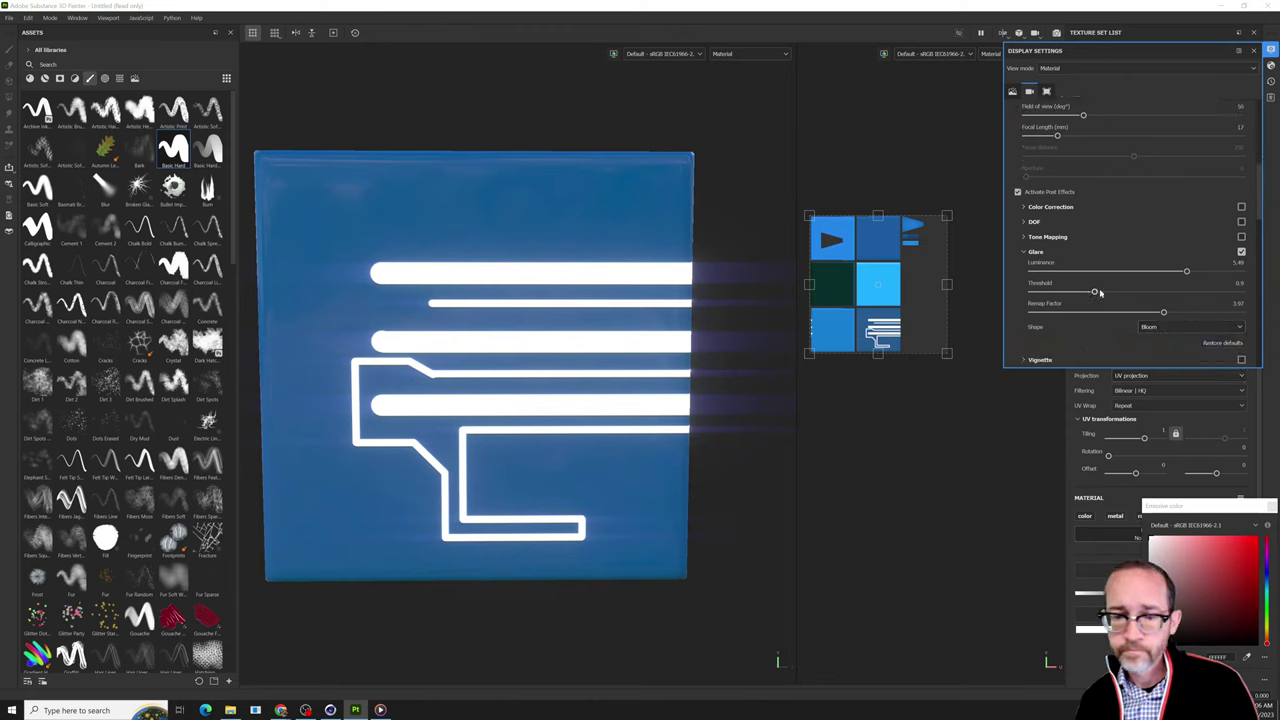
{"action": "left_click_drag", "start_coordinate": [1099, 291], "coordinate": [1073, 292]}
{"action": "left_click_drag", "start_coordinate": [722, 243], "coordinate": [677, 243], "text": "alt"}
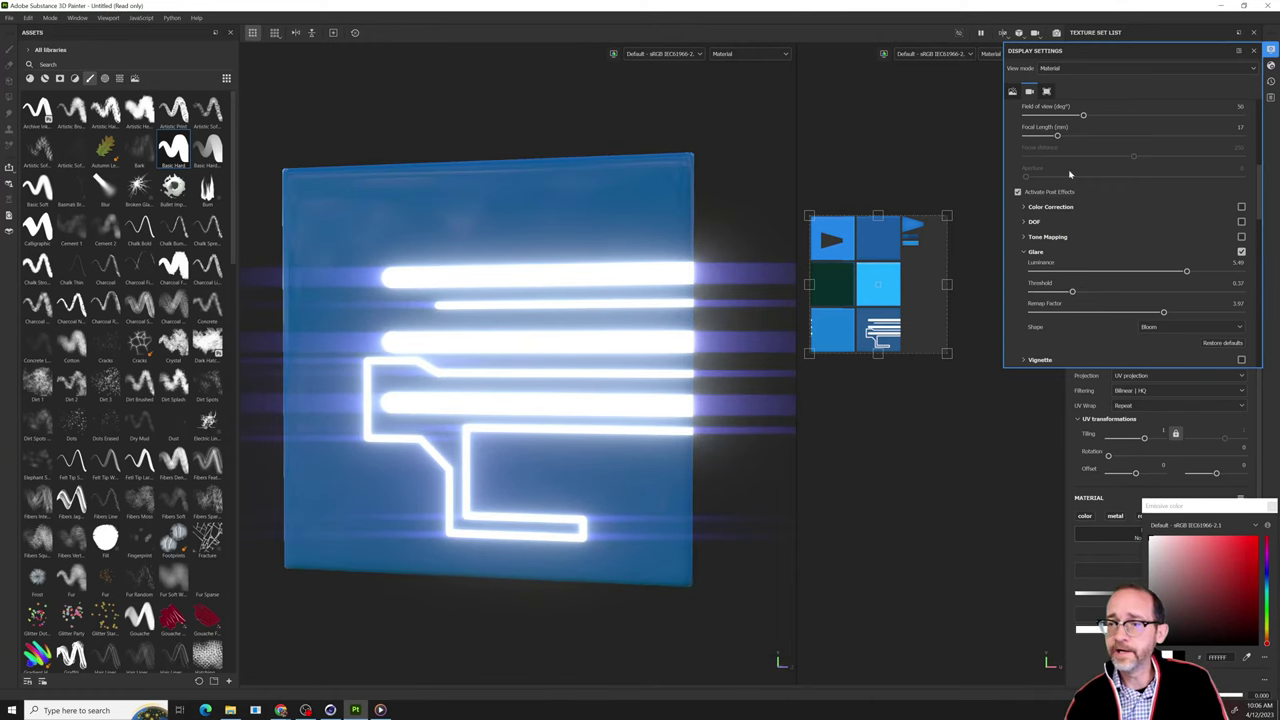
{"action": "left_click", "coordinate": [1253, 50]}
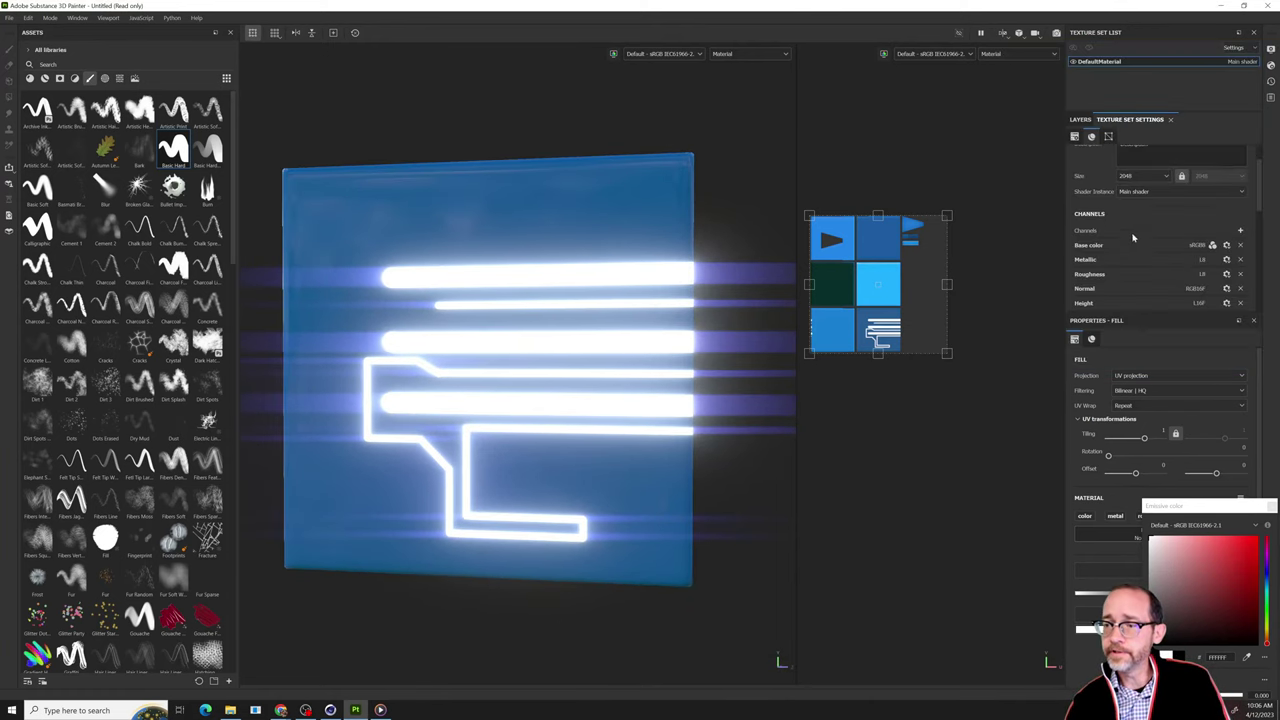
Return to the layer stack and set the fill layer's height to -0.8850.
{"action": "scroll", "coordinate": [1141, 260], "scroll_direction": "down", "scroll_amount": 2}
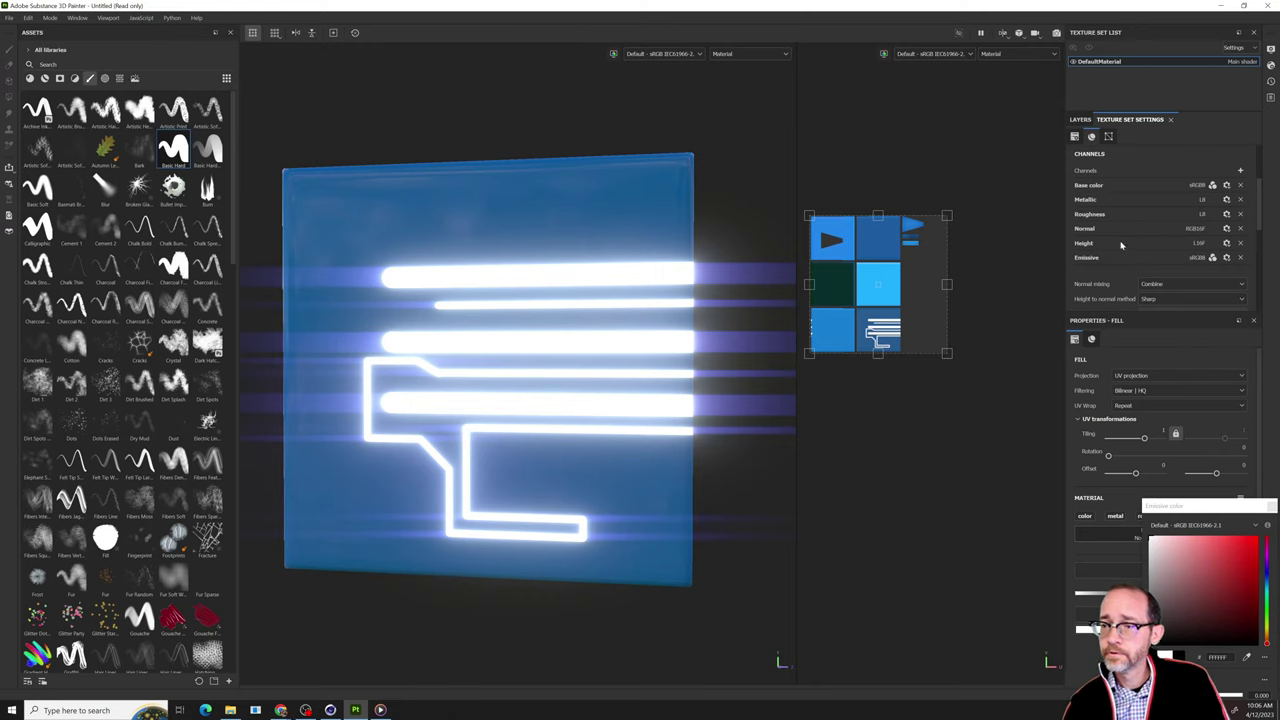
{"action": "left_click", "coordinate": [1081, 119]}
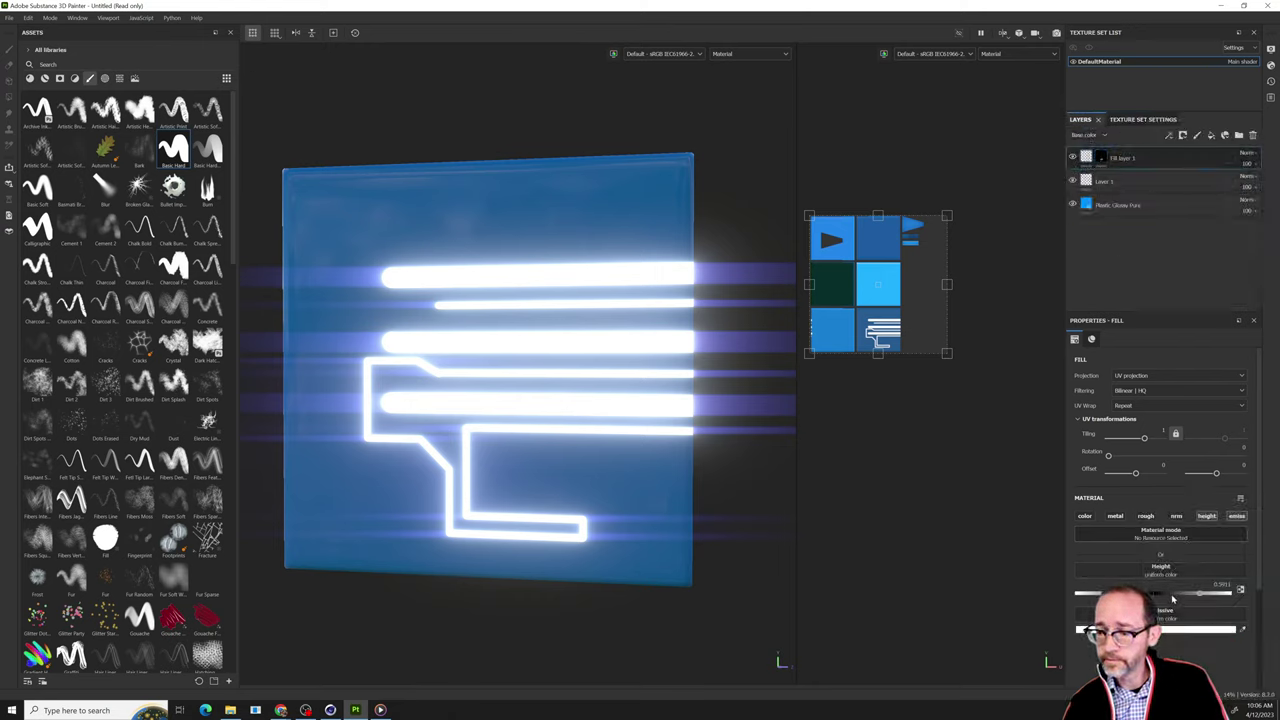
{"action": "left_click_drag", "start_coordinate": [1185, 594], "coordinate": [1099, 593]}
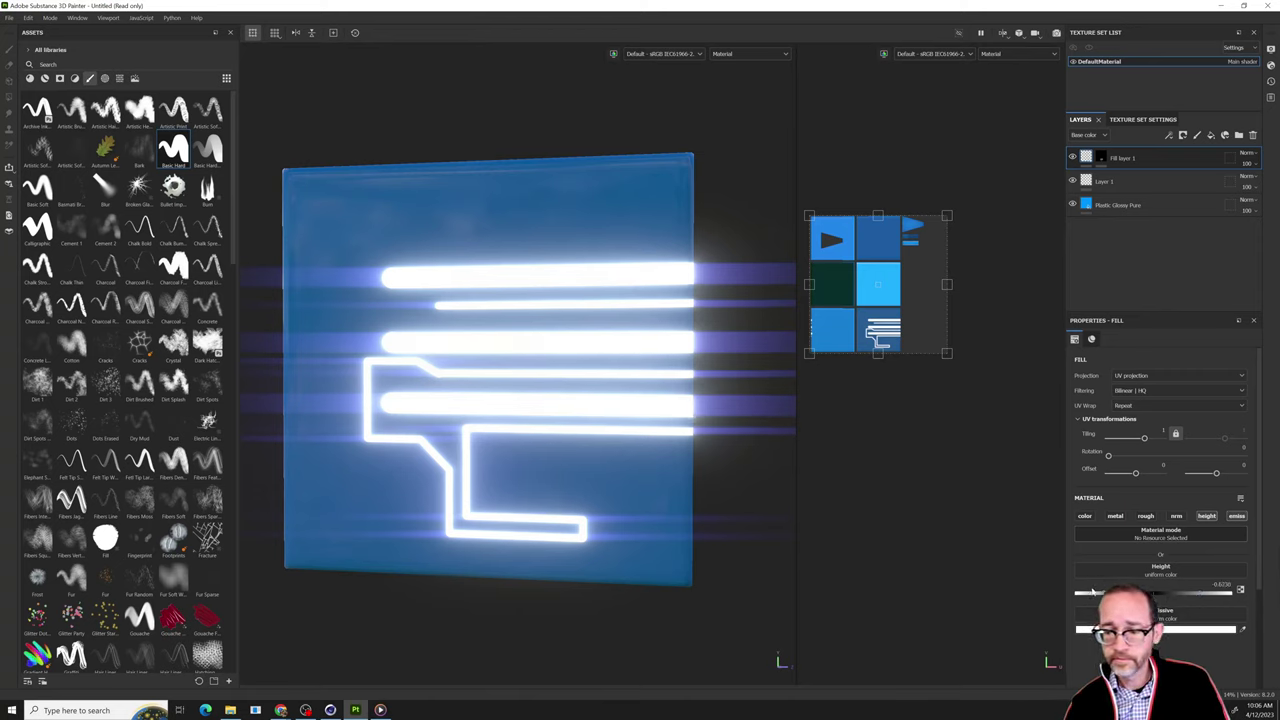
{"action": "left_click_drag", "start_coordinate": [612, 412], "coordinate": [686, 414], "text": "alt"}
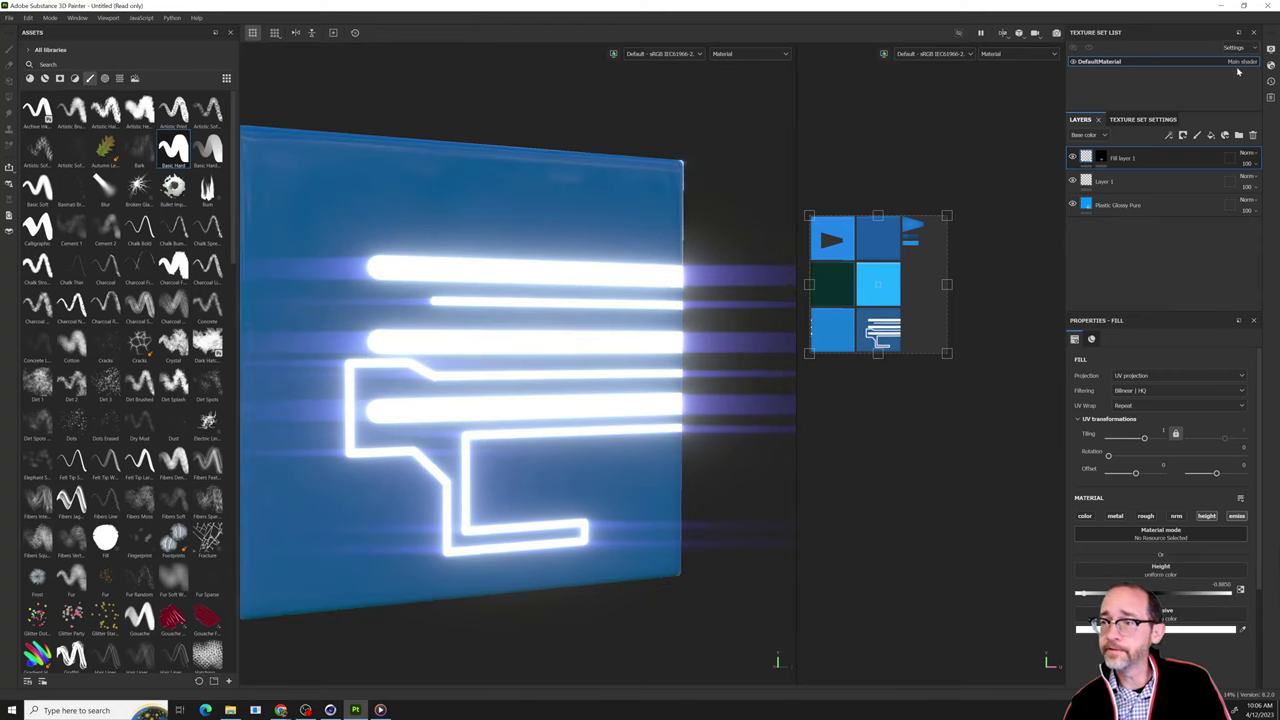
Return to the camera post effects in the display settings and lower the glare luminance to 1.28.
{"action": "left_click", "coordinate": [1270, 65]}
{"action": "scroll", "coordinate": [1105, 310], "scroll_direction": "down", "scroll_amount": 5}
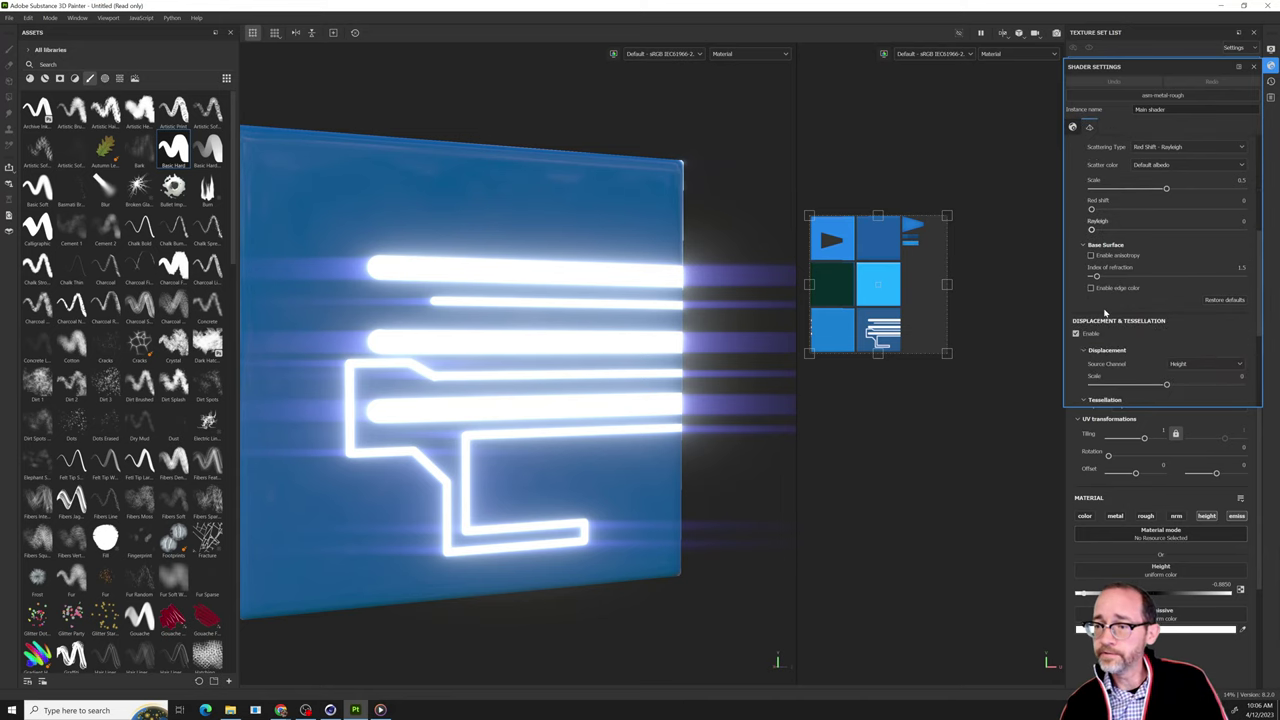
{"action": "left_click", "coordinate": [1271, 49]}
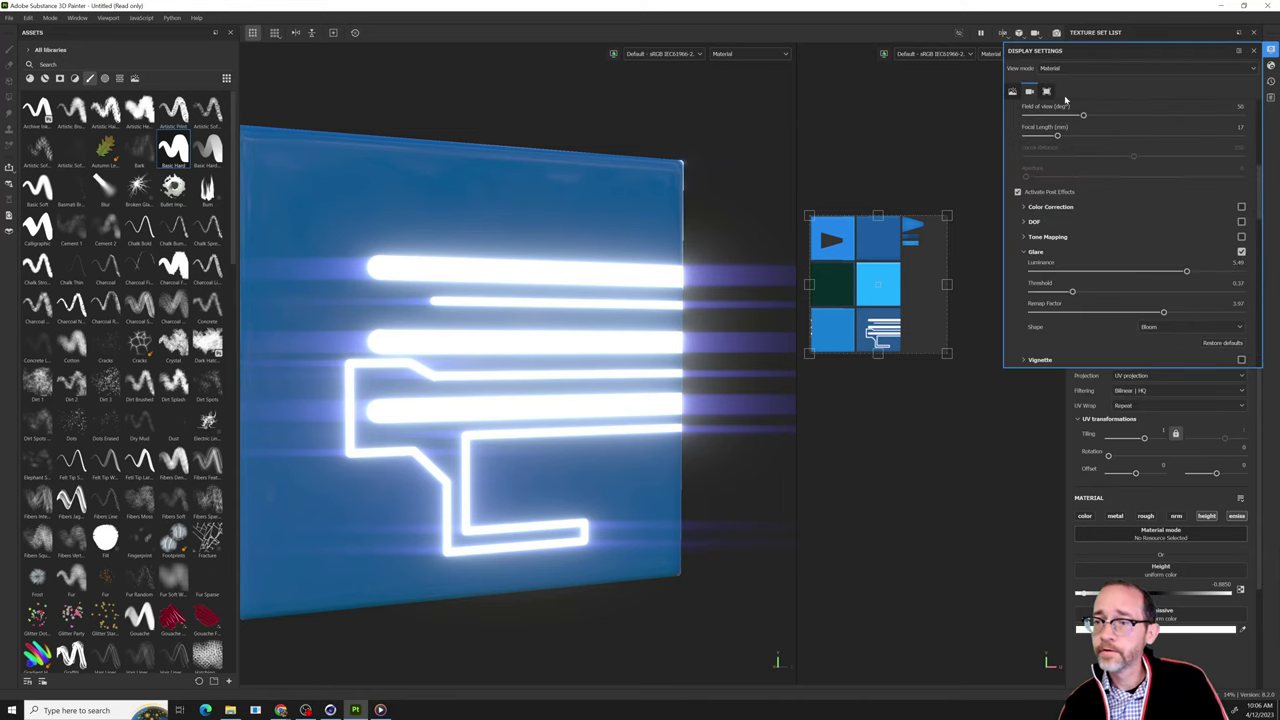
{"action": "left_click", "coordinate": [1012, 91]}
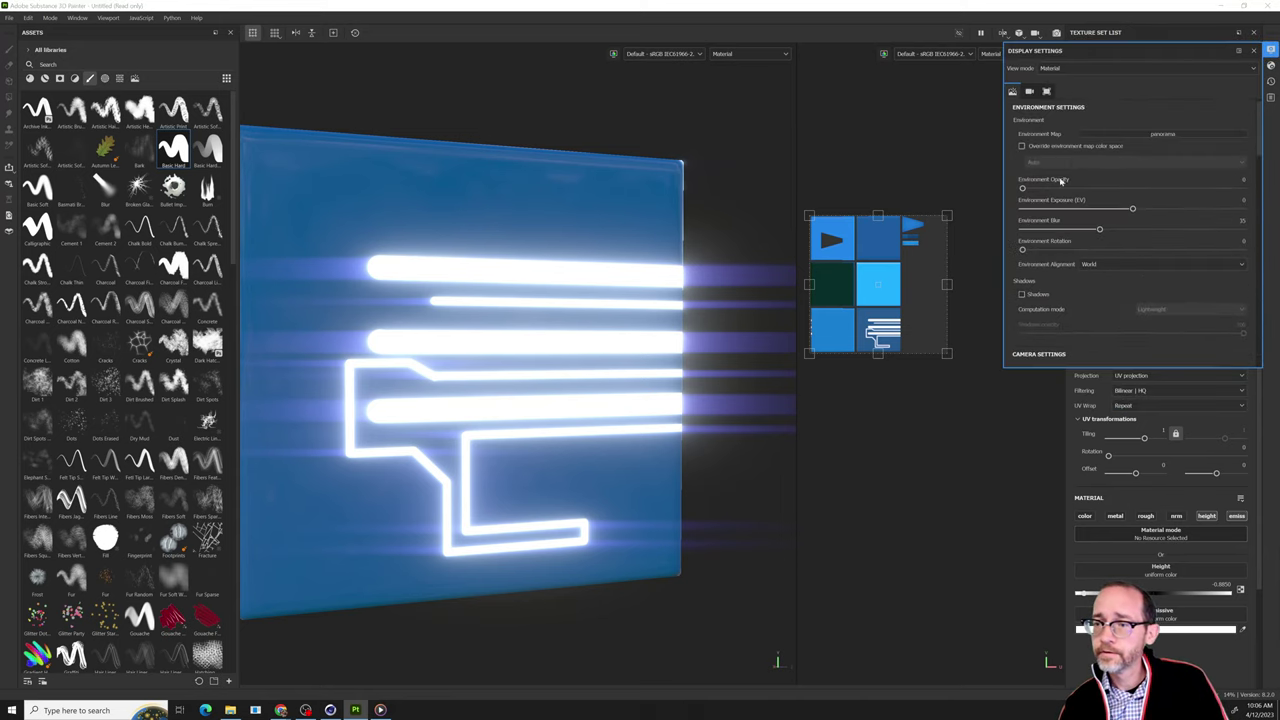
{"action": "scroll", "coordinate": [1068, 215], "scroll_direction": "down", "scroll_amount": 3}
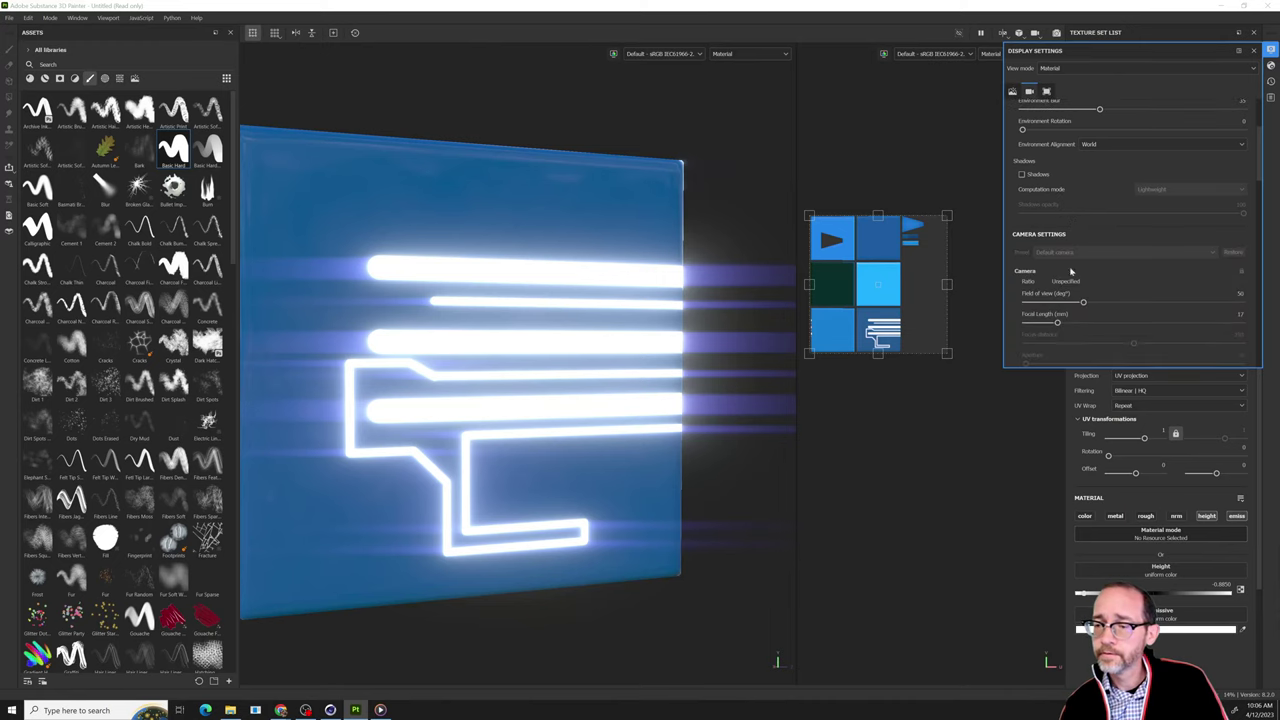
{"action": "scroll", "coordinate": [1071, 273], "scroll_direction": "up", "scroll_amount": 3}
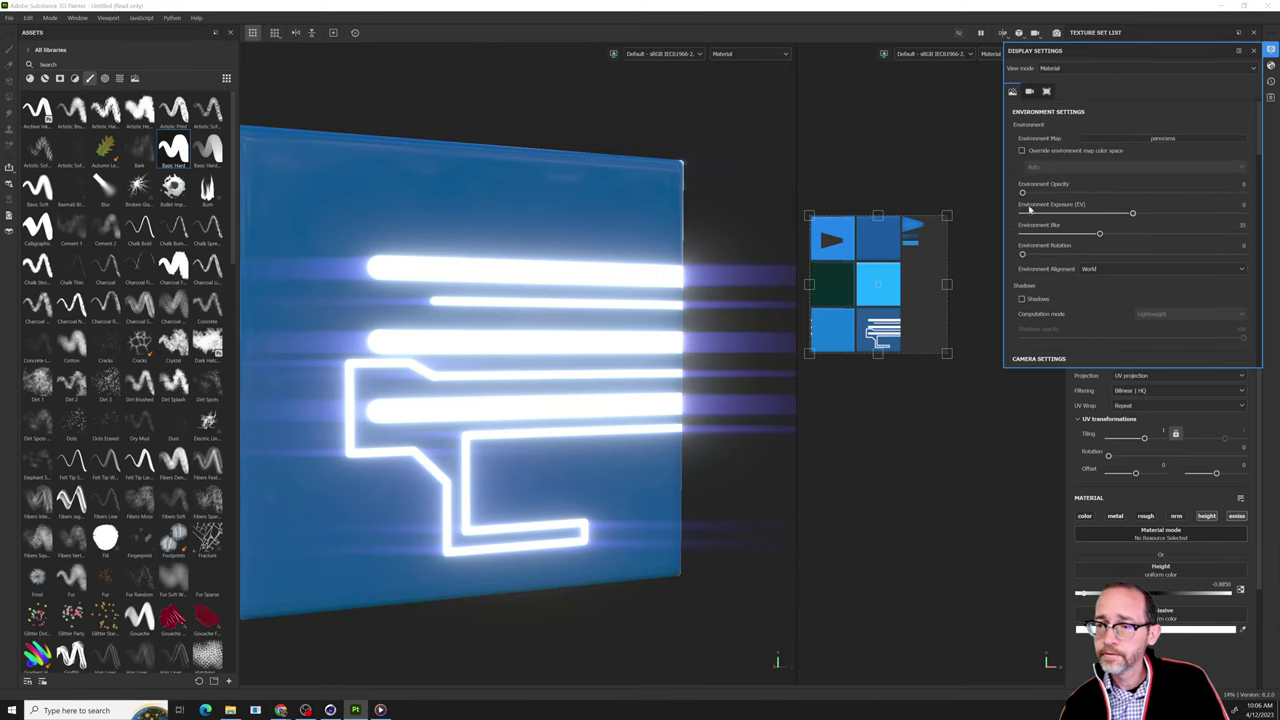
{"action": "left_click", "coordinate": [1029, 91]}
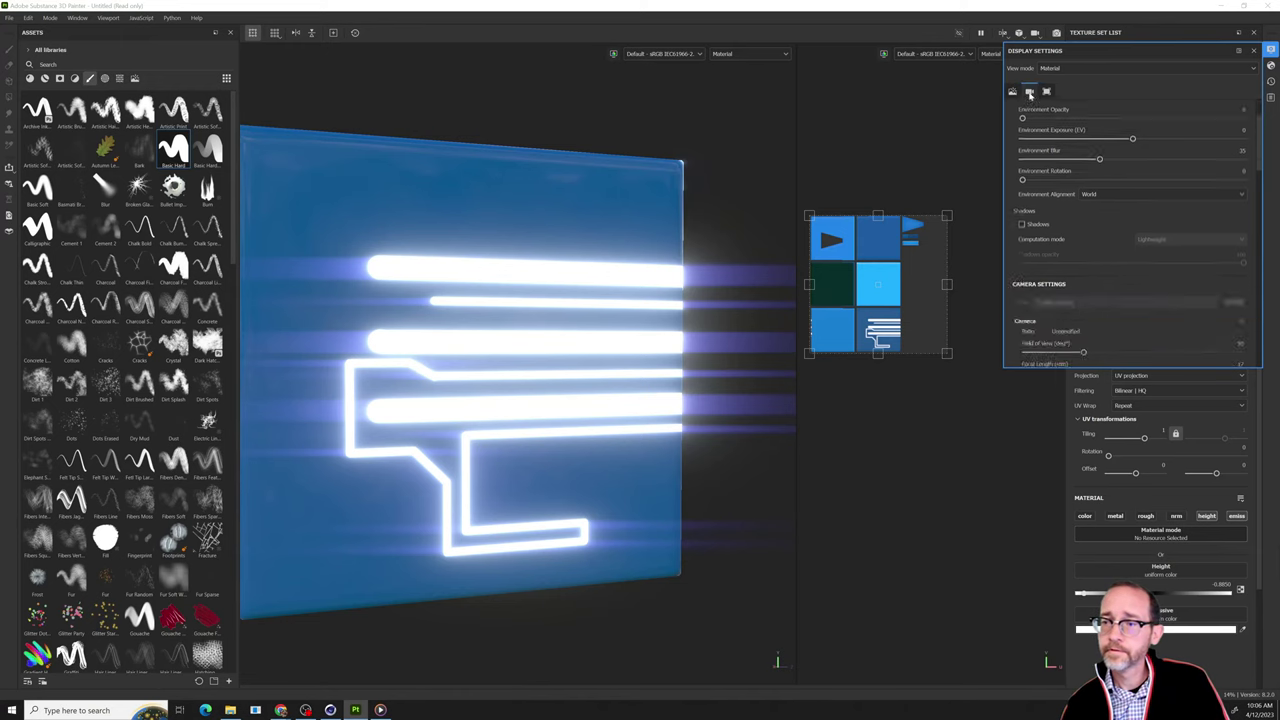
{"action": "left_click_drag", "start_coordinate": [1186, 331], "coordinate": [1107, 333]}
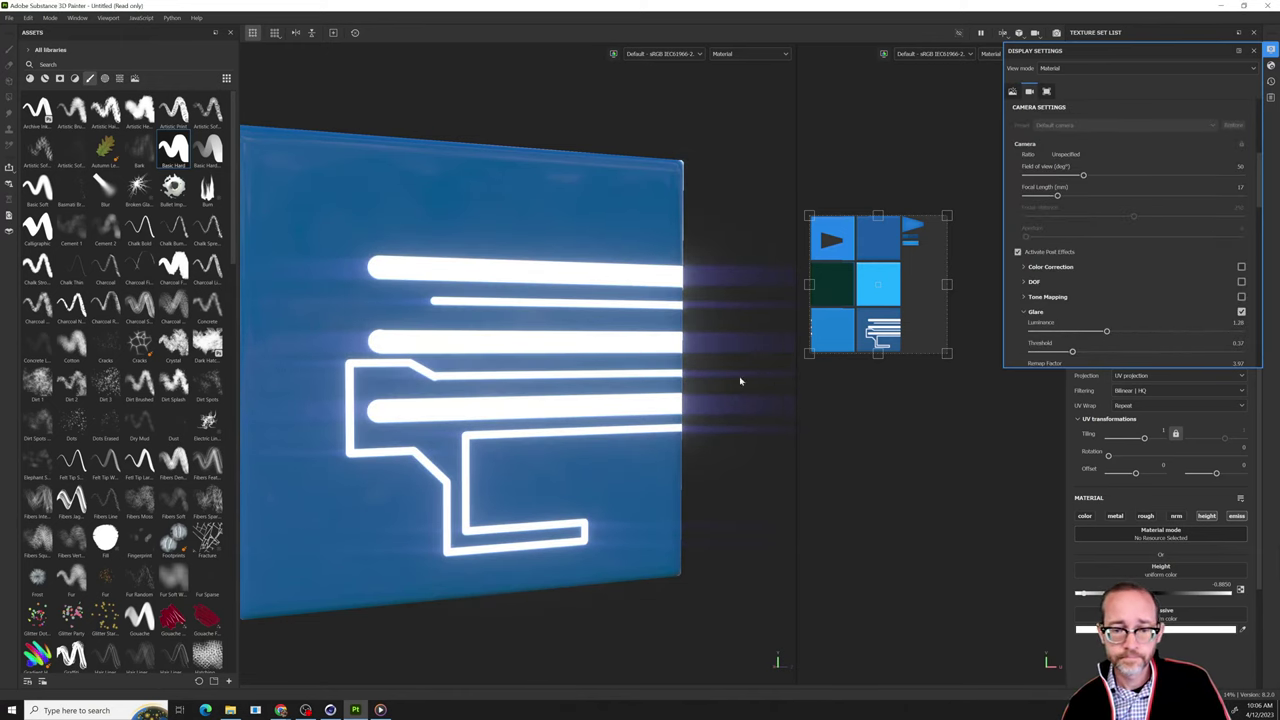
Close the display settings, target the fill layer's mask, and set the brush size to 0.24, facing the cube's blank side.
{"action": "left_click_drag", "start_coordinate": [740, 380], "coordinate": [572, 390], "text": "alt"}
{"action": "scroll", "coordinate": [543, 446], "scroll_direction": "up", "scroll_amount": 3}
{"action": "scroll", "coordinate": [543, 446], "scroll_direction": "down", "scroll_amount": 6}
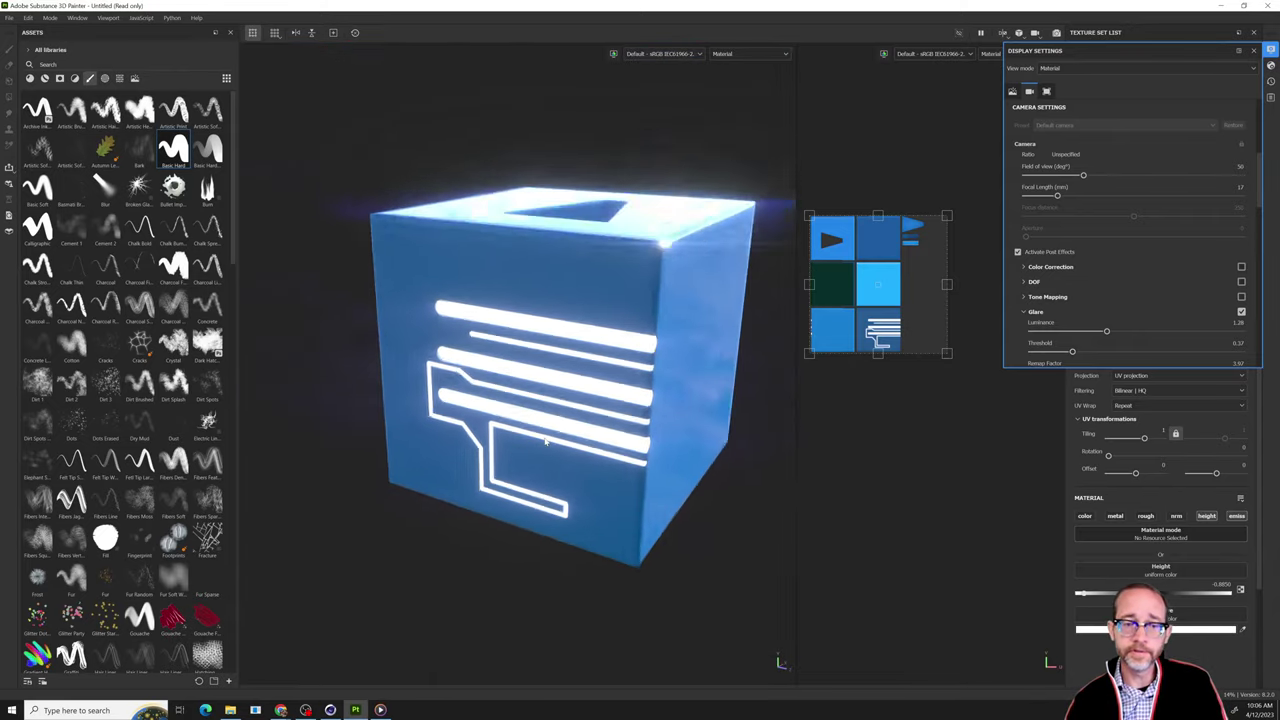
{"action": "left_click_drag", "start_coordinate": [543, 446], "coordinate": [445, 434], "text": "alt"}
{"action": "left_click_drag", "start_coordinate": [367, 448], "coordinate": [476, 460], "text": "alt"}
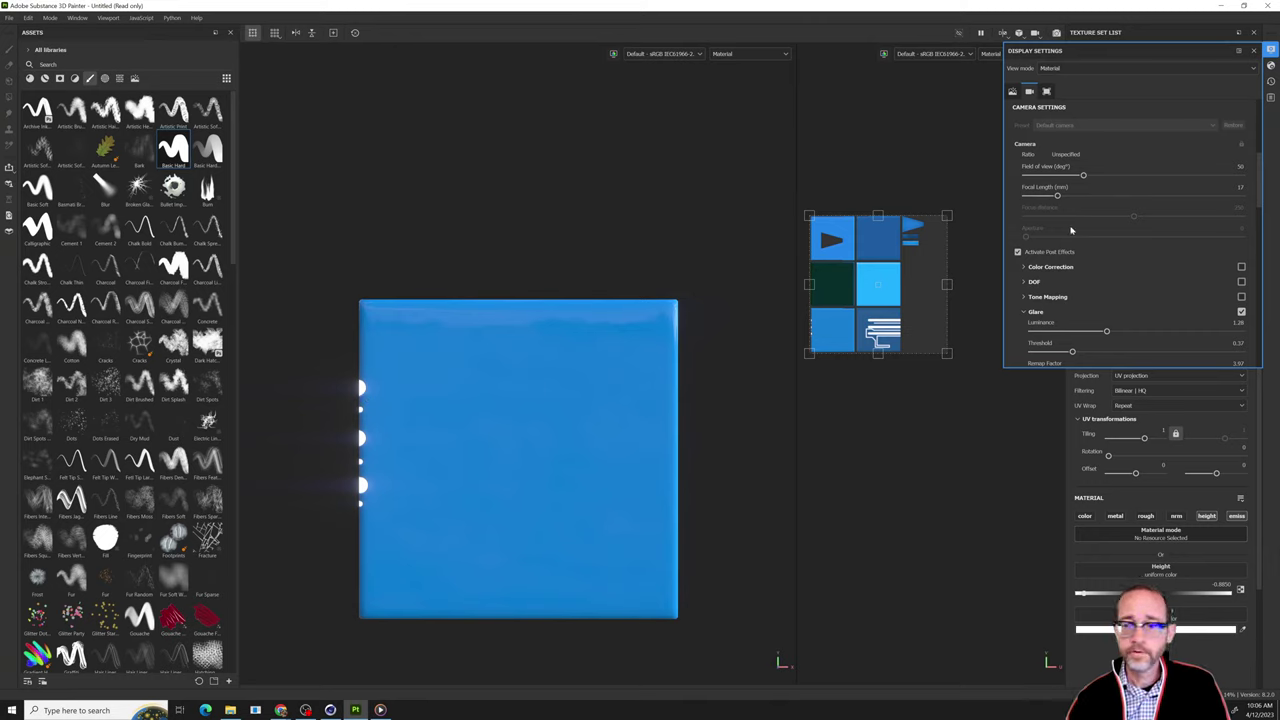
{"action": "left_click", "coordinate": [1270, 49]}
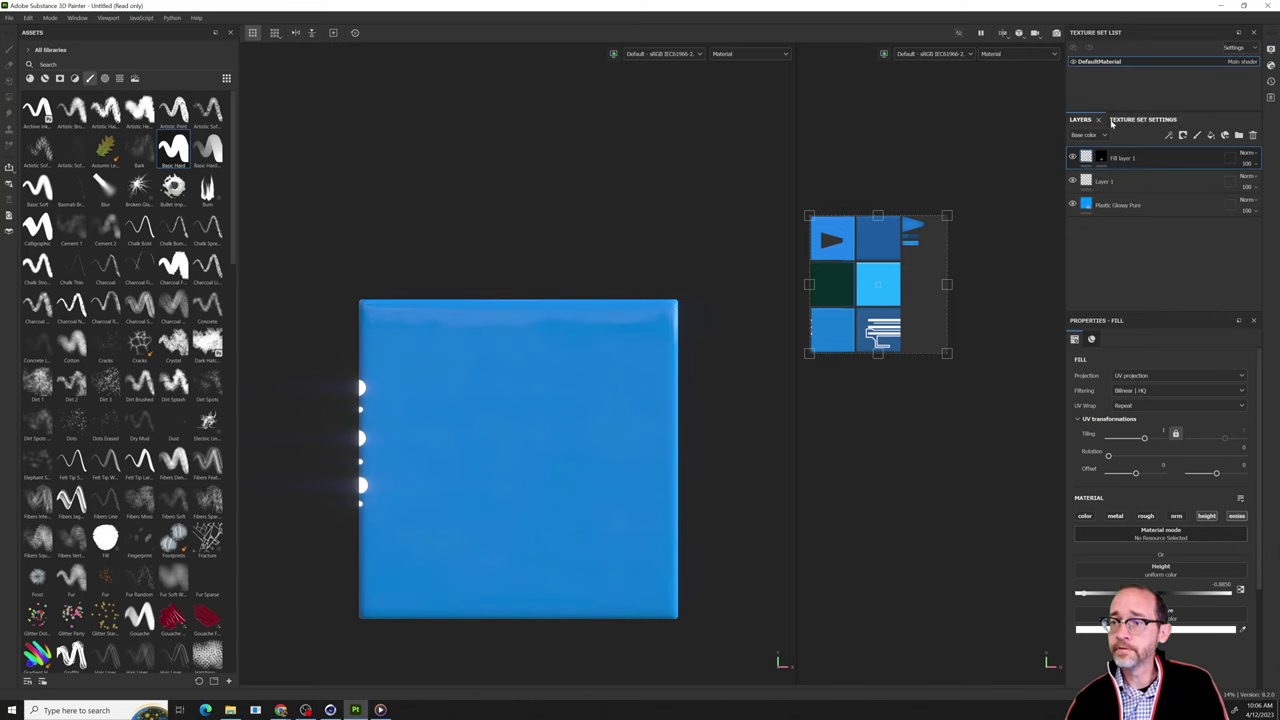
{"action": "left_click", "coordinate": [1101, 158]}
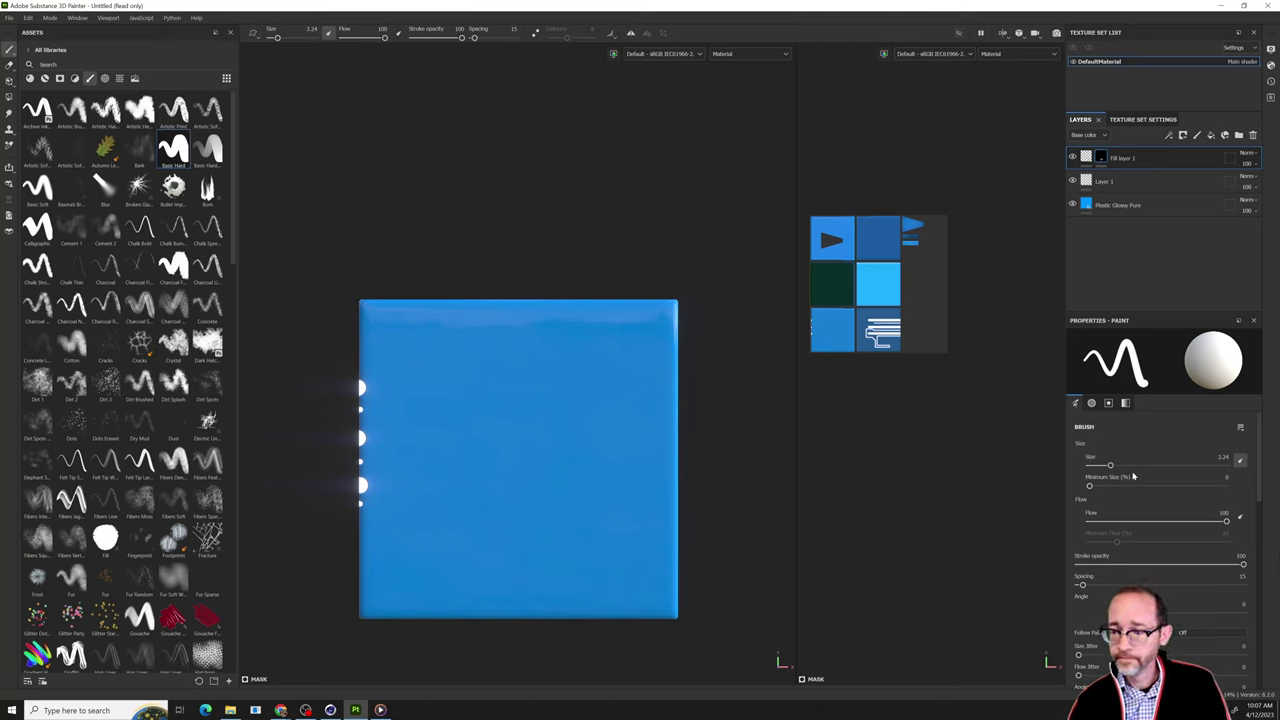
{"action": "left_click_drag", "start_coordinate": [1110, 465], "coordinate": [1091, 465]}
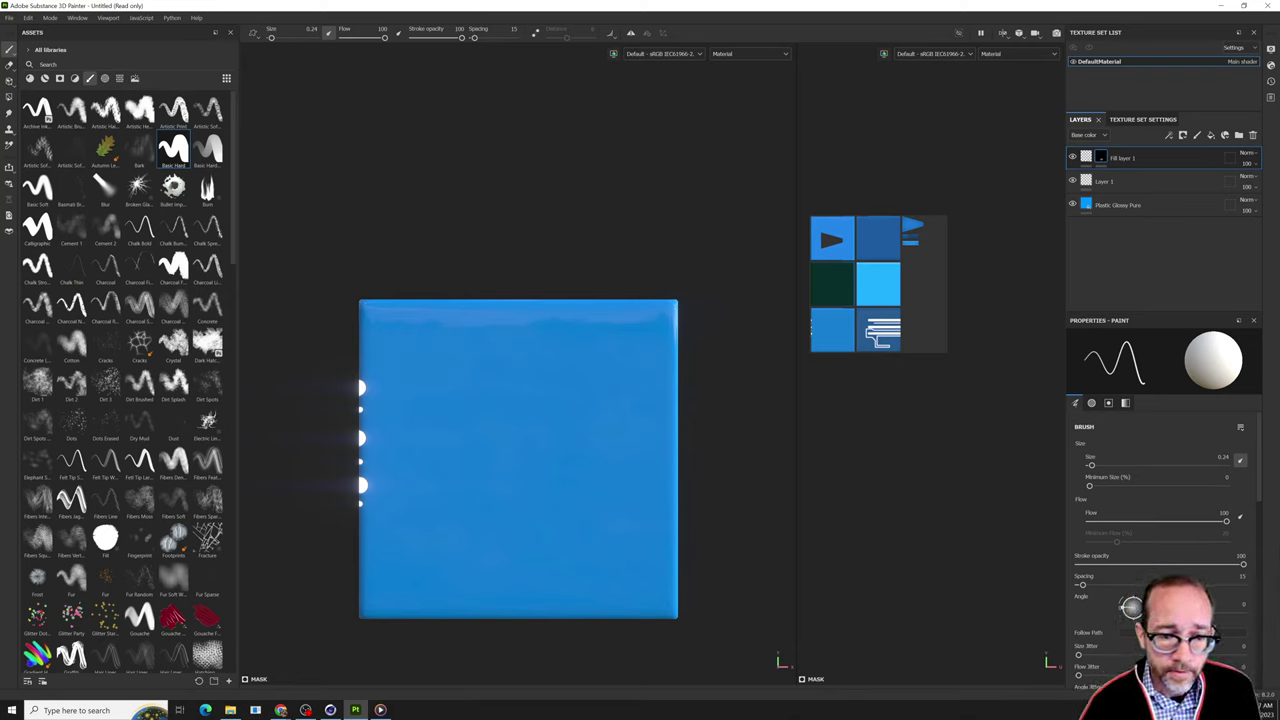
Paint a thin stepped line of snapped straight strokes descending across the blank side face, ending in a short vertical segment.
{"action": "key", "text": "shift"}
{"action": "key", "text": "ctrl"}
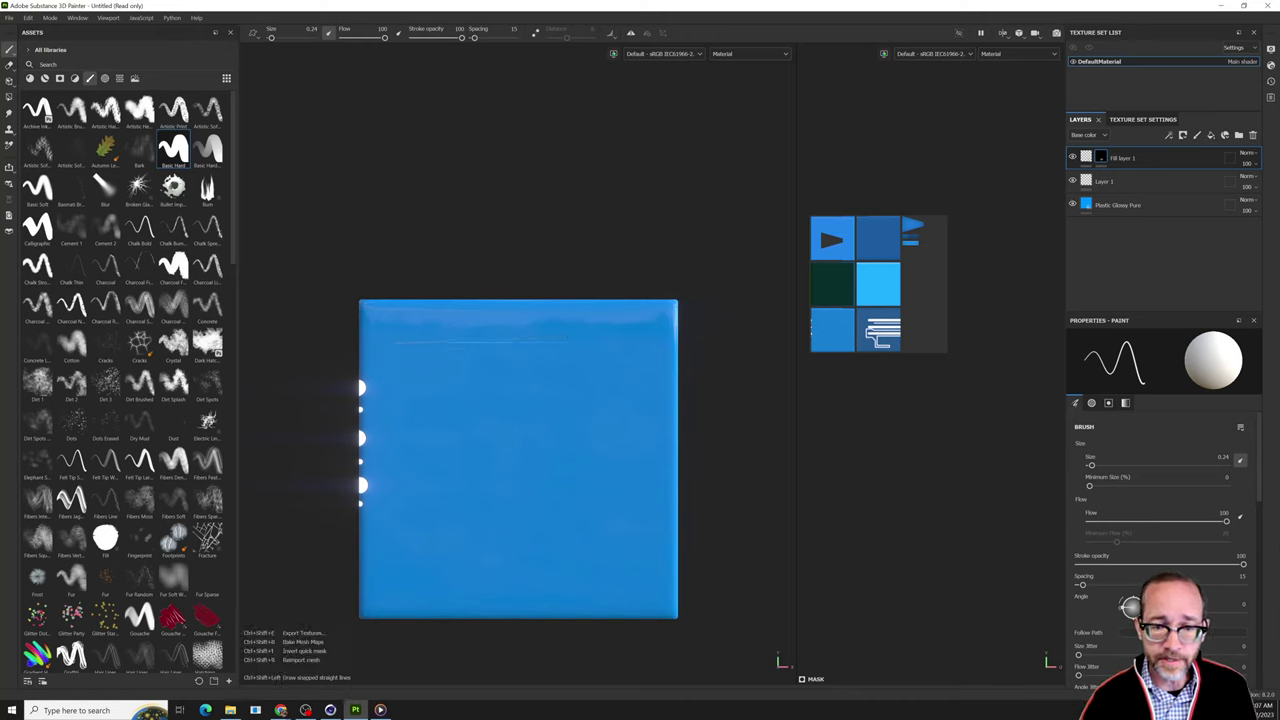
{"action": "left_click", "coordinate": [566, 341], "text": "ctrl+shift"}
{"action": "left_click", "coordinate": [440, 386], "text": "ctrl+shift"}
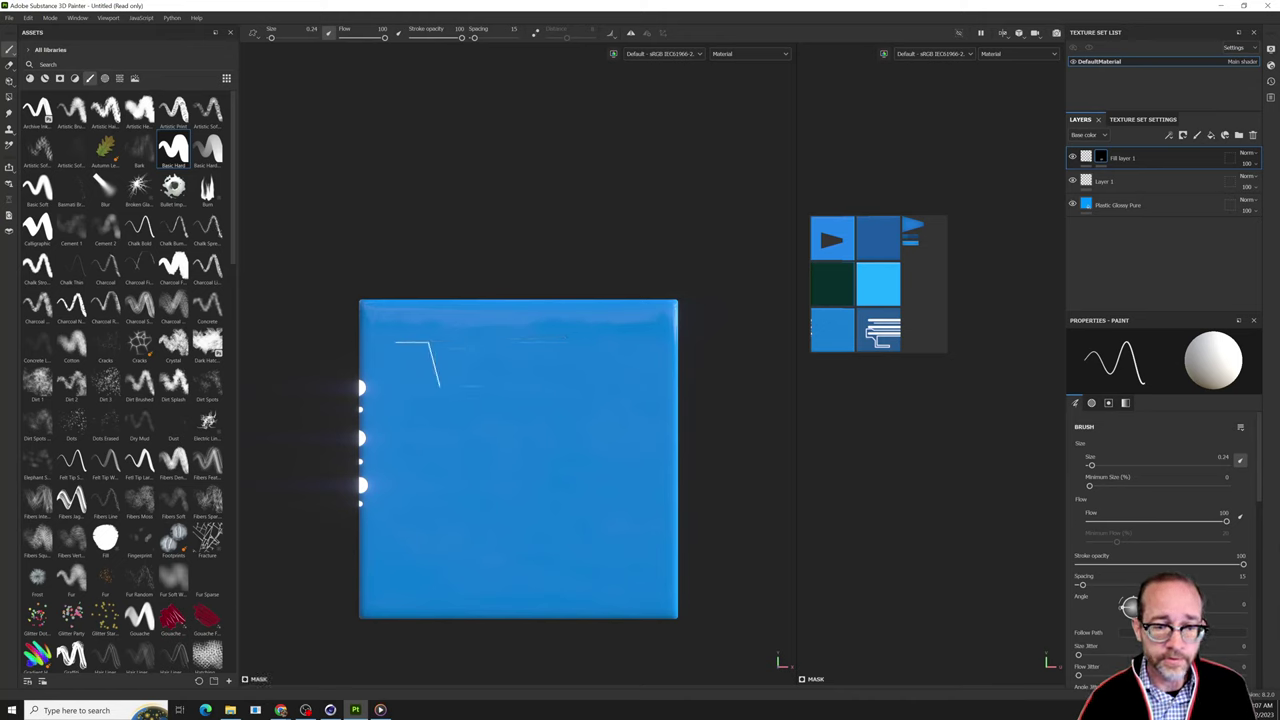
{"action": "left_click", "coordinate": [488, 386], "text": "ctrl+shift"}
{"action": "left_click", "coordinate": [496, 420], "text": "ctrl+shift"}
{"action": "left_click", "coordinate": [546, 420], "text": "ctrl+shift"}
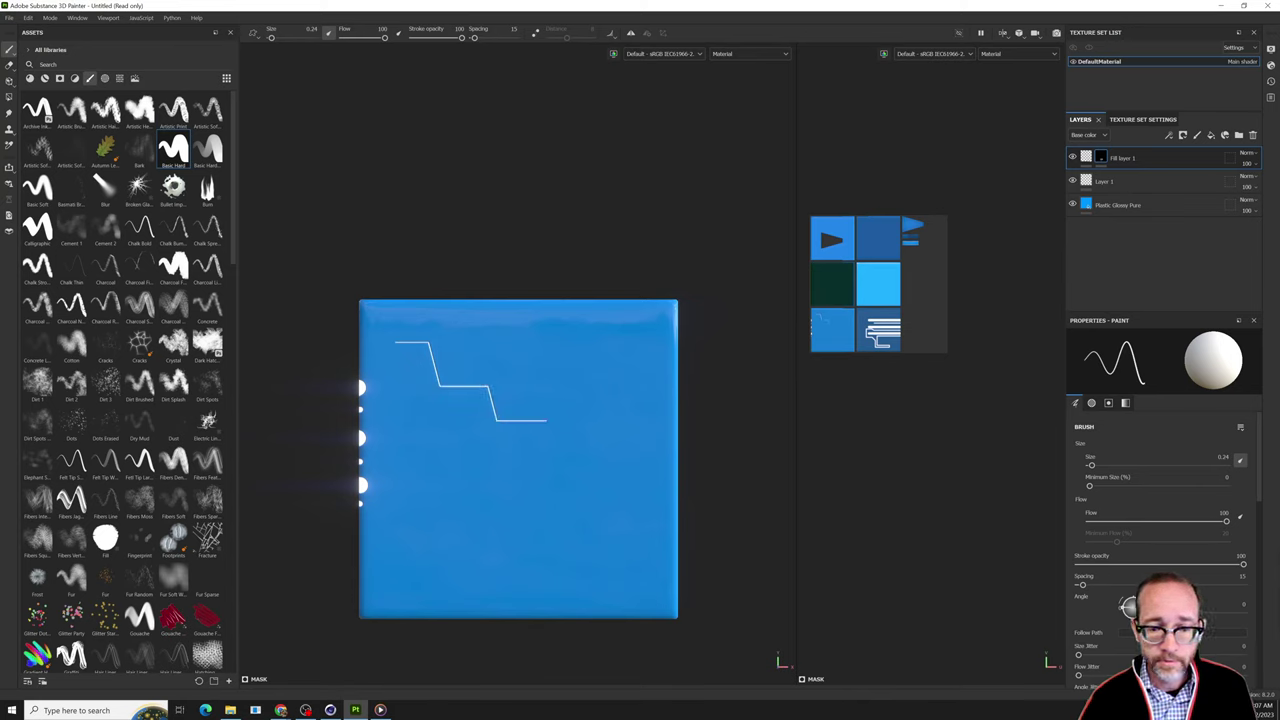
{"action": "left_click", "coordinate": [546, 456], "text": "ctrl+shift"}
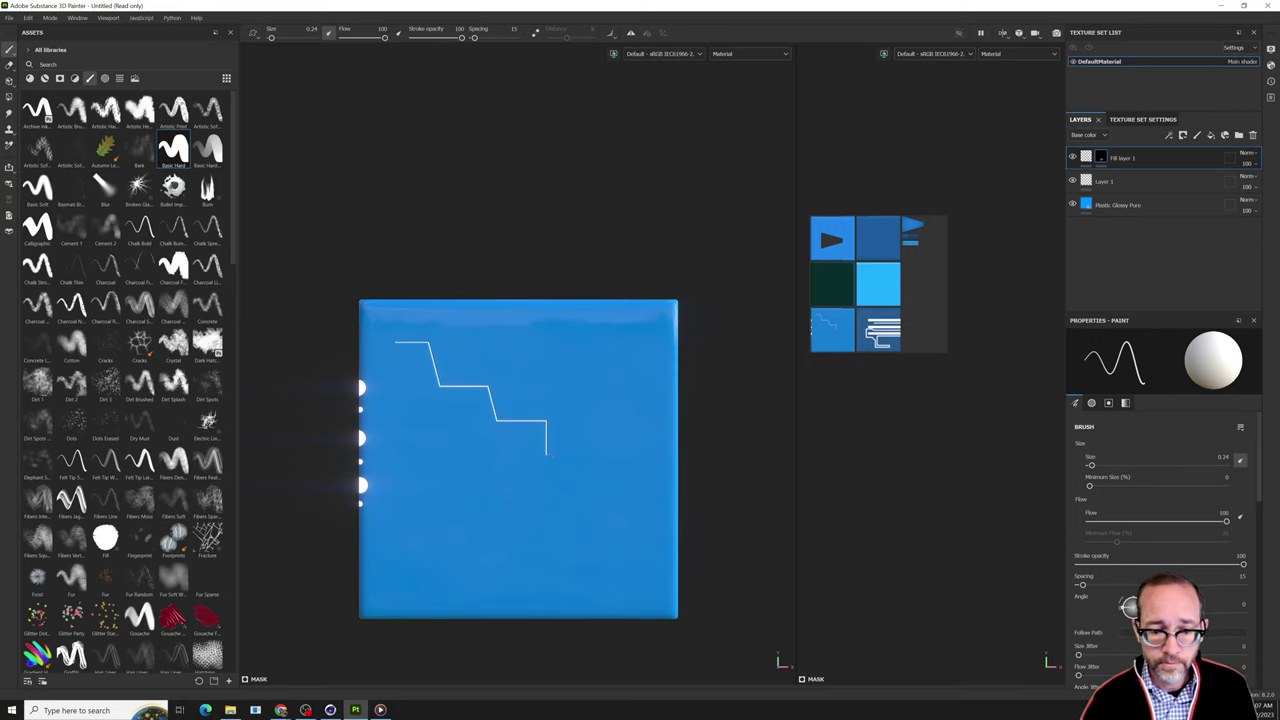
Paint a closely spaced parallel line back up along the steps, finishing with a vertical segment level with the first line's start.
{"action": "scroll", "coordinate": [545, 455], "scroll_direction": "up", "scroll_amount": 4}
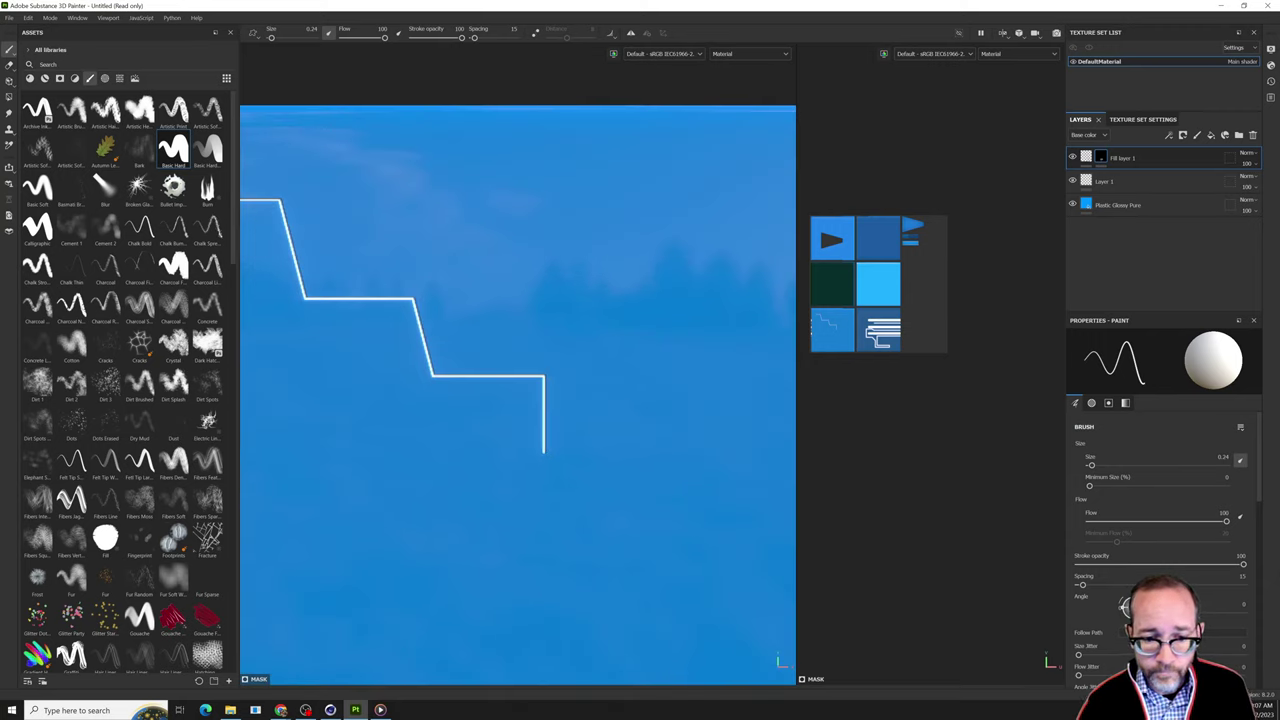
{"action": "left_click", "coordinate": [556, 452], "text": "ctrl+shift"}
{"action": "left_click", "coordinate": [551, 369], "text": "ctrl+shift"}
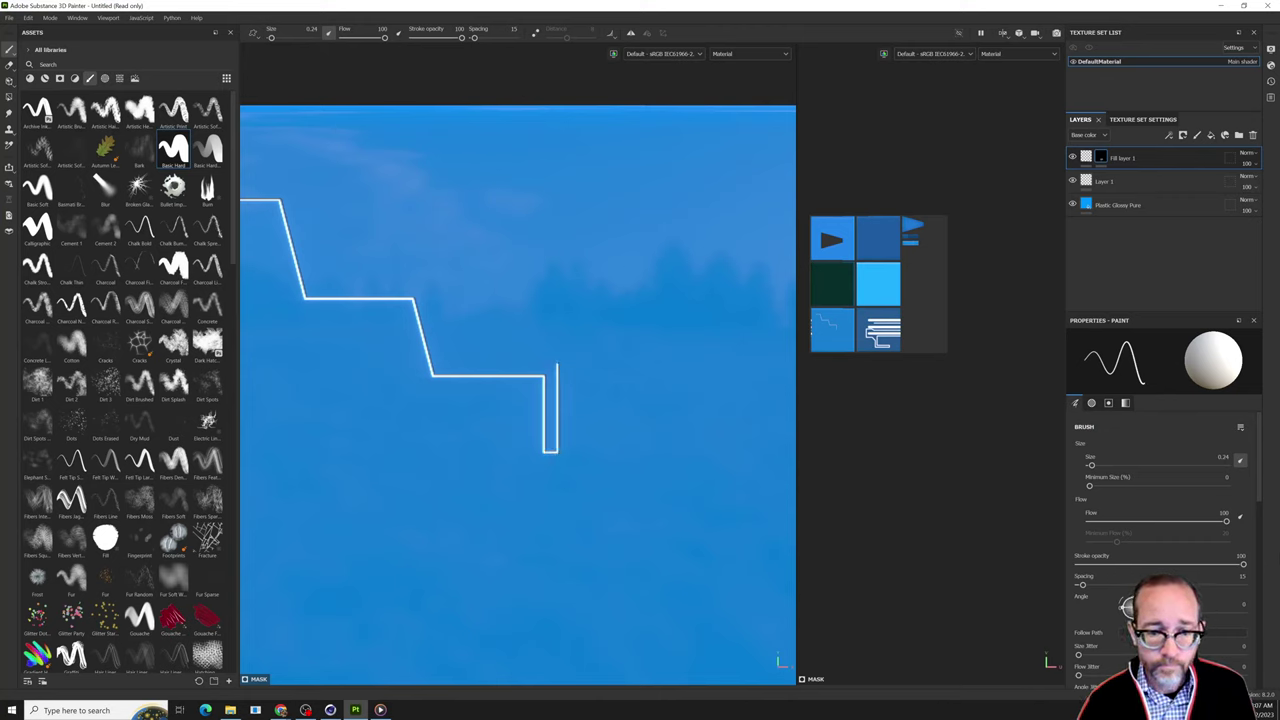
{"action": "left_click", "coordinate": [441, 369], "text": "ctrl+shift"}
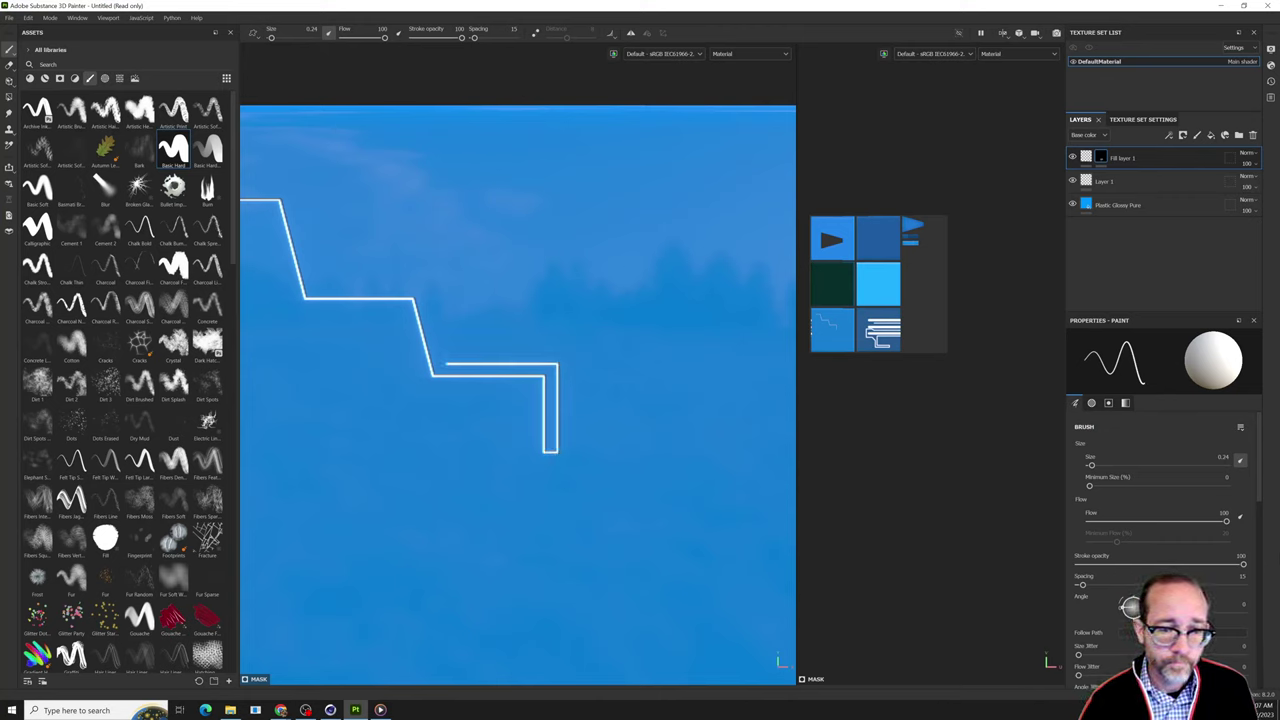
{"action": "left_click", "coordinate": [426, 287], "text": "ctrl+shift"}
{"action": "left_click", "coordinate": [316, 287], "text": "ctrl+shift"}
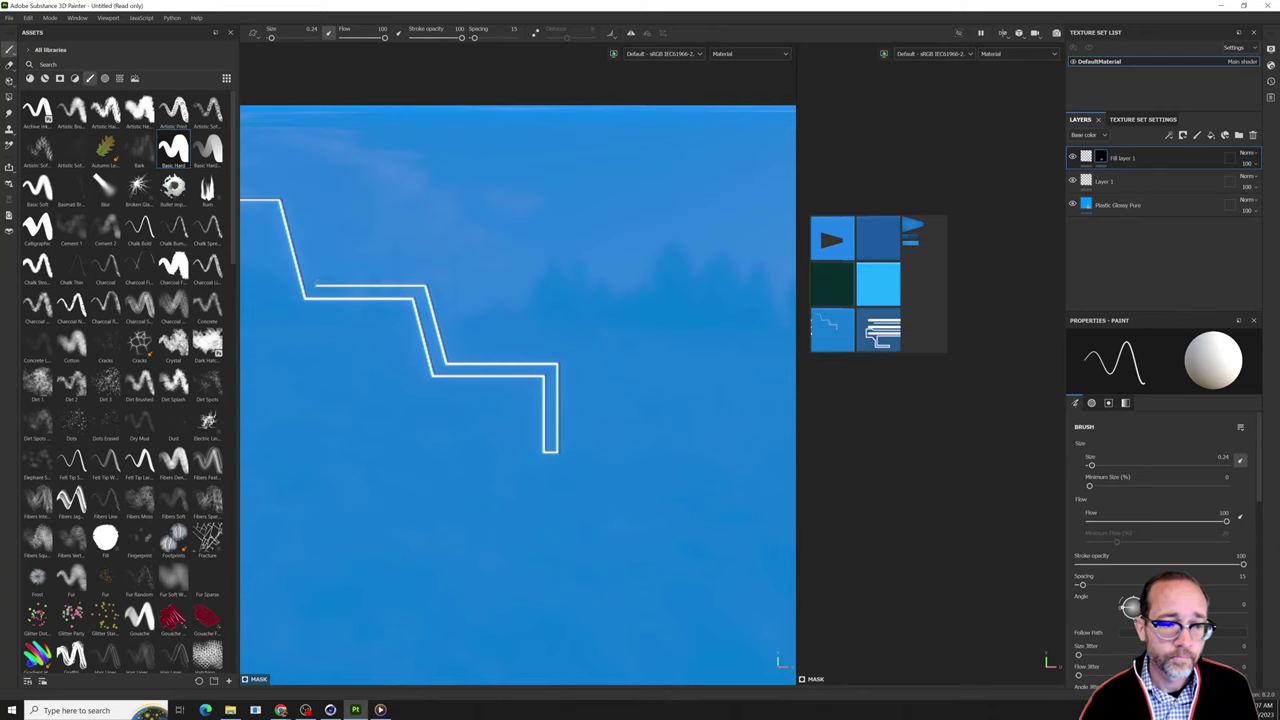
{"action": "left_click", "coordinate": [316, 200], "text": "ctrl+shift"}
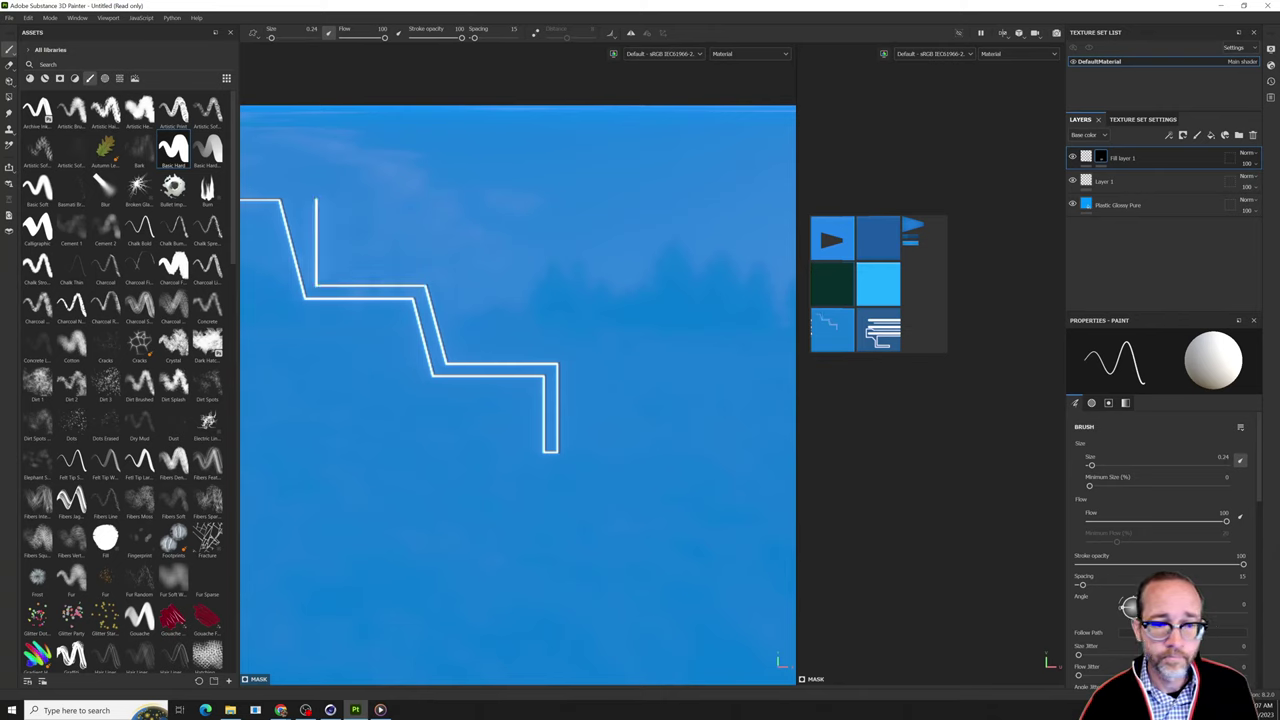
Extend the line horizontally, down in a long vertical, across a short base, and back up near the face's upper edge.
{"action": "left_click", "coordinate": [609, 200], "text": "ctrl+shift"}
{"action": "left_click", "coordinate": [609, 518], "text": "ctrl+shift"}
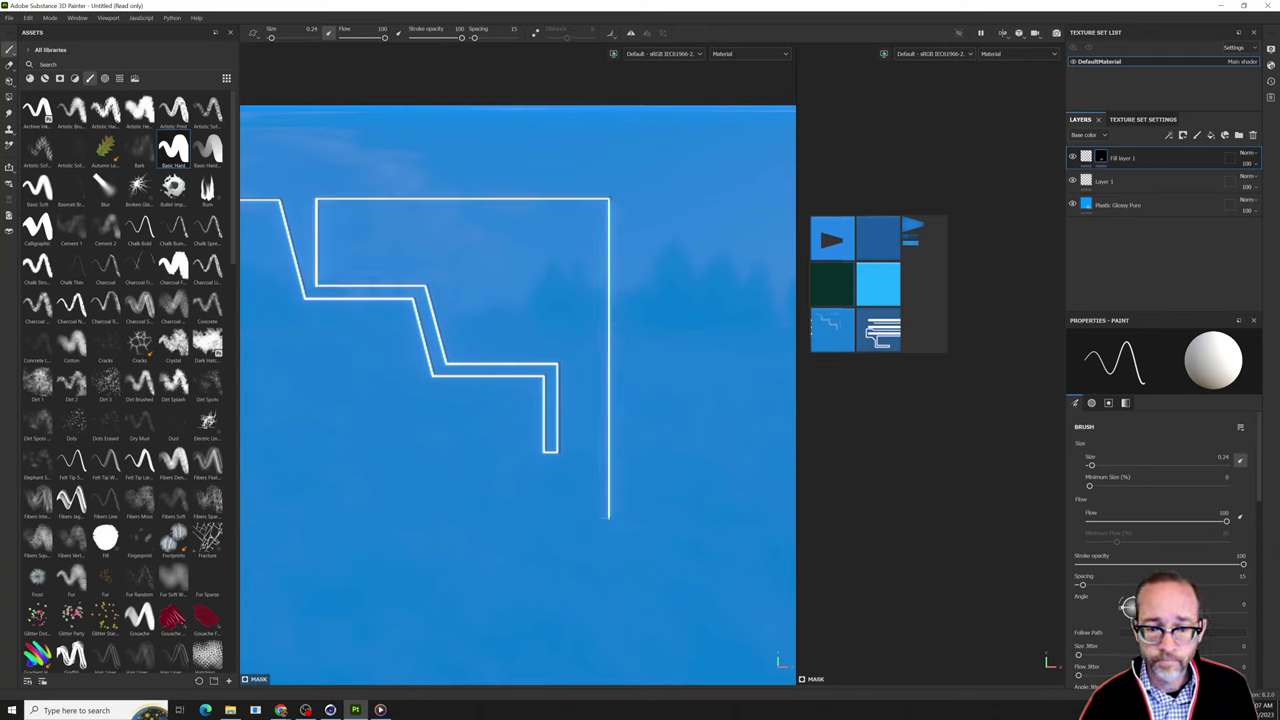
{"action": "left_click", "coordinate": [689, 518], "text": "ctrl+shift"}
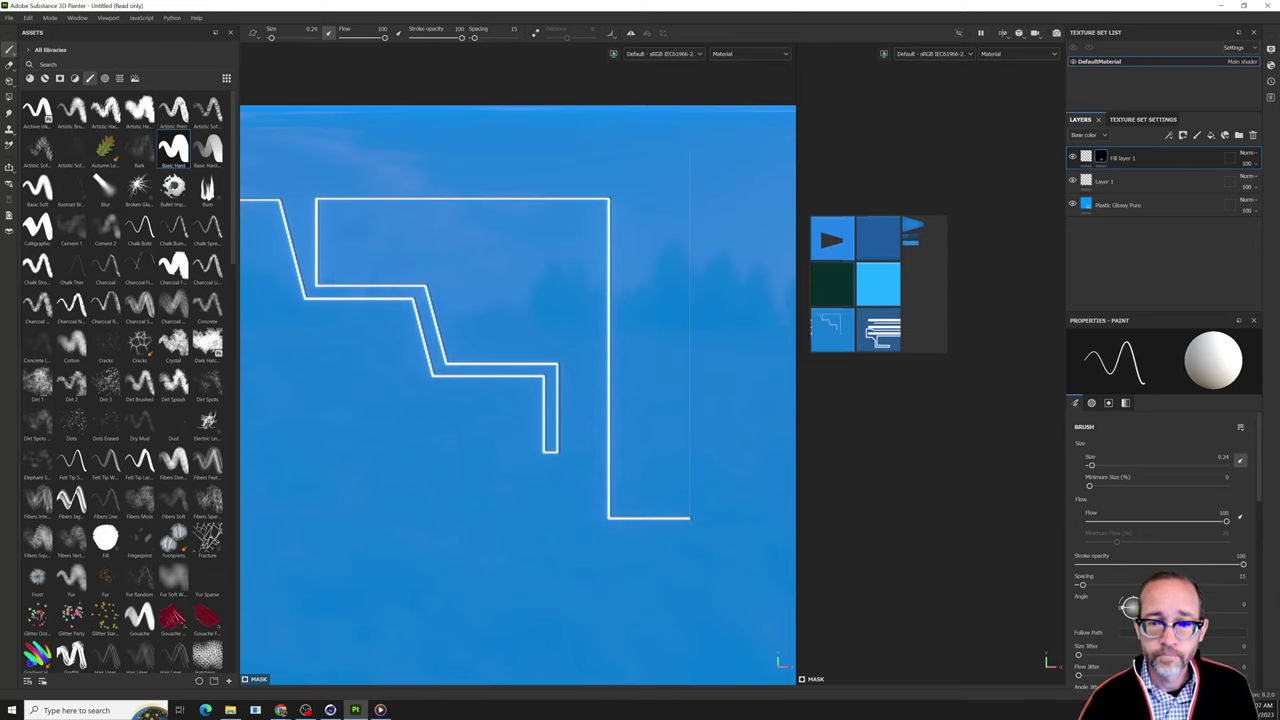
{"action": "left_click", "coordinate": [689, 145], "text": "ctrl+shift"}
{"action": "scroll", "coordinate": [689, 146], "scroll_direction": "down", "scroll_amount": 3}
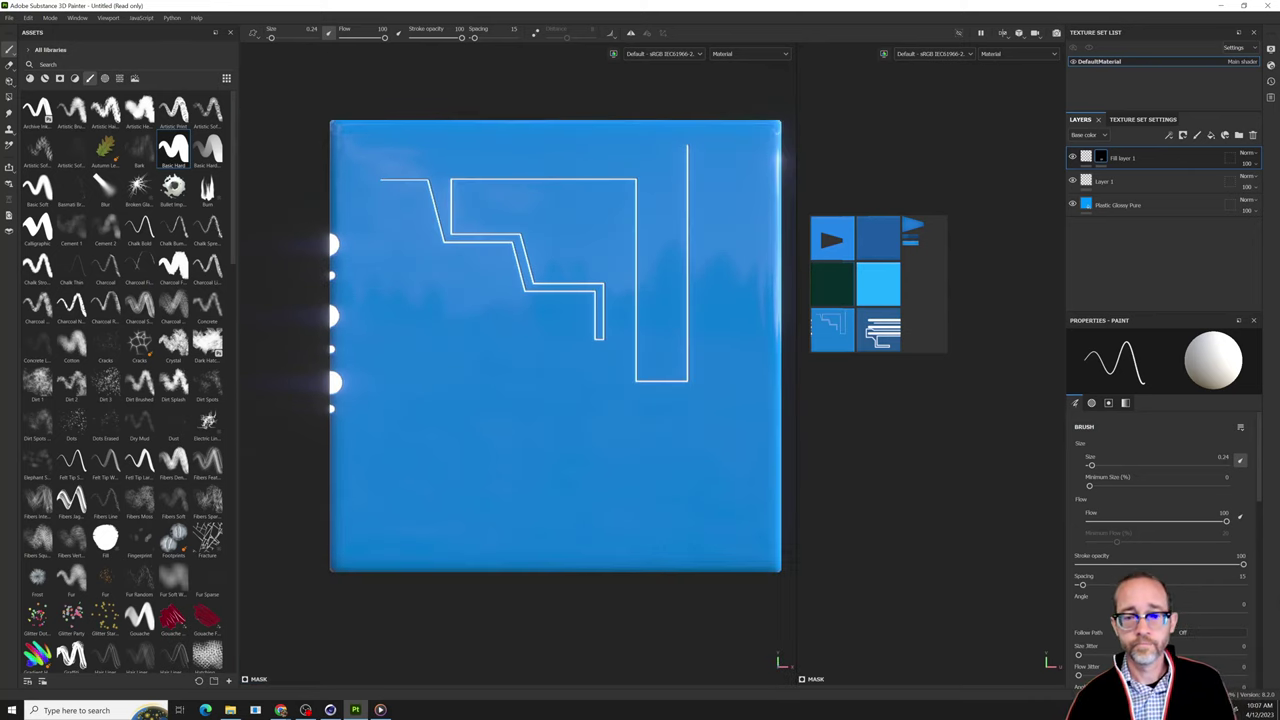
Paint a closed straight-line outline just outside the edges of the trapezoidal recess on the cube's top face.
{"action": "left_click_drag", "start_coordinate": [512, 328], "coordinate": [658, 378], "text": "alt"}
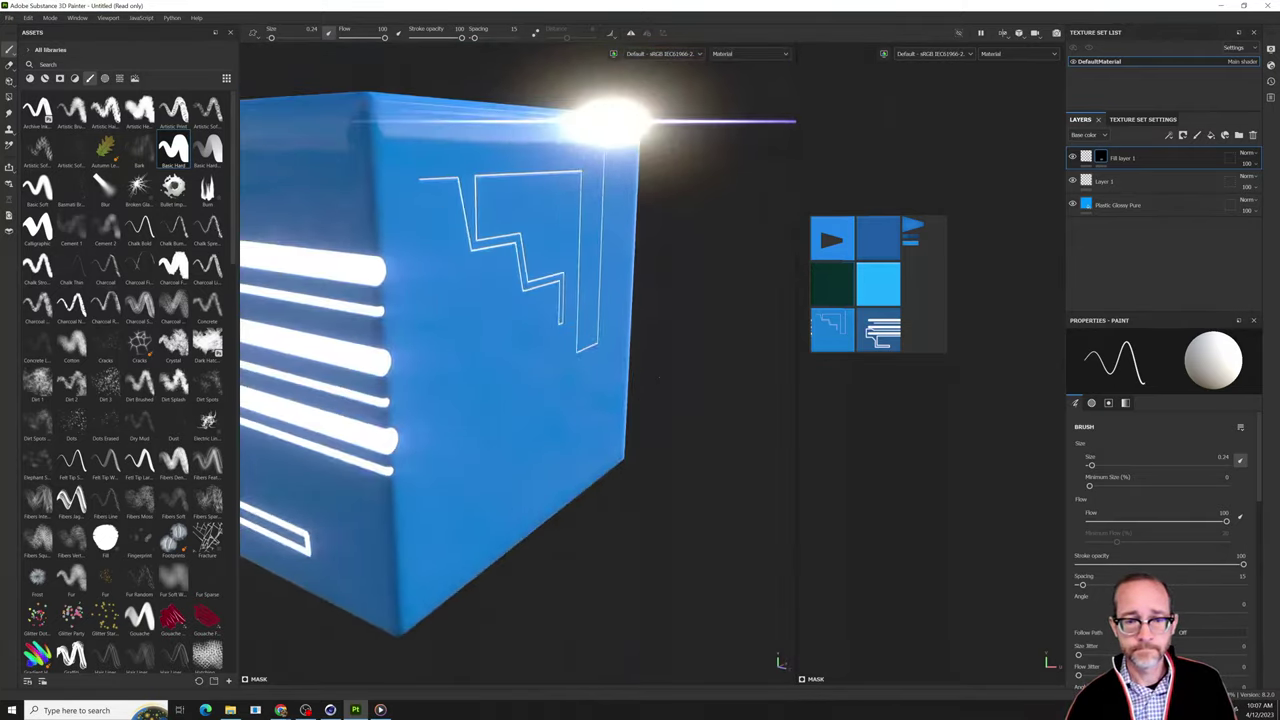
{"action": "right_click_drag", "start_coordinate": [658, 378], "coordinate": [540, 370], "text": "alt"}
{"action": "middle_click_drag", "start_coordinate": [540, 370], "coordinate": [630, 445], "text": "alt"}
{"action": "right_click_drag", "start_coordinate": [420, 400], "coordinate": [500, 365], "text": "alt"}
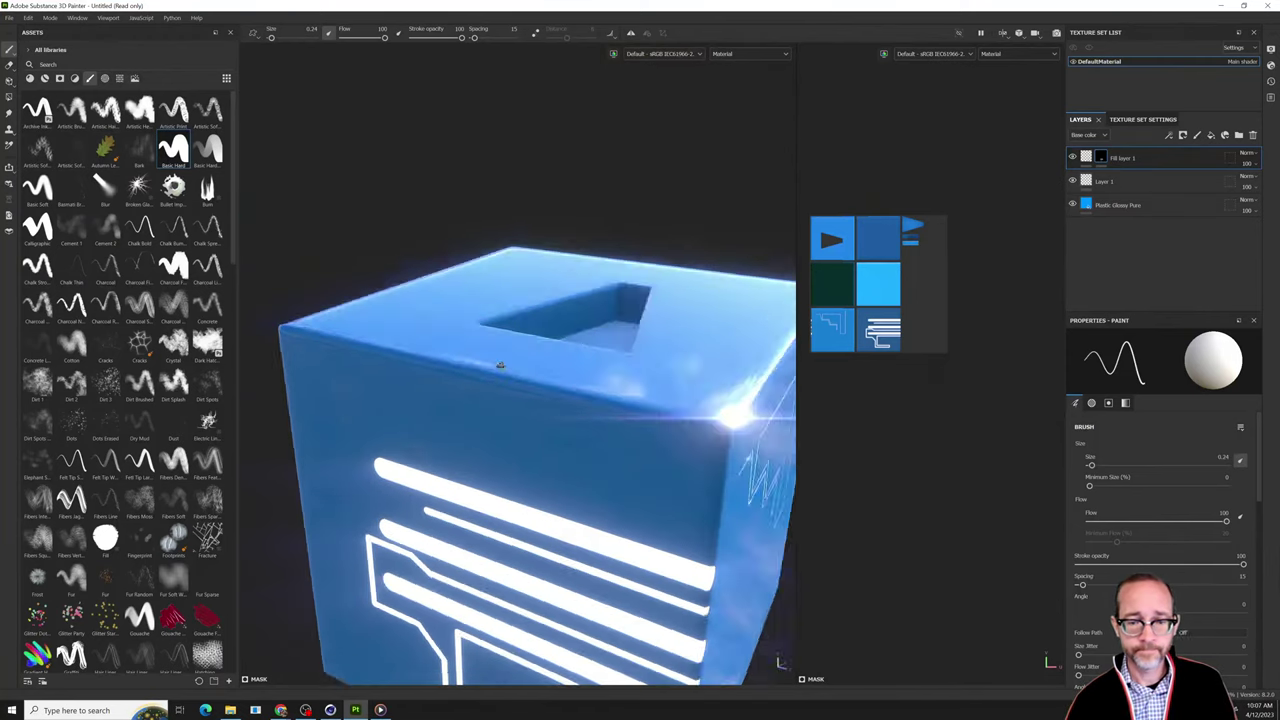
{"action": "left_click_drag", "start_coordinate": [500, 365], "coordinate": [566, 486], "text": "alt"}
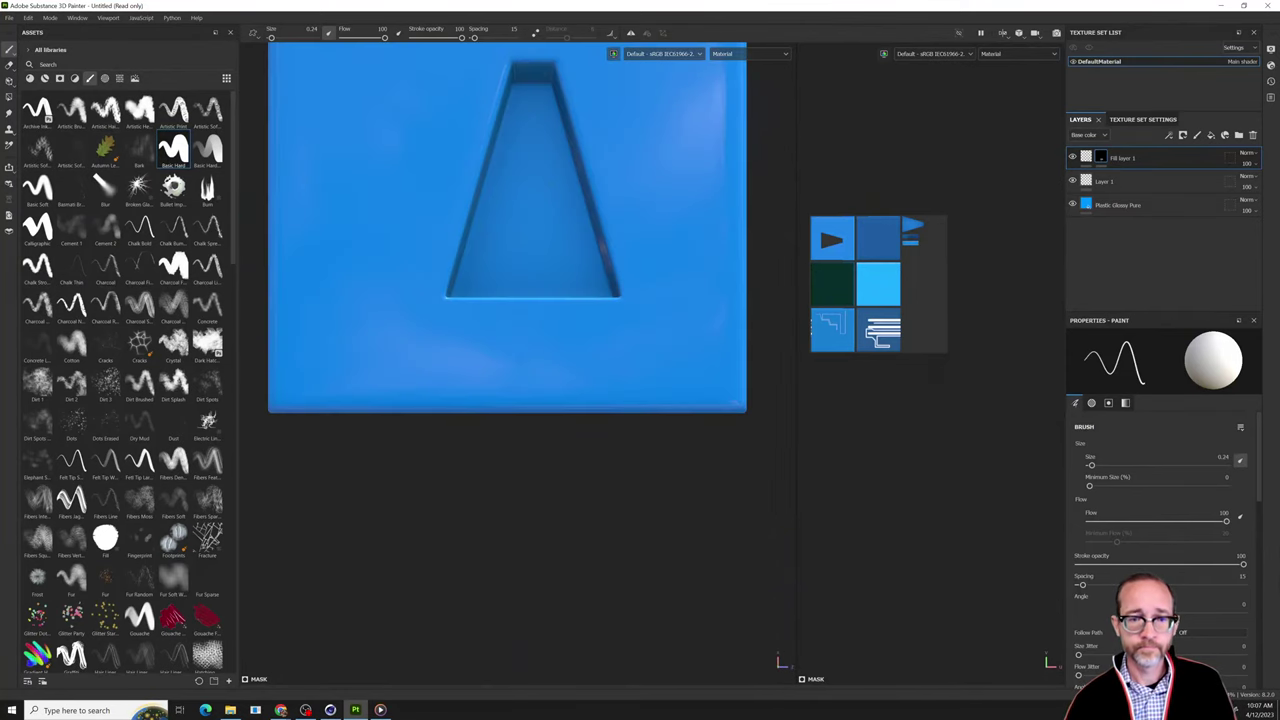
{"action": "scroll", "coordinate": [555, 205], "scroll_direction": "down", "scroll_amount": 3}
{"action": "middle_click_drag", "start_coordinate": [565, 186], "coordinate": [558, 296], "text": "alt"}
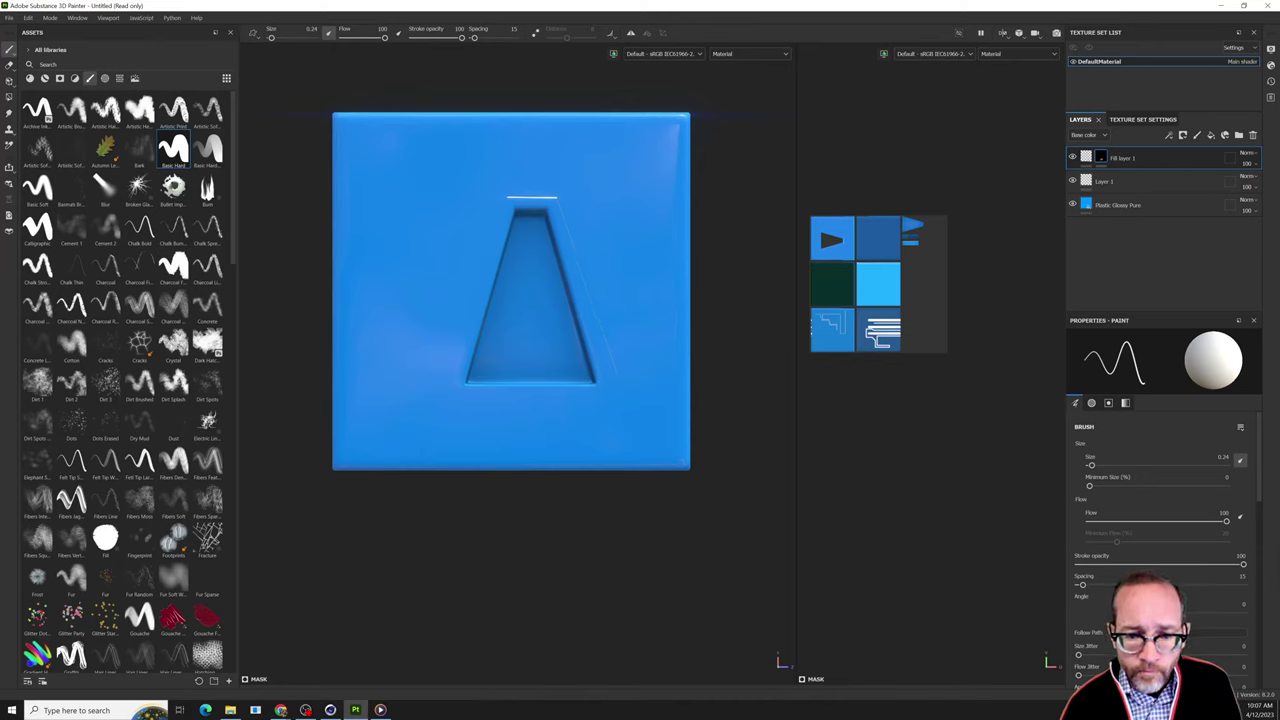
{"action": "left_click", "coordinate": [615, 390], "text": "shift"}
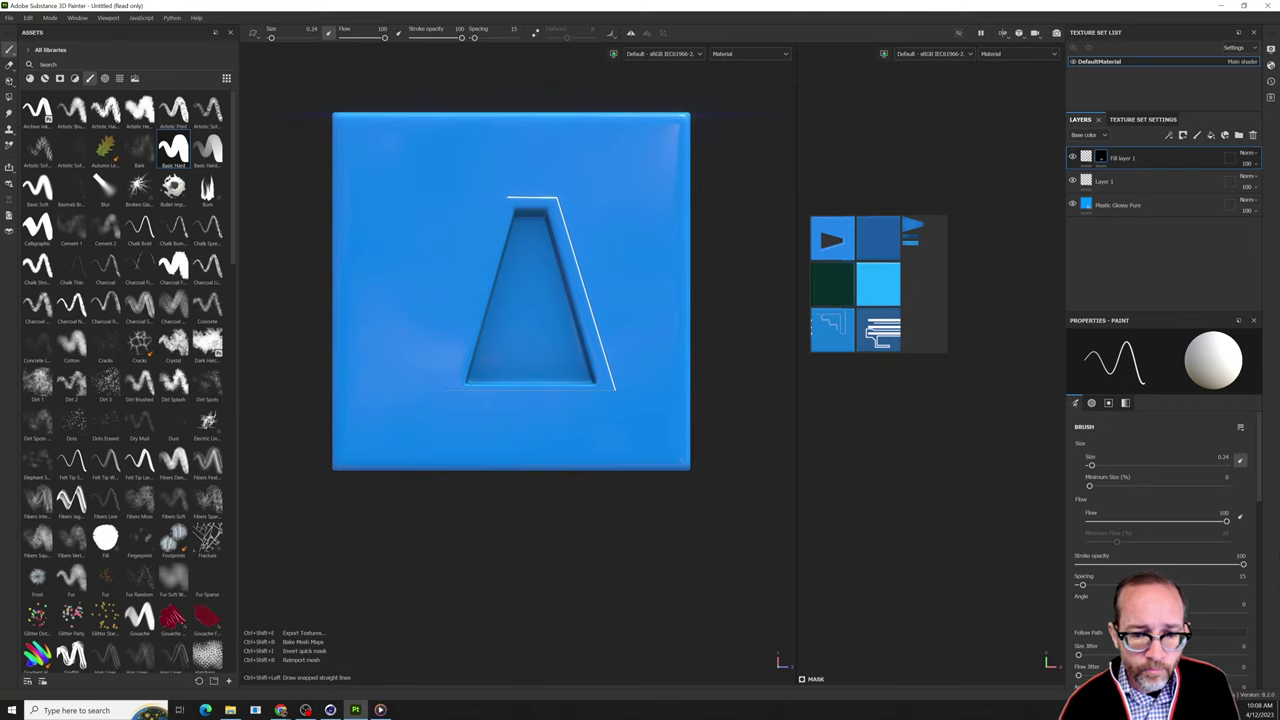
{"action": "left_click", "coordinate": [445, 390], "text": "shift"}
{"action": "left_click", "coordinate": [507, 198], "text": "shift"}
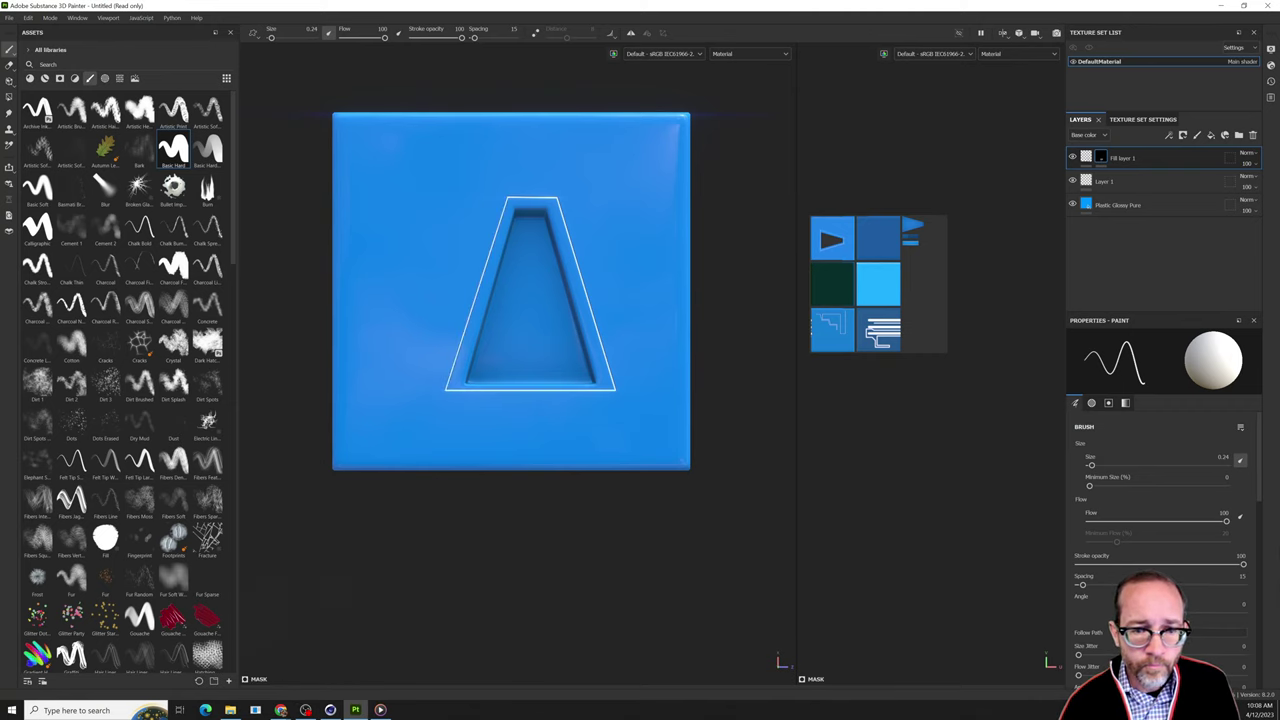
Inspect the outlined recess up close in the 3D view and enlarge the recess's UV islands in the 2D view.
{"action": "left_click_drag", "start_coordinate": [507, 330], "coordinate": [285, 340], "text": "alt"}
{"action": "scroll", "coordinate": [590, 205], "scroll_direction": "up", "scroll_amount": 5}
{"action": "middle_click_drag", "start_coordinate": [387, 338], "coordinate": [504, 441], "text": "alt"}
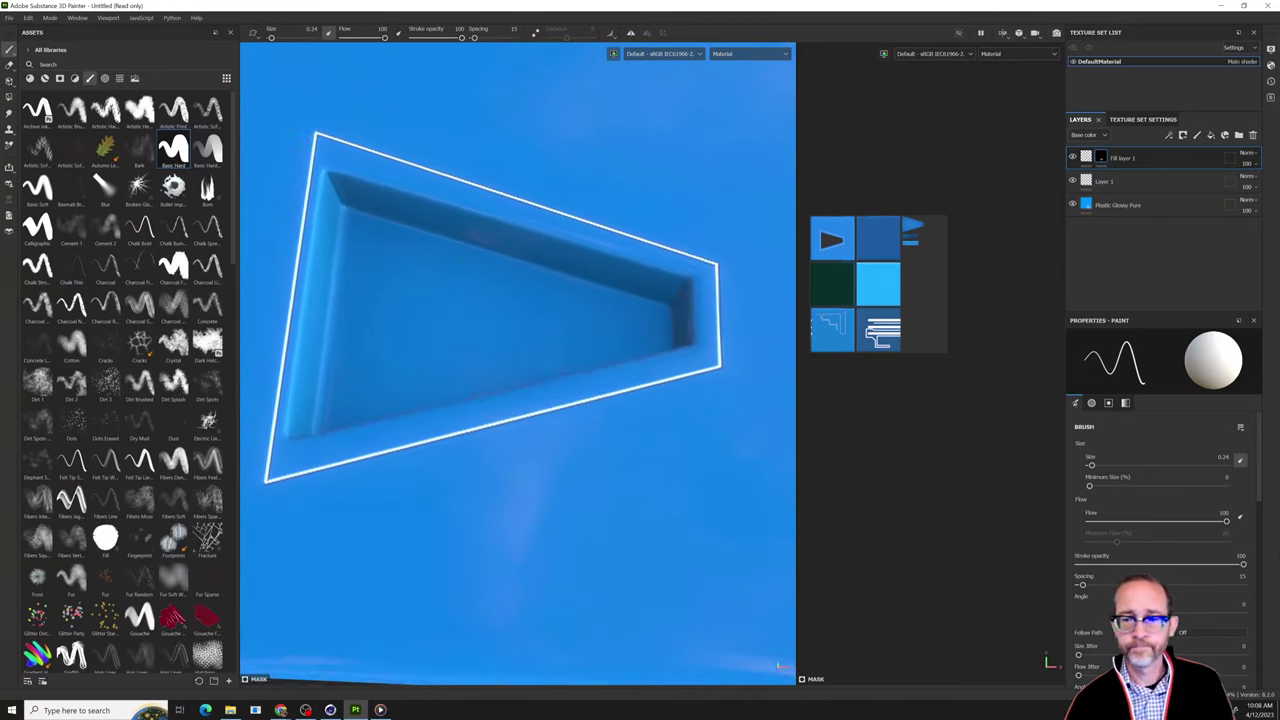
{"action": "left_click_drag", "start_coordinate": [504, 441], "coordinate": [350, 341], "text": "alt"}
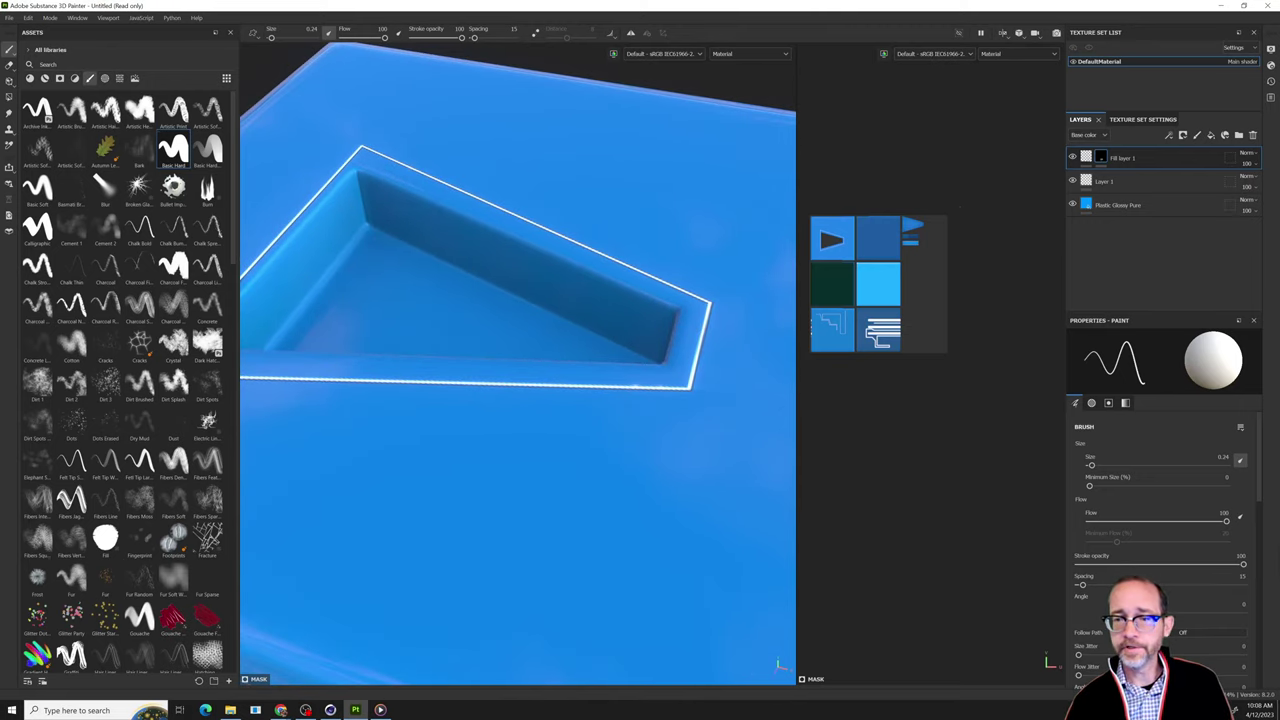
{"action": "scroll", "coordinate": [959, 207], "scroll_direction": "up", "scroll_amount": 8}
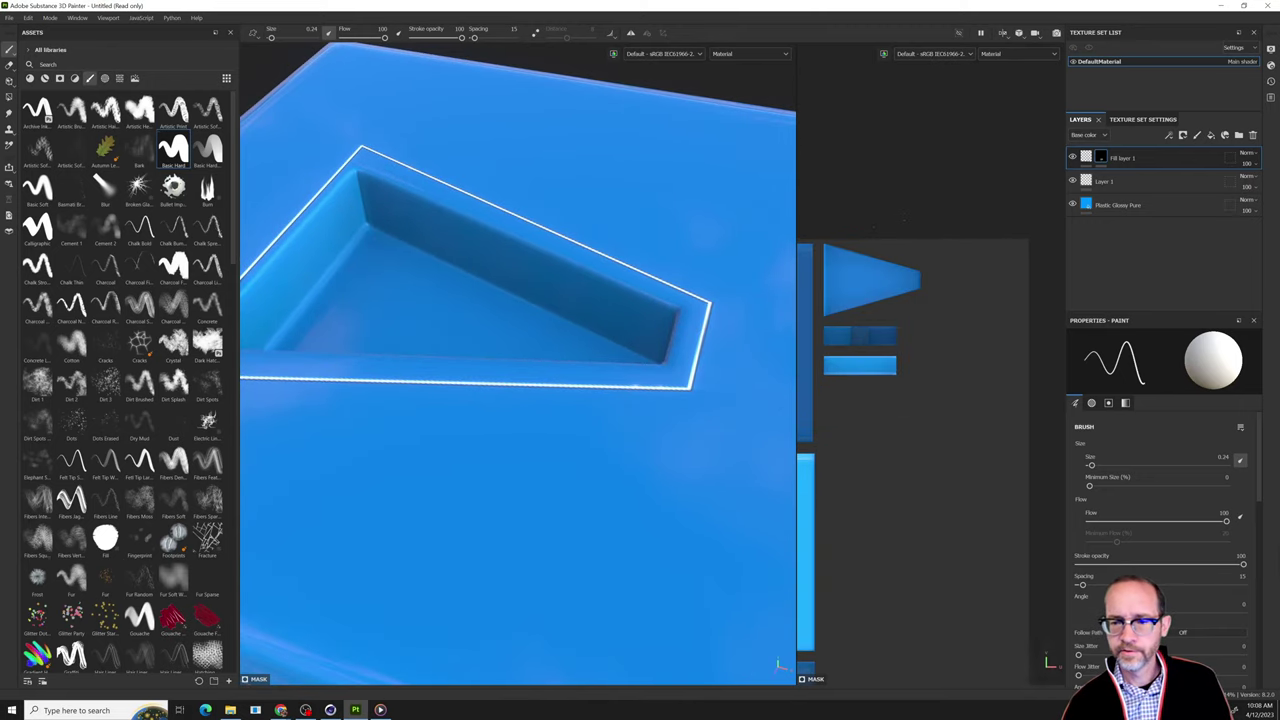
{"action": "scroll", "coordinate": [967, 297], "scroll_direction": "up", "scroll_amount": 5}
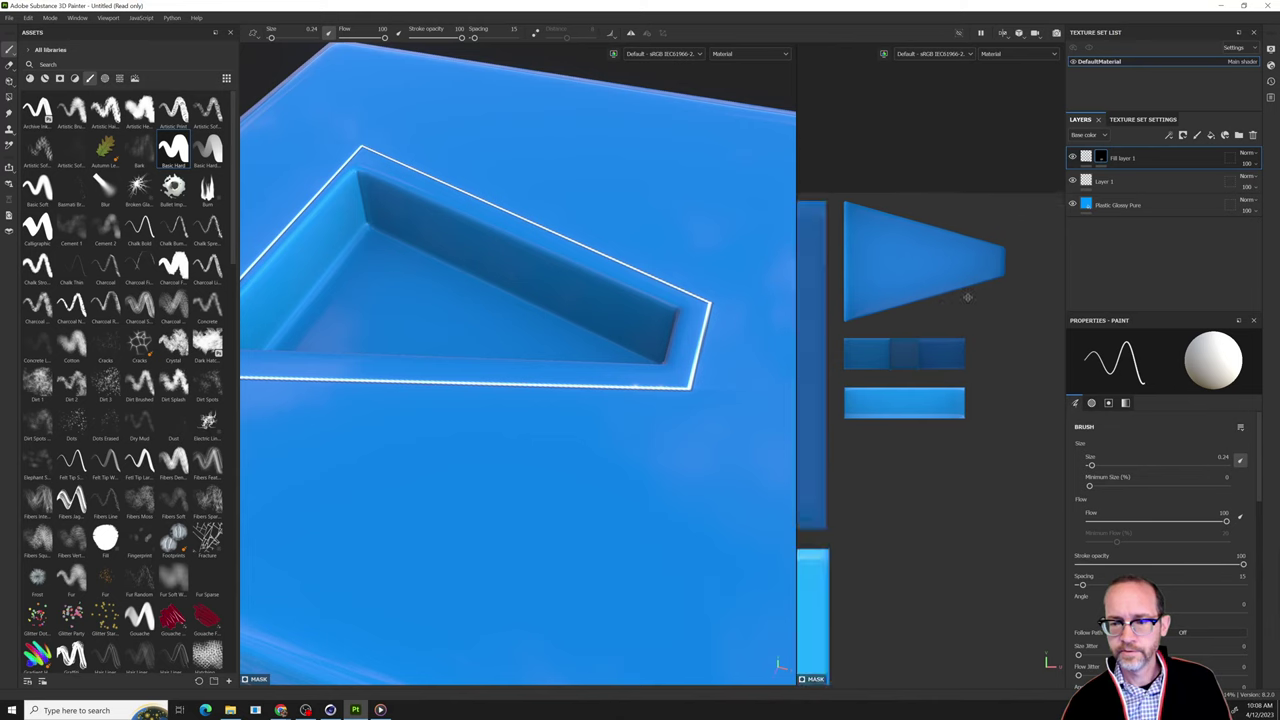
{"action": "middle_click_drag", "start_coordinate": [967, 297], "coordinate": [1003, 282]}
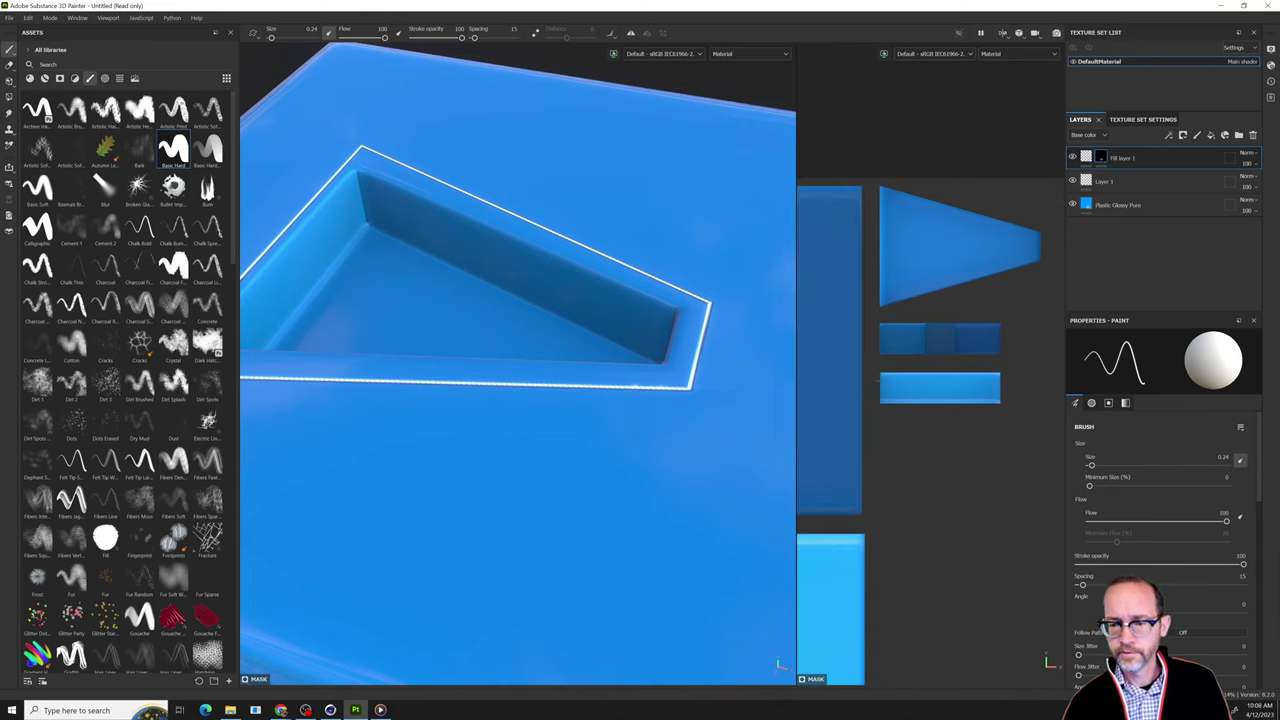
Paint straight white lines lengthwise along the two rectangular side-wall islands of the recess in the 2D view.
{"action": "left_click", "coordinate": [1002, 379], "text": "shift"}
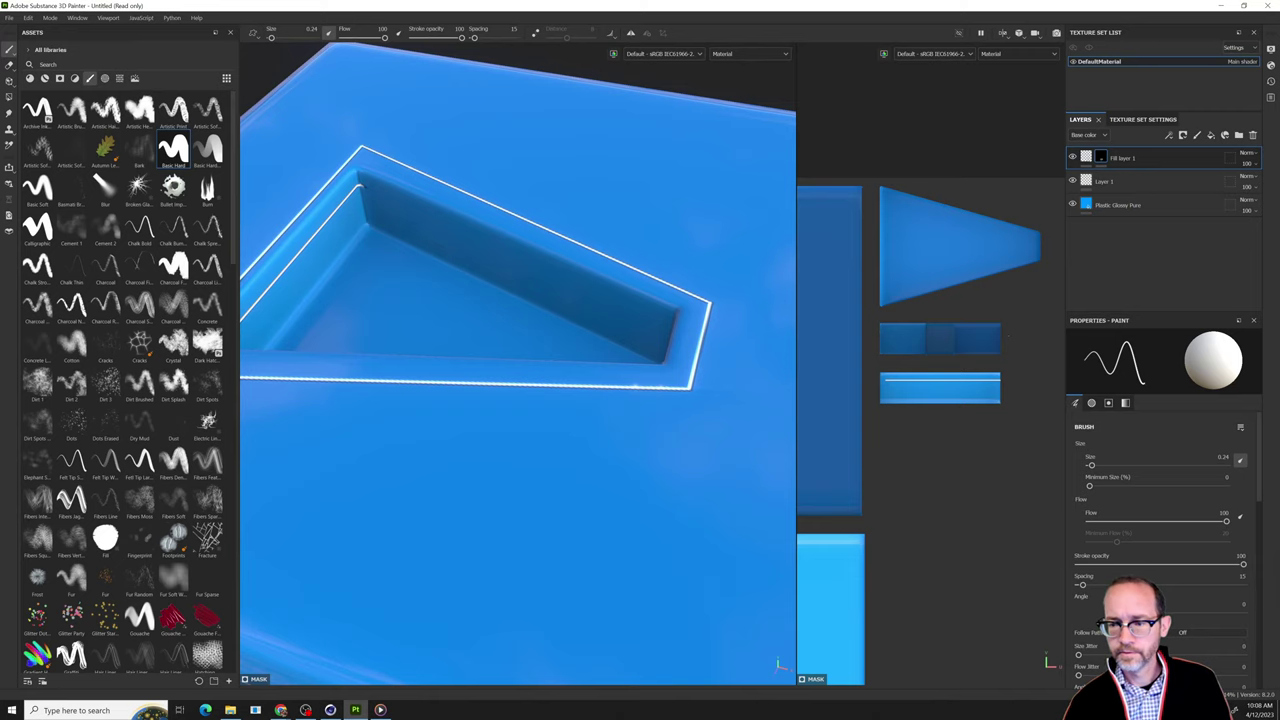
{"action": "left_click", "coordinate": [1000, 327], "text": "shift"}
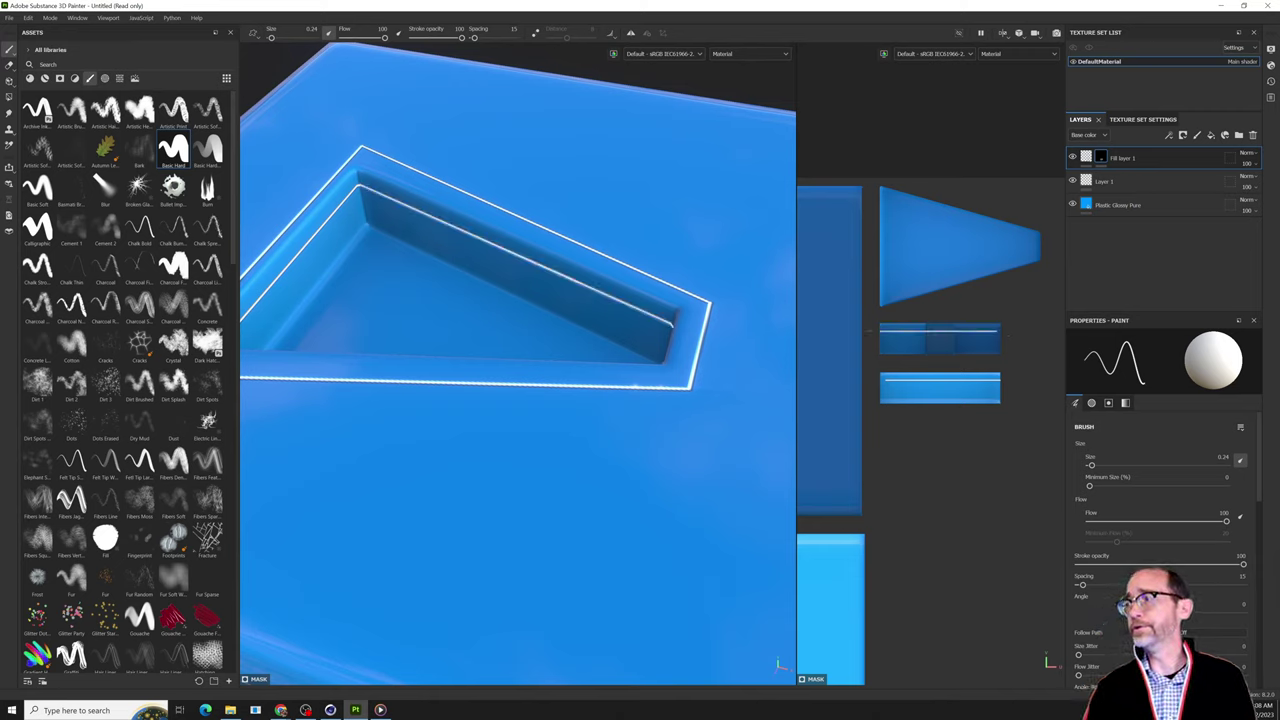
Paint a closed trapezoid outline of straight lines on the recess floor, set slightly in from its walls.
{"action": "scroll", "coordinate": [662, 350], "scroll_direction": "down", "scroll_amount": 3}
{"action": "left_click_drag", "start_coordinate": [662, 350], "coordinate": [520, 340], "text": "alt"}
{"action": "scroll", "coordinate": [520, 340], "scroll_direction": "down", "scroll_amount": 3}
{"action": "left_click_drag", "start_coordinate": [545, 405], "coordinate": [465, 469], "text": "alt"}
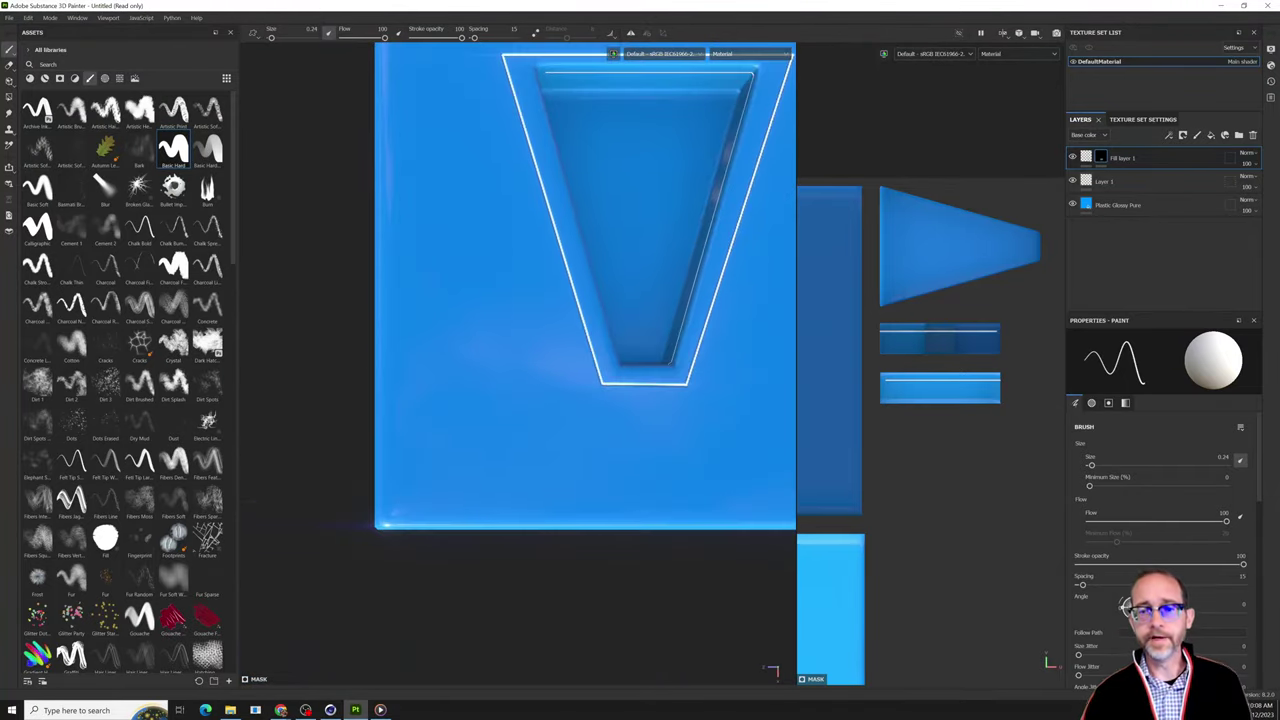
{"action": "middle_click_drag", "start_coordinate": [667, 298], "coordinate": [523, 471], "text": "alt"}
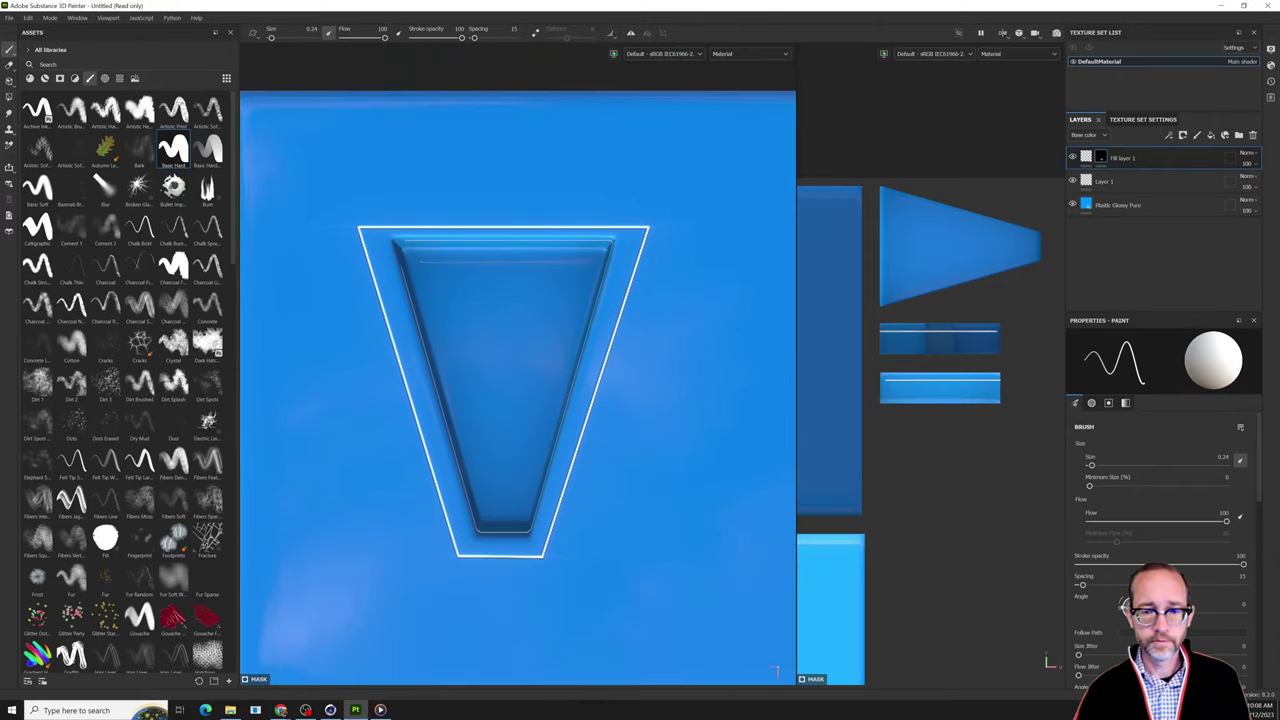
{"action": "left_click", "coordinate": [583, 262], "text": "shift"}
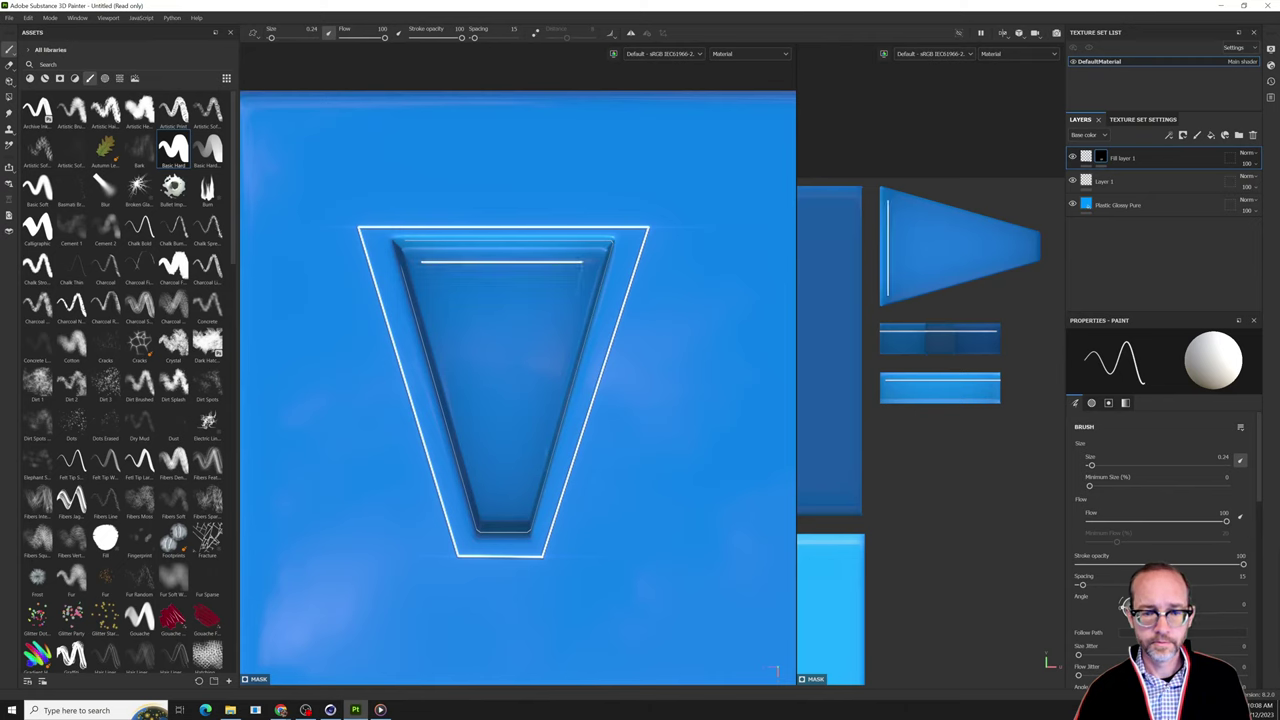
{"action": "left_click", "coordinate": [520, 497], "text": "shift"}
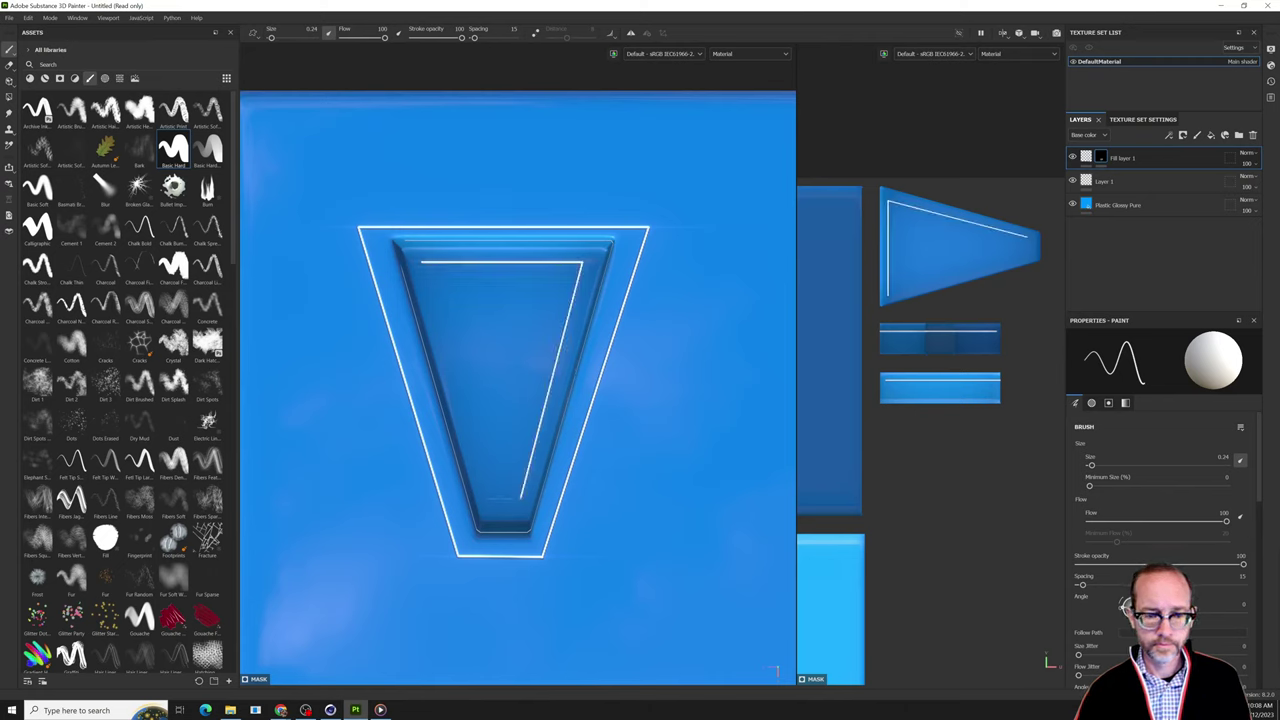
{"action": "left_click", "coordinate": [485, 498], "text": "shift"}
{"action": "key", "text": "shift"}
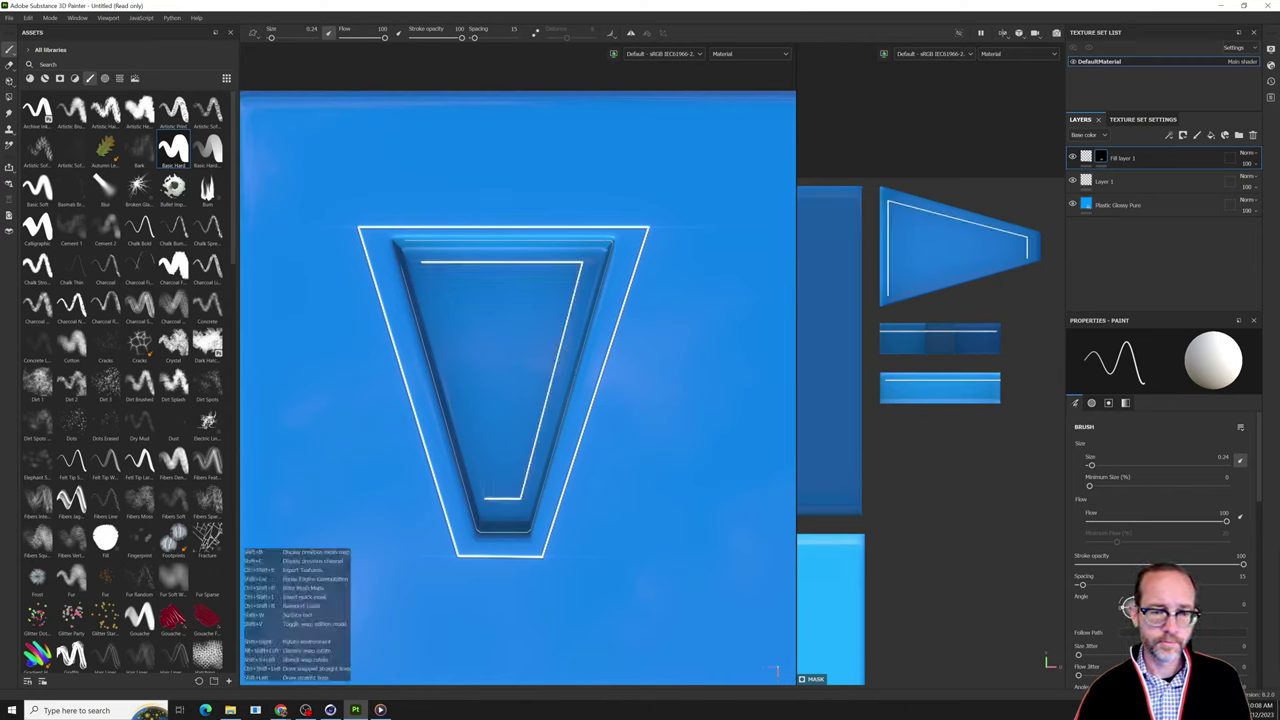
{"action": "left_click", "coordinate": [422, 262], "text": "shift"}
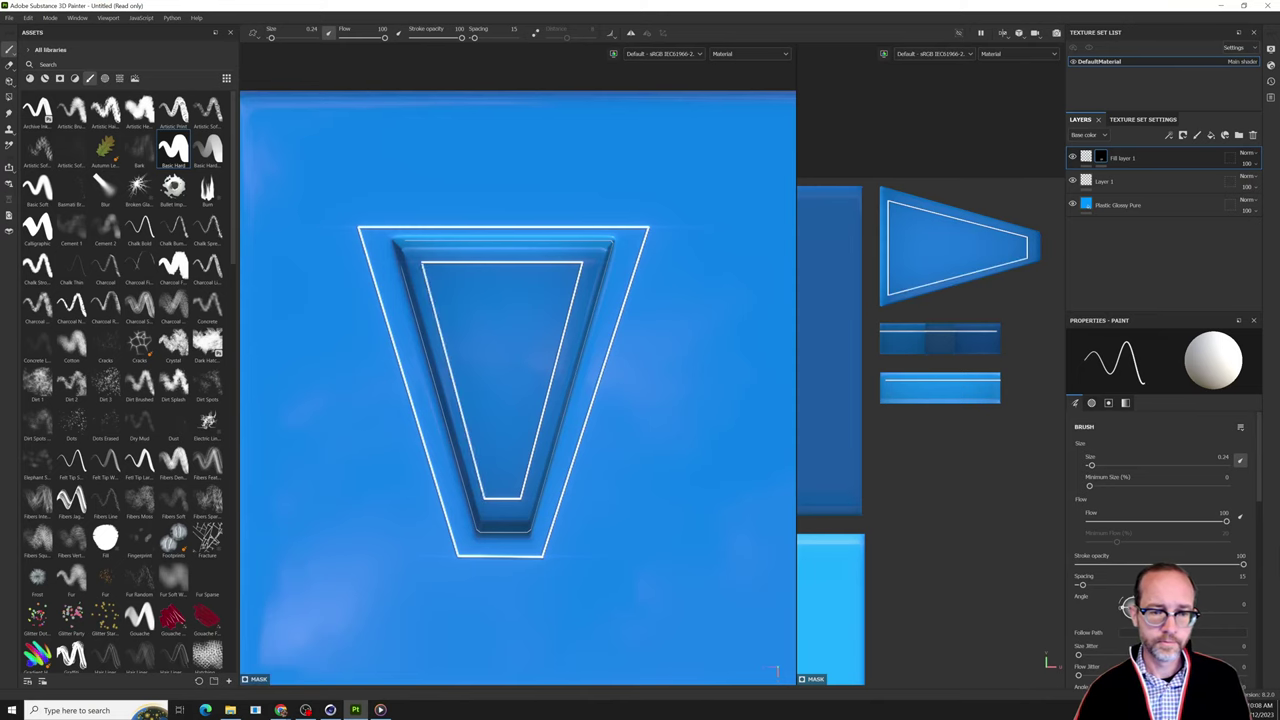
Inspect the painted panel lines on the cube from several sides, finishing with a straight-on view of a blank side face.
{"action": "scroll", "coordinate": [570, 477], "scroll_direction": "down", "scroll_amount": 3}
{"action": "left_click_drag", "start_coordinate": [570, 477], "coordinate": [750, 300], "text": "alt"}
{"action": "scroll", "coordinate": [510, 462], "scroll_direction": "down", "scroll_amount": 4}
{"action": "middle_click_drag", "start_coordinate": [505, 470], "coordinate": [515, 362], "text": "alt"}
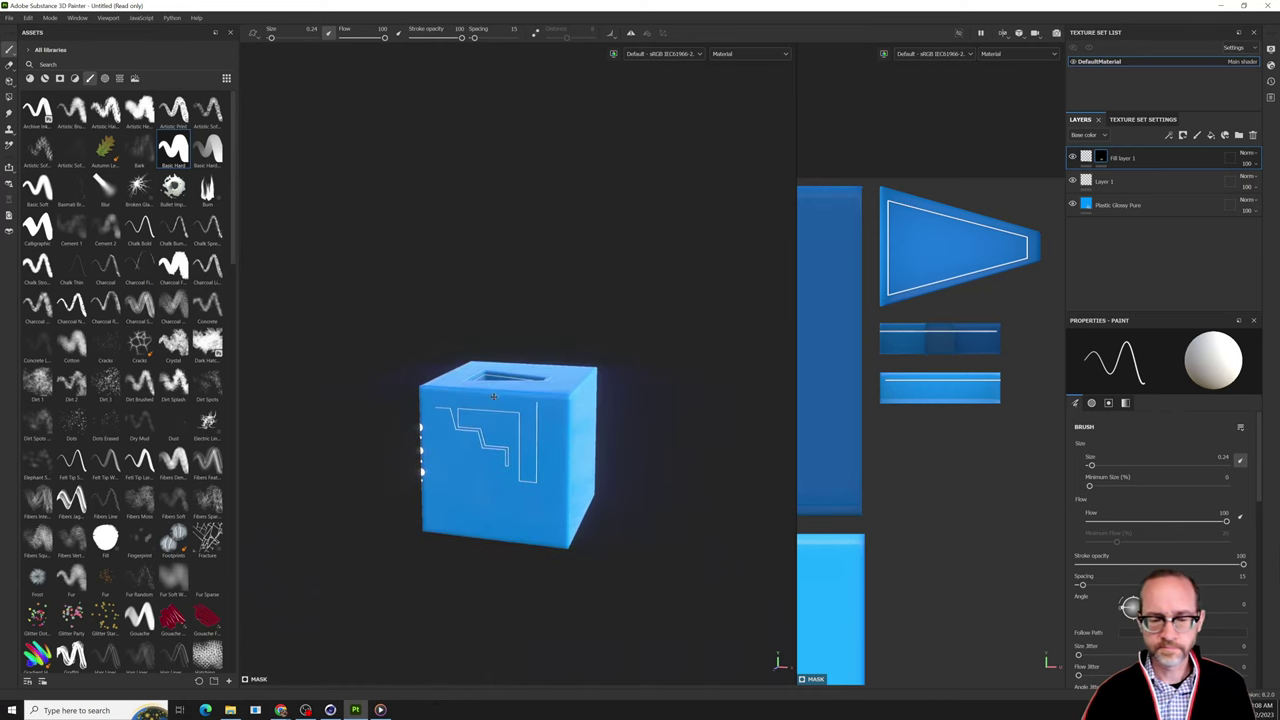
{"action": "scroll", "coordinate": [465, 464], "scroll_direction": "up", "scroll_amount": 4}
{"action": "scroll", "coordinate": [557, 511], "scroll_direction": "down", "scroll_amount": 3}
{"action": "mouse_move", "coordinate": [557, 511]}
{"action": "left_mouse_down", "text": "alt"}
{"action": "mouse_move", "coordinate": [614, 457]}
{"action": "mouse_move", "coordinate": [594, 446]}
{"action": "mouse_move", "coordinate": [630, 525]}
{"action": "mouse_move", "coordinate": [516, 499]}
{"action": "left_mouse_up", "text": "alt"}
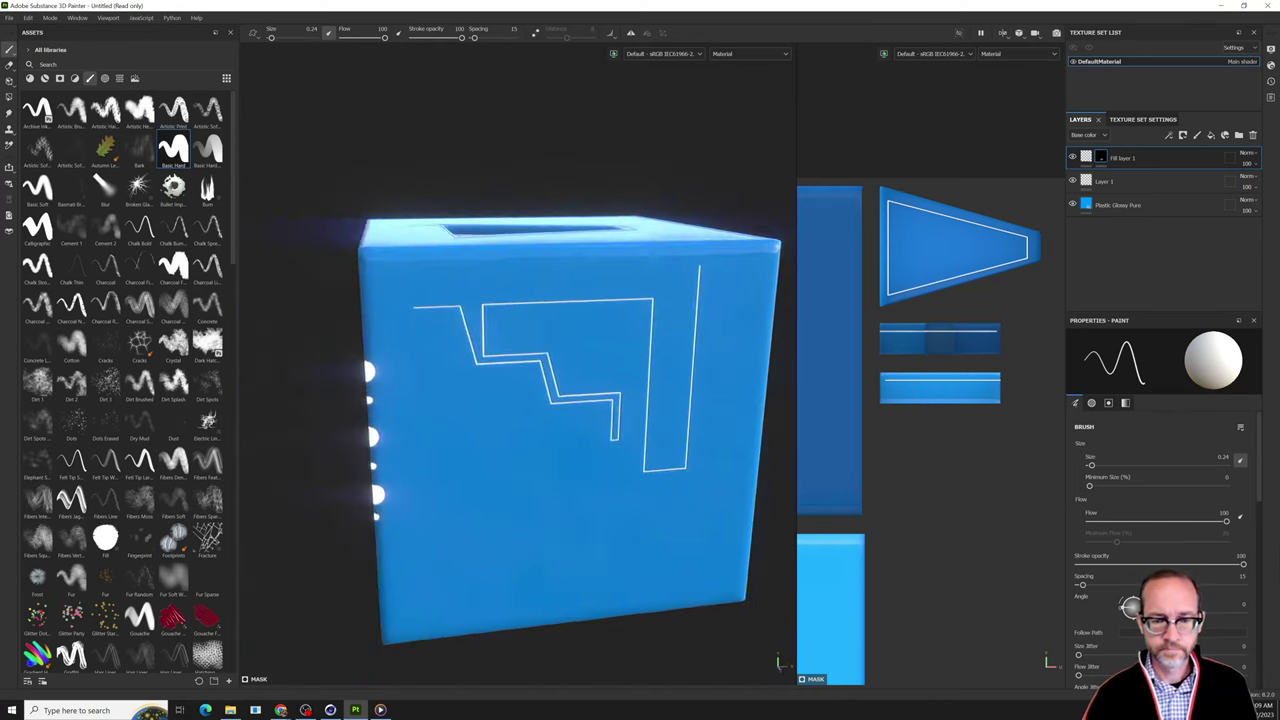
{"action": "scroll", "coordinate": [516, 499], "scroll_direction": "up", "scroll_amount": 4}
{"action": "middle_click_drag", "start_coordinate": [514, 501], "coordinate": [665, 578], "text": "alt"}
{"action": "scroll", "coordinate": [665, 578], "scroll_direction": "up", "scroll_amount": 2}
{"action": "mouse_move", "coordinate": [602, 560]}
{"action": "left_mouse_down", "text": "alt"}
{"action": "mouse_move", "coordinate": [686, 532]}
{"action": "mouse_move", "coordinate": [636, 600]}
{"action": "mouse_move", "coordinate": [591, 571]}
{"action": "mouse_move", "coordinate": [872, 536]}
{"action": "left_mouse_up", "text": "alt"}
{"action": "scroll", "coordinate": [686, 532], "scroll_direction": "down", "scroll_amount": 5}
{"action": "scroll", "coordinate": [686, 532], "scroll_direction": "down", "scroll_amount": 2}
{"action": "scroll", "coordinate": [700, 545], "scroll_direction": "down", "scroll_amount": 3}
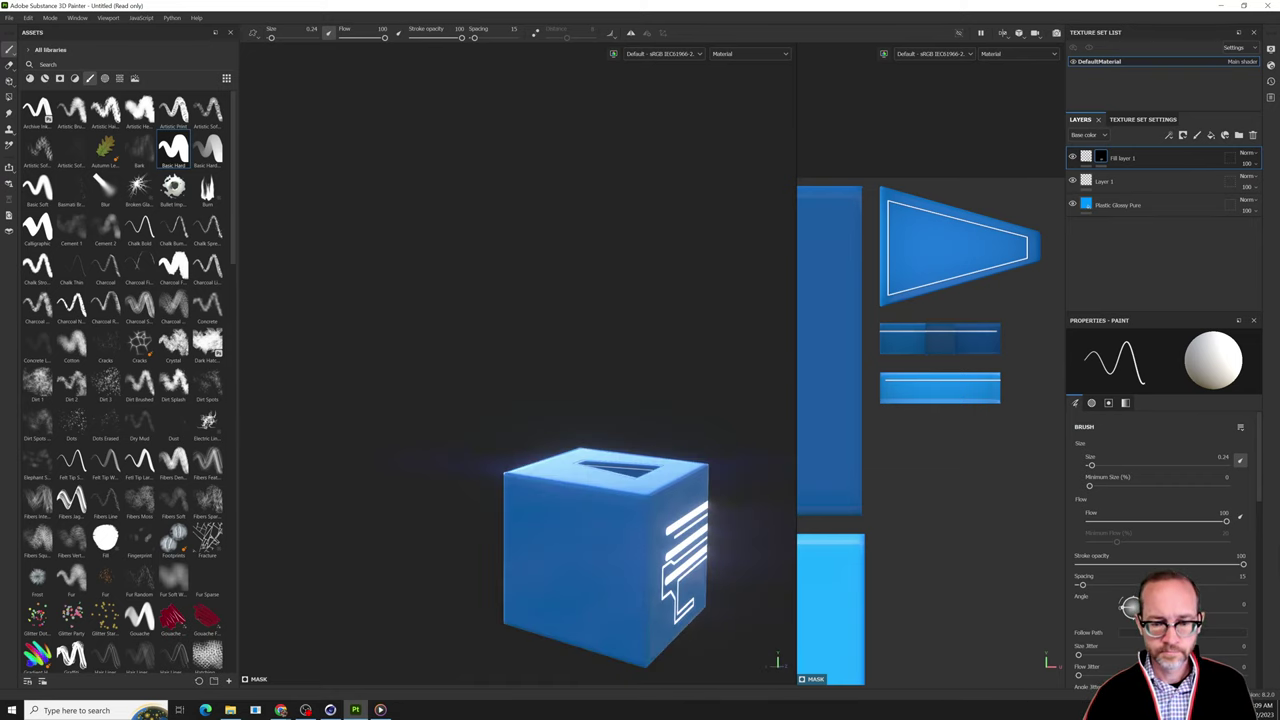
{"action": "left_click_drag", "start_coordinate": [590, 560], "coordinate": [695, 598], "text": "alt"}
{"action": "middle_click_drag", "start_coordinate": [520, 550], "coordinate": [560, 437], "text": "alt"}
{"action": "scroll", "coordinate": [555, 436], "scroll_direction": "up", "scroll_amount": 3}
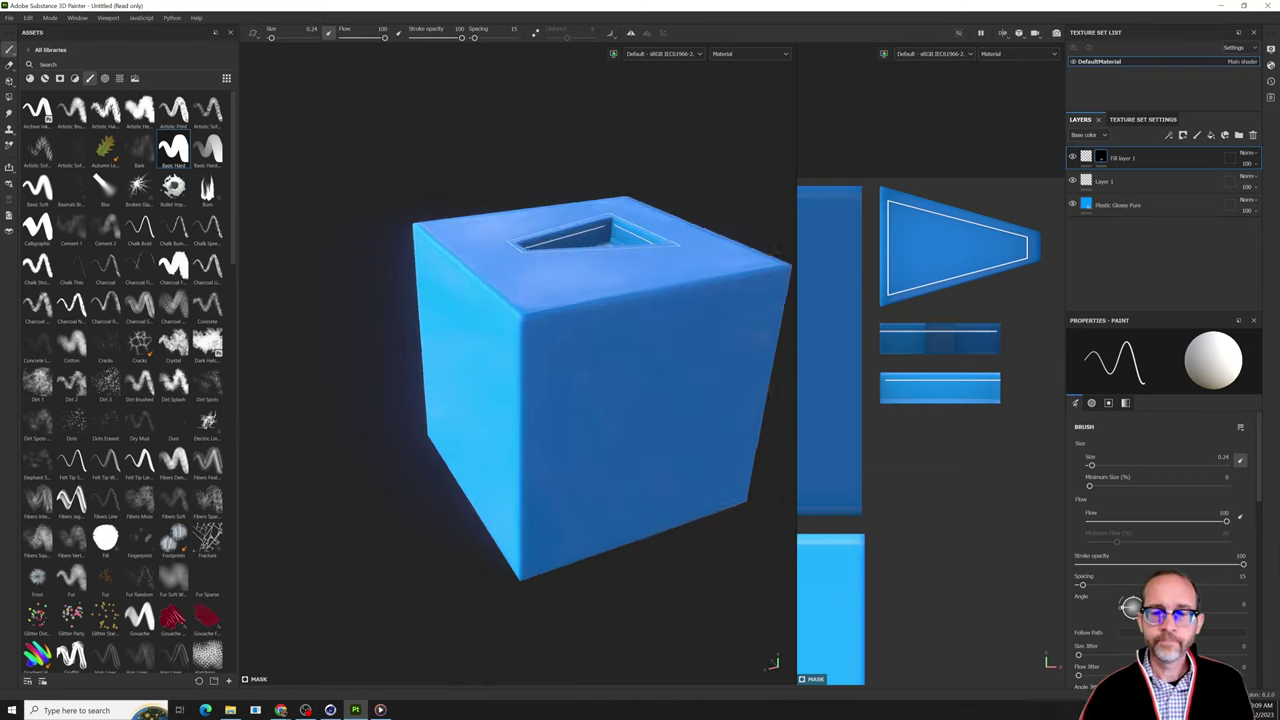
{"action": "scroll", "coordinate": [555, 436], "scroll_direction": "up", "scroll_amount": 2}
{"action": "left_click_drag", "start_coordinate": [555, 436], "coordinate": [542, 373], "text": "alt"}
{"action": "middle_click_drag", "start_coordinate": [668, 467], "coordinate": [467, 409], "text": "alt"}
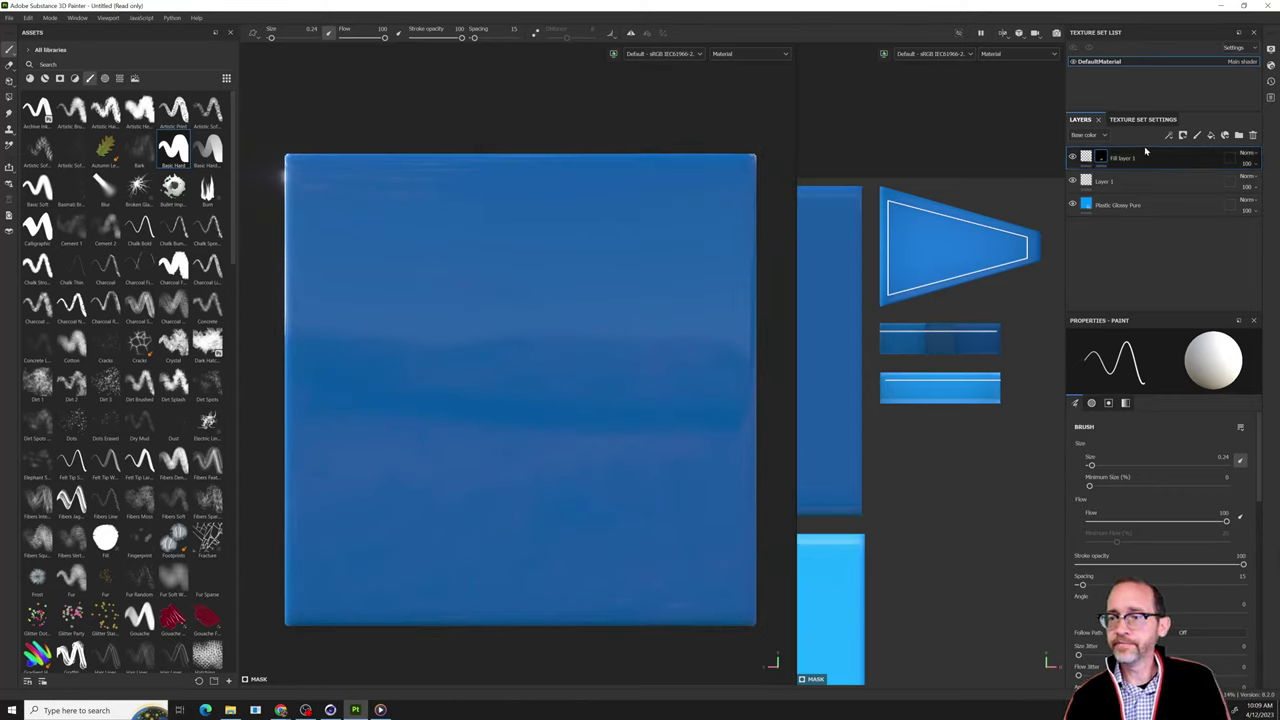
Choose the Veins particle brush from the brush library and paint glowing veins across the left half of the blank face.
{"action": "scroll", "coordinate": [125, 545], "scroll_direction": "down", "scroll_amount": 15}
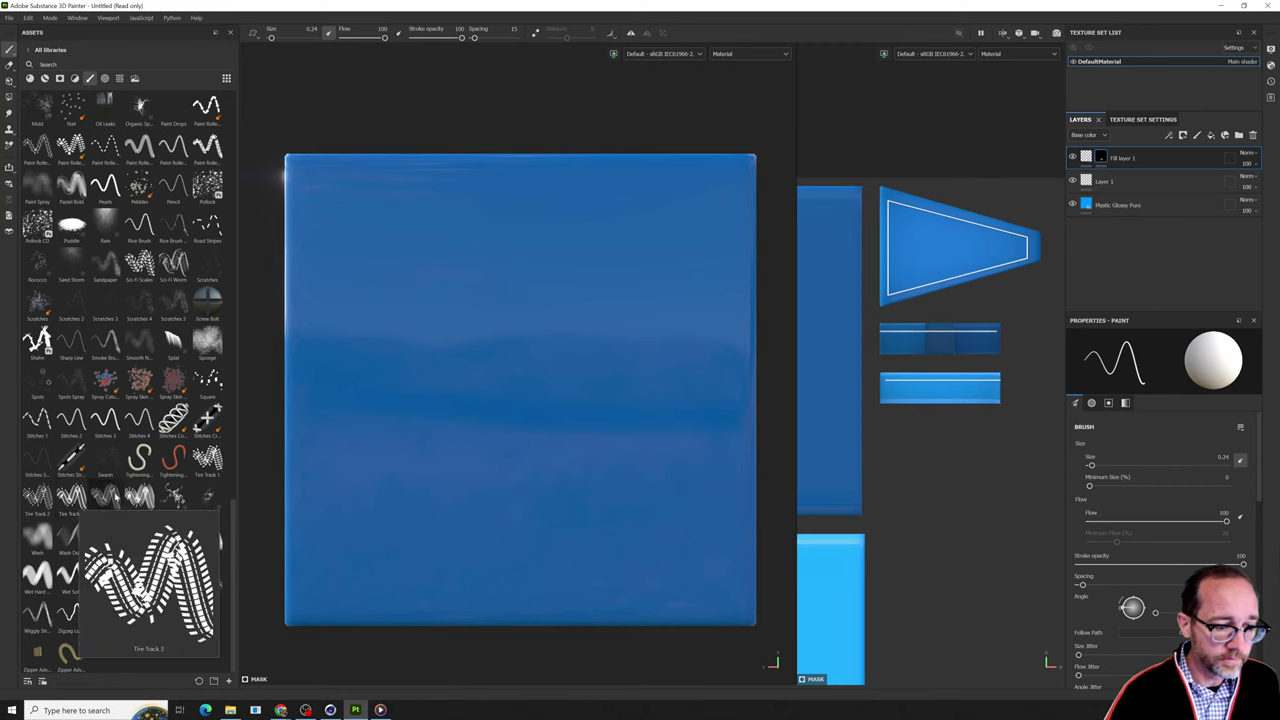
{"action": "scroll", "coordinate": [170, 305], "scroll_direction": "up", "scroll_amount": 3}
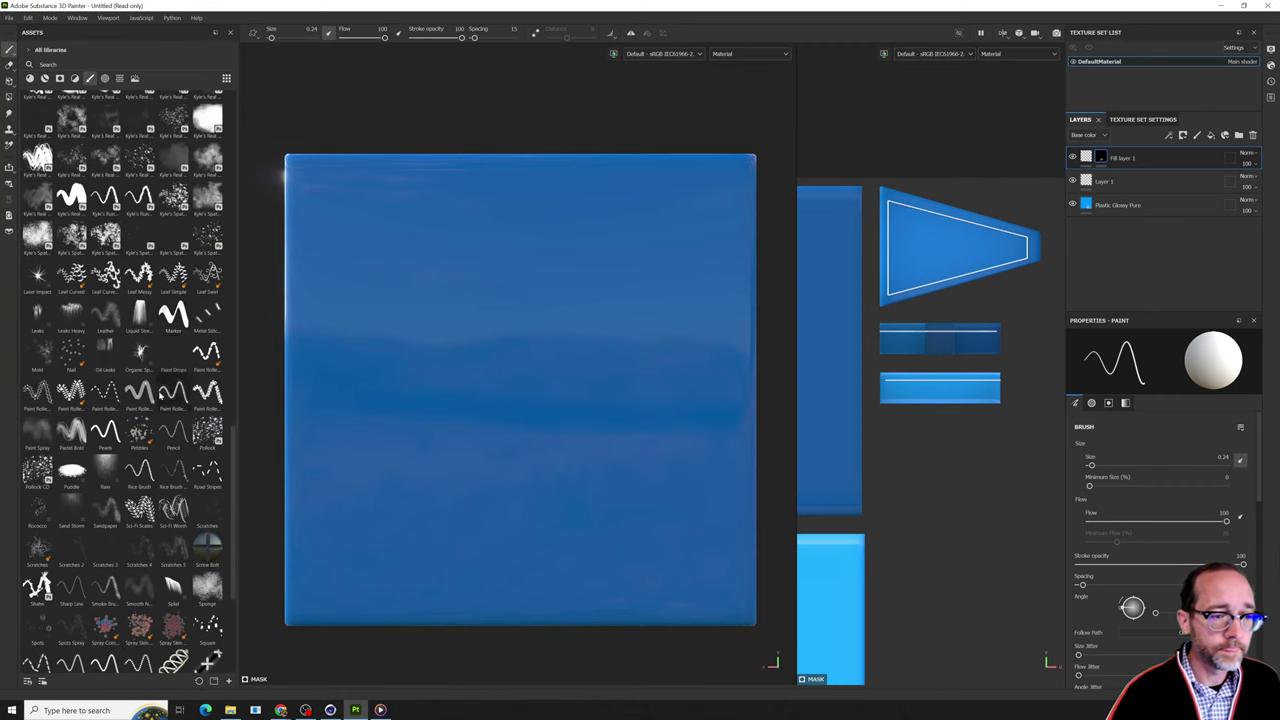
{"action": "scroll", "coordinate": [160, 395], "scroll_direction": "up", "scroll_amount": 4}
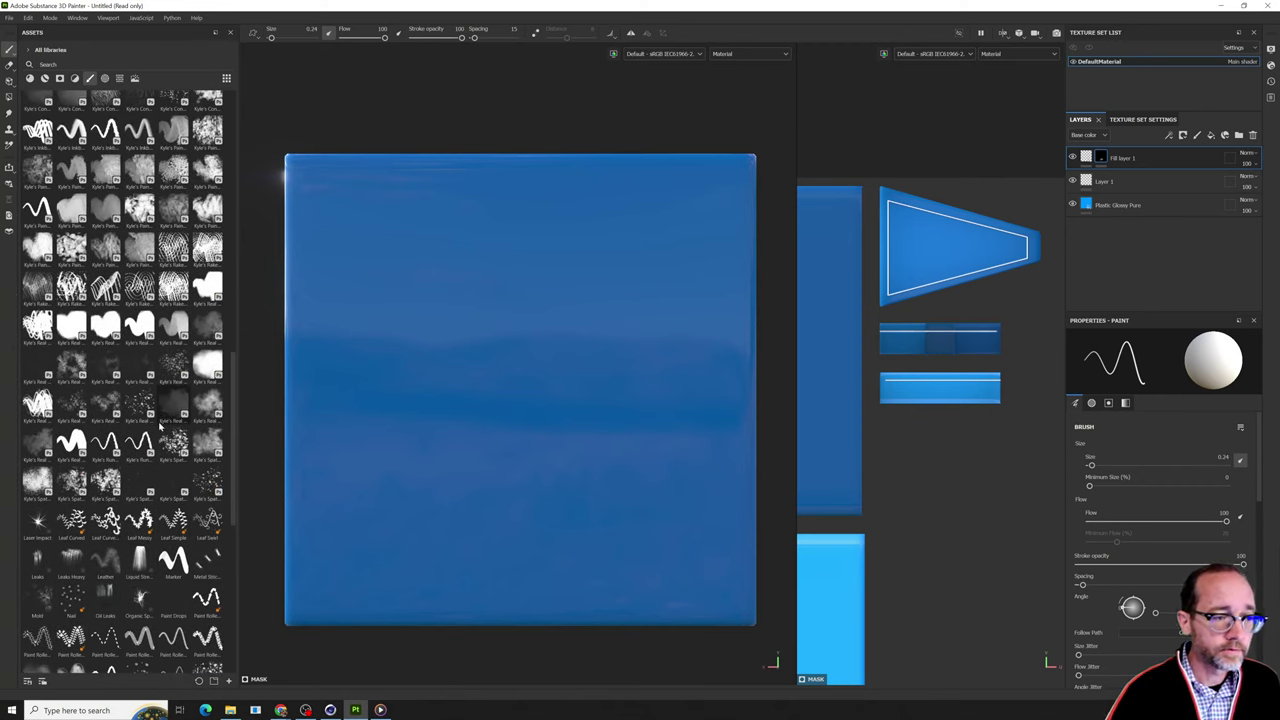
{"action": "scroll", "coordinate": [160, 424], "scroll_direction": "up", "scroll_amount": 2}
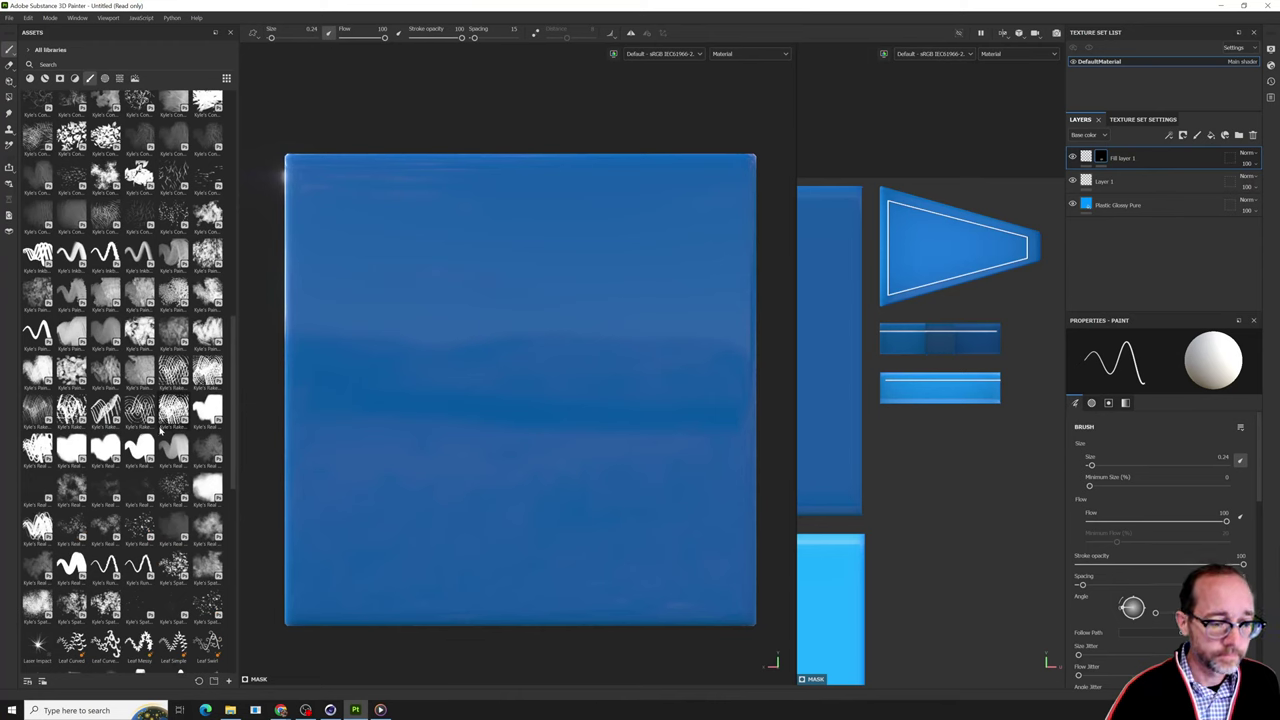
{"action": "scroll", "coordinate": [160, 429], "scroll_direction": "up", "scroll_amount": 5}
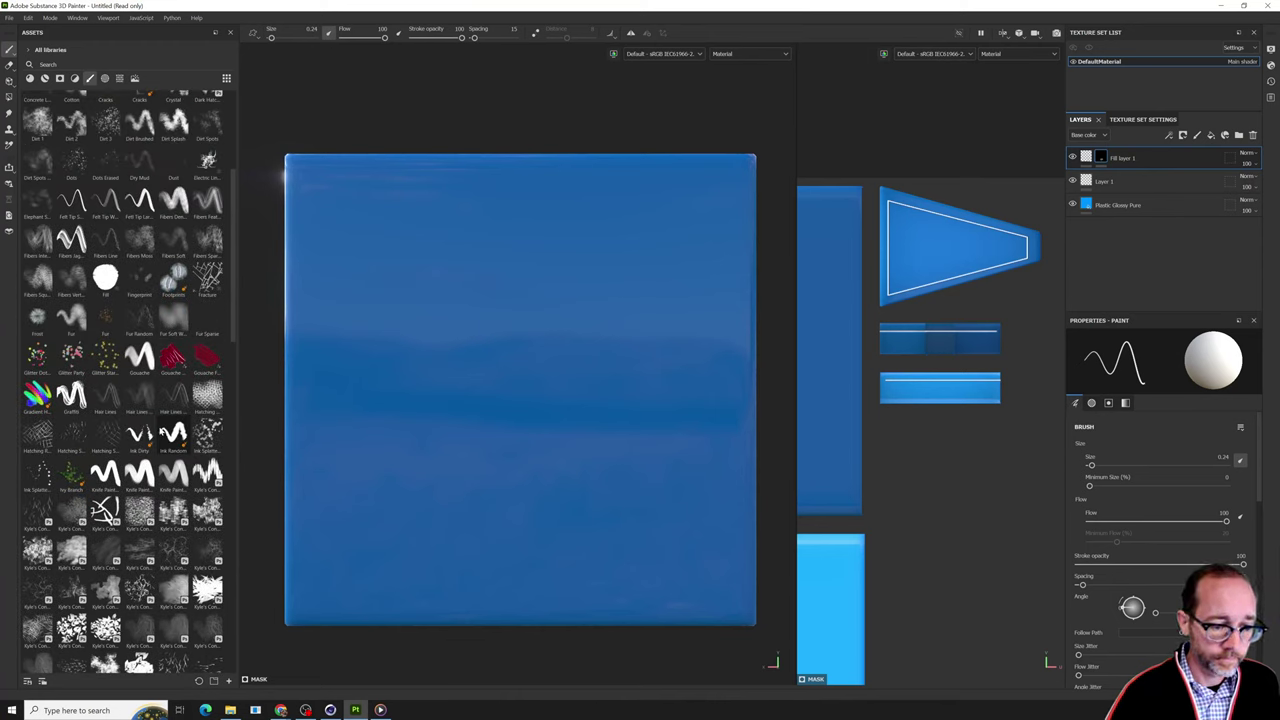
{"action": "scroll", "coordinate": [160, 430], "scroll_direction": "up", "scroll_amount": 4}
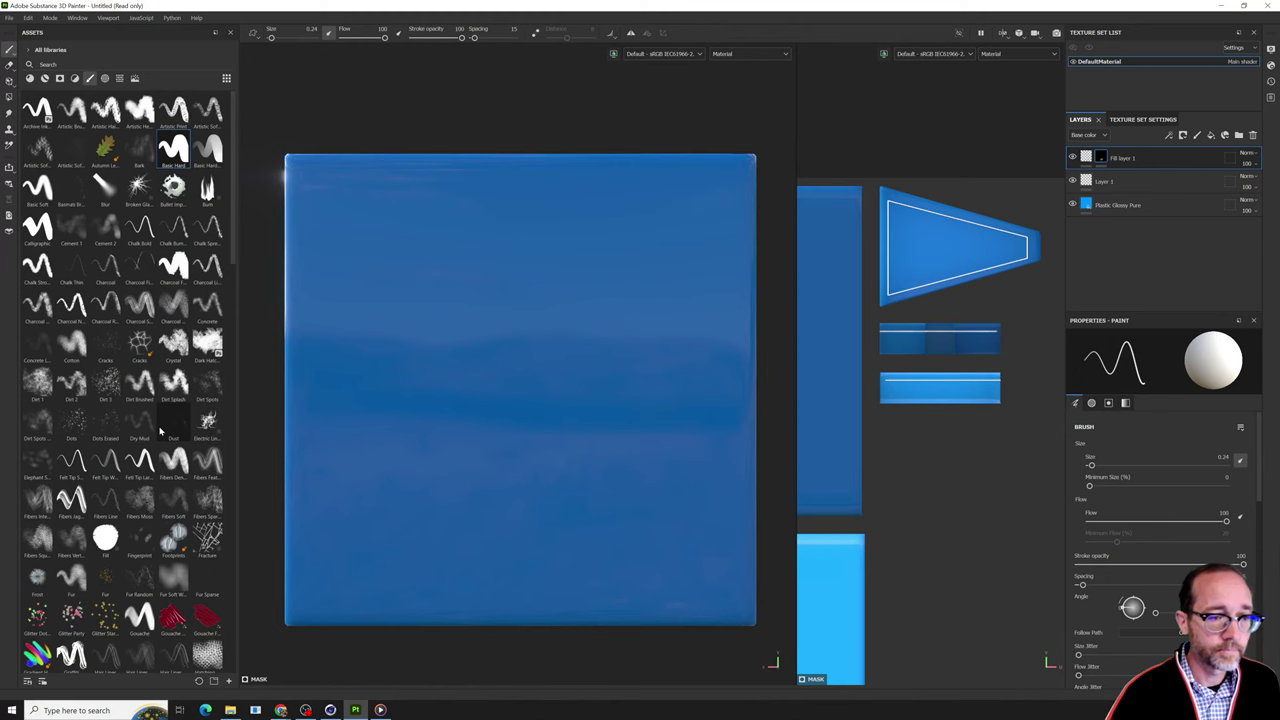
{"action": "scroll", "coordinate": [155, 380], "scroll_direction": "down", "scroll_amount": 4}
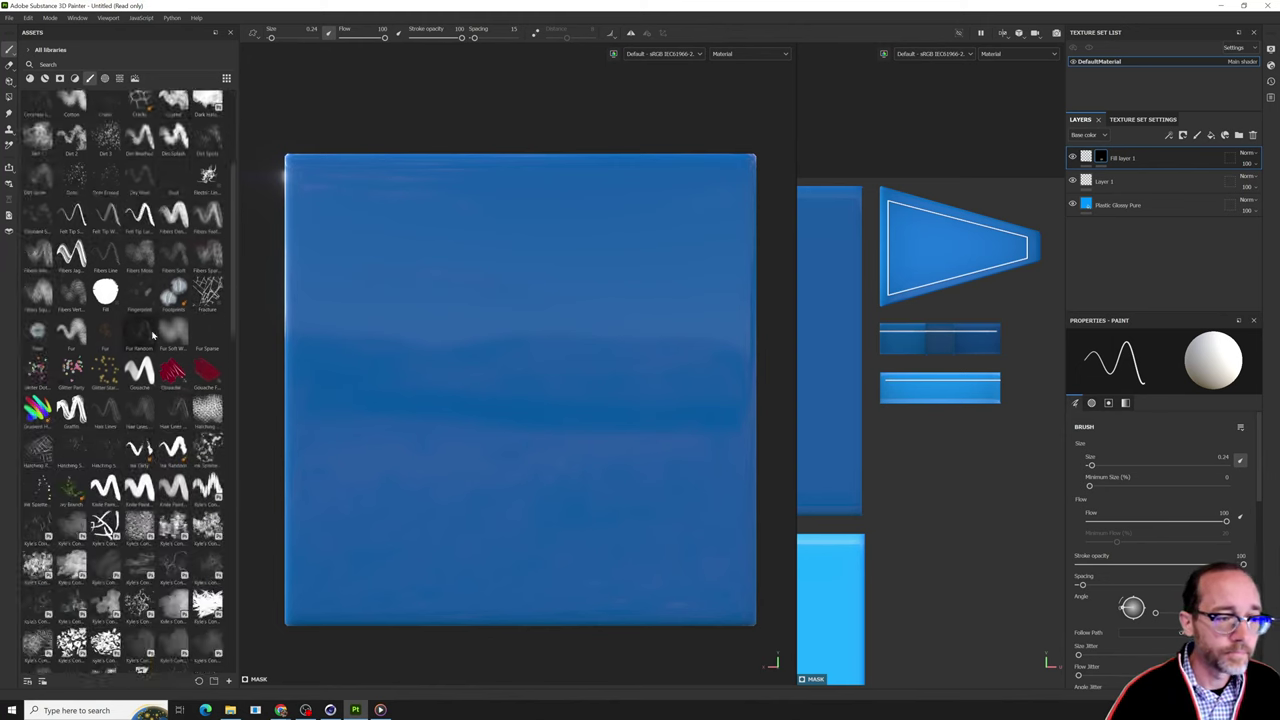
{"action": "scroll", "coordinate": [153, 336], "scroll_direction": "down", "scroll_amount": 2}
{"action": "scroll", "coordinate": [155, 335], "scroll_direction": "down", "scroll_amount": 8}
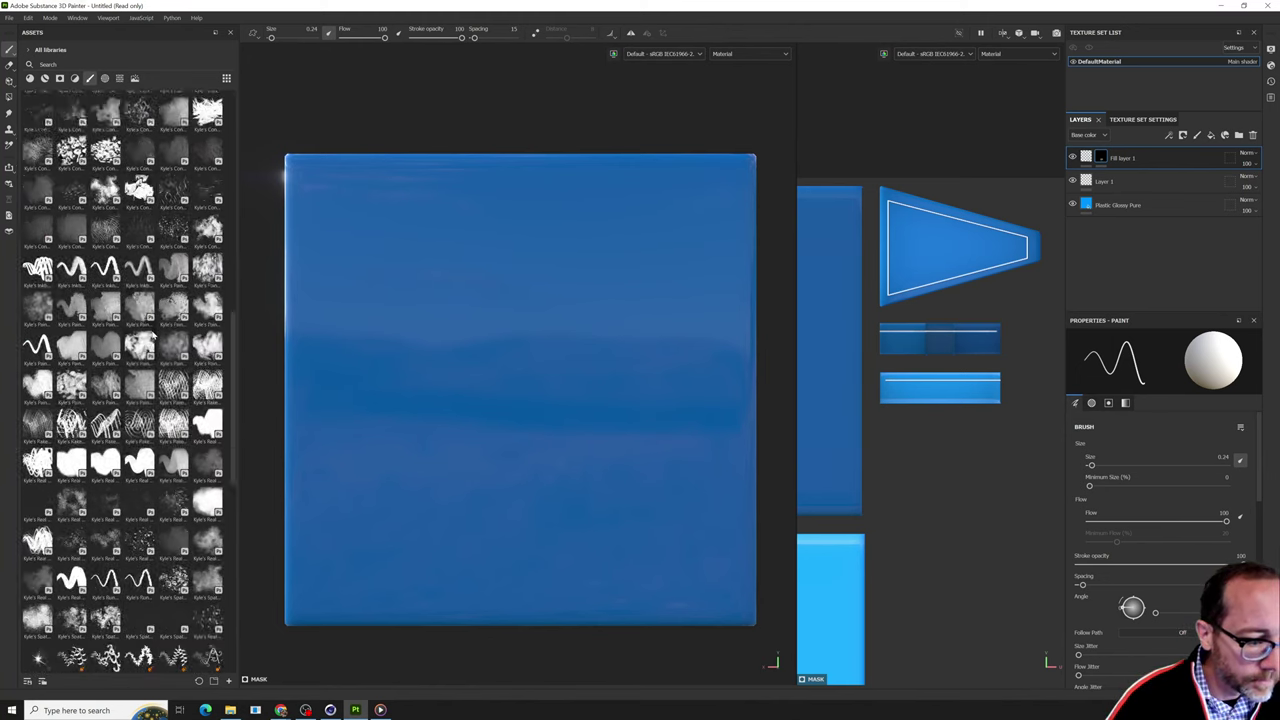
{"action": "scroll", "coordinate": [155, 335], "scroll_direction": "down", "scroll_amount": 2}
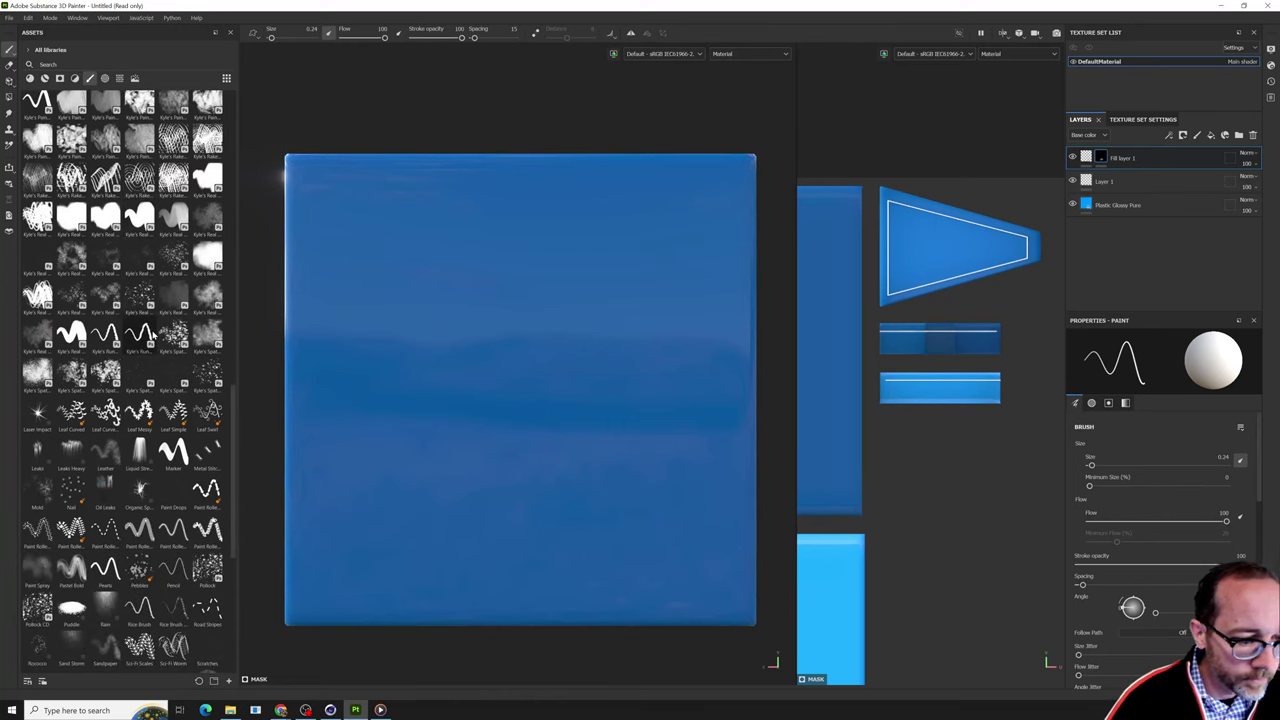
{"action": "scroll", "coordinate": [155, 336], "scroll_direction": "down", "scroll_amount": 2}
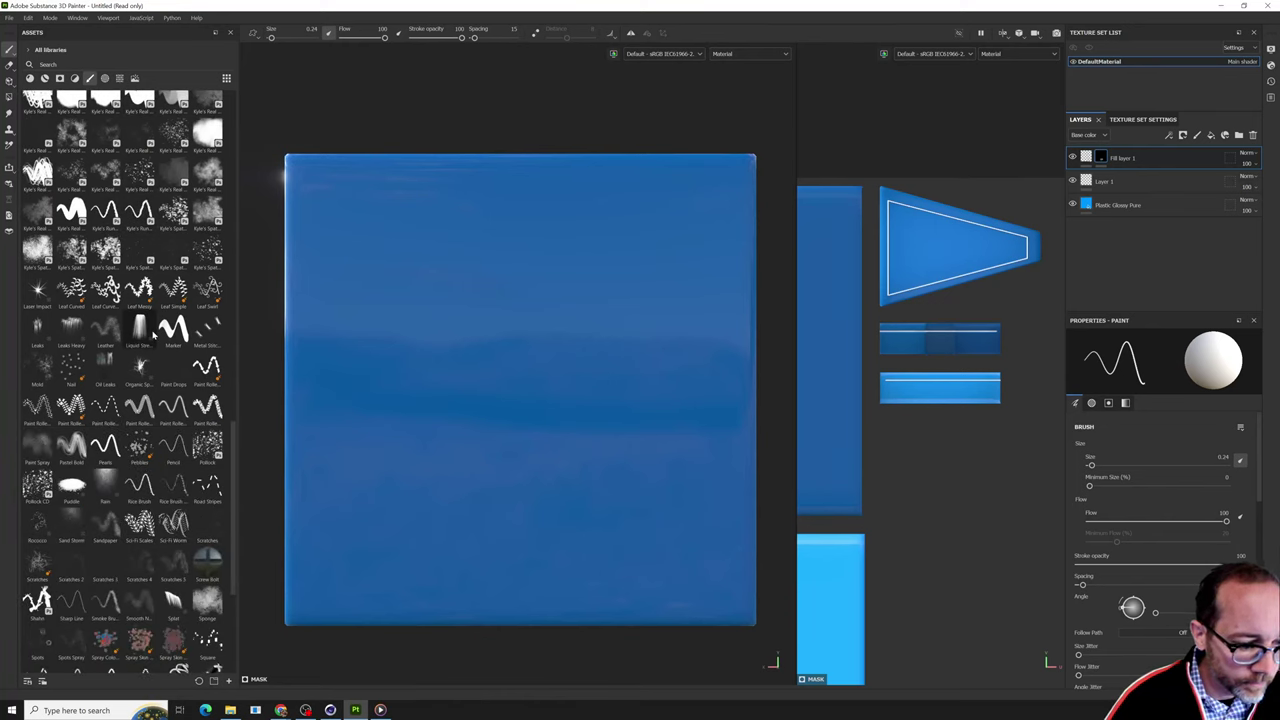
{"action": "scroll", "coordinate": [155, 336], "scroll_direction": "down", "scroll_amount": 4}
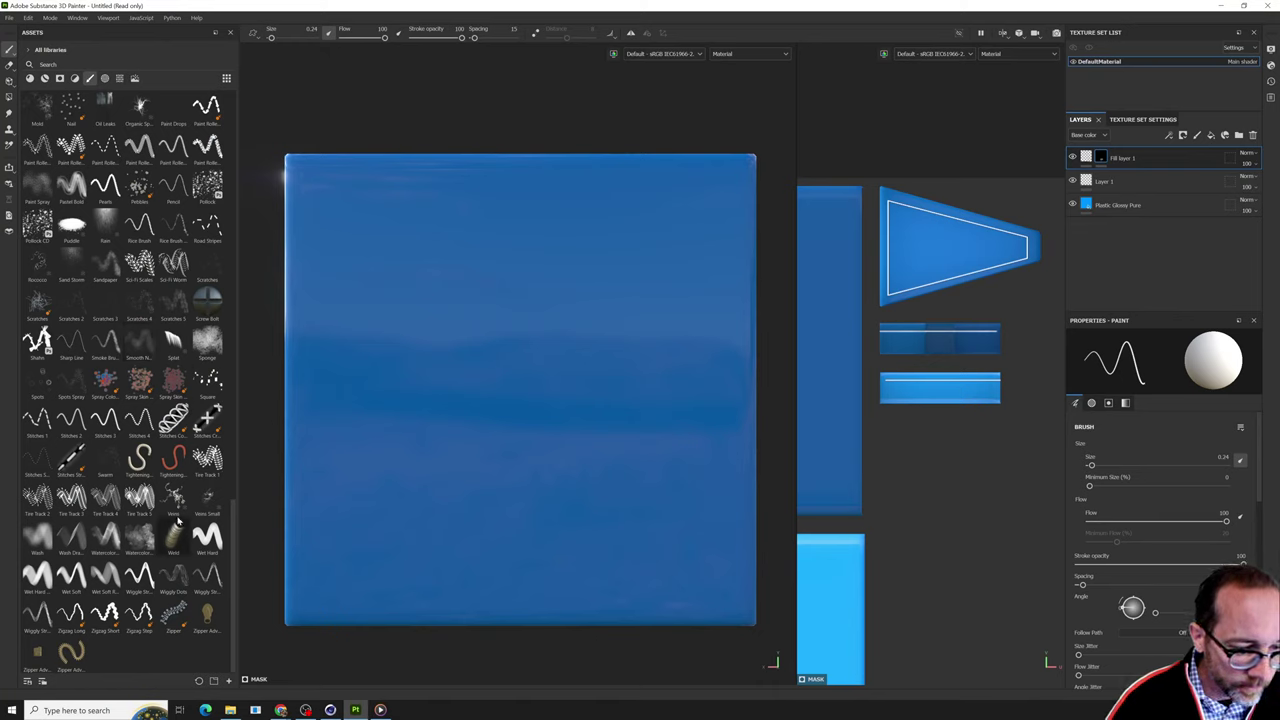
{"action": "mouse_move", "coordinate": [175, 508]}
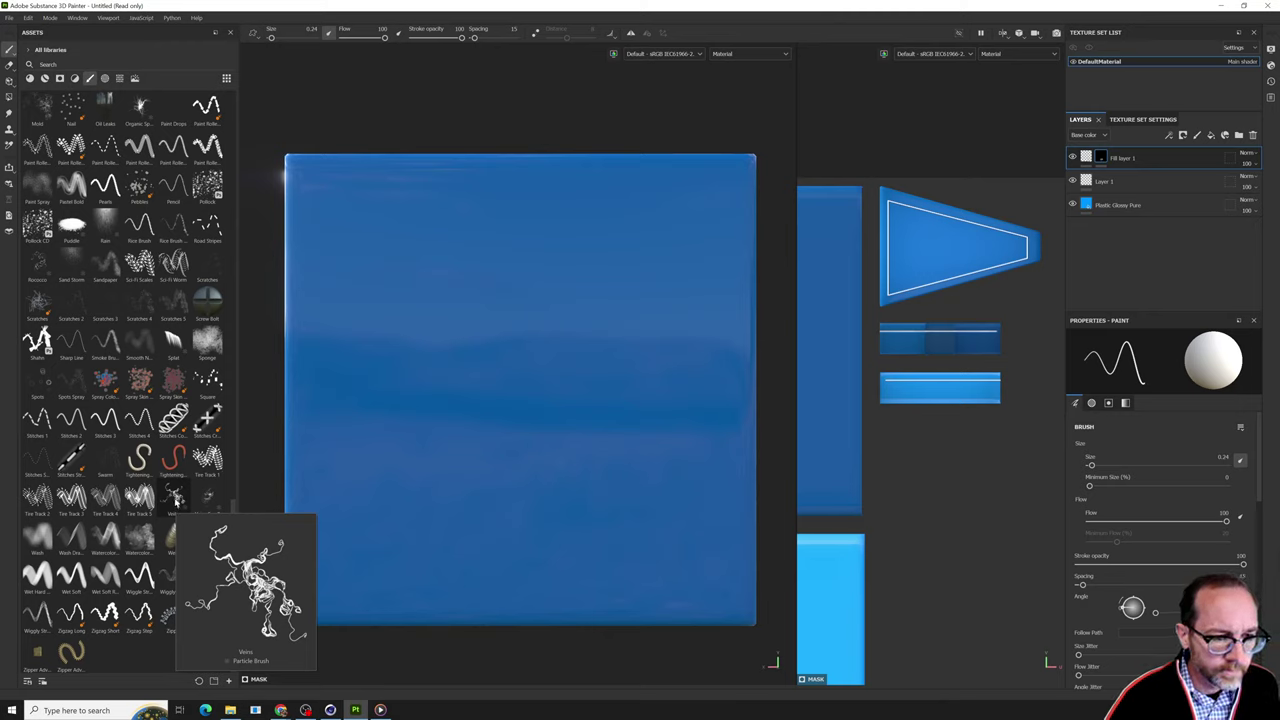
{"action": "left_click", "coordinate": [175, 500]}
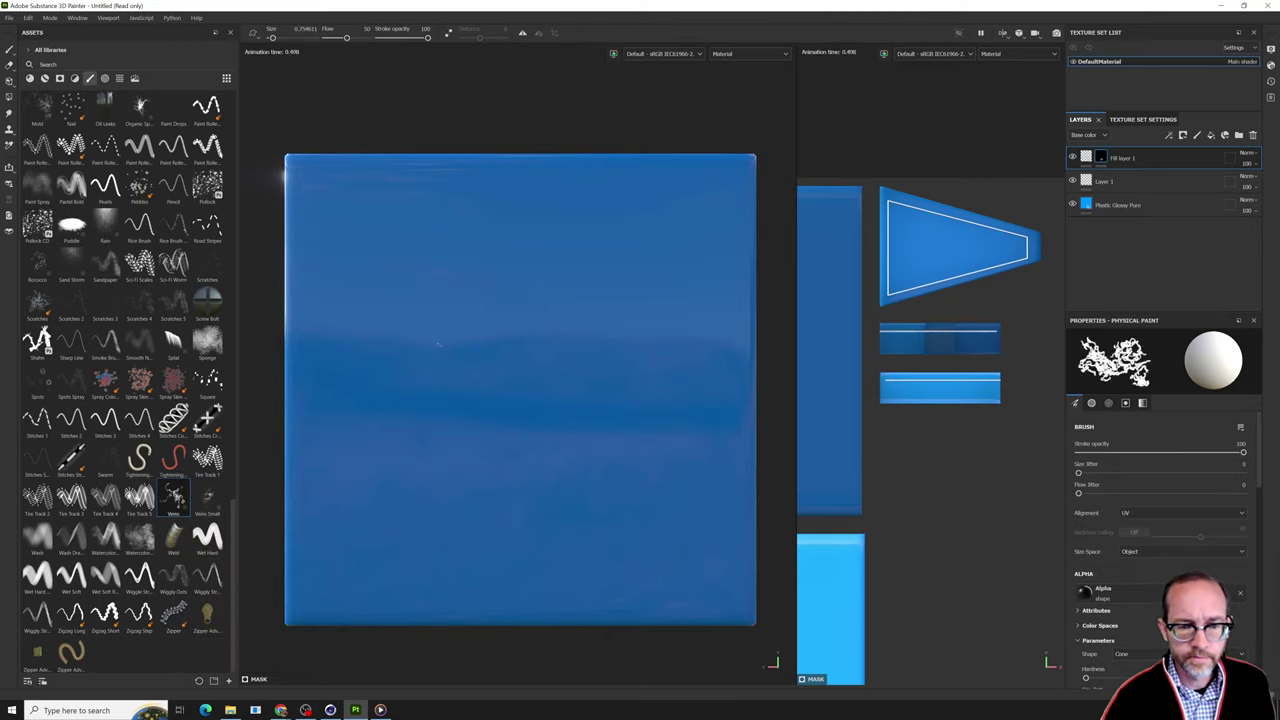
{"action": "left_click", "coordinate": [438, 344]}
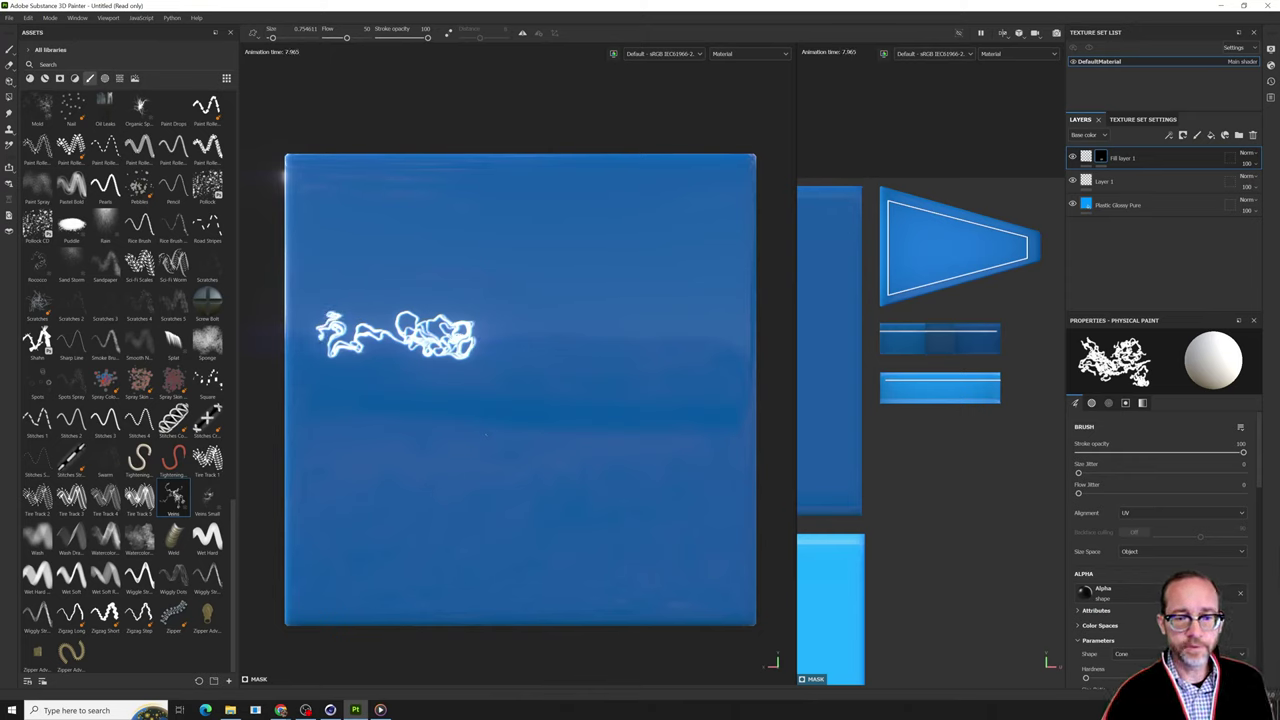
Examine the painted veins up close, and search the brush library for "tech" before clearing the search.
{"action": "scroll", "coordinate": [344, 336], "scroll_direction": "up", "scroll_amount": 3}
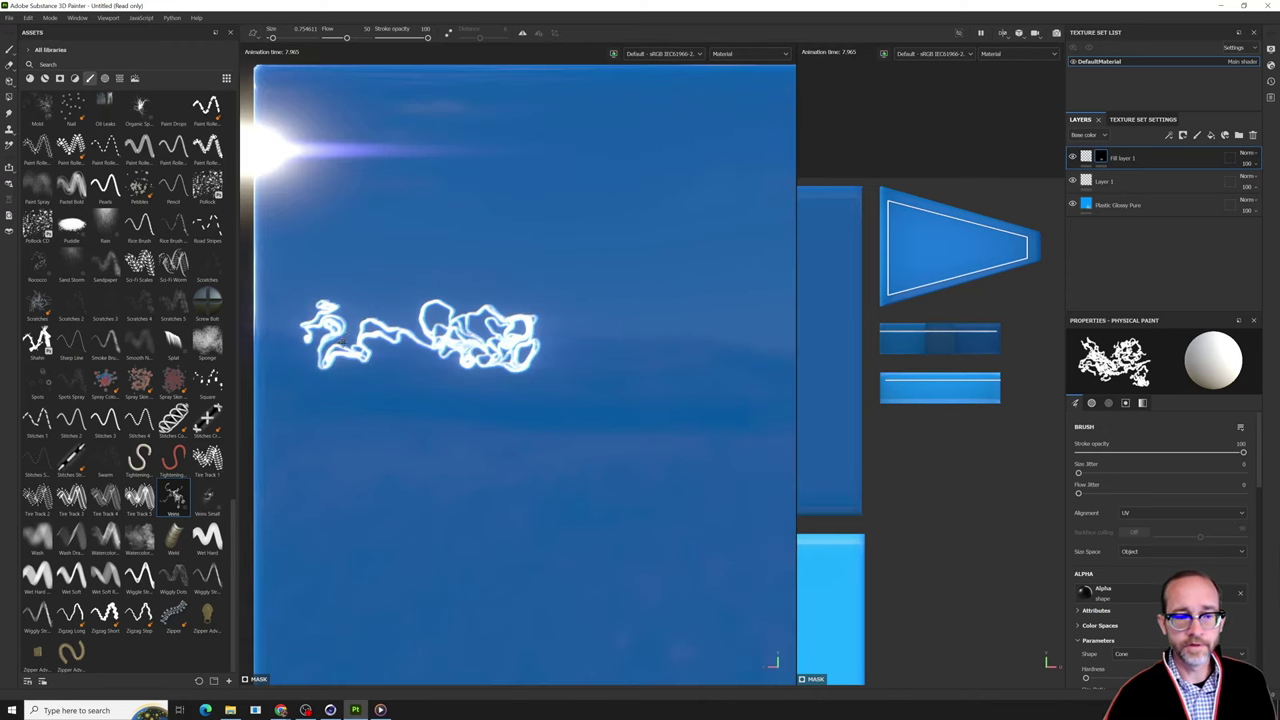
{"action": "mouse_move", "coordinate": [344, 336]}
{"action": "left_mouse_down", "text": "alt"}
{"action": "mouse_move", "coordinate": [516, 376]}
{"action": "mouse_move", "coordinate": [324, 364]}
{"action": "left_mouse_up", "text": "alt"}
{"action": "left_click_drag", "start_coordinate": [372, 363], "coordinate": [400, 365], "text": "alt"}
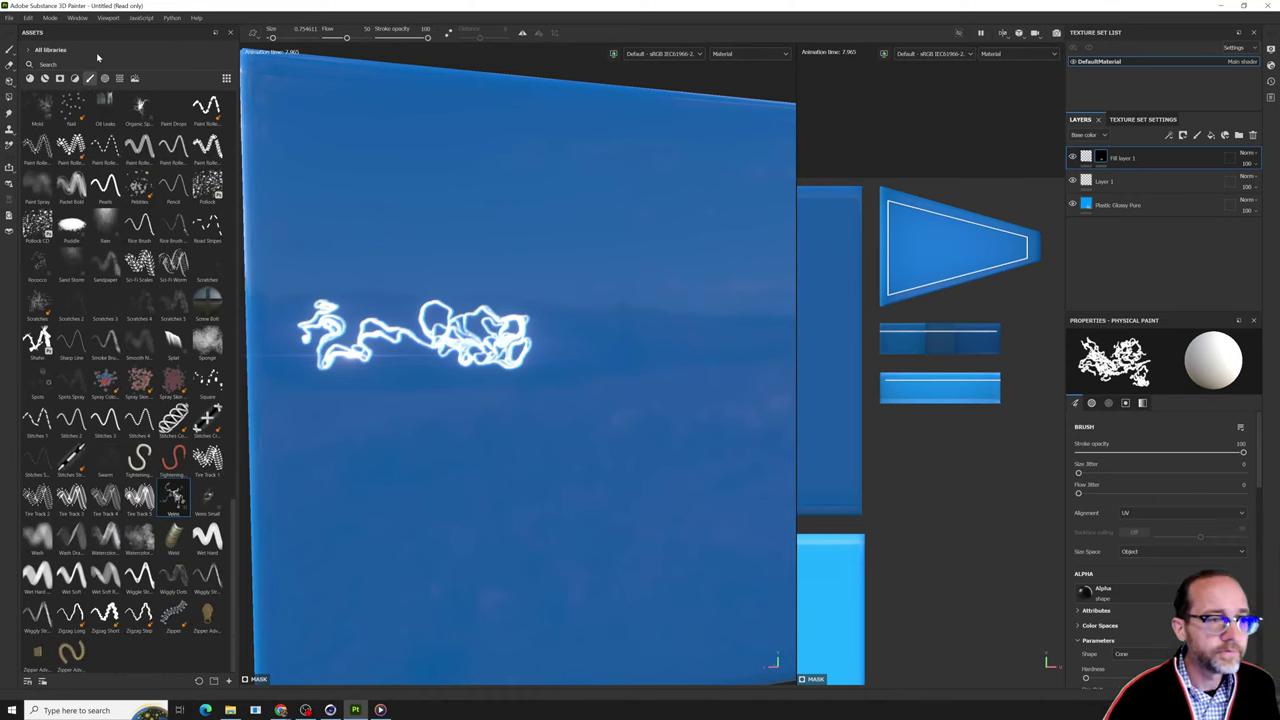
{"action": "type", "text": "tech"}
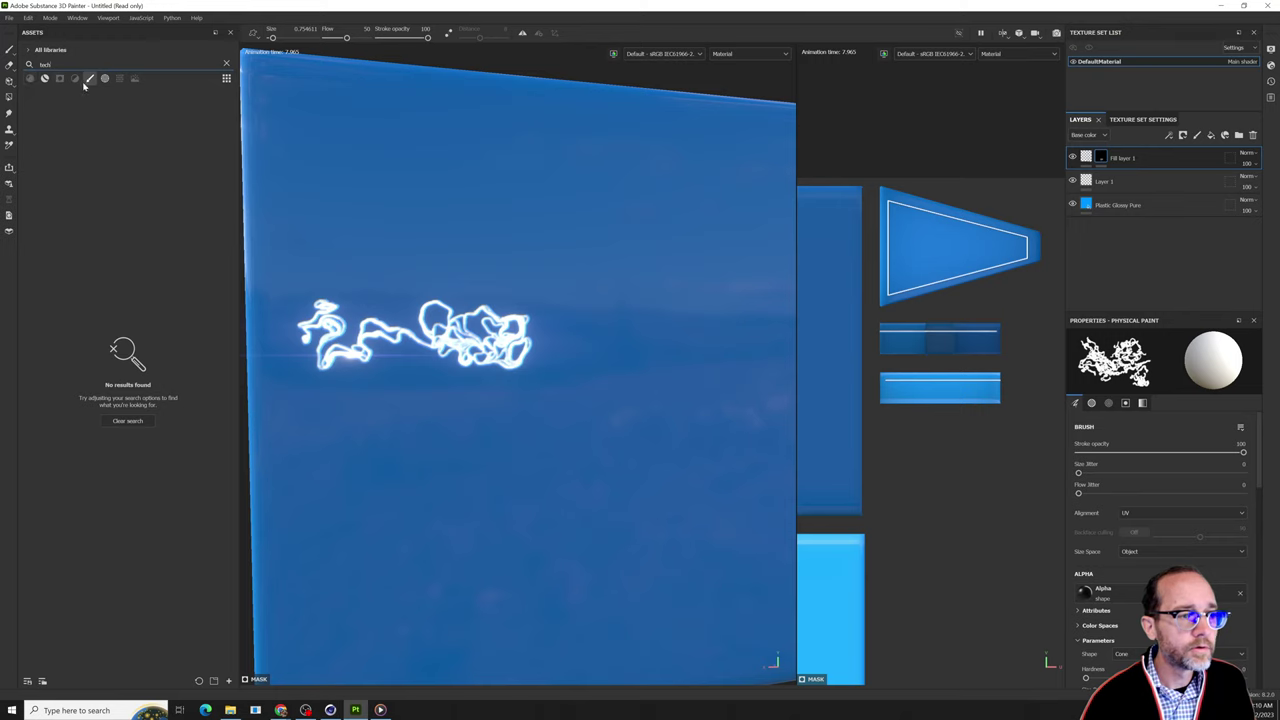
{"action": "left_click", "coordinate": [30, 78]}
{"action": "left_click", "coordinate": [89, 78]}
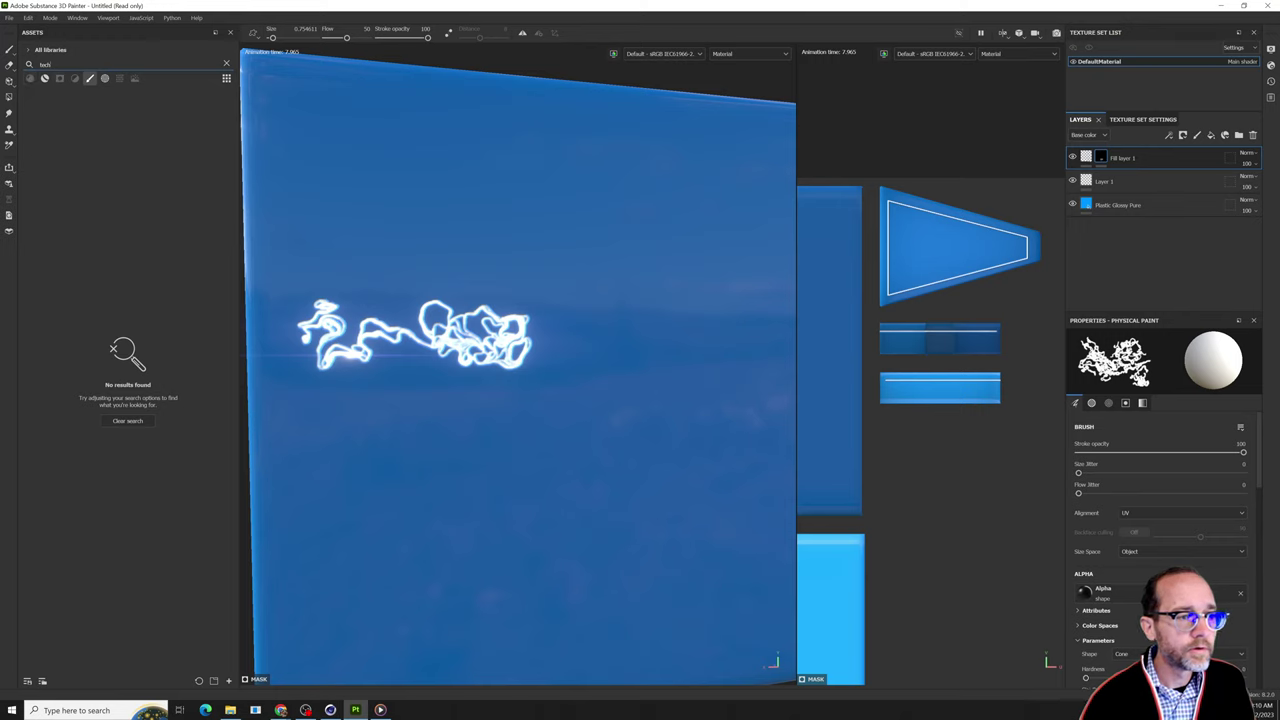
{"action": "left_click", "coordinate": [28, 66]}
{"action": "key", "text": "BackSpace"}
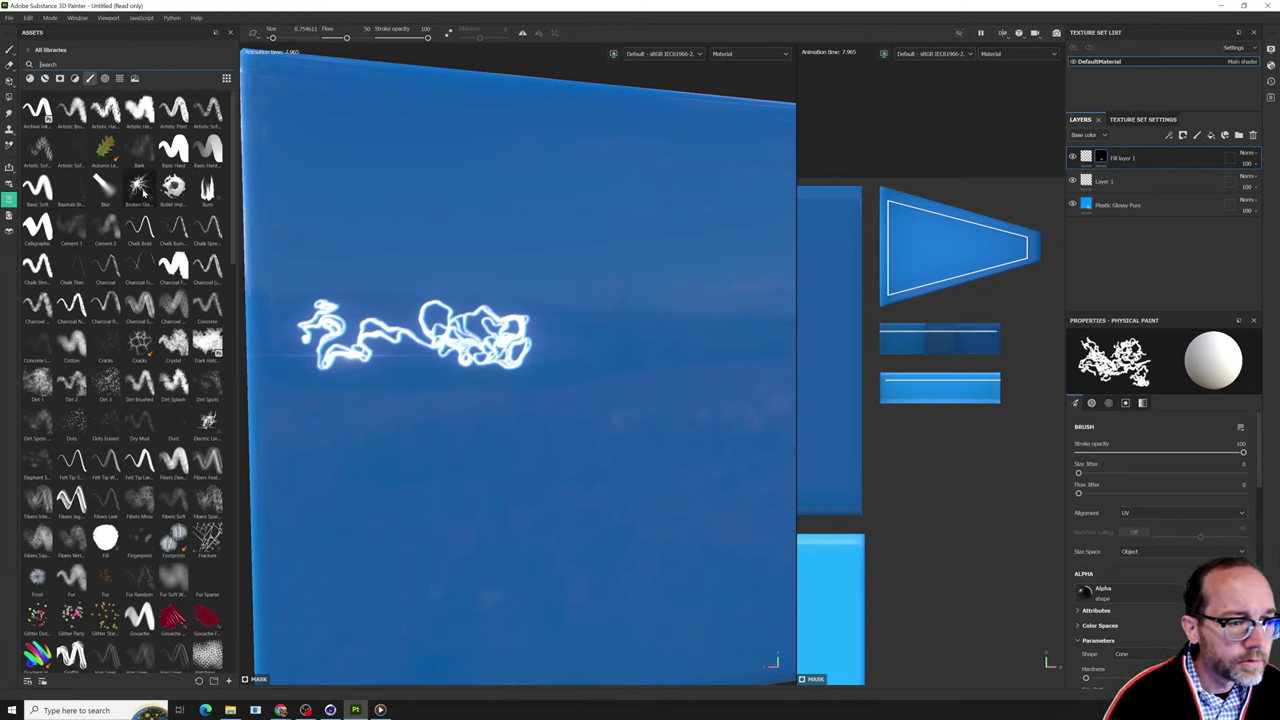
Look through the brush library and stamp one mark with a wispy texture brush on the upper right of the blank face.
{"action": "left_click", "coordinate": [143, 193]}
{"action": "scroll", "coordinate": [141, 198], "scroll_direction": "down", "scroll_amount": 5}
{"action": "scroll", "coordinate": [139, 204], "scroll_direction": "down", "scroll_amount": 5}
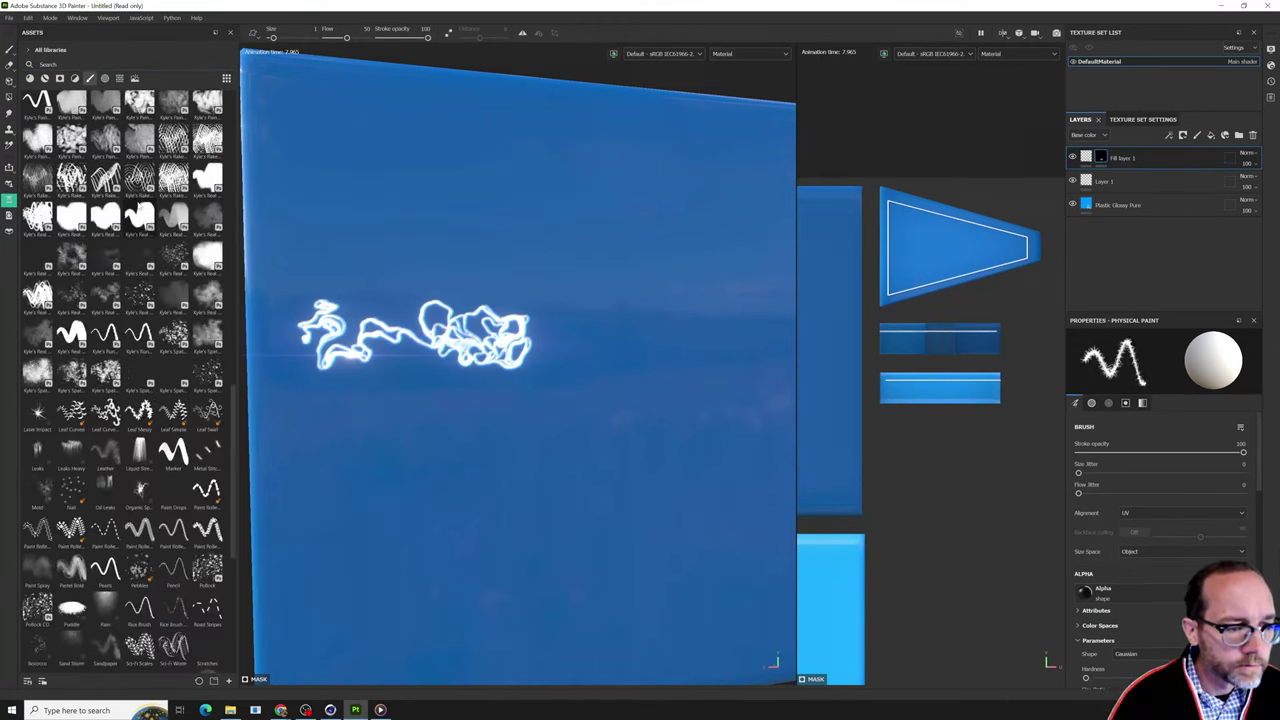
{"action": "scroll", "coordinate": [140, 205], "scroll_direction": "down", "scroll_amount": 5}
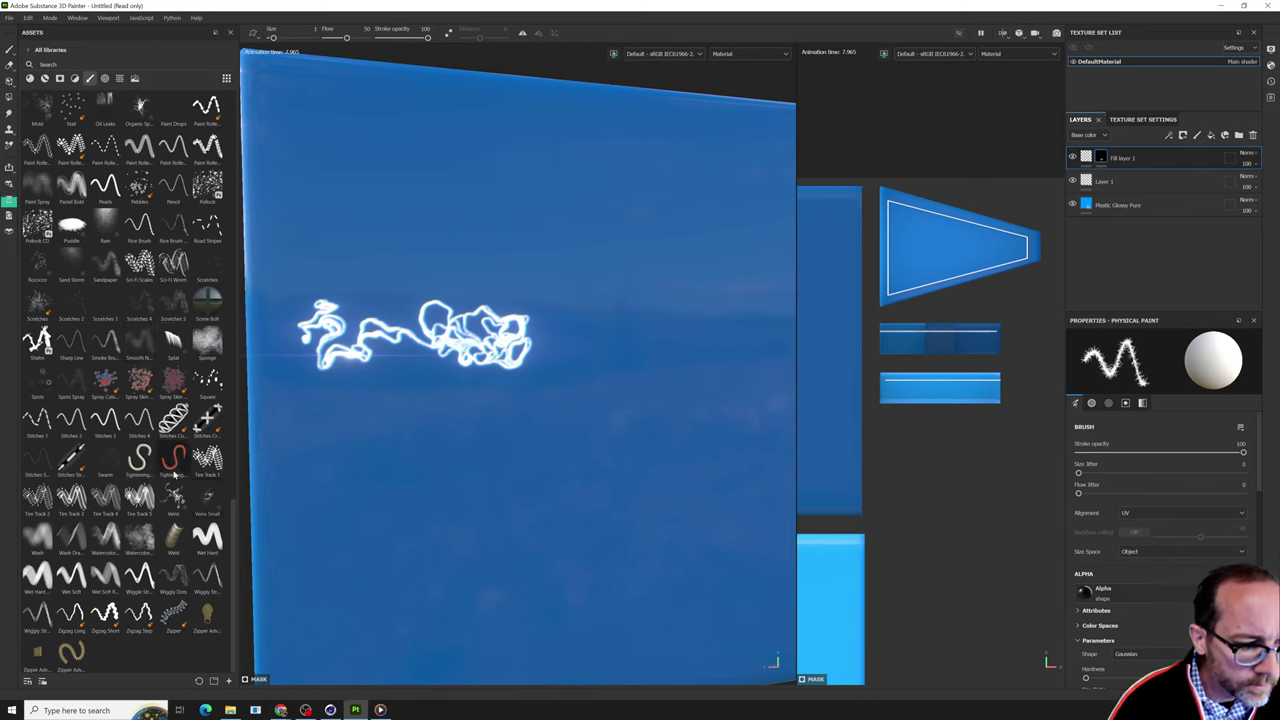
{"action": "scroll", "coordinate": [170, 504], "scroll_direction": "up", "scroll_amount": 5}
{"action": "scroll", "coordinate": [168, 467], "scroll_direction": "up", "scroll_amount": 5}
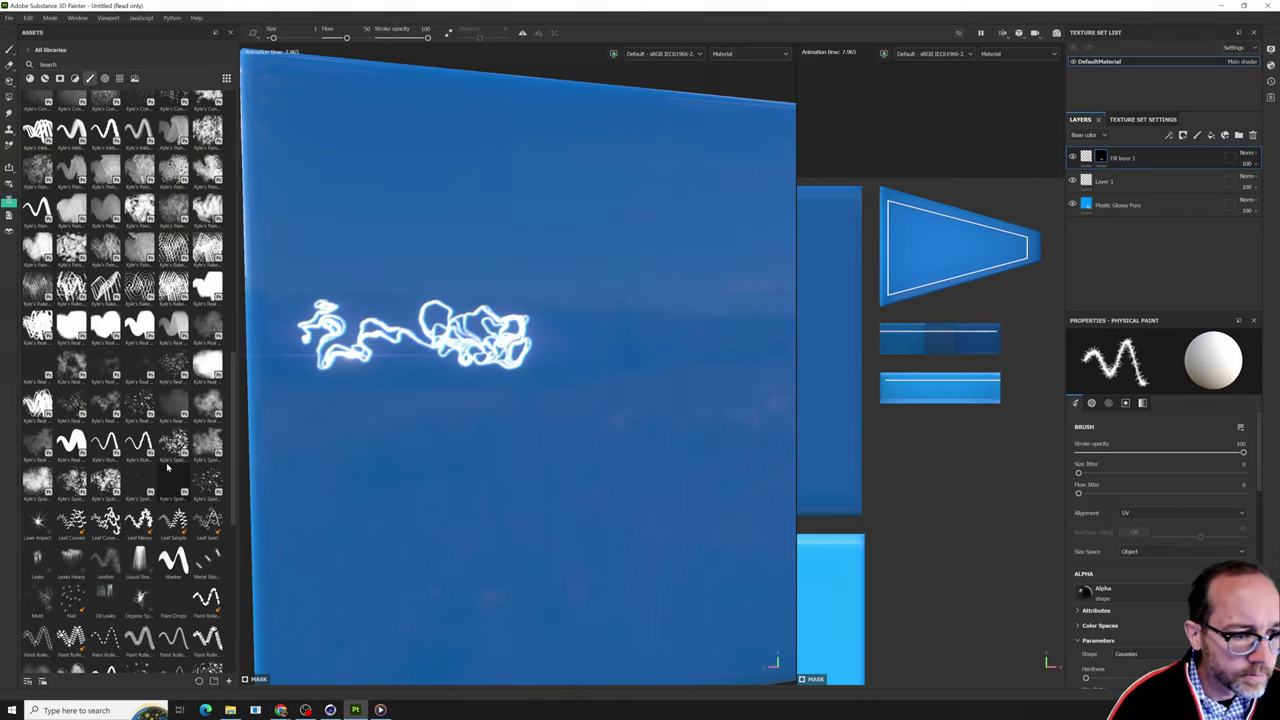
{"action": "scroll", "coordinate": [168, 467], "scroll_direction": "up", "scroll_amount": 5}
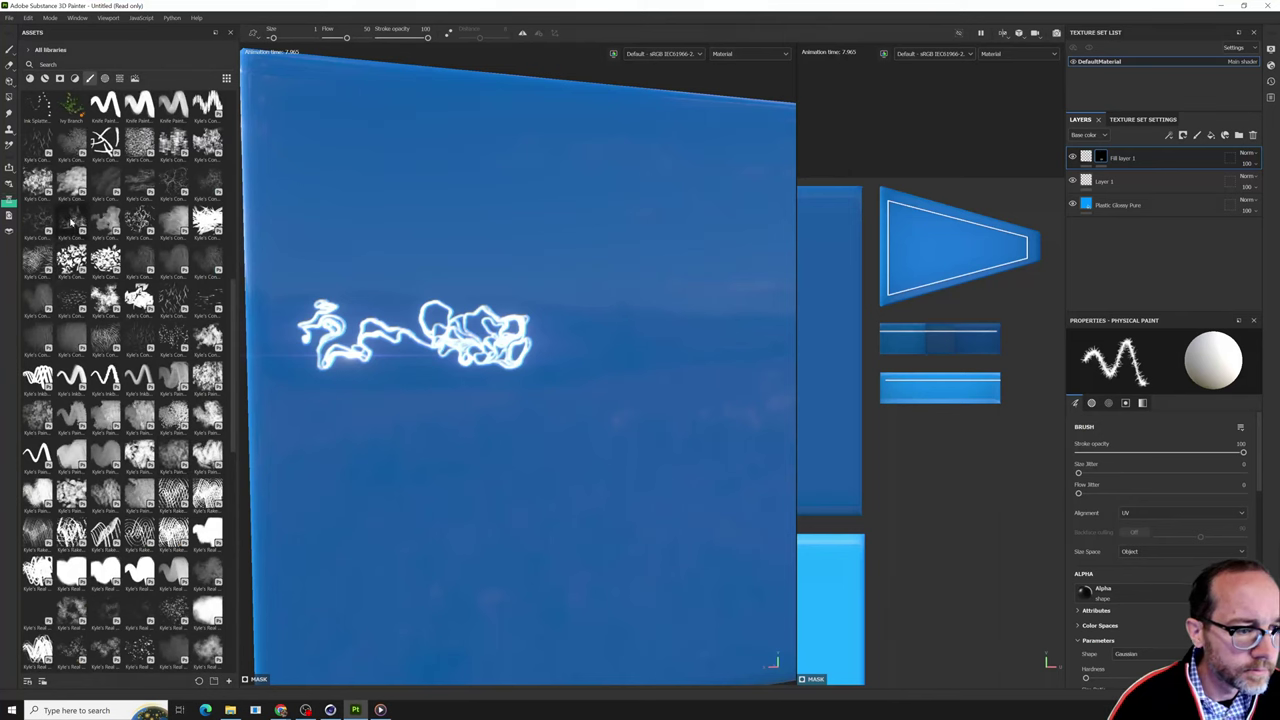
{"action": "key", "text": "1"}
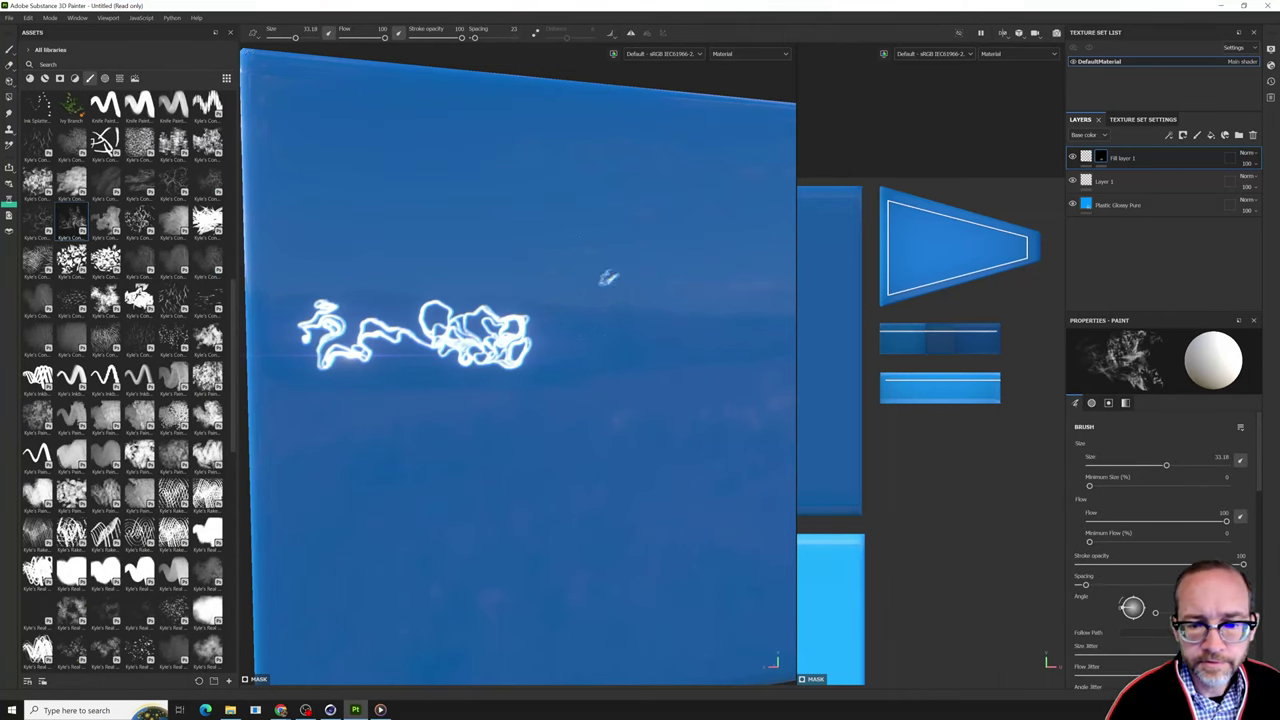
Paint a burst with the Broken Glass brush and a spreading crack pattern with the Fracture brush on the face.
{"action": "scroll", "coordinate": [124, 287], "scroll_direction": "up", "scroll_amount": 7}
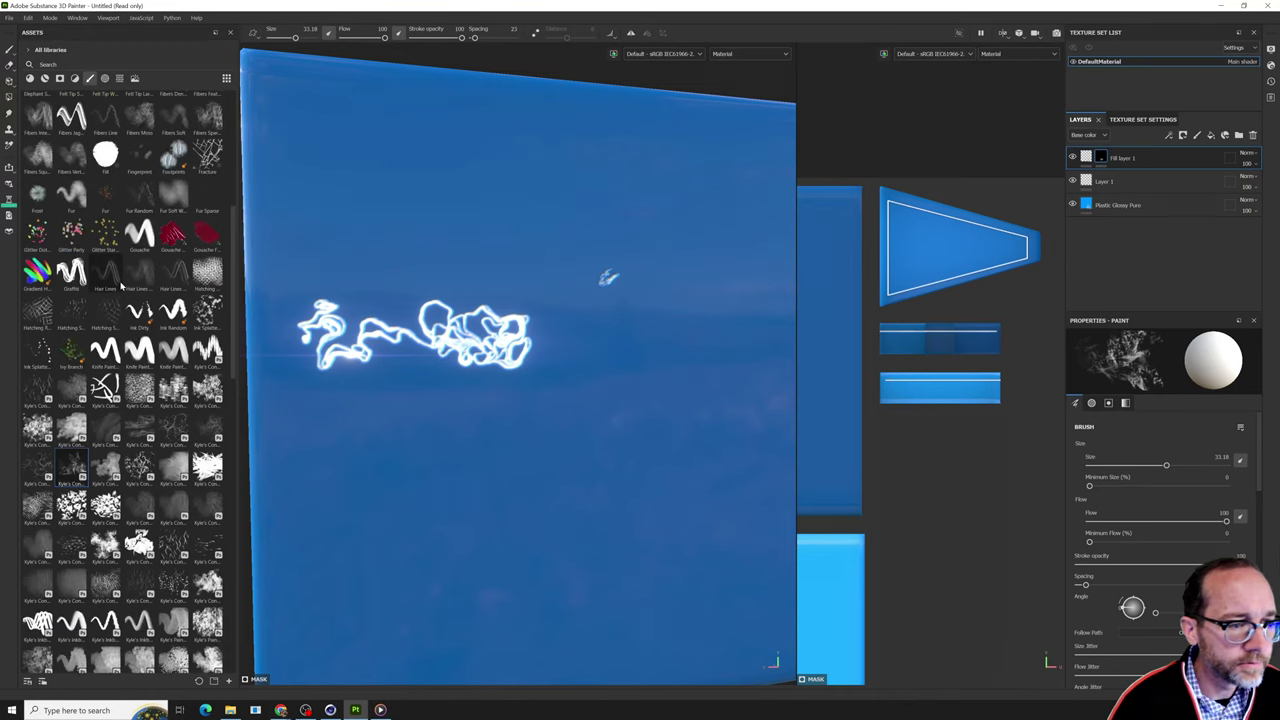
{"action": "scroll", "coordinate": [124, 287], "scroll_direction": "up", "scroll_amount": 5}
{"action": "scroll", "coordinate": [124, 287], "scroll_direction": "up", "scroll_amount": 1}
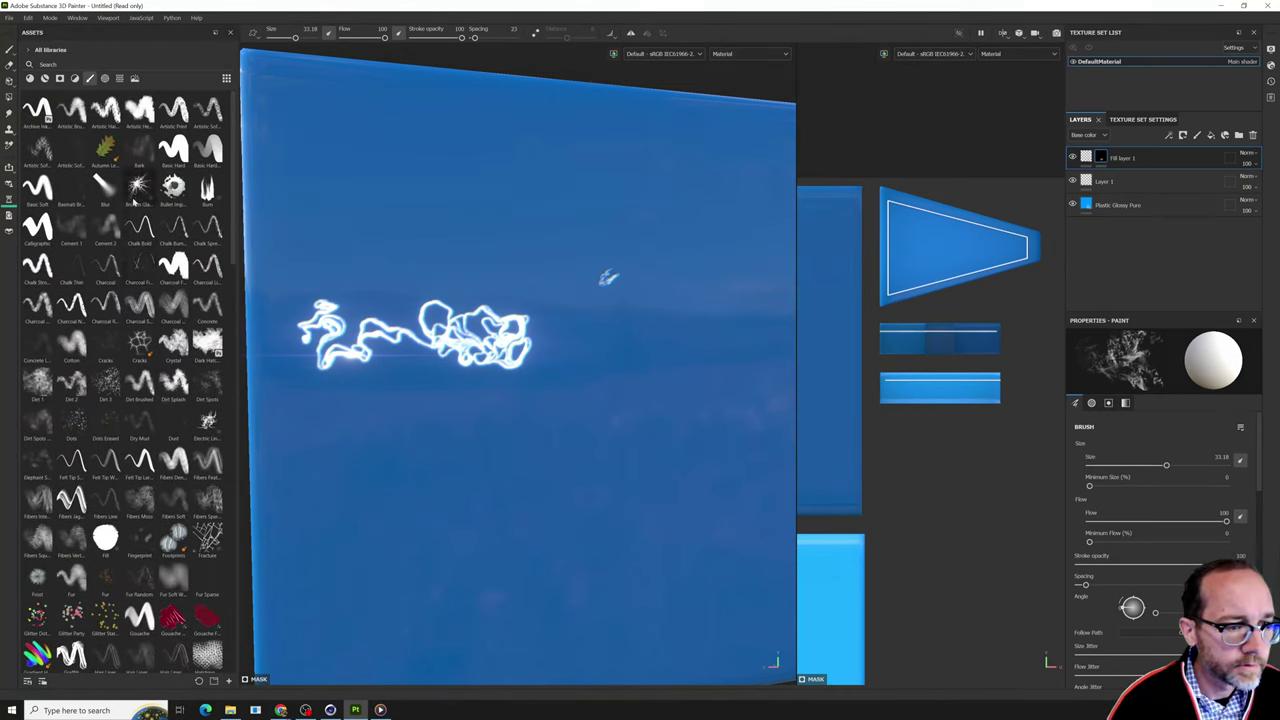
{"action": "left_click", "coordinate": [140, 187]}
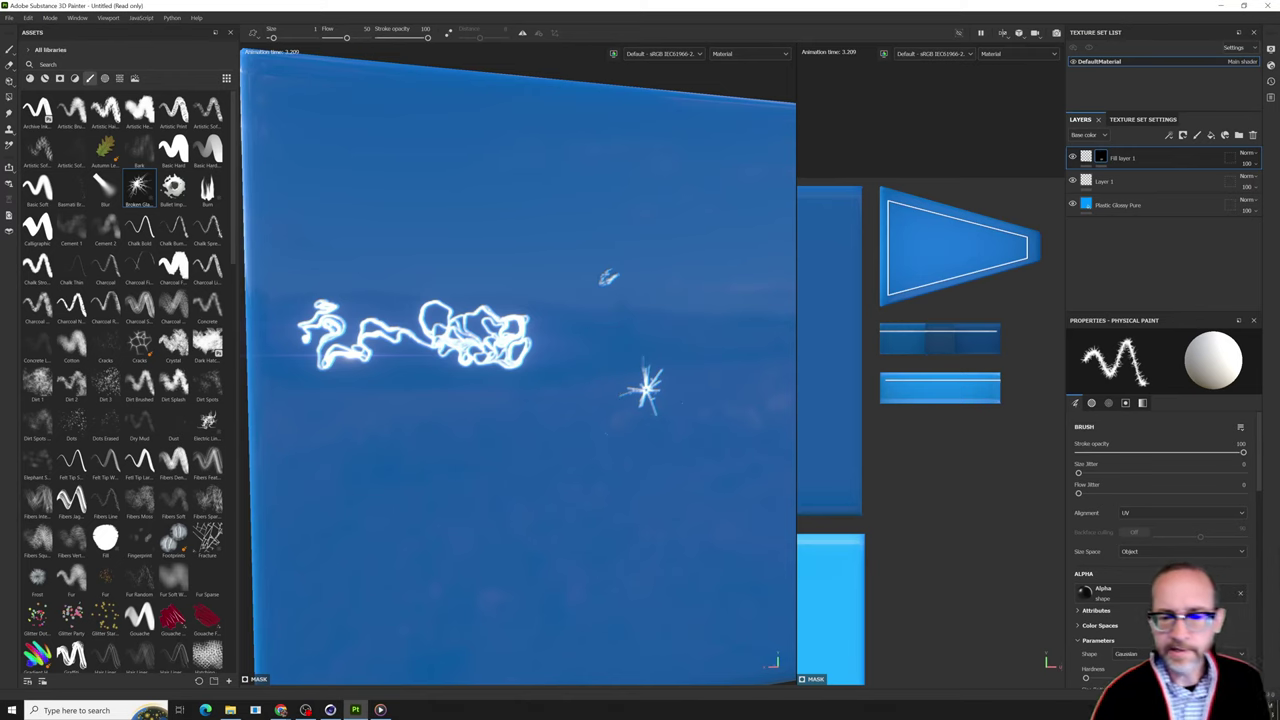
{"action": "left_click", "coordinate": [208, 540]}
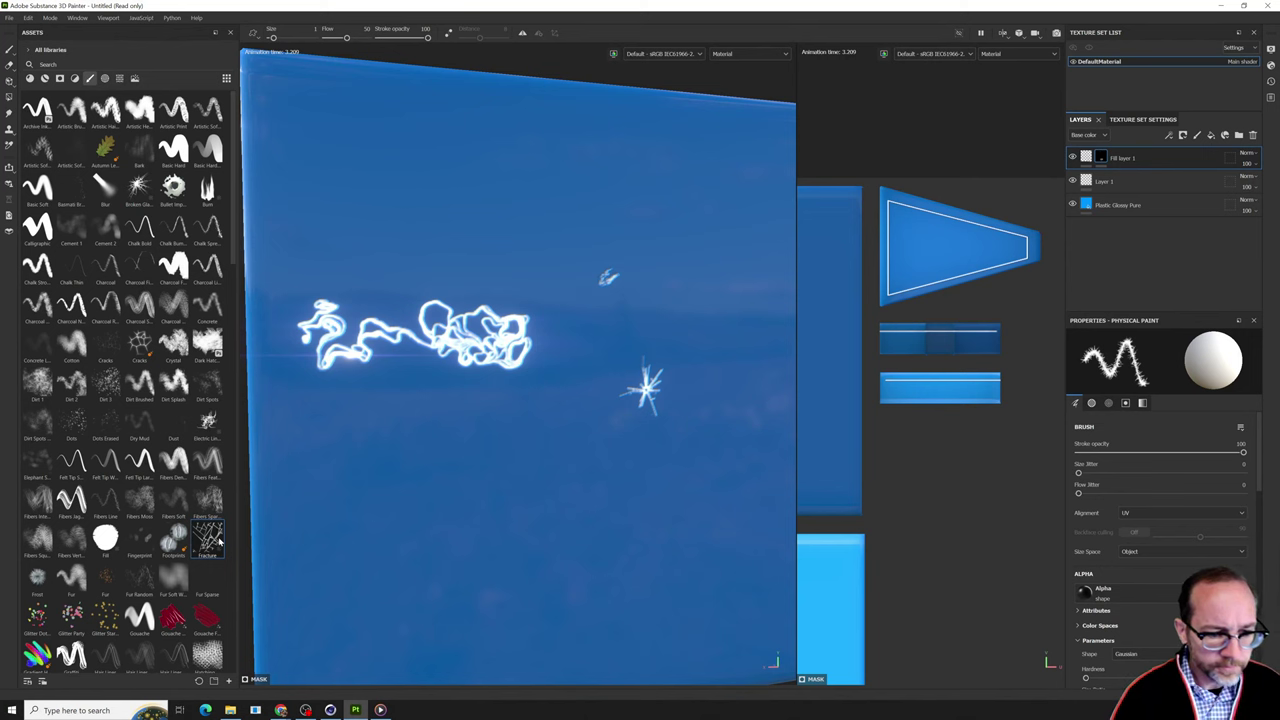
{"action": "left_click", "coordinate": [509, 252]}
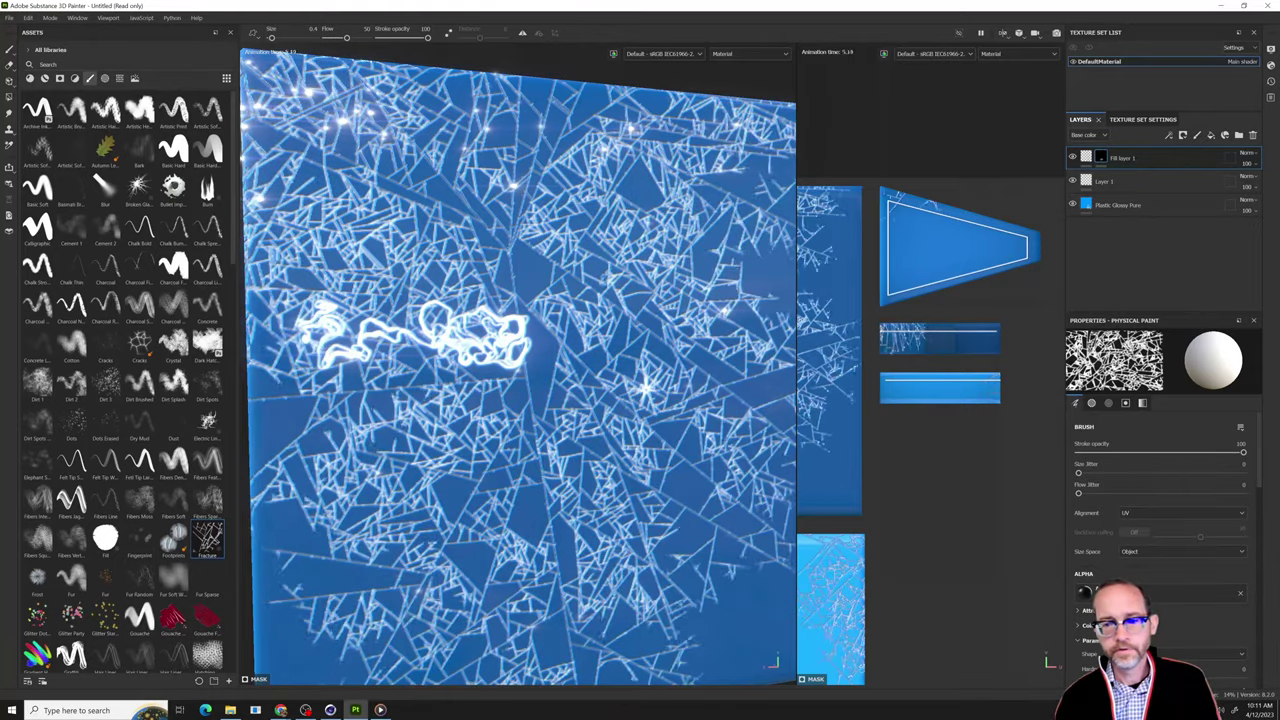
Inspect how the glowing fractures spread over the cube from several sides, ending close up on the face with the veins.
{"action": "left_click_drag", "start_coordinate": [518, 330], "coordinate": [505, 430], "text": "alt"}
{"action": "left_click_drag", "start_coordinate": [642, 360], "coordinate": [722, 335], "text": "alt"}
{"action": "right_click_drag", "start_coordinate": [722, 335], "coordinate": [563, 328], "text": "alt"}
{"action": "left_click_drag", "start_coordinate": [563, 328], "coordinate": [676, 273], "text": "alt"}
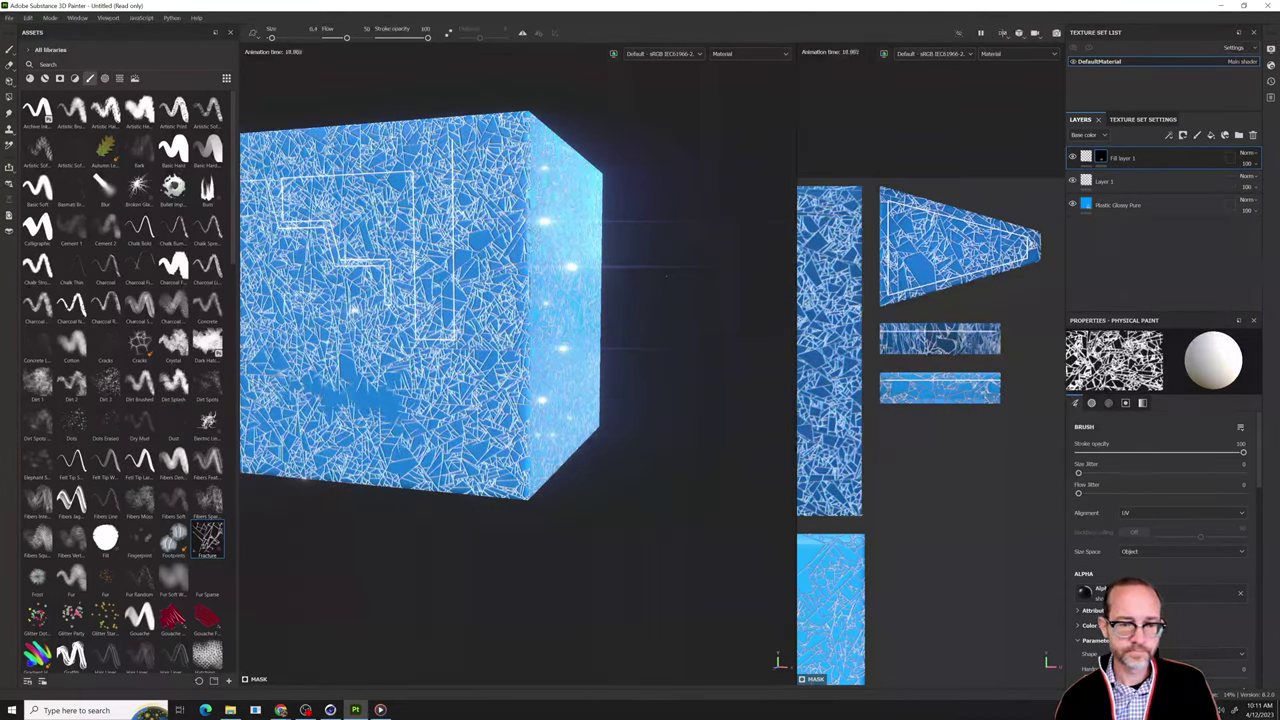
{"action": "left_click_drag", "start_coordinate": [540, 300], "coordinate": [318, 230], "text": "alt"}
{"action": "scroll", "coordinate": [417, 229], "scroll_direction": "up", "scroll_amount": 3}
{"action": "mouse_move", "coordinate": [470, 225]}
{"action": "left_mouse_down", "text": "alt"}
{"action": "mouse_move", "coordinate": [389, 200]}
{"action": "mouse_move", "coordinate": [450, 214]}
{"action": "left_mouse_up", "text": "alt"}
{"action": "scroll", "coordinate": [539, 258], "scroll_direction": "up", "scroll_amount": 3}
{"action": "middle_click_drag", "start_coordinate": [539, 258], "coordinate": [463, 250], "text": "alt"}
{"action": "scroll", "coordinate": [463, 248], "scroll_direction": "down", "scroll_amount": 4}
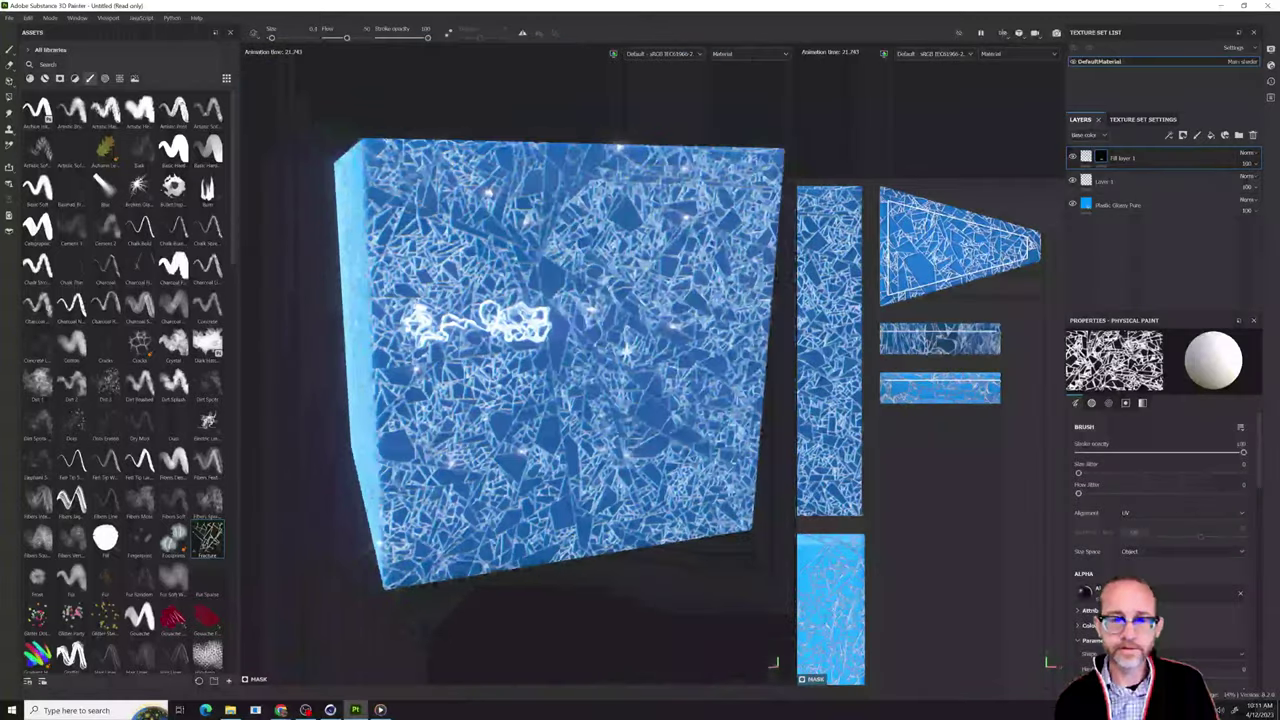
{"action": "left_click_drag", "start_coordinate": [626, 344], "coordinate": [627, 342], "text": "alt"}
{"action": "scroll", "coordinate": [551, 326], "scroll_direction": "up", "scroll_amount": 3}
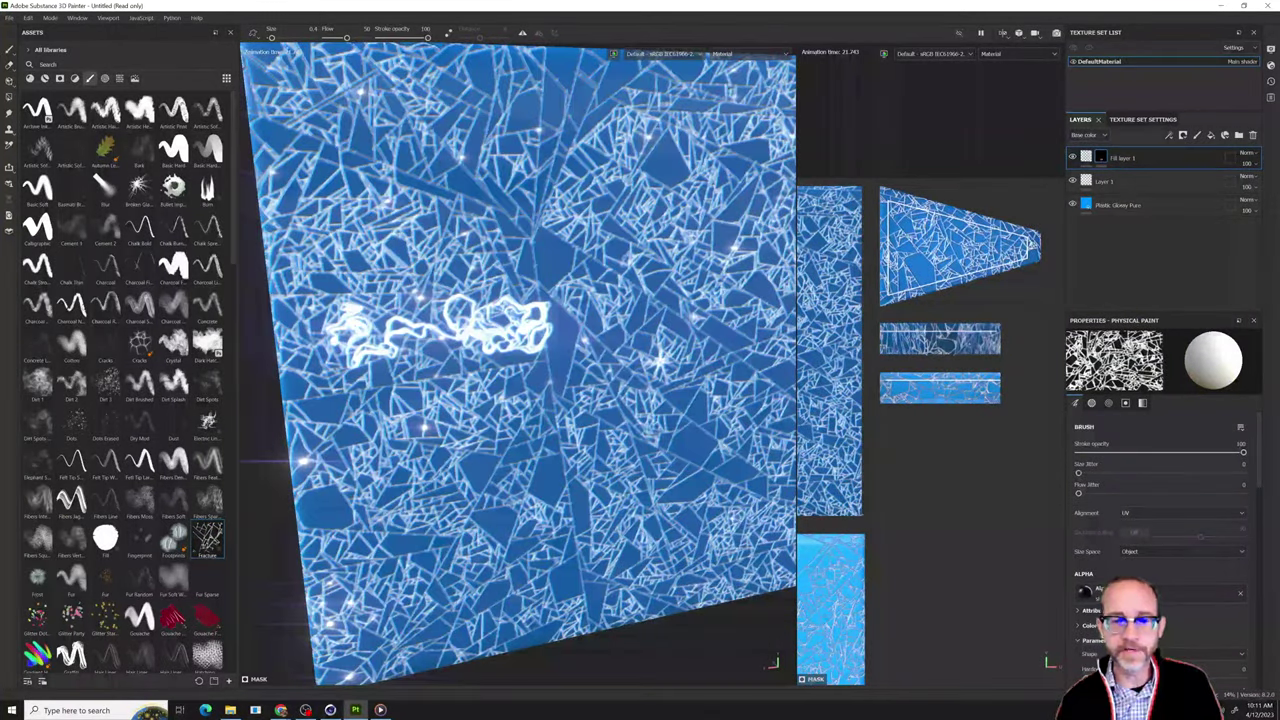
{"action": "left_click_drag", "start_coordinate": [551, 326], "coordinate": [528, 328], "text": "alt"}
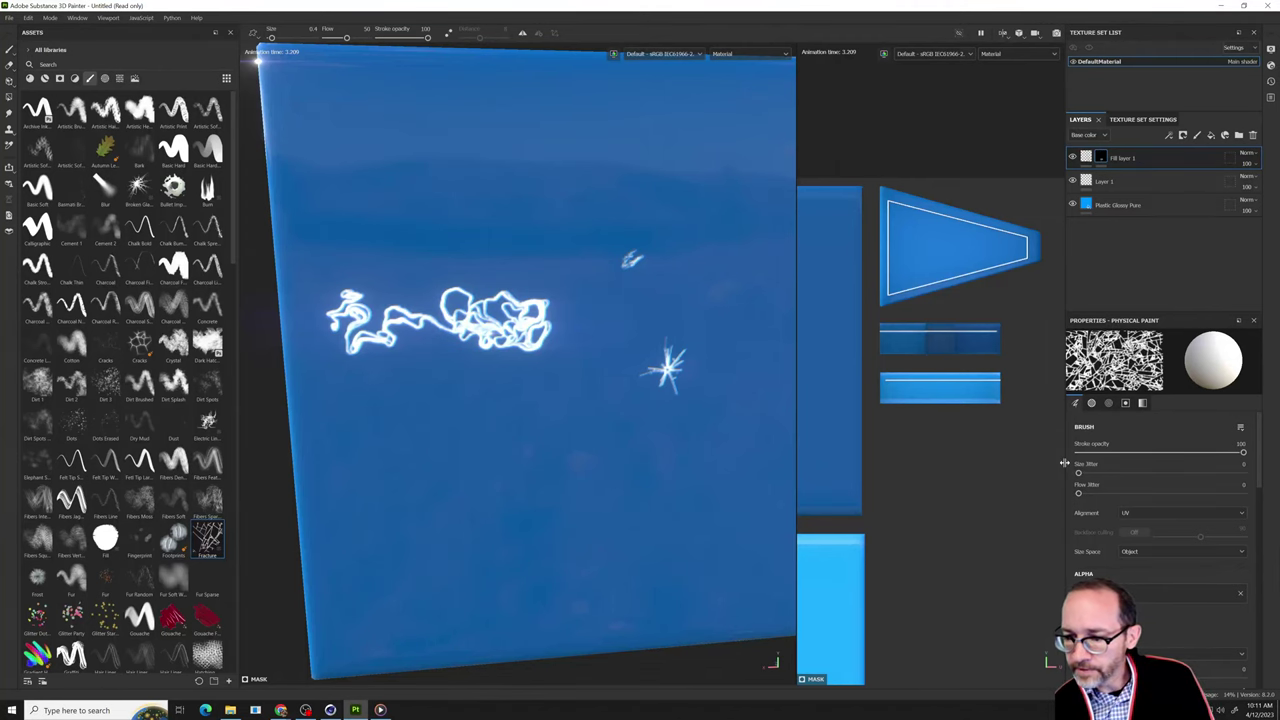
Widen the brush properties area and examine the Fracture brush's alpha and physics parameters, including its emitter and receiver settings.
{"action": "left_click_drag", "start_coordinate": [1064, 463], "coordinate": [1025, 465]}
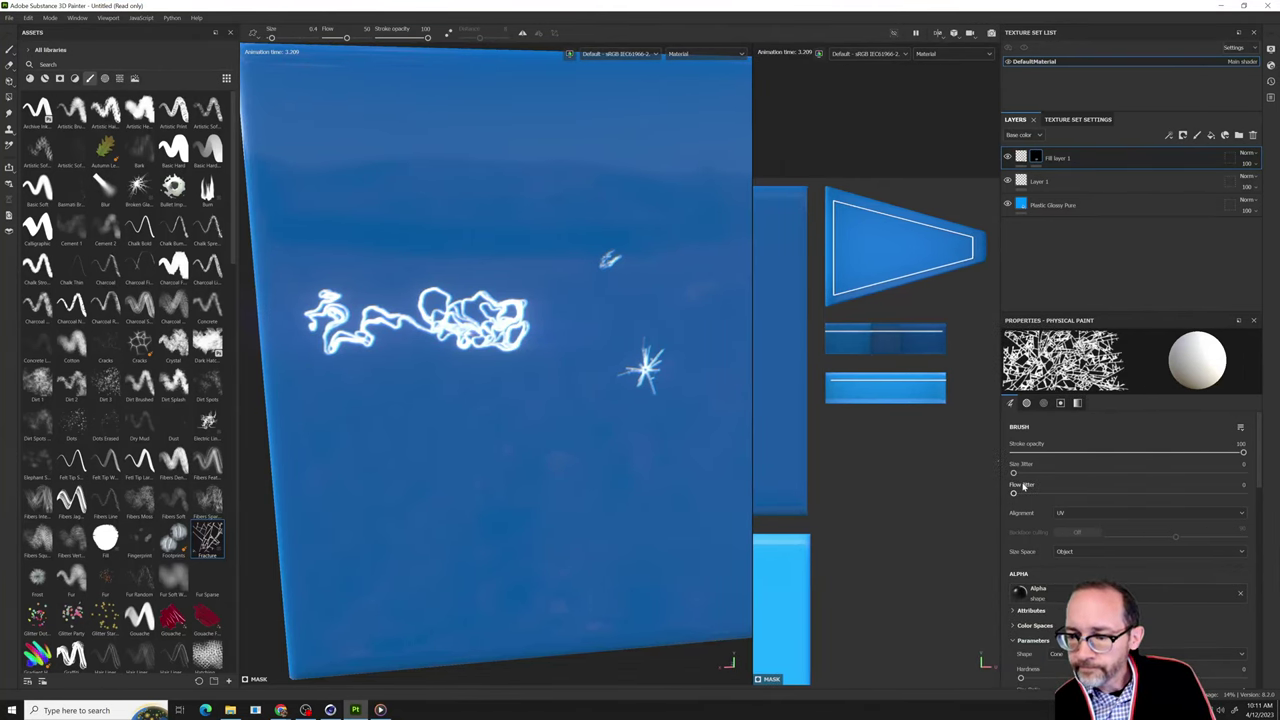
{"action": "scroll", "coordinate": [1023, 485], "scroll_direction": "down", "scroll_amount": 1}
{"action": "scroll", "coordinate": [1021, 485], "scroll_direction": "up", "scroll_amount": 1}
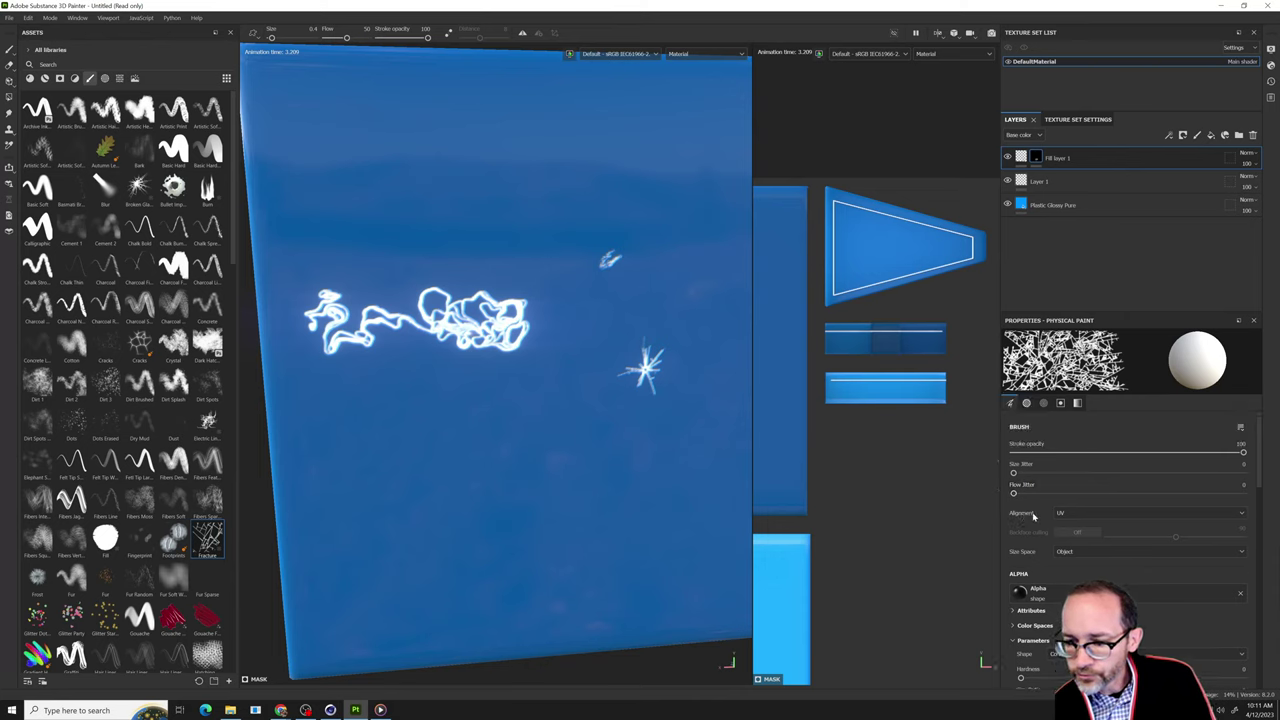
{"action": "left_click", "coordinate": [1043, 404]}
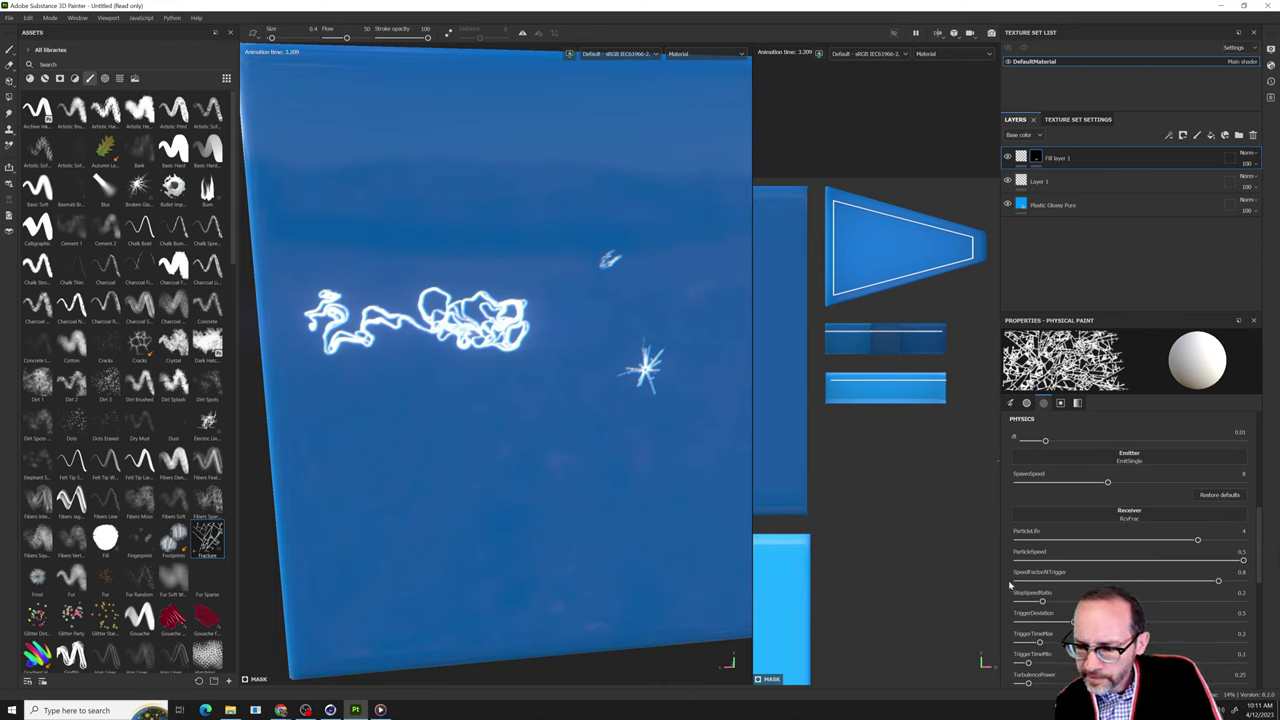
{"action": "scroll", "coordinate": [1010, 585], "scroll_direction": "down", "scroll_amount": 2}
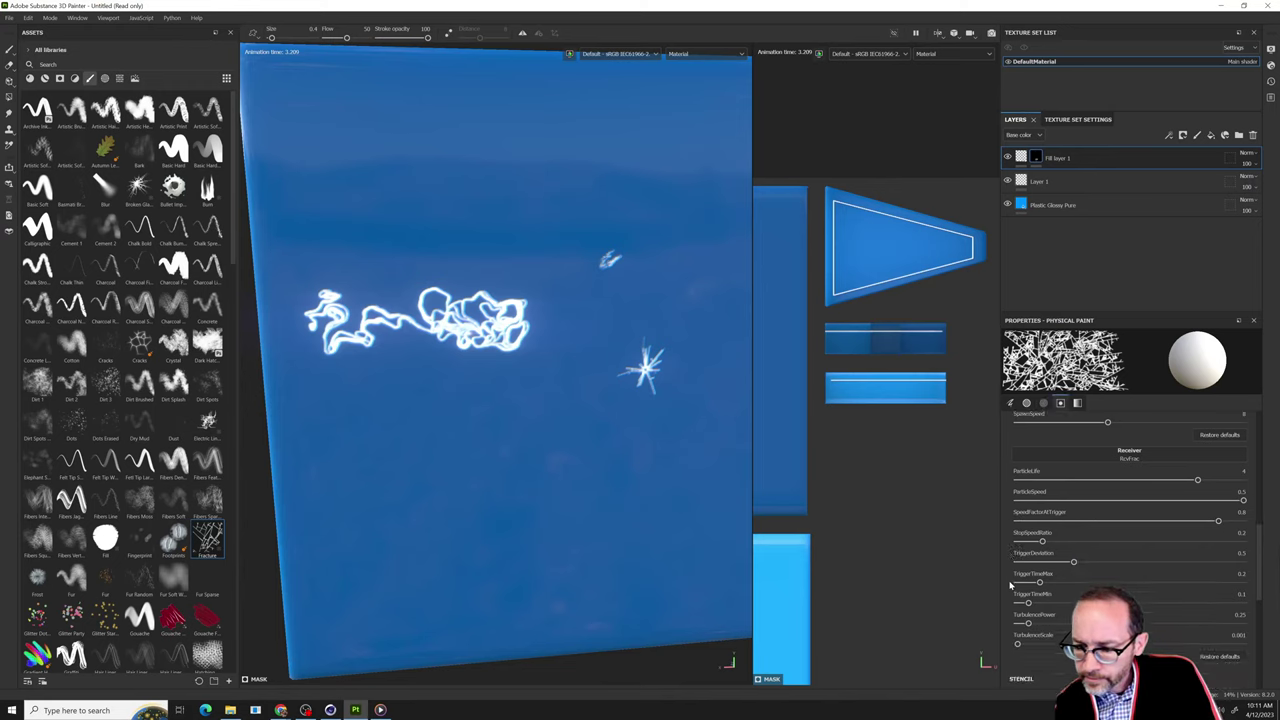
{"action": "scroll", "coordinate": [1010, 585], "scroll_direction": "down", "scroll_amount": 2}
{"action": "scroll", "coordinate": [1010, 585], "scroll_direction": "up", "scroll_amount": 8}
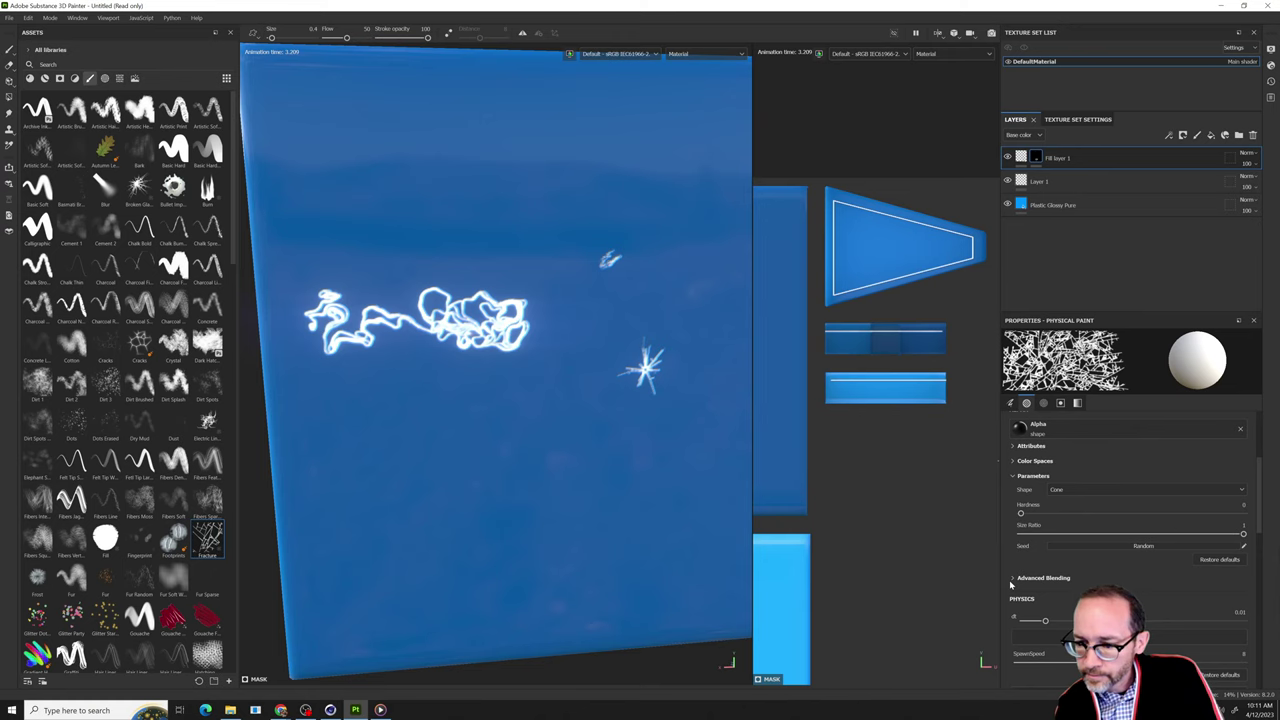
{"action": "scroll", "coordinate": [1010, 585], "scroll_direction": "down", "scroll_amount": 4}
{"action": "scroll", "coordinate": [1010, 585], "scroll_direction": "down", "scroll_amount": 1}
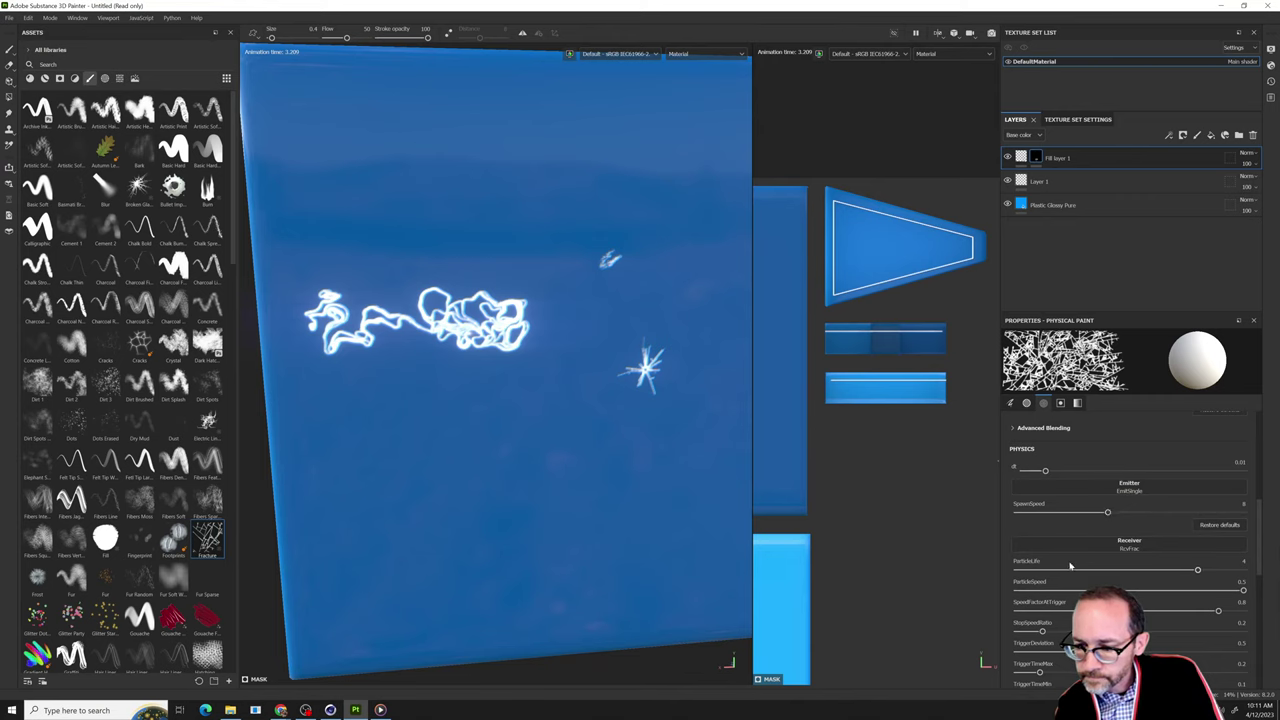
{"action": "scroll", "coordinate": [1007, 587], "scroll_direction": "down", "scroll_amount": 1}
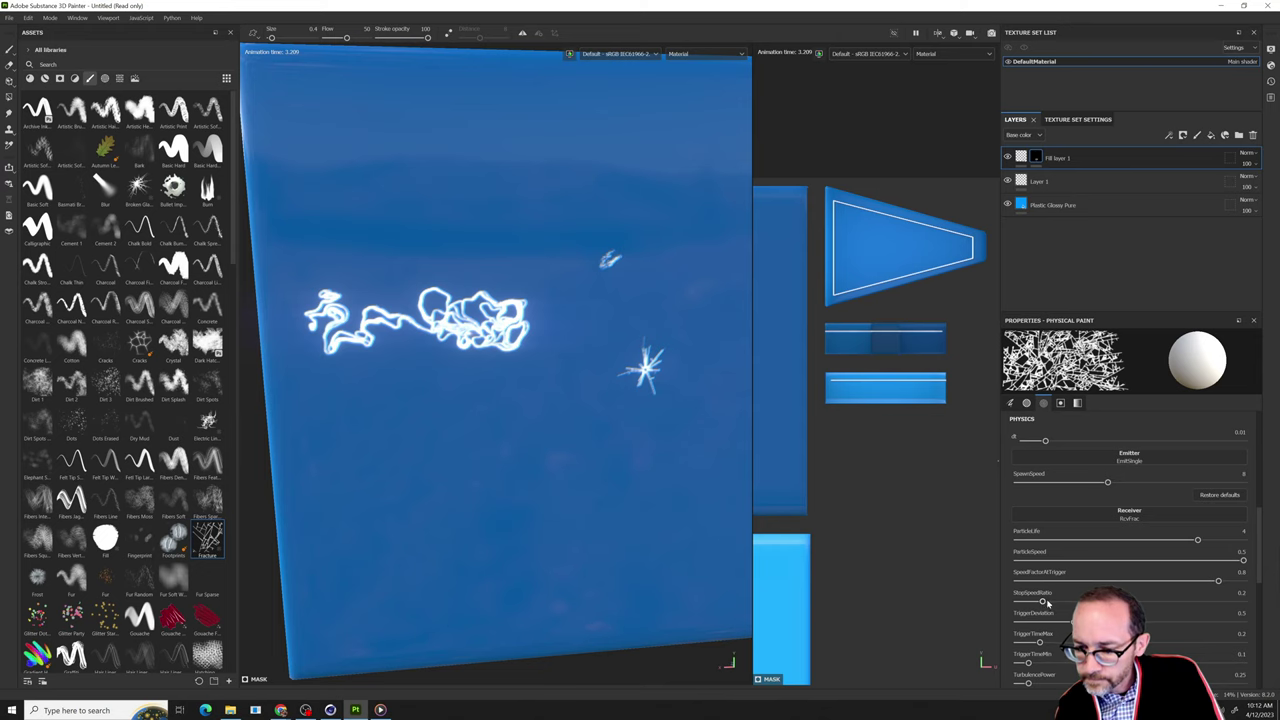
{"action": "scroll", "coordinate": [1015, 618], "scroll_direction": "down", "scroll_amount": 1}
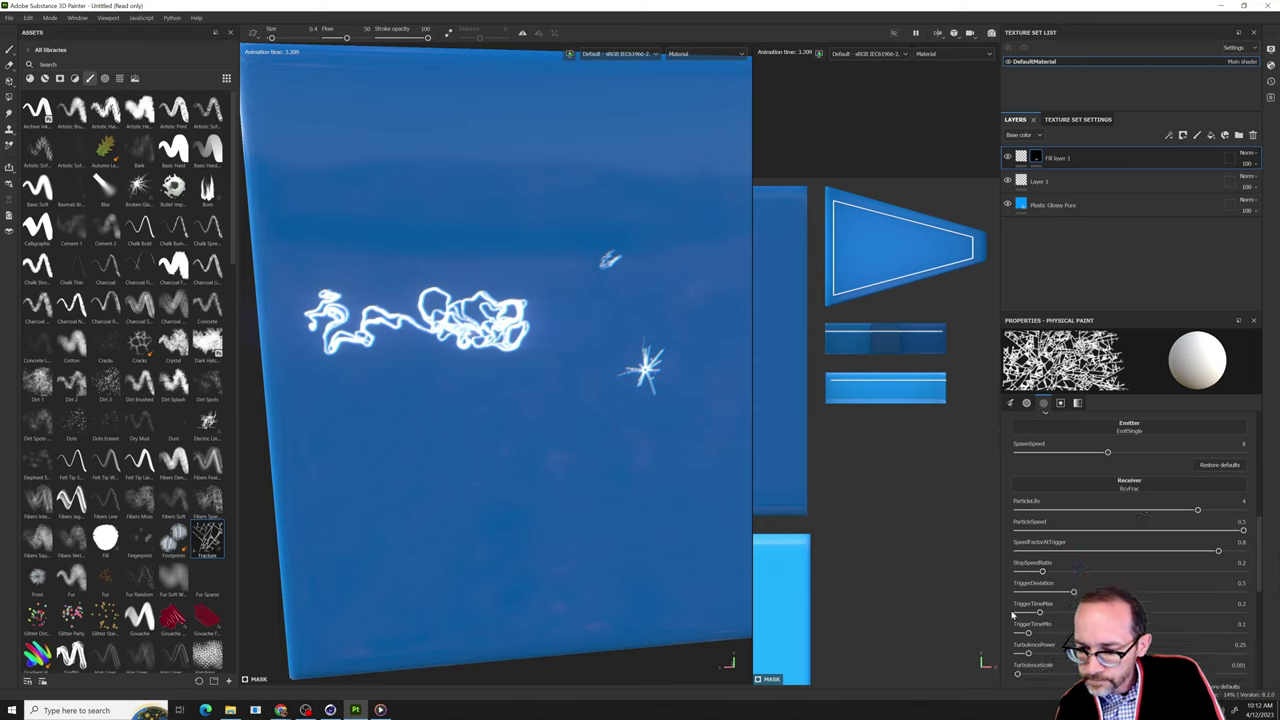
{"action": "scroll", "coordinate": [1012, 615], "scroll_direction": "down", "scroll_amount": 1}
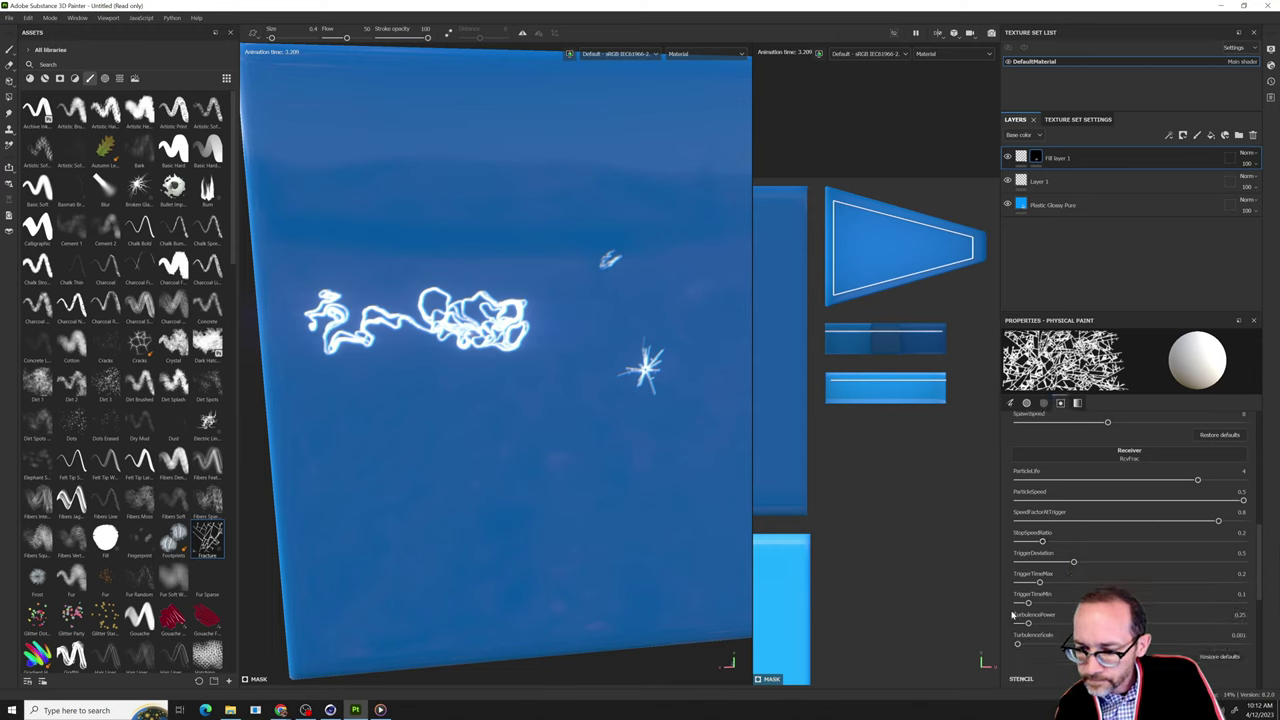
{"action": "scroll", "coordinate": [1014, 600], "scroll_direction": "up", "scroll_amount": 4}
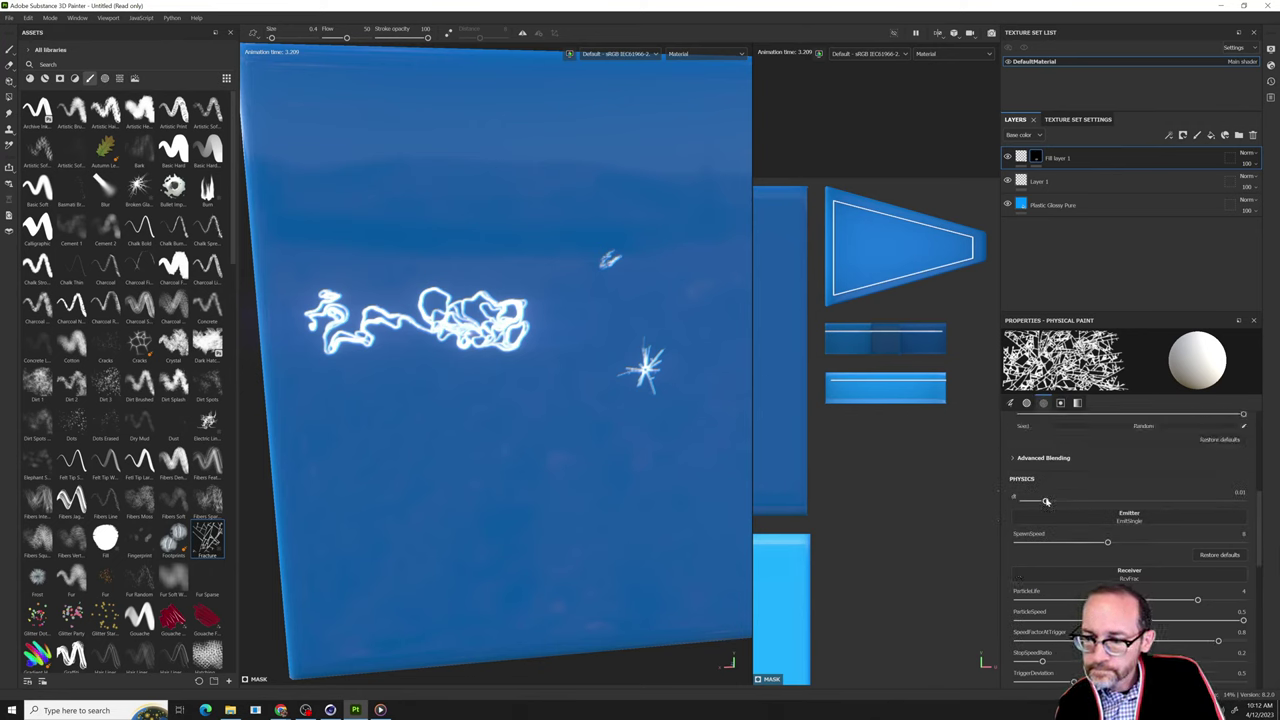
Set the Fracture brush's dt to 0.001 and paint a trial crack pattern on the lower part of the face.
{"action": "left_click_drag", "start_coordinate": [1045, 501], "coordinate": [1027, 502]}
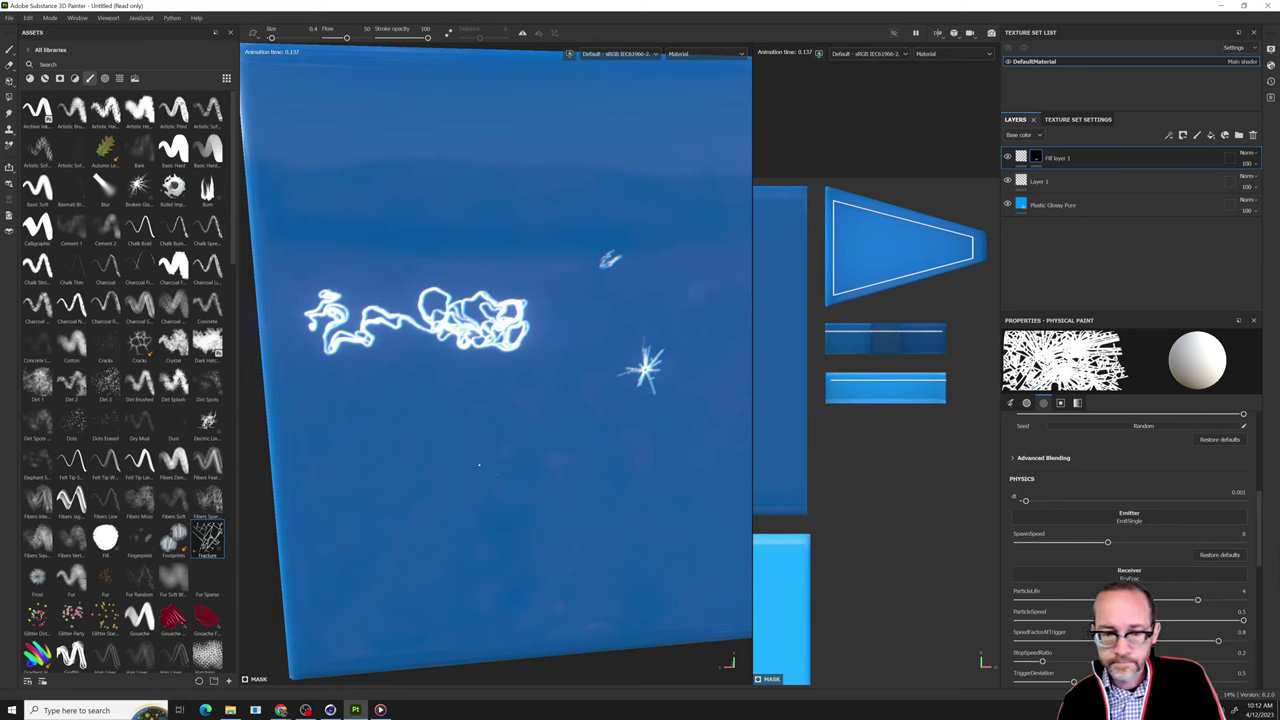
{"action": "left_click", "coordinate": [517, 433]}
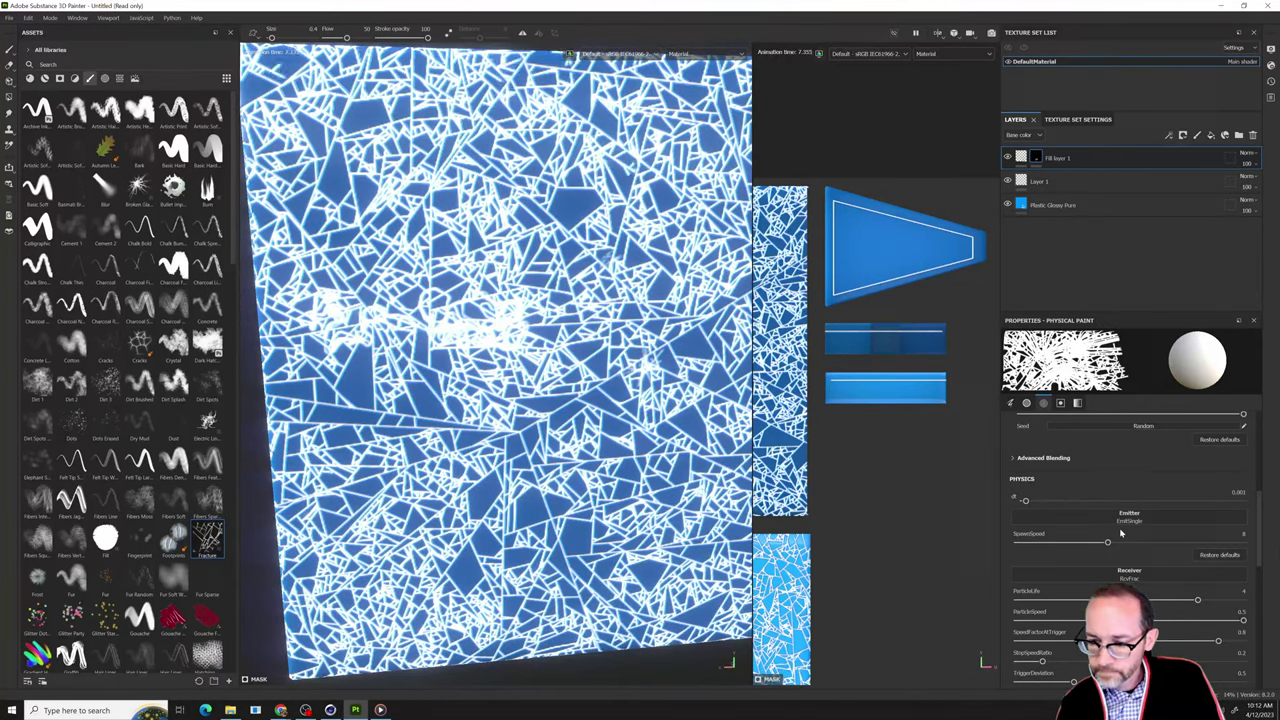
{"action": "scroll", "coordinate": [1098, 567], "scroll_direction": "down", "scroll_amount": 3}
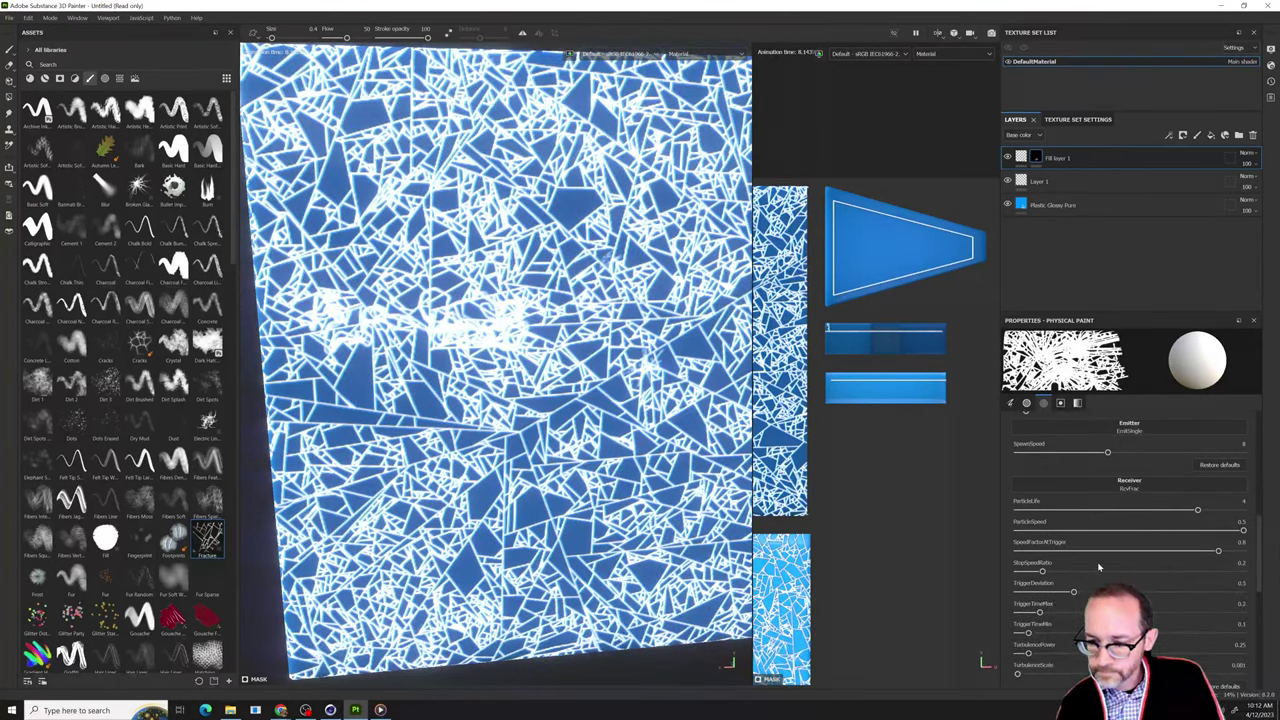
{"action": "scroll", "coordinate": [1100, 560], "scroll_direction": "up", "scroll_amount": 3}
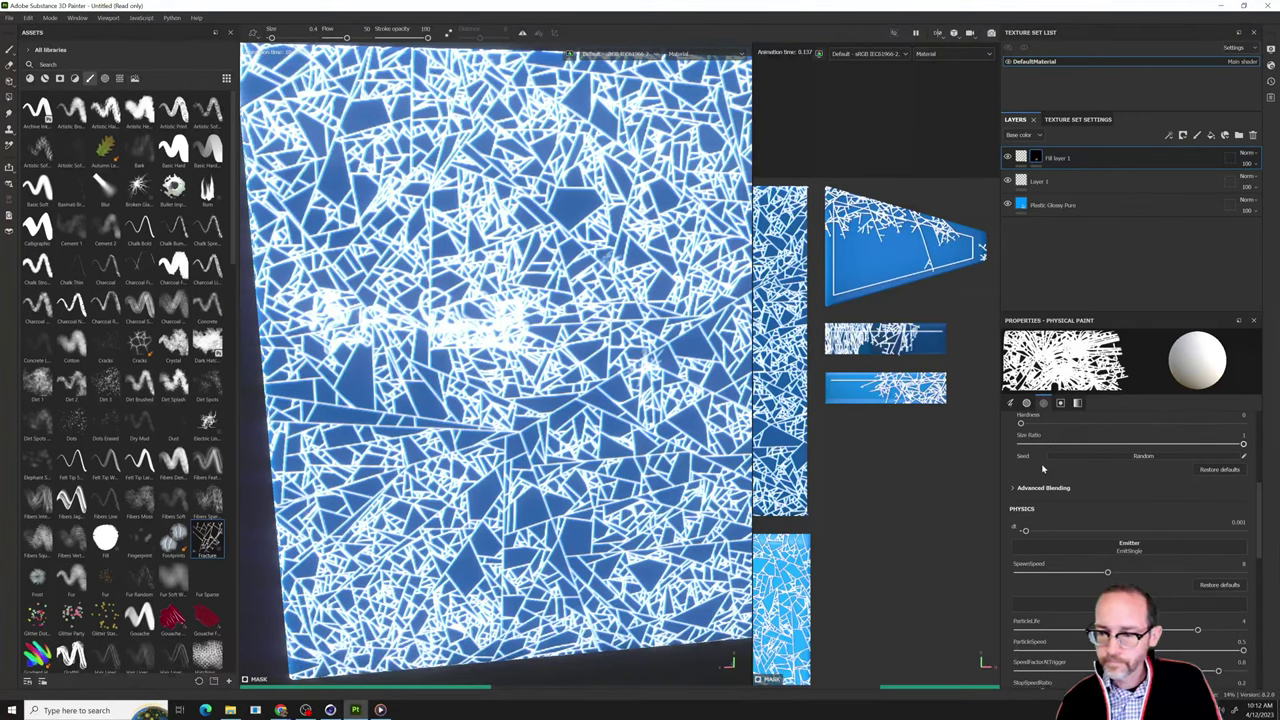
Undo all the particle brush marks on the face and restore the emitter parameters to their defaults.
{"action": "key", "text": "ctrl+z"}
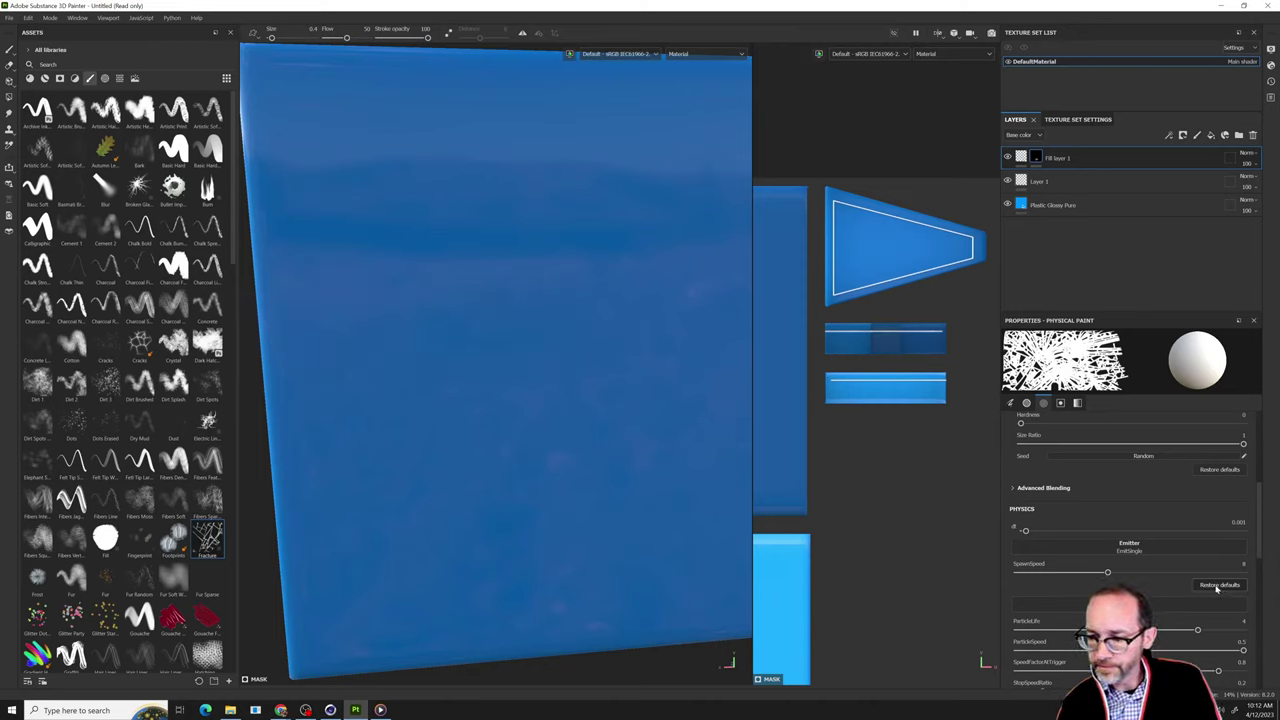
{"action": "left_click", "coordinate": [1203, 586]}
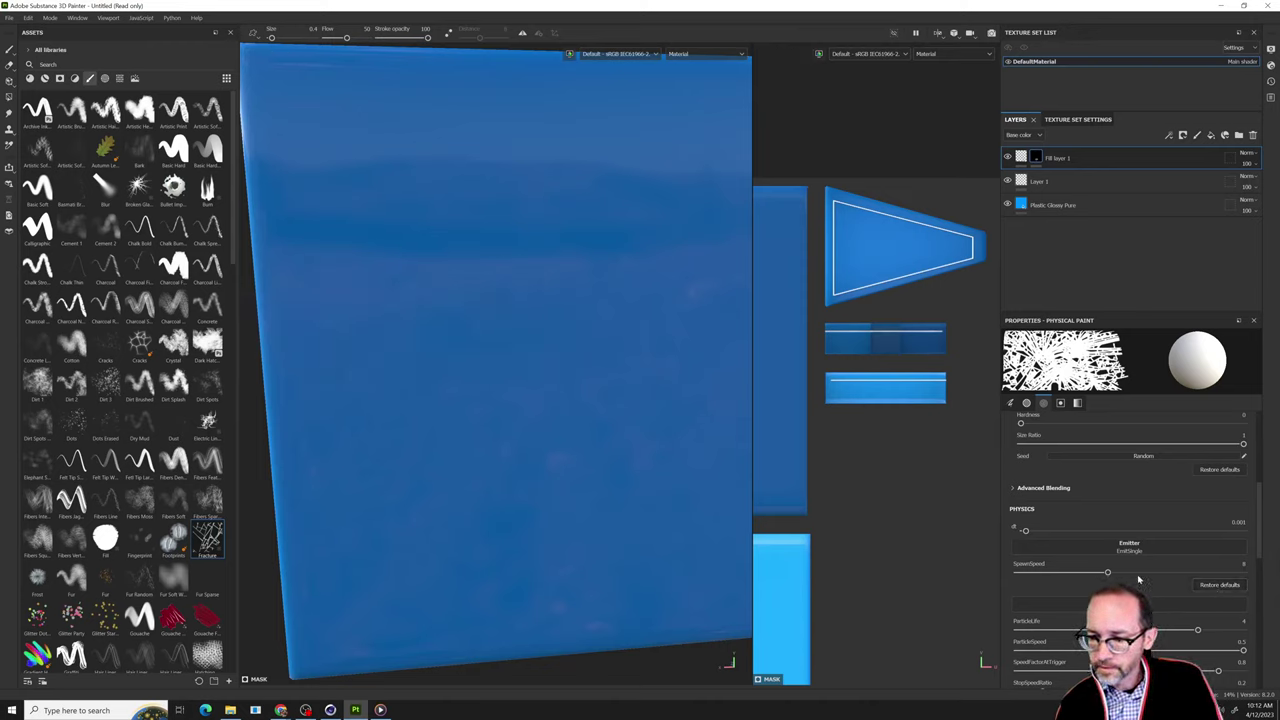
{"action": "left_click", "coordinate": [620, 366]}
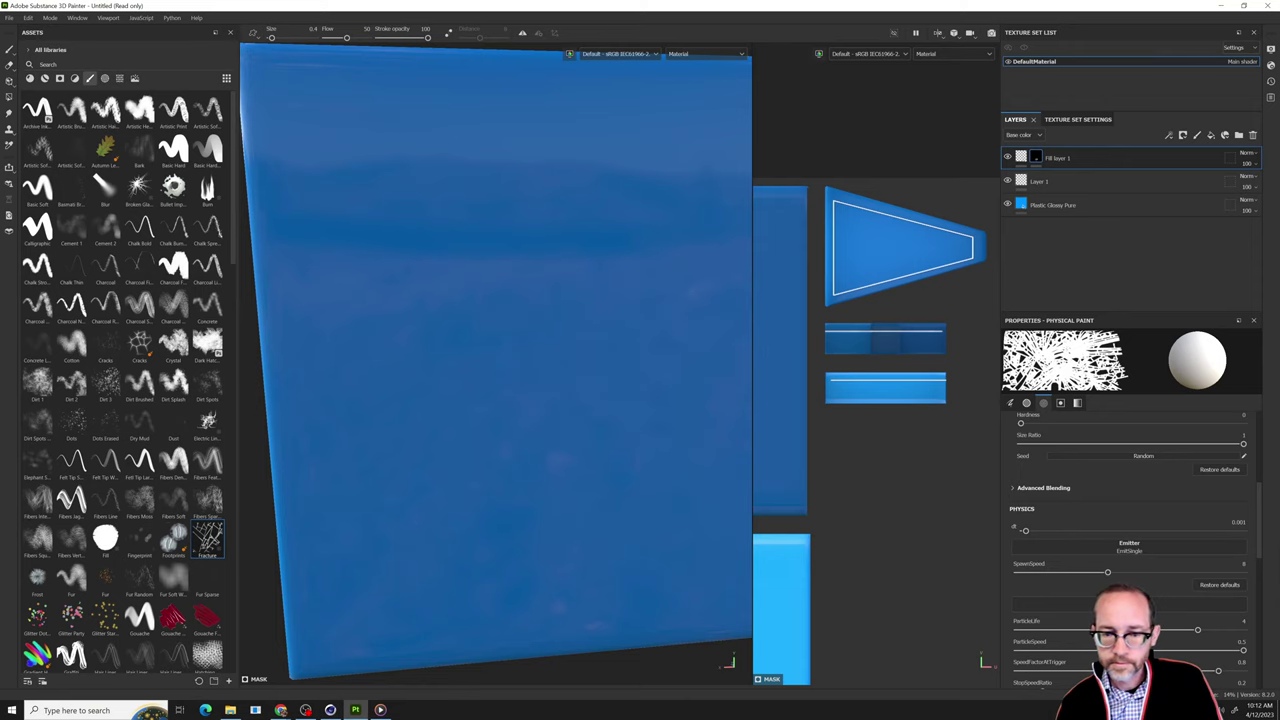
Switch the brush's physics receiver to Algae and set dt to 0.034.
{"action": "scroll", "coordinate": [1114, 577], "scroll_direction": "down", "scroll_amount": 1}
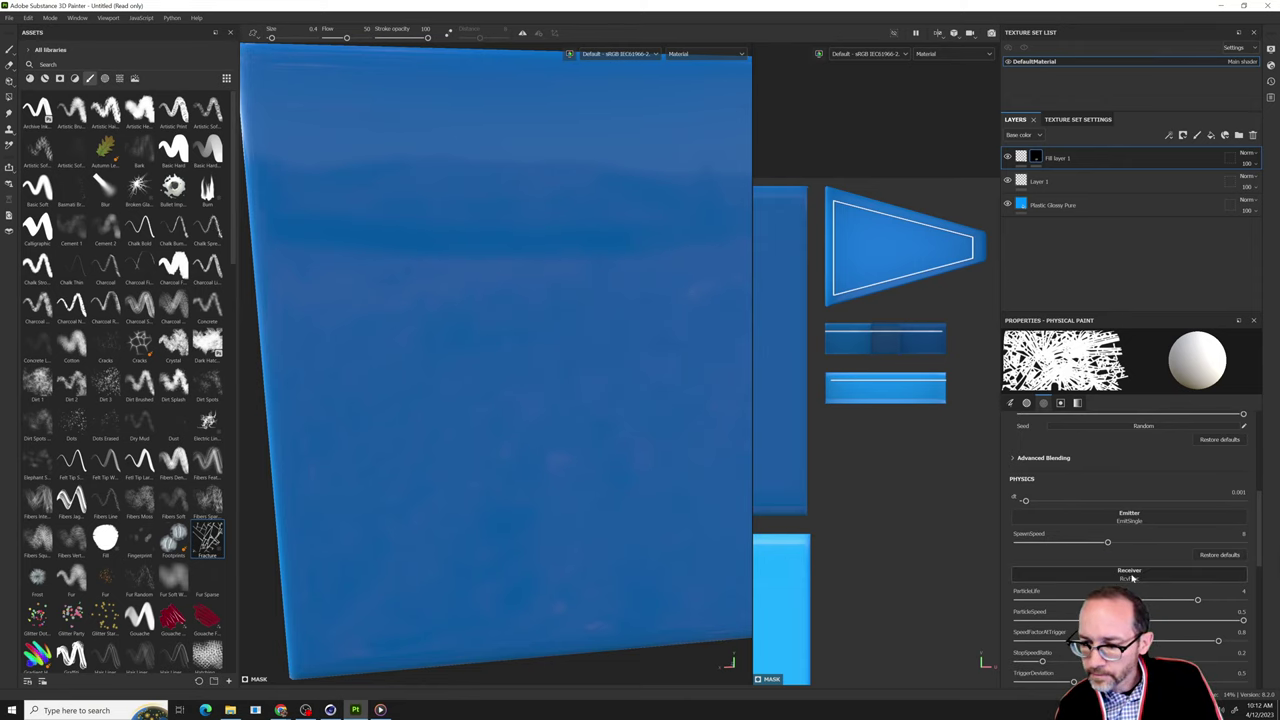
{"action": "left_click", "coordinate": [1135, 575]}
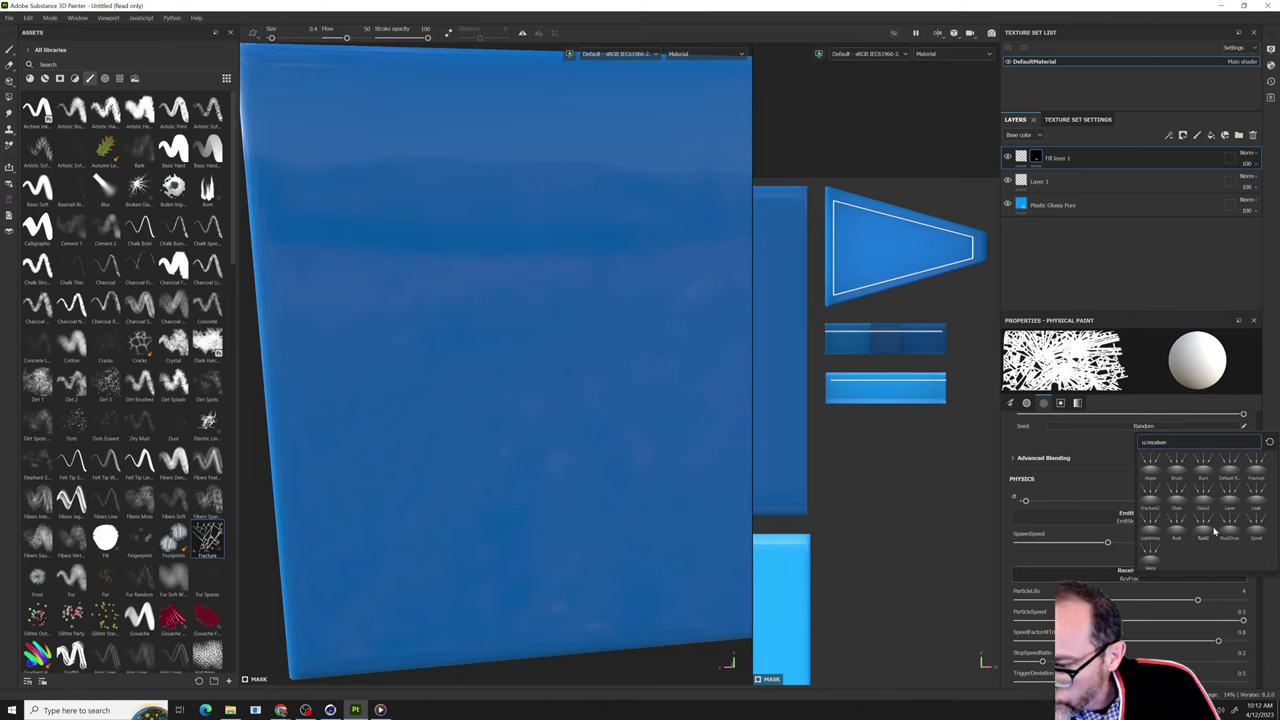
{"action": "left_click", "coordinate": [1157, 473]}
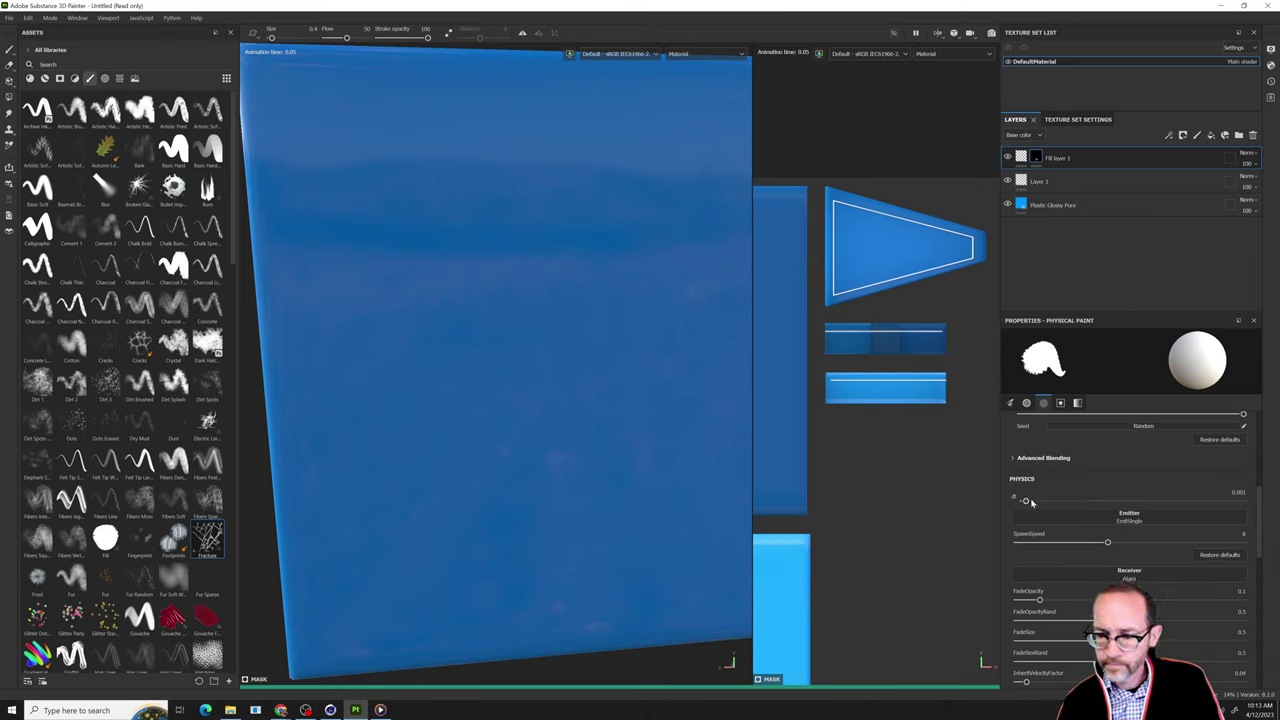
{"action": "left_click_drag", "start_coordinate": [1025, 500], "coordinate": [1098, 500]}
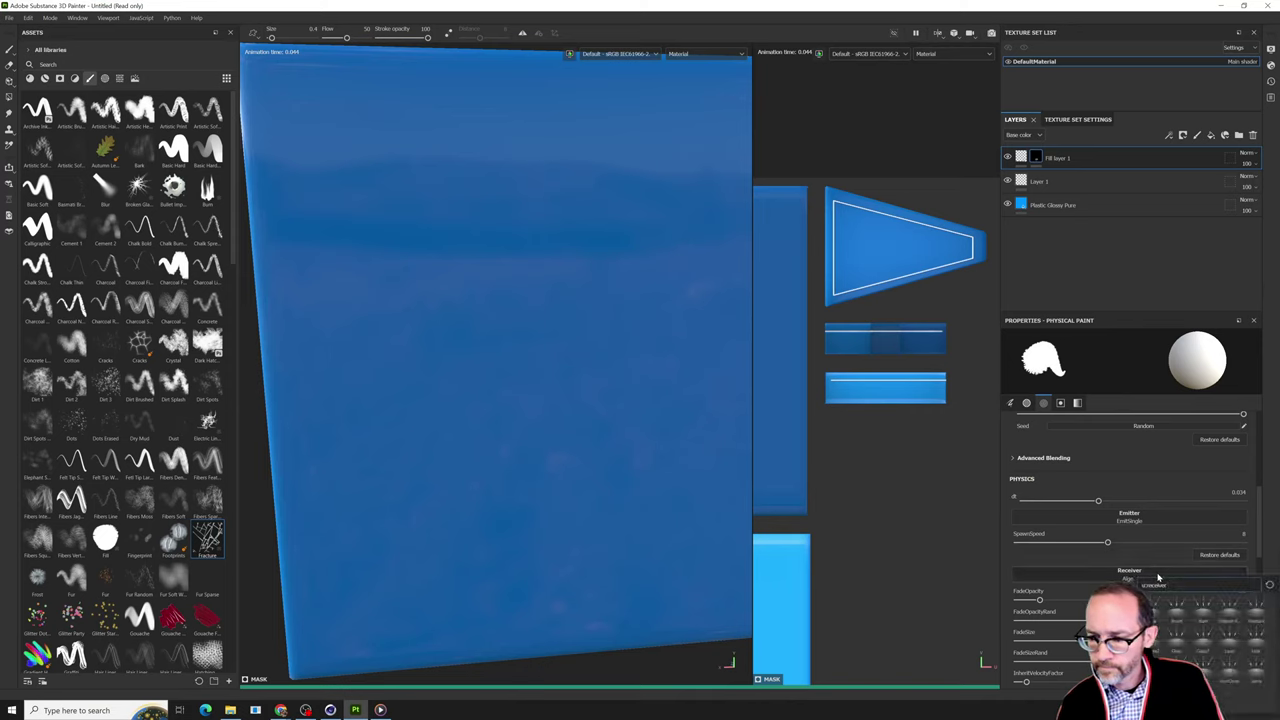
Switch the brush's physics receiver to Burn and release a few trial particles near the middle of the face.
{"action": "left_click", "coordinate": [1134, 521]}
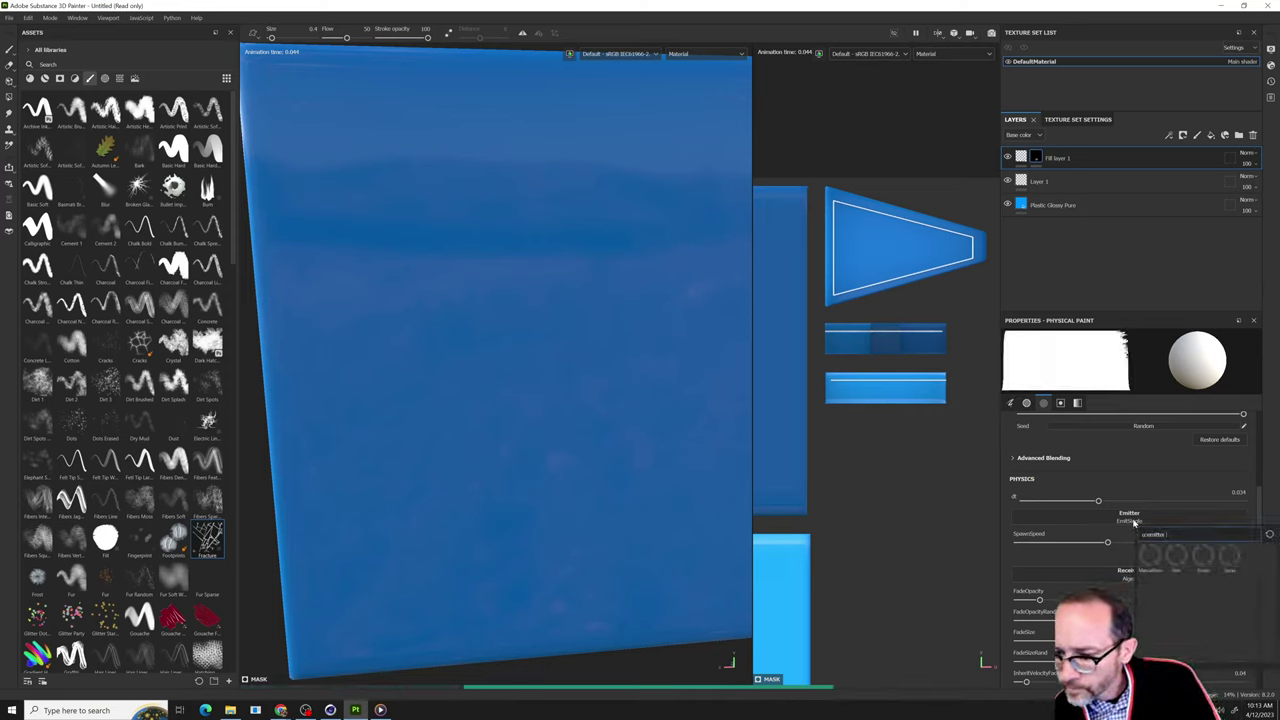
{"action": "left_click", "coordinate": [1124, 530]}
{"action": "left_click", "coordinate": [1146, 576]}
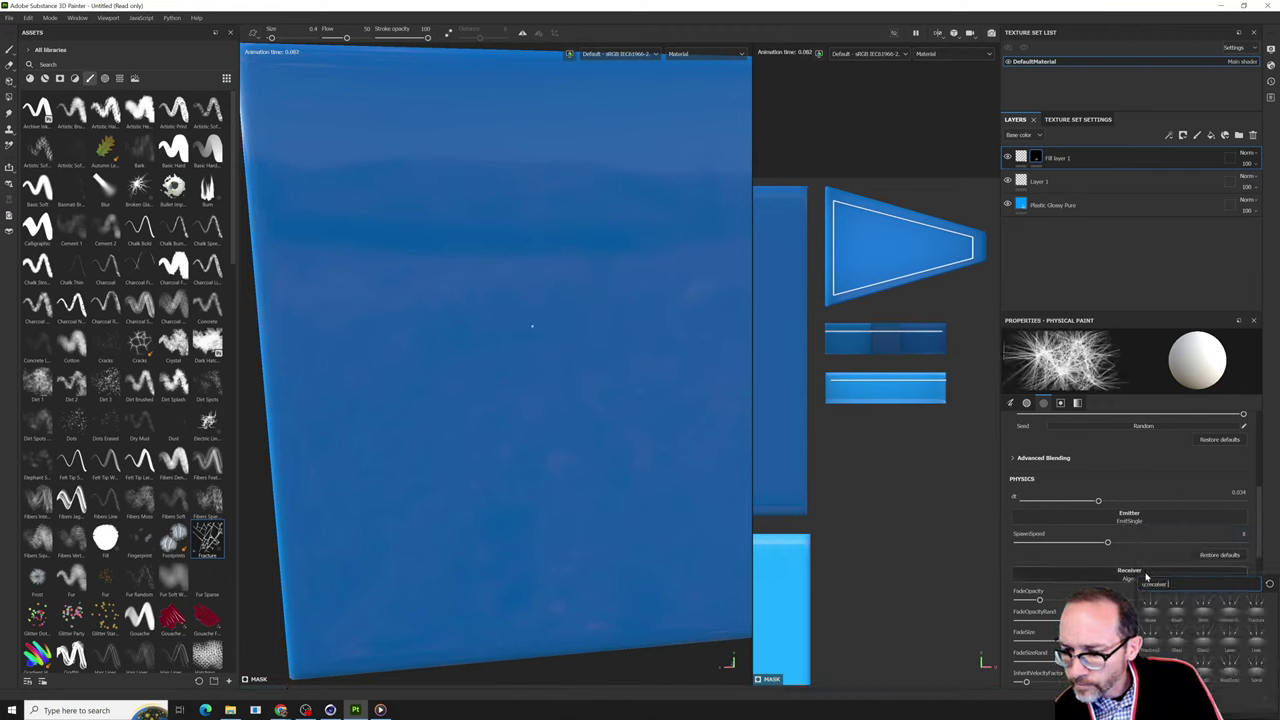
{"action": "left_click", "coordinate": [1177, 610]}
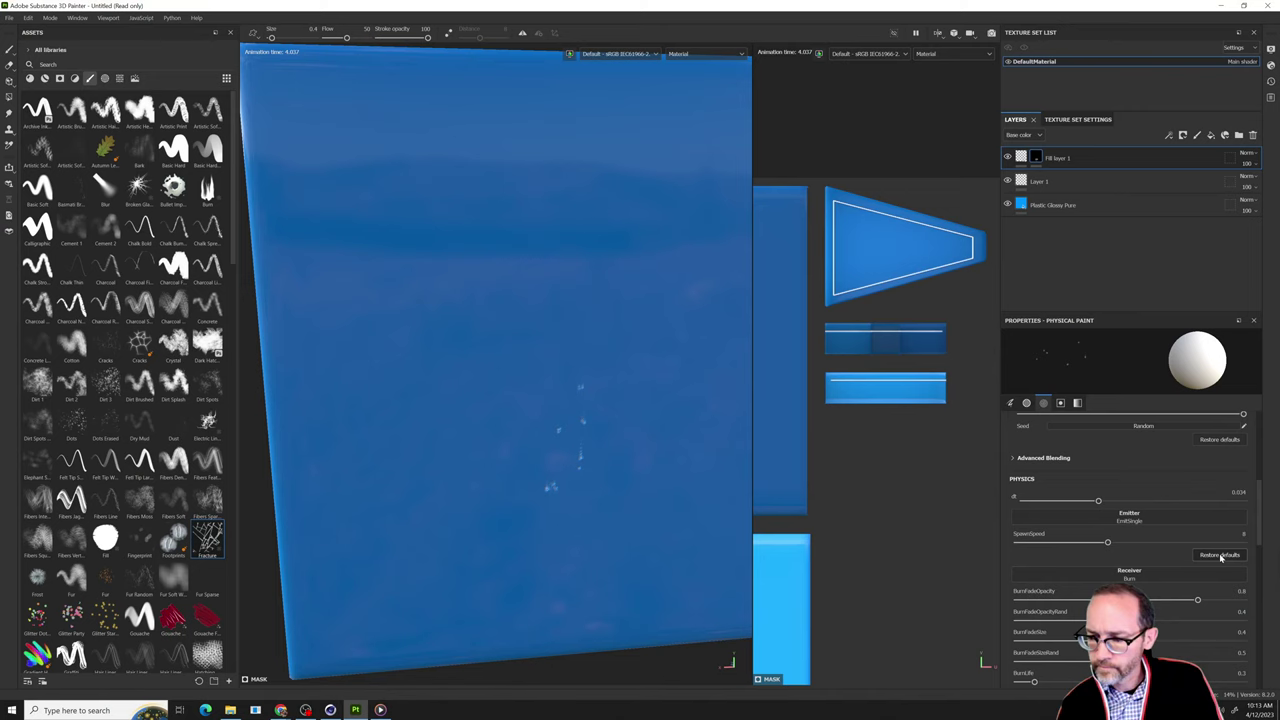
Set the physics receiver back to Fracture and paint a dense curved crack pattern on the right half of the face.
{"action": "left_click", "coordinate": [1191, 578]}
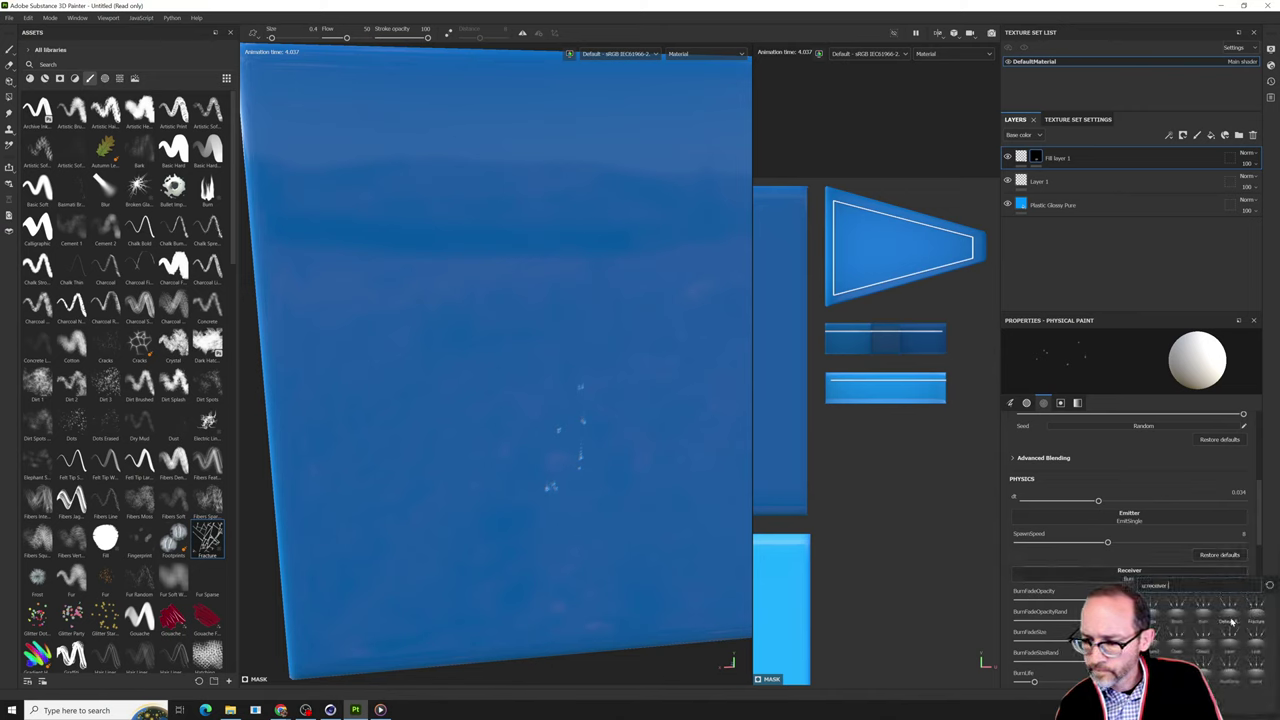
{"action": "left_click", "coordinate": [1261, 621]}
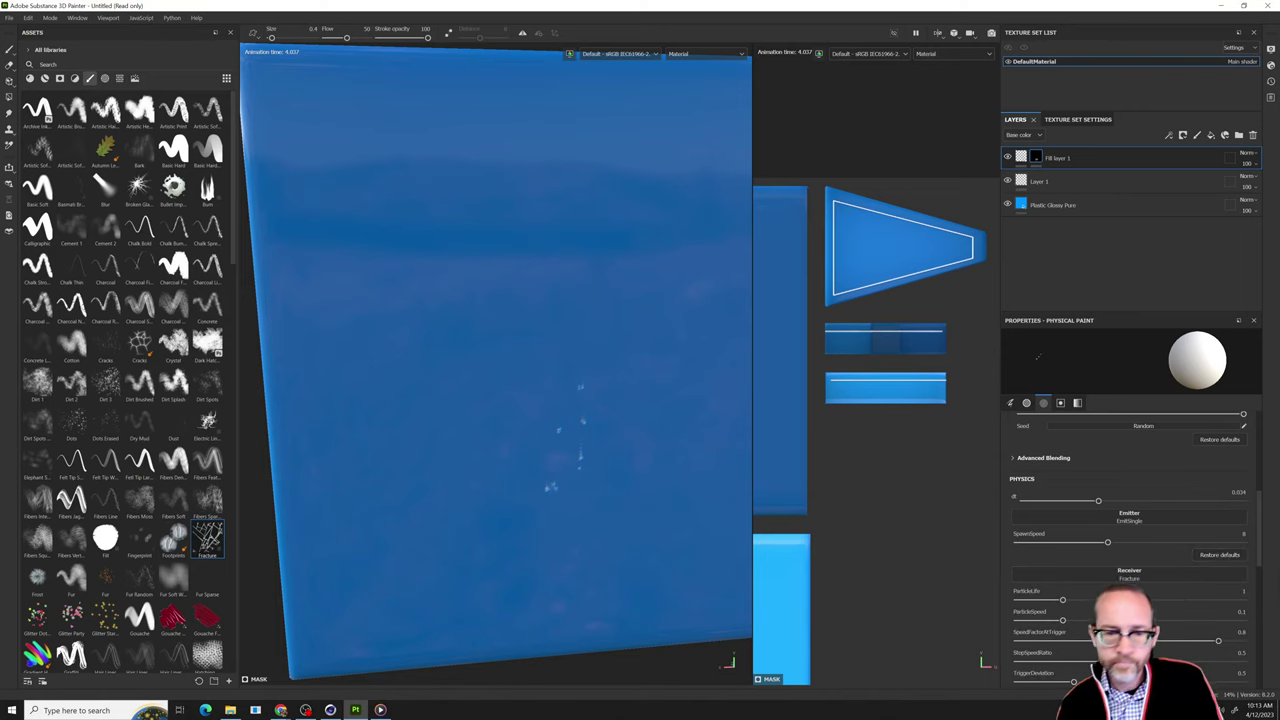
{"action": "left_click_drag", "start_coordinate": [614, 326], "coordinate": [686, 430]}
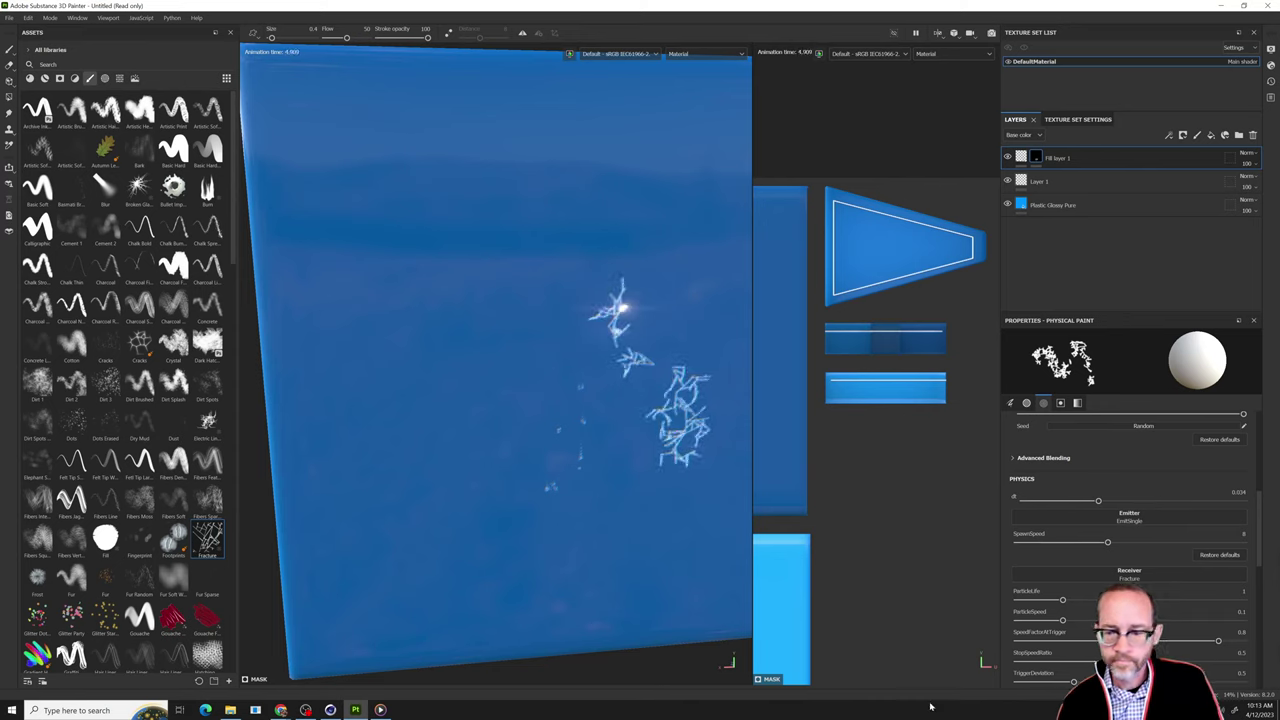
{"action": "scroll", "coordinate": [1033, 645], "scroll_direction": "down", "scroll_amount": 2}
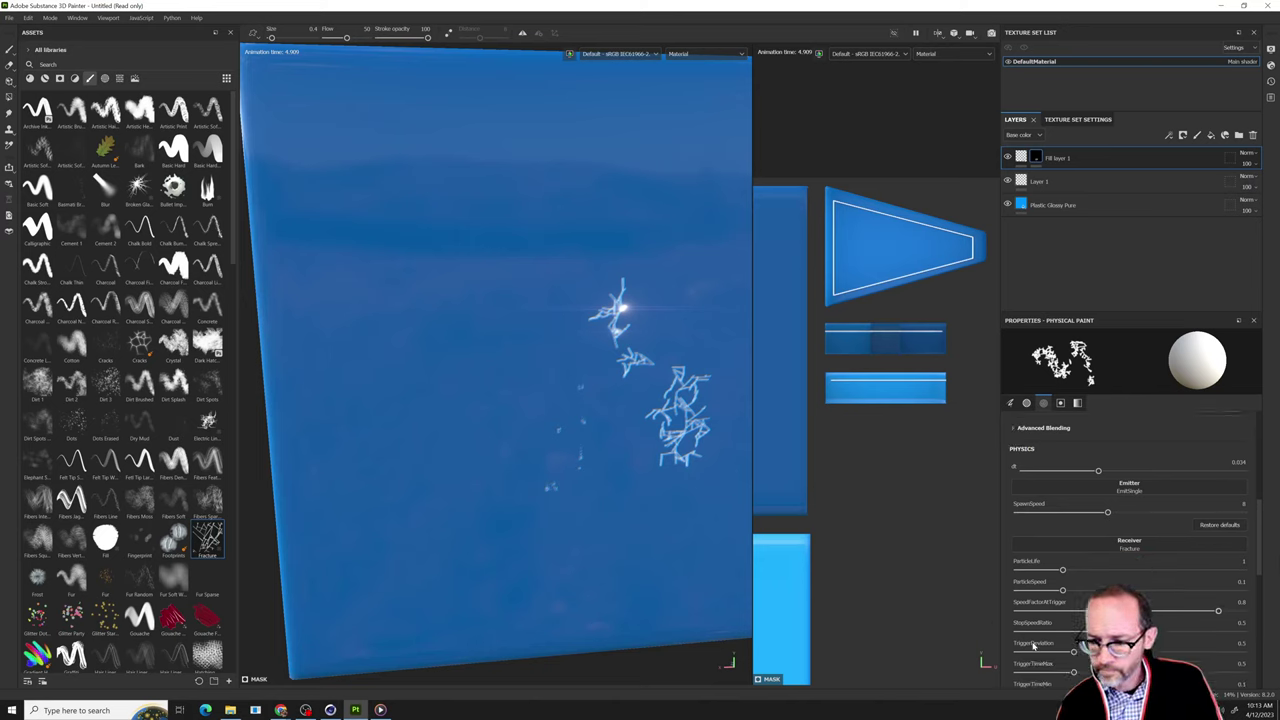
{"action": "scroll", "coordinate": [1033, 647], "scroll_direction": "down", "scroll_amount": 2}
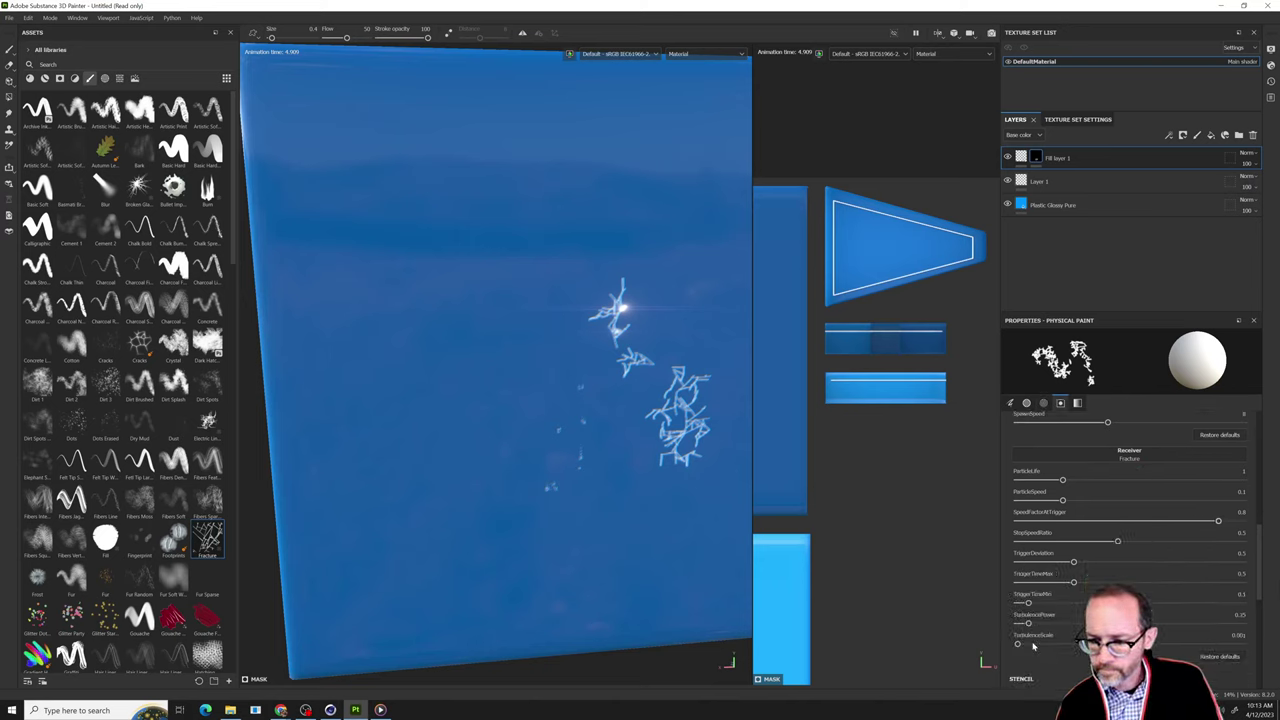
{"action": "scroll", "coordinate": [1033, 645], "scroll_direction": "up", "scroll_amount": 1}
{"action": "mouse_move", "coordinate": [588, 262]}
{"action": "left_mouse_down"}
{"action": "mouse_move", "coordinate": [672, 255]}
{"action": "mouse_move", "coordinate": [702, 272]}
{"action": "mouse_move", "coordinate": [680, 345]}
{"action": "mouse_move", "coordinate": [631, 420]}
{"action": "left_mouse_up"}
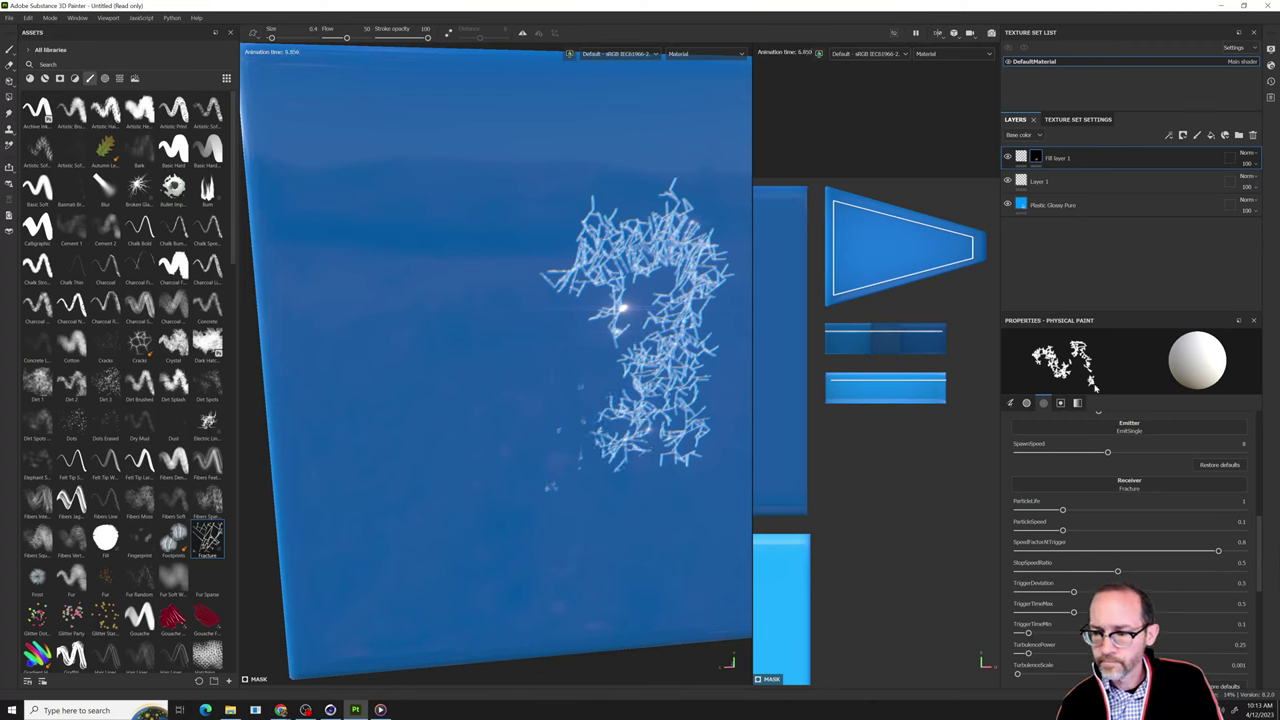
Set dt to 0.003 and paint a short crack cluster beside the existing pattern.
{"action": "scroll", "coordinate": [1091, 450], "scroll_direction": "up", "scroll_amount": 2}
{"action": "mouse_move", "coordinate": [1098, 500]}
{"action": "left_mouse_down"}
{"action": "mouse_move", "coordinate": [1023, 503]}
{"action": "mouse_move", "coordinate": [1140, 501]}
{"action": "mouse_move", "coordinate": [1050, 503]}
{"action": "left_mouse_up"}
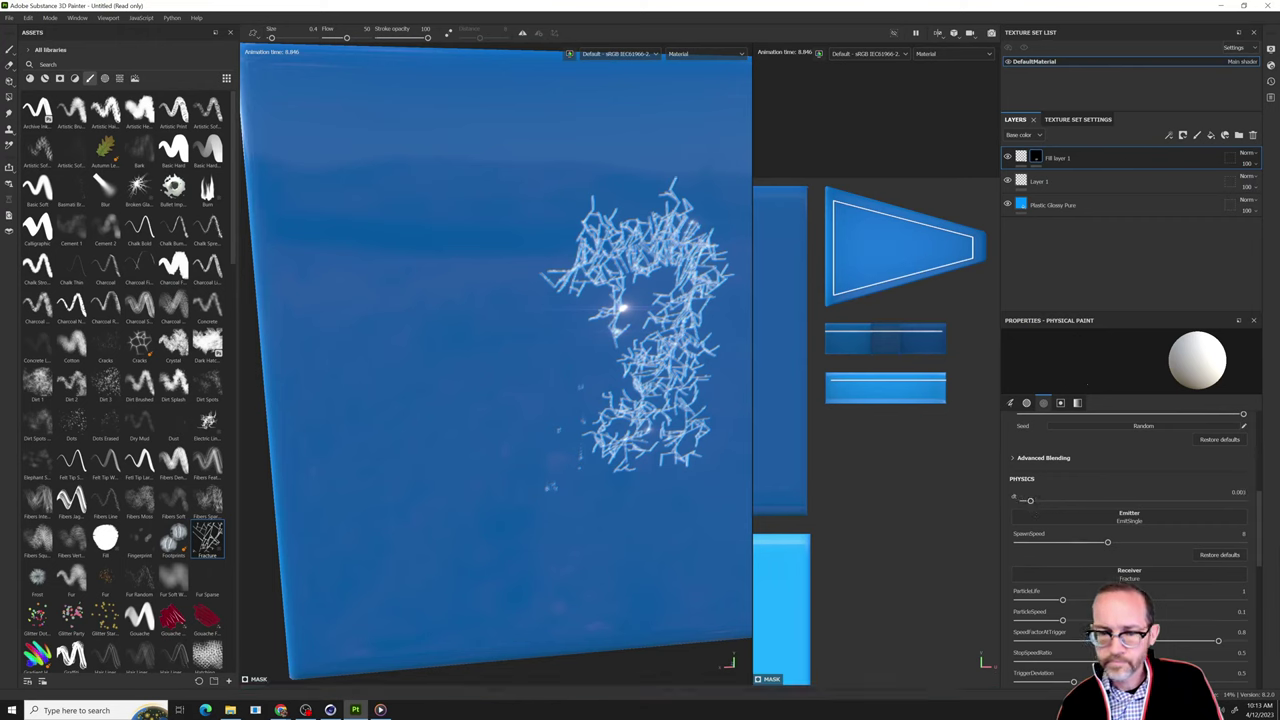
{"action": "left_click_drag", "start_coordinate": [495, 340], "coordinate": [518, 299]}
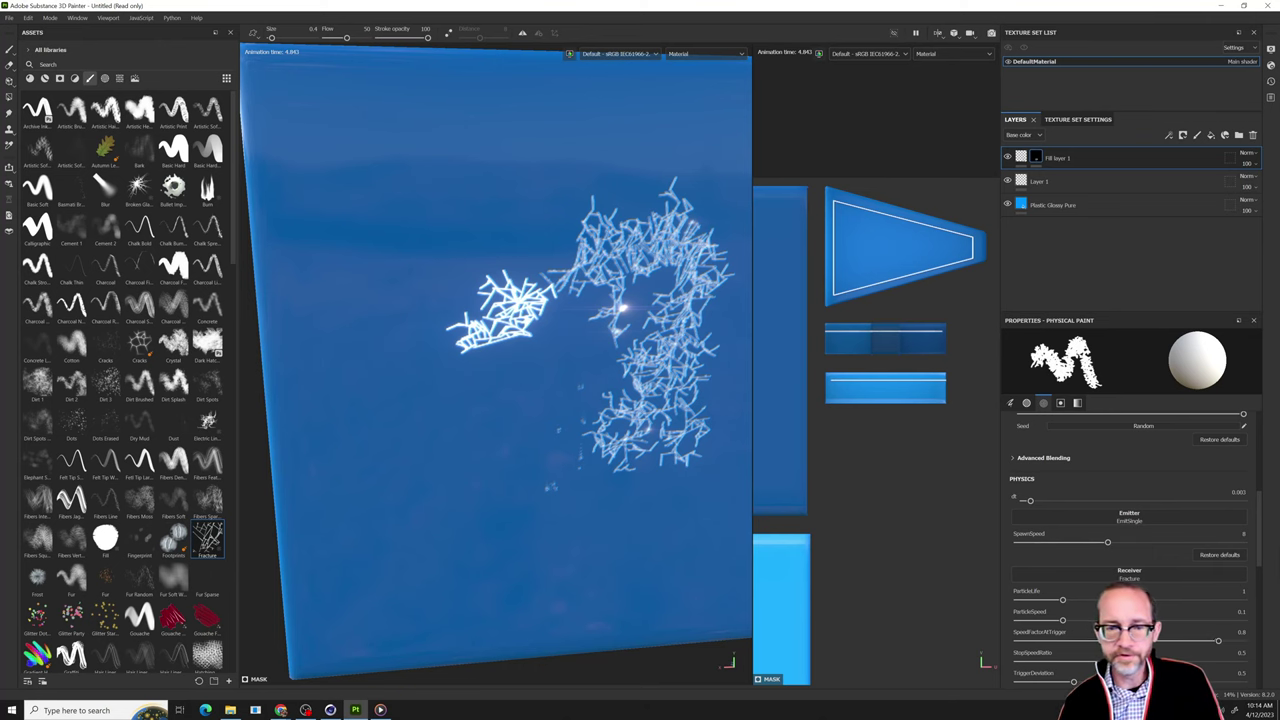
Set the receiver's ParticleLife to 0.07 and paint a vertical line and two curved lines on the left part of the face.
{"action": "scroll", "coordinate": [496, 364], "scroll_direction": "down", "scroll_amount": 3}
{"action": "scroll", "coordinate": [496, 364], "scroll_direction": "up", "scroll_amount": 3}
{"action": "mouse_move", "coordinate": [496, 364]}
{"action": "left_mouse_down", "text": "alt"}
{"action": "mouse_move", "coordinate": [570, 364]}
{"action": "mouse_move", "coordinate": [510, 364]}
{"action": "left_mouse_up", "text": "alt"}
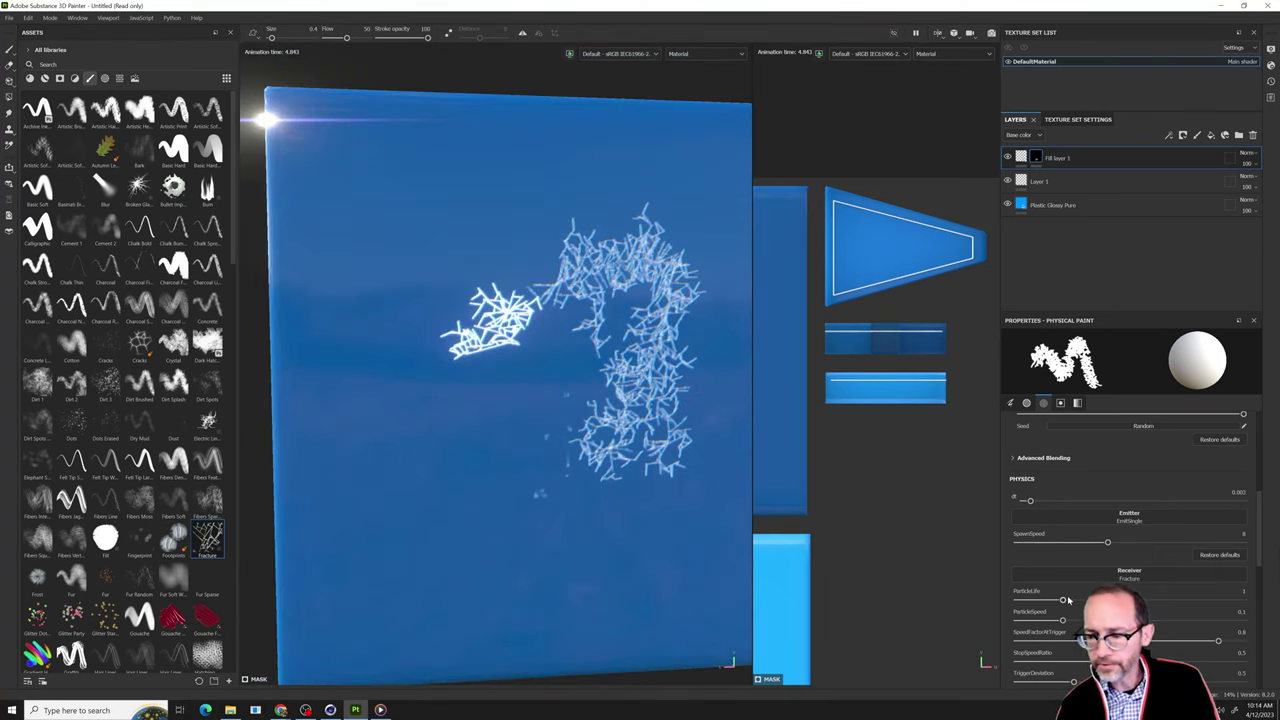
{"action": "left_click_drag", "start_coordinate": [1051, 602], "coordinate": [1030, 601]}
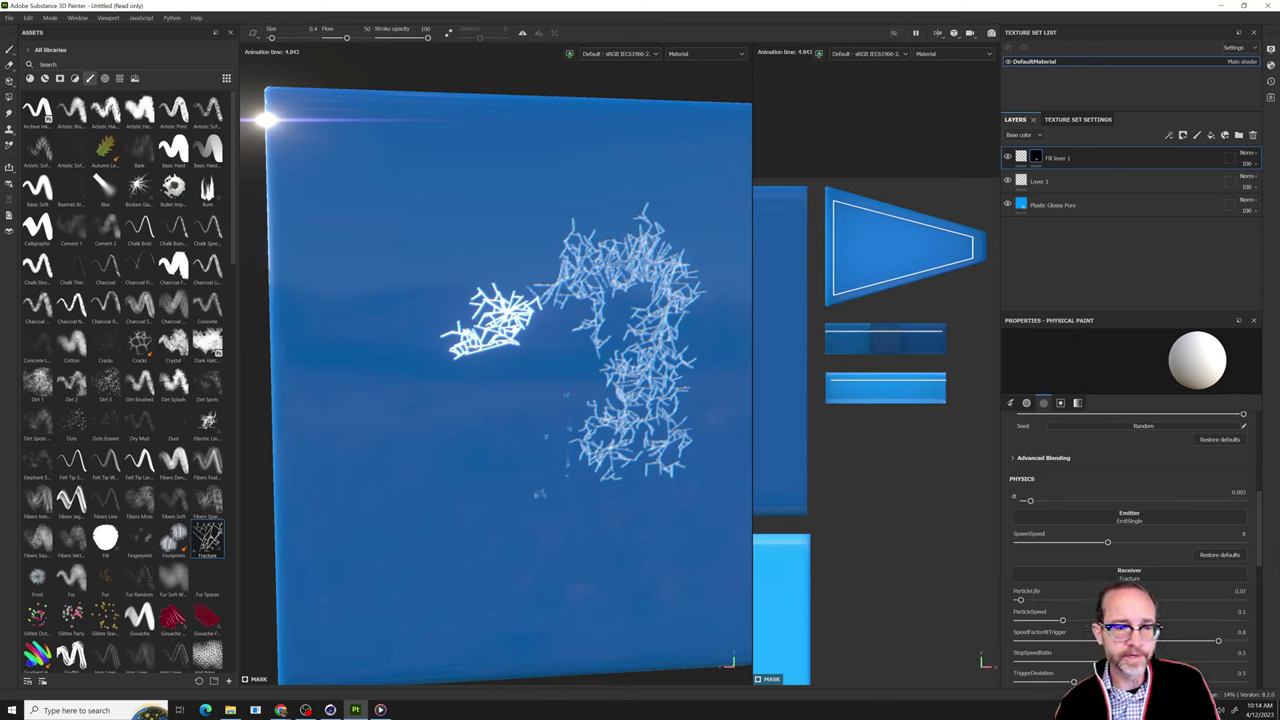
{"action": "left_click_drag", "start_coordinate": [370, 254], "coordinate": [364, 540]}
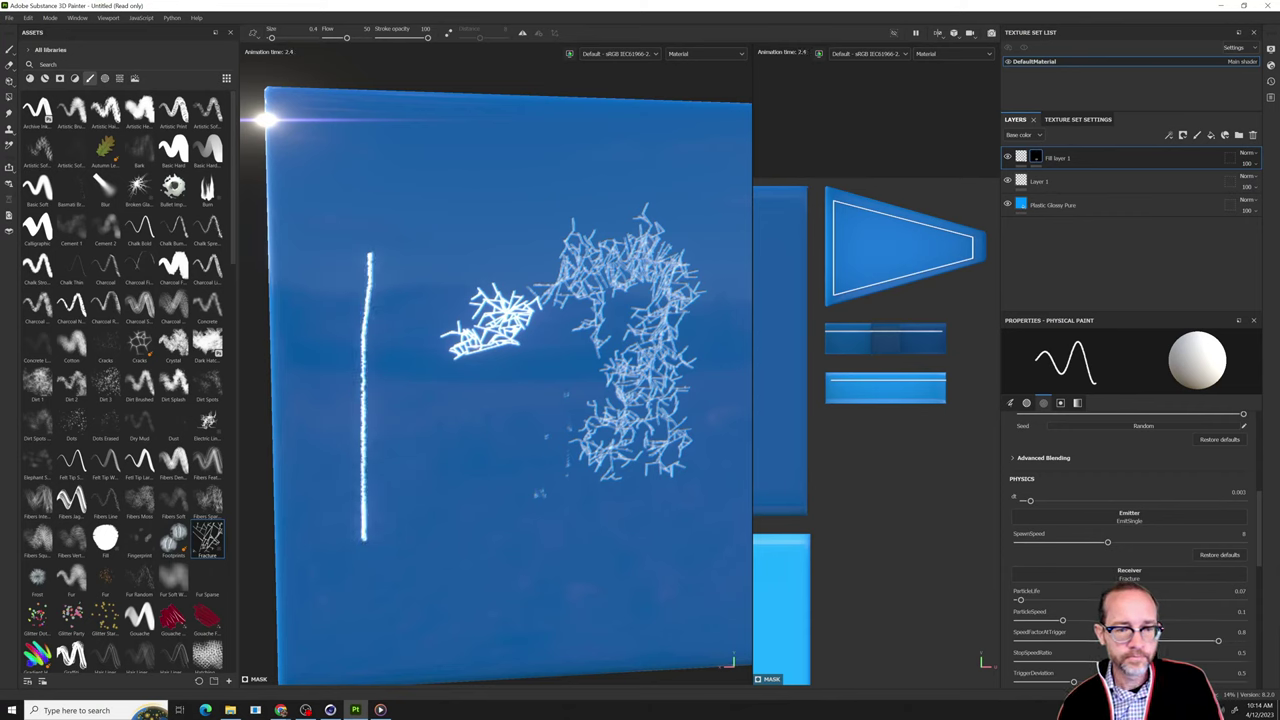
{"action": "mouse_move", "coordinate": [345, 284]}
{"action": "left_mouse_down"}
{"action": "mouse_move", "coordinate": [332, 410]}
{"action": "mouse_move", "coordinate": [562, 609]}
{"action": "mouse_move", "coordinate": [639, 572]}
{"action": "left_mouse_up"}
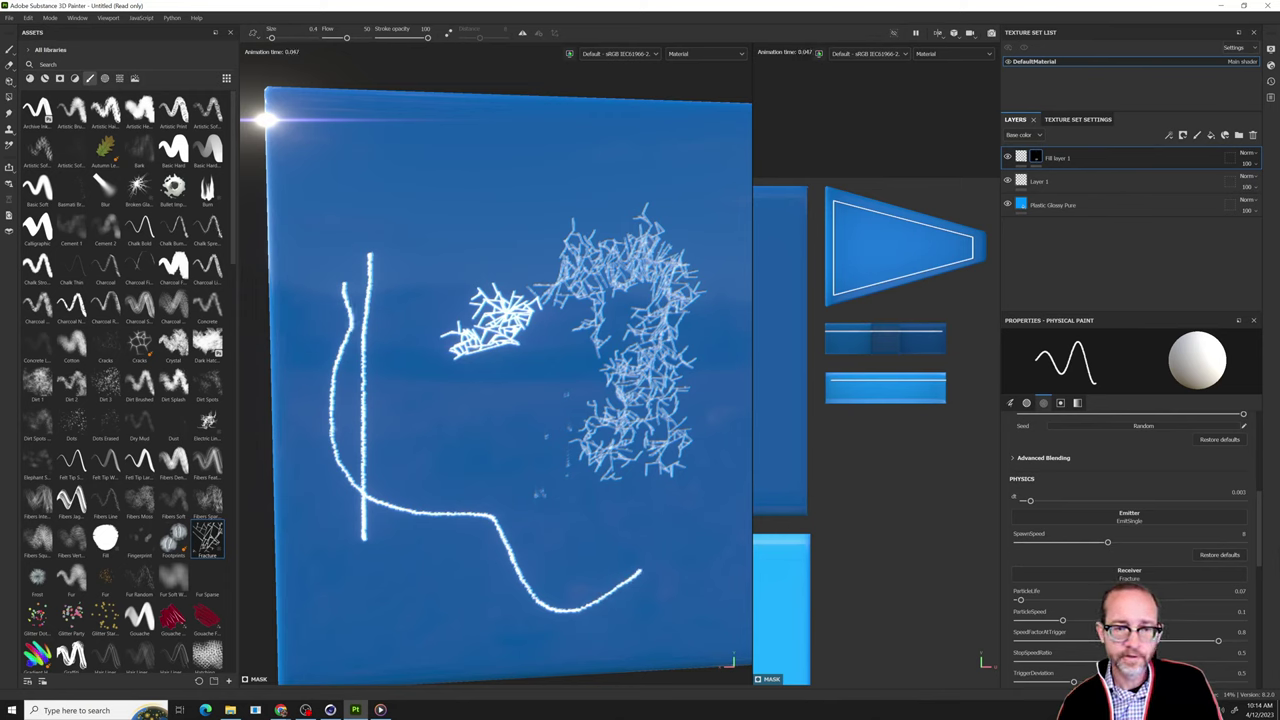
{"action": "left_click_drag", "start_coordinate": [458, 249], "coordinate": [437, 389]}
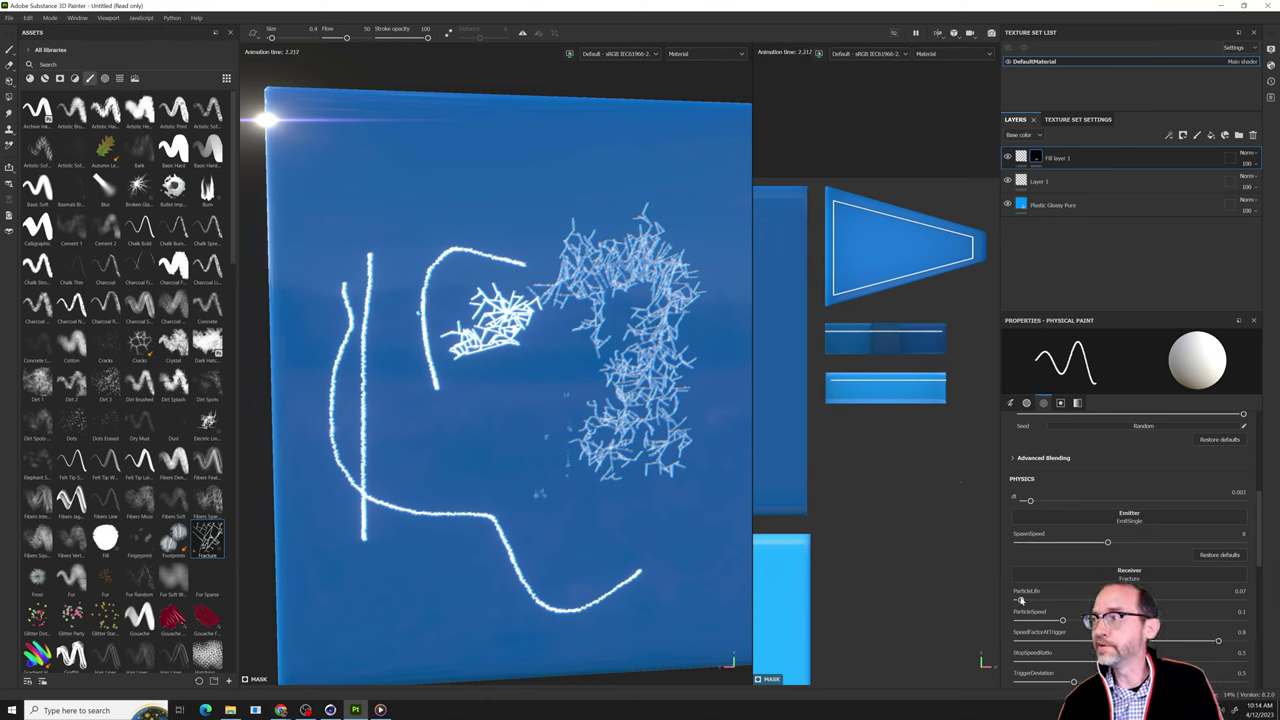
Set ParticleLife to 0.38 and paint a long S-shaped spiky stroke across the face.
{"action": "left_click_drag", "start_coordinate": [1020, 601], "coordinate": [1021, 602]}
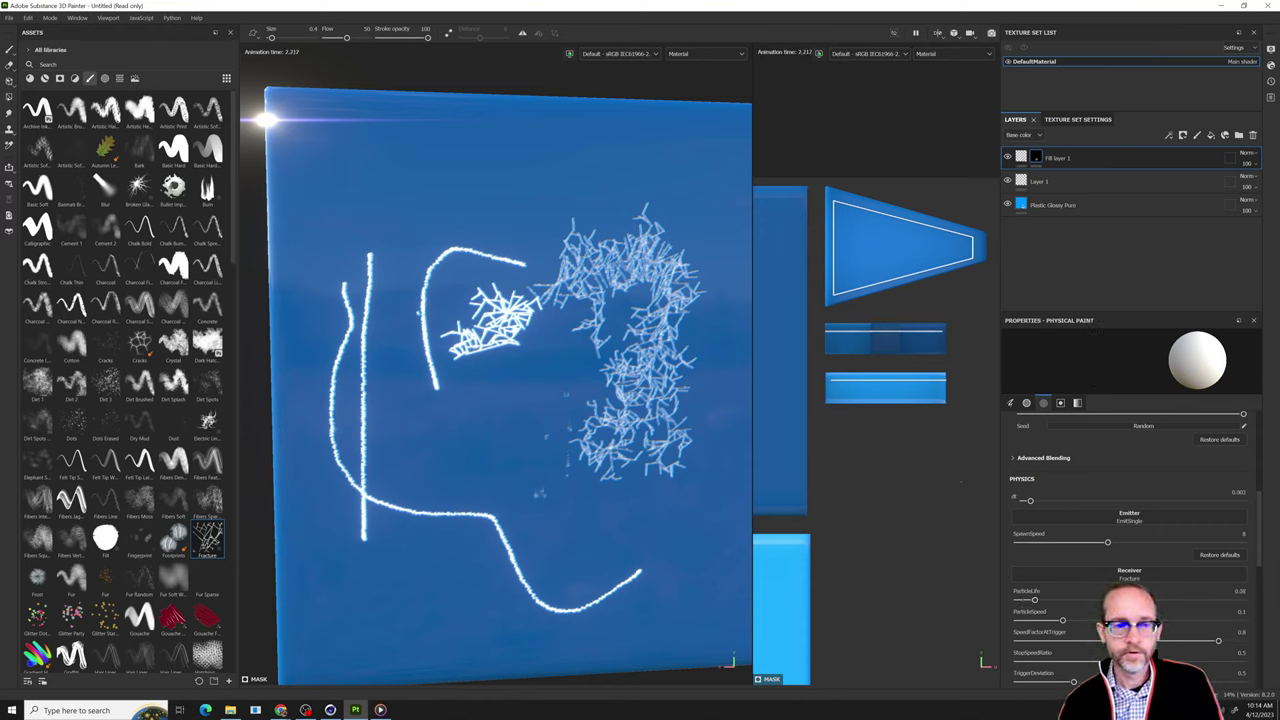
{"action": "mouse_move", "coordinate": [684, 160]}
{"action": "left_mouse_down"}
{"action": "mouse_move", "coordinate": [636, 156]}
{"action": "mouse_move", "coordinate": [580, 197]}
{"action": "mouse_move", "coordinate": [620, 322]}
{"action": "mouse_move", "coordinate": [533, 353]}
{"action": "left_mouse_up"}
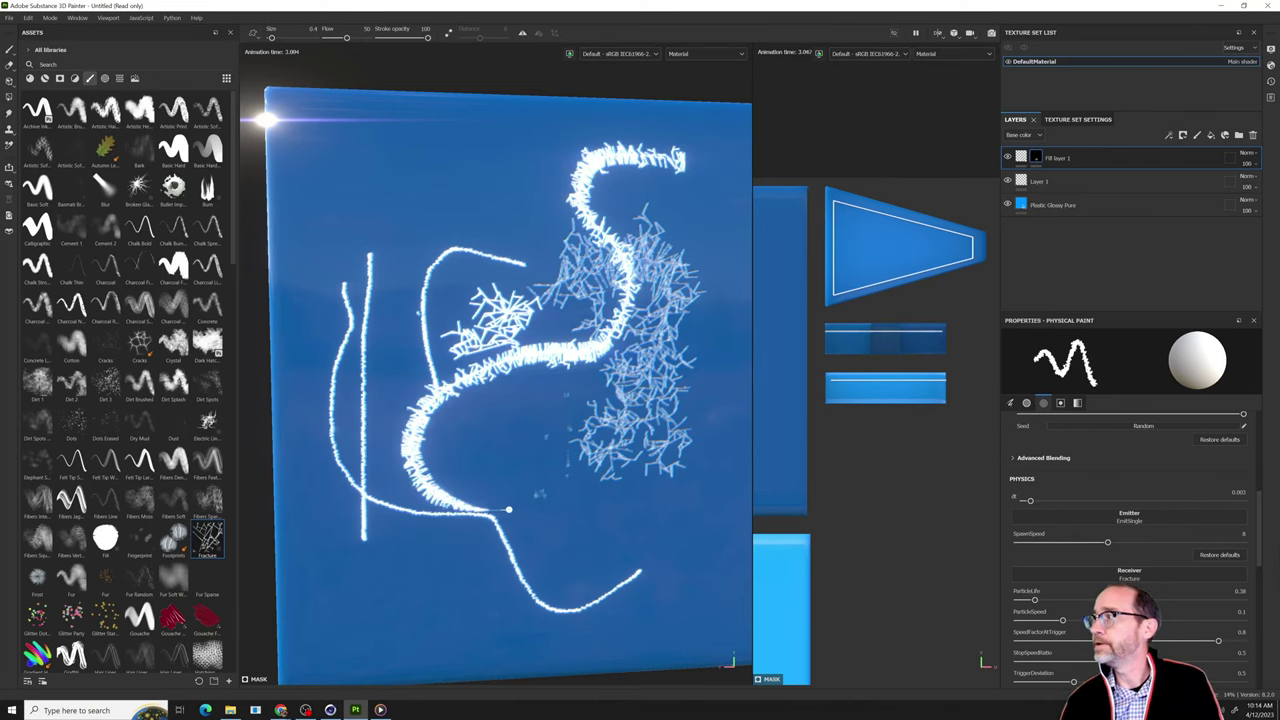
{"action": "mouse_move", "coordinate": [541, 394]}
{"action": "left_mouse_down", "text": "alt"}
{"action": "mouse_move", "coordinate": [478, 398]}
{"action": "mouse_move", "coordinate": [508, 426]}
{"action": "left_mouse_up", "text": "alt"}
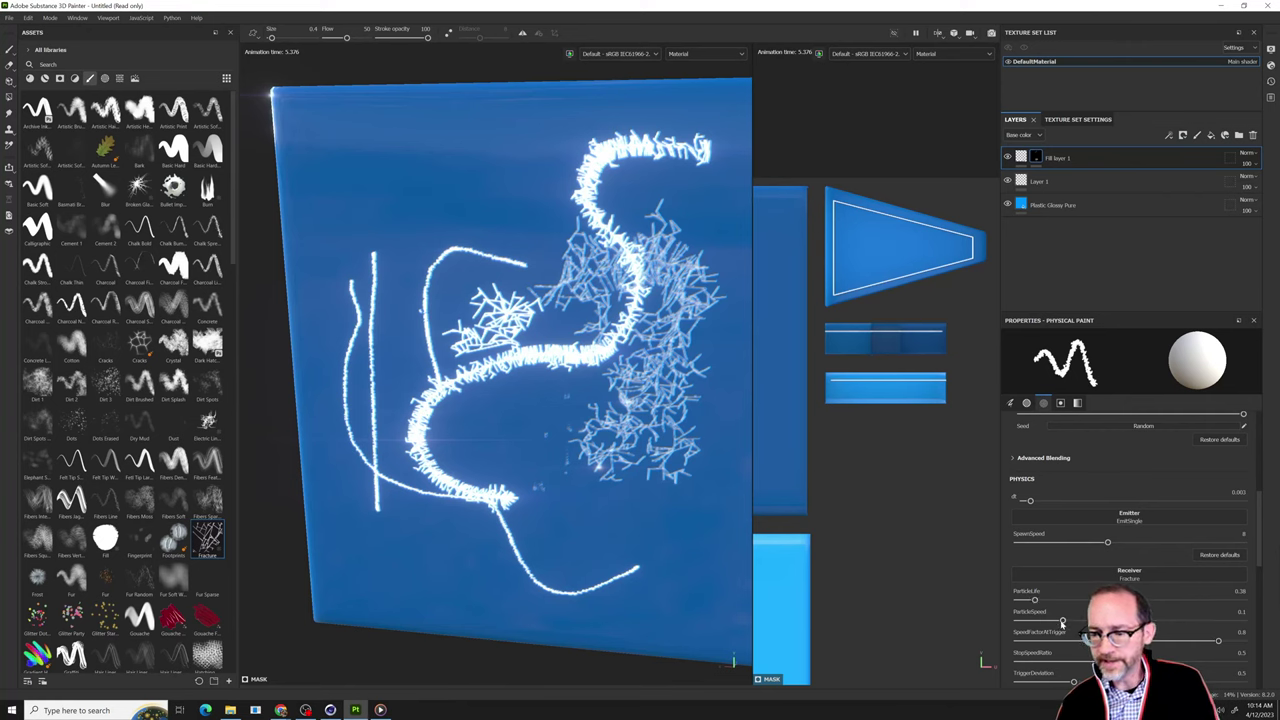
Set ParticleLife to 0.06 and paint trial strokes on the upper and lower face with ParticleSpeed at 0.3 and 0.45.
{"action": "mouse_move", "coordinate": [1036, 601]}
{"action": "left_mouse_down"}
{"action": "mouse_move", "coordinate": [1025, 601]}
{"action": "mouse_move", "coordinate": [1155, 620]}
{"action": "left_mouse_up"}
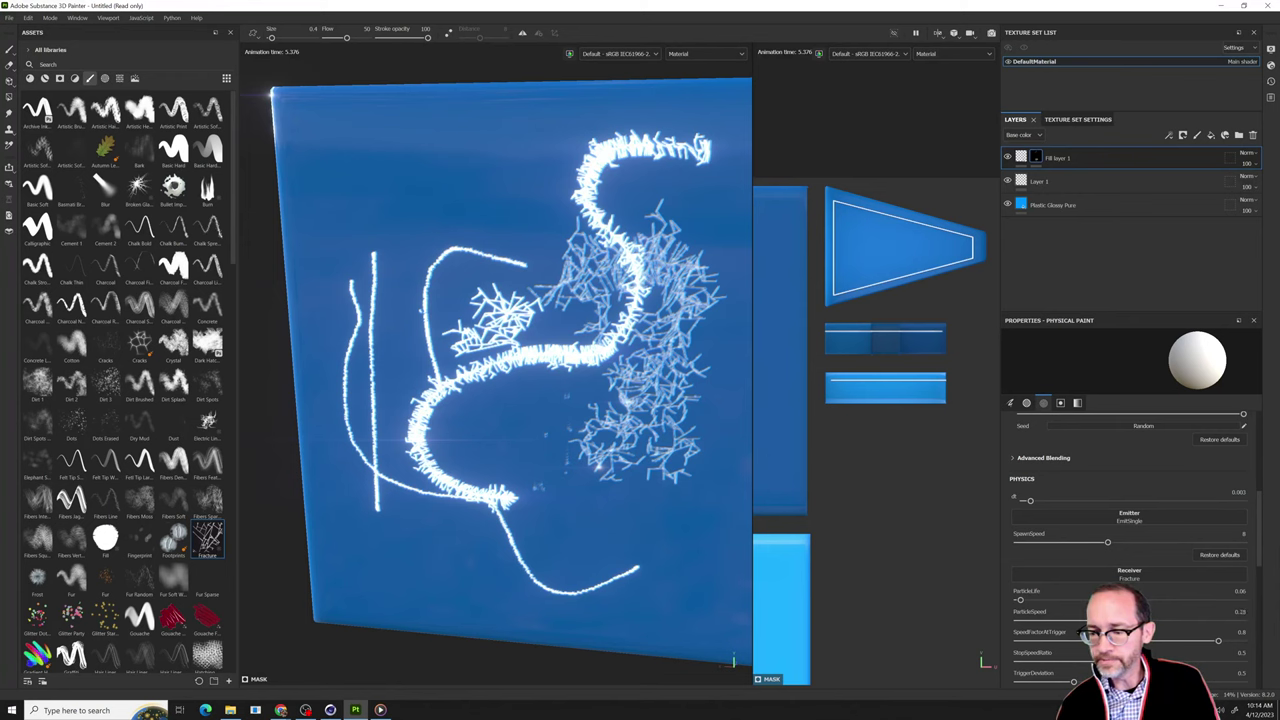
{"action": "mouse_move", "coordinate": [513, 141]}
{"action": "left_mouse_down"}
{"action": "mouse_move", "coordinate": [392, 190]}
{"action": "mouse_move", "coordinate": [389, 208]}
{"action": "left_mouse_up"}
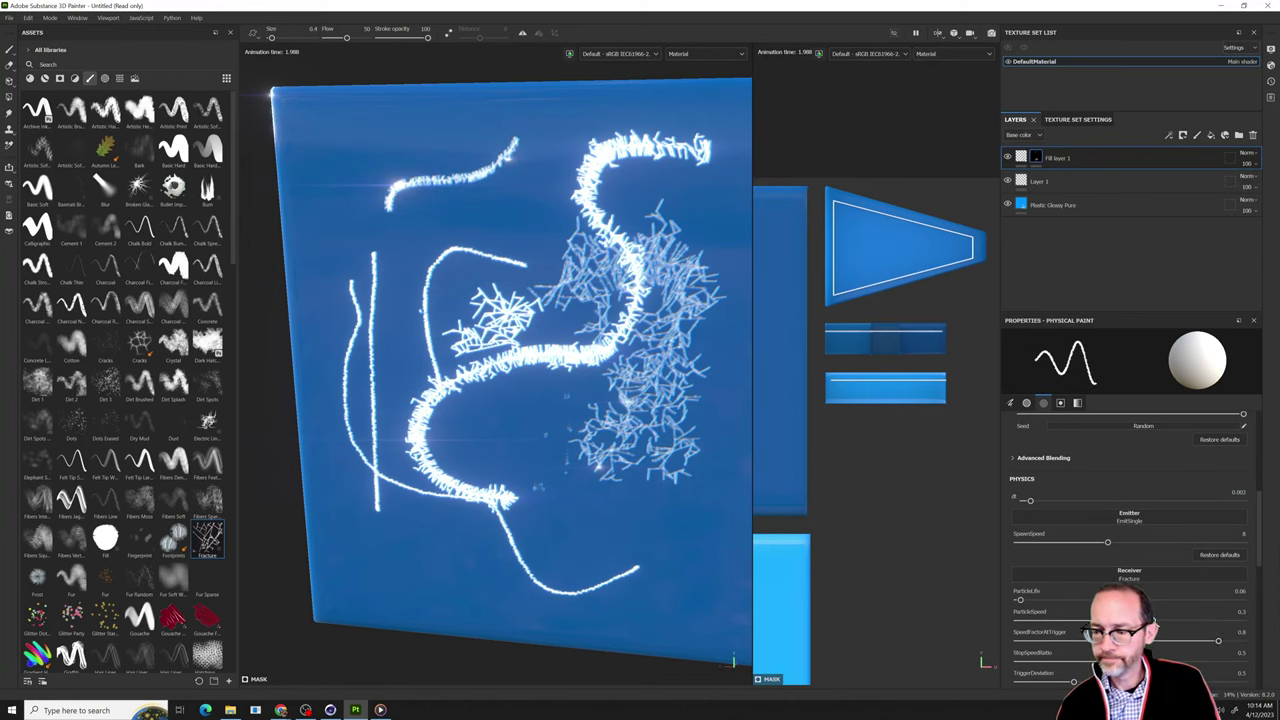
{"action": "left_click_drag", "start_coordinate": [1158, 620], "coordinate": [1220, 620]}
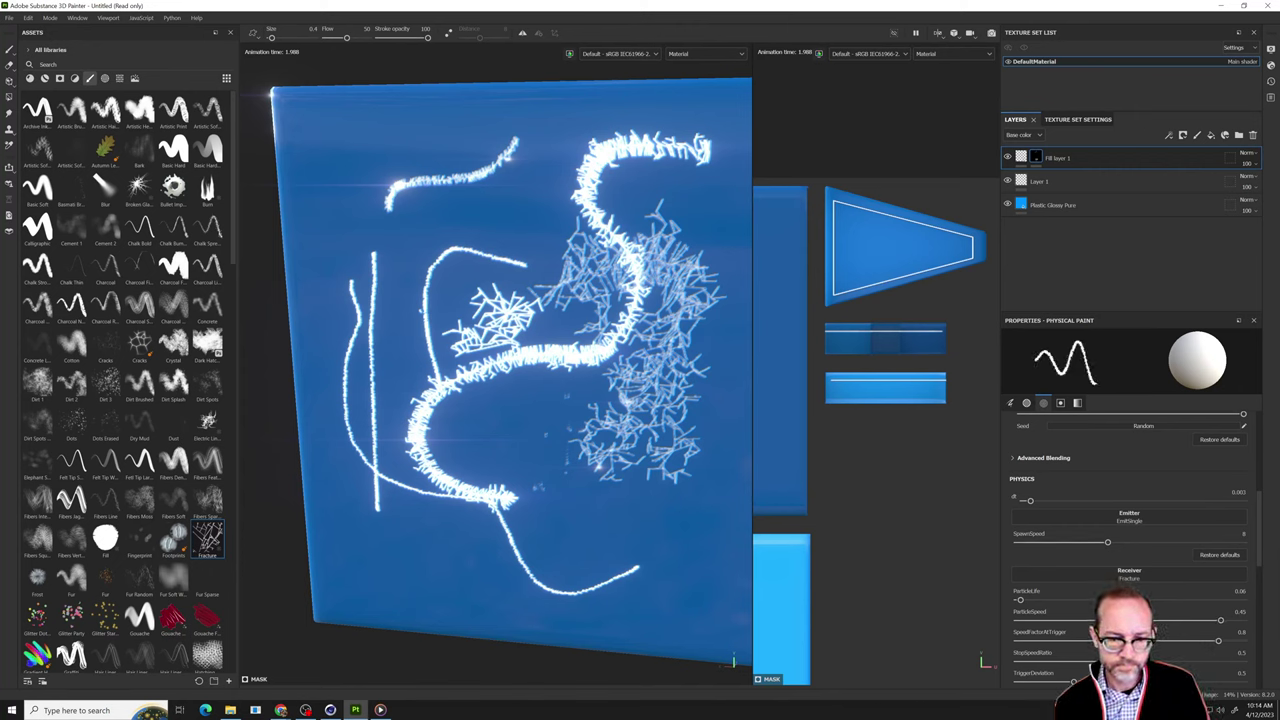
{"action": "left_click_drag", "start_coordinate": [781, 484], "coordinate": [754, 508]}
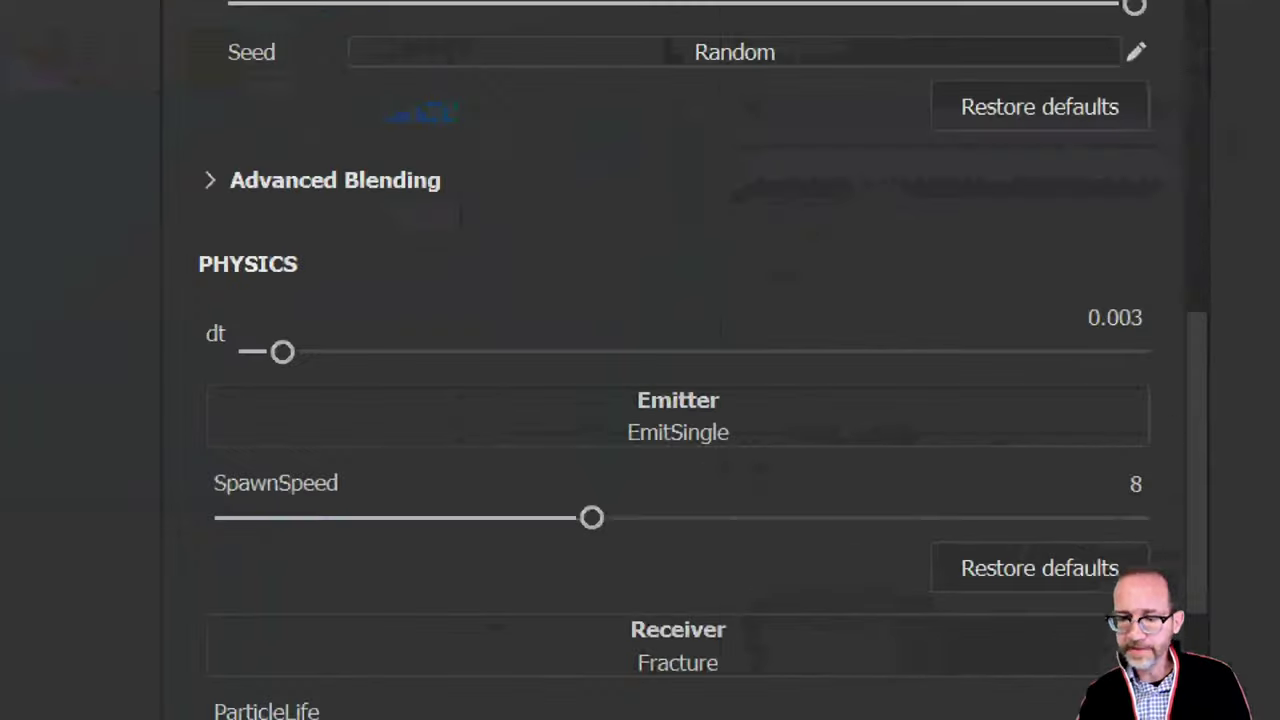
{"action": "left_click", "coordinate": [786, 497]}
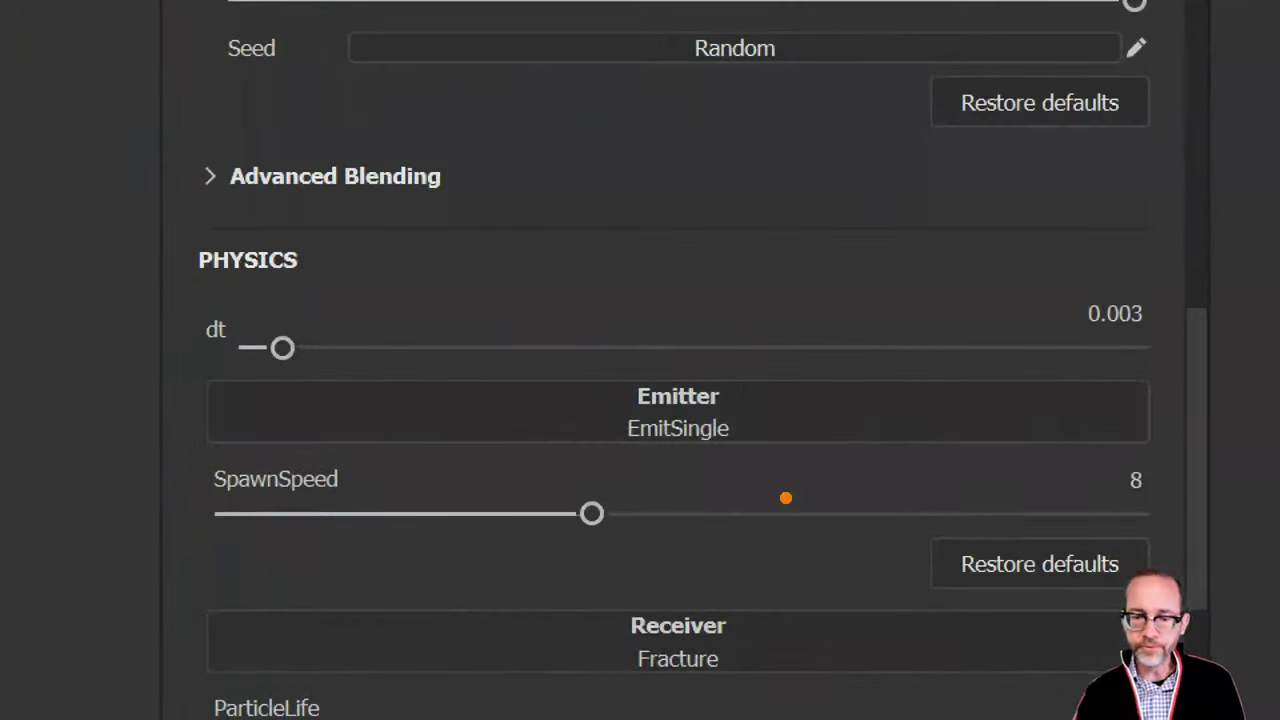
{"action": "mouse_move", "coordinate": [752, 266]}
{"action": "left_mouse_down"}
{"action": "mouse_move", "coordinate": [617, 276]}
{"action": "mouse_move", "coordinate": [767, 274]}
{"action": "left_mouse_up"}
{"action": "mouse_move", "coordinate": [680, 554]}
{"action": "left_mouse_down"}
{"action": "mouse_move", "coordinate": [585, 603]}
{"action": "mouse_move", "coordinate": [812, 516]}
{"action": "left_mouse_up"}
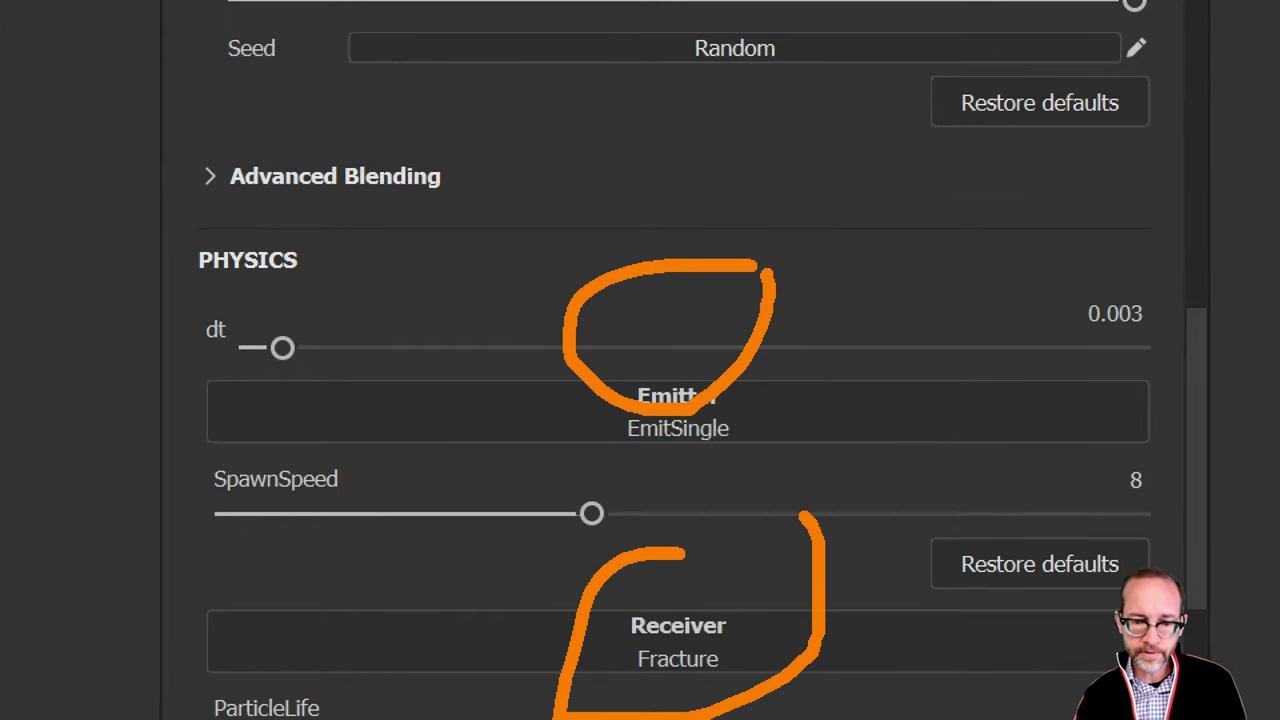
{"action": "key", "text": "Escape"}
Set dt to 0.032 and switch the physics emitter to ManualRain.
{"action": "left_click", "coordinate": [804, 420]}
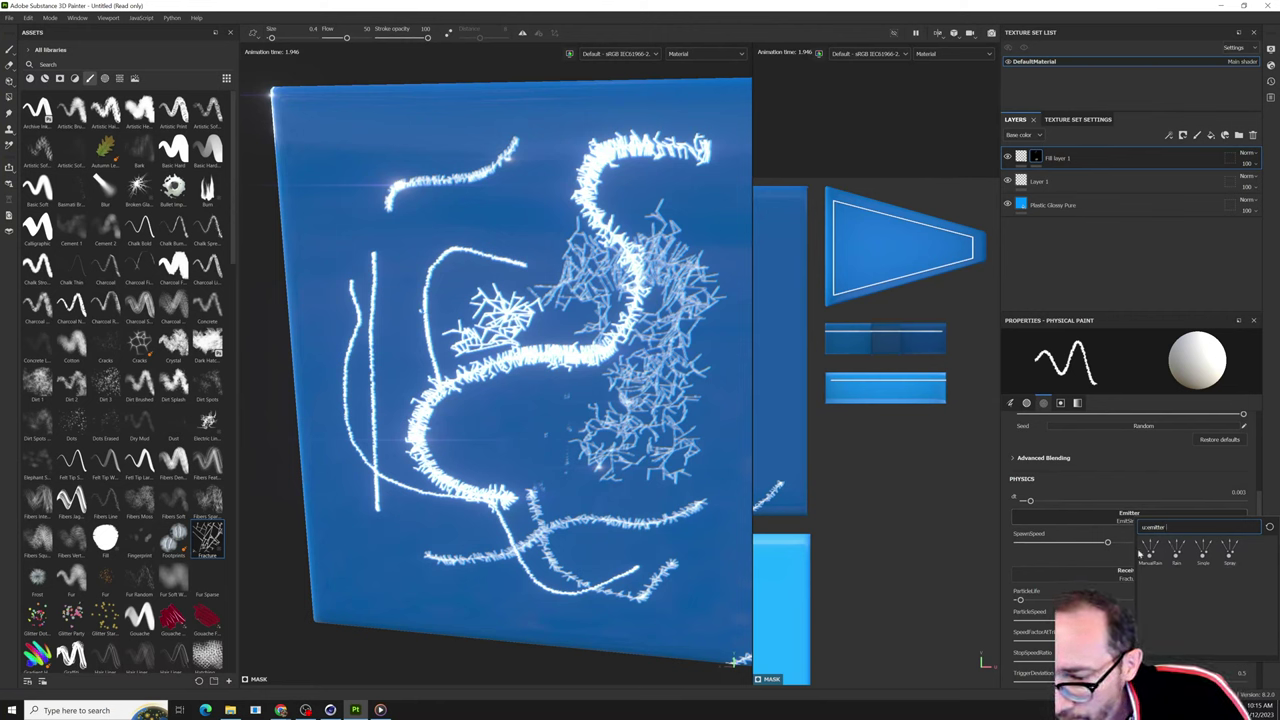
{"action": "left_click", "coordinate": [1093, 499]}
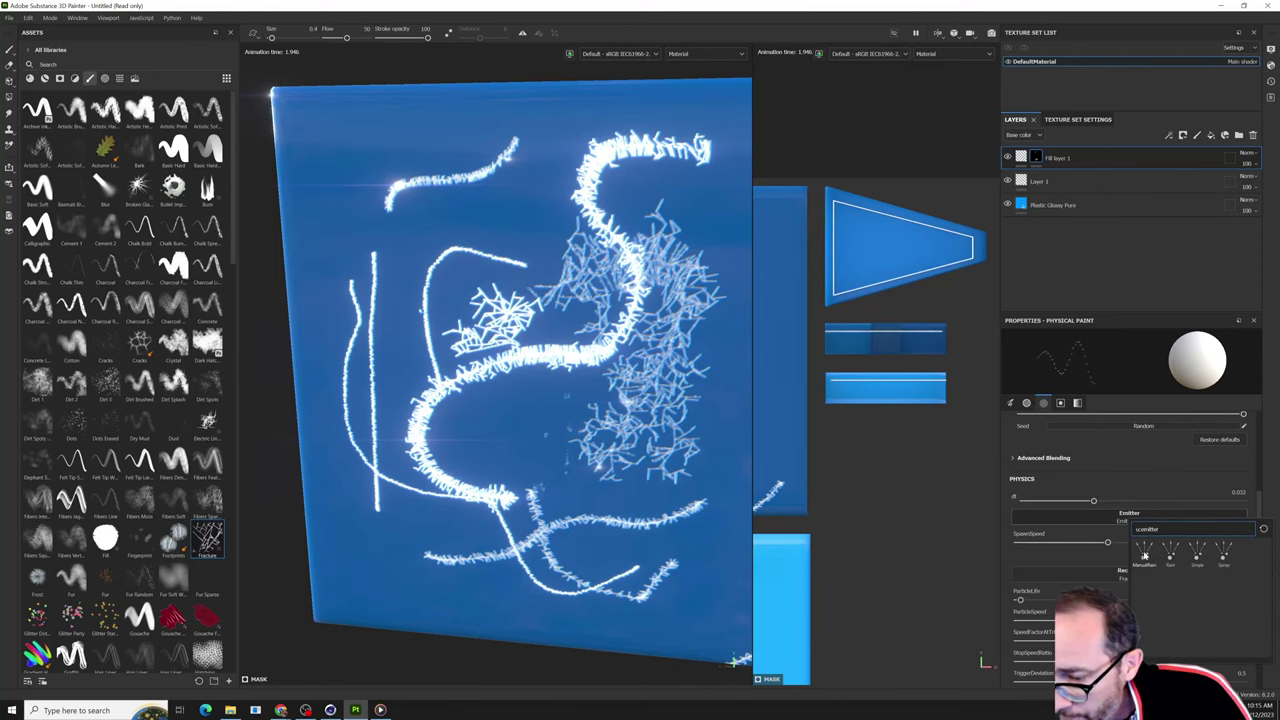
{"action": "left_click", "coordinate": [1144, 552]}
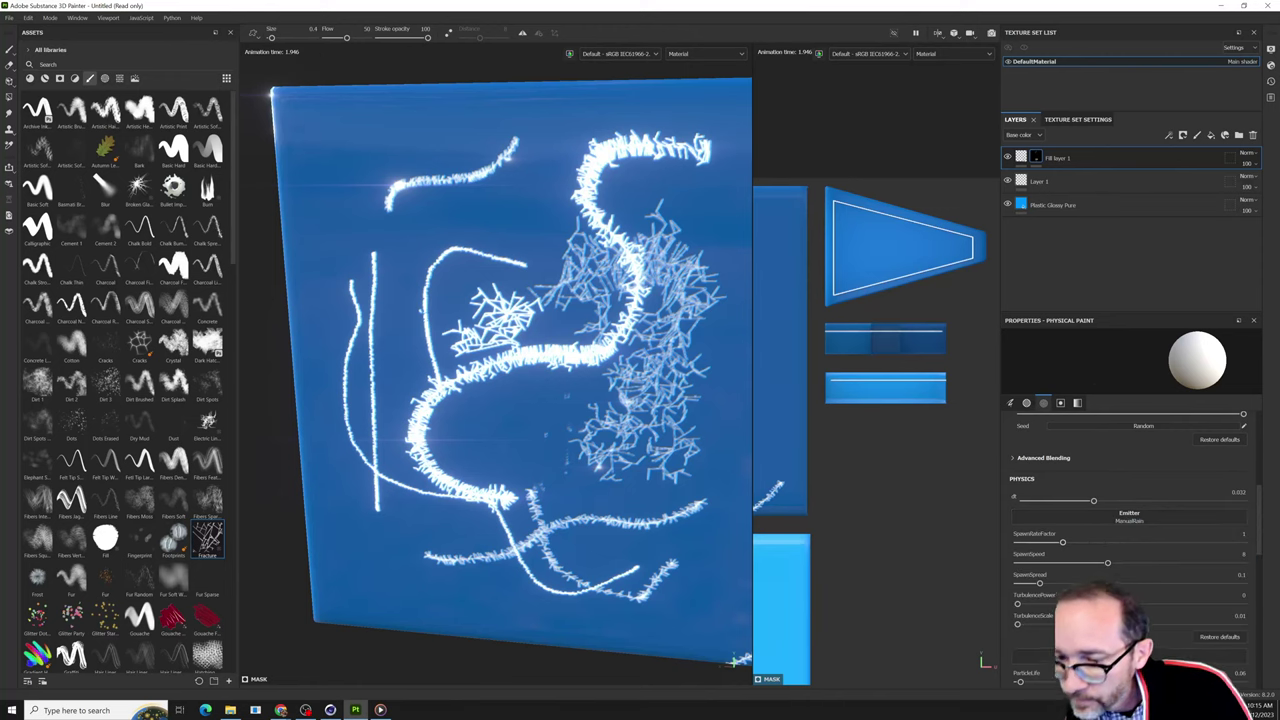
Release trial rain particles over the whole cube from several viewing angles.
{"action": "key", "text": "f"}
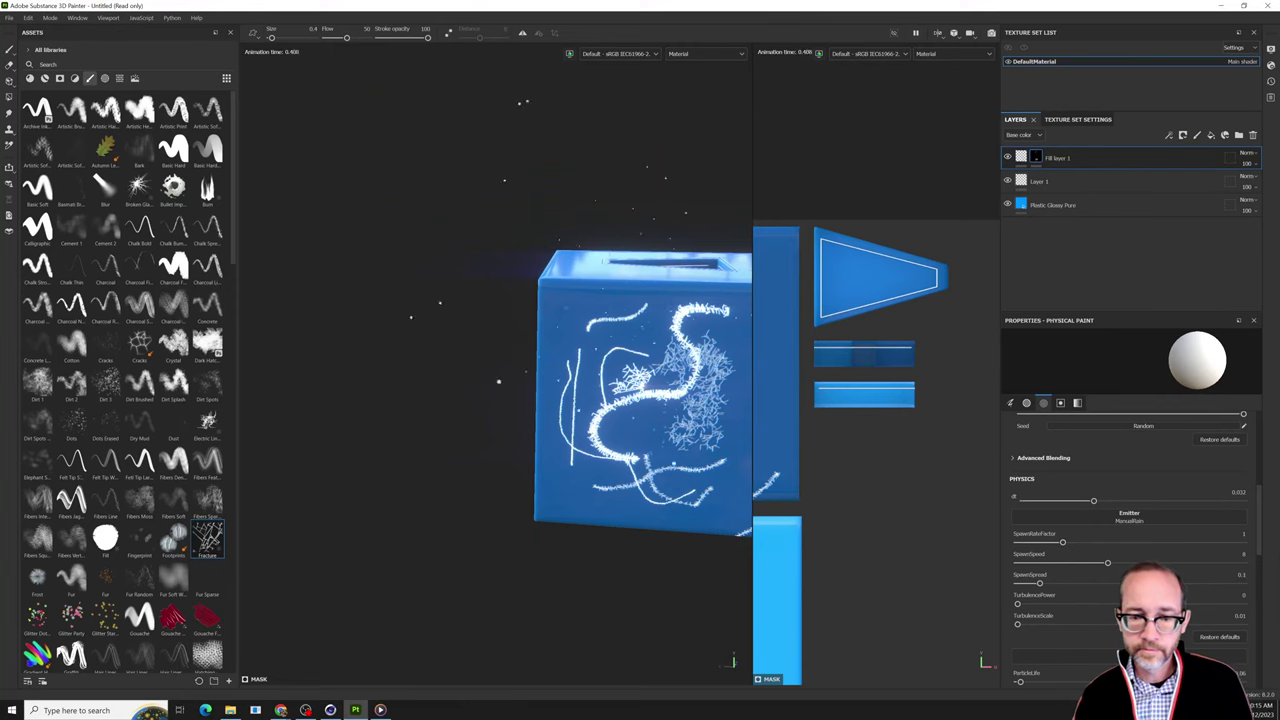
{"action": "left_click_drag", "start_coordinate": [603, 261], "coordinate": [716, 228], "text": "alt"}
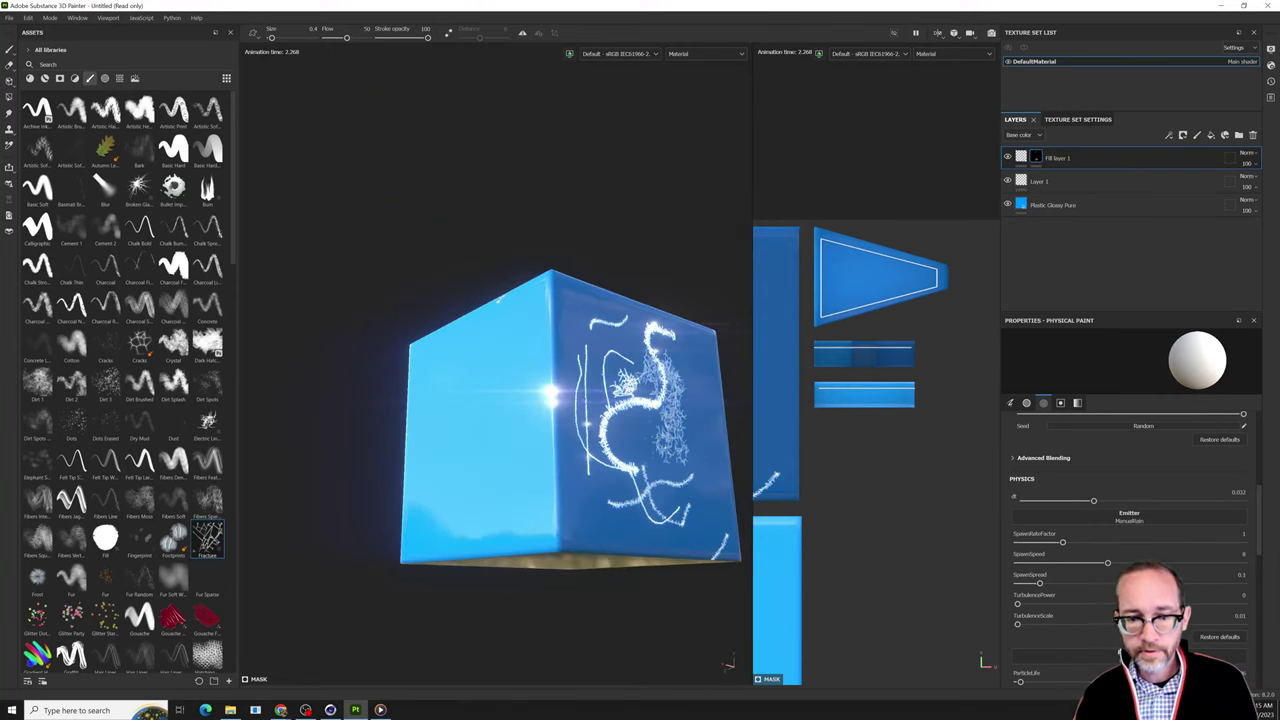
{"action": "left_click_drag", "start_coordinate": [612, 285], "coordinate": [600, 215], "text": "alt"}
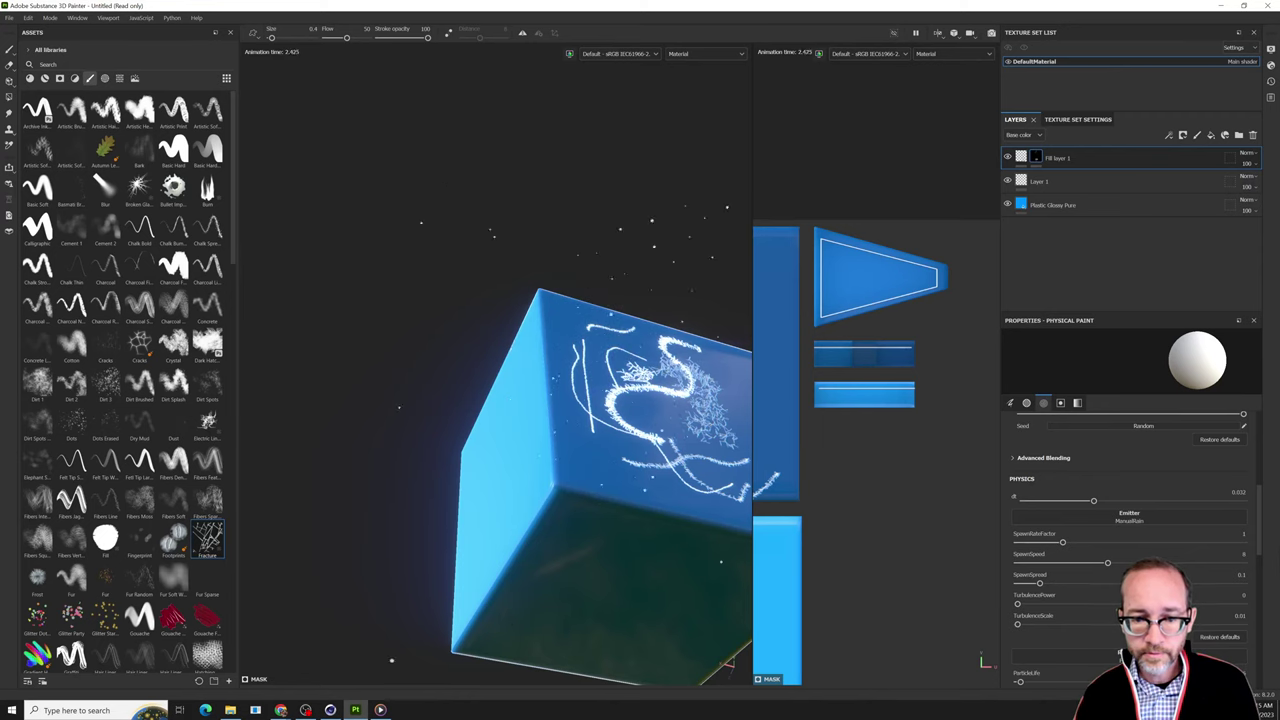
{"action": "left_click_drag", "start_coordinate": [600, 260], "coordinate": [560, 325], "text": "alt"}
{"action": "scroll", "coordinate": [592, 312], "scroll_direction": "up", "scroll_amount": 5}
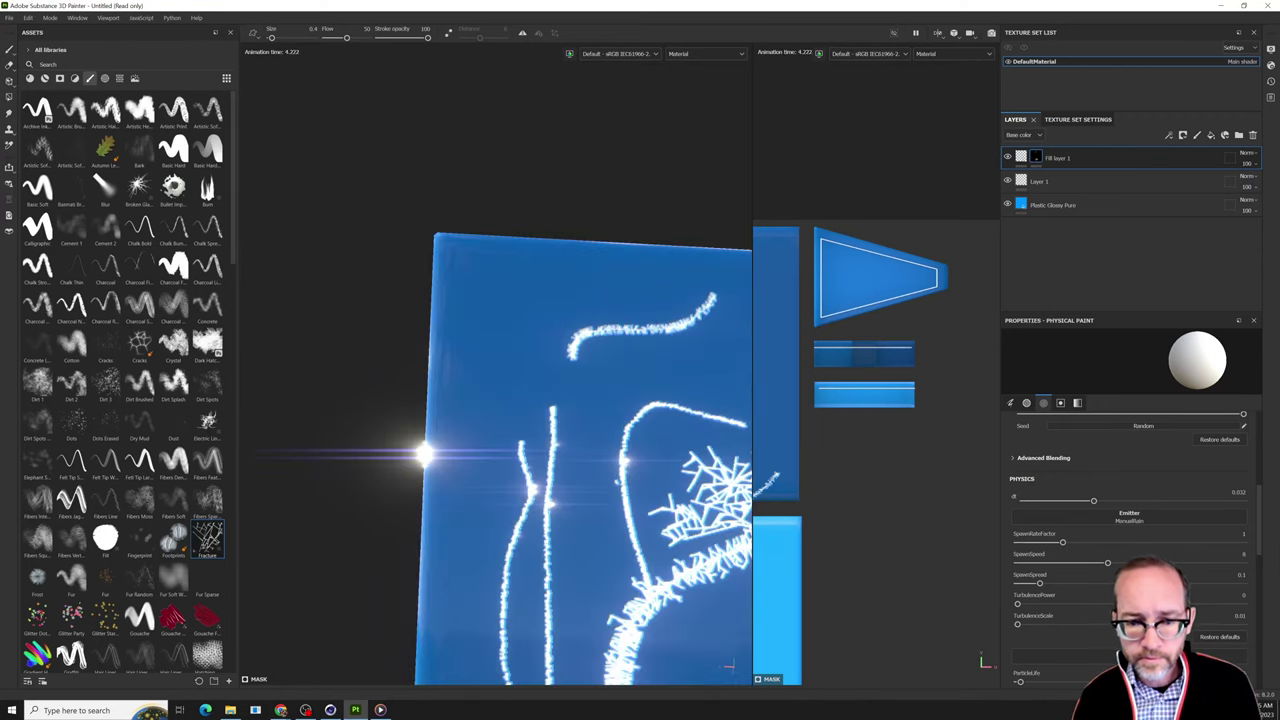
Switch the physics receiver to Burn and release rain particles over the upper part of the painted face.
{"action": "middle_click_drag", "start_coordinate": [633, 427], "coordinate": [597, 407], "text": "alt"}
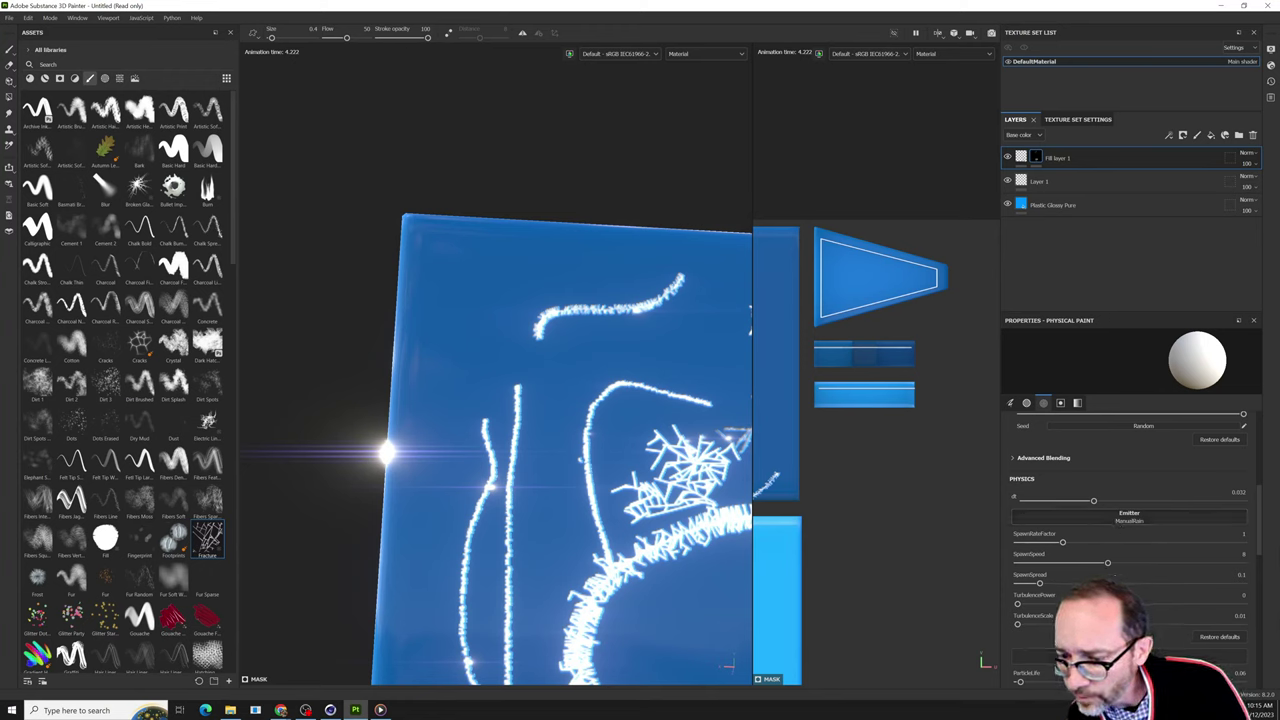
{"action": "left_click", "coordinate": [1128, 516]}
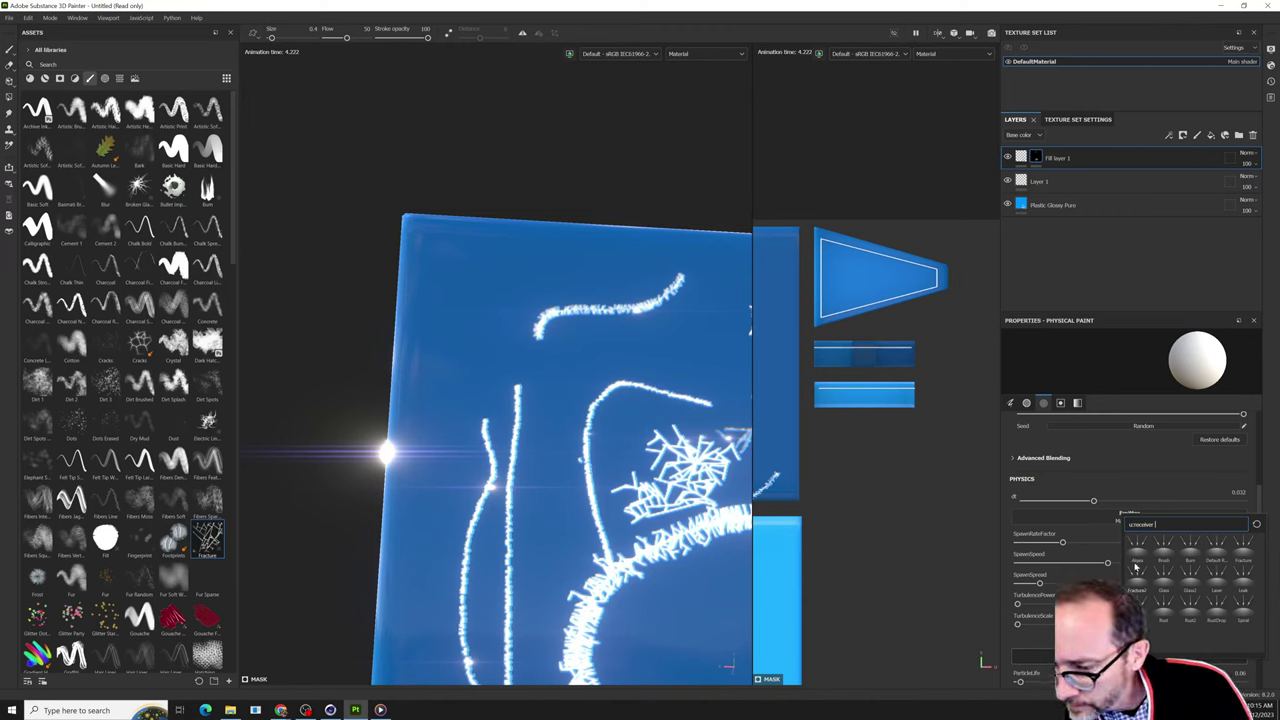
{"action": "left_click", "coordinate": [1193, 558]}
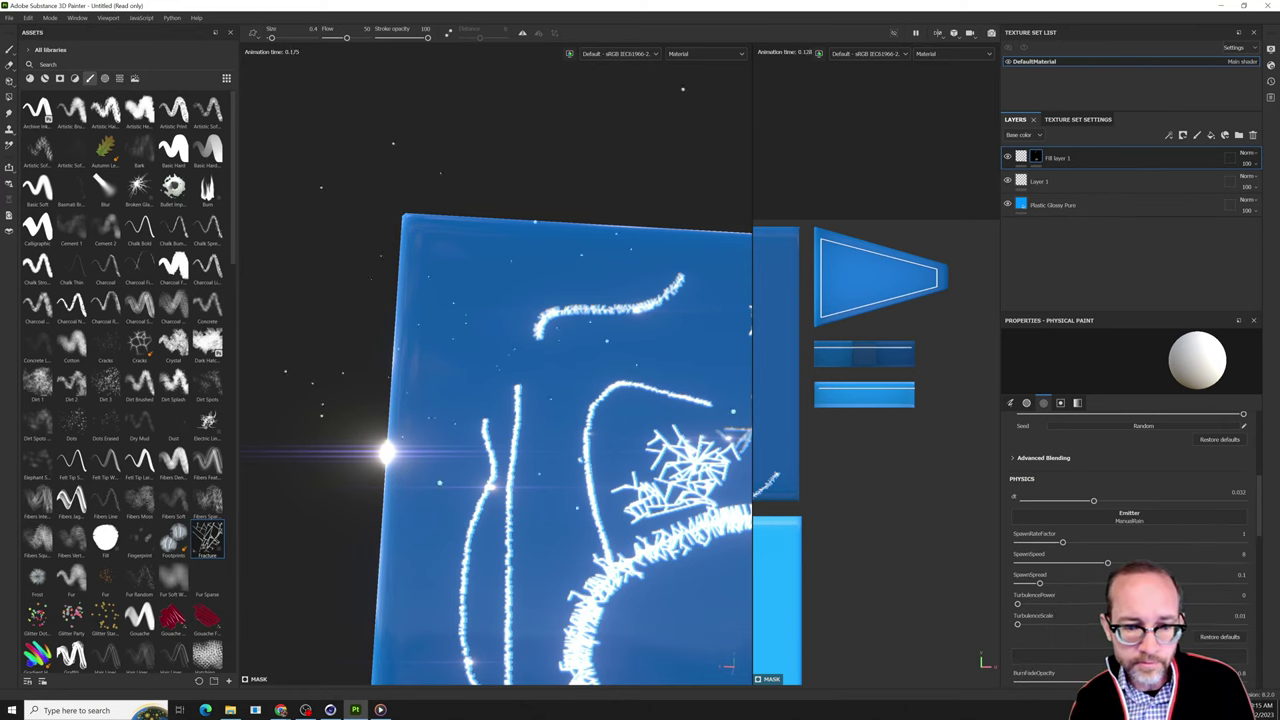
Release ManualRain particles with the Burn receiver over the painted face's upper corner and around the two long vertical strokes.
{"action": "mouse_move", "coordinate": [480, 310]}
{"action": "left_mouse_down"}
{"action": "mouse_move", "coordinate": [595, 382]}
{"action": "mouse_move", "coordinate": [640, 355]}
{"action": "mouse_move", "coordinate": [600, 310]}
{"action": "left_mouse_up"}
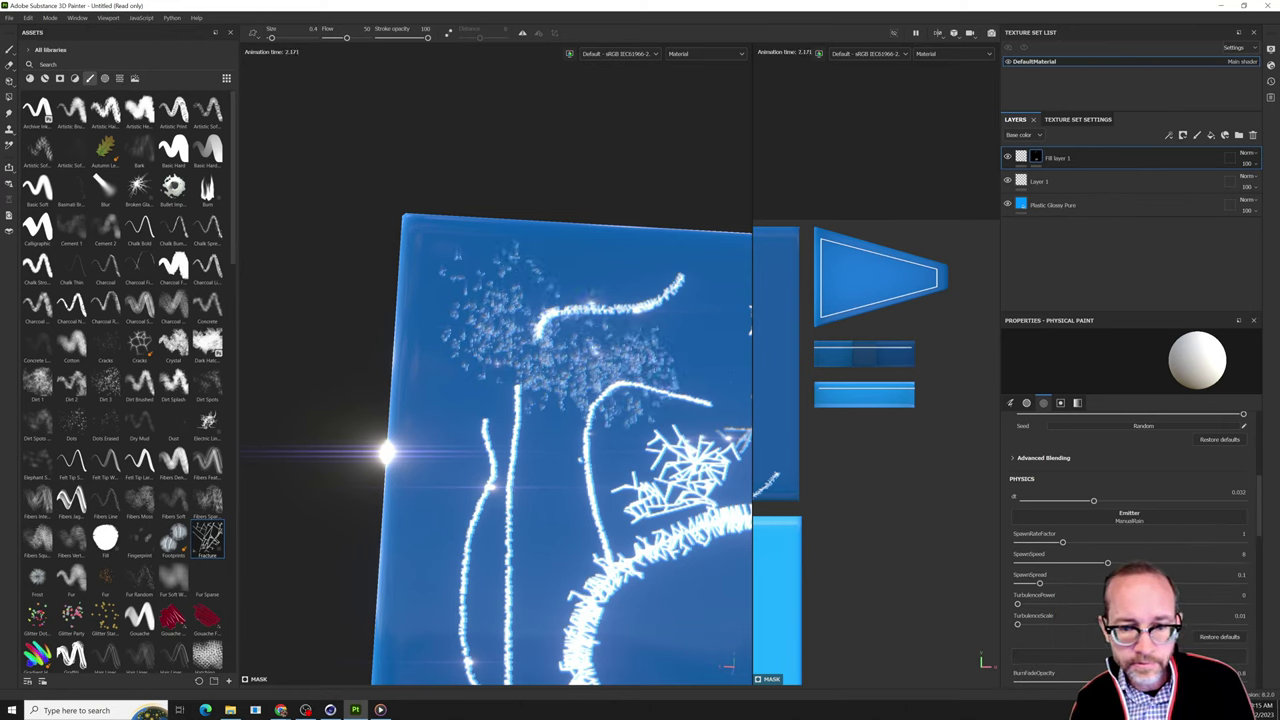
{"action": "left_click_drag", "start_coordinate": [600, 400], "coordinate": [600, 290], "text": "alt"}
{"action": "middle_click_drag", "start_coordinate": [598, 482], "coordinate": [555, 372], "text": "alt"}
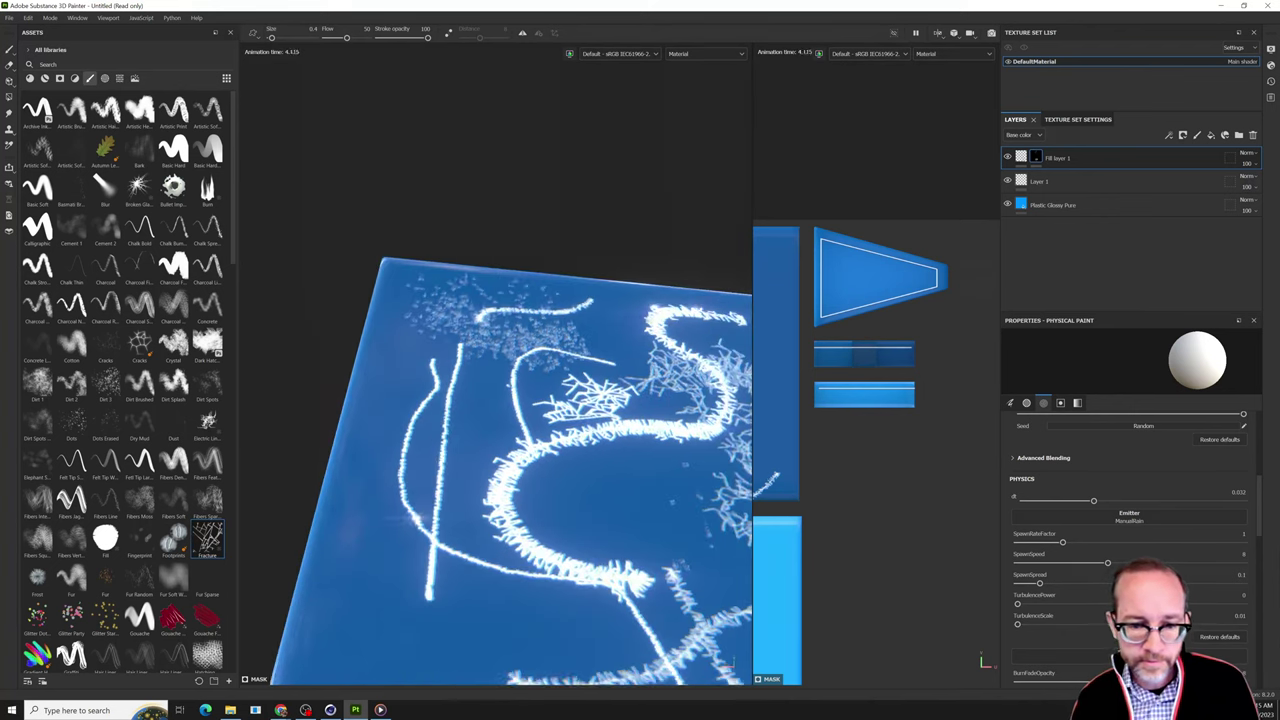
{"action": "right_click_drag", "start_coordinate": [555, 372], "coordinate": [608, 430], "text": "alt"}
{"action": "left_click_drag", "start_coordinate": [582, 458], "coordinate": [640, 520], "text": "alt"}
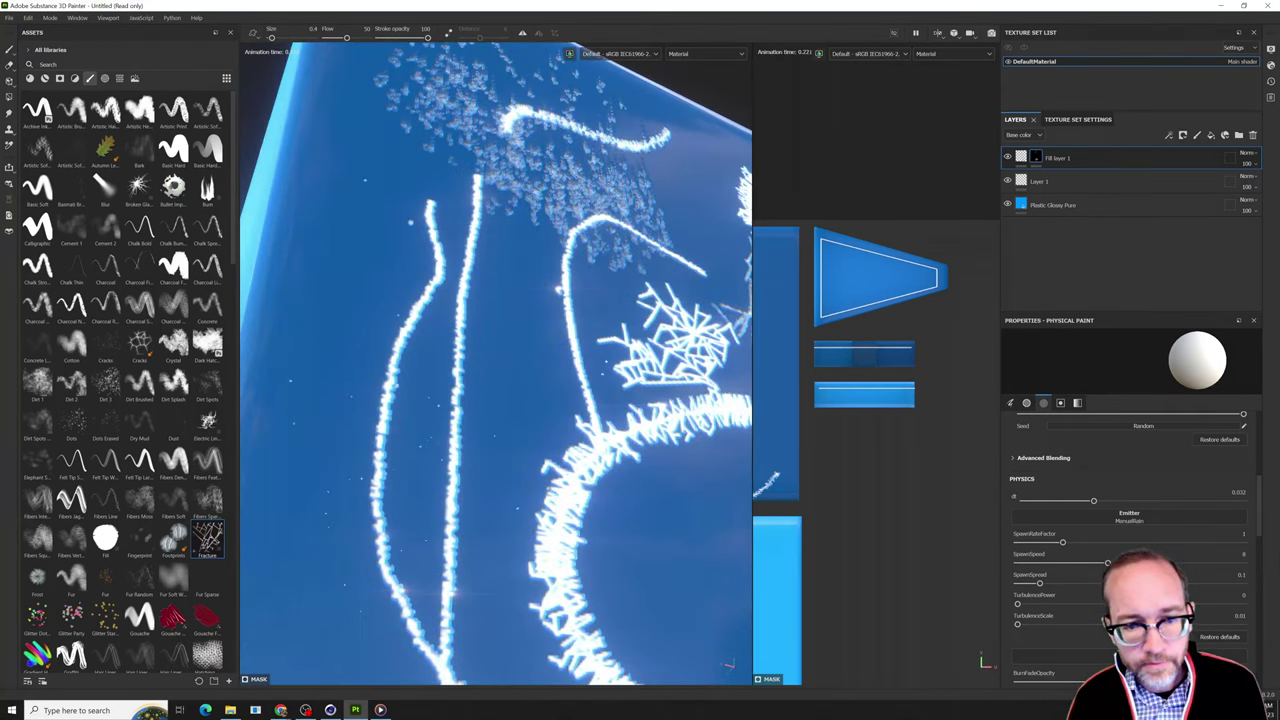
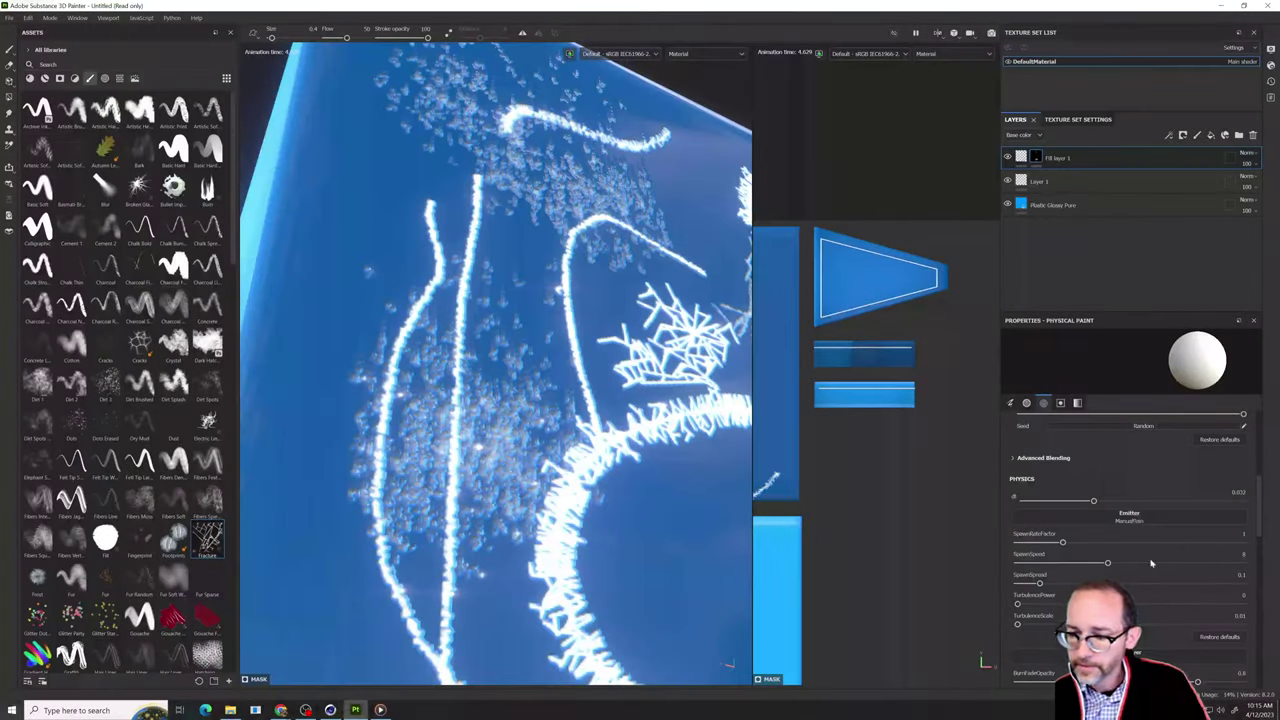
Switch the physics emitter to Spray and spray burn particles around the existing strokes on the painted face.
{"action": "scroll", "coordinate": [1202, 582], "scroll_direction": "down", "scroll_amount": 1}
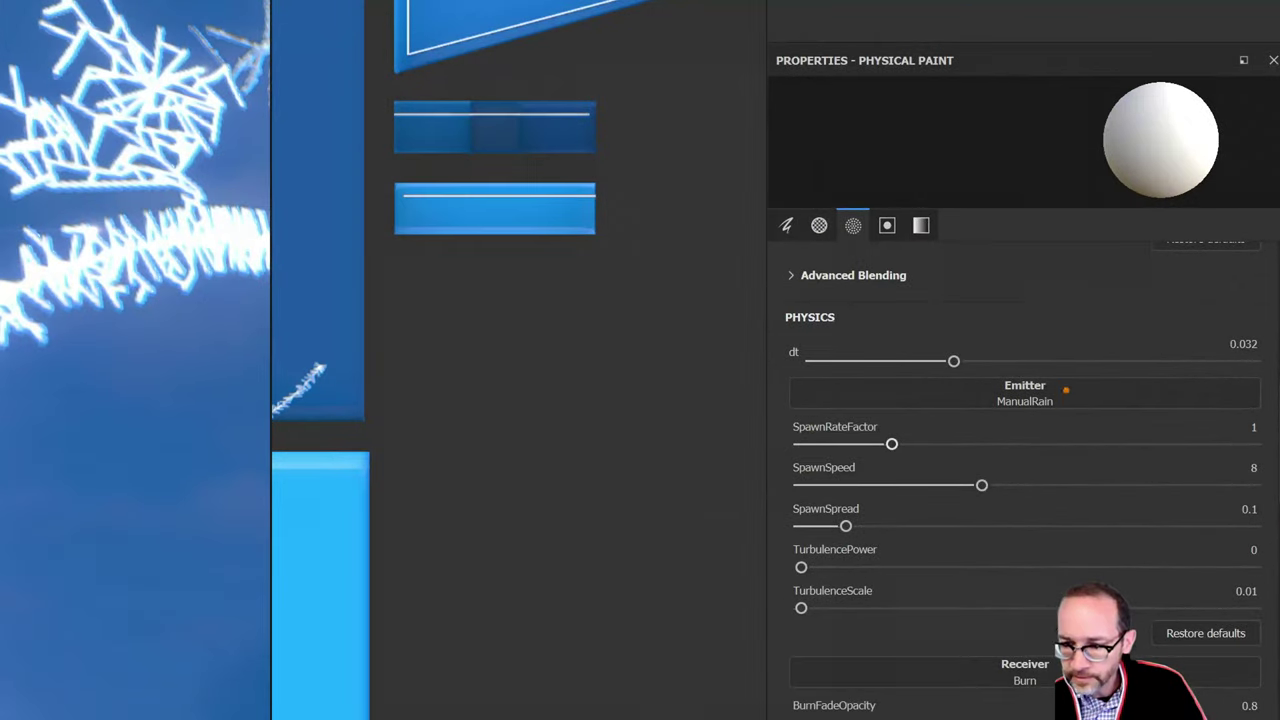
{"action": "mouse_move", "coordinate": [1066, 391]}
{"action": "left_mouse_down"}
{"action": "mouse_move", "coordinate": [978, 395]}
{"action": "mouse_move", "coordinate": [1070, 408]}
{"action": "left_mouse_up"}
{"action": "left_click_drag", "start_coordinate": [1024, 639], "coordinate": [968, 716]}
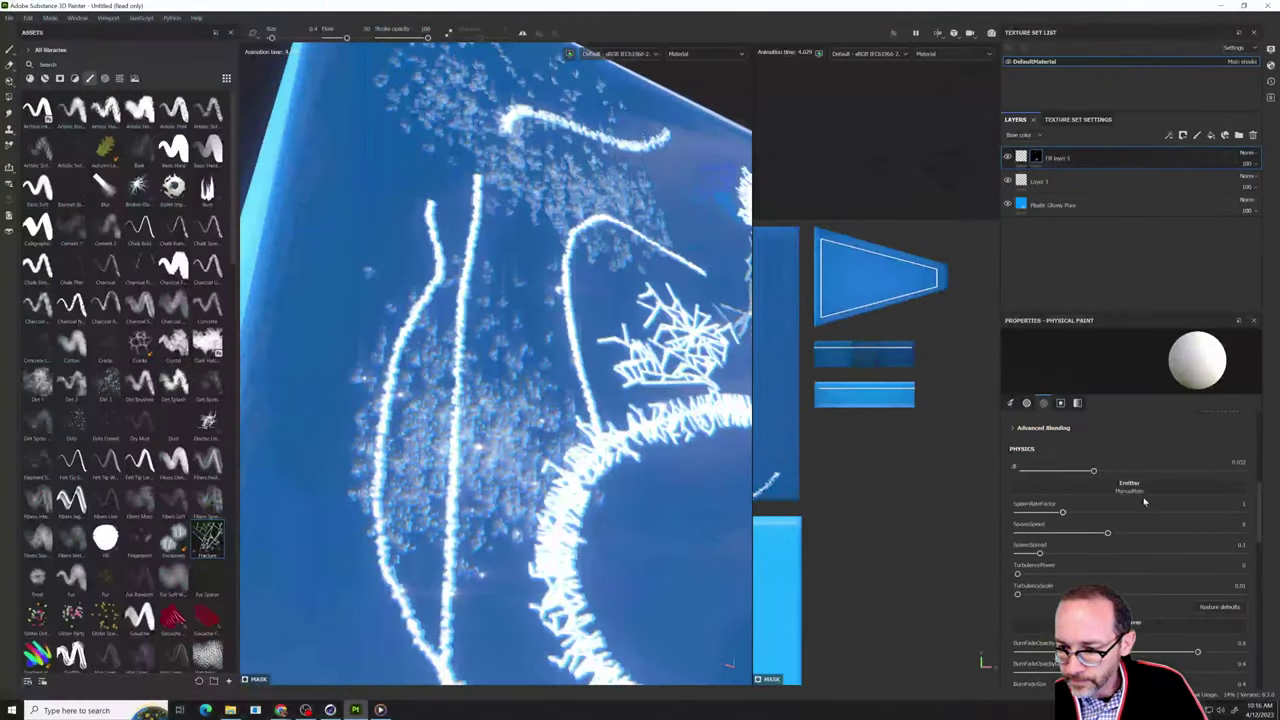
{"action": "left_click", "coordinate": [1024, 395]}
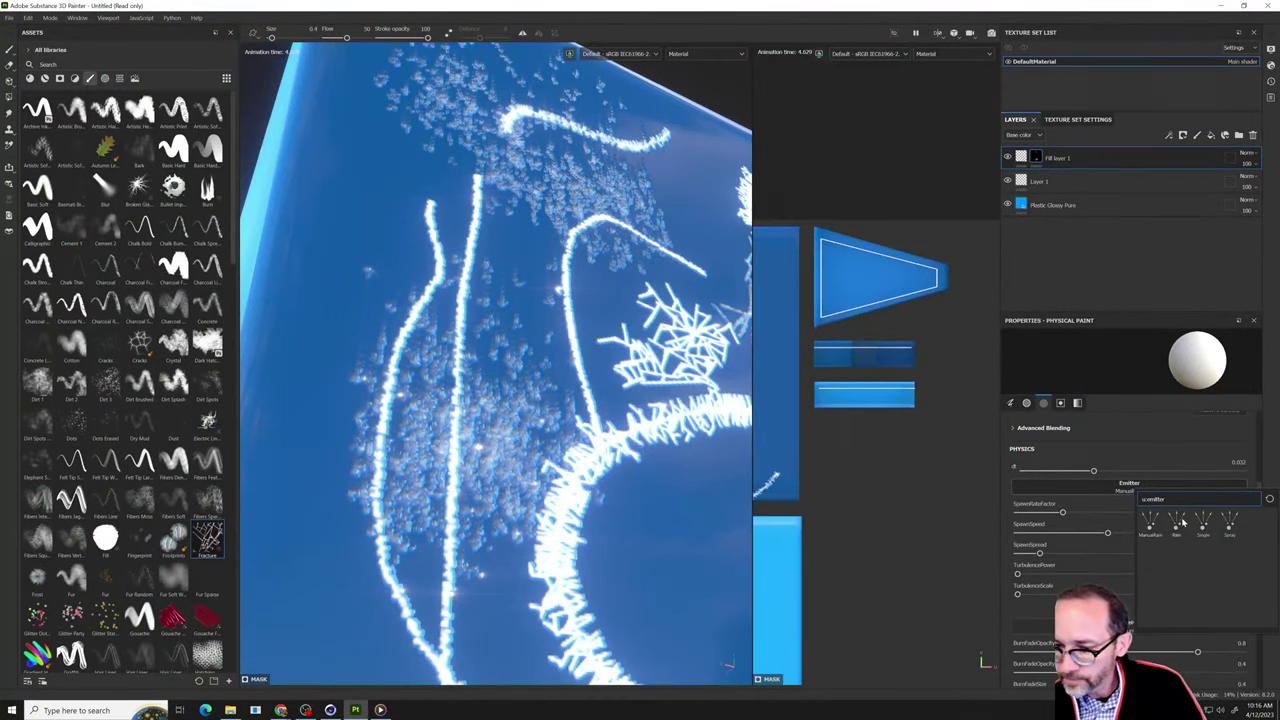
{"action": "left_click", "coordinate": [1229, 522]}
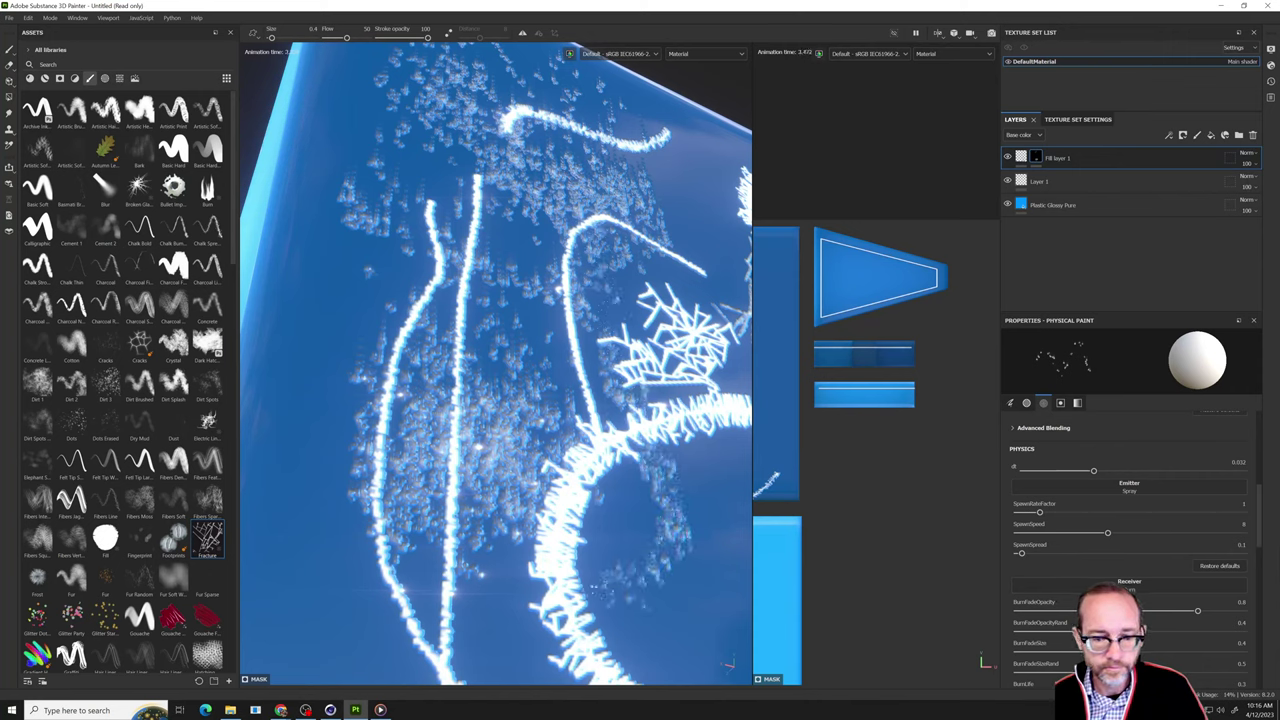
{"action": "mouse_move", "coordinate": [516, 597]}
{"action": "left_mouse_down"}
{"action": "mouse_move", "coordinate": [372, 574]}
{"action": "mouse_move", "coordinate": [312, 522]}
{"action": "mouse_move", "coordinate": [318, 432]}
{"action": "left_mouse_up"}
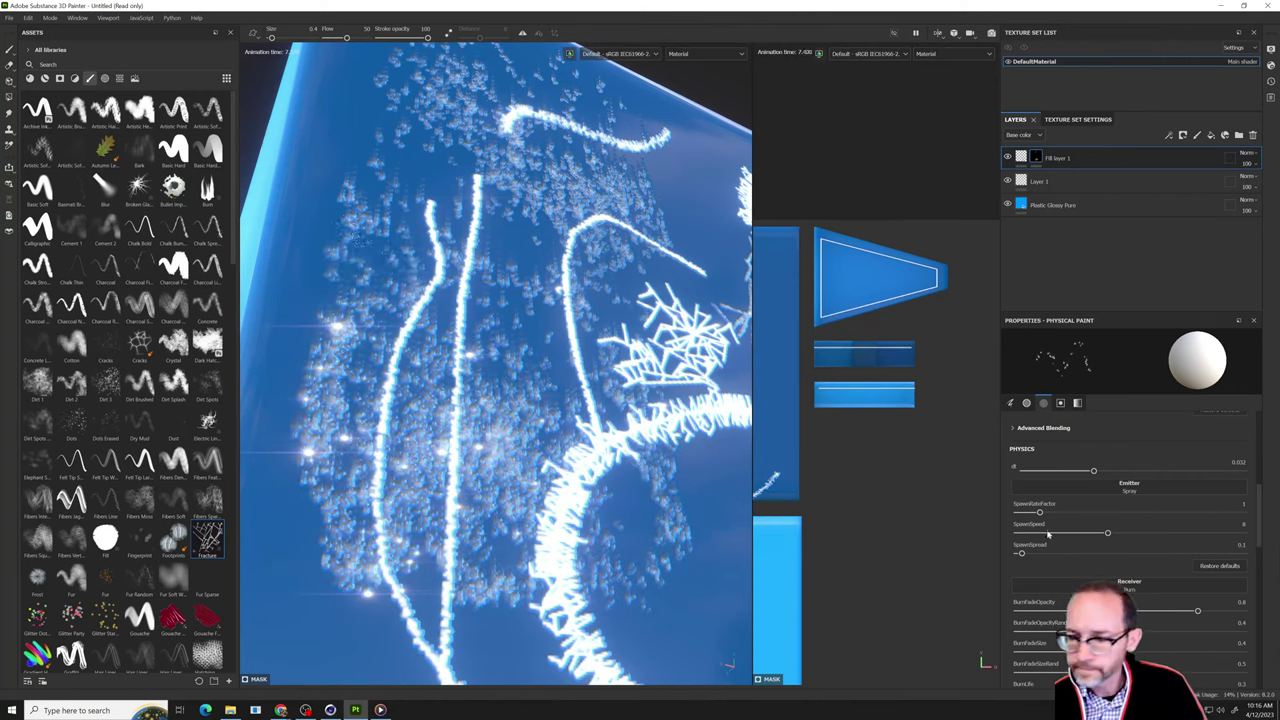
Switch the physics emitter to Rain and release rain particles over the whole cube.
{"action": "left_click", "coordinate": [1128, 488]}
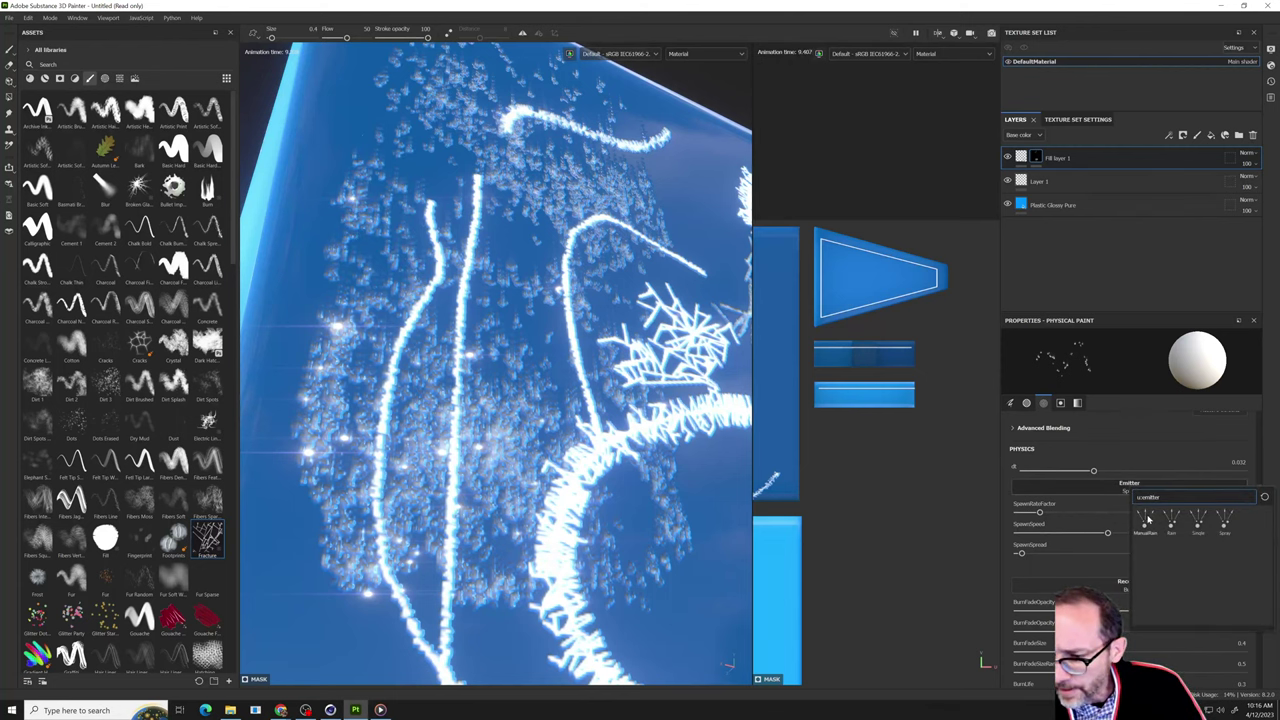
{"action": "left_click", "coordinate": [1171, 521]}
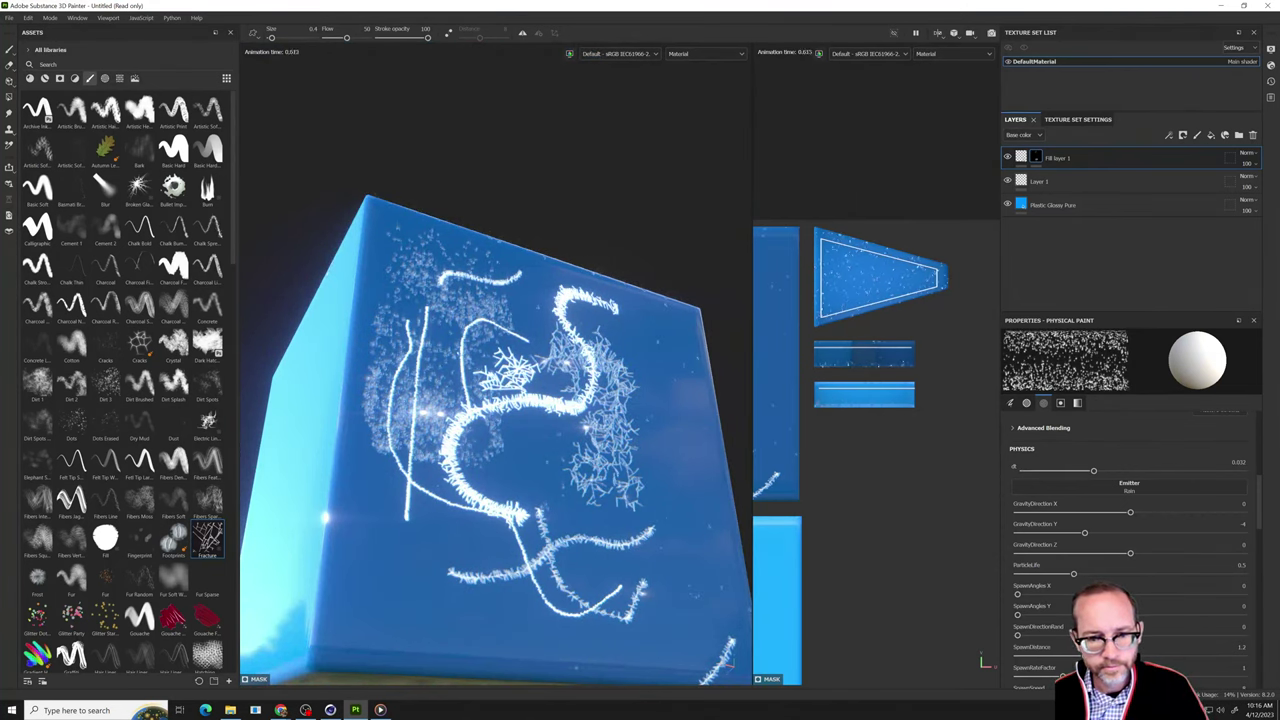
{"action": "mouse_move", "coordinate": [624, 465]}
{"action": "left_mouse_down", "text": "alt"}
{"action": "mouse_move", "coordinate": [525, 609]}
{"action": "mouse_move", "coordinate": [531, 656]}
{"action": "mouse_move", "coordinate": [528, 628]}
{"action": "left_mouse_up", "text": "alt"}
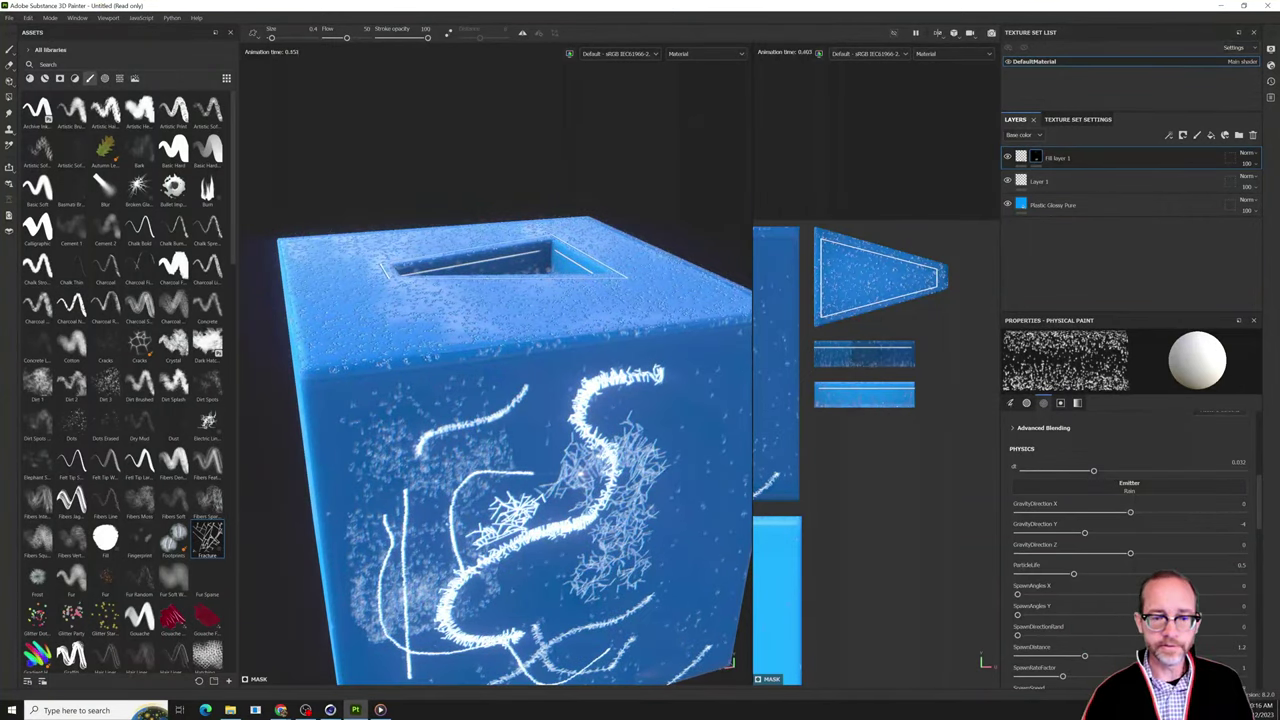
{"action": "left_click", "coordinate": [580, 474]}
Examine the rain marks on the cube's side and top faces and around the triangular recess.
{"action": "left_click_drag", "start_coordinate": [580, 474], "coordinate": [520, 400], "text": "alt"}
{"action": "scroll", "coordinate": [602, 434], "scroll_direction": "down", "scroll_amount": 2}
{"action": "scroll", "coordinate": [604, 478], "scroll_direction": "up", "scroll_amount": 3}
{"action": "middle_click_drag", "start_coordinate": [465, 470], "coordinate": [573, 408], "text": "alt"}
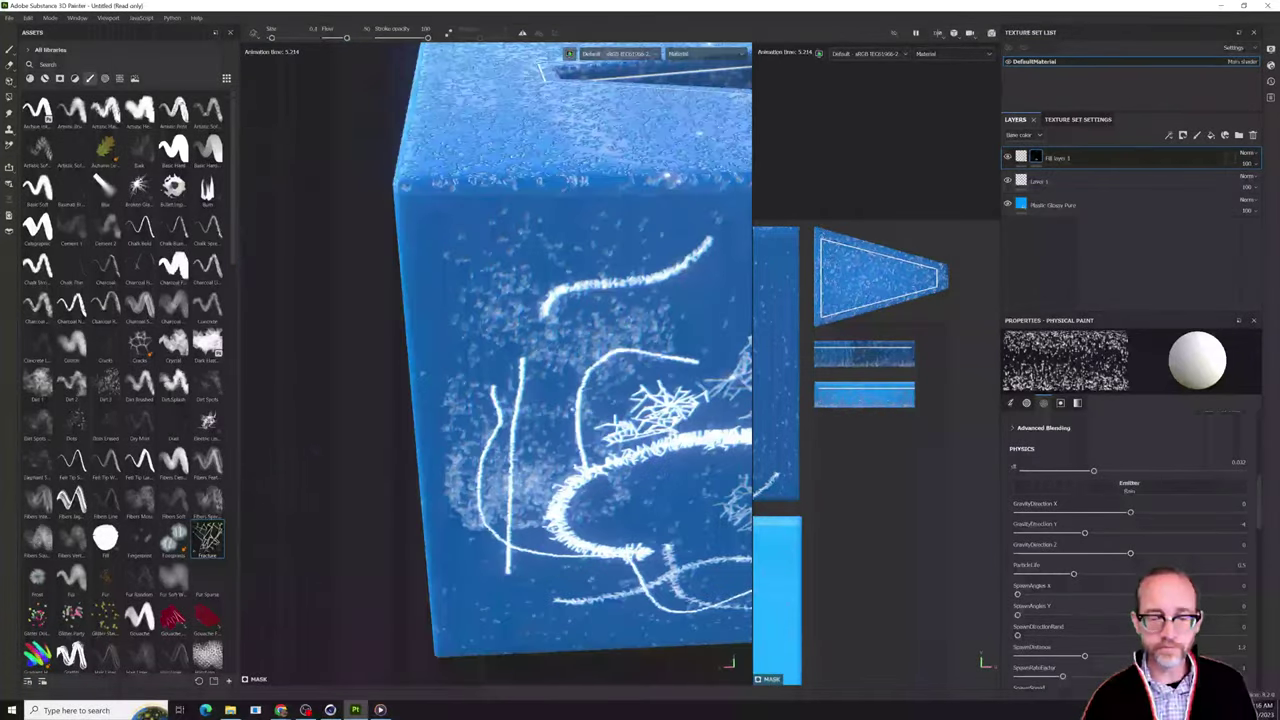
{"action": "left_click_drag", "start_coordinate": [573, 408], "coordinate": [592, 371], "text": "alt"}
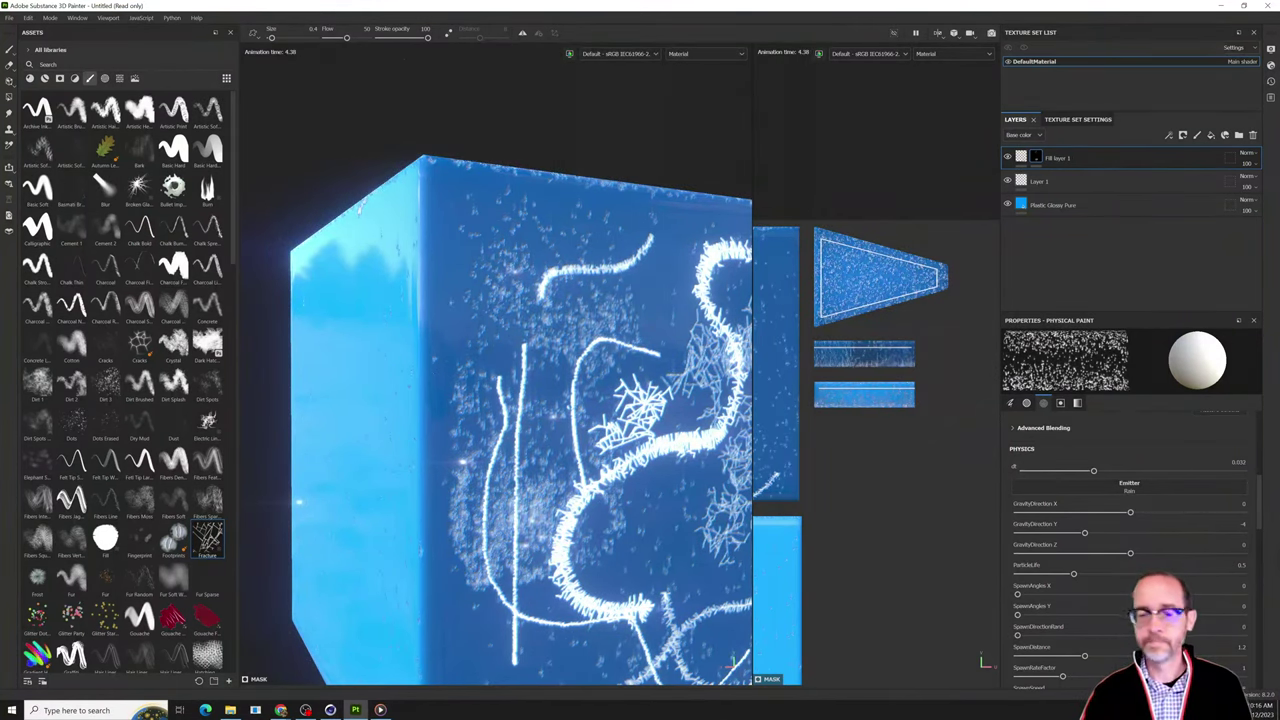
{"action": "scroll", "coordinate": [425, 365], "scroll_direction": "down", "scroll_amount": 2}
{"action": "left_click_drag", "start_coordinate": [425, 350], "coordinate": [462, 422], "text": "alt"}
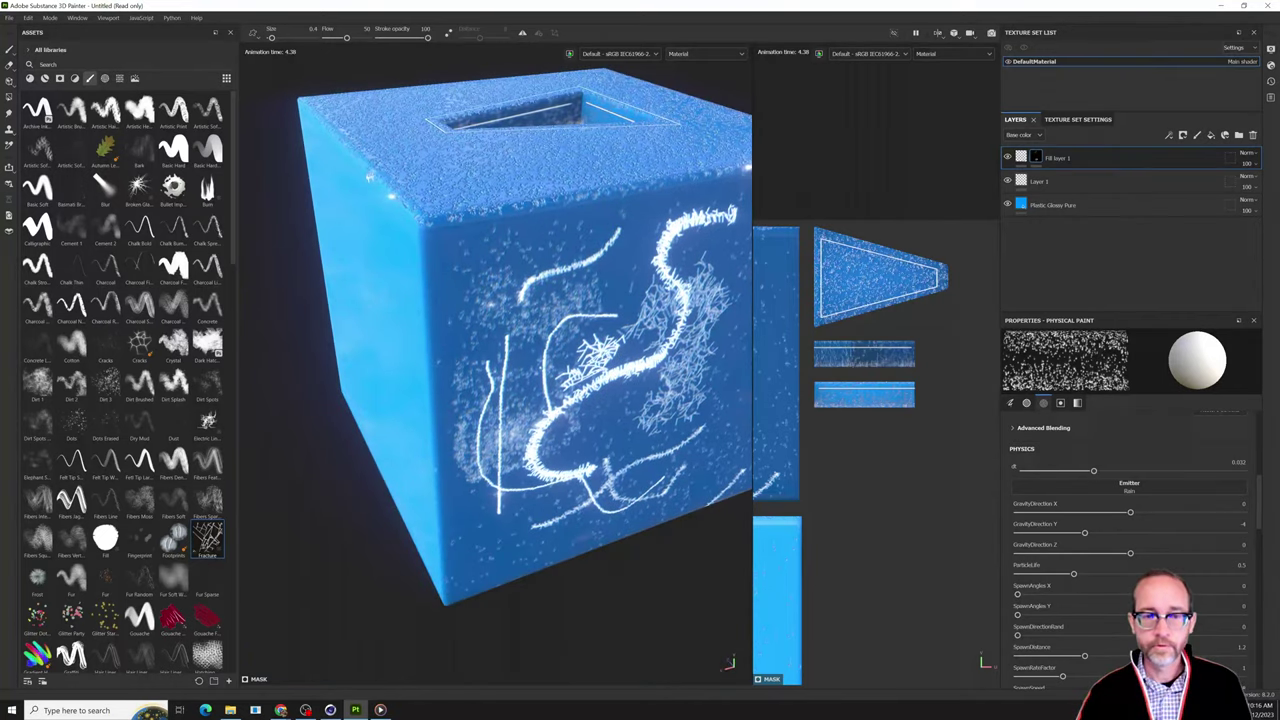
{"action": "left_click_drag", "start_coordinate": [470, 323], "coordinate": [355, 395], "text": "alt"}
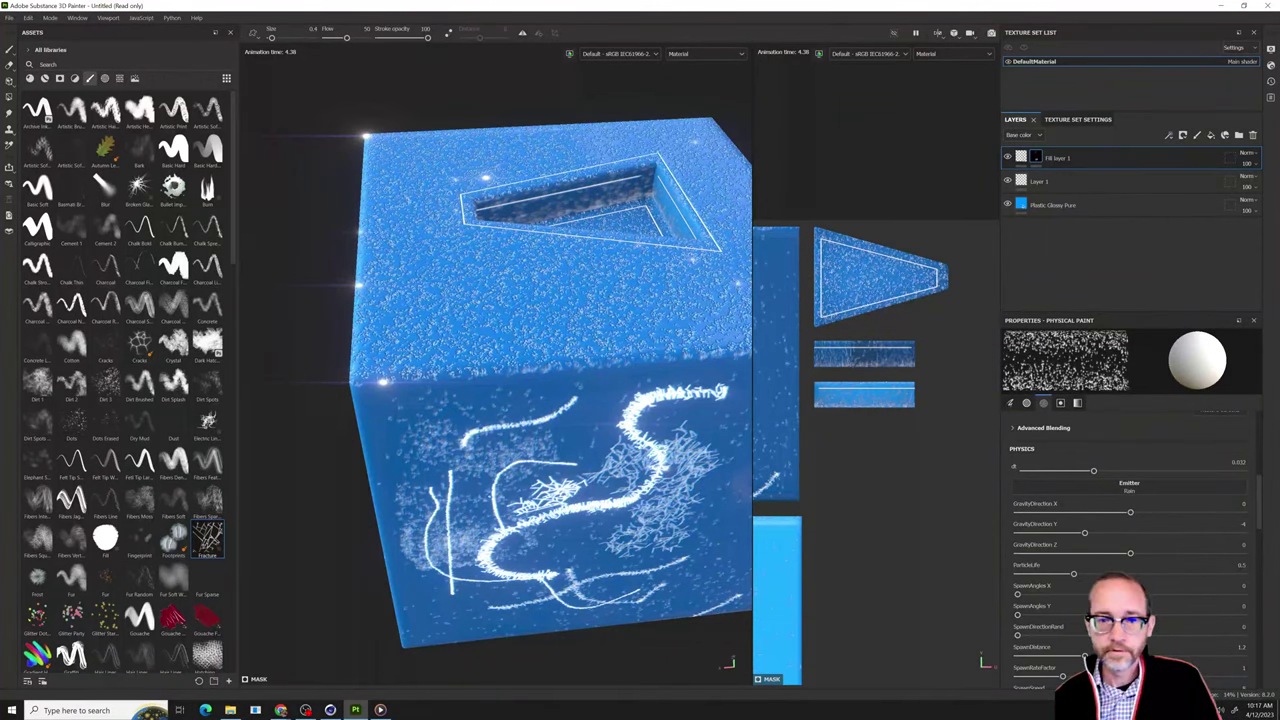
{"action": "scroll", "coordinate": [560, 135], "scroll_direction": "up", "scroll_amount": 5}
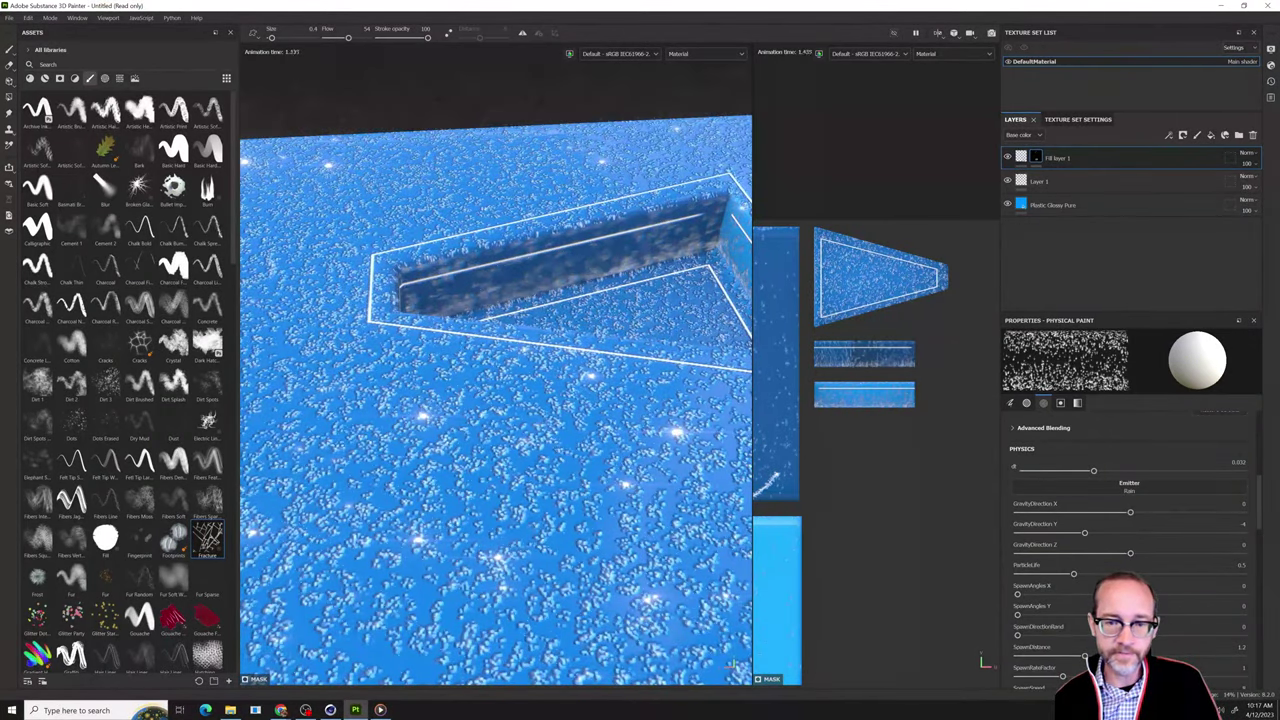
Set the Rain emitter's GravityDirection X to 4.16 and release slanted rain over the cube, checking it from several sides.
{"action": "scroll", "coordinate": [1042, 489], "scroll_direction": "up", "scroll_amount": 3}
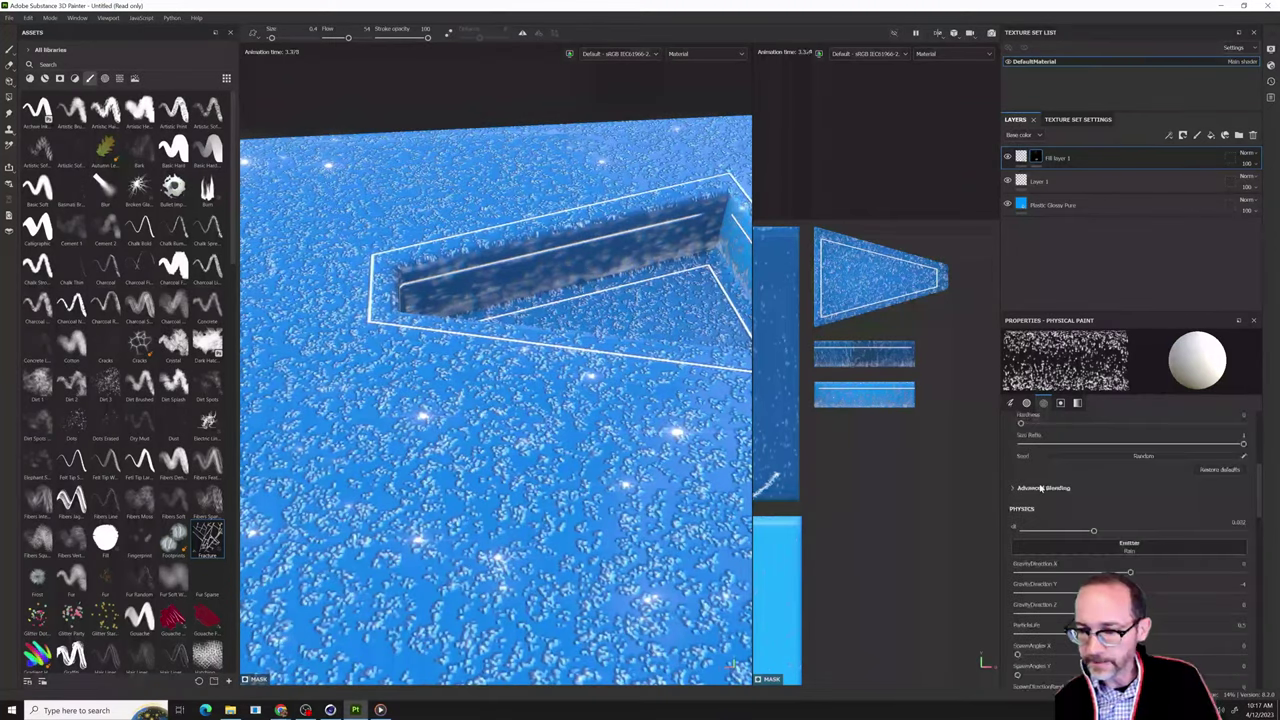
{"action": "scroll", "coordinate": [1044, 491], "scroll_direction": "down", "scroll_amount": 2}
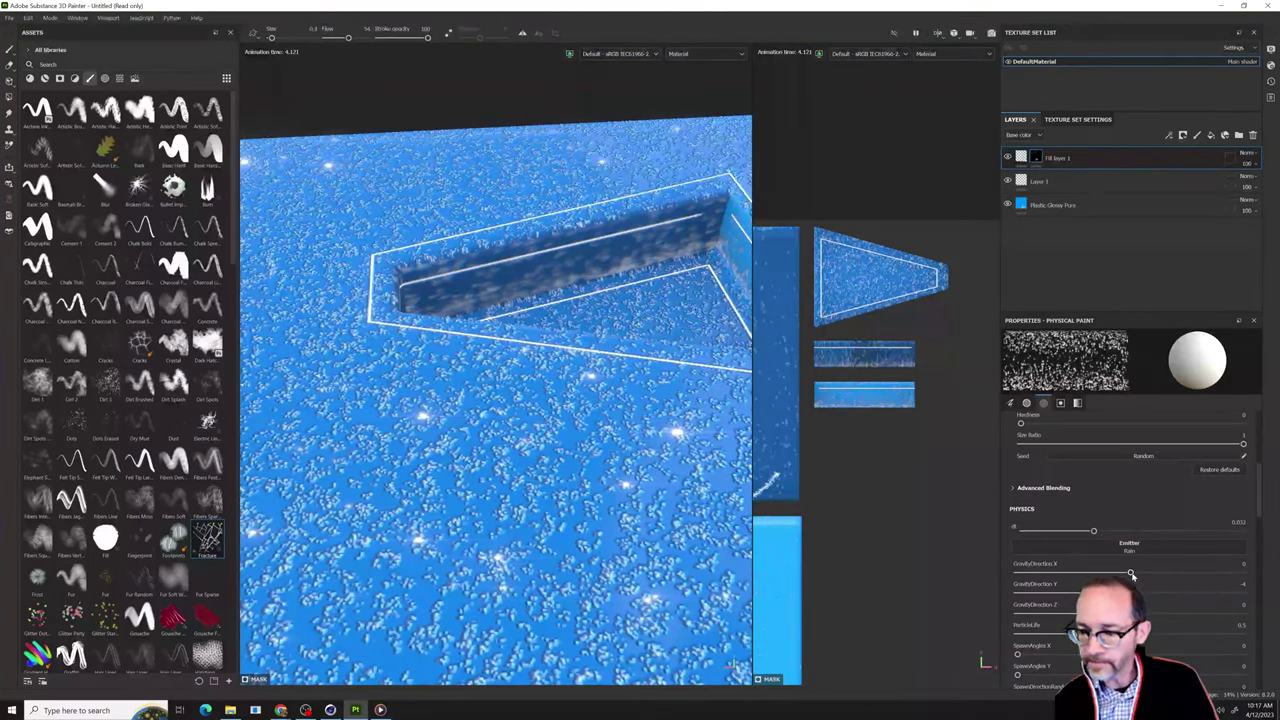
{"action": "left_click_drag", "start_coordinate": [1132, 576], "coordinate": [1148, 576]}
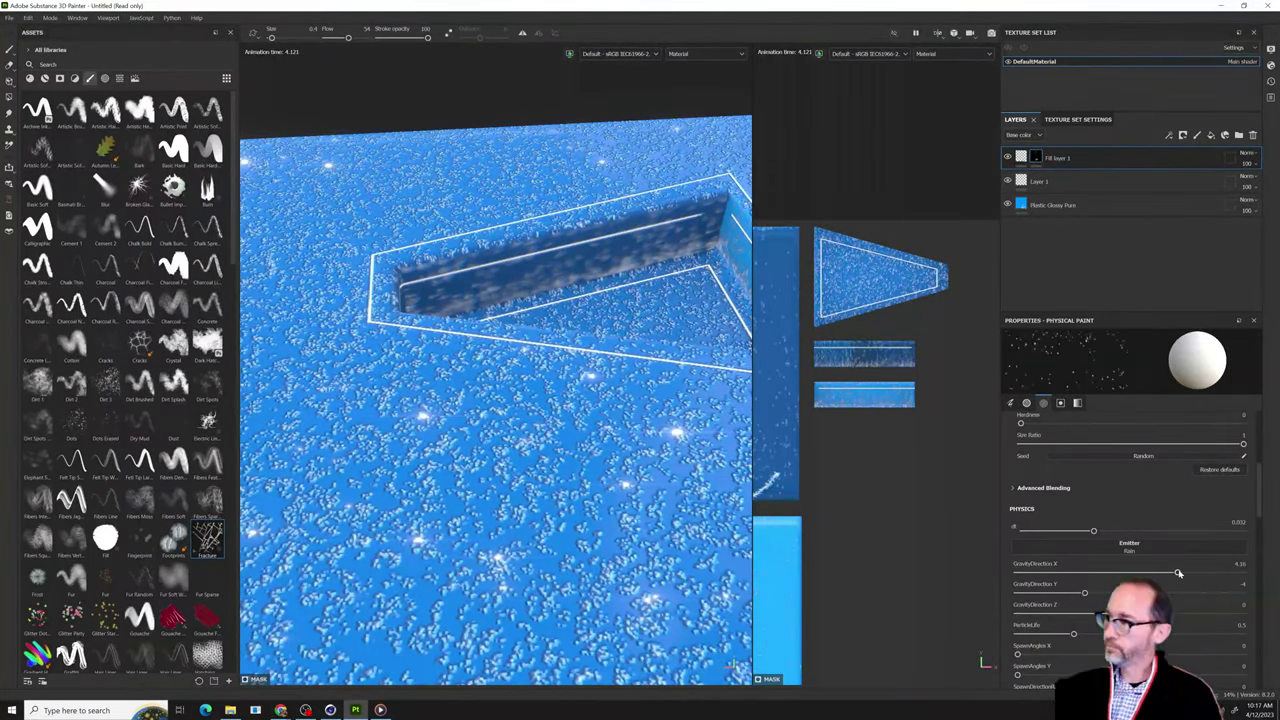
{"action": "scroll", "coordinate": [600, 500], "scroll_direction": "down", "scroll_amount": 5}
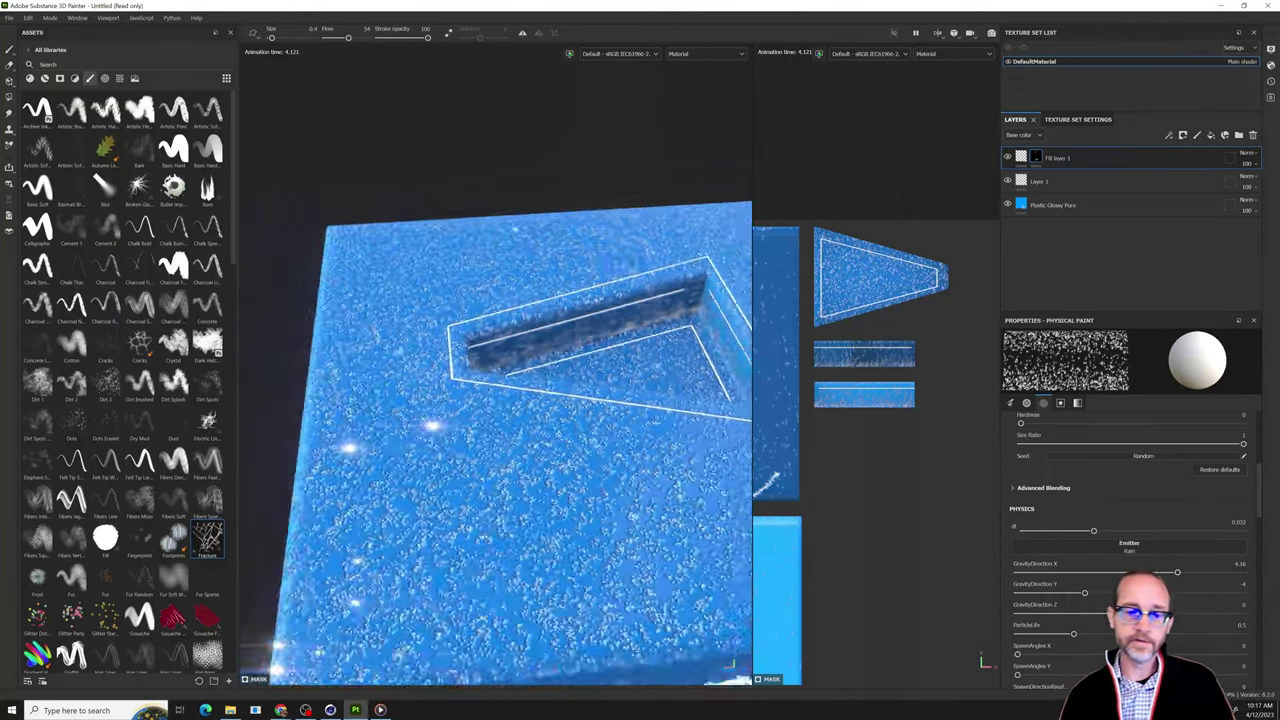
{"action": "left_click_drag", "start_coordinate": [590, 500], "coordinate": [567, 470], "text": "alt"}
{"action": "middle_click_drag", "start_coordinate": [567, 470], "coordinate": [490, 357], "text": "alt"}
{"action": "left_click_drag", "start_coordinate": [490, 357], "coordinate": [450, 325], "text": "alt"}
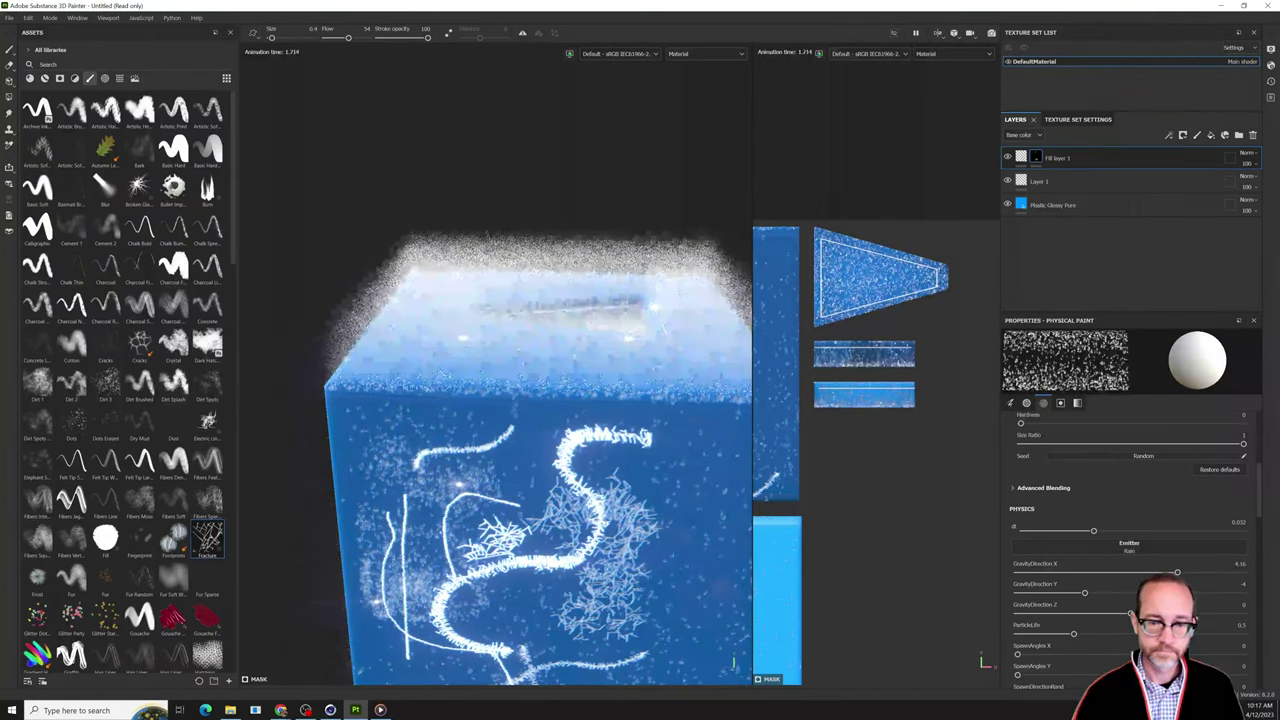
{"action": "mouse_move", "coordinate": [450, 330]}
{"action": "left_mouse_down", "text": "alt"}
{"action": "mouse_move", "coordinate": [565, 335]}
{"action": "mouse_move", "coordinate": [400, 320]}
{"action": "left_mouse_up", "text": "alt"}
{"action": "left_click_drag", "start_coordinate": [480, 310], "coordinate": [60, 330], "text": "alt"}
{"action": "left_click_drag", "start_coordinate": [390, 340], "coordinate": [370, 330], "text": "alt"}
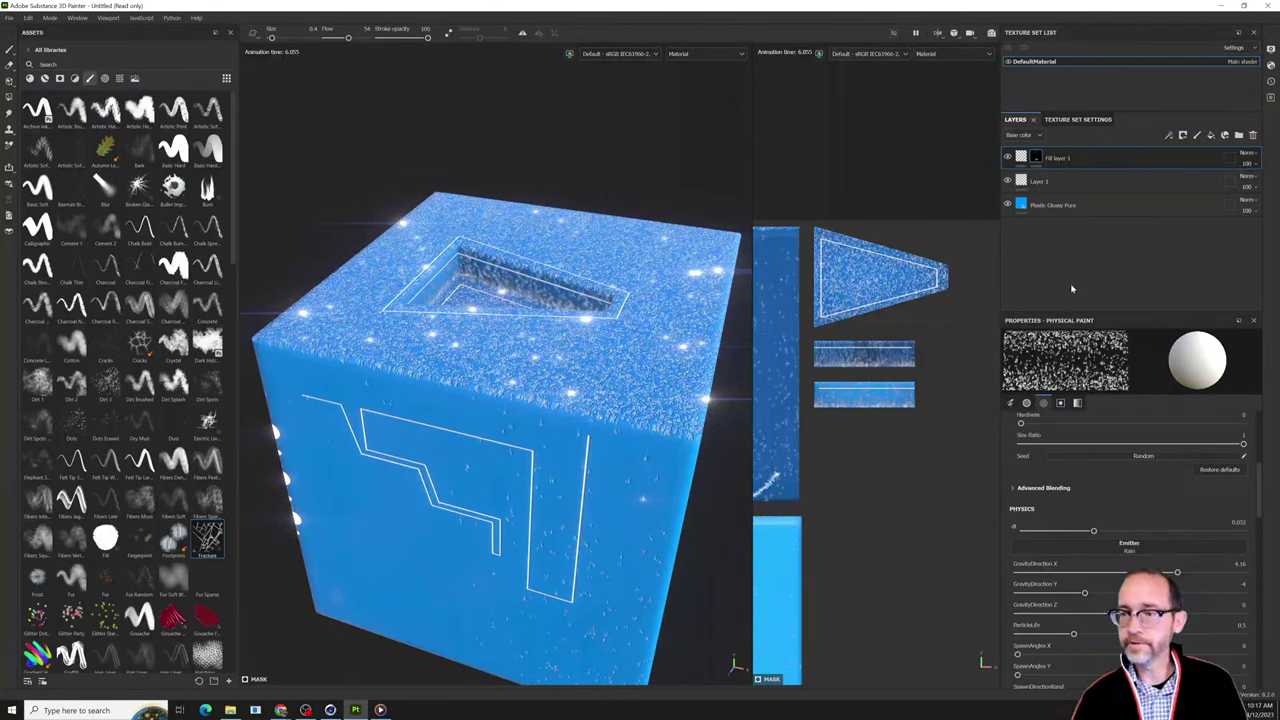
Clear the mask of Fill layer 1 and release slanted rain over the clean cube.
{"action": "right_click", "coordinate": [1037, 163]}
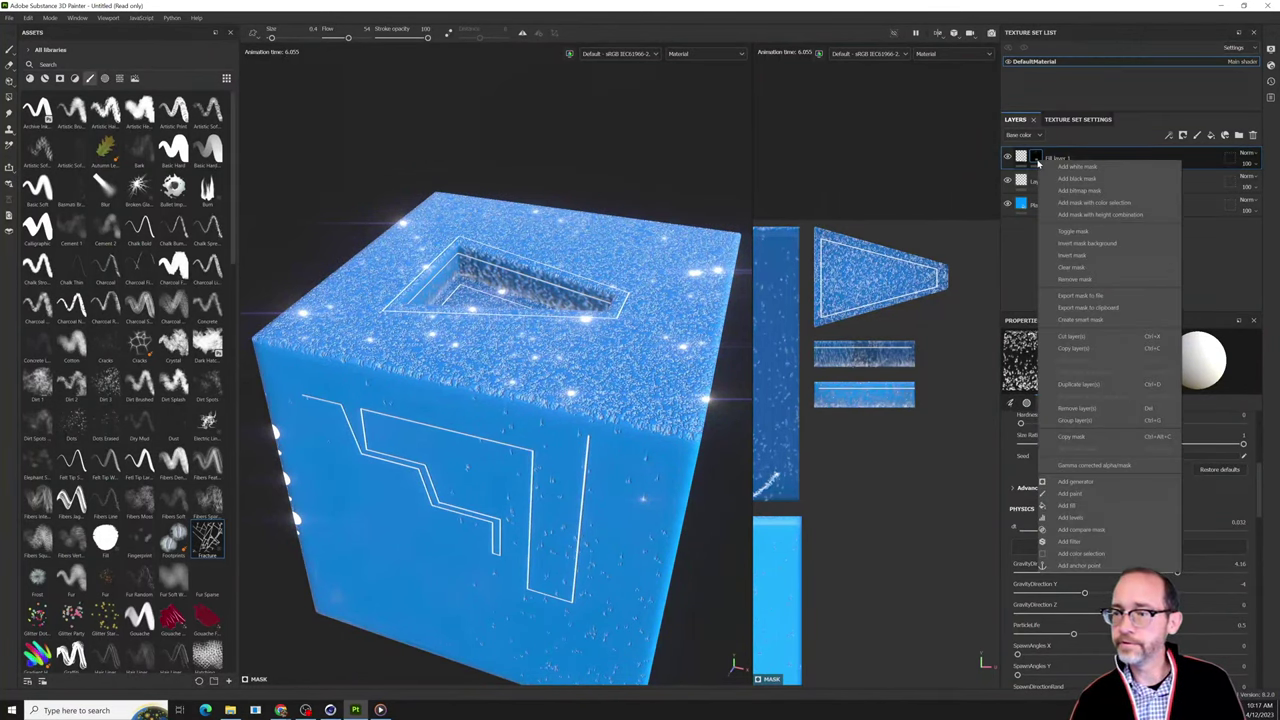
{"action": "left_click", "coordinate": [1114, 265]}
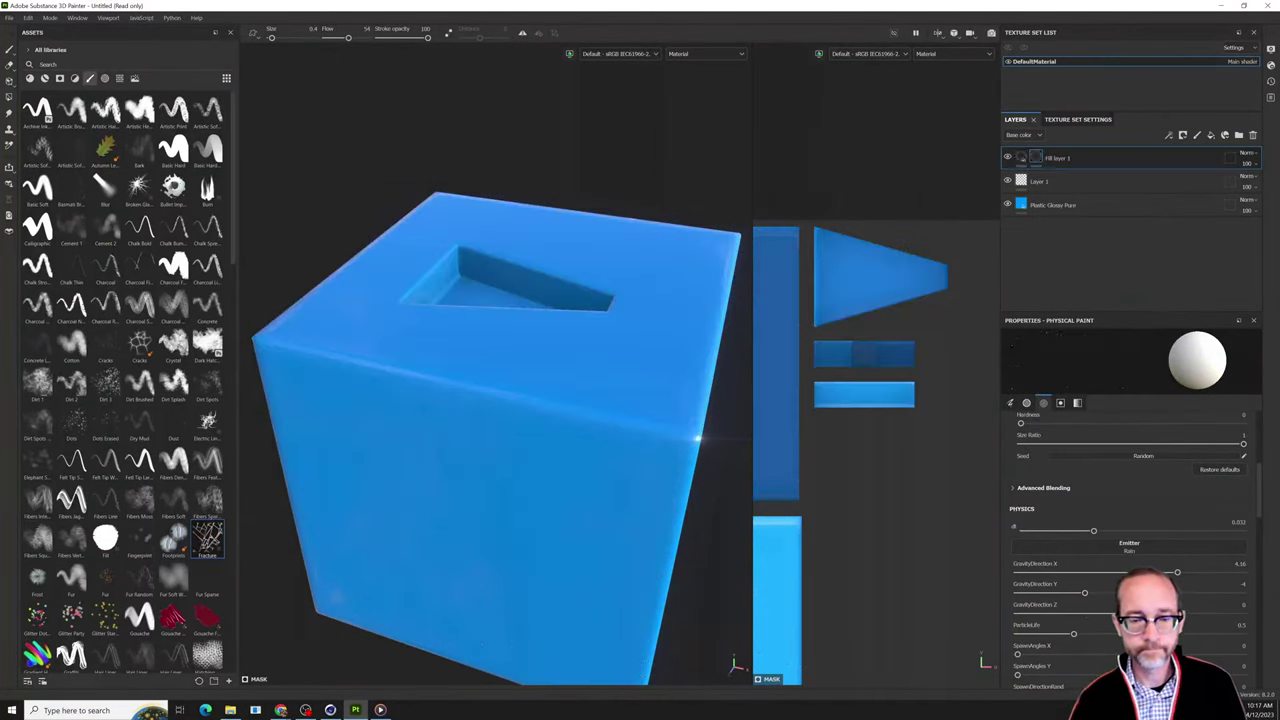
{"action": "left_click_drag", "start_coordinate": [446, 326], "coordinate": [550, 300], "text": "alt"}
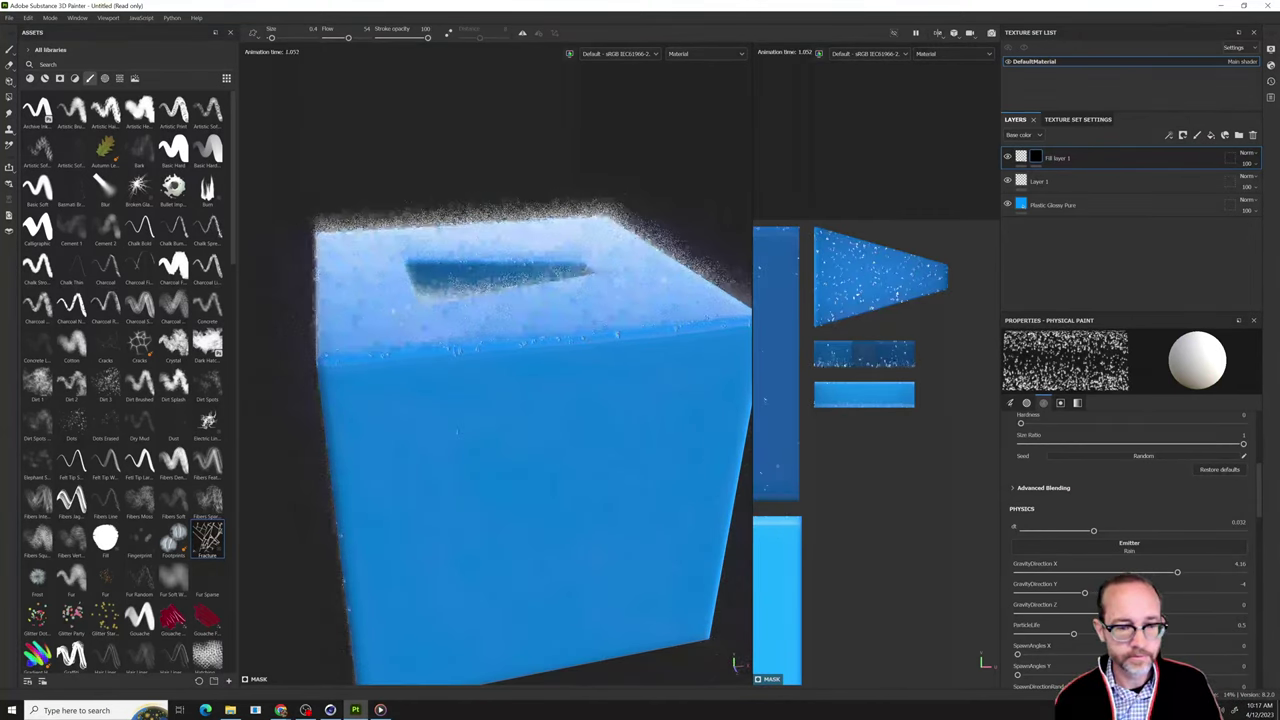
{"action": "left_click_drag", "start_coordinate": [550, 300], "coordinate": [800, 300], "text": "alt"}
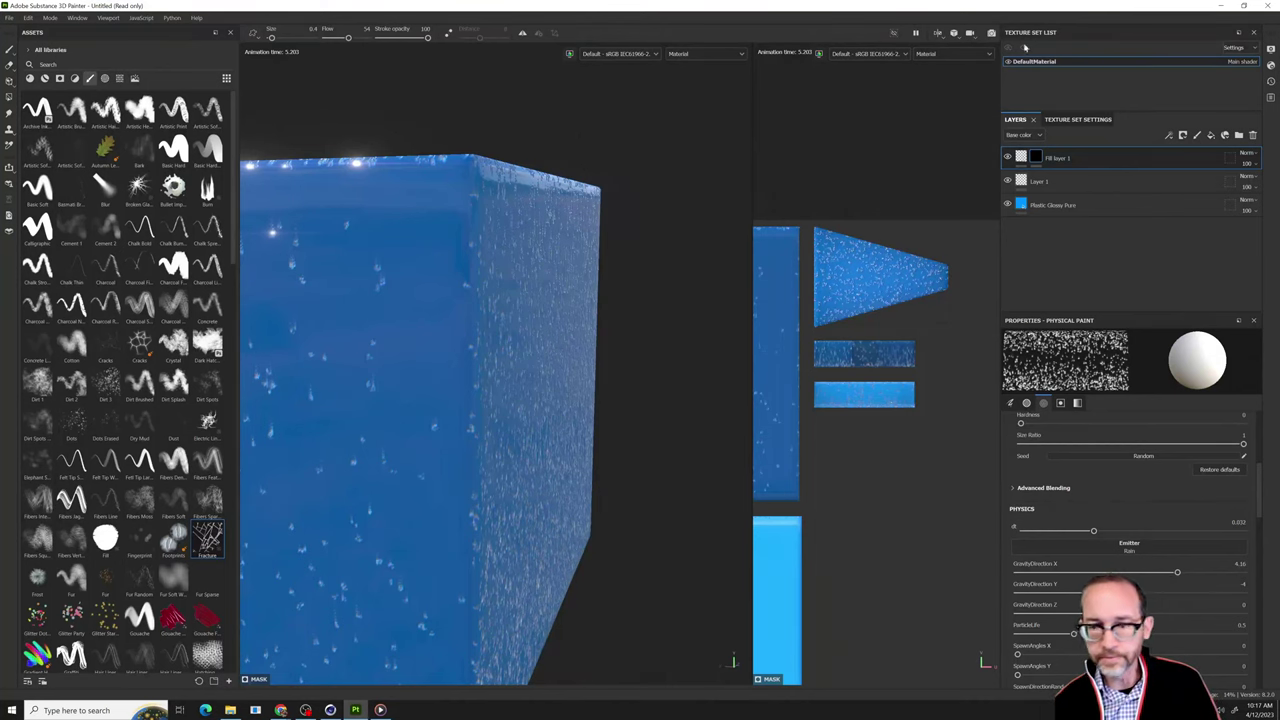
Clear the slanted rain from Fill layer 1's mask and set GravityDirection X to 0.
{"action": "right_click", "coordinate": [1035, 157]}
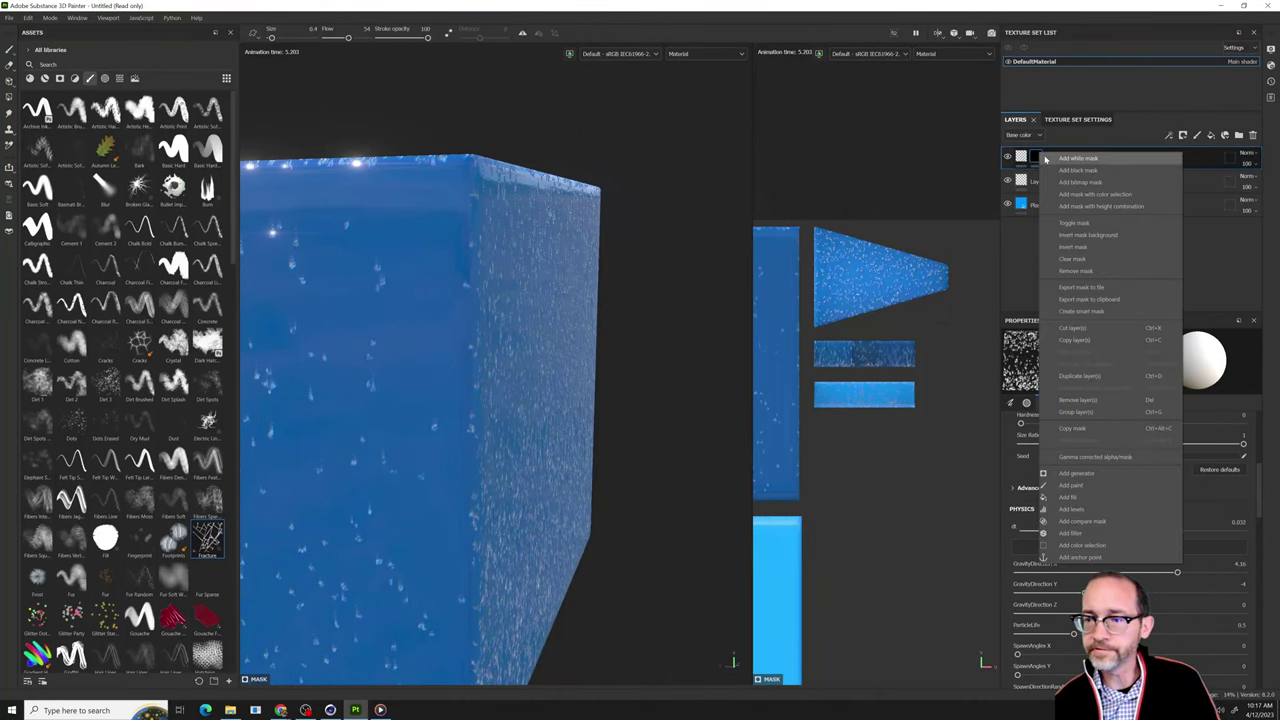
{"action": "left_click", "coordinate": [1084, 262]}
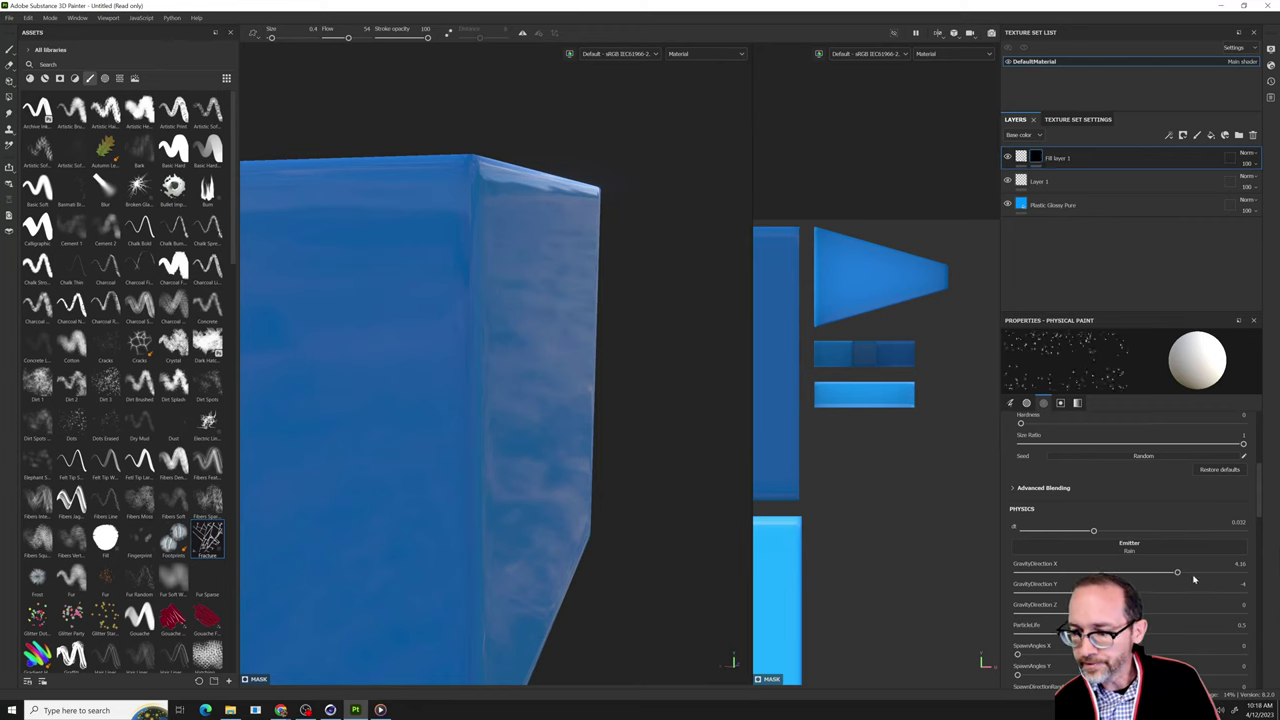
{"action": "left_click", "coordinate": [1240, 563]}
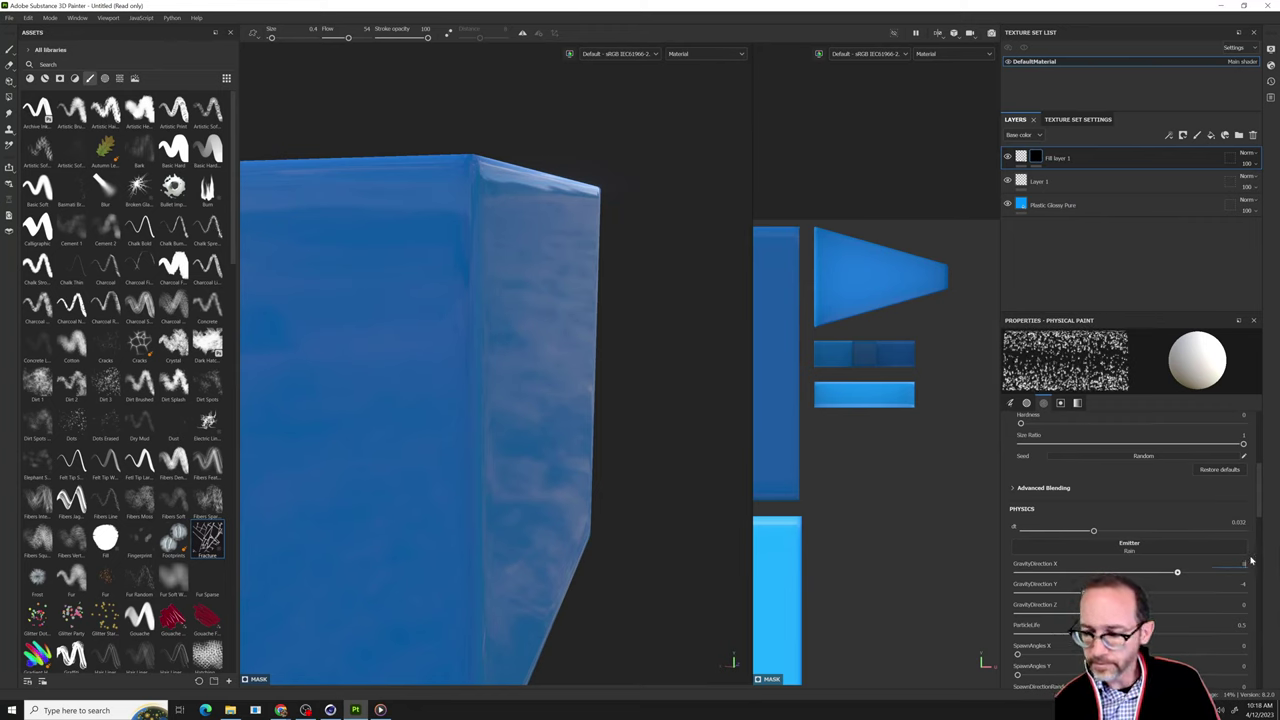
{"action": "type", "text": "0"}
{"action": "key", "text": "Return"}
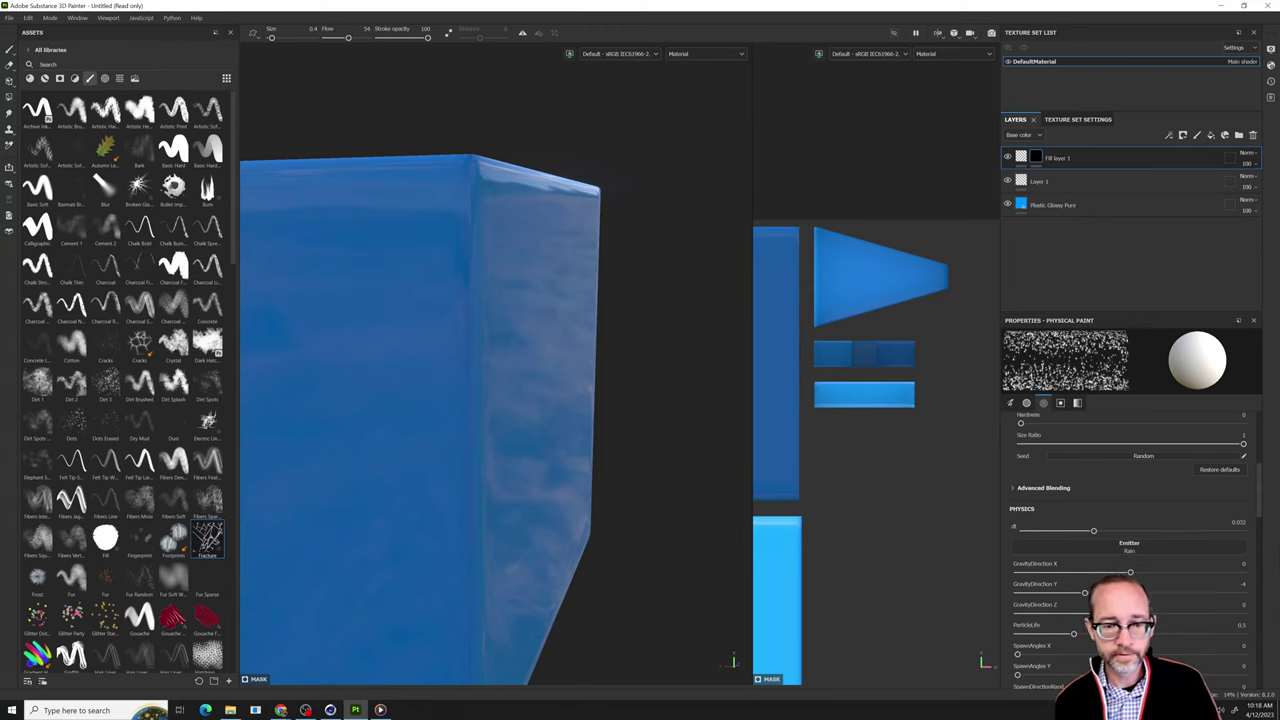
Release straight rain over the framed clean cube and inspect the marks up close on the top face and recess edge.
{"action": "key", "text": "f"}
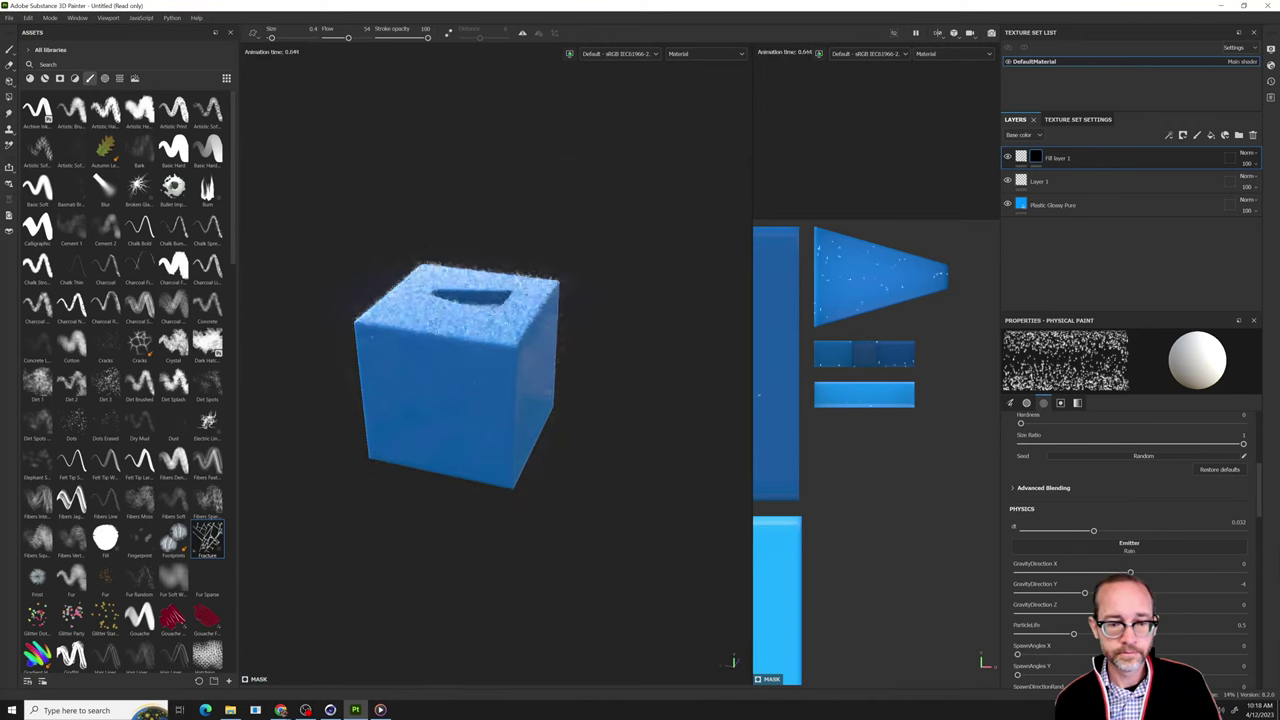
{"action": "left_click_drag", "start_coordinate": [410, 362], "coordinate": [722, 312], "text": "alt"}
{"action": "scroll", "coordinate": [557, 340], "scroll_direction": "up", "scroll_amount": 3}
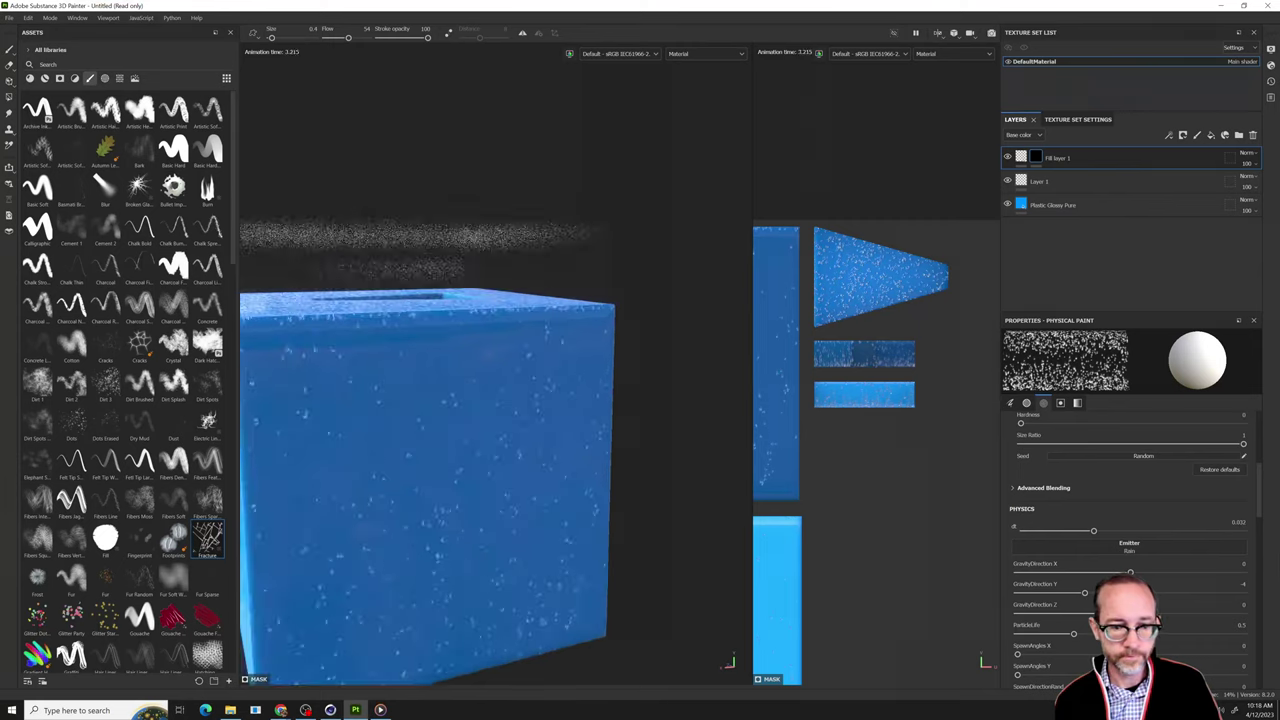
{"action": "left_click_drag", "start_coordinate": [300, 325], "coordinate": [365, 410], "text": "alt"}
{"action": "scroll", "coordinate": [405, 311], "scroll_direction": "up", "scroll_amount": 2}
{"action": "scroll", "coordinate": [583, 400], "scroll_direction": "down", "scroll_amount": 4}
{"action": "scroll", "coordinate": [530, 450], "scroll_direction": "up", "scroll_amount": 4}
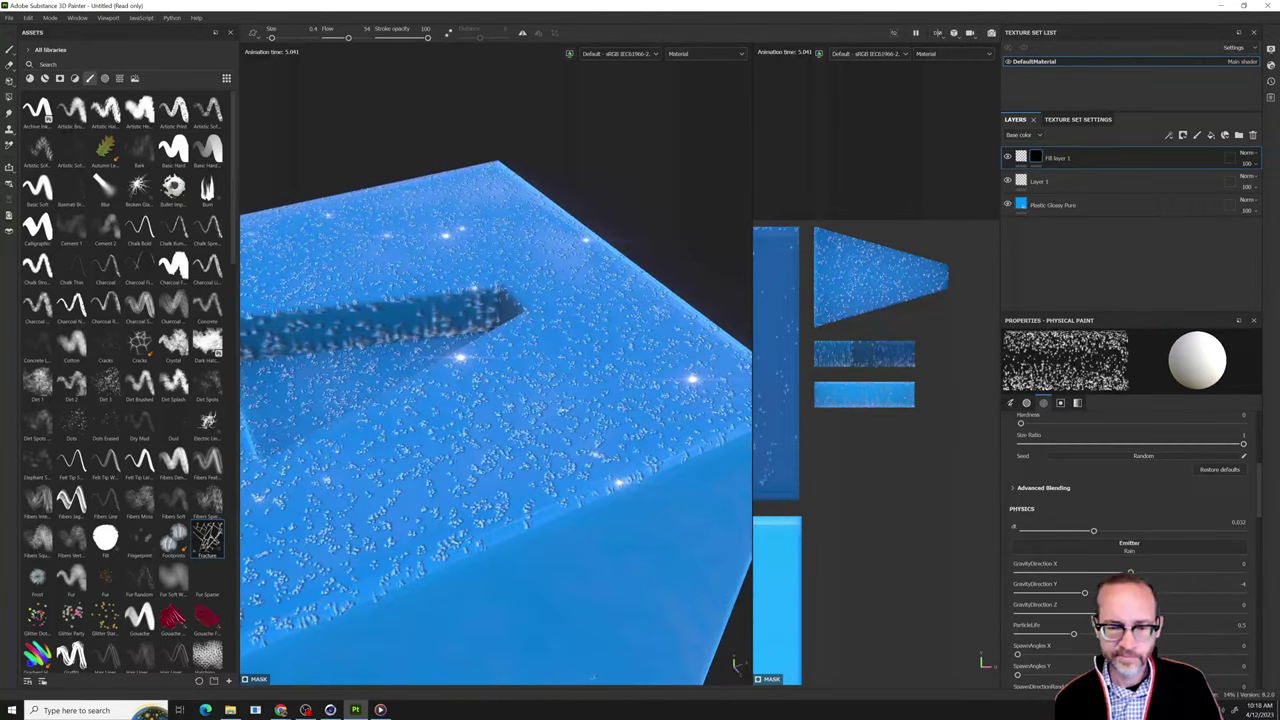
{"action": "left_click_drag", "start_coordinate": [593, 676], "coordinate": [480, 640], "text": "alt"}
{"action": "scroll", "coordinate": [500, 400], "scroll_direction": "up", "scroll_amount": 4}
{"action": "left_click_drag", "start_coordinate": [770, 426], "coordinate": [868, 426], "text": "alt"}
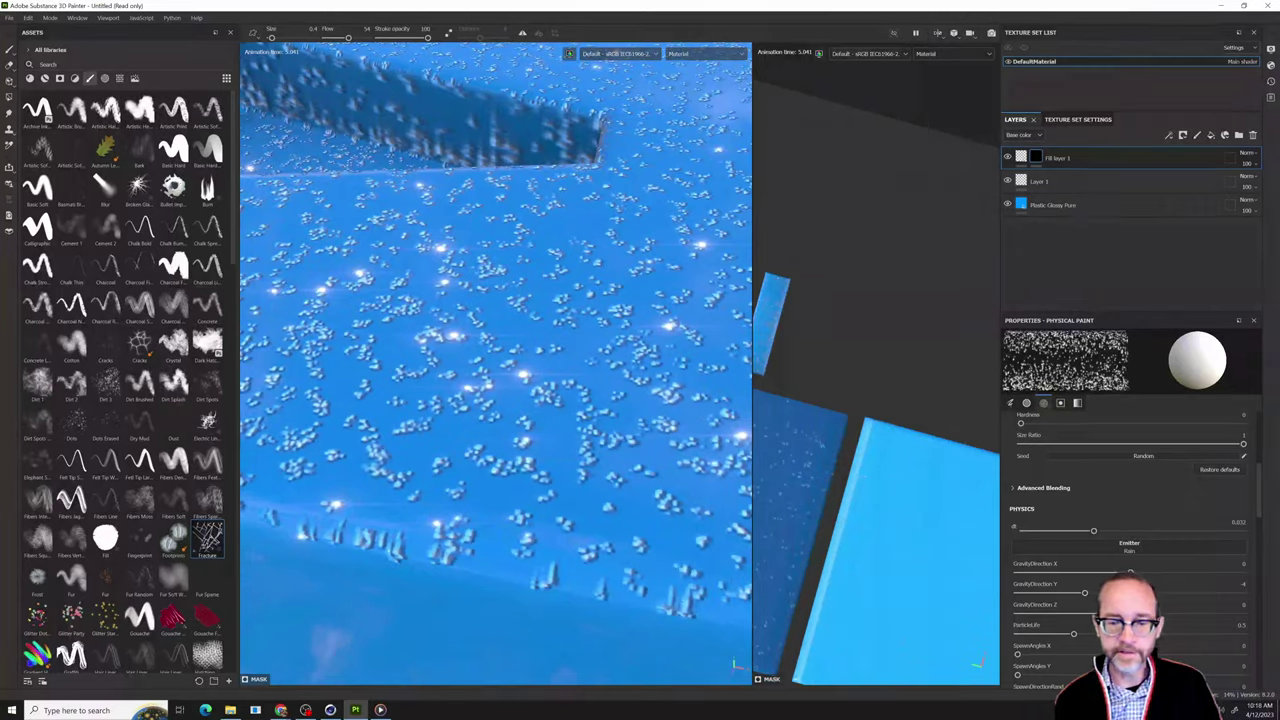
Turn off the emissive and height channels of Fill layer 1, enable roughness and set it to 1.
{"action": "scroll", "coordinate": [495, 360], "scroll_direction": "down", "scroll_amount": 8}
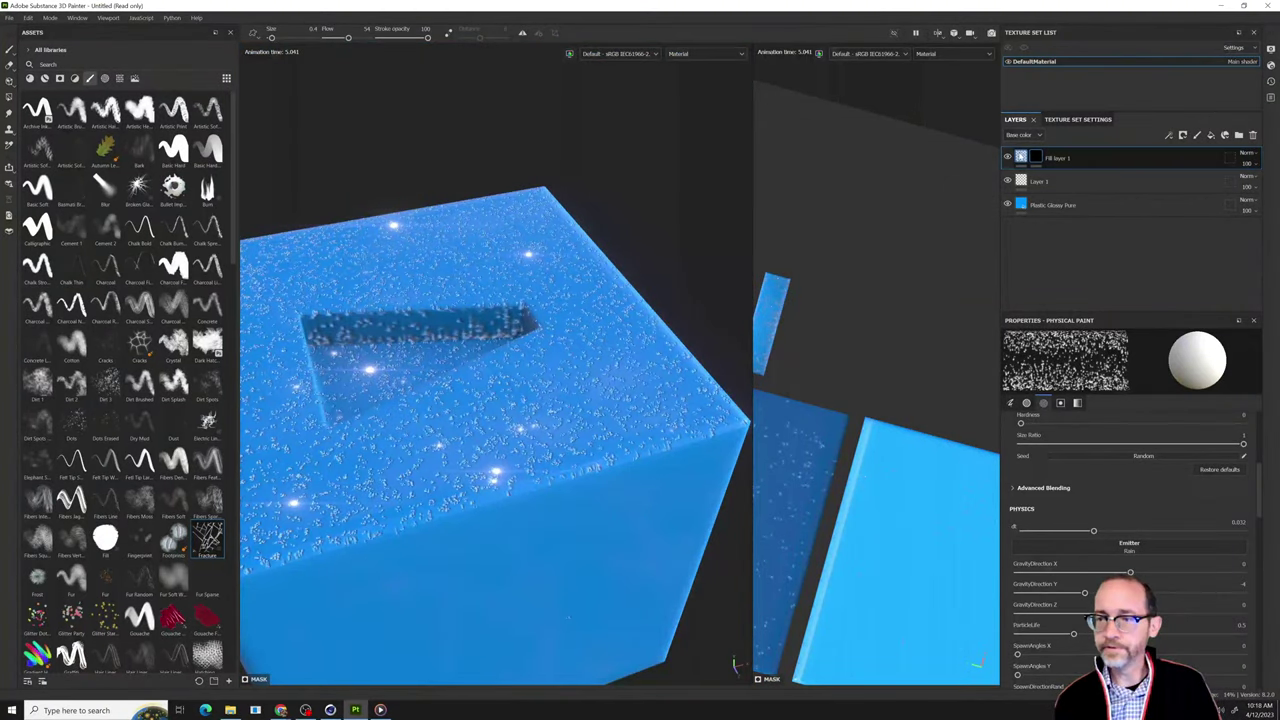
{"action": "left_click", "coordinate": [1021, 157]}
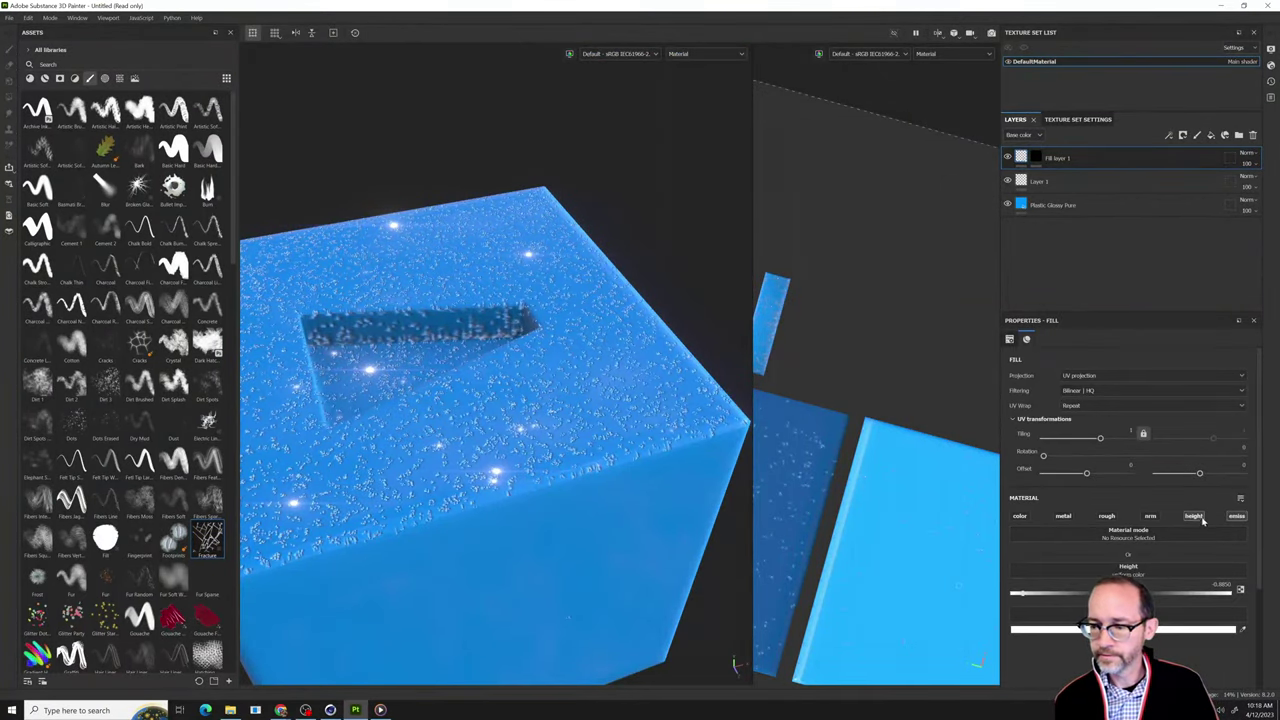
{"action": "left_click", "coordinate": [1240, 516]}
{"action": "left_click", "coordinate": [1196, 518]}
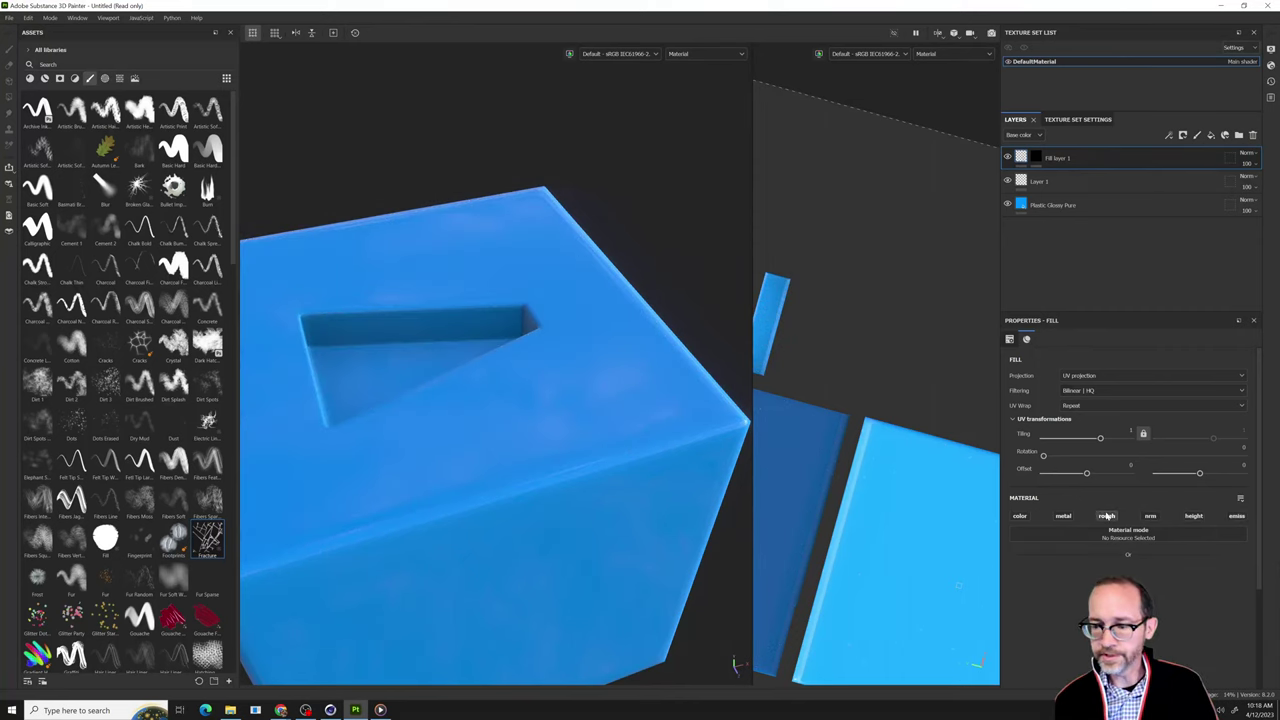
{"action": "left_click_drag", "start_coordinate": [536, 416], "coordinate": [516, 402], "text": "alt"}
{"action": "right_click_drag", "start_coordinate": [516, 402], "coordinate": [609, 423], "text": "alt"}
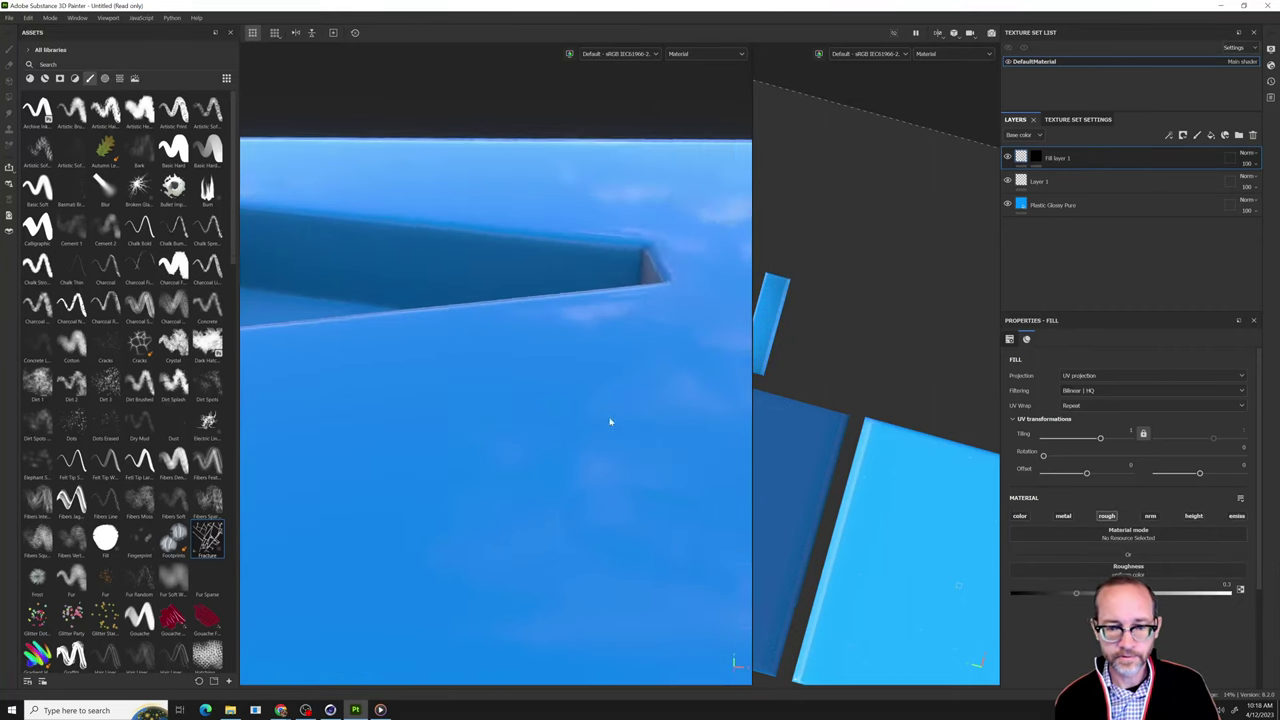
{"action": "left_click_drag", "start_coordinate": [609, 423], "coordinate": [499, 438], "text": "alt"}
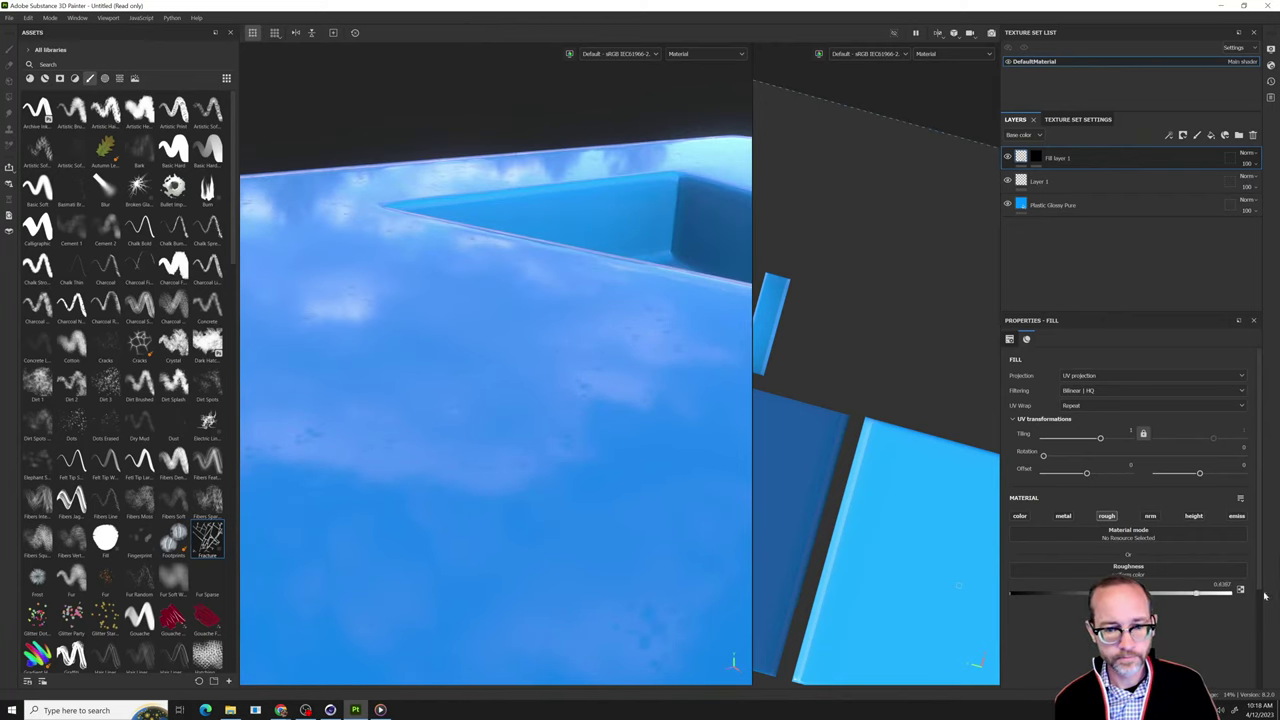
{"action": "scroll", "coordinate": [600, 489], "scroll_direction": "down", "scroll_amount": 5}
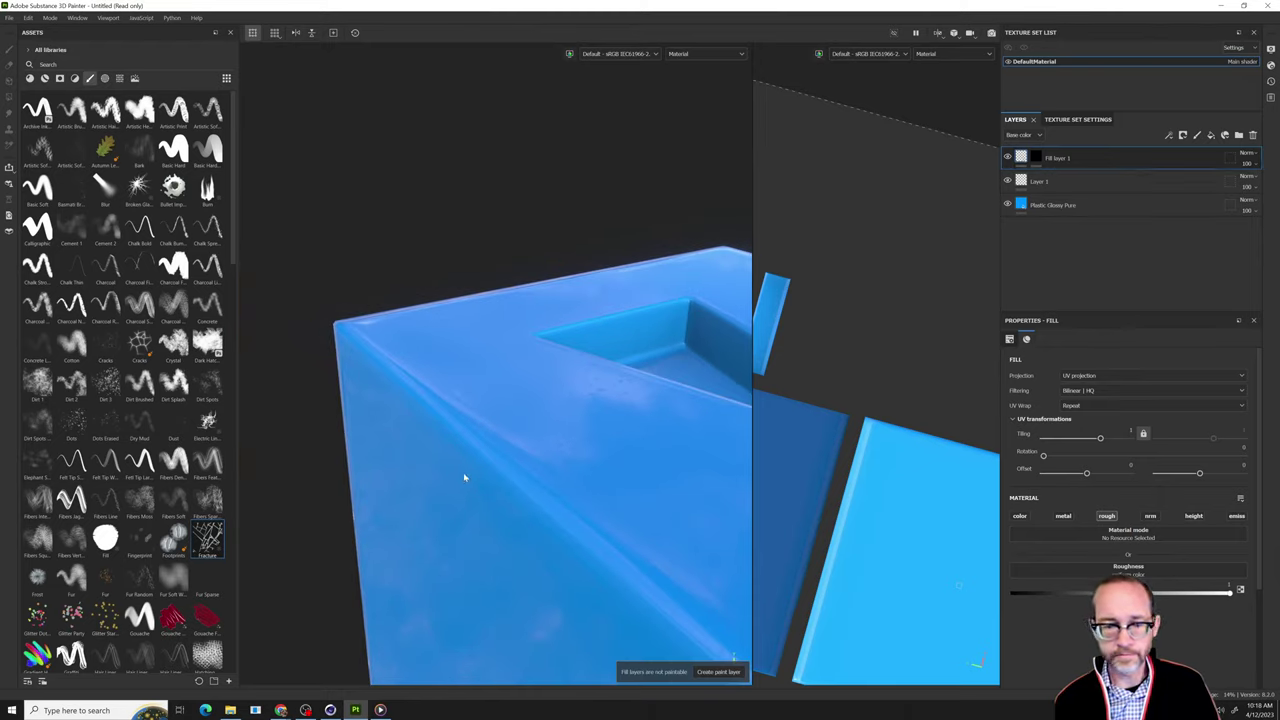
Release rain over the cube in Fill layer 1's mask and inspect the roughness marks around the recess.
{"action": "left_click", "coordinate": [1035, 160]}
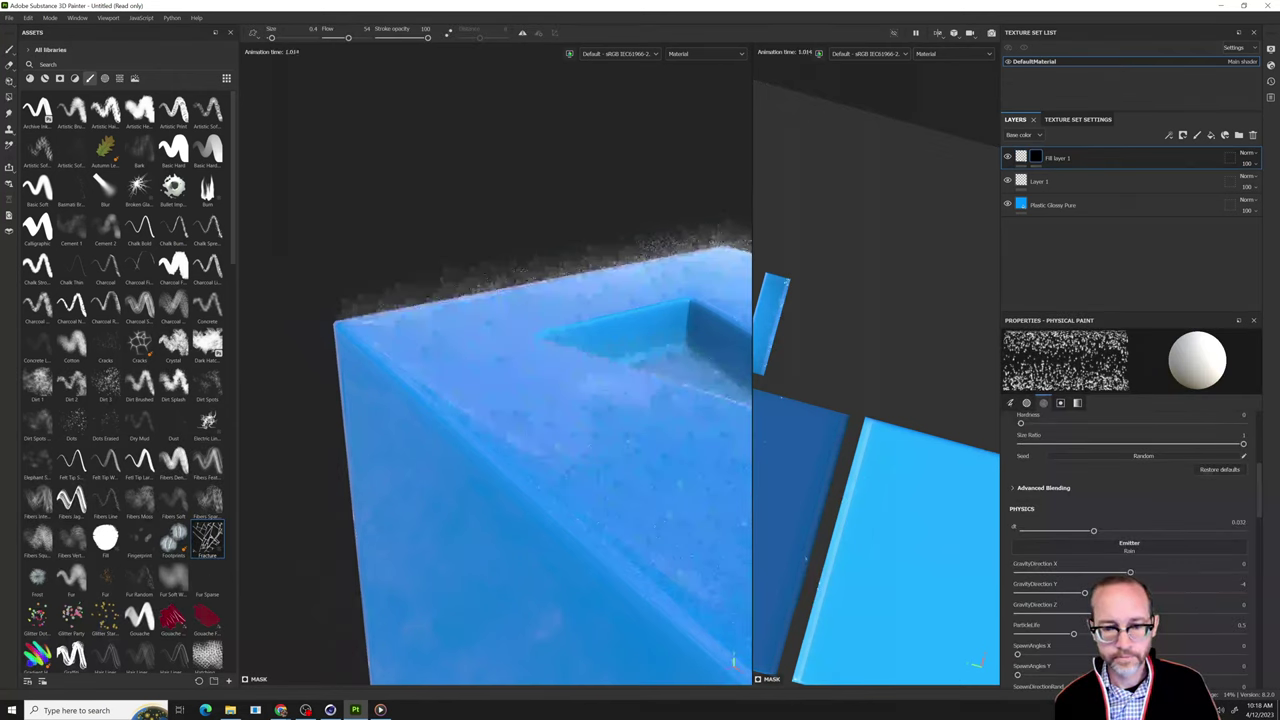
{"action": "left_click_drag", "start_coordinate": [430, 471], "coordinate": [560, 462], "text": "alt"}
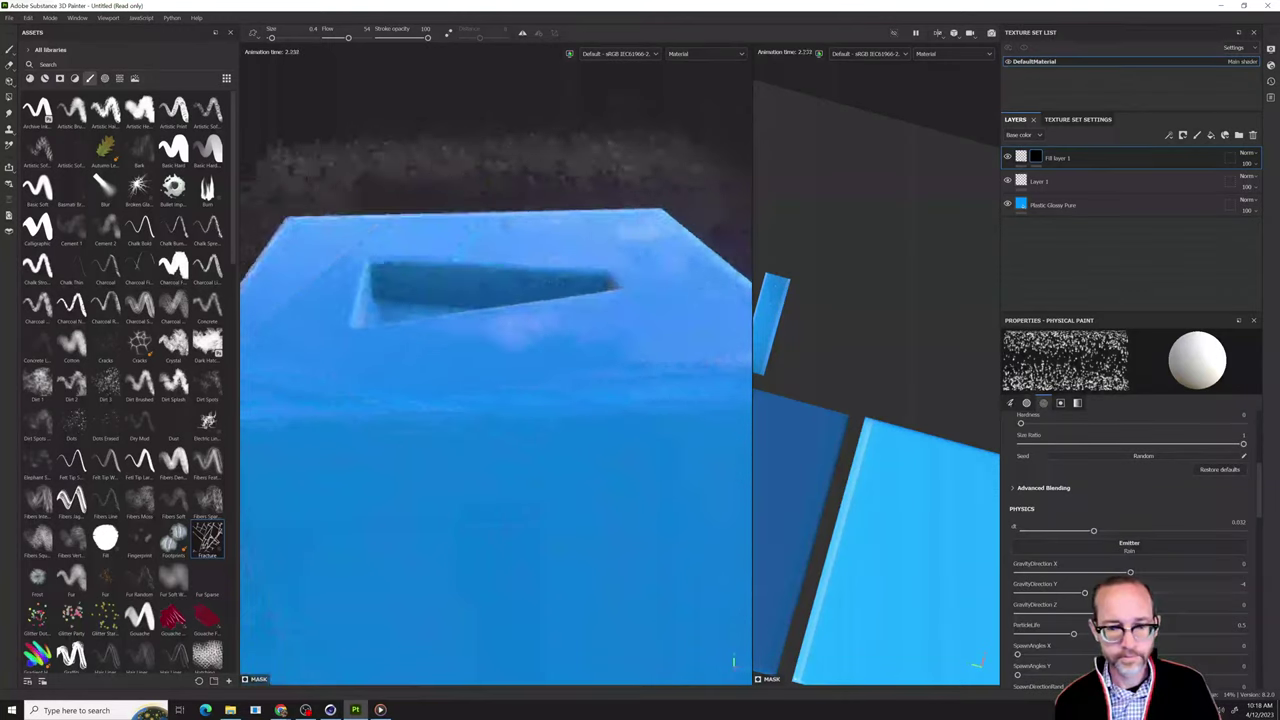
{"action": "scroll", "coordinate": [545, 365], "scroll_direction": "up", "scroll_amount": 2}
{"action": "scroll", "coordinate": [551, 354], "scroll_direction": "up", "scroll_amount": 1}
{"action": "left_click_drag", "start_coordinate": [551, 354], "coordinate": [596, 352], "text": "alt"}
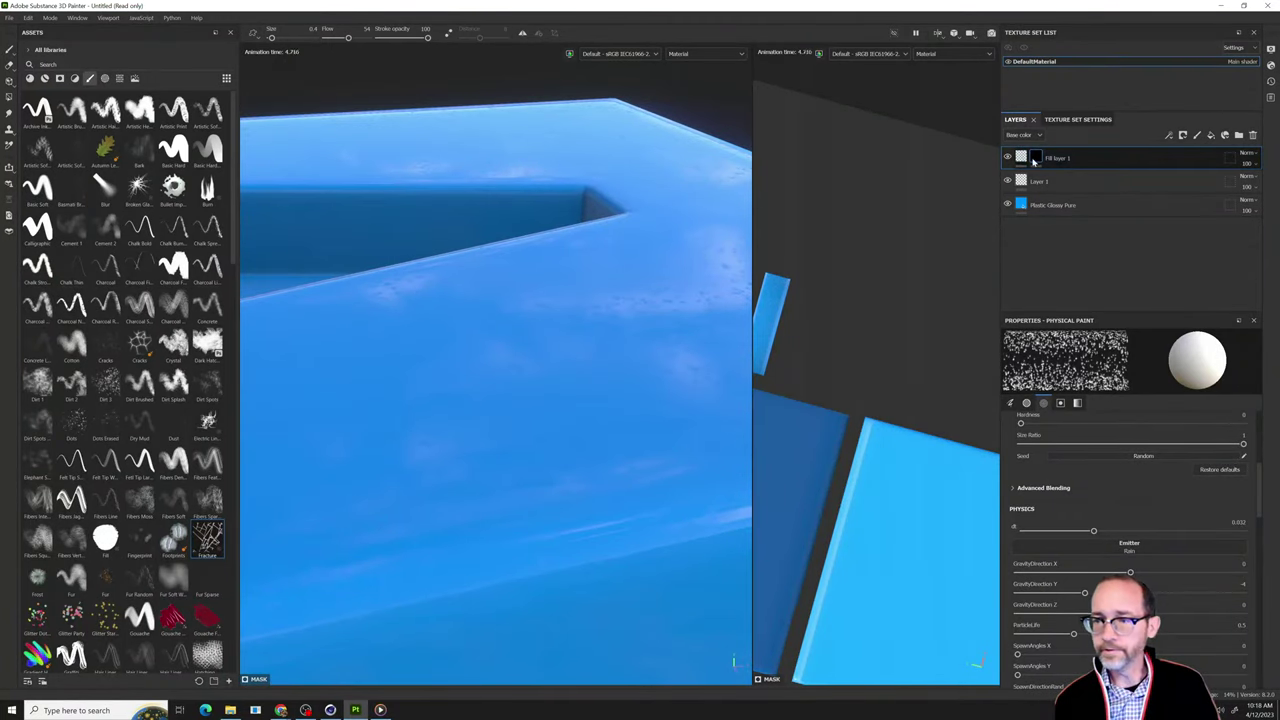
Enable the base color channel on Fill layer 1 and inspect the coloured rain marks on the top face and recess.
{"action": "left_click", "coordinate": [1023, 157]}
{"action": "left_click", "coordinate": [1020, 516]}
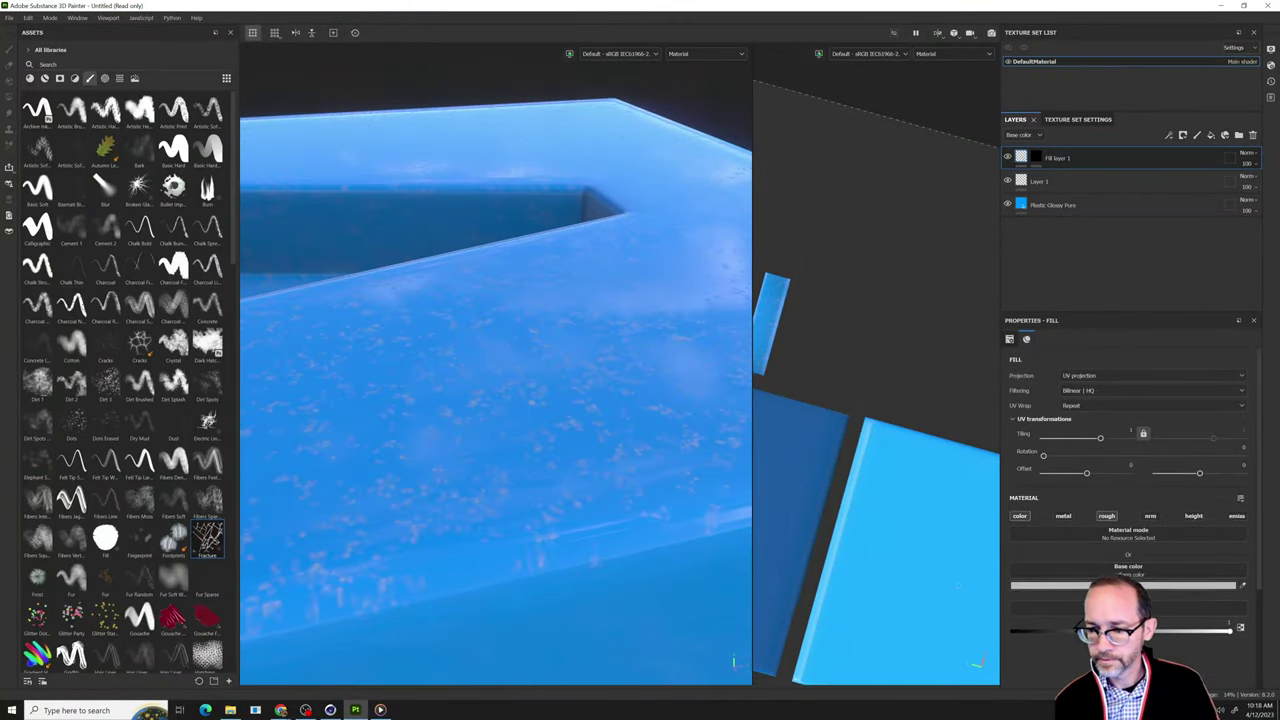
{"action": "left_click_drag", "start_coordinate": [538, 479], "coordinate": [375, 375], "text": "alt"}
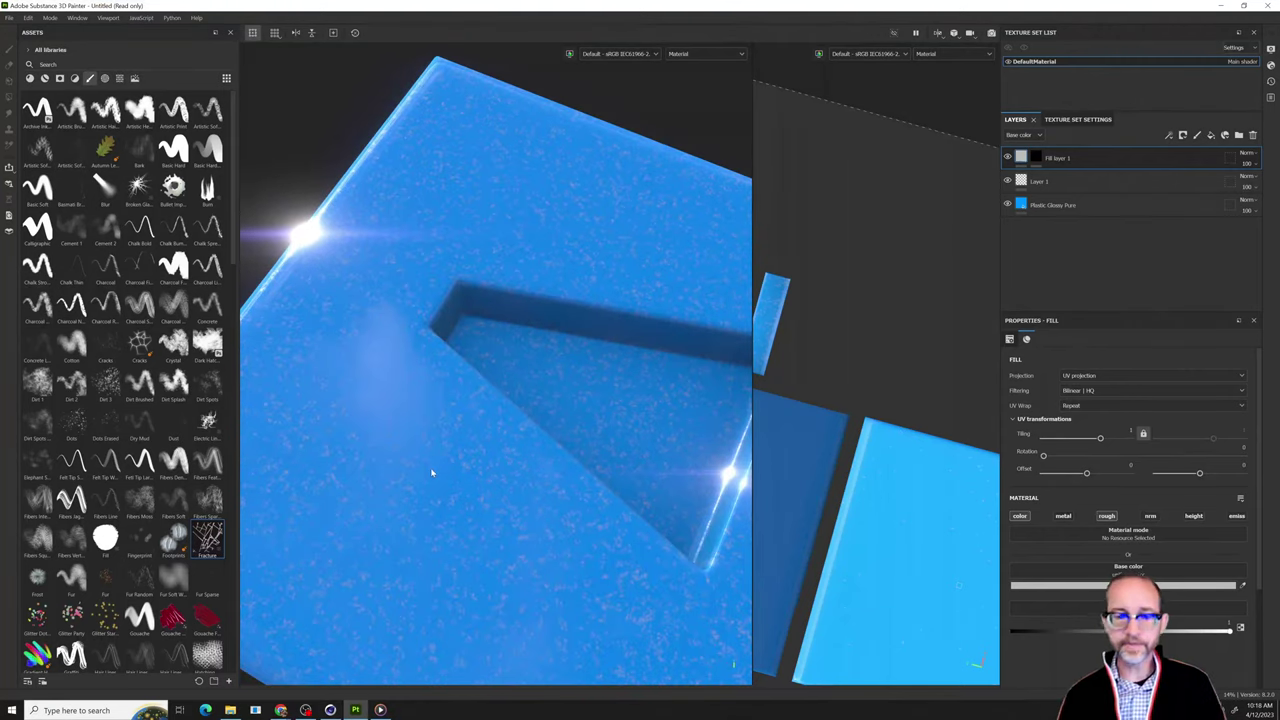
{"action": "left_click_drag", "start_coordinate": [432, 472], "coordinate": [409, 380], "text": "alt"}
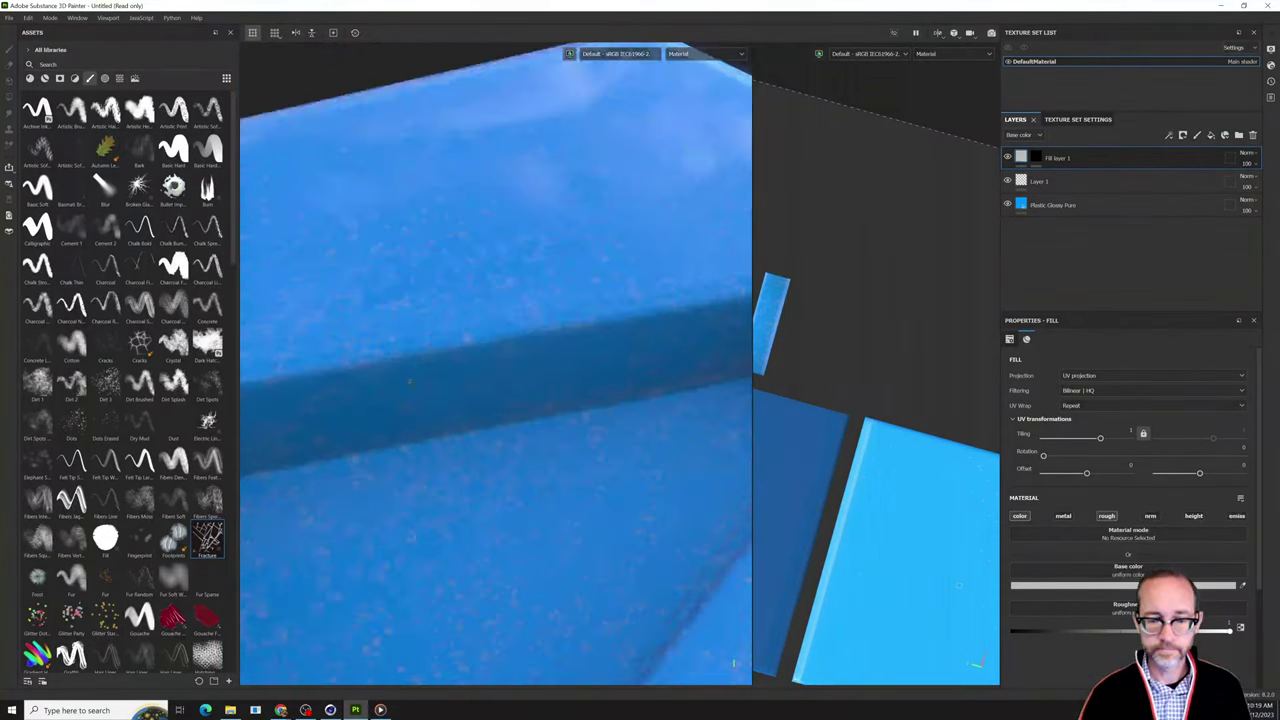
{"action": "scroll", "coordinate": [480, 457], "scroll_direction": "down", "scroll_amount": 5}
{"action": "left_click_drag", "start_coordinate": [480, 457], "coordinate": [420, 370], "text": "alt"}
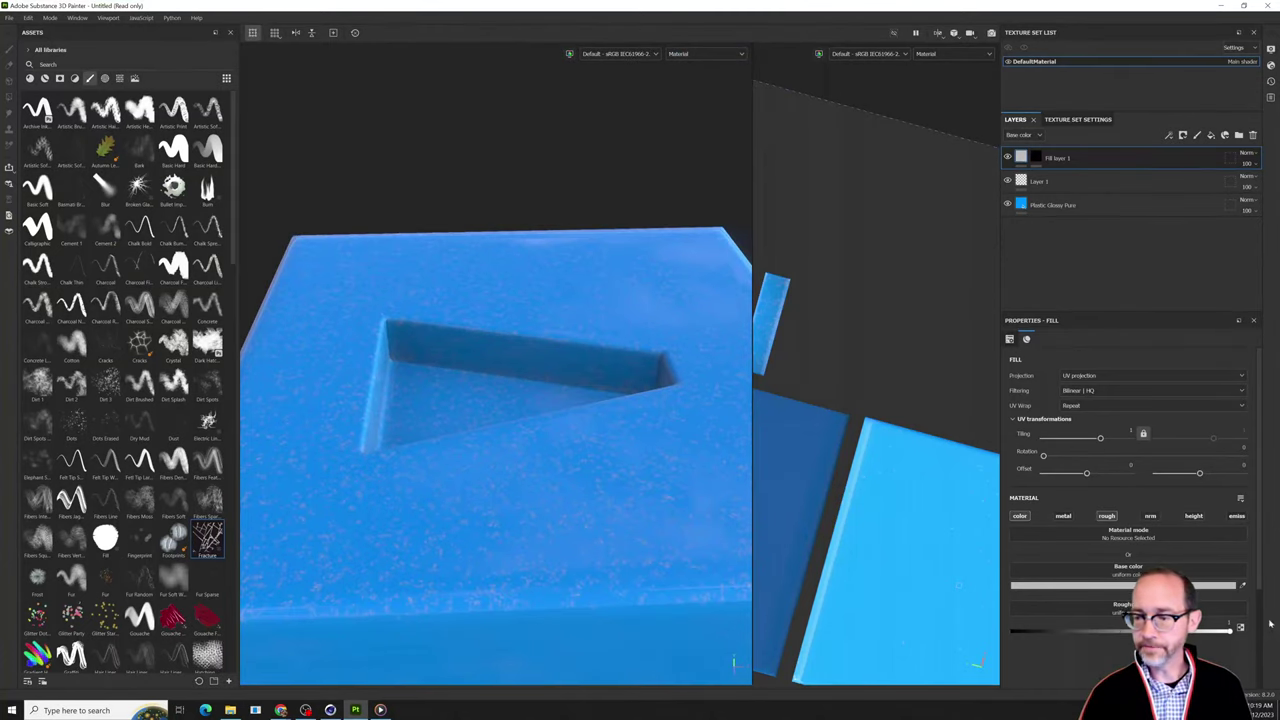
Enable height on Fill layer 1, reduce it to a very slight displacement, and inspect the marks on the top face and recess.
{"action": "left_click", "coordinate": [1194, 516]}
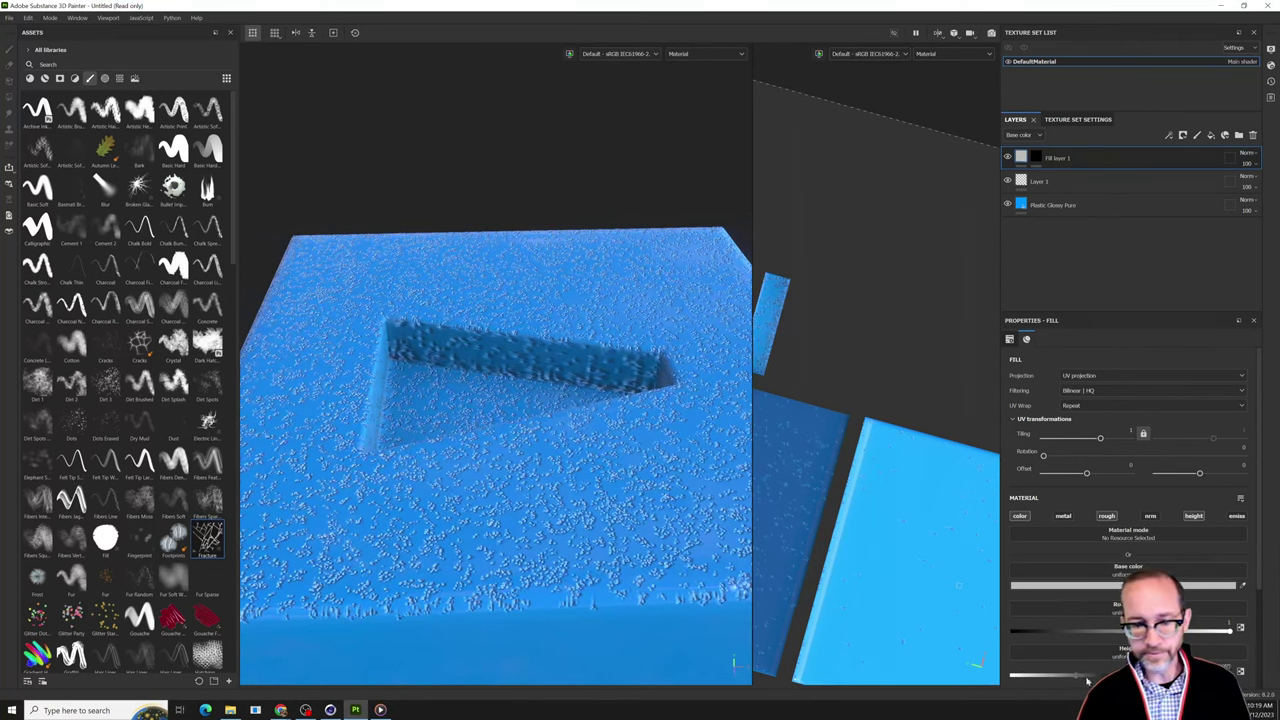
{"action": "left_click_drag", "start_coordinate": [1087, 680], "coordinate": [1098, 676]}
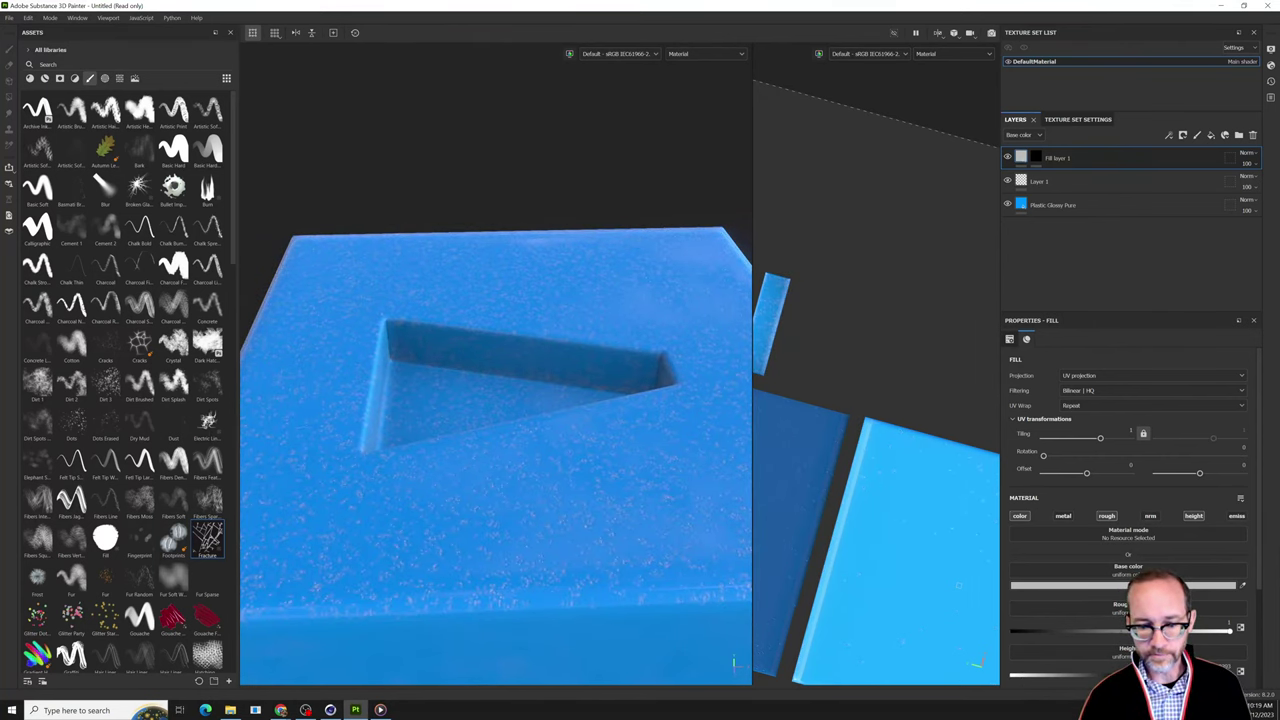
{"action": "left_click_drag", "start_coordinate": [451, 440], "coordinate": [451, 483], "text": "alt"}
{"action": "scroll", "coordinate": [588, 520], "scroll_direction": "up", "scroll_amount": 3}
{"action": "left_click_drag", "start_coordinate": [591, 526], "coordinate": [534, 478], "text": "alt"}
{"action": "scroll", "coordinate": [513, 509], "scroll_direction": "down", "scroll_amount": 2}
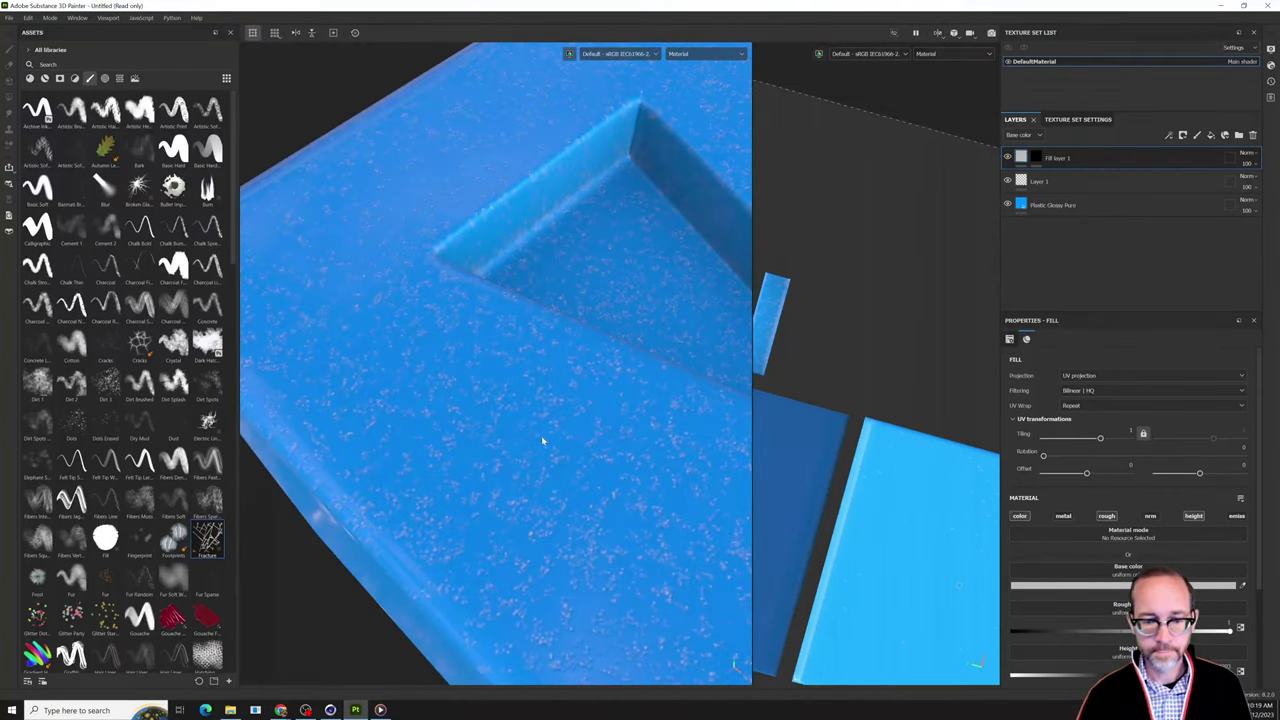
{"action": "left_click", "coordinate": [542, 440]}
{"action": "mouse_move", "coordinate": [508, 530]}
{"action": "left_mouse_down", "text": "alt"}
{"action": "mouse_move", "coordinate": [563, 551]}
{"action": "mouse_move", "coordinate": [341, 535]}
{"action": "left_mouse_up", "text": "alt"}
{"action": "scroll", "coordinate": [562, 552], "scroll_direction": "up", "scroll_amount": 2}
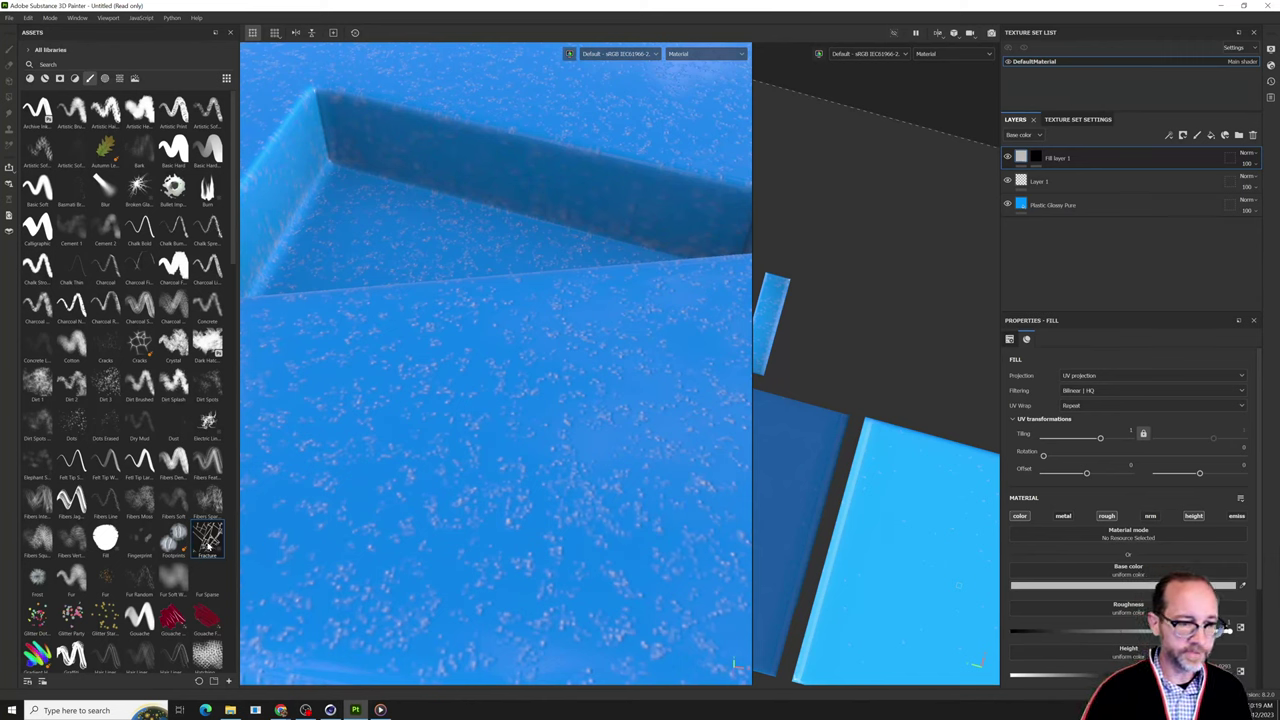
Search the brushes for "rain" and release another pass of rain over the cube in Fill layer 1's mask.
{"action": "mouse_move", "coordinate": [209, 546]}
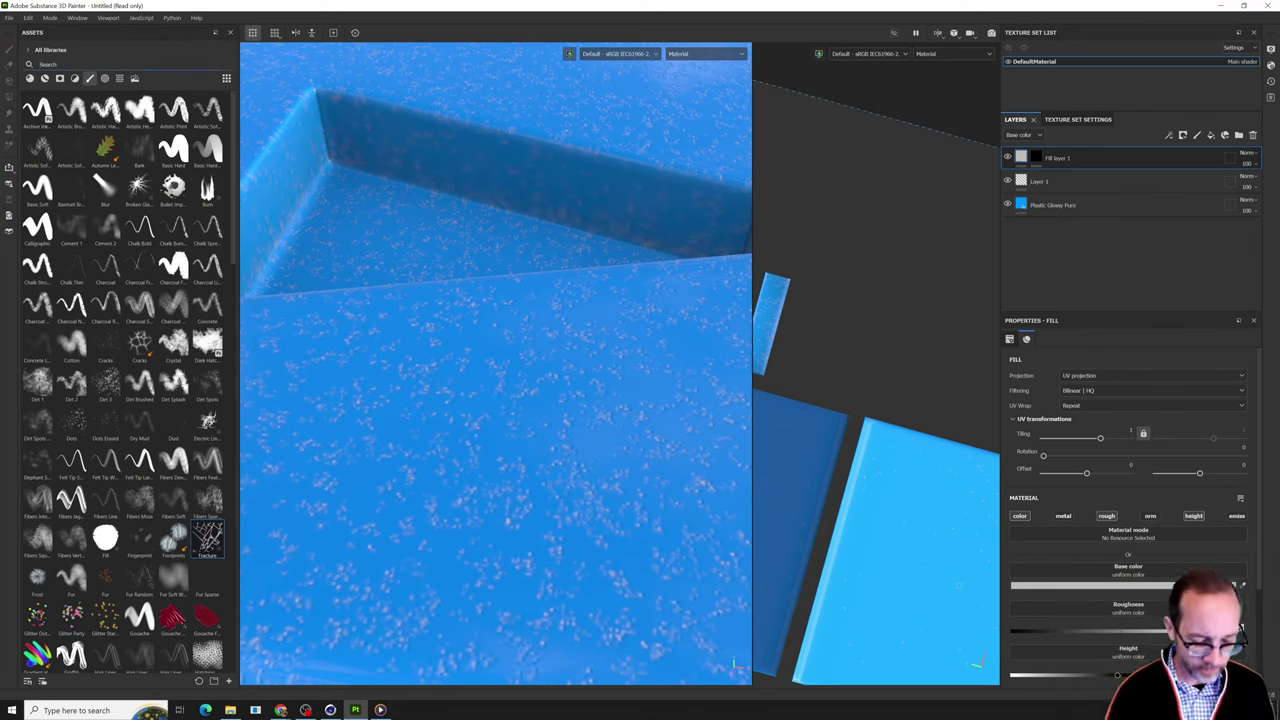
{"action": "type", "text": "rain"}
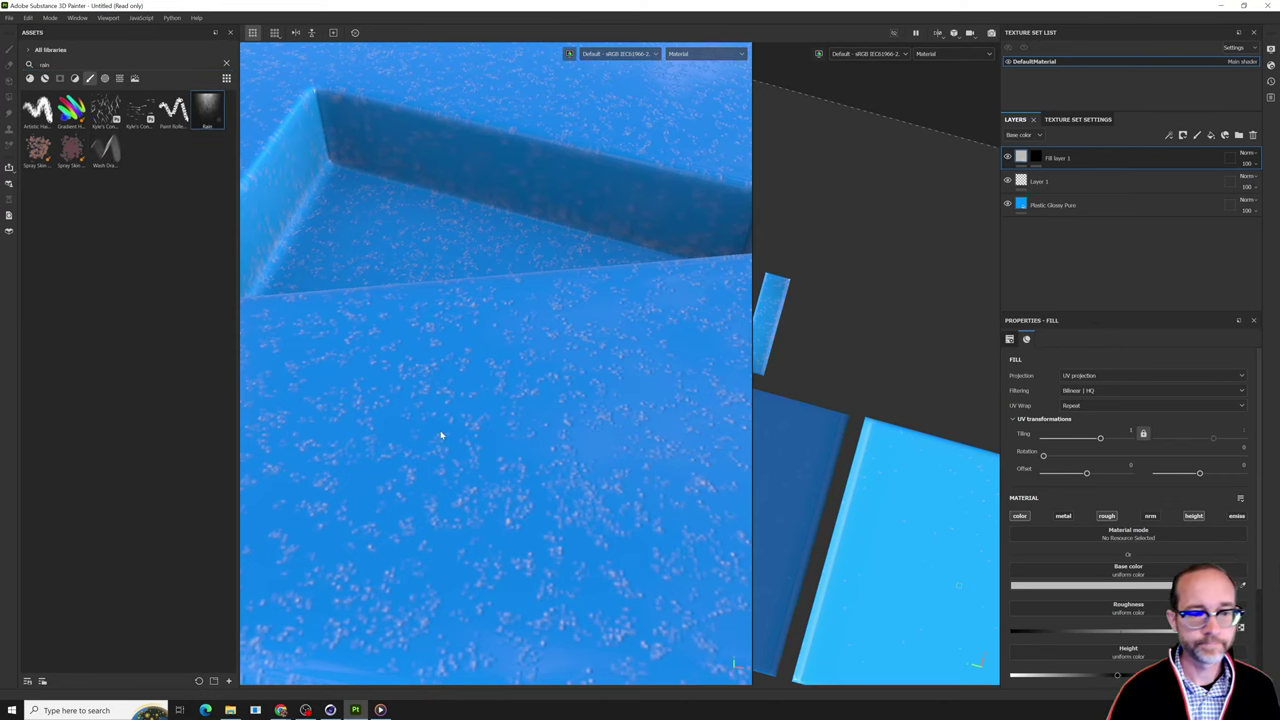
{"action": "scroll", "coordinate": [446, 432], "scroll_direction": "down", "scroll_amount": 5}
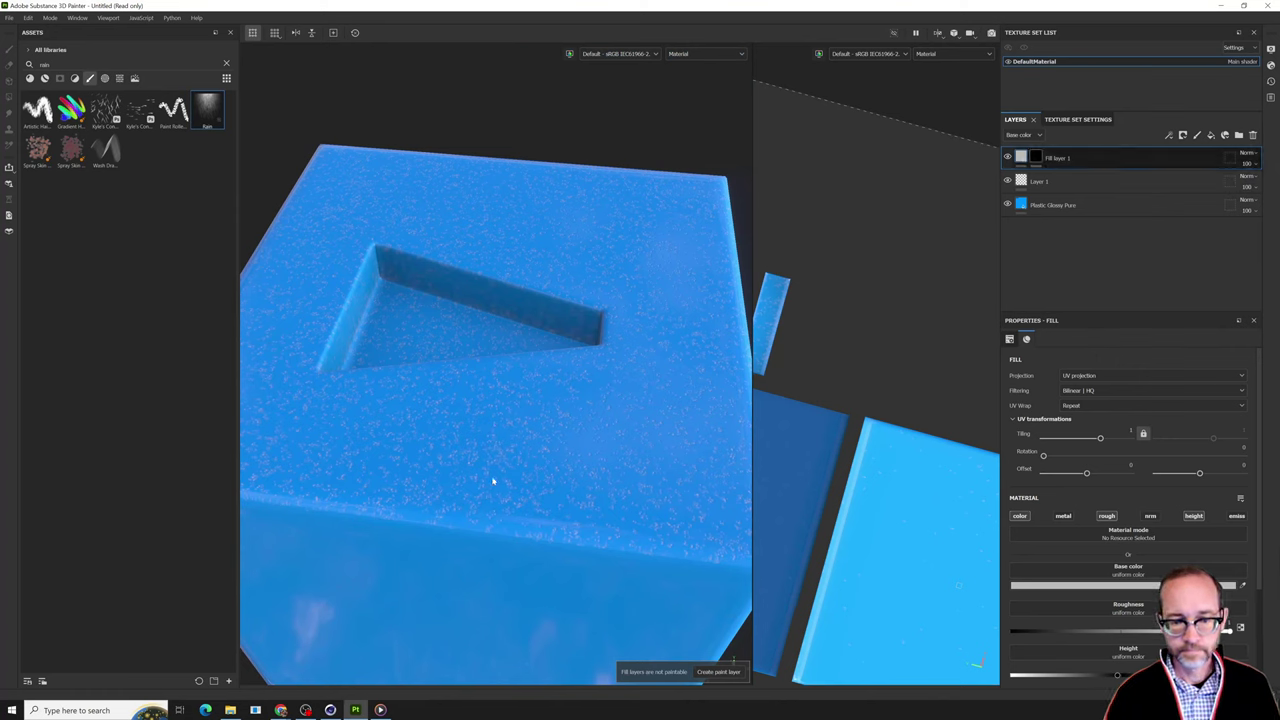
{"action": "left_click", "coordinate": [1036, 157]}
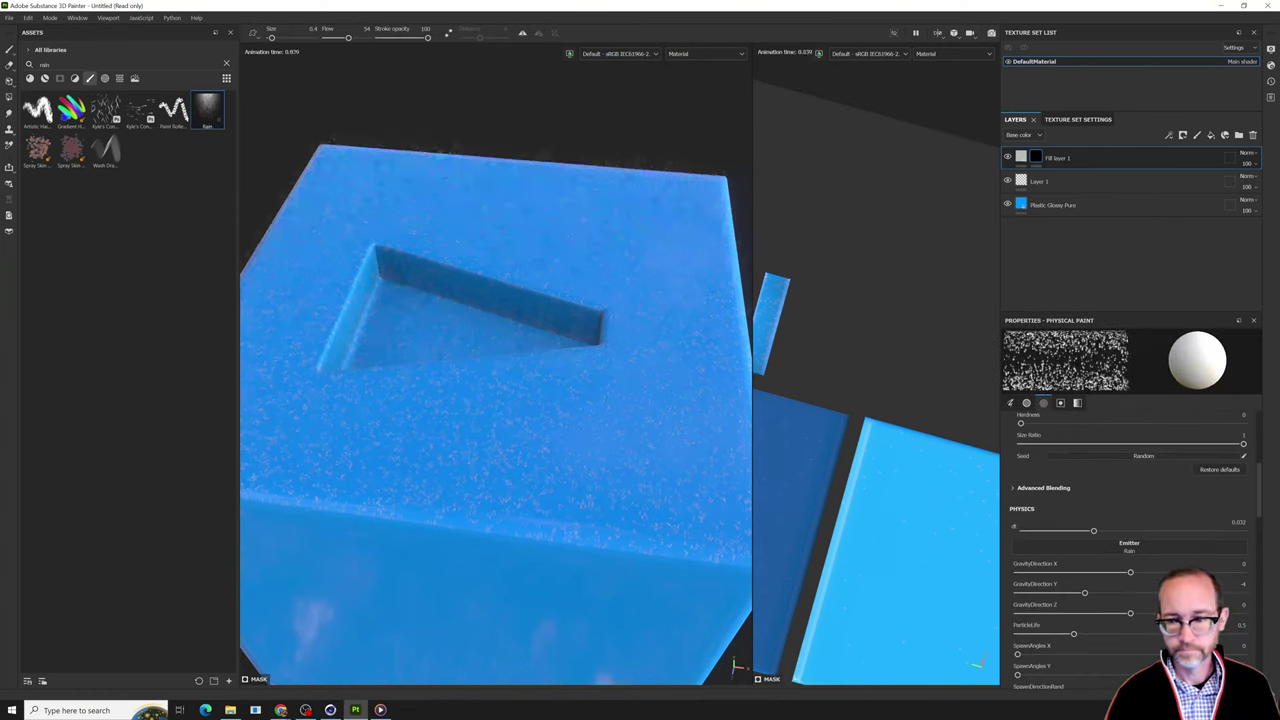
{"action": "left_click_drag", "start_coordinate": [546, 500], "coordinate": [470, 420], "text": "alt"}
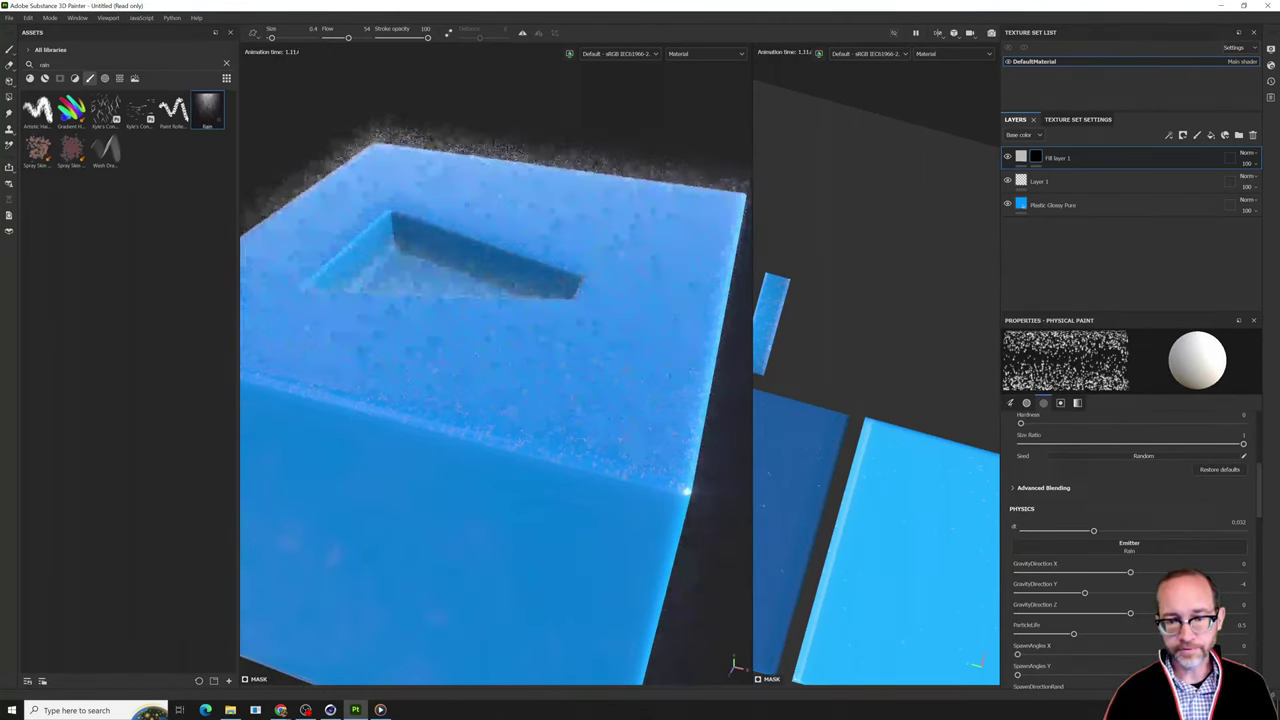
{"action": "left_click_drag", "start_coordinate": [586, 390], "coordinate": [517, 374], "text": "alt"}
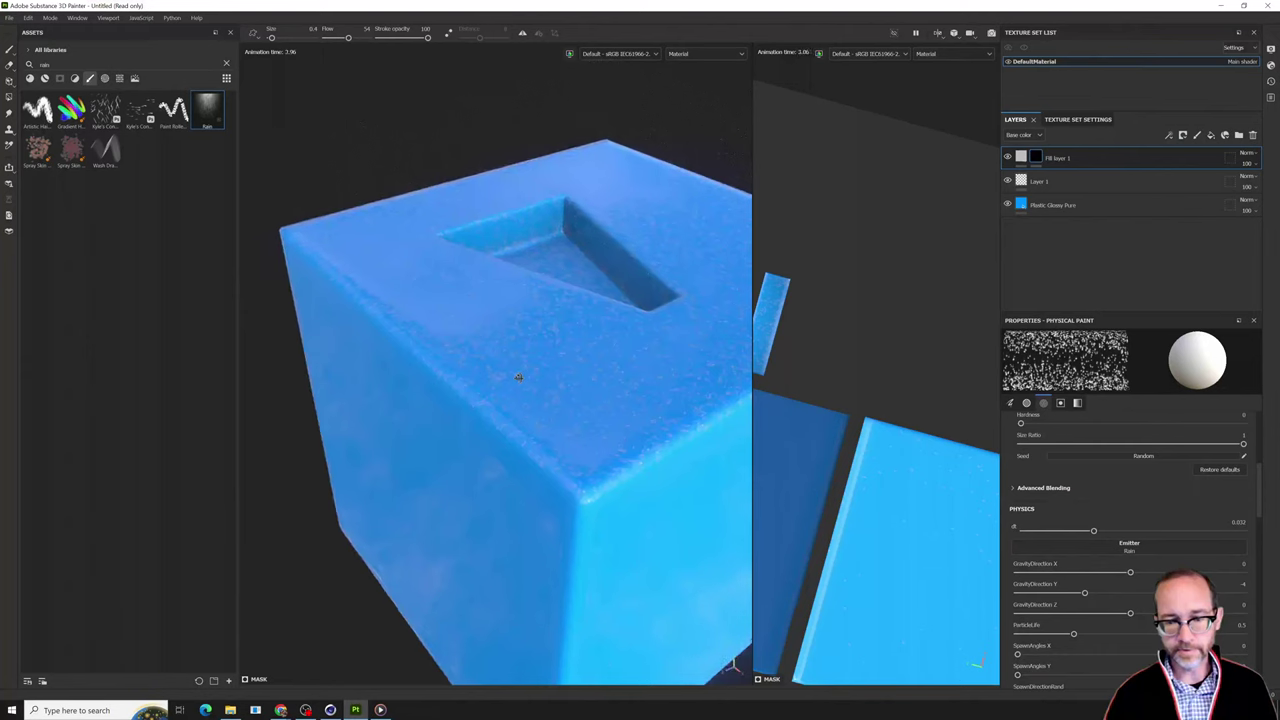
Review the Rain emitter settings and release more rain over the cube, inspecting the marks at its near corner.
{"action": "scroll", "coordinate": [1070, 530], "scroll_direction": "down", "scroll_amount": 1}
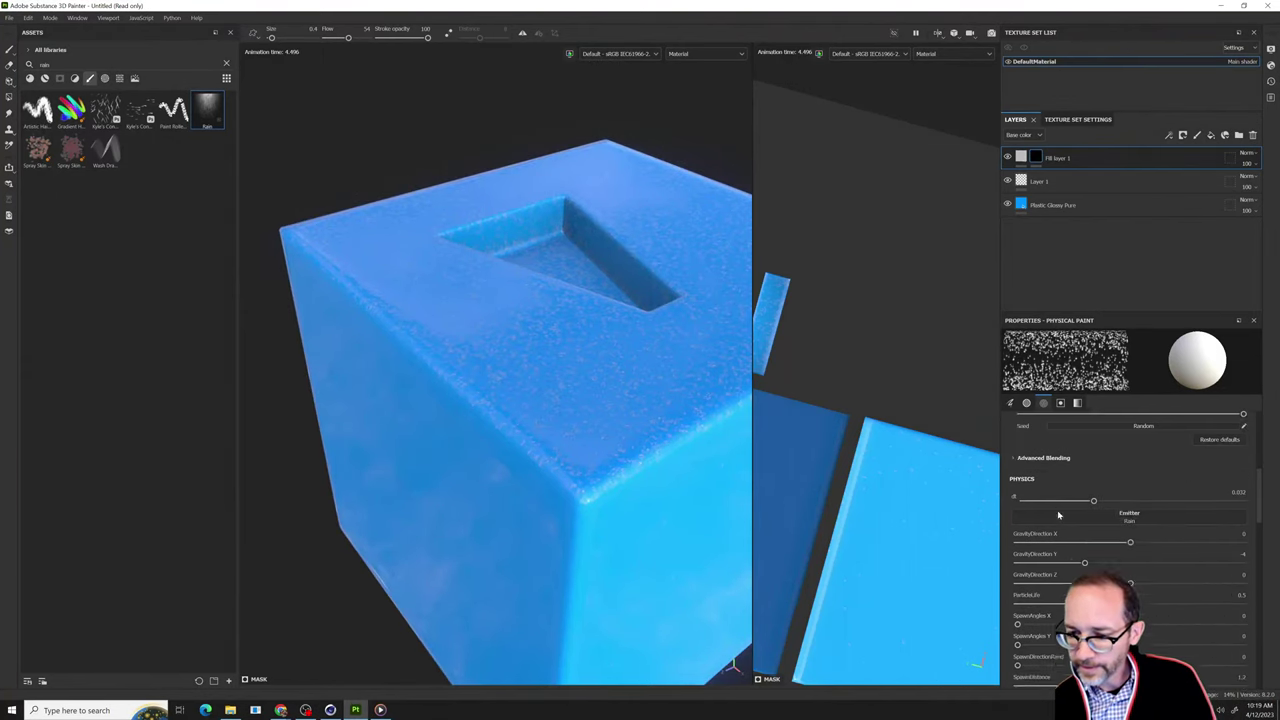
{"action": "scroll", "coordinate": [1050, 565], "scroll_direction": "up", "scroll_amount": 1}
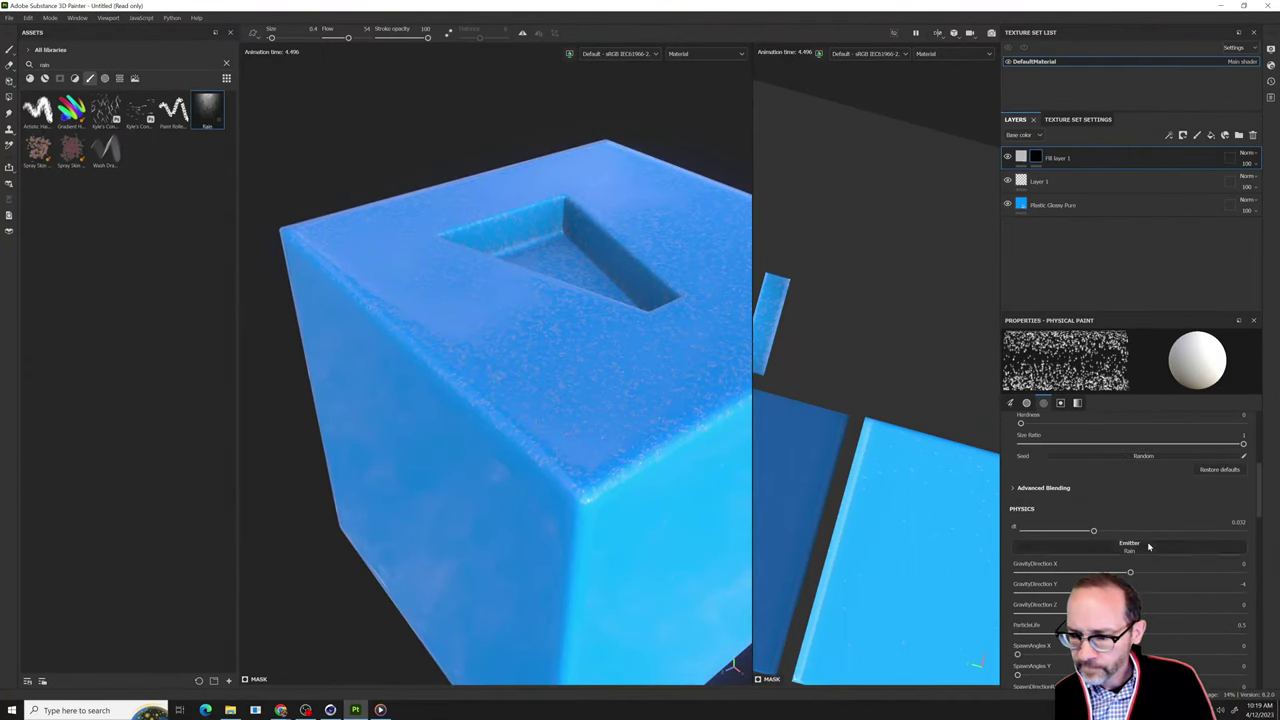
{"action": "scroll", "coordinate": [1148, 531], "scroll_direction": "up", "scroll_amount": 1}
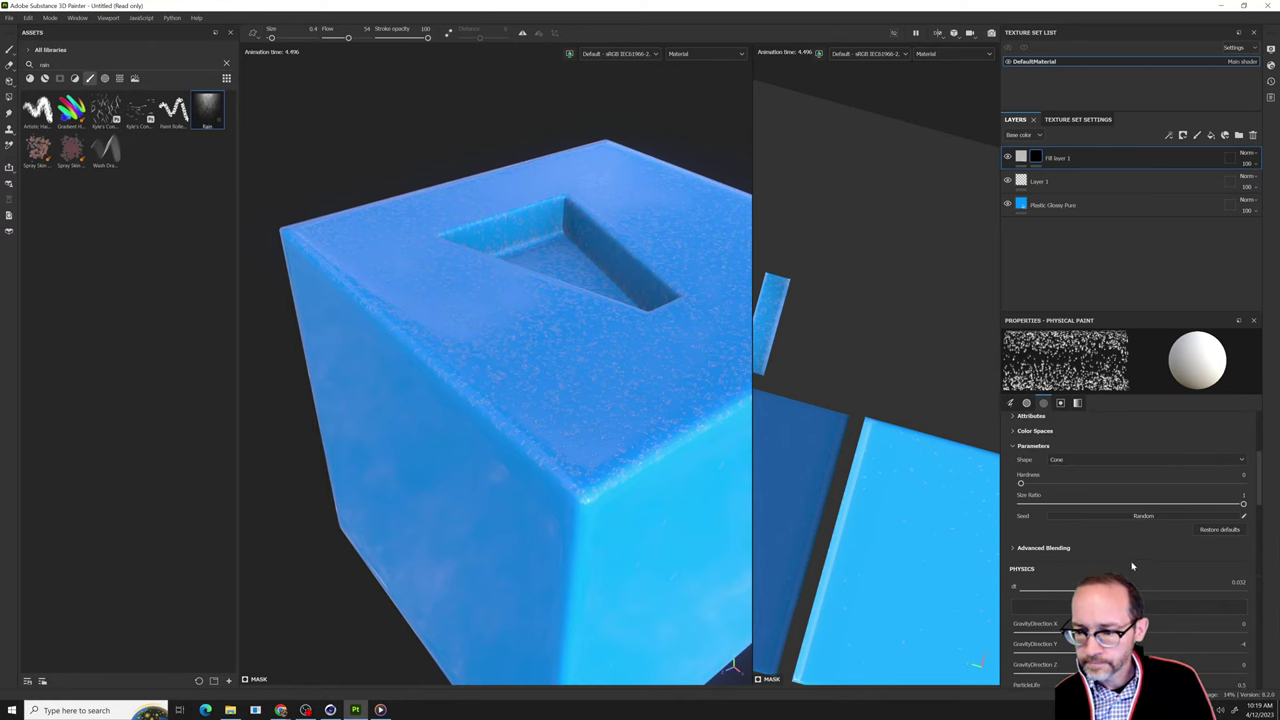
{"action": "mouse_move", "coordinate": [600, 436]}
{"action": "left_mouse_down", "text": "alt"}
{"action": "mouse_move", "coordinate": [640, 436]}
{"action": "mouse_move", "coordinate": [590, 430]}
{"action": "left_mouse_up", "text": "alt"}
{"action": "scroll", "coordinate": [640, 436], "scroll_direction": "up", "scroll_amount": 3}
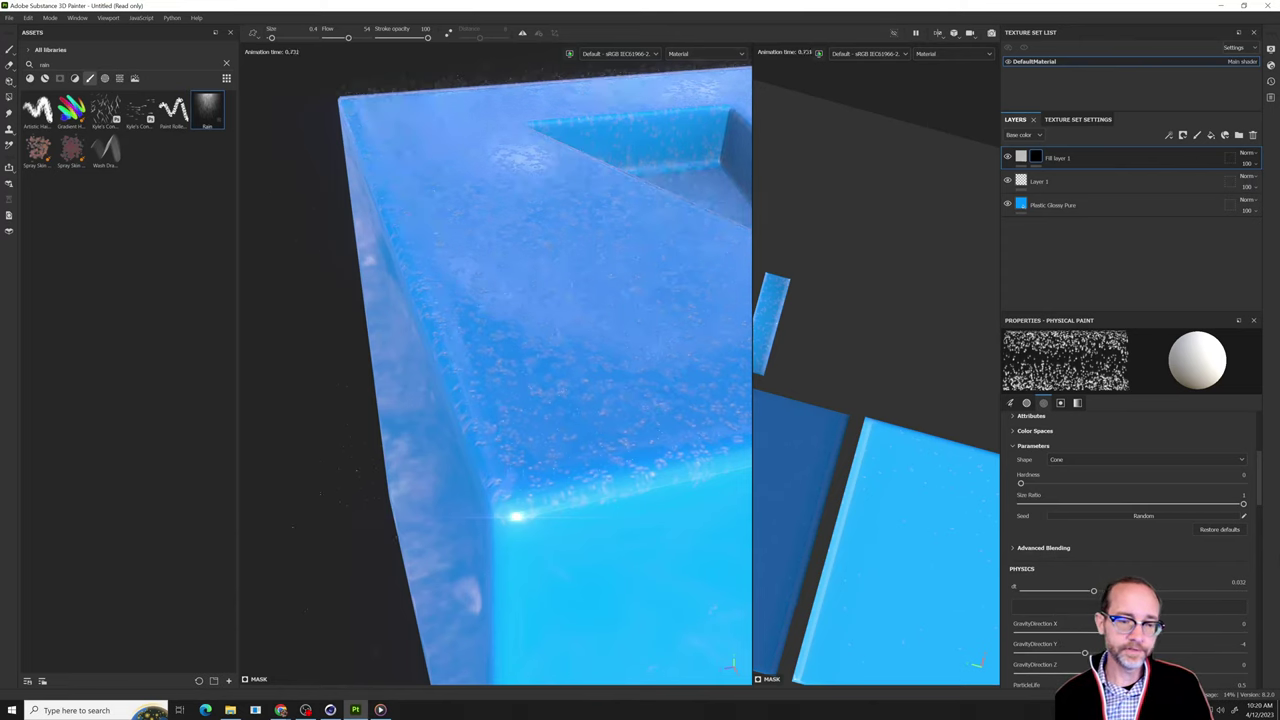
{"action": "left_click_drag", "start_coordinate": [586, 442], "coordinate": [632, 403], "text": "alt"}
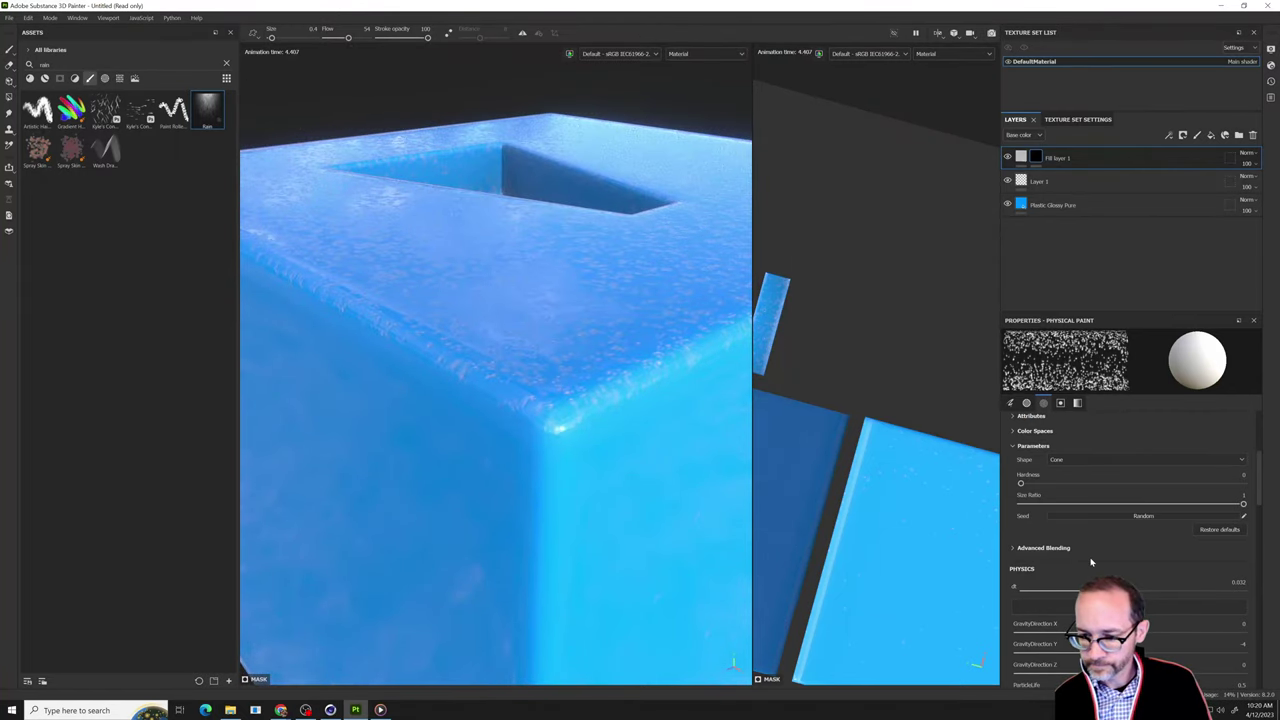
Set the Rain emitter's GravityDirection Y to 3.14 and release the particles over the cube, checking it from several sides.
{"action": "scroll", "coordinate": [1091, 562], "scroll_direction": "down", "scroll_amount": 1}
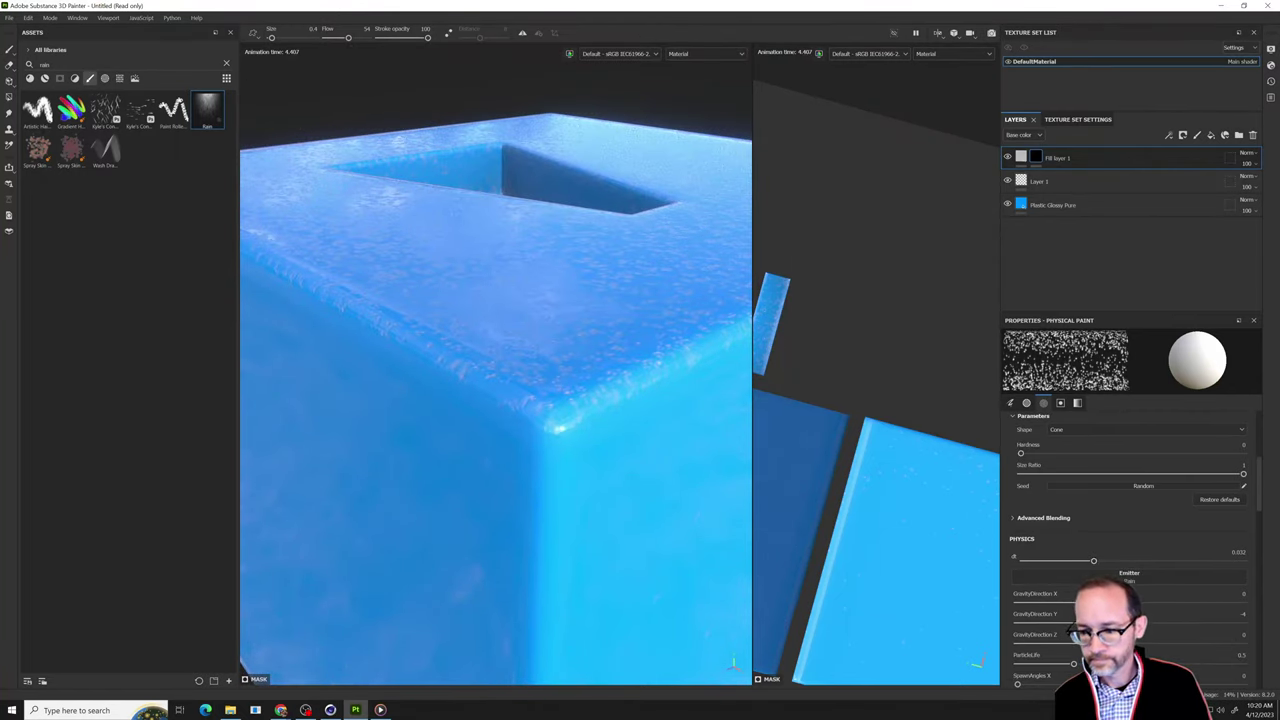
{"action": "left_click_drag", "start_coordinate": [1083, 623], "coordinate": [1166, 623]}
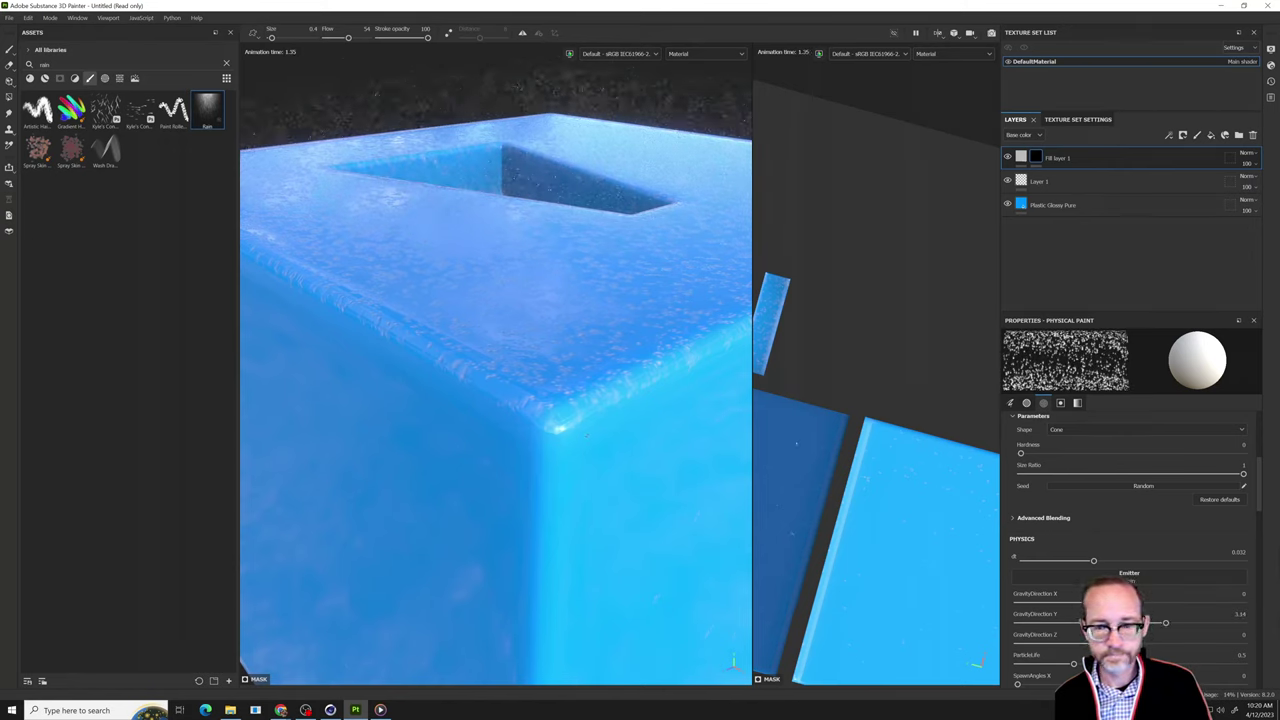
{"action": "left_click_drag", "start_coordinate": [576, 452], "coordinate": [646, 381], "text": "alt"}
{"action": "scroll", "coordinate": [586, 435], "scroll_direction": "down", "scroll_amount": 3}
{"action": "left_click_drag", "start_coordinate": [490, 472], "coordinate": [540, 443], "text": "alt"}
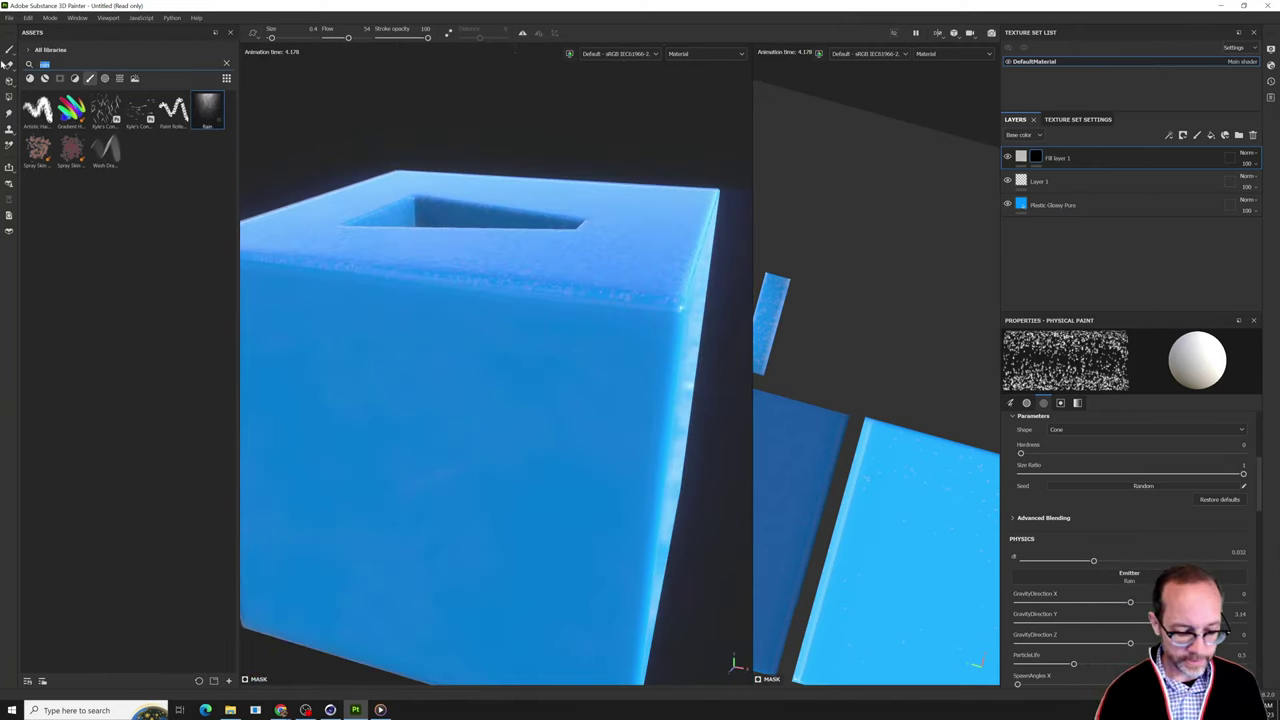
Search the brushes for "drip" and "rust", and clear the search to show the full brush library.
{"action": "type", "text": "drip"}
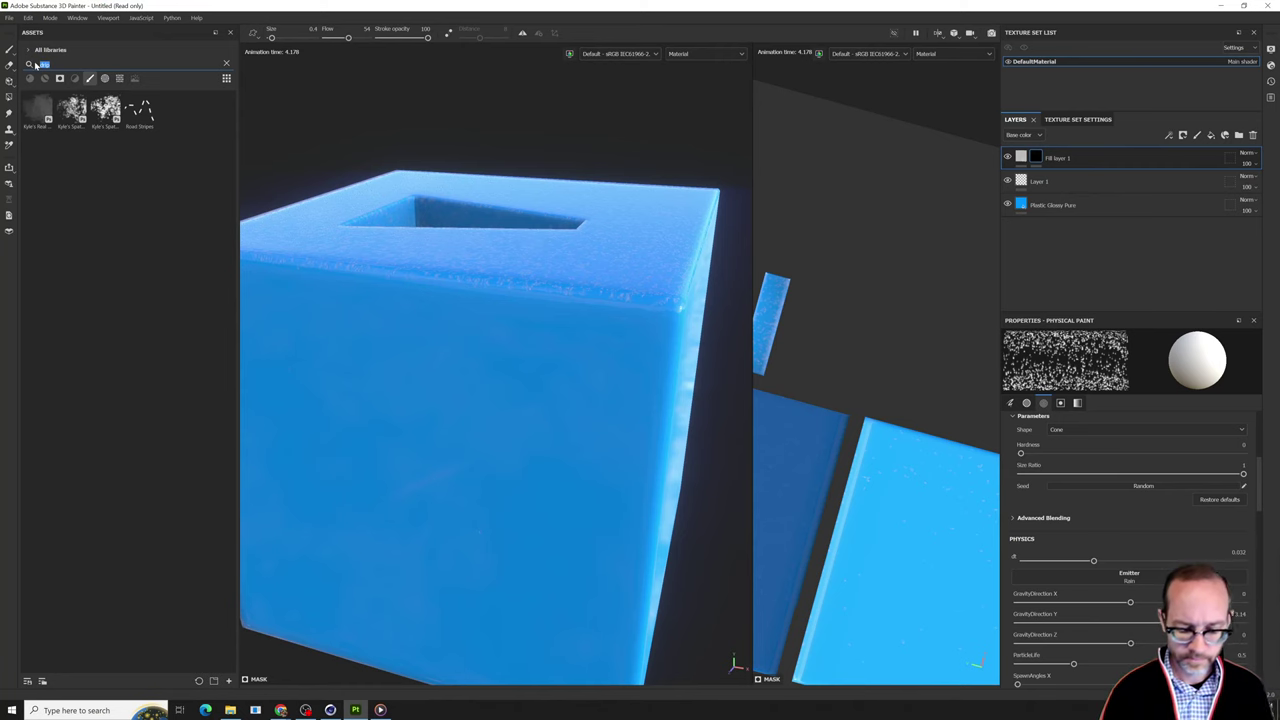
{"action": "key", "text": "BackSpace"}
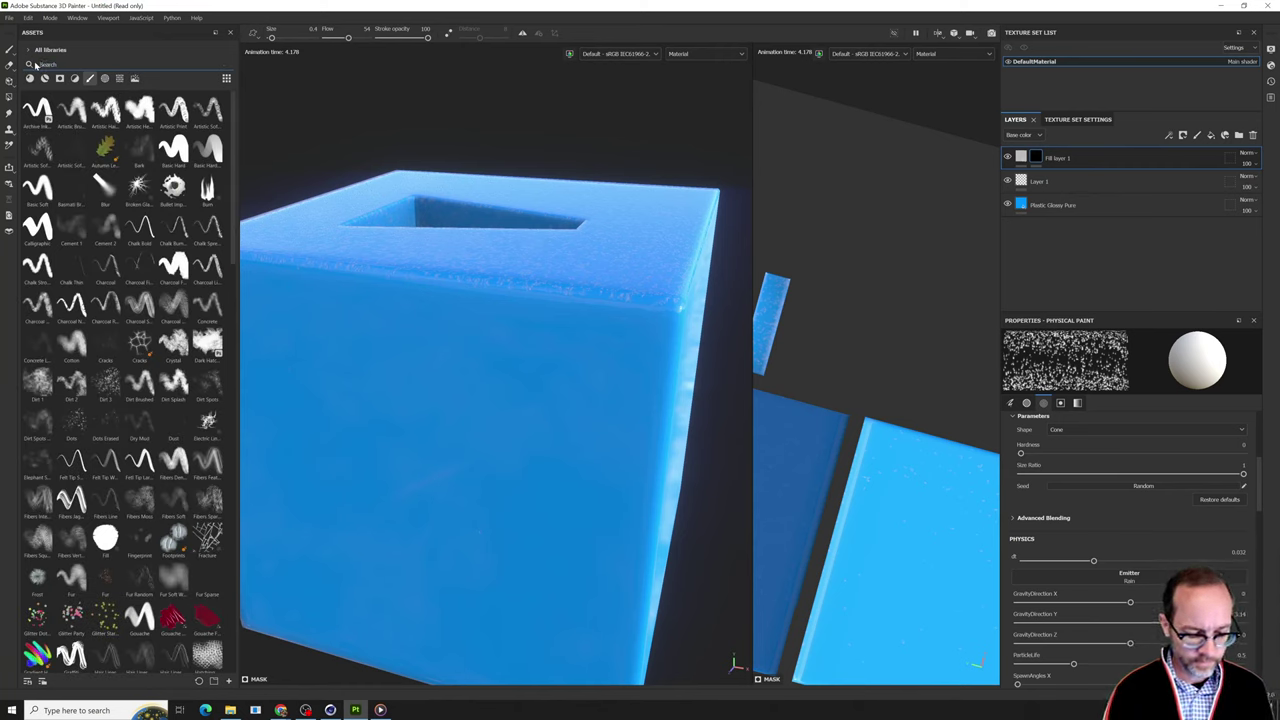
{"action": "type", "text": "rust"}
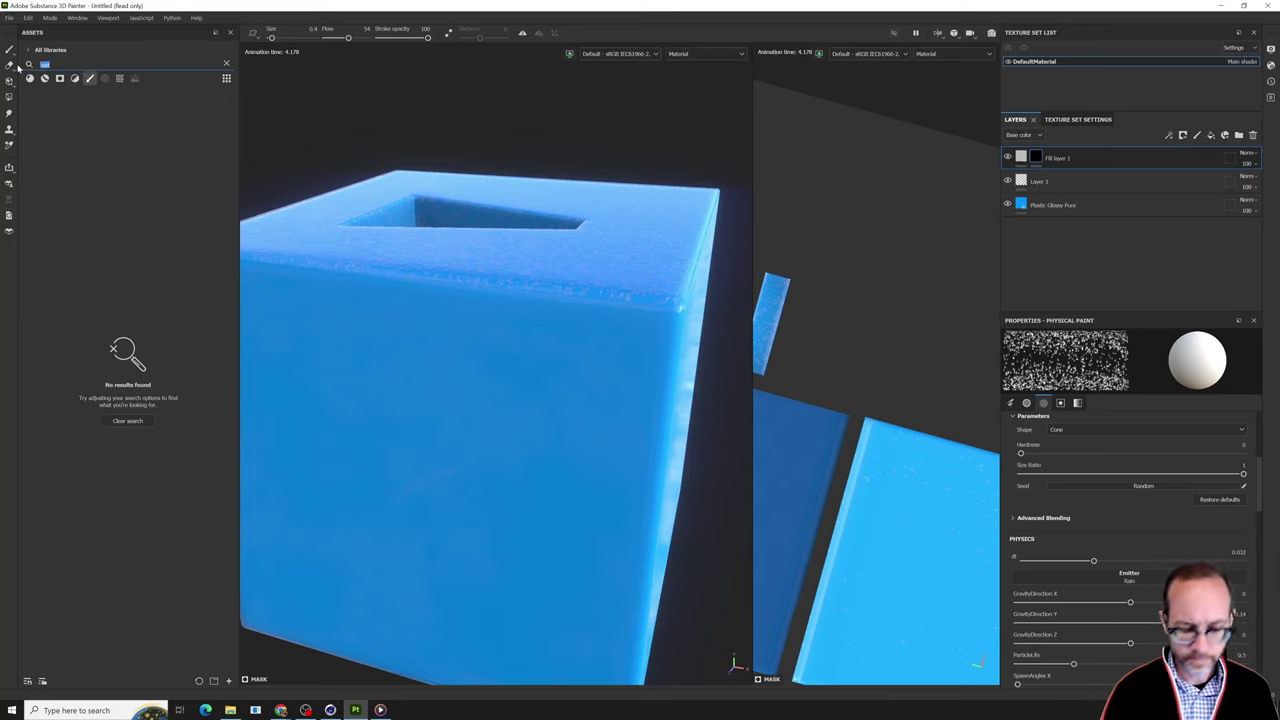
{"action": "key", "text": "BackSpace"}
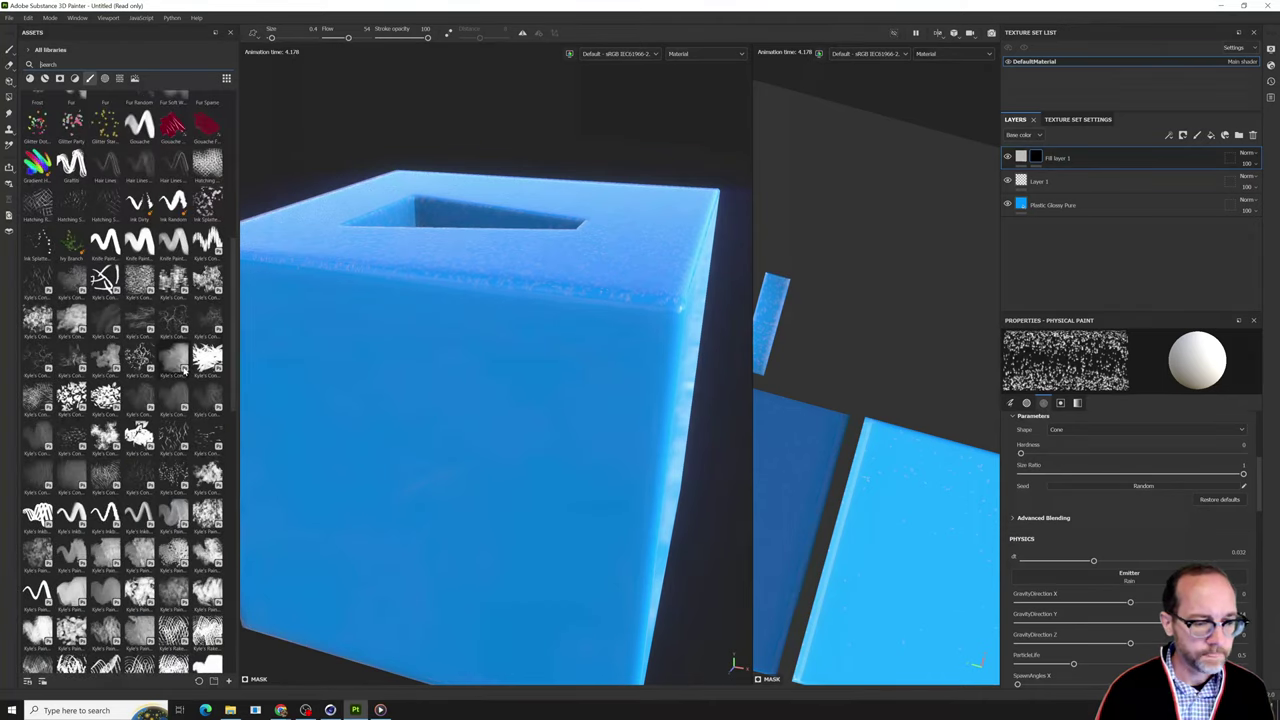
Browse the brush library, select the Basic Hard brush, and review its size, flow, jitter and alpha settings.
{"action": "left_click_drag", "start_coordinate": [500, 430], "coordinate": [530, 335], "text": "alt"}
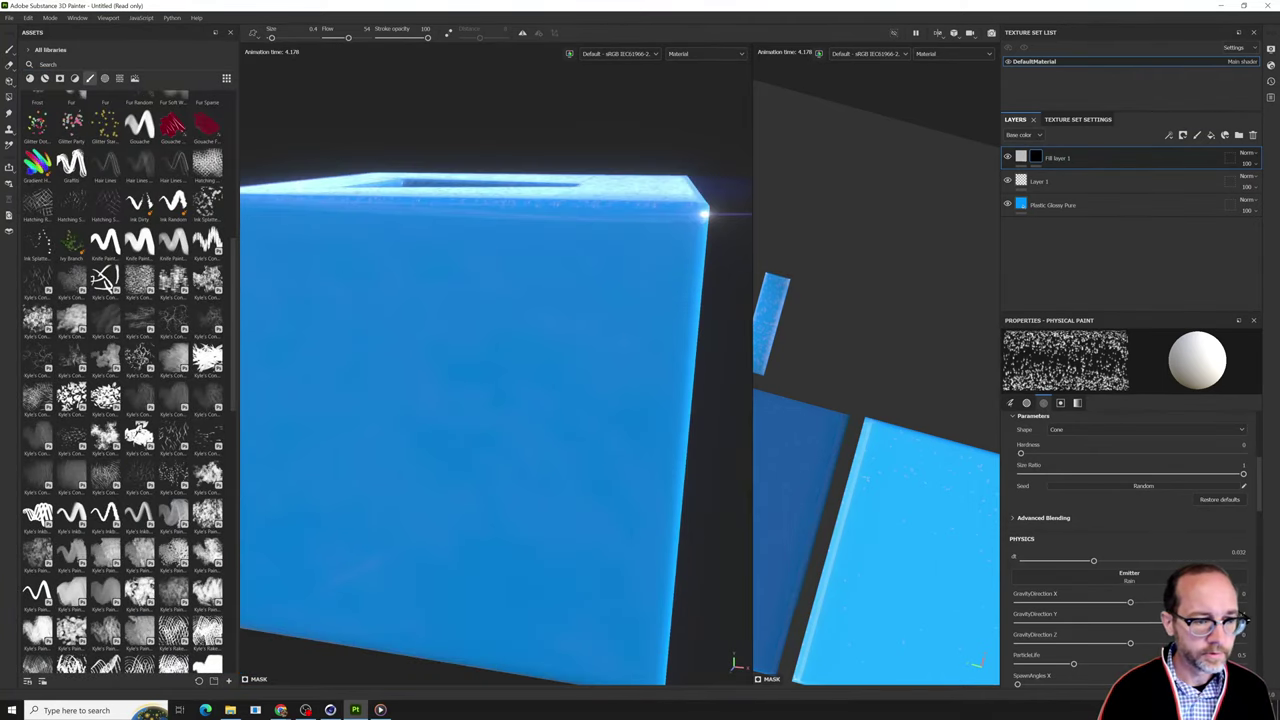
{"action": "scroll", "coordinate": [199, 515], "scroll_direction": "down", "scroll_amount": 15}
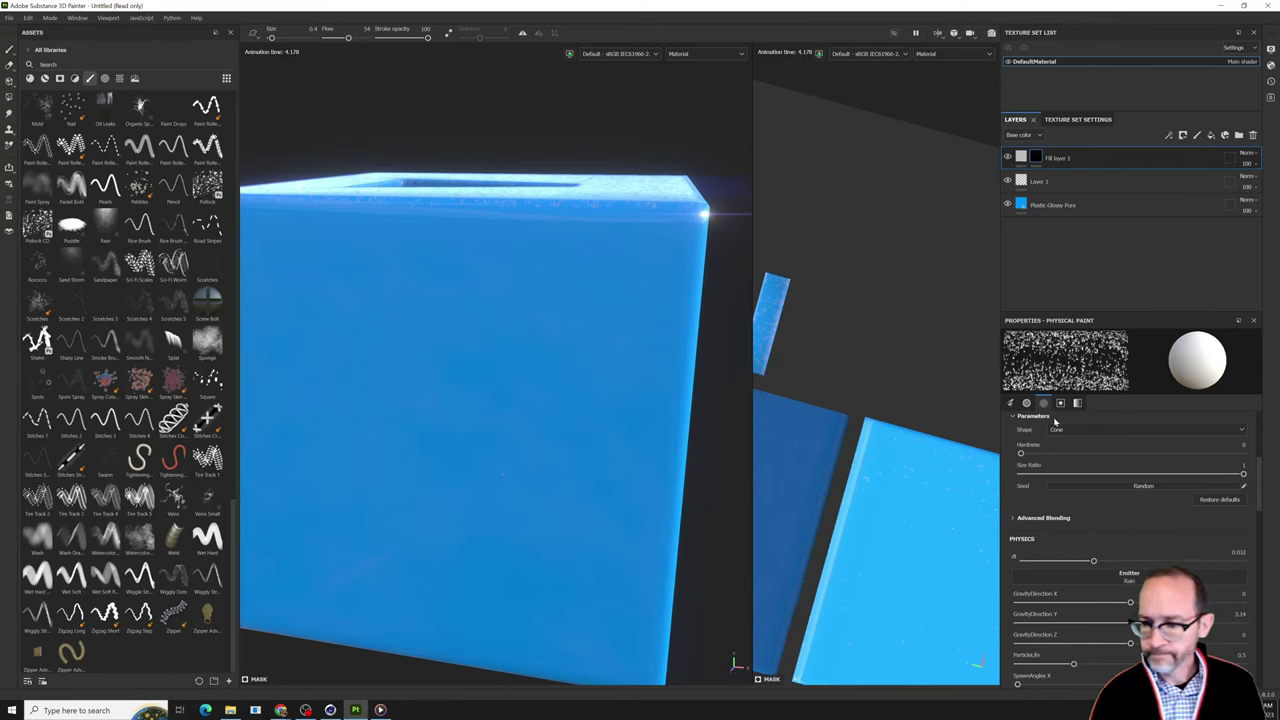
{"action": "scroll", "coordinate": [1054, 422], "scroll_direction": "up", "scroll_amount": 3}
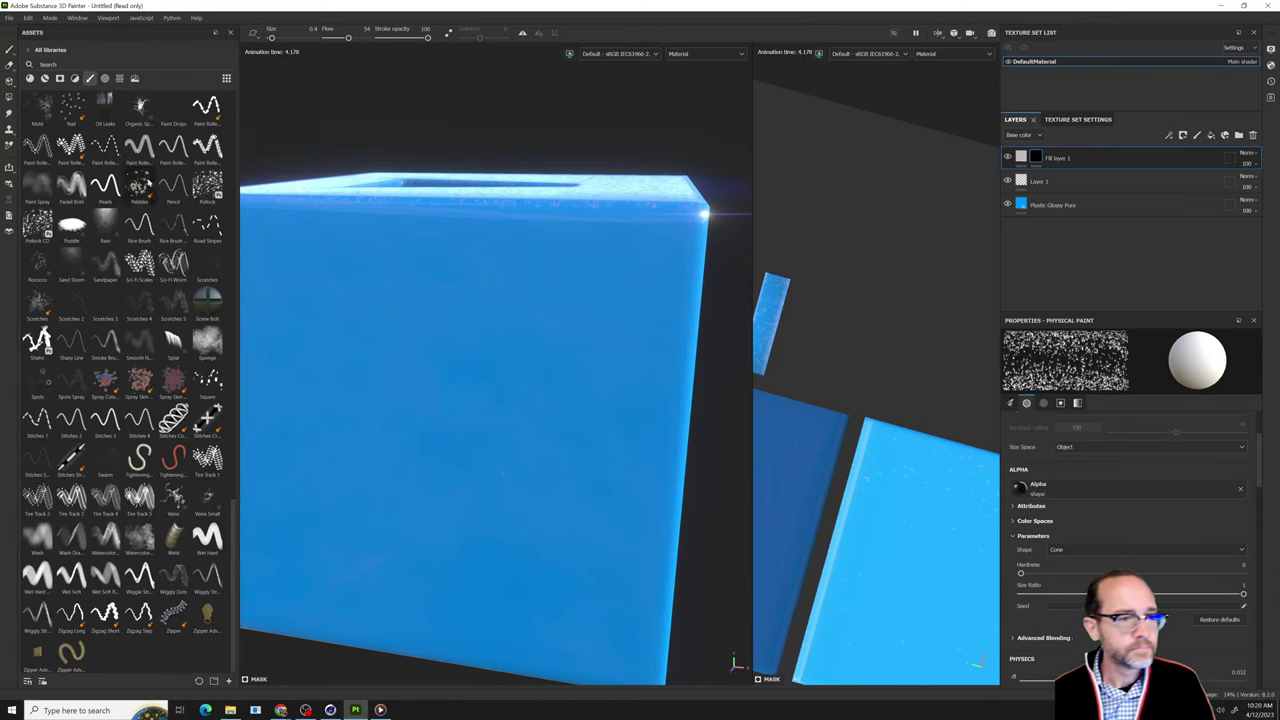
{"action": "scroll", "coordinate": [148, 183], "scroll_direction": "up", "scroll_amount": 15}
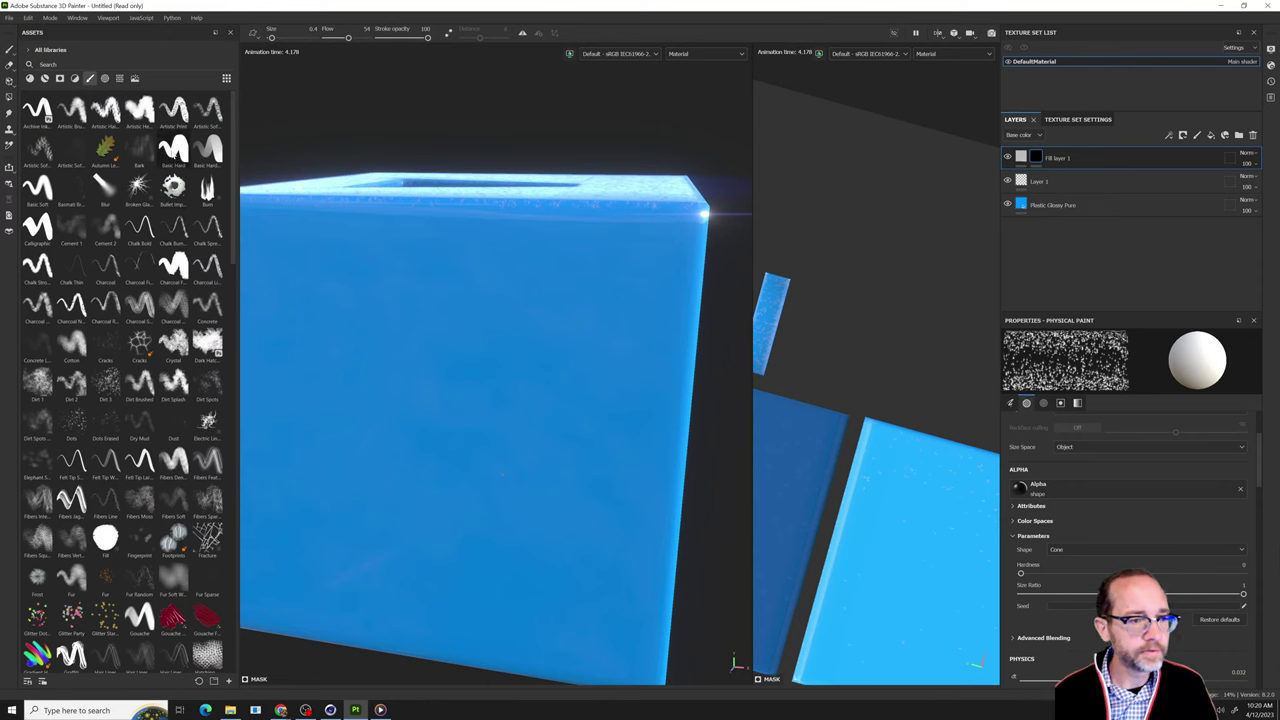
{"action": "left_click", "coordinate": [174, 150]}
{"action": "scroll", "coordinate": [1025, 537], "scroll_direction": "down", "scroll_amount": 2}
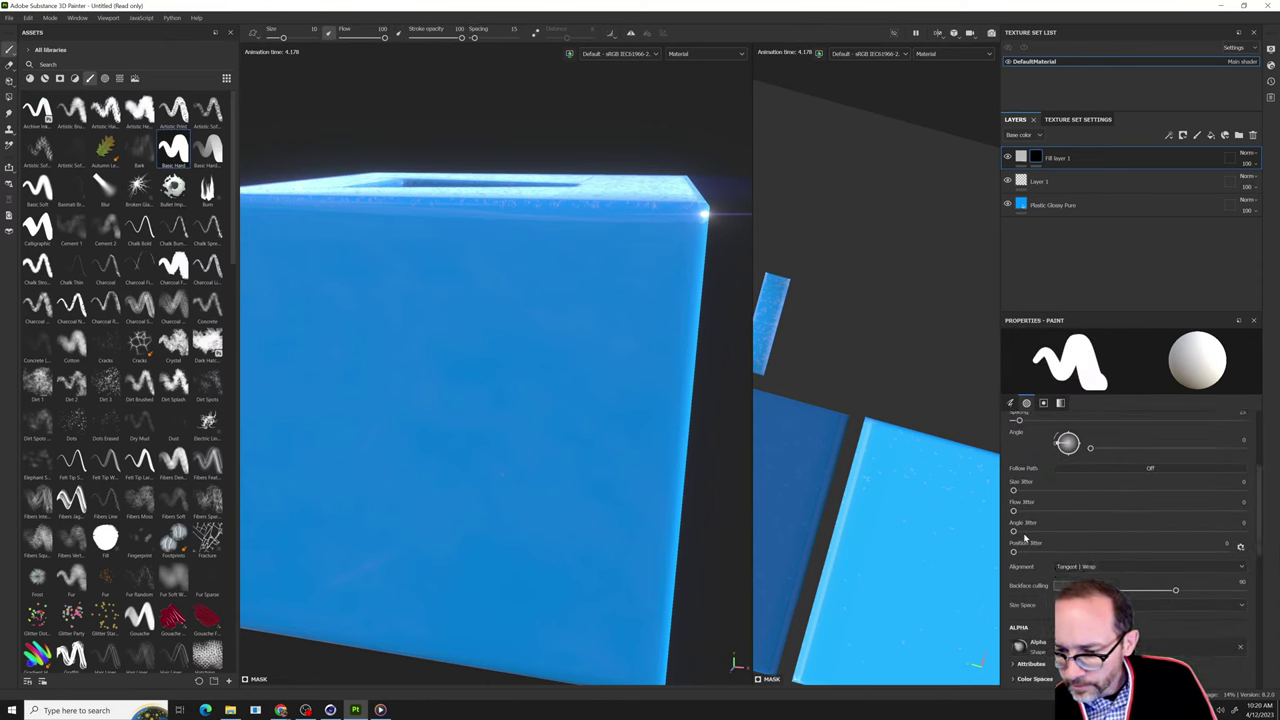
{"action": "scroll", "coordinate": [1024, 538], "scroll_direction": "down", "scroll_amount": 3}
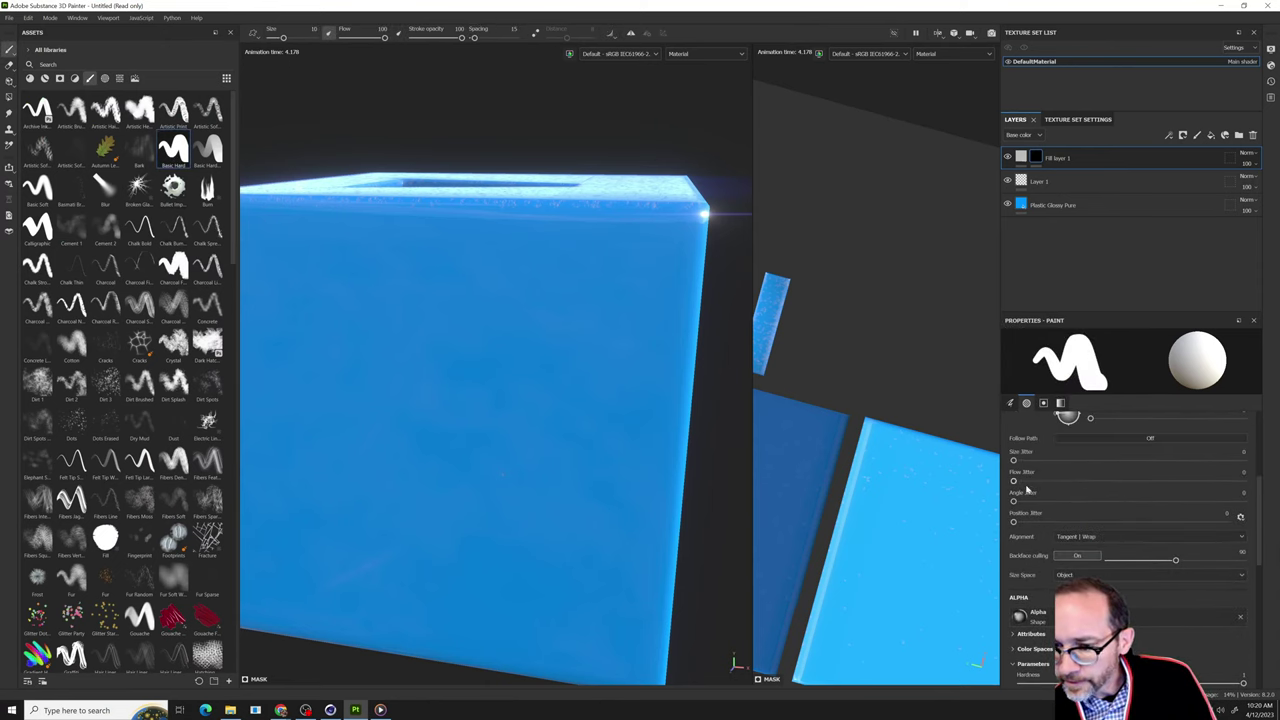
{"action": "scroll", "coordinate": [1026, 487], "scroll_direction": "up", "scroll_amount": 6}
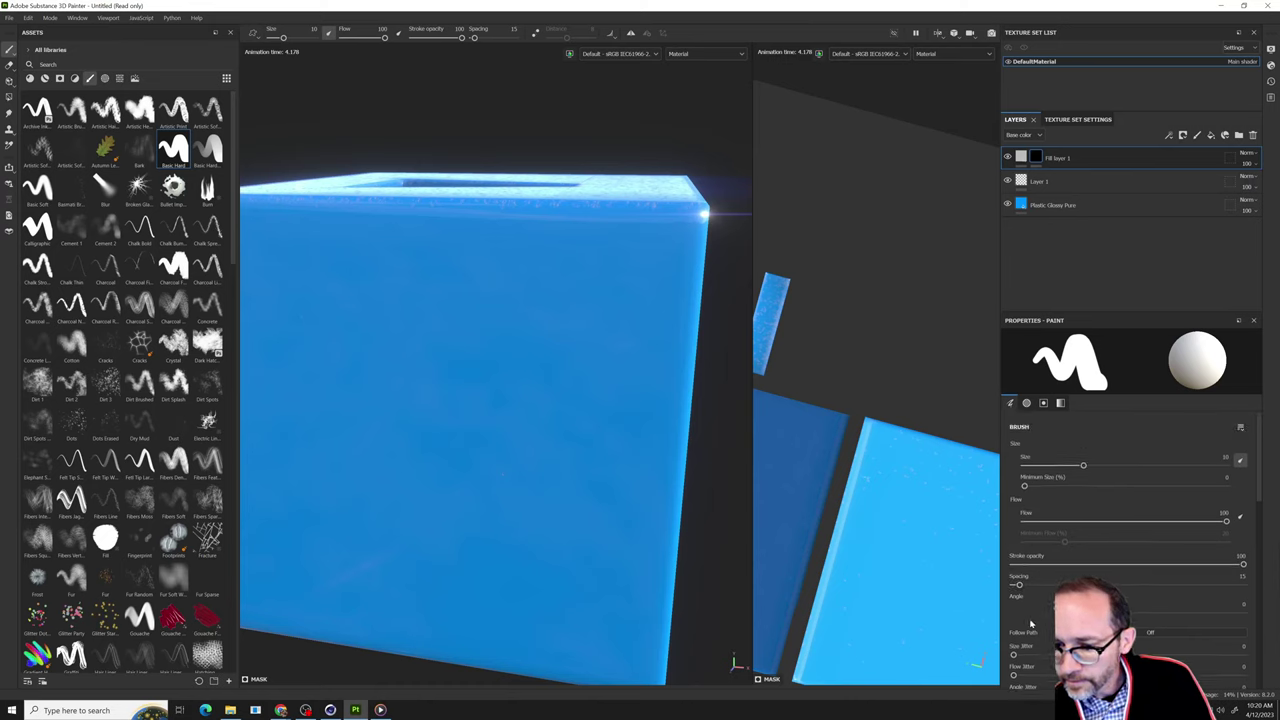
{"action": "scroll", "coordinate": [1031, 624], "scroll_direction": "down", "scroll_amount": 3}
{"action": "scroll", "coordinate": [1030, 627], "scroll_direction": "down", "scroll_amount": 2}
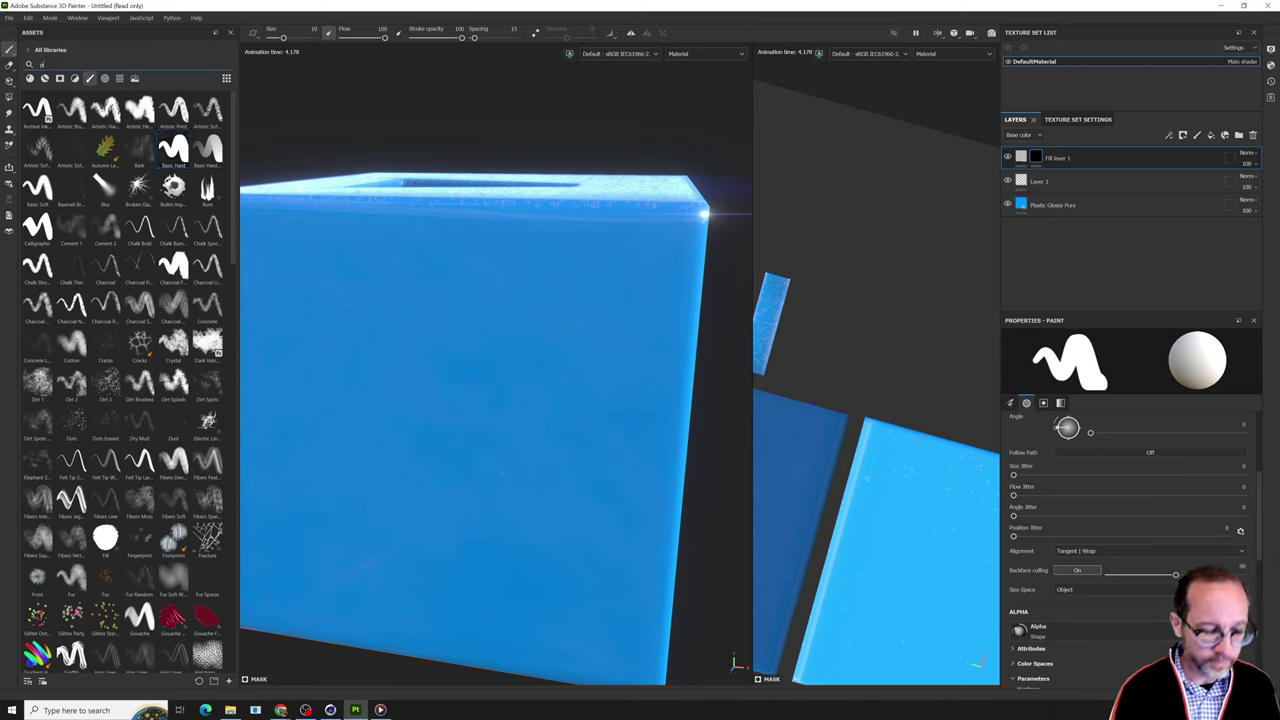
Search the brushes for "part", test the particle brush beside Sand Storm on two side faces, and undo the test streaks.
{"action": "type", "text": "art"}
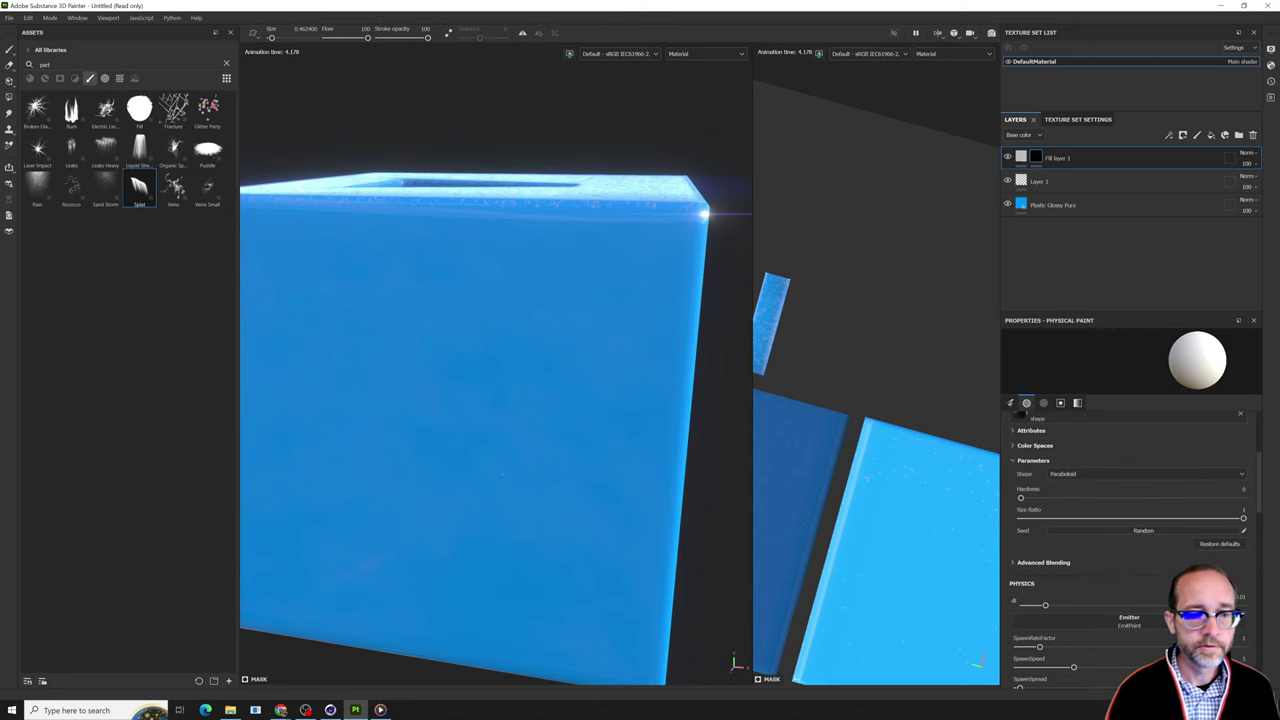
{"action": "mouse_move", "coordinate": [360, 245]}
{"action": "left_mouse_down"}
{"action": "mouse_move", "coordinate": [537, 240]}
{"action": "mouse_move", "coordinate": [576, 258]}
{"action": "mouse_move", "coordinate": [484, 262]}
{"action": "left_mouse_up"}
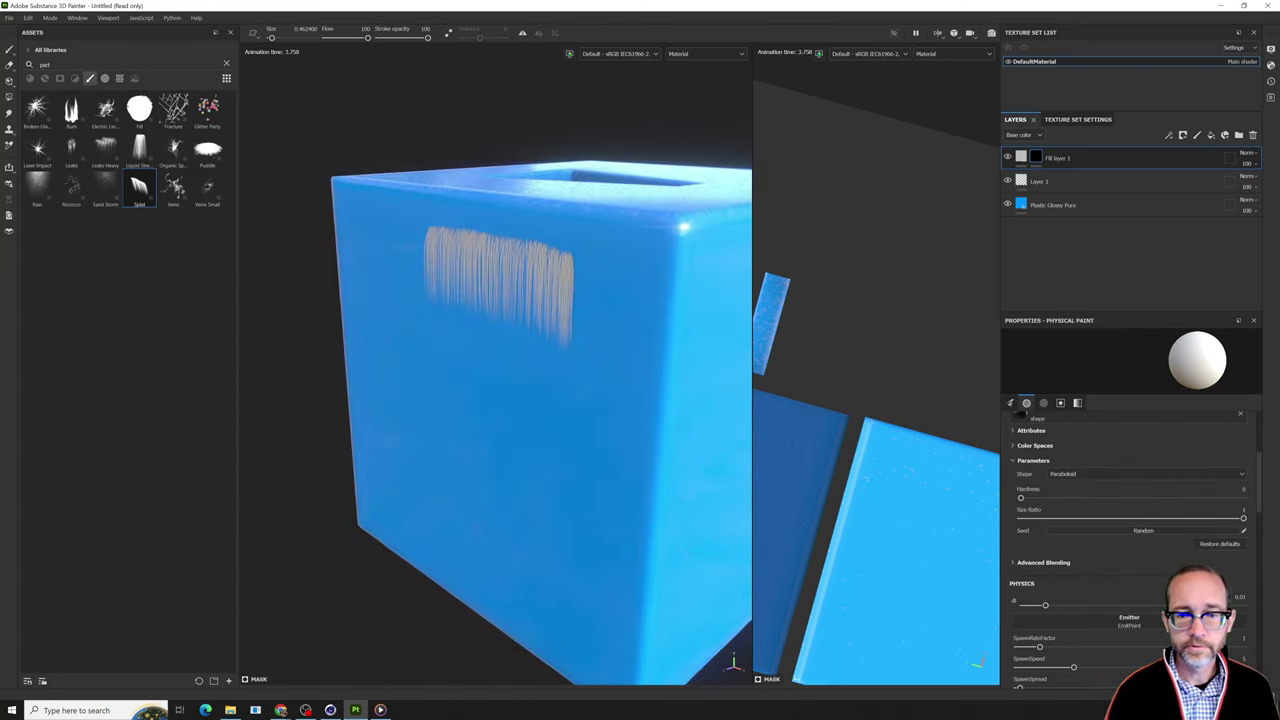
{"action": "left_click_drag", "start_coordinate": [606, 229], "coordinate": [411, 219]}
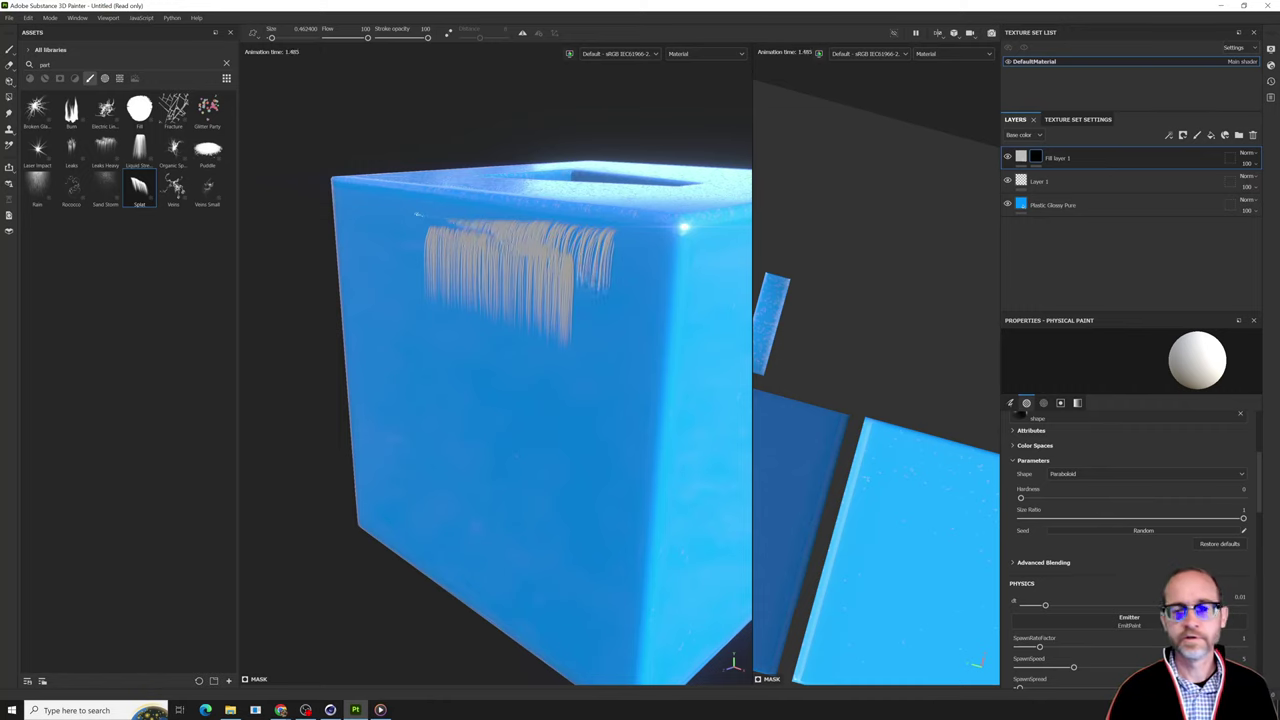
{"action": "left_click_drag", "start_coordinate": [496, 262], "coordinate": [330, 285], "text": "alt"}
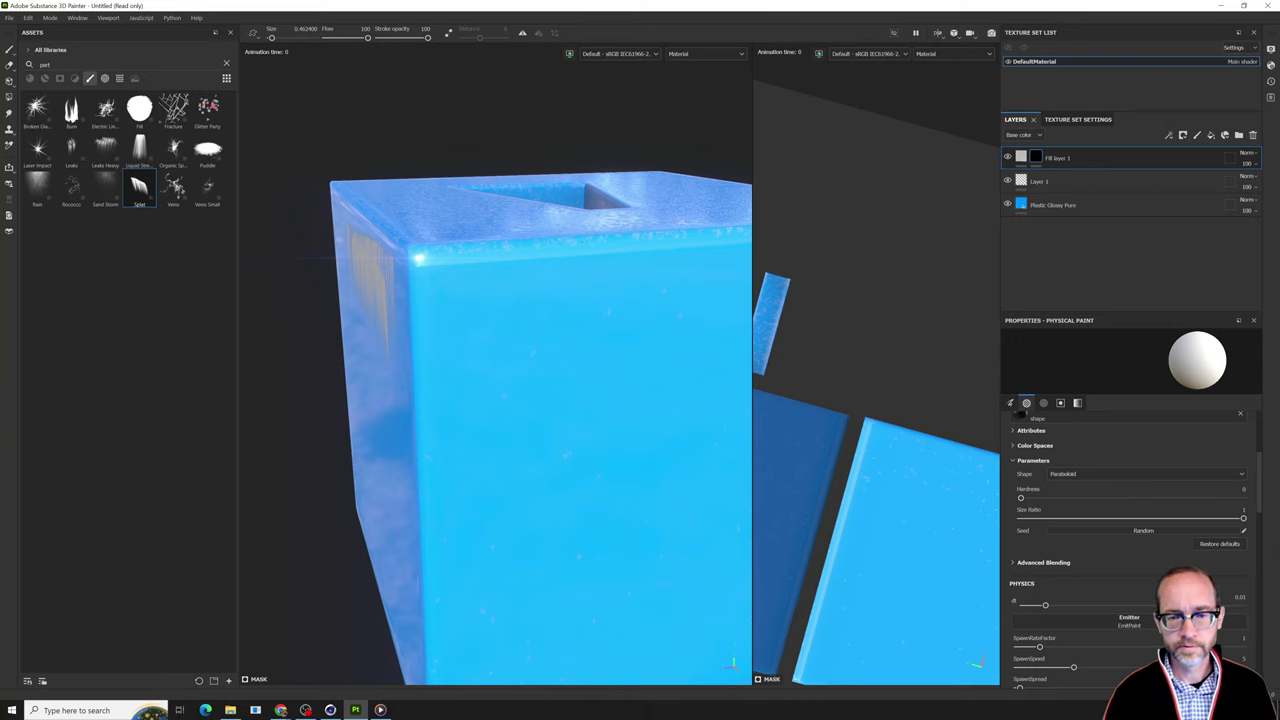
{"action": "left_click_drag", "start_coordinate": [426, 288], "coordinate": [660, 288]}
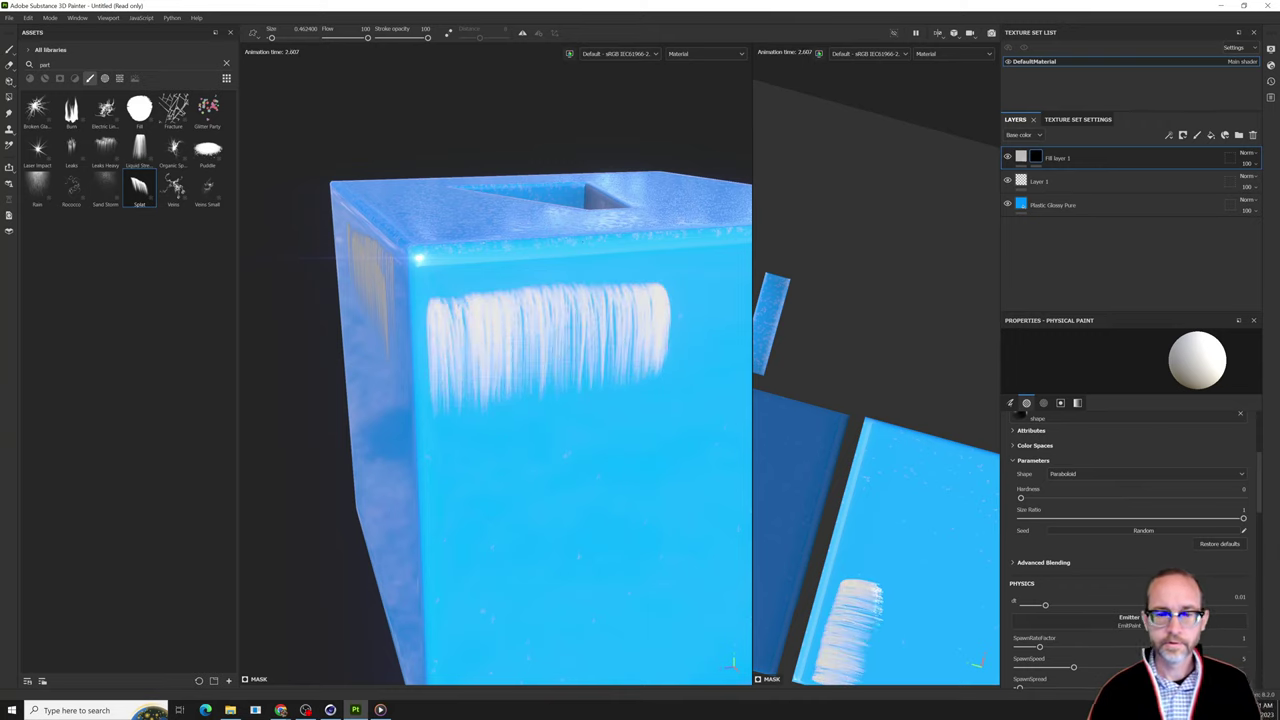
{"action": "key", "text": "ctrl+z"}
{"action": "key", "text": "ctrl+z"}
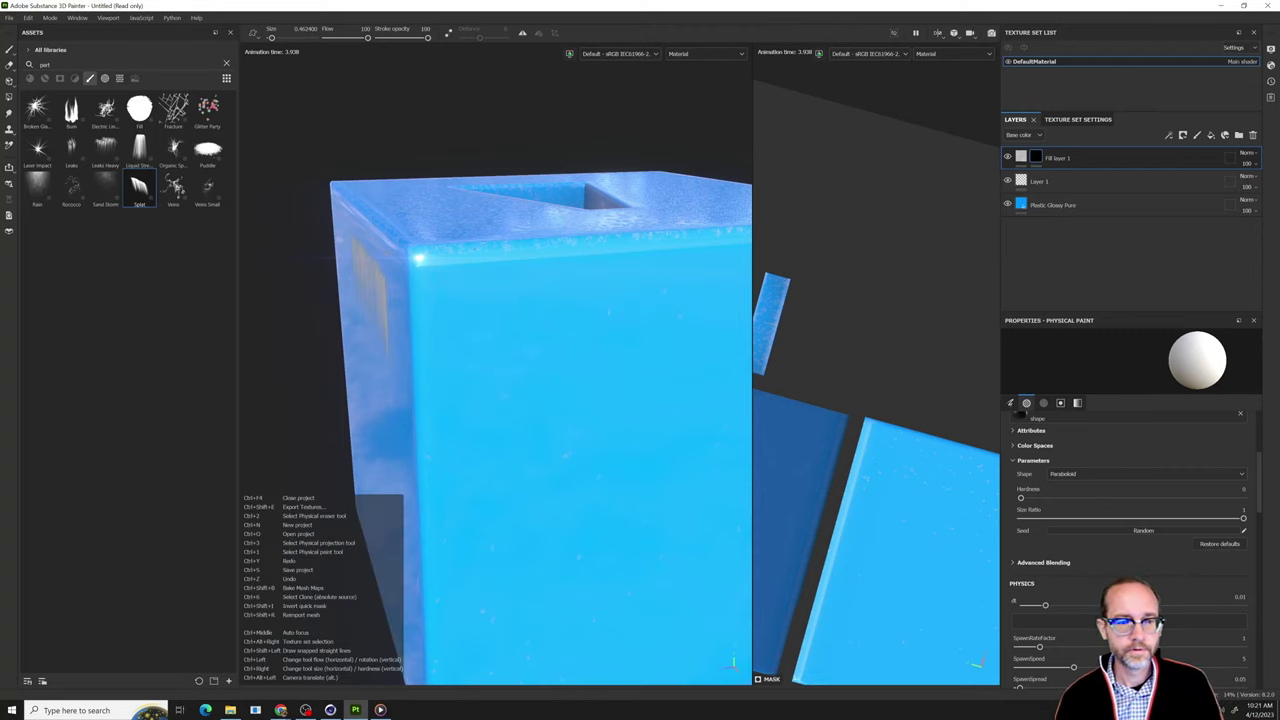
Paint particle streaks along the full upper edge of the cube's bright blue side in Fill layer 1's mask.
{"action": "scroll", "coordinate": [458, 265], "scroll_direction": "down", "scroll_amount": 3}
{"action": "middle_click_drag", "start_coordinate": [432, 259], "coordinate": [396, 253], "text": "alt"}
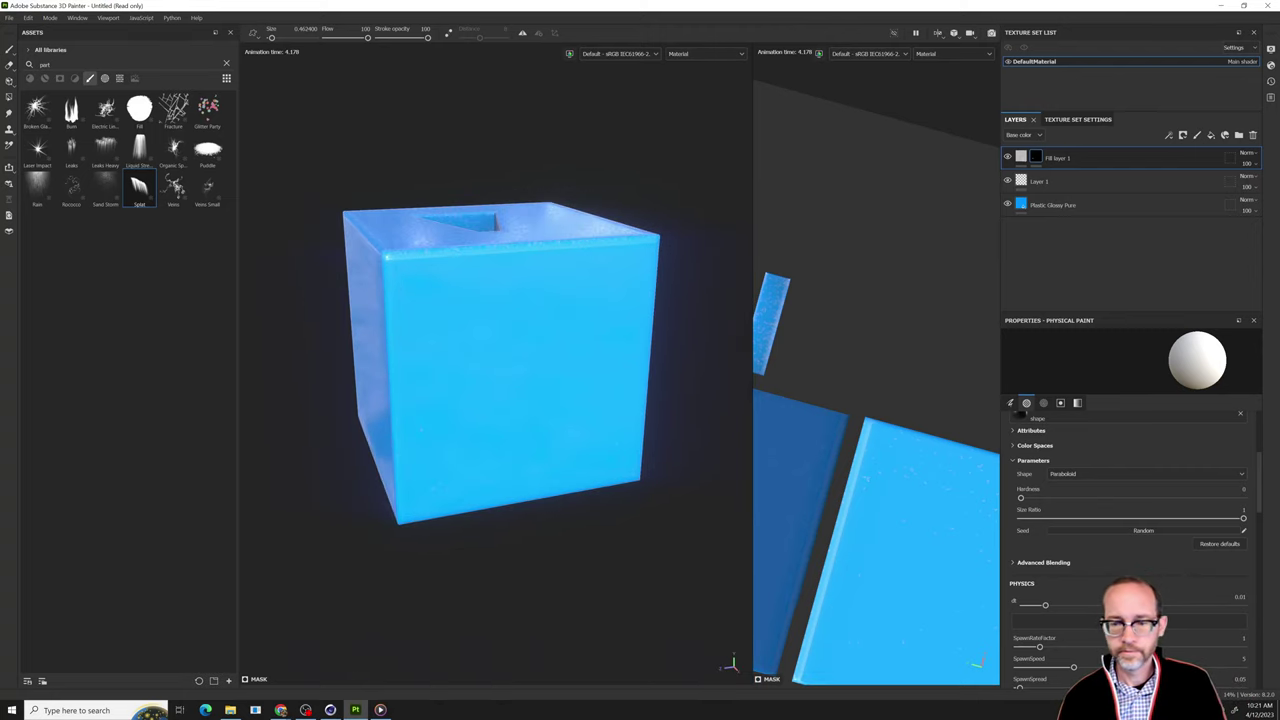
{"action": "scroll", "coordinate": [396, 253], "scroll_direction": "down", "scroll_amount": 2}
{"action": "scroll", "coordinate": [826, 363], "scroll_direction": "down", "scroll_amount": 5}
{"action": "middle_click_drag", "start_coordinate": [838, 458], "coordinate": [825, 380], "text": "alt"}
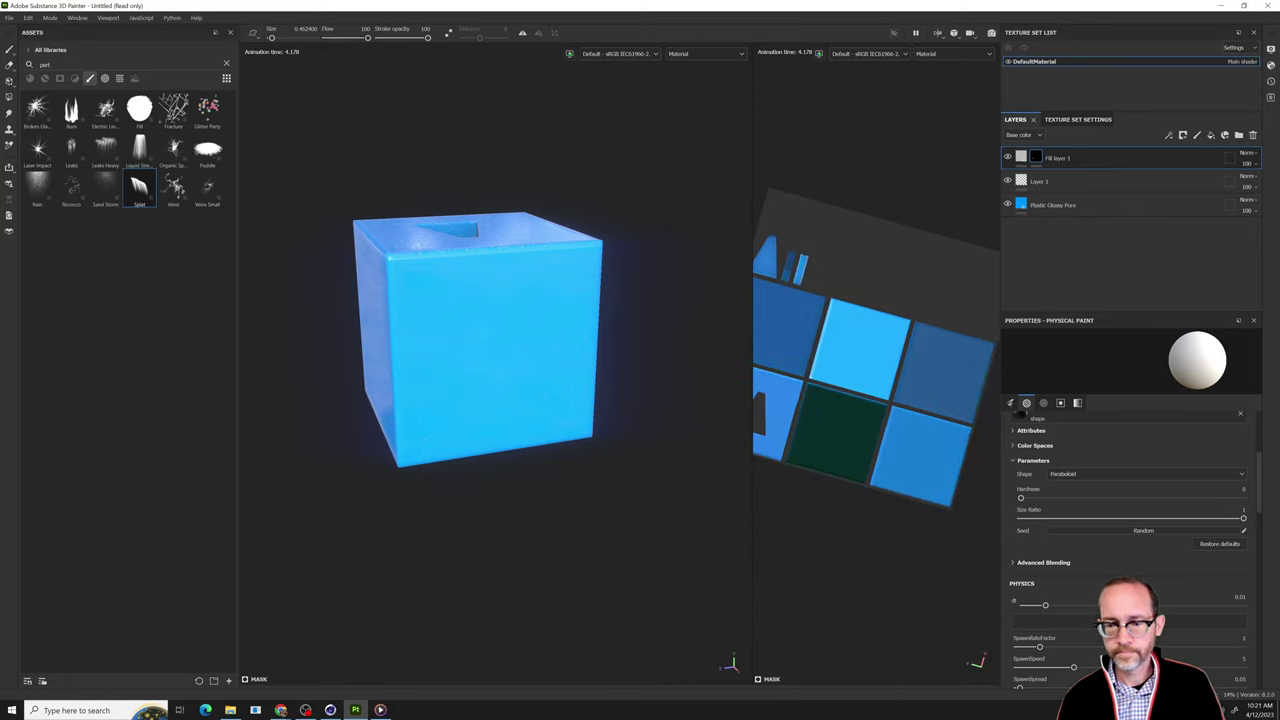
{"action": "left_click_drag", "start_coordinate": [825, 380], "coordinate": [797, 391], "text": "alt"}
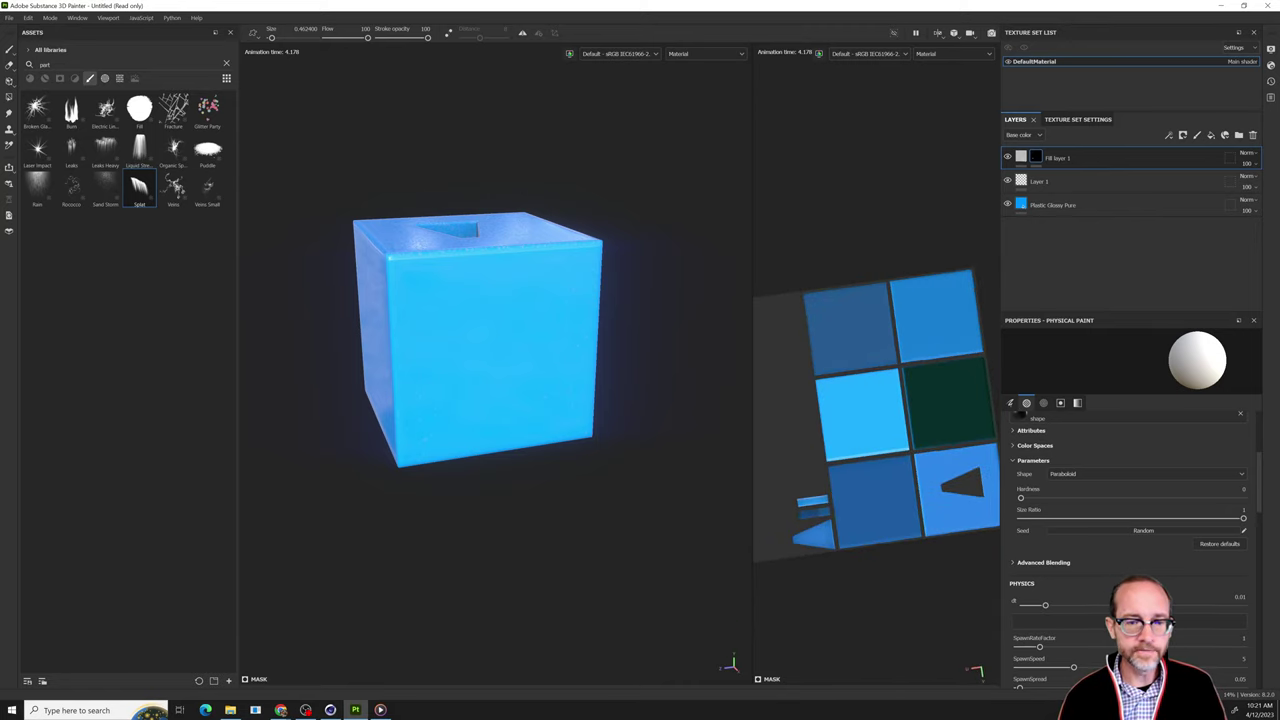
{"action": "scroll", "coordinate": [515, 264], "scroll_direction": "up", "scroll_amount": 4}
{"action": "left_click_drag", "start_coordinate": [517, 264], "coordinate": [485, 238], "text": "alt"}
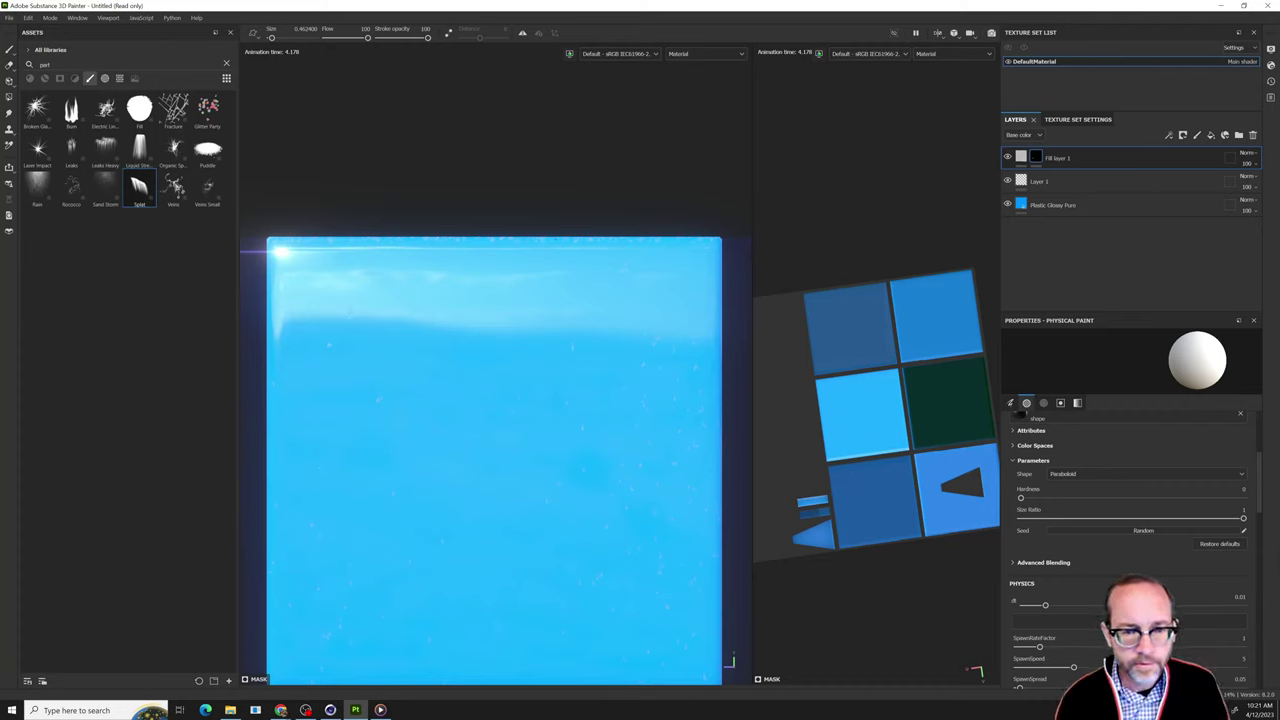
{"action": "left_click_drag", "start_coordinate": [520, 234], "coordinate": [255, 239]}
{"action": "mouse_move", "coordinate": [356, 141]}
{"action": "left_mouse_down", "text": "alt"}
{"action": "mouse_move", "coordinate": [400, 183]}
{"action": "mouse_move", "coordinate": [431, 245]}
{"action": "mouse_move", "coordinate": [315, 185]}
{"action": "left_mouse_up", "text": "alt"}
{"action": "left_click_drag", "start_coordinate": [539, 181], "coordinate": [572, 152], "text": "alt"}
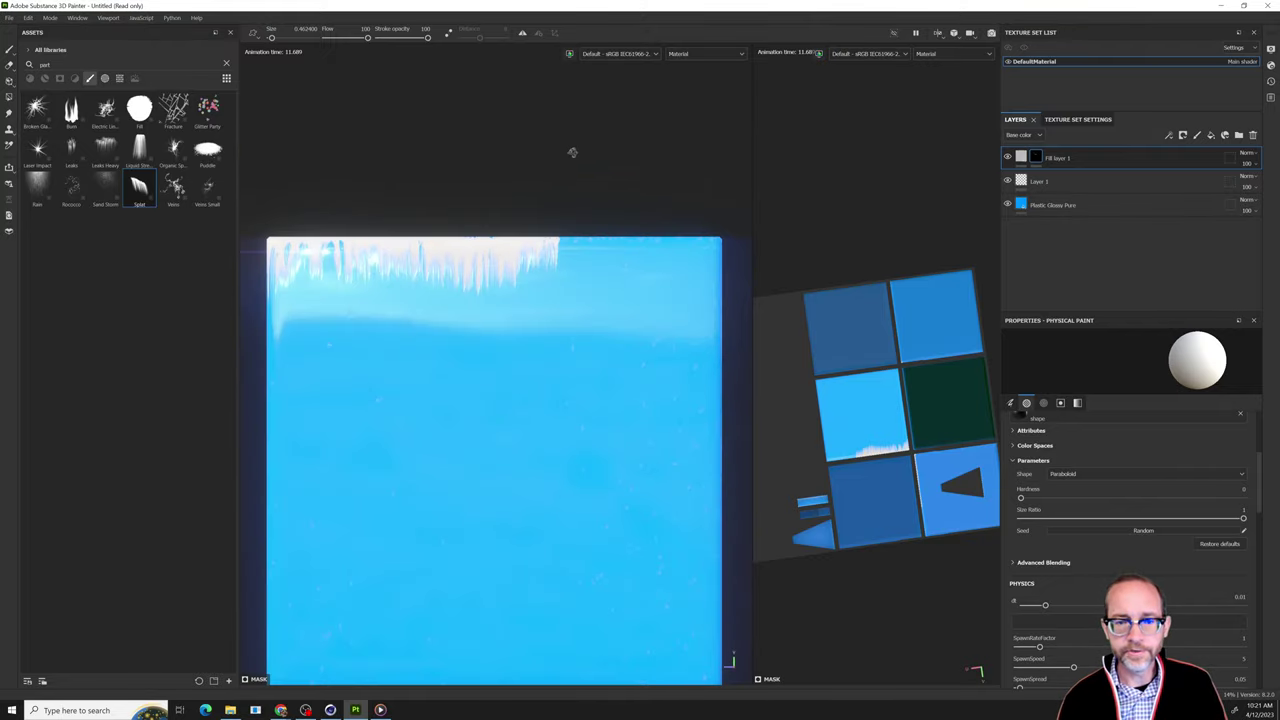
{"action": "left_click_drag", "start_coordinate": [556, 233], "coordinate": [729, 241]}
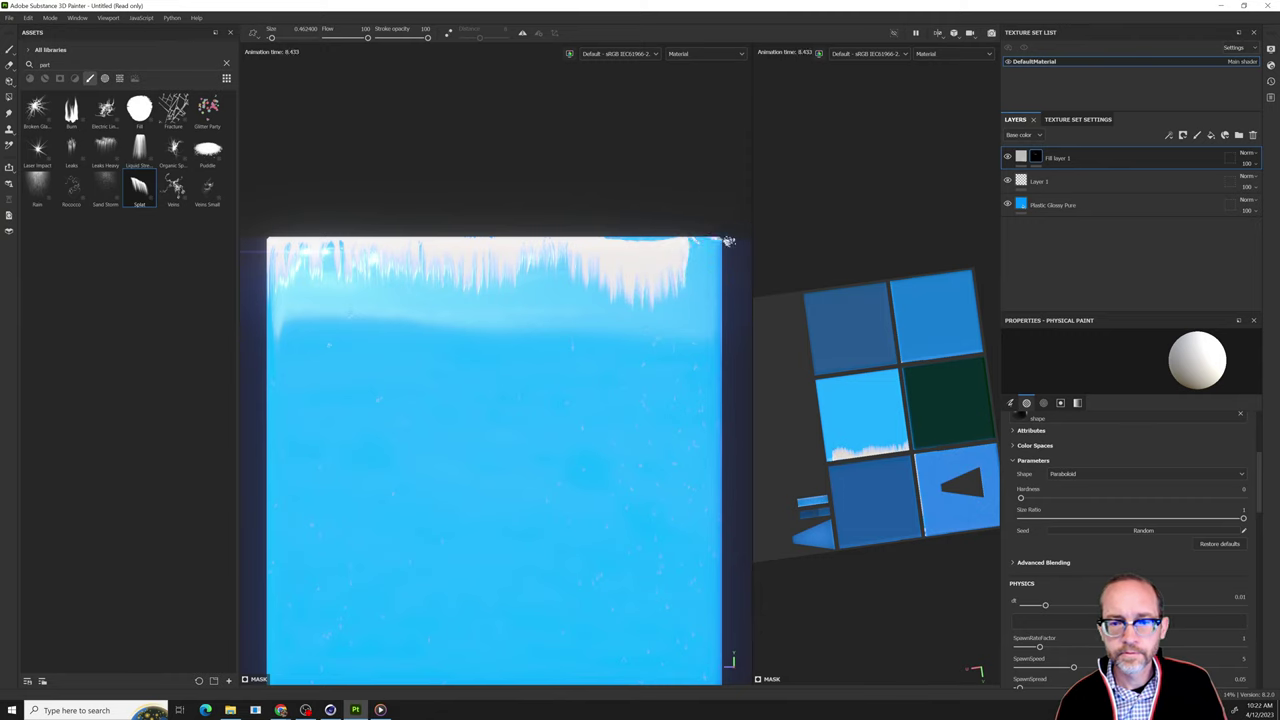
{"action": "mouse_move", "coordinate": [613, 231]}
{"action": "left_mouse_down"}
{"action": "mouse_move", "coordinate": [690, 214]}
{"action": "mouse_move", "coordinate": [738, 241]}
{"action": "left_mouse_up"}
Check the adjacent darker blue face and examine the particle brush's Emitter and Receiver physics settings.
{"action": "left_click_drag", "start_coordinate": [660, 343], "coordinate": [447, 347], "text": "alt"}
{"action": "left_click_drag", "start_coordinate": [564, 338], "coordinate": [415, 318], "text": "alt"}
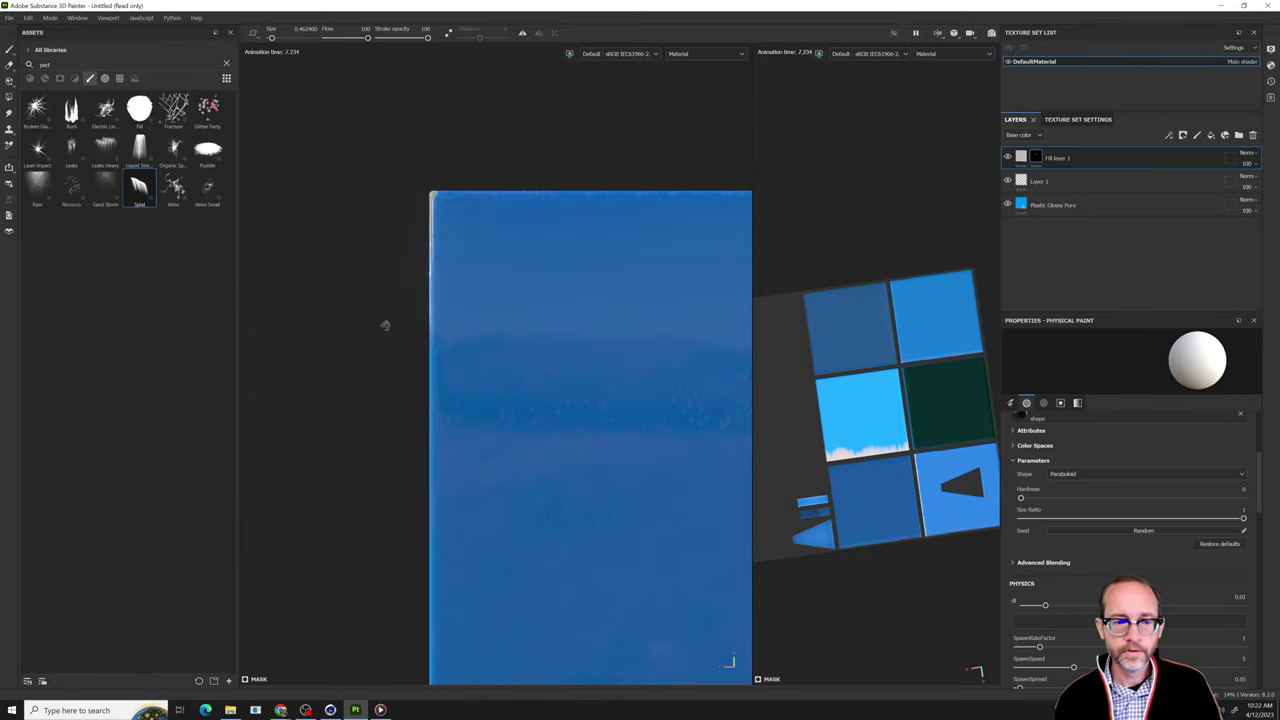
{"action": "middle_click_drag", "start_coordinate": [578, 366], "coordinate": [388, 323], "text": "alt"}
{"action": "scroll", "coordinate": [388, 323], "scroll_direction": "down", "scroll_amount": 4}
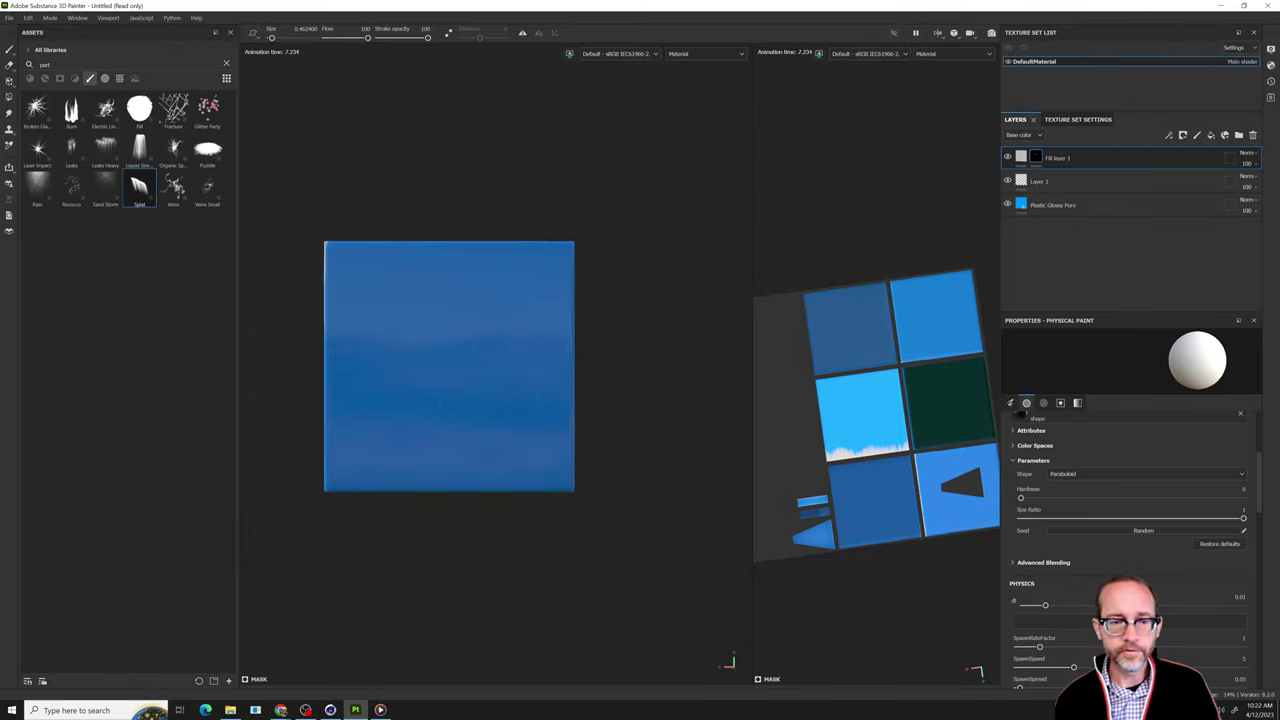
{"action": "left_click", "coordinate": [1043, 403]}
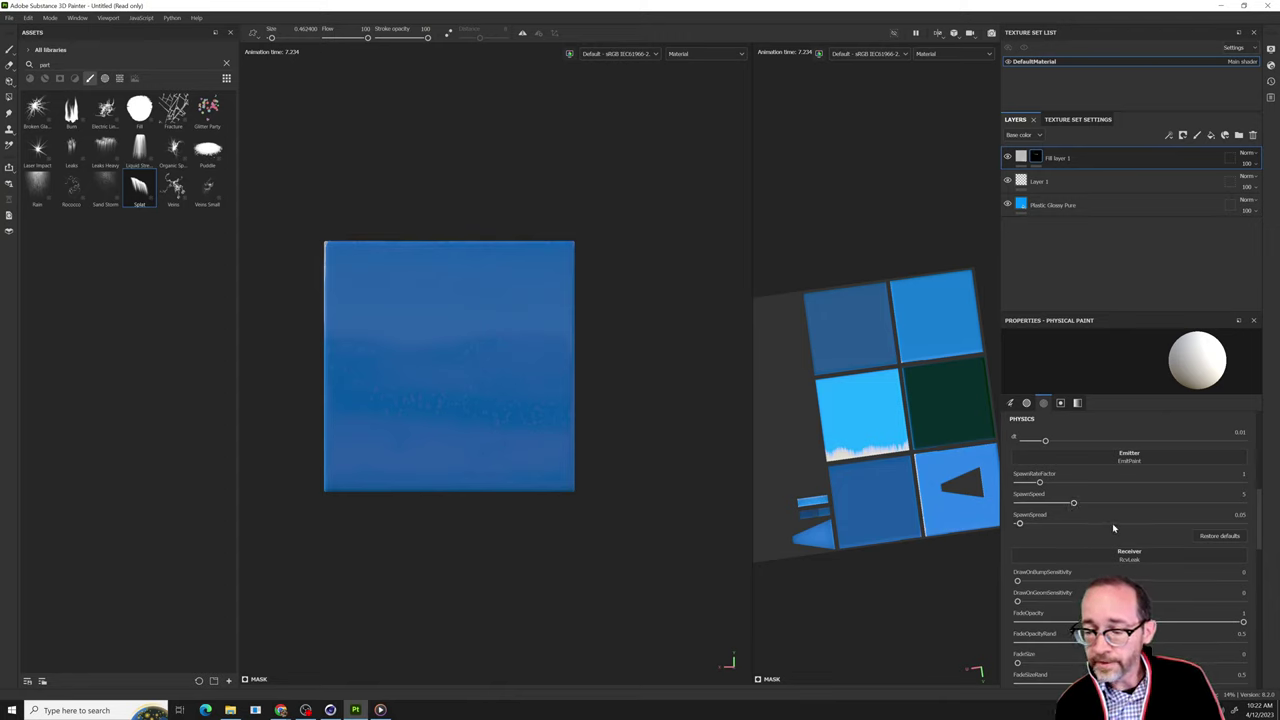
{"action": "scroll", "coordinate": [1005, 561], "scroll_direction": "down", "scroll_amount": 1}
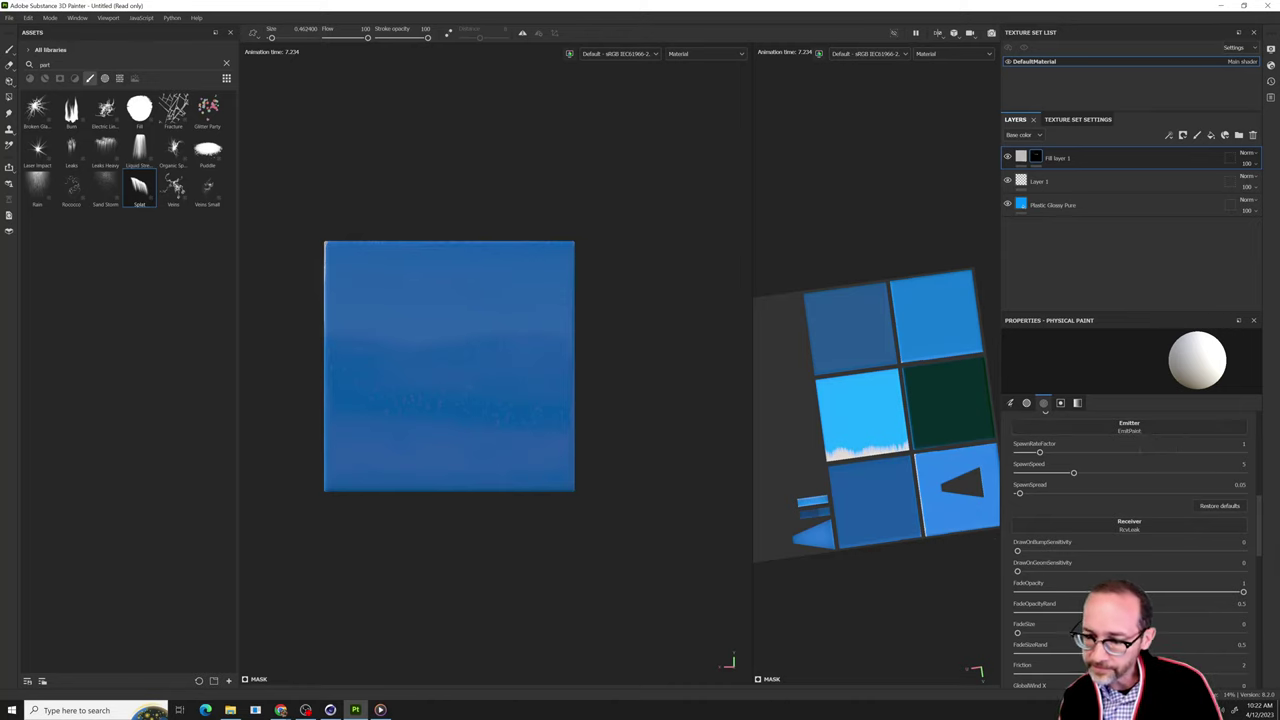
{"action": "scroll", "coordinate": [1005, 555], "scroll_direction": "down", "scroll_amount": 1}
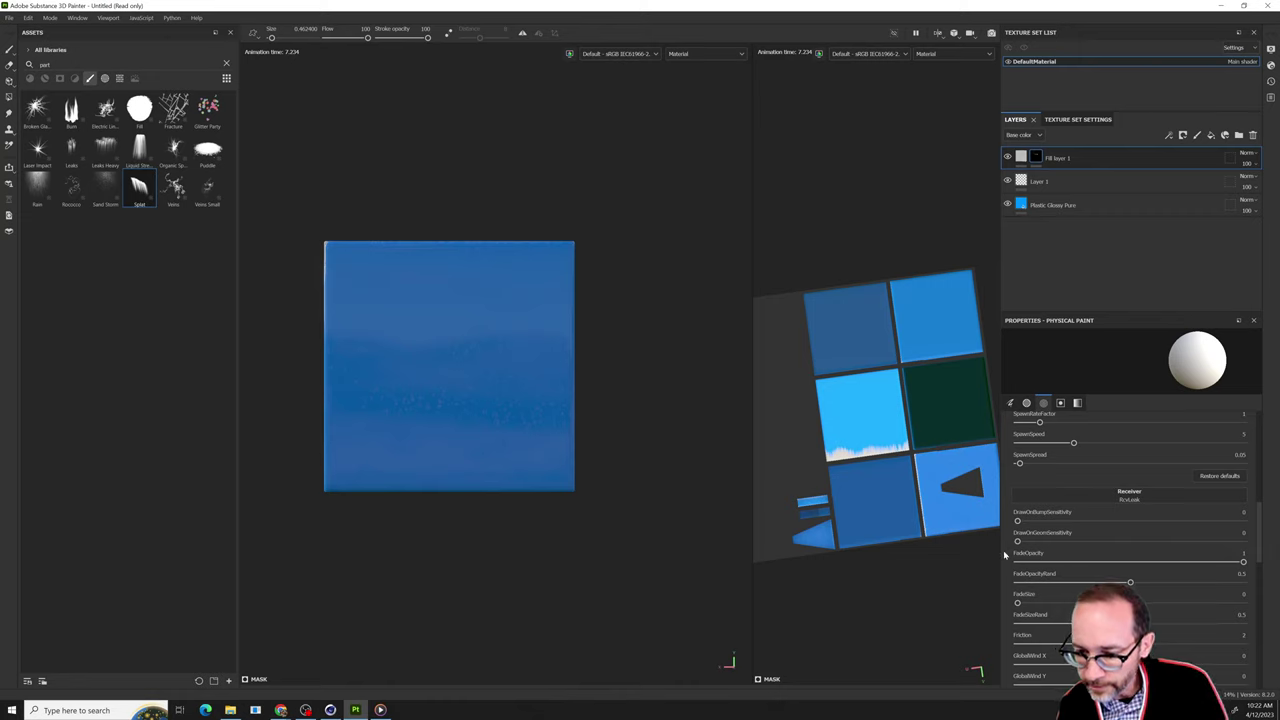
{"action": "scroll", "coordinate": [1005, 555], "scroll_direction": "down", "scroll_amount": 1}
{"action": "scroll", "coordinate": [1005, 555], "scroll_direction": "down", "scroll_amount": 1}
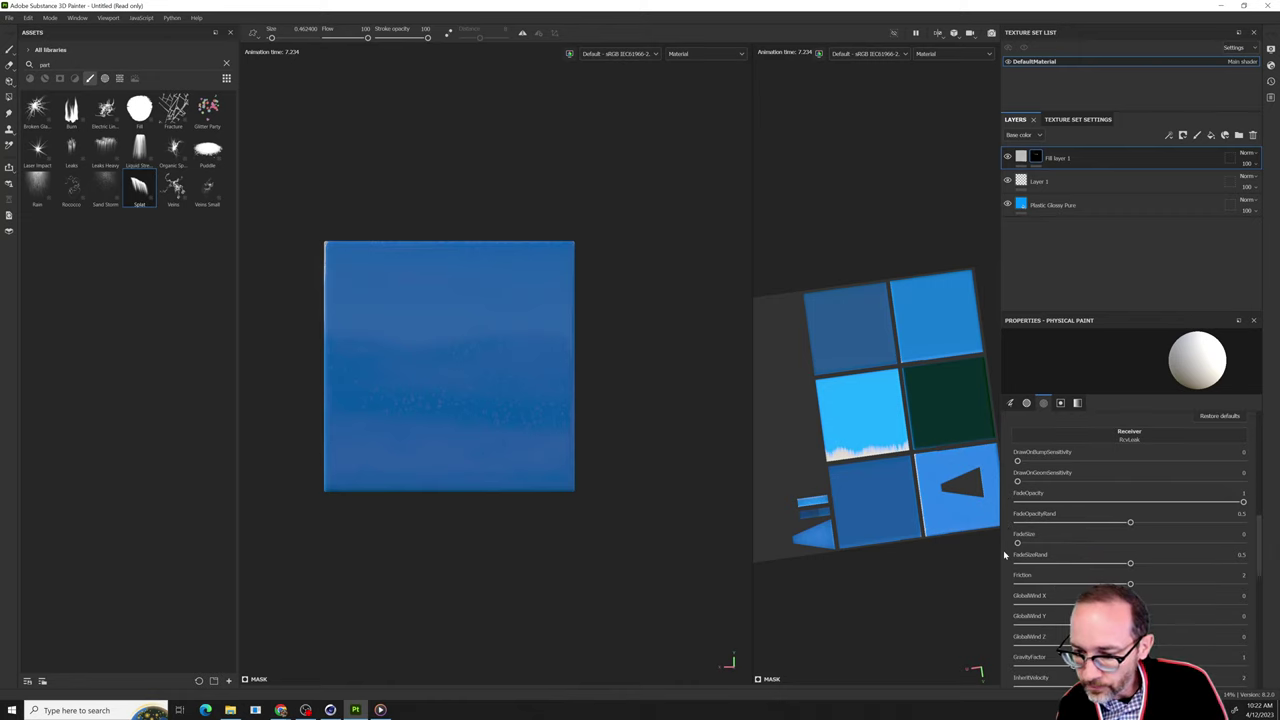
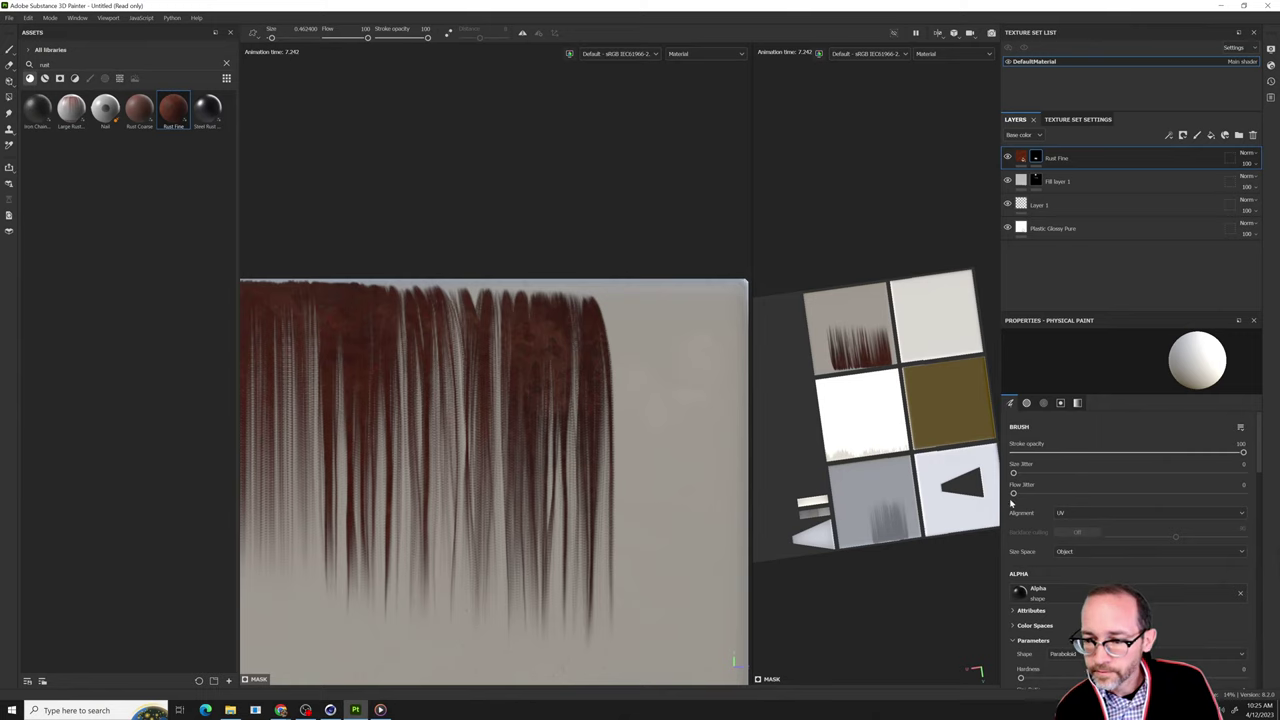
Set Flow Jitter to 67 and extend the rust streaks to the end of the face's upper edge in Rust Fine's mask.
{"action": "left_click_drag", "start_coordinate": [1016, 495], "coordinate": [1134, 494]}
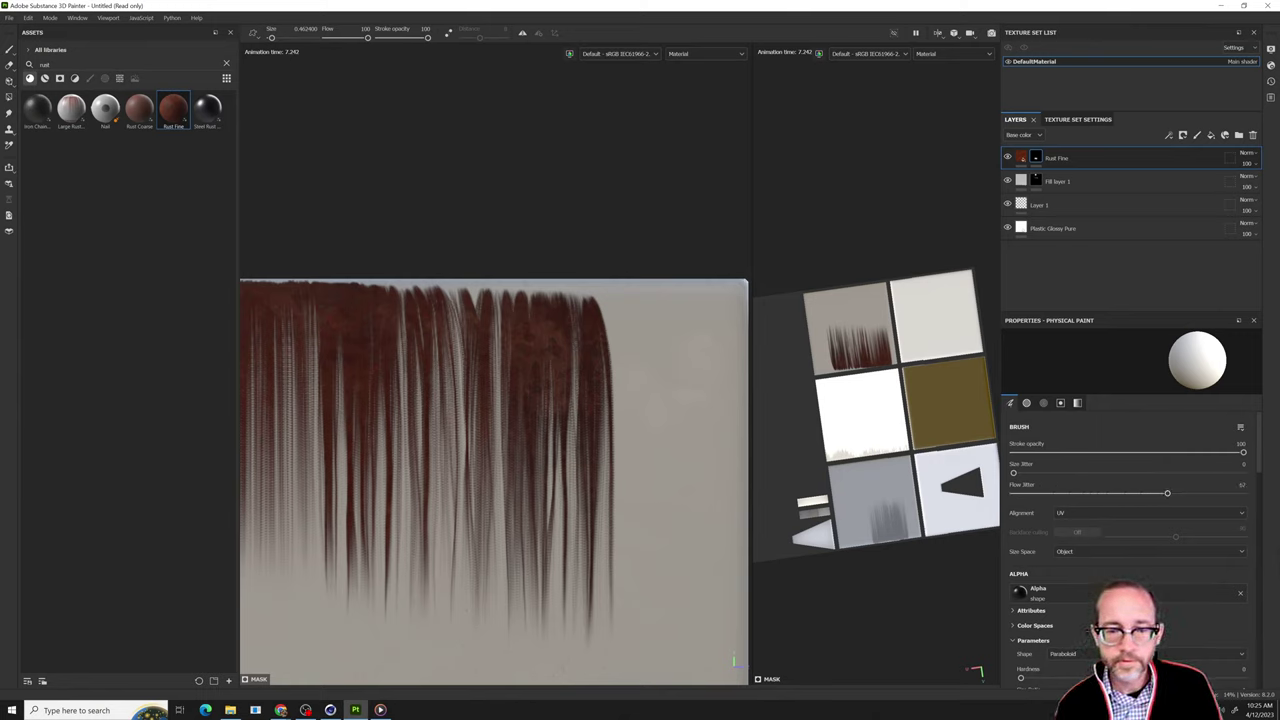
{"action": "left_click_drag", "start_coordinate": [595, 292], "coordinate": [738, 282]}
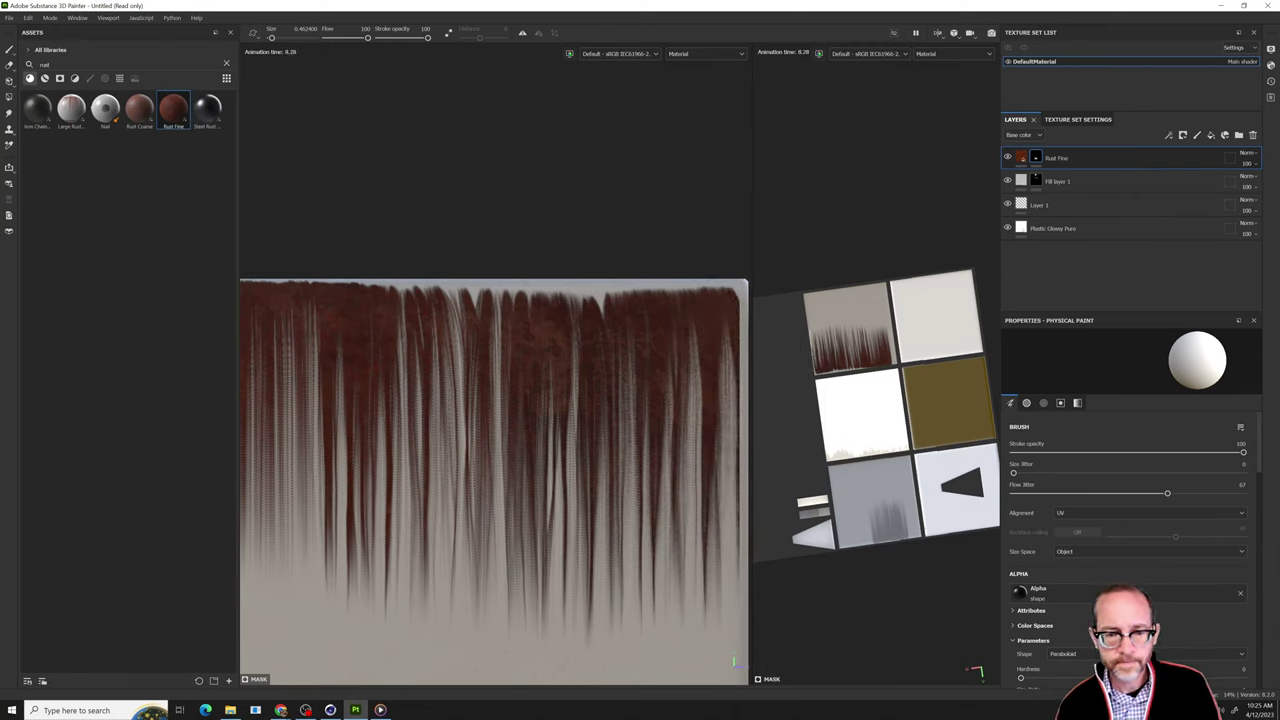
Set TurbulencePower to 3.81 and TurbulenceScale to 0.33, and paint a short band of rust streaks near the clean white face's upper corner.
{"action": "scroll", "coordinate": [1073, 580], "scroll_direction": "down", "scroll_amount": 10}
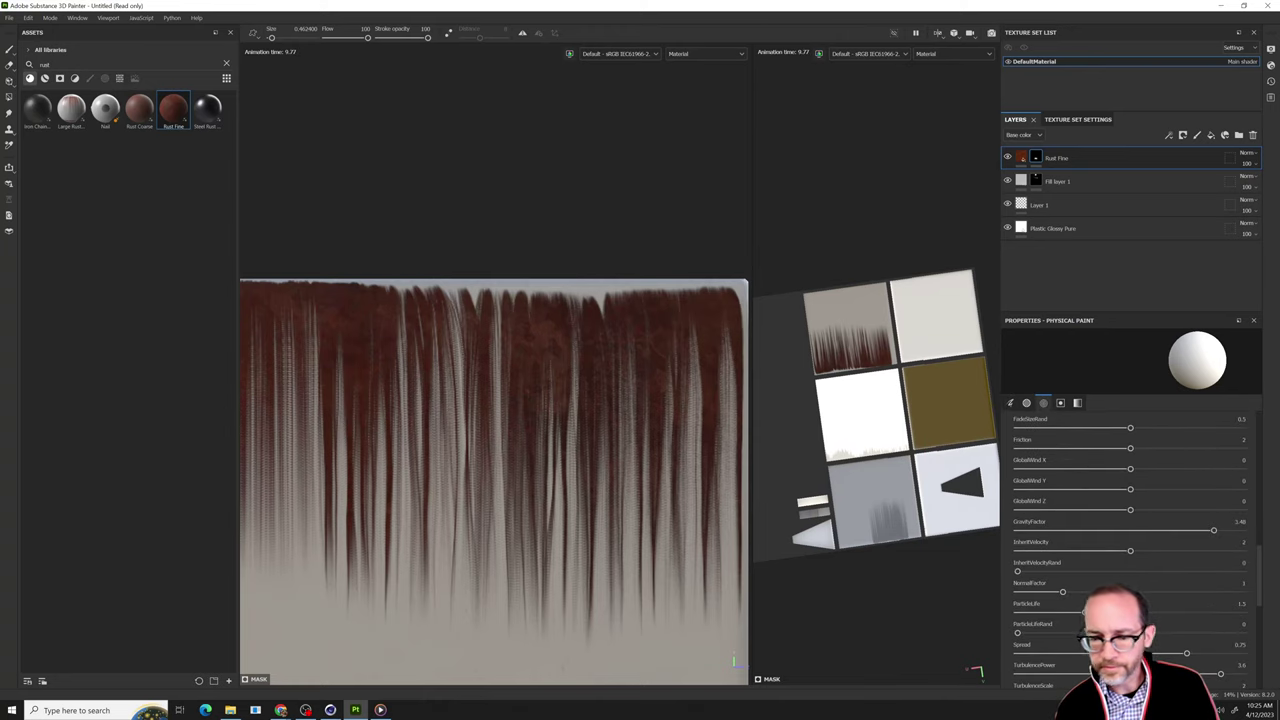
{"action": "scroll", "coordinate": [1046, 605], "scroll_direction": "down", "scroll_amount": 3}
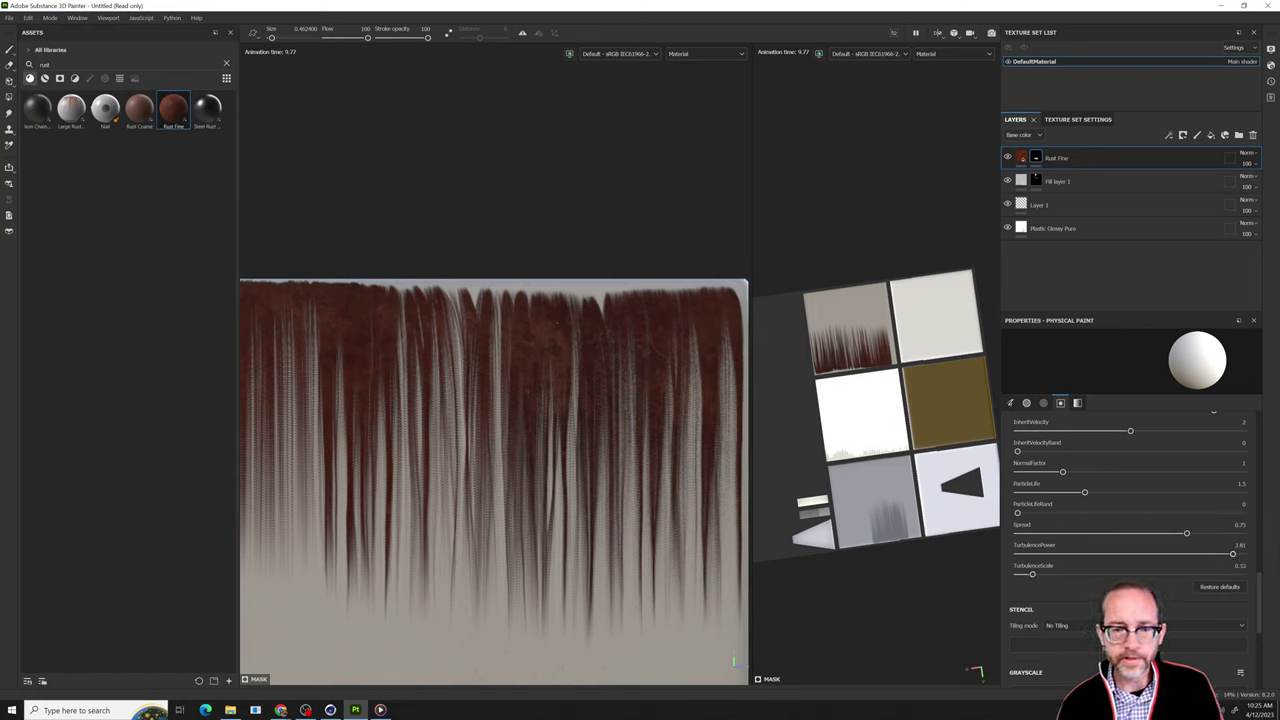
{"action": "mouse_move", "coordinate": [511, 288]}
{"action": "left_mouse_down"}
{"action": "mouse_move", "coordinate": [557, 287]}
{"action": "mouse_move", "coordinate": [532, 347]}
{"action": "mouse_move", "coordinate": [380, 356]}
{"action": "mouse_move", "coordinate": [503, 368]}
{"action": "mouse_move", "coordinate": [394, 343]}
{"action": "left_mouse_up"}
{"action": "key", "text": "f"}
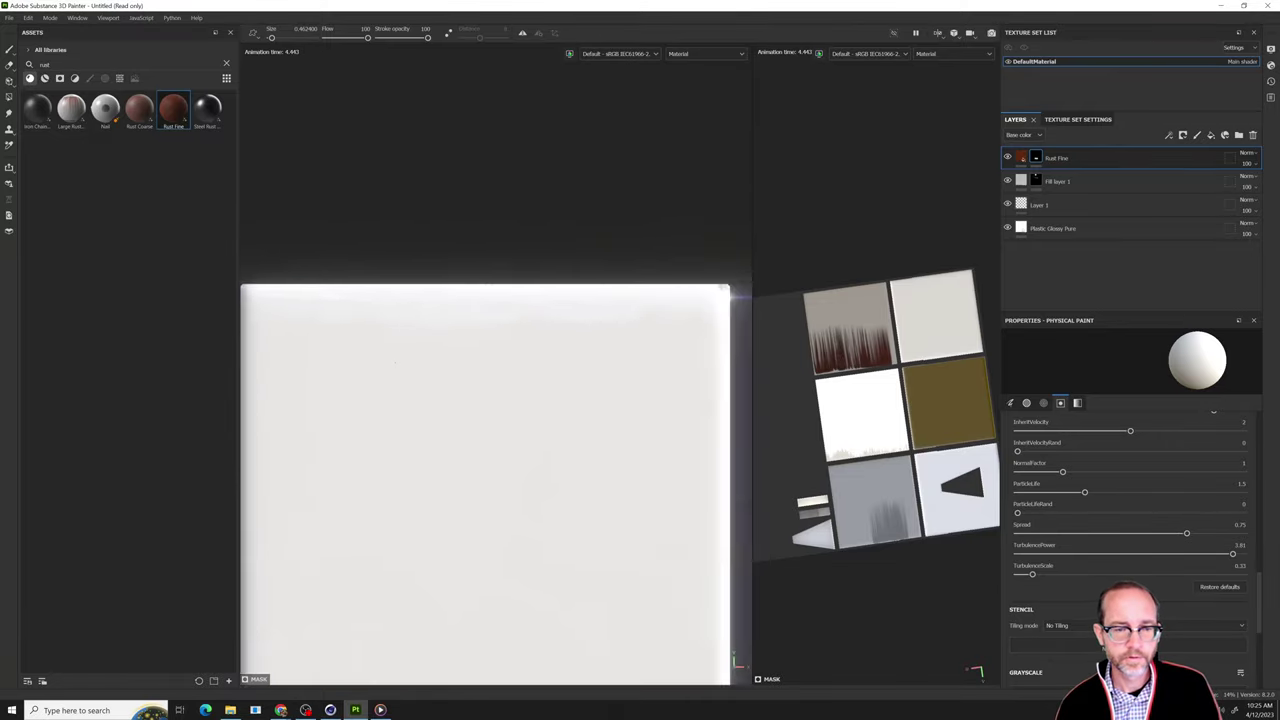
{"action": "left_click_drag", "start_coordinate": [310, 308], "coordinate": [349, 316]}
{"action": "scroll", "coordinate": [321, 289], "scroll_direction": "up", "scroll_amount": 5}
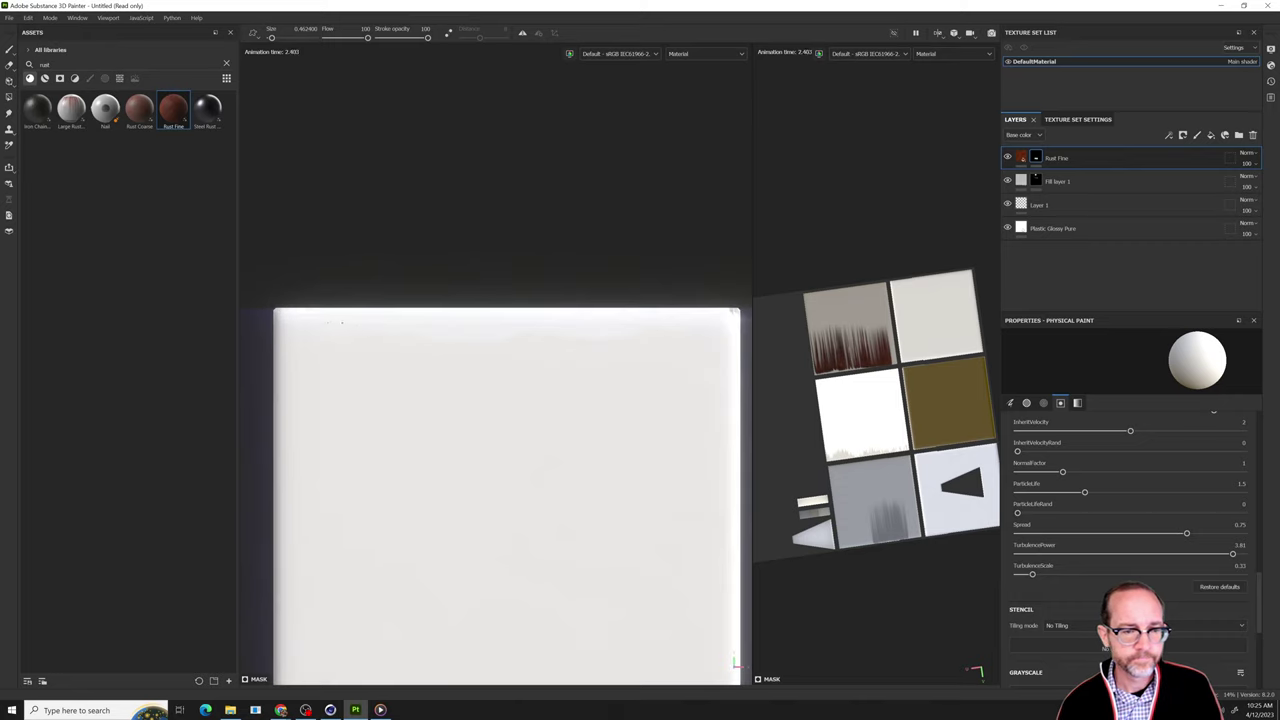
{"action": "mouse_move", "coordinate": [267, 282]}
{"action": "left_mouse_down"}
{"action": "mouse_move", "coordinate": [396, 286]}
{"action": "mouse_move", "coordinate": [374, 277]}
{"action": "mouse_move", "coordinate": [389, 260]}
{"action": "mouse_move", "coordinate": [423, 289]}
{"action": "mouse_move", "coordinate": [467, 259]}
{"action": "left_mouse_up"}
{"action": "left_click_drag", "start_coordinate": [443, 304], "coordinate": [471, 306]}
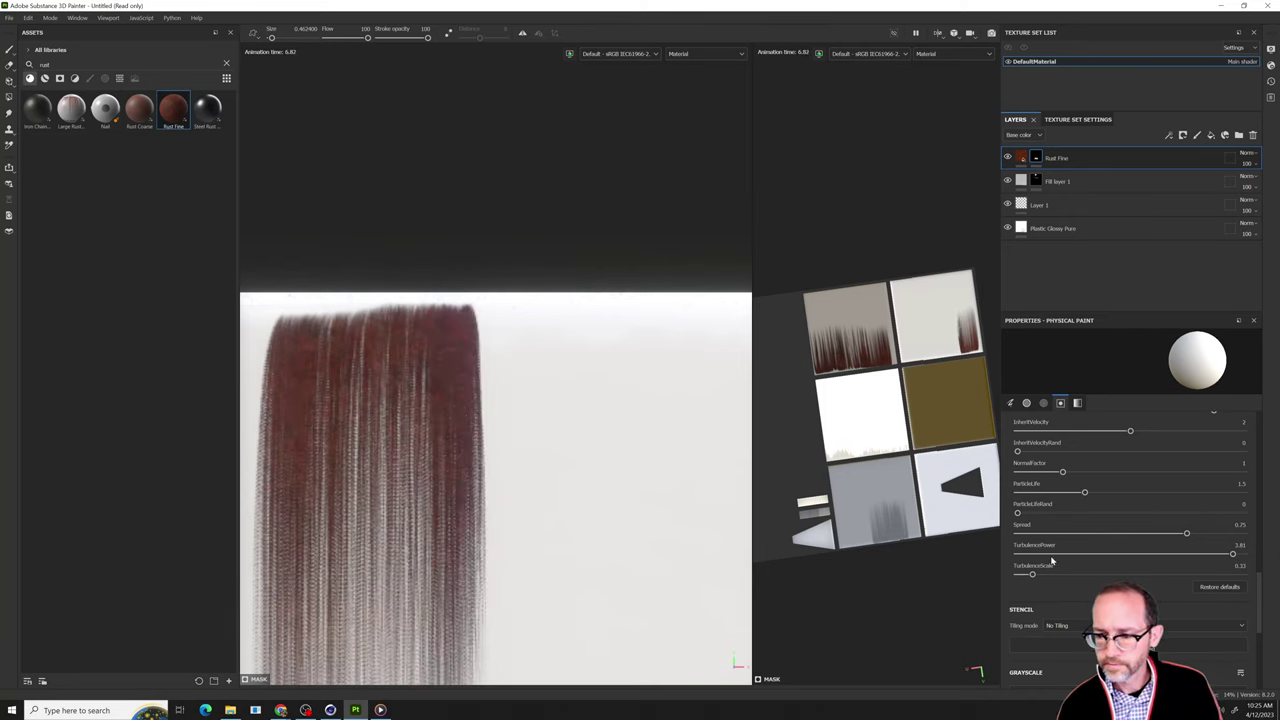
{"action": "scroll", "coordinate": [546, 463], "scroll_direction": "down", "scroll_amount": 3}
{"action": "scroll", "coordinate": [505, 430], "scroll_direction": "up", "scroll_amount": 3}
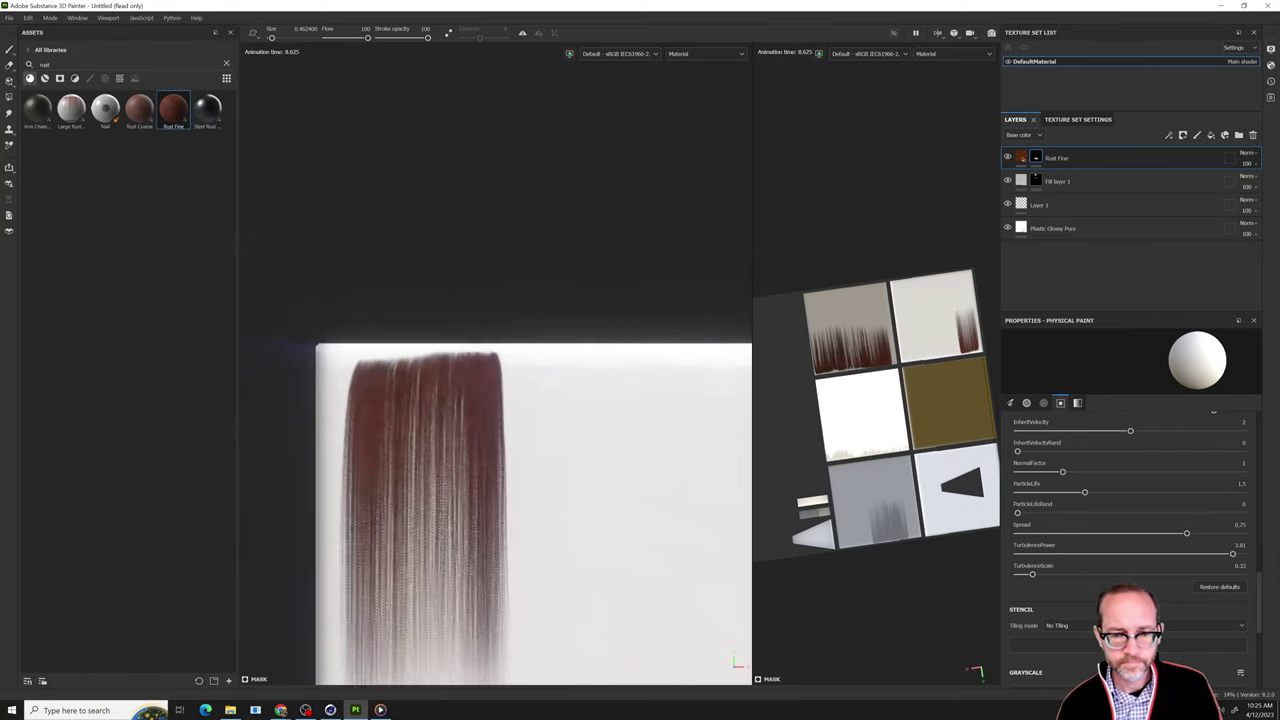
Examine the rust streaks near the white face's corner up close and compare them with Rust Fine's height channel switched off and on.
{"action": "mouse_move", "coordinate": [428, 354]}
{"action": "left_mouse_down", "text": "alt"}
{"action": "mouse_move", "coordinate": [547, 347]}
{"action": "mouse_move", "coordinate": [438, 346]}
{"action": "mouse_move", "coordinate": [550, 365]}
{"action": "mouse_move", "coordinate": [570, 325]}
{"action": "mouse_move", "coordinate": [671, 320]}
{"action": "mouse_move", "coordinate": [598, 318]}
{"action": "left_mouse_up", "text": "alt"}
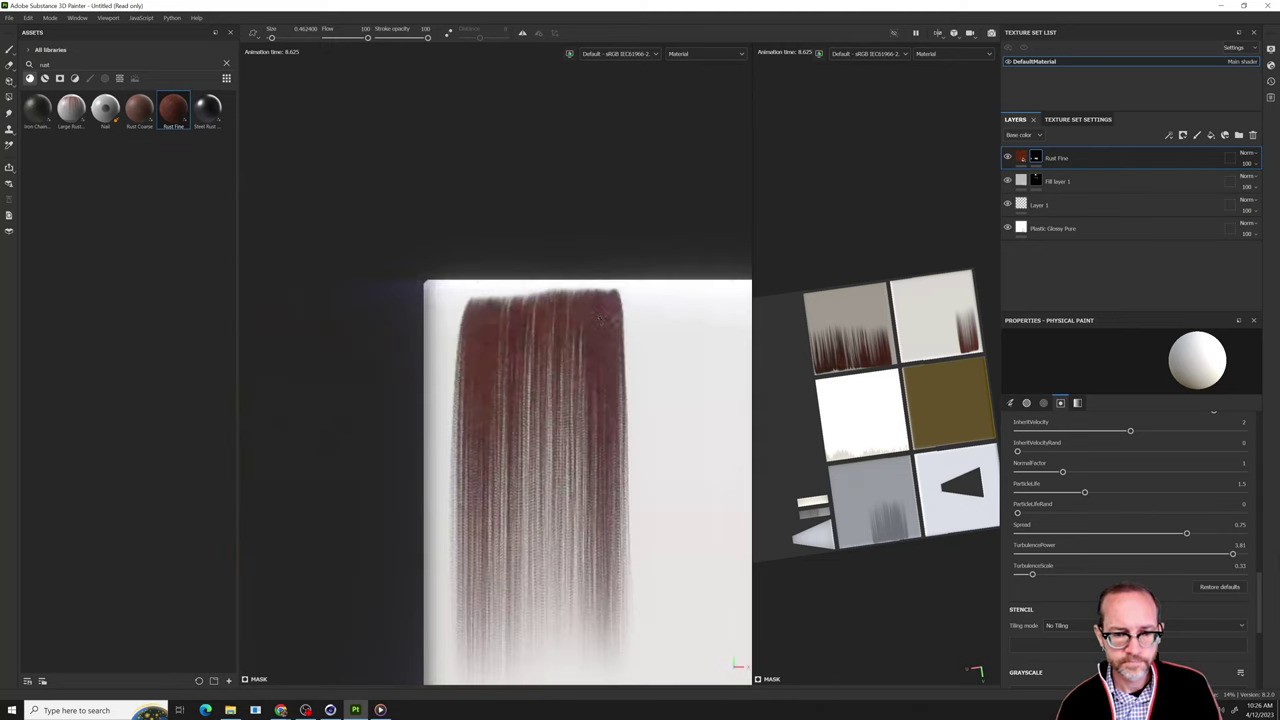
{"action": "scroll", "coordinate": [522, 320], "scroll_direction": "up", "scroll_amount": 2}
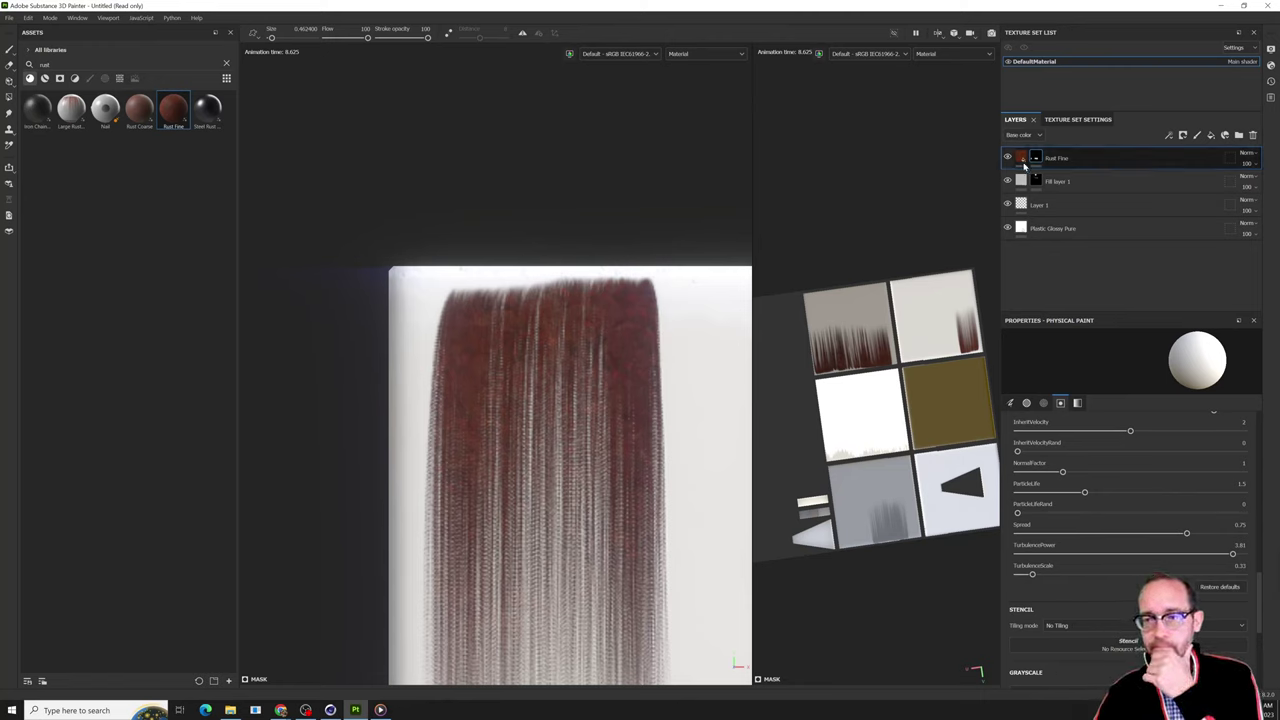
{"action": "scroll", "coordinate": [490, 420], "scroll_direction": "down", "scroll_amount": 2}
{"action": "scroll", "coordinate": [490, 420], "scroll_direction": "up", "scroll_amount": 1}
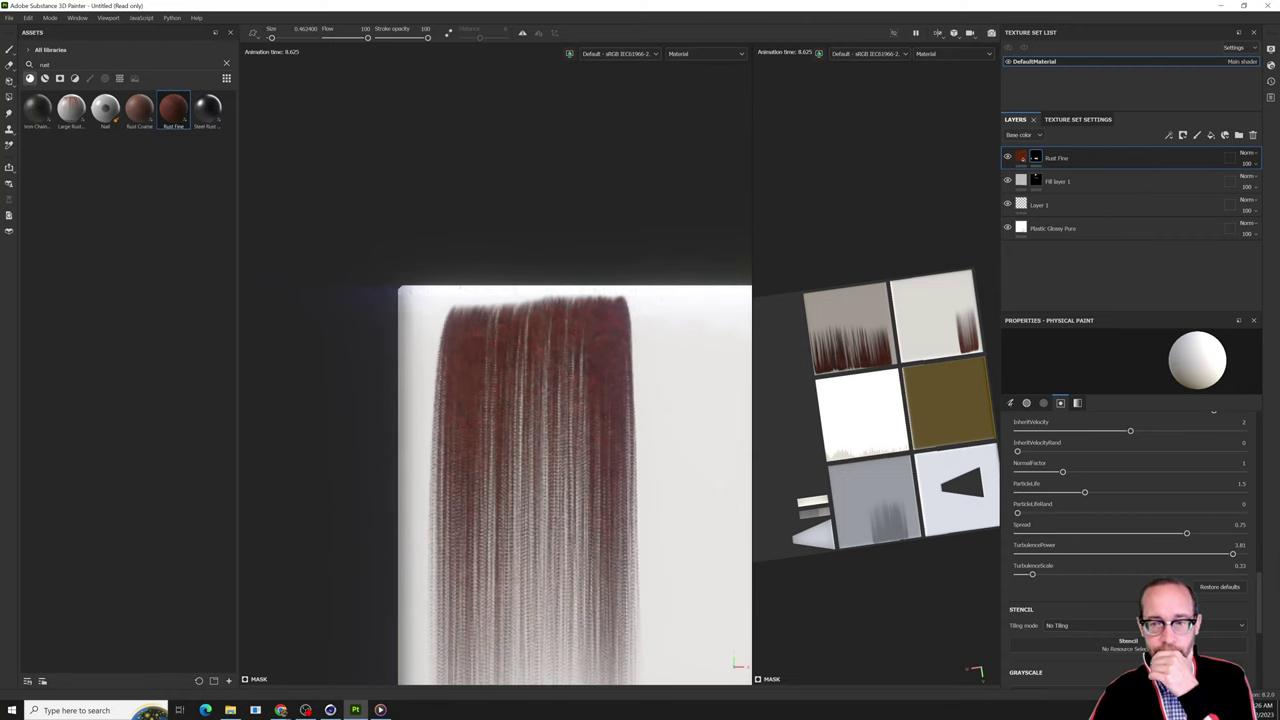
{"action": "left_click", "coordinate": [1020, 158]}
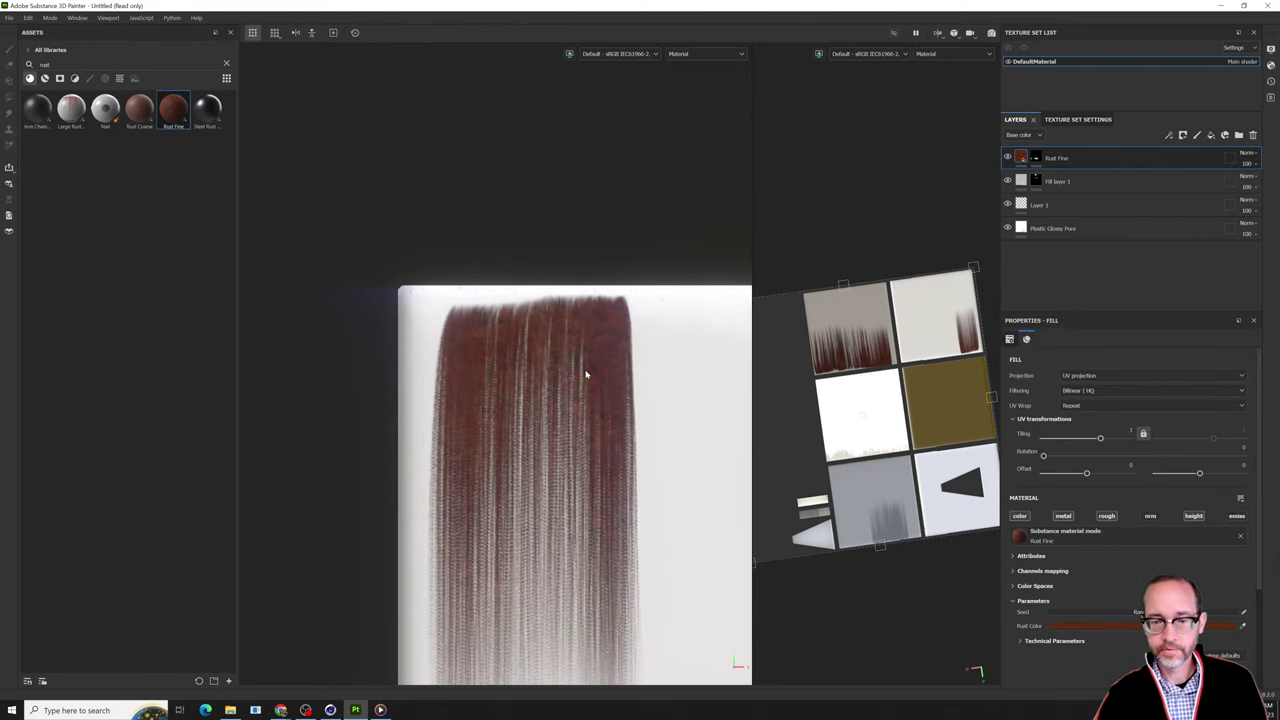
{"action": "scroll", "coordinate": [589, 374], "scroll_direction": "up", "scroll_amount": 4}
{"action": "scroll", "coordinate": [583, 380], "scroll_direction": "down", "scroll_amount": 1}
{"action": "mouse_move", "coordinate": [508, 382]}
{"action": "left_mouse_down", "text": "alt"}
{"action": "mouse_move", "coordinate": [535, 383]}
{"action": "mouse_move", "coordinate": [442, 382]}
{"action": "left_mouse_up", "text": "alt"}
{"action": "scroll", "coordinate": [461, 389], "scroll_direction": "down", "scroll_amount": 2}
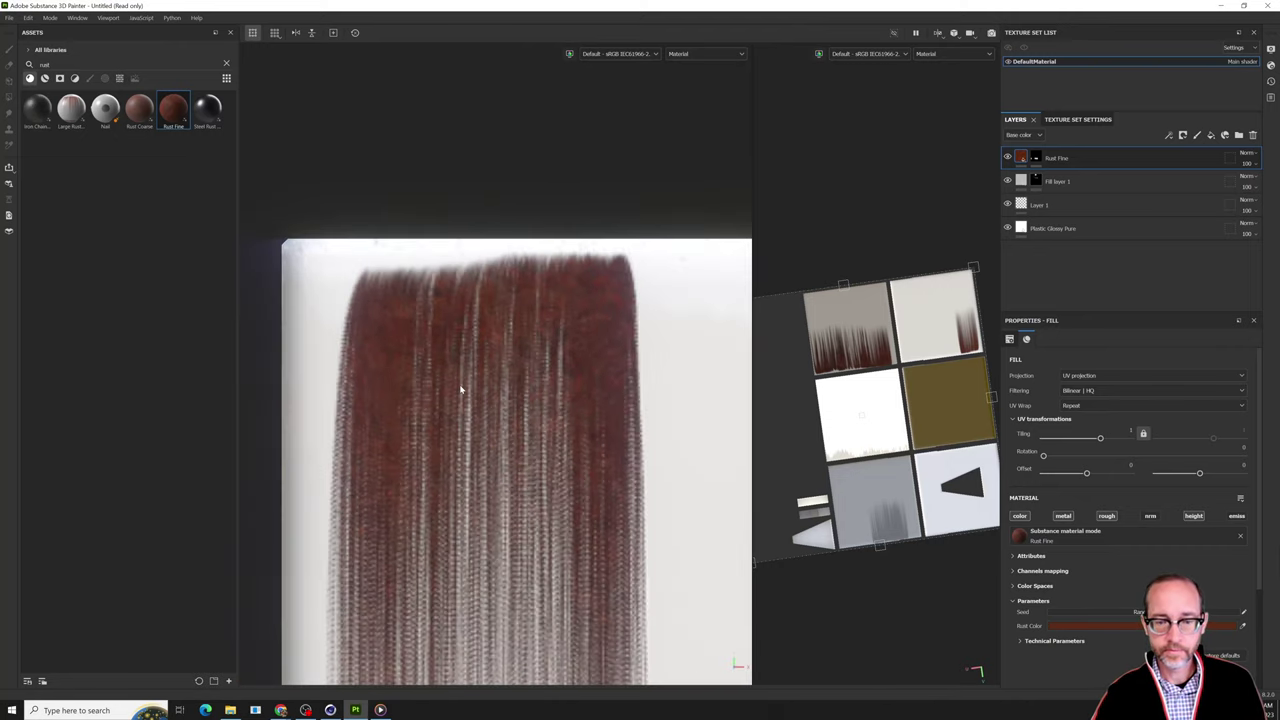
{"action": "scroll", "coordinate": [461, 389], "scroll_direction": "up", "scroll_amount": 3}
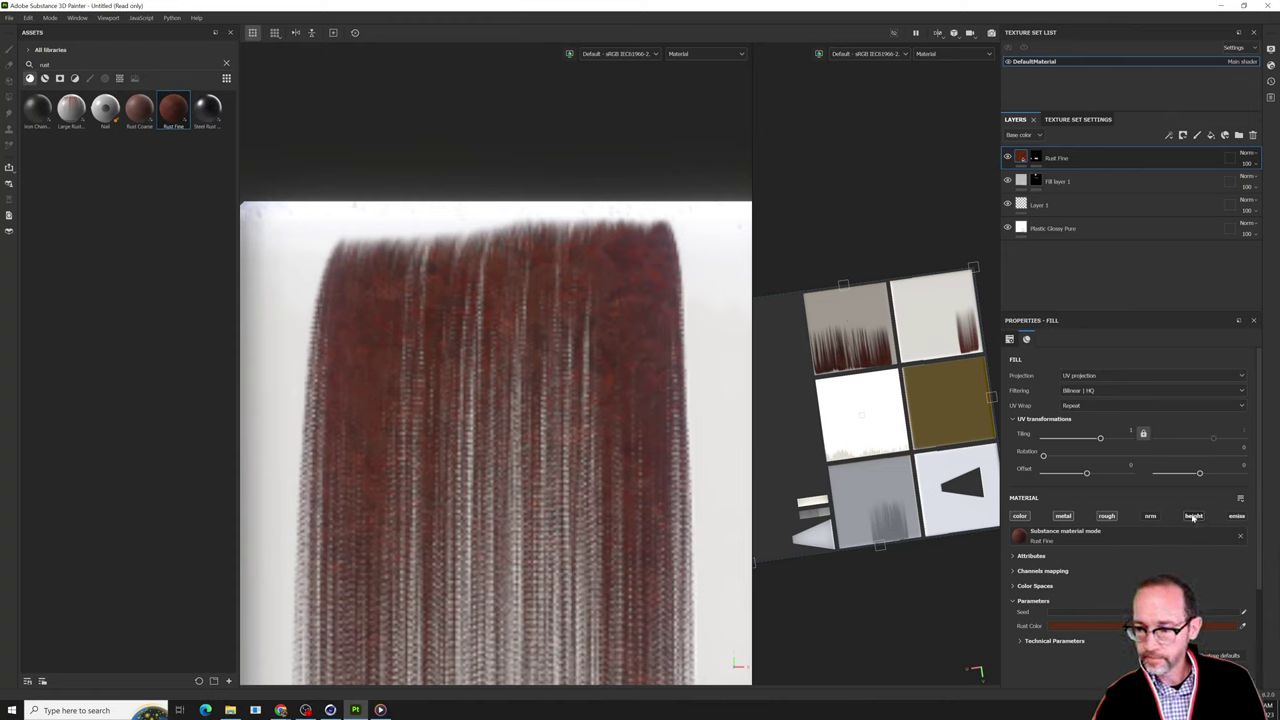
{"action": "scroll", "coordinate": [1036, 637], "scroll_direction": "down", "scroll_amount": 1}
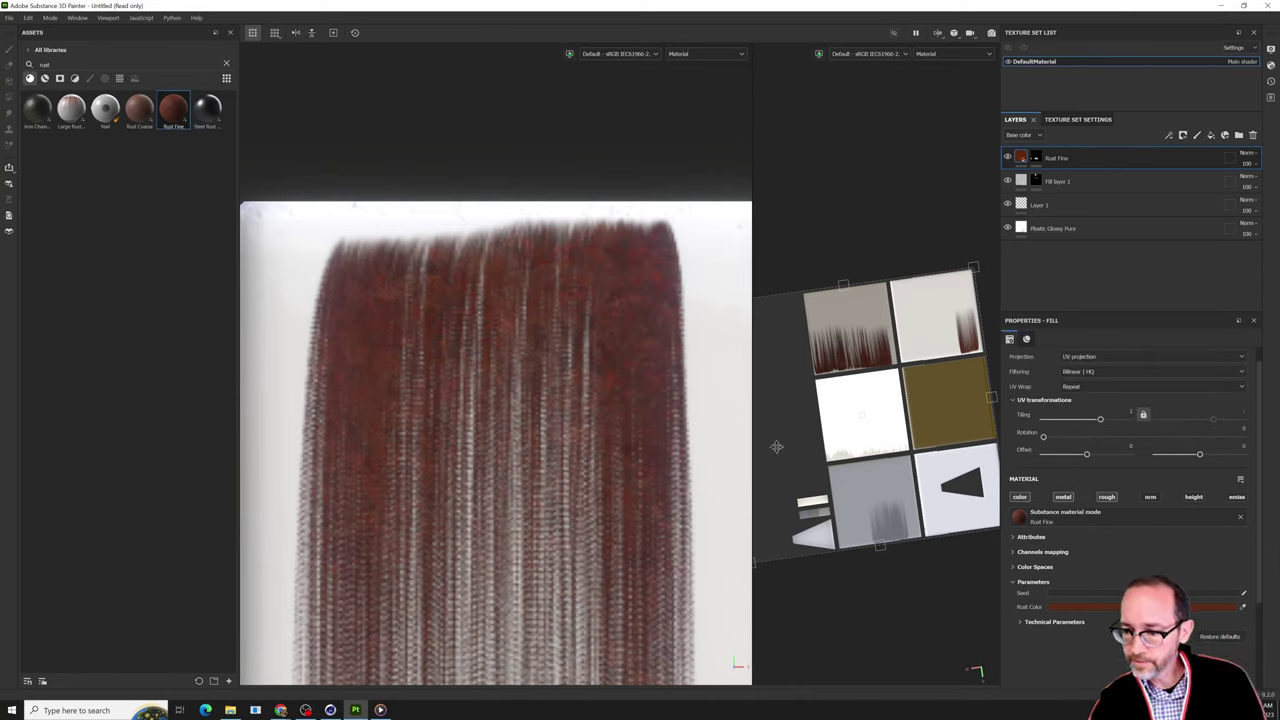
{"action": "left_click", "coordinate": [1194, 497]}
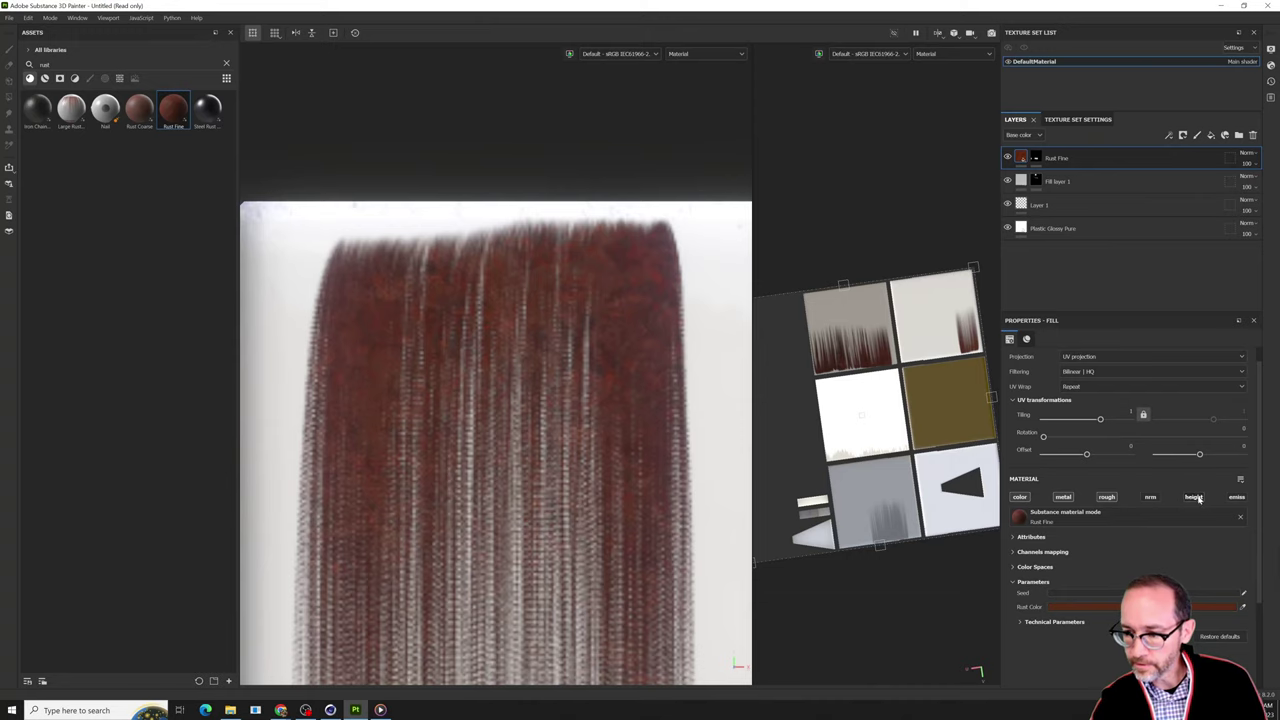
Add a Levels effect to the Rust Fine layer's material and set its affected channel to Height.
{"action": "right_click", "coordinate": [1022, 157]}
{"action": "left_click", "coordinate": [1077, 423]}
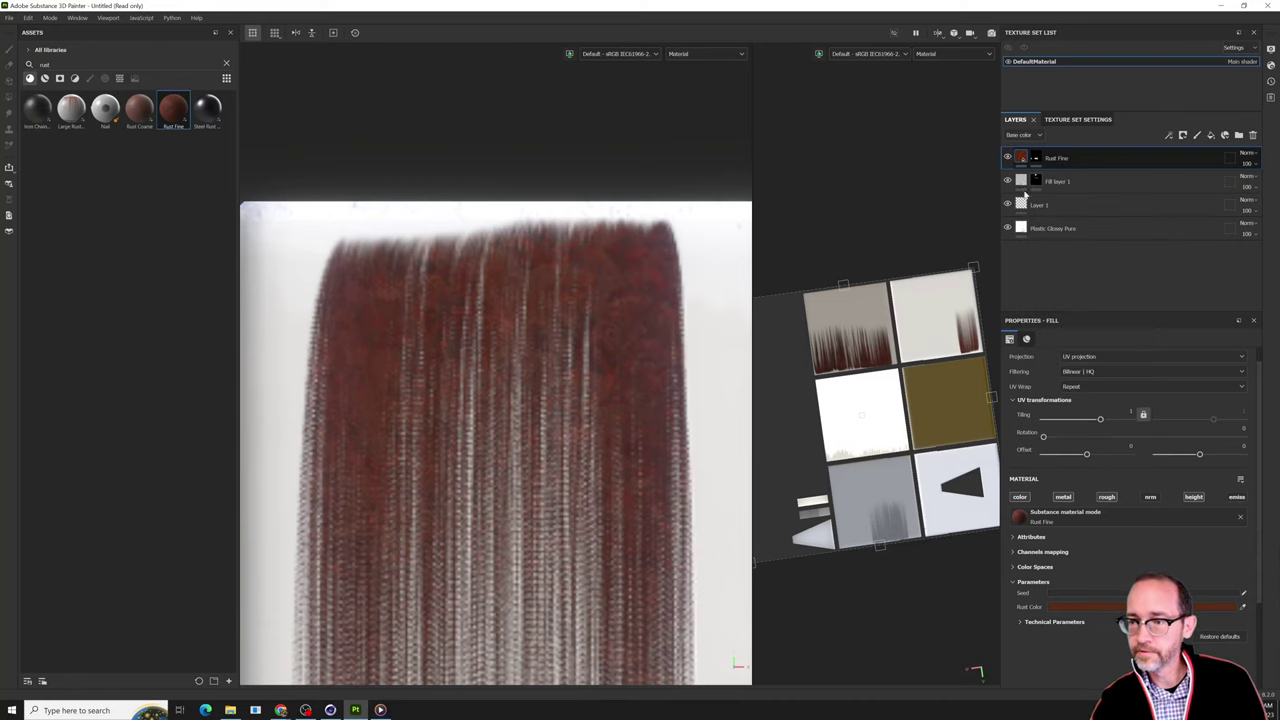
{"action": "left_click", "coordinate": [1091, 357]}
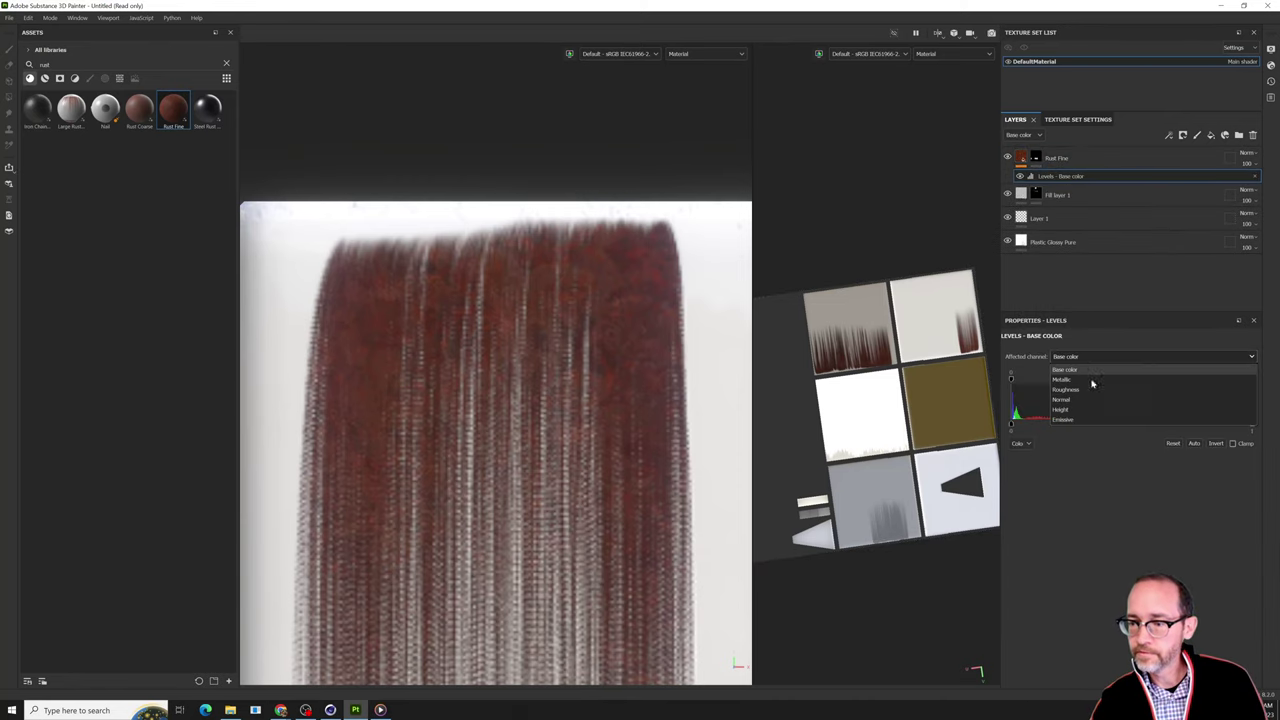
{"action": "left_click", "coordinate": [1094, 379]}
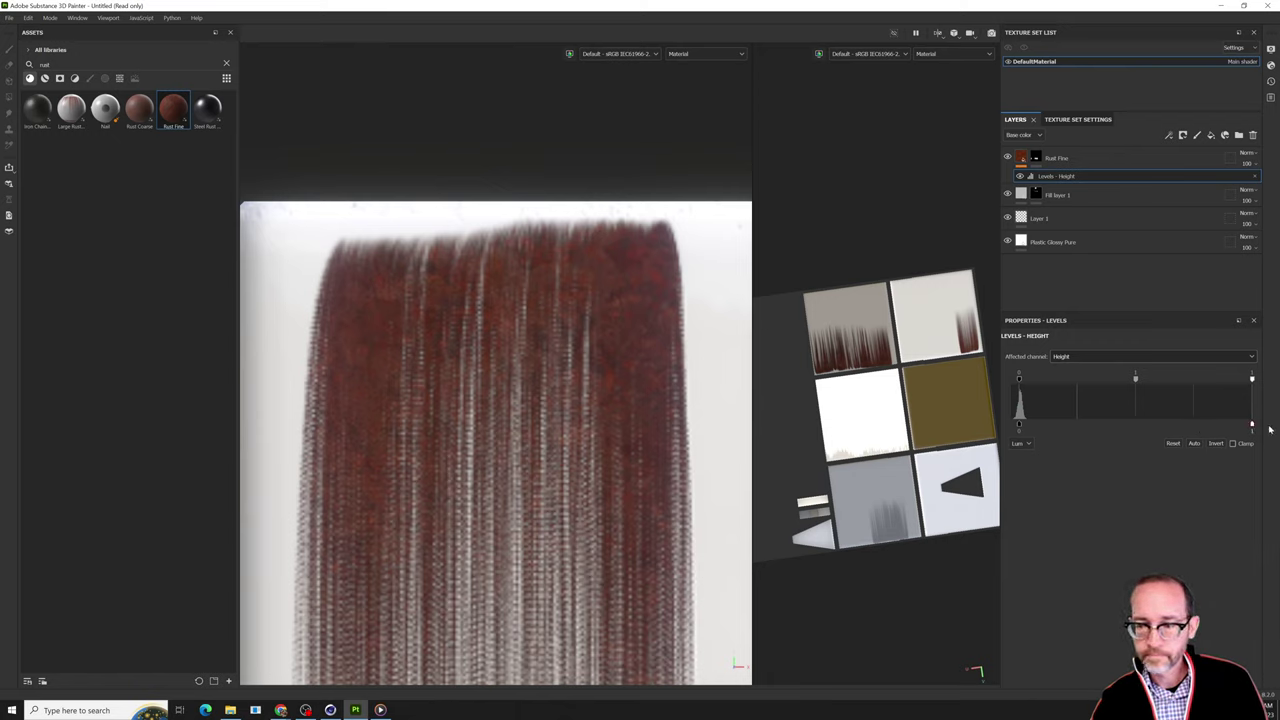
Raise the black output level of Rust Fine's Height levels to 0.268 and check the streaks' relief around the cube's corner.
{"action": "left_click_drag", "start_coordinate": [1020, 427], "coordinate": [1075, 430]}
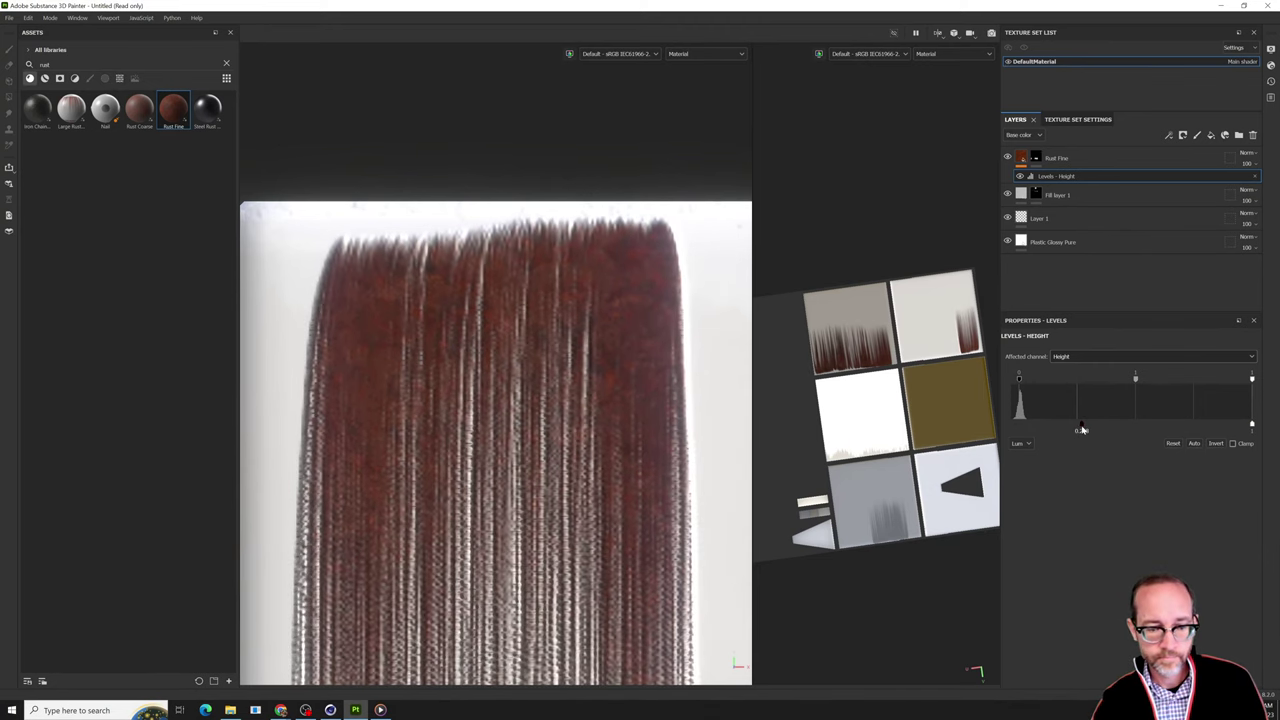
{"action": "left_click_drag", "start_coordinate": [462, 440], "coordinate": [531, 434], "text": "alt"}
{"action": "scroll", "coordinate": [532, 434], "scroll_direction": "down", "scroll_amount": 3}
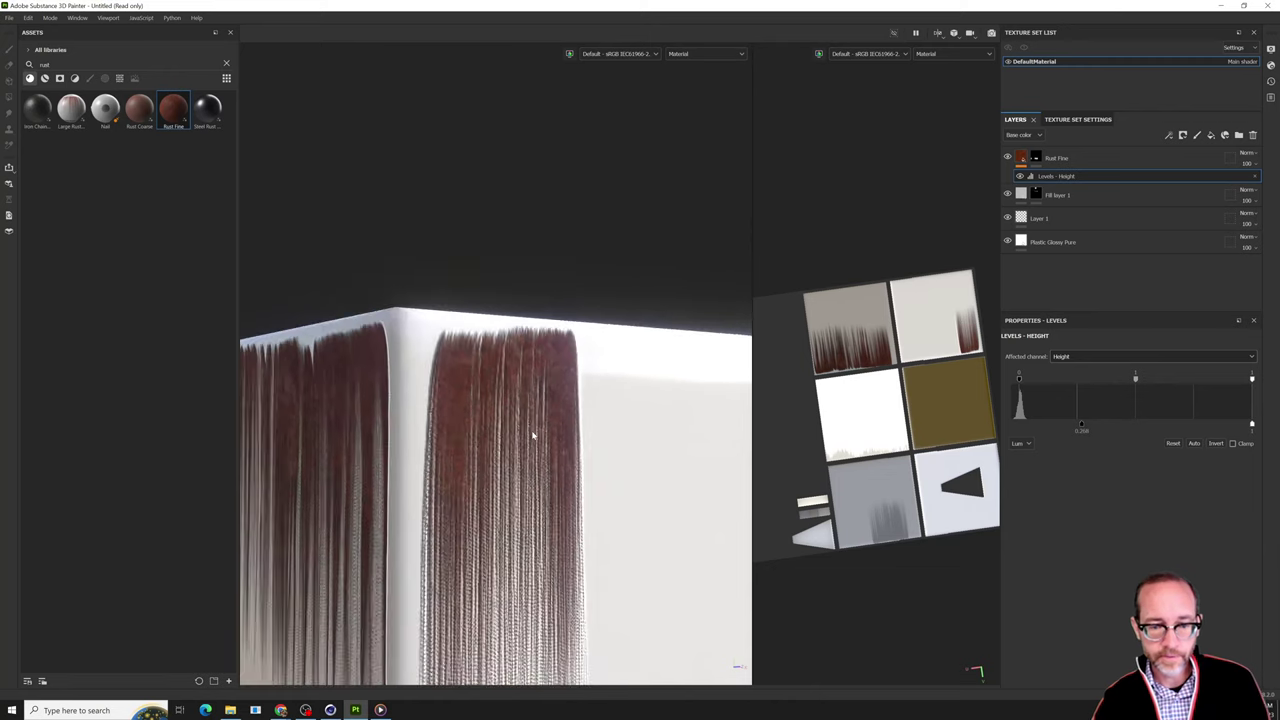
{"action": "left_click_drag", "start_coordinate": [568, 393], "coordinate": [598, 349], "text": "alt"}
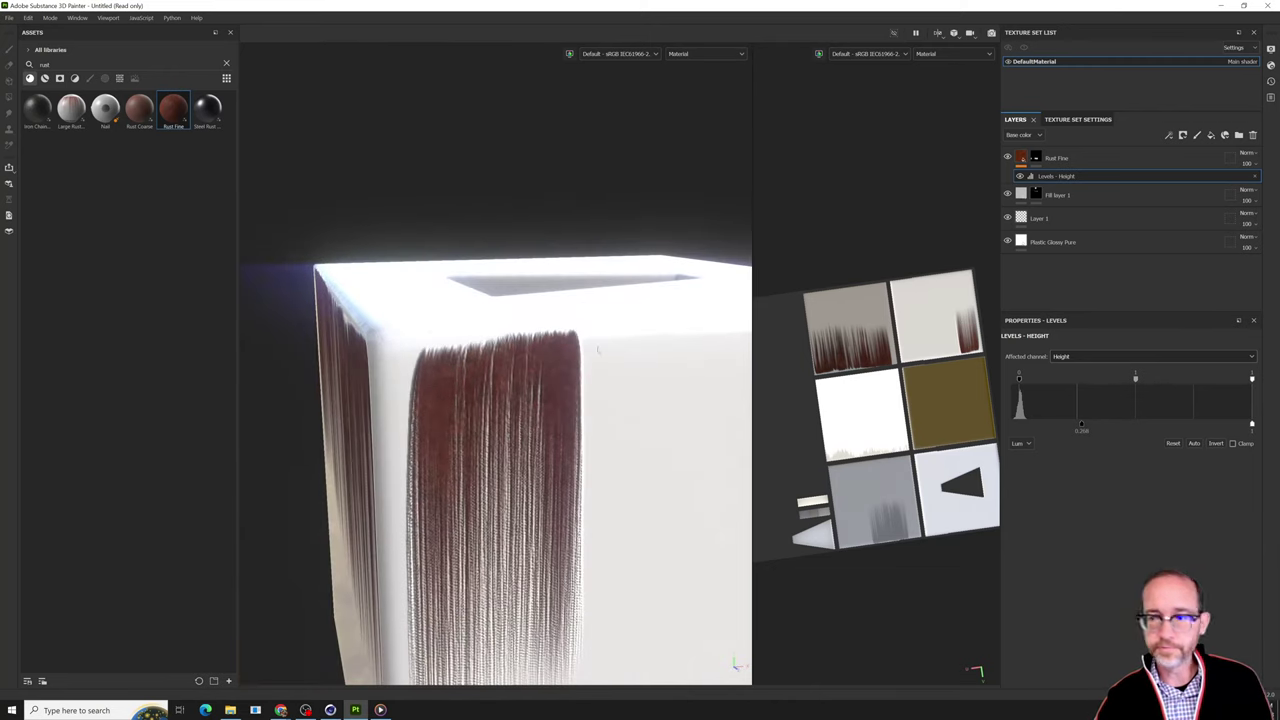
Set the DefaultMaterial texture set size to 4096 and check the rust streaks' detail up close.
{"action": "left_click", "coordinate": [1078, 121]}
{"action": "scroll", "coordinate": [1039, 180], "scroll_direction": "up", "scroll_amount": 3}
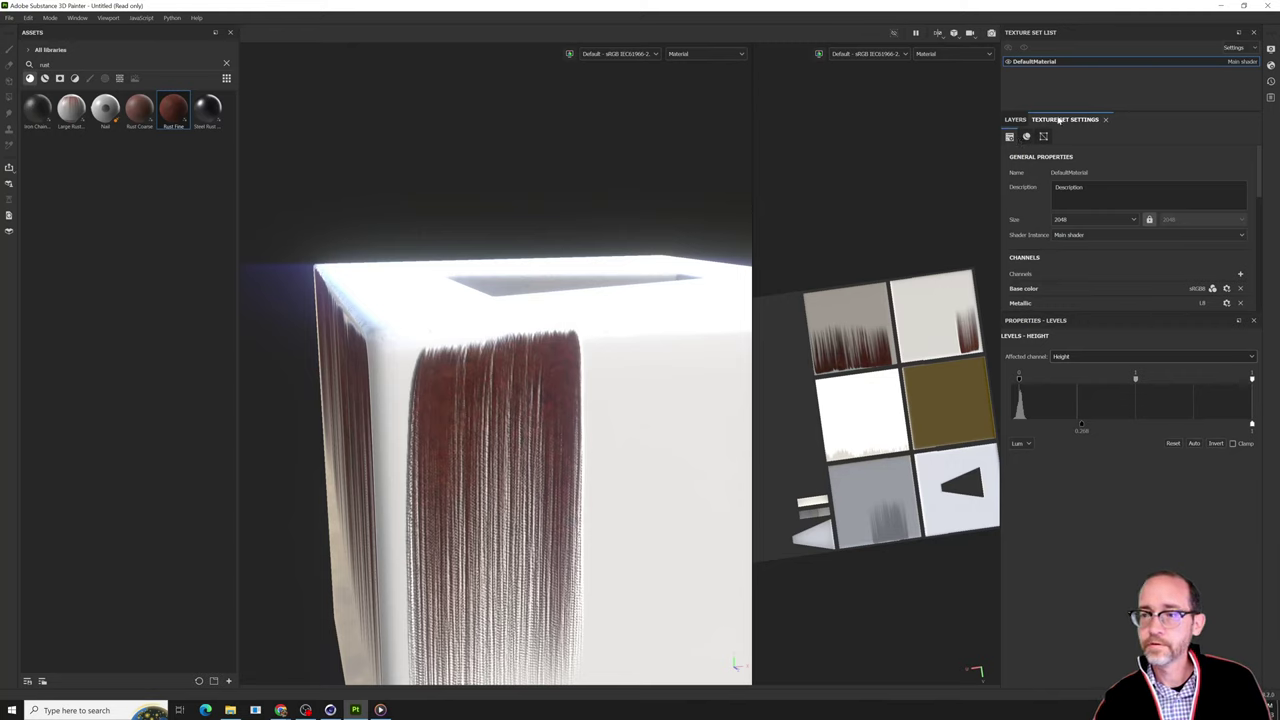
{"action": "left_click", "coordinate": [1026, 137]}
{"action": "left_click", "coordinate": [1046, 139]}
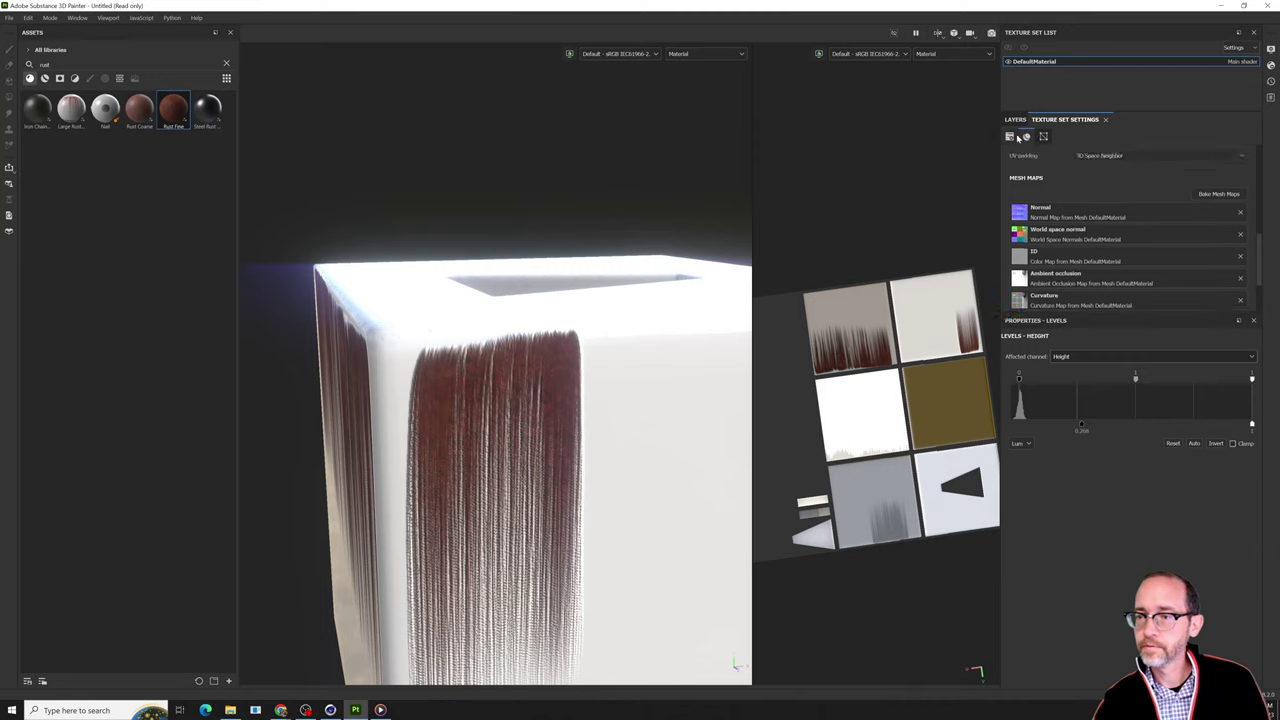
{"action": "left_click", "coordinate": [1010, 137]}
{"action": "left_click", "coordinate": [1016, 120]}
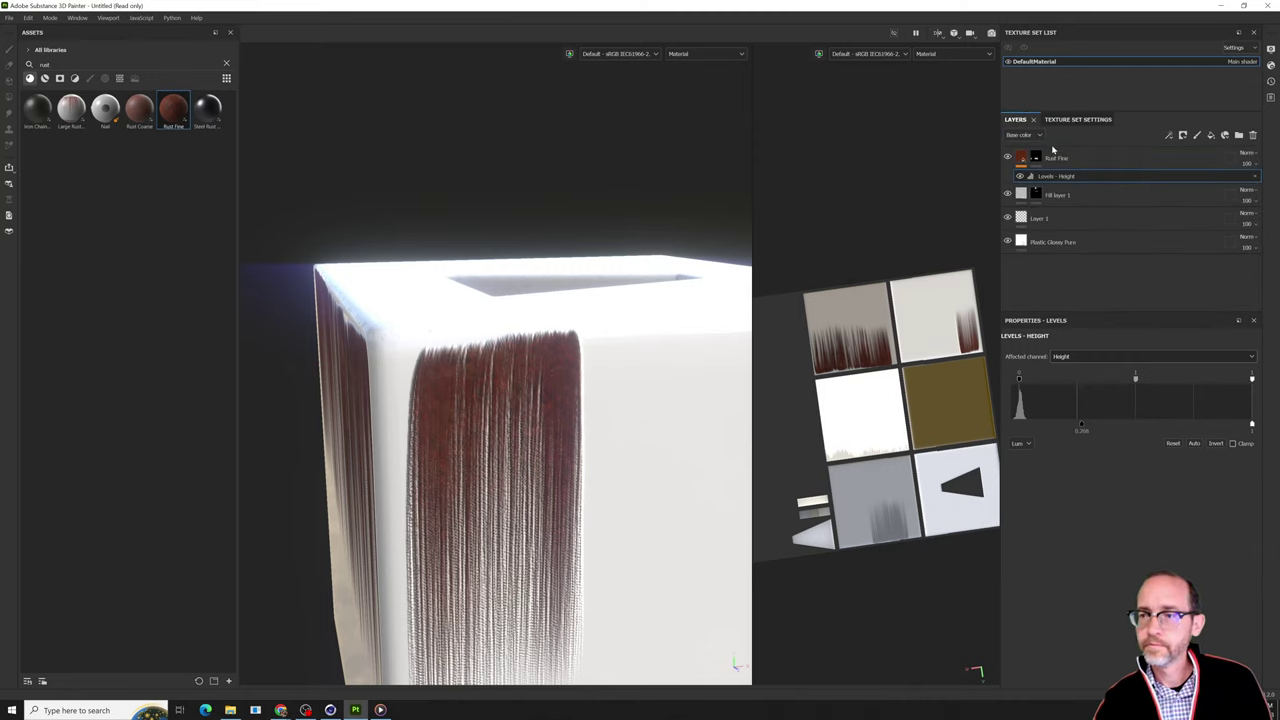
{"action": "left_click", "coordinate": [1063, 120]}
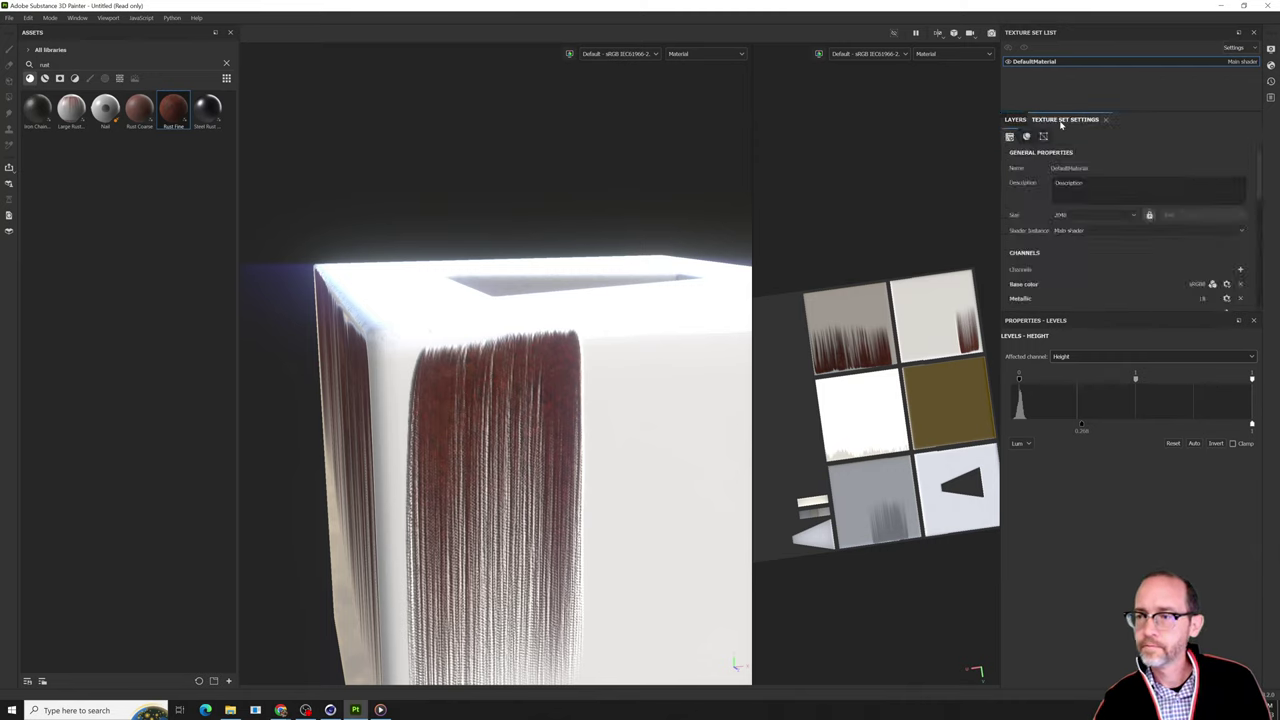
{"action": "left_click", "coordinate": [1080, 219]}
{"action": "left_click", "coordinate": [1074, 283]}
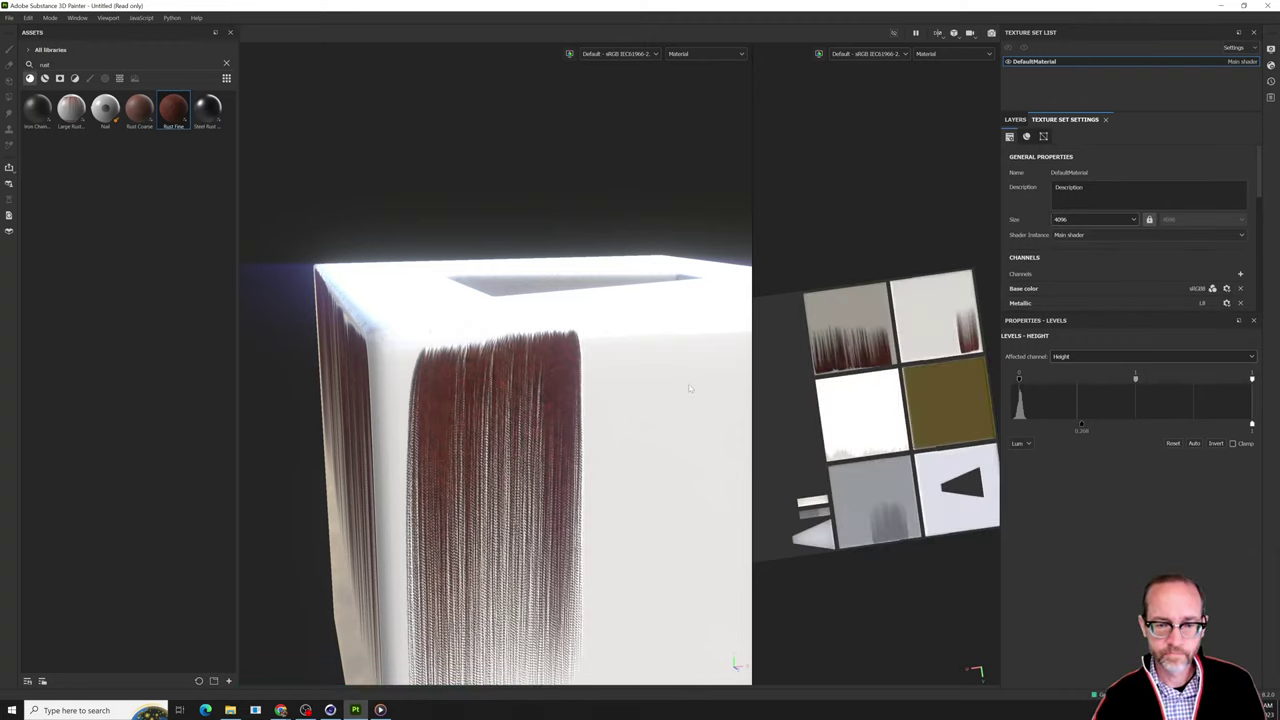
{"action": "scroll", "coordinate": [543, 391], "scroll_direction": "up", "scroll_amount": 5}
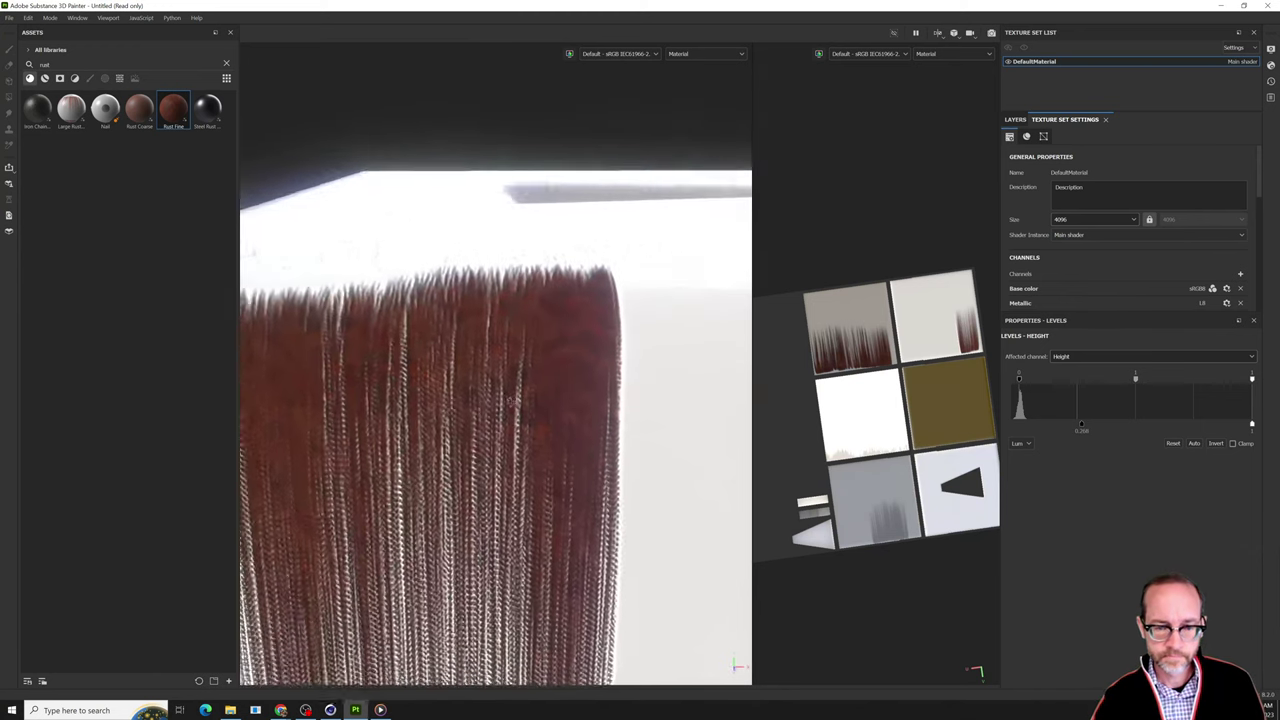
Lower the black output level of Rust Fine's Height levels to 0.023 and inspect the streaks at close range.
{"action": "left_click", "coordinate": [1016, 120]}
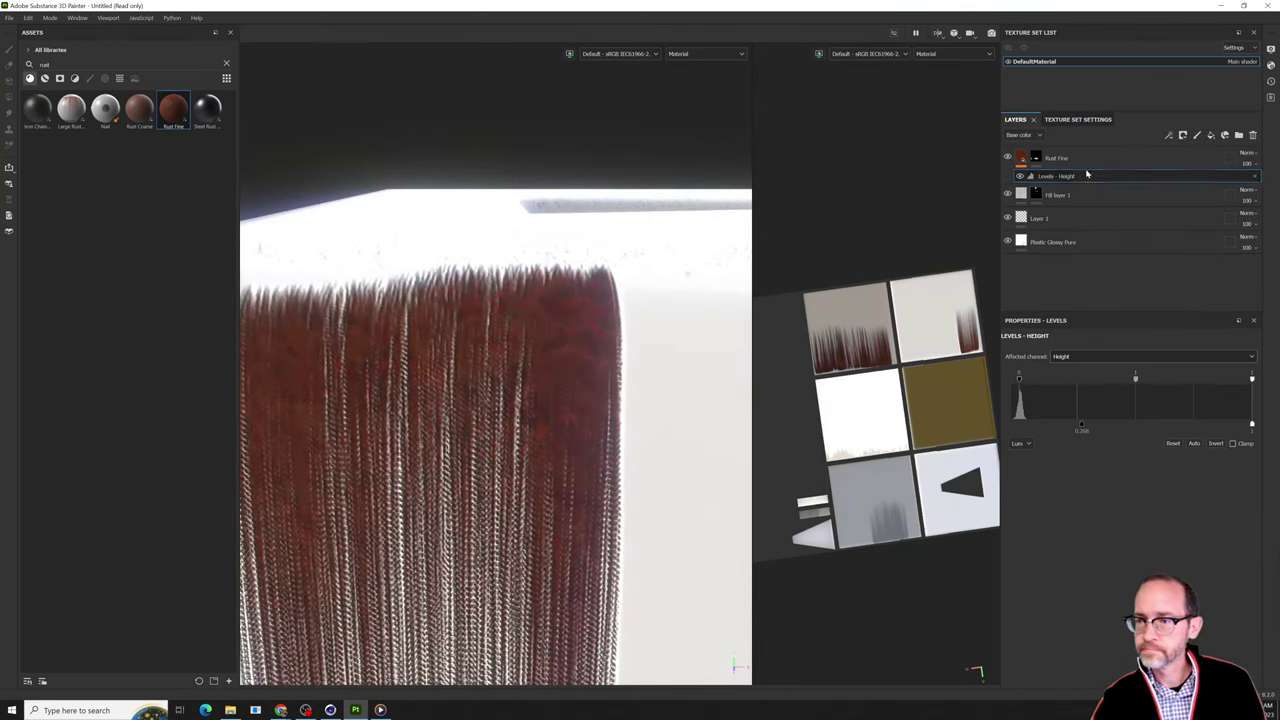
{"action": "left_click", "coordinate": [1035, 160]}
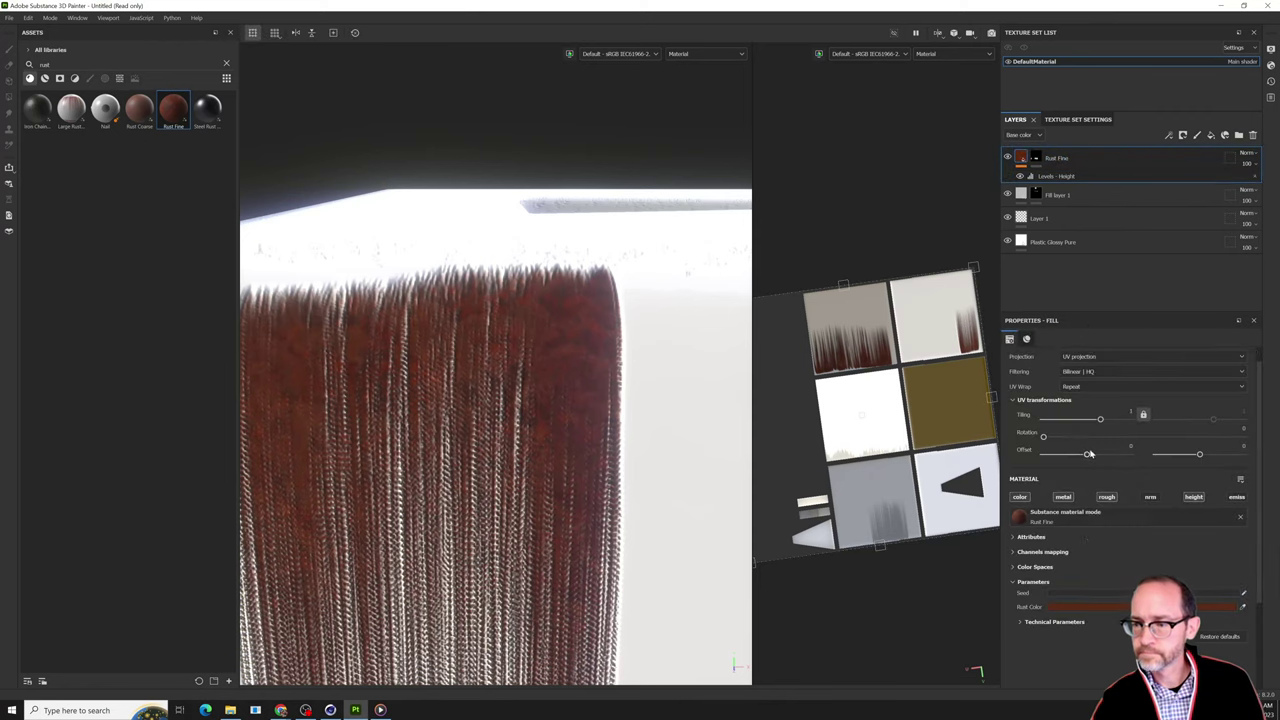
{"action": "left_click", "coordinate": [1100, 176]}
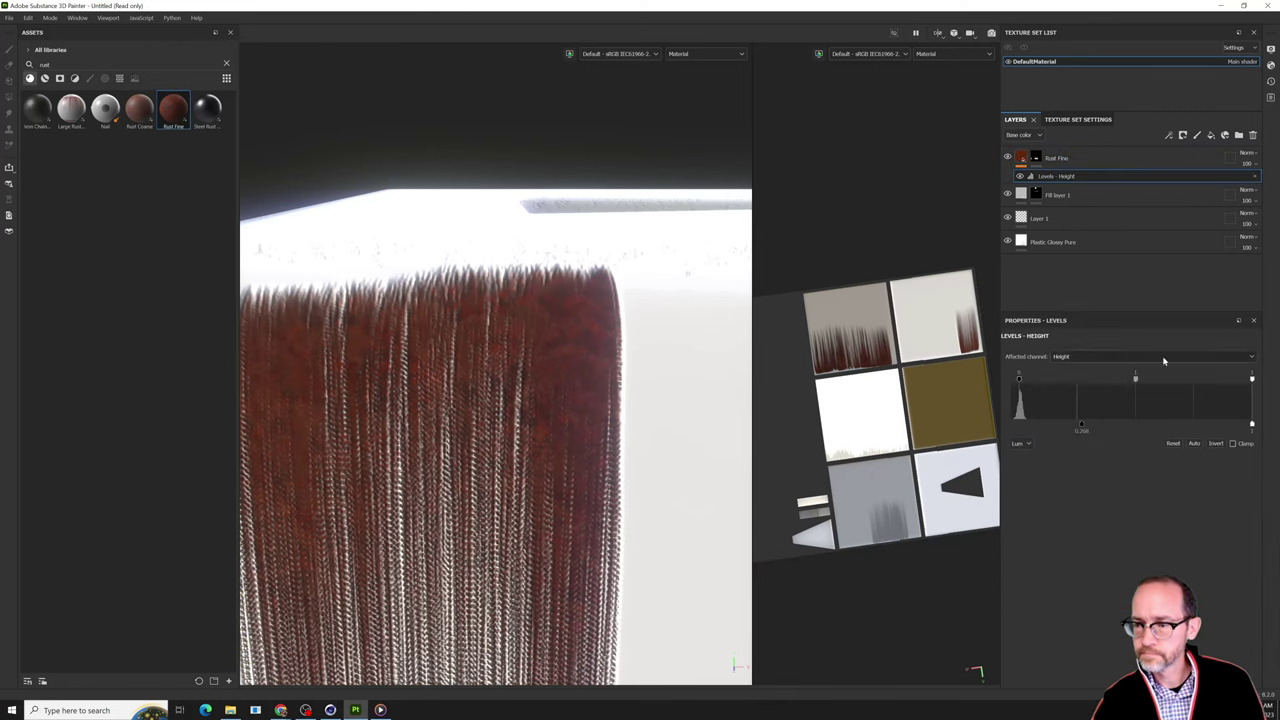
{"action": "mouse_move", "coordinate": [1082, 428]}
{"action": "left_mouse_down"}
{"action": "mouse_move", "coordinate": [998, 425]}
{"action": "mouse_move", "coordinate": [1024, 427]}
{"action": "left_mouse_up"}
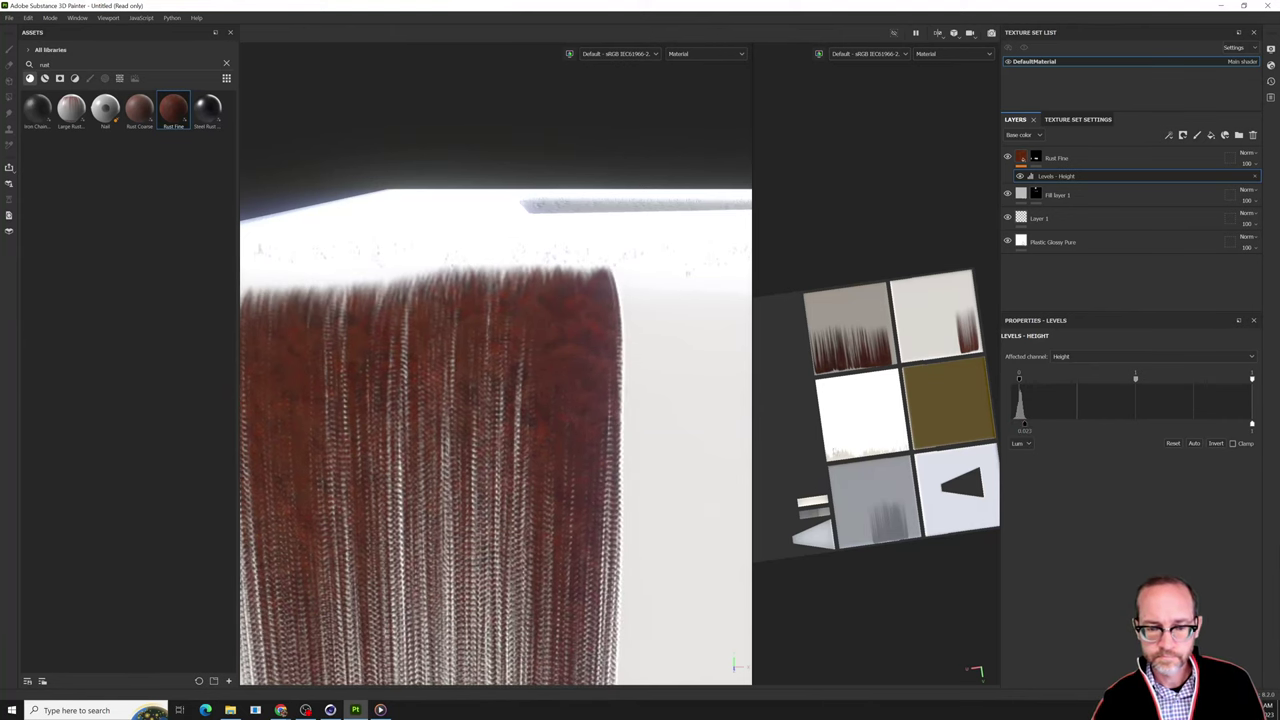
{"action": "mouse_move", "coordinate": [571, 443]}
{"action": "left_mouse_down", "text": "alt"}
{"action": "mouse_move", "coordinate": [571, 457]}
{"action": "mouse_move", "coordinate": [591, 451]}
{"action": "left_mouse_up", "text": "alt"}
{"action": "scroll", "coordinate": [591, 453], "scroll_direction": "up", "scroll_amount": 4}
{"action": "scroll", "coordinate": [591, 453], "scroll_direction": "down", "scroll_amount": 2}
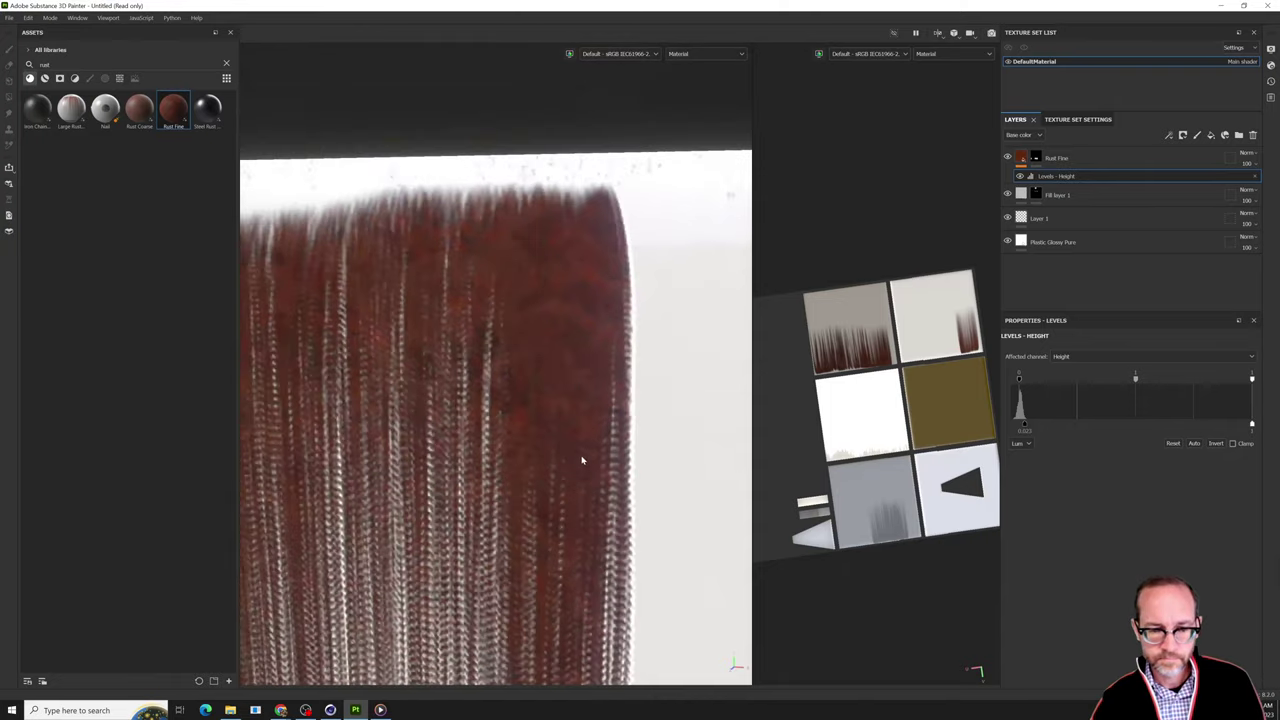
{"action": "scroll", "coordinate": [582, 460], "scroll_direction": "down", "scroll_amount": 2}
{"action": "middle_click_drag", "start_coordinate": [427, 496], "coordinate": [550, 336], "text": "alt"}
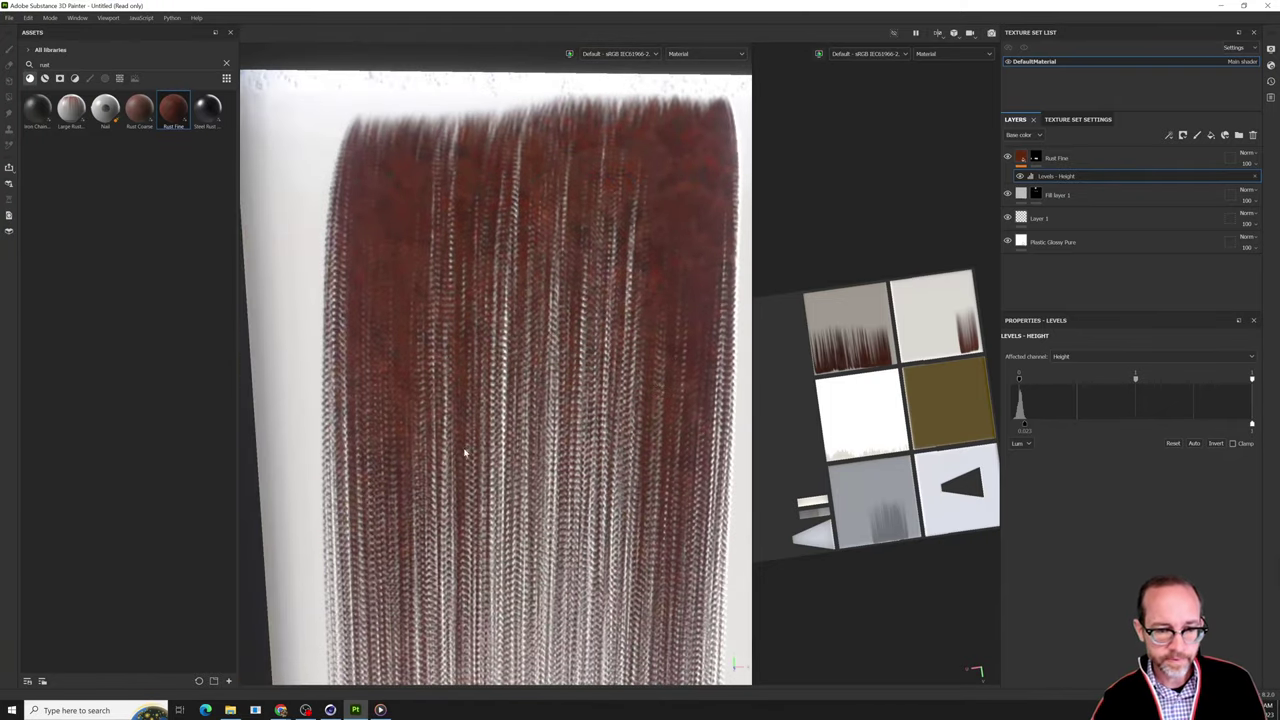
{"action": "left_click_drag", "start_coordinate": [464, 453], "coordinate": [494, 435], "text": "alt"}
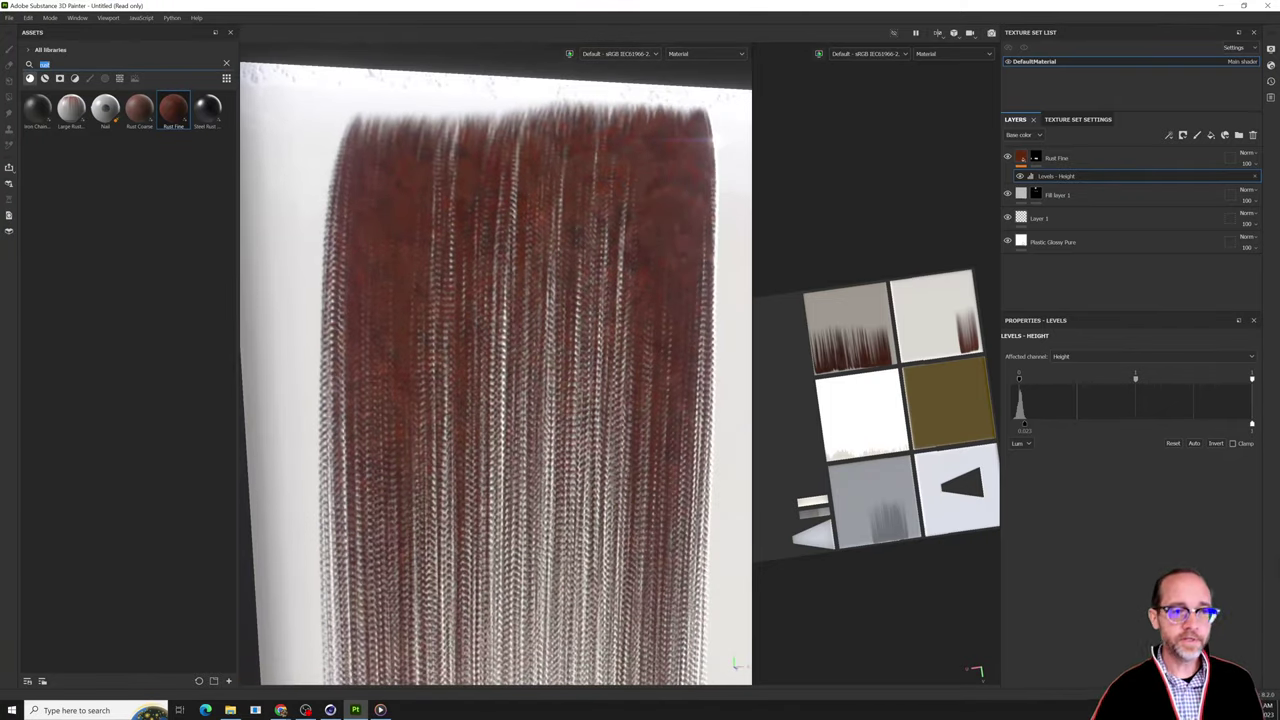
Search the assets for "part", limit the results to brushes, and bring the cube's whole white face into view.
{"action": "type", "text": "pen"}
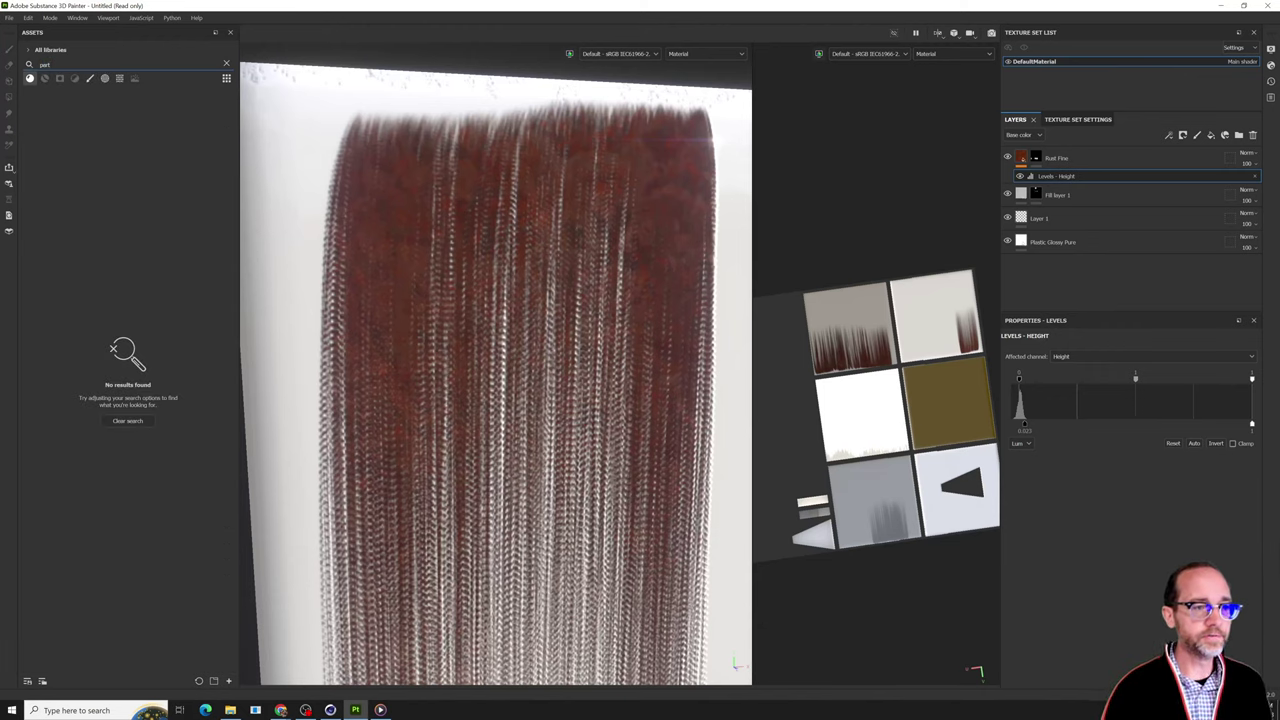
{"action": "left_click", "coordinate": [90, 79]}
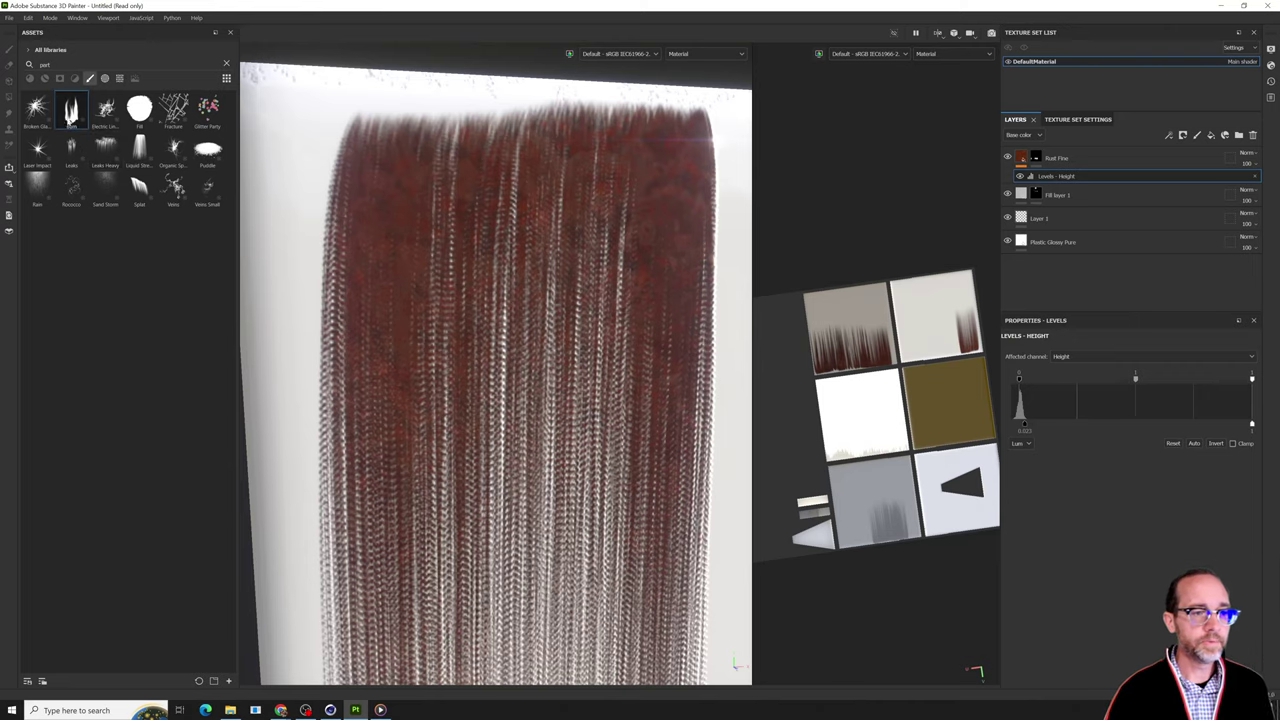
{"action": "scroll", "coordinate": [426, 311], "scroll_direction": "down", "scroll_amount": 6}
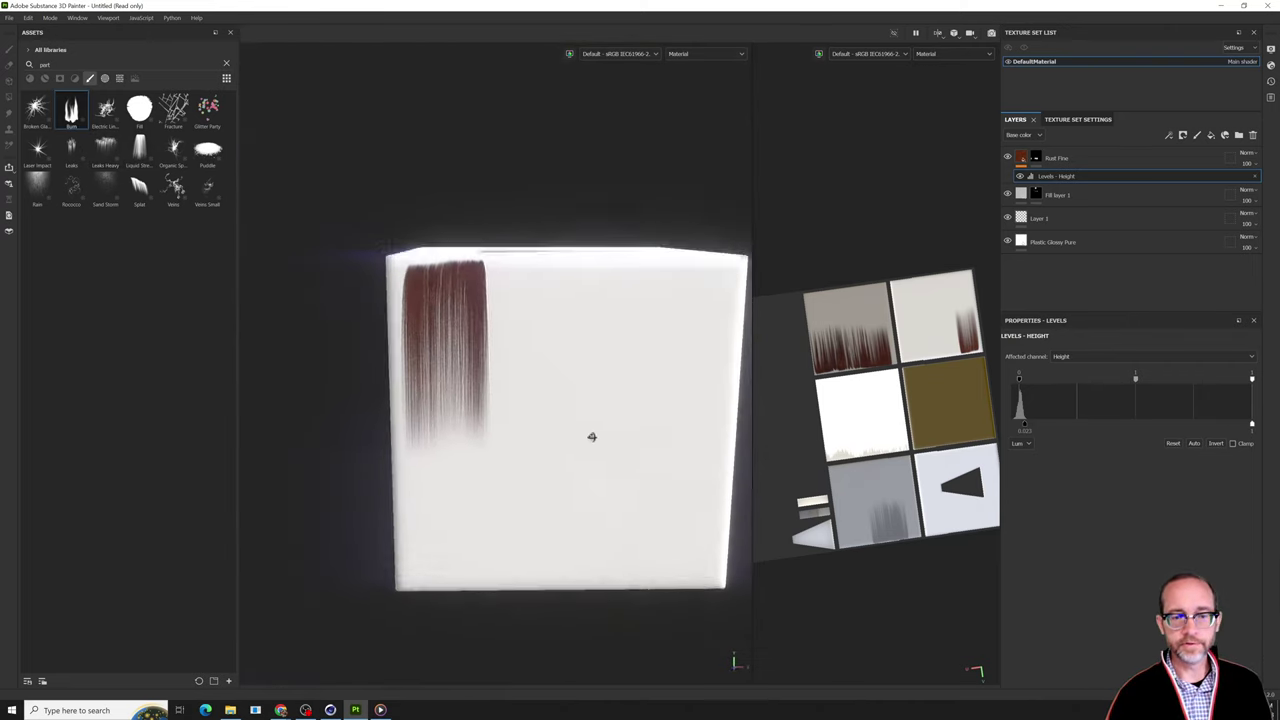
{"action": "mouse_move", "coordinate": [592, 437]}
{"action": "left_mouse_down", "text": "alt"}
{"action": "mouse_move", "coordinate": [555, 514]}
{"action": "mouse_move", "coordinate": [592, 515]}
{"action": "left_mouse_up", "text": "alt"}
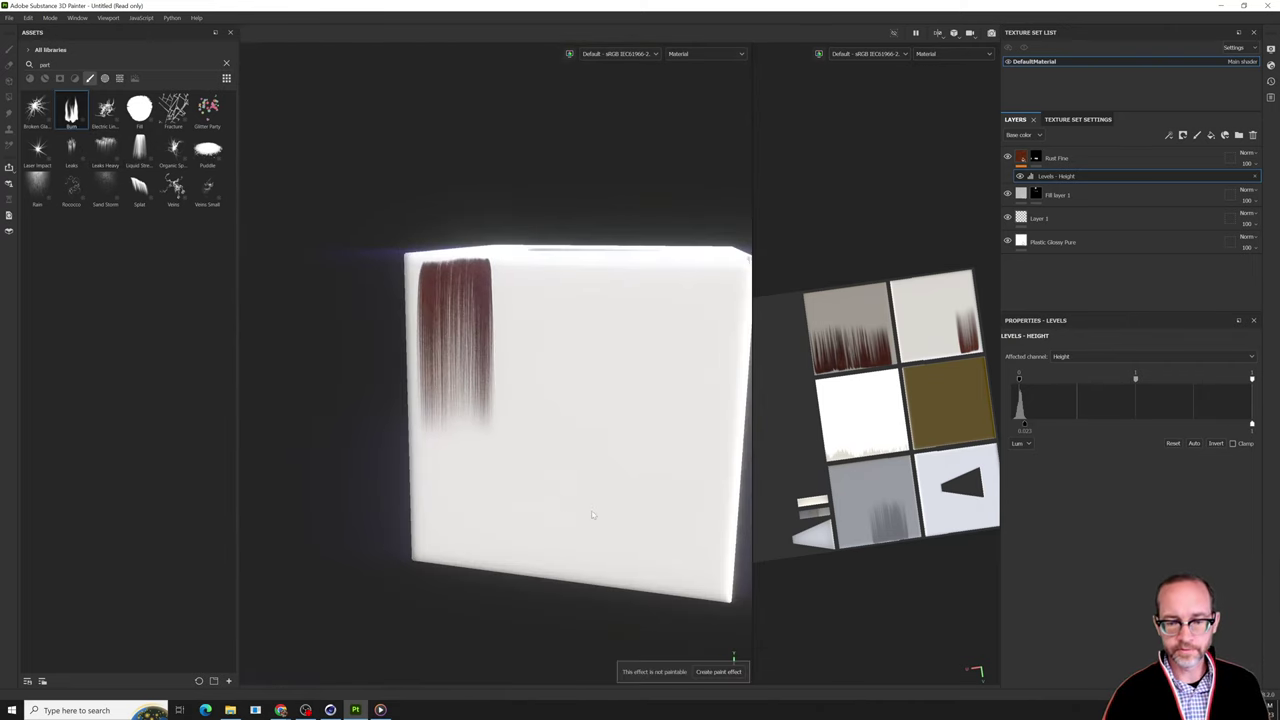
Paint two short, overlapping bands of rust streaks on the empty lower area of the white face in Rust Fine's mask.
{"action": "left_click", "coordinate": [1036, 163]}
{"action": "key", "text": "1"}
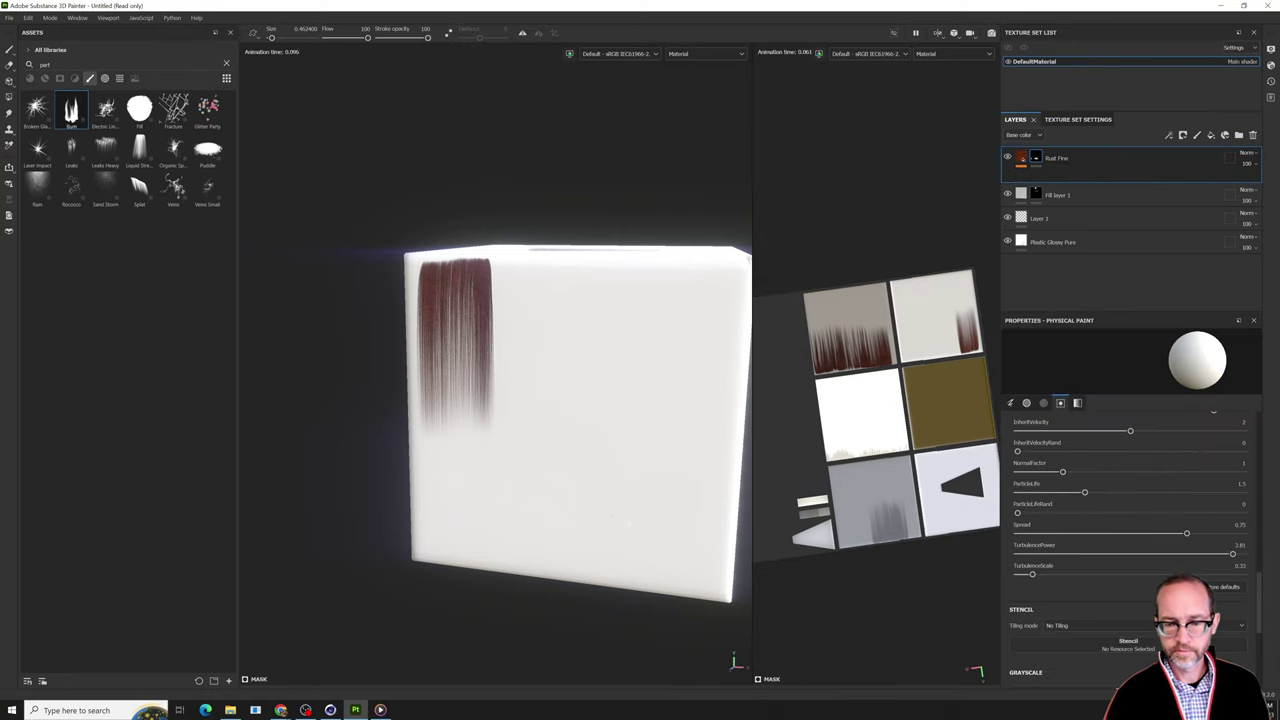
{"action": "scroll", "coordinate": [688, 508], "scroll_direction": "up", "scroll_amount": 4}
{"action": "left_click_drag", "start_coordinate": [540, 492], "coordinate": [648, 465]}
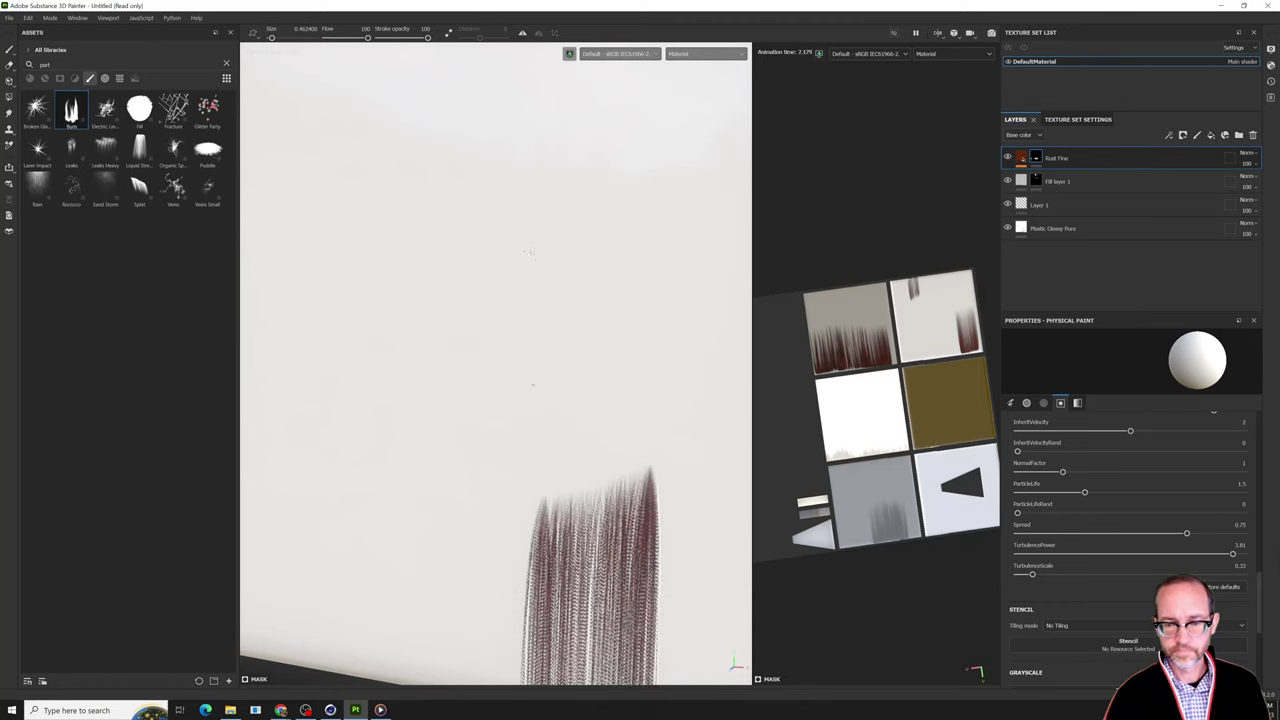
{"action": "left_click_drag", "start_coordinate": [539, 373], "coordinate": [583, 378]}
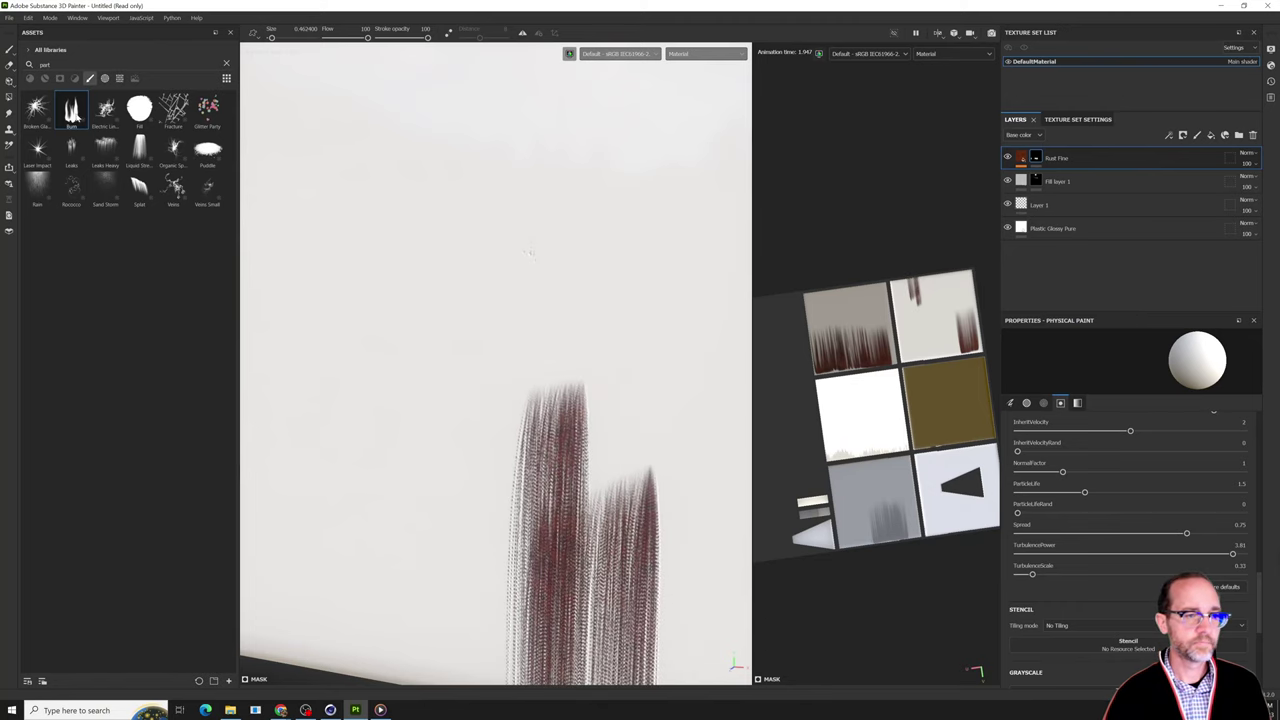
Paint several strokes of burn marks with the Burn particle brush across the empty middle of the white face in Rust Fine's mask.
{"action": "left_click", "coordinate": [570, 328]}
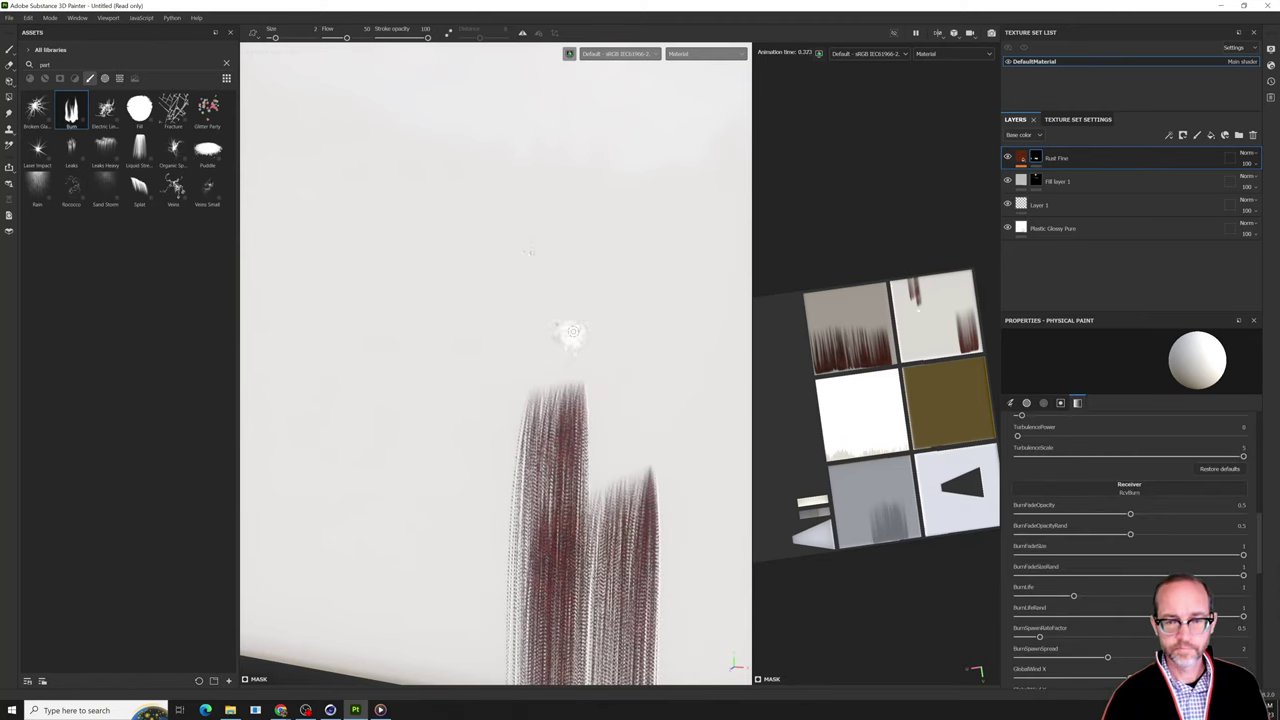
{"action": "mouse_move", "coordinate": [570, 322]}
{"action": "left_mouse_down"}
{"action": "mouse_move", "coordinate": [410, 302]}
{"action": "mouse_move", "coordinate": [394, 322]}
{"action": "left_mouse_up"}
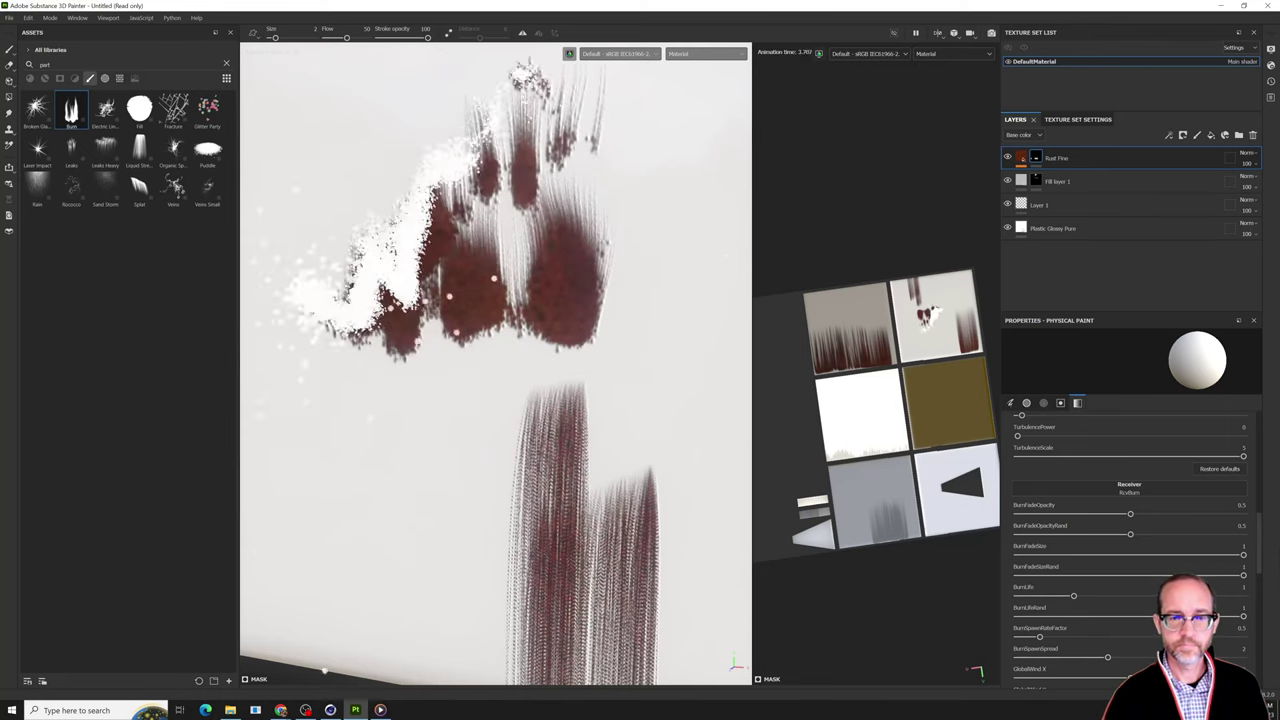
{"action": "scroll", "coordinate": [452, 321], "scroll_direction": "down", "scroll_amount": 2}
{"action": "scroll", "coordinate": [476, 315], "scroll_direction": "down", "scroll_amount": 4}
{"action": "left_click_drag", "start_coordinate": [476, 315], "coordinate": [540, 318], "text": "alt"}
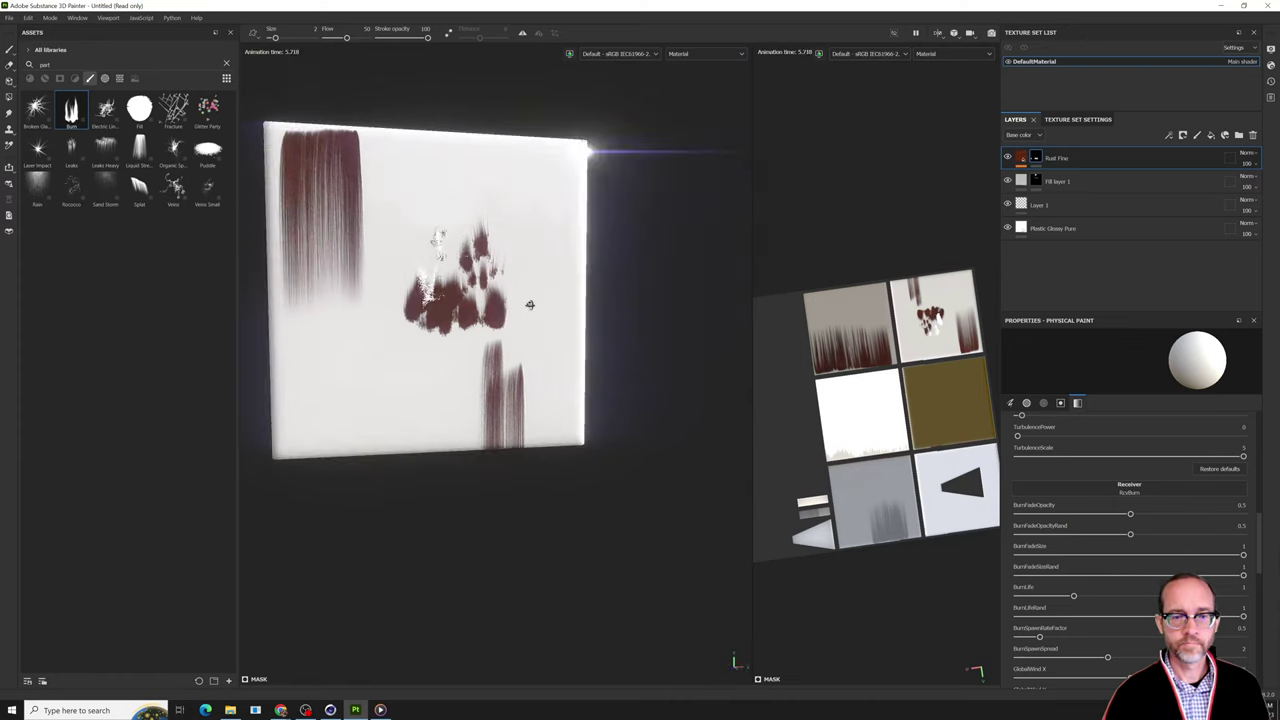
{"action": "scroll", "coordinate": [430, 322], "scroll_direction": "up", "scroll_amount": 3}
{"action": "mouse_move", "coordinate": [440, 403]}
{"action": "left_mouse_down"}
{"action": "mouse_move", "coordinate": [394, 424]}
{"action": "mouse_move", "coordinate": [348, 335]}
{"action": "left_mouse_up"}
Add a fill layer above Rust Fine and search the assets for "grung", limiting the results to textures.
{"action": "left_click_drag", "start_coordinate": [470, 340], "coordinate": [390, 350], "text": "alt"}
{"action": "mouse_move", "coordinate": [536, 241]}
{"action": "left_mouse_down", "text": "alt"}
{"action": "mouse_move", "coordinate": [486, 320]}
{"action": "mouse_move", "coordinate": [591, 351]}
{"action": "mouse_move", "coordinate": [500, 380]}
{"action": "mouse_move", "coordinate": [627, 447]}
{"action": "mouse_move", "coordinate": [323, 511]}
{"action": "mouse_move", "coordinate": [440, 466]}
{"action": "mouse_move", "coordinate": [652, 220]}
{"action": "left_mouse_up", "text": "alt"}
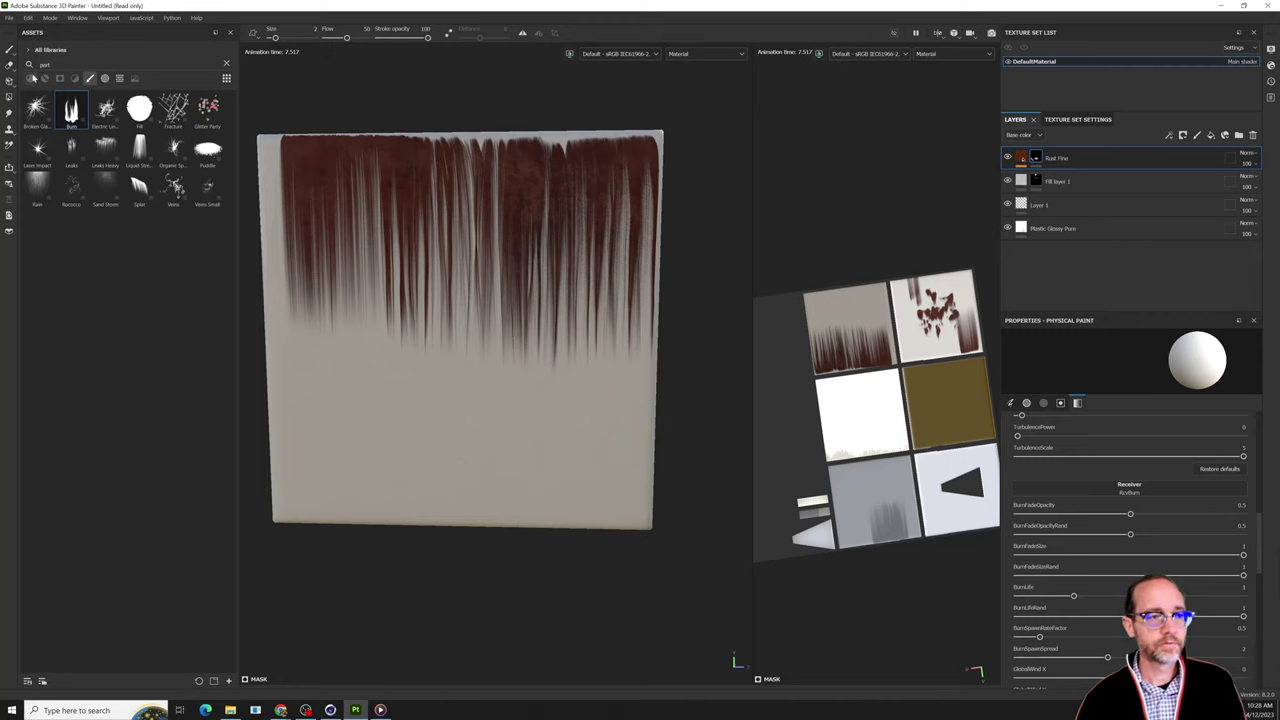
{"action": "left_click", "coordinate": [89, 78]}
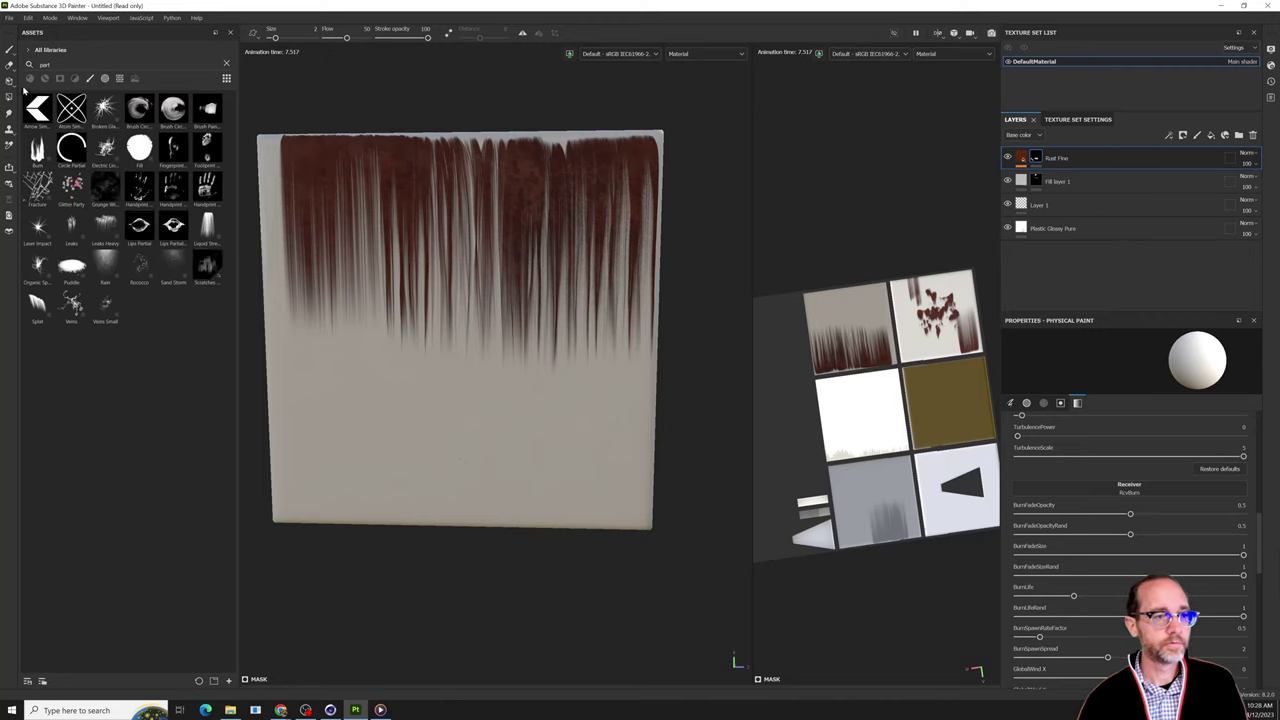
{"action": "left_click", "coordinate": [29, 78]}
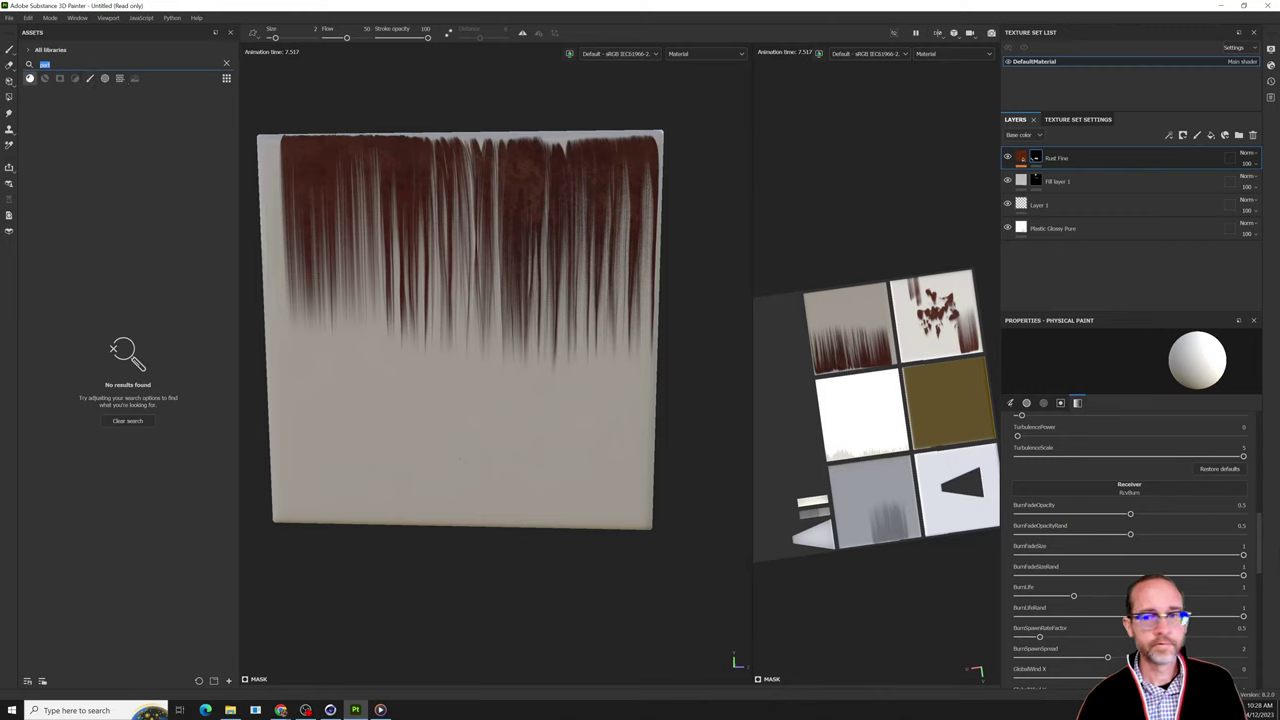
{"action": "left_click", "coordinate": [1210, 137]}
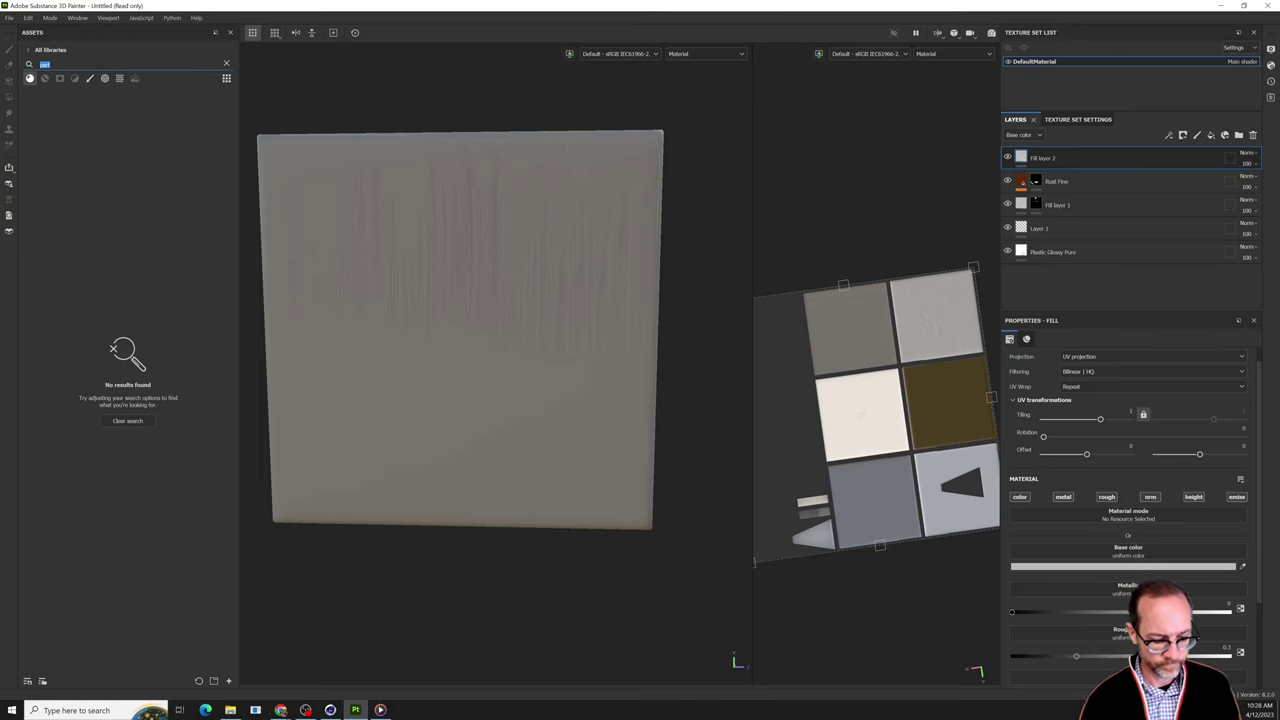
{"action": "type", "text": "grung"}
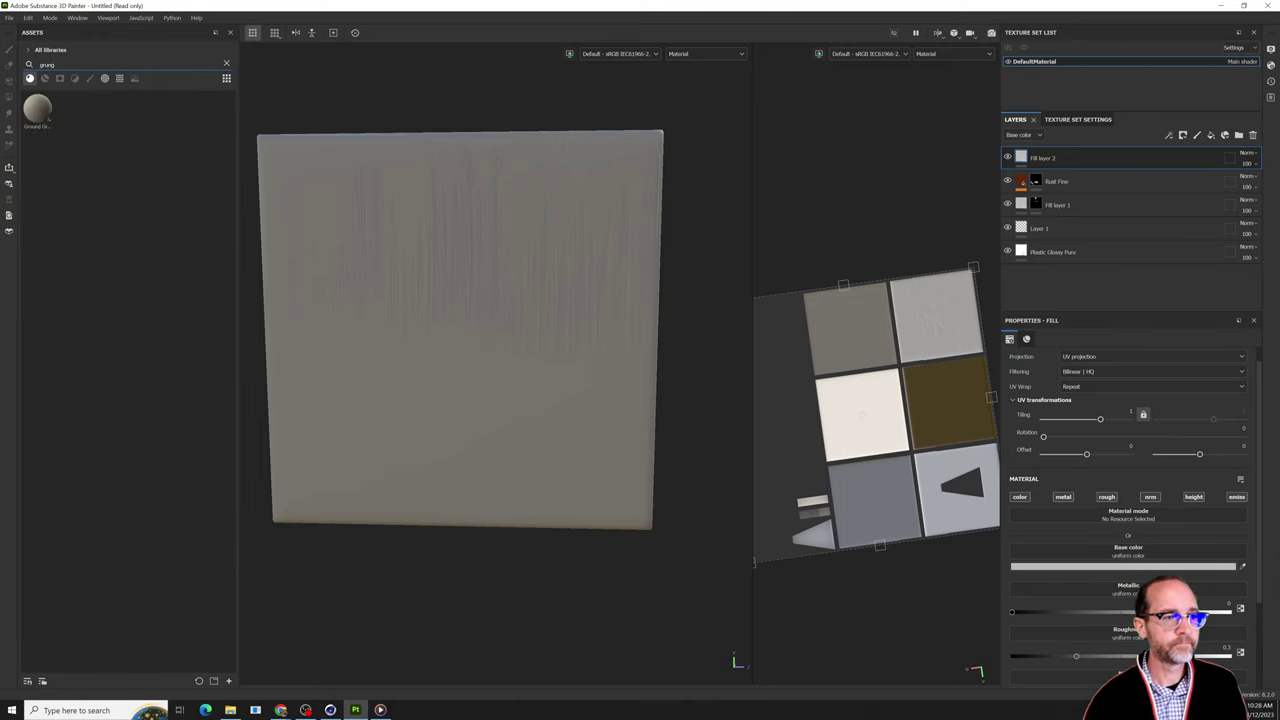
{"action": "left_click", "coordinate": [119, 78]}
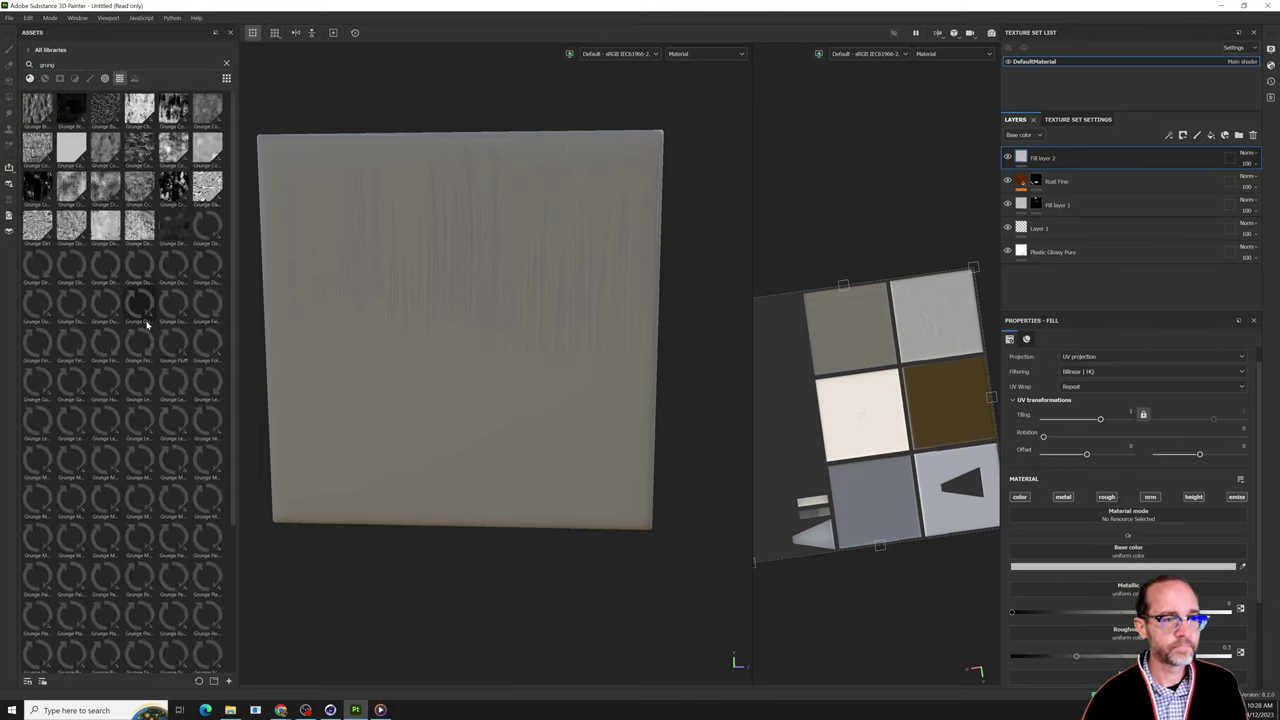
Apply the Grunge Rust Fine texture as the base color of Fill layer 2.
{"action": "scroll", "coordinate": [147, 320], "scroll_direction": "down", "scroll_amount": 3}
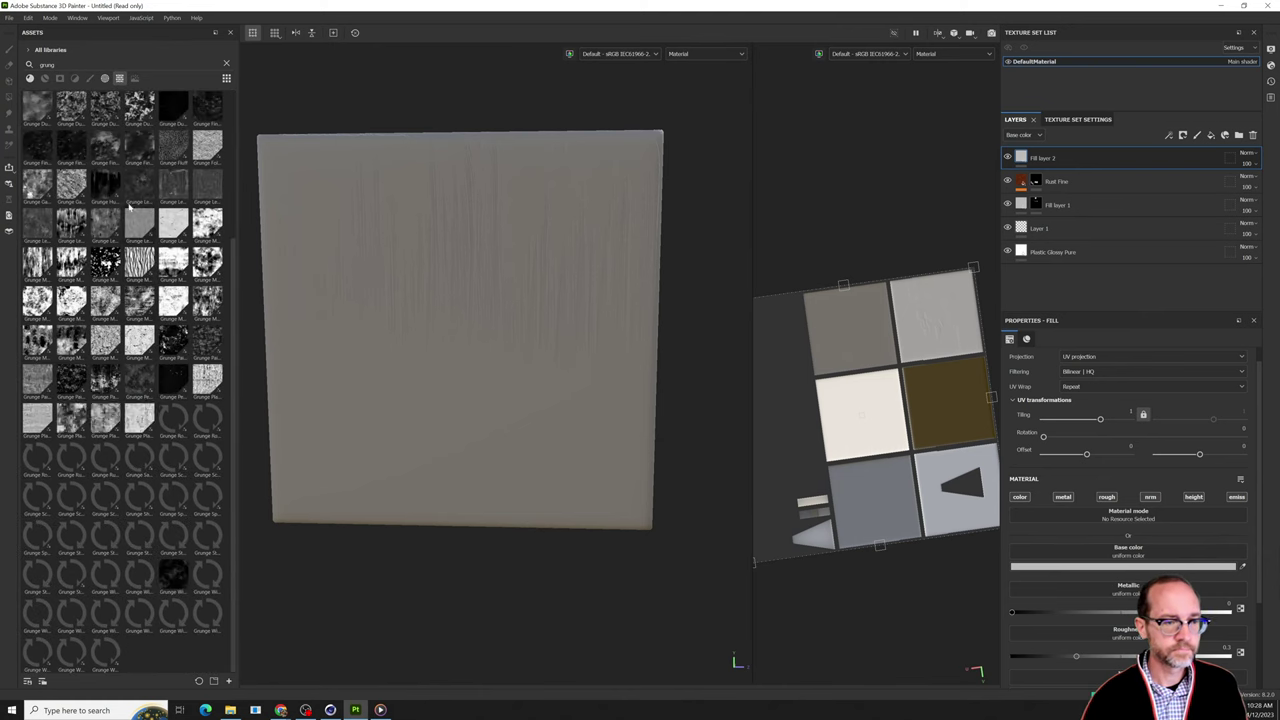
{"action": "mouse_move", "coordinate": [176, 344]}
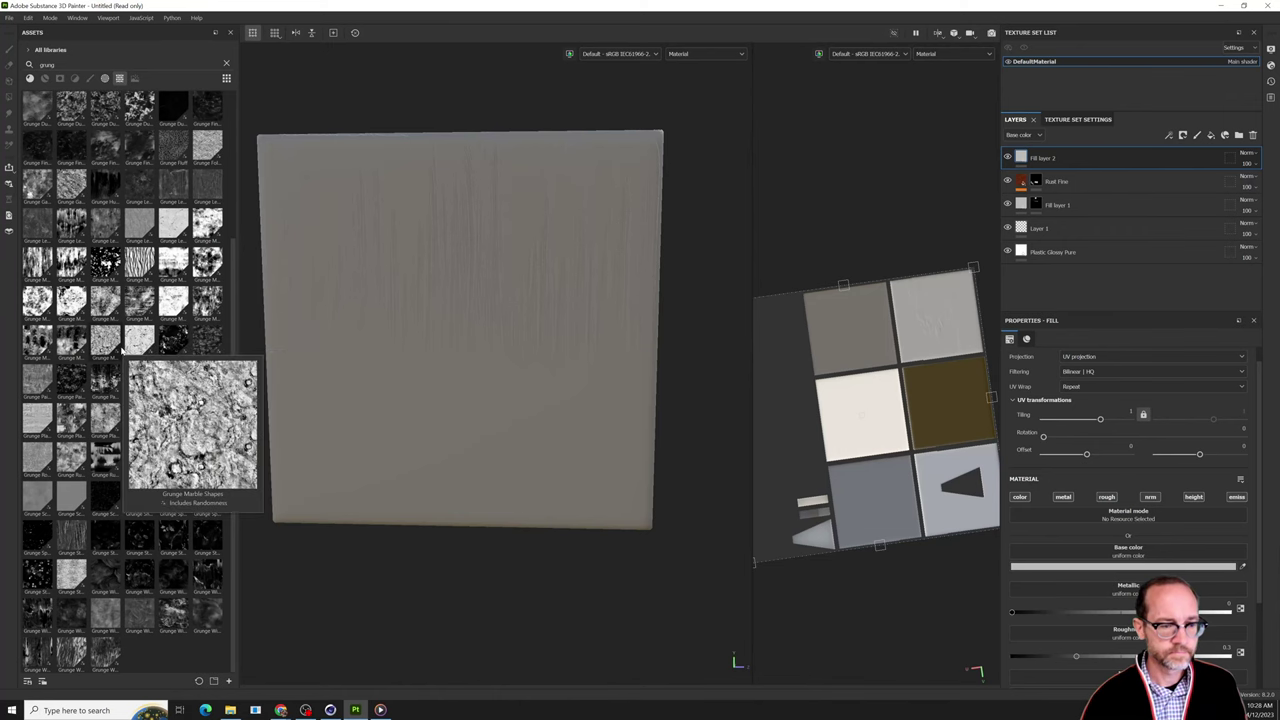
{"action": "mouse_move", "coordinate": [116, 372]}
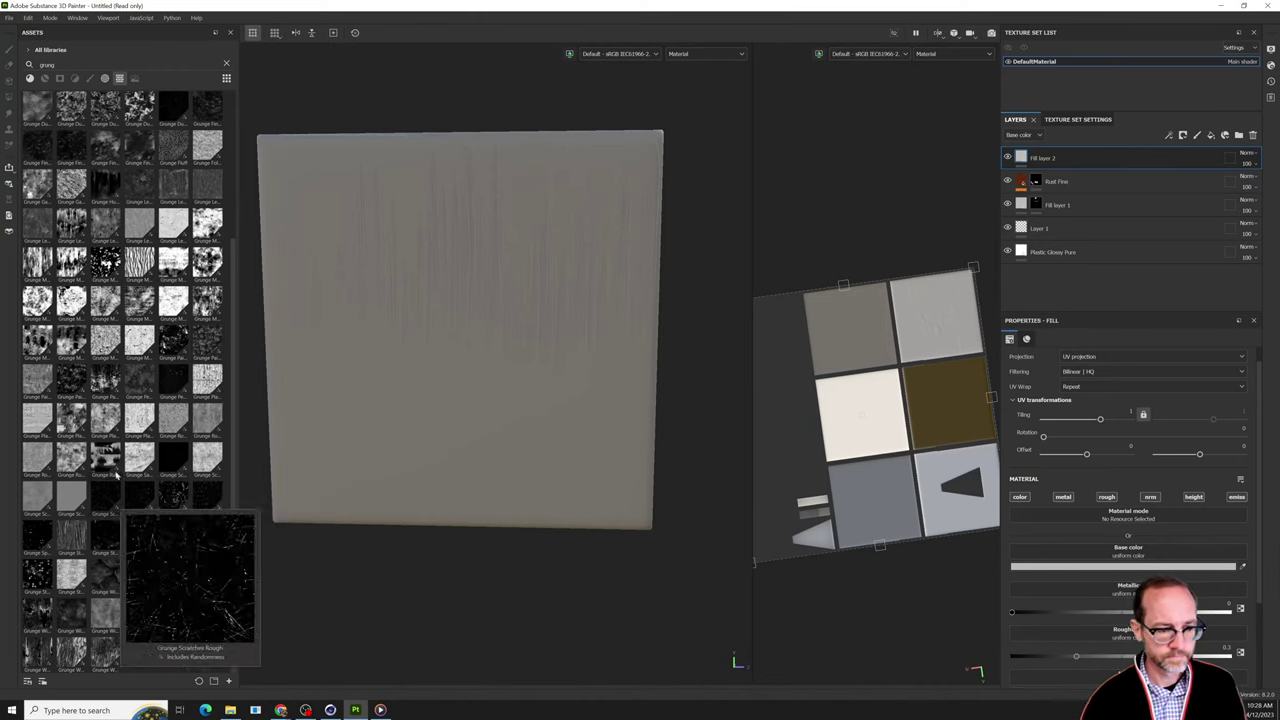
{"action": "left_click_drag", "start_coordinate": [70, 455], "coordinate": [1124, 553]}
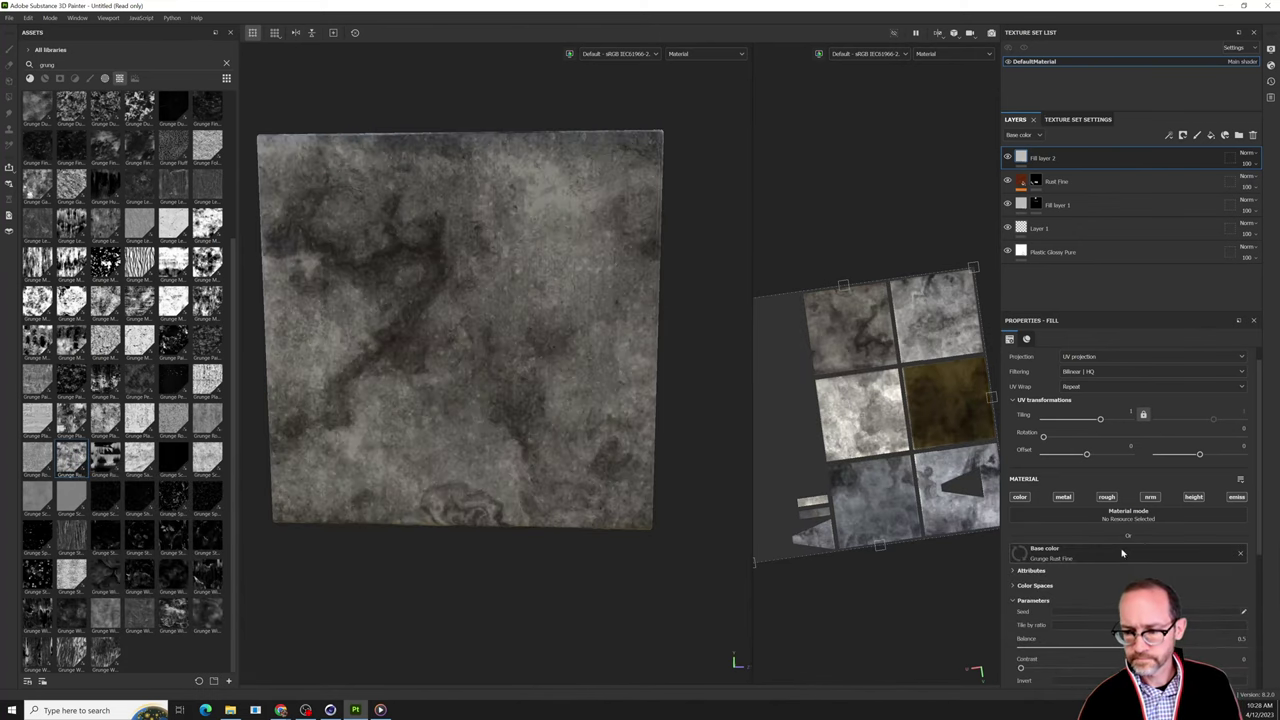
{"action": "left_click_drag", "start_coordinate": [434, 276], "coordinate": [460, 315], "text": "alt"}
Add a black mask to Fill layer 2.
{"action": "double_click", "coordinate": [1046, 160]}
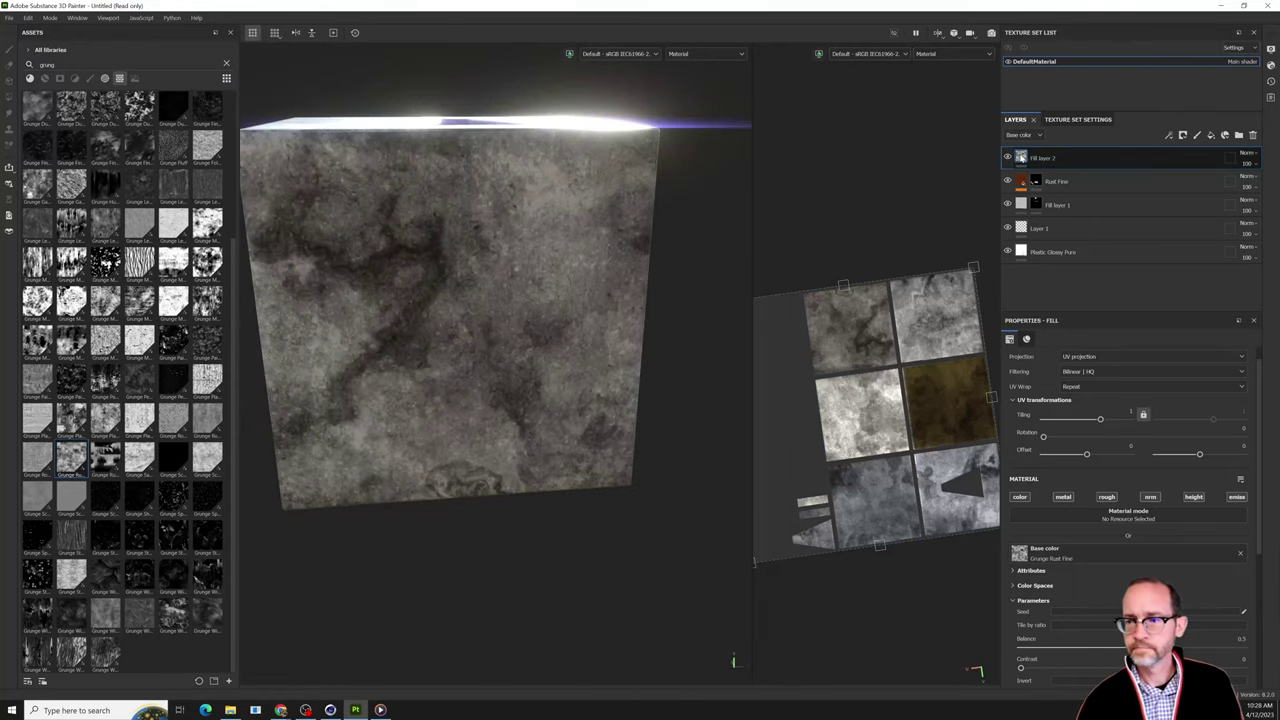
{"action": "right_click", "coordinate": [1021, 157]}
{"action": "left_click", "coordinate": [1051, 174]}
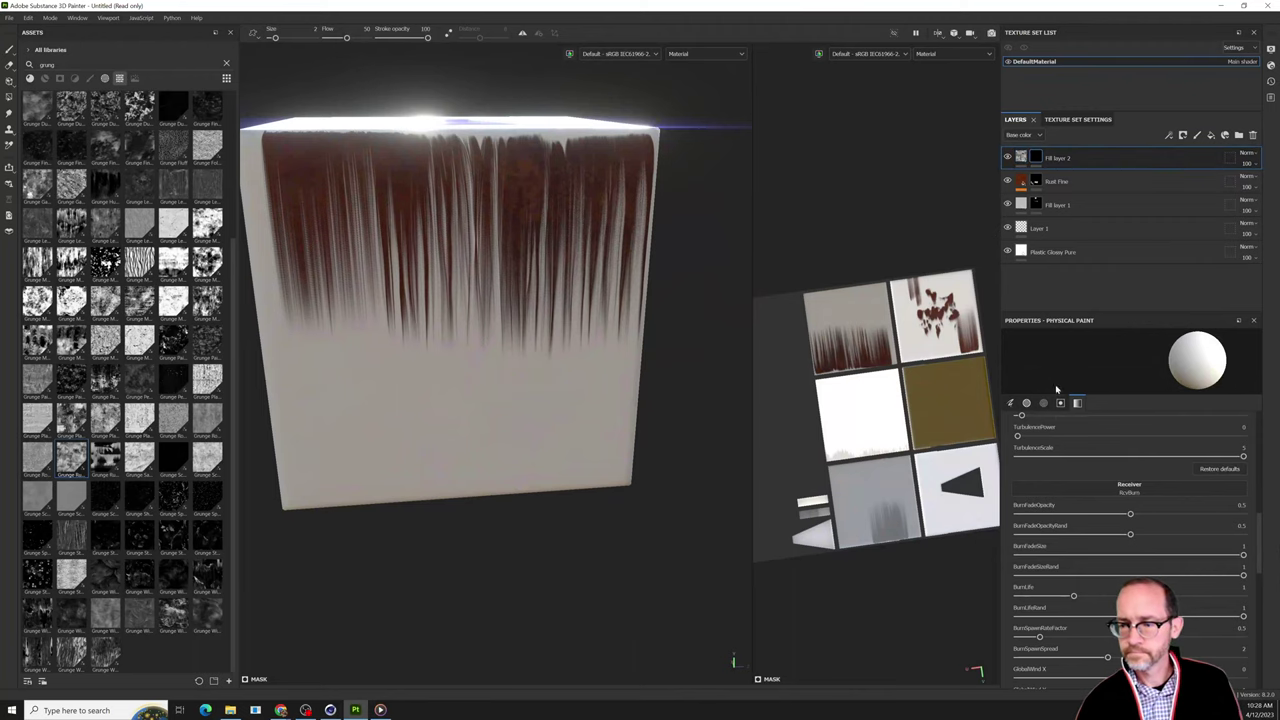
Search the brush assets for "burn" and choose the Burn particle brush.
{"action": "left_click", "coordinate": [89, 79]}
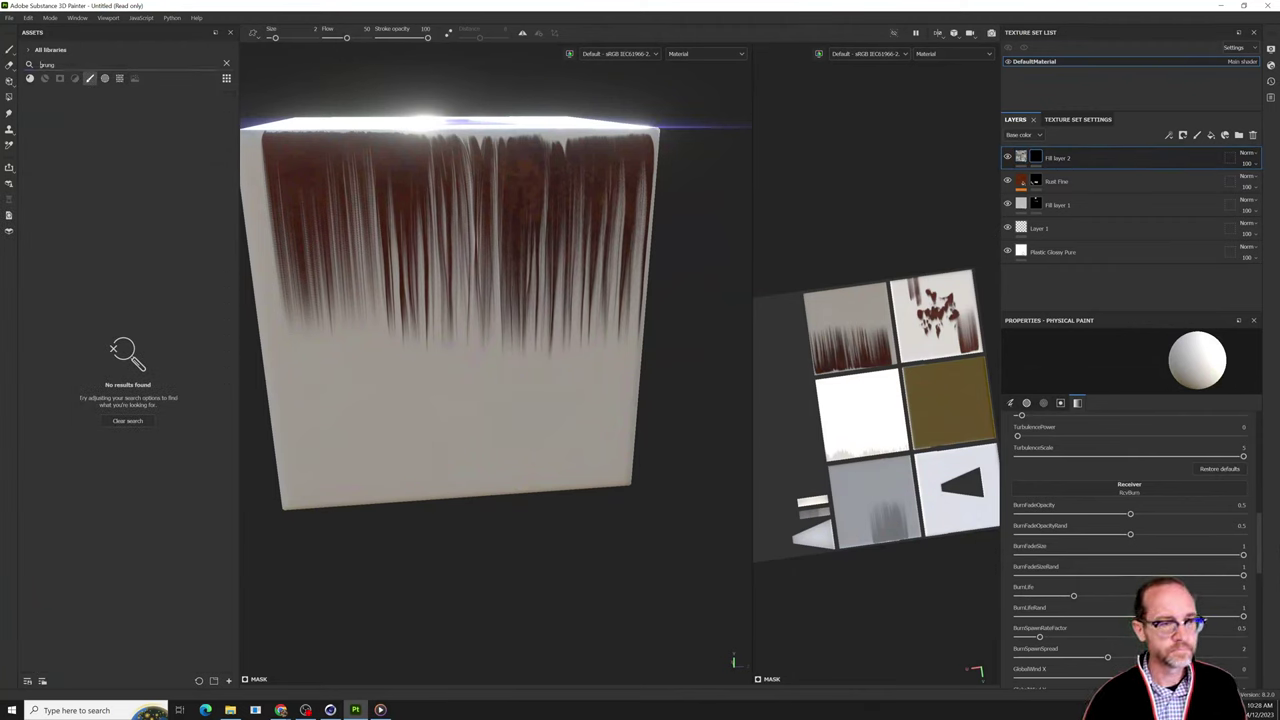
{"action": "type", "text": "burn"}
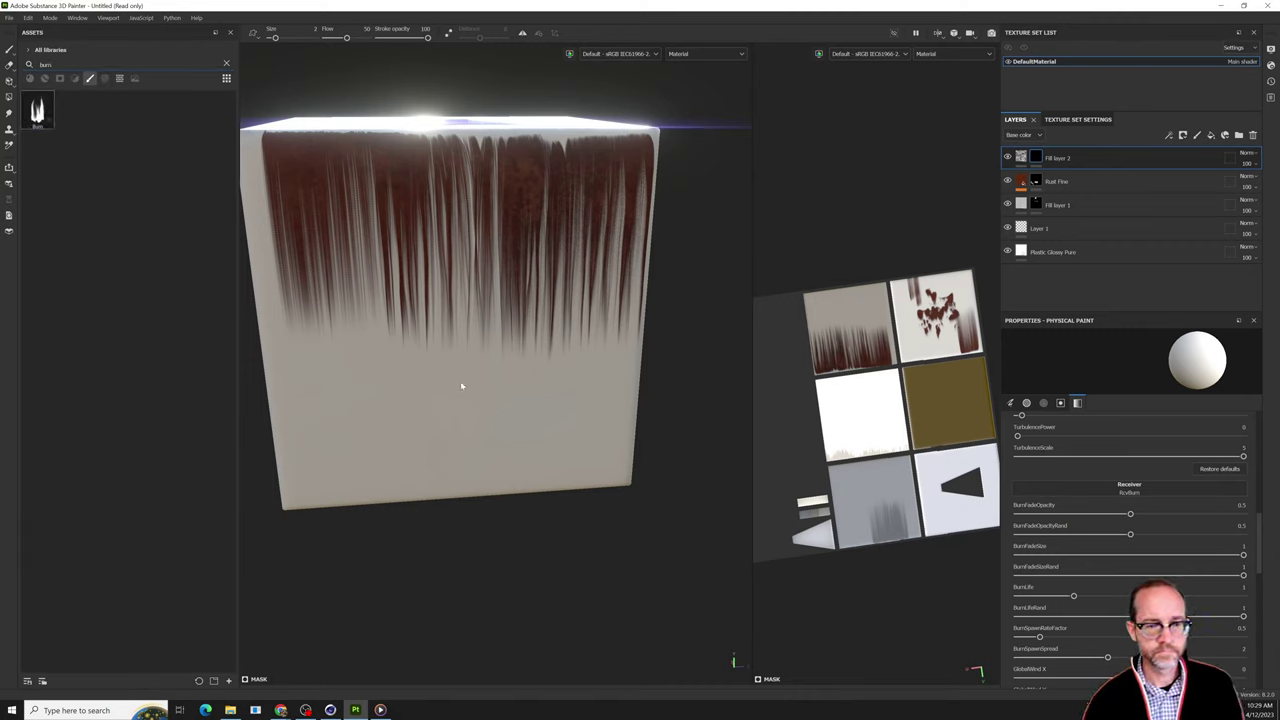
{"action": "left_click_drag", "start_coordinate": [462, 386], "coordinate": [438, 374], "text": "alt+shift"}
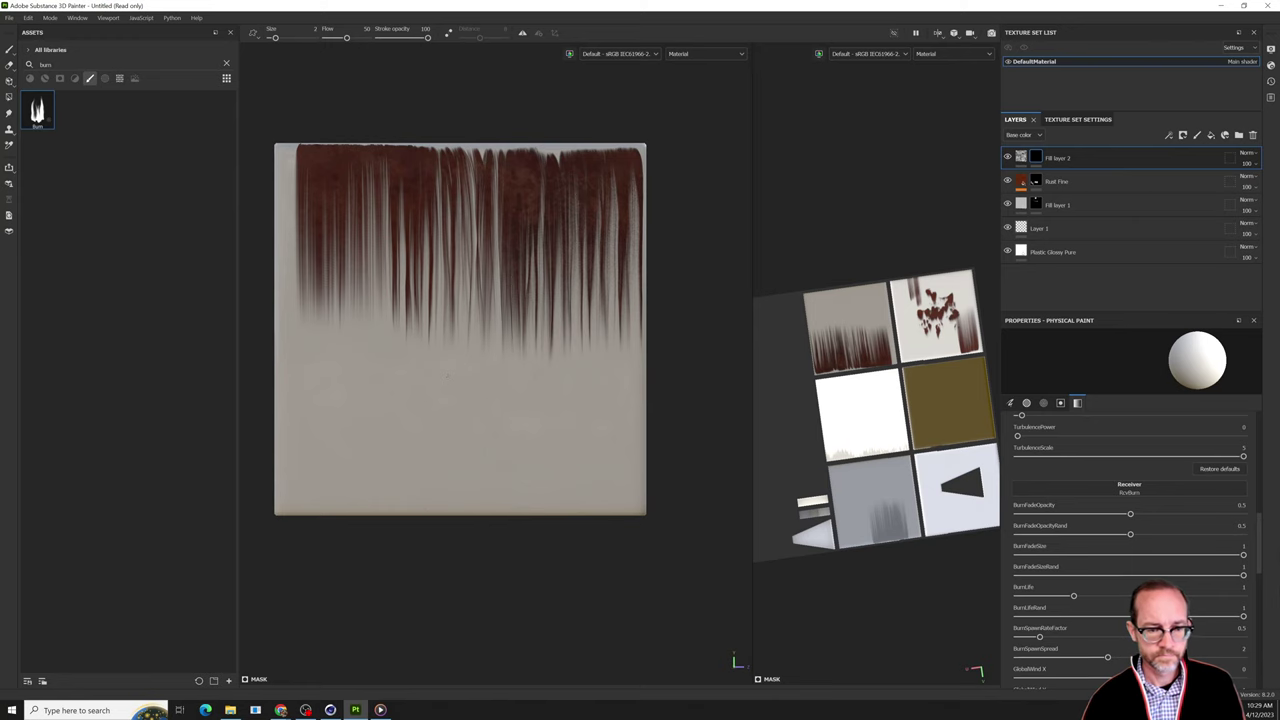
Paint burn marks into the mask of Fill layer 2 across the cube's front face, over and below the rust streaks.
{"action": "mouse_move", "coordinate": [368, 462]}
{"action": "left_mouse_down"}
{"action": "mouse_move", "coordinate": [443, 449]}
{"action": "mouse_move", "coordinate": [520, 406]}
{"action": "mouse_move", "coordinate": [570, 414]}
{"action": "mouse_move", "coordinate": [478, 471]}
{"action": "mouse_move", "coordinate": [335, 498]}
{"action": "mouse_move", "coordinate": [278, 458]}
{"action": "left_mouse_up"}
{"action": "scroll", "coordinate": [481, 412], "scroll_direction": "up", "scroll_amount": 3}
{"action": "scroll", "coordinate": [466, 400], "scroll_direction": "up", "scroll_amount": 1}
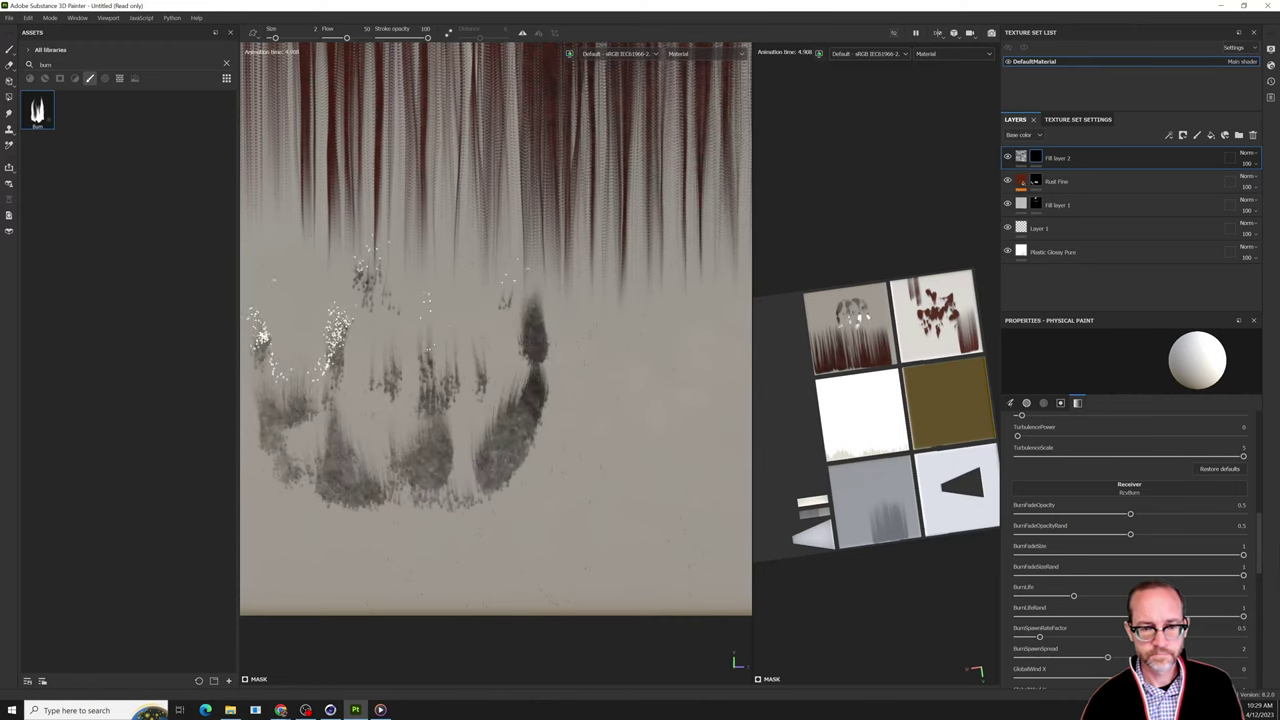
{"action": "scroll", "coordinate": [526, 341], "scroll_direction": "down", "scroll_amount": 3}
{"action": "left_click", "coordinate": [475, 386]}
{"action": "left_click", "coordinate": [482, 391]}
{"action": "mouse_move", "coordinate": [486, 388]}
{"action": "left_mouse_down"}
{"action": "mouse_move", "coordinate": [500, 336]}
{"action": "mouse_move", "coordinate": [528, 331]}
{"action": "mouse_move", "coordinate": [494, 360]}
{"action": "mouse_move", "coordinate": [505, 368]}
{"action": "mouse_move", "coordinate": [540, 350]}
{"action": "left_mouse_up"}
{"action": "scroll", "coordinate": [519, 333], "scroll_direction": "up", "scroll_amount": 2}
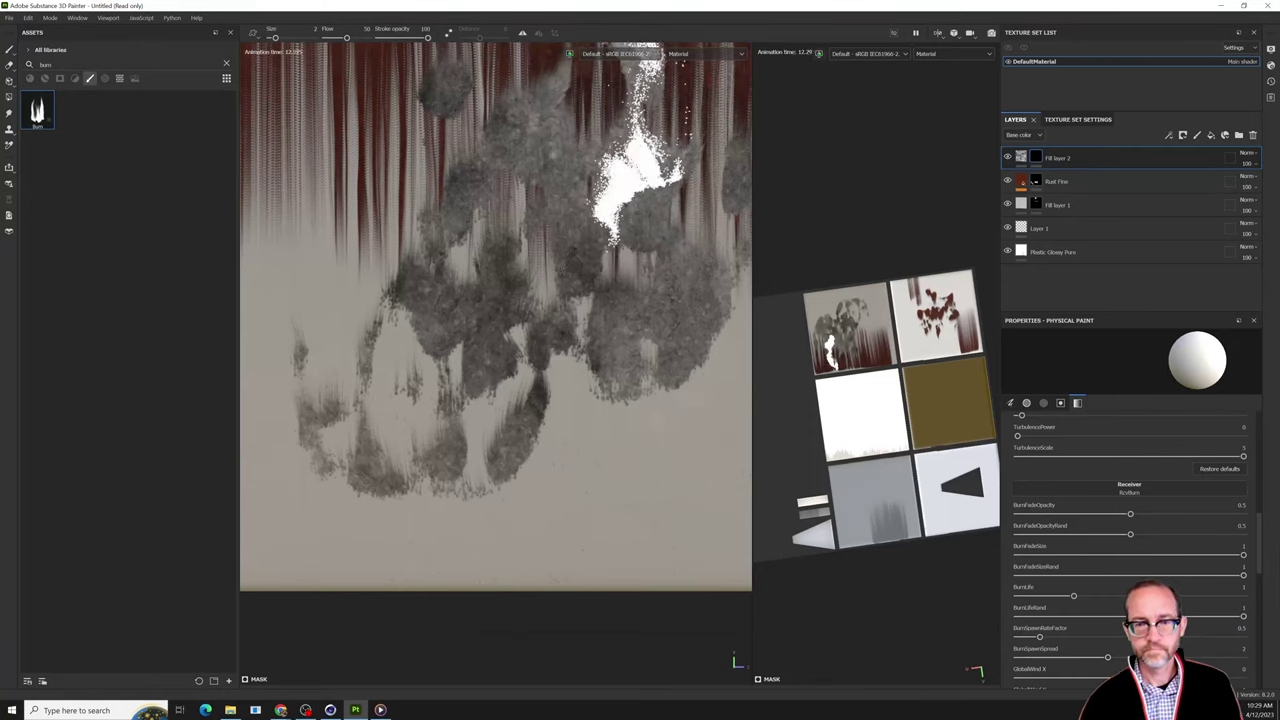
{"action": "scroll", "coordinate": [595, 183], "scroll_direction": "down", "scroll_amount": 3}
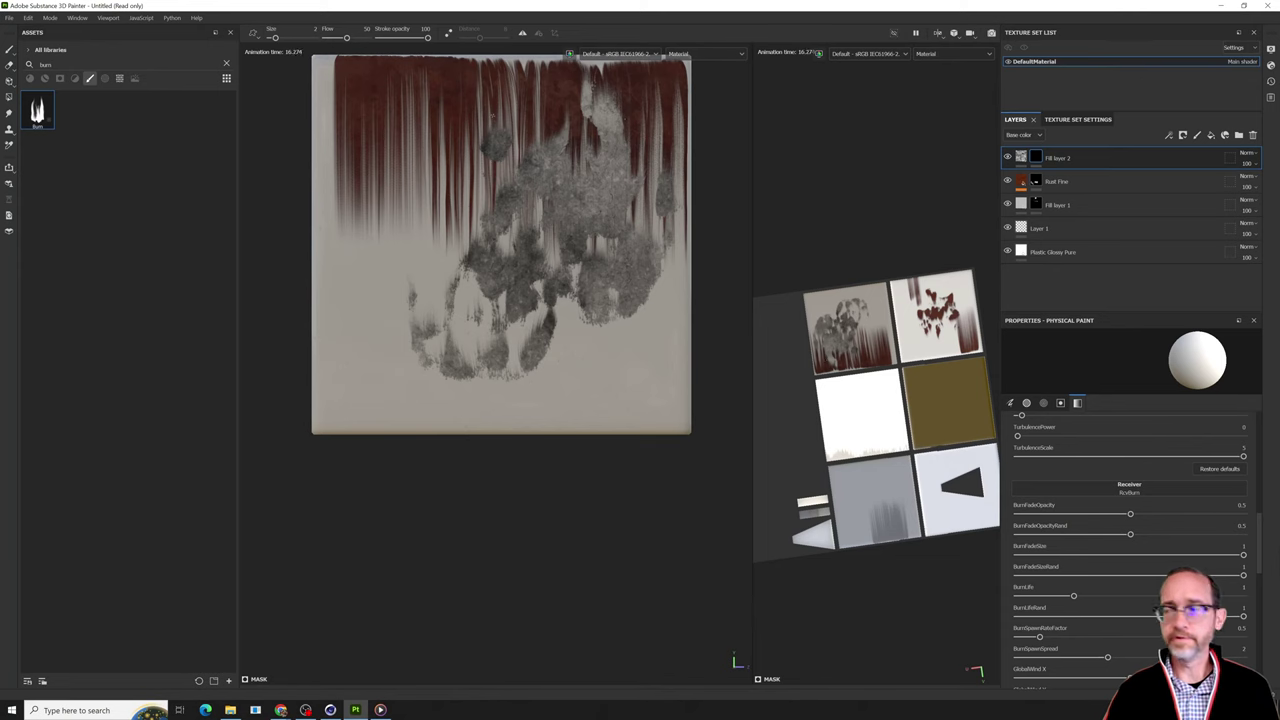
{"action": "scroll", "coordinate": [423, 127], "scroll_direction": "up", "scroll_amount": 2}
{"action": "left_click_drag", "start_coordinate": [494, 178], "coordinate": [534, 156]}
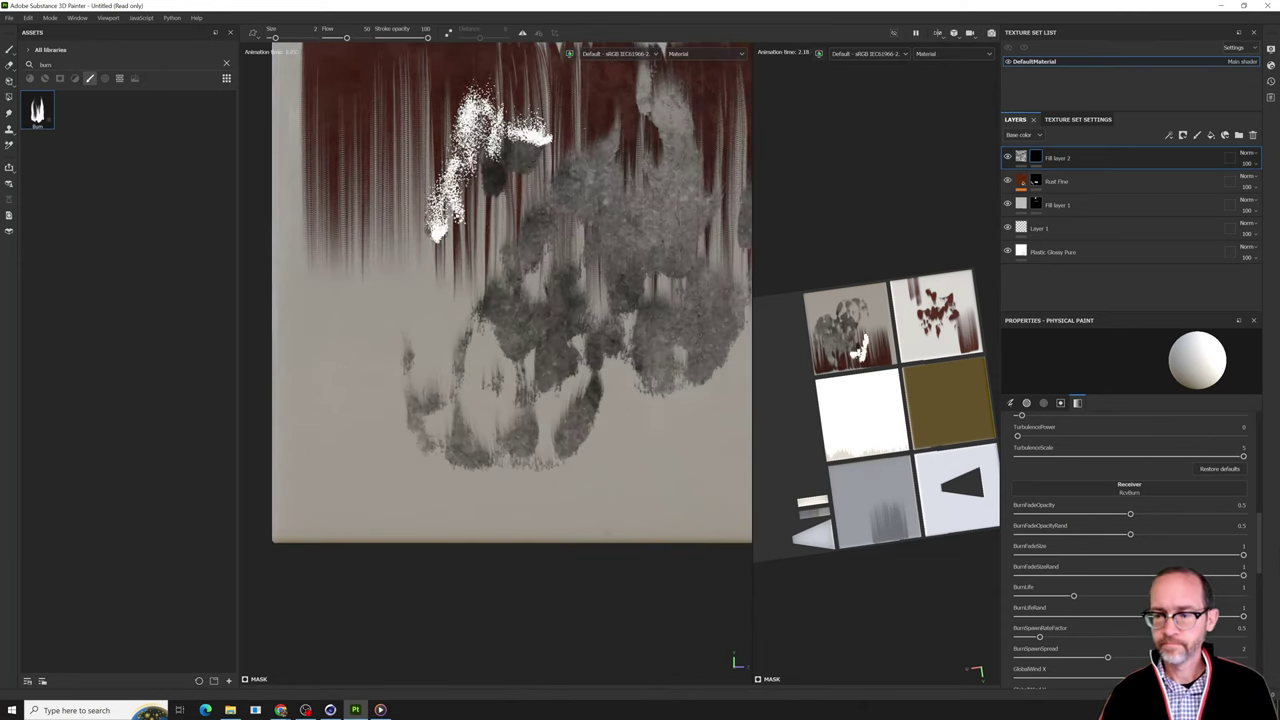
Add a Levels effect to the base color of Fill layer 2 and darken the grunge texture with it.
{"action": "left_click", "coordinate": [1021, 157]}
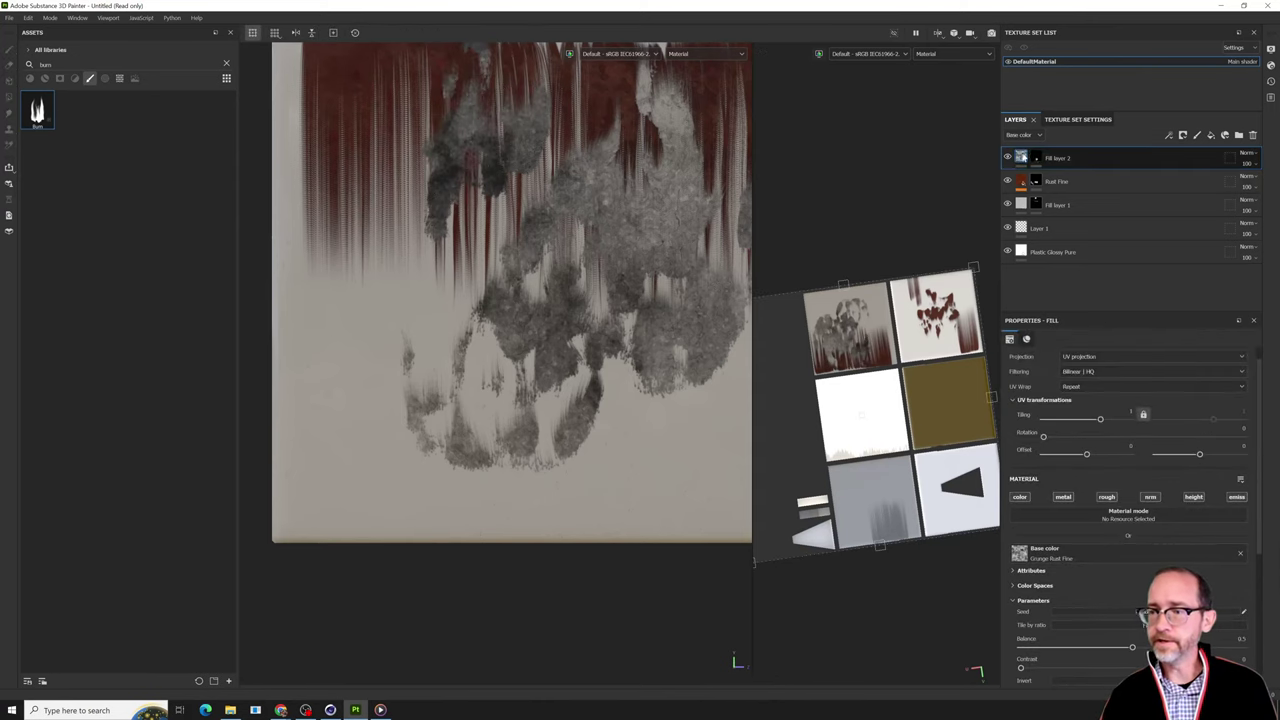
{"action": "right_click", "coordinate": [1038, 156]}
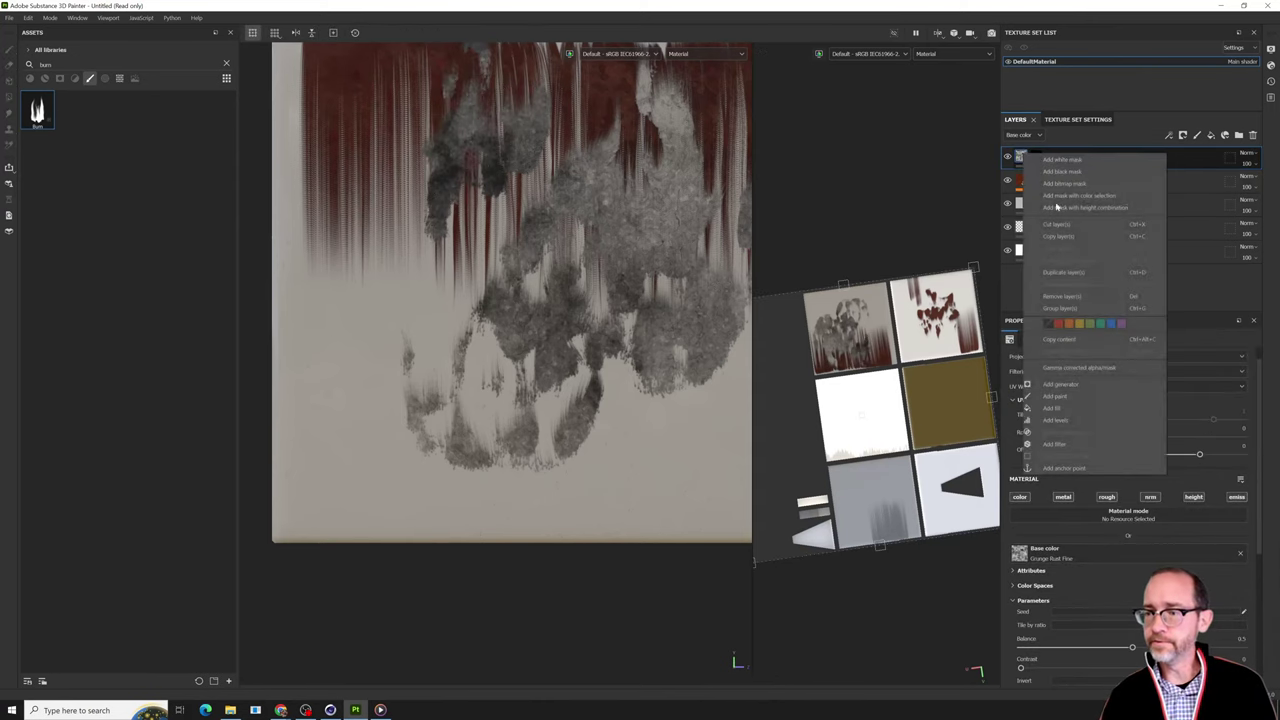
{"action": "left_click", "coordinate": [1055, 421]}
{"action": "left_click_drag", "start_coordinate": [1251, 425], "coordinate": [1086, 428]}
Set the height of Fill layer 2 to about -0.06 and its roughness to about 0.92.
{"action": "left_click", "coordinate": [1057, 158]}
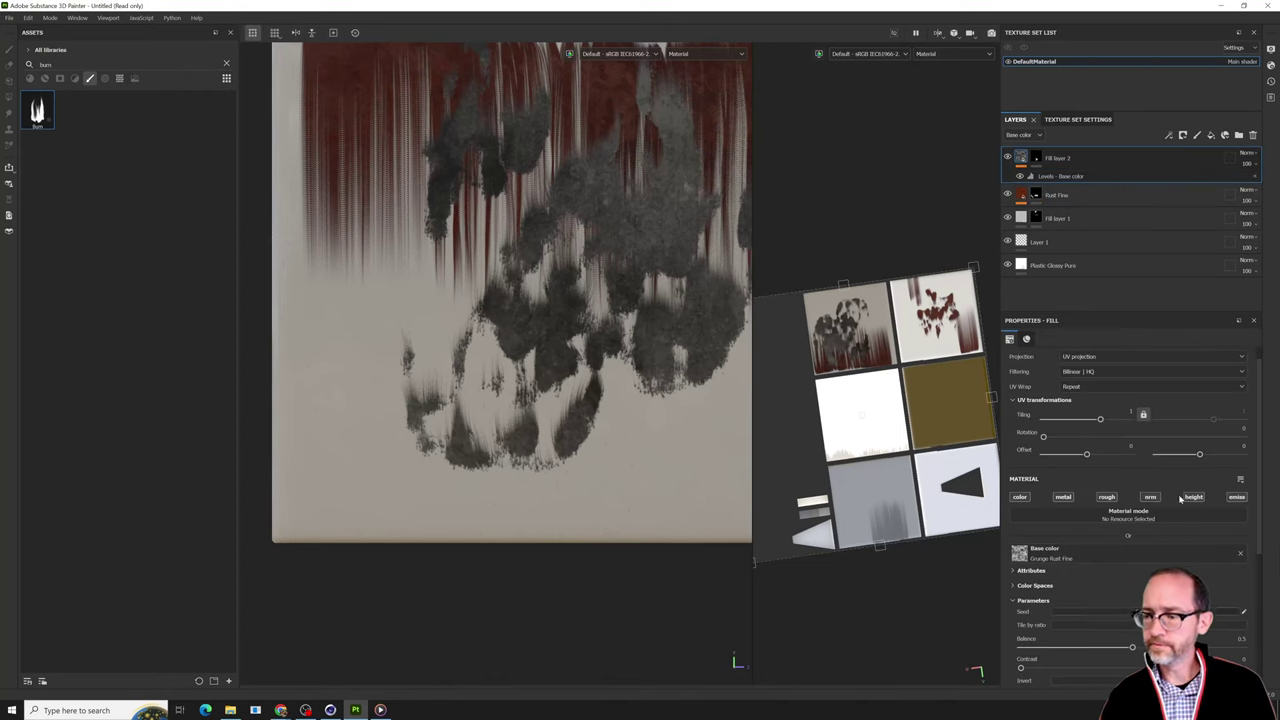
{"action": "scroll", "coordinate": [1124, 585], "scroll_direction": "down", "scroll_amount": 1}
{"action": "scroll", "coordinate": [1124, 585], "scroll_direction": "down", "scroll_amount": 1}
{"action": "scroll", "coordinate": [1080, 589], "scroll_direction": "up", "scroll_amount": 1}
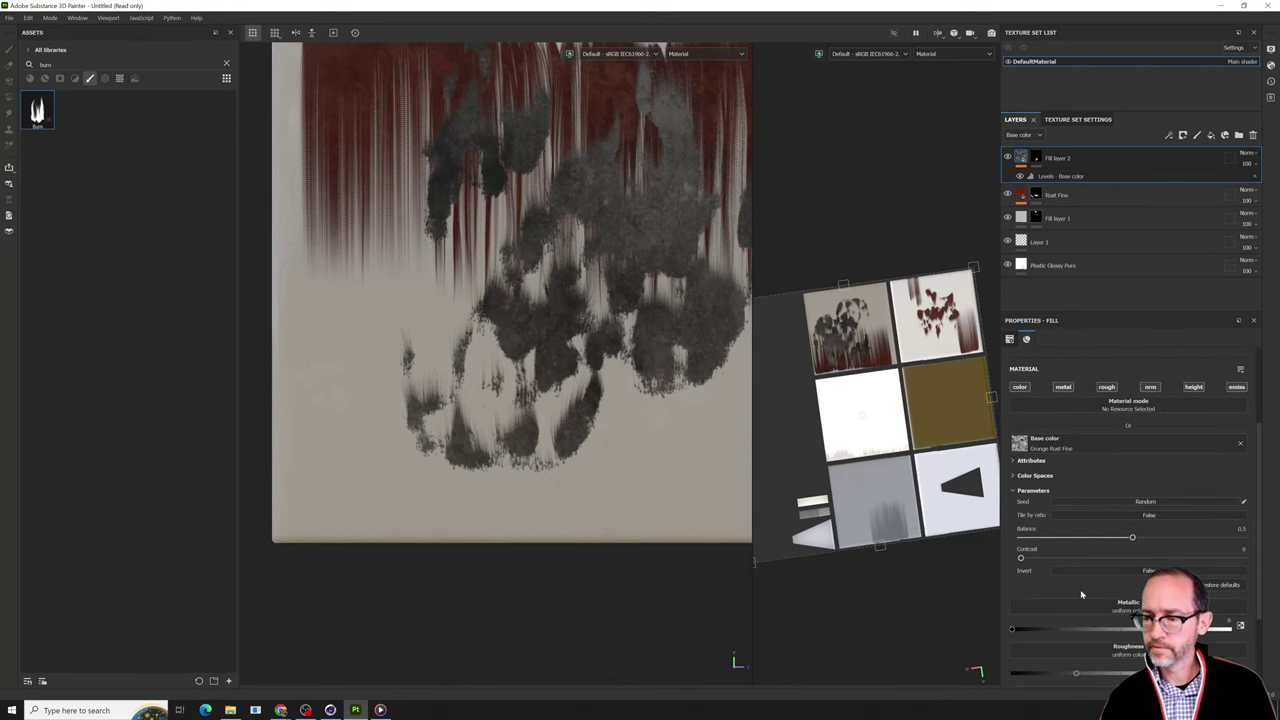
{"action": "scroll", "coordinate": [1082, 591], "scroll_direction": "down", "scroll_amount": 1}
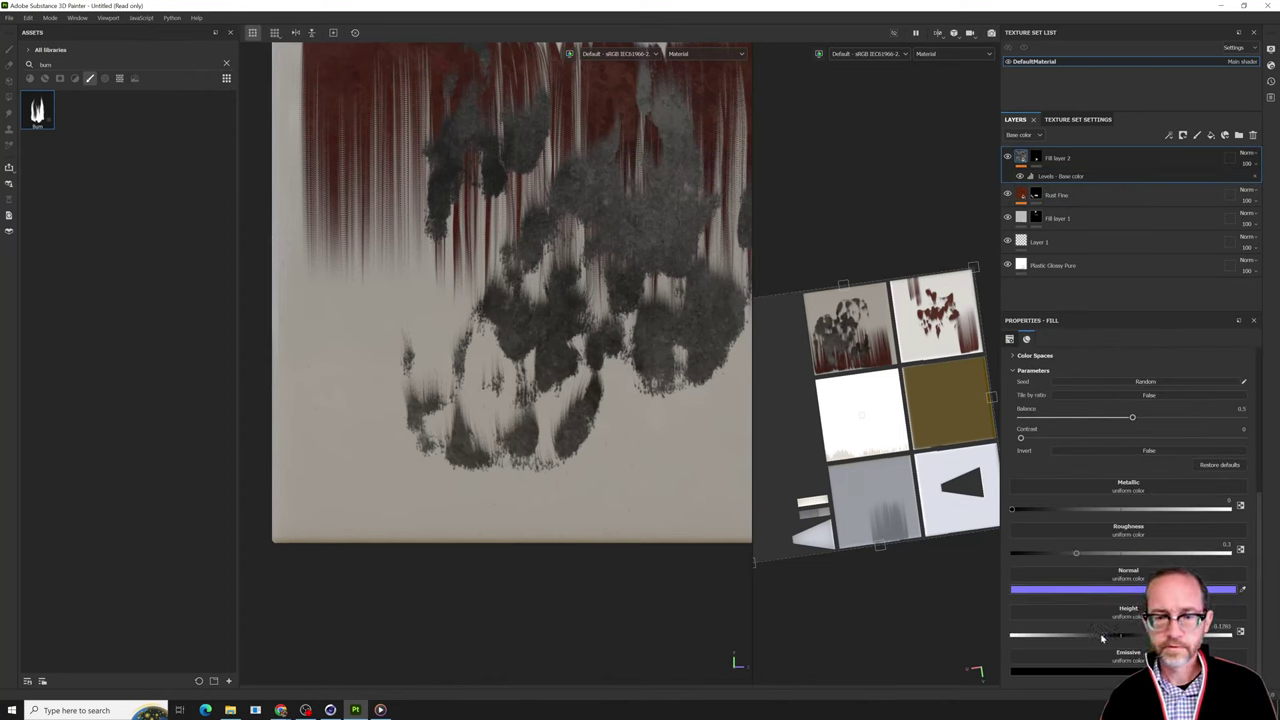
{"action": "mouse_move", "coordinate": [1118, 635]}
{"action": "left_mouse_down"}
{"action": "mouse_move", "coordinate": [1090, 632]}
{"action": "mouse_move", "coordinate": [1117, 625]}
{"action": "left_mouse_up"}
{"action": "scroll", "coordinate": [536, 364], "scroll_direction": "up", "scroll_amount": 2}
{"action": "mouse_move", "coordinate": [530, 362]}
{"action": "left_mouse_down", "text": "alt"}
{"action": "mouse_move", "coordinate": [366, 394]}
{"action": "mouse_move", "coordinate": [343, 411]}
{"action": "mouse_move", "coordinate": [653, 476]}
{"action": "left_mouse_up", "text": "alt"}
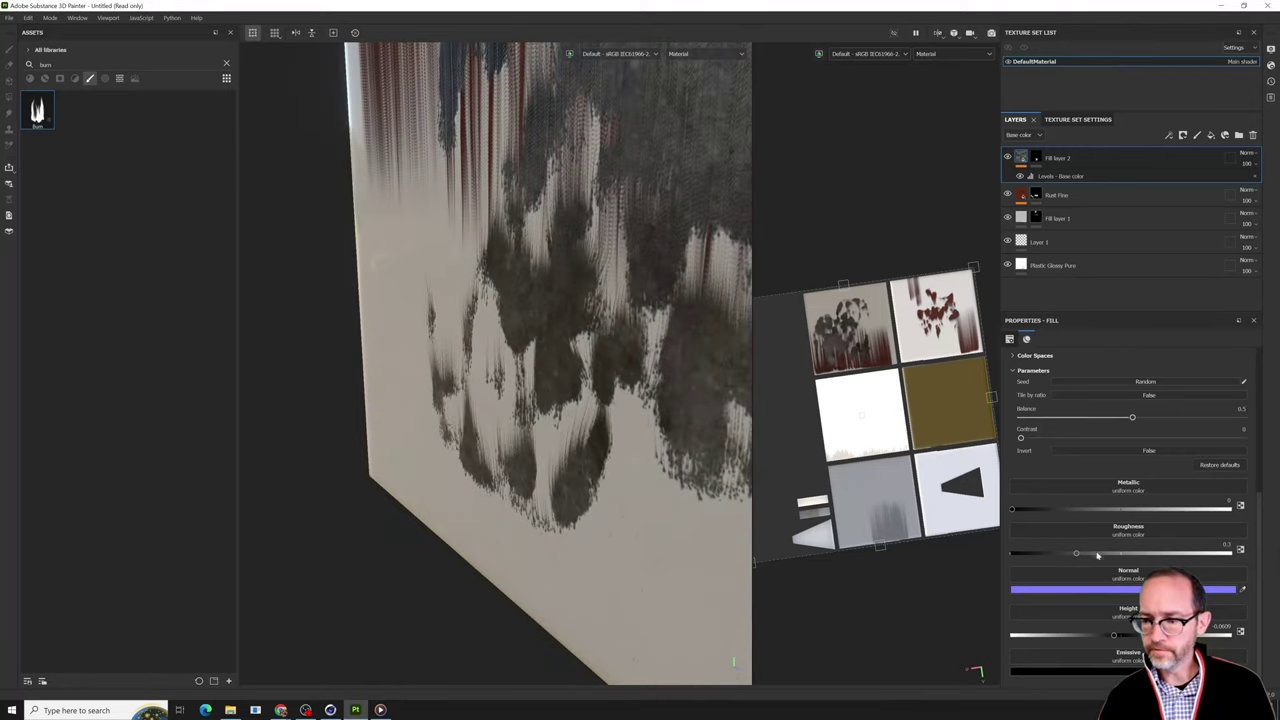
{"action": "left_click_drag", "start_coordinate": [1076, 553], "coordinate": [1210, 553]}
Examine the burn marks on the cube from several angles and distances, checking their depth and roughness under the lighting.
{"action": "left_click_drag", "start_coordinate": [497, 380], "coordinate": [738, 356], "text": "alt"}
{"action": "scroll", "coordinate": [566, 394], "scroll_direction": "down", "scroll_amount": 3}
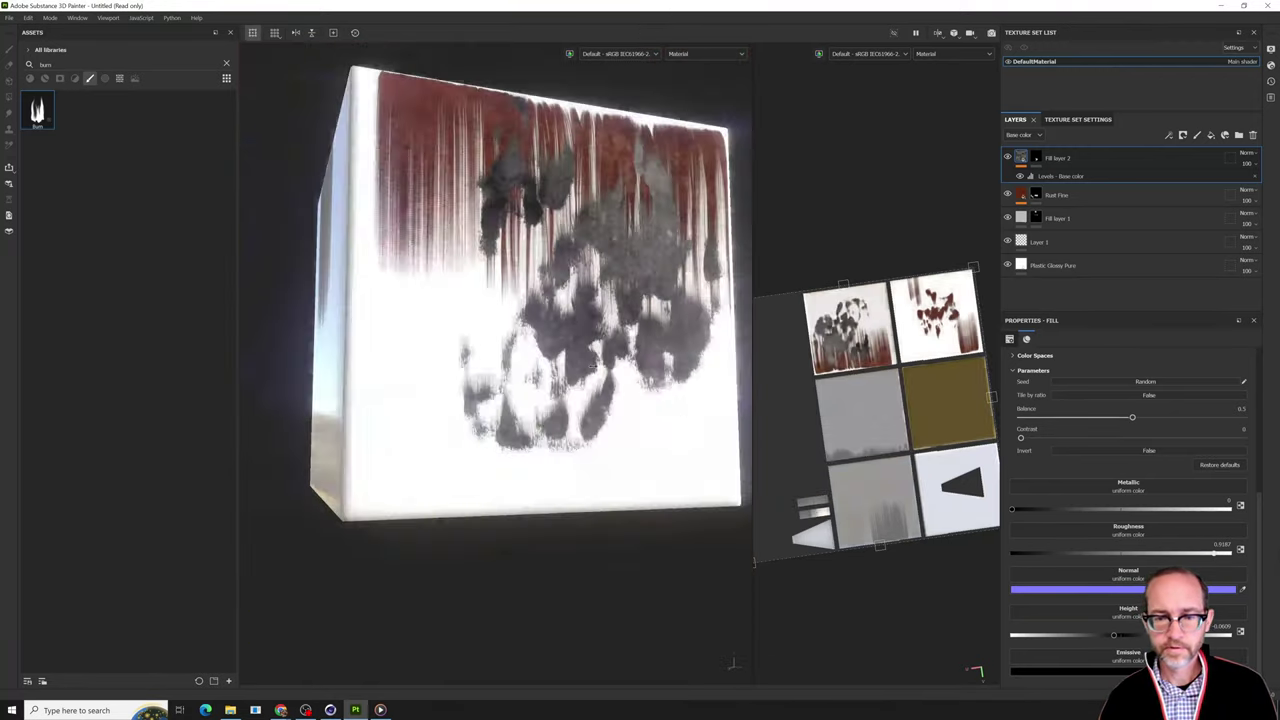
{"action": "scroll", "coordinate": [590, 366], "scroll_direction": "up", "scroll_amount": 3}
{"action": "mouse_move", "coordinate": [590, 366]}
{"action": "left_mouse_down", "text": "alt"}
{"action": "mouse_move", "coordinate": [446, 374]}
{"action": "mouse_move", "coordinate": [510, 325]}
{"action": "mouse_move", "coordinate": [632, 475]}
{"action": "mouse_move", "coordinate": [468, 406]}
{"action": "left_mouse_up", "text": "alt"}
{"action": "scroll", "coordinate": [510, 325], "scroll_direction": "down", "scroll_amount": 3}
{"action": "scroll", "coordinate": [632, 475], "scroll_direction": "up", "scroll_amount": 3}
{"action": "scroll", "coordinate": [540, 437], "scroll_direction": "up", "scroll_amount": 4}
{"action": "middle_click_drag", "start_coordinate": [577, 449], "coordinate": [380, 313], "text": "alt"}
{"action": "scroll", "coordinate": [380, 313], "scroll_direction": "down", "scroll_amount": 4}
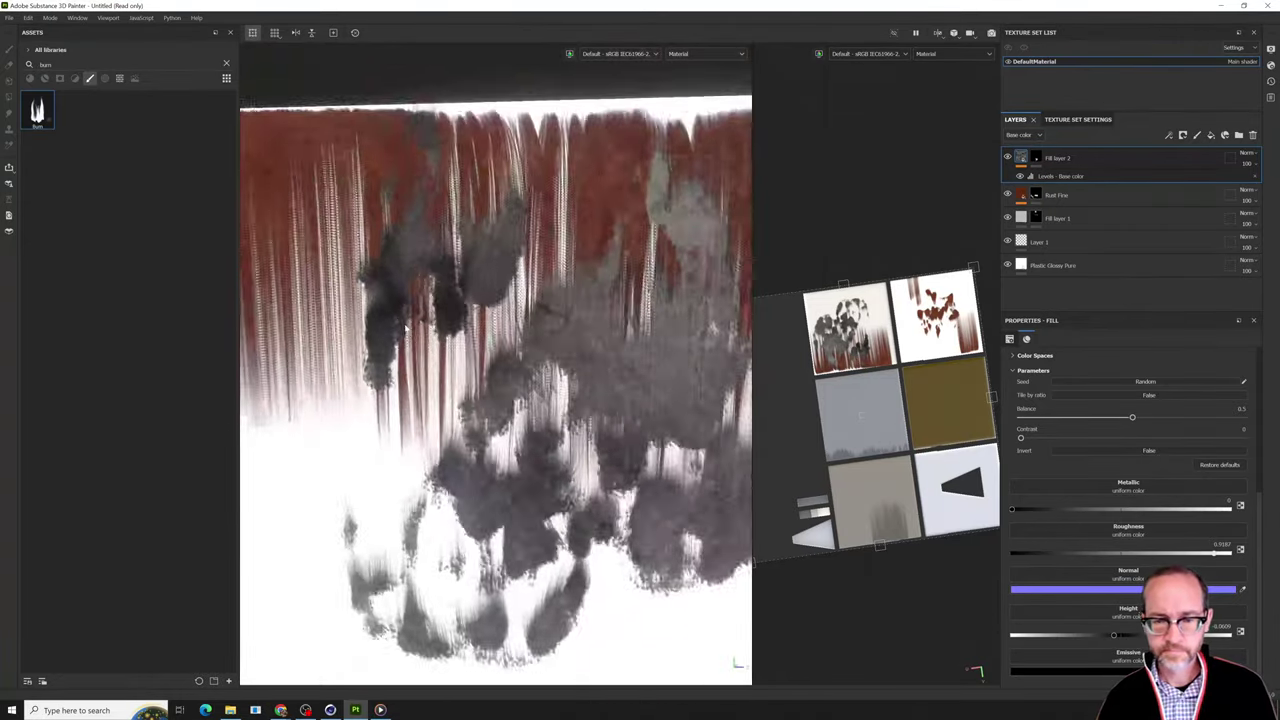
{"action": "left_click_drag", "start_coordinate": [480, 330], "coordinate": [557, 333], "text": "alt"}
{"action": "scroll", "coordinate": [517, 354], "scroll_direction": "up", "scroll_amount": 4}
{"action": "scroll", "coordinate": [465, 430], "scroll_direction": "down", "scroll_amount": 4}
{"action": "left_click_drag", "start_coordinate": [465, 430], "coordinate": [505, 345], "text": "alt"}
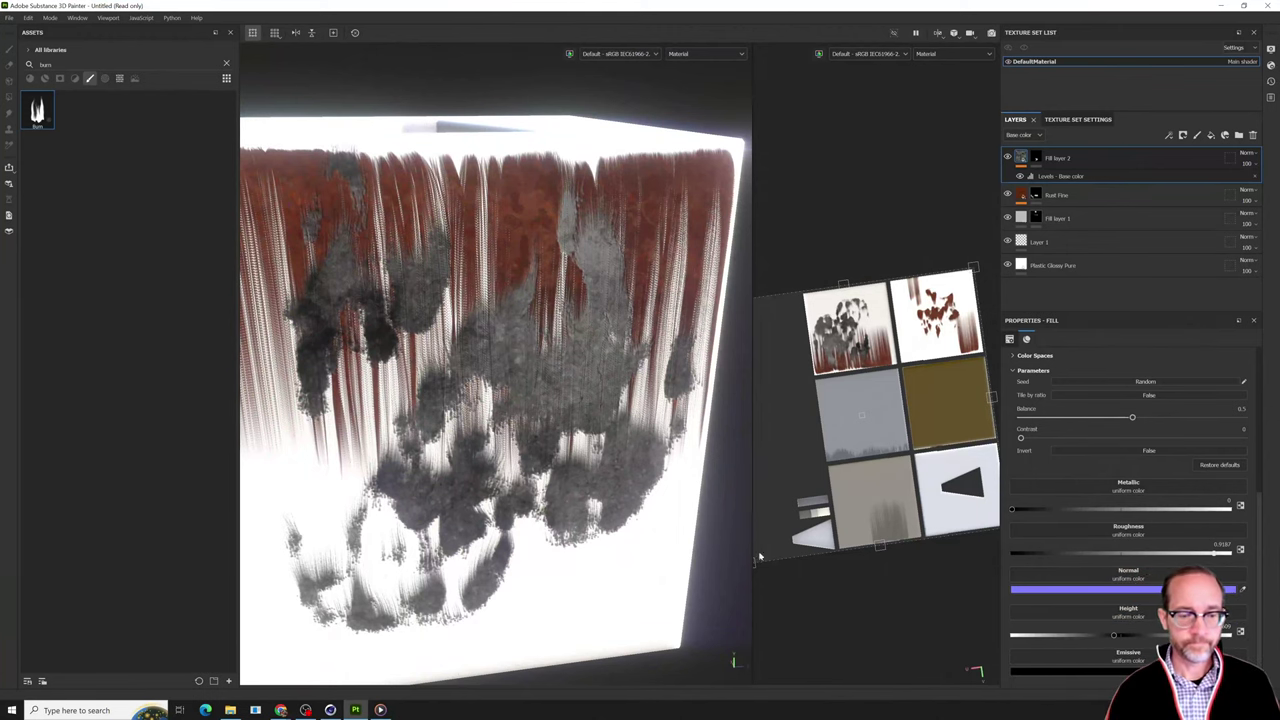
{"action": "scroll", "coordinate": [537, 272], "scroll_direction": "down", "scroll_amount": 3}
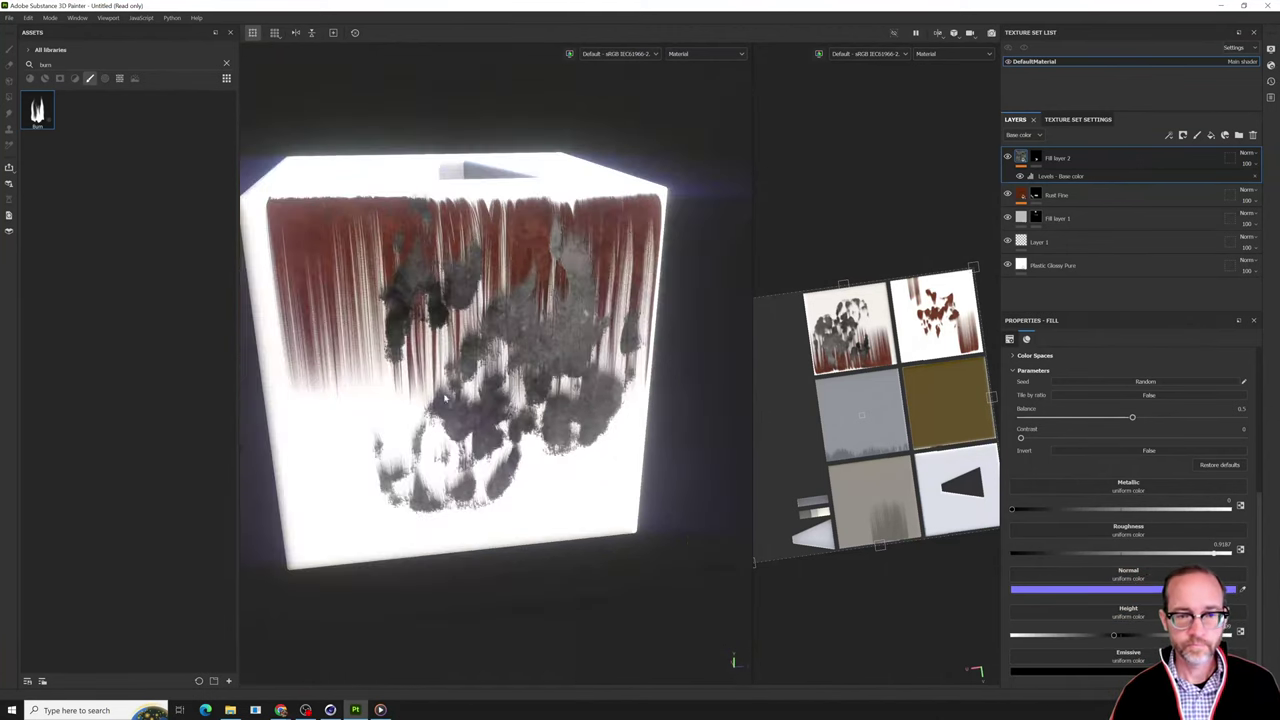
{"action": "left_click_drag", "start_coordinate": [521, 345], "coordinate": [531, 407], "text": "alt"}
{"action": "scroll", "coordinate": [531, 407], "scroll_direction": "up", "scroll_amount": 3}
{"action": "scroll", "coordinate": [531, 407], "scroll_direction": "up", "scroll_amount": 2}
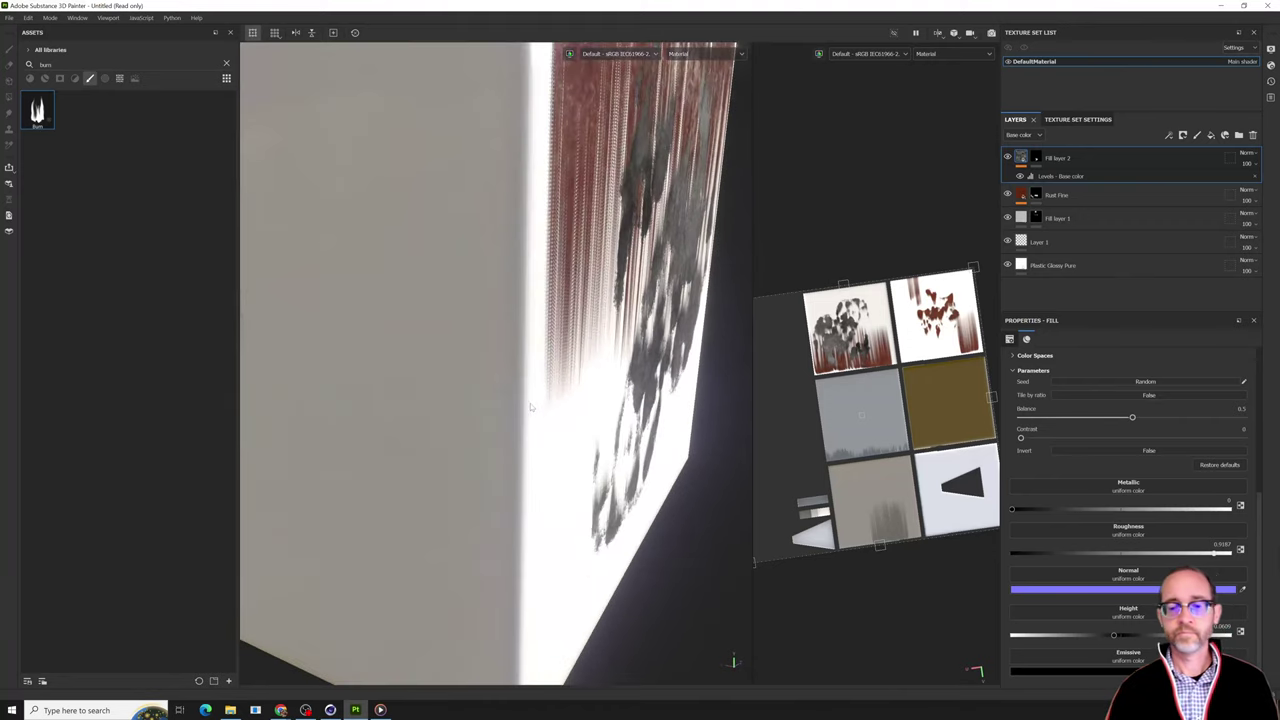
{"action": "scroll", "coordinate": [531, 407], "scroll_direction": "down", "scroll_amount": 3}
{"action": "left_click", "coordinate": [231, 711]}
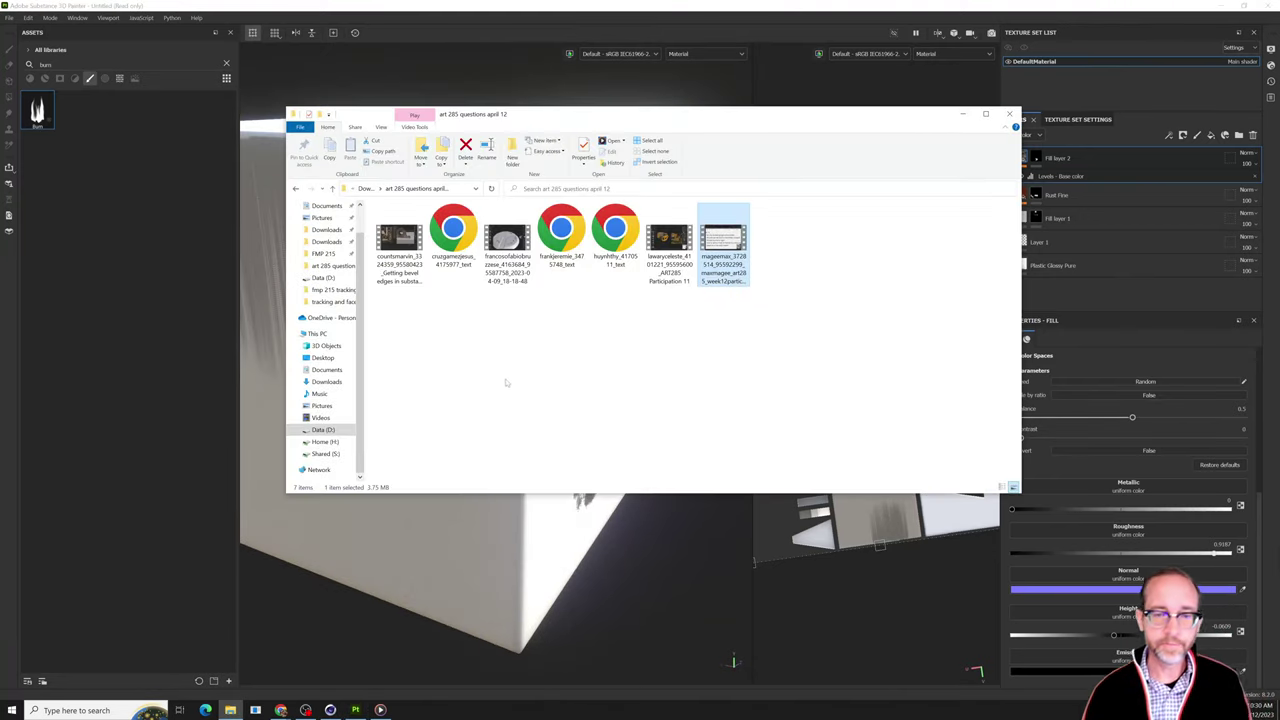
{"action": "left_click", "coordinate": [572, 358]}
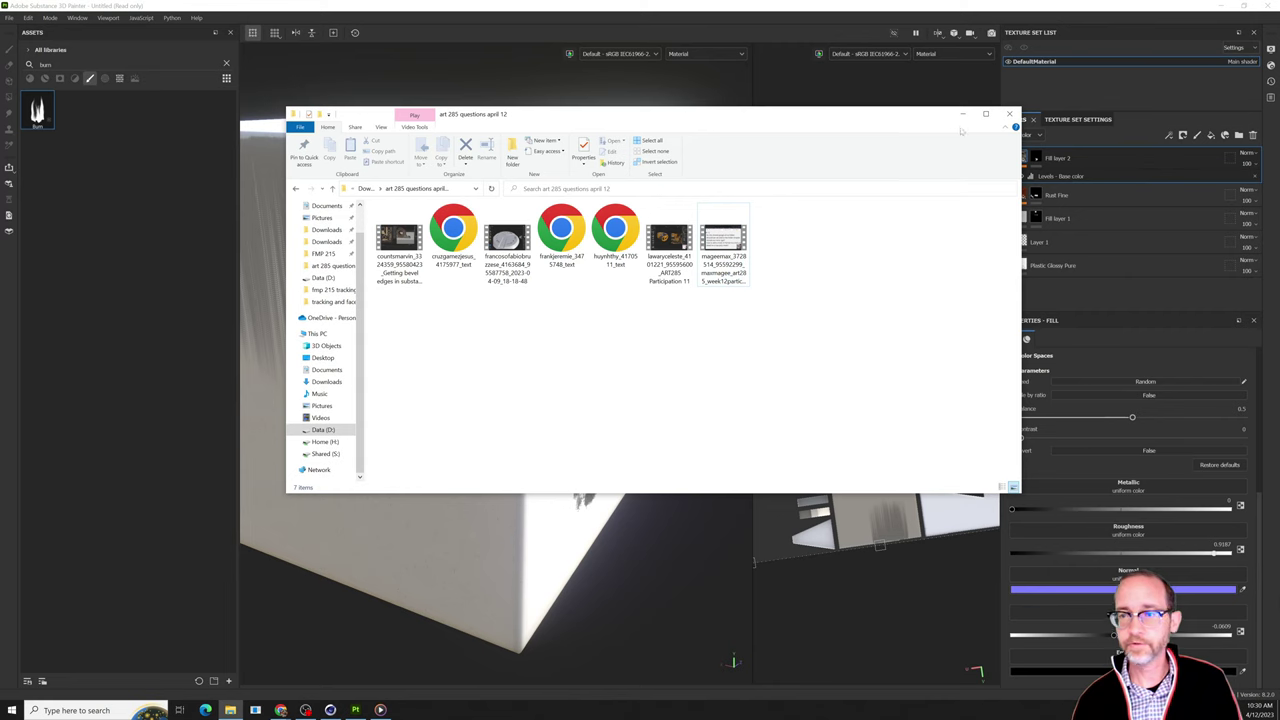
{"action": "left_click", "coordinate": [962, 113]}
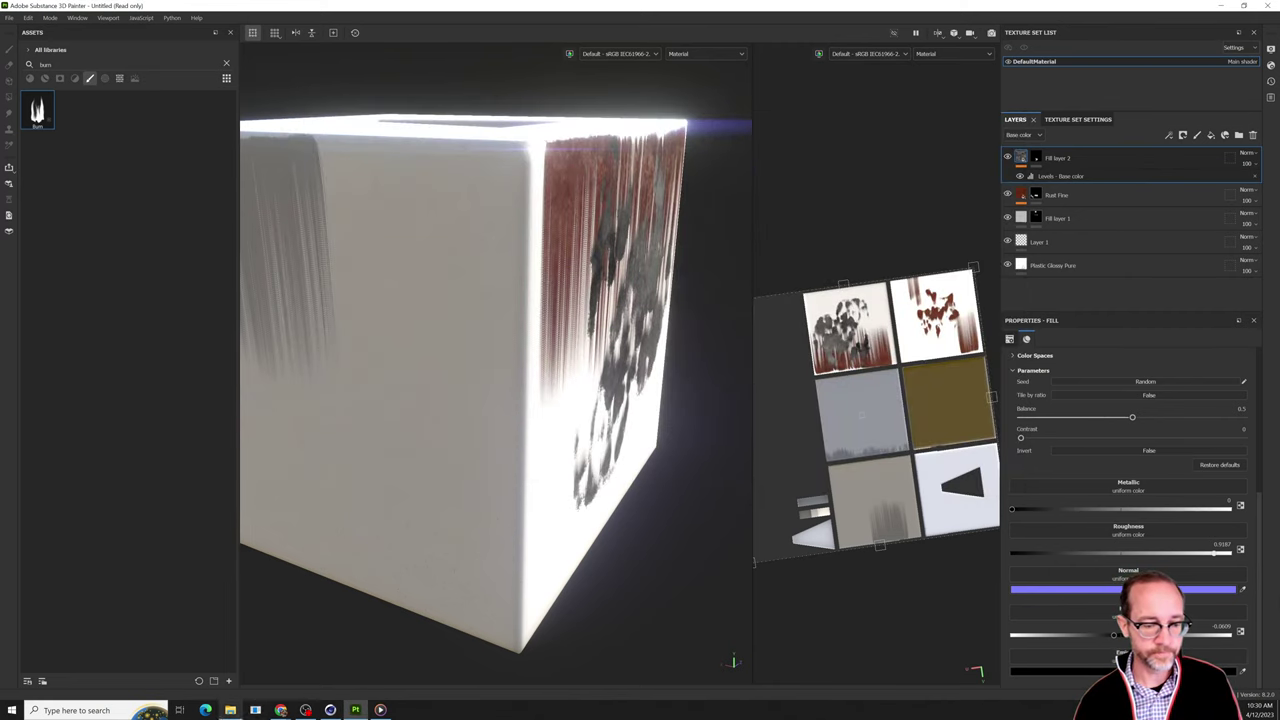
Switch to File Explorer and open the Downloads folder on the D: drive.
{"action": "mouse_move", "coordinate": [283, 708]}
{"action": "mouse_move", "coordinate": [232, 682]}
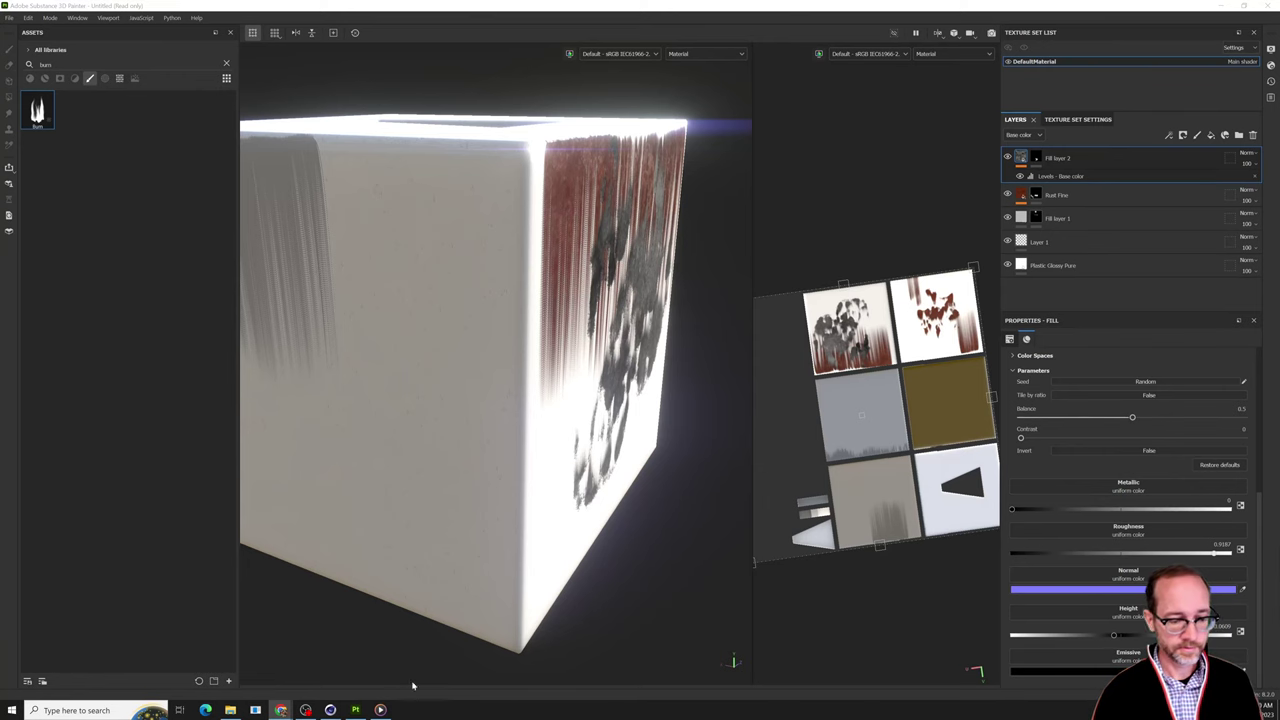
{"action": "left_click", "coordinate": [231, 710]}
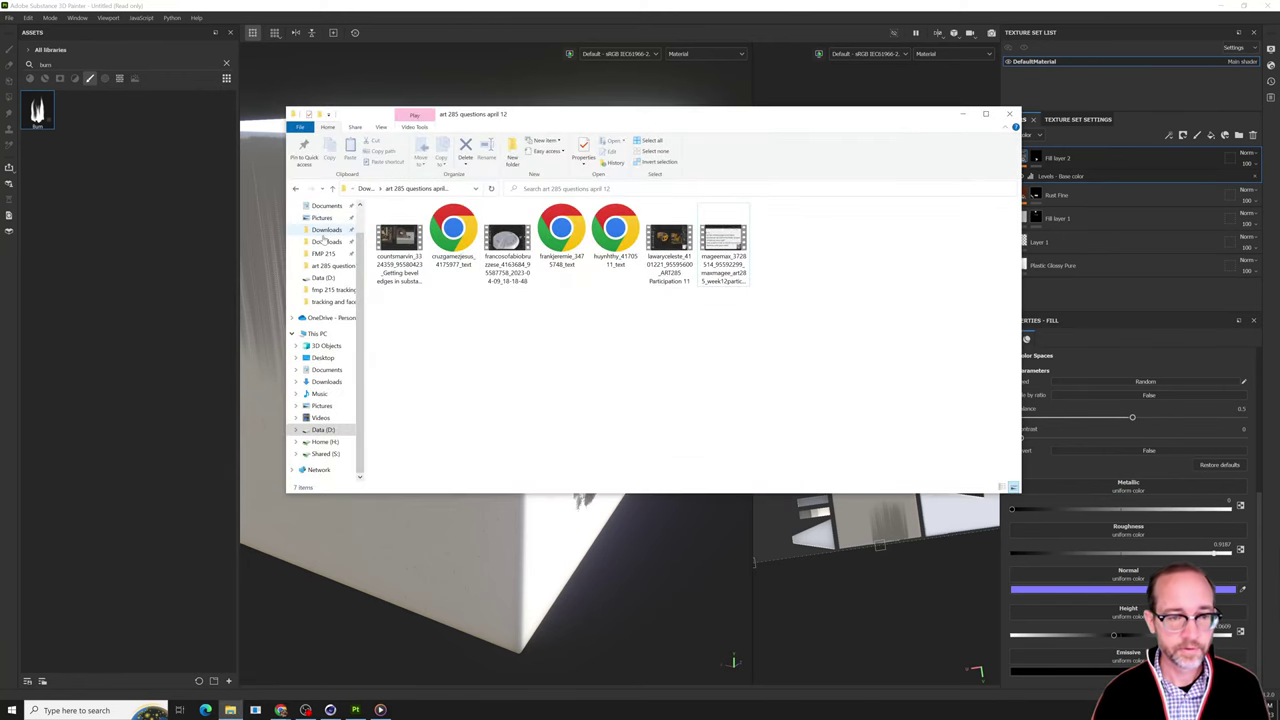
{"action": "left_click", "coordinate": [326, 230]}
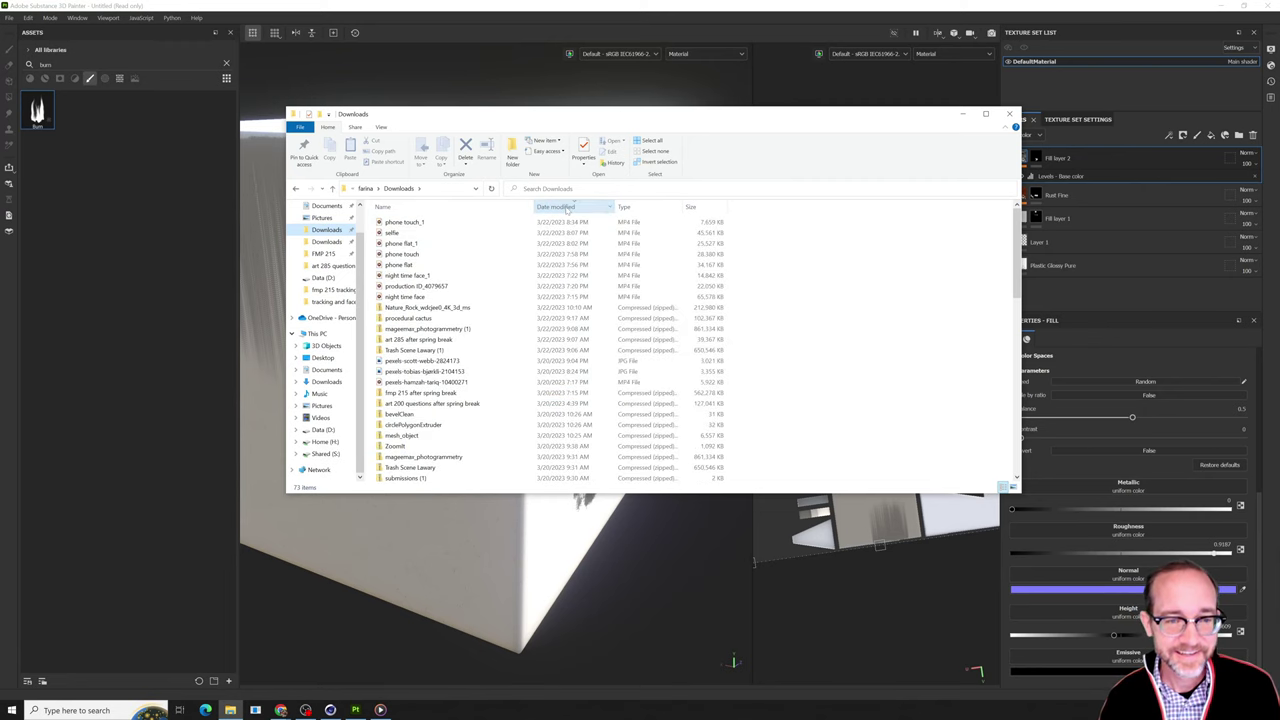
{"action": "left_click", "coordinate": [424, 207]}
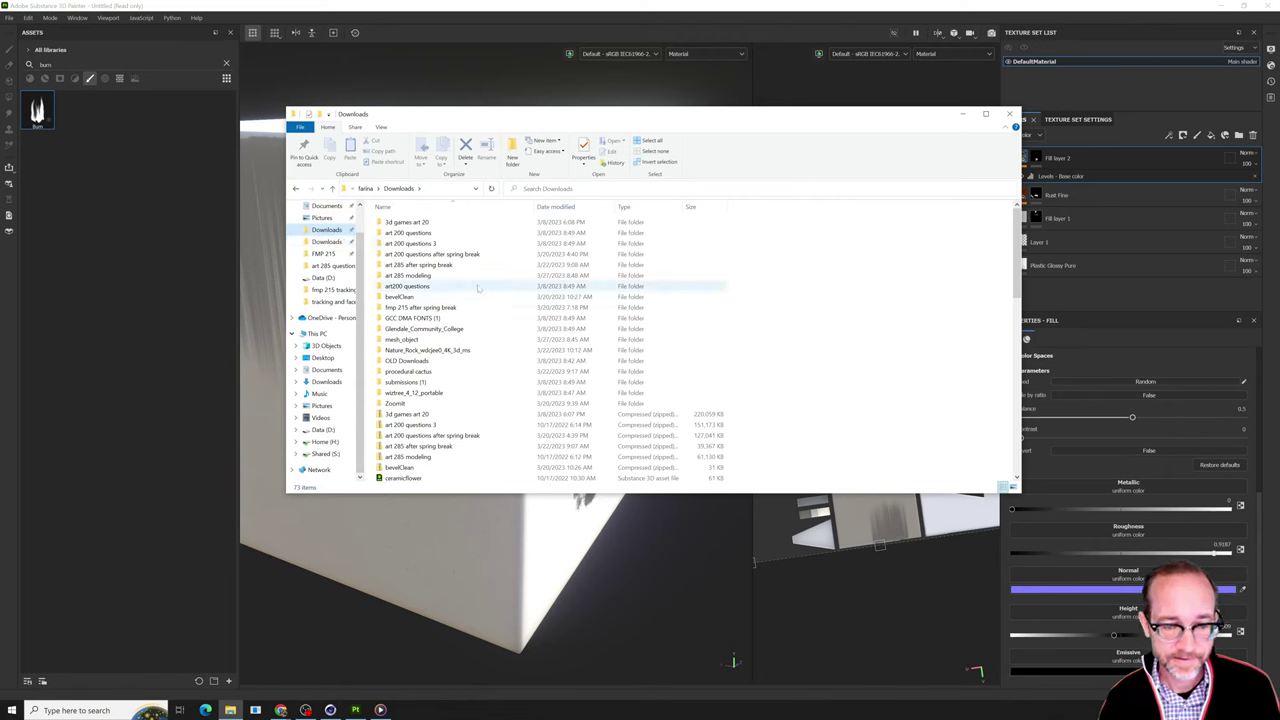
{"action": "left_click", "coordinate": [555, 207]}
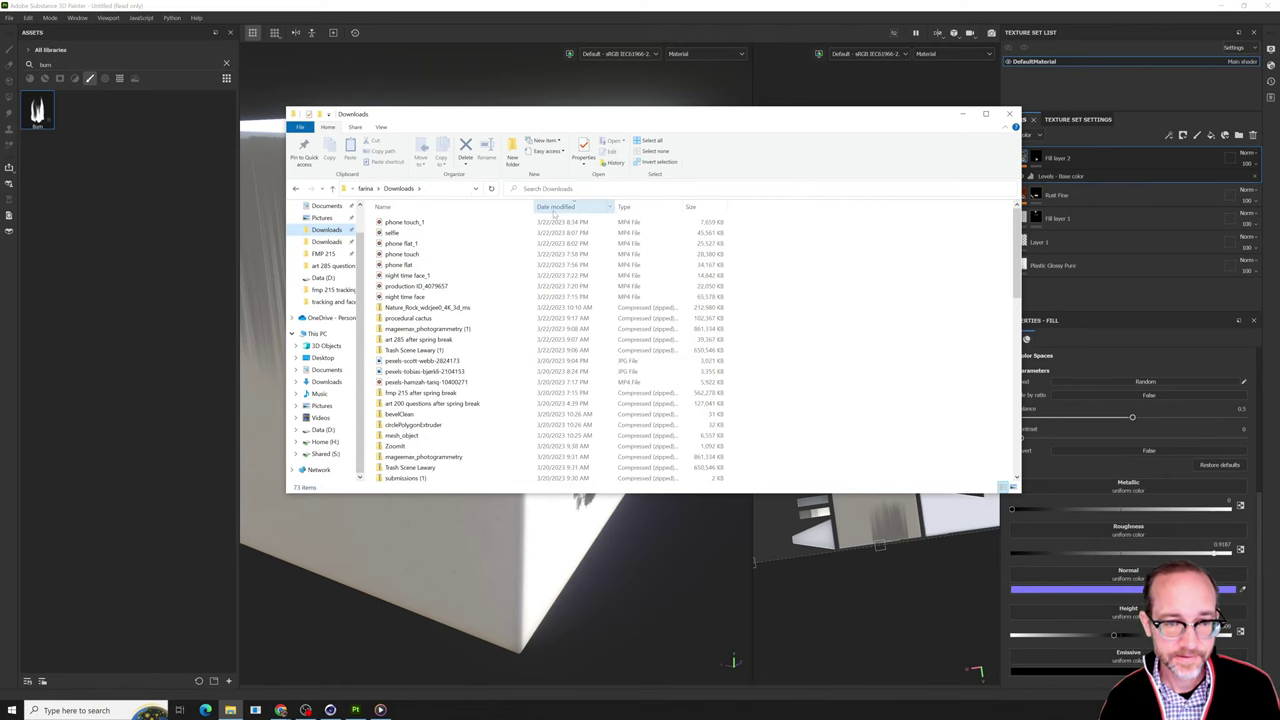
{"action": "left_click", "coordinate": [326, 241]}
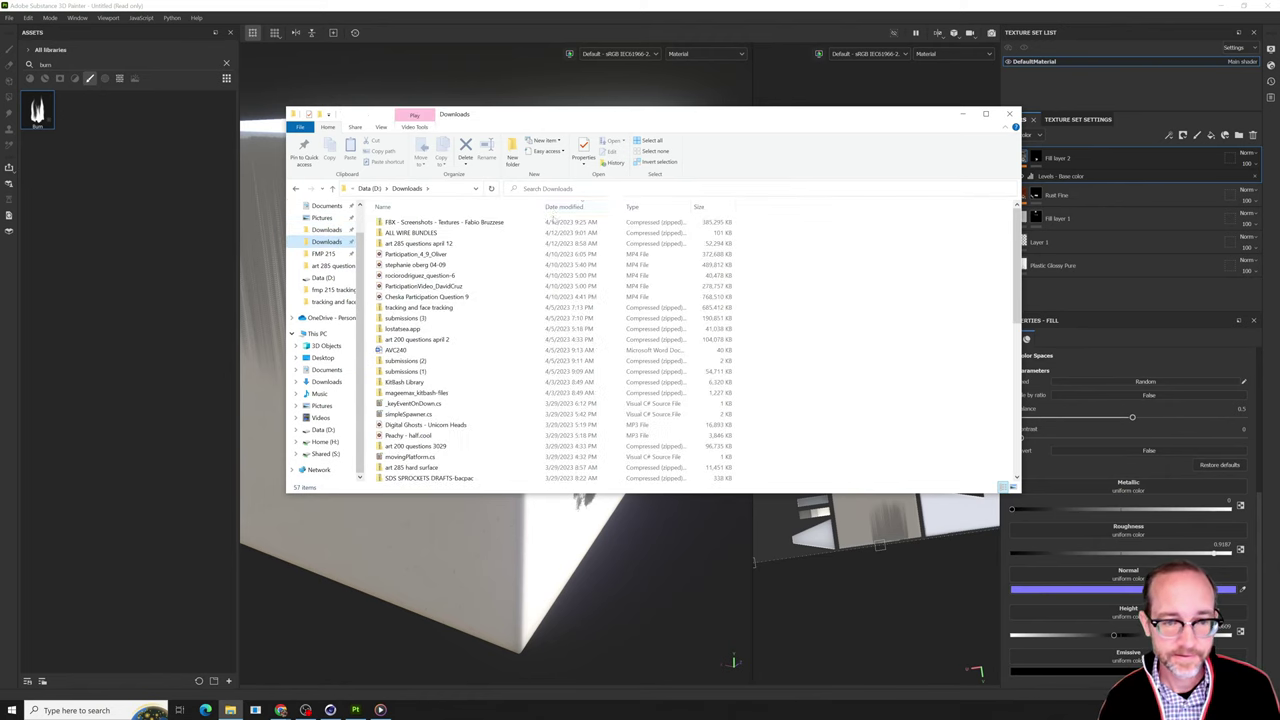
Extract the ALL WIRE BUNDLES archive with 7-Zip into a folder of the same name.
{"action": "left_click", "coordinate": [452, 234]}
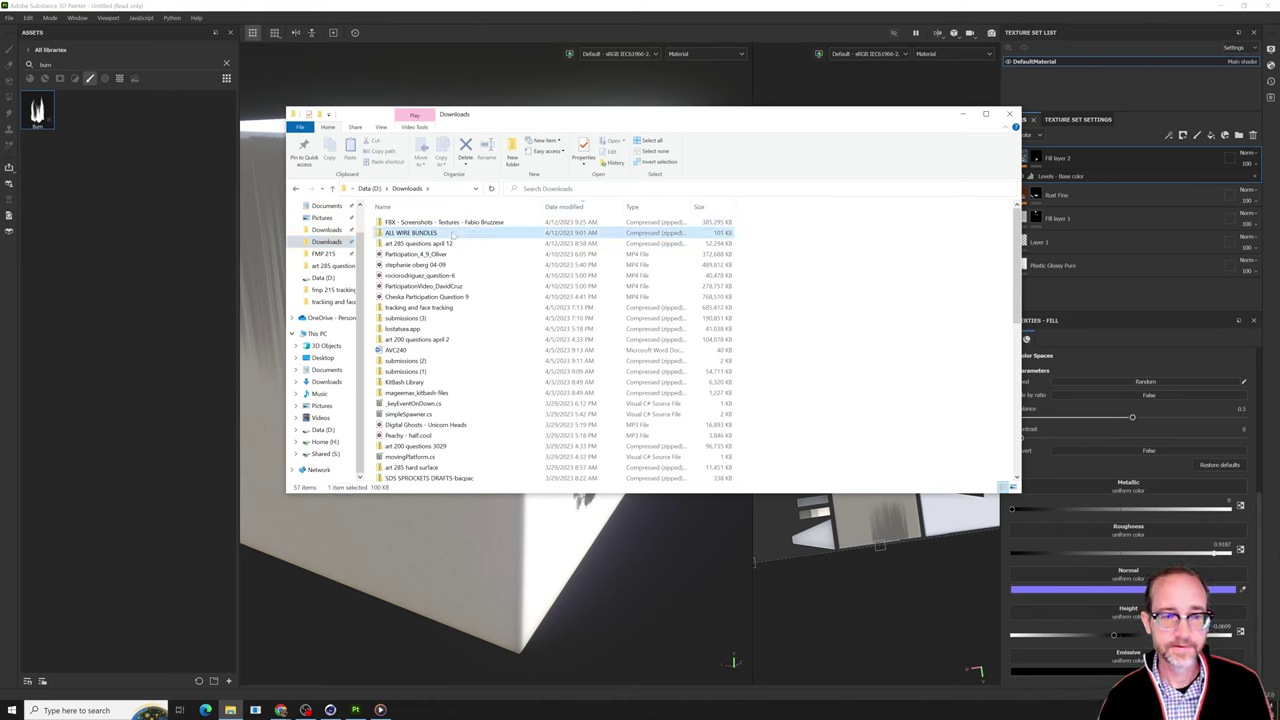
{"action": "right_click", "coordinate": [452, 233]}
{"action": "mouse_move", "coordinate": [533, 287]}
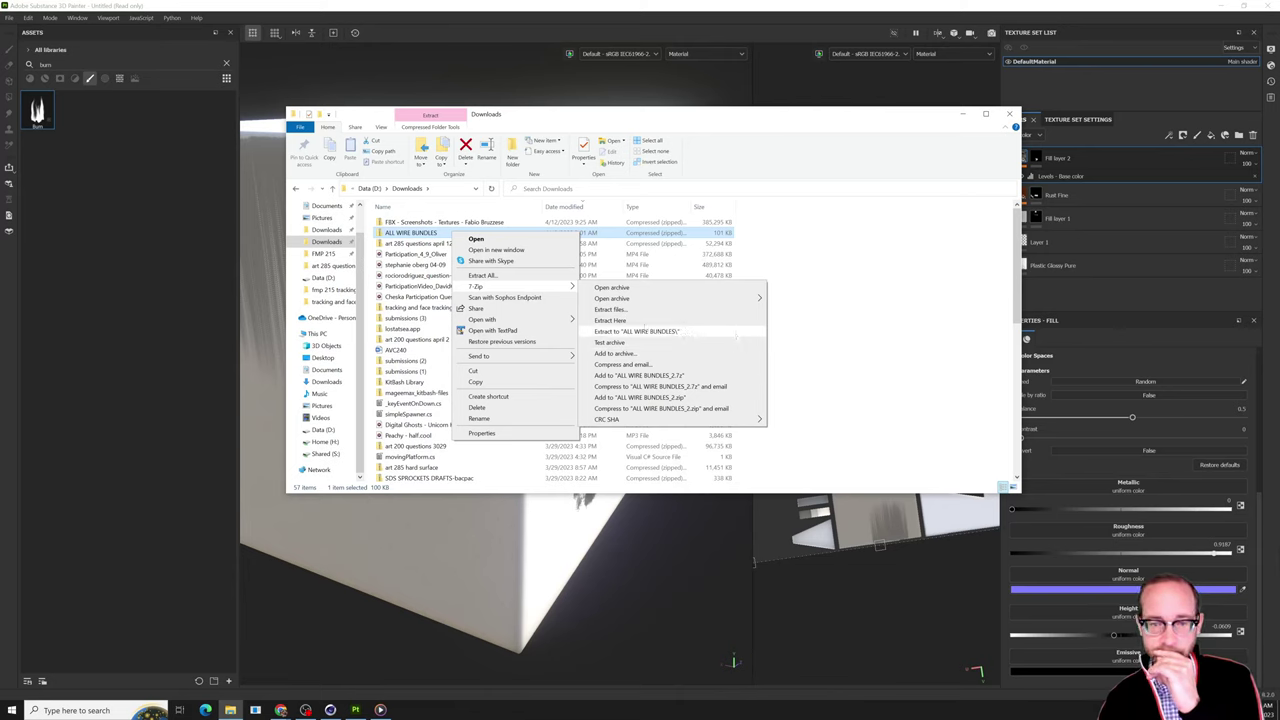
{"action": "left_click", "coordinate": [644, 335]}
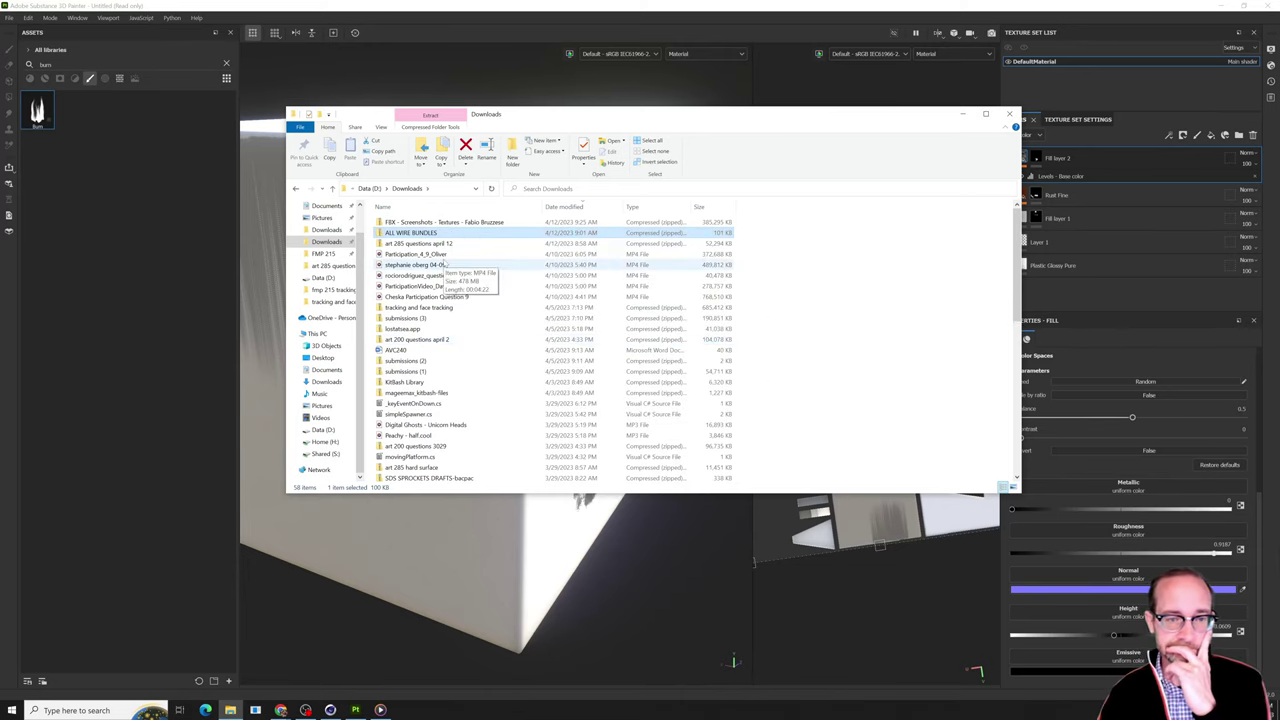
Open the ALL WIRE BUNDLES C4D file from the extracted folder and switch to Cinema 4D.
{"action": "scroll", "coordinate": [466, 340], "scroll_direction": "down", "scroll_amount": 4}
{"action": "scroll", "coordinate": [466, 340], "scroll_direction": "down", "scroll_amount": 7}
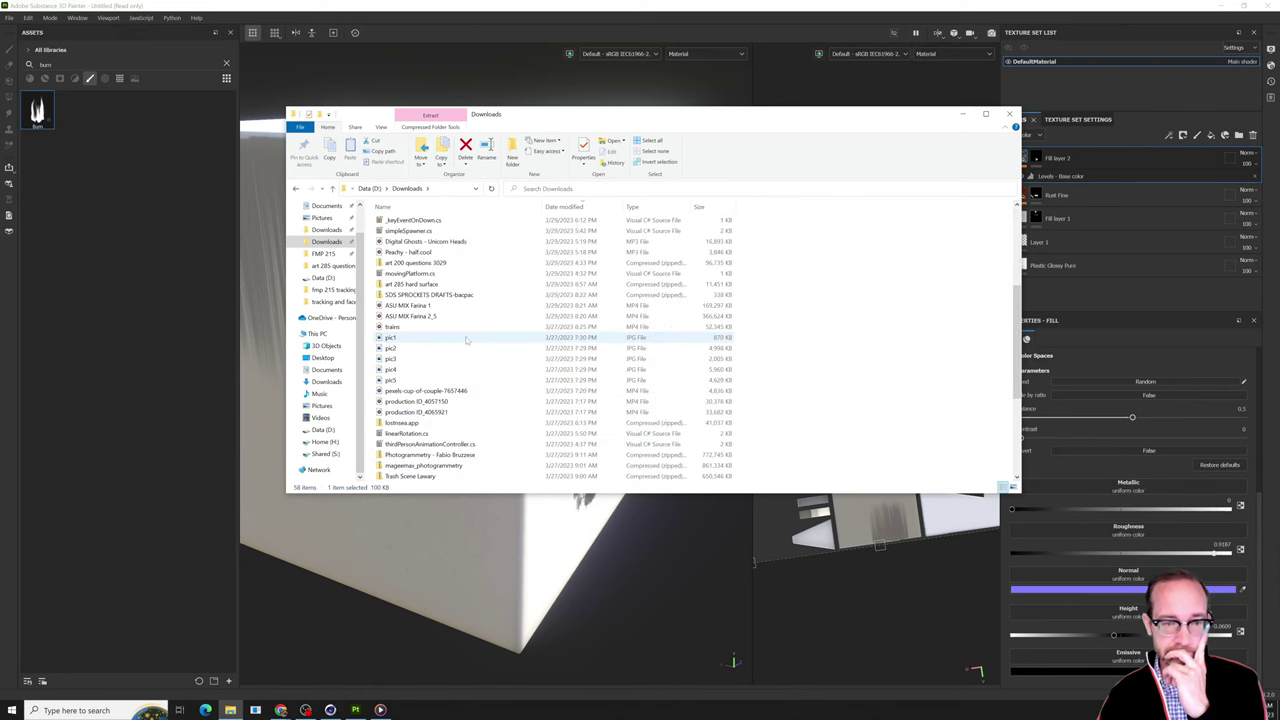
{"action": "double_click", "coordinate": [430, 370]}
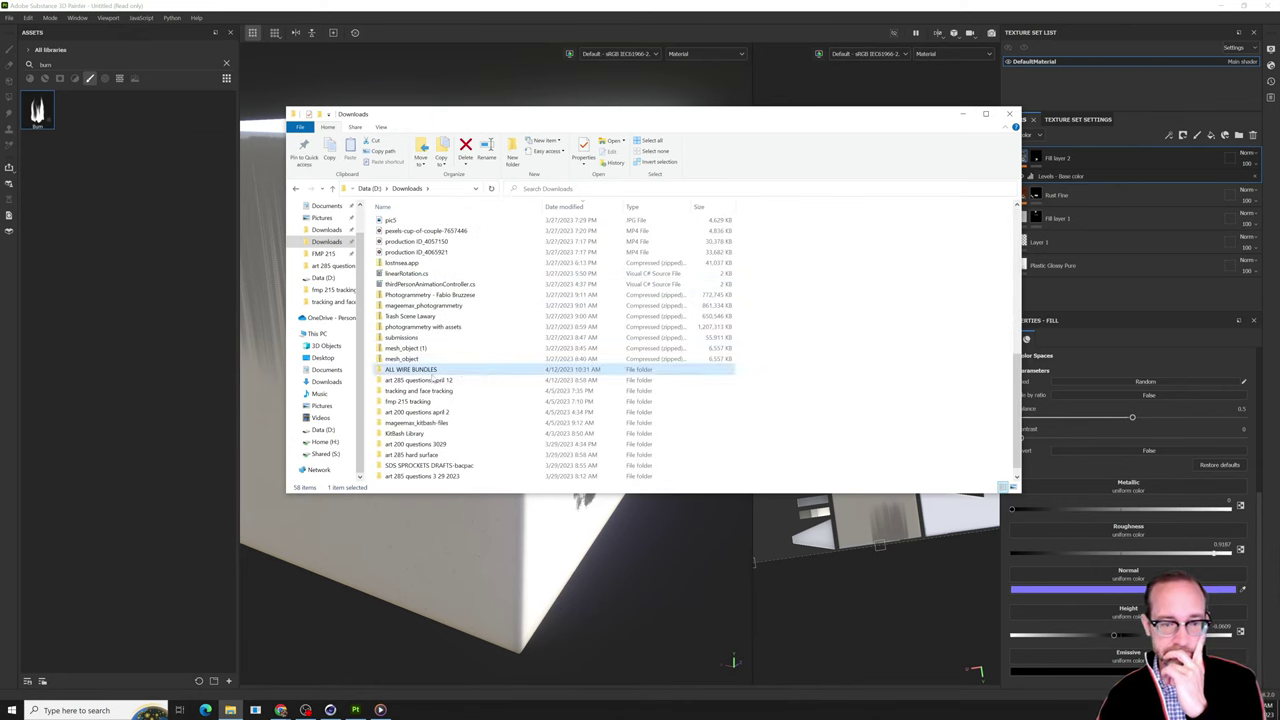
{"action": "left_click", "coordinate": [410, 223]}
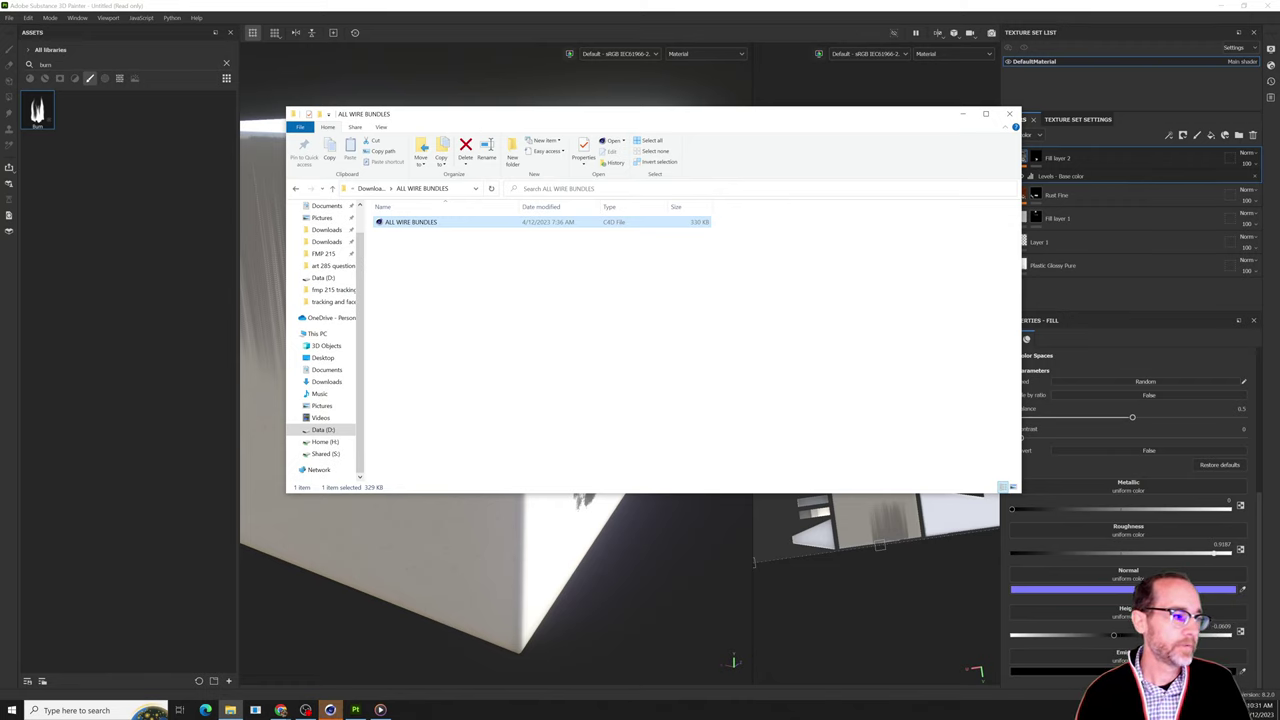
{"action": "left_click", "coordinate": [416, 234]}
{"action": "left_click", "coordinate": [414, 226]}
{"action": "left_click", "coordinate": [410, 251]}
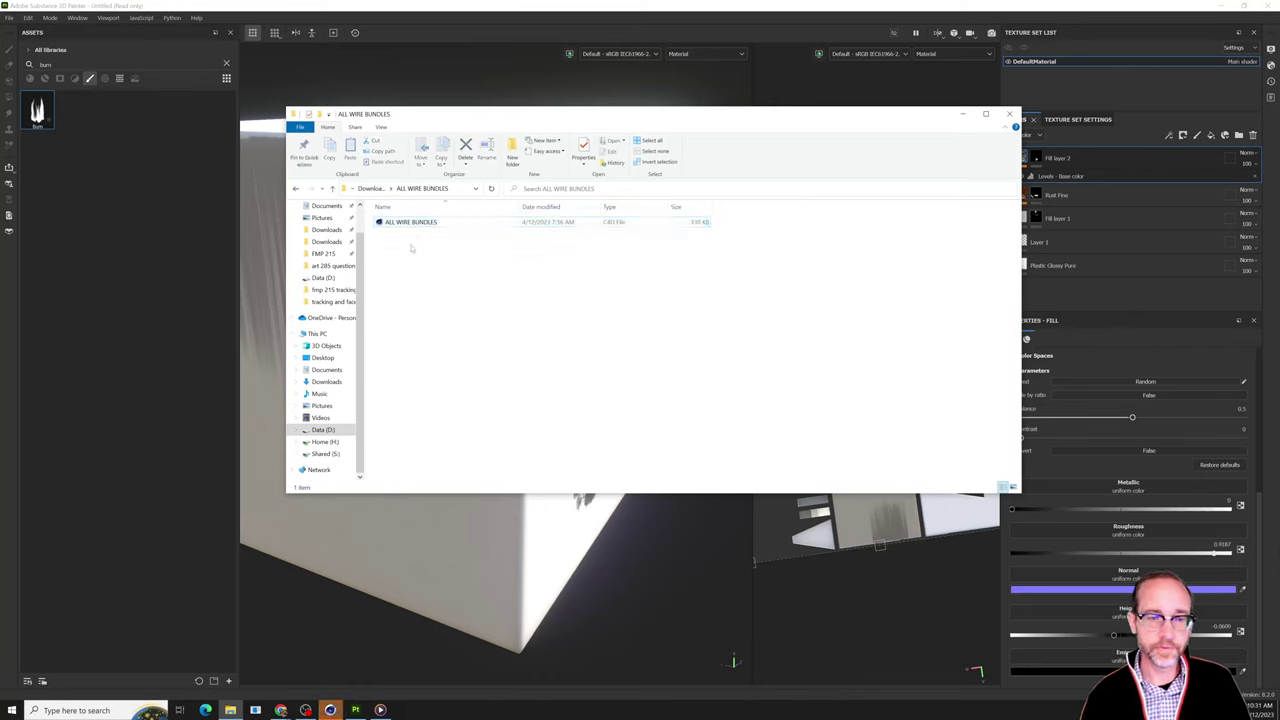
{"action": "left_click", "coordinate": [330, 710]}
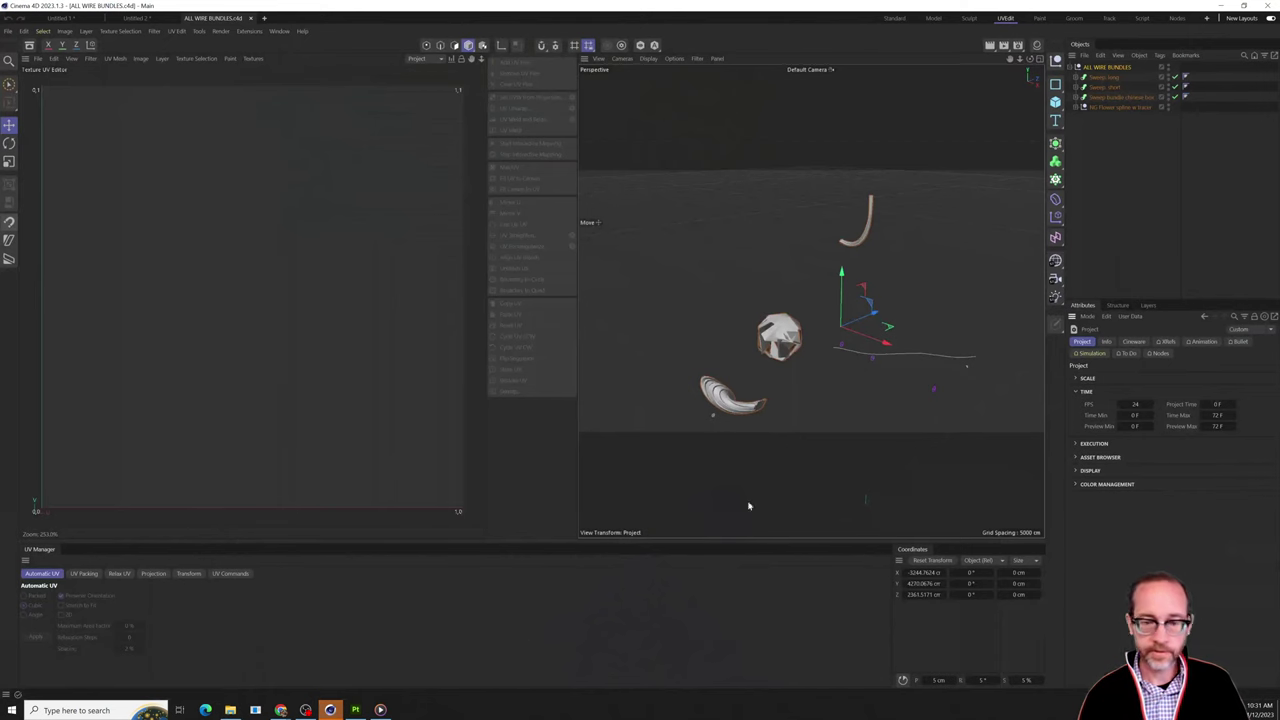
Change the Cinema 4D interface from the UV editing layout to the Standard layout.
{"action": "scroll", "coordinate": [799, 347], "scroll_direction": "up", "scroll_amount": 1}
{"action": "scroll", "coordinate": [799, 347], "scroll_direction": "down", "scroll_amount": 2}
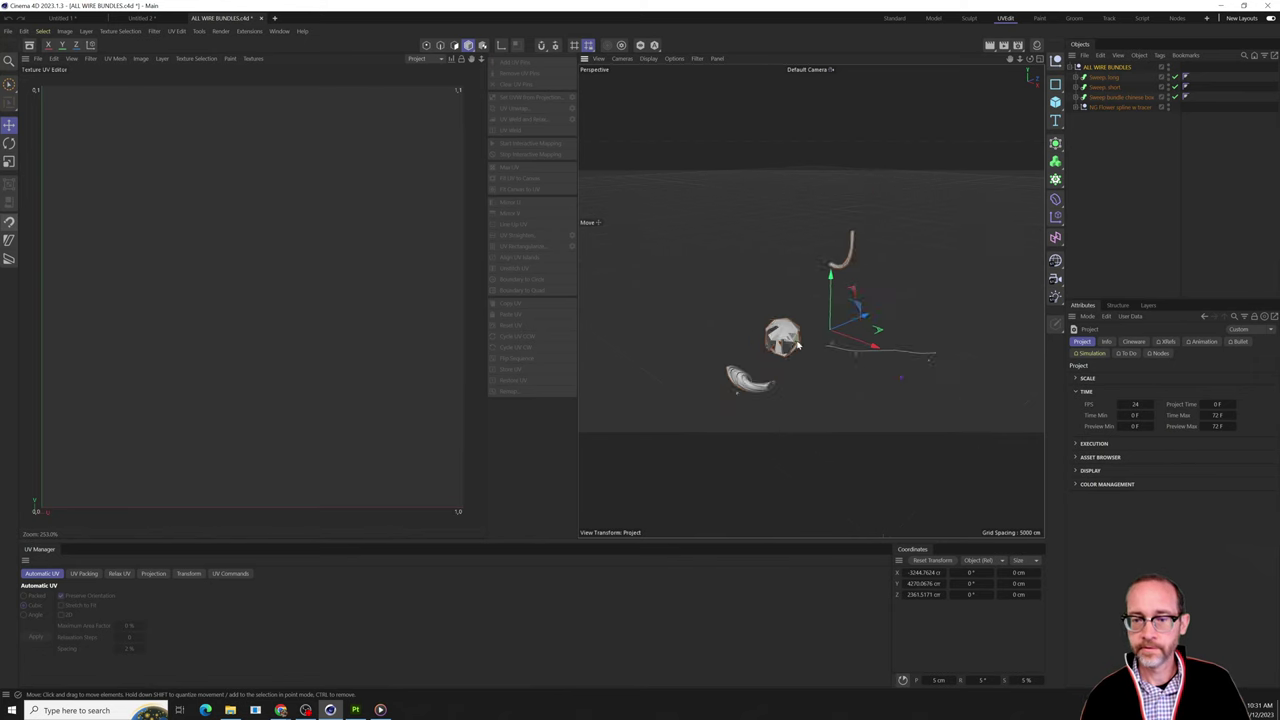
{"action": "scroll", "coordinate": [797, 345], "scroll_direction": "up", "scroll_amount": 1}
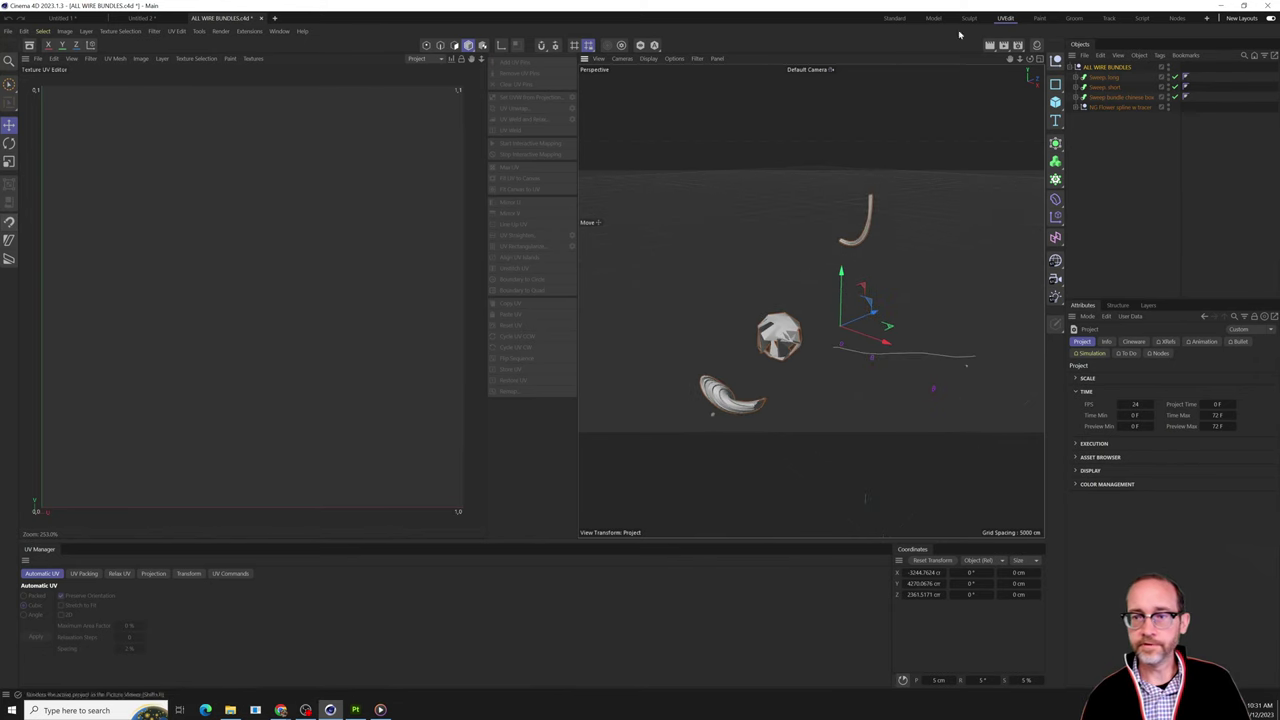
{"action": "left_click", "coordinate": [894, 18]}
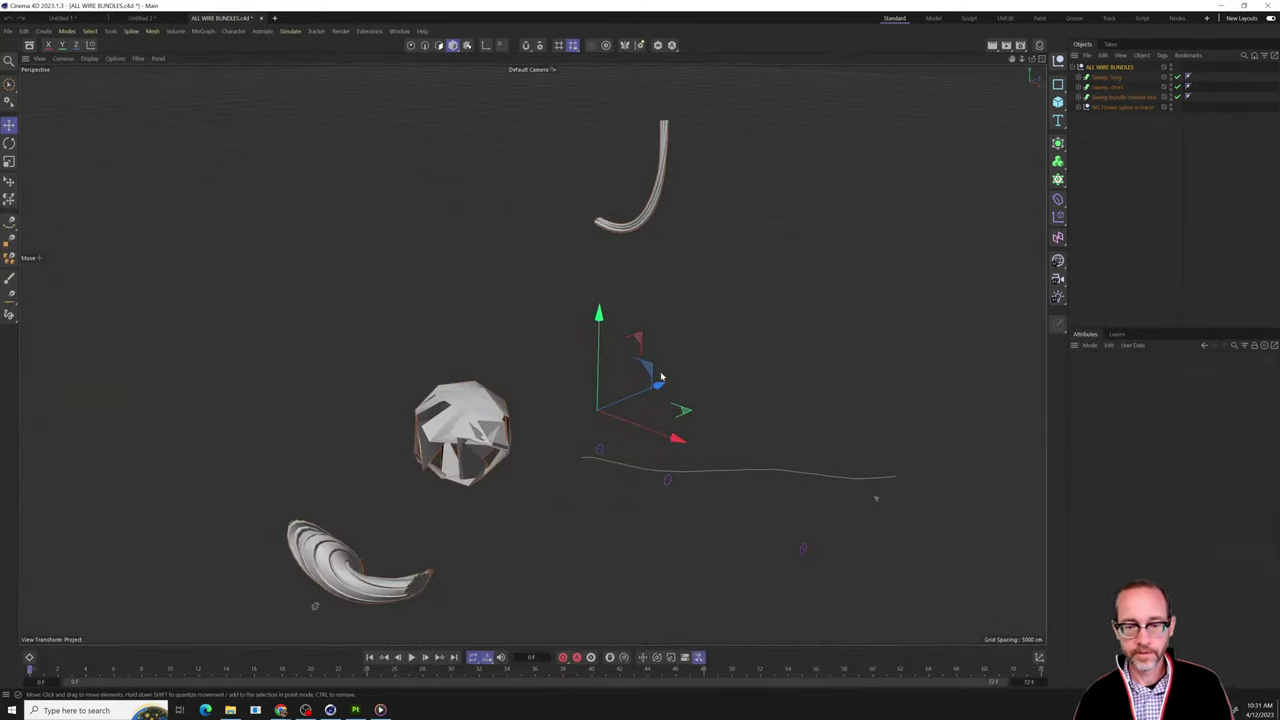
Examine the wire bundle objects by selecting each sweep and the flower spline null and viewing them from several angles.
{"action": "left_click_drag", "start_coordinate": [660, 405], "coordinate": [621, 404], "text": "alt"}
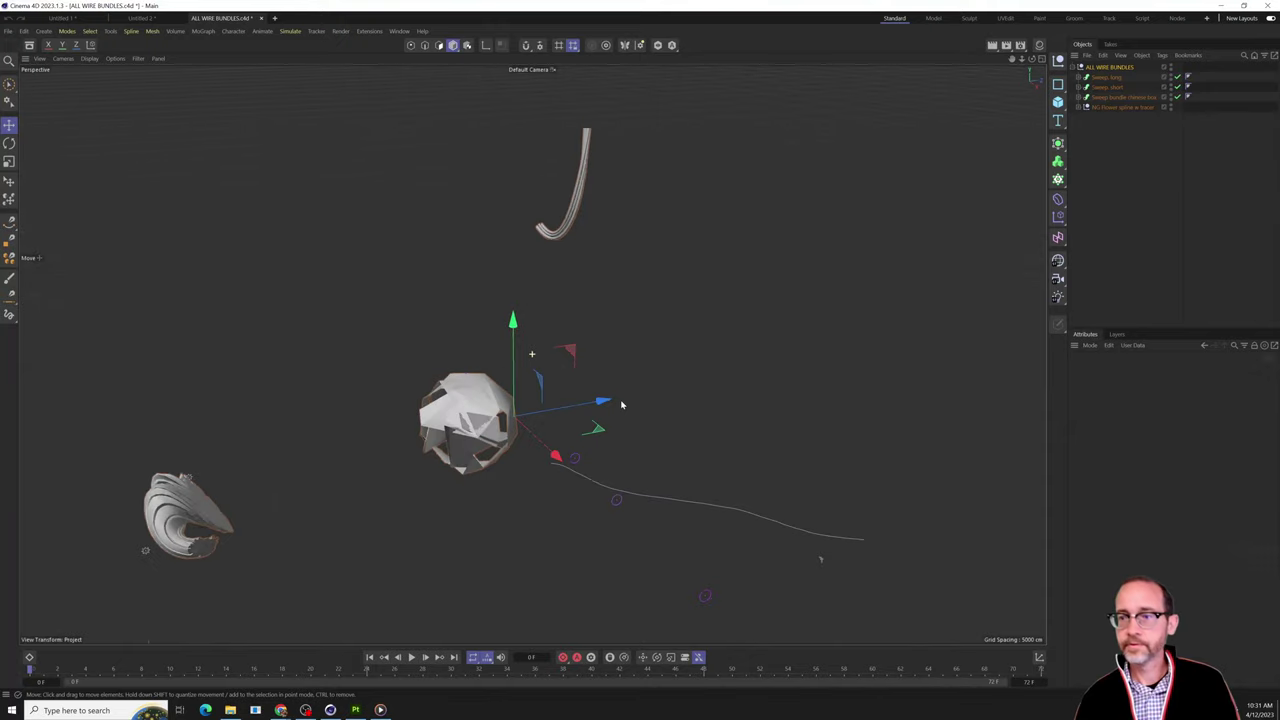
{"action": "left_click_drag", "start_coordinate": [677, 367], "coordinate": [585, 356], "text": "alt"}
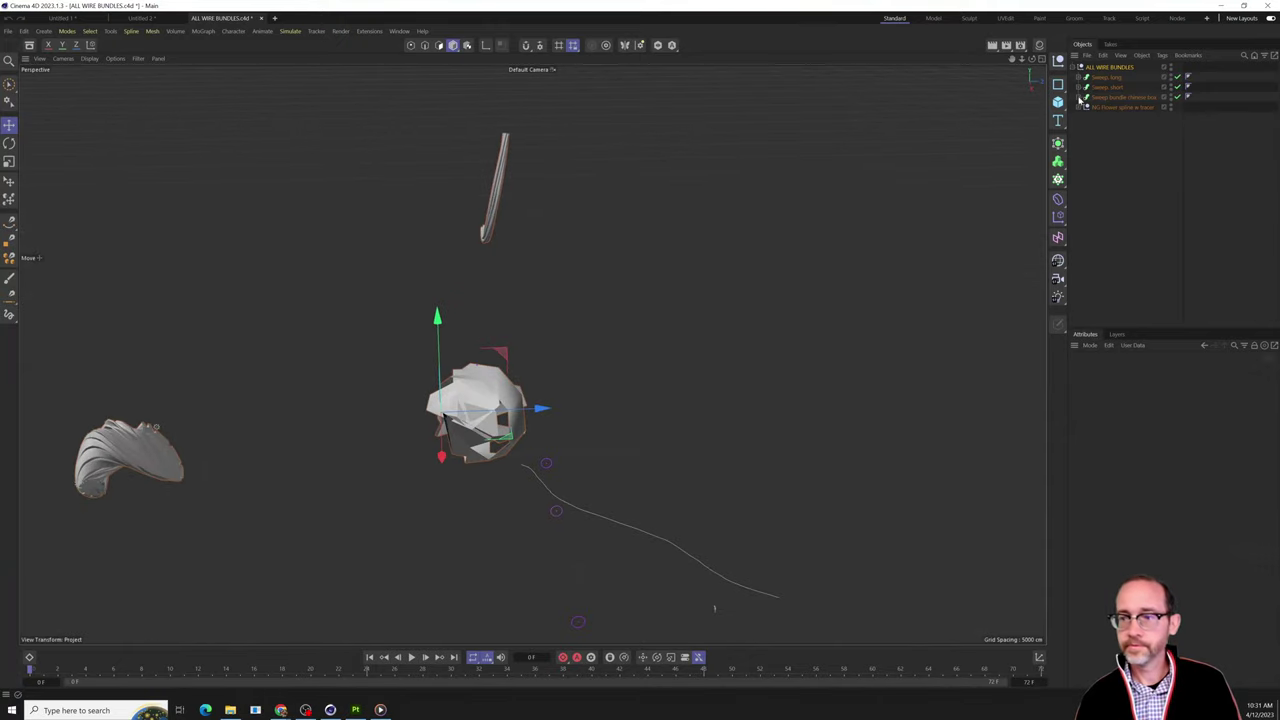
{"action": "left_click", "coordinate": [1101, 78]}
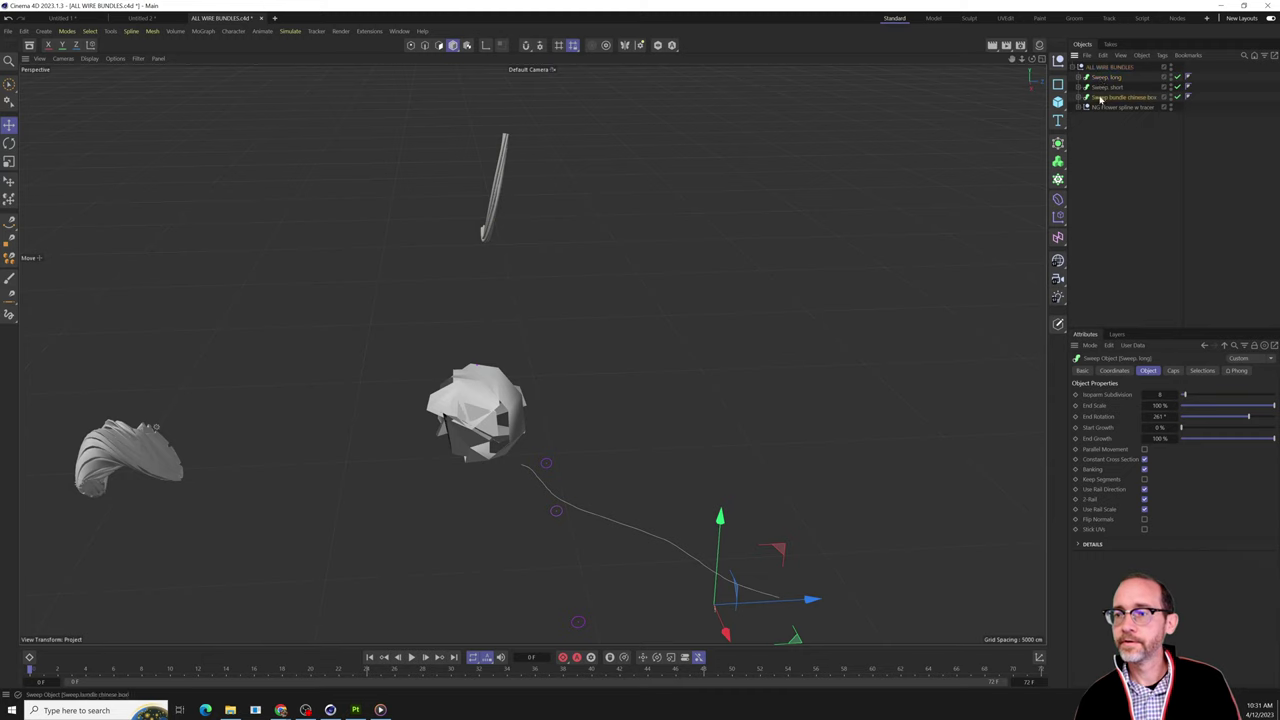
{"action": "left_click", "coordinate": [1101, 107]}
{"action": "left_click", "coordinate": [1101, 97]}
{"action": "left_click", "coordinate": [1101, 87]}
{"action": "left_click", "coordinate": [1100, 78]}
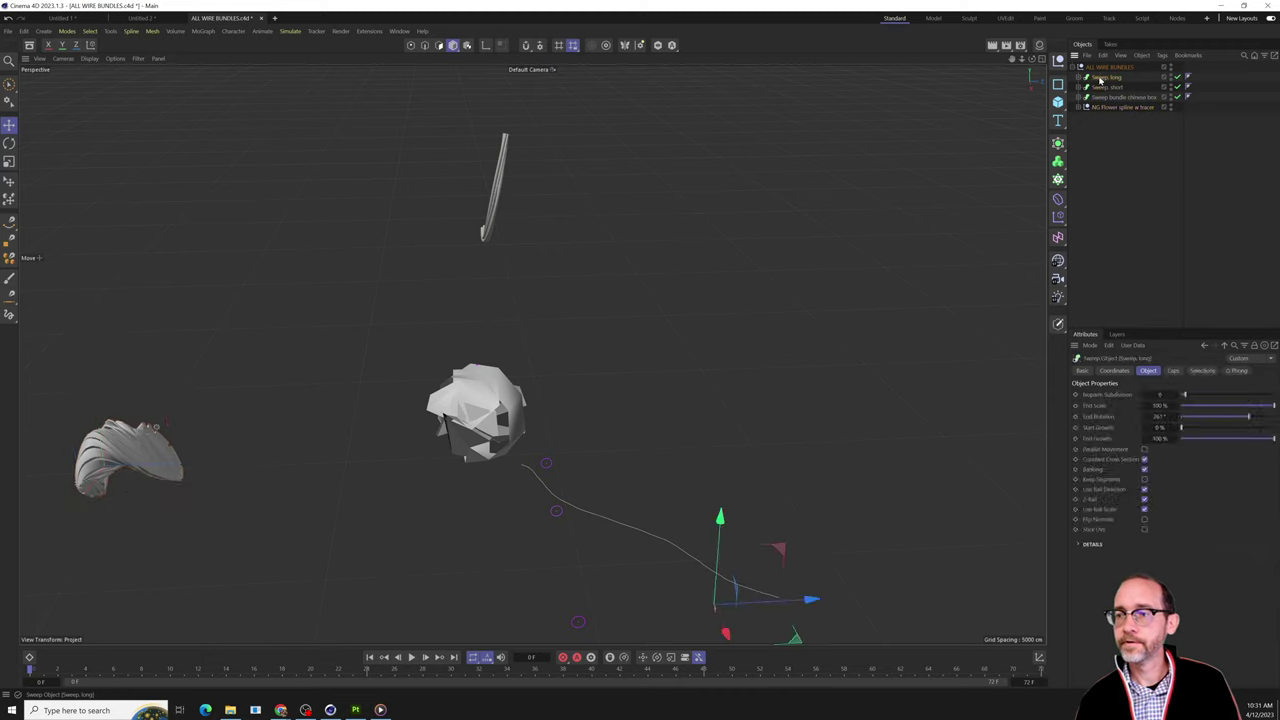
{"action": "left_click", "coordinate": [1100, 88]}
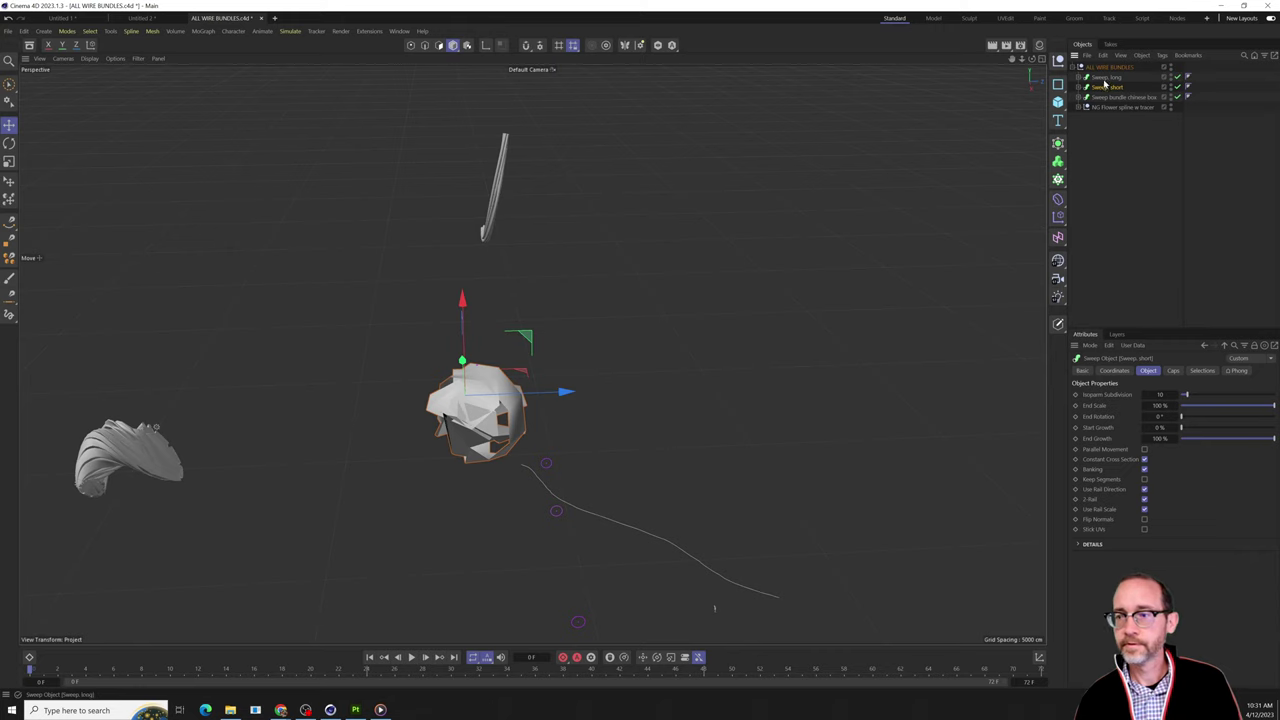
{"action": "left_click", "coordinate": [1107, 97]}
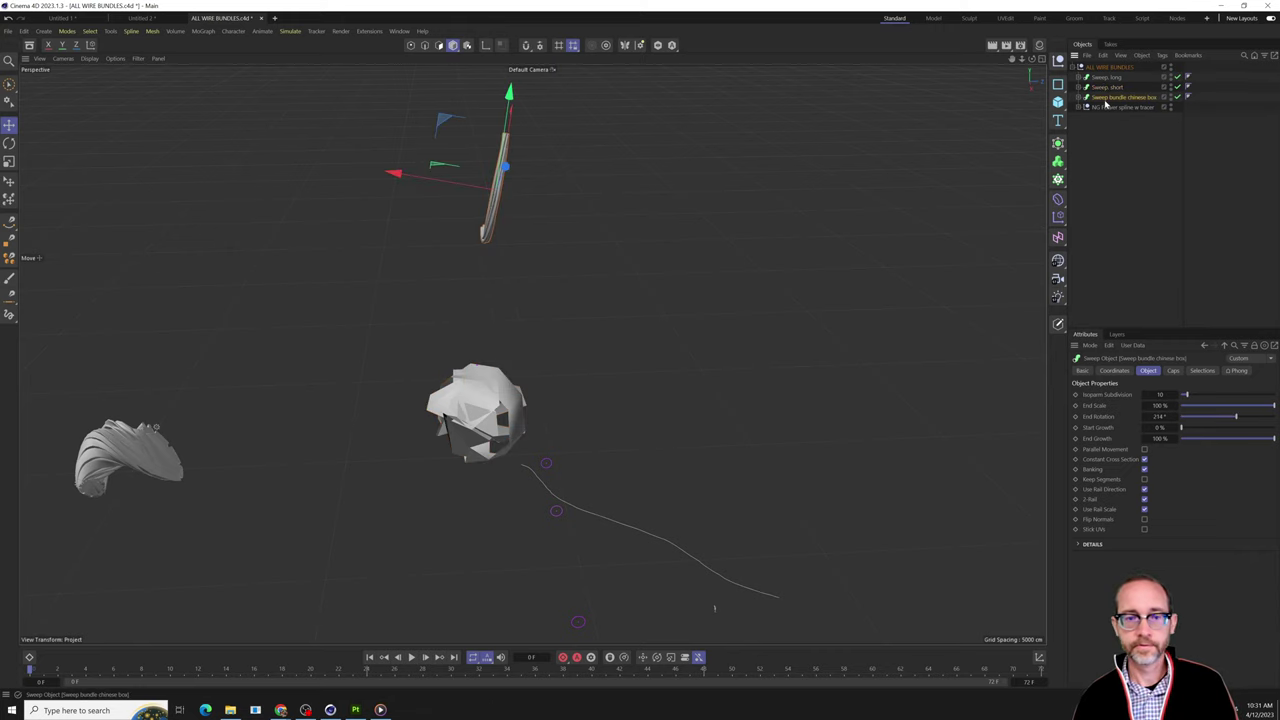
{"action": "left_click_drag", "start_coordinate": [752, 163], "coordinate": [744, 163], "text": "alt"}
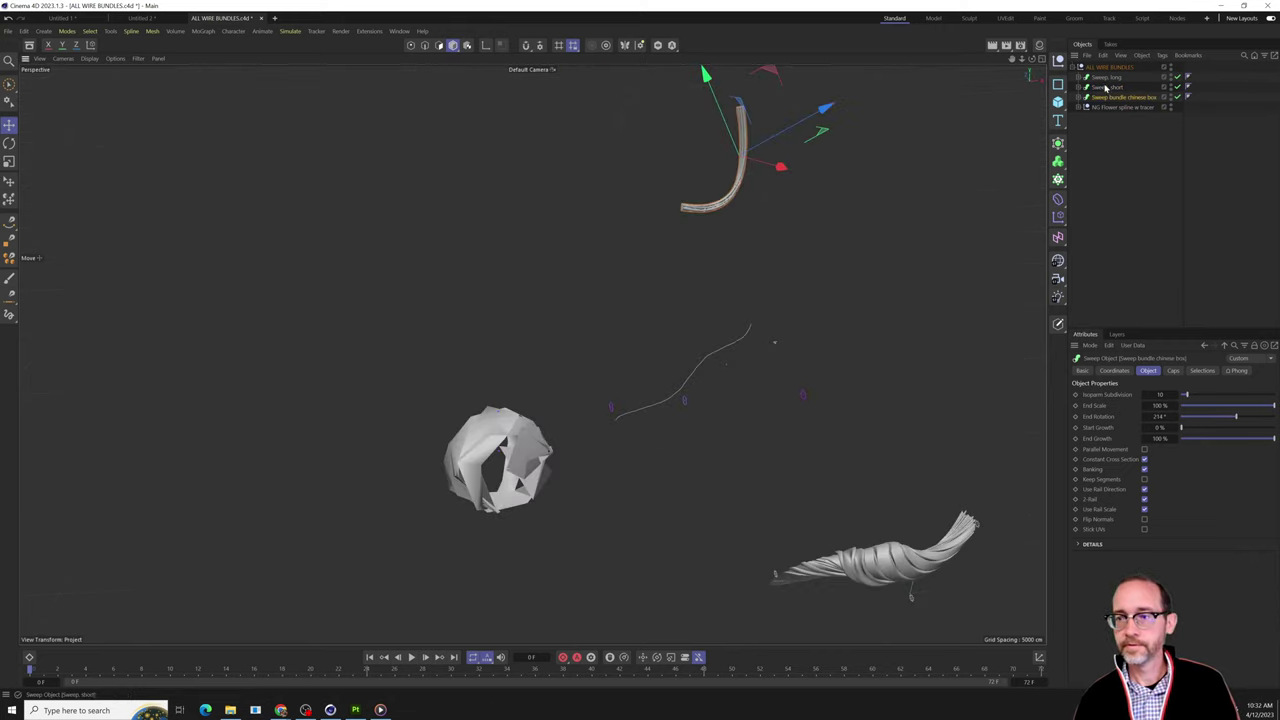
Copy the long sweep object from the wire bundles scene into a new project.
{"action": "left_click", "coordinate": [1105, 77]}
{"action": "scroll", "coordinate": [712, 405], "scroll_direction": "up", "scroll_amount": 3}
{"action": "scroll", "coordinate": [714, 392], "scroll_direction": "up", "scroll_amount": 4}
{"action": "left_click_drag", "start_coordinate": [766, 363], "coordinate": [837, 326], "text": "alt"}
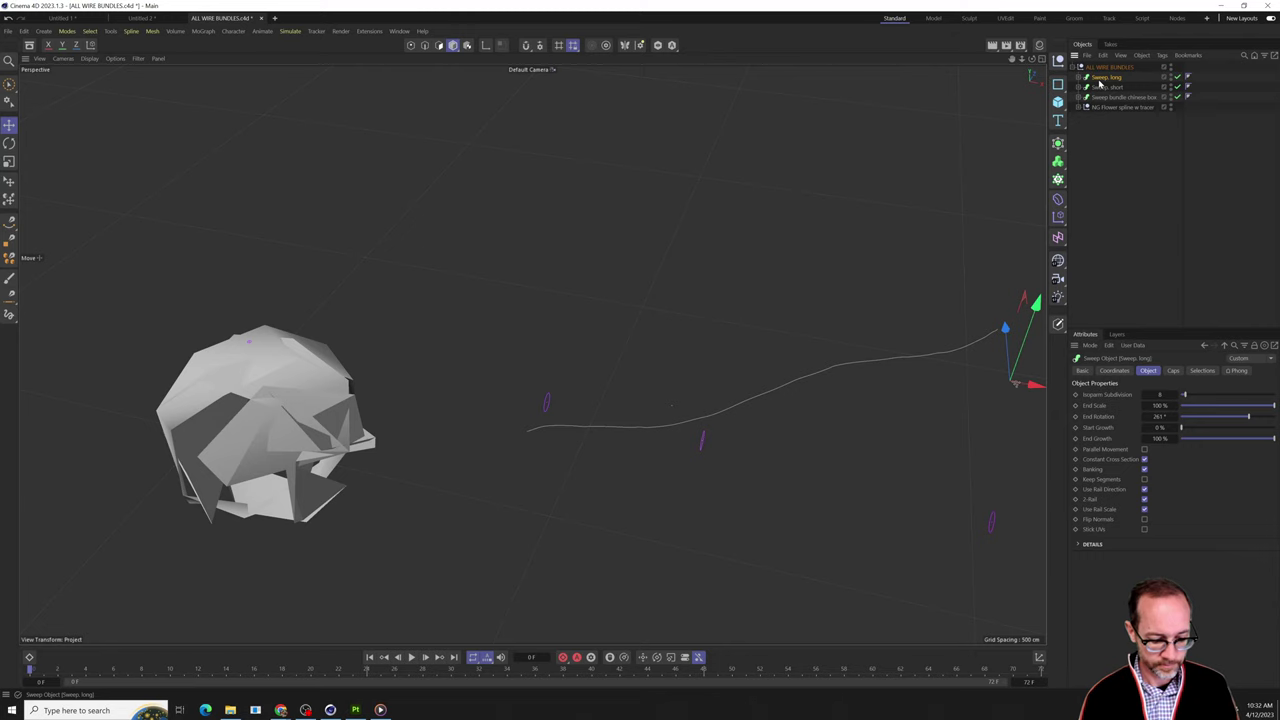
{"action": "key", "text": "ctrl+n"}
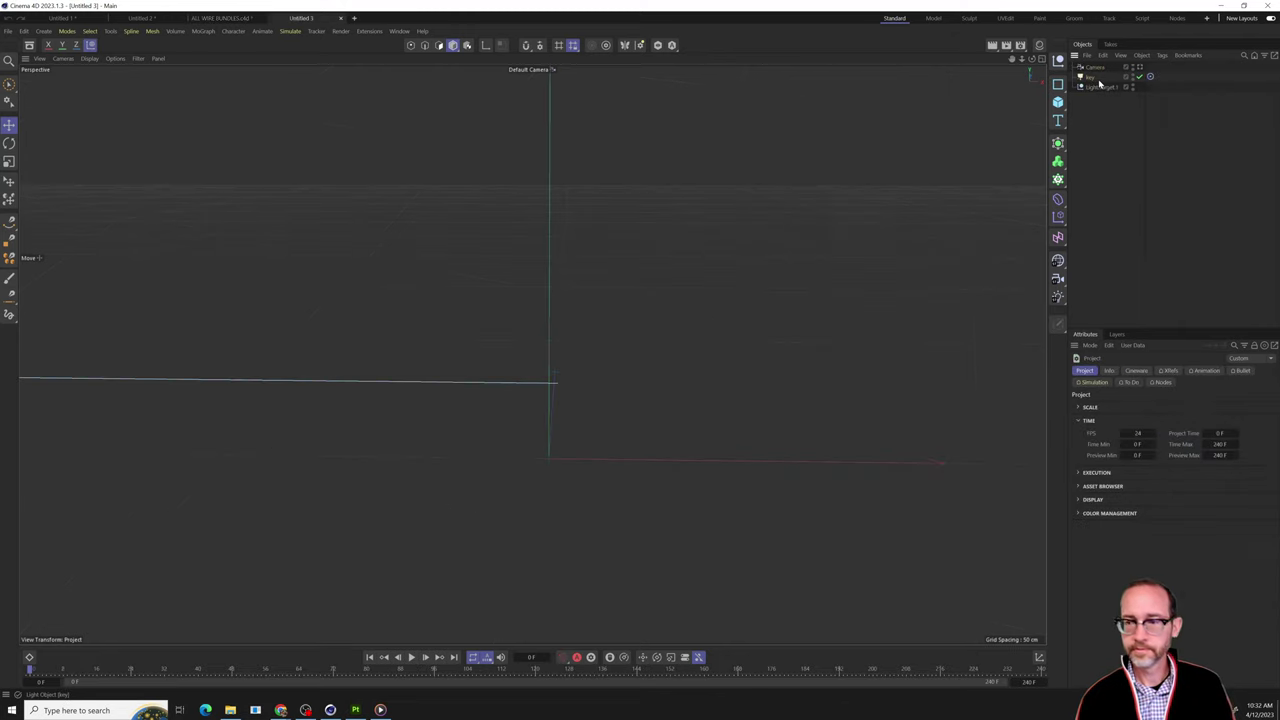
{"action": "key", "text": "ctrl+v"}
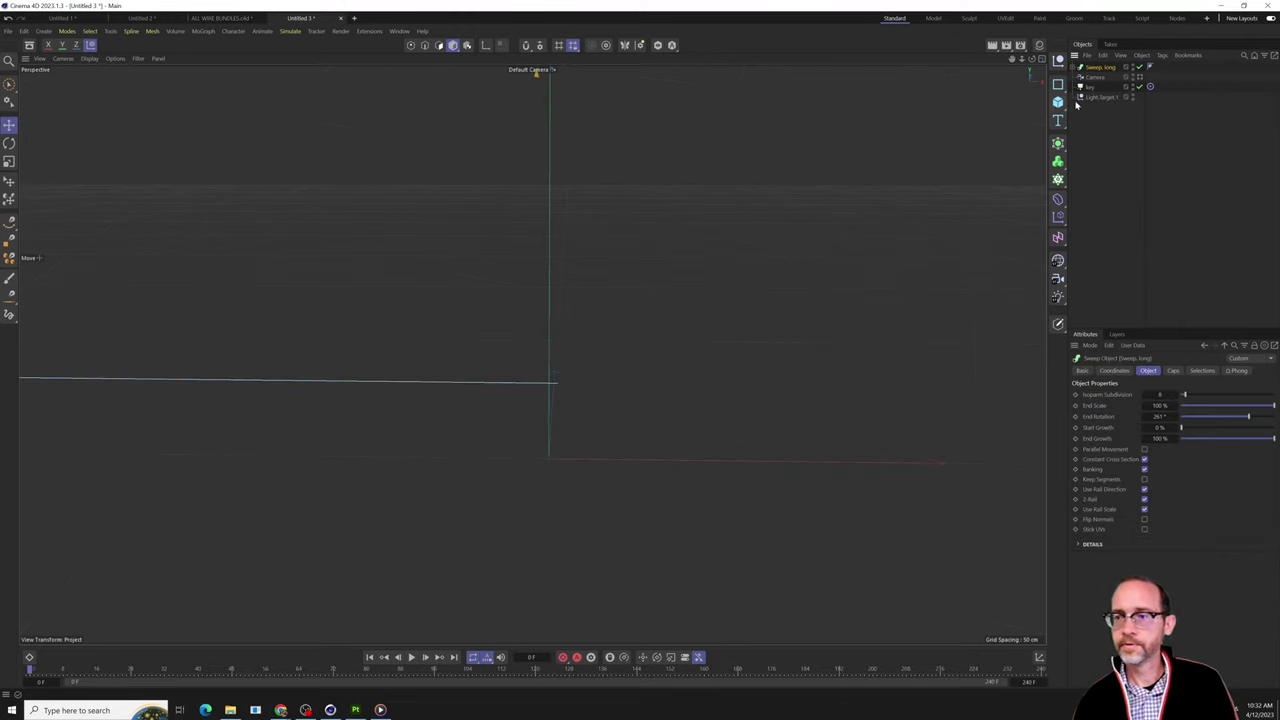
Delete the camera, the key light and the light target null from the new project.
{"action": "left_click", "coordinate": [1094, 78]}
{"action": "left_click", "coordinate": [1099, 97], "text": "shift"}
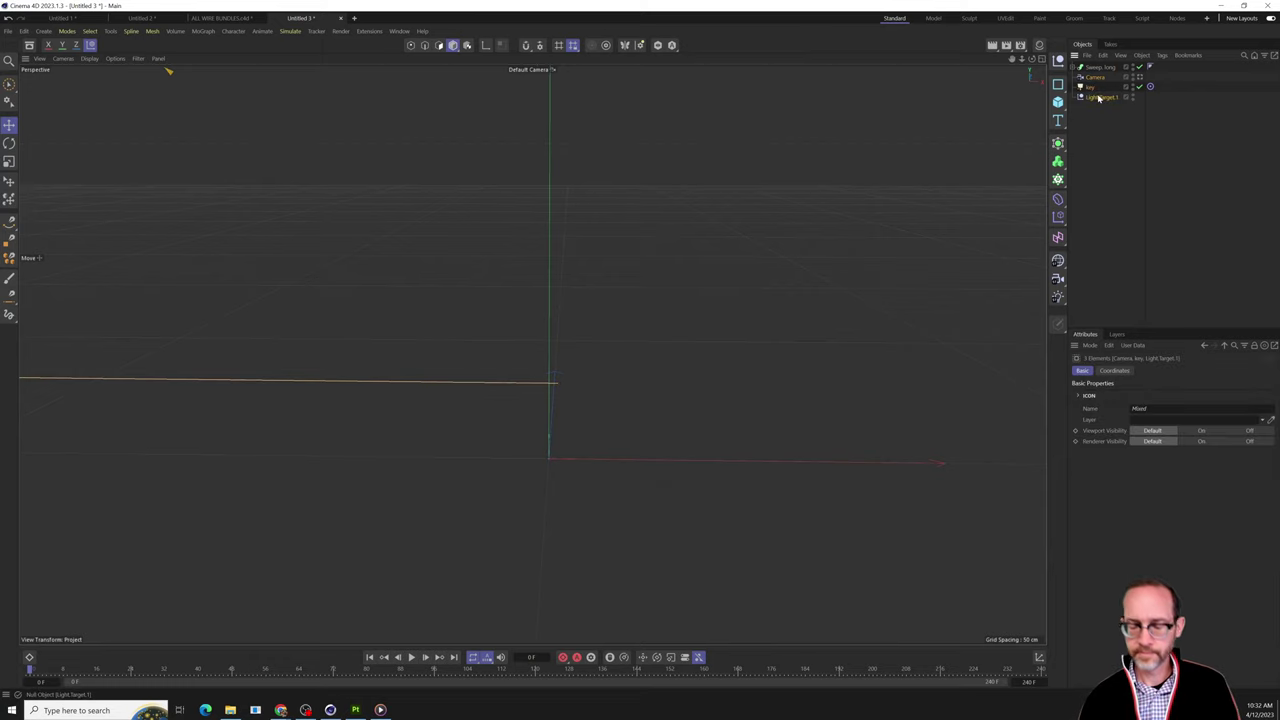
{"action": "key", "text": "Delete"}
Expand the long sweep and examine its start, middle and end nulls and its Spline Mask in the viewport.
{"action": "scroll", "coordinate": [497, 351], "scroll_direction": "down", "scroll_amount": 2}
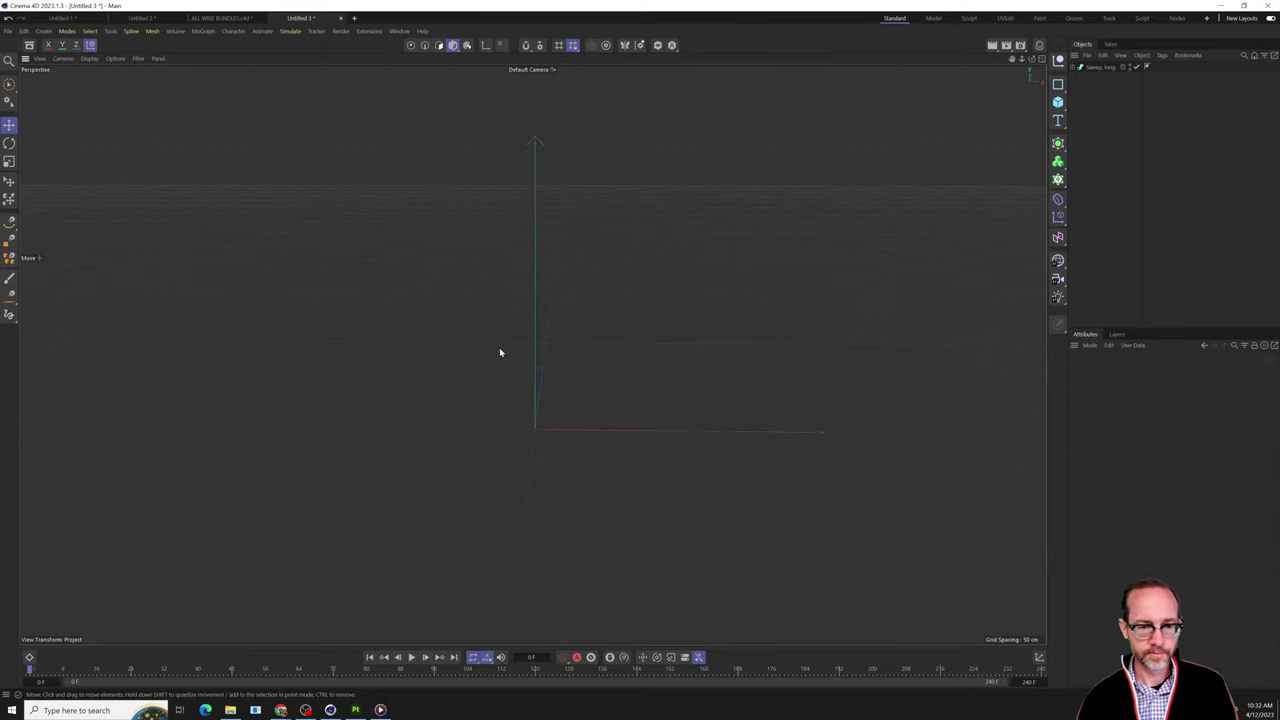
{"action": "scroll", "coordinate": [500, 352], "scroll_direction": "down", "scroll_amount": 5}
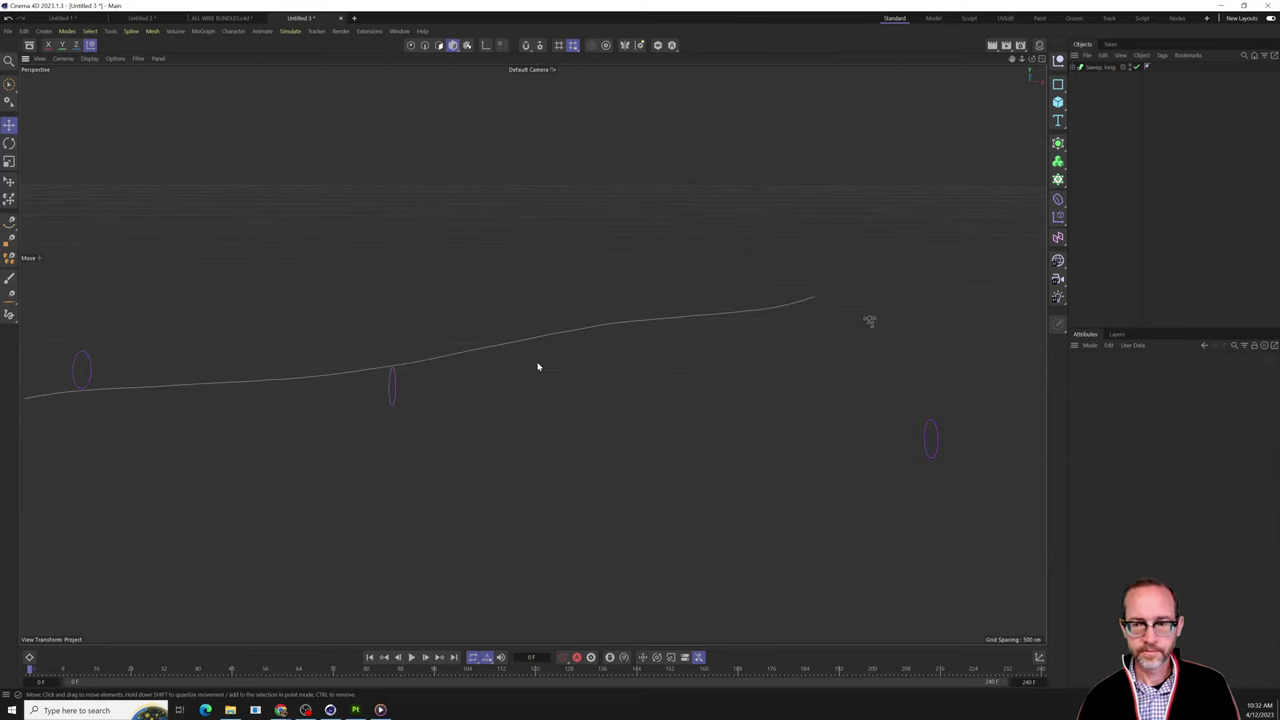
{"action": "mouse_move", "coordinate": [538, 367]}
{"action": "left_mouse_down", "text": "alt"}
{"action": "mouse_move", "coordinate": [563, 383]}
{"action": "mouse_move", "coordinate": [530, 374]}
{"action": "left_mouse_up", "text": "alt"}
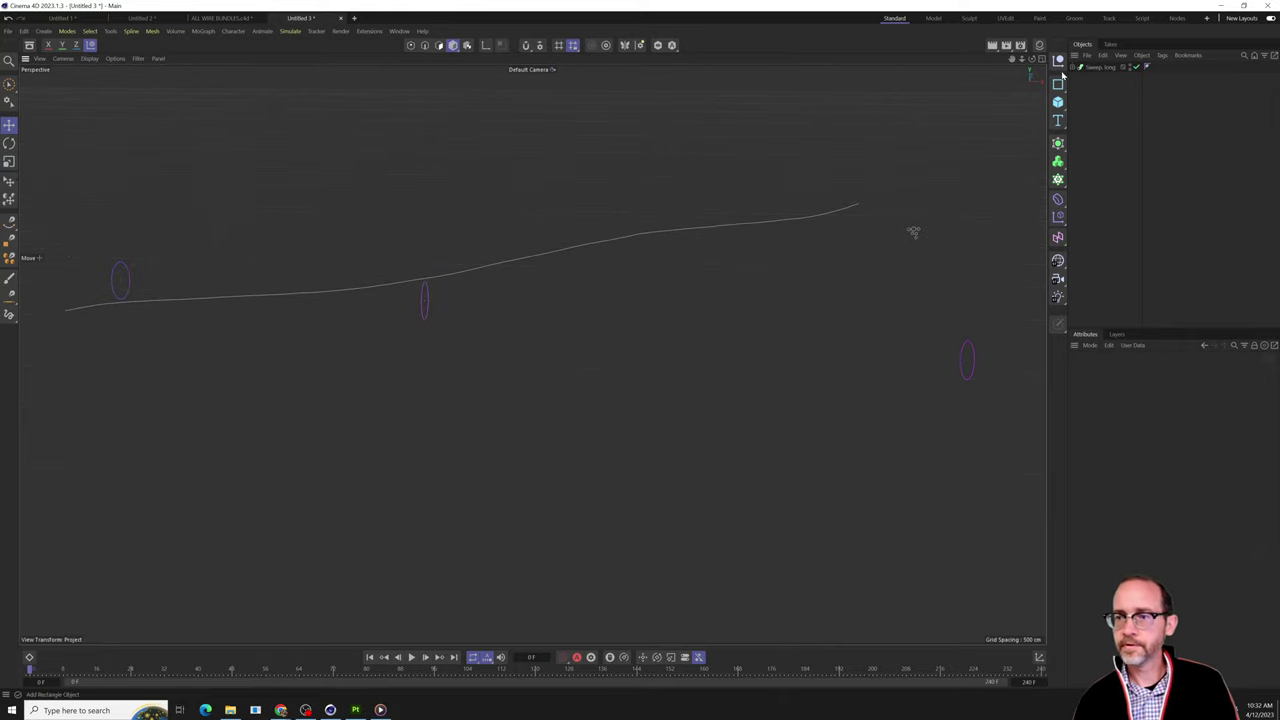
{"action": "left_click", "coordinate": [1075, 67]}
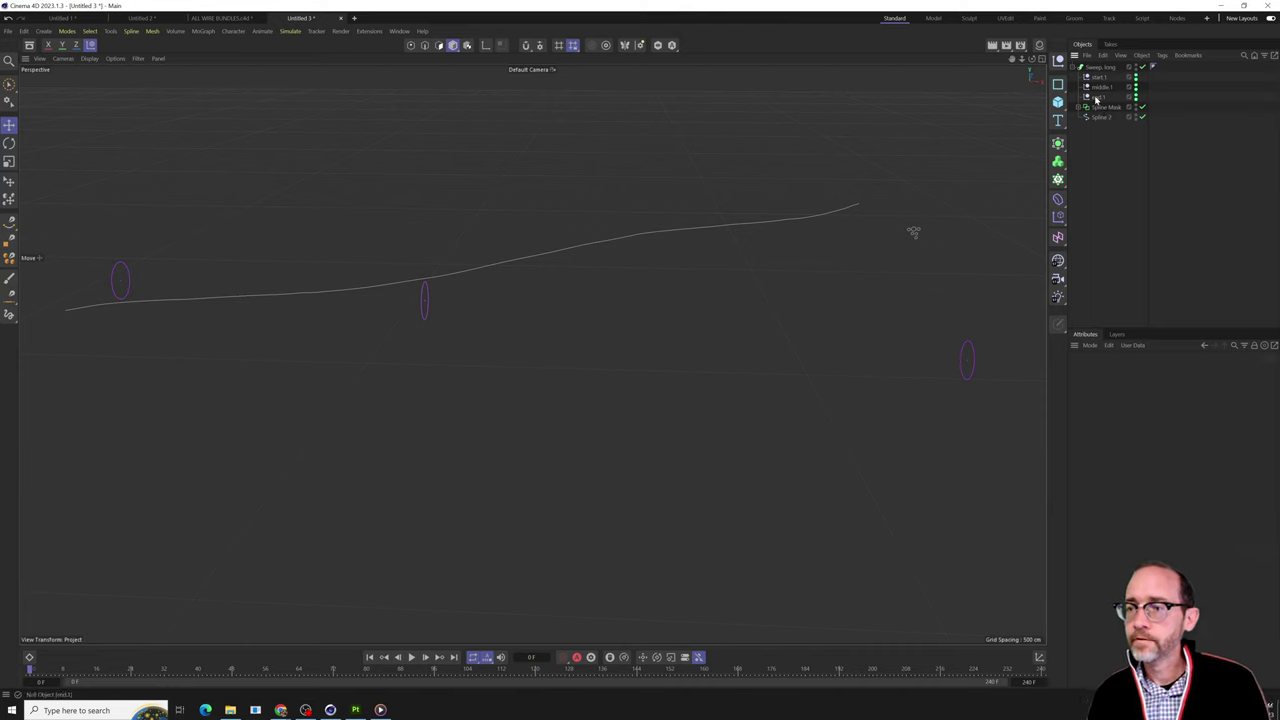
{"action": "left_click", "coordinate": [1097, 96]}
{"action": "left_click", "coordinate": [1099, 87]}
{"action": "left_click", "coordinate": [1097, 78]}
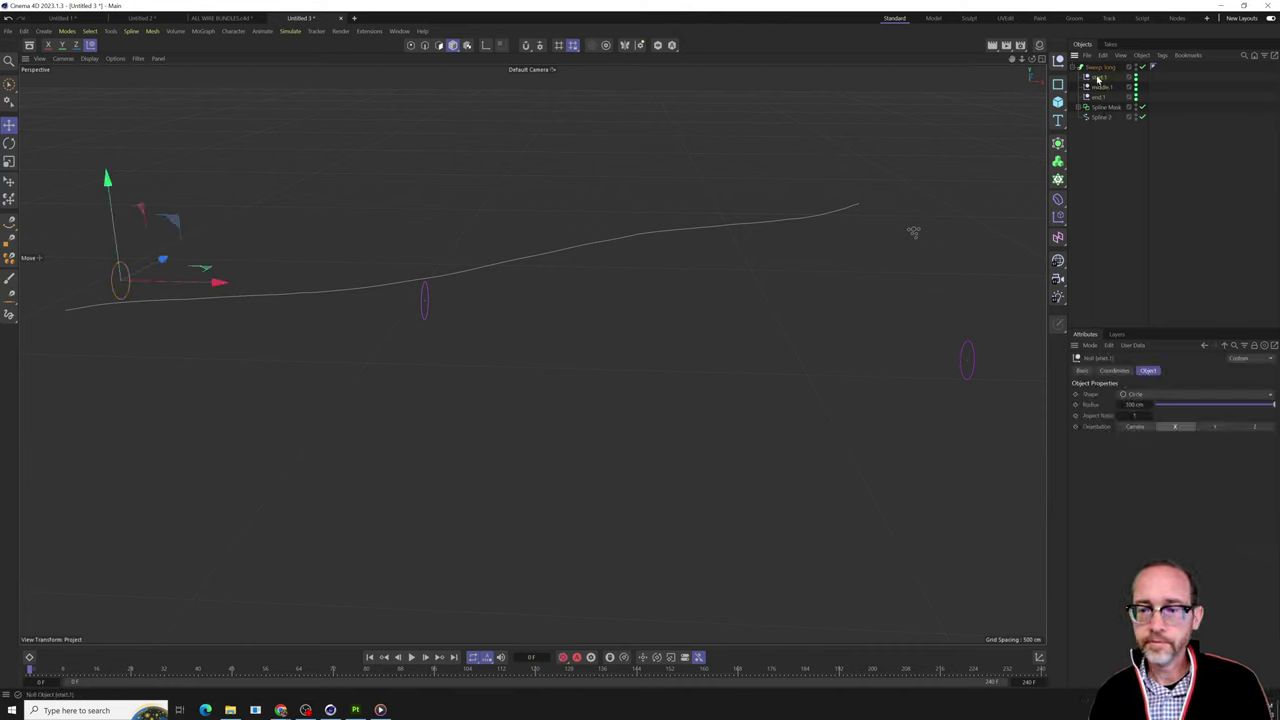
{"action": "left_click", "coordinate": [1098, 87]}
{"action": "left_click", "coordinate": [1098, 96]}
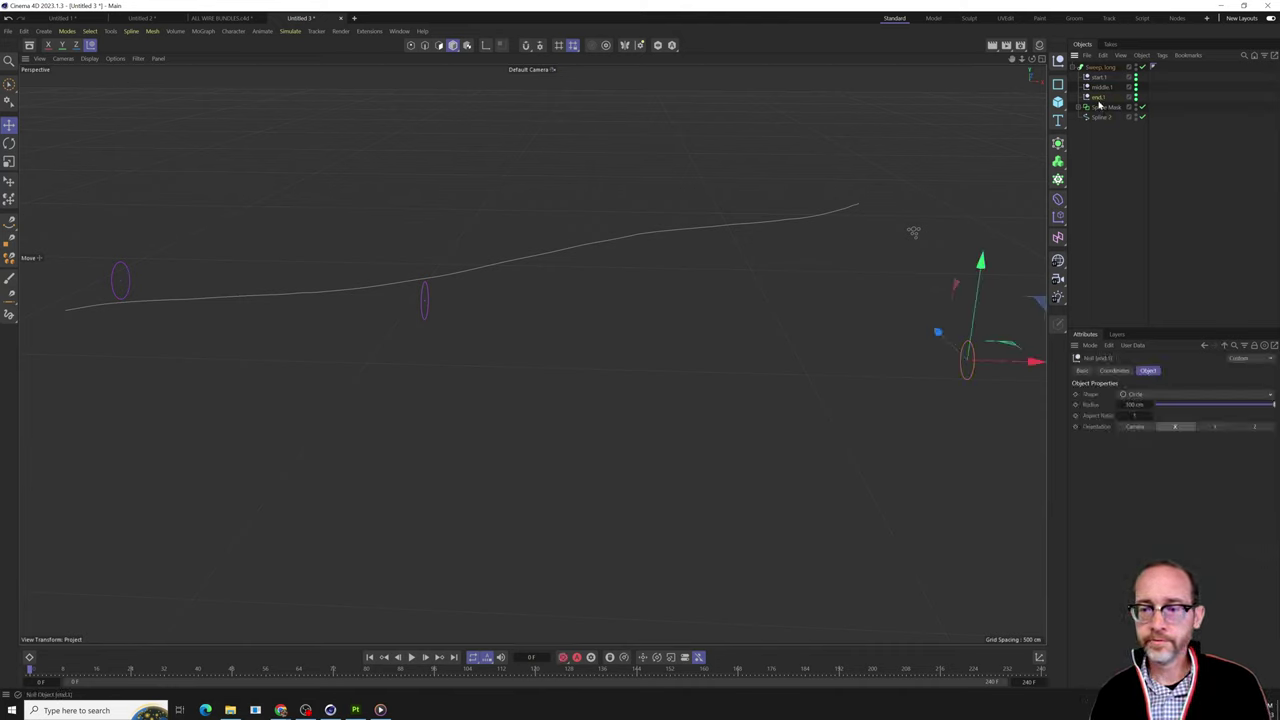
{"action": "left_click", "coordinate": [1099, 87]}
{"action": "left_click", "coordinate": [1099, 78]}
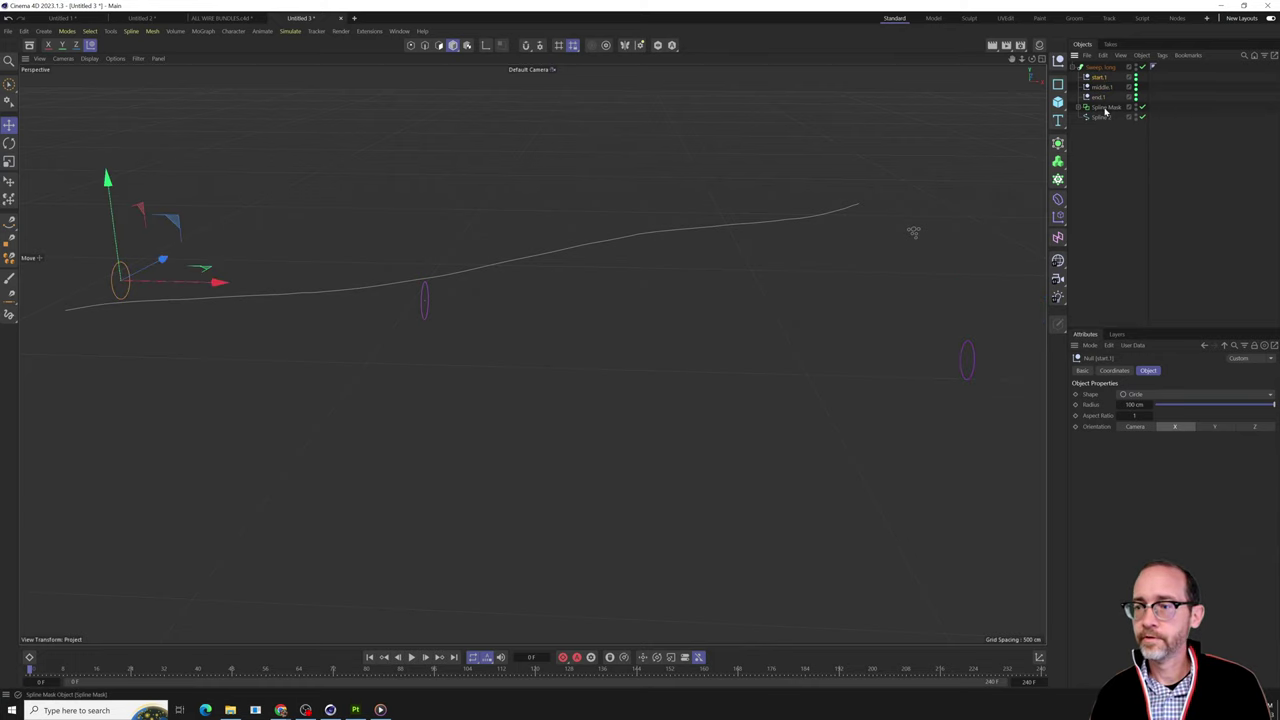
{"action": "left_click", "coordinate": [1100, 107]}
{"action": "scroll", "coordinate": [925, 225], "scroll_direction": "up", "scroll_amount": 3}
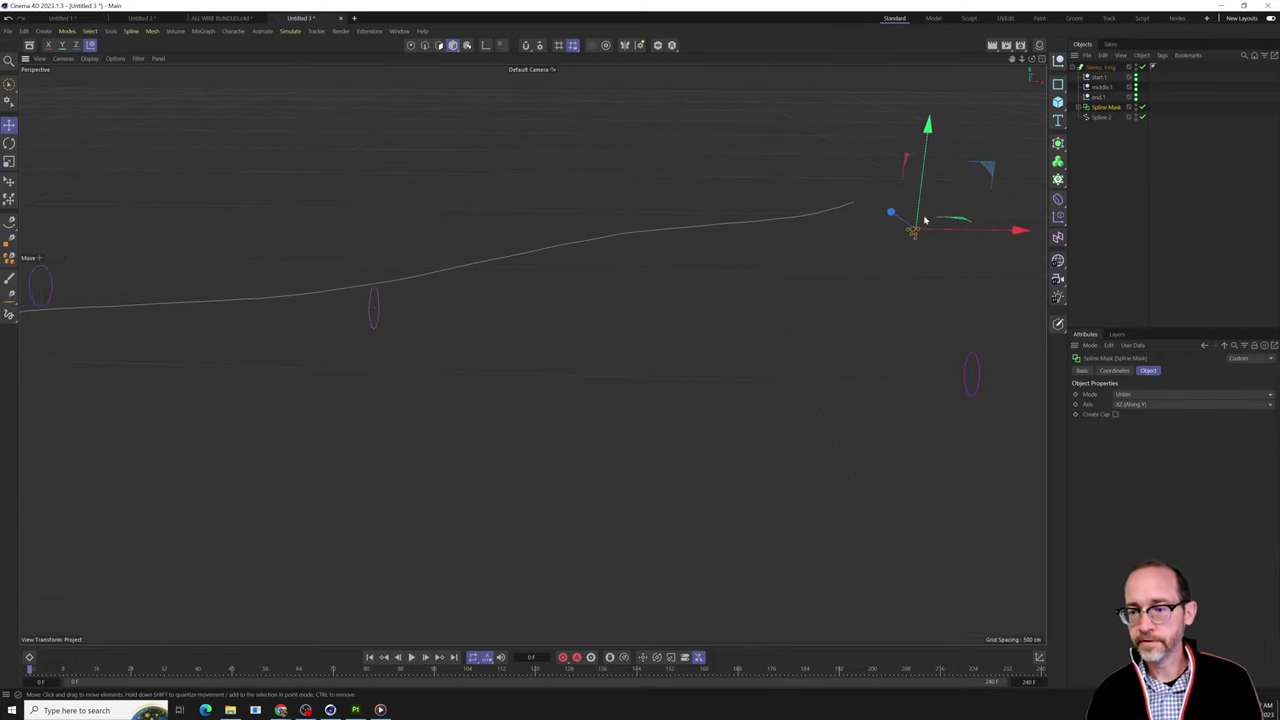
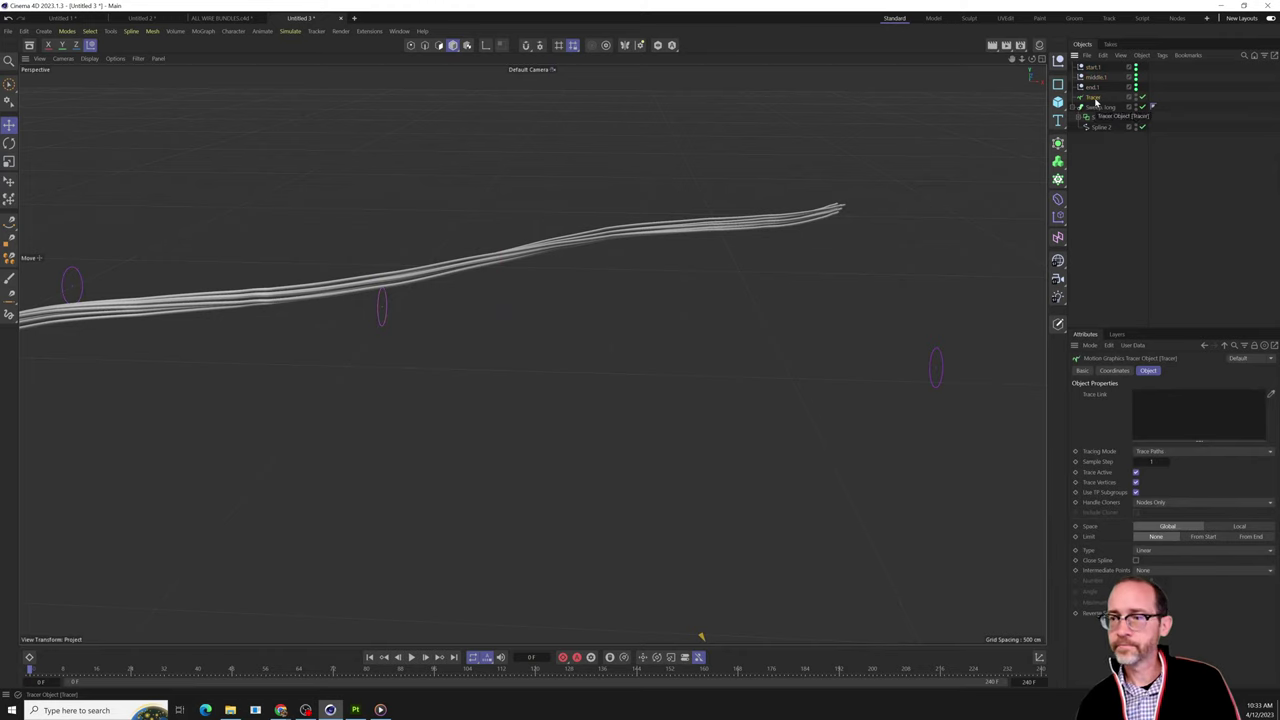
Delete the Spline 2 path from the long sweep, keeping its Spline Mask profile.
{"action": "left_click", "coordinate": [1105, 118]}
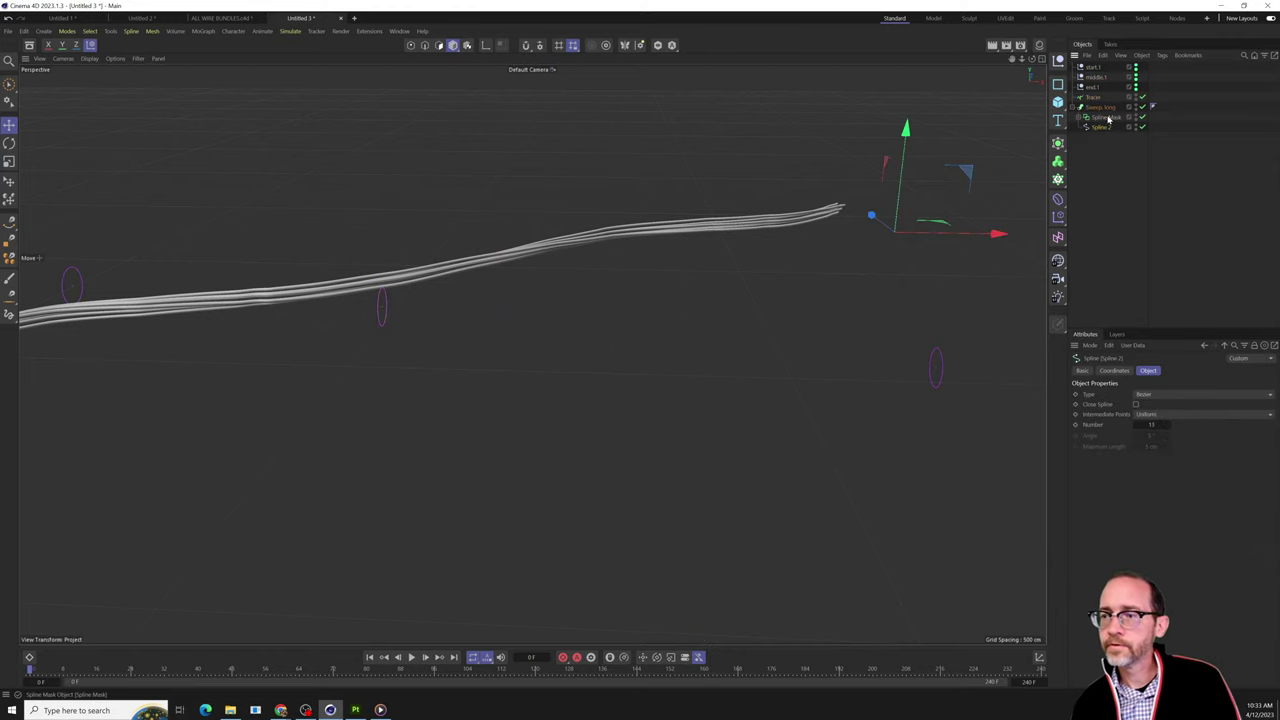
{"action": "left_click", "coordinate": [1100, 128]}
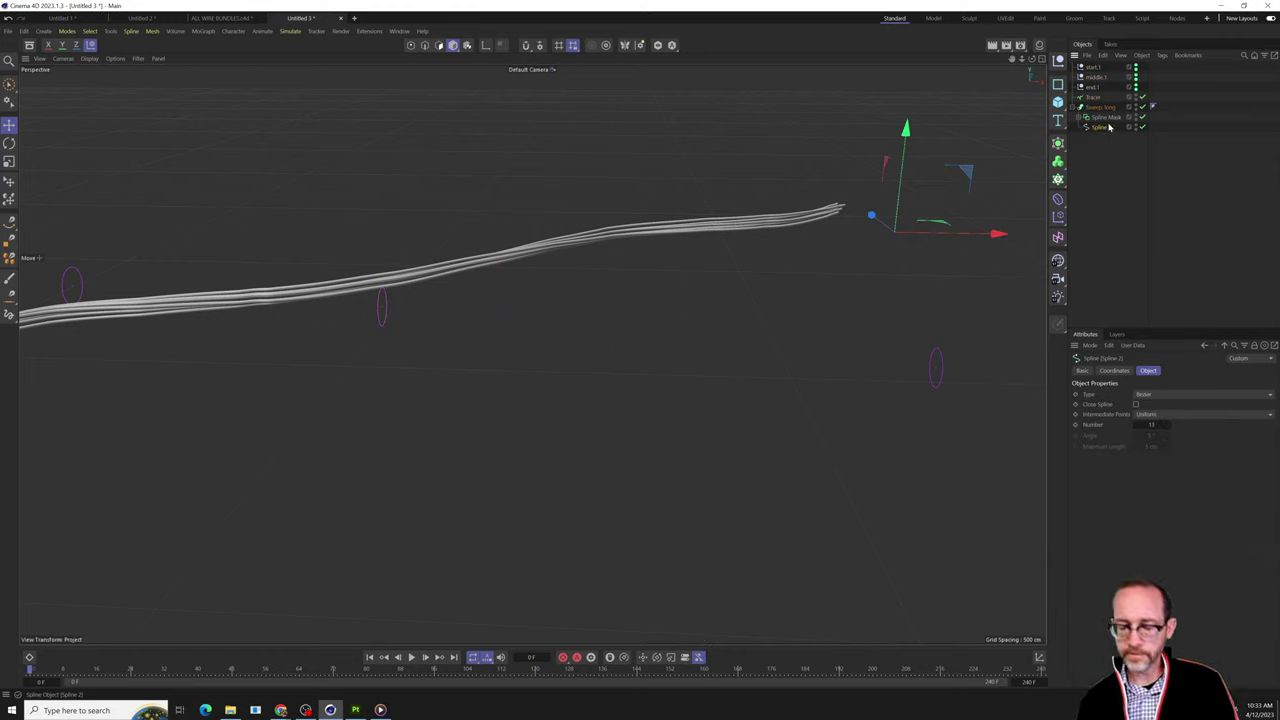
{"action": "key", "text": "Delete"}
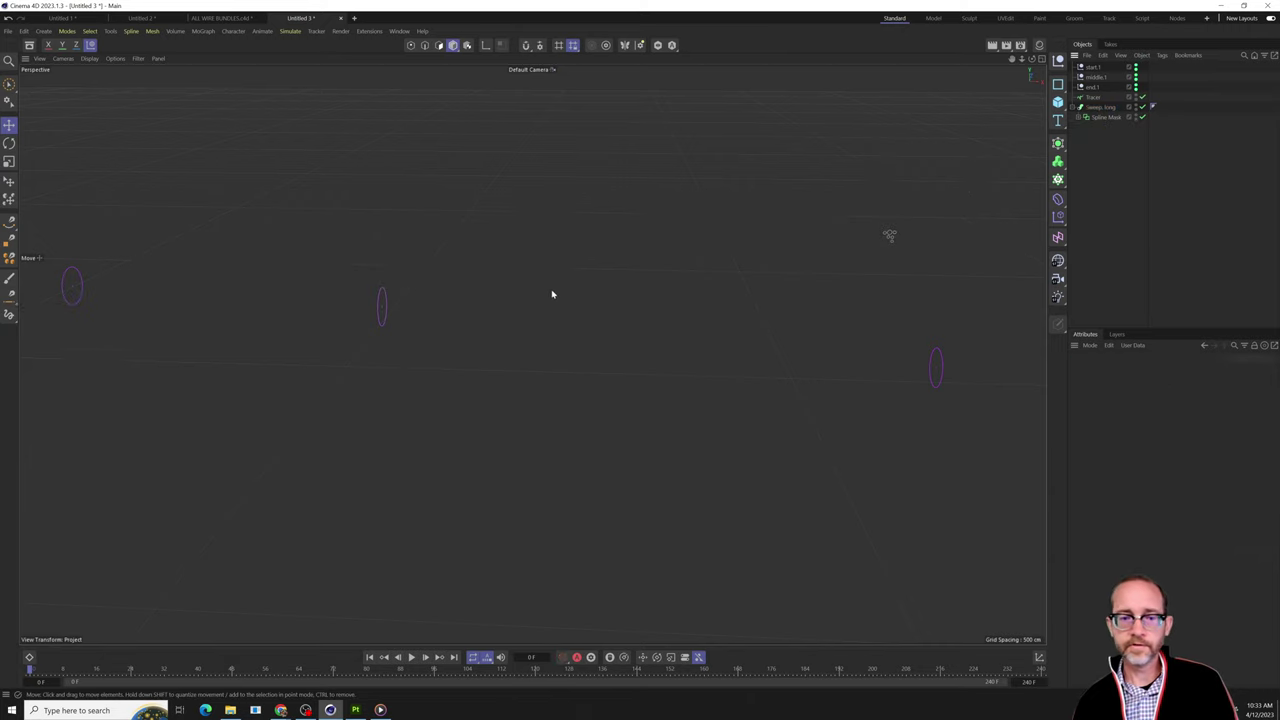
{"action": "left_click_drag", "start_coordinate": [660, 309], "coordinate": [551, 300], "text": "alt"}
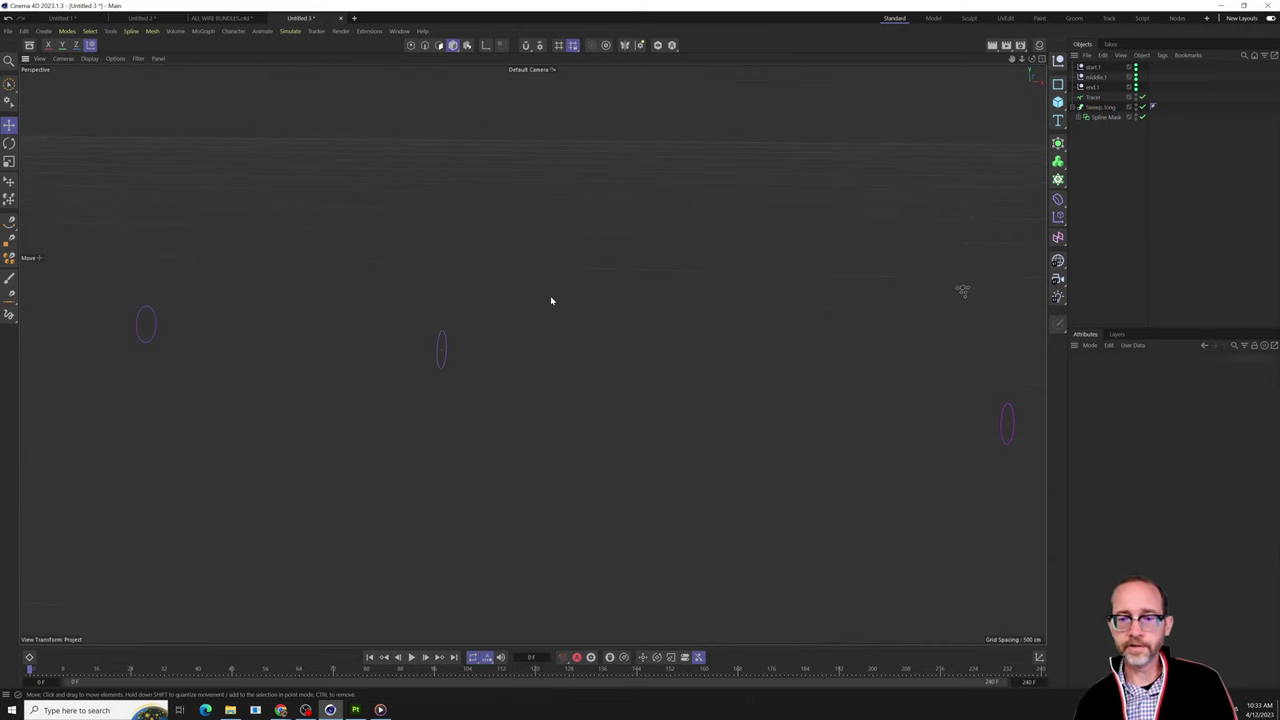
Link the start, middle and end nulls to the Tracer as the objects it traces.
{"action": "left_click", "coordinate": [1090, 67]}
{"action": "left_click", "coordinate": [1093, 77]}
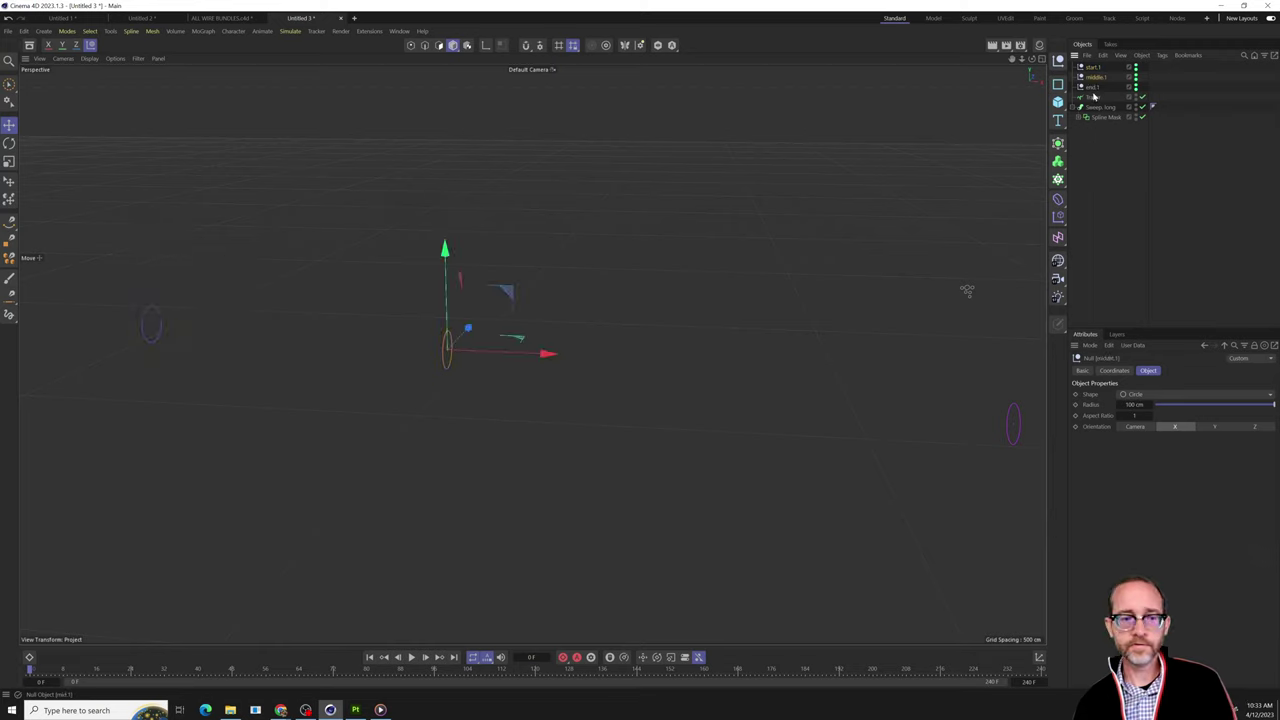
{"action": "left_click", "coordinate": [1094, 96]}
{"action": "left_click", "coordinate": [1092, 87]}
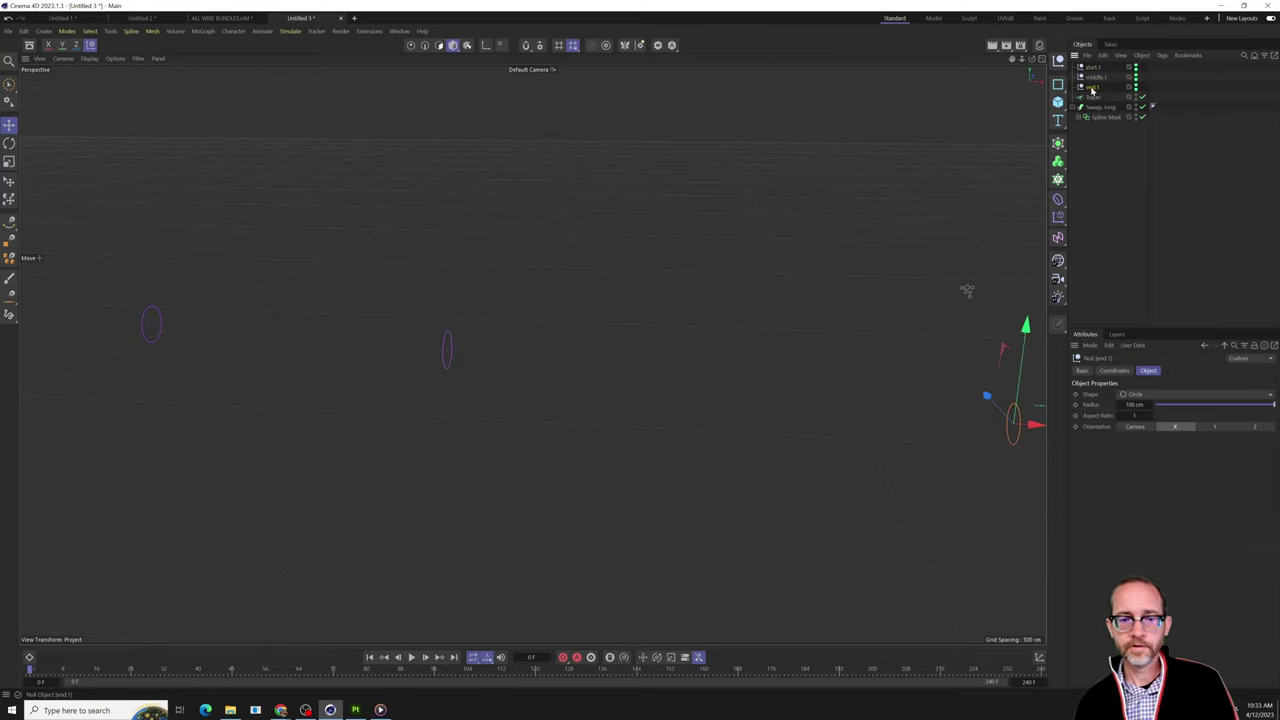
{"action": "left_click", "coordinate": [1097, 100]}
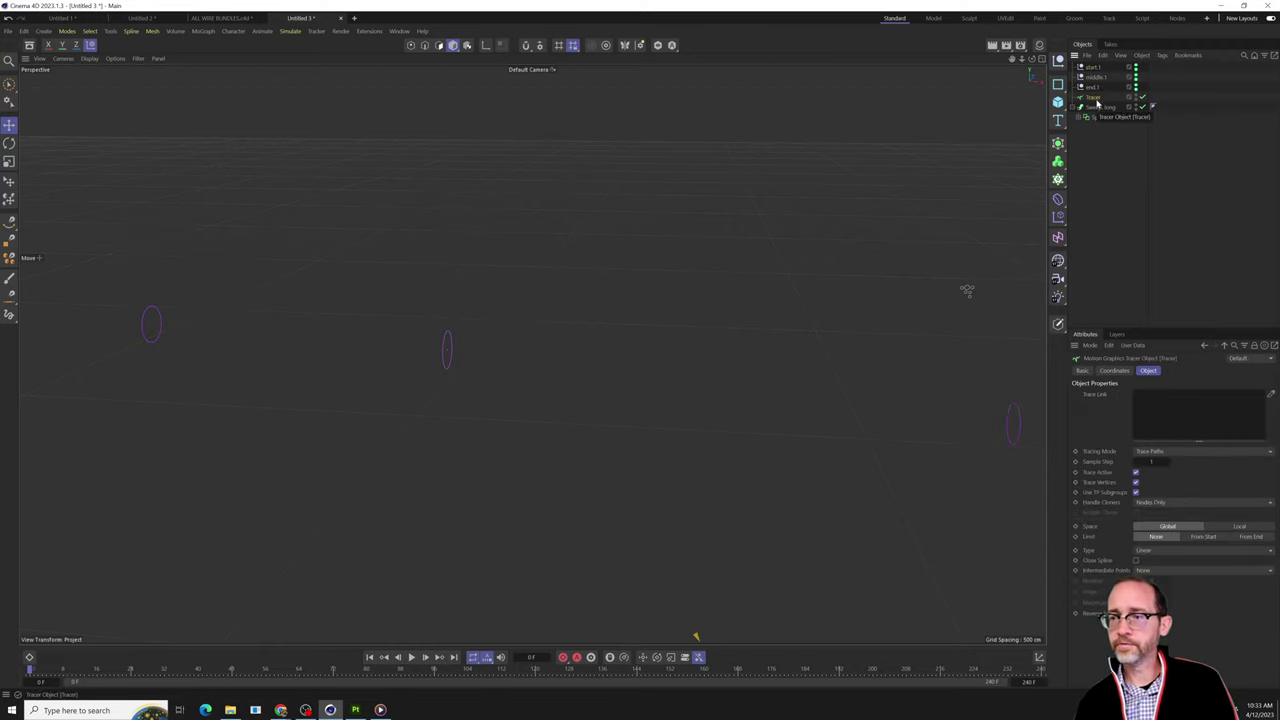
{"action": "left_click_drag", "start_coordinate": [740, 291], "coordinate": [766, 286], "text": "alt"}
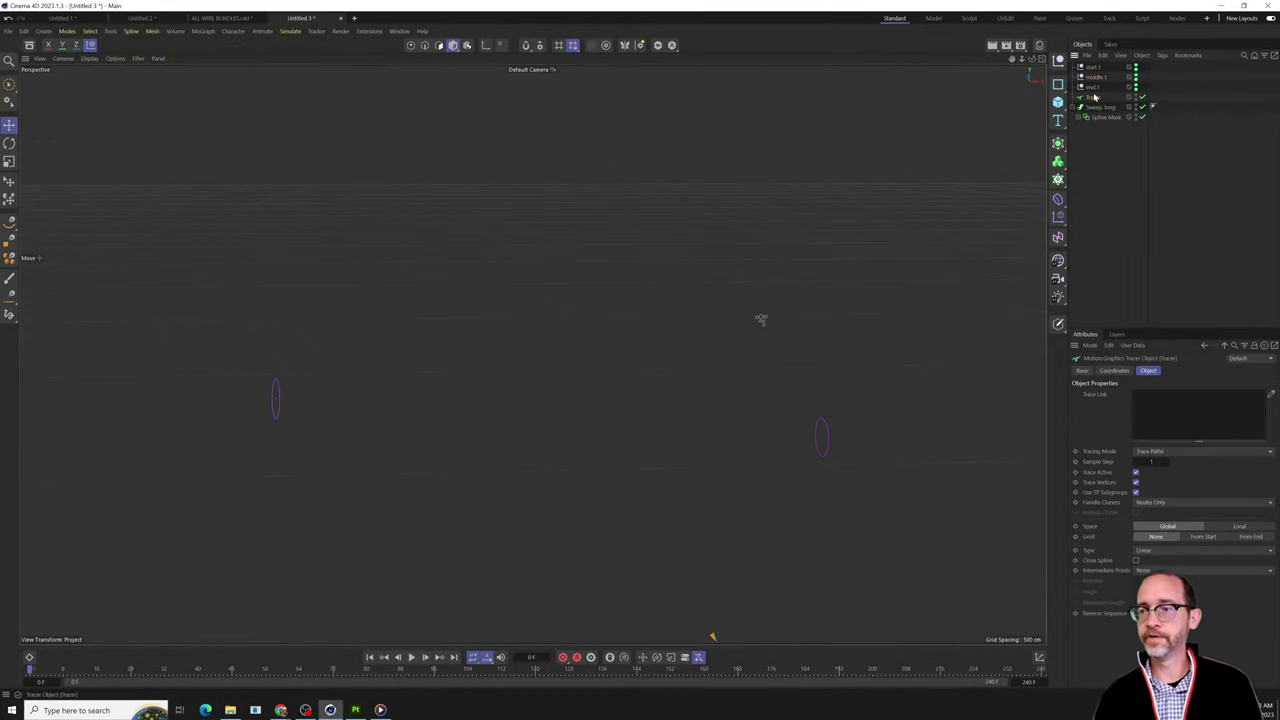
{"action": "left_click", "coordinate": [1094, 88]}
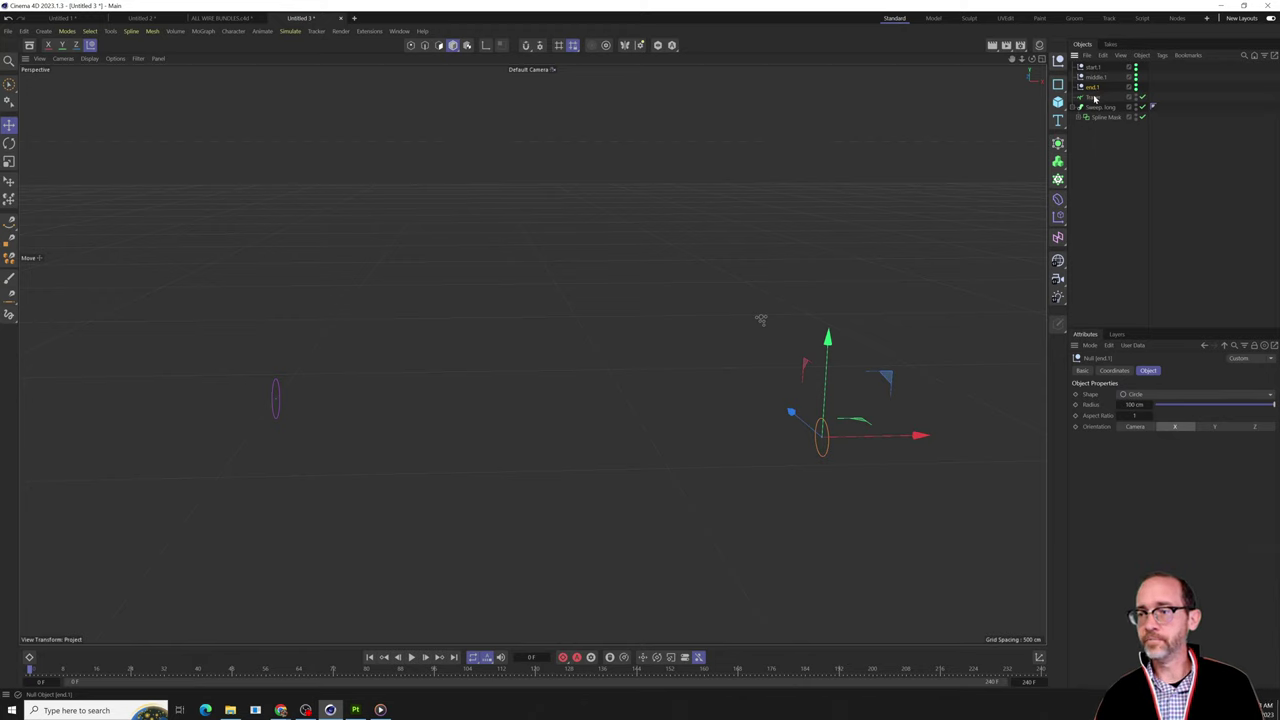
{"action": "left_click", "coordinate": [1094, 98]}
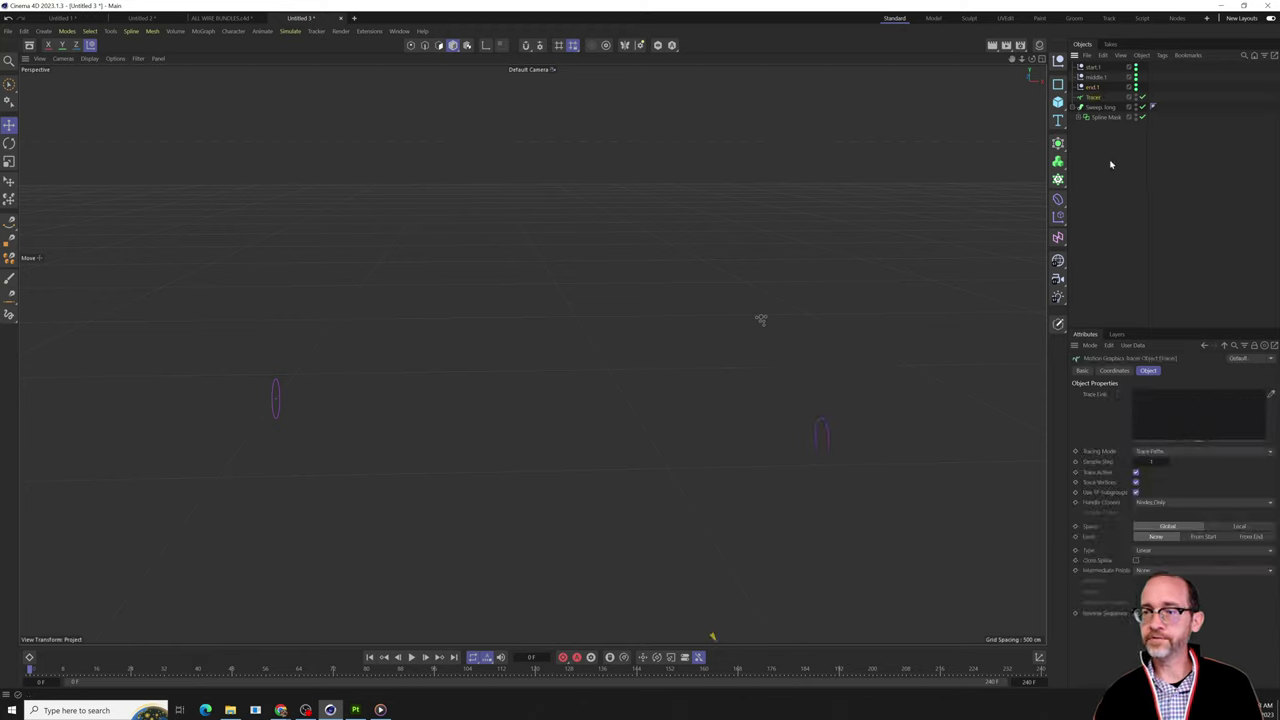
{"action": "left_click", "coordinate": [1092, 67]}
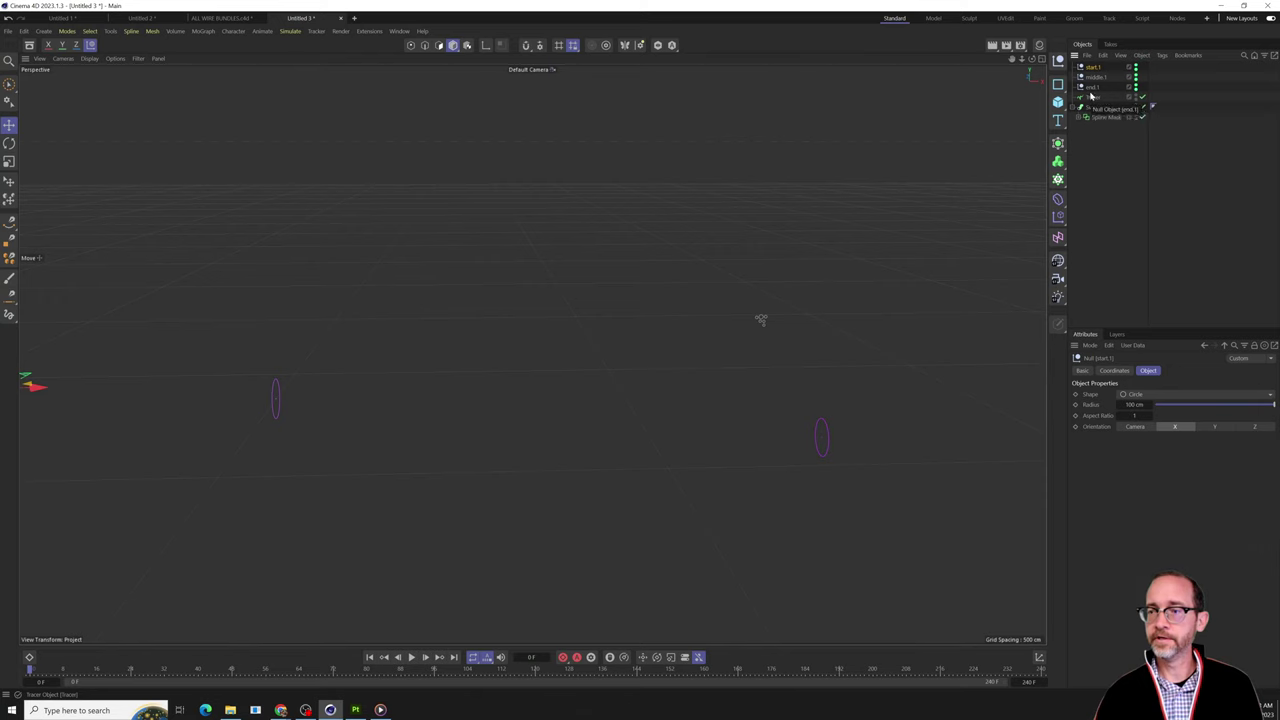
{"action": "left_click_drag", "start_coordinate": [1092, 95], "coordinate": [1218, 422]}
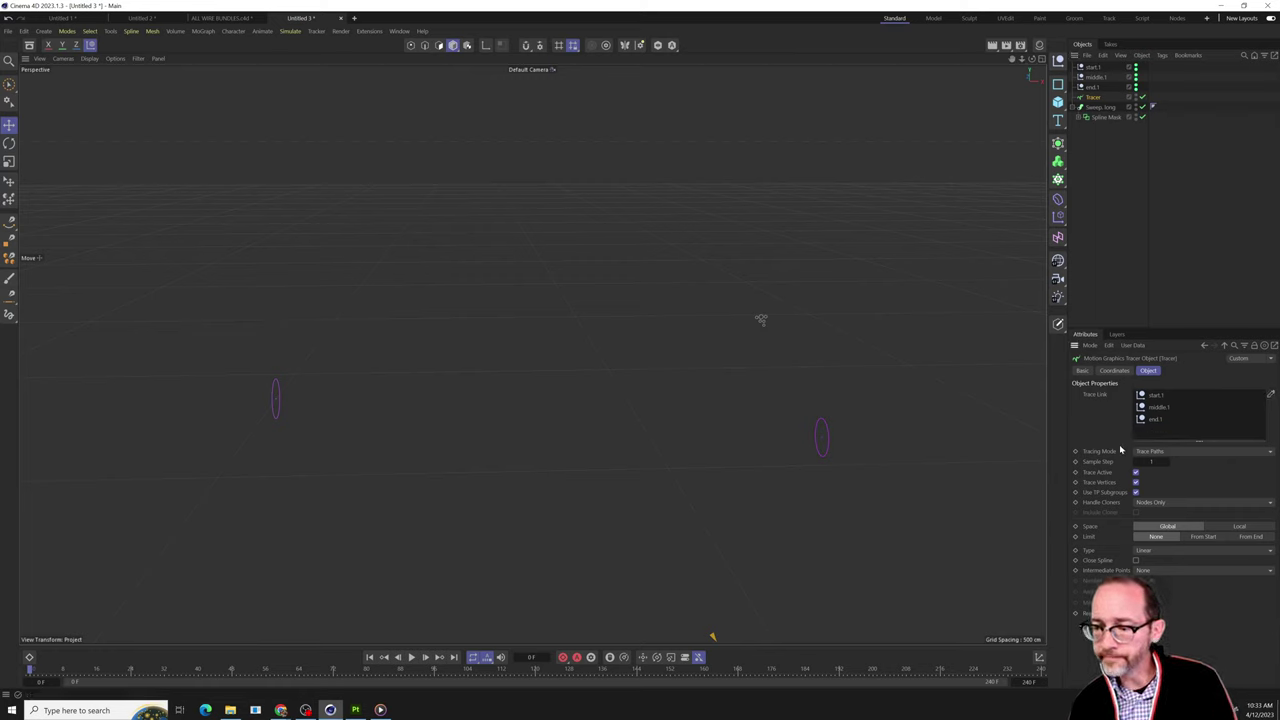
Set the Tracer's tracing mode to Connect All Objects so one line runs through the three nulls.
{"action": "left_click", "coordinate": [1165, 452]}
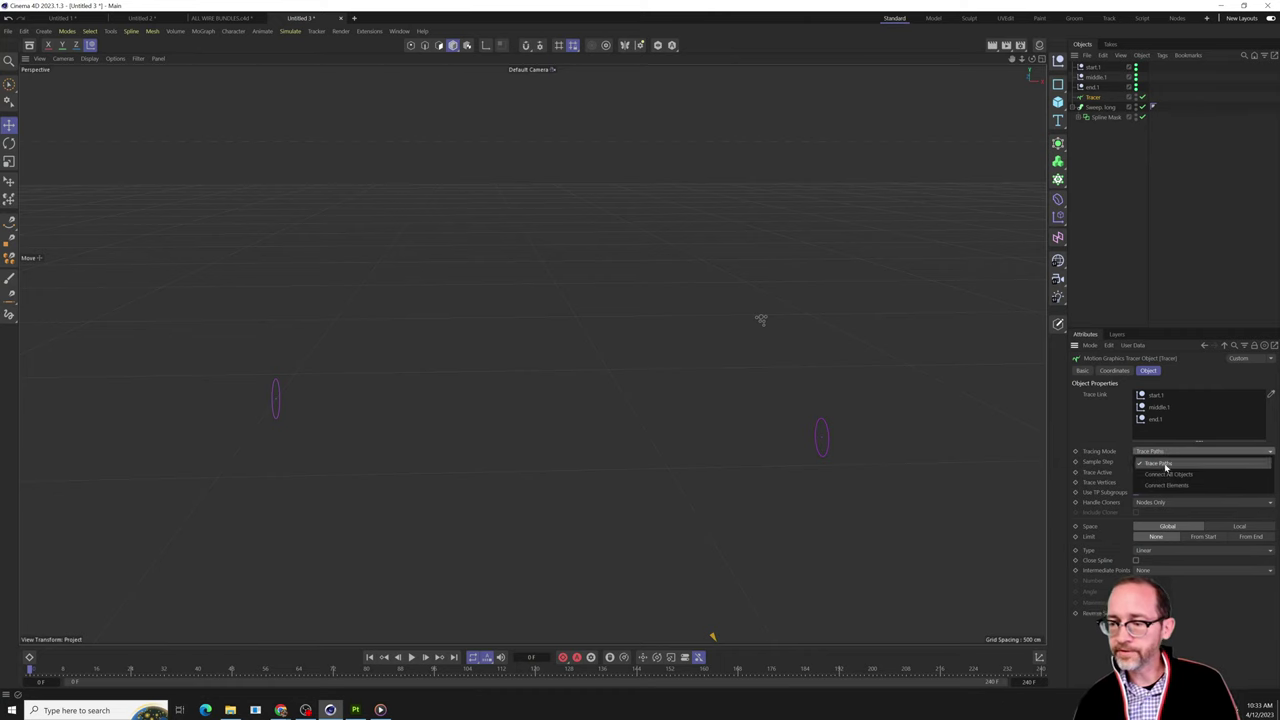
{"action": "left_click", "coordinate": [1169, 476]}
{"action": "scroll", "coordinate": [610, 427], "scroll_direction": "down", "scroll_amount": 5}
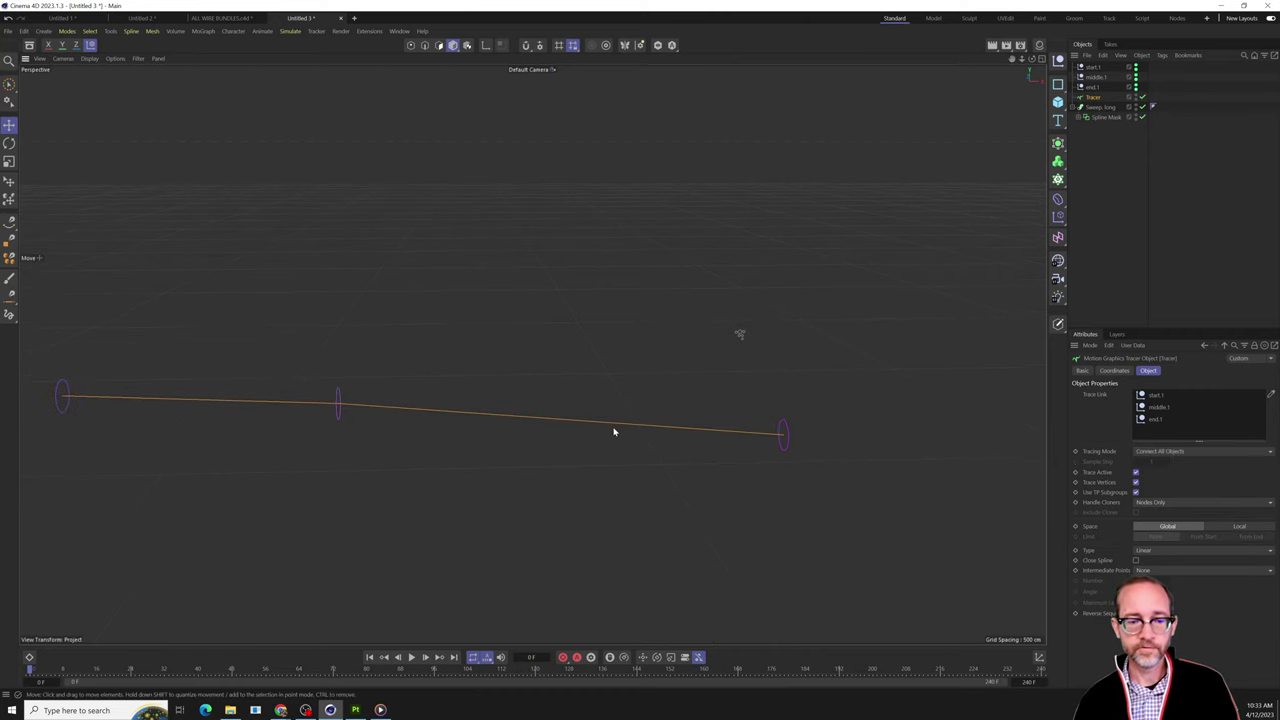
{"action": "mouse_move", "coordinate": [518, 461]}
{"action": "middle_mouse_down", "text": "alt"}
{"action": "mouse_move", "coordinate": [611, 480]}
{"action": "mouse_move", "coordinate": [588, 486]}
{"action": "middle_mouse_up", "text": "alt"}
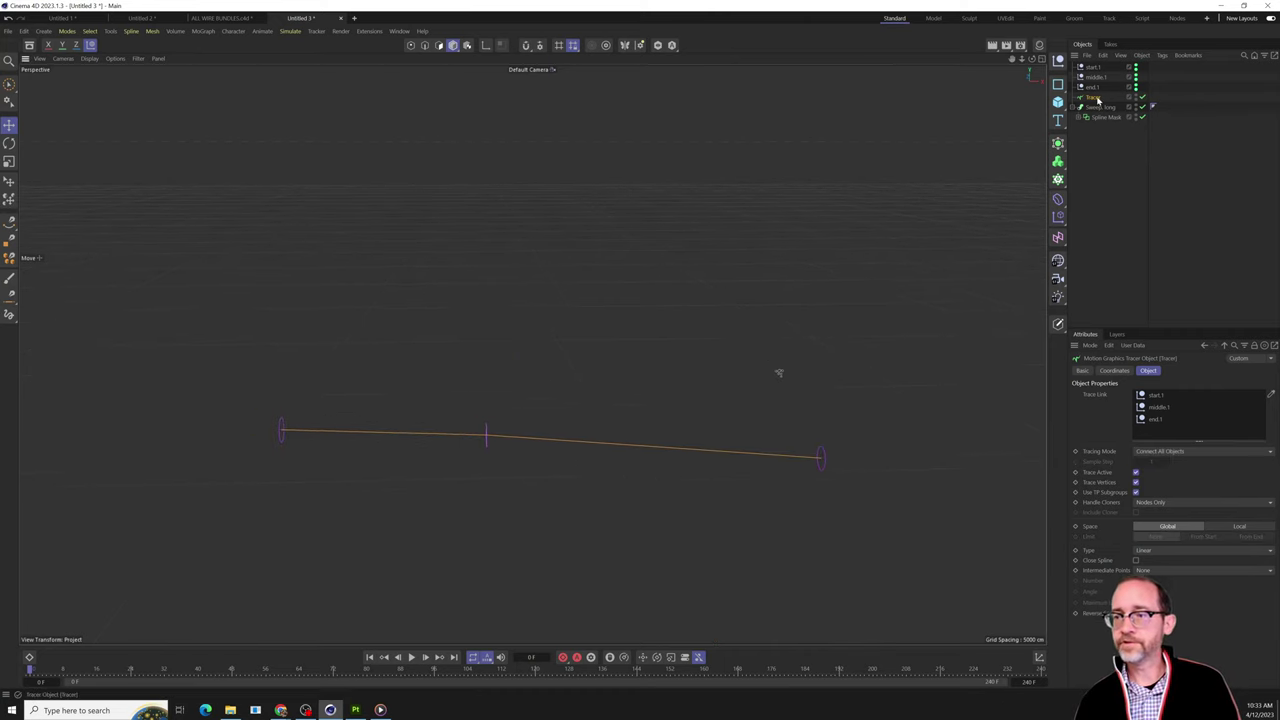
{"action": "scroll", "coordinate": [735, 365], "scroll_direction": "up", "scroll_amount": 2}
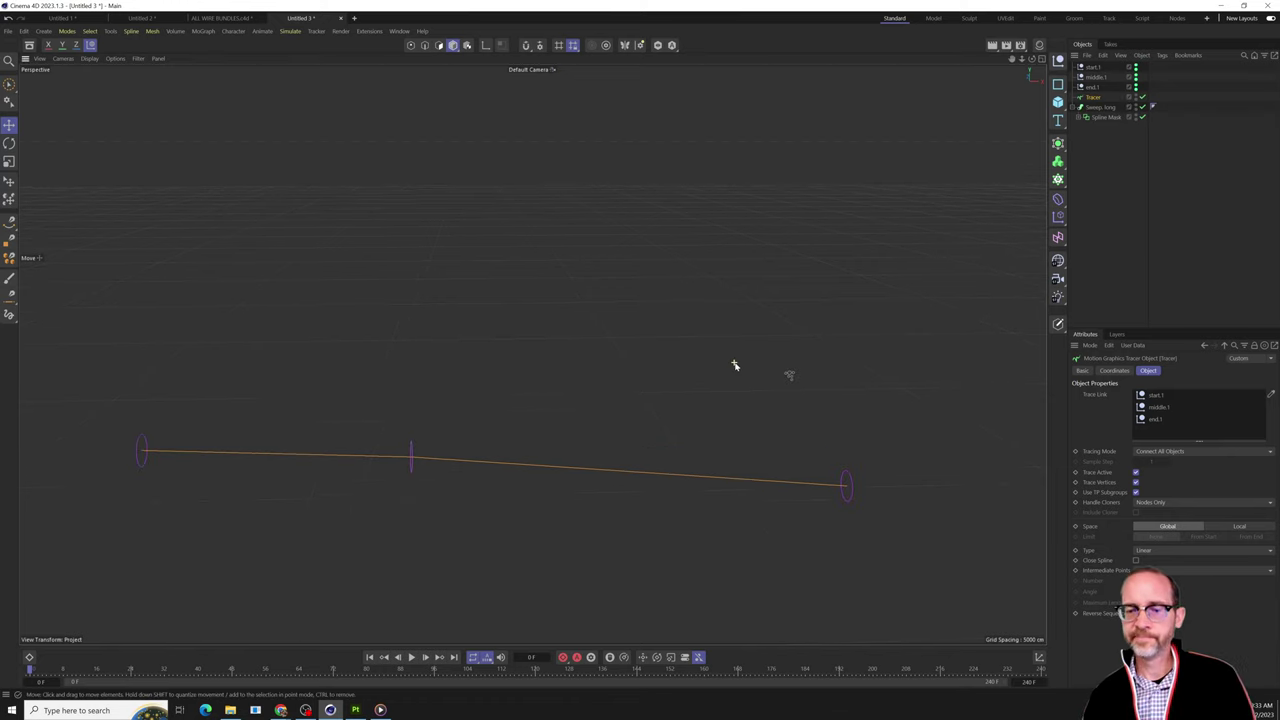
Nest the Tracer inside the long sweep beneath the Spline Mask as the sweep's path.
{"action": "left_click_drag", "start_coordinate": [1090, 97], "coordinate": [1105, 124]}
{"action": "scroll", "coordinate": [426, 525], "scroll_direction": "up", "scroll_amount": 5}
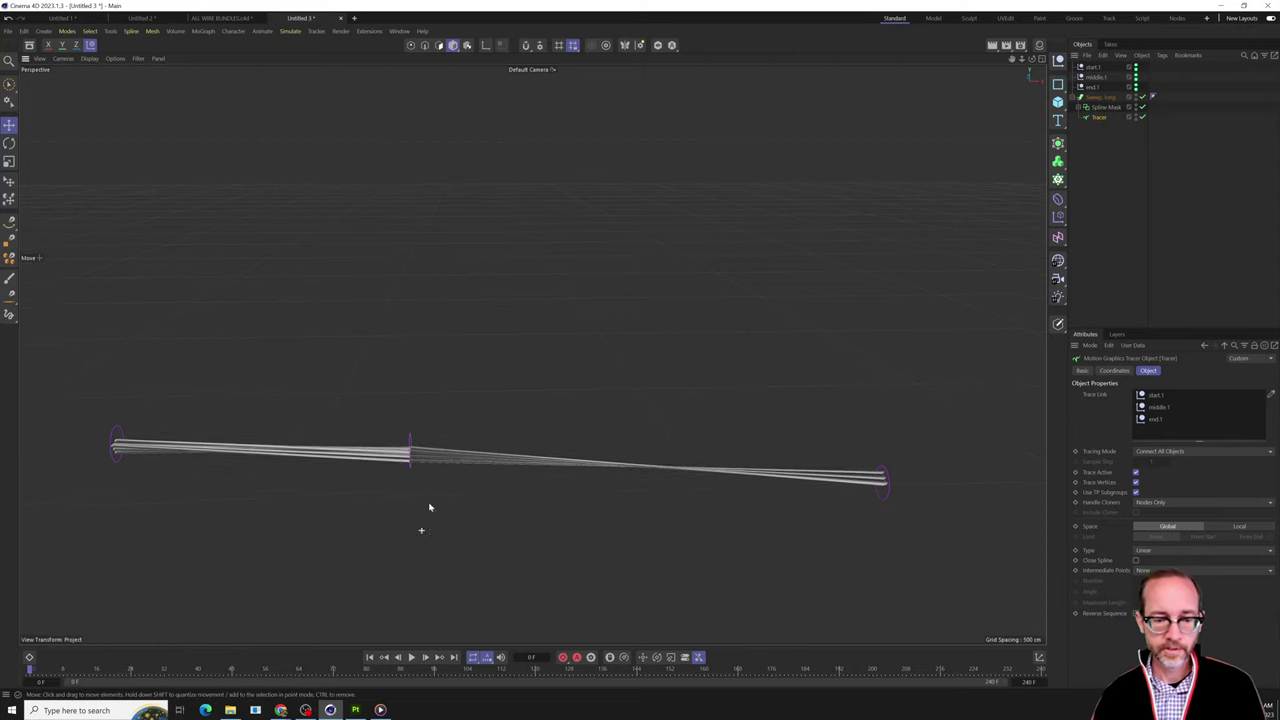
{"action": "mouse_move", "coordinate": [372, 446]}
{"action": "left_mouse_down", "text": "alt"}
{"action": "mouse_move", "coordinate": [557, 423]}
{"action": "mouse_move", "coordinate": [443, 420]}
{"action": "mouse_move", "coordinate": [400, 485]}
{"action": "mouse_move", "coordinate": [397, 463]}
{"action": "mouse_move", "coordinate": [480, 427]}
{"action": "left_mouse_up", "text": "alt"}
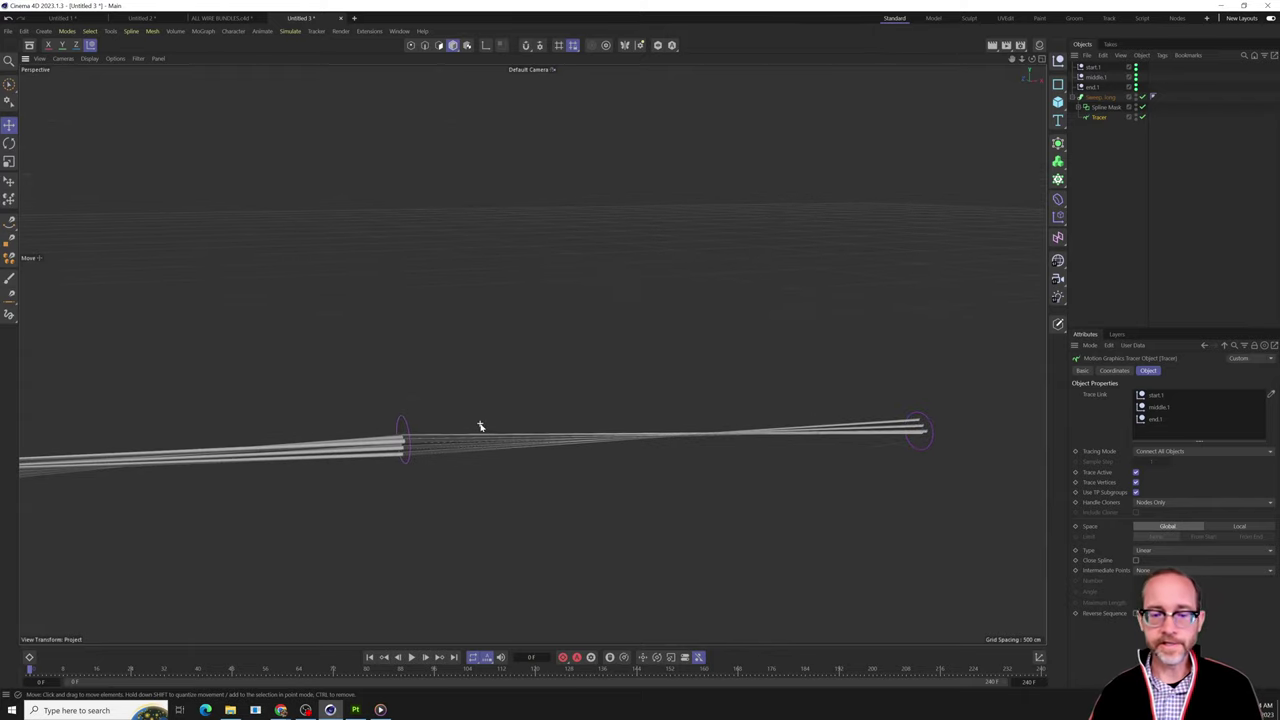
{"action": "left_click_drag", "start_coordinate": [656, 443], "coordinate": [857, 237], "text": "alt"}
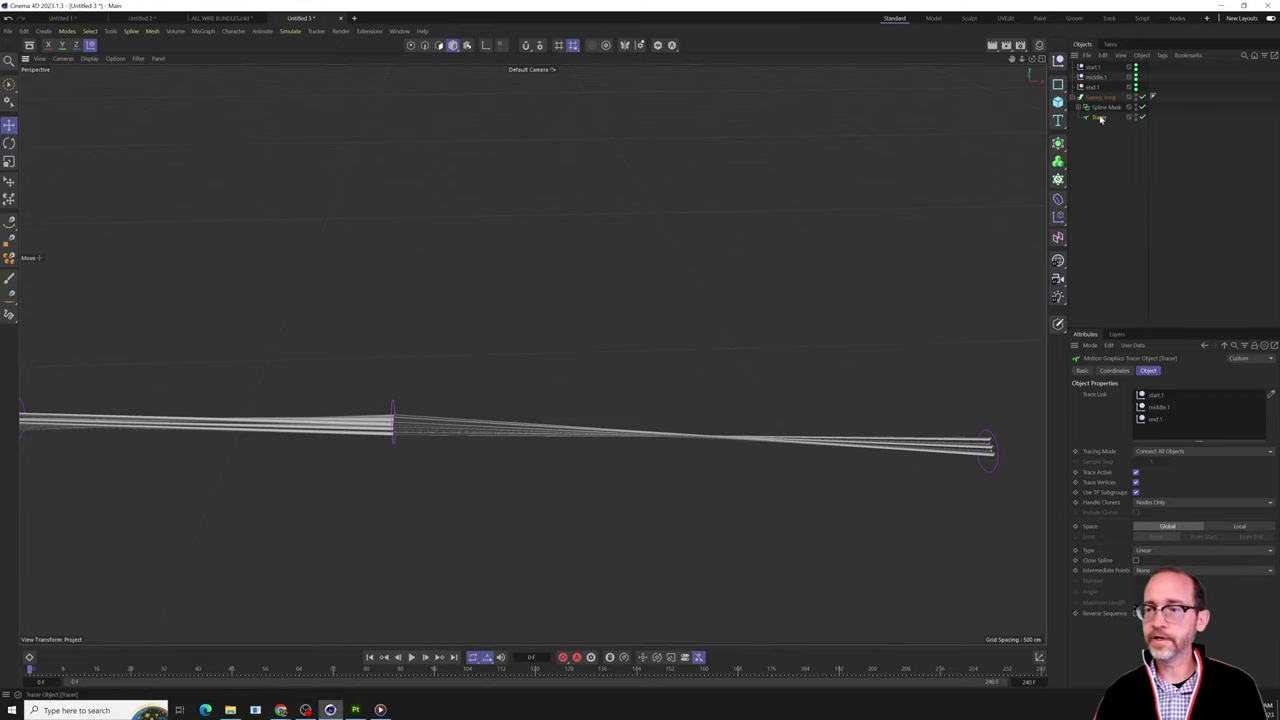
Move the middle null along its Z axis to bend the wire bundle at its middle.
{"action": "left_click_drag", "start_coordinate": [983, 211], "coordinate": [491, 382], "text": "alt"}
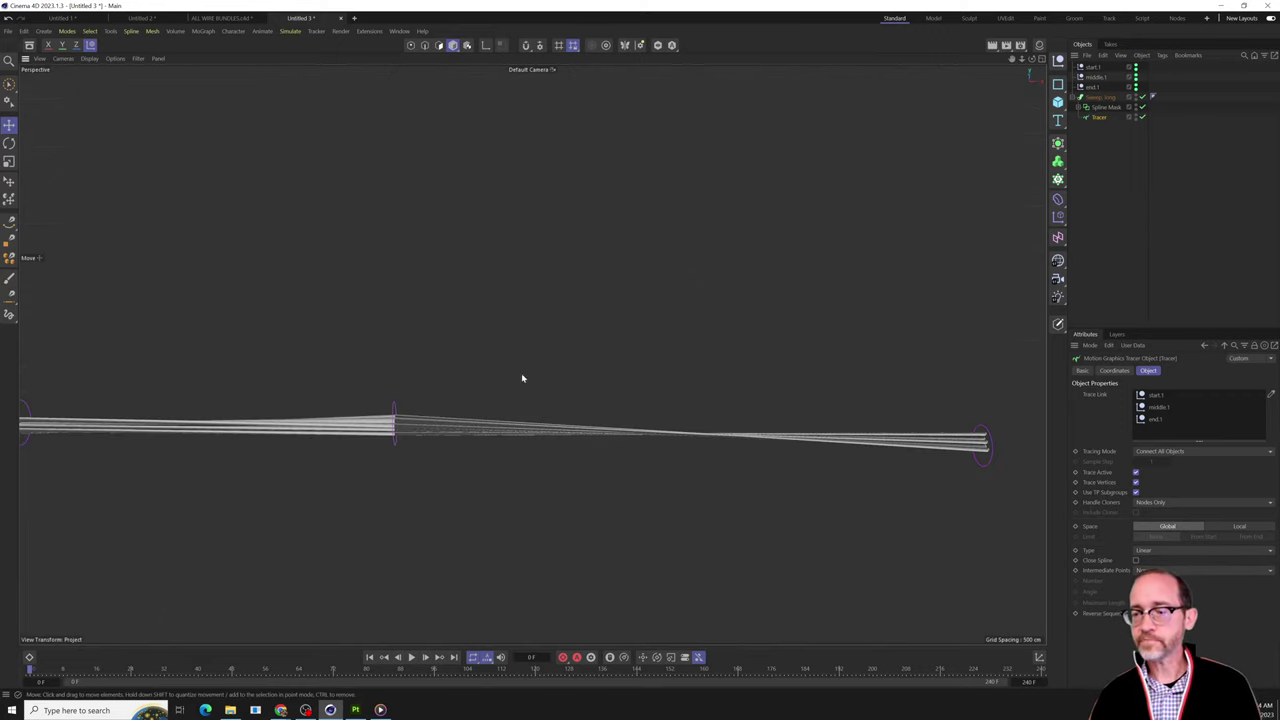
{"action": "left_click_drag", "start_coordinate": [766, 431], "coordinate": [942, 278], "text": "alt"}
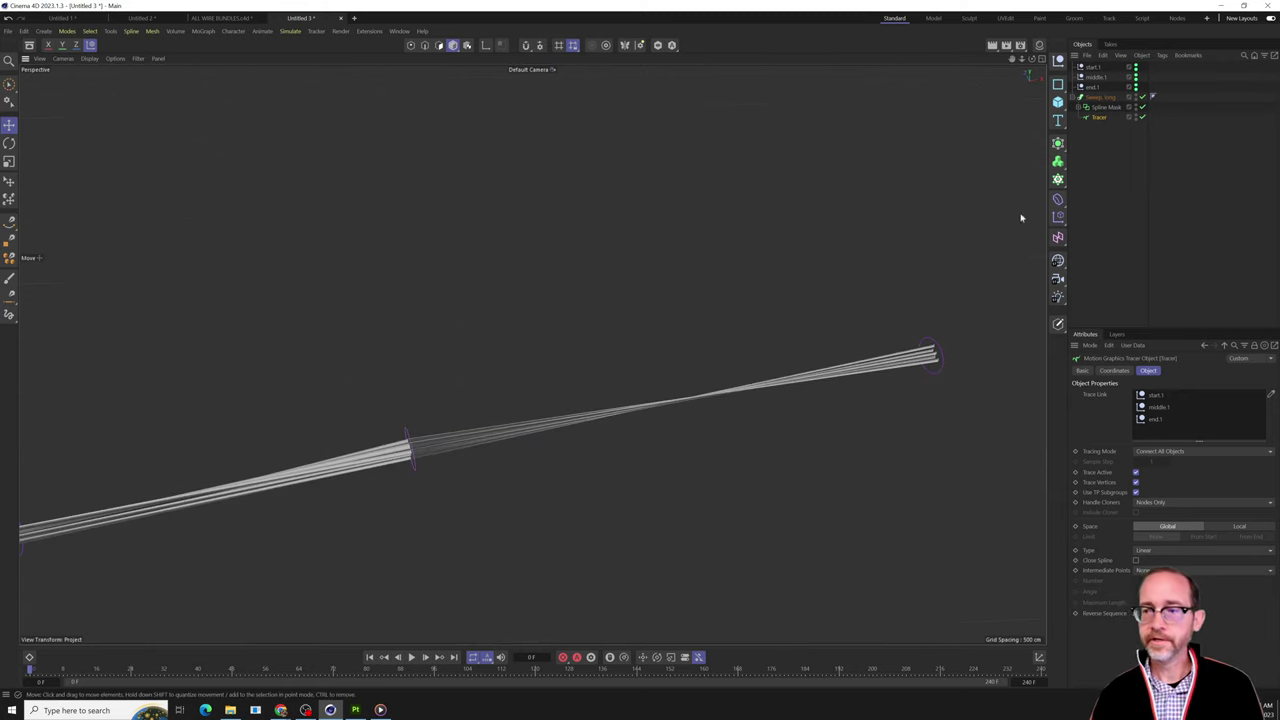
{"action": "left_click", "coordinate": [1096, 78]}
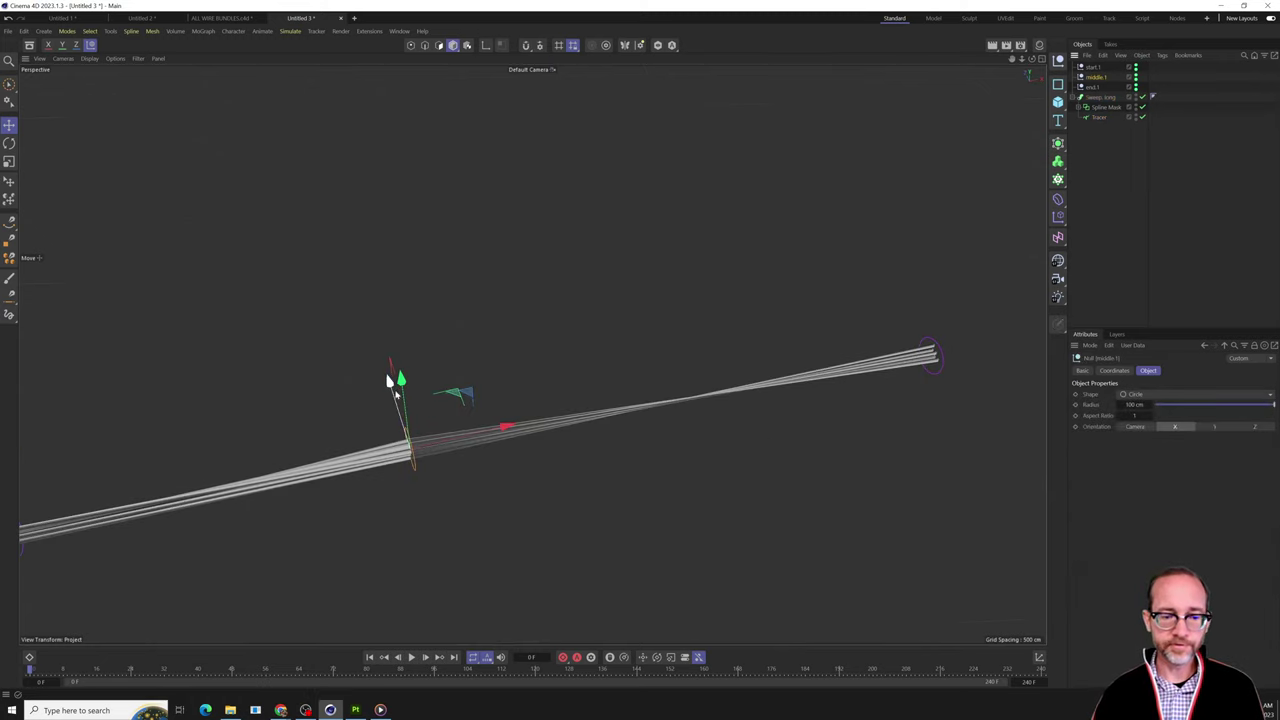
{"action": "left_click_drag", "start_coordinate": [390, 382], "coordinate": [338, 338]}
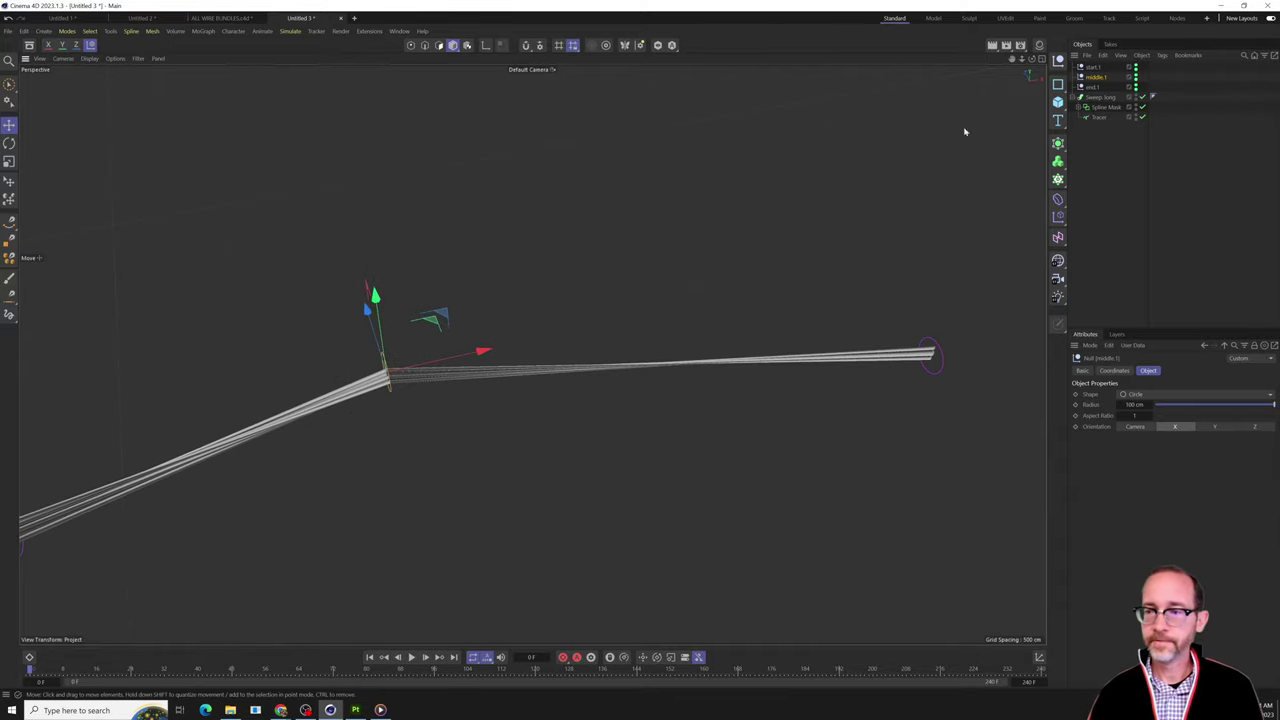
Set the Tracer's spline type to Bezier and its intermediate points to Uniform to smooth the wires.
{"action": "left_click", "coordinate": [1098, 119]}
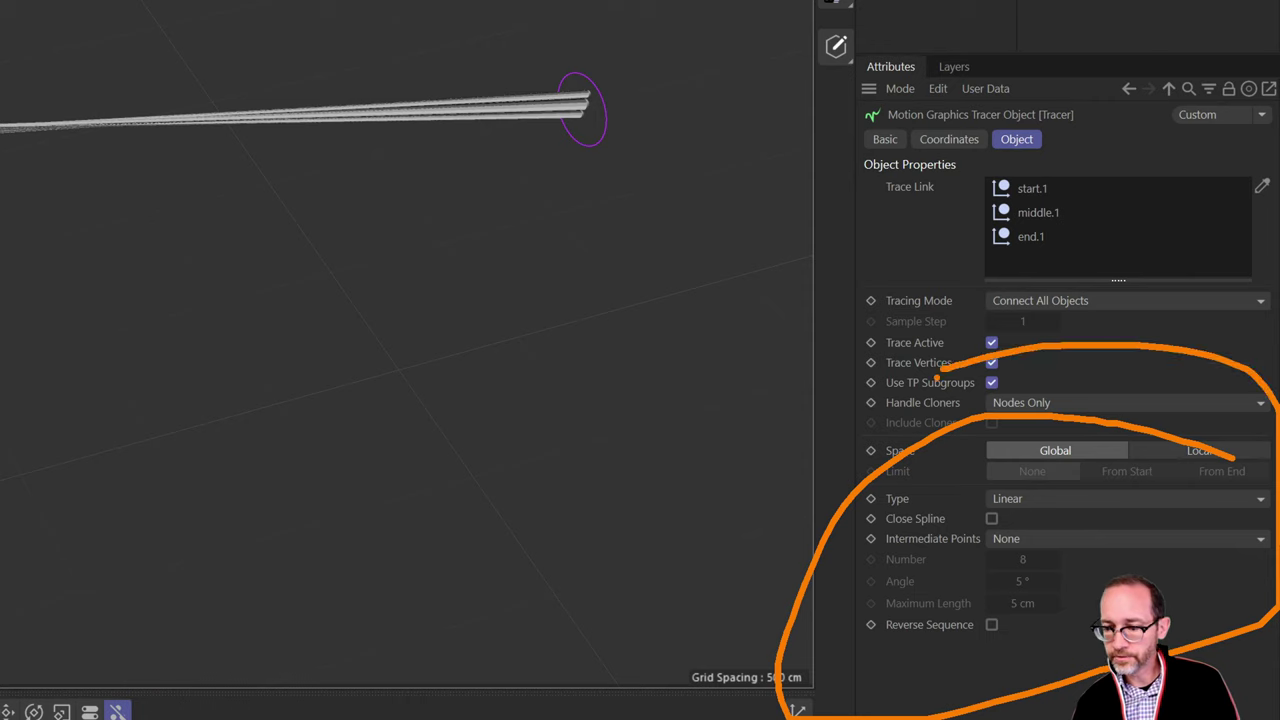
{"action": "left_click", "coordinate": [1065, 498]}
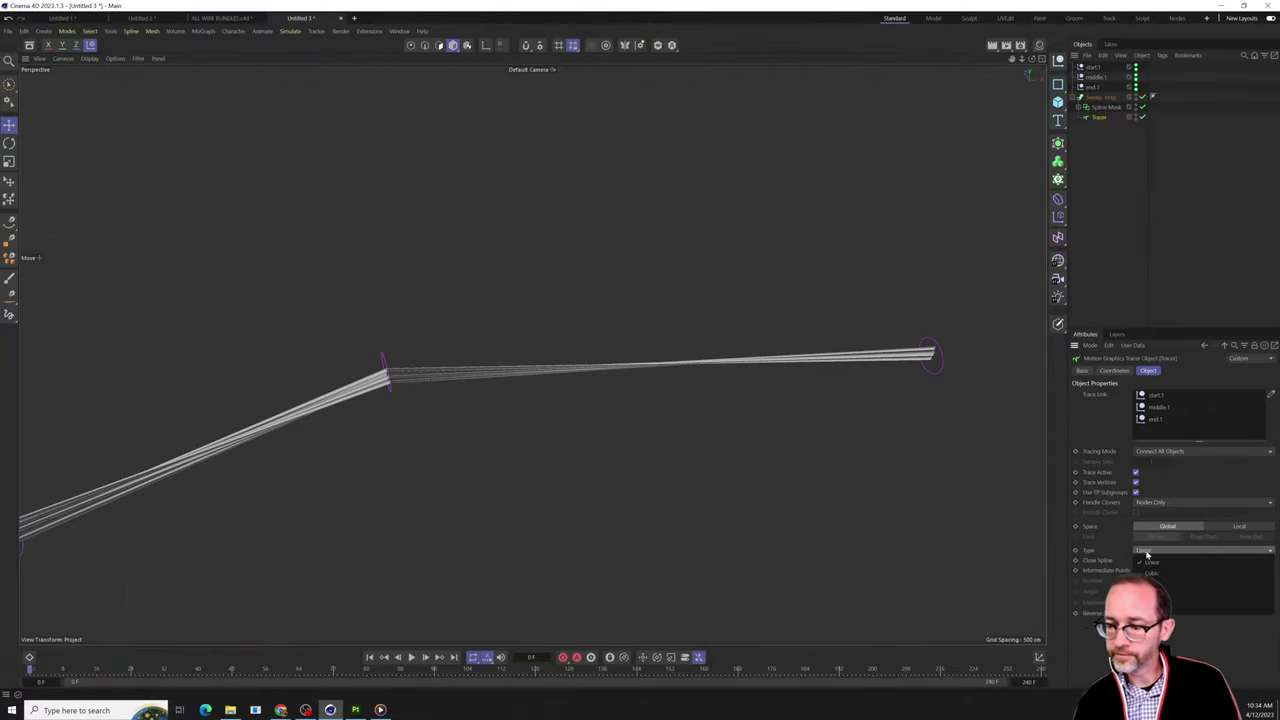
{"action": "left_click", "coordinate": [1171, 597]}
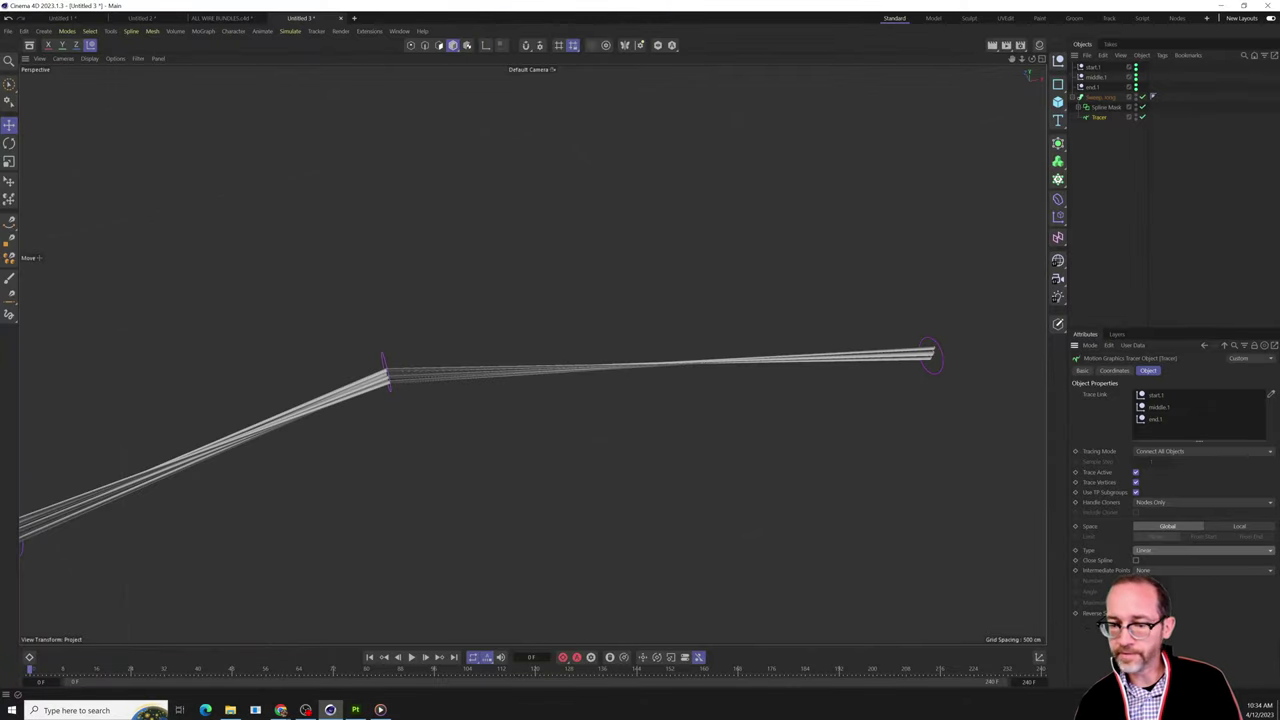
{"action": "left_click", "coordinate": [1146, 571]}
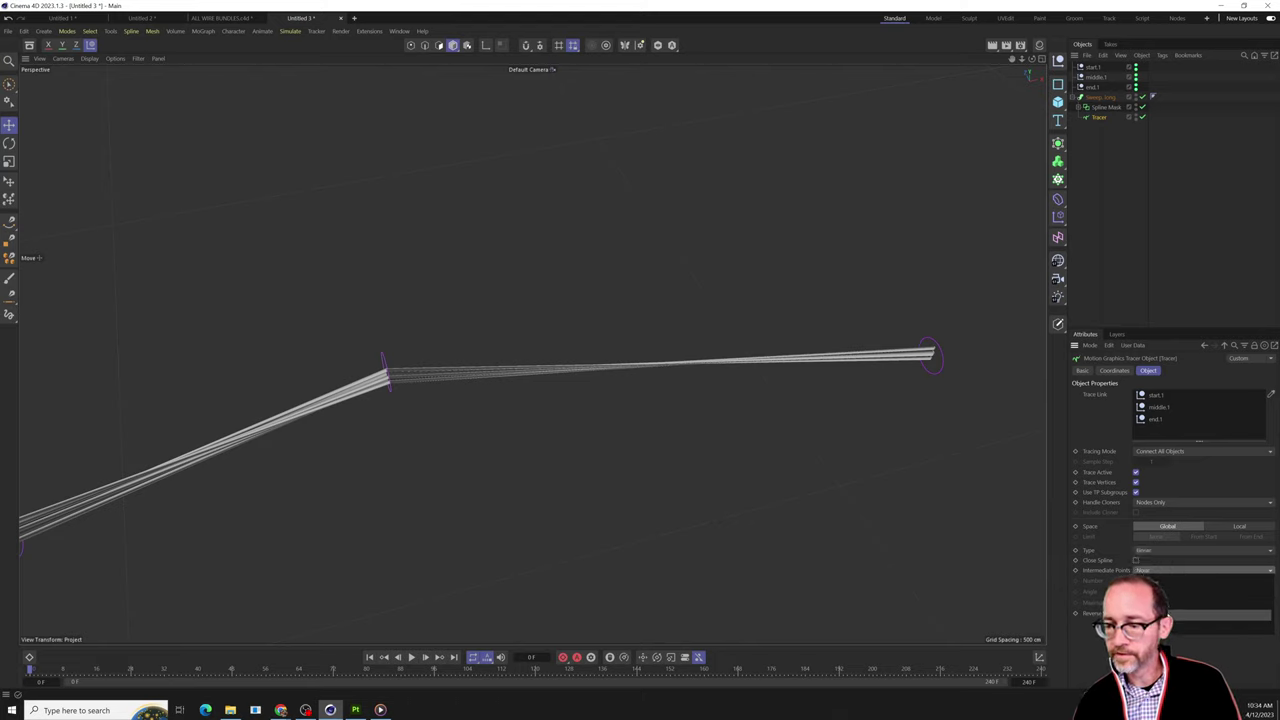
{"action": "left_click", "coordinate": [1175, 622]}
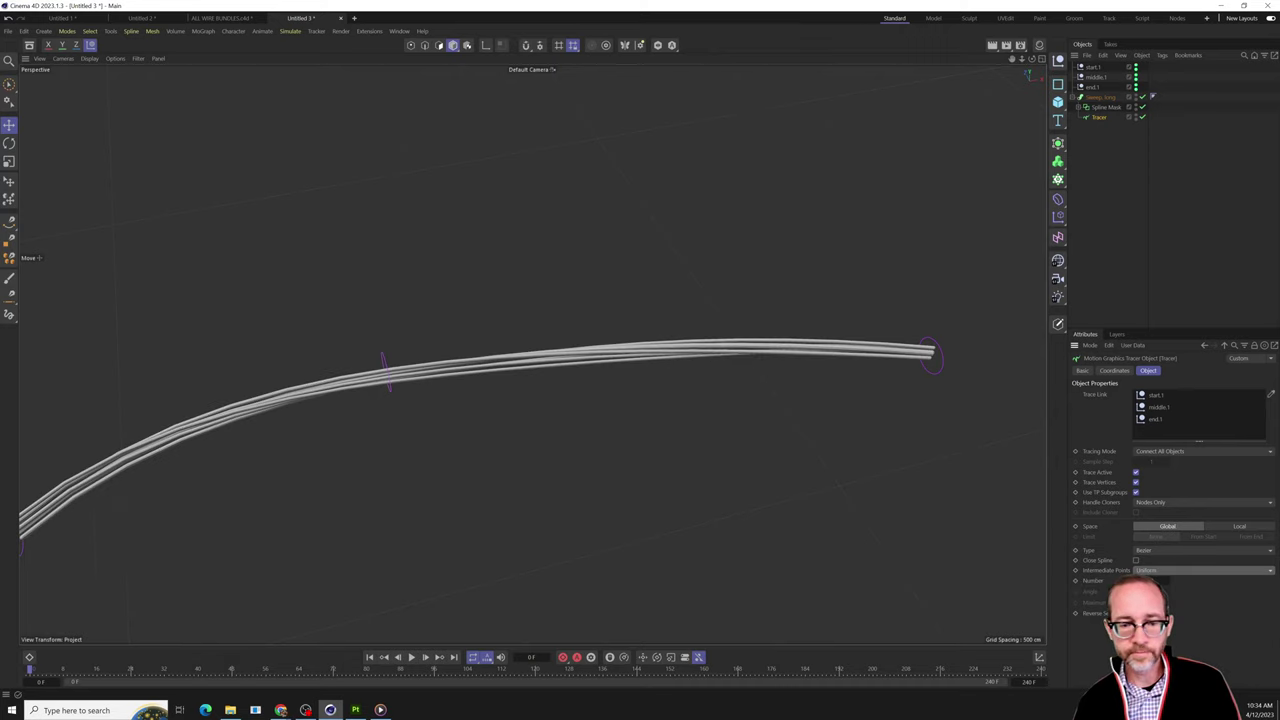
Switch the viewport shading to Gouraud with lines to show the segments along the wires.
{"action": "key", "text": "n"}
{"action": "key", "text": "b"}
{"action": "right_click_drag", "start_coordinate": [464, 366], "coordinate": [512, 381], "text": "alt"}
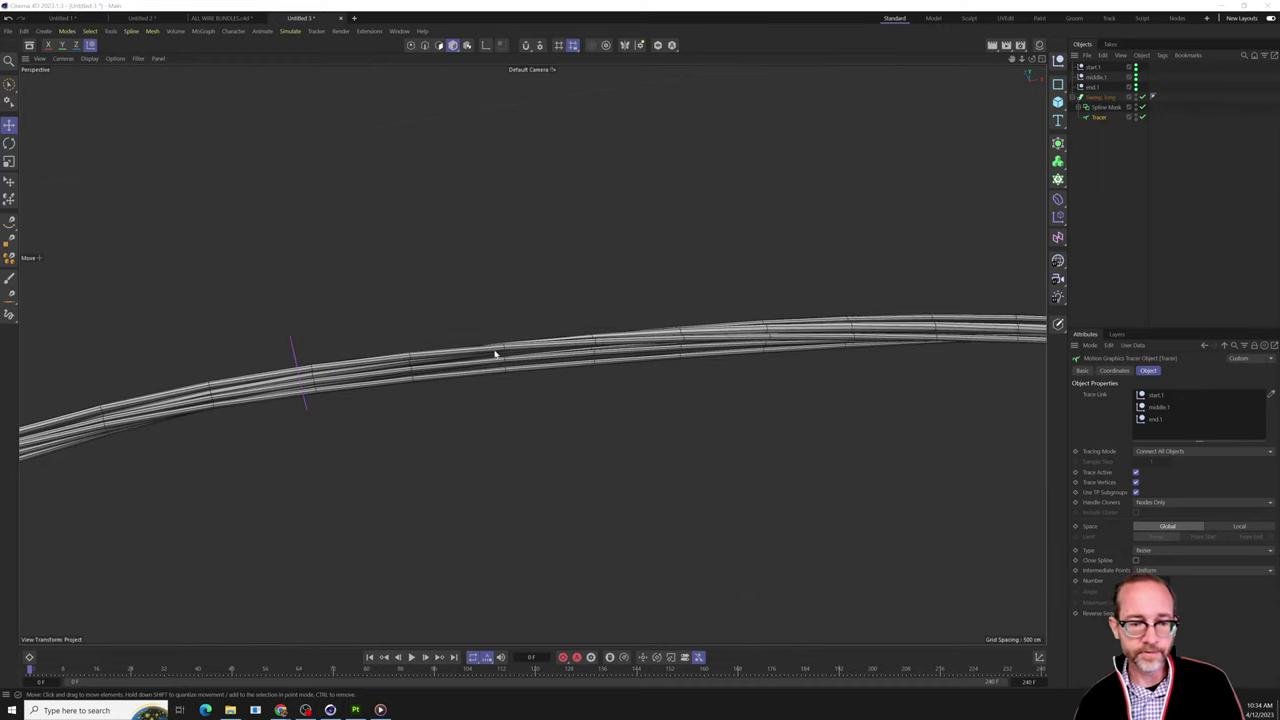
{"action": "left_click_drag", "start_coordinate": [583, 331], "coordinate": [548, 328], "text": "alt"}
Select the middle null, expand the Spline Mask to list its n-Side splines, and examine the bundle from both ends.
{"action": "left_click", "coordinate": [1096, 77]}
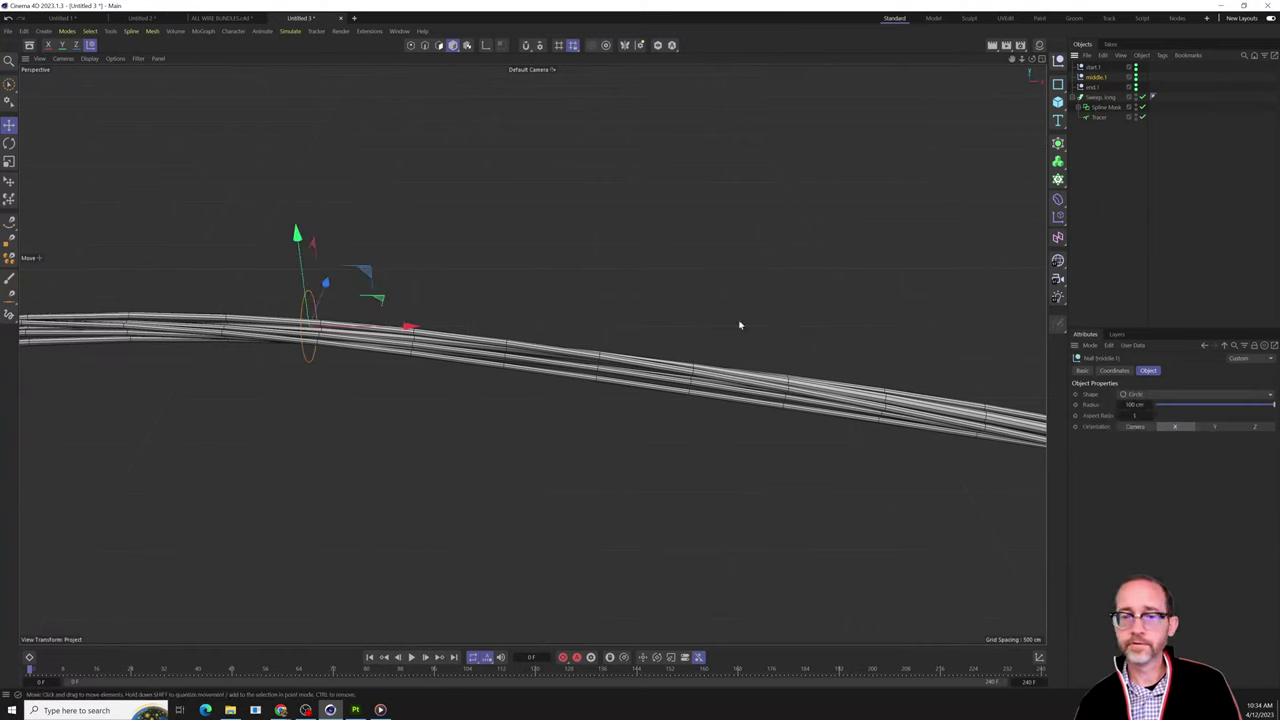
{"action": "right_click_drag", "start_coordinate": [728, 365], "coordinate": [708, 413], "text": "alt"}
{"action": "scroll", "coordinate": [708, 414], "scroll_direction": "down", "scroll_amount": 5}
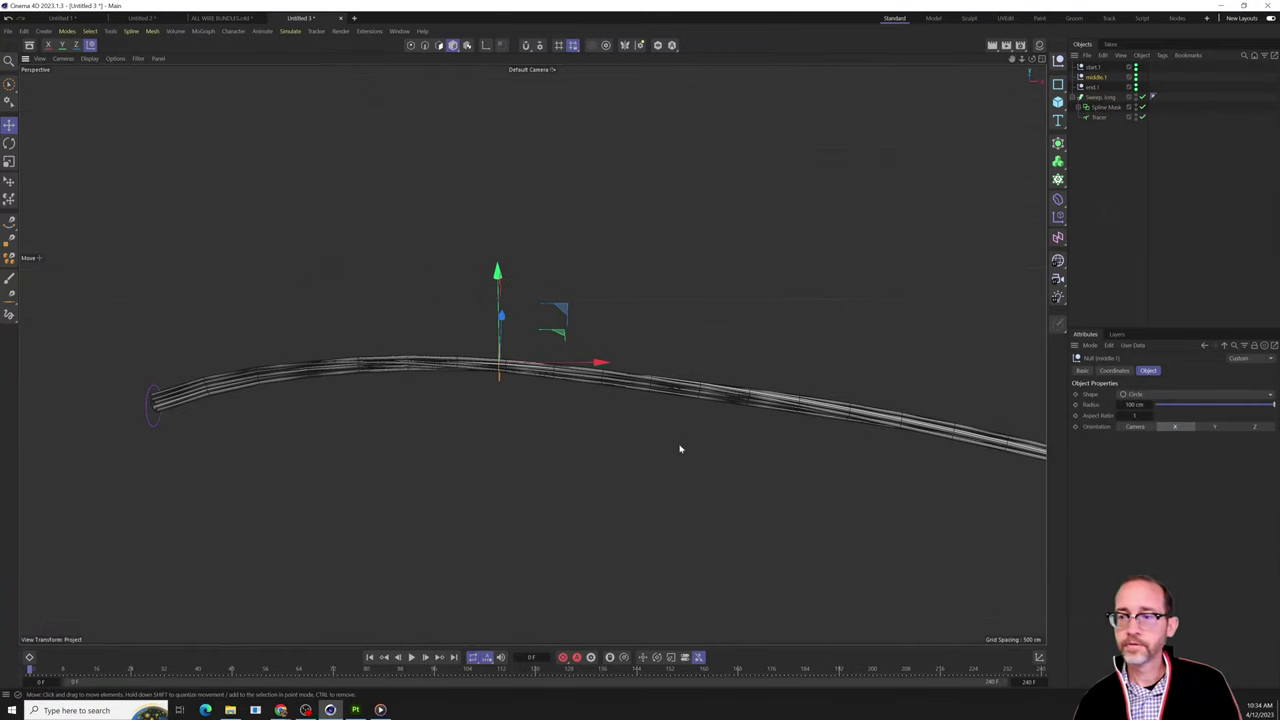
{"action": "left_click_drag", "start_coordinate": [634, 465], "coordinate": [525, 405], "text": "alt"}
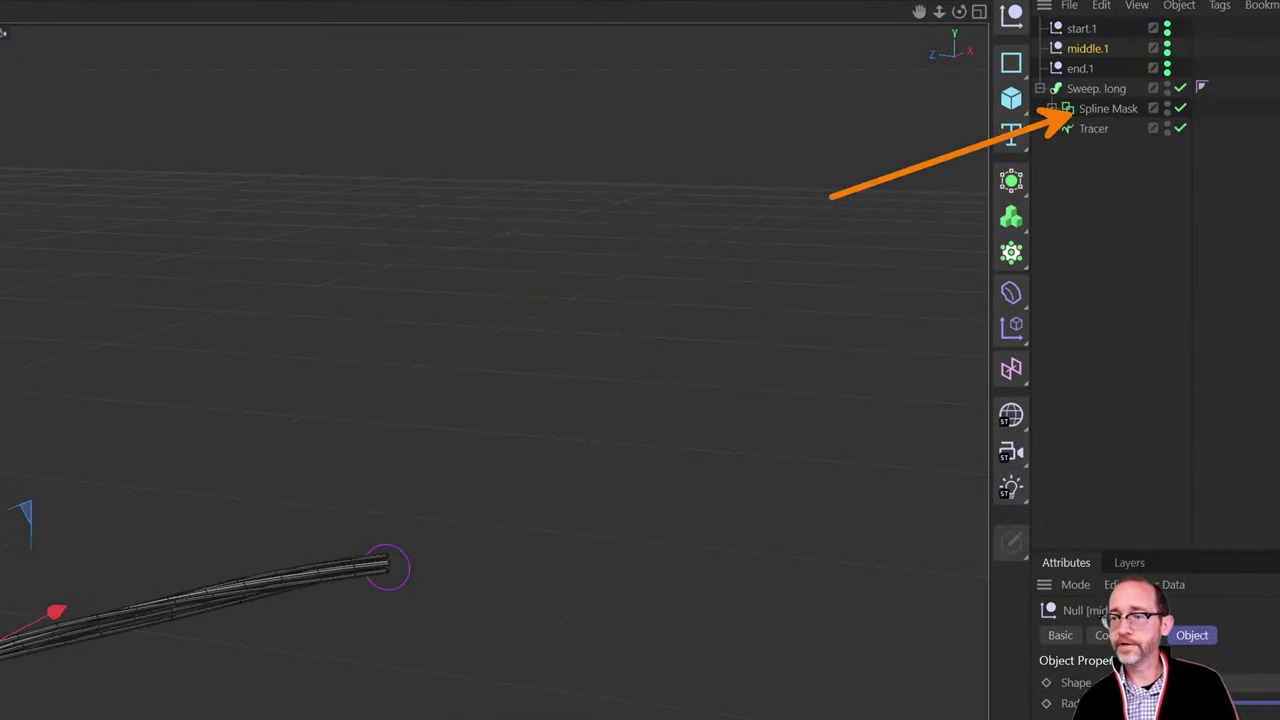
{"action": "left_click", "coordinate": [1084, 107]}
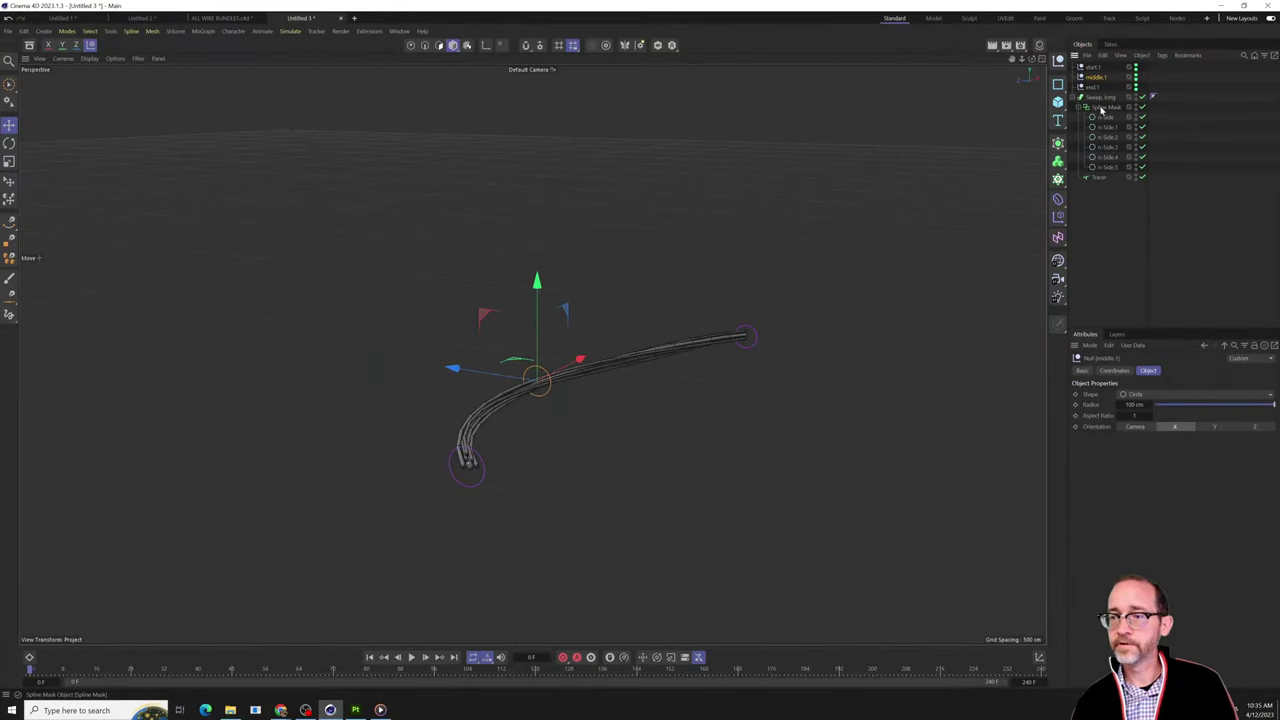
{"action": "scroll", "coordinate": [506, 431], "scroll_direction": "up", "scroll_amount": 5}
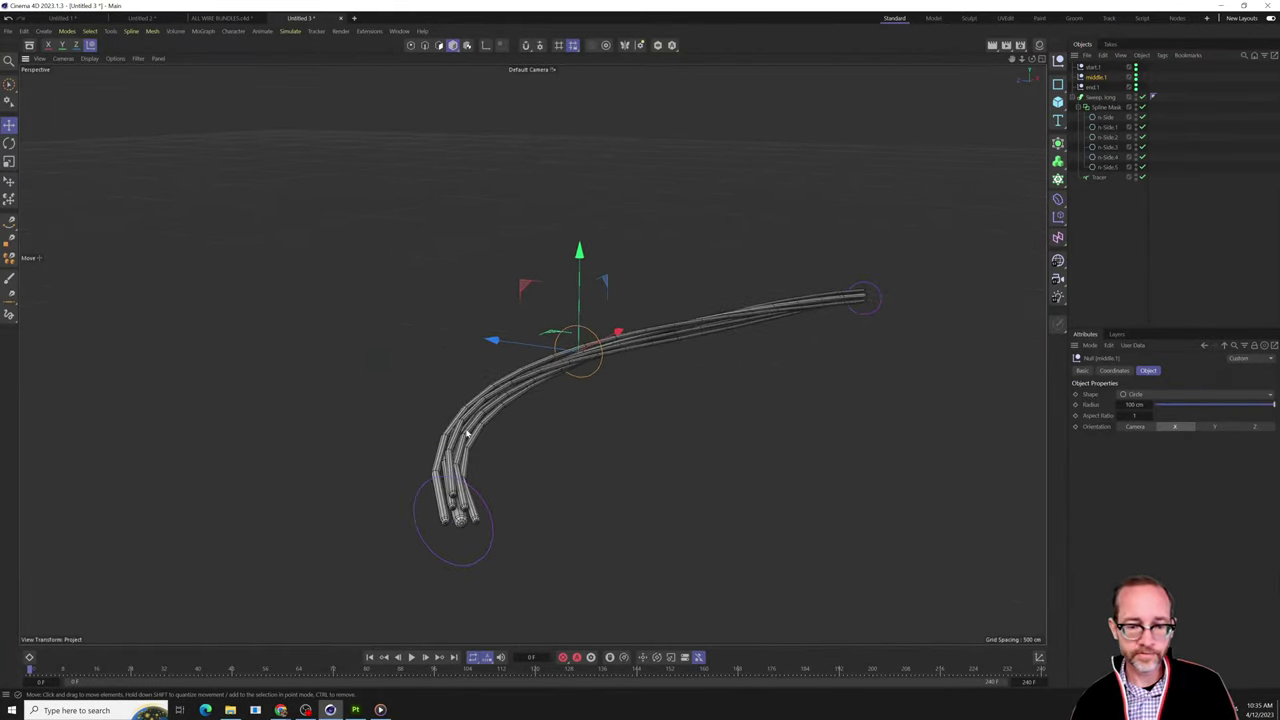
{"action": "scroll", "coordinate": [466, 433], "scroll_direction": "up", "scroll_amount": 5}
Try rotating the middle null within the wire bundle, and undo the rotation.
{"action": "left_click_drag", "start_coordinate": [690, 350], "coordinate": [655, 347], "text": "alt"}
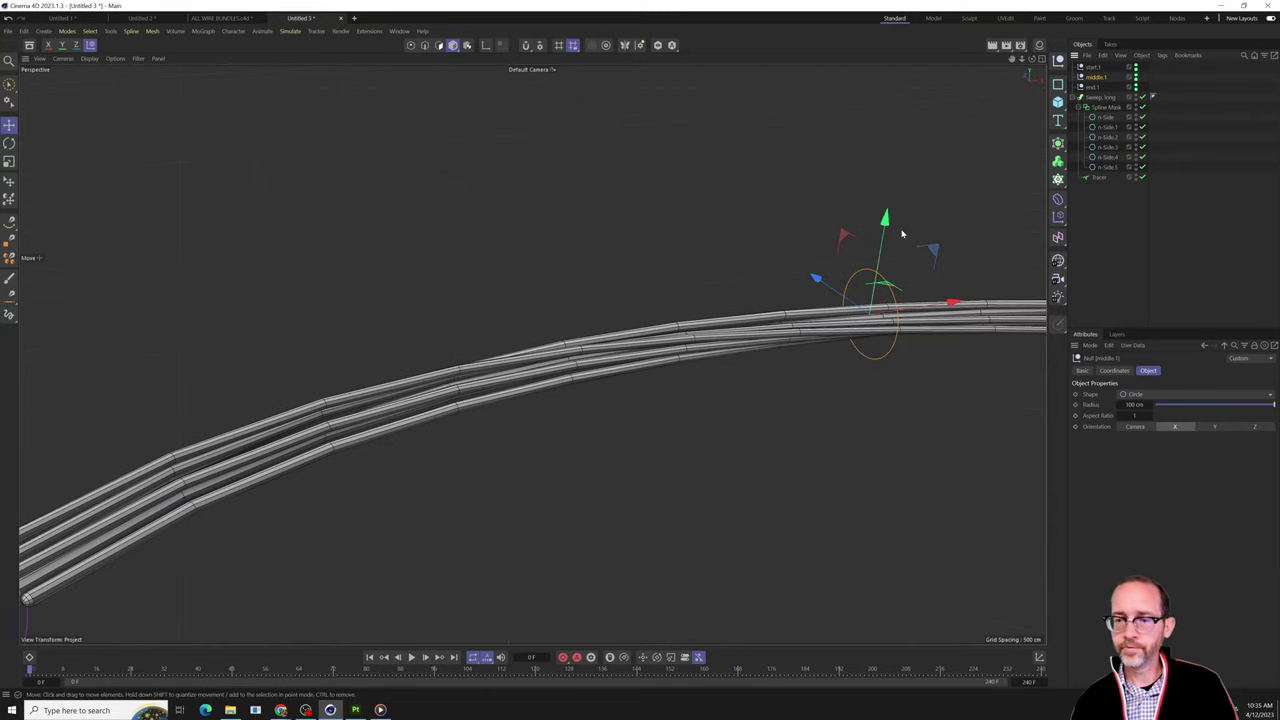
{"action": "key", "text": "r"}
{"action": "left_click_drag", "start_coordinate": [895, 271], "coordinate": [900, 311]}
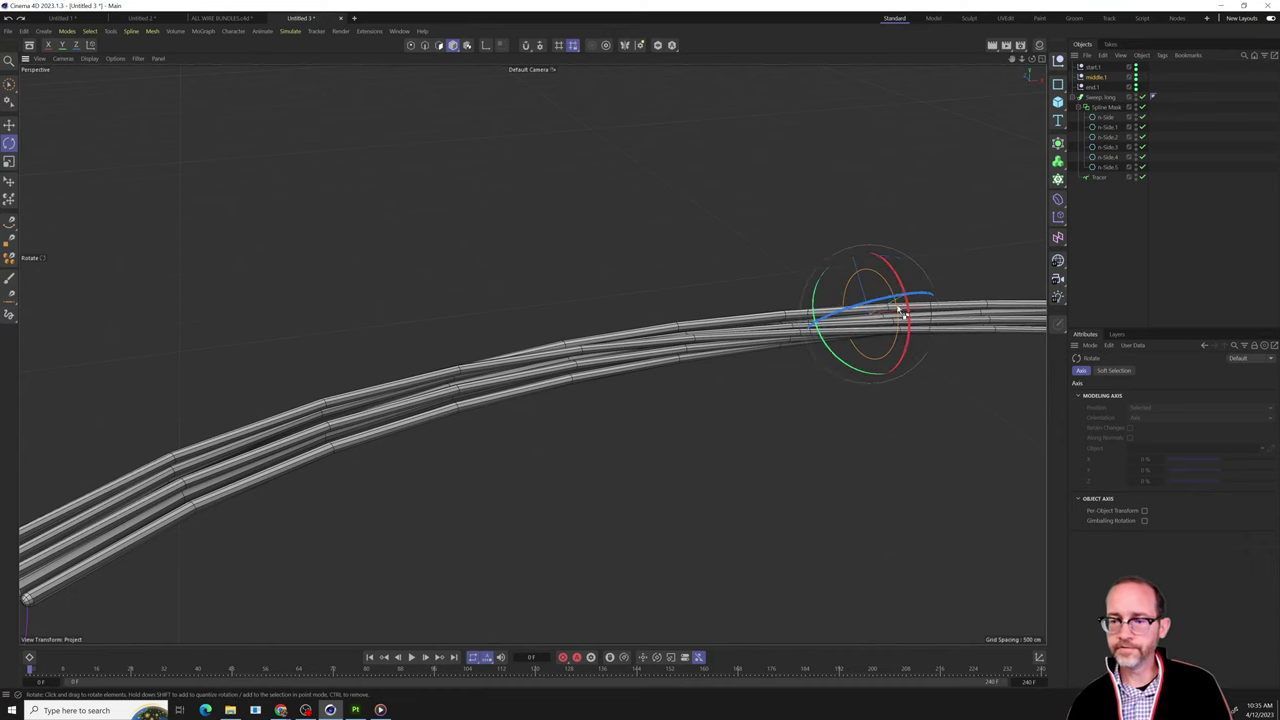
{"action": "key", "text": "ctrl+z"}
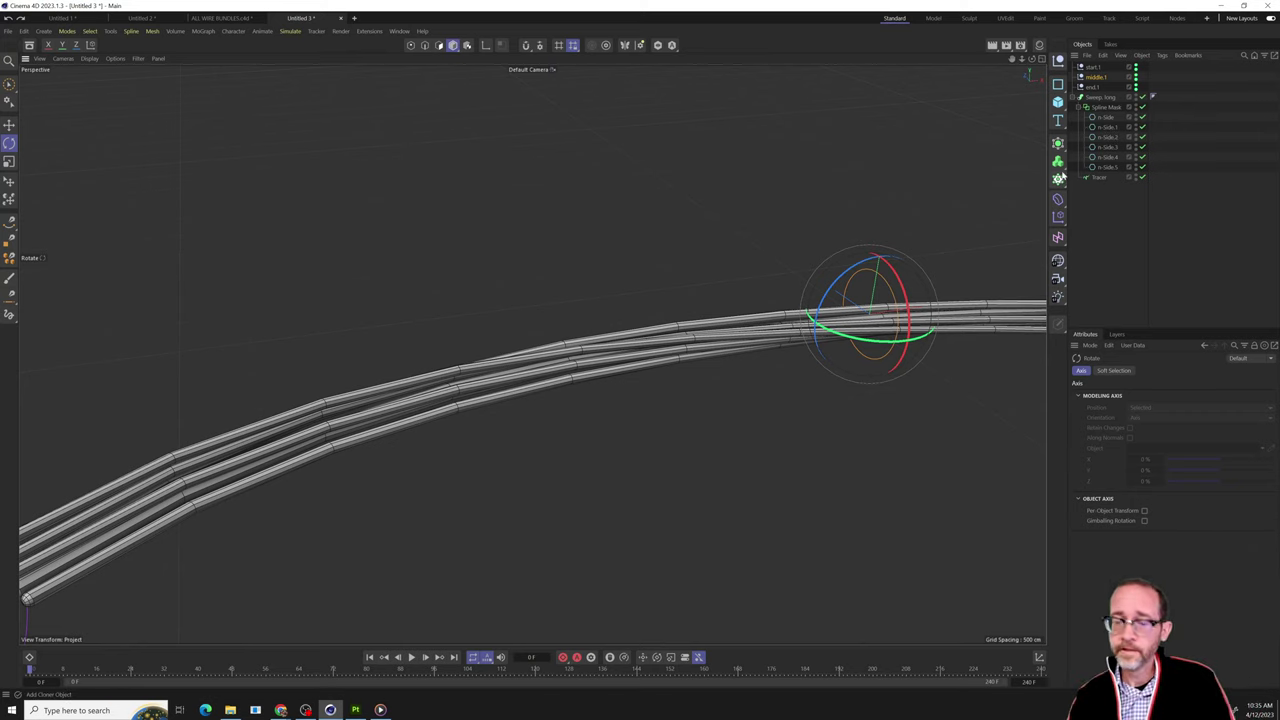
Move the middle null within its YZ plane to reshape the curve of the wire bundle.
{"action": "key", "text": "e"}
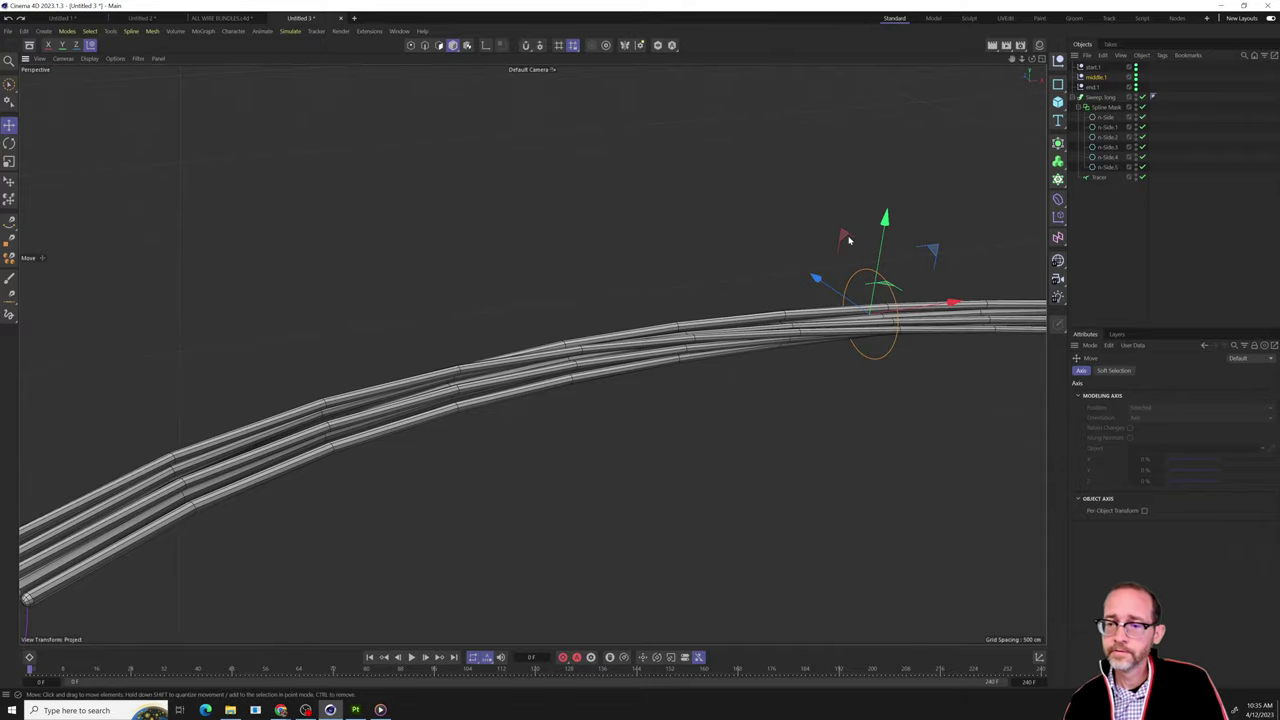
{"action": "left_click_drag", "start_coordinate": [846, 238], "coordinate": [680, 368]}
{"action": "scroll", "coordinate": [880, 250], "scroll_direction": "down", "scroll_amount": 2}
{"action": "left_click_drag", "start_coordinate": [831, 324], "coordinate": [926, 271], "text": "alt"}
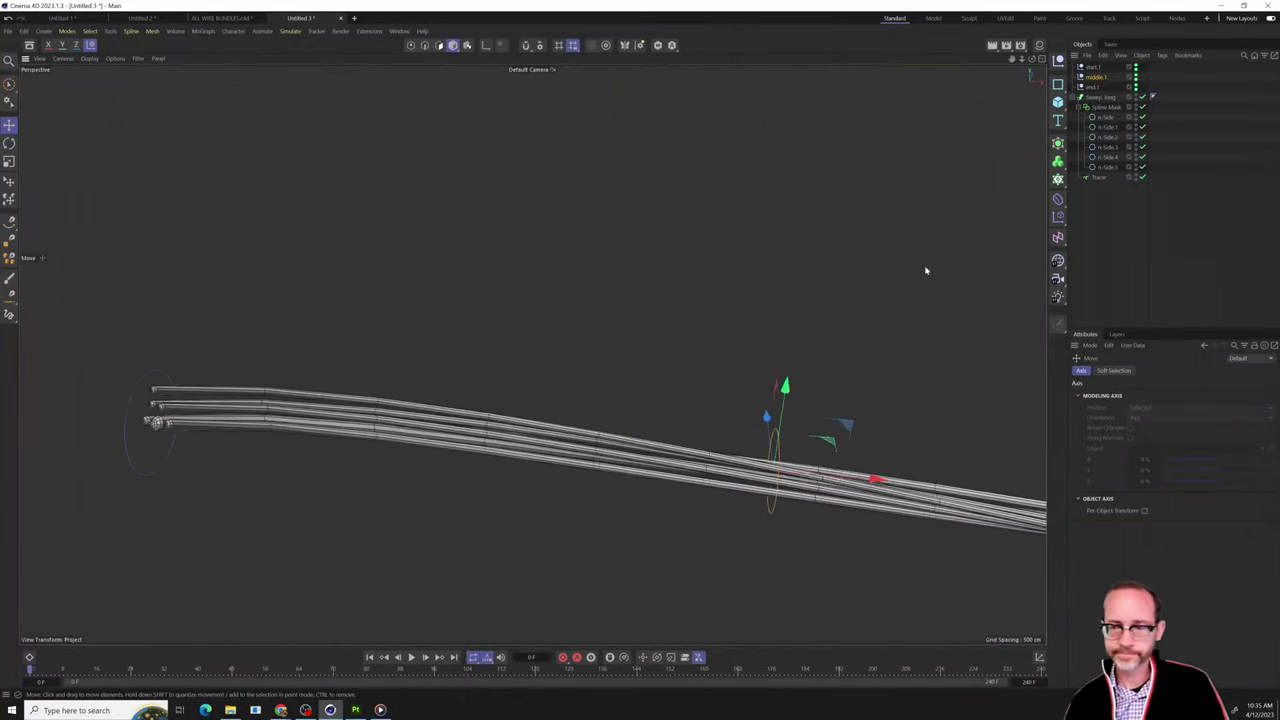
Twist the long sweep's wires by raising the end of its rotation curve and setting the rotation's To value to the slider maximum.
{"action": "middle_click_drag", "start_coordinate": [926, 271], "coordinate": [816, 253], "text": "alt"}
{"action": "left_click", "coordinate": [1106, 98]}
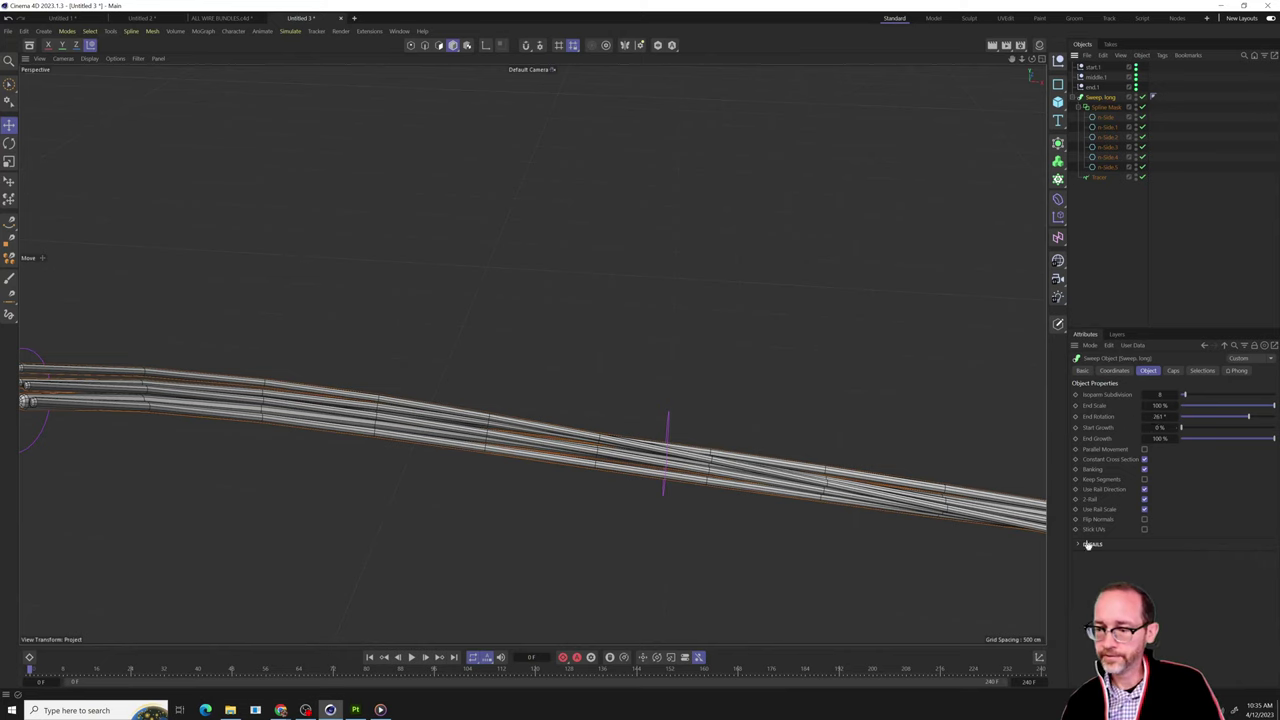
{"action": "left_click", "coordinate": [1079, 545]}
{"action": "scroll", "coordinate": [1106, 516], "scroll_direction": "down", "scroll_amount": 2}
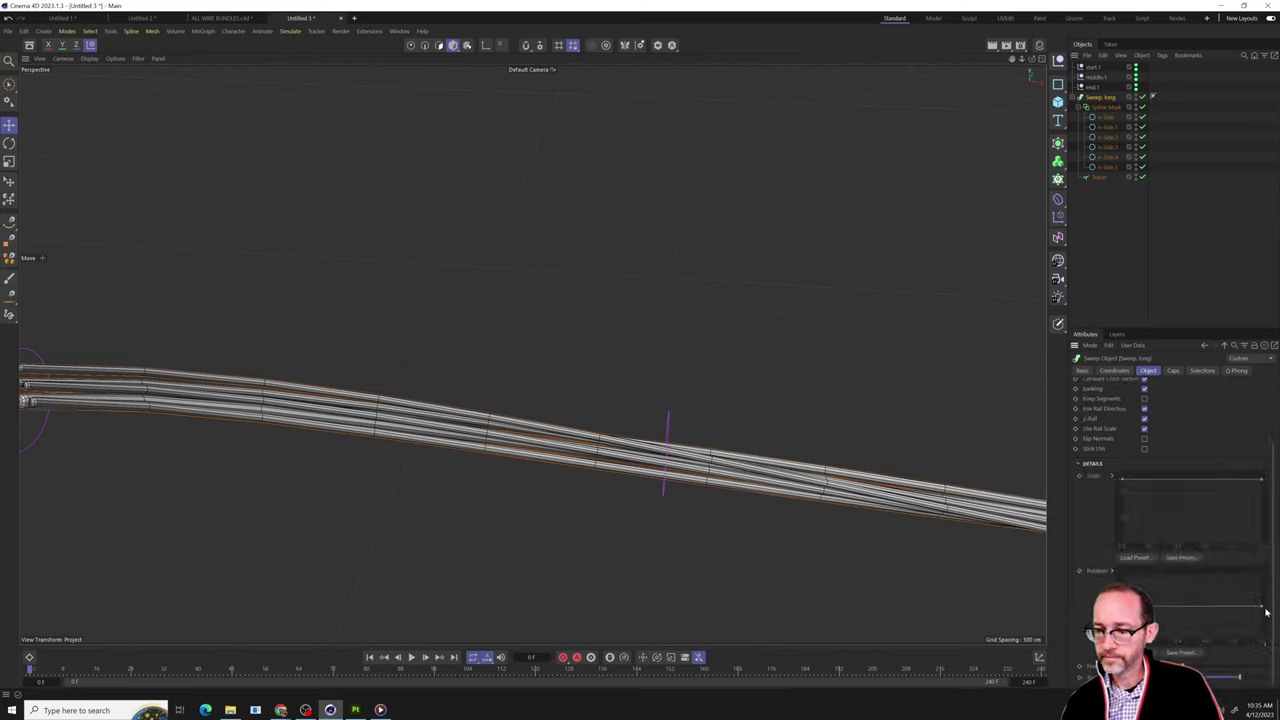
{"action": "left_click_drag", "start_coordinate": [1229, 587], "coordinate": [1269, 552]}
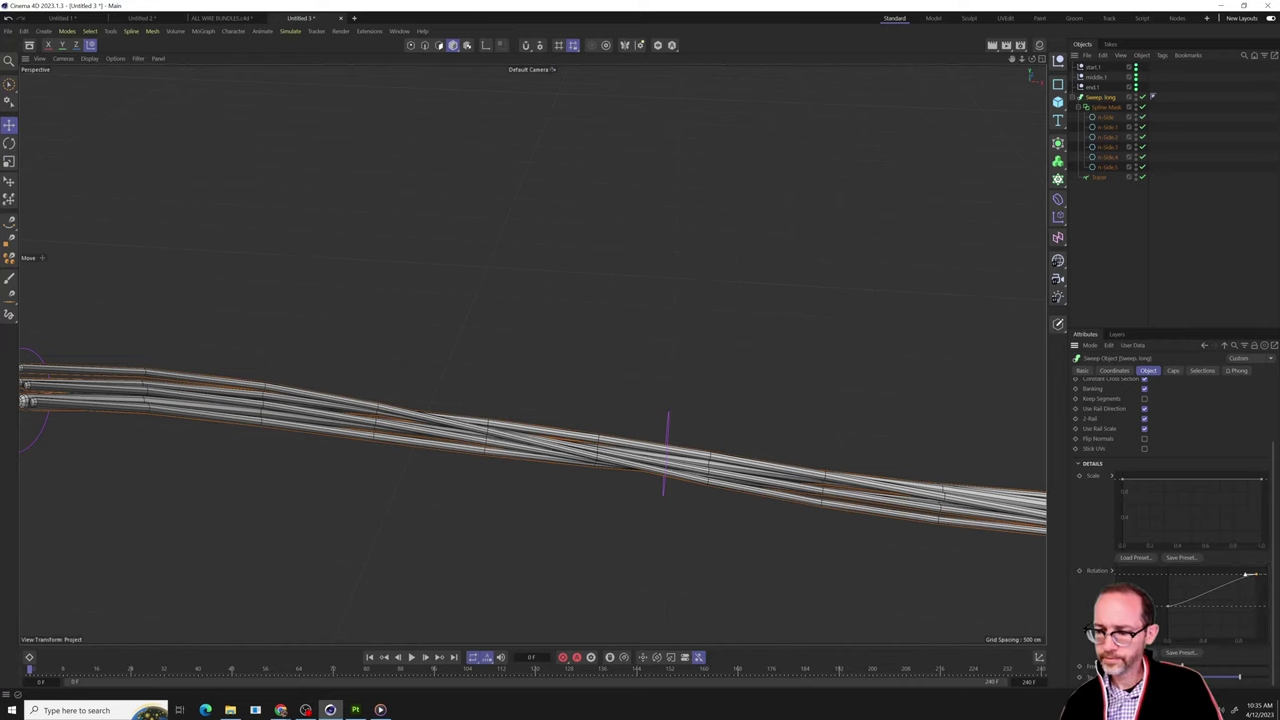
{"action": "left_click_drag", "start_coordinate": [1240, 677], "coordinate": [1267, 677]}
{"action": "scroll", "coordinate": [743, 469], "scroll_direction": "down", "scroll_amount": 5}
{"action": "left_click_drag", "start_coordinate": [703, 505], "coordinate": [651, 509], "text": "alt"}
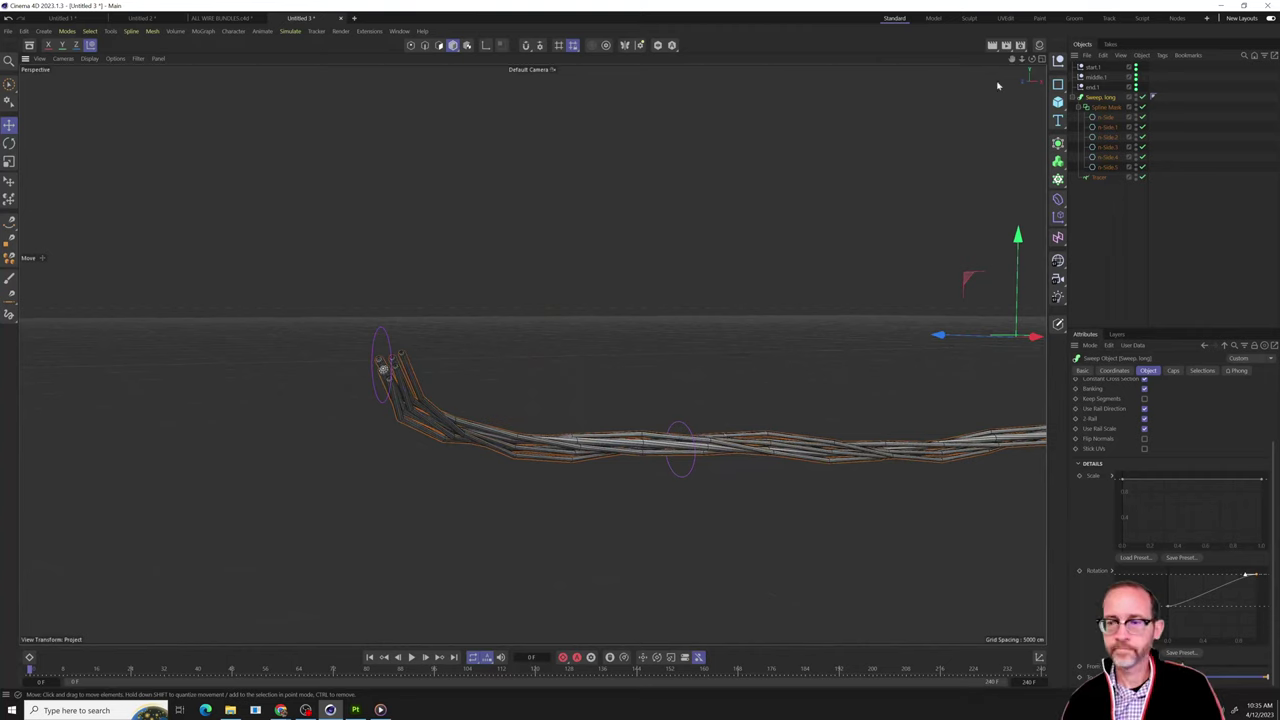
Switch to the ALL WIRE BUNDLES scene, frame the short sweep, and expand its object hierarchy.
{"action": "left_click", "coordinate": [245, 19]}
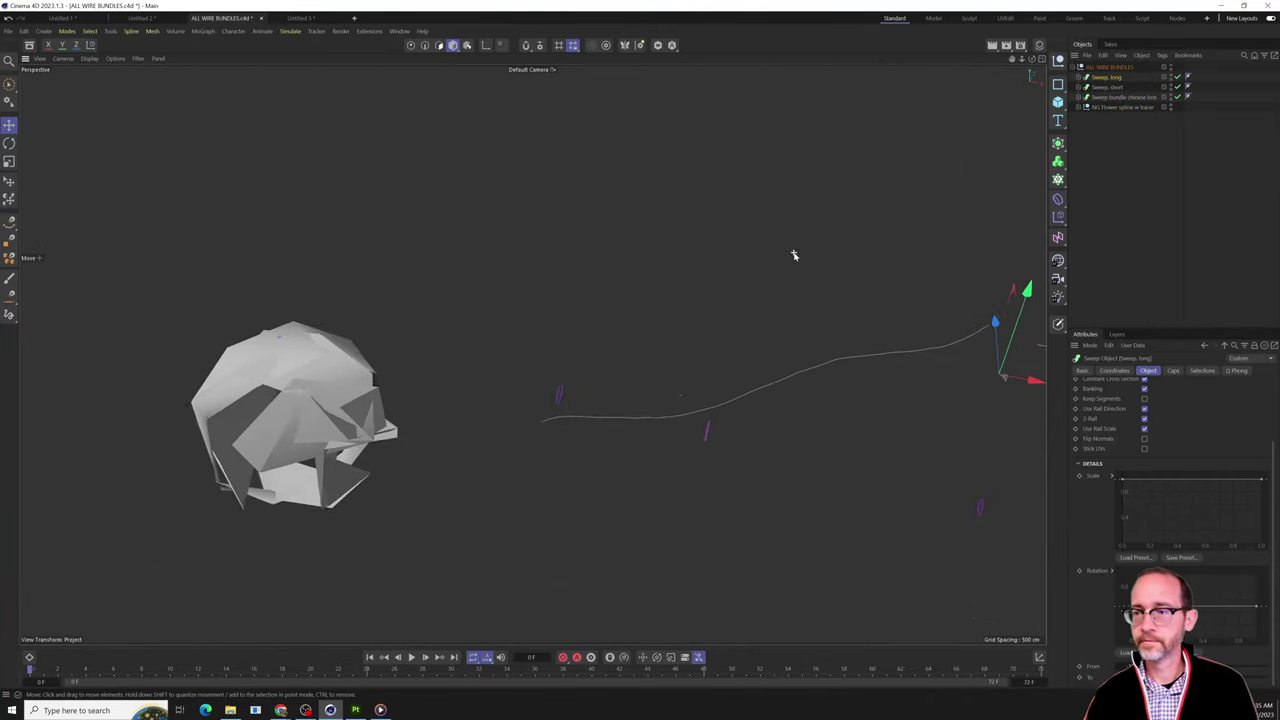
{"action": "left_click", "coordinate": [1107, 87]}
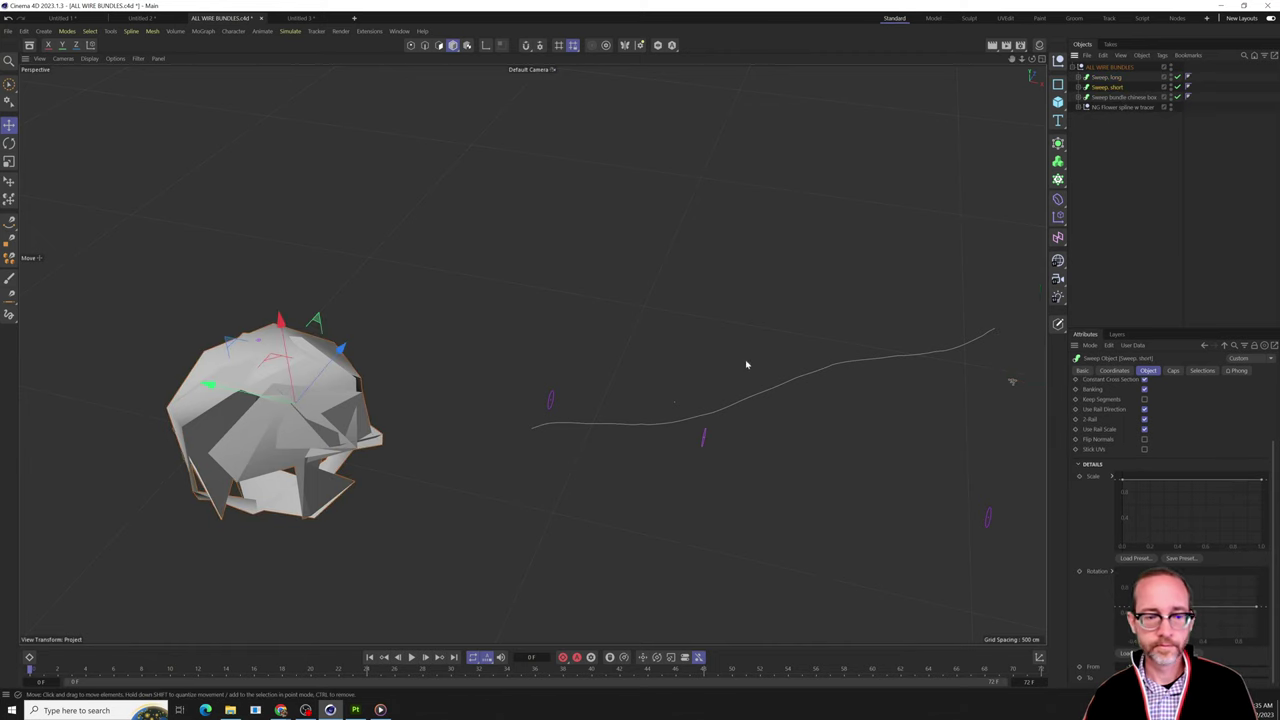
{"action": "key", "text": "o"}
{"action": "left_click_drag", "start_coordinate": [455, 403], "coordinate": [689, 337], "text": "alt"}
{"action": "left_click", "coordinate": [1086, 88]}
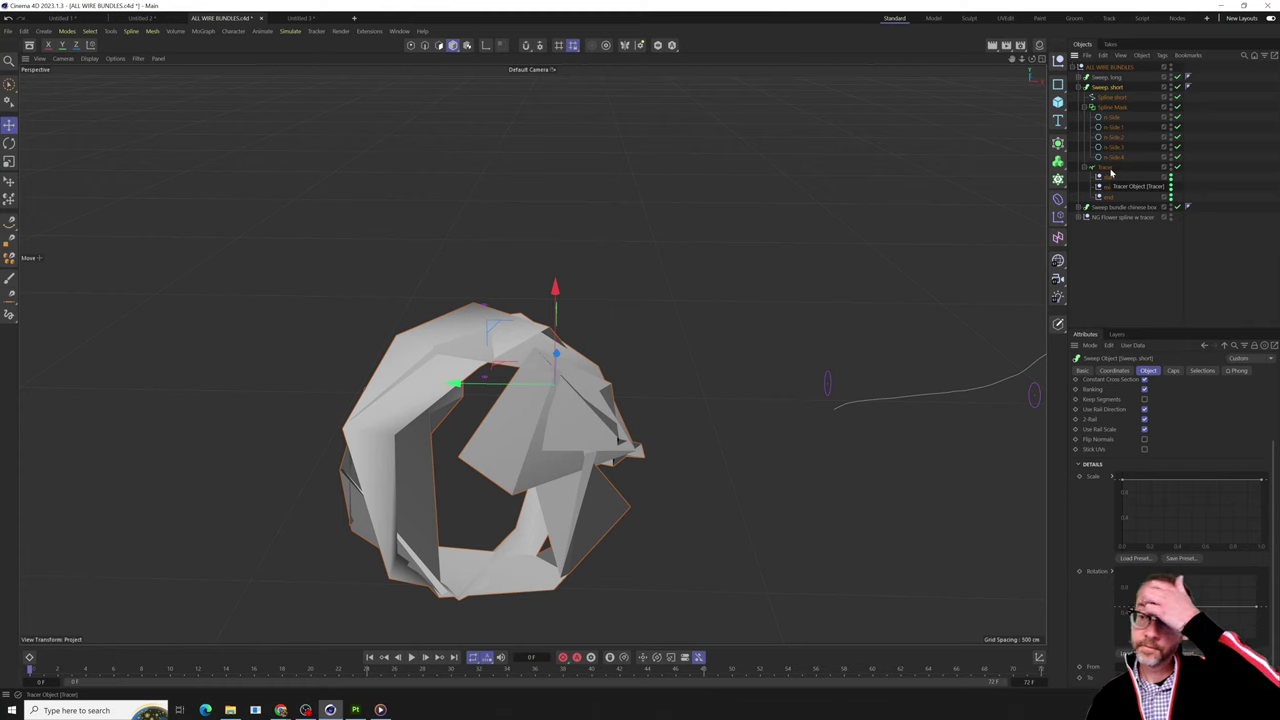
Delete the short spline from the short sweep so the Tracer serves as its path.
{"action": "left_click", "coordinate": [1109, 175]}
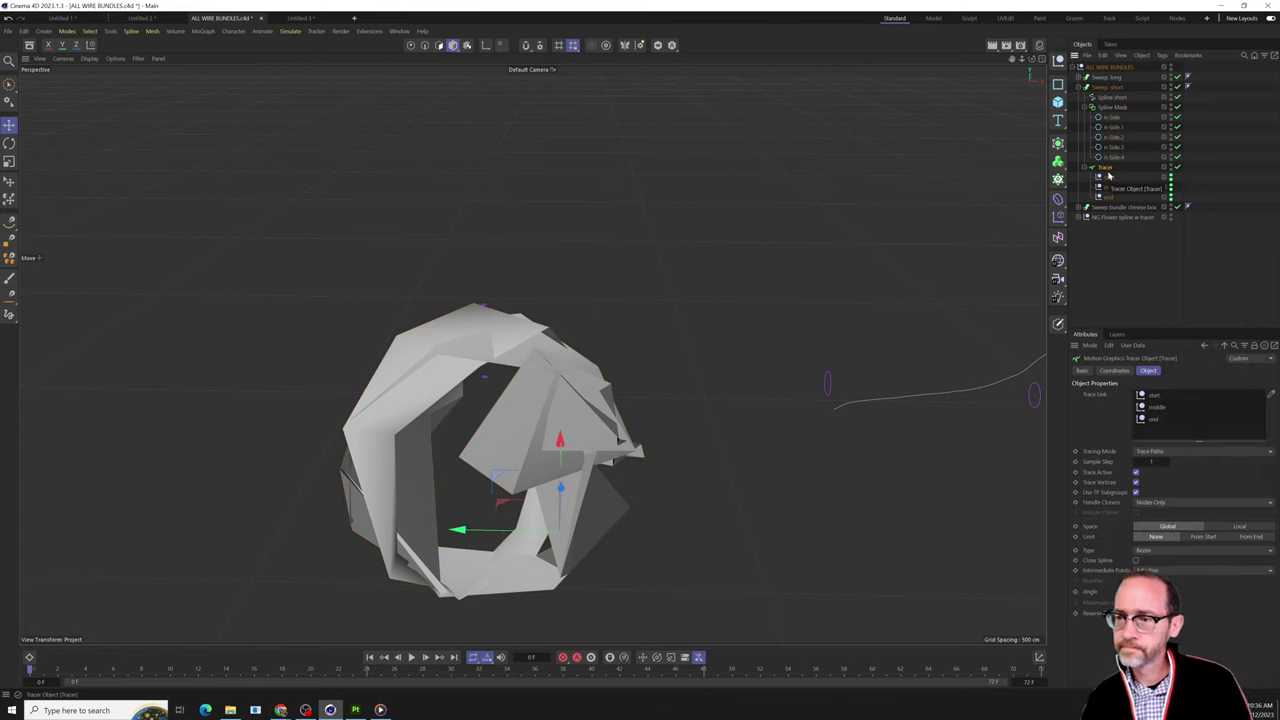
{"action": "left_click", "coordinate": [1111, 98]}
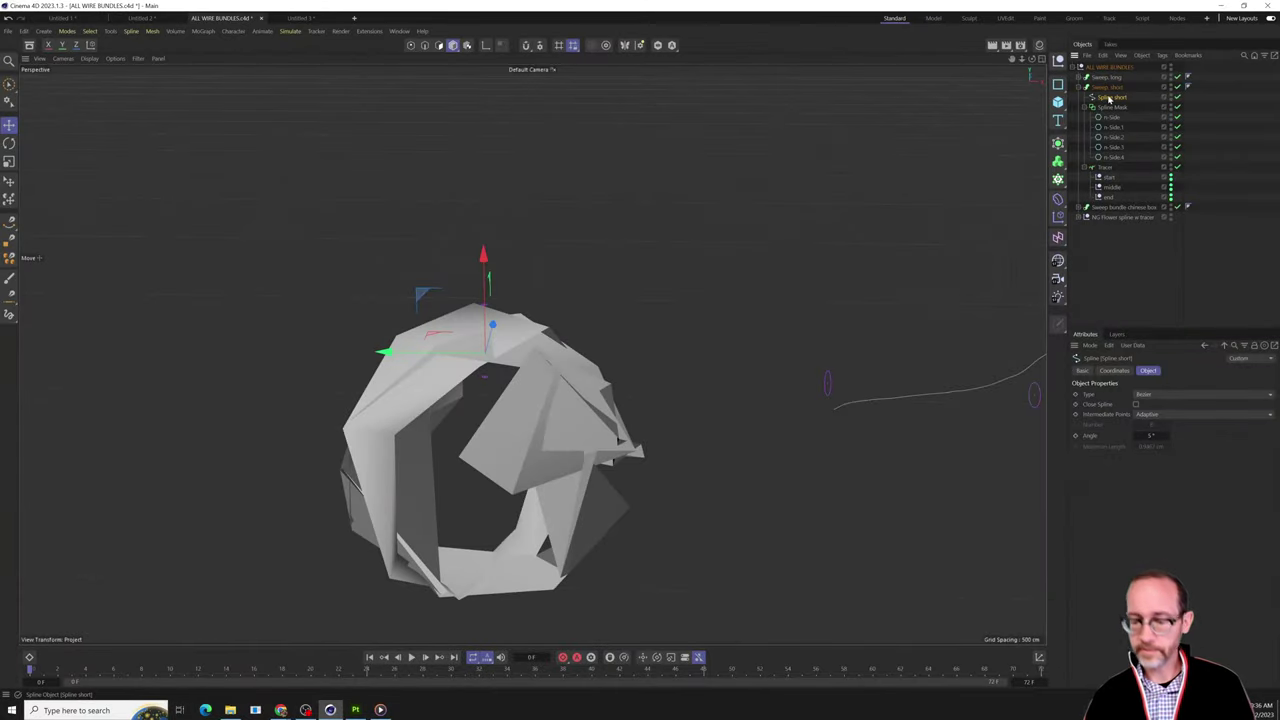
{"action": "key", "text": "Delete"}
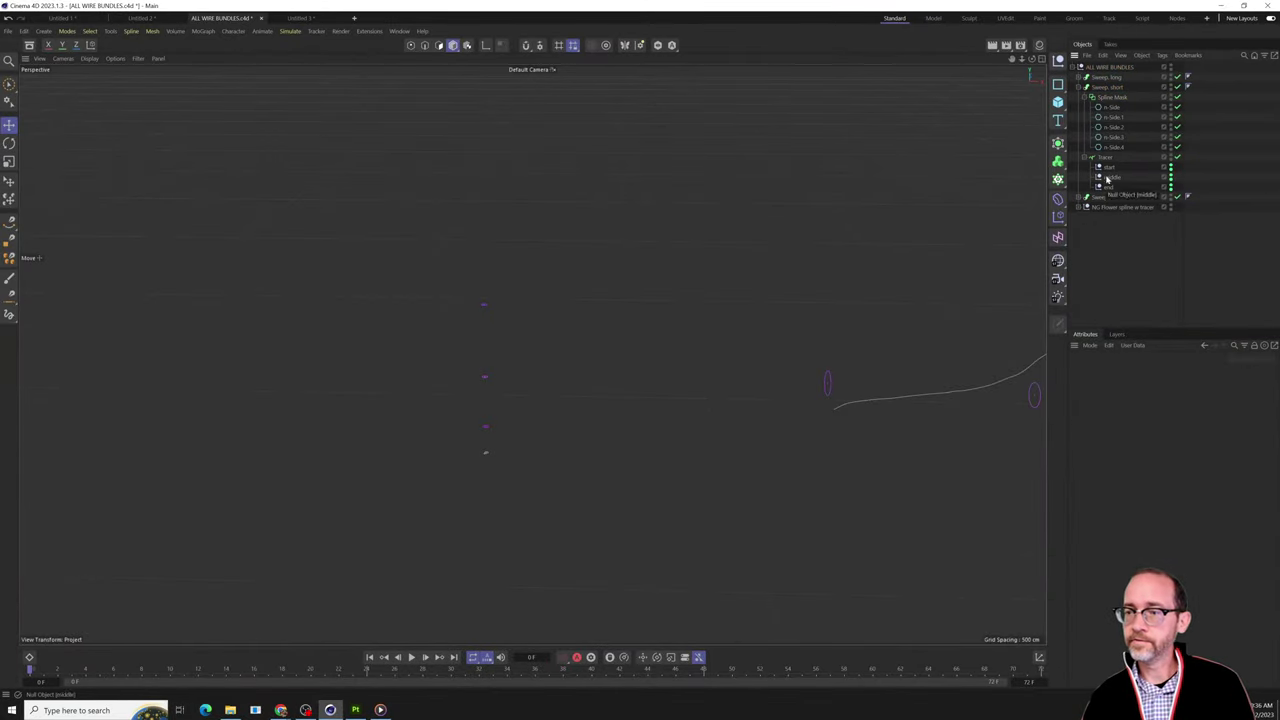
{"action": "left_click", "coordinate": [1107, 160]}
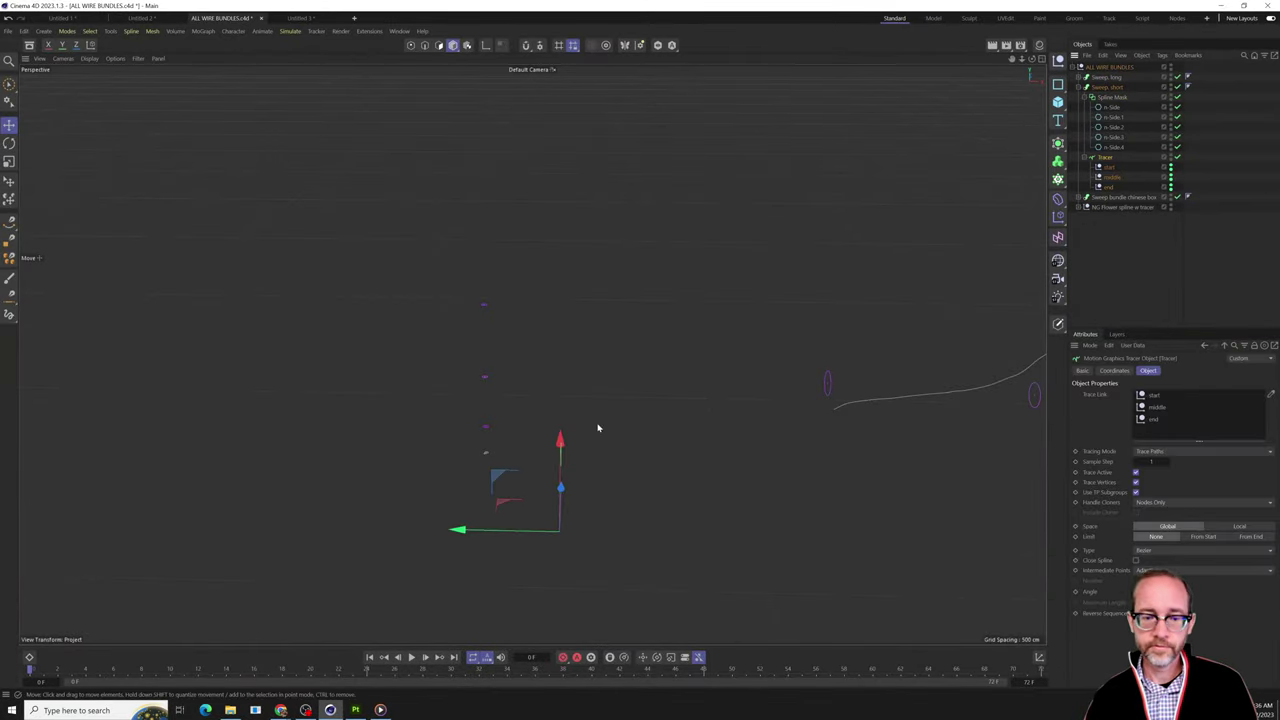
{"action": "left_click_drag", "start_coordinate": [597, 428], "coordinate": [574, 491], "text": "alt"}
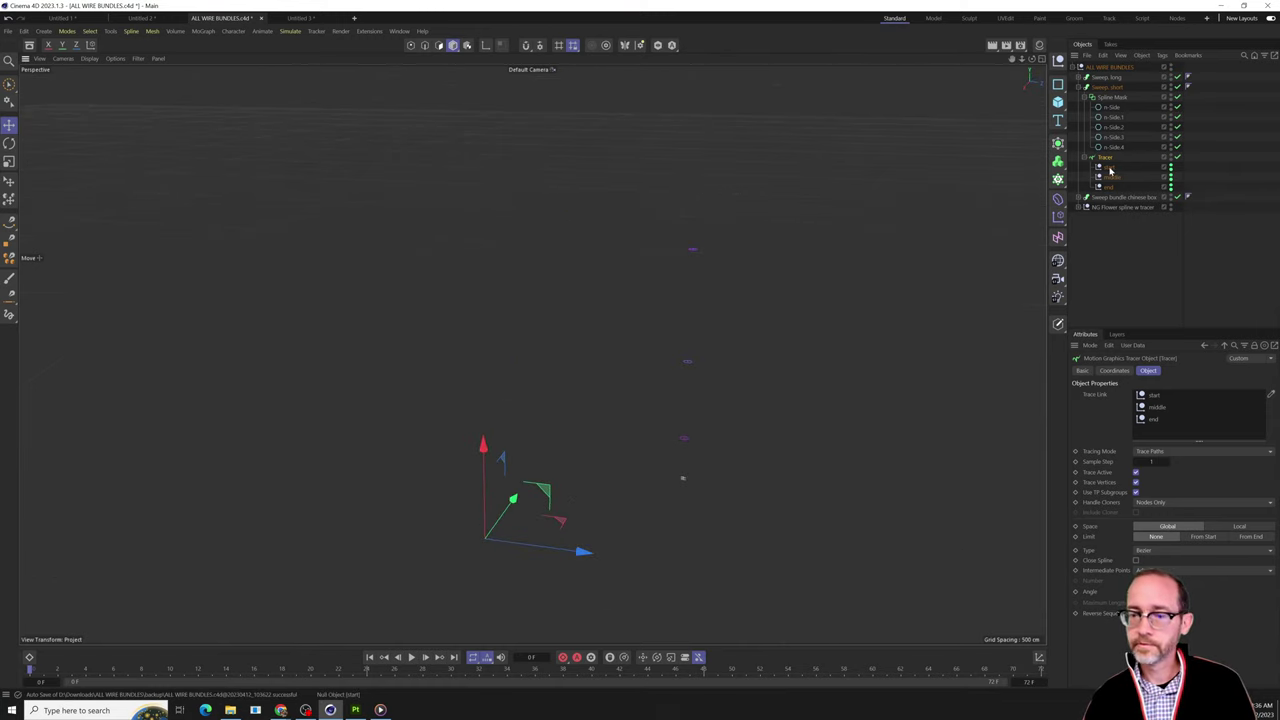
Move the start, middle and end nulls out of the Tracer to directly above the short sweep in the hierarchy.
{"action": "left_click", "coordinate": [1109, 168]}
{"action": "left_click", "coordinate": [1110, 178]}
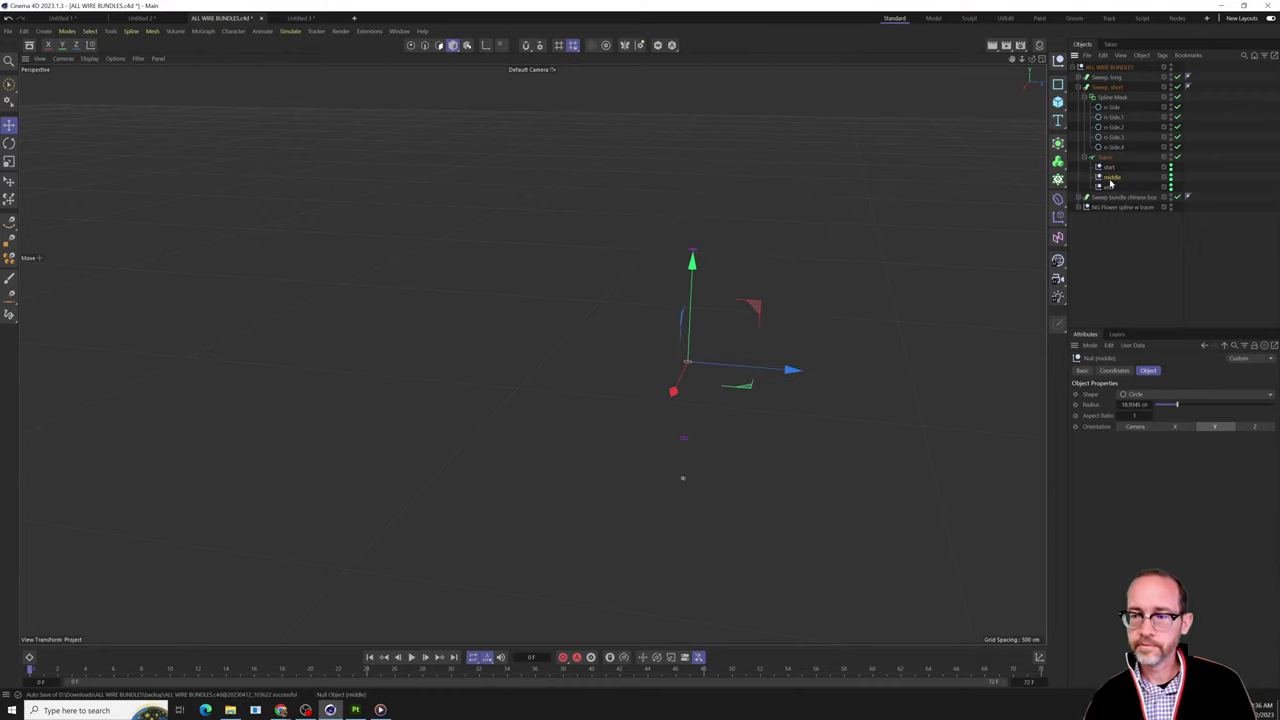
{"action": "left_click", "coordinate": [1109, 188]}
{"action": "left_click", "coordinate": [1106, 158]}
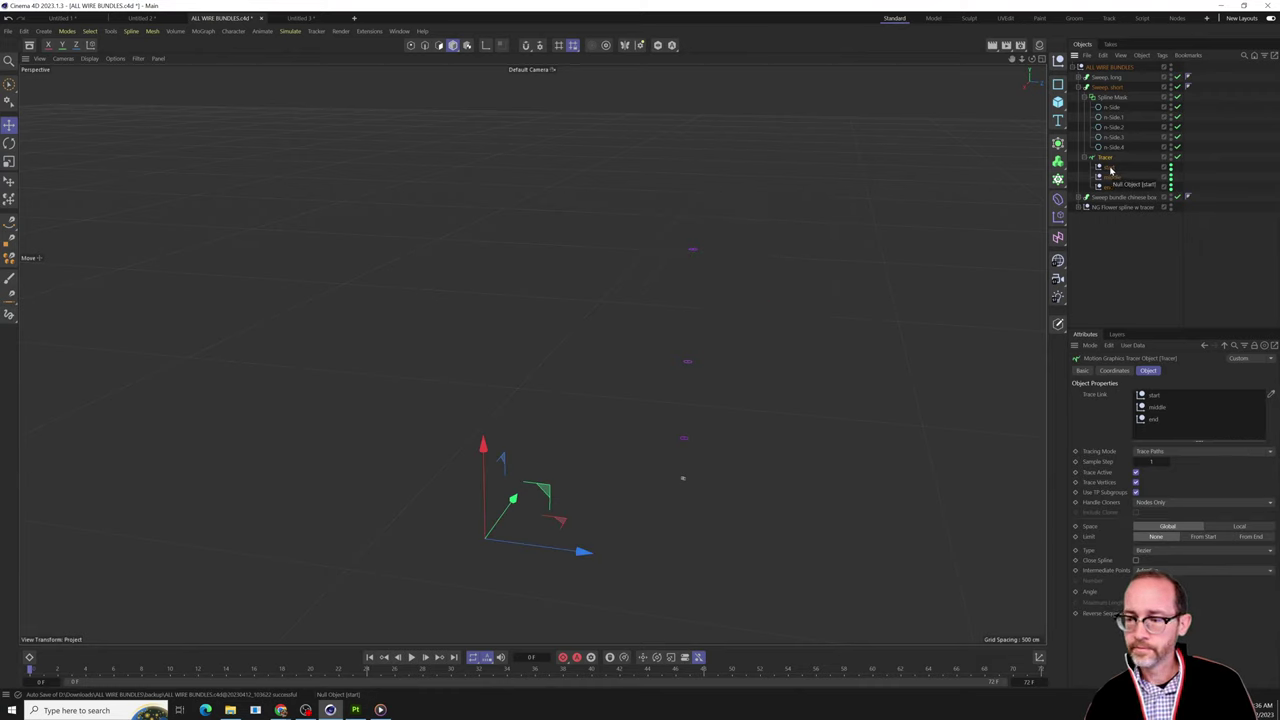
{"action": "left_click", "coordinate": [1110, 168]}
{"action": "left_click", "coordinate": [1108, 188], "text": "shift"}
{"action": "left_click_drag", "start_coordinate": [1108, 188], "coordinate": [1108, 82]}
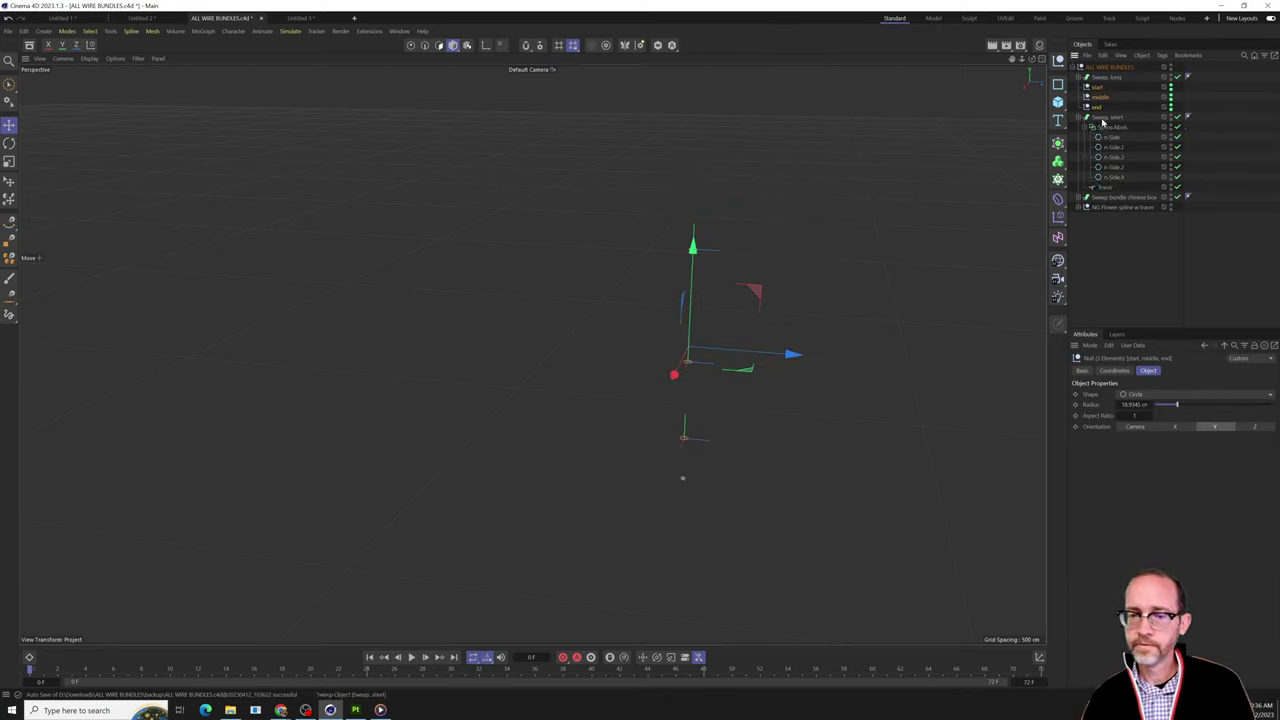
Set the Tracer's tracing mode to Connect All Objects to run the short wires through the three nulls.
{"action": "left_click", "coordinate": [1106, 189]}
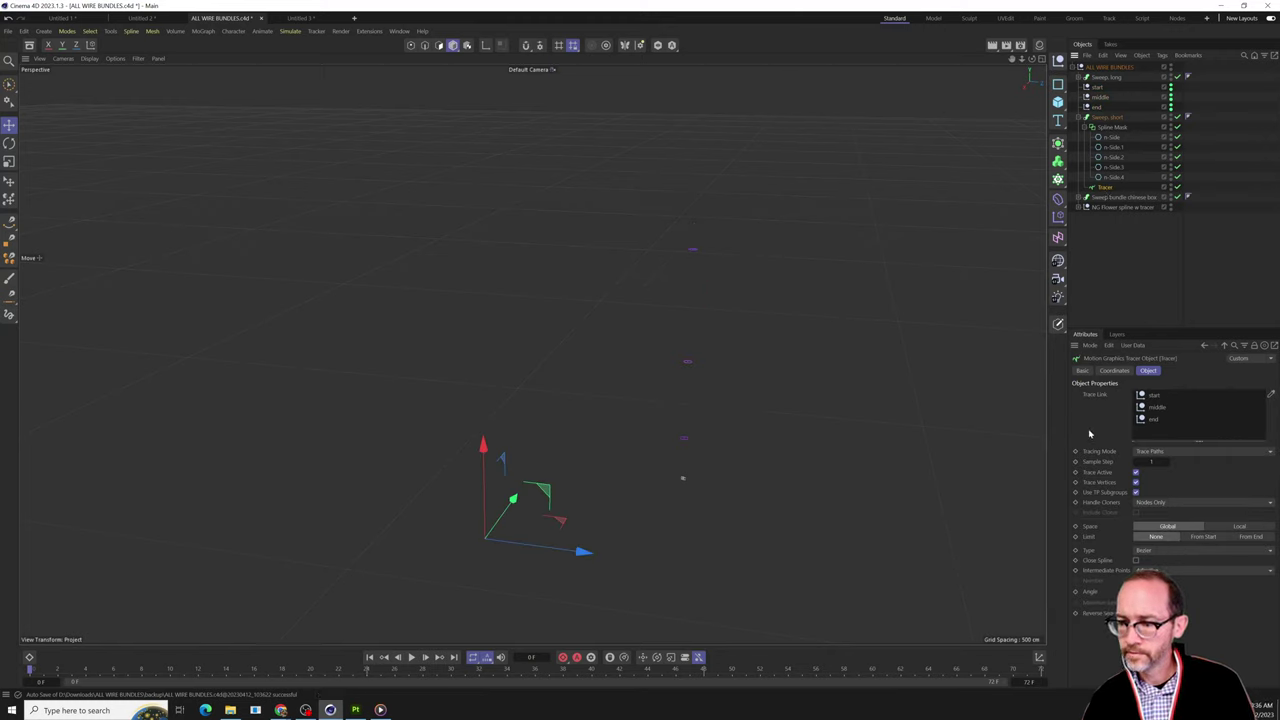
{"action": "left_click", "coordinate": [1147, 455]}
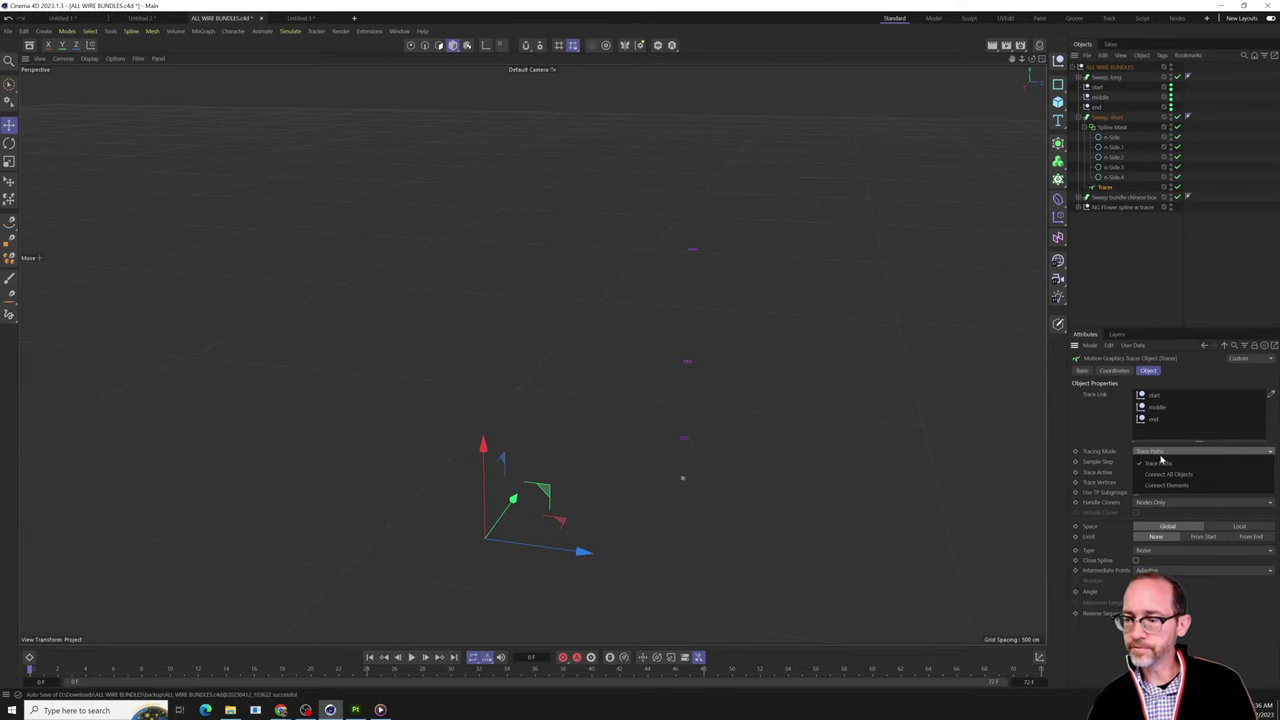
{"action": "left_click", "coordinate": [1168, 476]}
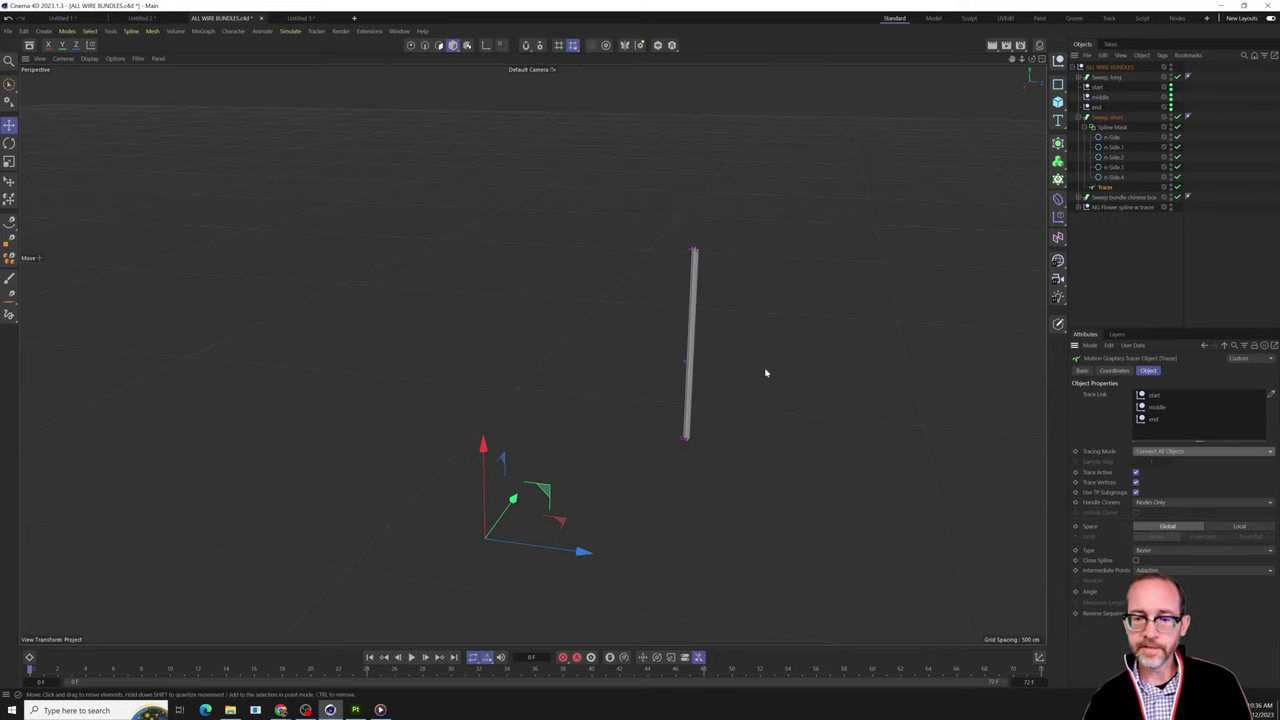
{"action": "scroll", "coordinate": [698, 258], "scroll_direction": "up", "scroll_amount": 6}
{"action": "left_click_drag", "start_coordinate": [703, 265], "coordinate": [712, 190], "text": "alt"}
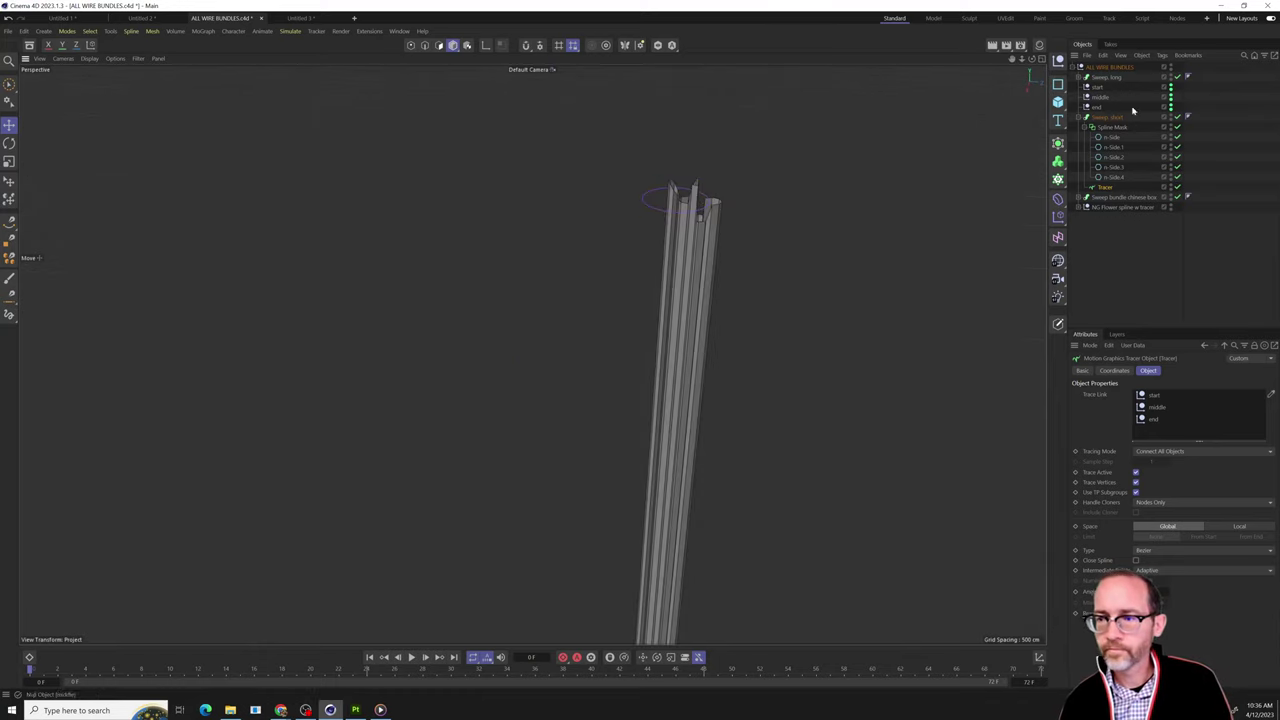
Move the middle null sideways, including within its XZ plane, to bend the short wire bundle into a curve.
{"action": "left_click", "coordinate": [1097, 99]}
{"action": "right_click_drag", "start_coordinate": [735, 335], "coordinate": [691, 474], "text": "alt"}
{"action": "middle_click_drag", "start_coordinate": [691, 474], "coordinate": [727, 282], "text": "alt"}
{"action": "left_click_drag", "start_coordinate": [726, 567], "coordinate": [853, 500]}
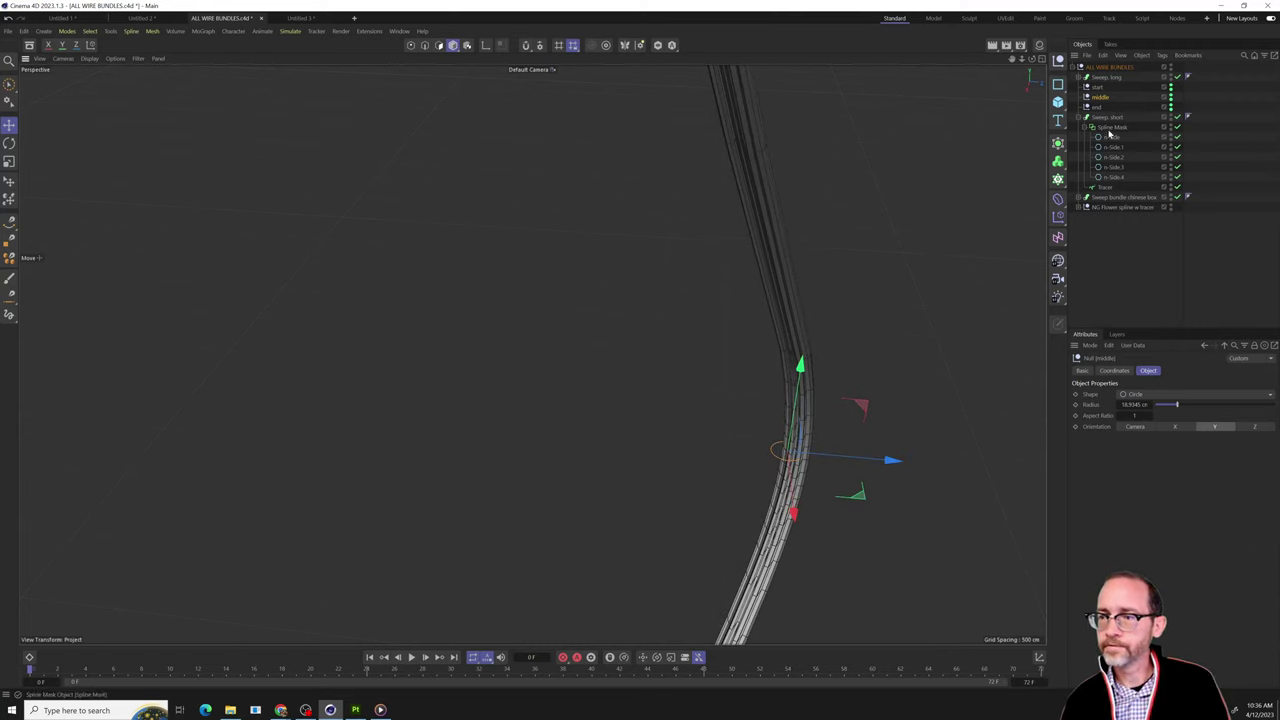
{"action": "left_click", "coordinate": [1106, 189]}
{"action": "left_click_drag", "start_coordinate": [834, 323], "coordinate": [800, 390], "text": "alt"}
{"action": "left_click", "coordinate": [1101, 97]}
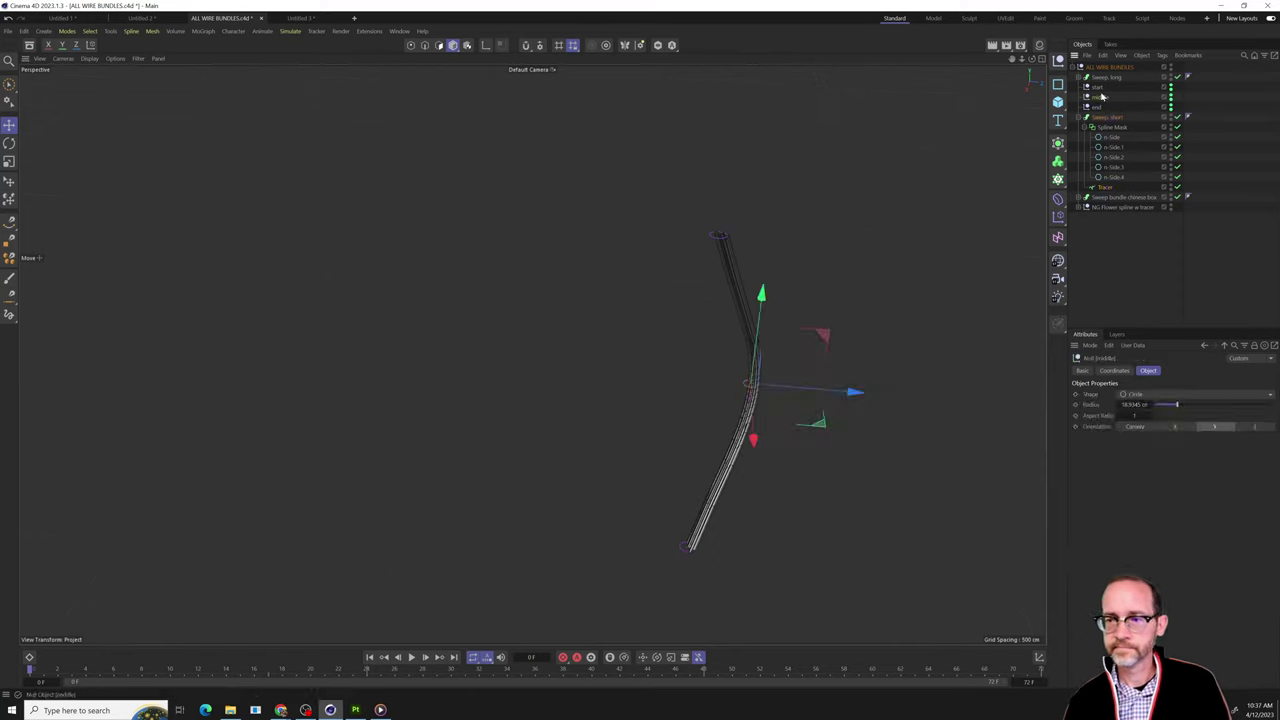
{"action": "left_click_drag", "start_coordinate": [814, 424], "coordinate": [677, 374]}
Try moving the short sweep along its Y axis, and undo the move.
{"action": "left_click", "coordinate": [1098, 118]}
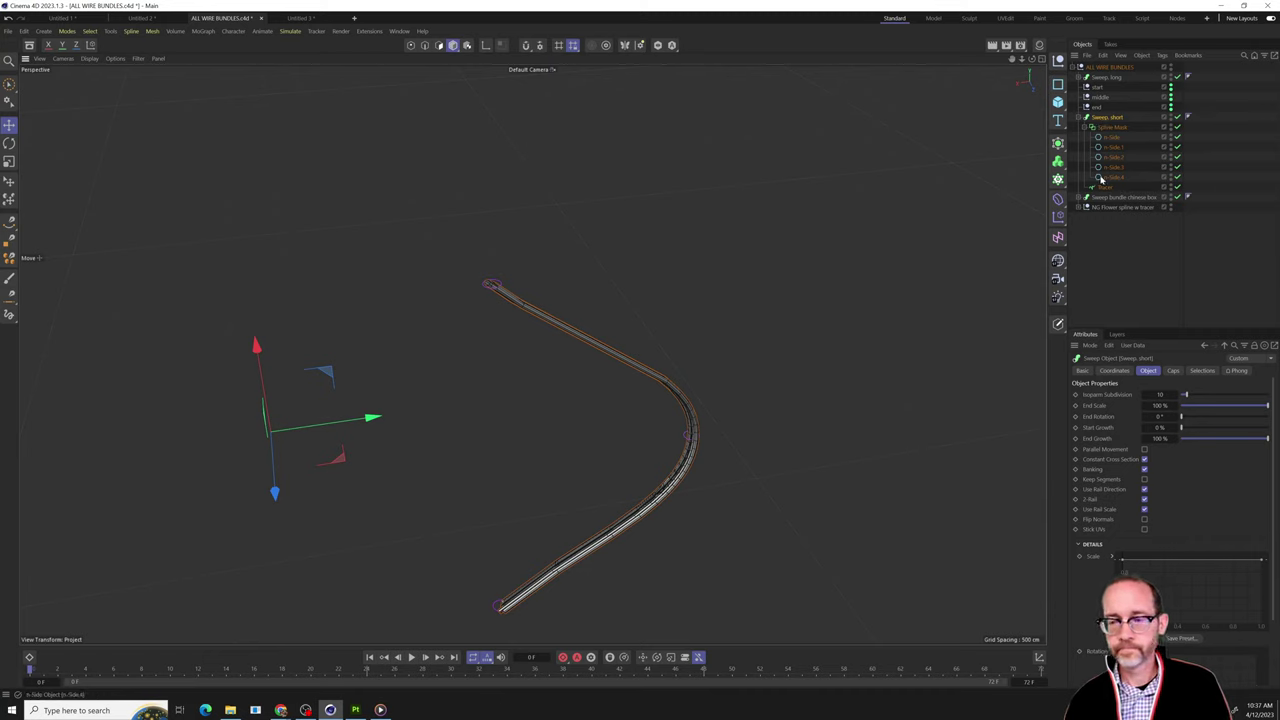
{"action": "left_click_drag", "start_coordinate": [405, 418], "coordinate": [348, 414]}
{"action": "key", "text": "ctrl+z"}
{"action": "key", "text": "ctrl+z"}
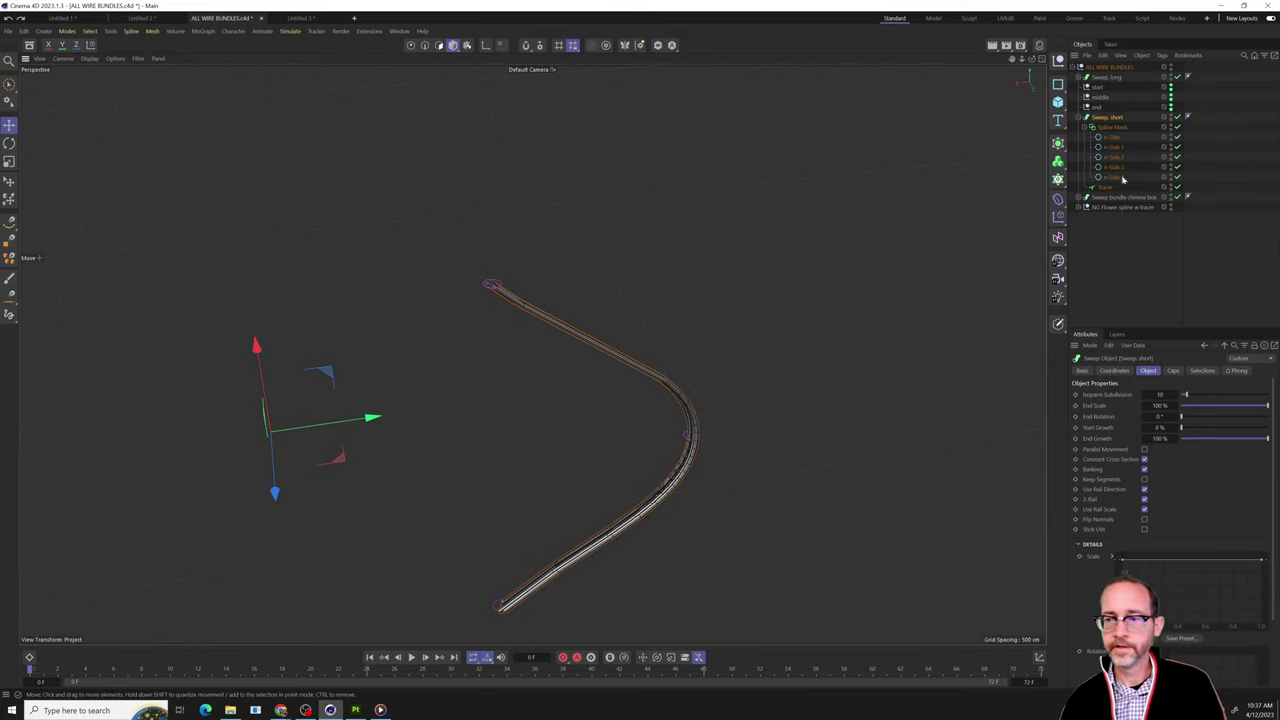
Select the start, middle and end nulls in turn to compare their positions along the short wire bundle.
{"action": "left_click", "coordinate": [1096, 88]}
{"action": "left_click", "coordinate": [1098, 97]}
{"action": "left_click", "coordinate": [1097, 106]}
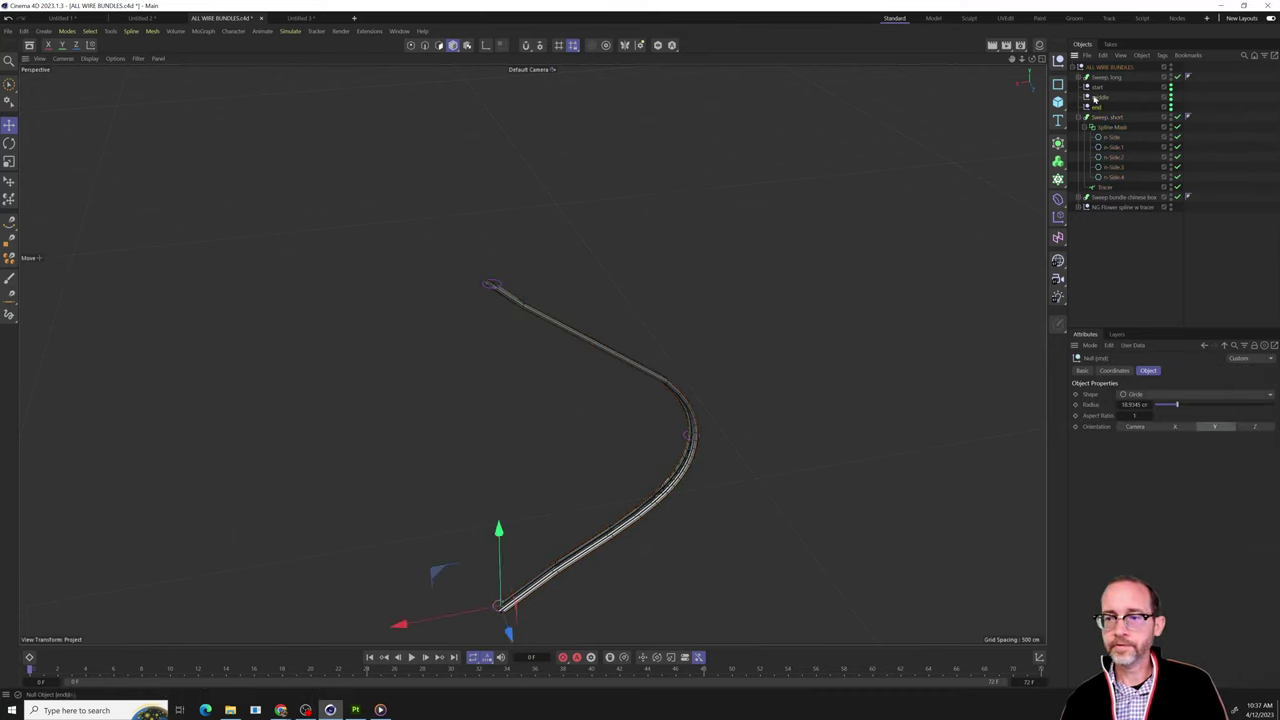
{"action": "left_click", "coordinate": [1097, 87]}
{"action": "left_click", "coordinate": [1098, 97]}
{"action": "left_click", "coordinate": [1097, 107]}
{"action": "left_click", "coordinate": [1098, 97]}
{"action": "left_click", "coordinate": [1097, 88]}
Shift the short sweep away from its three nulls, undo the shift, and reselect the middle and start nulls.
{"action": "left_click", "coordinate": [1098, 118]}
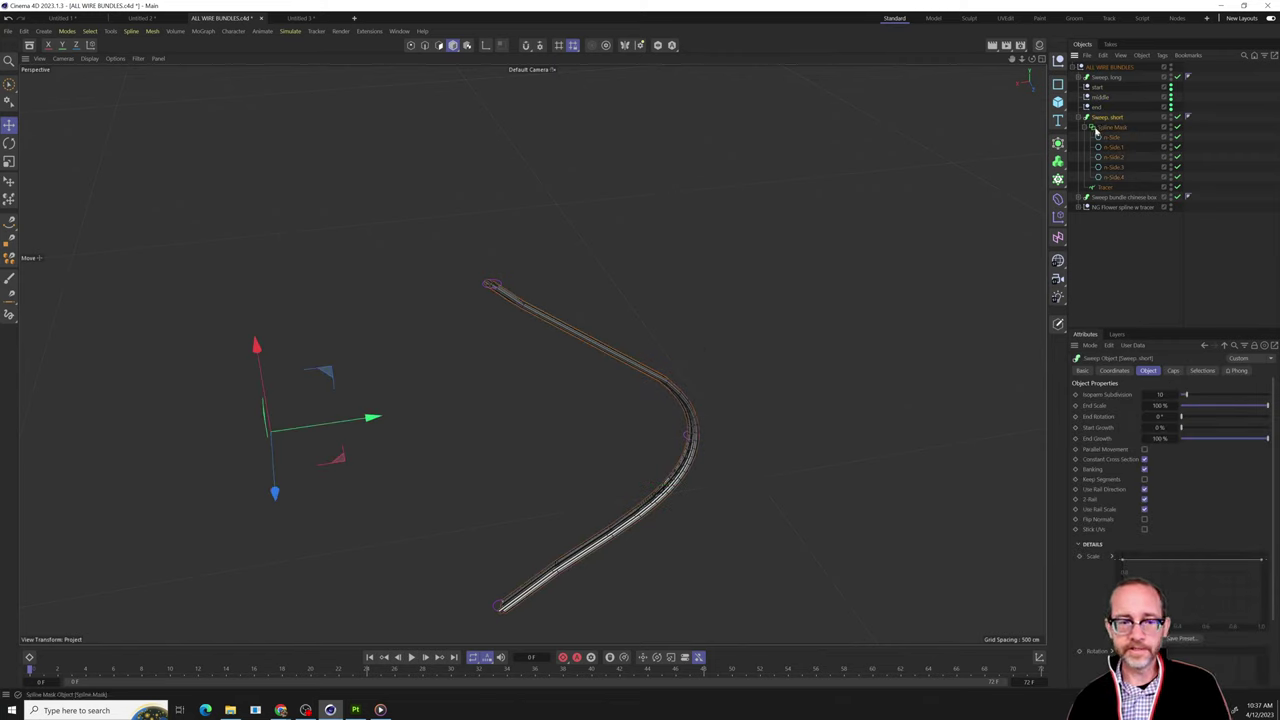
{"action": "left_click_drag", "start_coordinate": [366, 420], "coordinate": [318, 422]}
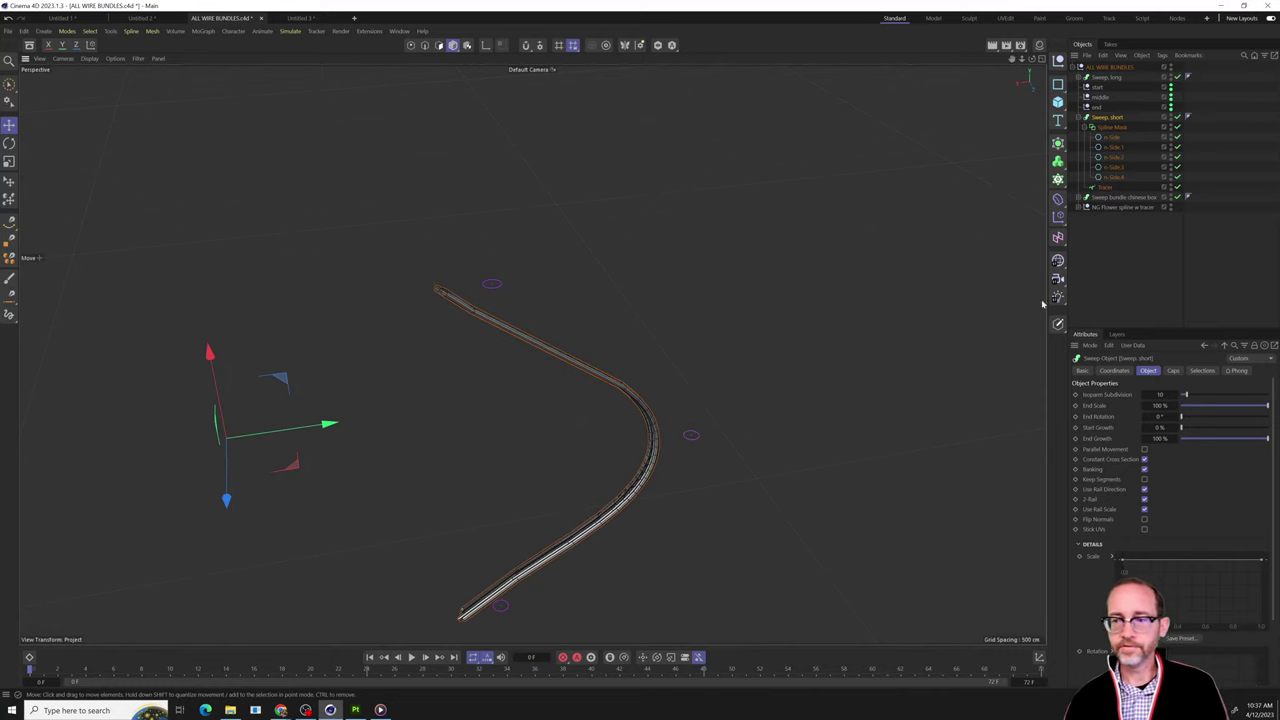
{"action": "key", "text": "ctrl+z"}
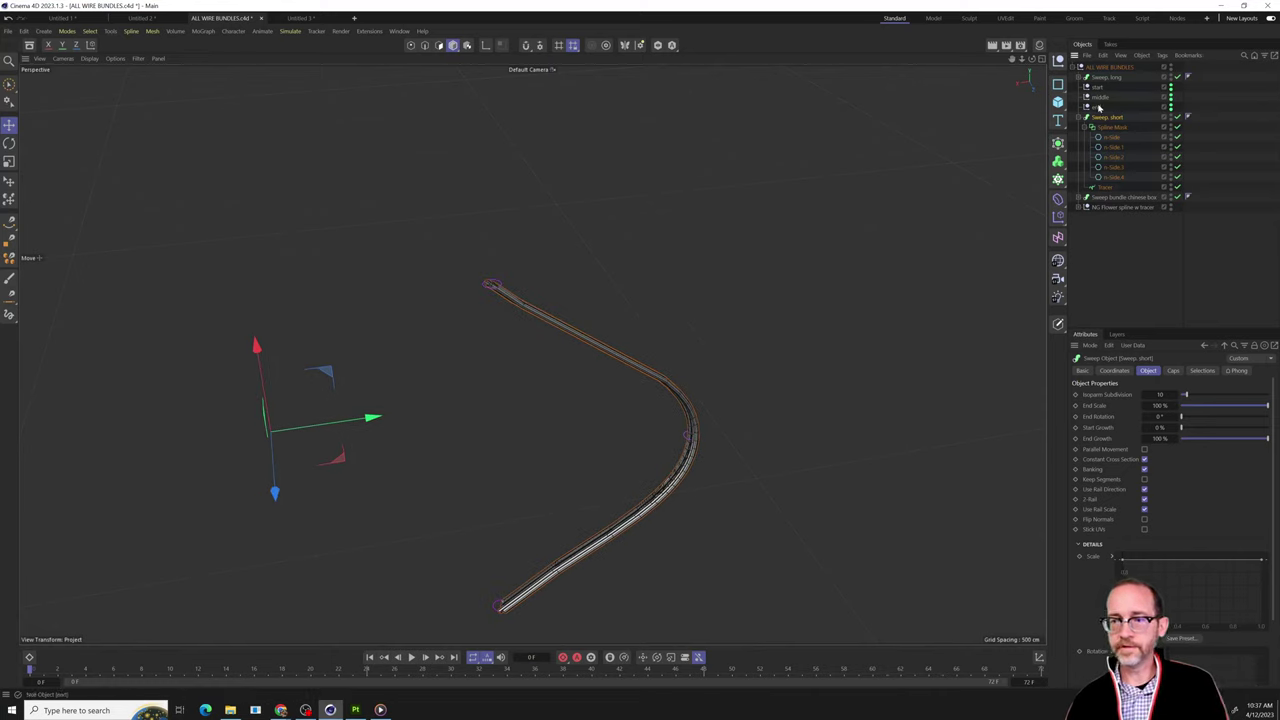
{"action": "left_click", "coordinate": [1099, 97]}
{"action": "left_click", "coordinate": [1098, 87]}
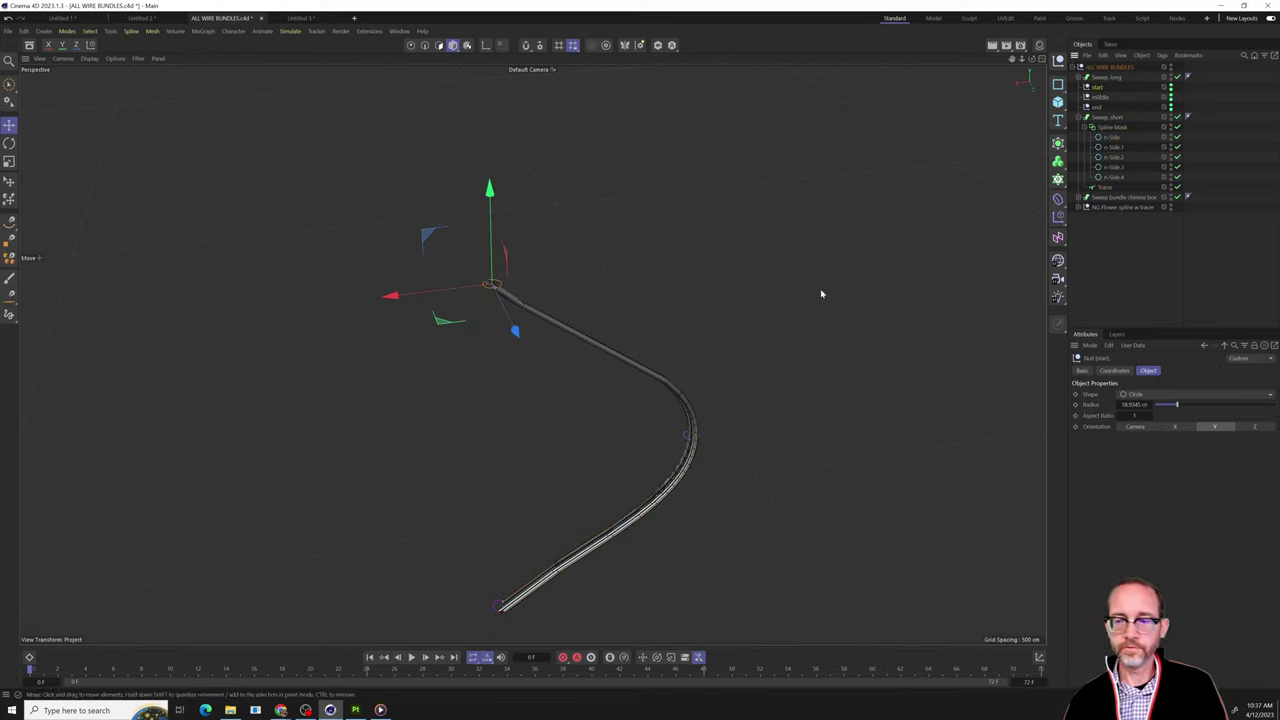
Relocate the short sweep's axis to between the start and end nulls, and test it with a small move.
{"action": "left_click", "coordinate": [1106, 117]}
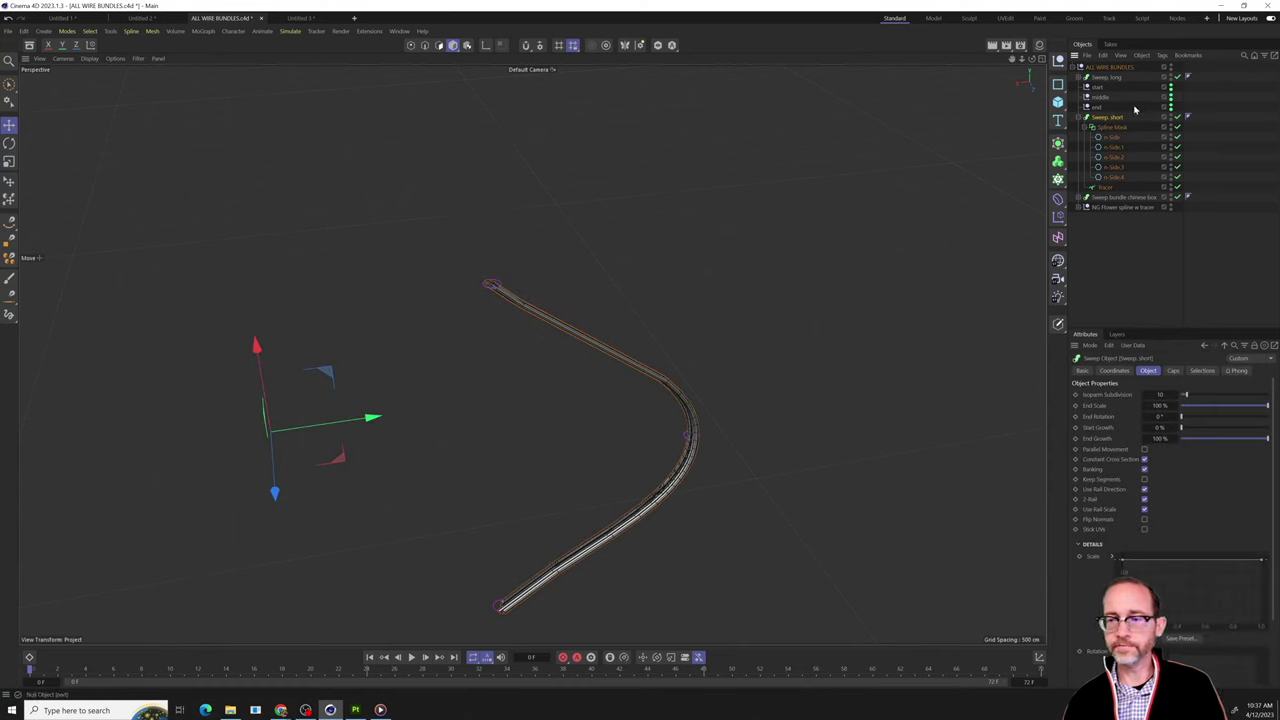
{"action": "left_click", "coordinate": [486, 45]}
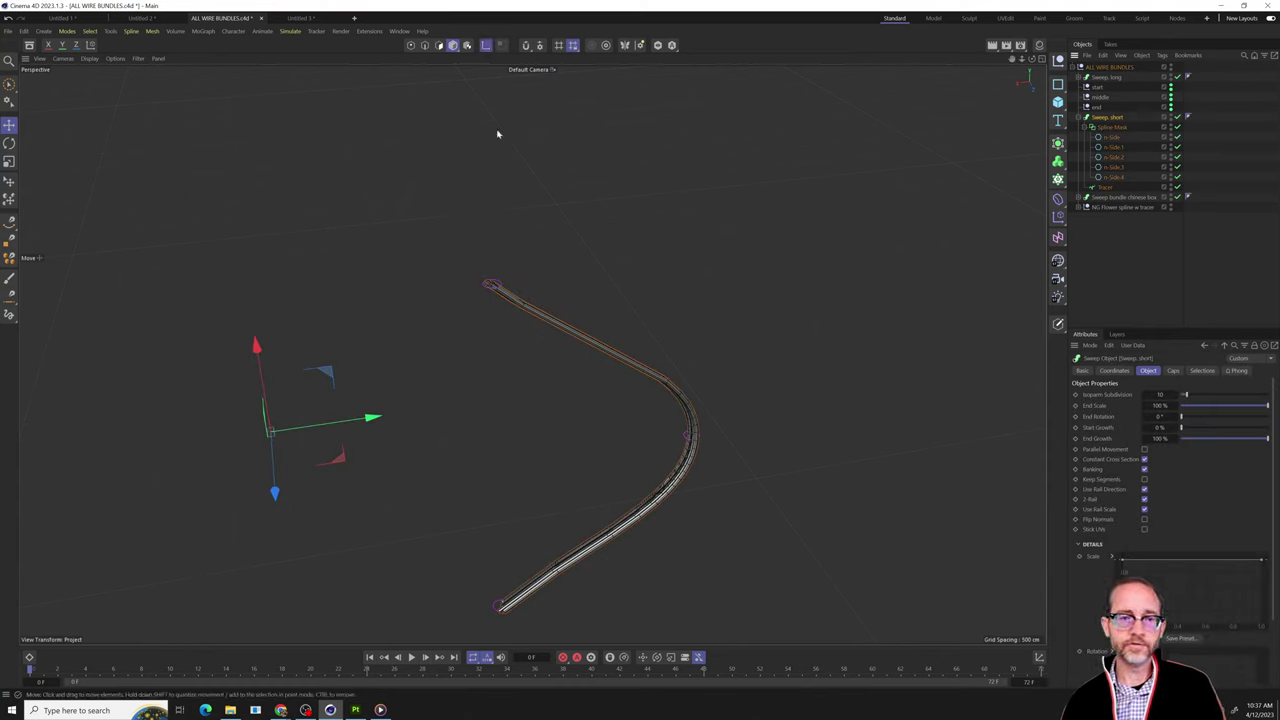
{"action": "left_click_drag", "start_coordinate": [367, 424], "coordinate": [851, 317]}
{"action": "left_click_drag", "start_coordinate": [557, 454], "coordinate": [601, 506]}
{"action": "key", "text": "l"}
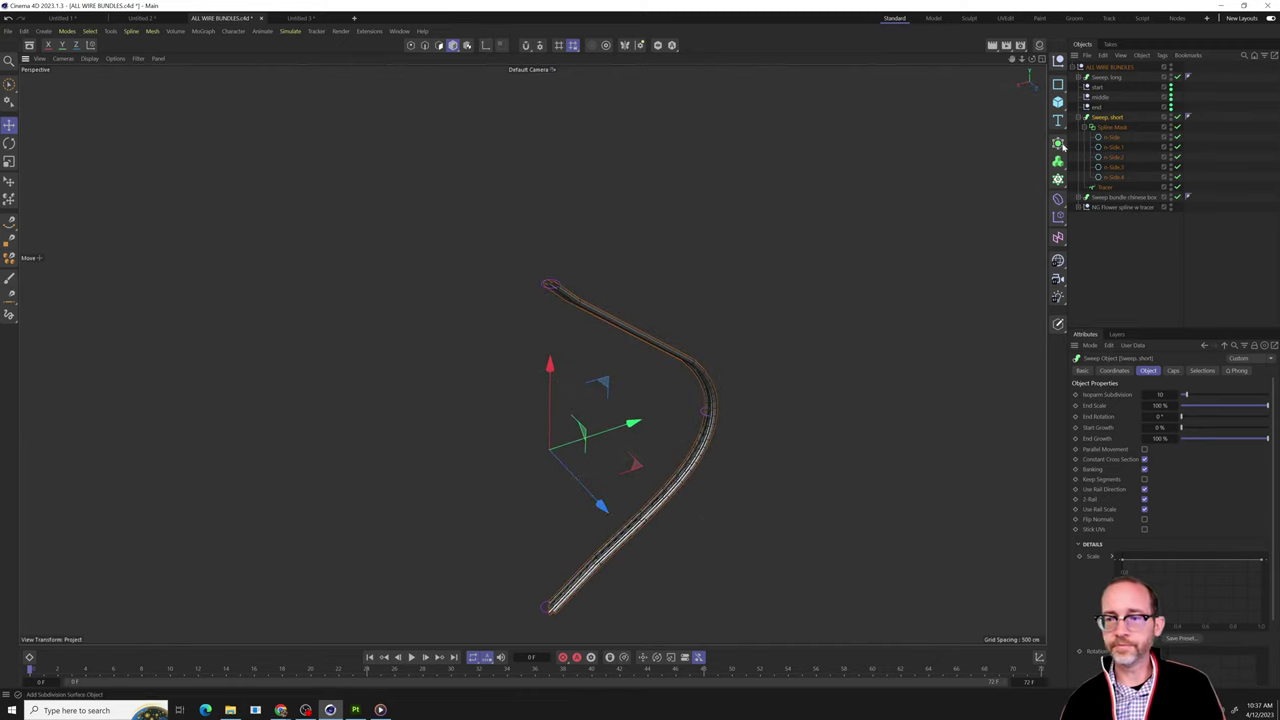
{"action": "mouse_move", "coordinate": [608, 433]}
{"action": "left_mouse_down"}
{"action": "mouse_move", "coordinate": [732, 398]}
{"action": "mouse_move", "coordinate": [614, 433]}
{"action": "left_mouse_up"}
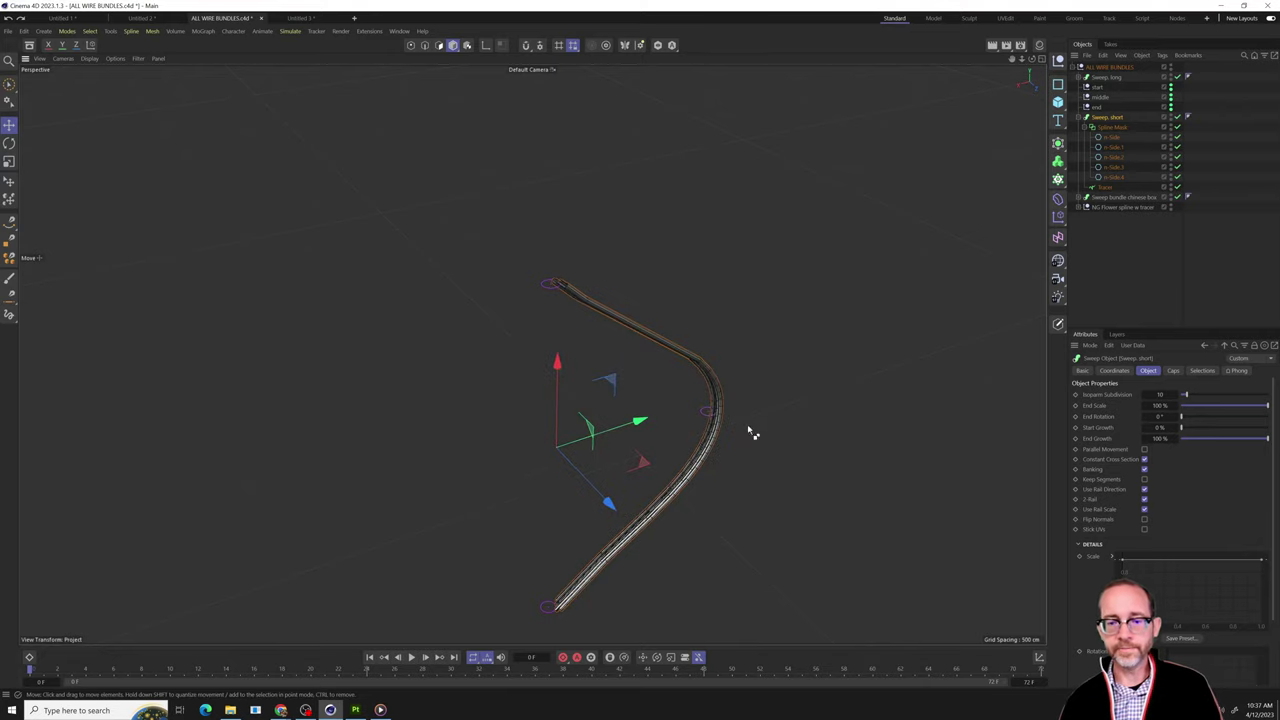
Select the start, middle and end nulls together, try moving them along the X axis, and undo the move.
{"action": "left_click_drag", "start_coordinate": [751, 431], "coordinate": [672, 350], "text": "alt"}
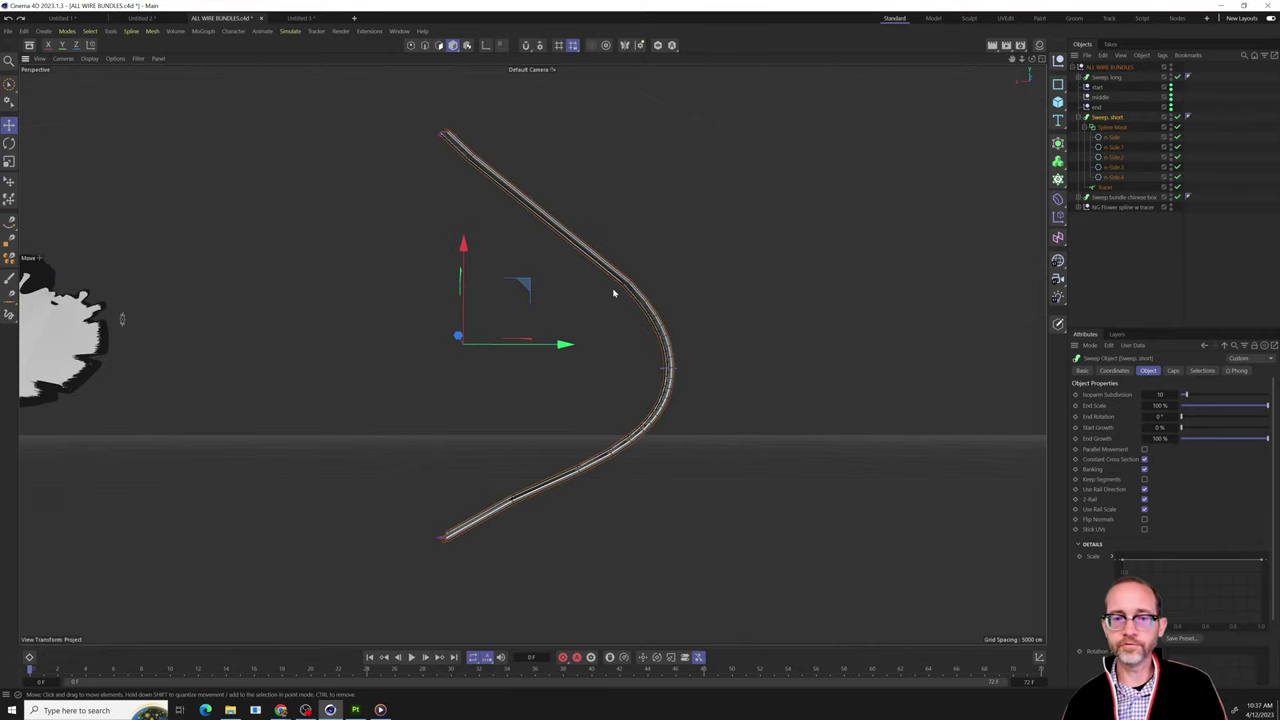
{"action": "left_click_drag", "start_coordinate": [614, 292], "coordinate": [620, 365], "text": "alt"}
{"action": "left_click", "coordinate": [1098, 109], "text": "shift"}
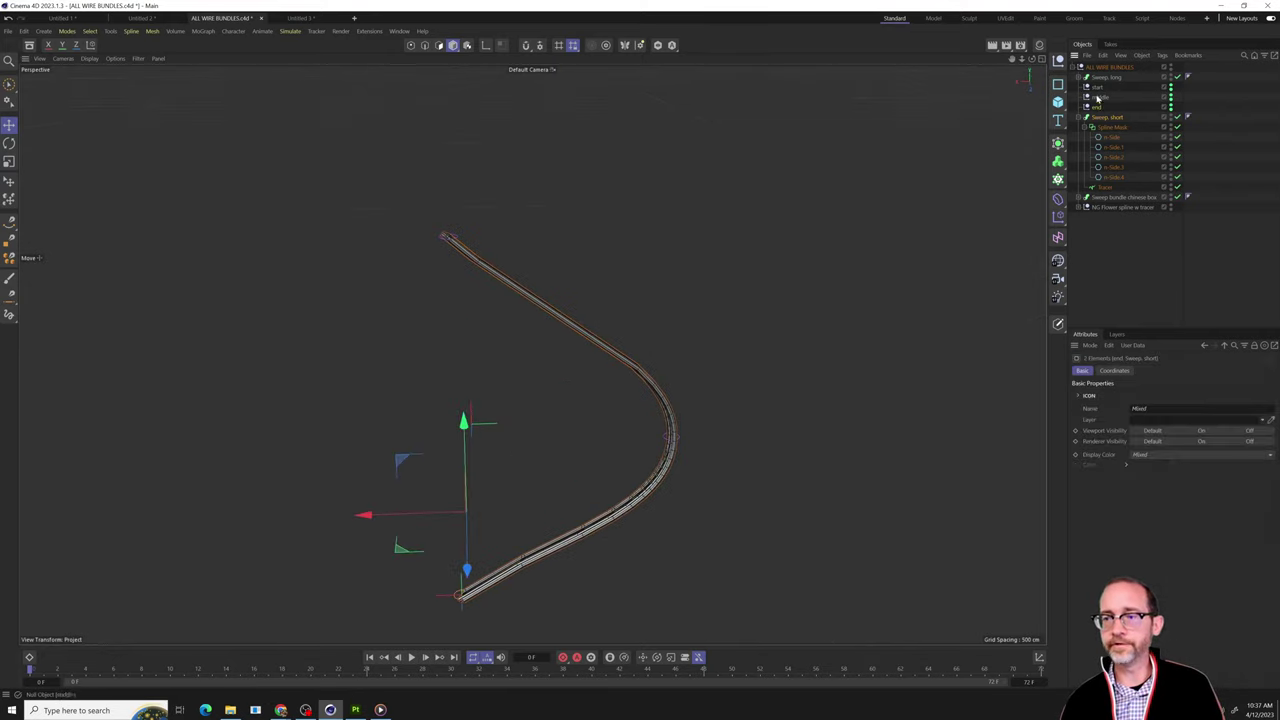
{"action": "left_click", "coordinate": [1097, 88]}
{"action": "left_click", "coordinate": [1096, 107], "text": "shift"}
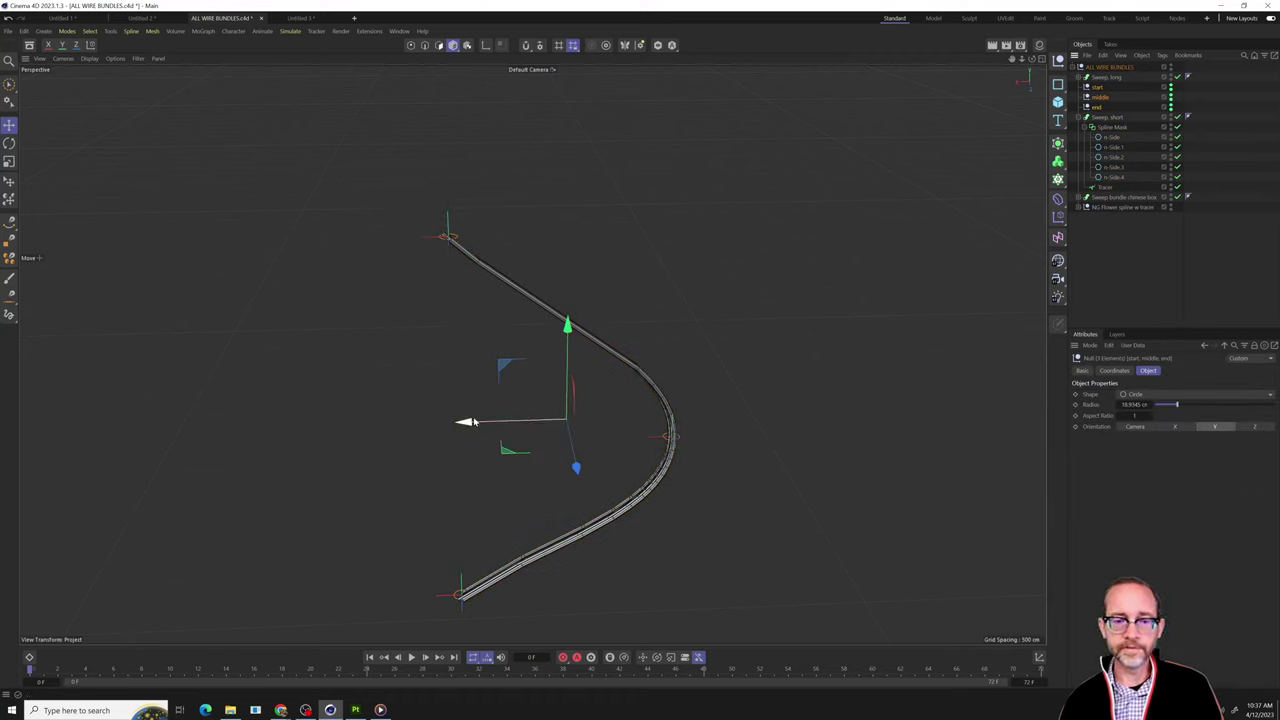
{"action": "left_click_drag", "start_coordinate": [466, 422], "coordinate": [672, 432]}
{"action": "key", "text": "ctrl+z"}
Try rotating the three selected nulls together, and undo the rotation.
{"action": "key", "text": "r"}
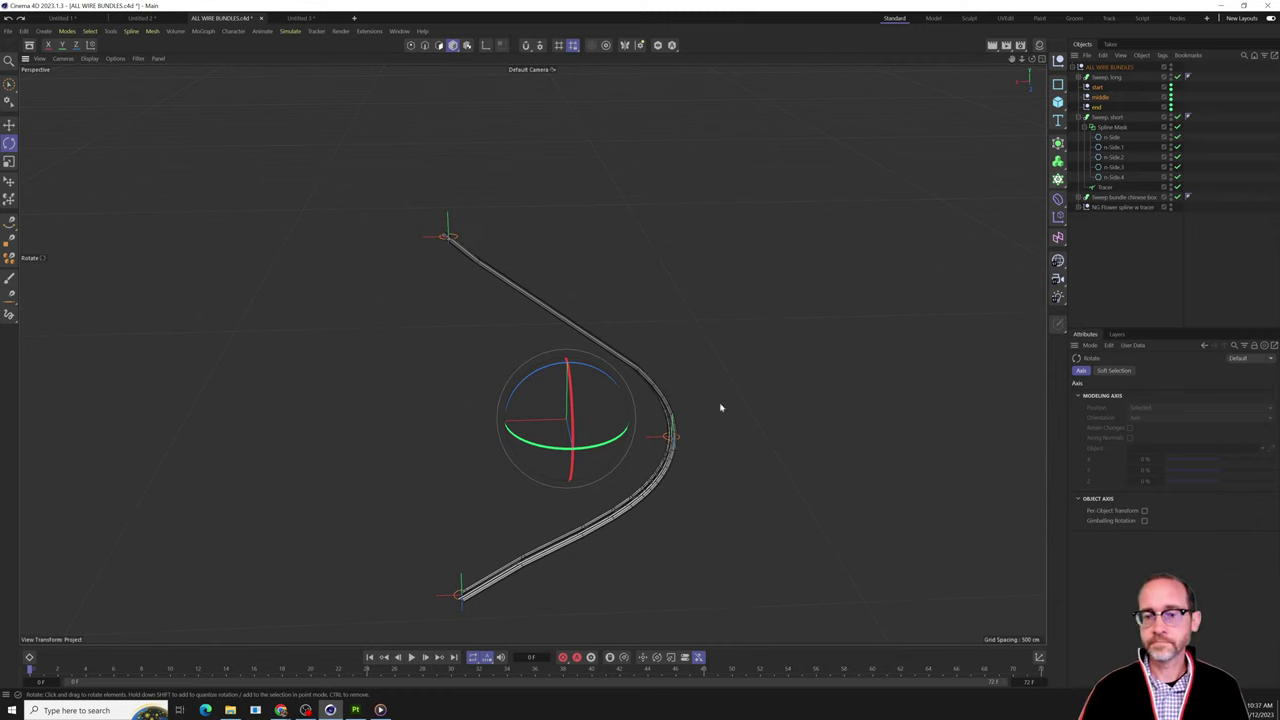
{"action": "left_click_drag", "start_coordinate": [606, 374], "coordinate": [630, 408]}
{"action": "key", "text": "ctrl+z"}
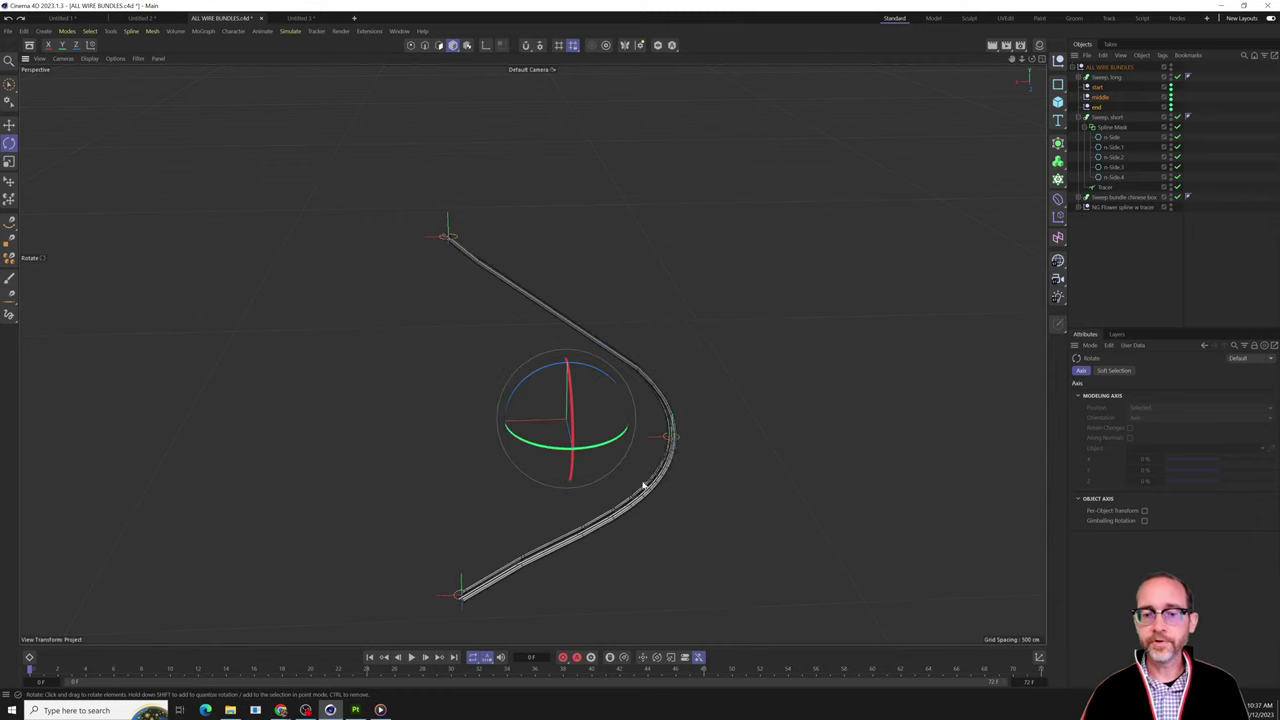
Try rotating only the start null of the short wire bundle, and undo the rotation.
{"action": "scroll", "coordinate": [675, 440], "scroll_direction": "up", "scroll_amount": 4}
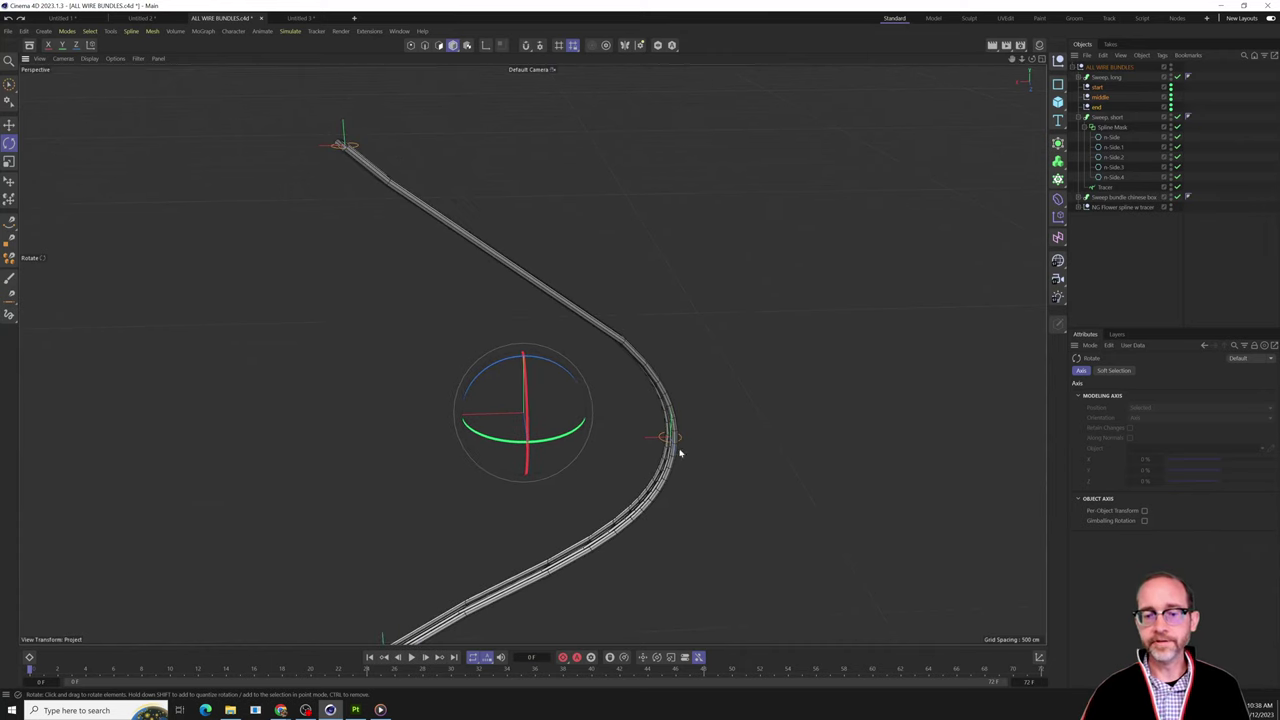
{"action": "scroll", "coordinate": [672, 466], "scroll_direction": "up", "scroll_amount": 1}
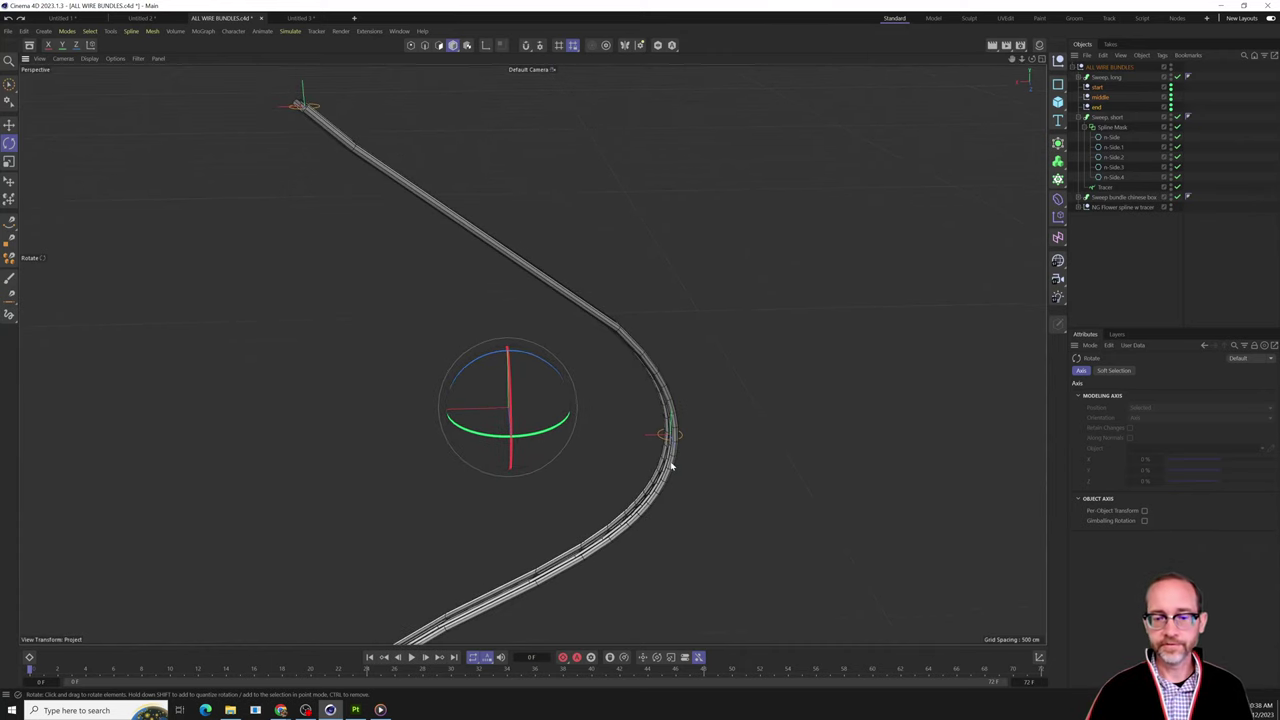
{"action": "scroll", "coordinate": [672, 466], "scroll_direction": "down", "scroll_amount": 1}
{"action": "left_click", "coordinate": [660, 442]}
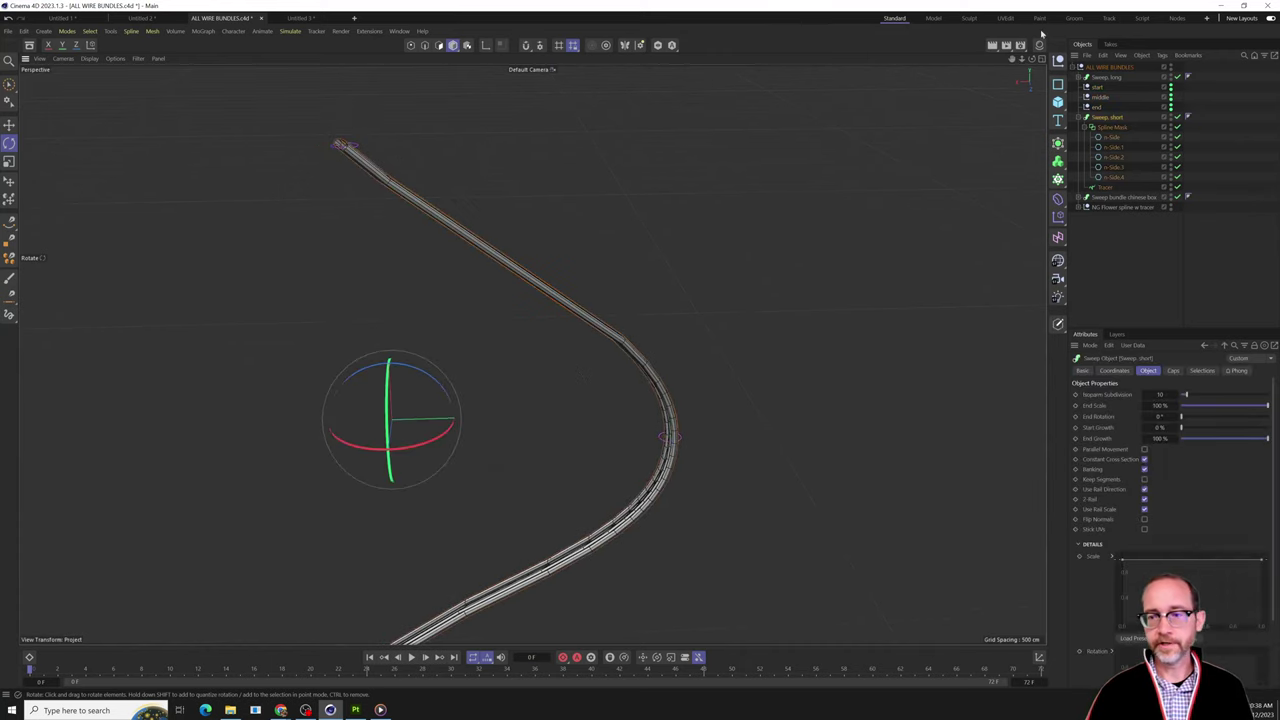
{"action": "left_click", "coordinate": [1098, 88]}
{"action": "left_click_drag", "start_coordinate": [376, 100], "coordinate": [343, 200]}
{"action": "key", "text": "ctrl+z"}
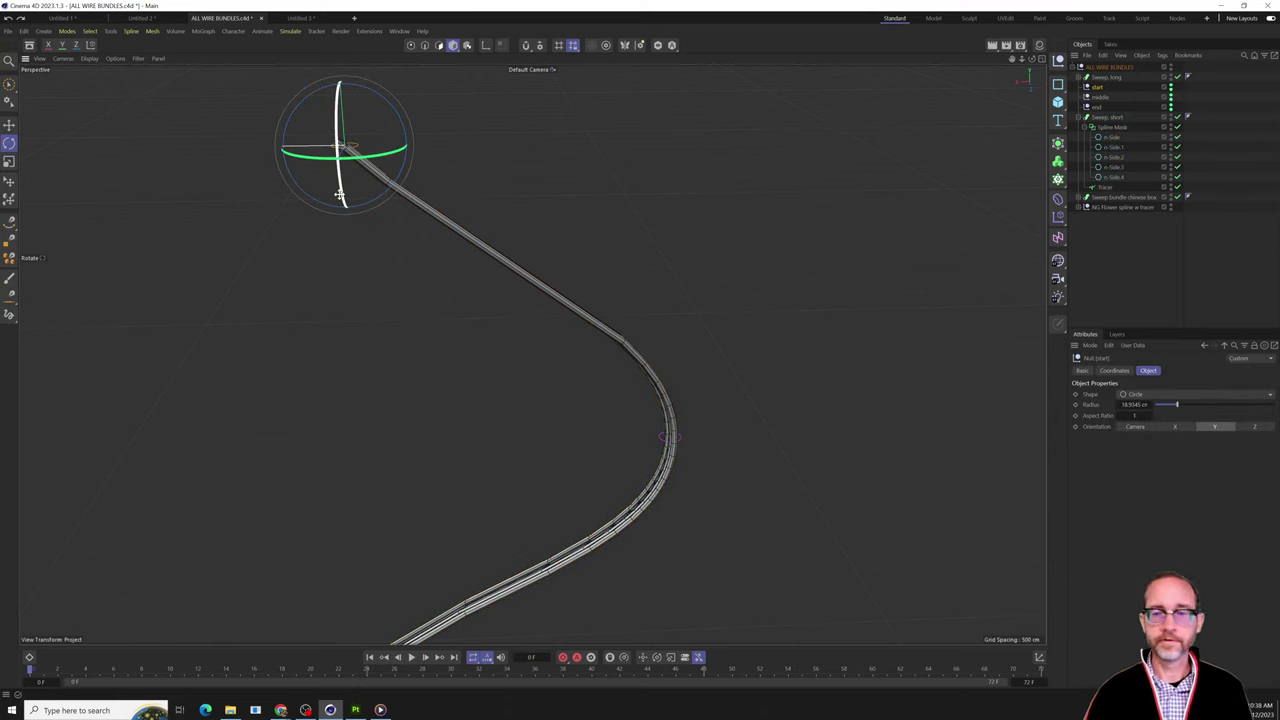
Examine the settings of the Spline Mask and its n-Side splines inside the short sweep.
{"action": "left_click", "coordinate": [1116, 128]}
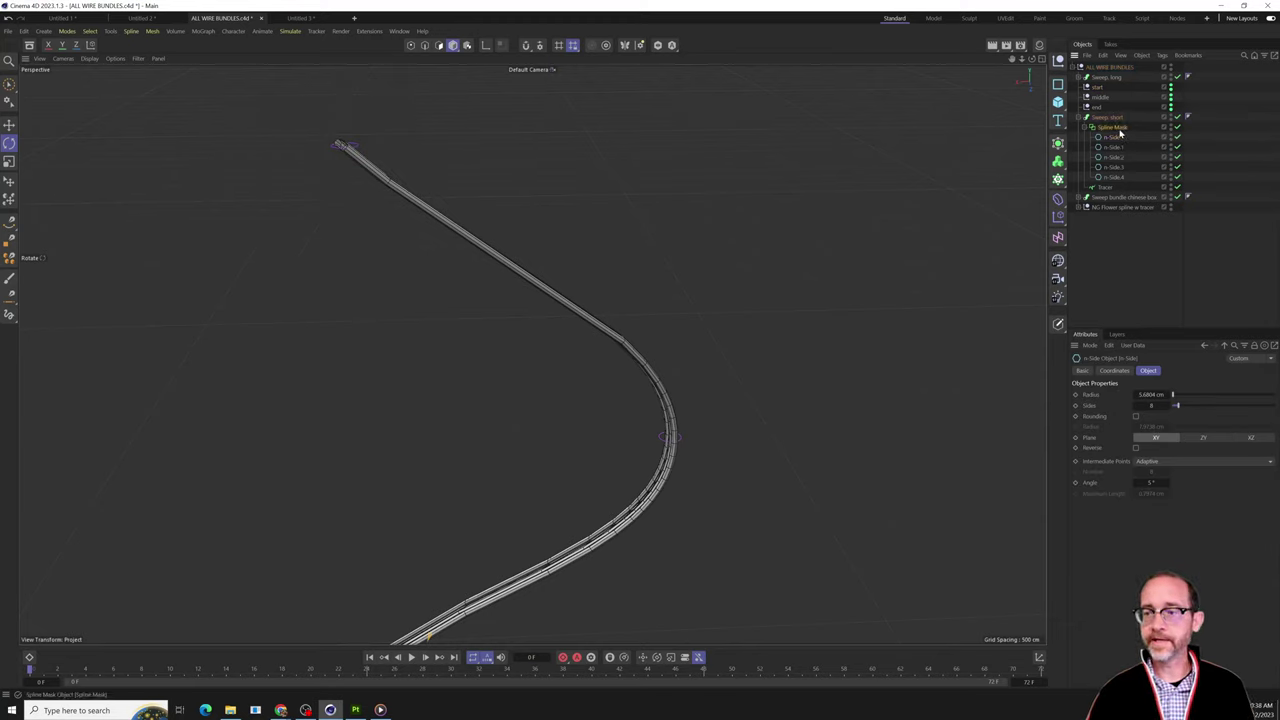
{"action": "left_click", "coordinate": [1119, 138]}
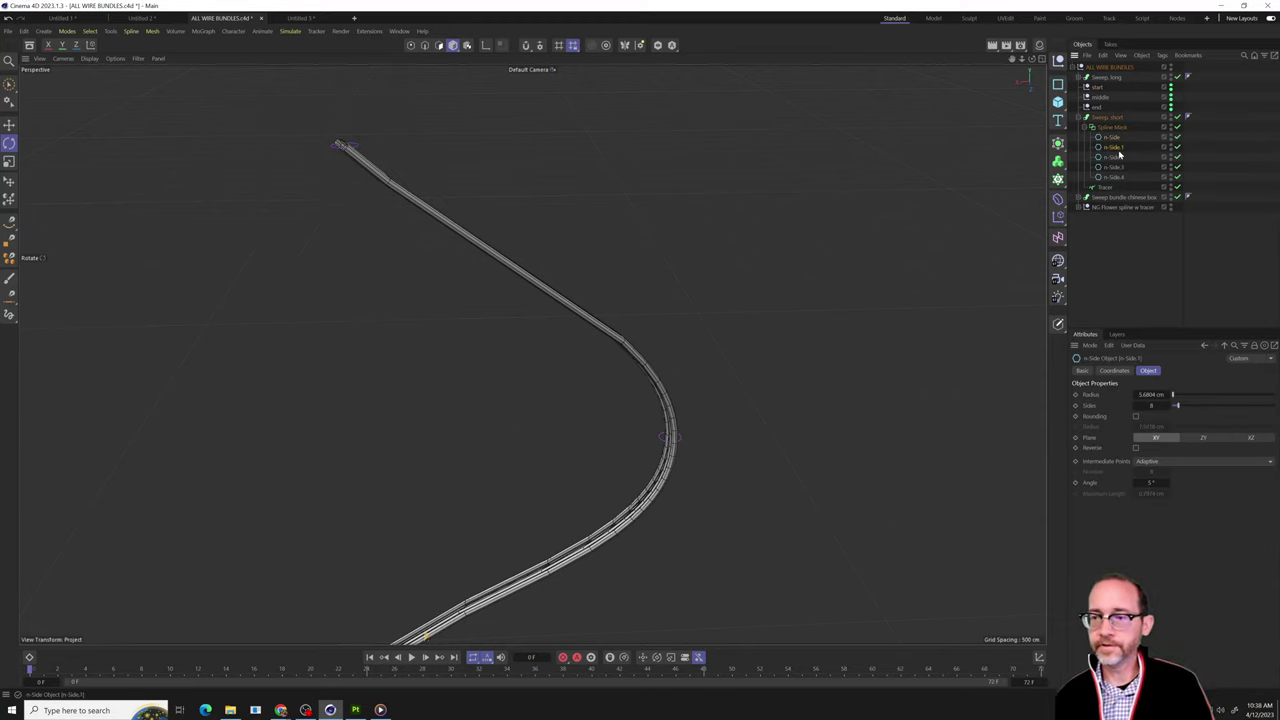
{"action": "left_click", "coordinate": [1123, 129]}
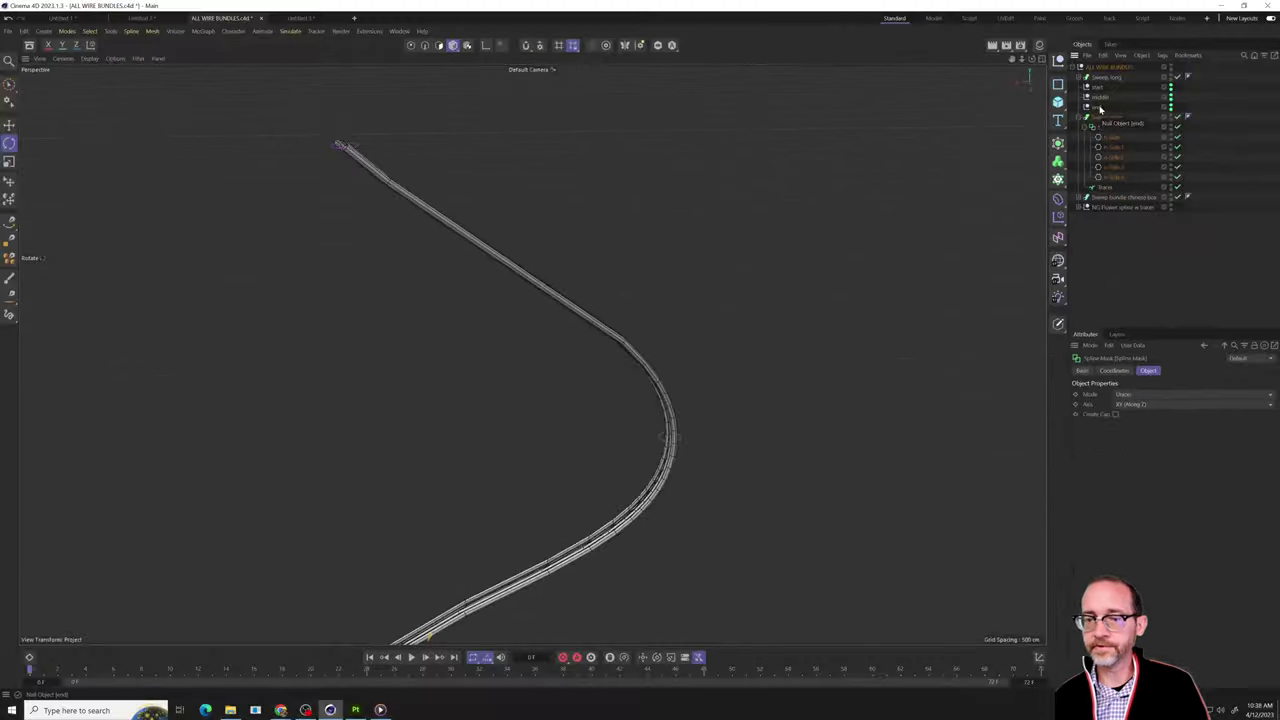
{"action": "scroll", "coordinate": [686, 330], "scroll_direction": "down", "scroll_amount": 2}
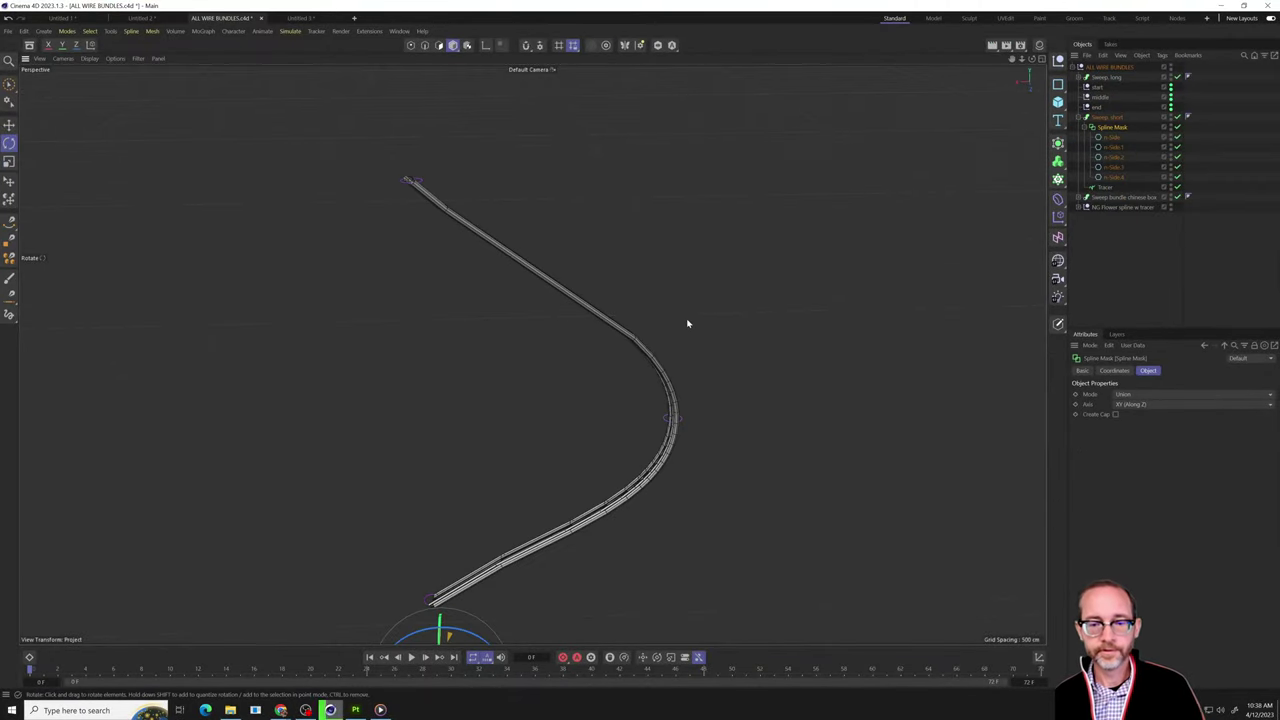
Create a new project and delete its default objects so the scene is empty.
{"action": "key", "text": "ctrl+n"}
{"action": "scroll", "coordinate": [699, 319], "scroll_direction": "down", "scroll_amount": 1}
{"action": "left_click", "coordinate": [1092, 67]}
{"action": "left_click", "coordinate": [1090, 87], "text": "shift"}
{"action": "key", "text": "Delete"}
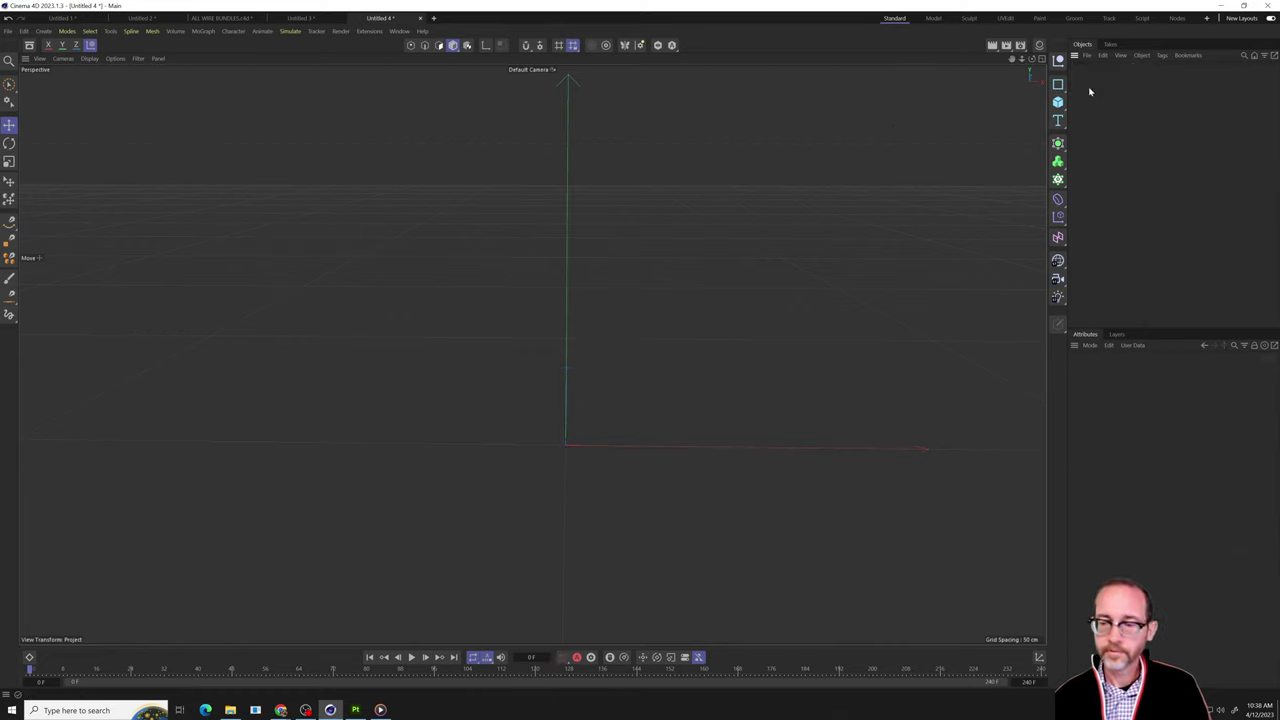
Add a six-sided n-Side spline in the front view and place four copies of it around the original.
{"action": "left_click", "coordinate": [1041, 59]}
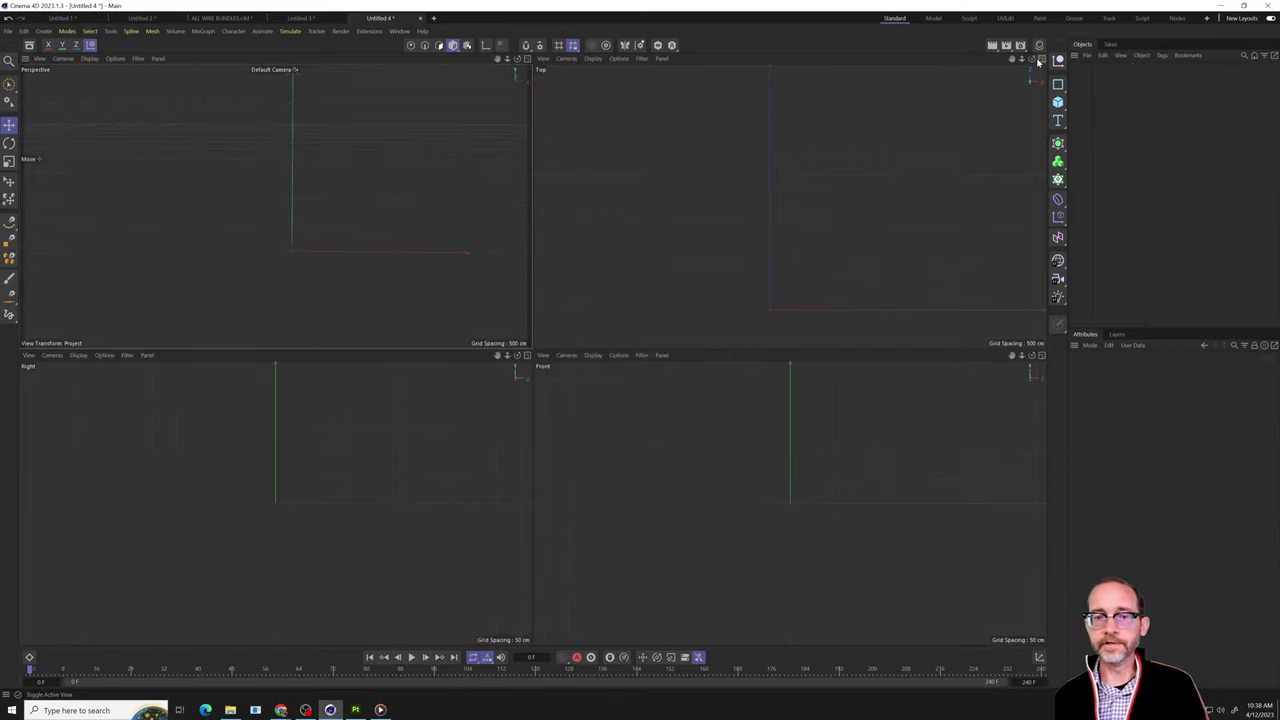
{"action": "left_click", "coordinate": [1041, 355]}
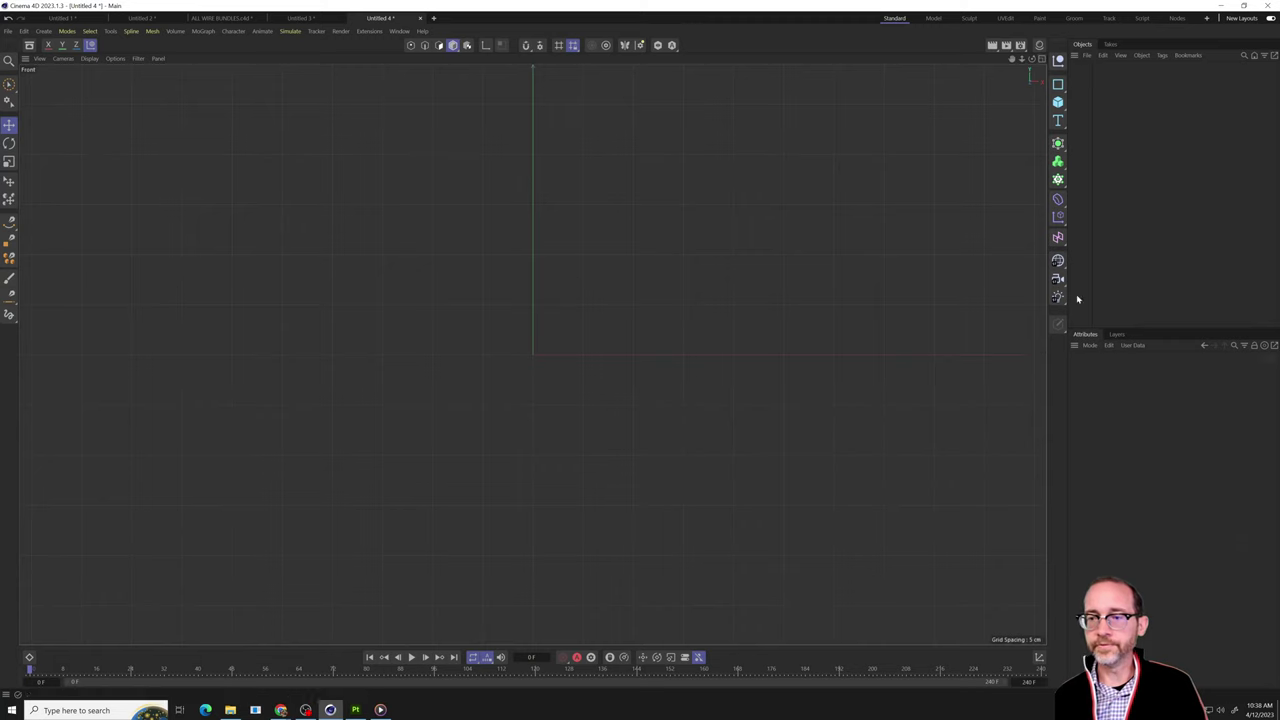
{"action": "left_click", "coordinate": [1058, 84]}
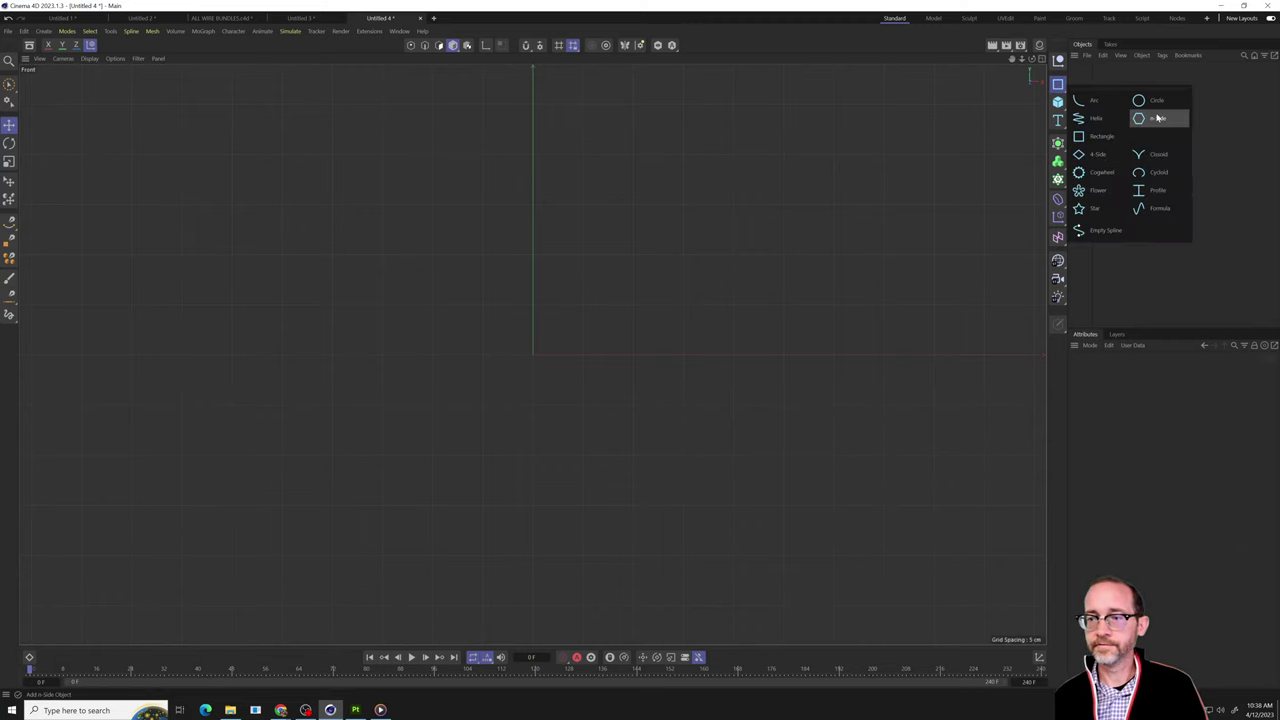
{"action": "left_click", "coordinate": [1148, 118]}
{"action": "left_click_drag", "start_coordinate": [597, 296], "coordinate": [978, 124], "text": "ctrl"}
{"action": "scroll", "coordinate": [858, 235], "scroll_direction": "down", "scroll_amount": 5}
{"action": "left_click_drag", "start_coordinate": [811, 177], "coordinate": [818, 388], "text": "ctrl"}
Inspect the five n-Side splines in the perspective view, and return to the front view.
{"action": "left_click", "coordinate": [1019, 44]}
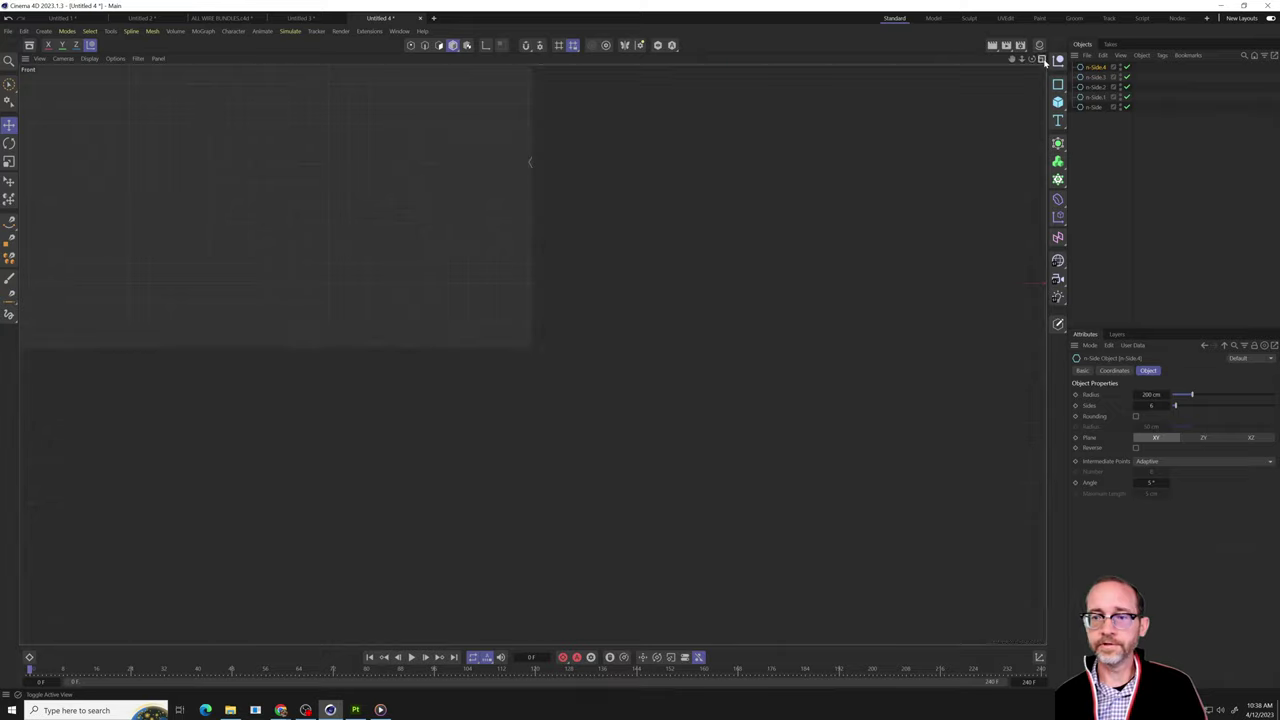
{"action": "left_click", "coordinate": [527, 59]}
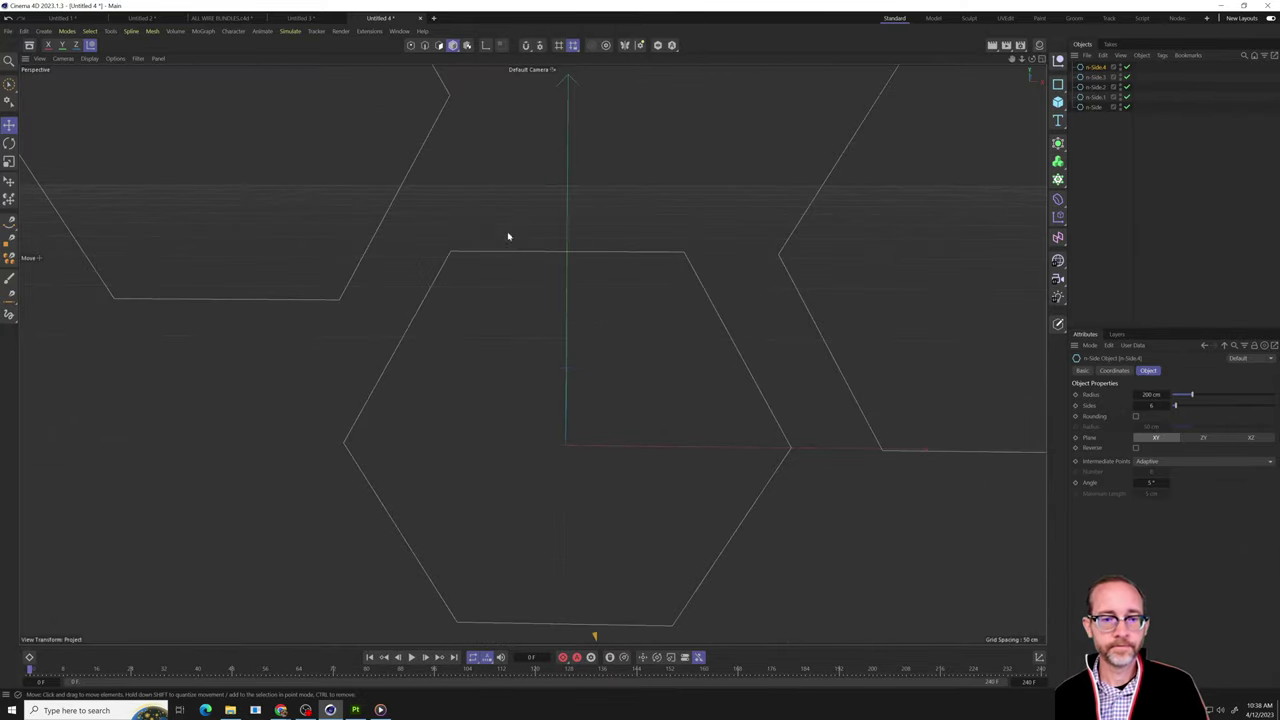
{"action": "left_click_drag", "start_coordinate": [508, 237], "coordinate": [640, 290], "text": "alt"}
{"action": "left_click", "coordinate": [1041, 59]}
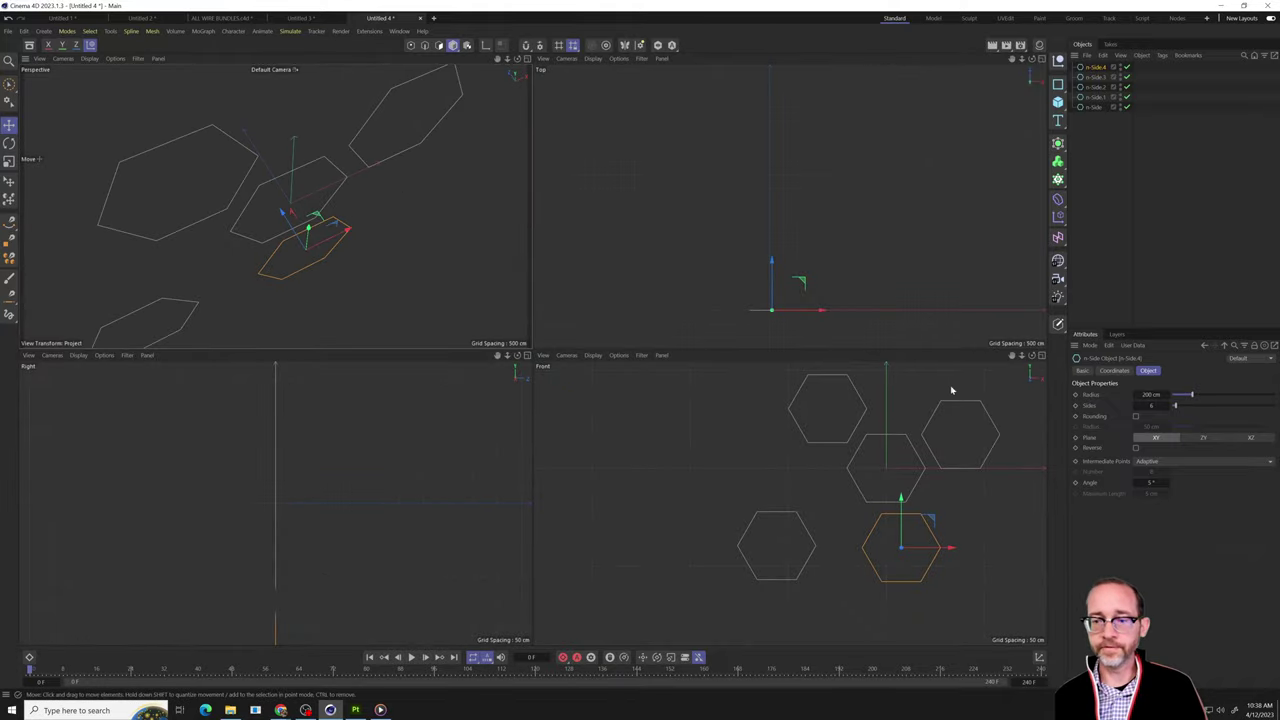
{"action": "left_click", "coordinate": [1040, 356]}
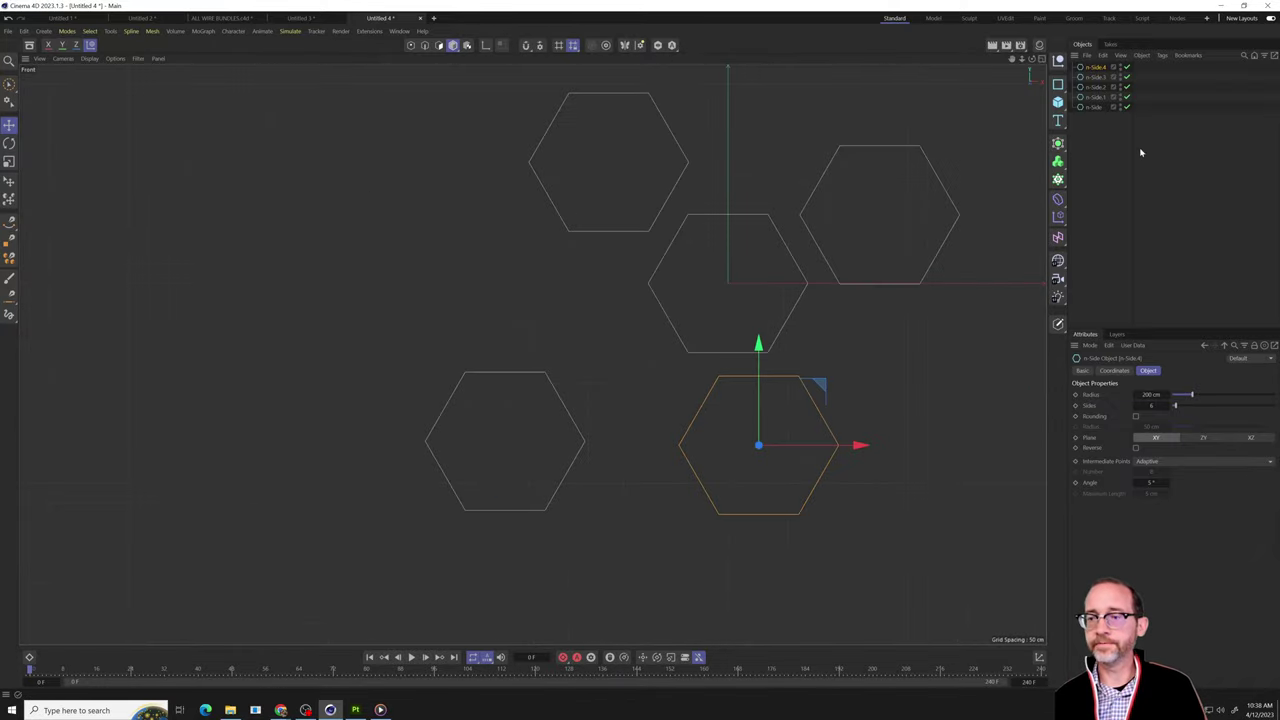
Add a Spline Mask, point out the X and Y directions in the front view, and undo the Spline Mask.
{"action": "left_click", "coordinate": [1062, 144]}
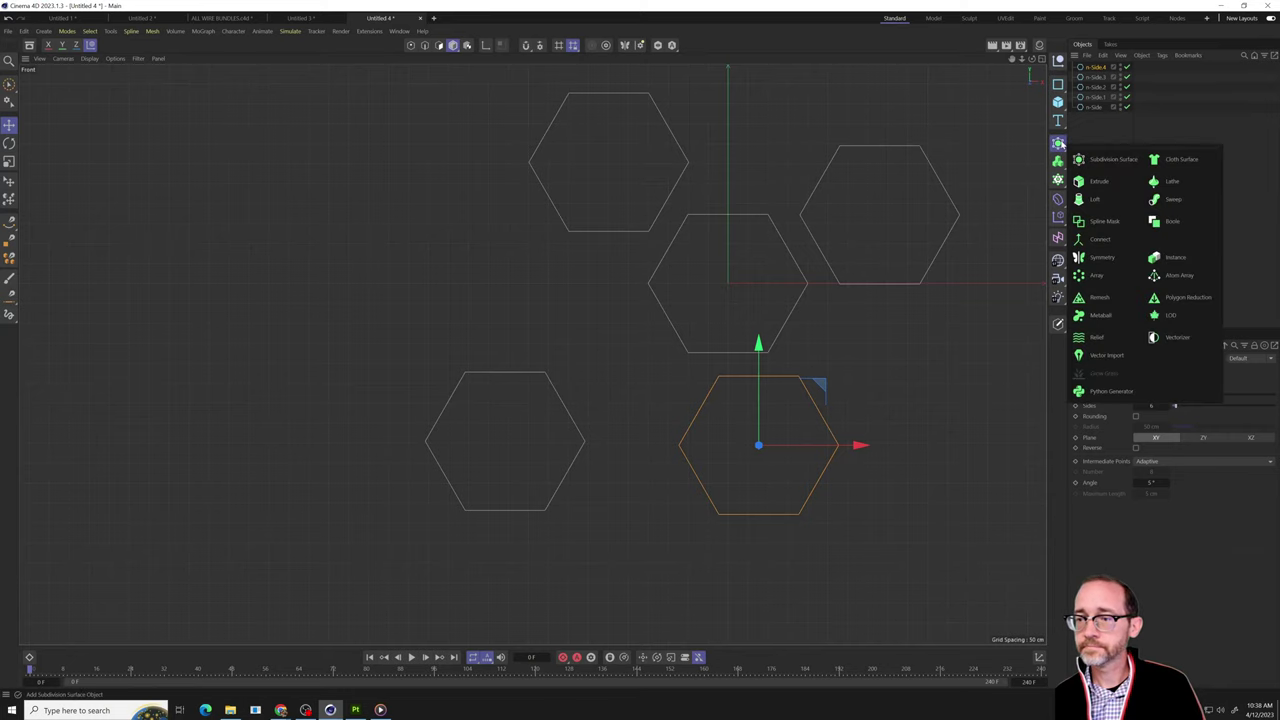
{"action": "left_click", "coordinate": [1100, 223]}
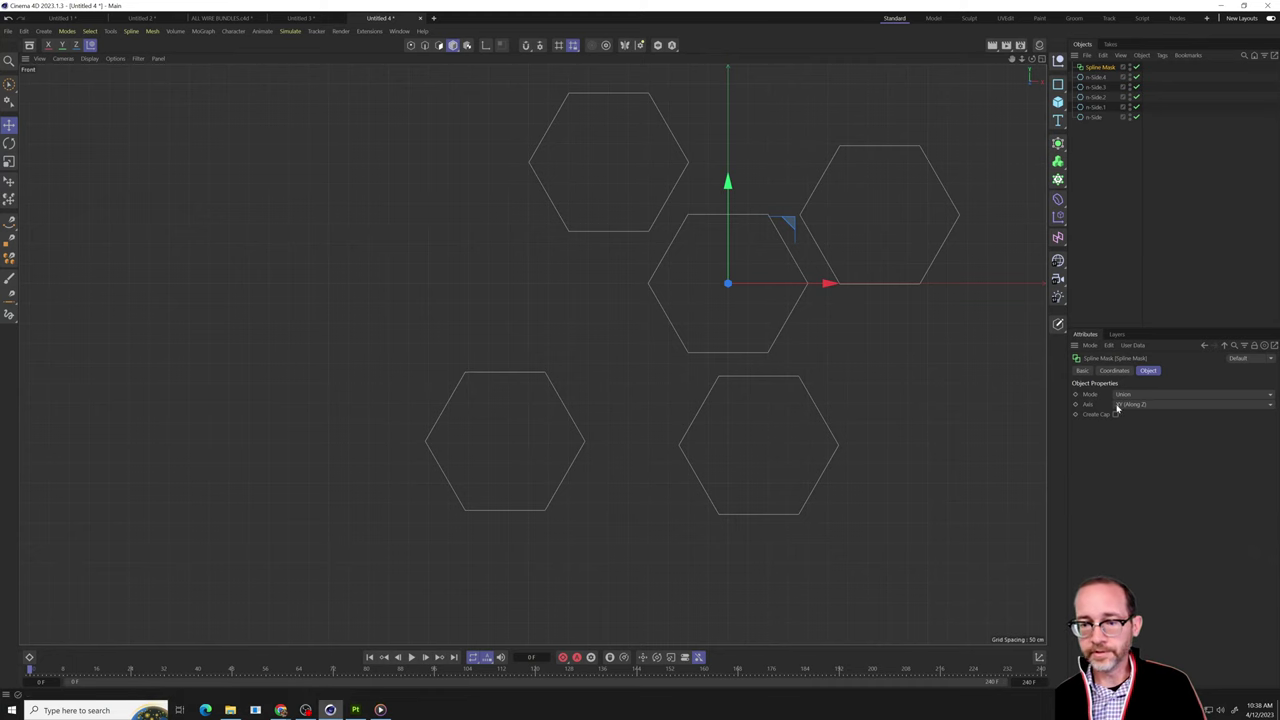
{"action": "key", "text": "ctrl+1"}
{"action": "left_click", "coordinate": [795, 270]}
{"action": "left_click_drag", "start_coordinate": [806, 297], "coordinate": [896, 295]}
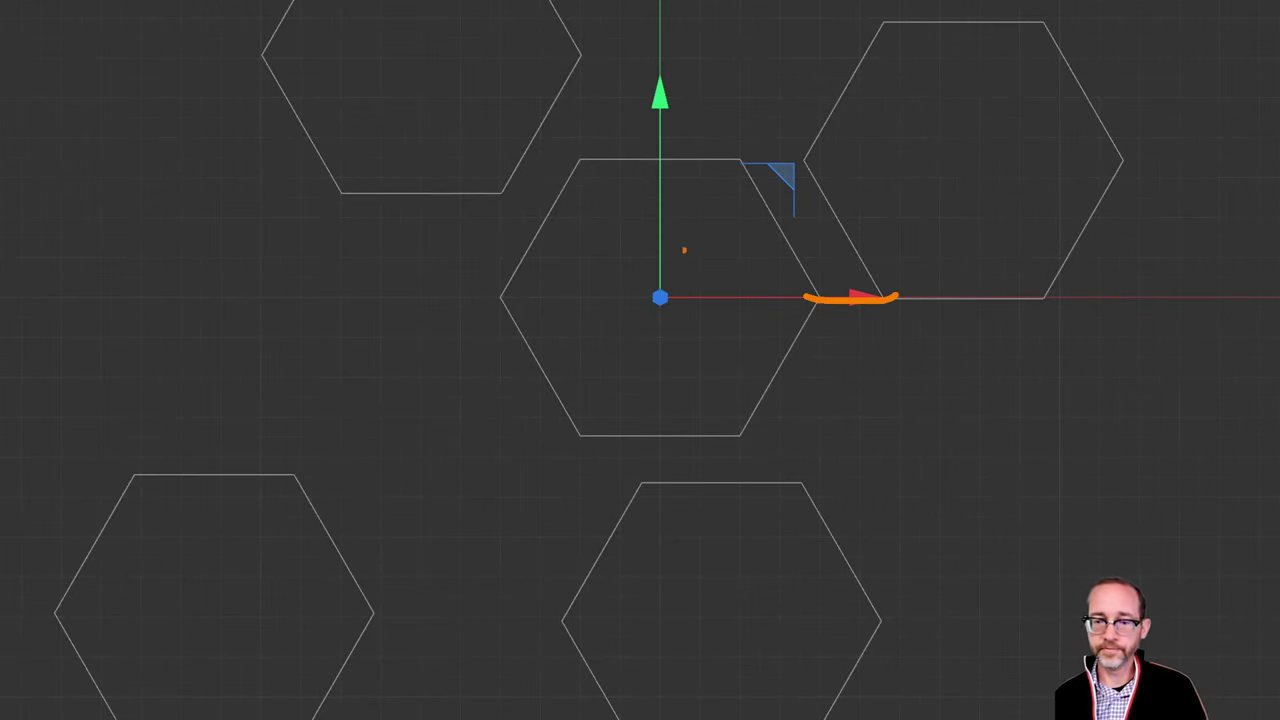
{"action": "left_click_drag", "start_coordinate": [651, 66], "coordinate": [657, 270]}
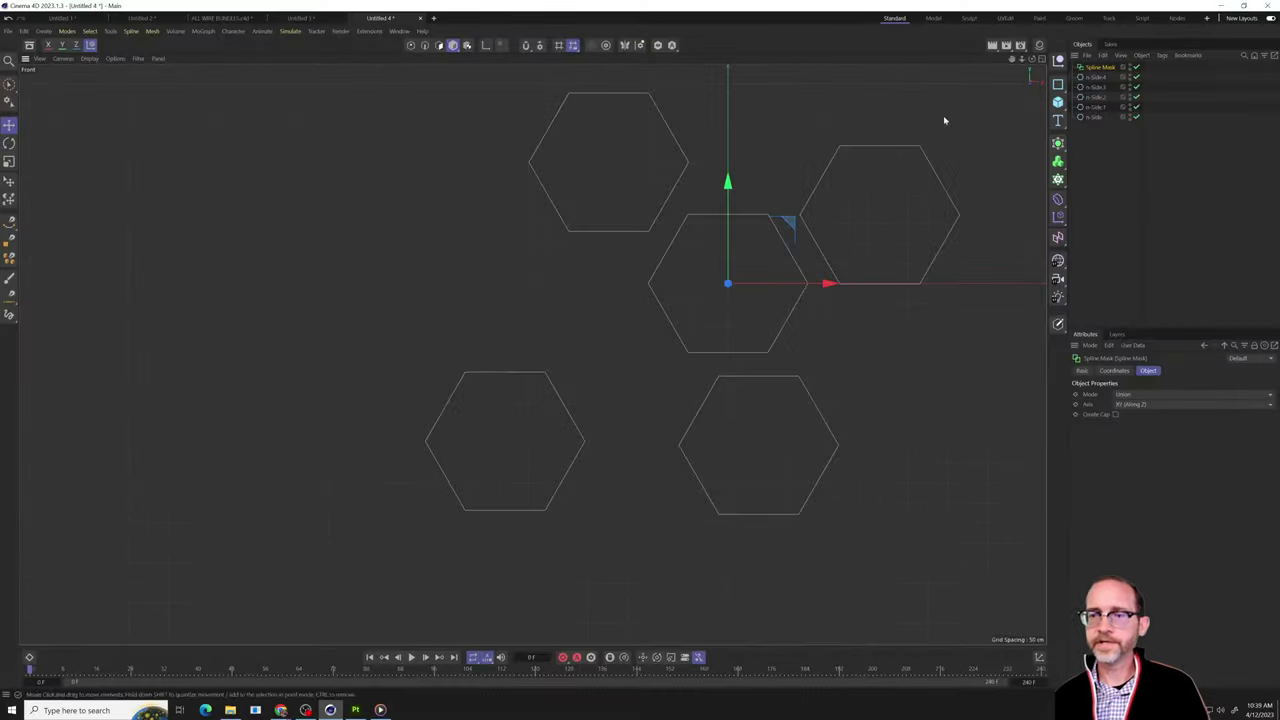
{"action": "left_click", "coordinate": [1043, 59]}
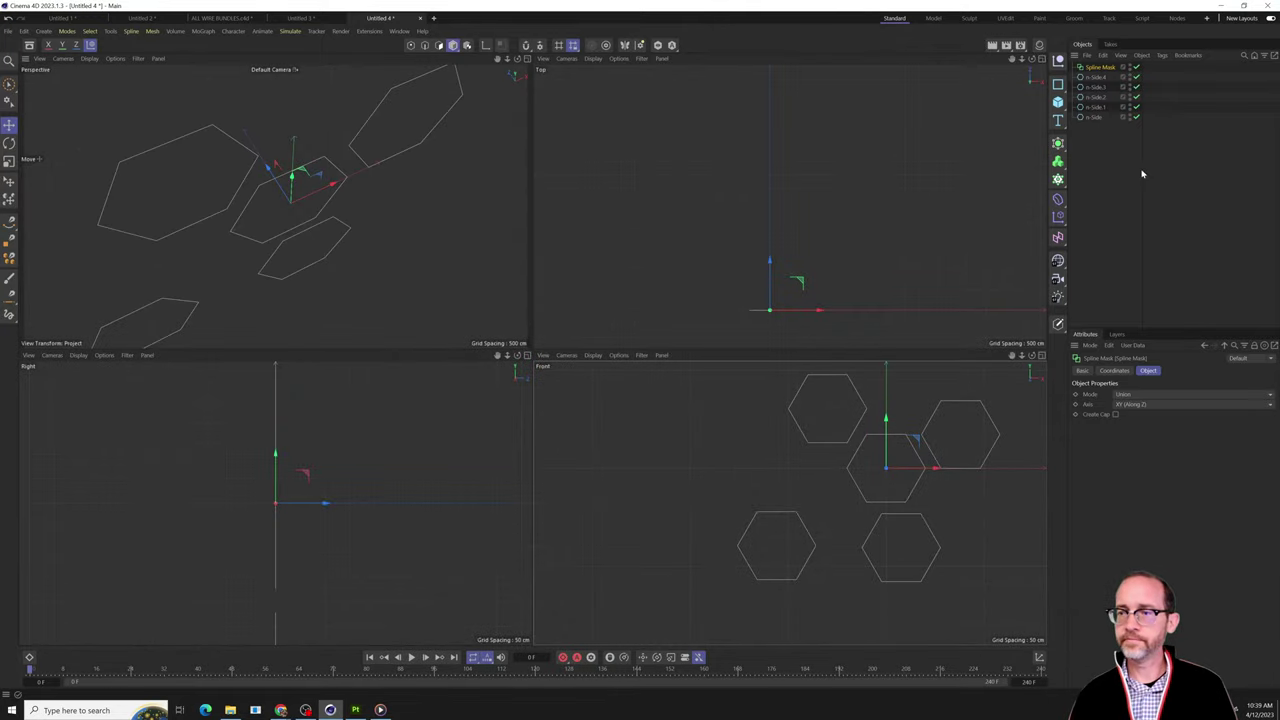
{"action": "key", "text": "ctrl+z"}
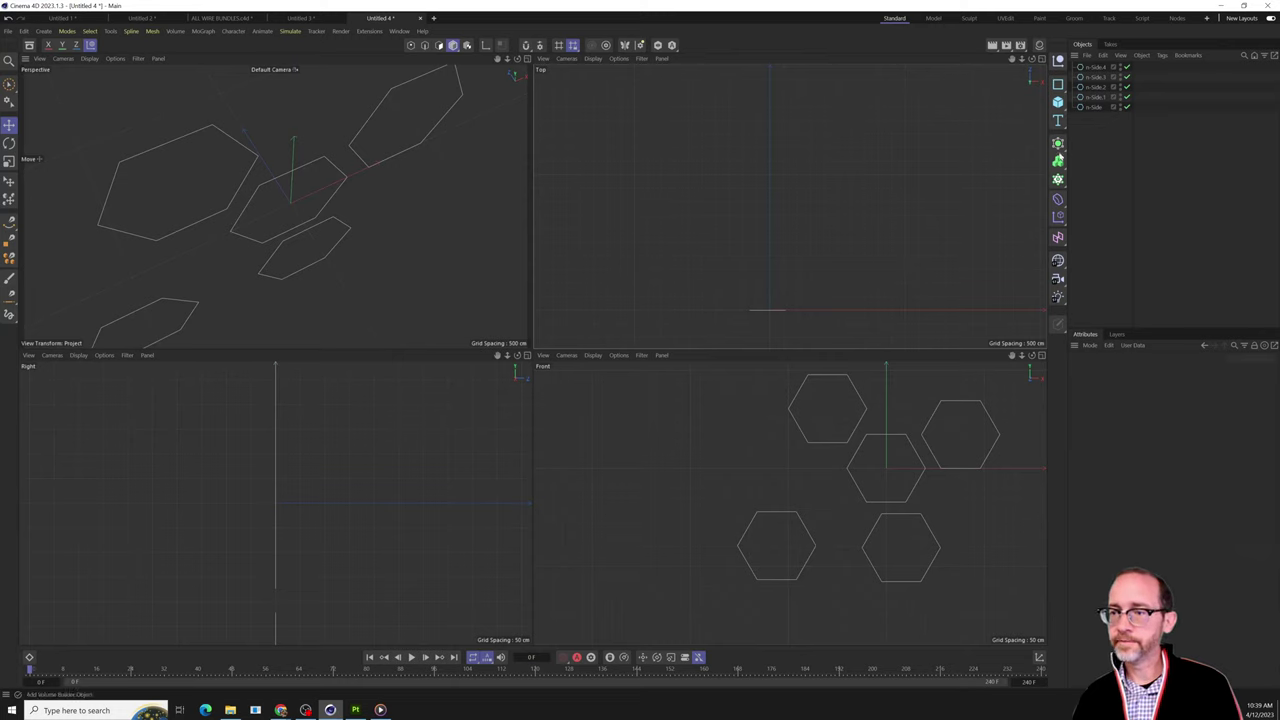
{"action": "left_click", "coordinate": [1058, 142]}
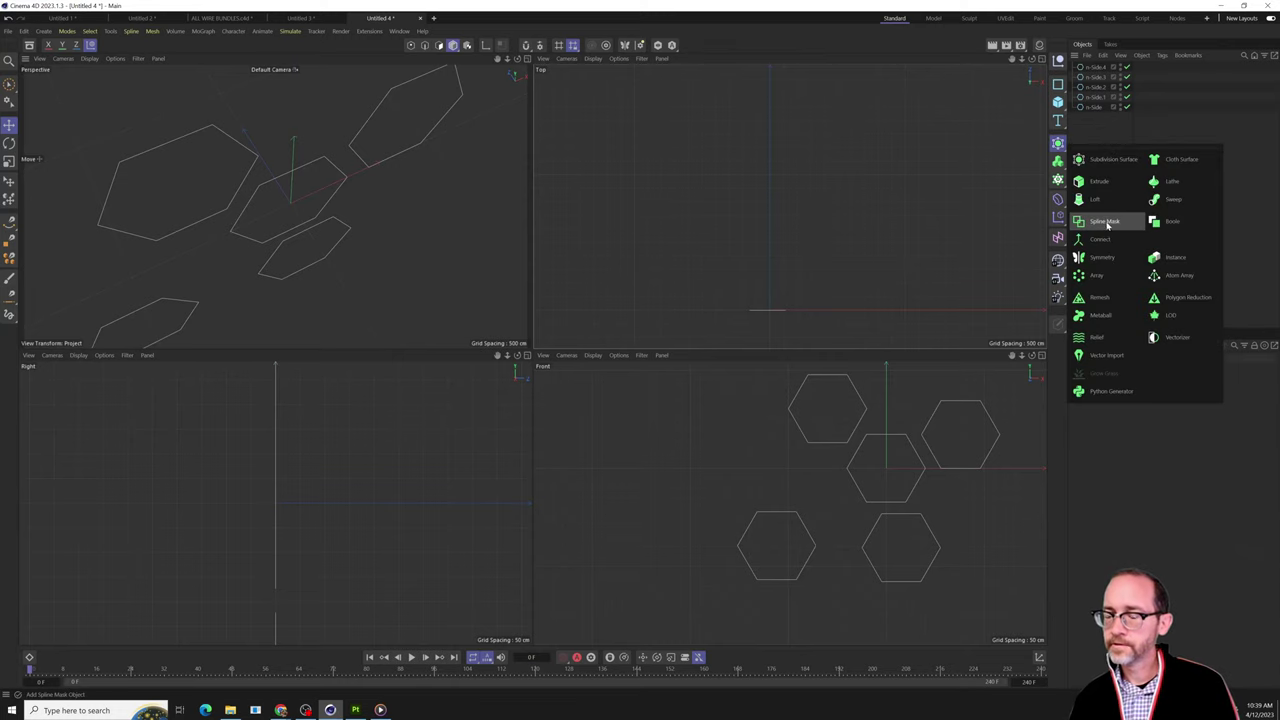
{"action": "left_click", "coordinate": [1104, 221]}
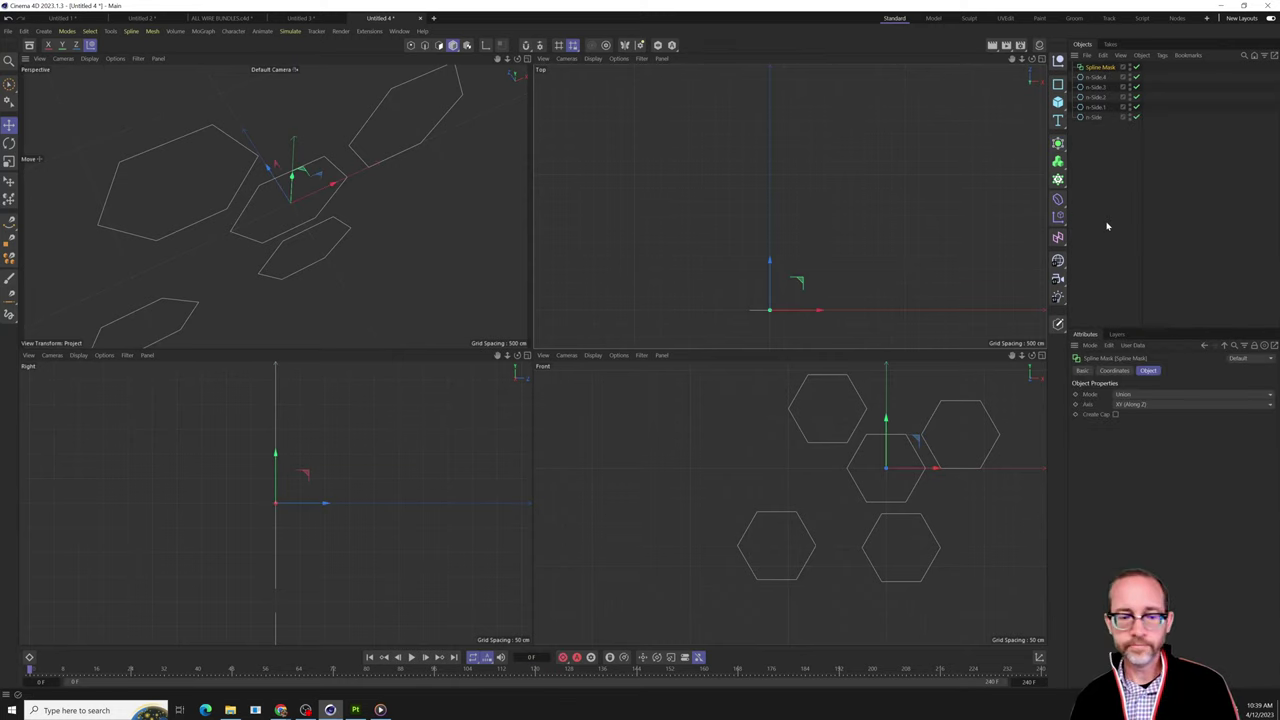
{"action": "key", "text": "ctrl+z"}
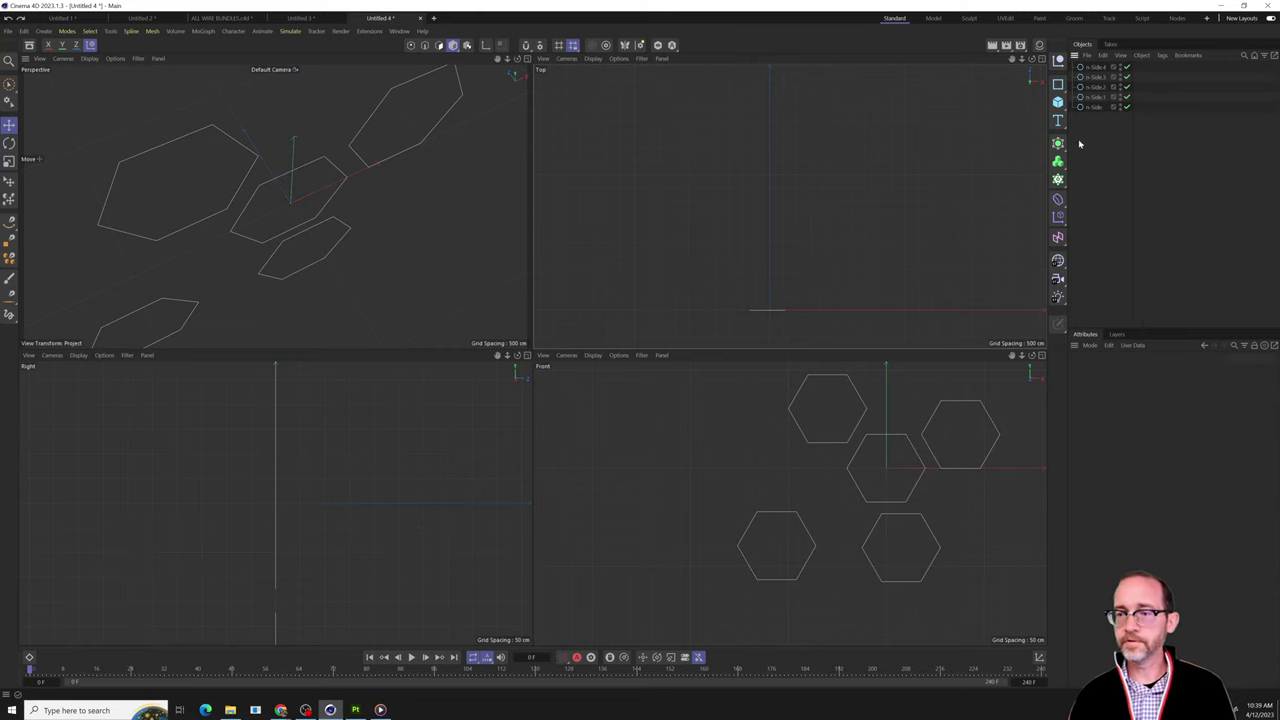
{"action": "left_click", "coordinate": [1058, 143]}
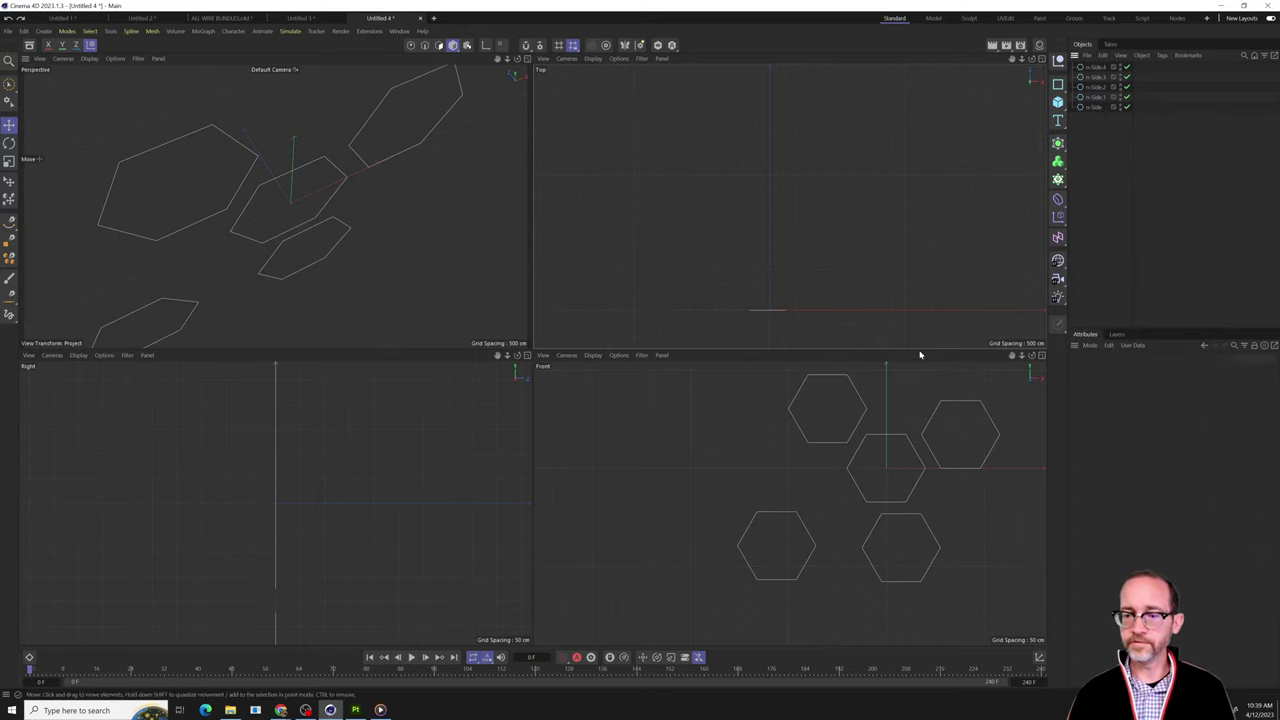
Add a Spline Mask and make all five n-Side splines its children, working in the enlarged front view.
{"action": "left_click", "coordinate": [1042, 356]}
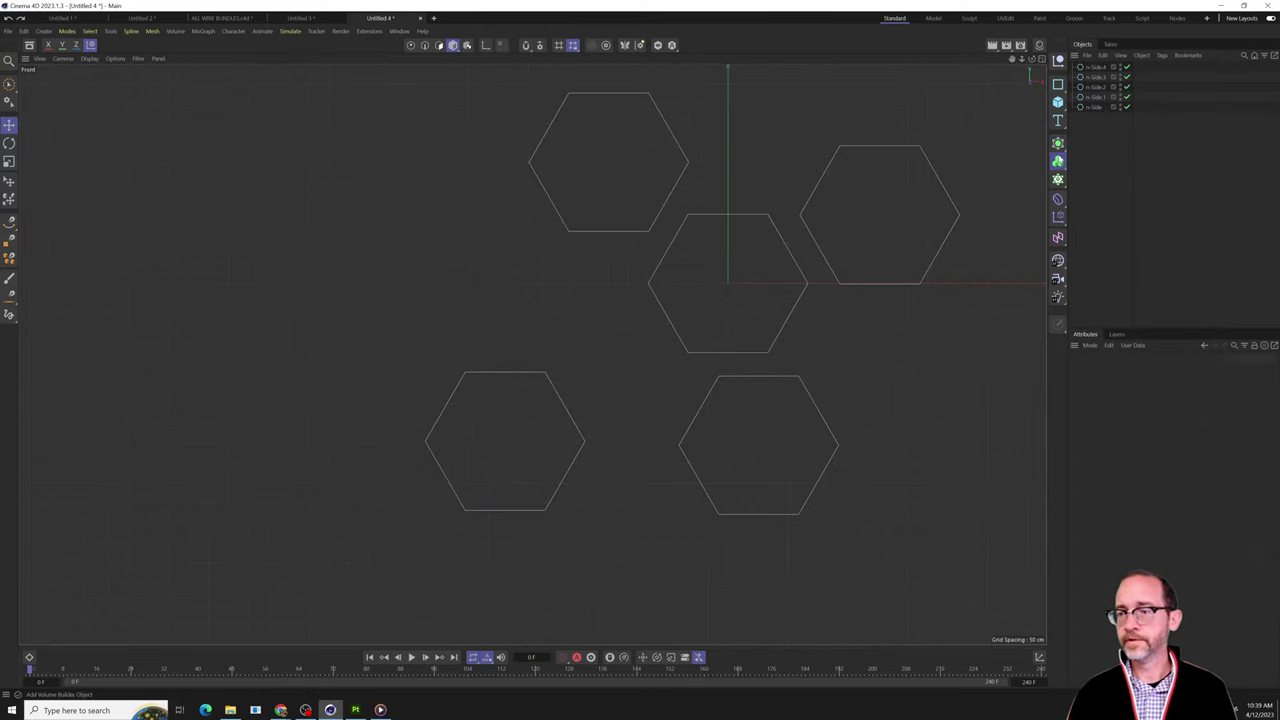
{"action": "left_click", "coordinate": [1060, 159]}
{"action": "left_click", "coordinate": [1058, 143]}
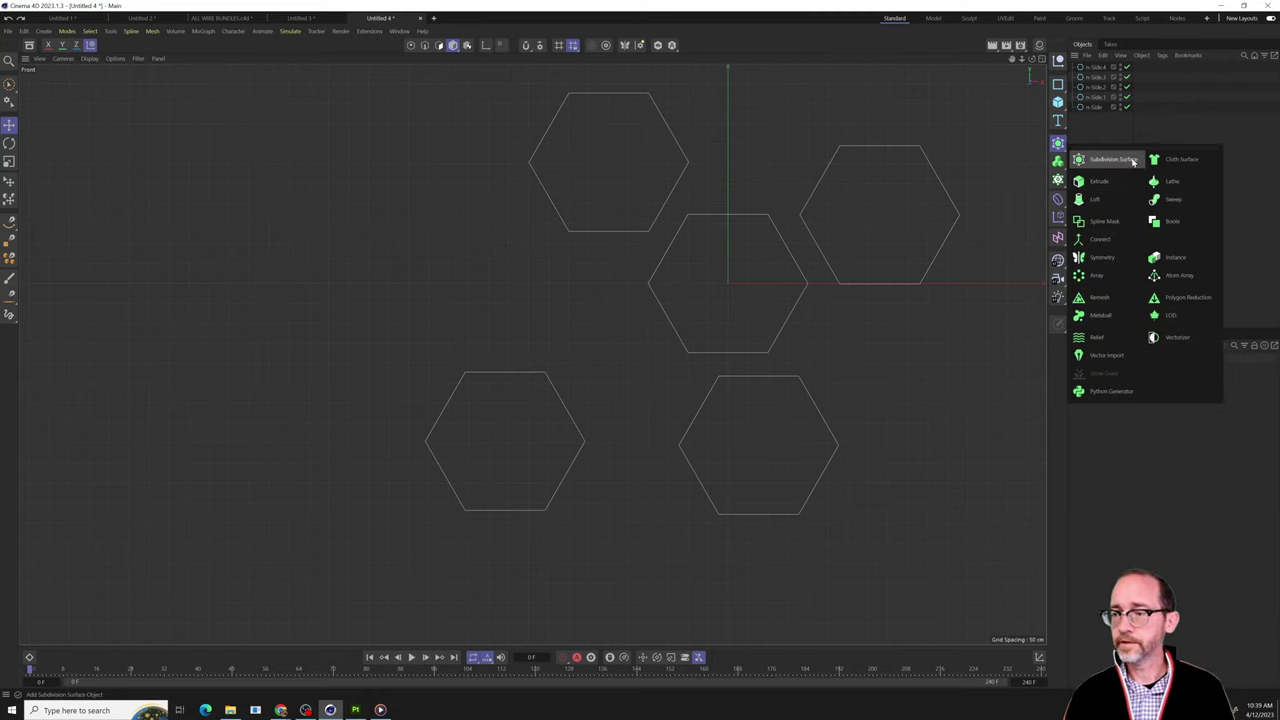
{"action": "left_click", "coordinate": [1104, 220]}
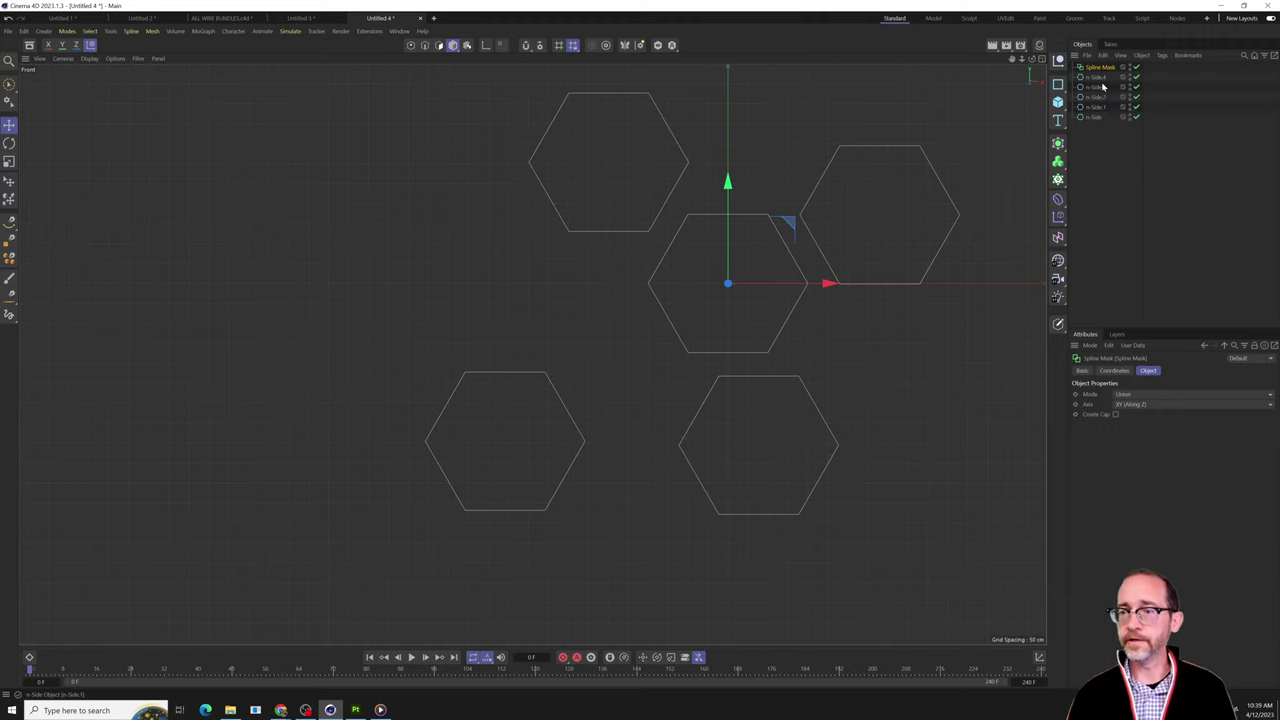
{"action": "left_click", "coordinate": [1098, 79]}
{"action": "left_click", "coordinate": [1097, 108], "text": "shift"}
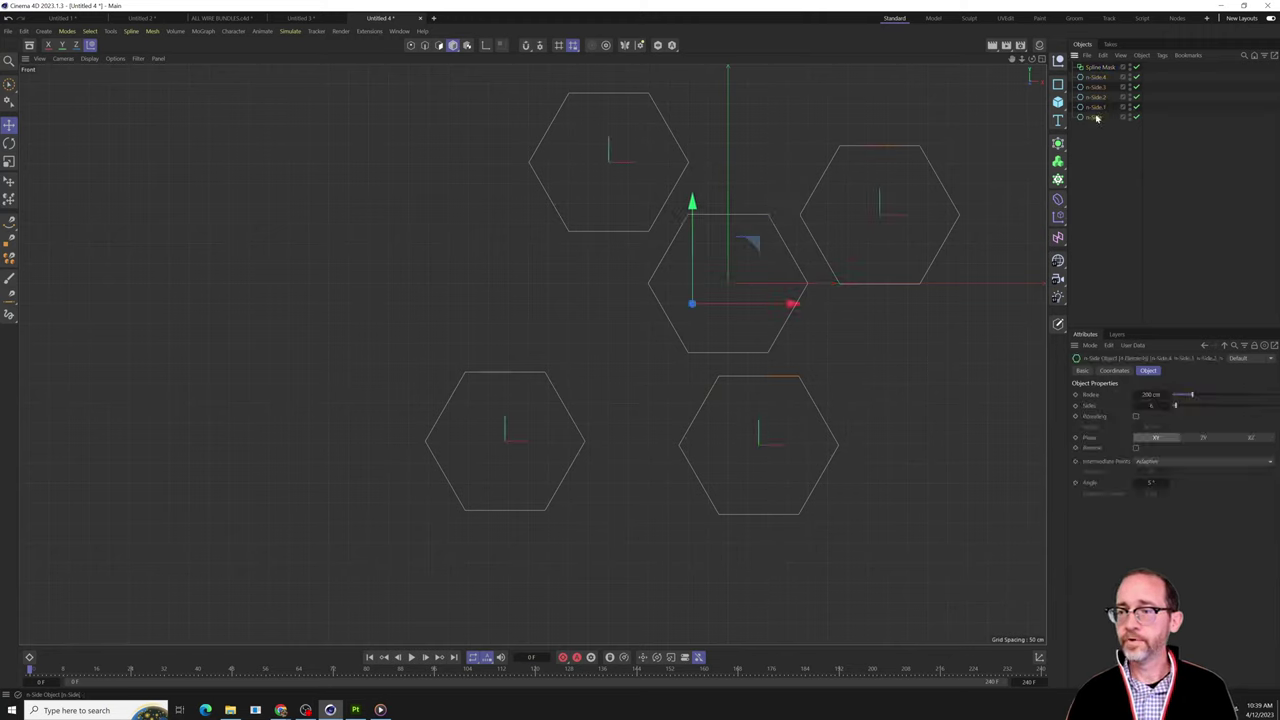
{"action": "left_click", "coordinate": [1096, 118]}
{"action": "double_click", "coordinate": [1095, 78], "text": "shift"}
{"action": "left_click", "coordinate": [1098, 135]}
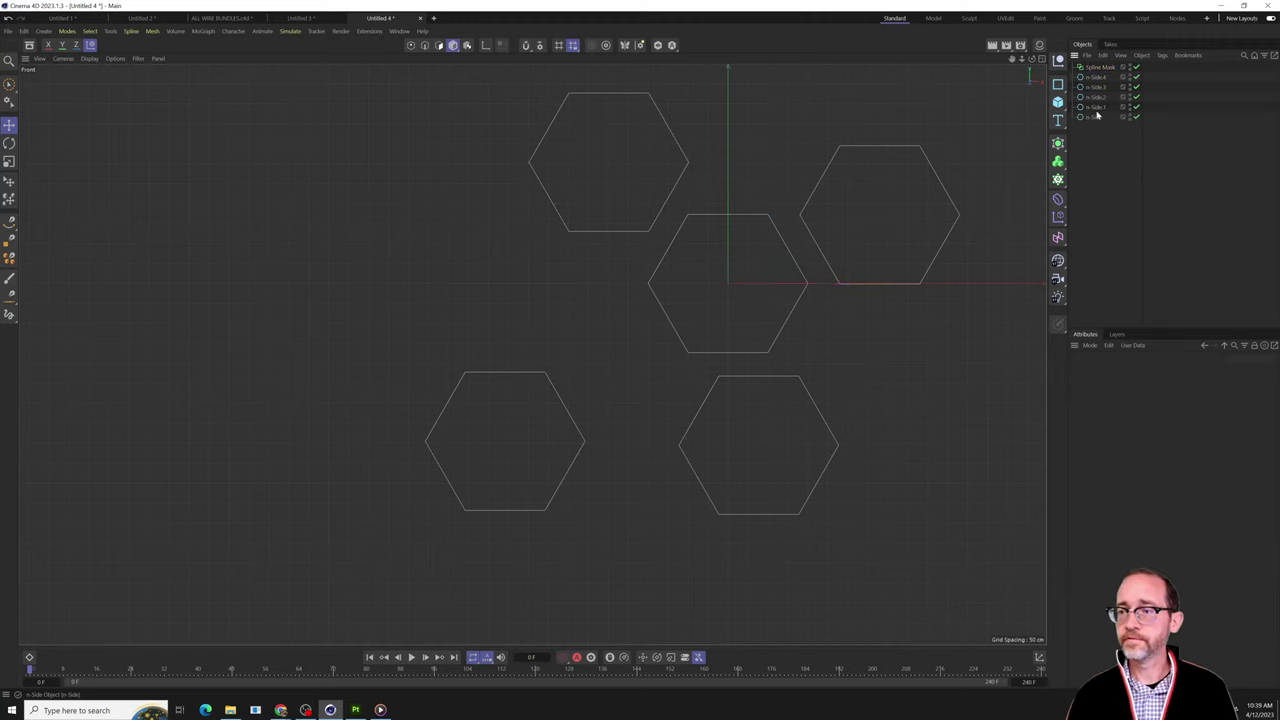
{"action": "left_click", "coordinate": [1096, 114]}
{"action": "left_click", "coordinate": [1098, 79], "text": "shift"}
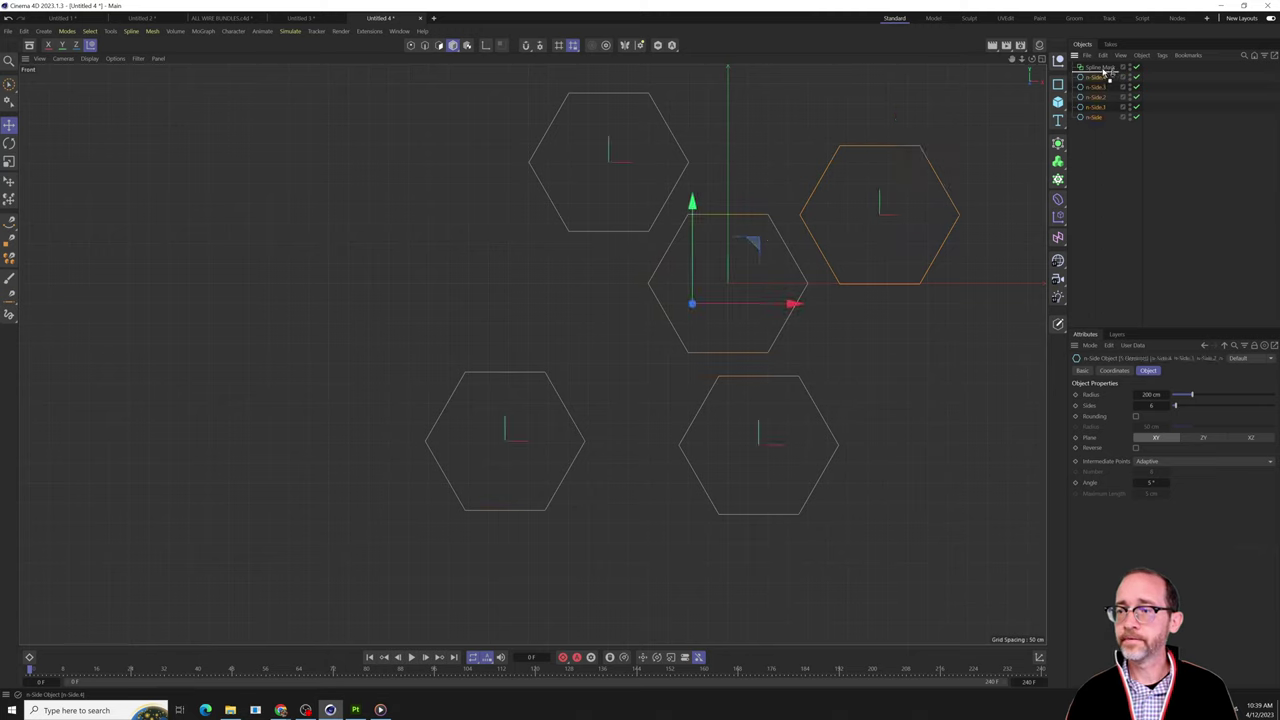
{"action": "left_click_drag", "start_coordinate": [1104, 73], "coordinate": [1100, 68]}
{"action": "left_click", "coordinate": [1109, 163]}
Move n-Side.3 to overlap n-Side.4 and n-Side.2 to overlap n-Side.3, merging the three hexagons into one outline.
{"action": "left_click", "coordinate": [1103, 117]}
{"action": "left_click", "coordinate": [1102, 88]}
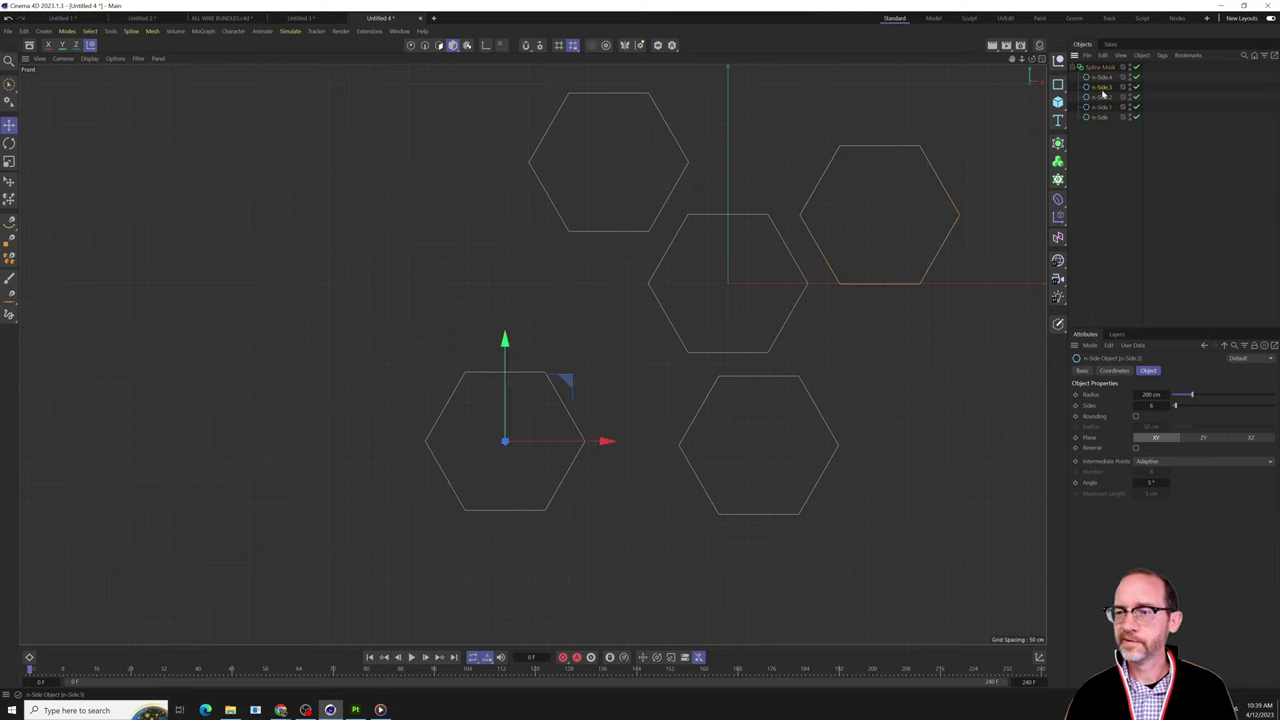
{"action": "left_click_drag", "start_coordinate": [557, 386], "coordinate": [710, 399]}
{"action": "left_click", "coordinate": [686, 158]}
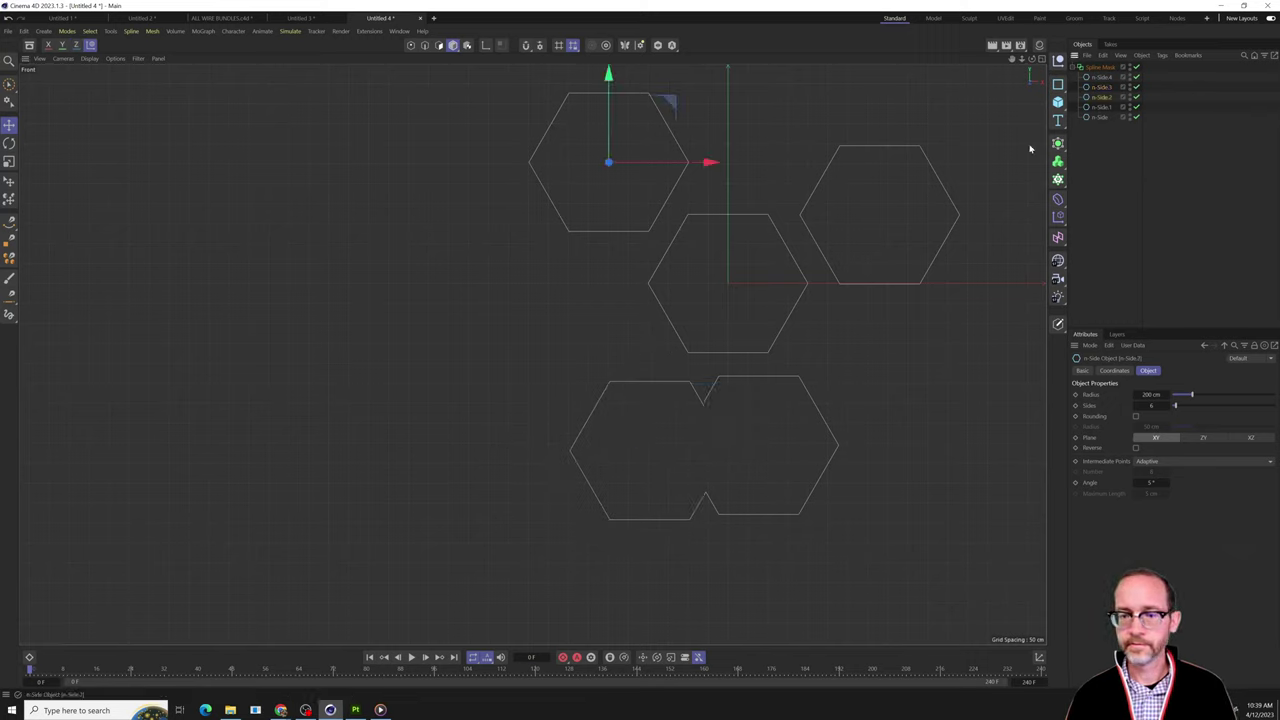
{"action": "left_click_drag", "start_coordinate": [670, 108], "coordinate": [612, 355]}
Move n-Side.1 and the original n-Side to overlap opposite ends of the merged outline, joining all five hexagons.
{"action": "left_click", "coordinate": [1094, 87]}
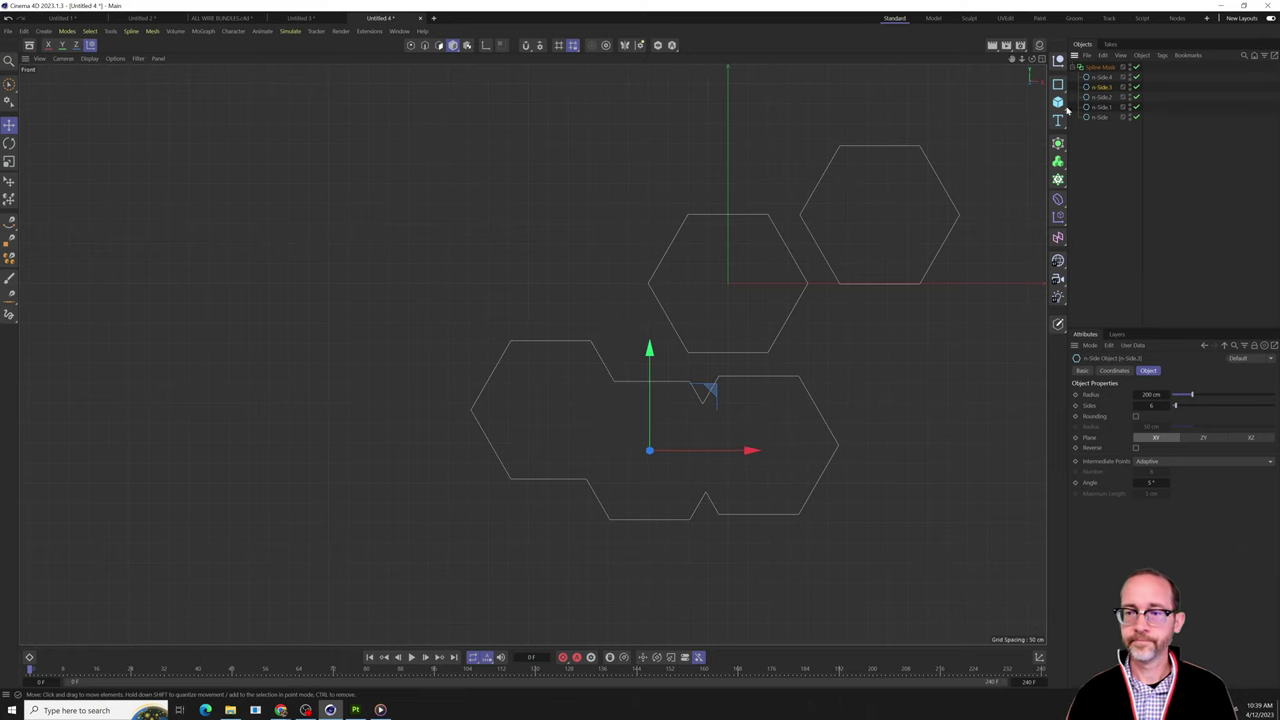
{"action": "left_click", "coordinate": [1107, 77]}
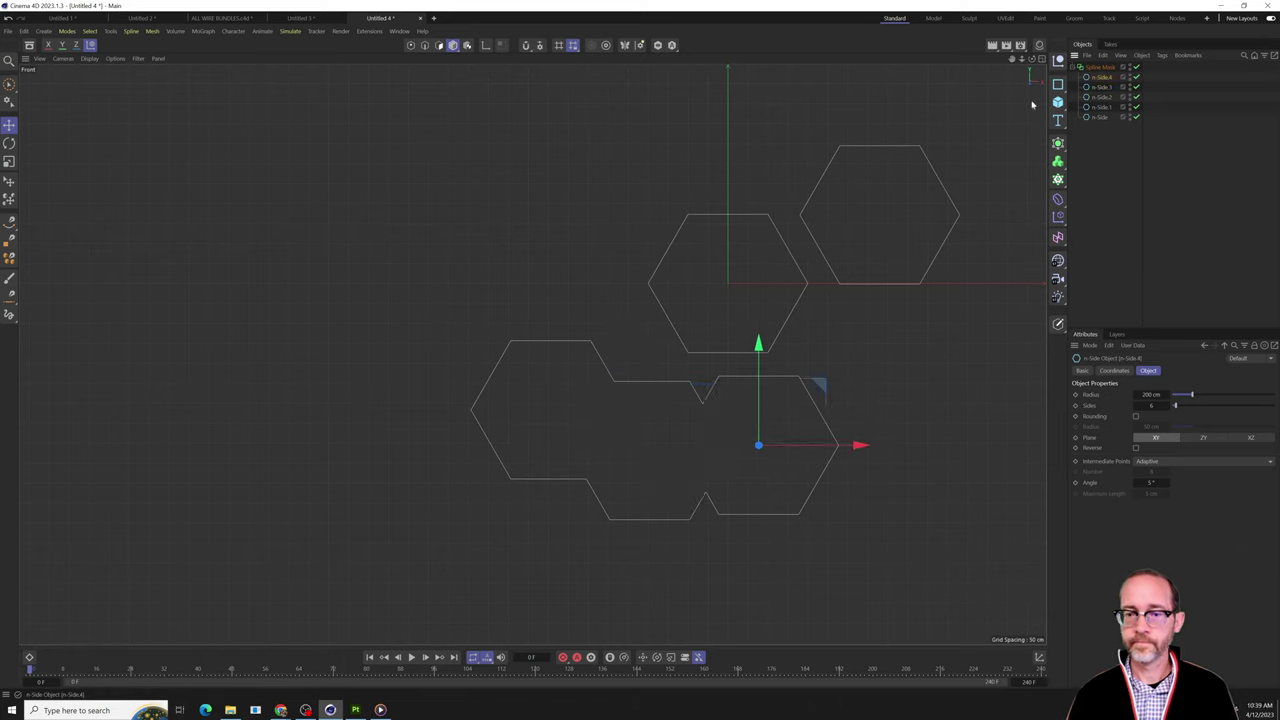
{"action": "left_click", "coordinate": [1101, 87]}
{"action": "left_click", "coordinate": [1103, 98]}
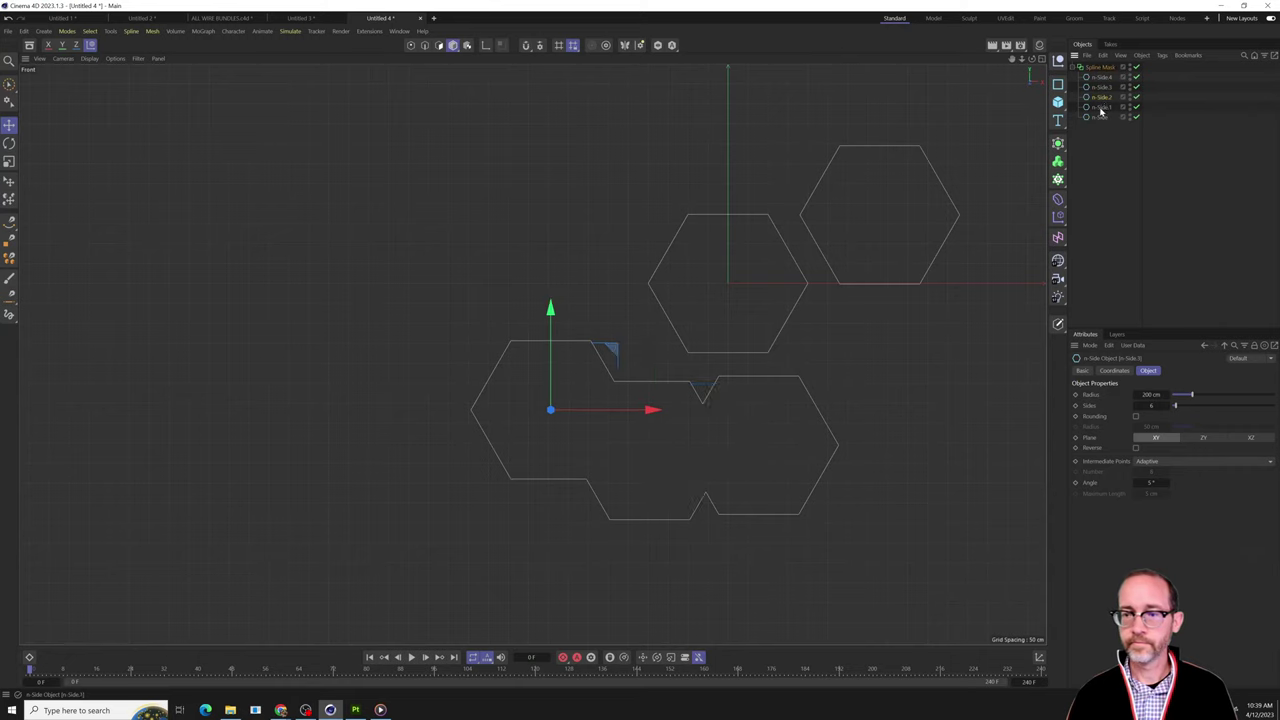
{"action": "left_click", "coordinate": [1100, 107]}
{"action": "left_click_drag", "start_coordinate": [875, 337], "coordinate": [842, 628]}
{"action": "left_click", "coordinate": [1097, 117]}
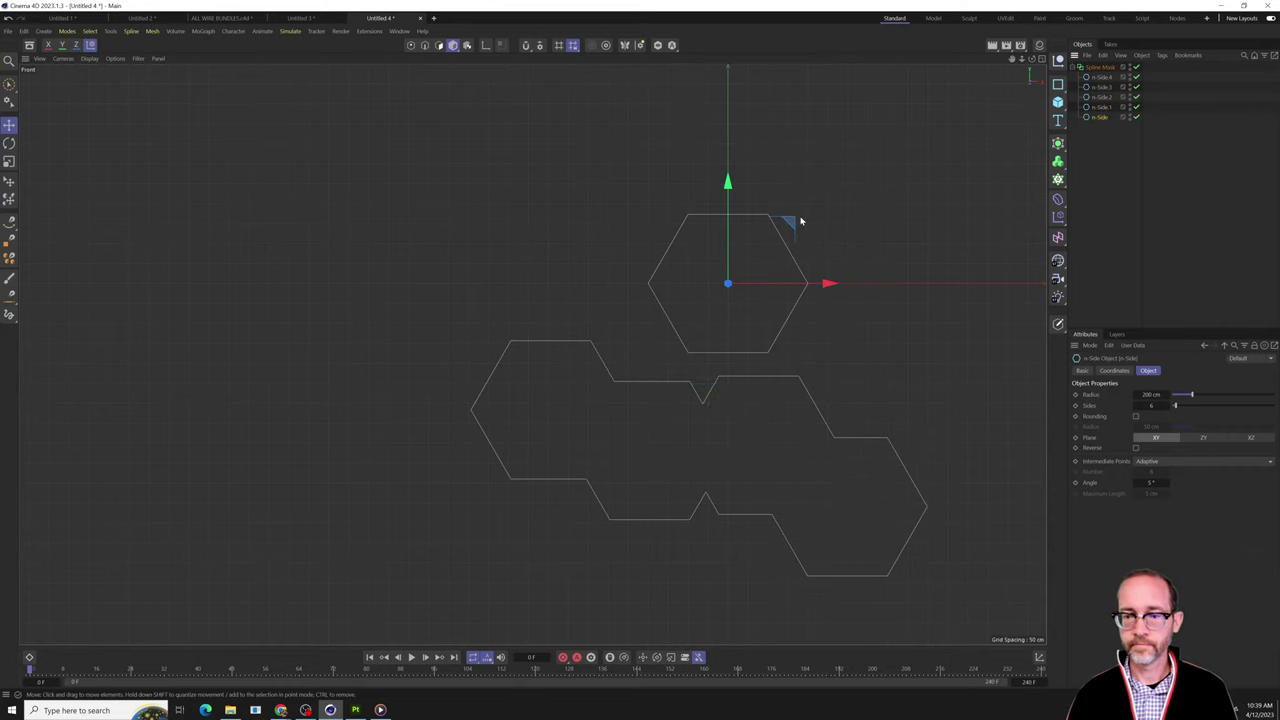
{"action": "left_click_drag", "start_coordinate": [790, 218], "coordinate": [545, 373]}
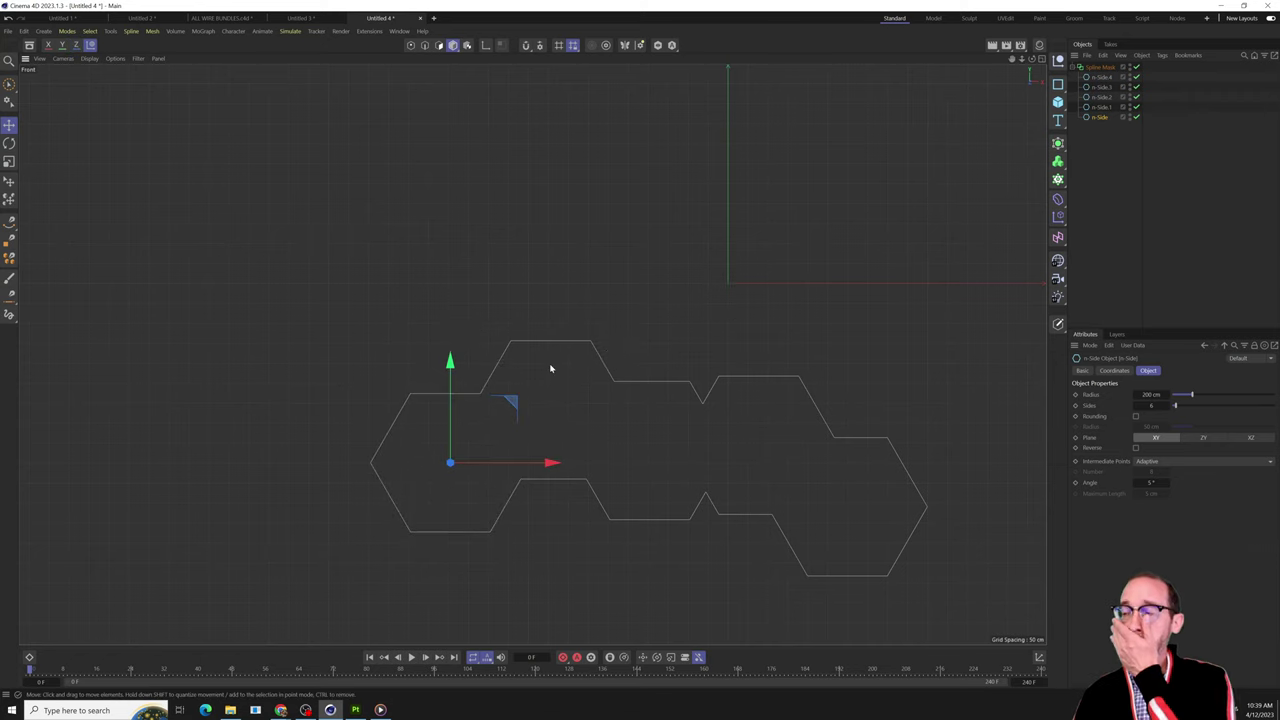
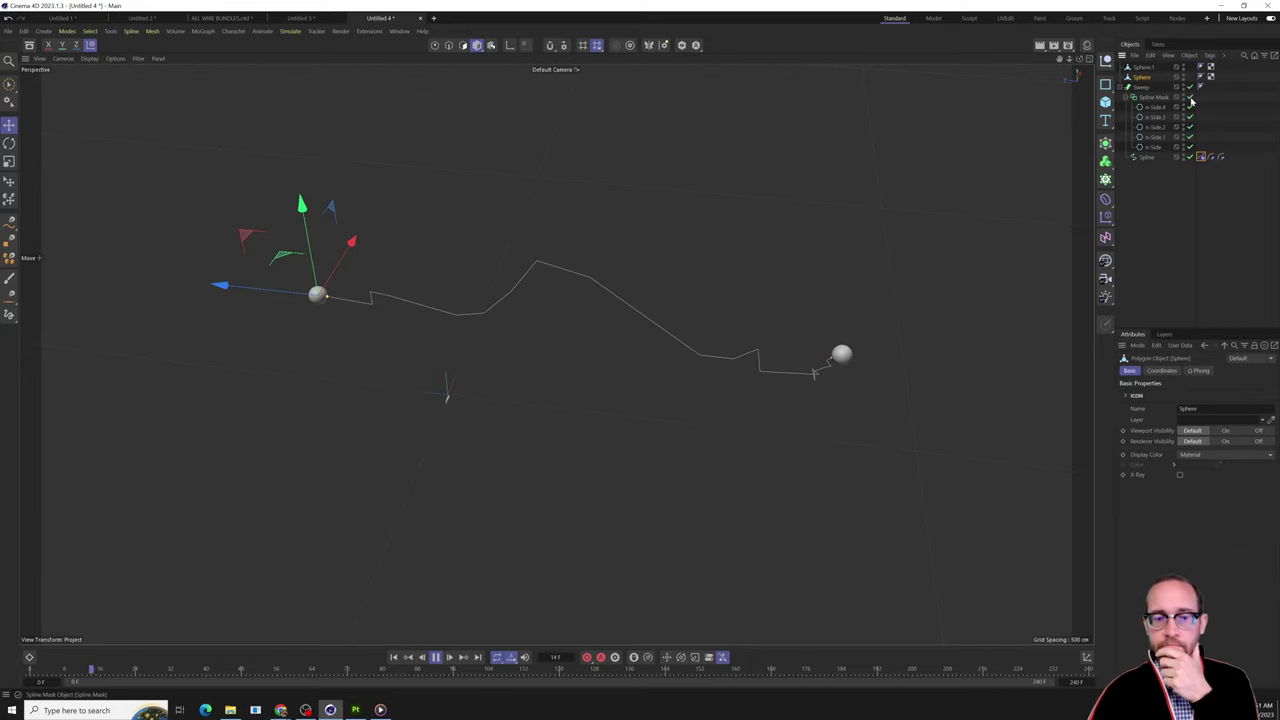
Enable the Sweep, set its path spline's intermediate points to Uniform with a number of 36, and stop the playback.
{"action": "left_click", "coordinate": [1190, 88]}
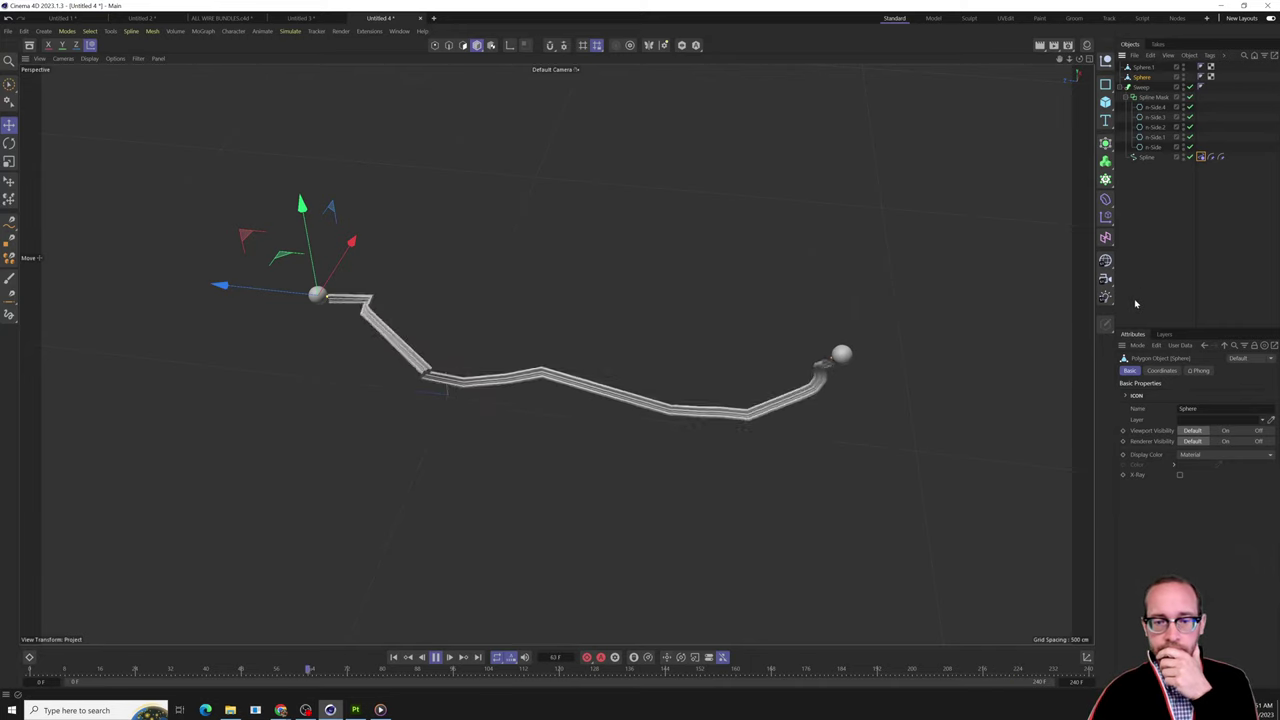
{"action": "left_click", "coordinate": [1146, 158]}
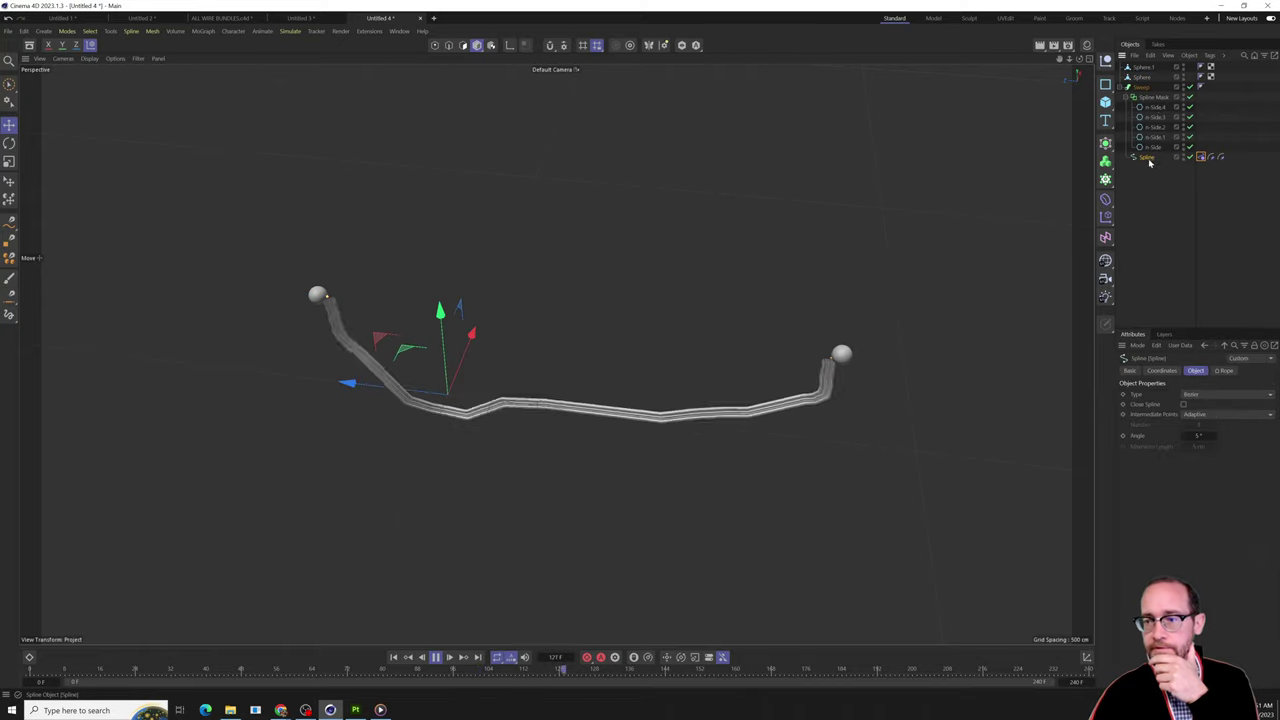
{"action": "left_click", "coordinate": [1206, 419]}
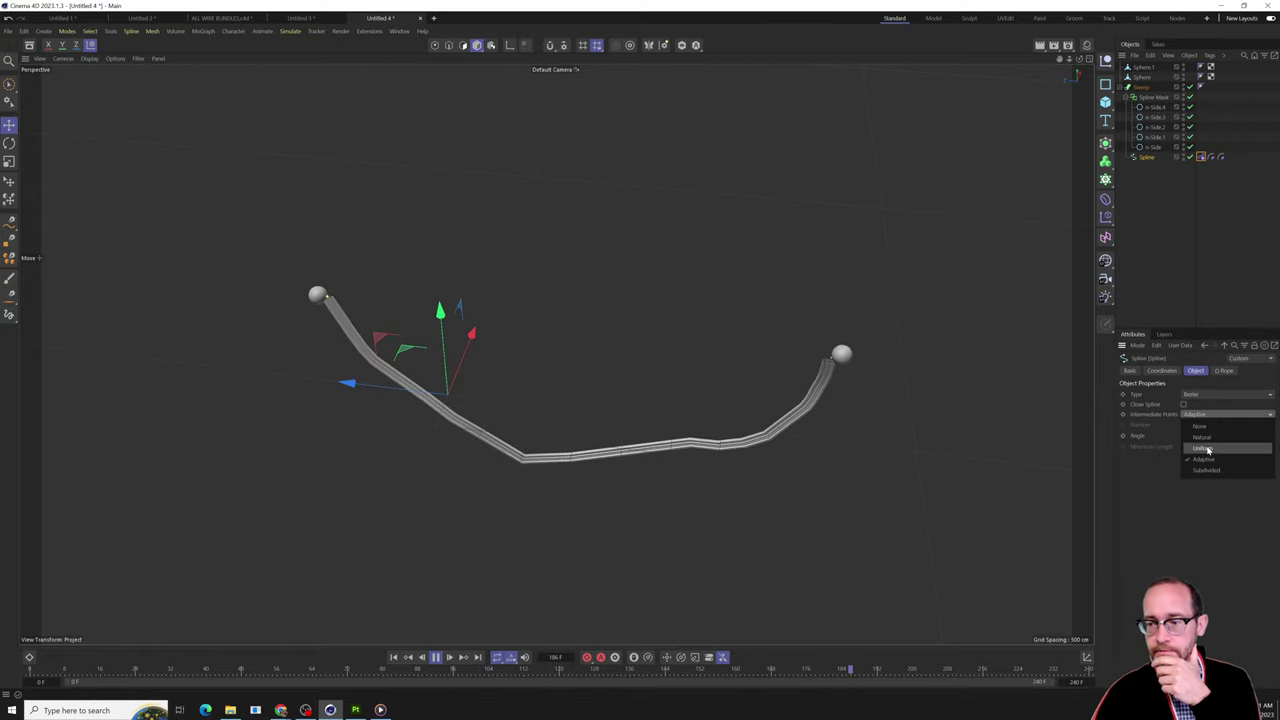
{"action": "left_click", "coordinate": [1204, 446]}
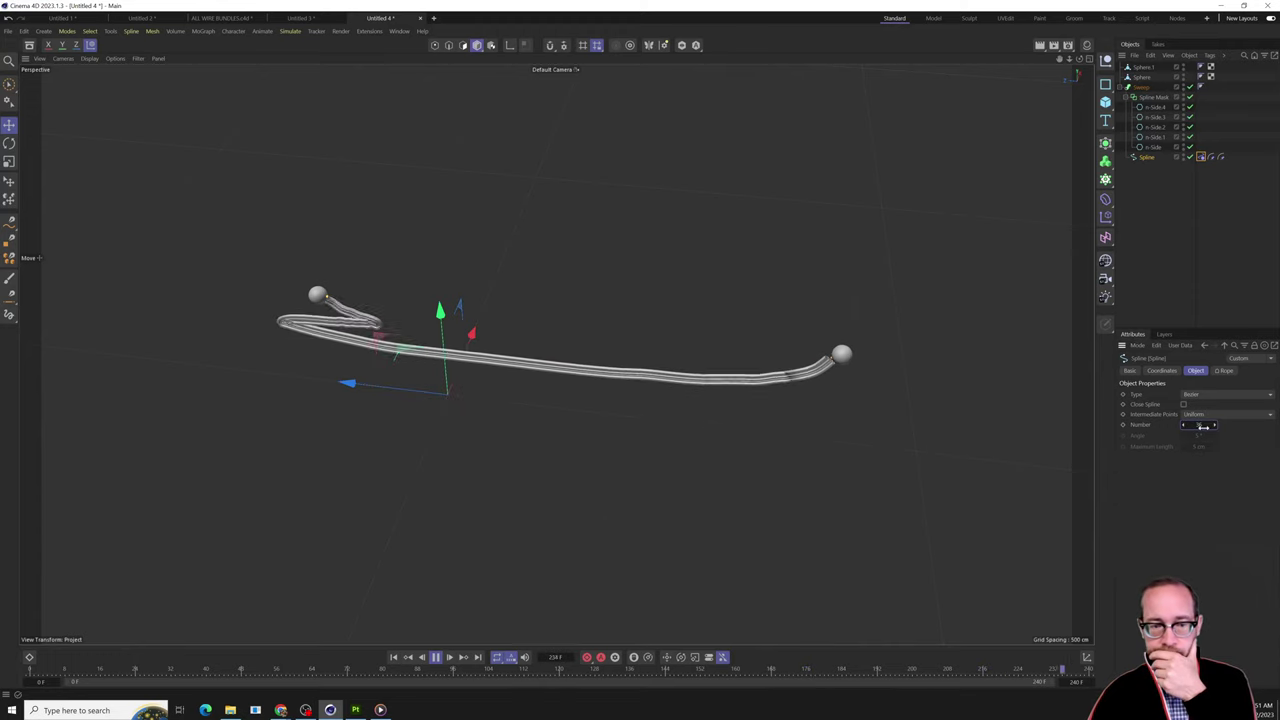
{"action": "left_click", "coordinate": [435, 657]}
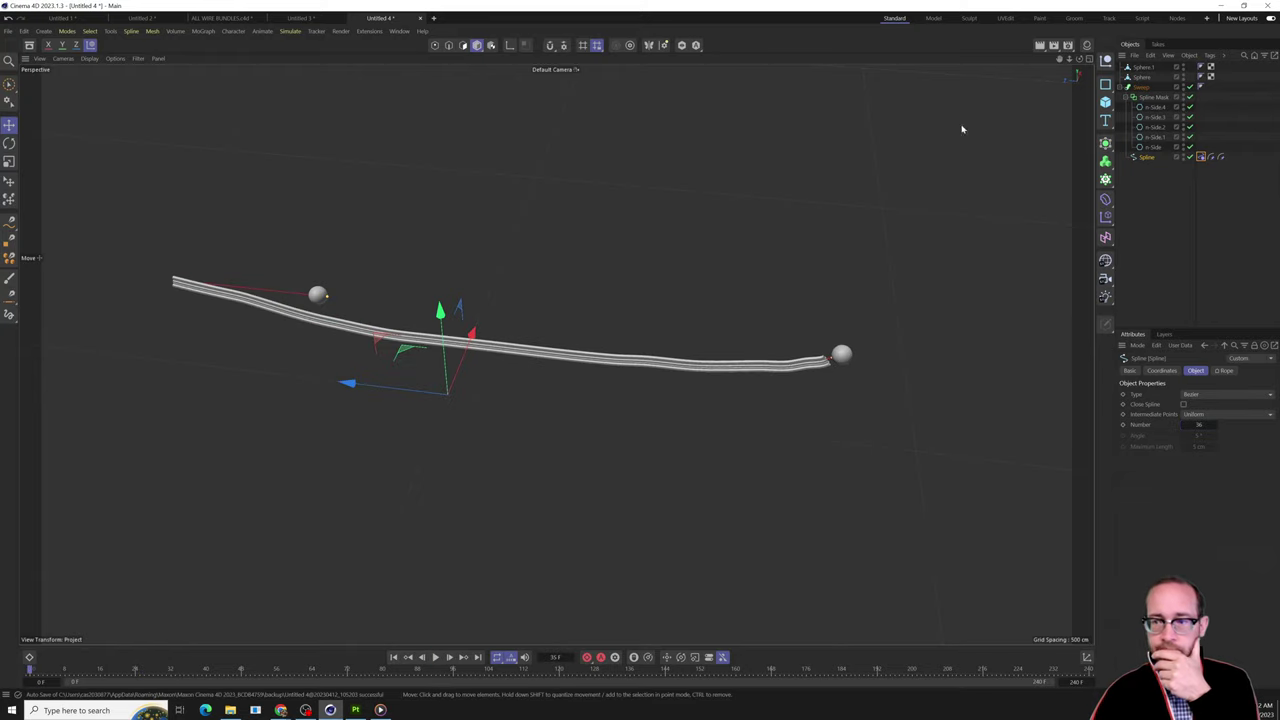
Move the Sphere object along its Z axis to the free end of the swept rope.
{"action": "left_click", "coordinate": [1145, 77]}
{"action": "left_click", "coordinate": [1144, 68]}
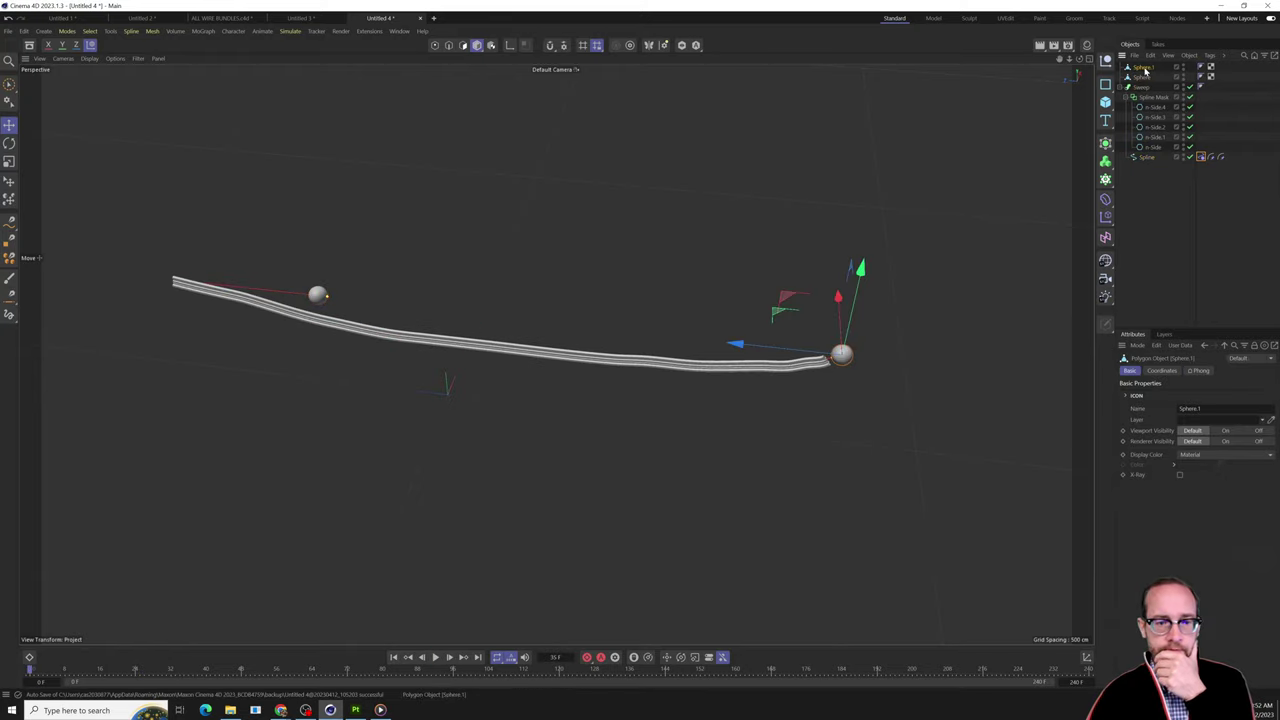
{"action": "left_click", "coordinate": [1145, 77]}
{"action": "left_click_drag", "start_coordinate": [201, 295], "coordinate": [92, 290]}
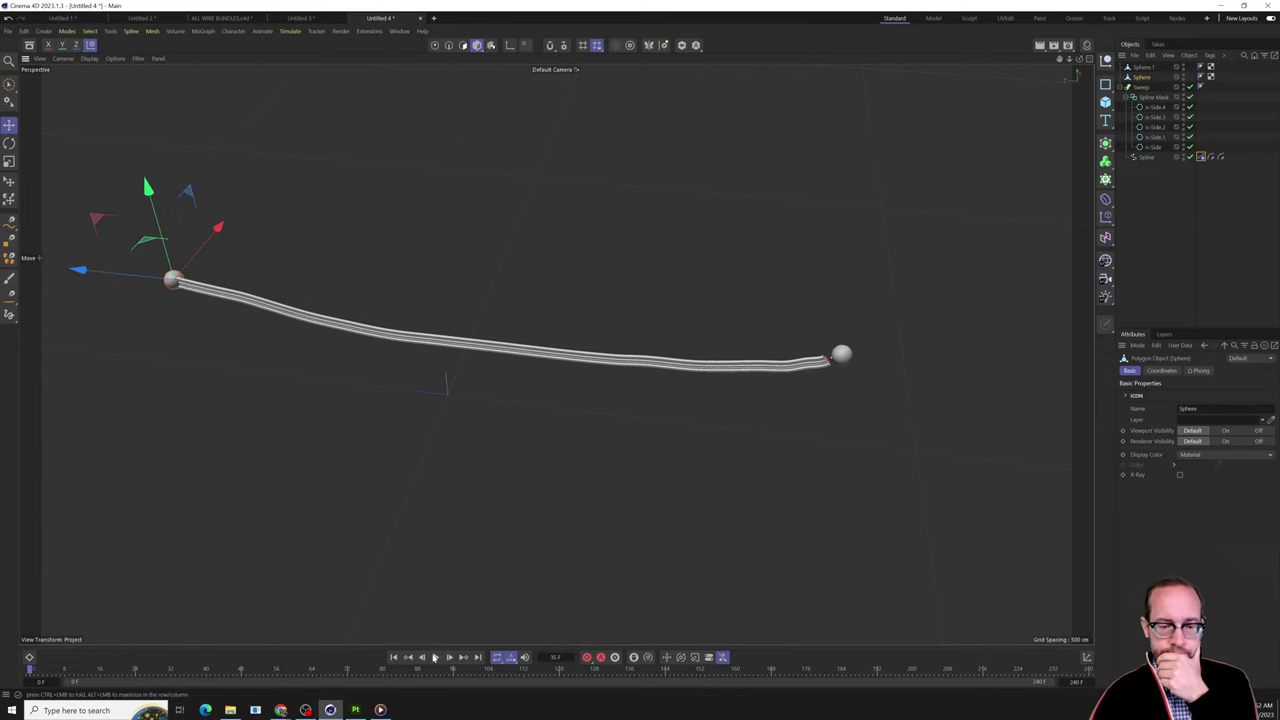
Play the rope simulation, pull the Sphere farther outward along Z, then stop and rewind to the start.
{"action": "left_click", "coordinate": [435, 657]}
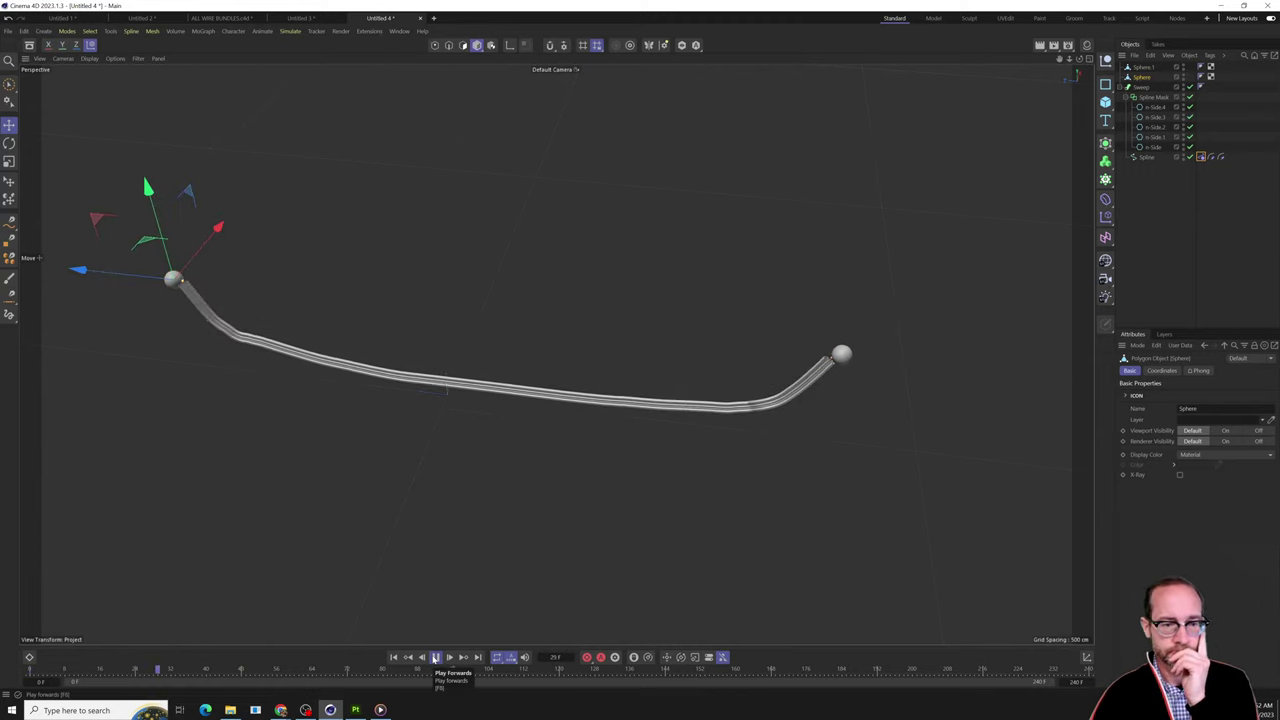
{"action": "left_click_drag", "start_coordinate": [117, 275], "coordinate": [52, 285]}
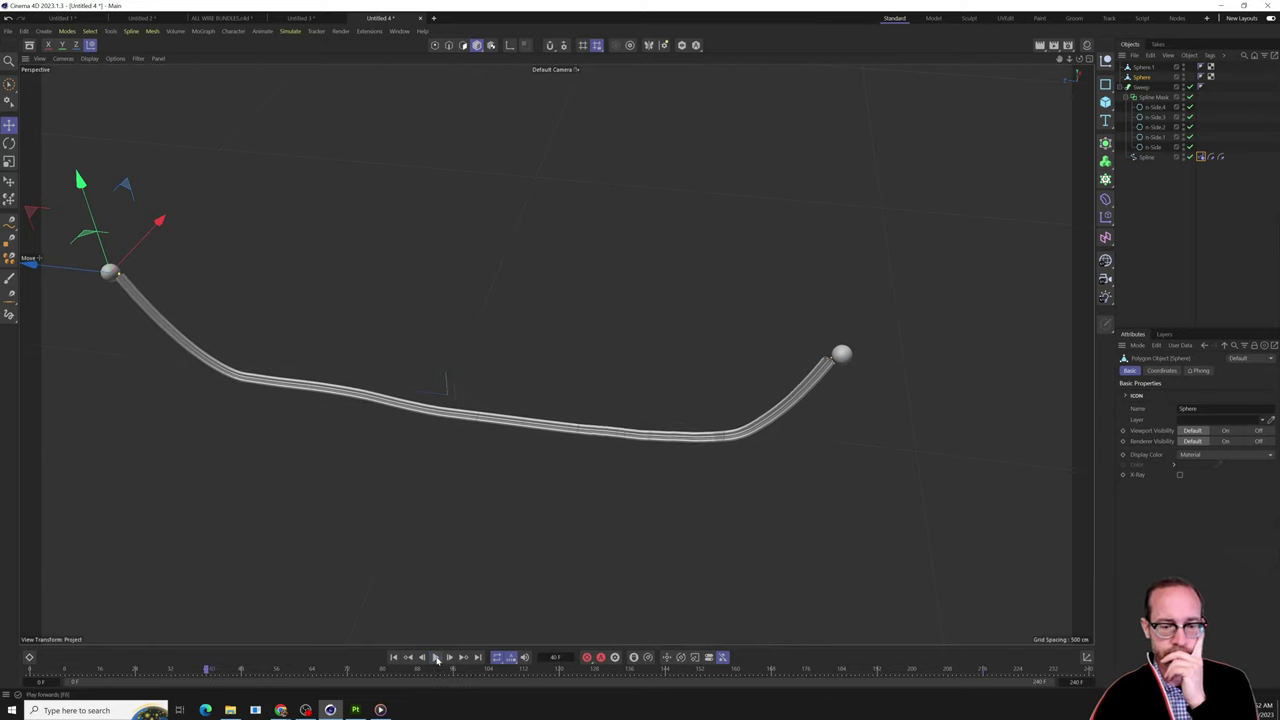
{"action": "left_click", "coordinate": [436, 657]}
{"action": "left_click", "coordinate": [394, 657]}
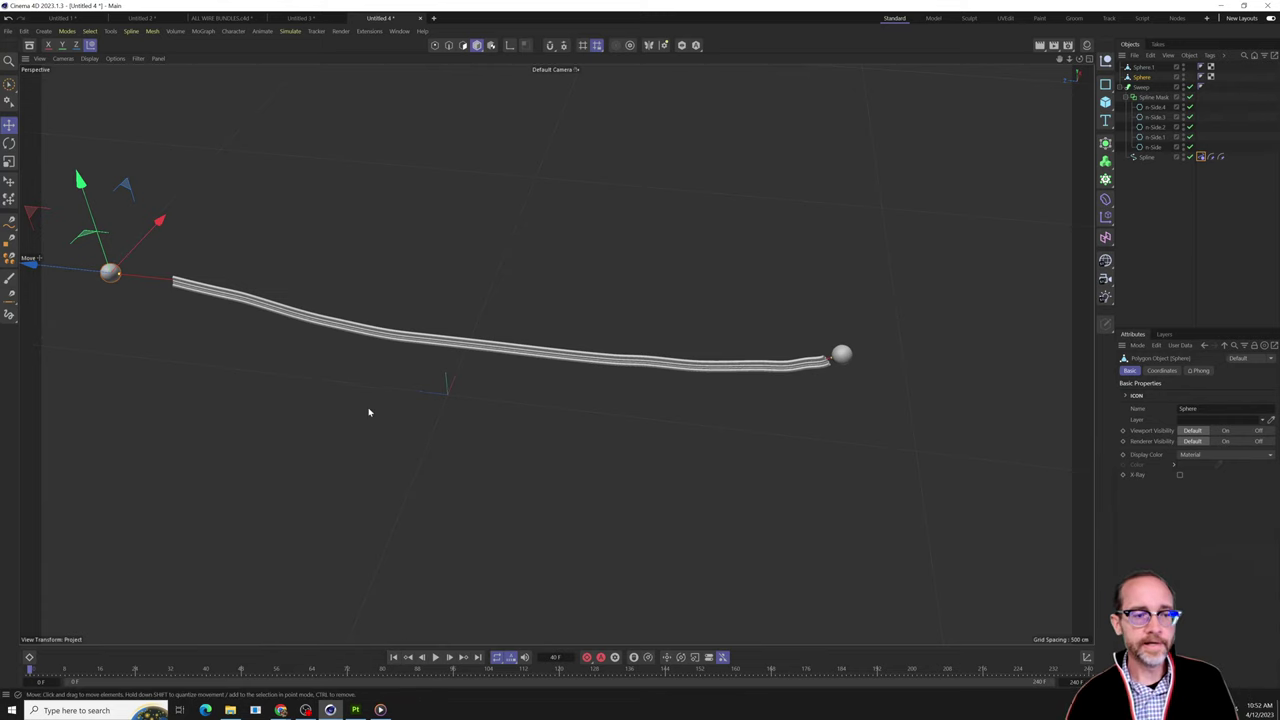
{"action": "left_click_drag", "start_coordinate": [368, 412], "coordinate": [362, 365], "text": "alt"}
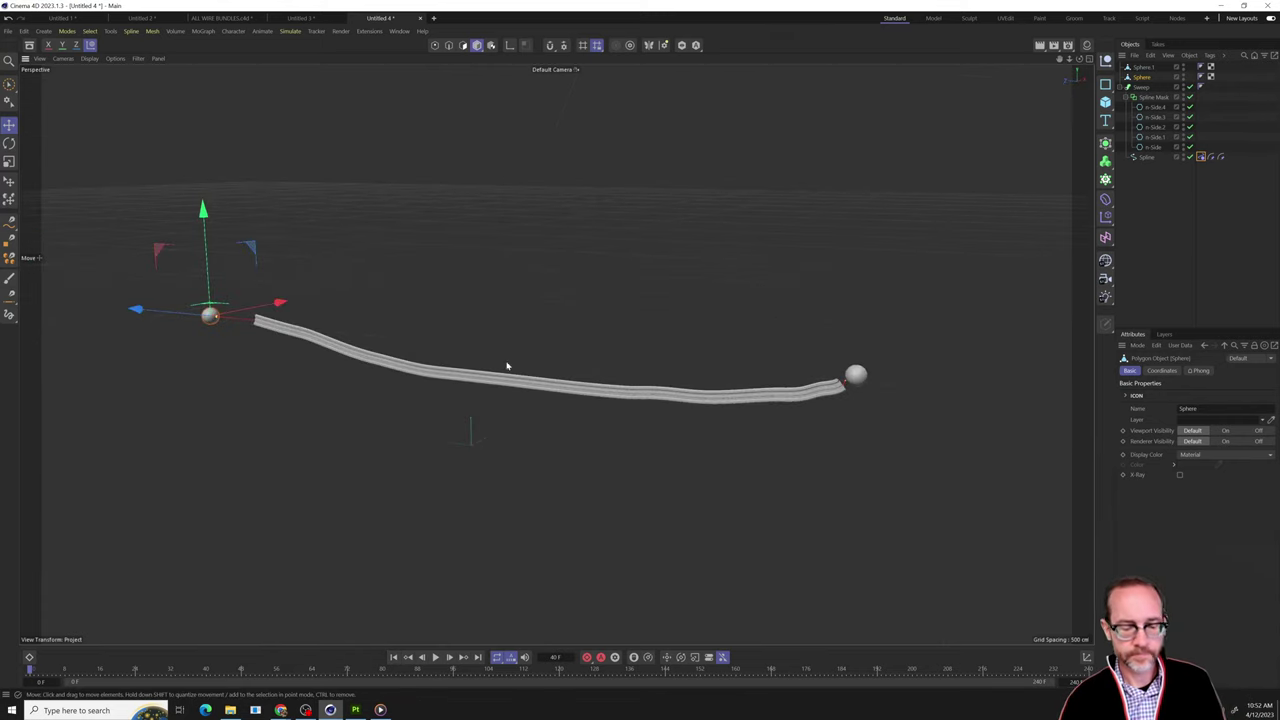
Create a new project and delete its default camera, key light and light target.
{"action": "key", "text": "ctrl+n"}
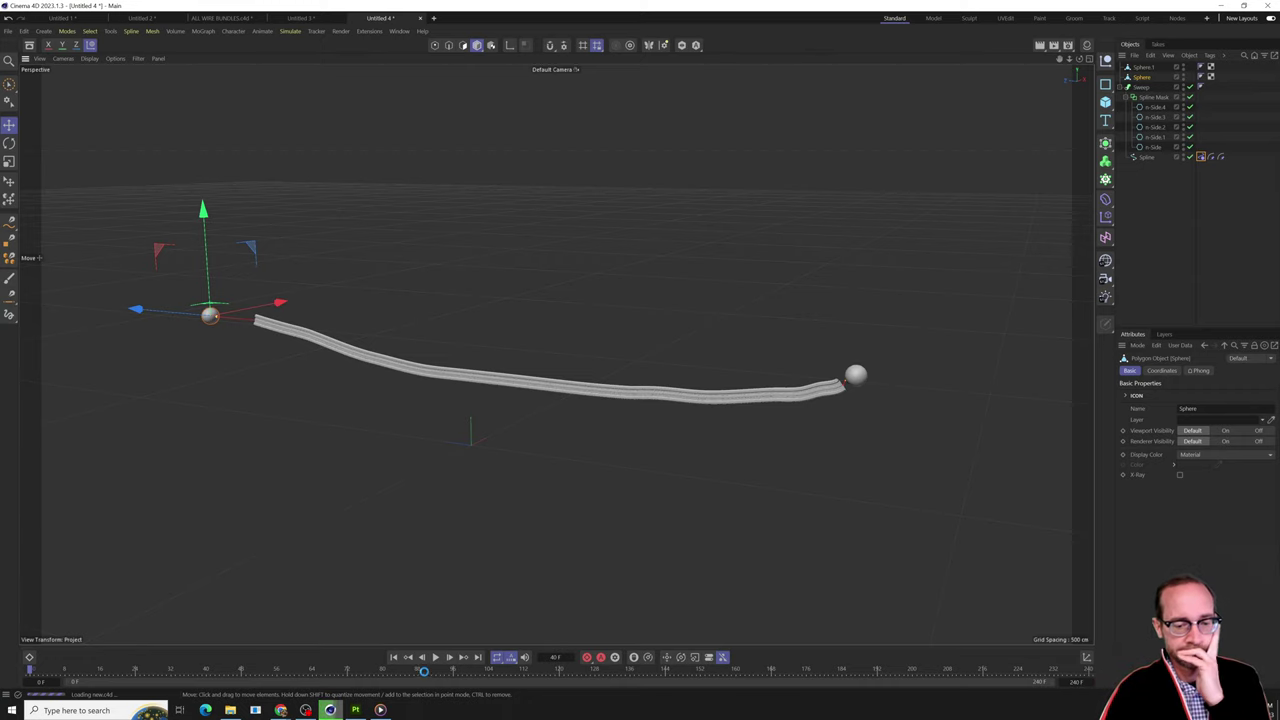
{"action": "left_click", "coordinate": [381, 710]}
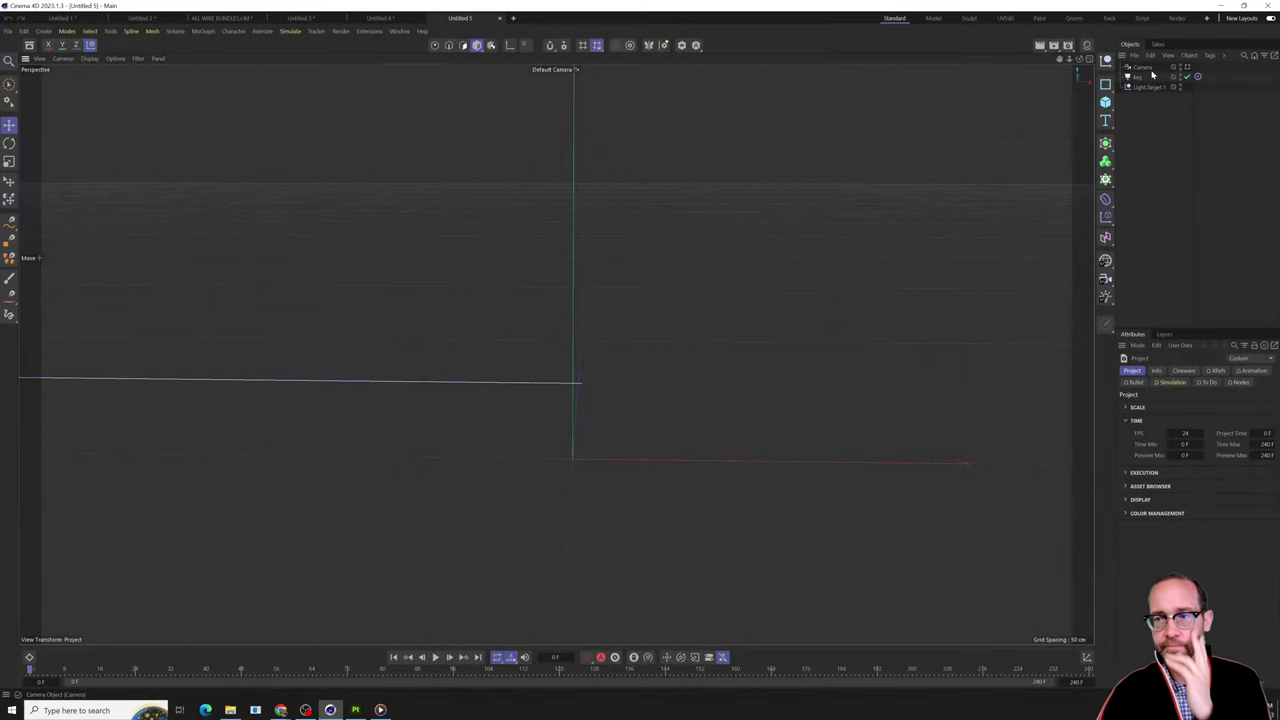
{"action": "left_click", "coordinate": [1148, 67]}
{"action": "left_click", "coordinate": [1146, 89], "text": "shift"}
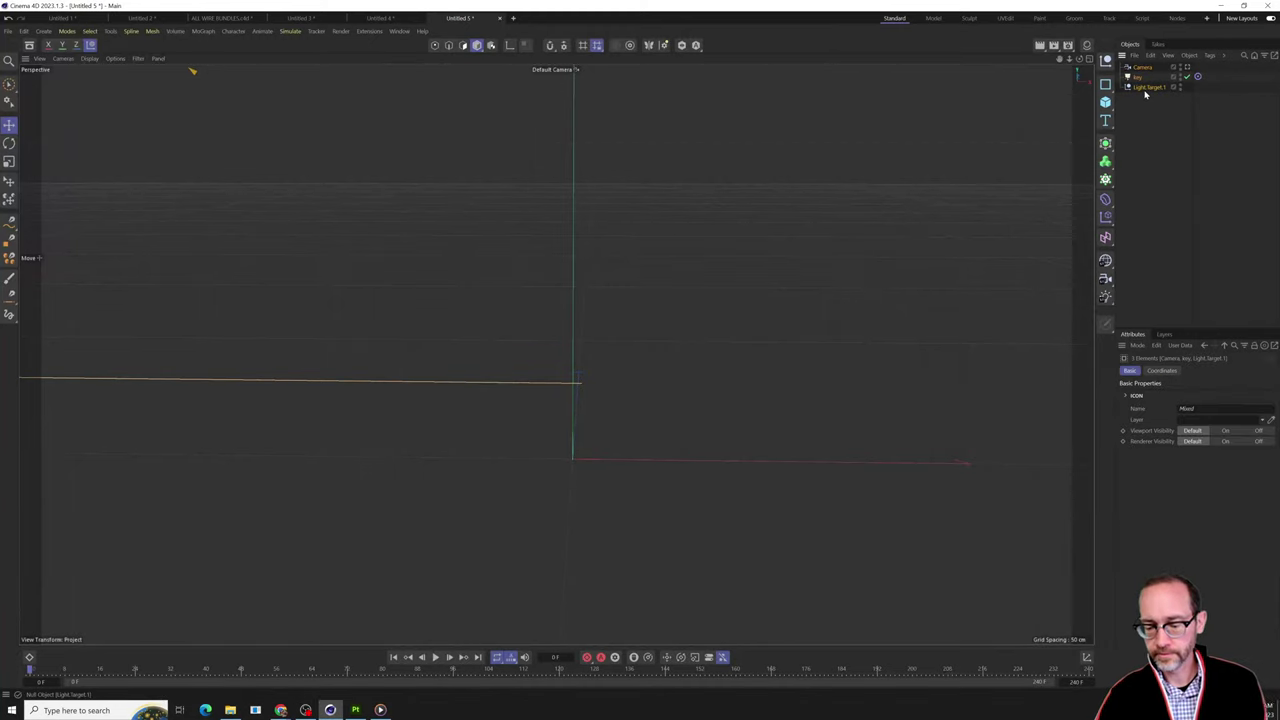
{"action": "key", "text": "Delete"}
Switch to the ALL WIRE BUNDLES.c4d project.
{"action": "left_click", "coordinate": [380, 18]}
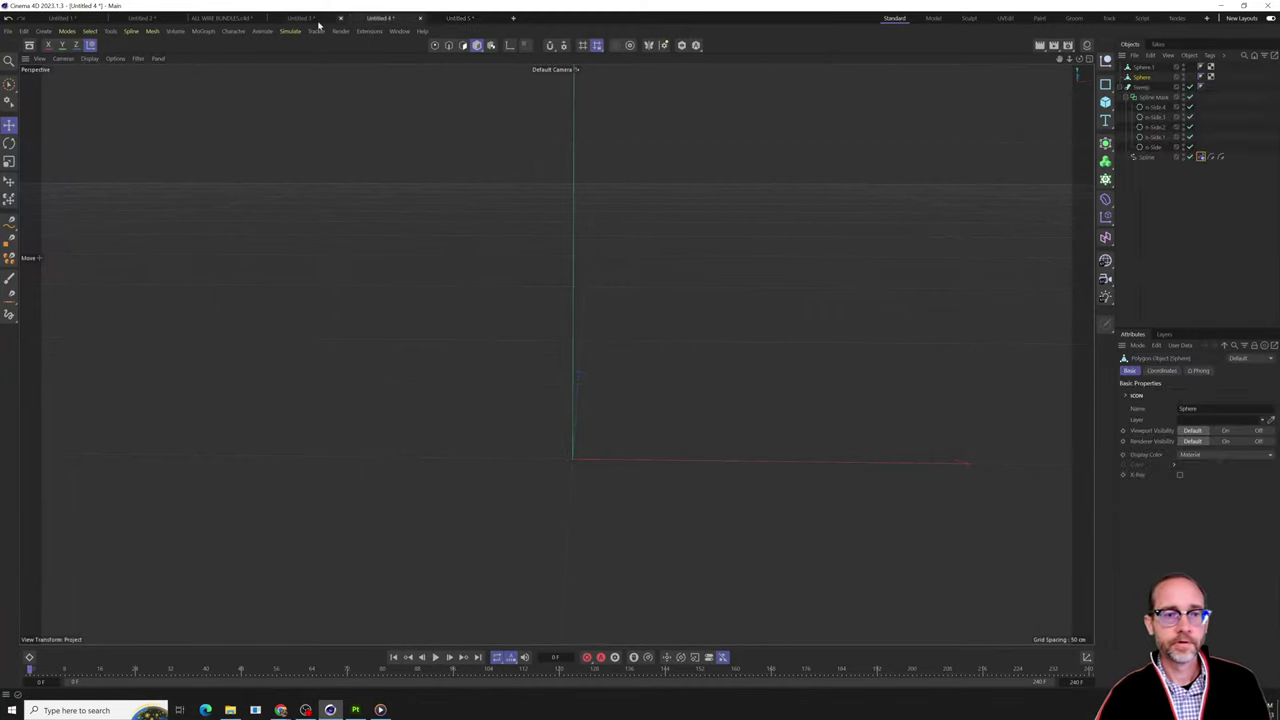
{"action": "left_click", "coordinate": [238, 19]}
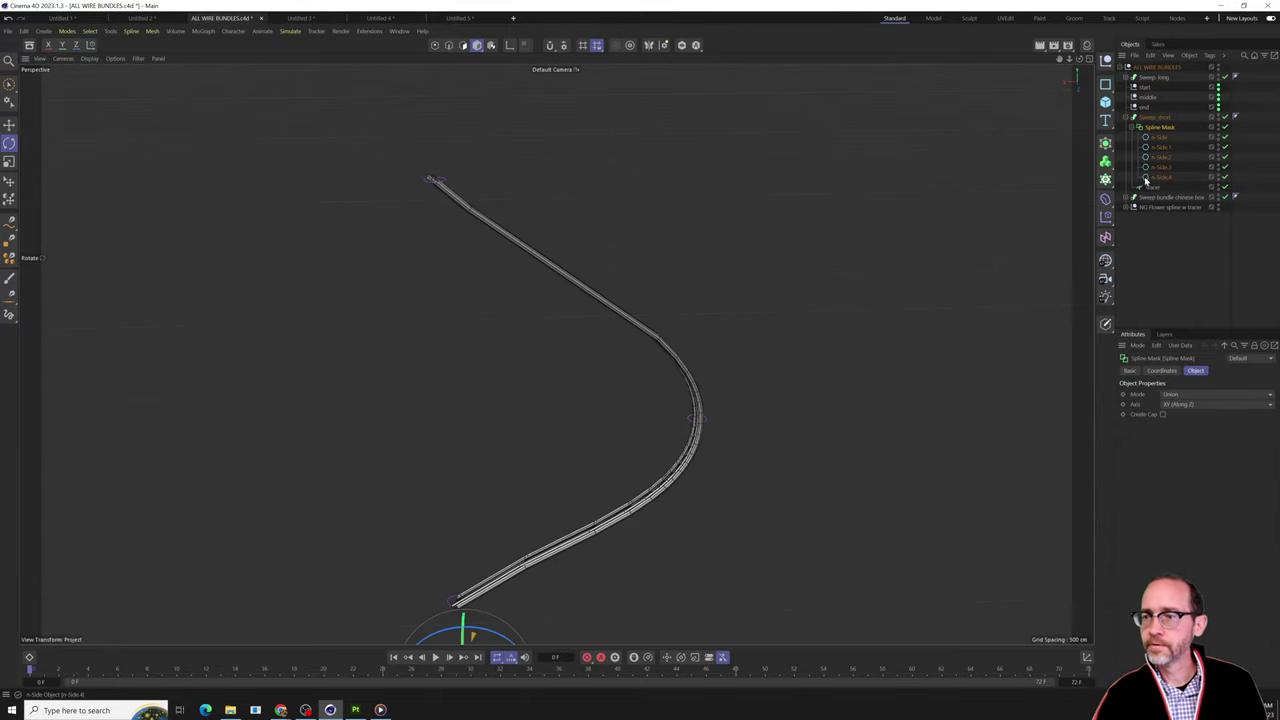
{"action": "left_click", "coordinate": [136, 19]}
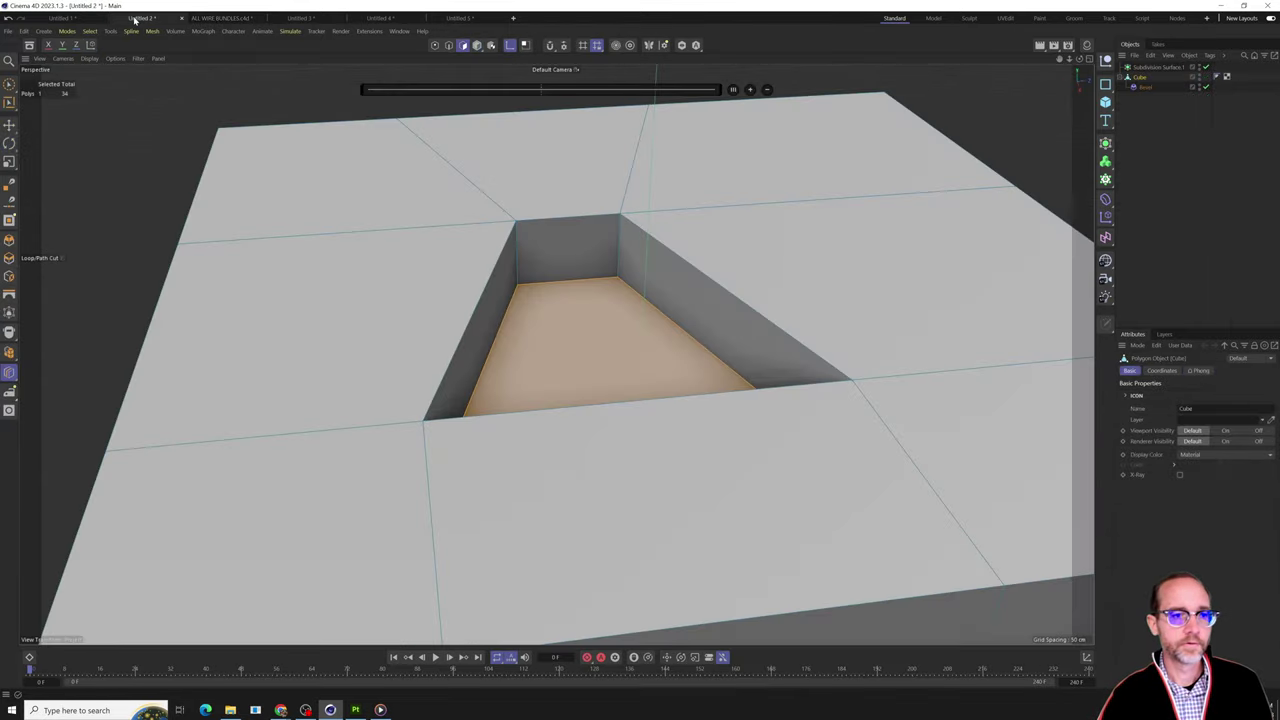
{"action": "left_click", "coordinate": [214, 19]}
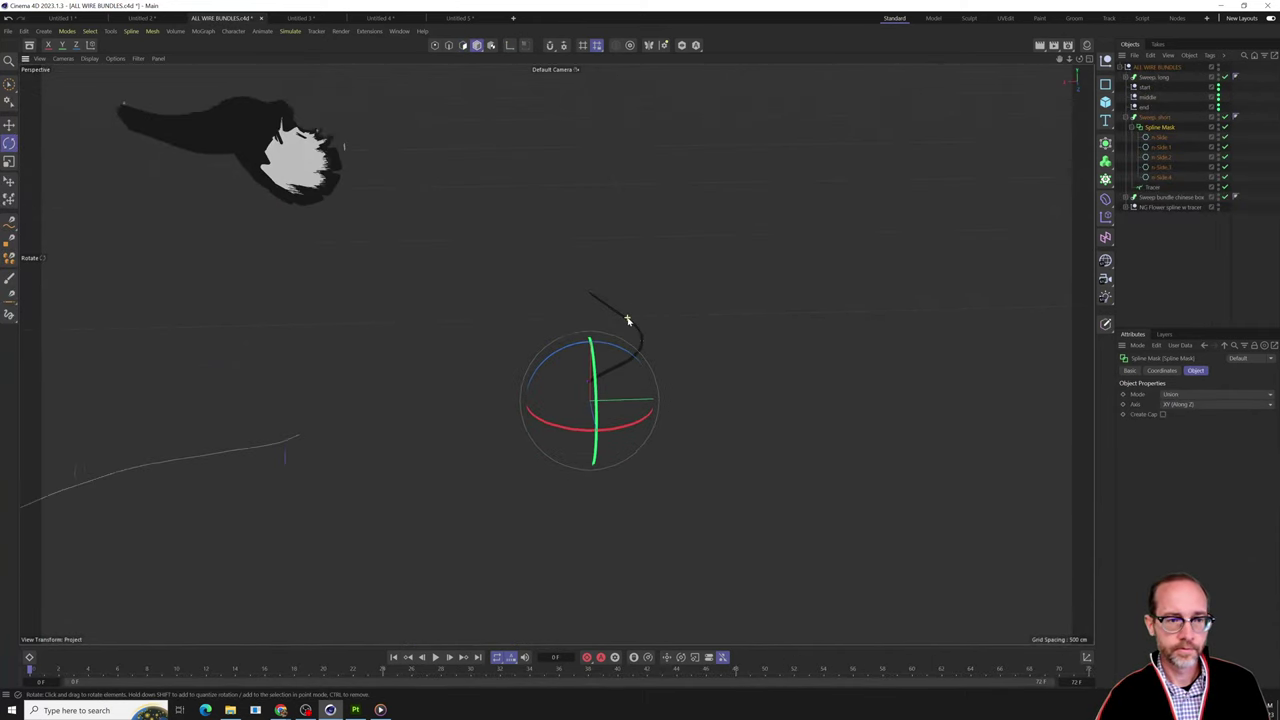
Copy the NG Flower spline w tracer group from the ALL WIRE BUNDLES project into a new project.
{"action": "middle_click_drag", "start_coordinate": [361, 288], "coordinate": [591, 451], "text": "alt"}
{"action": "mouse_move", "coordinate": [591, 451]}
{"action": "left_mouse_down", "text": "alt"}
{"action": "mouse_move", "coordinate": [694, 337]}
{"action": "mouse_move", "coordinate": [480, 311]}
{"action": "left_mouse_up", "text": "alt"}
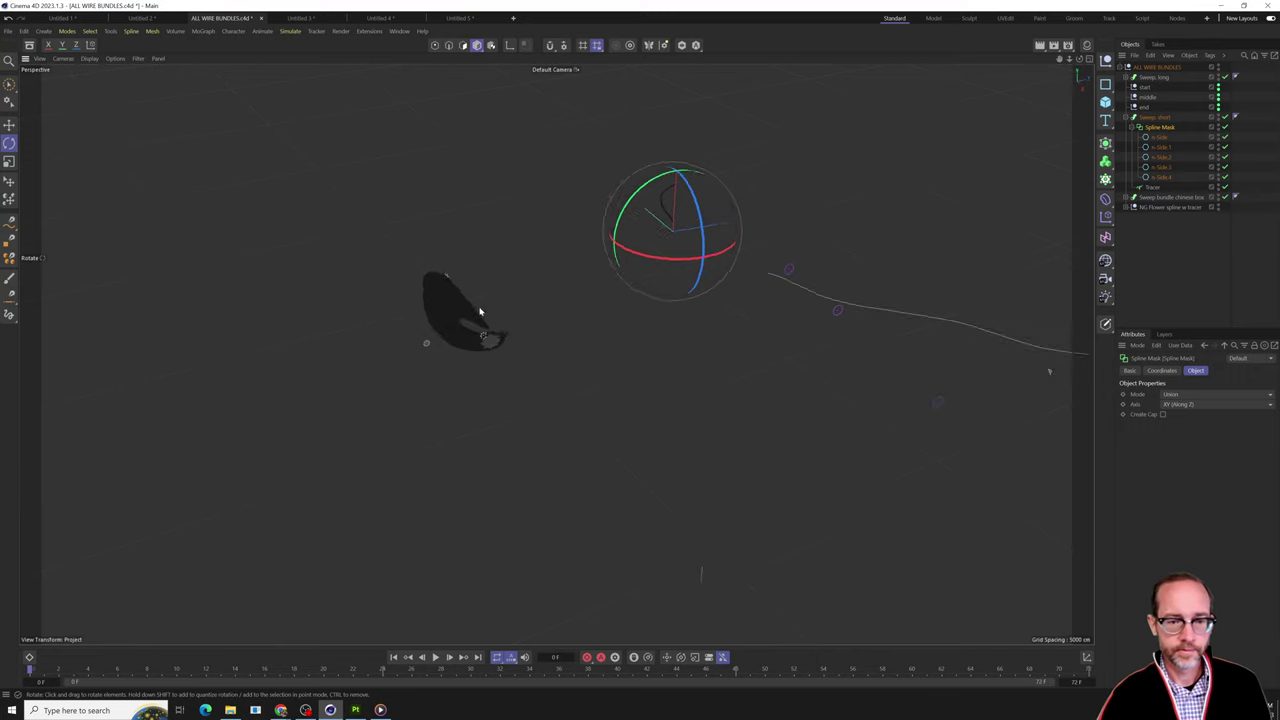
{"action": "scroll", "coordinate": [429, 315], "scroll_direction": "up", "scroll_amount": 1}
{"action": "scroll", "coordinate": [430, 317], "scroll_direction": "up", "scroll_amount": 5}
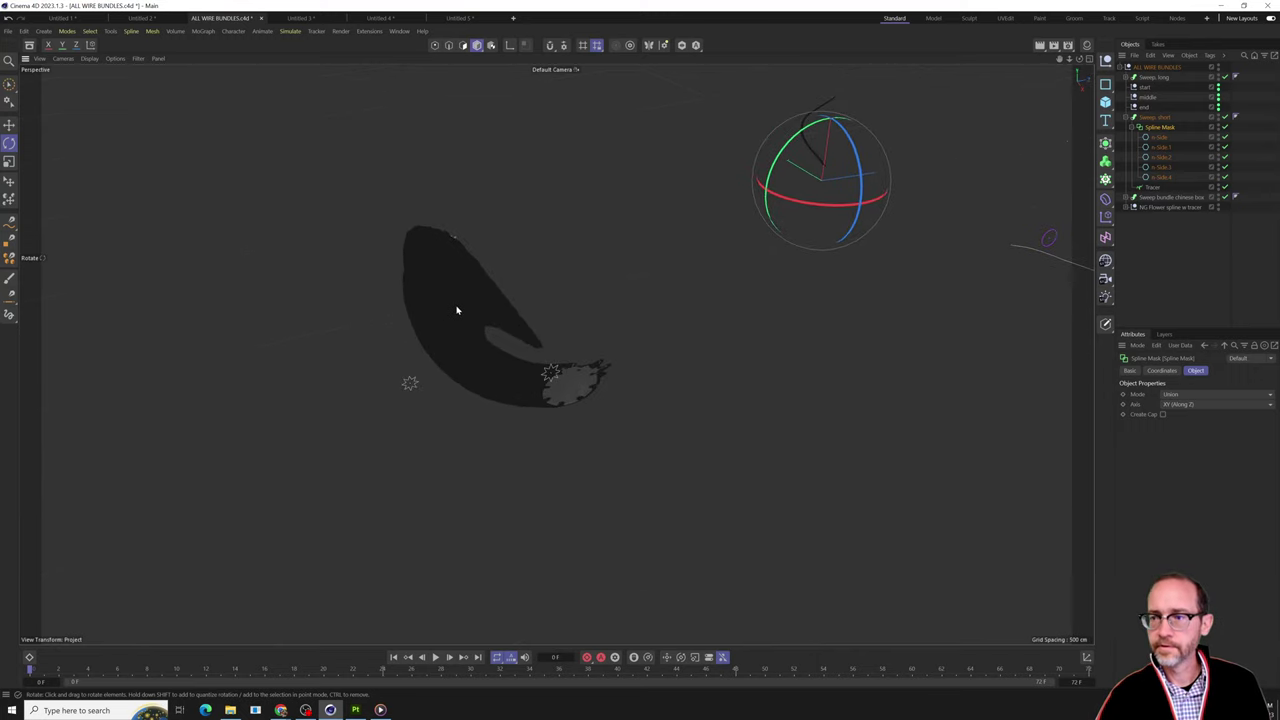
{"action": "left_click", "coordinate": [456, 310]}
{"action": "left_click", "coordinate": [1145, 207]}
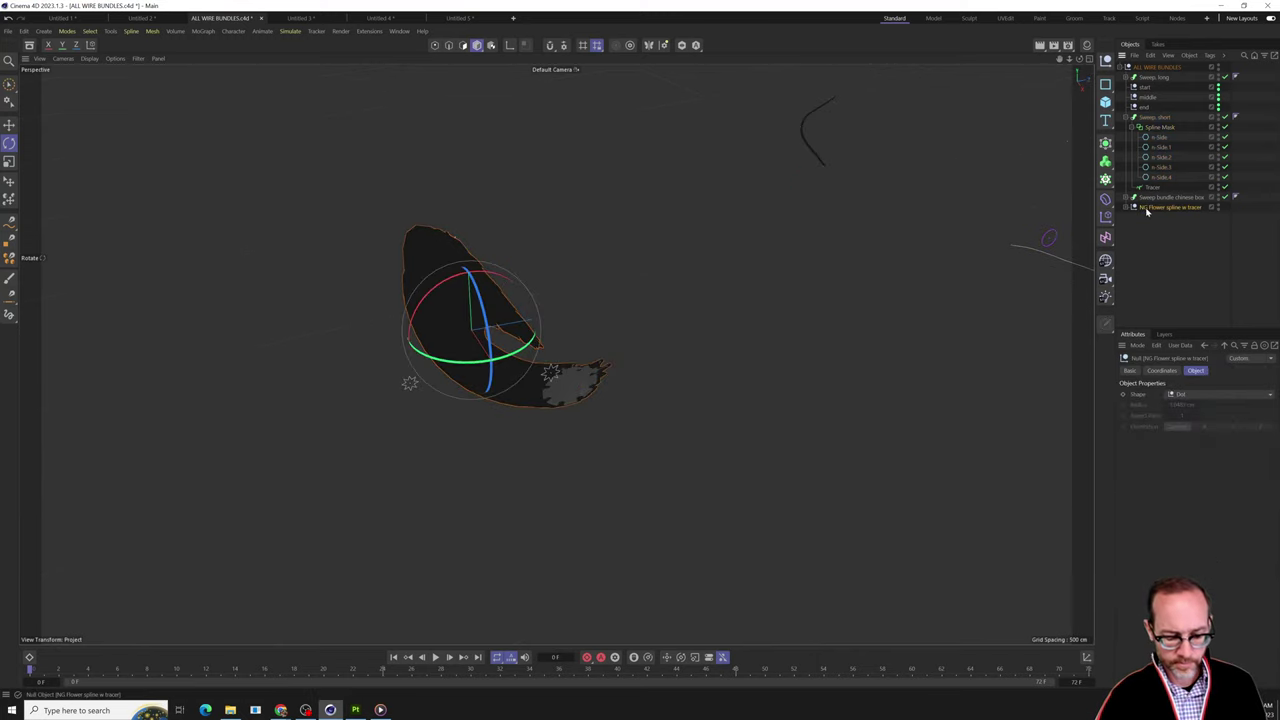
{"action": "key", "text": "ctrl+n"}
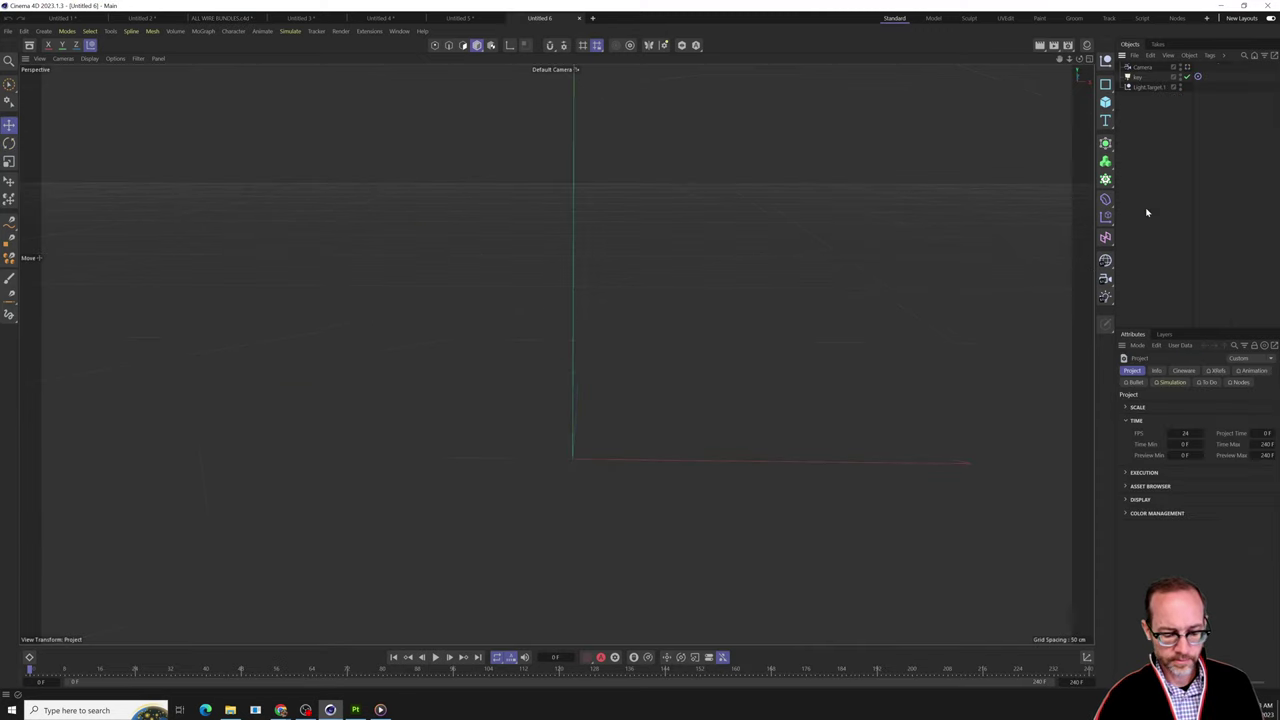
{"action": "key", "text": "ctrl+v"}
Delete the new project's default camera, key light and light target.
{"action": "left_click", "coordinate": [1150, 77]}
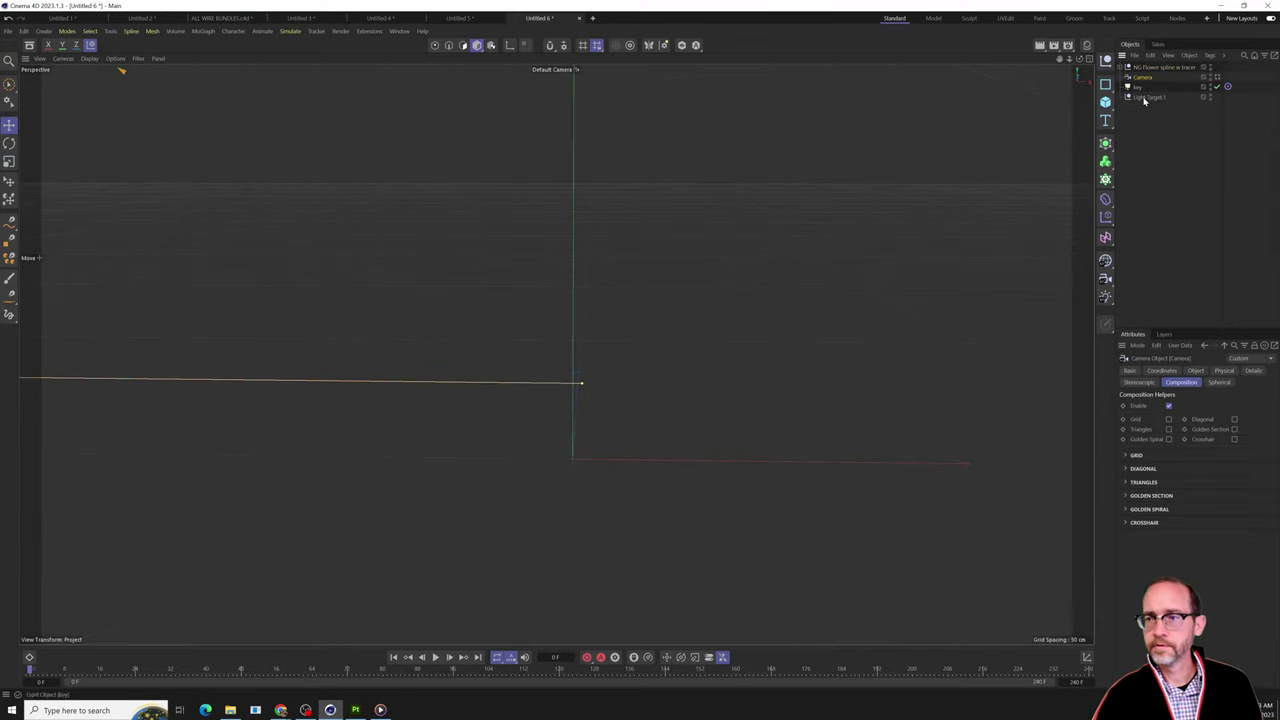
{"action": "left_click", "coordinate": [1143, 99], "text": "shift"}
{"action": "key", "text": "Delete"}
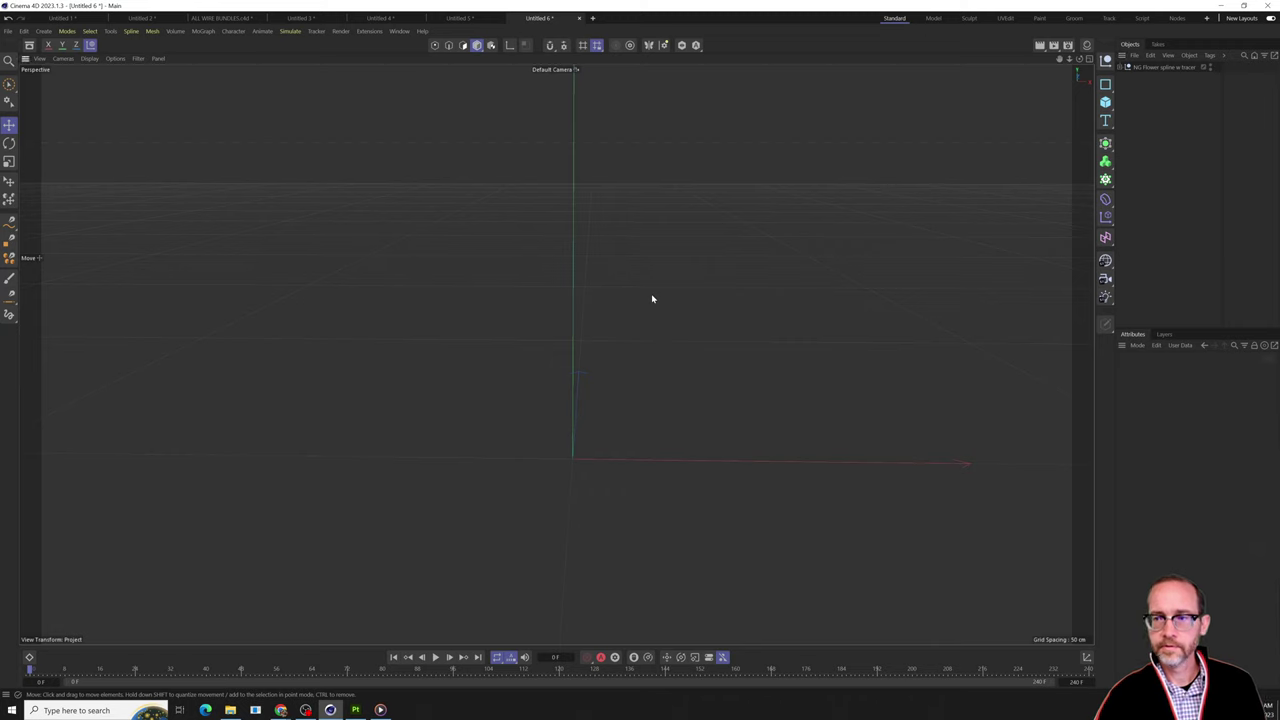
Expand the NG Flower spline w tracer group, frame its geometry and display it as Gouraud shading with lines.
{"action": "key", "text": "h"}
{"action": "left_click", "coordinate": [1129, 67]}
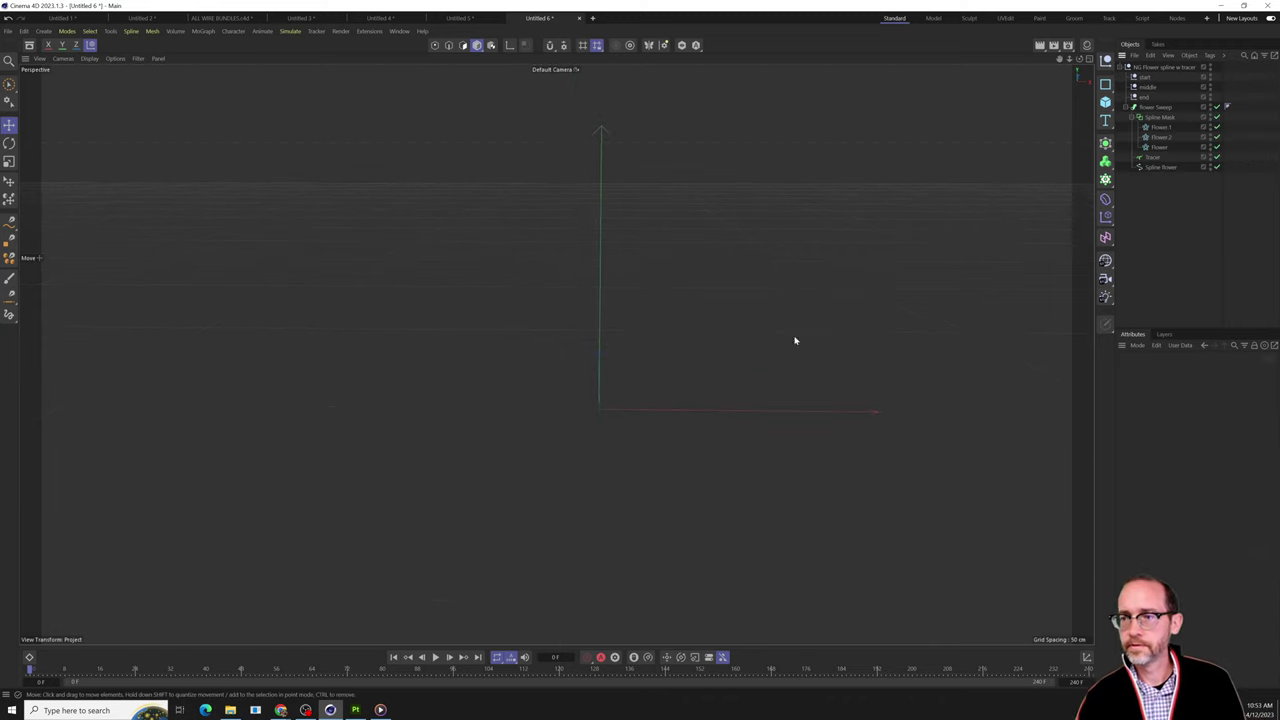
{"action": "key", "text": "h"}
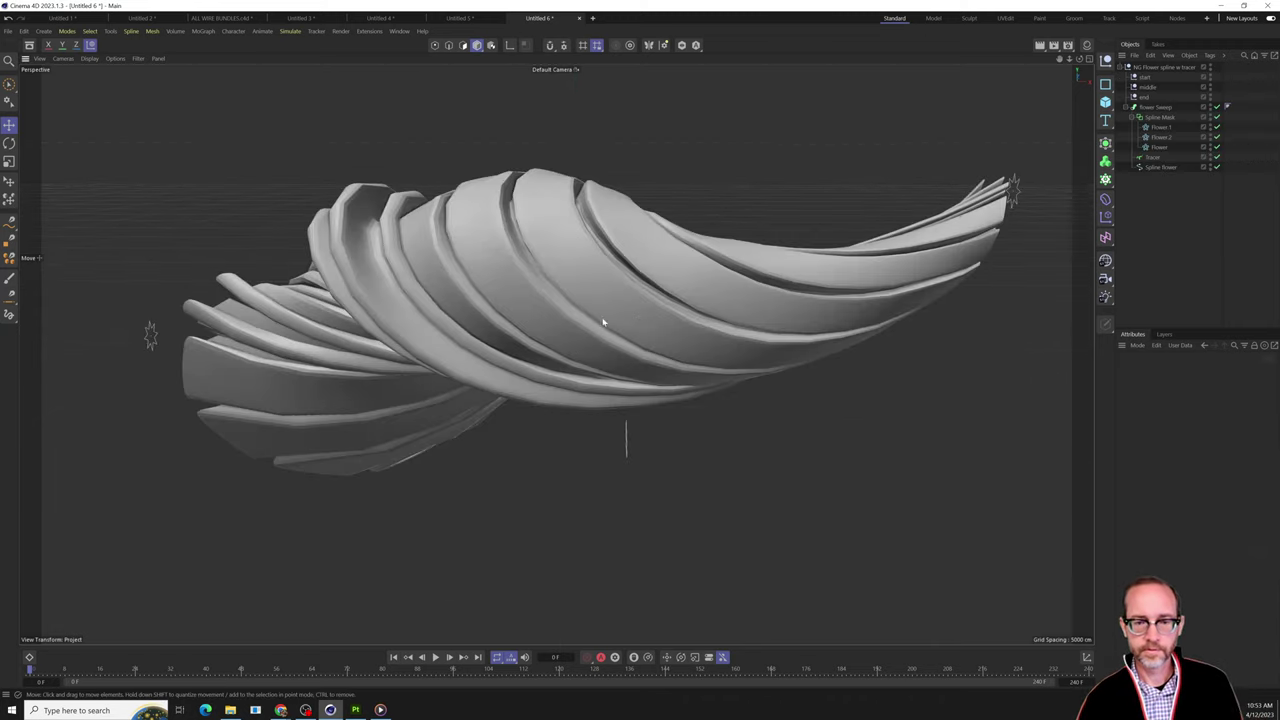
{"action": "left_click_drag", "start_coordinate": [640, 317], "coordinate": [327, 331], "text": "alt"}
{"action": "key", "text": "n"}
{"action": "key", "text": "b"}
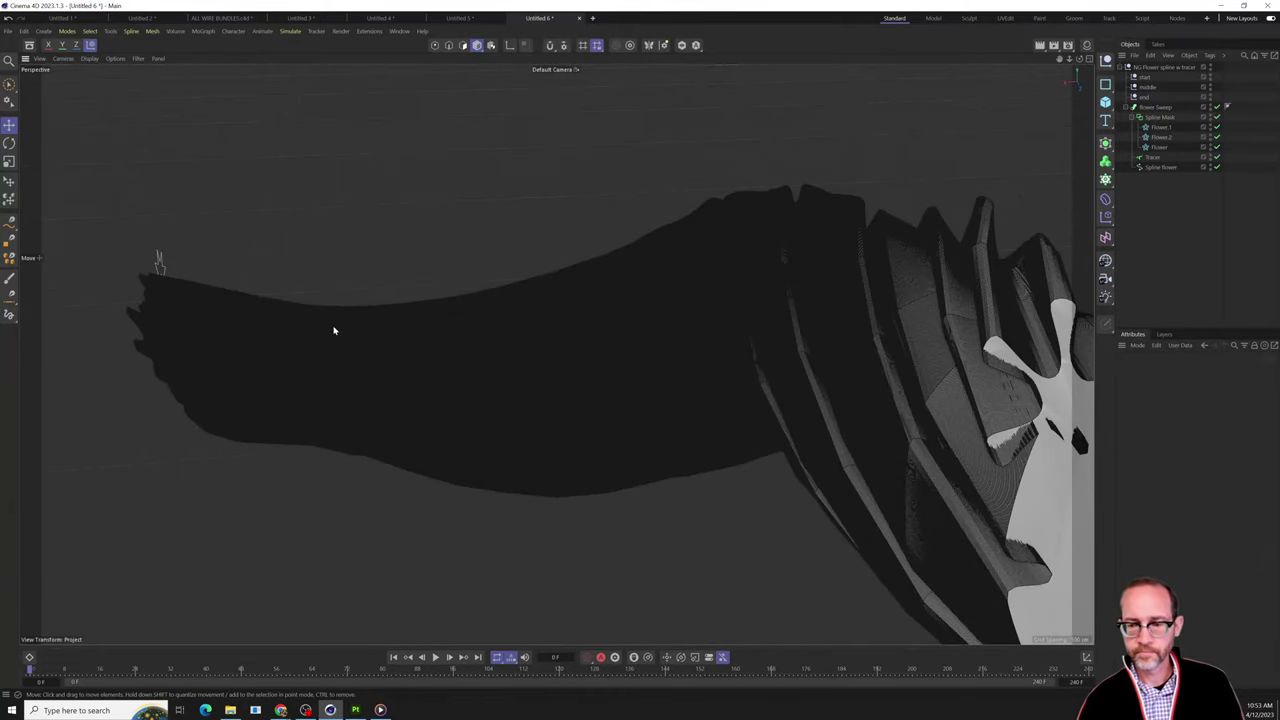
Set the number of intermediate points on the Flower spline to 0.
{"action": "left_click", "coordinate": [1159, 137]}
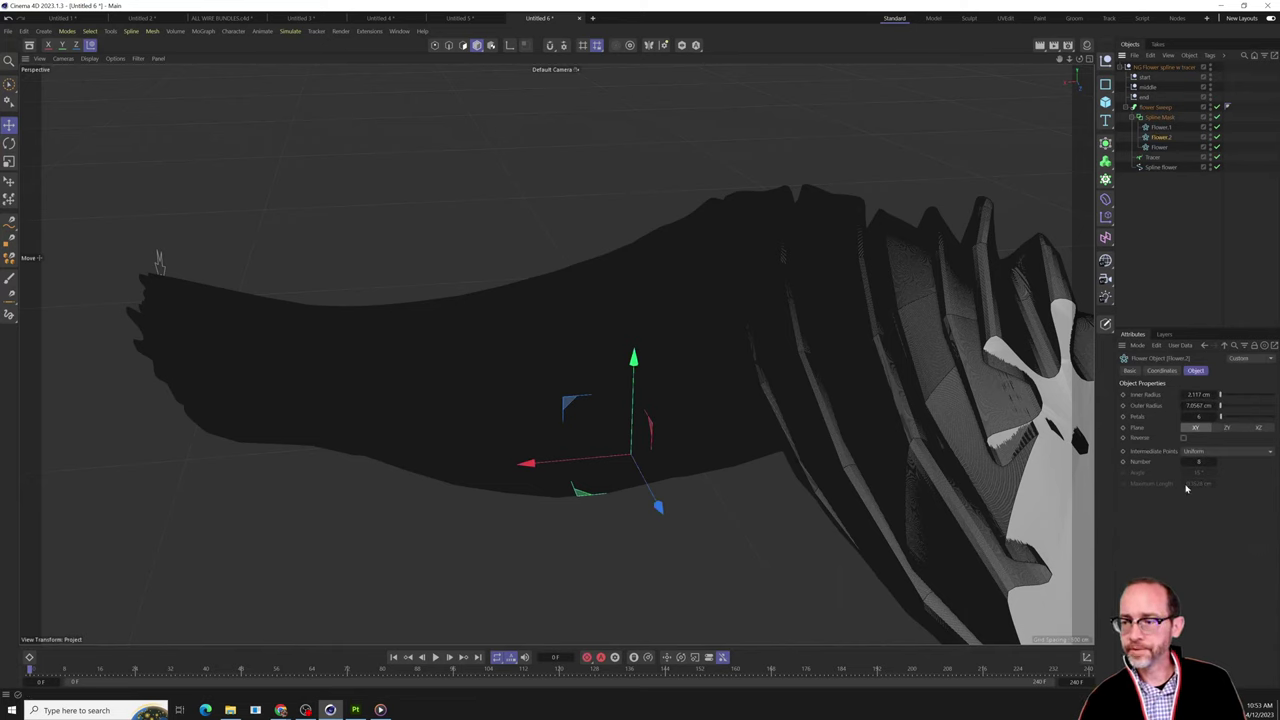
{"action": "left_click", "coordinate": [1162, 148]}
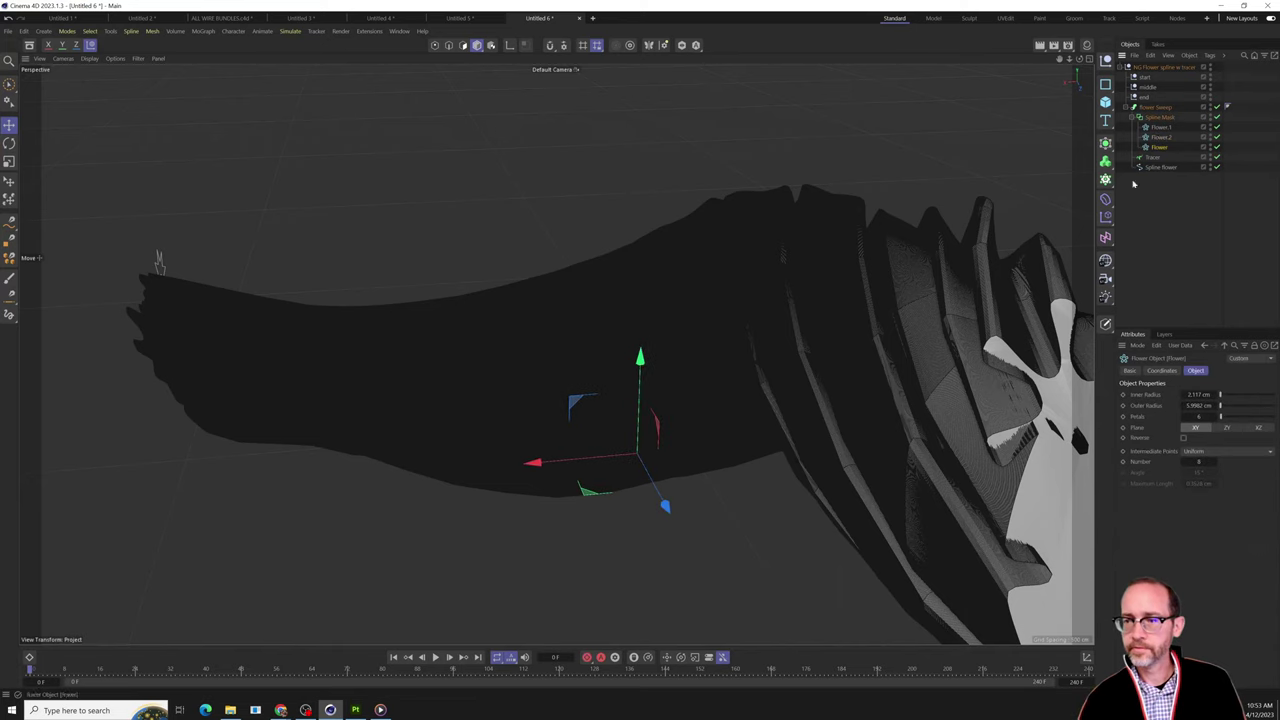
{"action": "left_click", "coordinate": [1185, 463]}
{"action": "left_click", "coordinate": [1185, 463]}
{"action": "left_click", "coordinate": [1185, 463]}
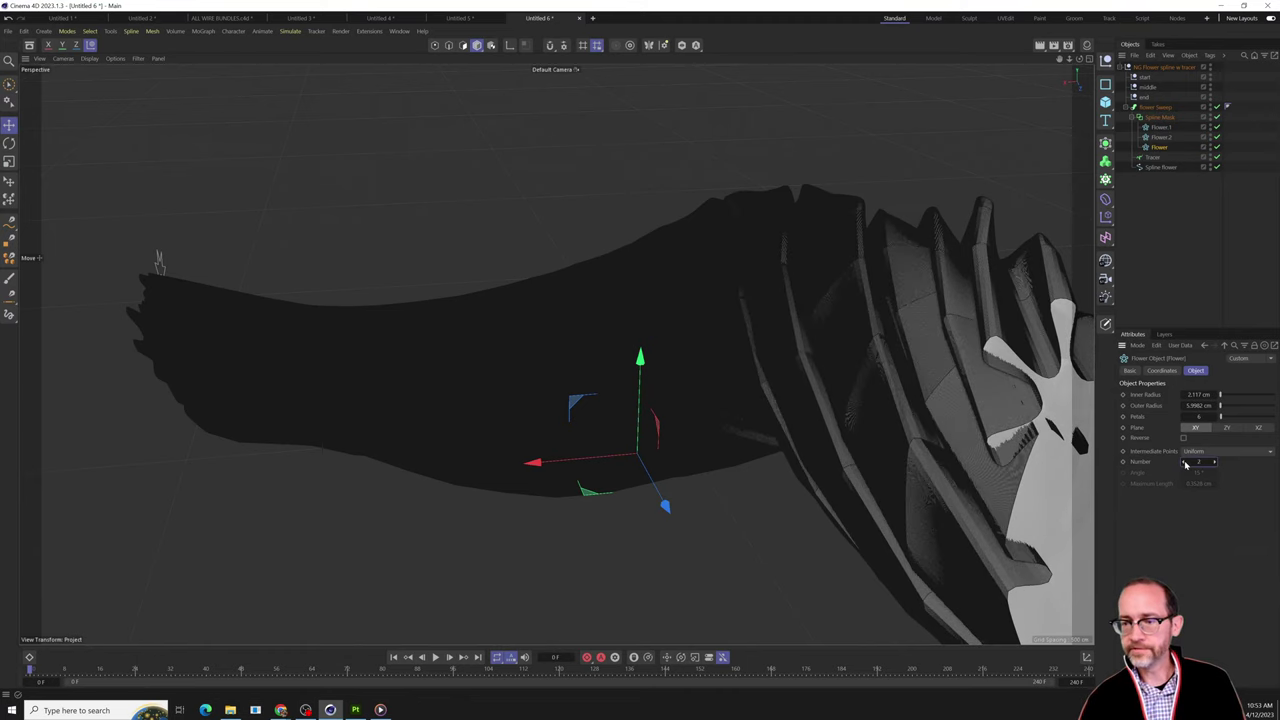
{"action": "left_click", "coordinate": [1185, 463]}
{"action": "left_click", "coordinate": [1185, 463]}
{"action": "left_click", "coordinate": [1185, 463]}
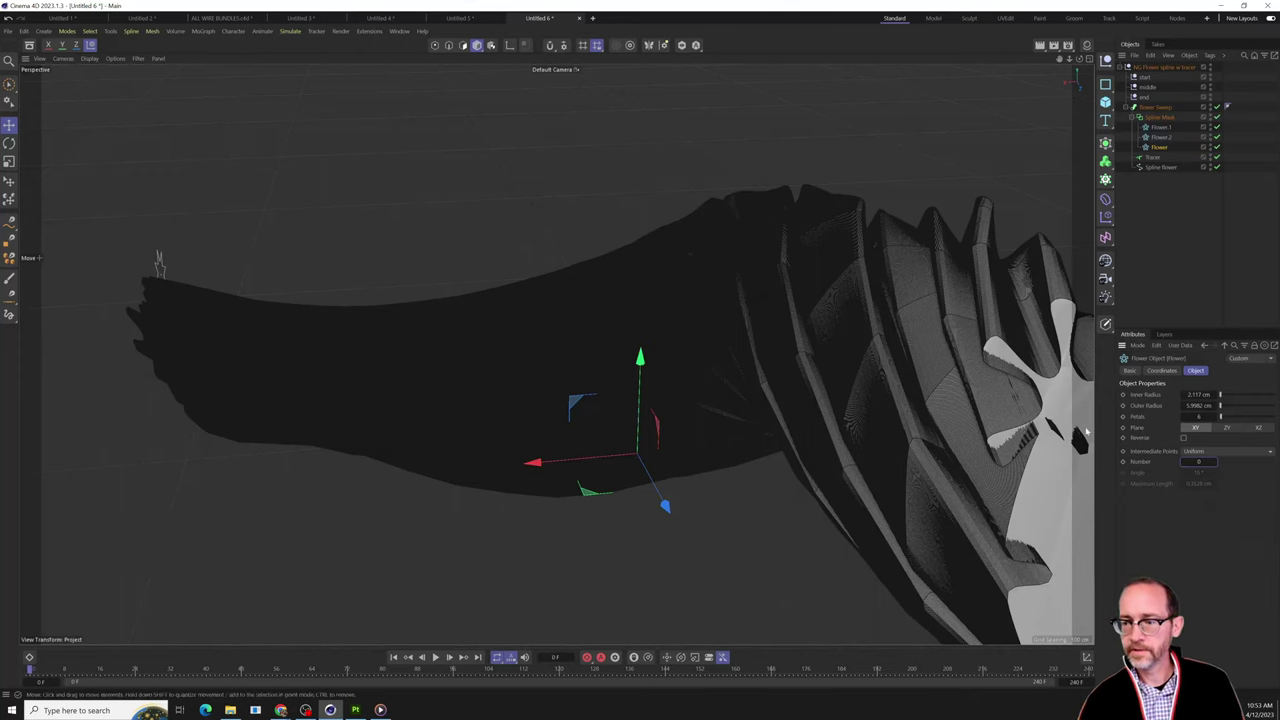
{"action": "scroll", "coordinate": [998, 357], "scroll_direction": "down", "scroll_amount": 3}
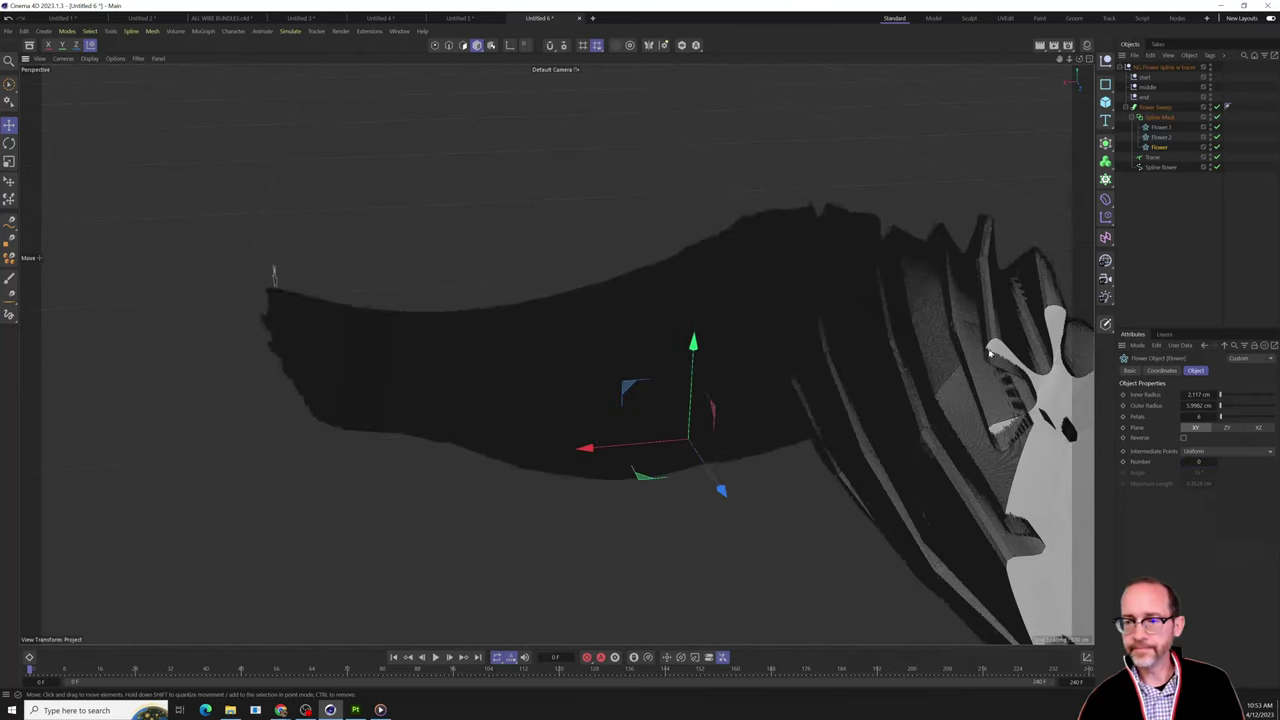
Try to scale the Flower spline inside the Spline Mask.
{"action": "left_click", "coordinate": [1155, 118]}
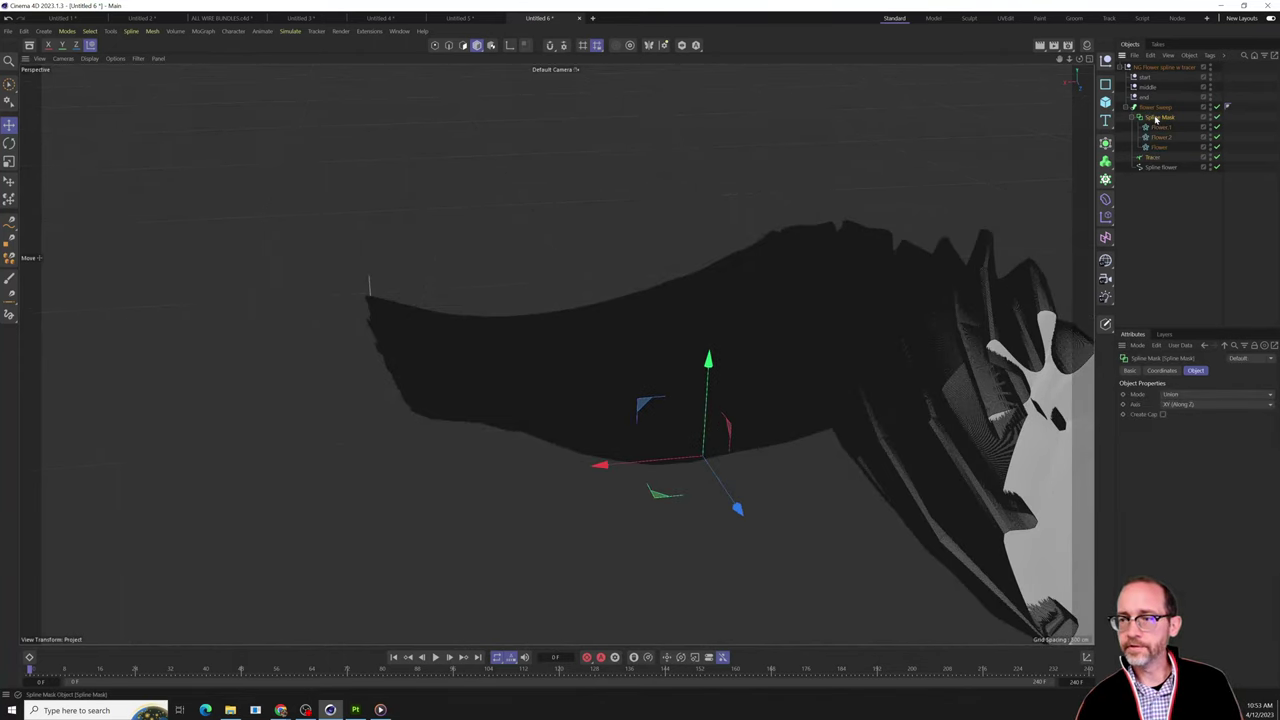
{"action": "key", "text": "t"}
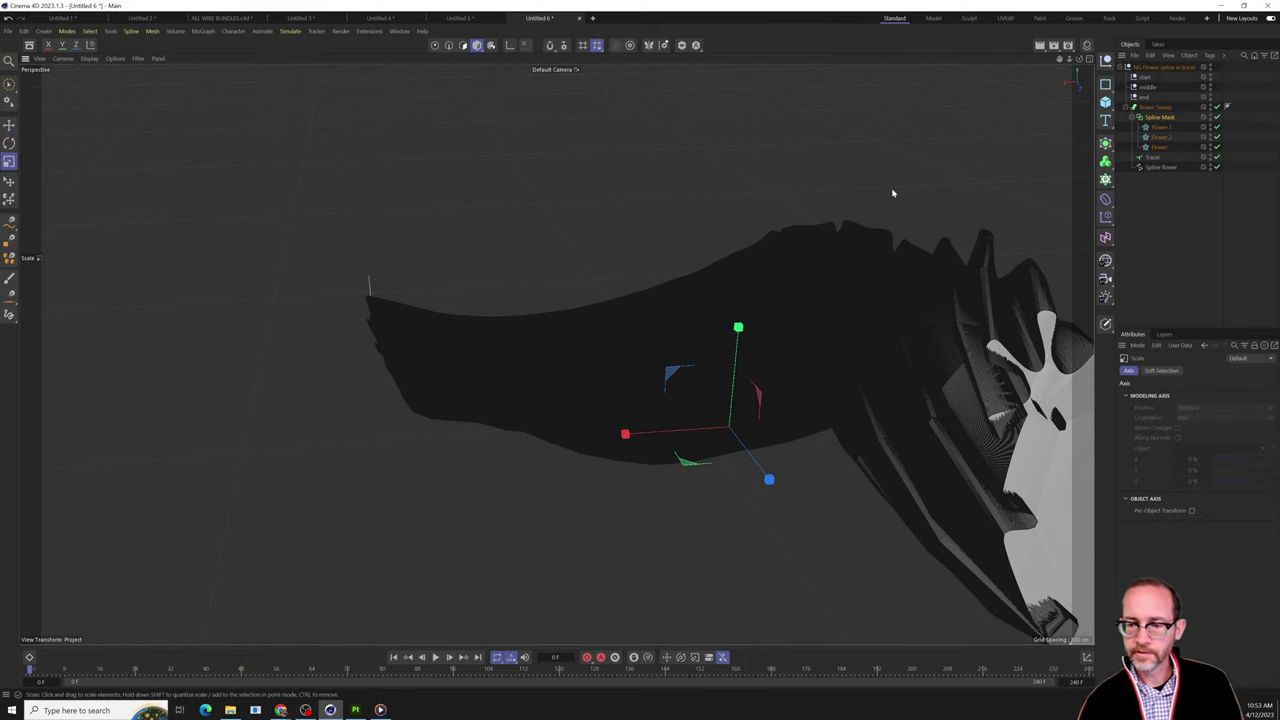
{"action": "left_click", "coordinate": [1159, 147]}
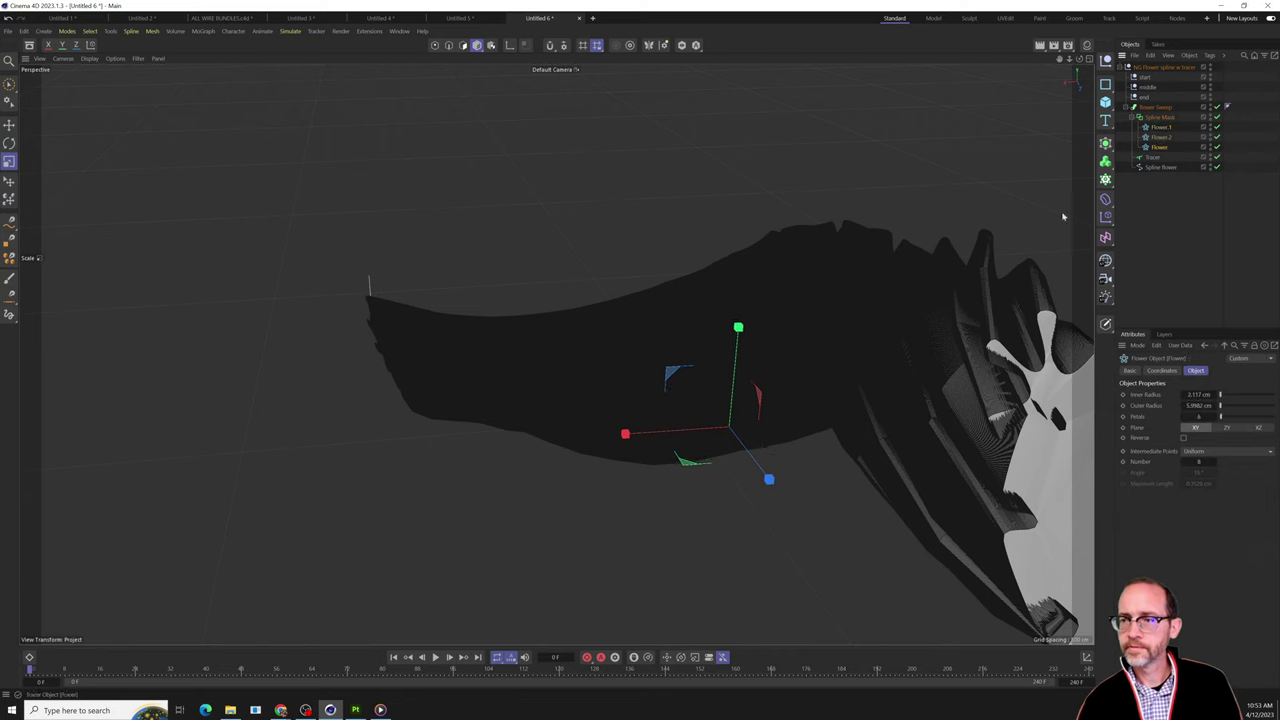
{"action": "left_click_drag", "start_coordinate": [707, 376], "coordinate": [777, 349]}
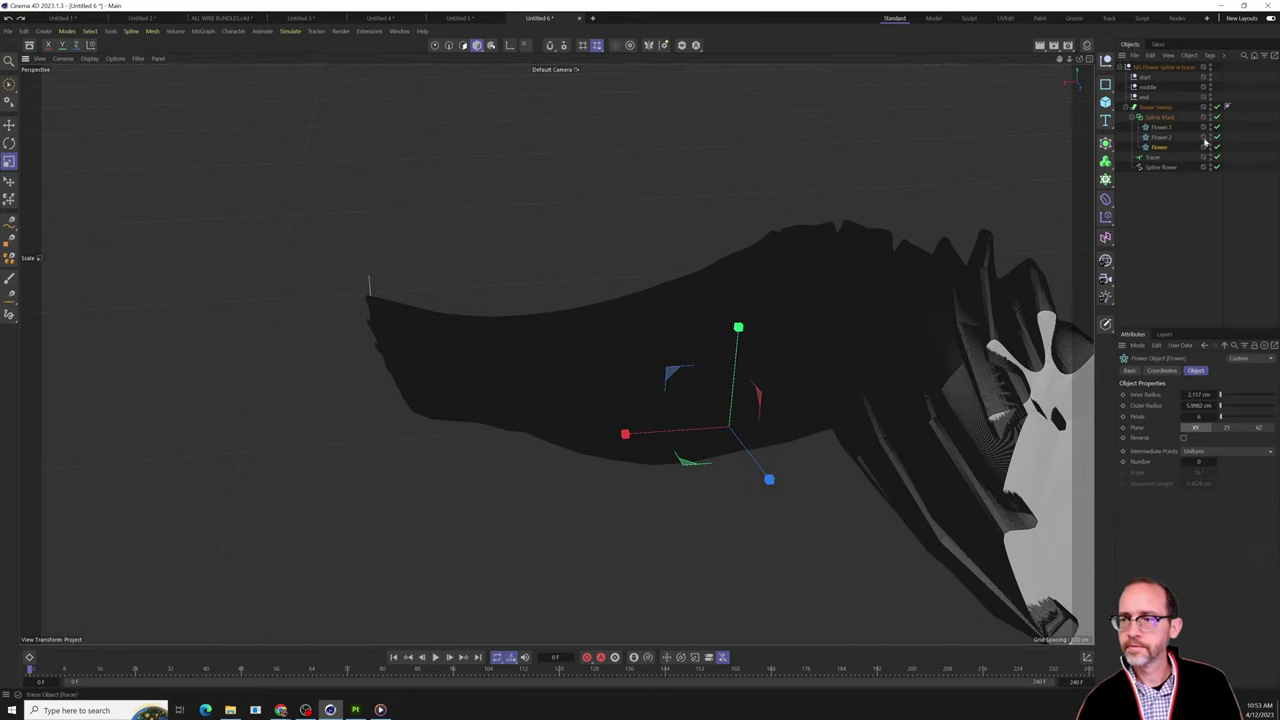
Disable the flower Sweep, delete its Spline flower rail and enable the Sweep again.
{"action": "left_click", "coordinate": [1217, 107]}
{"action": "left_click", "coordinate": [1217, 167]}
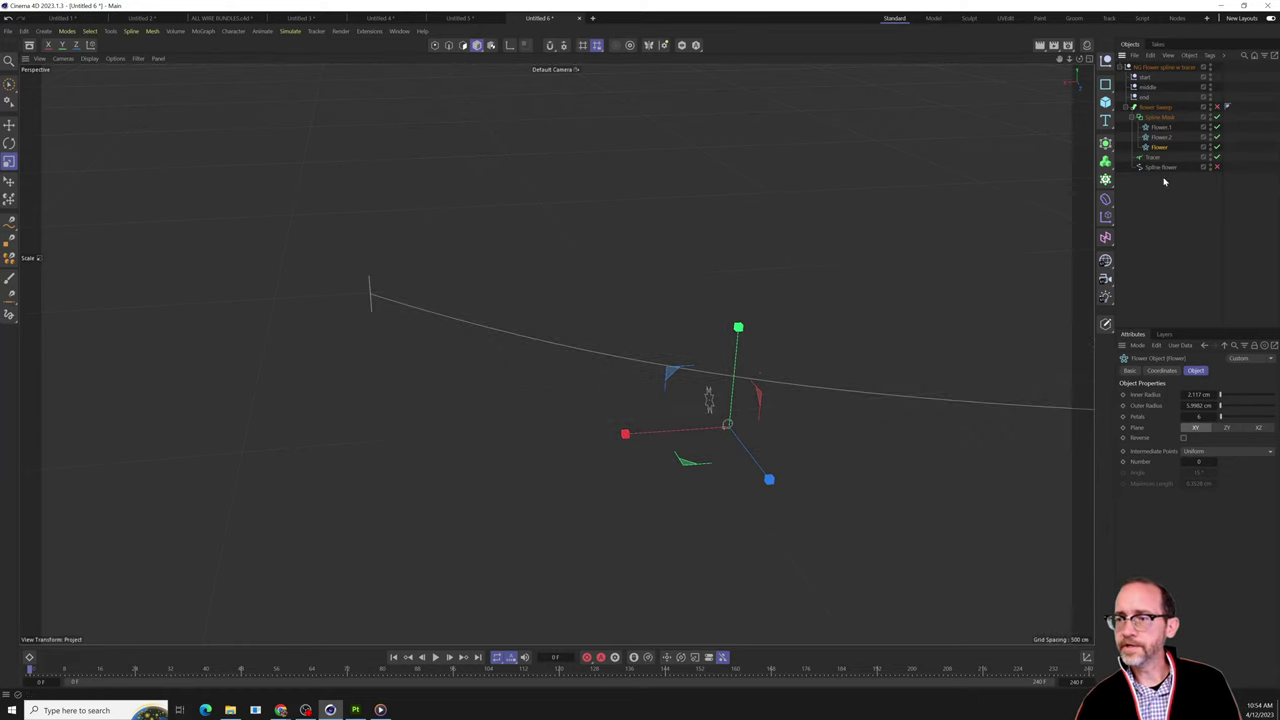
{"action": "left_click", "coordinate": [1160, 167]}
{"action": "key", "text": "Delete"}
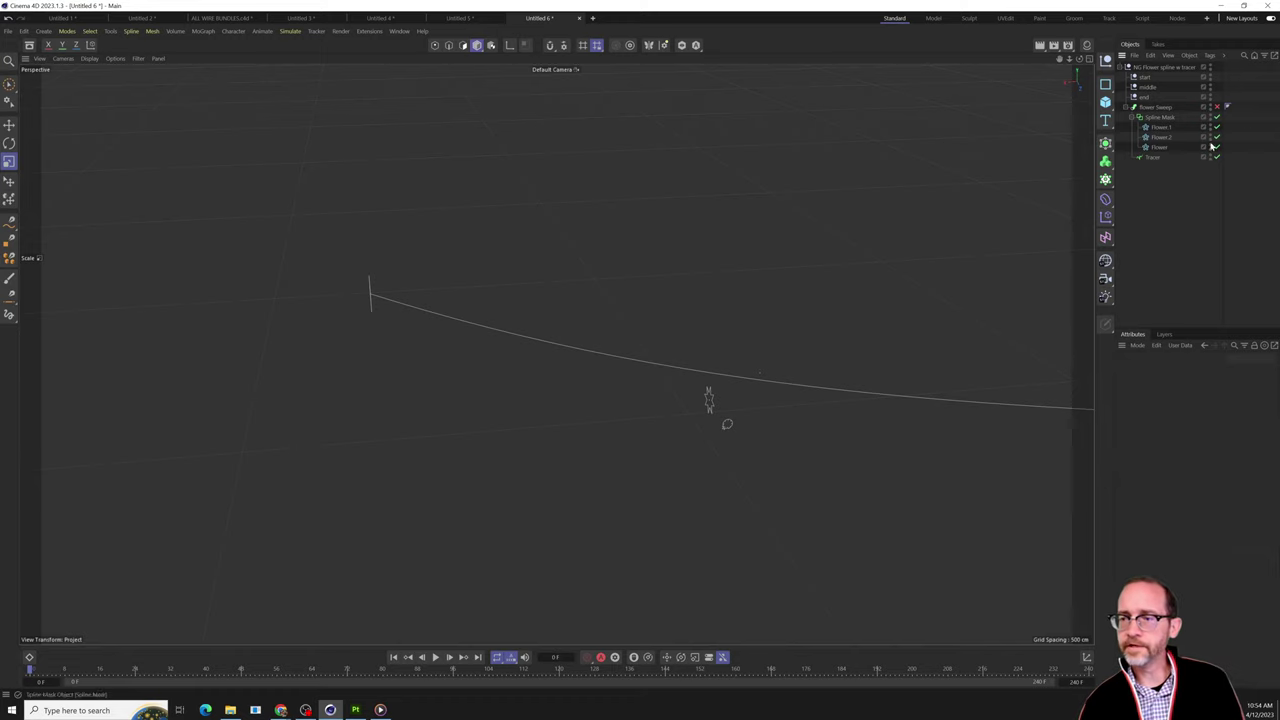
{"action": "left_click", "coordinate": [1218, 107]}
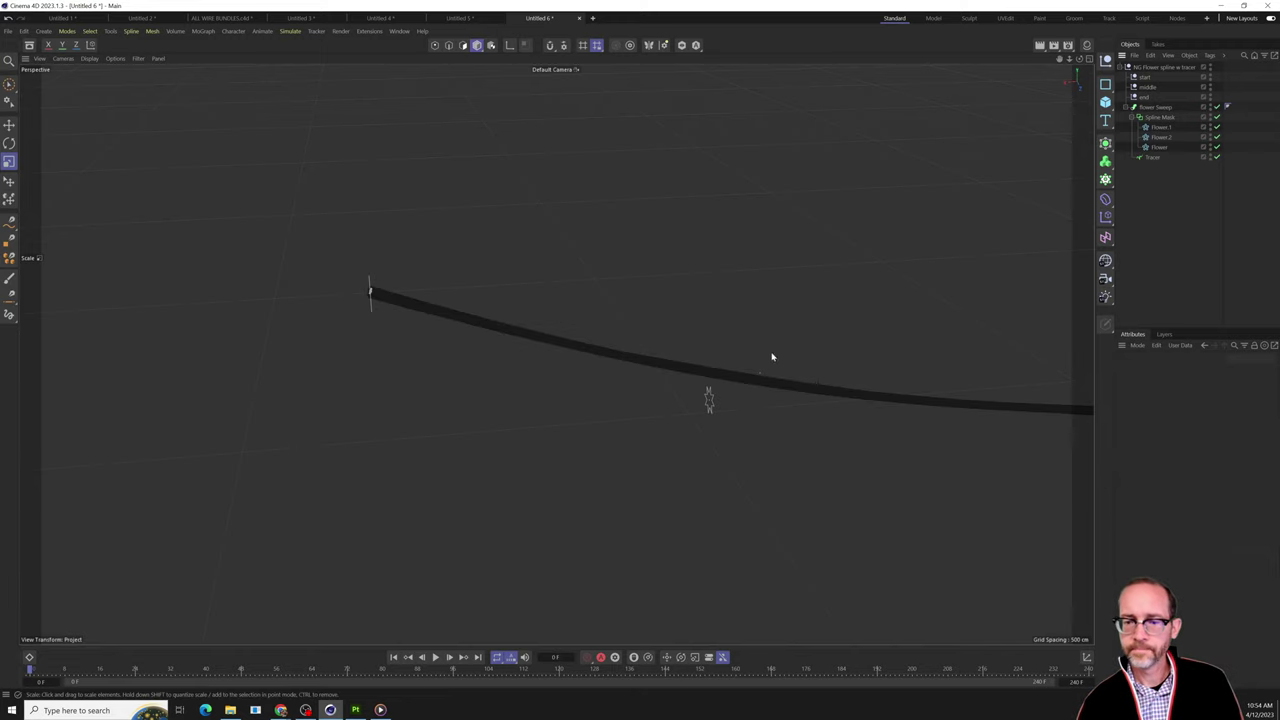
Collapse the Spline Mask's children and display the flower sweep shaded without lines.
{"action": "scroll", "coordinate": [734, 366], "scroll_direction": "up", "scroll_amount": 3}
{"action": "scroll", "coordinate": [734, 366], "scroll_direction": "up", "scroll_amount": 3}
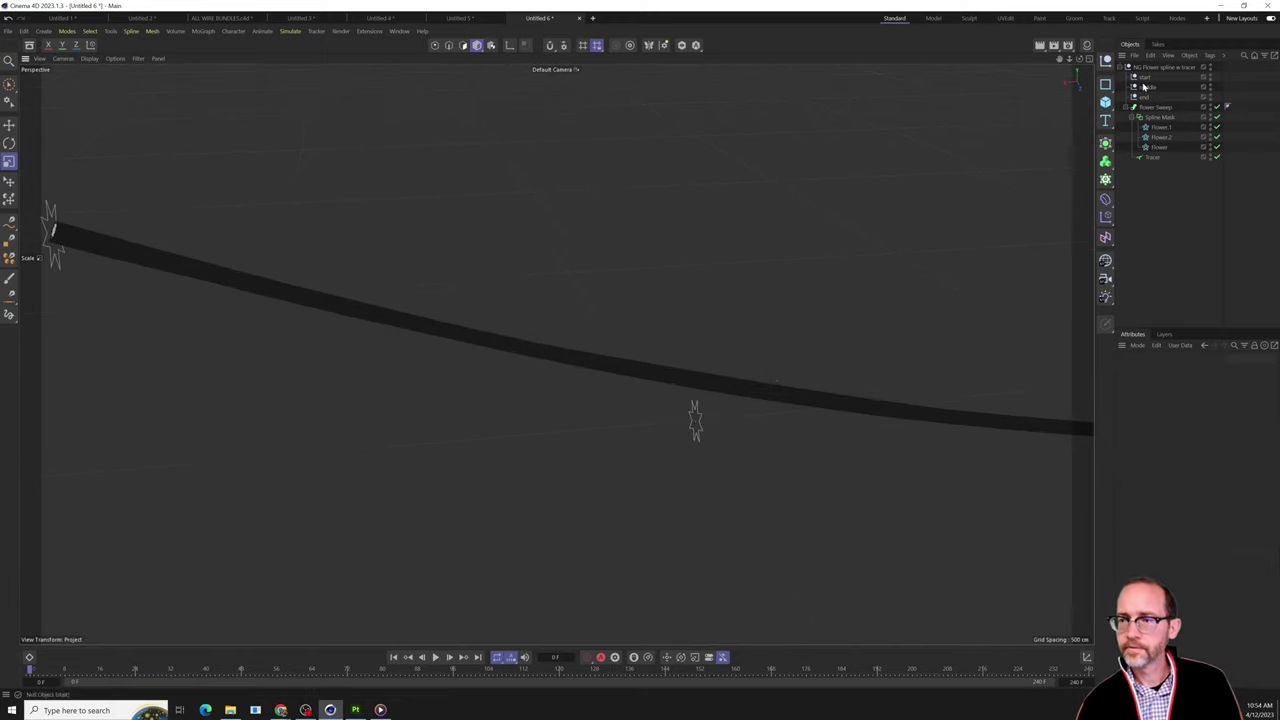
{"action": "left_click", "coordinate": [1155, 118]}
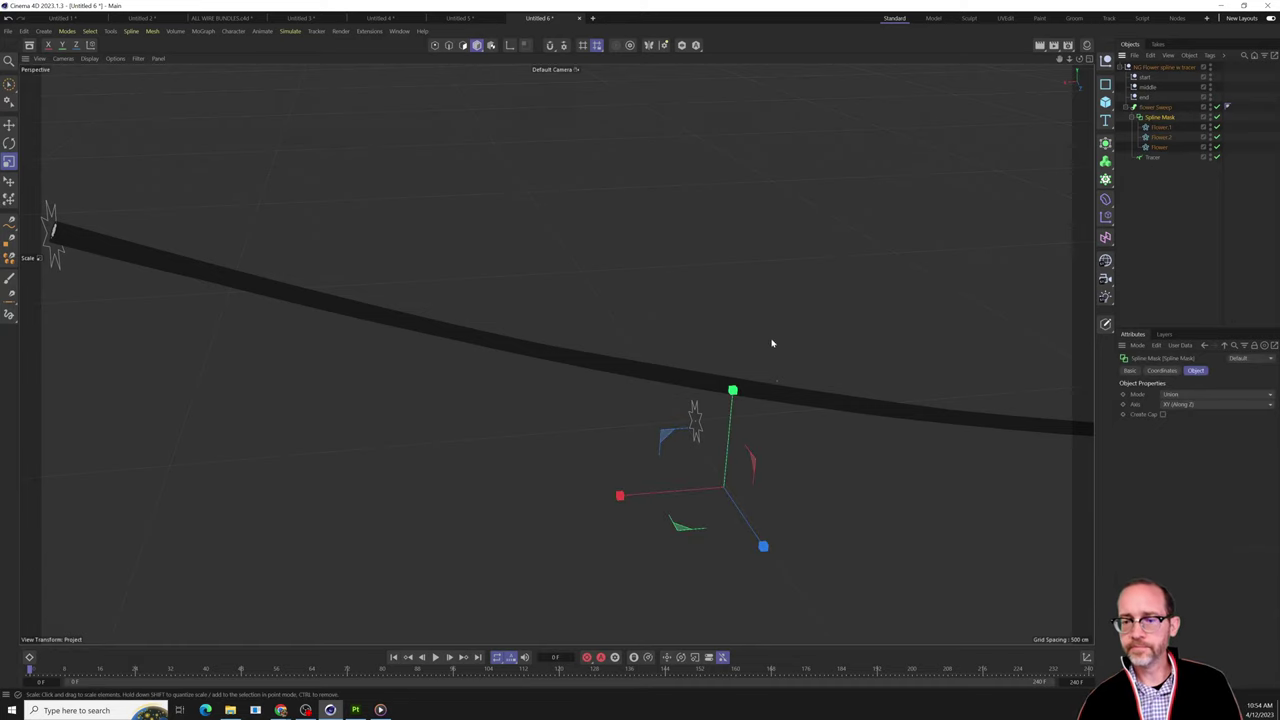
{"action": "scroll", "coordinate": [767, 349], "scroll_direction": "up", "scroll_amount": 2}
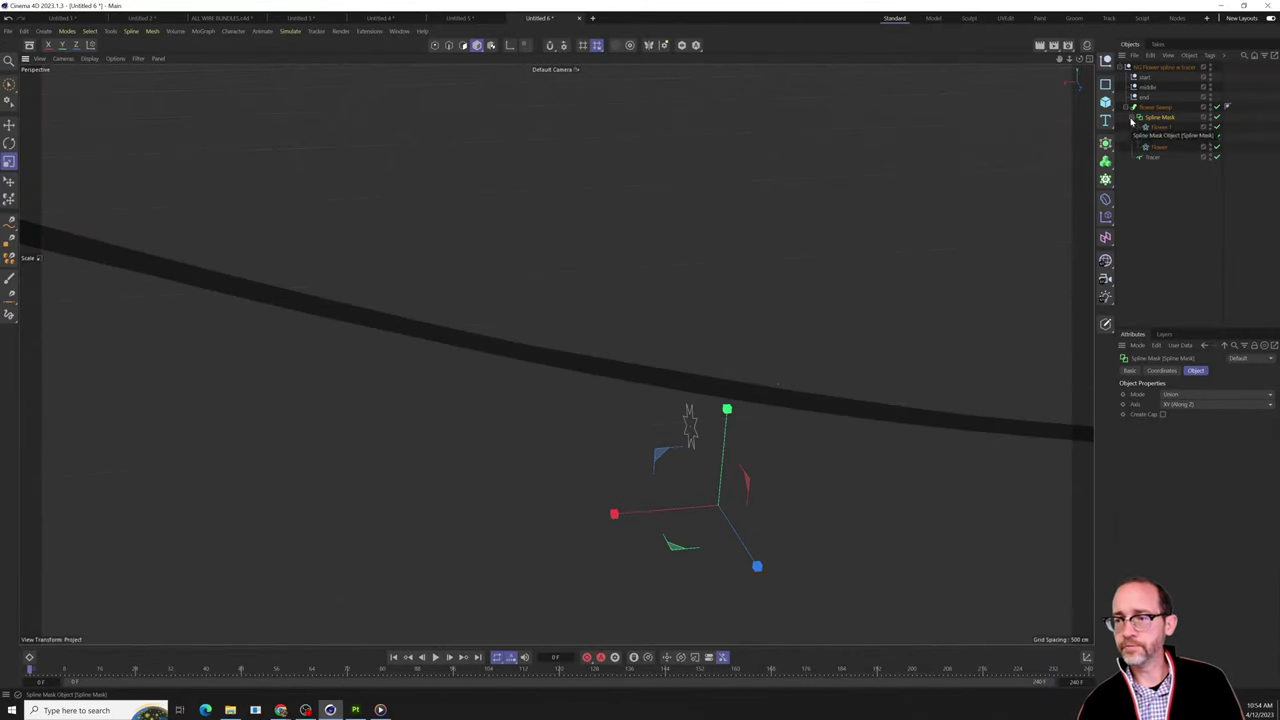
{"action": "left_click", "coordinate": [1139, 117]}
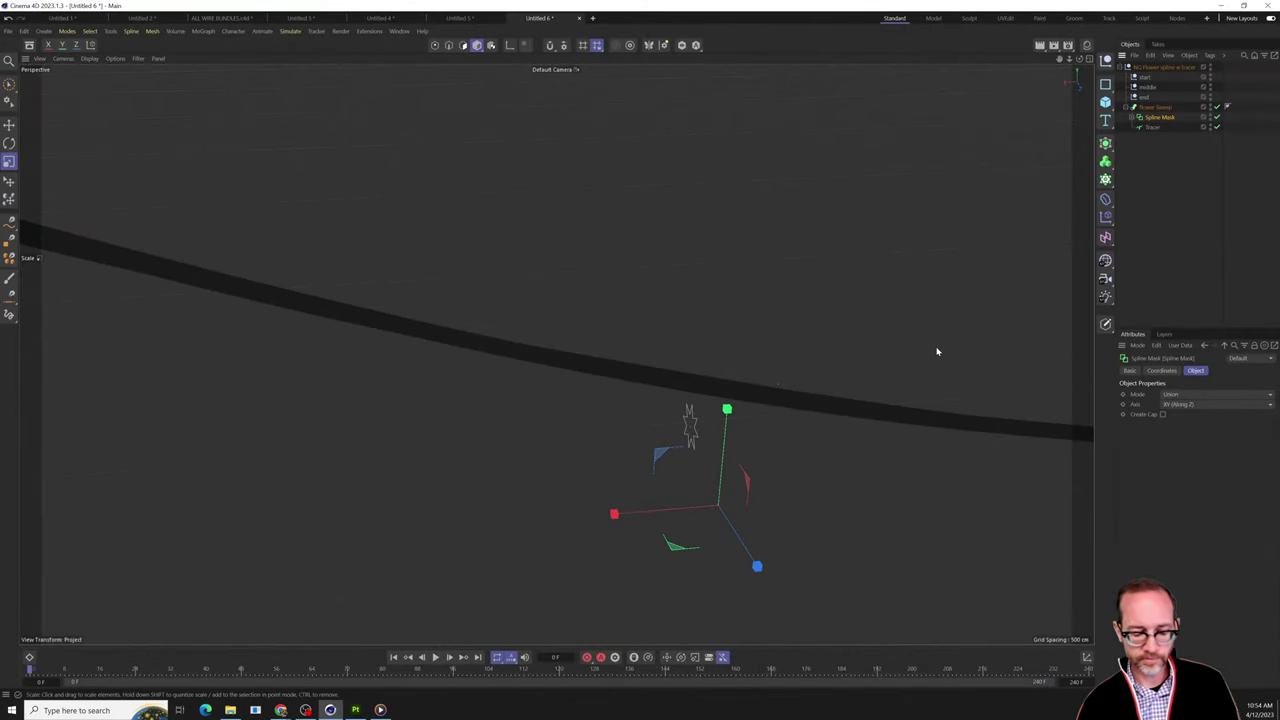
{"action": "scroll", "coordinate": [857, 406], "scroll_direction": "down", "scroll_amount": 1}
{"action": "scroll", "coordinate": [857, 406], "scroll_direction": "up", "scroll_amount": 2}
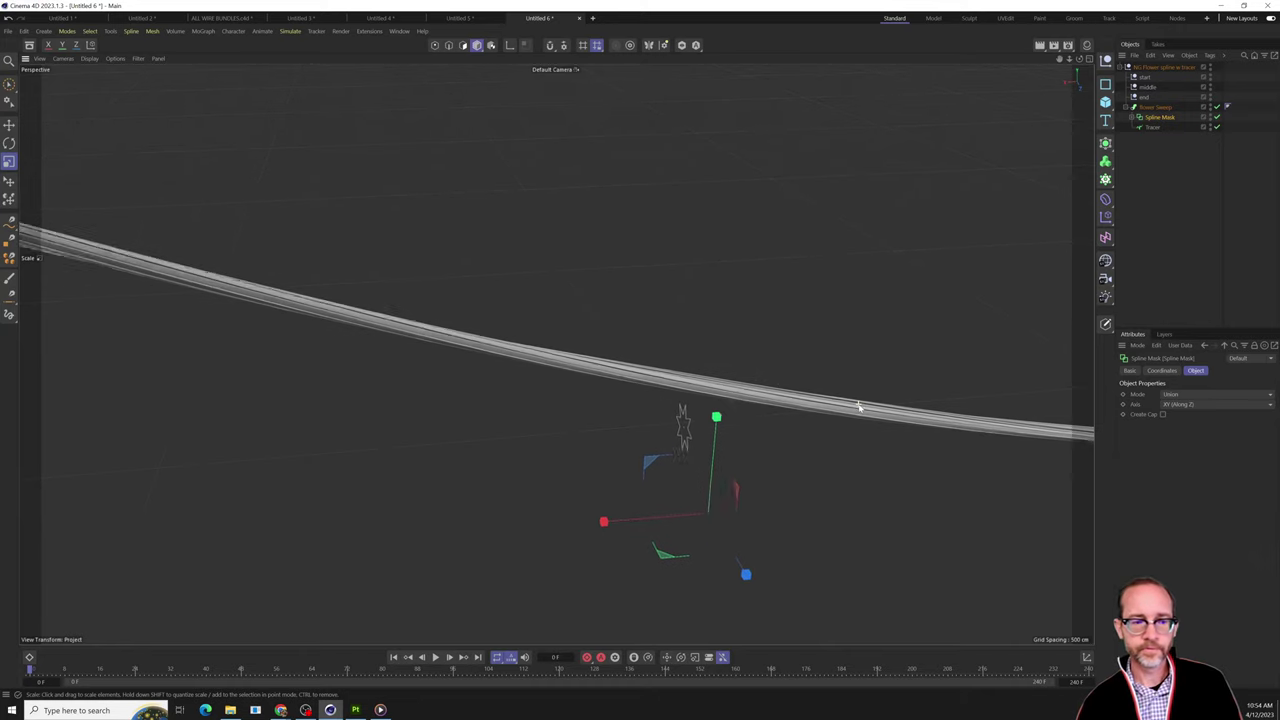
Scale the Spline Mask up in its XY plane to thicken the swept flower bundle.
{"action": "scroll", "coordinate": [857, 406], "scroll_direction": "down", "scroll_amount": 3}
{"action": "middle_click_drag", "start_coordinate": [354, 409], "coordinate": [454, 419], "text": "alt"}
{"action": "left_click_drag", "start_coordinate": [453, 418], "coordinate": [560, 360], "text": "alt"}
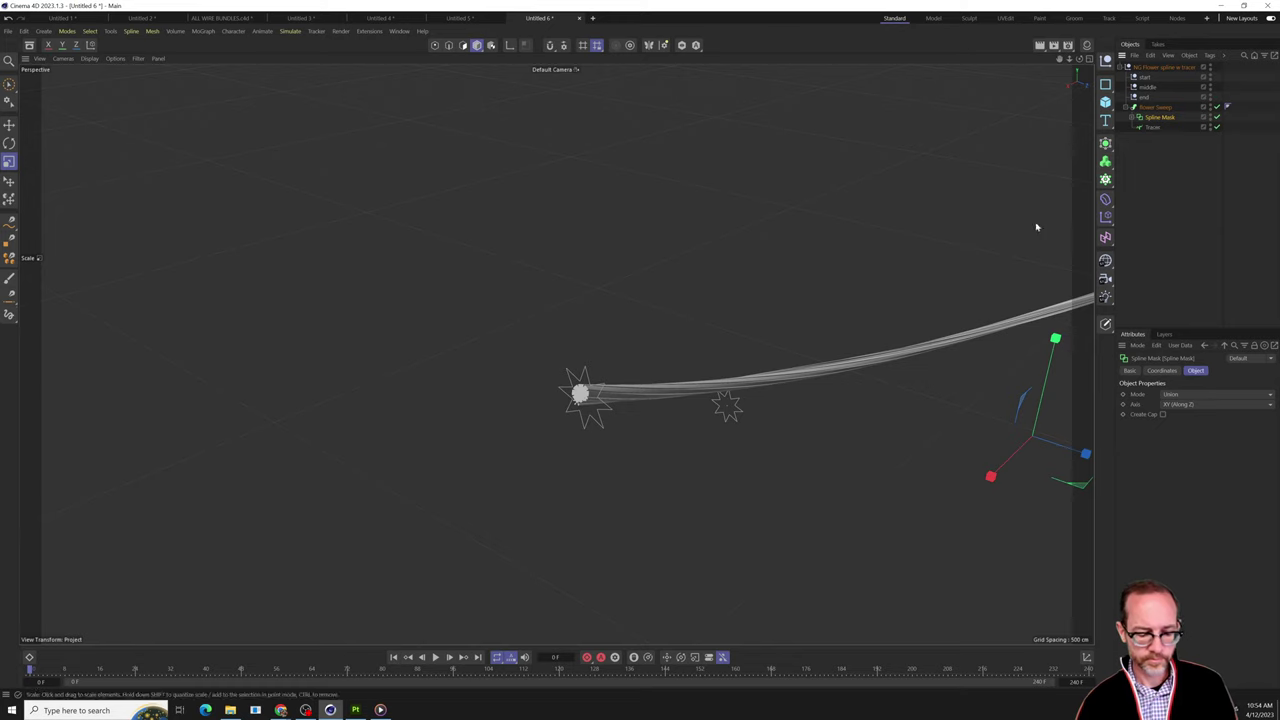
{"action": "left_click", "coordinate": [882, 355]}
{"action": "left_click_drag", "start_coordinate": [1043, 430], "coordinate": [868, 408], "text": "alt"}
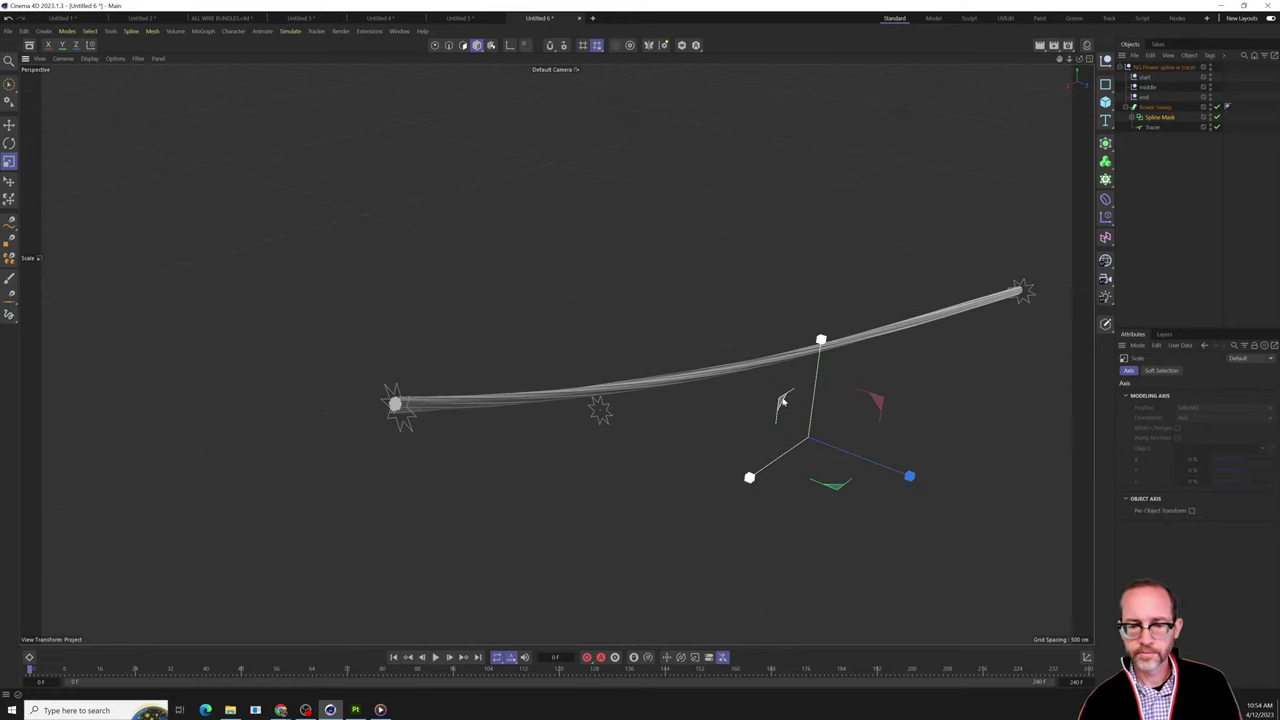
{"action": "left_click_drag", "start_coordinate": [782, 401], "coordinate": [342, 423]}
{"action": "scroll", "coordinate": [523, 374], "scroll_direction": "down", "scroll_amount": 2}
{"action": "scroll", "coordinate": [523, 374], "scroll_direction": "up", "scroll_amount": 4}
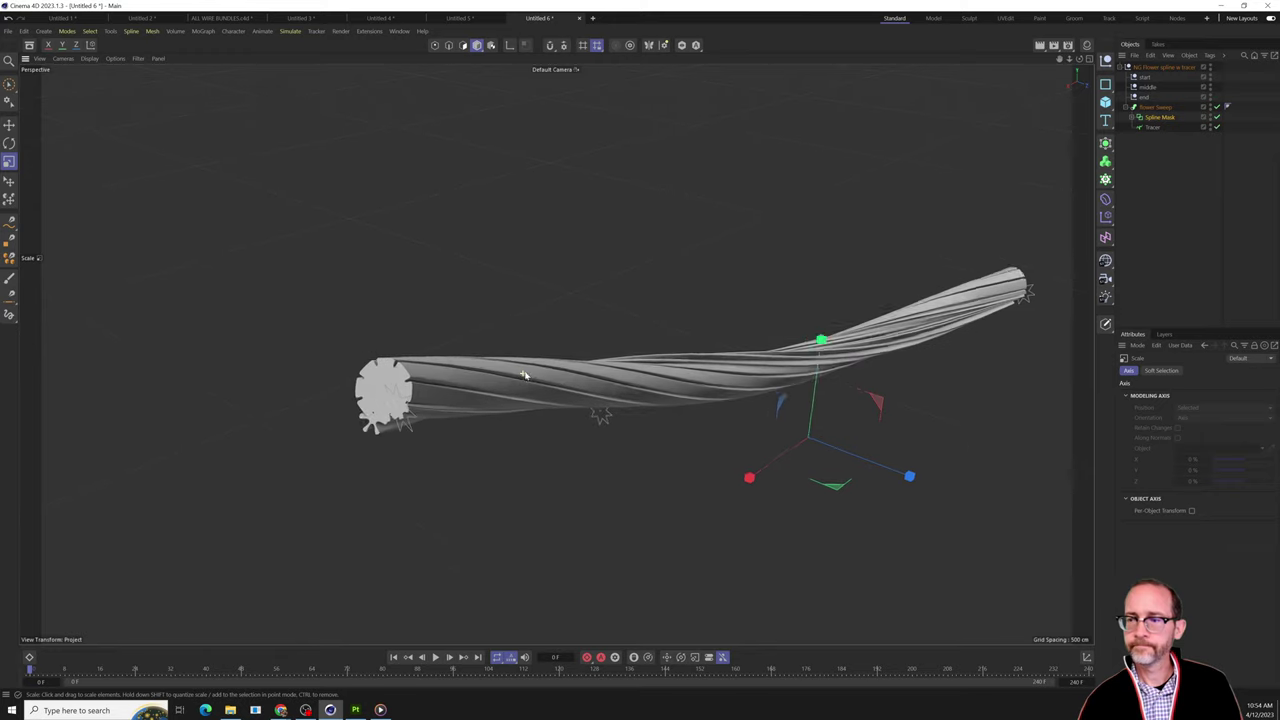
Expand the Spline Mask and undo its scaling, the Sweep reactivation and the deletion of Spline flower.
{"action": "left_click", "coordinate": [1137, 118]}
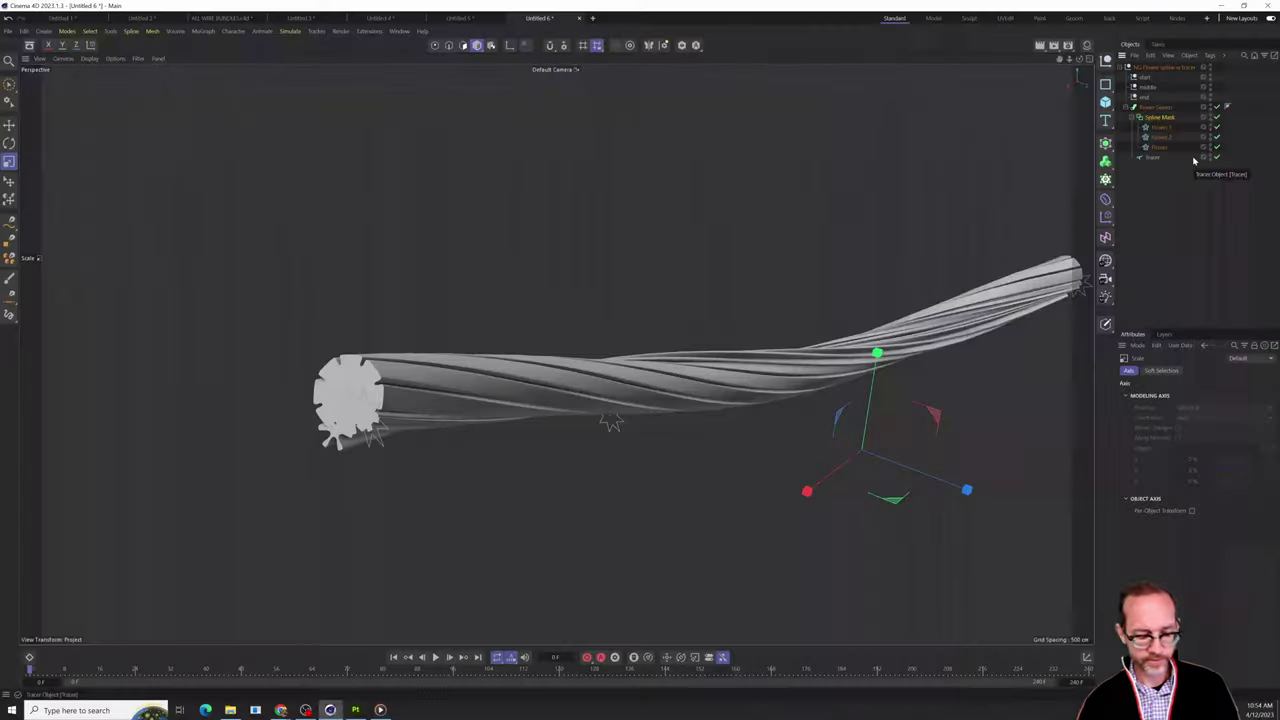
{"action": "key", "text": "ctrl+z"}
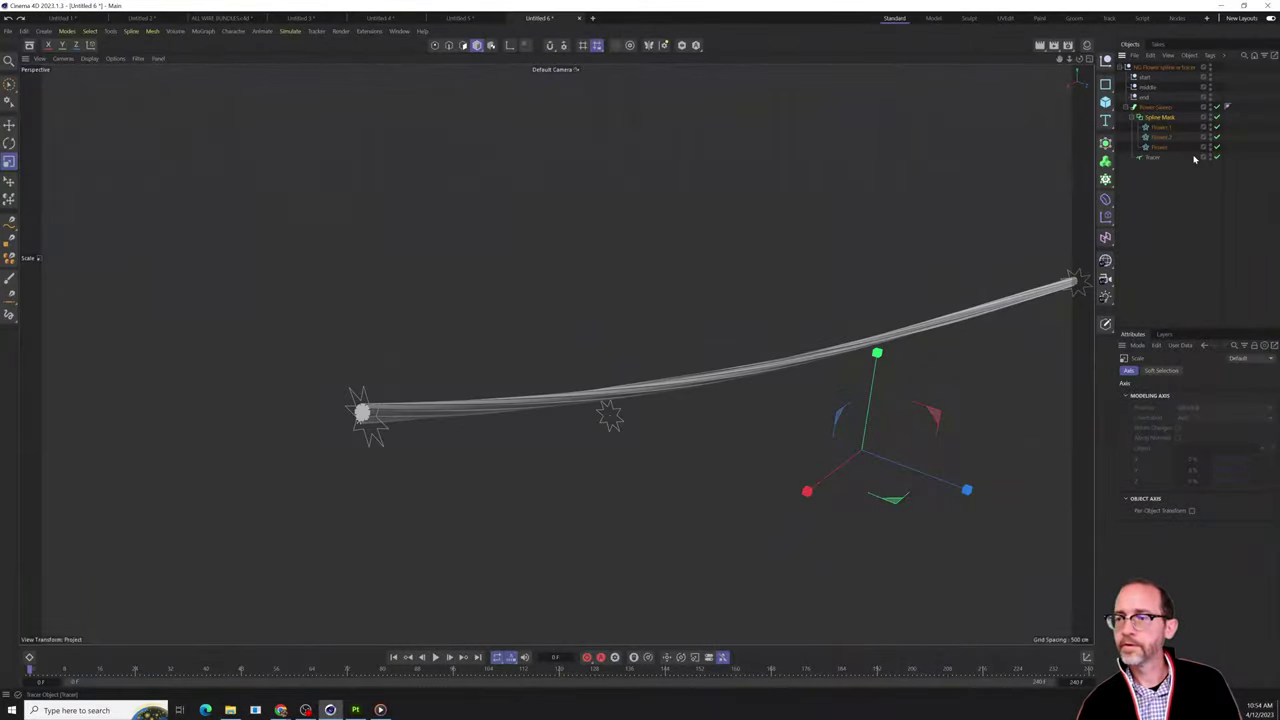
{"action": "key", "text": "ctrl+z"}
{"action": "key", "text": "ctrl+z"}
{"action": "key", "text": "ctrl+z"}
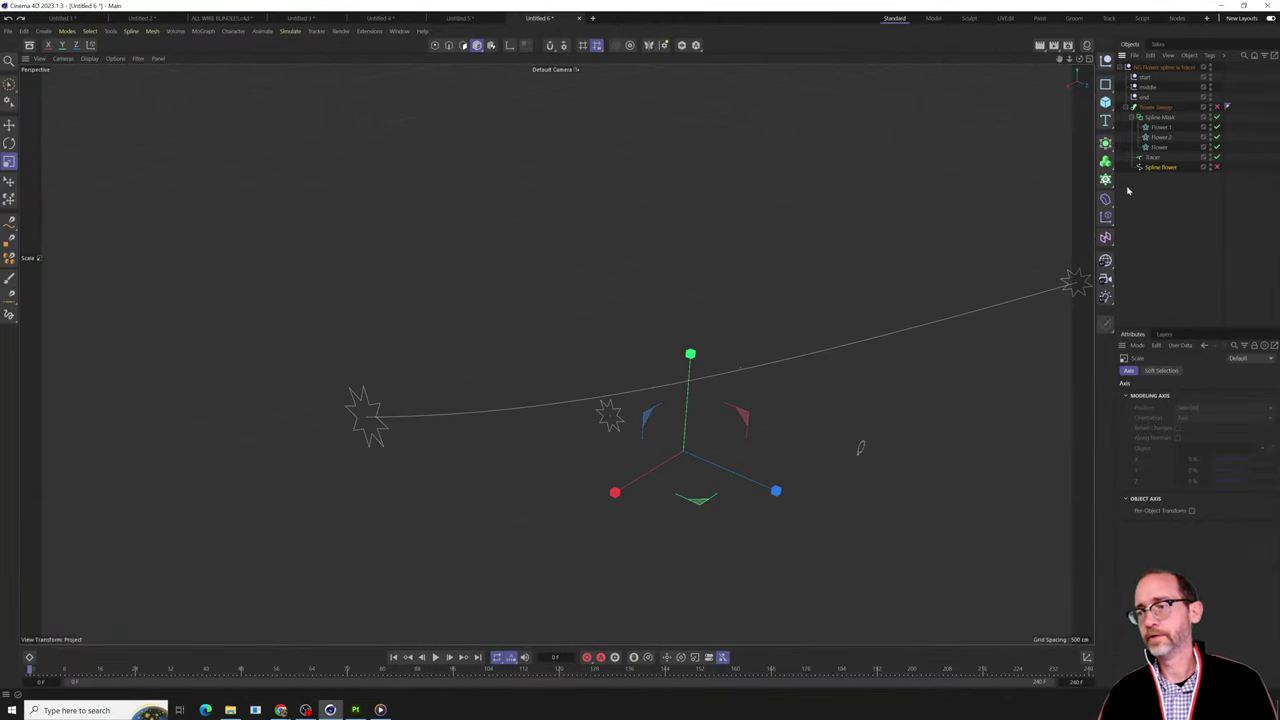
Delete the Spline flower object from the flower Sweep and enable the Sweep.
{"action": "left_click", "coordinate": [1163, 181]}
{"action": "left_click", "coordinate": [1152, 168]}
{"action": "key", "text": "Delete"}
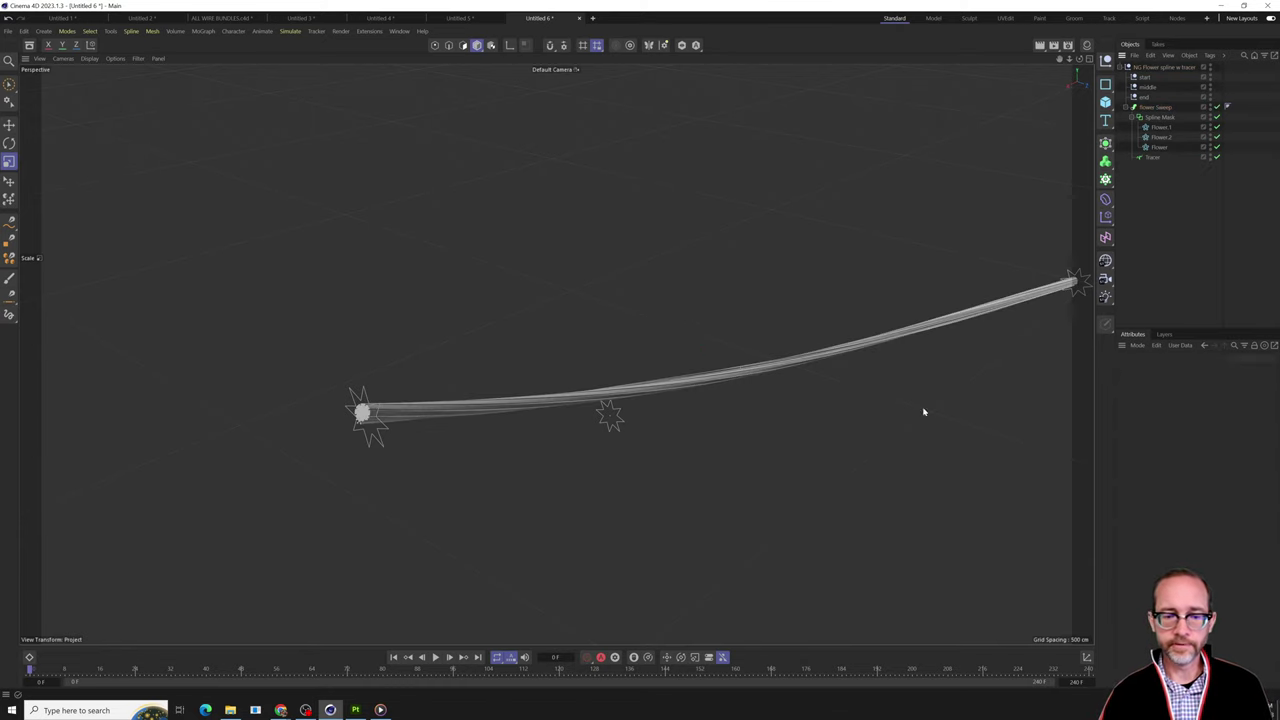
Examine the near end of the swept flower bundle and review the Tracer's object properties.
{"action": "scroll", "coordinate": [449, 391], "scroll_direction": "up", "scroll_amount": 5}
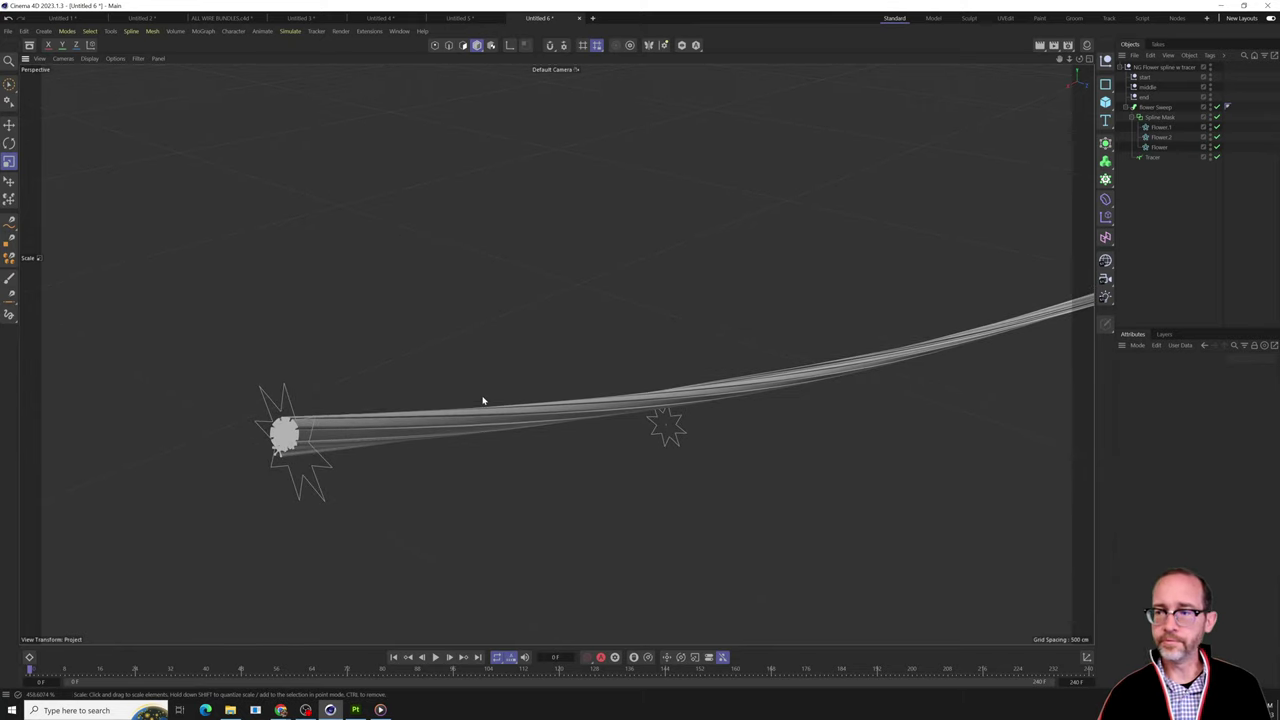
{"action": "key", "text": "super"}
{"action": "left_click", "coordinate": [863, 357]}
{"action": "left_click", "coordinate": [1155, 160]}
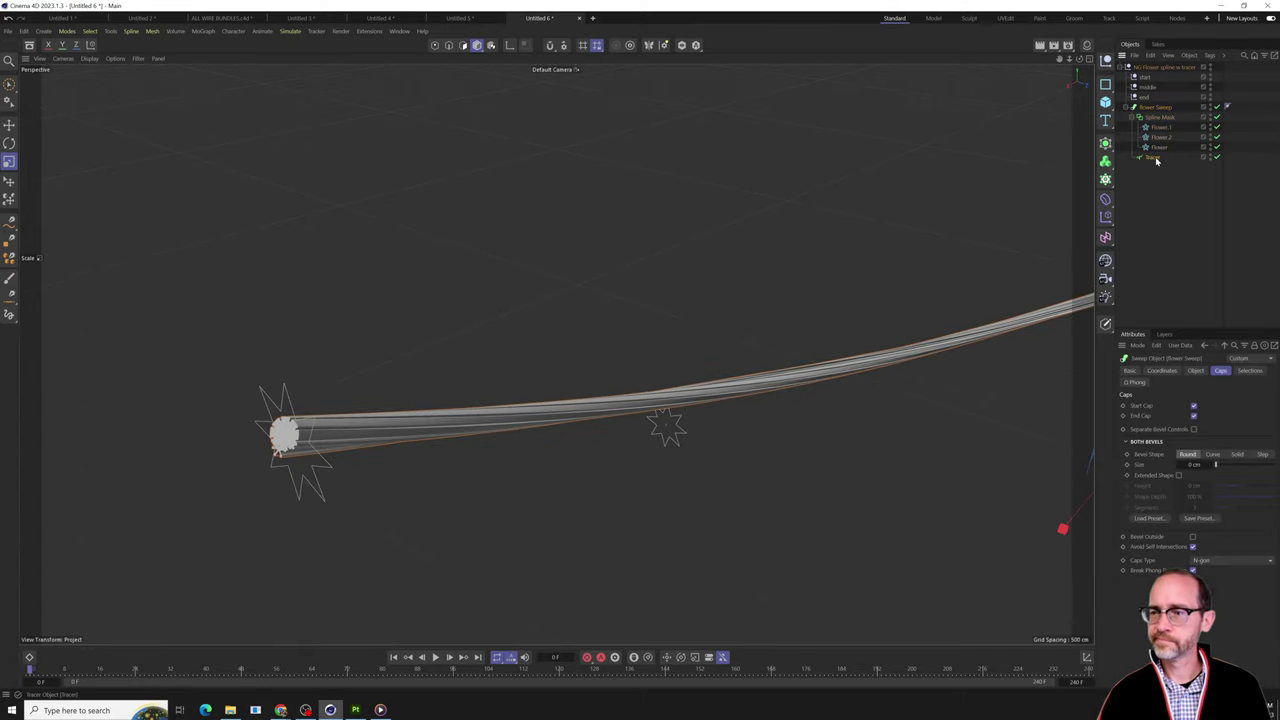
{"action": "left_click", "coordinate": [1155, 159]}
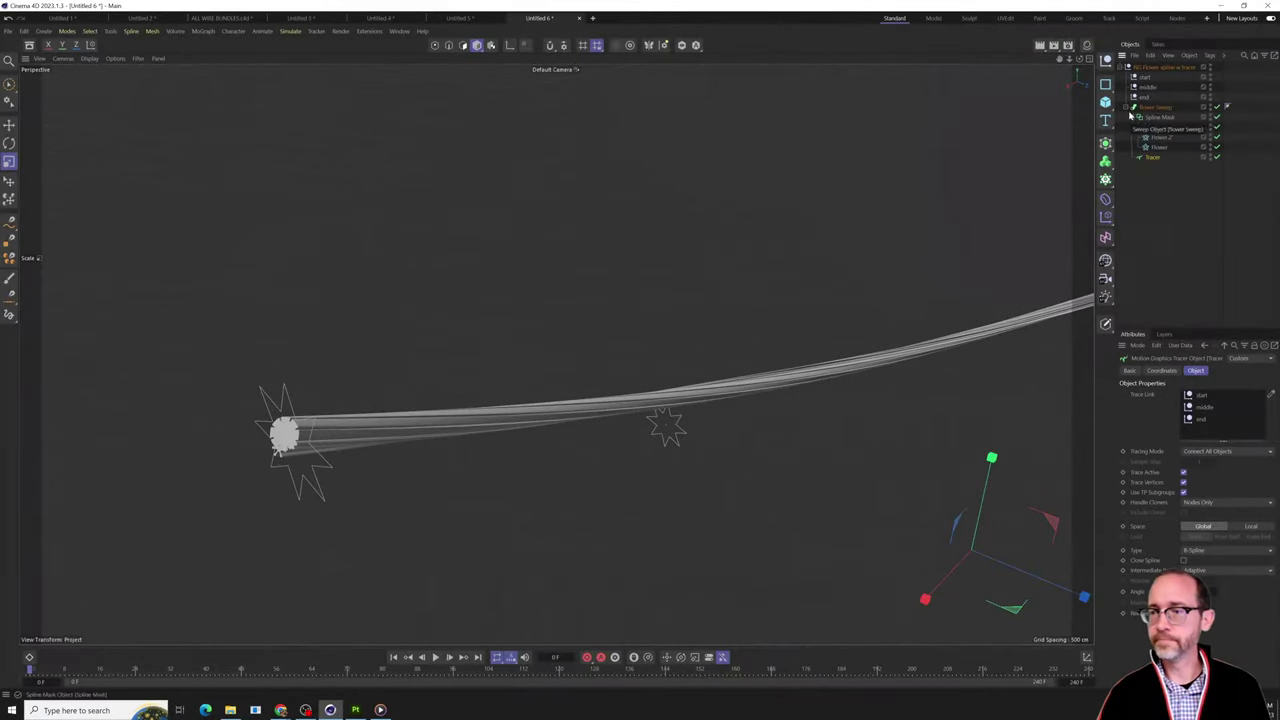
{"action": "left_click", "coordinate": [855, 307]}
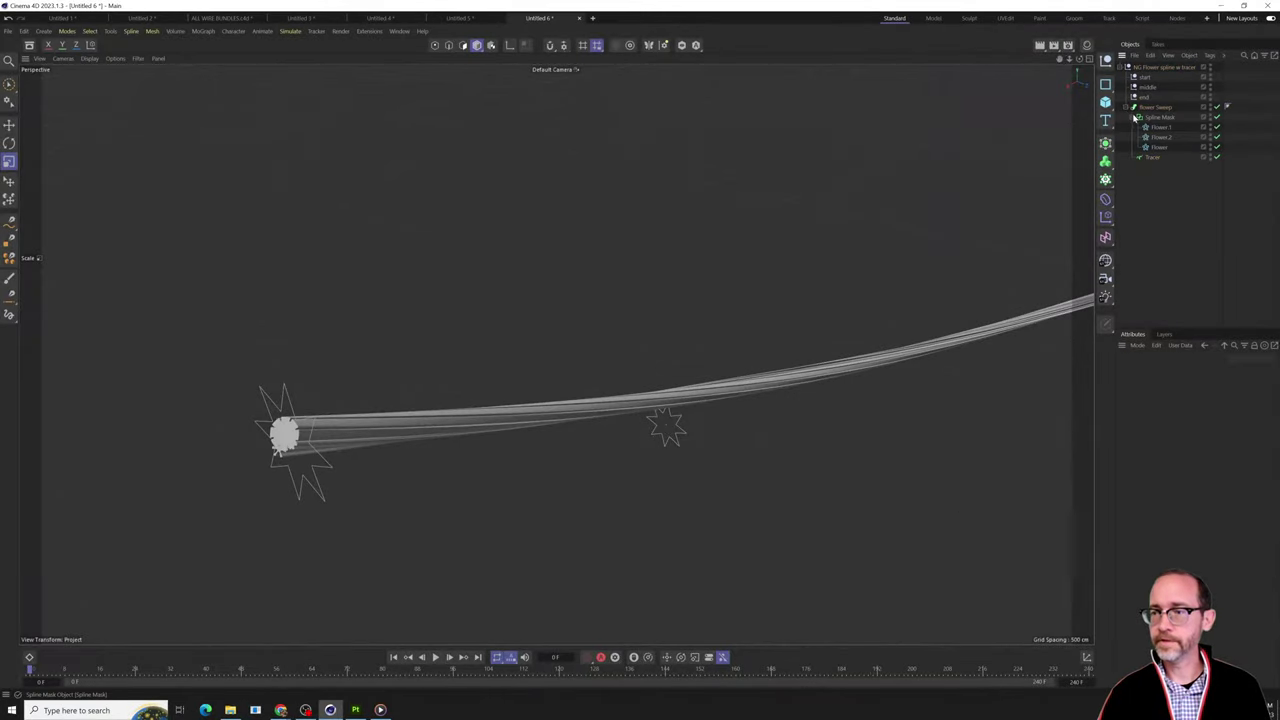
Collapse the Spline Mask's children and show the Tracer's linked start, middle and end nulls.
{"action": "left_click", "coordinate": [1136, 117]}
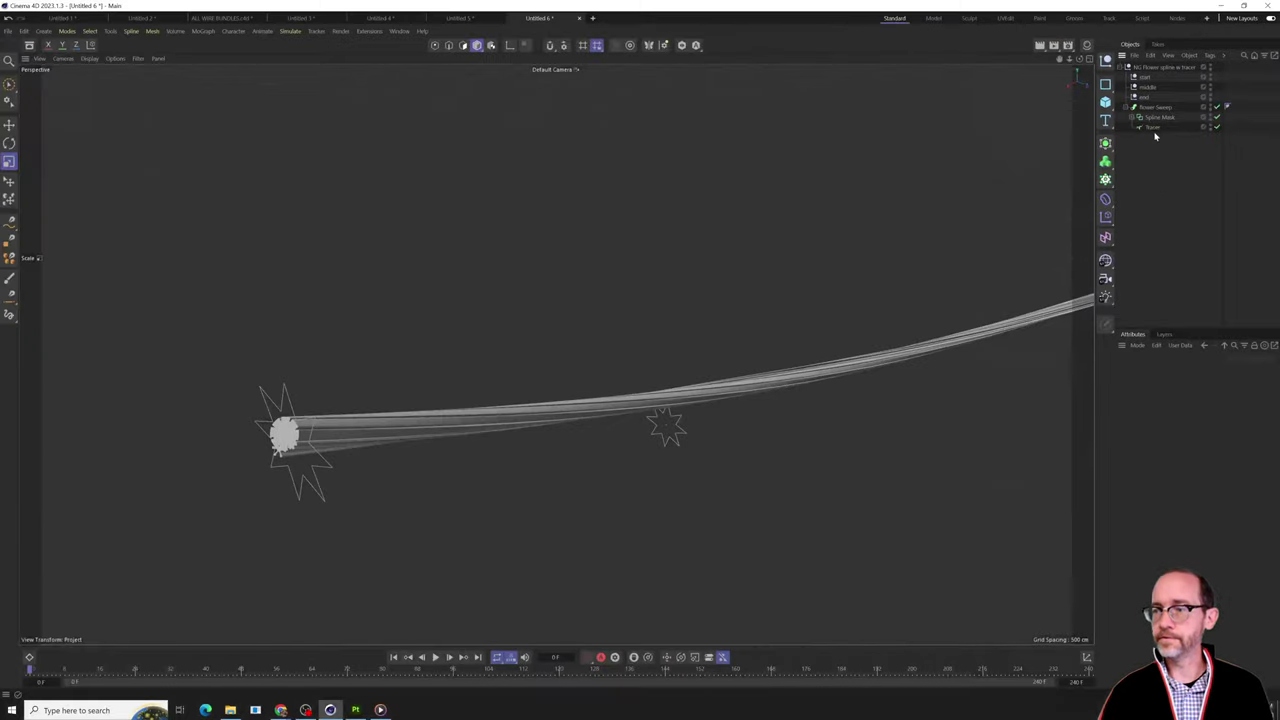
{"action": "left_click", "coordinate": [1012, 135]}
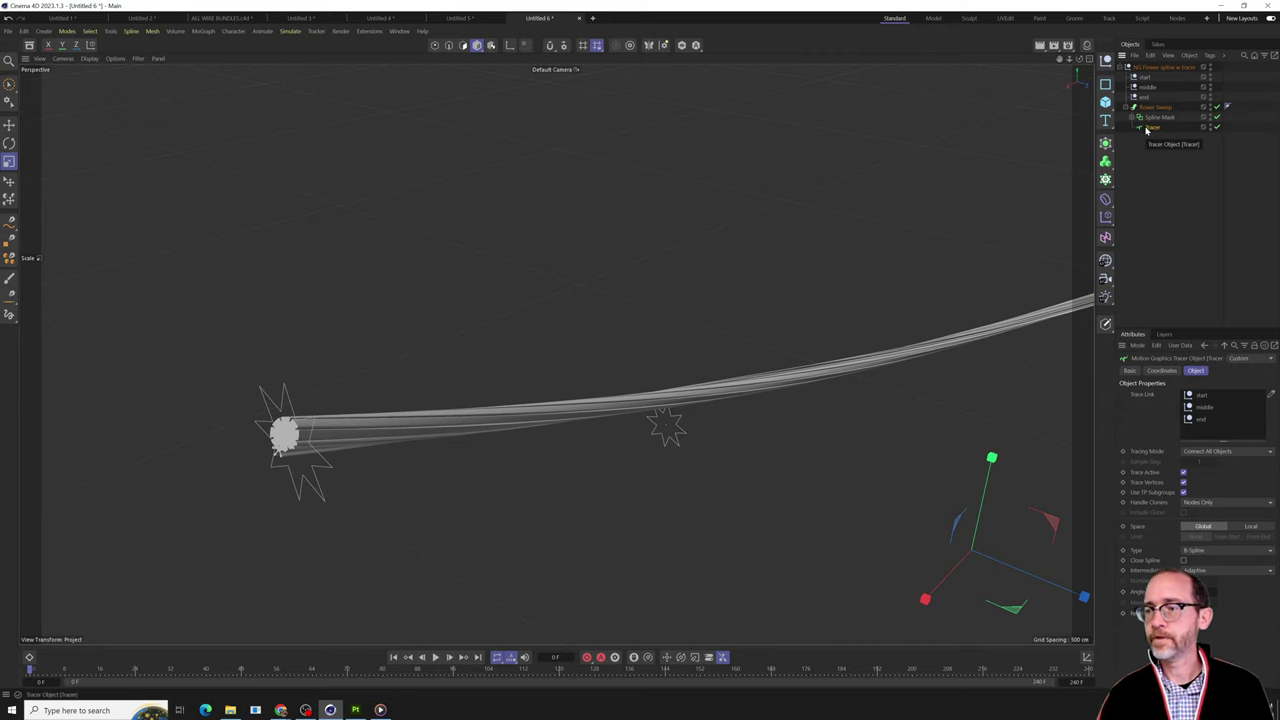
{"action": "left_click", "coordinate": [1152, 229]}
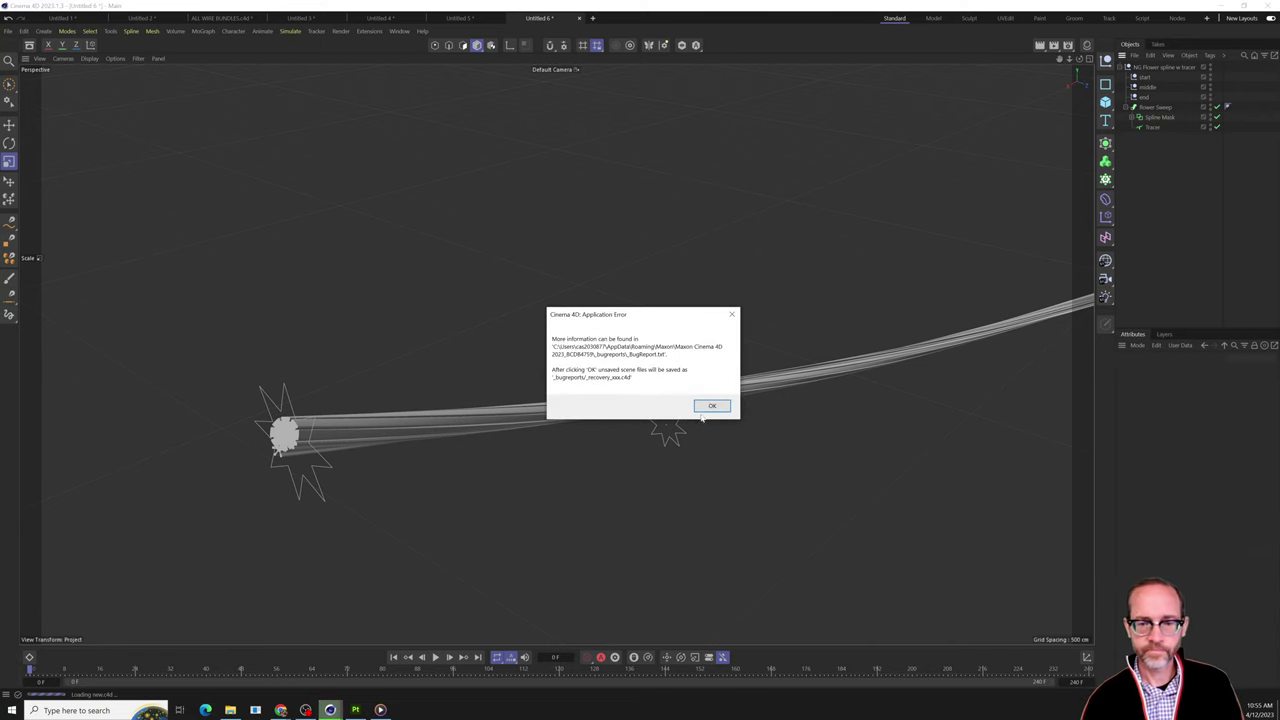
Dismiss the Cinema 4D application error and close Substance 3D Painter, discarding the project's changes.
{"action": "left_click", "coordinate": [708, 406]}
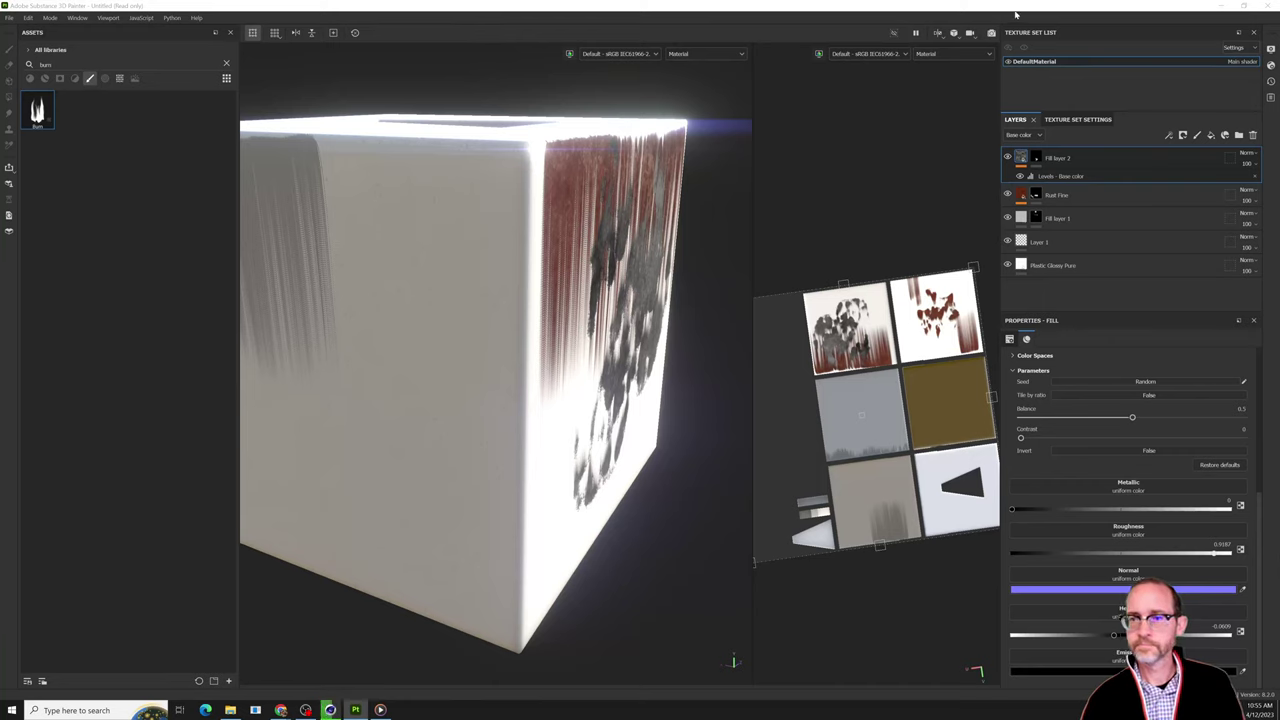
{"action": "left_click", "coordinate": [1266, 8]}
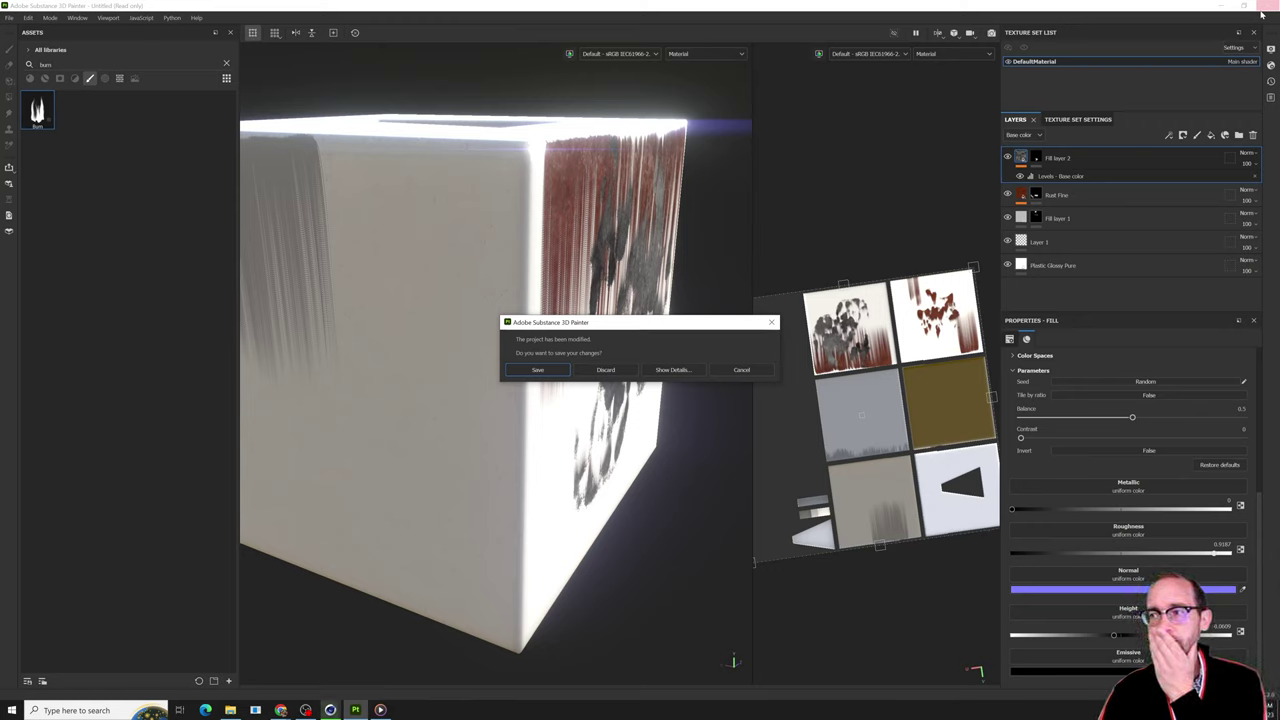
{"action": "left_click", "coordinate": [606, 370]}
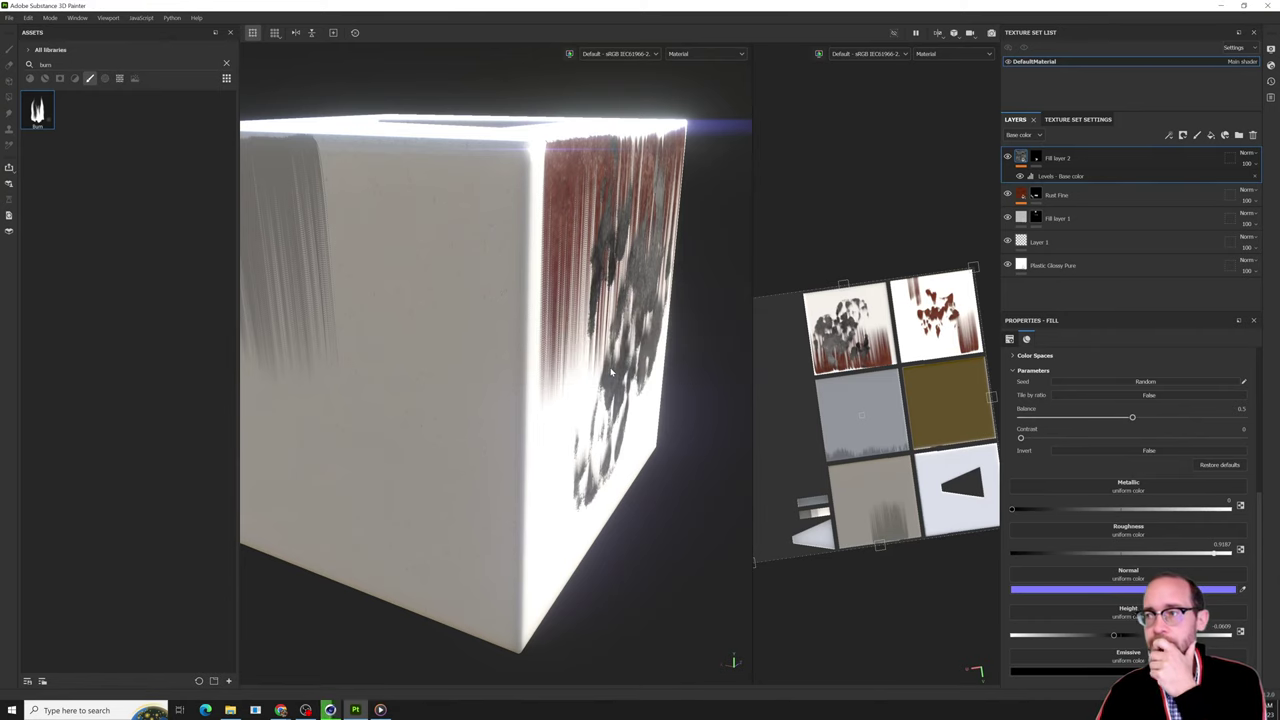
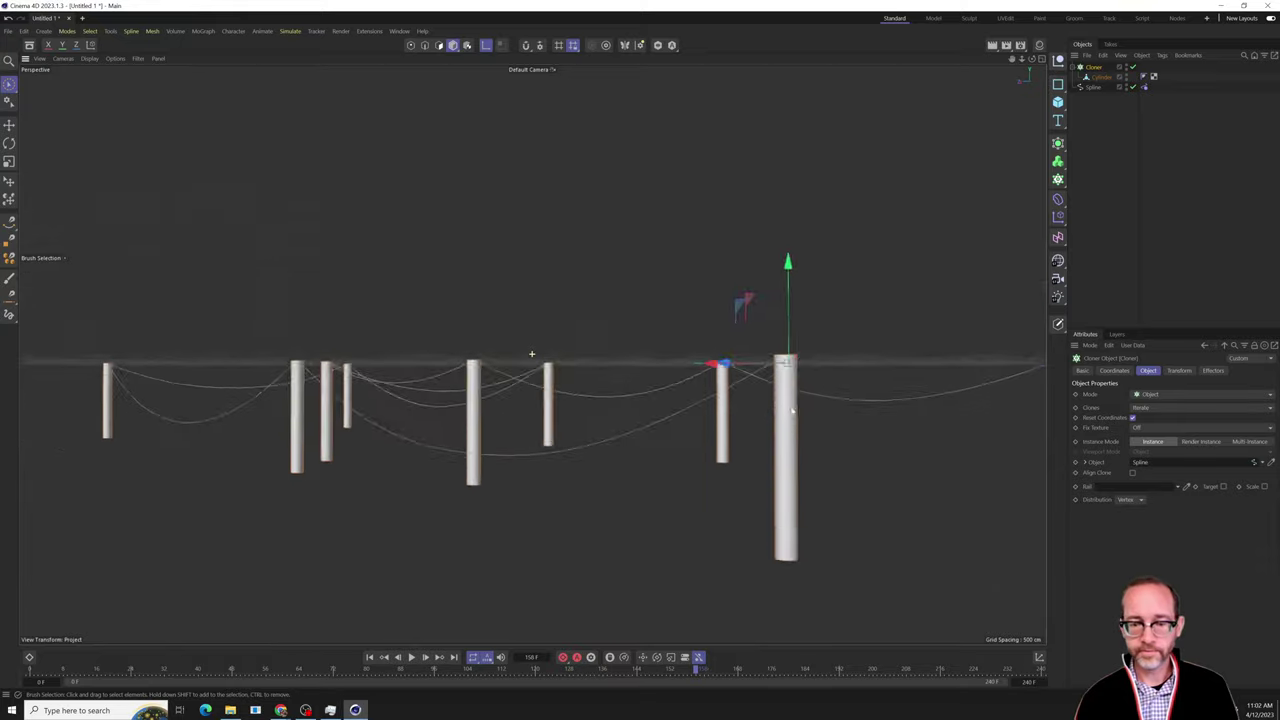
Select the rope spline strung across the cloned posts and show it in a maximized Top view.
{"action": "mouse_move", "coordinate": [635, 502]}
{"action": "left_mouse_down", "text": "alt"}
{"action": "mouse_move", "coordinate": [397, 543]}
{"action": "mouse_move", "coordinate": [403, 588]}
{"action": "mouse_move", "coordinate": [431, 483]}
{"action": "mouse_move", "coordinate": [620, 487]}
{"action": "mouse_move", "coordinate": [720, 523]}
{"action": "mouse_move", "coordinate": [626, 509]}
{"action": "mouse_move", "coordinate": [674, 515]}
{"action": "left_mouse_up", "text": "alt"}
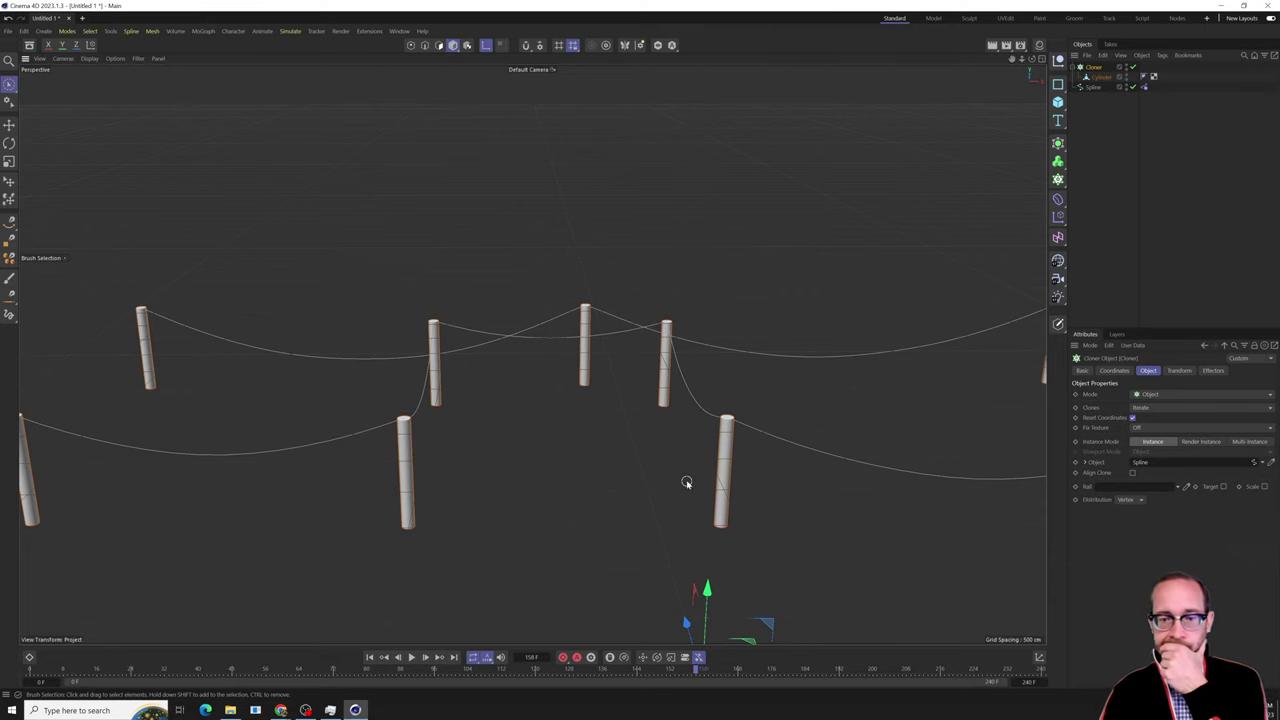
{"action": "scroll", "coordinate": [660, 477], "scroll_direction": "down", "scroll_amount": 6}
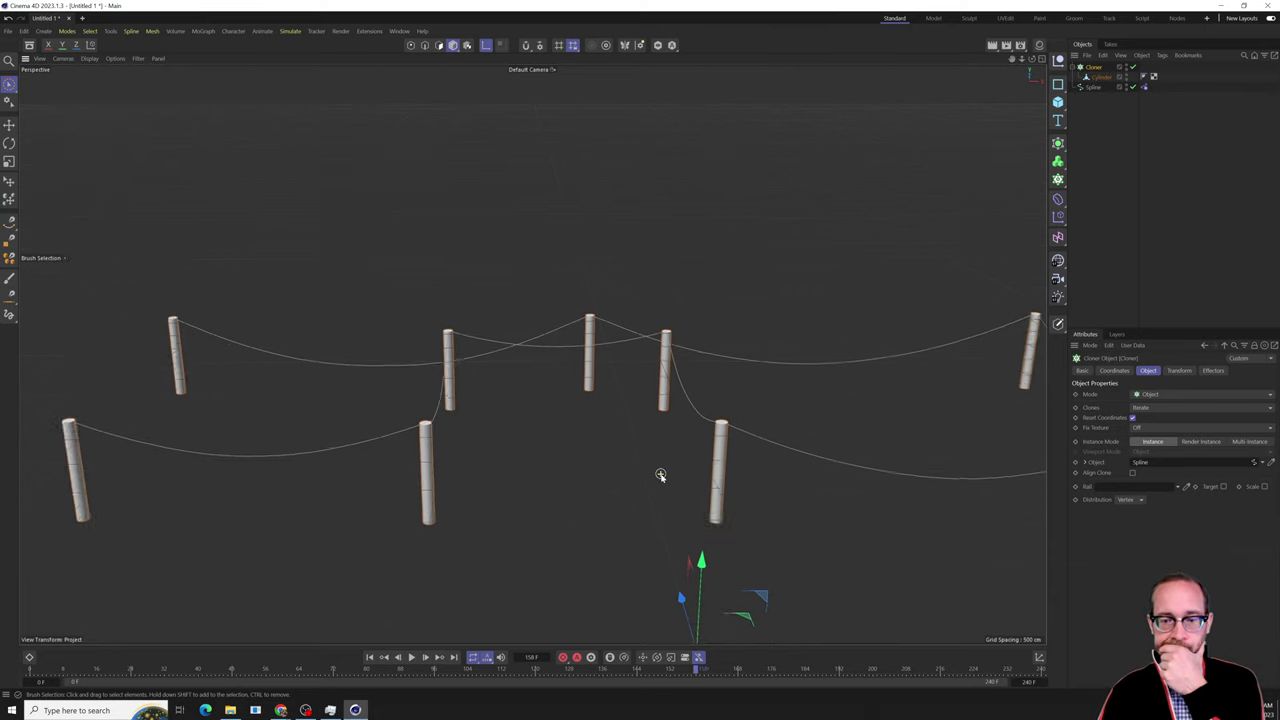
{"action": "left_click", "coordinate": [1096, 88]}
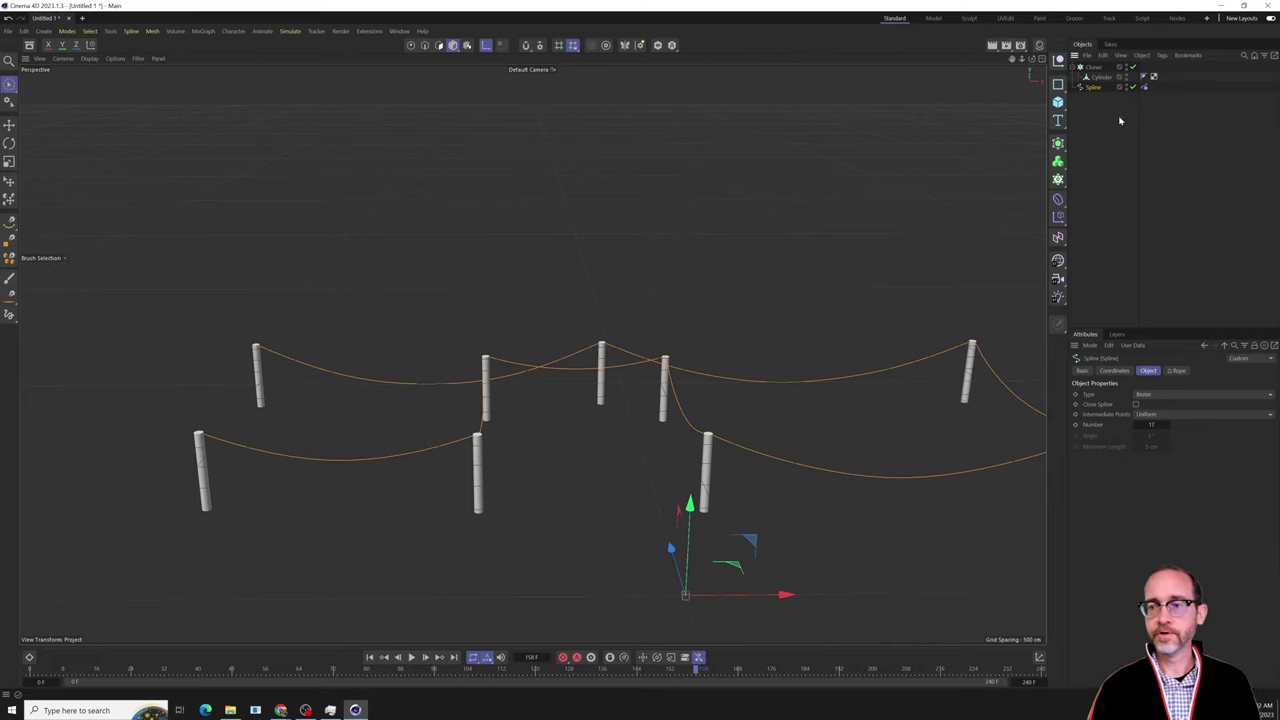
{"action": "left_click", "coordinate": [1043, 57]}
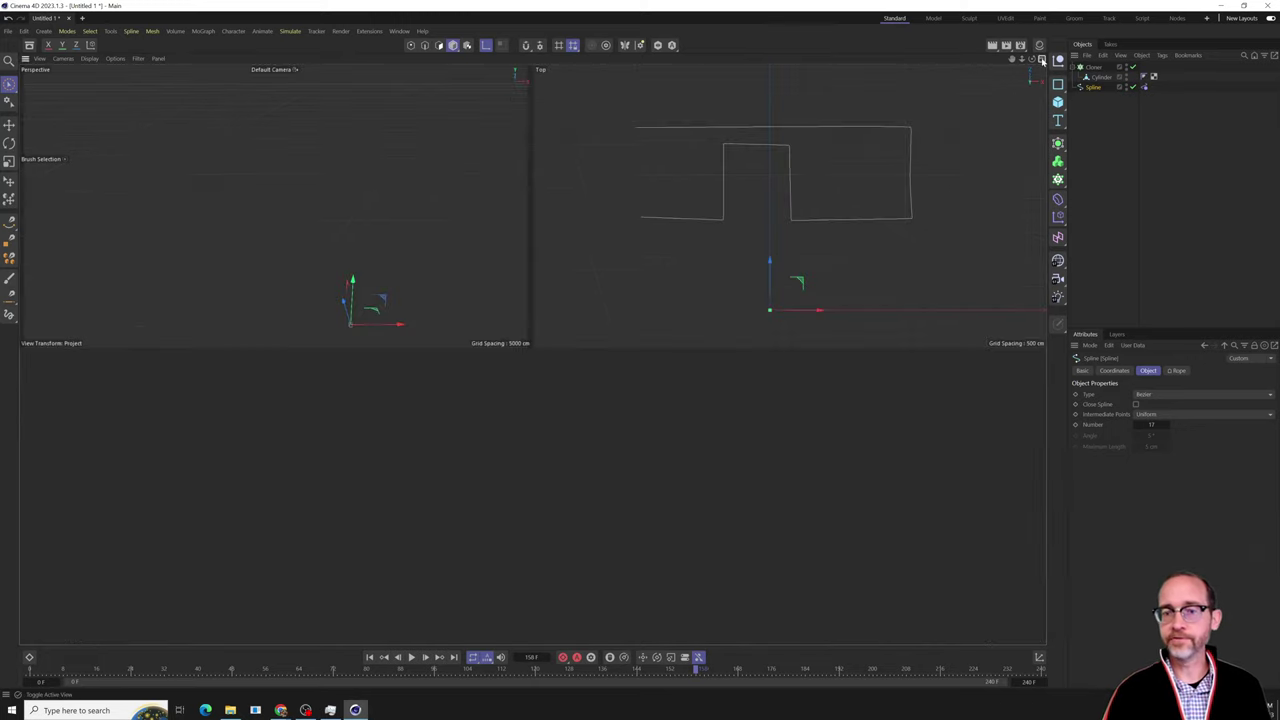
{"action": "left_click", "coordinate": [1043, 57]}
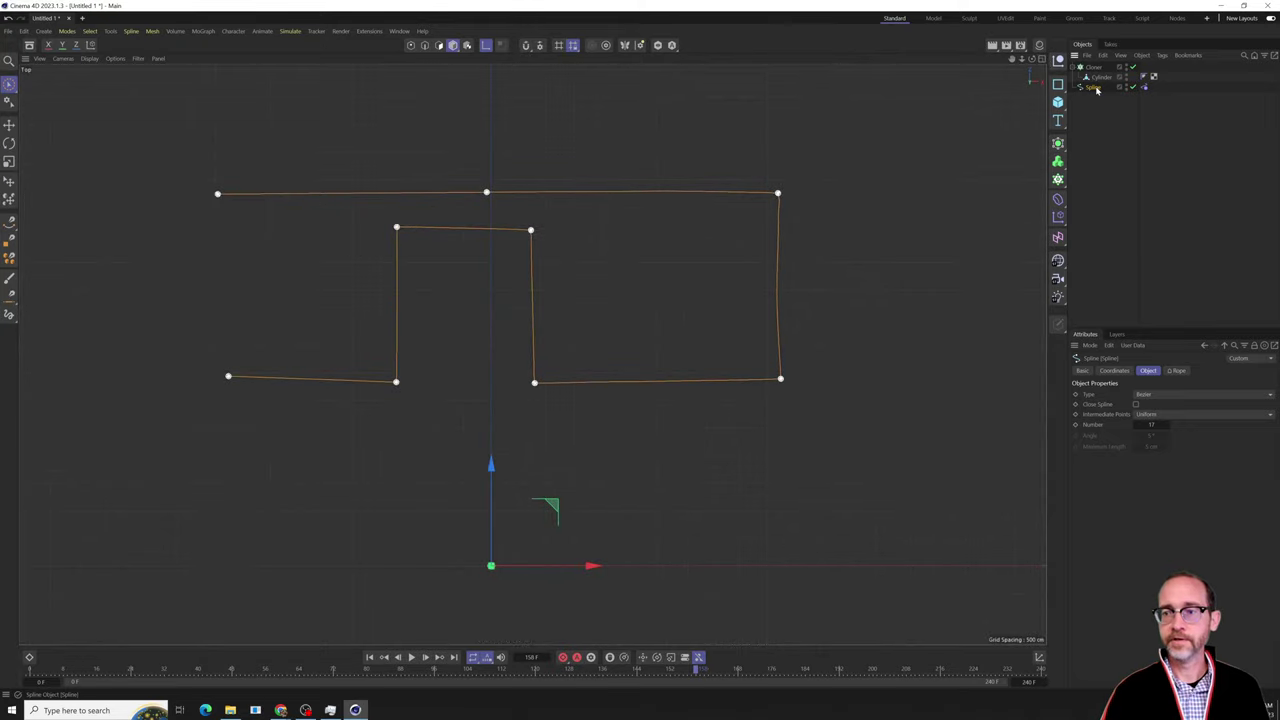
Draw a separate 12-point stepped segment on the same spline with the Spline Pen, in front of the existing path.
{"action": "left_click", "coordinate": [9, 221]}
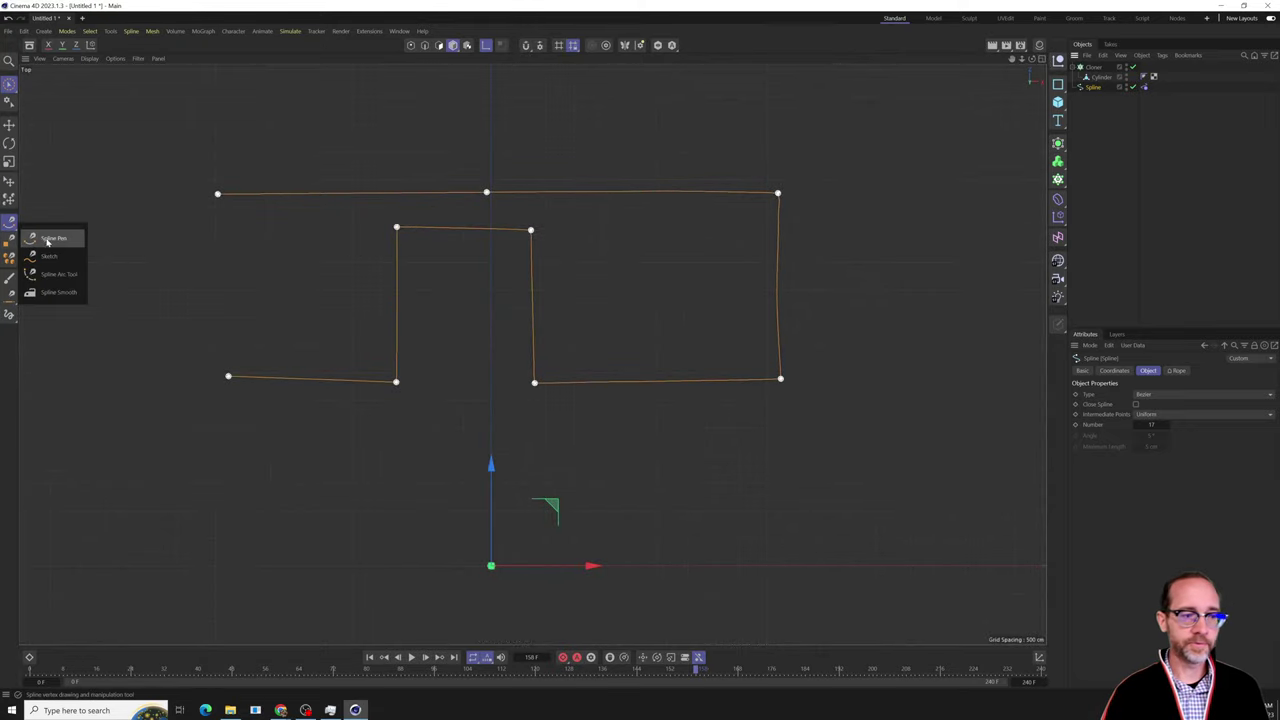
{"action": "left_click", "coordinate": [47, 239]}
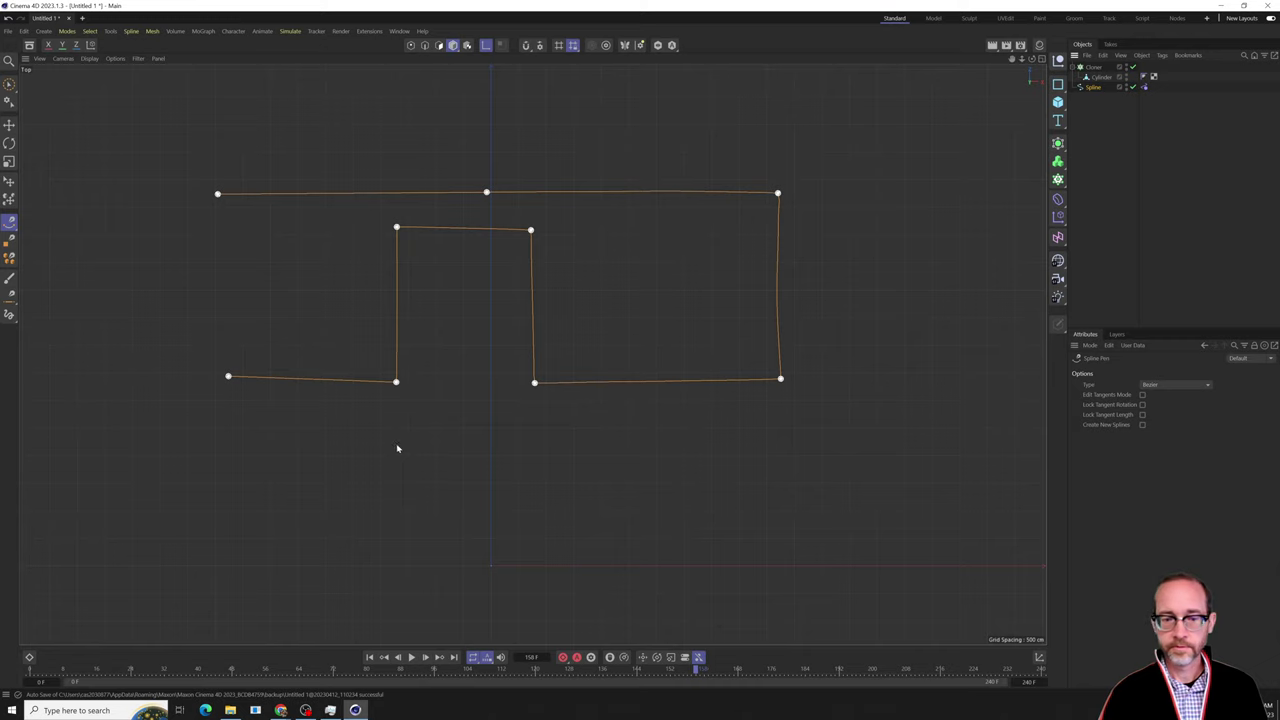
{"action": "left_click", "coordinate": [205, 448]}
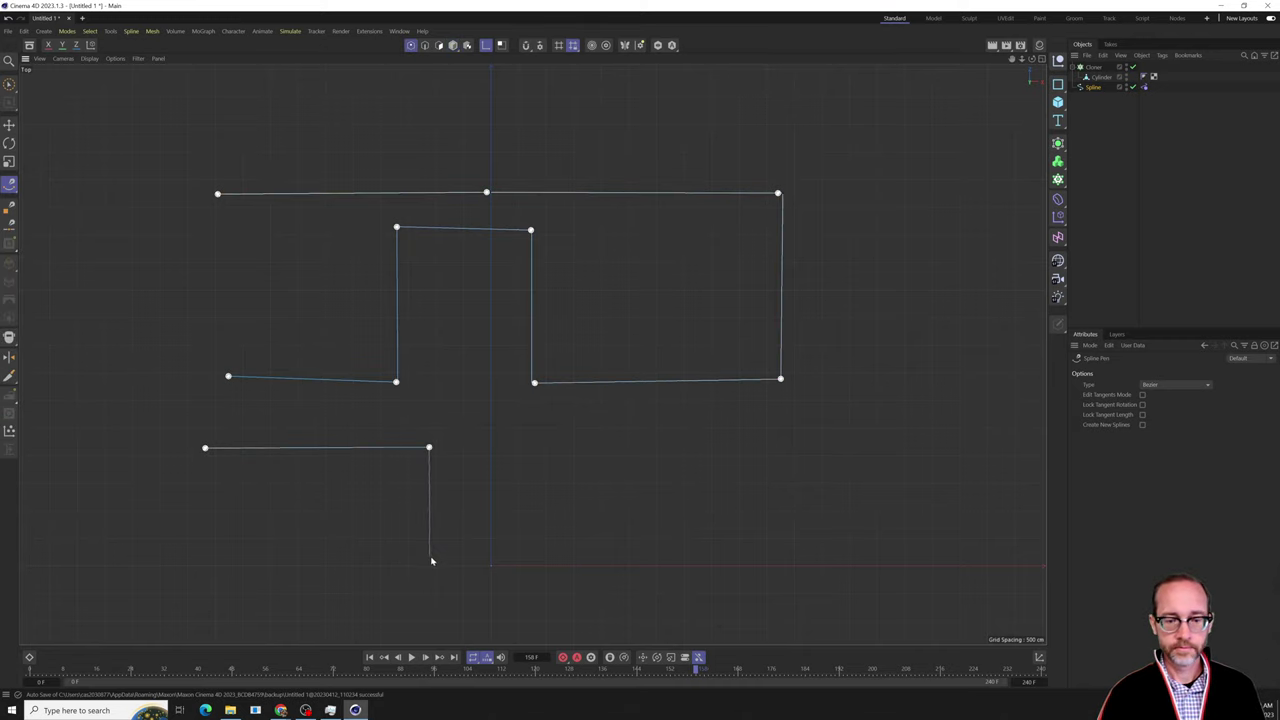
{"action": "left_click", "coordinate": [620, 559]}
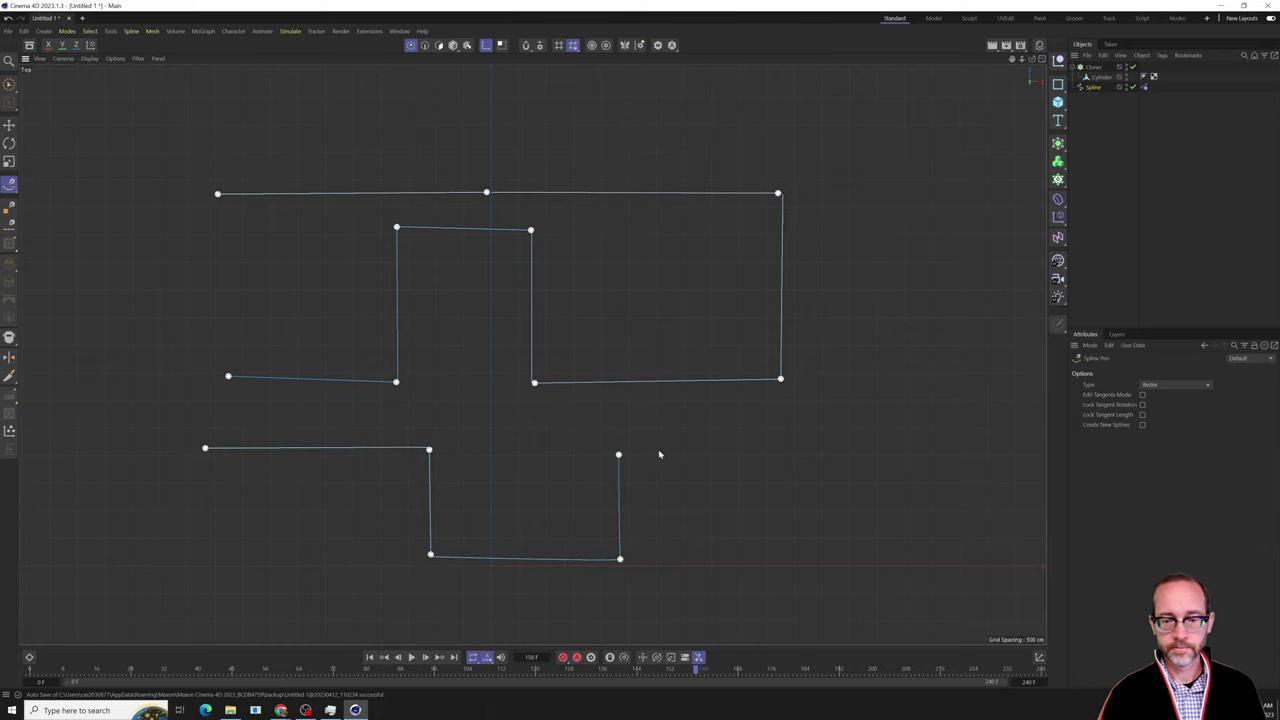
{"action": "left_click", "coordinate": [726, 524]}
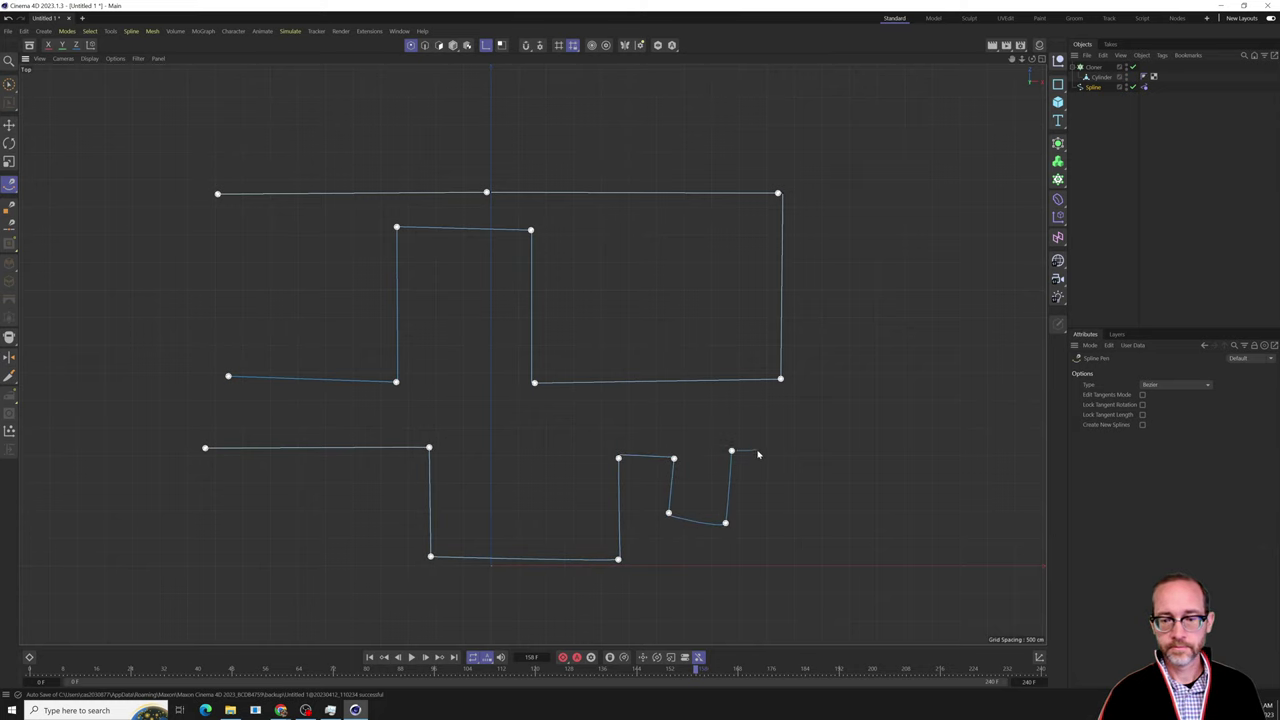
{"action": "left_click", "coordinate": [981, 472]}
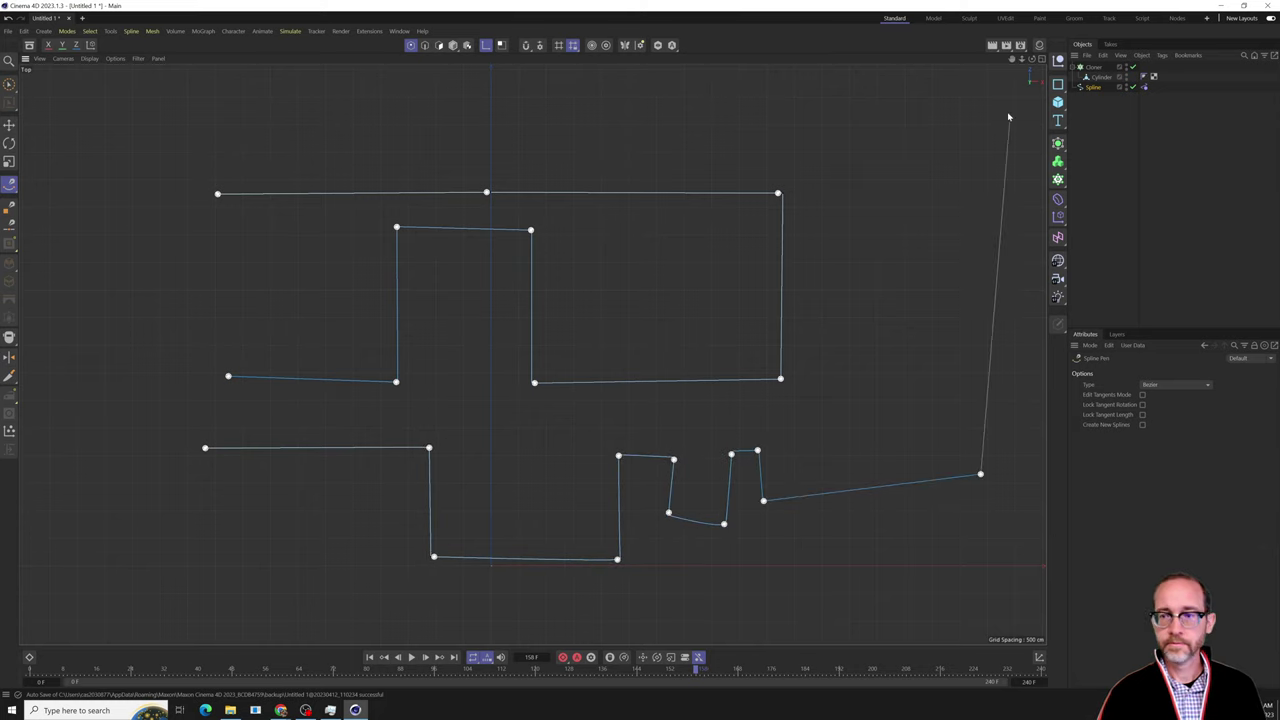
Maximize the Perspective view, frame all the posts and play the rope simulation with the added segment.
{"action": "left_click", "coordinate": [1041, 60]}
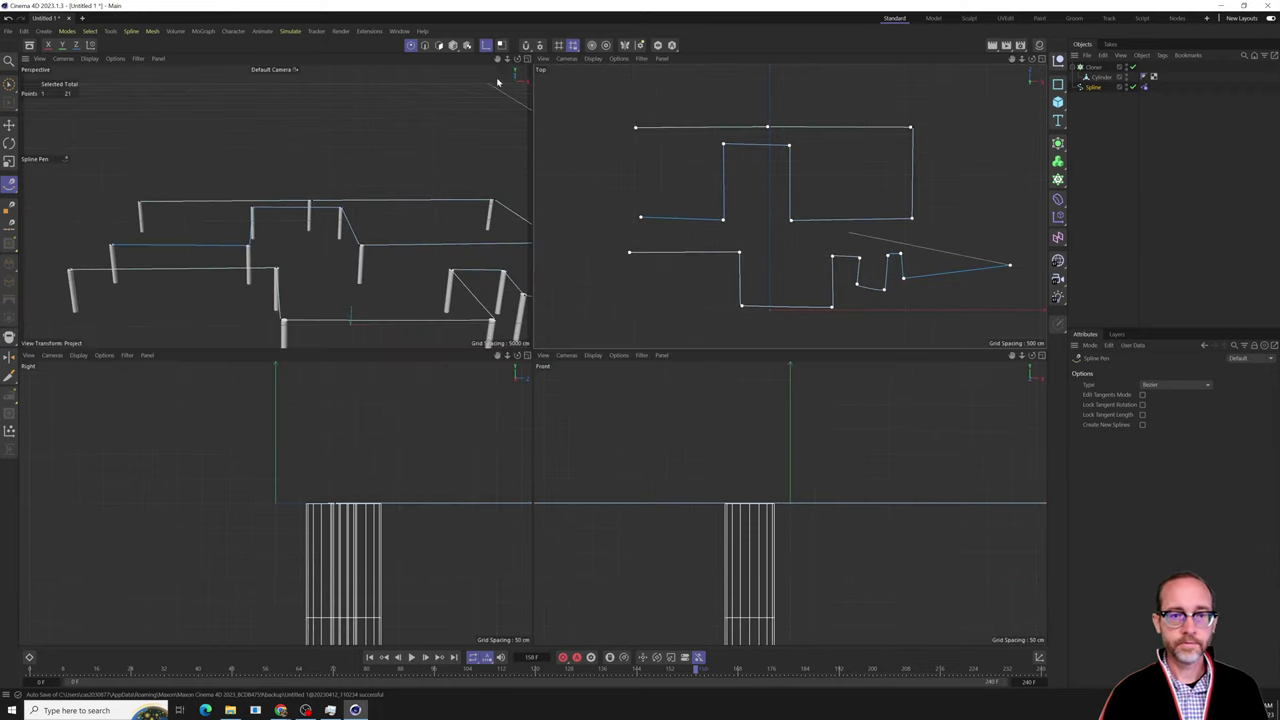
{"action": "left_click", "coordinate": [520, 59]}
{"action": "left_click_drag", "start_coordinate": [626, 286], "coordinate": [592, 364], "text": "alt"}
{"action": "middle_click_drag", "start_coordinate": [592, 363], "coordinate": [543, 341], "text": "alt"}
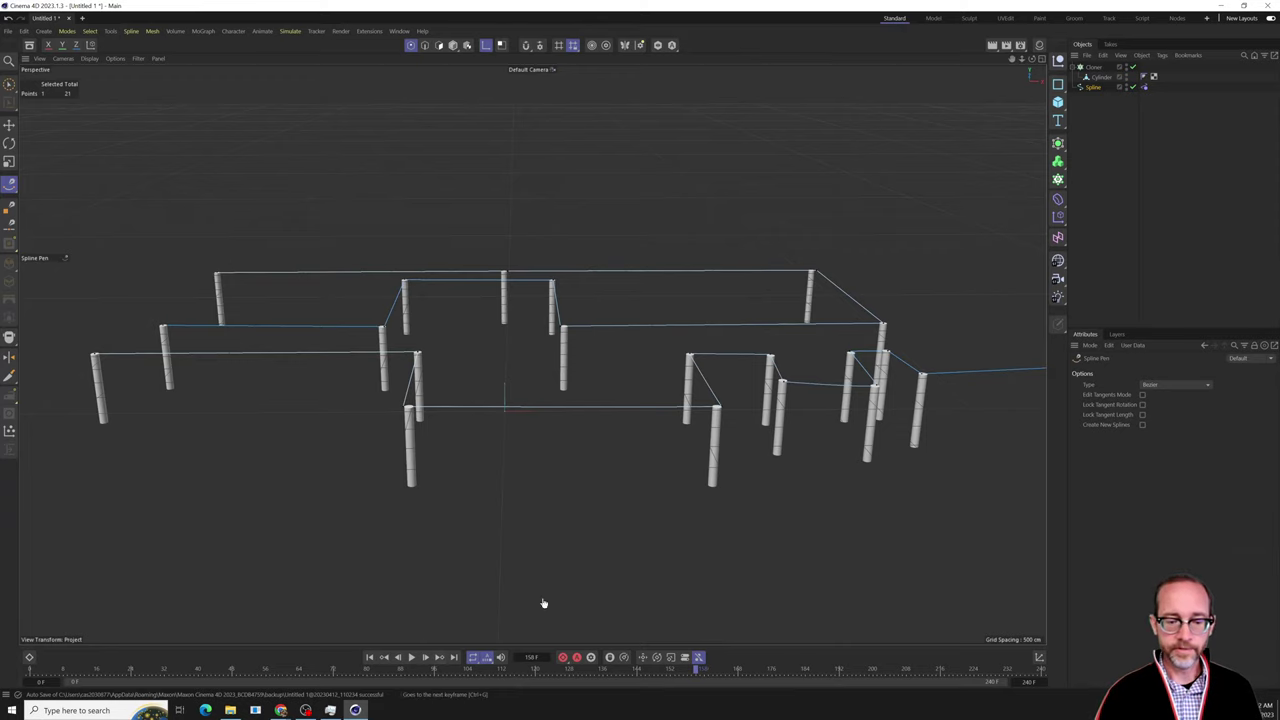
{"action": "left_click", "coordinate": [1167, 215]}
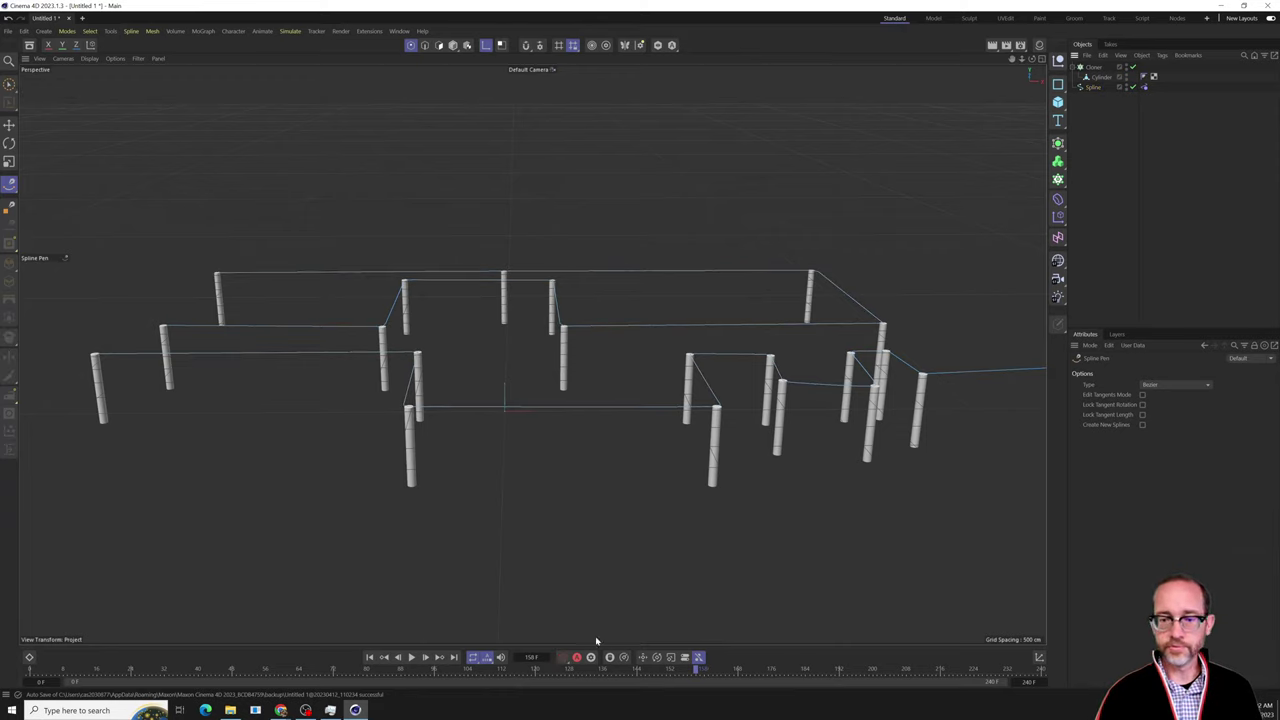
{"action": "left_click", "coordinate": [412, 658]}
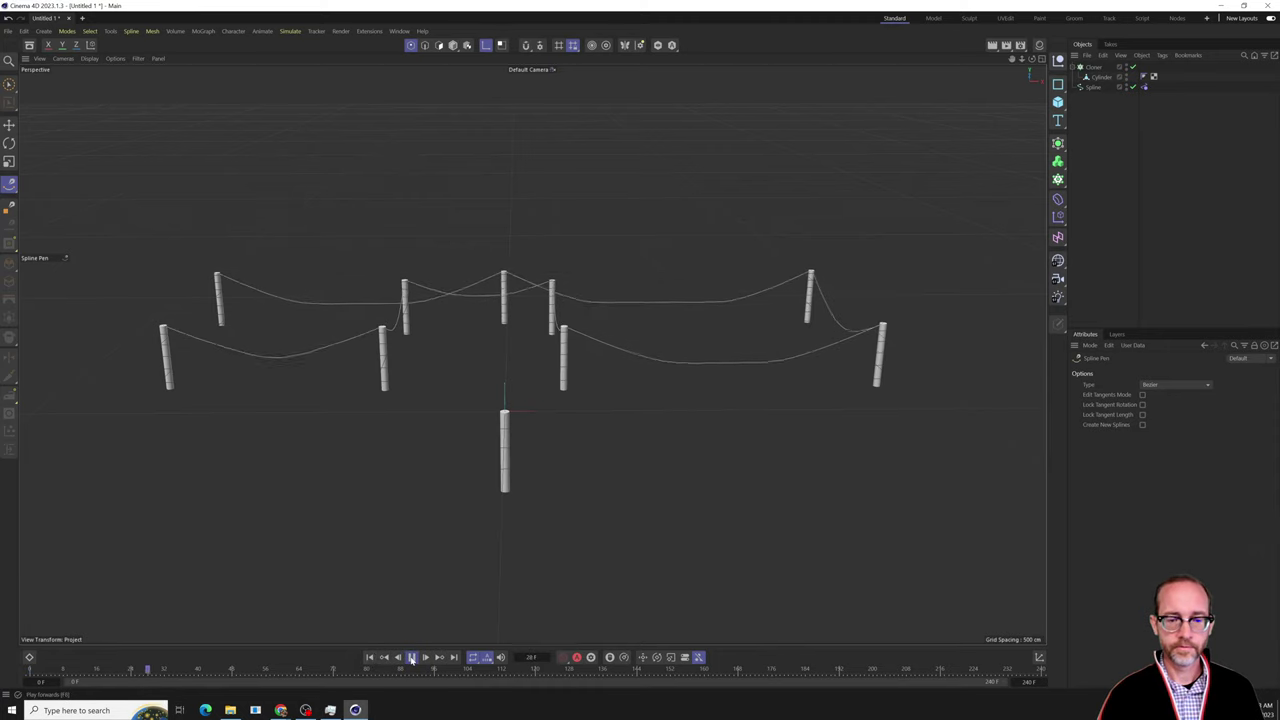
{"action": "left_click", "coordinate": [1095, 88]}
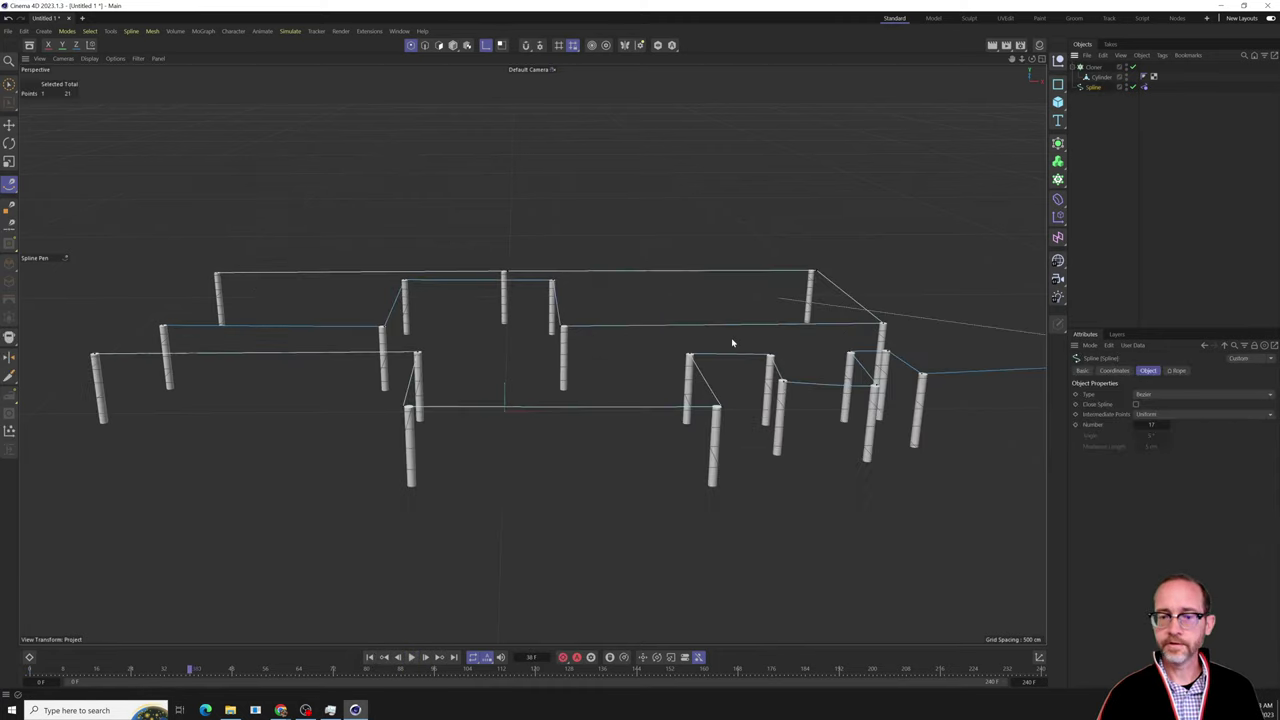
{"action": "left_click", "coordinate": [1162, 131]}
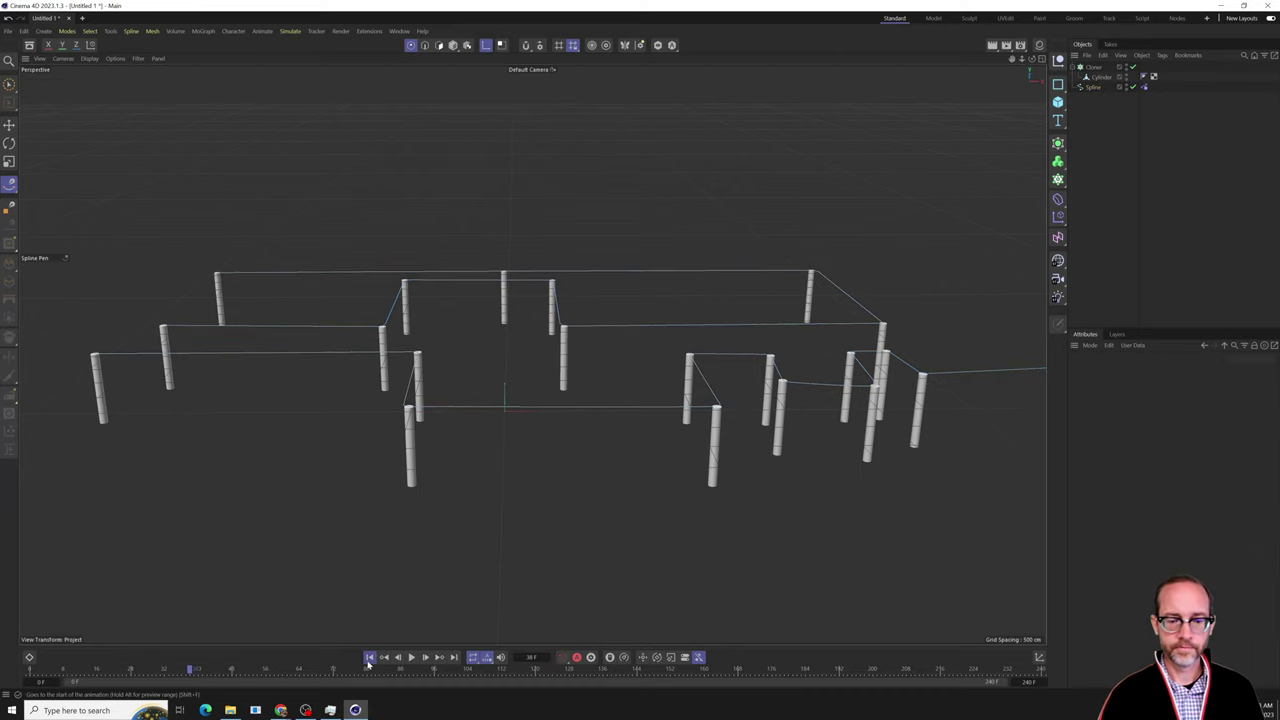
Replay the rope simulation from frame 0, stop it and return to the start.
{"action": "left_click", "coordinate": [369, 657]}
{"action": "left_click", "coordinate": [411, 657]}
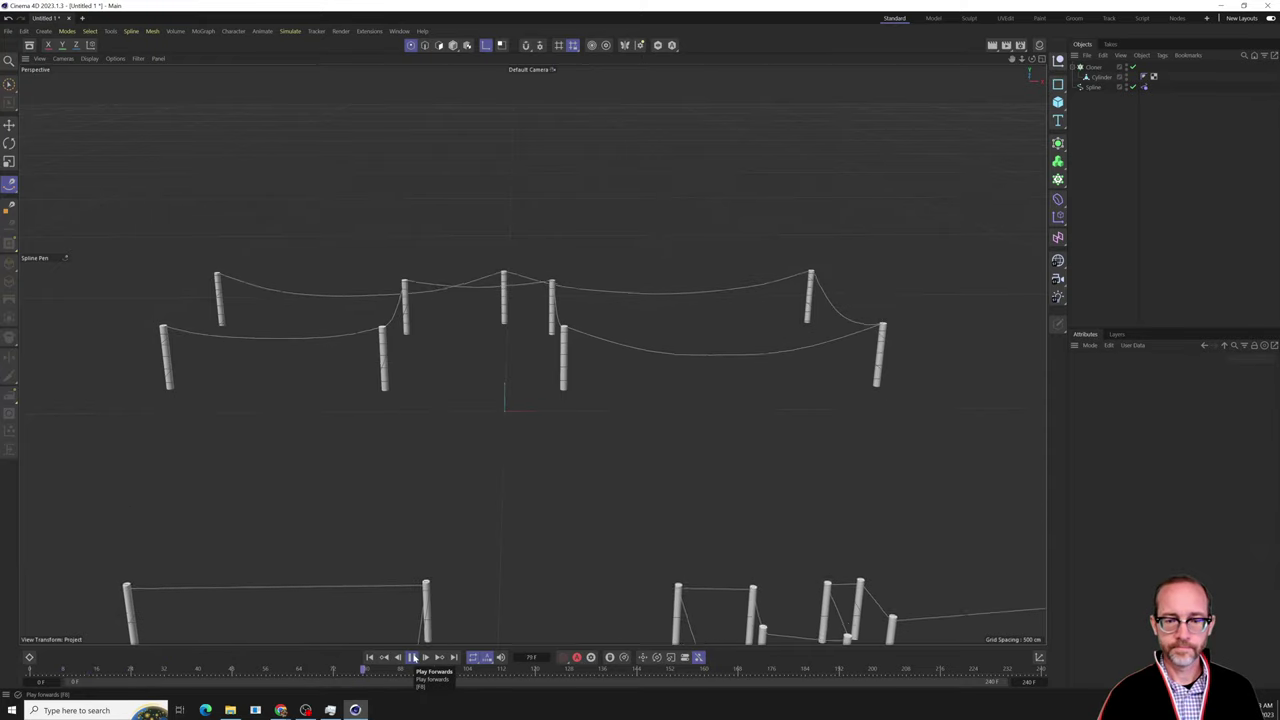
{"action": "left_click", "coordinate": [412, 657]}
{"action": "left_click", "coordinate": [371, 657]}
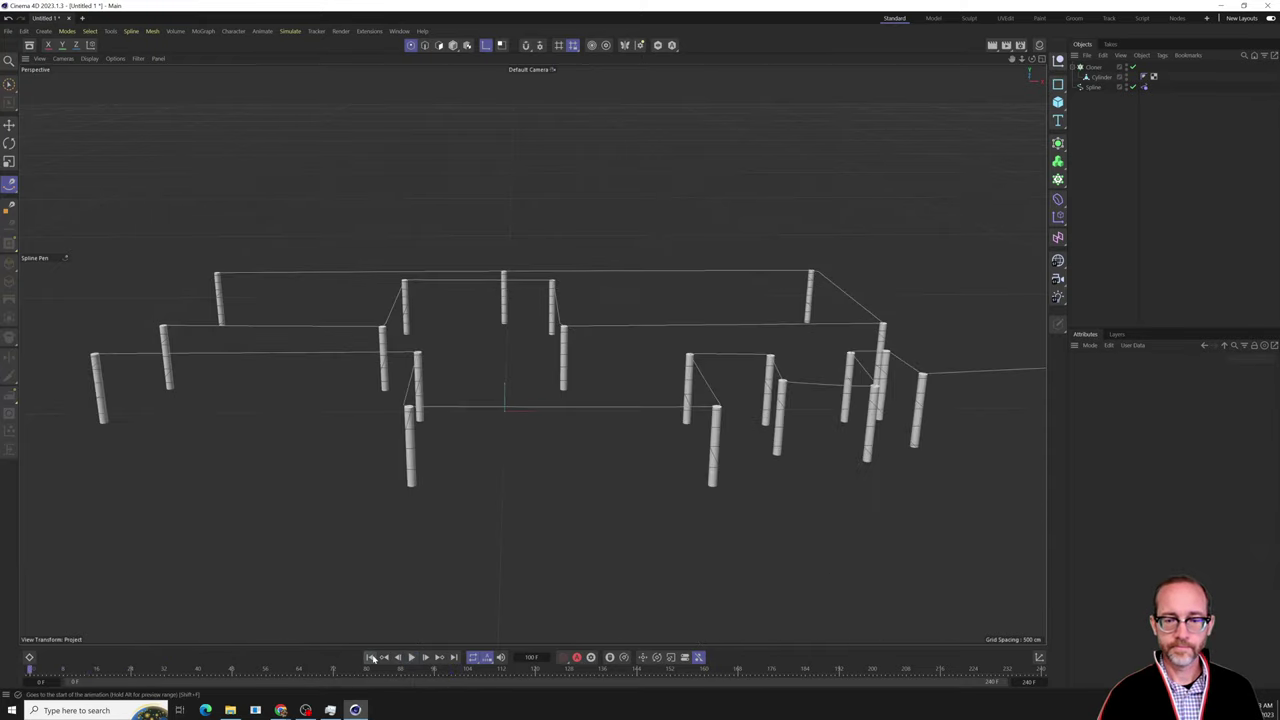
Fix all 21 spline points as anchors in the Rope tag and run the simulation with the spline deselected.
{"action": "left_click", "coordinate": [1093, 87]}
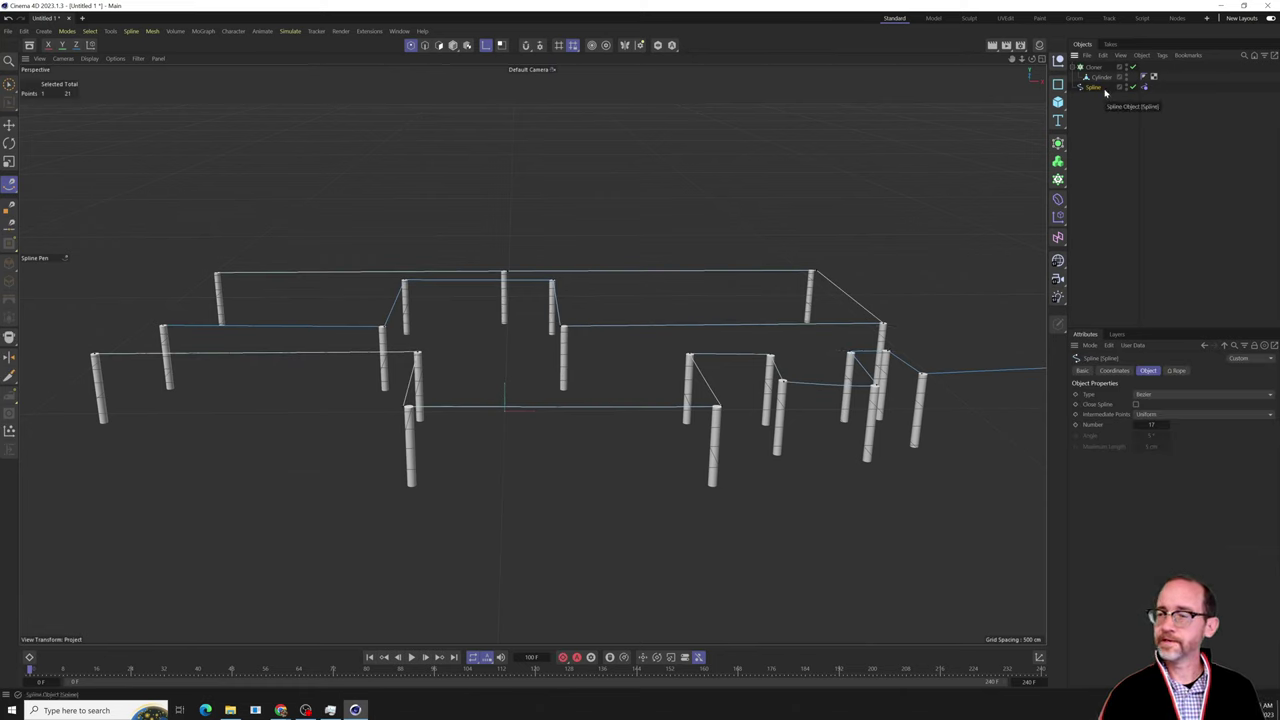
{"action": "left_click", "coordinate": [1146, 88]}
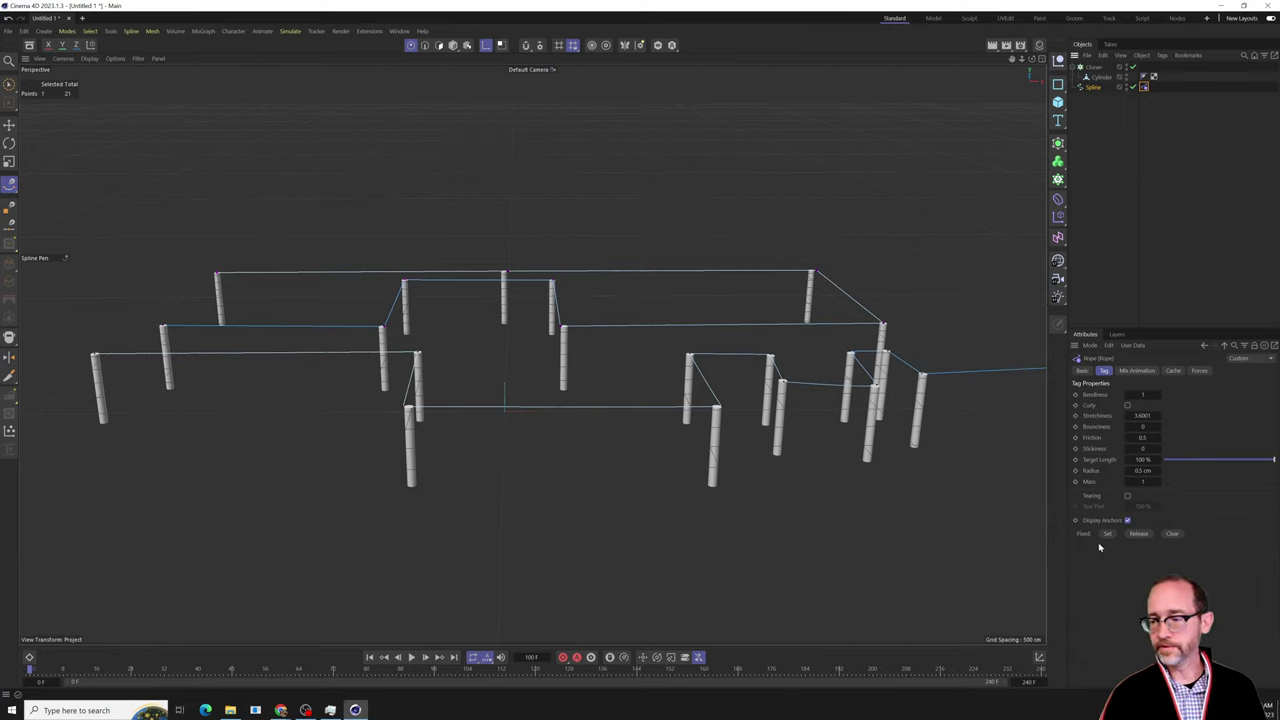
{"action": "left_click", "coordinate": [411, 45]}
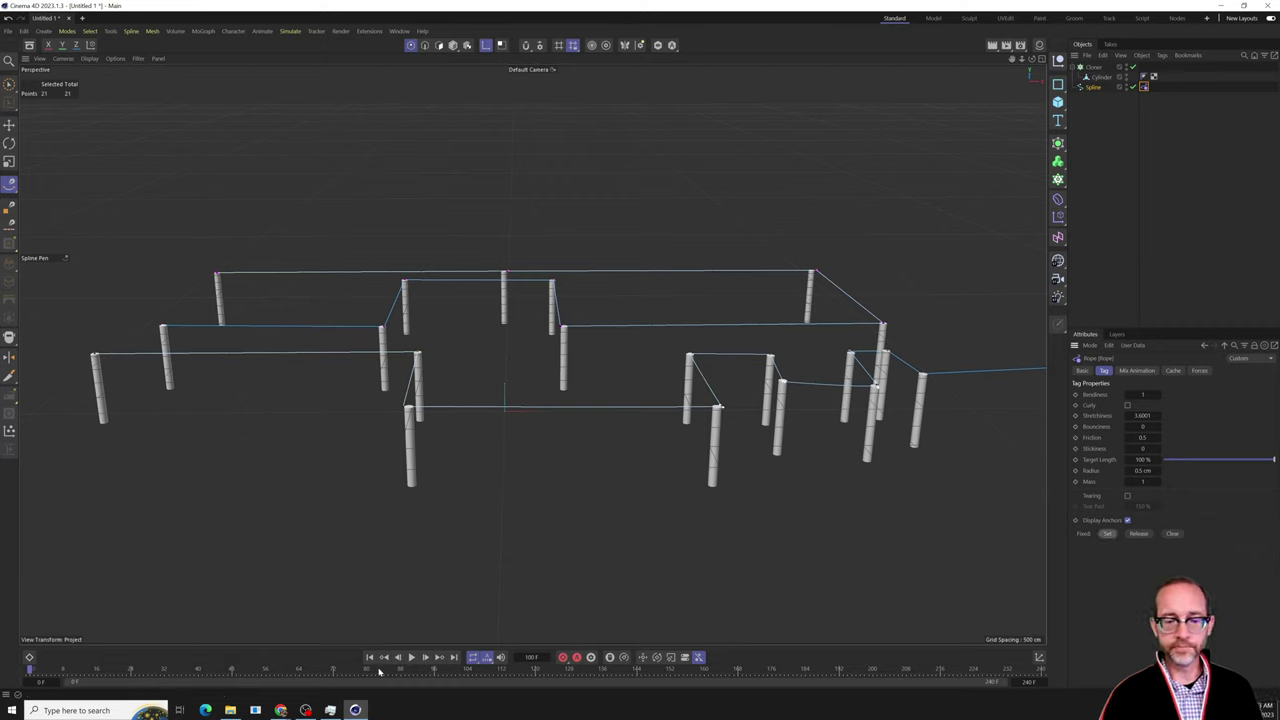
{"action": "left_click", "coordinate": [412, 657]}
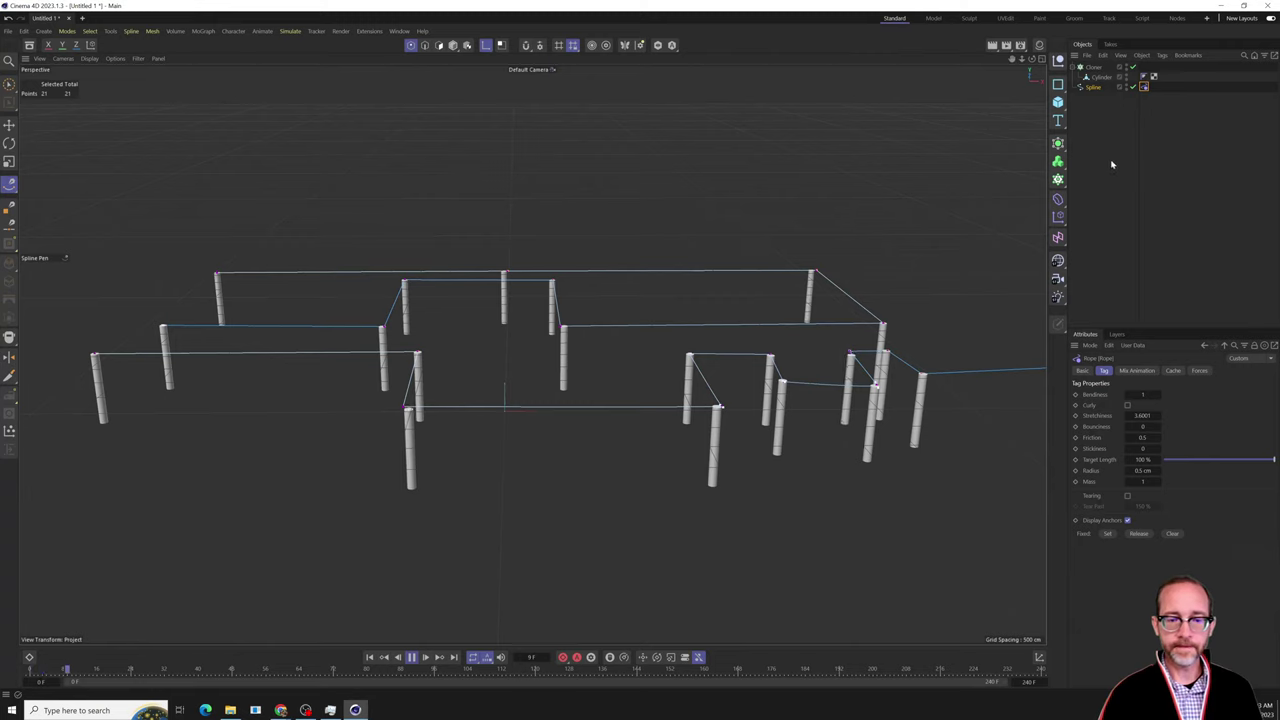
{"action": "left_click", "coordinate": [1106, 154]}
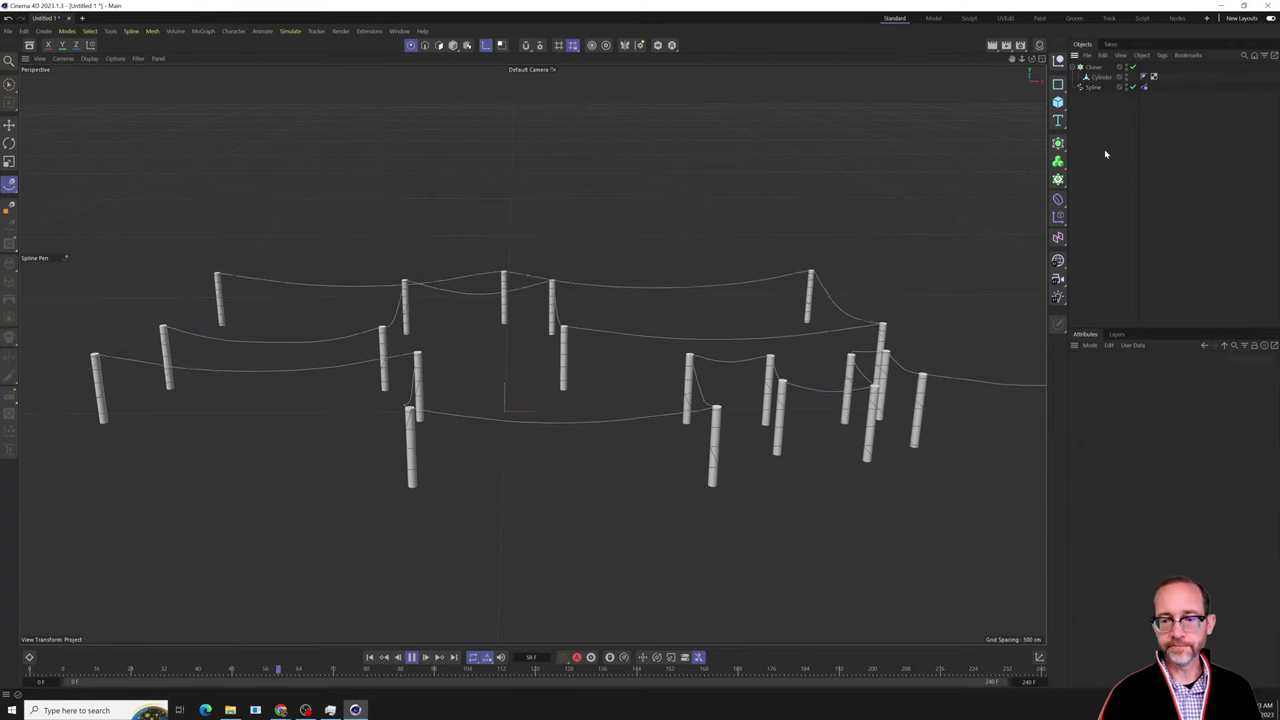
Return the rope simulation to frame 0, maximize the Front view around the post tops and add an n-Side spline.
{"action": "left_click_drag", "start_coordinate": [532, 318], "coordinate": [621, 347], "text": "alt"}
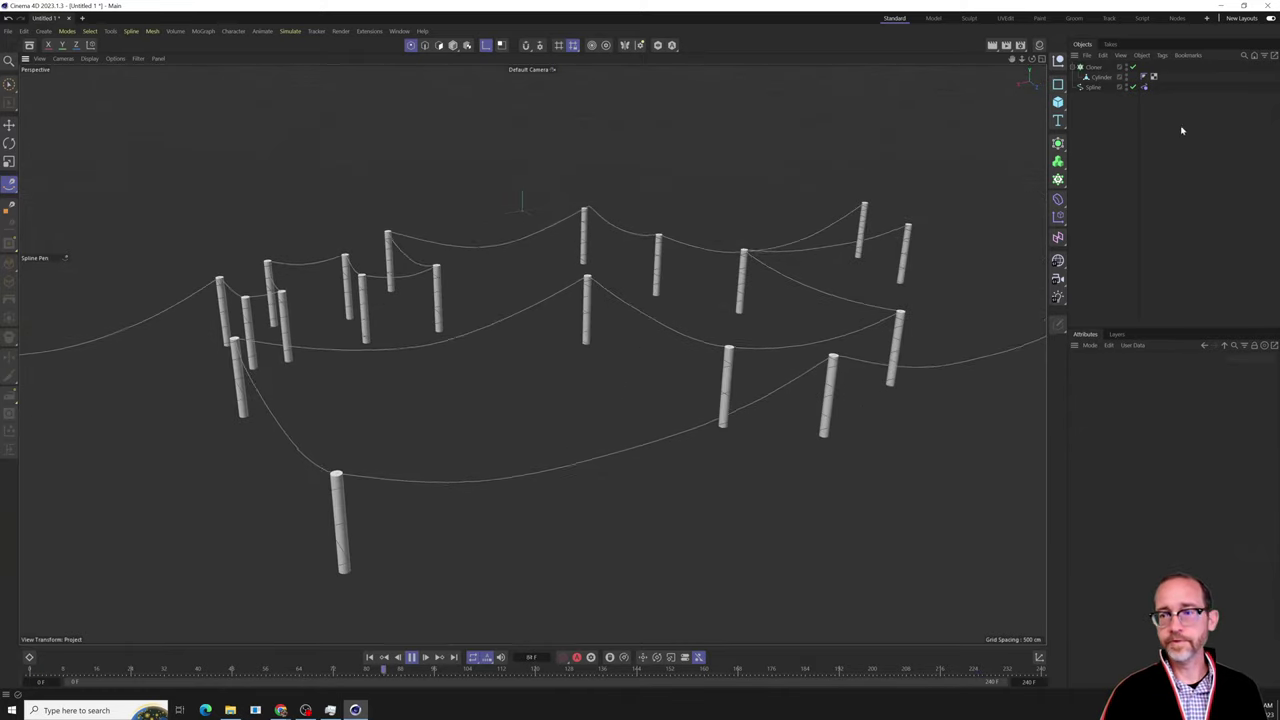
{"action": "left_click", "coordinate": [1091, 88]}
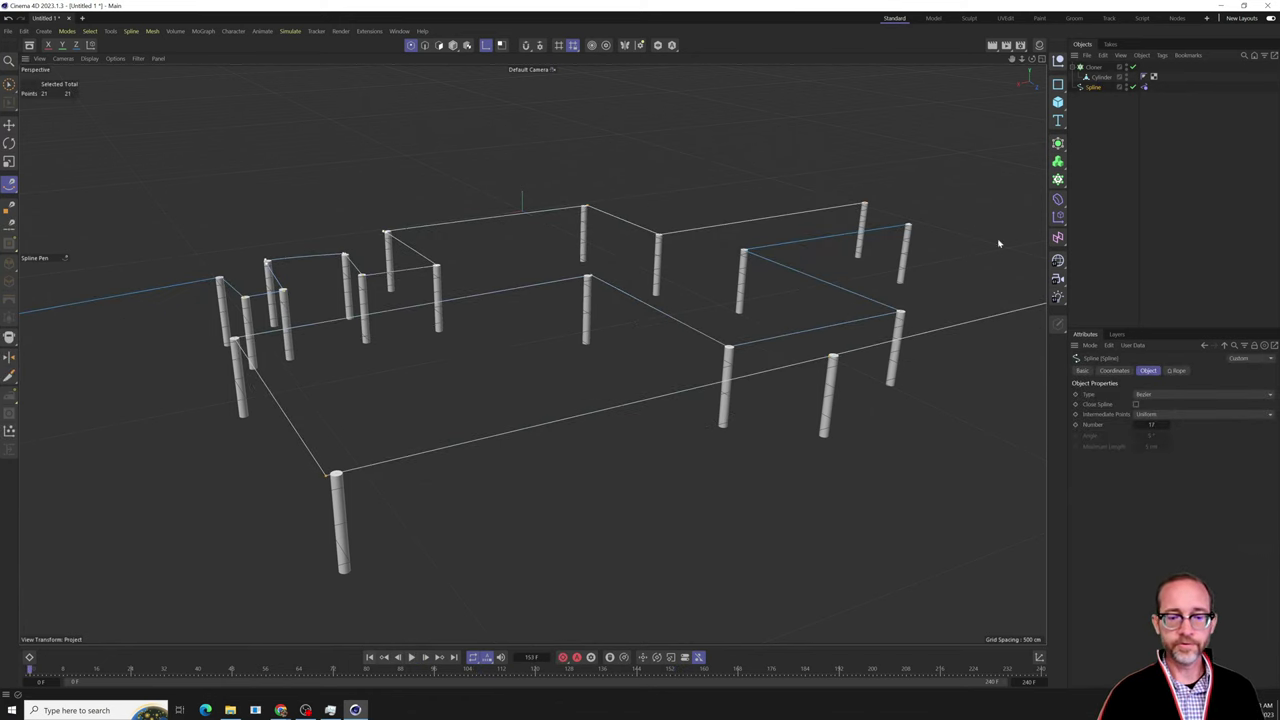
{"action": "left_click", "coordinate": [1042, 58]}
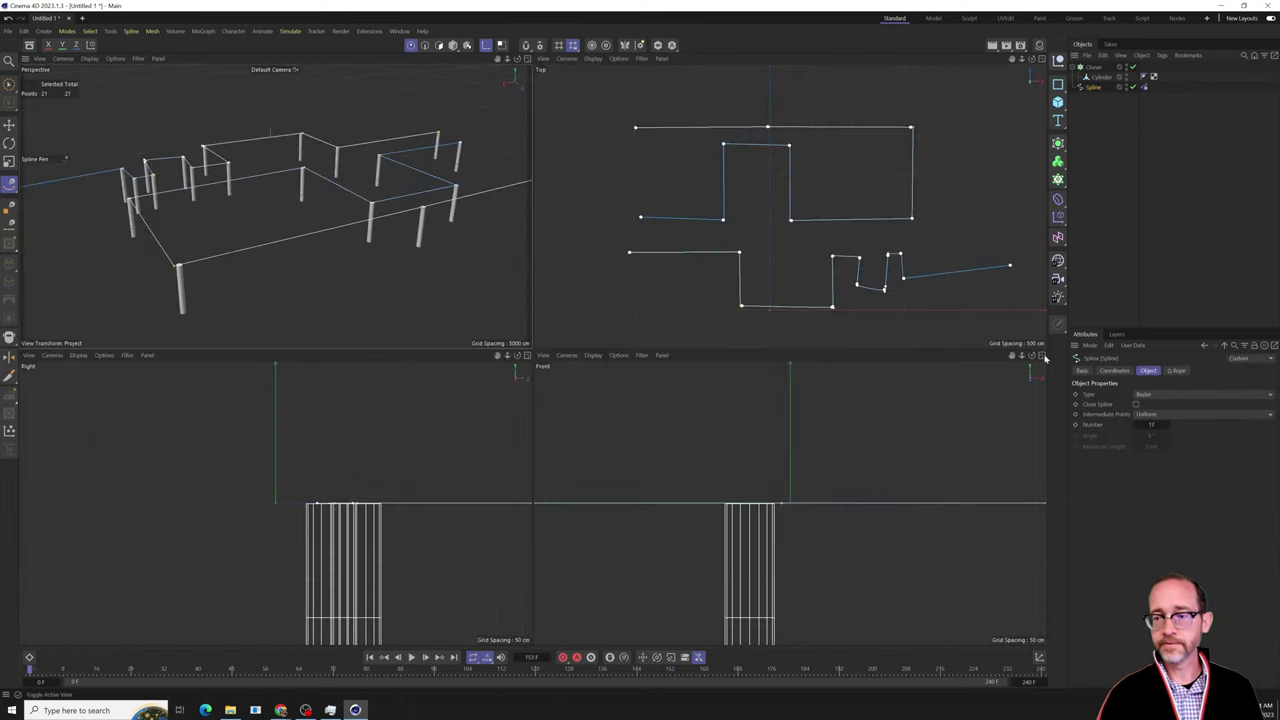
{"action": "left_click", "coordinate": [1042, 356]}
{"action": "scroll", "coordinate": [688, 327], "scroll_direction": "down", "scroll_amount": 3}
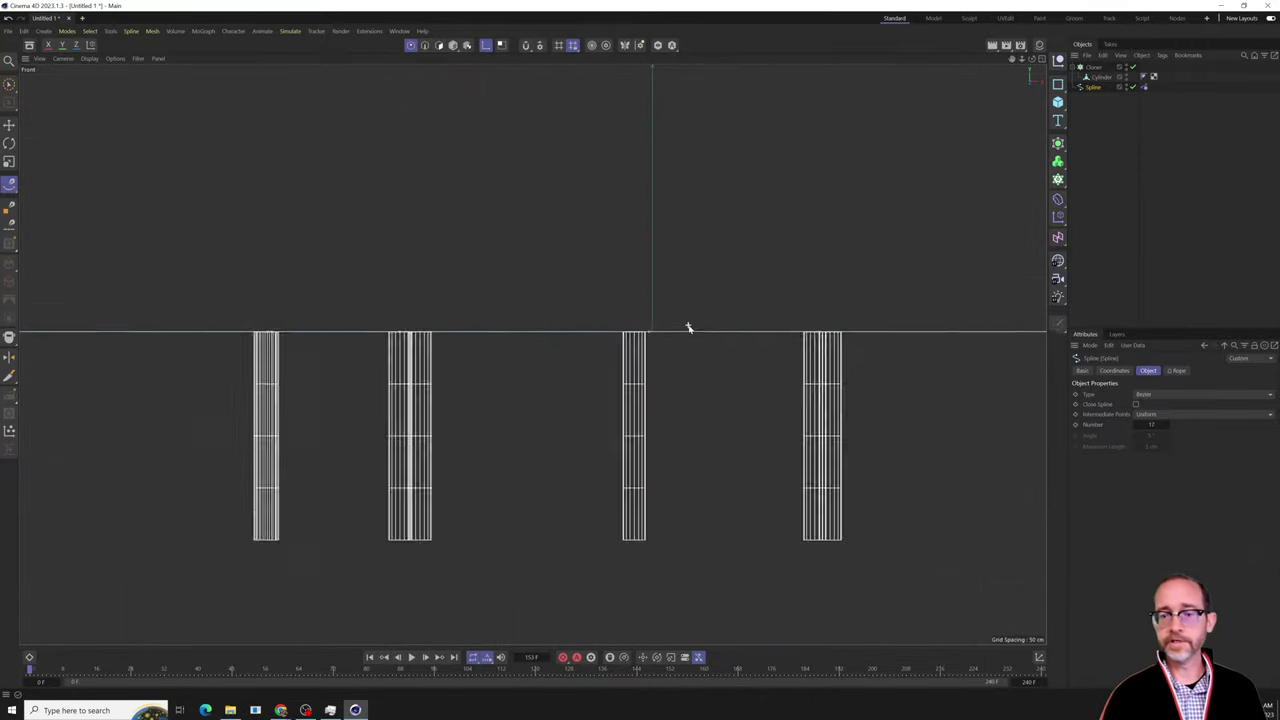
{"action": "scroll", "coordinate": [688, 327], "scroll_direction": "down", "scroll_amount": 10}
{"action": "middle_click_drag", "start_coordinate": [715, 271], "coordinate": [493, 299], "text": "alt"}
{"action": "scroll", "coordinate": [493, 299], "scroll_direction": "down", "scroll_amount": 1}
{"action": "scroll", "coordinate": [565, 340], "scroll_direction": "up", "scroll_amount": 8}
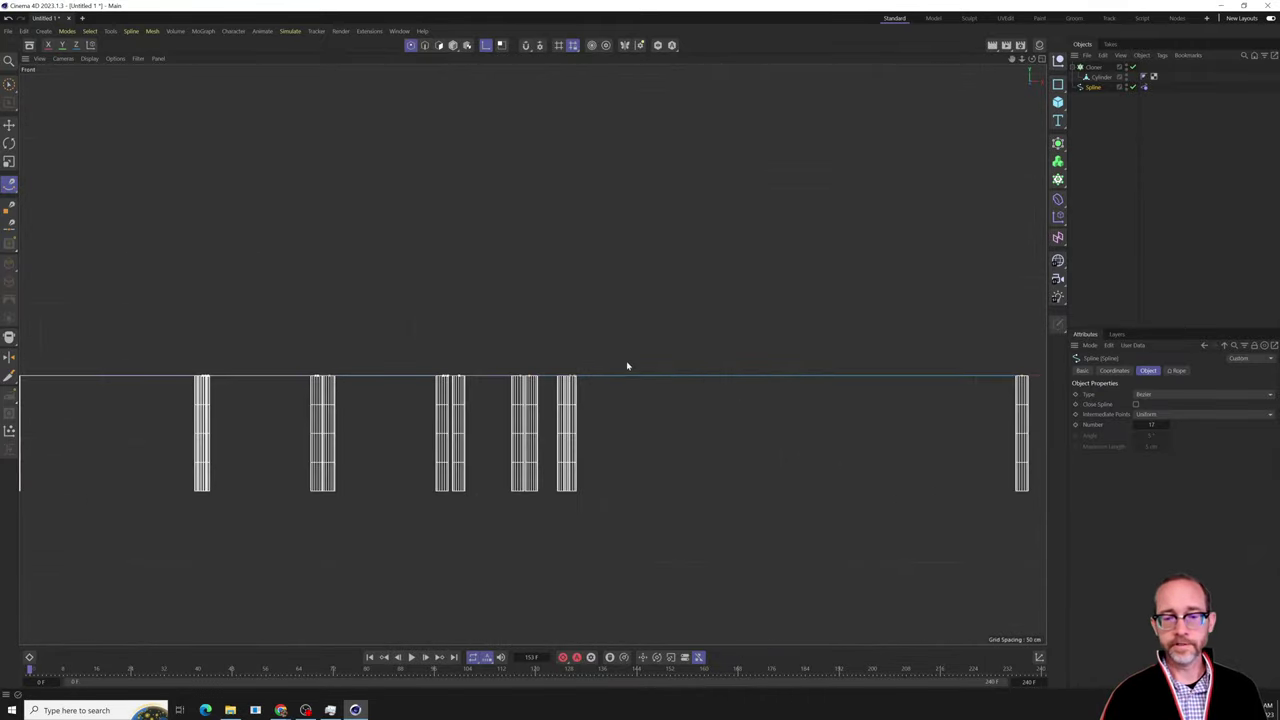
{"action": "scroll", "coordinate": [636, 372], "scroll_direction": "up", "scroll_amount": 6}
{"action": "middle_click_drag", "start_coordinate": [649, 429], "coordinate": [560, 398], "text": "alt"}
{"action": "scroll", "coordinate": [782, 286], "scroll_direction": "up", "scroll_amount": 6}
{"action": "middle_click_drag", "start_coordinate": [757, 249], "coordinate": [735, 209], "text": "alt"}
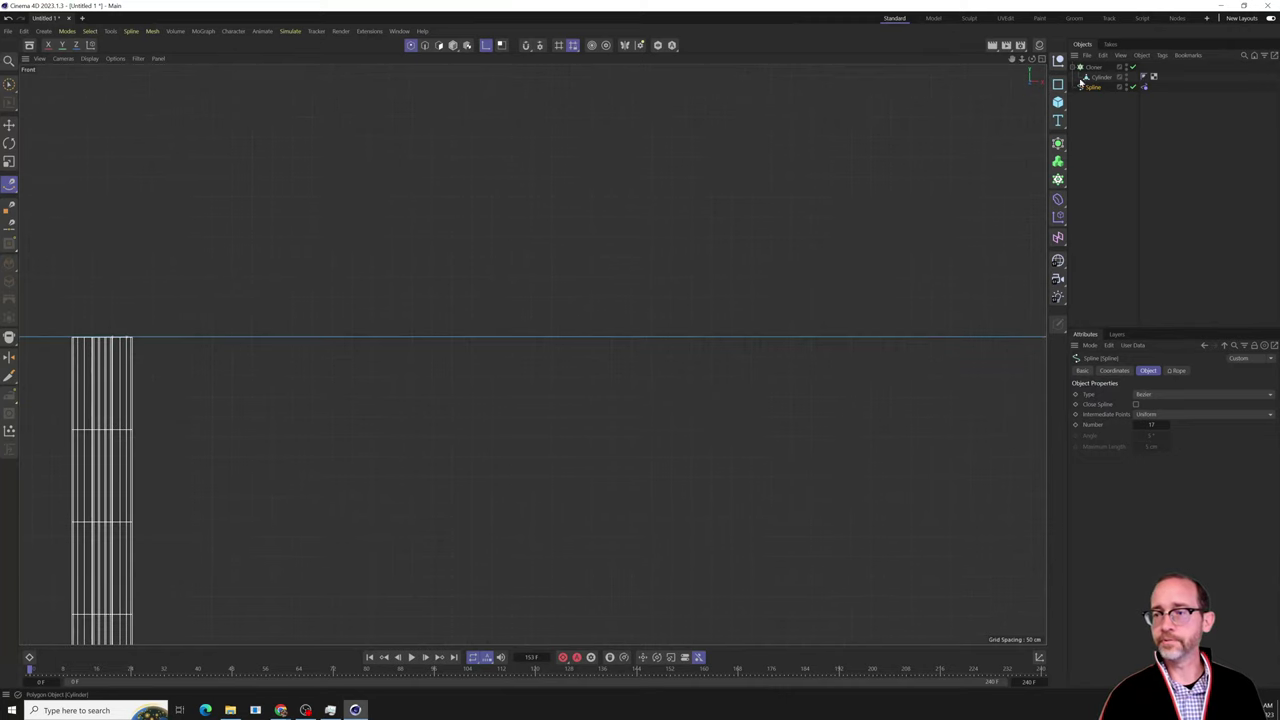
{"action": "left_click", "coordinate": [1058, 84]}
{"action": "left_click", "coordinate": [1150, 118]}
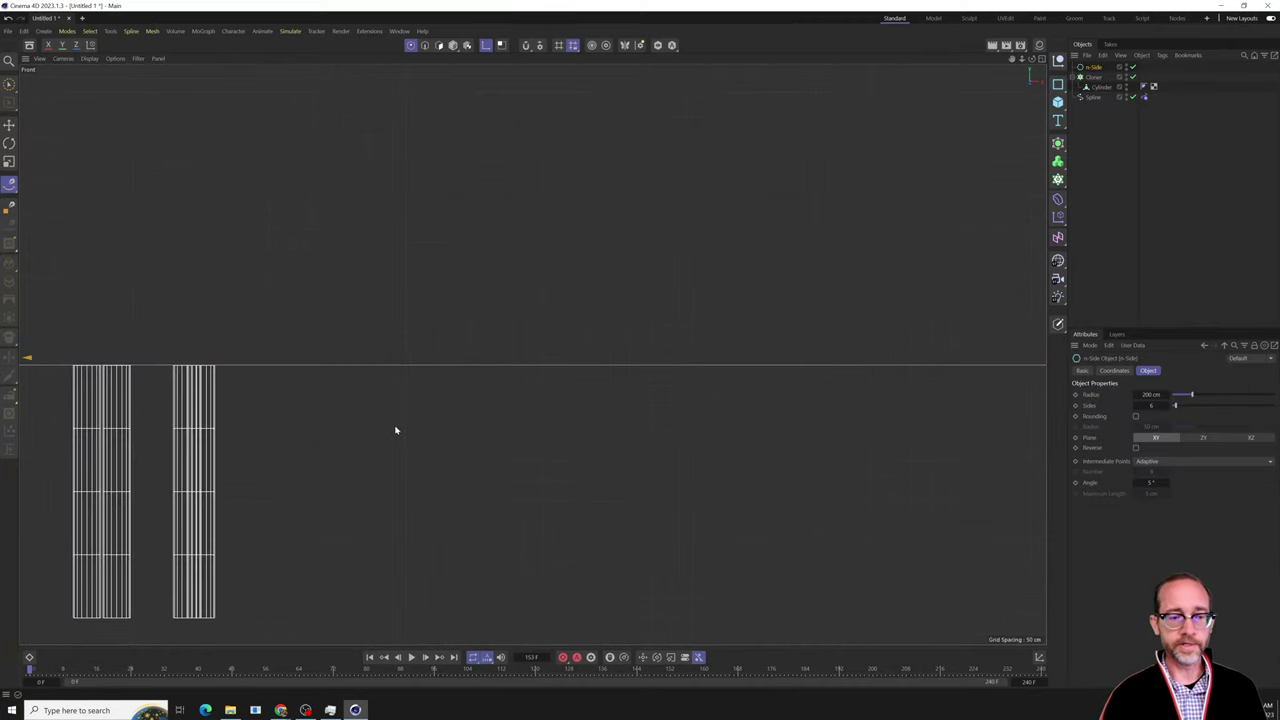
Scale the n-Side spline down to a radius of about 16 cm and offset it slightly from the origin in Front view.
{"action": "scroll", "coordinate": [398, 426], "scroll_direction": "down", "scroll_amount": 4}
{"action": "scroll", "coordinate": [531, 354], "scroll_direction": "up", "scroll_amount": 3}
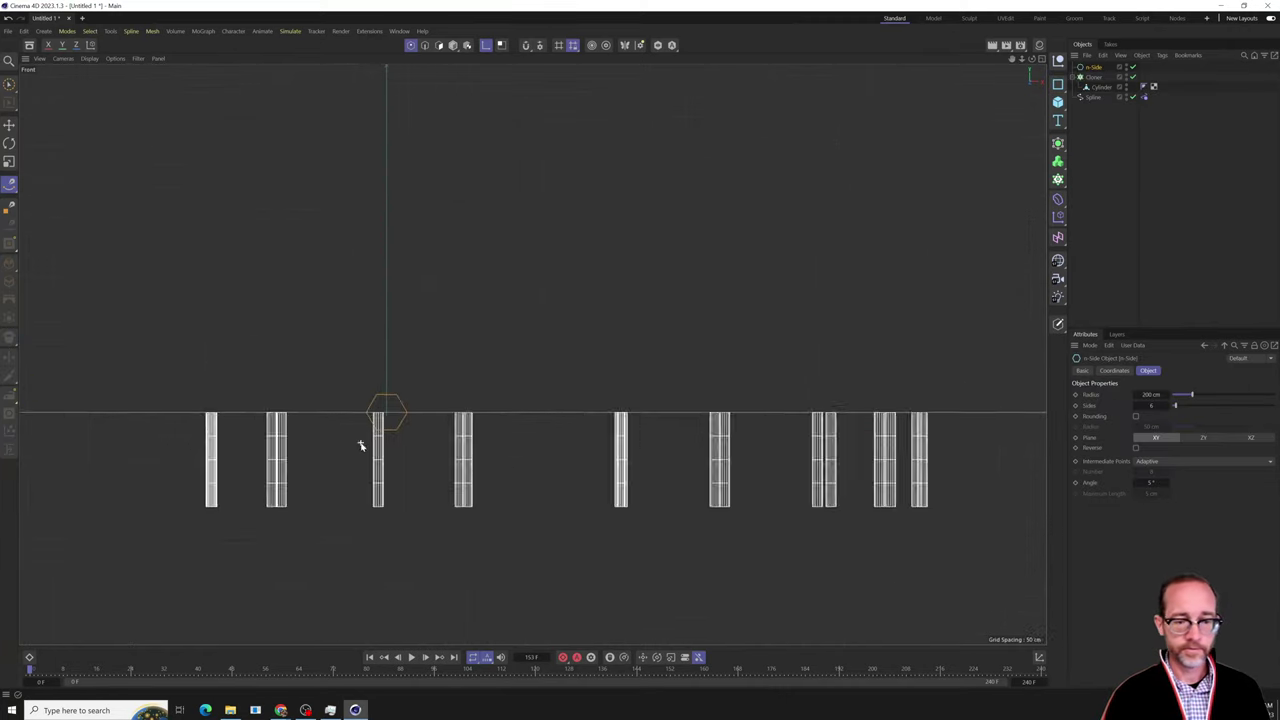
{"action": "scroll", "coordinate": [361, 446], "scroll_direction": "up", "scroll_amount": 5}
{"action": "key", "text": "t"}
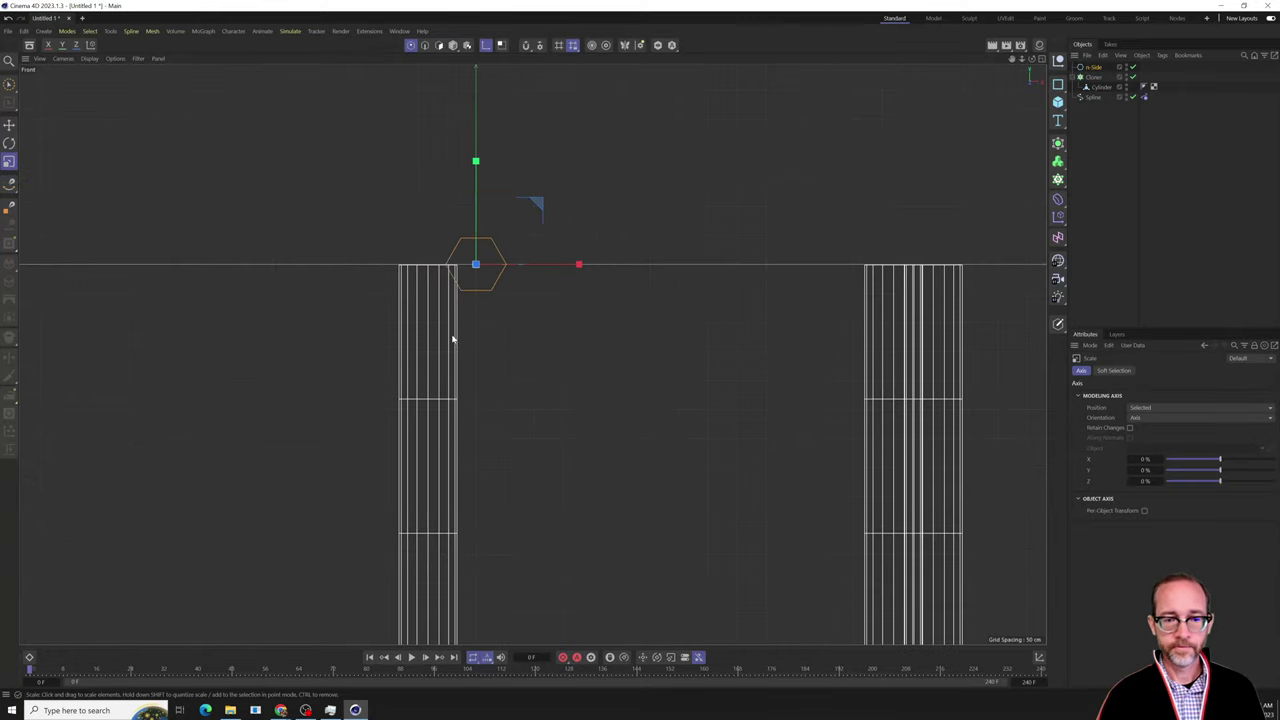
{"action": "left_click_drag", "start_coordinate": [452, 340], "coordinate": [408, 363]}
{"action": "key", "text": "e"}
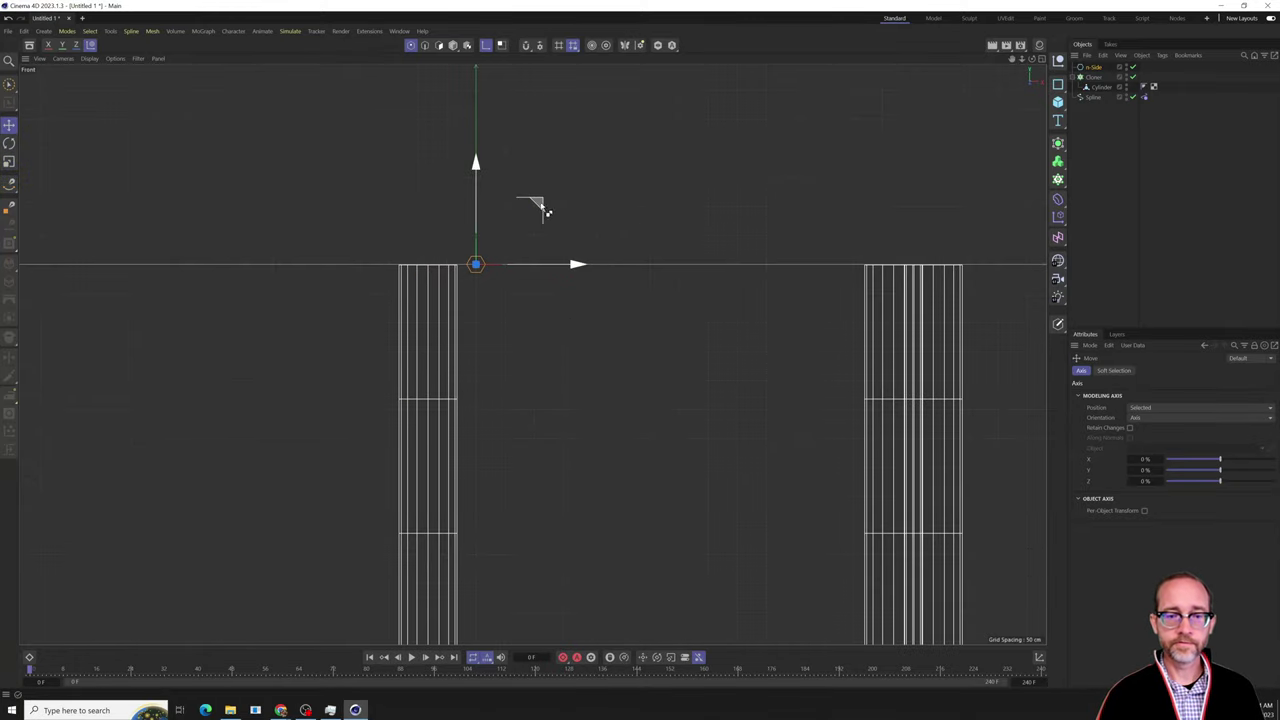
{"action": "left_click_drag", "start_coordinate": [542, 208], "coordinate": [578, 230]}
Switch to Model mode and duplicate the small hexagon into a loose cluster of six n-Side profiles.
{"action": "left_click", "coordinate": [453, 46]}
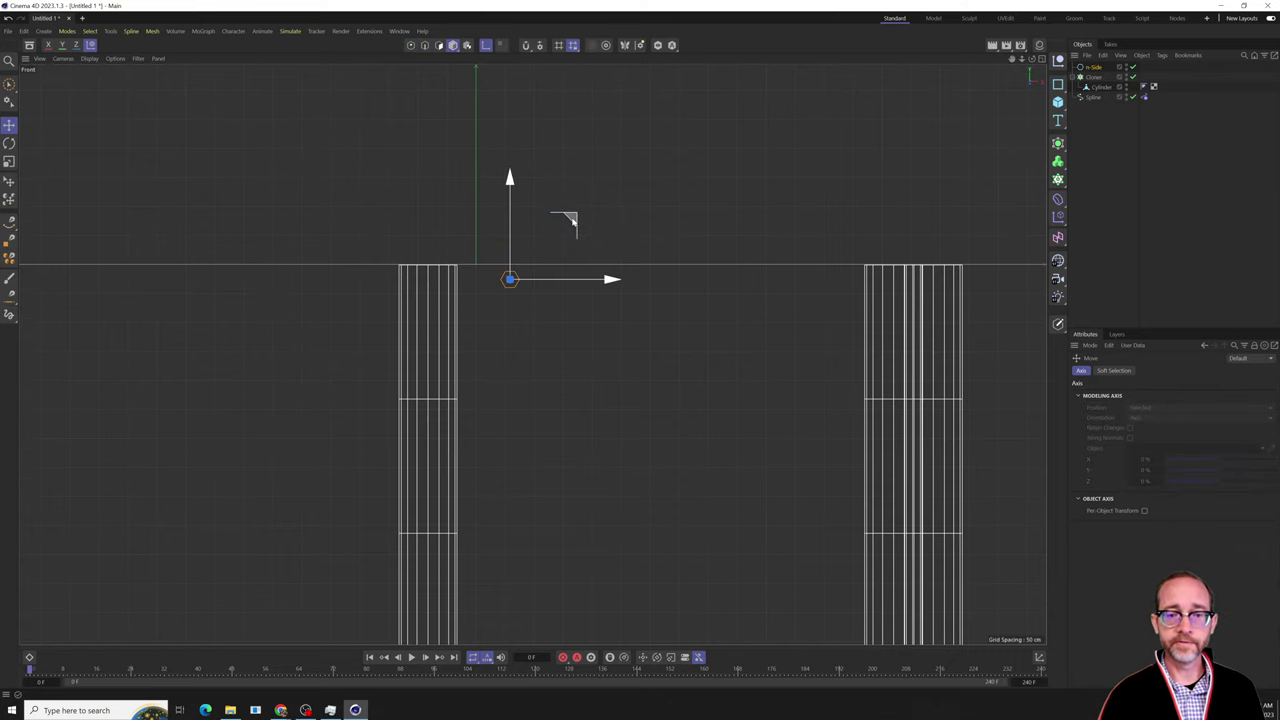
{"action": "left_click", "coordinate": [444, 43]}
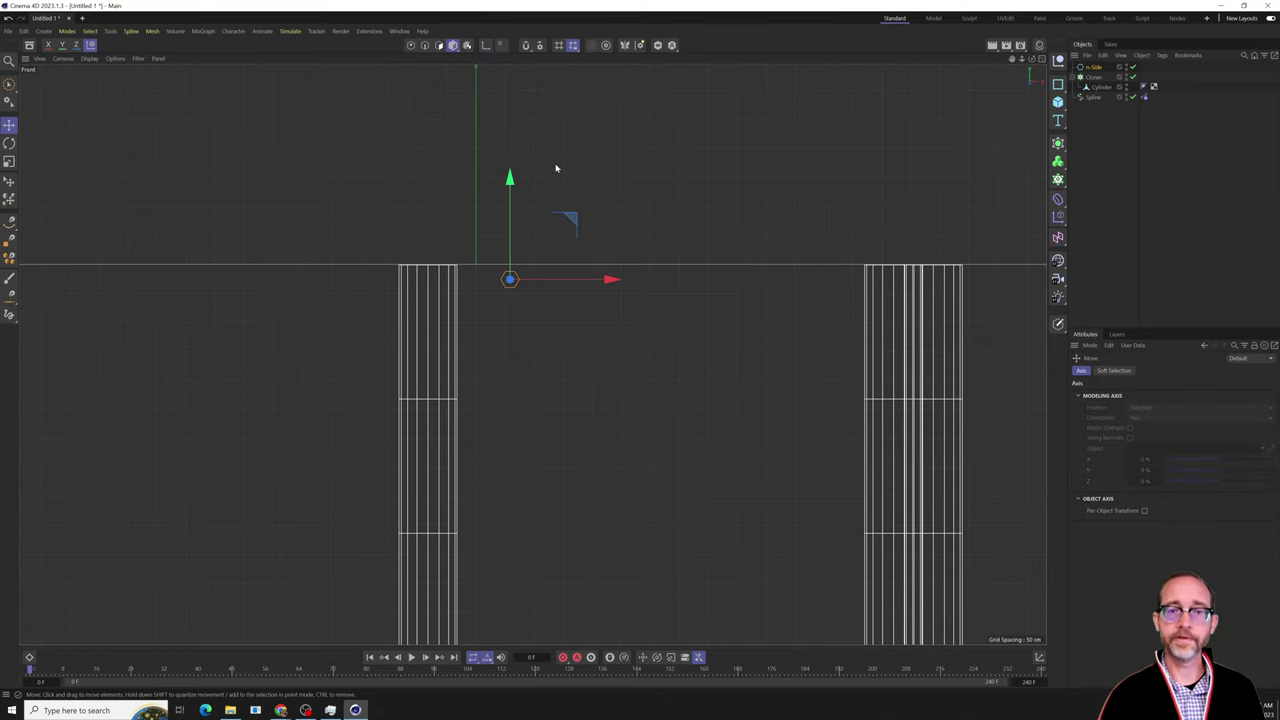
{"action": "left_click_drag", "start_coordinate": [565, 219], "coordinate": [594, 270], "text": "ctrl"}
Add a Spline Mask and make all six n-Side profiles its children.
{"action": "left_click", "coordinate": [1058, 143]}
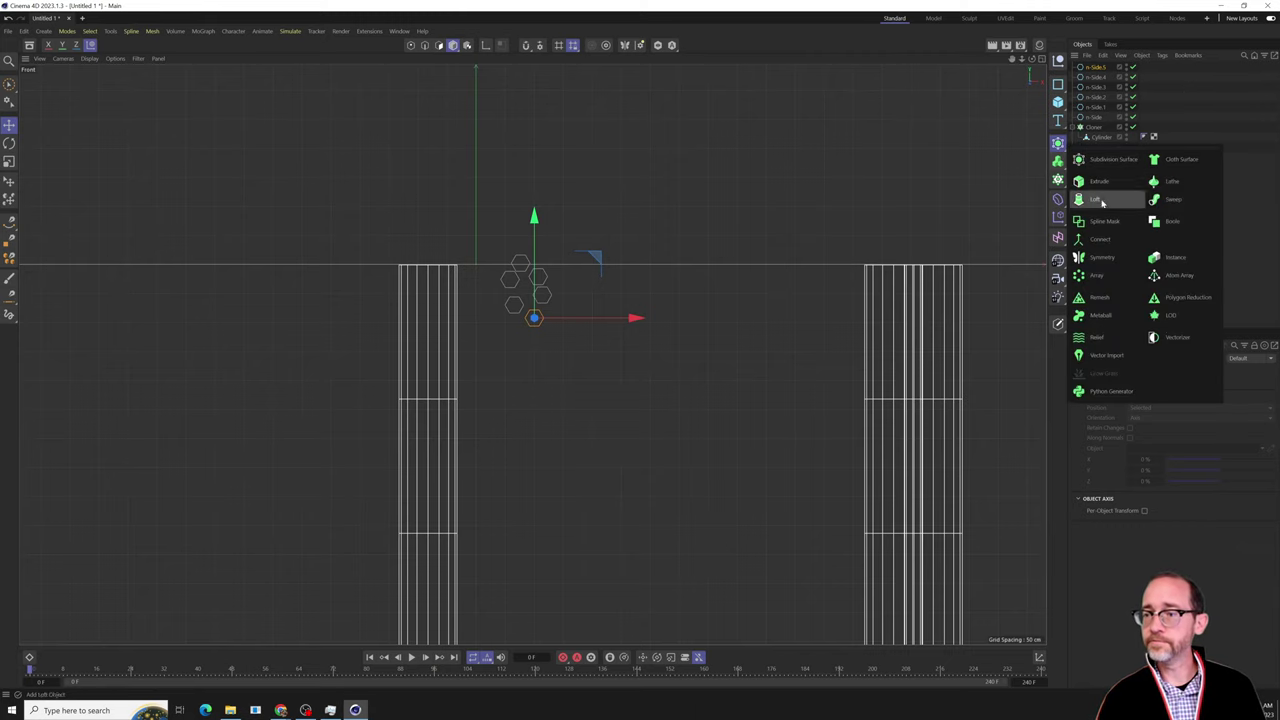
{"action": "left_click", "coordinate": [1100, 221]}
{"action": "left_click", "coordinate": [1095, 77]}
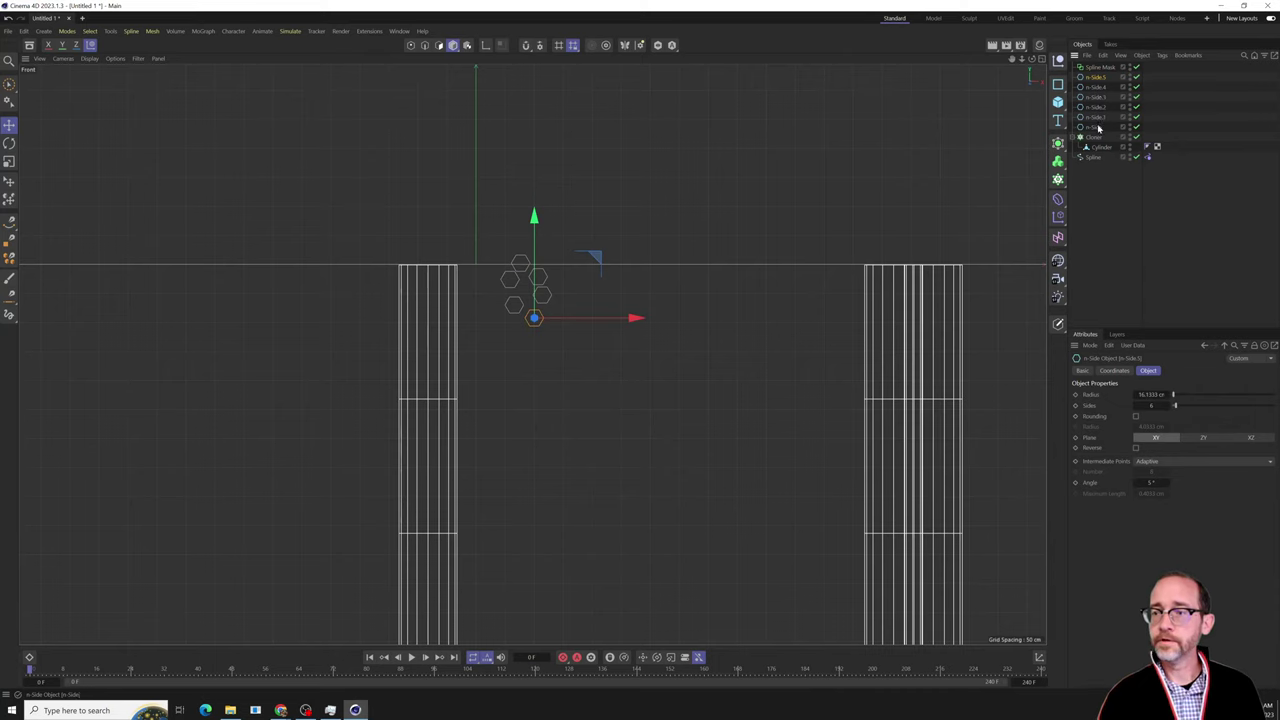
{"action": "left_click", "coordinate": [1097, 127], "text": "shift"}
{"action": "left_click_drag", "start_coordinate": [1098, 79], "coordinate": [1100, 67]}
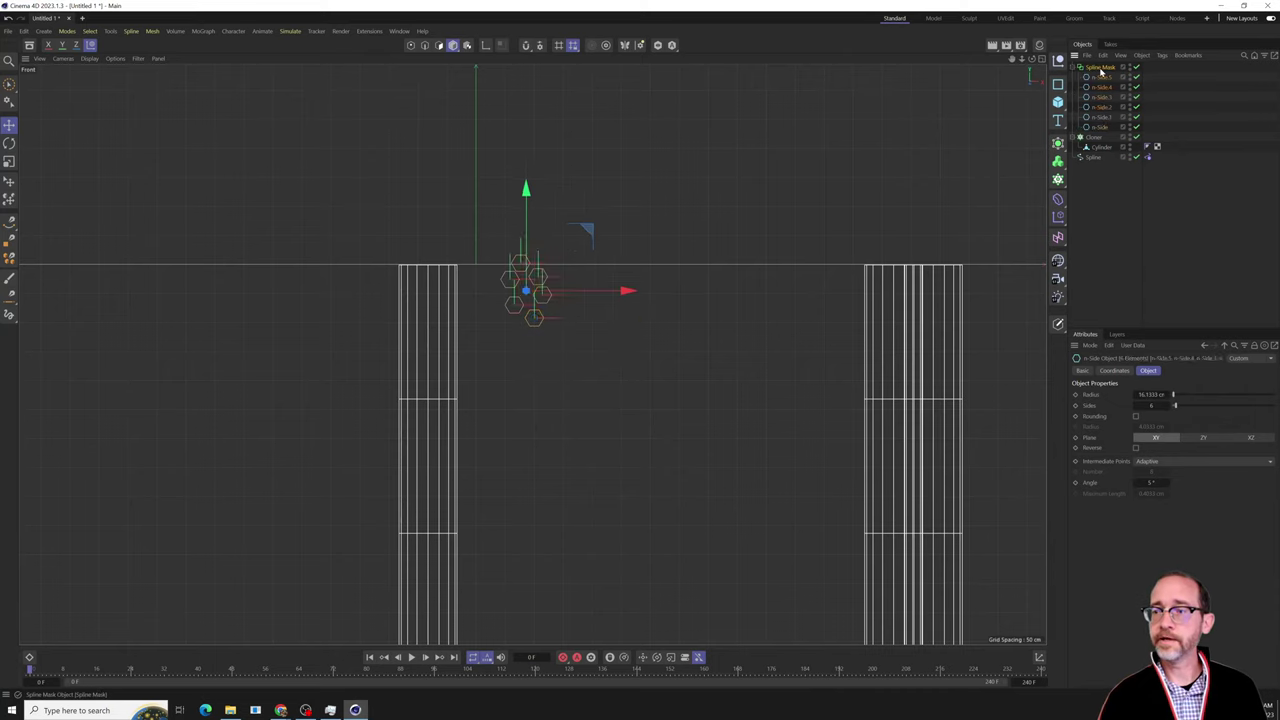
{"action": "left_click", "coordinate": [1100, 67]}
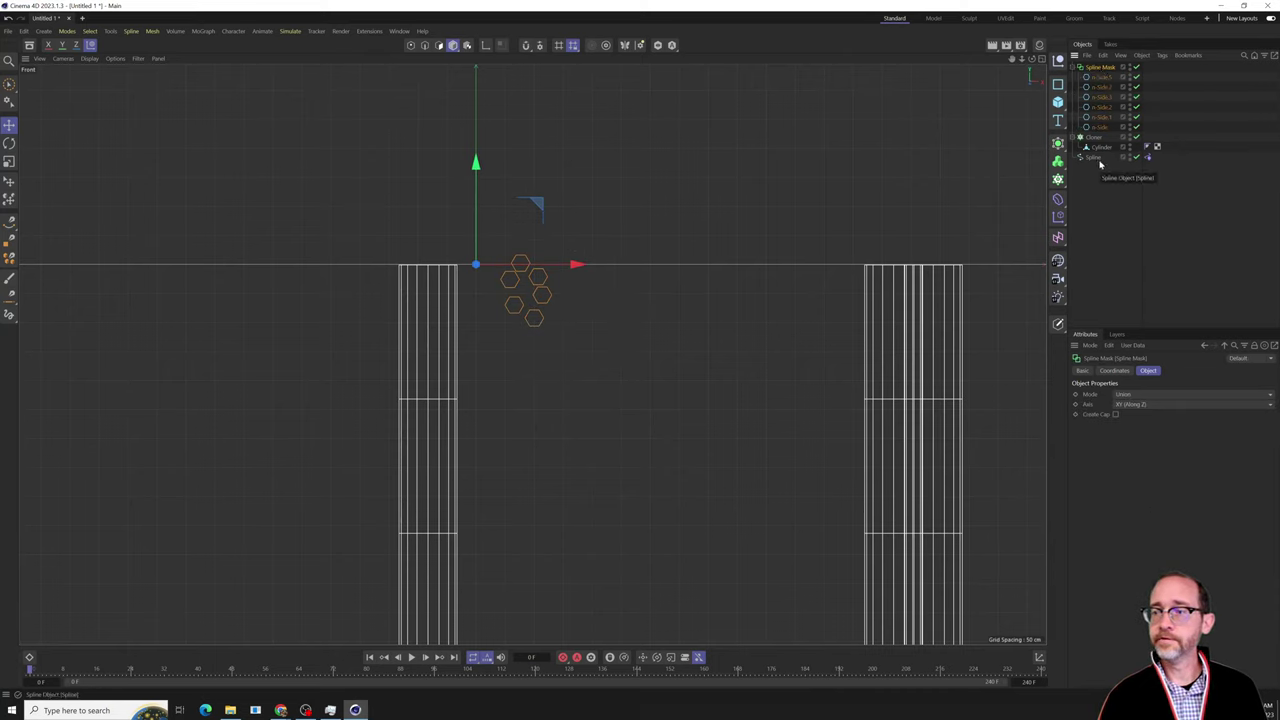
Add a Sweep and place the Spline Mask in it as profile with the rope spline as path.
{"action": "left_click", "coordinate": [1059, 145]}
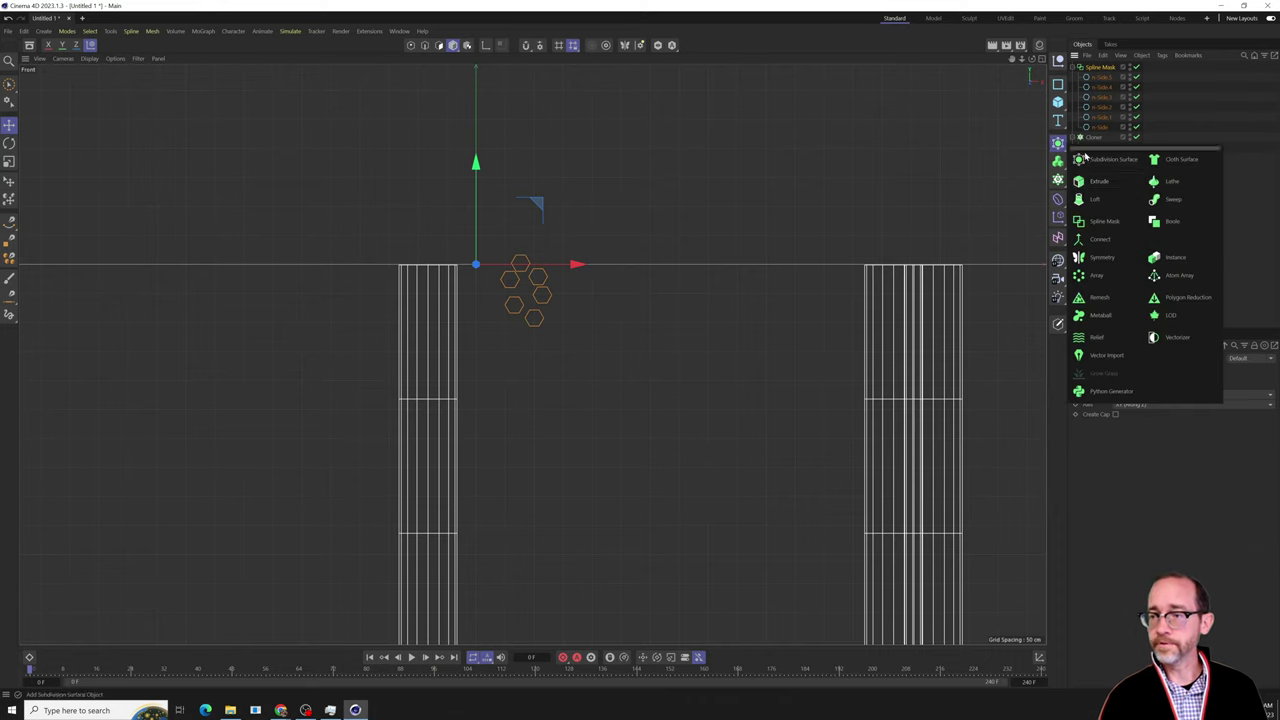
{"action": "left_click", "coordinate": [1168, 208]}
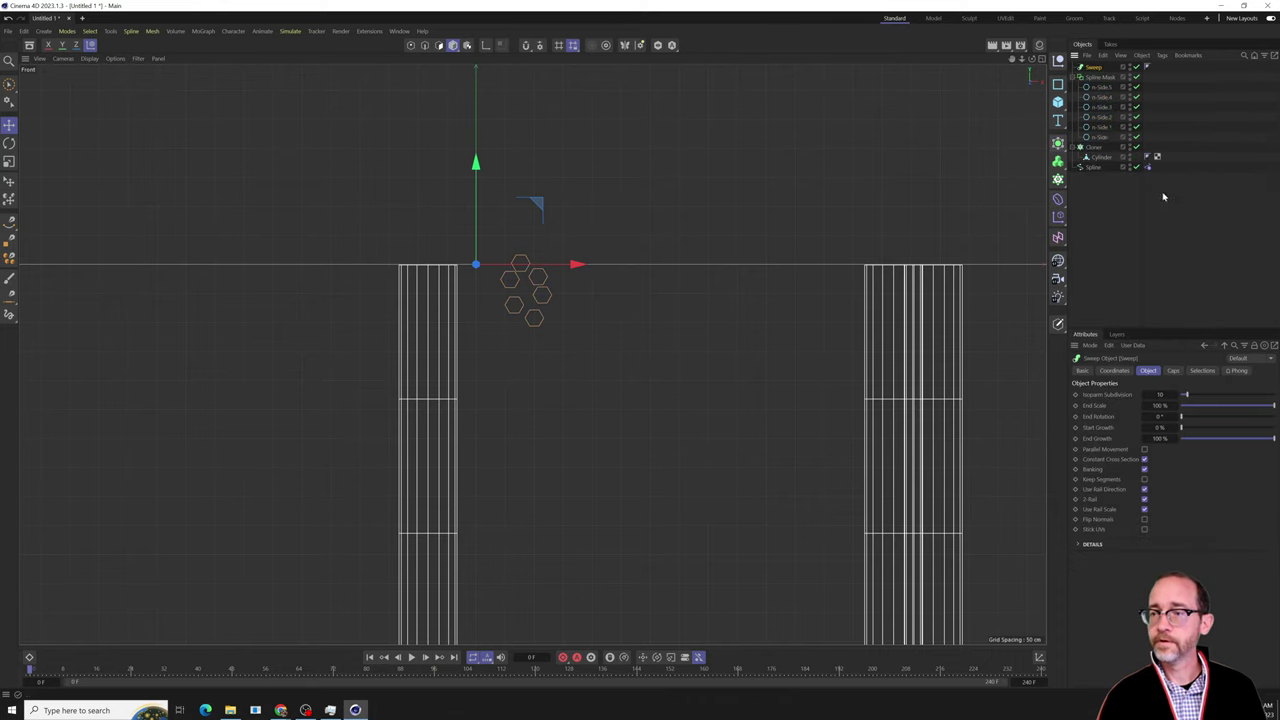
{"action": "left_click", "coordinate": [1075, 77]}
{"action": "left_click_drag", "start_coordinate": [1097, 74], "coordinate": [1101, 88]}
{"action": "left_click", "coordinate": [1097, 124]}
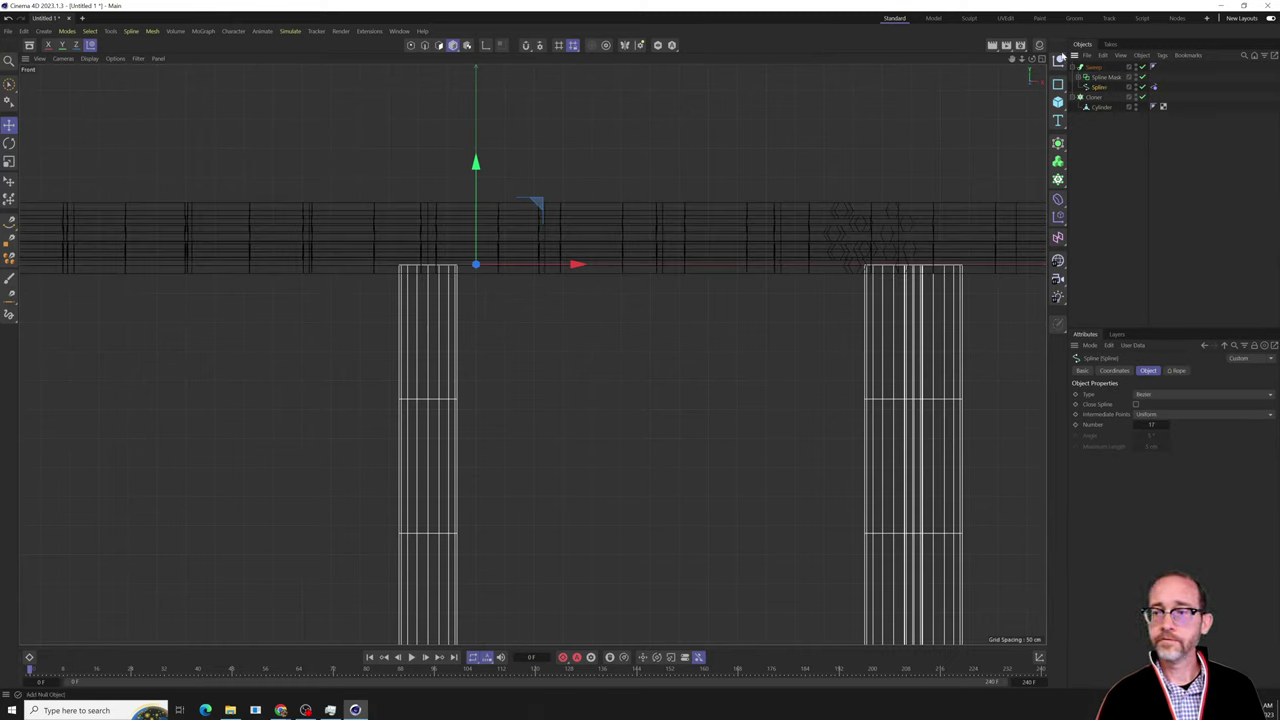
Maximize the Perspective view, play the rope simulation on the swept bundle and return to frame 0.
{"action": "left_click", "coordinate": [1046, 62]}
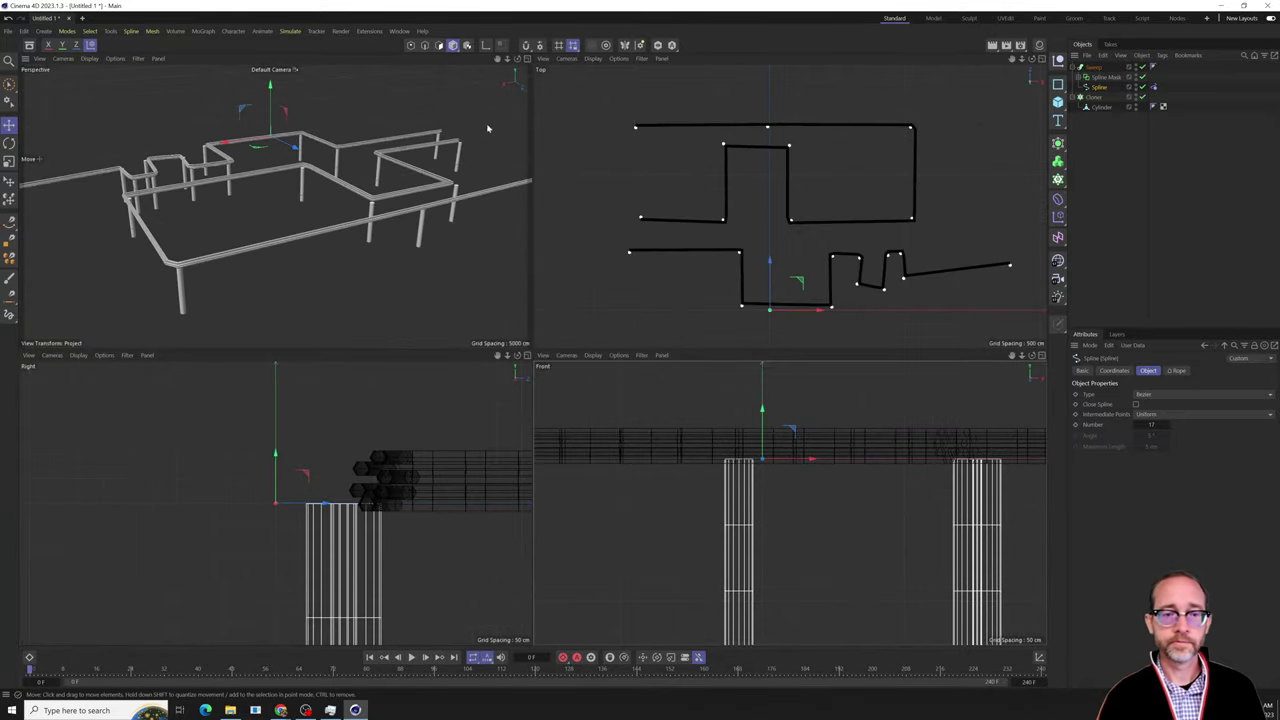
{"action": "left_click", "coordinate": [527, 60]}
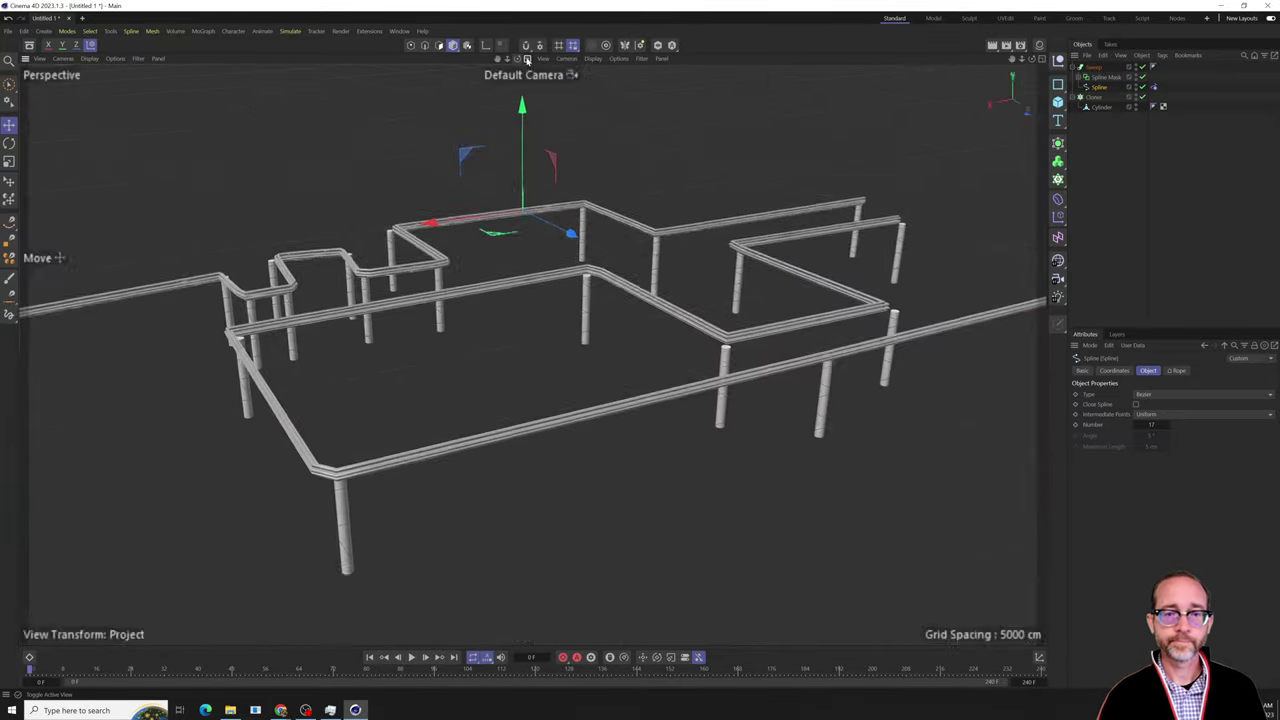
{"action": "left_click", "coordinate": [1089, 226]}
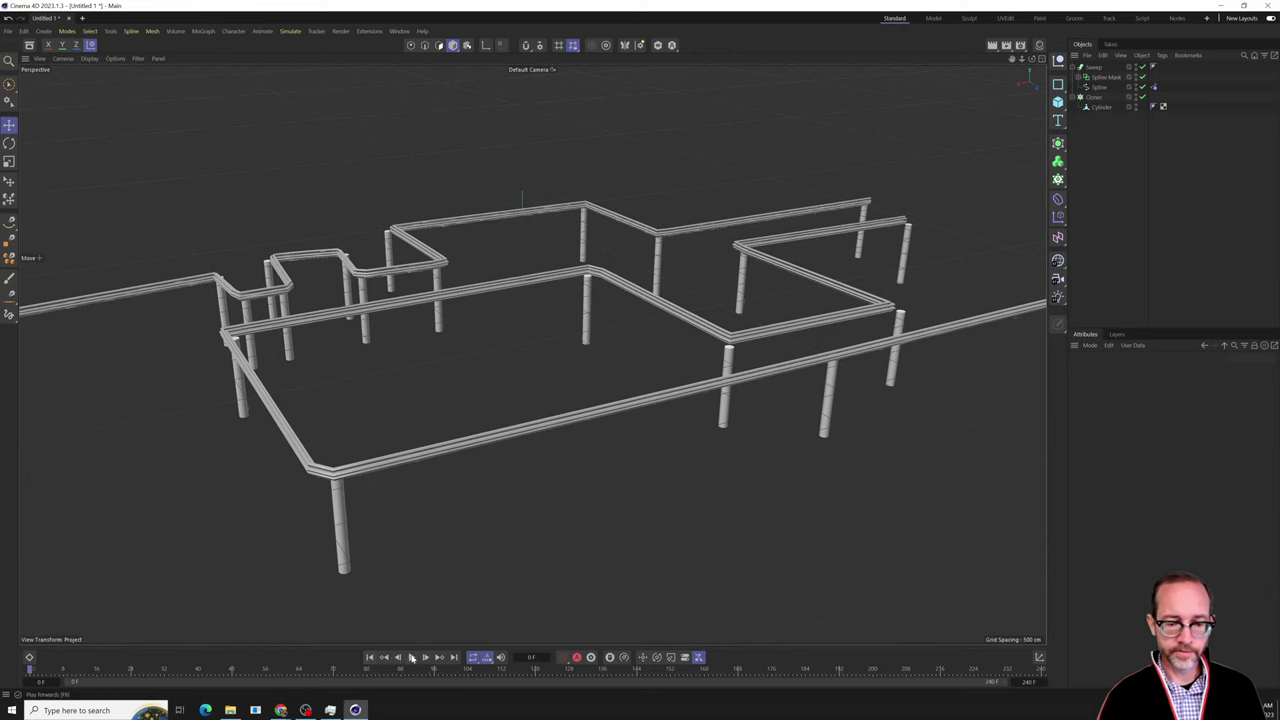
{"action": "left_click", "coordinate": [412, 657]}
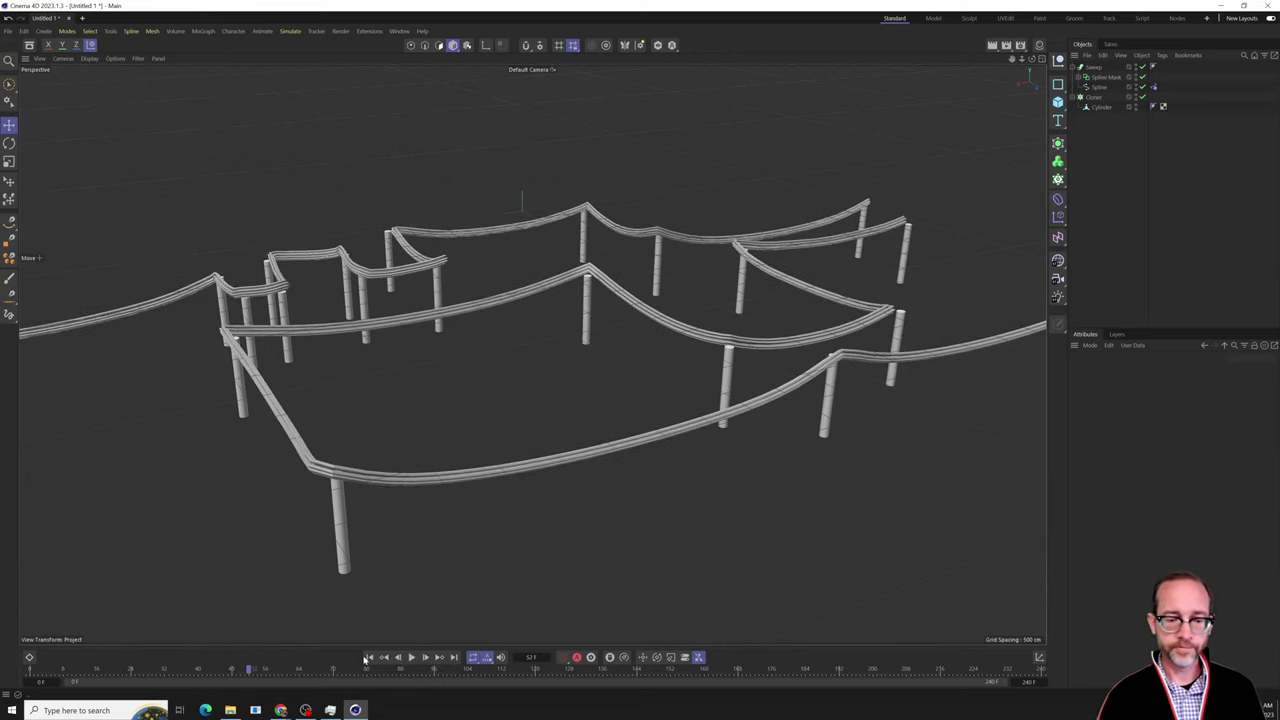
{"action": "left_click", "coordinate": [370, 657]}
Scale down the Spline Mask to thin the wire bundle, and run the simulation to frame 105.
{"action": "left_click", "coordinate": [1103, 78]}
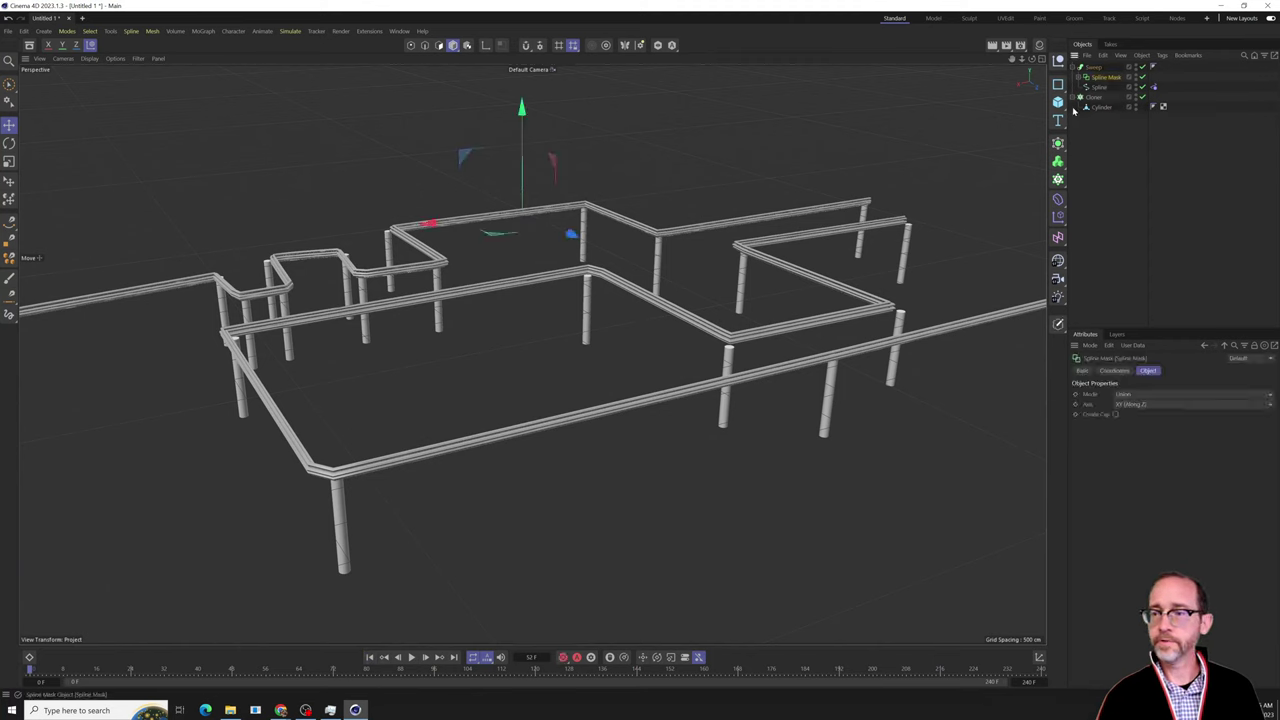
{"action": "key", "text": "t"}
{"action": "left_click_drag", "start_coordinate": [748, 122], "coordinate": [515, 287]}
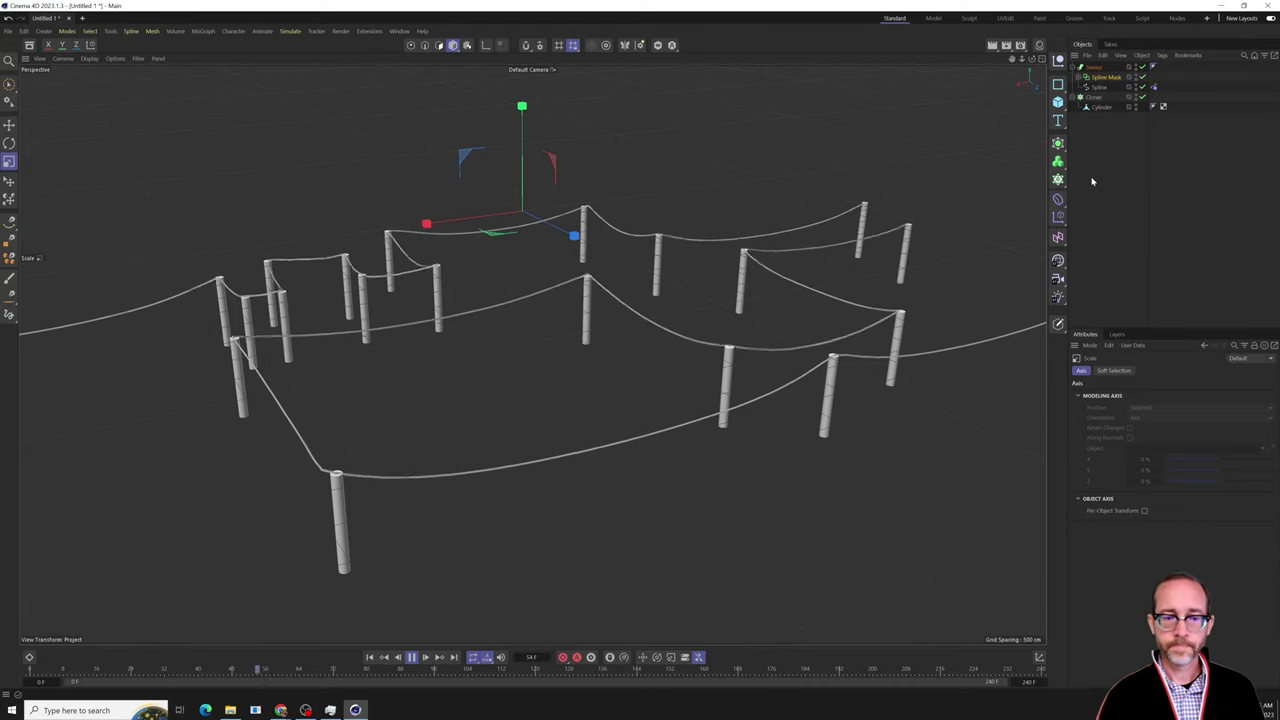
{"action": "left_click", "coordinate": [411, 657]}
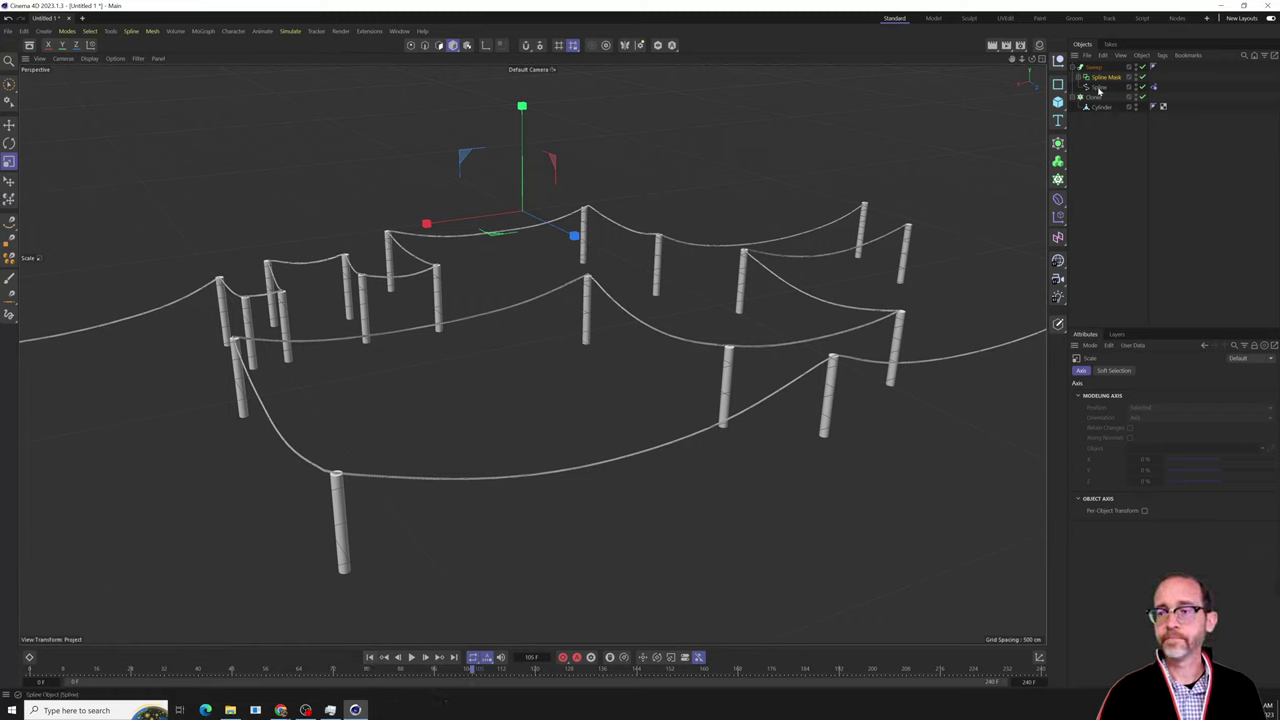
Create a copy of the rope spline with Connect Objects and move the original out of the Sweep.
{"action": "right_click", "coordinate": [1099, 90]}
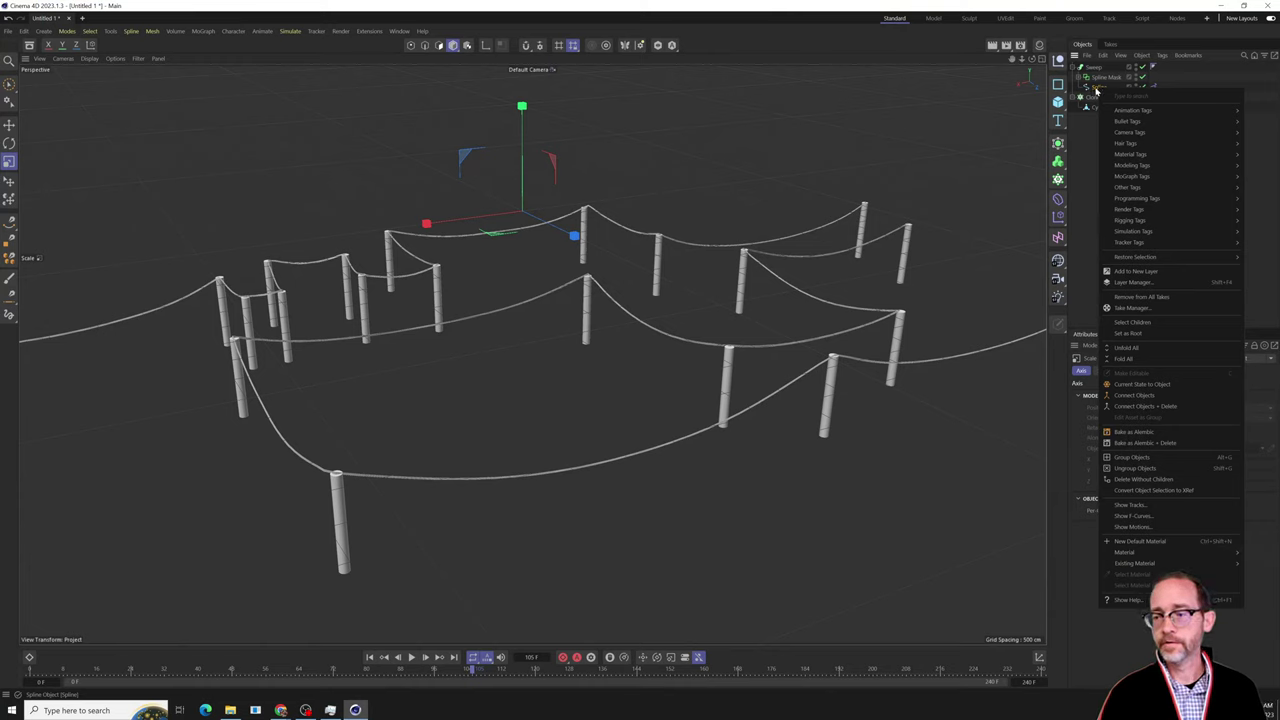
{"action": "left_click", "coordinate": [1124, 398]}
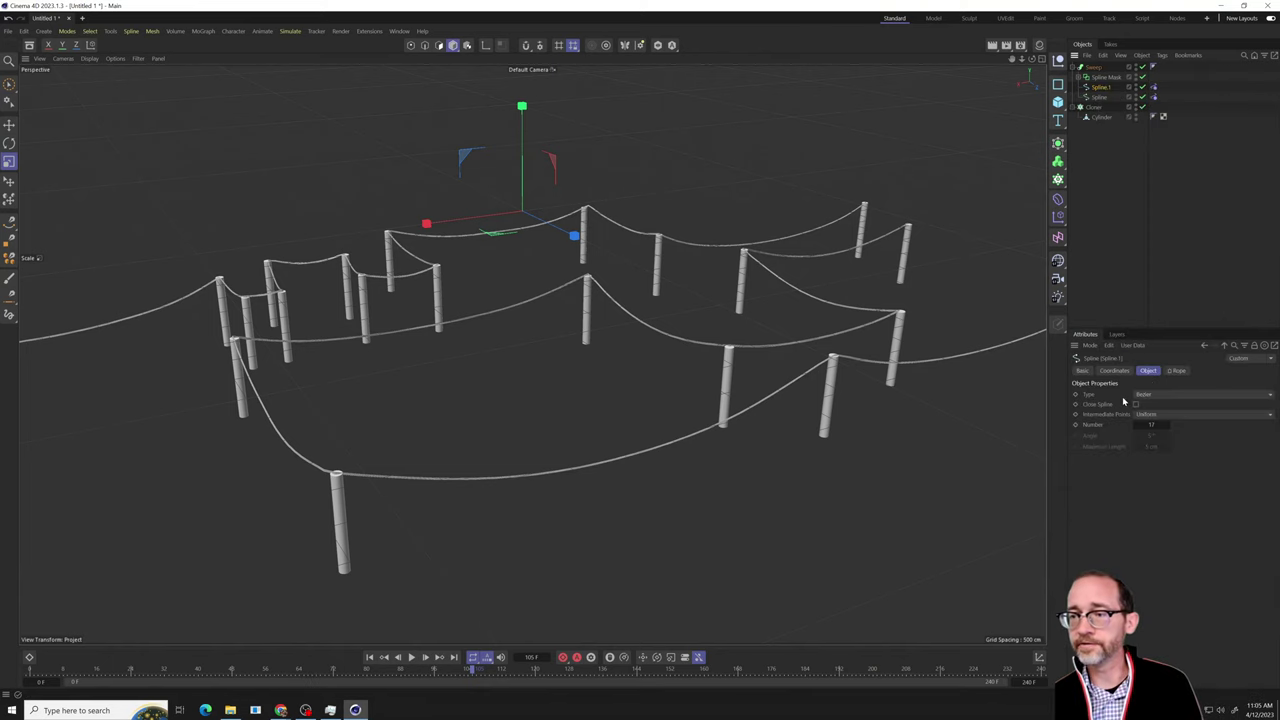
{"action": "left_click", "coordinate": [1114, 135]}
{"action": "left_click", "coordinate": [1100, 96]}
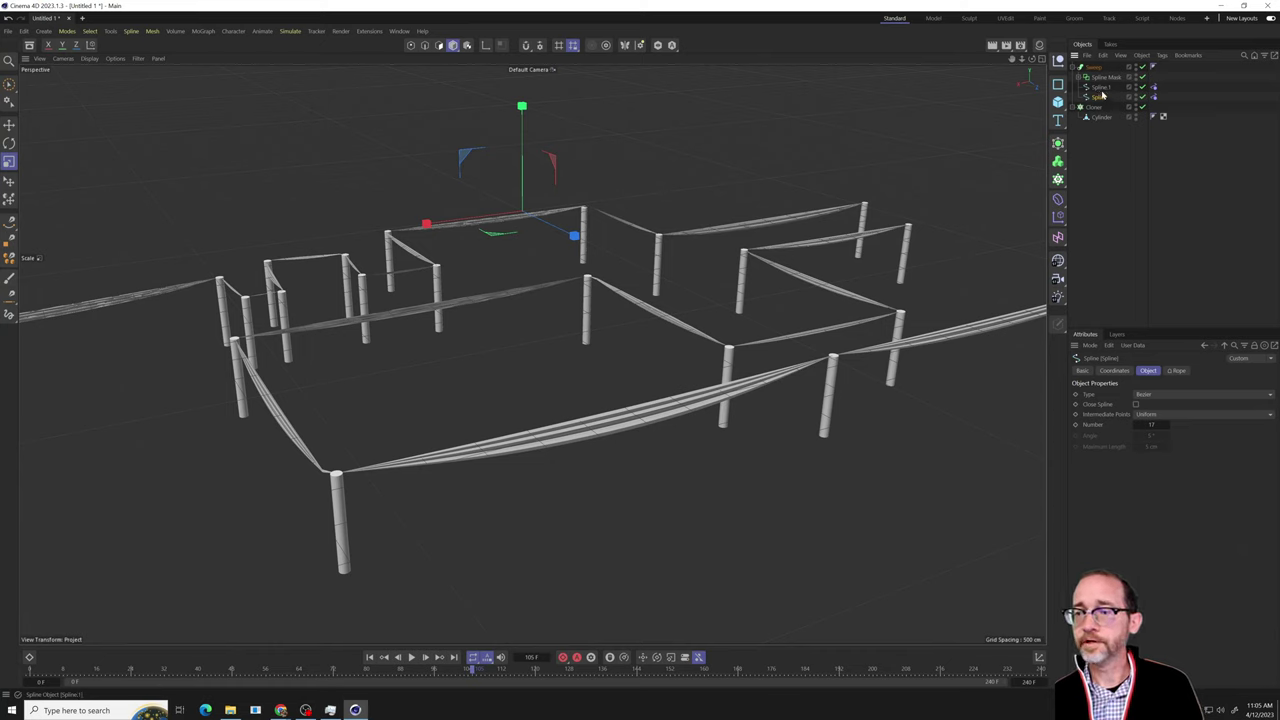
{"action": "left_click_drag", "start_coordinate": [1100, 96], "coordinate": [1090, 180]}
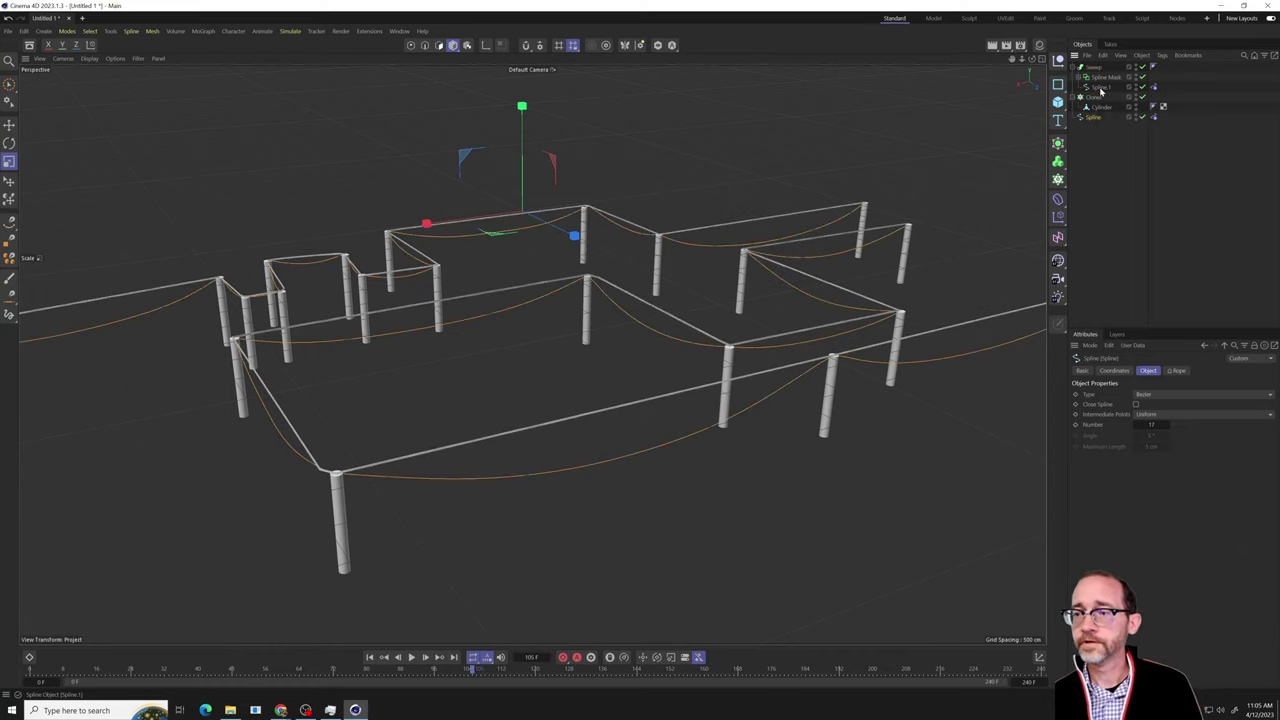
Delete the Rope tag from the copied spline inside the Sweep.
{"action": "left_click", "coordinate": [1153, 87]}
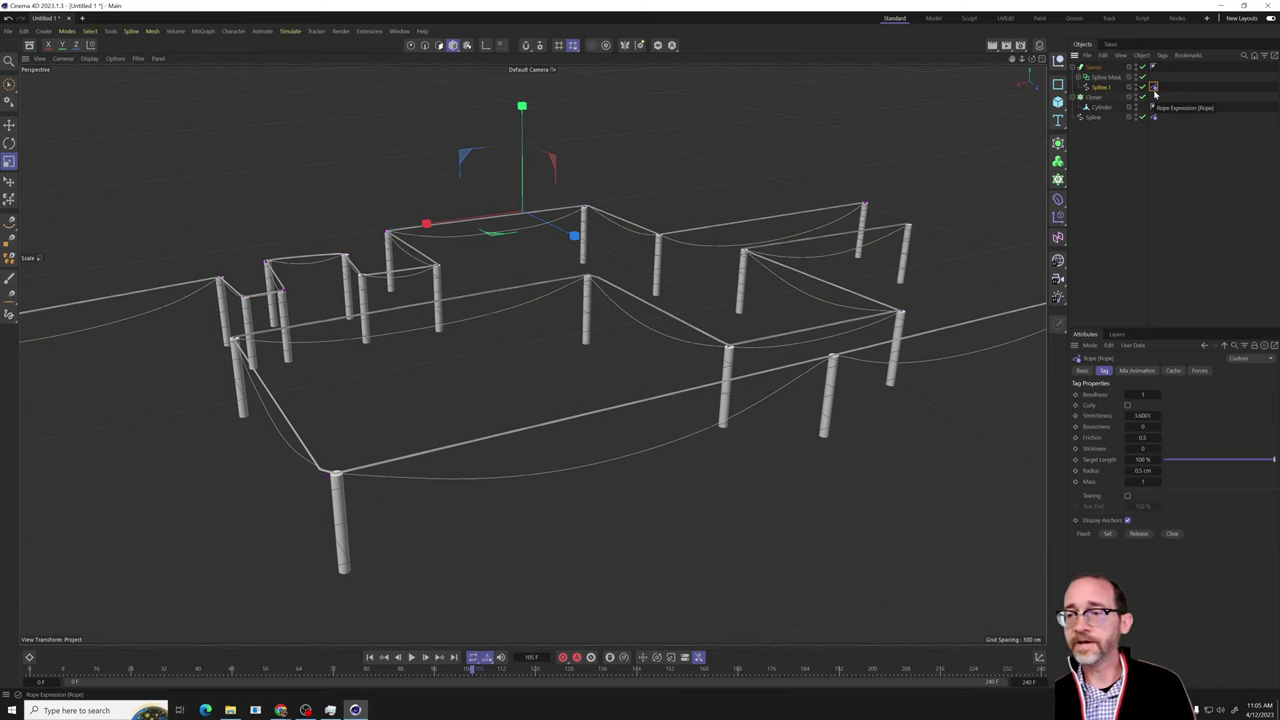
{"action": "key", "text": "Delete"}
{"action": "left_click", "coordinate": [1104, 89]}
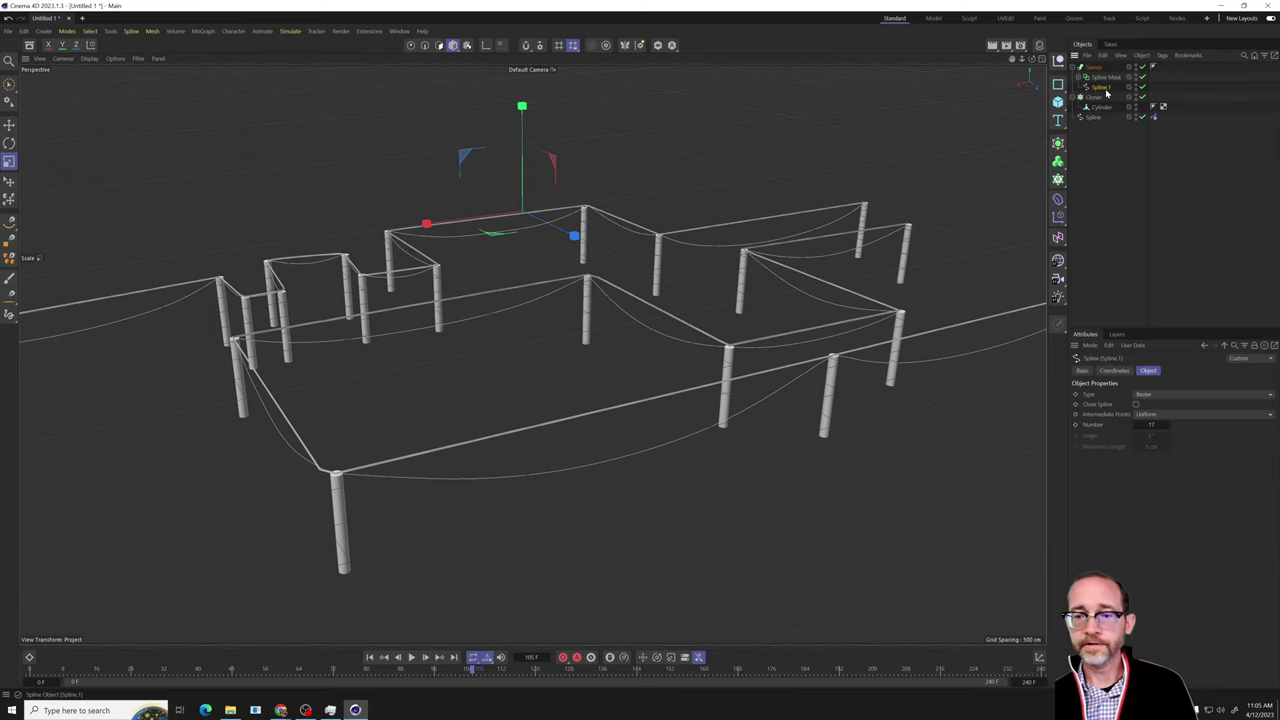
Compare the swept copy with the original rope spline around the posts, and return the timeline to frame 0.
{"action": "scroll", "coordinate": [740, 397], "scroll_direction": "up", "scroll_amount": 5}
{"action": "scroll", "coordinate": [745, 396], "scroll_direction": "down", "scroll_amount": 3}
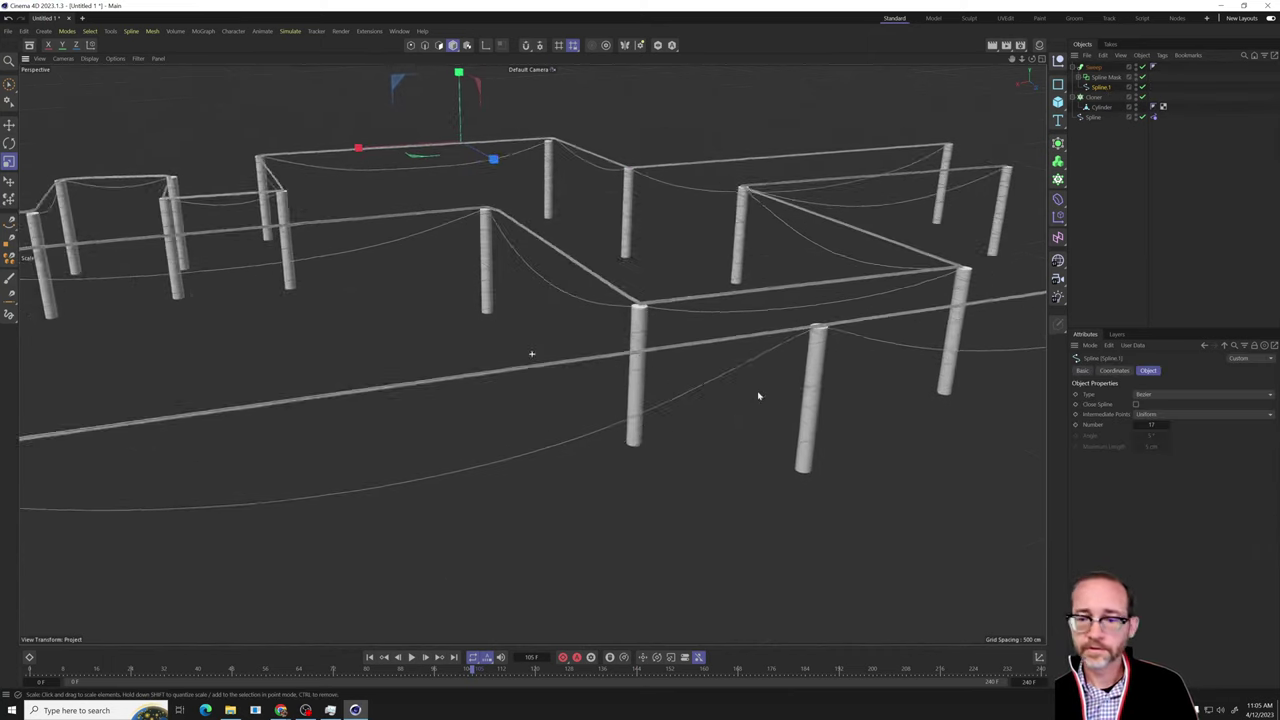
{"action": "left_click", "coordinate": [1100, 118]}
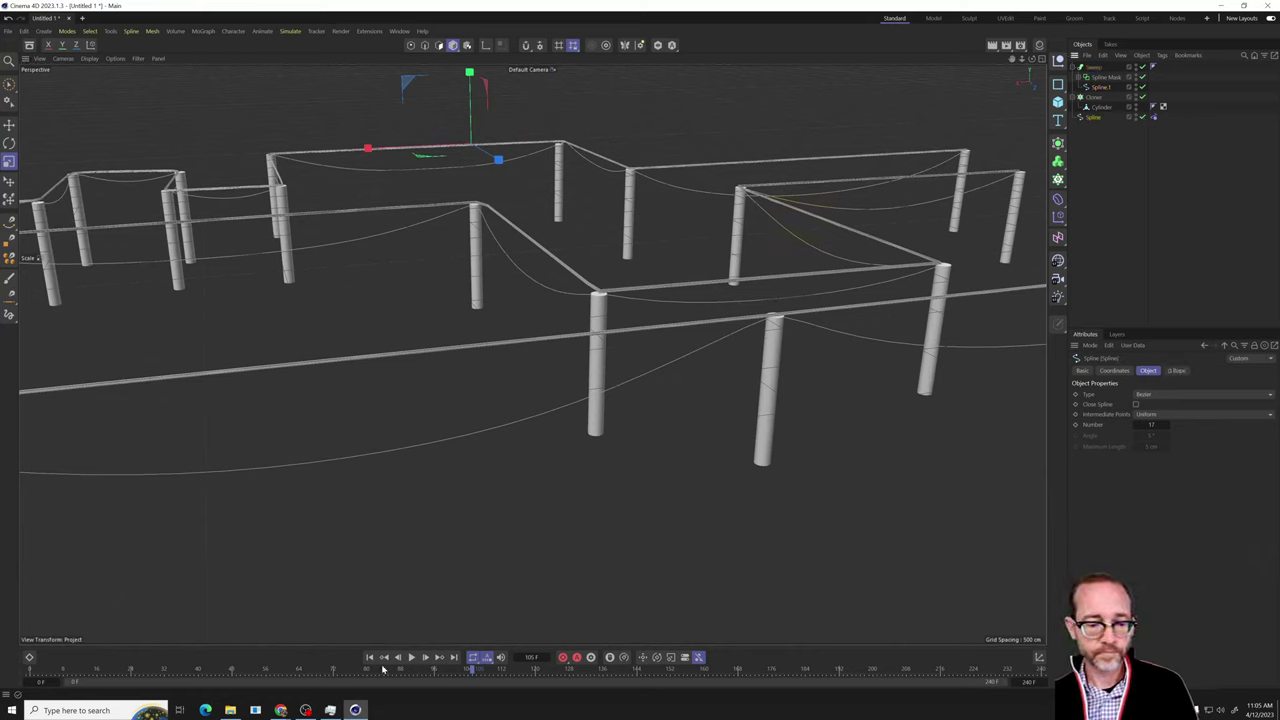
{"action": "left_click", "coordinate": [371, 658]}
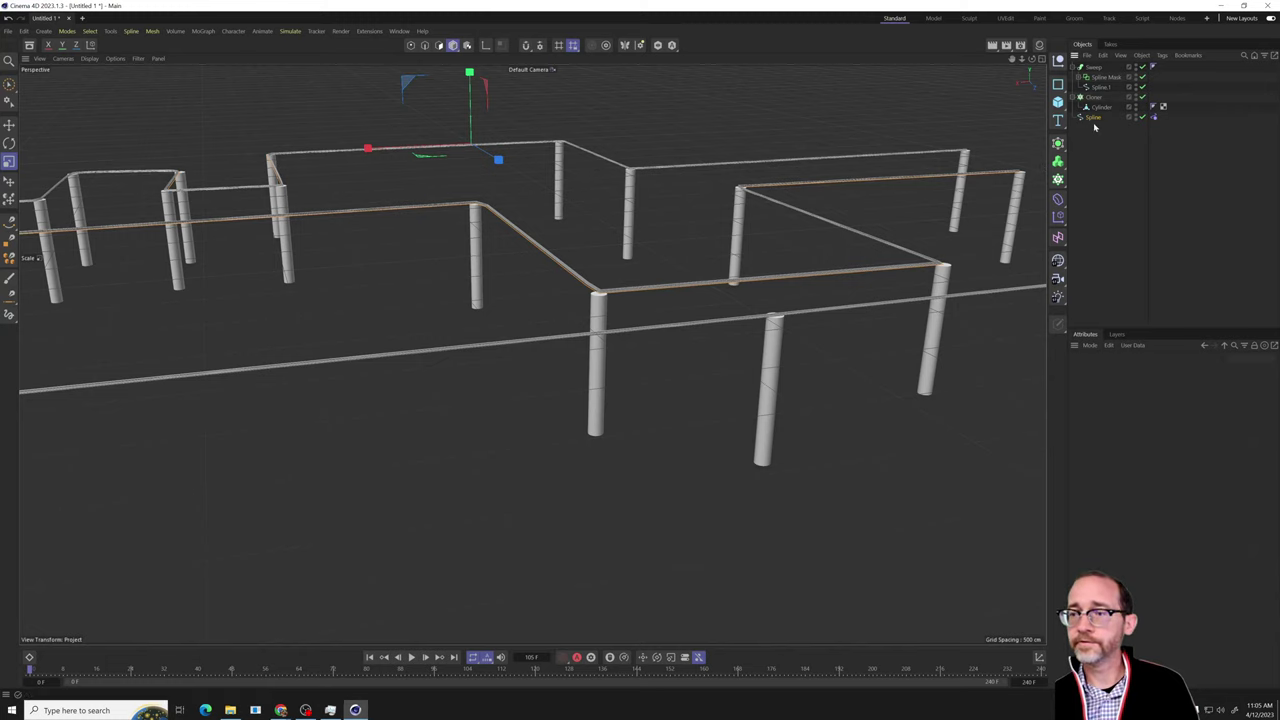
Put the rope spline back into the Sweep and run its simulation from frame 0 to frame 44.
{"action": "left_click_drag", "start_coordinate": [1095, 118], "coordinate": [1100, 97]}
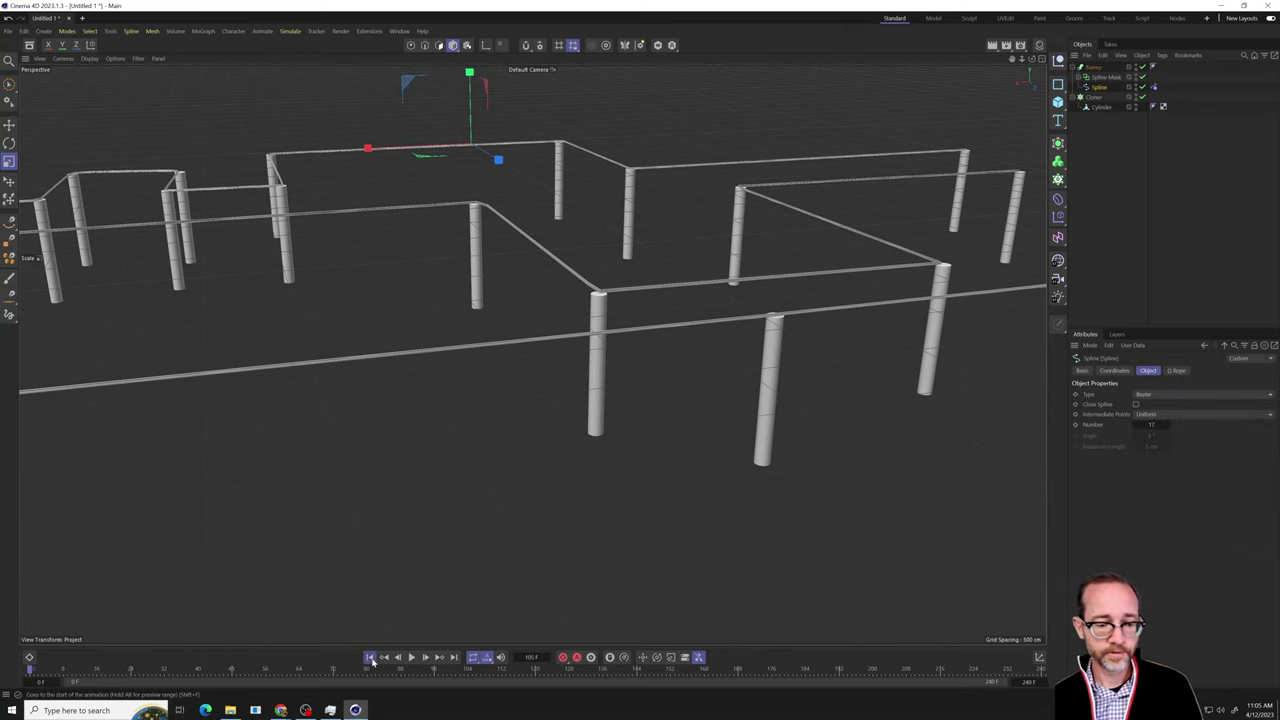
{"action": "left_click", "coordinate": [411, 657]}
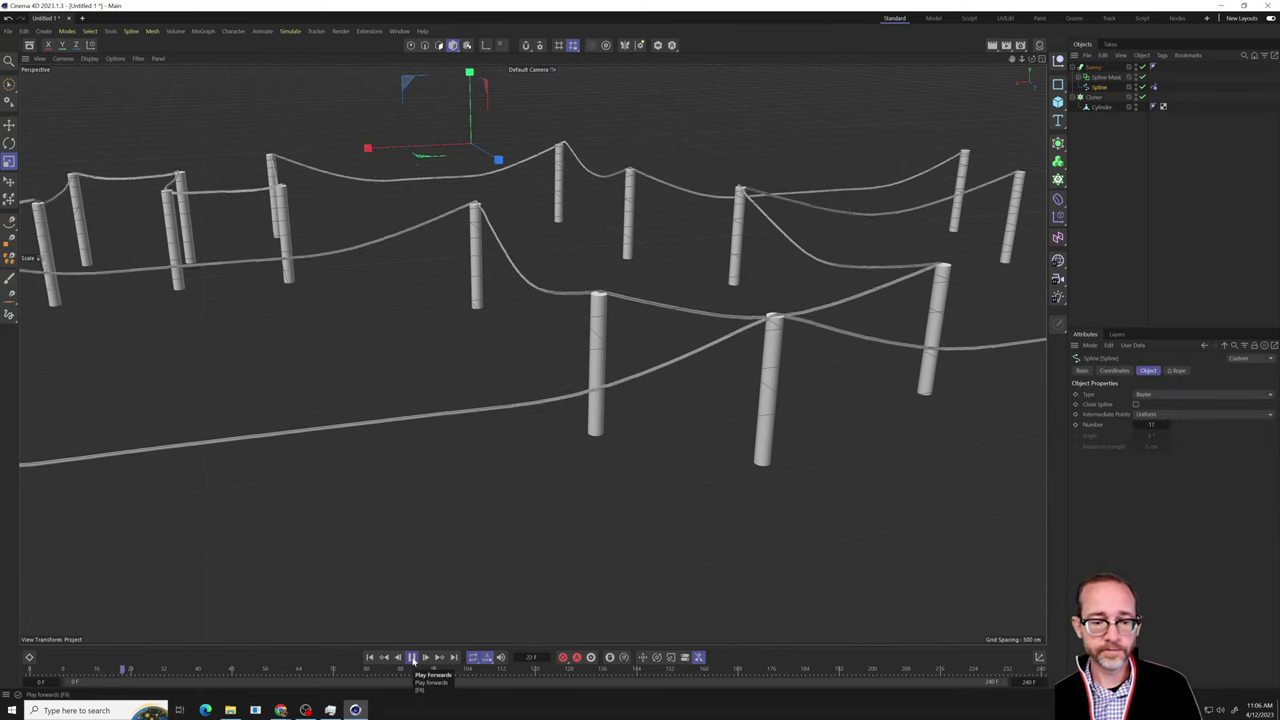
{"action": "left_click", "coordinate": [410, 657]}
{"action": "left_click", "coordinate": [368, 657]}
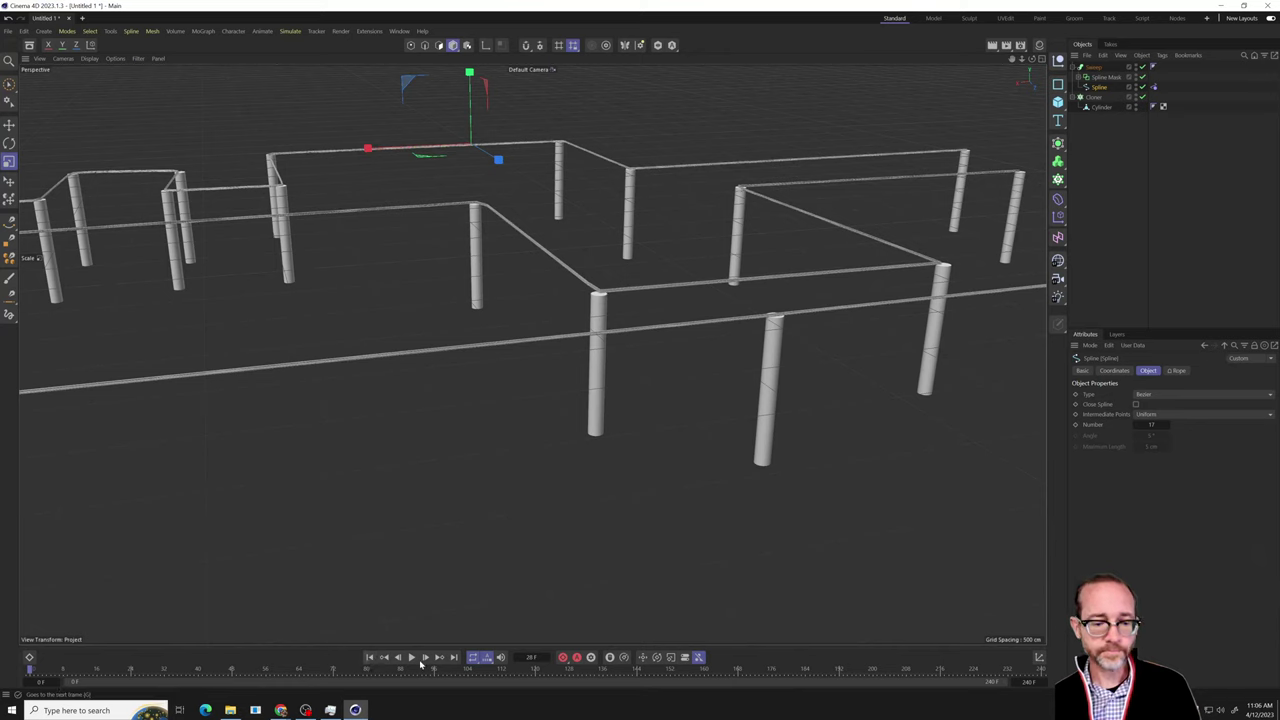
{"action": "left_click", "coordinate": [413, 658]}
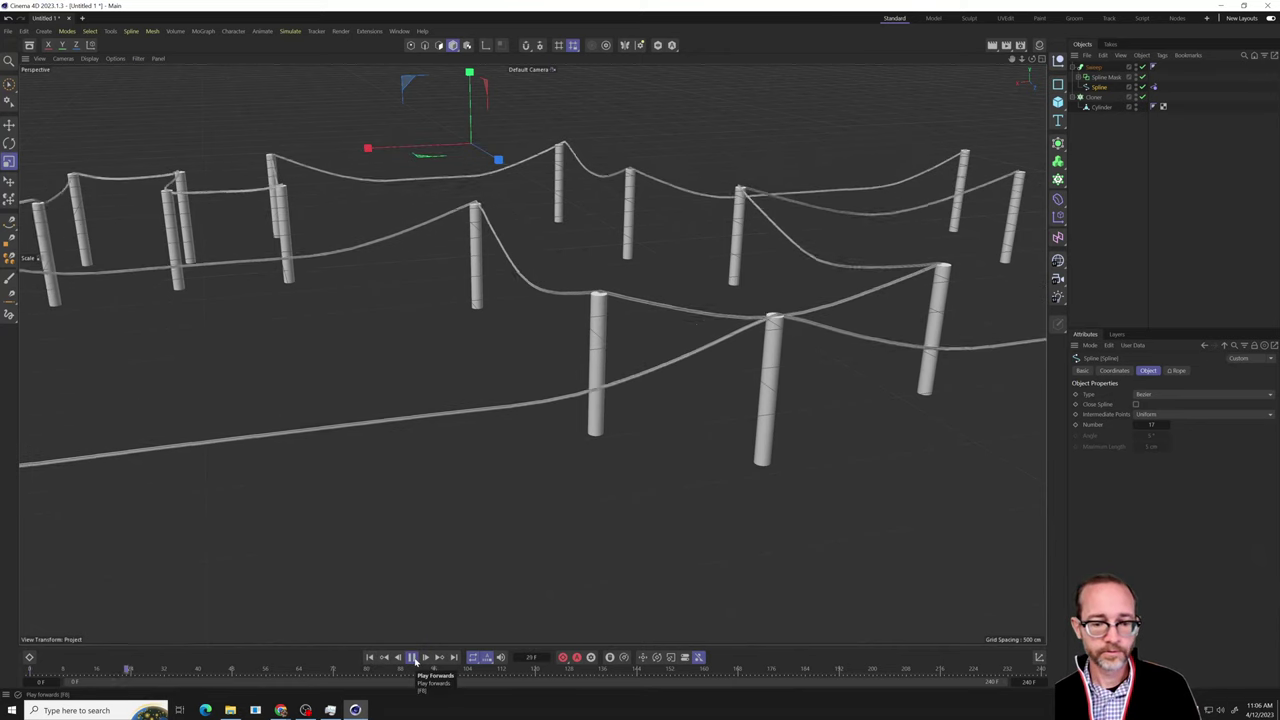
{"action": "left_click", "coordinate": [413, 657]}
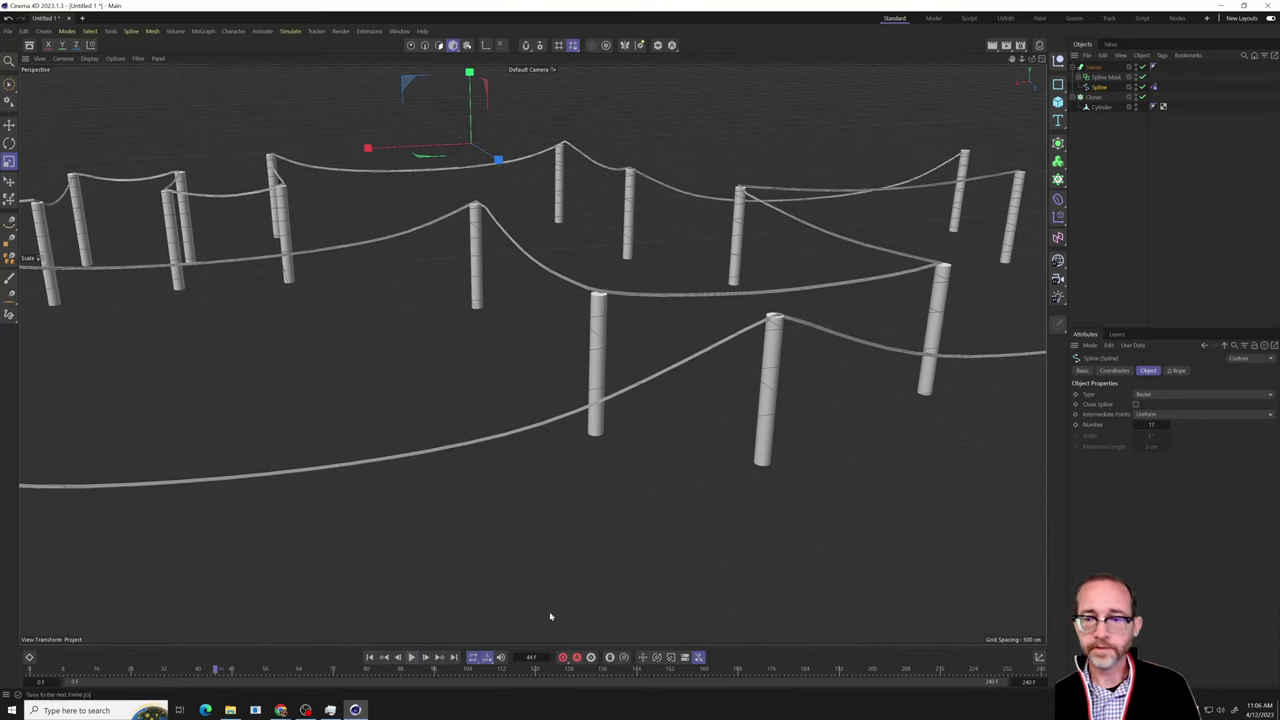
Capture the sagging rope spline with Current State to Object, disable the original, and delete the Rope tag from the new copy.
{"action": "right_click", "coordinate": [1097, 87]}
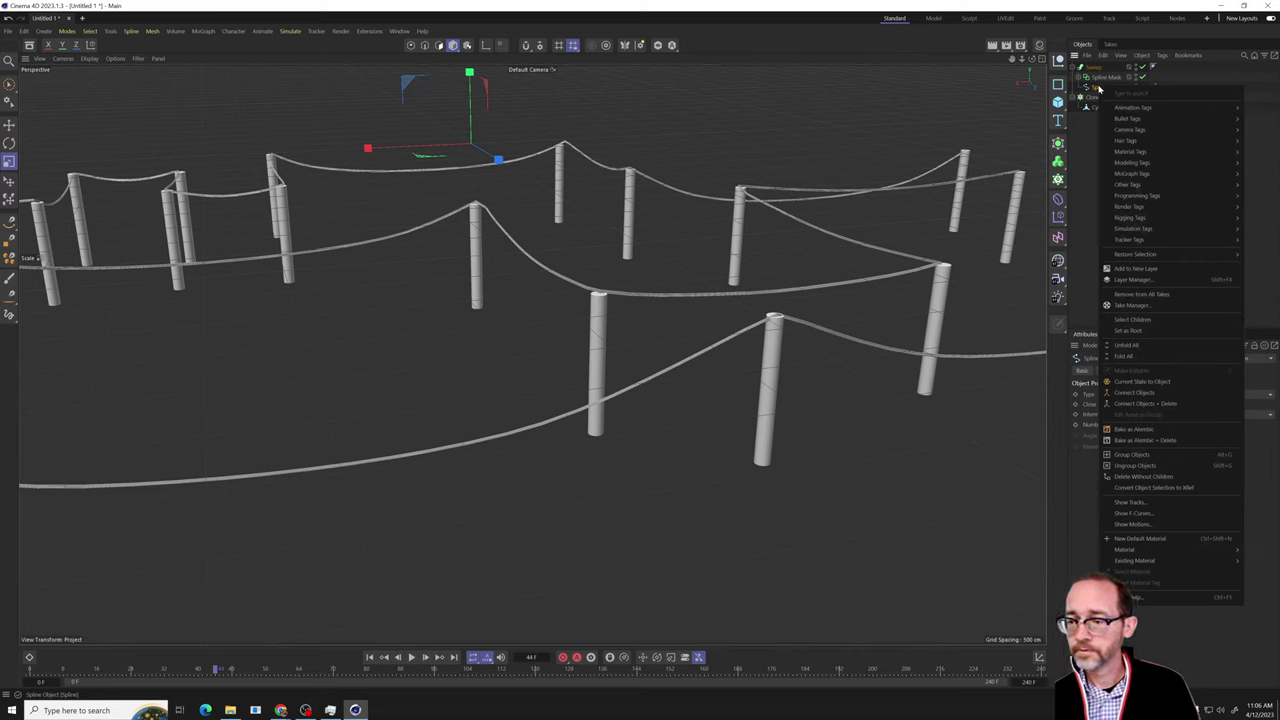
{"action": "left_click", "coordinate": [1155, 382]}
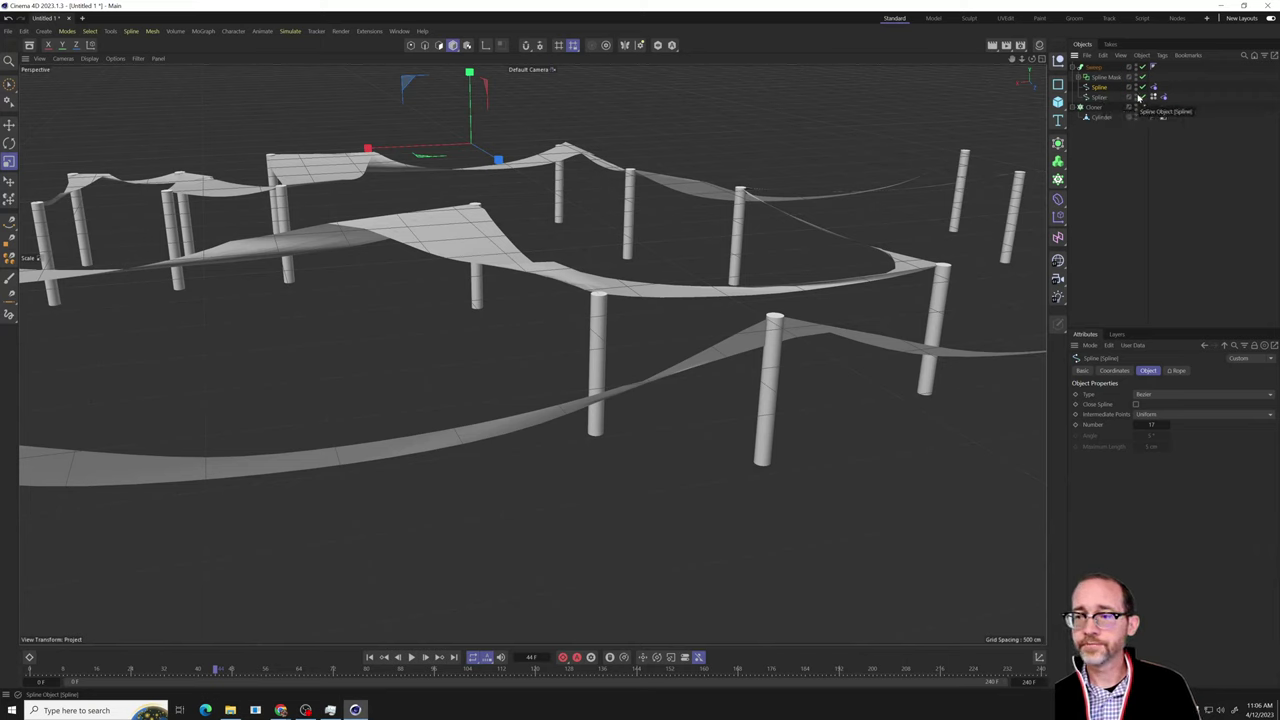
{"action": "left_click", "coordinate": [1142, 87]}
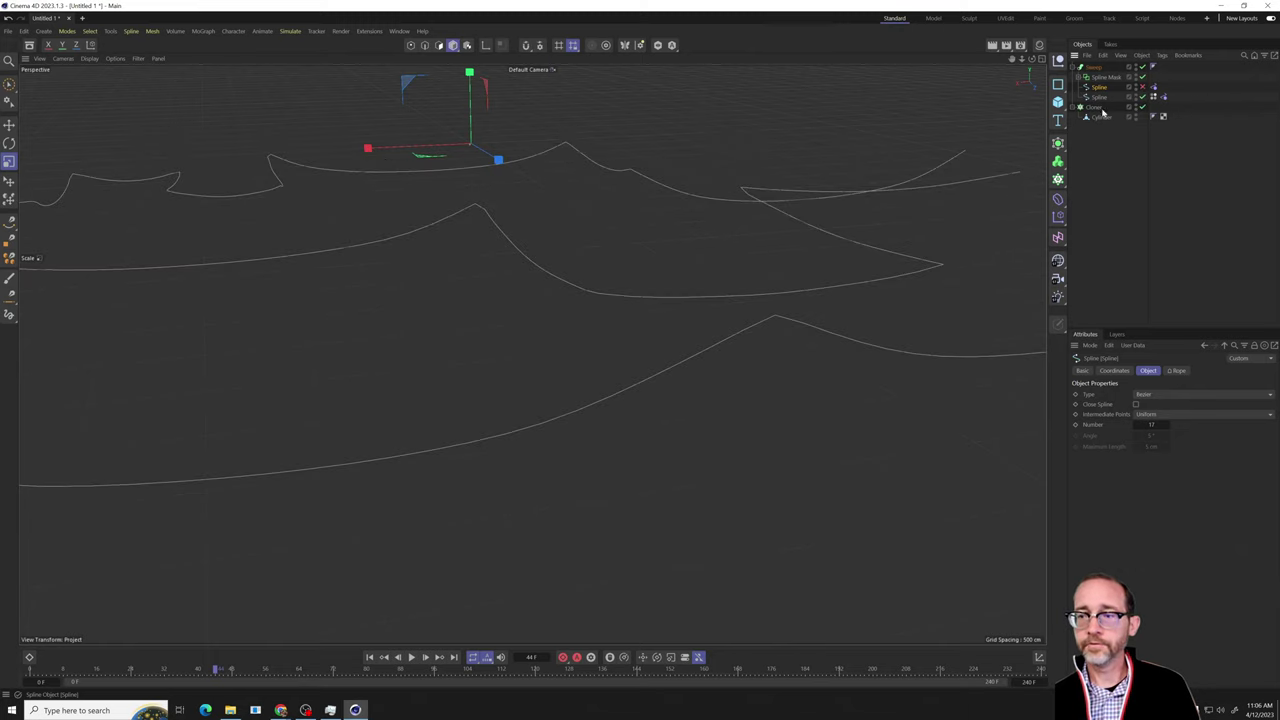
{"action": "left_click", "coordinate": [1163, 98]}
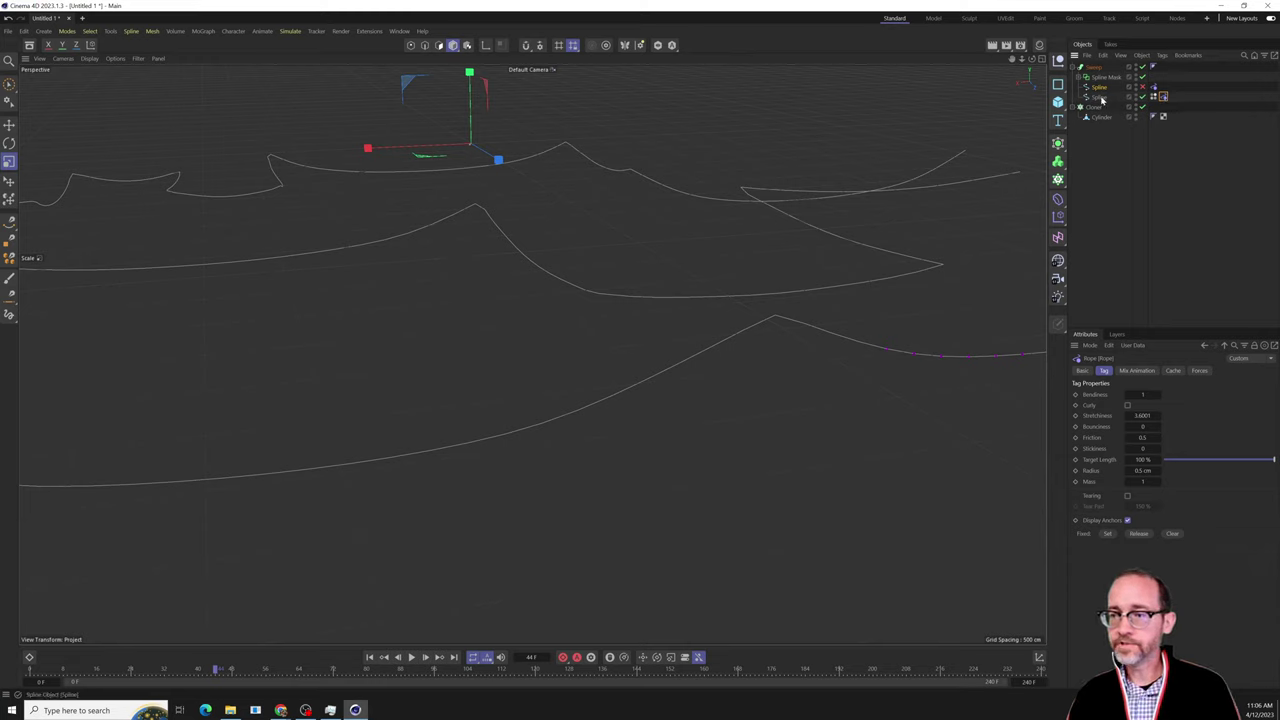
{"action": "key", "text": "Delete"}
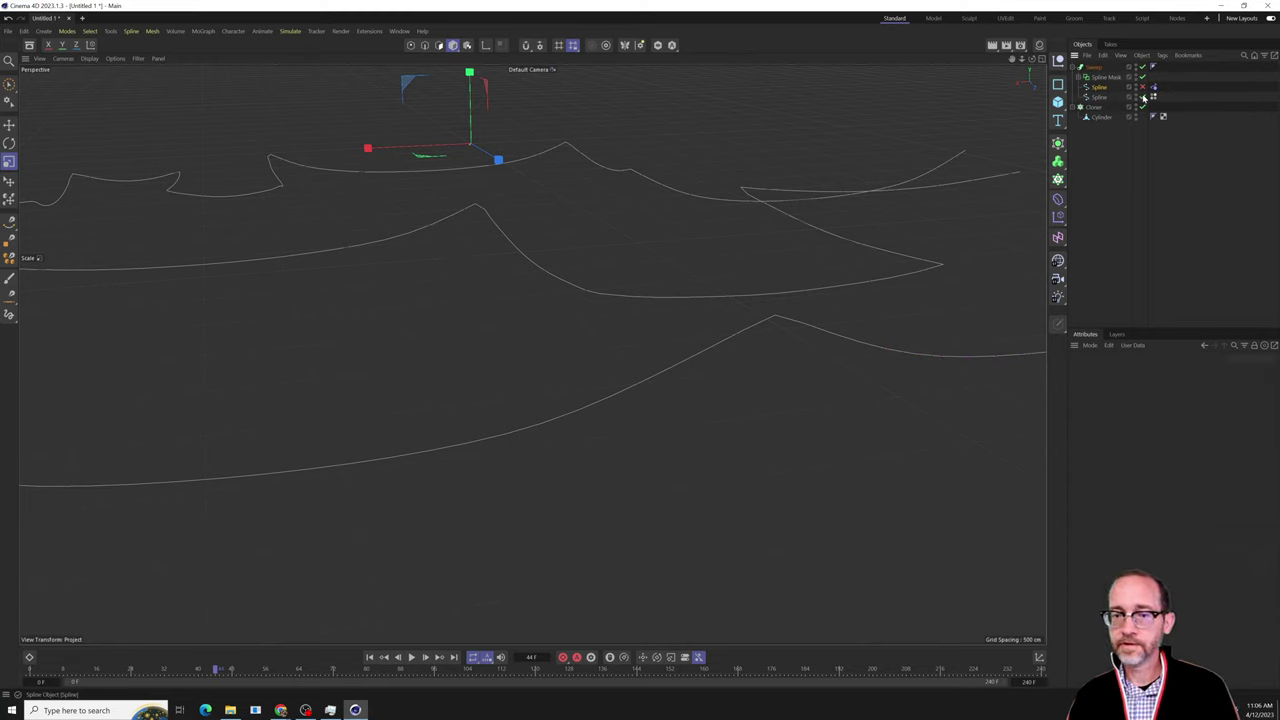
Return to frame 0 and compare the original rope spline with the captured copy by enabling each one separately.
{"action": "left_click", "coordinate": [1143, 97]}
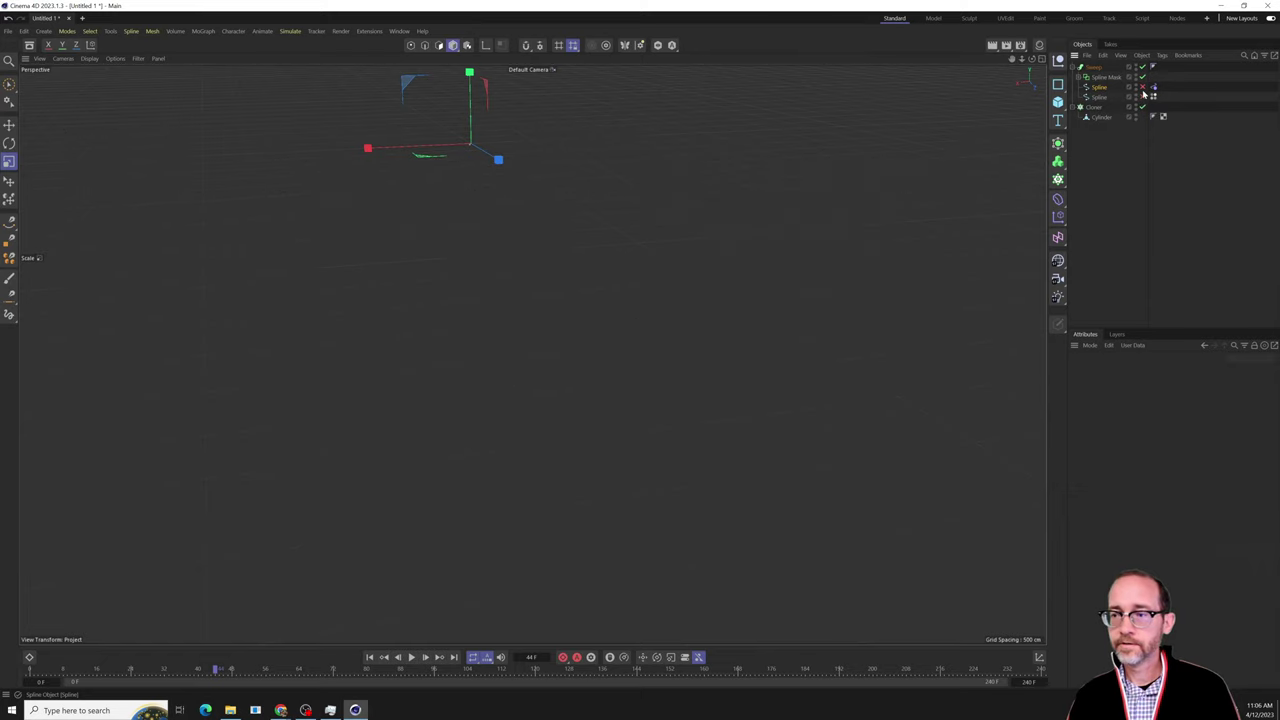
{"action": "left_click", "coordinate": [369, 658]}
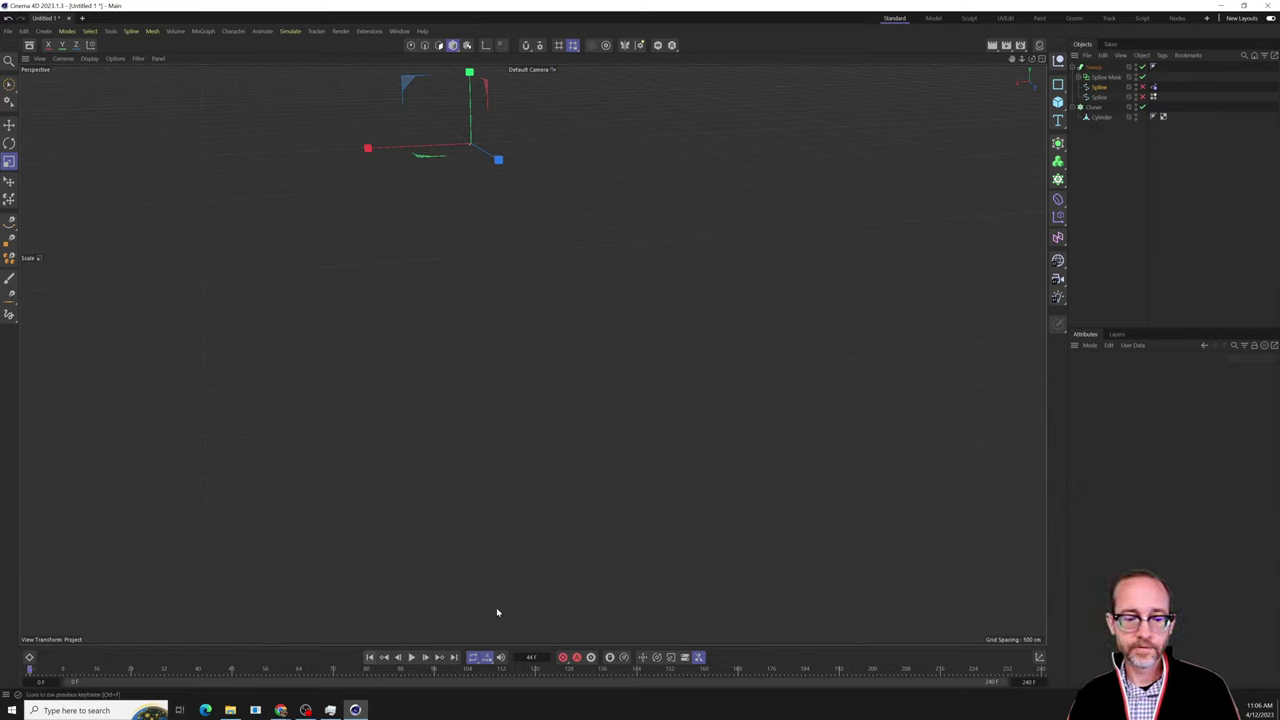
{"action": "left_click", "coordinate": [1143, 88]}
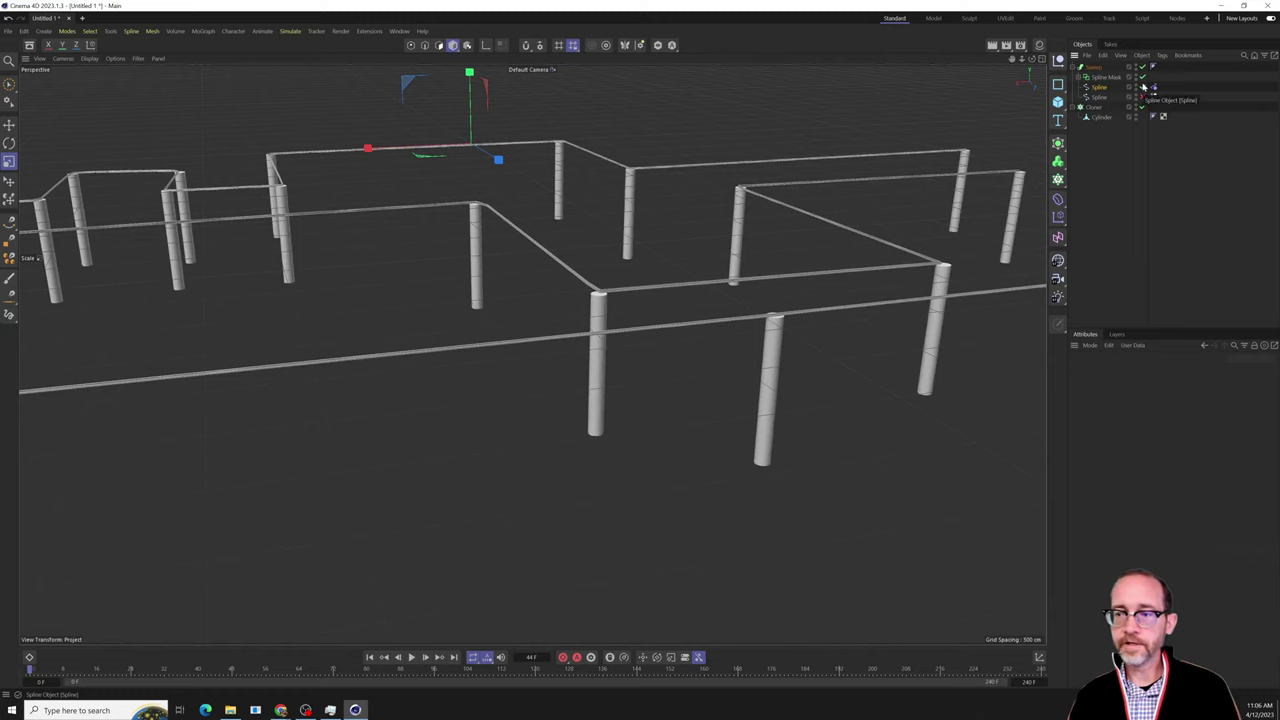
{"action": "left_click", "coordinate": [1143, 88]}
{"action": "left_click", "coordinate": [1143, 97]}
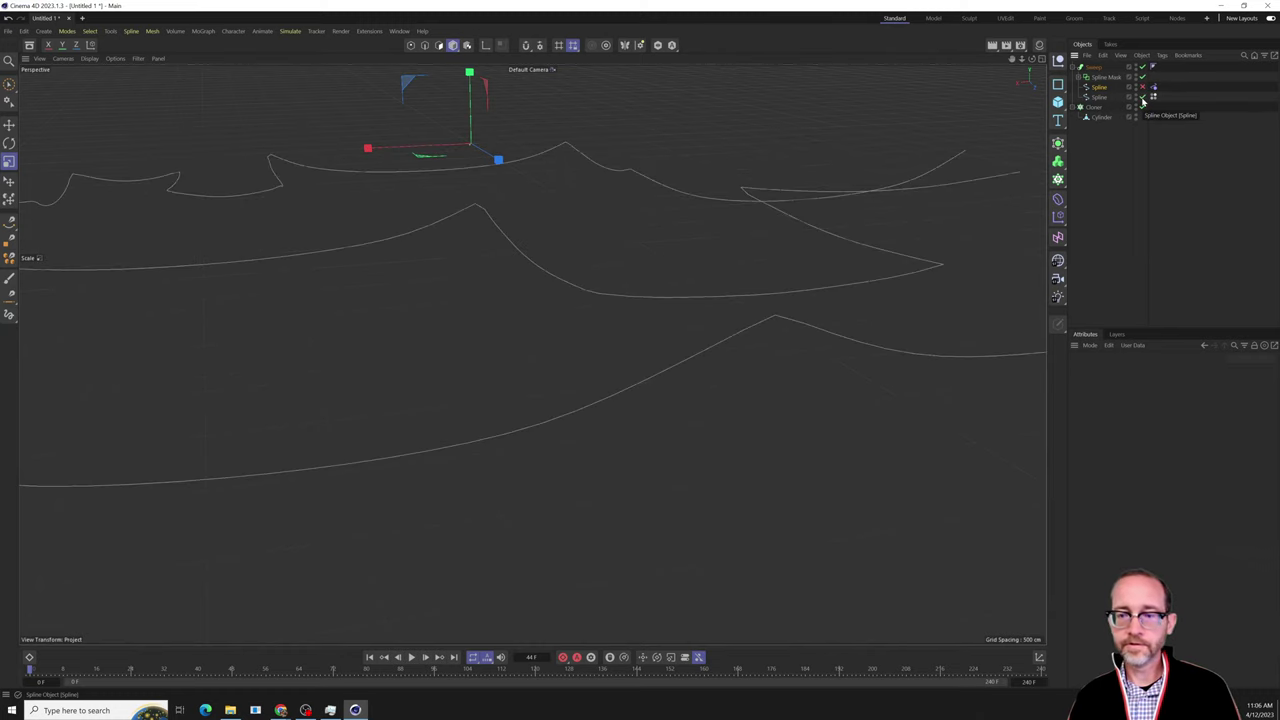
Rename the captured spline copy "frozen" and move the original rope spline out of the Sweep.
{"action": "double_click", "coordinate": [1100, 97]}
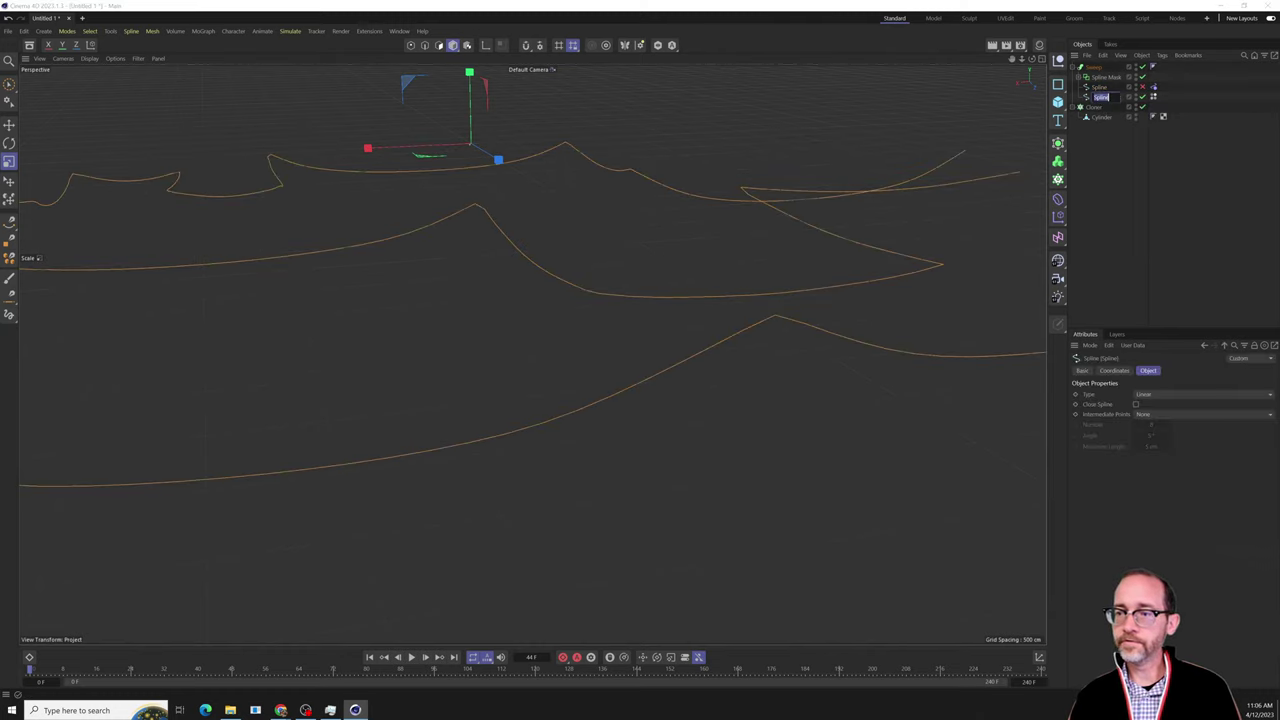
{"action": "type", "text": "S"}
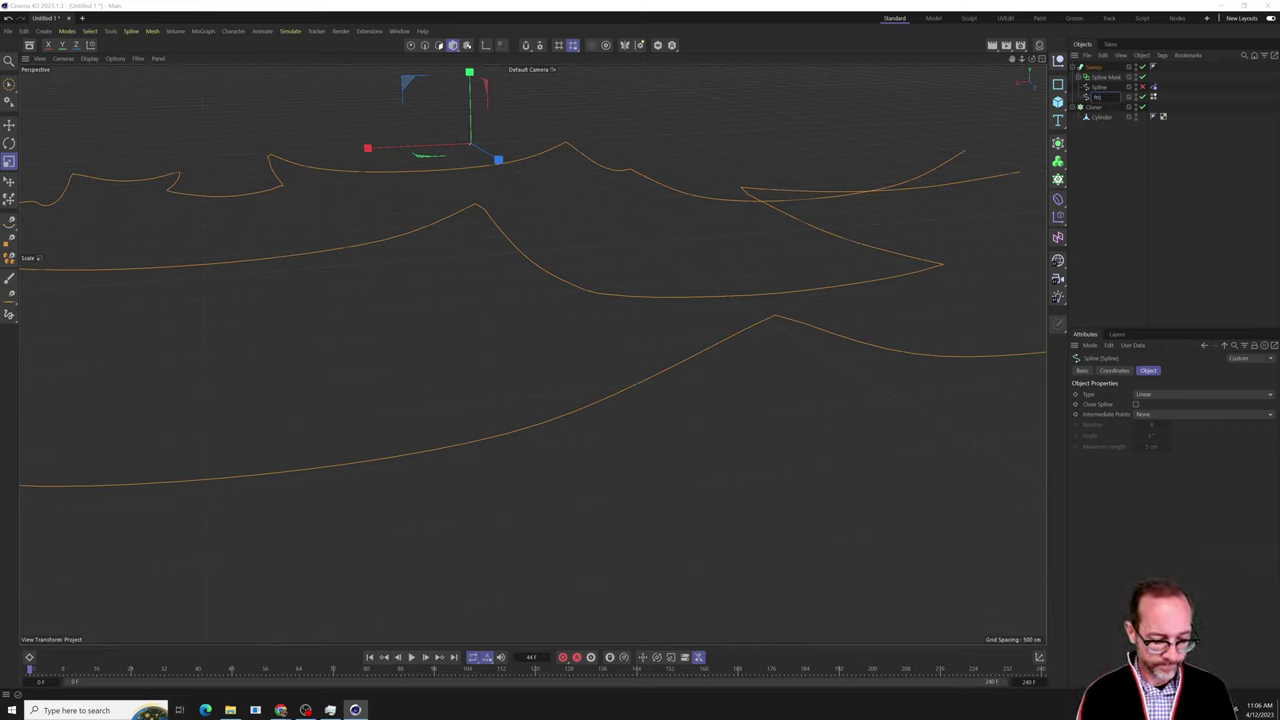
{"action": "type", "text": "rozen"}
{"action": "left_click", "coordinate": [1116, 151]}
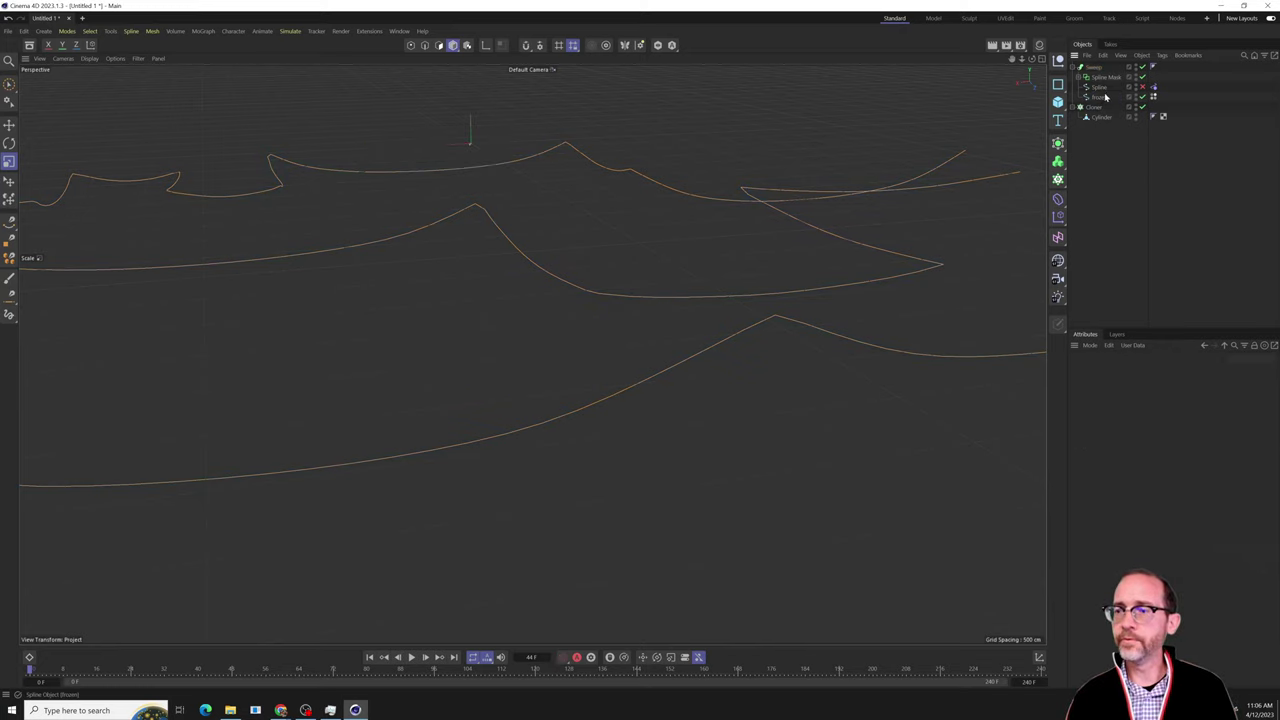
{"action": "left_click_drag", "start_coordinate": [1101, 88], "coordinate": [1103, 131]}
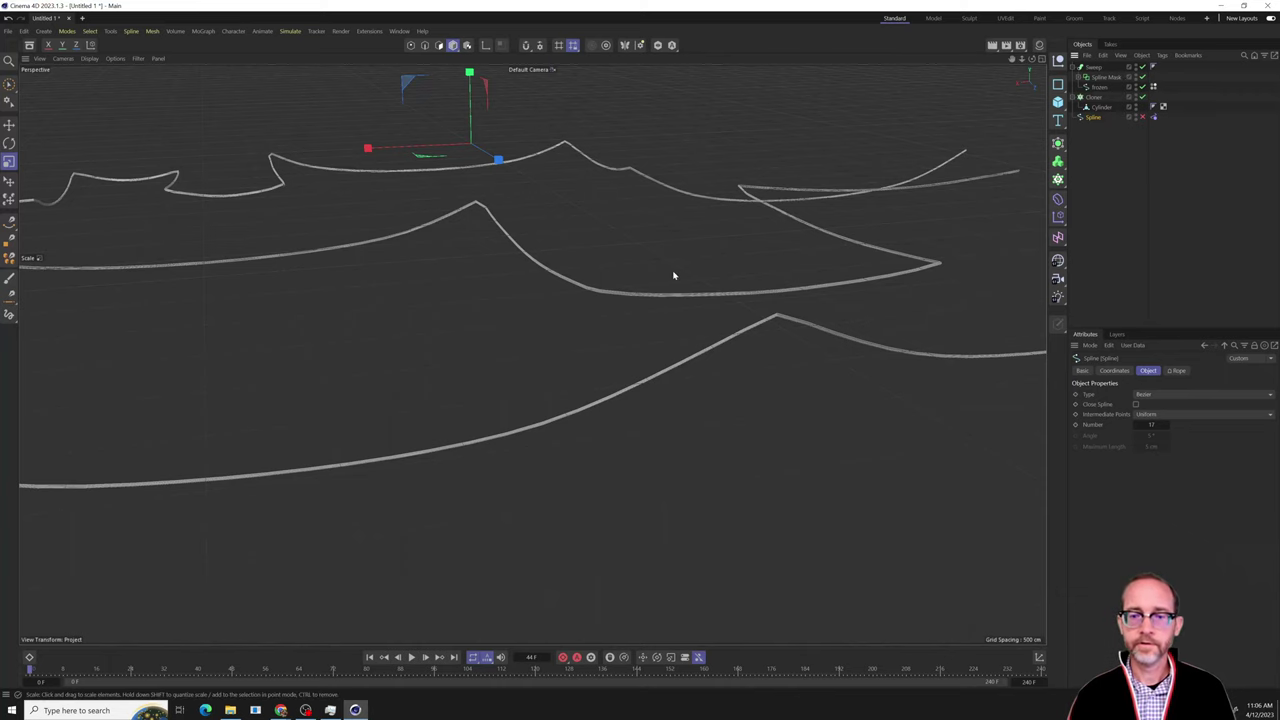
Enable the original rope spline again to bring back the cloned posts under the frozen cable.
{"action": "scroll", "coordinate": [676, 269], "scroll_direction": "down", "scroll_amount": 3}
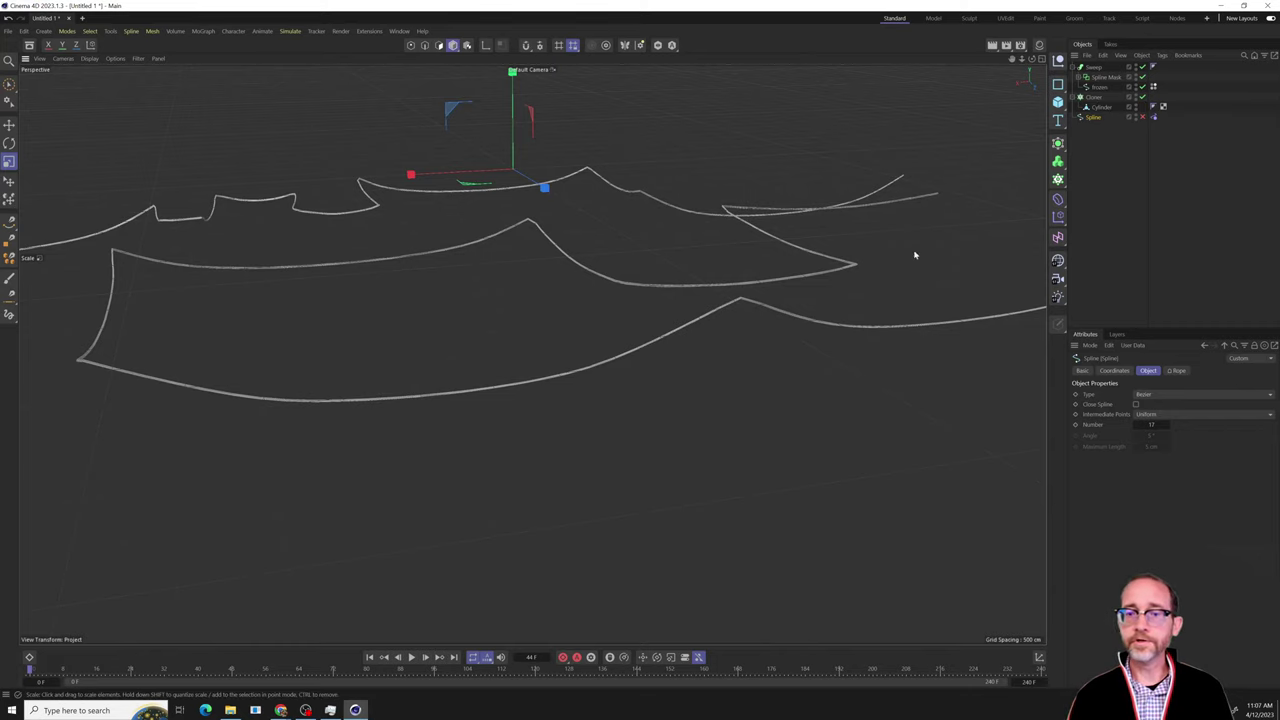
{"action": "scroll", "coordinate": [641, 284], "scroll_direction": "down", "scroll_amount": 3}
{"action": "scroll", "coordinate": [640, 284], "scroll_direction": "up", "scroll_amount": 2}
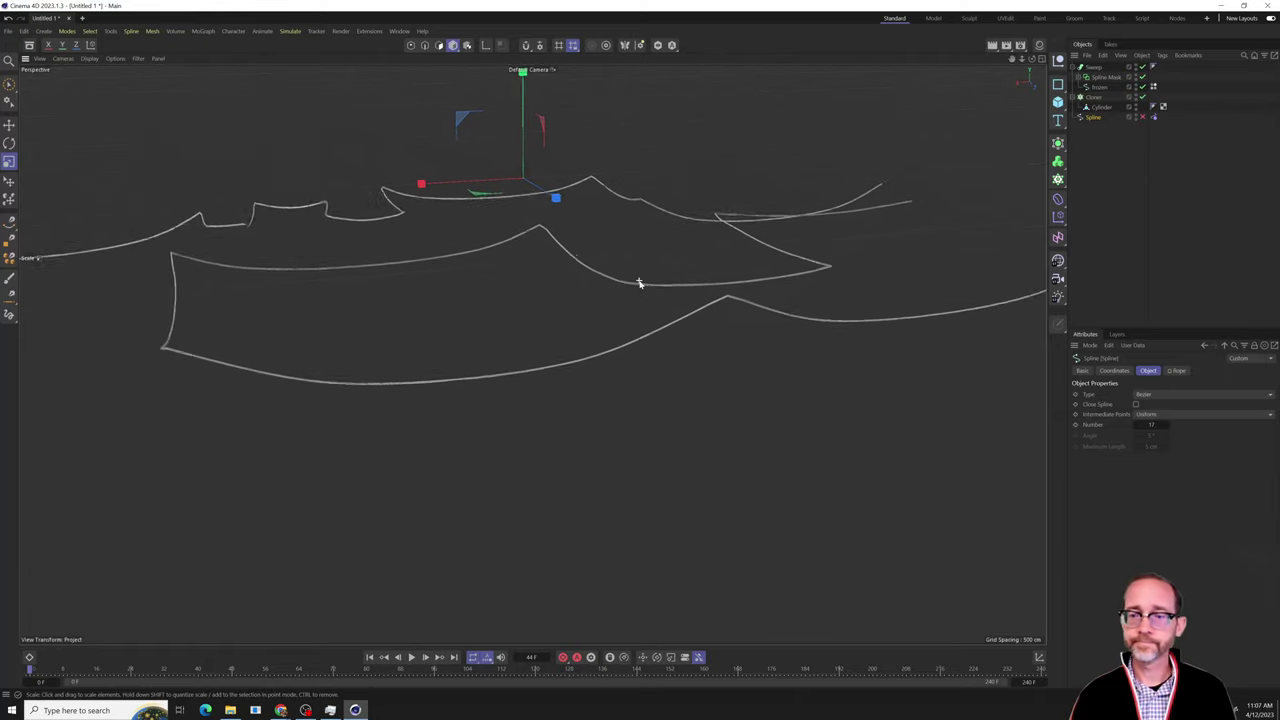
{"action": "scroll", "coordinate": [640, 284], "scroll_direction": "up", "scroll_amount": 1}
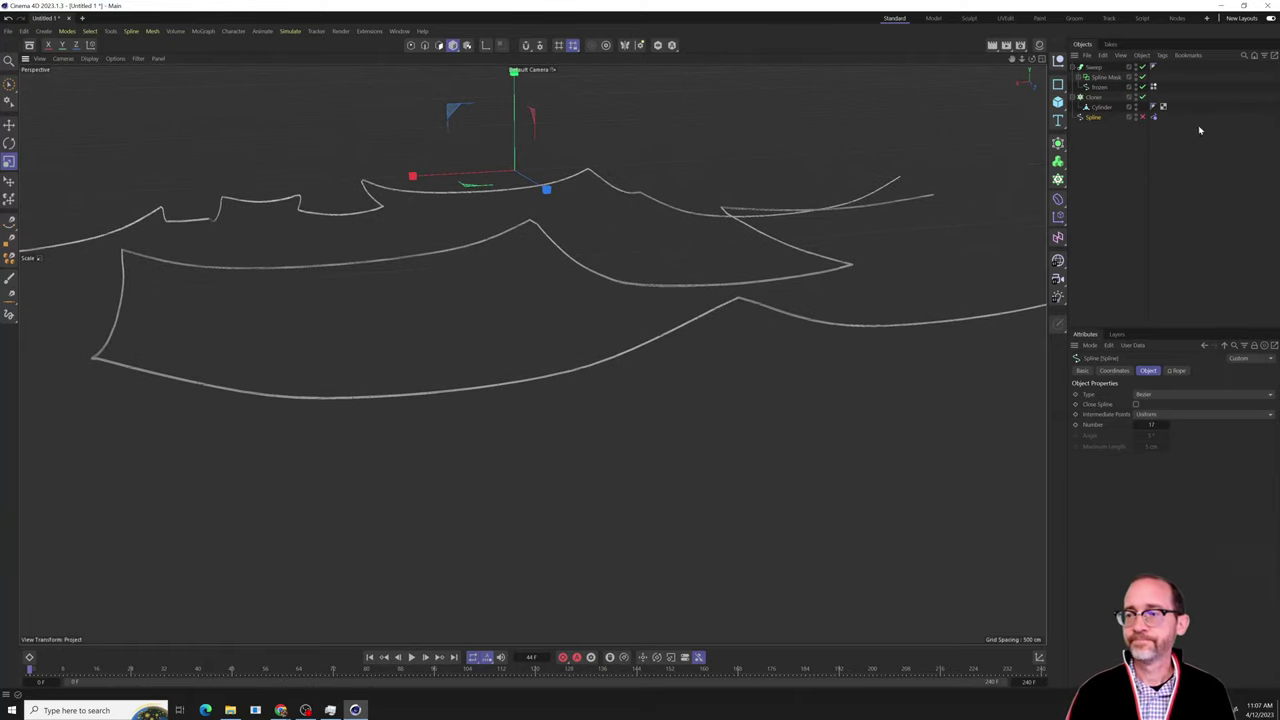
{"action": "left_click", "coordinate": [1142, 117]}
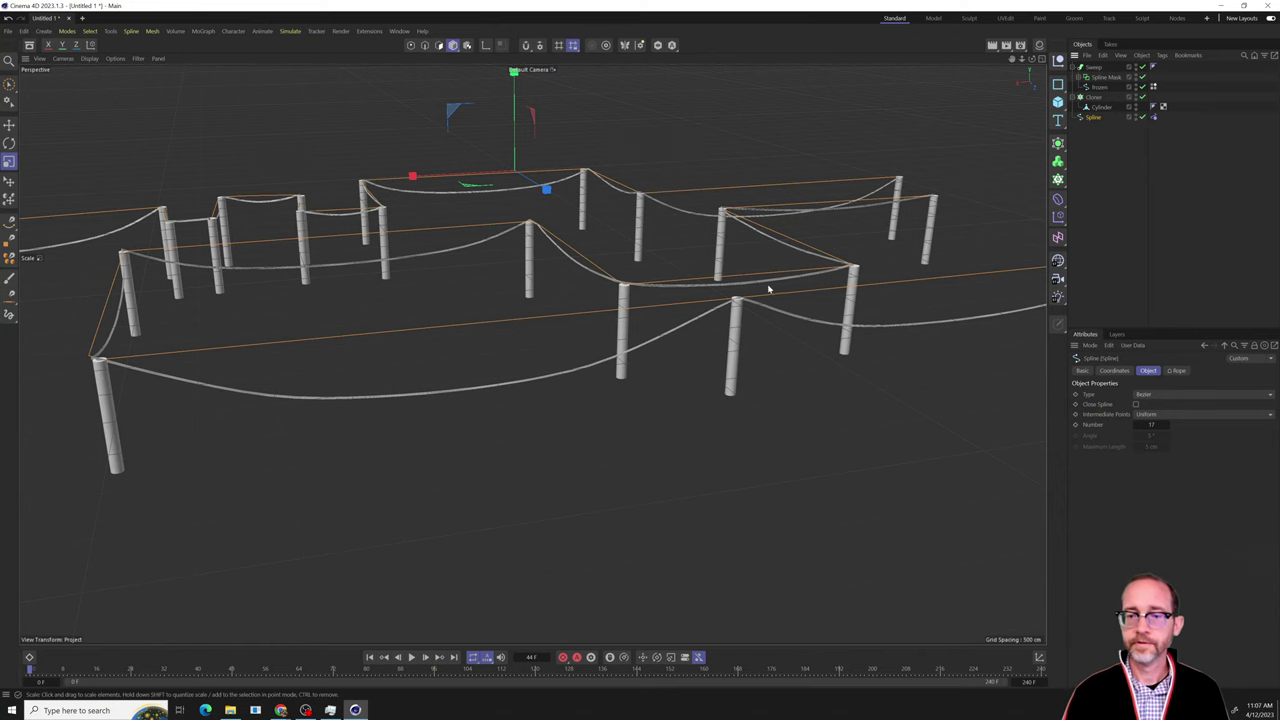
{"action": "left_click_drag", "start_coordinate": [769, 286], "coordinate": [815, 286], "text": "alt"}
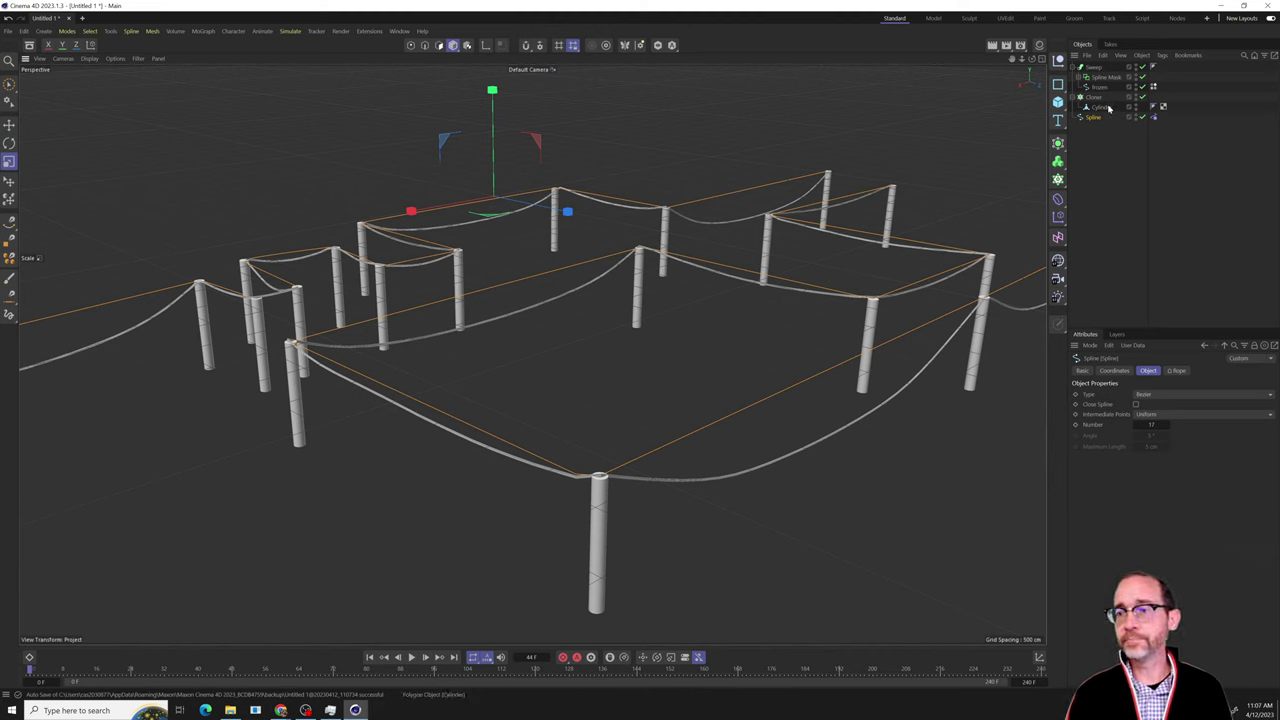
Try using the frozen spline as the Cloner's distribution object, and undo the change.
{"action": "left_click", "coordinate": [1100, 98]}
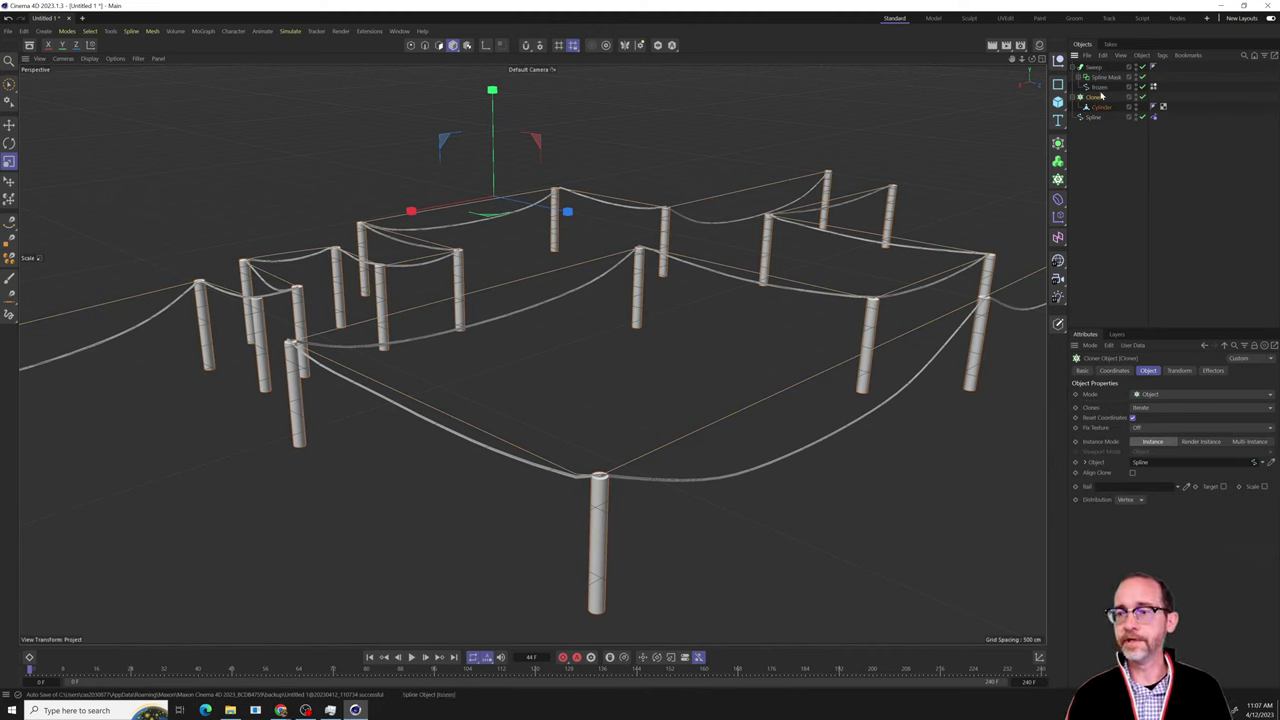
{"action": "left_click_drag", "start_coordinate": [1100, 88], "coordinate": [1142, 463]}
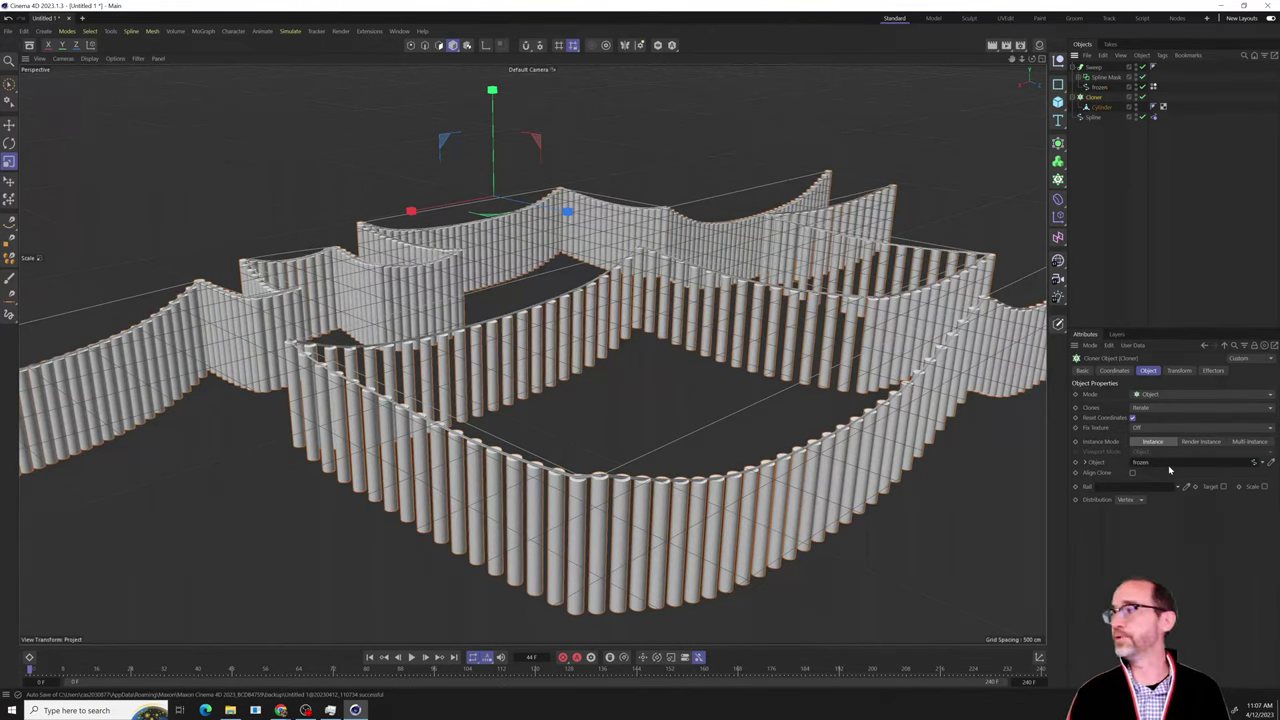
{"action": "key", "text": "ctrl+z"}
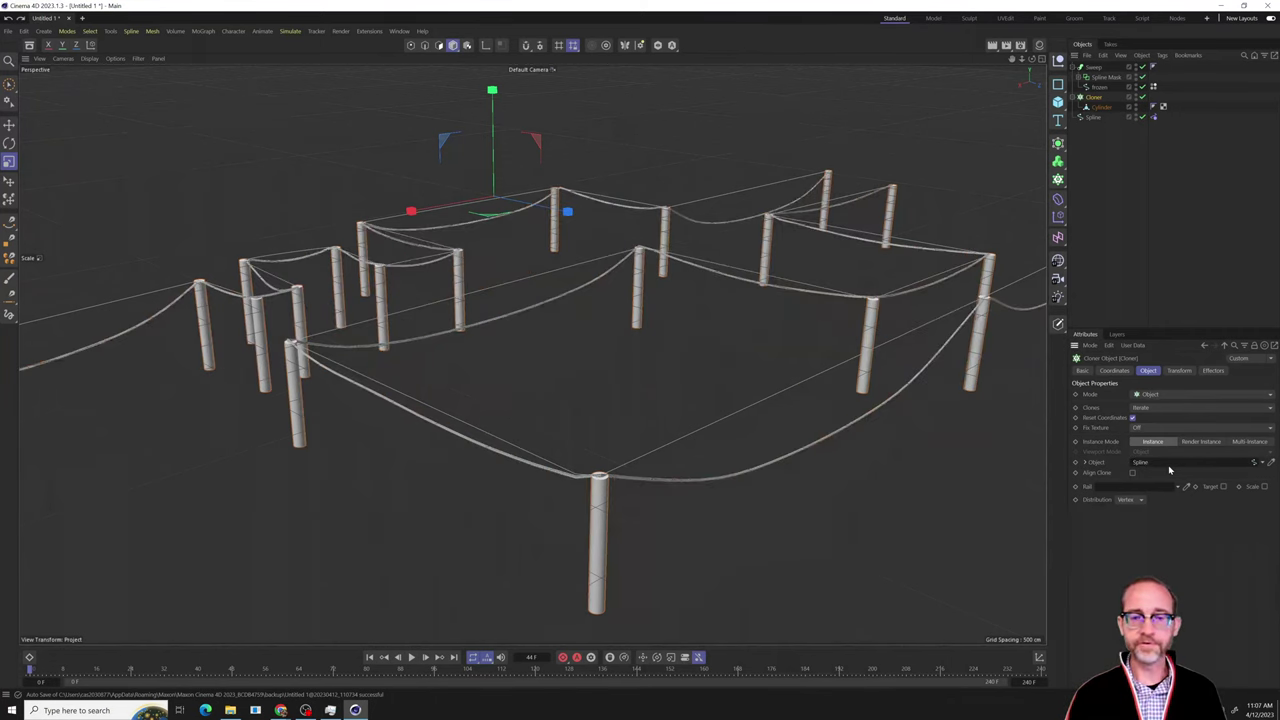
Render a viewport preview of the posts and hanging cables at frame 0, and inspect the layout.
{"action": "mouse_move", "coordinate": [749, 449]}
{"action": "left_mouse_down", "text": "alt"}
{"action": "mouse_move", "coordinate": [666, 409]}
{"action": "mouse_move", "coordinate": [760, 438]}
{"action": "mouse_move", "coordinate": [763, 456]}
{"action": "left_mouse_up", "text": "alt"}
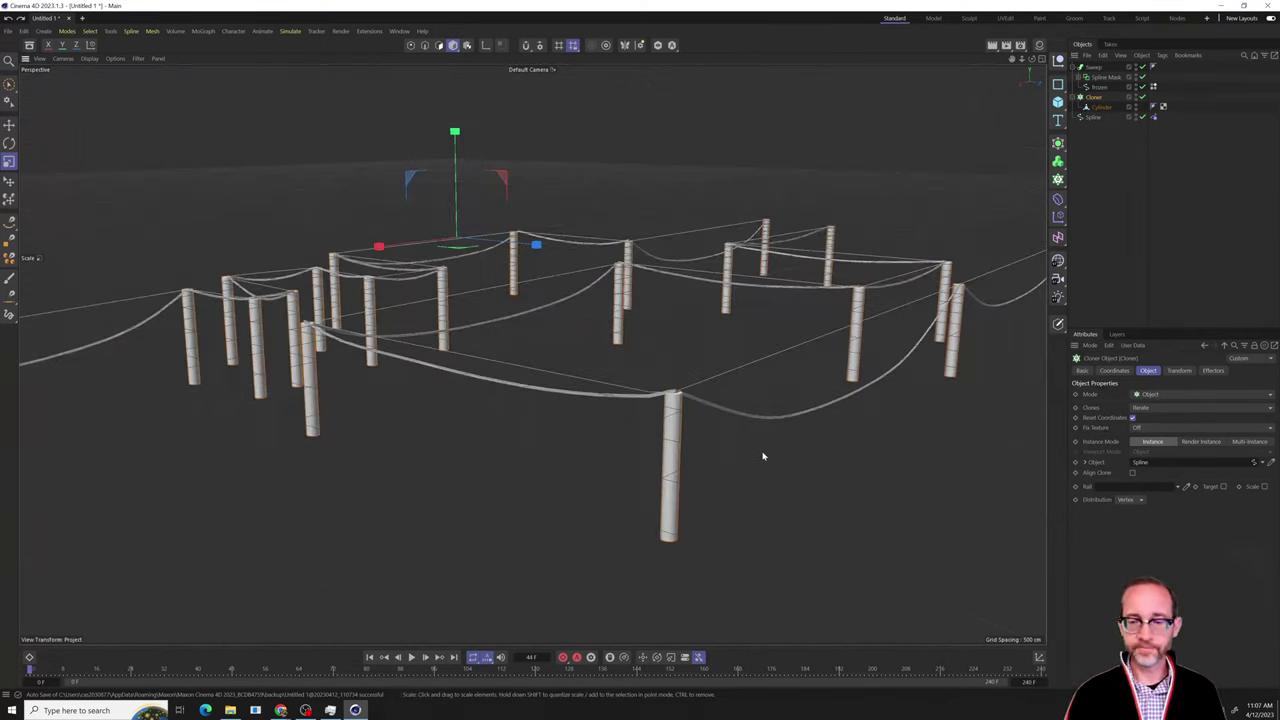
{"action": "key", "text": "ctrl+r"}
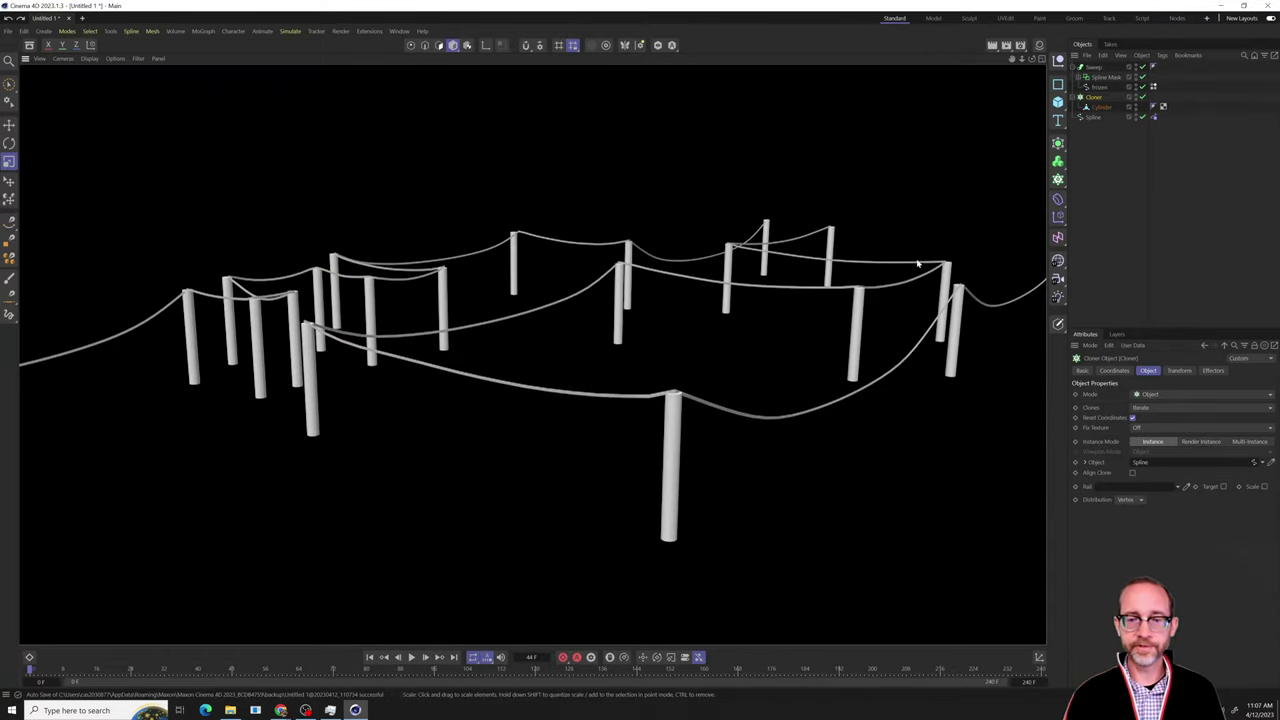
{"action": "left_click", "coordinate": [1135, 192]}
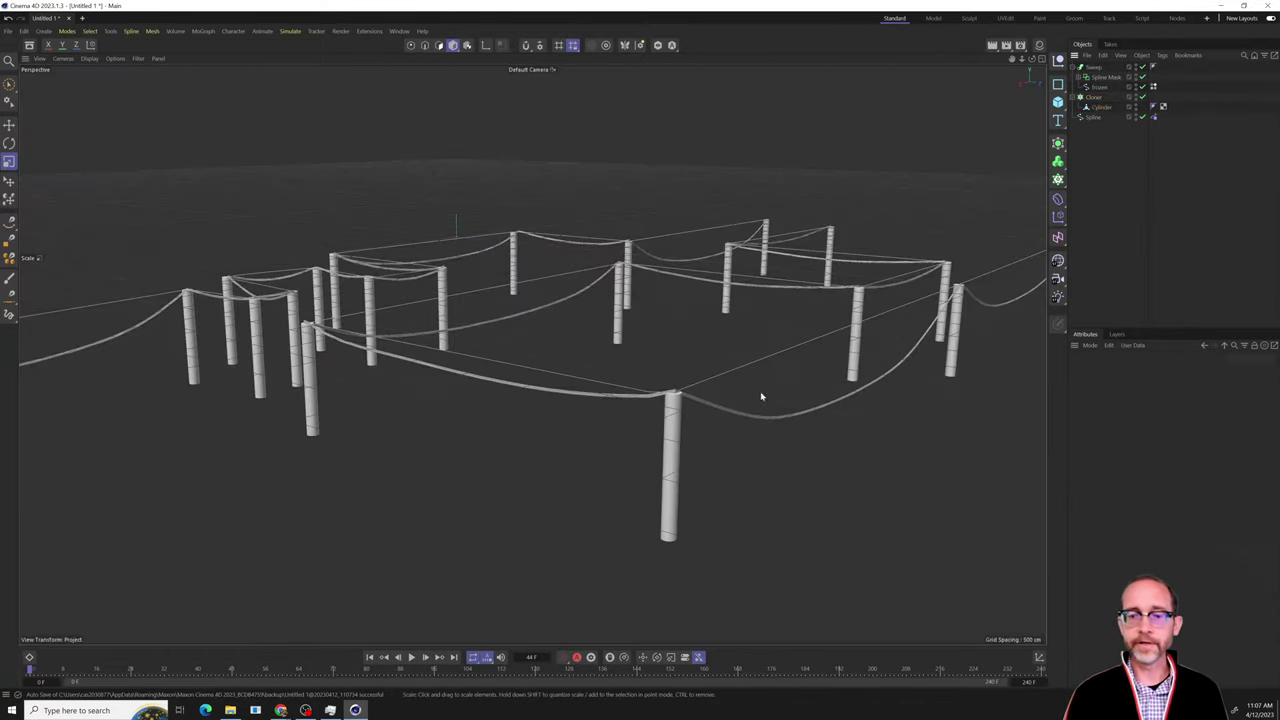
{"action": "left_click_drag", "start_coordinate": [783, 388], "coordinate": [731, 423], "text": "alt"}
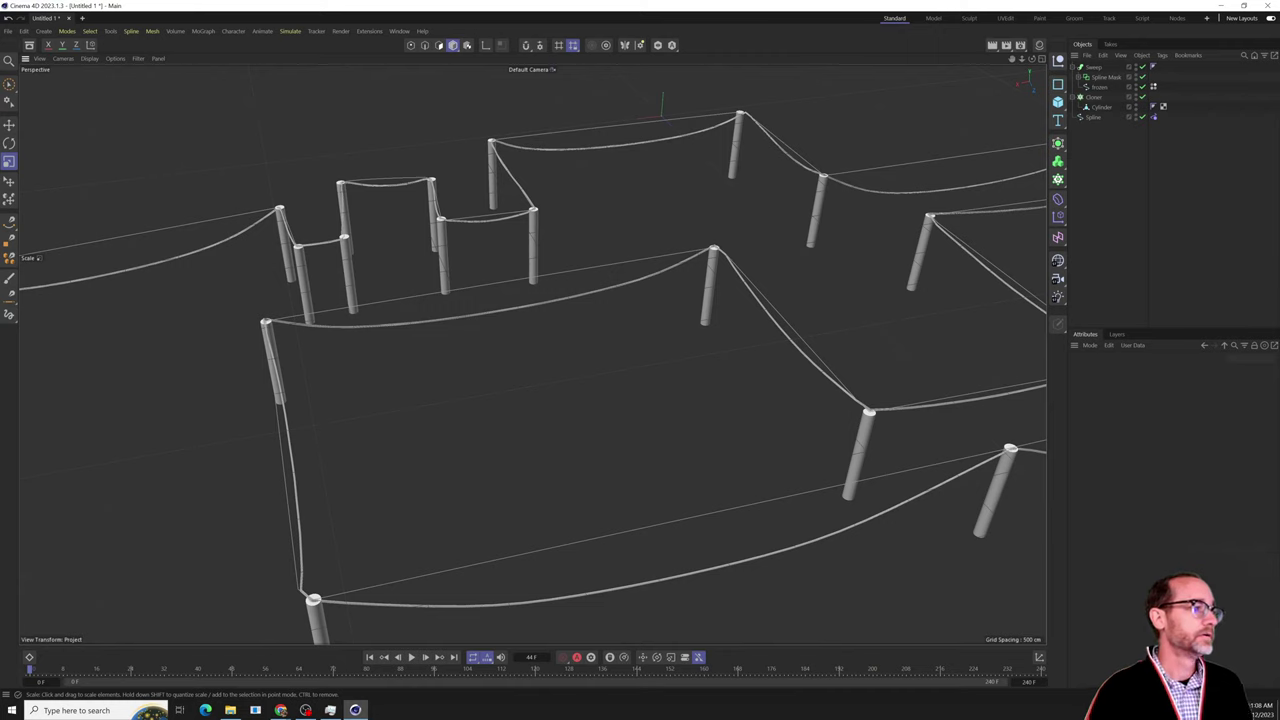
Review the original spline's Rope tag properties, including its mix animation, cache and forces settings.
{"action": "left_click", "coordinate": [1154, 117]}
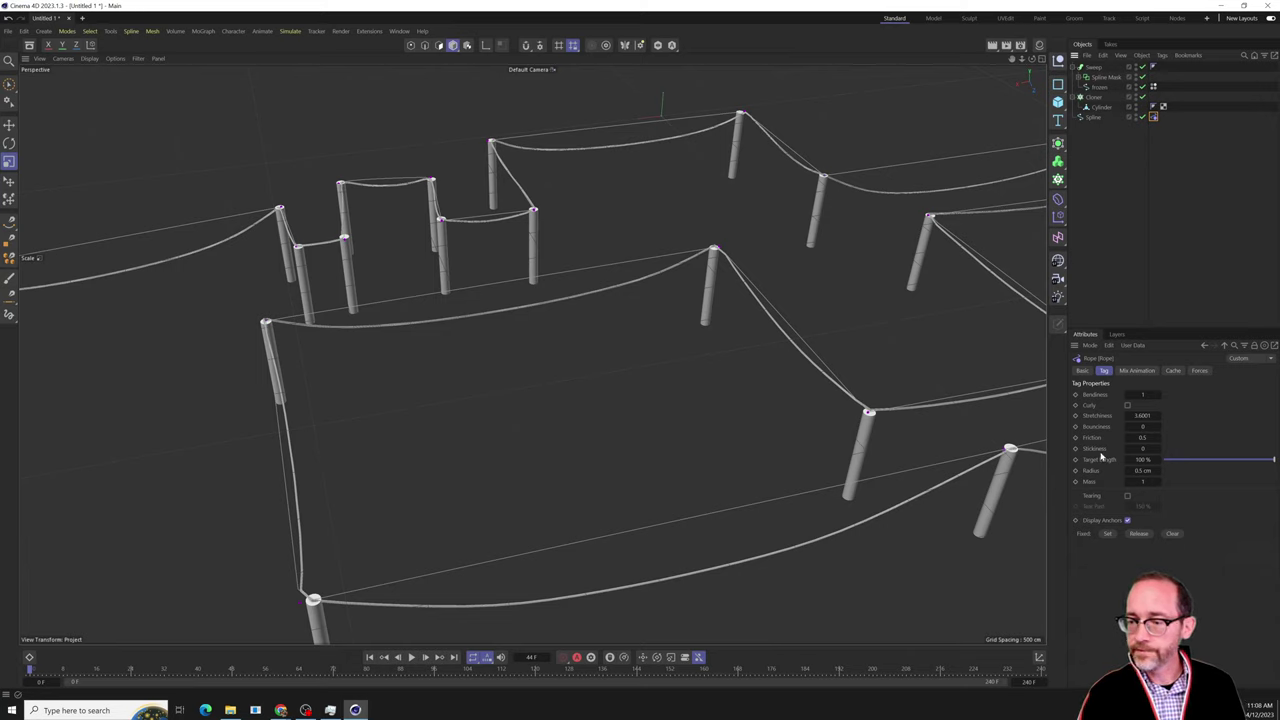
{"action": "left_click", "coordinate": [1137, 371]}
{"action": "left_click", "coordinate": [1176, 371]}
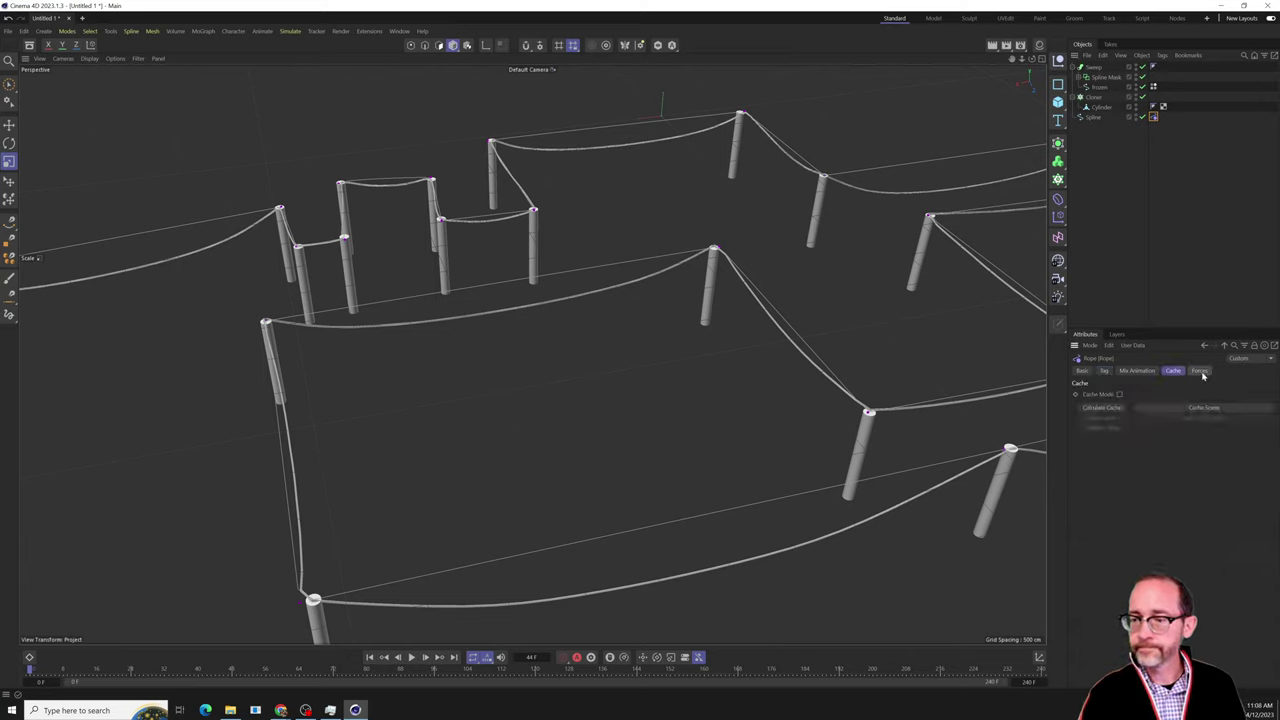
{"action": "left_click", "coordinate": [1200, 371]}
{"action": "left_click", "coordinate": [1132, 266]}
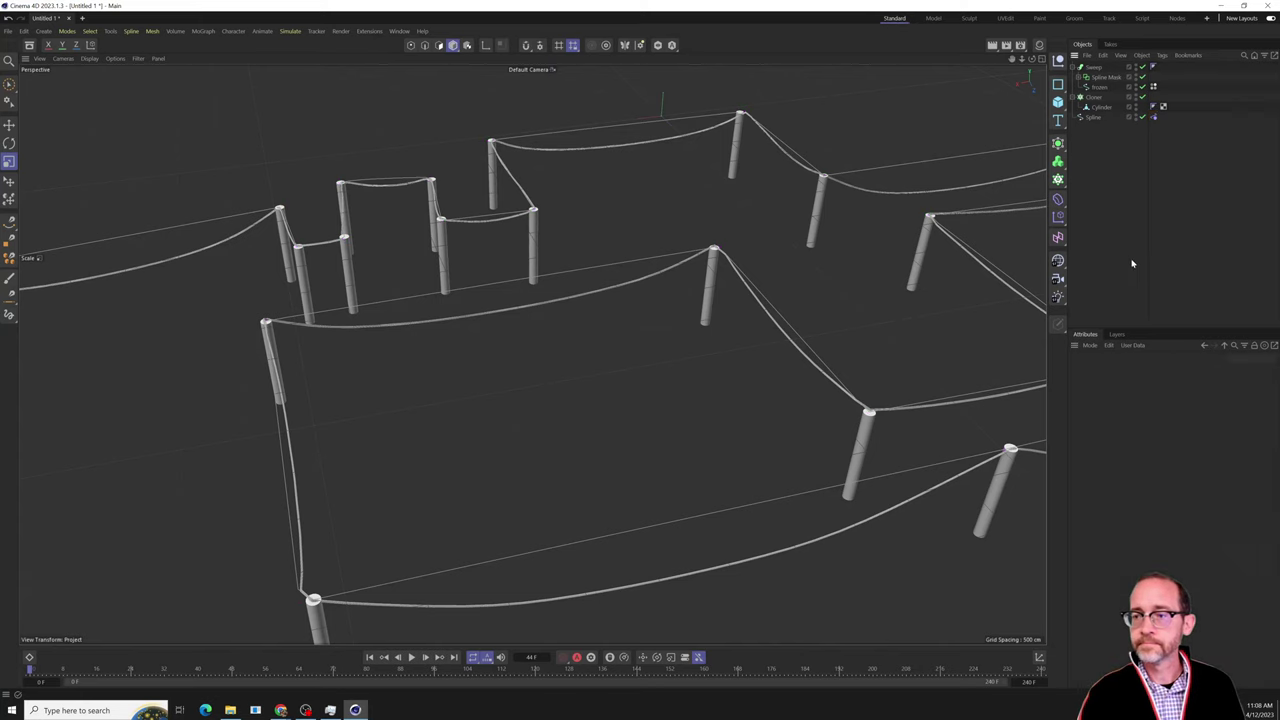
{"action": "left_click_drag", "start_coordinate": [503, 394], "coordinate": [460, 427], "text": "alt"}
{"action": "scroll", "coordinate": [460, 425], "scroll_direction": "down", "scroll_amount": 5}
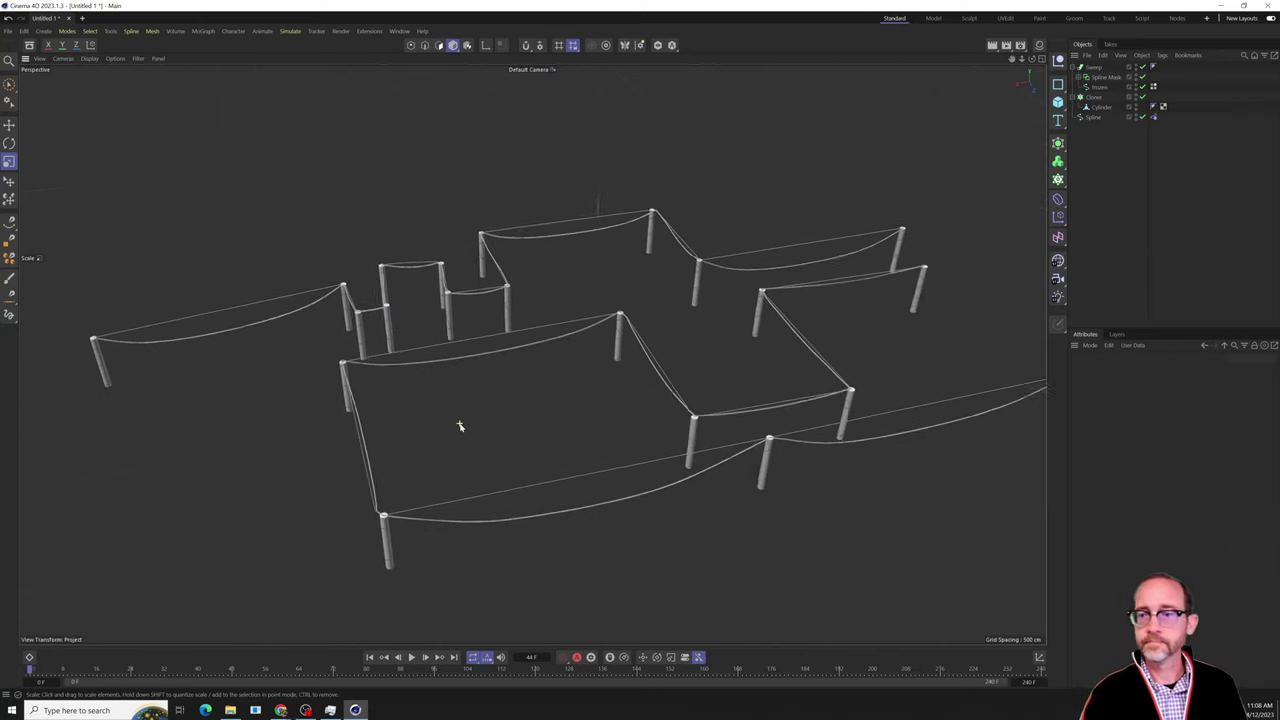
{"action": "middle_click_drag", "start_coordinate": [794, 334], "coordinate": [642, 338], "text": "alt"}
{"action": "scroll", "coordinate": [640, 338], "scroll_direction": "down", "scroll_amount": 1}
{"action": "scroll", "coordinate": [640, 339], "scroll_direction": "down", "scroll_amount": 1}
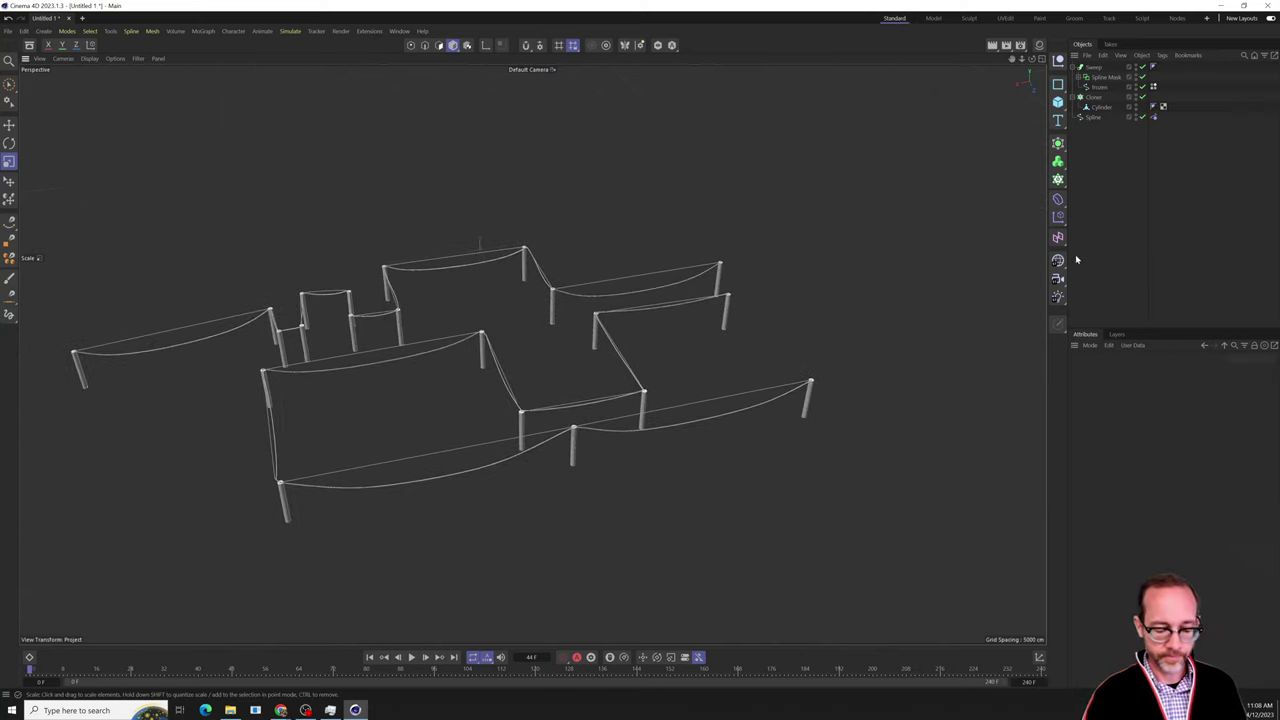
Create a new project and delete its default camera, key light and light target.
{"action": "key", "text": "ctrl+n"}
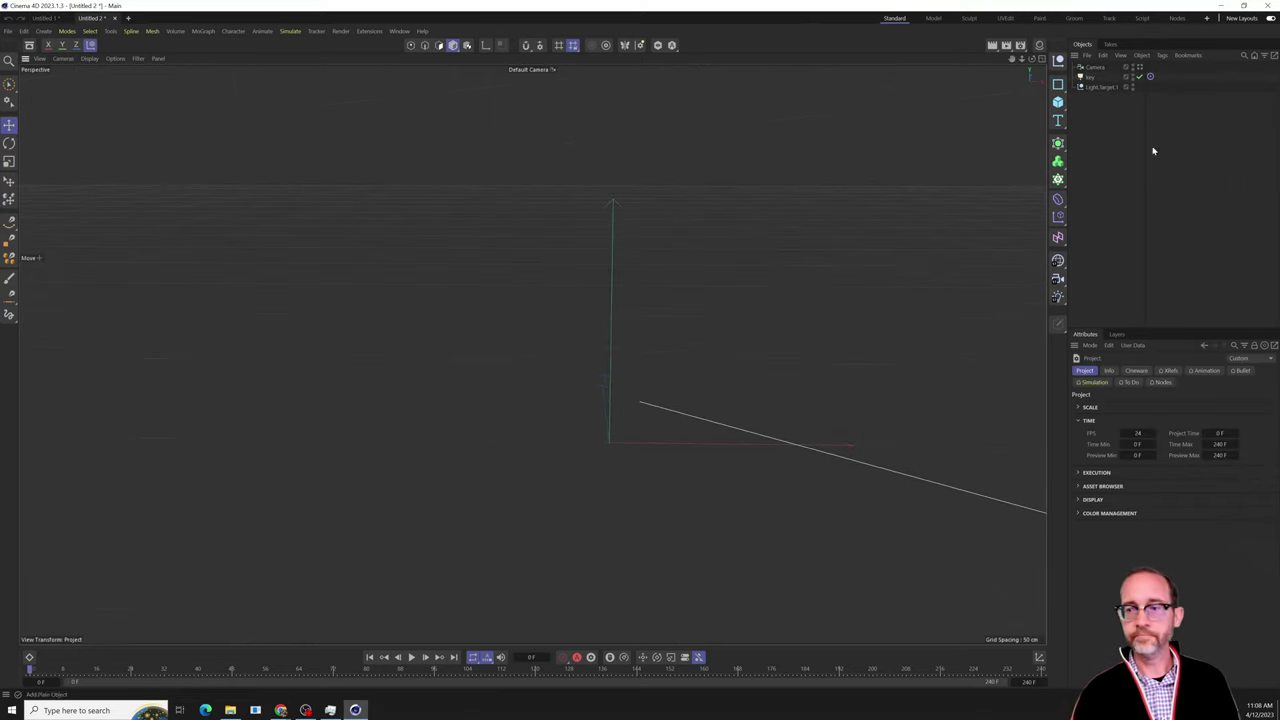
{"action": "left_click", "coordinate": [1095, 67]}
{"action": "left_click", "coordinate": [1100, 88], "text": "shift"}
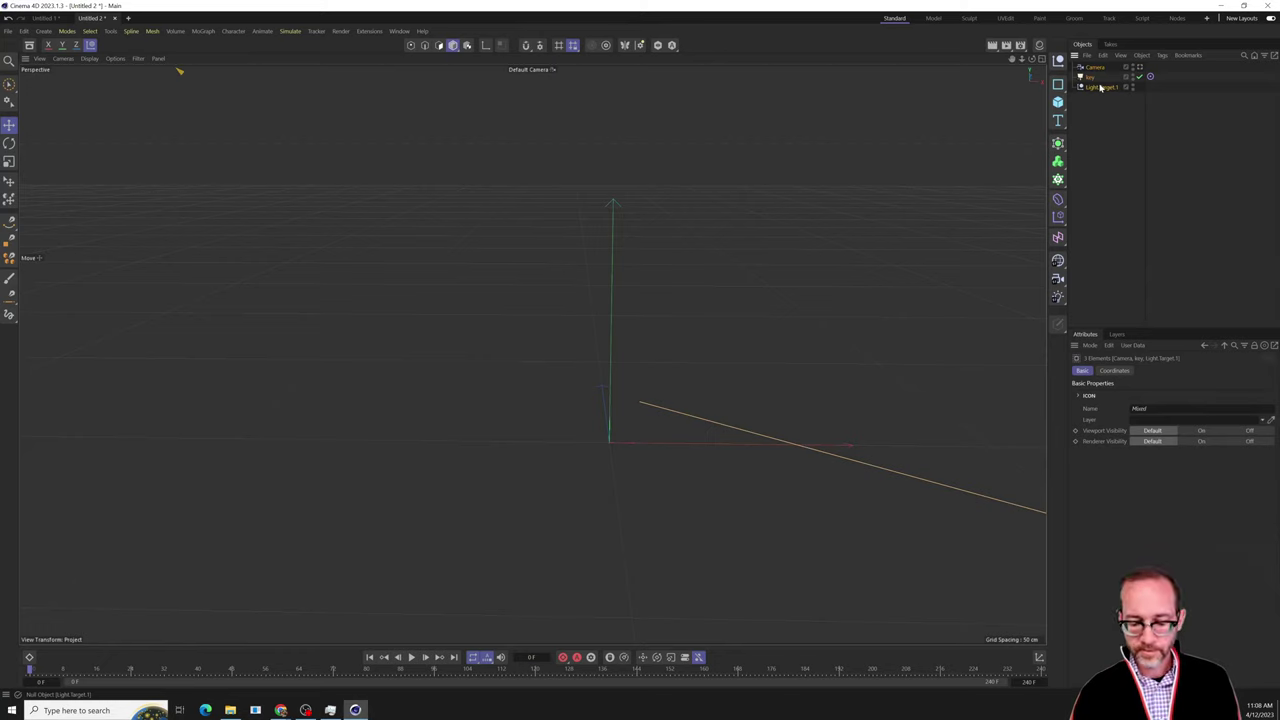
{"action": "key", "text": "Delete"}
Start an angular spline in the Top view with the Bezier Spline Pen, placing a roughly horizontal first segment in the upper-left area.
{"action": "key", "text": "F5"}
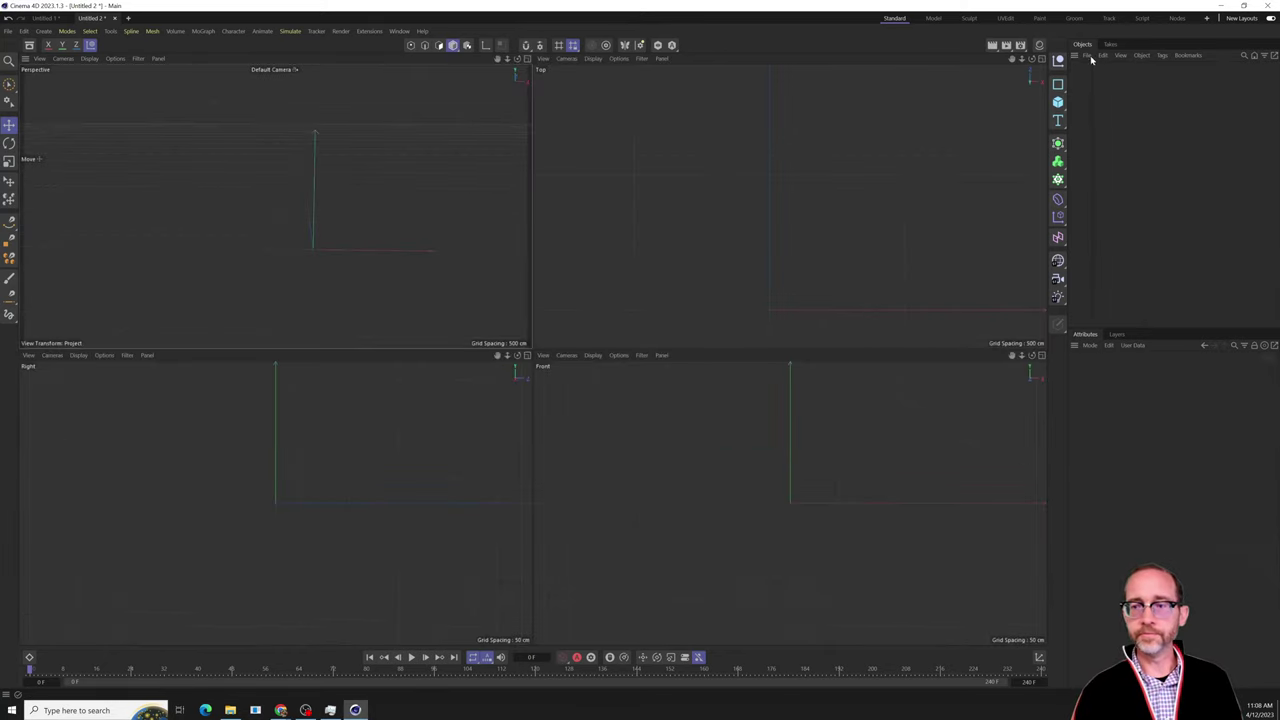
{"action": "key", "text": "F2"}
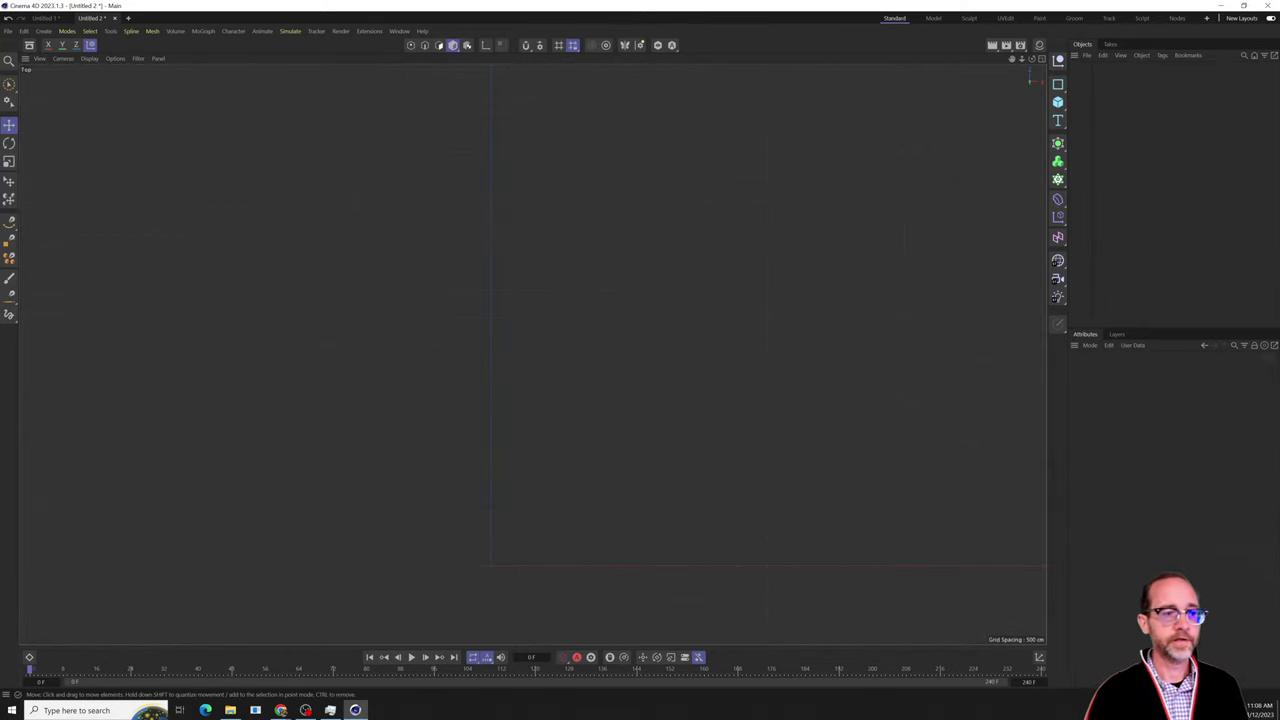
{"action": "left_click", "coordinate": [9, 220]}
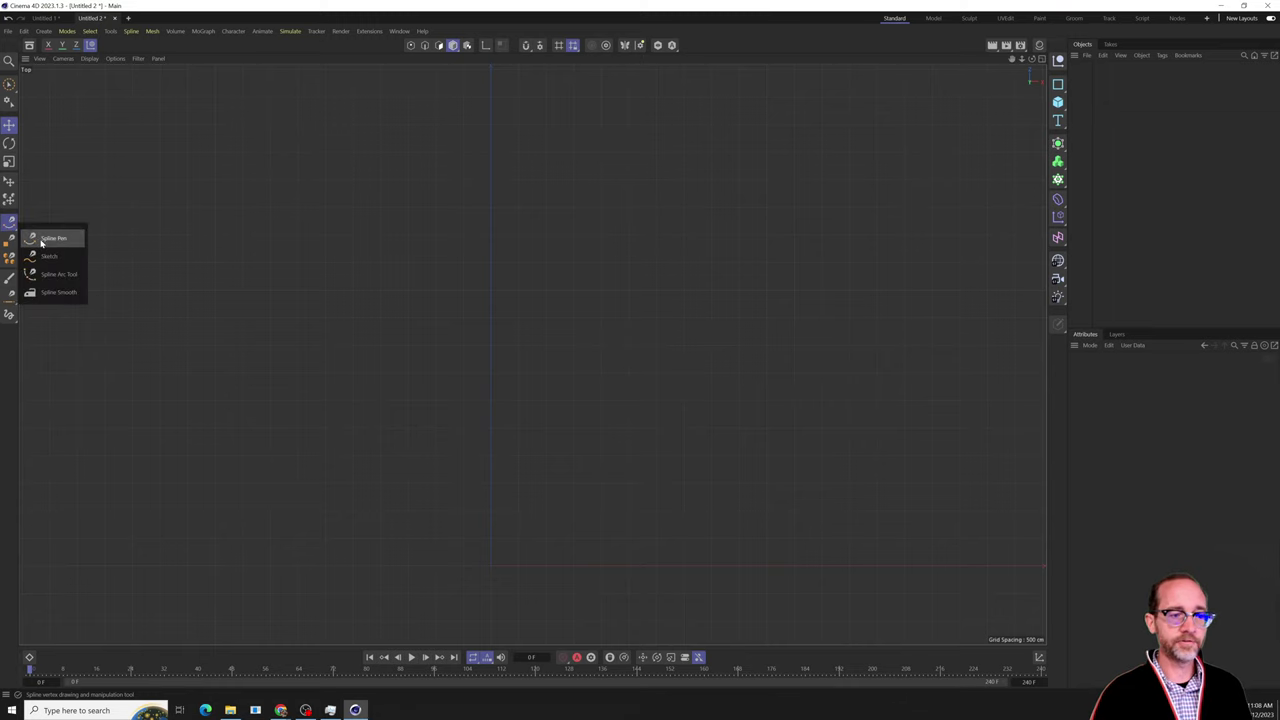
{"action": "left_click", "coordinate": [42, 240]}
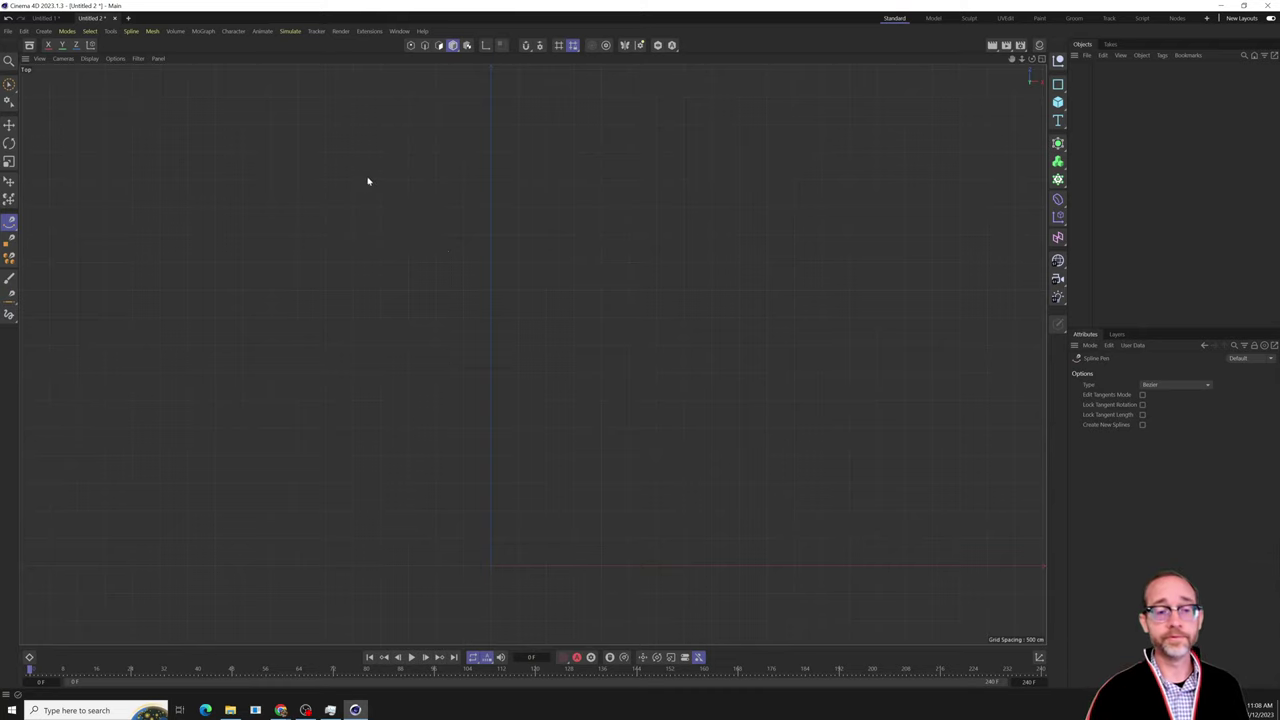
{"action": "left_click", "coordinate": [124, 185]}
{"action": "left_click", "coordinate": [321, 182]}
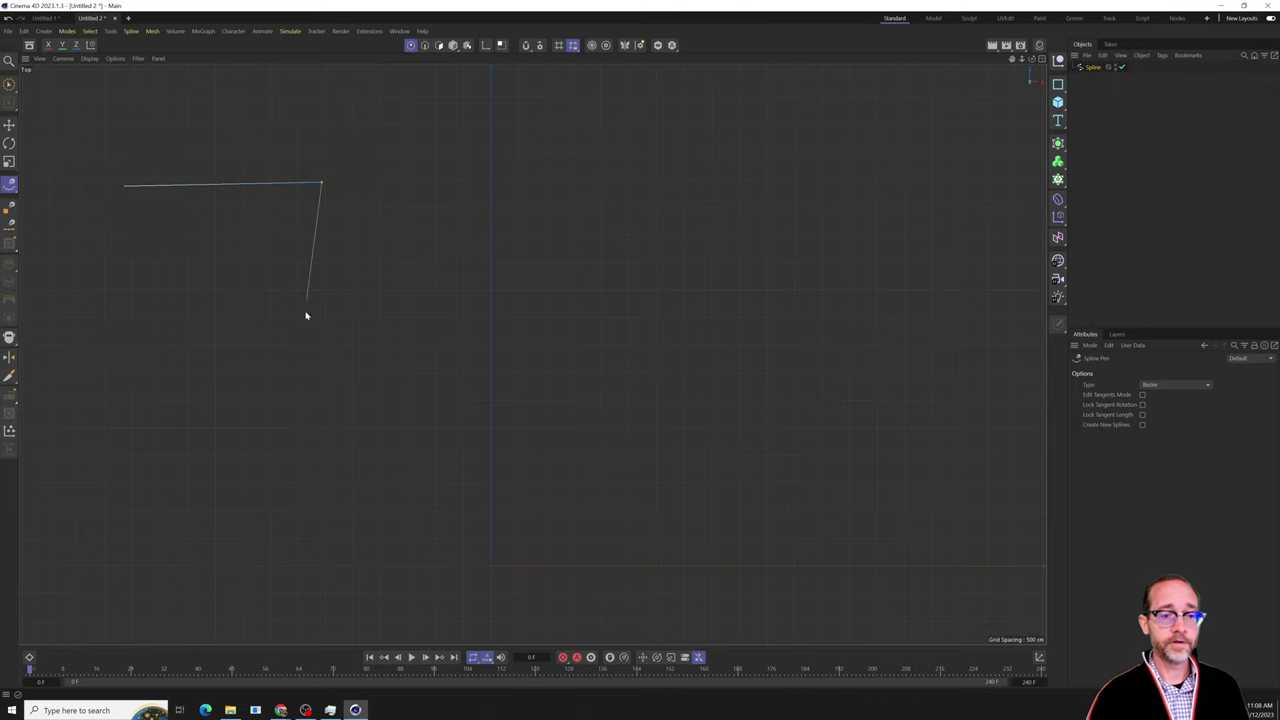
Continue the spline in the top view with a U-shaped dip and a straight run, and begin a closely spaced parallel return line.
{"action": "left_click", "coordinate": [328, 348]}
{"action": "left_click", "coordinate": [451, 347]}
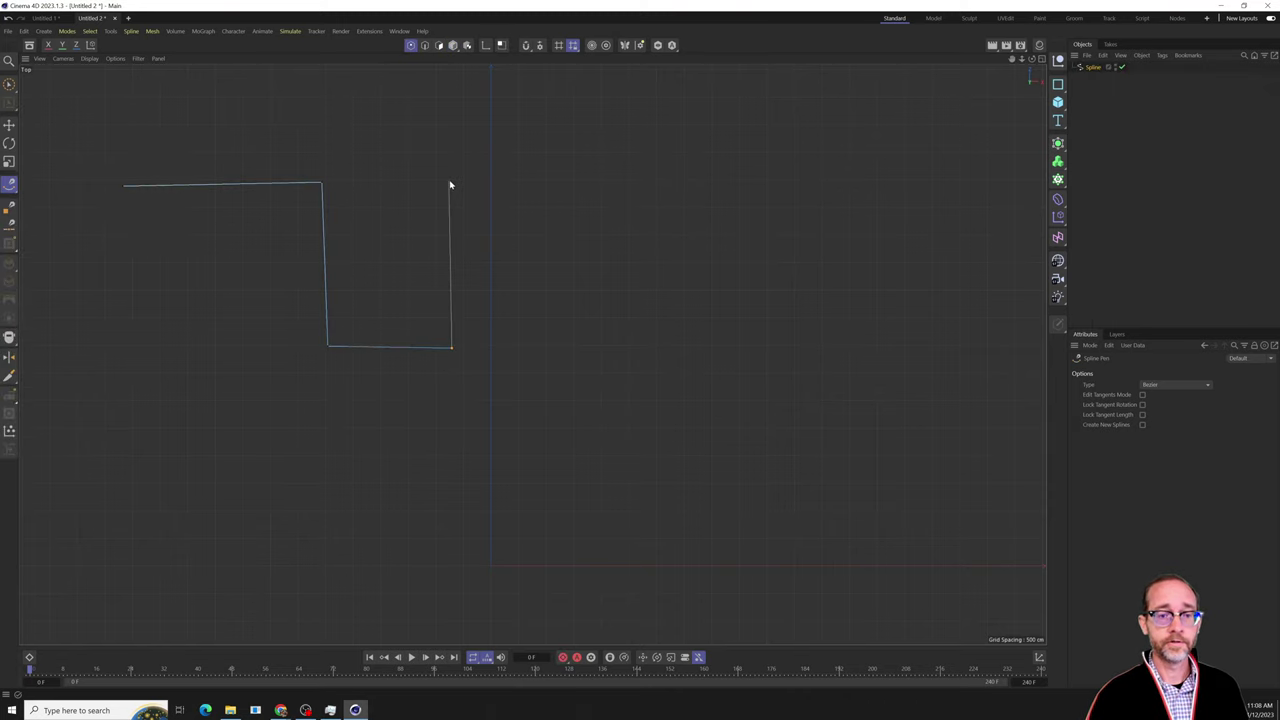
{"action": "left_click", "coordinate": [449, 181]}
{"action": "left_click", "coordinate": [689, 185]}
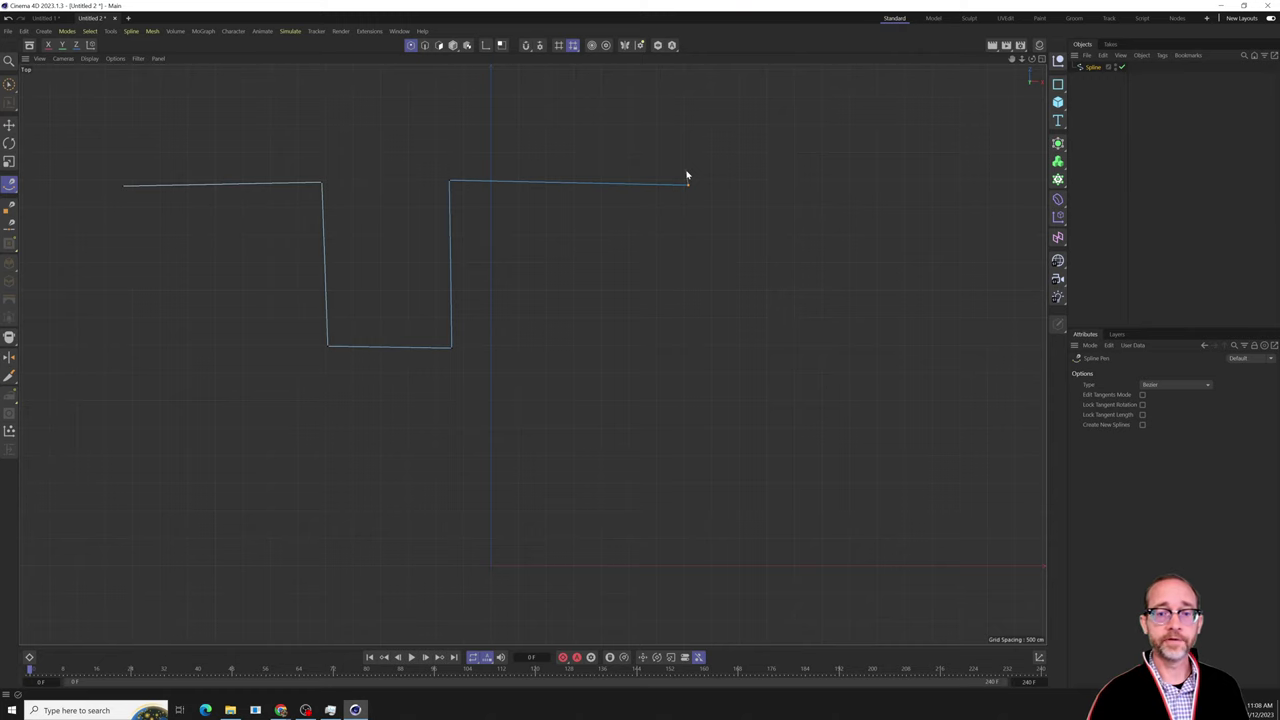
{"action": "left_click", "coordinate": [686, 177]}
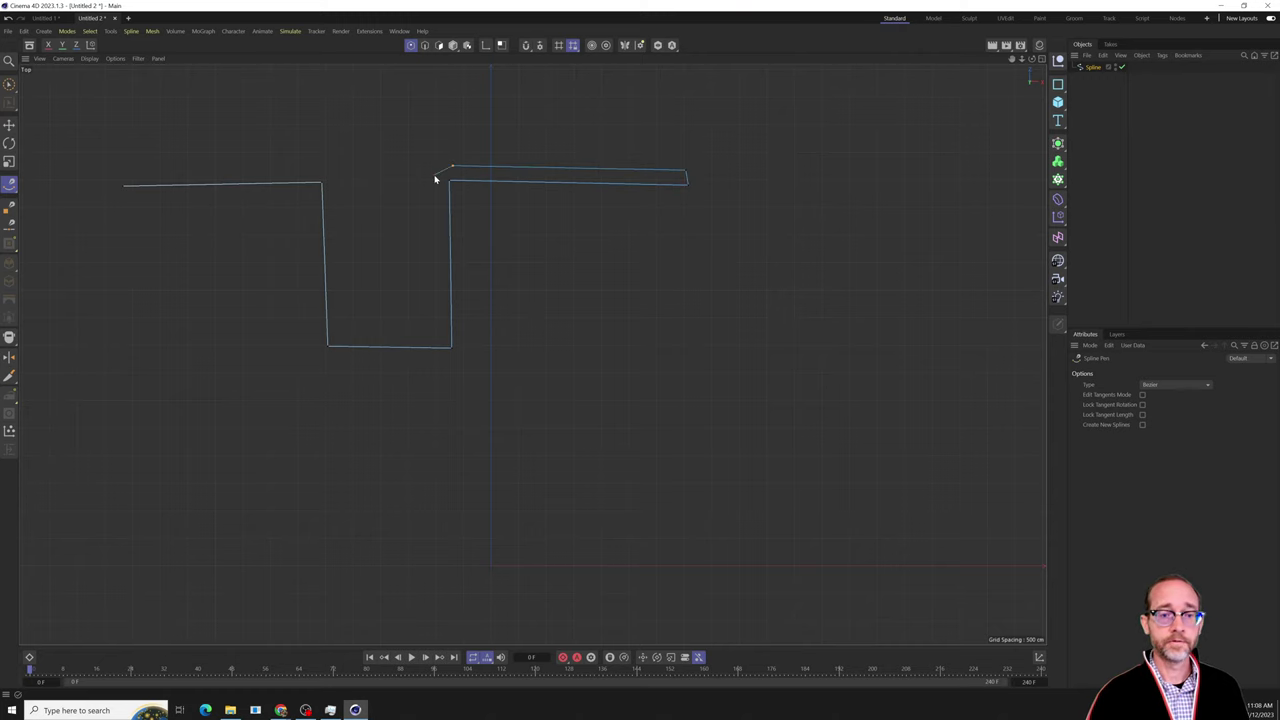
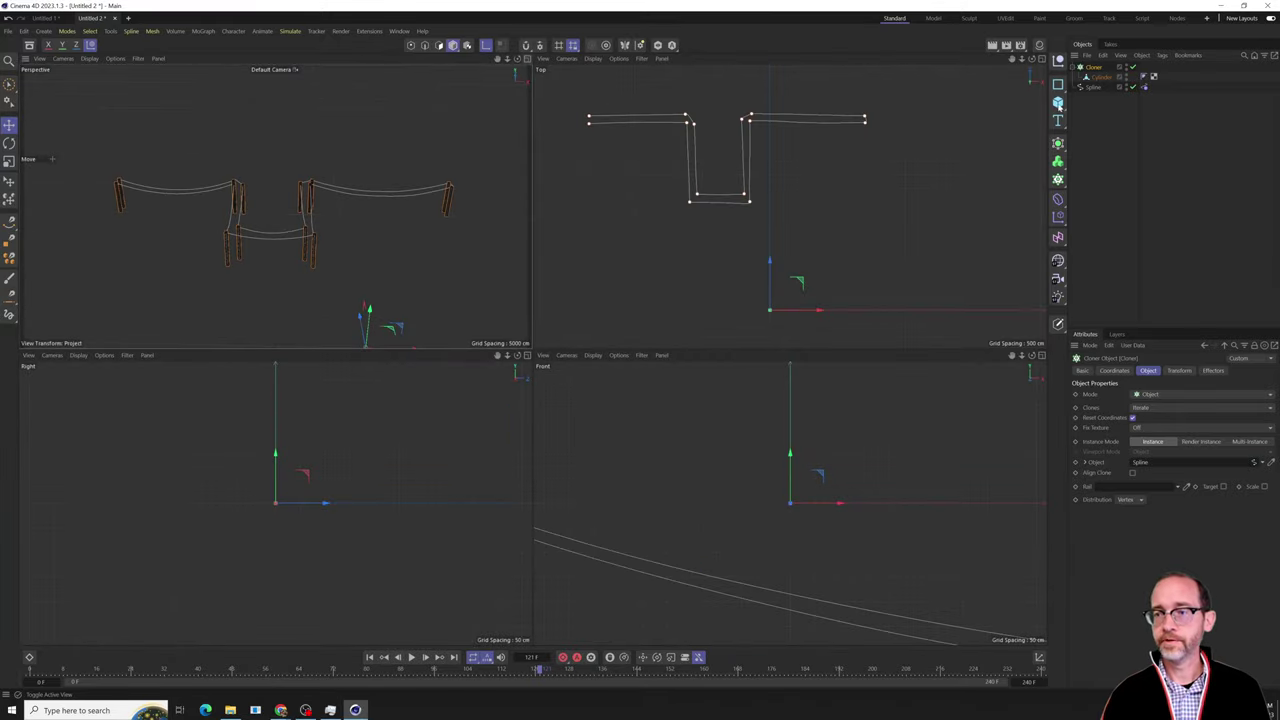
Add a second segment to the existing spline in the top view, with a short stepped start and a large rectangular run around the original outline.
{"action": "left_click", "coordinate": [1094, 88]}
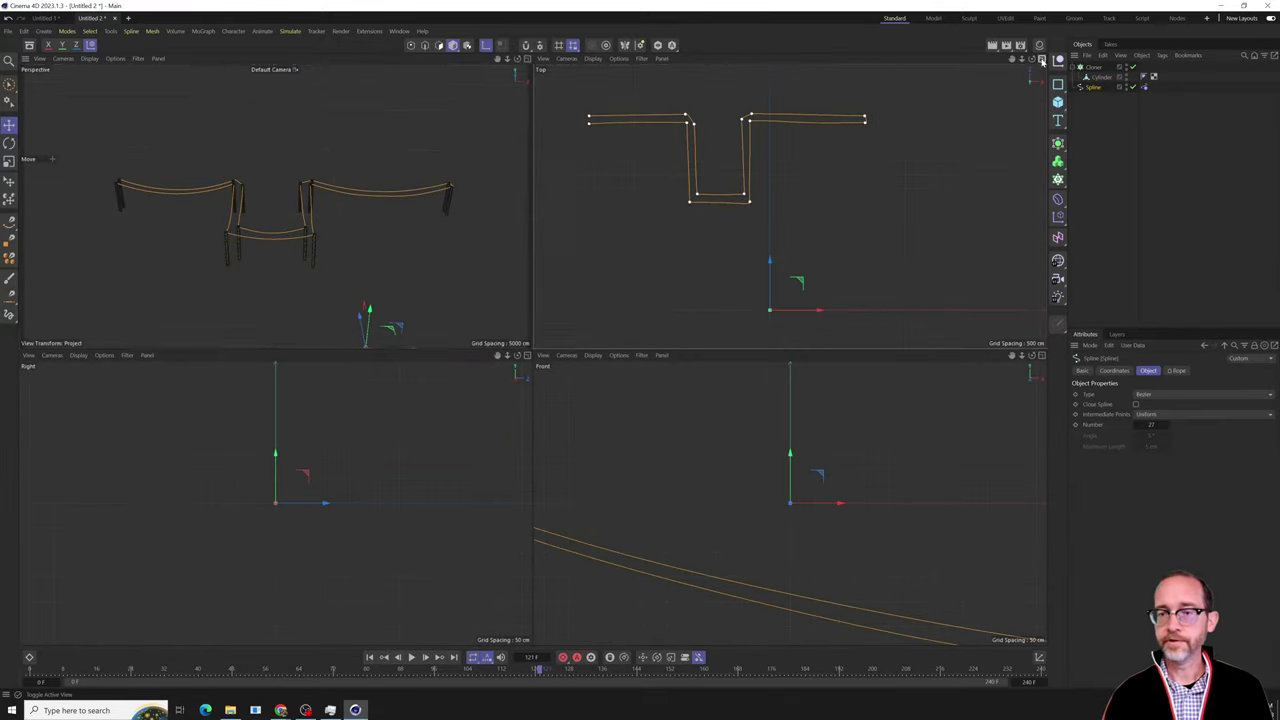
{"action": "left_click", "coordinate": [1041, 59]}
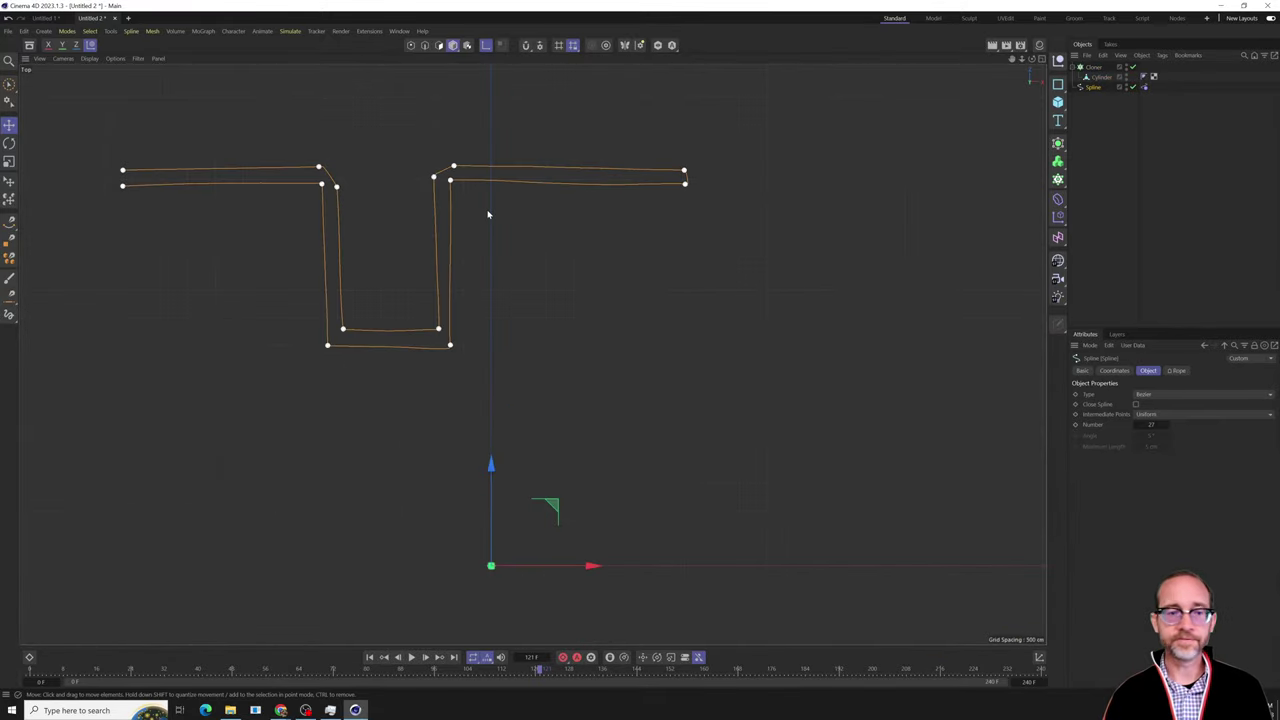
{"action": "left_click", "coordinate": [10, 221]}
{"action": "left_click", "coordinate": [38, 237]}
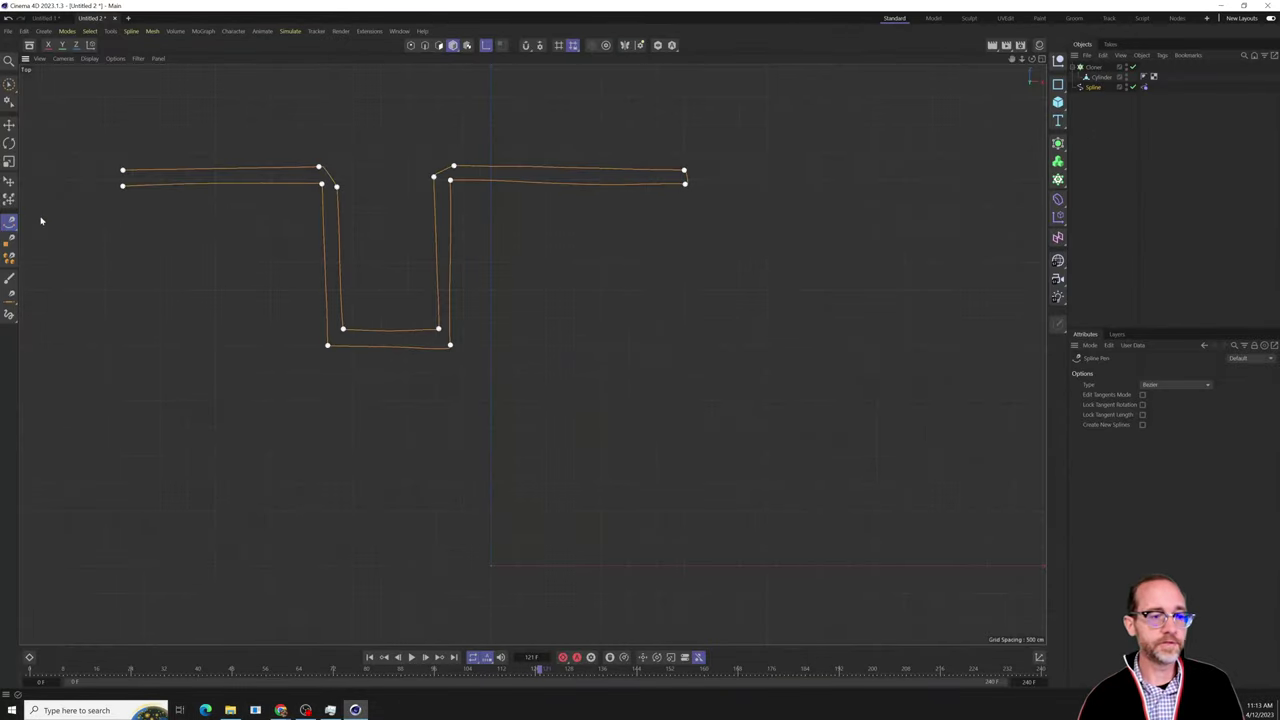
{"action": "left_click", "coordinate": [134, 263]}
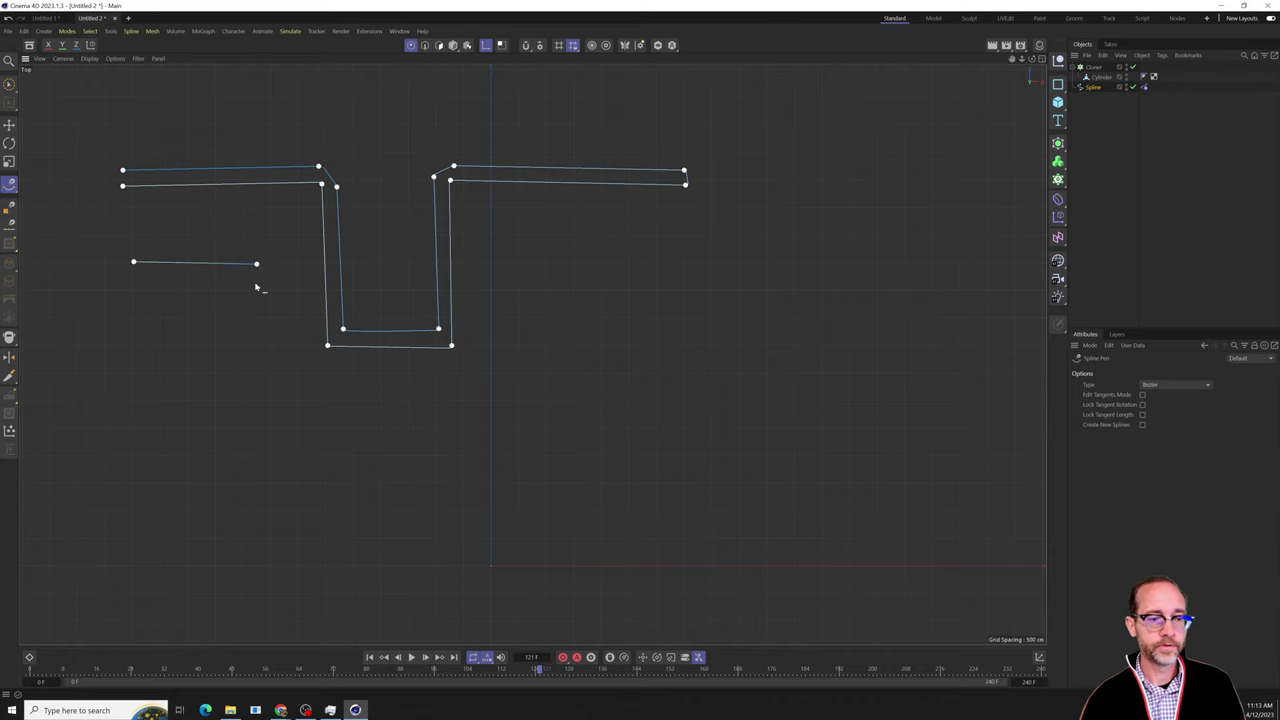
{"action": "left_click", "coordinate": [264, 384]}
{"action": "left_click", "coordinate": [824, 385]}
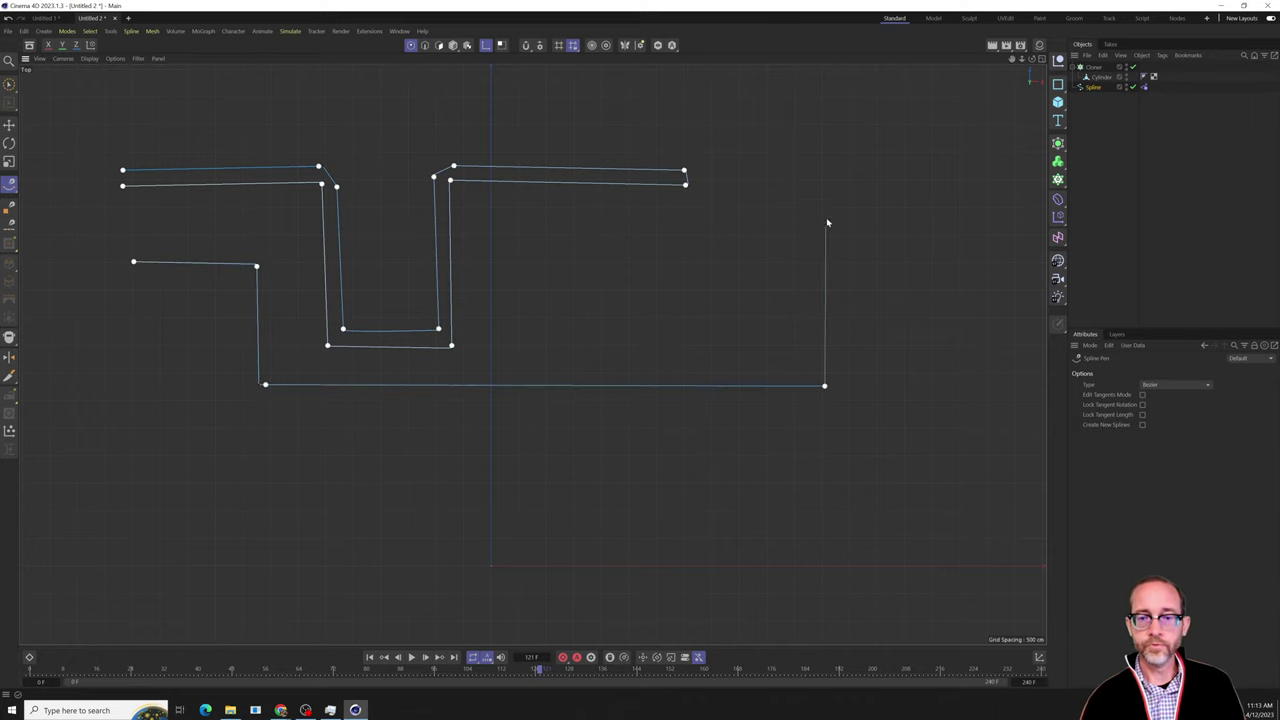
{"action": "left_click", "coordinate": [823, 116]}
{"action": "left_click", "coordinate": [80, 115]}
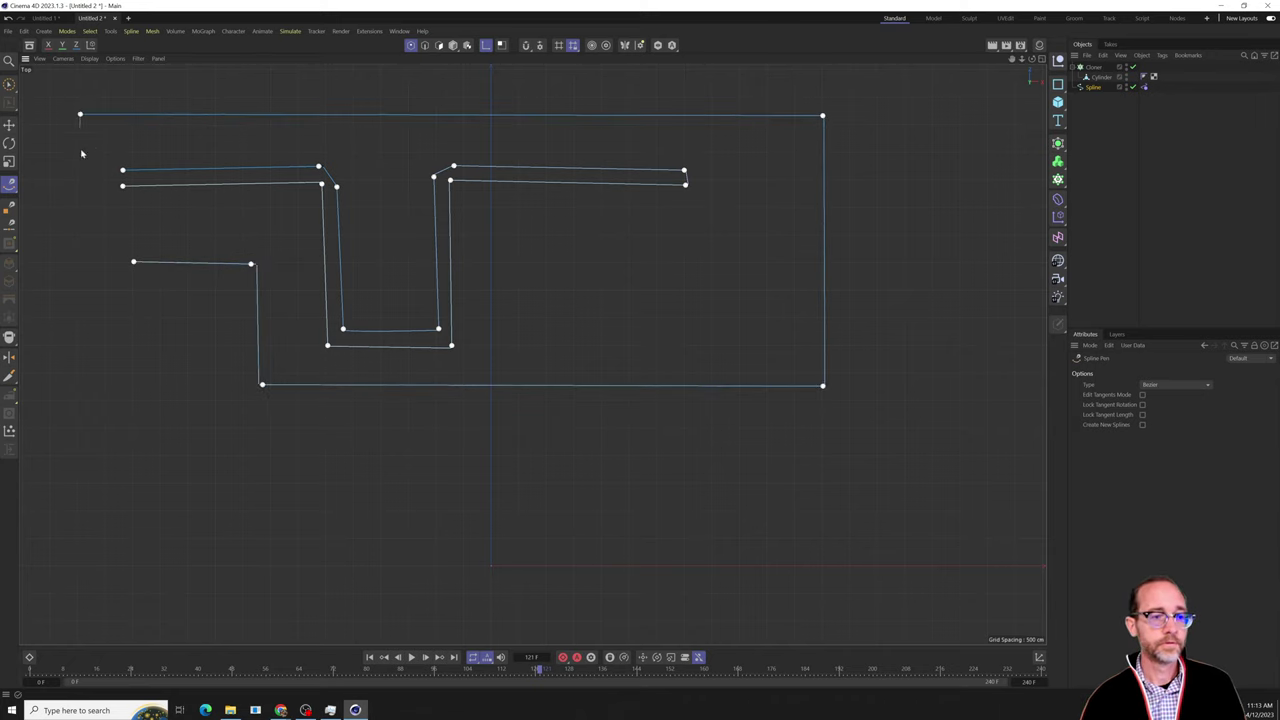
Extend the new spline segment with a step down below the outline and a narrow fold doubling back to its start.
{"action": "left_click", "coordinate": [70, 301]}
{"action": "left_click", "coordinate": [189, 300]}
{"action": "left_click", "coordinate": [190, 483]}
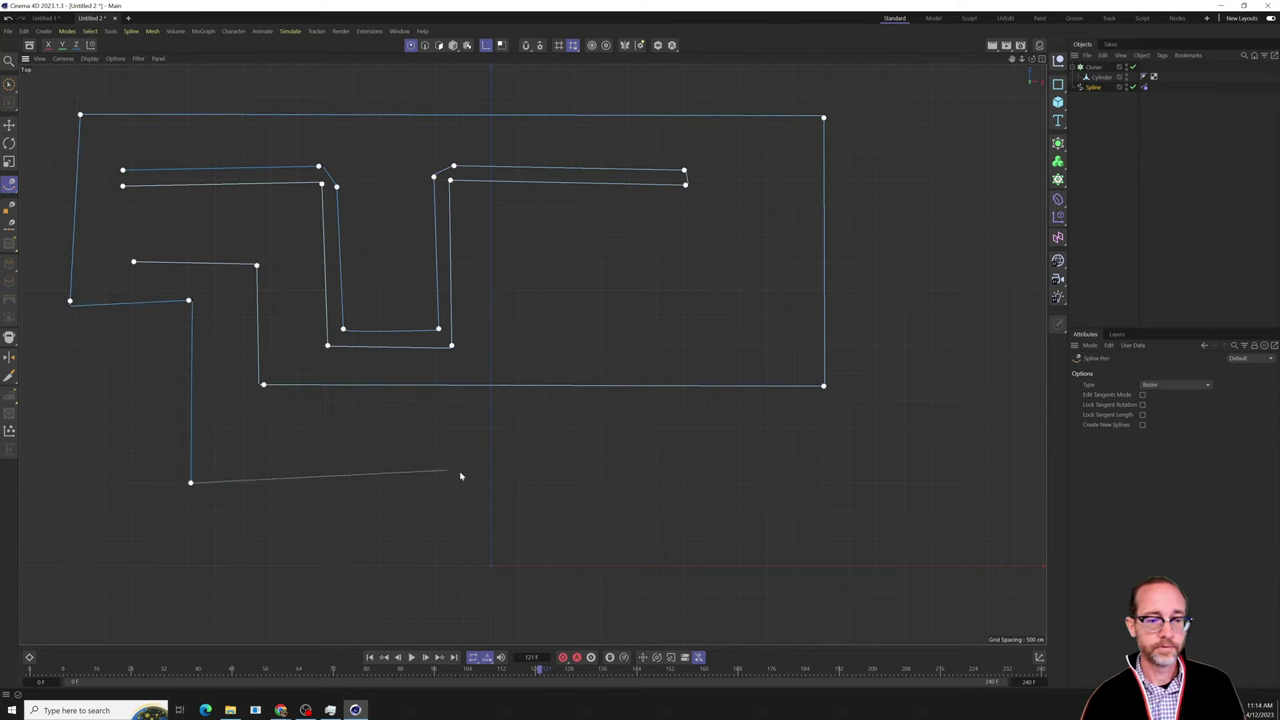
{"action": "left_click", "coordinate": [495, 479]}
{"action": "left_click", "coordinate": [491, 459]}
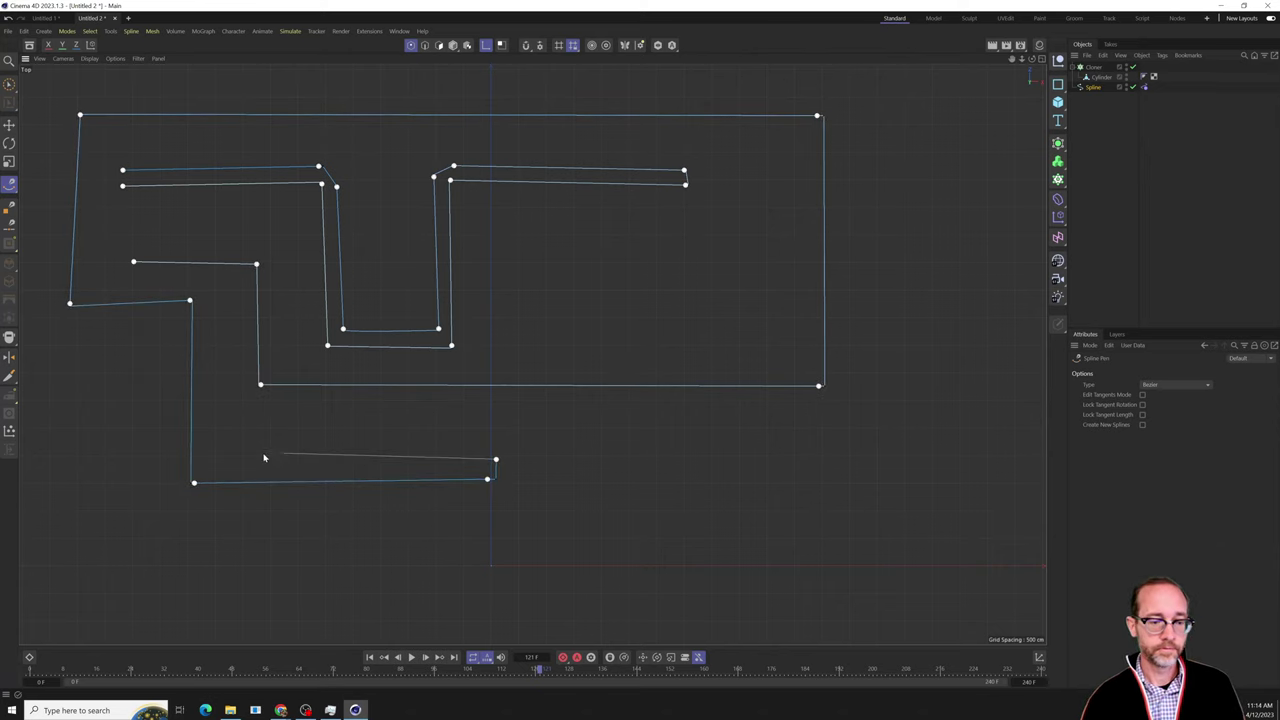
{"action": "left_click", "coordinate": [246, 453]}
{"action": "left_click", "coordinate": [241, 412]}
Finish the spline segment with a long, wide return loop along the bottom of the layout and a short outward end on the left.
{"action": "left_click", "coordinate": [878, 407]}
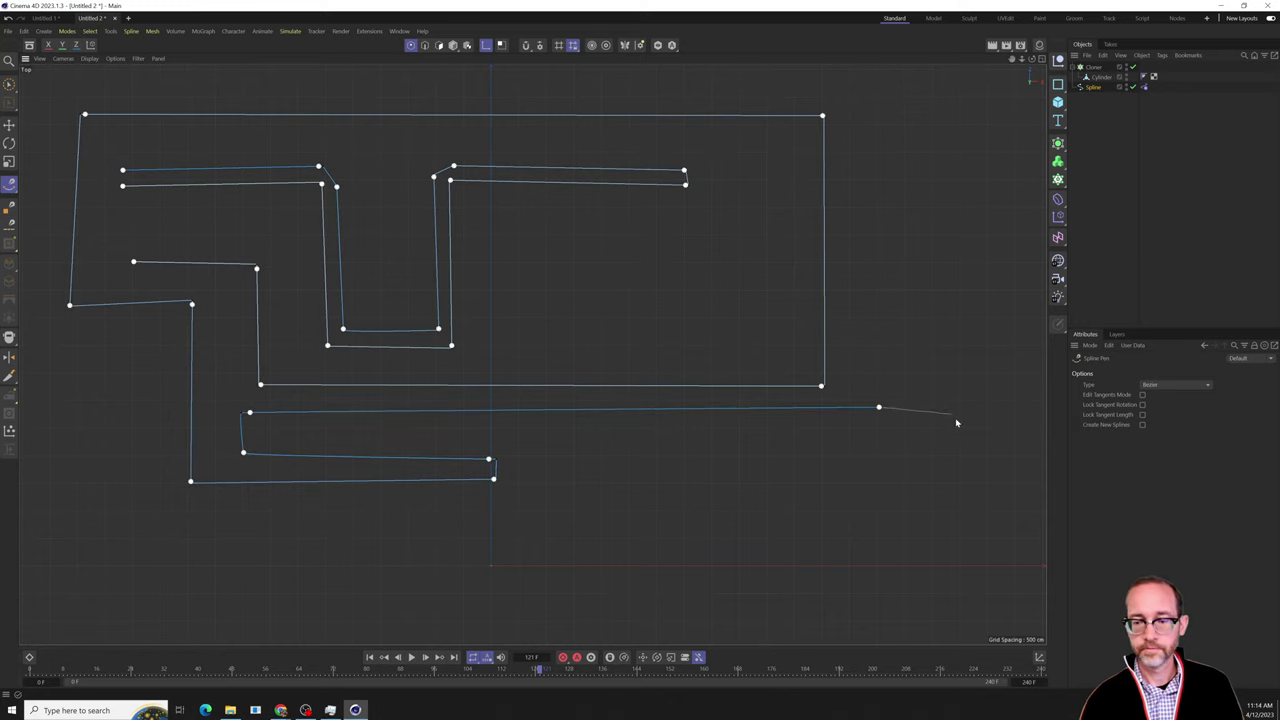
{"action": "left_click", "coordinate": [881, 528]}
{"action": "left_click", "coordinate": [150, 537]}
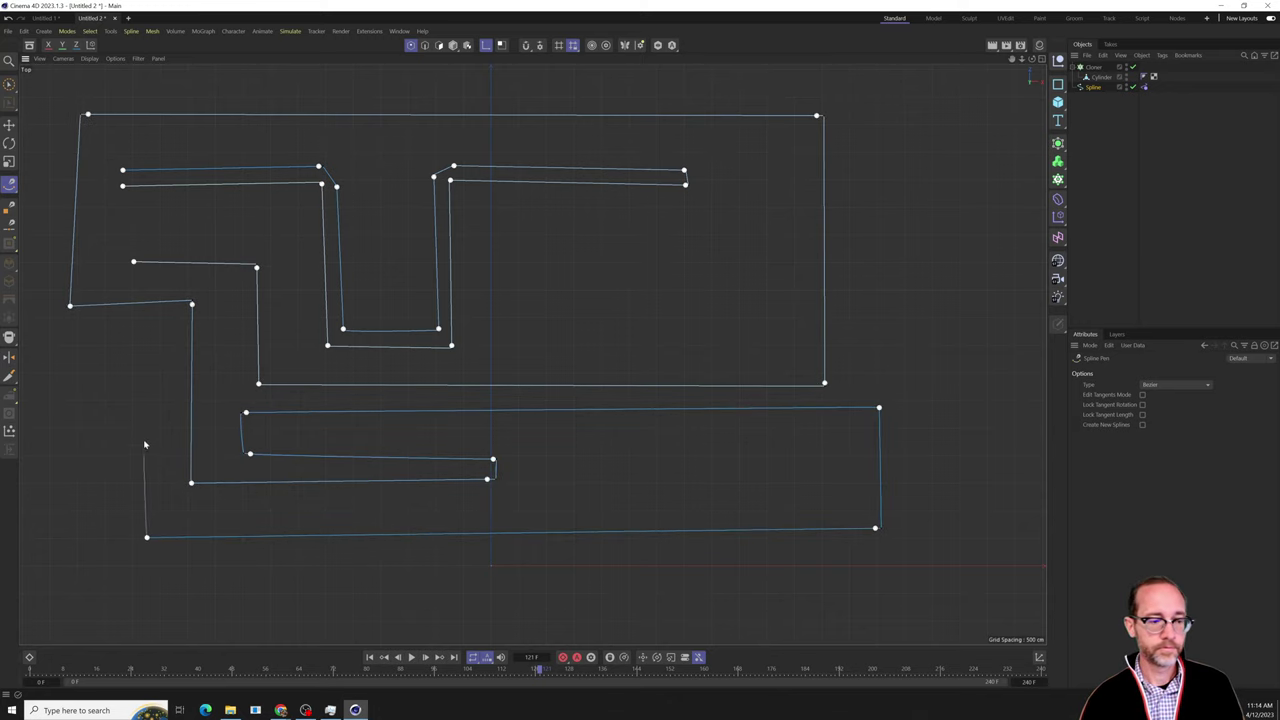
{"action": "left_click", "coordinate": [148, 344]}
{"action": "left_click", "coordinate": [77, 335]}
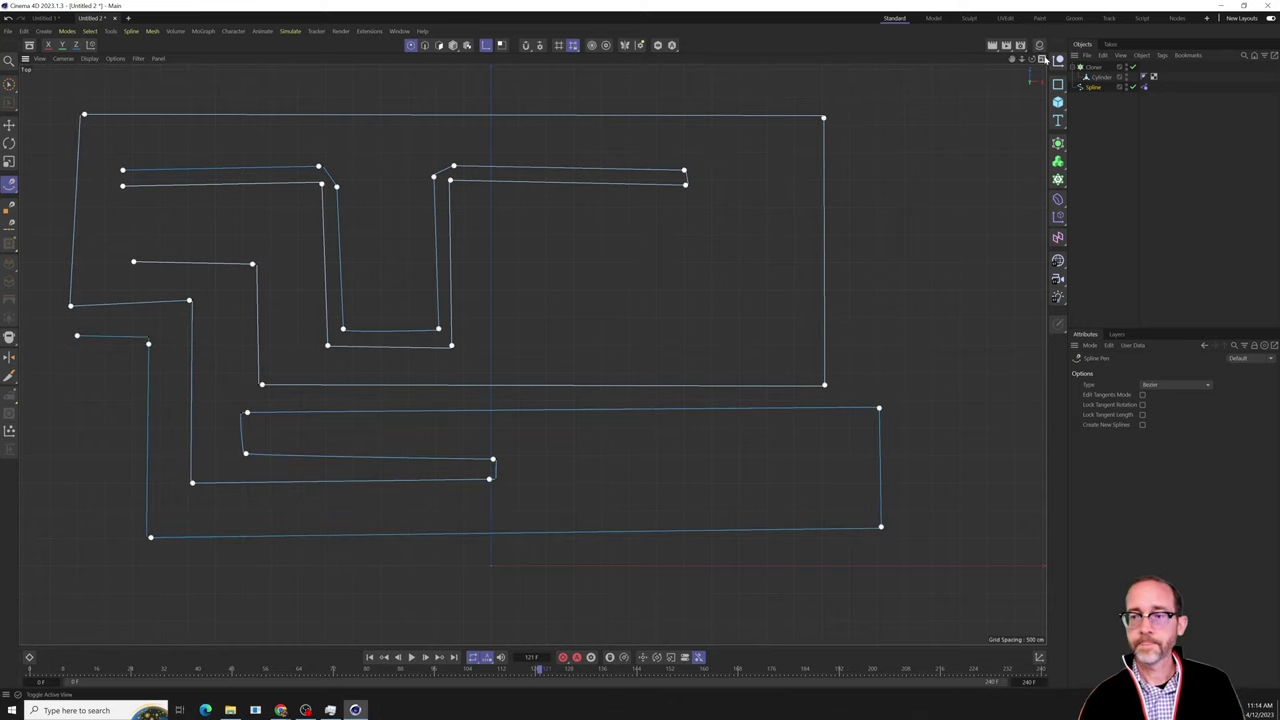
Fix all of the spline's points as anchors in its Rope tag.
{"action": "left_click", "coordinate": [1042, 59]}
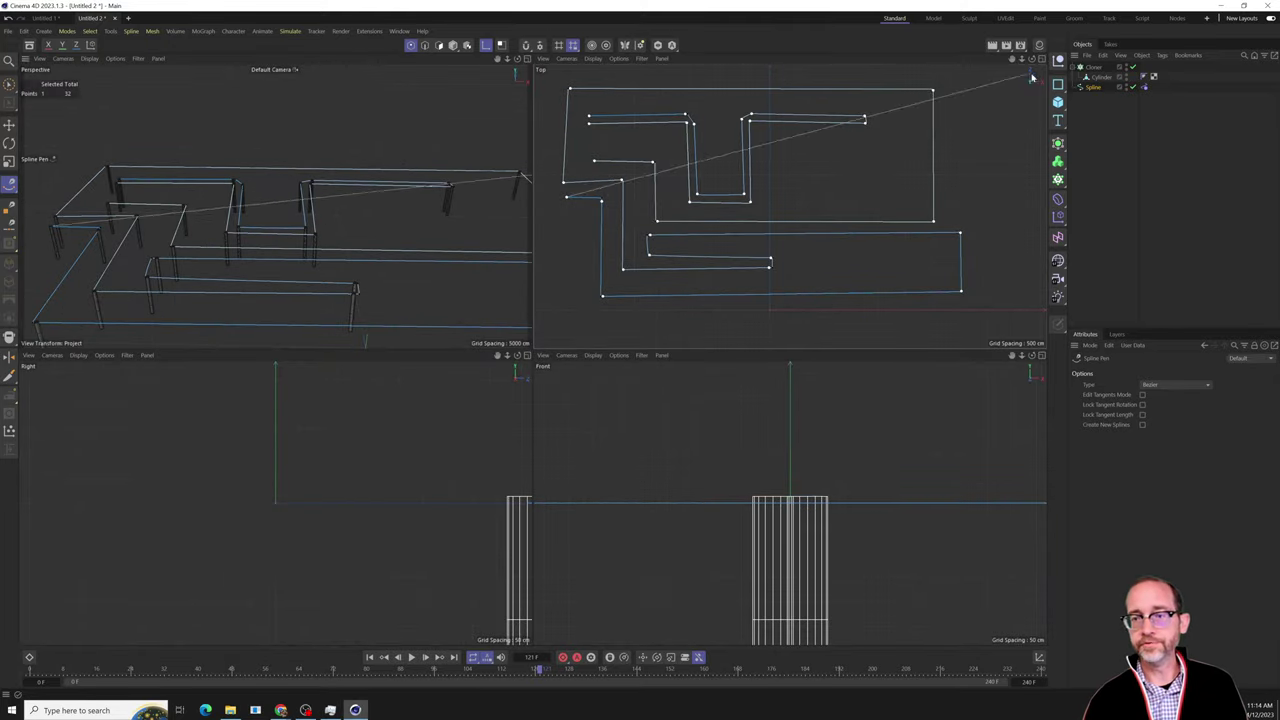
{"action": "left_click", "coordinate": [527, 59]}
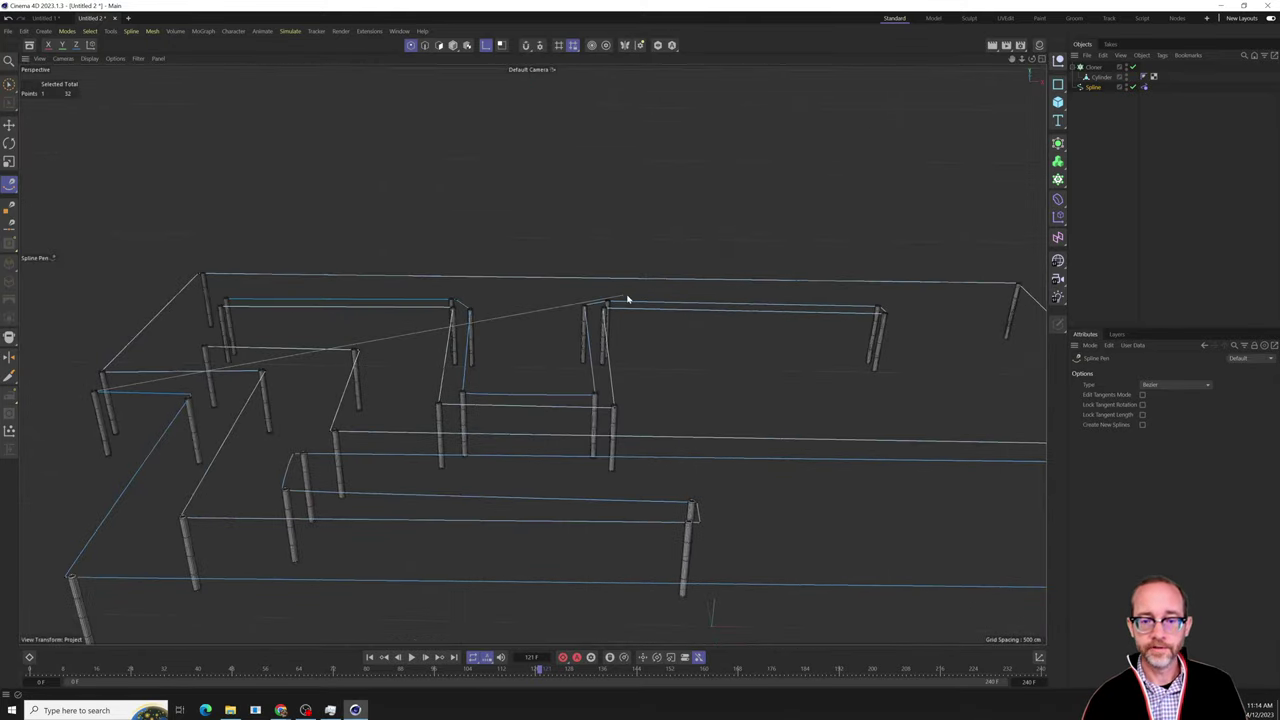
{"action": "scroll", "coordinate": [628, 298], "scroll_direction": "down", "scroll_amount": 2}
{"action": "left_click_drag", "start_coordinate": [646, 409], "coordinate": [700, 375], "text": "alt"}
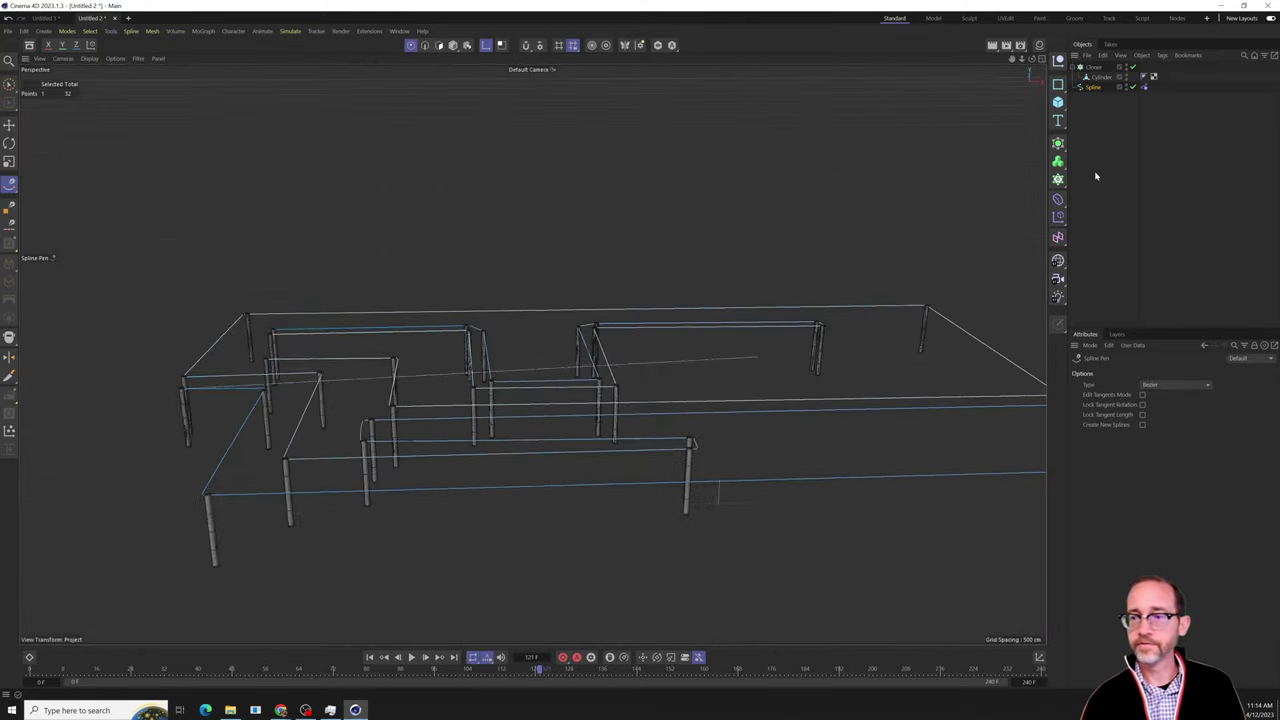
{"action": "left_click", "coordinate": [1145, 88]}
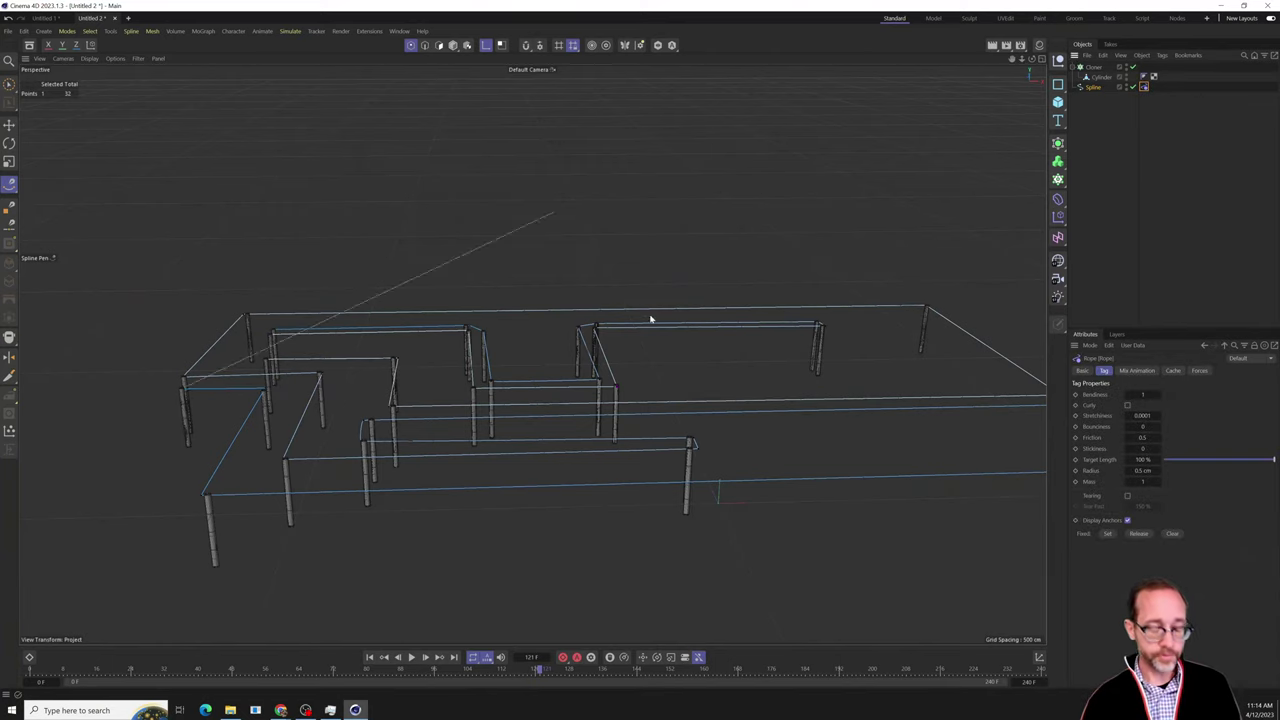
{"action": "key", "text": "ctrl+a"}
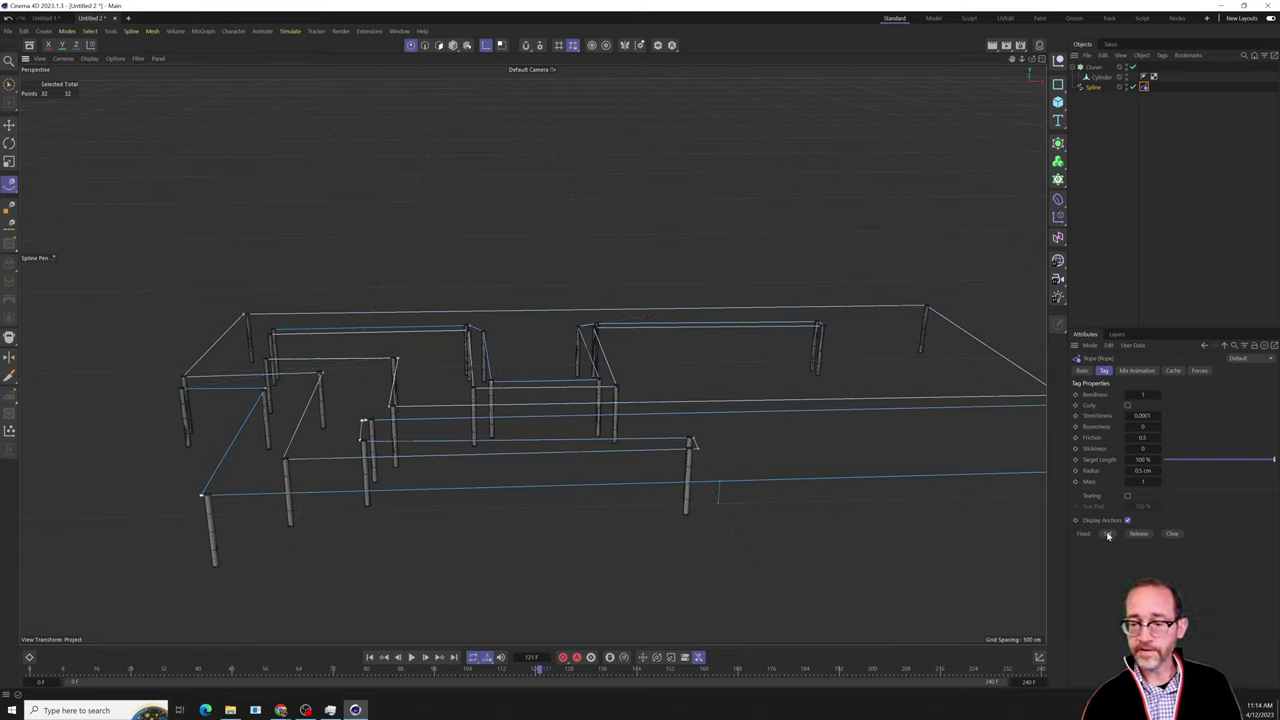
{"action": "left_click", "coordinate": [1114, 167]}
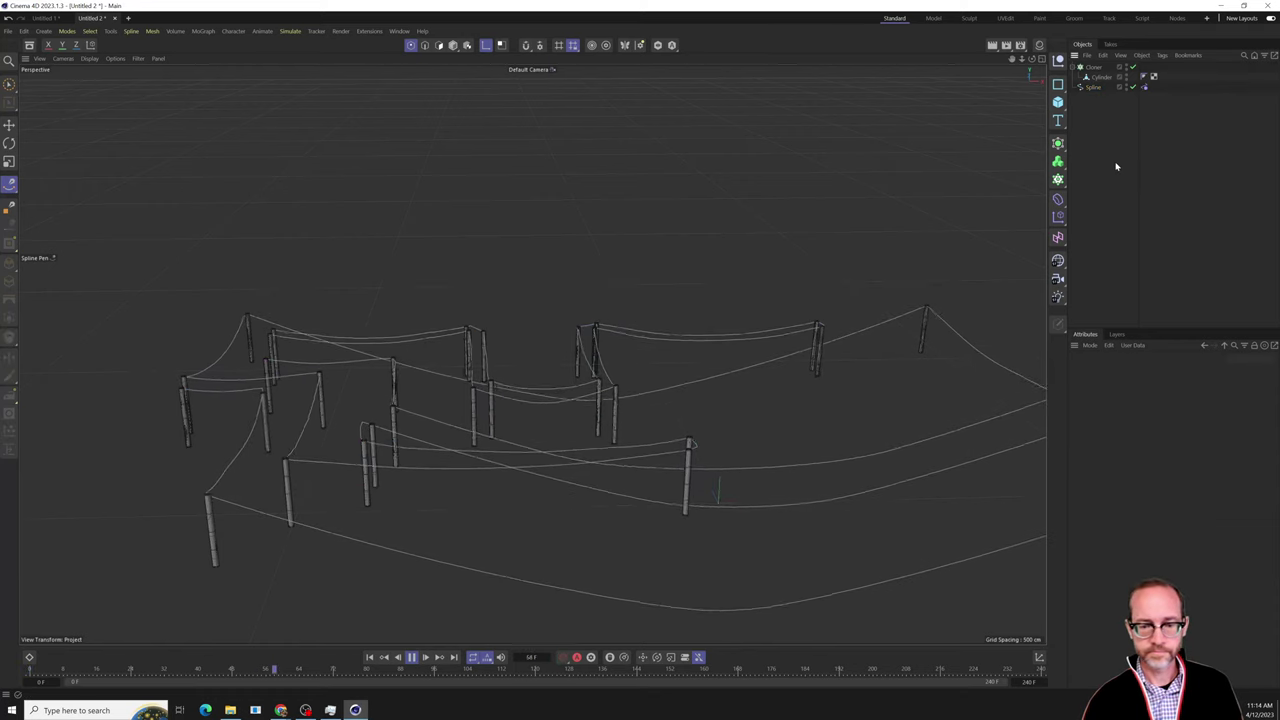
Examine the playing rope simulation between the posts from several angles, and compare it with the undeformed spline.
{"action": "left_click_drag", "start_coordinate": [500, 367], "coordinate": [625, 448], "text": "alt"}
{"action": "scroll", "coordinate": [660, 449], "scroll_direction": "up", "scroll_amount": 6}
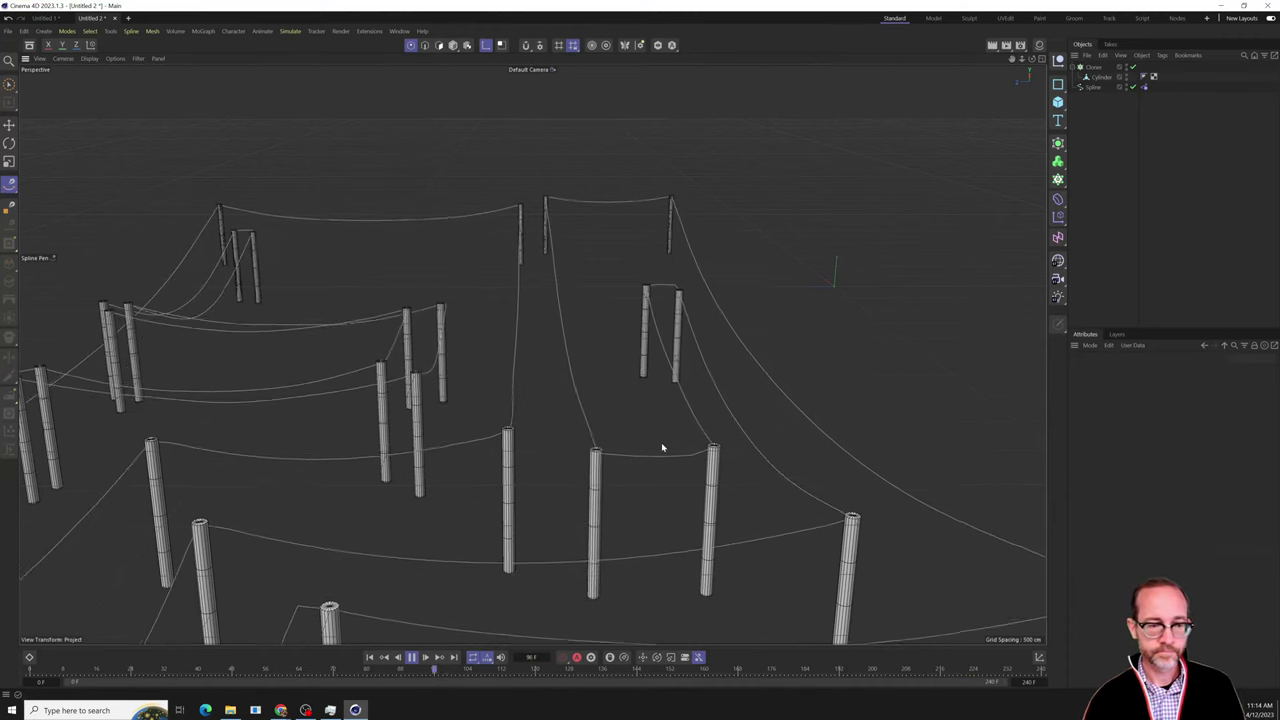
{"action": "scroll", "coordinate": [661, 447], "scroll_direction": "down", "scroll_amount": 8}
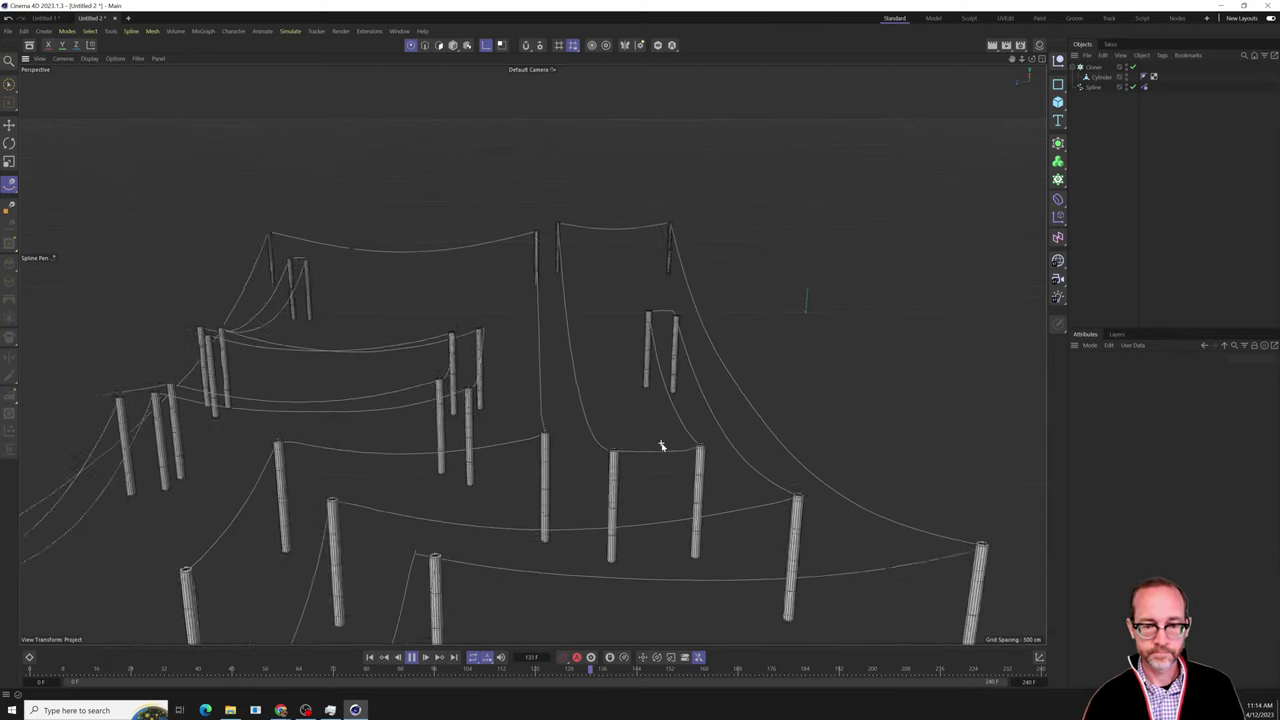
{"action": "left_click_drag", "start_coordinate": [627, 503], "coordinate": [584, 400], "text": "alt"}
{"action": "middle_click_drag", "start_coordinate": [584, 400], "coordinate": [411, 394], "text": "alt"}
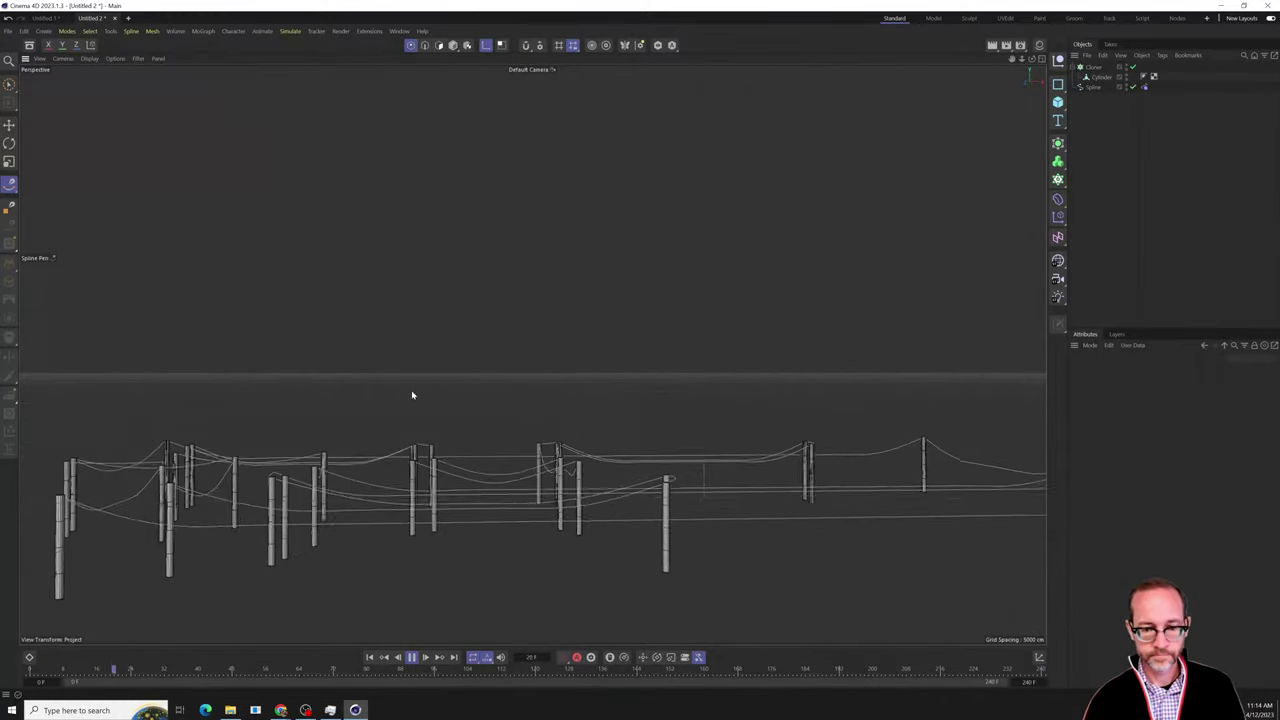
{"action": "left_click_drag", "start_coordinate": [560, 371], "coordinate": [846, 303], "text": "alt"}
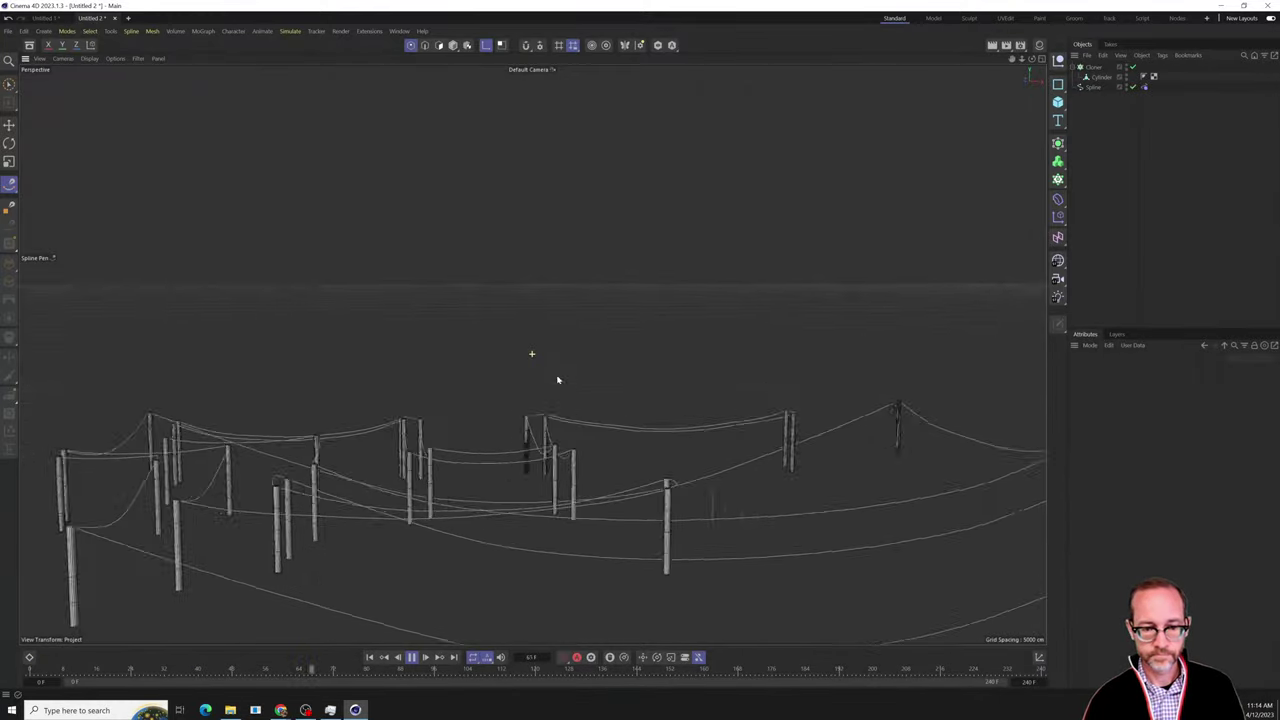
{"action": "left_click_drag", "start_coordinate": [788, 403], "coordinate": [591, 380], "text": "alt"}
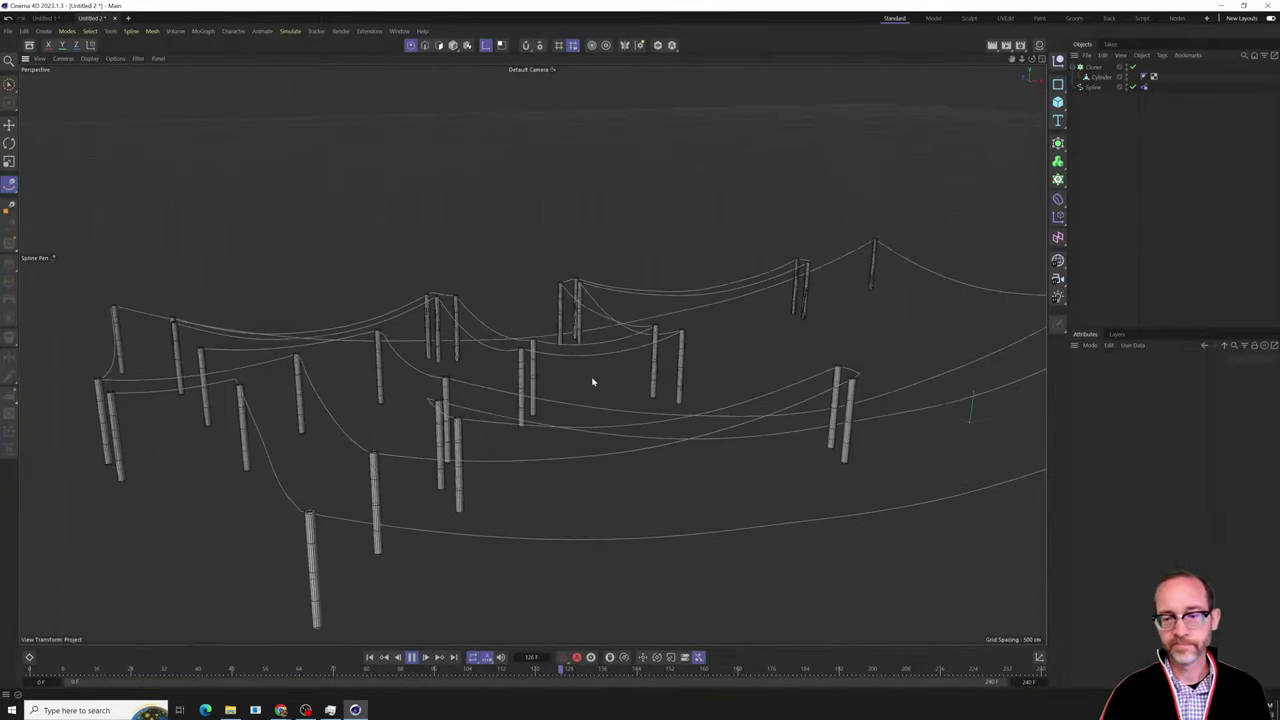
{"action": "scroll", "coordinate": [591, 380], "scroll_direction": "down", "scroll_amount": 3}
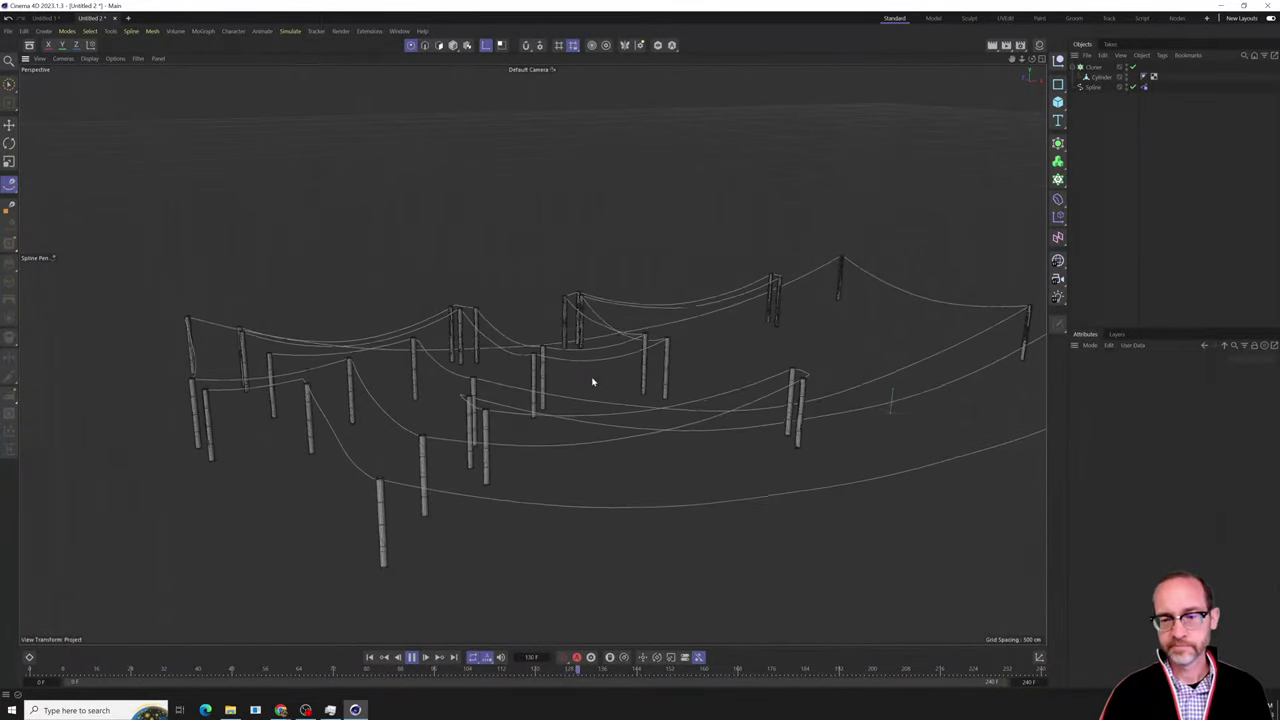
{"action": "left_click", "coordinate": [1093, 87]}
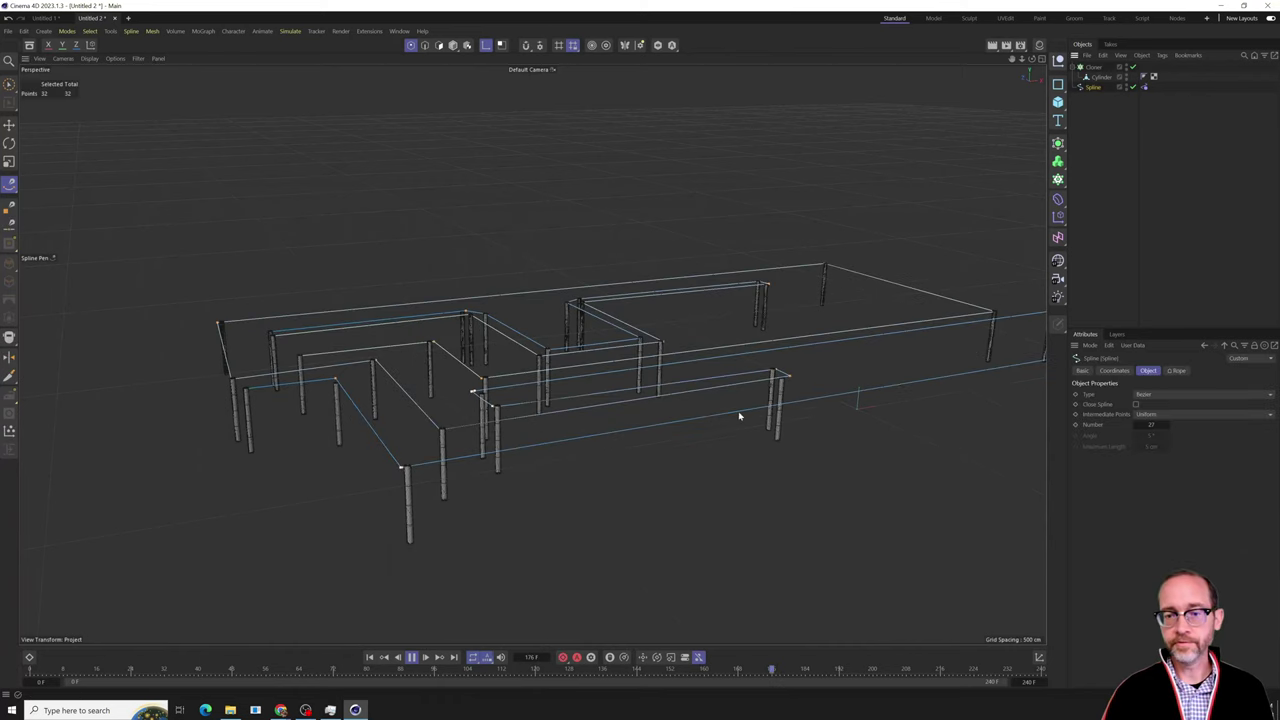
{"action": "left_click", "coordinate": [1097, 251]}
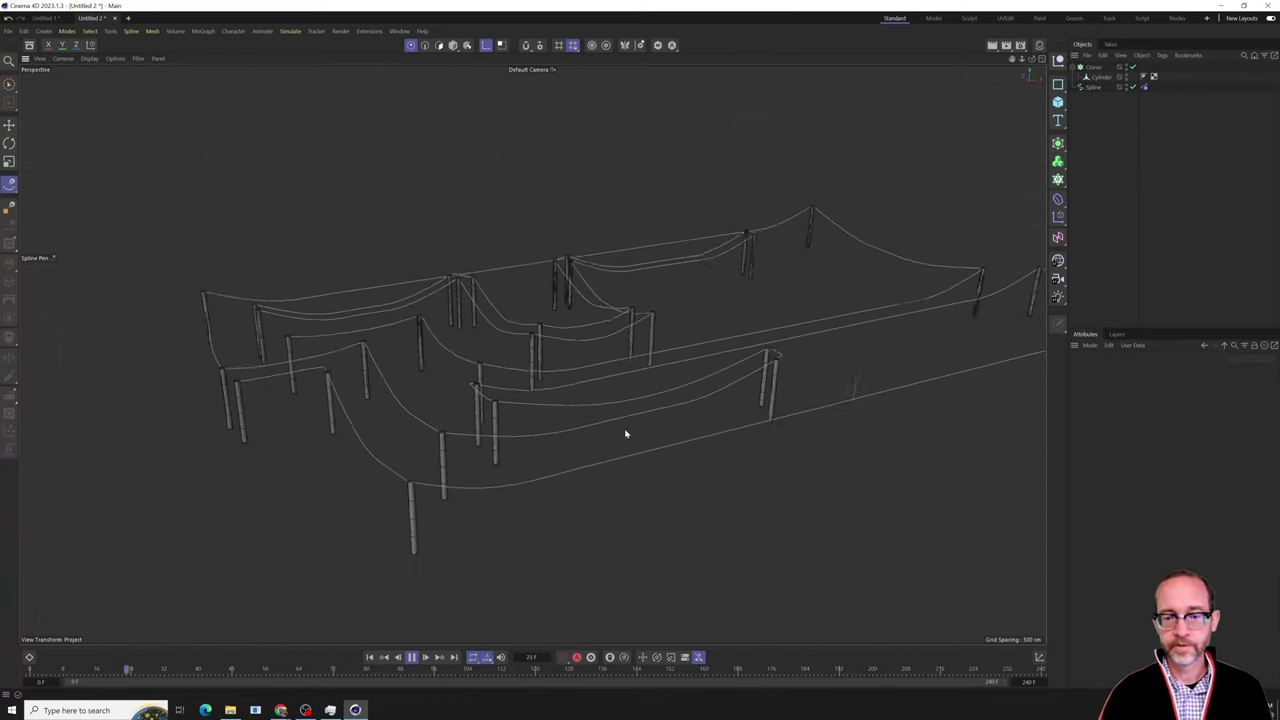
Pause the rope simulation at frame 57 and inspect the ropes hanging between the posts.
{"action": "left_click", "coordinate": [411, 660]}
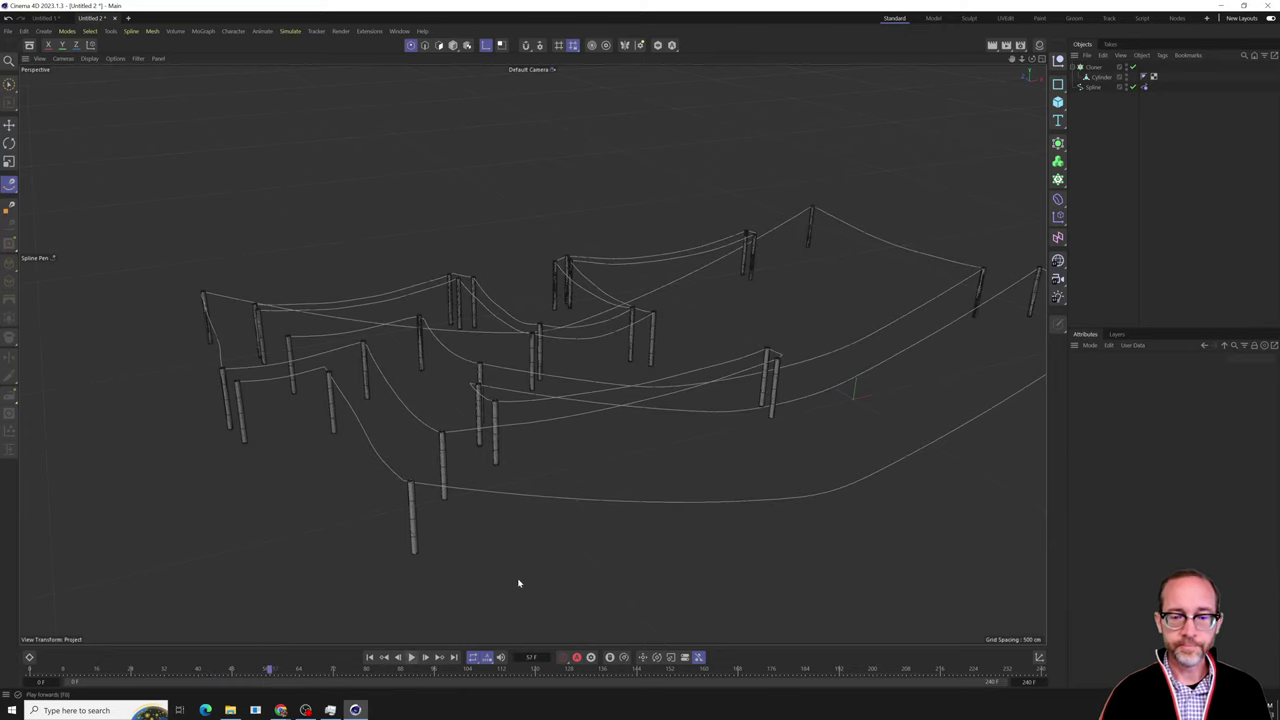
{"action": "left_click_drag", "start_coordinate": [548, 335], "coordinate": [571, 348], "text": "alt"}
{"action": "scroll", "coordinate": [581, 425], "scroll_direction": "down", "scroll_amount": 3}
{"action": "scroll", "coordinate": [581, 425], "scroll_direction": "up", "scroll_amount": 6}
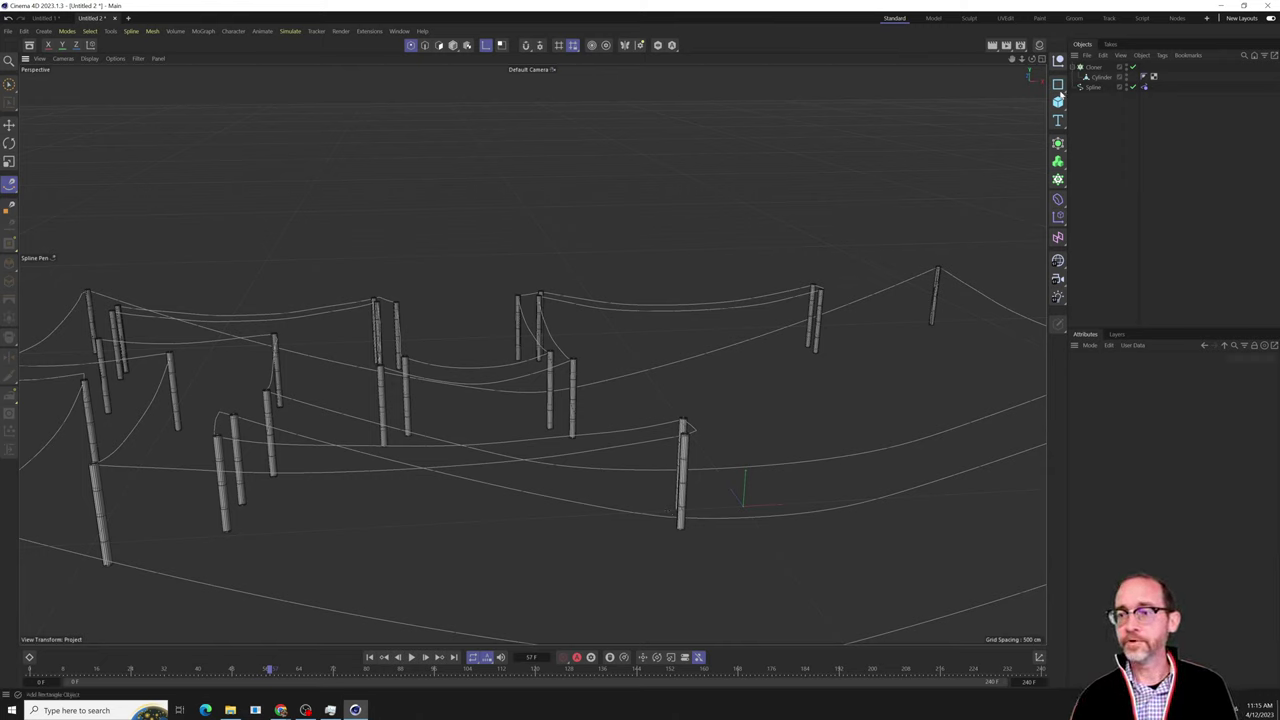
Add a sphere primitive with a radius of 50 cm.
{"action": "left_click", "coordinate": [1057, 103]}
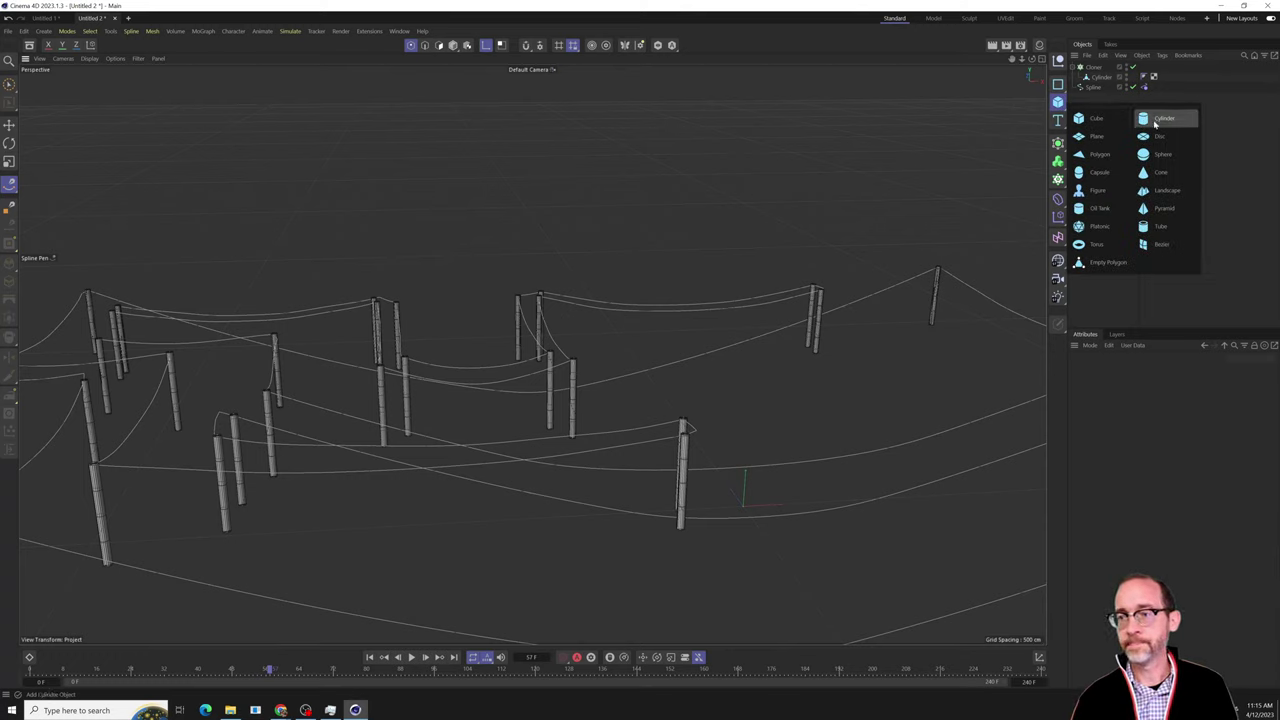
{"action": "left_click", "coordinate": [1162, 155]}
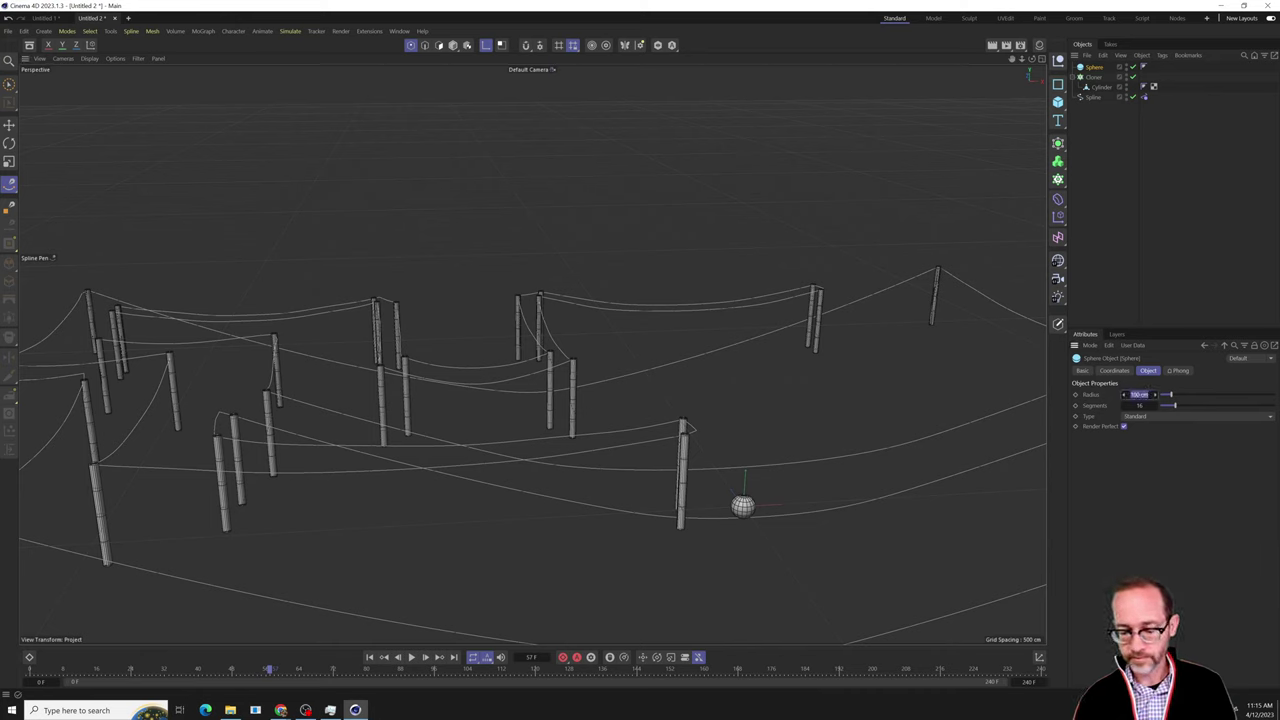
{"action": "type", "text": "50"}
{"action": "key", "text": "Return"}
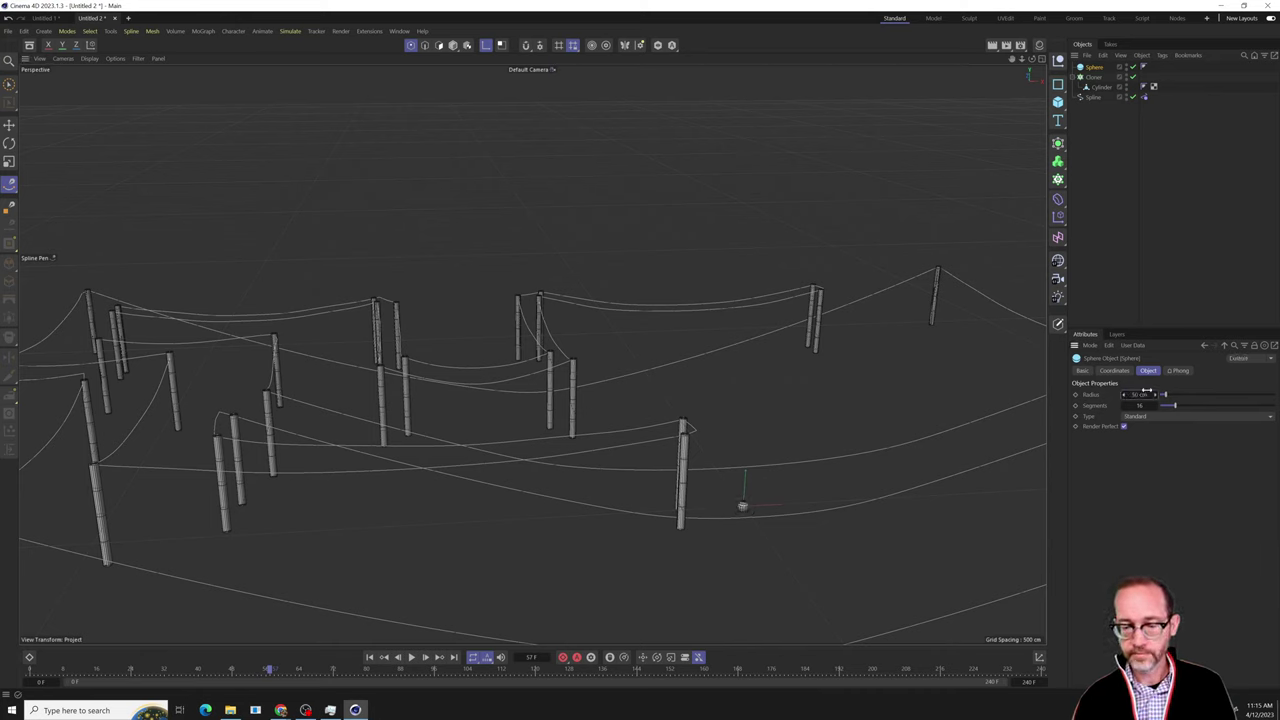
Add a Cloner, make the sphere its child, and rename the Cloner "protection balls".
{"action": "left_click", "coordinate": [1057, 143]}
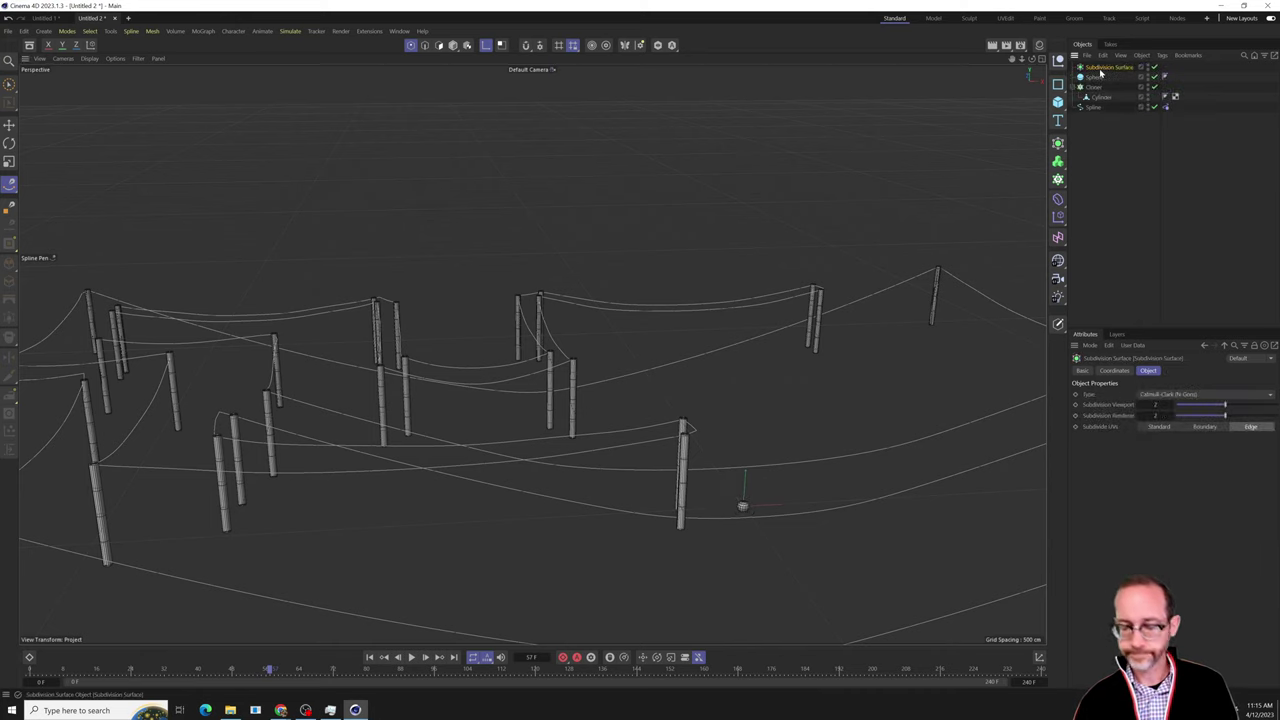
{"action": "key", "text": "Delete"}
{"action": "left_click", "coordinate": [1058, 180]}
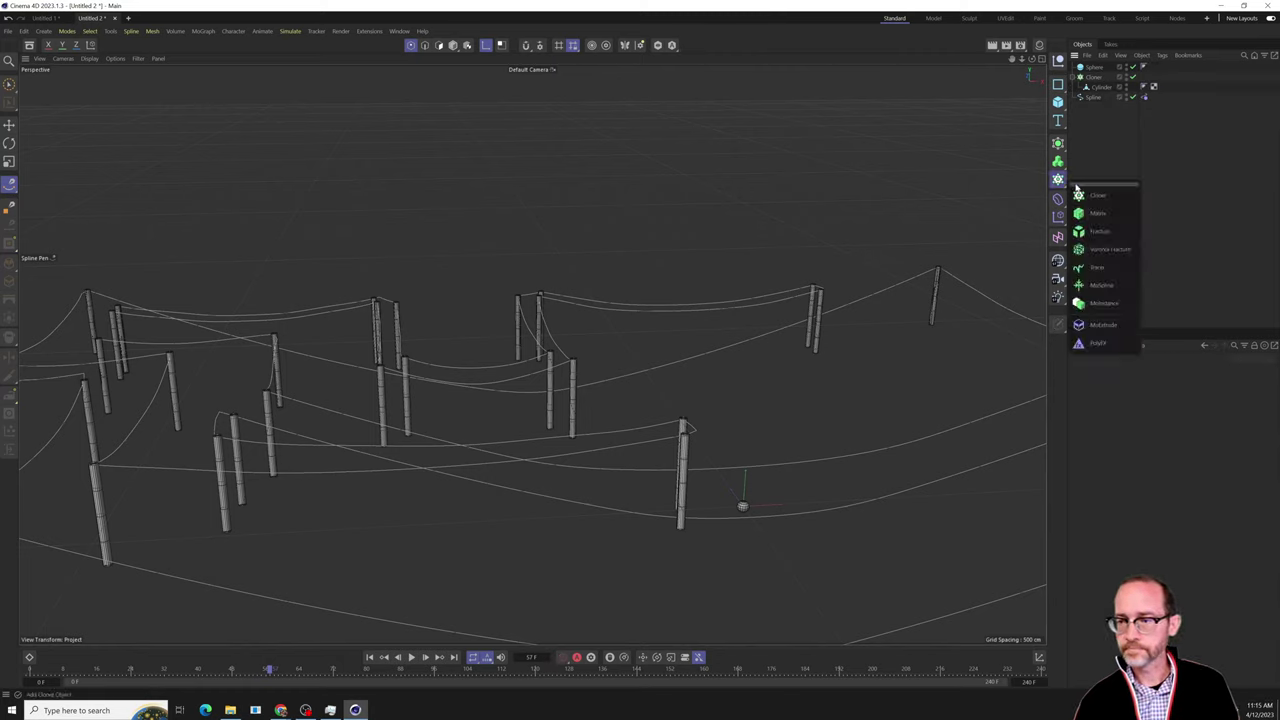
{"action": "left_click", "coordinate": [1098, 194]}
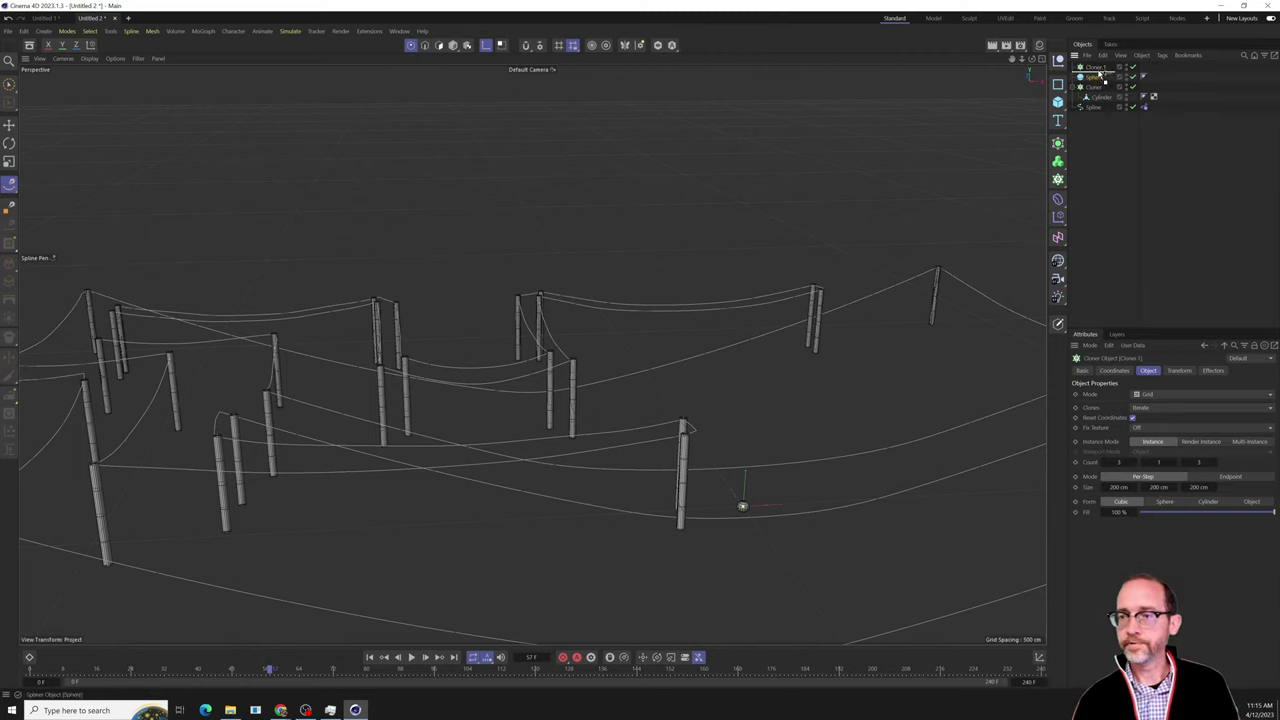
{"action": "left_click_drag", "start_coordinate": [1100, 73], "coordinate": [1097, 67]}
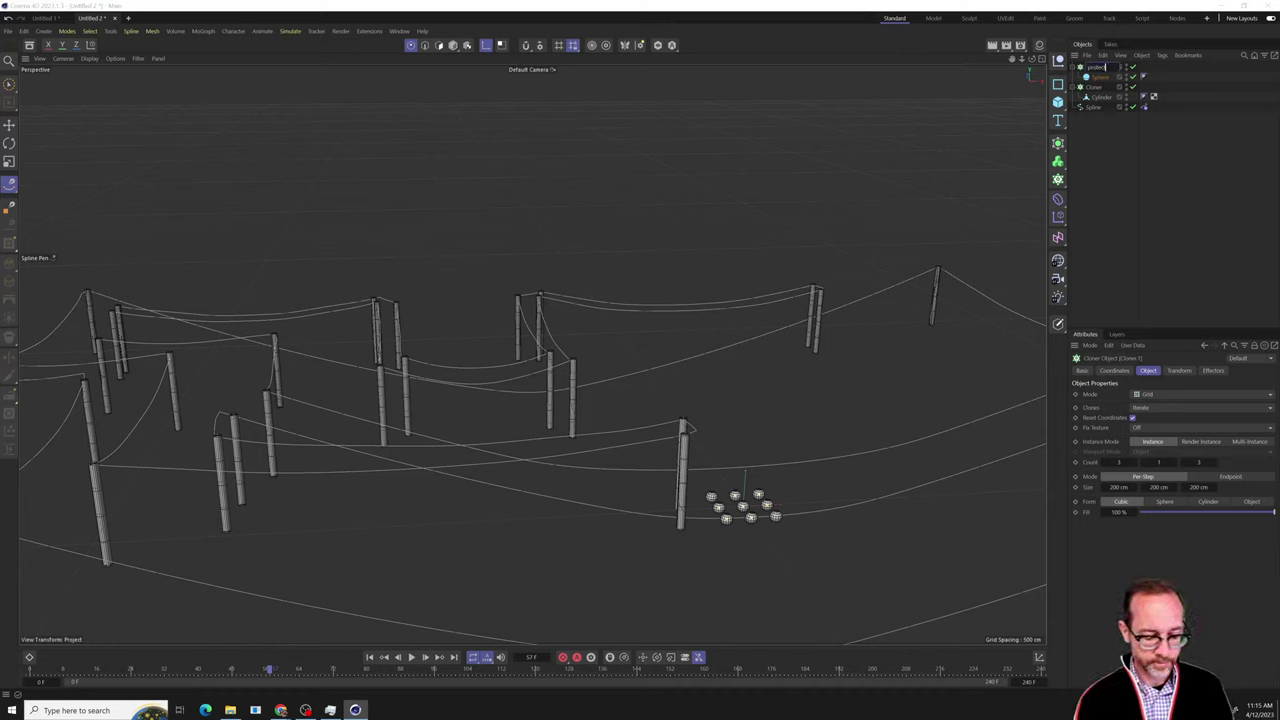
{"action": "left_click", "coordinate": [1097, 119]}
{"action": "left_click", "coordinate": [1097, 70]}
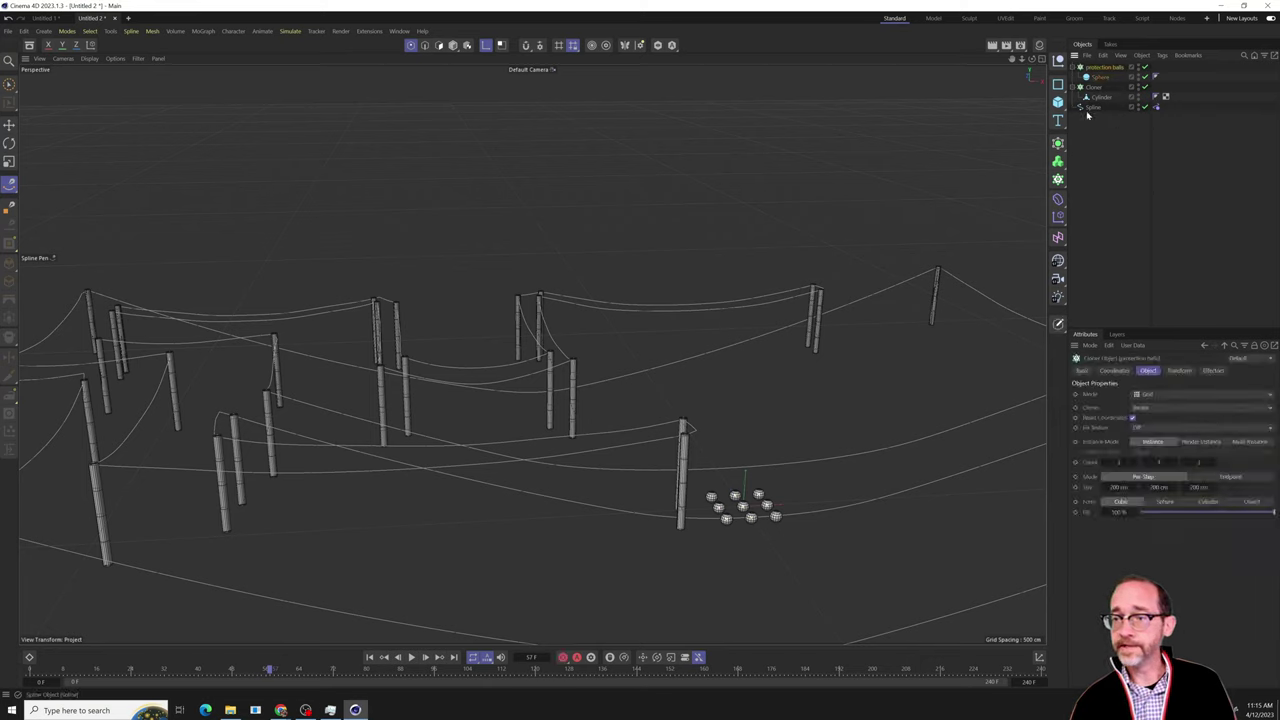
Set the protection balls cloner to Object mode and use the rope spline as its object.
{"action": "left_click", "coordinate": [1153, 397]}
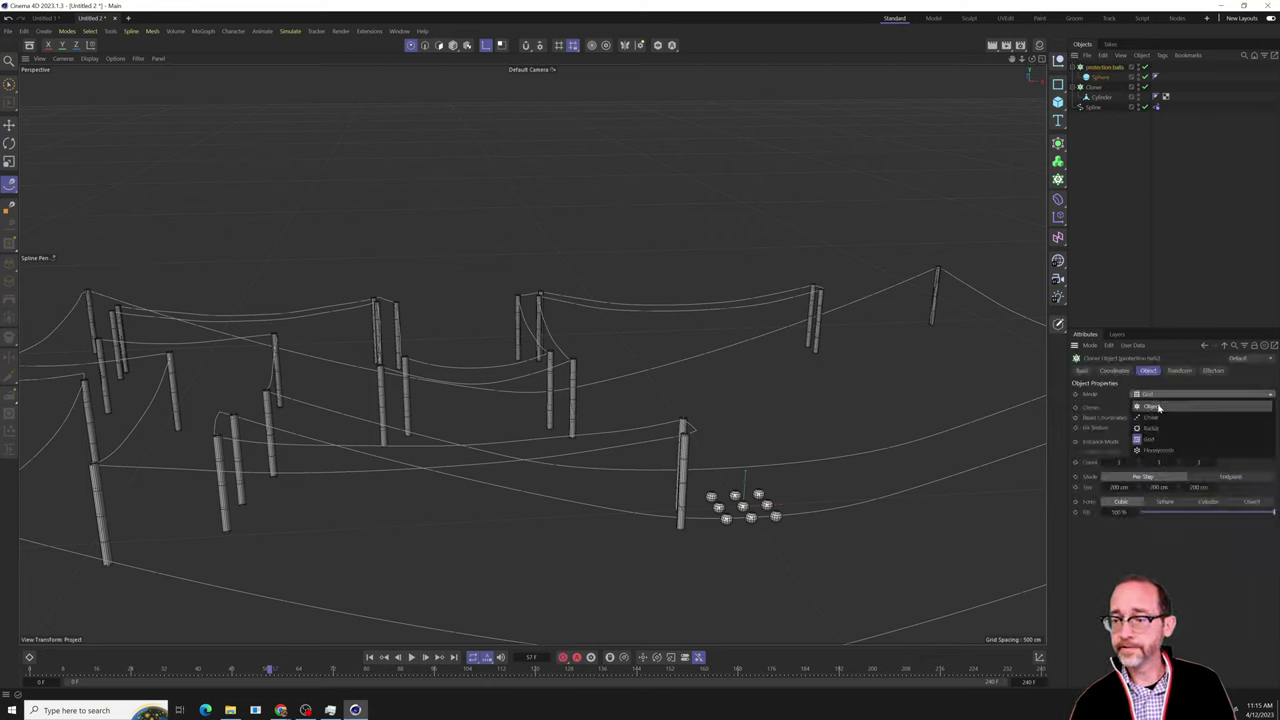
{"action": "left_click", "coordinate": [1150, 395]}
{"action": "left_click_drag", "start_coordinate": [1091, 112], "coordinate": [1170, 417]}
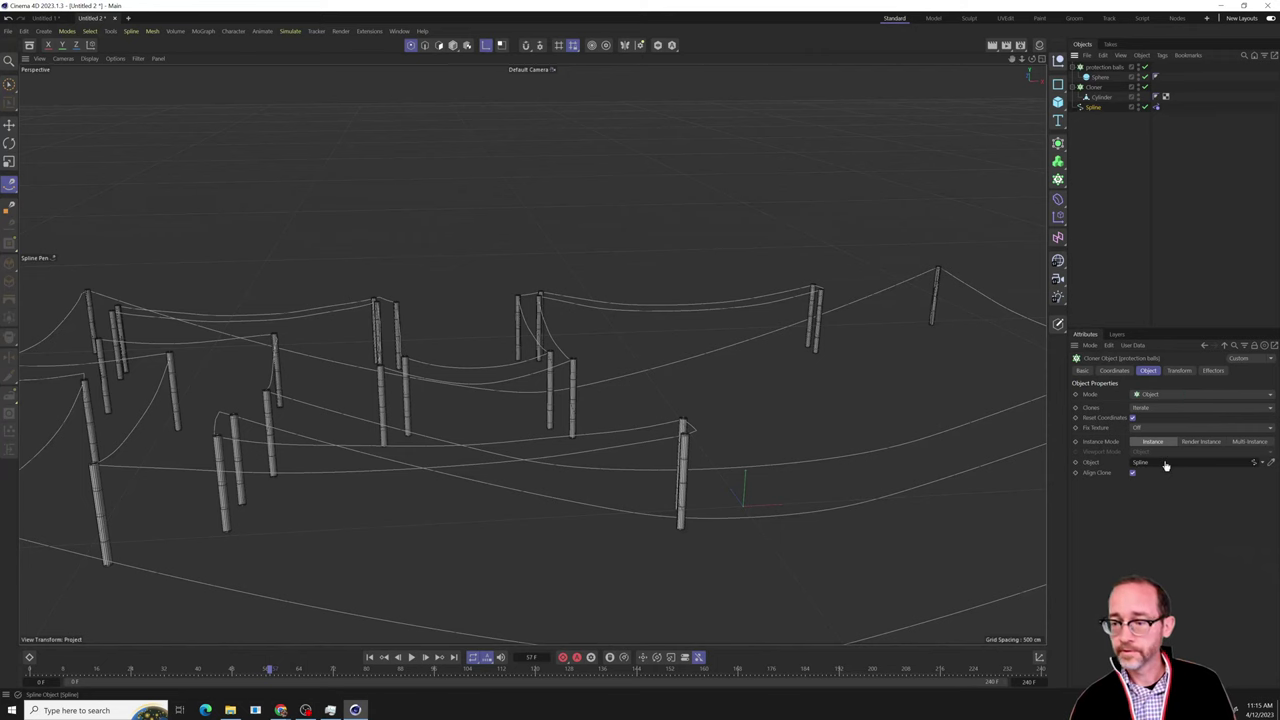
Set the protection balls' distribution to Step with a spacing of 3000 cm.
{"action": "scroll", "coordinate": [823, 543], "scroll_direction": "down", "scroll_amount": 3}
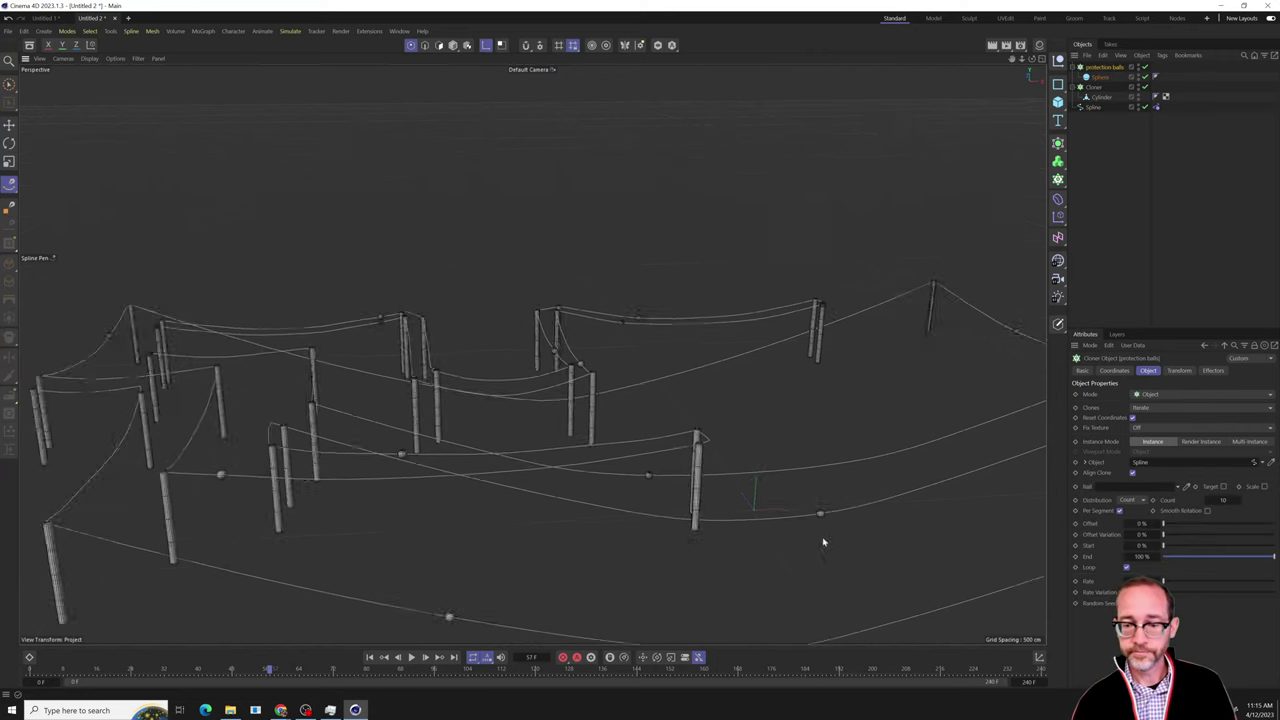
{"action": "middle_click_drag", "start_coordinate": [700, 566], "coordinate": [720, 420], "text": "alt"}
{"action": "scroll", "coordinate": [591, 420], "scroll_direction": "up", "scroll_amount": 1}
{"action": "scroll", "coordinate": [591, 420], "scroll_direction": "up", "scroll_amount": 2}
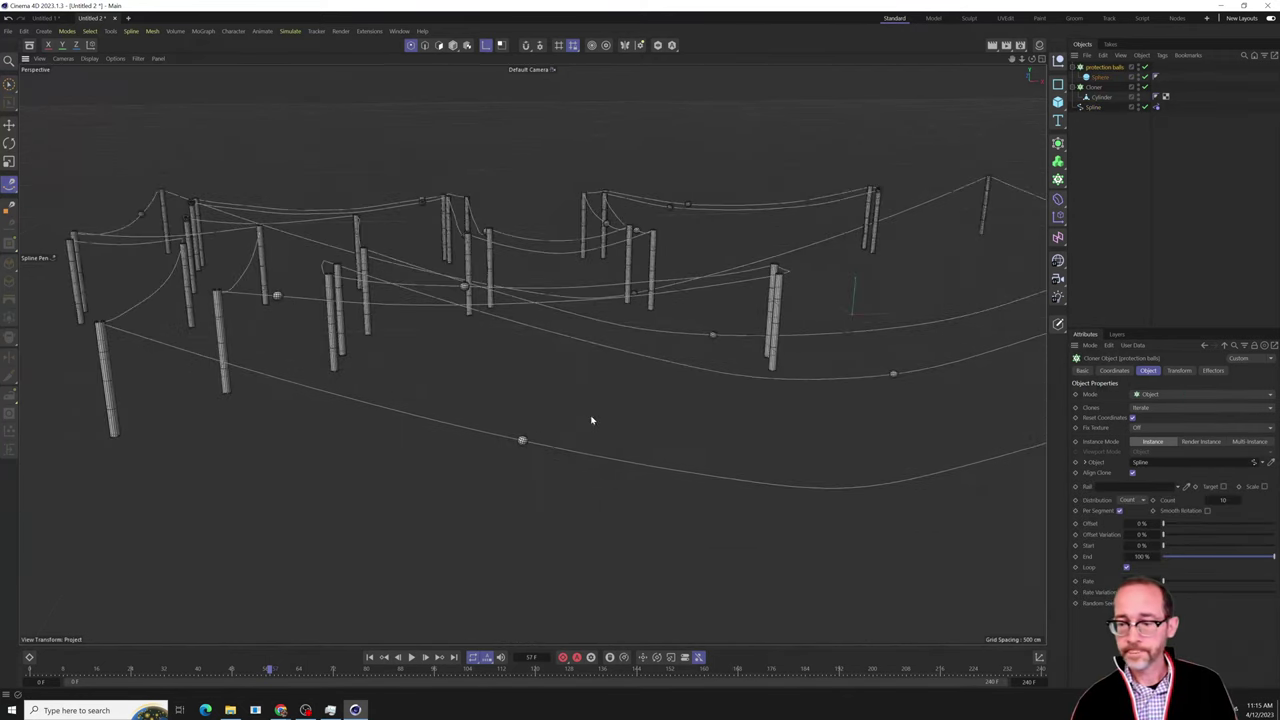
{"action": "left_click", "coordinate": [1127, 505]}
{"action": "left_click", "coordinate": [1130, 516]}
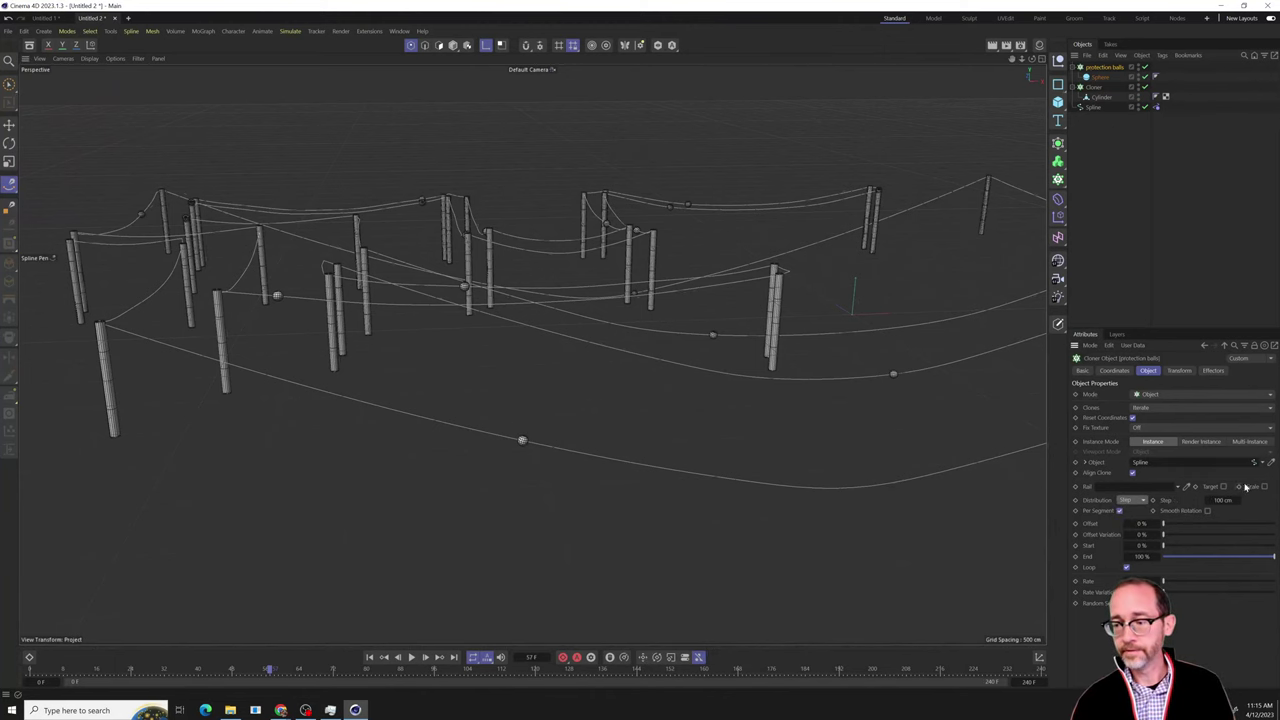
{"action": "left_click_drag", "start_coordinate": [1238, 500], "coordinate": [1267, 511]}
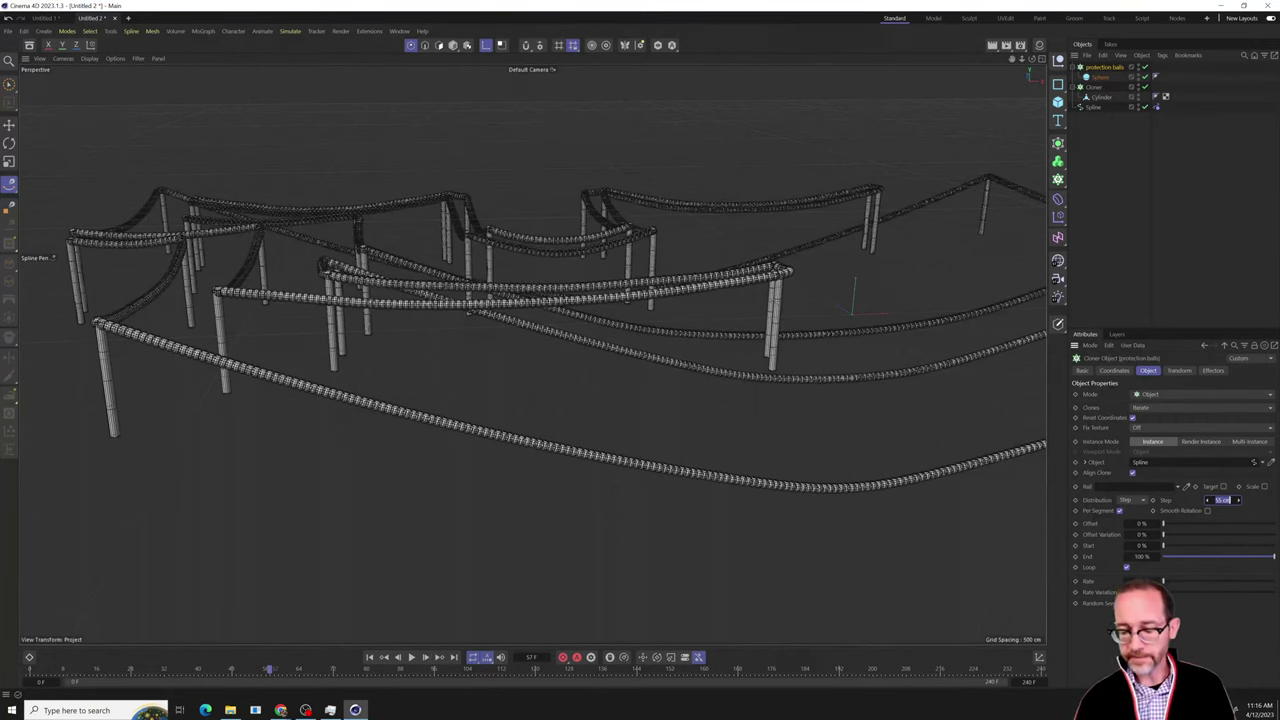
{"action": "key", "text": "Return"}
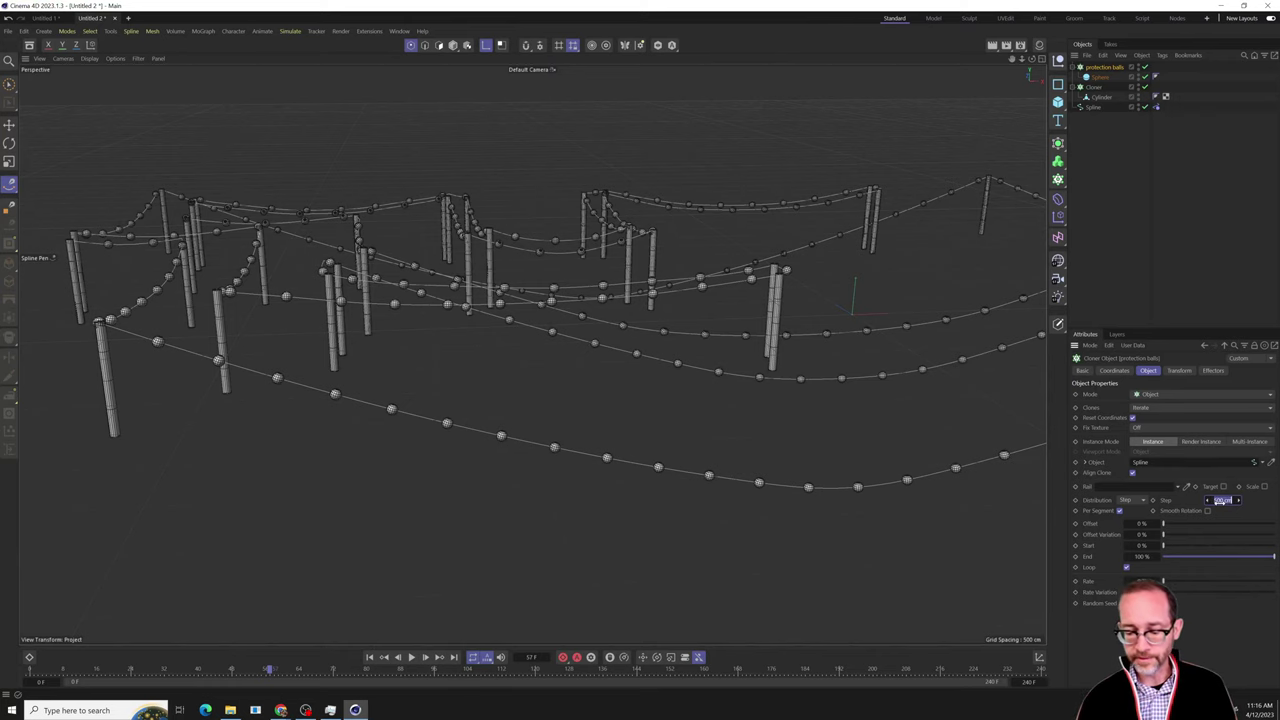
{"action": "key", "text": "Return"}
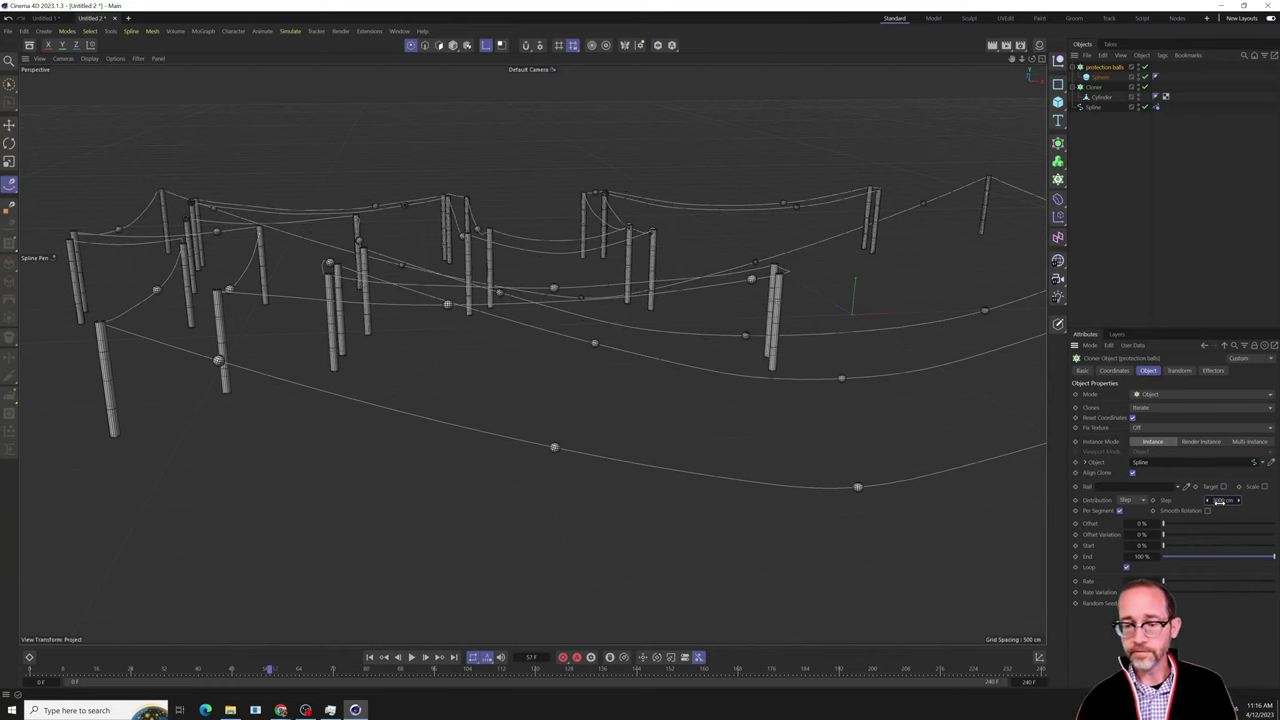
Play the rope simulation, examine how the balls behave on the hanging ropes, and return to the start.
{"action": "left_click_drag", "start_coordinate": [294, 361], "coordinate": [450, 366], "text": "alt"}
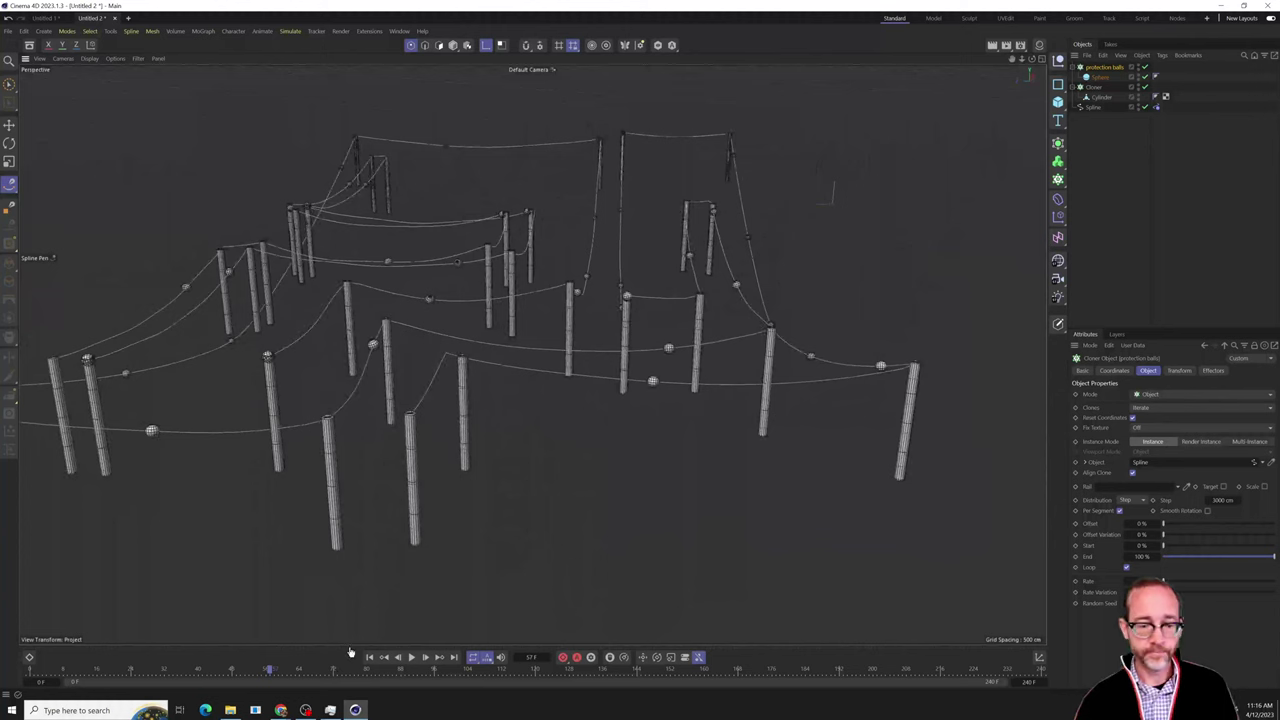
{"action": "left_click", "coordinate": [1098, 216]}
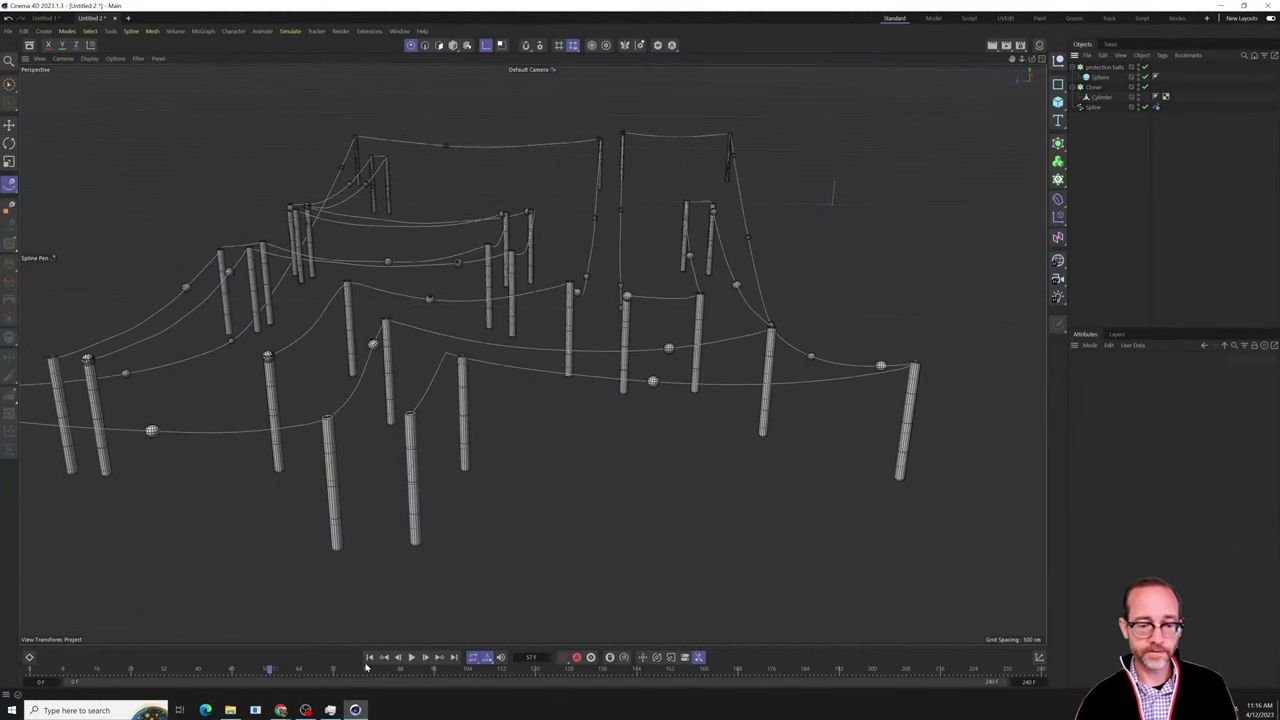
{"action": "left_click", "coordinate": [369, 658]}
{"action": "left_click", "coordinate": [414, 658]}
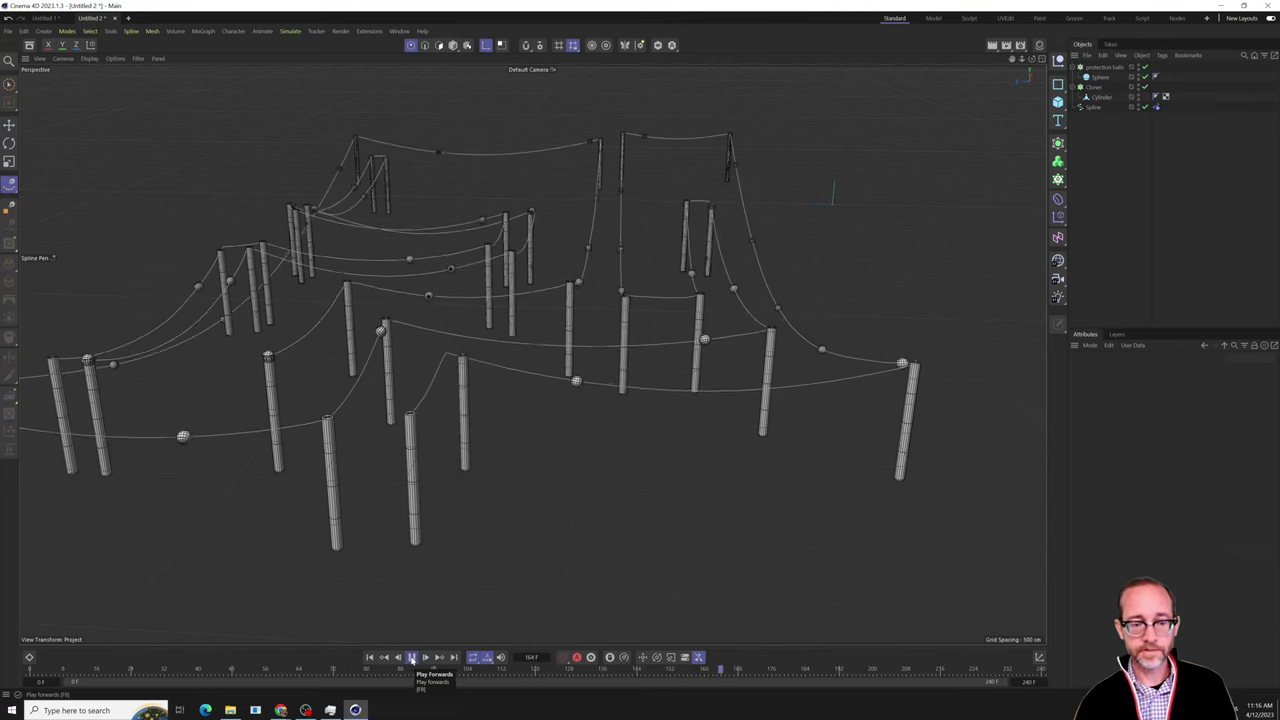
{"action": "left_click", "coordinate": [413, 657]}
{"action": "left_click", "coordinate": [368, 657]}
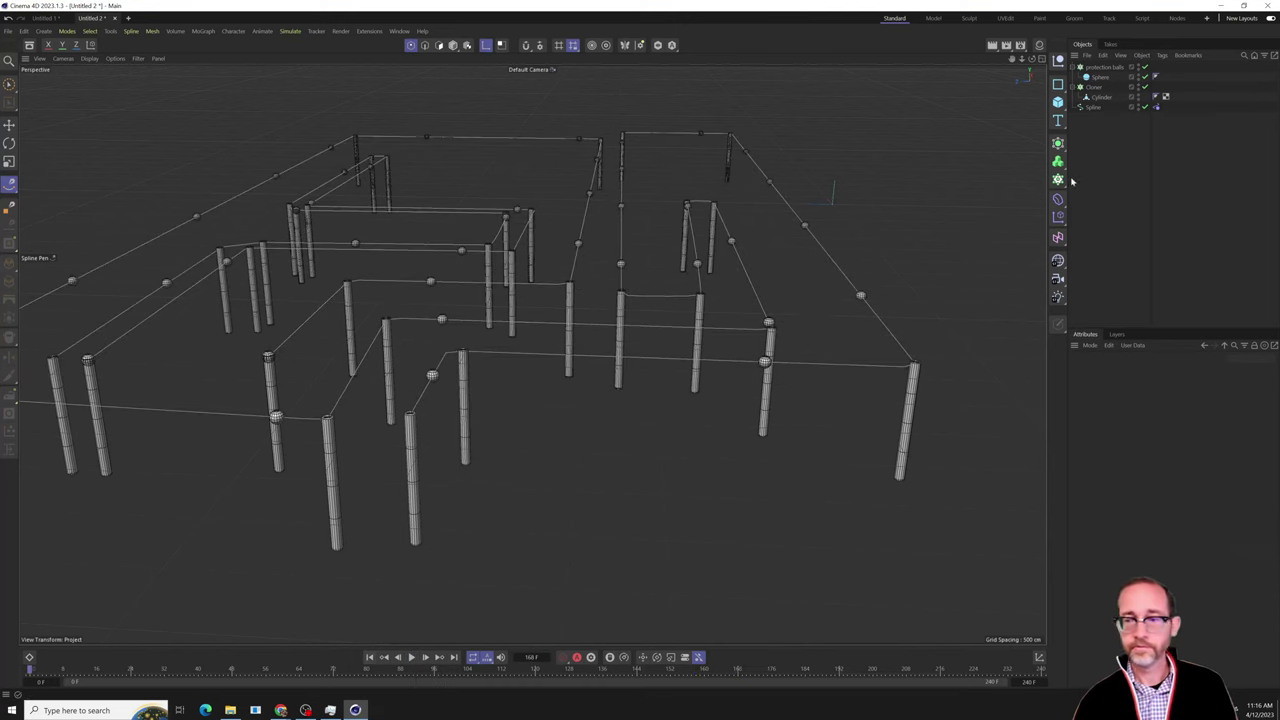
Turn off Per Segment for the protection balls, then play the simulation to check the ball placement and rewind it.
{"action": "left_click", "coordinate": [1104, 67]}
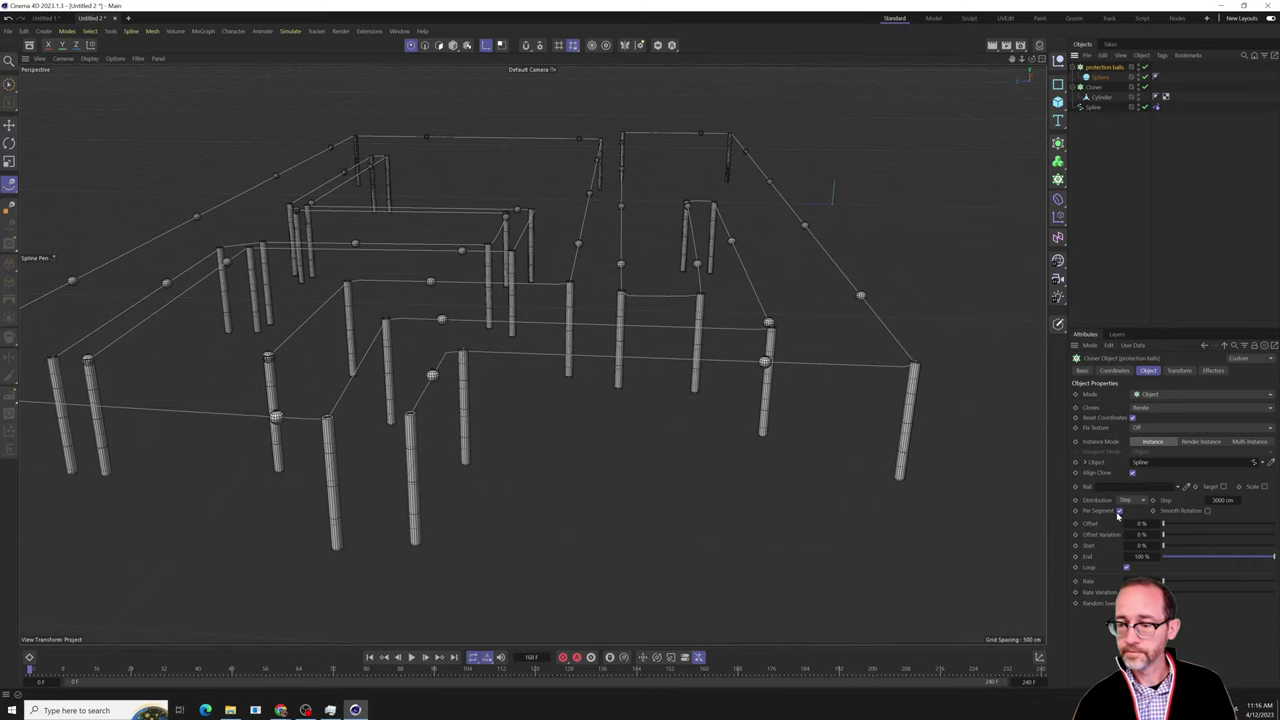
{"action": "left_click", "coordinate": [1119, 511]}
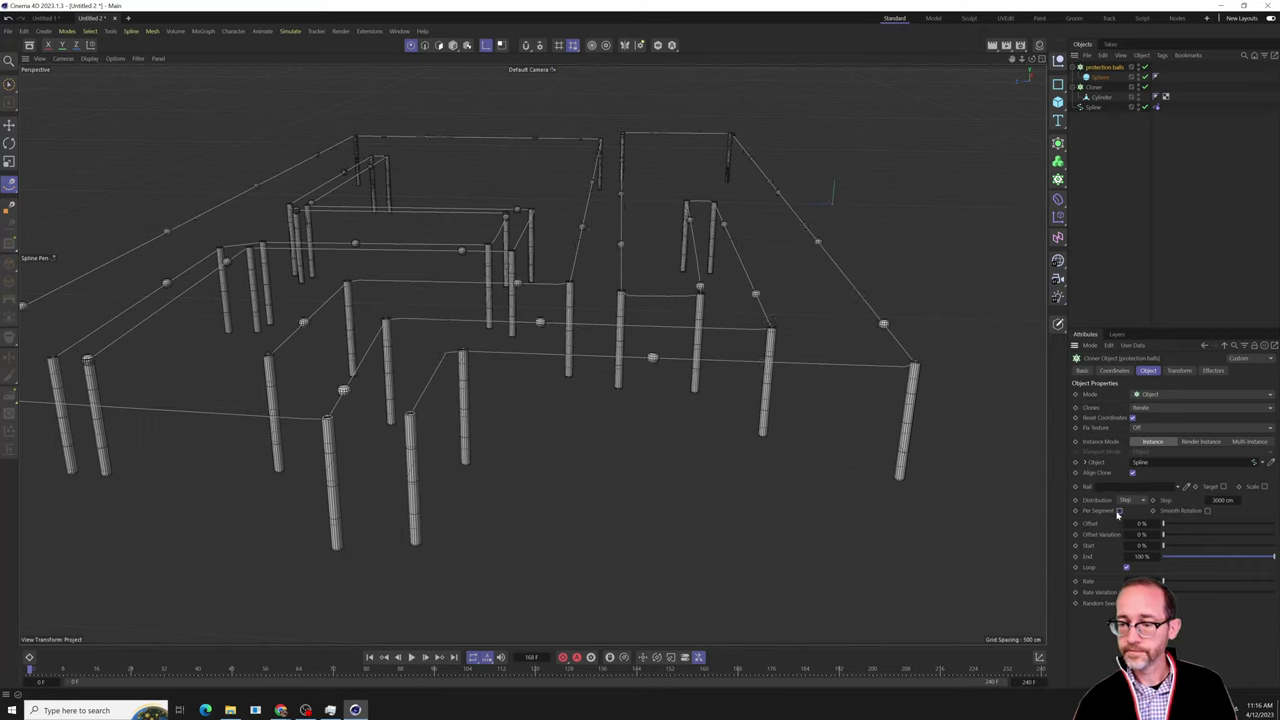
{"action": "left_click", "coordinate": [1107, 220]}
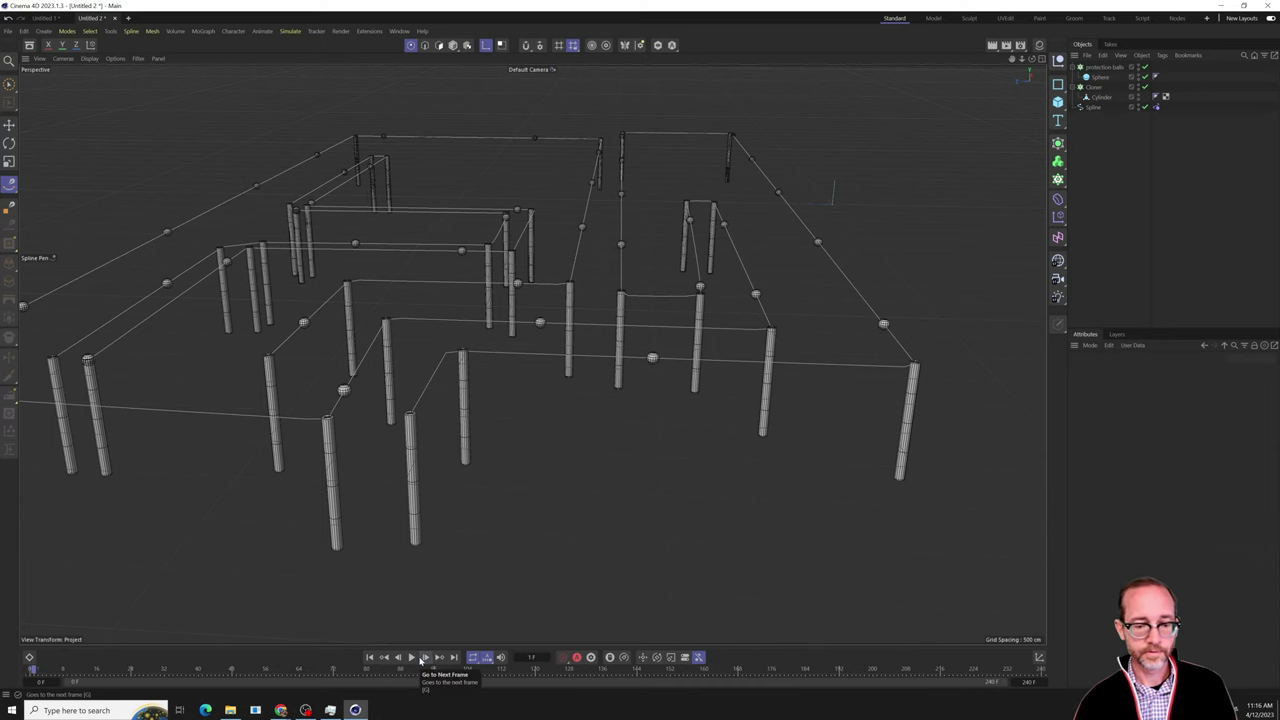
{"action": "left_click", "coordinate": [412, 658]}
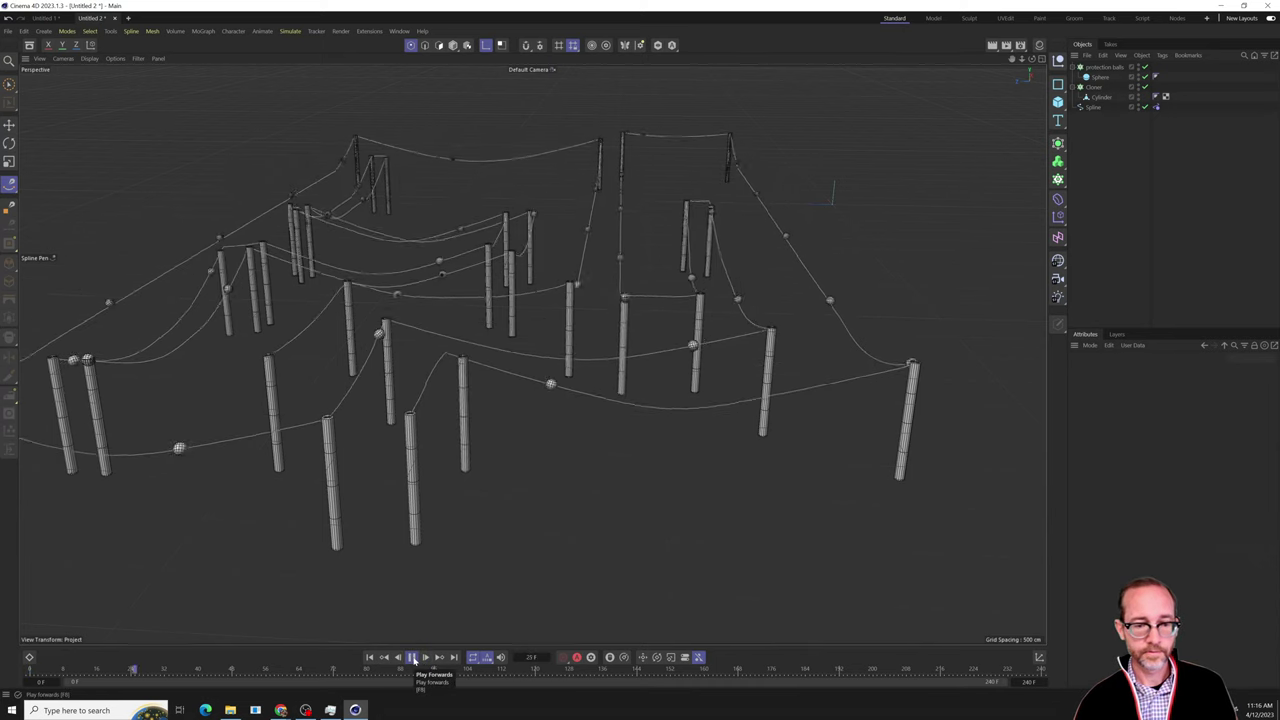
{"action": "left_click", "coordinate": [412, 658]}
{"action": "left_click", "coordinate": [370, 657]}
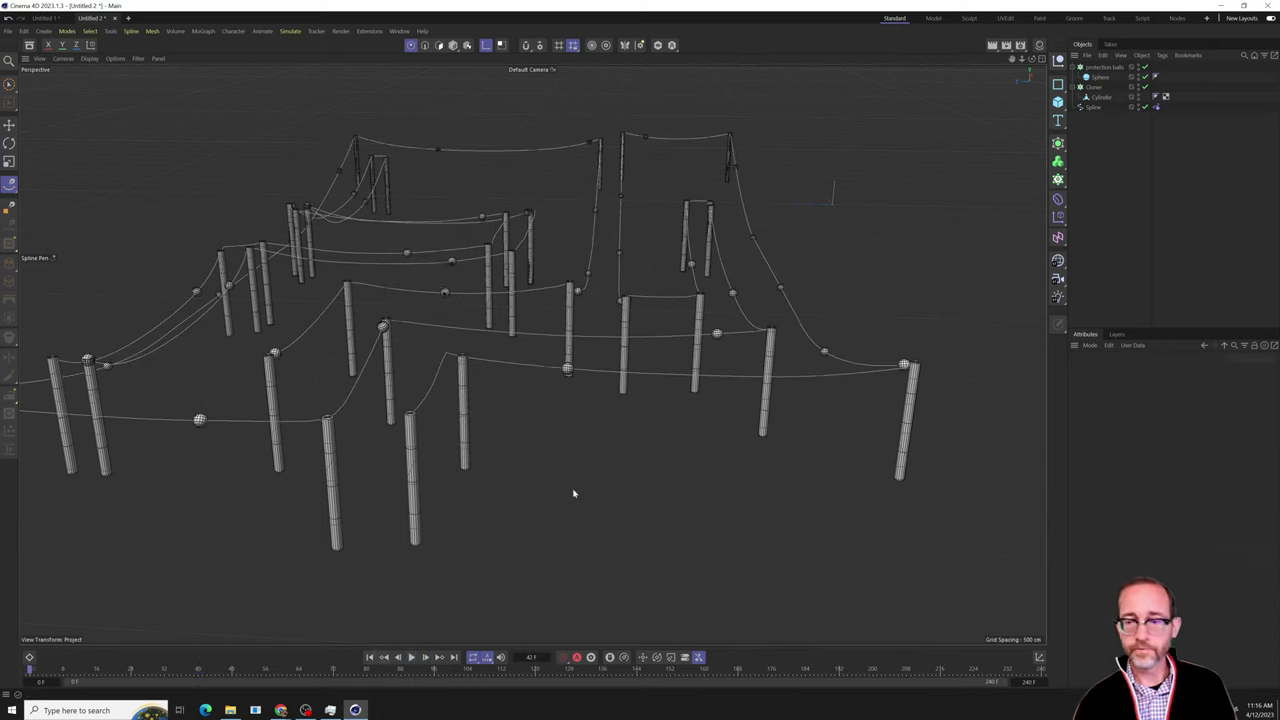
Enable Per Segment for the protection balls and set their distribution to Count.
{"action": "left_click", "coordinate": [1102, 67]}
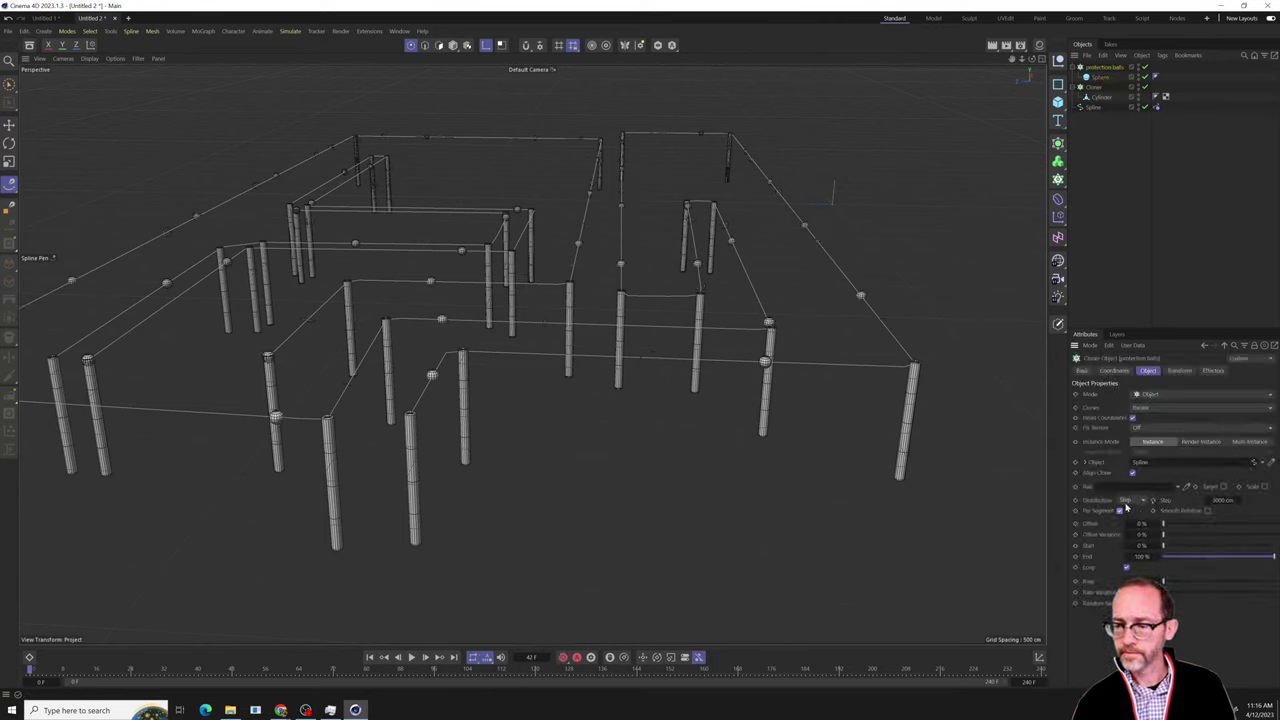
{"action": "left_click", "coordinate": [1126, 502]}
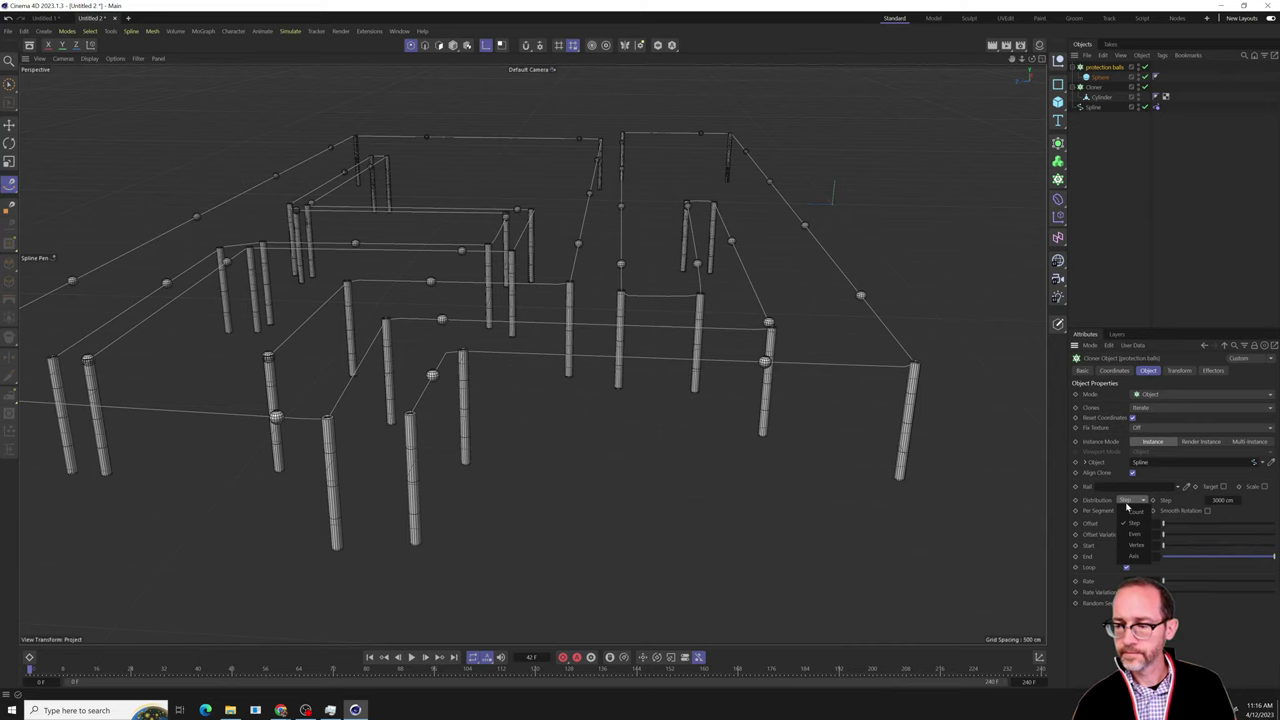
{"action": "left_click", "coordinate": [1133, 513]}
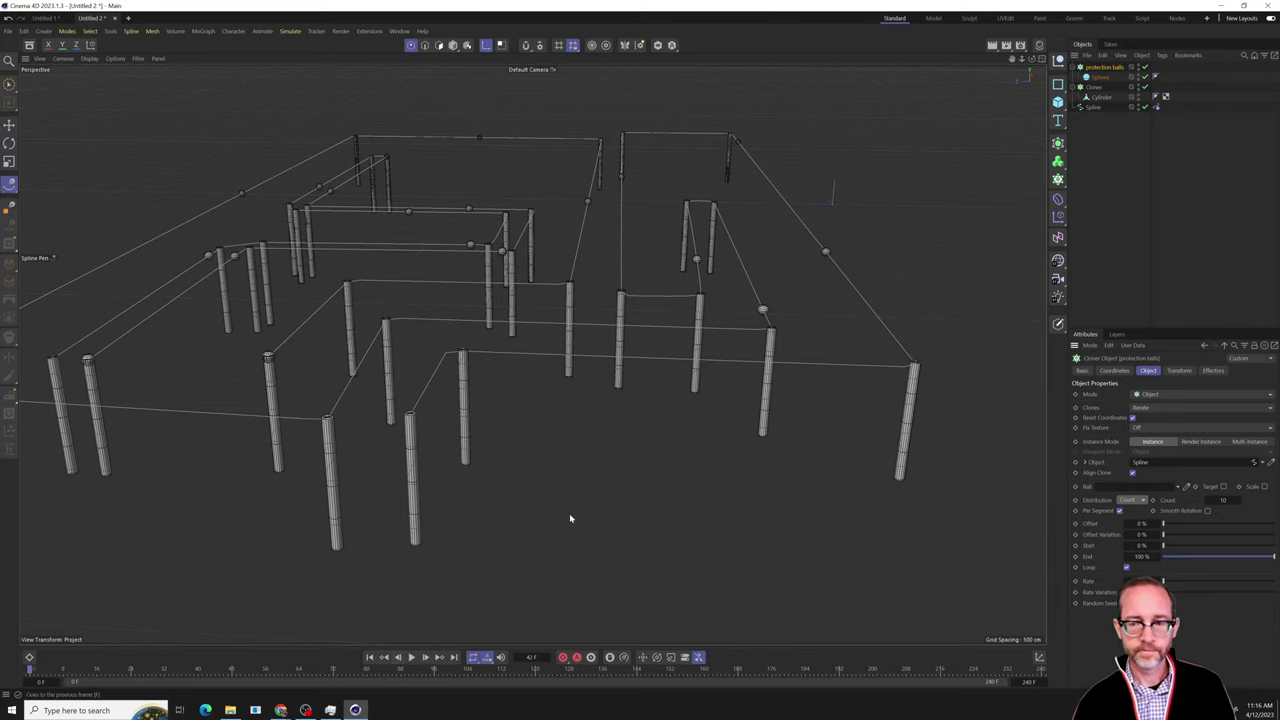
Play the simulation with the Count distribution and inspect the balls on the ropes from another angle.
{"action": "left_click", "coordinate": [490, 541]}
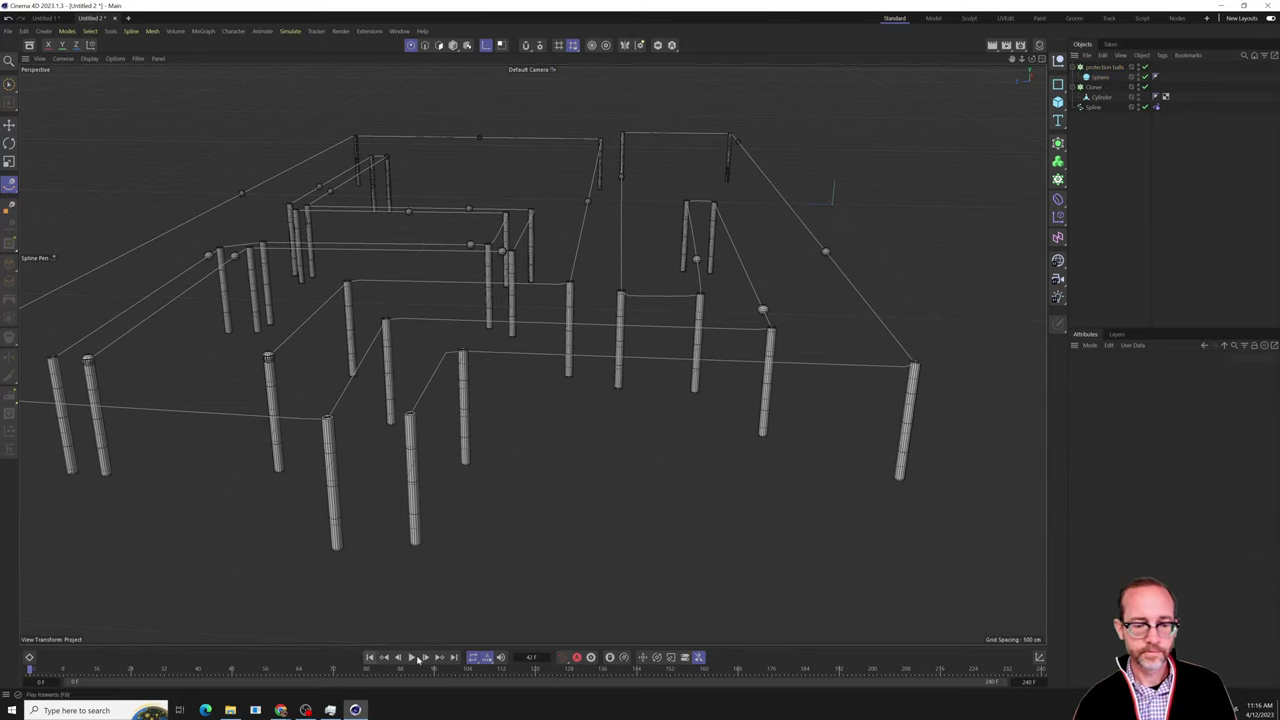
{"action": "left_click", "coordinate": [413, 658]}
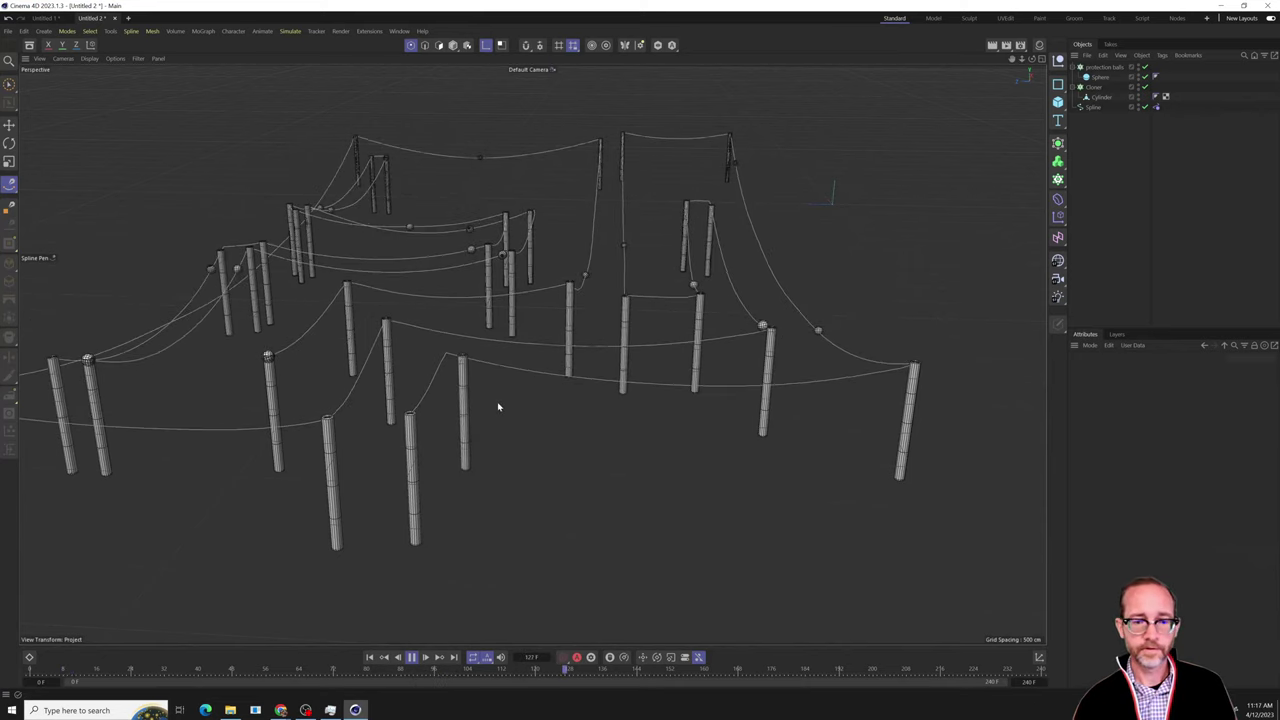
{"action": "left_click_drag", "start_coordinate": [504, 407], "coordinate": [450, 434], "text": "alt"}
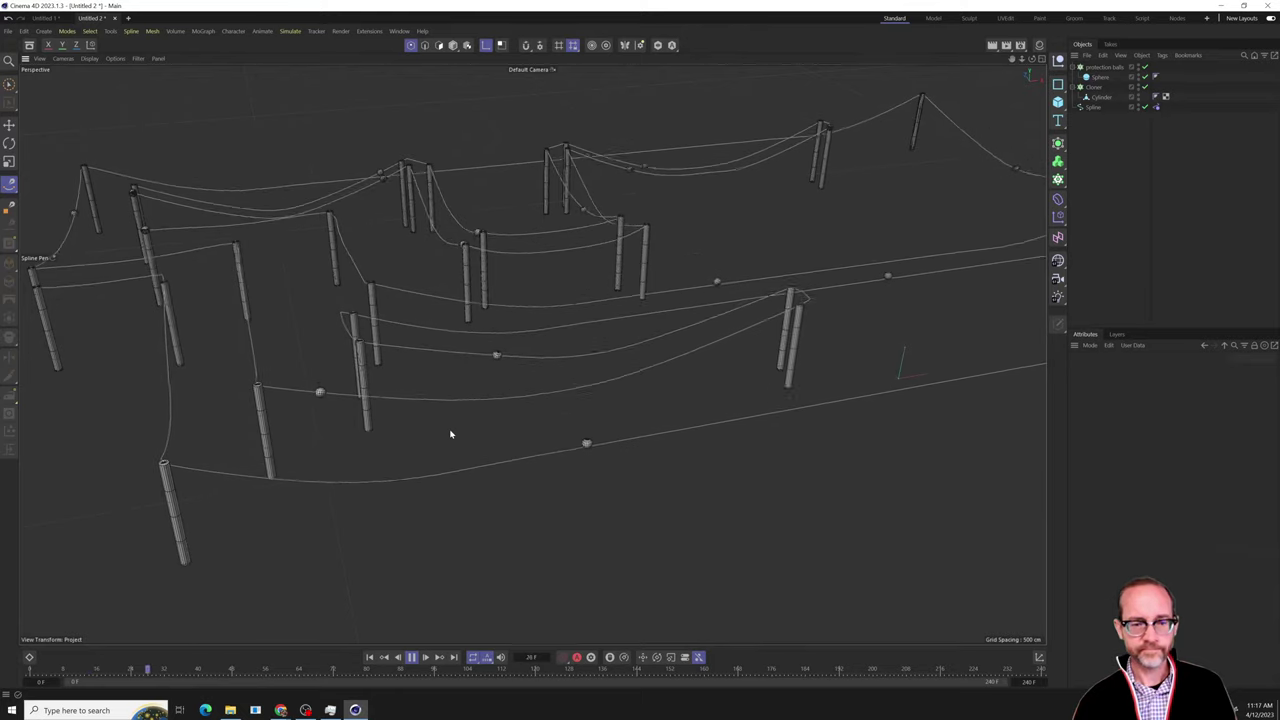
{"action": "left_click", "coordinate": [411, 657]}
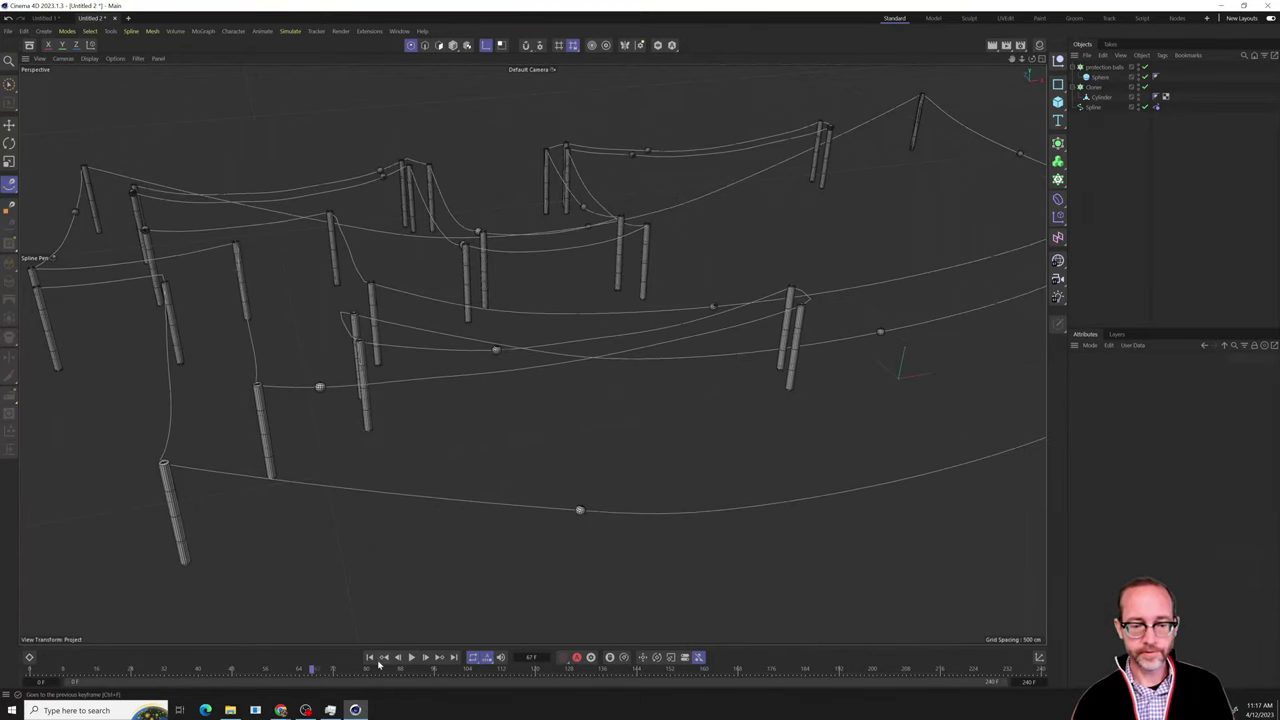
Return the animation to the start and set the protection balls' clone count to 52.
{"action": "left_click", "coordinate": [370, 657]}
{"action": "left_click", "coordinate": [1104, 67]}
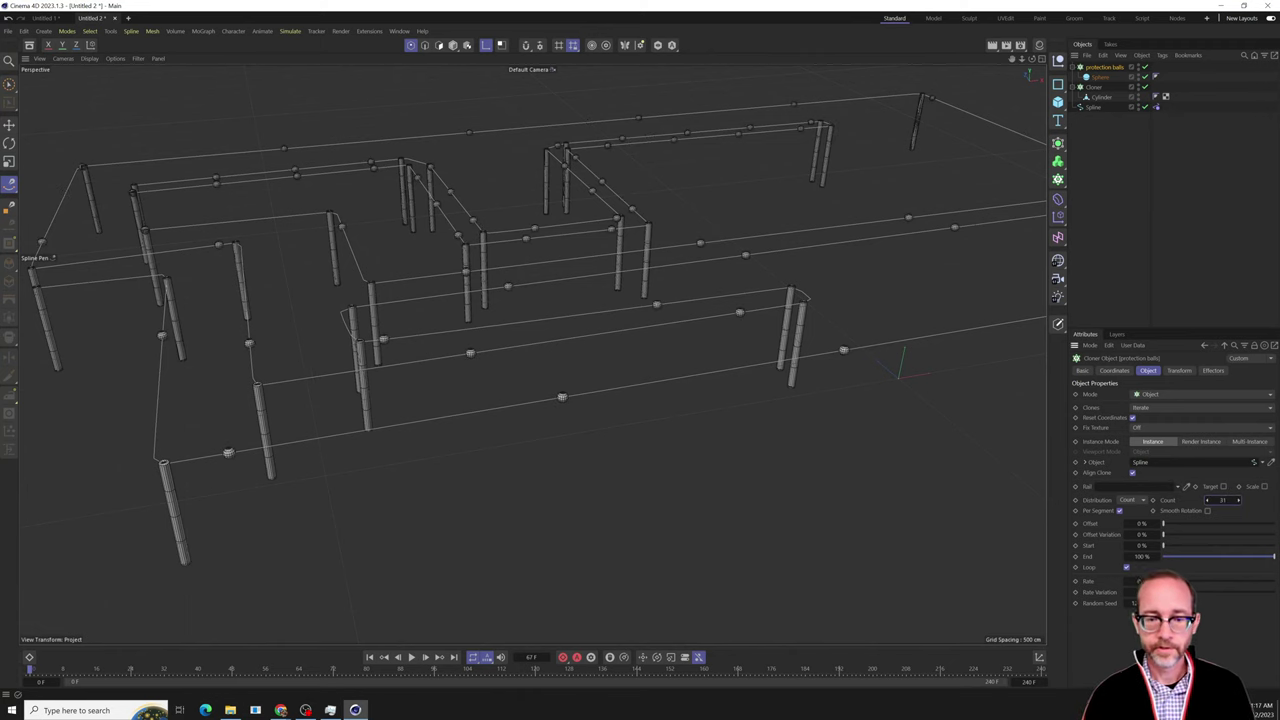
{"action": "left_click", "coordinate": [1238, 500]}
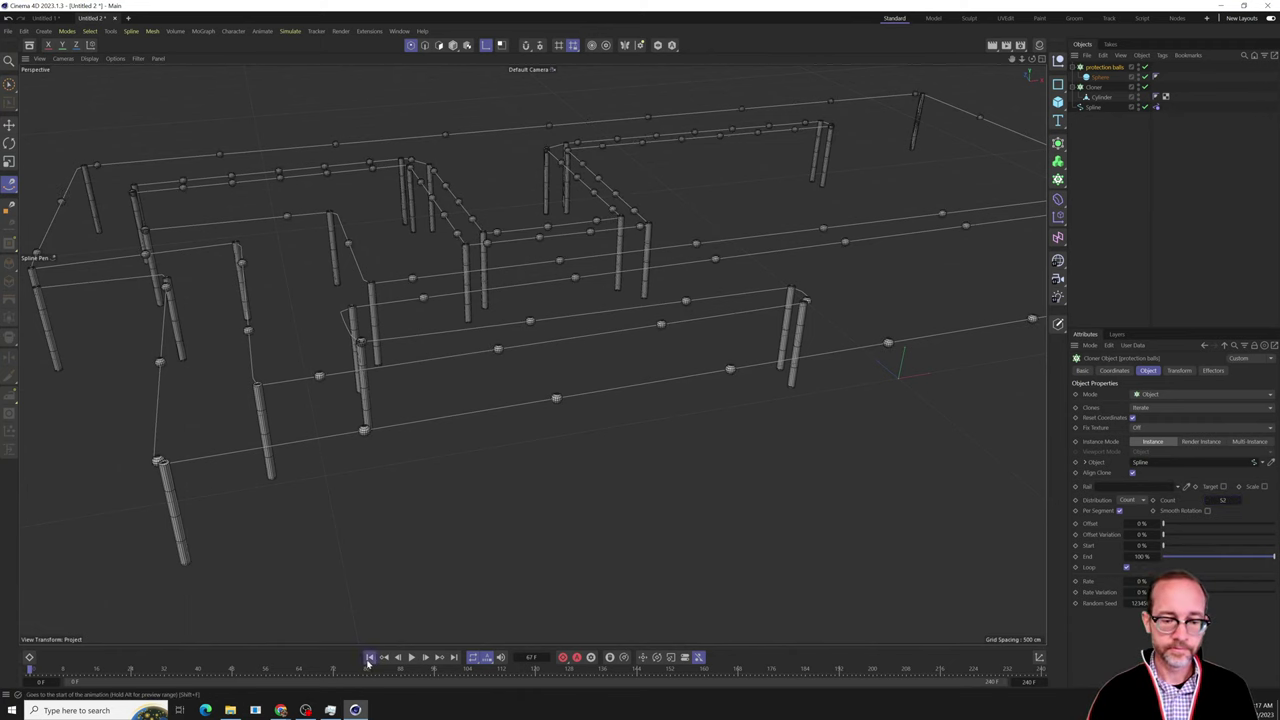
Play the rope simulation and inspect the protection balls on the hanging ropes up close and from low angles.
{"action": "left_click", "coordinate": [411, 657]}
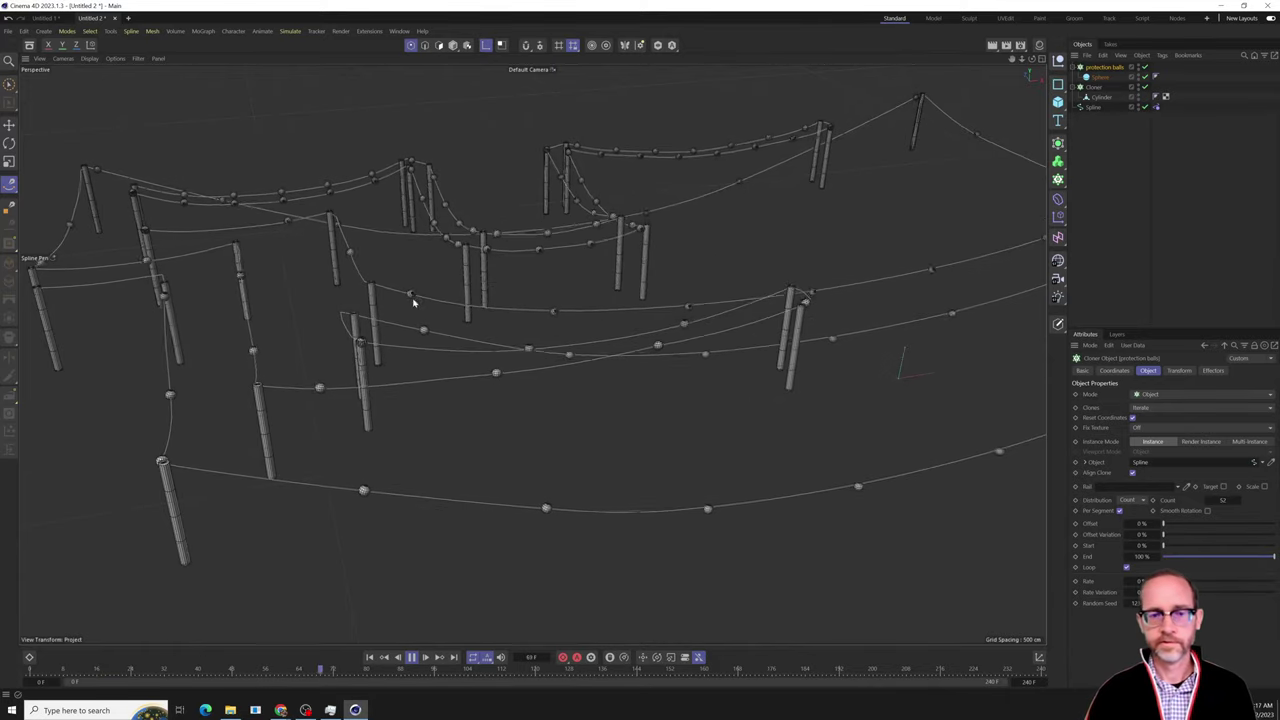
{"action": "left_click_drag", "start_coordinate": [408, 294], "coordinate": [619, 377], "text": "alt"}
{"action": "scroll", "coordinate": [614, 356], "scroll_direction": "down", "scroll_amount": 1}
{"action": "scroll", "coordinate": [559, 334], "scroll_direction": "up", "scroll_amount": 7}
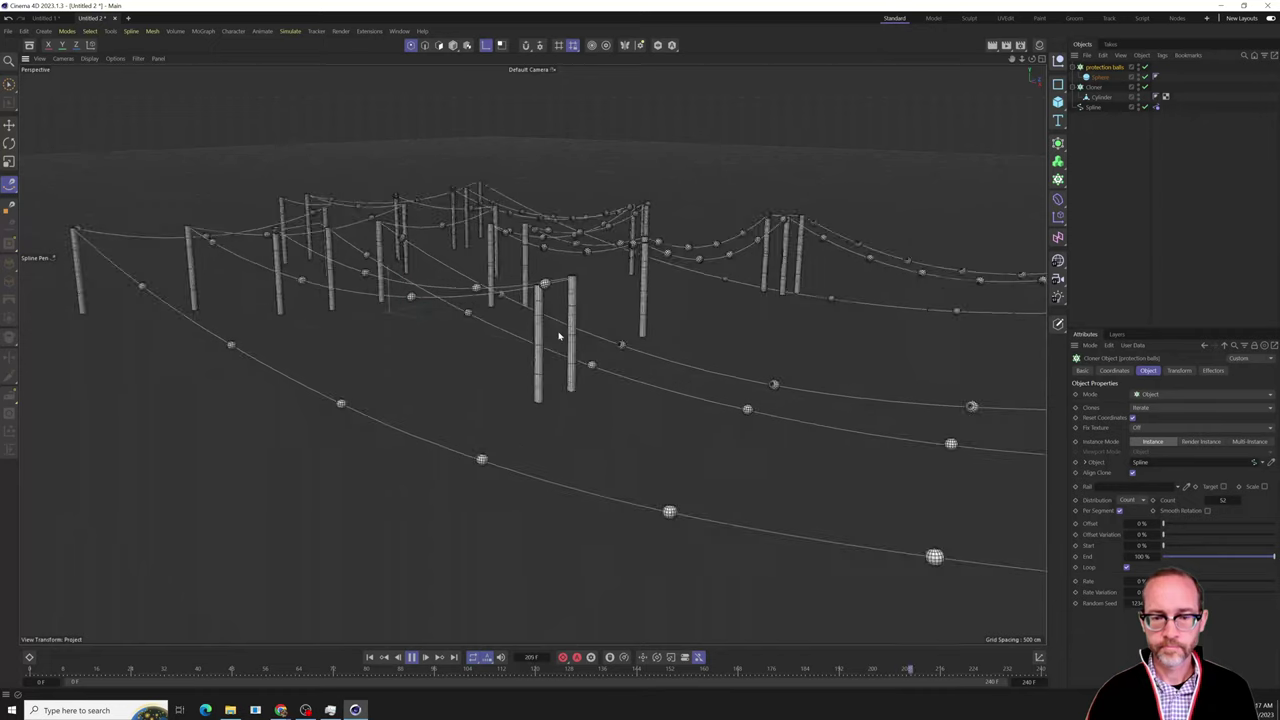
{"action": "scroll", "coordinate": [558, 334], "scroll_direction": "up", "scroll_amount": 3}
{"action": "left_click_drag", "start_coordinate": [557, 334], "coordinate": [617, 331], "text": "alt"}
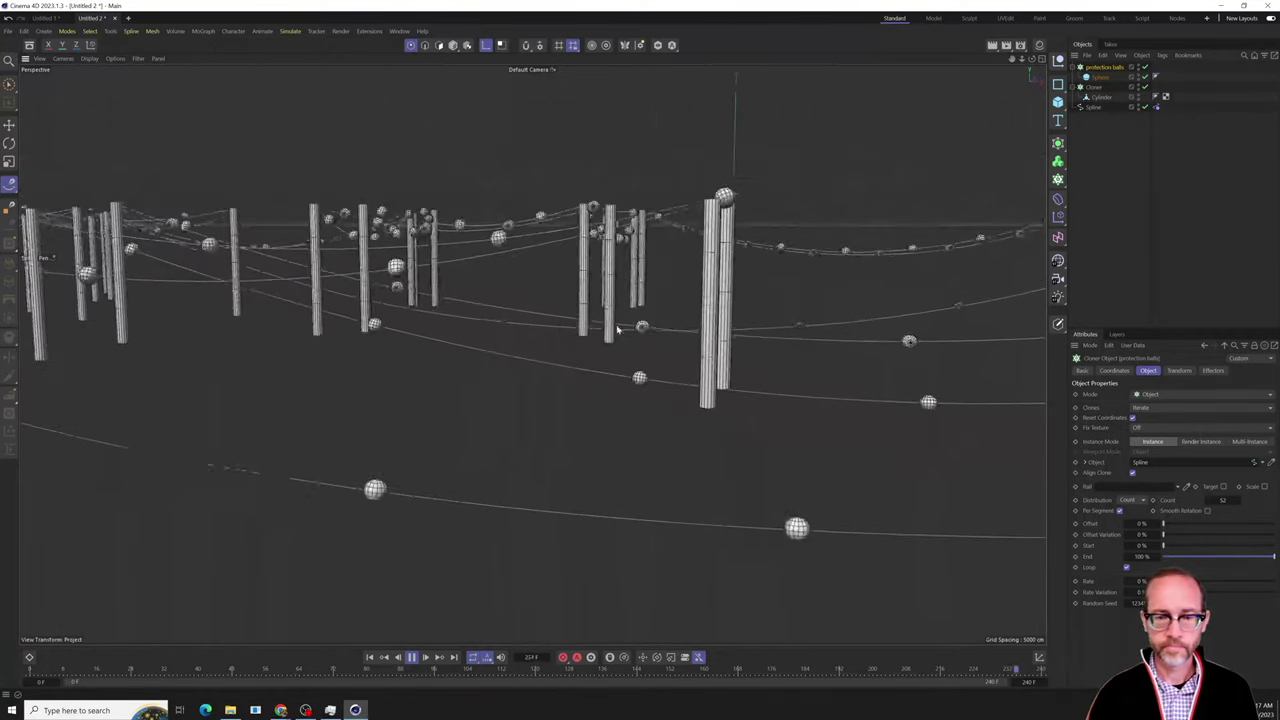
{"action": "scroll", "coordinate": [617, 331], "scroll_direction": "down", "scroll_amount": 2}
Add a Plane beneath the posts as a floor and scale it up to about 15066 cm wide and long.
{"action": "left_click", "coordinate": [1058, 101]}
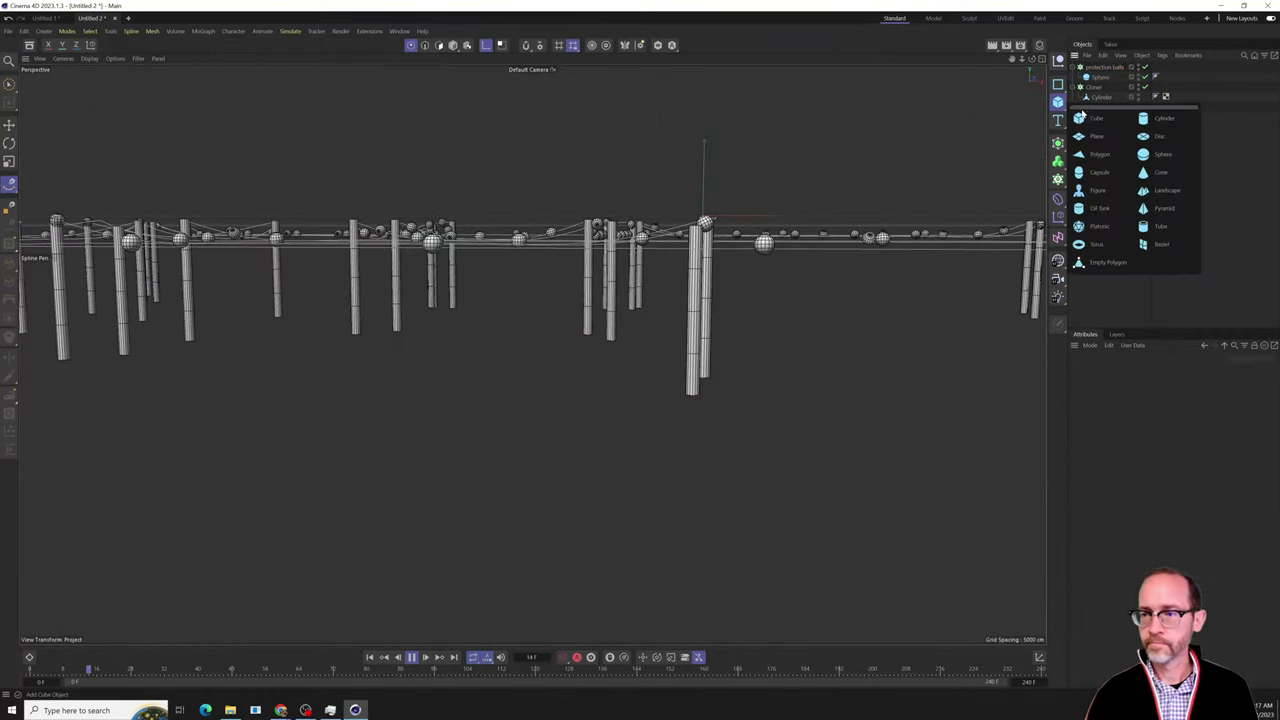
{"action": "left_click", "coordinate": [1097, 136]}
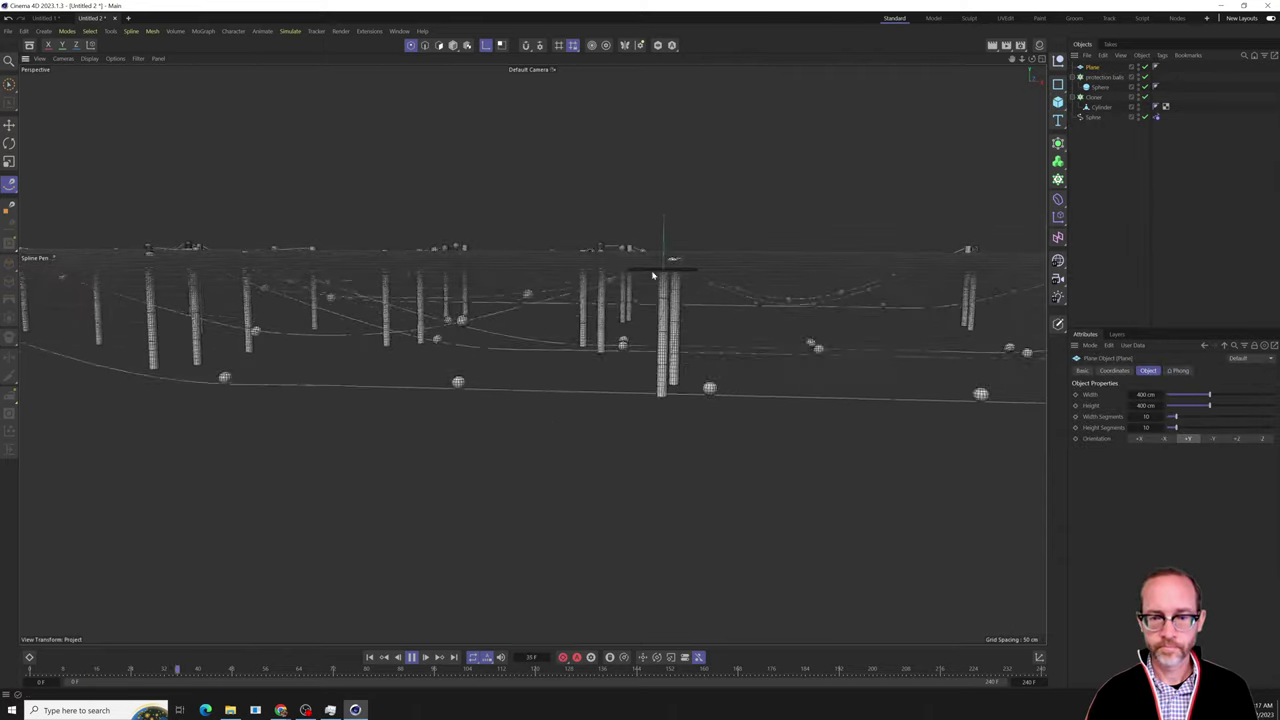
{"action": "key", "text": "e"}
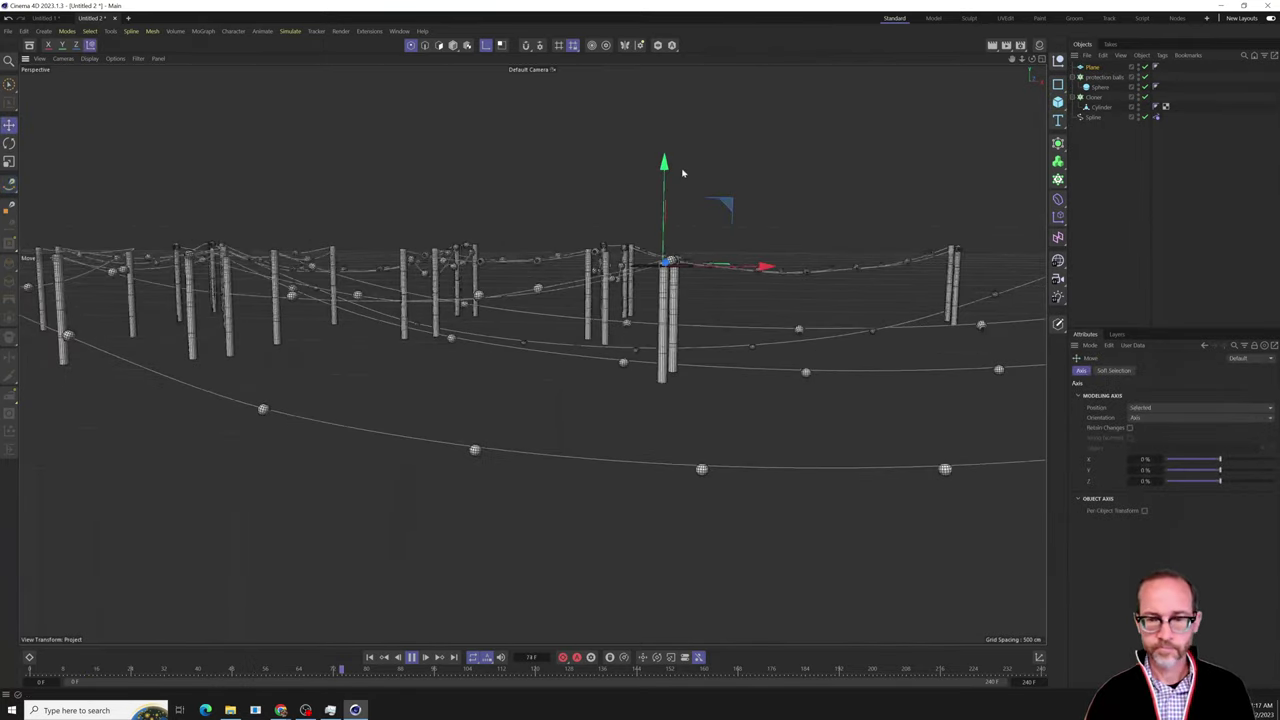
{"action": "left_click_drag", "start_coordinate": [661, 164], "coordinate": [662, 288]}
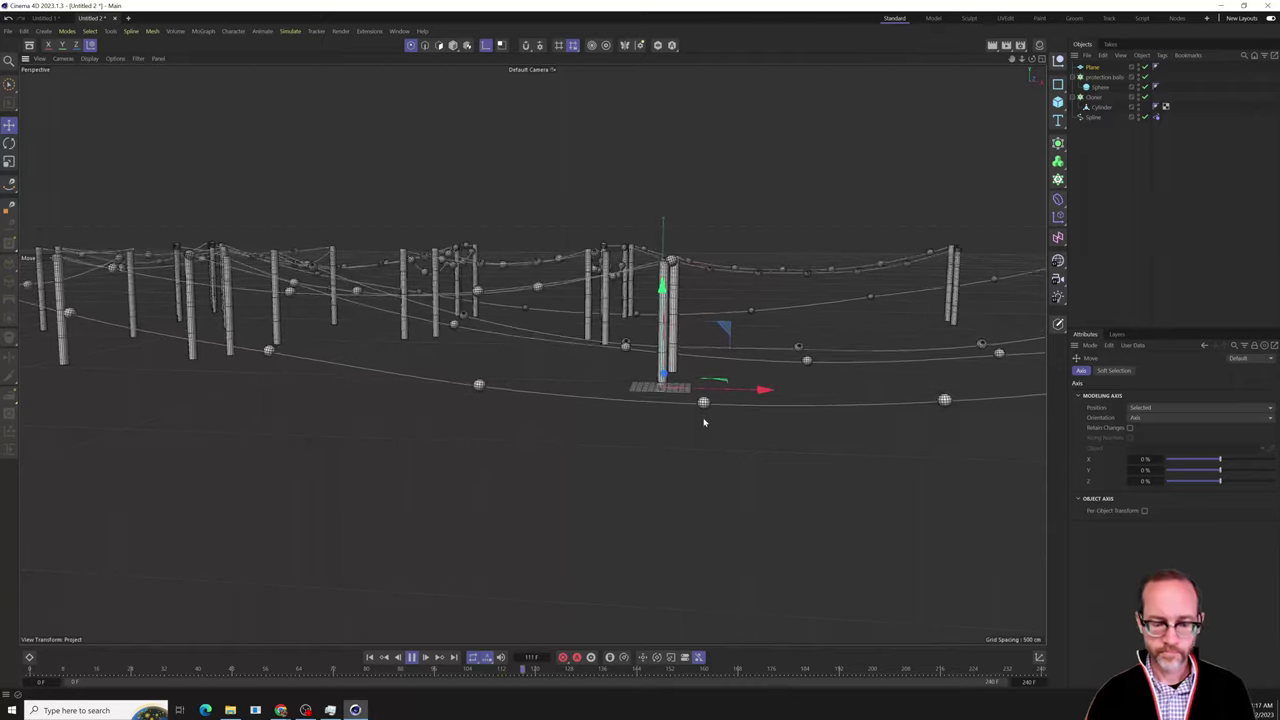
{"action": "key", "text": "t"}
{"action": "left_click_drag", "start_coordinate": [782, 311], "coordinate": [1279, 220]}
{"action": "left_click_drag", "start_coordinate": [680, 297], "coordinate": [778, 298]}
{"action": "left_click_drag", "start_coordinate": [664, 293], "coordinate": [660, 328]}
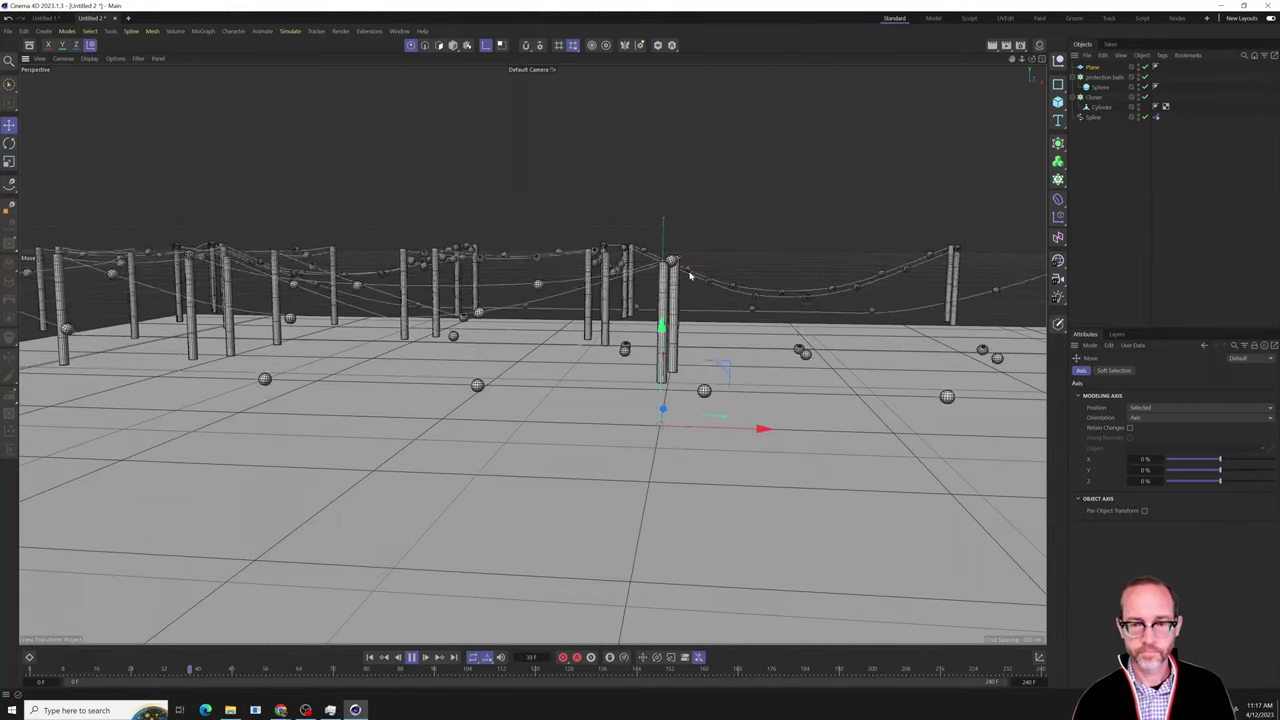
Examine how the hanging ropes and protection balls meet the floor plane while the simulation plays.
{"action": "scroll", "coordinate": [686, 274], "scroll_direction": "up", "scroll_amount": 3}
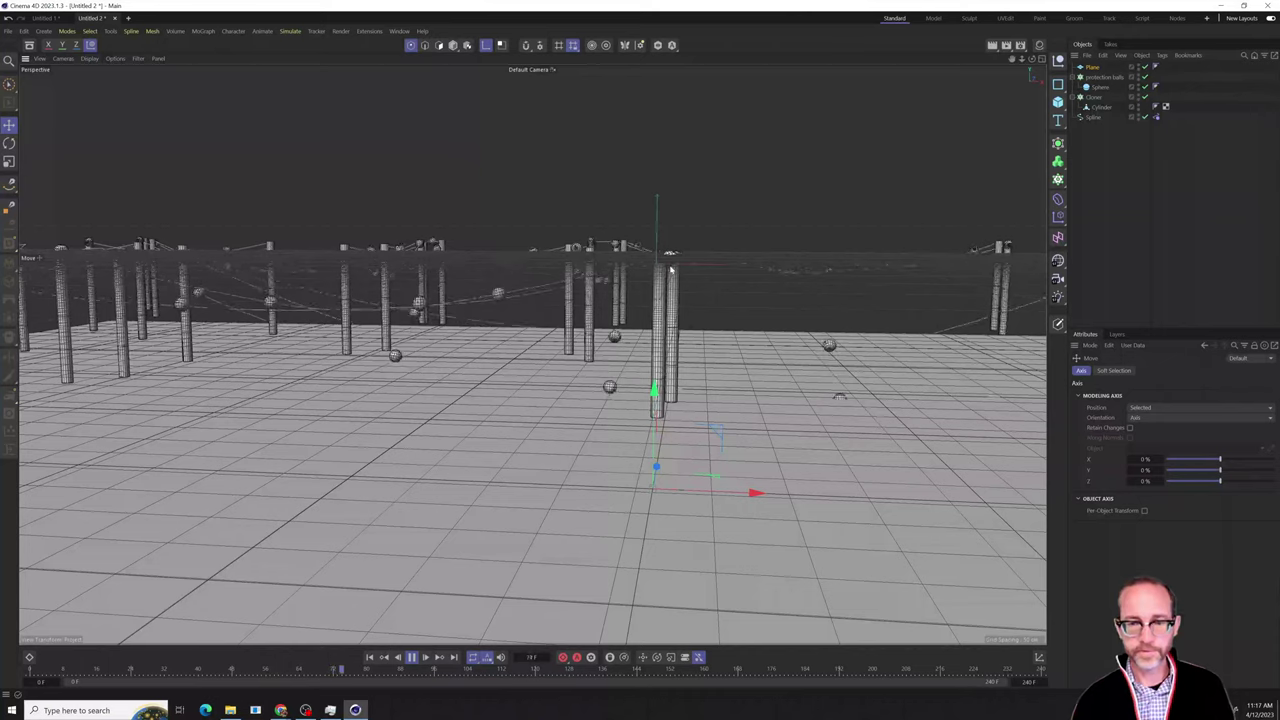
{"action": "scroll", "coordinate": [620, 262], "scroll_direction": "down", "scroll_amount": 5}
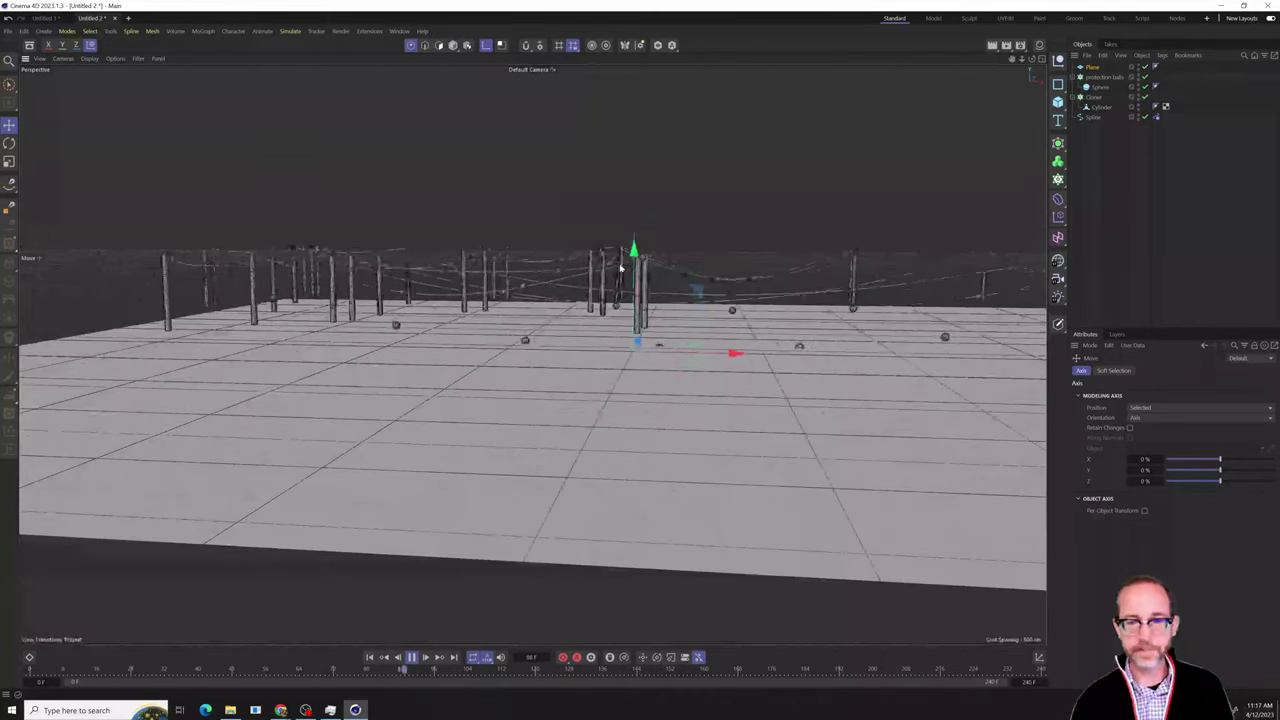
{"action": "left_click_drag", "start_coordinate": [738, 246], "coordinate": [654, 303], "text": "alt"}
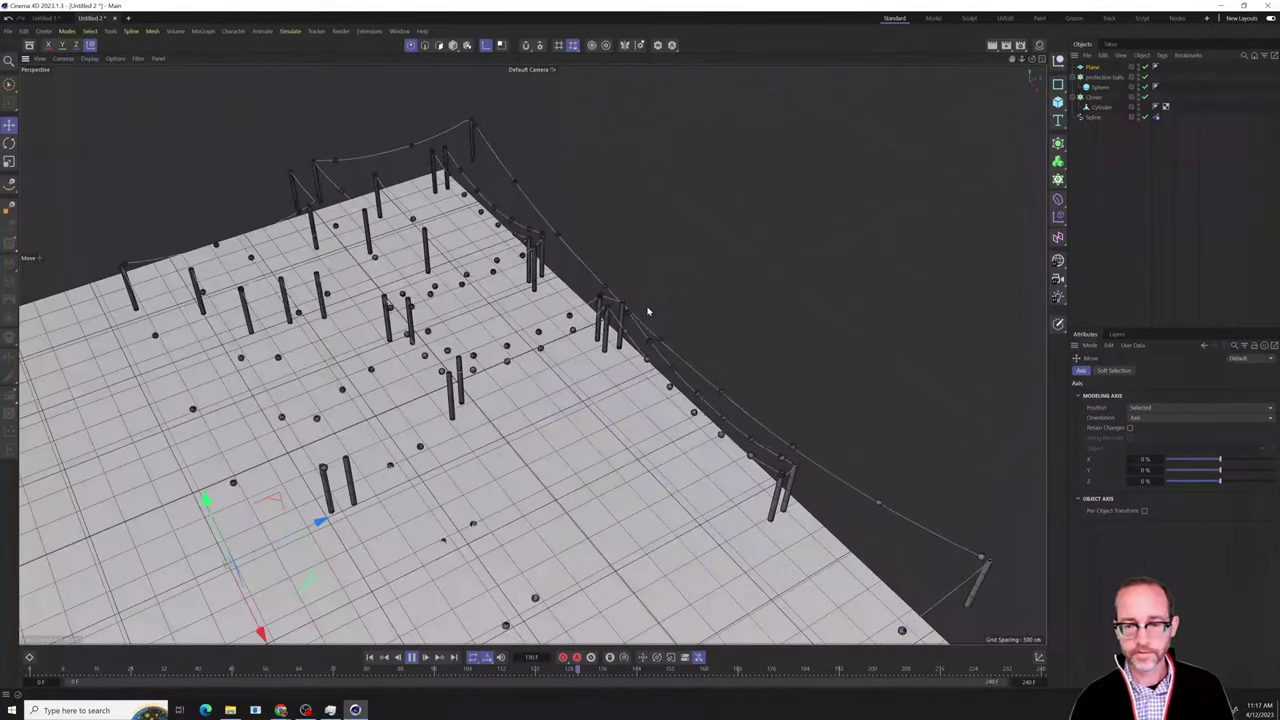
{"action": "middle_click_drag", "start_coordinate": [598, 336], "coordinate": [715, 236], "text": "alt"}
{"action": "scroll", "coordinate": [715, 236], "scroll_direction": "down", "scroll_amount": 2}
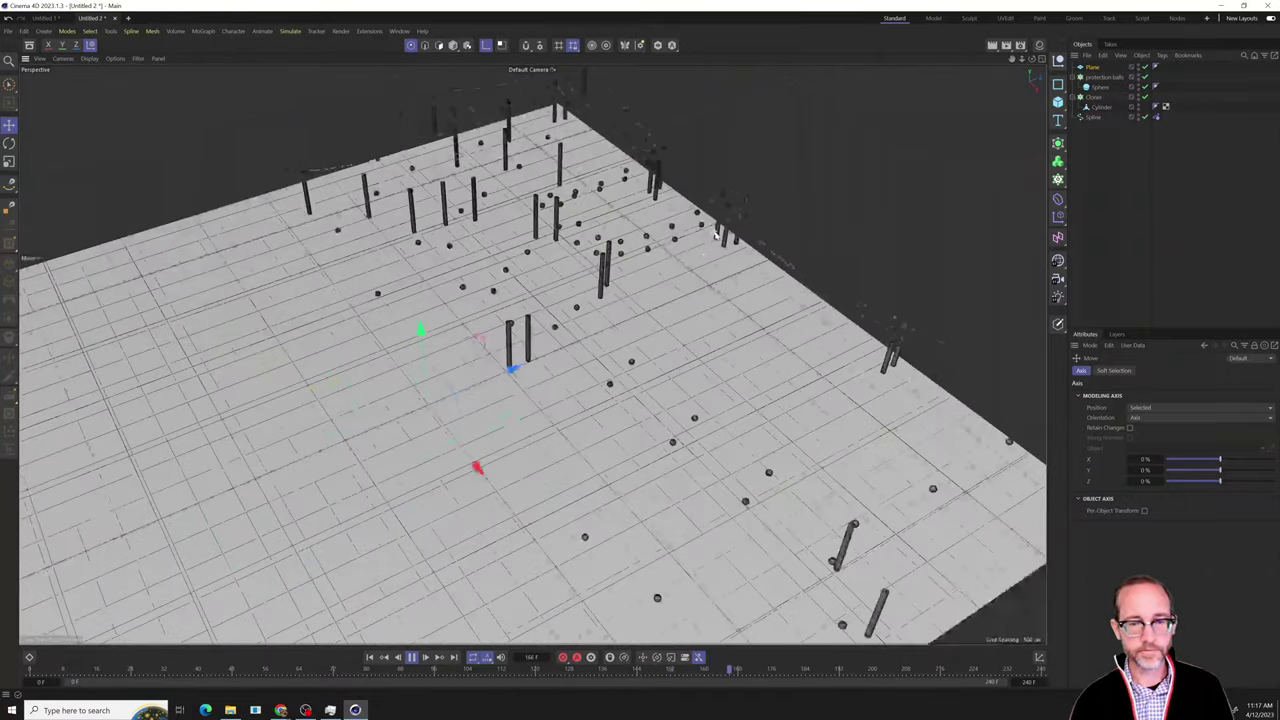
{"action": "left_click_drag", "start_coordinate": [649, 290], "coordinate": [699, 313], "text": "alt"}
{"action": "scroll", "coordinate": [699, 313], "scroll_direction": "up", "scroll_amount": 5}
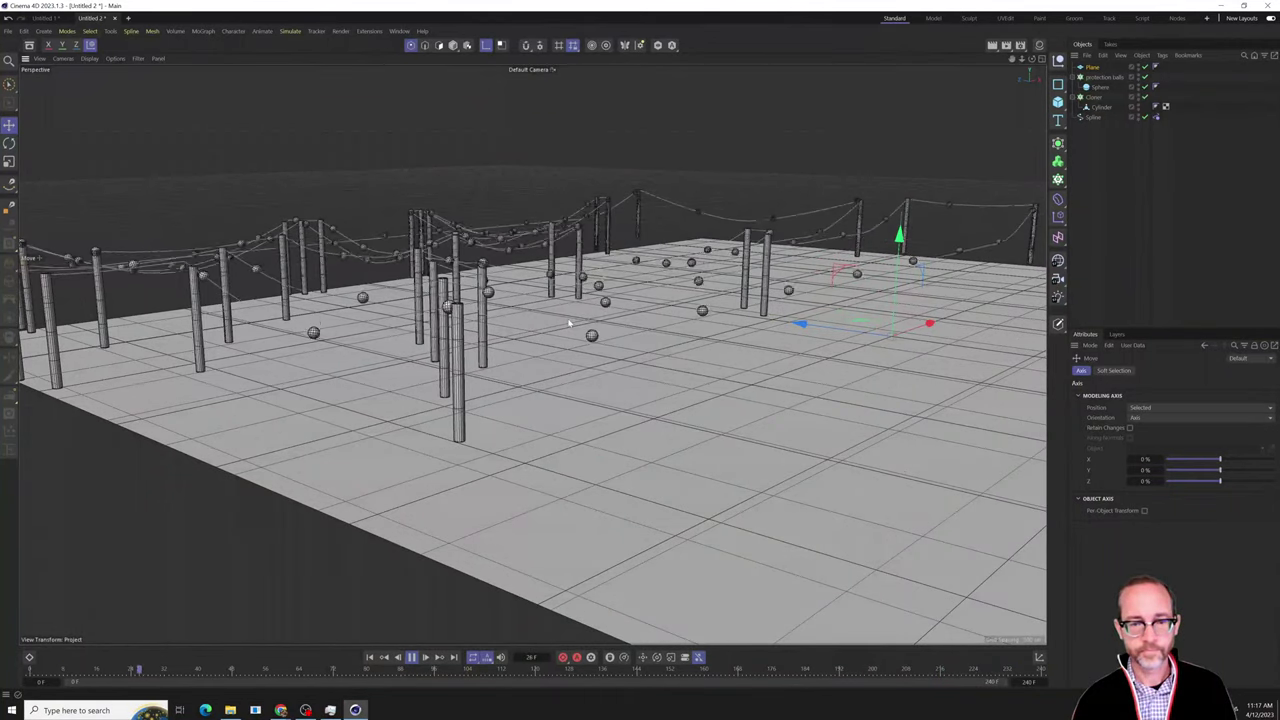
{"action": "left_click_drag", "start_coordinate": [569, 322], "coordinate": [455, 430], "text": "alt"}
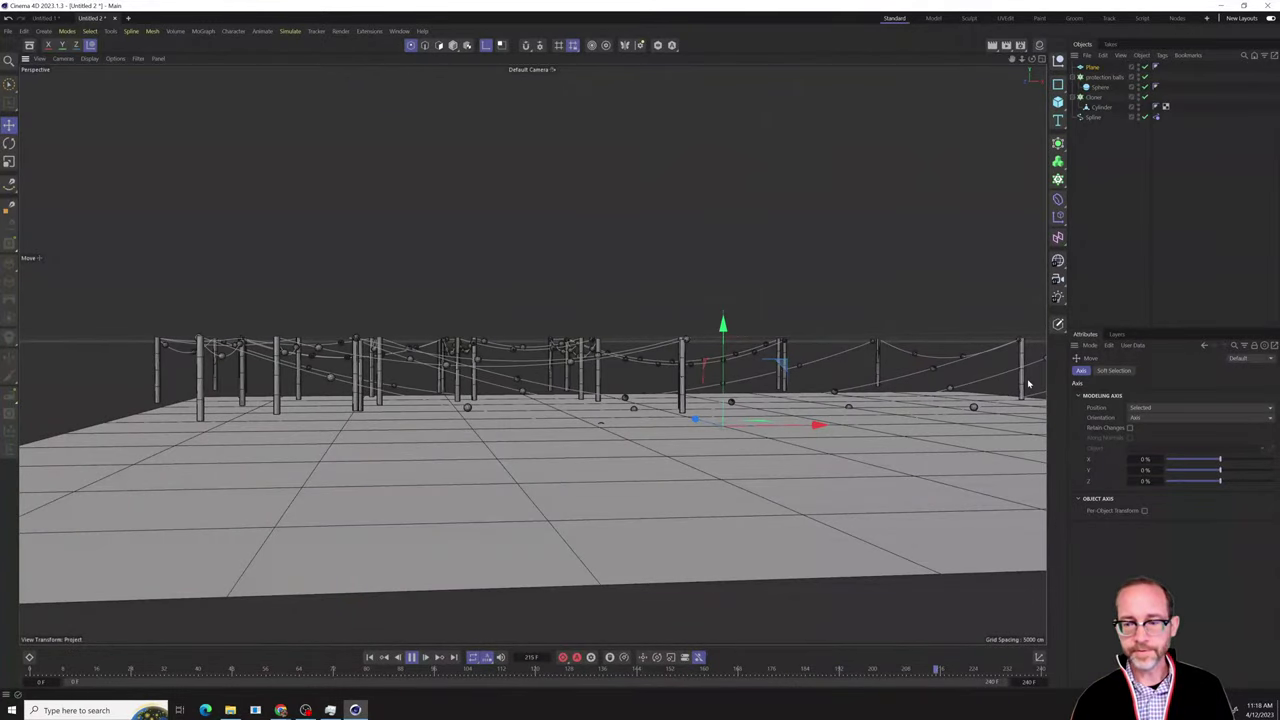
Stop the playback and add a Collider simulation tag to the floor plane.
{"action": "left_click", "coordinate": [411, 657]}
{"action": "left_click_drag", "start_coordinate": [489, 388], "coordinate": [490, 513], "text": "alt"}
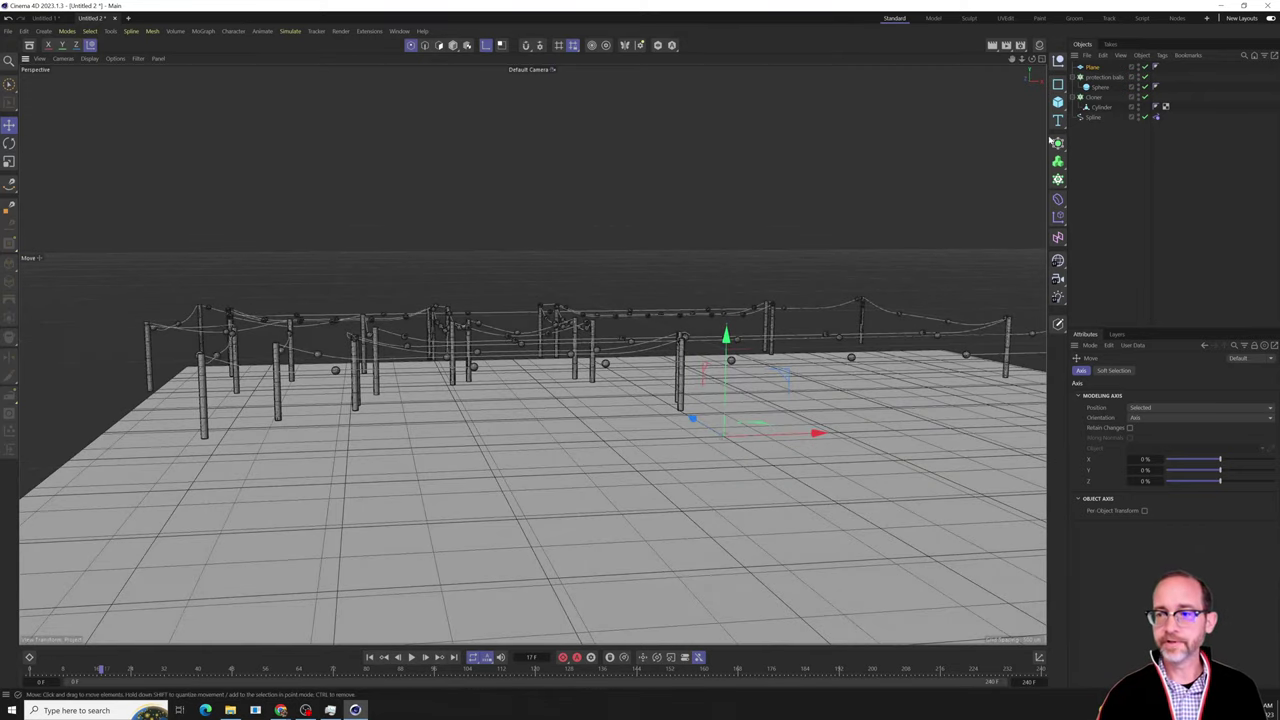
{"action": "right_click", "coordinate": [1093, 68]}
{"action": "mouse_move", "coordinate": [1140, 212]}
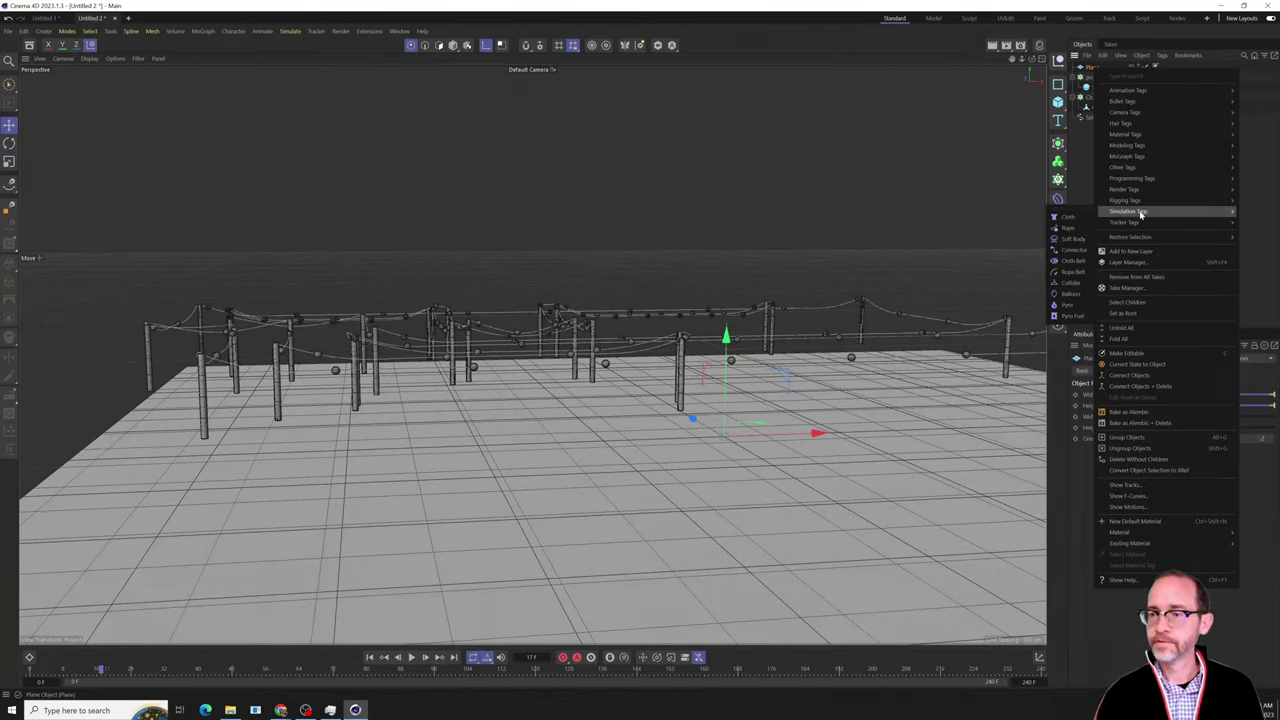
{"action": "left_click", "coordinate": [1072, 283]}
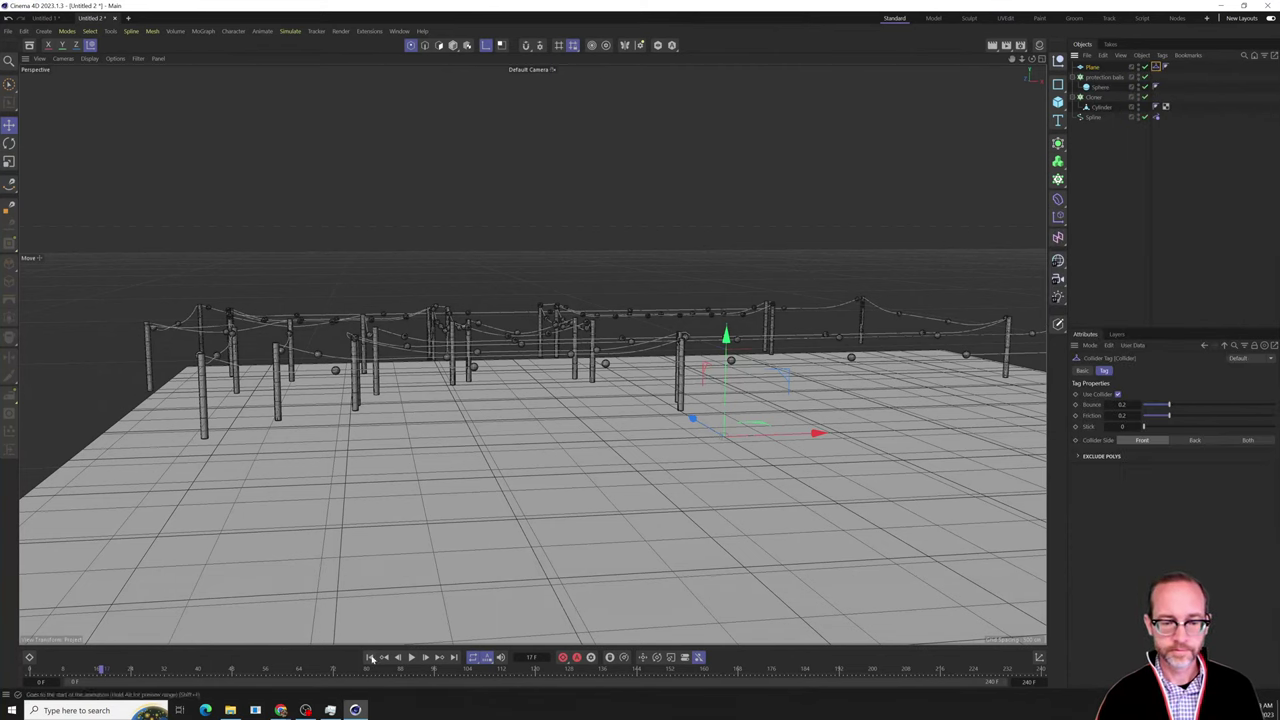
Replay the rope simulation from the first frame and check the collision with the floor from another angle.
{"action": "left_click", "coordinate": [370, 657]}
{"action": "left_click", "coordinate": [1205, 251]}
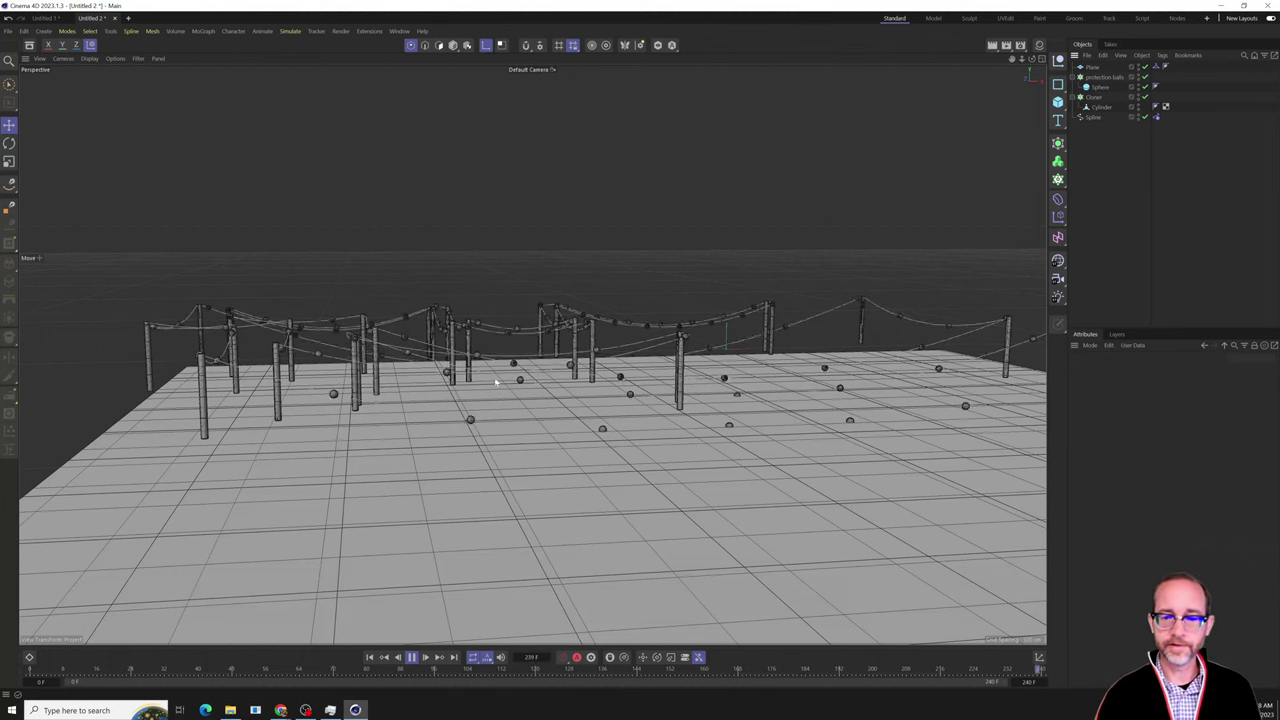
{"action": "left_click_drag", "start_coordinate": [495, 381], "coordinate": [519, 392], "text": "alt"}
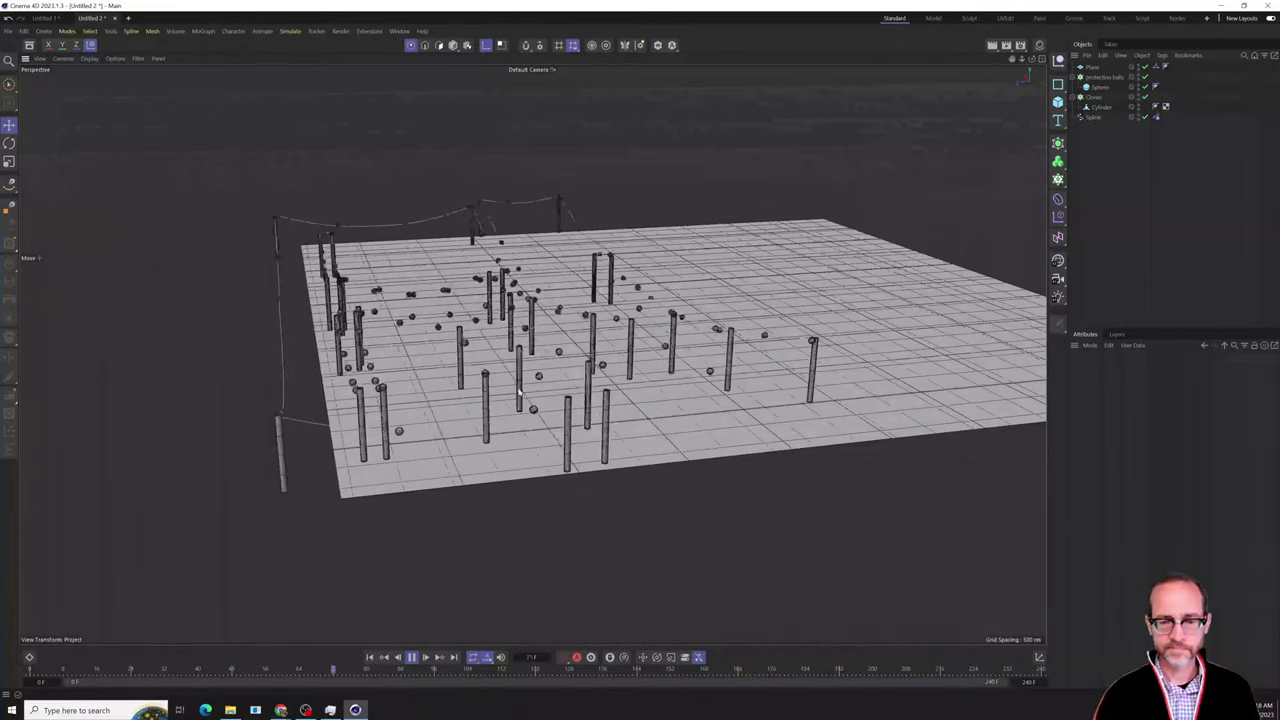
Add an Infinite Light and rotate it so that it shines down onto the floor plane.
{"action": "left_click", "coordinate": [1058, 297]}
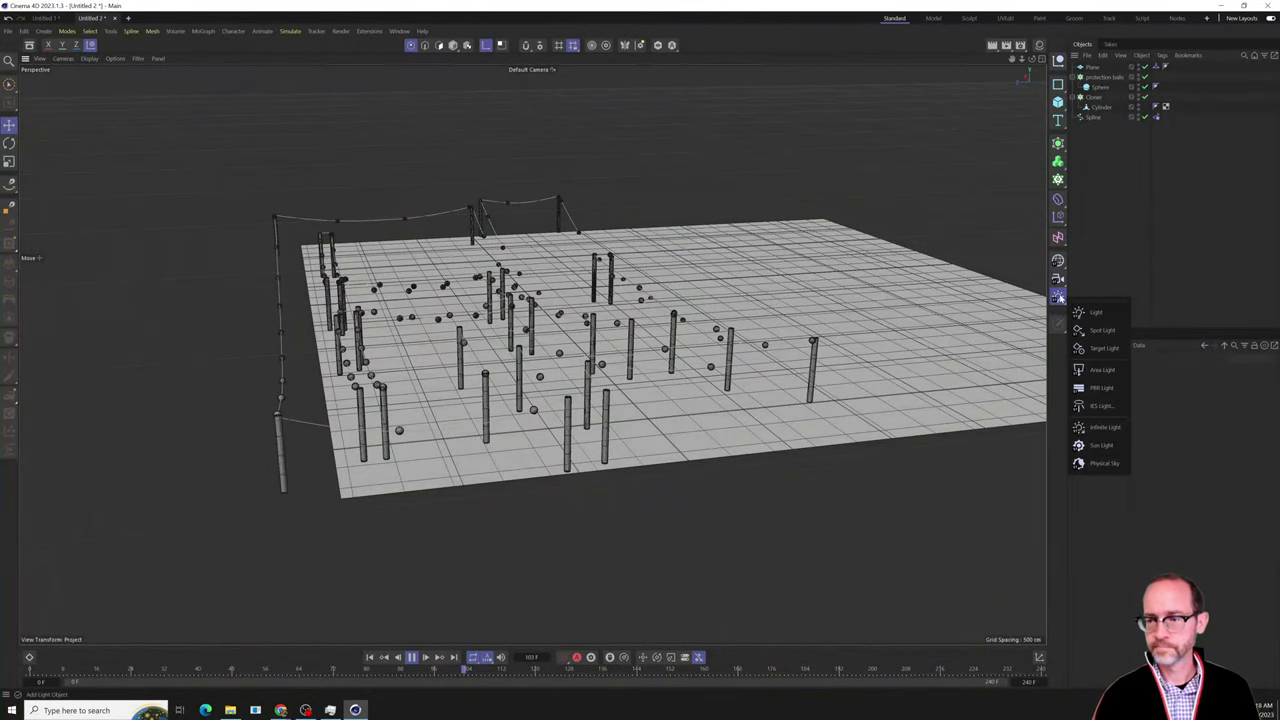
{"action": "left_click", "coordinate": [1105, 427]}
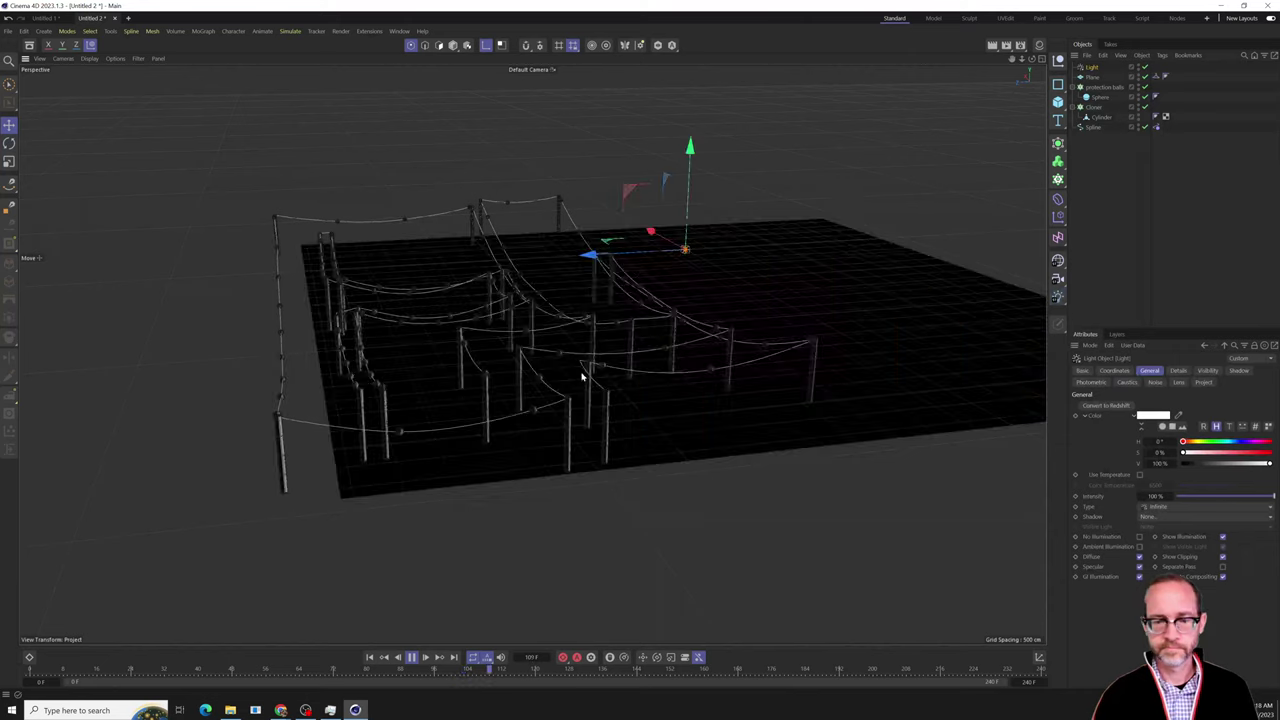
{"action": "key", "text": "r"}
{"action": "left_click_drag", "start_coordinate": [640, 305], "coordinate": [673, 316]}
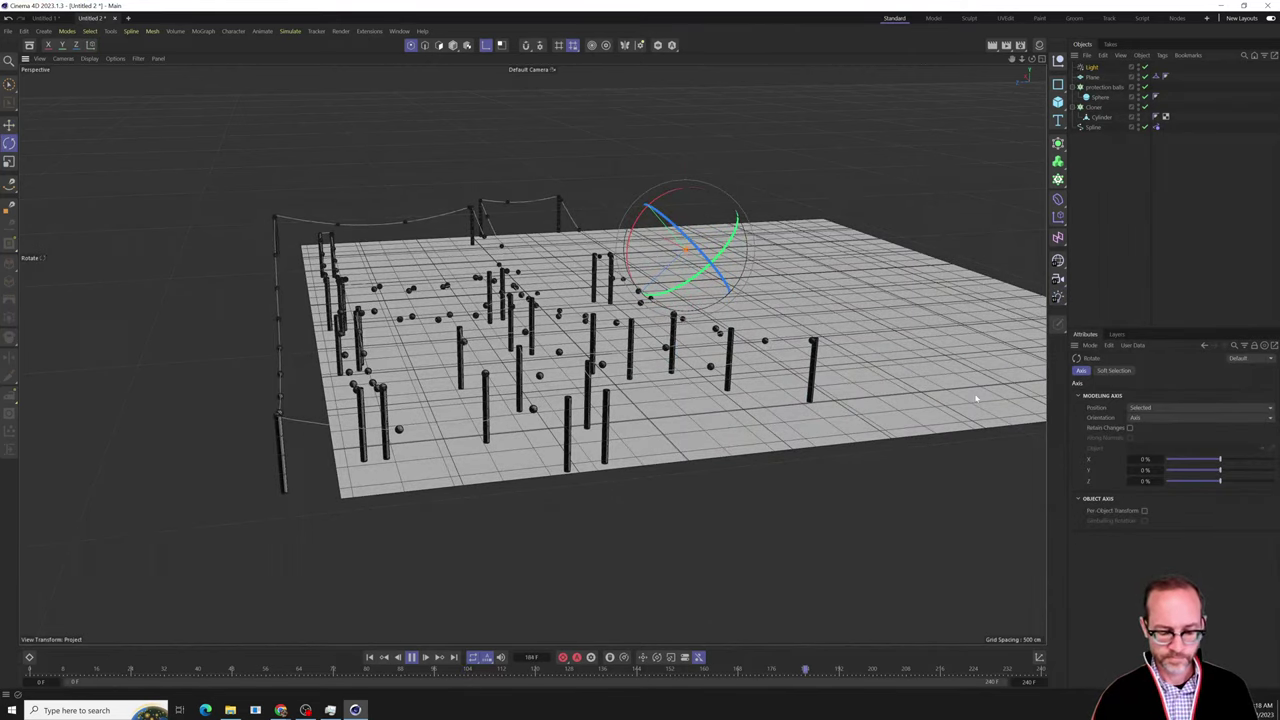
Check the viewport effects settings and set the infinite light's shadow to Shadow Maps (Soft).
{"action": "key", "text": "shift+v"}
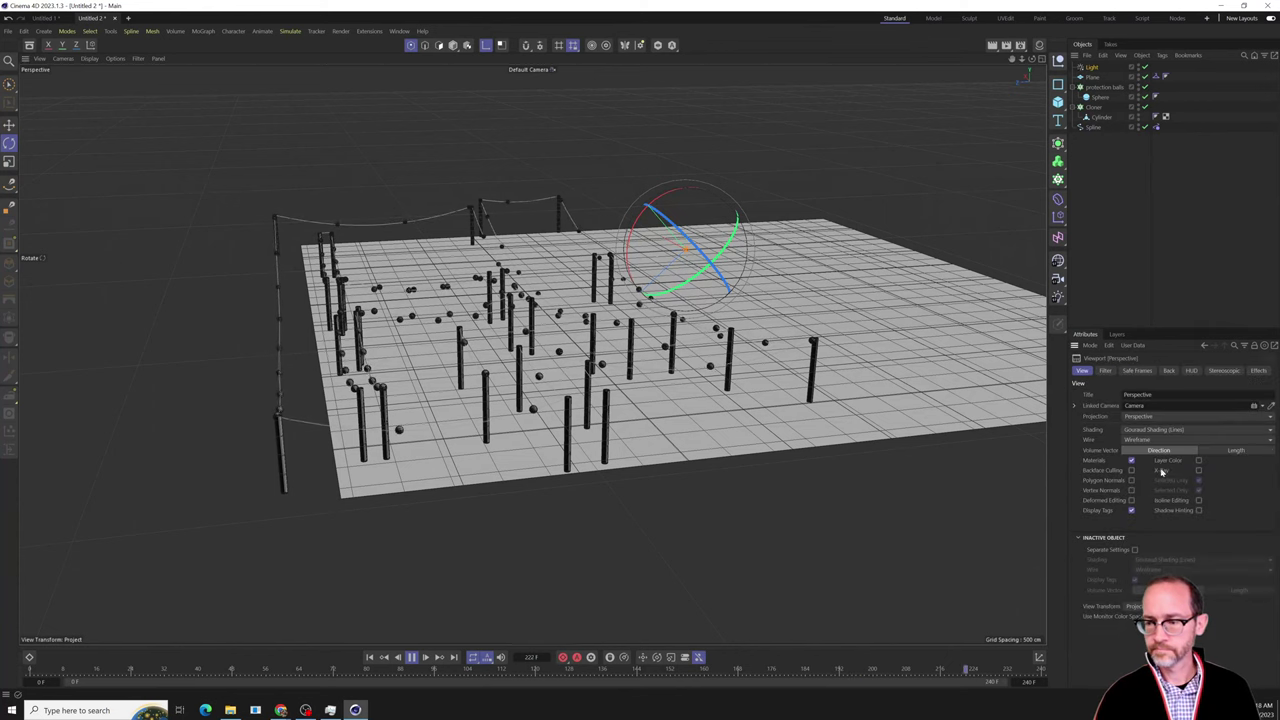
{"action": "left_click", "coordinate": [1256, 371]}
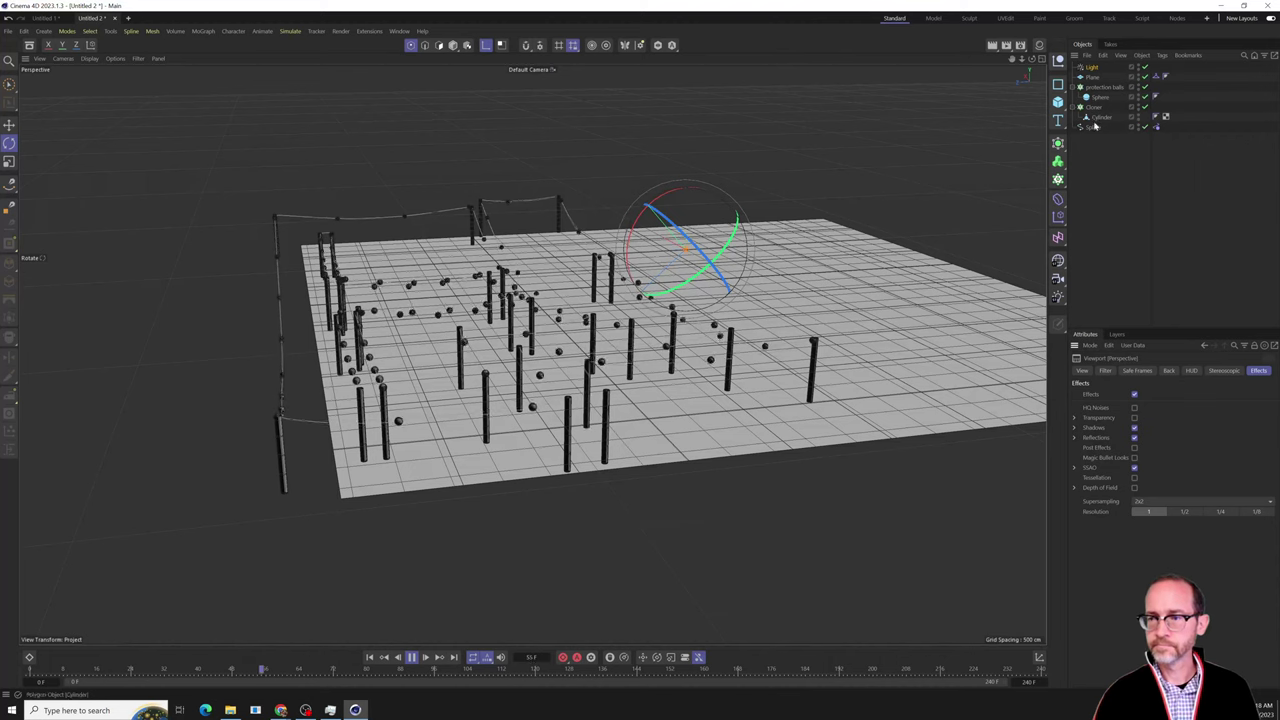
{"action": "left_click", "coordinate": [1097, 71]}
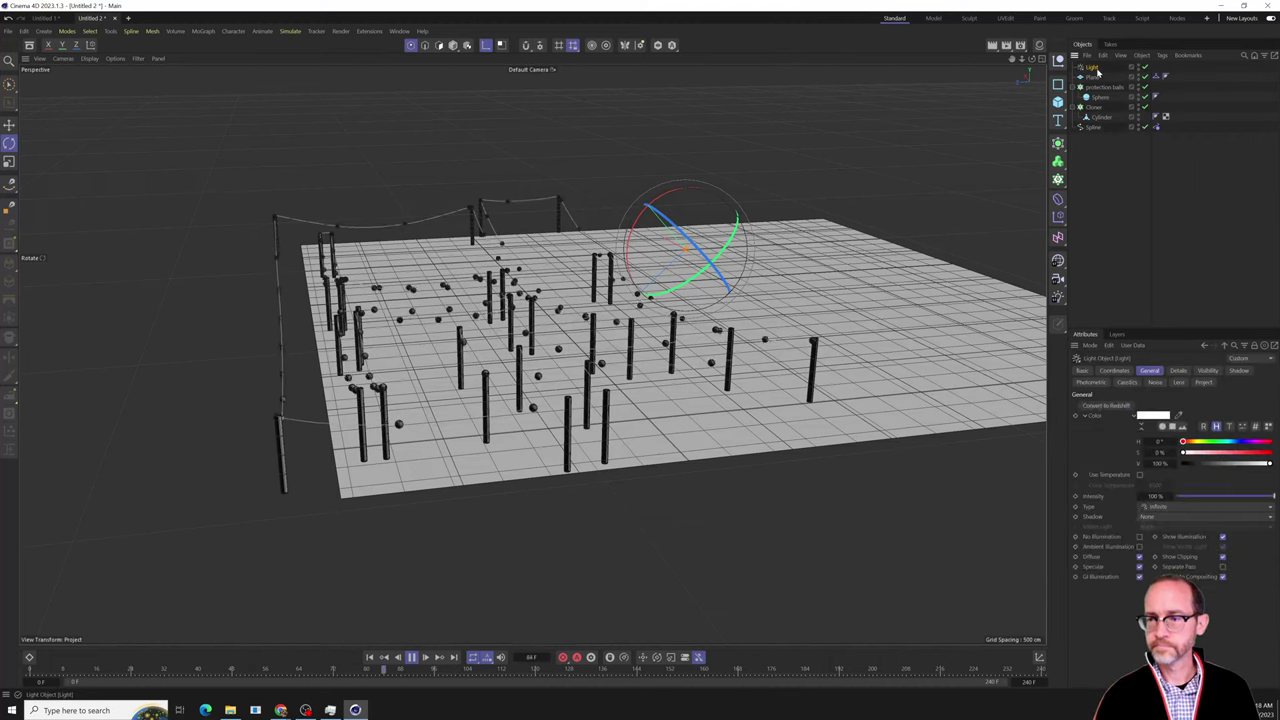
{"action": "left_click", "coordinate": [1158, 516]}
{"action": "left_click", "coordinate": [1168, 541]}
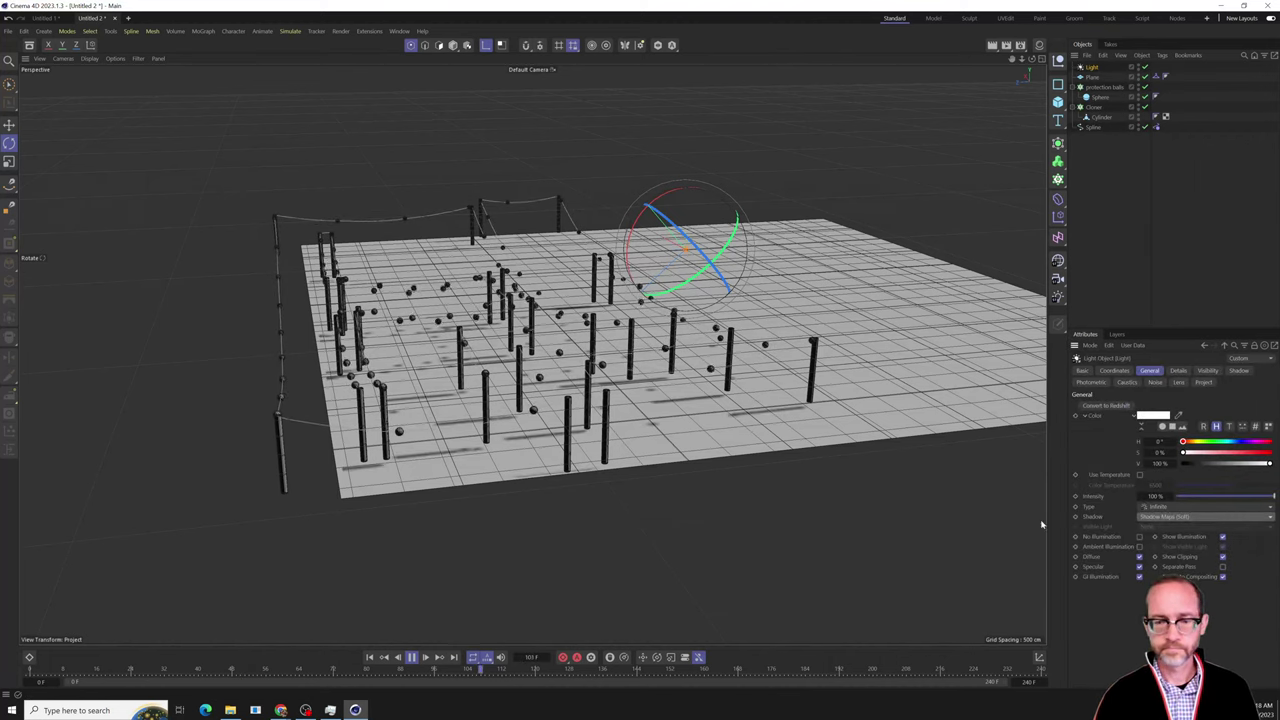
Rotate the infinite light to adjust the shadow direction and switch the viewport display to Gouraud Shading without lines.
{"action": "left_click_drag", "start_coordinate": [783, 454], "coordinate": [635, 376], "text": "alt"}
{"action": "left_click_drag", "start_coordinate": [778, 340], "coordinate": [750, 301]}
{"action": "left_click_drag", "start_coordinate": [610, 390], "coordinate": [522, 377], "text": "alt"}
{"action": "key", "text": "n"}
{"action": "key", "text": "a"}
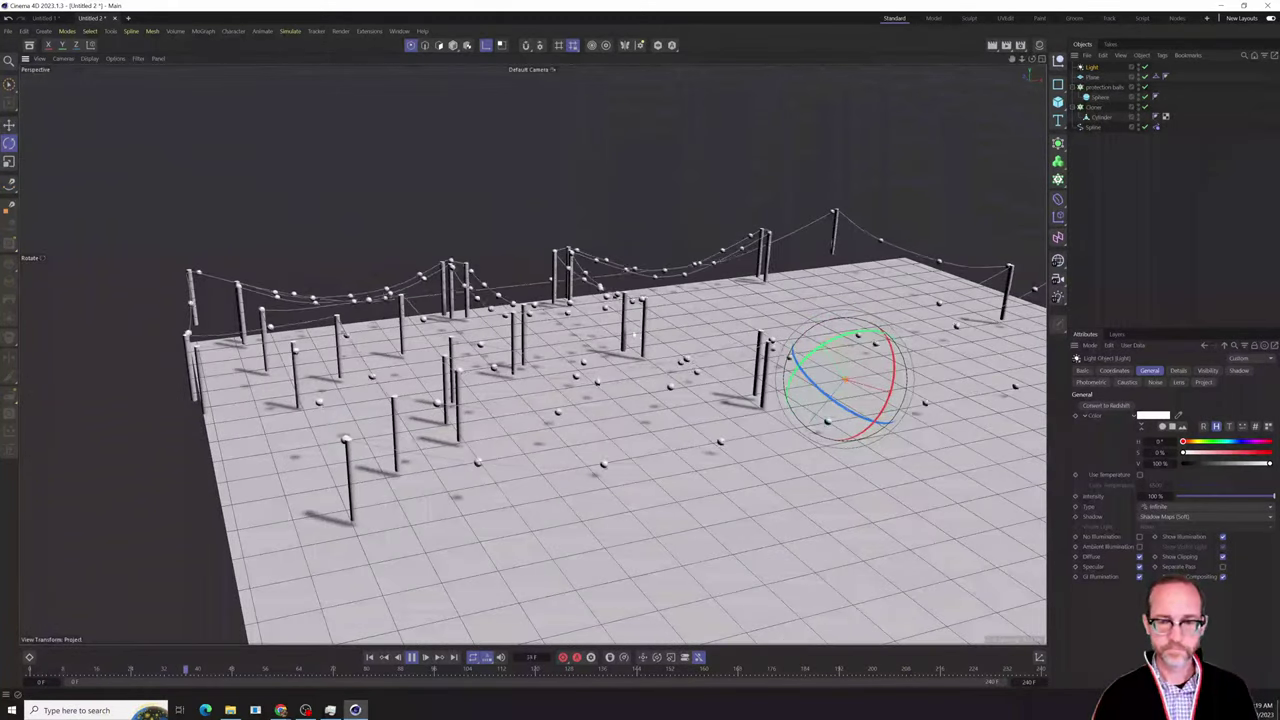
{"action": "left_click_drag", "start_coordinate": [634, 334], "coordinate": [585, 322], "text": "alt"}
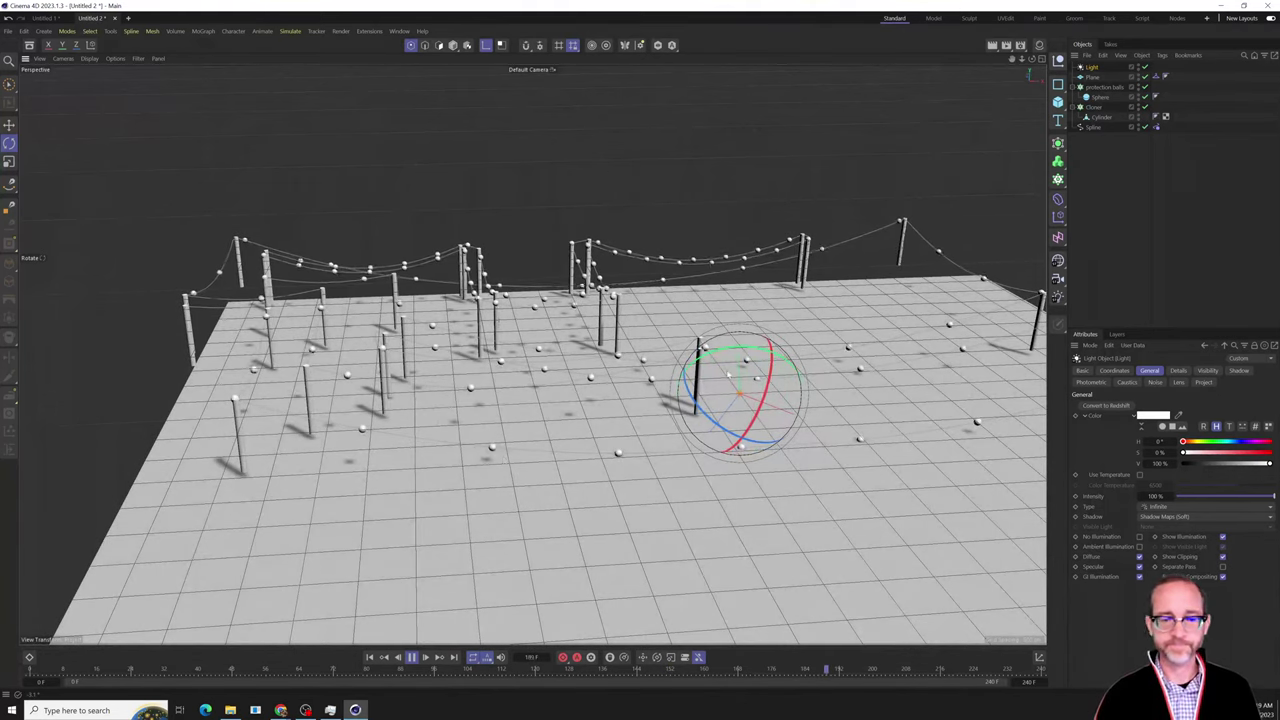
Select the floor plane and inspect the shadowed posts, balls and ropes from several angles during playback.
{"action": "left_click", "coordinate": [1094, 77]}
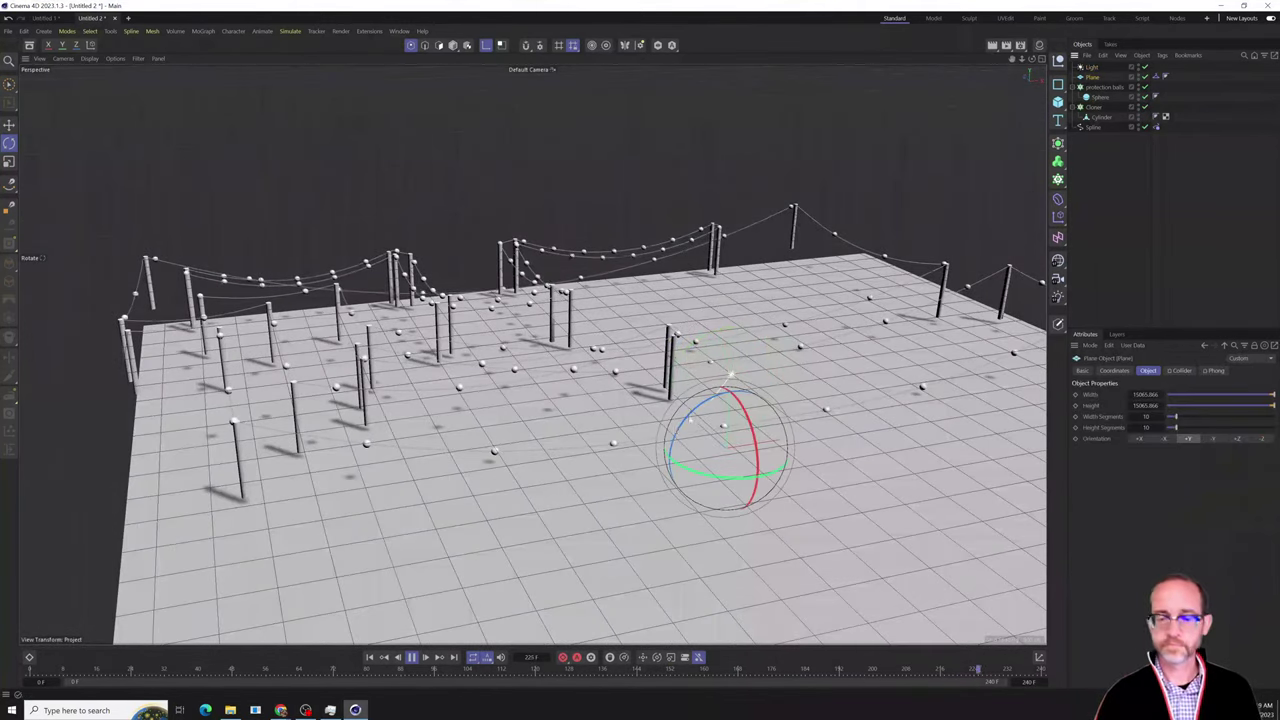
{"action": "key", "text": "e"}
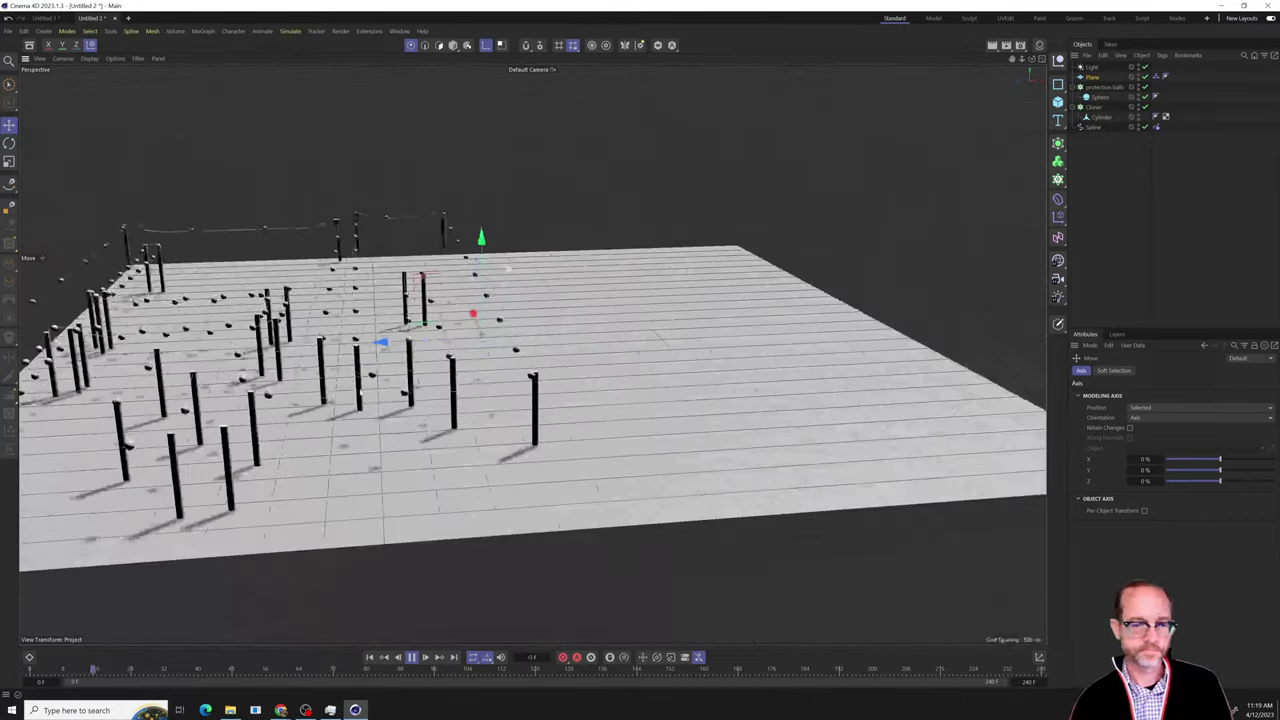
{"action": "left_click_drag", "start_coordinate": [460, 467], "coordinate": [325, 415], "text": "alt"}
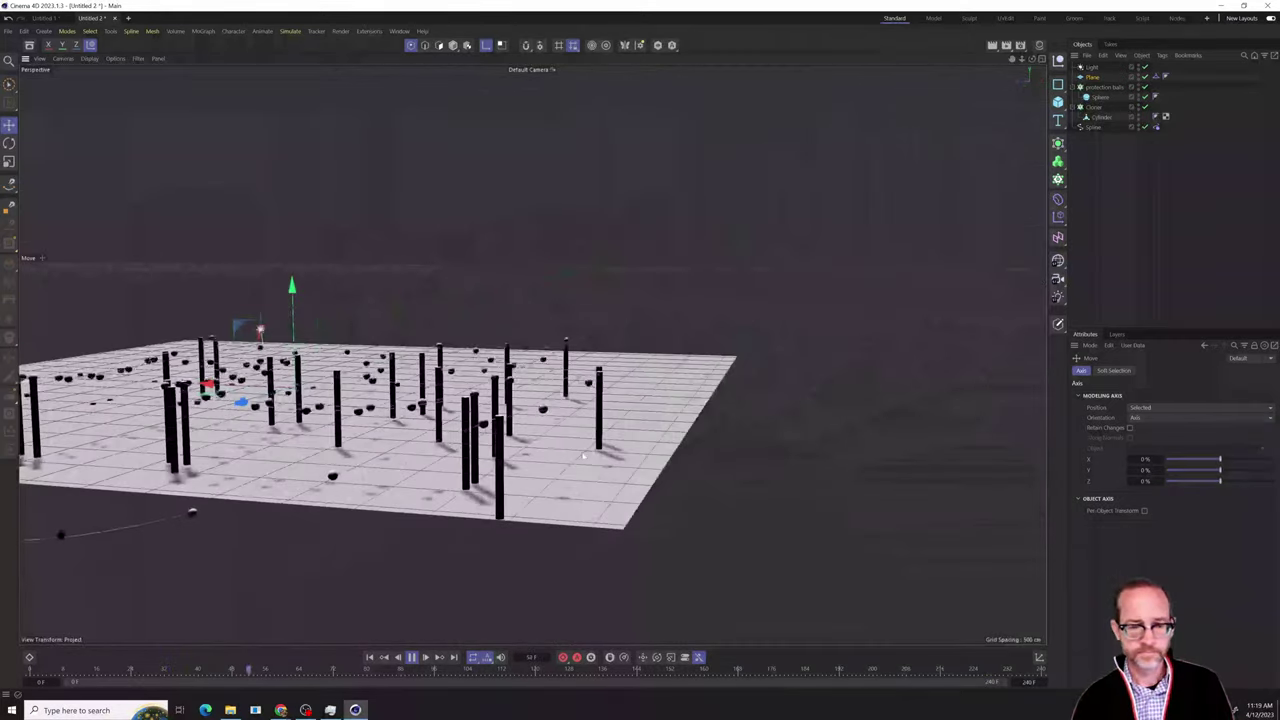
{"action": "middle_click_drag", "start_coordinate": [450, 525], "coordinate": [616, 494], "text": "alt"}
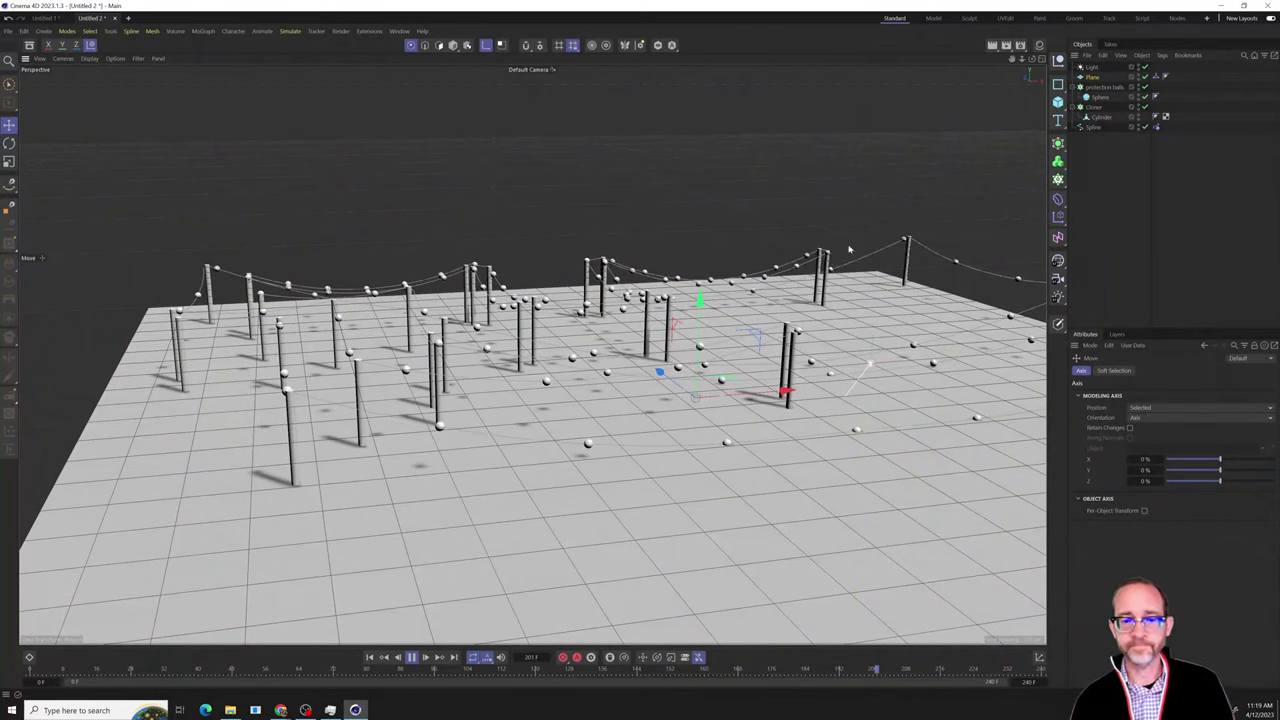
{"action": "left_click", "coordinate": [1094, 78]}
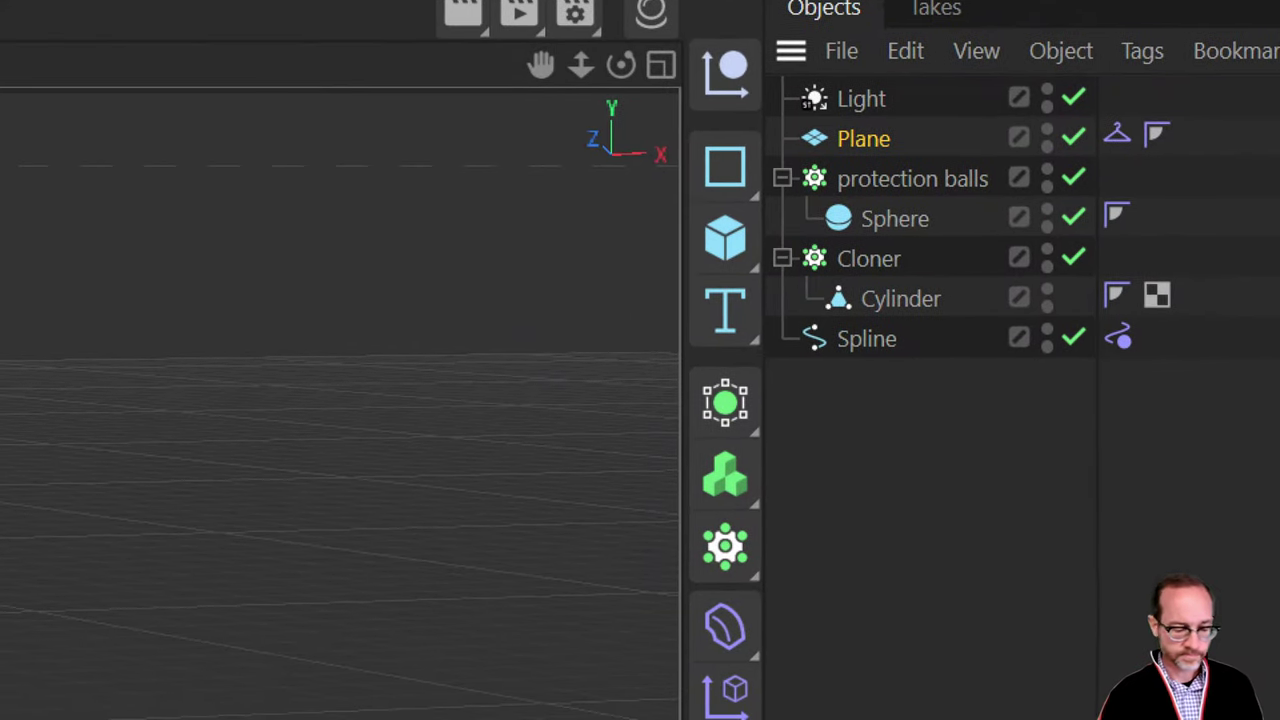
{"action": "scroll", "coordinate": [296, 408], "scroll_direction": "down", "scroll_amount": 3}
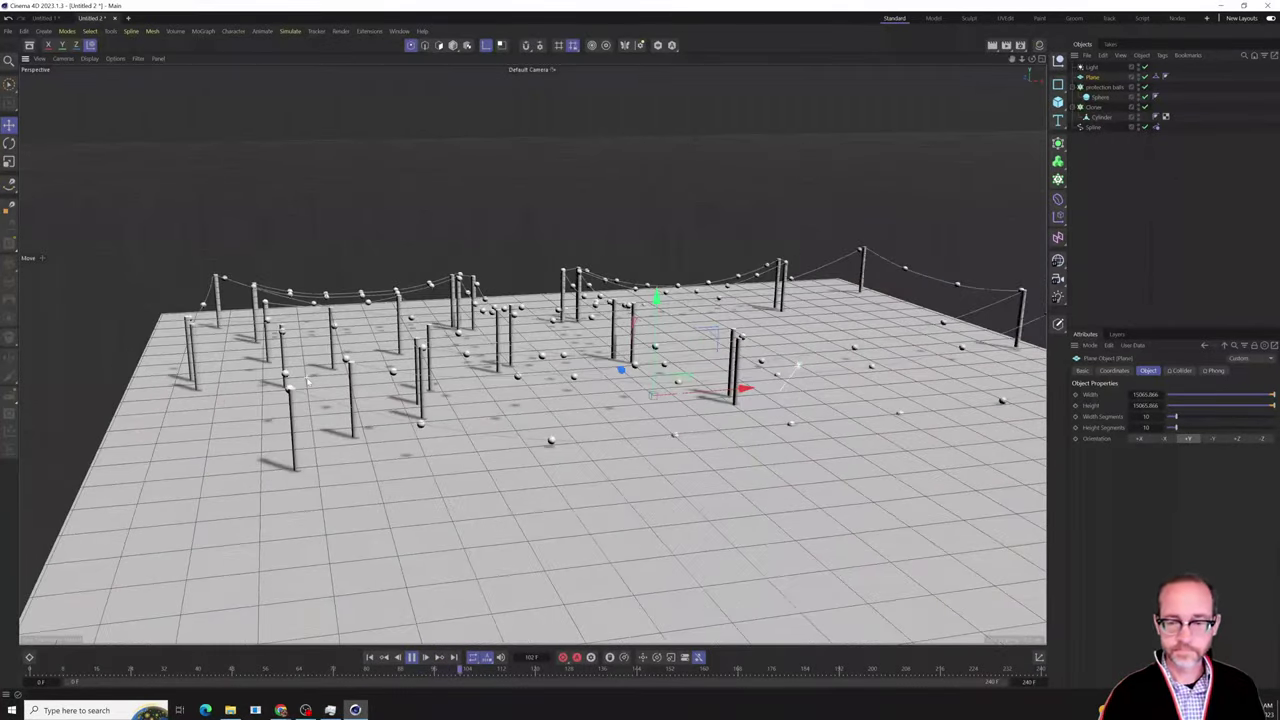
{"action": "mouse_move", "coordinate": [372, 360]}
{"action": "left_mouse_down", "text": "alt"}
{"action": "mouse_move", "coordinate": [450, 395]}
{"action": "mouse_move", "coordinate": [370, 355]}
{"action": "left_mouse_up", "text": "alt"}
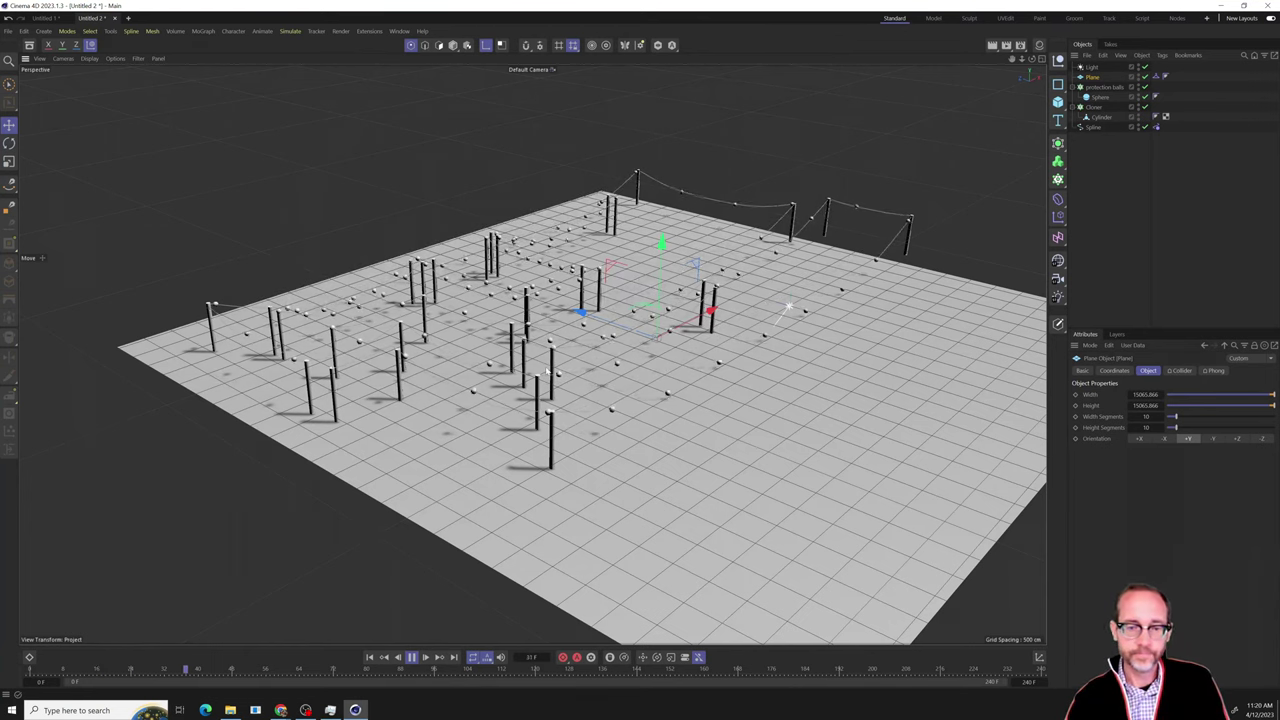
Stop the simulation, return the animation to the first frame and frame the posts in a closer view.
{"action": "left_click", "coordinate": [411, 657]}
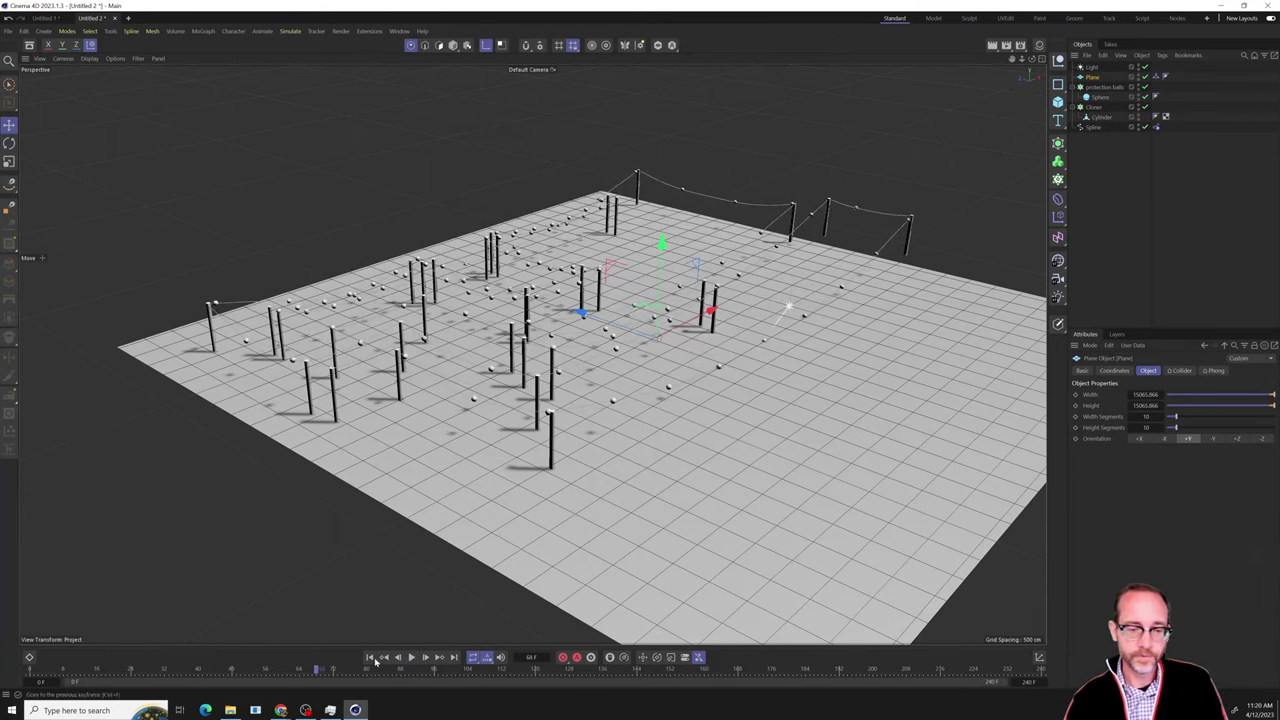
{"action": "left_click", "coordinate": [368, 657]}
{"action": "scroll", "coordinate": [560, 385], "scroll_direction": "up", "scroll_amount": 4}
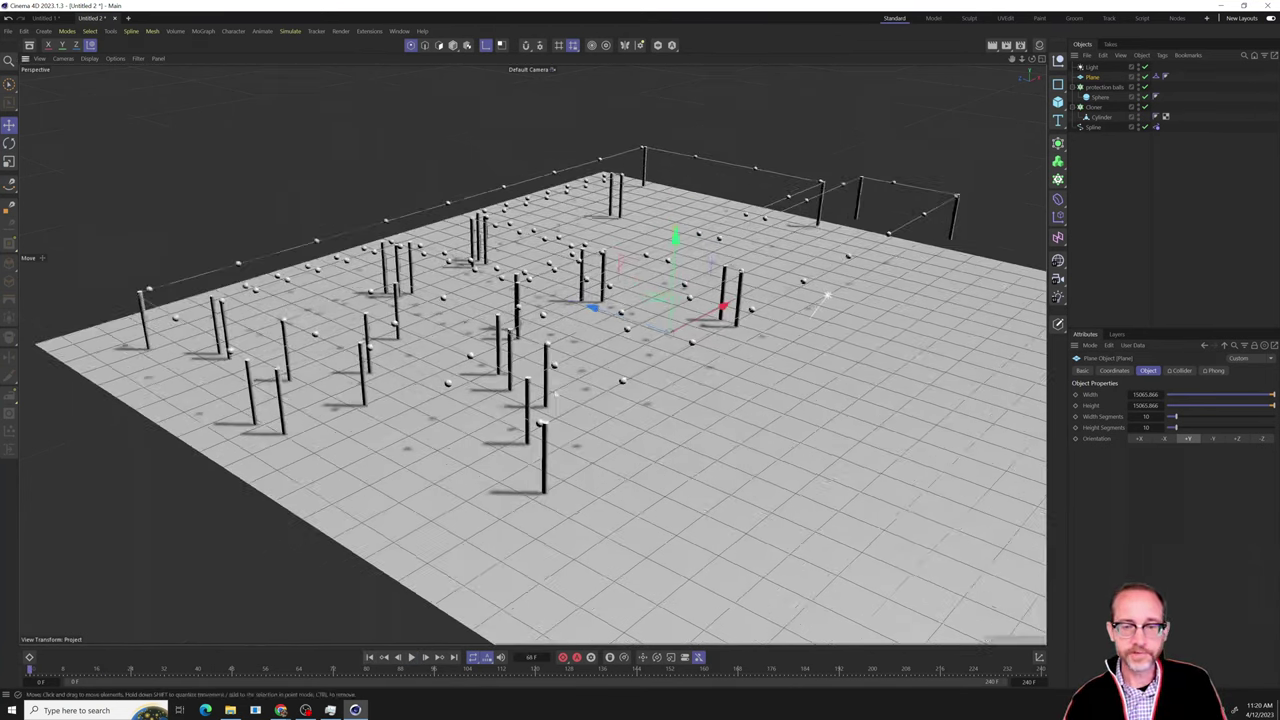
{"action": "left_click_drag", "start_coordinate": [560, 385], "coordinate": [480, 350], "text": "alt"}
{"action": "left_click_drag", "start_coordinate": [512, 398], "coordinate": [455, 395], "text": "alt"}
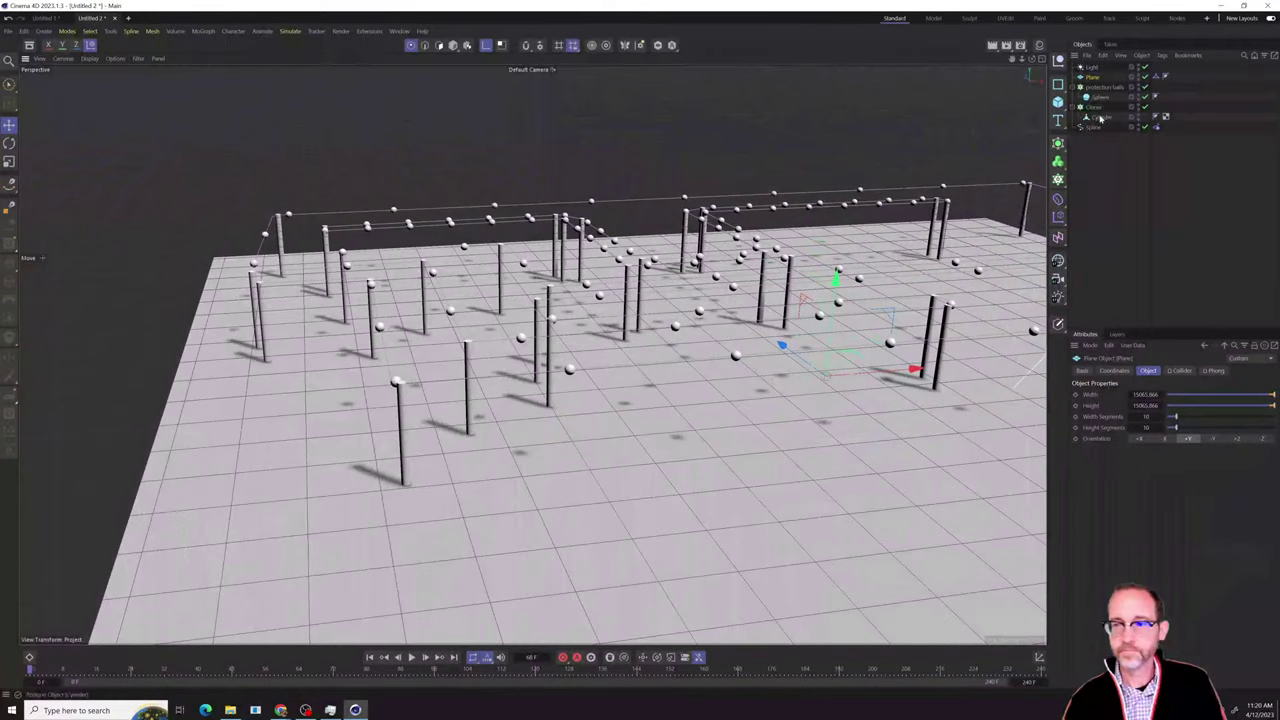
Shorten the cloned posts by scaling the cylinder's points down vertically, and return to model mode.
{"action": "left_click", "coordinate": [1098, 118]}
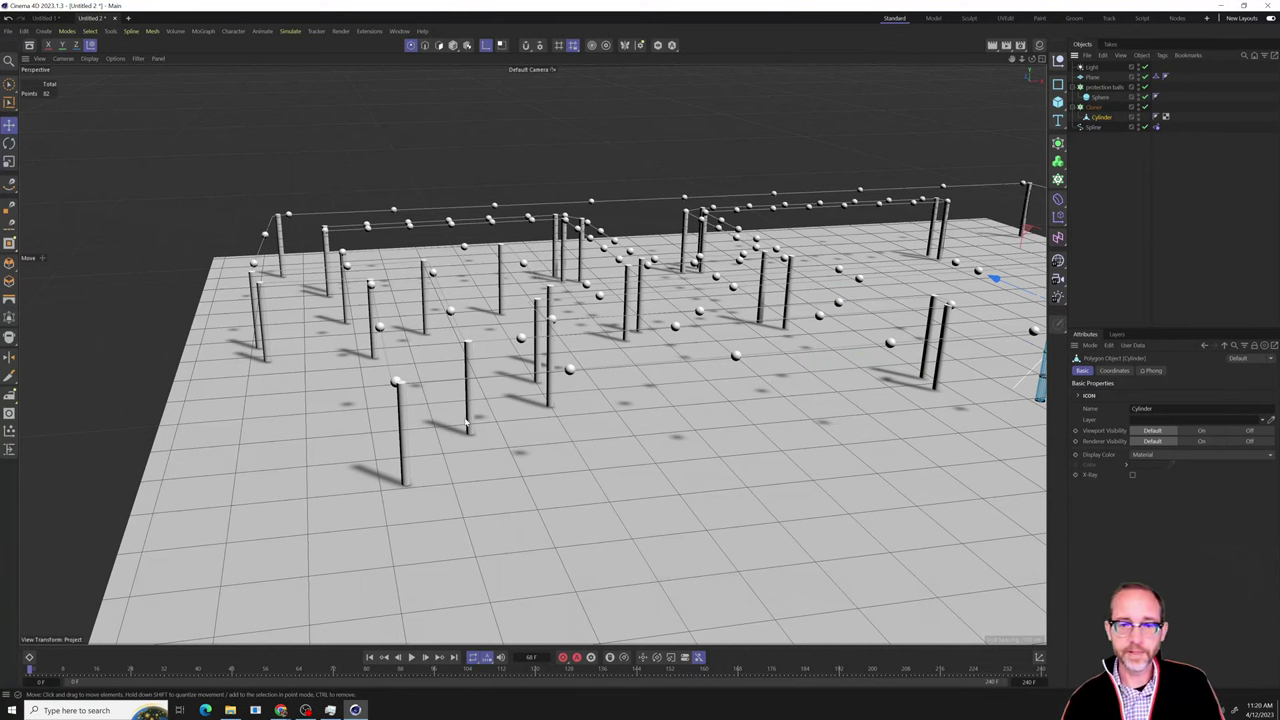
{"action": "scroll", "coordinate": [667, 277], "scroll_direction": "down", "scroll_amount": 1}
{"action": "left_click_drag", "start_coordinate": [667, 277], "coordinate": [575, 243], "text": "alt"}
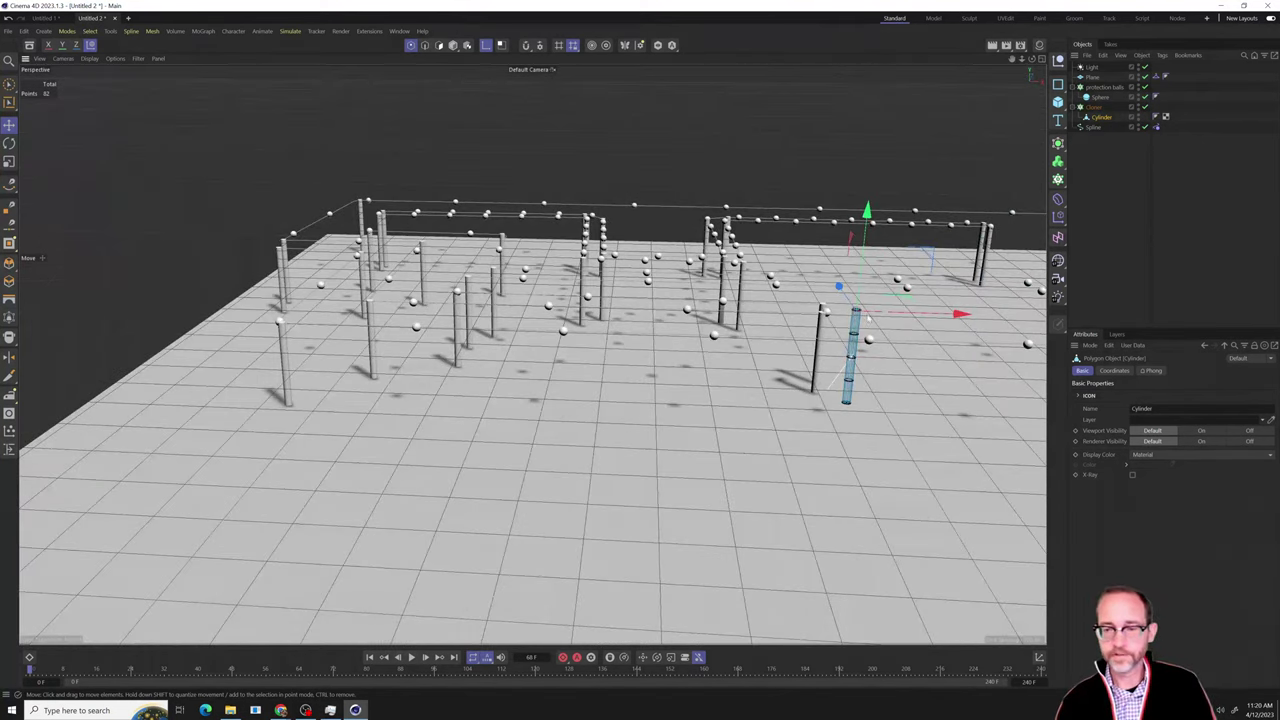
{"action": "key", "text": "t"}
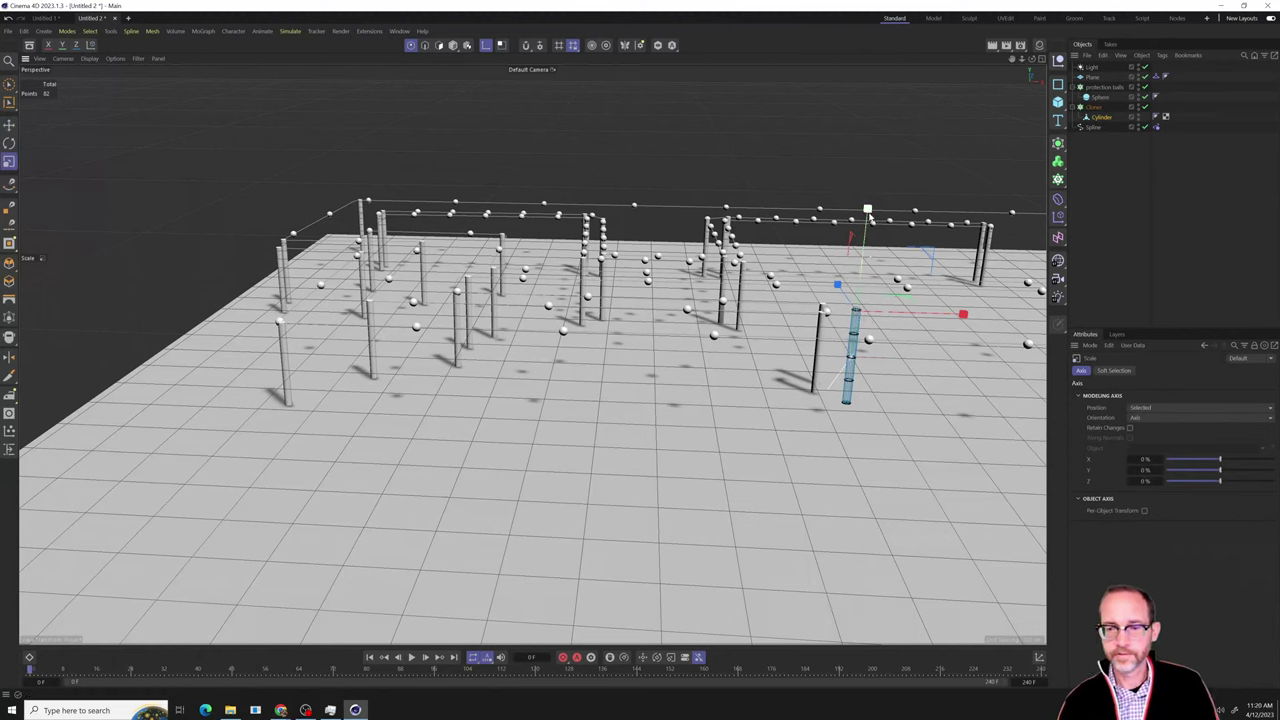
{"action": "left_click_drag", "start_coordinate": [869, 216], "coordinate": [858, 300]}
{"action": "left_click", "coordinate": [453, 45]}
Play the rope simulation with the shortened posts, view it from several angles, and return to the first frame.
{"action": "mouse_move", "coordinate": [505, 289]}
{"action": "left_mouse_down", "text": "alt"}
{"action": "mouse_move", "coordinate": [610, 315]}
{"action": "mouse_move", "coordinate": [485, 683]}
{"action": "left_mouse_up", "text": "alt"}
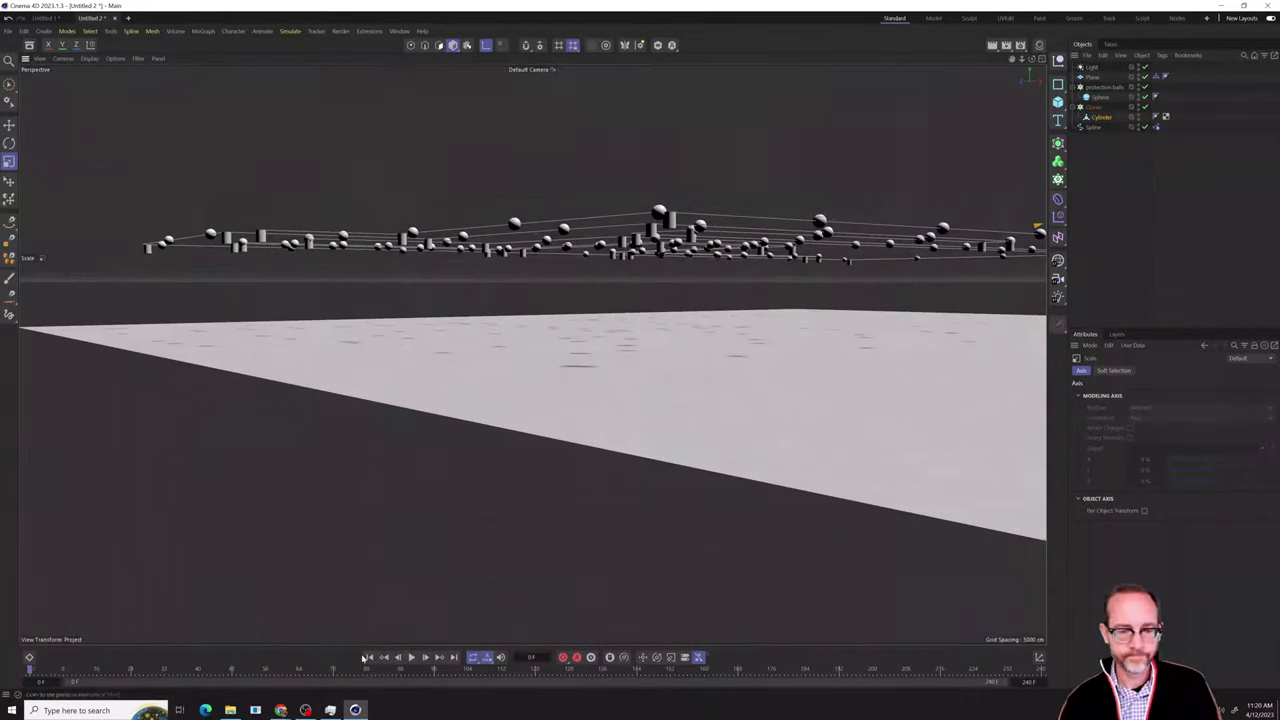
{"action": "left_click", "coordinate": [412, 659]}
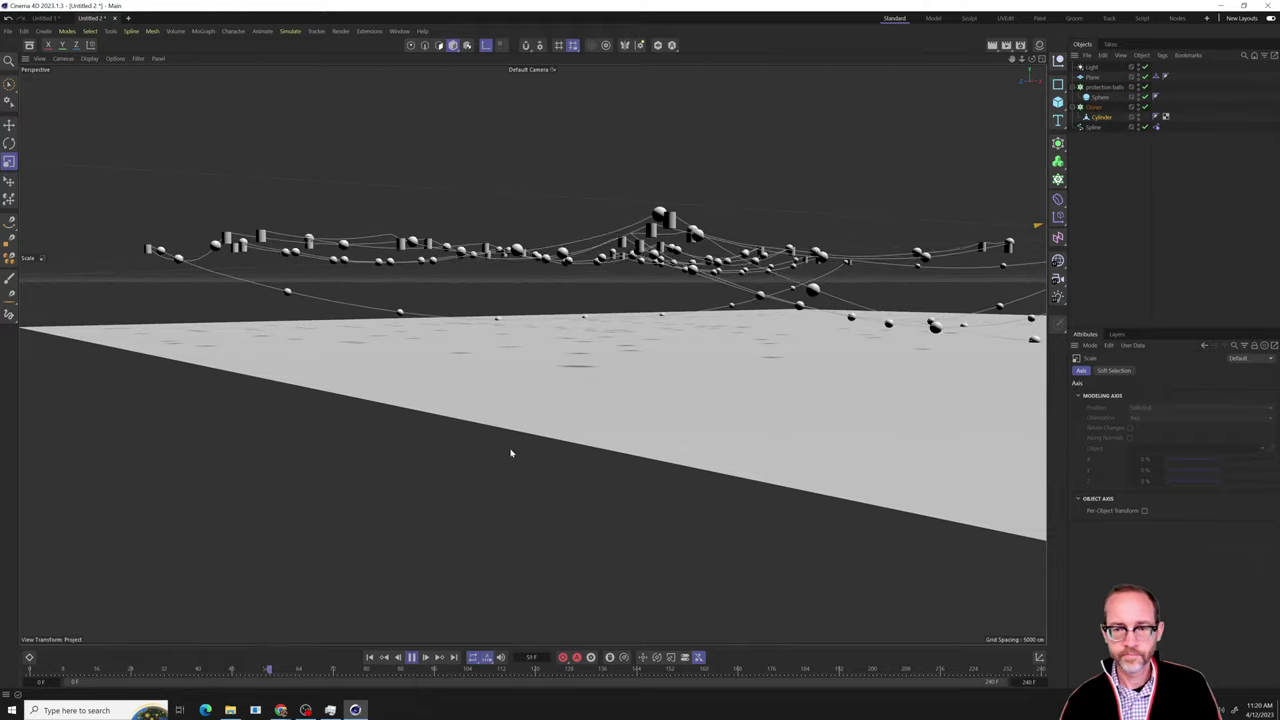
{"action": "left_click_drag", "start_coordinate": [511, 449], "coordinate": [620, 455], "text": "alt"}
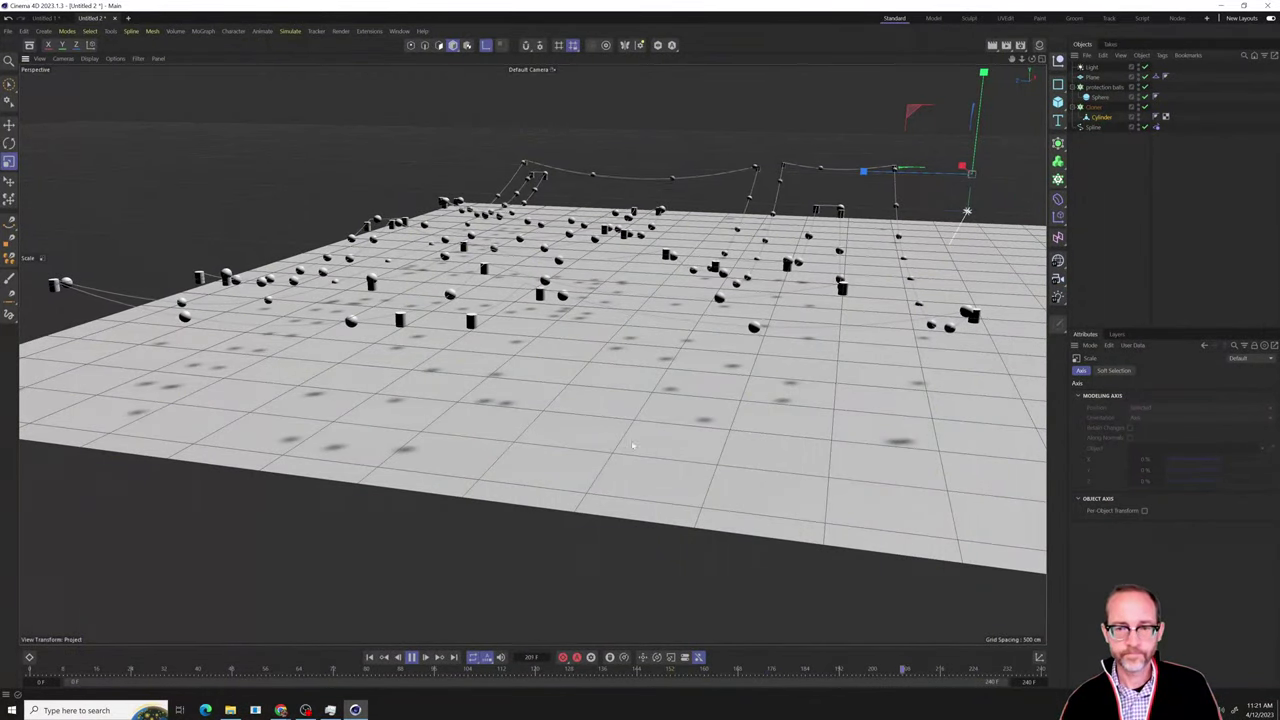
{"action": "left_click", "coordinate": [412, 659]}
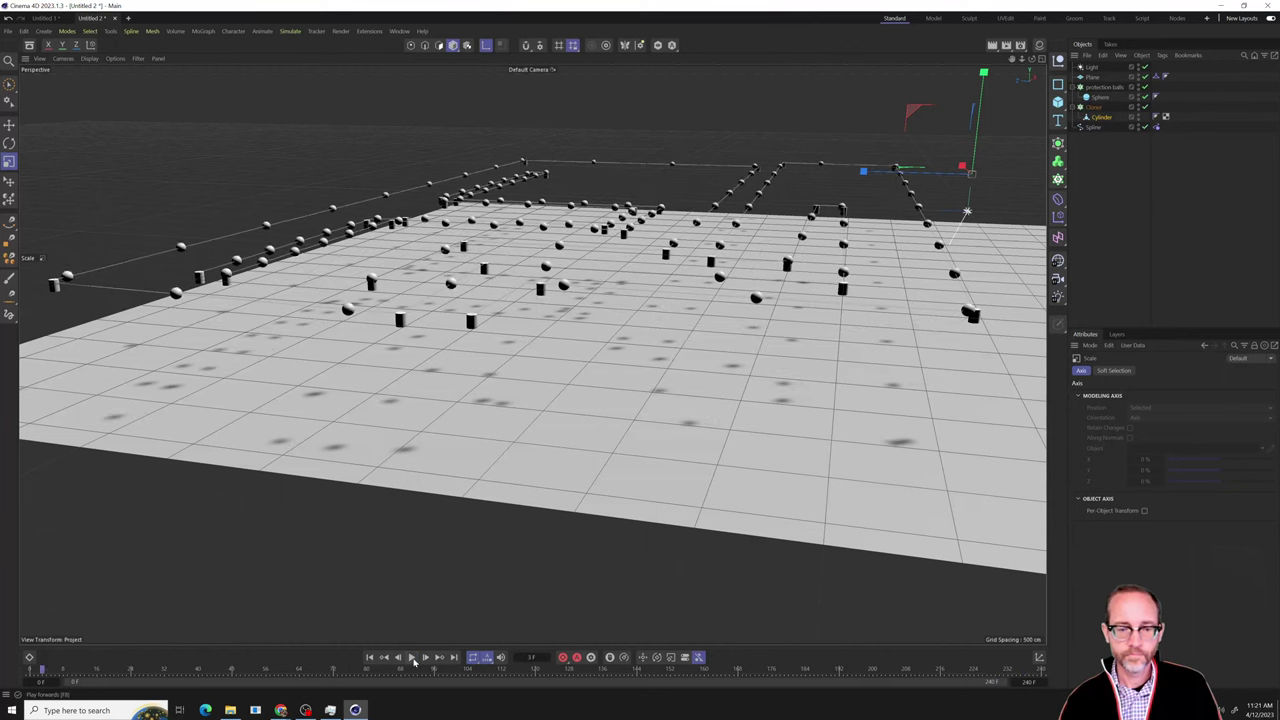
{"action": "left_click", "coordinate": [370, 659]}
Try to rotate the plane, protection balls, post cloner and spline together to an upright position, and undo the rotation.
{"action": "scroll", "coordinate": [660, 376], "scroll_direction": "down", "scroll_amount": 1}
{"action": "scroll", "coordinate": [659, 377], "scroll_direction": "down", "scroll_amount": 4}
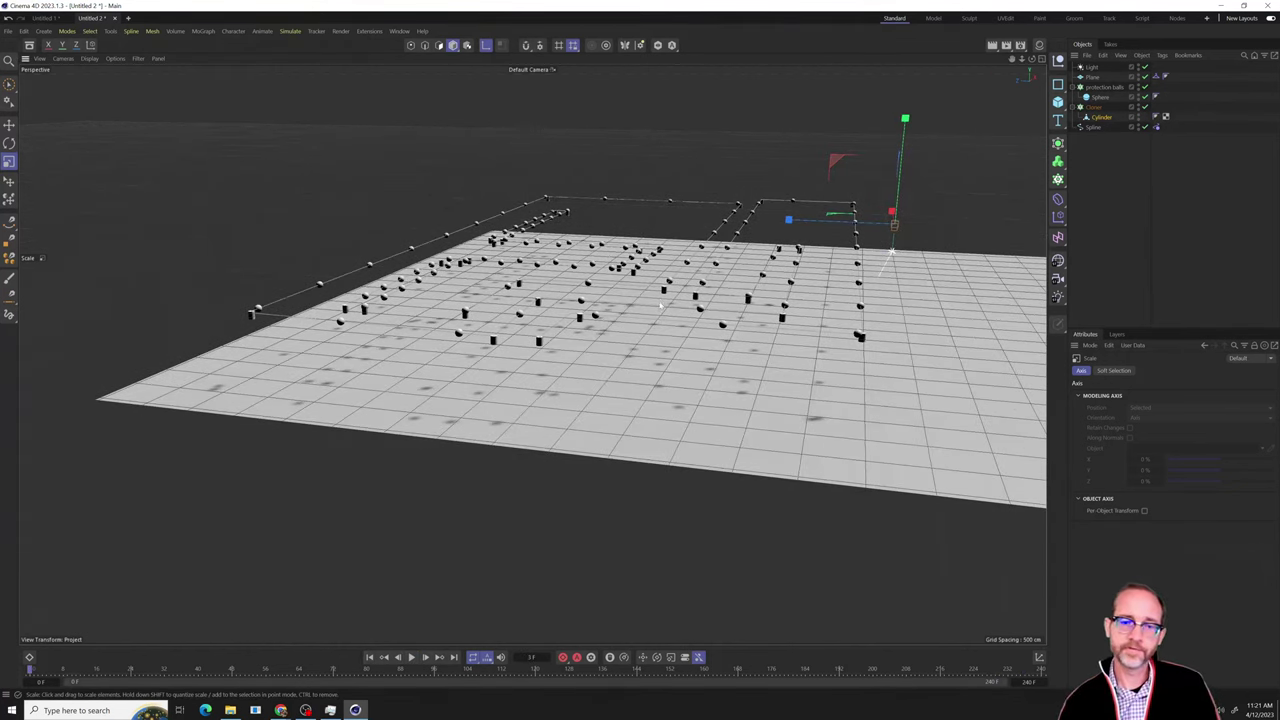
{"action": "scroll", "coordinate": [661, 305], "scroll_direction": "down", "scroll_amount": 4}
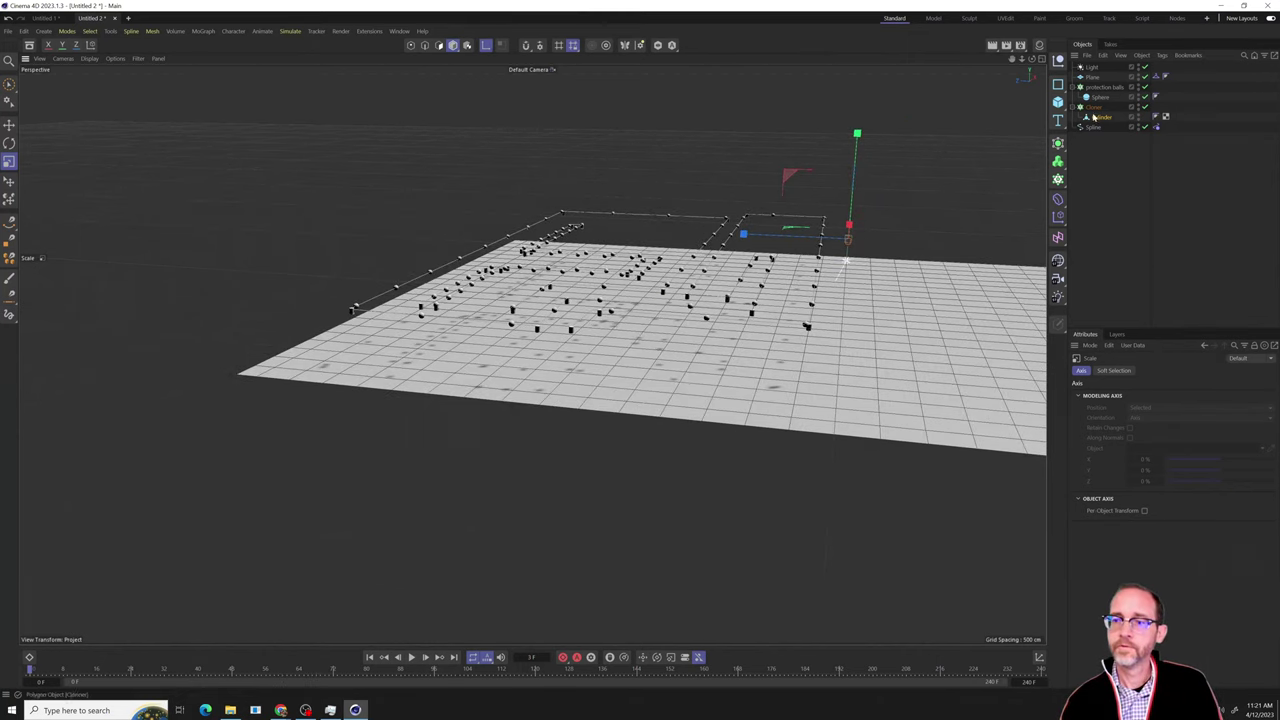
{"action": "left_click", "coordinate": [1092, 77]}
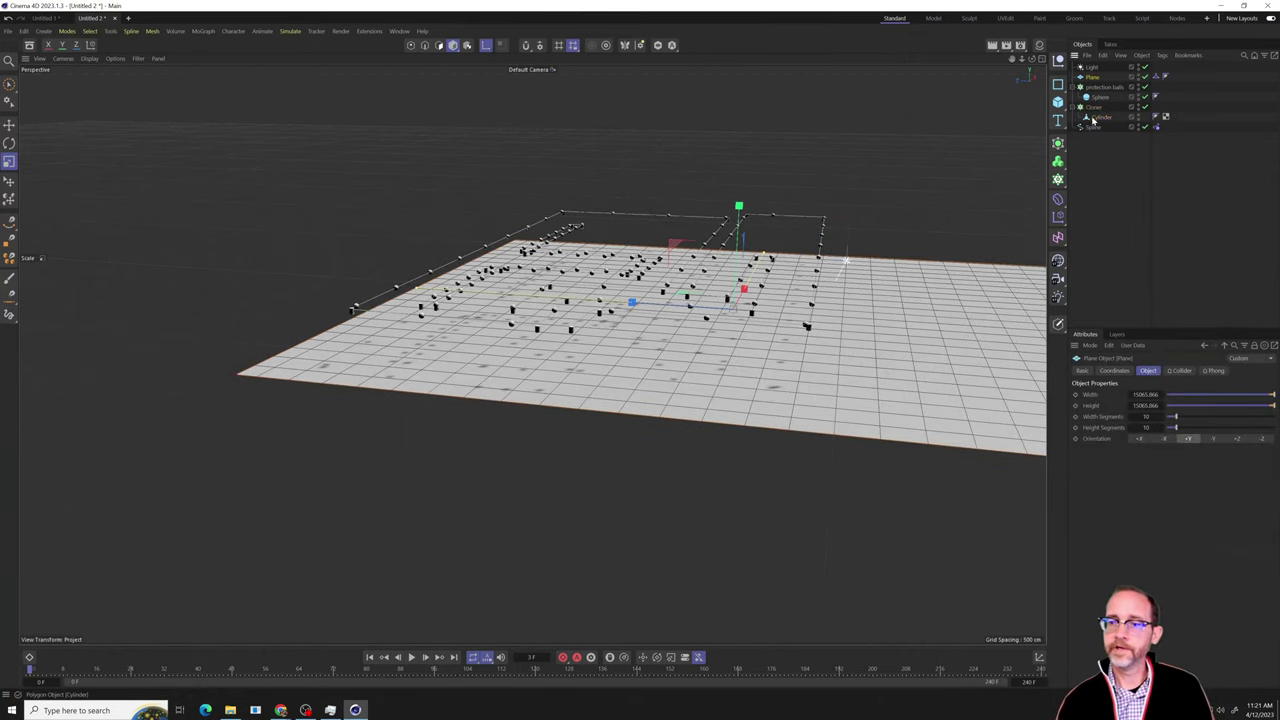
{"action": "left_click", "coordinate": [1094, 127], "text": "shift"}
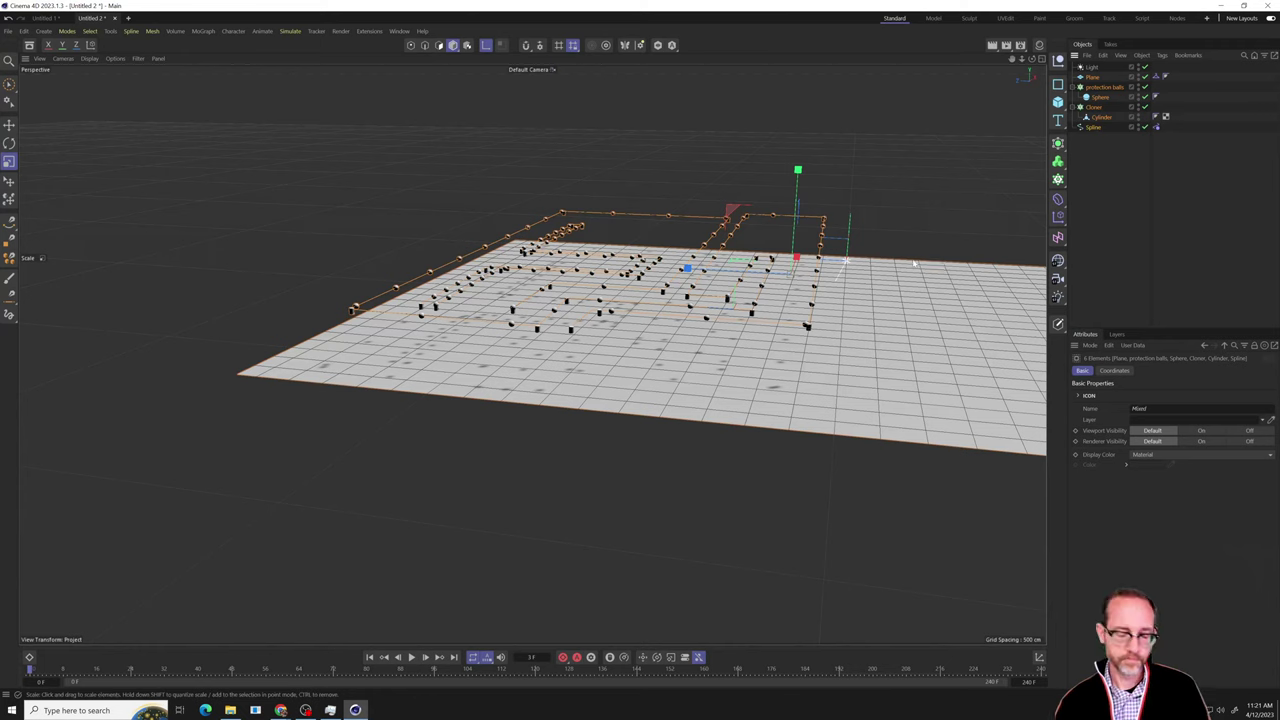
{"action": "key", "text": "r"}
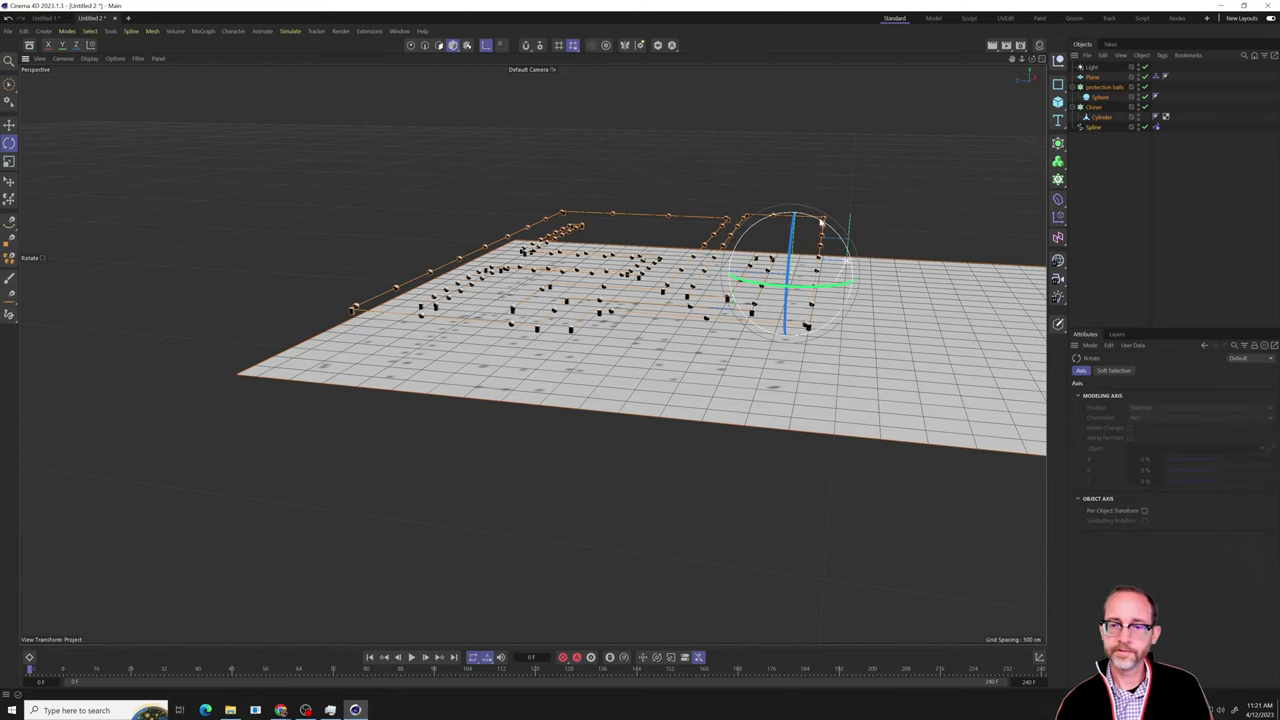
{"action": "left_click_drag", "start_coordinate": [820, 227], "coordinate": [846, 302]}
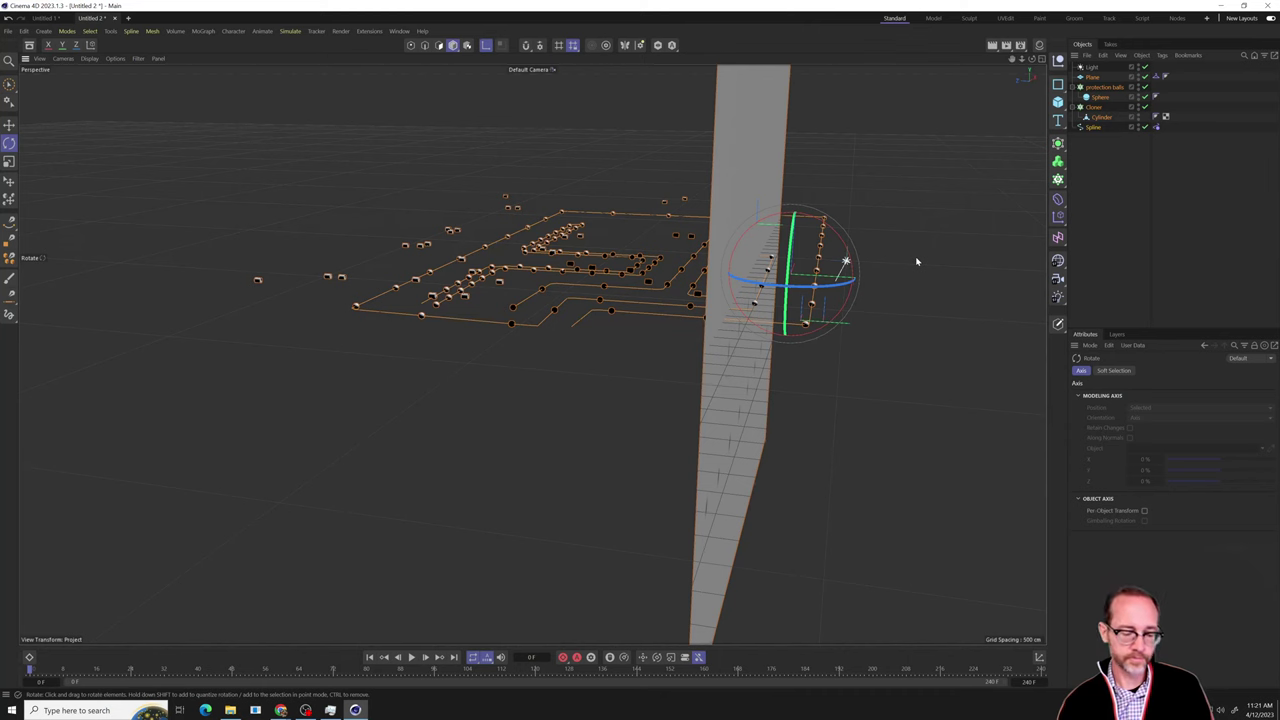
{"action": "key", "text": "ctrl+z"}
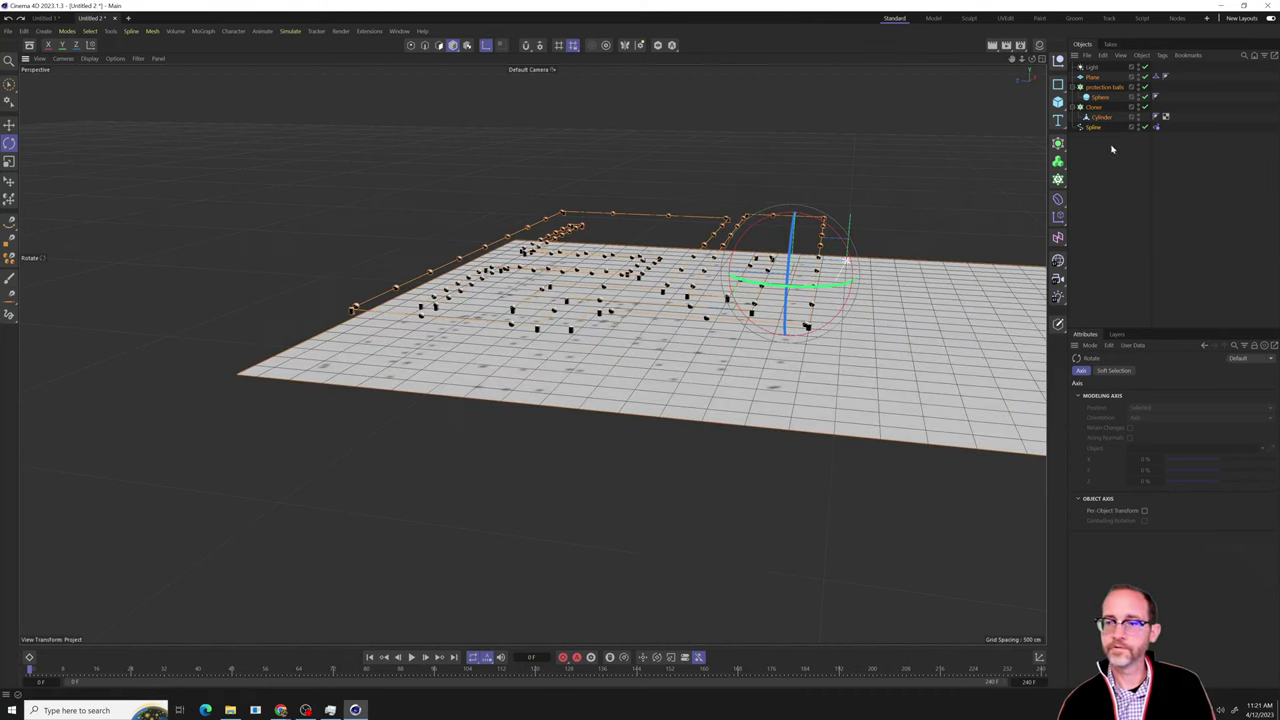
Check the spline's Rope tag settings, try to rotate the spline on its own, and undo the rotation.
{"action": "left_click", "coordinate": [1111, 148]}
{"action": "left_click", "coordinate": [1156, 128]}
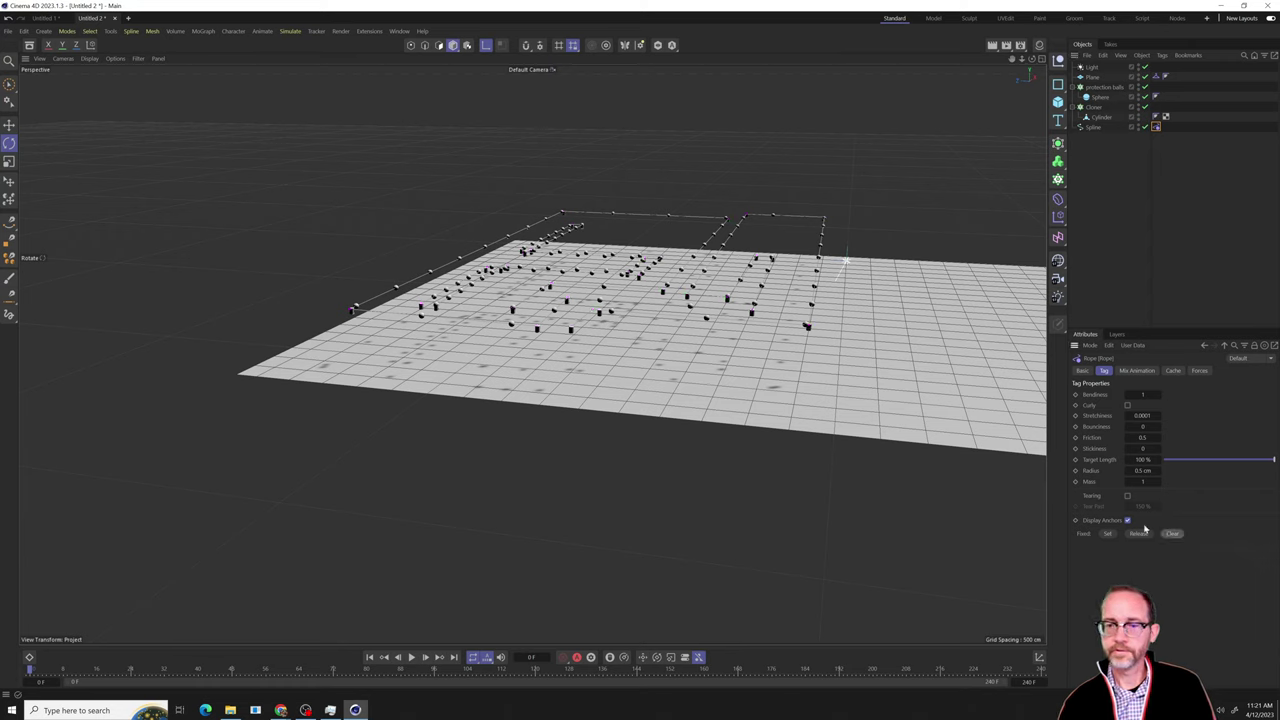
{"action": "left_click", "coordinate": [1098, 128]}
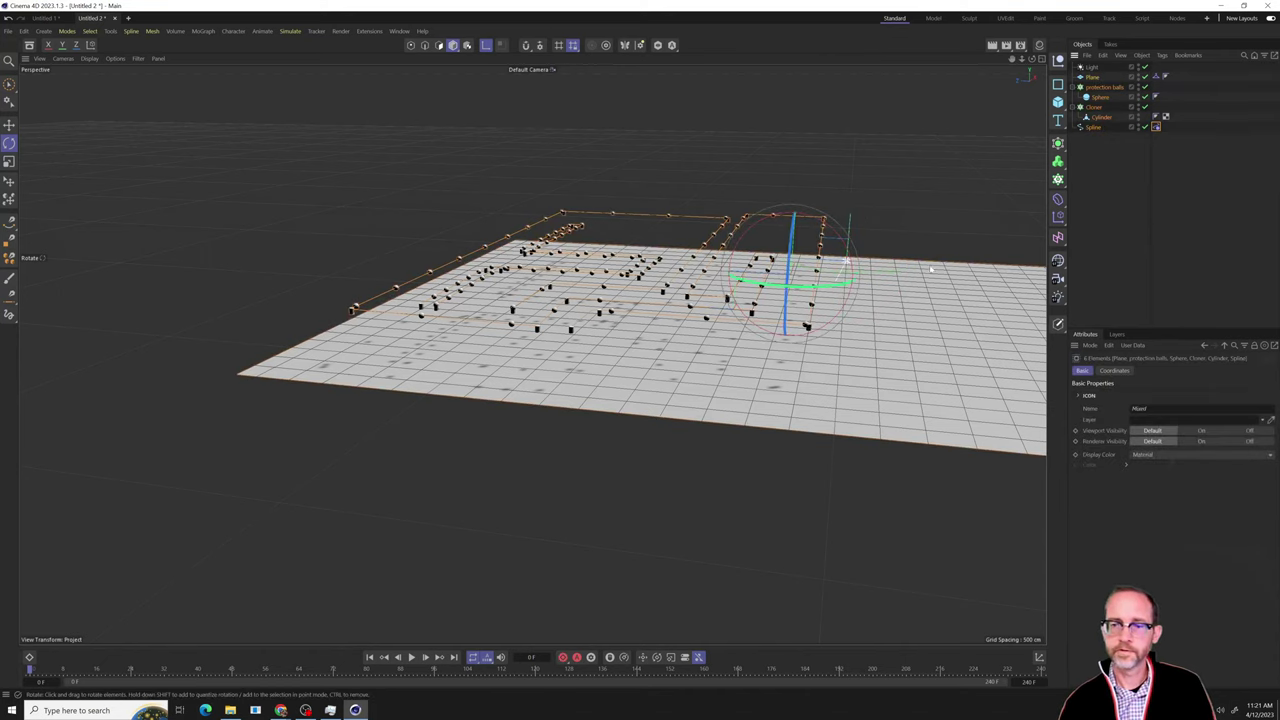
{"action": "left_click", "coordinate": [1100, 134]}
{"action": "left_click", "coordinate": [1094, 128]}
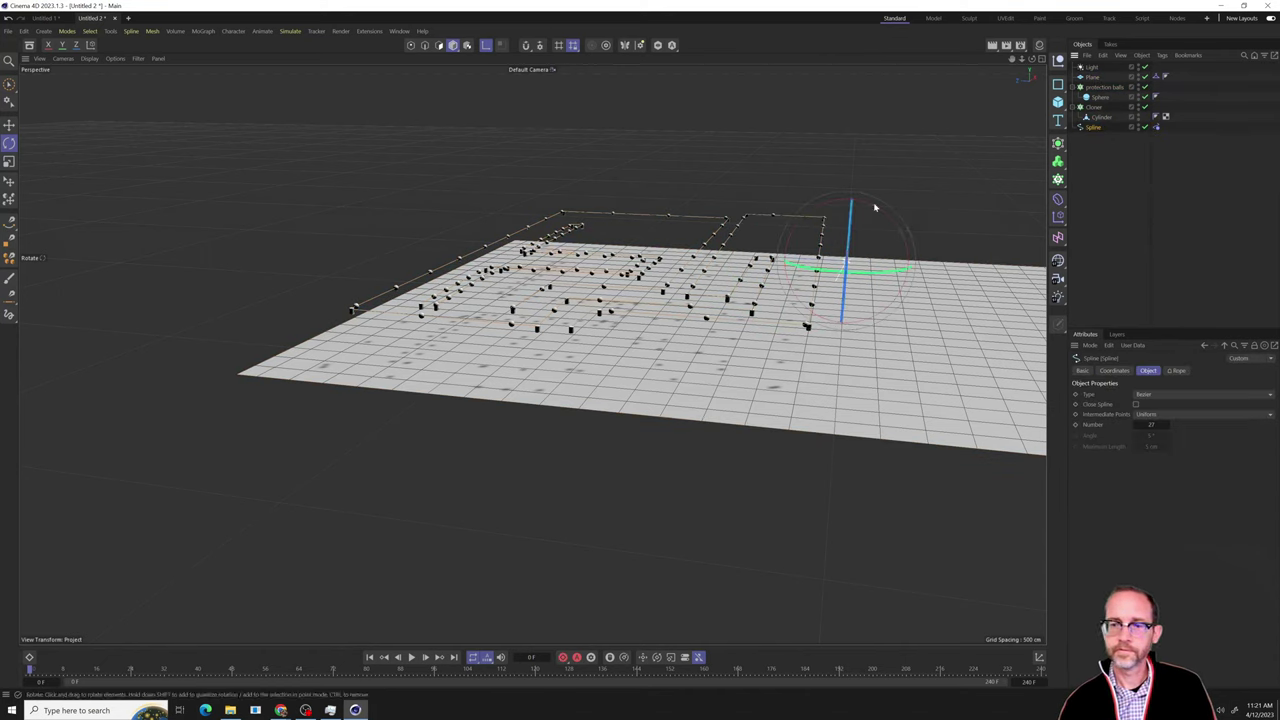
{"action": "left_click_drag", "start_coordinate": [874, 210], "coordinate": [891, 252]}
{"action": "key", "text": "ctrl+z"}
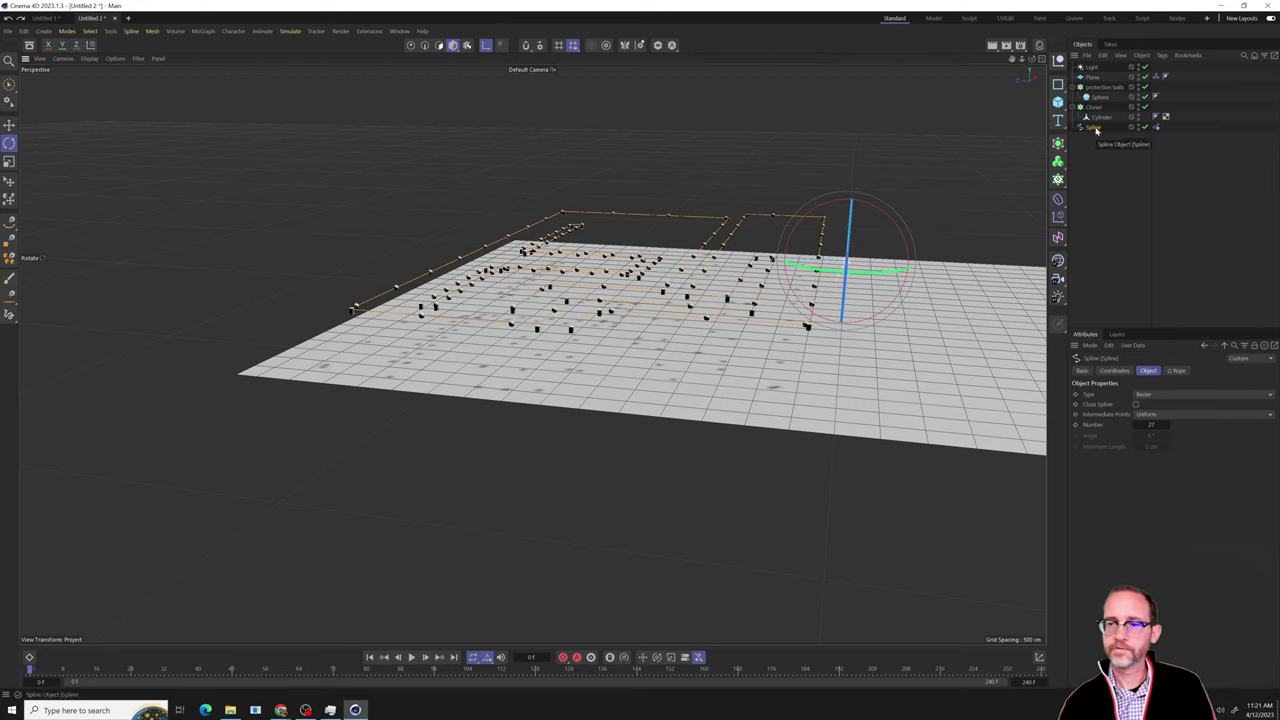
Delete the spline's Rope tag, try to rotate the spline without it, and undo the rotation.
{"action": "left_click", "coordinate": [1155, 127]}
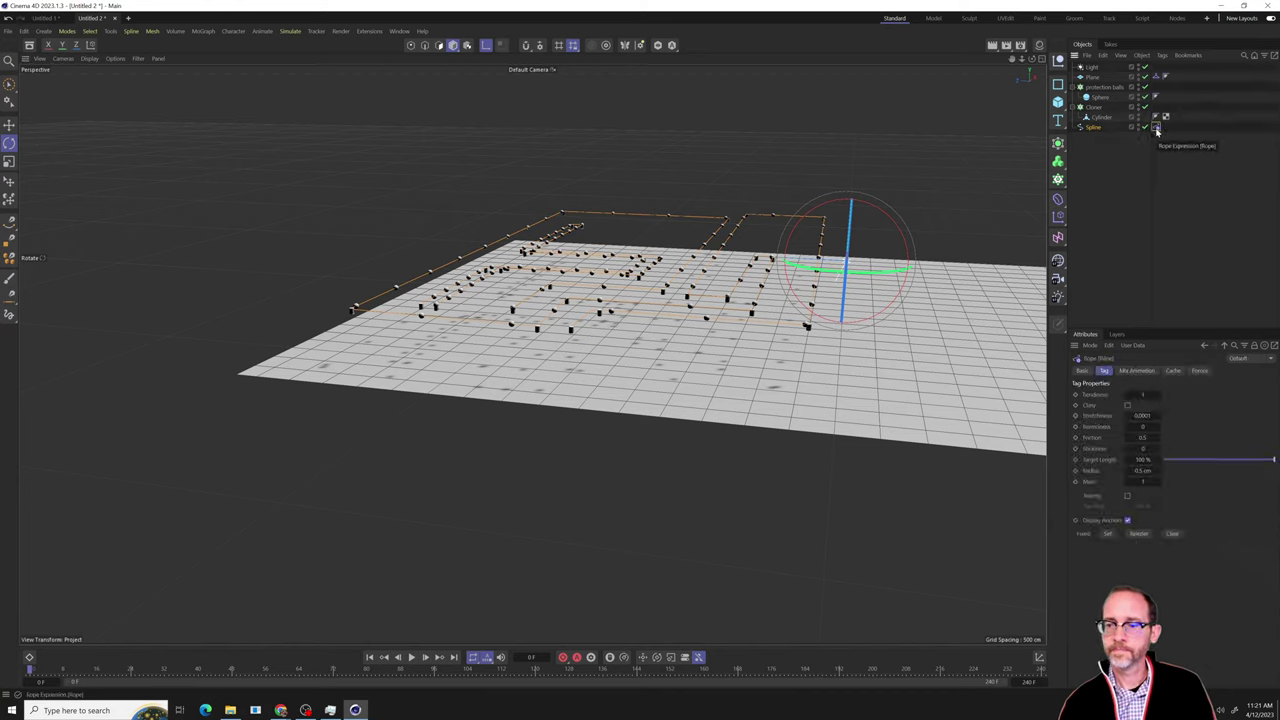
{"action": "left_click", "coordinate": [1094, 128]}
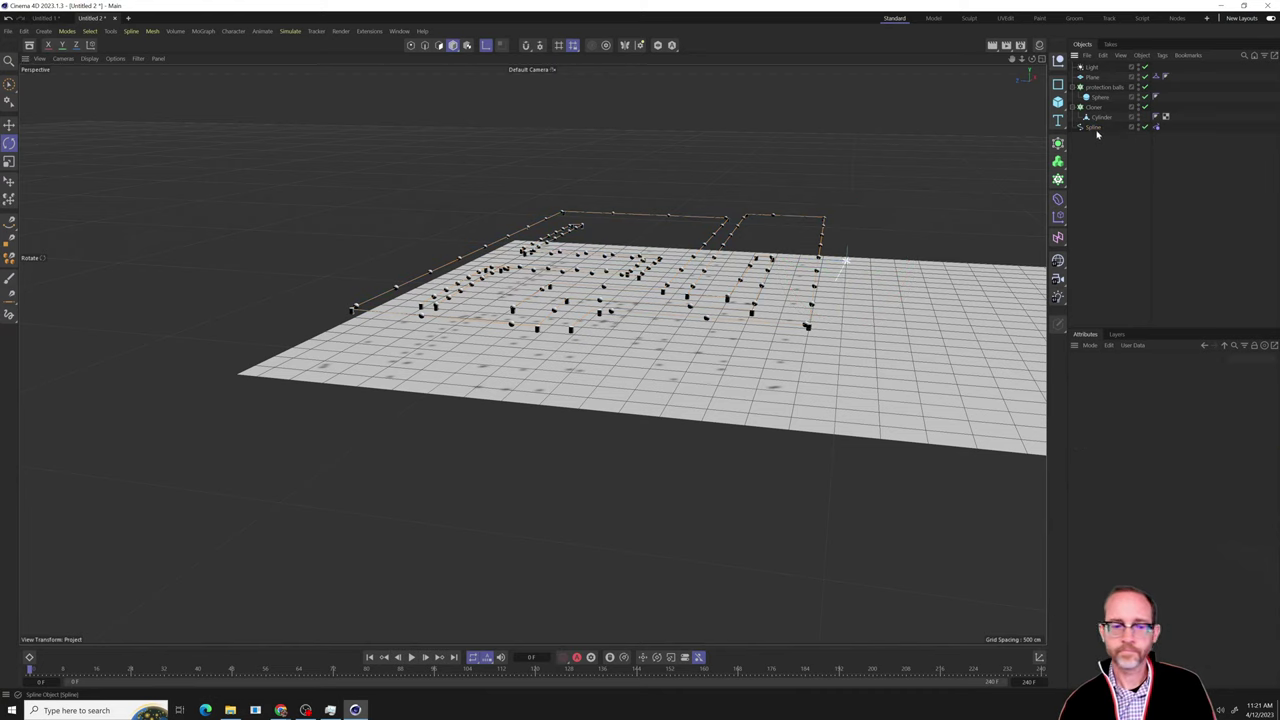
{"action": "left_click", "coordinate": [1157, 128]}
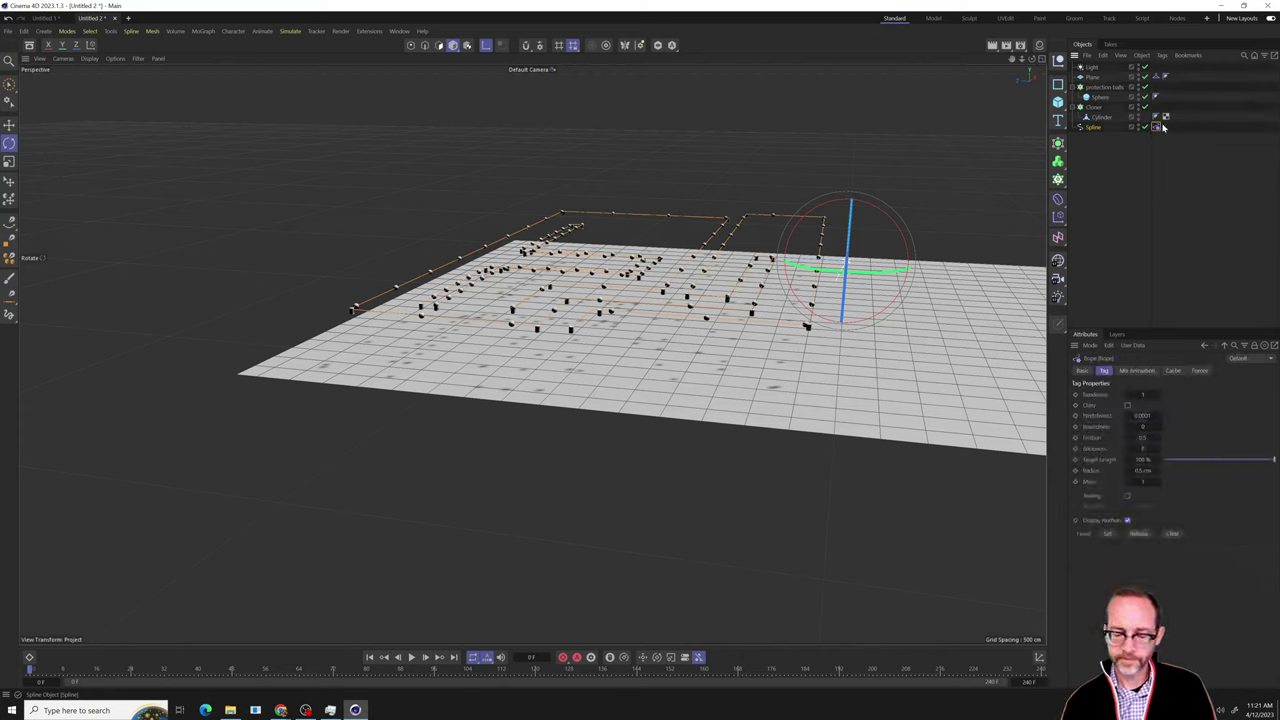
{"action": "key", "text": "Delete"}
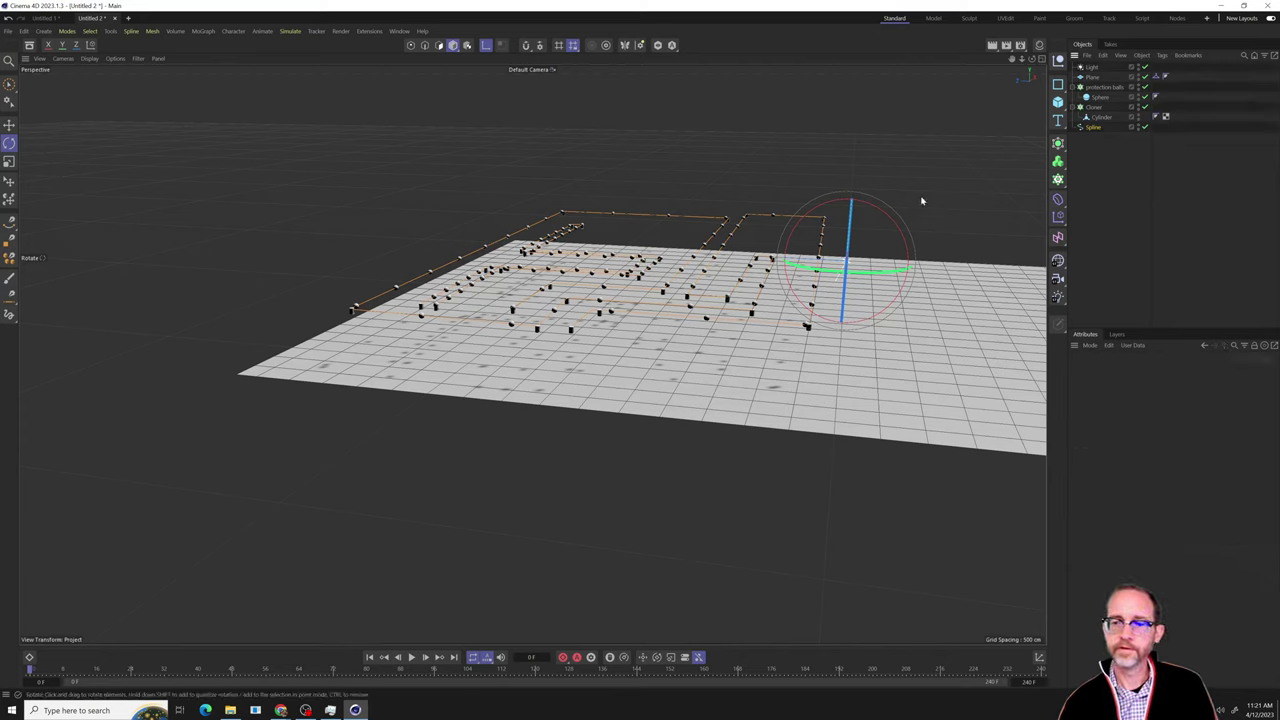
{"action": "left_click_drag", "start_coordinate": [888, 212], "coordinate": [897, 238]}
{"action": "key", "text": "ctrl+z"}
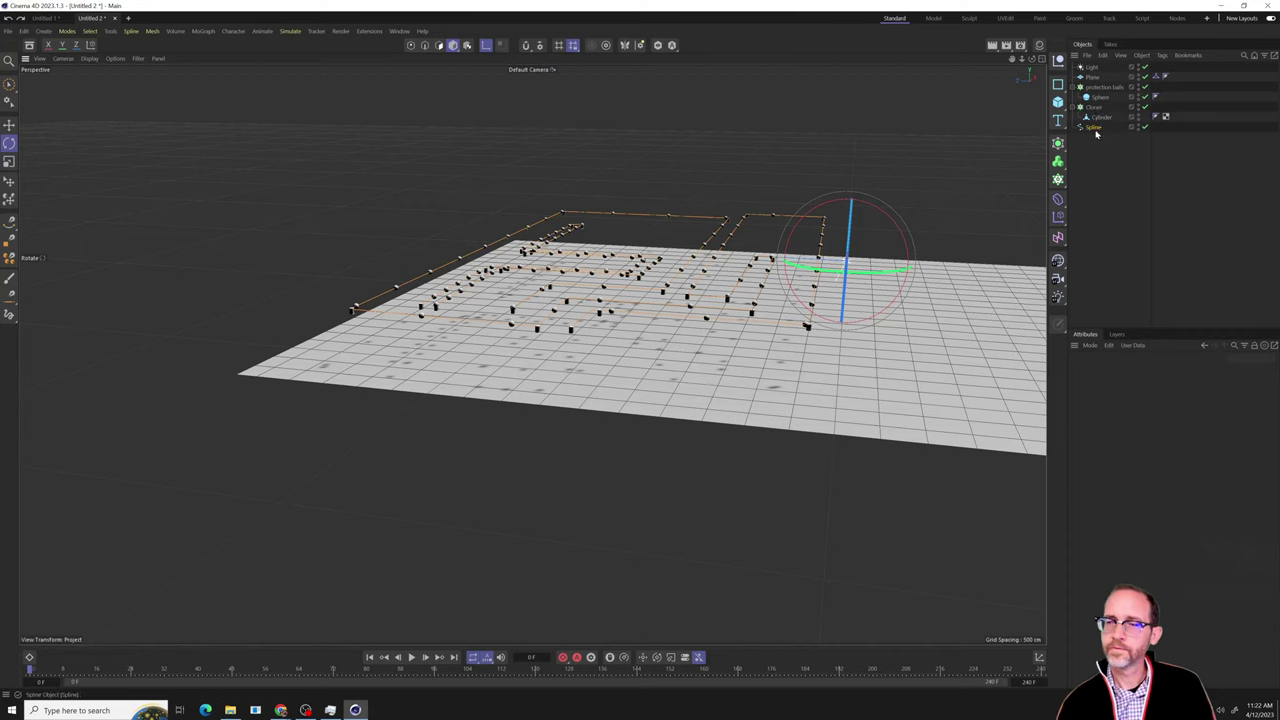
Turn off axis editing mode, restore the spline's Rope tag, and test rotating the spline before undoing that rotation.
{"action": "left_click", "coordinate": [1094, 129]}
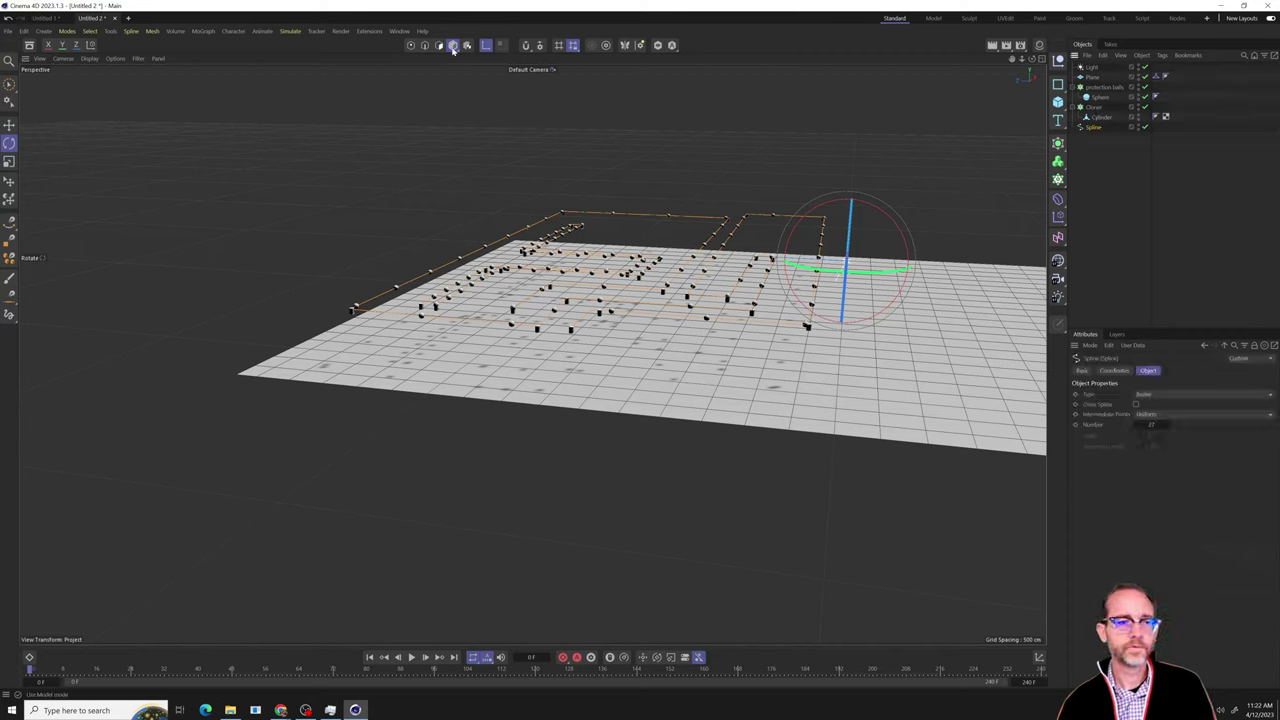
{"action": "left_click", "coordinate": [9, 85]}
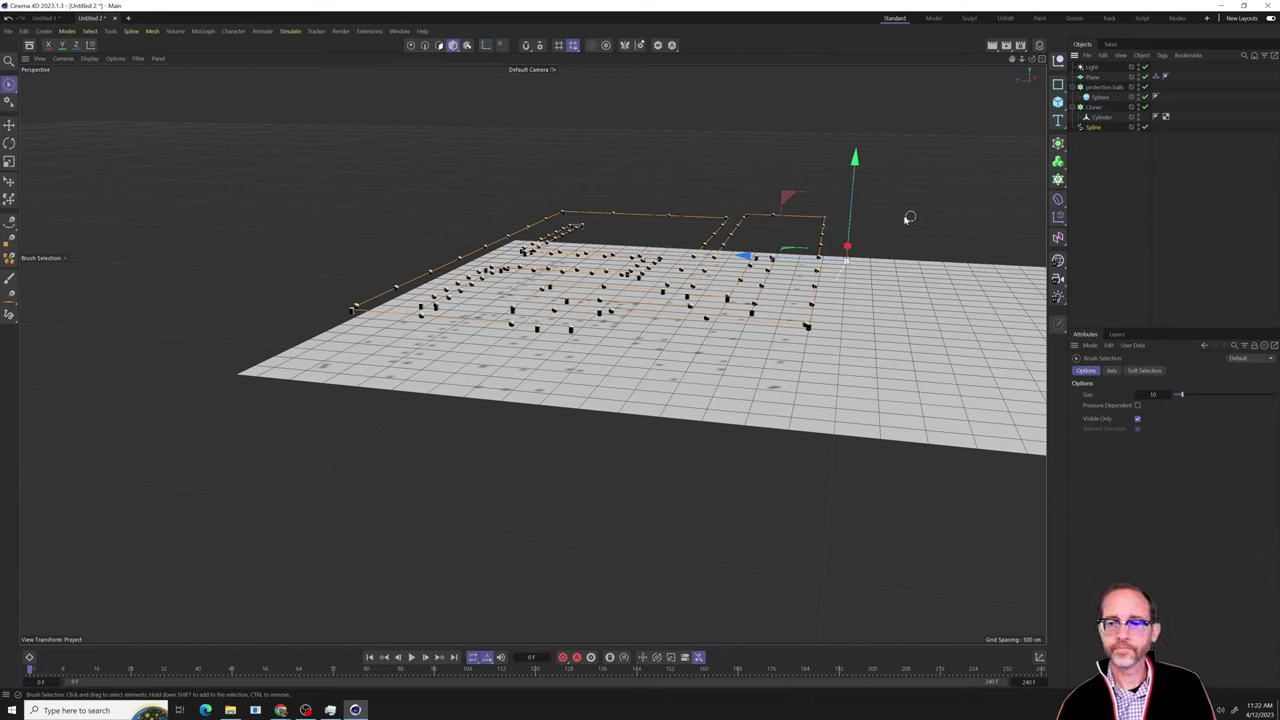
{"action": "key", "text": "r"}
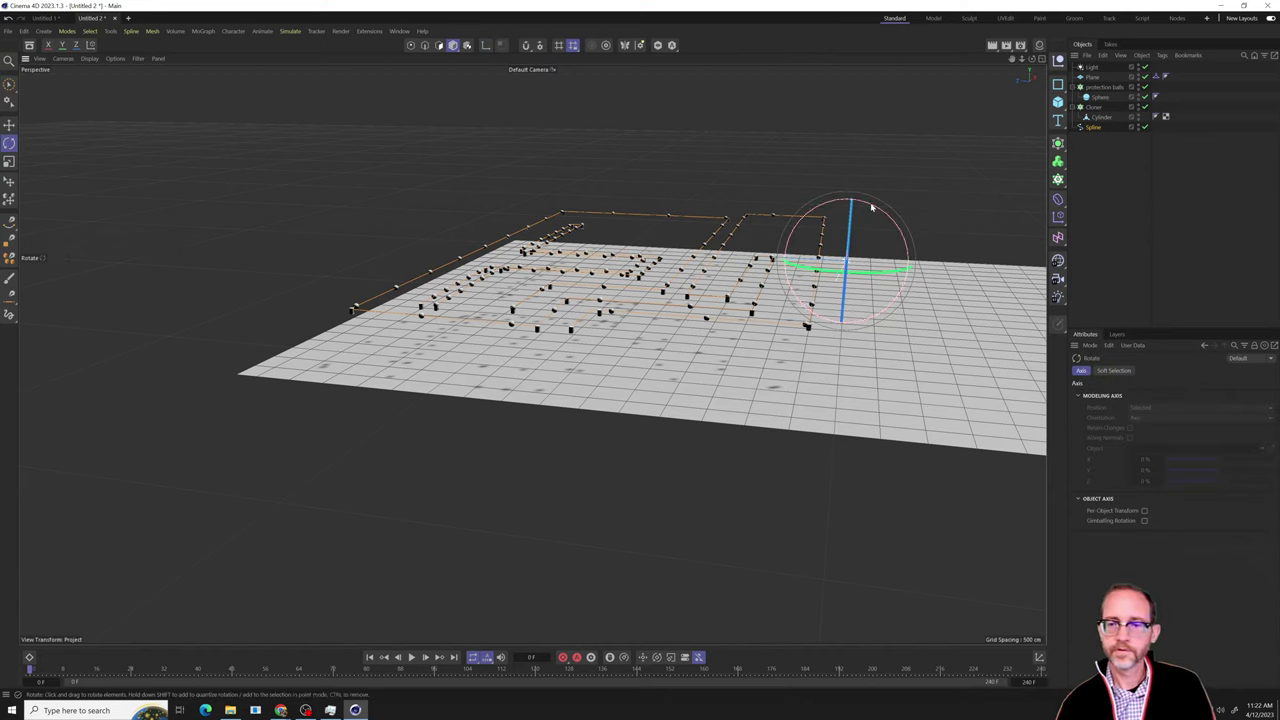
{"action": "key", "text": "Delete"}
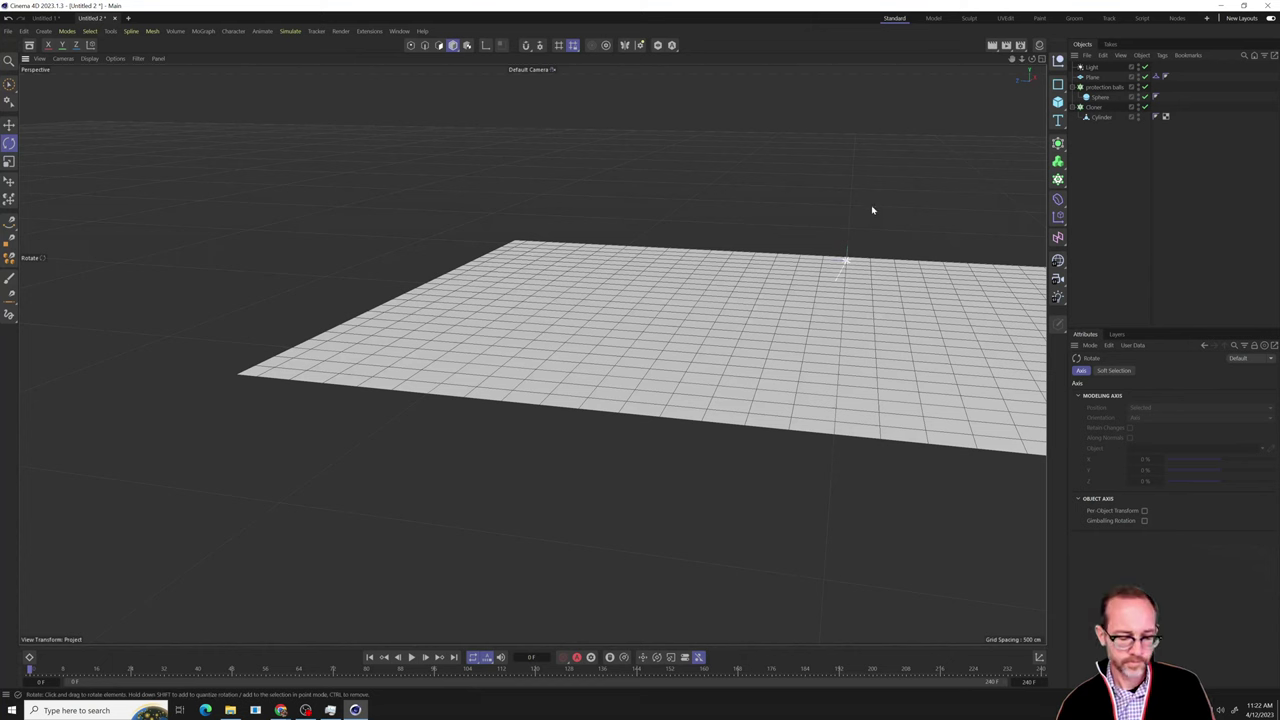
{"action": "key", "text": "ctrl+z"}
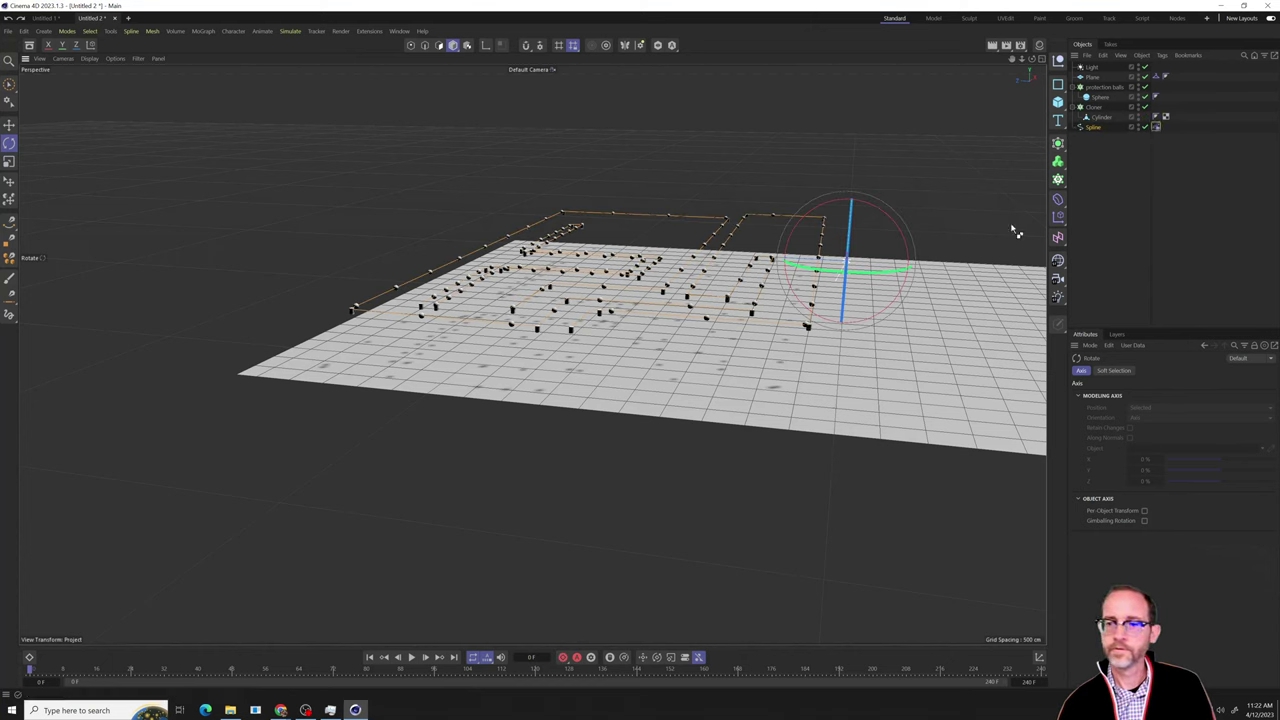
{"action": "mouse_move", "coordinate": [886, 214]}
{"action": "left_mouse_down"}
{"action": "mouse_move", "coordinate": [894, 229]}
{"action": "mouse_move", "coordinate": [889, 217]}
{"action": "mouse_move", "coordinate": [858, 220]}
{"action": "mouse_move", "coordinate": [866, 307]}
{"action": "left_mouse_up"}
{"action": "key", "text": "ctrl+z"}
Rotate the plane, protection balls, post cloner and spline together so the floor stands upright as a wall.
{"action": "left_click", "coordinate": [1092, 77]}
{"action": "left_click", "coordinate": [1100, 119], "text": "shift"}
{"action": "left_click", "coordinate": [1093, 127], "text": "ctrl"}
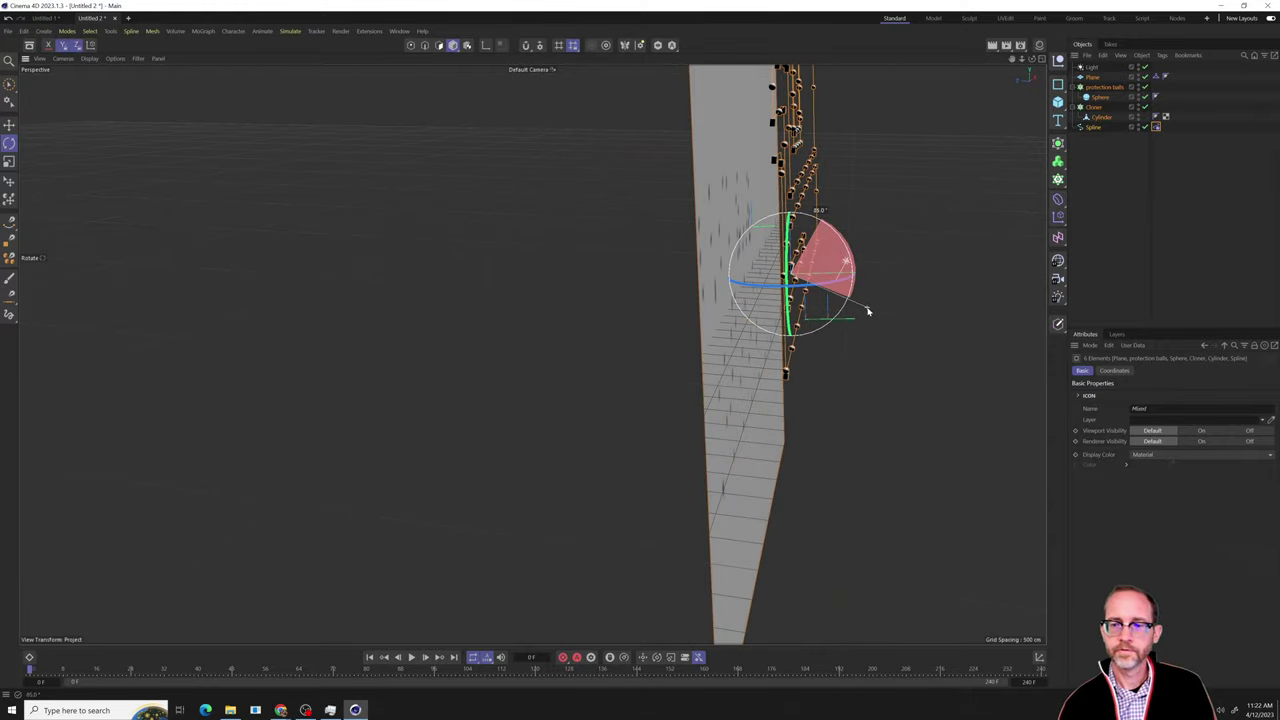
{"action": "left_click_drag", "start_coordinate": [868, 309], "coordinate": [868, 311]}
{"action": "left_click_drag", "start_coordinate": [877, 202], "coordinate": [843, 295], "text": "alt"}
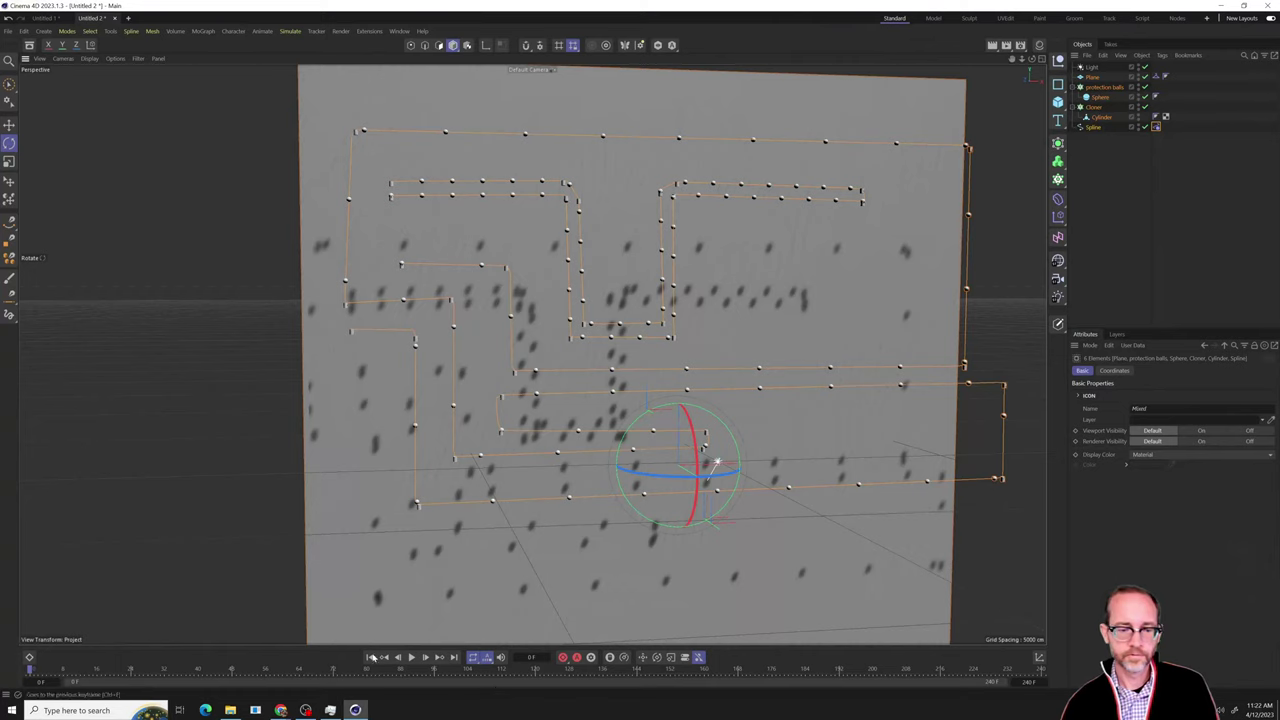
Set the spline's selected points as fixed anchors in its Rope tag, clear the object selection and play the simulation.
{"action": "left_click", "coordinate": [1156, 127]}
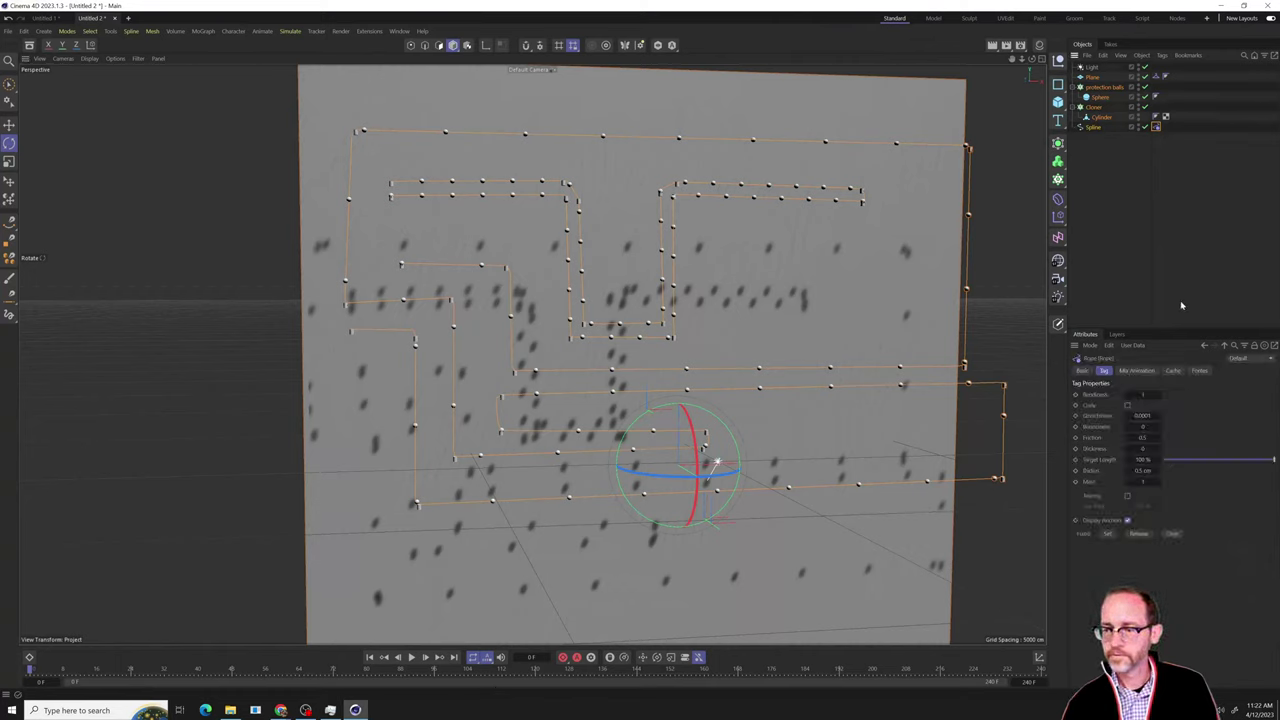
{"action": "left_click", "coordinate": [1093, 127]}
{"action": "left_click", "coordinate": [410, 45]}
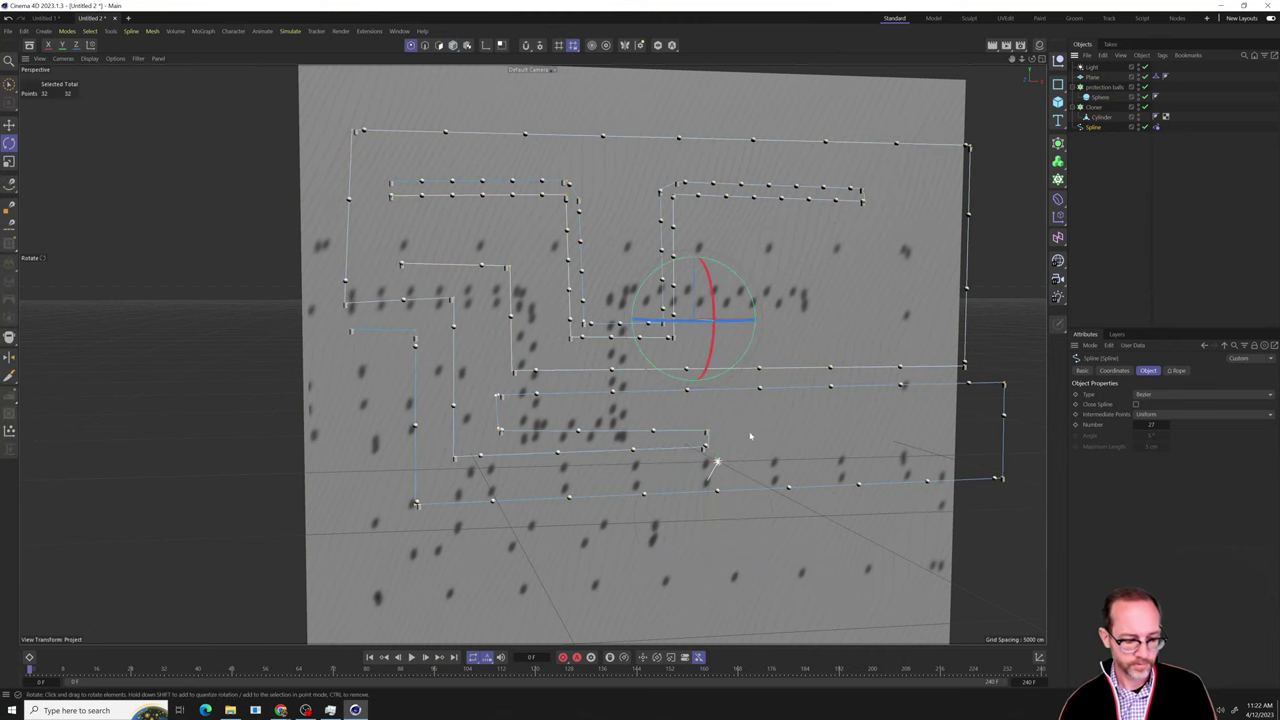
{"action": "left_click", "coordinate": [1157, 127]}
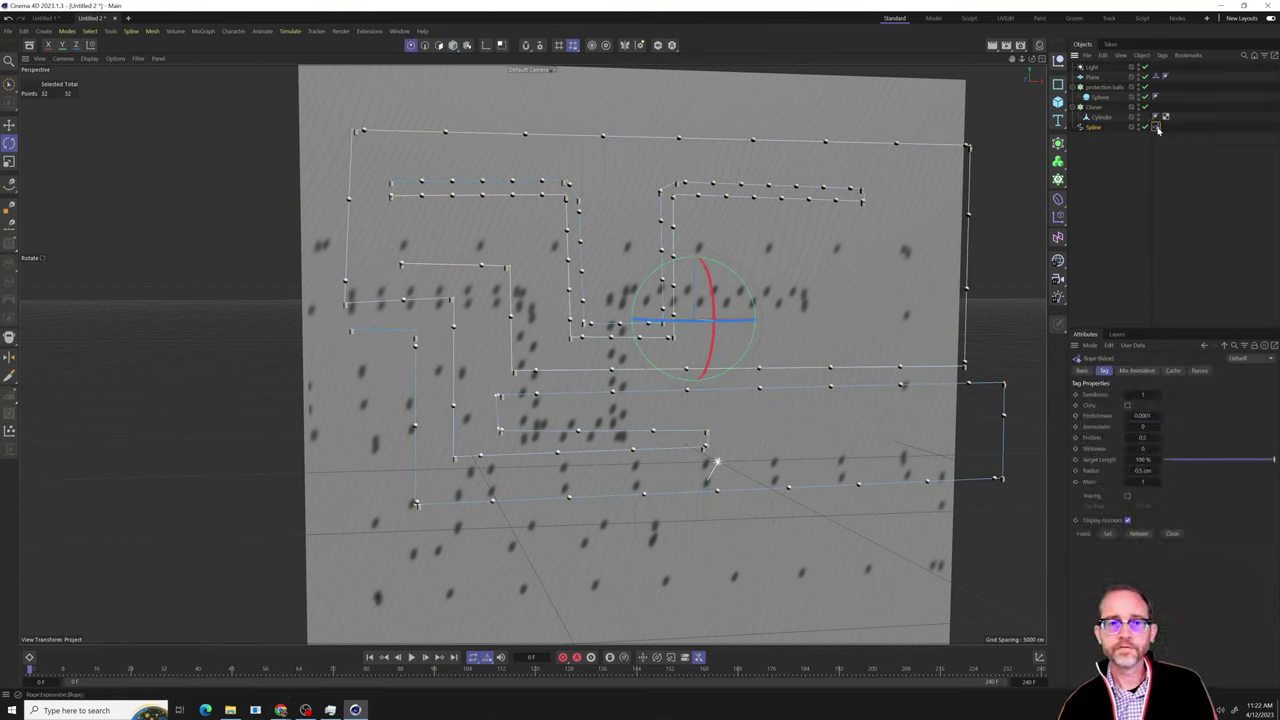
{"action": "left_click", "coordinate": [1110, 534]}
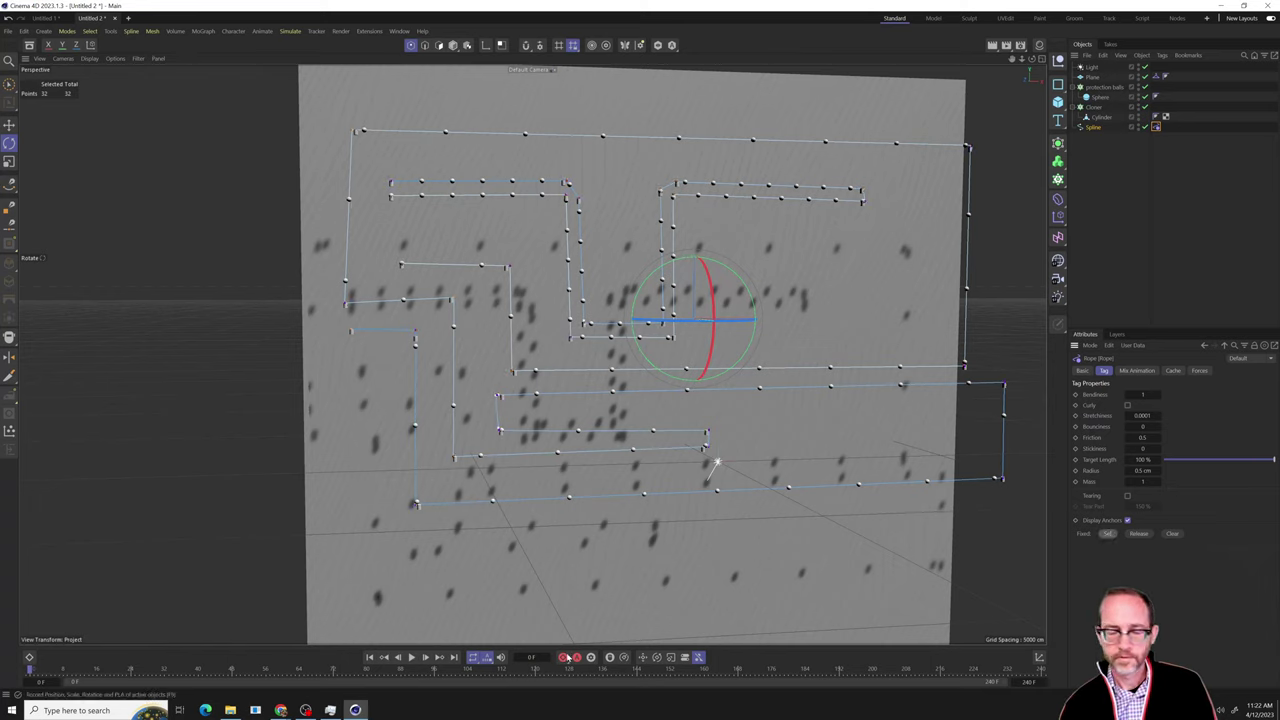
{"action": "left_click", "coordinate": [1114, 277]}
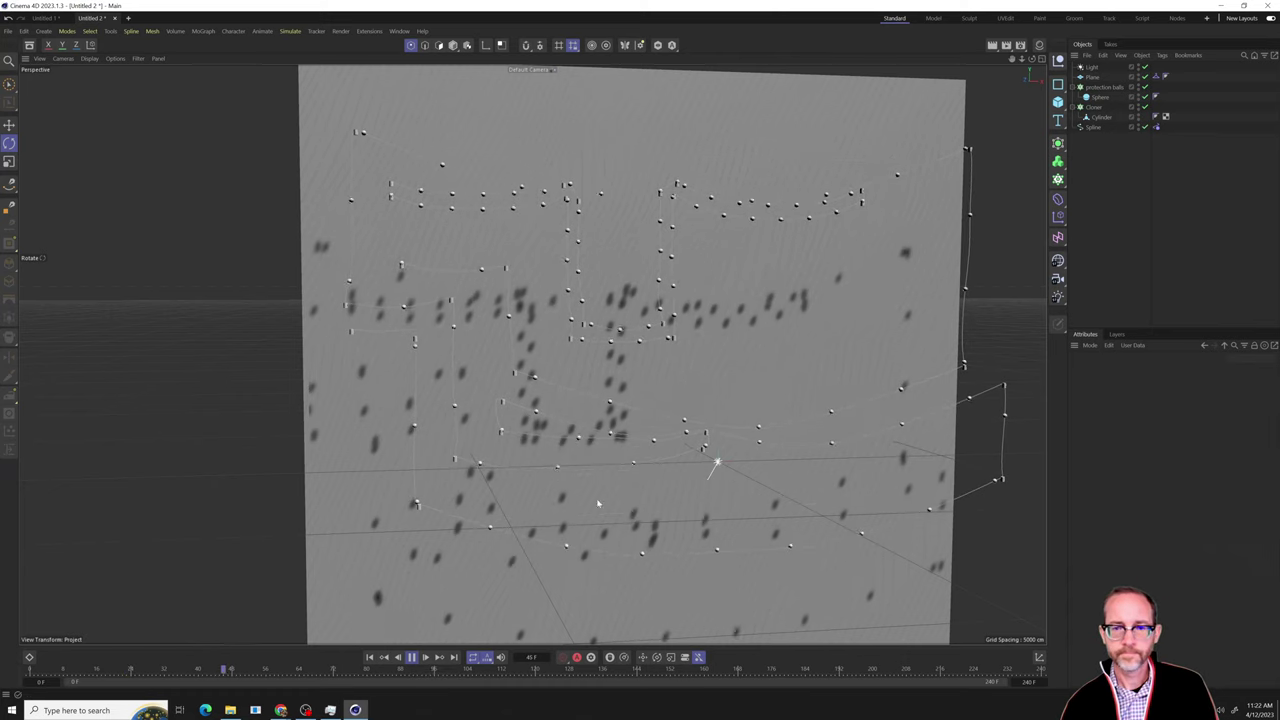
Lengthen the cylinder inside the post cloner along its Y axis with Scale in model mode.
{"action": "left_click_drag", "start_coordinate": [405, 355], "coordinate": [530, 385], "text": "alt"}
{"action": "left_click", "coordinate": [1099, 118]}
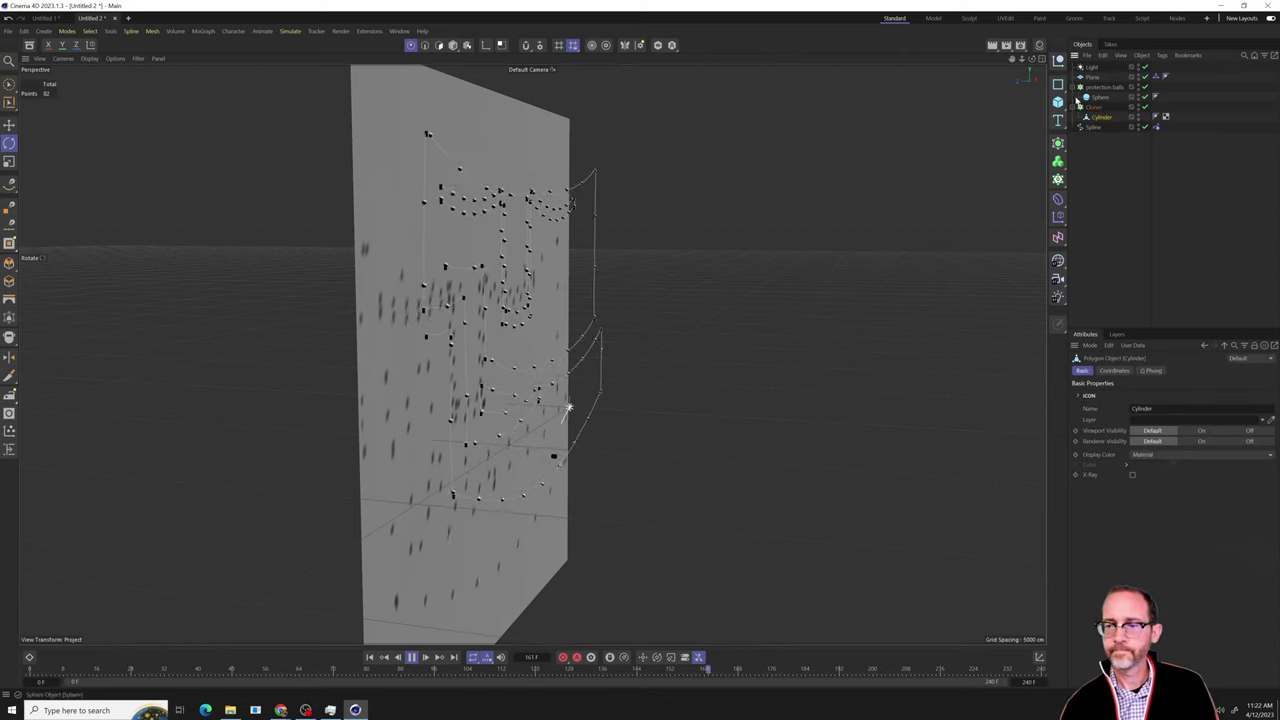
{"action": "left_click", "coordinate": [452, 46]}
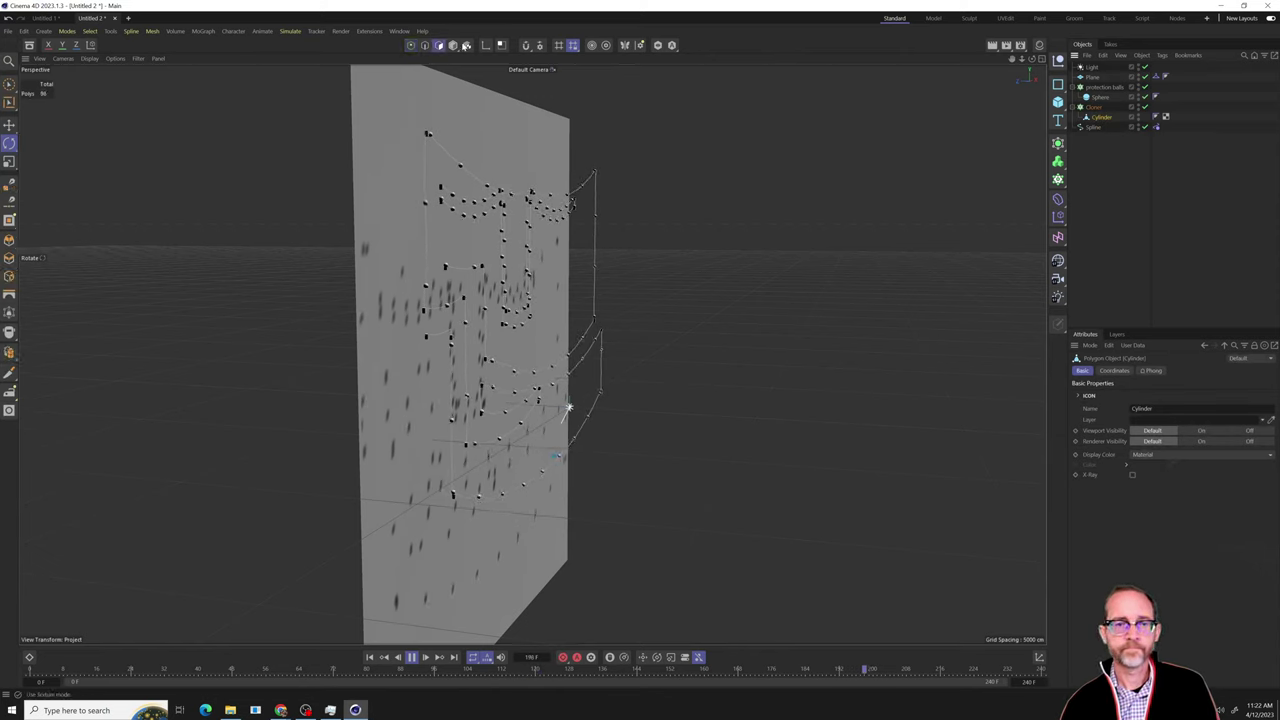
{"action": "key", "text": "t"}
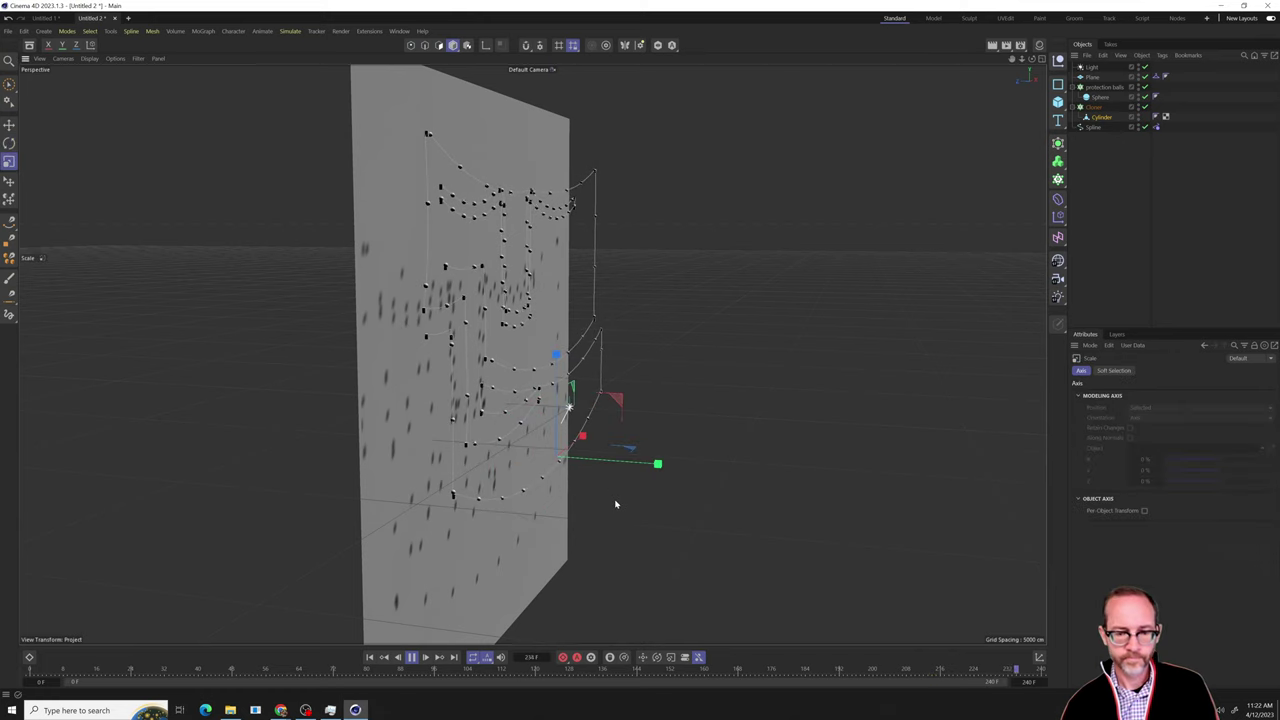
{"action": "left_click_drag", "start_coordinate": [657, 464], "coordinate": [752, 462]}
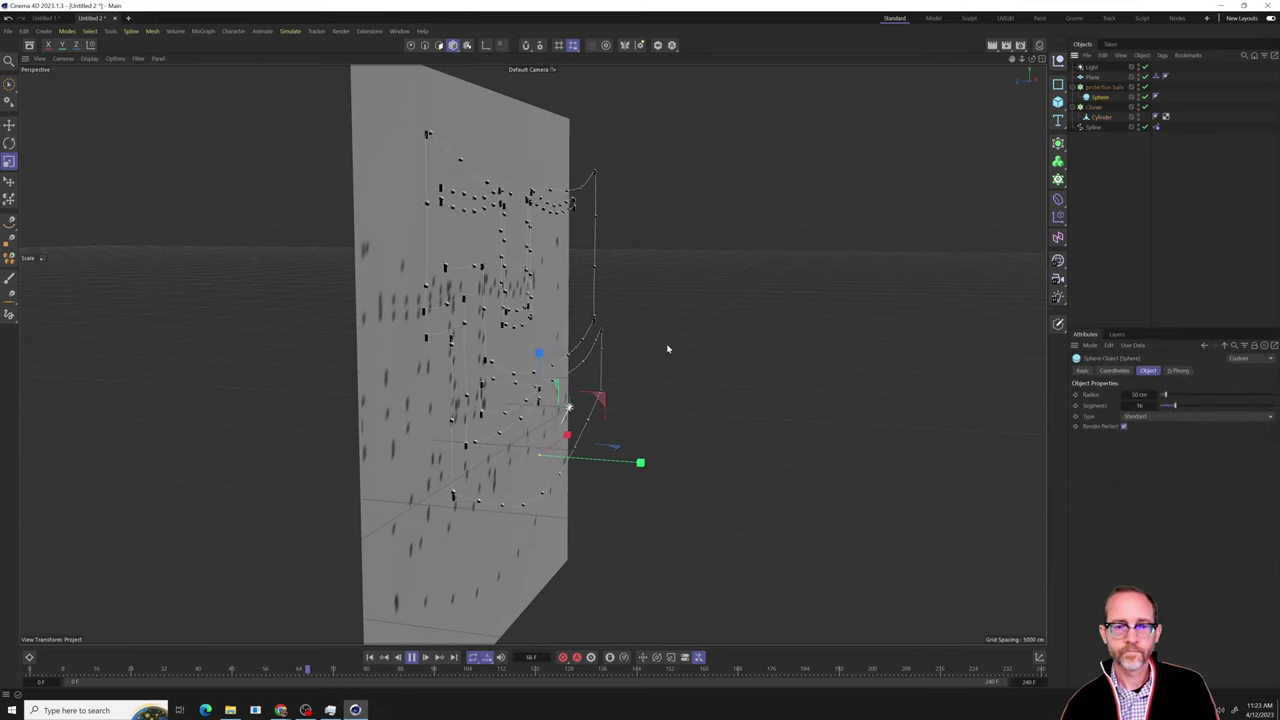
Examine the rope simulation on the wall from the front and the side, and stop playback.
{"action": "left_click_drag", "start_coordinate": [683, 348], "coordinate": [566, 366], "text": "alt"}
{"action": "scroll", "coordinate": [698, 300], "scroll_direction": "up", "scroll_amount": 4}
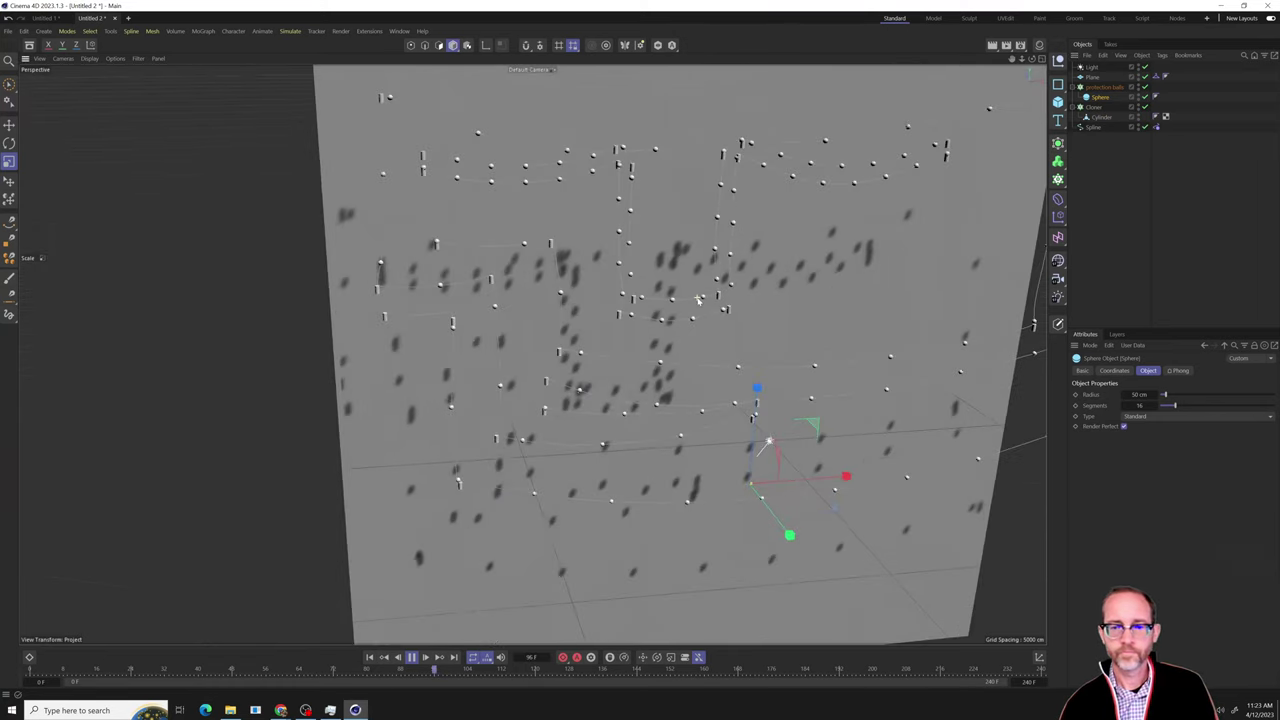
{"action": "left_click_drag", "start_coordinate": [698, 298], "coordinate": [662, 360], "text": "alt"}
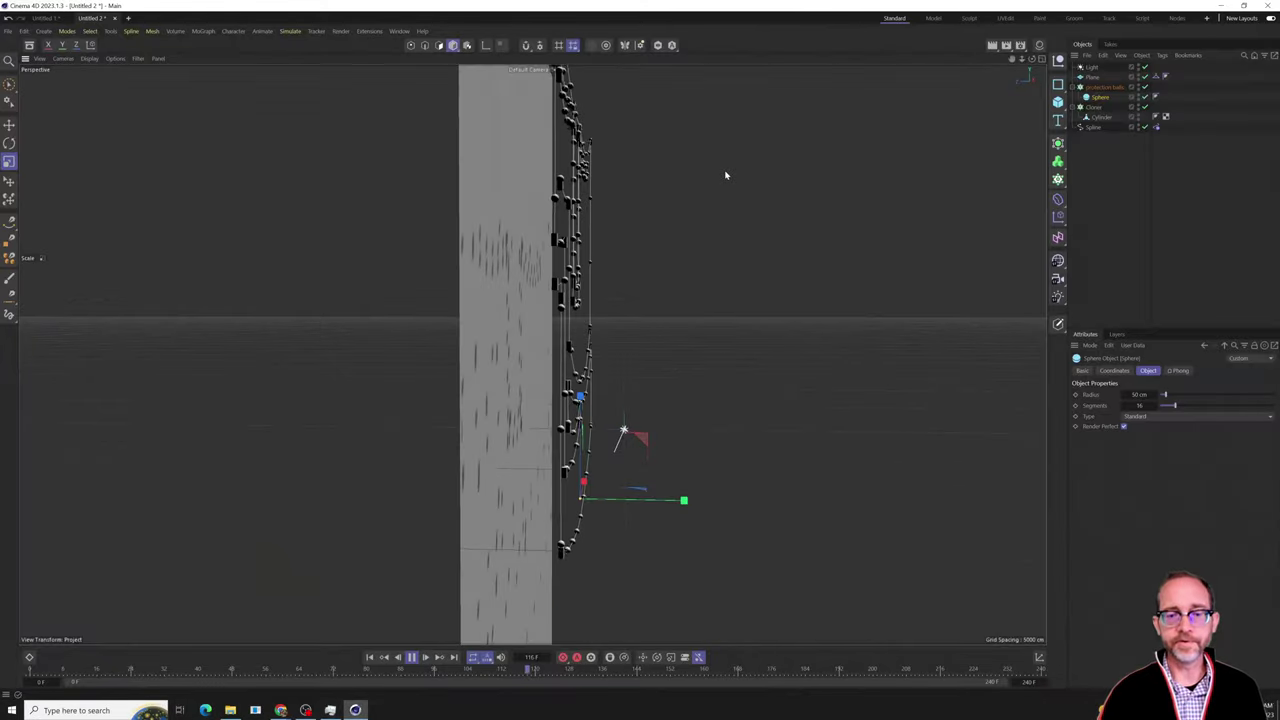
{"action": "left_click_drag", "start_coordinate": [736, 218], "coordinate": [571, 398], "text": "alt"}
{"action": "left_click_drag", "start_coordinate": [558, 400], "coordinate": [508, 530], "text": "alt"}
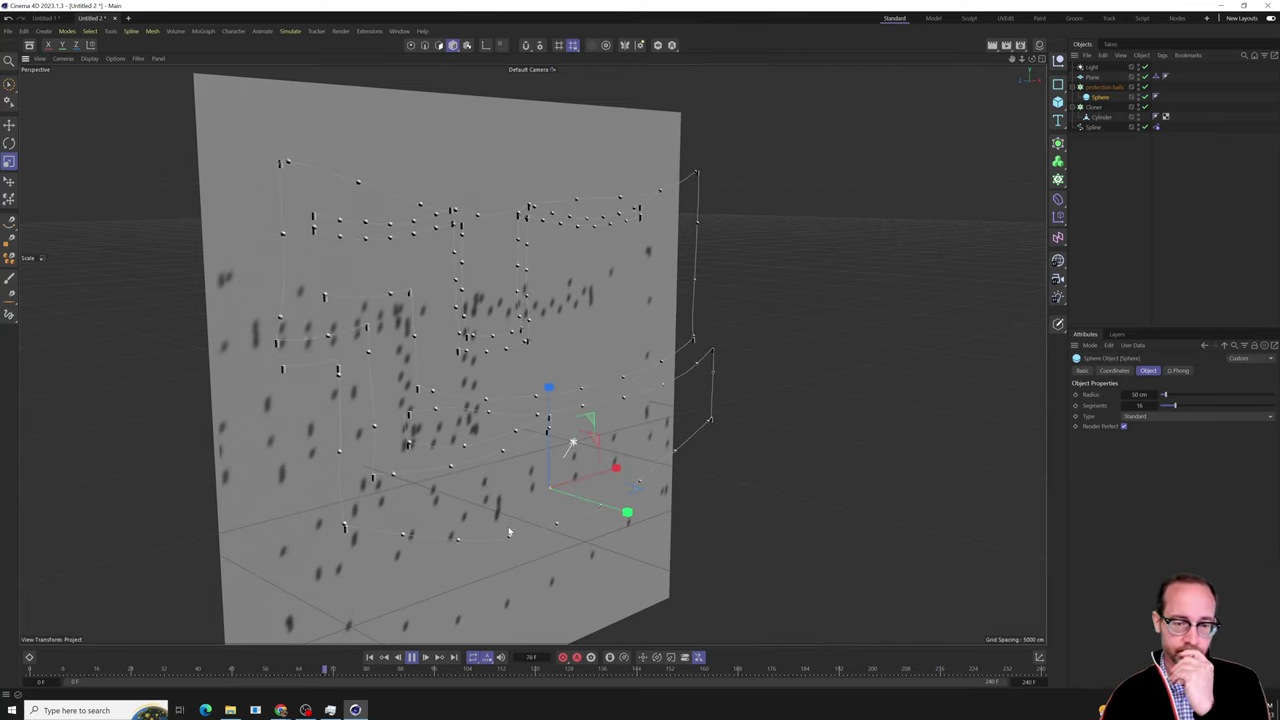
{"action": "left_click", "coordinate": [411, 657]}
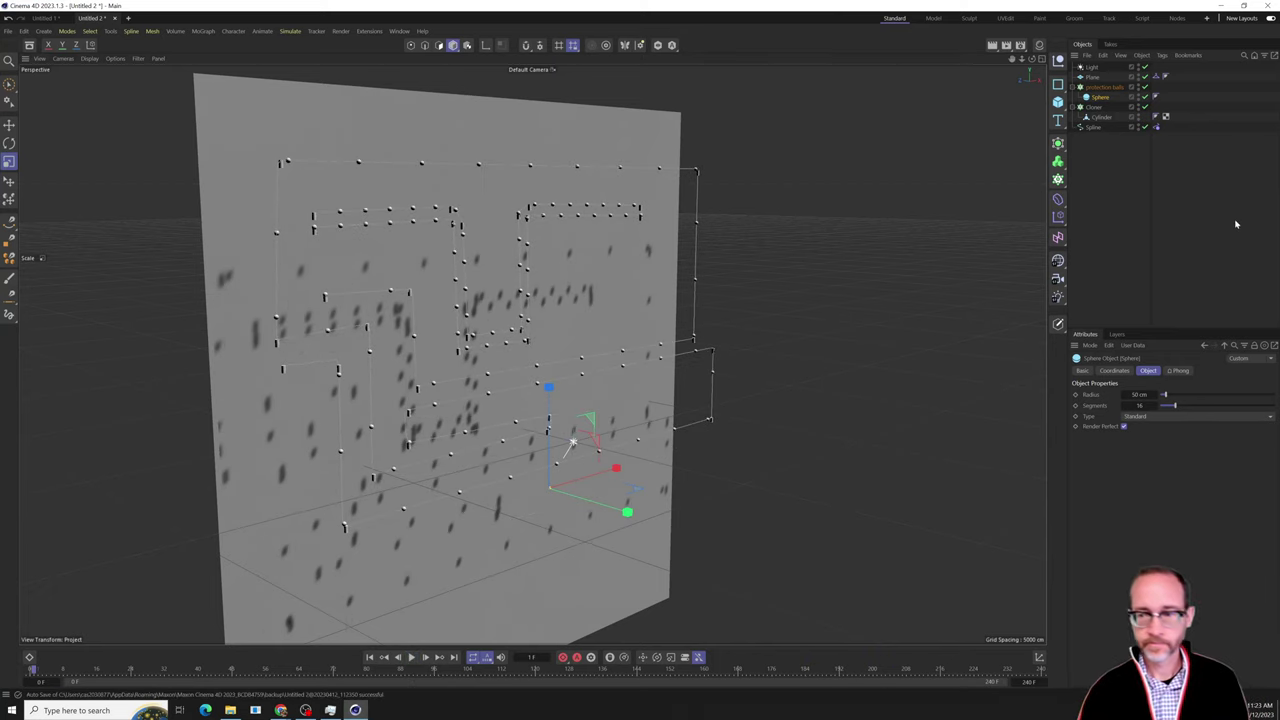
Clear the object selection and save the scene on the Data (D:) drive as "physics rig".
{"action": "left_click", "coordinate": [1188, 227]}
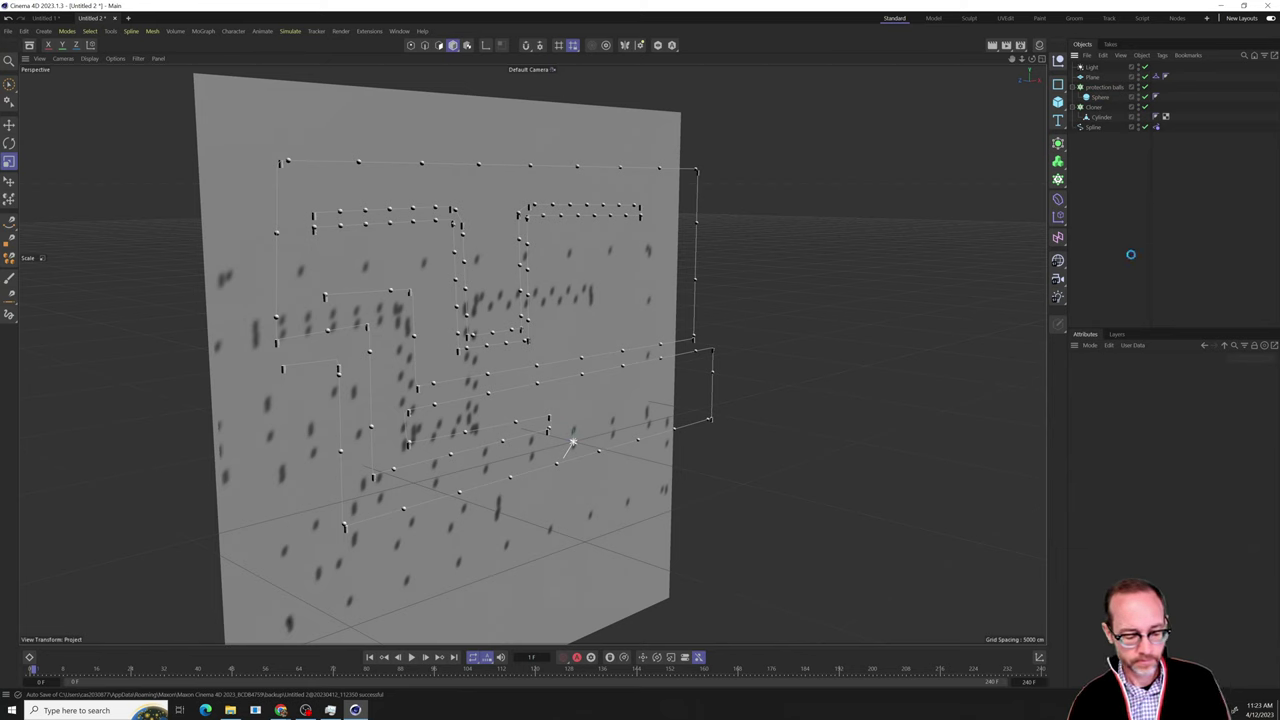
{"action": "key", "text": "ctrl+s"}
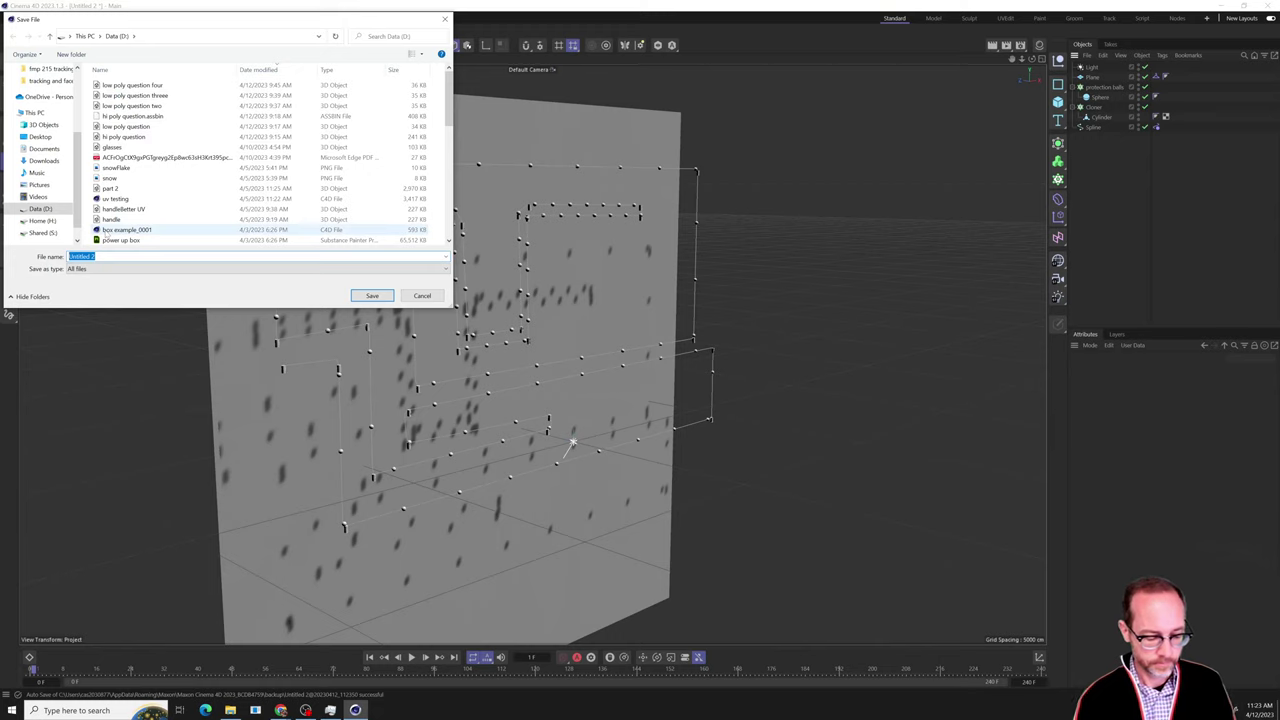
{"action": "type", "text": "physics rig"}
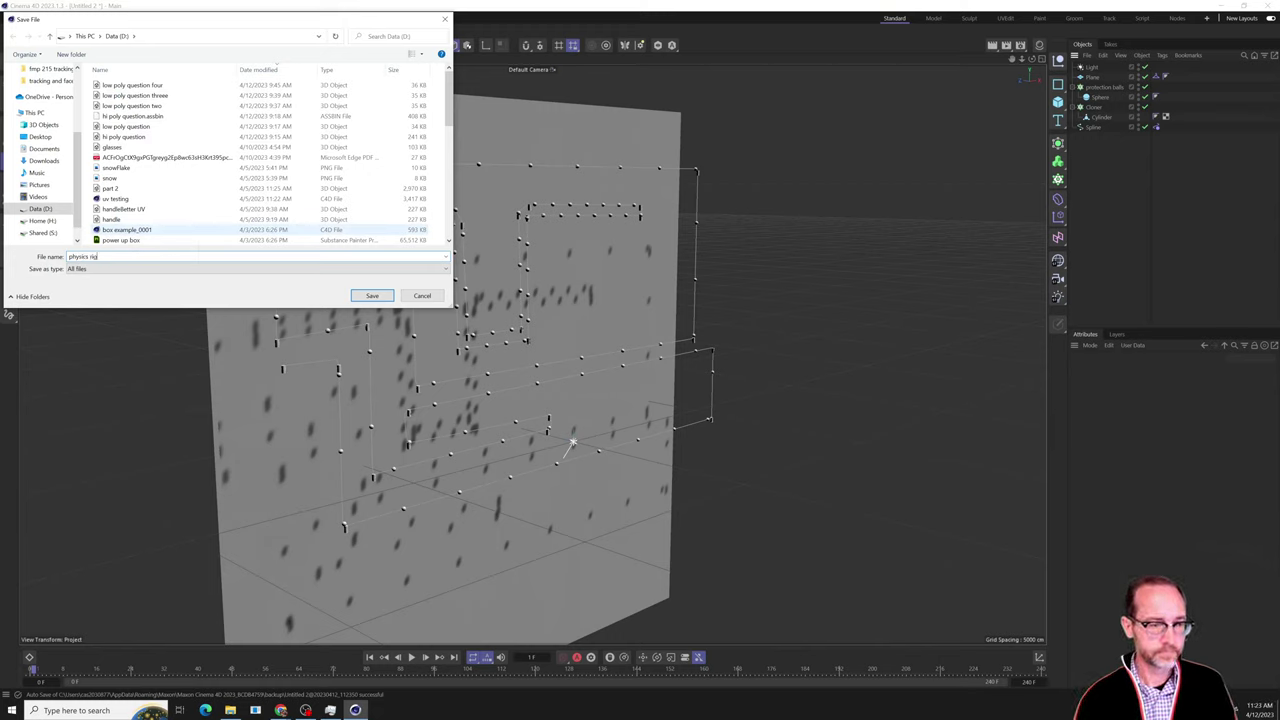
{"action": "left_click", "coordinate": [372, 296]}
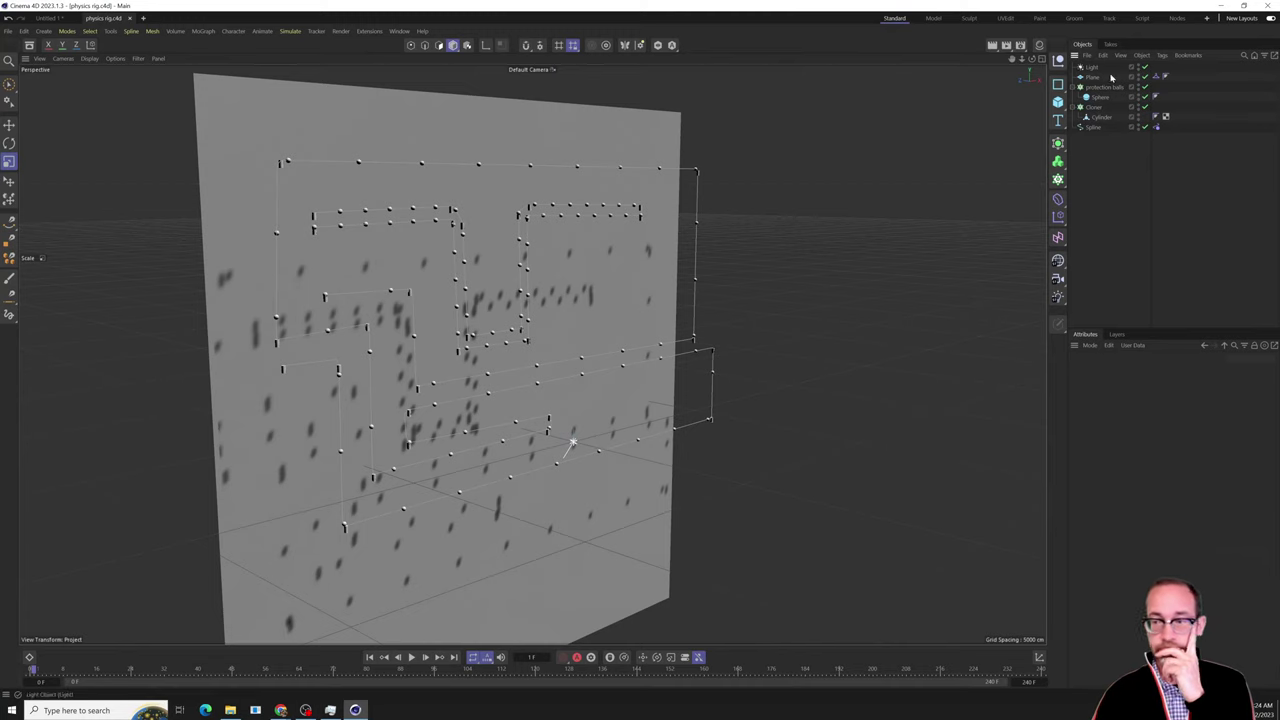
Open the Asset Browser, search it for "clos" and clear the search text.
{"action": "left_click", "coordinate": [1064, 145]}
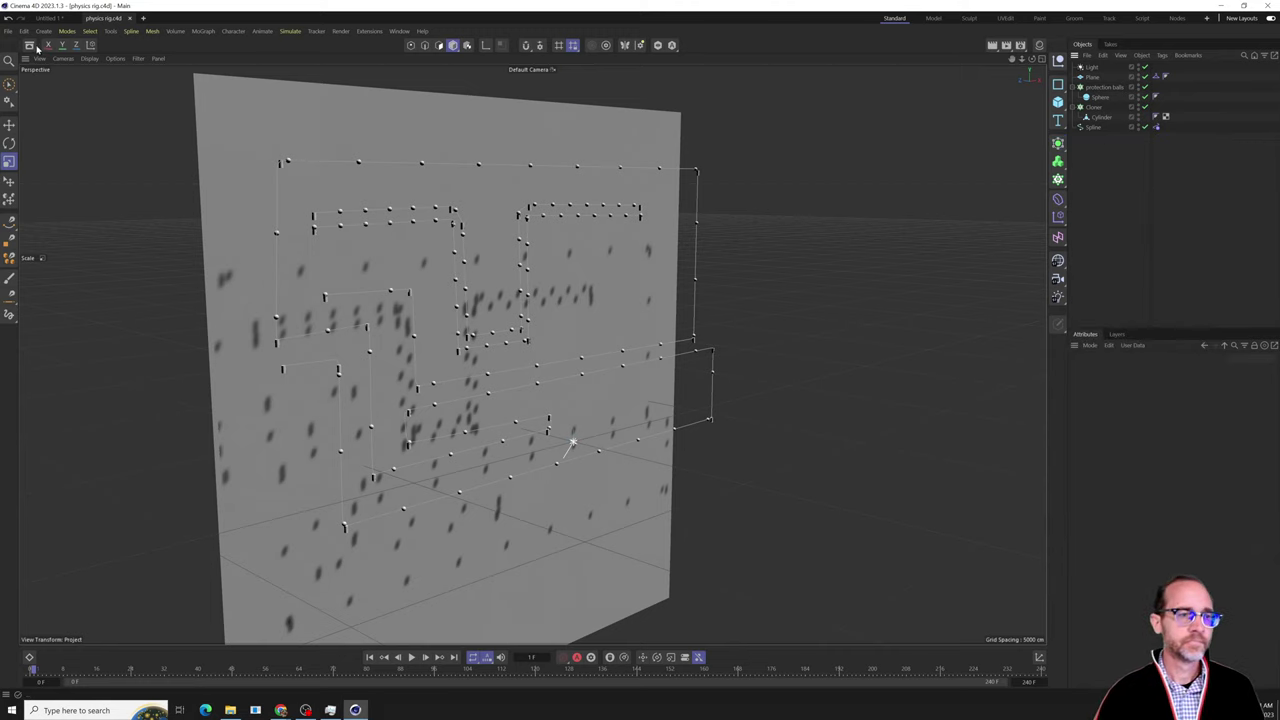
{"action": "left_click", "coordinate": [29, 45]}
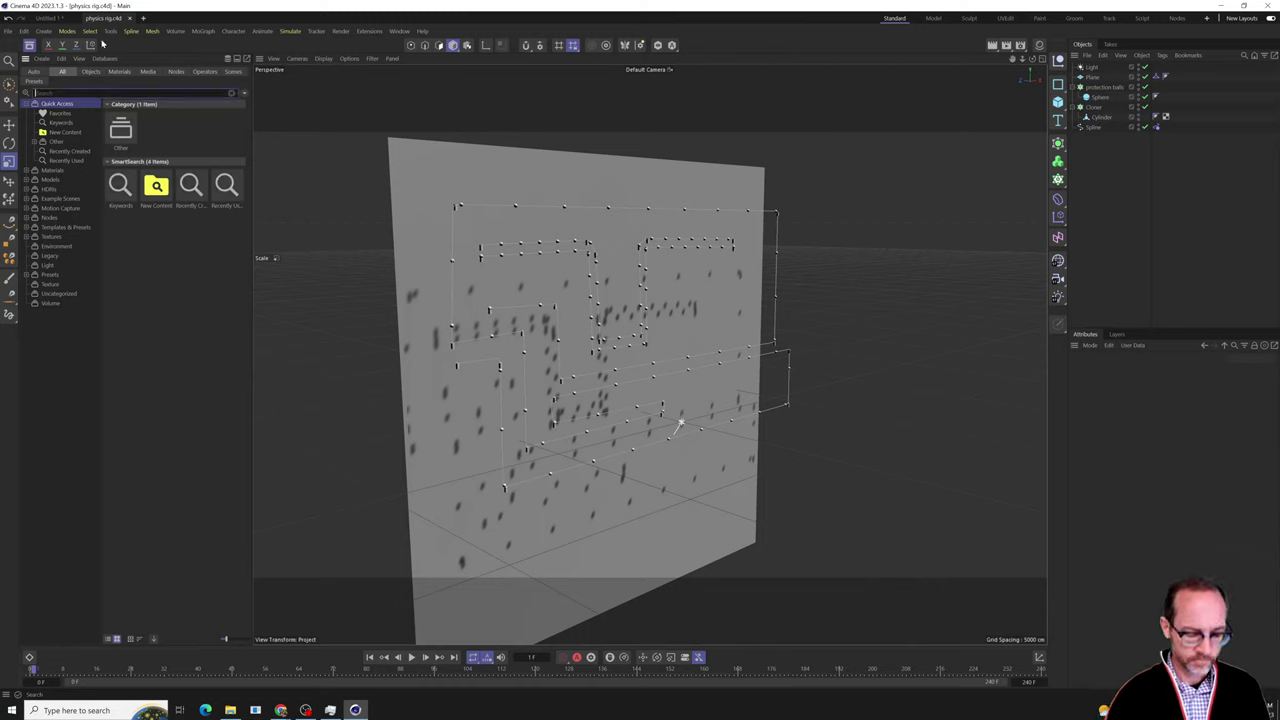
{"action": "type", "text": "clos"}
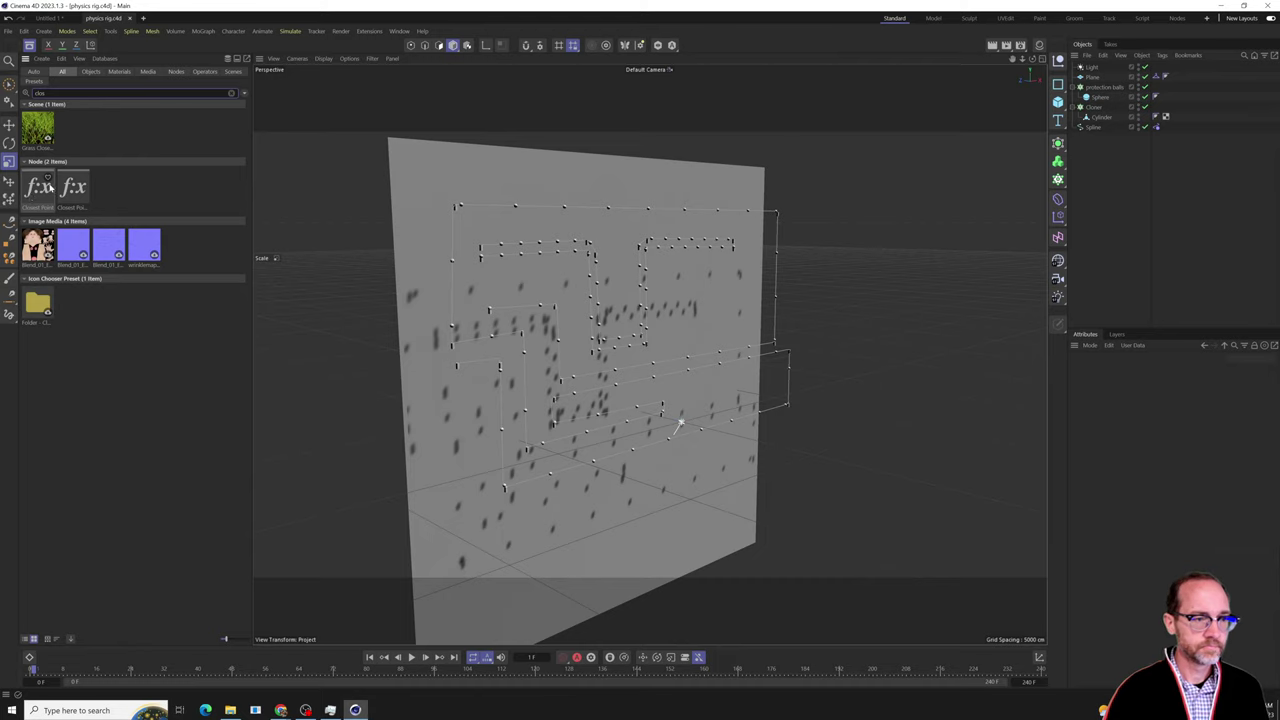
{"action": "double_click", "coordinate": [40, 92]}
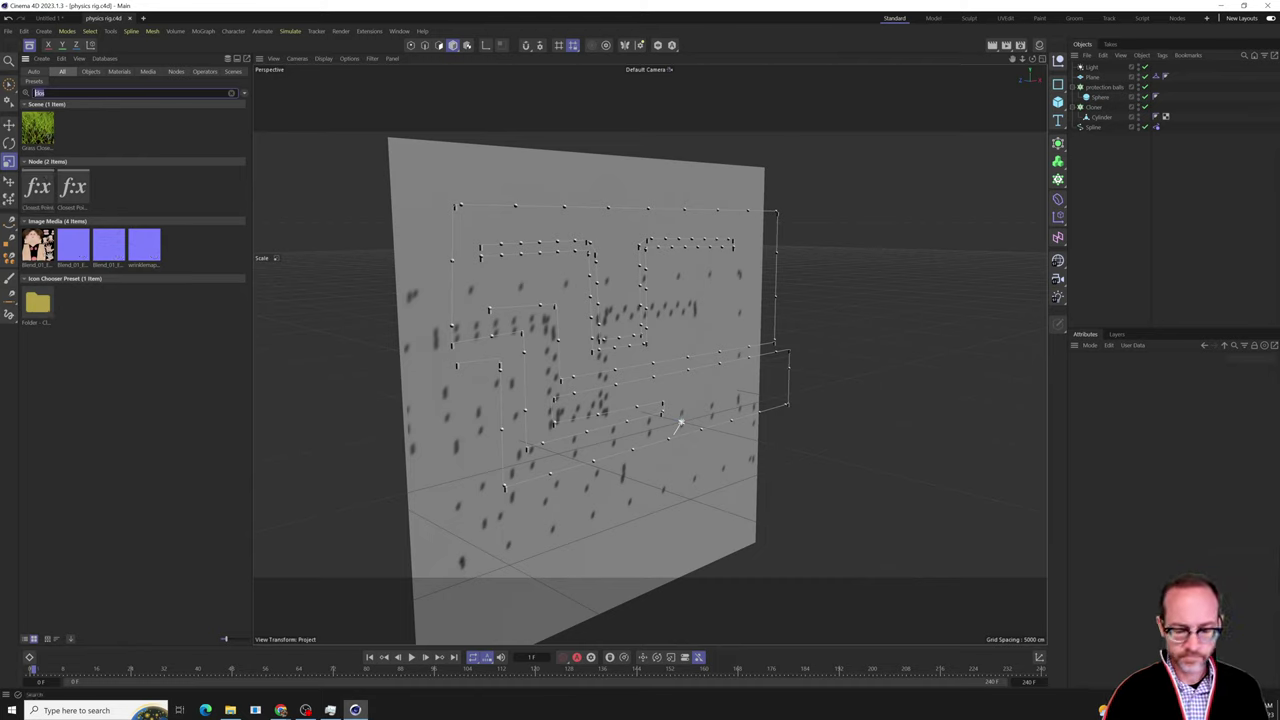
{"action": "key", "text": "BackSpace"}
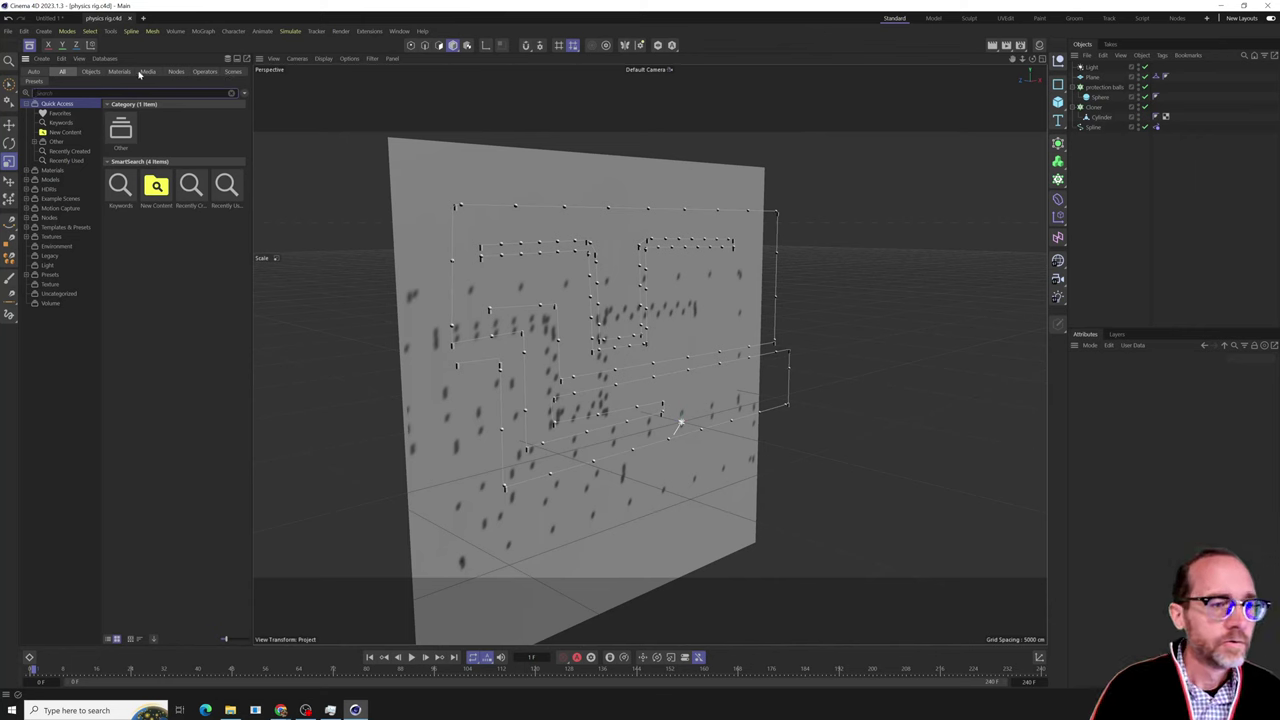
Look through the New Content assets, from materials and scenes to node operators, image media and keywords.
{"action": "left_click", "coordinate": [63, 133]}
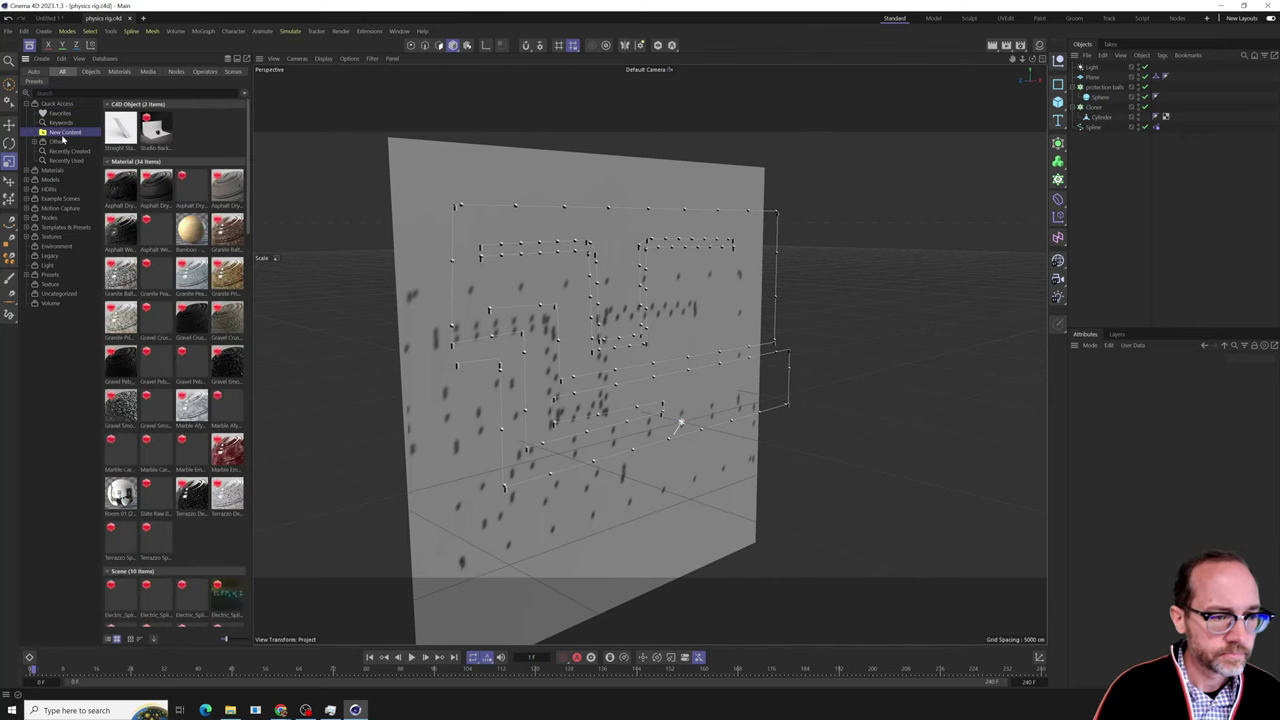
{"action": "scroll", "coordinate": [210, 237], "scroll_direction": "down", "scroll_amount": 5}
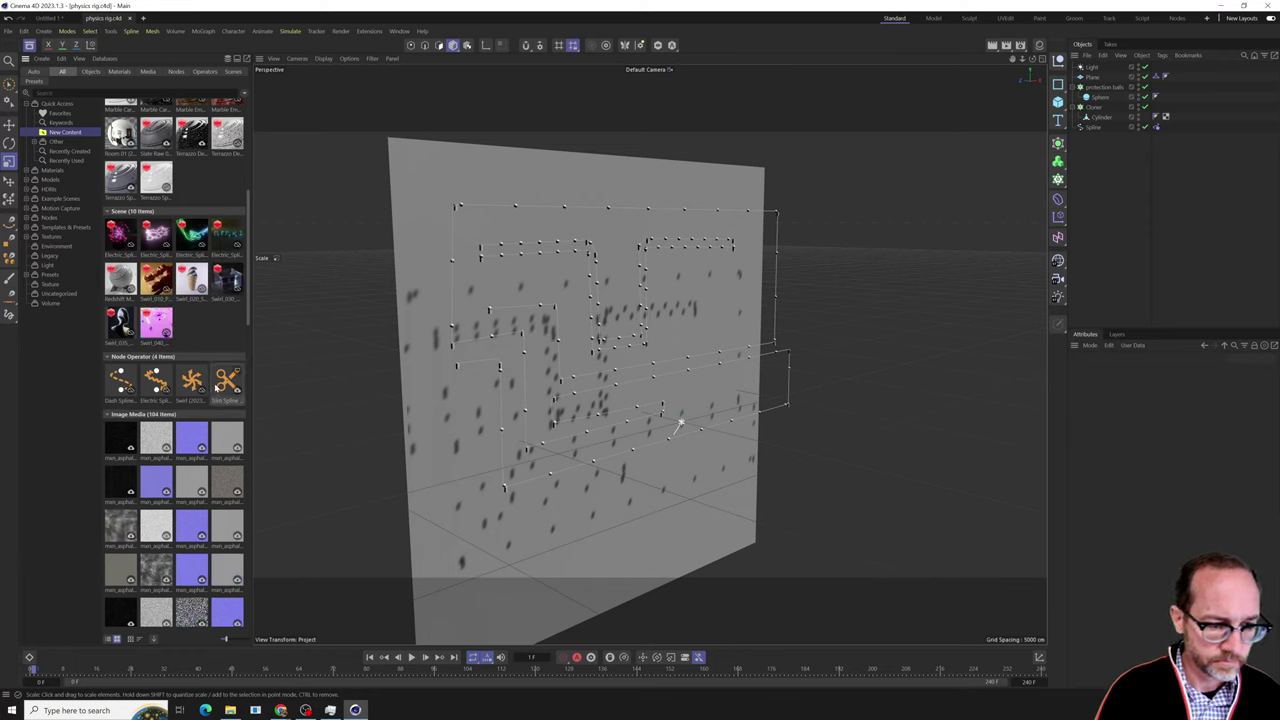
{"action": "scroll", "coordinate": [217, 388], "scroll_direction": "down", "scroll_amount": 15}
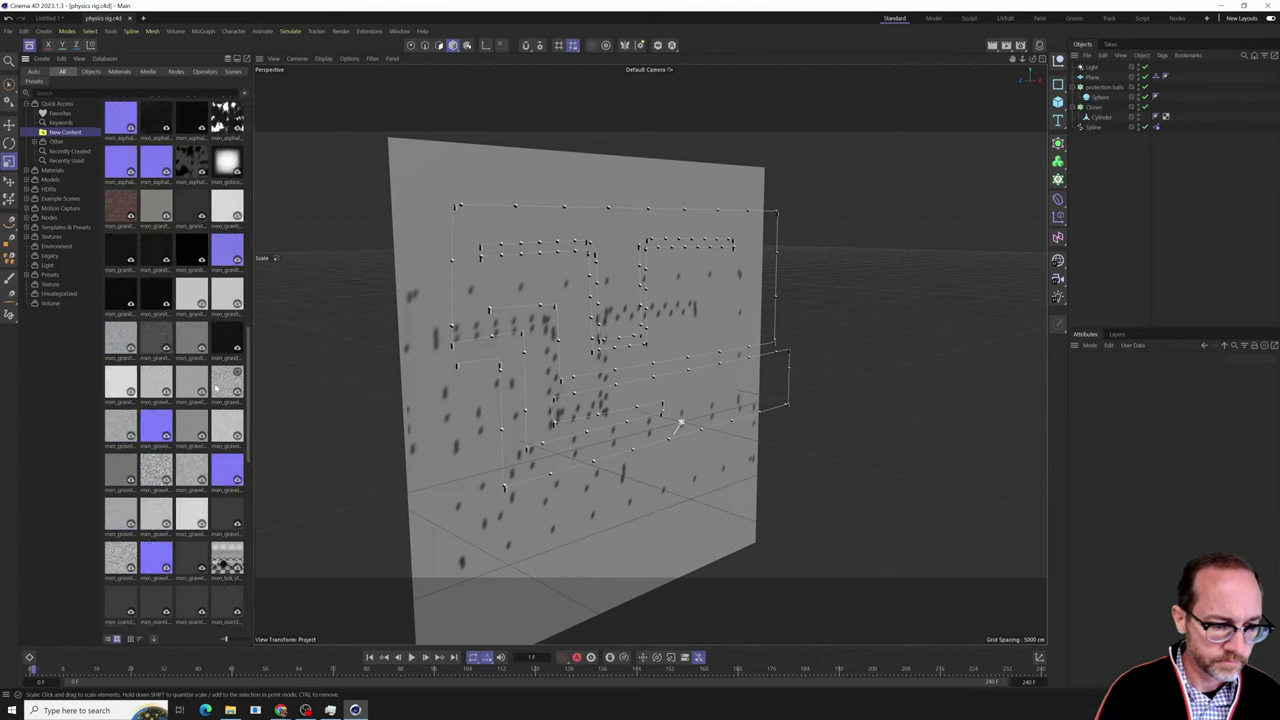
{"action": "scroll", "coordinate": [215, 387], "scroll_direction": "down", "scroll_amount": 7}
{"action": "scroll", "coordinate": [215, 388], "scroll_direction": "up", "scroll_amount": 20}
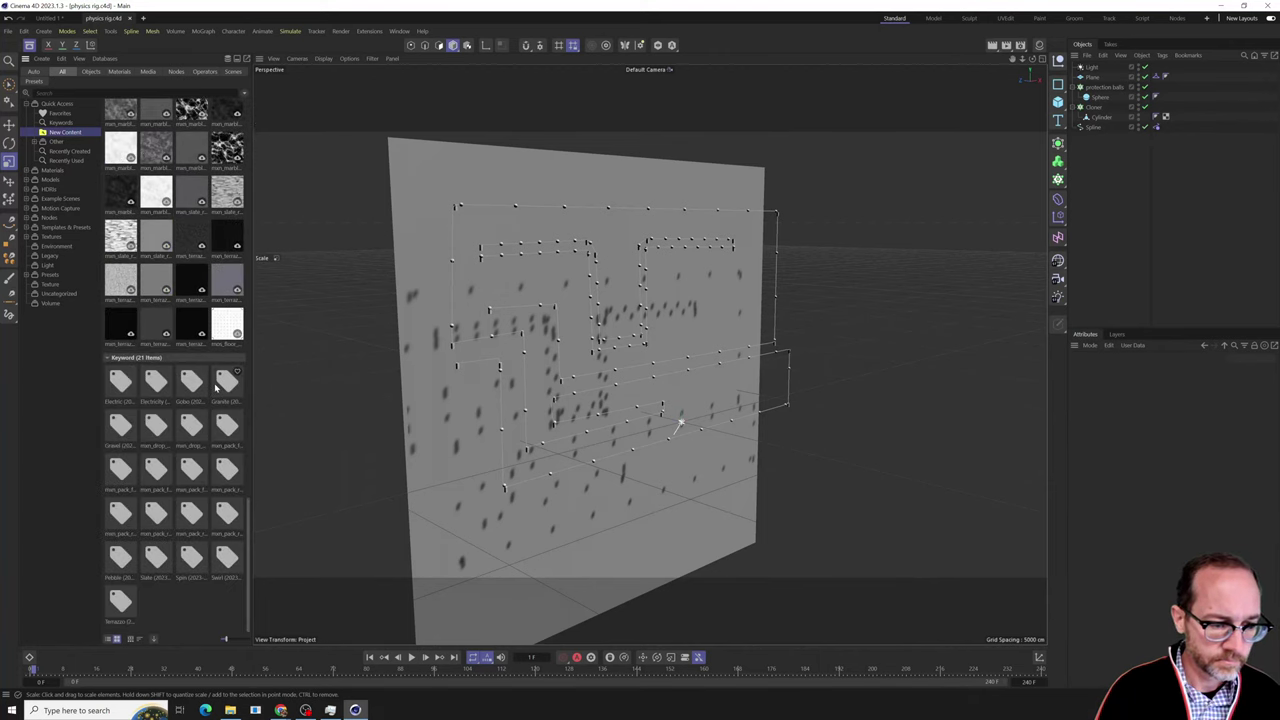
{"action": "scroll", "coordinate": [215, 388], "scroll_direction": "up", "scroll_amount": 12}
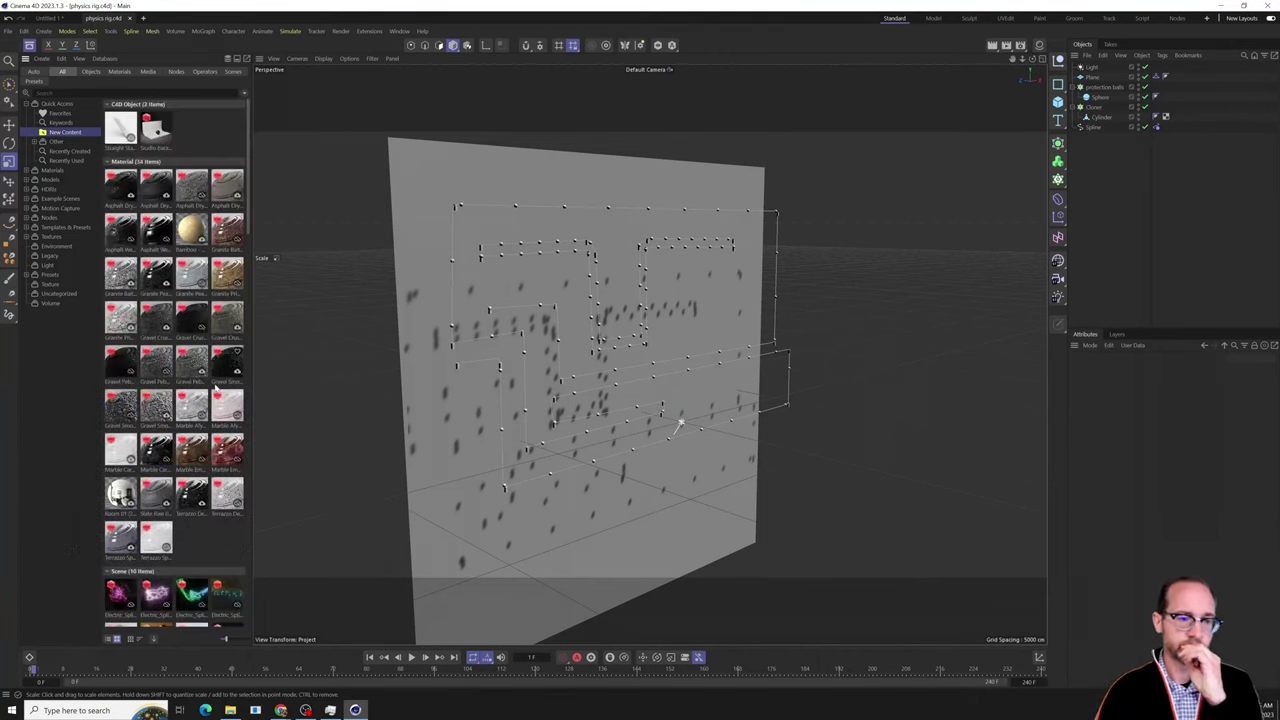
{"action": "scroll", "coordinate": [215, 390], "scroll_direction": "down", "scroll_amount": 4}
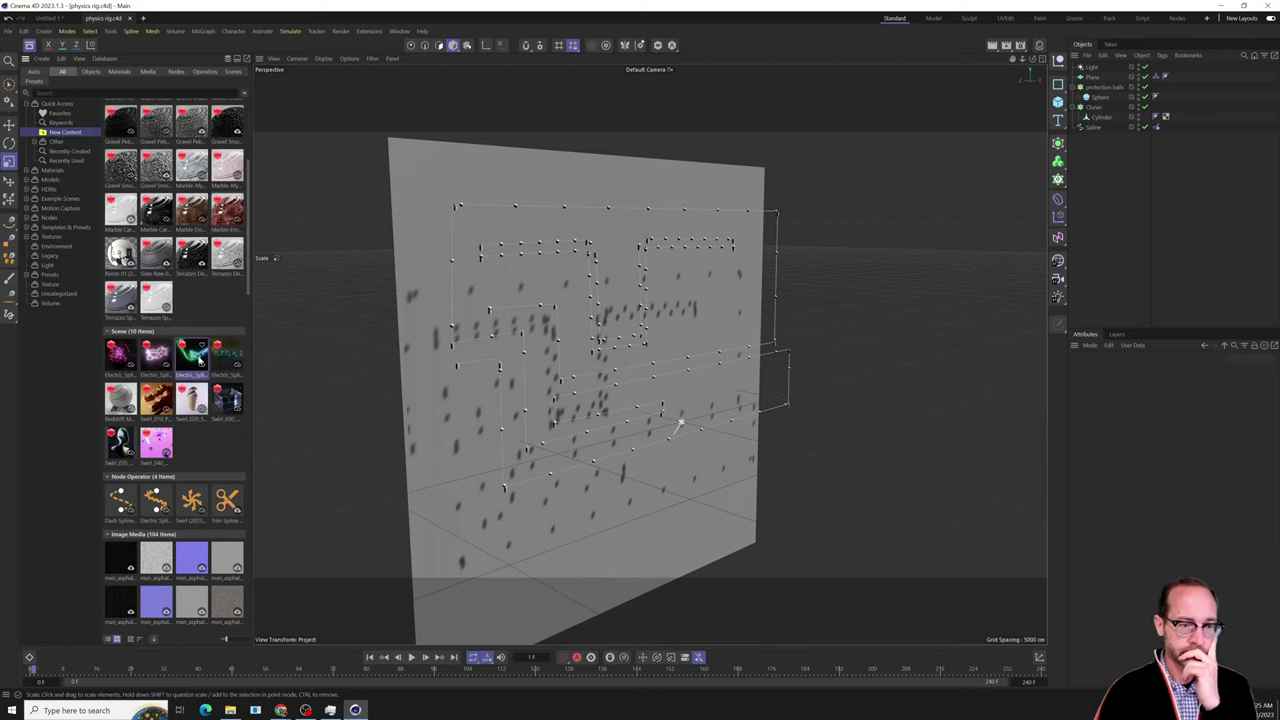
Reveal an electric spline example in its category, look through the Grid Spline, Stairs, Swirl and Wave capsule examples, and close the Asset Browser.
{"action": "right_click", "coordinate": [199, 358]}
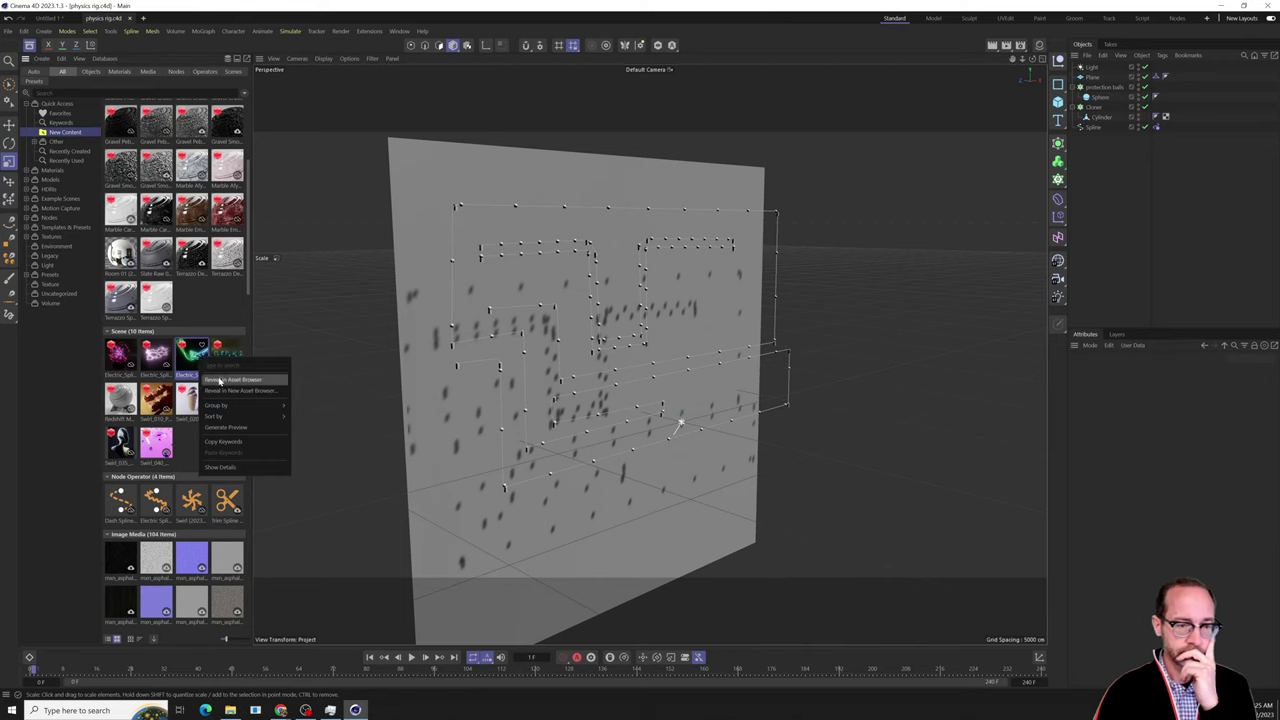
{"action": "left_click", "coordinate": [220, 380]}
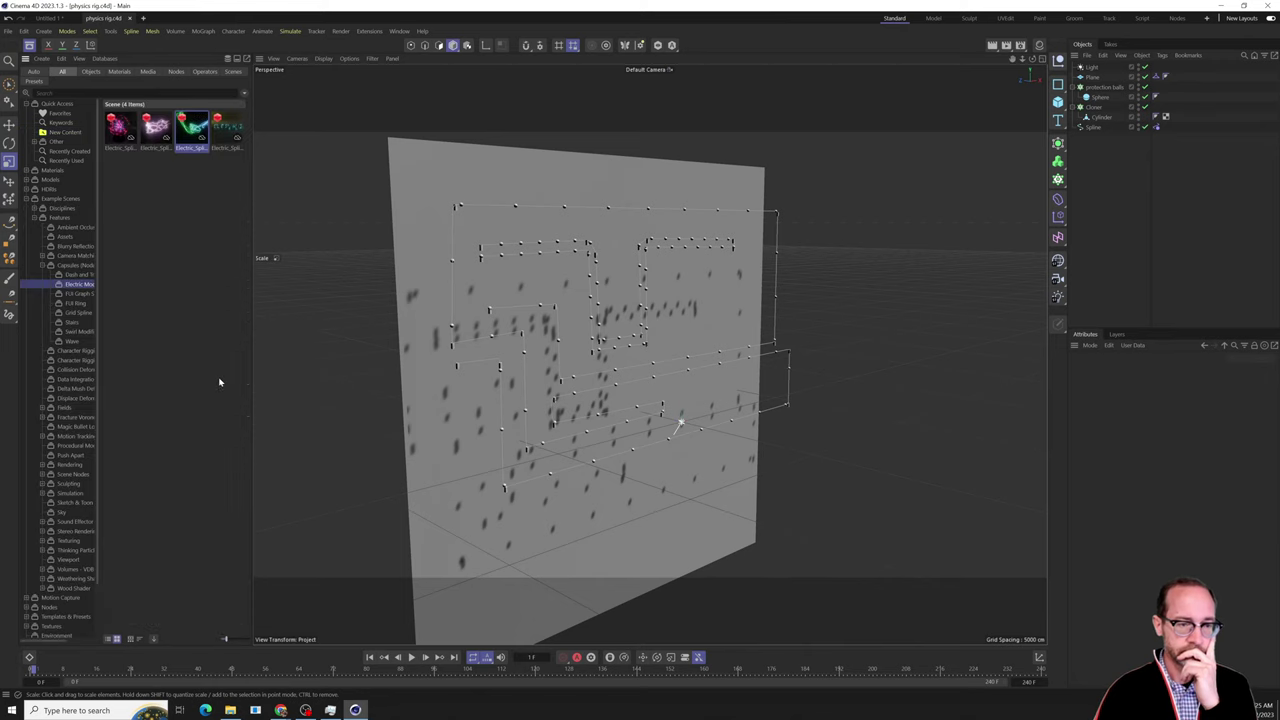
{"action": "left_click", "coordinate": [78, 313]}
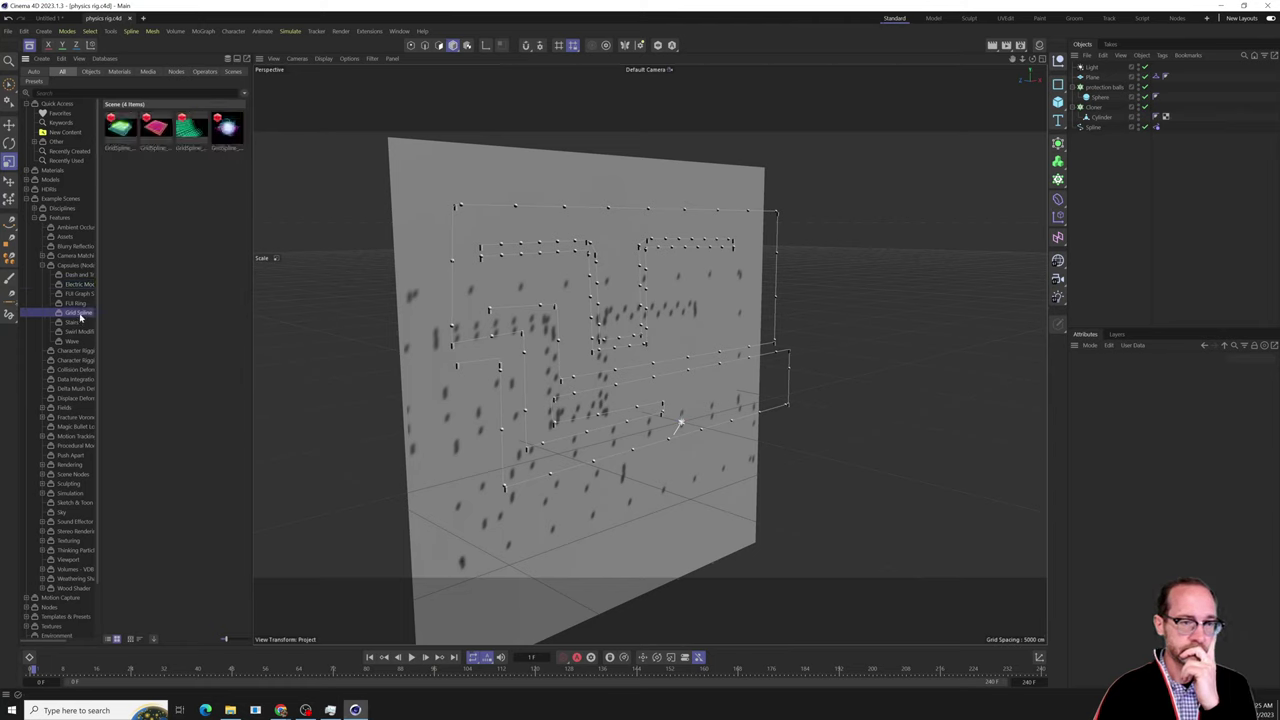
{"action": "left_click", "coordinate": [78, 323]}
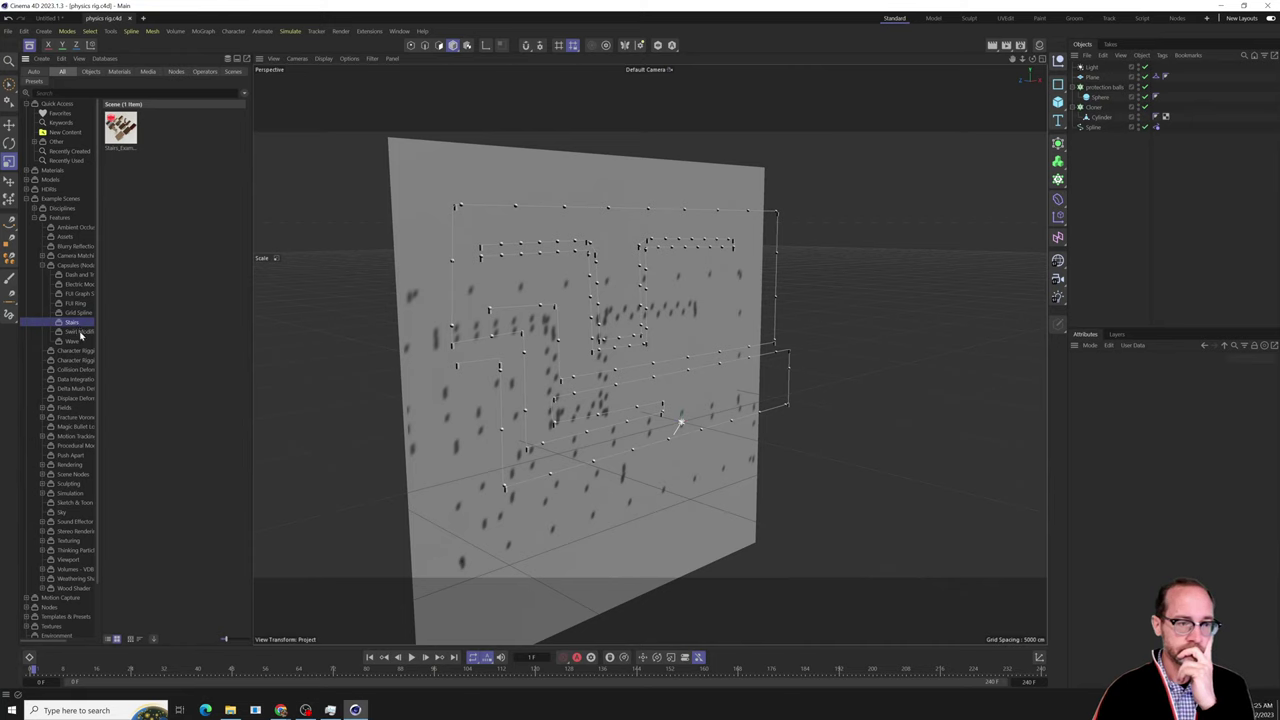
{"action": "left_click", "coordinate": [78, 331]}
{"action": "left_click", "coordinate": [78, 341]}
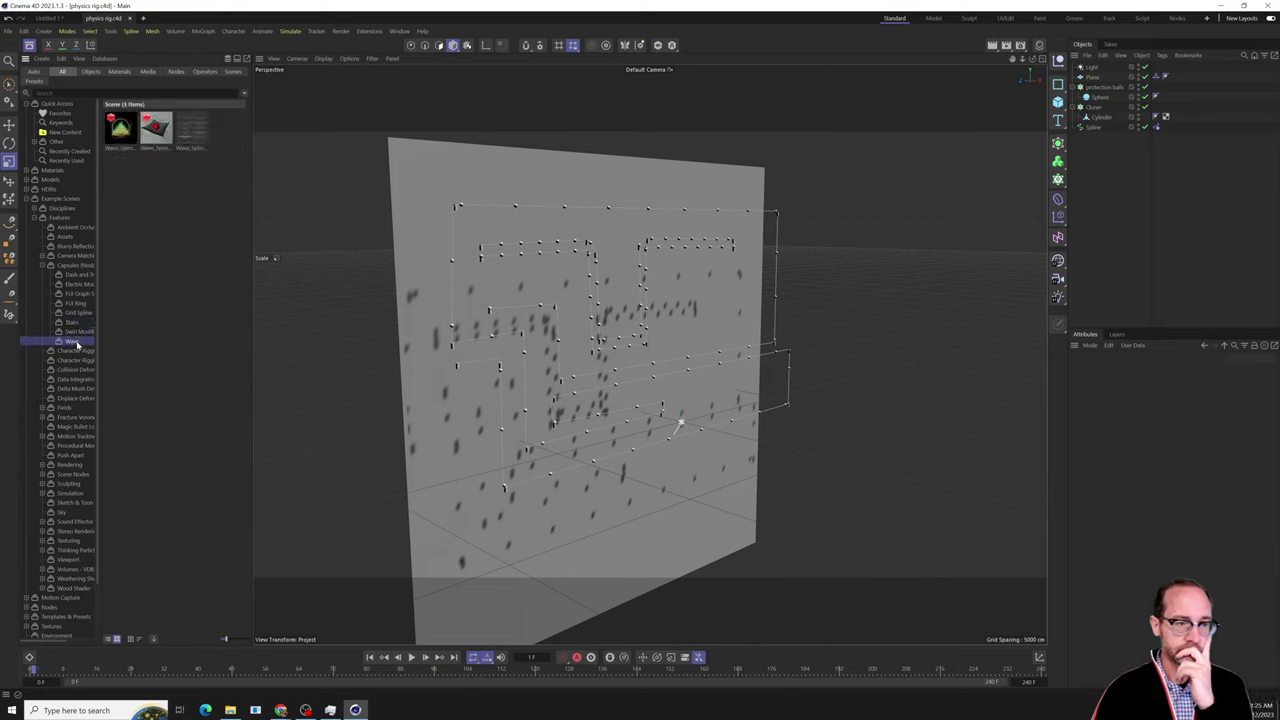
{"action": "left_click", "coordinate": [80, 266]}
{"action": "left_click", "coordinate": [80, 285]}
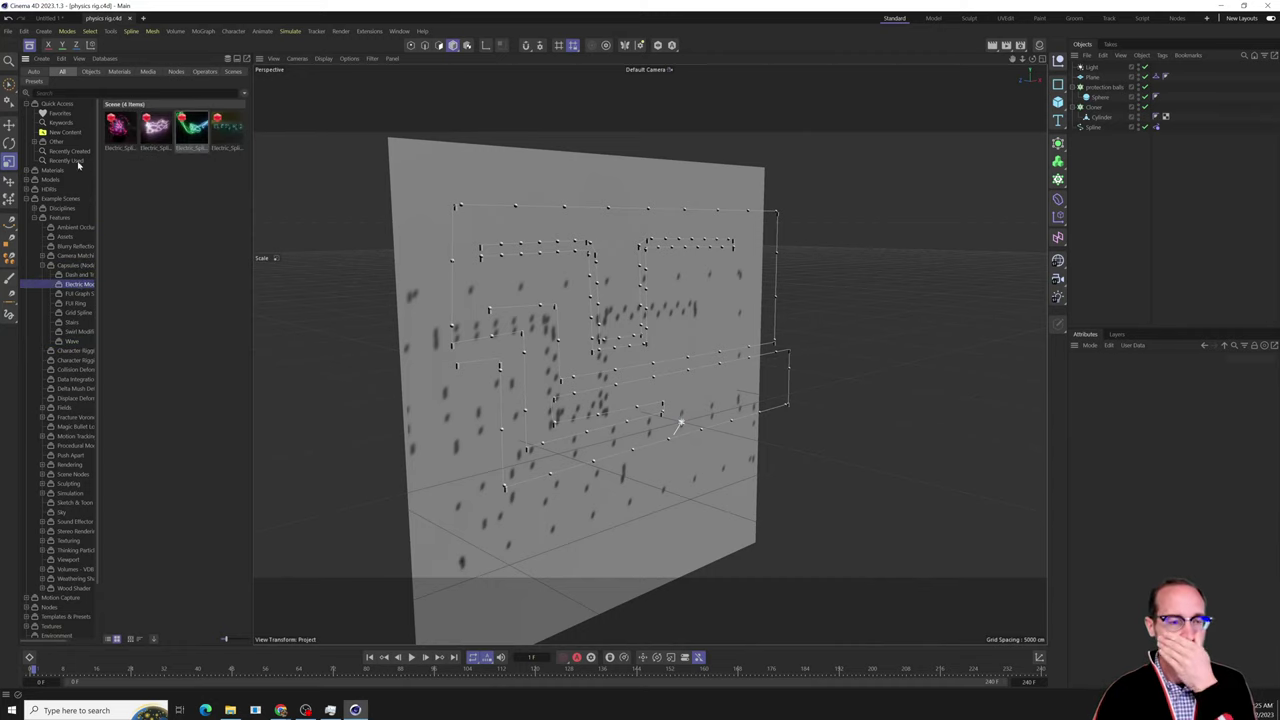
{"action": "left_click", "coordinate": [29, 45]}
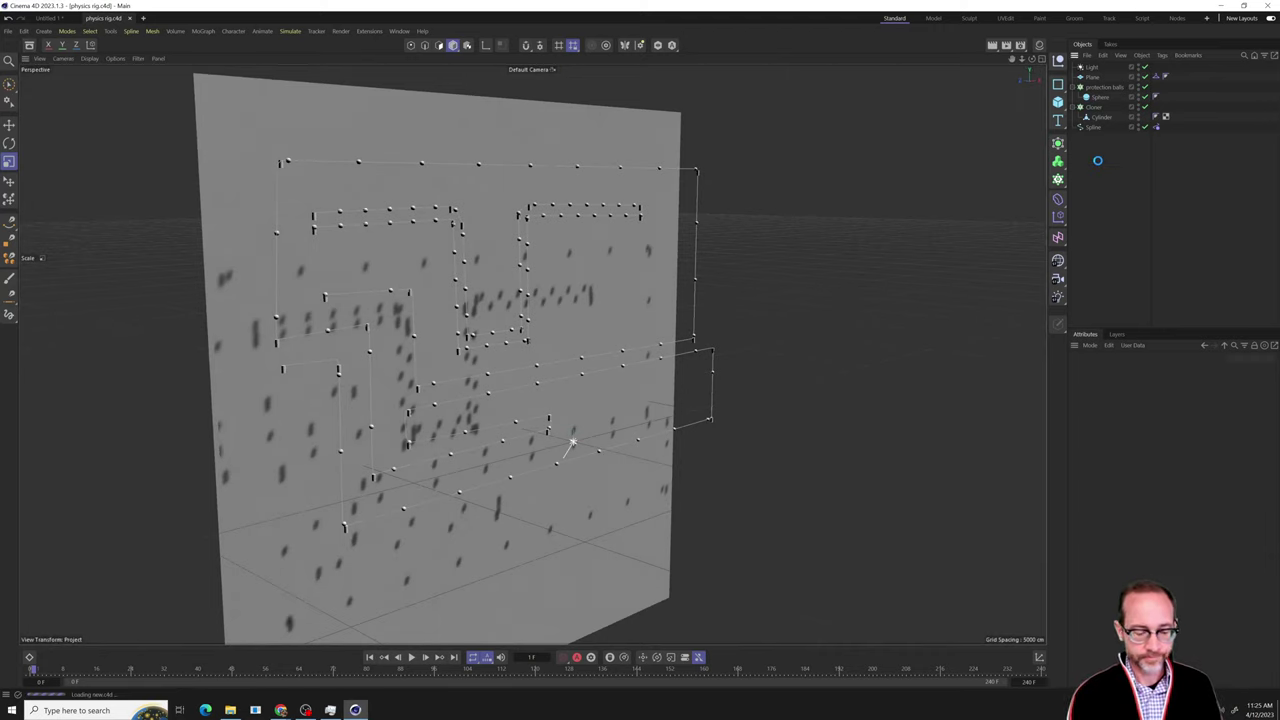
Create a new project and delete its default camera, key light and light target.
{"action": "key", "text": "ctrl+n"}
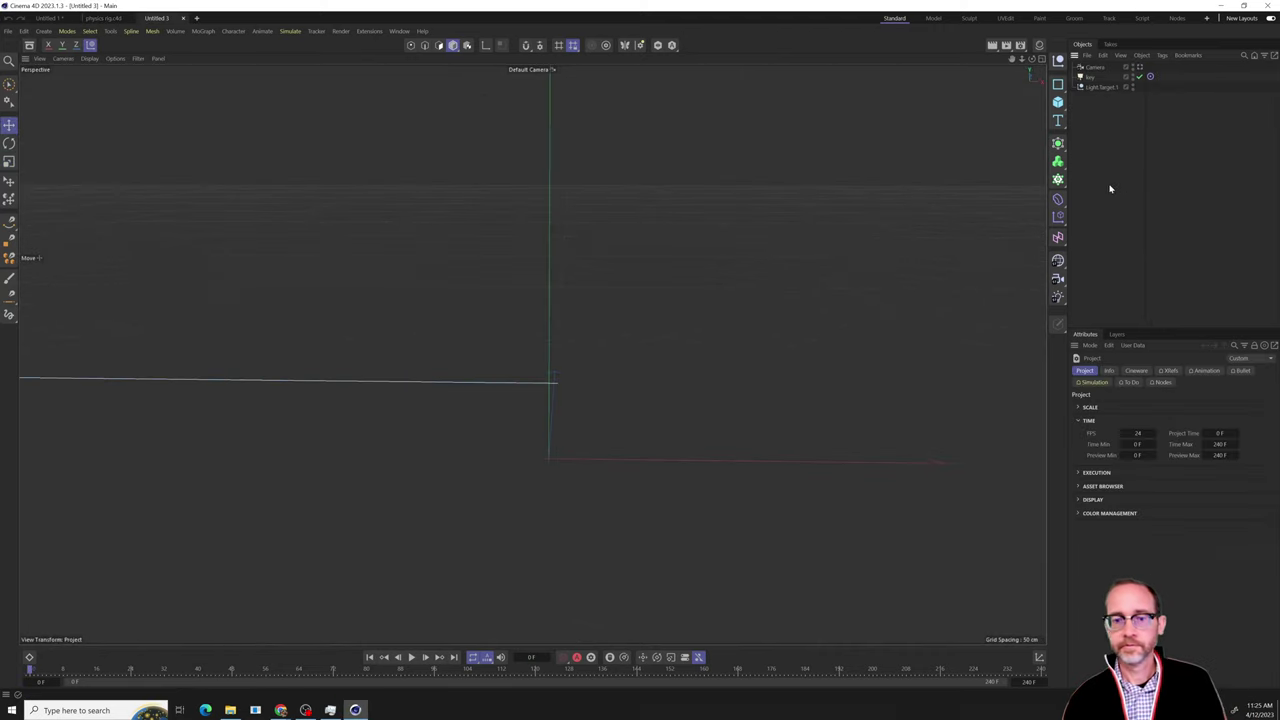
{"action": "left_click", "coordinate": [1096, 67]}
{"action": "left_click", "coordinate": [1095, 88], "text": "shift"}
{"action": "key", "text": "Delete"}
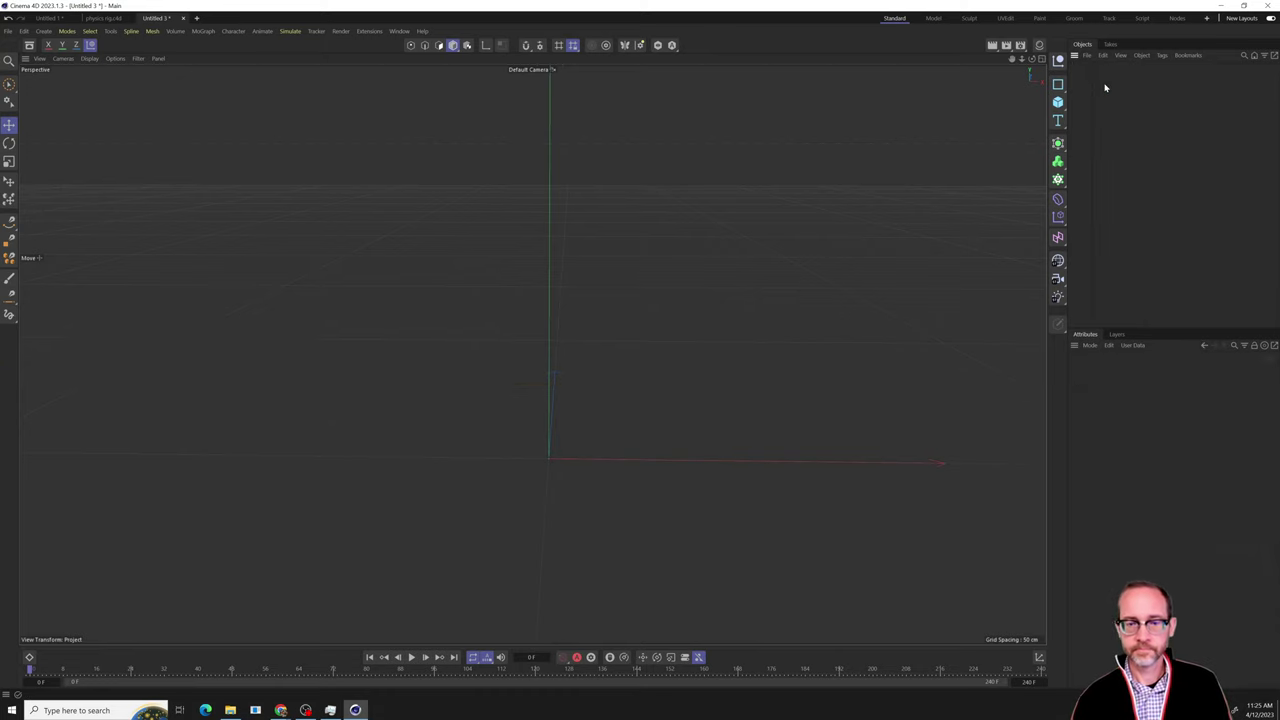
{"action": "scroll", "coordinate": [545, 354], "scroll_direction": "down", "scroll_amount": 10}
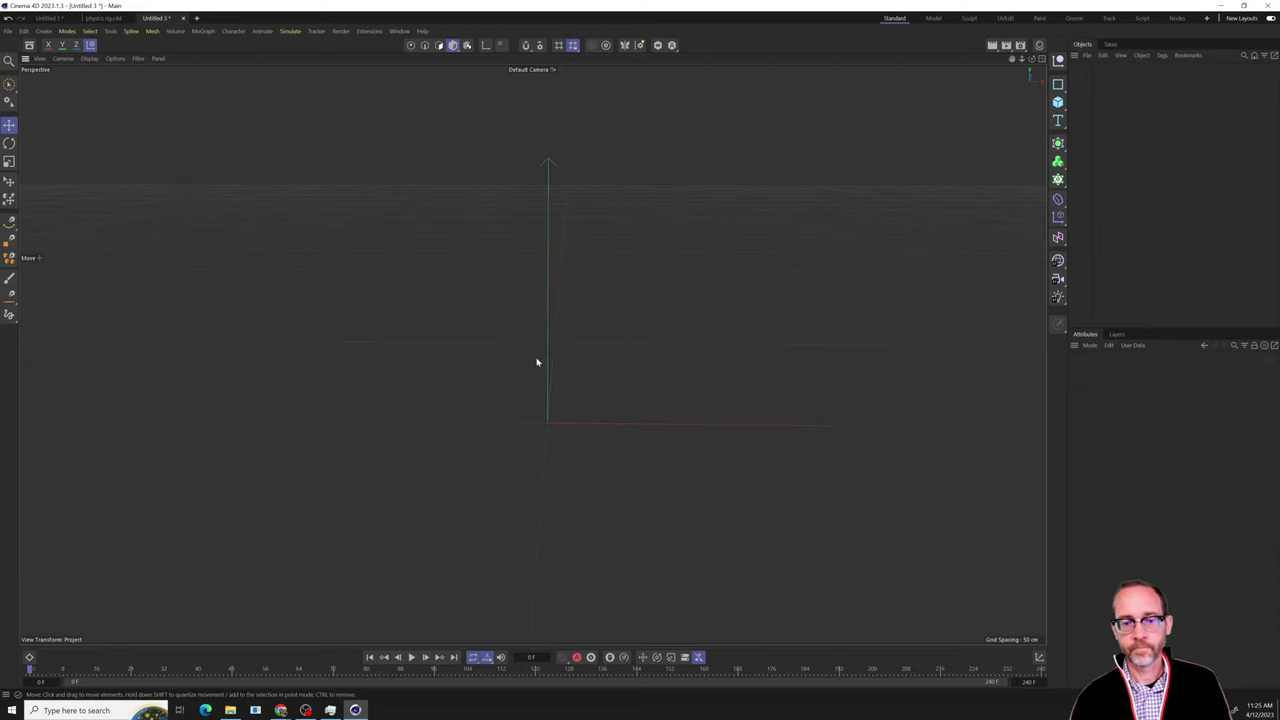
{"action": "left_click_drag", "start_coordinate": [541, 353], "coordinate": [548, 372], "text": "alt"}
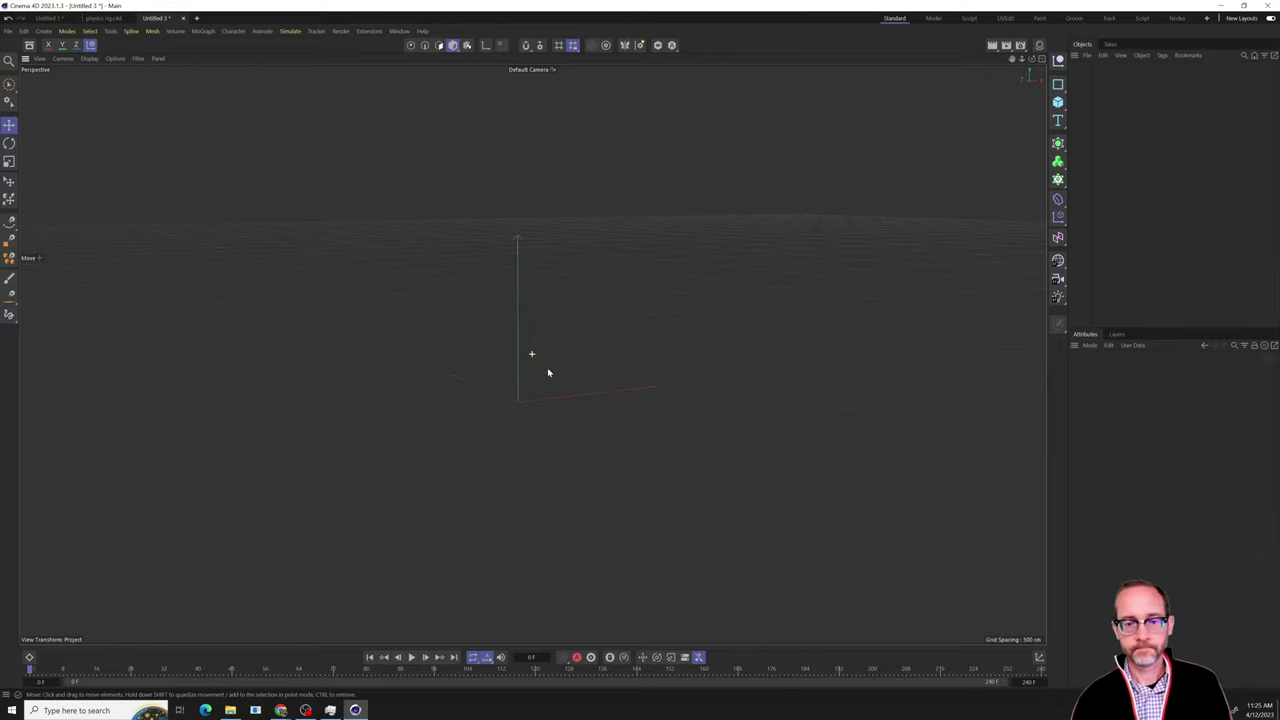
{"action": "middle_click_drag", "start_coordinate": [523, 360], "coordinate": [580, 420], "text": "alt"}
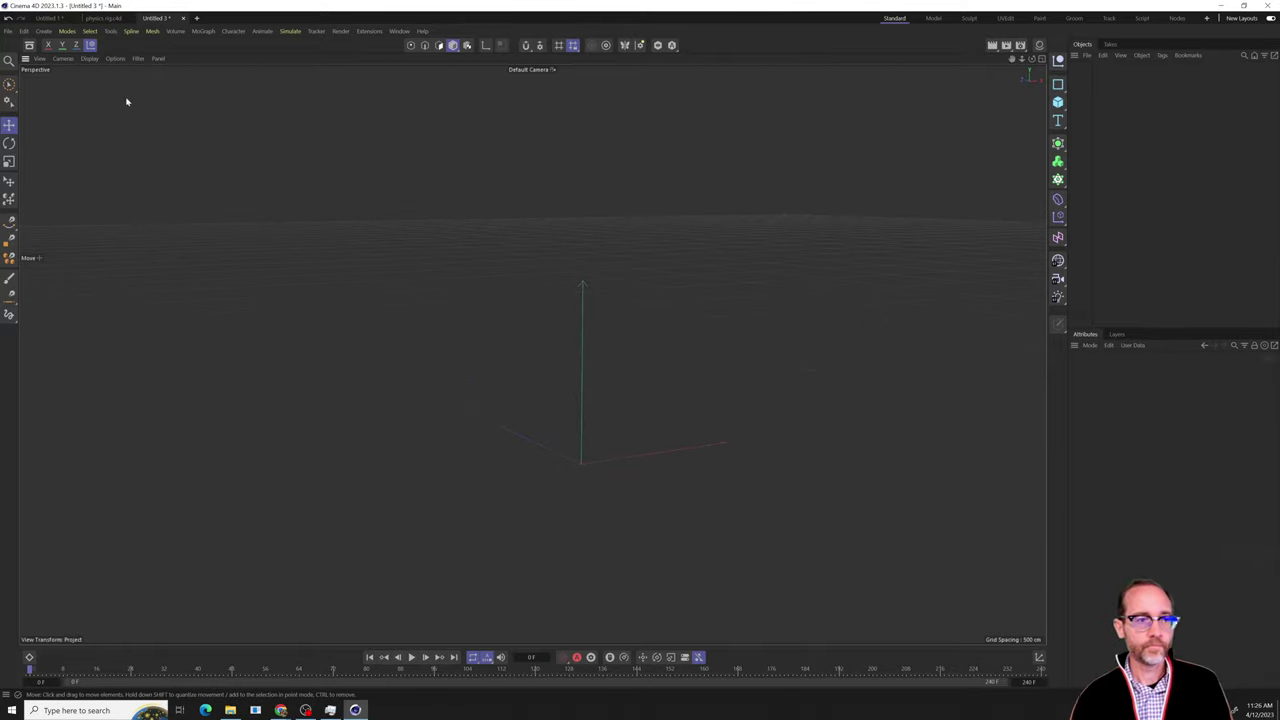
Add a Landscape primitive with 203 depth segments and display the viewport as Gouraud shading with lines.
{"action": "left_click", "coordinate": [1058, 101]}
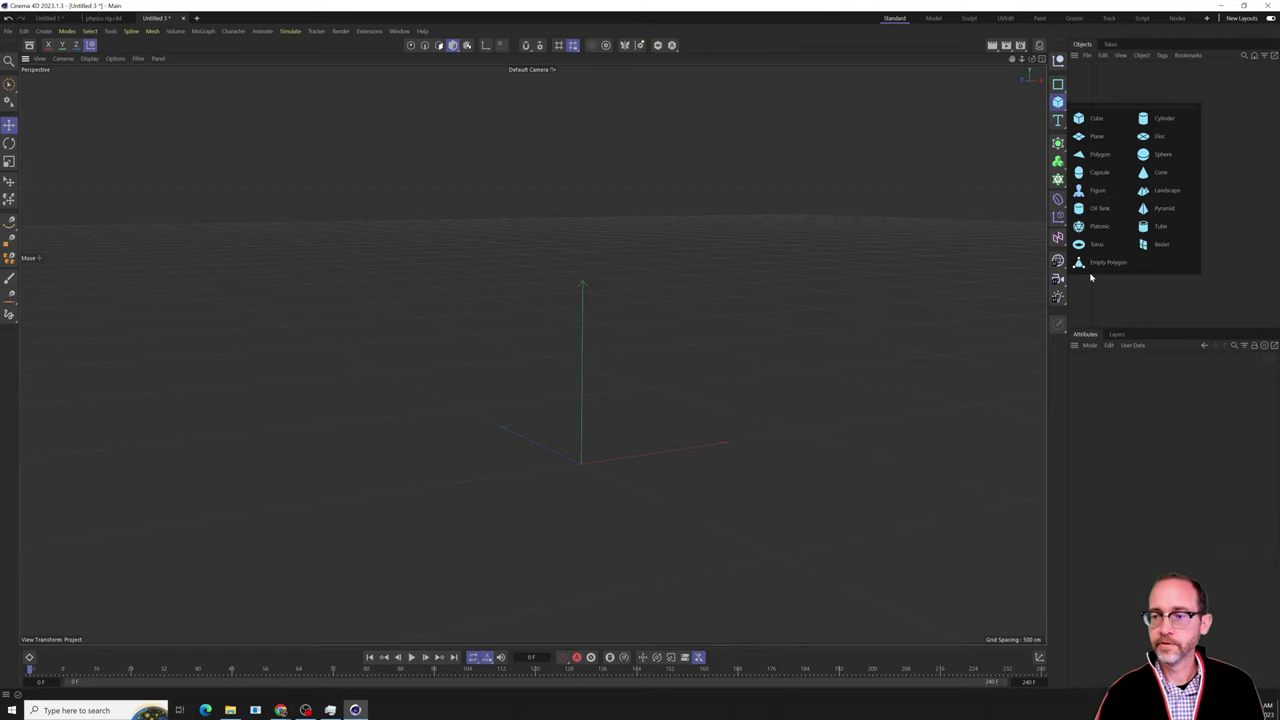
{"action": "left_click", "coordinate": [1158, 190]}
{"action": "scroll", "coordinate": [531, 474], "scroll_direction": "up", "scroll_amount": 3}
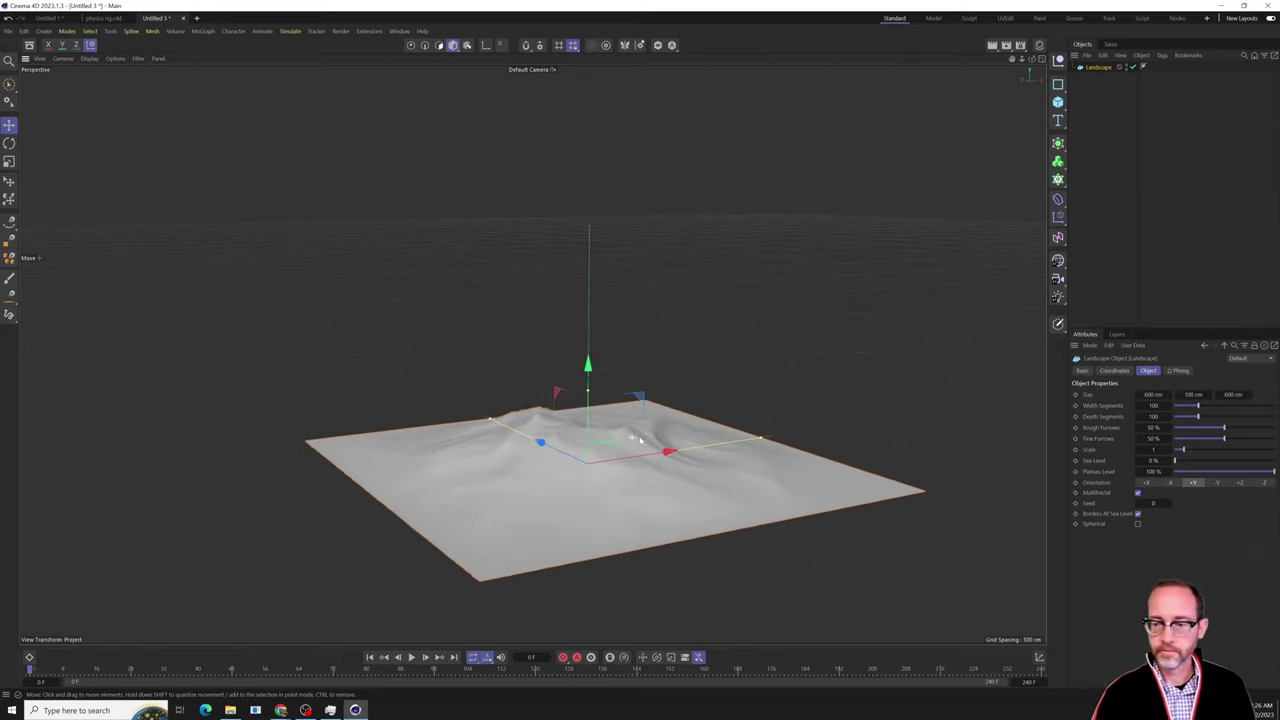
{"action": "left_click_drag", "start_coordinate": [1200, 416], "coordinate": [1225, 421]}
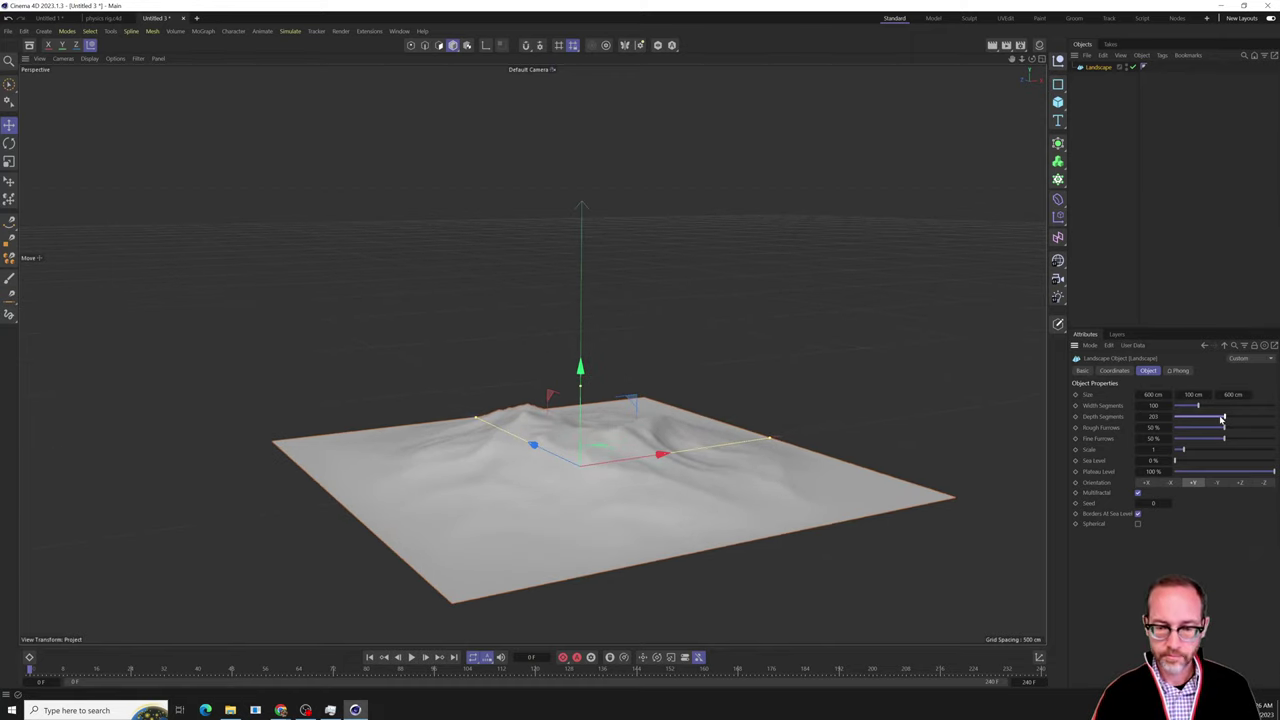
{"action": "key", "text": "n"}
{"action": "key", "text": "b"}
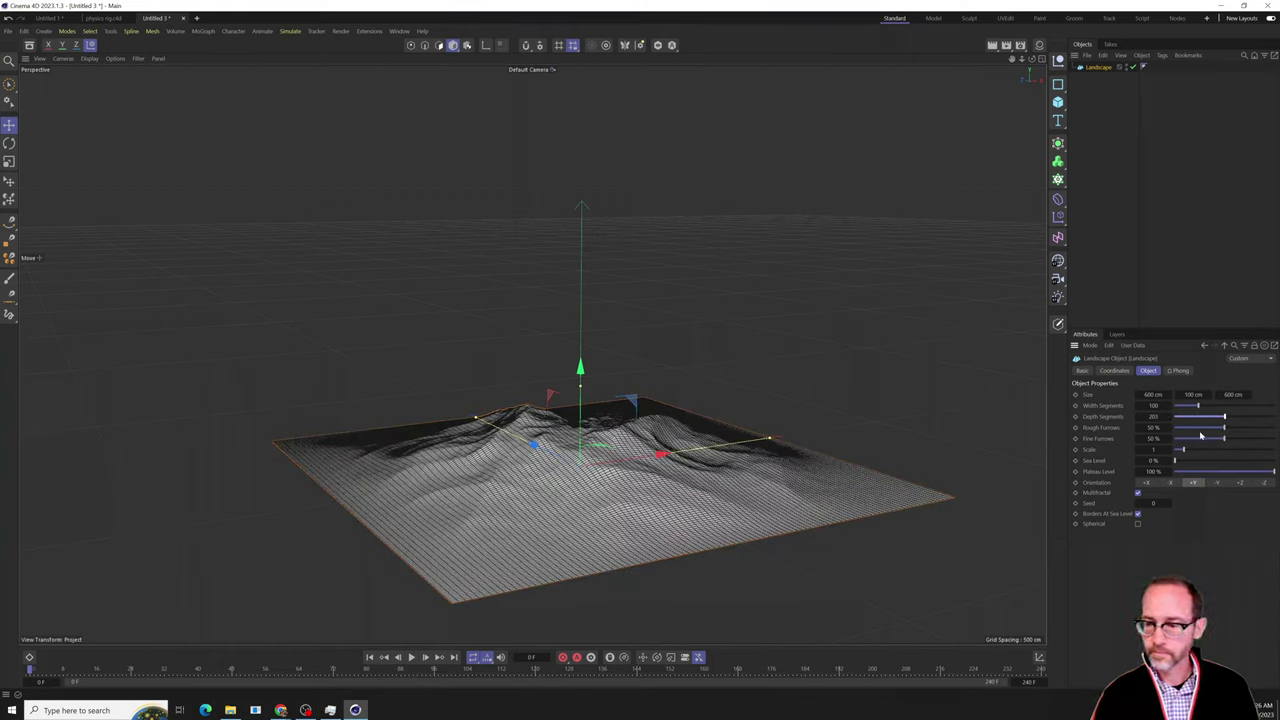
Set the landscape's height to 226 cm and its seed to 75 to reshape the mountains.
{"action": "left_click_drag", "start_coordinate": [1200, 395], "coordinate": [1204, 395]}
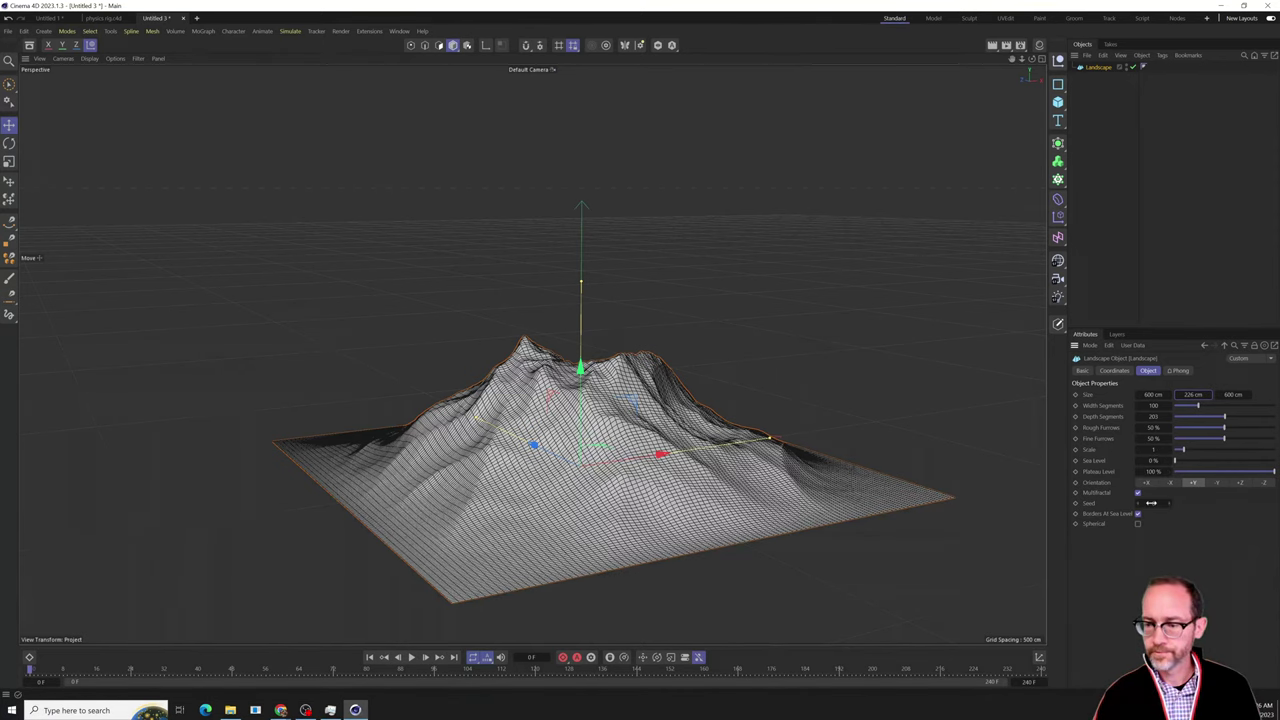
{"action": "left_click_drag", "start_coordinate": [1151, 503], "coordinate": [938, 450]}
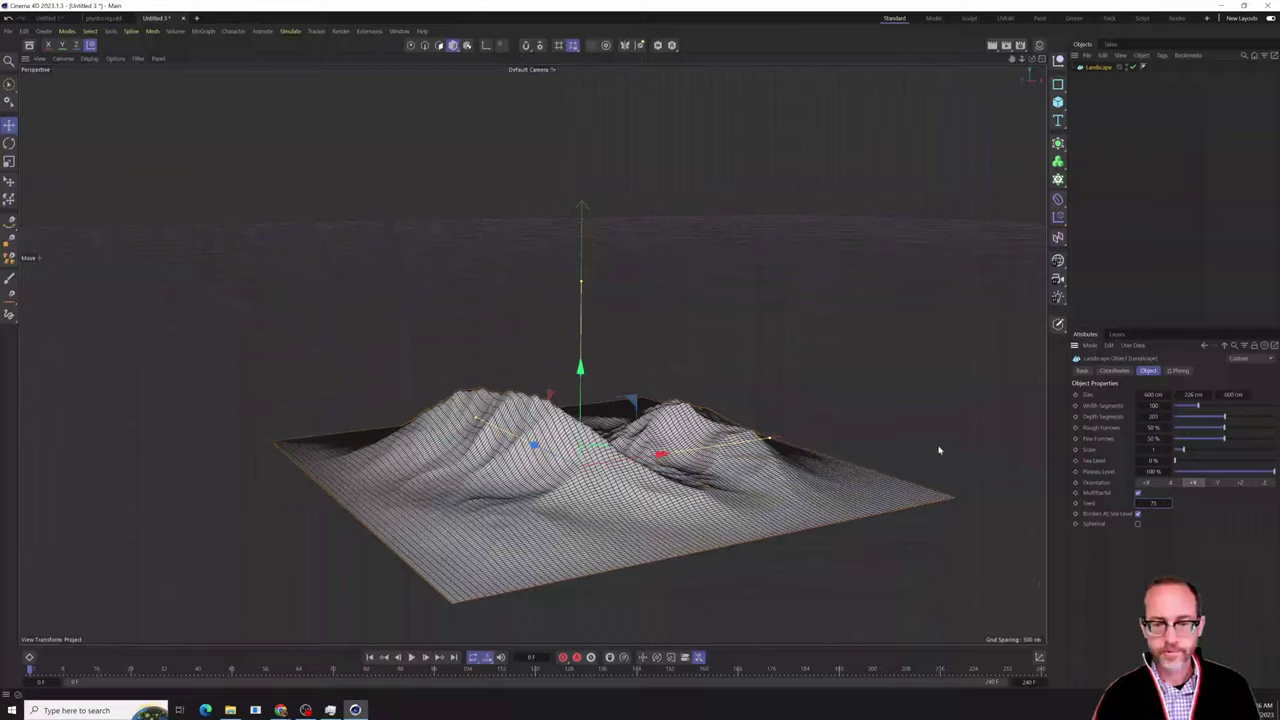
{"action": "left_click_drag", "start_coordinate": [680, 365], "coordinate": [554, 431], "text": "alt"}
{"action": "right_click_drag", "start_coordinate": [554, 431], "coordinate": [586, 420], "text": "alt"}
{"action": "left_click_drag", "start_coordinate": [760, 405], "coordinate": [950, 220], "text": "alt"}
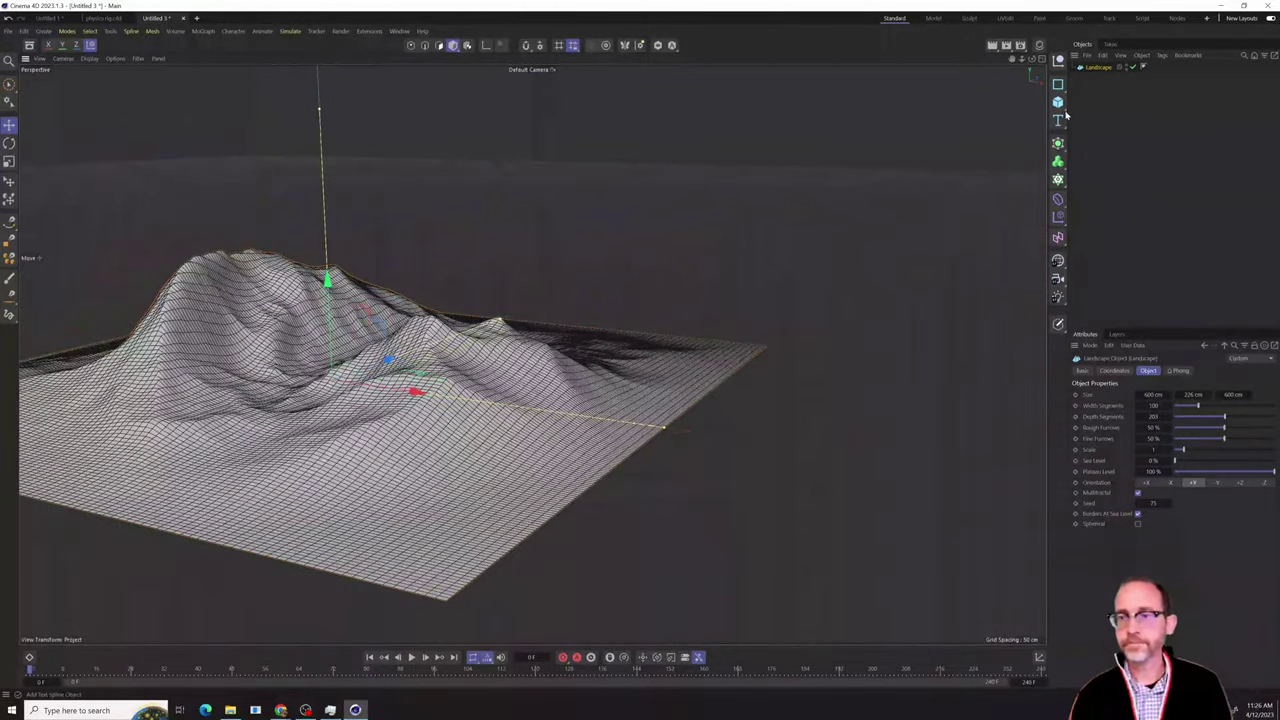
Add a thin cylinder with a radius of 1 cm and a height of 50 cm.
{"action": "left_click", "coordinate": [1059, 103]}
{"action": "left_click", "coordinate": [1158, 119]}
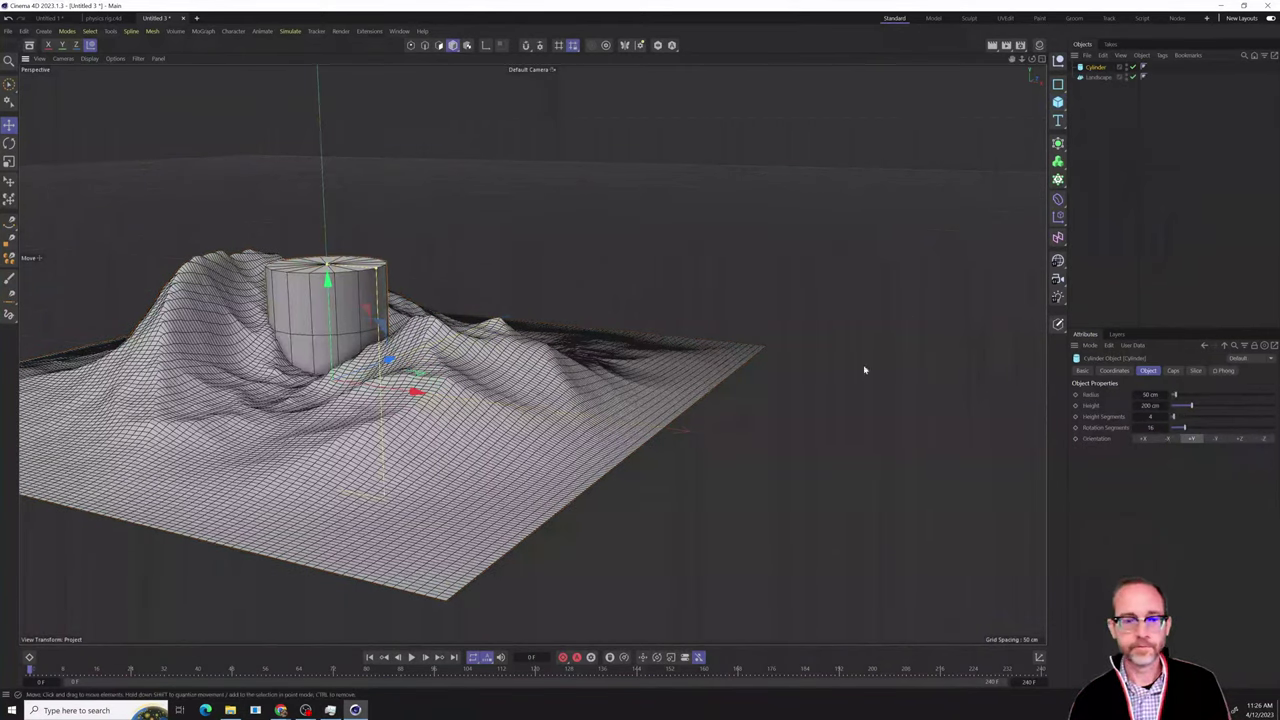
{"action": "left_click_drag", "start_coordinate": [1192, 405], "coordinate": [1170, 396]}
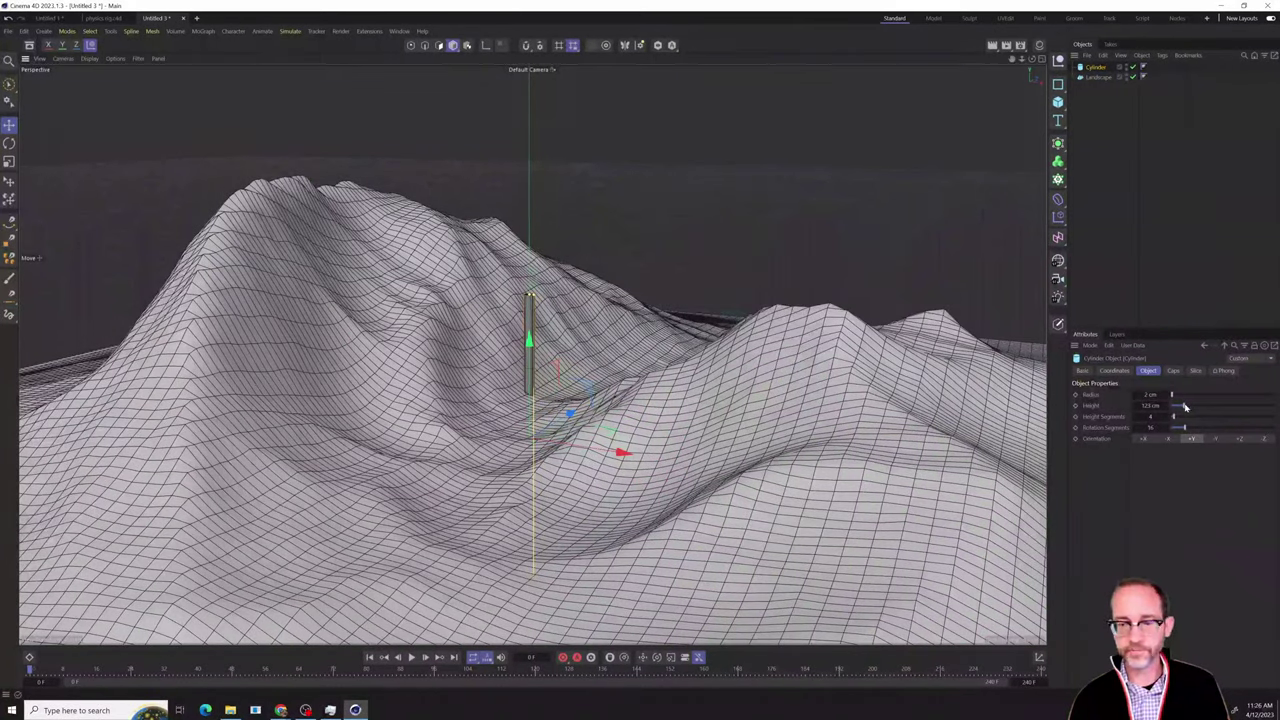
{"action": "left_click_drag", "start_coordinate": [1185, 406], "coordinate": [1175, 407]}
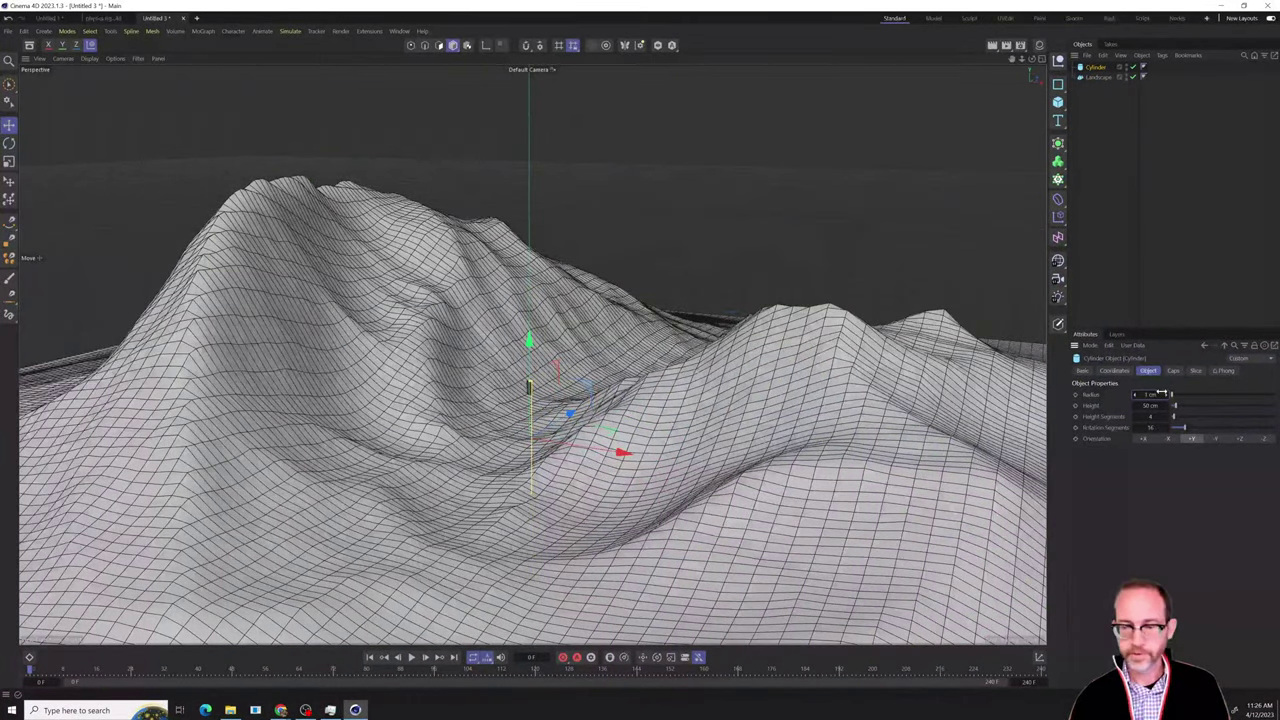
Make the cylinder editable, move its axis down about 25 cm to its base, and deselect it.
{"action": "right_click_drag", "start_coordinate": [630, 435], "coordinate": [485, 405], "text": "alt"}
{"action": "middle_click_drag", "start_coordinate": [480, 625], "coordinate": [483, 555], "text": "alt"}
{"action": "left_click_drag", "start_coordinate": [551, 352], "coordinate": [499, 501], "text": "alt"}
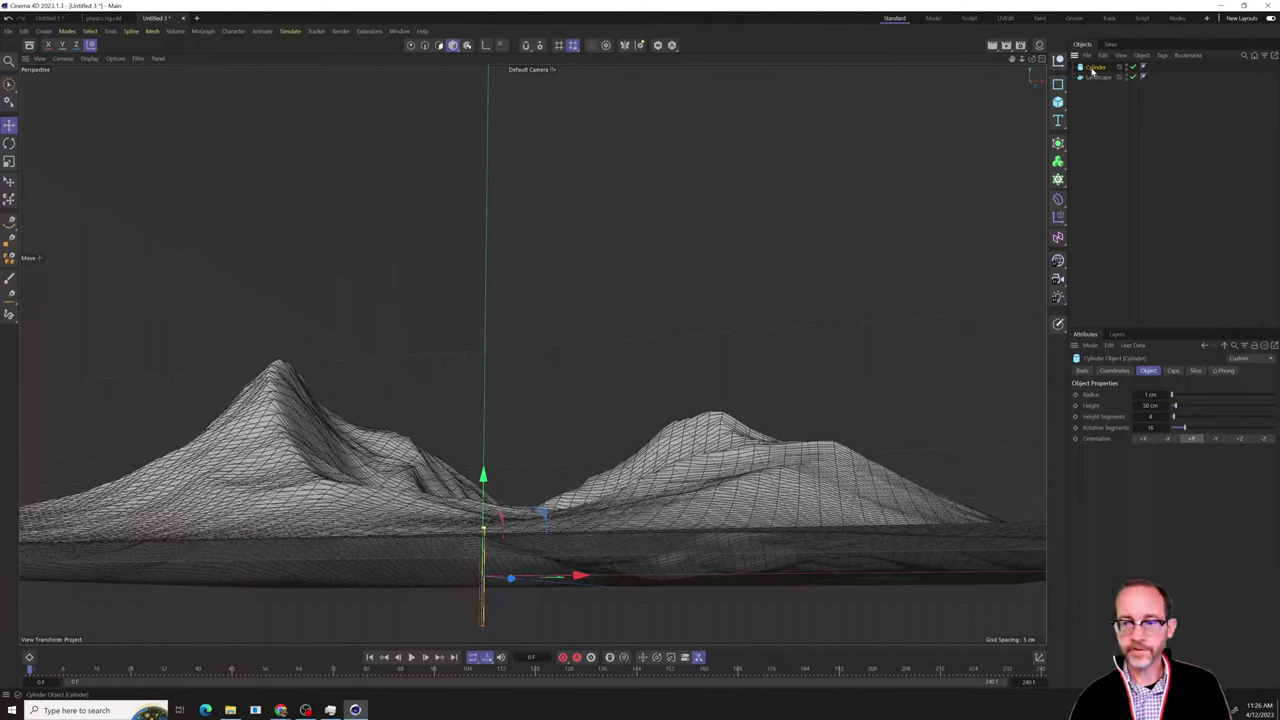
{"action": "key", "text": "c"}
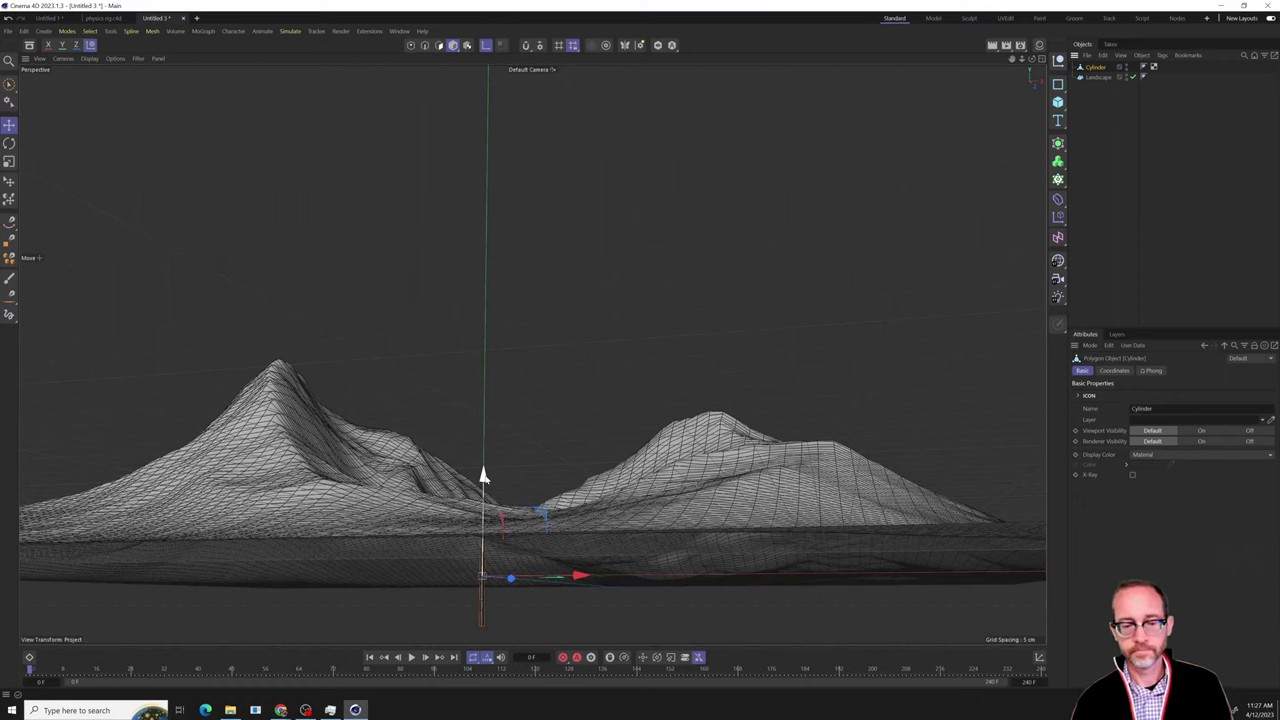
{"action": "left_click_drag", "start_coordinate": [483, 476], "coordinate": [482, 523]}
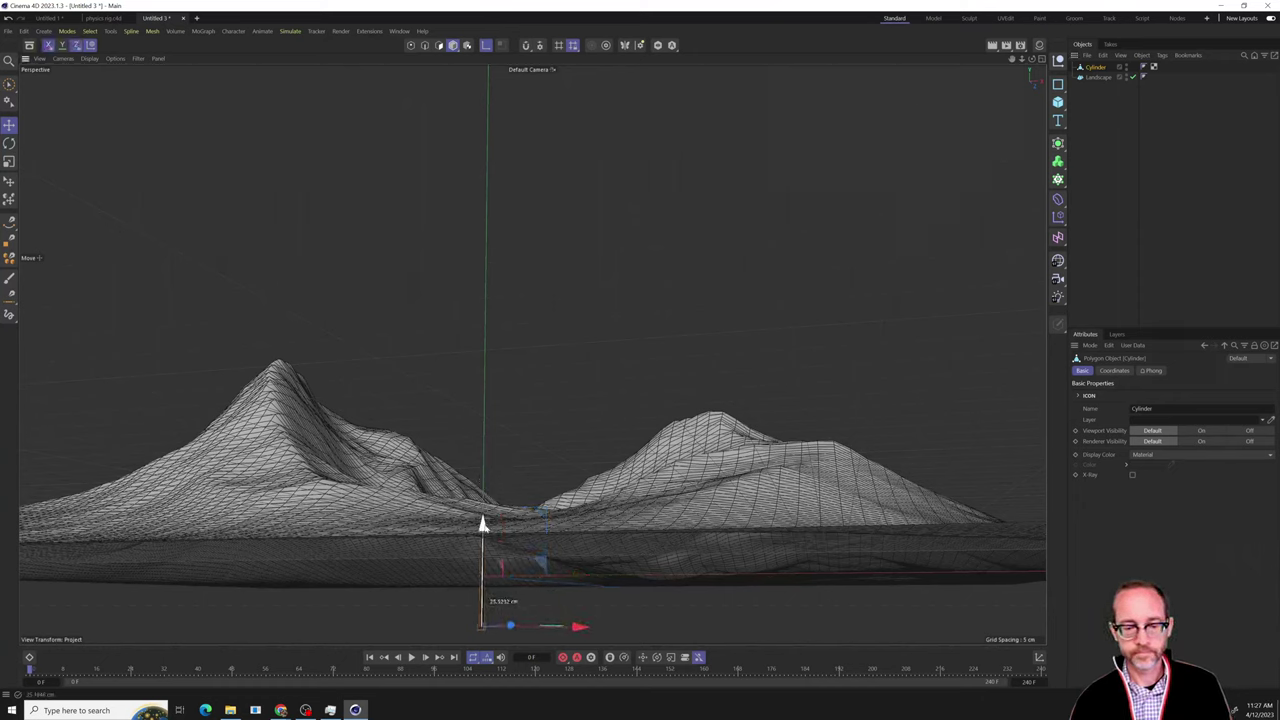
{"action": "left_click", "coordinate": [1090, 129]}
Add a Cloner, make the cylinder its child, and rename the cylinder "poles".
{"action": "left_click_drag", "start_coordinate": [565, 255], "coordinate": [676, 516], "text": "alt"}
{"action": "middle_click_drag", "start_coordinate": [531, 206], "coordinate": [548, 367], "text": "alt"}
{"action": "right_click_drag", "start_coordinate": [668, 508], "coordinate": [560, 508], "text": "alt"}
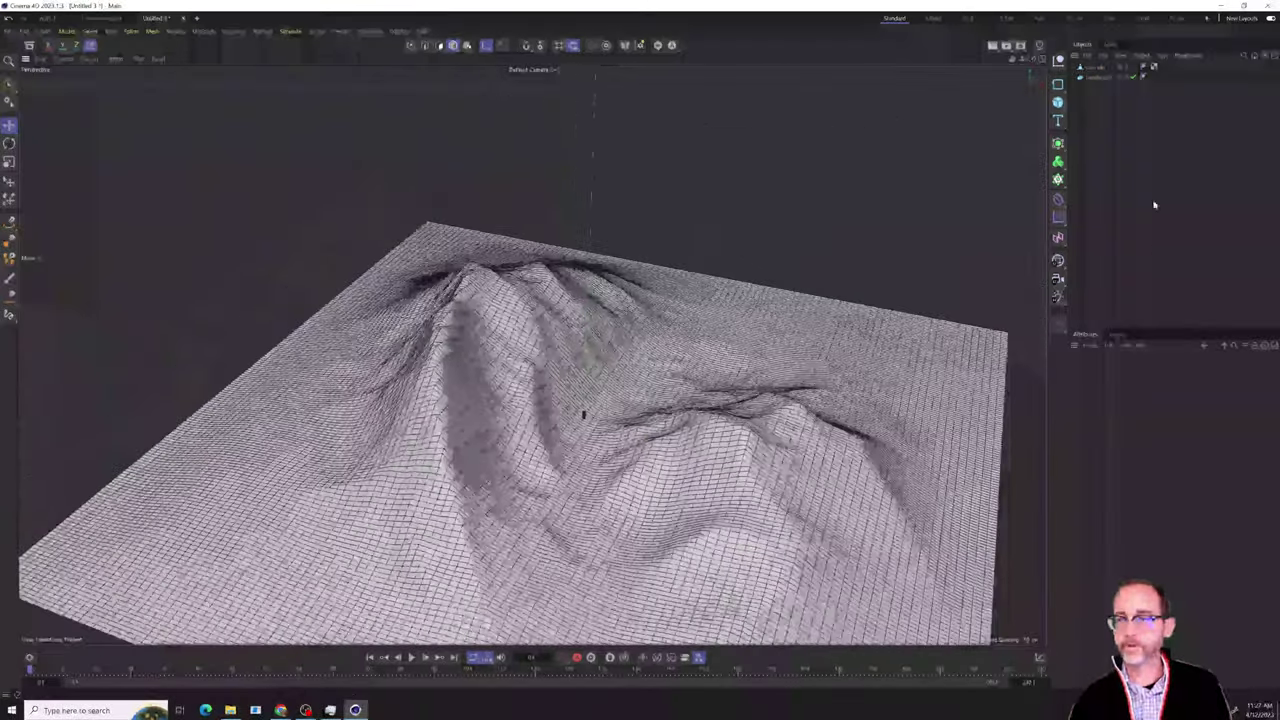
{"action": "left_click_drag", "start_coordinate": [1058, 179], "coordinate": [1106, 191]}
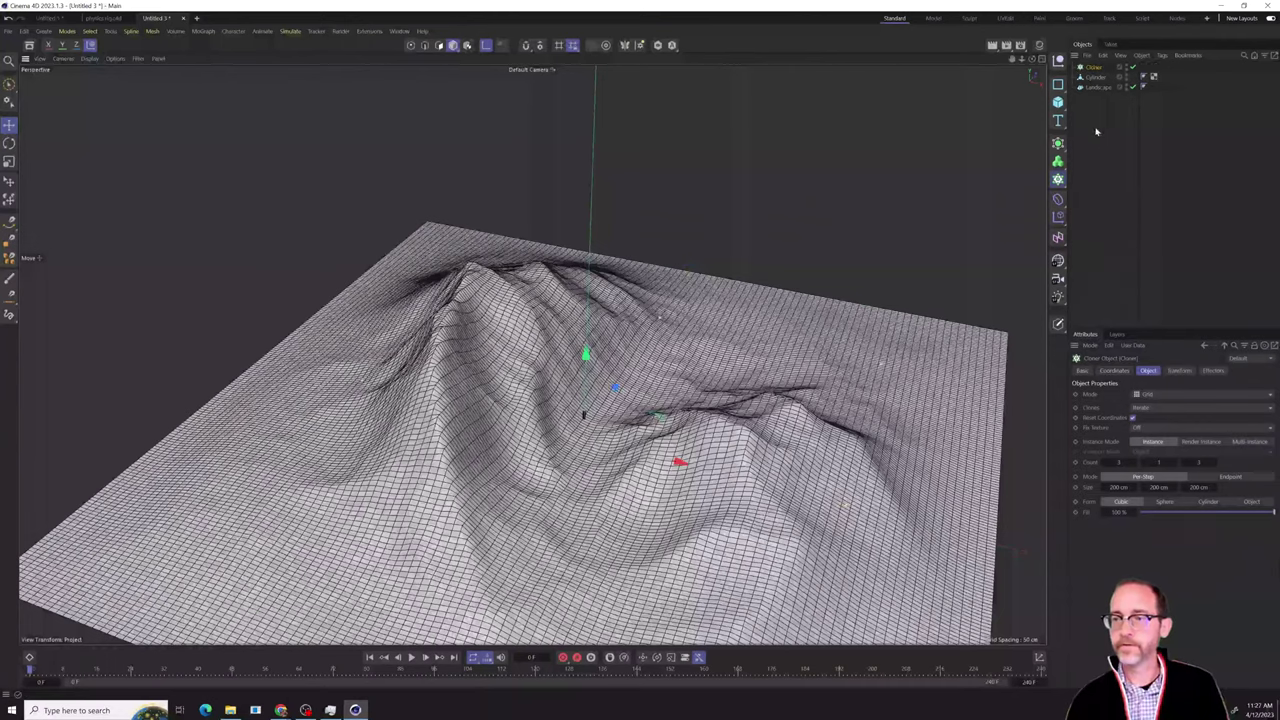
{"action": "left_click", "coordinate": [1093, 122]}
{"action": "left_click_drag", "start_coordinate": [1097, 77], "coordinate": [1094, 67]}
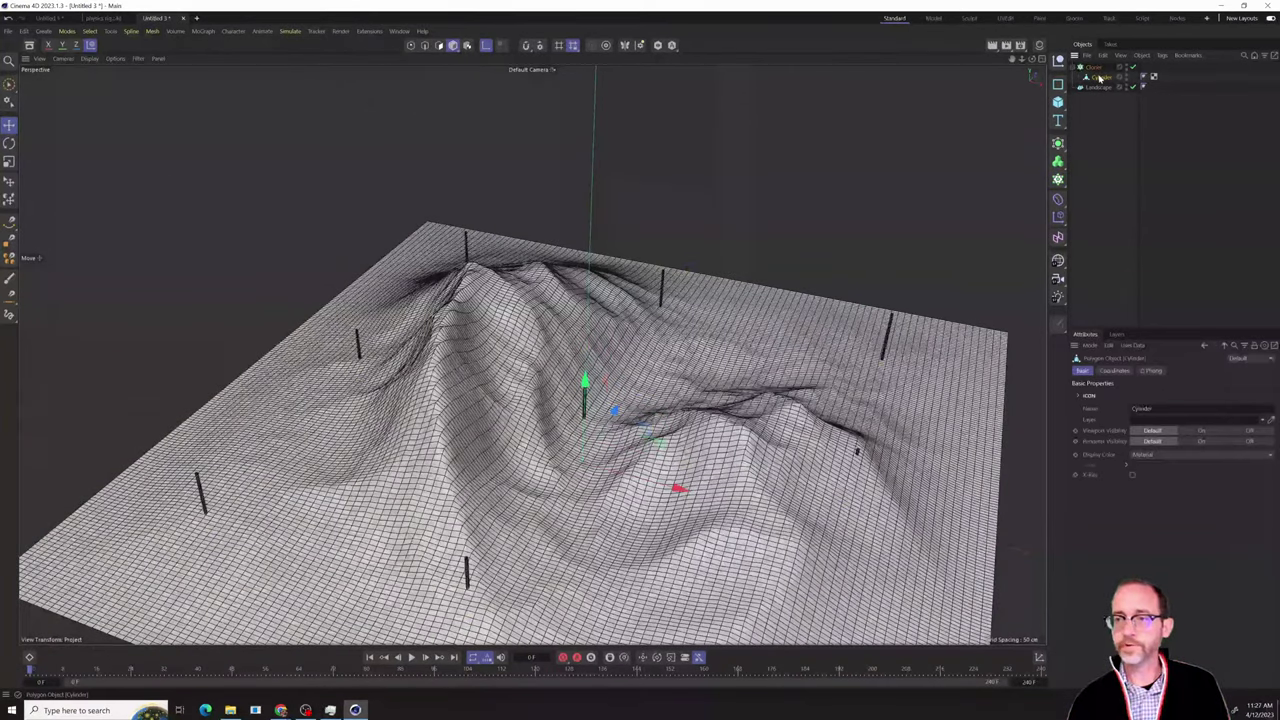
{"action": "double_click", "coordinate": [1104, 77]}
{"action": "type", "text": "poles"}
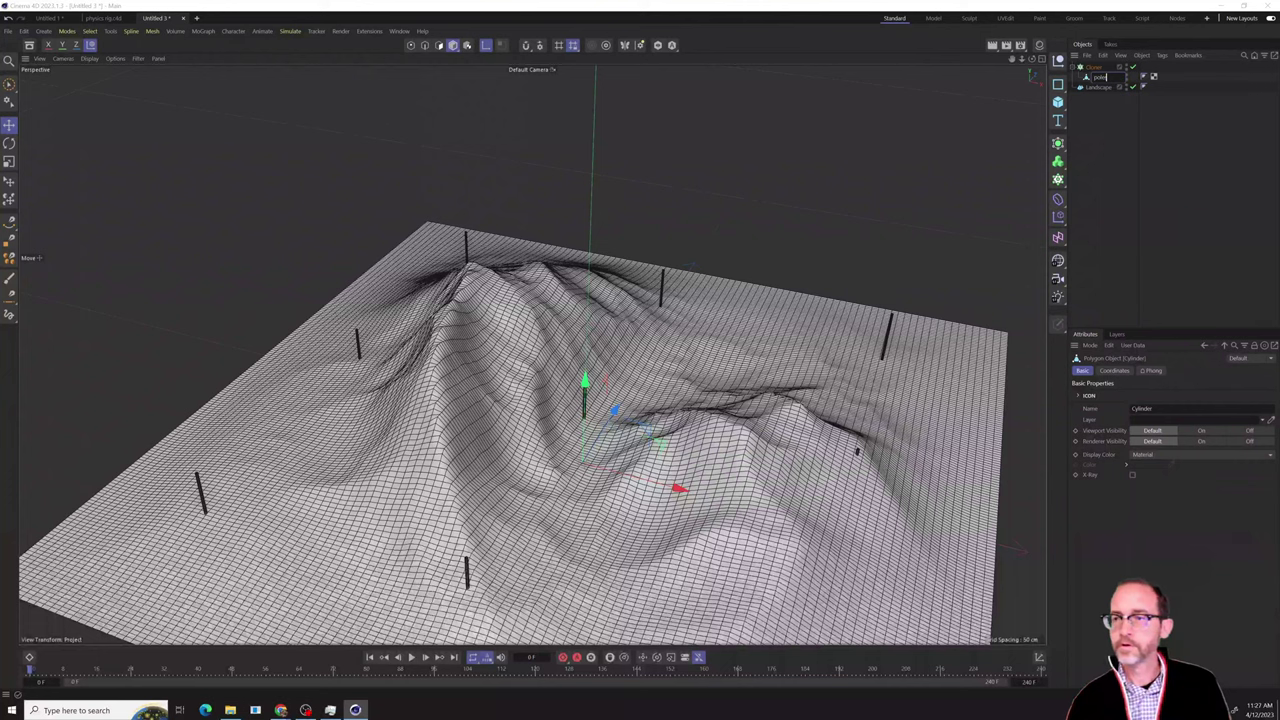
{"action": "key", "text": "Return"}
Set the Cloner's mode to Object and assign the Landscape as the object to clone onto.
{"action": "left_click", "coordinate": [1094, 67]}
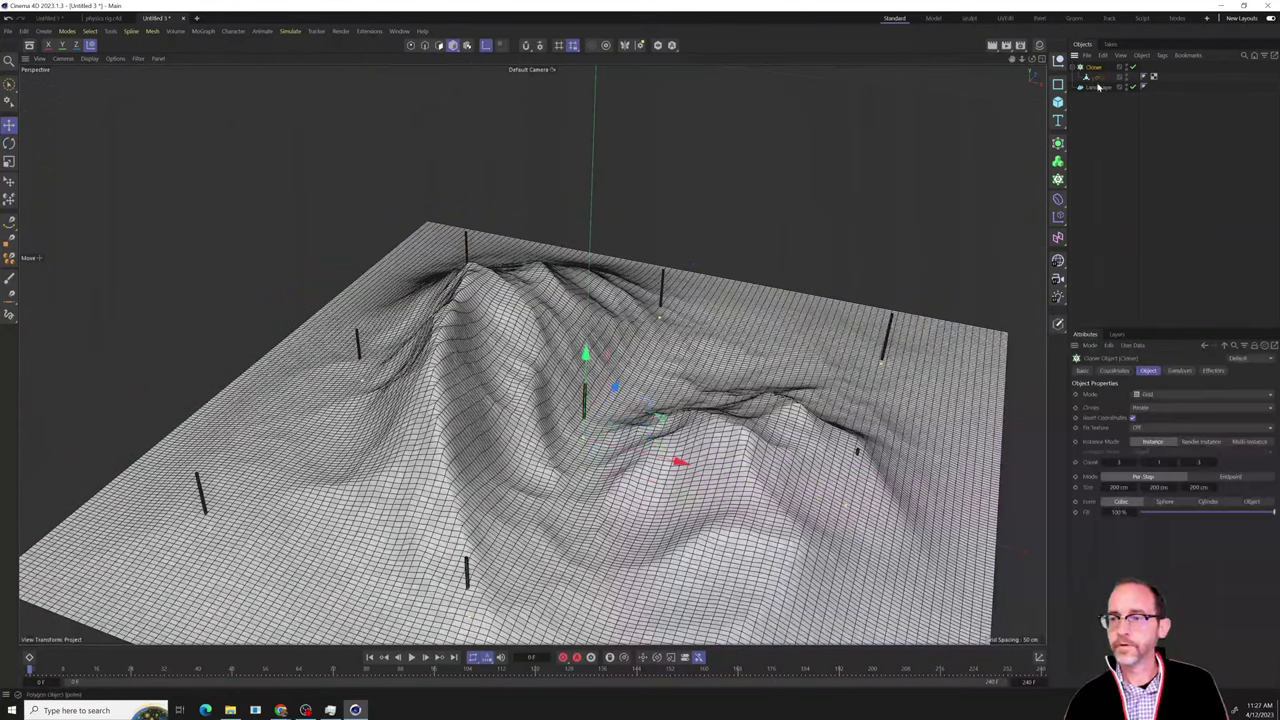
{"action": "left_click", "coordinate": [1157, 394]}
{"action": "left_click", "coordinate": [1155, 398]}
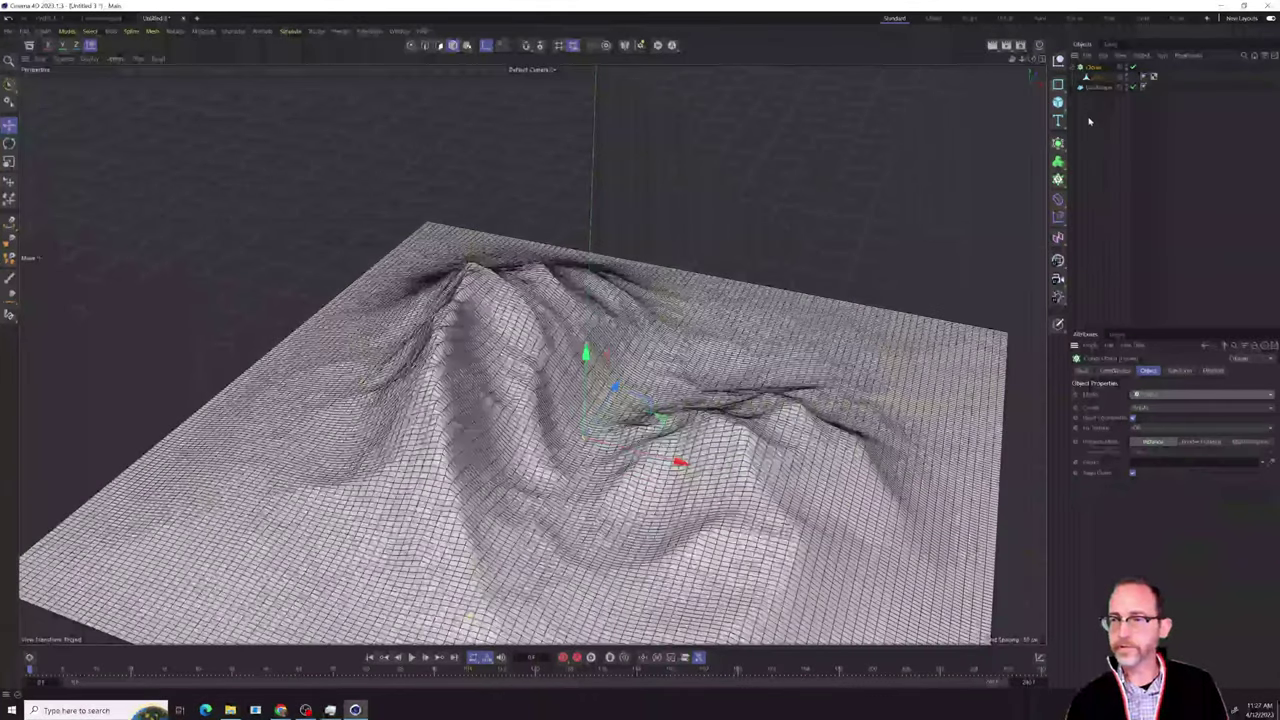
{"action": "left_click_drag", "start_coordinate": [1165, 438], "coordinate": [1168, 462]}
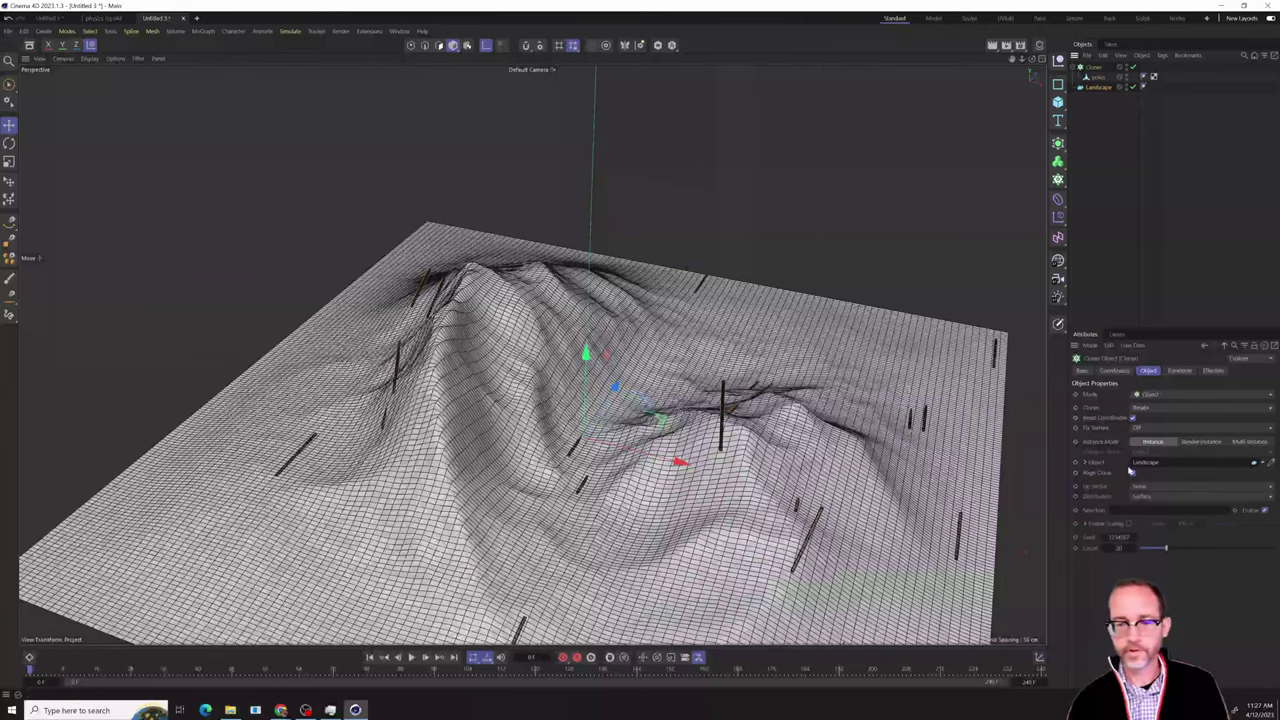
Turn off Align Clone so the poles stand upright, and set the clone count to 75.
{"action": "mouse_move", "coordinate": [686, 500]}
{"action": "left_mouse_down", "text": "alt"}
{"action": "mouse_move", "coordinate": [682, 413]}
{"action": "mouse_move", "coordinate": [965, 407]}
{"action": "left_mouse_up", "text": "alt"}
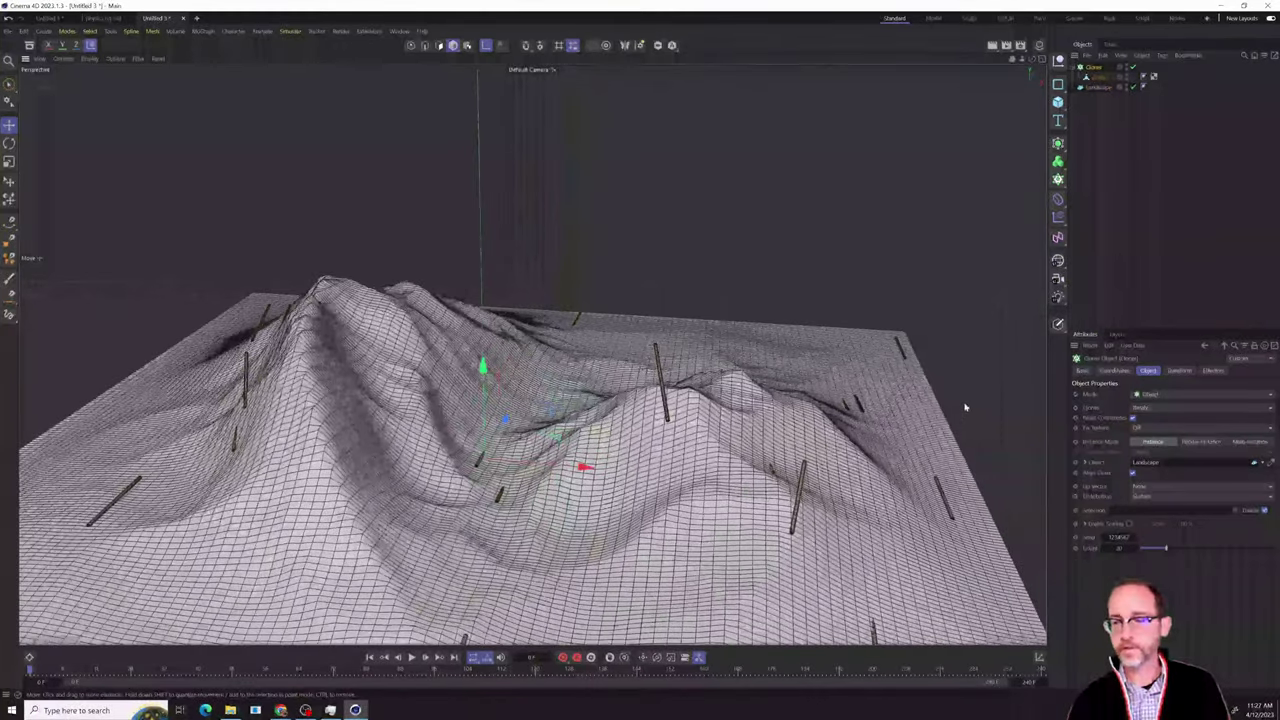
{"action": "left_click", "coordinate": [1134, 474]}
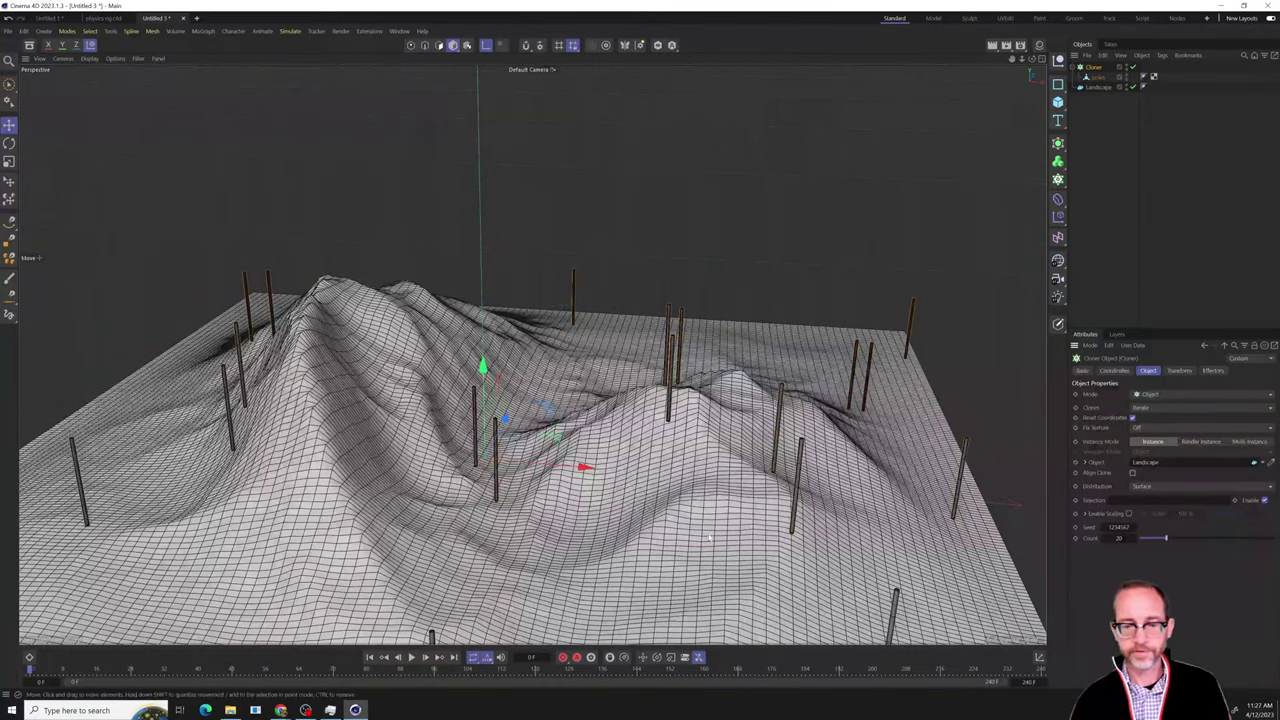
{"action": "left_click_drag", "start_coordinate": [330, 590], "coordinate": [625, 390], "text": "alt"}
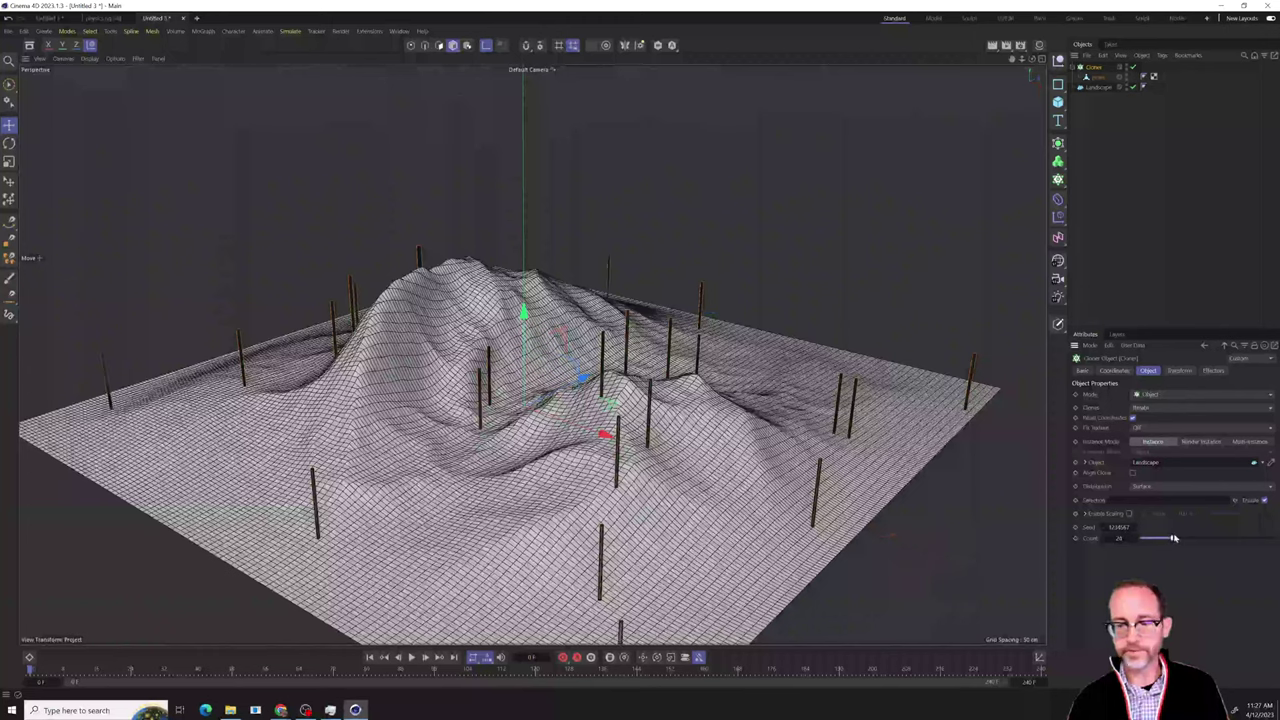
{"action": "left_click_drag", "start_coordinate": [1174, 538], "coordinate": [1240, 538]}
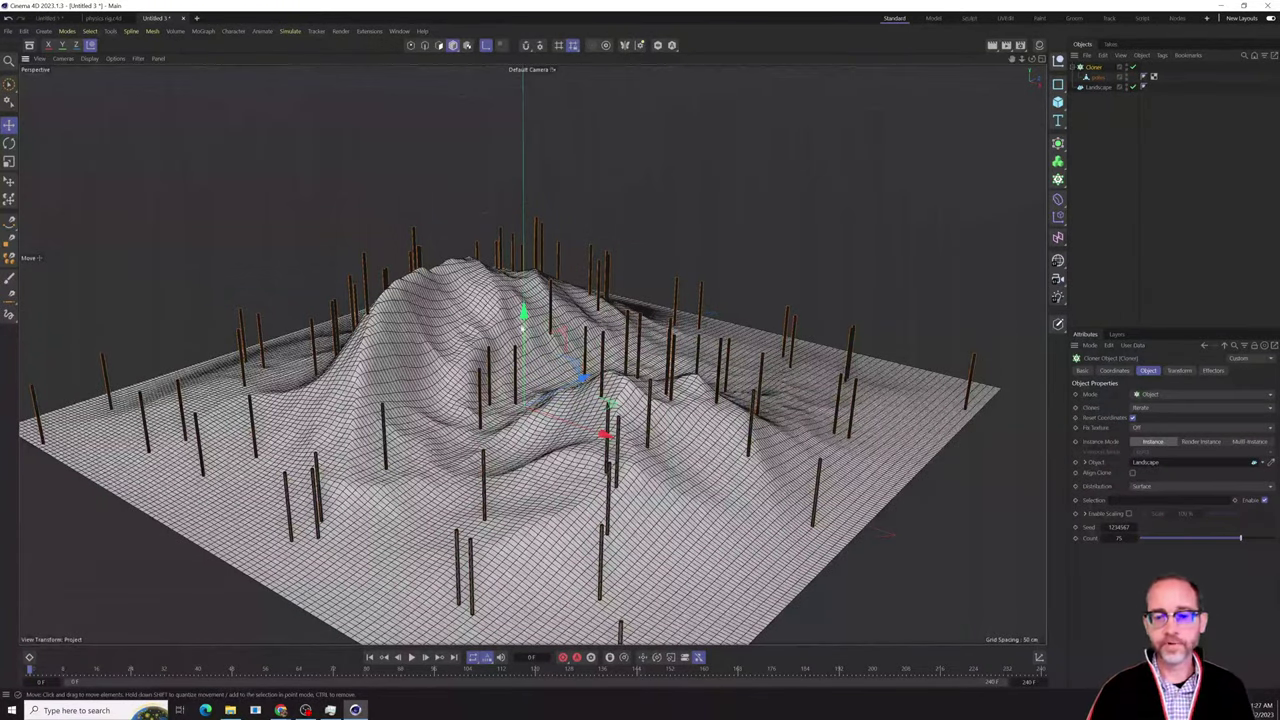
Add a Tracer linked to the Cloner and set its tracing mode to Connect All Objects.
{"action": "left_click_drag", "start_coordinate": [600, 310], "coordinate": [520, 327], "text": "alt"}
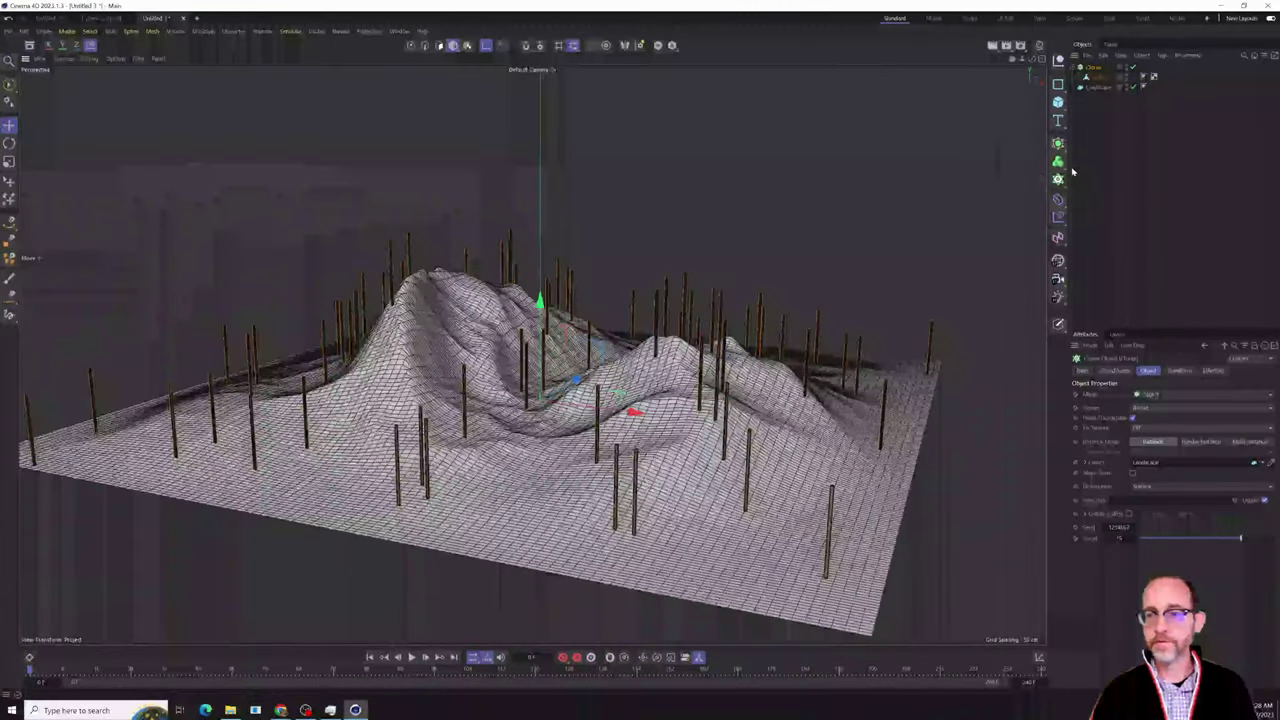
{"action": "left_click_drag", "start_coordinate": [771, 289], "coordinate": [914, 253], "text": "alt"}
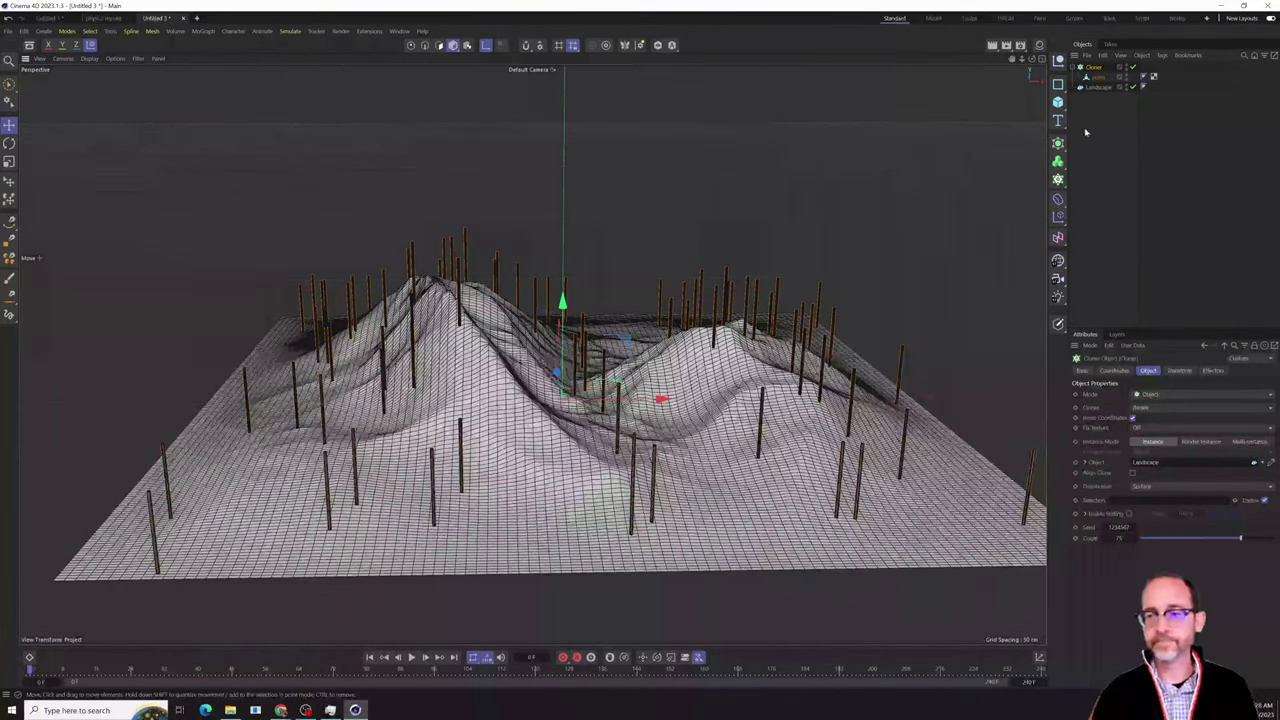
{"action": "left_click", "coordinate": [1058, 180]}
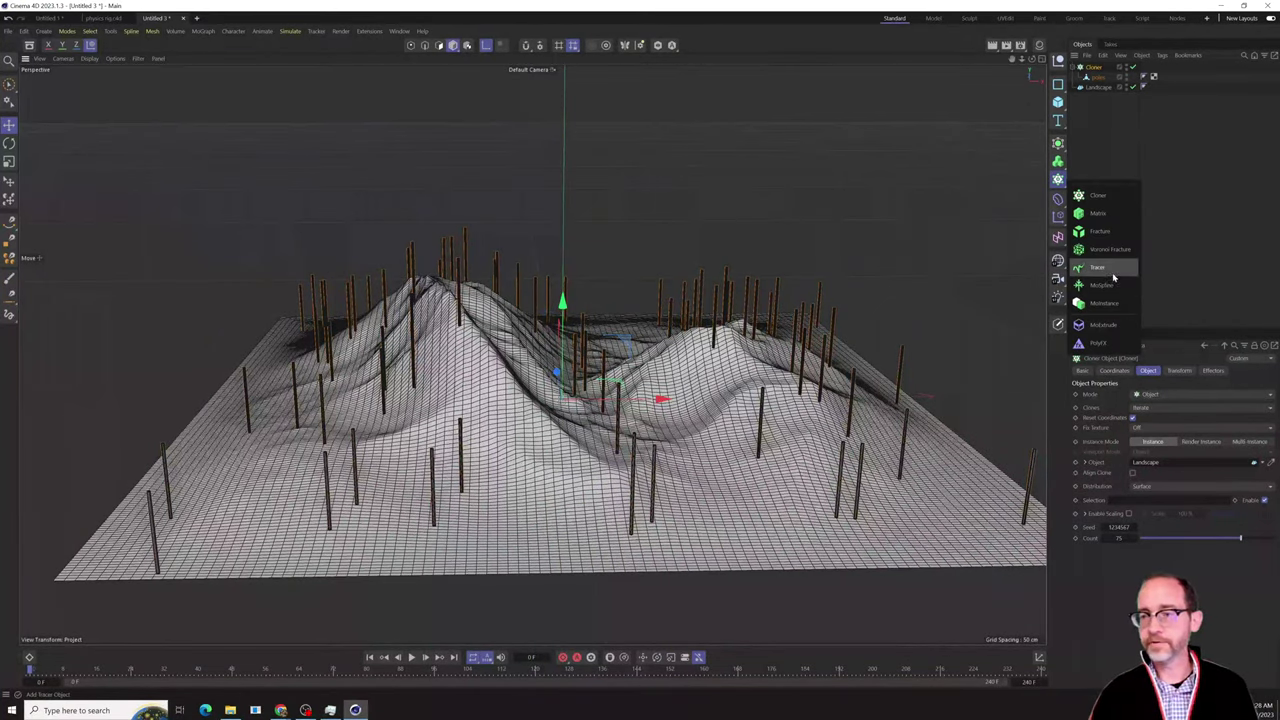
{"action": "left_click", "coordinate": [1105, 267]}
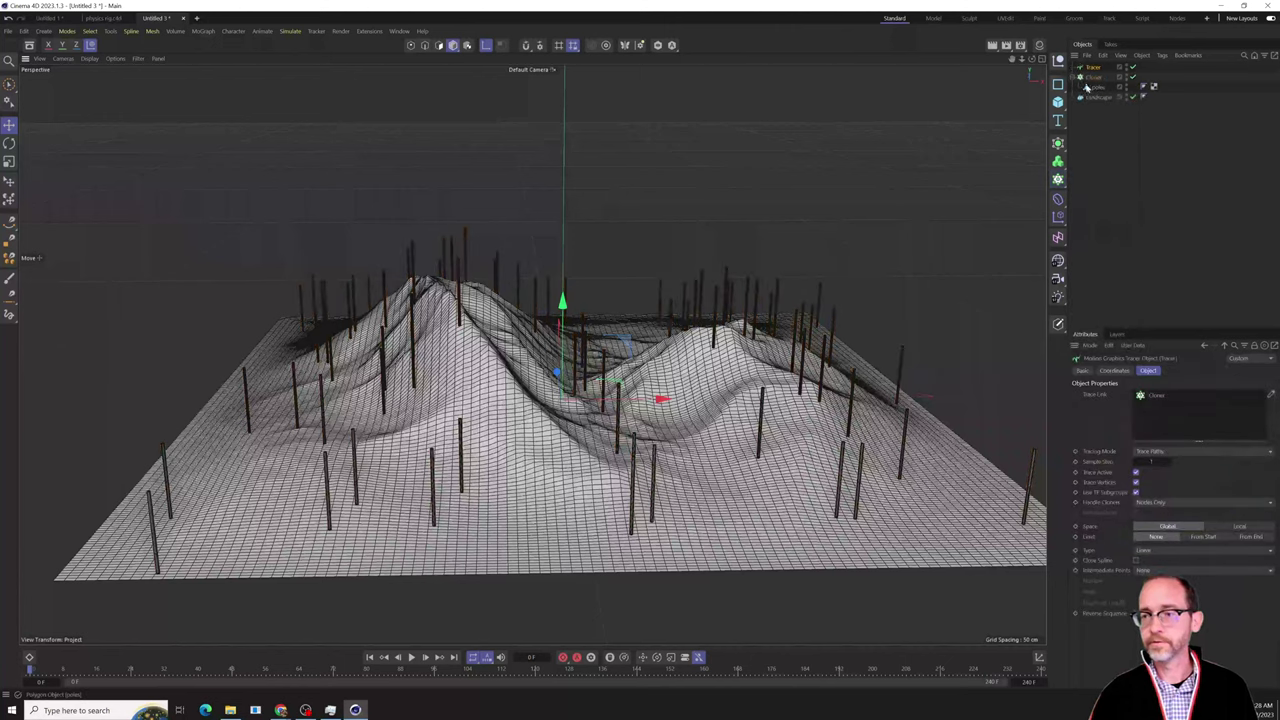
{"action": "scroll", "coordinate": [631, 537], "scroll_direction": "up", "scroll_amount": 2}
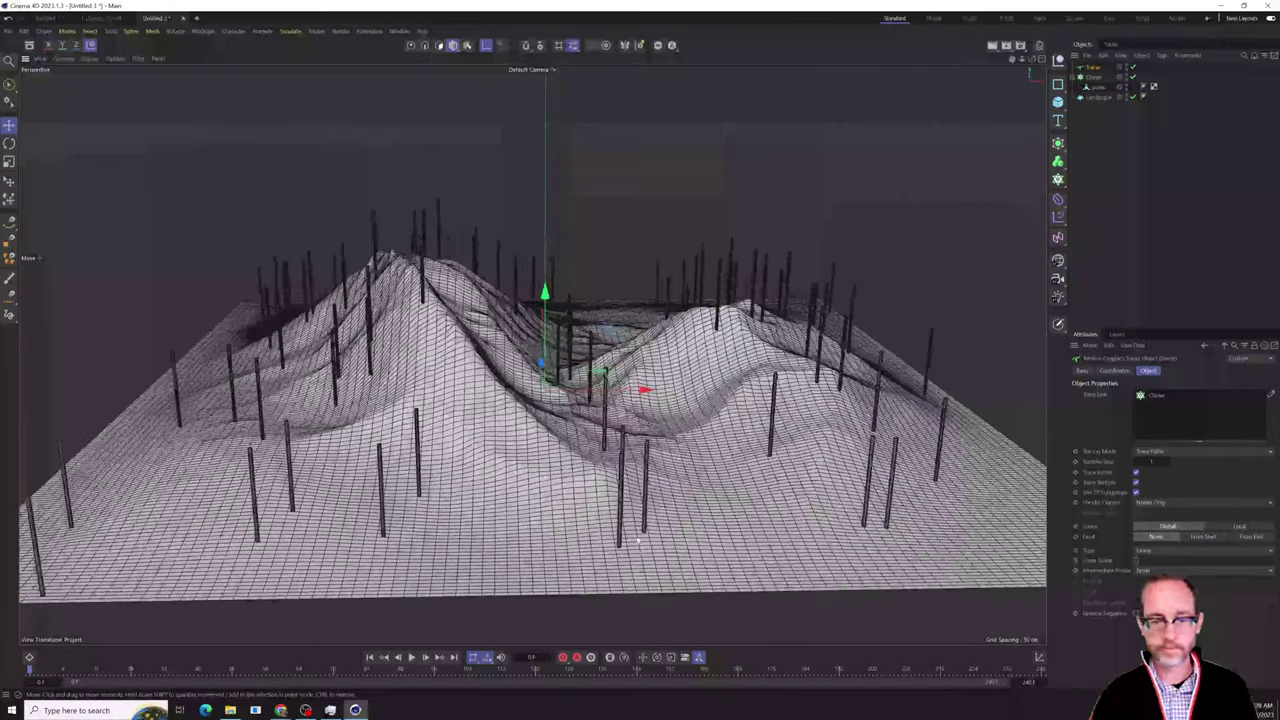
{"action": "left_click_drag", "start_coordinate": [631, 537], "coordinate": [646, 431], "text": "alt"}
{"action": "scroll", "coordinate": [646, 431], "scroll_direction": "down", "scroll_amount": 5}
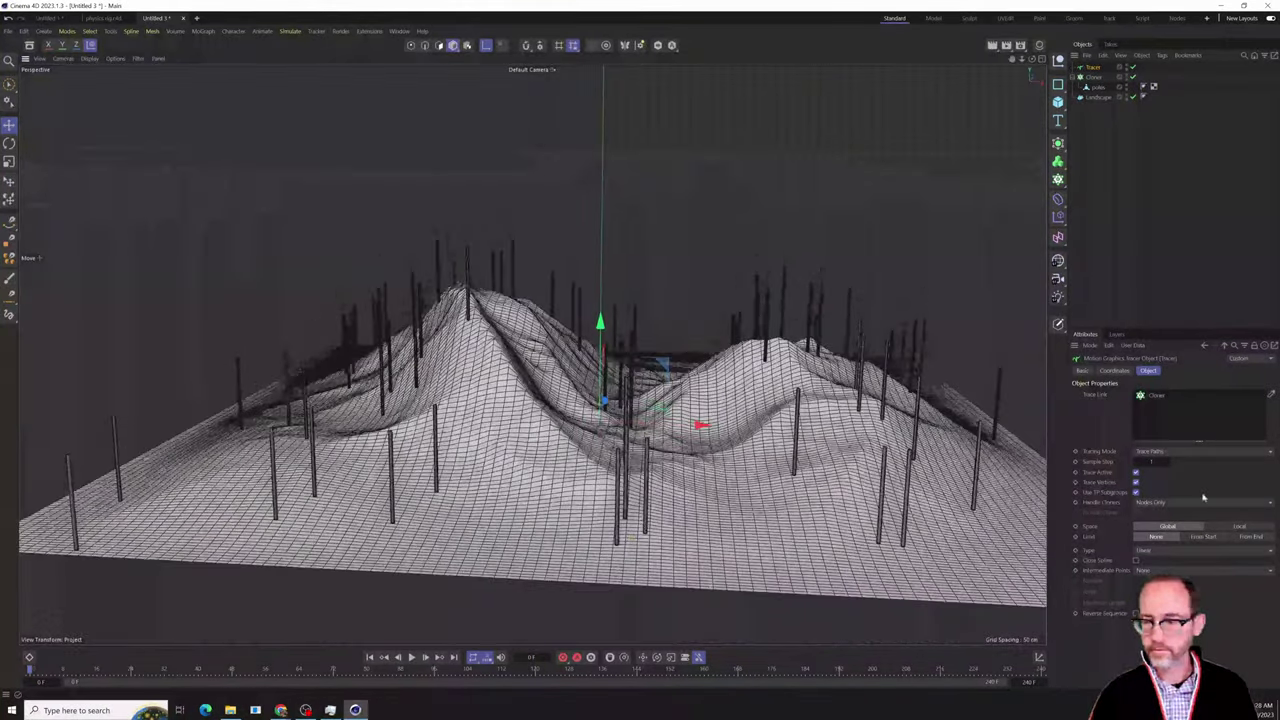
{"action": "left_click", "coordinate": [1145, 455]}
{"action": "left_click", "coordinate": [1160, 462]}
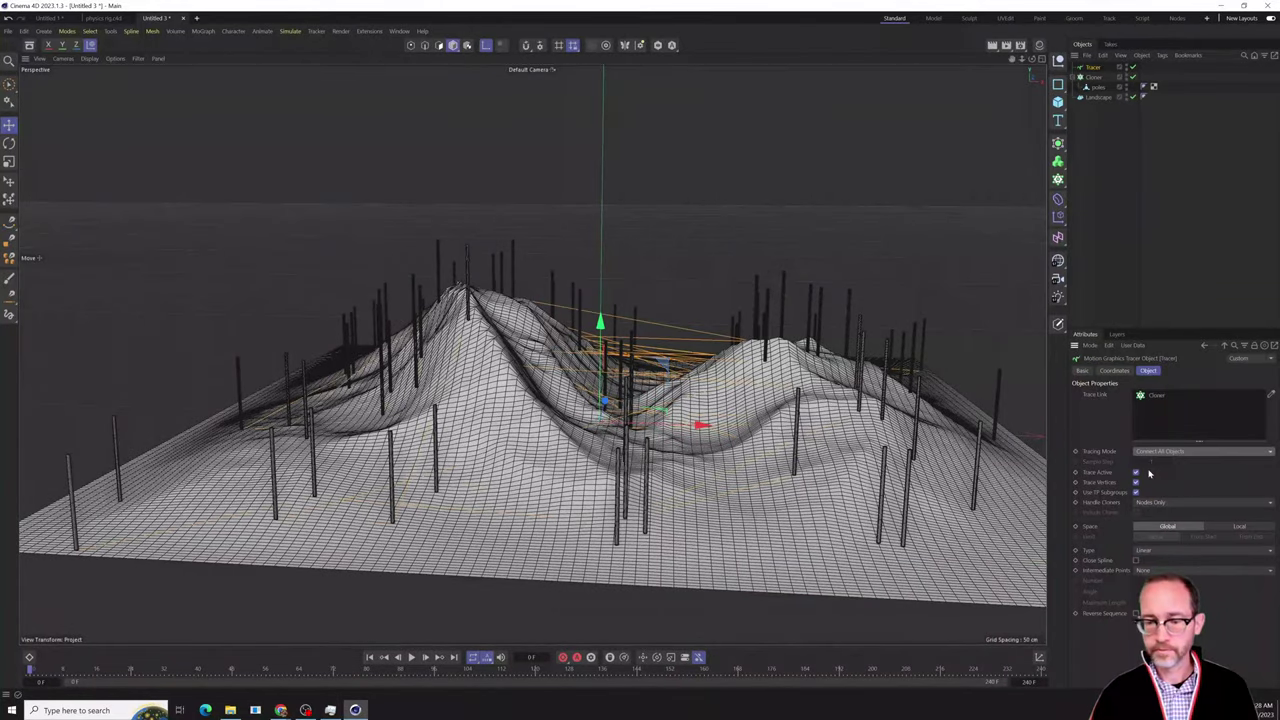
Rename the Cloner "pole cloner" and deselect it.
{"action": "left_click_drag", "start_coordinate": [745, 477], "coordinate": [666, 494], "text": "alt"}
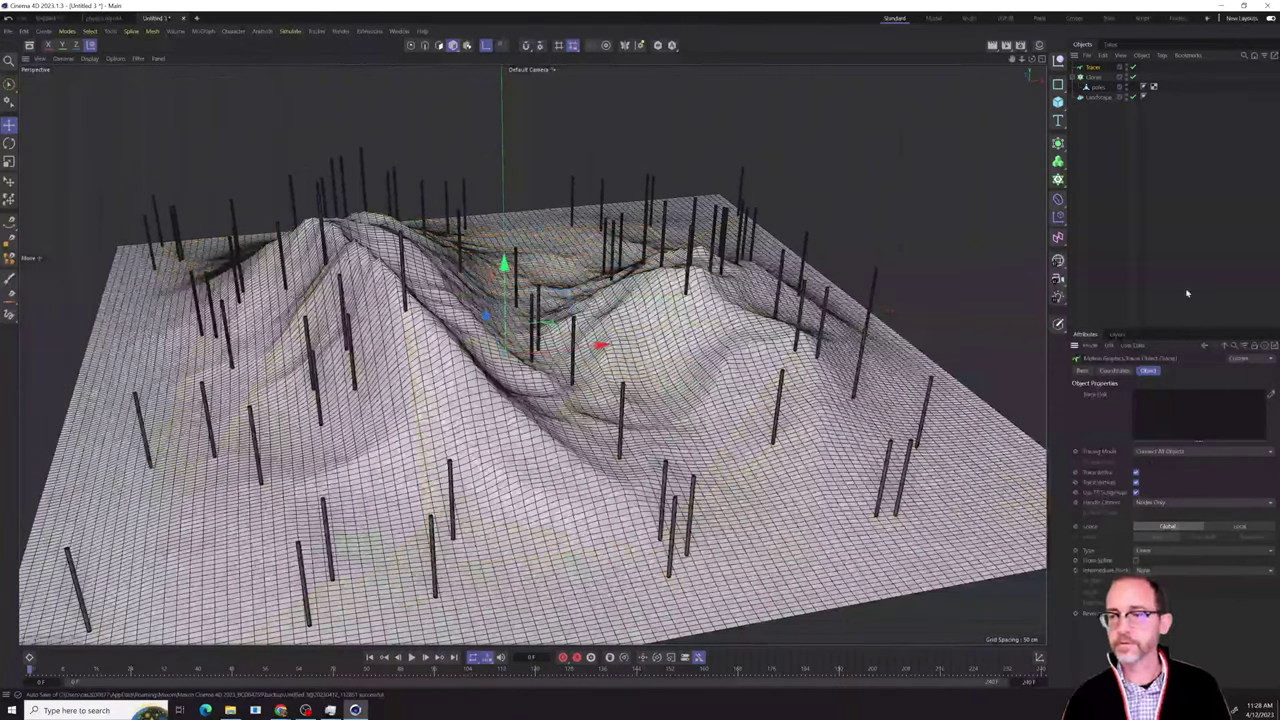
{"action": "left_click", "coordinate": [1091, 79]}
{"action": "double_click", "coordinate": [1092, 79]}
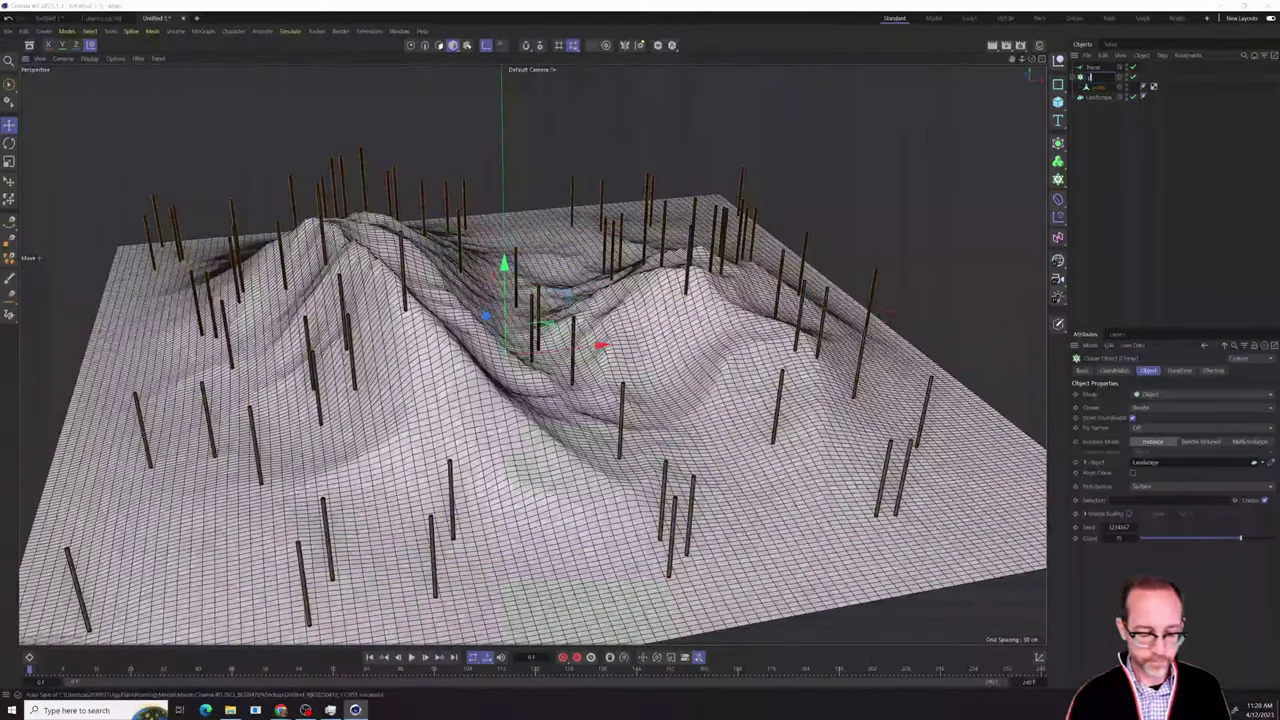
{"action": "type", "text": "pole cloner"}
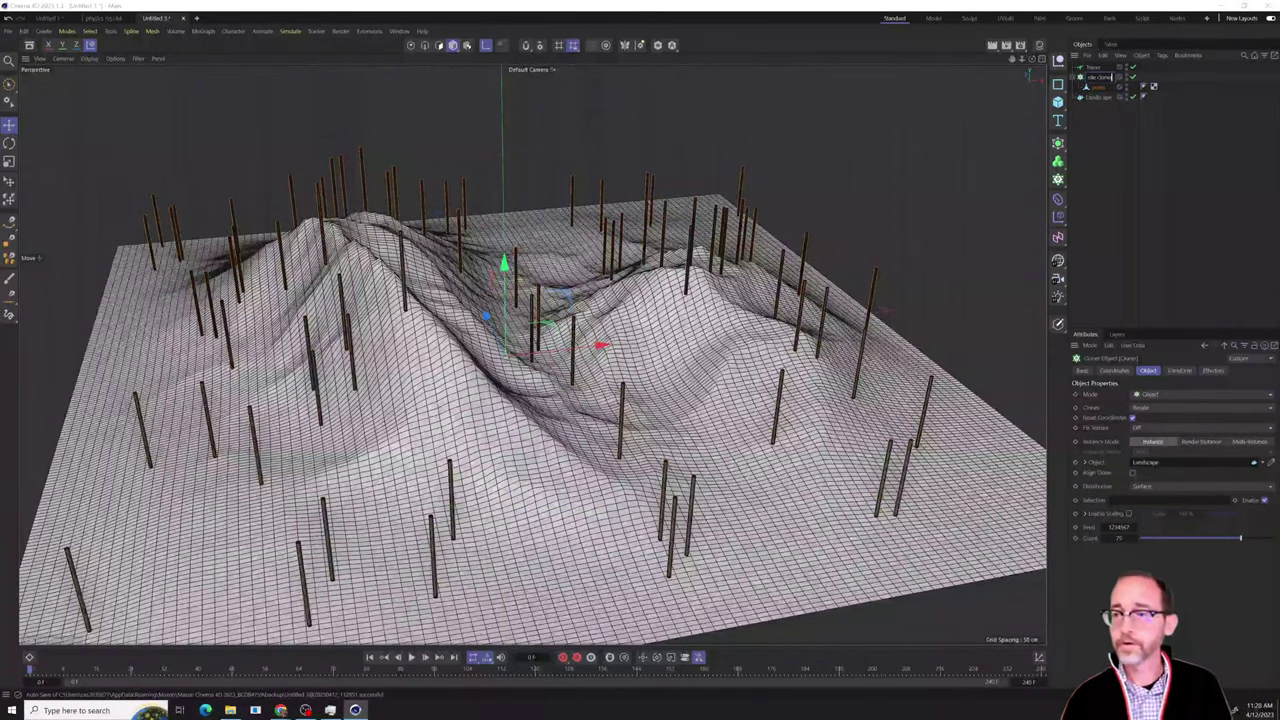
{"action": "left_click", "coordinate": [1120, 143]}
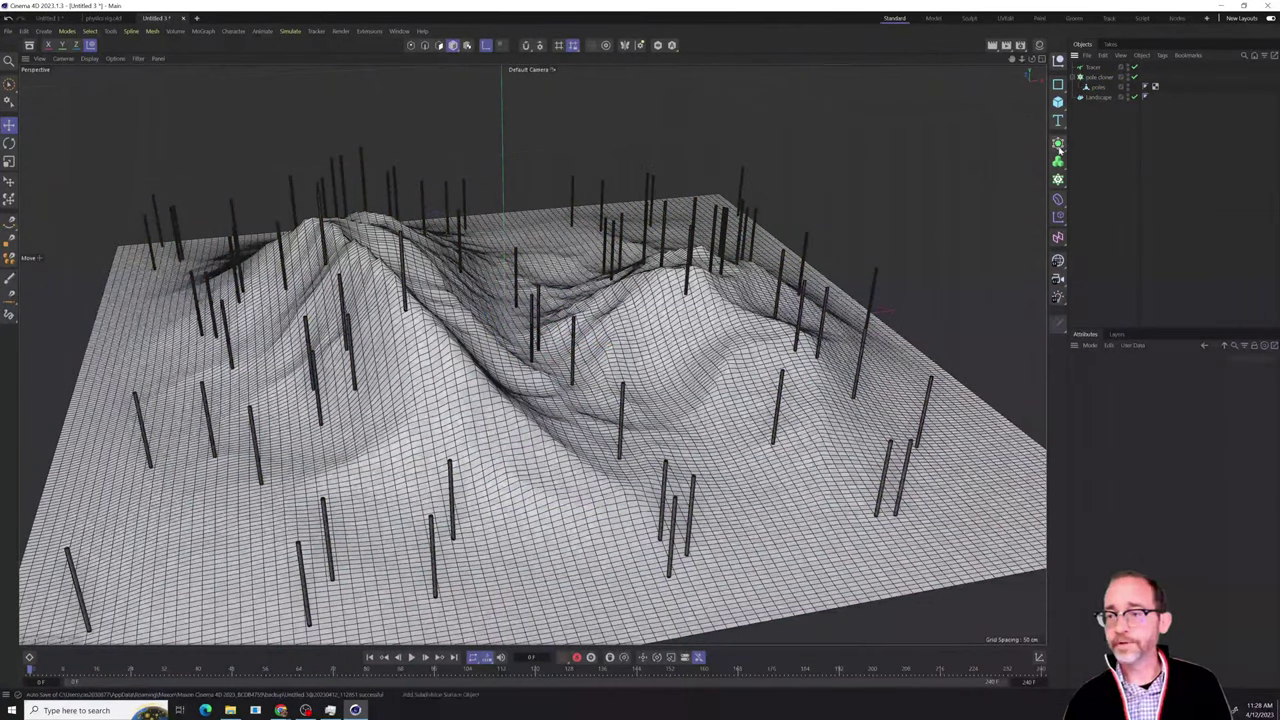
Add a second Cloner to the scene and set its mode to Object.
{"action": "left_click", "coordinate": [1058, 180]}
{"action": "left_click", "coordinate": [1094, 193]}
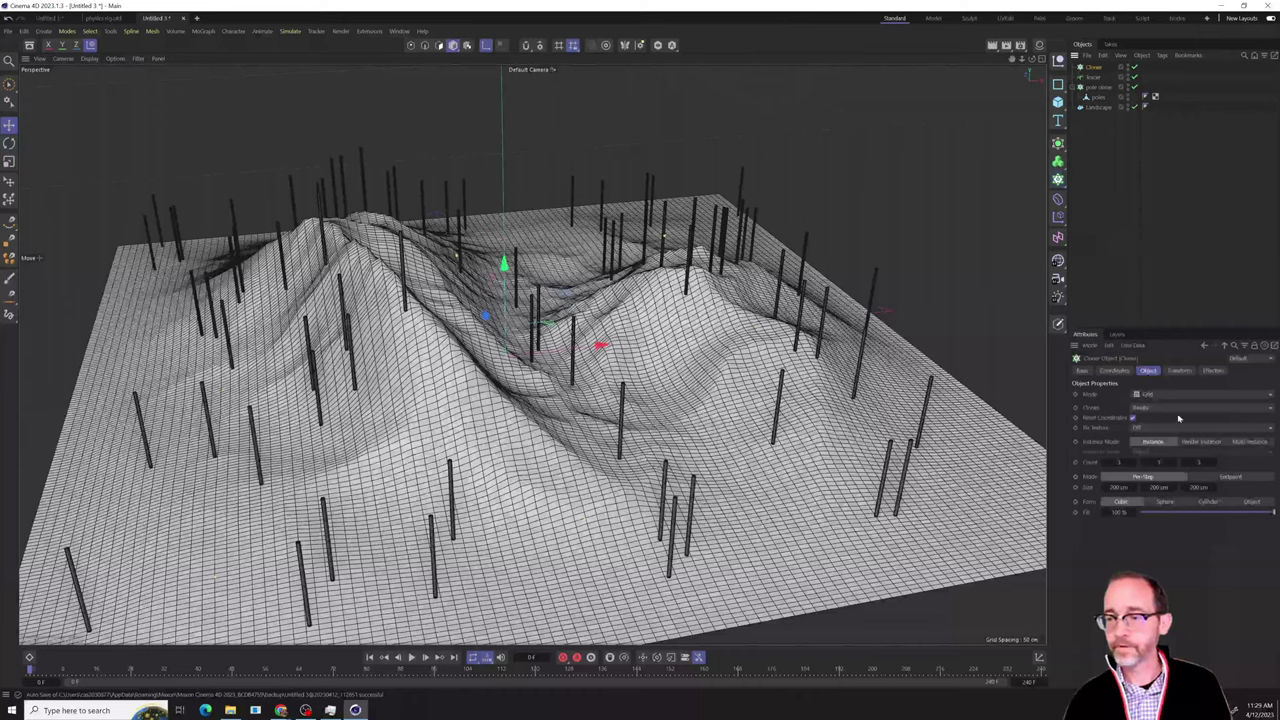
{"action": "left_click", "coordinate": [1140, 395]}
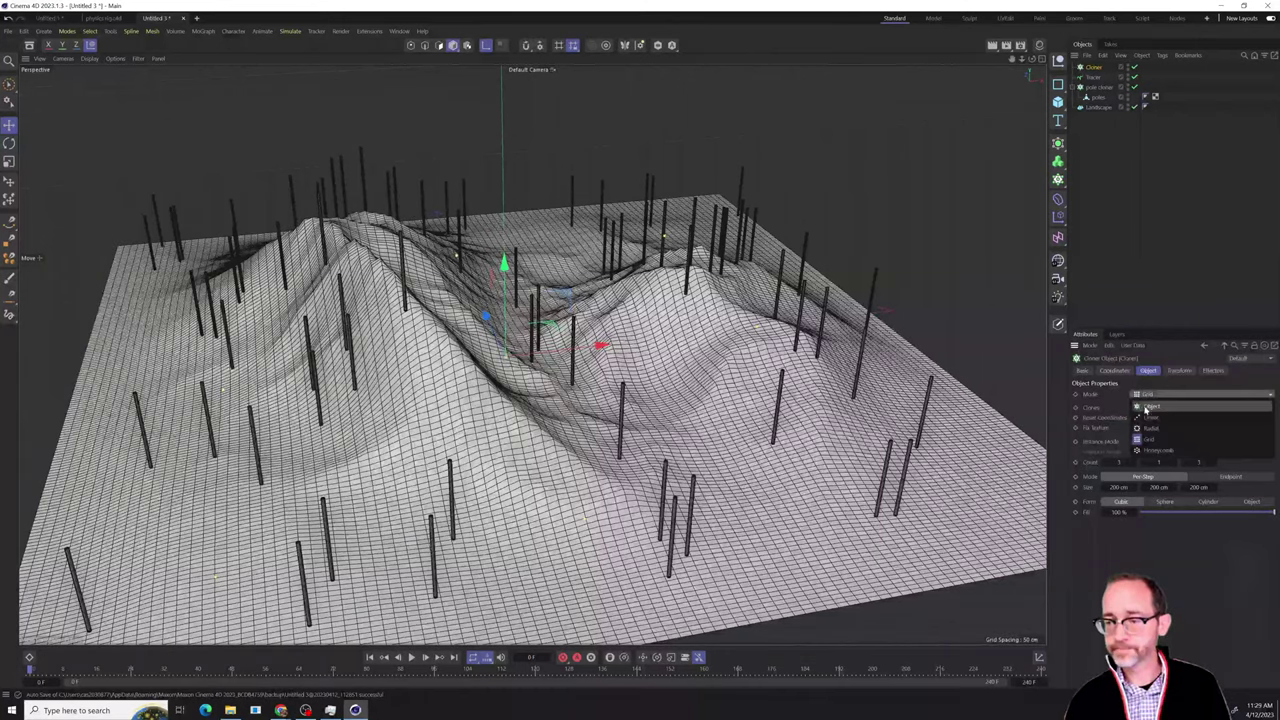
{"action": "left_click", "coordinate": [1158, 407]}
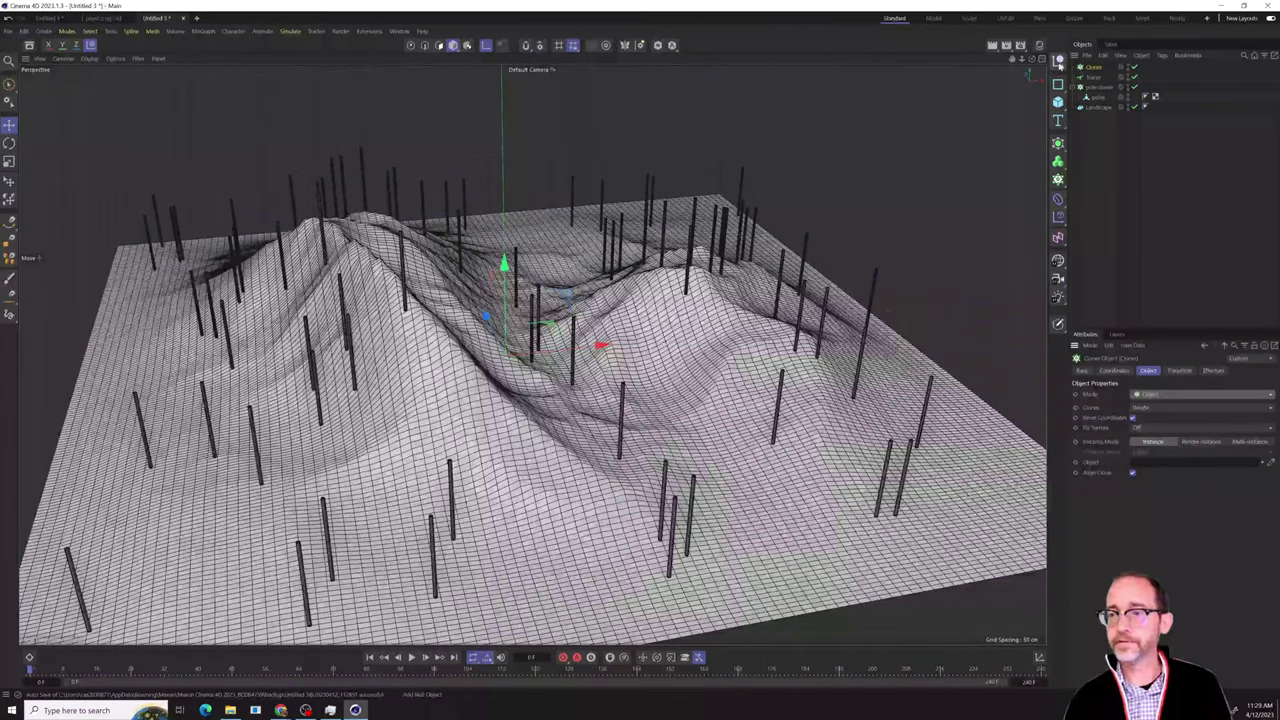
Add a Null as the child of the new Cloner and assign "pole cloner" as the object to clone onto.
{"action": "left_click", "coordinate": [1058, 62]}
{"action": "mouse_move", "coordinate": [1093, 70]}
{"action": "left_mouse_down"}
{"action": "mouse_move", "coordinate": [1103, 86]}
{"action": "mouse_move", "coordinate": [1095, 78]}
{"action": "left_mouse_up"}
{"action": "left_click", "coordinate": [1094, 70]}
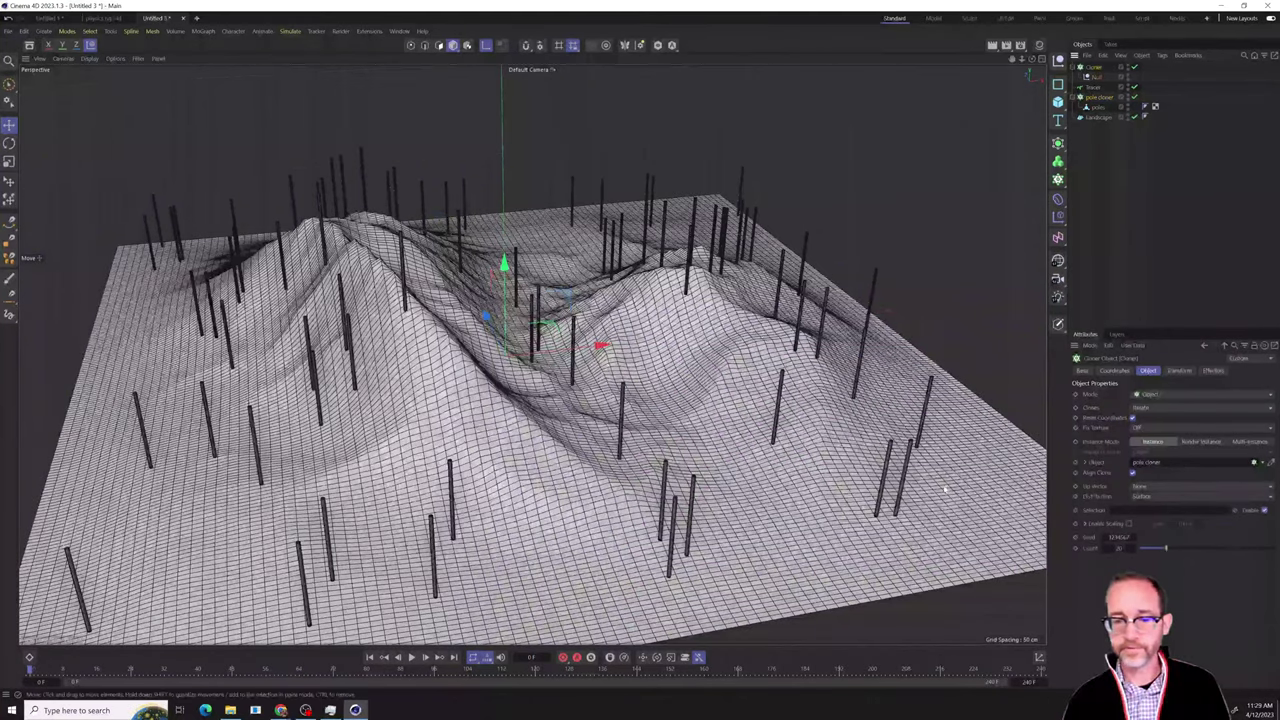
Try the Vertex and Volume distributions for placing the new Cloner's nulls on the poles.
{"action": "left_click_drag", "start_coordinate": [669, 527], "coordinate": [660, 503], "text": "alt"}
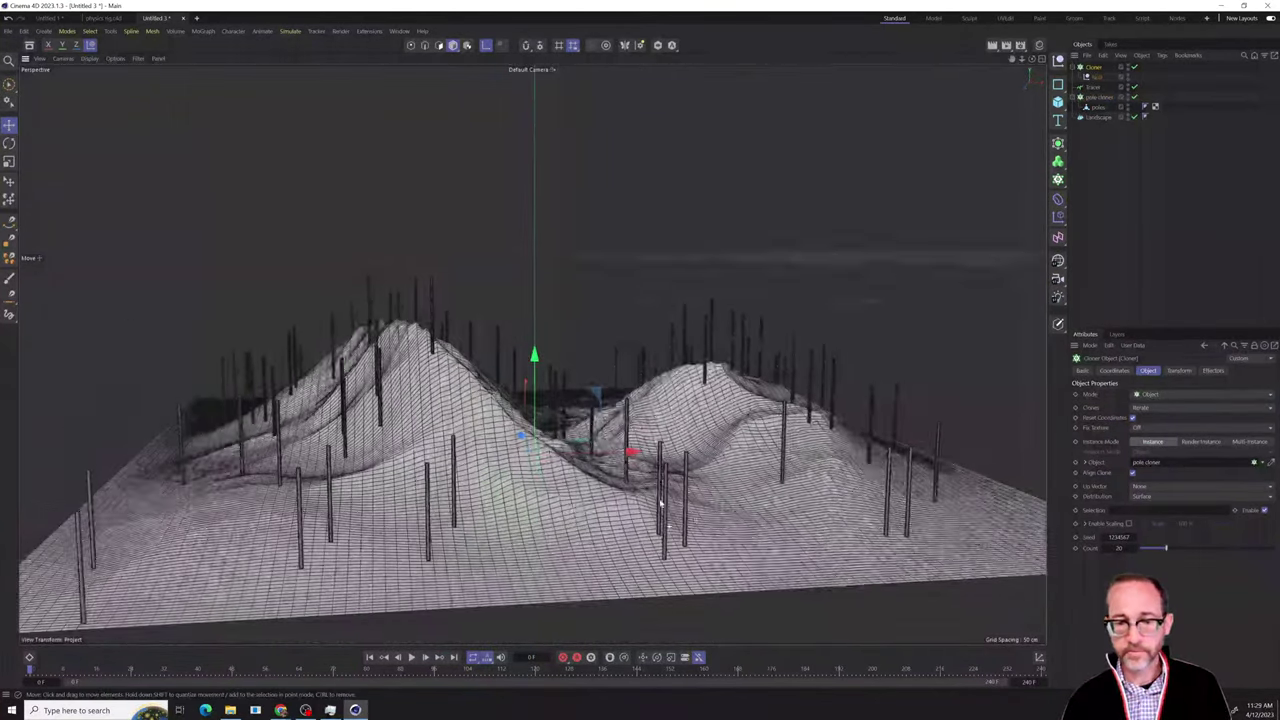
{"action": "left_click", "coordinate": [1095, 77]}
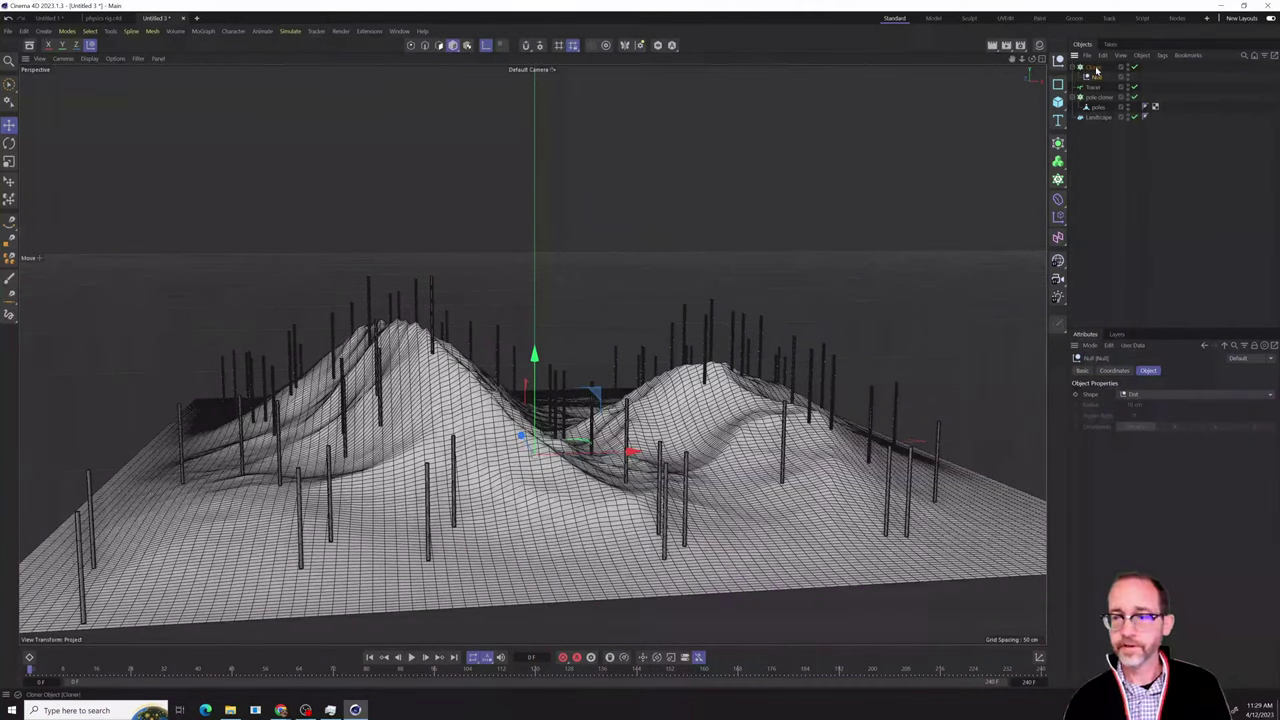
{"action": "left_click", "coordinate": [1095, 68]}
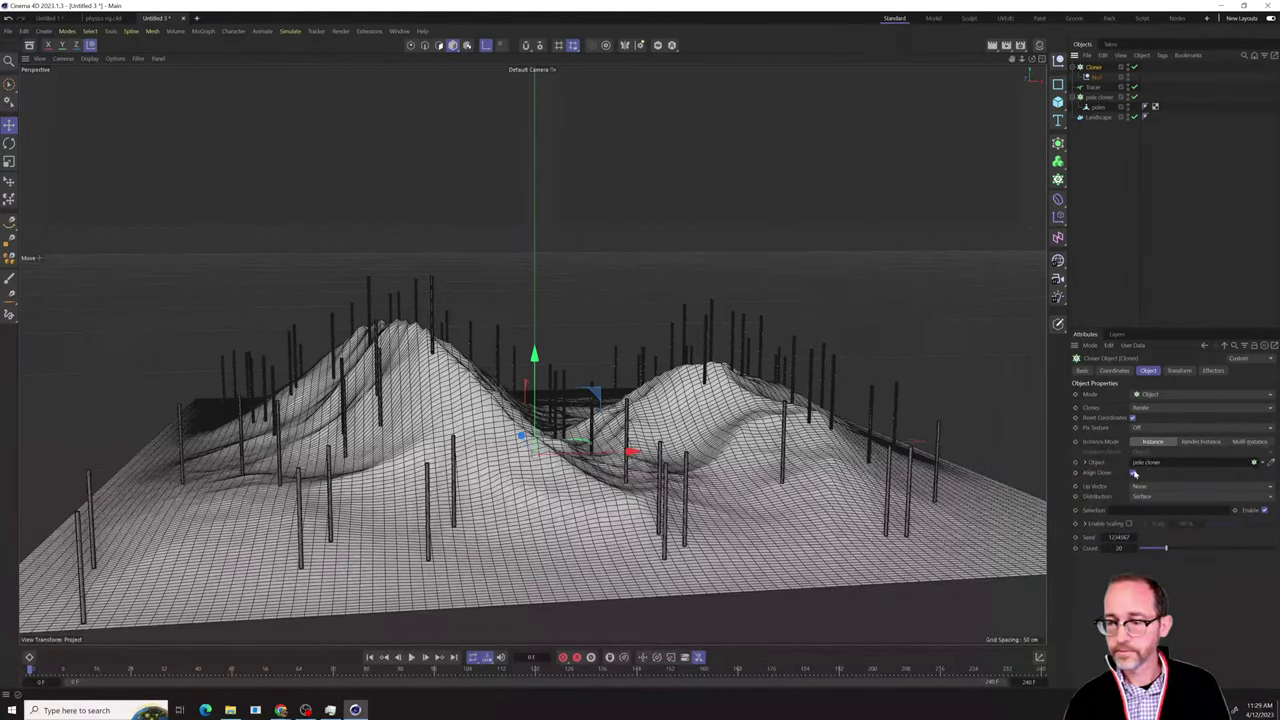
{"action": "left_click", "coordinate": [1142, 497]}
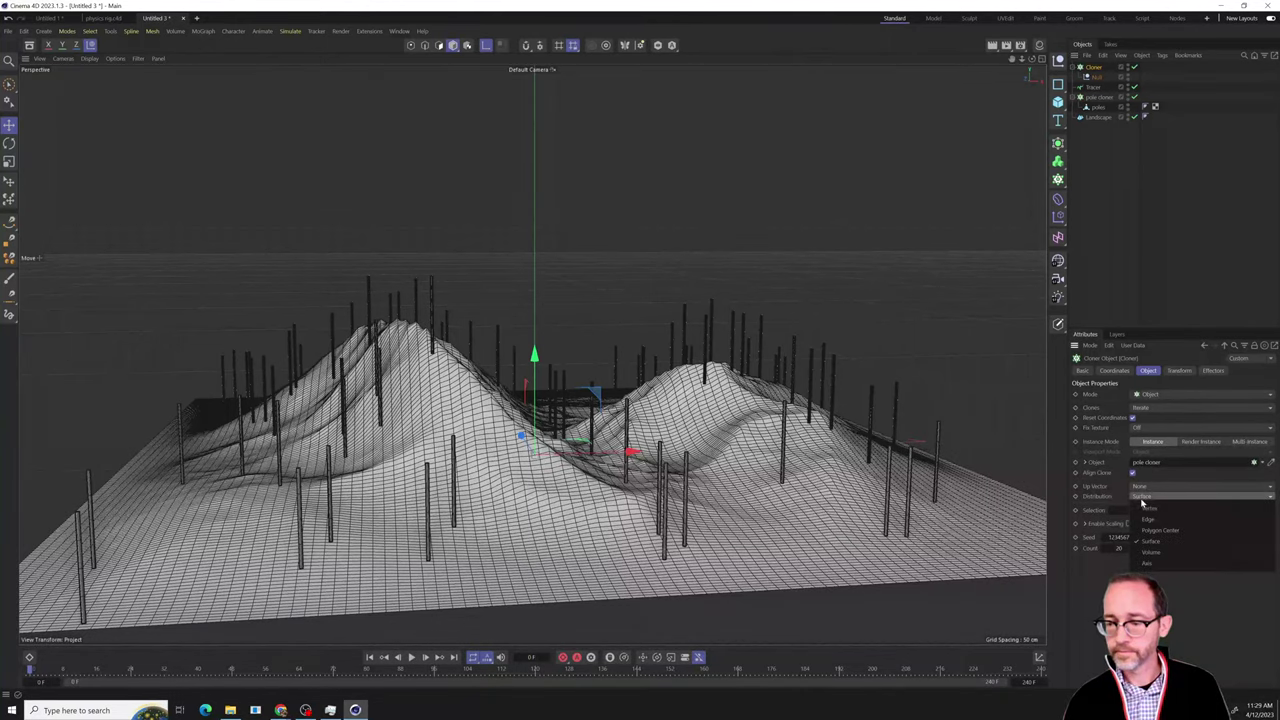
{"action": "left_click", "coordinate": [1150, 508]}
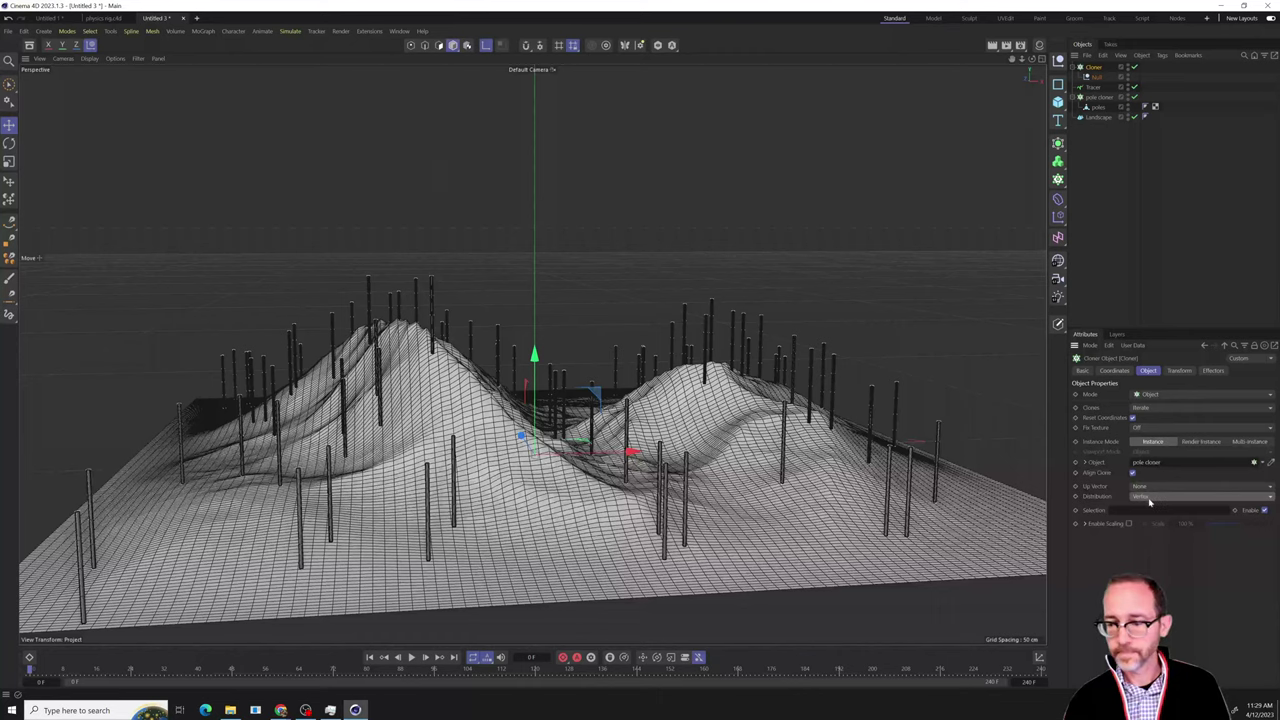
{"action": "left_click", "coordinate": [1149, 499]}
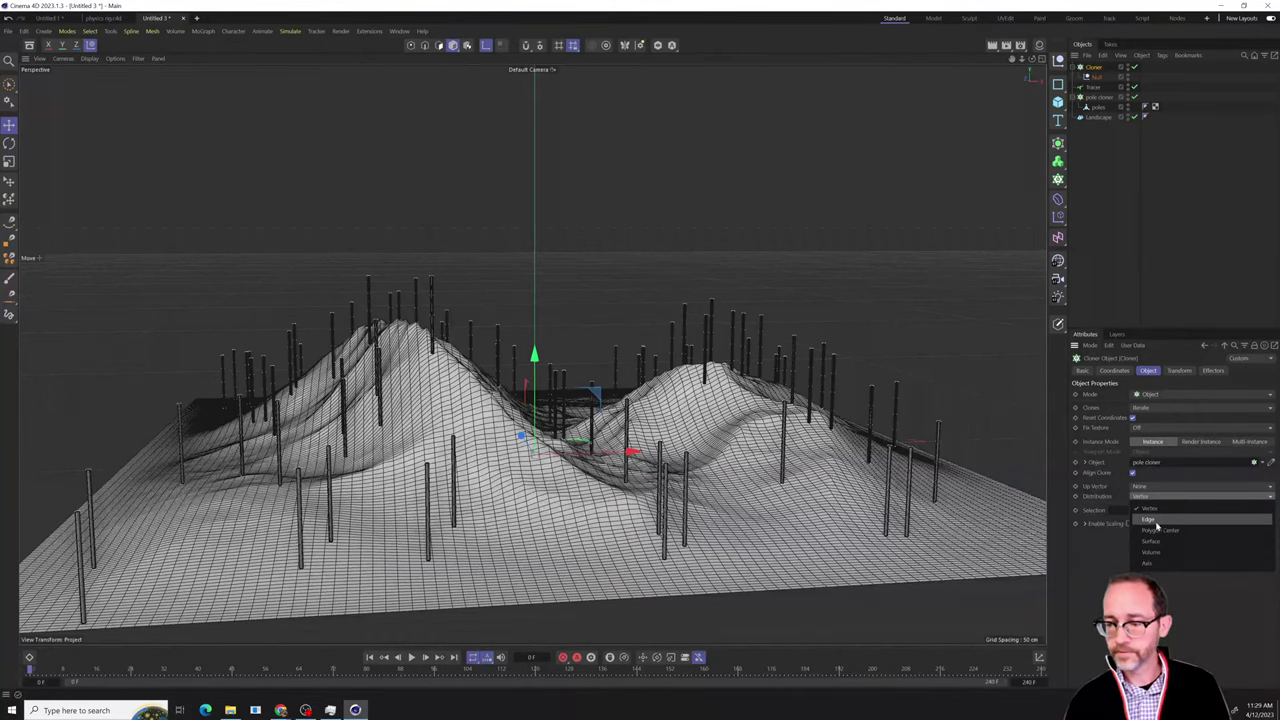
{"action": "left_click", "coordinate": [1154, 560]}
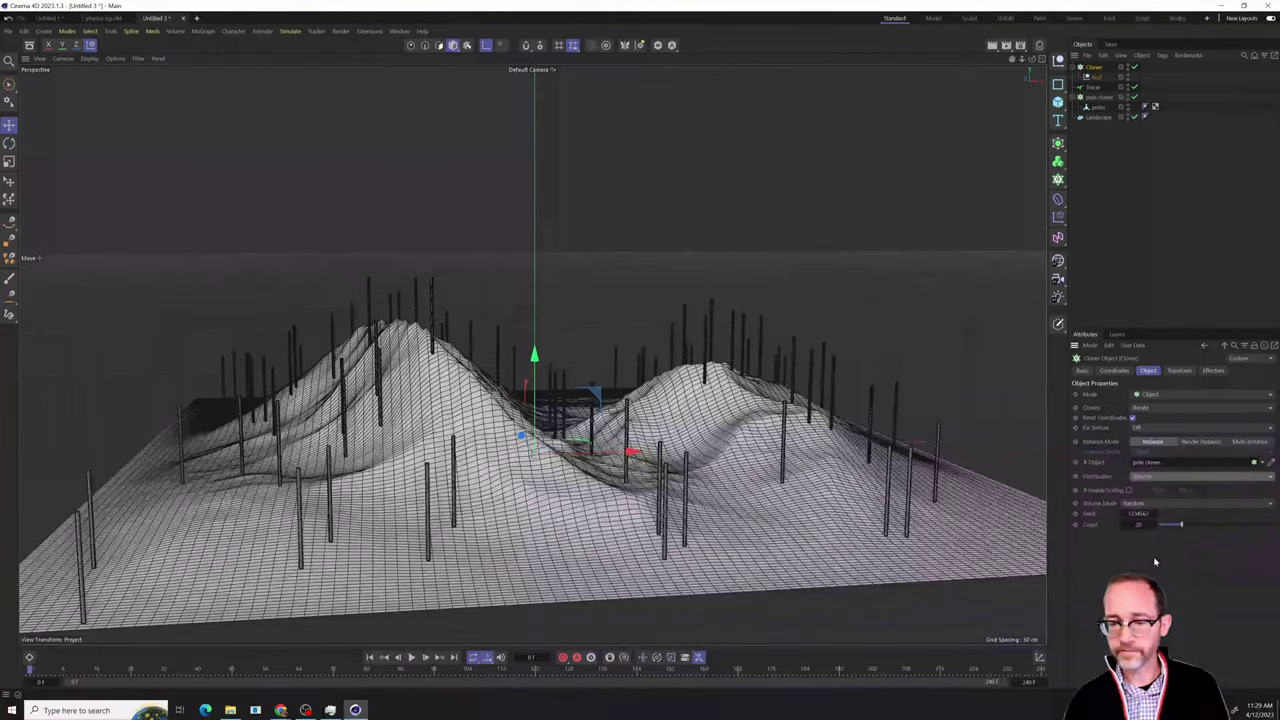
{"action": "mouse_move", "coordinate": [697, 552]}
{"action": "left_mouse_down", "text": "alt"}
{"action": "mouse_move", "coordinate": [711, 488]}
{"action": "mouse_move", "coordinate": [673, 540]}
{"action": "mouse_move", "coordinate": [720, 550]}
{"action": "left_mouse_up", "text": "alt"}
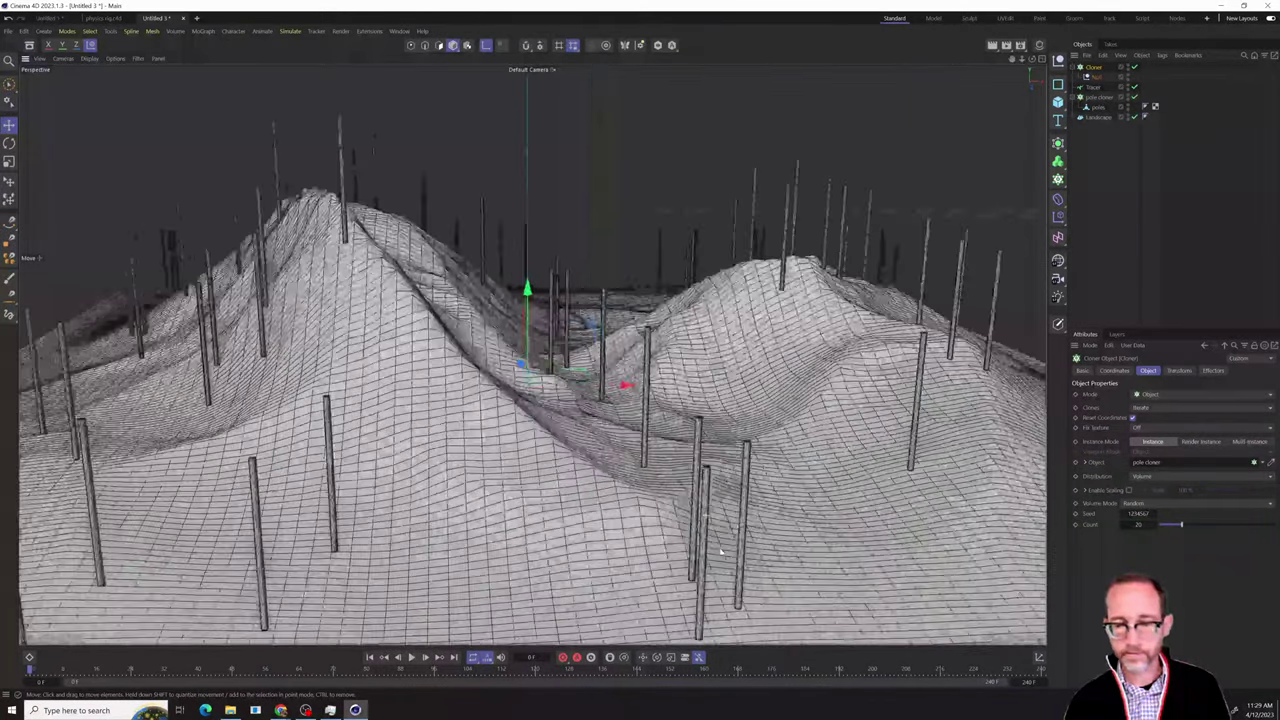
{"action": "scroll", "coordinate": [748, 508], "scroll_direction": "down", "scroll_amount": 3}
Replace the Tracer's trace link with the new Cloner so the splines connect its nulls.
{"action": "left_click", "coordinate": [1094, 88]}
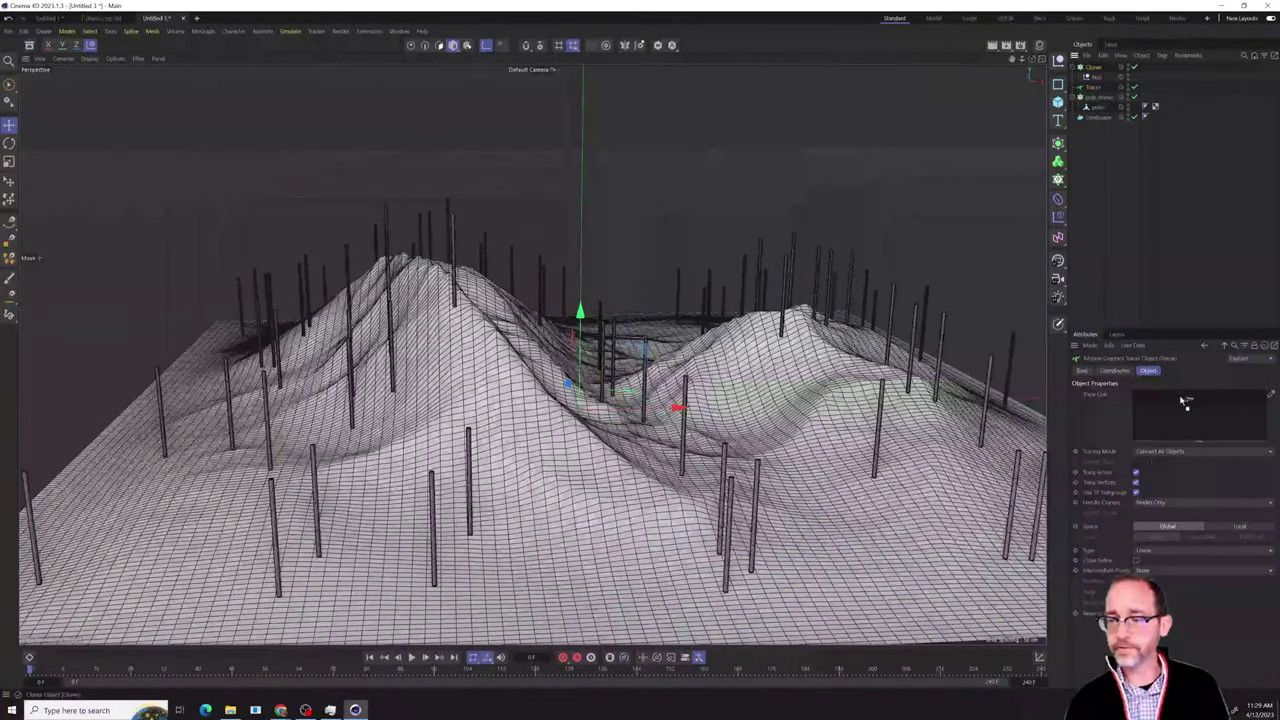
{"action": "left_click_drag", "start_coordinate": [925, 505], "coordinate": [962, 452], "text": "alt"}
{"action": "right_click_drag", "start_coordinate": [962, 453], "coordinate": [966, 466], "text": "alt"}
{"action": "left_click_drag", "start_coordinate": [966, 466], "coordinate": [955, 466], "text": "alt"}
Offset the new Cloner's clones by 12 cm in Y and inspect the traced lines at the pole tops.
{"action": "left_click", "coordinate": [1094, 67]}
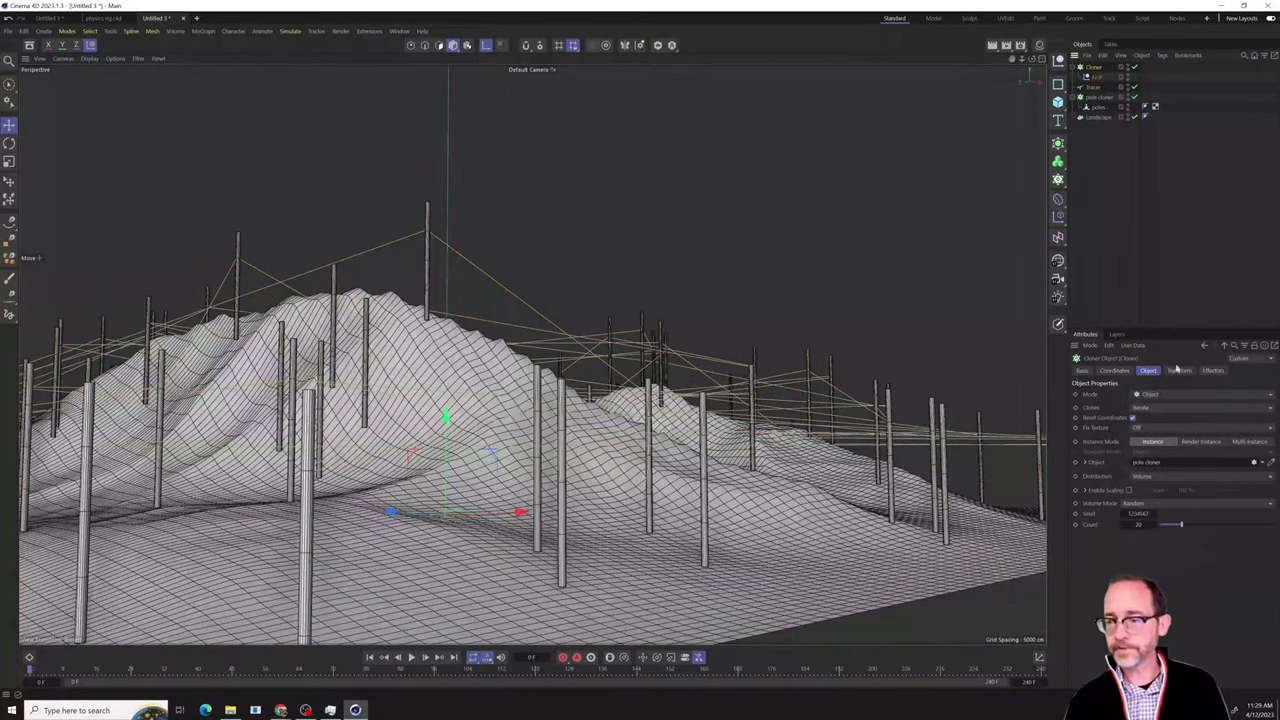
{"action": "left_click", "coordinate": [1180, 371]}
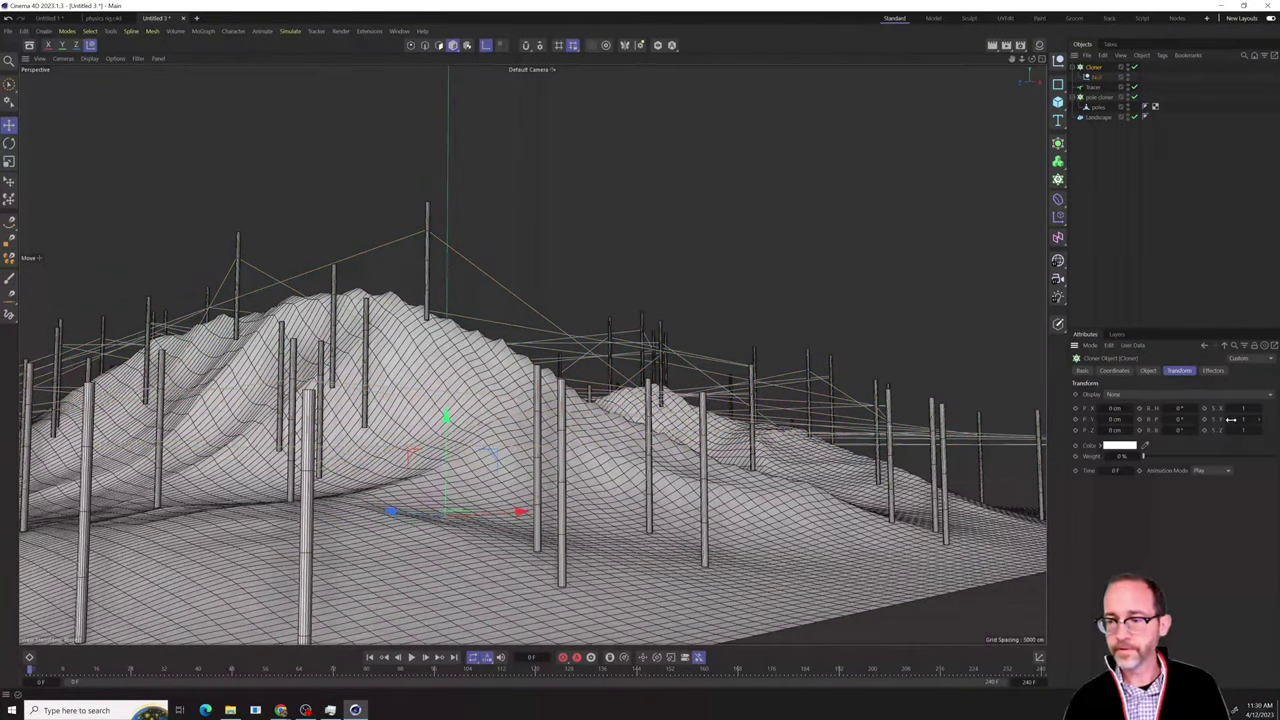
{"action": "left_click", "coordinate": [1131, 420]}
{"action": "left_click", "coordinate": [1131, 420]}
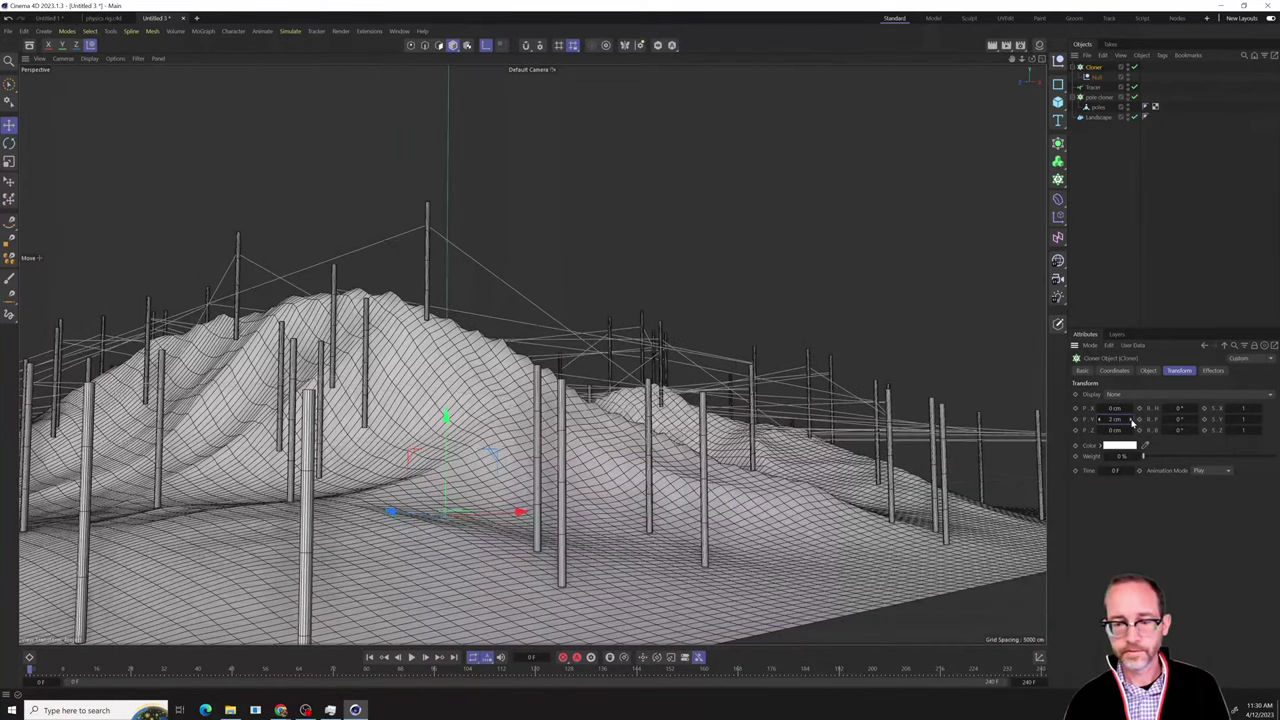
{"action": "left_click", "coordinate": [1131, 420]}
{"action": "left_click", "coordinate": [1131, 420]}
{"action": "left_click_drag", "start_coordinate": [1133, 424], "coordinate": [1133, 424]}
{"action": "left_click", "coordinate": [1131, 420]}
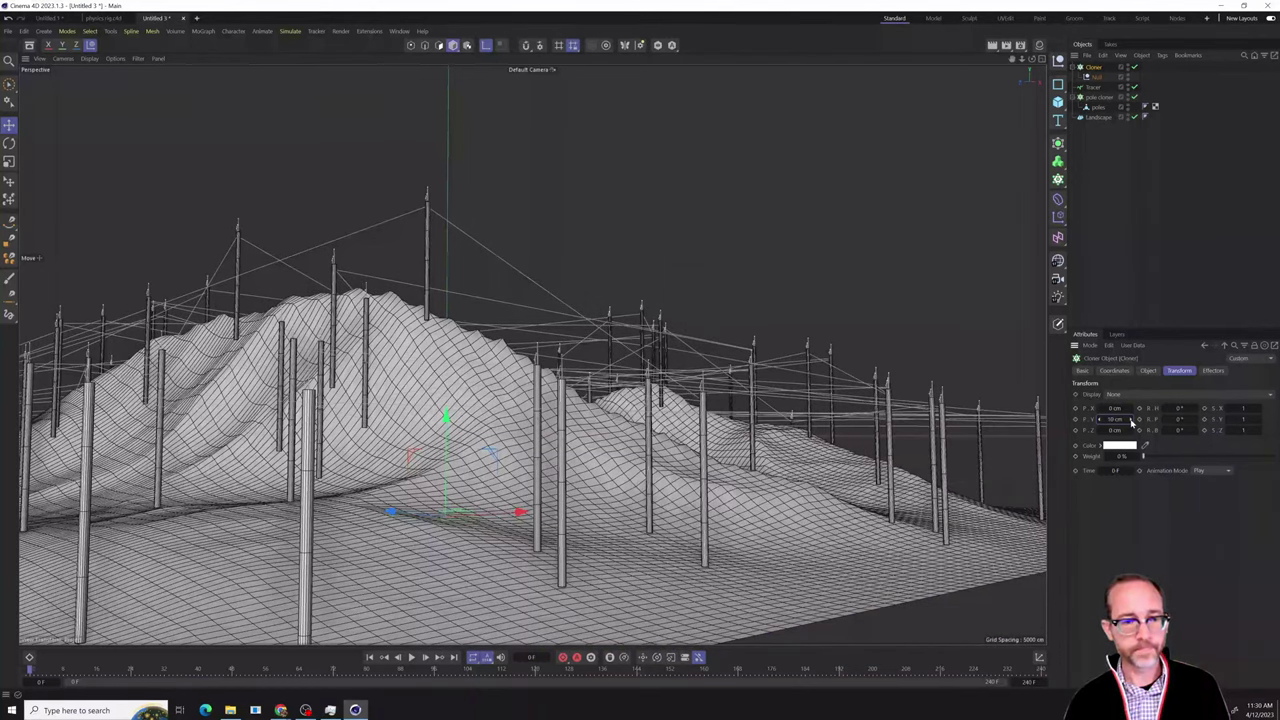
{"action": "left_click_drag", "start_coordinate": [1131, 424], "coordinate": [1131, 424]}
{"action": "left_click", "coordinate": [1131, 422]}
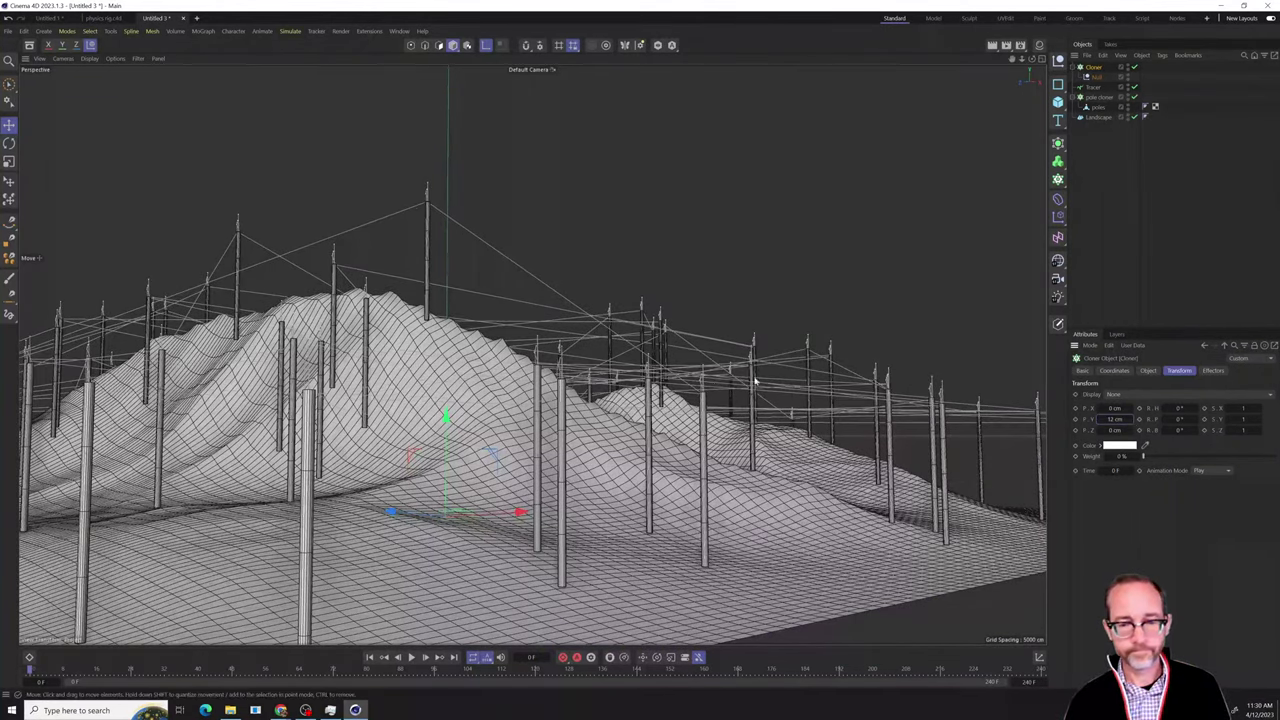
{"action": "right_click_drag", "start_coordinate": [754, 380], "coordinate": [741, 425], "text": "alt"}
{"action": "left_click_drag", "start_coordinate": [740, 427], "coordinate": [783, 434], "text": "alt"}
{"action": "scroll", "coordinate": [783, 434], "scroll_direction": "up", "scroll_amount": 5}
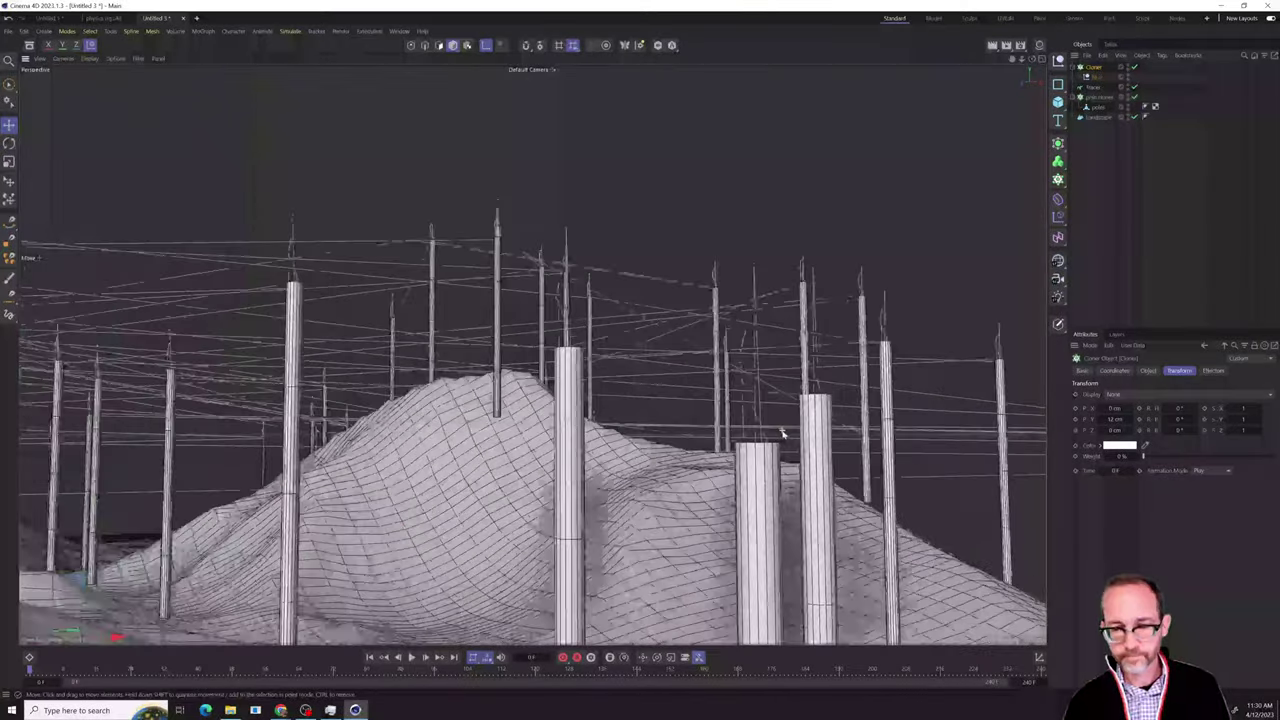
{"action": "scroll", "coordinate": [783, 433], "scroll_direction": "down", "scroll_amount": 2}
{"action": "scroll", "coordinate": [783, 434], "scroll_direction": "down", "scroll_amount": 3}
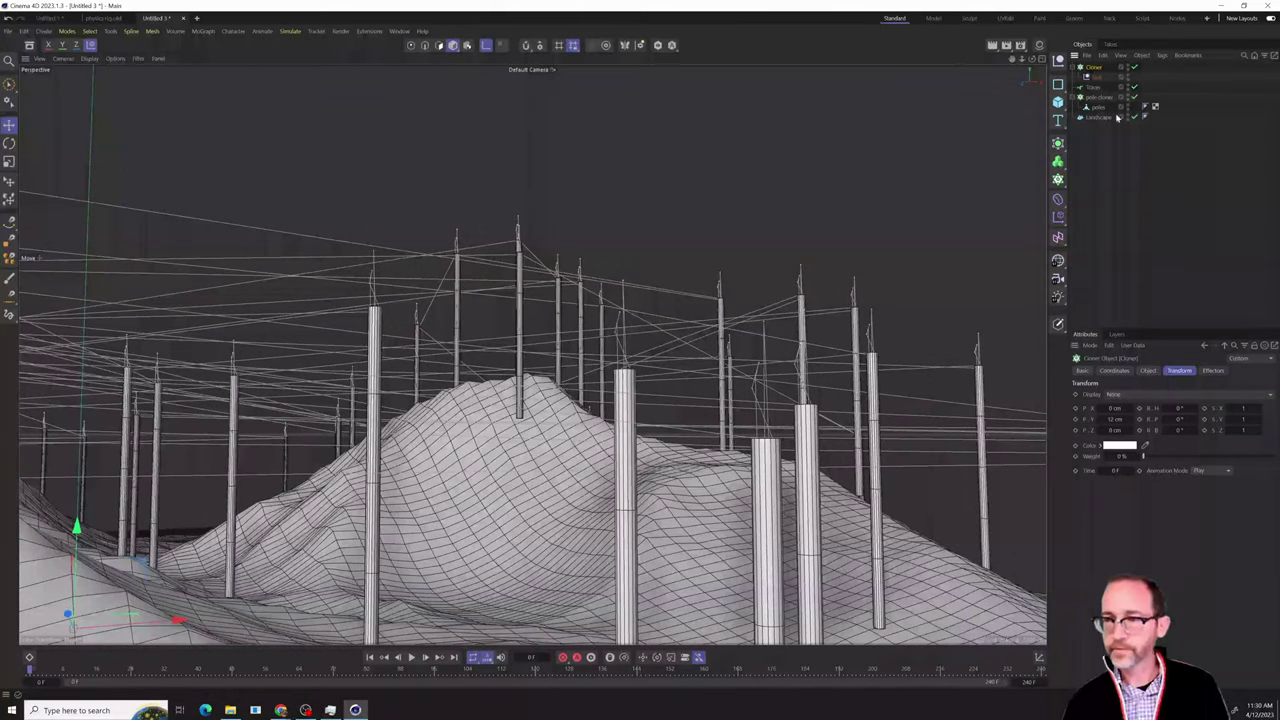
Set the new Cloner's distribution to Axis so one null sits at each pole's axis.
{"action": "left_click", "coordinate": [1147, 371]}
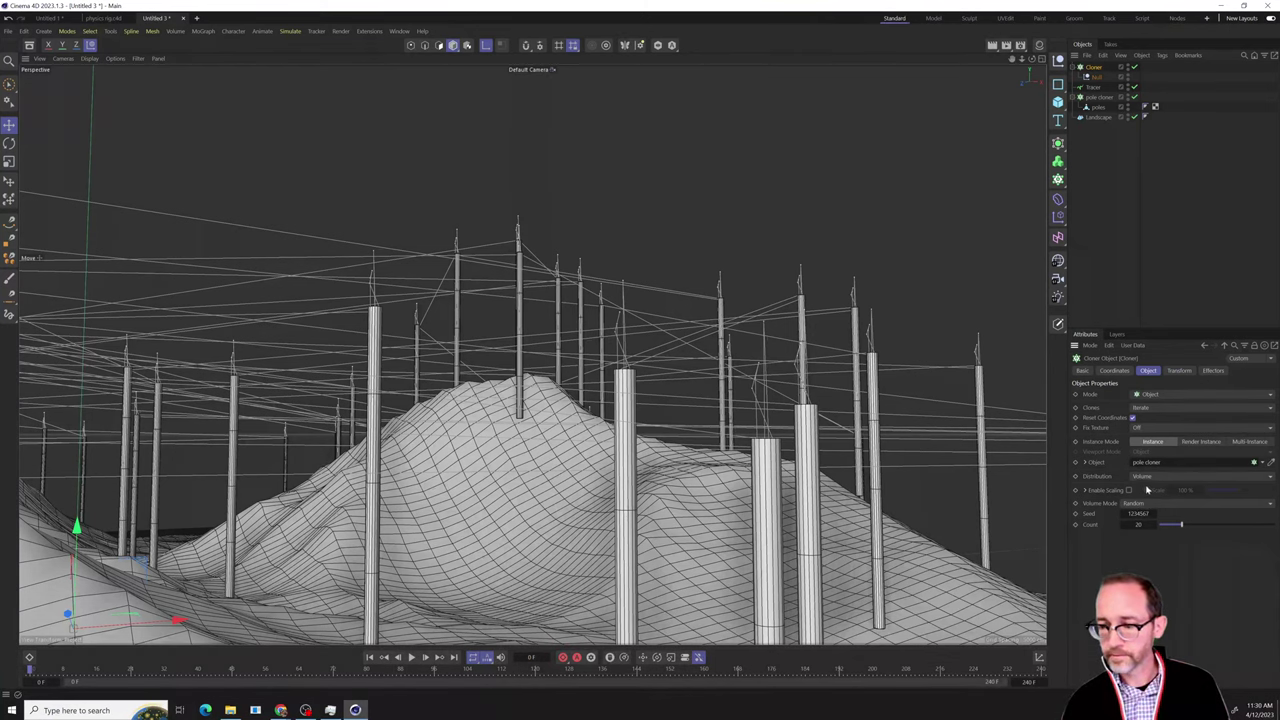
{"action": "left_click", "coordinate": [1148, 477]}
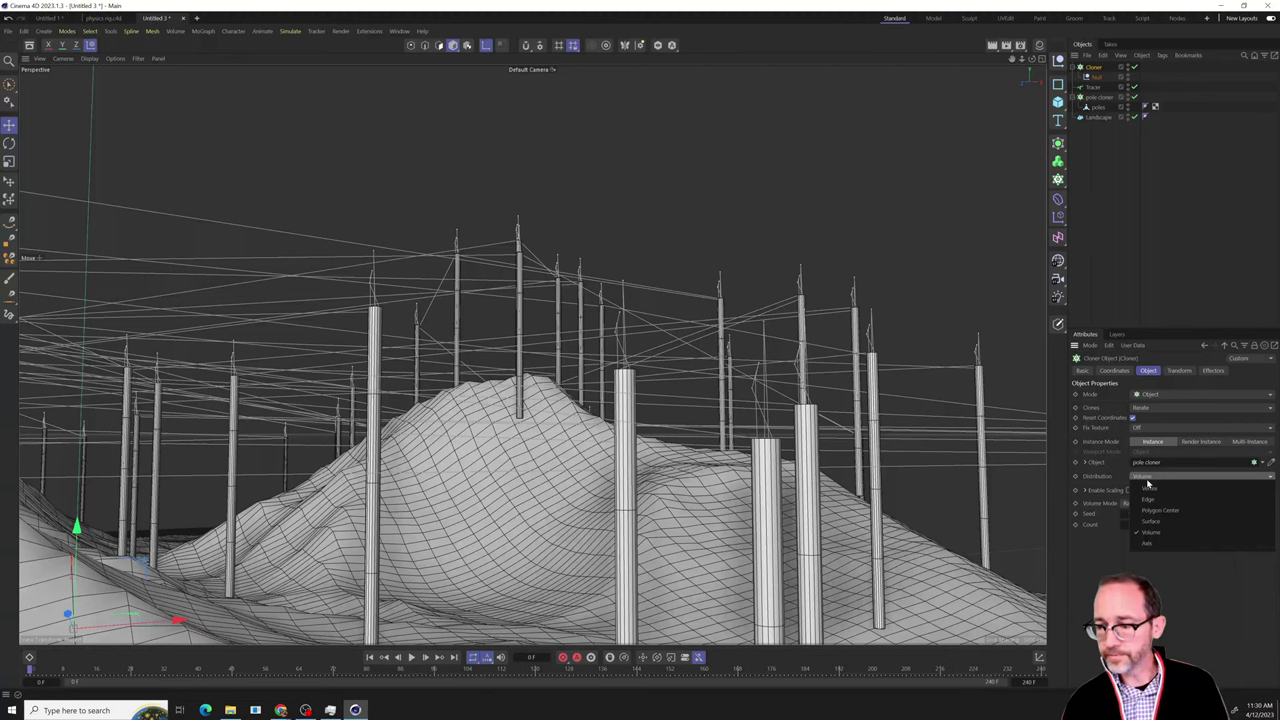
{"action": "left_click", "coordinate": [1150, 543]}
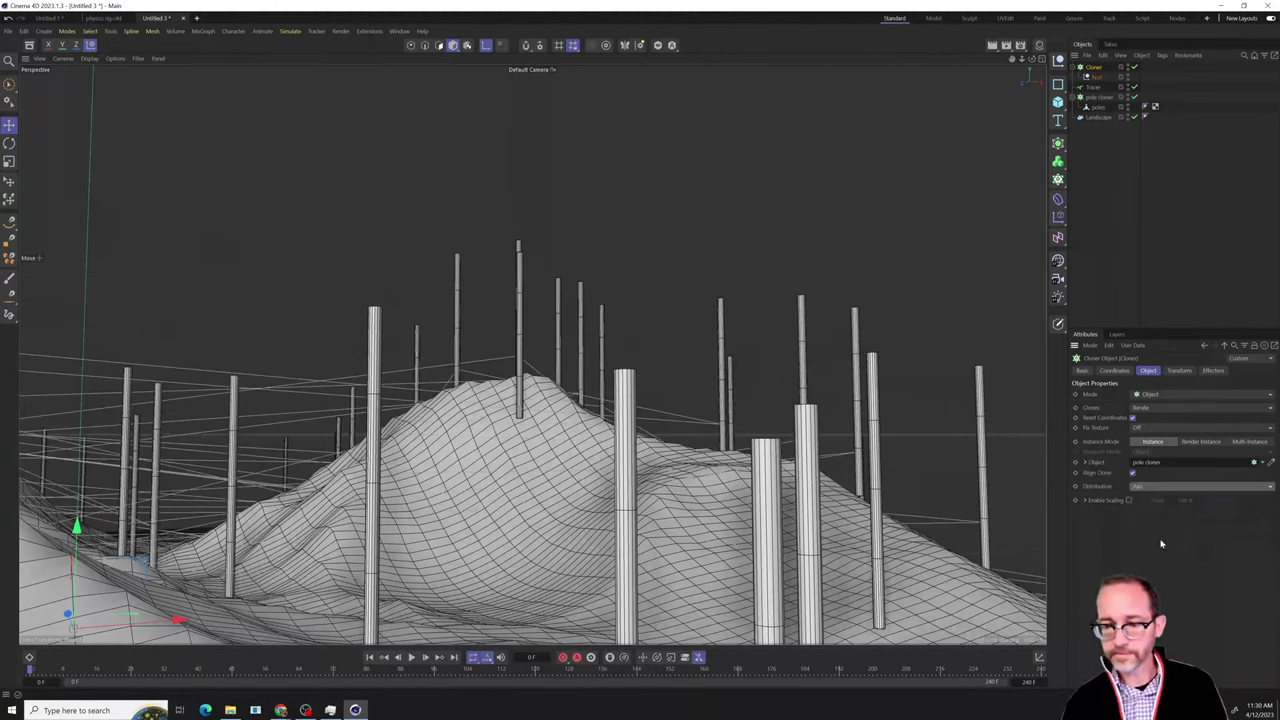
{"action": "left_click_drag", "start_coordinate": [934, 514], "coordinate": [870, 512], "text": "alt"}
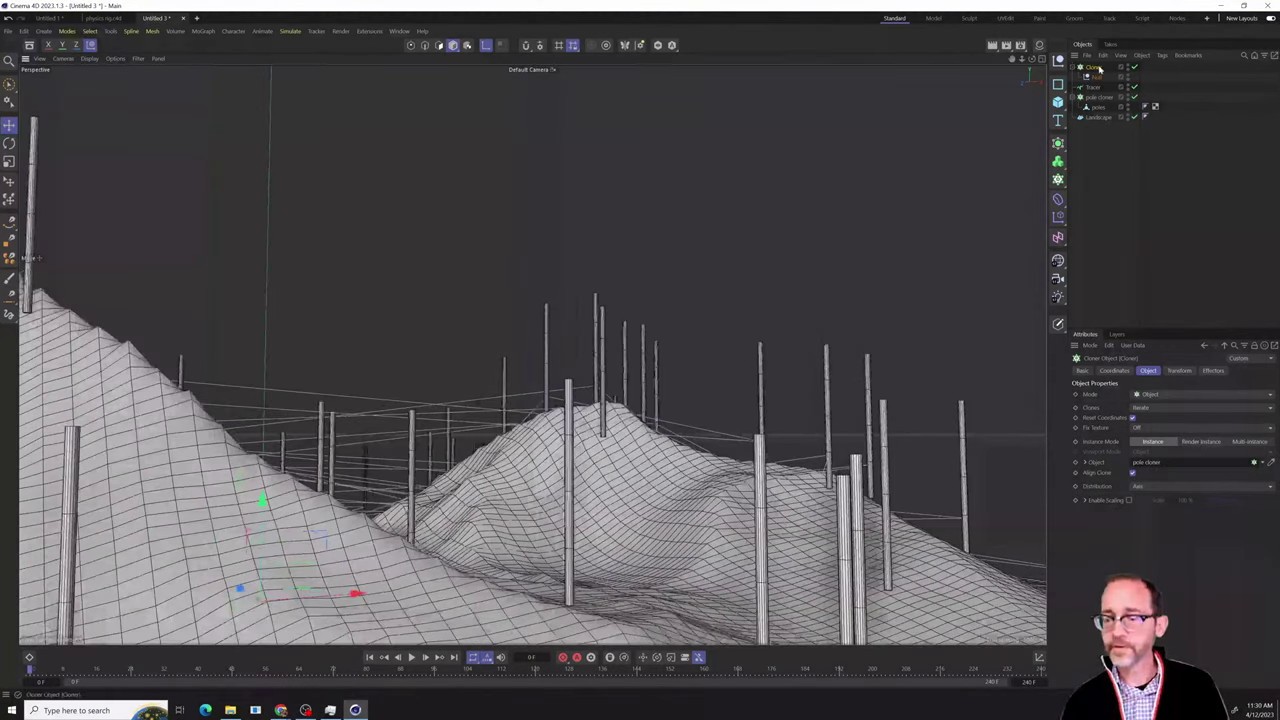
Set the new Cloner's transform P.Y offset to 49 cm to raise the traced lines to the pole tops.
{"action": "left_click", "coordinate": [1180, 371]}
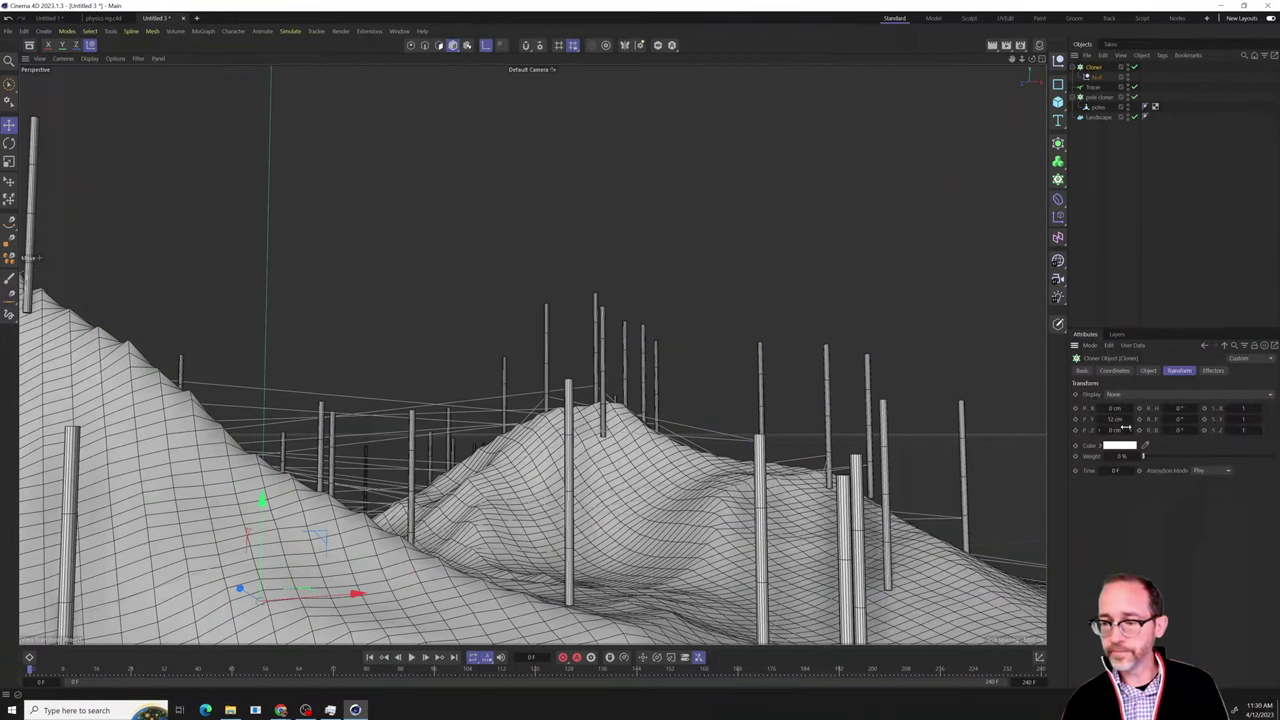
{"action": "left_click_drag", "start_coordinate": [1125, 428], "coordinate": [1180, 428]}
{"action": "scroll", "coordinate": [854, 418], "scroll_direction": "down", "scroll_amount": 5}
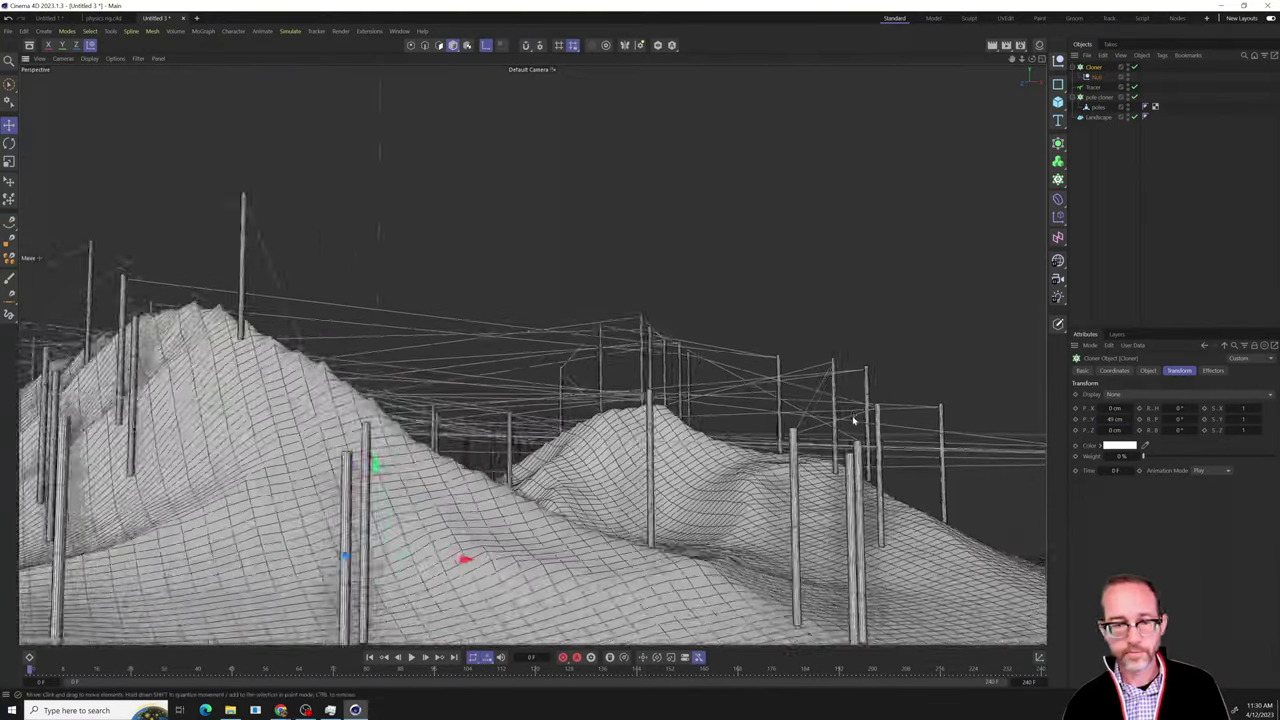
{"action": "left_click_drag", "start_coordinate": [576, 402], "coordinate": [701, 379], "text": "alt"}
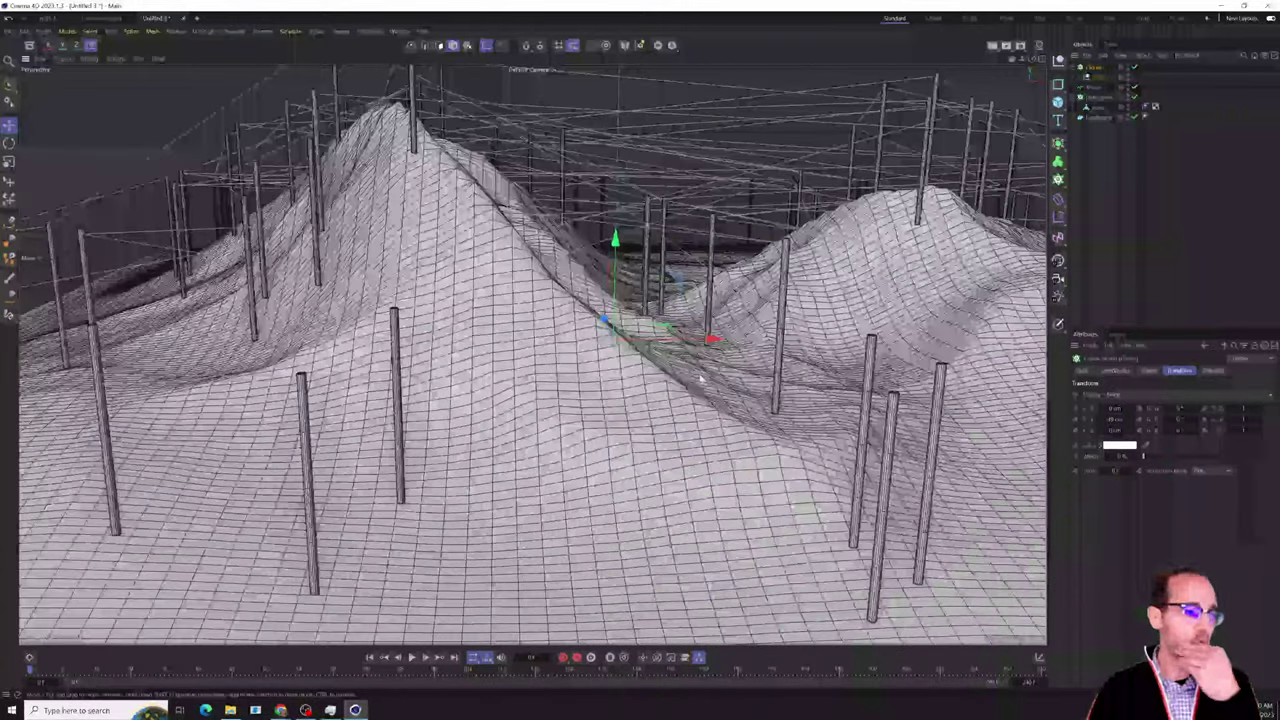
{"action": "left_click", "coordinate": [1098, 88]}
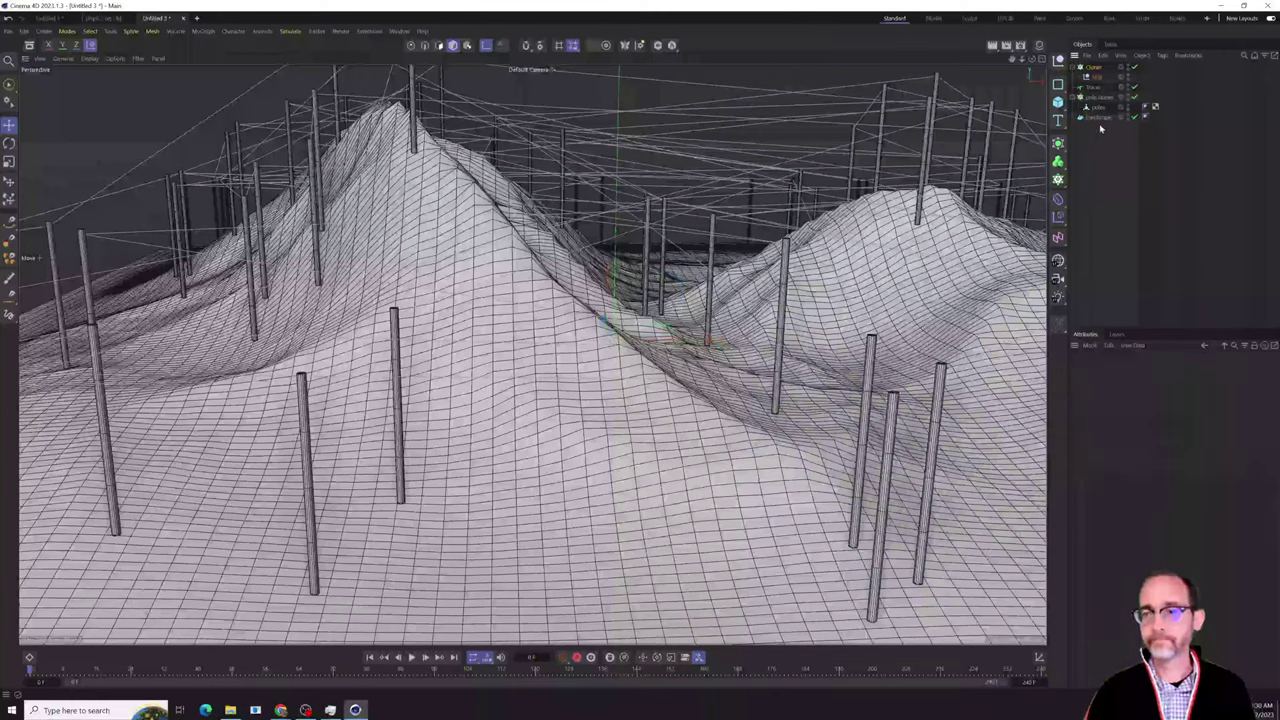
{"action": "right_click", "coordinate": [1098, 89]}
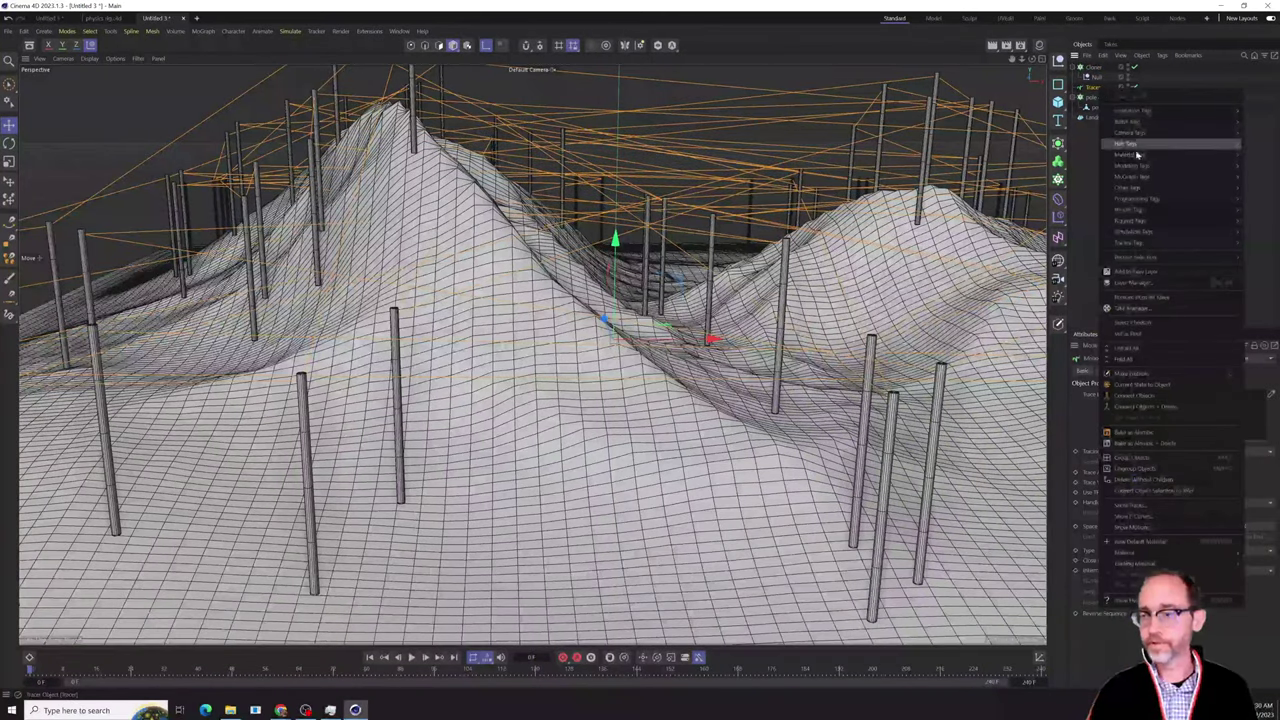
{"action": "mouse_move", "coordinate": [1133, 233]}
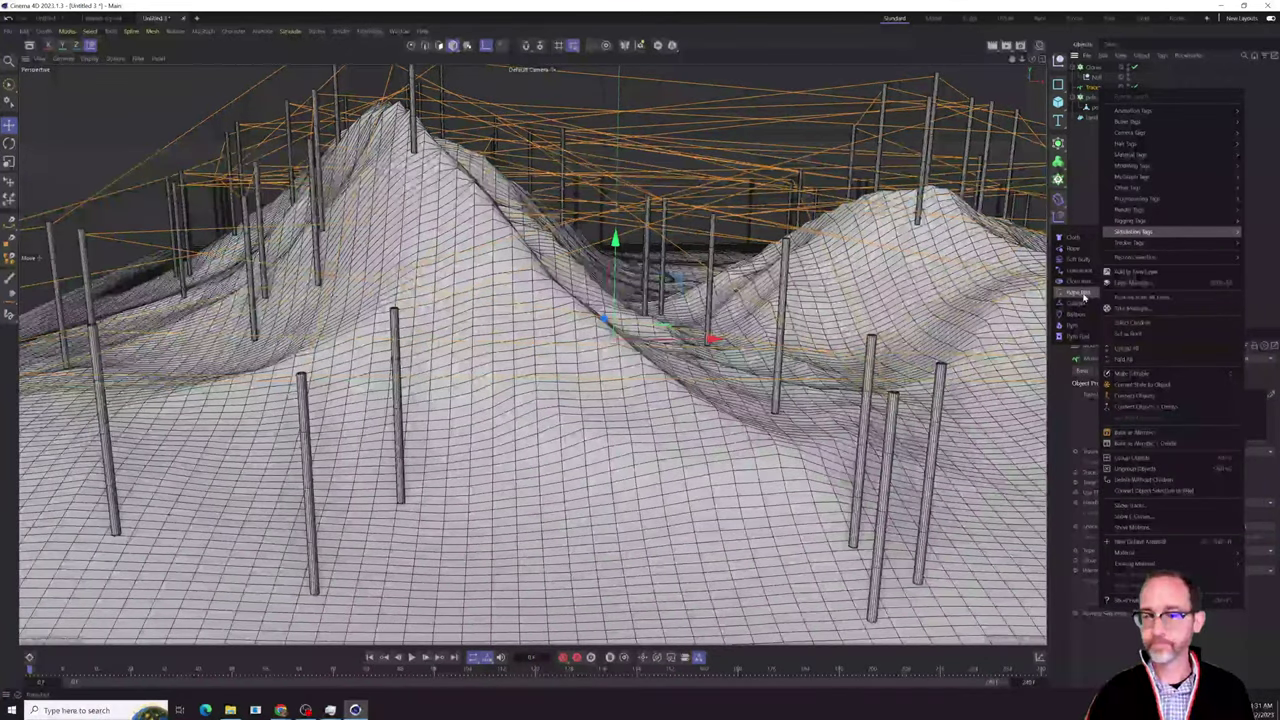
{"action": "left_click", "coordinate": [1089, 69]}
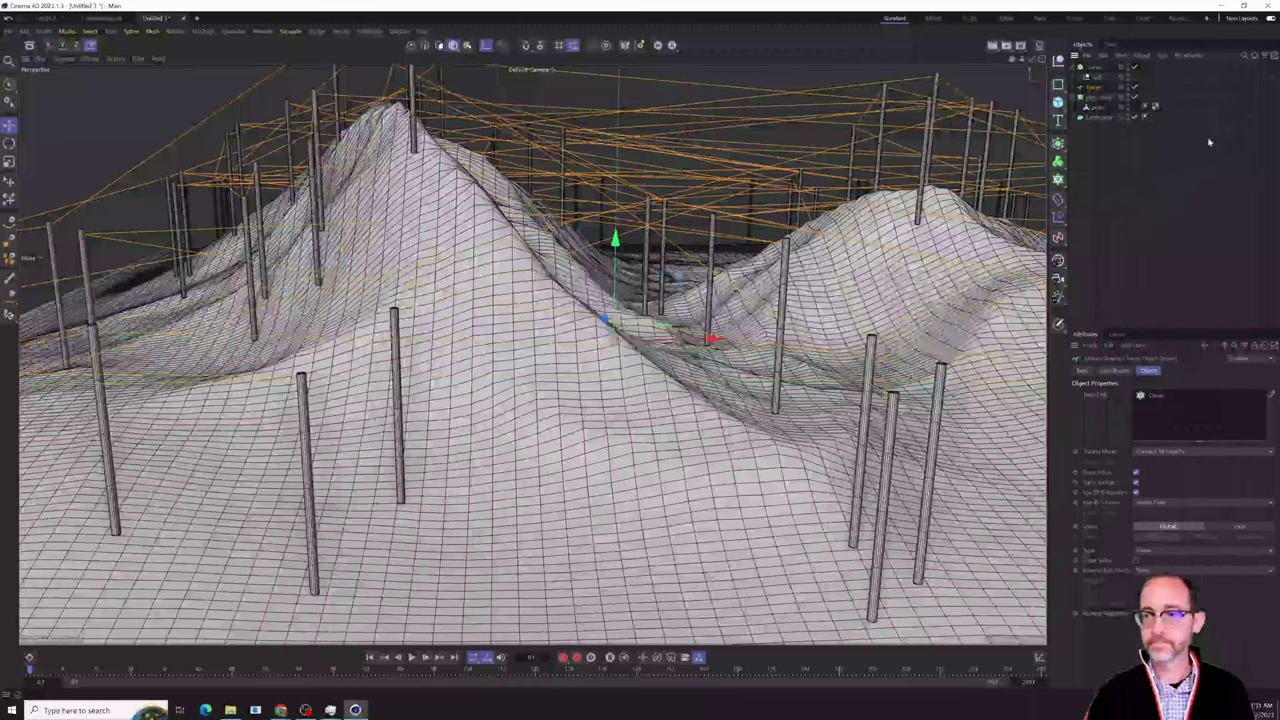
Review the new Cloner's hierarchy, its Null child and its object settings.
{"action": "left_click", "coordinate": [1073, 67]}
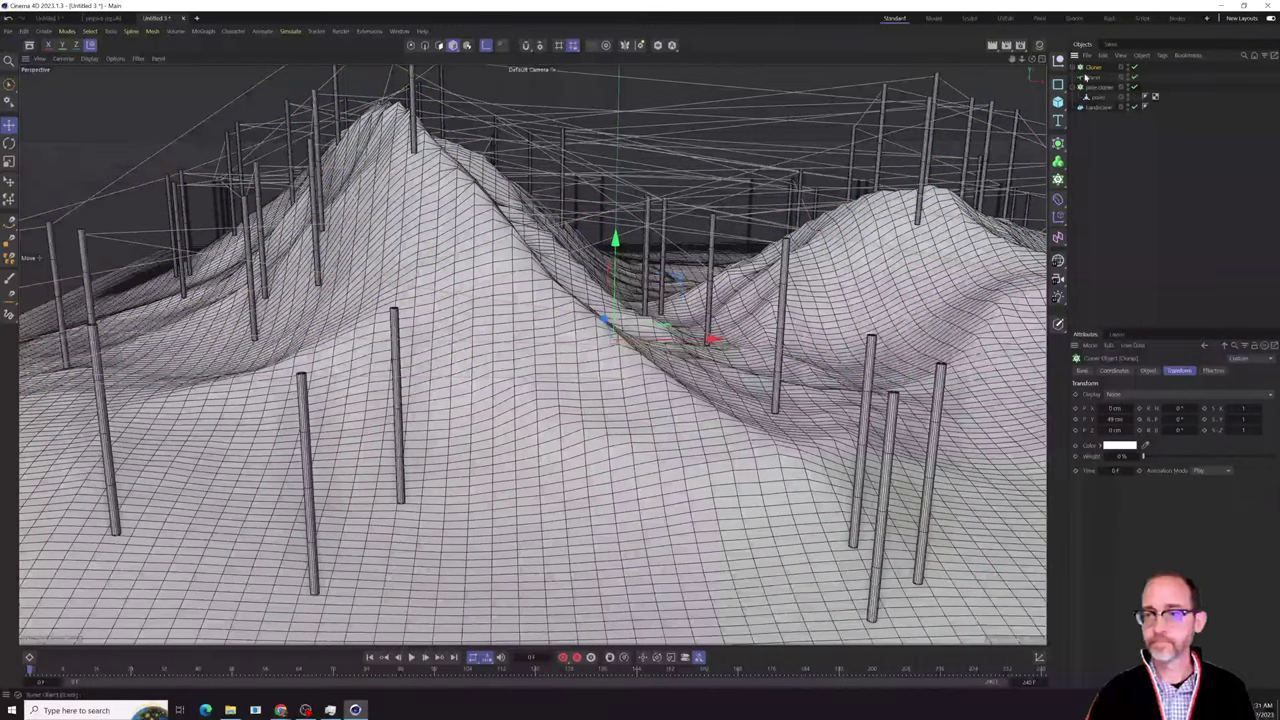
{"action": "left_click", "coordinate": [1077, 68]}
{"action": "left_click", "coordinate": [1096, 77]}
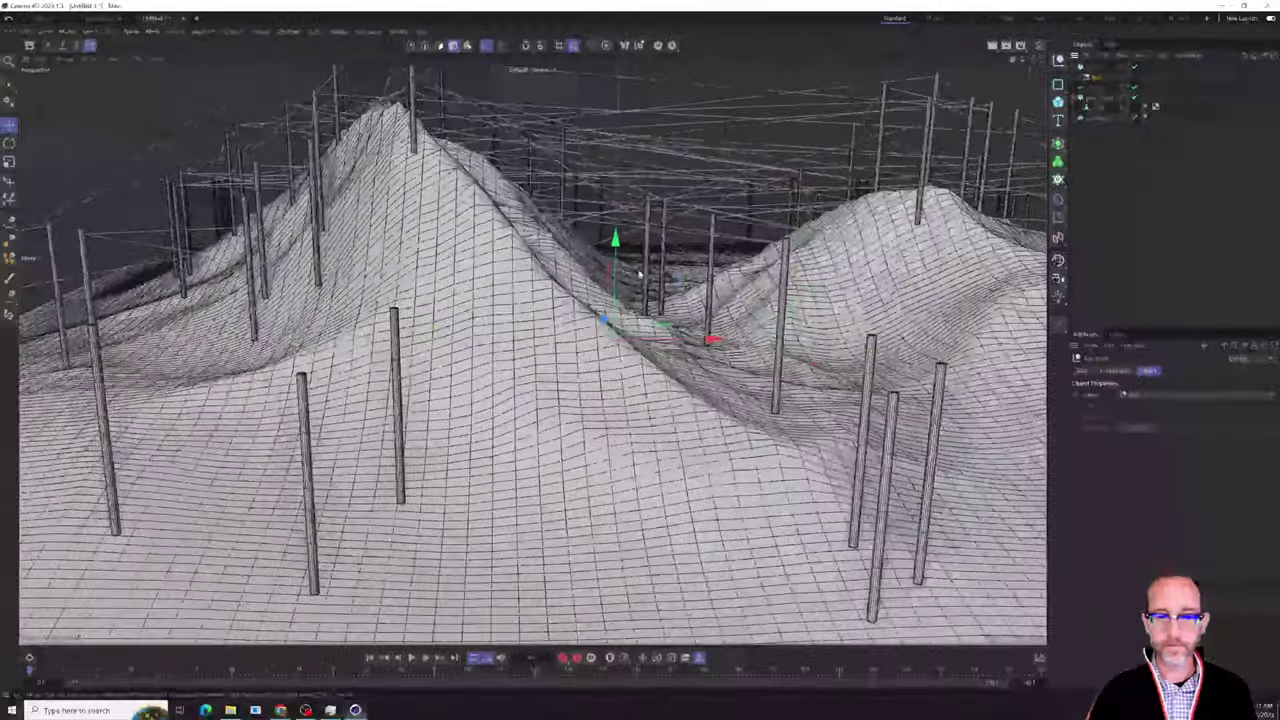
{"action": "left_click", "coordinate": [1095, 68]}
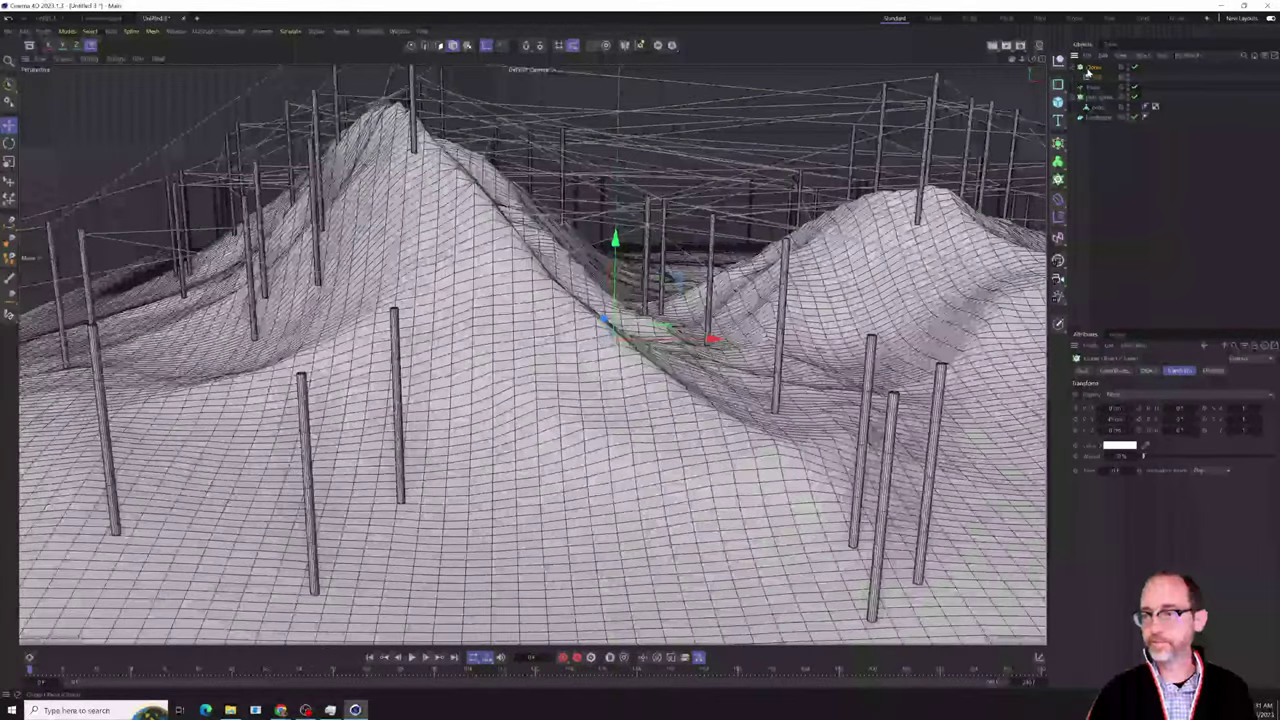
{"action": "left_click", "coordinate": [1147, 370]}
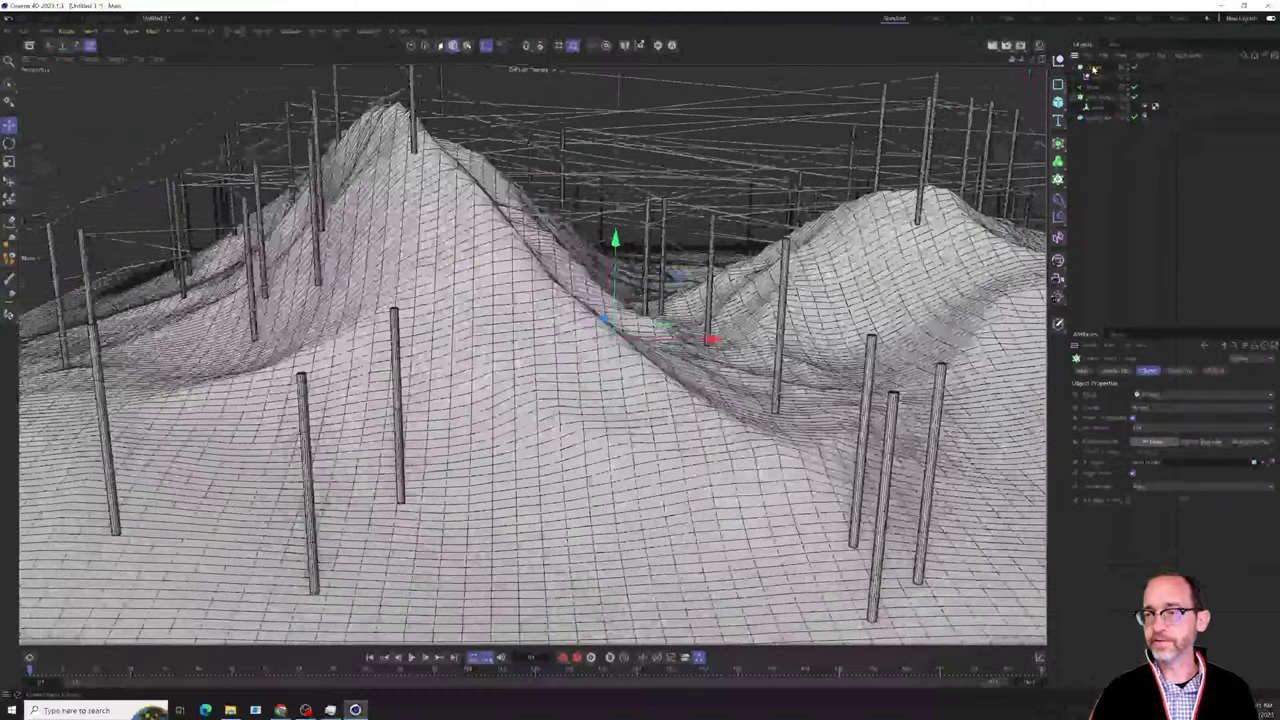
Add a Rope simulation tag to the Tracer object.
{"action": "left_click", "coordinate": [1179, 371]}
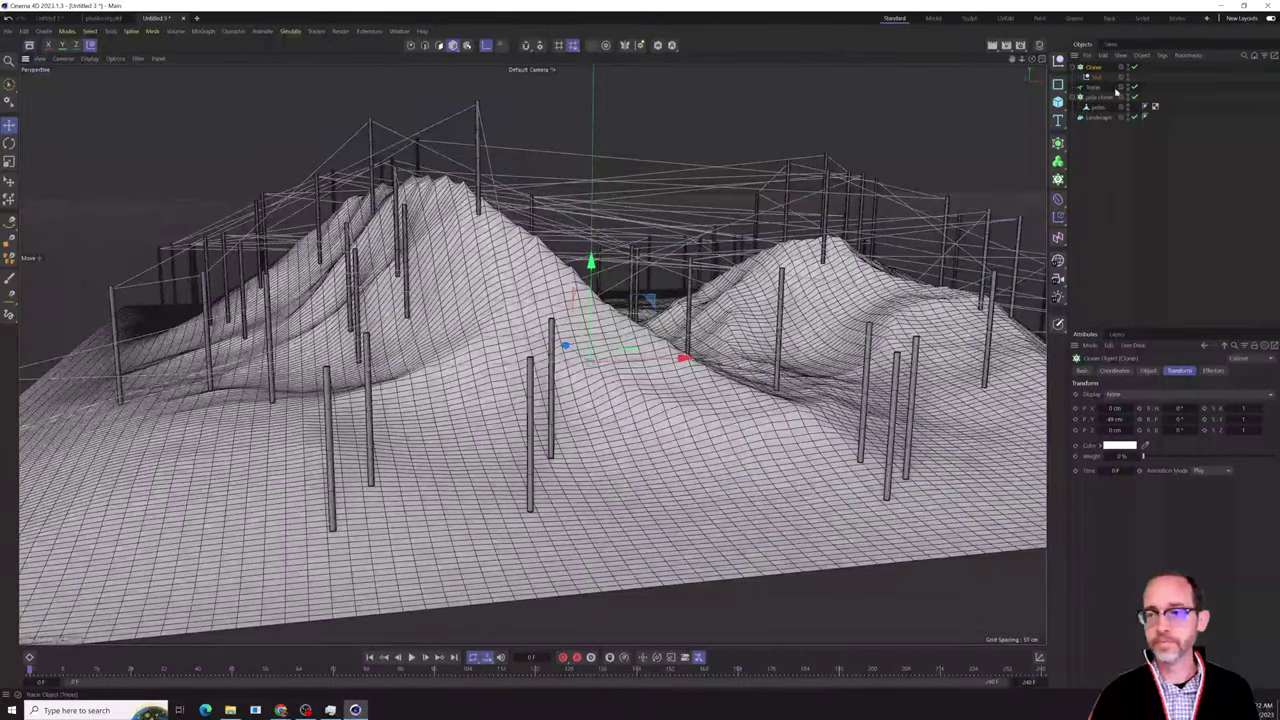
{"action": "right_click", "coordinate": [1097, 90]}
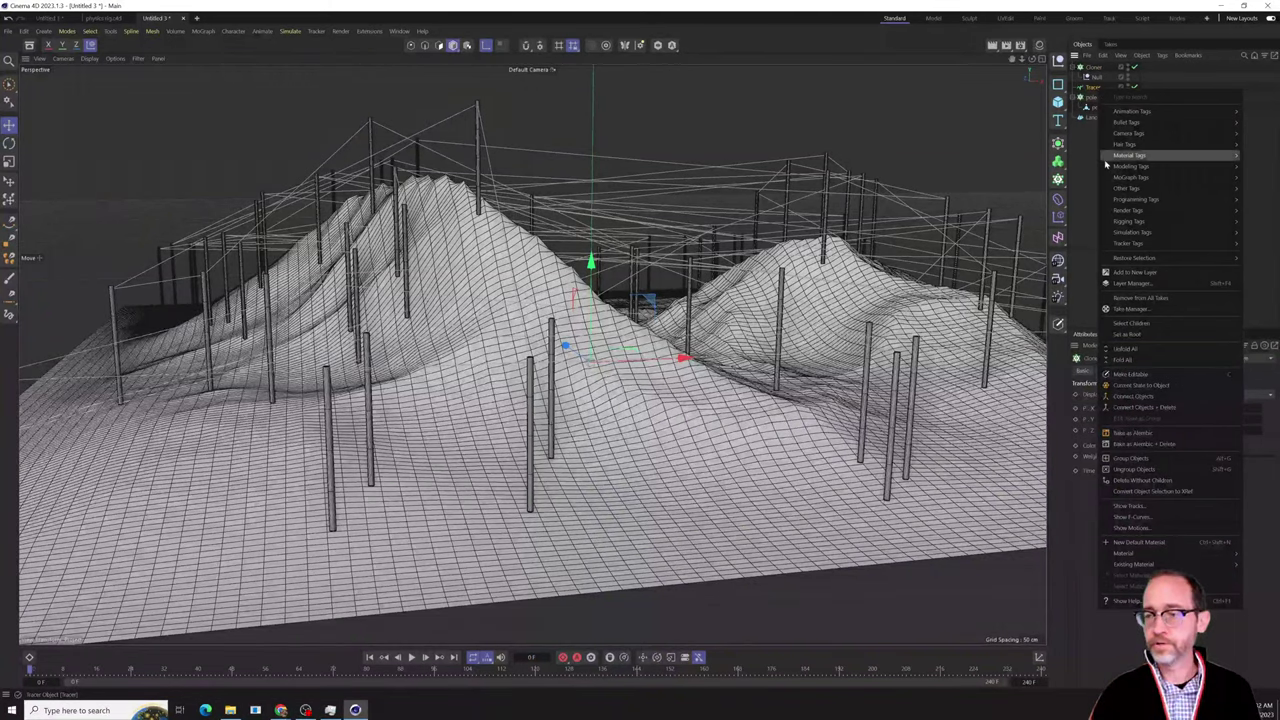
{"action": "mouse_move", "coordinate": [1116, 236]}
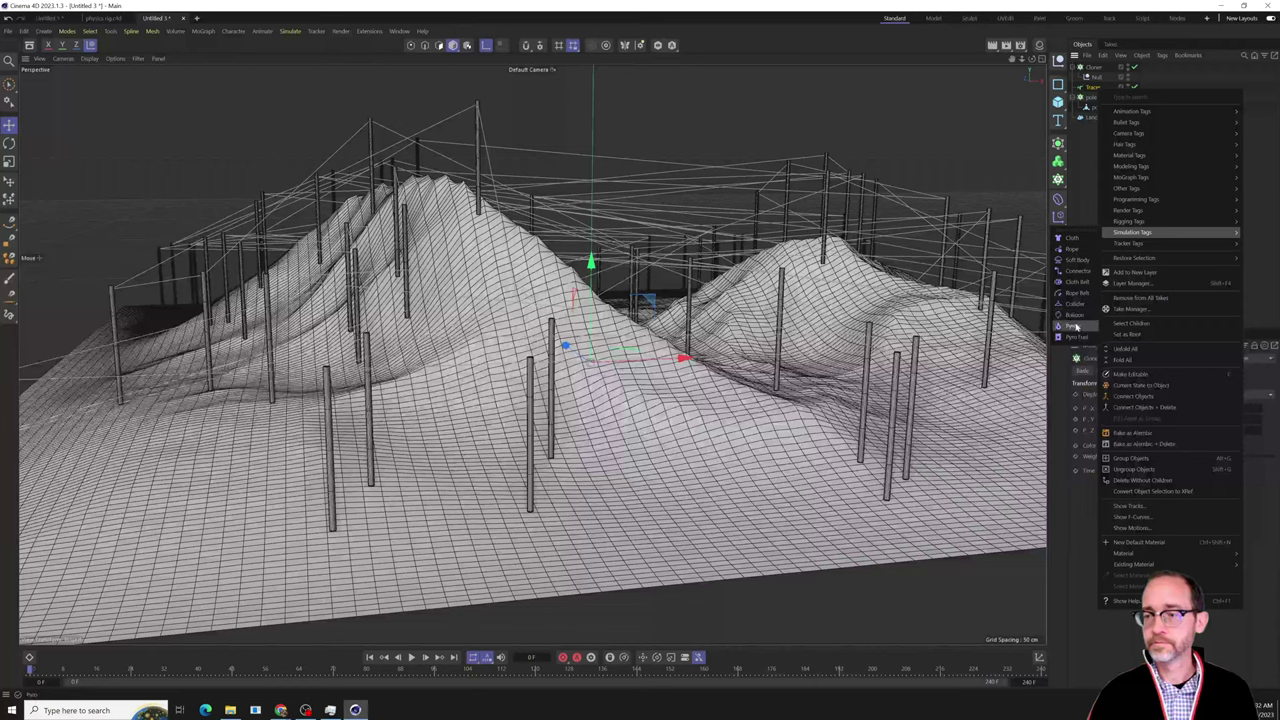
{"action": "left_click", "coordinate": [1076, 249]}
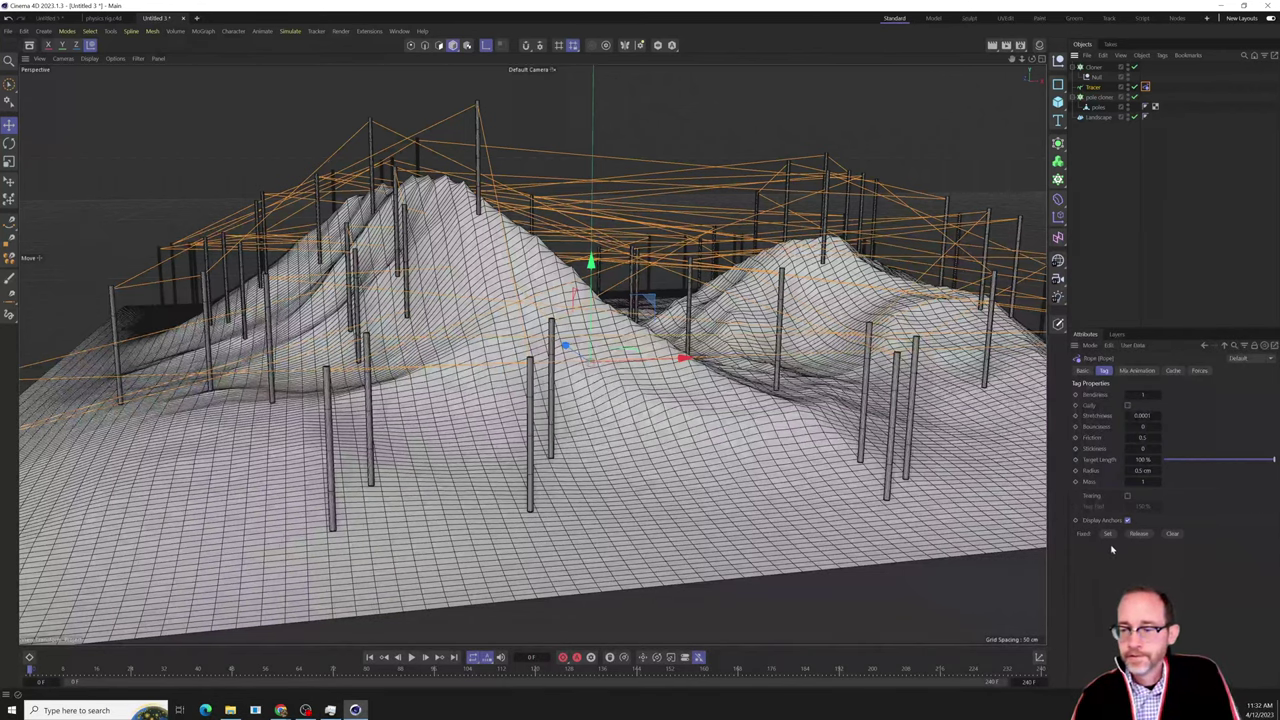
Switch to point mode, test-play the Tracer's rope simulation and return to the first frame.
{"action": "left_click", "coordinate": [410, 45]}
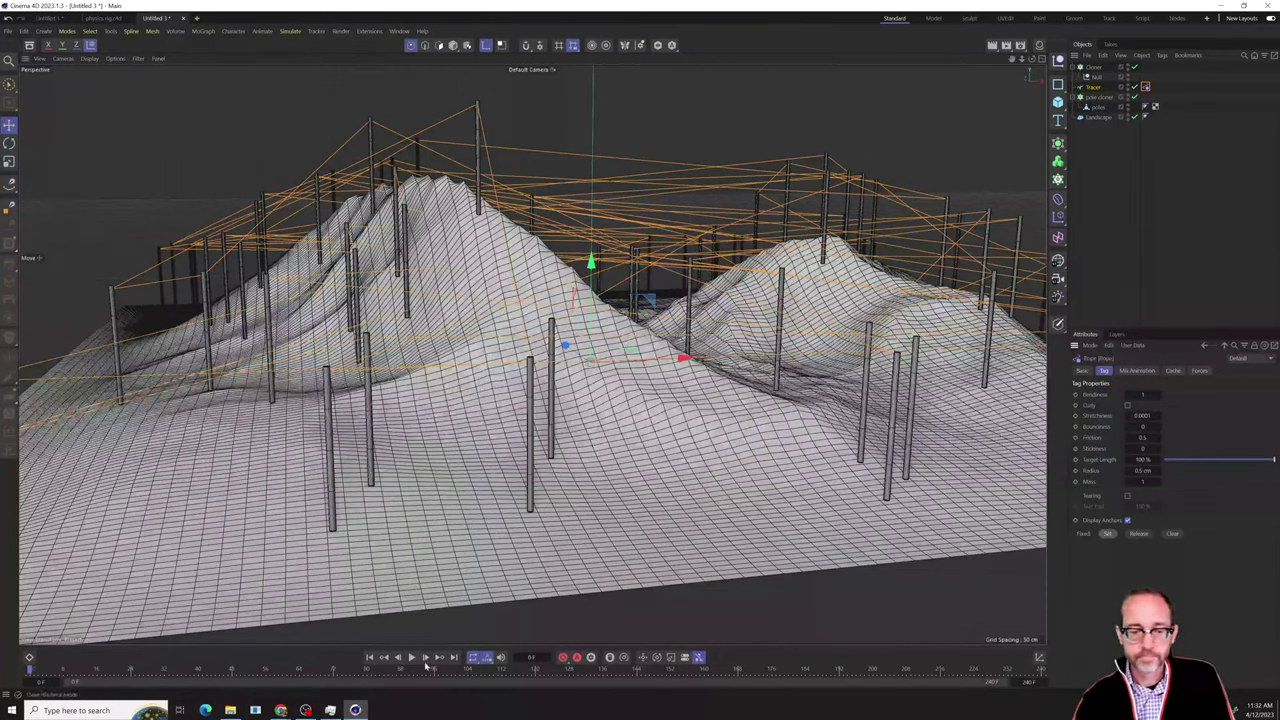
{"action": "left_click", "coordinate": [411, 657]}
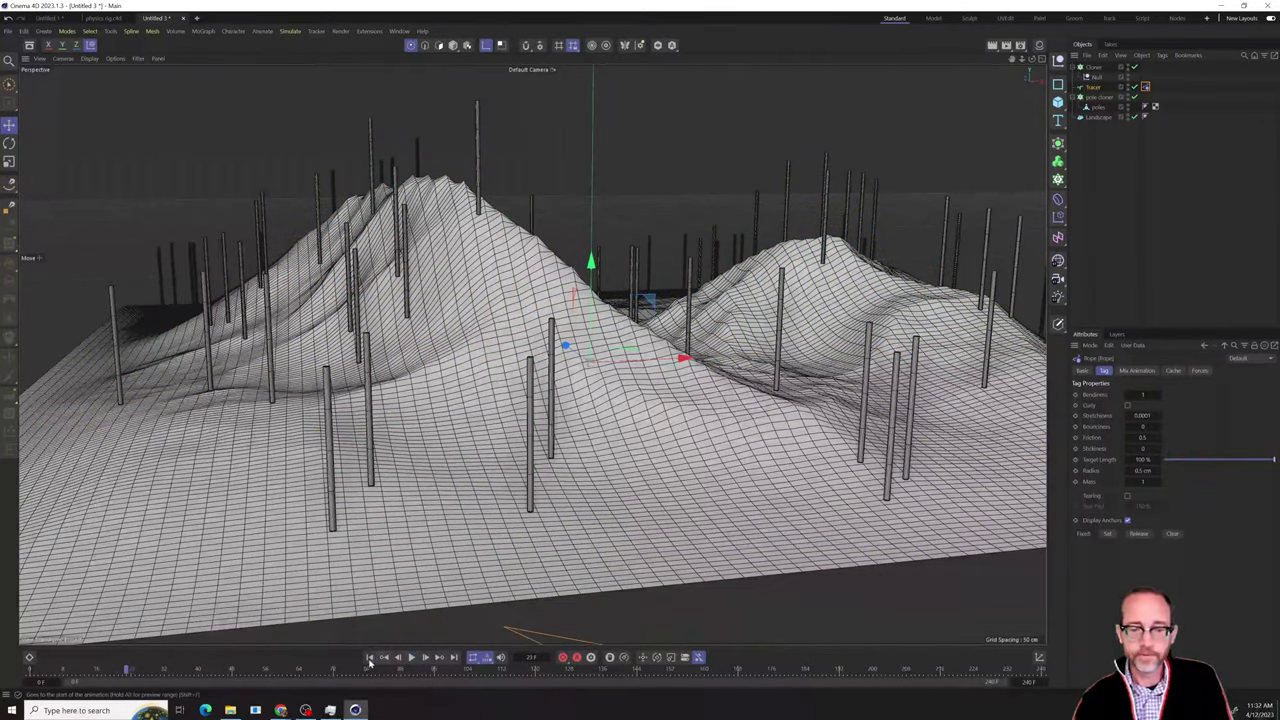
{"action": "left_click", "coordinate": [369, 657]}
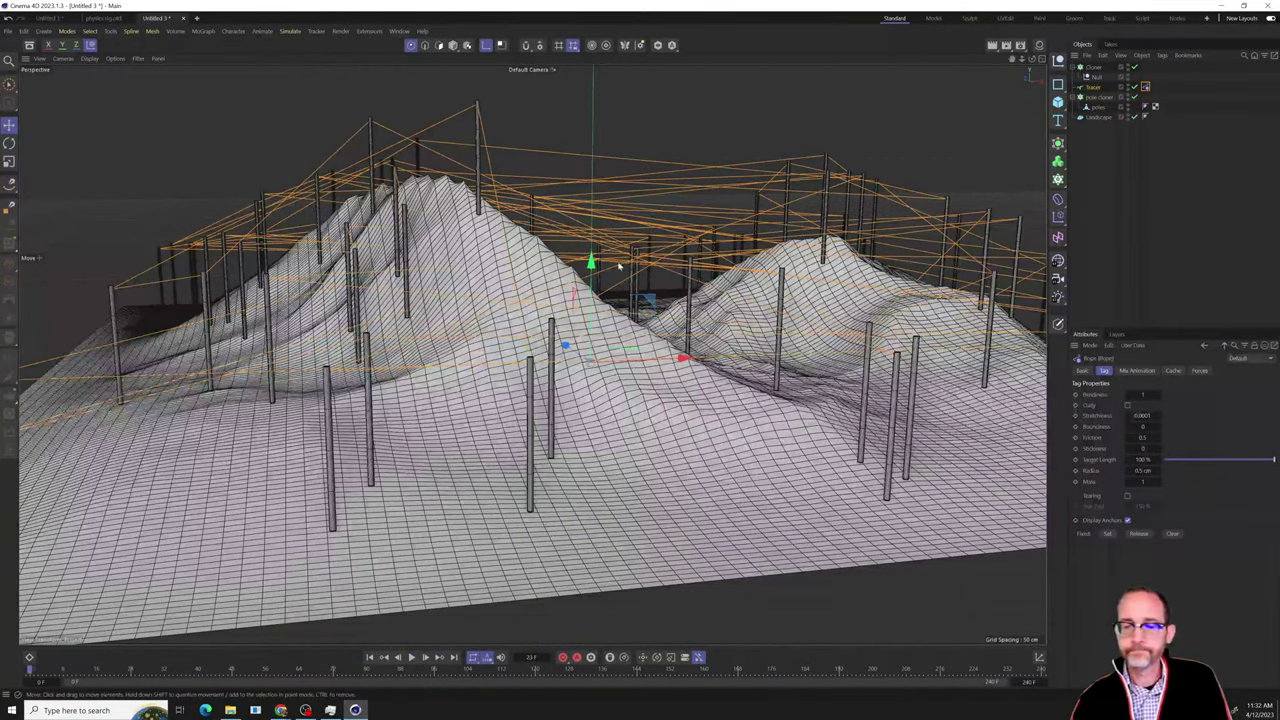
{"action": "mouse_move", "coordinate": [597, 271]}
{"action": "left_mouse_down", "text": "alt"}
{"action": "mouse_move", "coordinate": [621, 301]}
{"action": "mouse_move", "coordinate": [592, 294]}
{"action": "left_mouse_up", "text": "alt"}
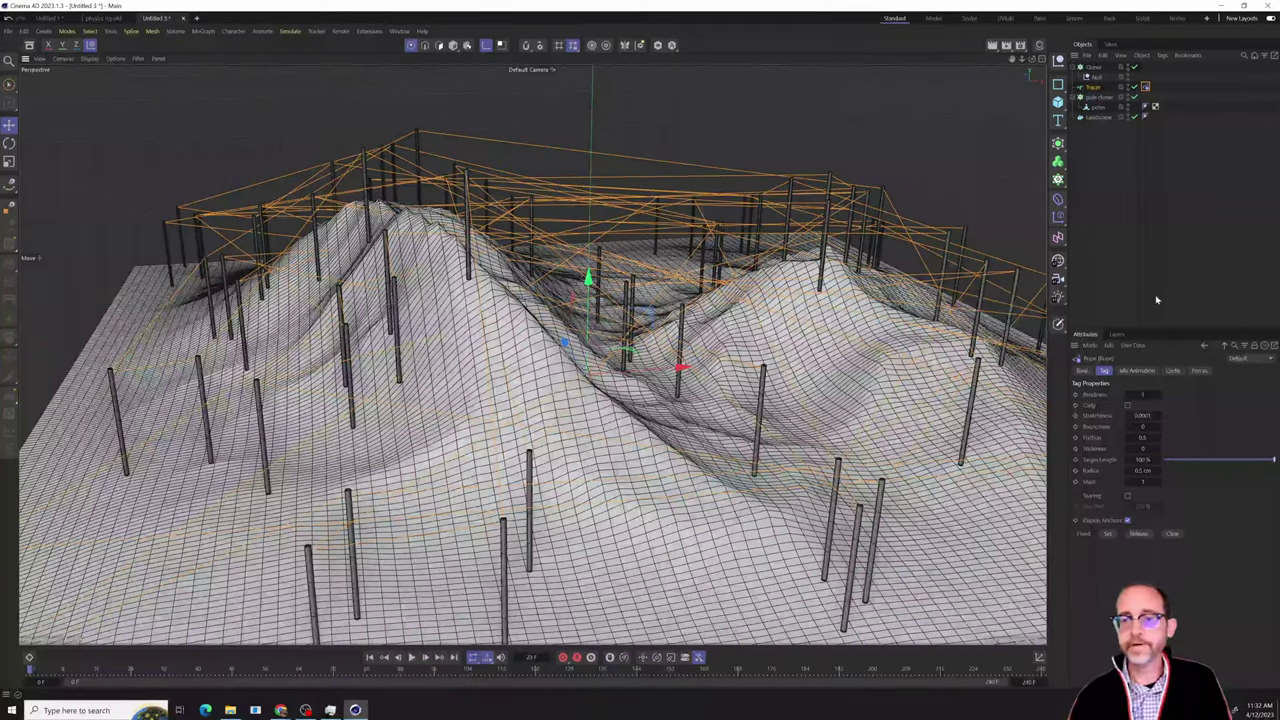
Review the Tracer and its Rope tag, and convert the Tracer into an editable spline.
{"action": "left_click", "coordinate": [1101, 187]}
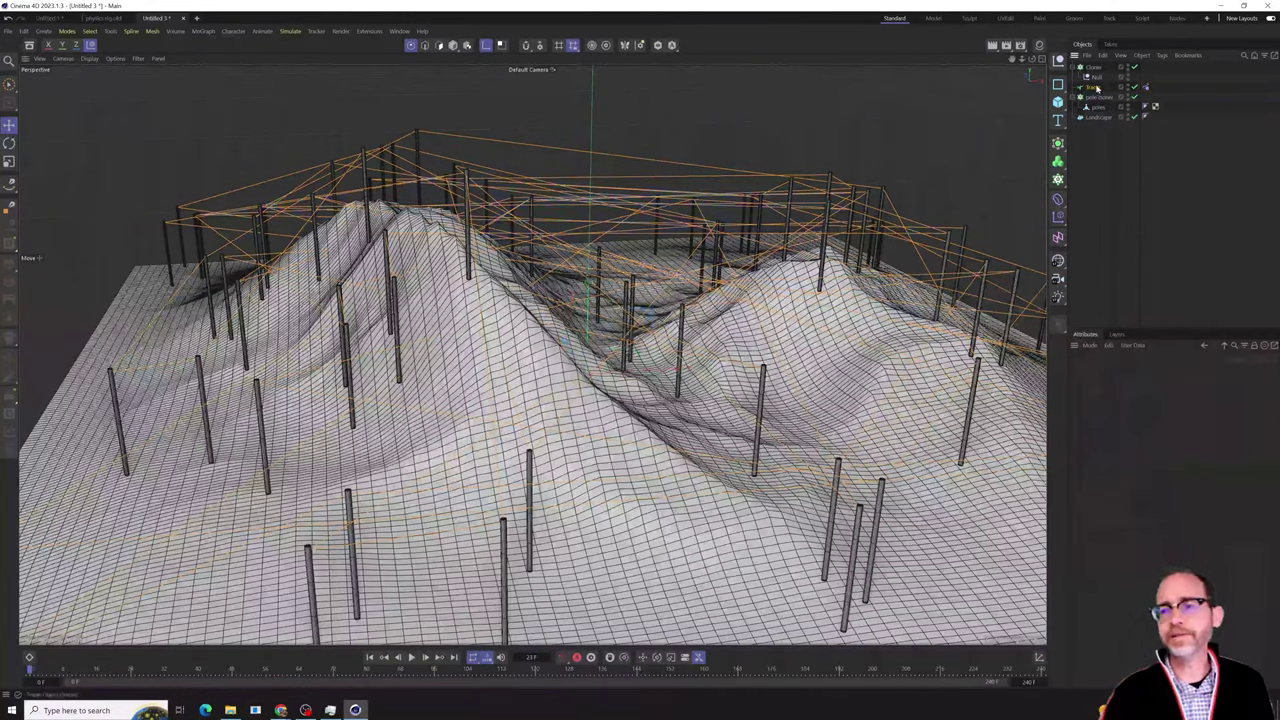
{"action": "left_click", "coordinate": [1093, 87]}
{"action": "left_click", "coordinate": [1146, 87]}
{"action": "left_click", "coordinate": [1095, 89]}
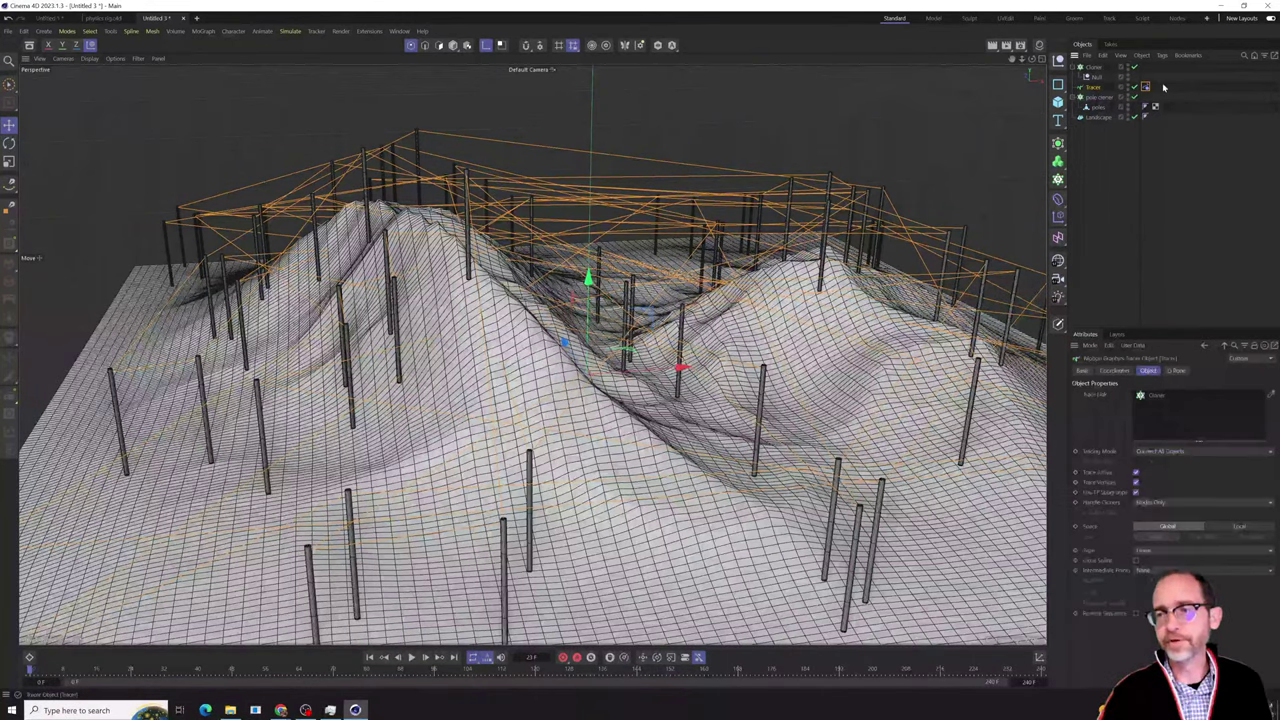
{"action": "left_click", "coordinate": [1171, 120]}
{"action": "left_click", "coordinate": [1094, 88]}
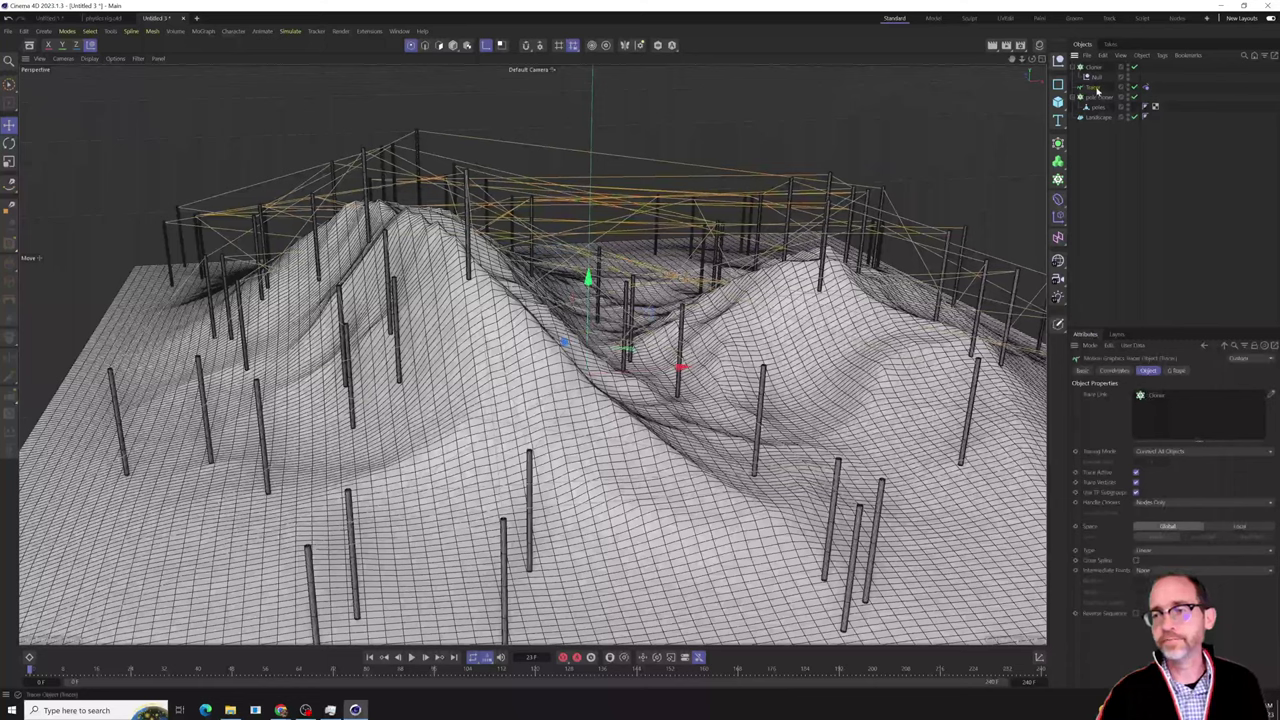
{"action": "key", "text": "c"}
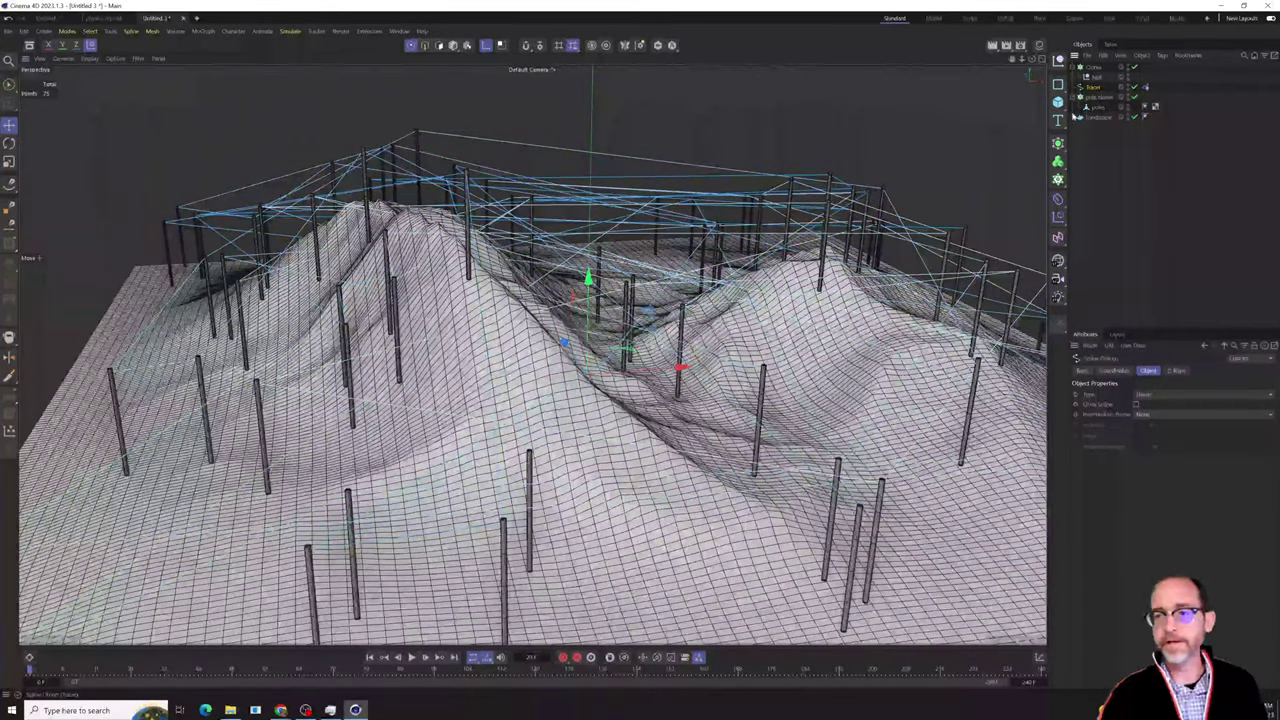
Select all points of the converted Tracer spline and set them as fixed anchors in its Rope tag.
{"action": "key", "text": "ctrl+a"}
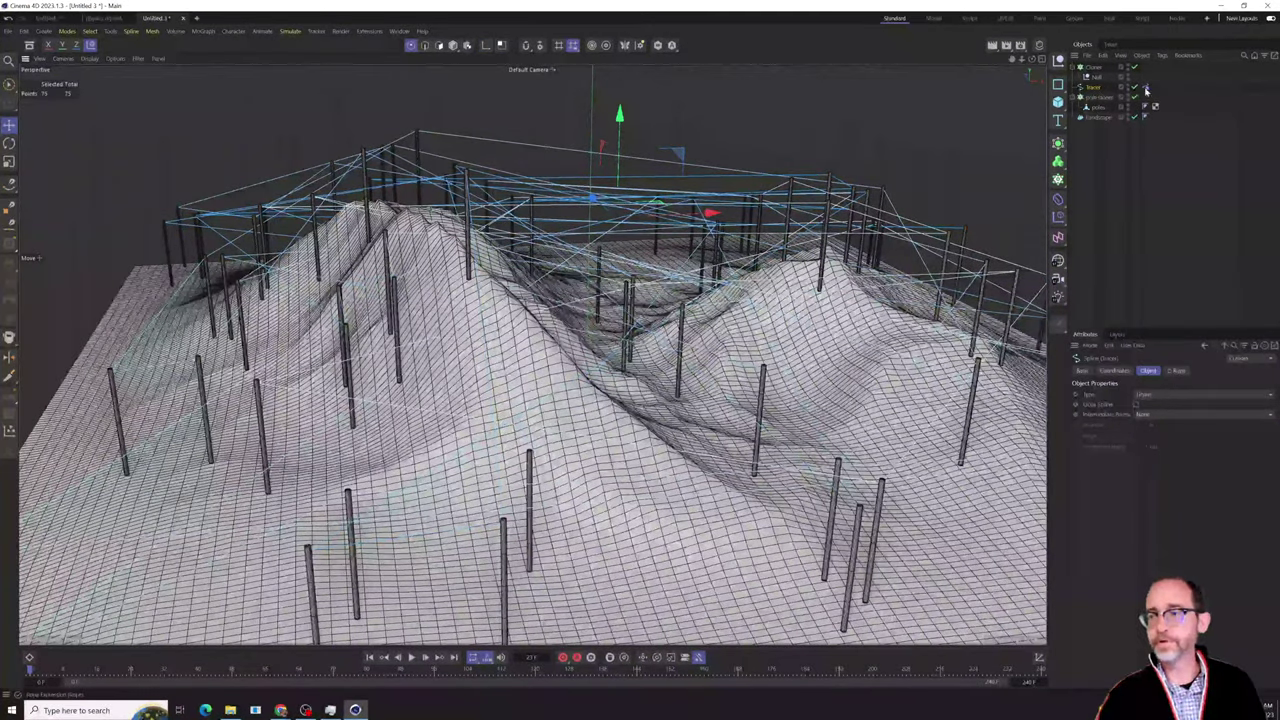
{"action": "left_click", "coordinate": [1146, 87]}
{"action": "left_click", "coordinate": [1108, 534]}
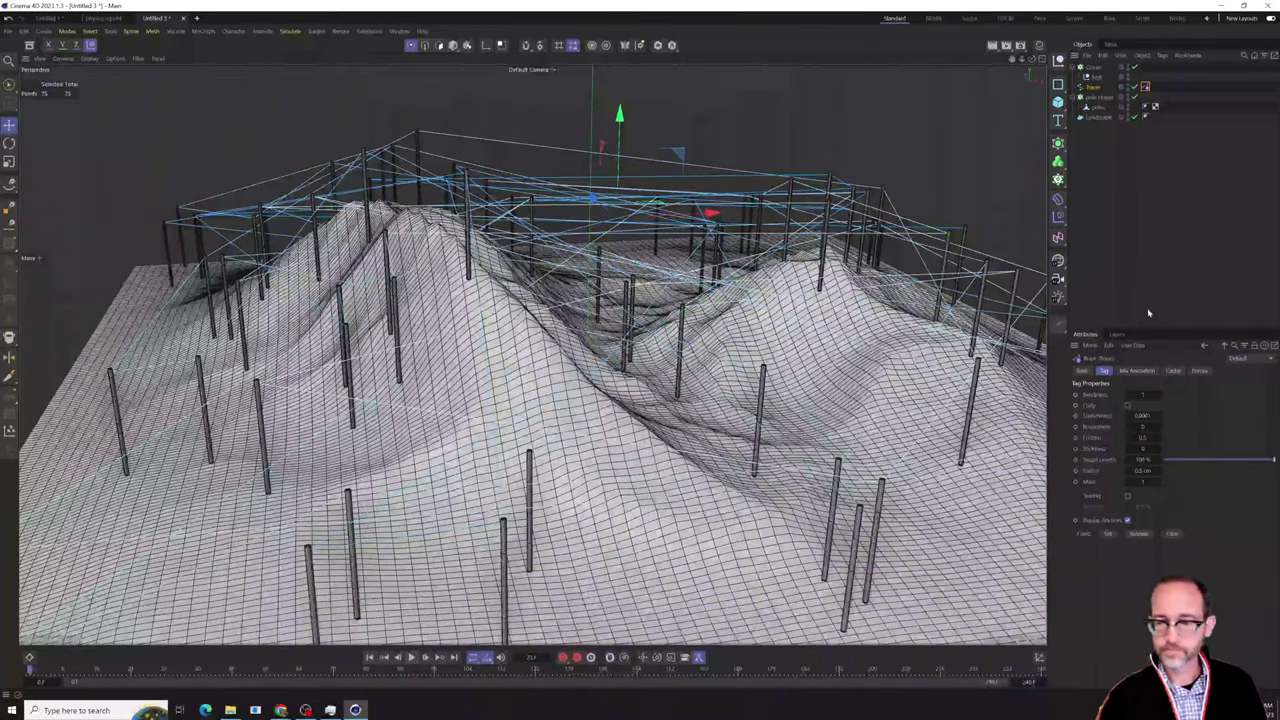
Play the simulation with the fixed spline points and return to the first frame.
{"action": "left_click", "coordinate": [1148, 313]}
{"action": "left_click", "coordinate": [412, 658]}
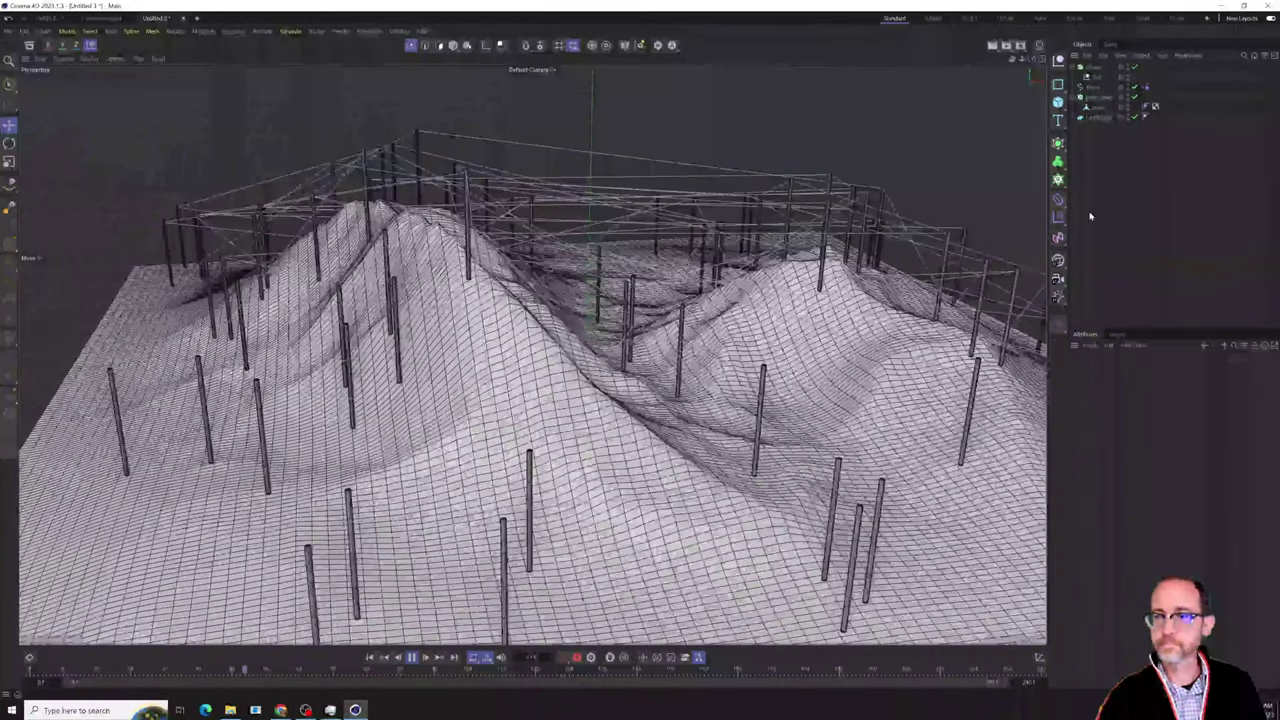
{"action": "left_click", "coordinate": [411, 657]}
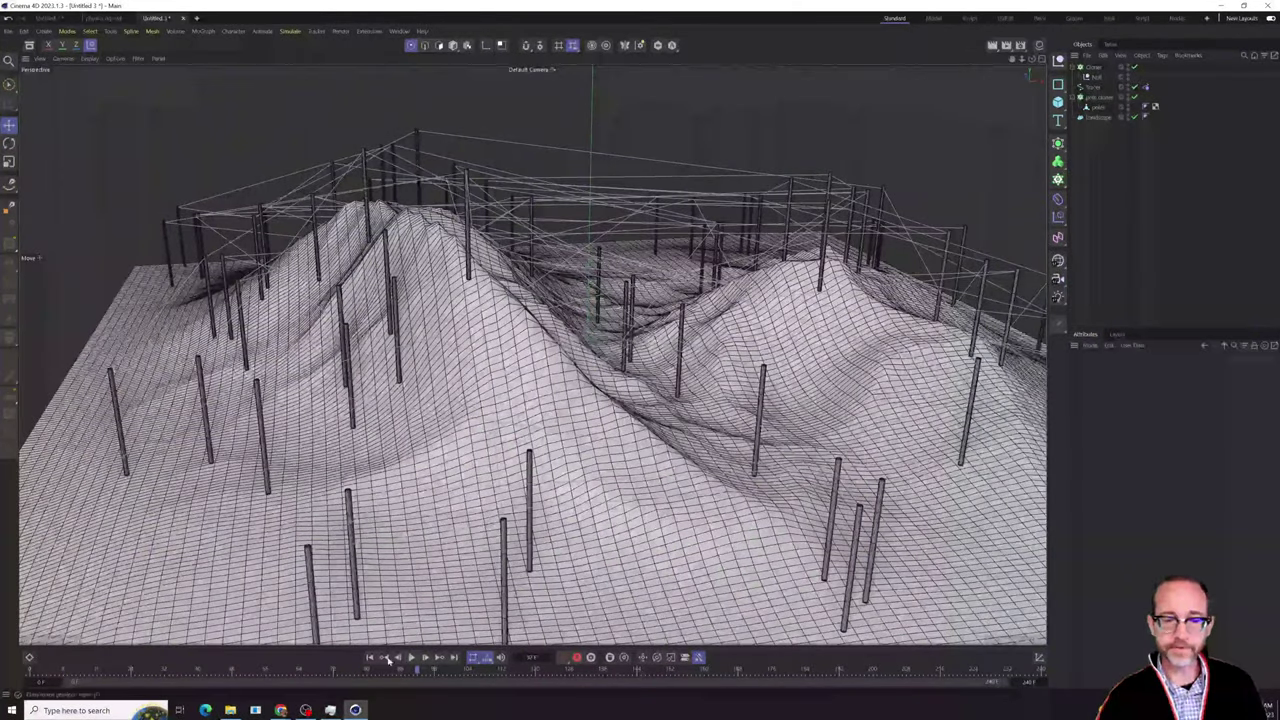
{"action": "left_click", "coordinate": [369, 657]}
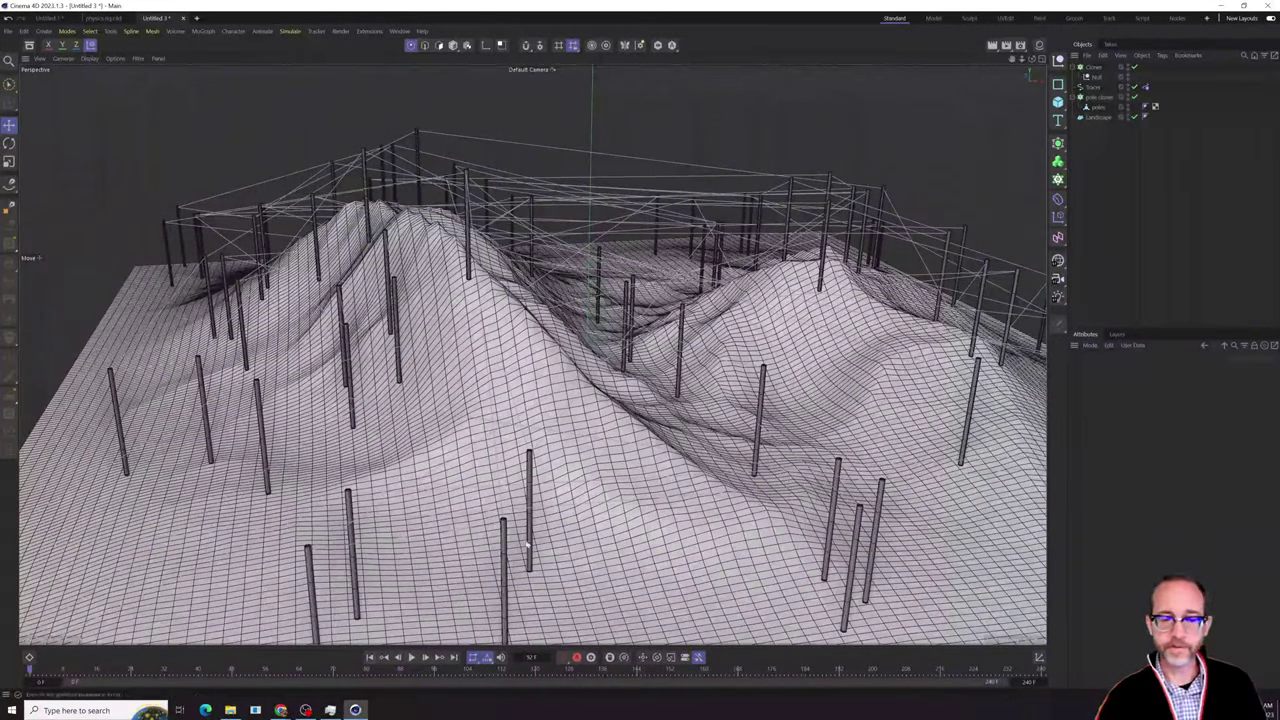
Set the Tracer spline's intermediate points to Uniform.
{"action": "left_click", "coordinate": [1093, 88]}
{"action": "left_click", "coordinate": [1144, 414]}
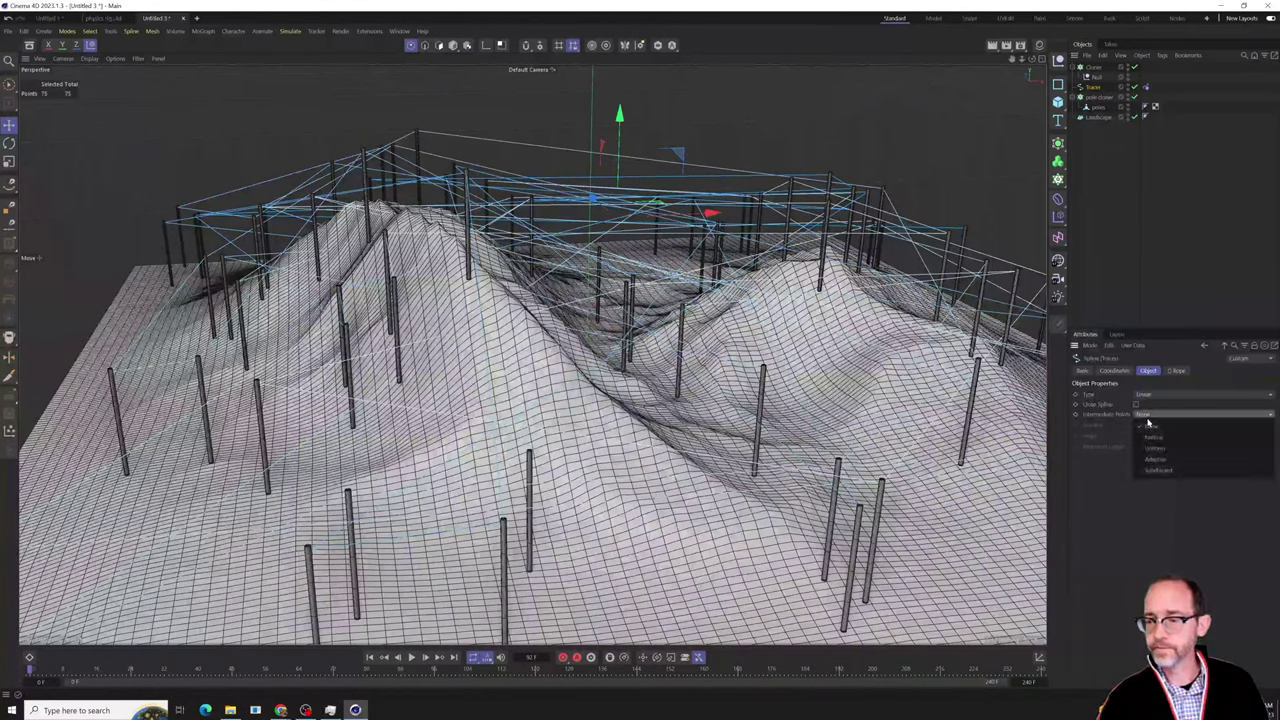
{"action": "left_click", "coordinate": [1160, 461]}
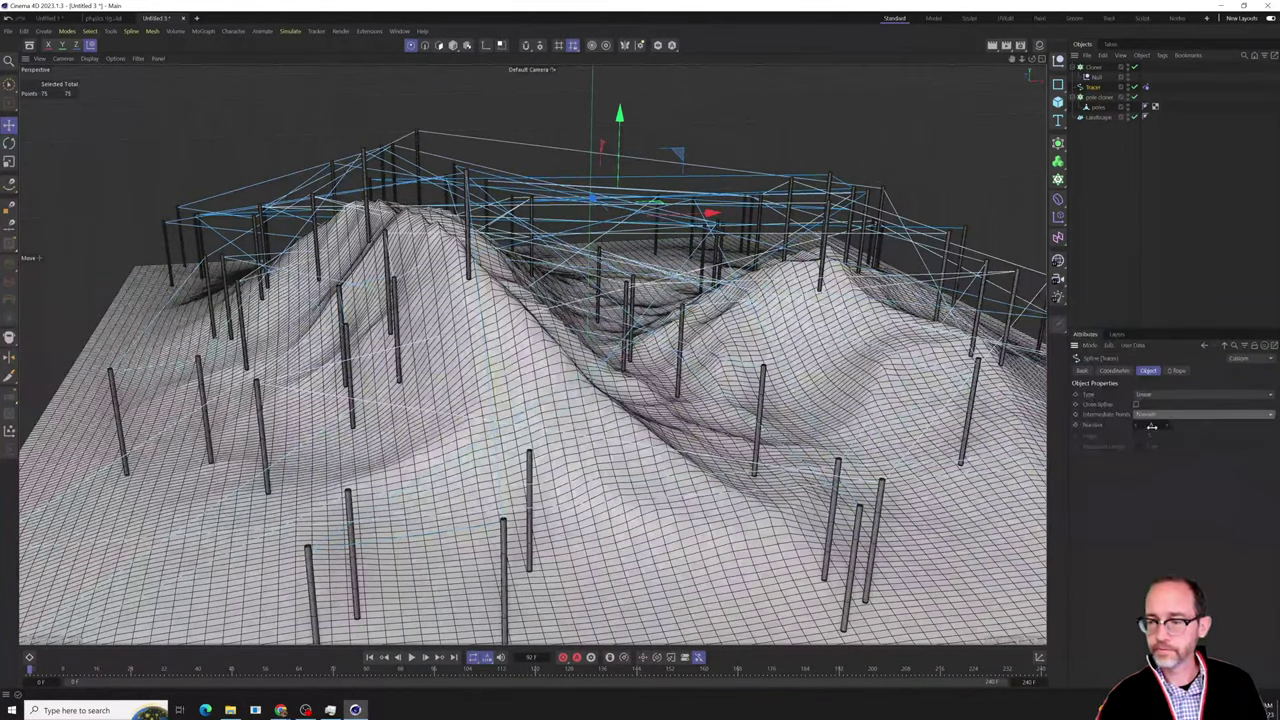
{"action": "left_click", "coordinate": [1143, 290]}
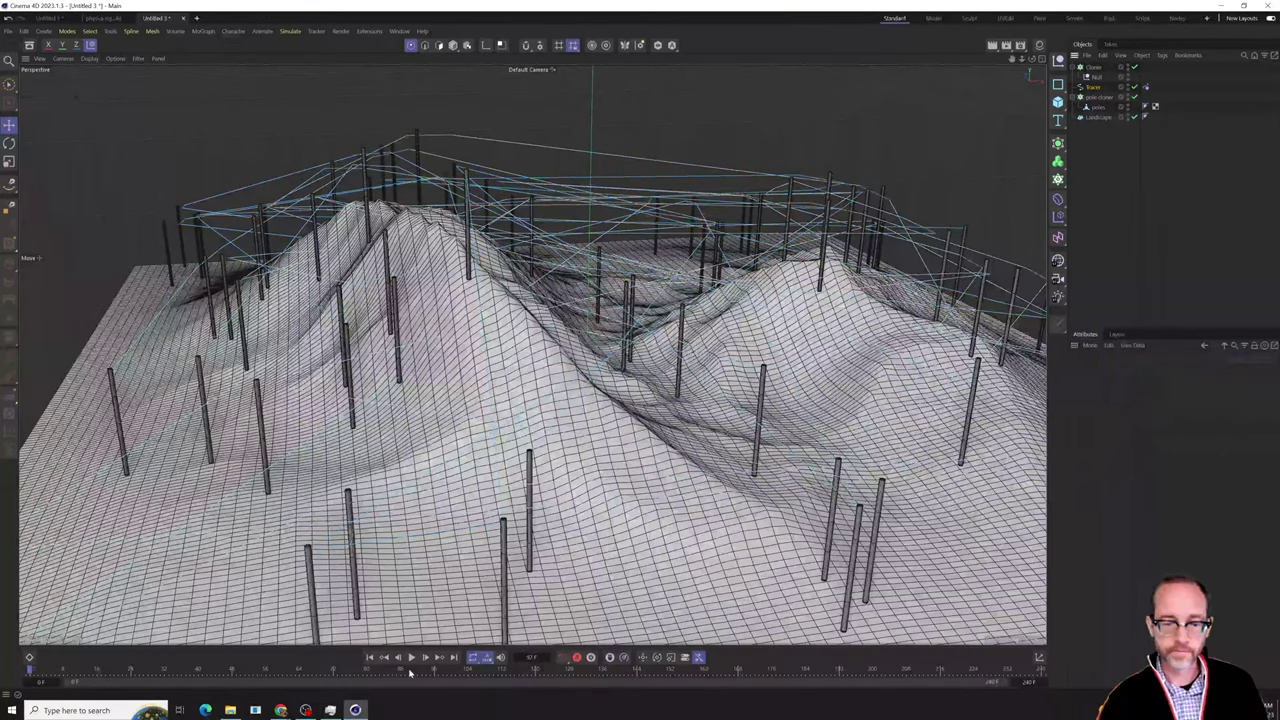
Play the rope simulation and inspect the lines between the poles from several angles.
{"action": "left_click", "coordinate": [411, 657]}
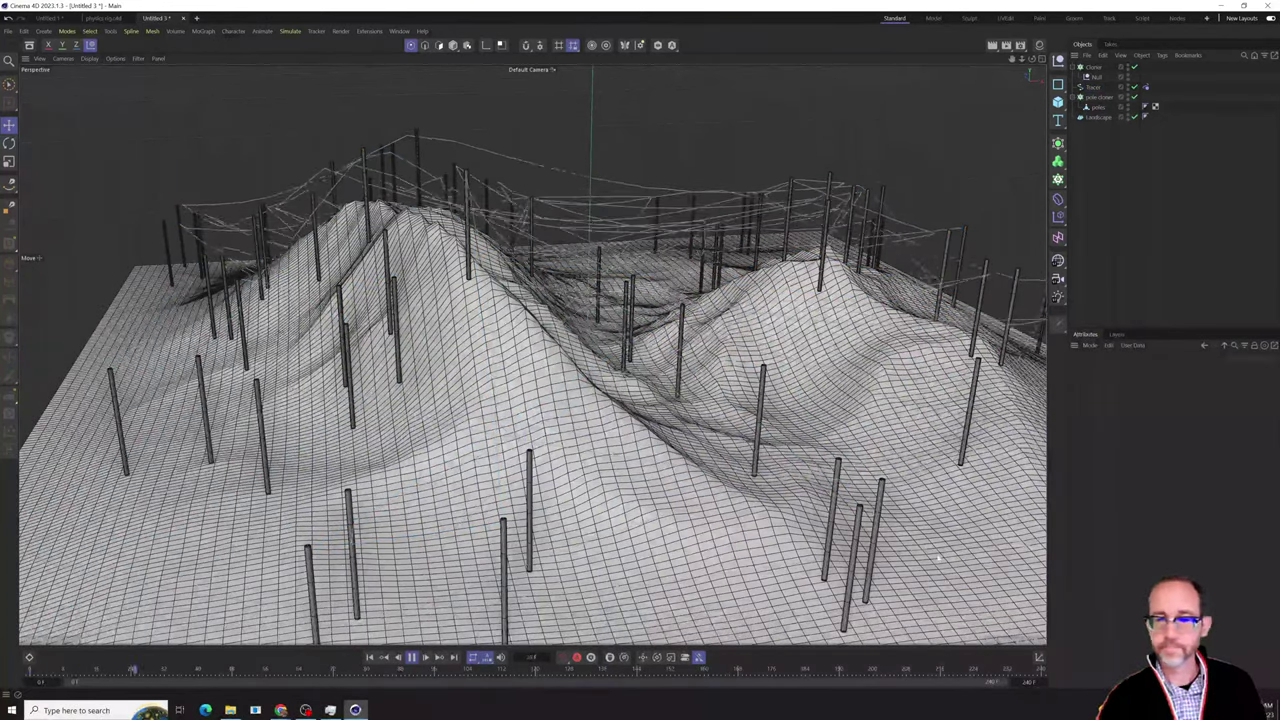
{"action": "left_click_drag", "start_coordinate": [899, 451], "coordinate": [477, 300], "text": "alt"}
{"action": "left_click_drag", "start_coordinate": [496, 318], "coordinate": [899, 367], "text": "alt"}
{"action": "left_click", "coordinate": [1118, 128]}
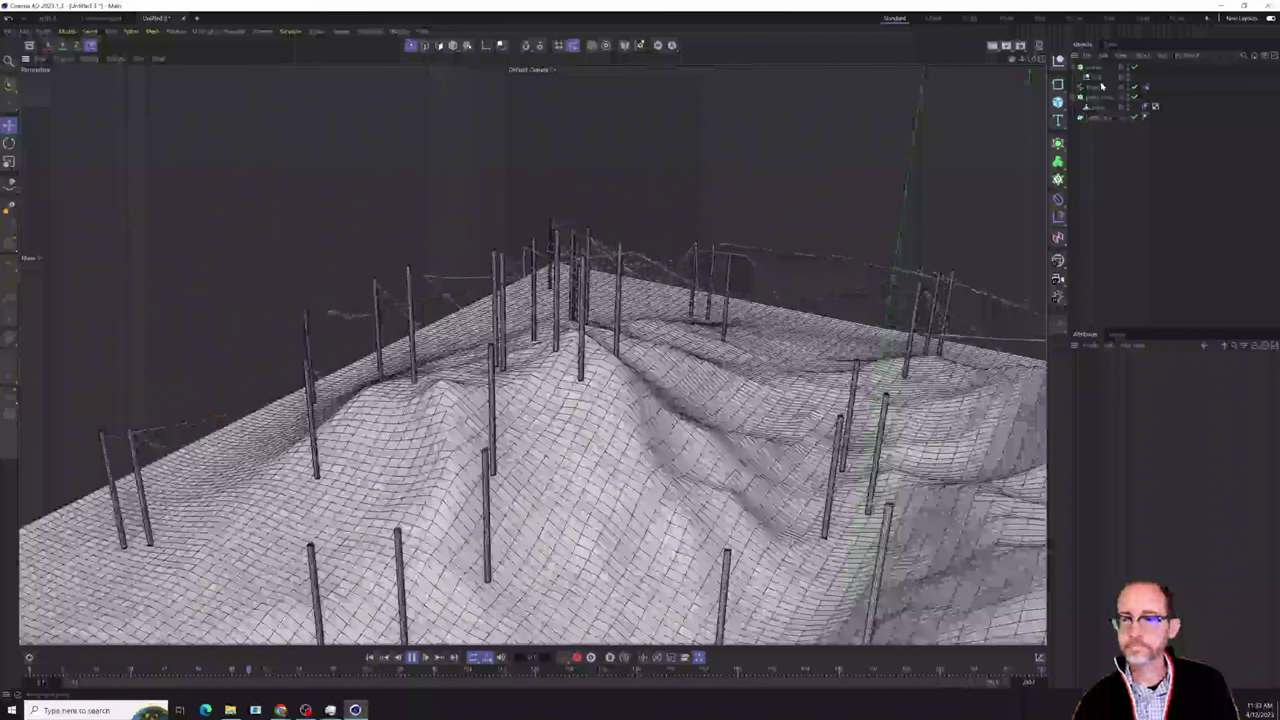
Set the Tracer spline's number of uniform intermediate points to 82.
{"action": "left_click", "coordinate": [1098, 87]}
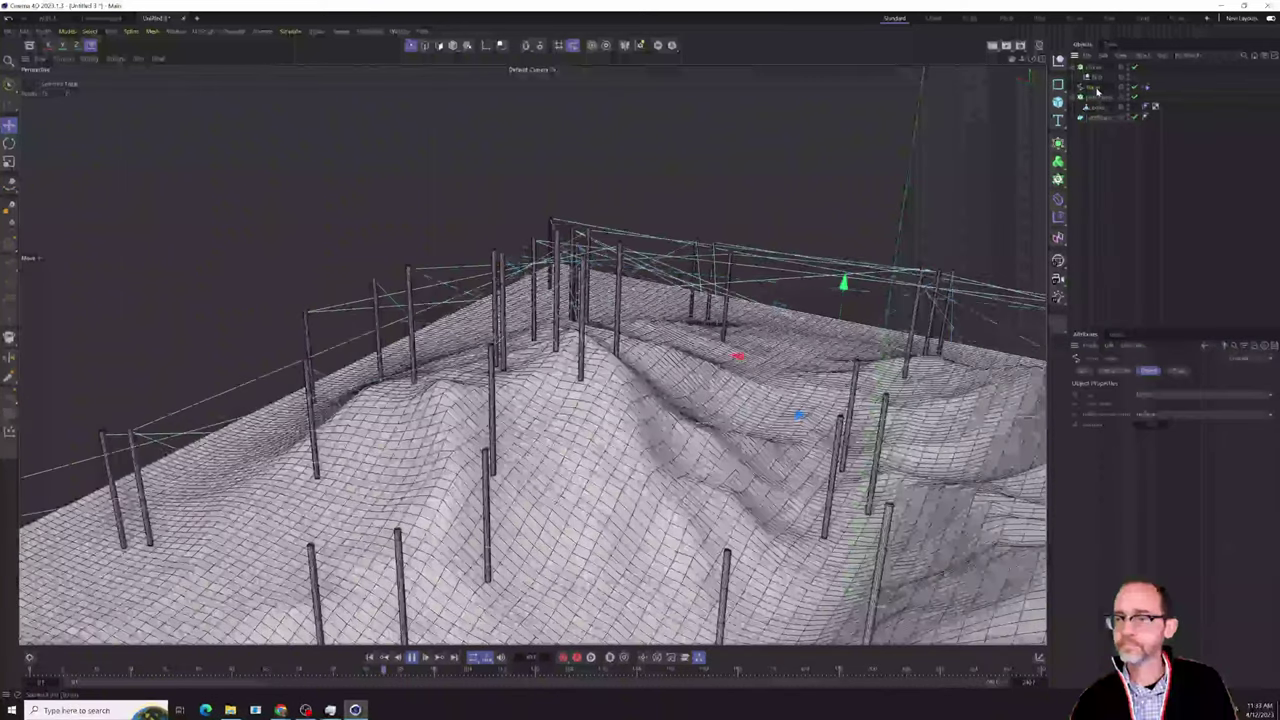
{"action": "left_click", "coordinate": [1151, 425]}
{"action": "type", "text": "157"}
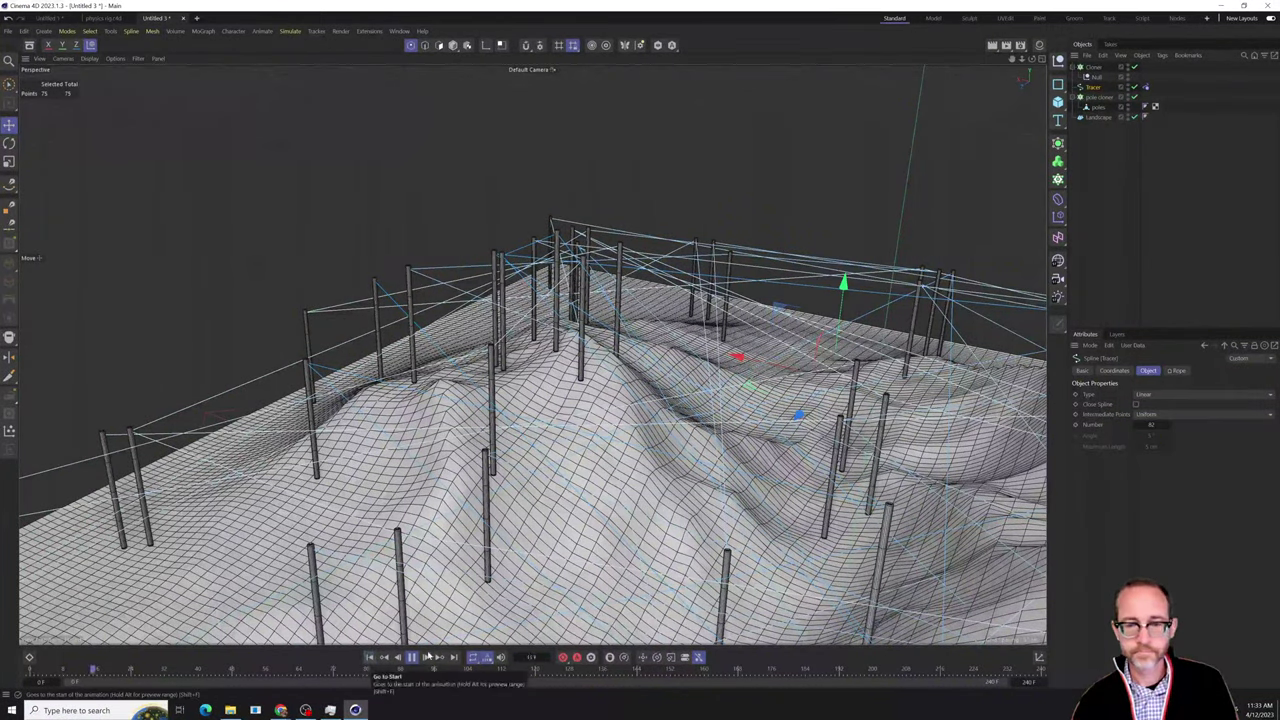
Examine the hanging ropes from around the landscape during playback, and stop the simulation.
{"action": "left_click", "coordinate": [1143, 277]}
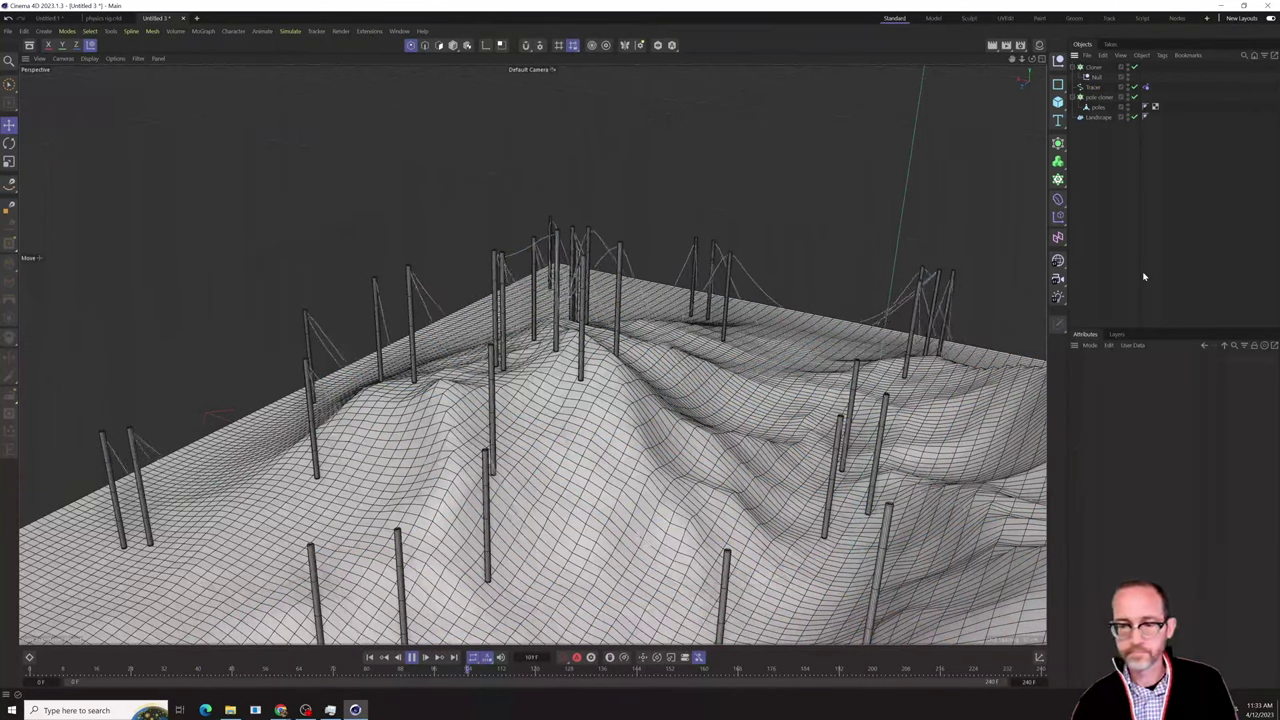
{"action": "left_click_drag", "start_coordinate": [385, 458], "coordinate": [497, 424], "text": "alt"}
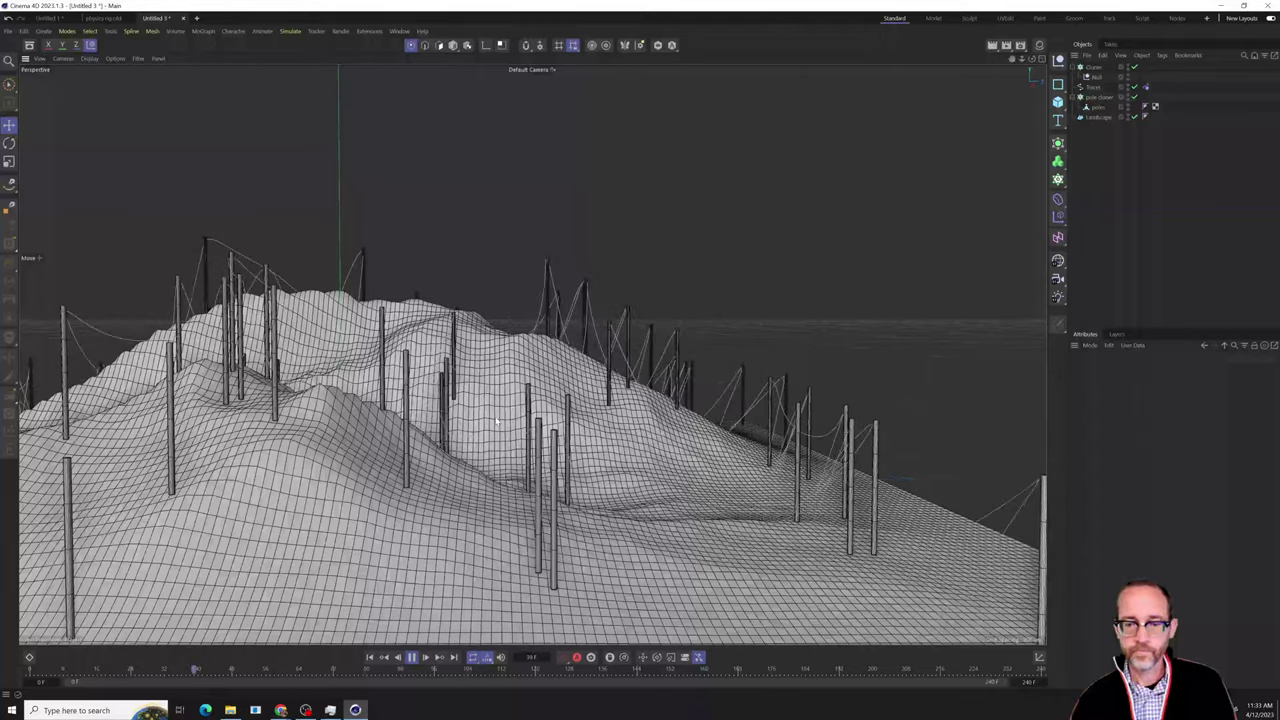
{"action": "left_click", "coordinate": [412, 656]}
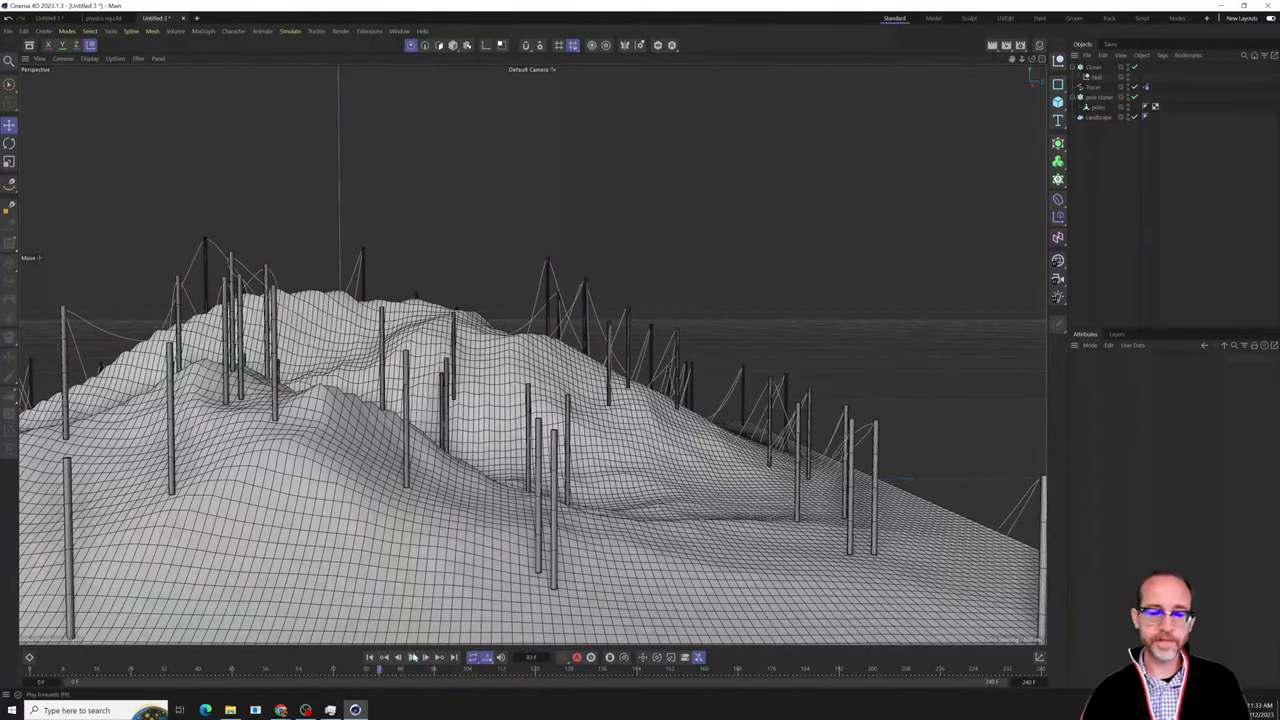
{"action": "left_click_drag", "start_coordinate": [711, 363], "coordinate": [556, 372], "text": "alt"}
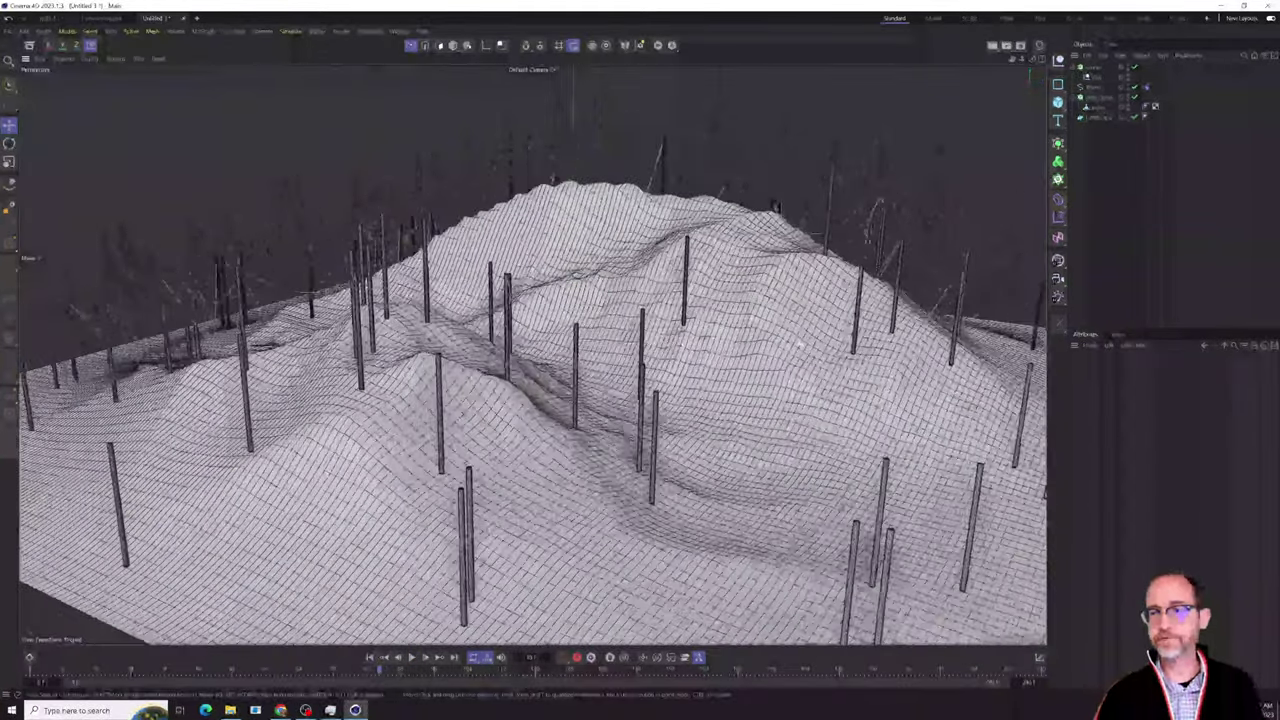
Replay the rope simulation from the first frame several times to examine how the cables sag between the poles.
{"action": "left_click", "coordinate": [1094, 88]}
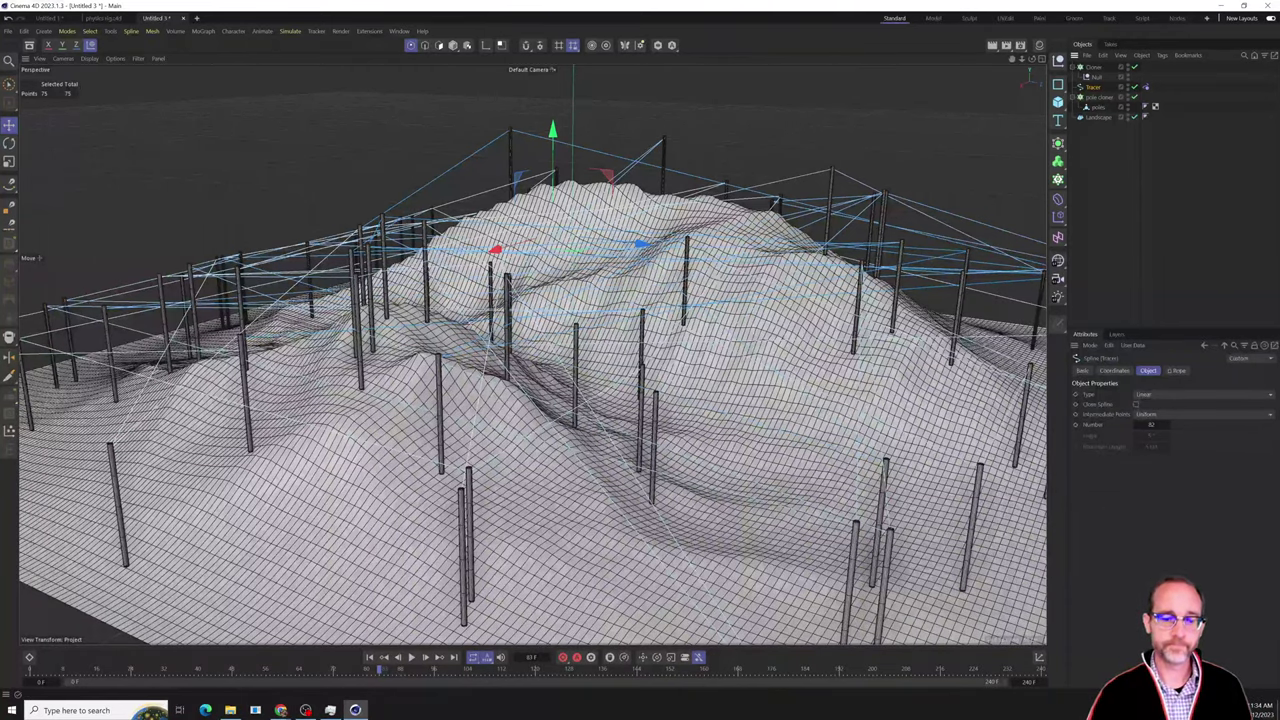
{"action": "left_click", "coordinate": [411, 658]}
{"action": "left_click", "coordinate": [411, 658]}
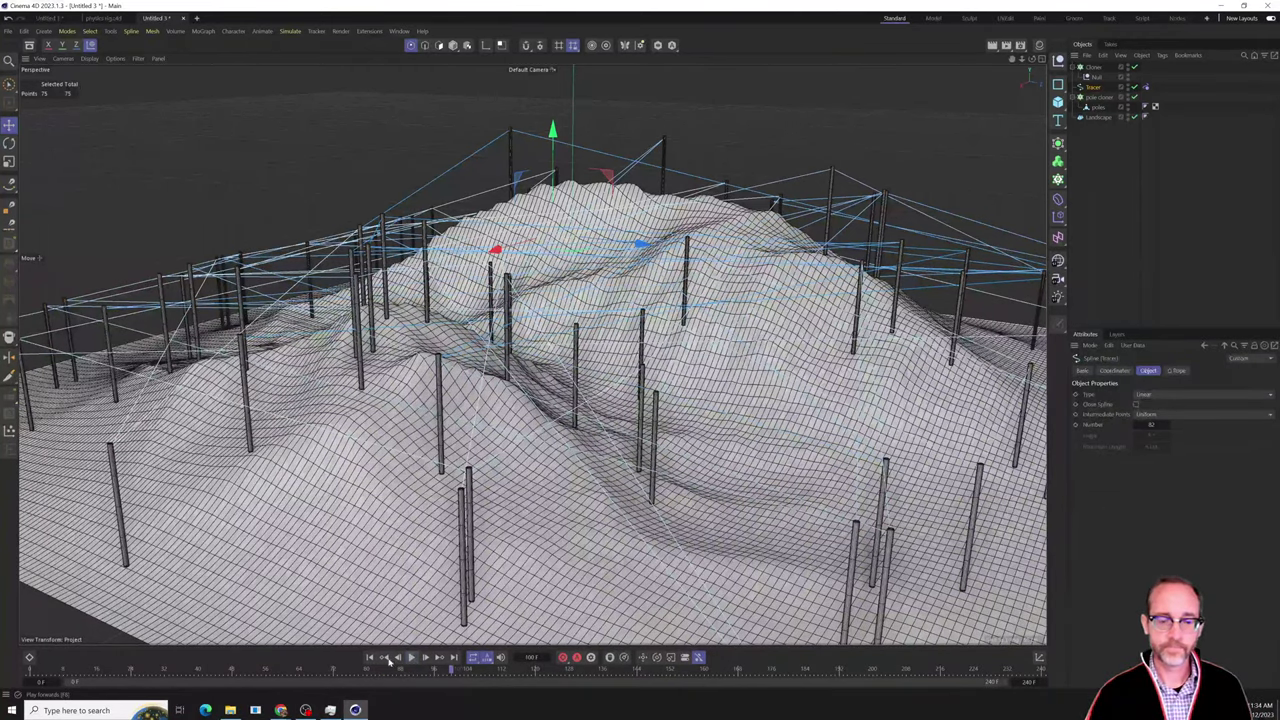
{"action": "left_click", "coordinate": [370, 657]}
{"action": "left_click", "coordinate": [1120, 260]}
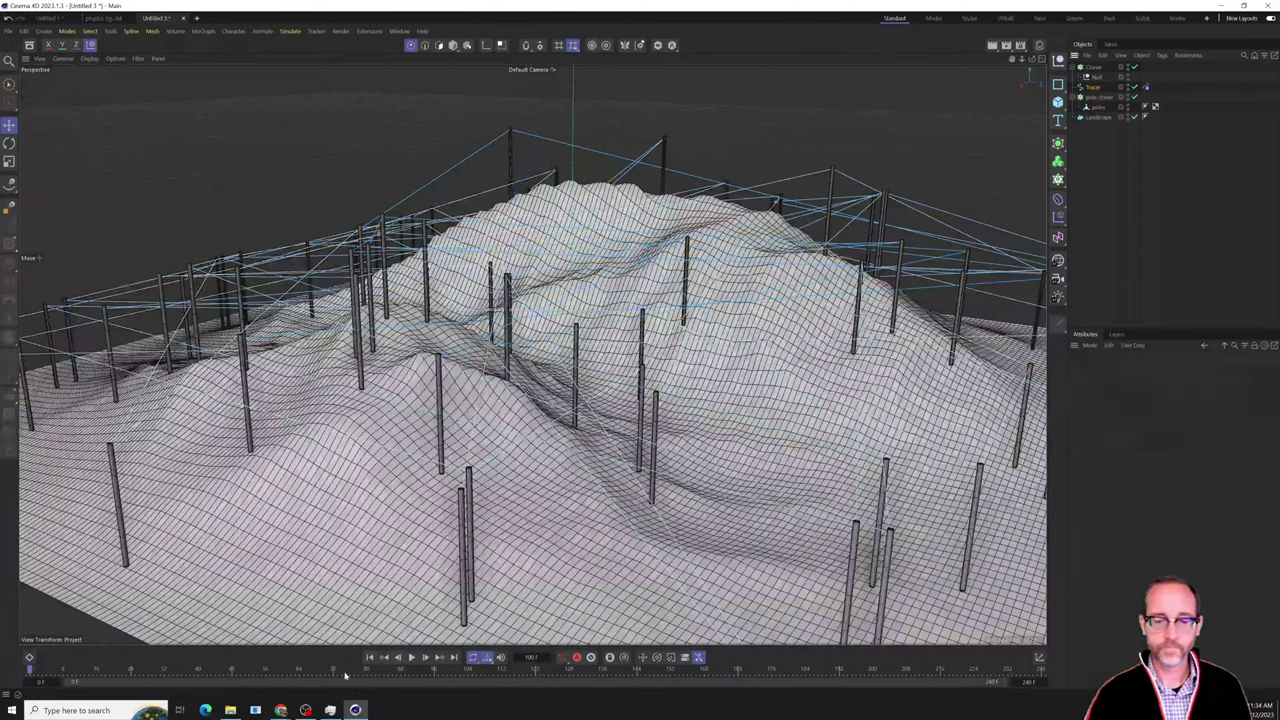
{"action": "left_click", "coordinate": [411, 658]}
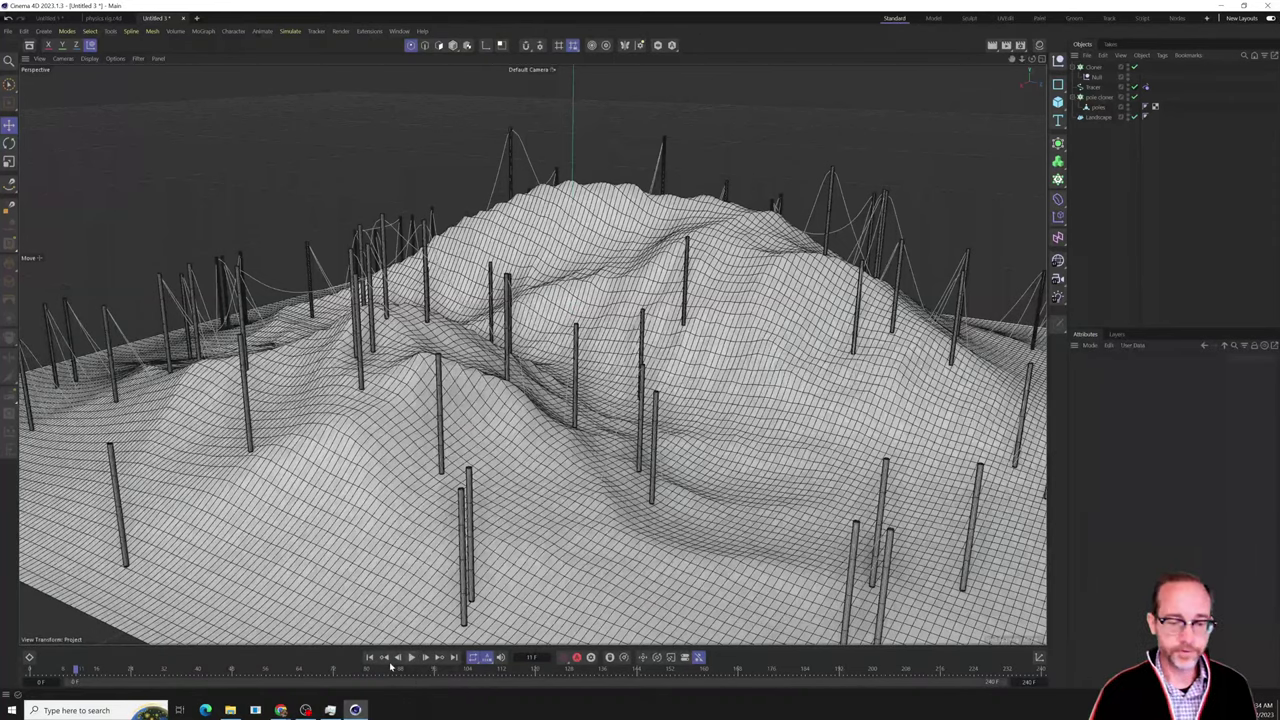
{"action": "left_click", "coordinate": [370, 658]}
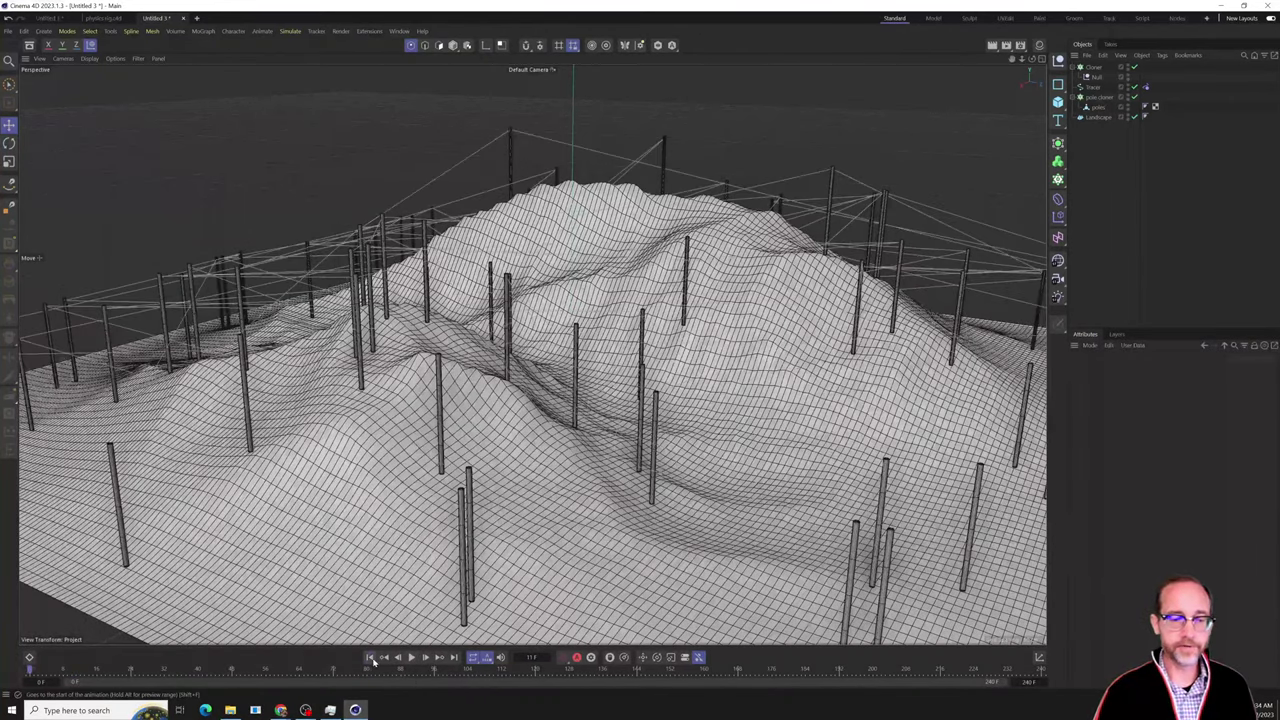
{"action": "left_click", "coordinate": [411, 658]}
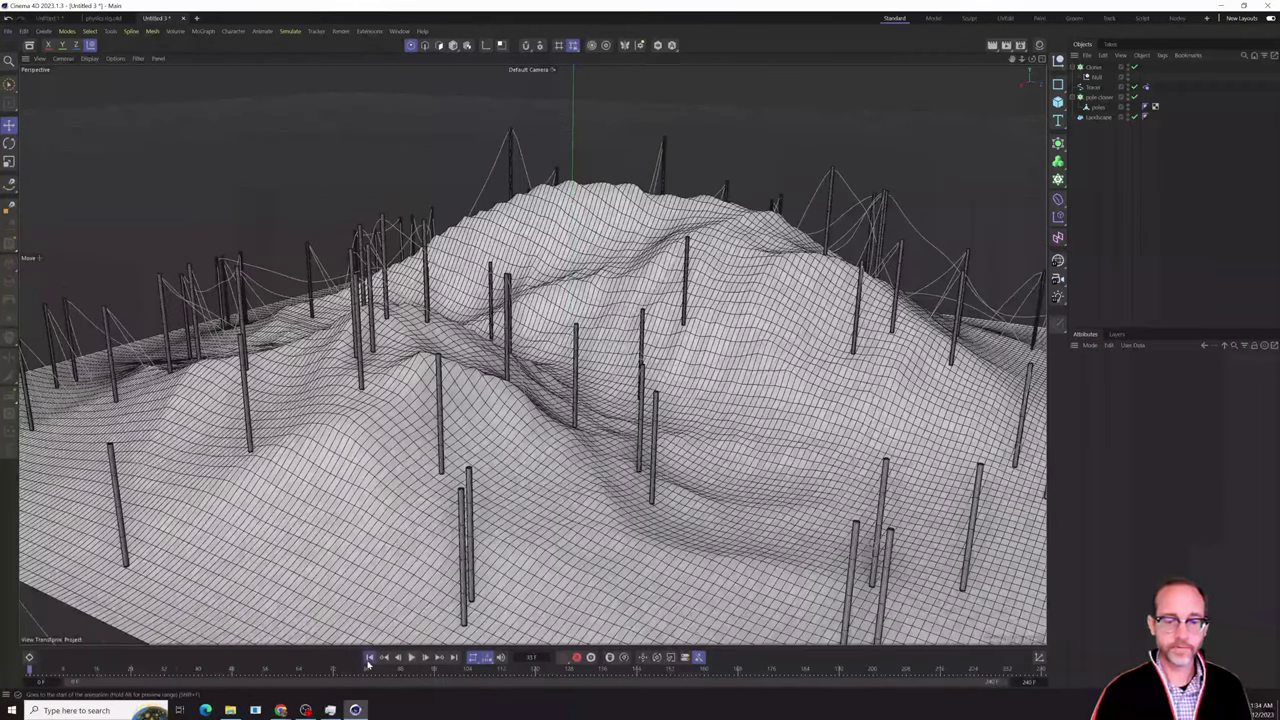
{"action": "left_click", "coordinate": [414, 660]}
{"action": "left_click", "coordinate": [412, 658]}
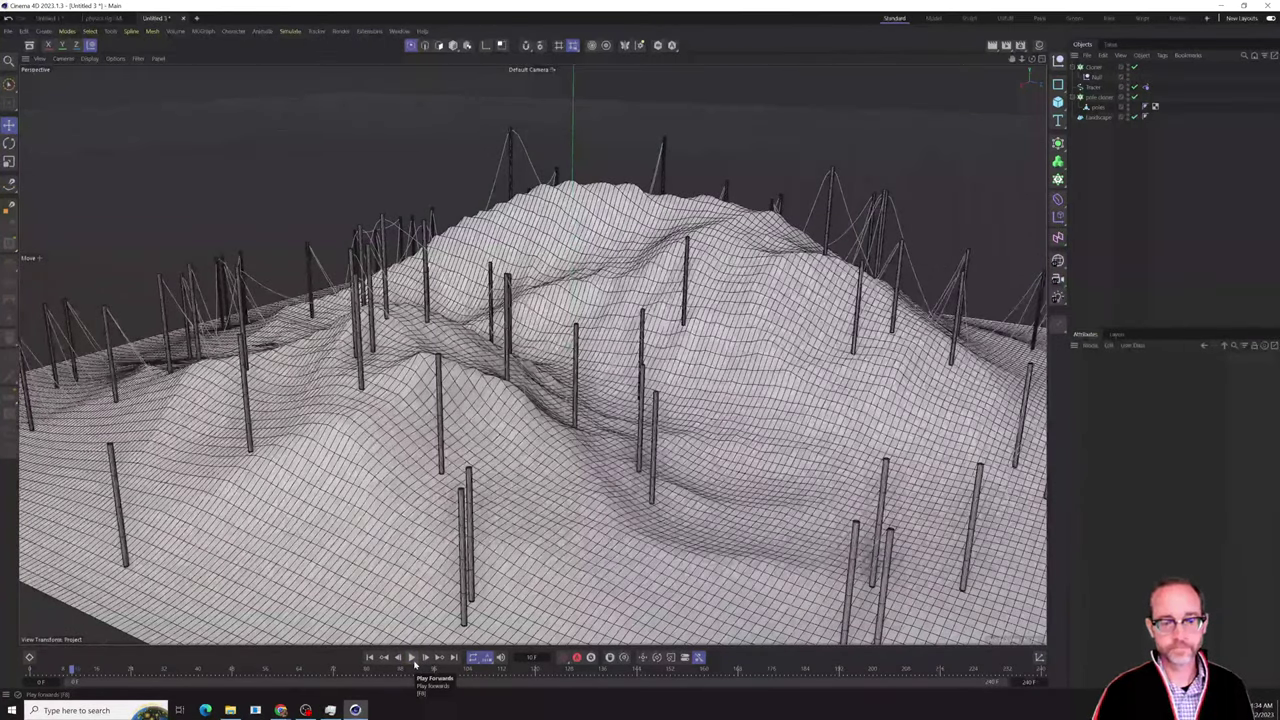
Run the rope simulation onward from the current frame to watch the sagging cables, and stop it.
{"action": "left_click", "coordinate": [412, 658]}
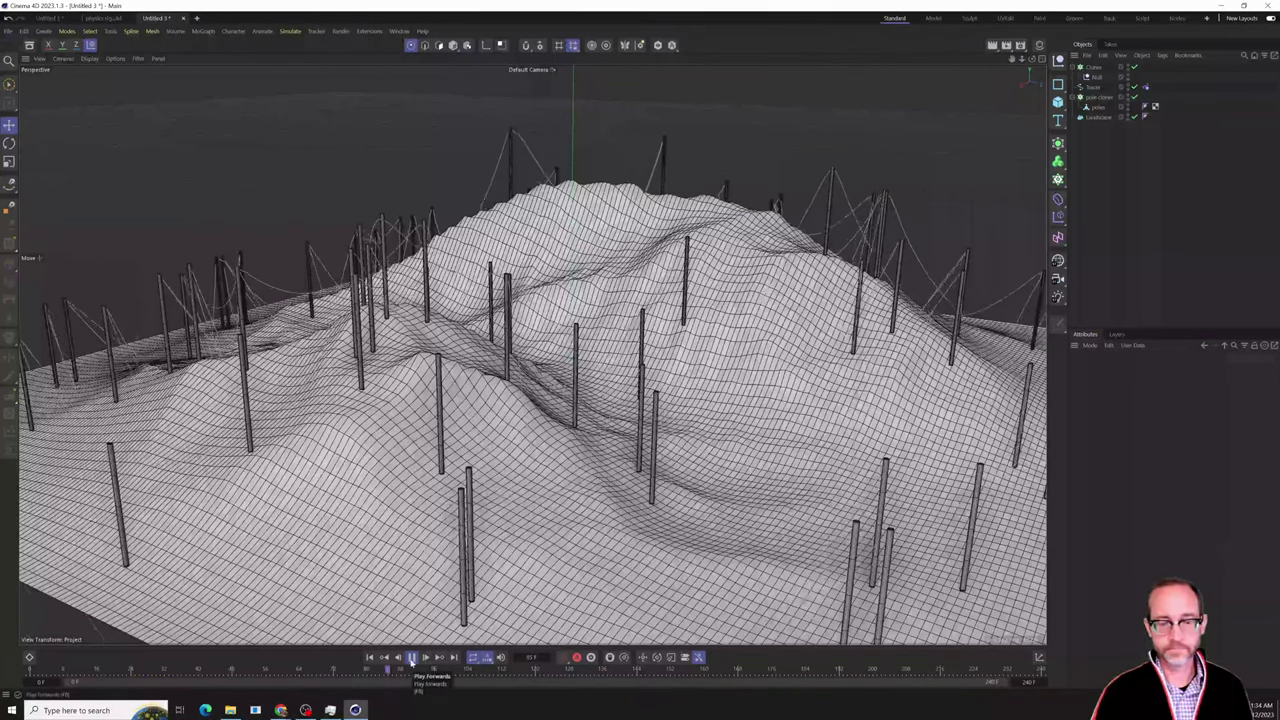
{"action": "left_click", "coordinate": [411, 658]}
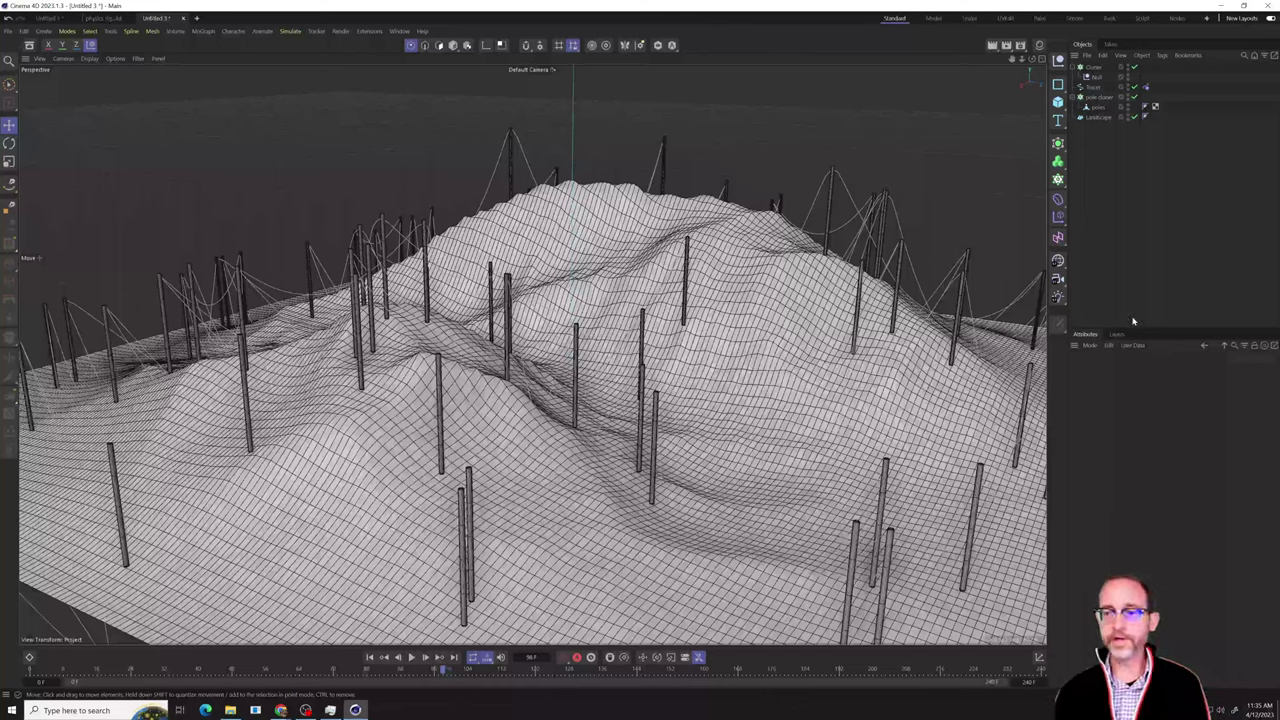
Make the pole cloner editable and expand it to expose its individual pole objects.
{"action": "left_click", "coordinate": [1097, 98]}
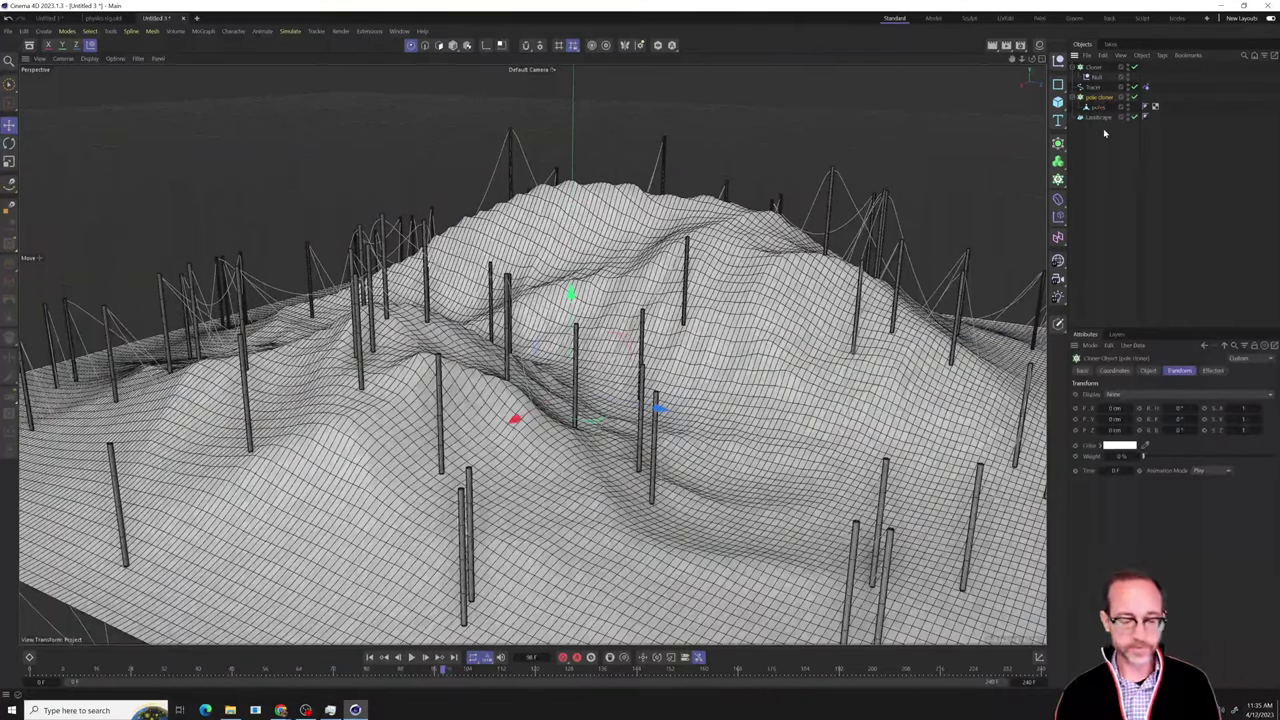
{"action": "key", "text": "c"}
{"action": "left_click", "coordinate": [1087, 67]}
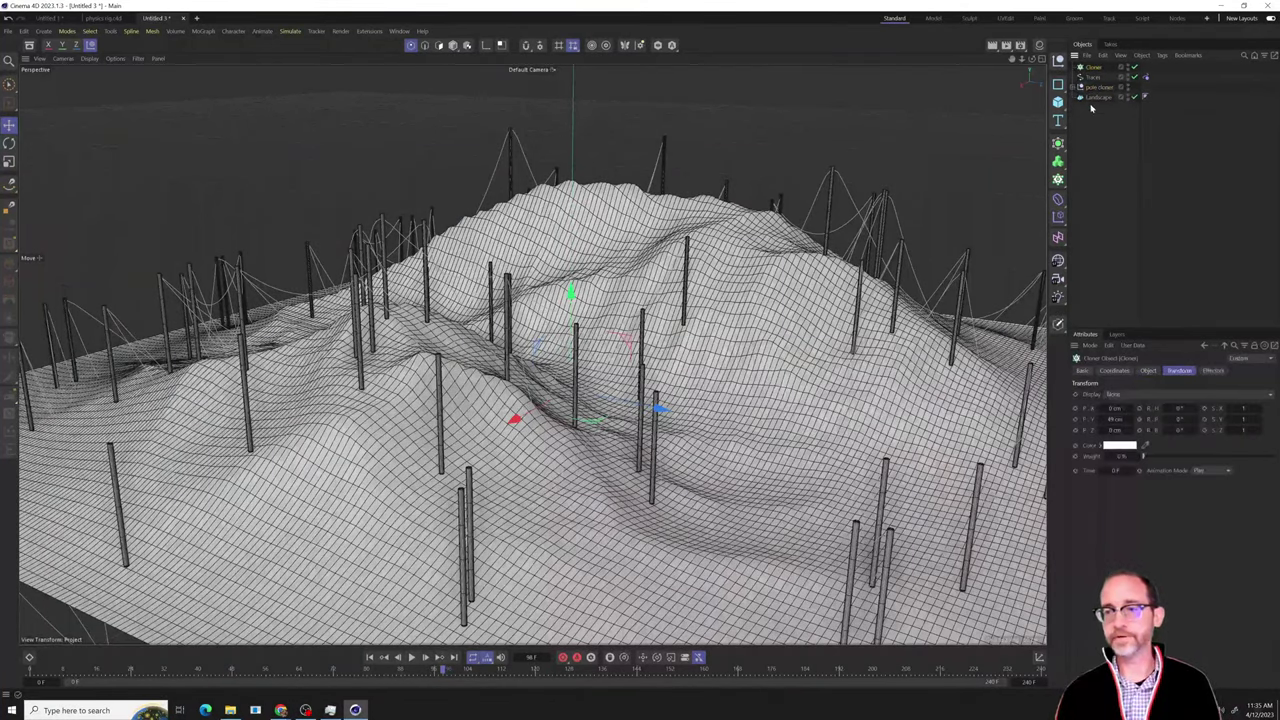
{"action": "left_click", "coordinate": [1091, 112]}
{"action": "left_click", "coordinate": [1080, 87]}
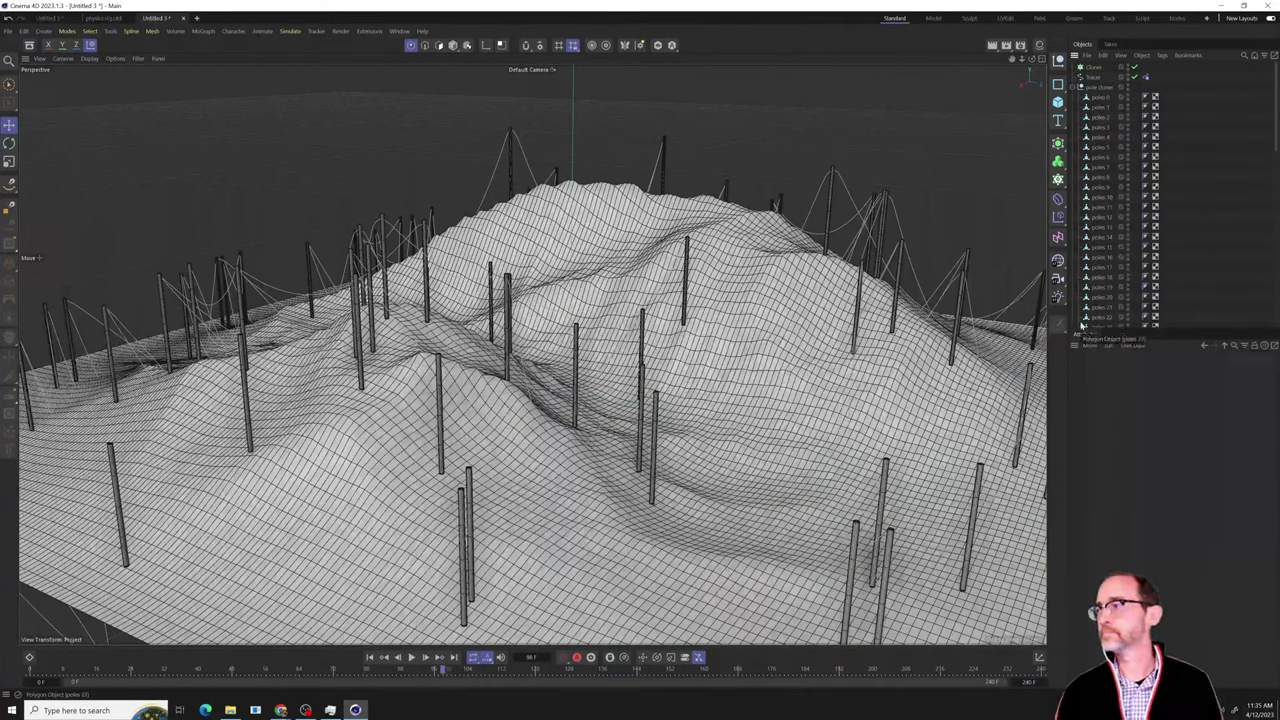
Examine several of the separate pole objects, the Cloner and the Tracer spline by selecting each one.
{"action": "left_click", "coordinate": [1100, 247]}
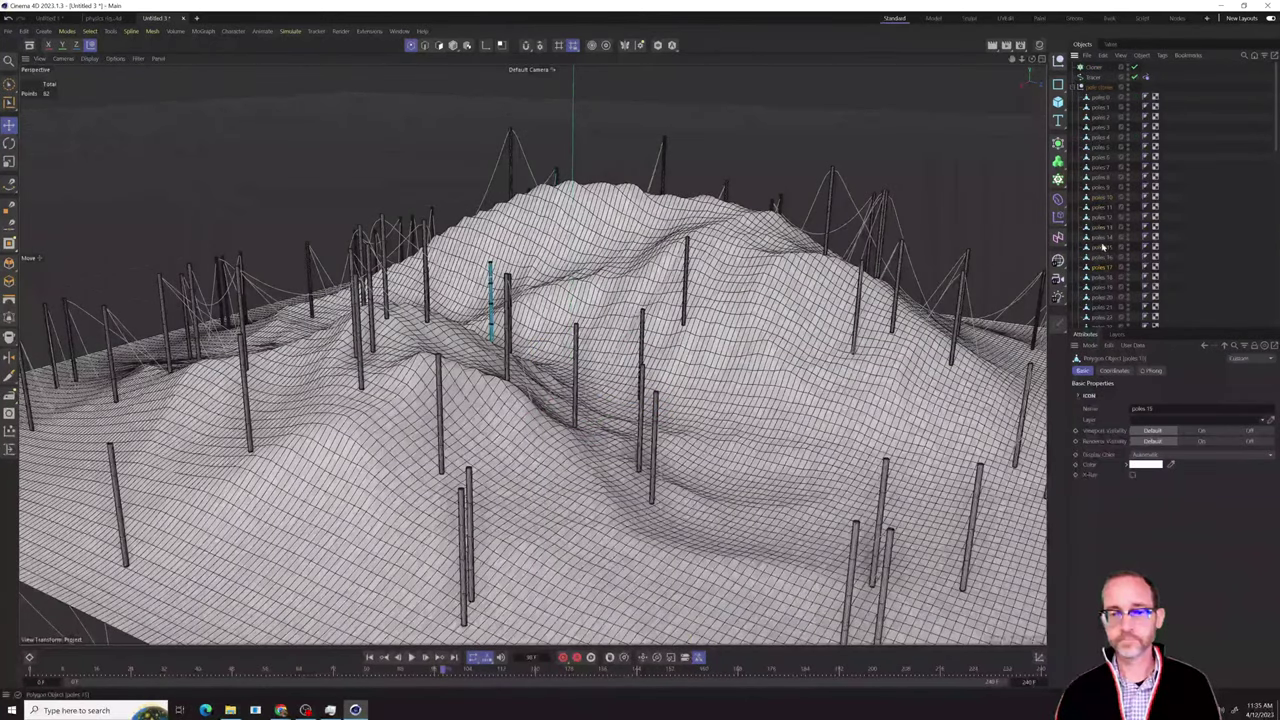
{"action": "left_click", "coordinate": [1102, 257]}
{"action": "left_click", "coordinate": [1100, 267]}
{"action": "left_click", "coordinate": [1100, 277]}
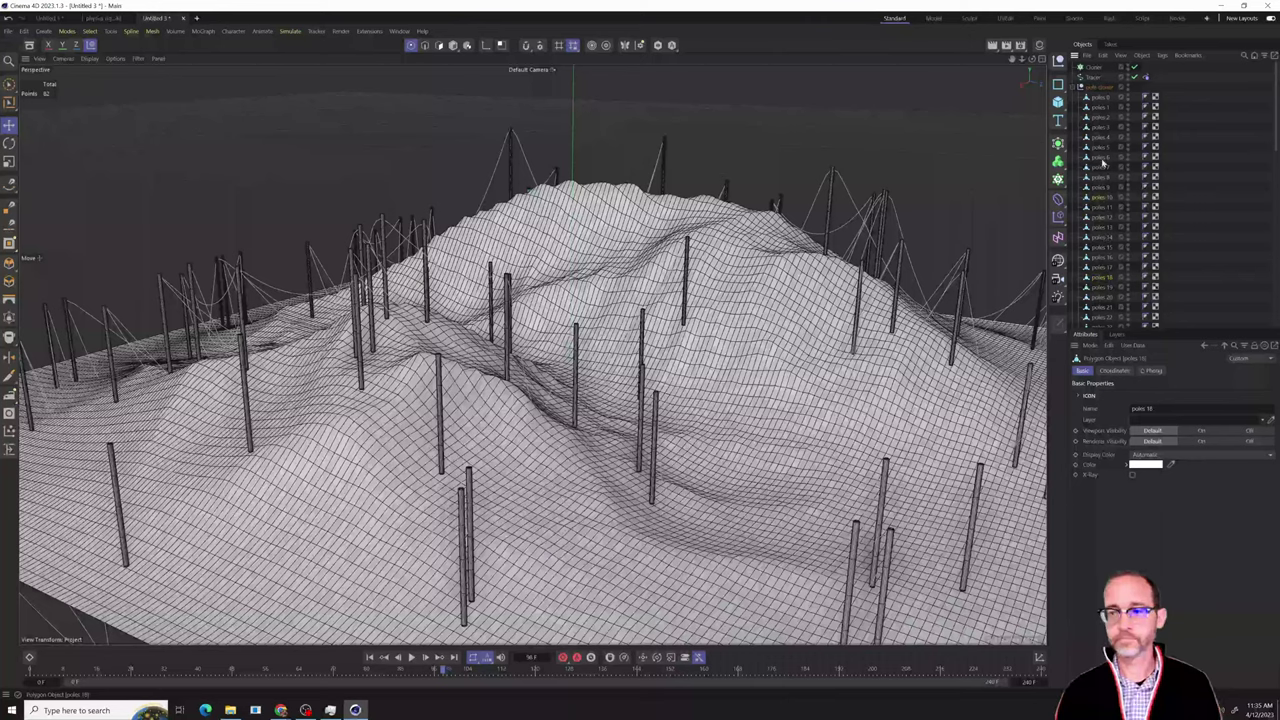
{"action": "left_click", "coordinate": [1100, 87]}
{"action": "left_click", "coordinate": [1104, 97]}
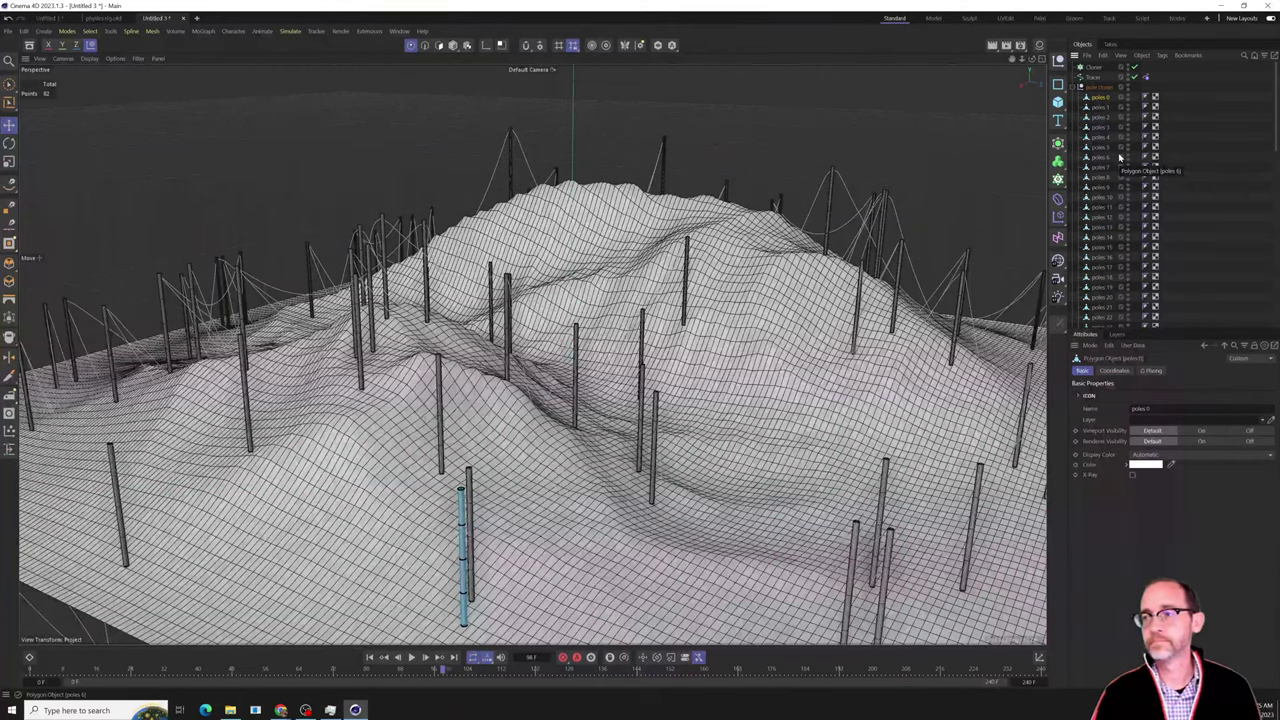
{"action": "left_click", "coordinate": [1094, 67]}
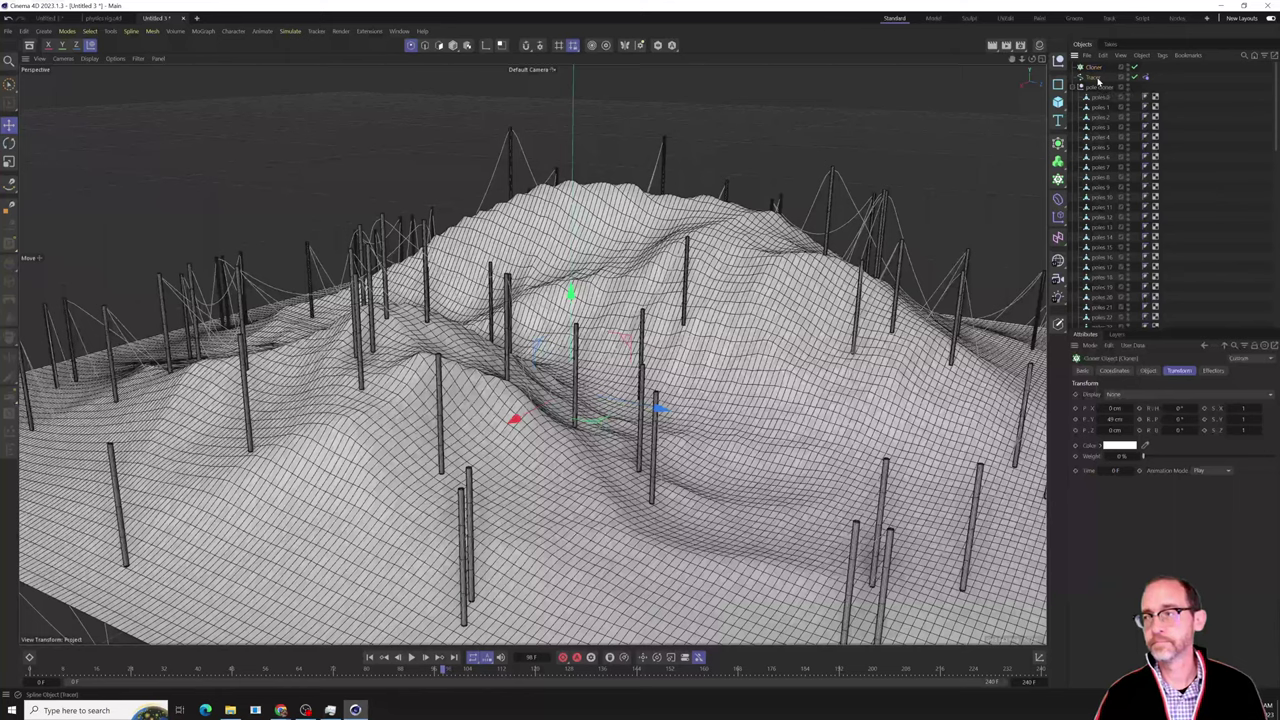
{"action": "left_click", "coordinate": [1097, 79]}
{"action": "left_click", "coordinate": [1145, 86]}
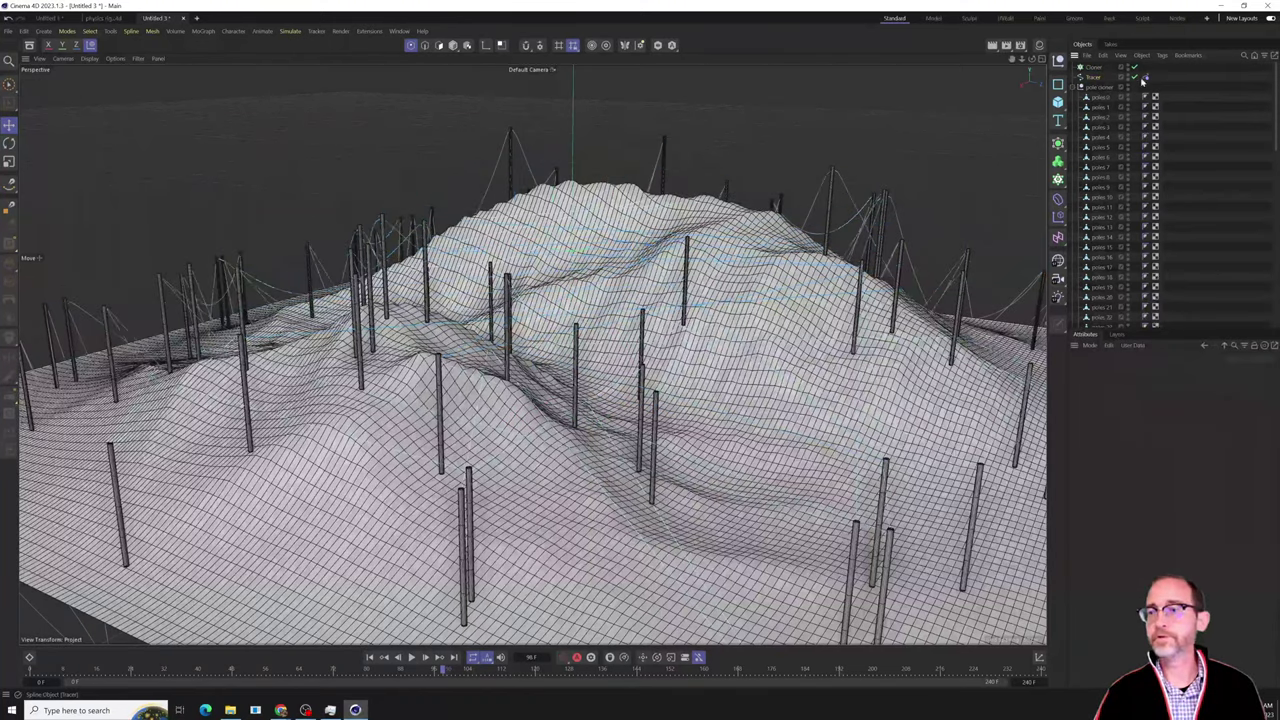
{"action": "left_click", "coordinate": [1090, 80]}
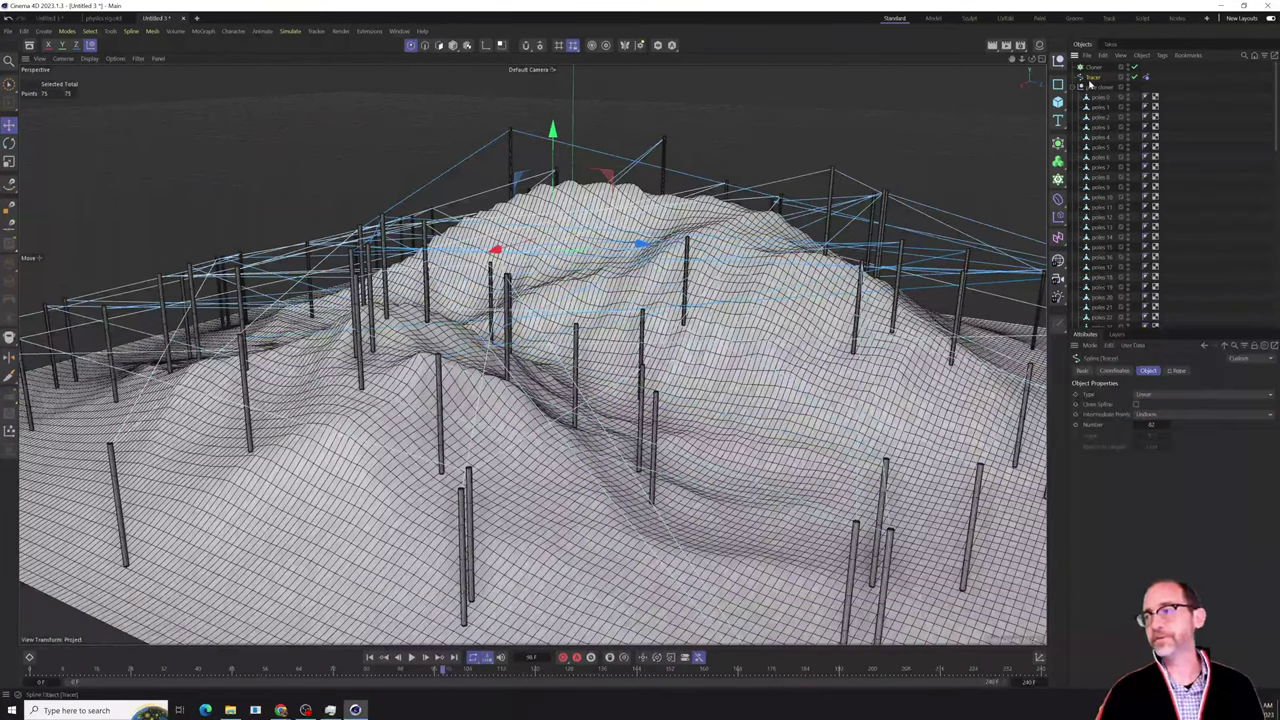
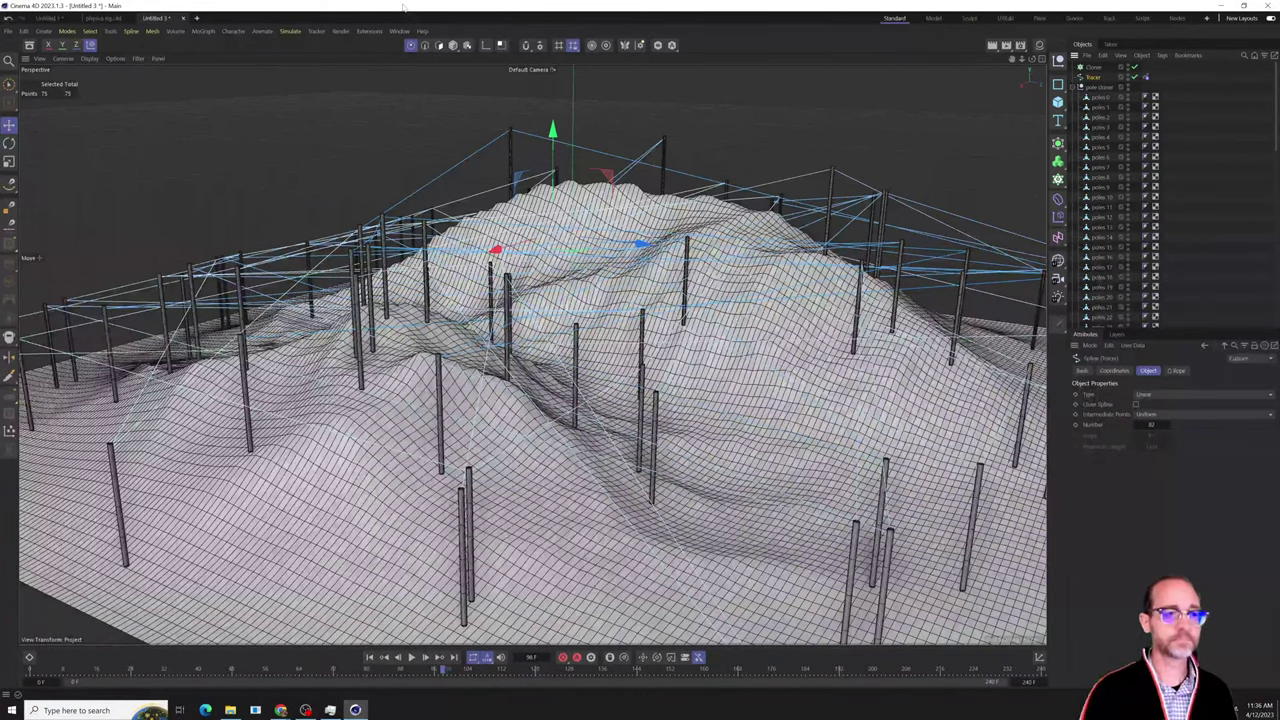
Undo the selections and the conversion of the pole cloner into editable objects.
{"action": "key", "text": "ctrl+z"}
{"action": "key", "text": "ctrl+y"}
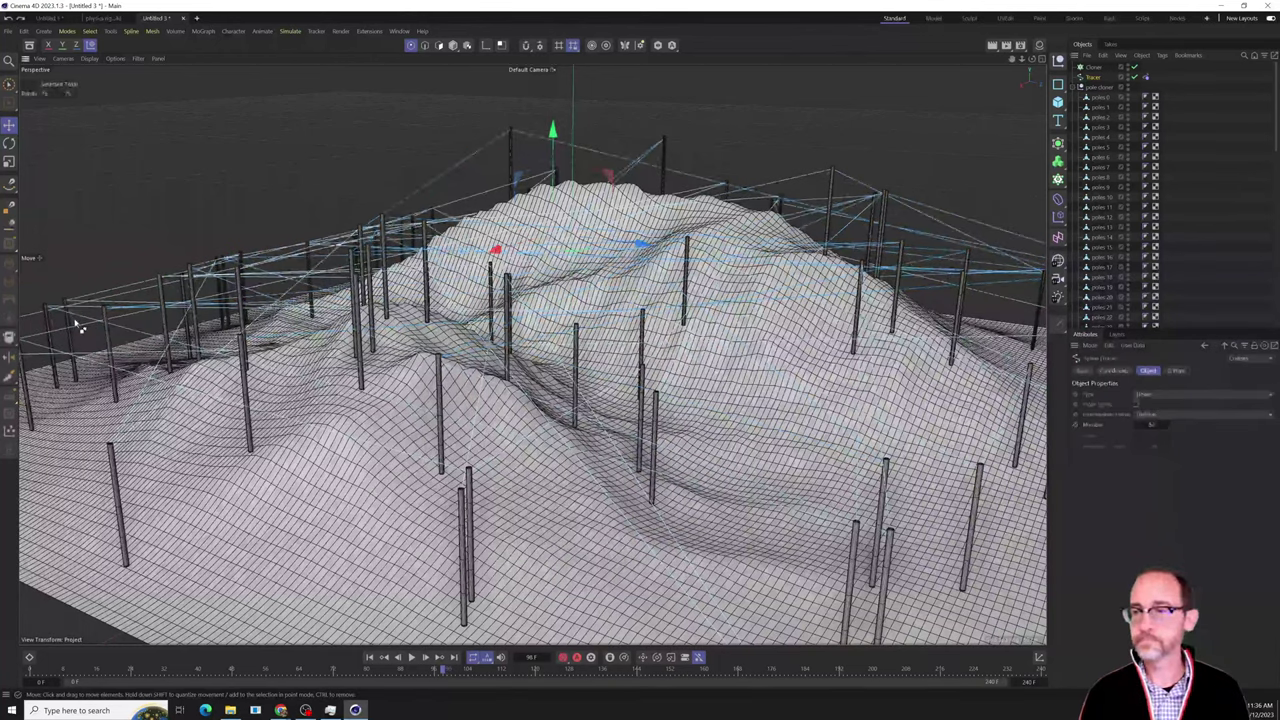
{"action": "key", "text": "ctrl+z"}
{"action": "key", "text": "ctrl+z"}
{"action": "key", "text": "ctrl+z"}
{"action": "key", "text": "ctrl+z"}
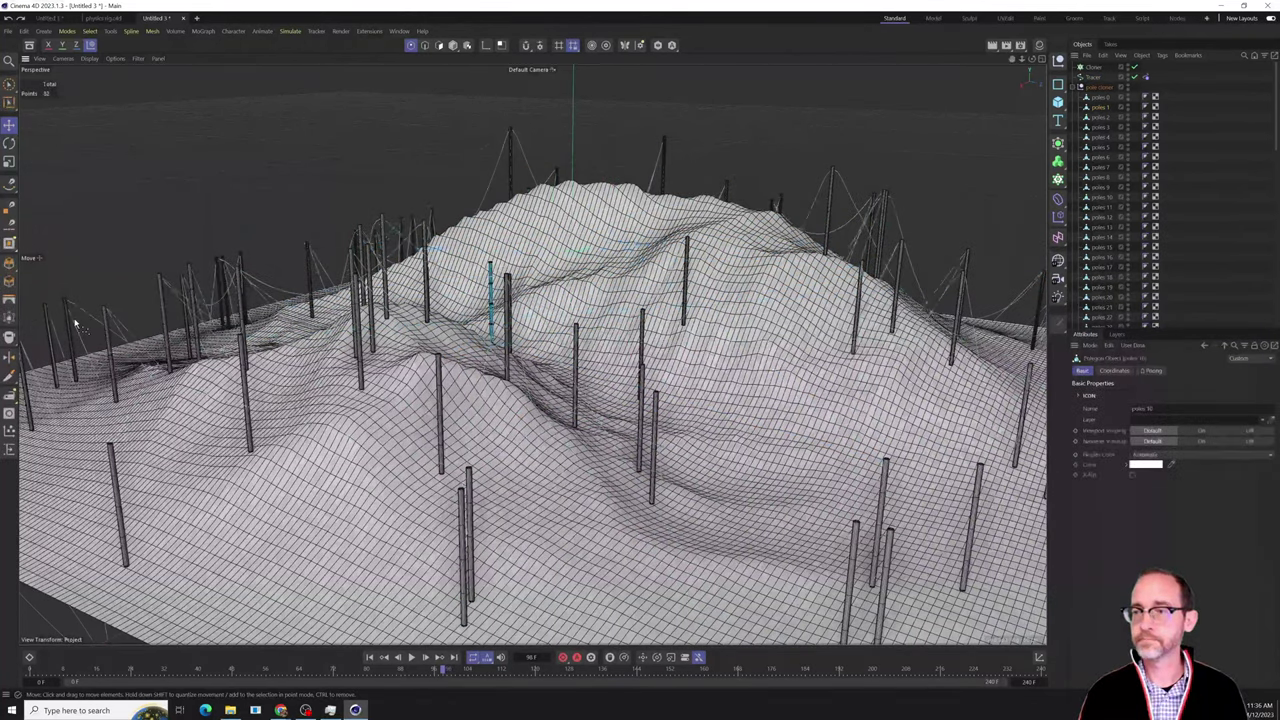
{"action": "key", "text": "ctrl+z"}
{"action": "key", "text": "ctrl+z"}
{"action": "key", "text": "ctrl+z"}
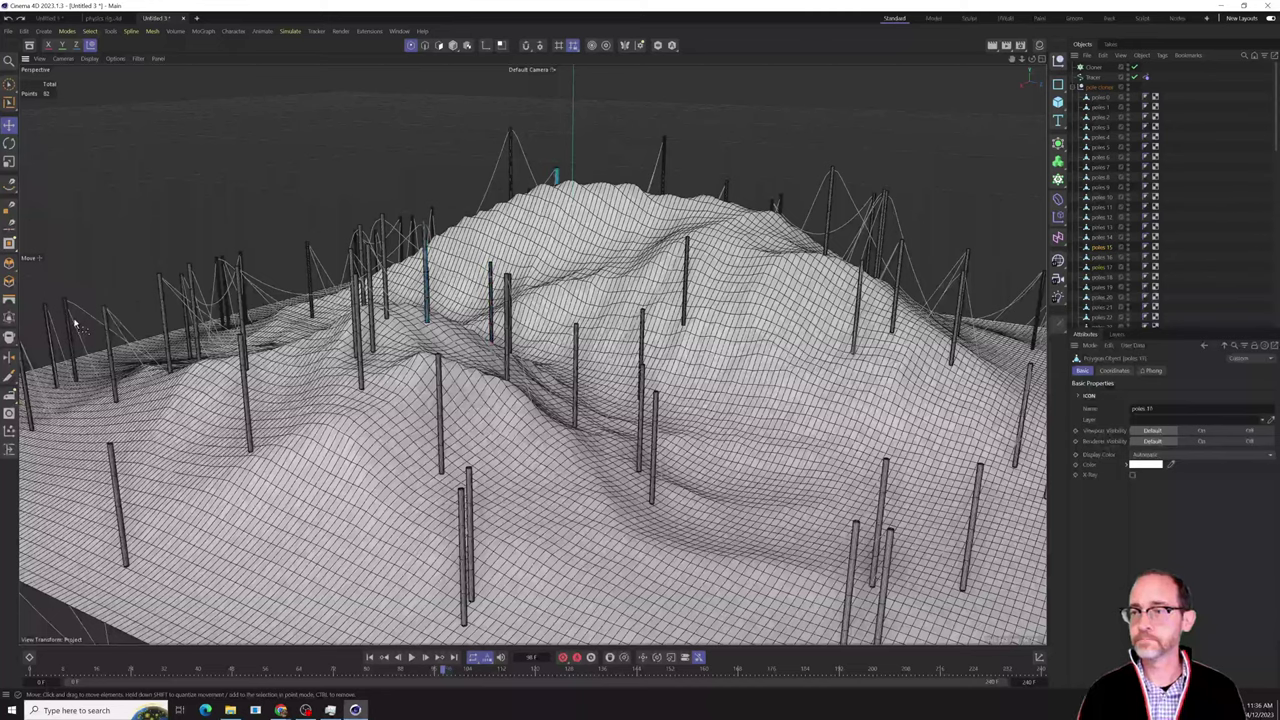
{"action": "key", "text": "ctrl+z"}
{"action": "key", "text": "ctrl+z"}
{"action": "key", "text": "ctrl+z"}
{"action": "key", "text": "ctrl+z"}
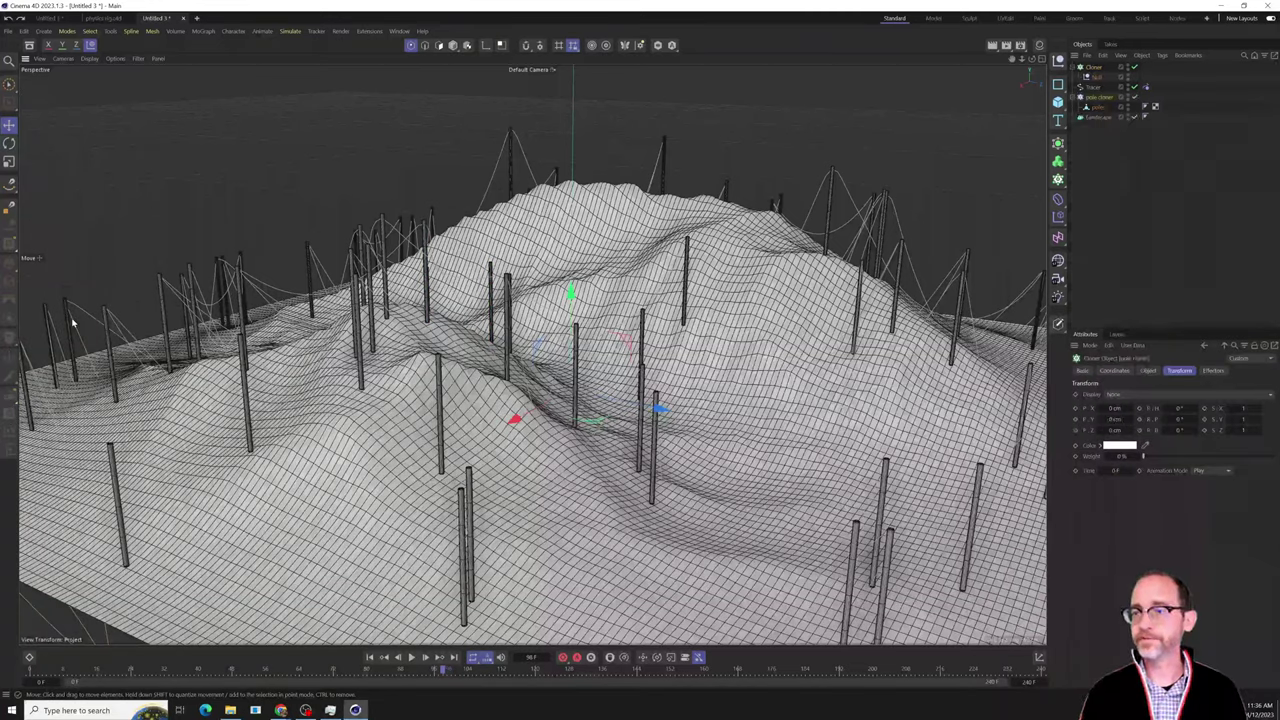
{"action": "key", "text": "ctrl+z"}
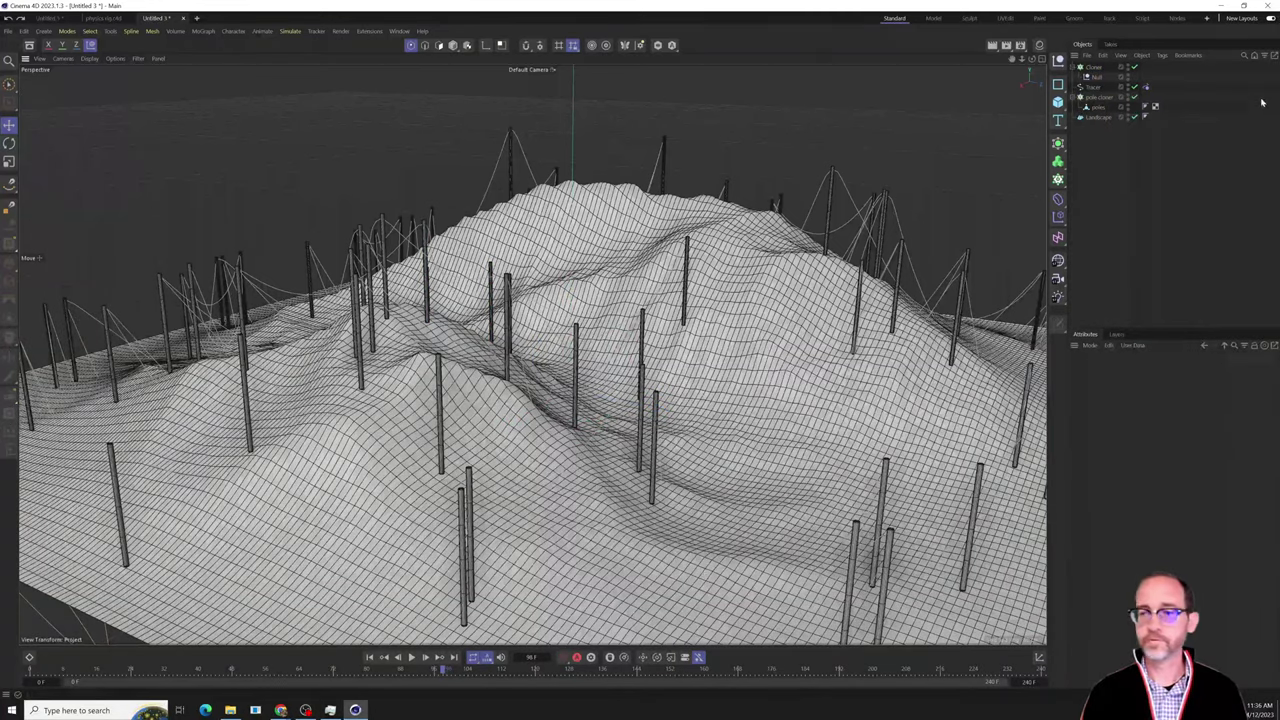
Select the Tracer spline to compare its original straight segments with the hanging ropes, and deselect it.
{"action": "left_click", "coordinate": [1094, 88]}
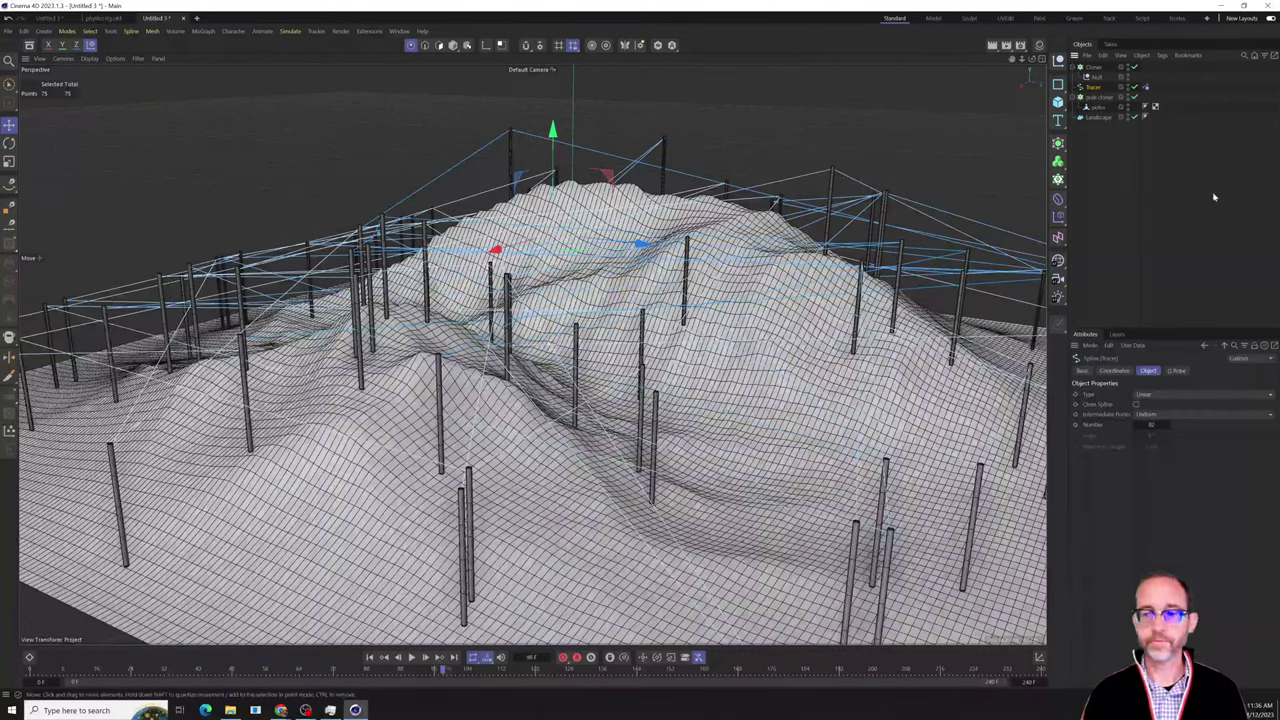
{"action": "left_click", "coordinate": [1070, 164]}
{"action": "left_click", "coordinate": [1094, 79]}
{"action": "left_click", "coordinate": [1090, 86]}
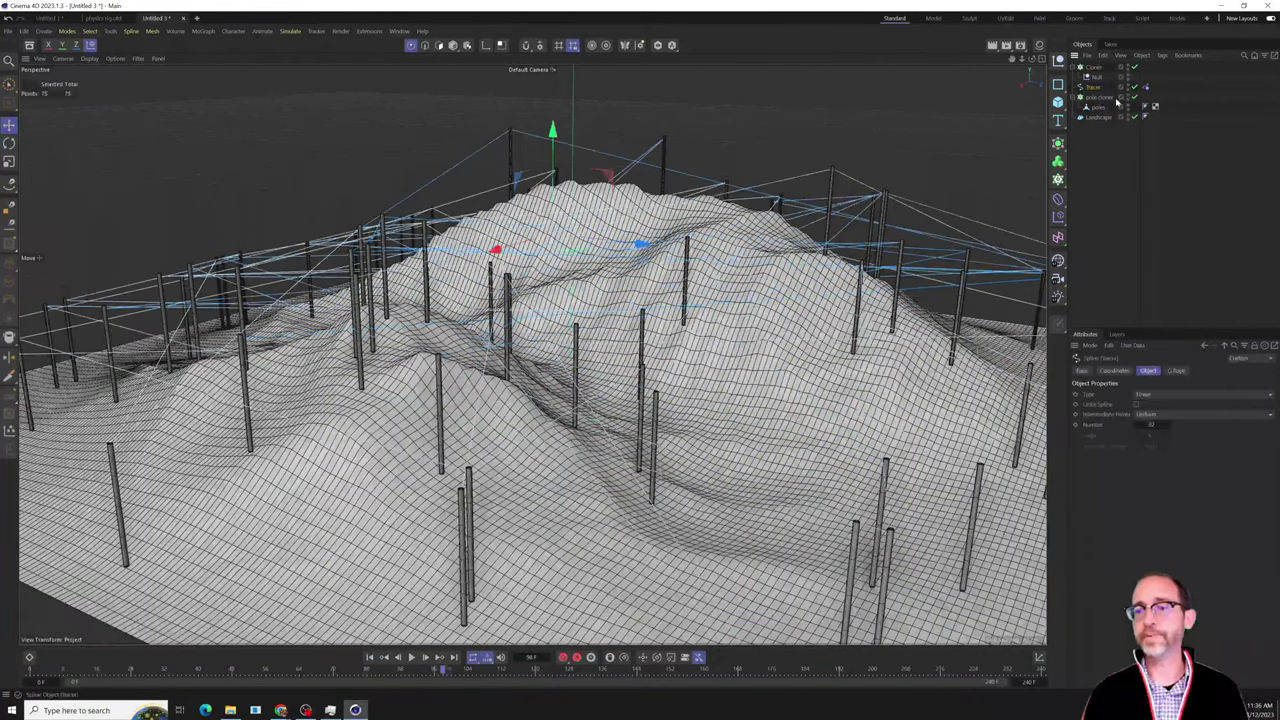
{"action": "left_click", "coordinate": [1106, 155]}
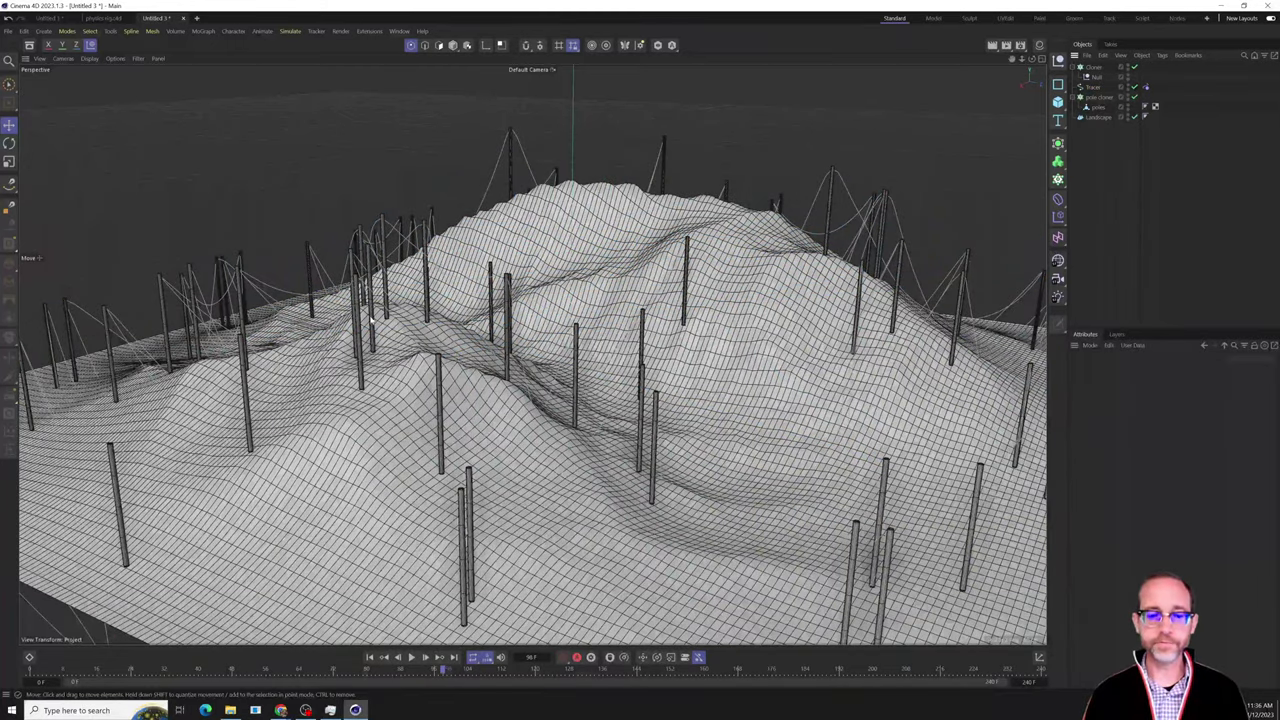
Disable the Landscape object so the hanging ropes can be viewed on their own.
{"action": "left_click_drag", "start_coordinate": [370, 318], "coordinate": [410, 290], "text": "alt"}
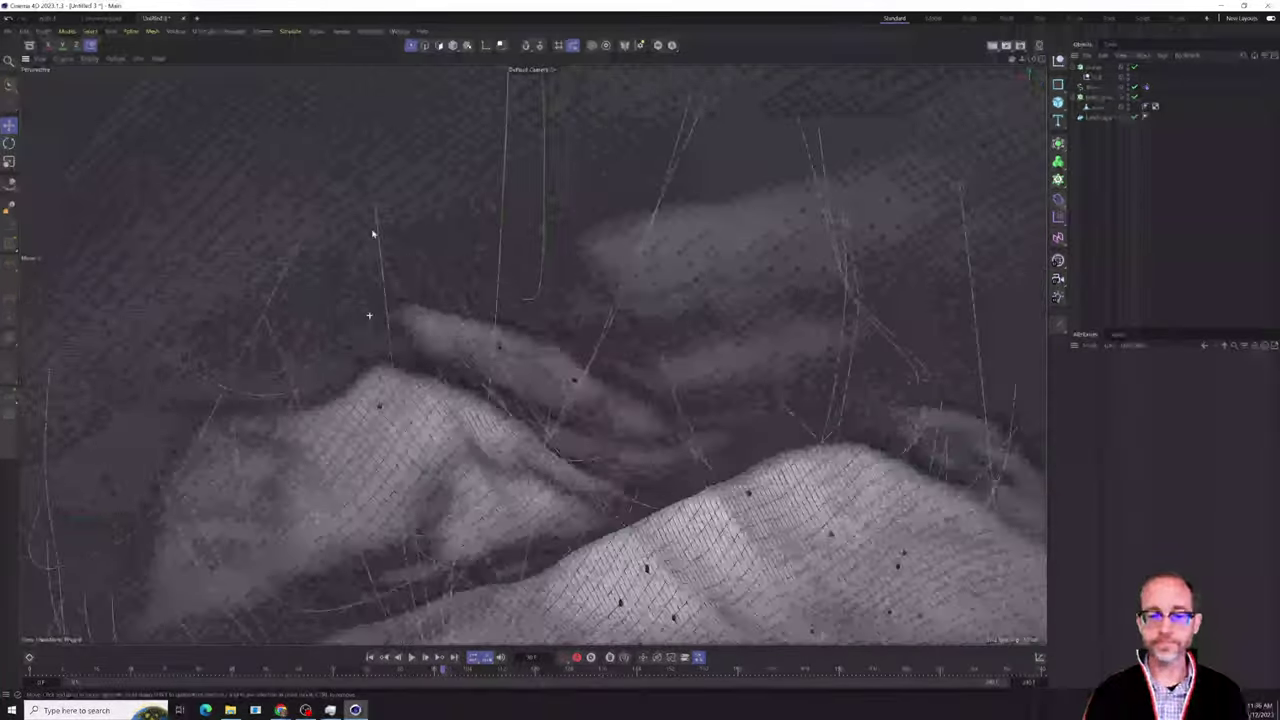
{"action": "left_click_drag", "start_coordinate": [373, 234], "coordinate": [443, 280], "text": "alt"}
{"action": "right_click_drag", "start_coordinate": [443, 280], "coordinate": [435, 292], "text": "alt"}
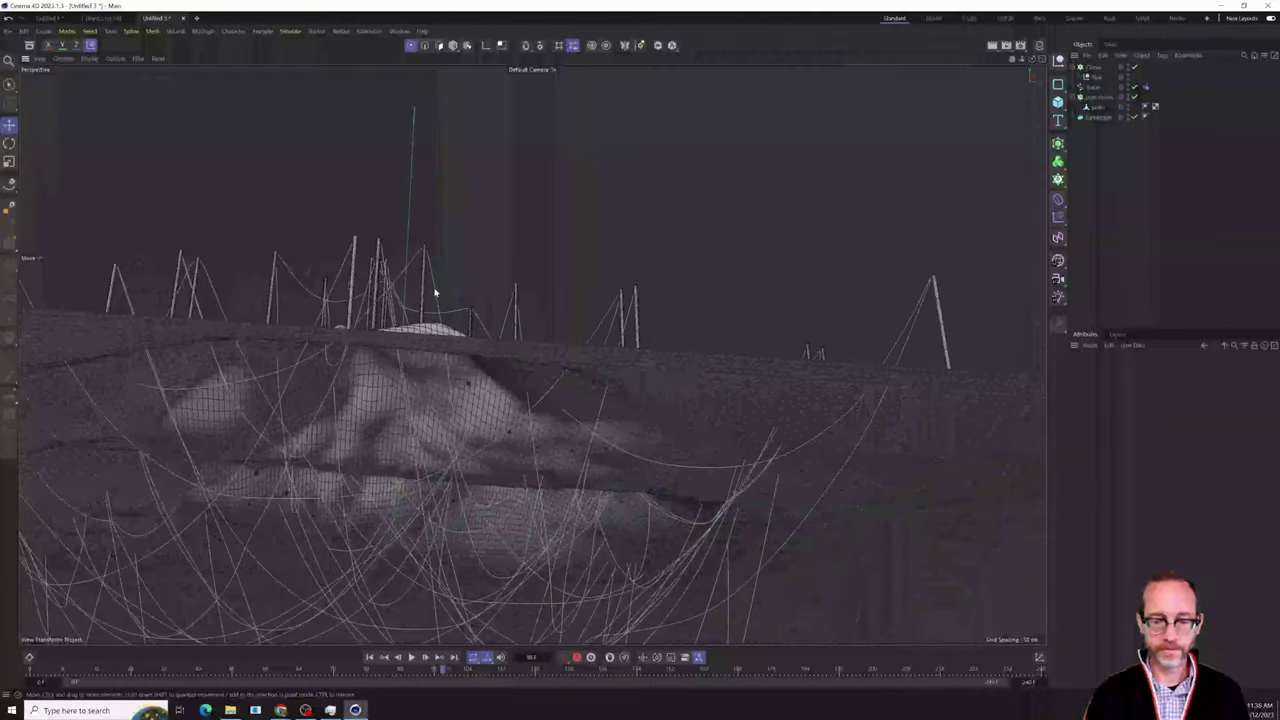
{"action": "scroll", "coordinate": [435, 292], "scroll_direction": "down", "scroll_amount": 3}
{"action": "left_click_drag", "start_coordinate": [435, 292], "coordinate": [509, 389], "text": "alt"}
{"action": "middle_click_drag", "start_coordinate": [580, 398], "coordinate": [685, 323], "text": "alt"}
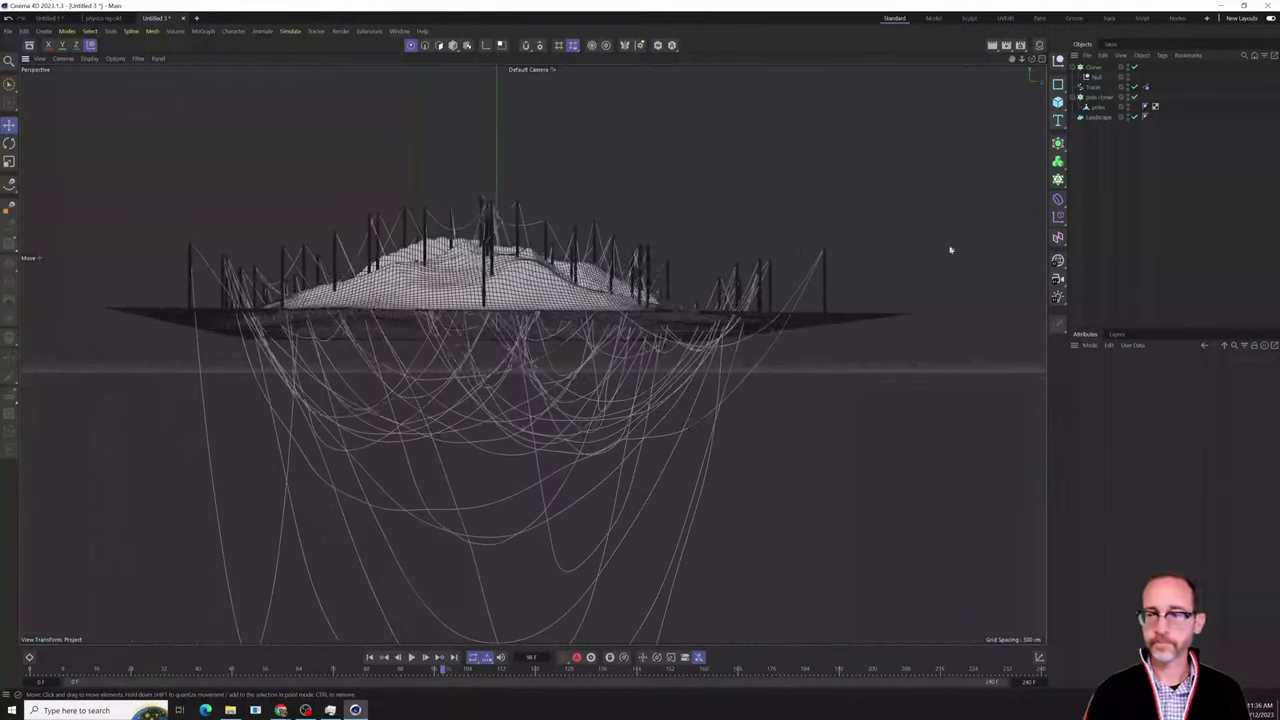
{"action": "left_click", "coordinate": [1136, 118]}
{"action": "left_click_drag", "start_coordinate": [509, 380], "coordinate": [620, 394], "text": "alt"}
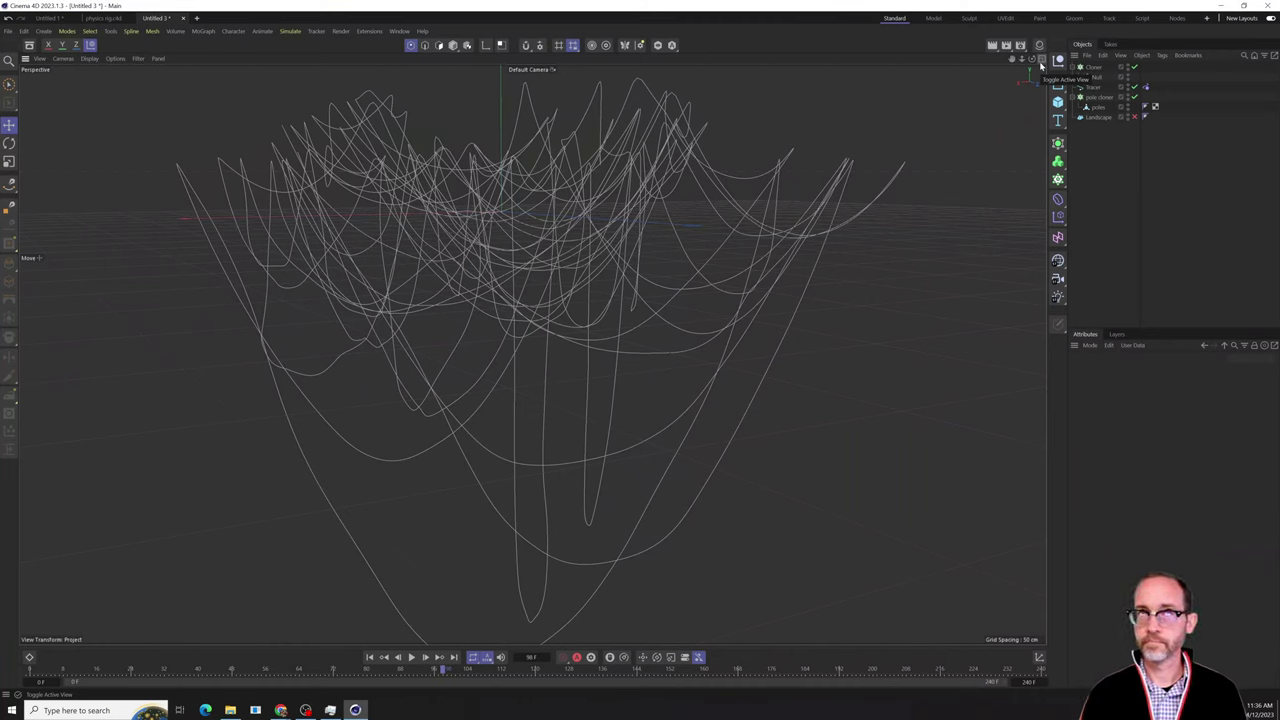
Move the outermost point of the Tracer spline inward and far below the other points, and deselect the spline.
{"action": "left_click", "coordinate": [1093, 88]}
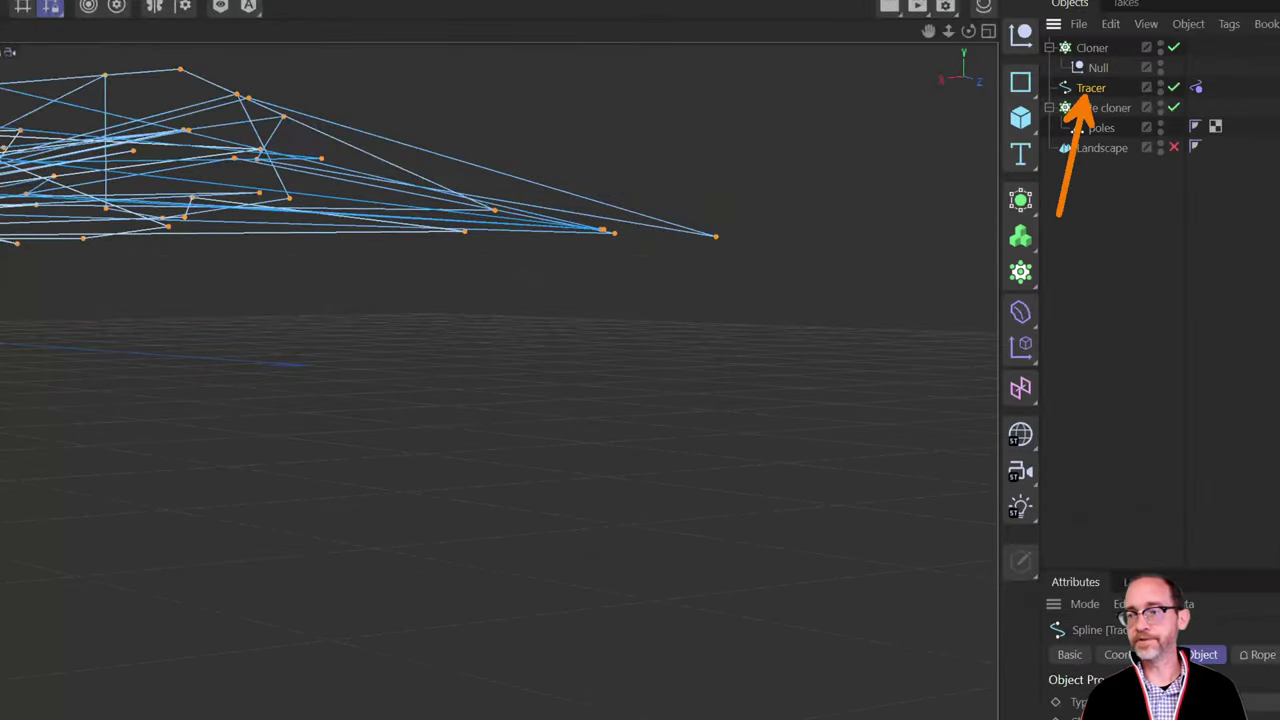
{"action": "double_click", "coordinate": [1092, 88]}
{"action": "left_click", "coordinate": [837, 191]}
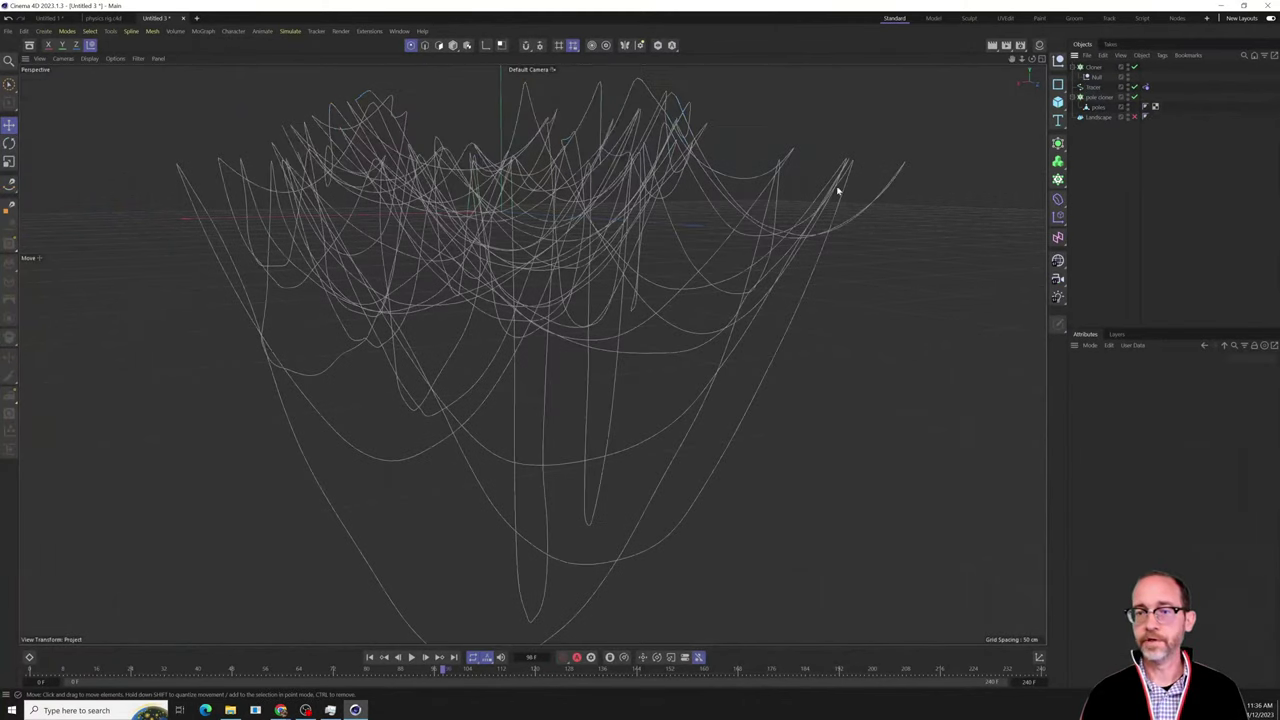
{"action": "left_click", "coordinate": [1092, 89]}
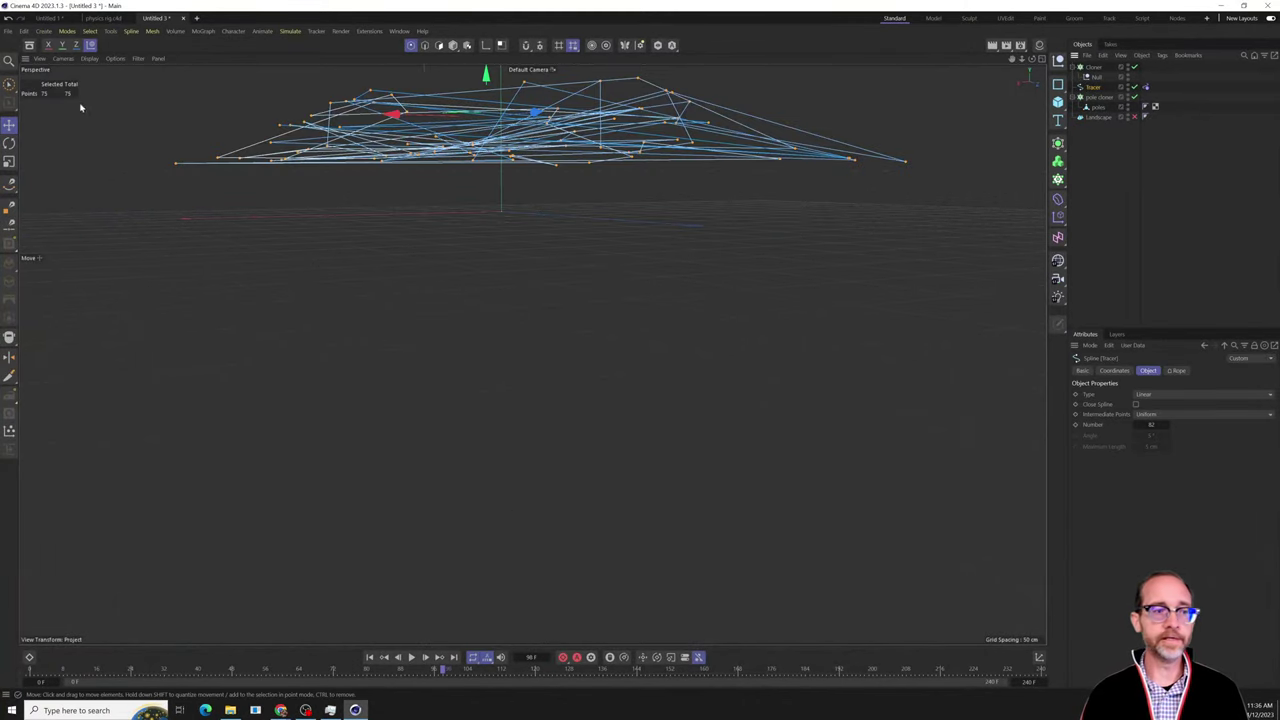
{"action": "left_click", "coordinate": [912, 154]}
{"action": "left_click_drag", "start_coordinate": [907, 162], "coordinate": [888, 179]}
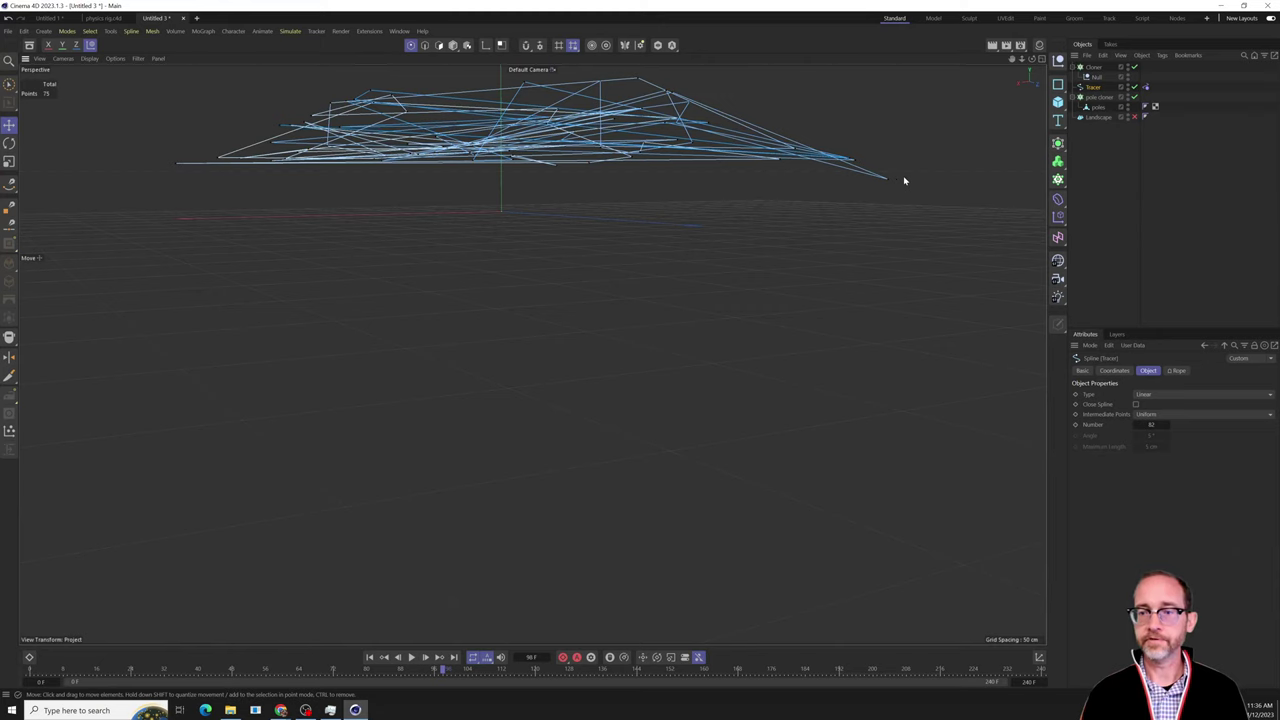
{"action": "left_click_drag", "start_coordinate": [890, 185], "coordinate": [830, 360]}
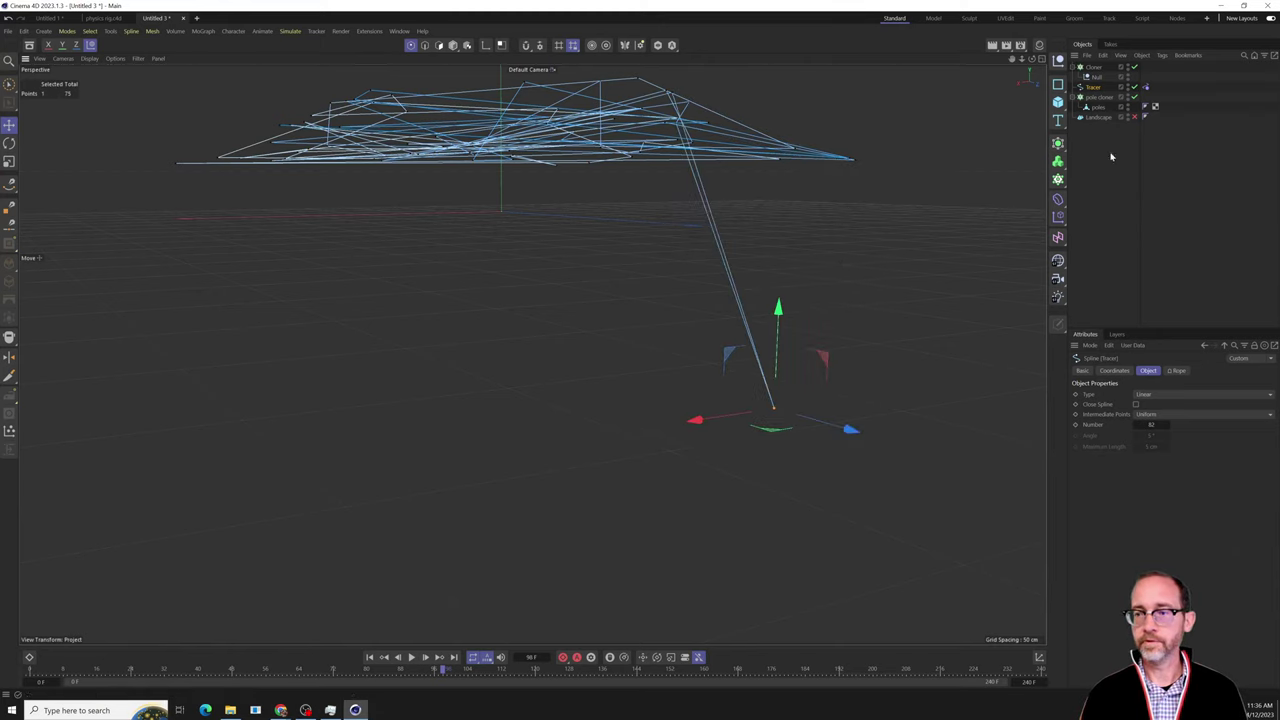
{"action": "left_click", "coordinate": [1099, 189]}
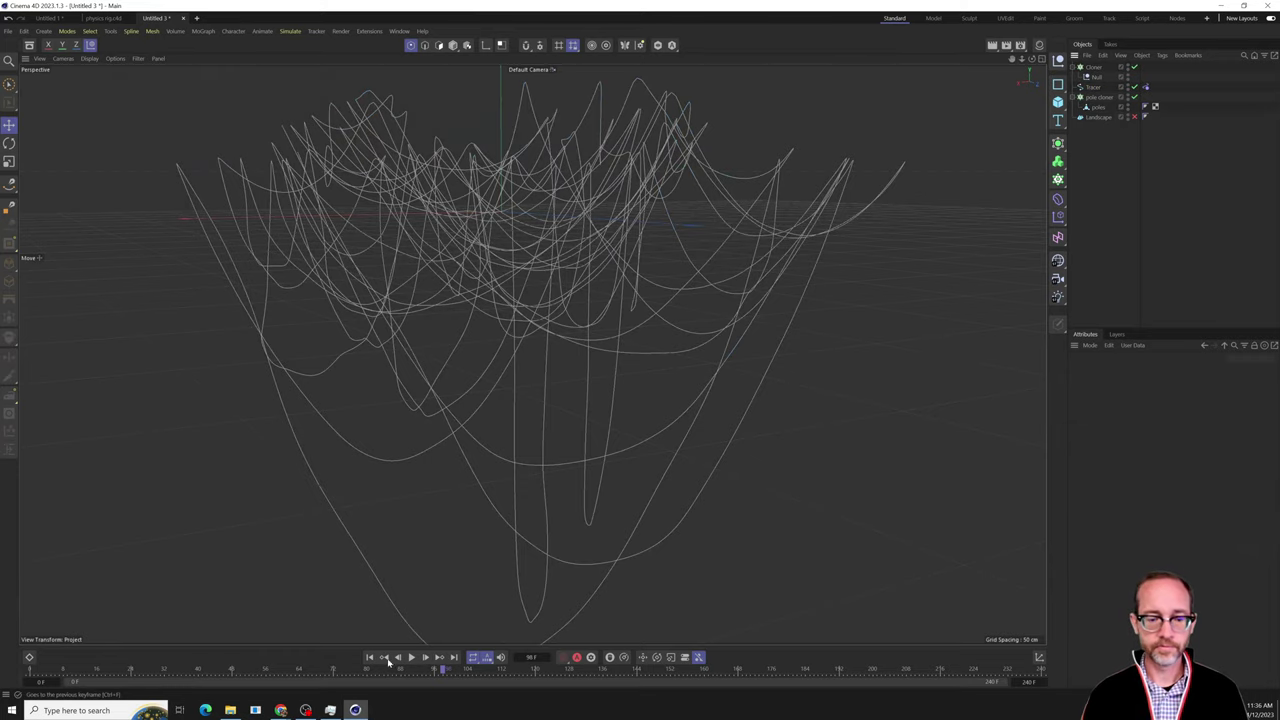
Replay the rope simulation from the first frame with the relocated spline point, stop it and examine the ropes.
{"action": "left_click", "coordinate": [370, 658]}
{"action": "left_click", "coordinate": [414, 659]}
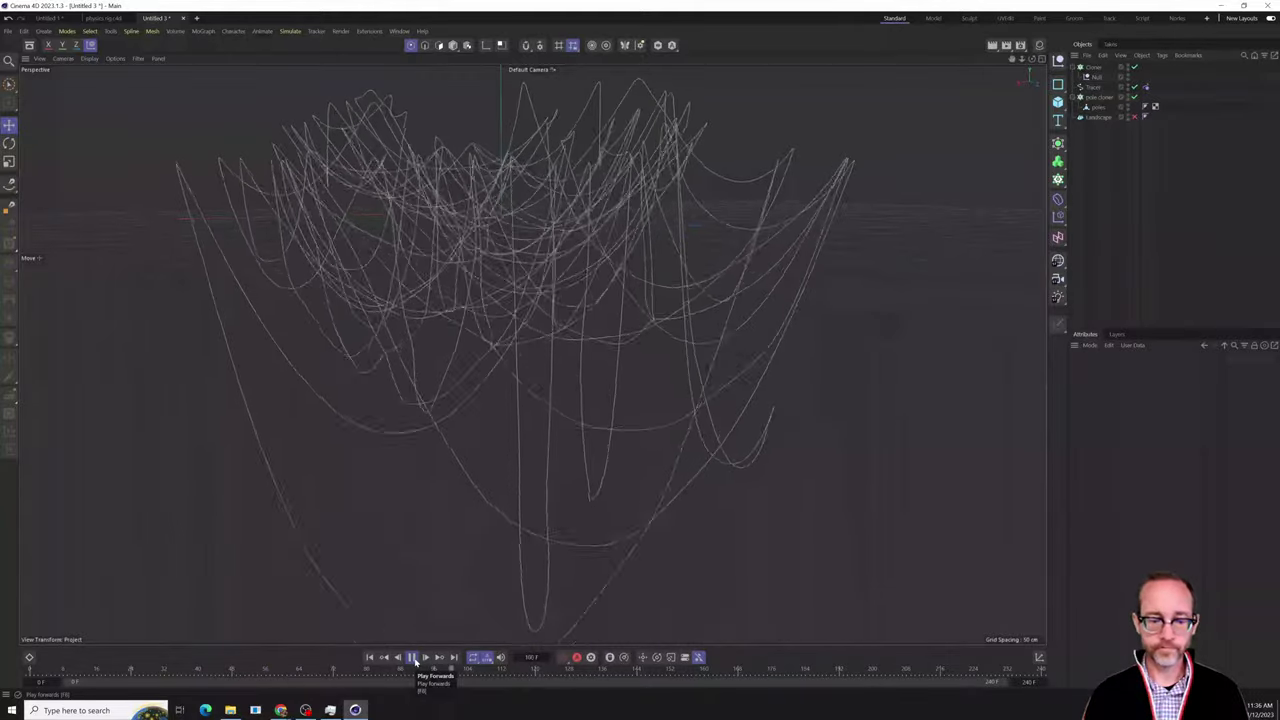
{"action": "left_click", "coordinate": [414, 659]}
{"action": "left_click_drag", "start_coordinate": [500, 337], "coordinate": [966, 251], "text": "alt"}
{"action": "scroll", "coordinate": [683, 321], "scroll_direction": "up", "scroll_amount": 4}
{"action": "left_click", "coordinate": [1058, 101]}
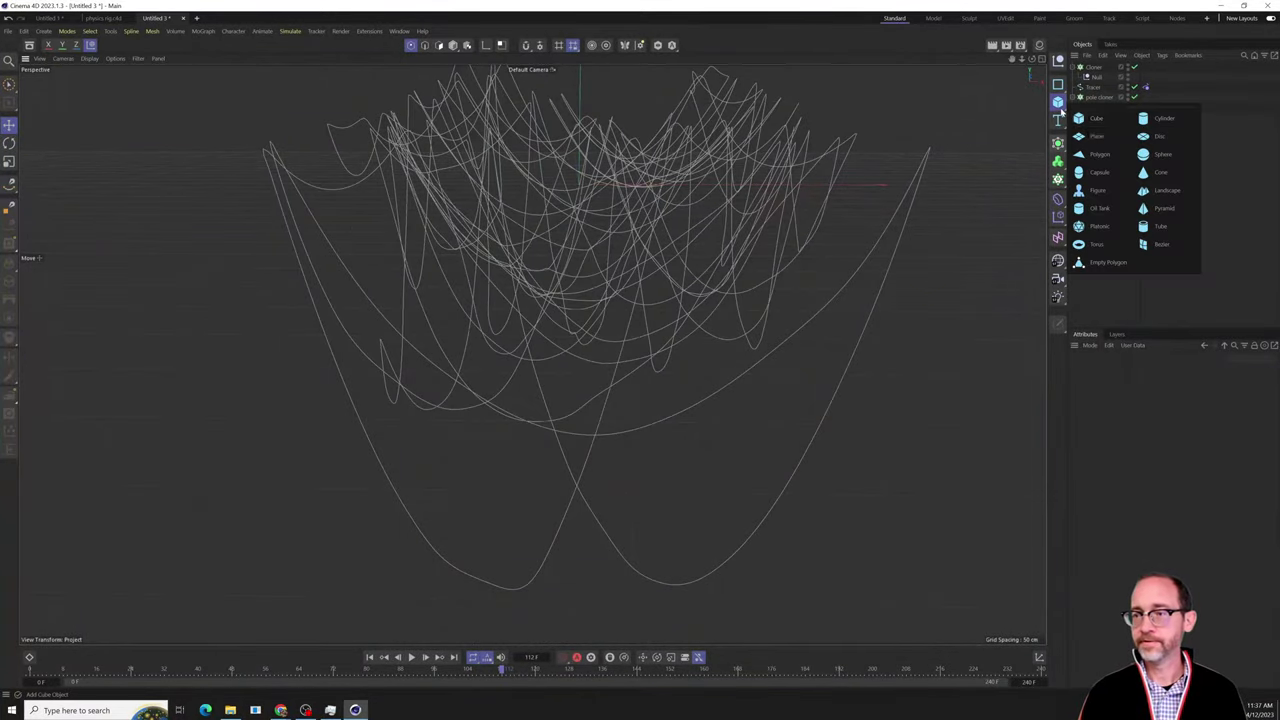
{"action": "left_click", "coordinate": [1089, 131]}
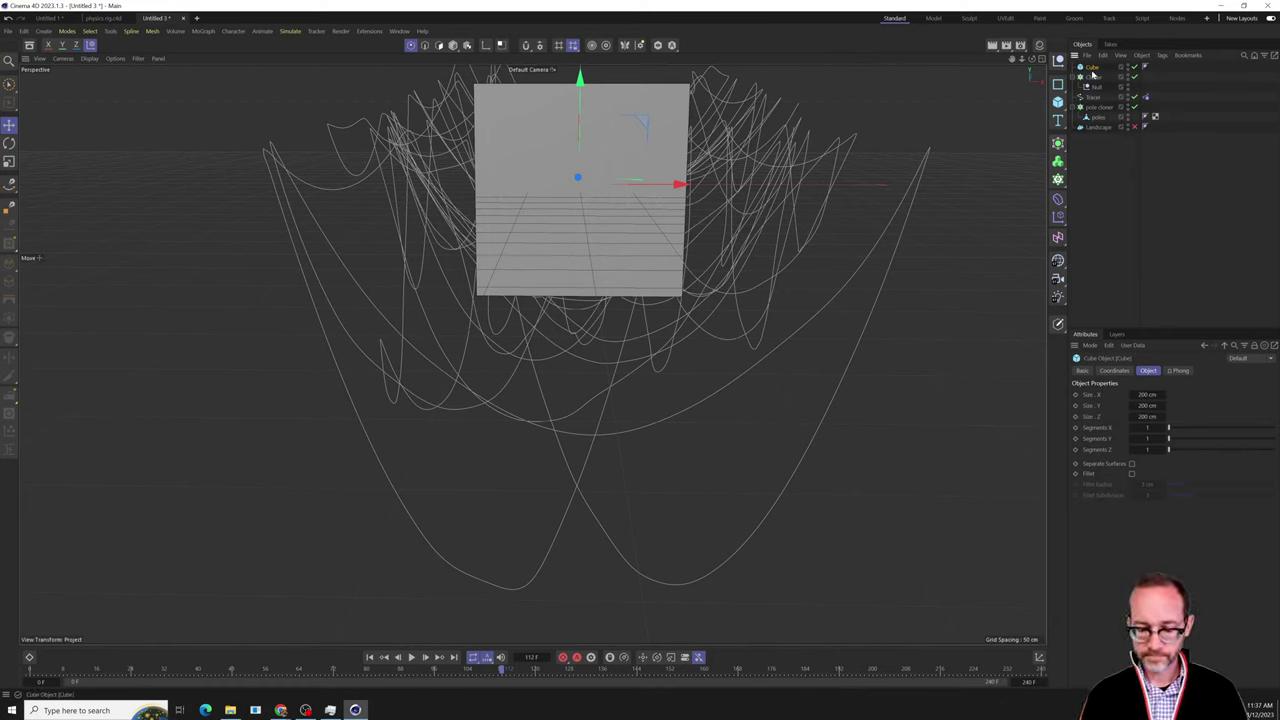
{"action": "key", "text": "Delete"}
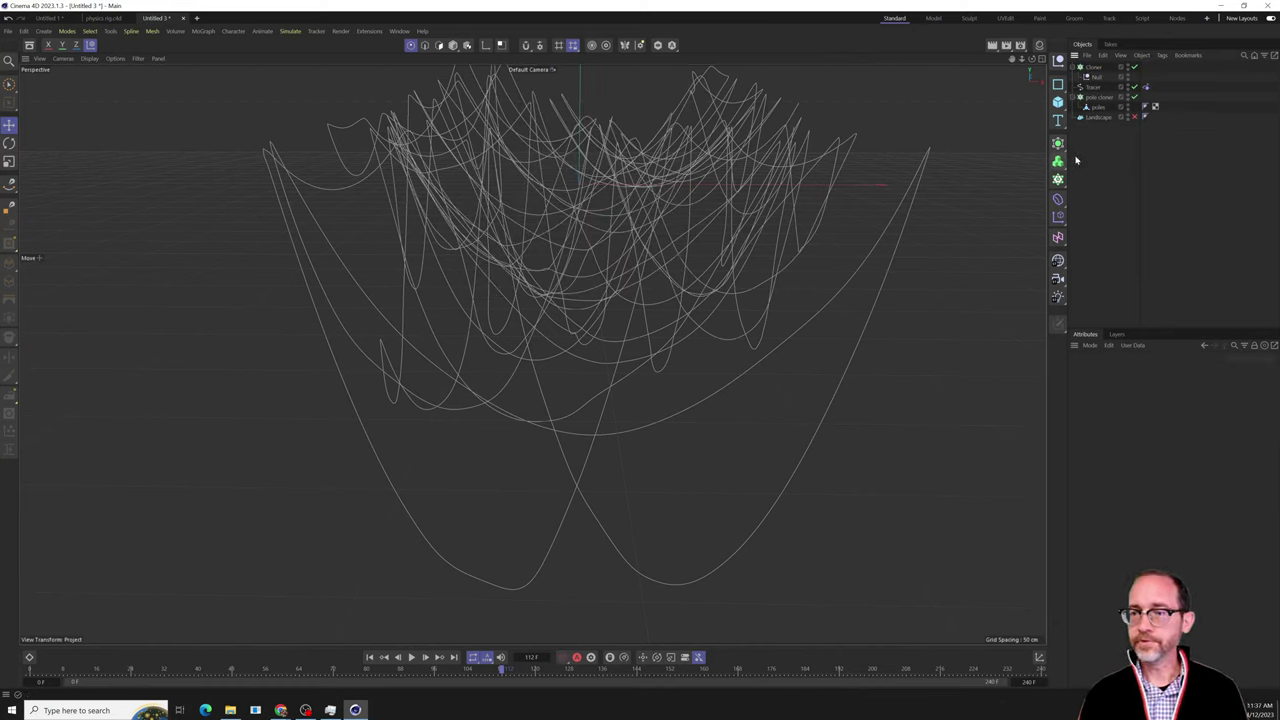
Add a Platonic primitive, try the Hexa and Tetra types, and set its type to Dodeca.
{"action": "left_click", "coordinate": [1061, 103]}
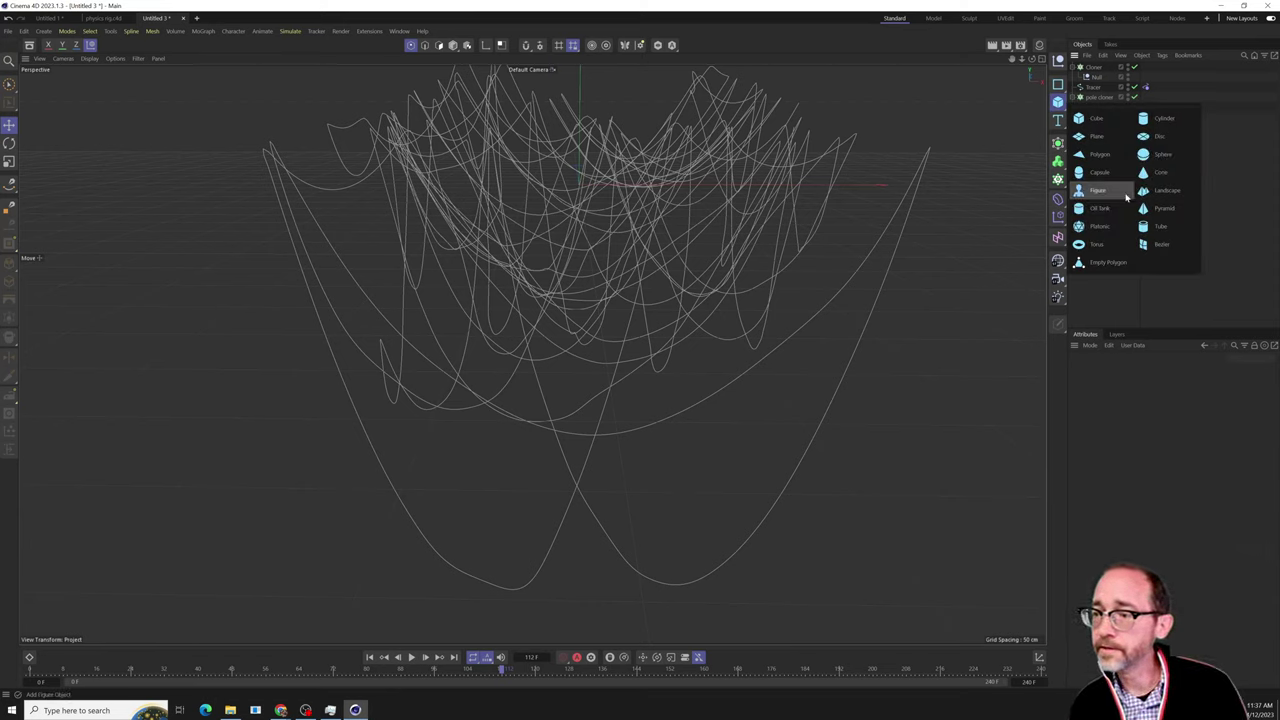
{"action": "left_click", "coordinate": [1098, 226]}
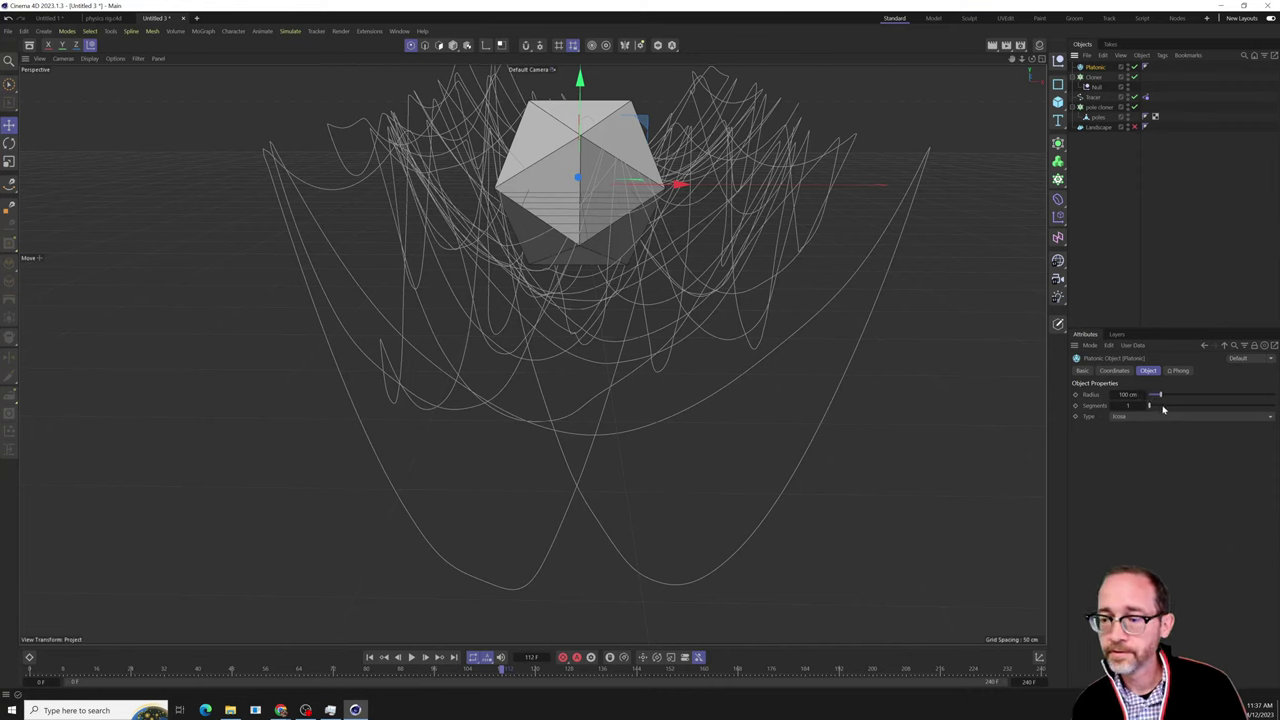
{"action": "left_click", "coordinate": [1128, 418]}
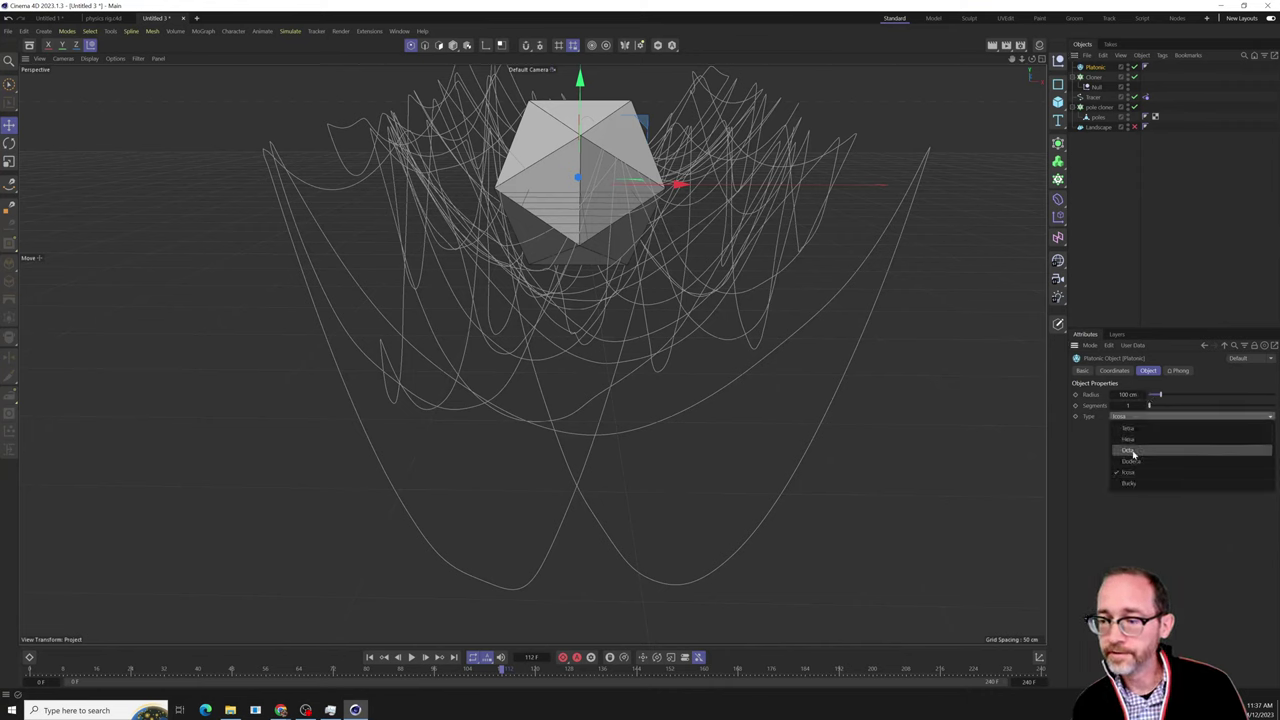
{"action": "left_click", "coordinate": [1134, 443]}
{"action": "left_click", "coordinate": [1136, 417]}
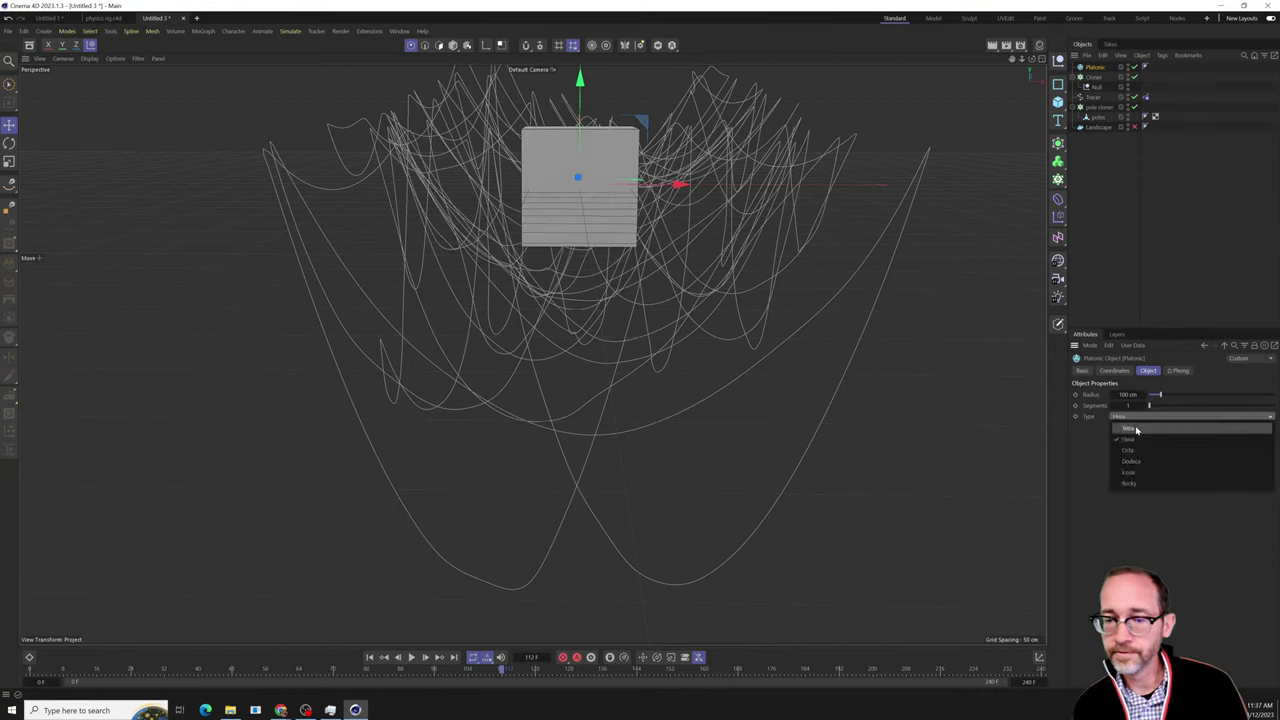
{"action": "left_click", "coordinate": [1136, 428]}
{"action": "left_click", "coordinate": [1138, 418]}
{"action": "left_click", "coordinate": [1138, 460]}
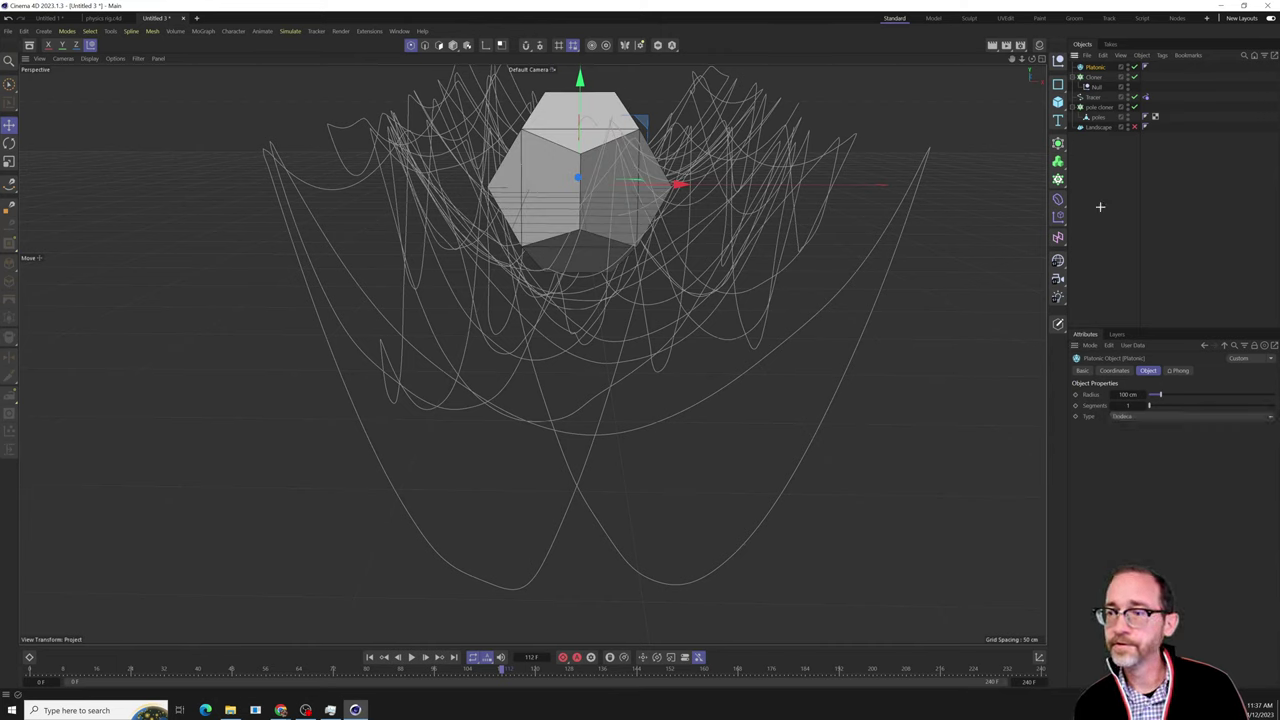
Set the Platonic's radius to 10 cm, duplicate it, and set the copy's radius to 34 cm.
{"action": "left_click", "coordinate": [1058, 143]}
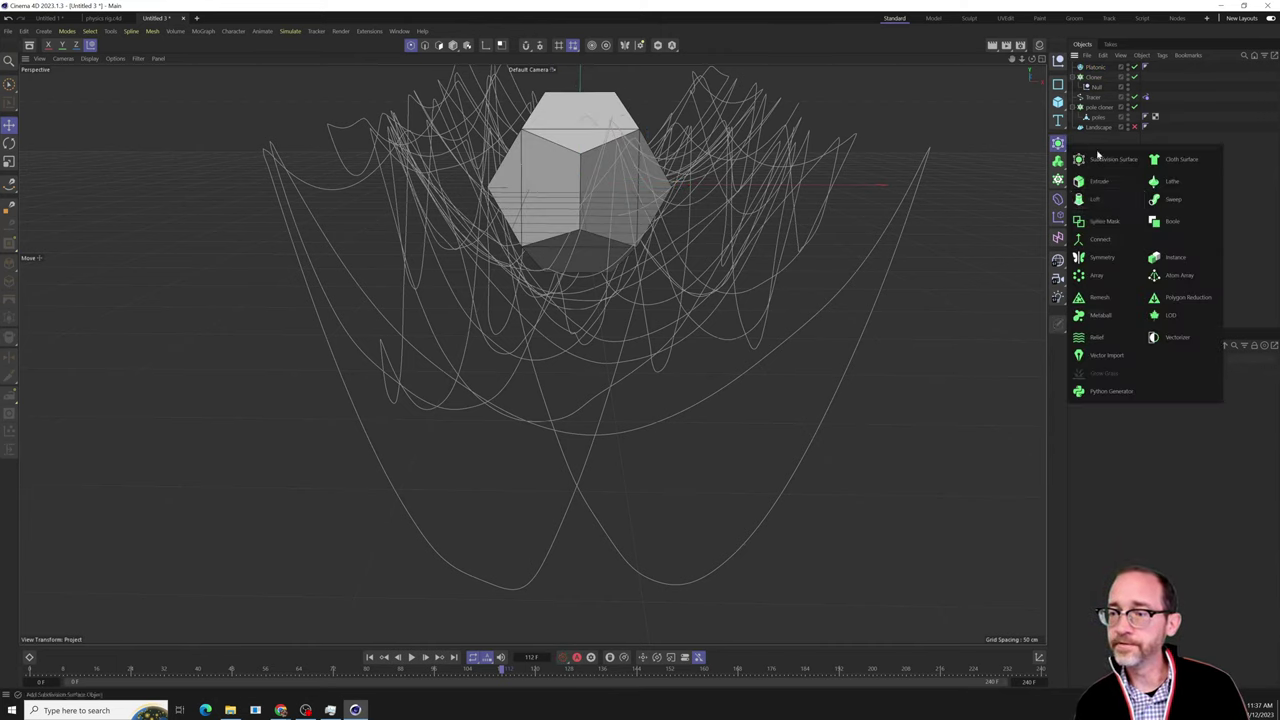
{"action": "left_click", "coordinate": [1095, 66]}
{"action": "left_click_drag", "start_coordinate": [1165, 396], "coordinate": [1150, 396]}
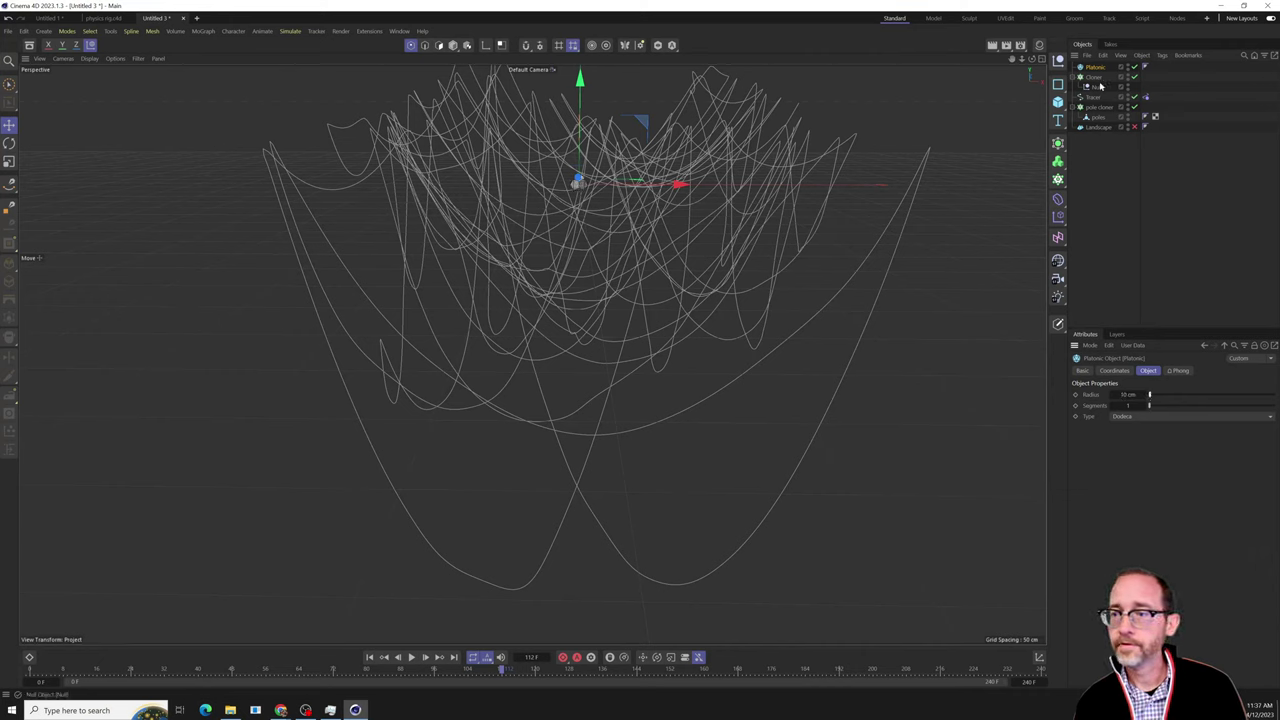
{"action": "left_click_drag", "start_coordinate": [1093, 76], "coordinate": [1094, 74], "text": "ctrl"}
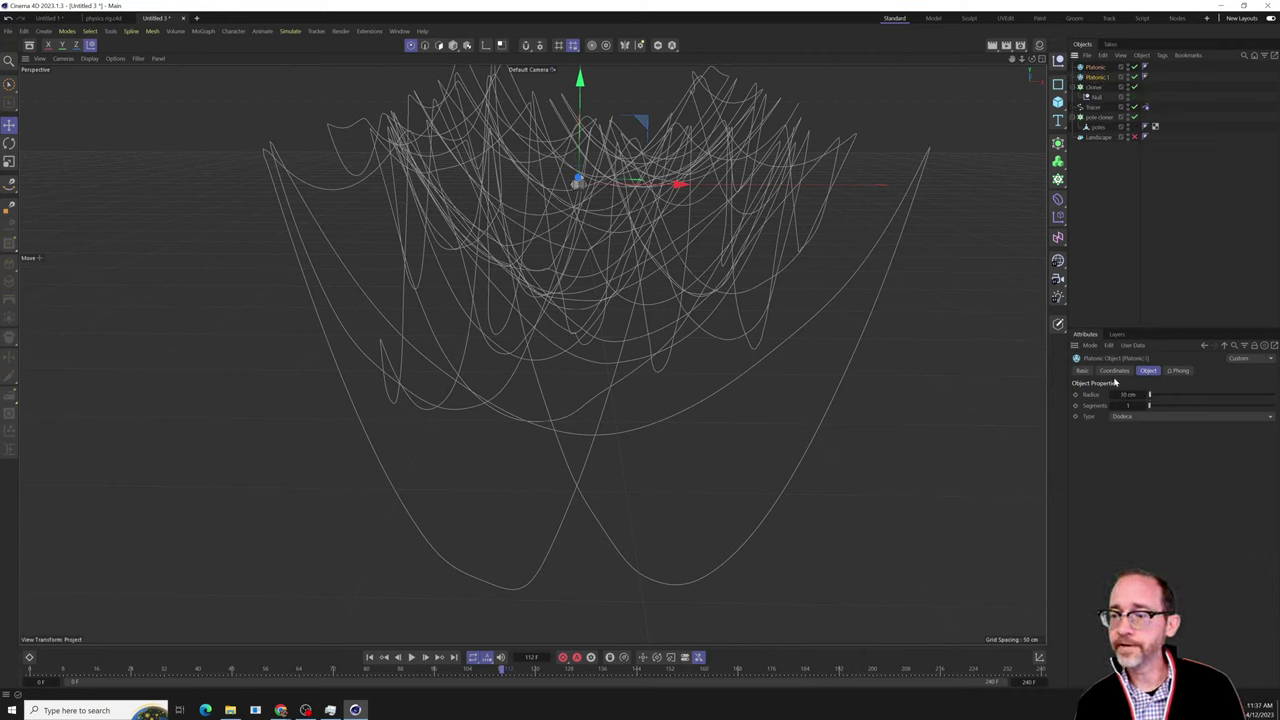
{"action": "left_click_drag", "start_coordinate": [1150, 395], "coordinate": [1153, 395]}
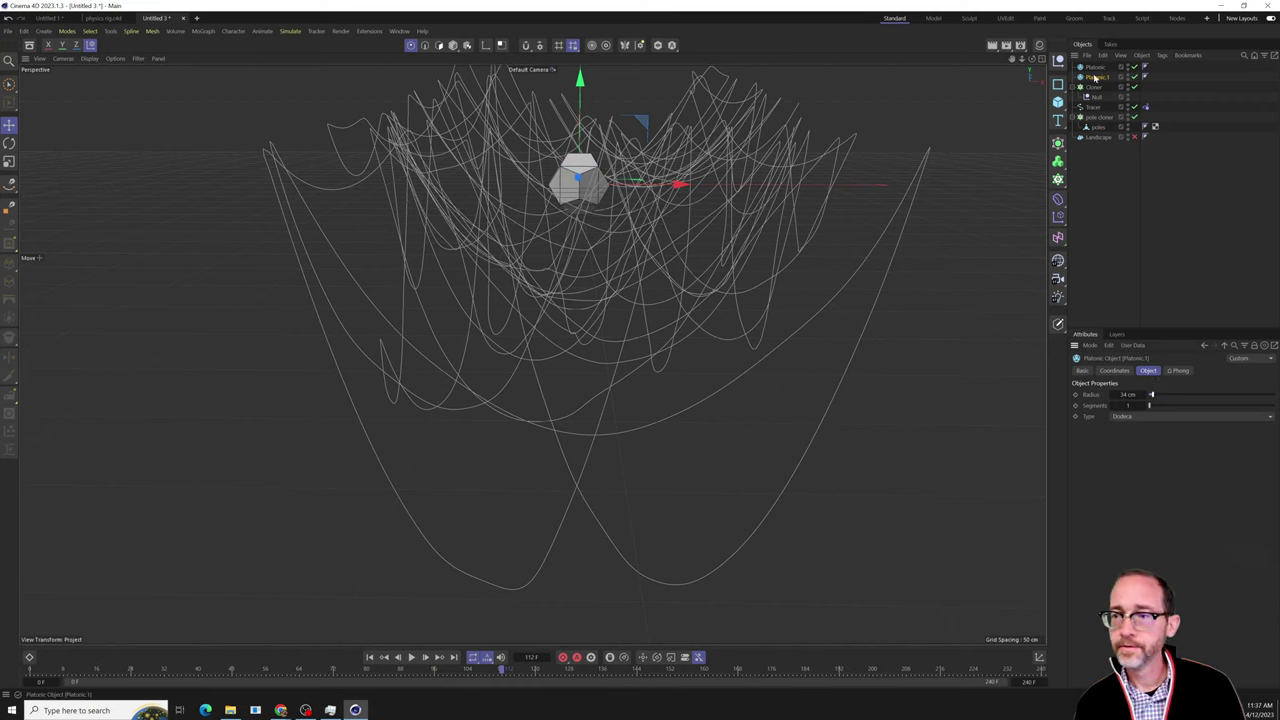
Create a new Cloner and place both Platonic objects inside it as children.
{"action": "left_click", "coordinate": [1058, 178]}
{"action": "left_click", "coordinate": [1095, 195]}
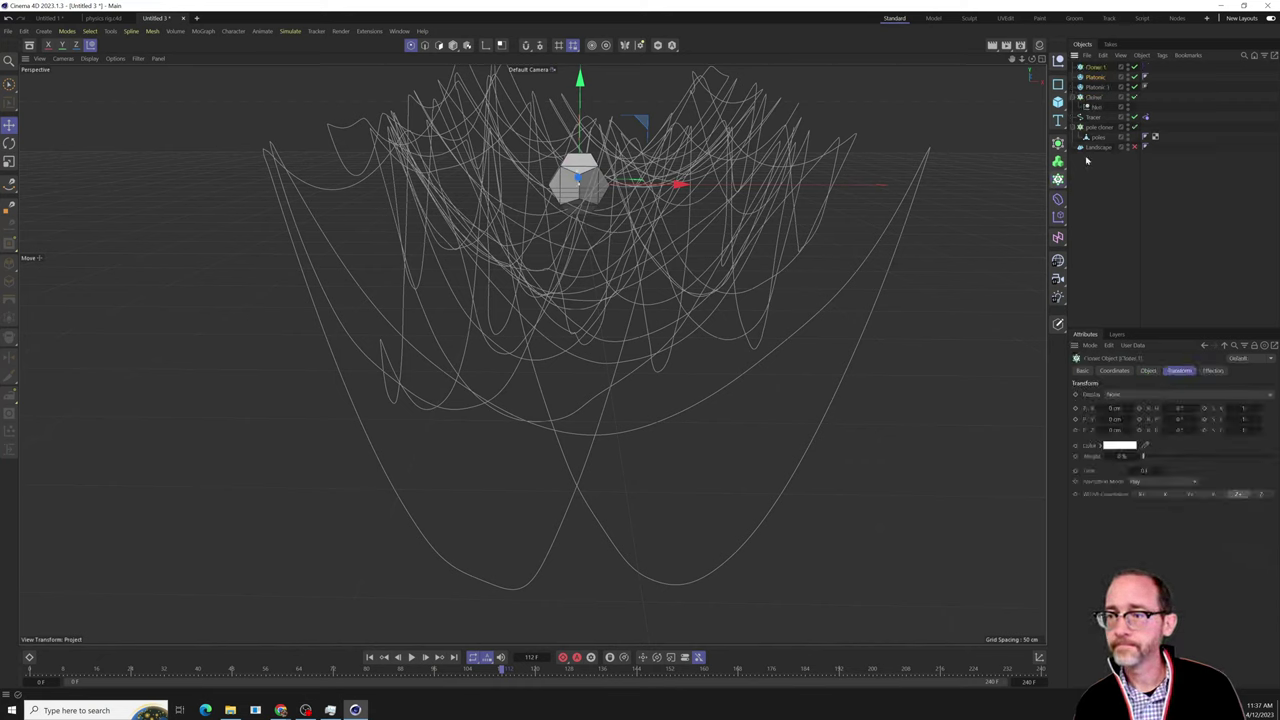
{"action": "left_click", "coordinate": [1095, 78]}
{"action": "left_click_drag", "start_coordinate": [1097, 70], "coordinate": [1095, 67]}
{"action": "left_click", "coordinate": [1095, 67]}
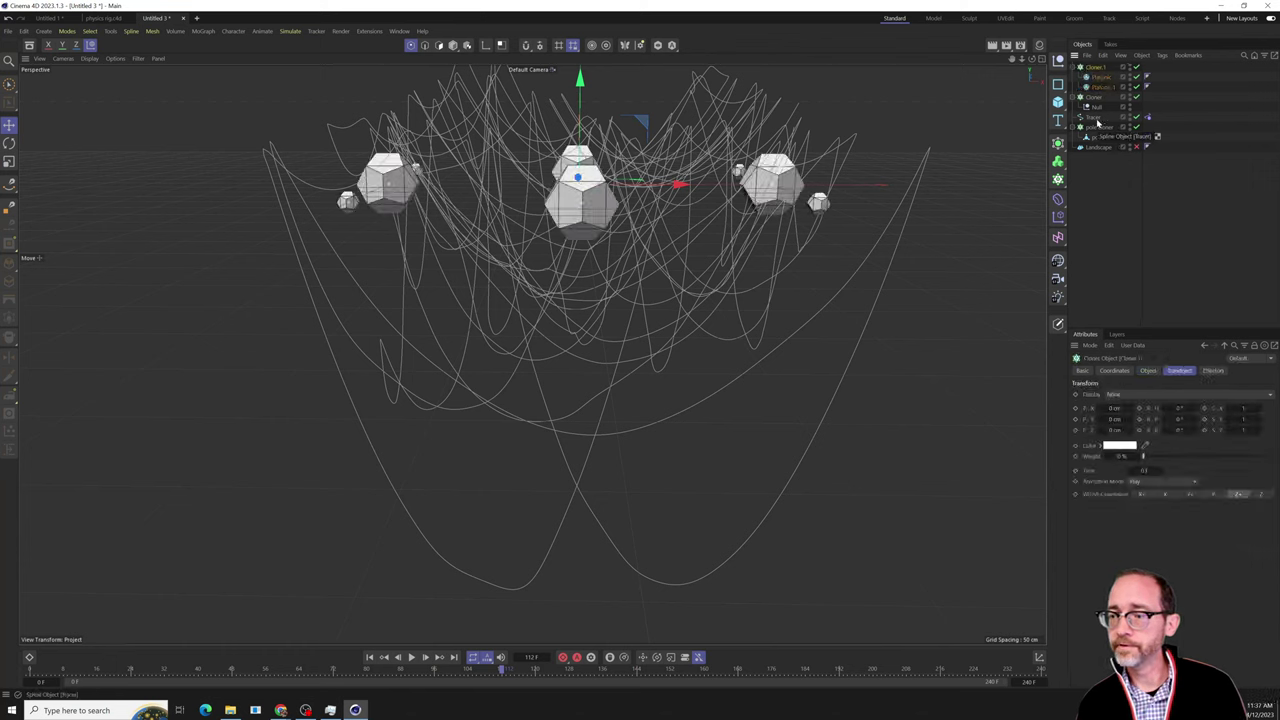
Set the new Cloner to Object mode, distribute its clones on the Tracer spline, and raise the count to 383.
{"action": "left_click", "coordinate": [1142, 373]}
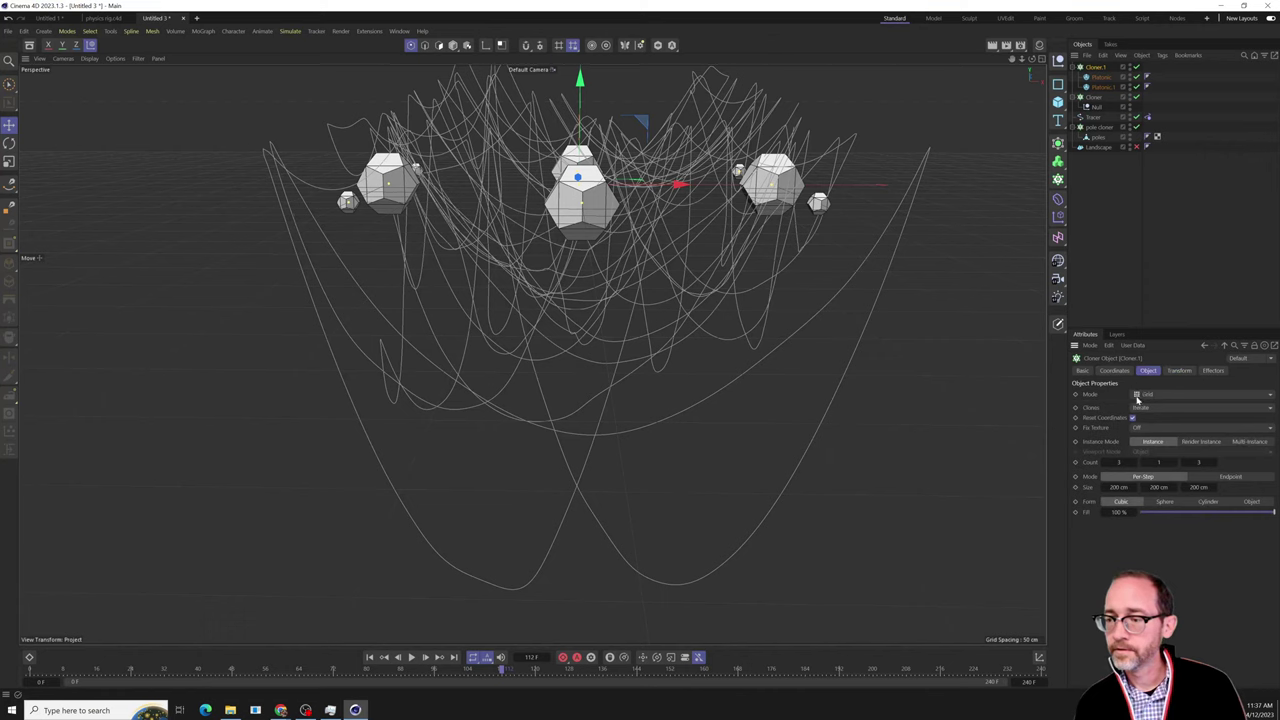
{"action": "left_click", "coordinate": [1138, 394]}
{"action": "left_click", "coordinate": [1147, 407]}
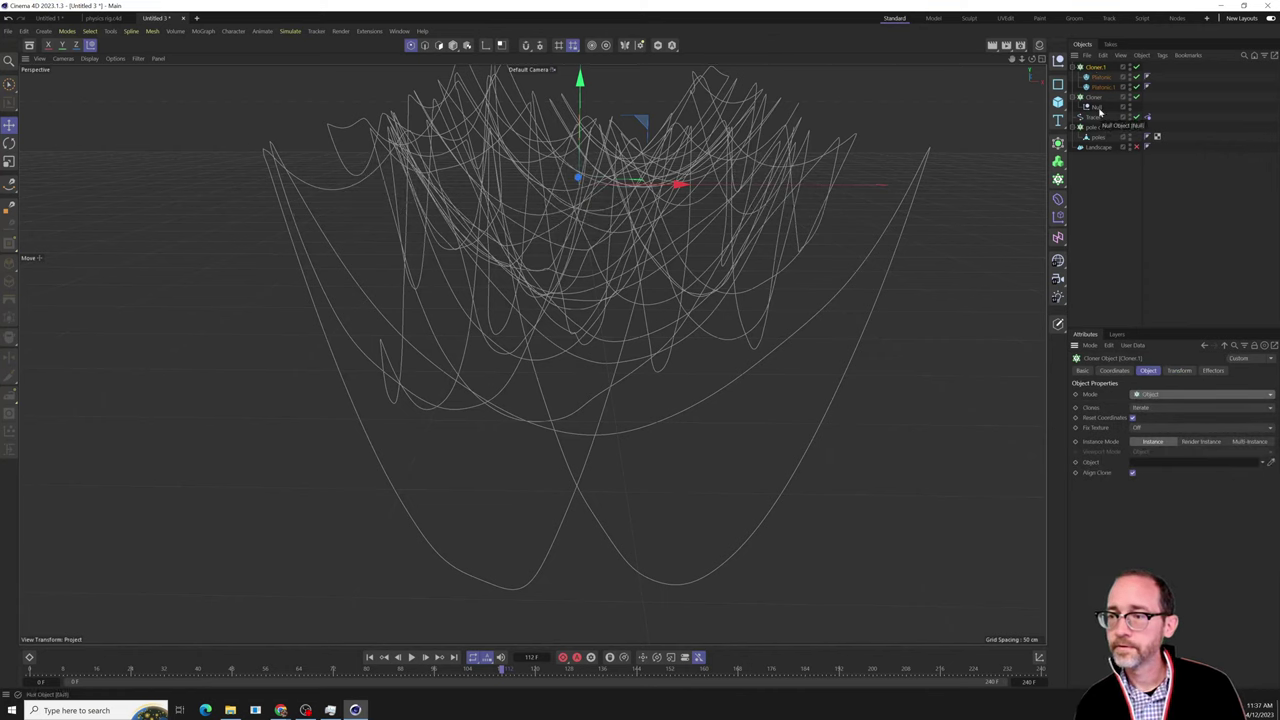
{"action": "left_click_drag", "start_coordinate": [1097, 118], "coordinate": [1163, 449]}
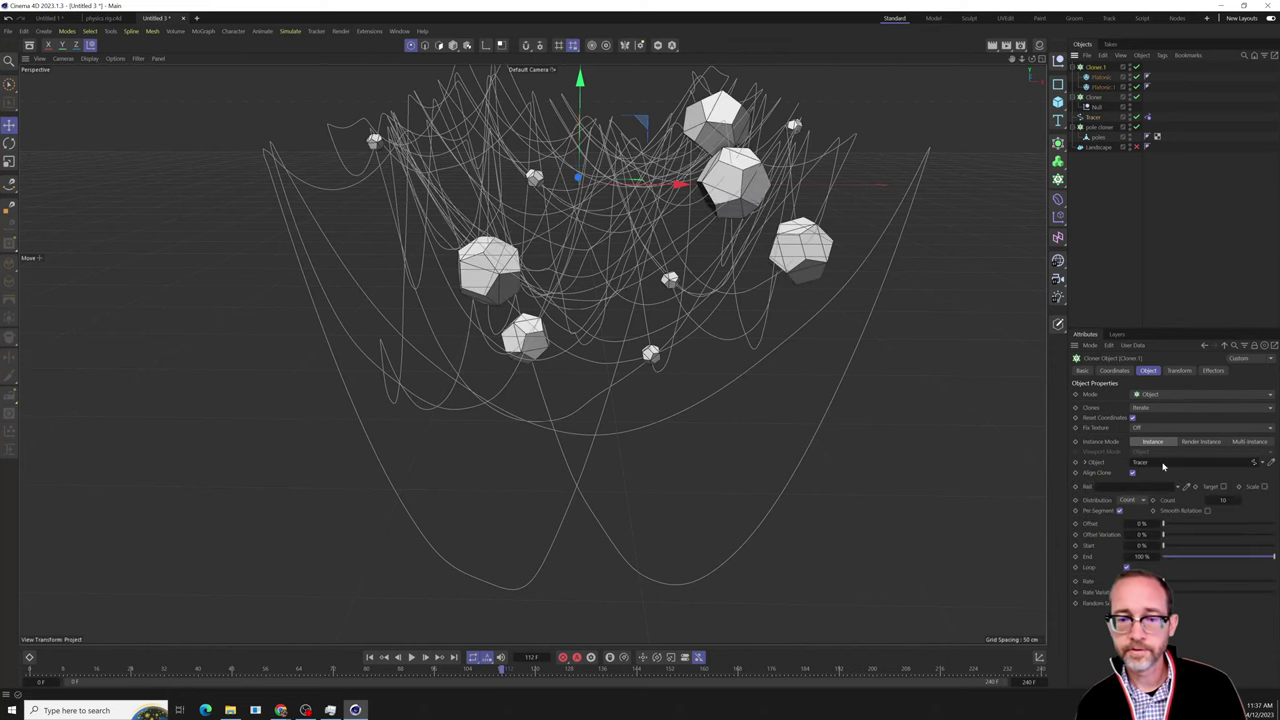
{"action": "left_click", "coordinate": [1140, 500]}
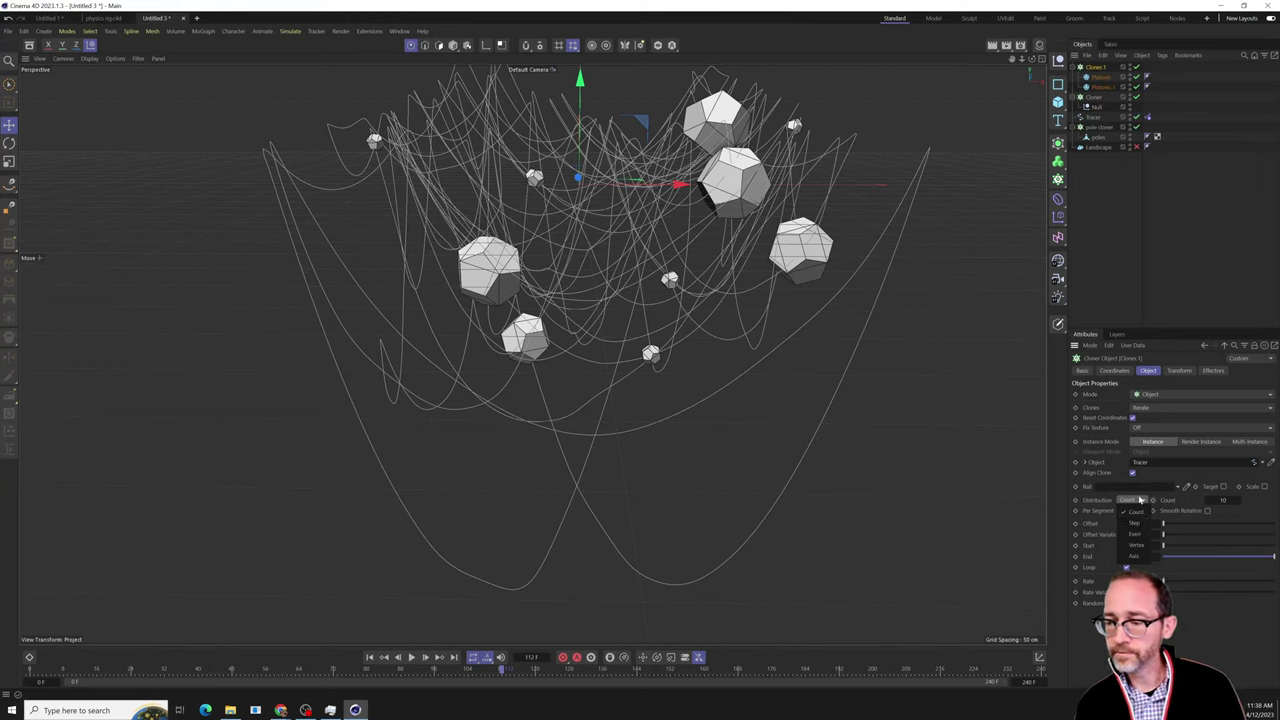
{"action": "left_click", "coordinate": [1180, 499]}
{"action": "left_click_drag", "start_coordinate": [1223, 501], "coordinate": [1278, 499]}
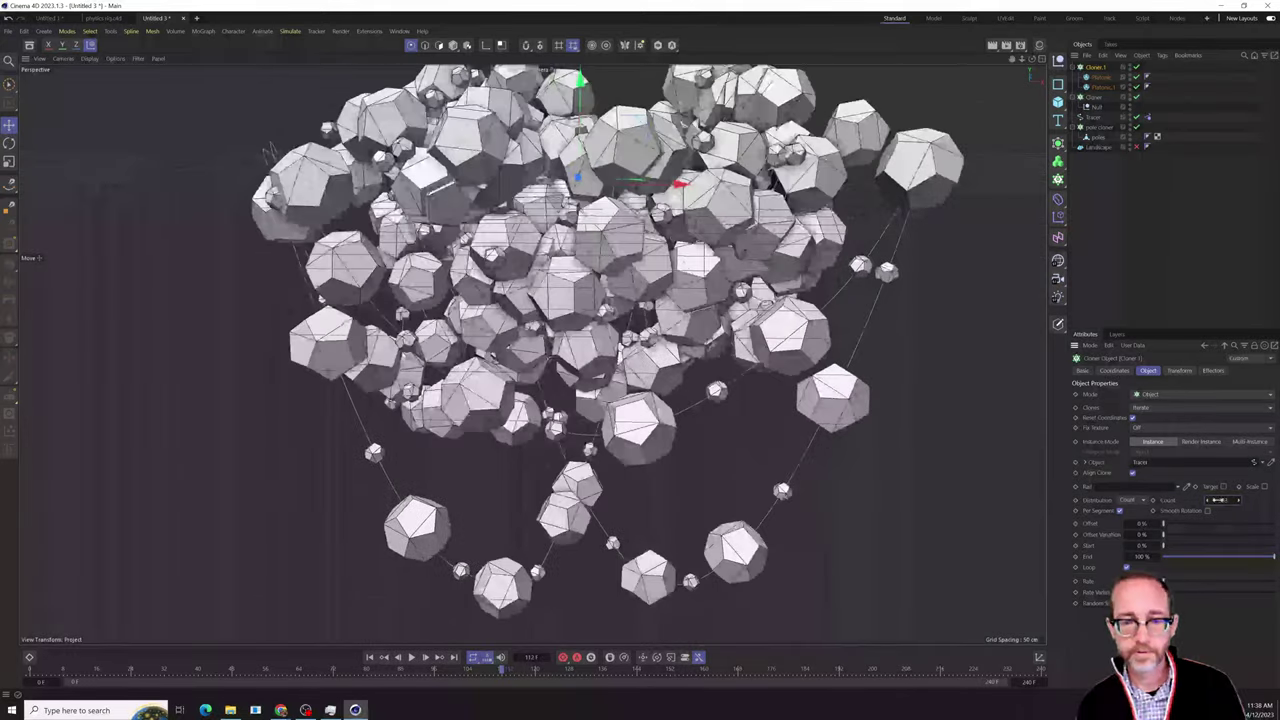
Replay the rope simulation from the first frame and examine the dodecahedron clones moving with the ropes.
{"action": "left_click", "coordinate": [370, 657]}
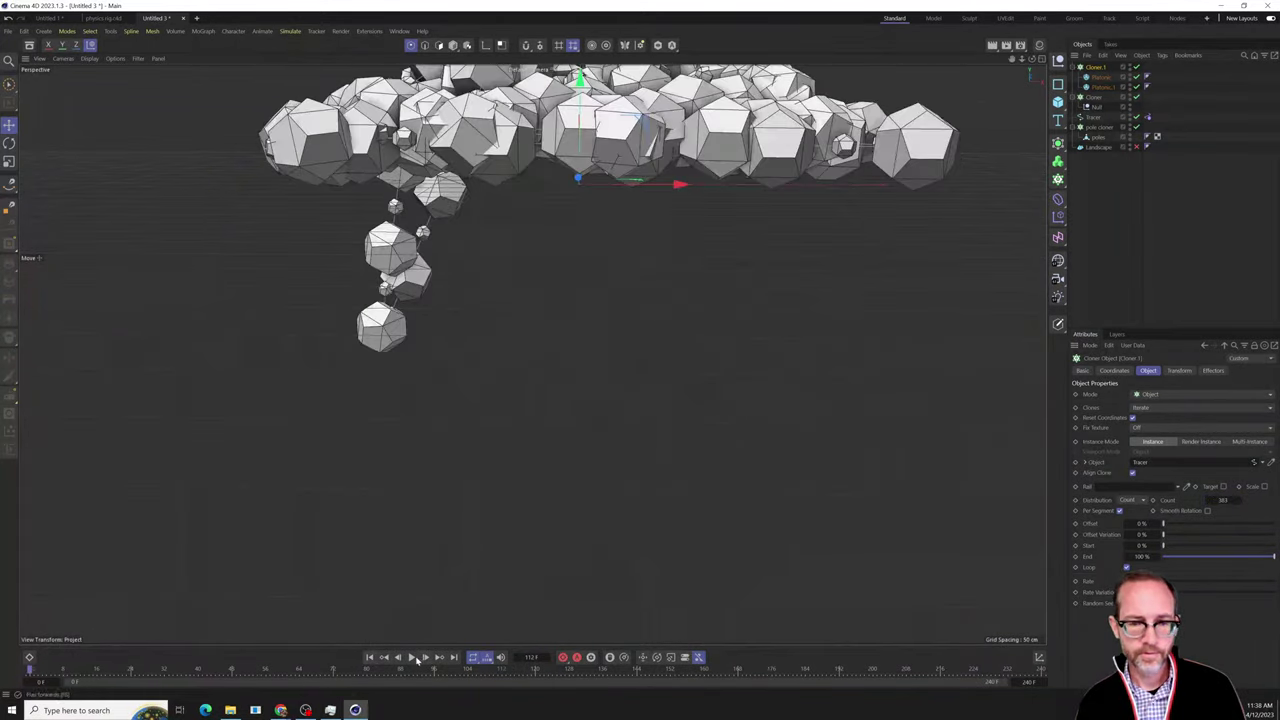
{"action": "left_click", "coordinate": [414, 657]}
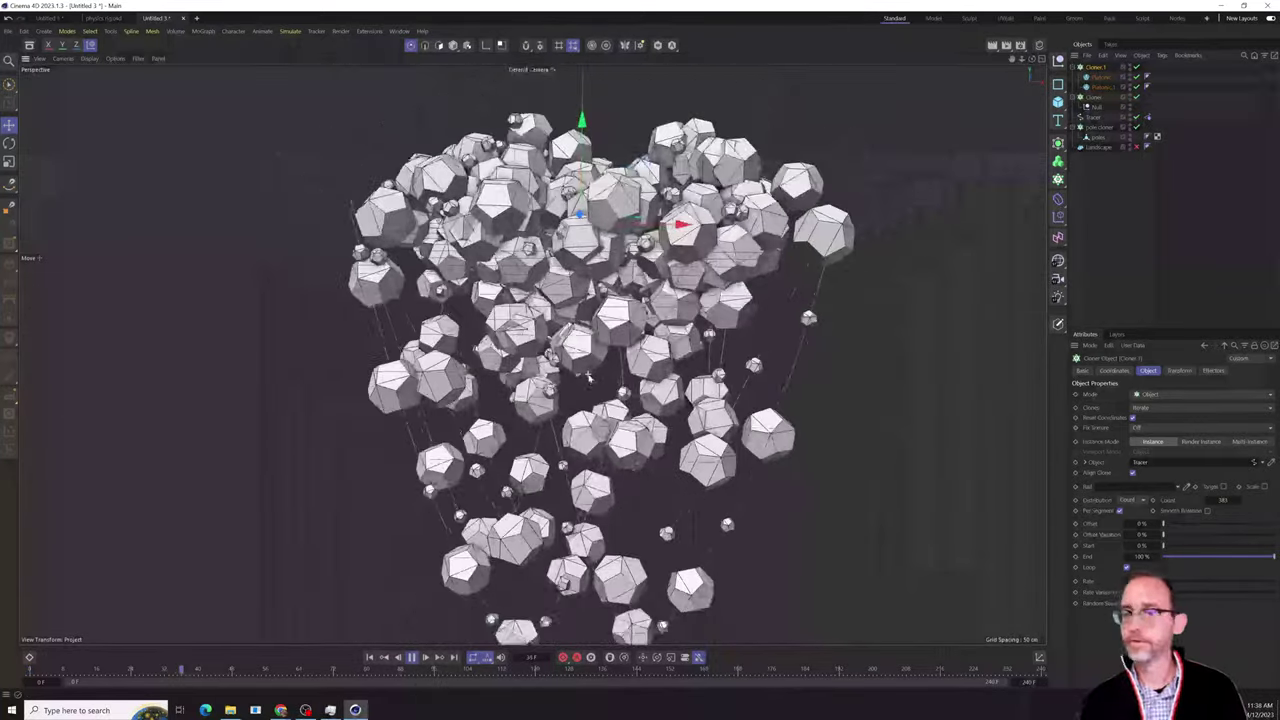
{"action": "mouse_move", "coordinate": [588, 376]}
{"action": "left_mouse_down", "text": "alt"}
{"action": "mouse_move", "coordinate": [612, 468]}
{"action": "mouse_move", "coordinate": [756, 526]}
{"action": "mouse_move", "coordinate": [774, 505]}
{"action": "left_mouse_up", "text": "alt"}
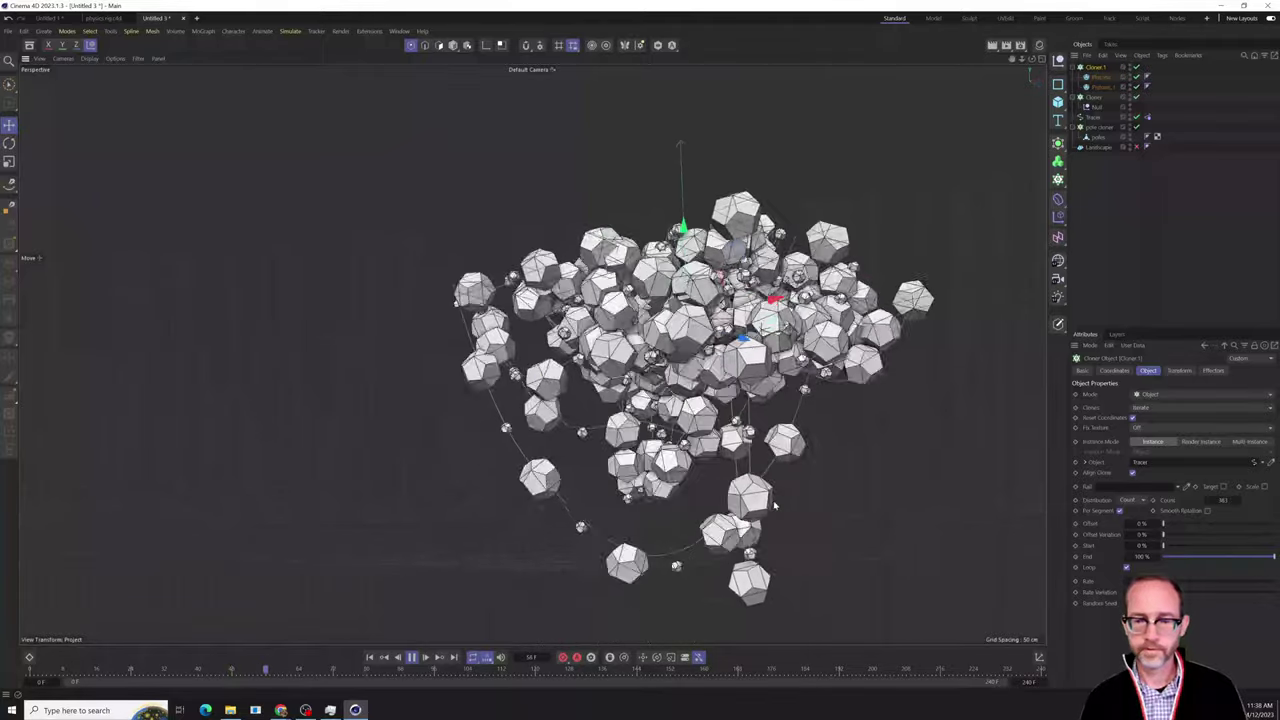
{"action": "middle_click_drag", "start_coordinate": [773, 505], "coordinate": [621, 483], "text": "alt"}
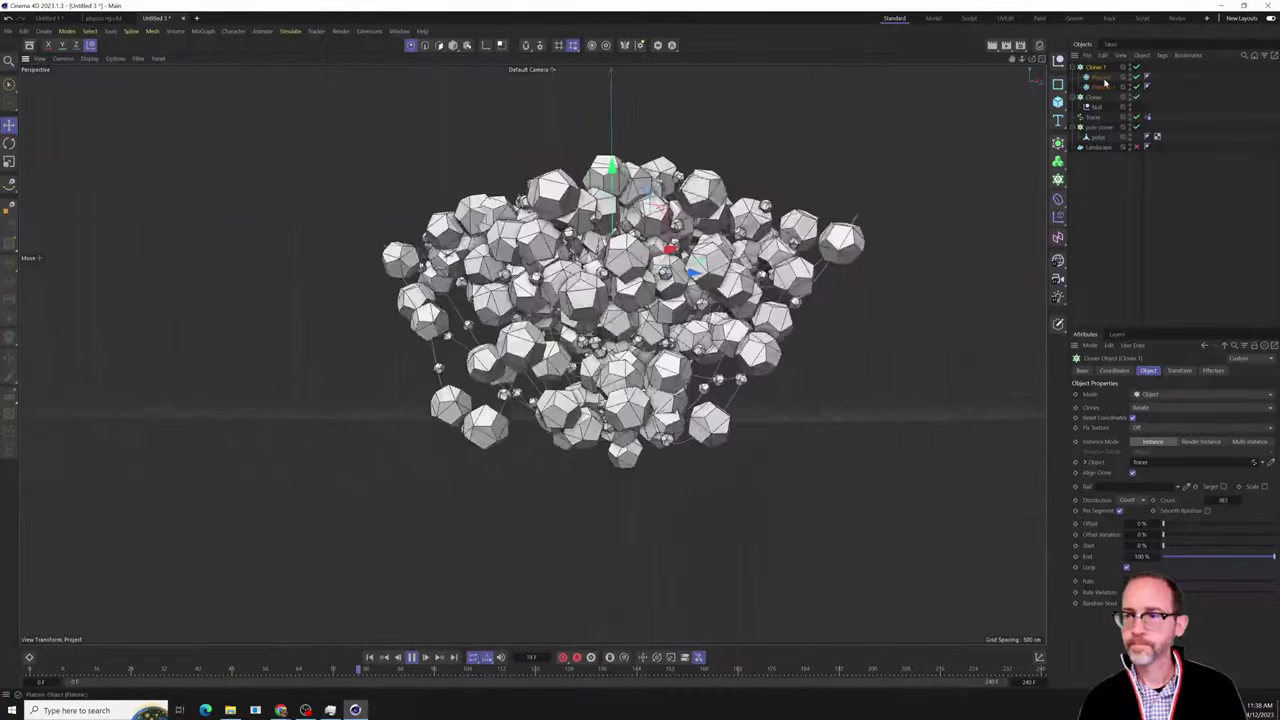
Reduce the larger Platonic's radius to 5 cm during playback, examine the beaded ropes, and stop the simulation.
{"action": "left_click", "coordinate": [1102, 78]}
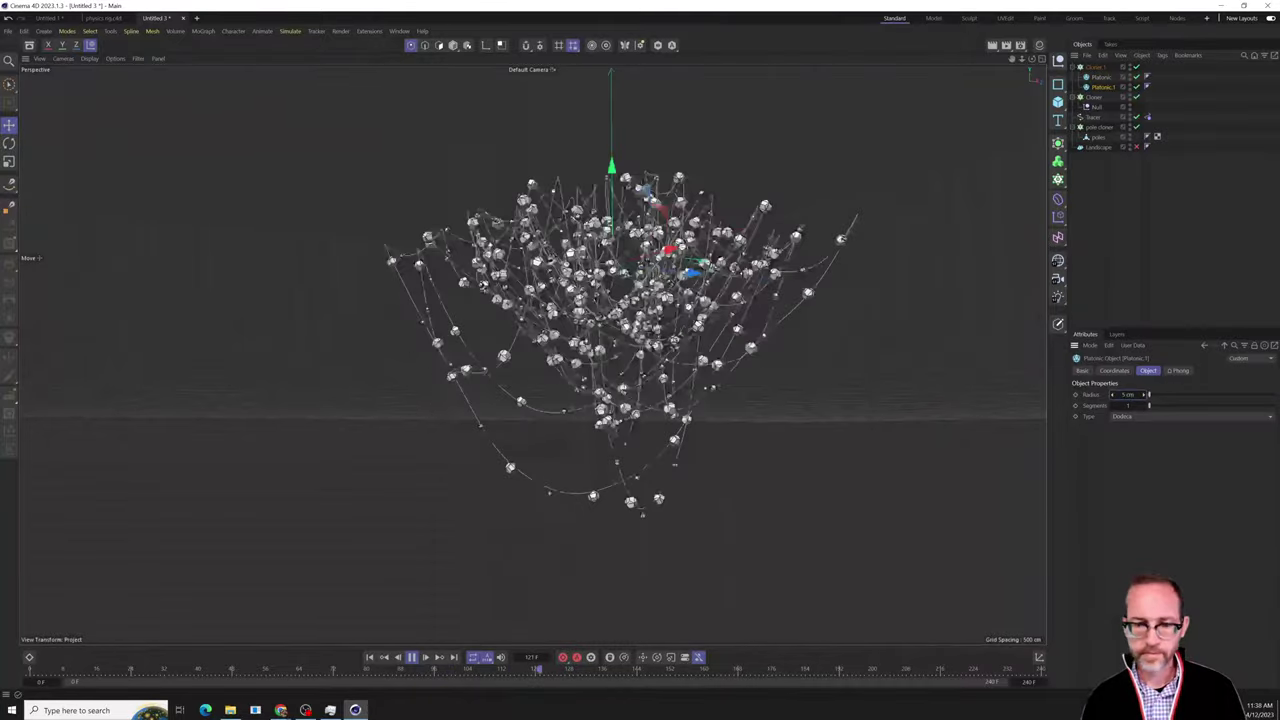
{"action": "scroll", "coordinate": [691, 219], "scroll_direction": "up", "scroll_amount": 4}
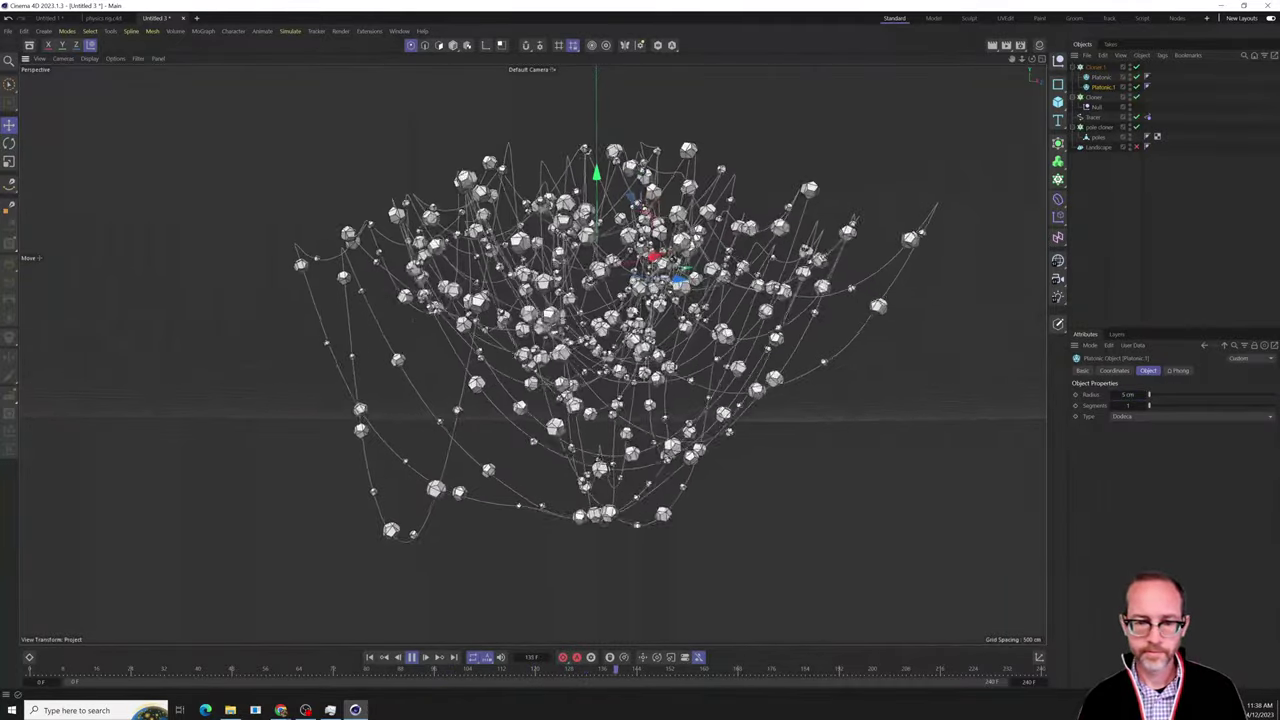
{"action": "left_click_drag", "start_coordinate": [691, 219], "coordinate": [610, 365], "text": "alt"}
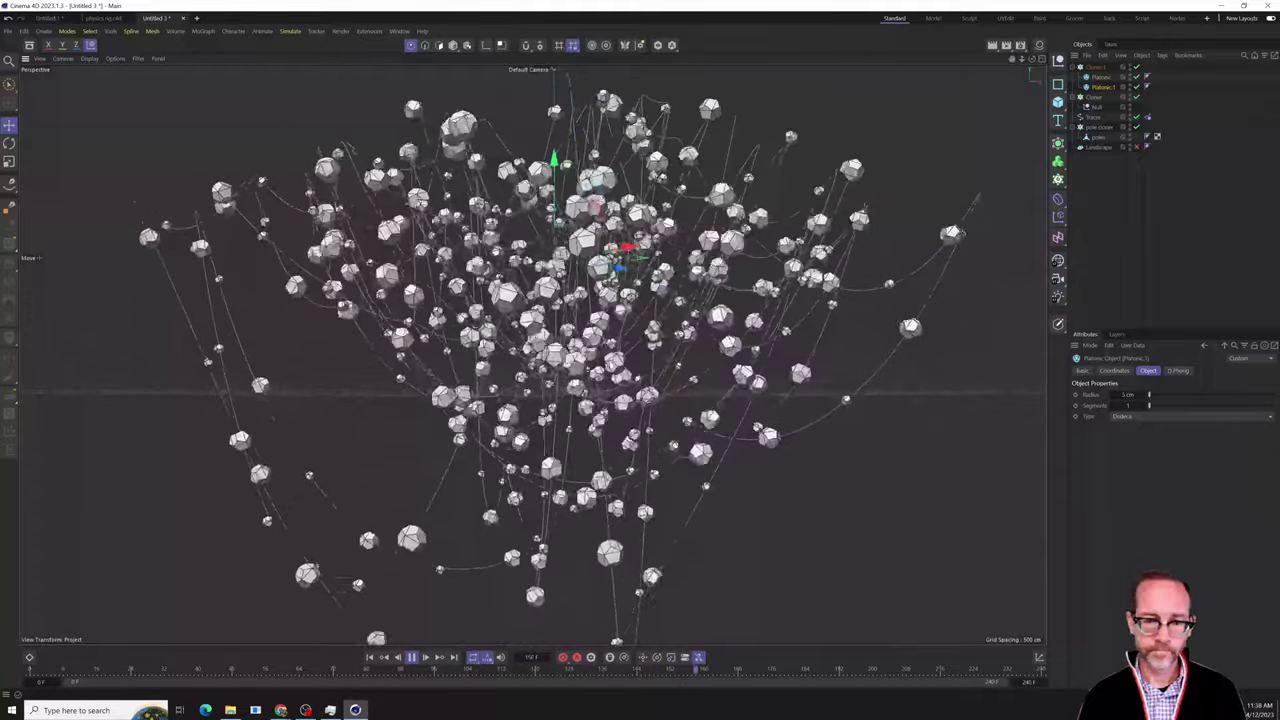
{"action": "left_click_drag", "start_coordinate": [530, 379], "coordinate": [585, 416], "text": "alt"}
{"action": "middle_click_drag", "start_coordinate": [591, 419], "coordinate": [609, 371], "text": "alt"}
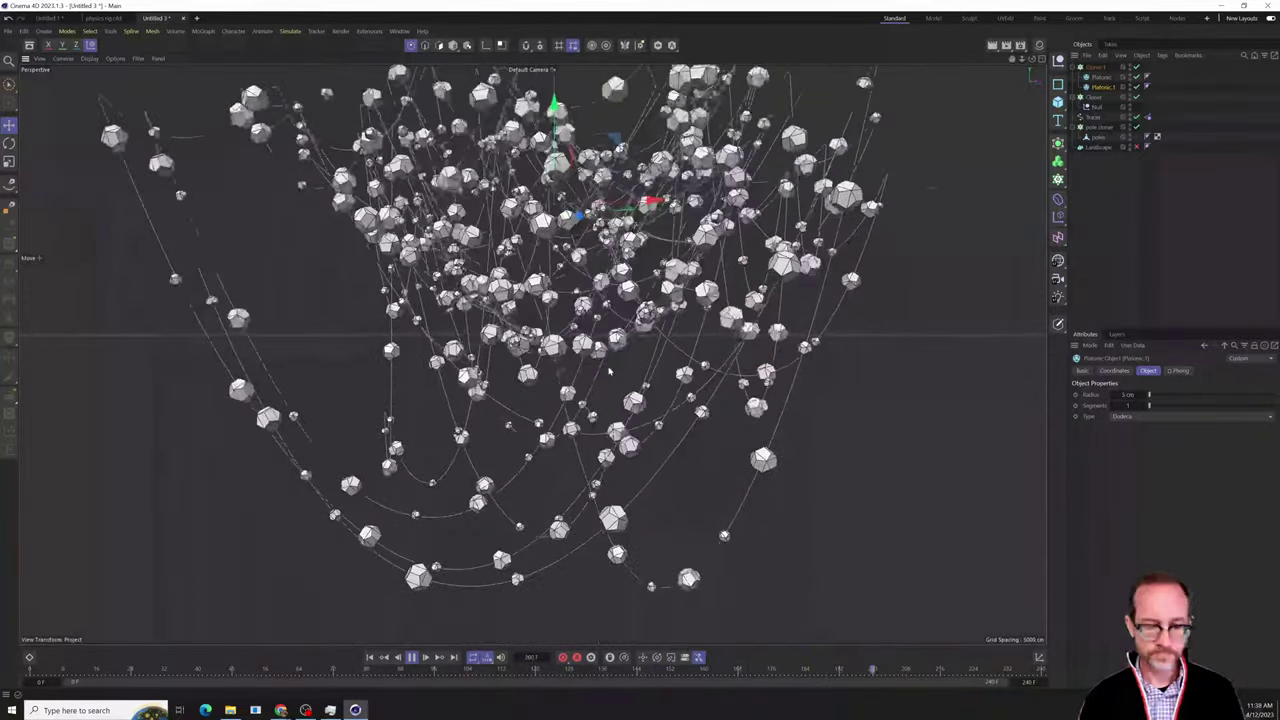
{"action": "key", "text": "F8"}
{"action": "key", "text": "ctrl+r"}
{"action": "key", "text": "a"}
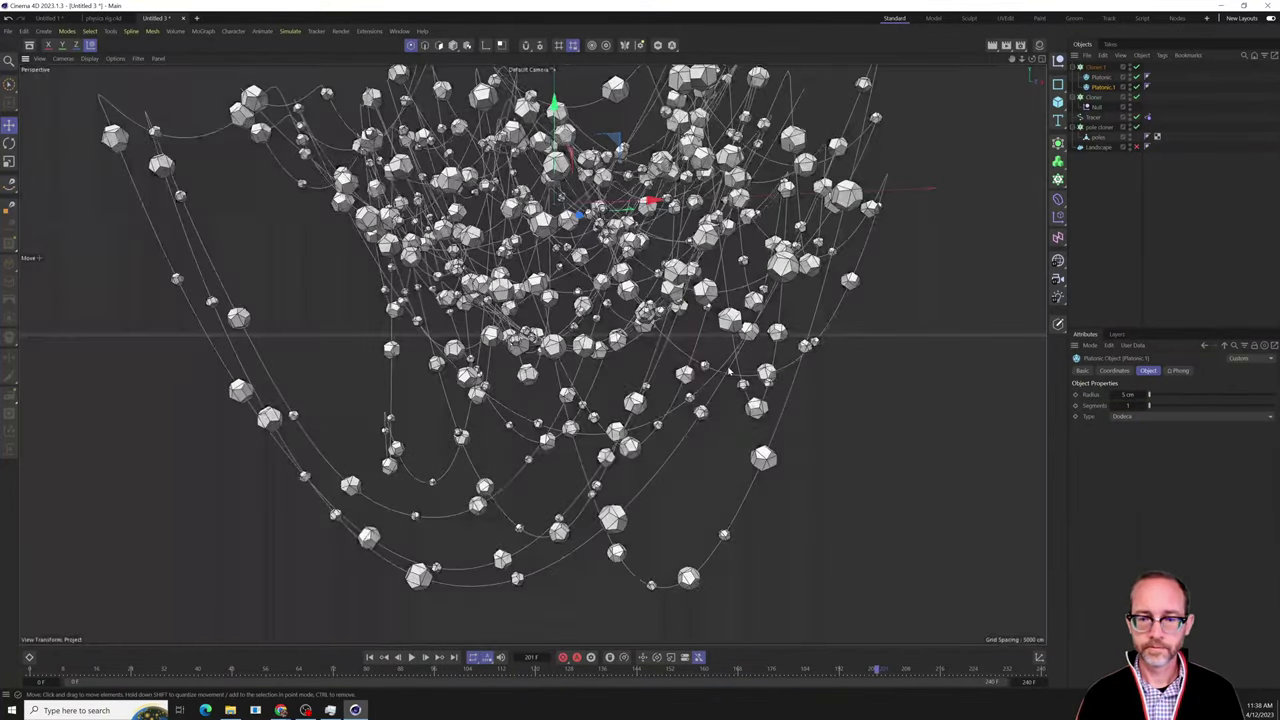
Set the distribution of the Cloner holding the dodecahedrons to Even with a count of 1000, and examine the denser beads.
{"action": "left_click_drag", "start_coordinate": [600, 350], "coordinate": [662, 381], "text": "alt"}
{"action": "middle_click_drag", "start_coordinate": [662, 381], "coordinate": [685, 411], "text": "alt"}
{"action": "left_click_drag", "start_coordinate": [685, 411], "coordinate": [770, 410], "text": "alt"}
{"action": "left_click", "coordinate": [1093, 67]}
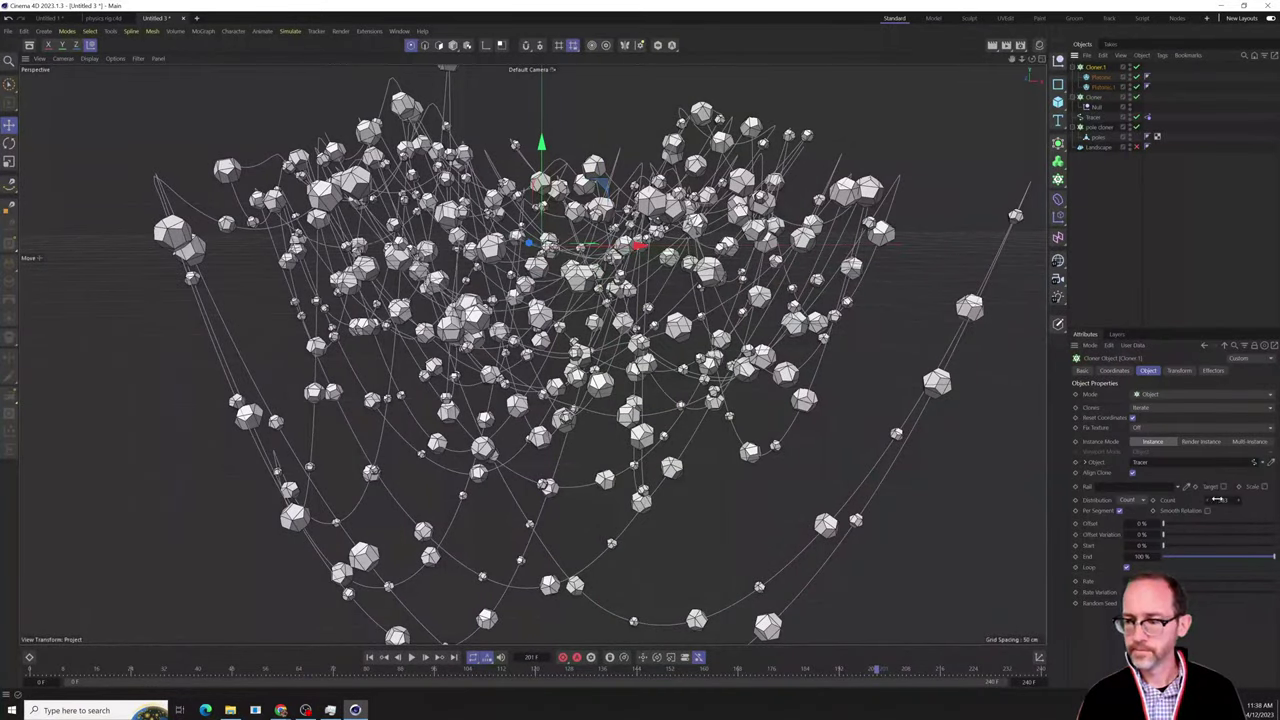
{"action": "mouse_move", "coordinate": [1217, 499]}
{"action": "left_mouse_down"}
{"action": "mouse_move", "coordinate": [1237, 499]}
{"action": "mouse_move", "coordinate": [1226, 496]}
{"action": "left_mouse_up"}
{"action": "left_click", "coordinate": [1125, 501]}
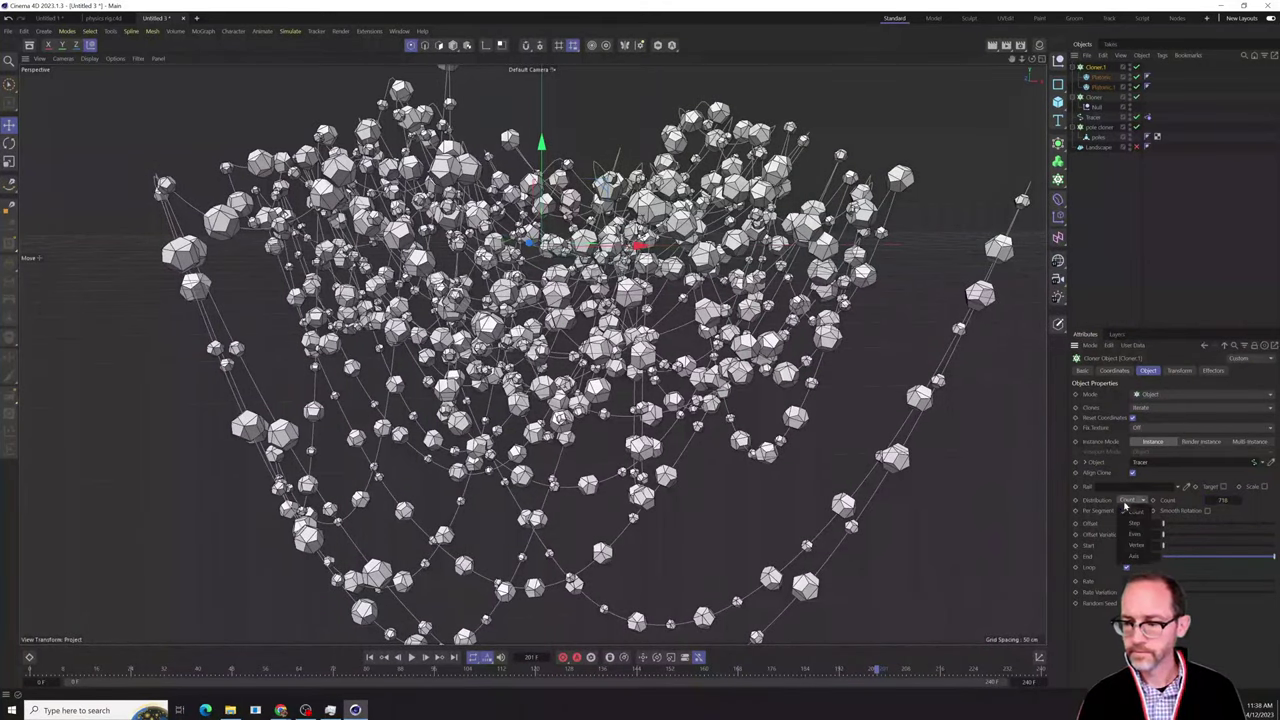
{"action": "left_click", "coordinate": [1137, 535]}
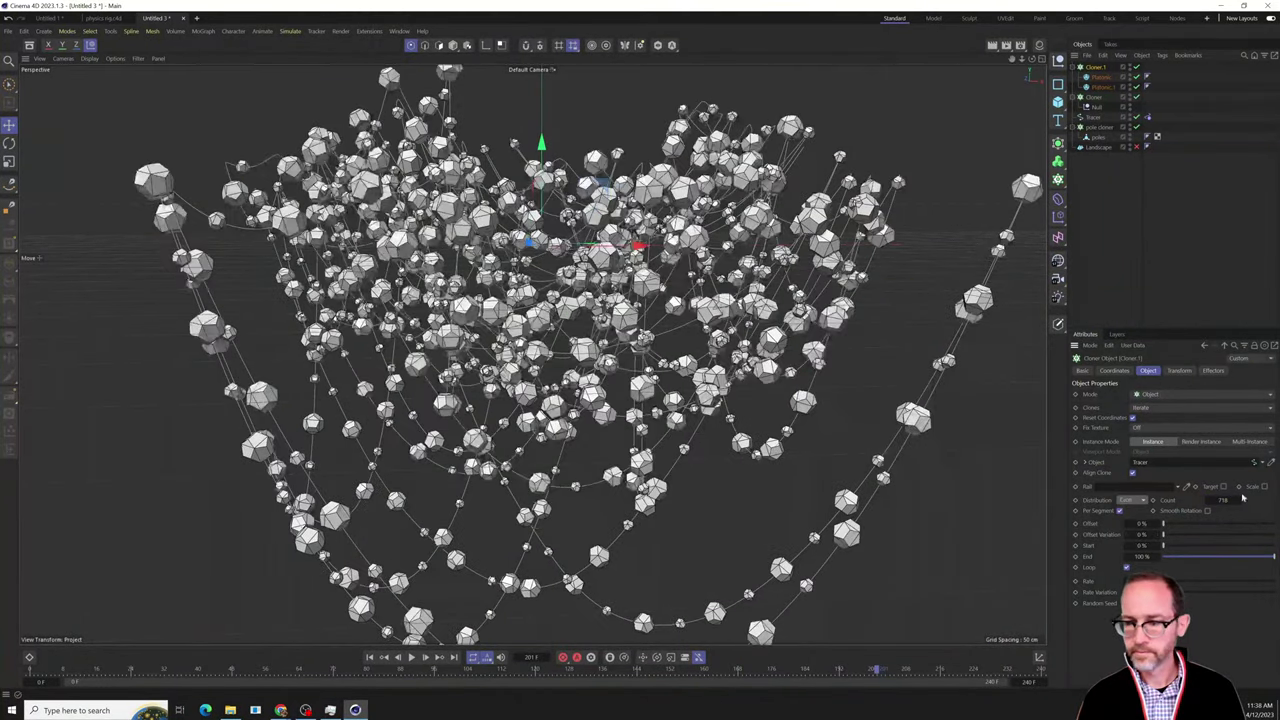
{"action": "left_click_drag", "start_coordinate": [1222, 500], "coordinate": [1258, 500]}
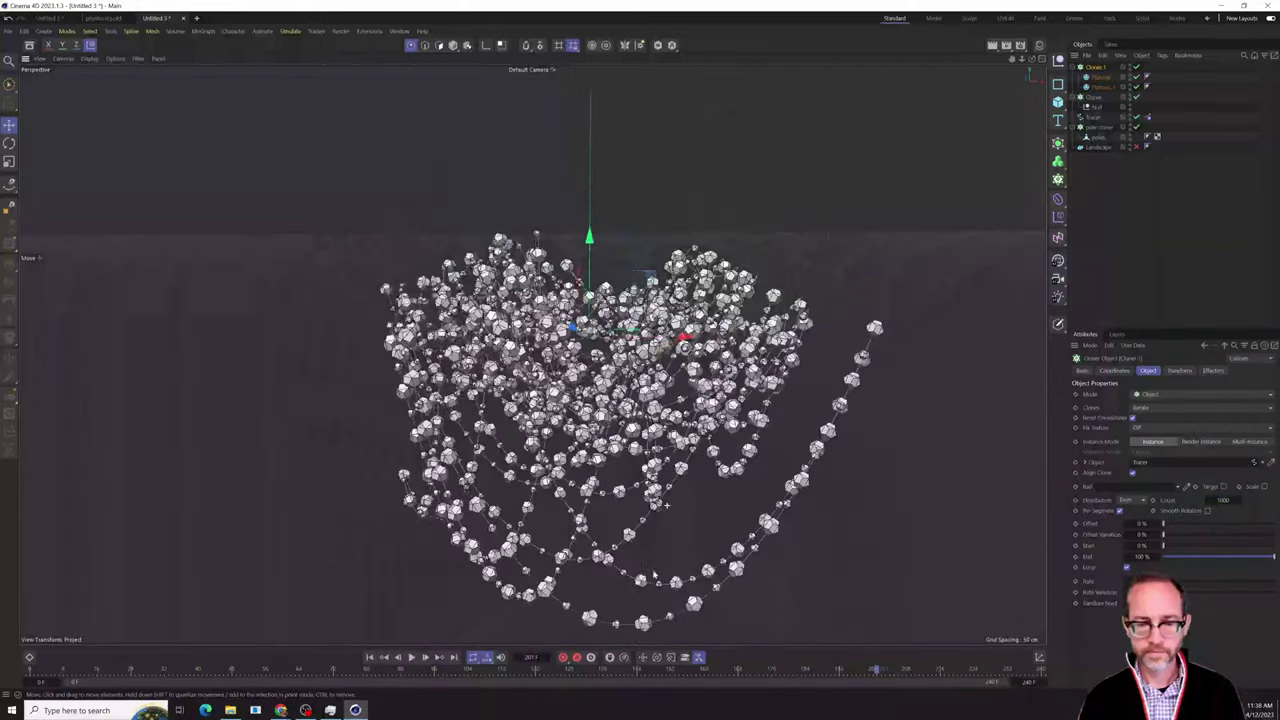
{"action": "left_click_drag", "start_coordinate": [600, 400], "coordinate": [620, 350], "text": "alt"}
{"action": "right_click_drag", "start_coordinate": [577, 420], "coordinate": [680, 420], "text": "alt"}
{"action": "left_click_drag", "start_coordinate": [600, 400], "coordinate": [600, 430], "text": "alt"}
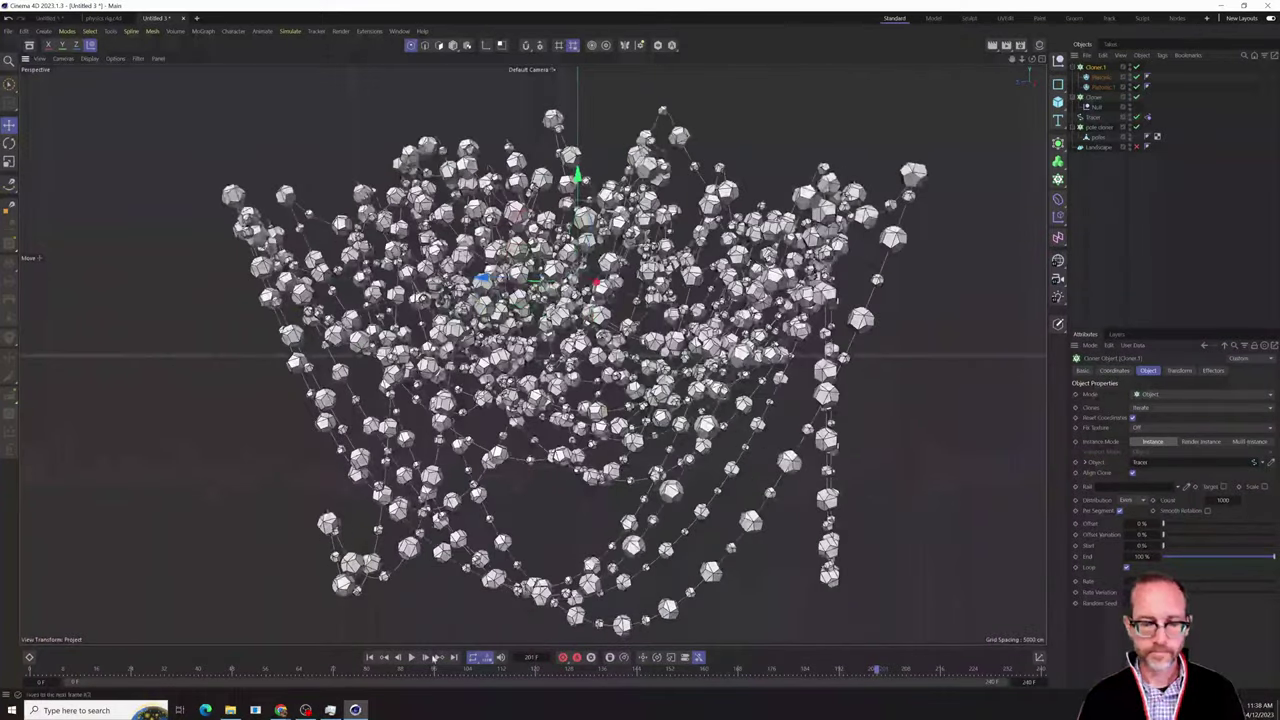